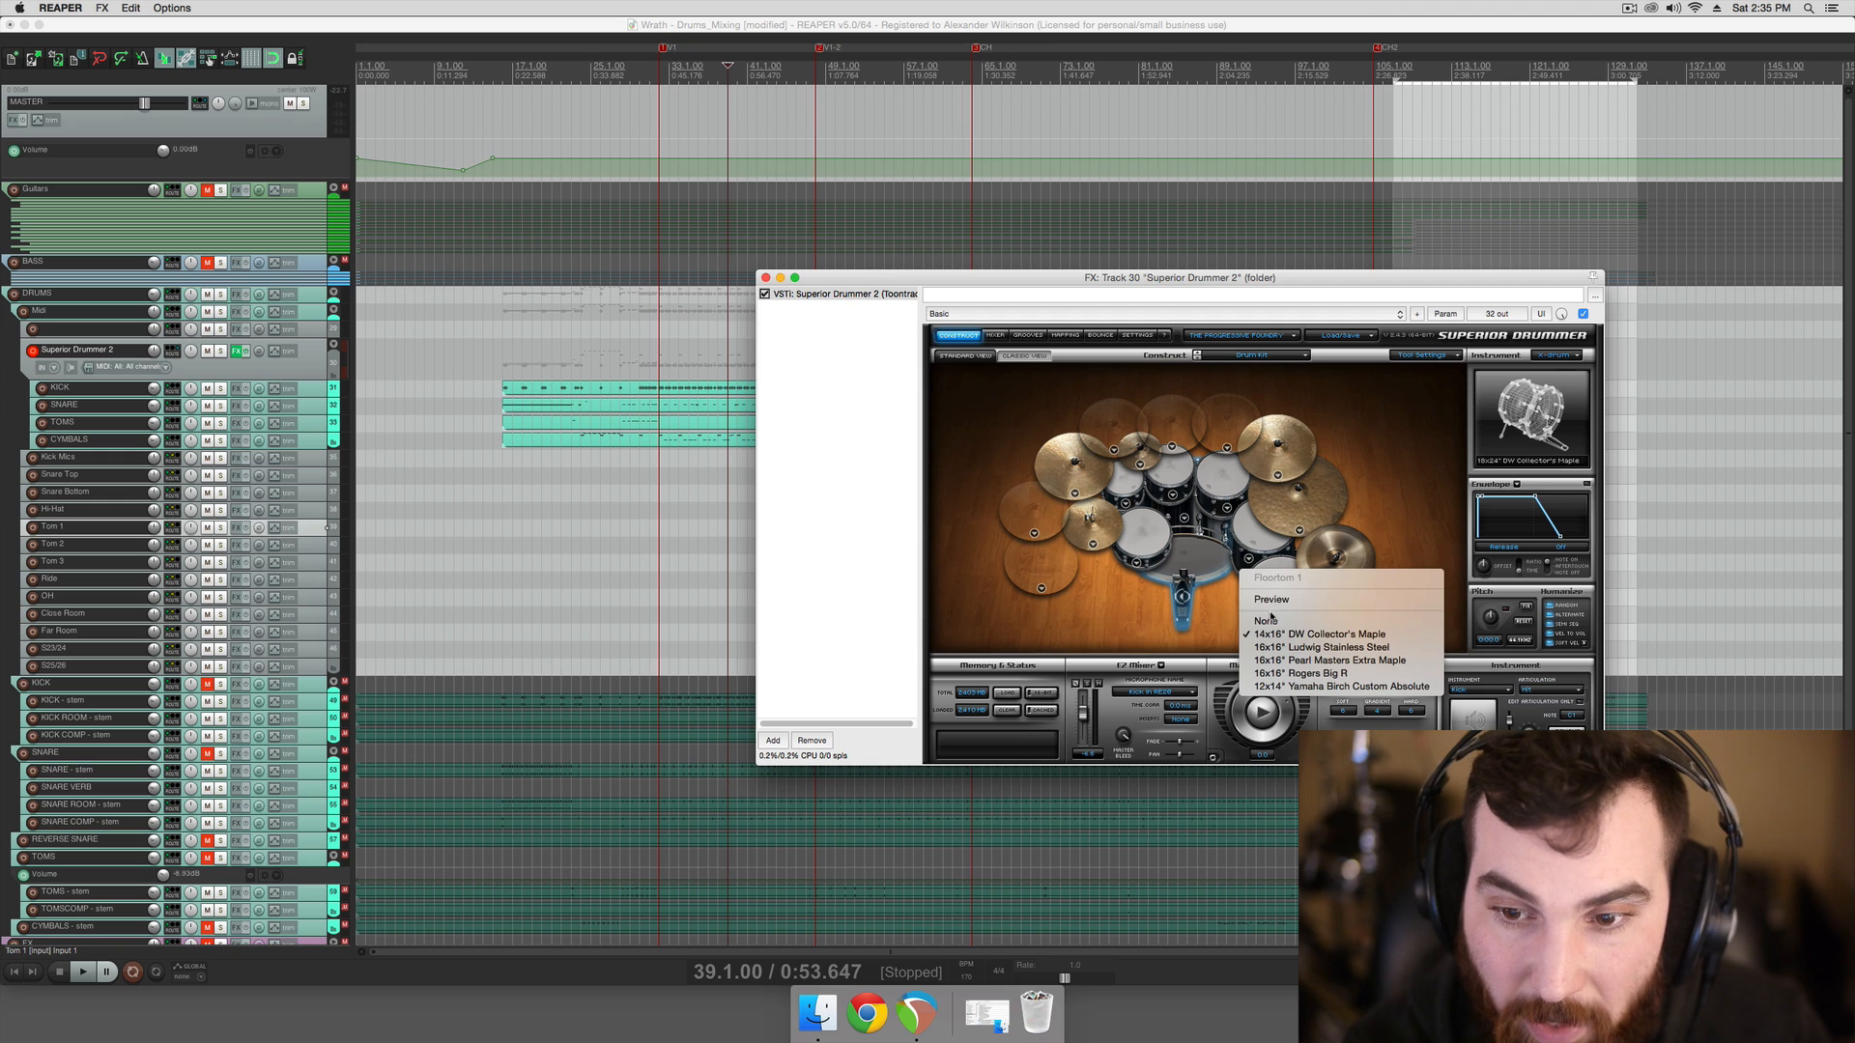
# Choose the 14x16" DW Collector's Maple for floor tom 1 and the 16x18" DW Collector's Maple for floor tom 2
pyautogui.click(1272, 634)
pyautogui.click(1273, 630)
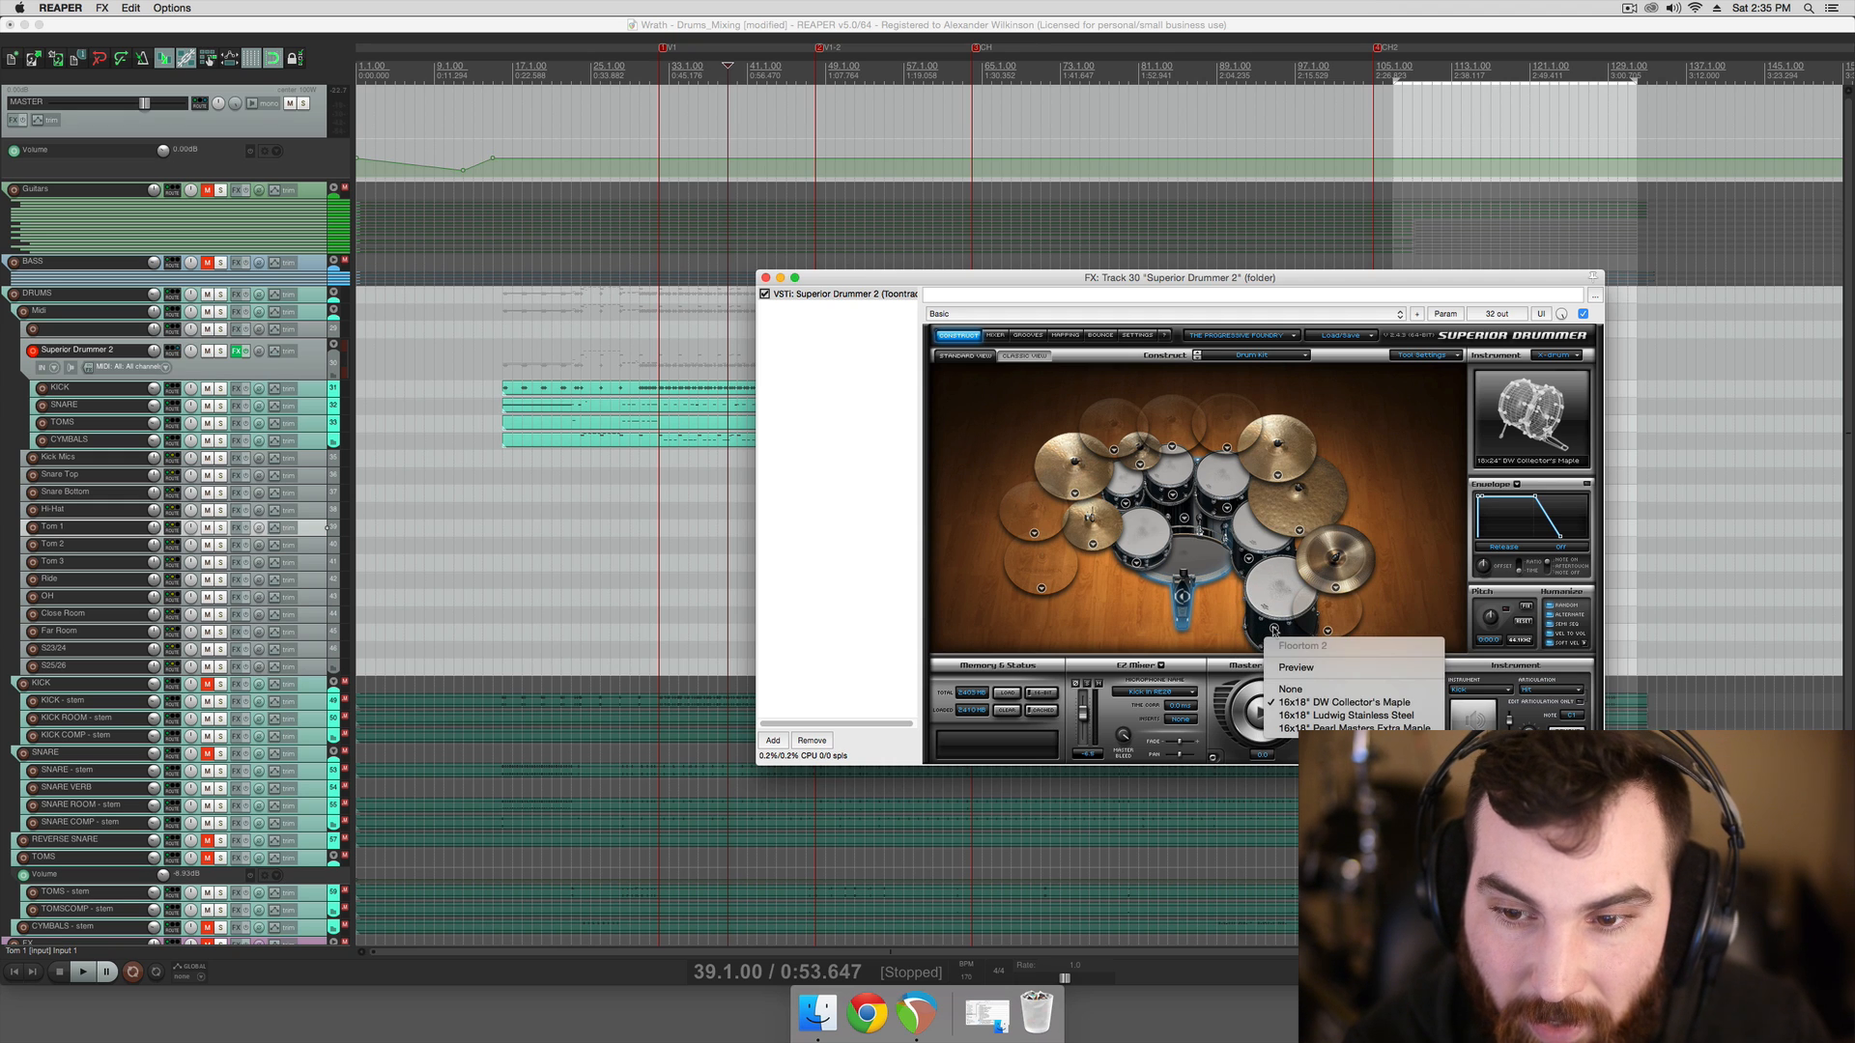
pyautogui.click(1293, 704)
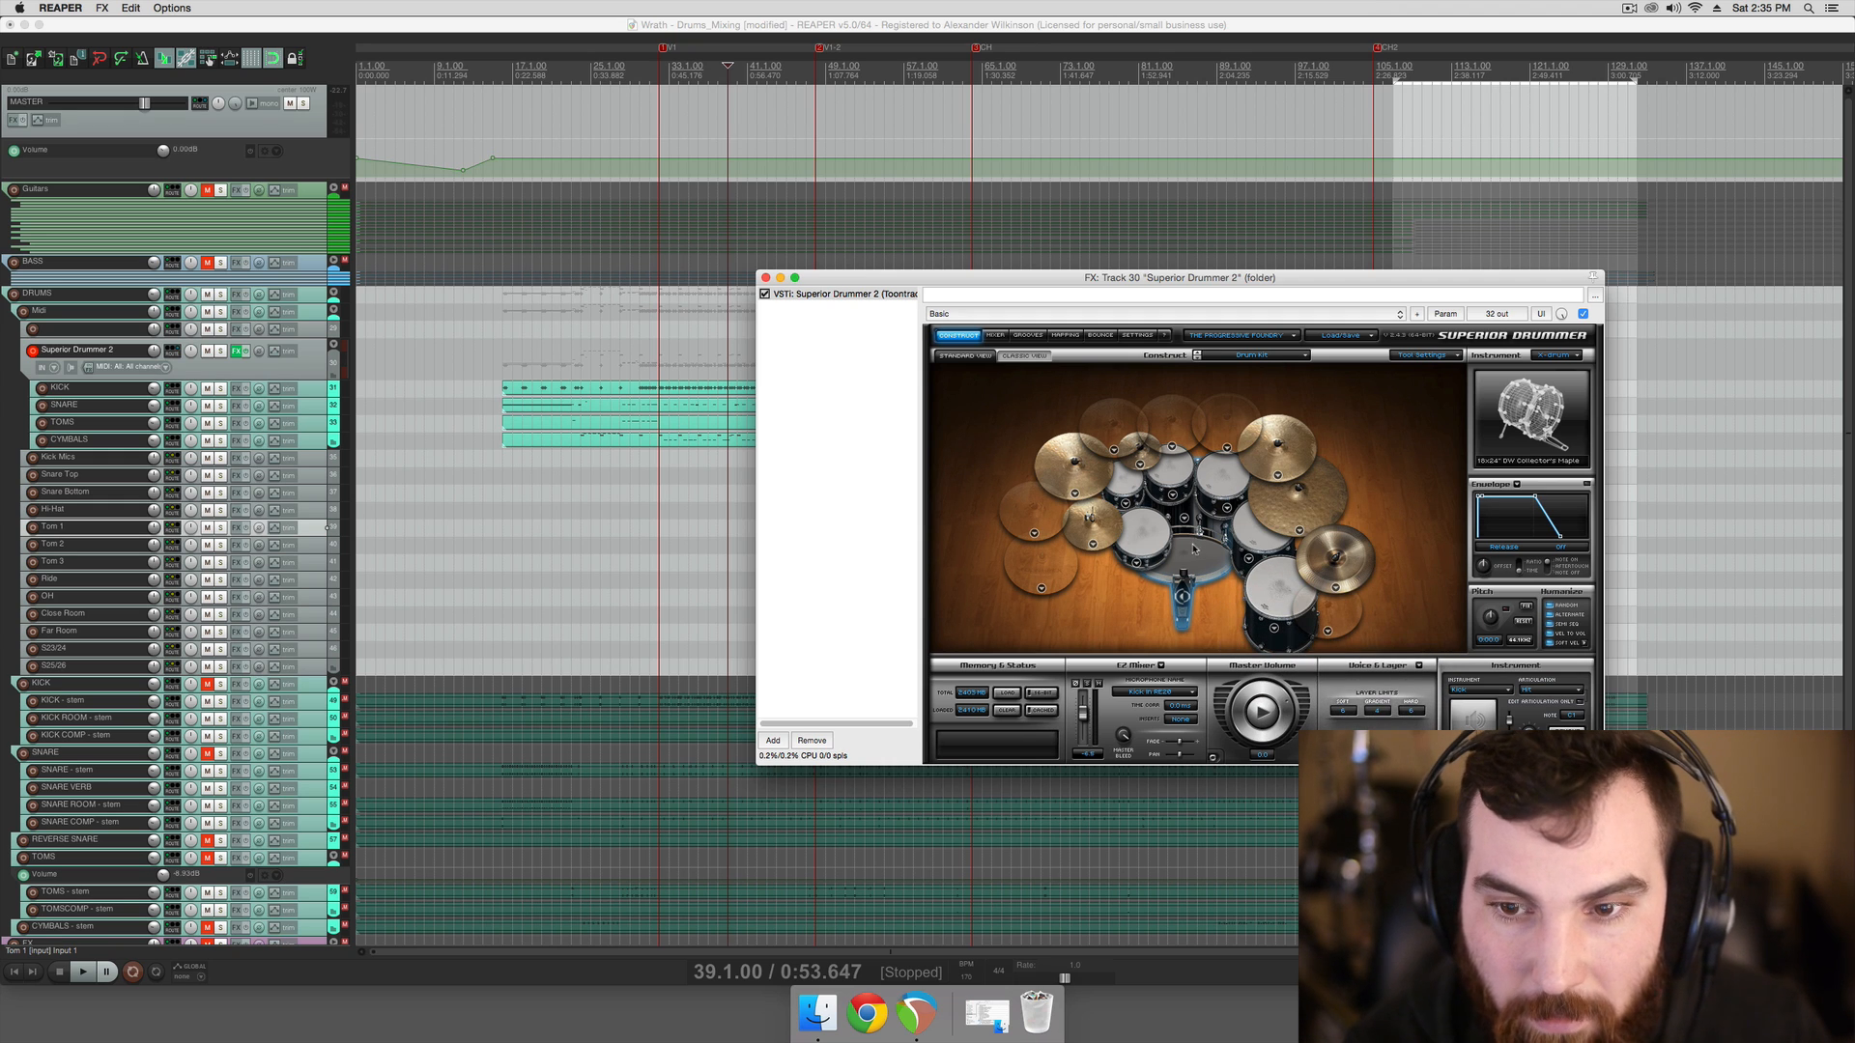
# Audition the rack toms and floor toms of the Superior Drummer kit, comparing their sounds
pyautogui.click(1227, 488)
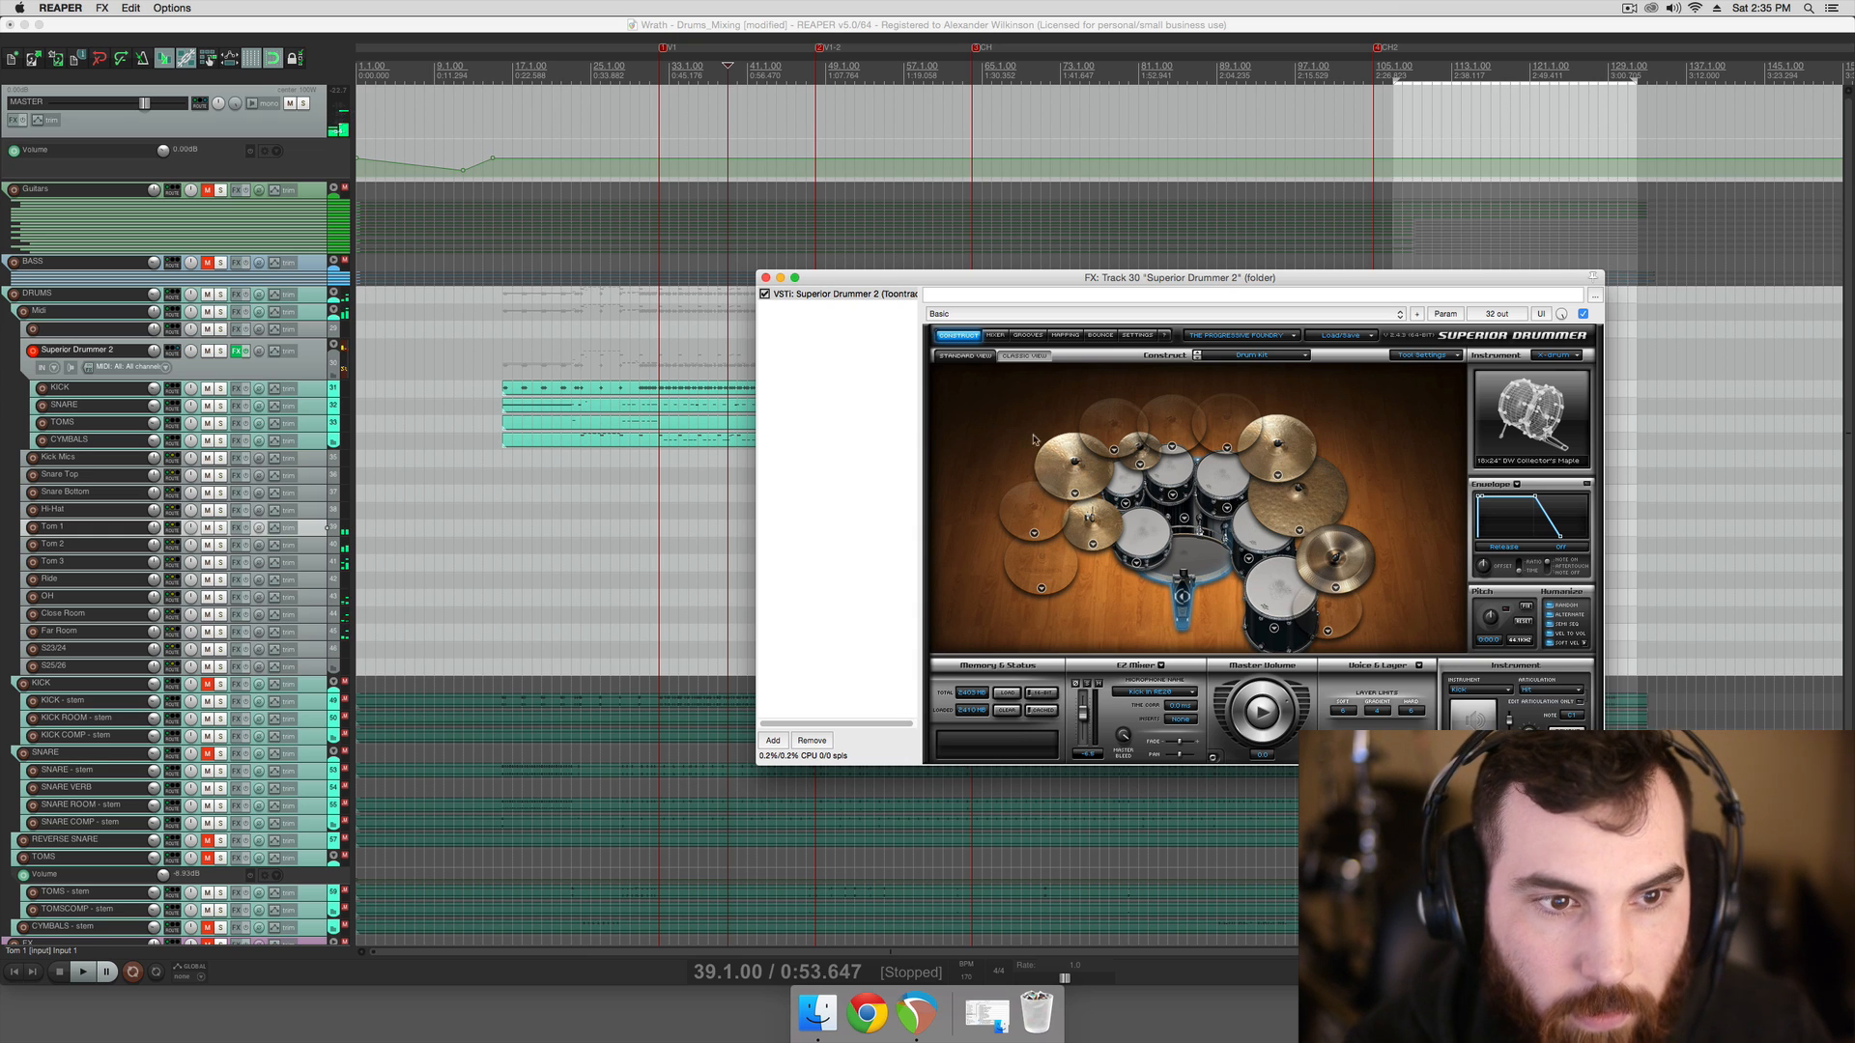
pyautogui.click(179, 358)
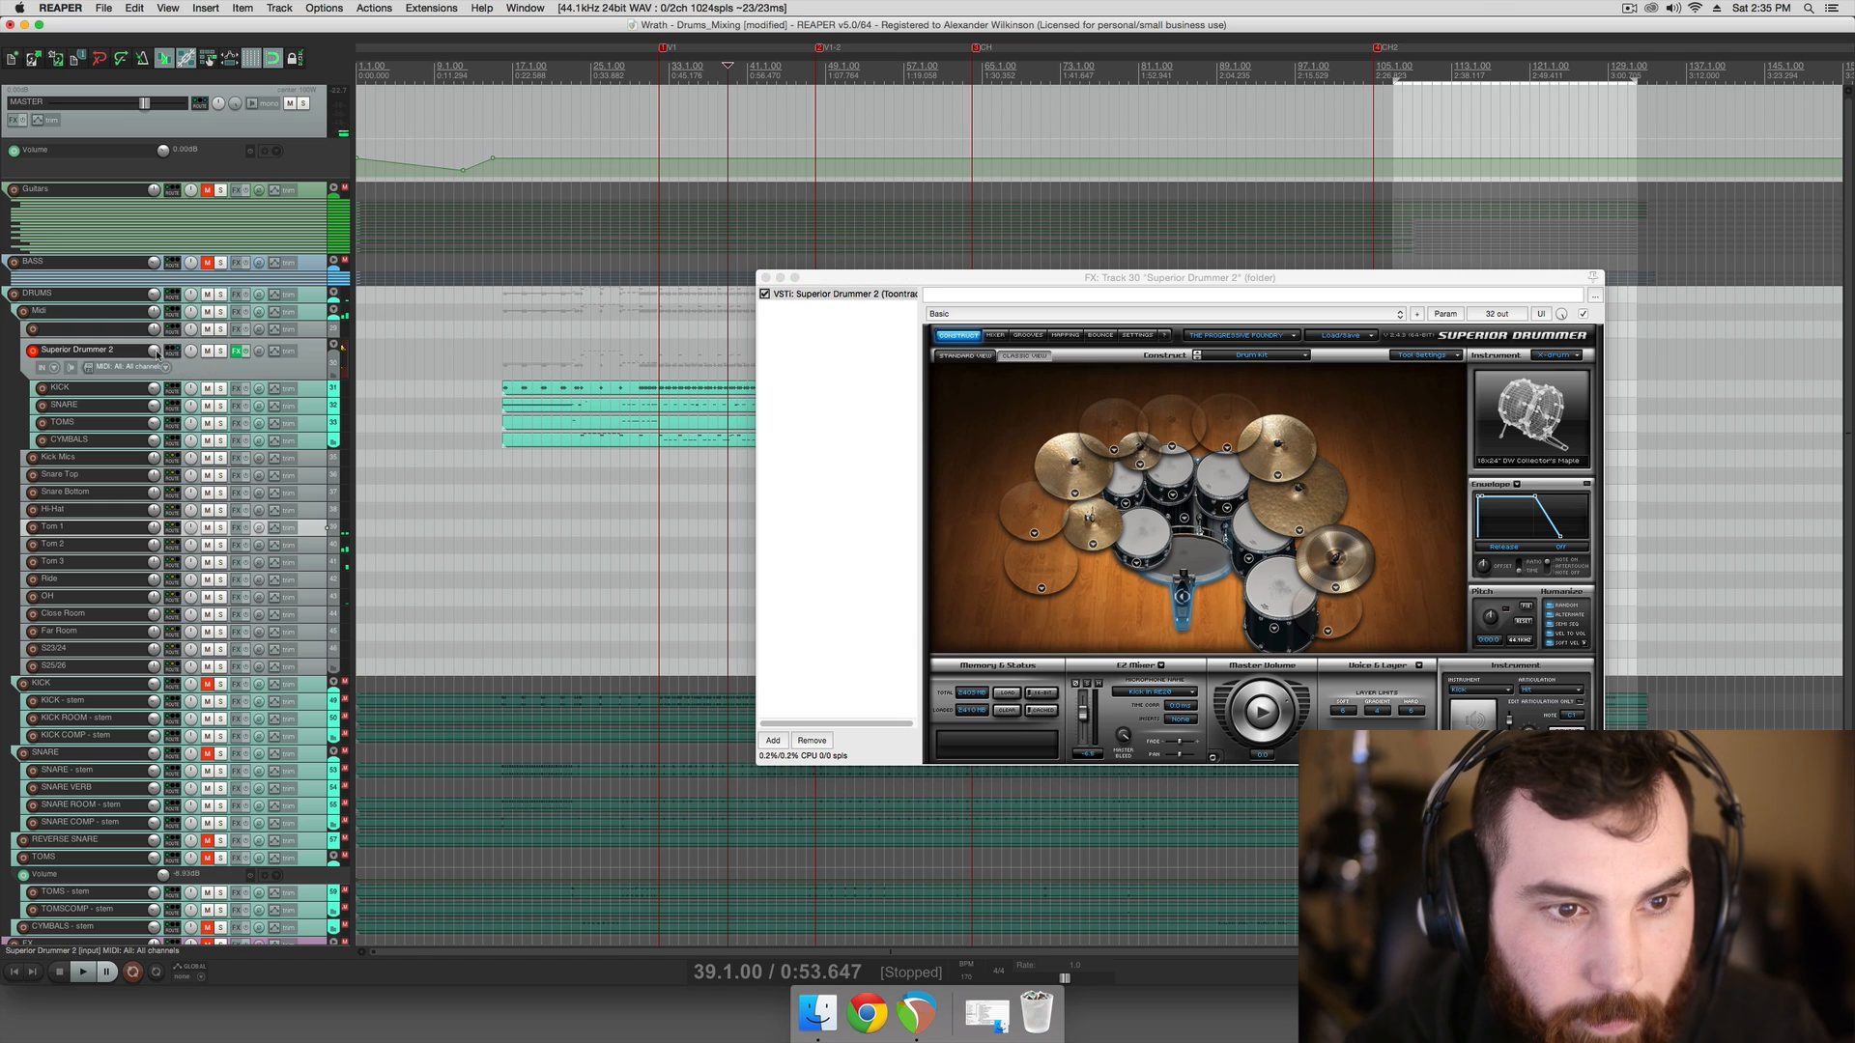
pyautogui.click(1259, 579)
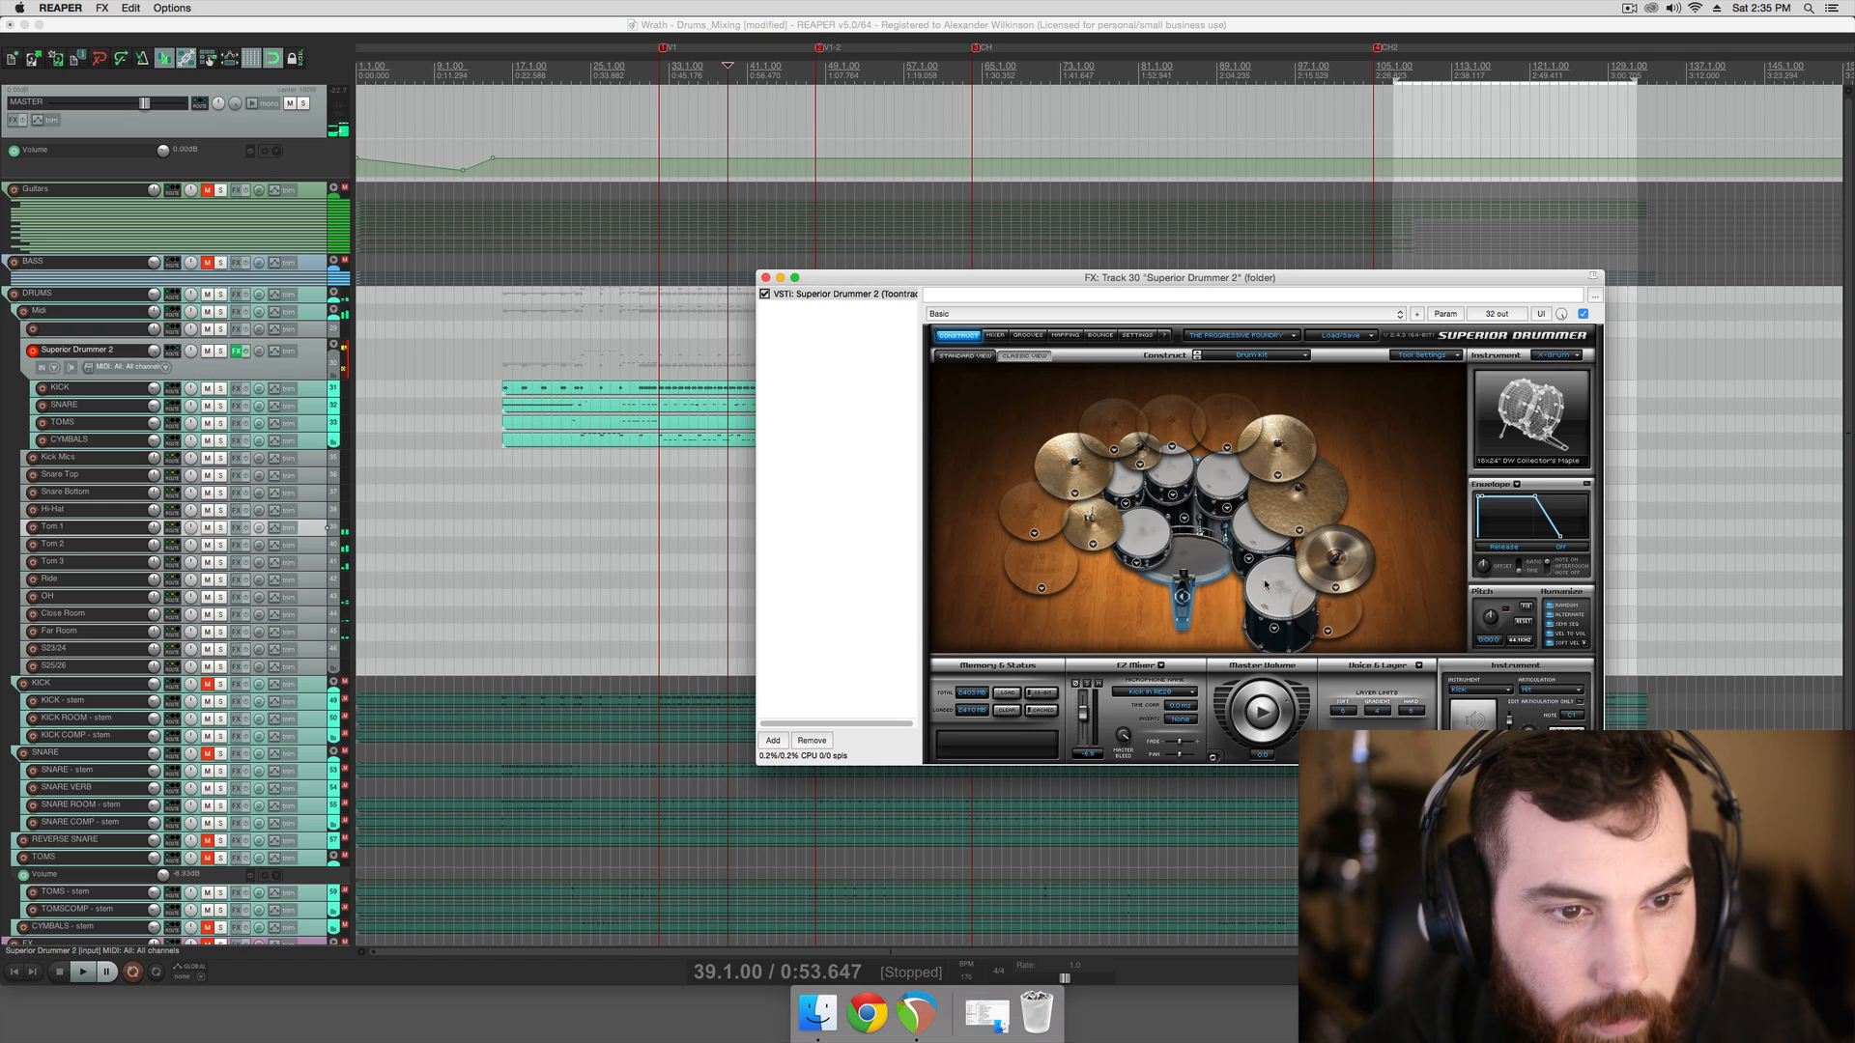
pyautogui.click(158, 355)
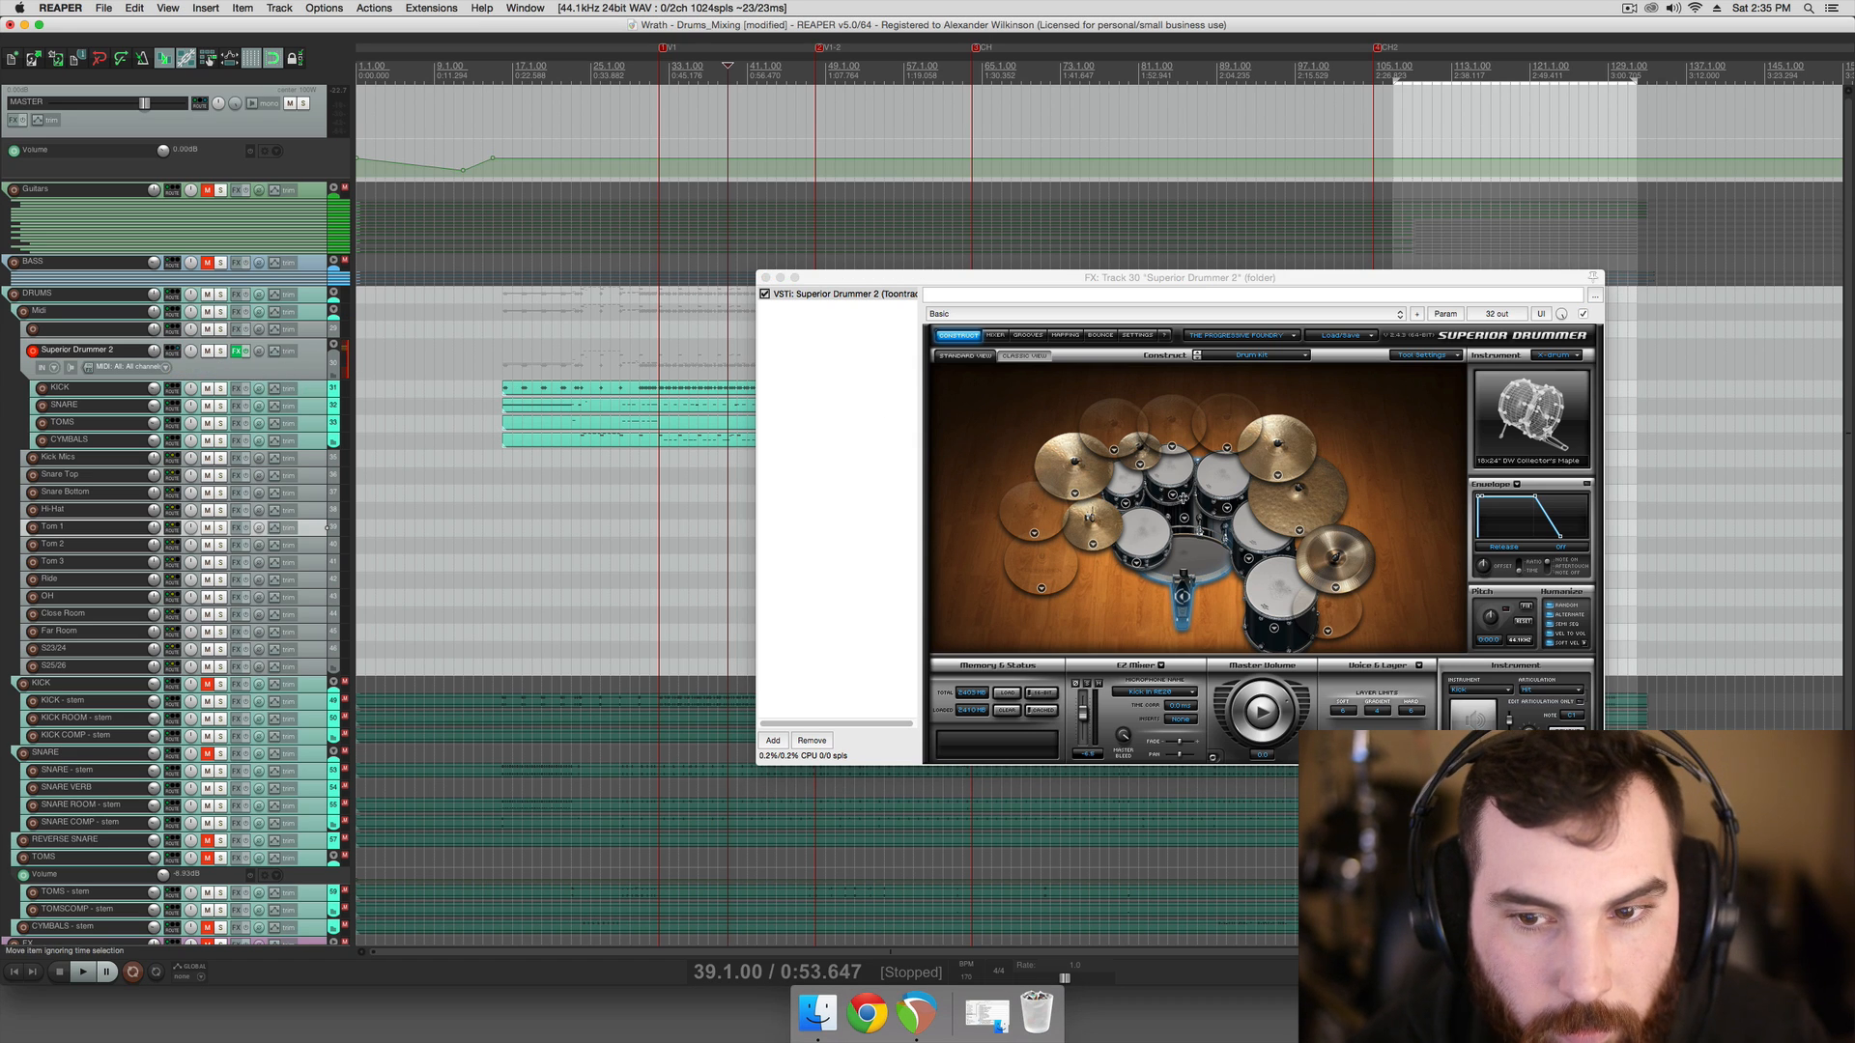
pyautogui.click(935, 463)
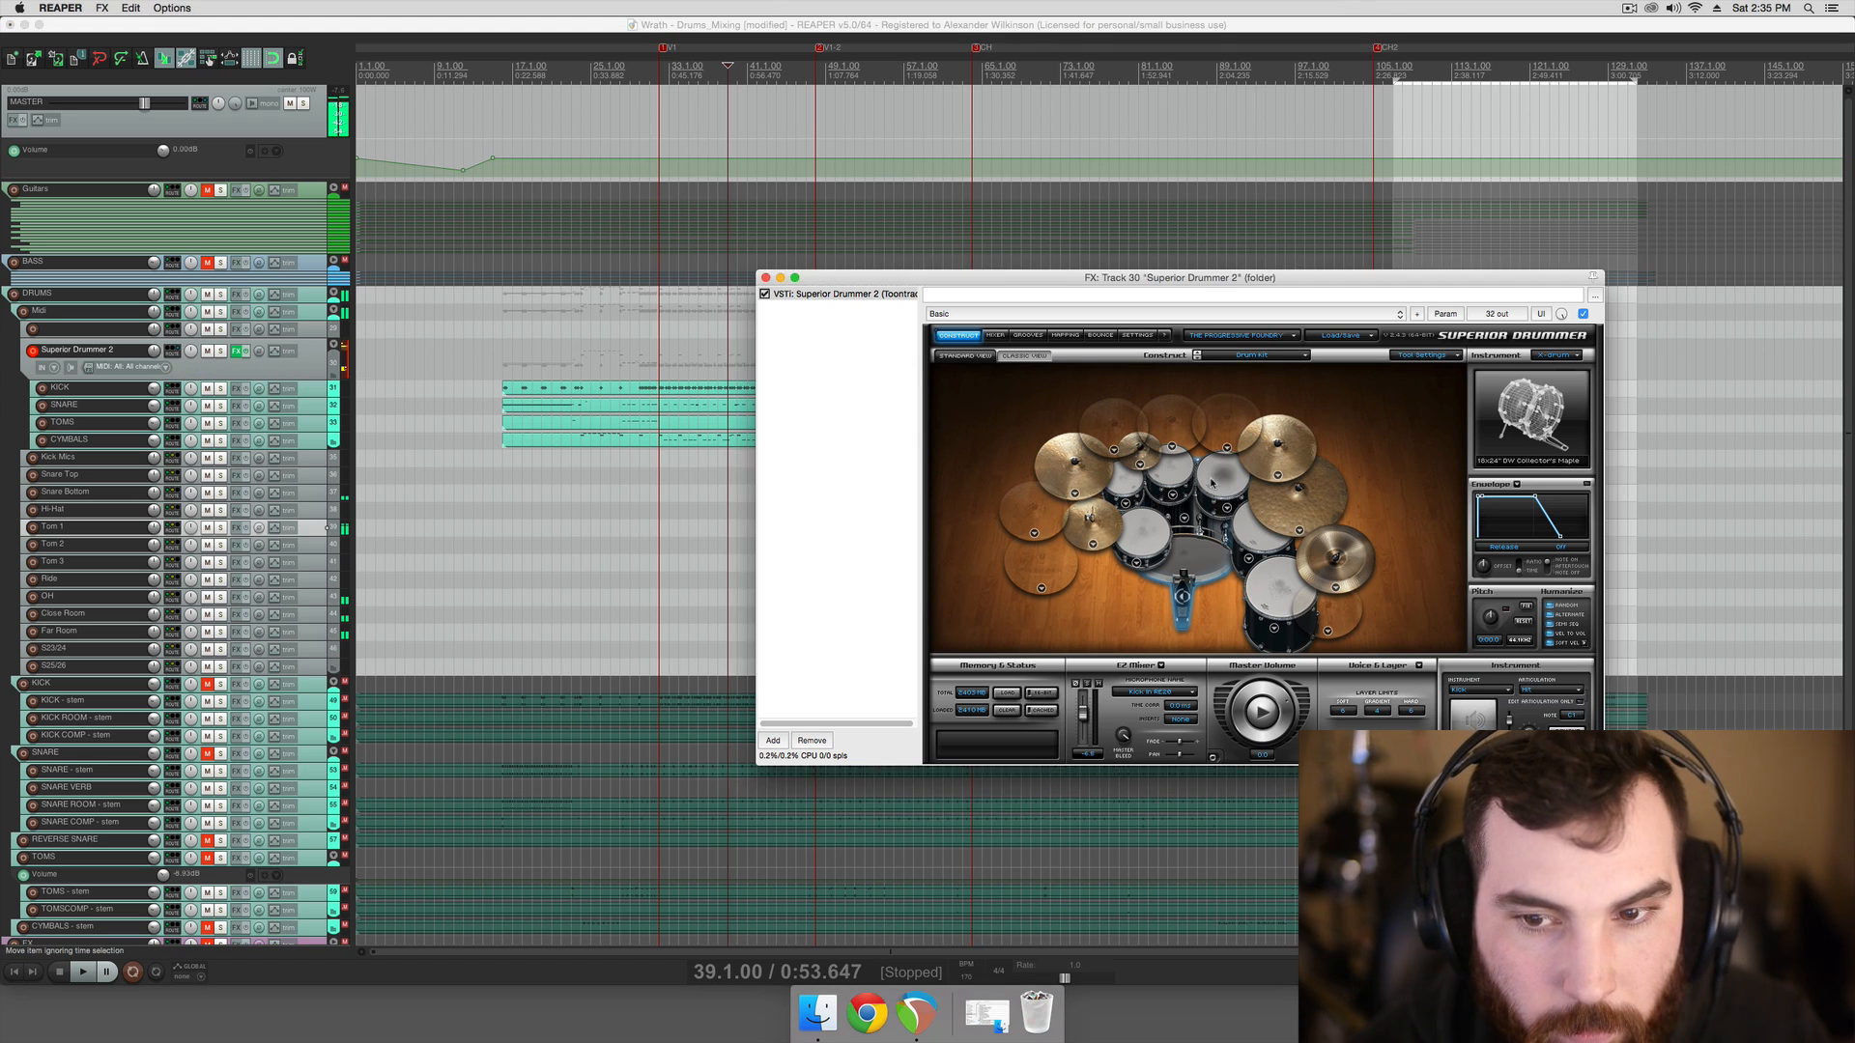
pyautogui.click(154, 311)
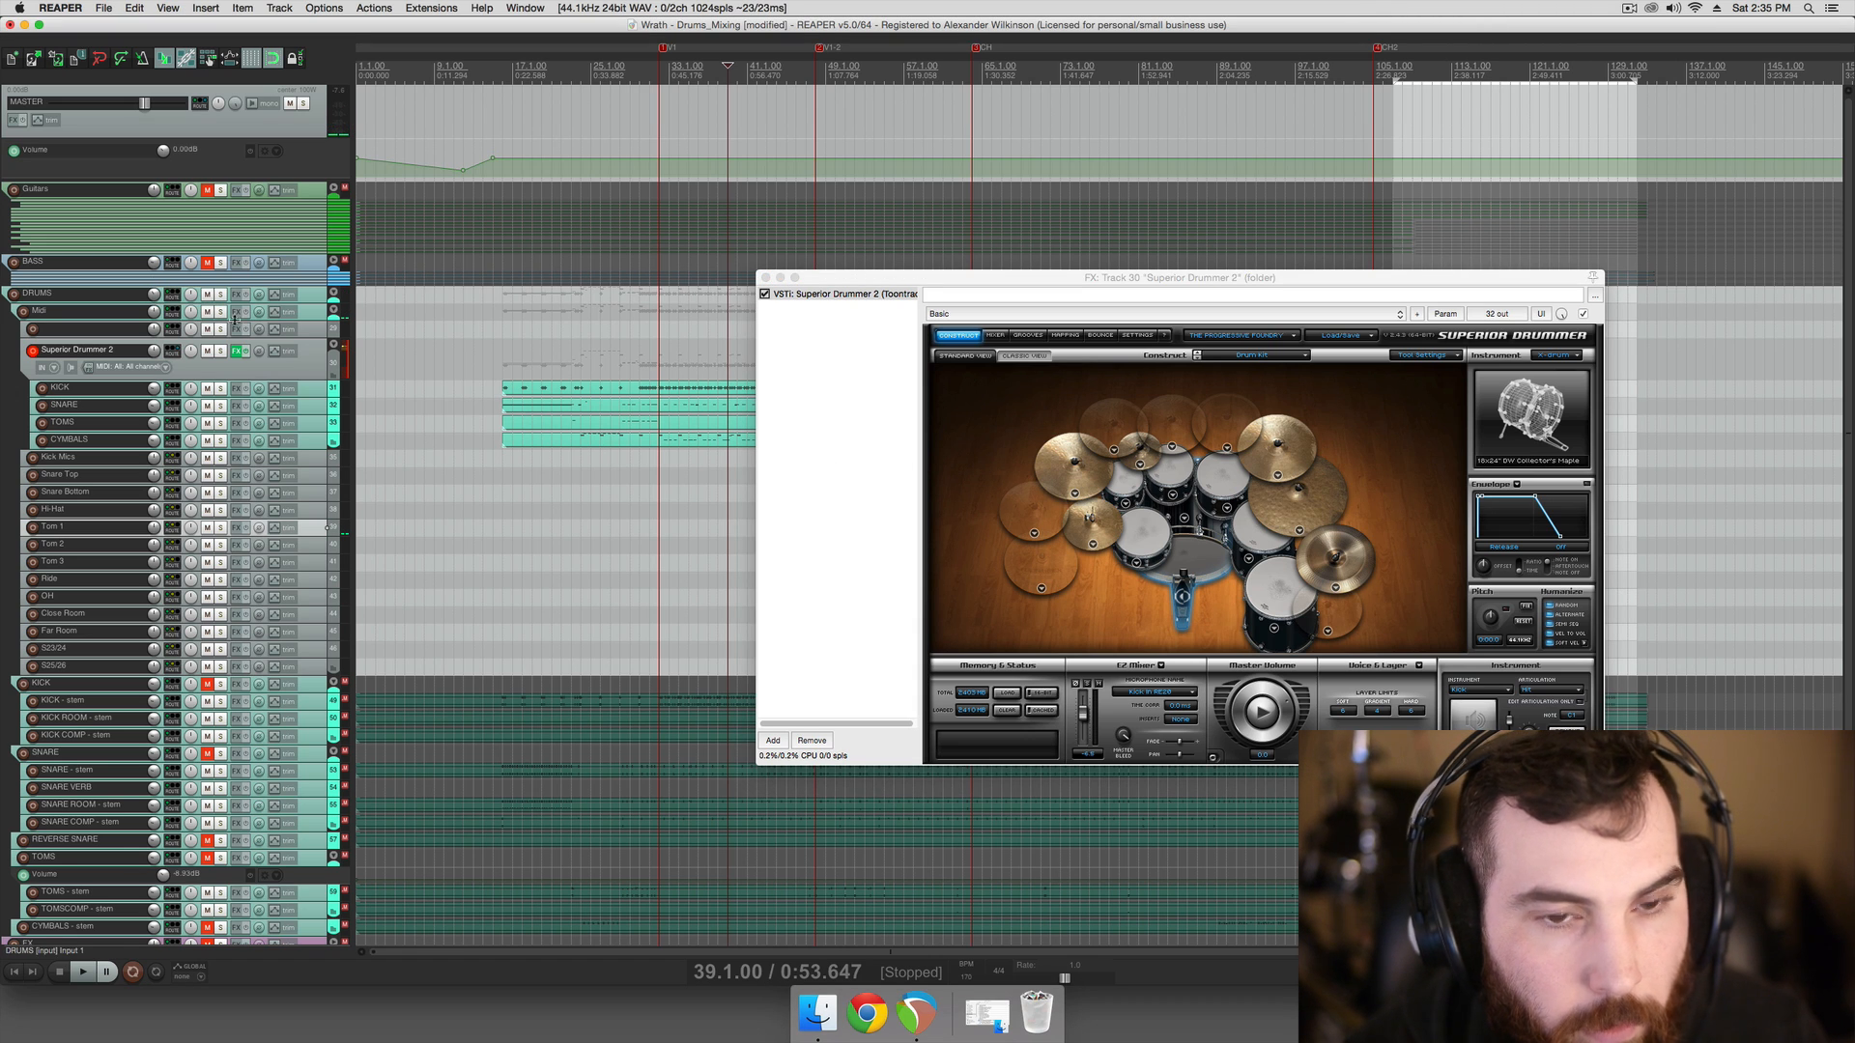
pyautogui.click(1248, 531)
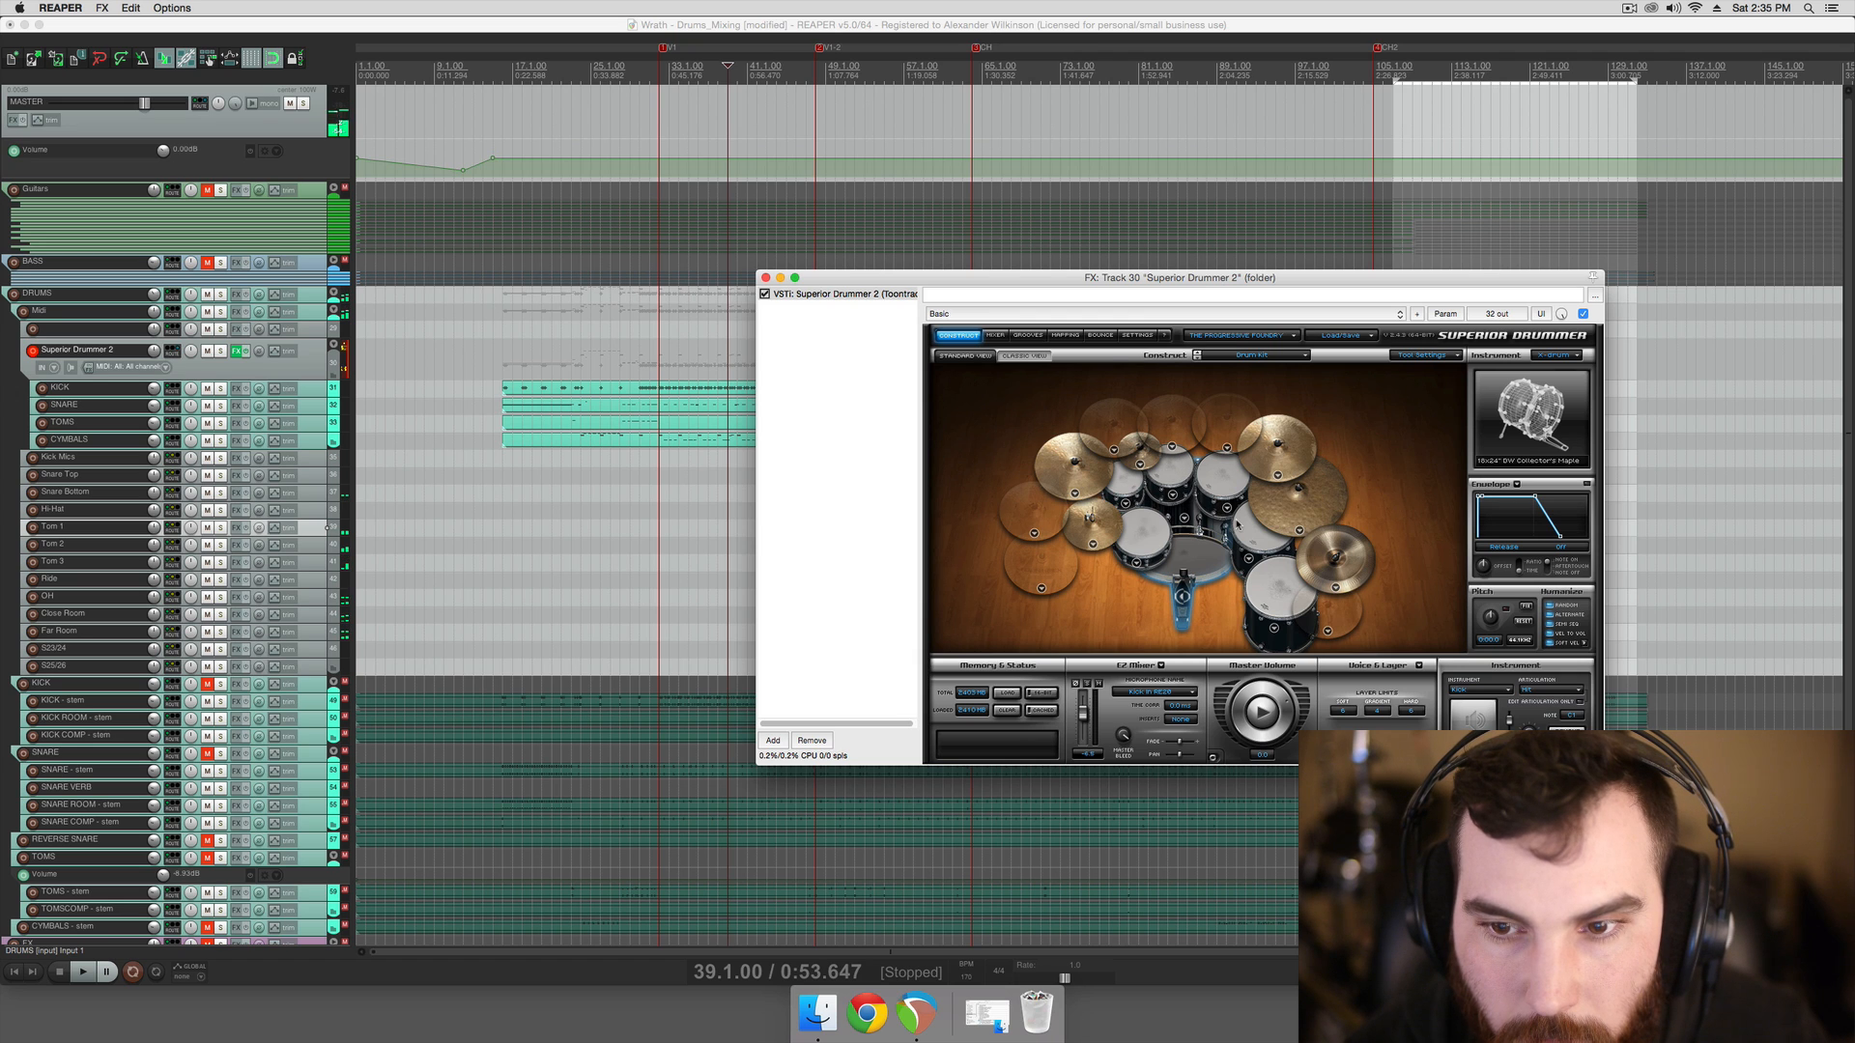
pyautogui.click(1262, 581)
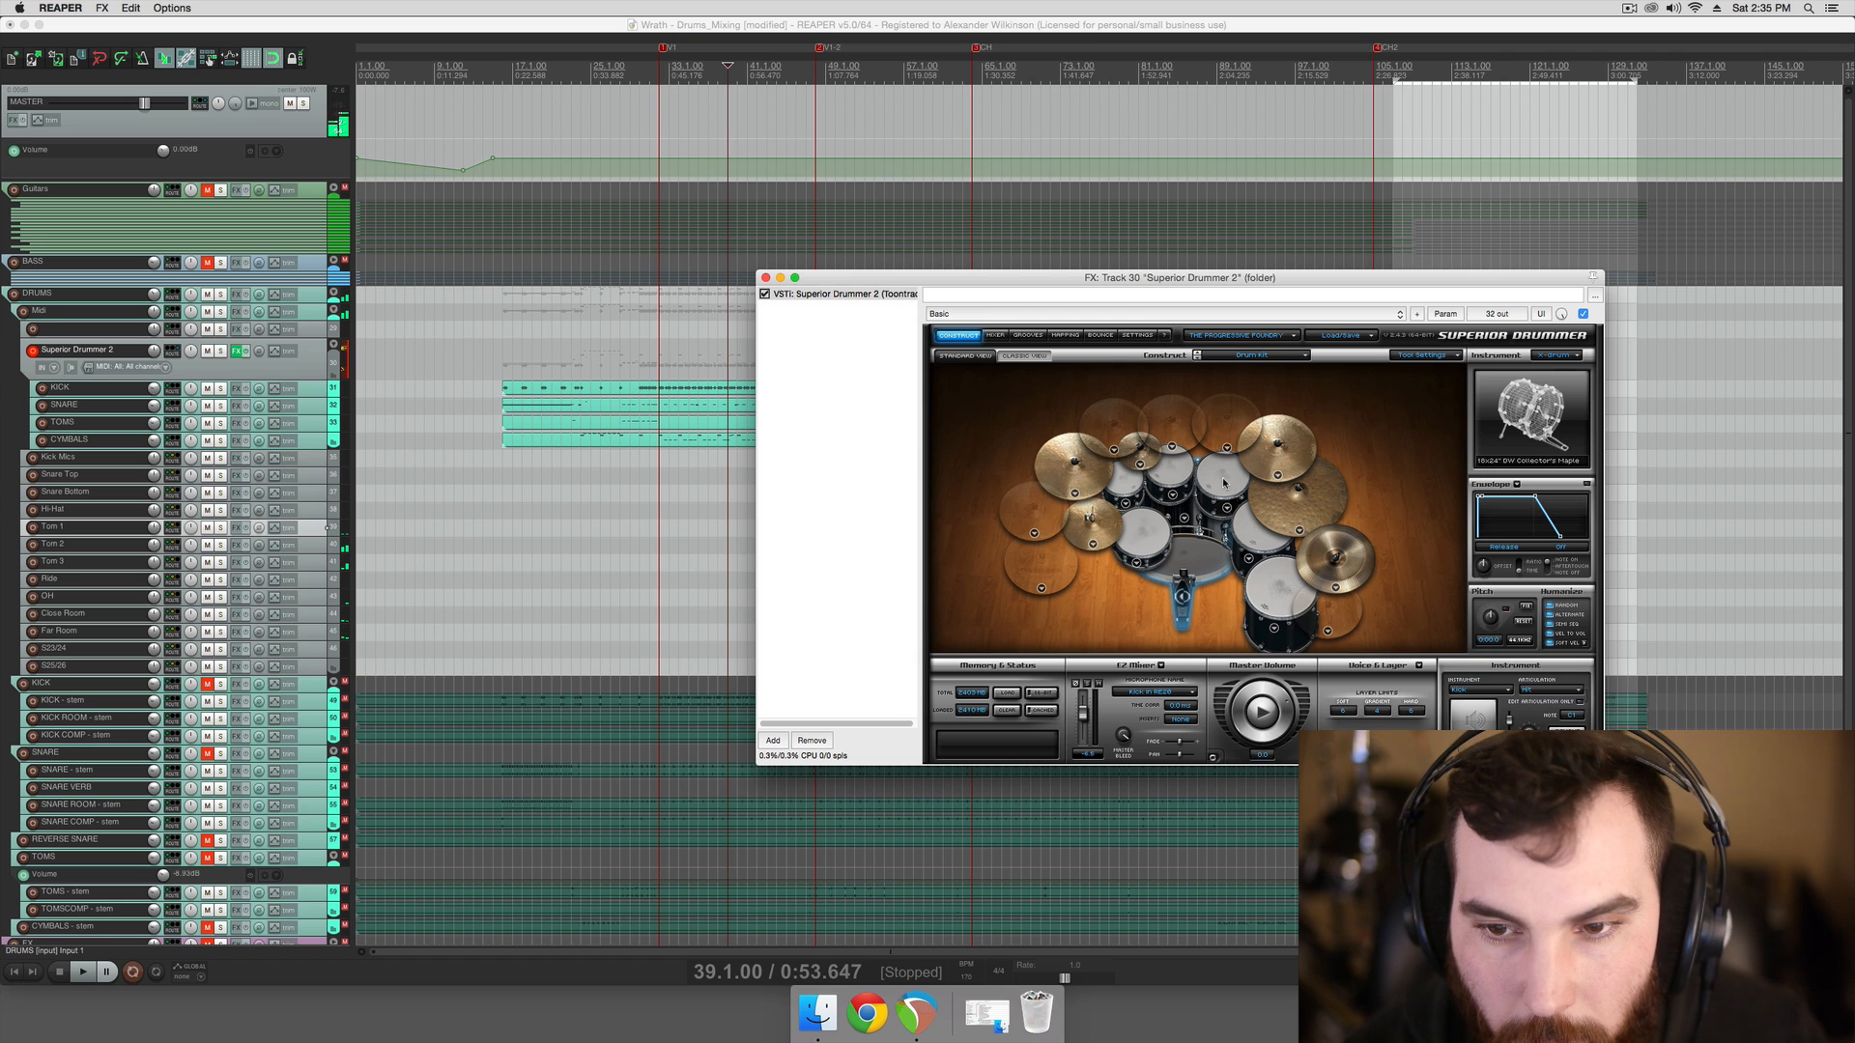
# Close the Superior Drummer window and place the edit cursor at bar 16, where the drum MIDI items start
pyautogui.moveTo(914, 287); pyautogui.dragTo(933, 311)
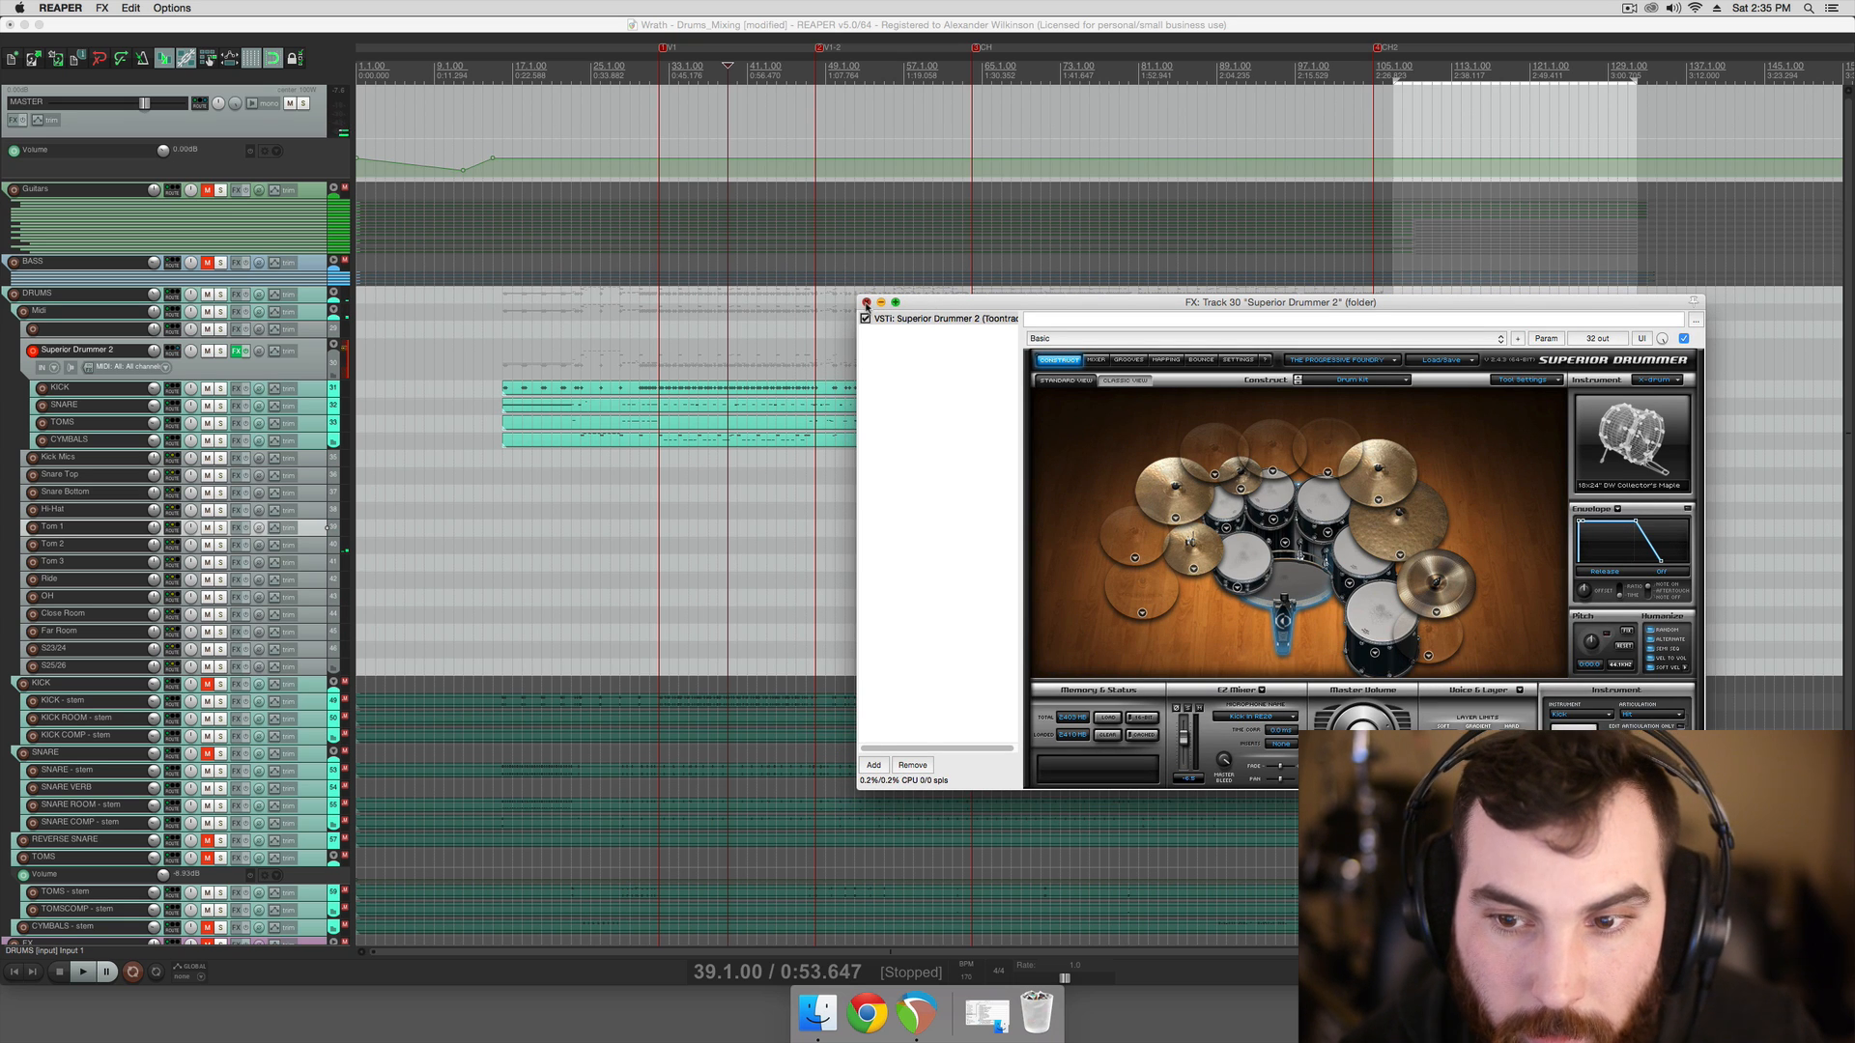
pyautogui.click(866, 303)
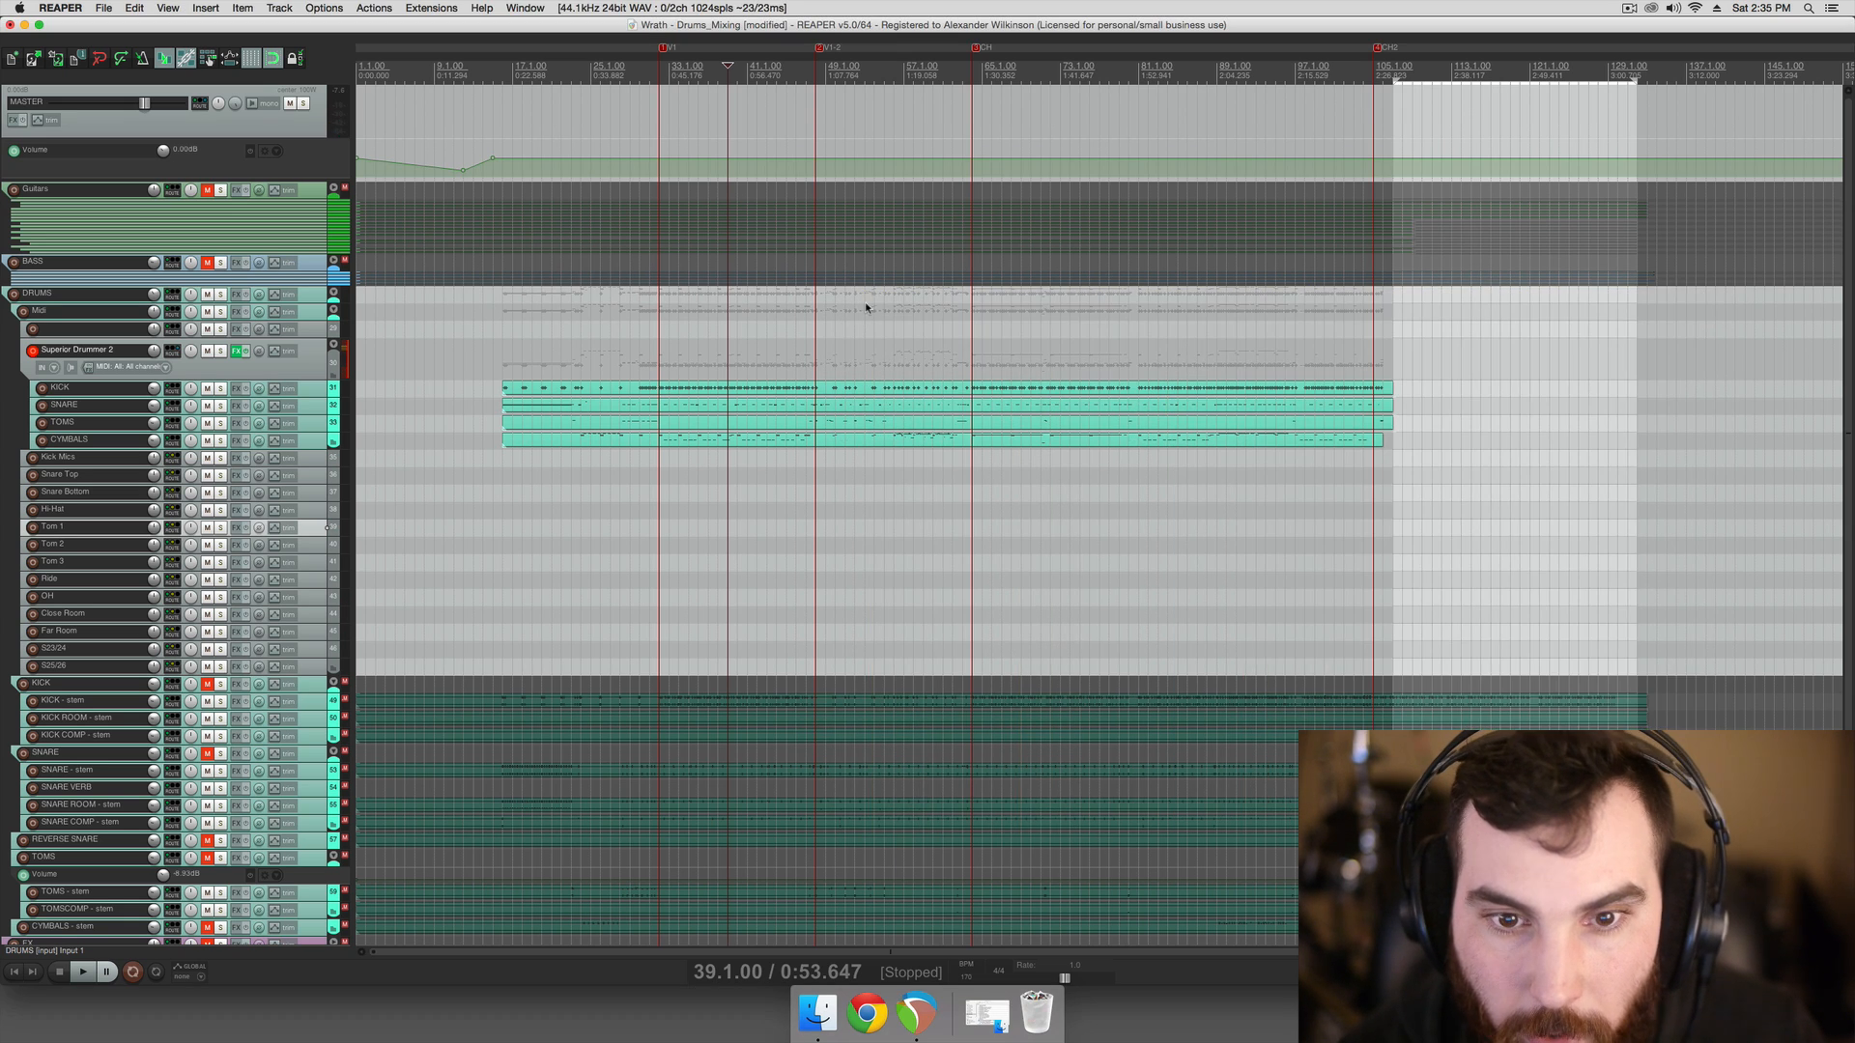
pyautogui.click(702, 486)
pyautogui.click(122, 475)
pyautogui.click(120, 463)
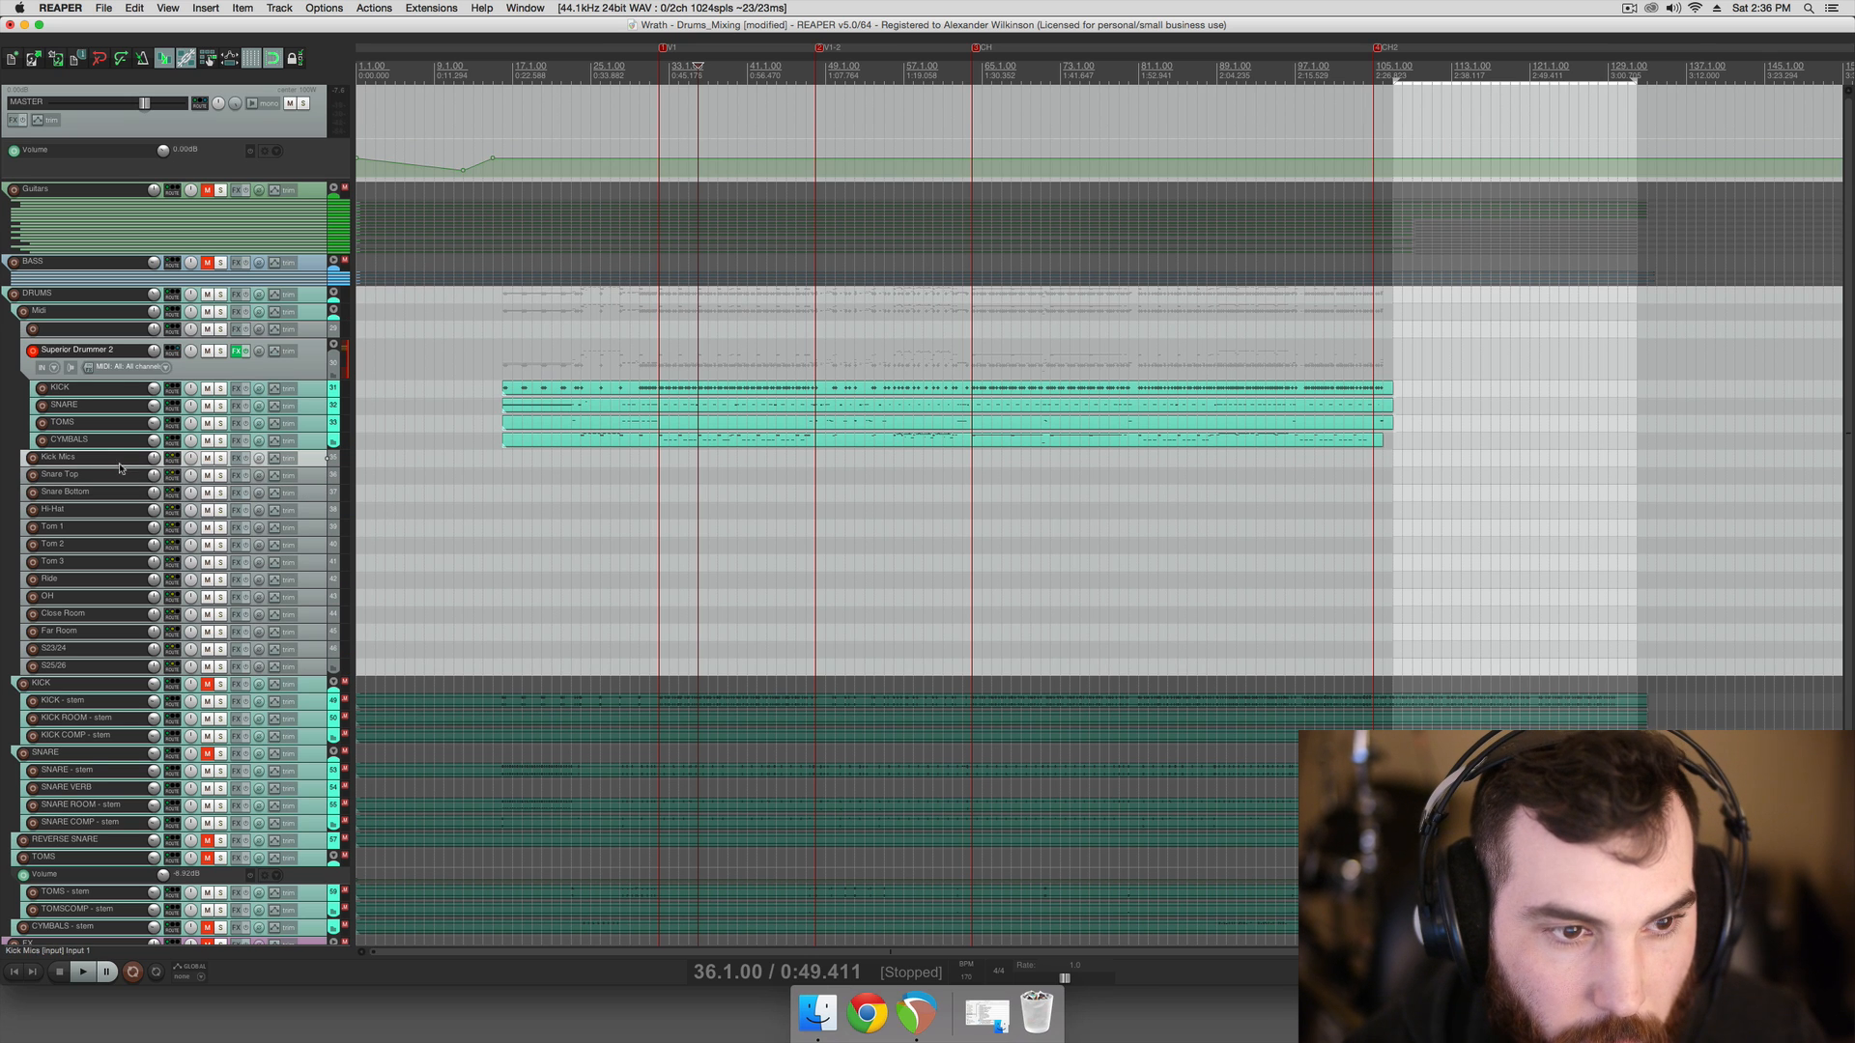
pyautogui.scroll(-2, 424, 563)
pyautogui.click(466, 563)
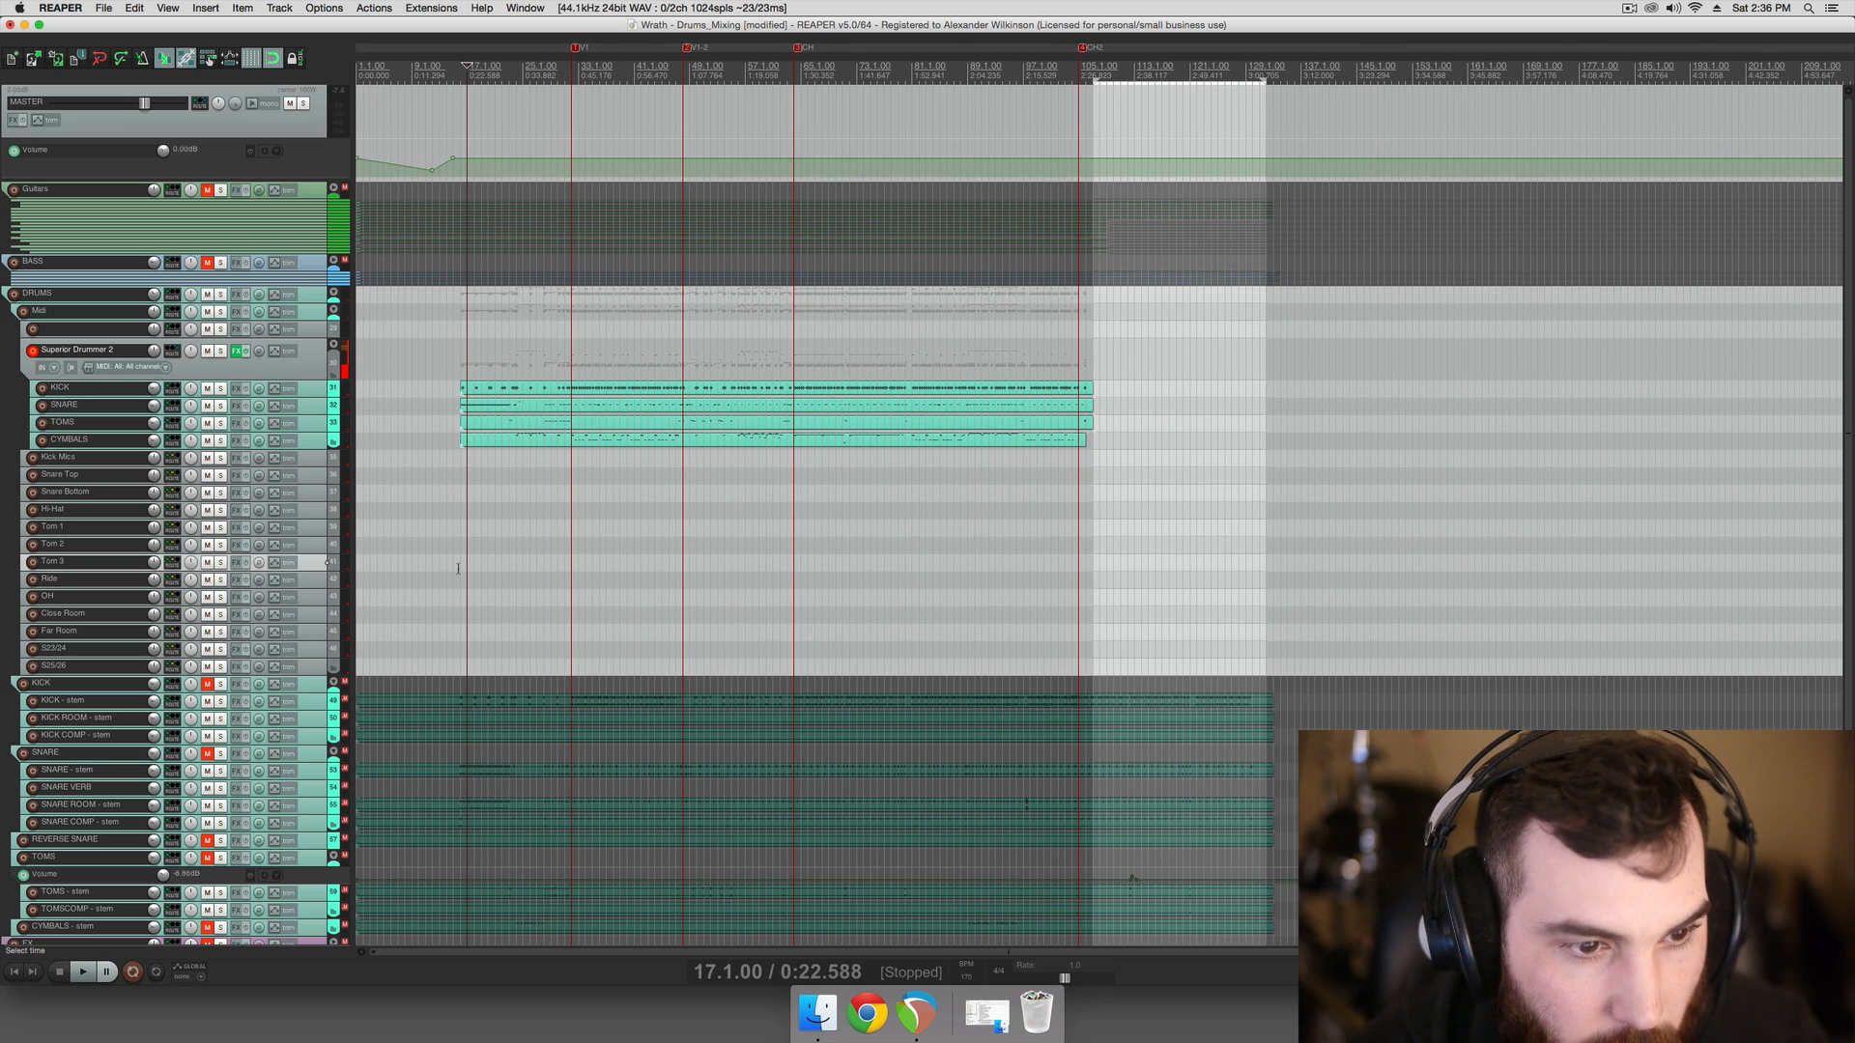
pyautogui.click(455, 570)
pyautogui.scroll(-1, 572, 590)
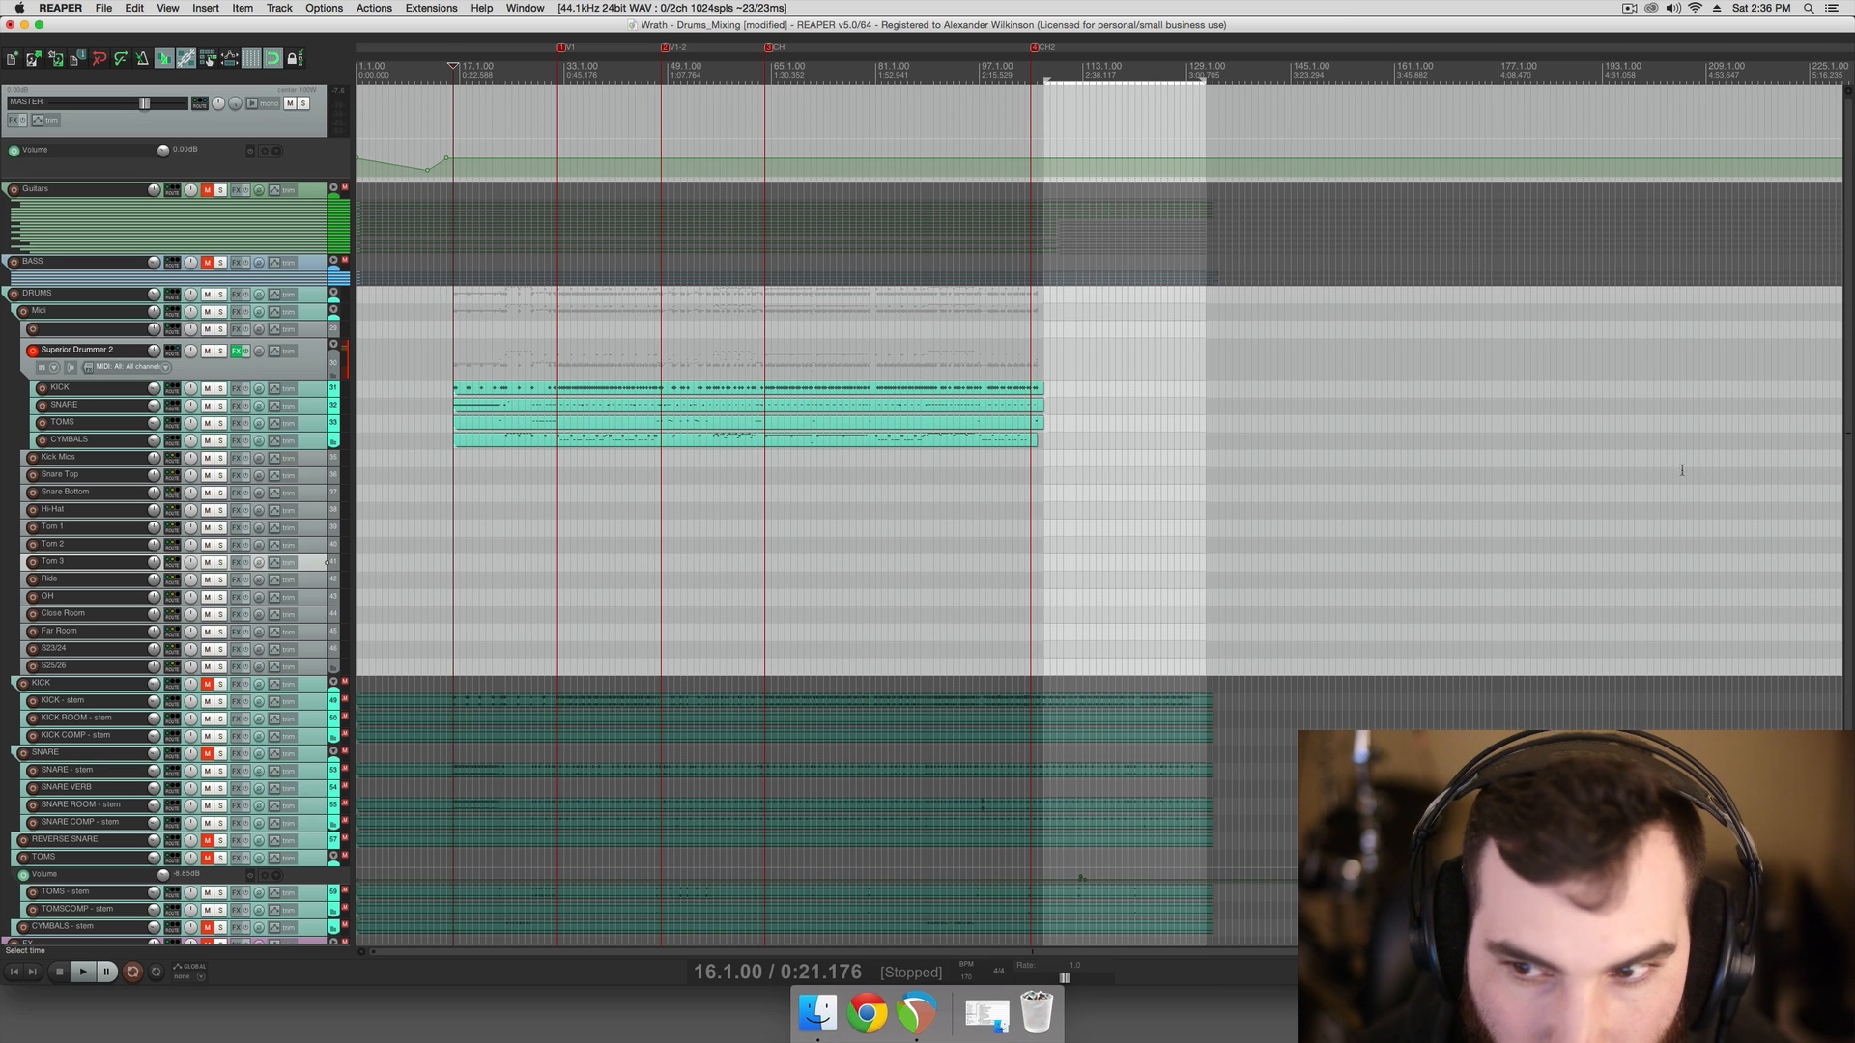
# Look over the session's drum outputs, drum stems, FX and chorus vocal tracks
pyautogui.scroll(-3, 1797, 580)
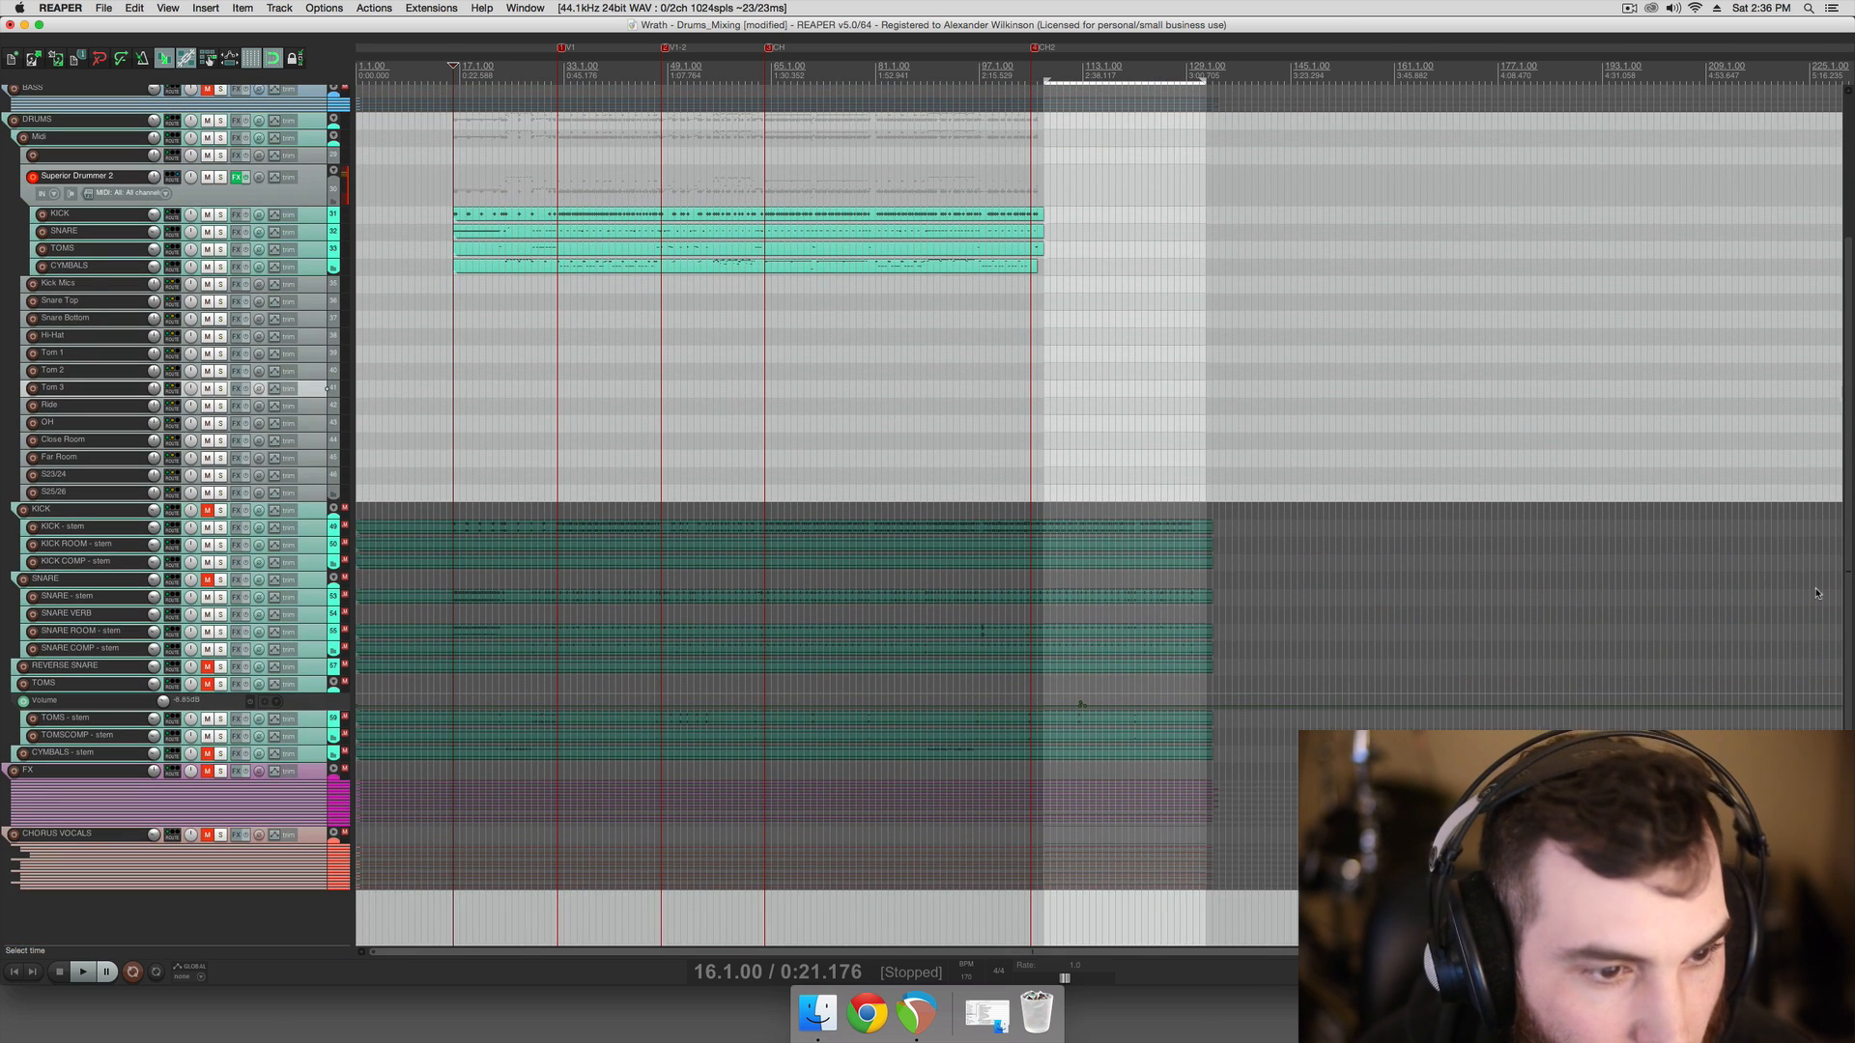
pyautogui.scroll(1, 1815, 592)
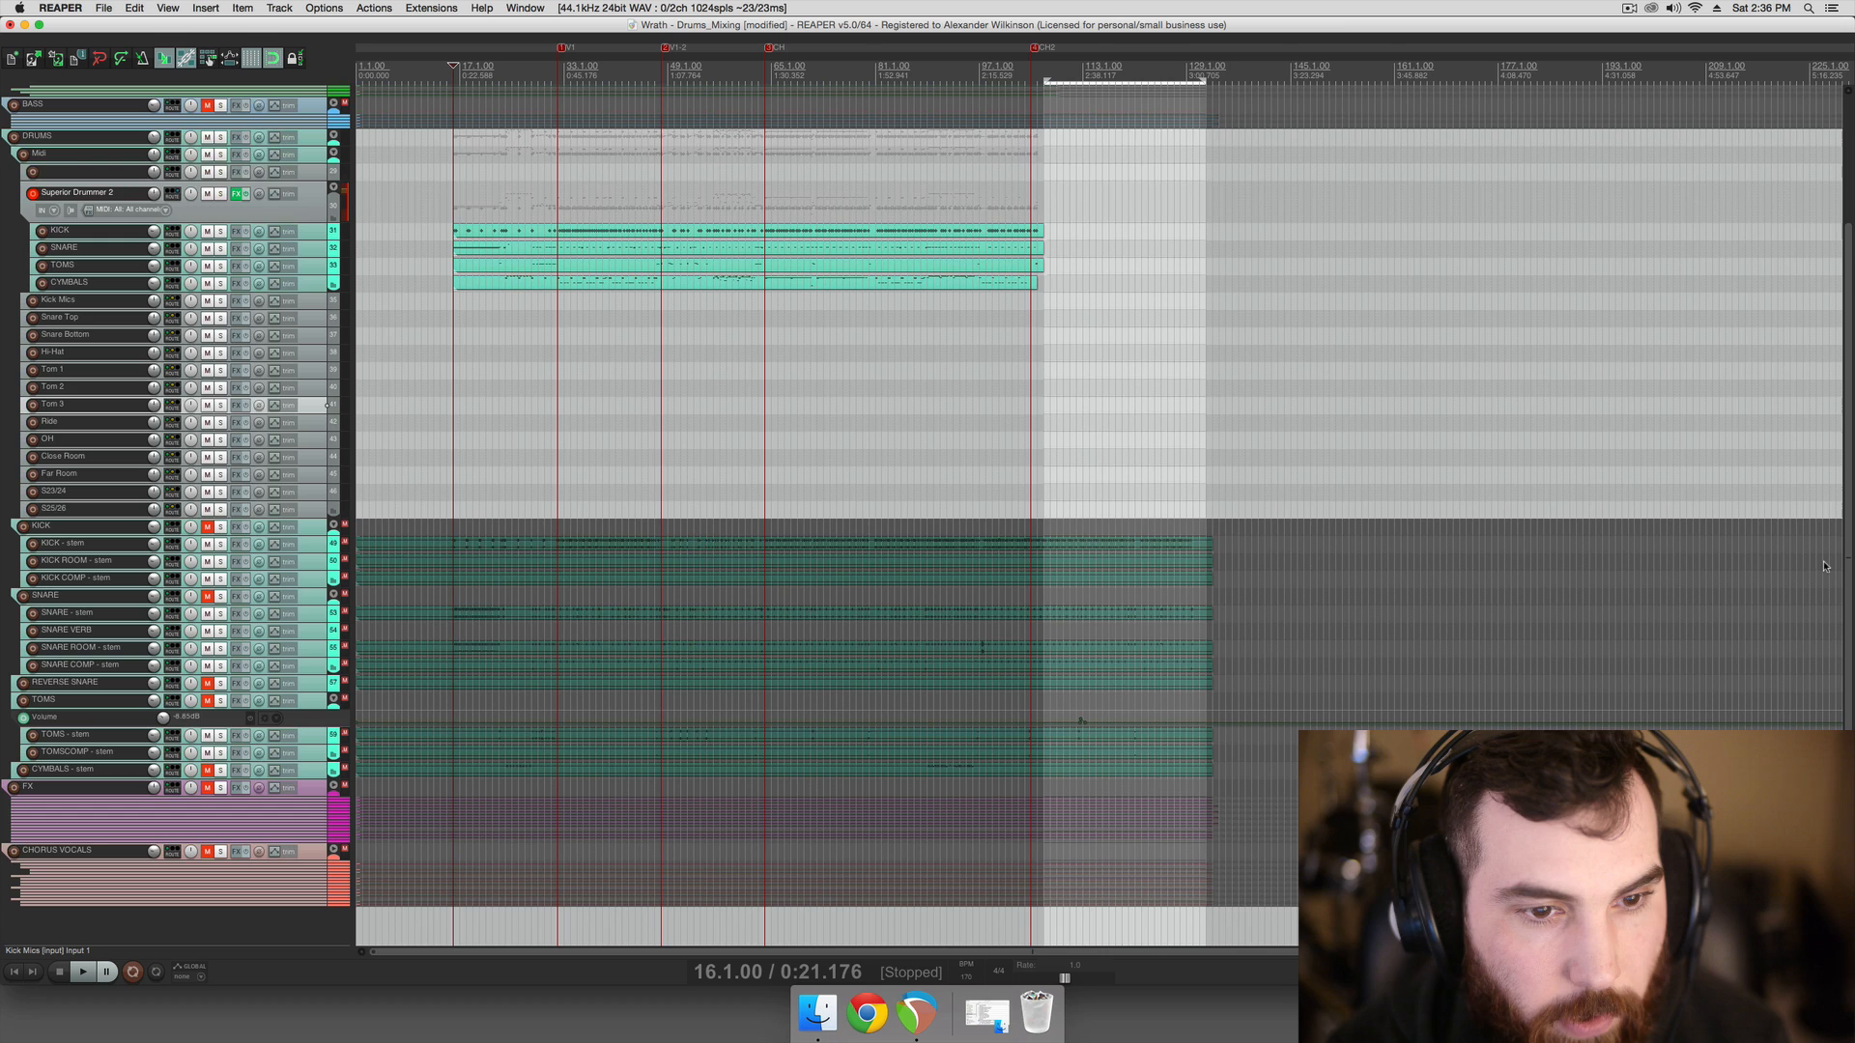
pyautogui.scroll(1, 1824, 566)
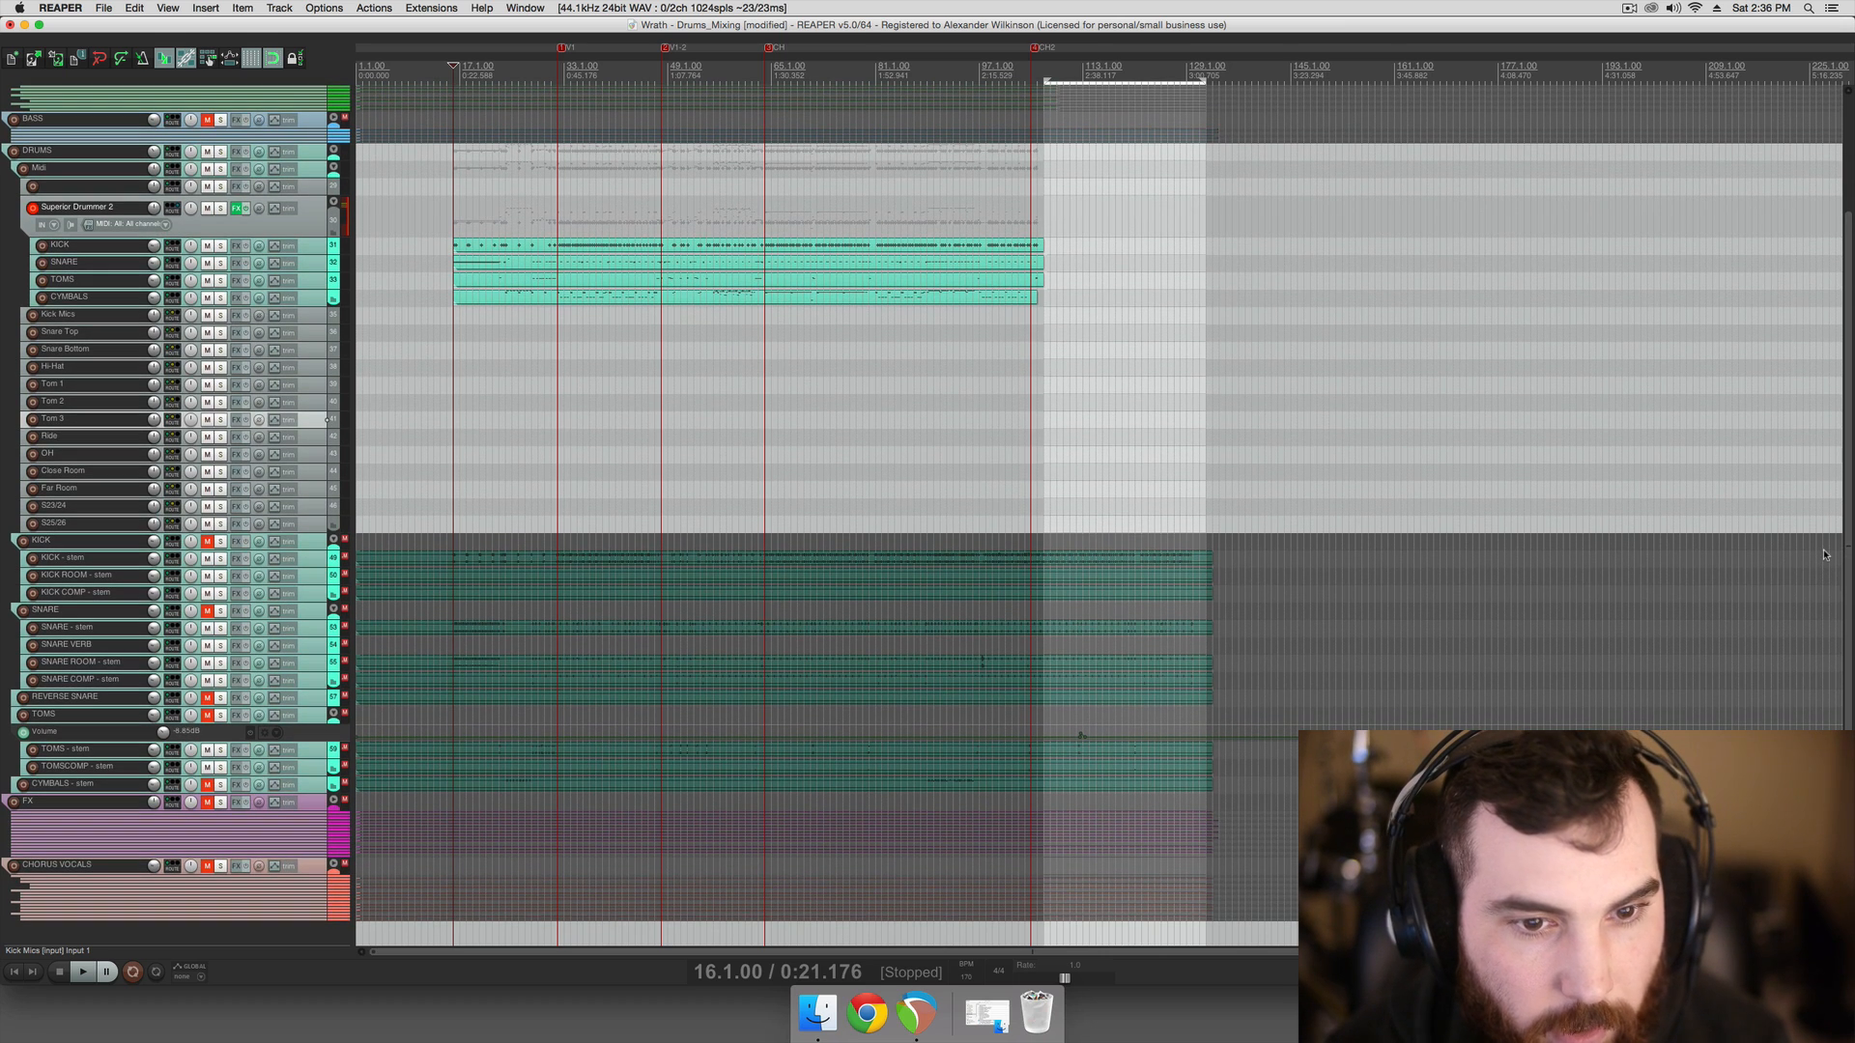
pyautogui.scroll(5, 1822, 559)
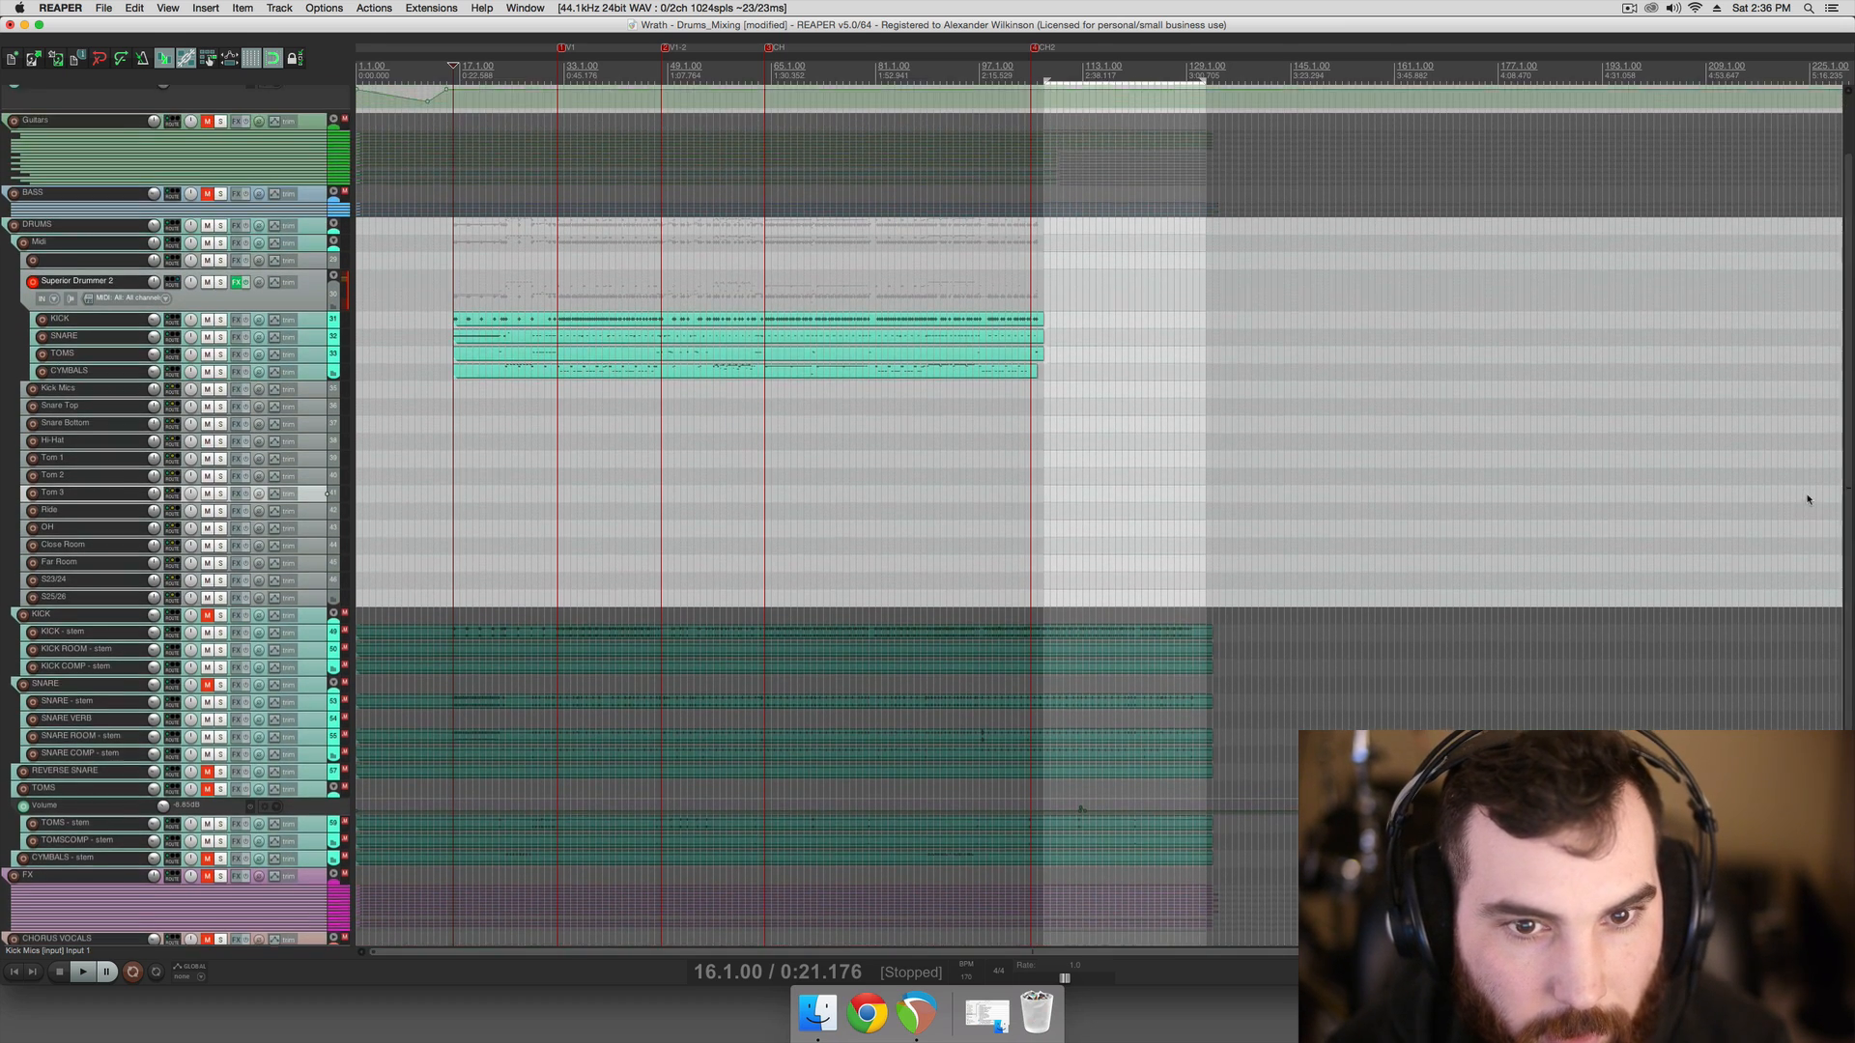
pyautogui.scroll(-6, 1817, 566)
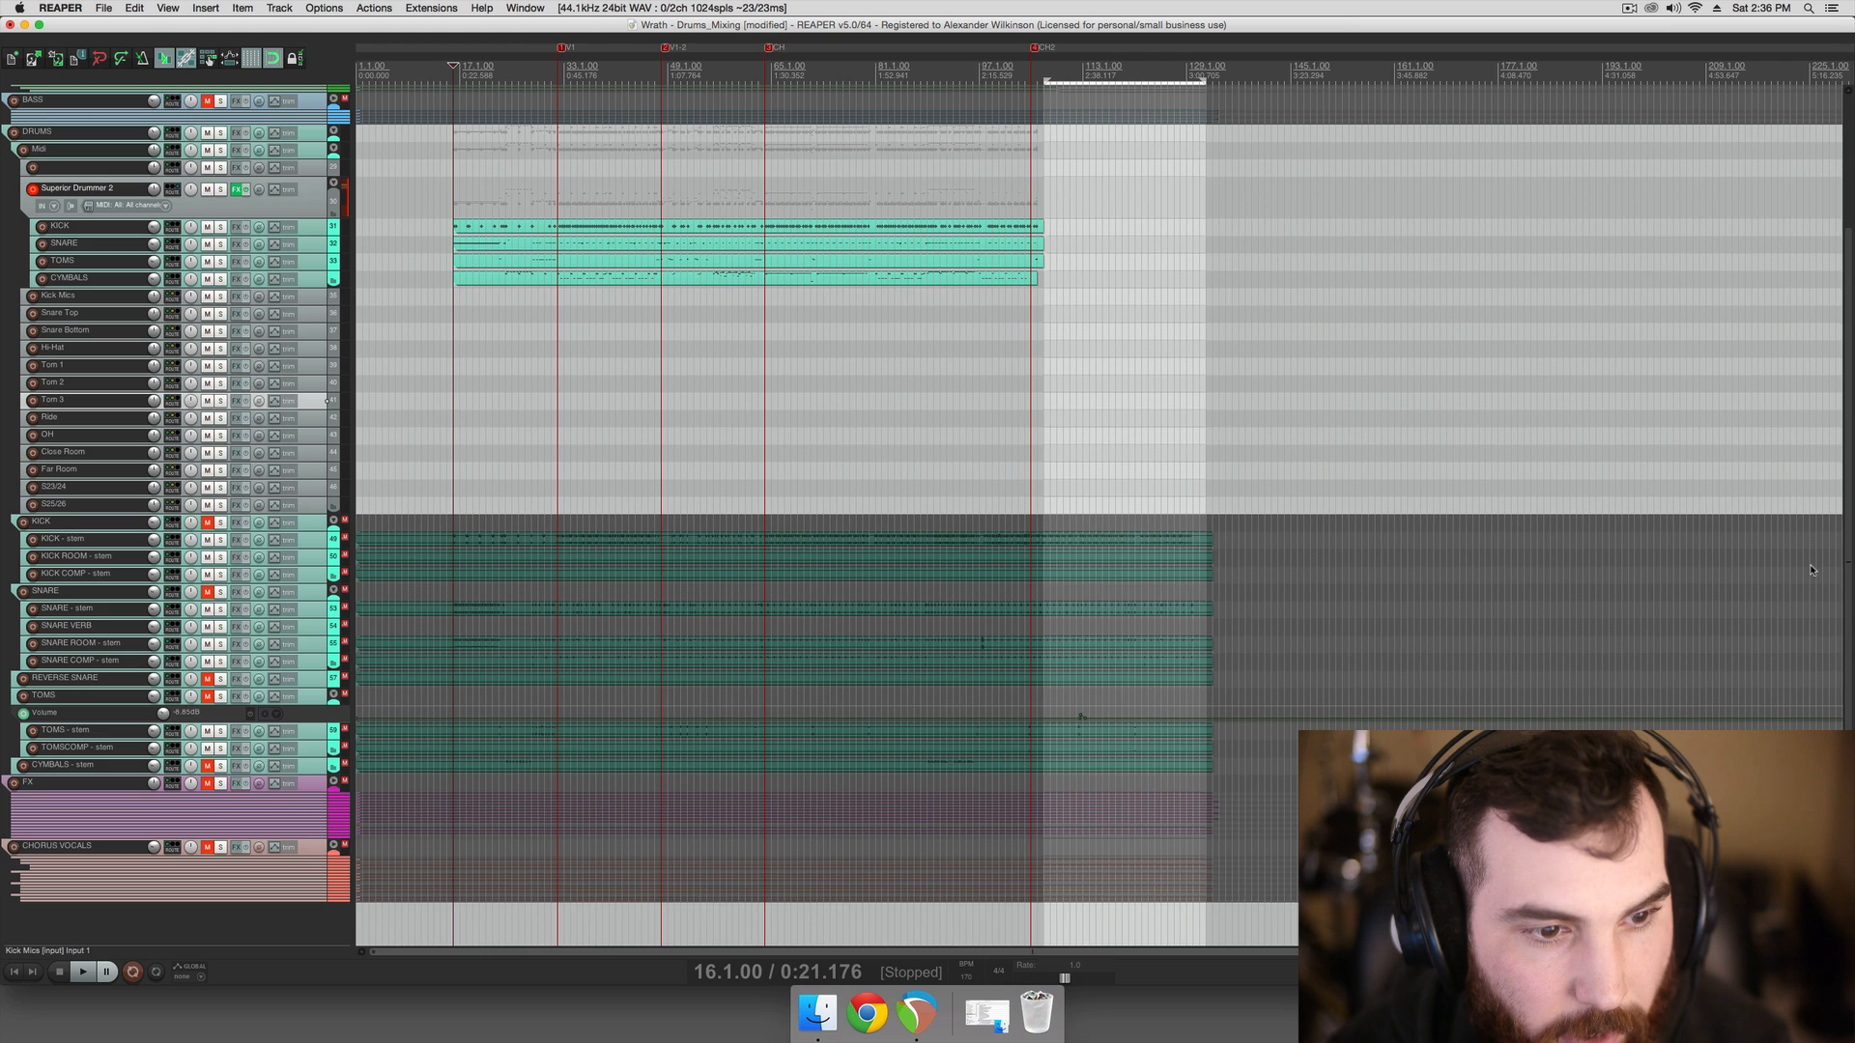
pyautogui.scroll(-1, 1812, 580)
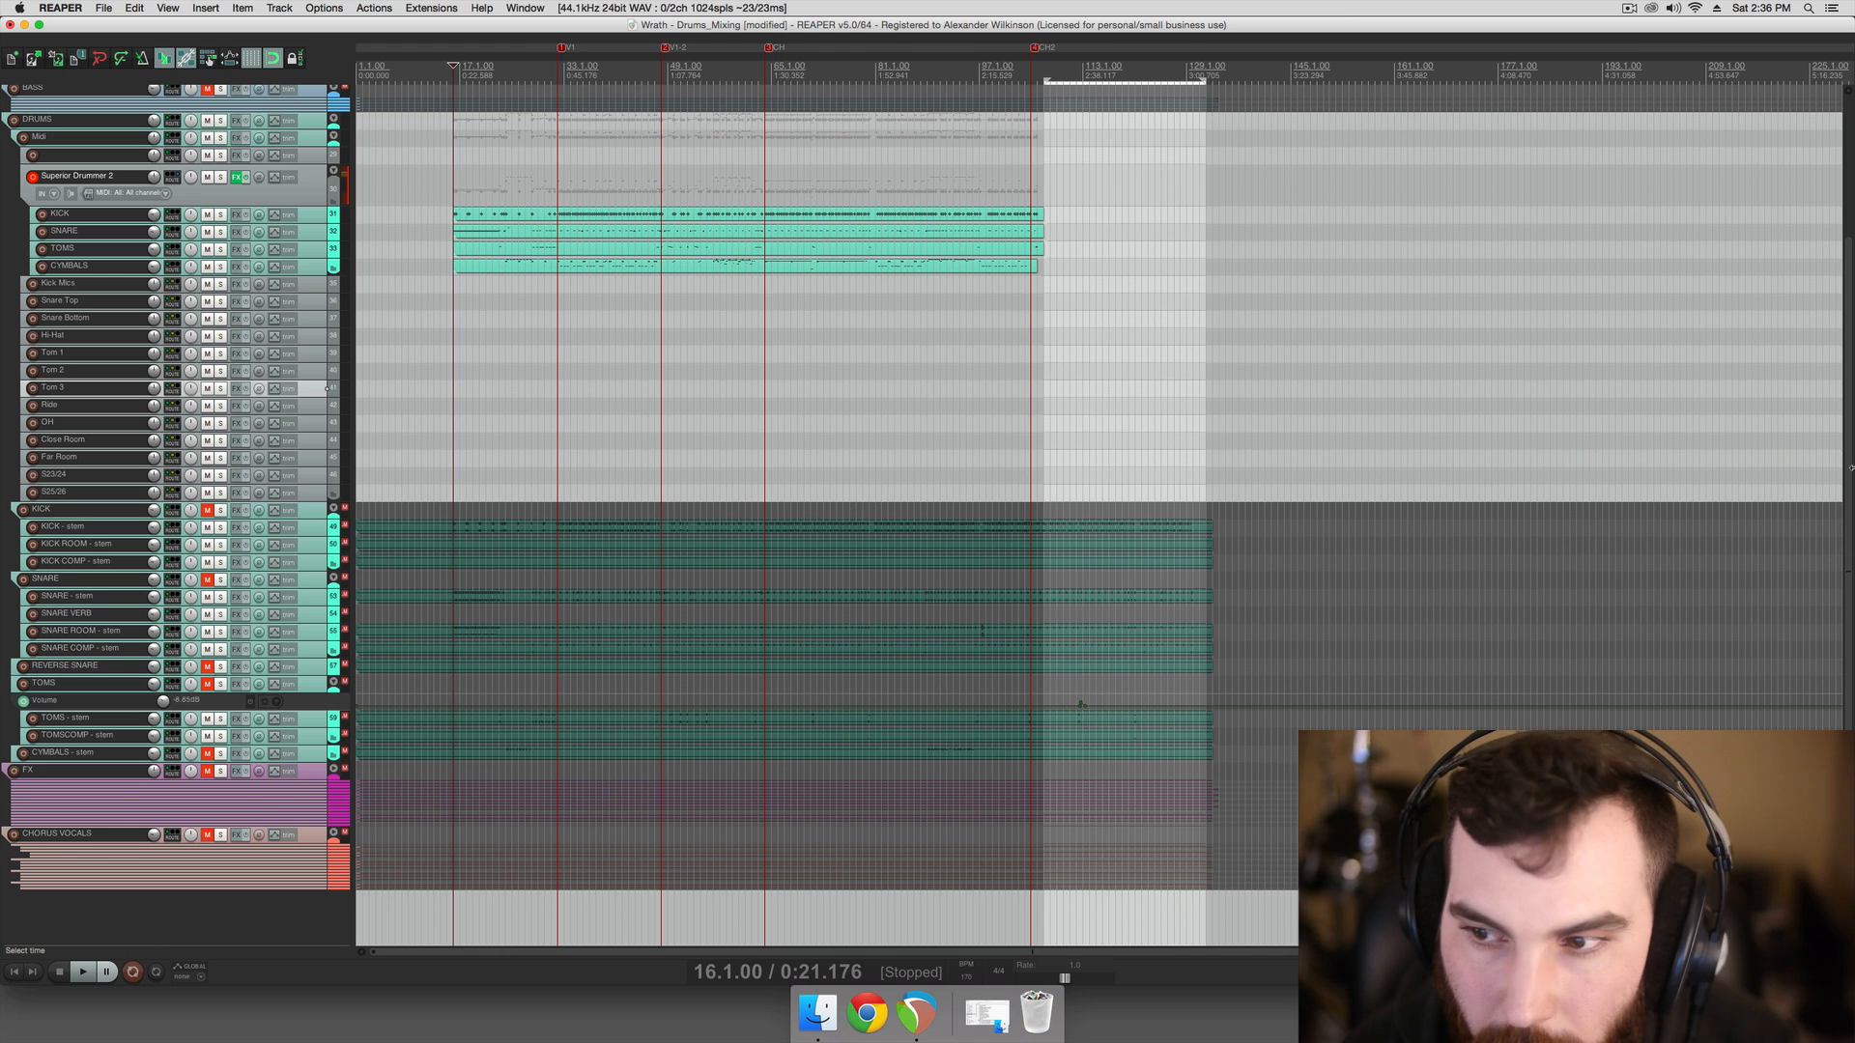
pyautogui.scroll(5, 608, 262)
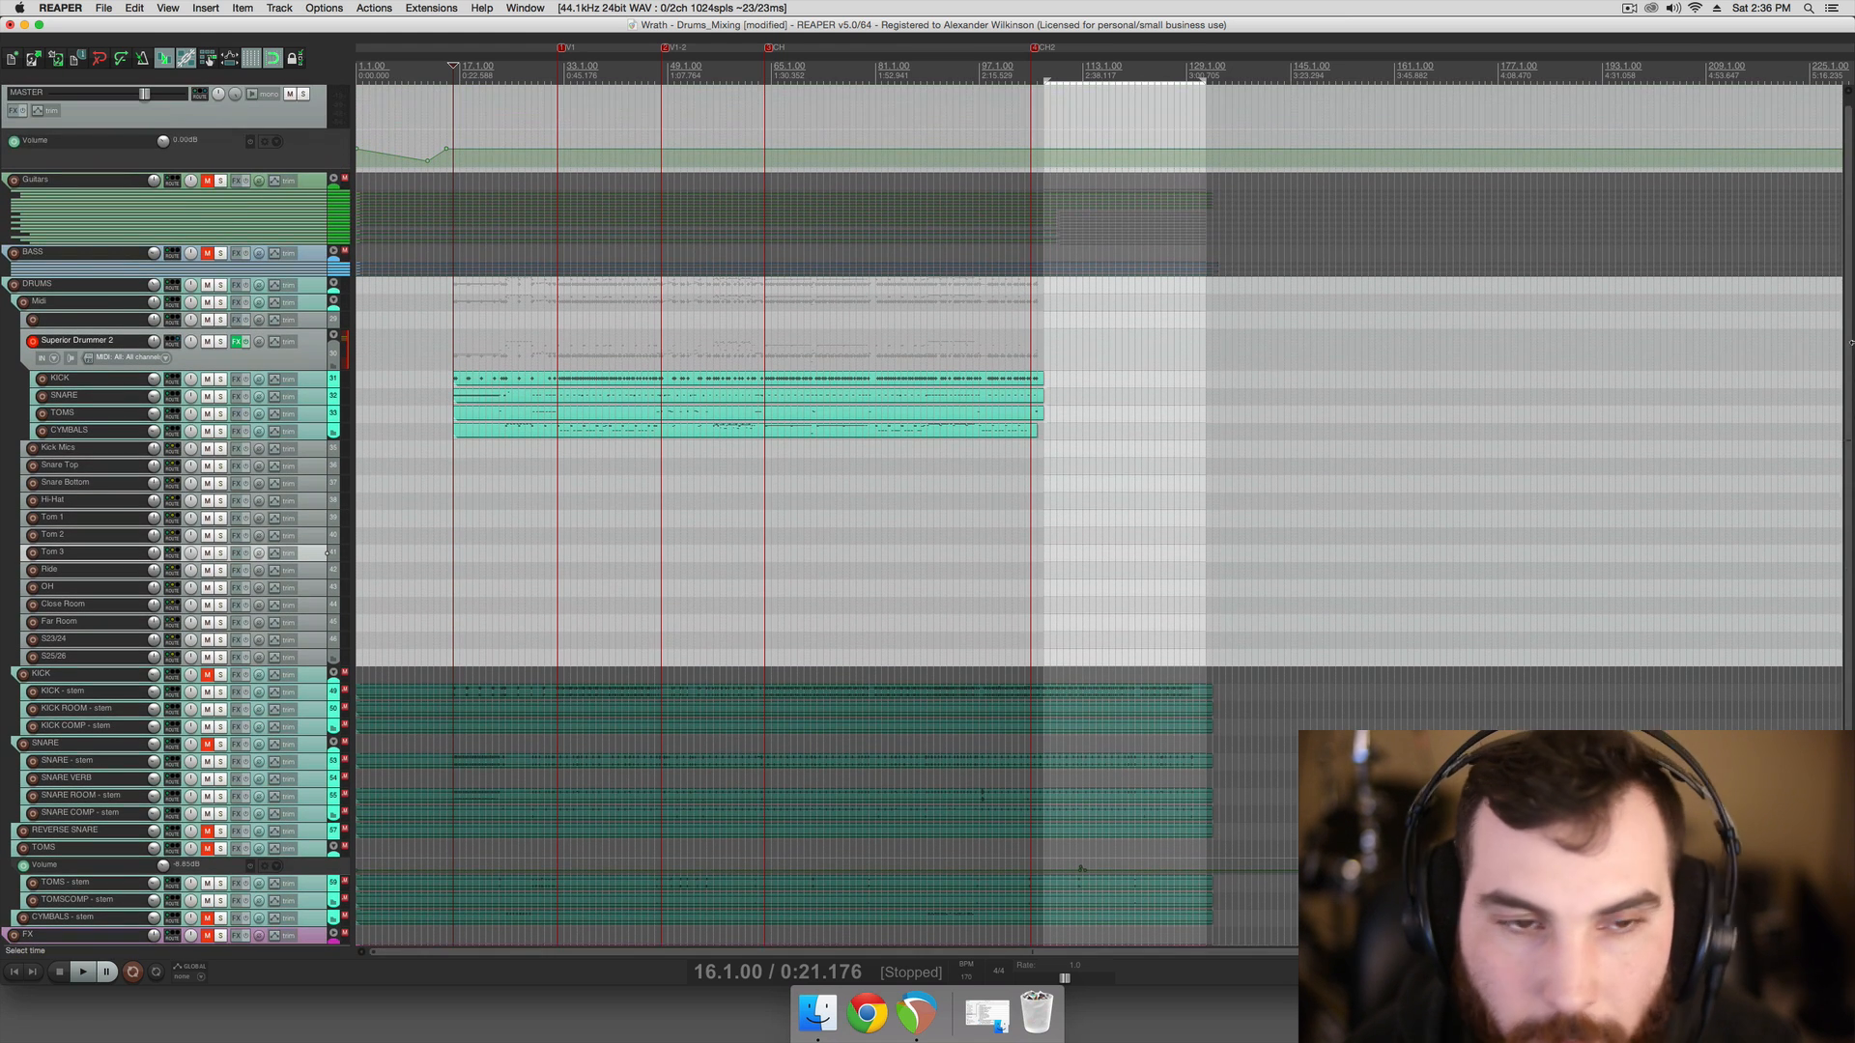
# Expand the Guitars folder and move its RHYTHM 1 and RHYTHM2 stem tracks into the DRUMS folder, above the Midi folder
pyautogui.click(333, 180)
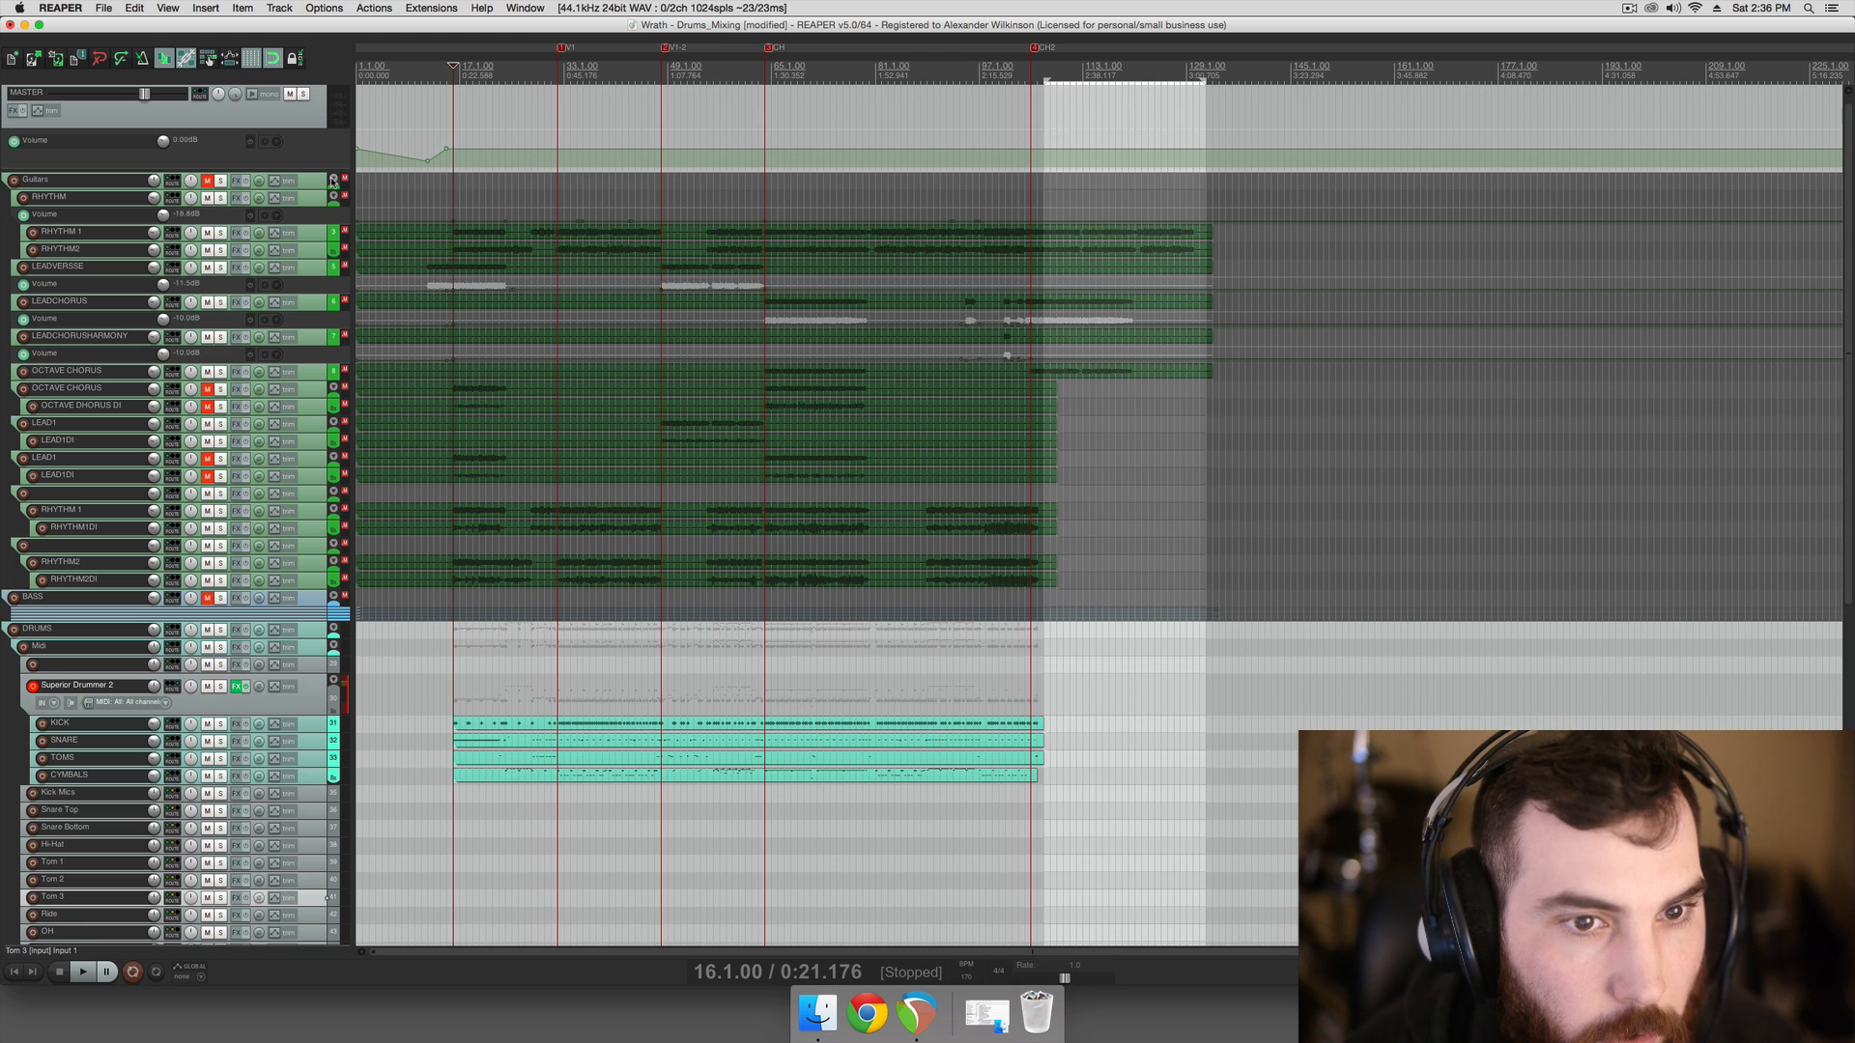
pyautogui.click(117, 237)
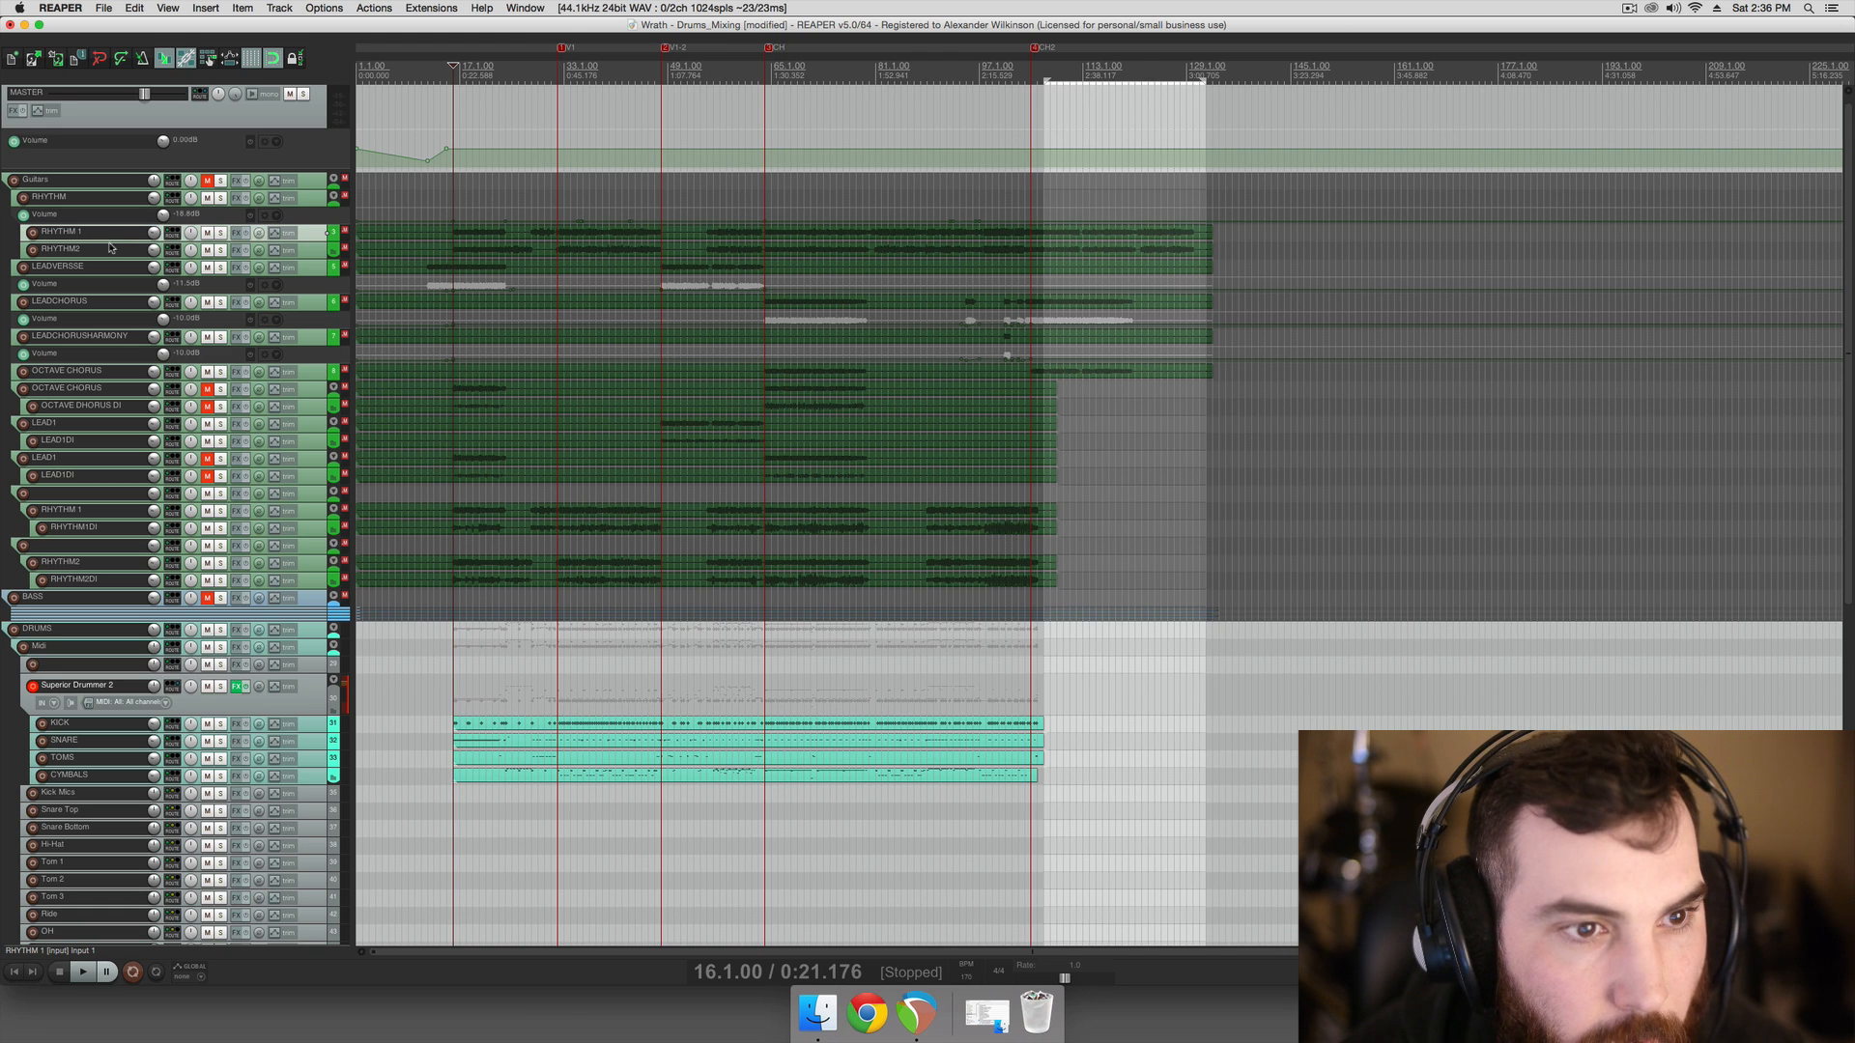
pyautogui.keyDown('shift'); pyautogui.click(111, 249); pyautogui.keyUp('shift')
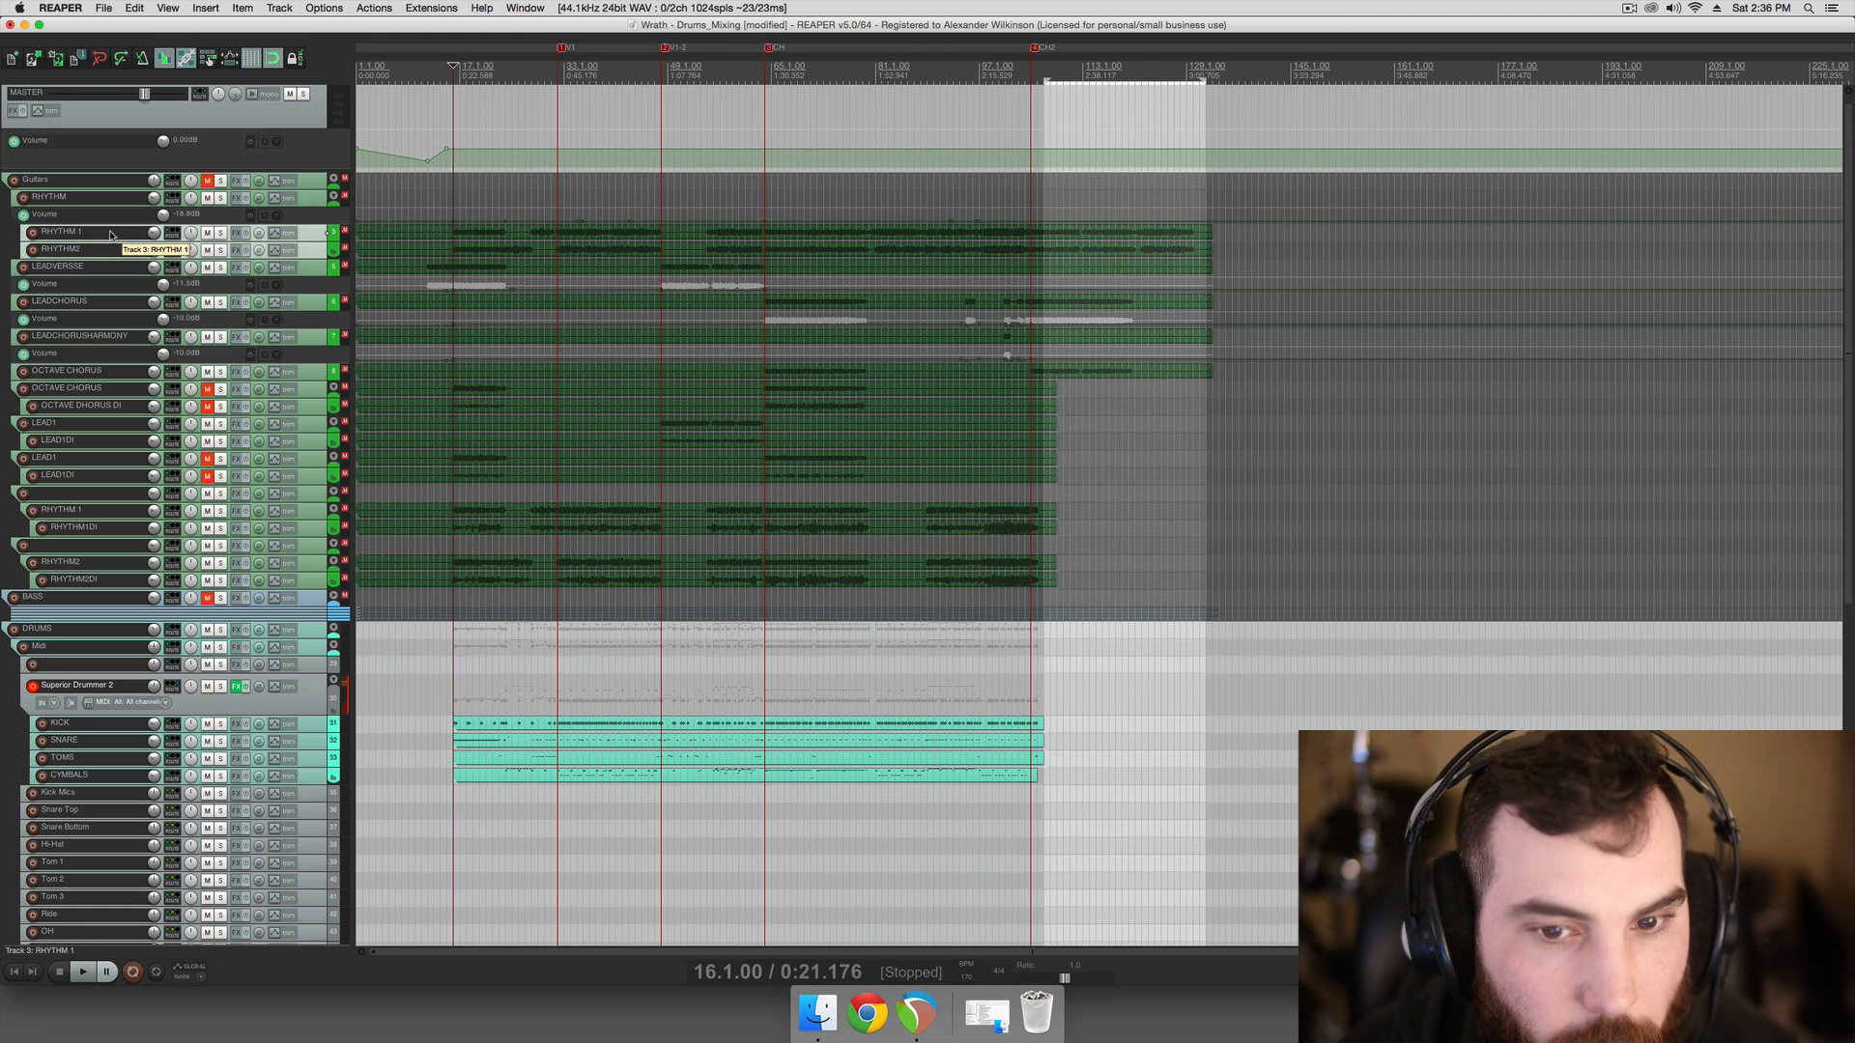
pyautogui.moveTo(111, 234); pyautogui.dragTo(112, 641)
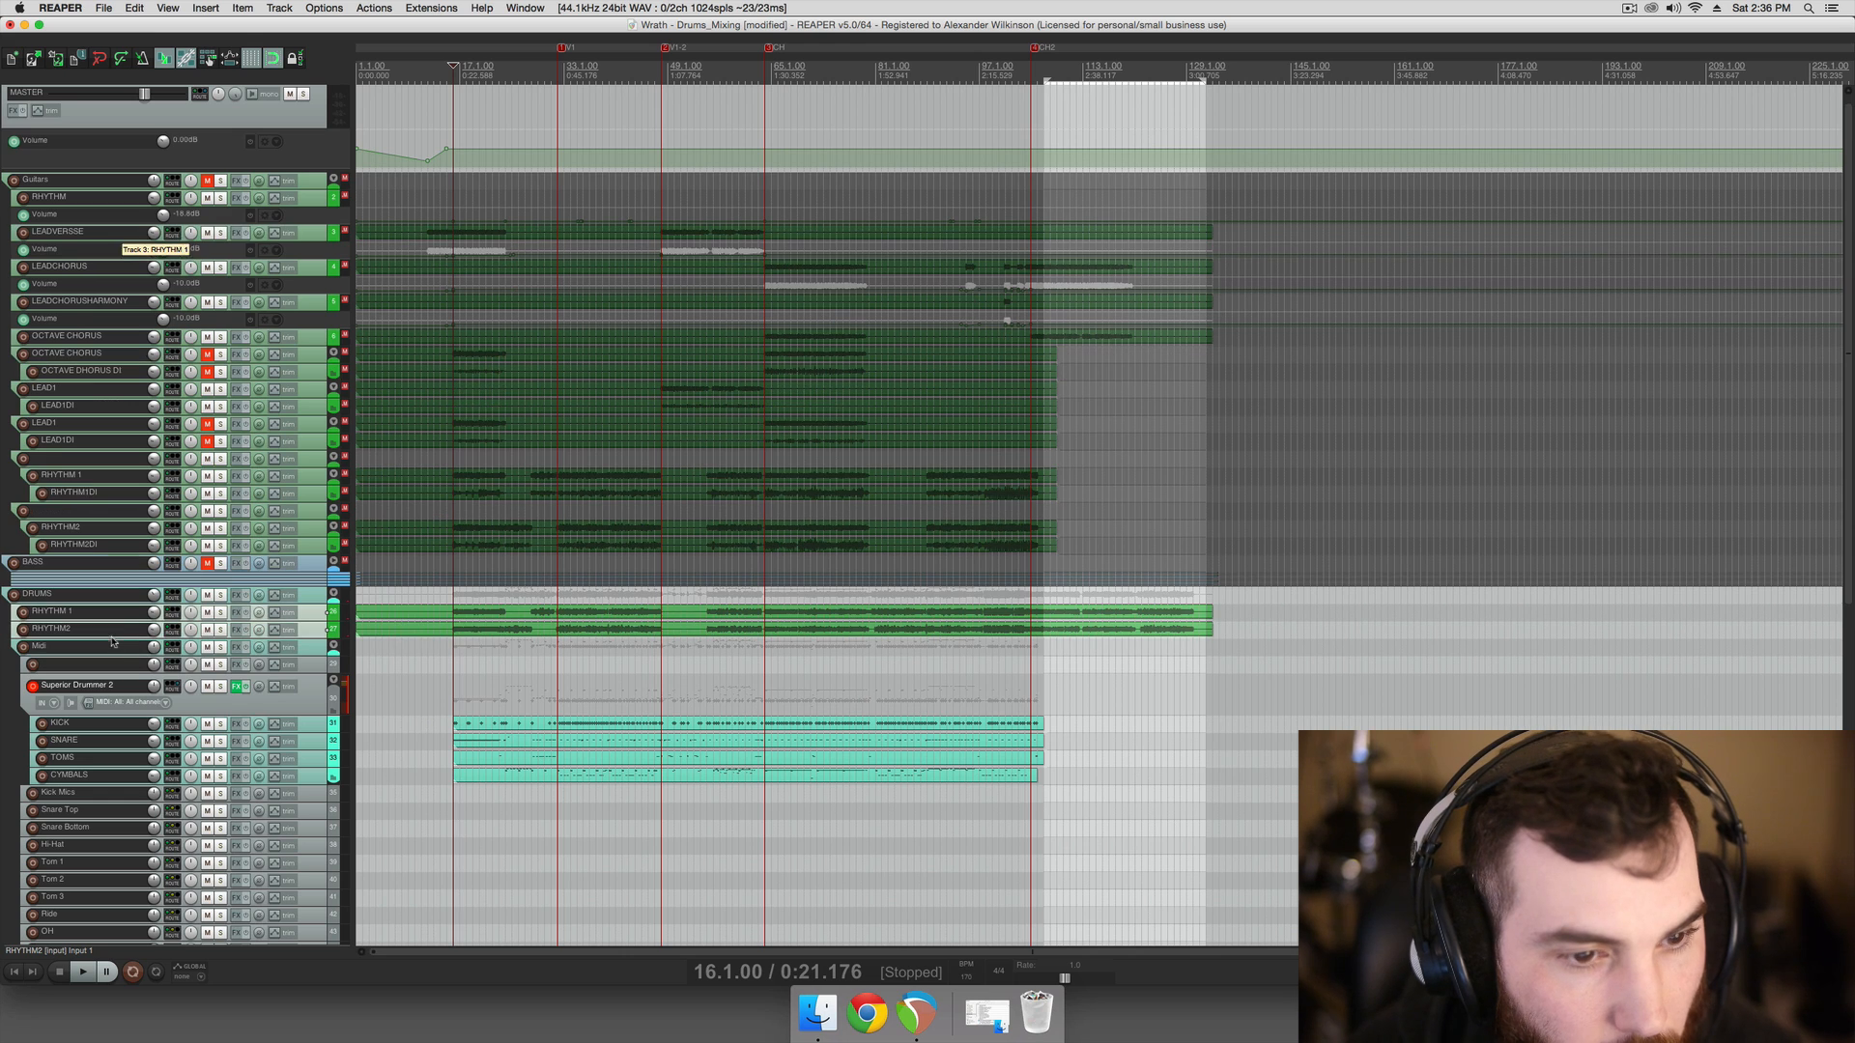
# Place the edit cursor at bar 18 and select the RHYTHM 1 and RHYTHM2 tracks in the DRUMS folder
pyautogui.click(469, 642)
pyautogui.click(123, 620)
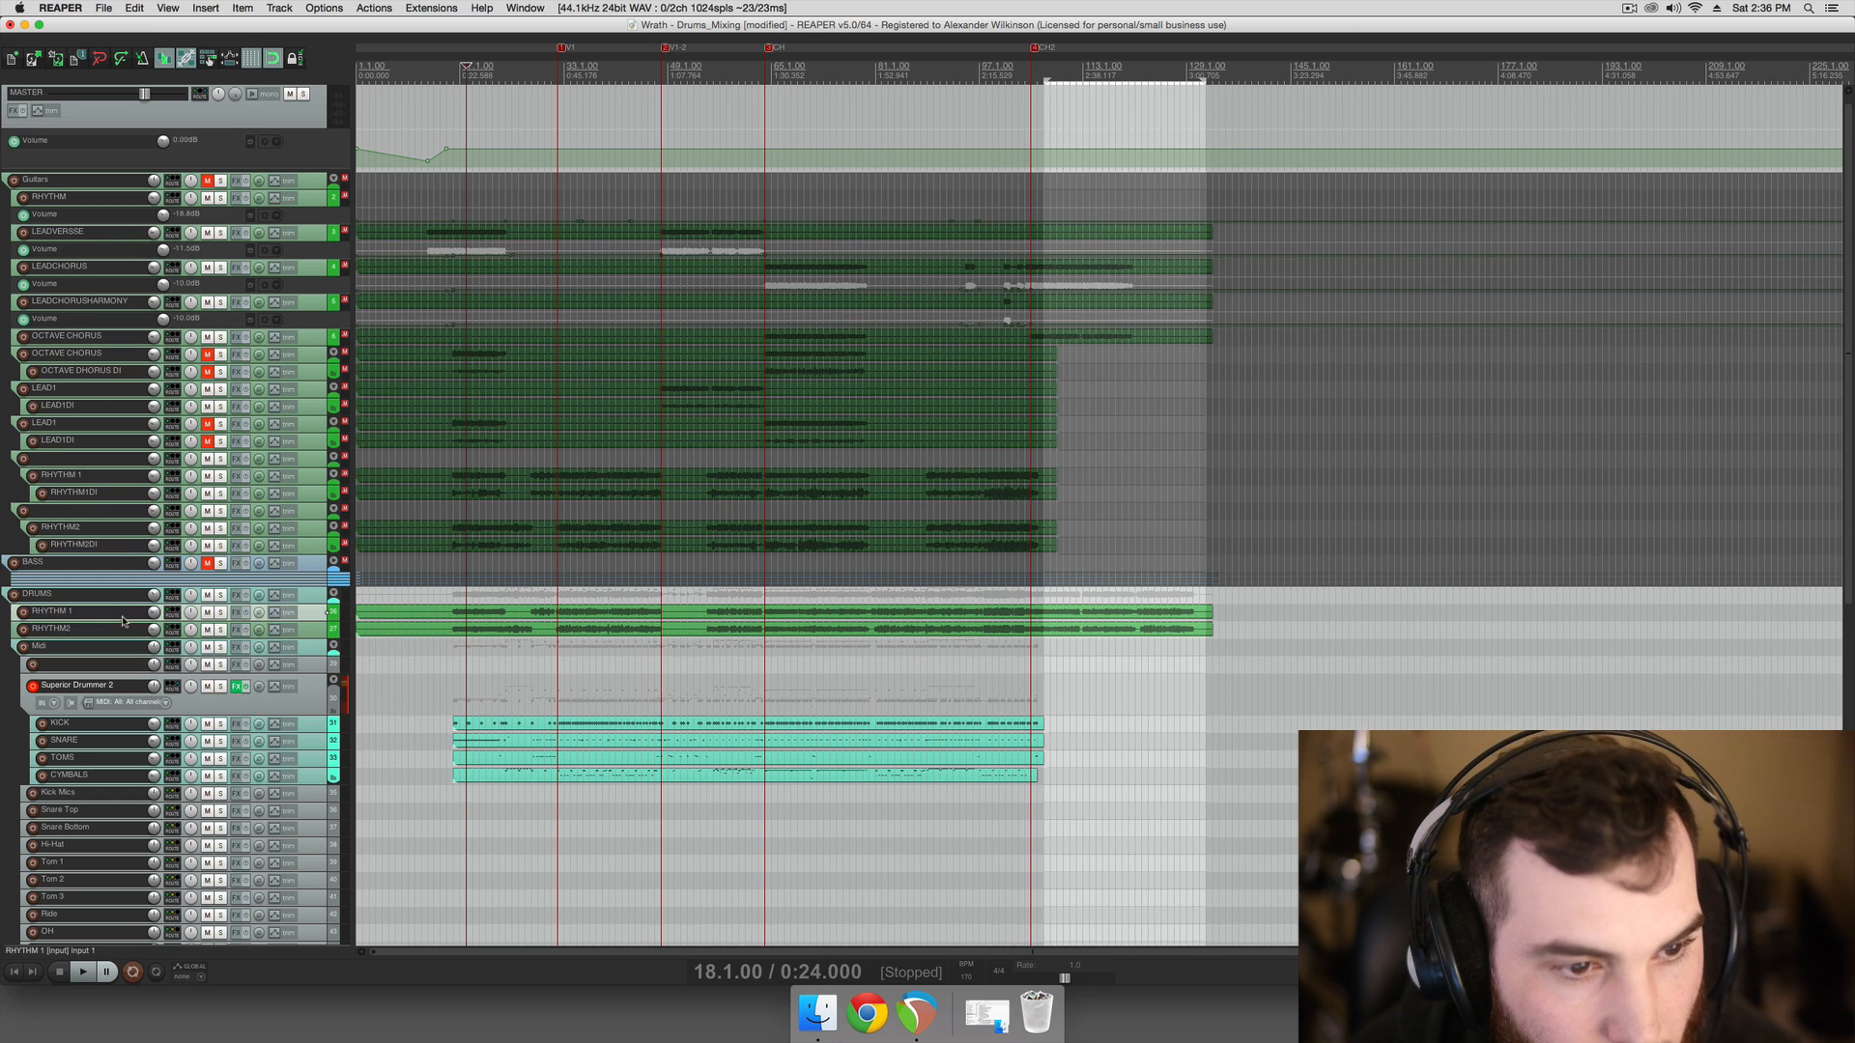
pyautogui.click(136, 631)
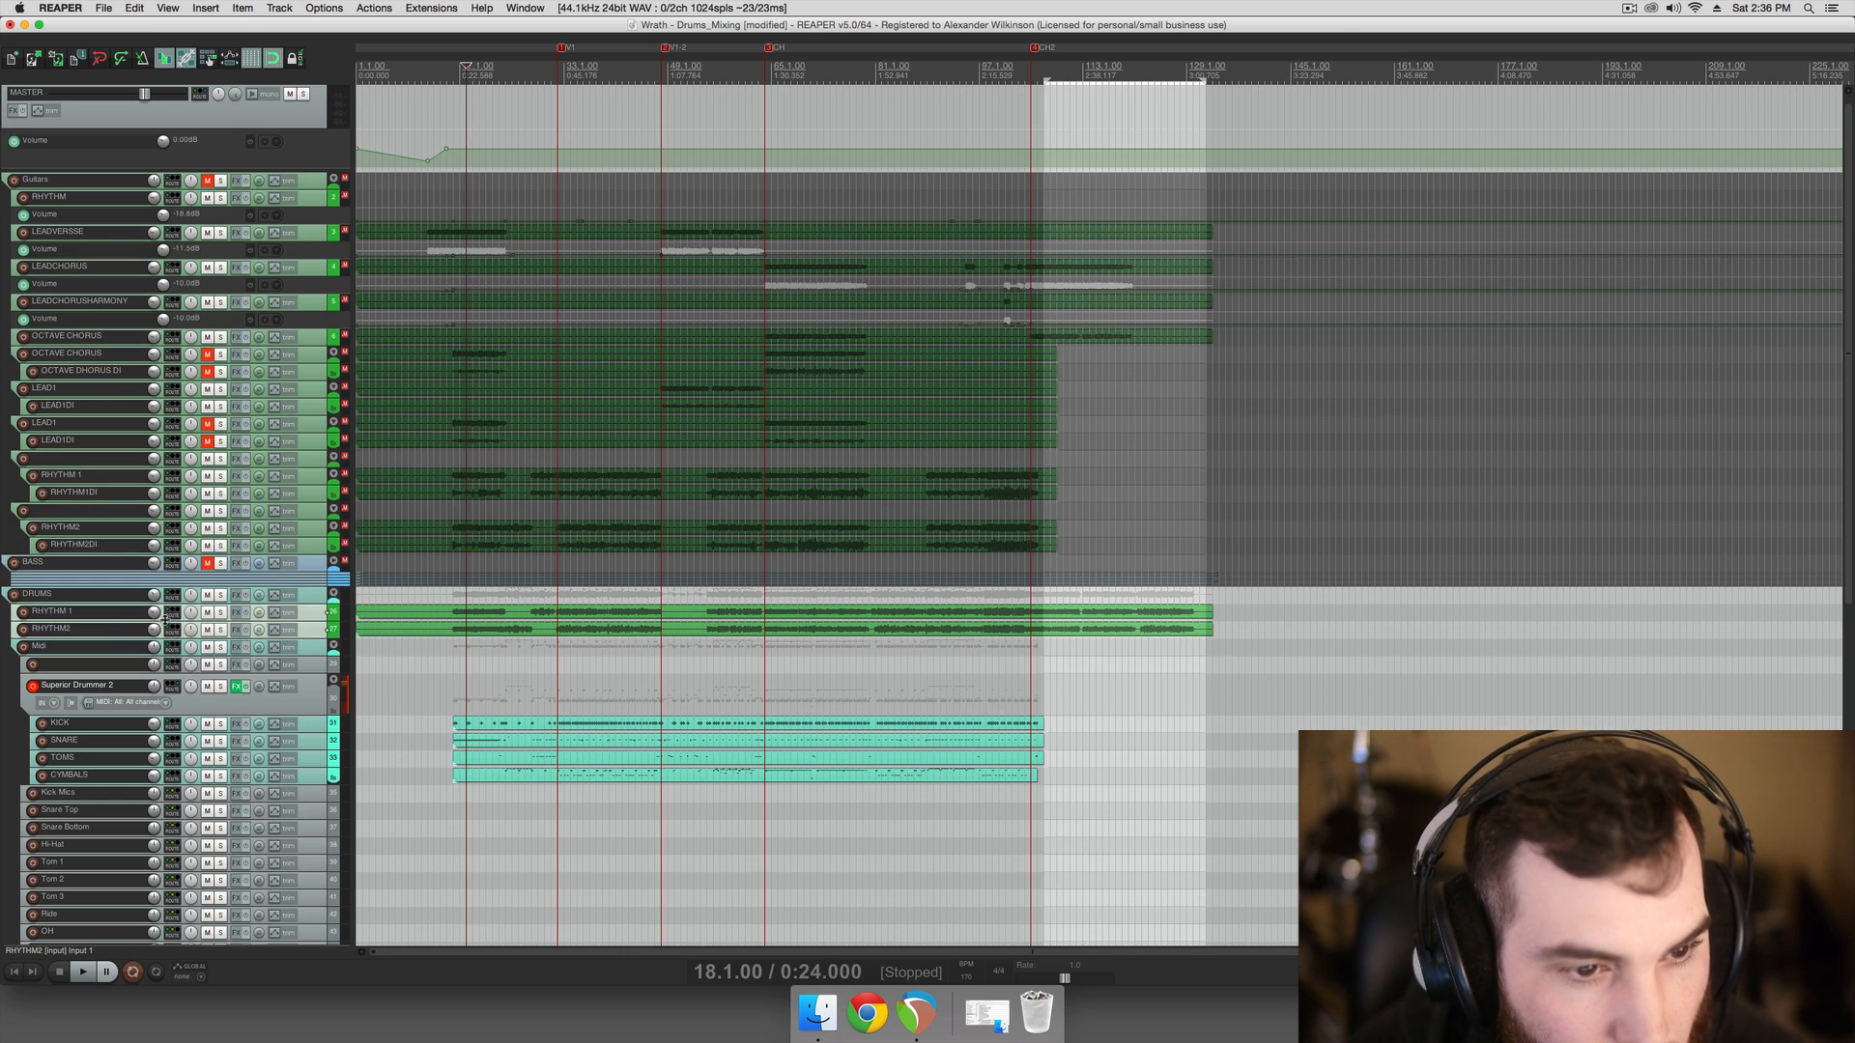
pyautogui.click(136, 615)
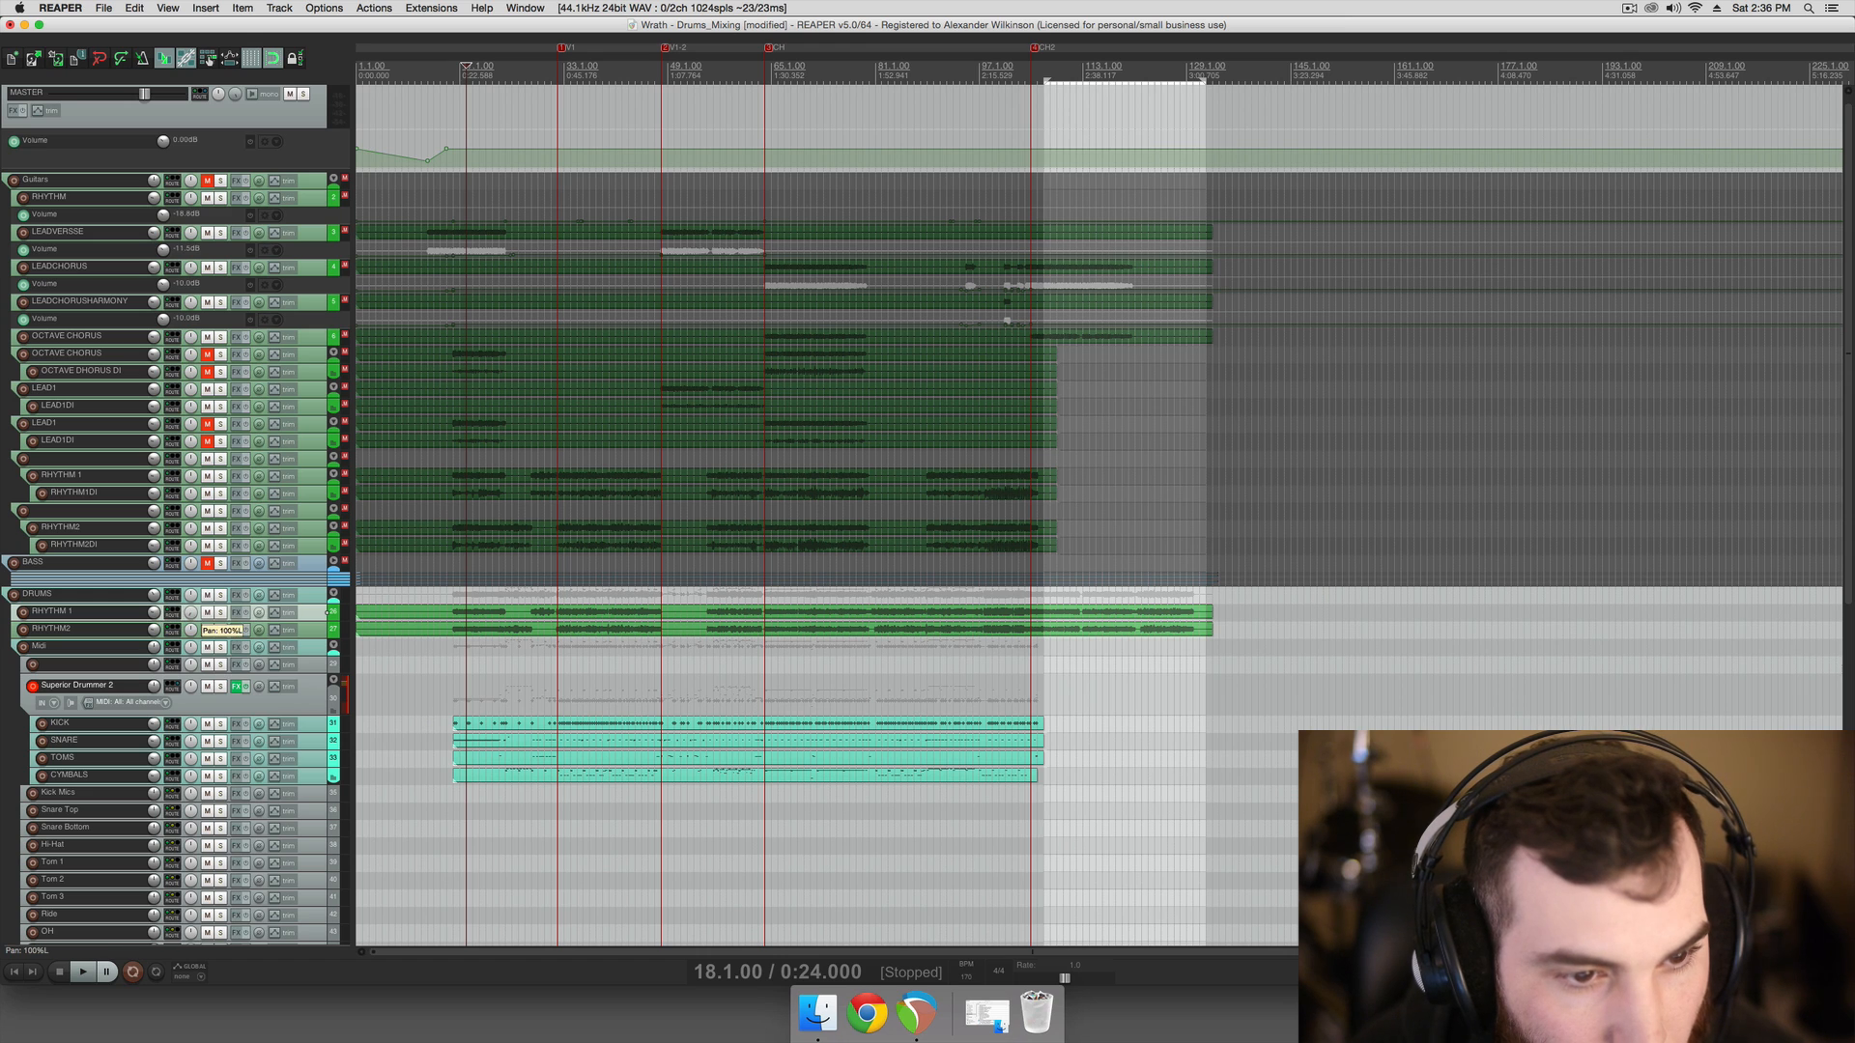
pyautogui.keyDown('shift'); pyautogui.click(136, 629); pyautogui.keyUp('shift')
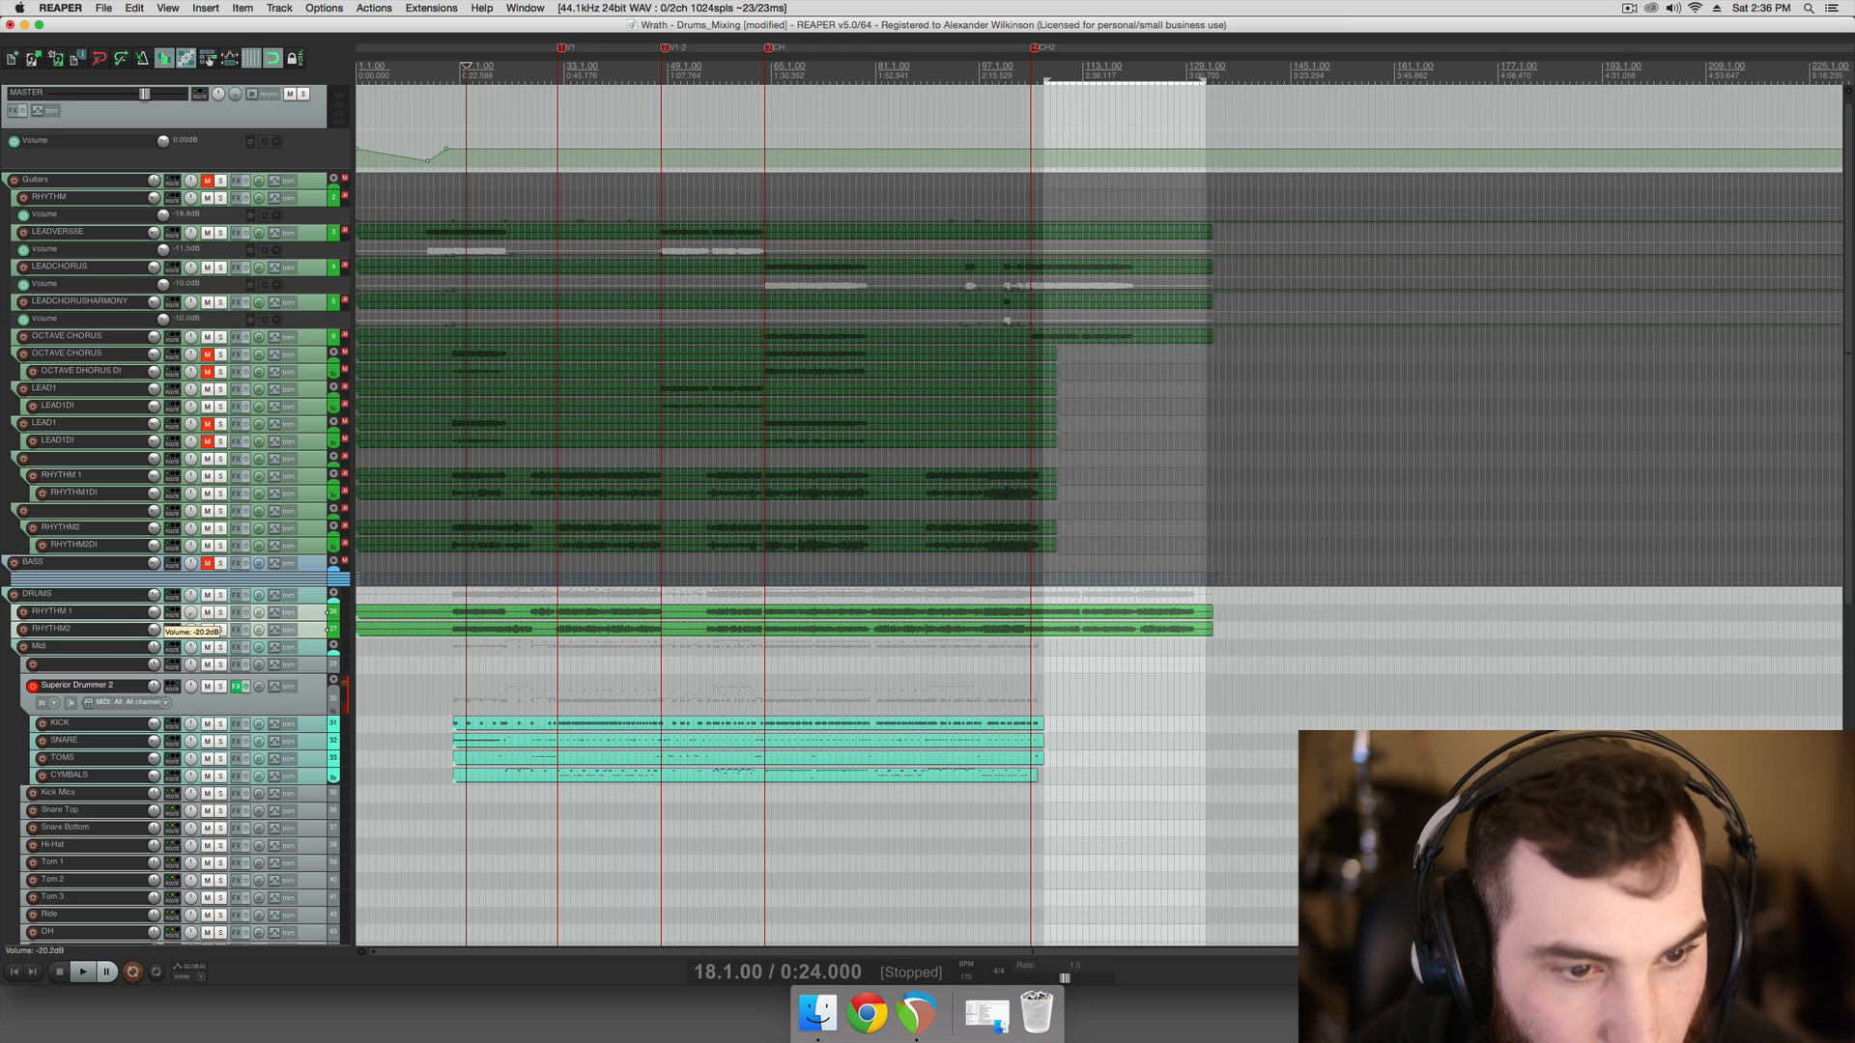
pyautogui.click(94, 665)
pyautogui.click(94, 627)
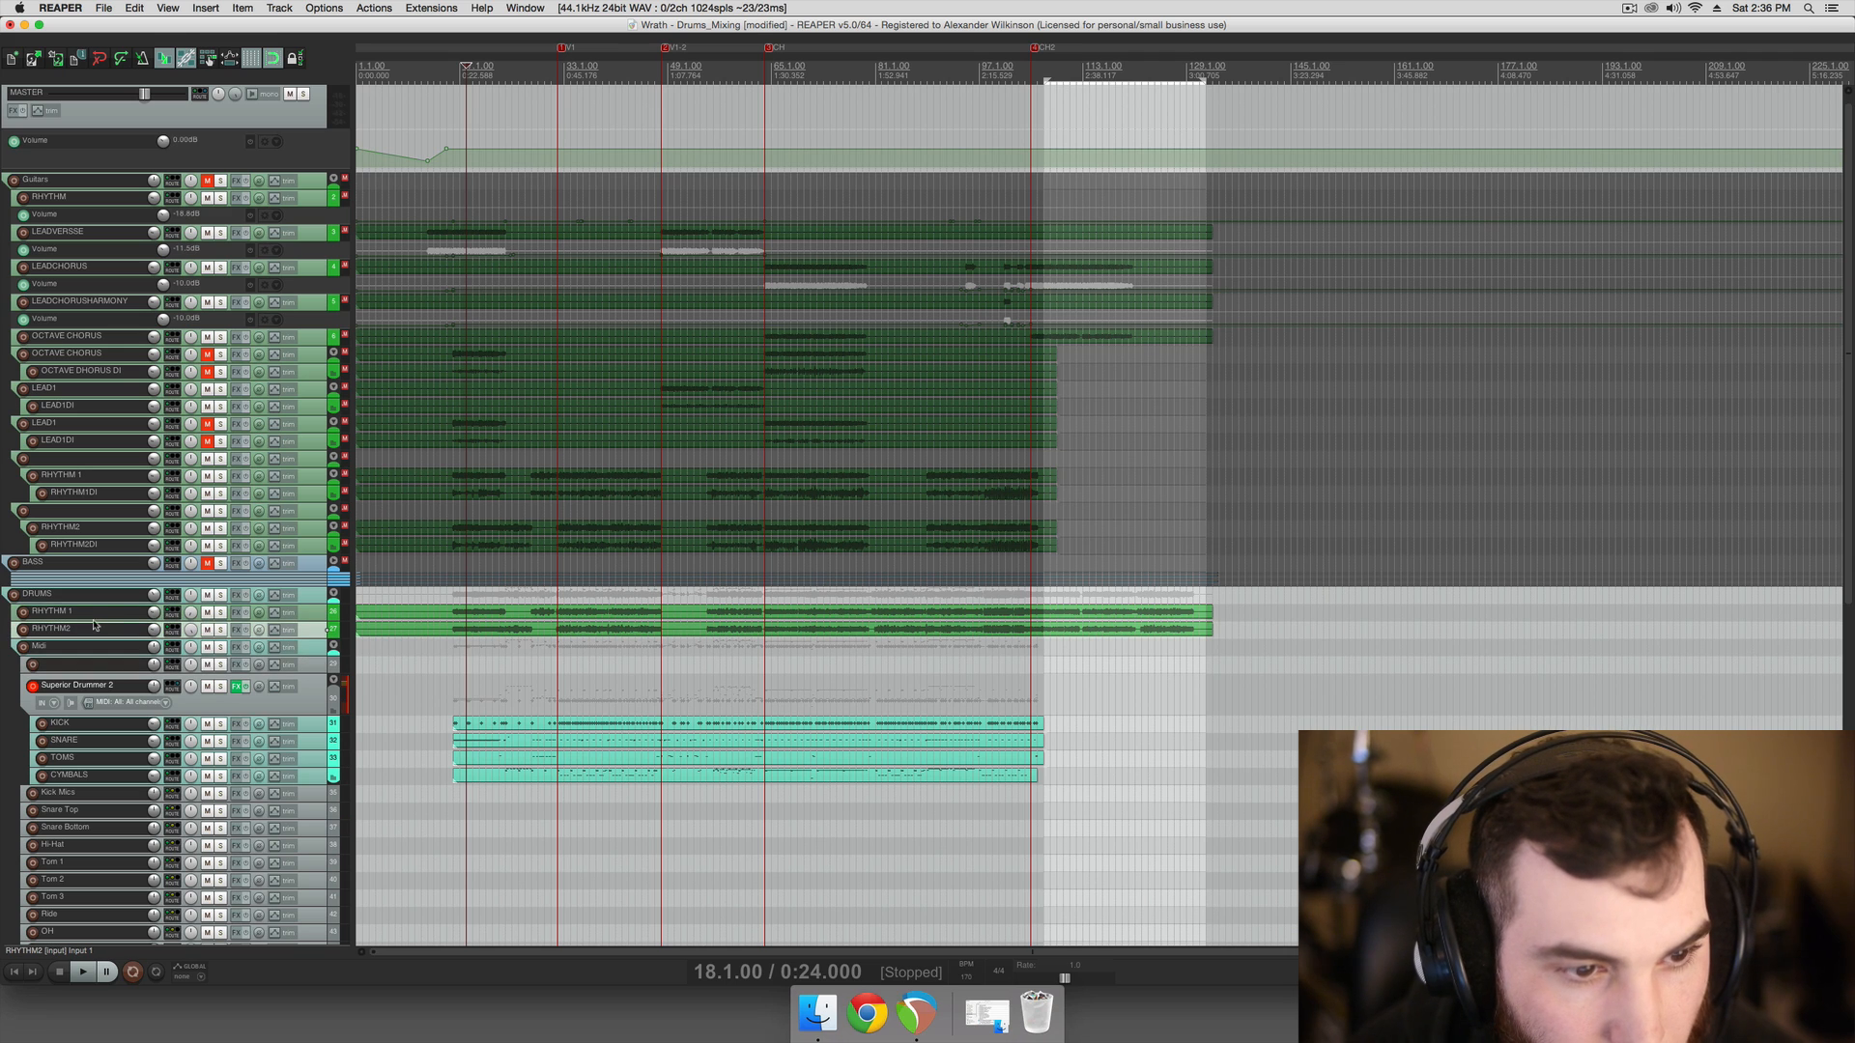
# Play the song from bar 18 and set the volume of both rhythm guitar tracks to about -13.5 dB
pyautogui.press('space')
pyautogui.keyDown('shift'); pyautogui.click(149, 615); pyautogui.keyUp('shift')
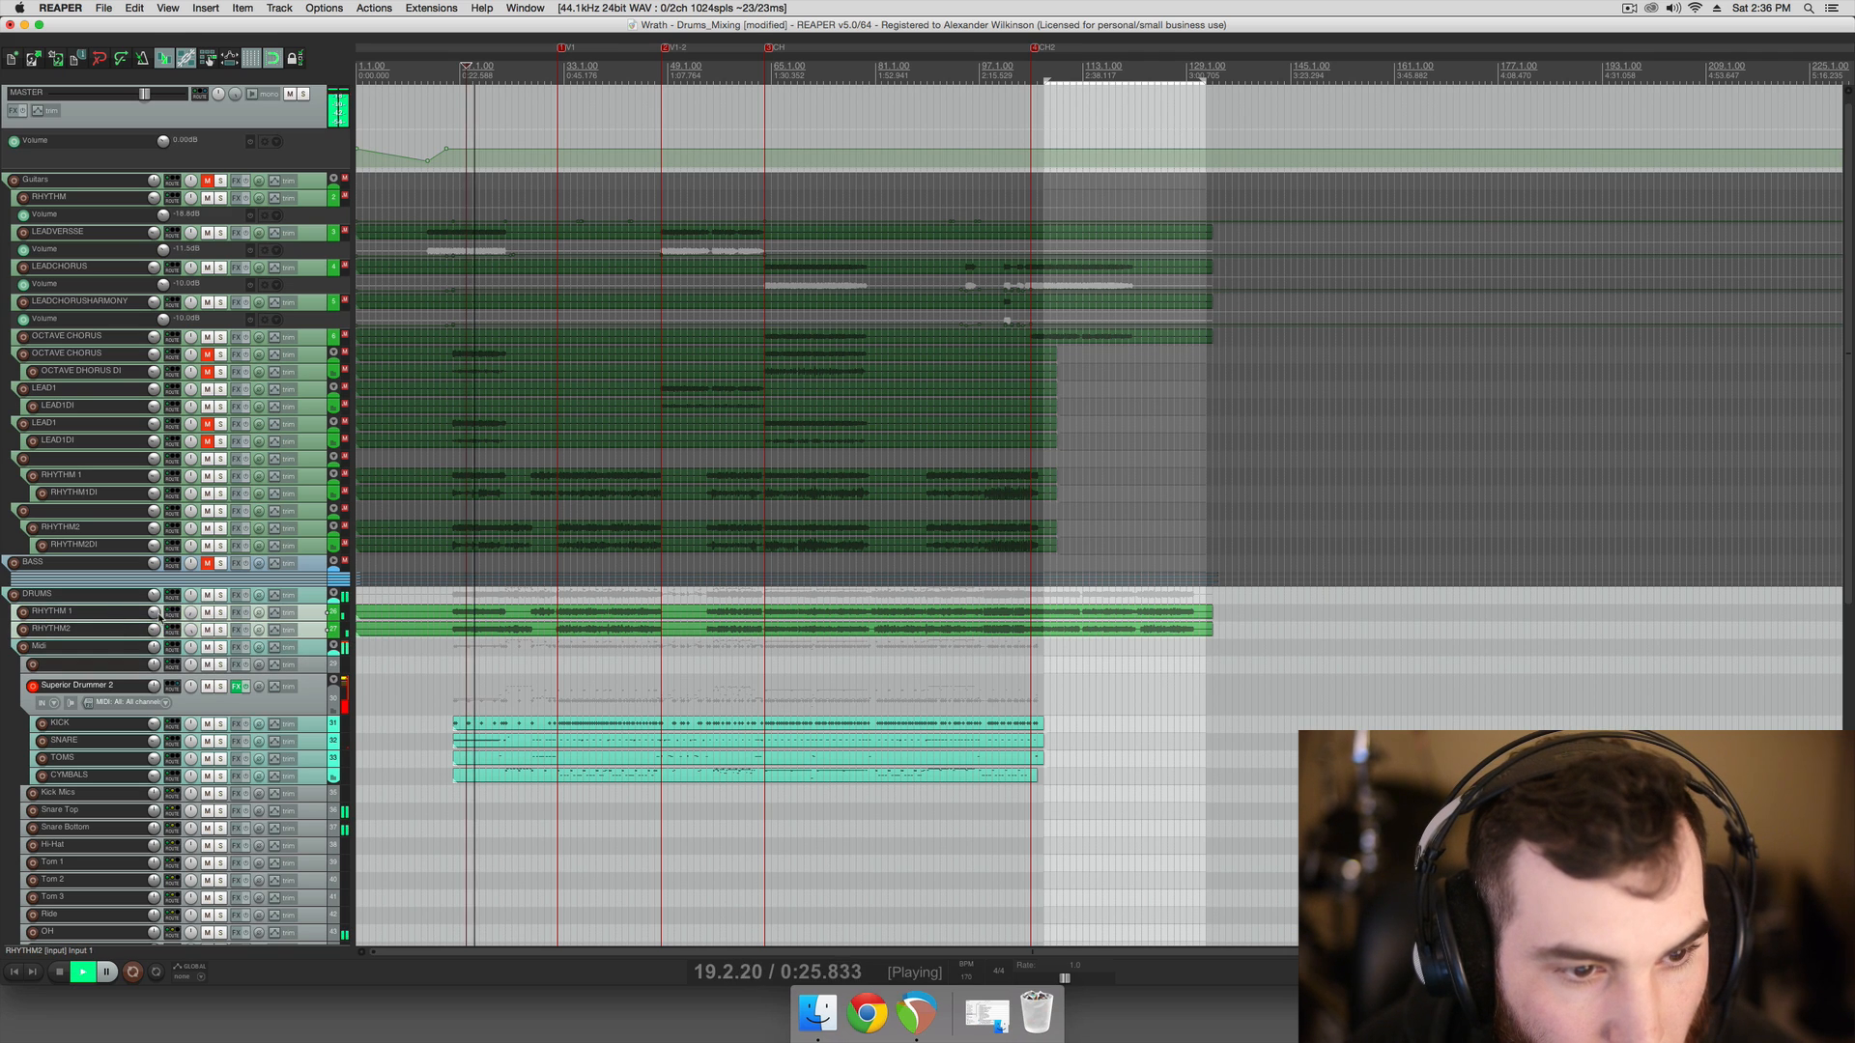
pyautogui.moveTo(156, 628)
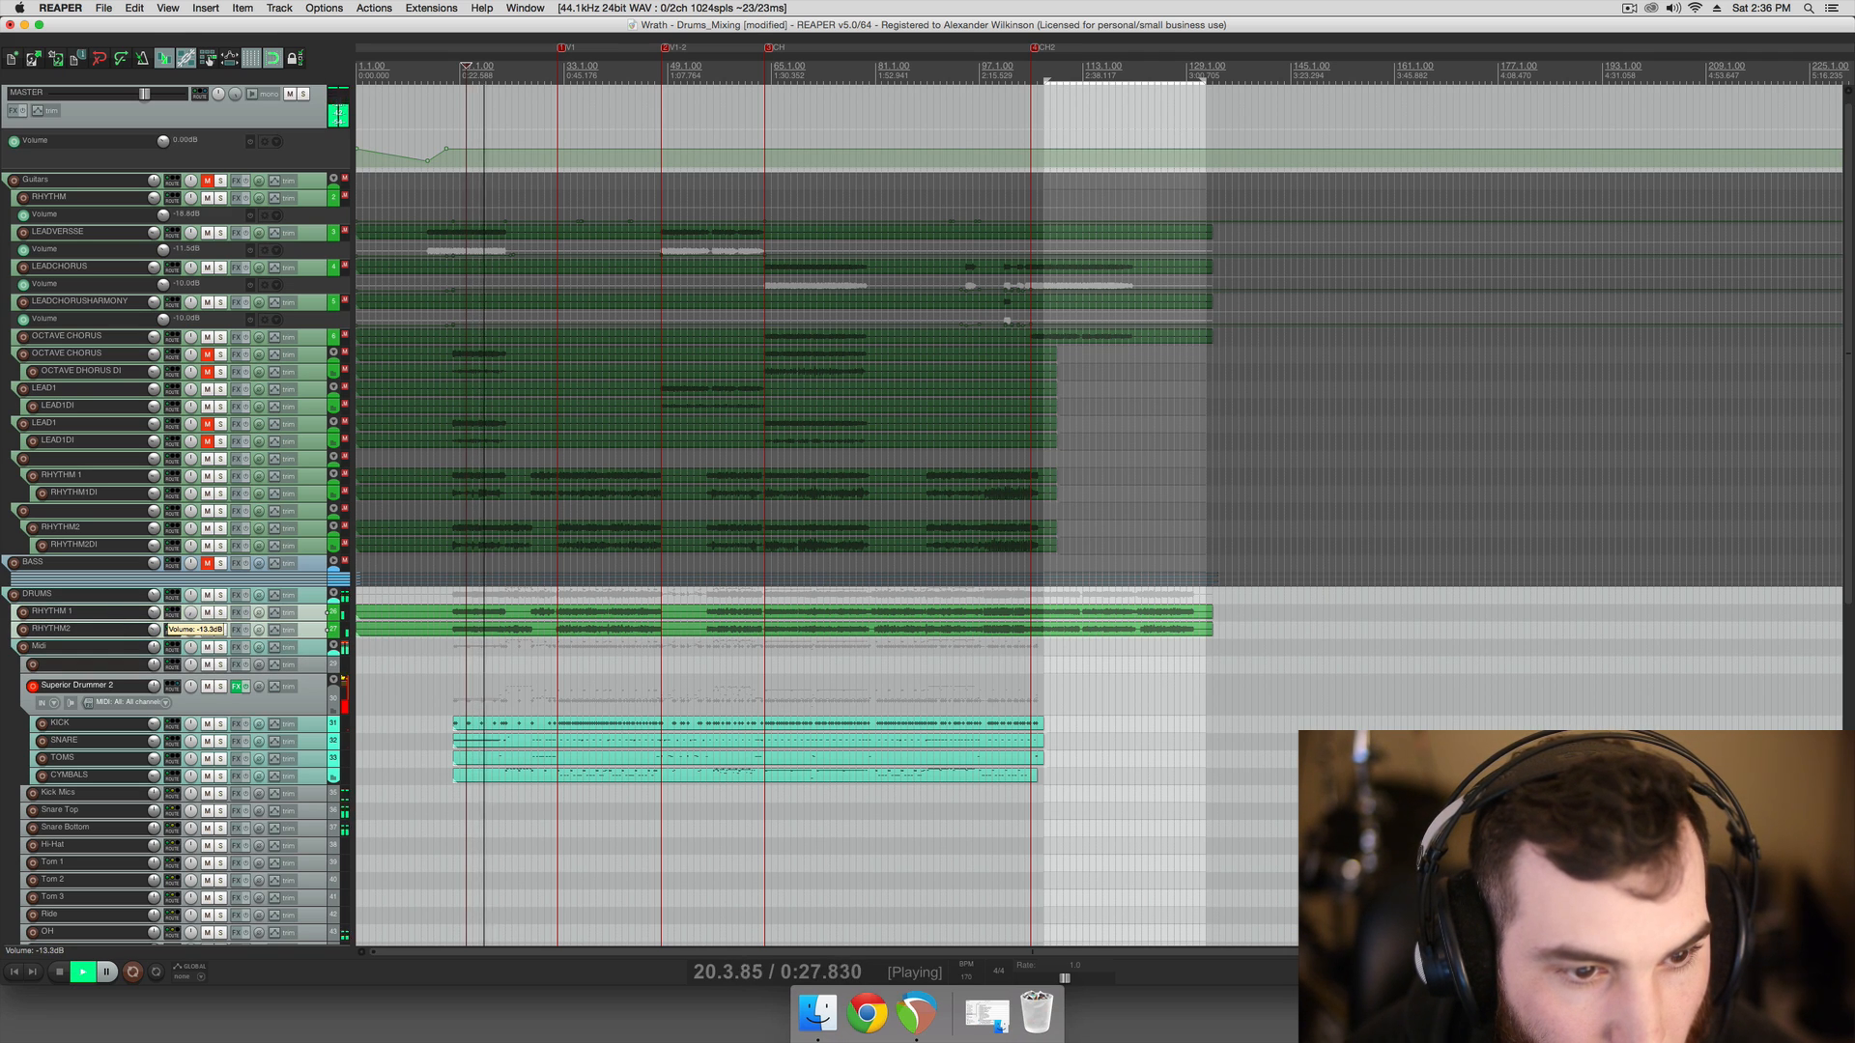
pyautogui.scroll(4, 522, 659)
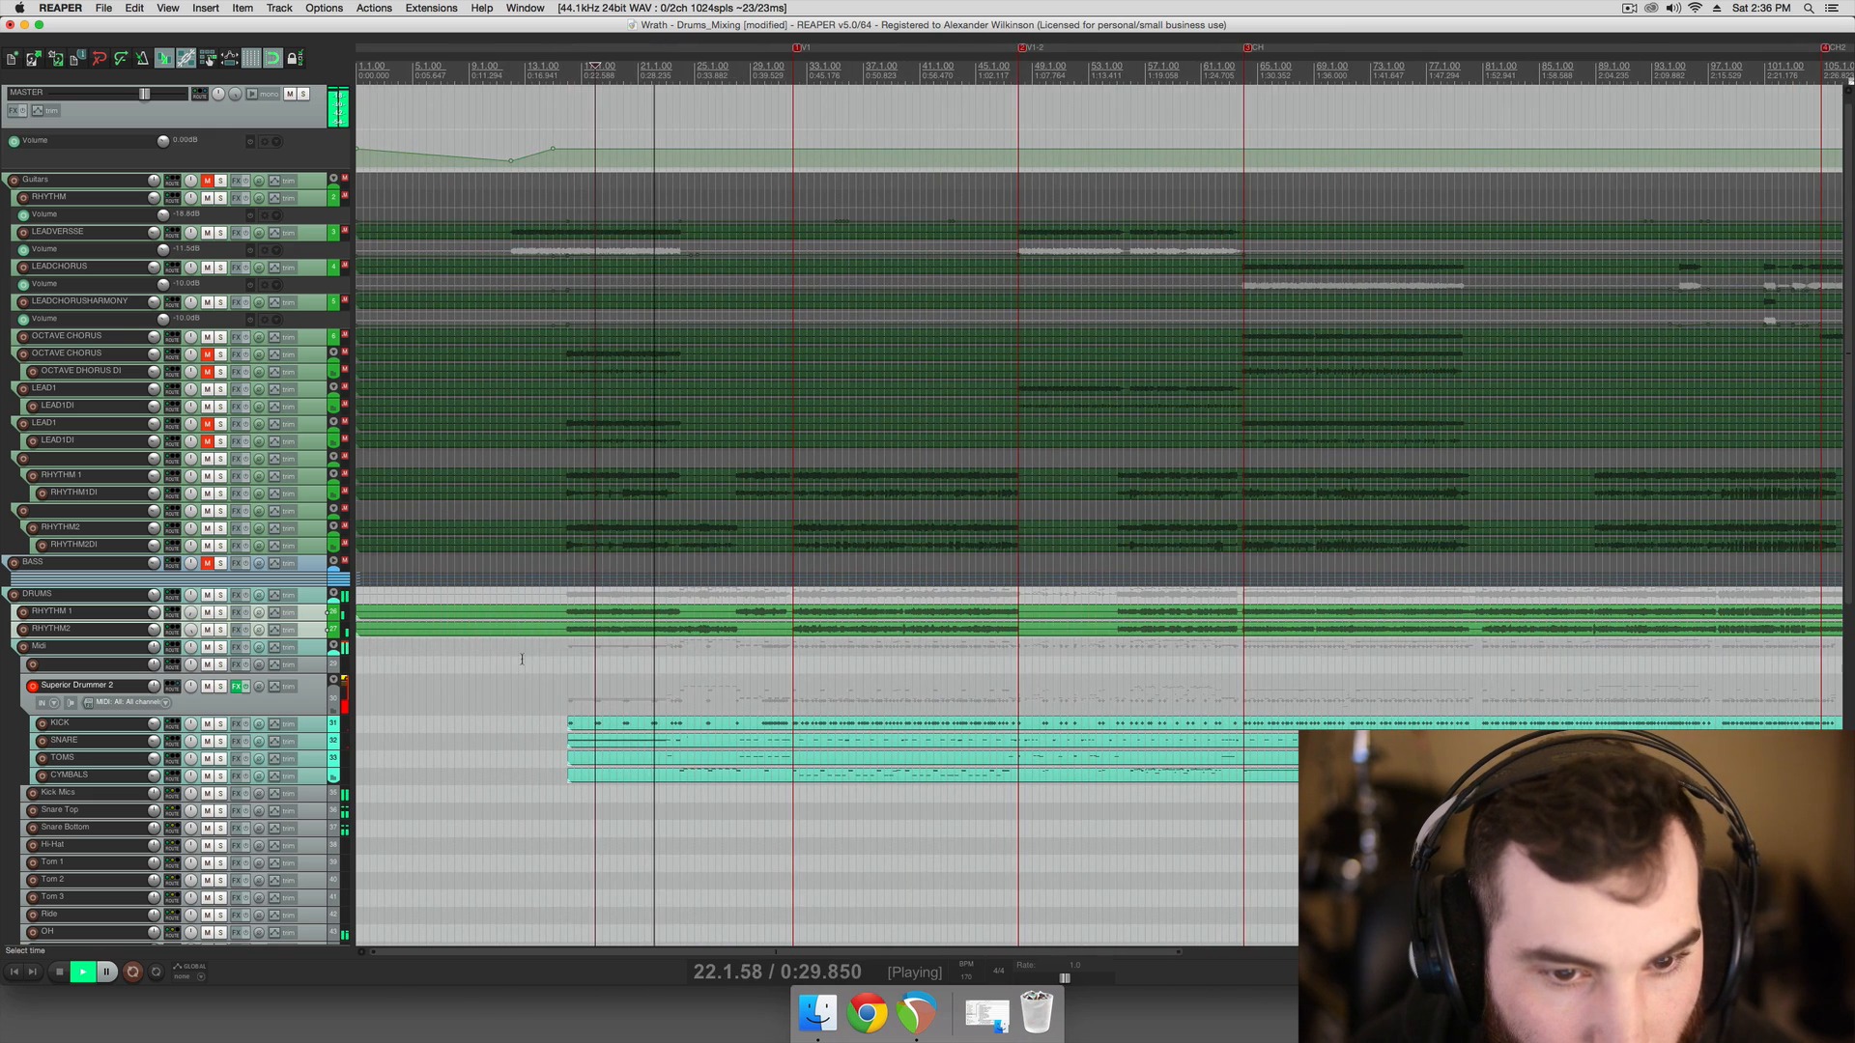
pyautogui.scroll(2, 521, 659)
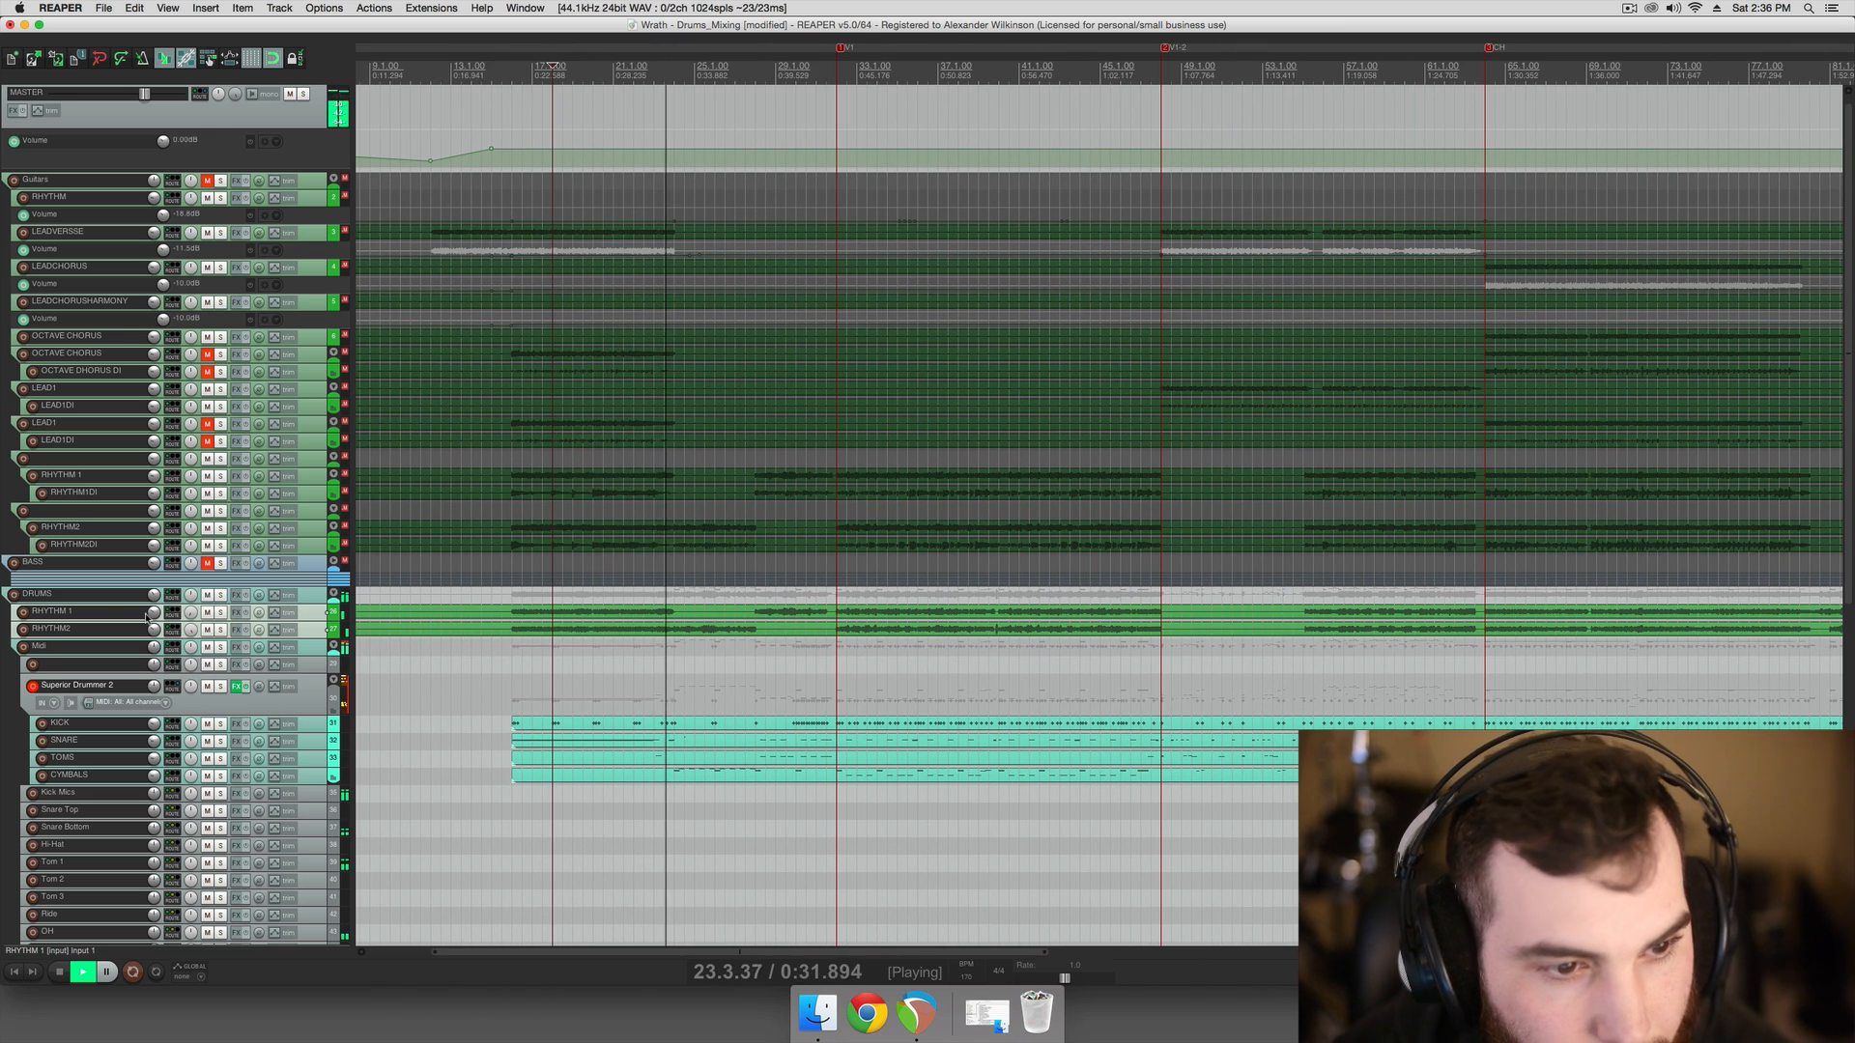
# Insert a new track above RHYTHM 1 in the DRUMS folder and nest RHYTHM 1 and RHYTHM2 inside it as a folder
pyautogui.press('space')
pyautogui.press('super+t')
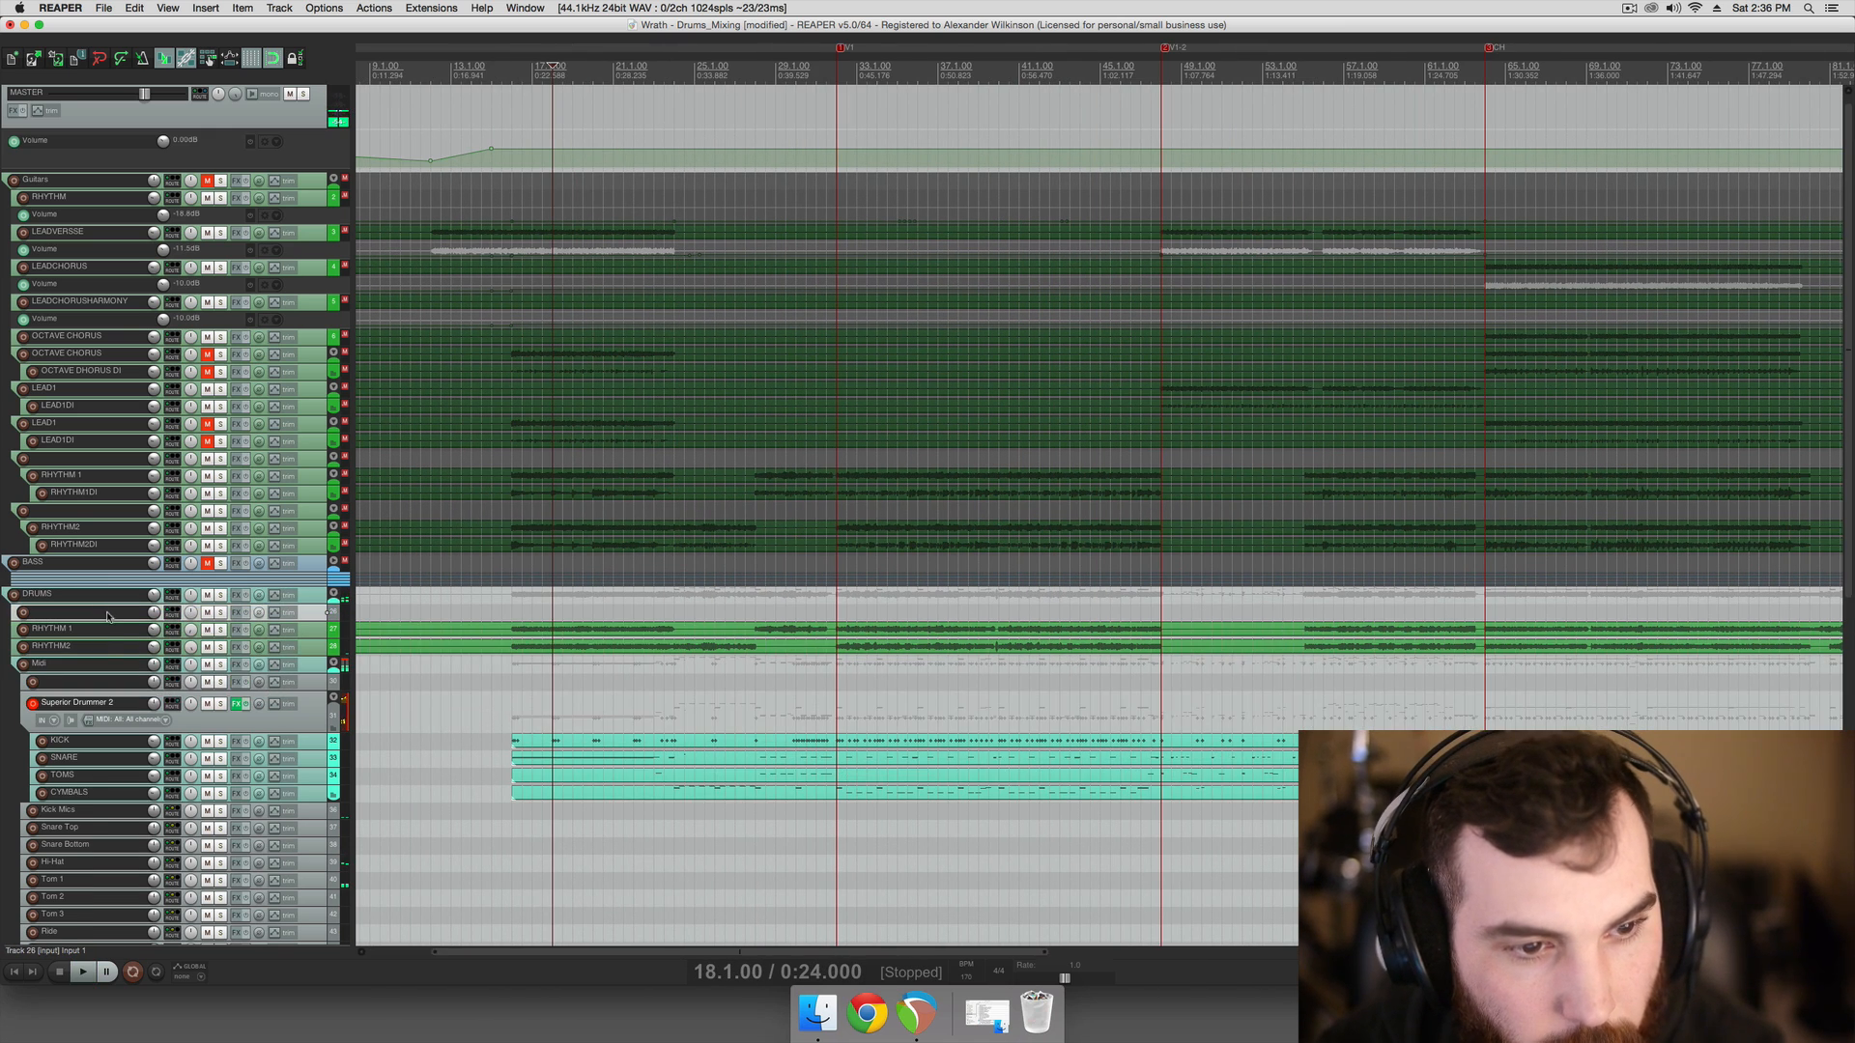
pyautogui.click(110, 631)
pyautogui.keyDown('shift'); pyautogui.click(114, 646); pyautogui.keyUp('shift')
pyautogui.moveTo(114, 646); pyautogui.dragTo(119, 616)
pyautogui.click(117, 613)
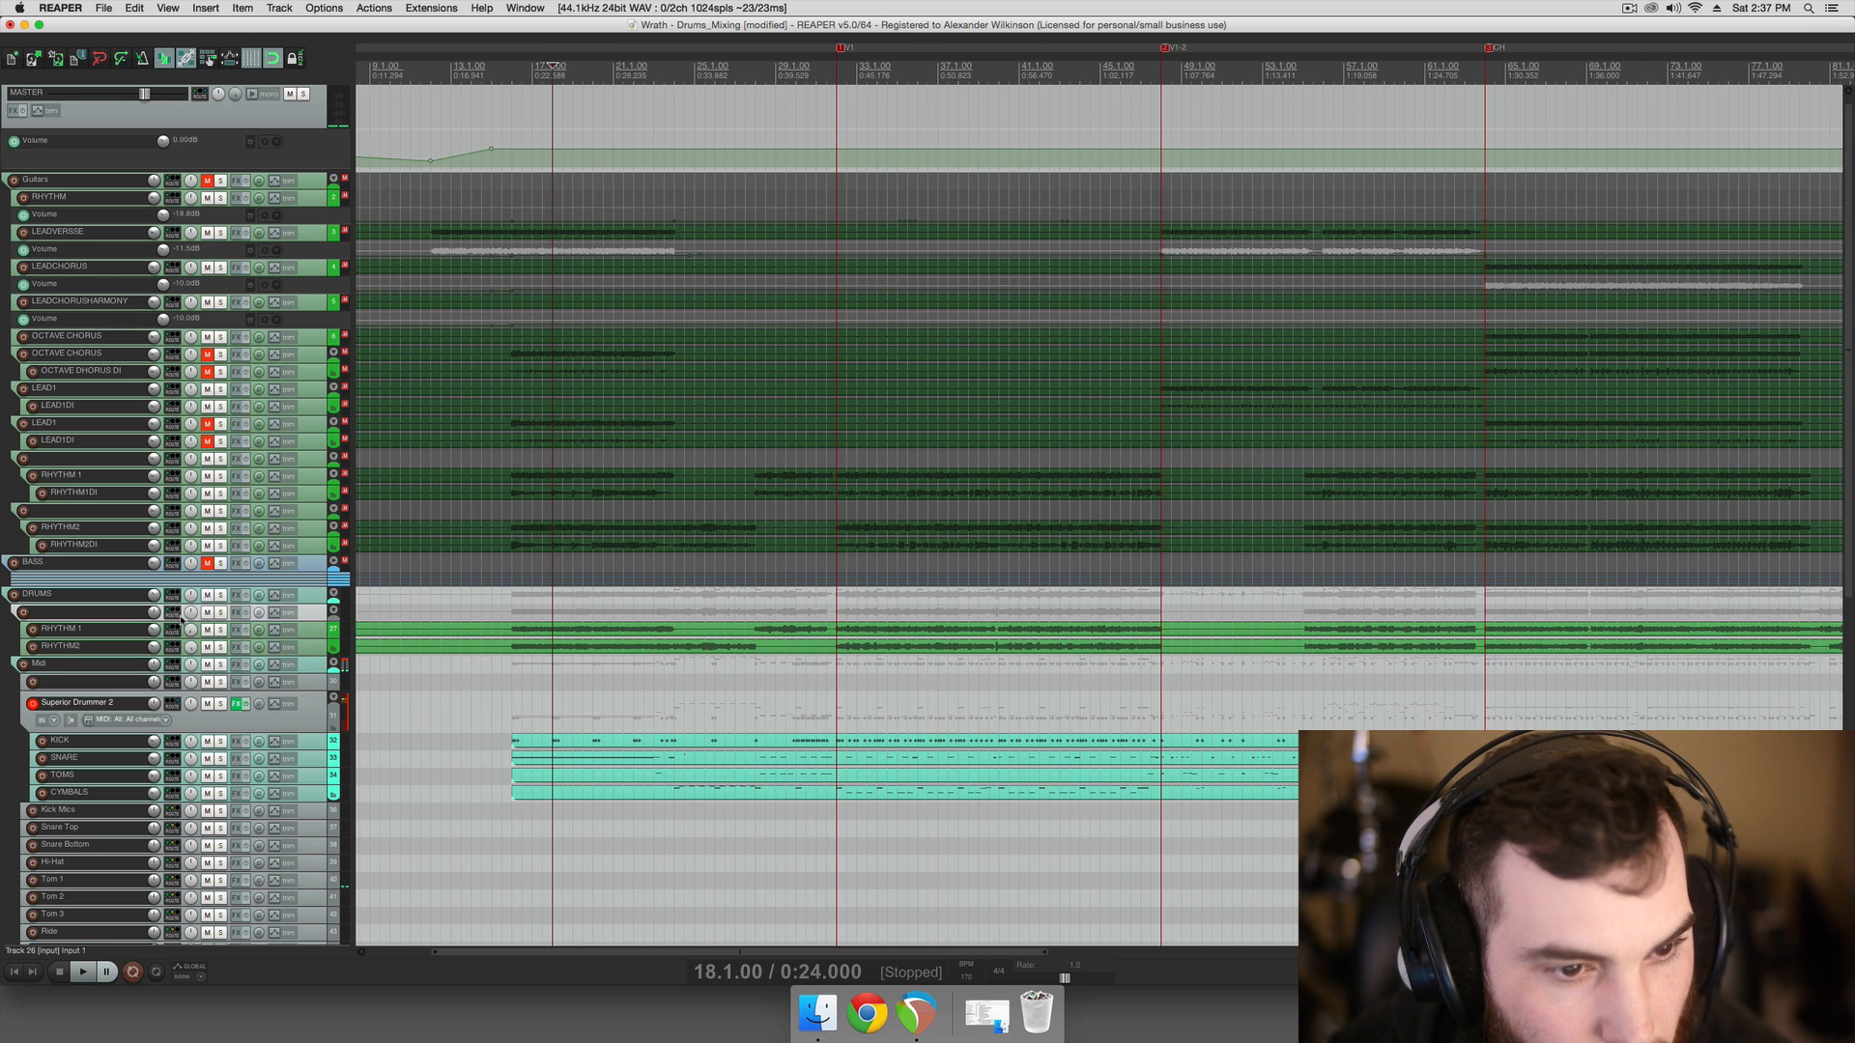
# Add the Cockos ReaEQ plug-in to the new unnamed rhythm guitar folder track
pyautogui.click(236, 612)
pyautogui.write('reaeq')
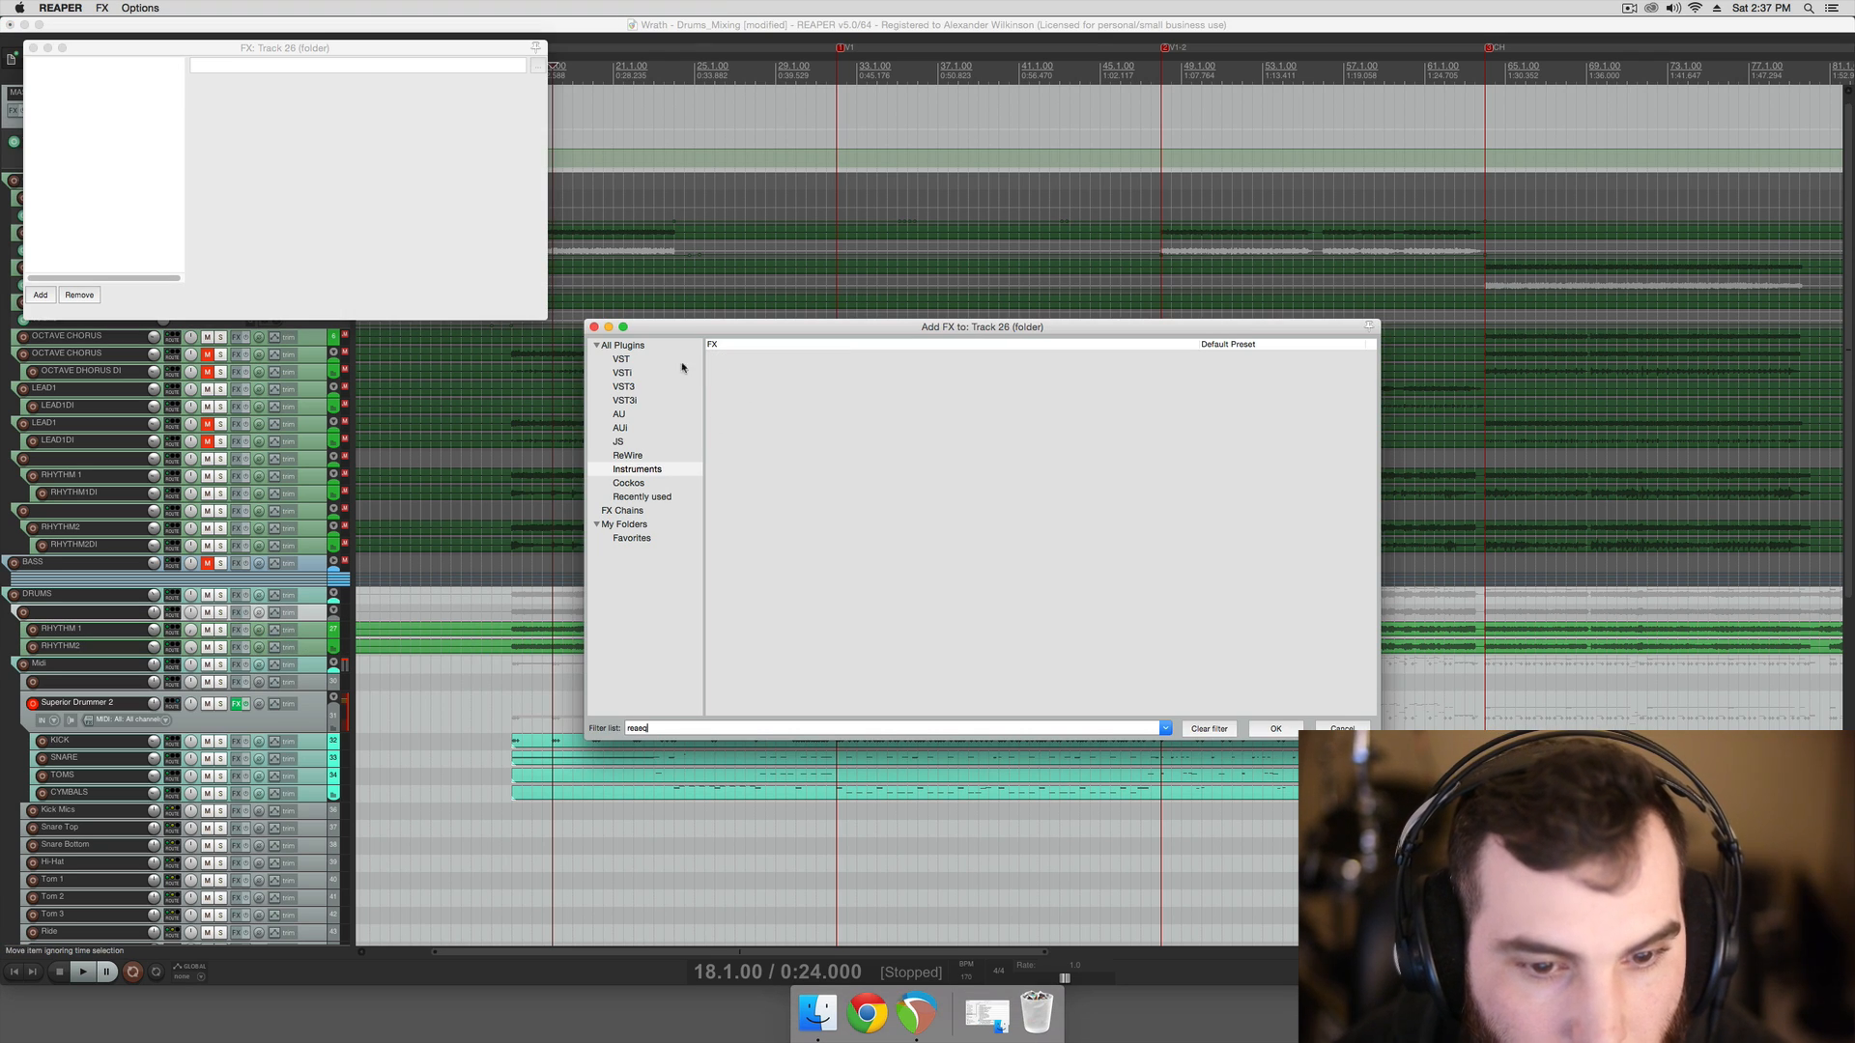
pyautogui.click(653, 347)
pyautogui.doubleClick(739, 359)
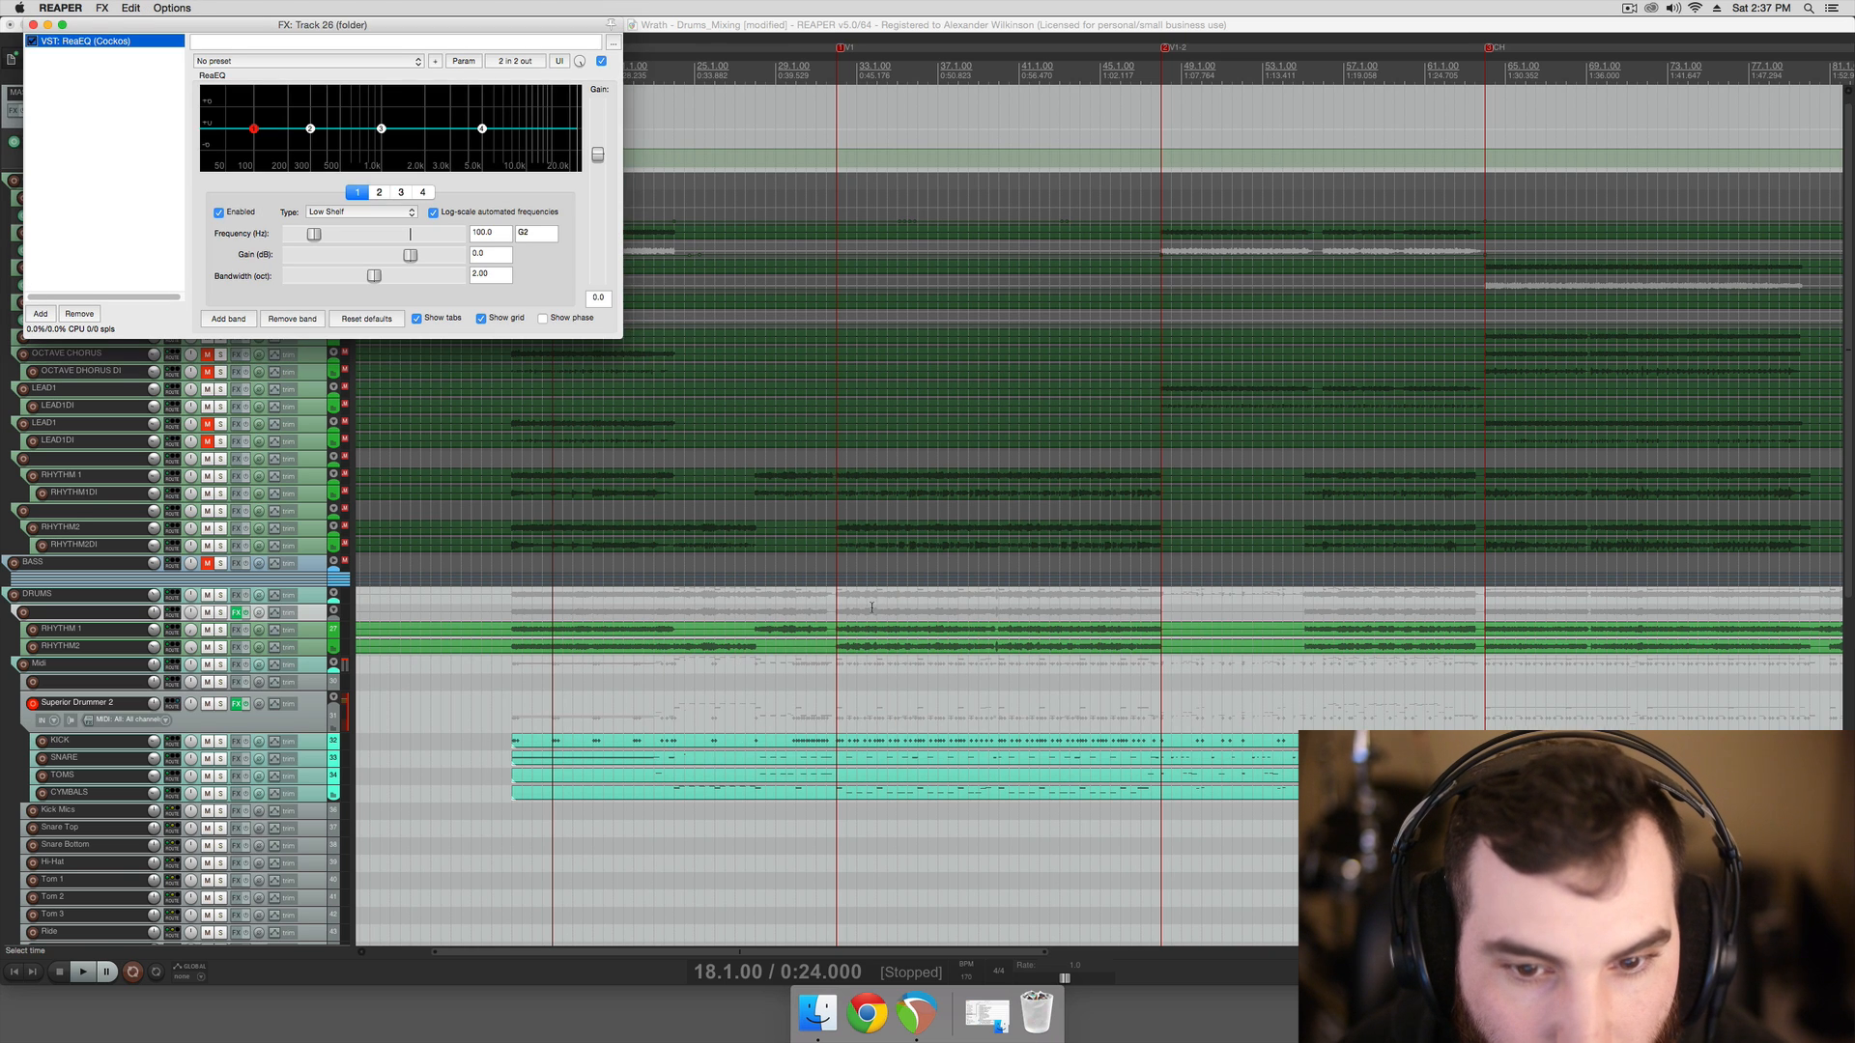
# Play the soloed guitar folder from bar 34 and boost EQ band 2 about 2 dB near 411 Hz and band 3 near 4 kHz
pyautogui.click(871, 606)
pyautogui.press('space')
pyautogui.click(221, 613)
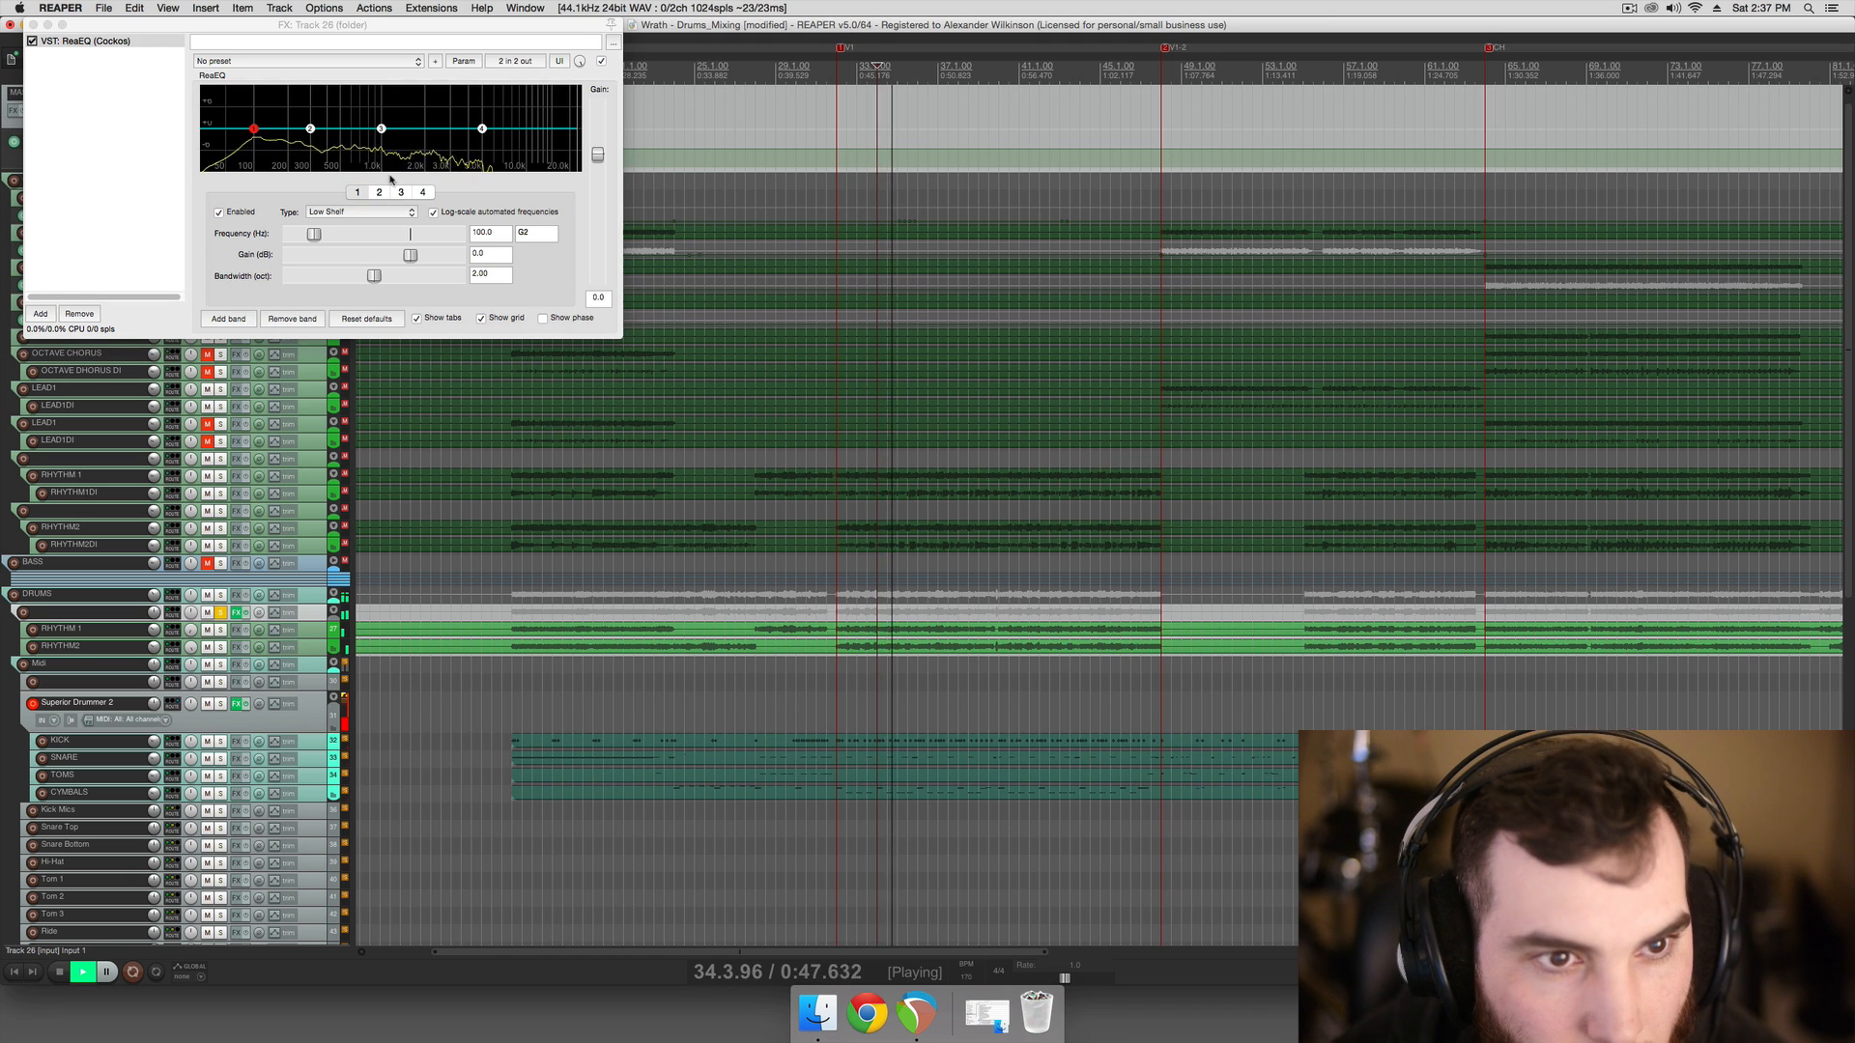
pyautogui.moveTo(310, 128)
pyautogui.mouseDown()
pyautogui.moveTo(326, 83)
pyautogui.moveTo(332, 122)
pyautogui.mouseUp()
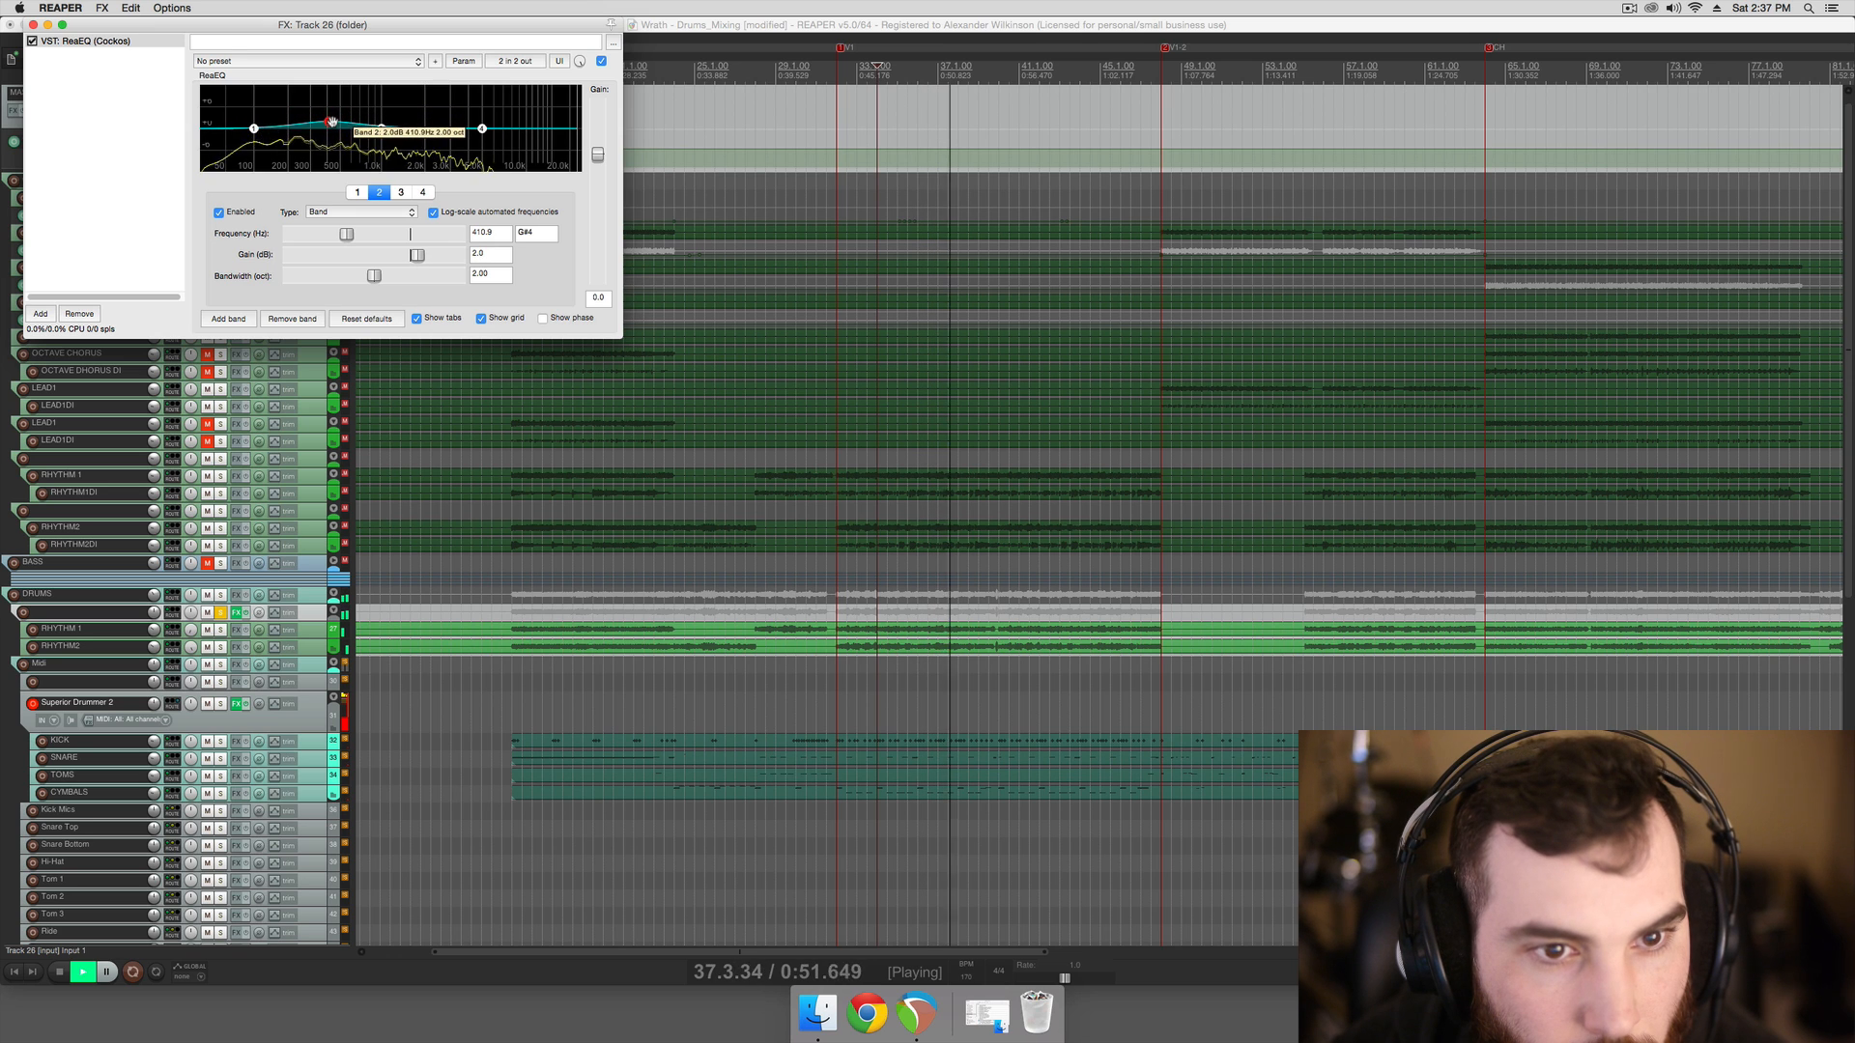
pyautogui.moveTo(482, 128)
pyautogui.mouseDown()
pyautogui.moveTo(383, 120)
pyautogui.moveTo(481, 98)
pyautogui.mouseUp()
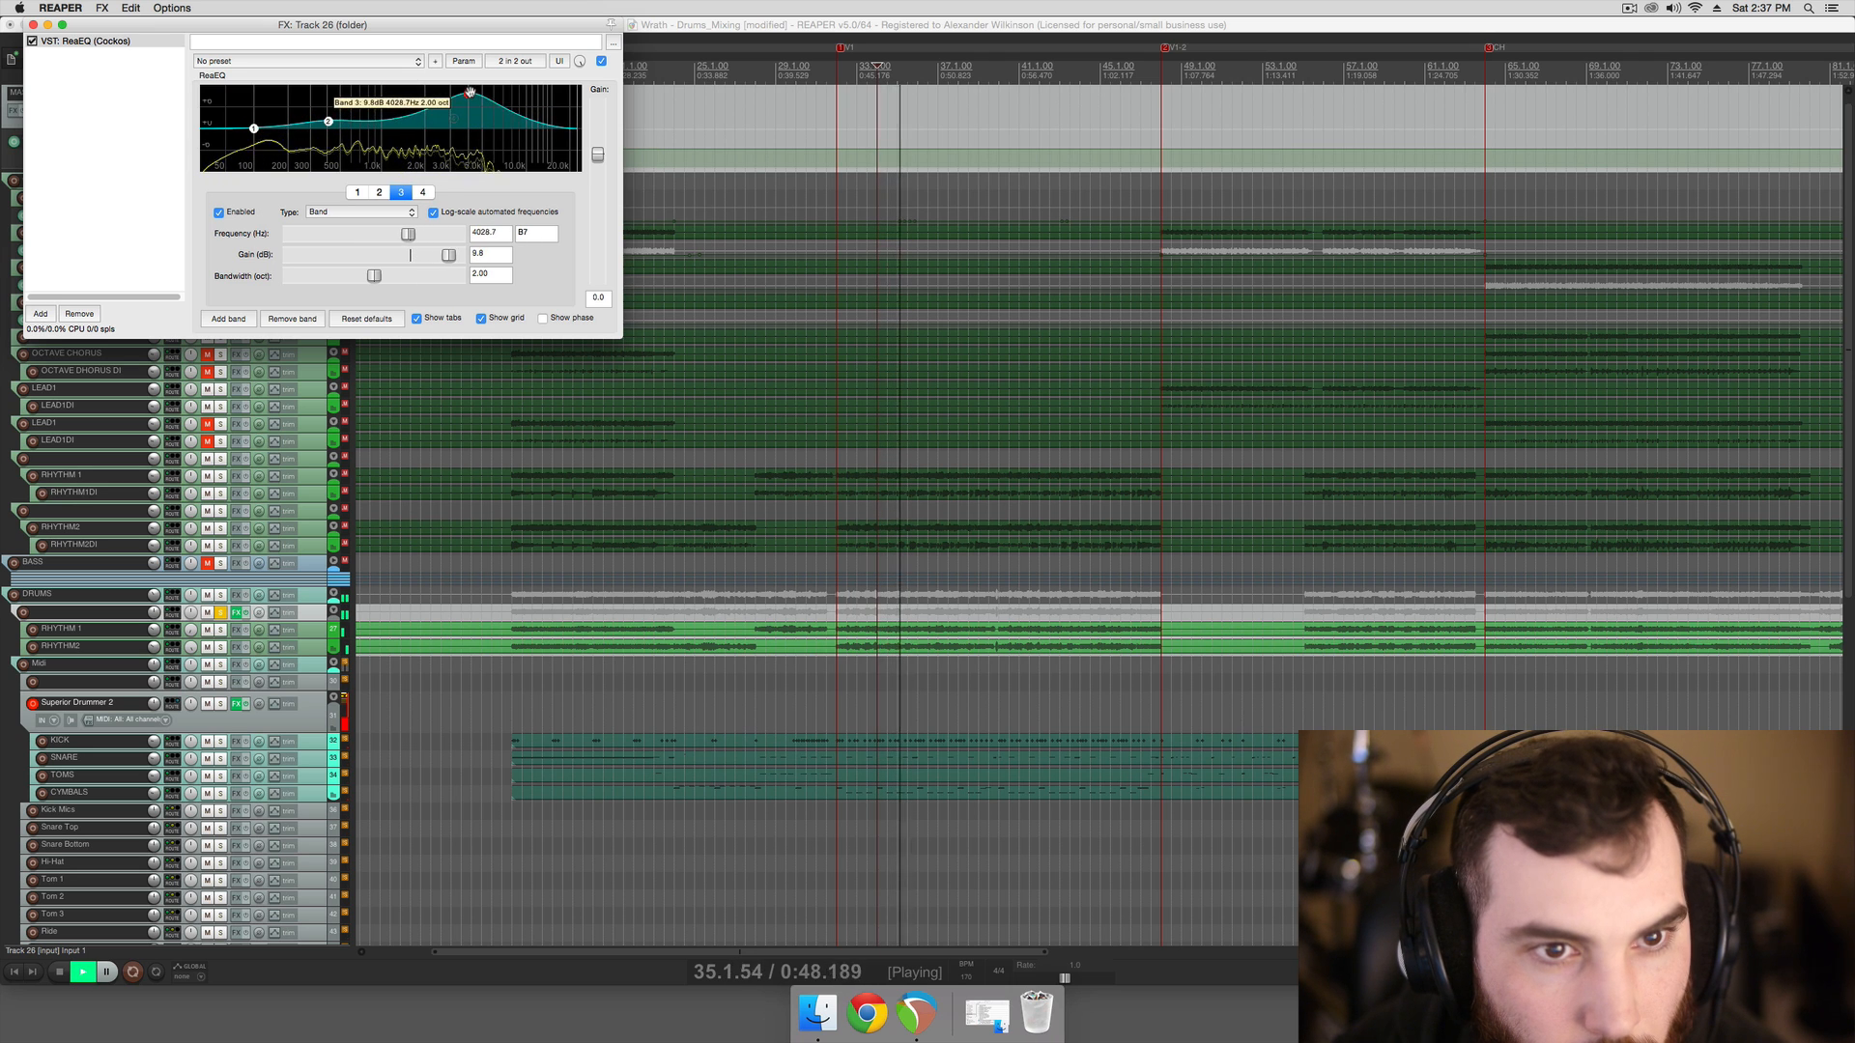
# Change EQ band 4 to a low pass and raise its cutoff to roll off only the highest frequencies
pyautogui.click(458, 120)
pyautogui.click(361, 212)
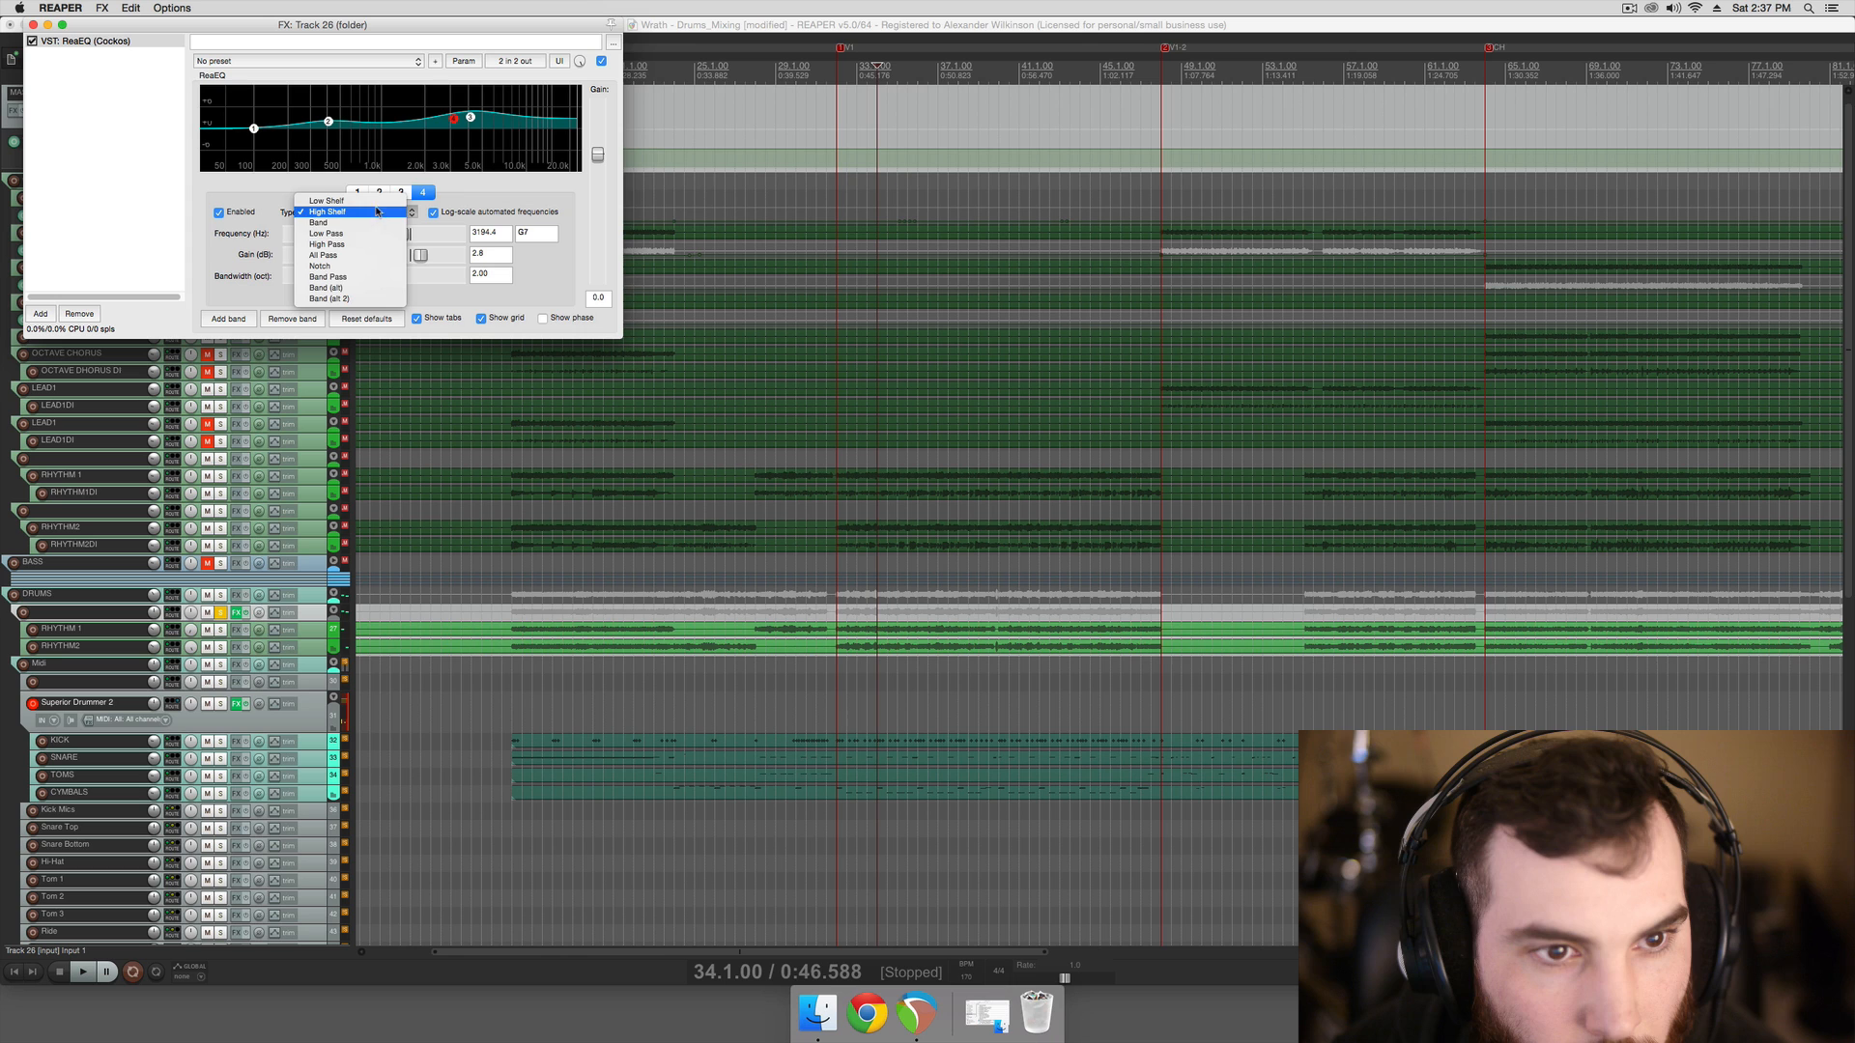
pyautogui.click(397, 237)
pyautogui.moveTo(397, 236); pyautogui.dragTo(452, 234)
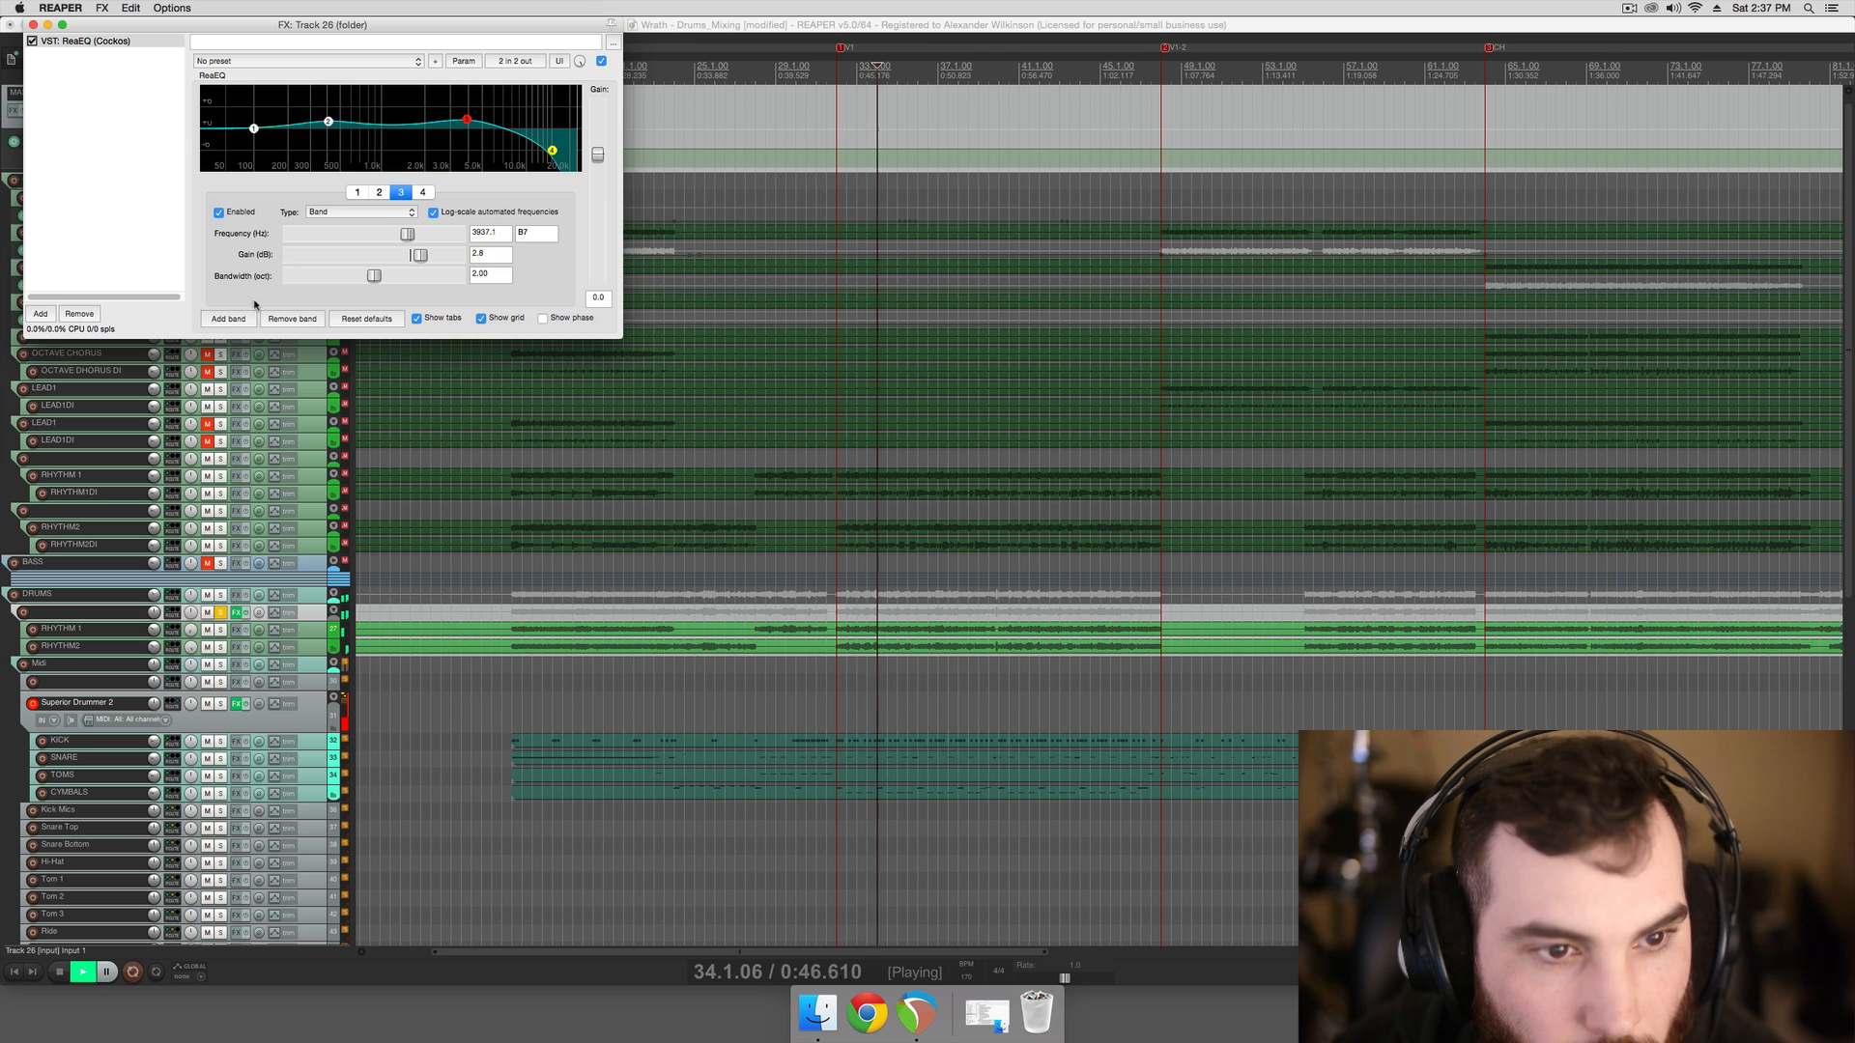
# Add two more EQ bands, one with a slight low-mid cut and one with a slight upper-mid boost
pyautogui.click(231, 317)
pyautogui.moveTo(359, 129); pyautogui.dragTo(310, 137)
pyautogui.press('space')
pyautogui.click(237, 319)
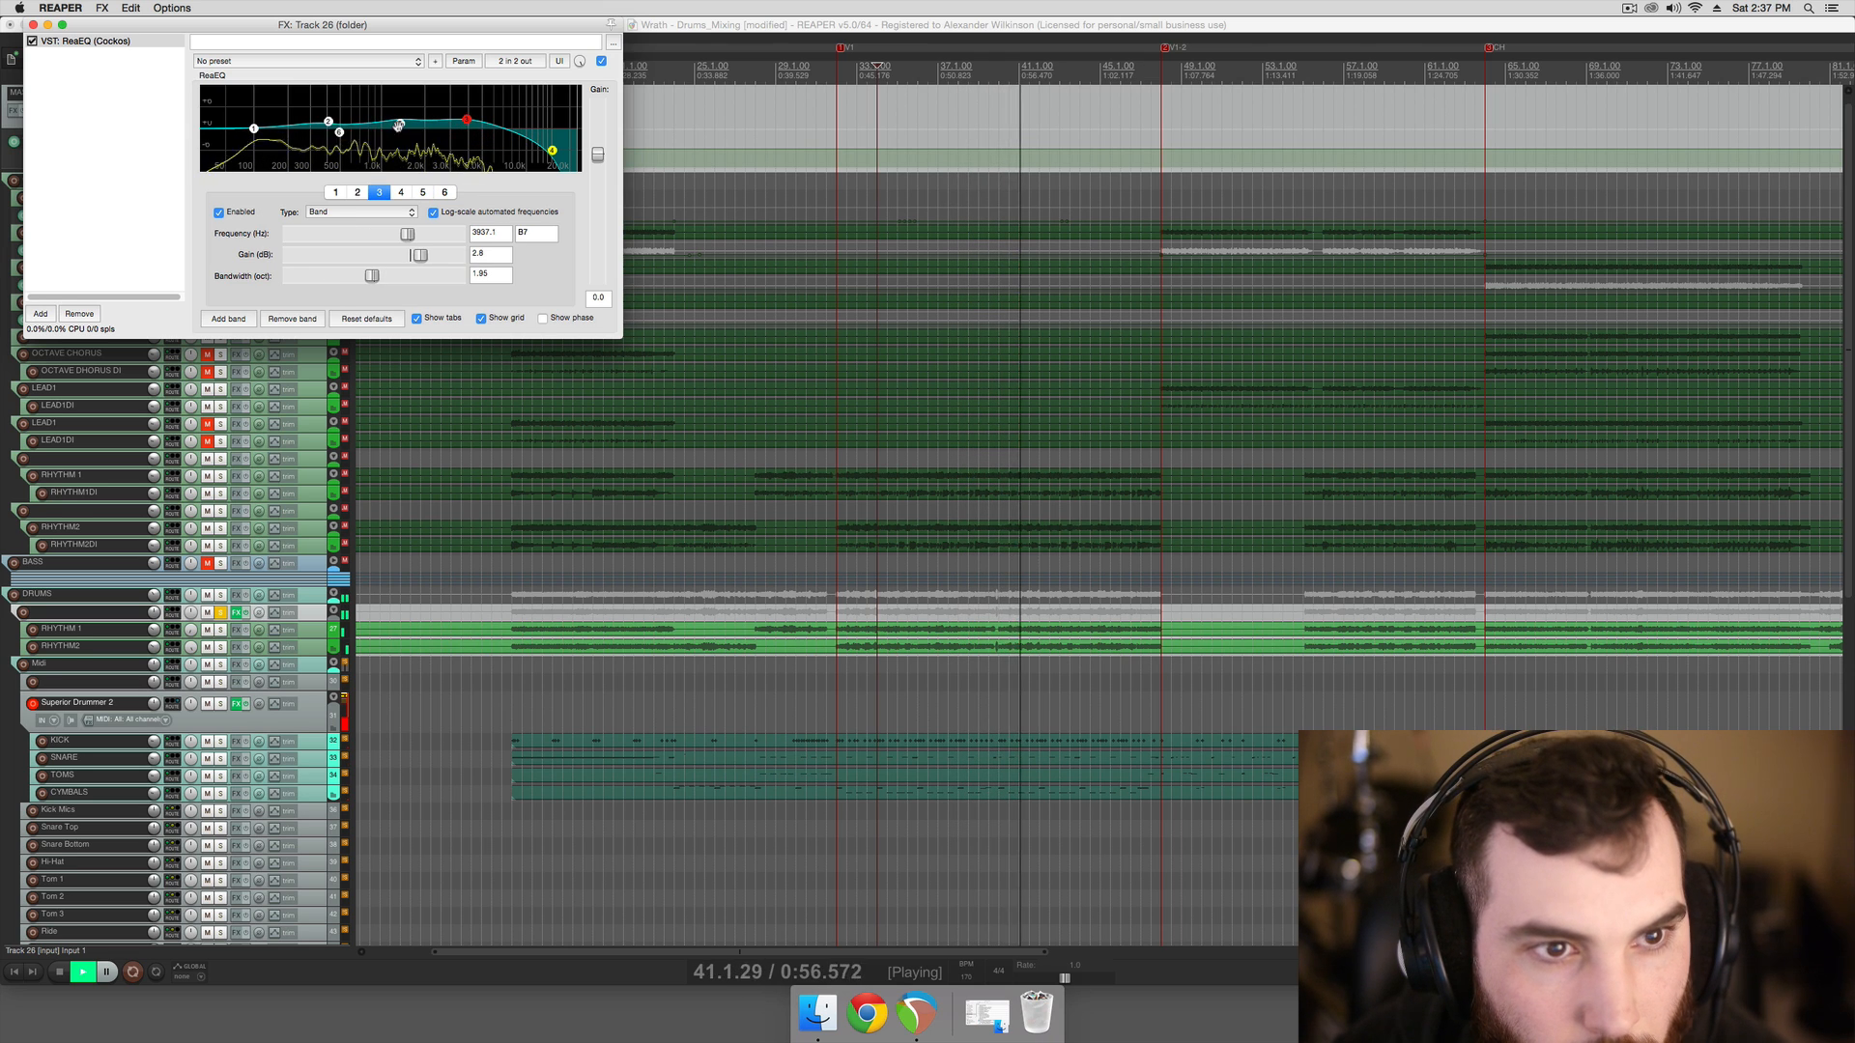
pyautogui.press('space')
# Add a seventh EQ band boosting 2.0 dB at about 80 Hz and play the guitars
pyautogui.click(228, 319)
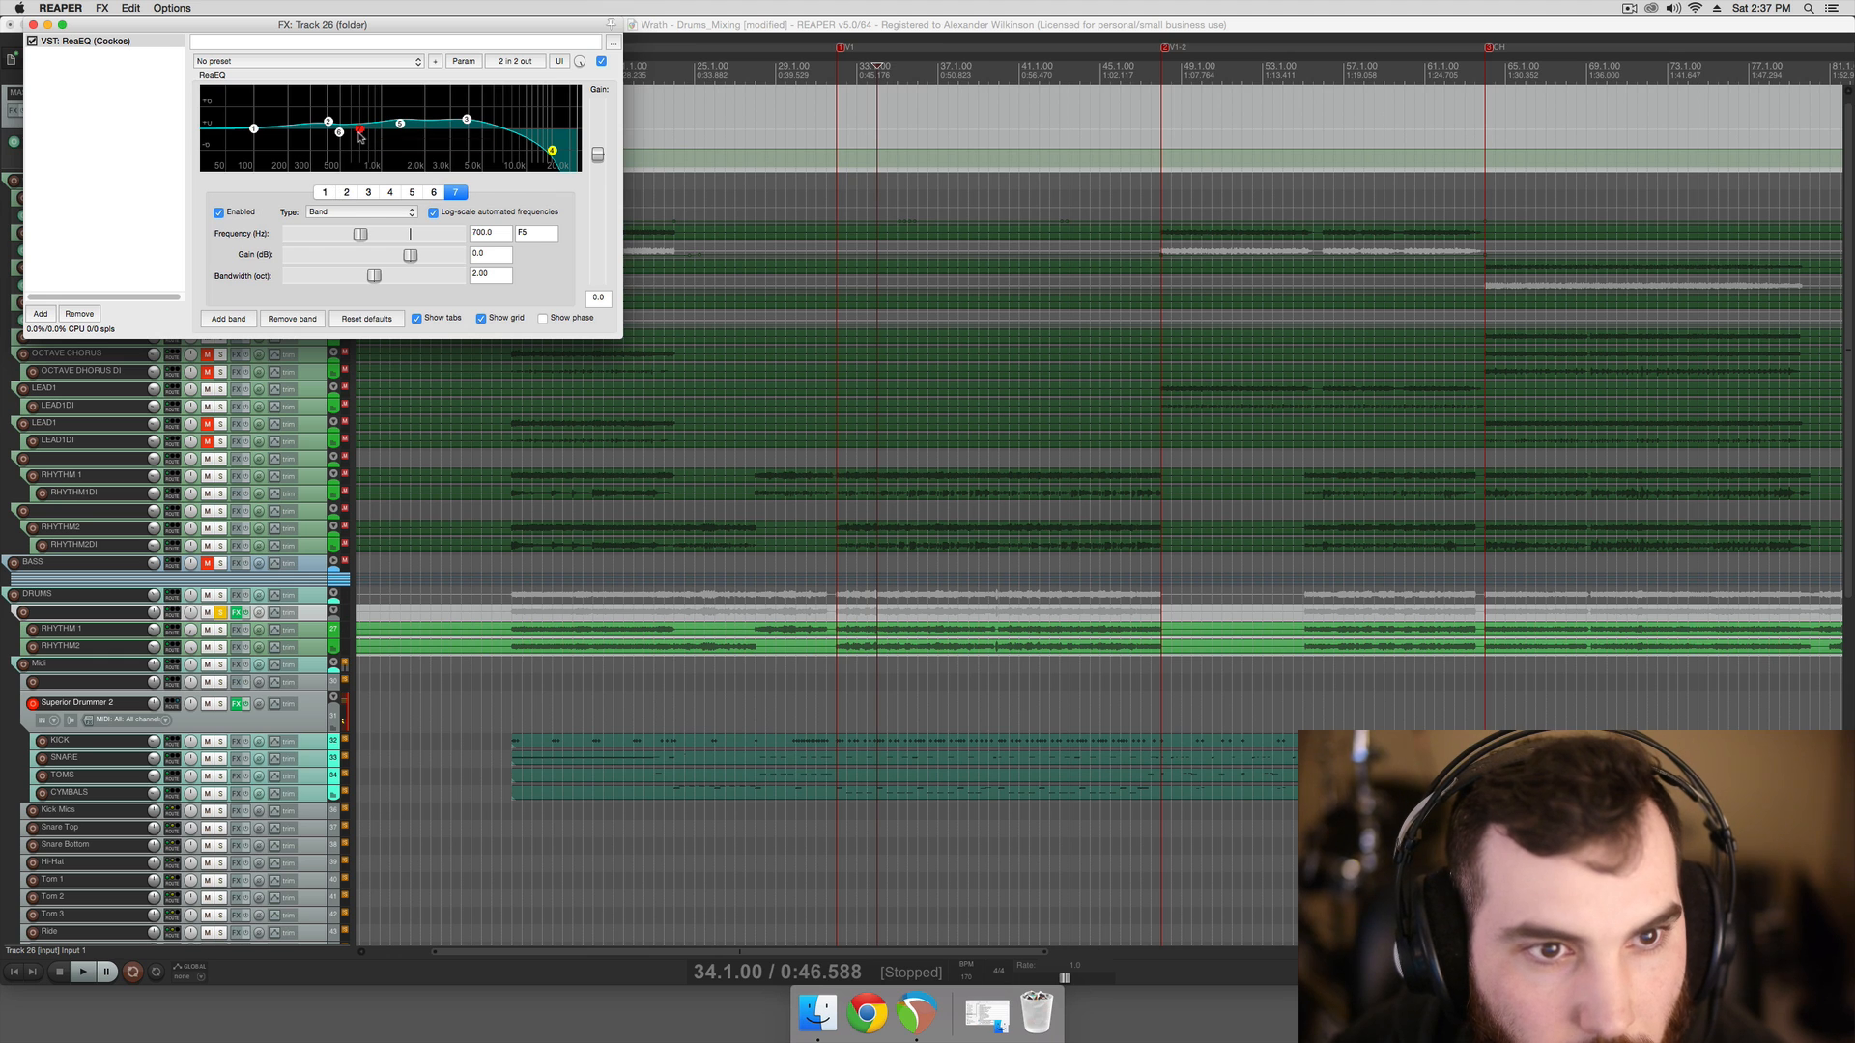
pyautogui.moveTo(358, 136); pyautogui.dragTo(242, 120)
pyautogui.press('space')
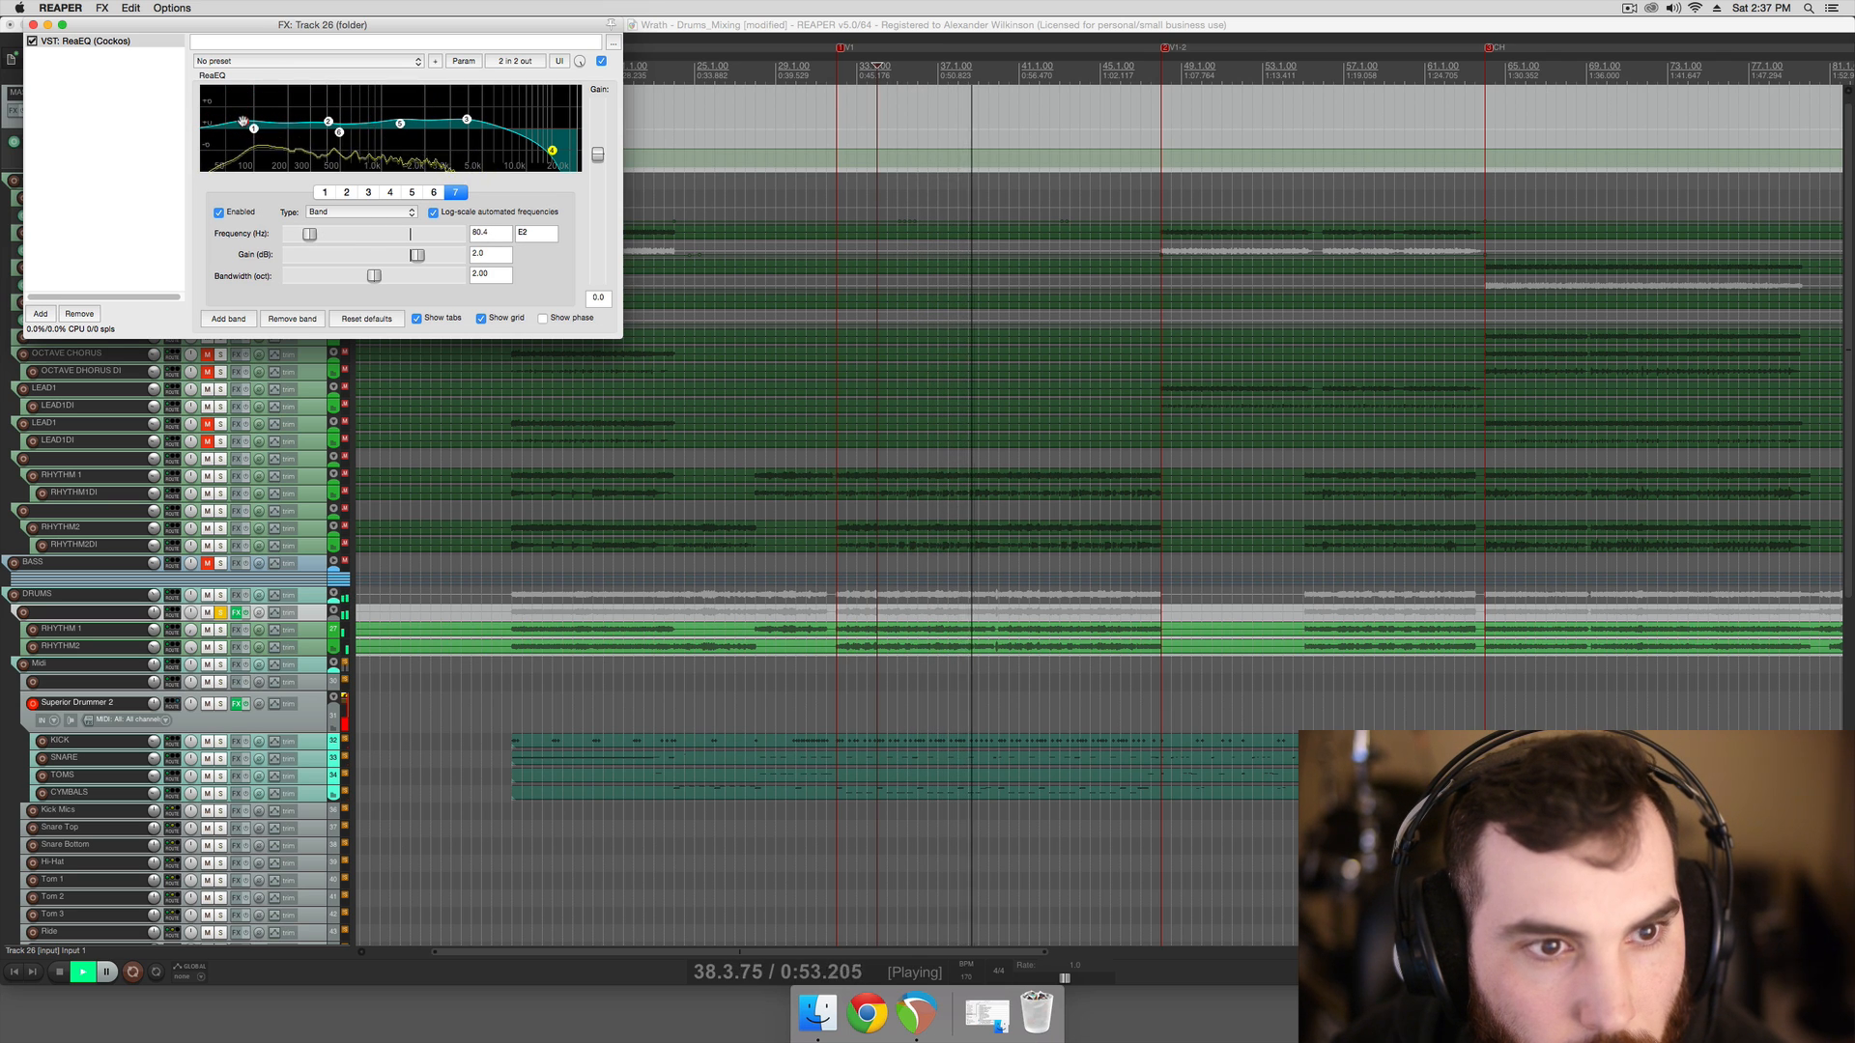
# Set EQ band 3's gain to 2.0 dB and unsolo the guitar folder track
pyautogui.click(221, 612)
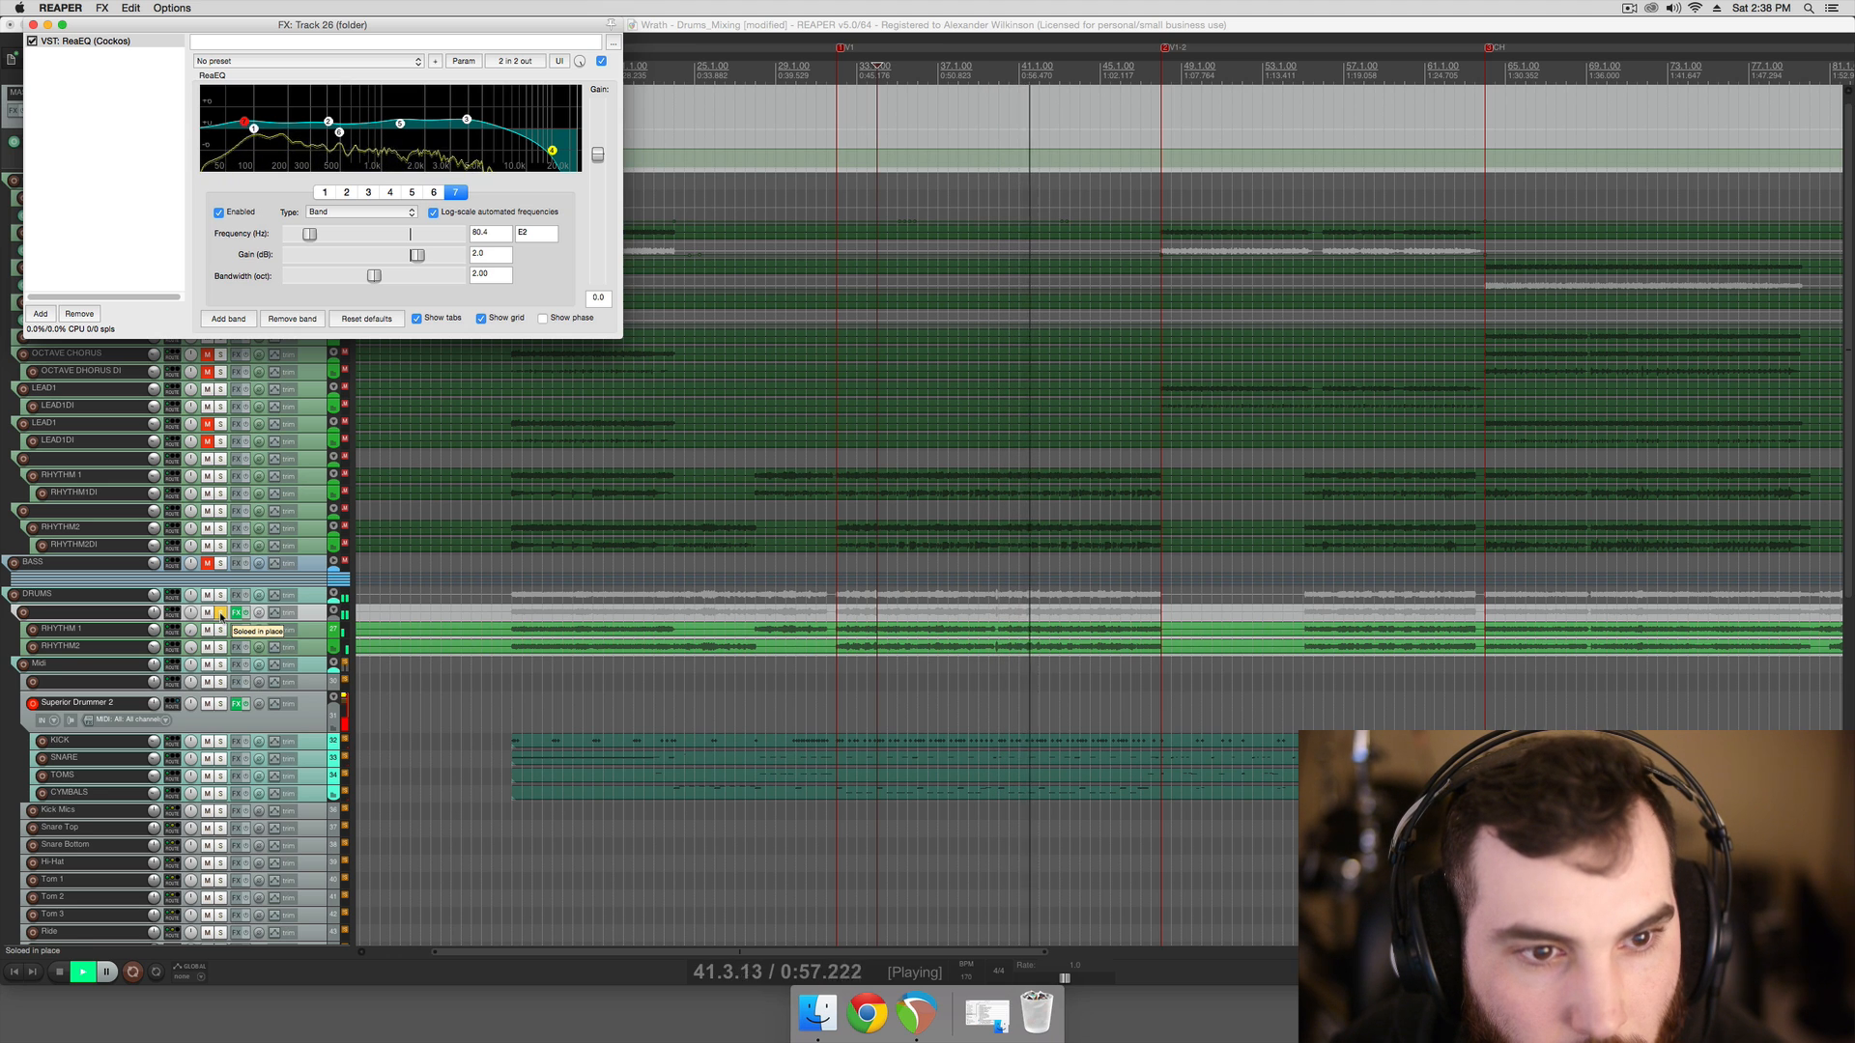
pyautogui.press('space')
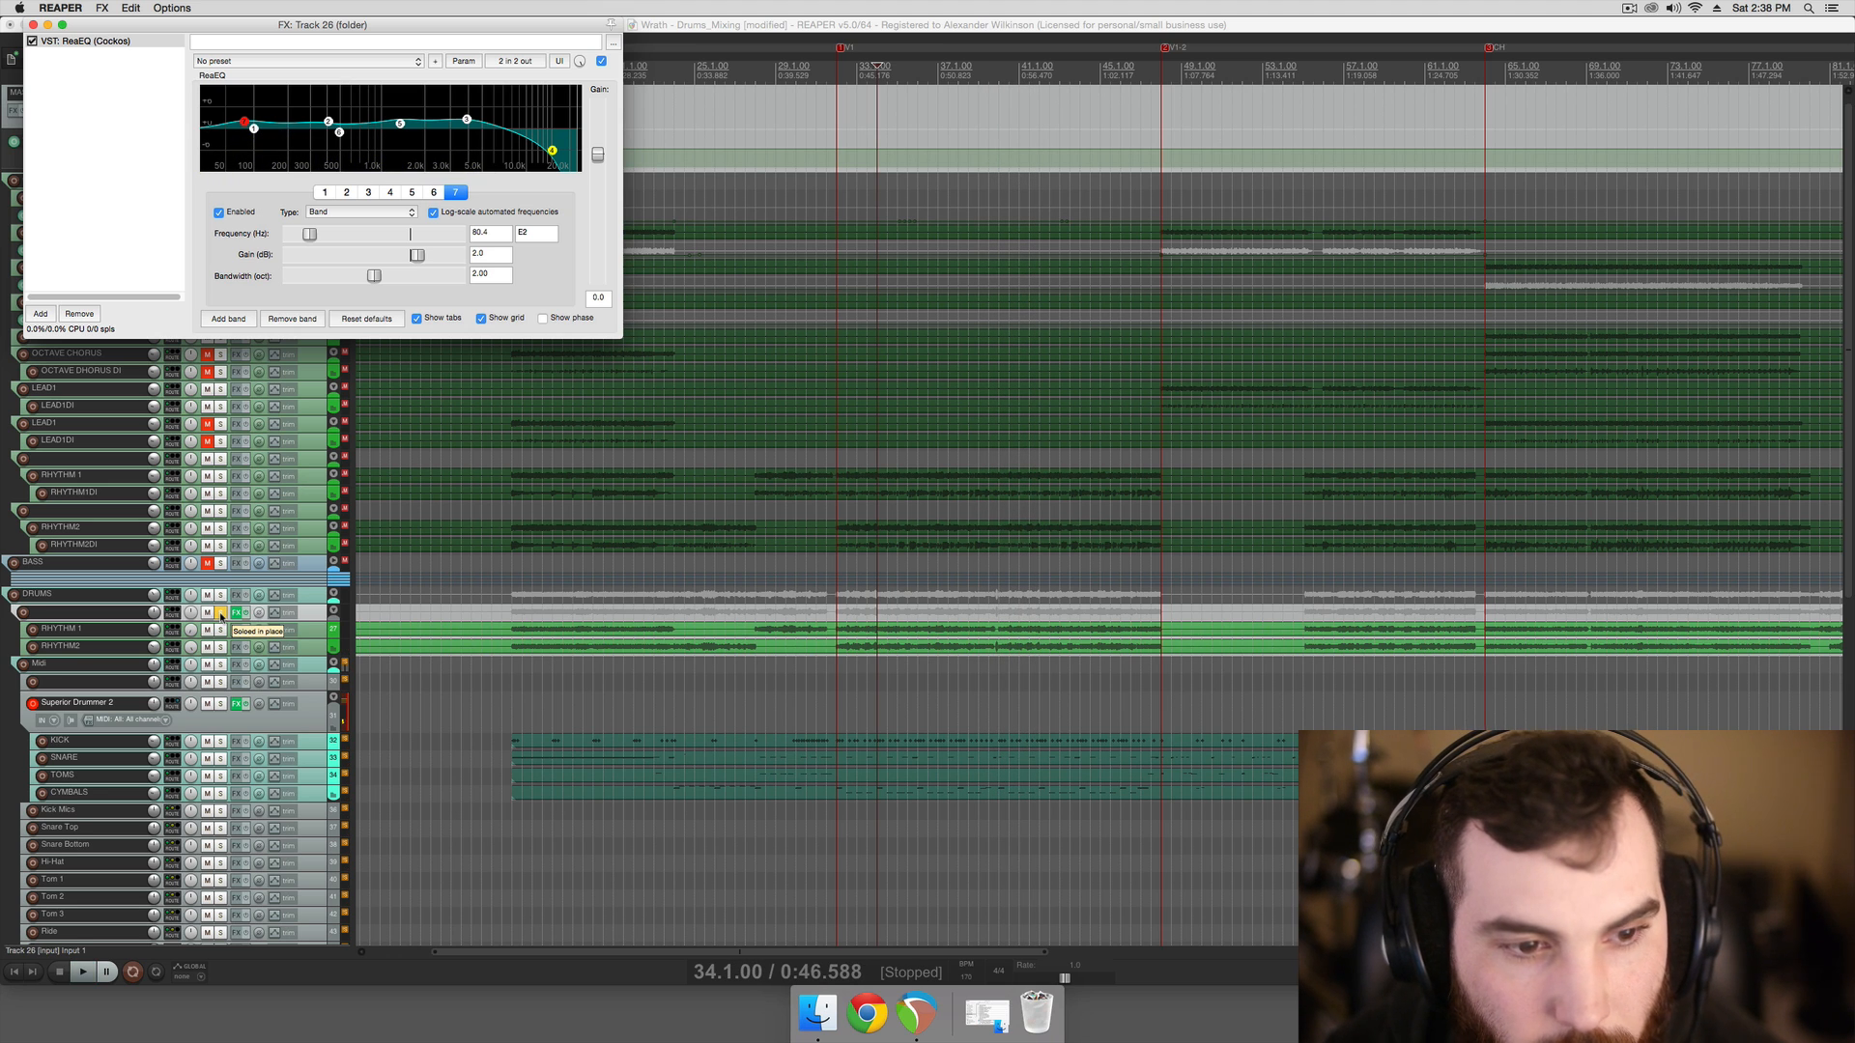
pyautogui.click(462, 143)
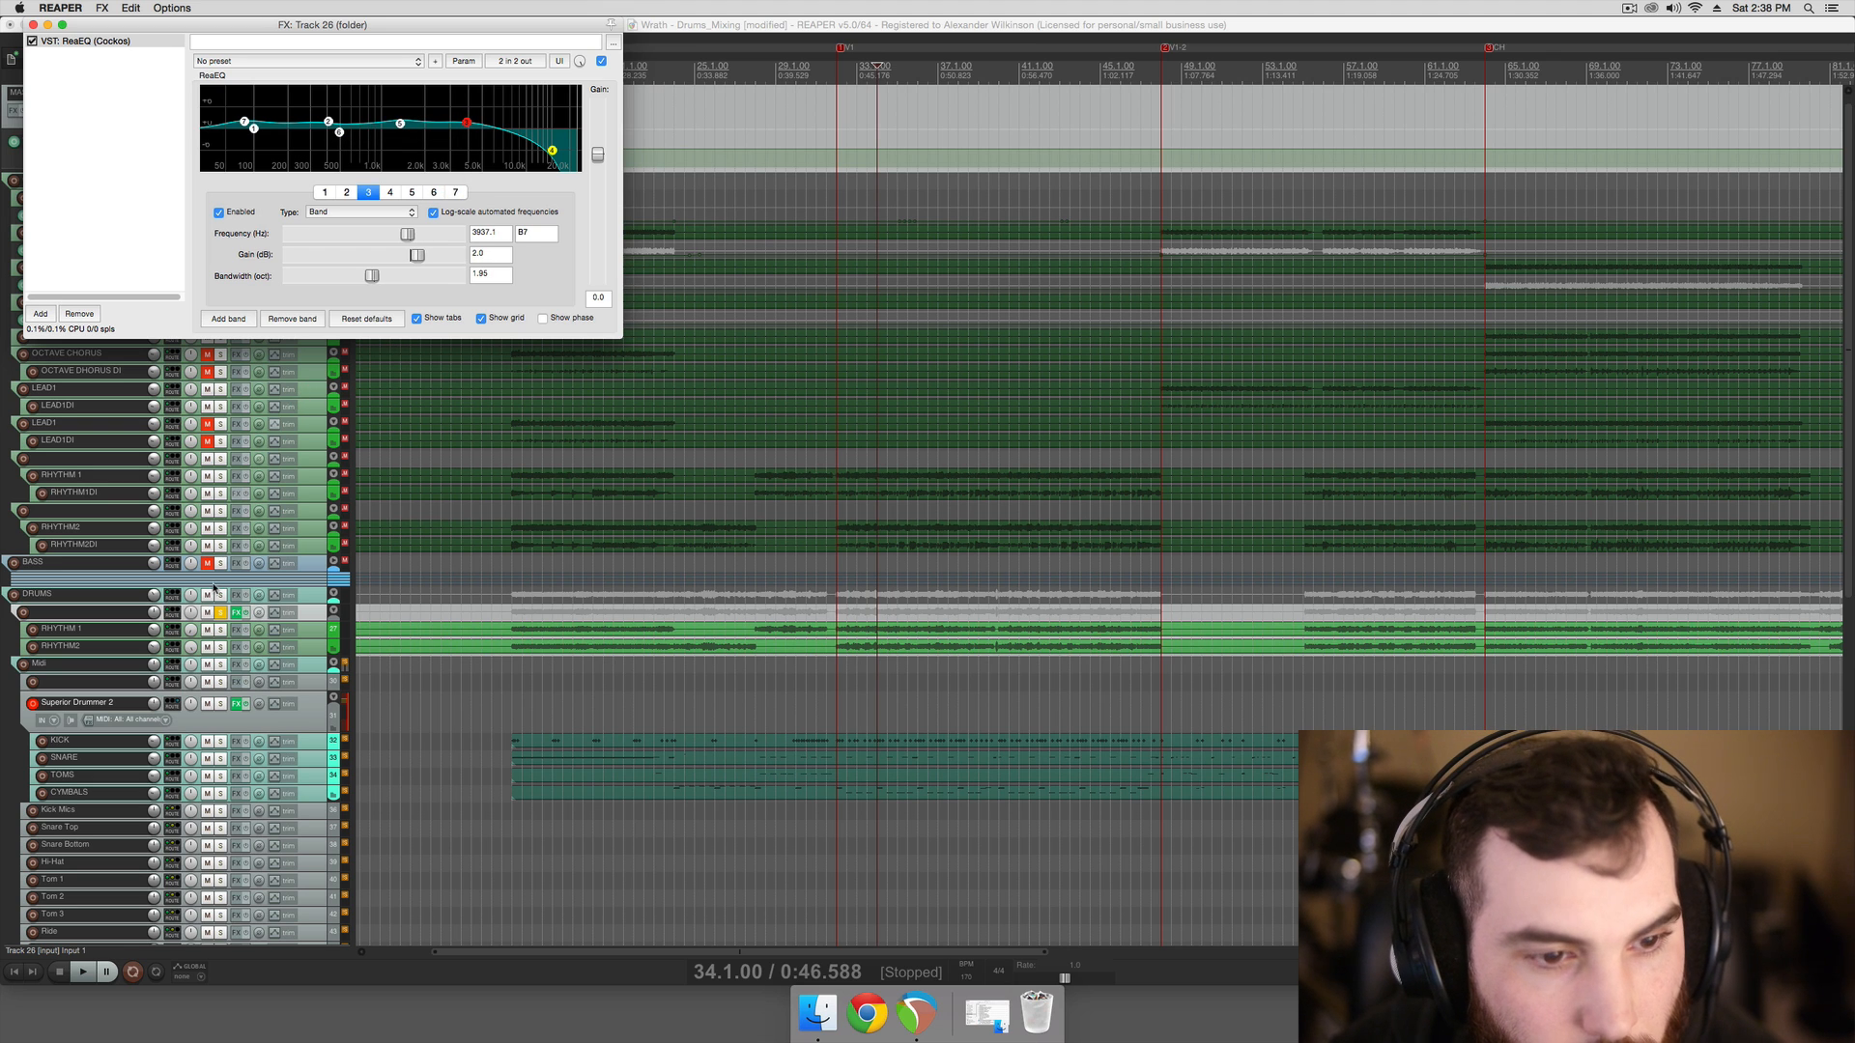
pyautogui.click(220, 612)
# Play the guitars with the drums from just before bar 33 and set the guitar folder's volume to about +2.08 dB
pyautogui.hscroll(2, 665, 613)
pyautogui.hscroll(5, 665, 614)
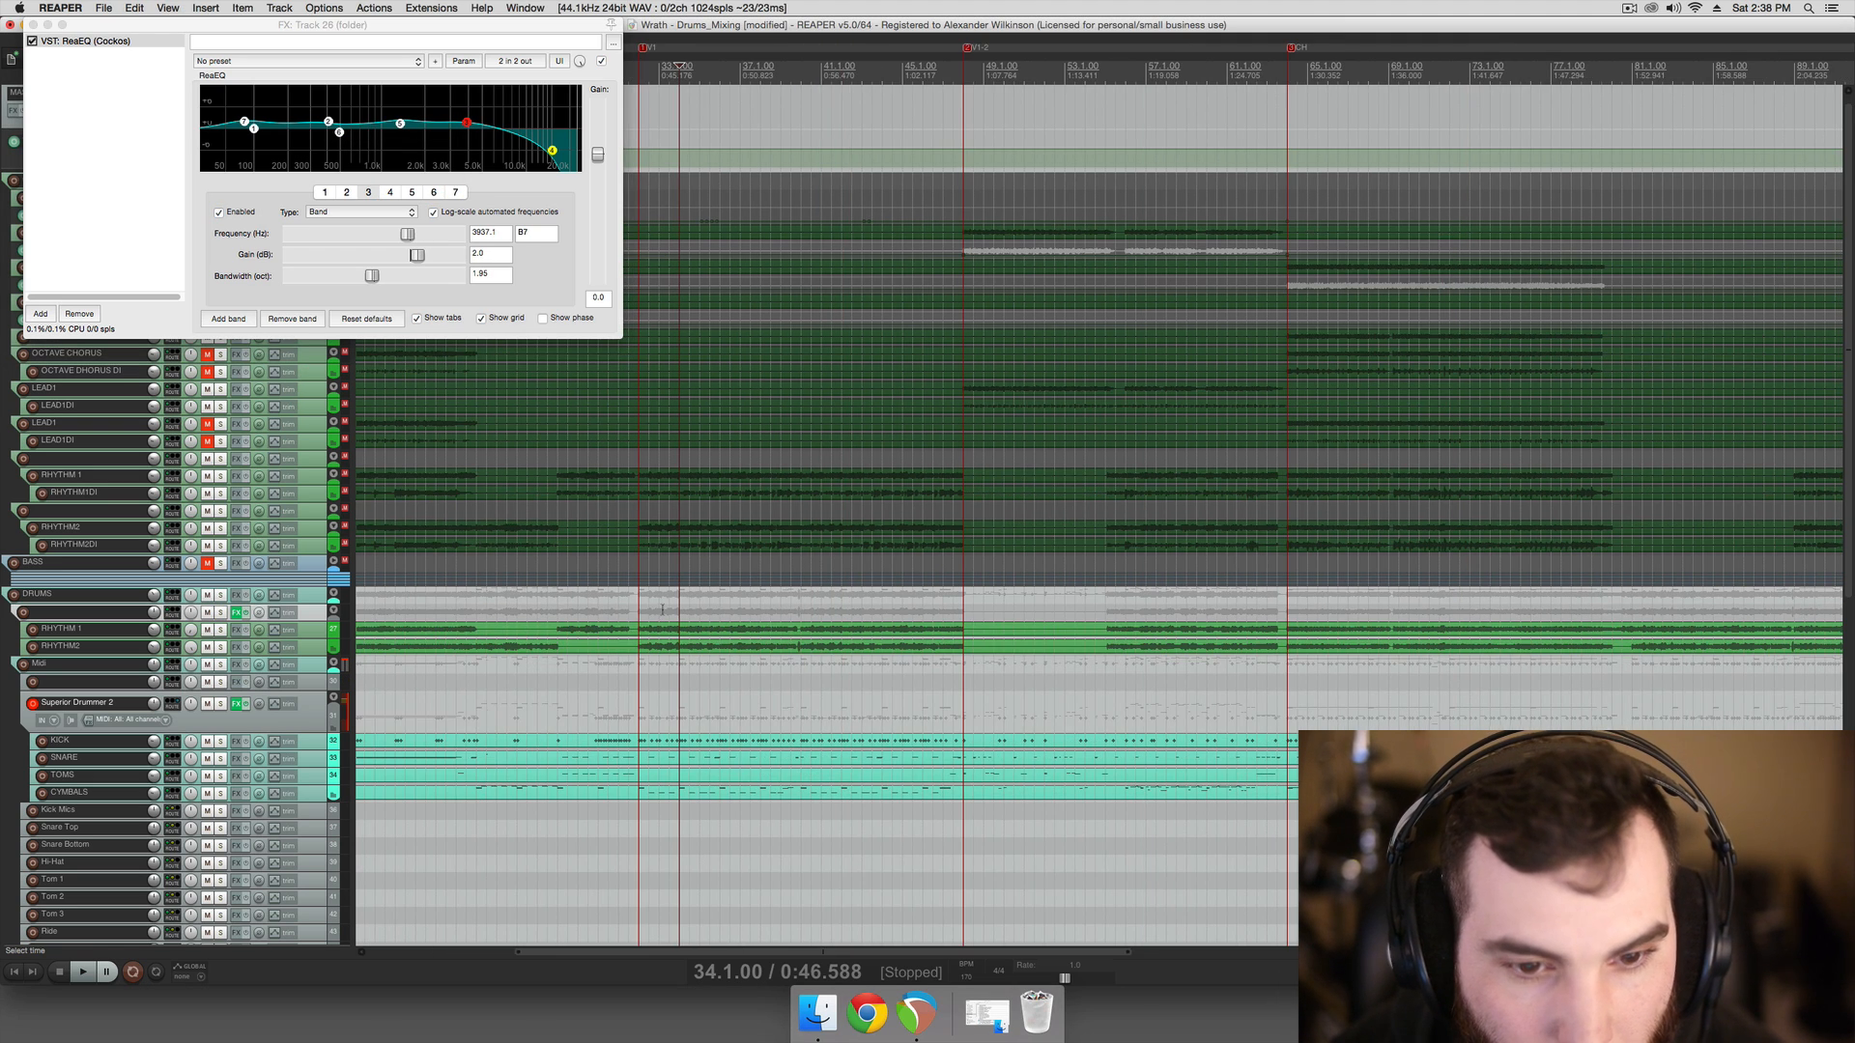
pyautogui.press('space')
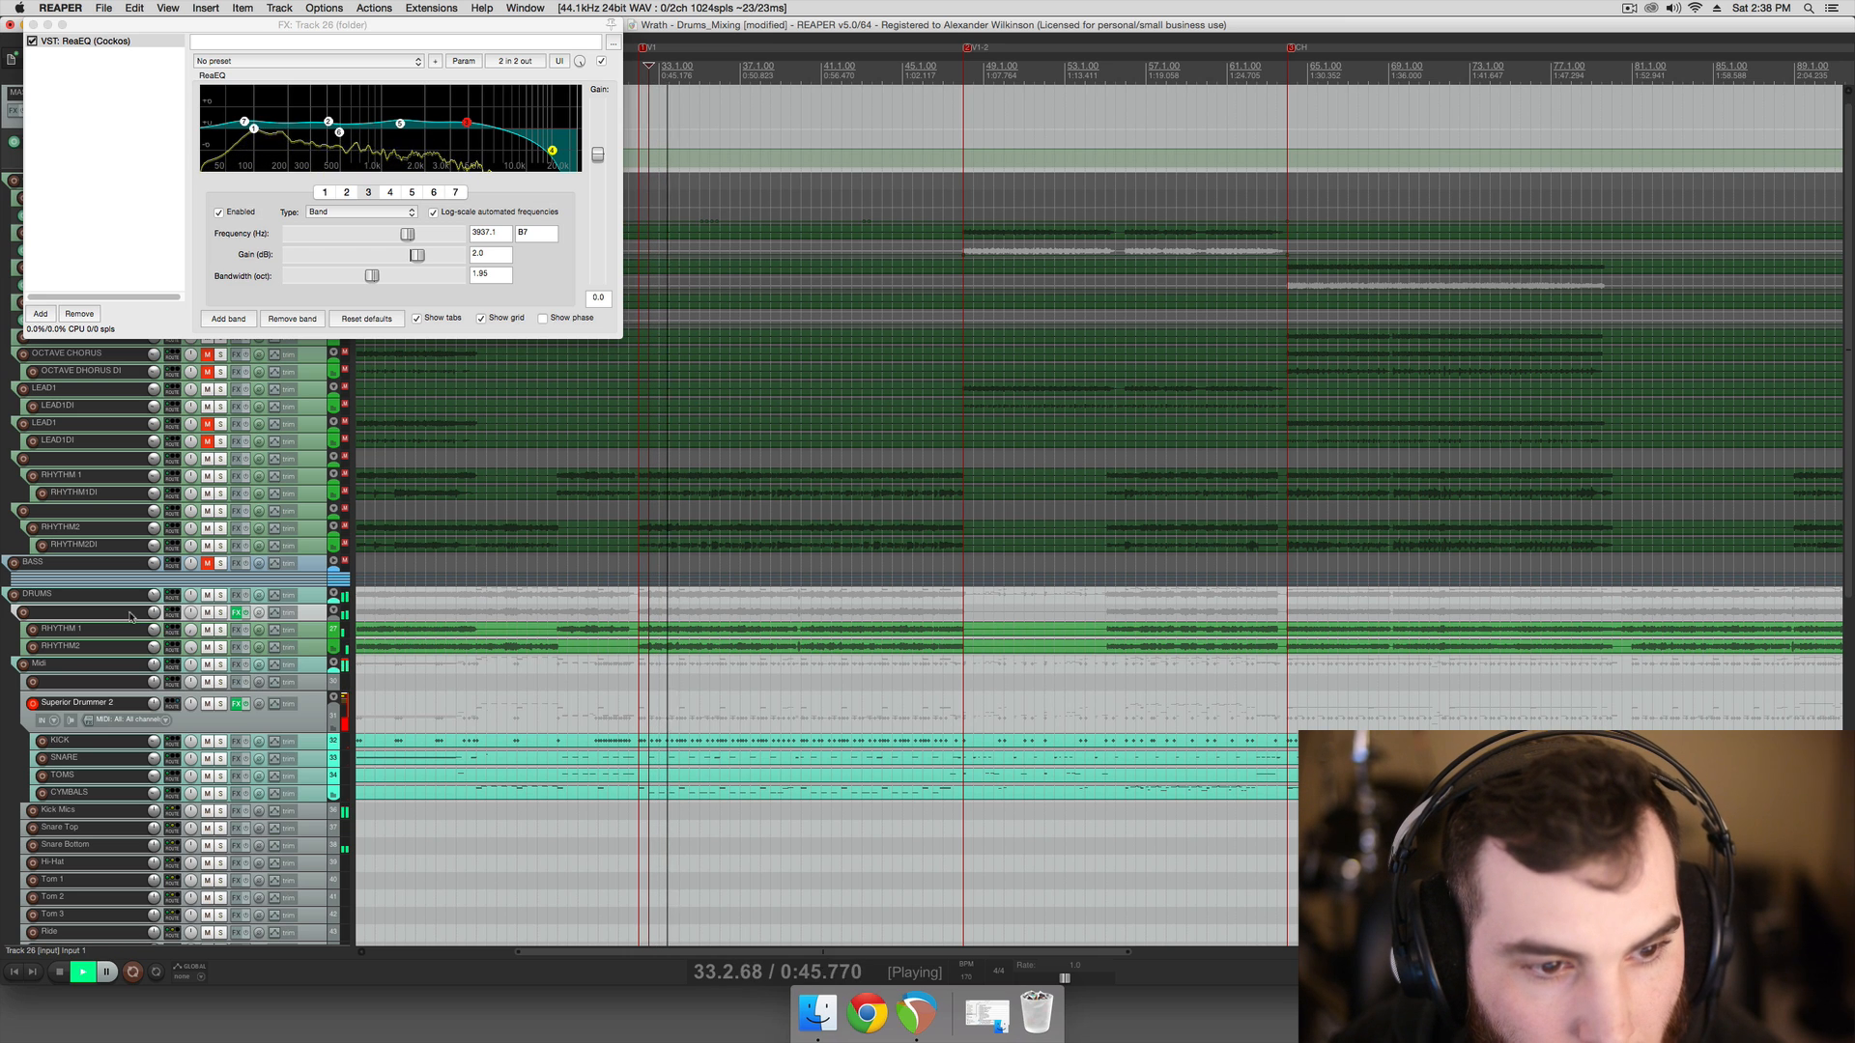
pyautogui.moveTo(154, 613); pyautogui.dragTo(154, 606)
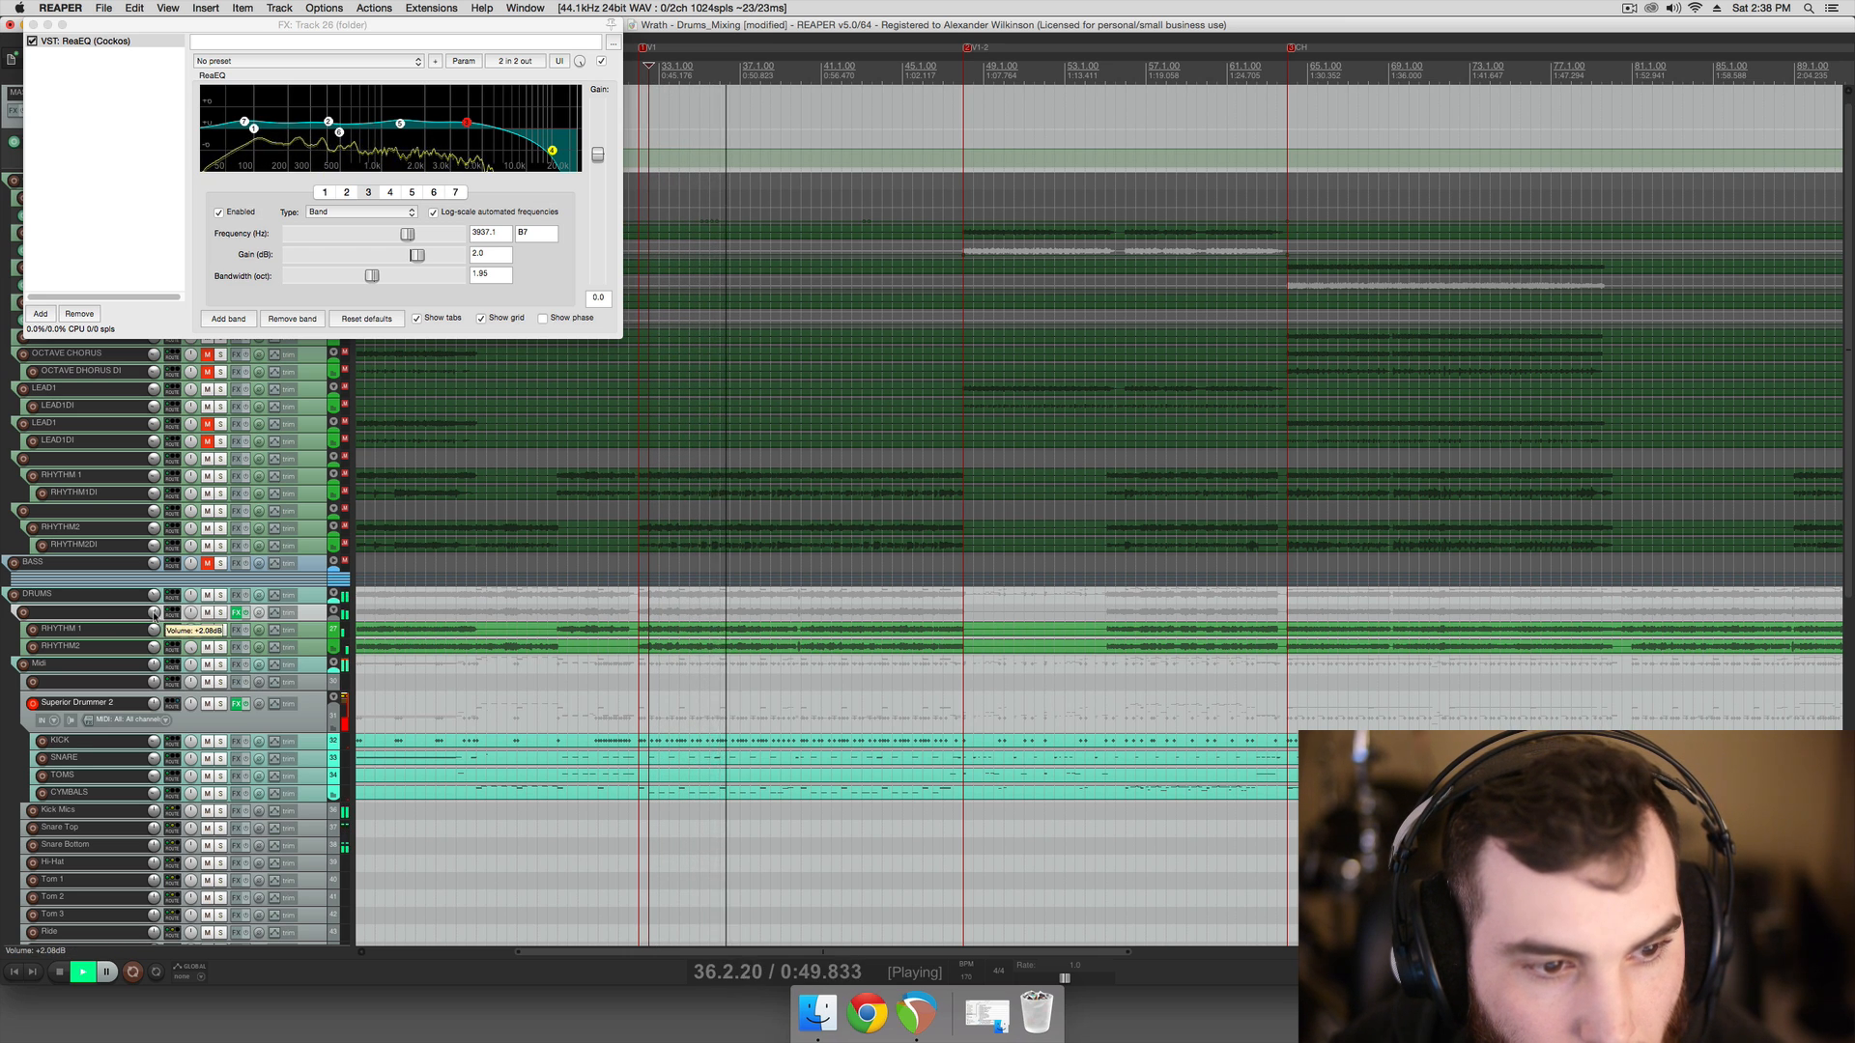
pyautogui.click(500, 727)
pyautogui.press('space')
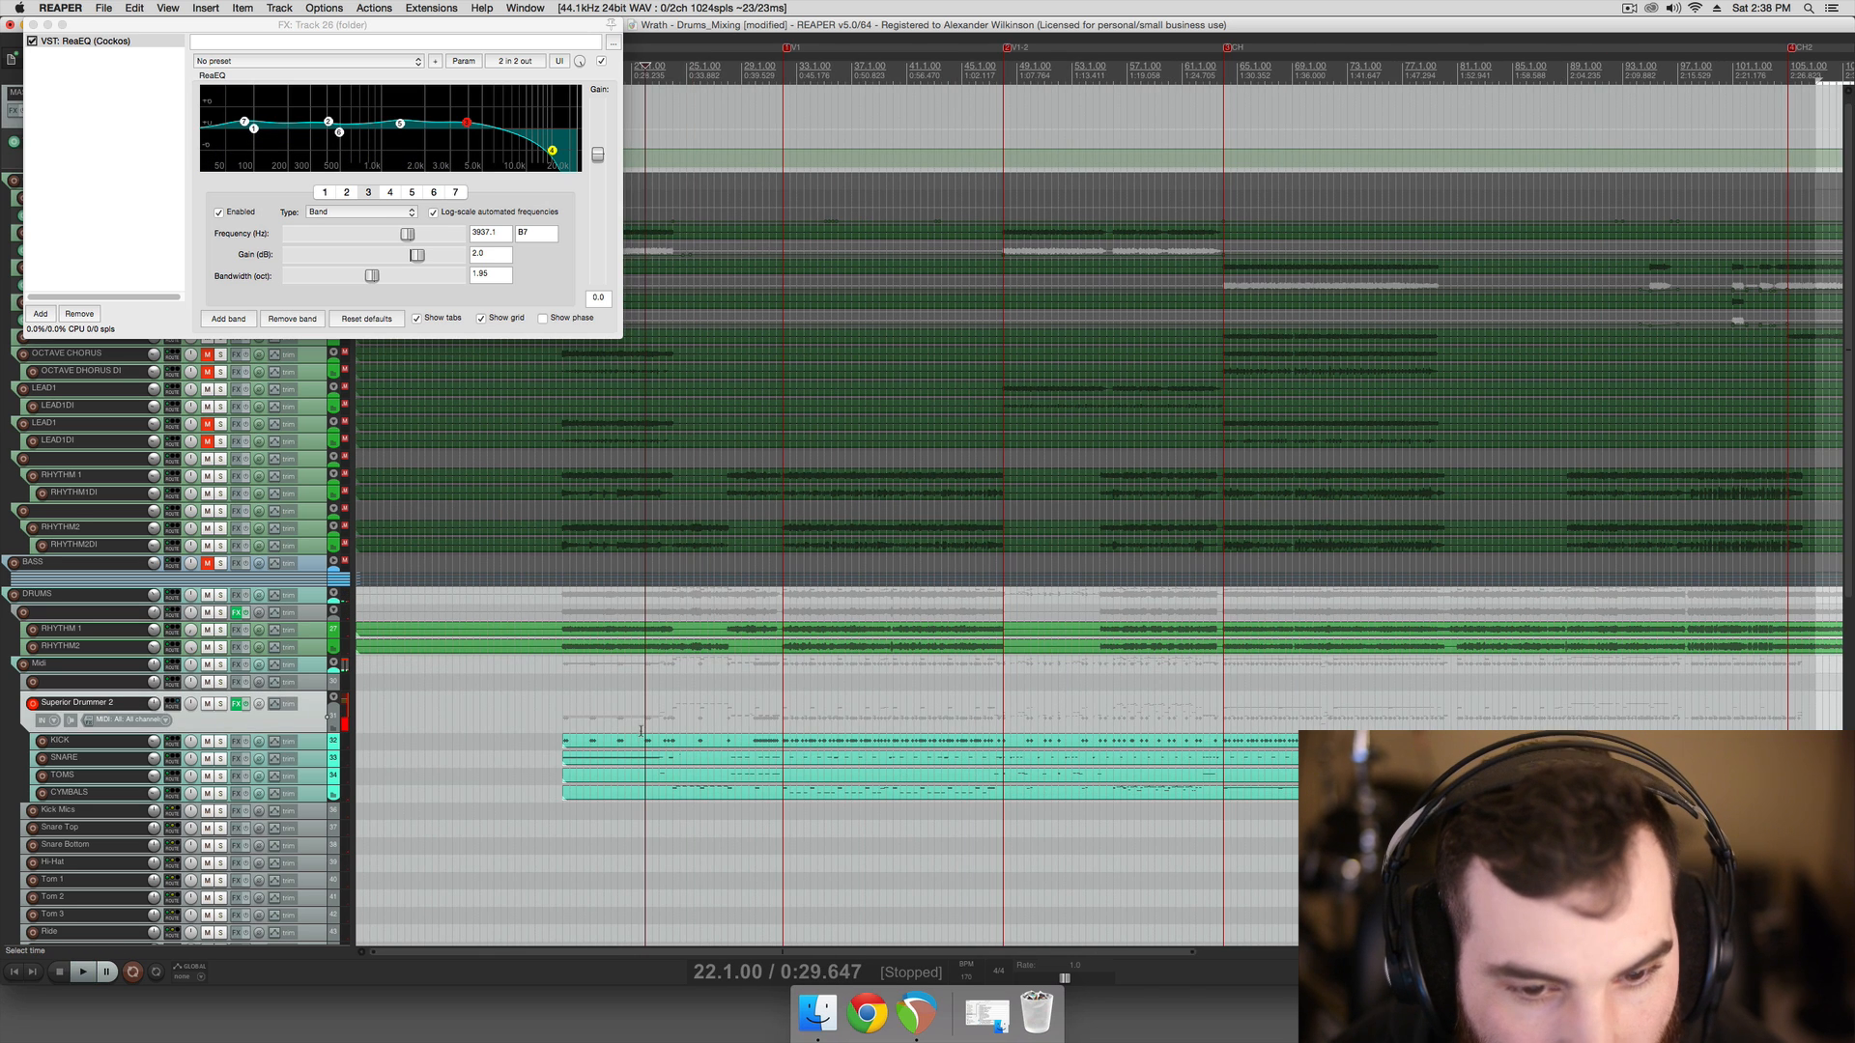
# Open the KICK MIDI item, look through its notes and velocities, and close it
pyautogui.click(648, 742)
pyautogui.scroll(-2, 652, 744)
pyautogui.doubleClick(651, 744)
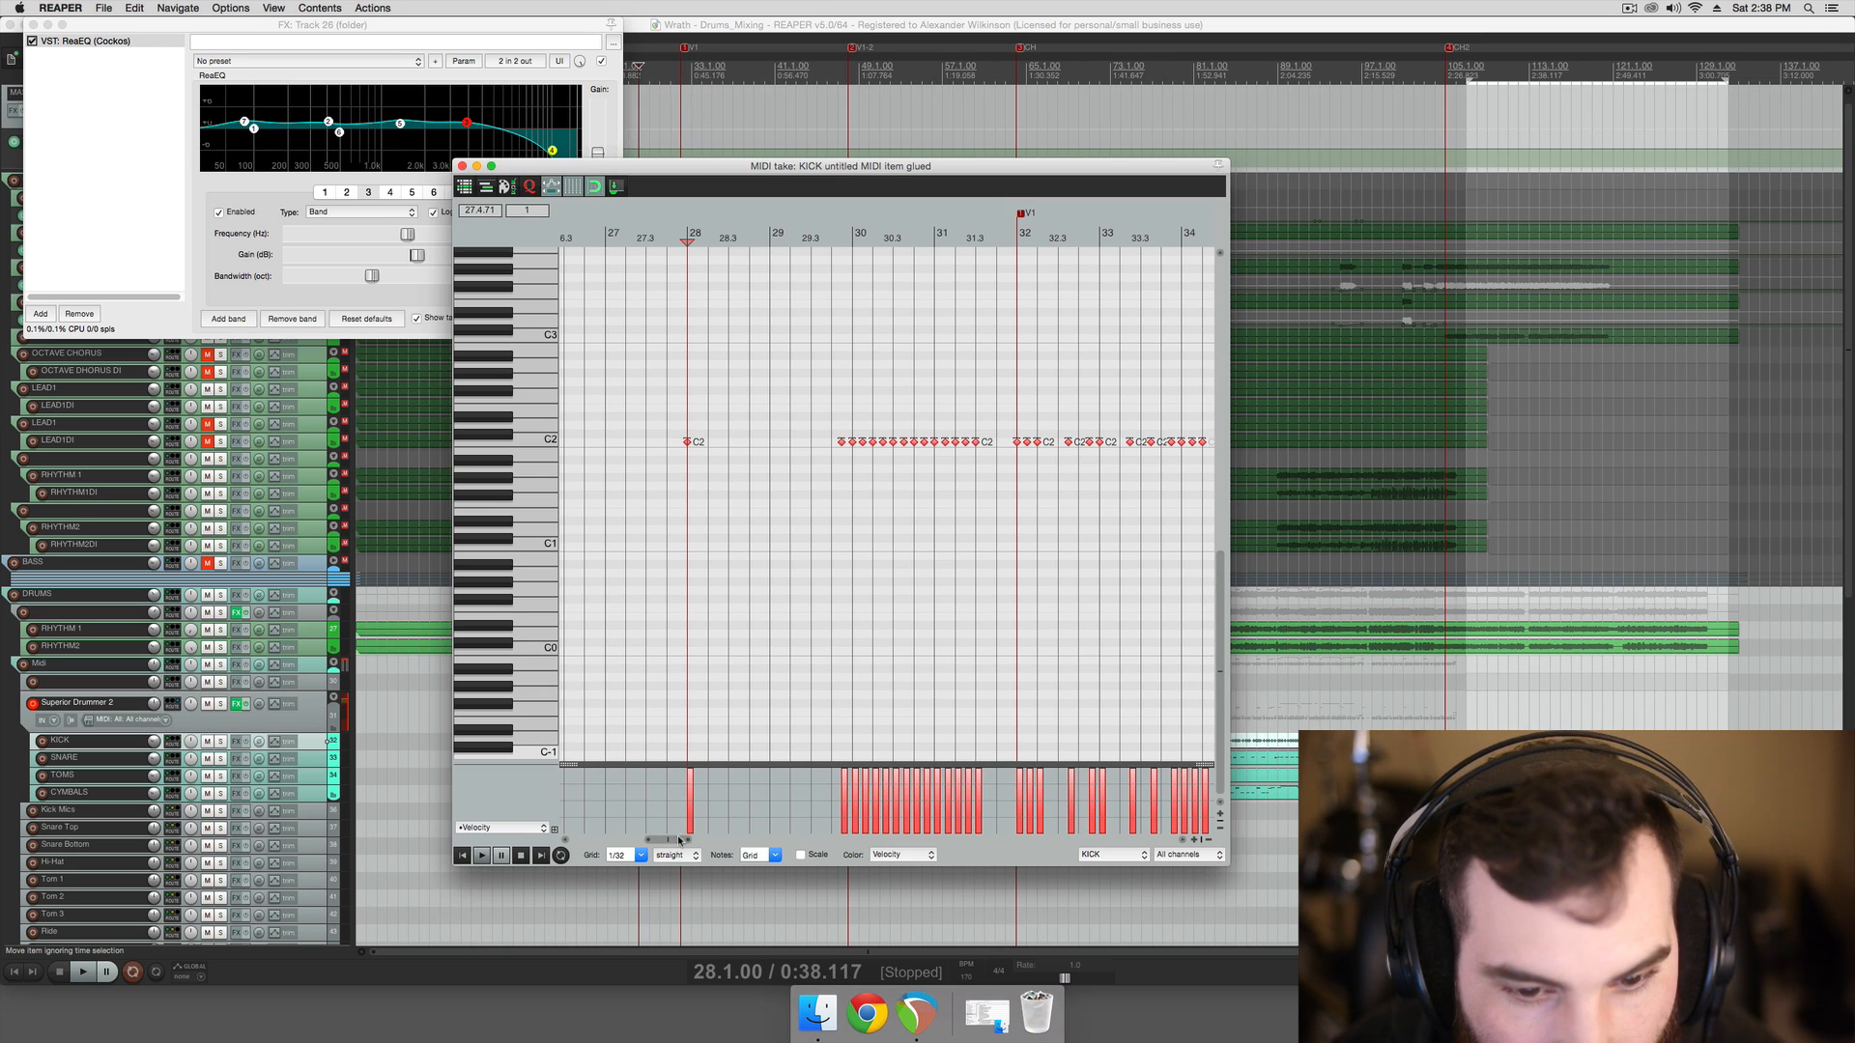
pyautogui.moveTo(679, 839); pyautogui.dragTo(874, 830)
pyautogui.click(461, 166)
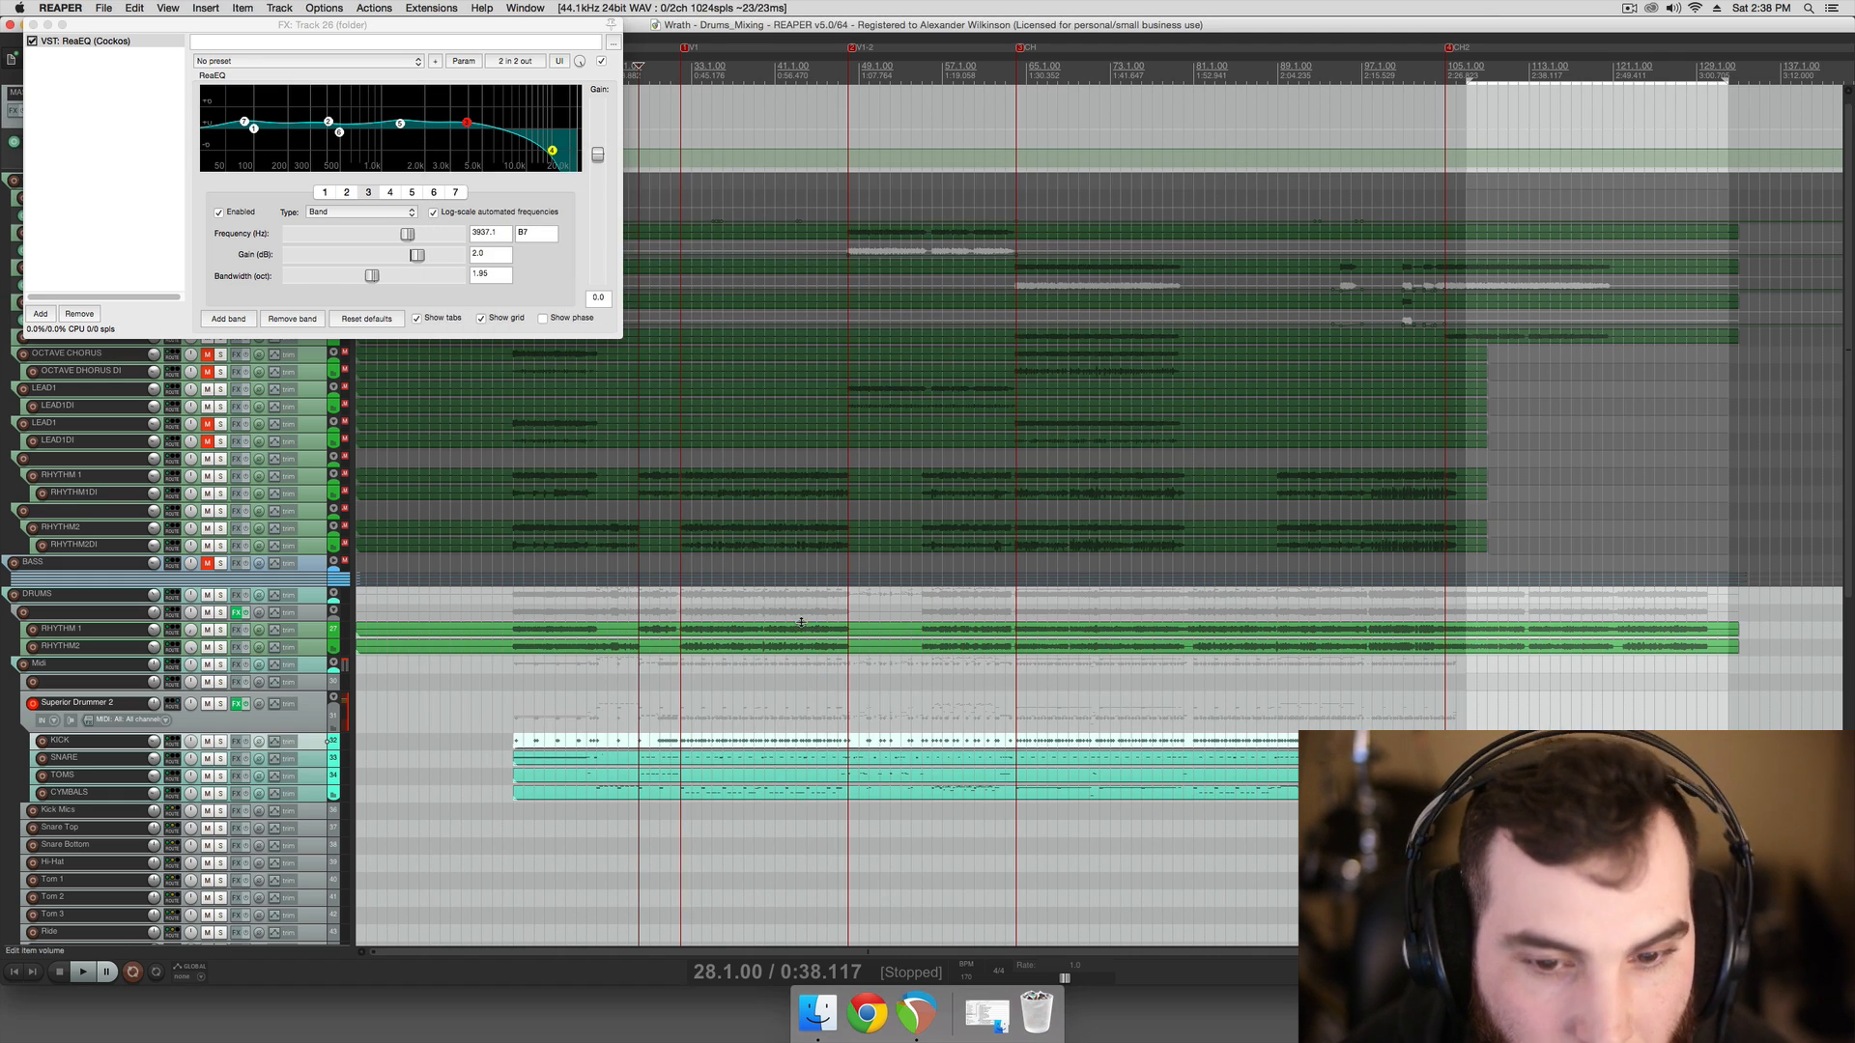
# Open the SNARE MIDI item, check its notes and velocities, and close it
pyautogui.click(629, 756)
pyautogui.doubleClick(585, 758)
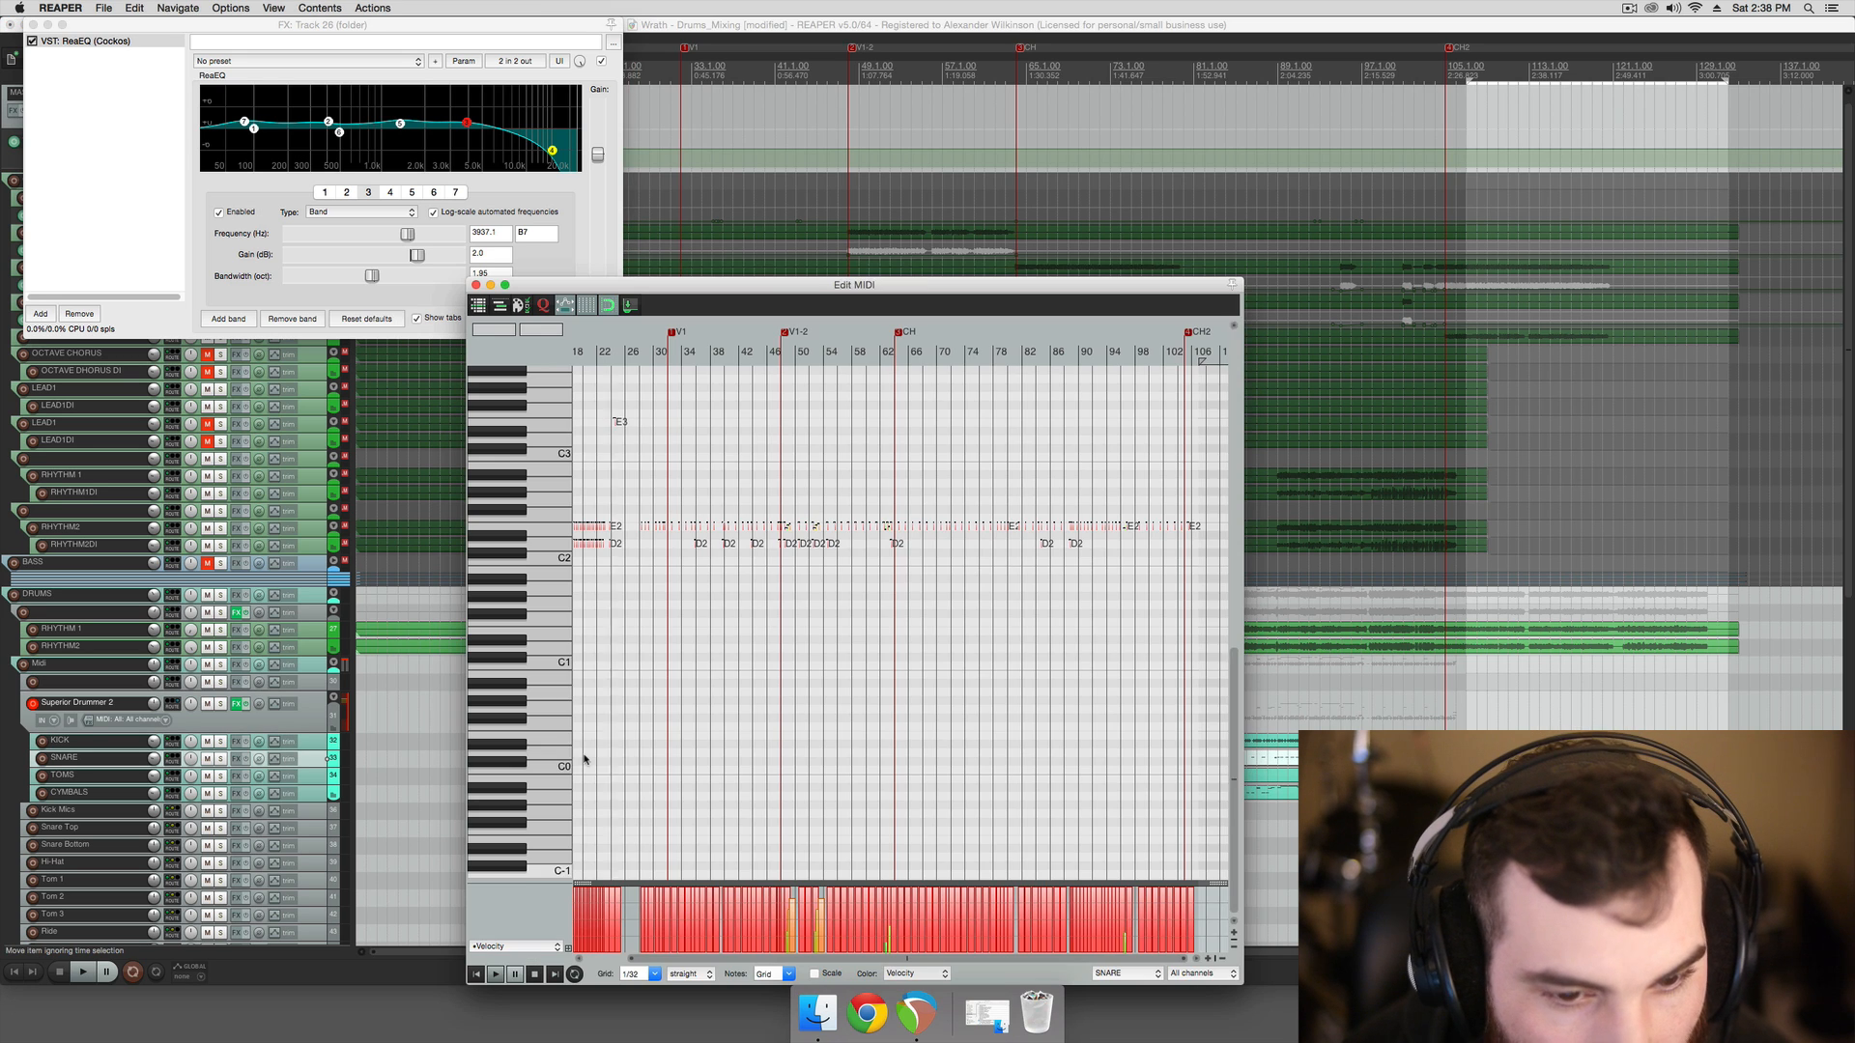
pyautogui.scroll(2, 662, 607)
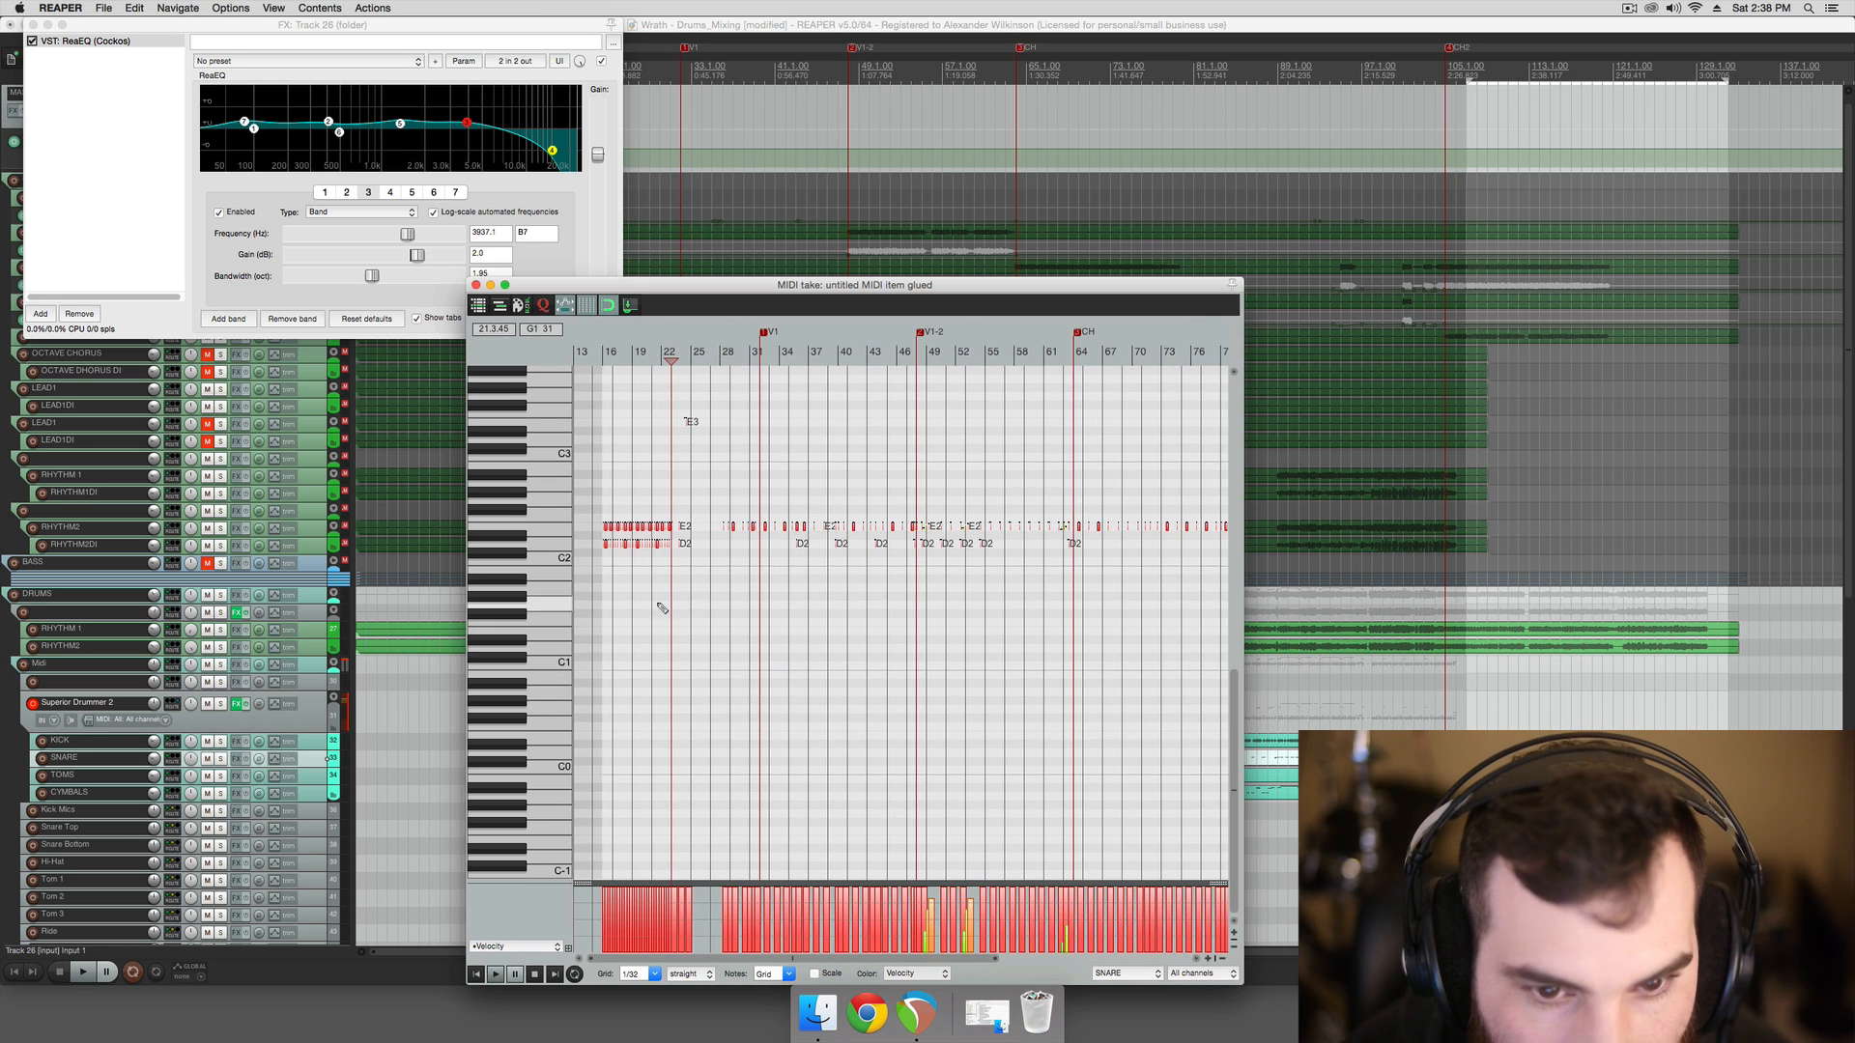
pyautogui.click(477, 285)
# Open the TOMS MIDI item and show note velocities in its controller lane
pyautogui.doubleClick(641, 774)
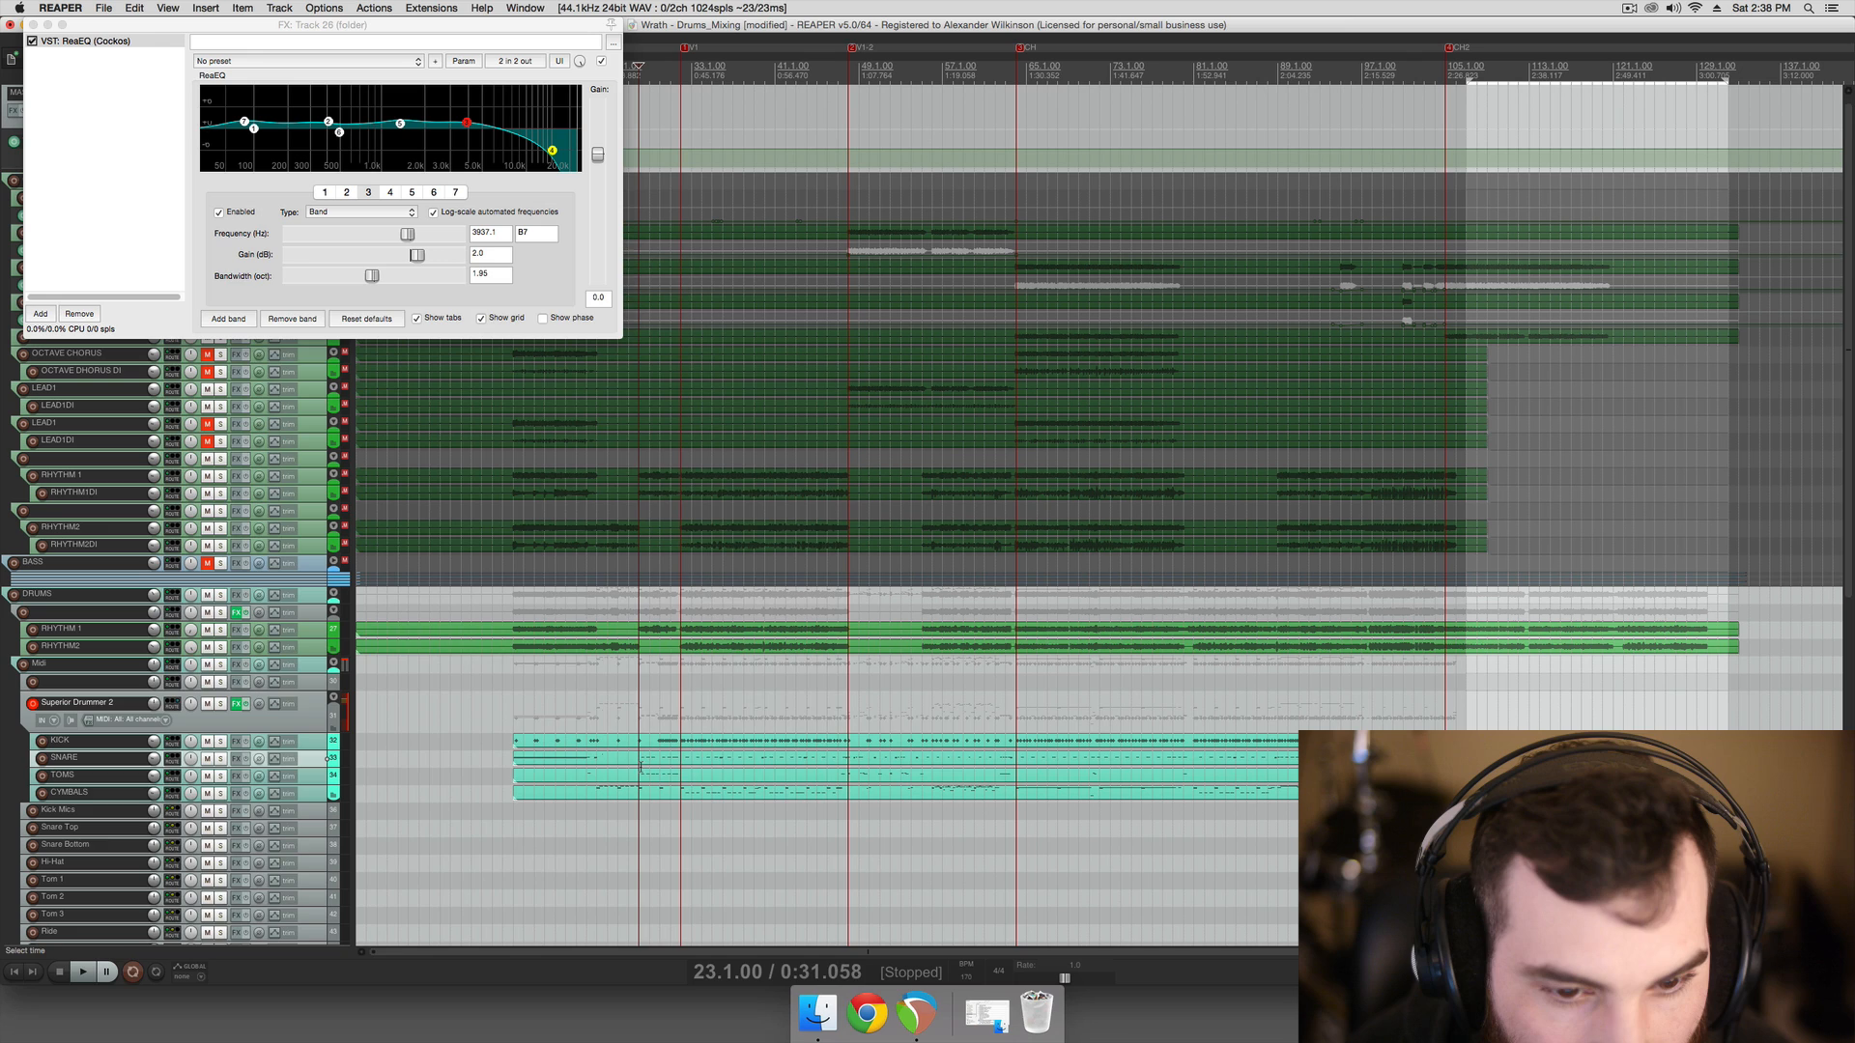
pyautogui.scroll(3, 647, 742)
pyautogui.click(155, 930)
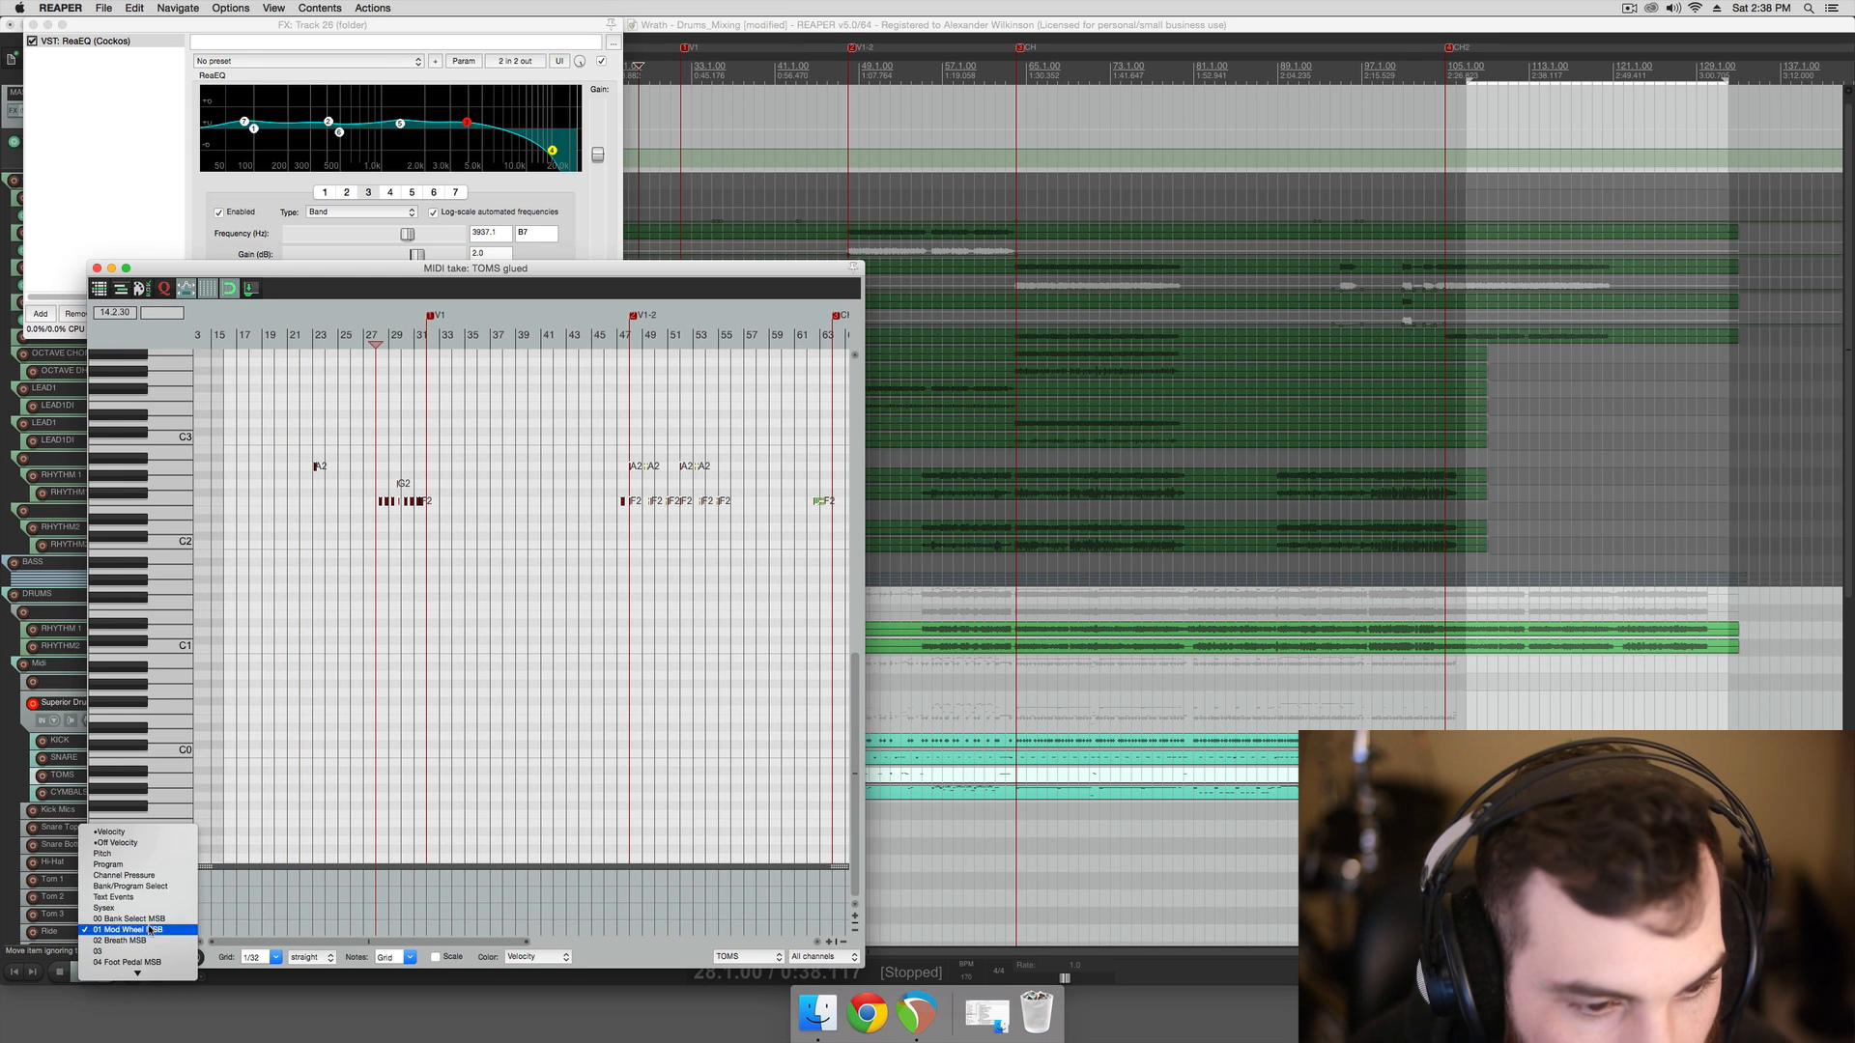
pyautogui.click(168, 825)
pyautogui.click(154, 931)
pyautogui.click(157, 833)
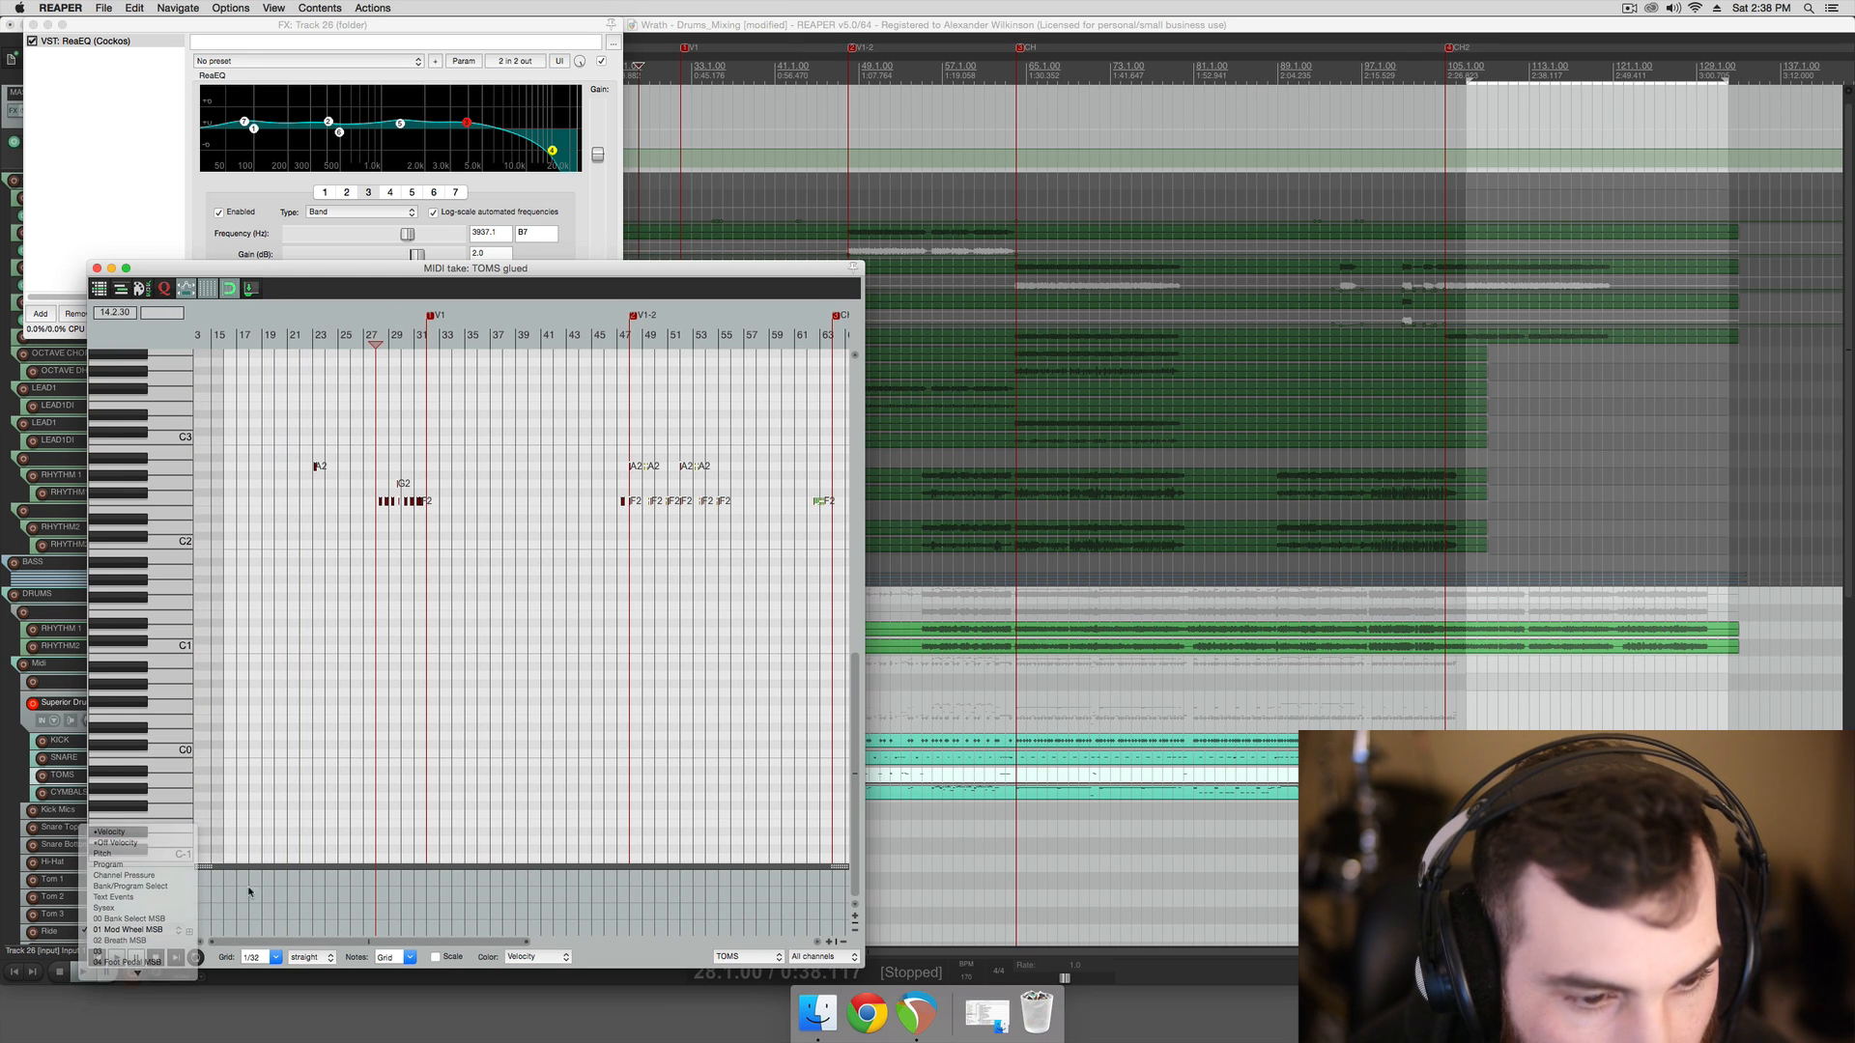
pyautogui.moveTo(351, 941); pyautogui.dragTo(179, 933)
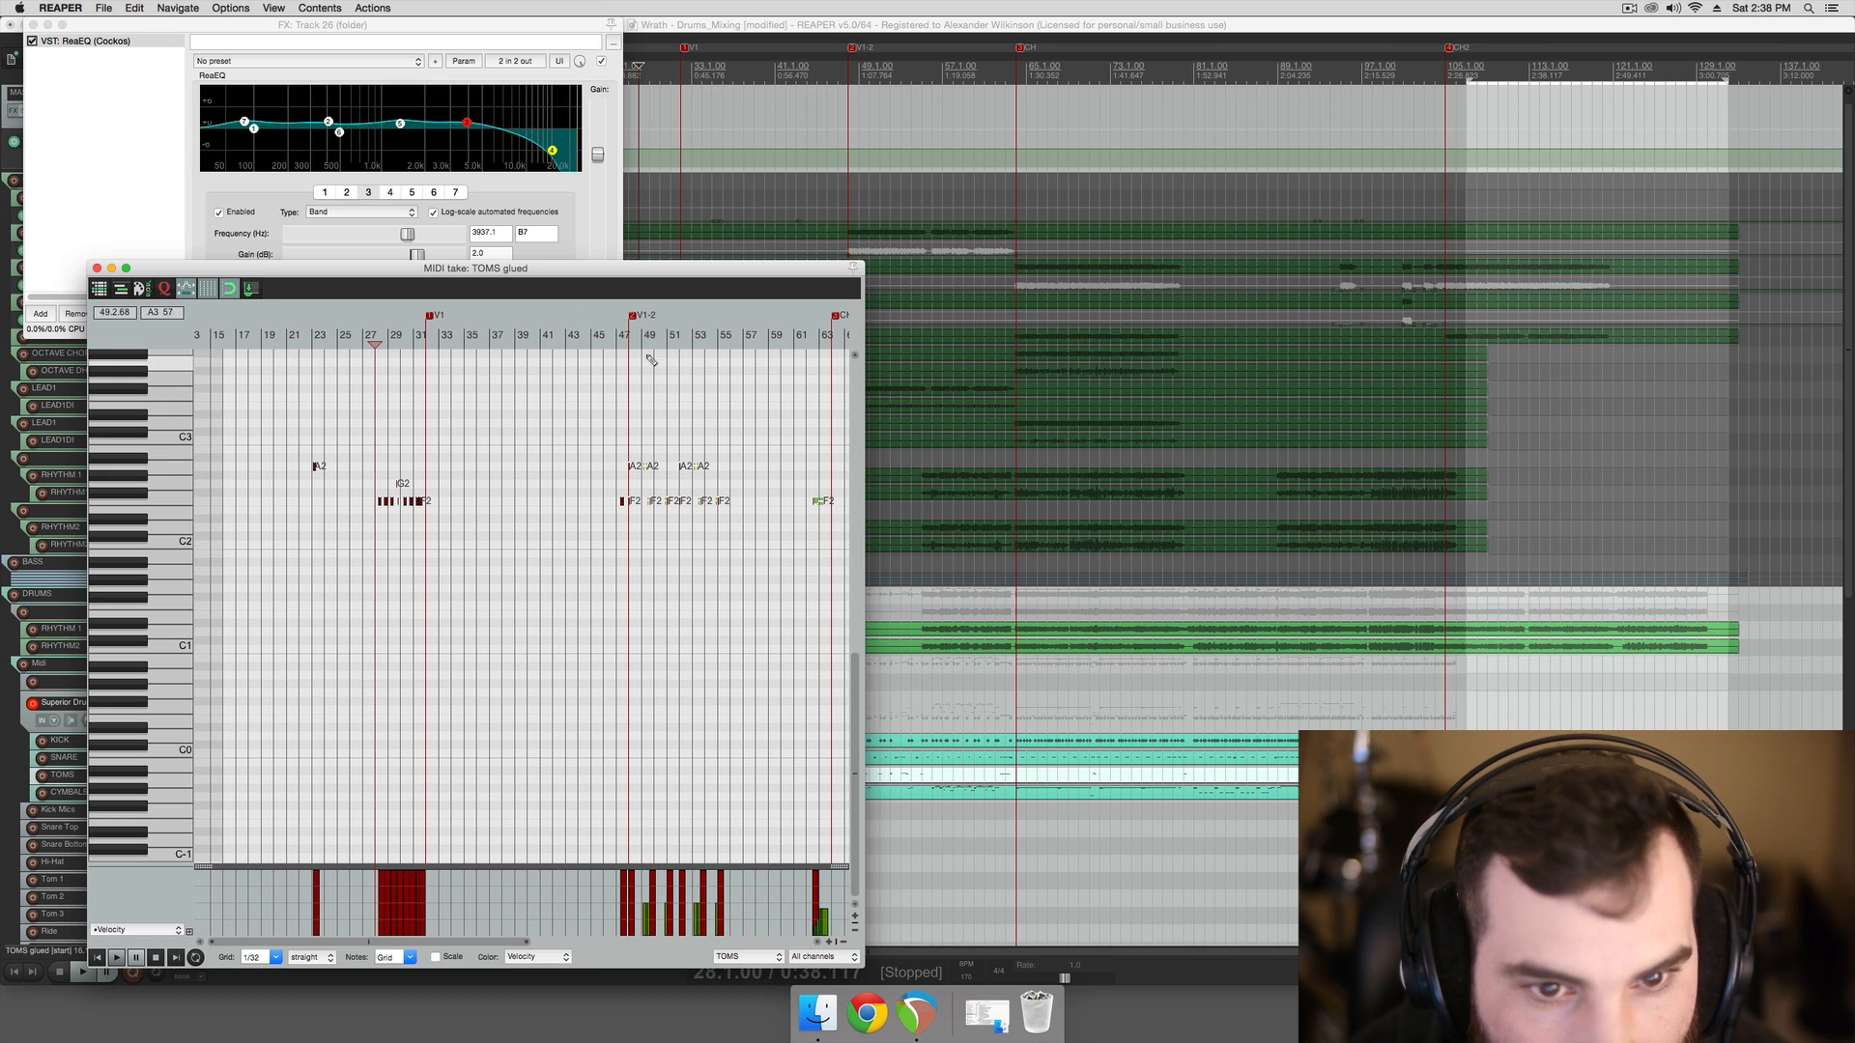
# Play the tom part from about bar 49 while checking its velocities, and close the TOMS item
pyautogui.click(648, 338)
pyautogui.press('space')
pyautogui.scroll(5, 657, 534)
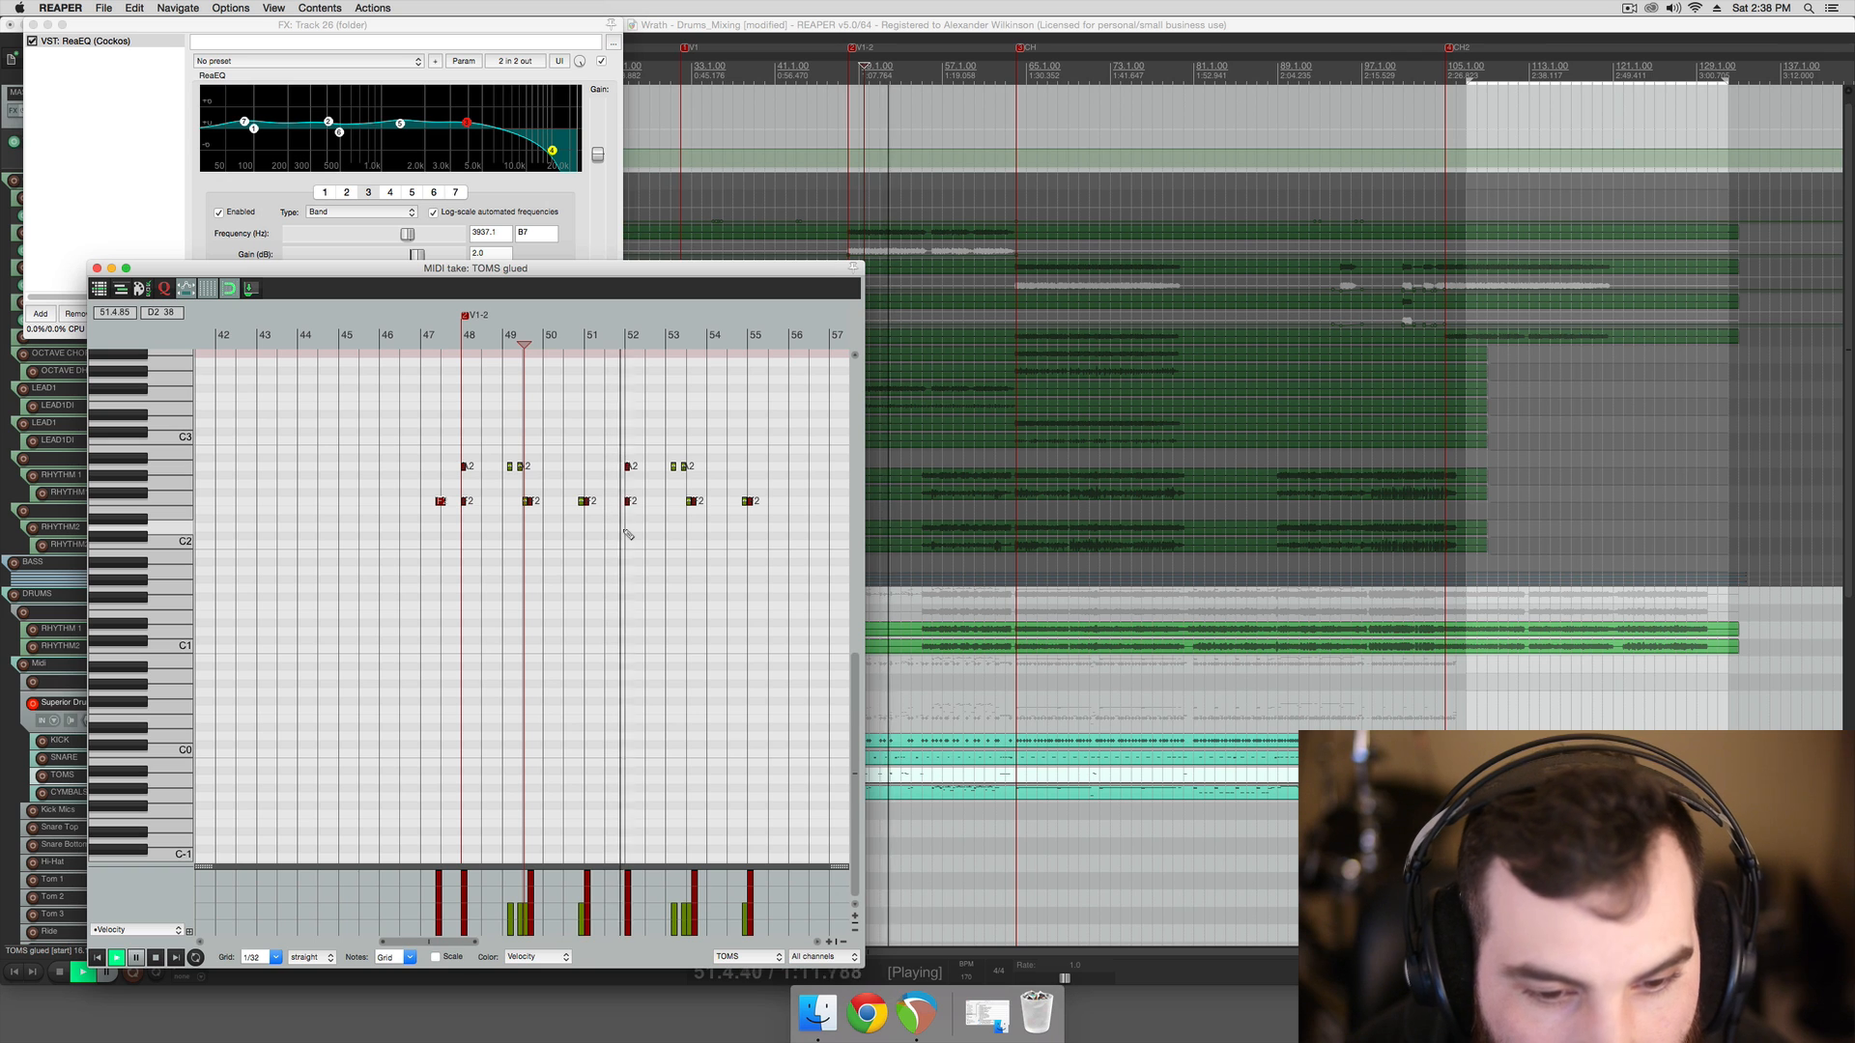
pyautogui.press('space')
pyautogui.click(96, 268)
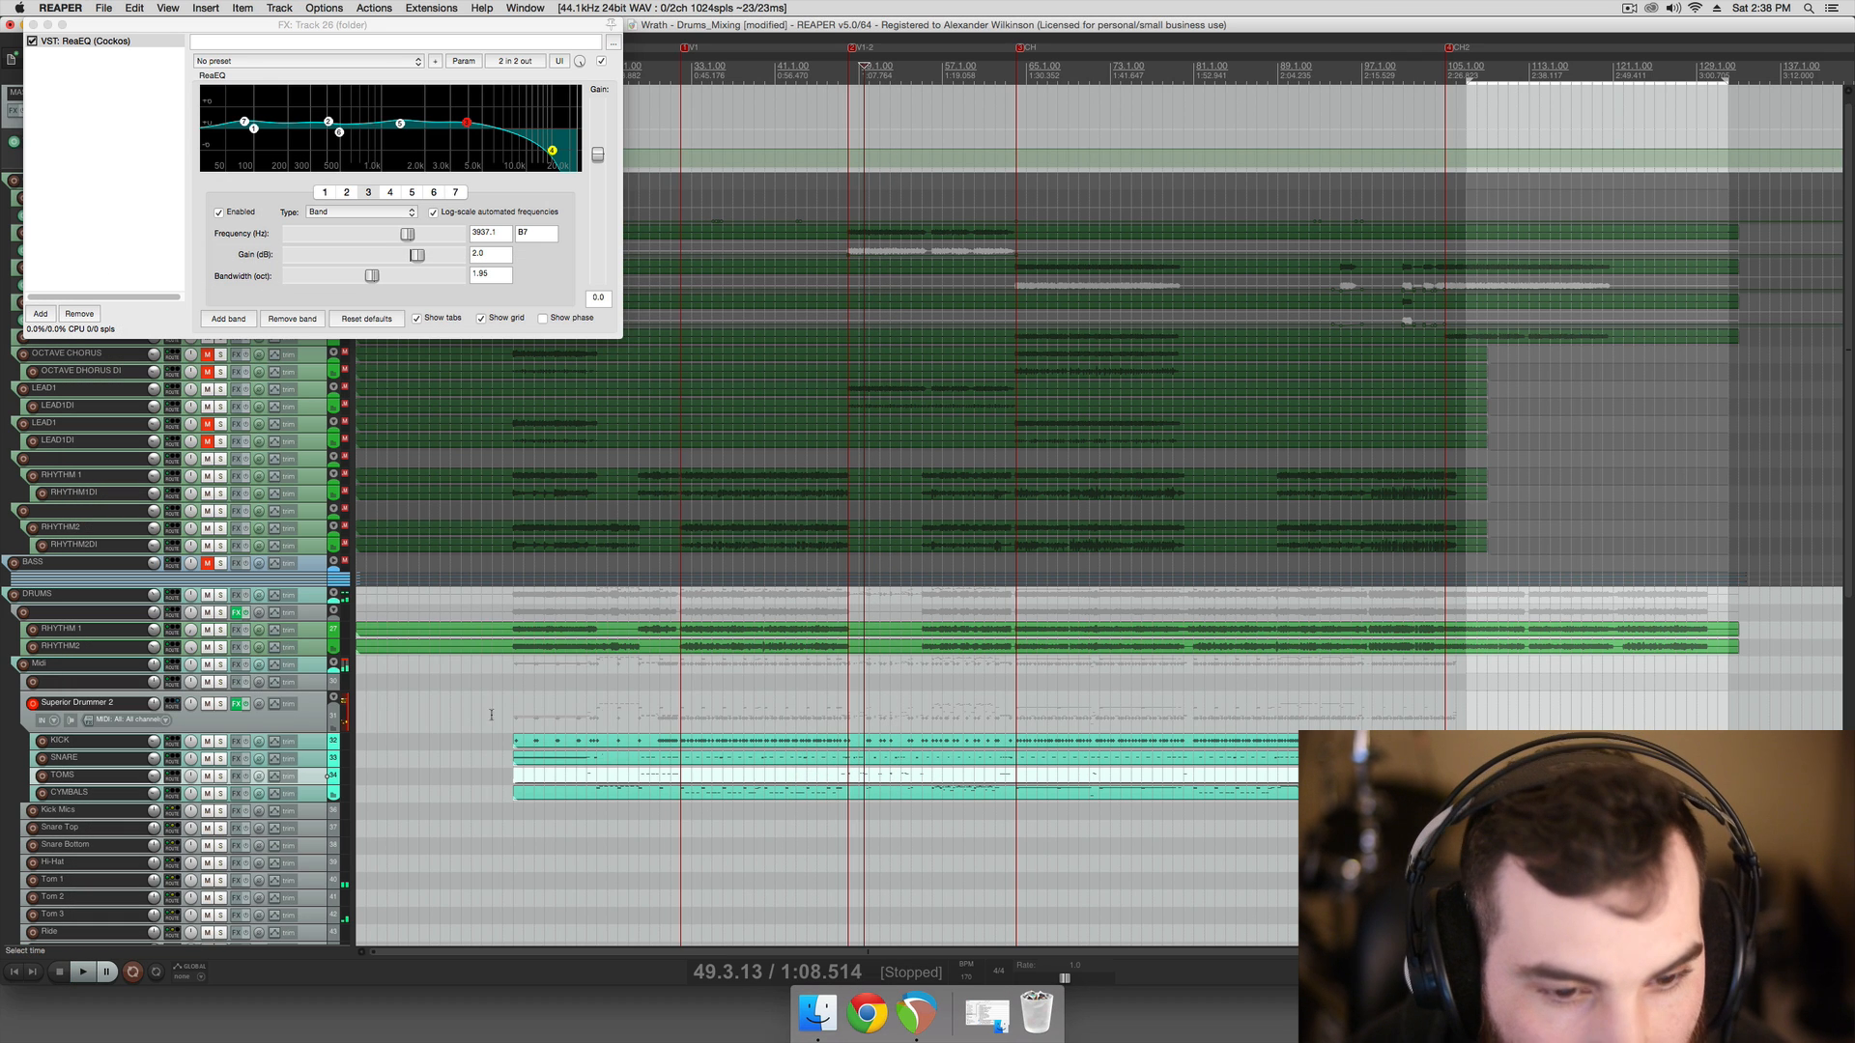
# Open the CYMBALS MIDI item, play it from bar 56, and raise the velocities of the quieter hits between bars 49 and 63
pyautogui.doubleClick(558, 789)
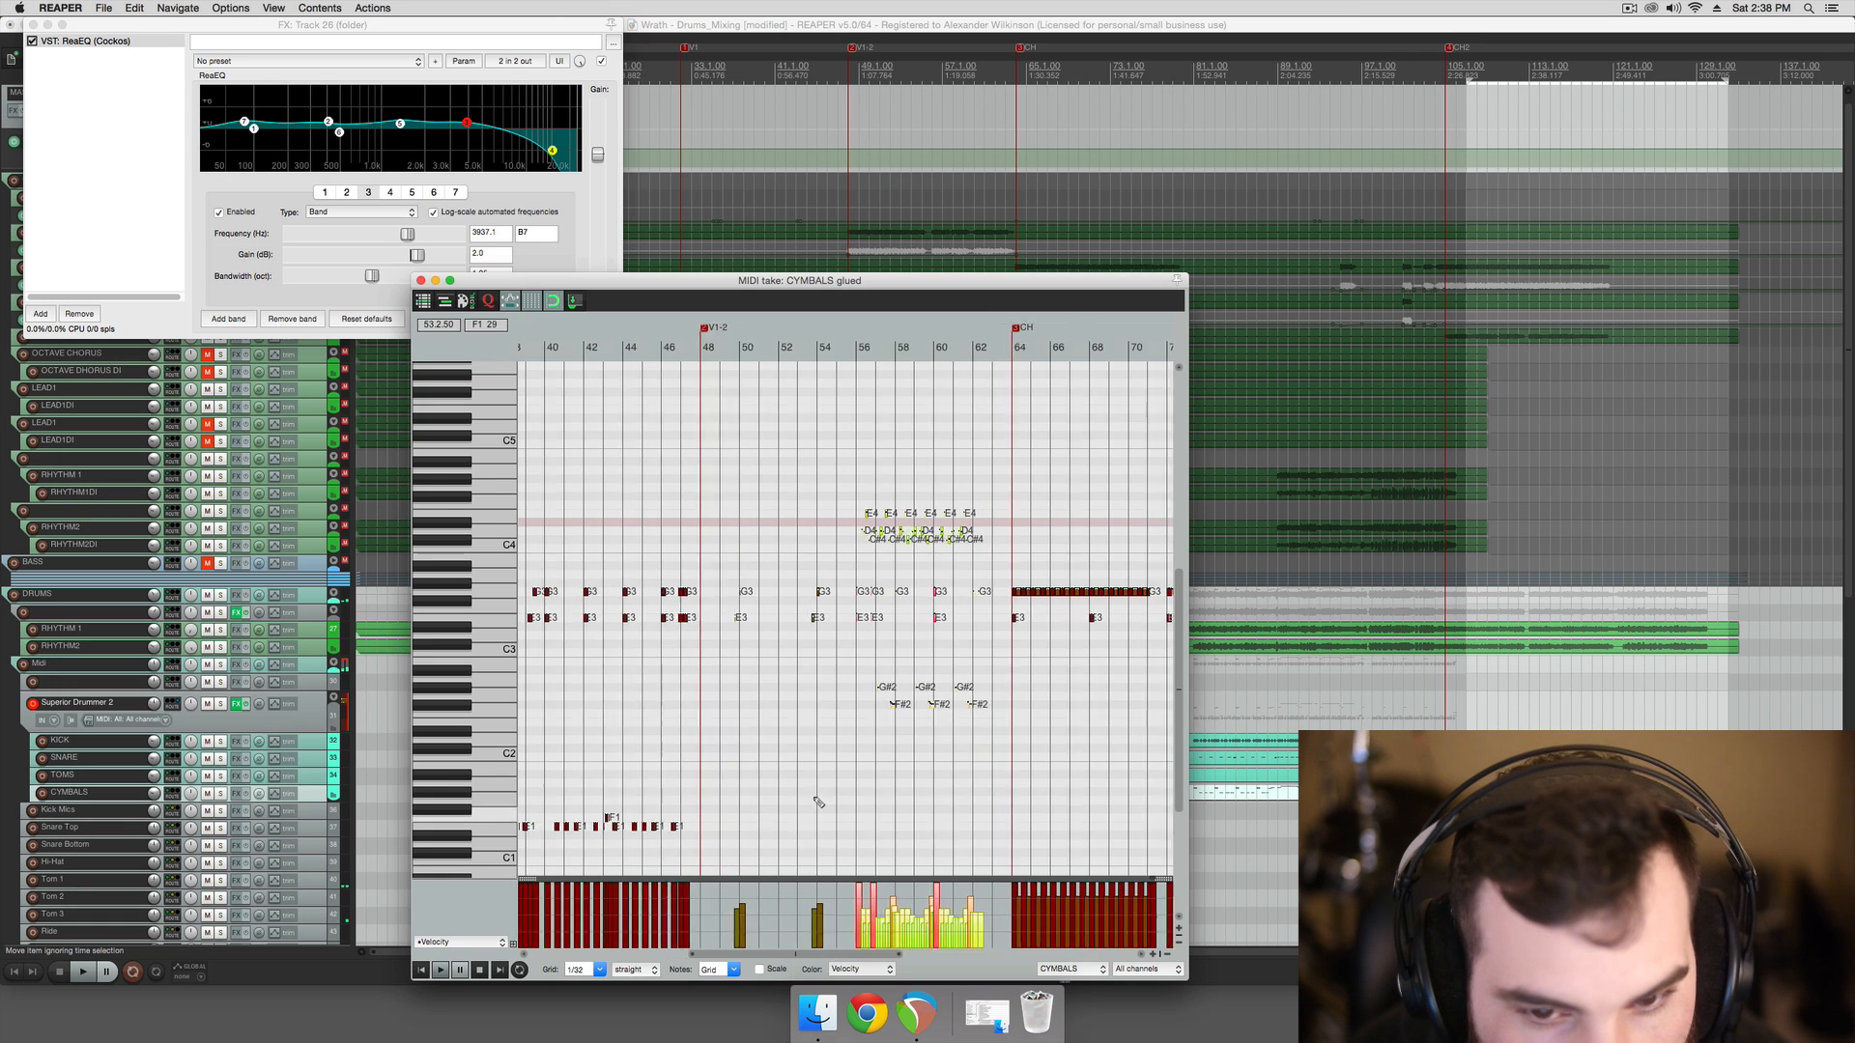
pyautogui.press('space')
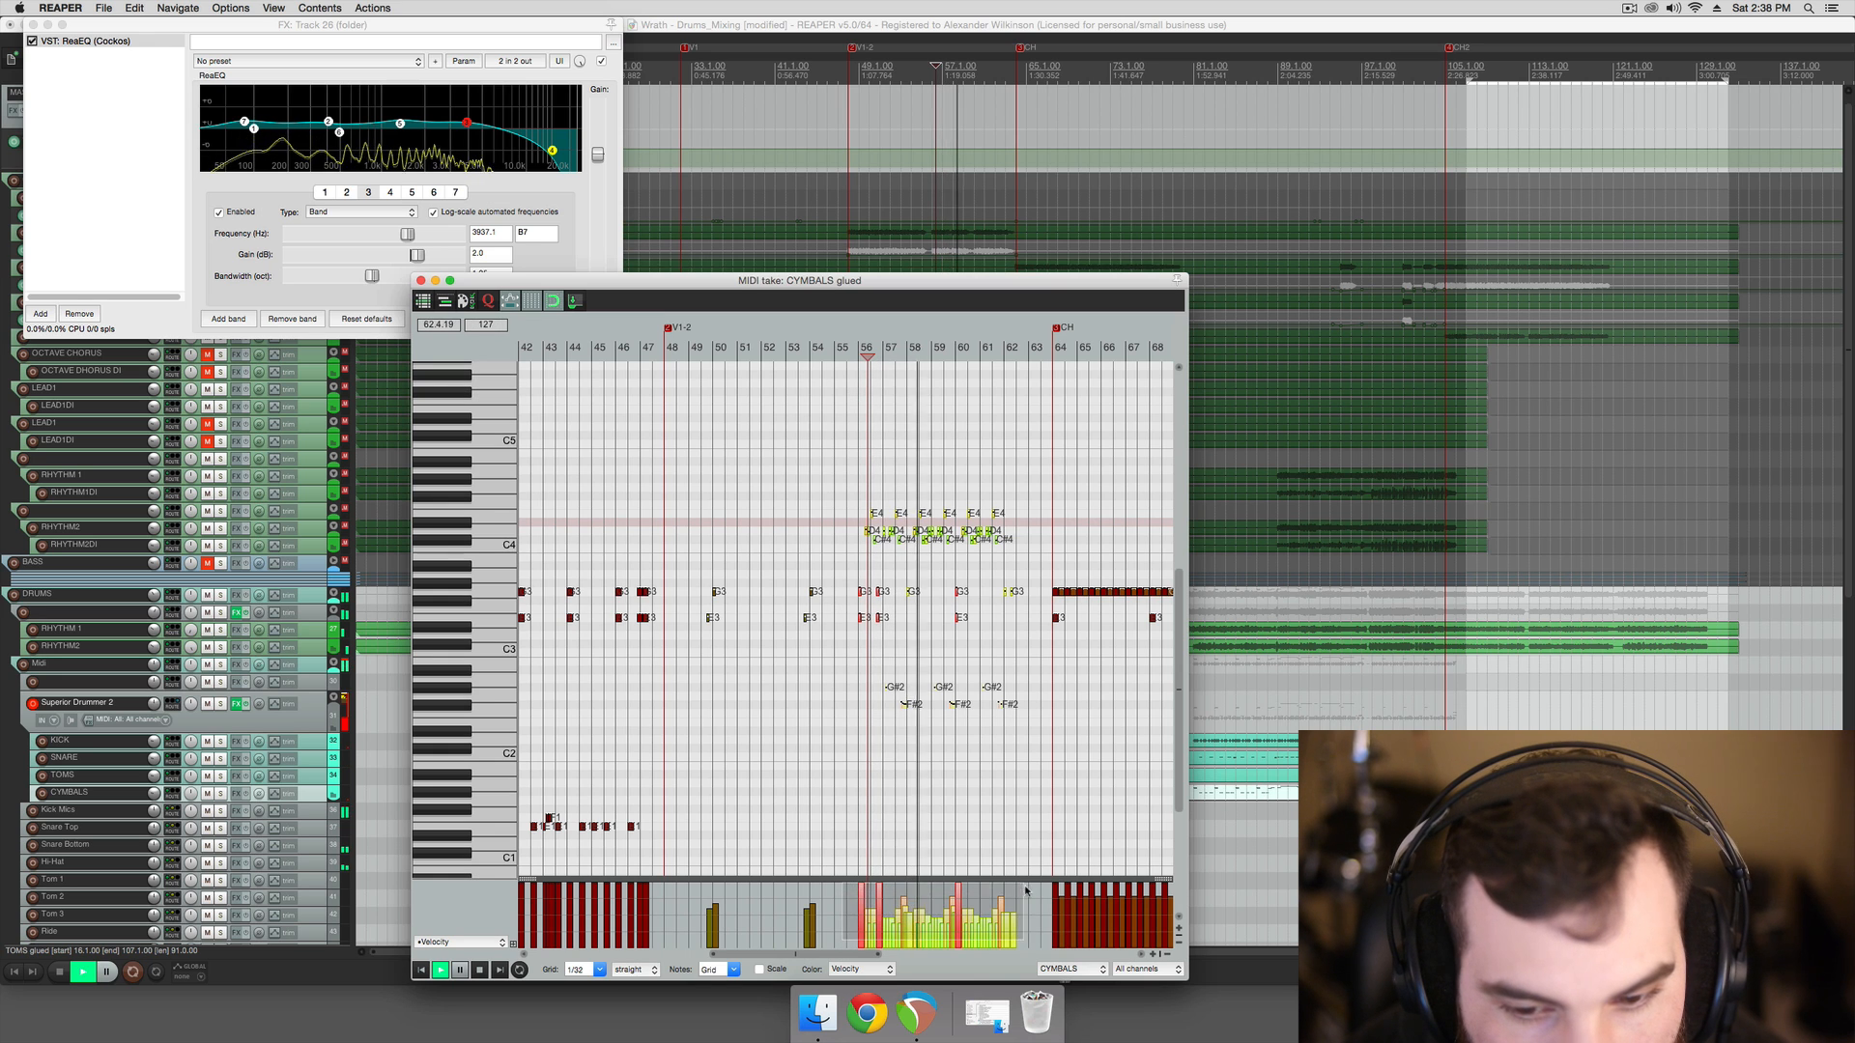
pyautogui.moveTo(1003, 930); pyautogui.dragTo(997, 916)
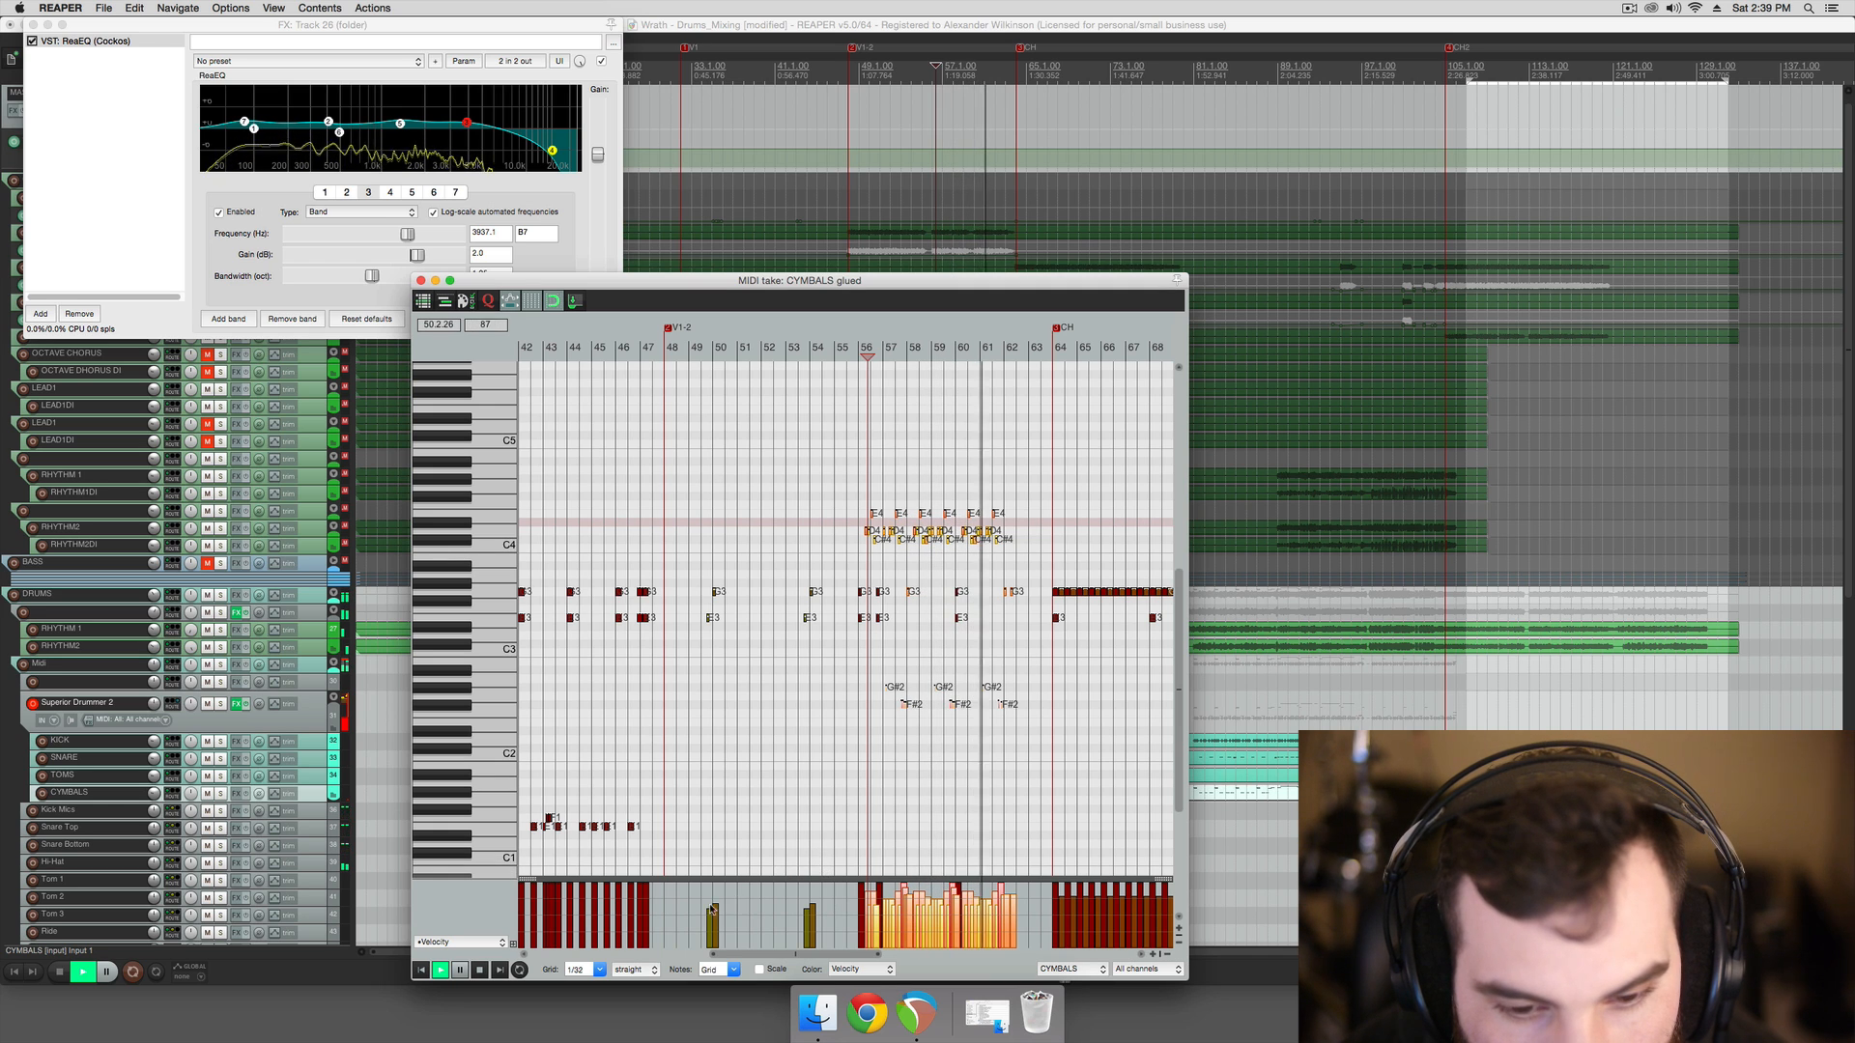
pyautogui.press('space')
pyautogui.moveTo(698, 892); pyautogui.dragTo(818, 936)
pyautogui.scroll(-4, 825, 927)
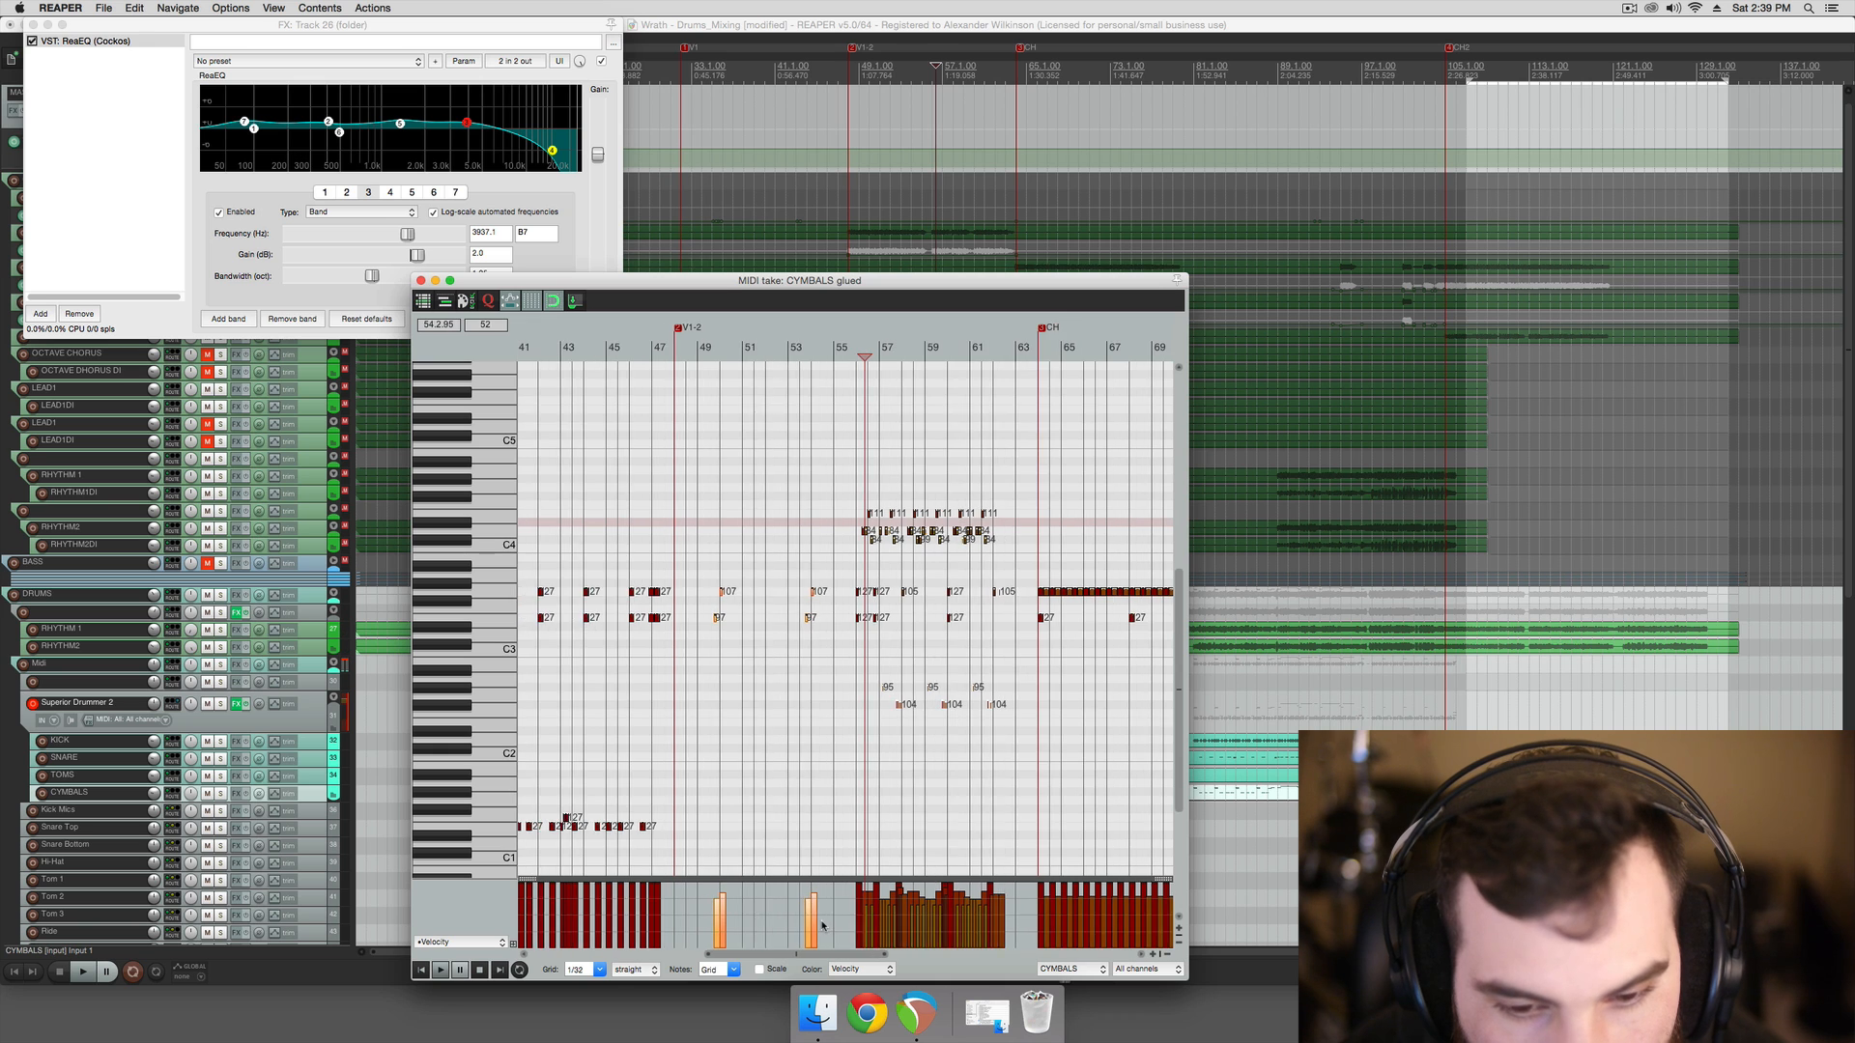
# Play the cymbal part from bar 66, select the chorus hits in the velocity lane to check them, and close the CYMBALS item
pyautogui.click(924, 425)
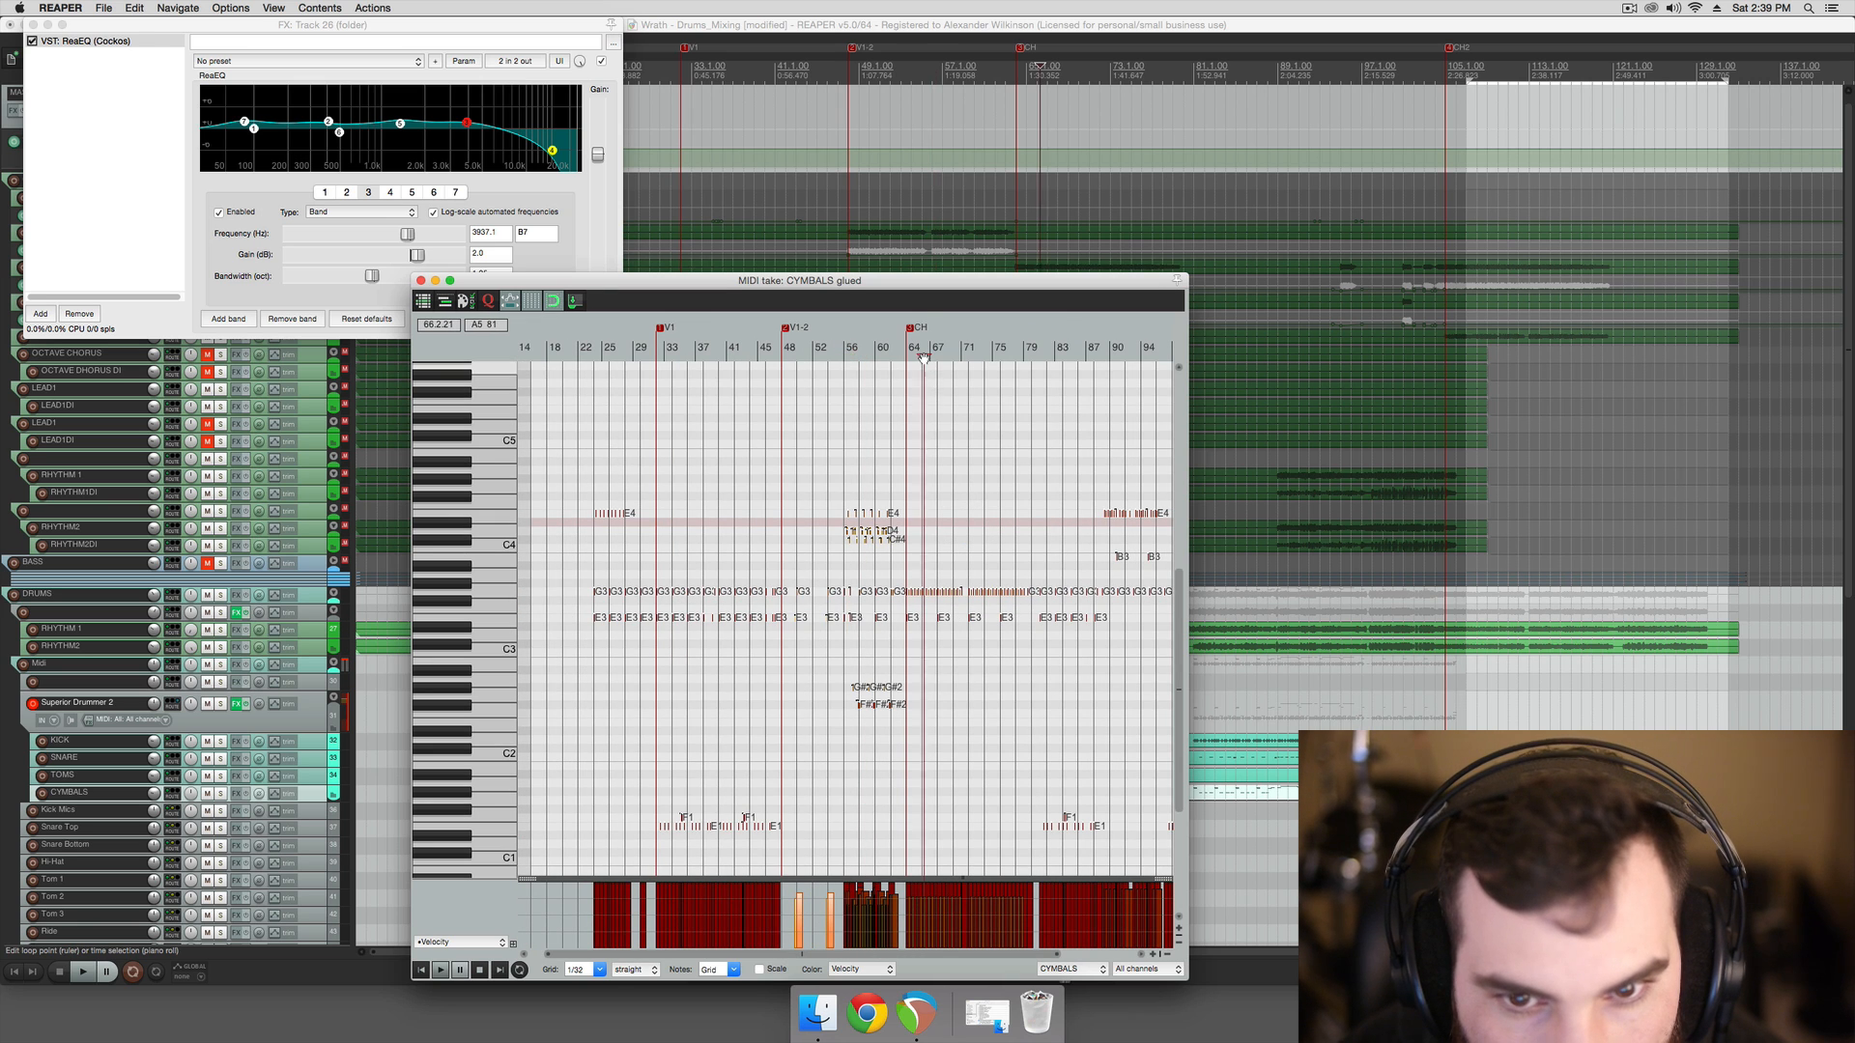
pyautogui.press('space')
pyautogui.scroll(4, 952, 784)
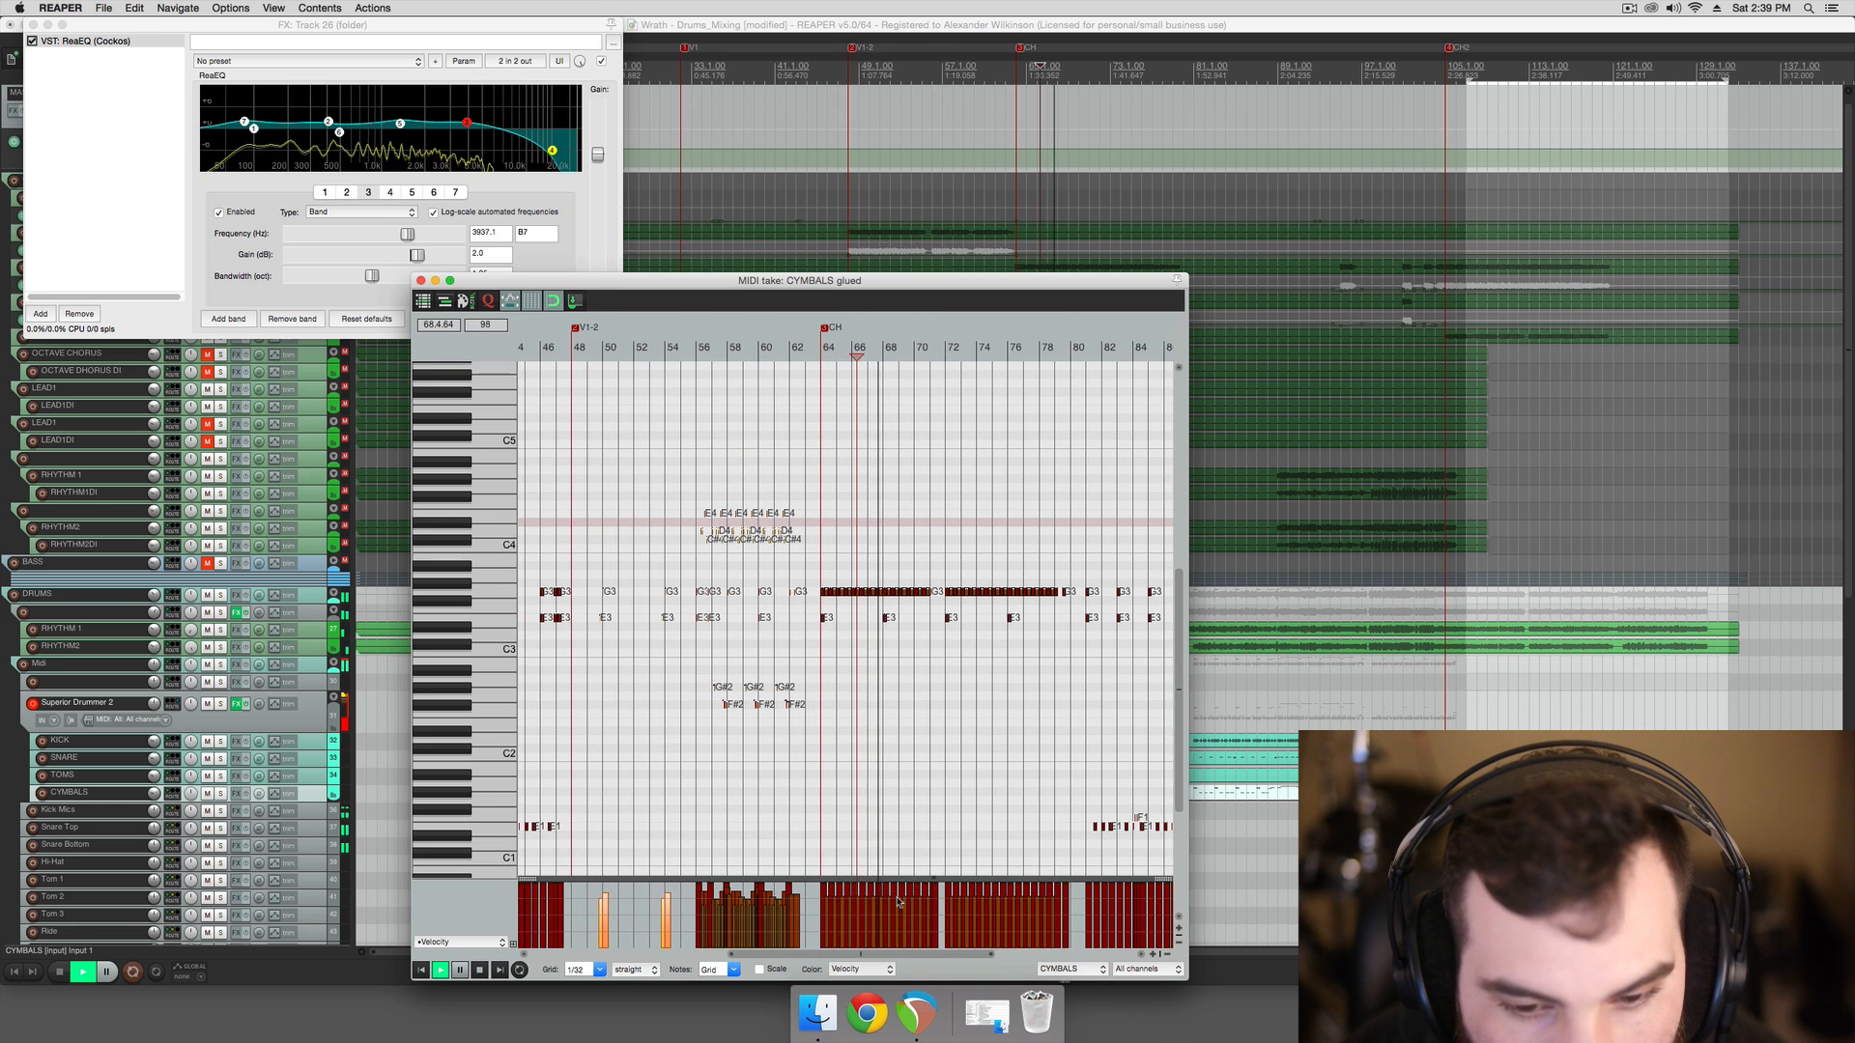
pyautogui.moveTo(824, 926); pyautogui.dragTo(1026, 906)
pyautogui.press('space')
pyautogui.press('space')
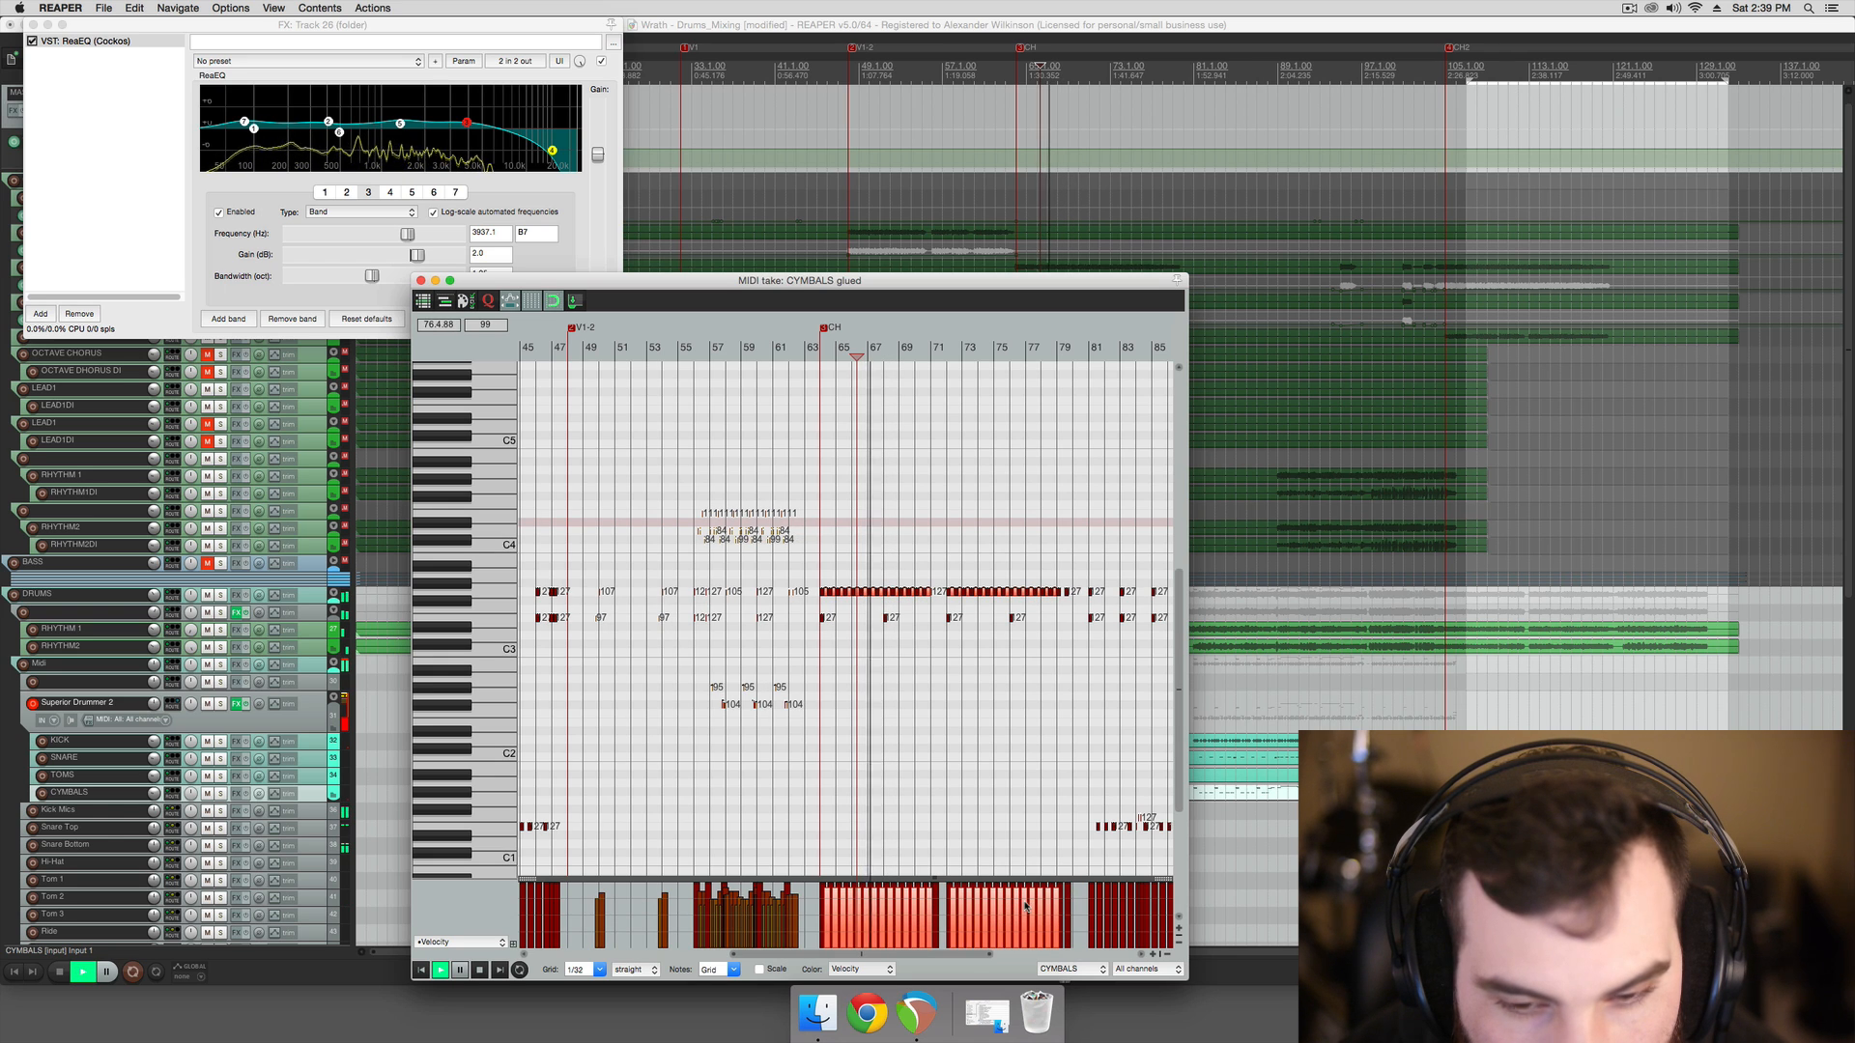
pyautogui.press('space')
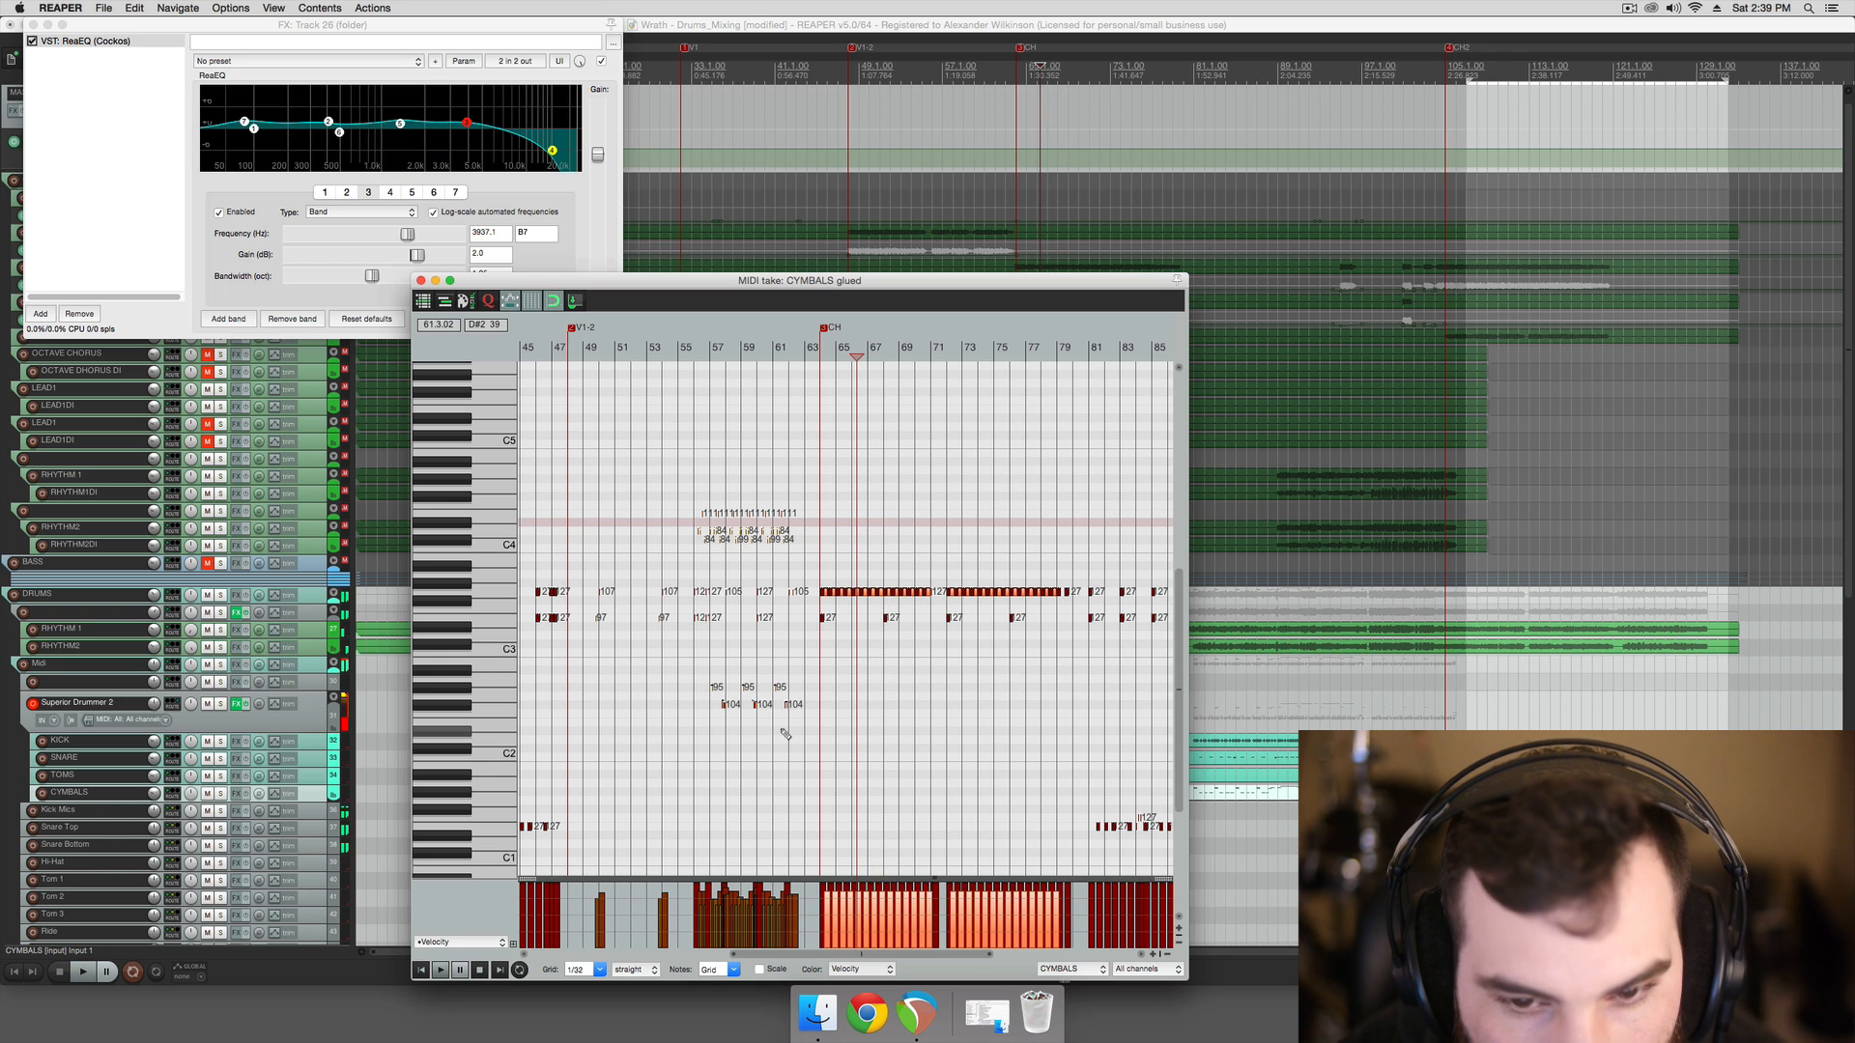
pyautogui.click(420, 280)
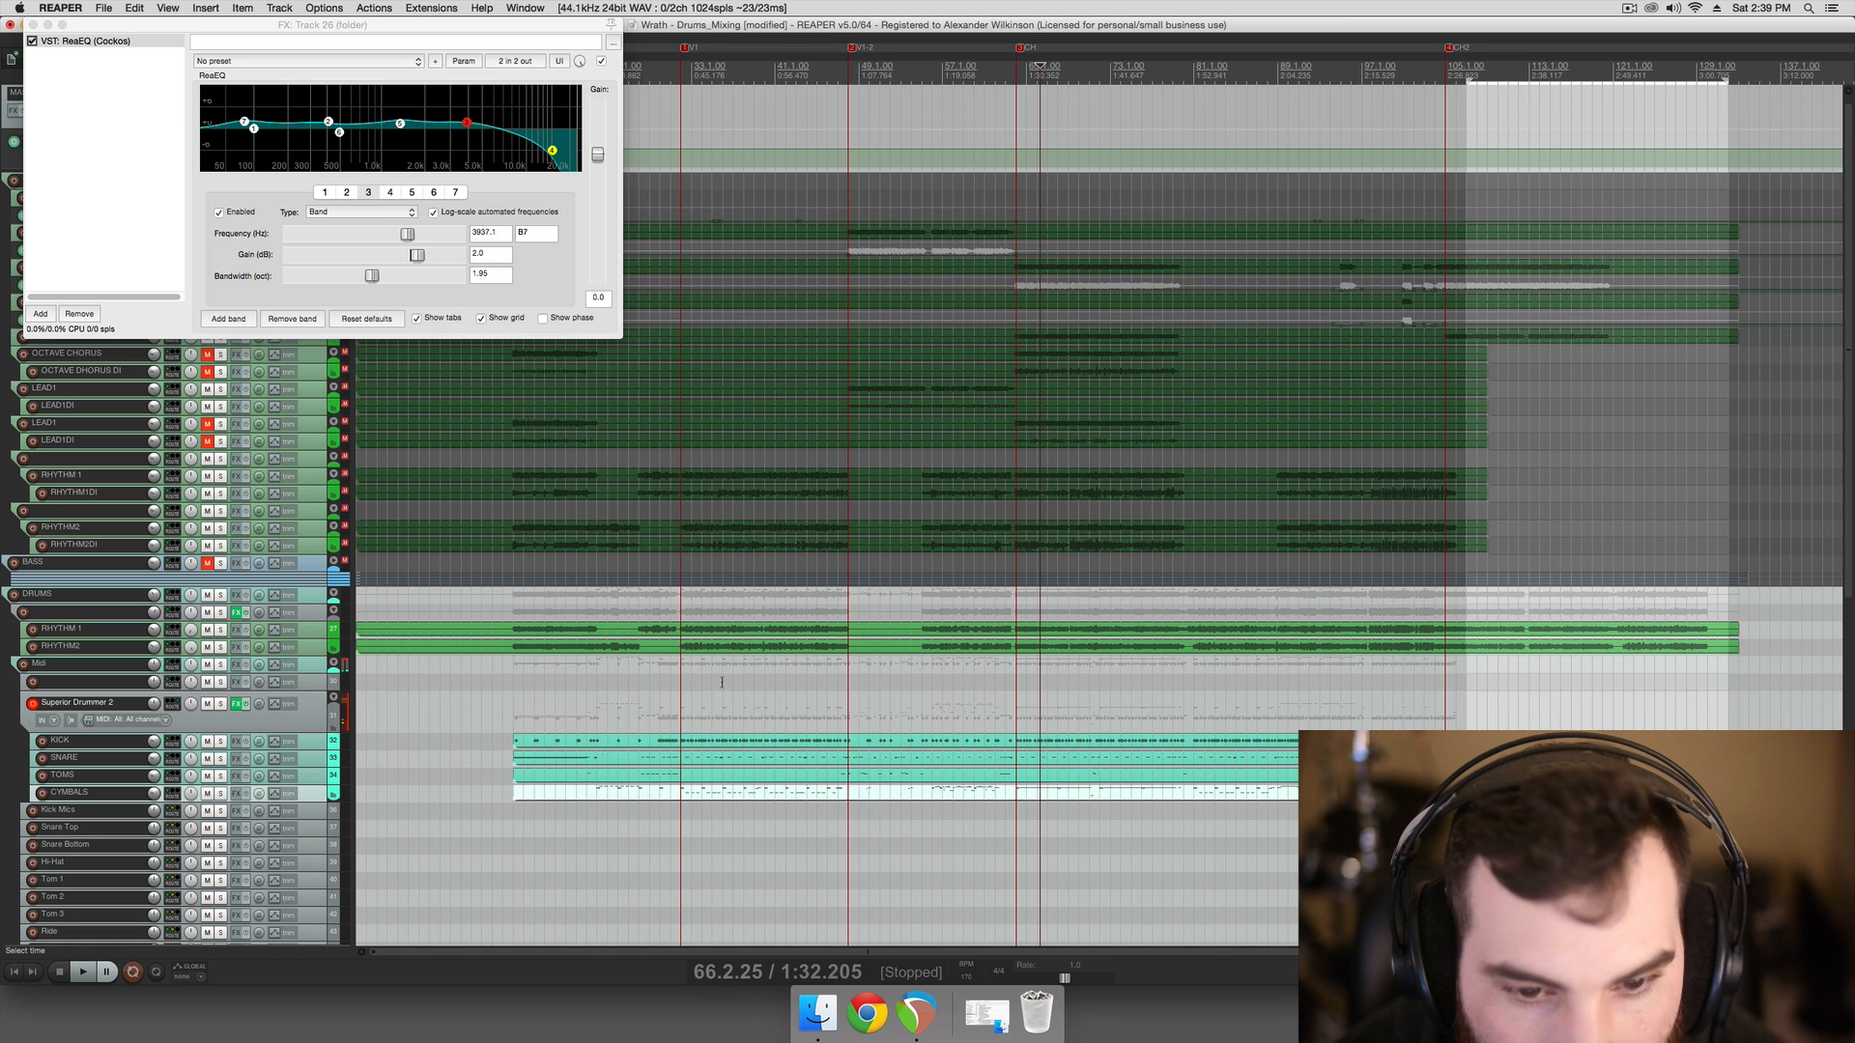
# Move the edit cursor to bar 36 in the arrangement and save the project
pyautogui.click(721, 682)
pyautogui.scroll(1, 688, 701)
pyautogui.press('super+s')
pyautogui.hscroll(1, 580, 705)
pyautogui.hscroll(-1, 578, 707)
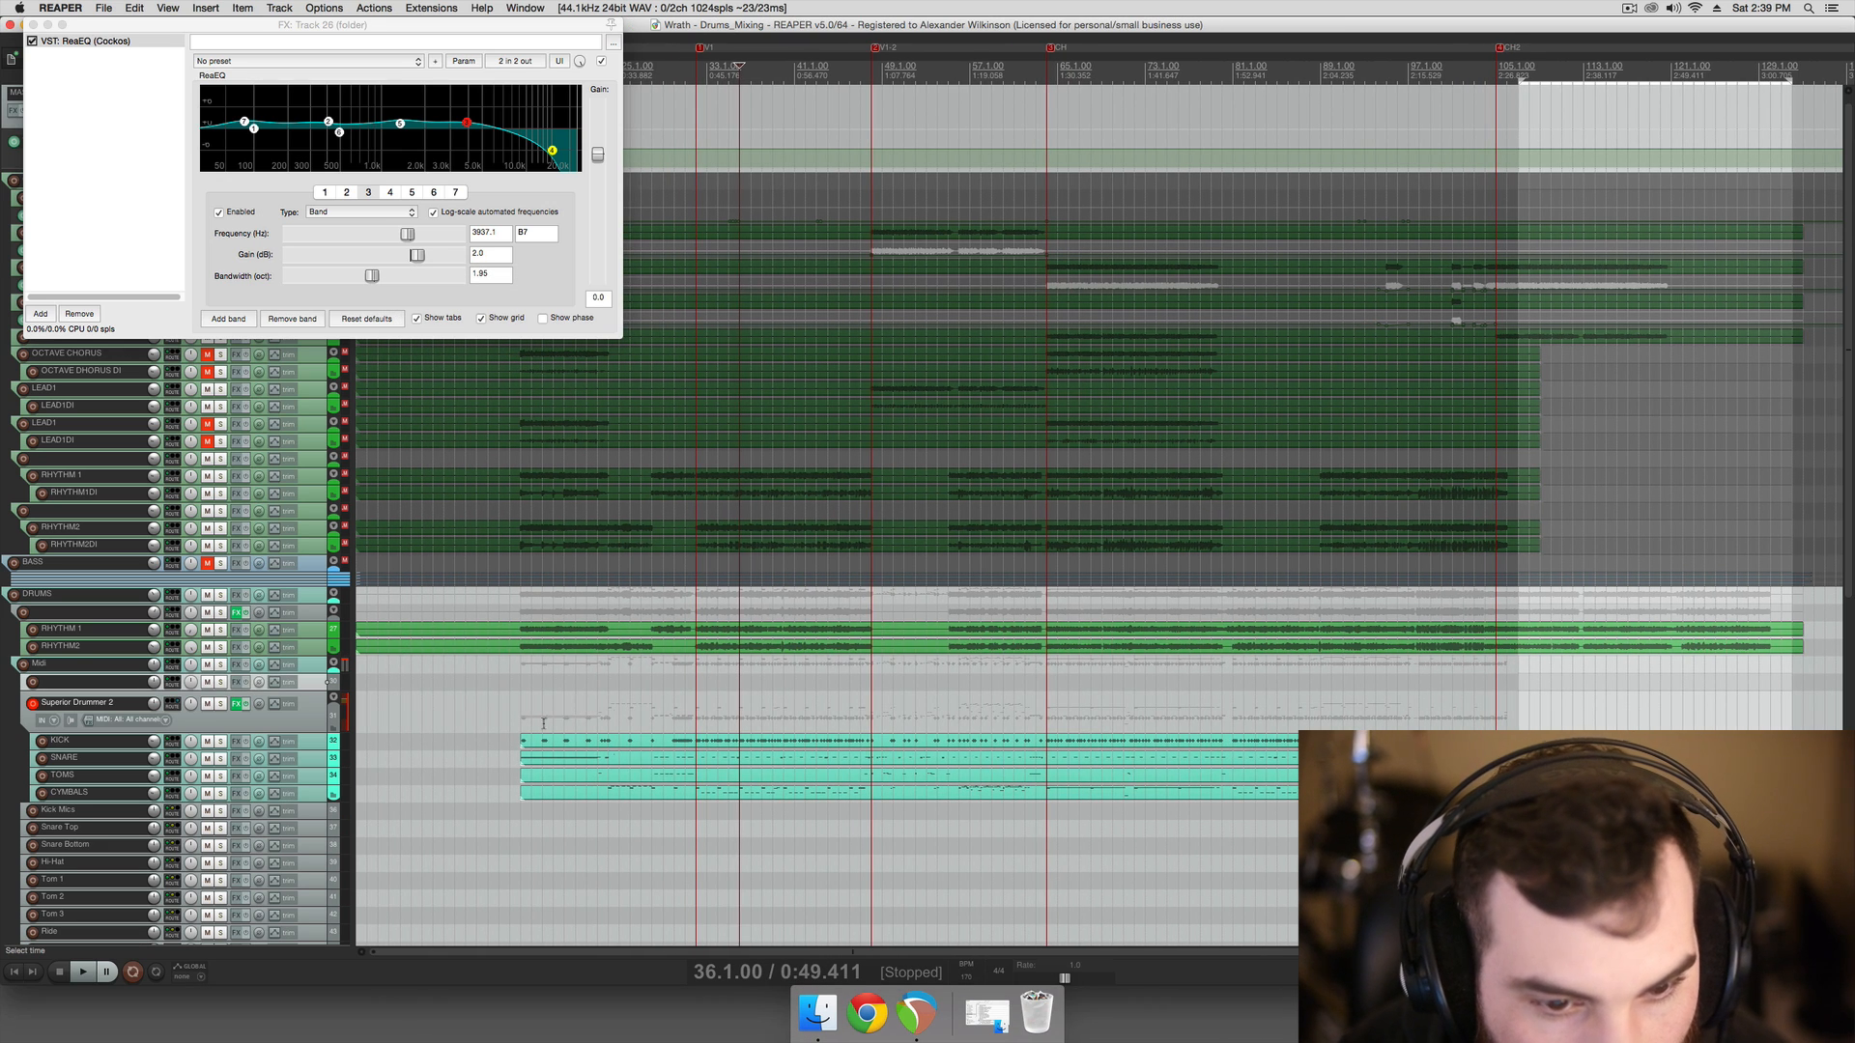
# Set the edit cursor to bar 17, briefly audition the Kick Mics track in solo, and clear its solo
pyautogui.click(533, 725)
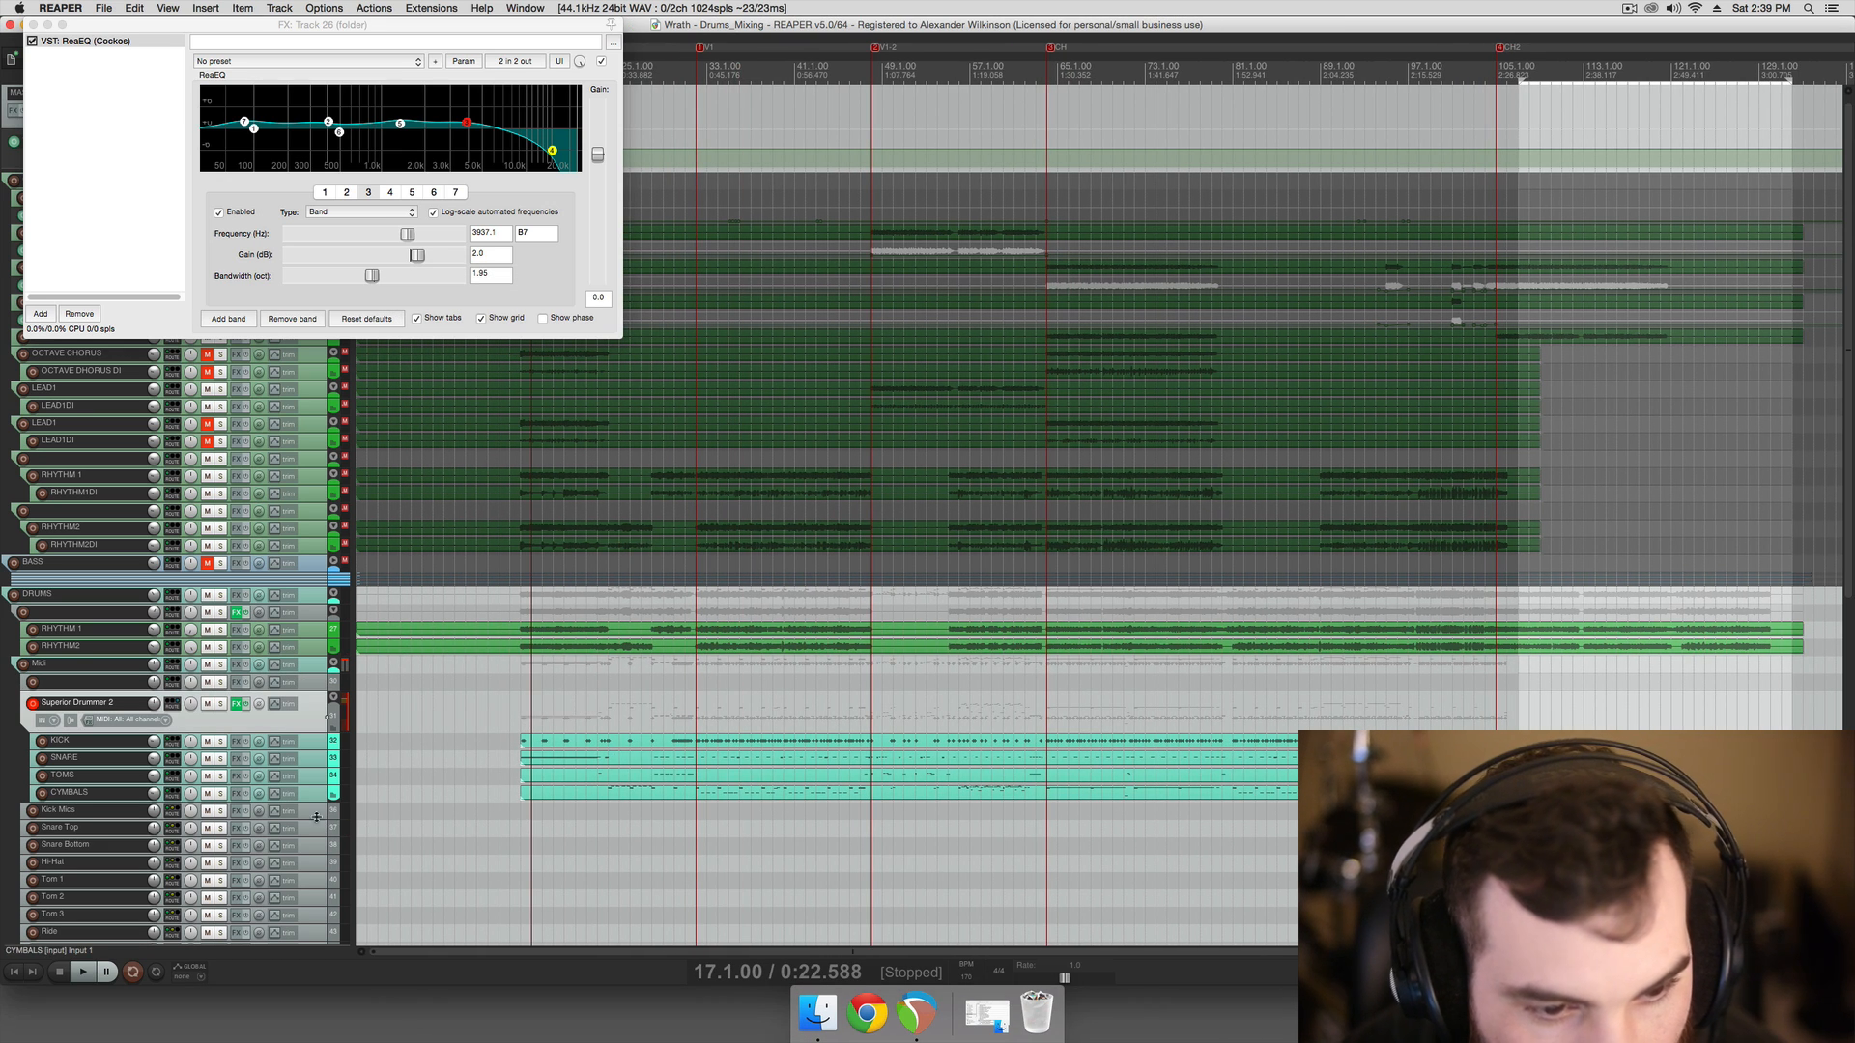
pyautogui.click(316, 816)
pyautogui.scroll(-5, 952, 522)
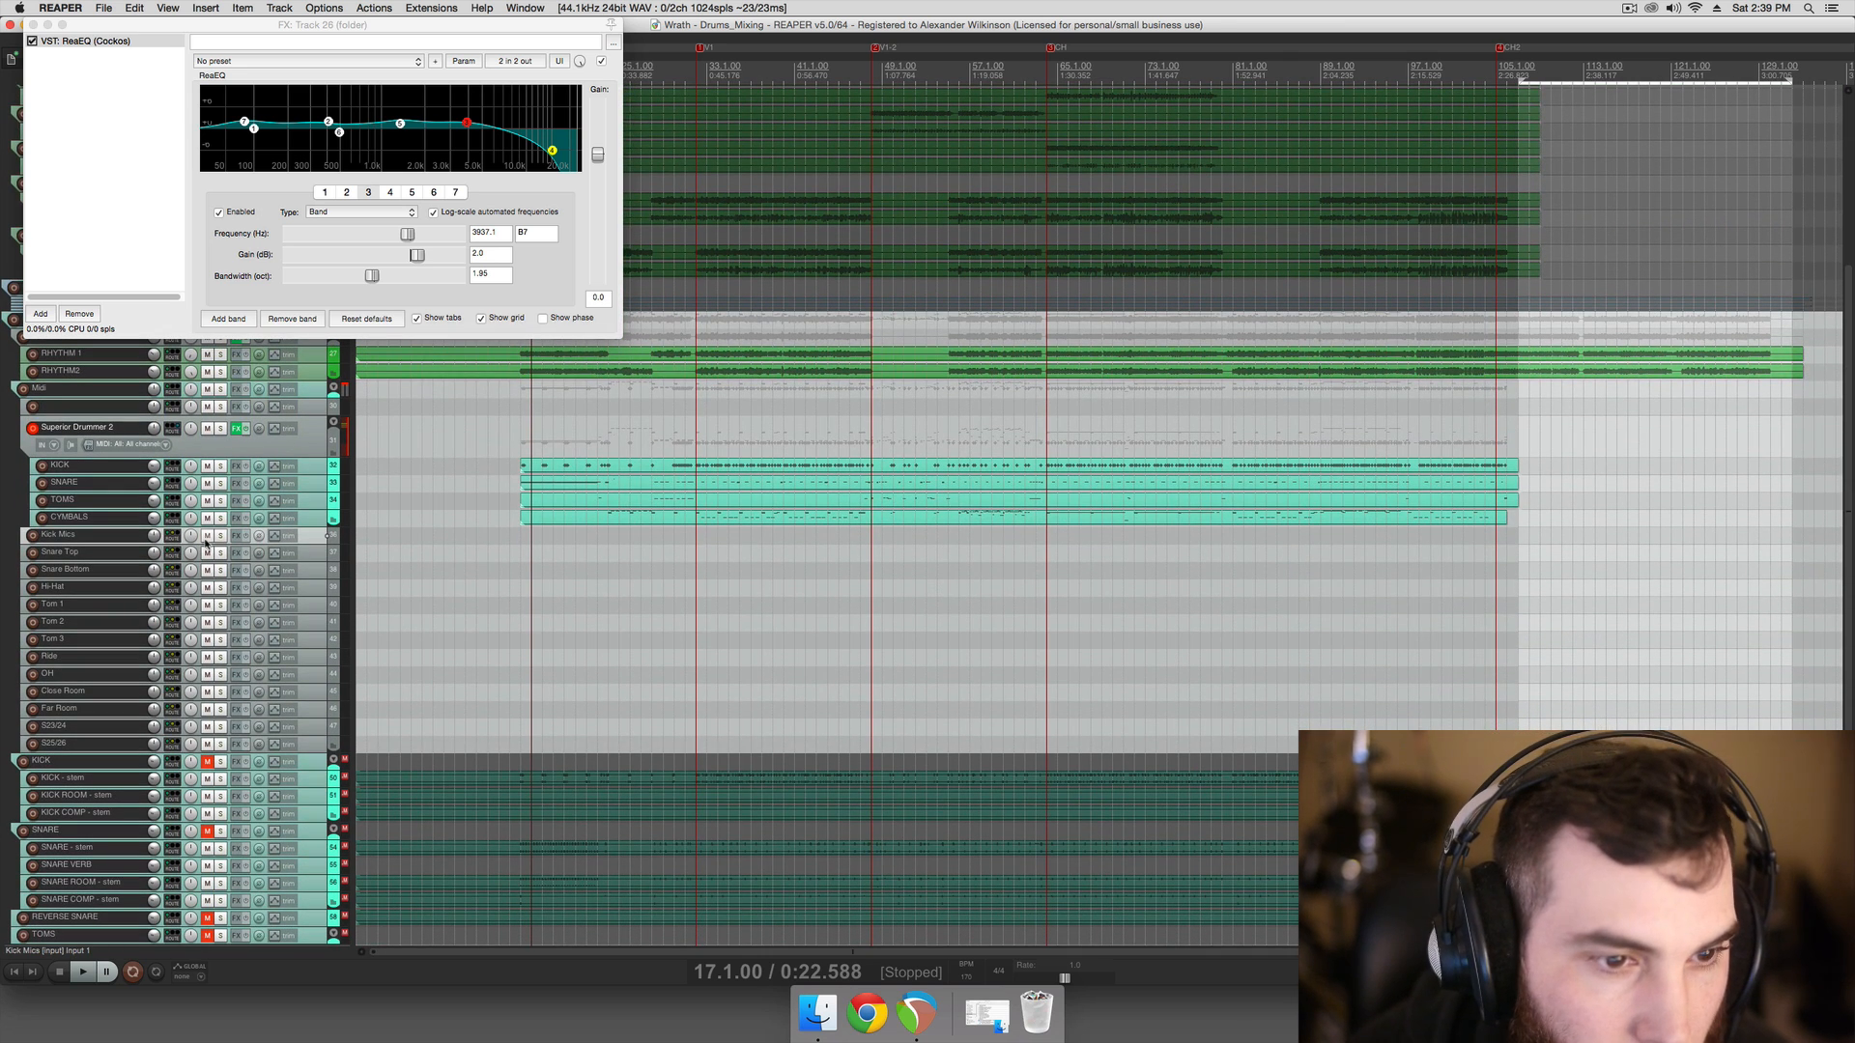
pyautogui.click(220, 539)
pyautogui.press('space')
pyautogui.press('space')
pyautogui.click(219, 539)
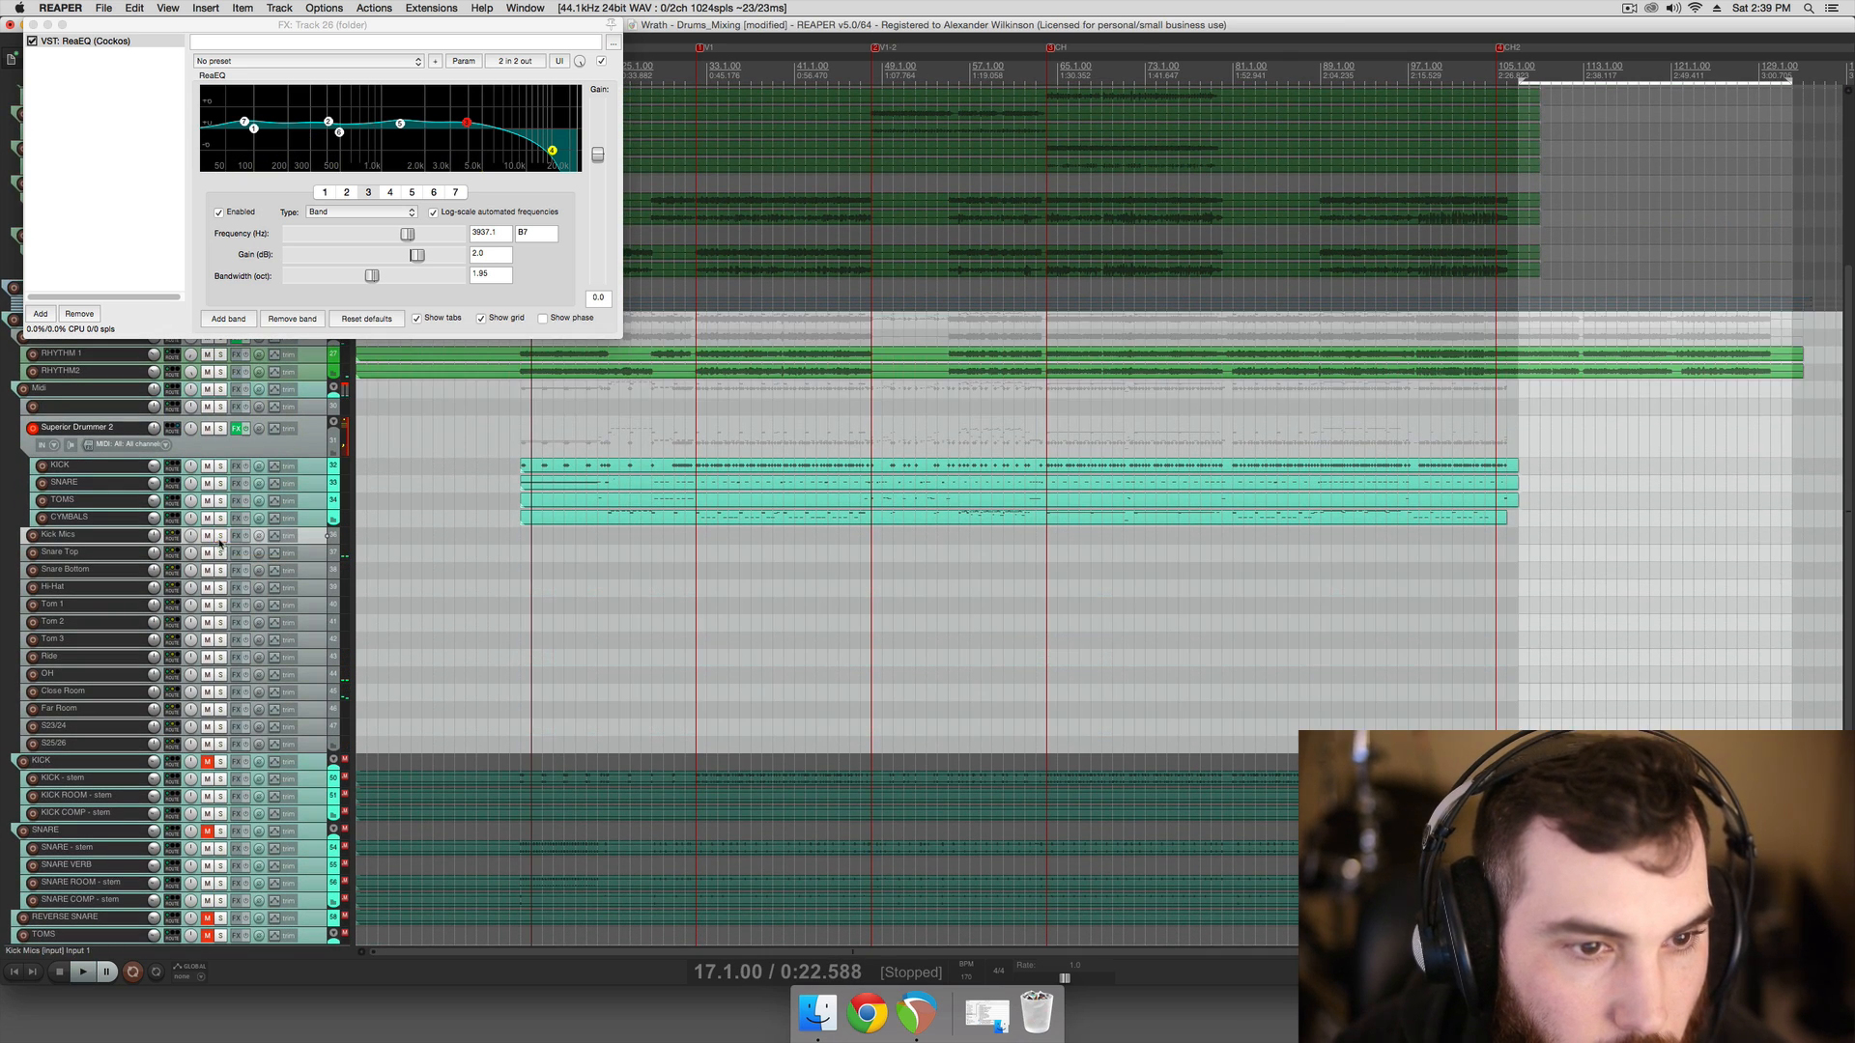
# Try soloing the Superior Drummer 2 track together with Kick Mics while playing from bar 17, and clear both solos
pyautogui.click(219, 431)
pyautogui.click(221, 536)
pyautogui.press('space')
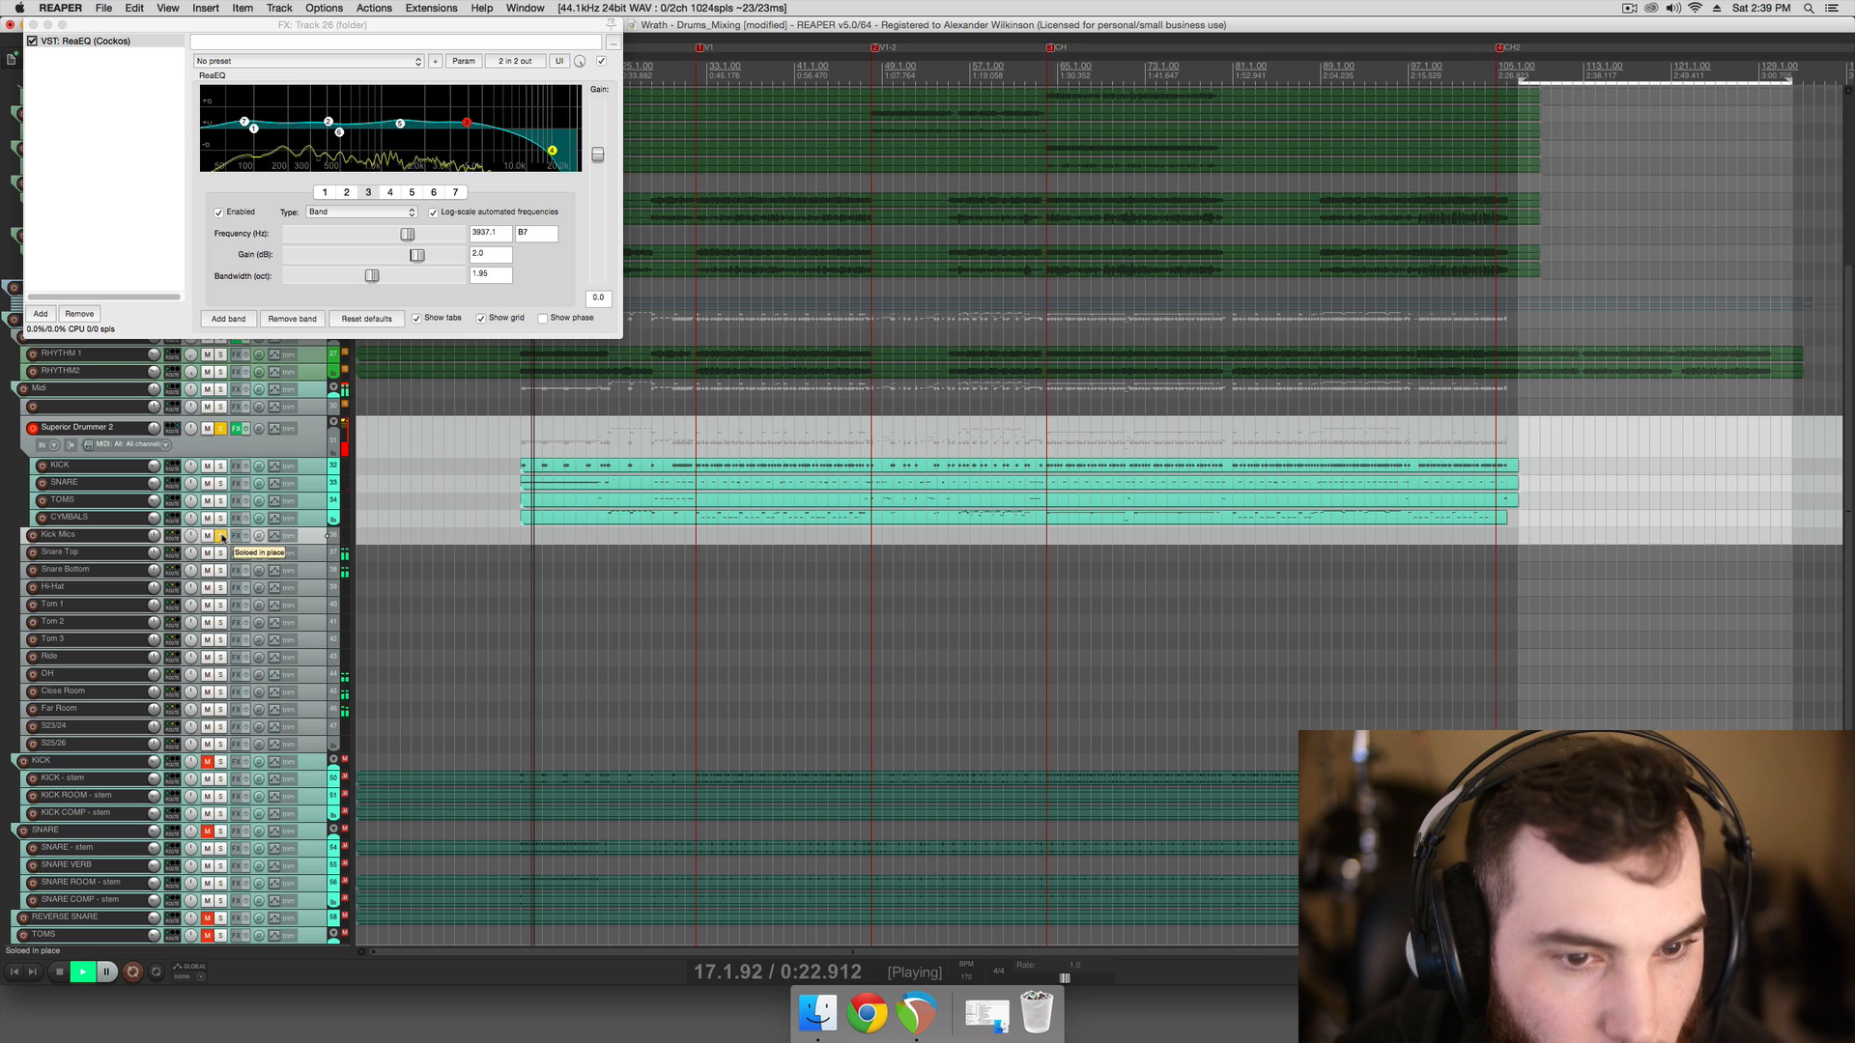
pyautogui.press('space')
pyautogui.click(222, 536)
pyautogui.click(222, 539)
pyautogui.press('space')
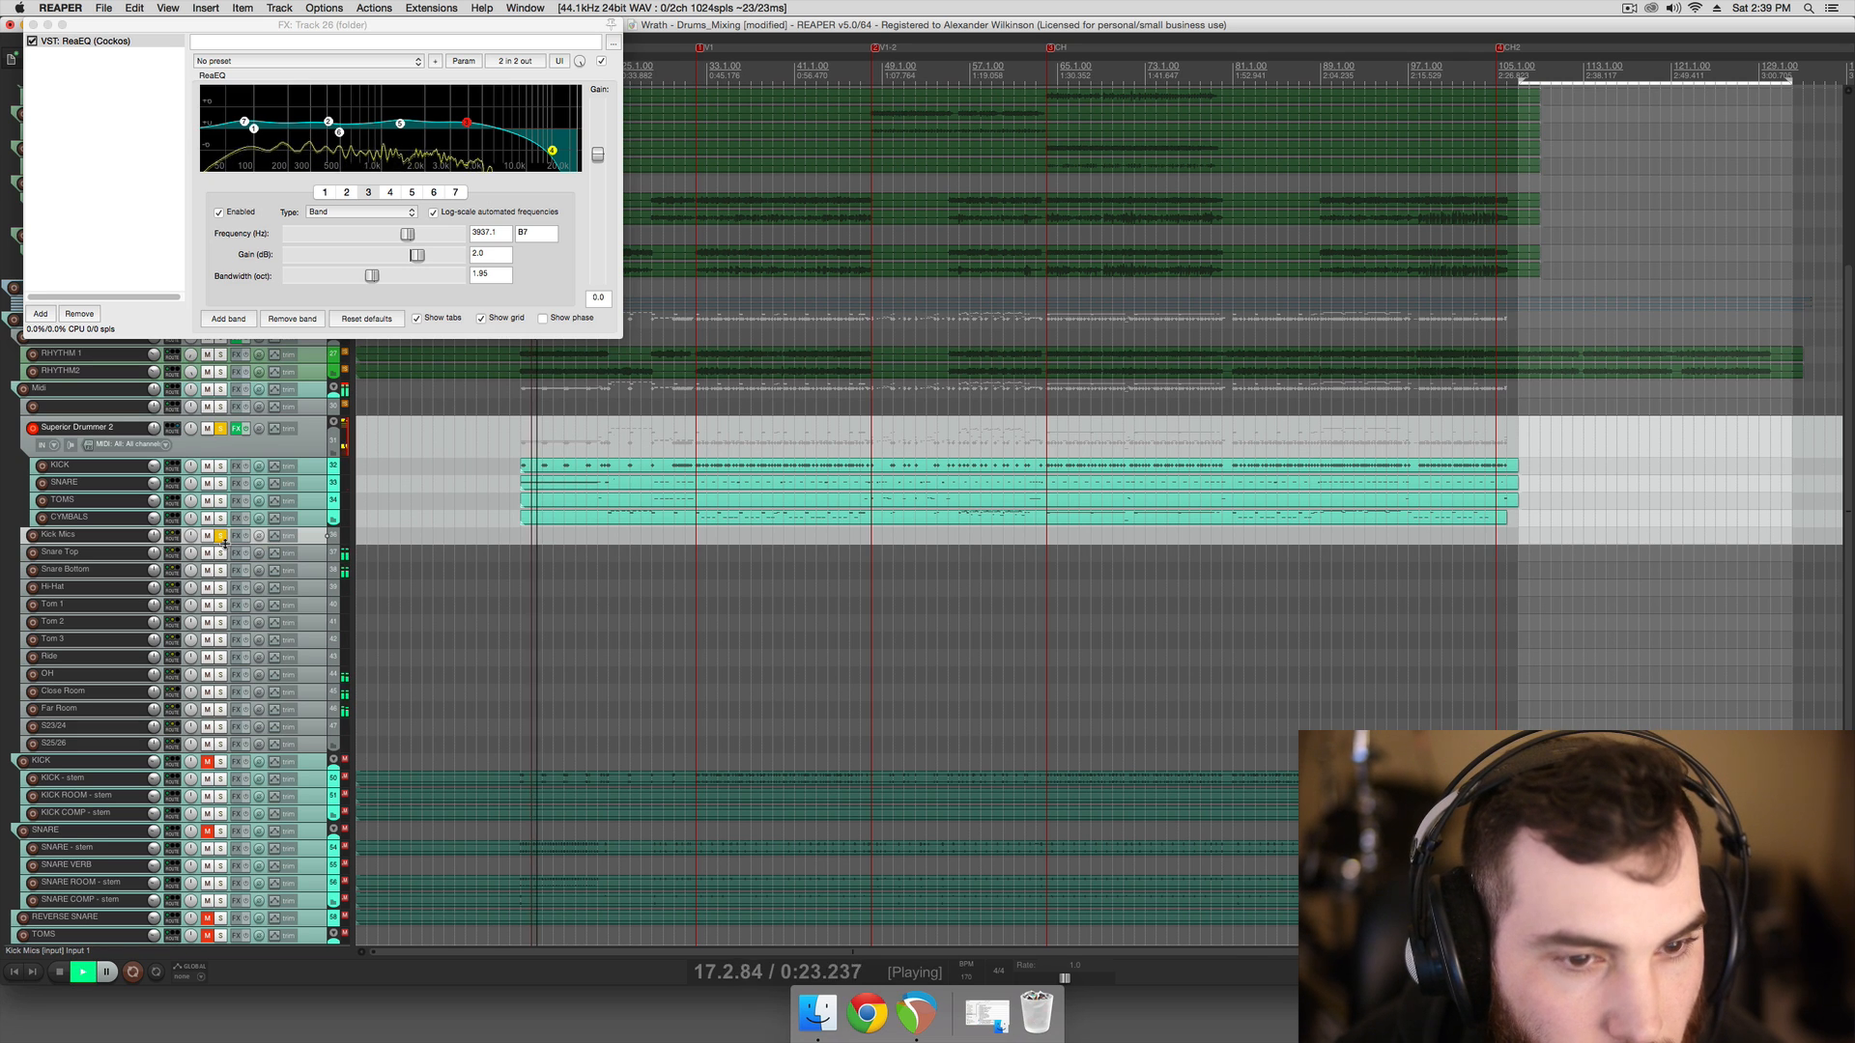
pyautogui.press('space')
pyautogui.click(222, 537)
pyautogui.click(222, 430)
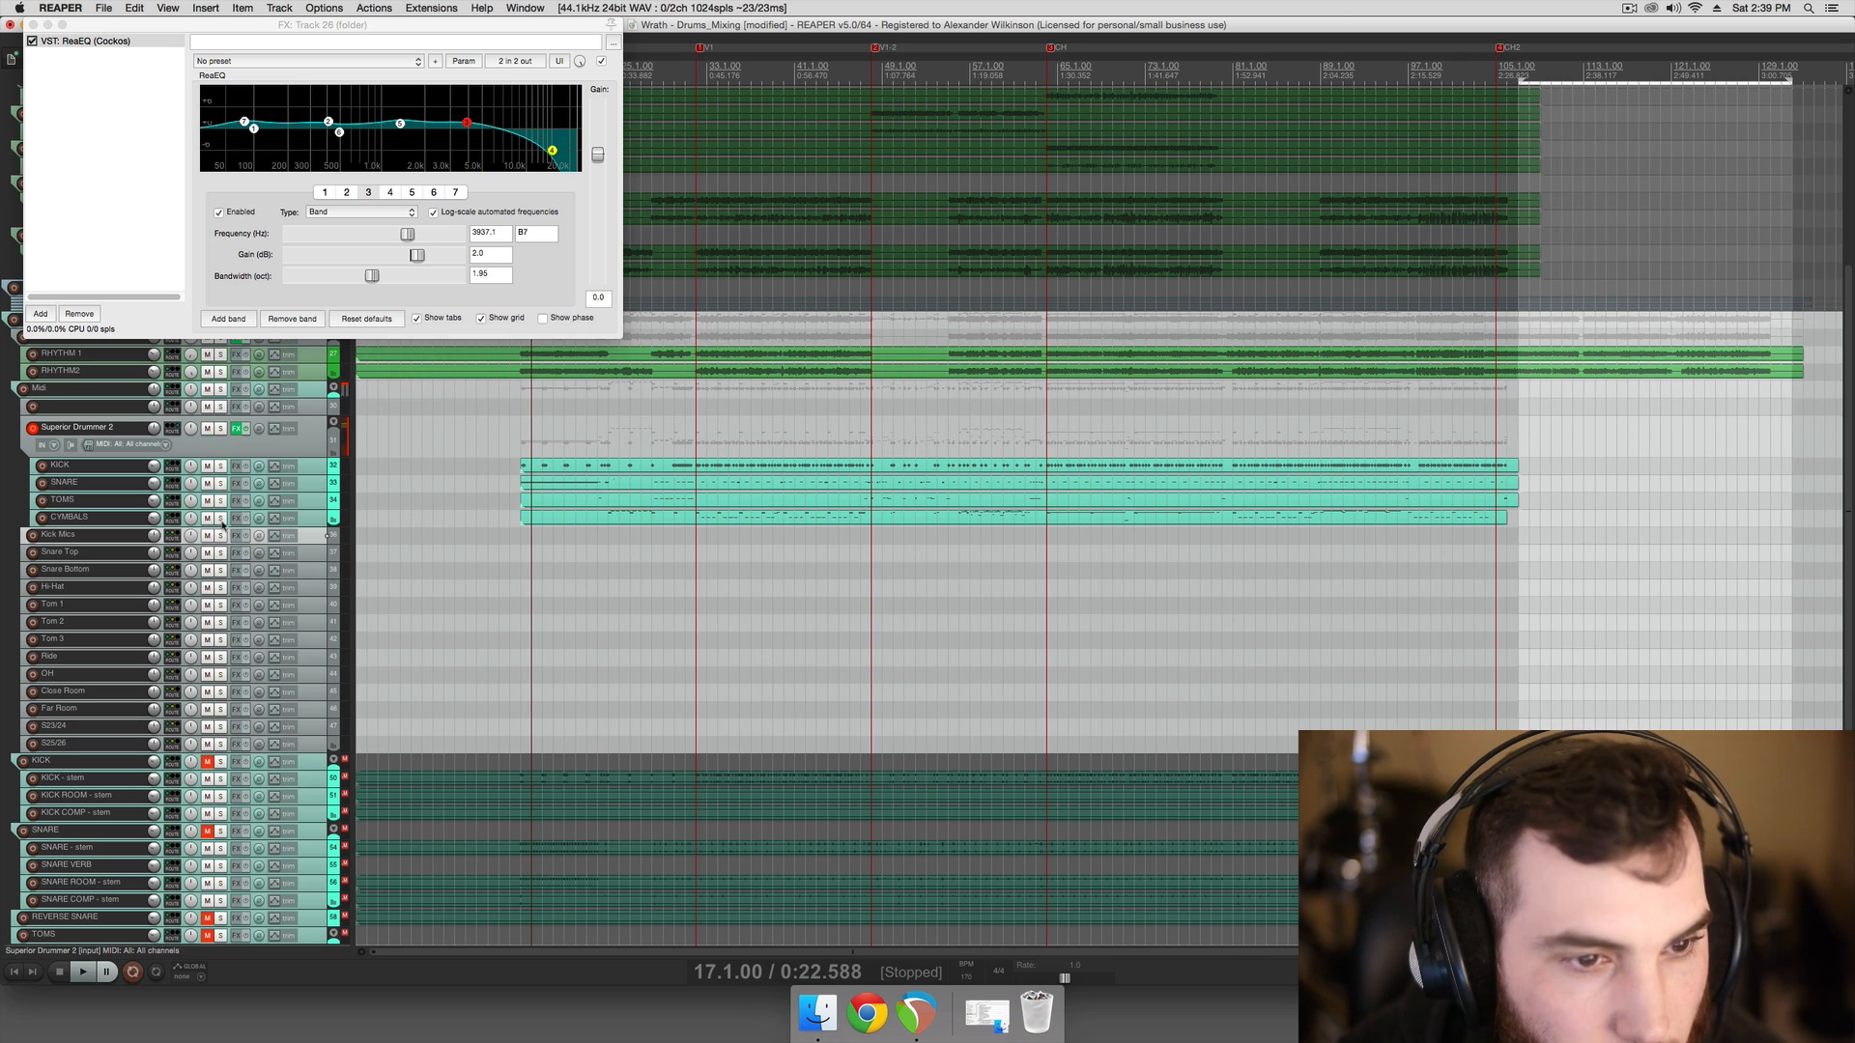
# Solo the Kick Mics track, play it from bar 17, and place the edit cursor at bar 30
pyautogui.click(221, 537)
pyautogui.press('space')
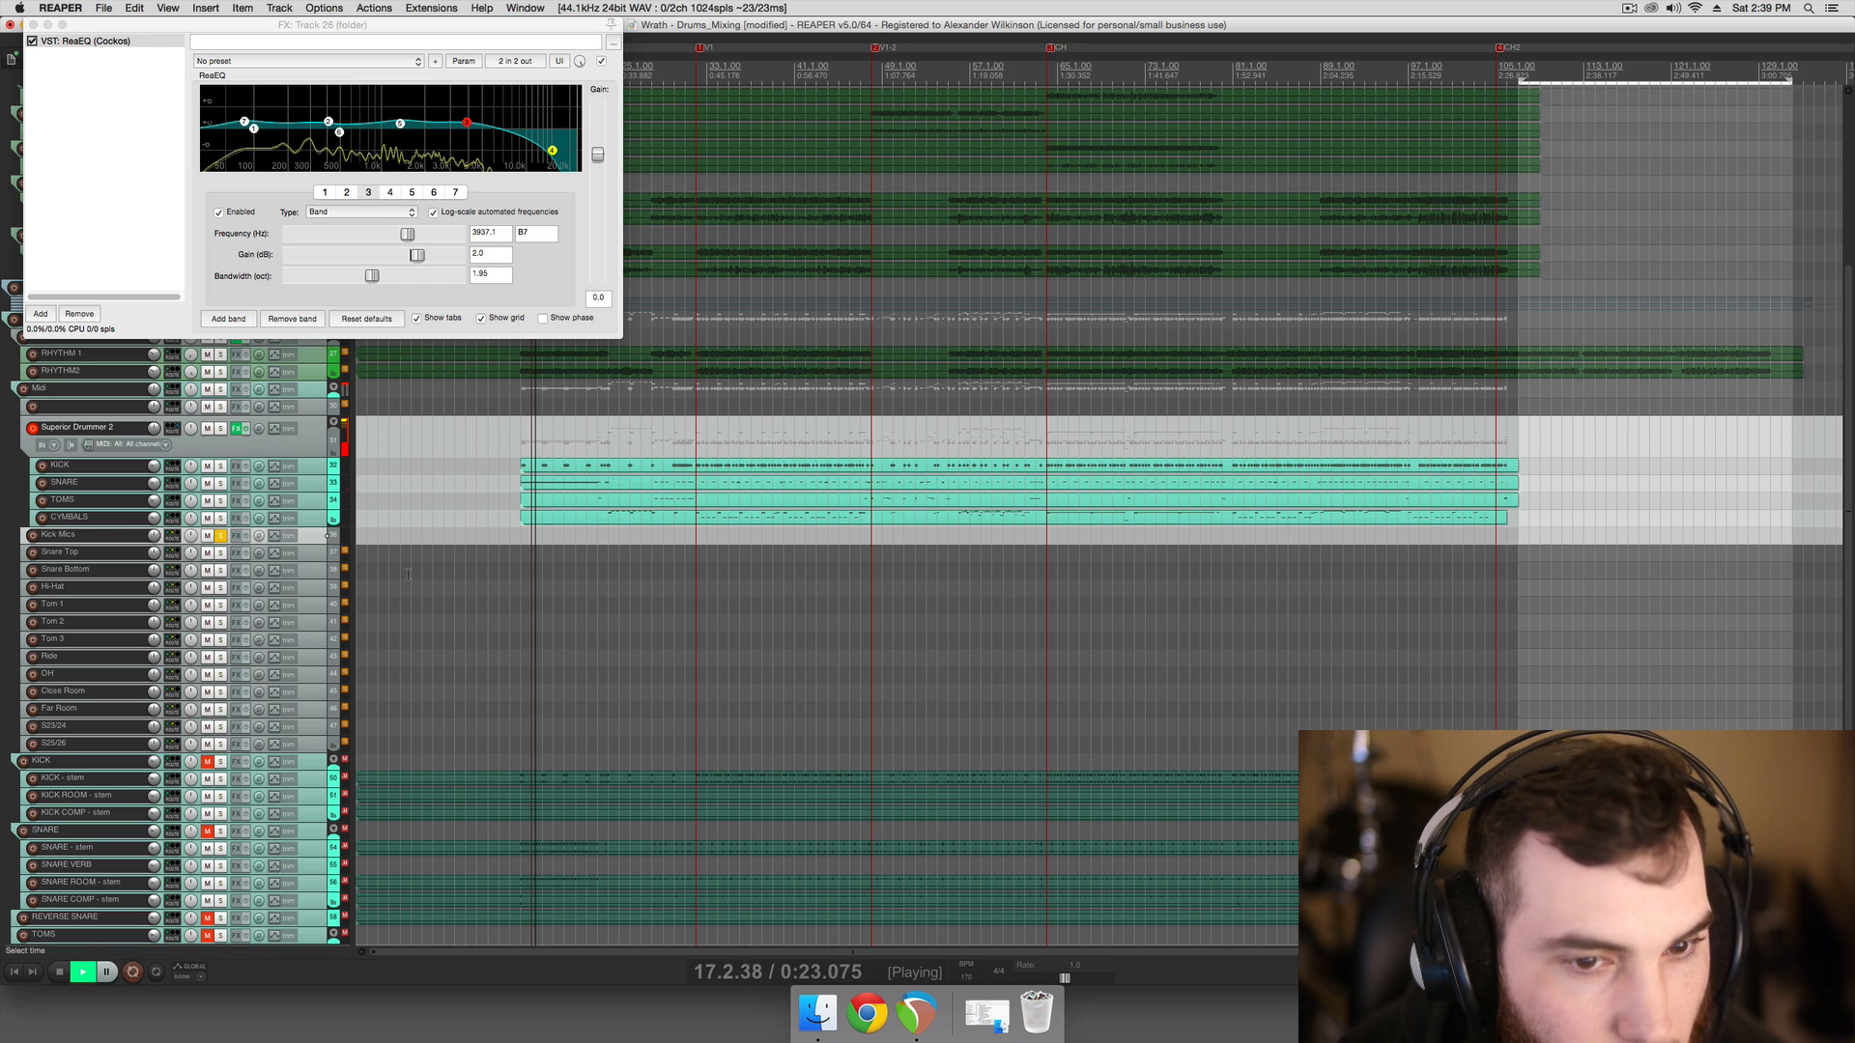
pyautogui.click(675, 552)
pyautogui.press('space')
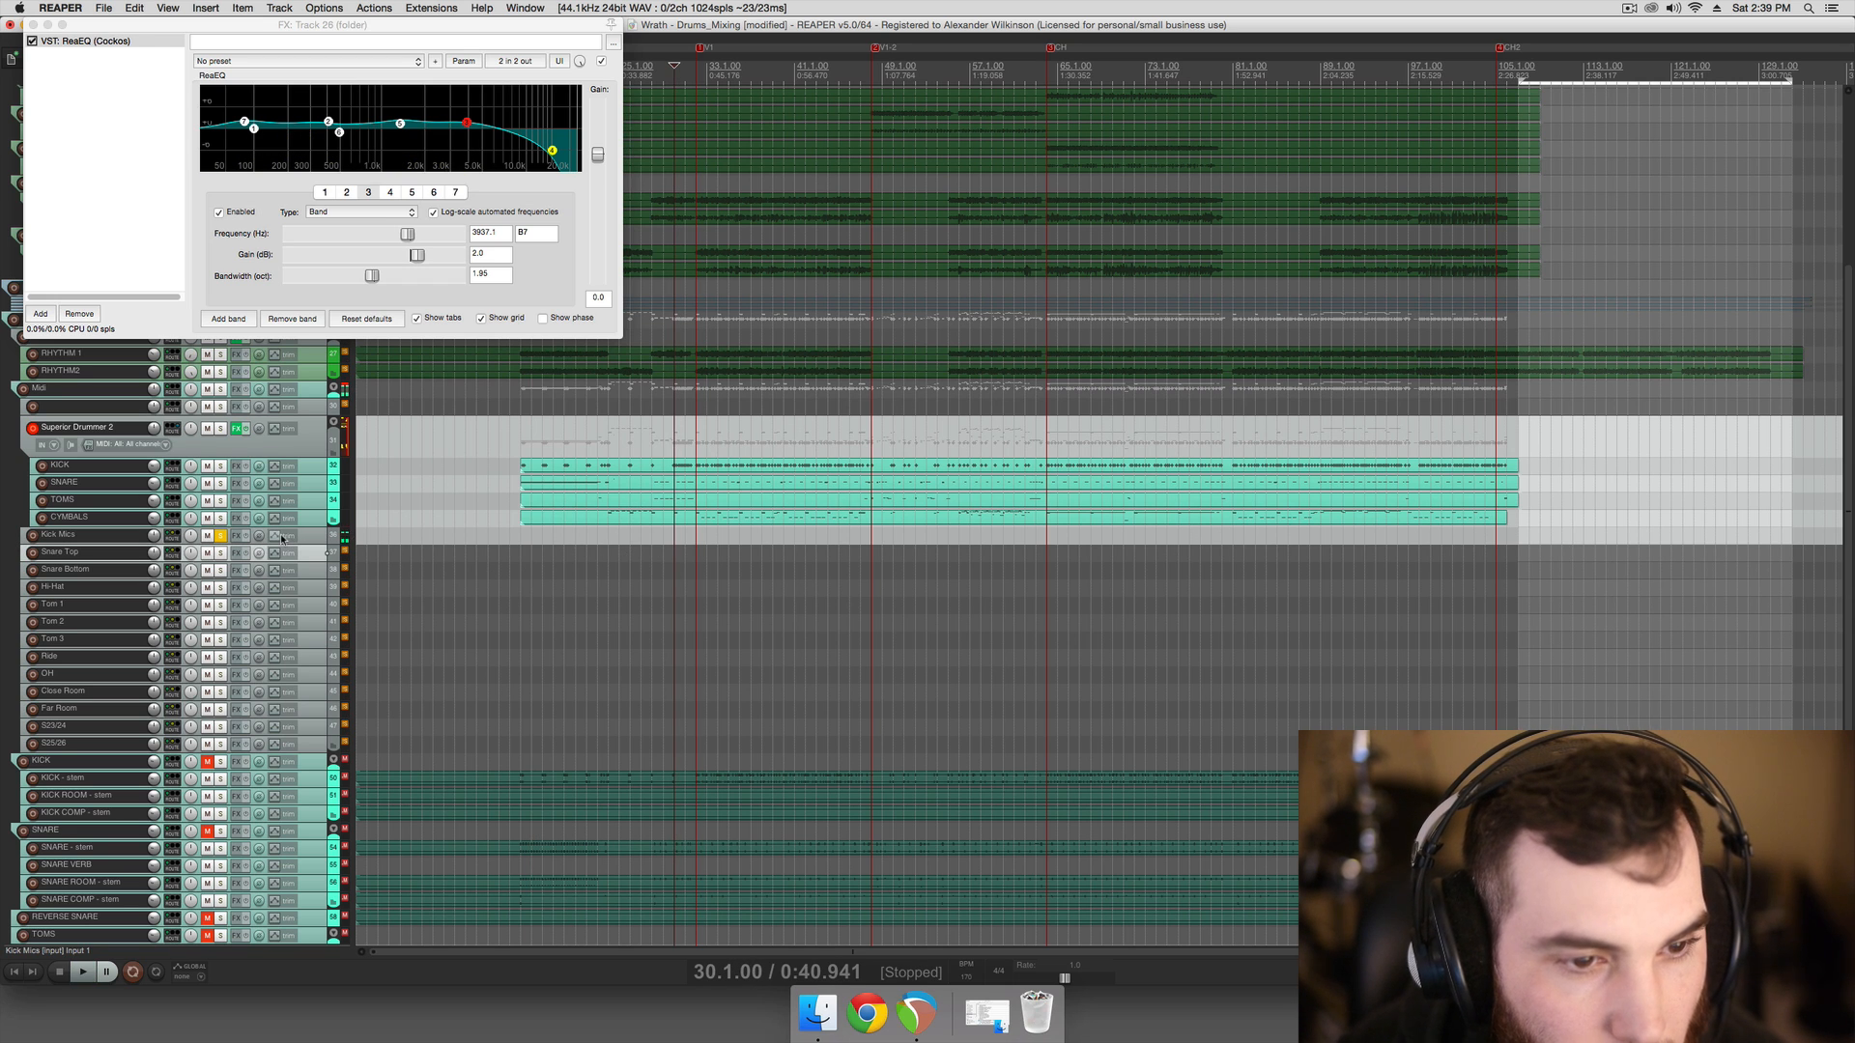
# Close the guitar folder's ReaEQ window and play the soloed Kick Mics track from bar 30
pyautogui.moveTo(221, 544); pyautogui.dragTo(230, 580)
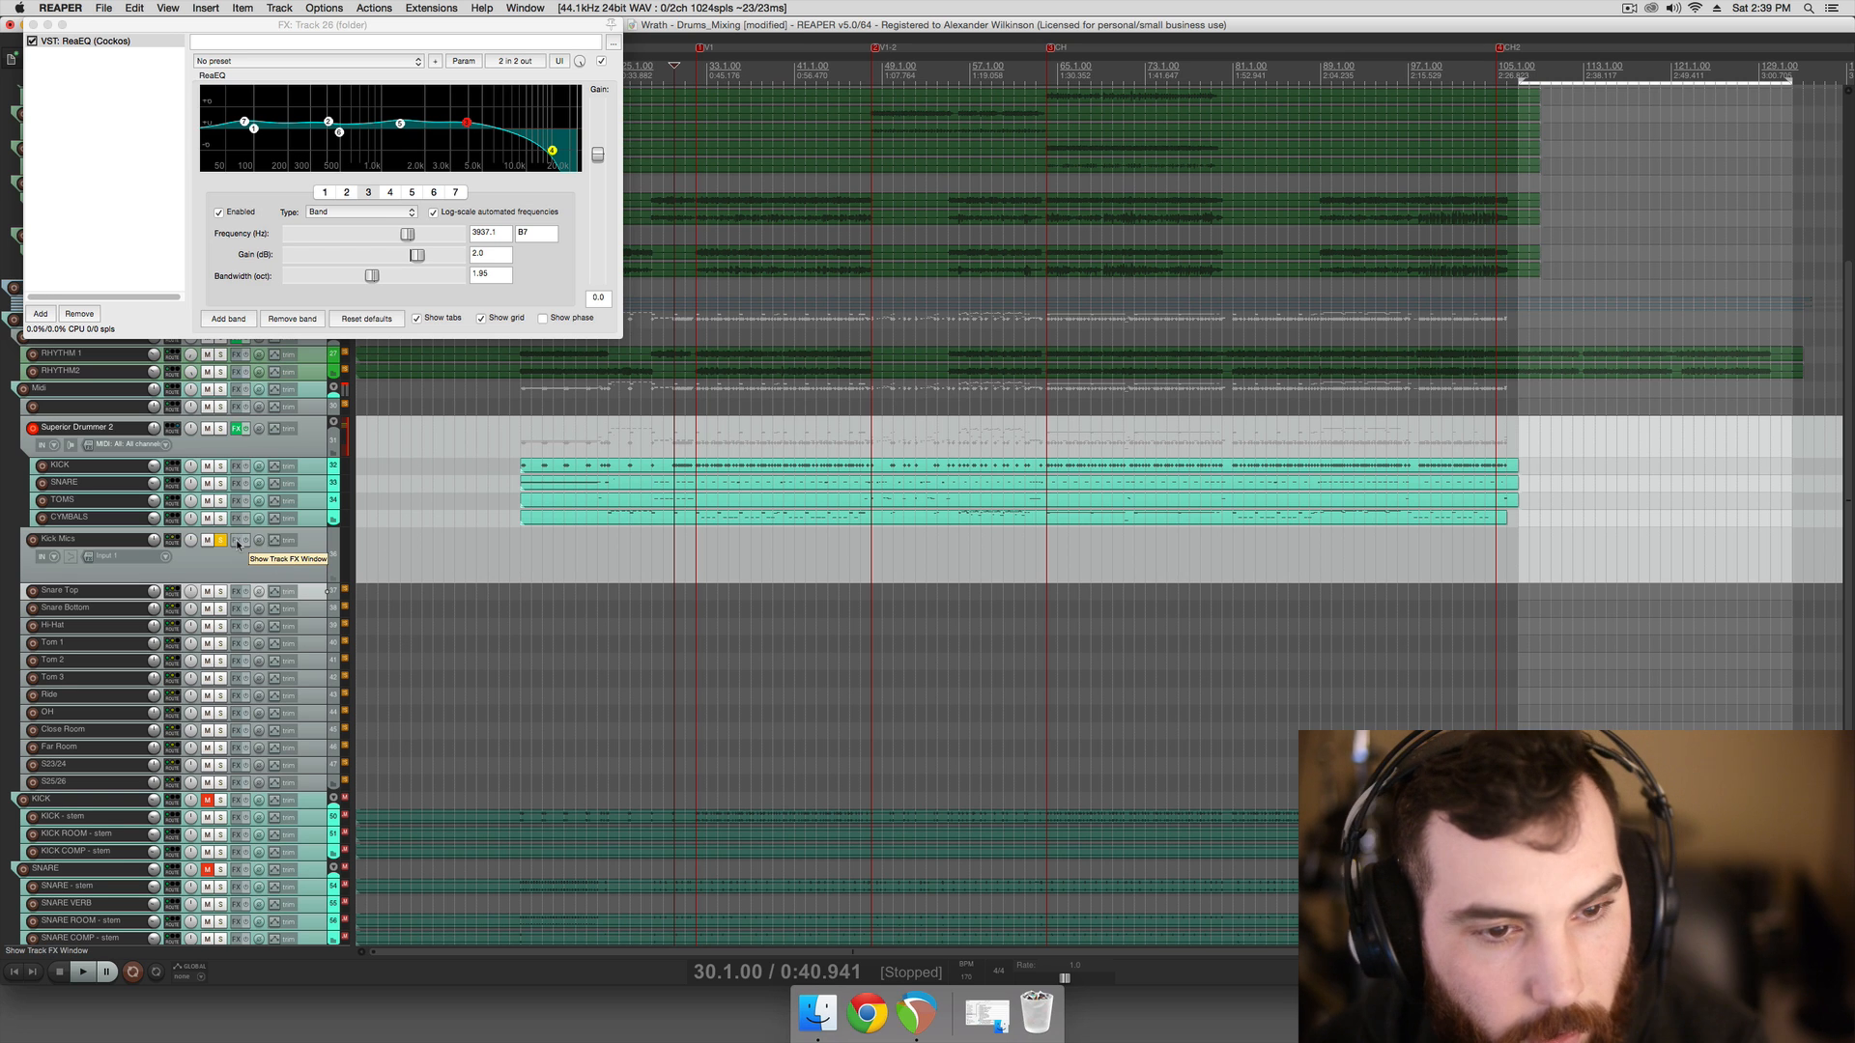
pyautogui.click(47, 25)
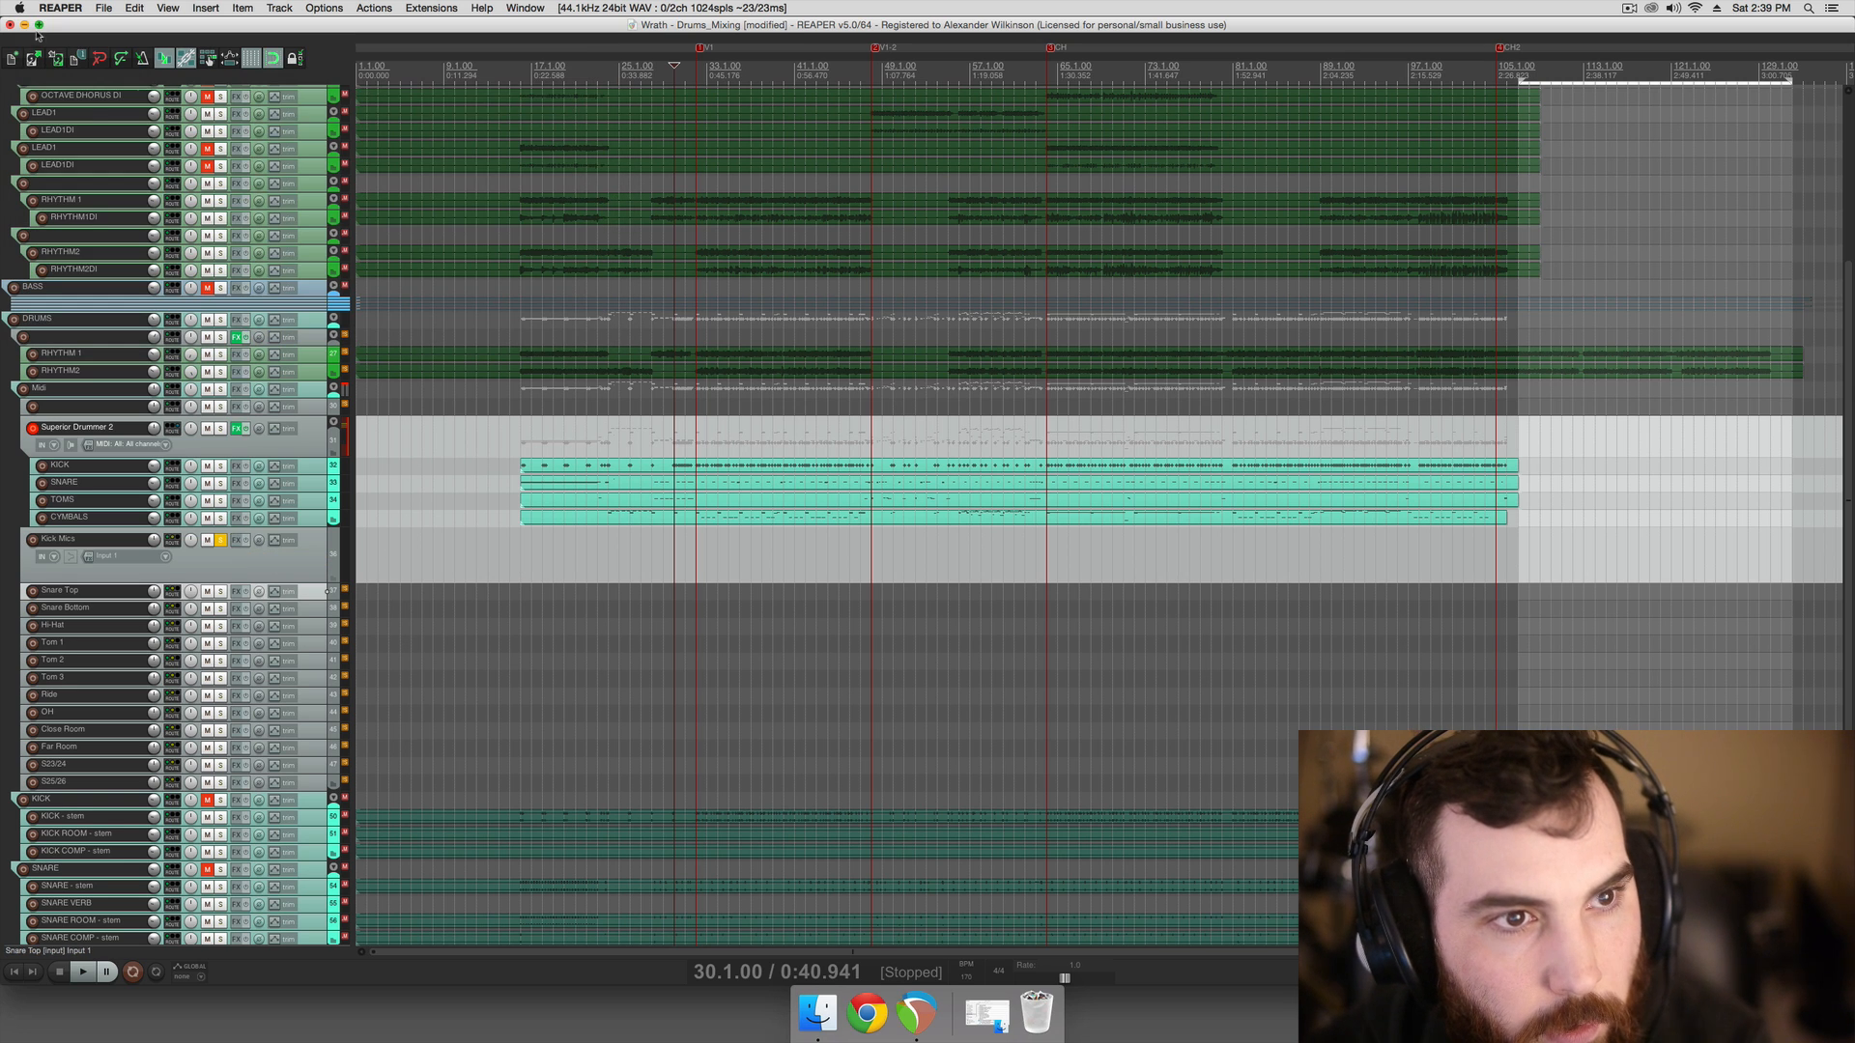
pyautogui.press('space')
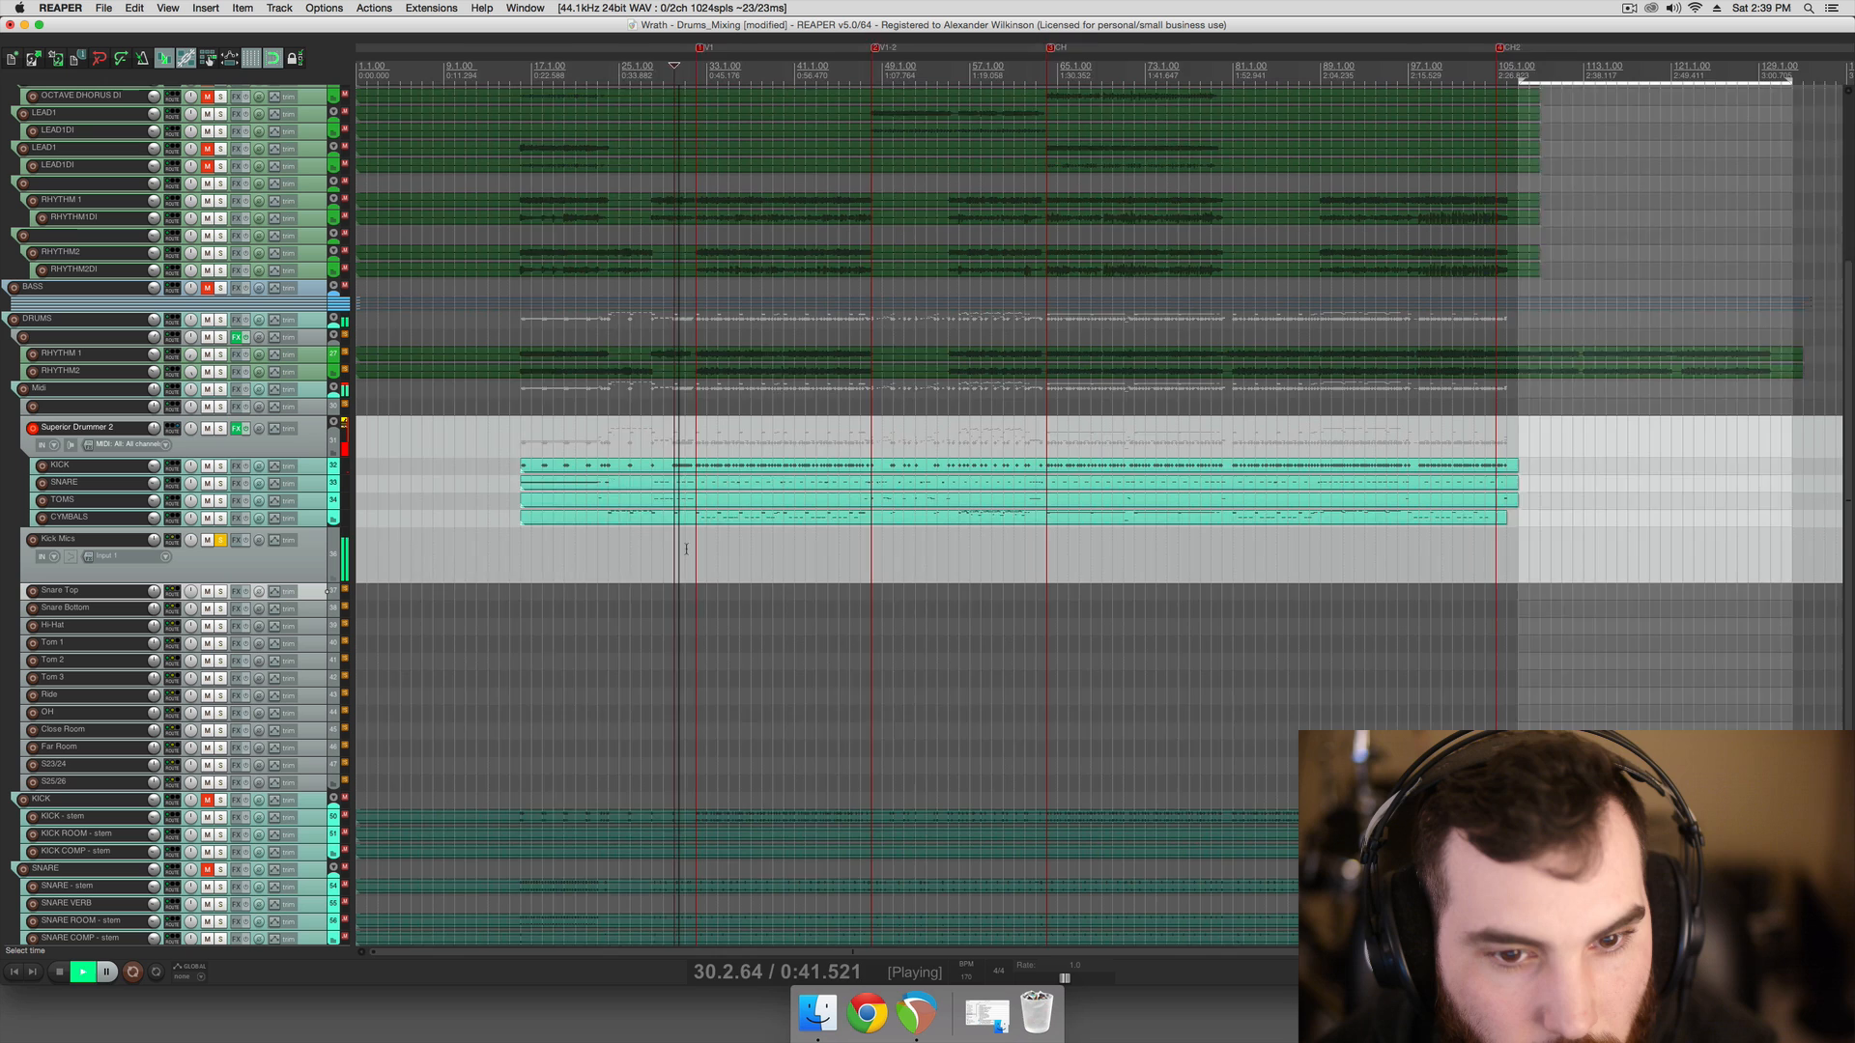
pyautogui.scroll(3, 361, 474)
pyautogui.press('space')
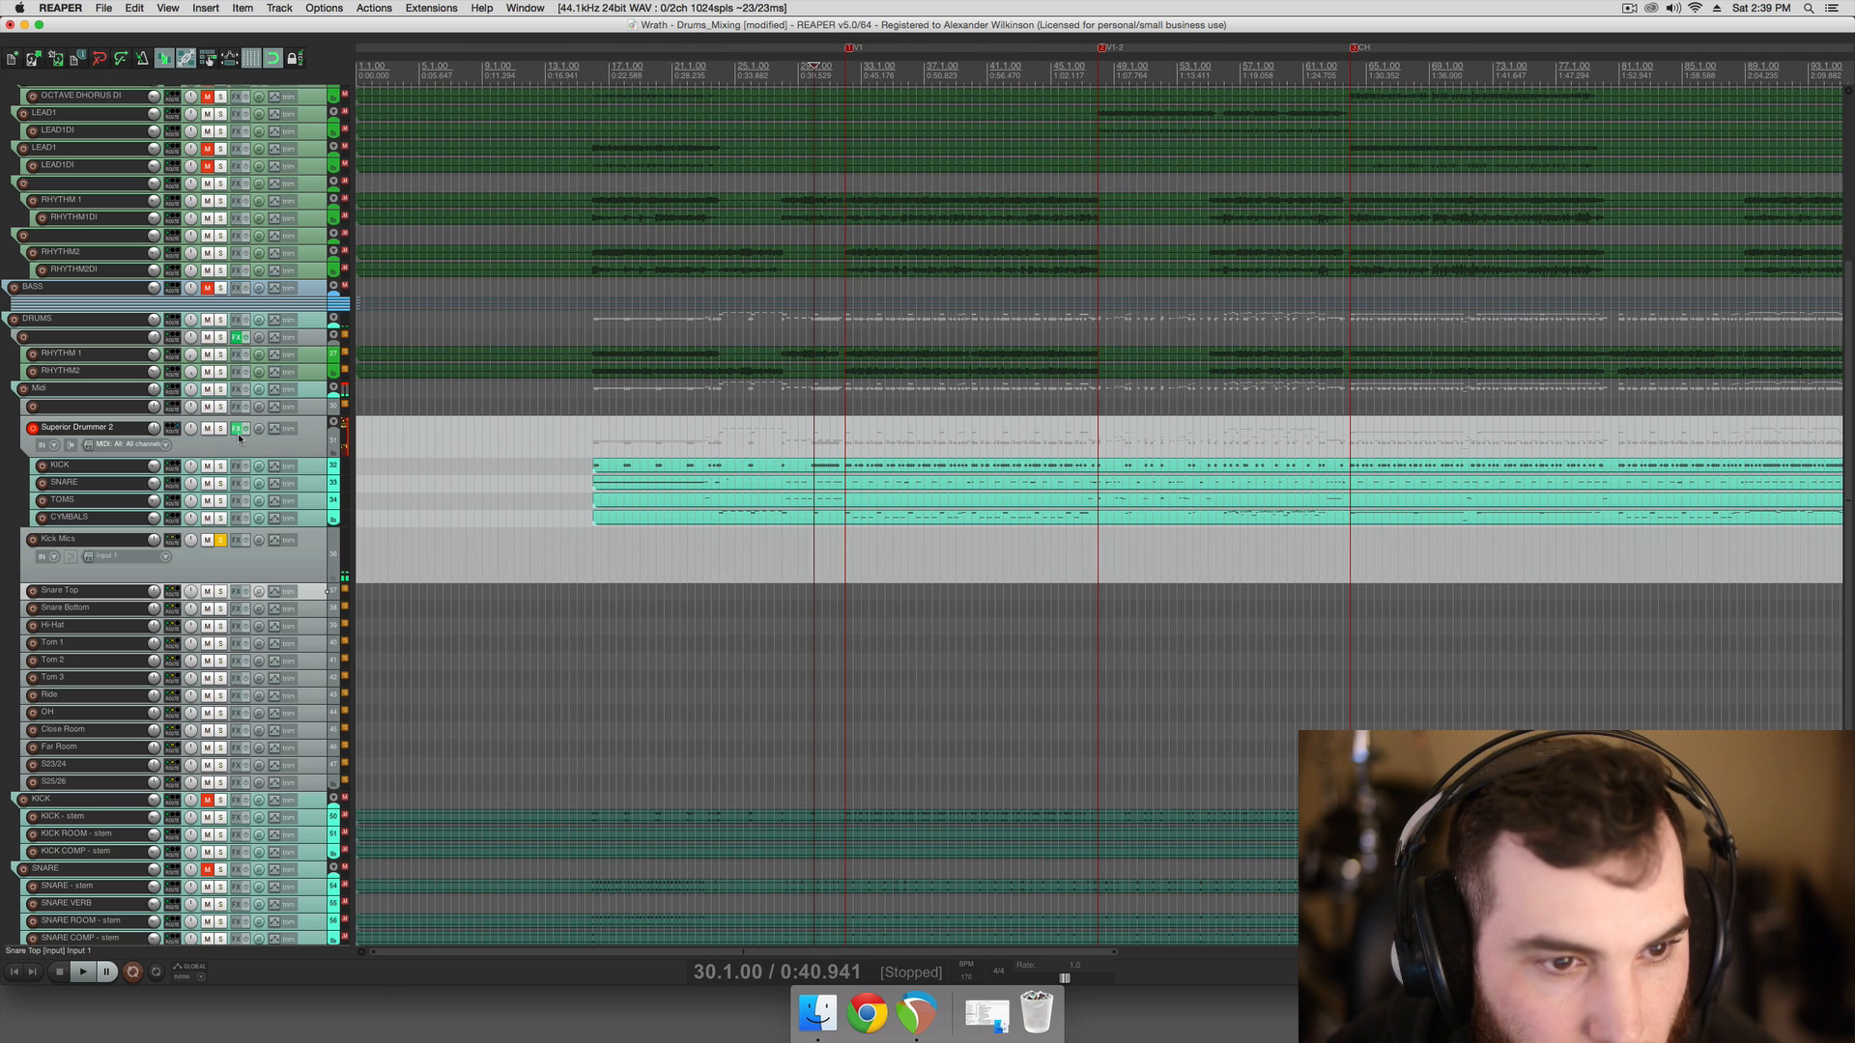
# Open the Superior Drummer 2 instrument, examine the microphone channels in its mixer, and close it
pyautogui.click(236, 429)
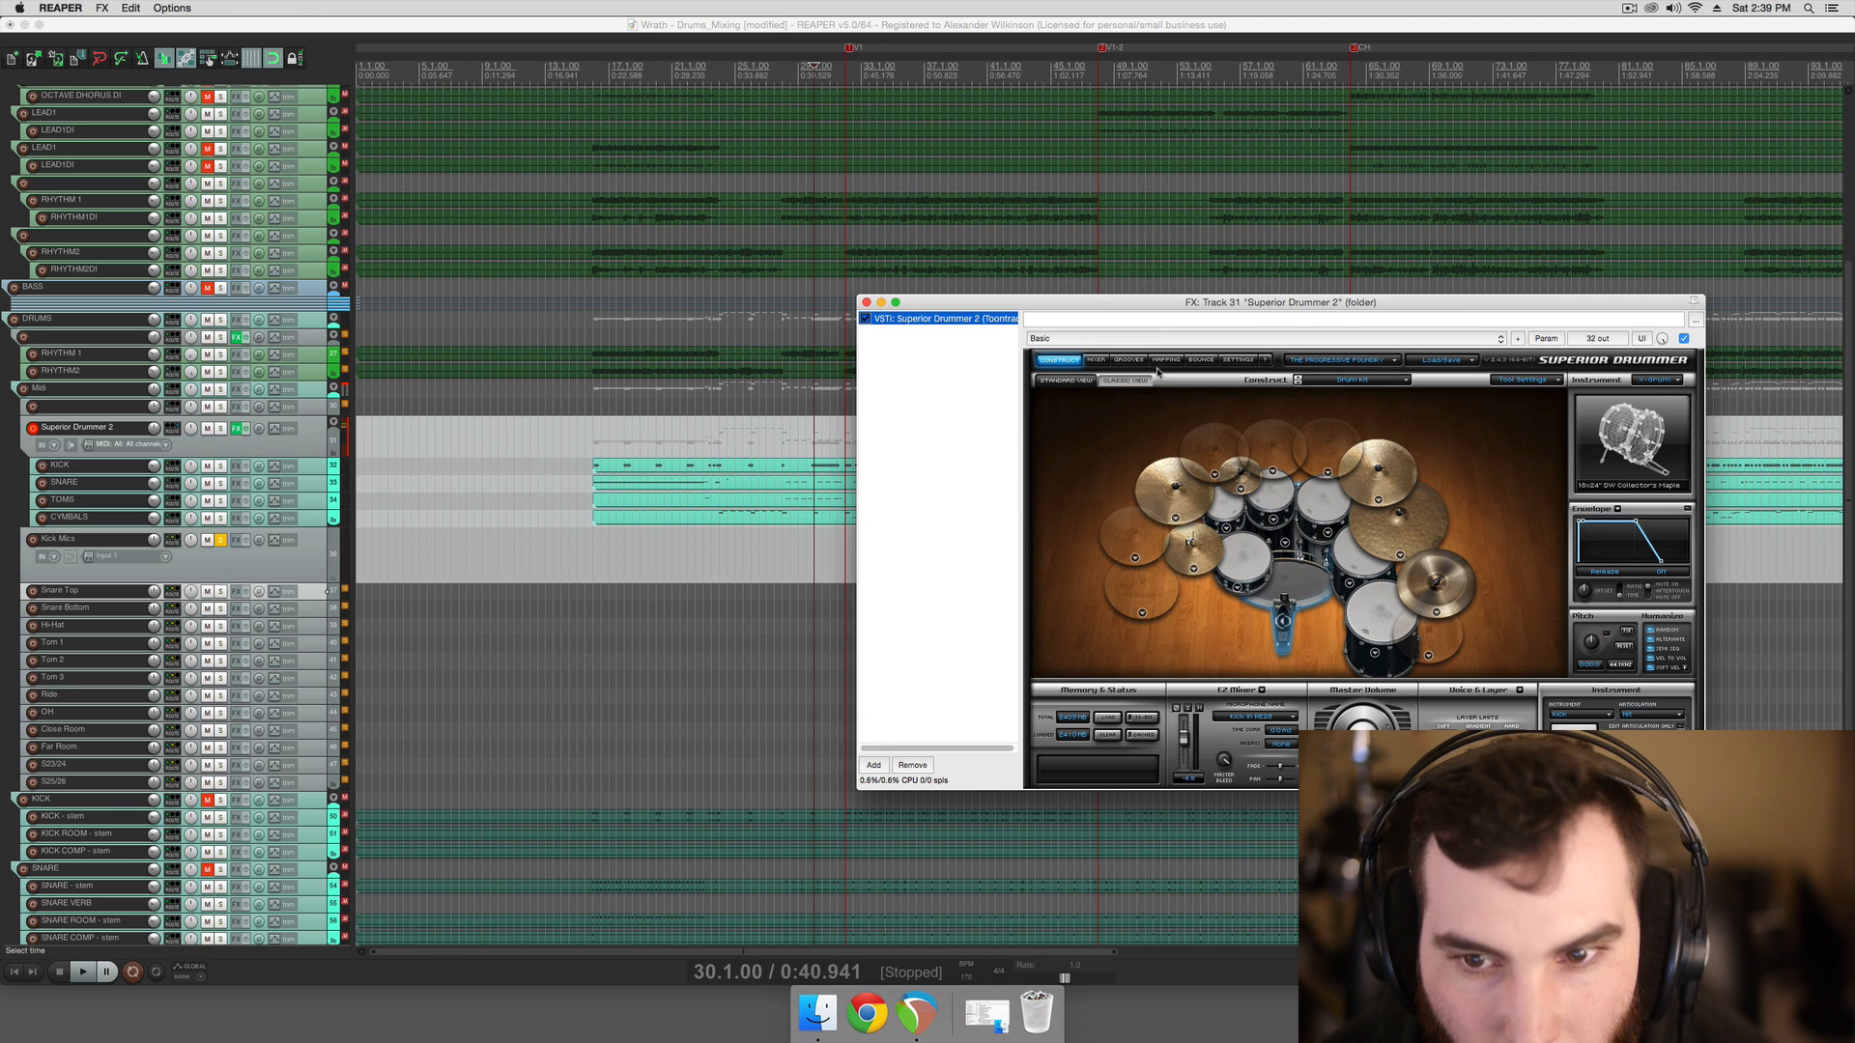
pyautogui.click(1097, 359)
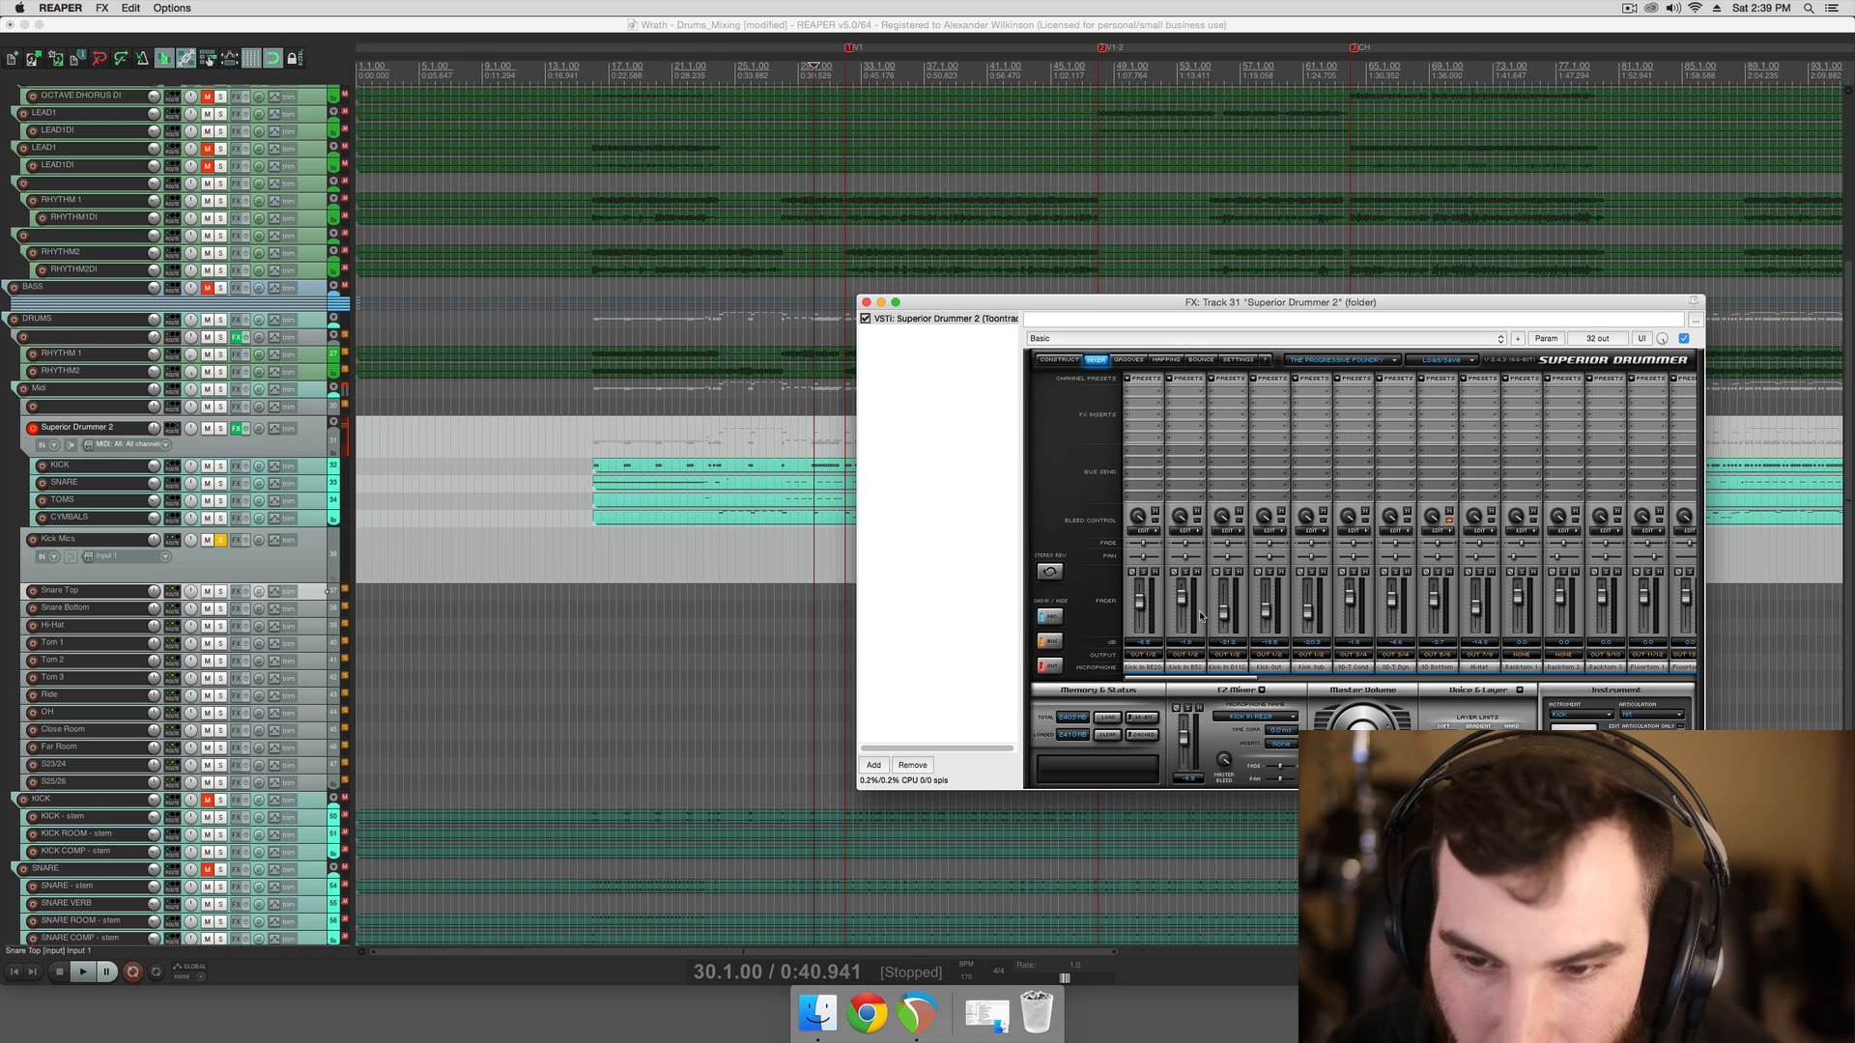
pyautogui.click(867, 303)
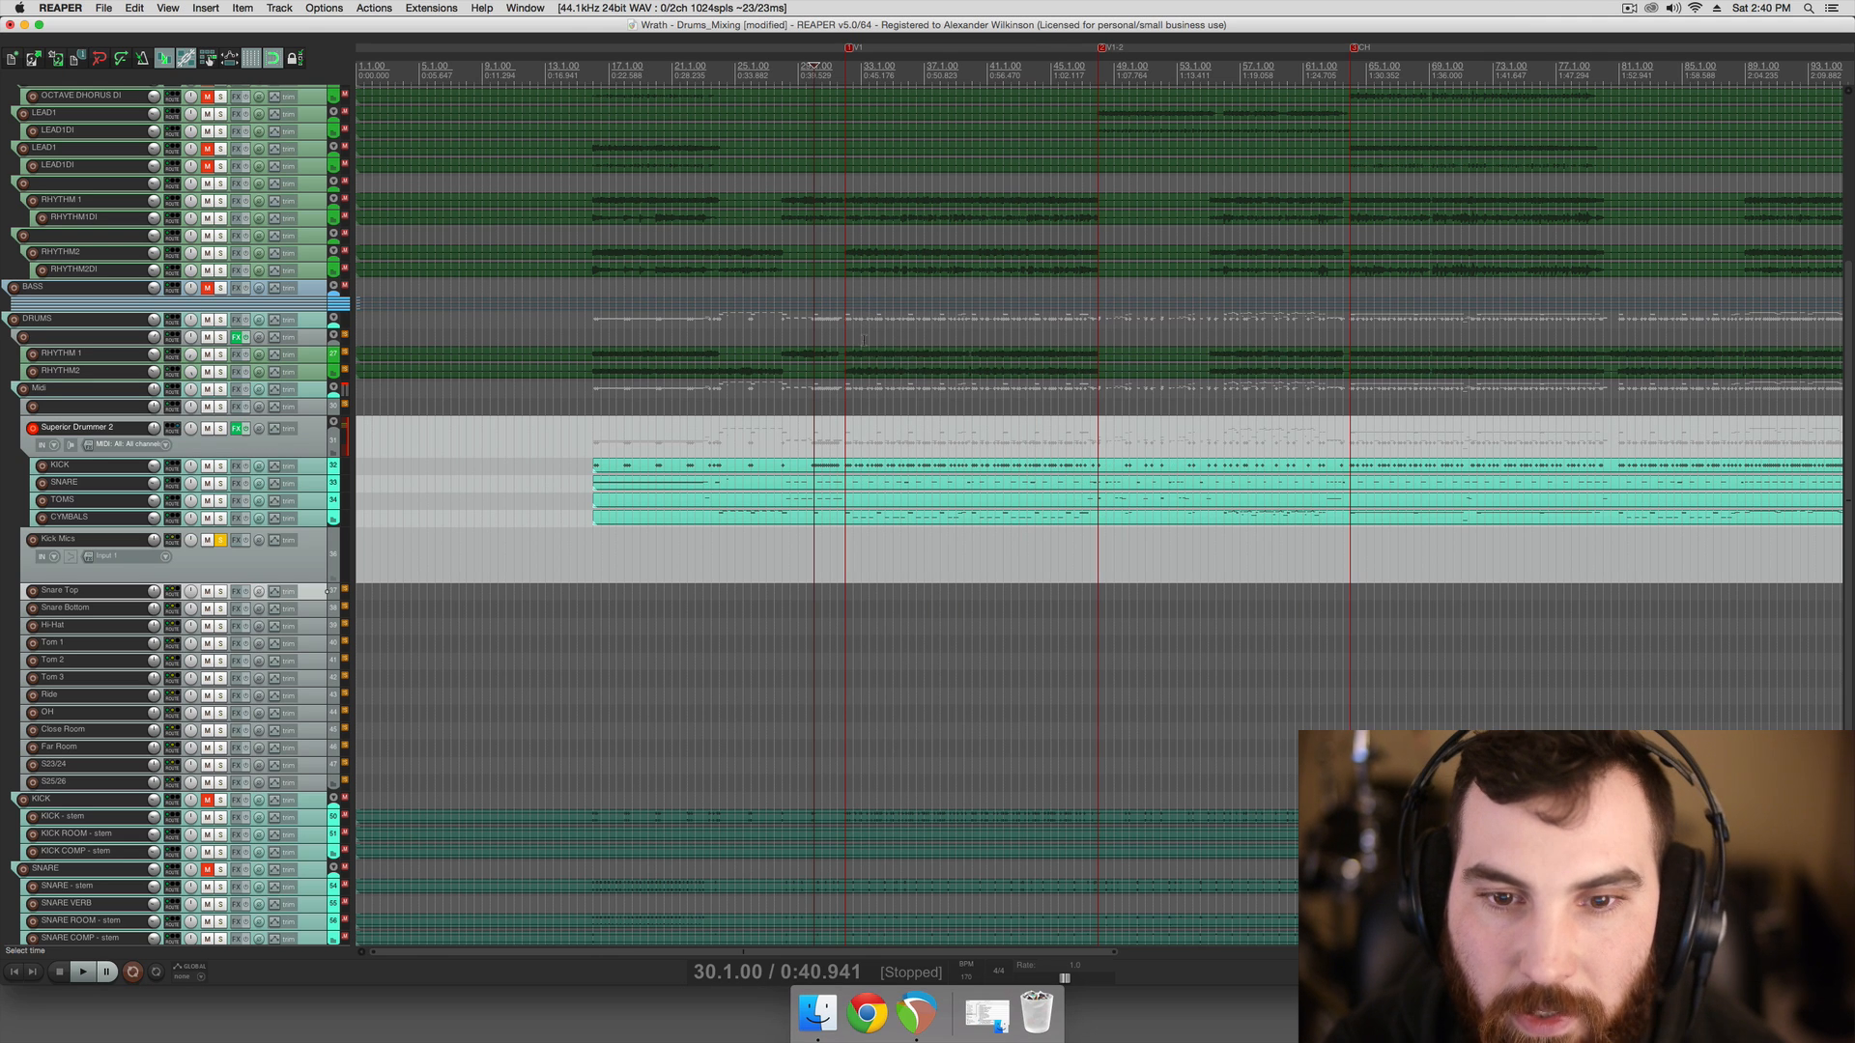
# Move the edit cursor to bar 29.3 and clear the solo on the Kick Mics track
pyautogui.click(861, 543)
pyautogui.click(846, 565)
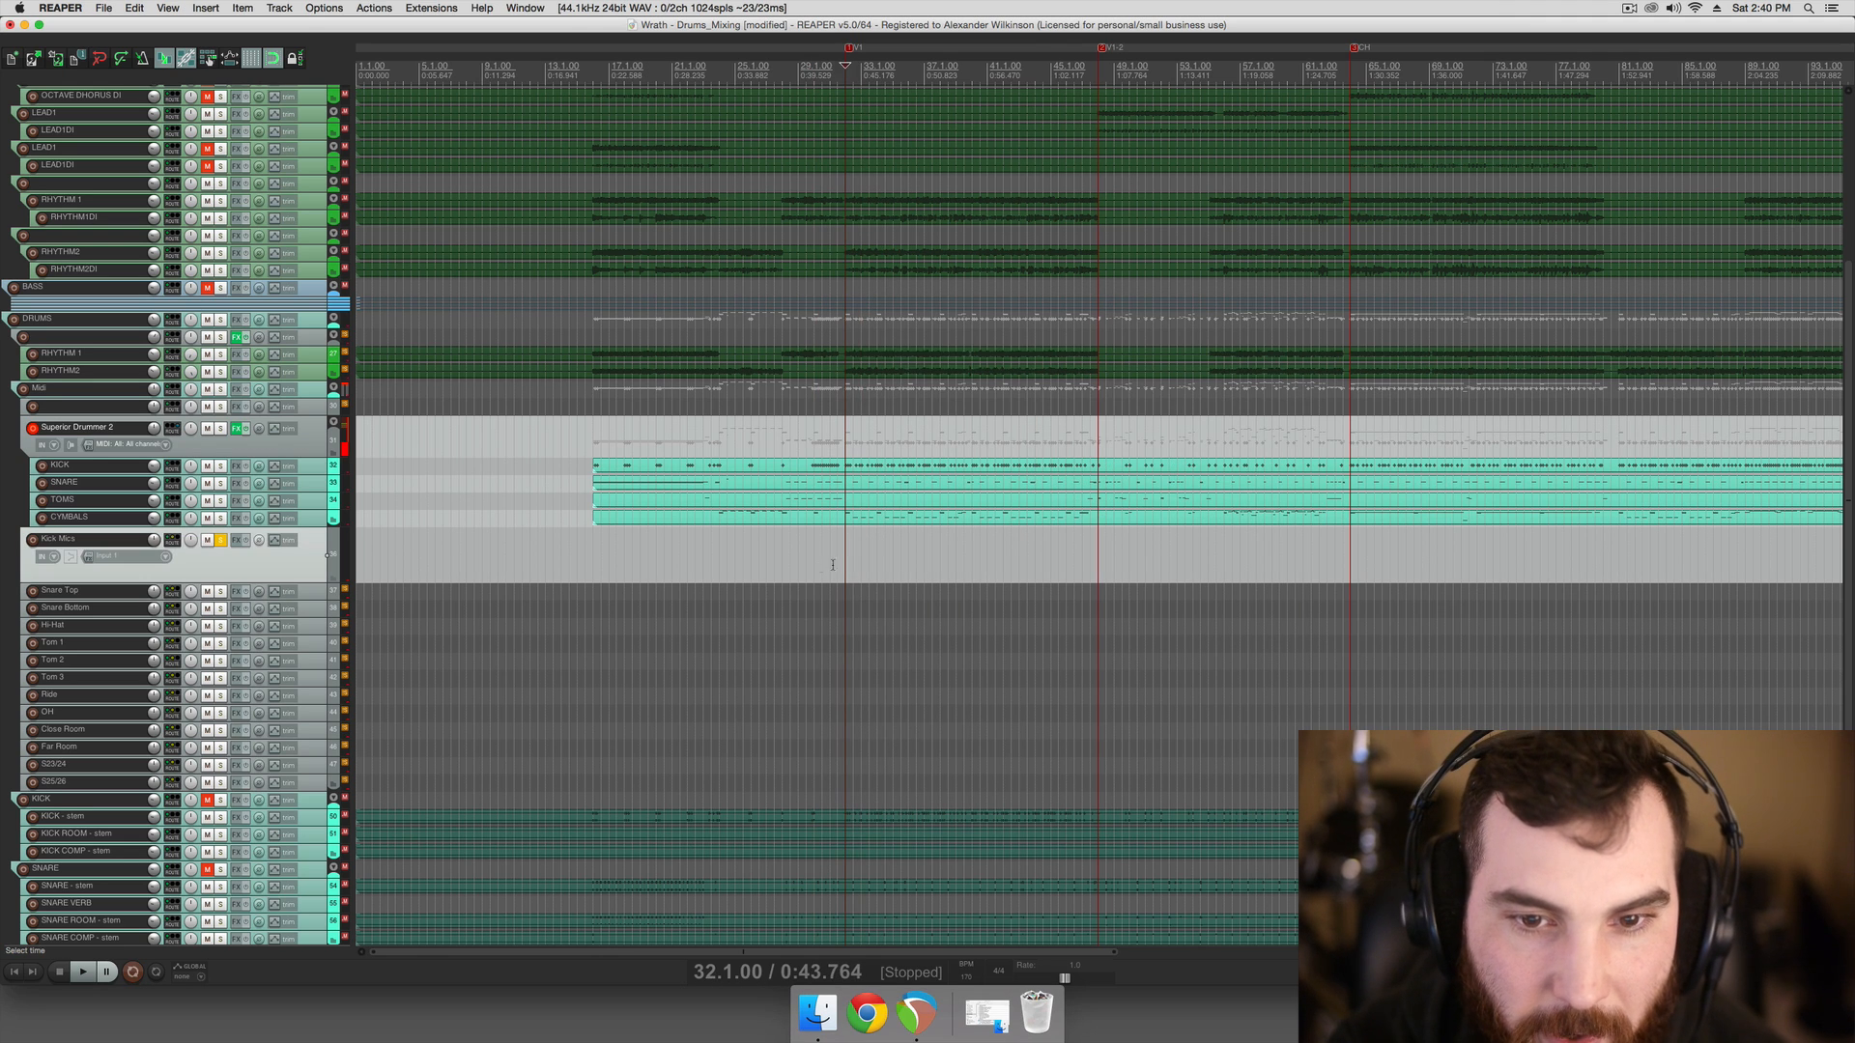
pyautogui.click(814, 567)
pyautogui.click(807, 569)
pyautogui.click(795, 569)
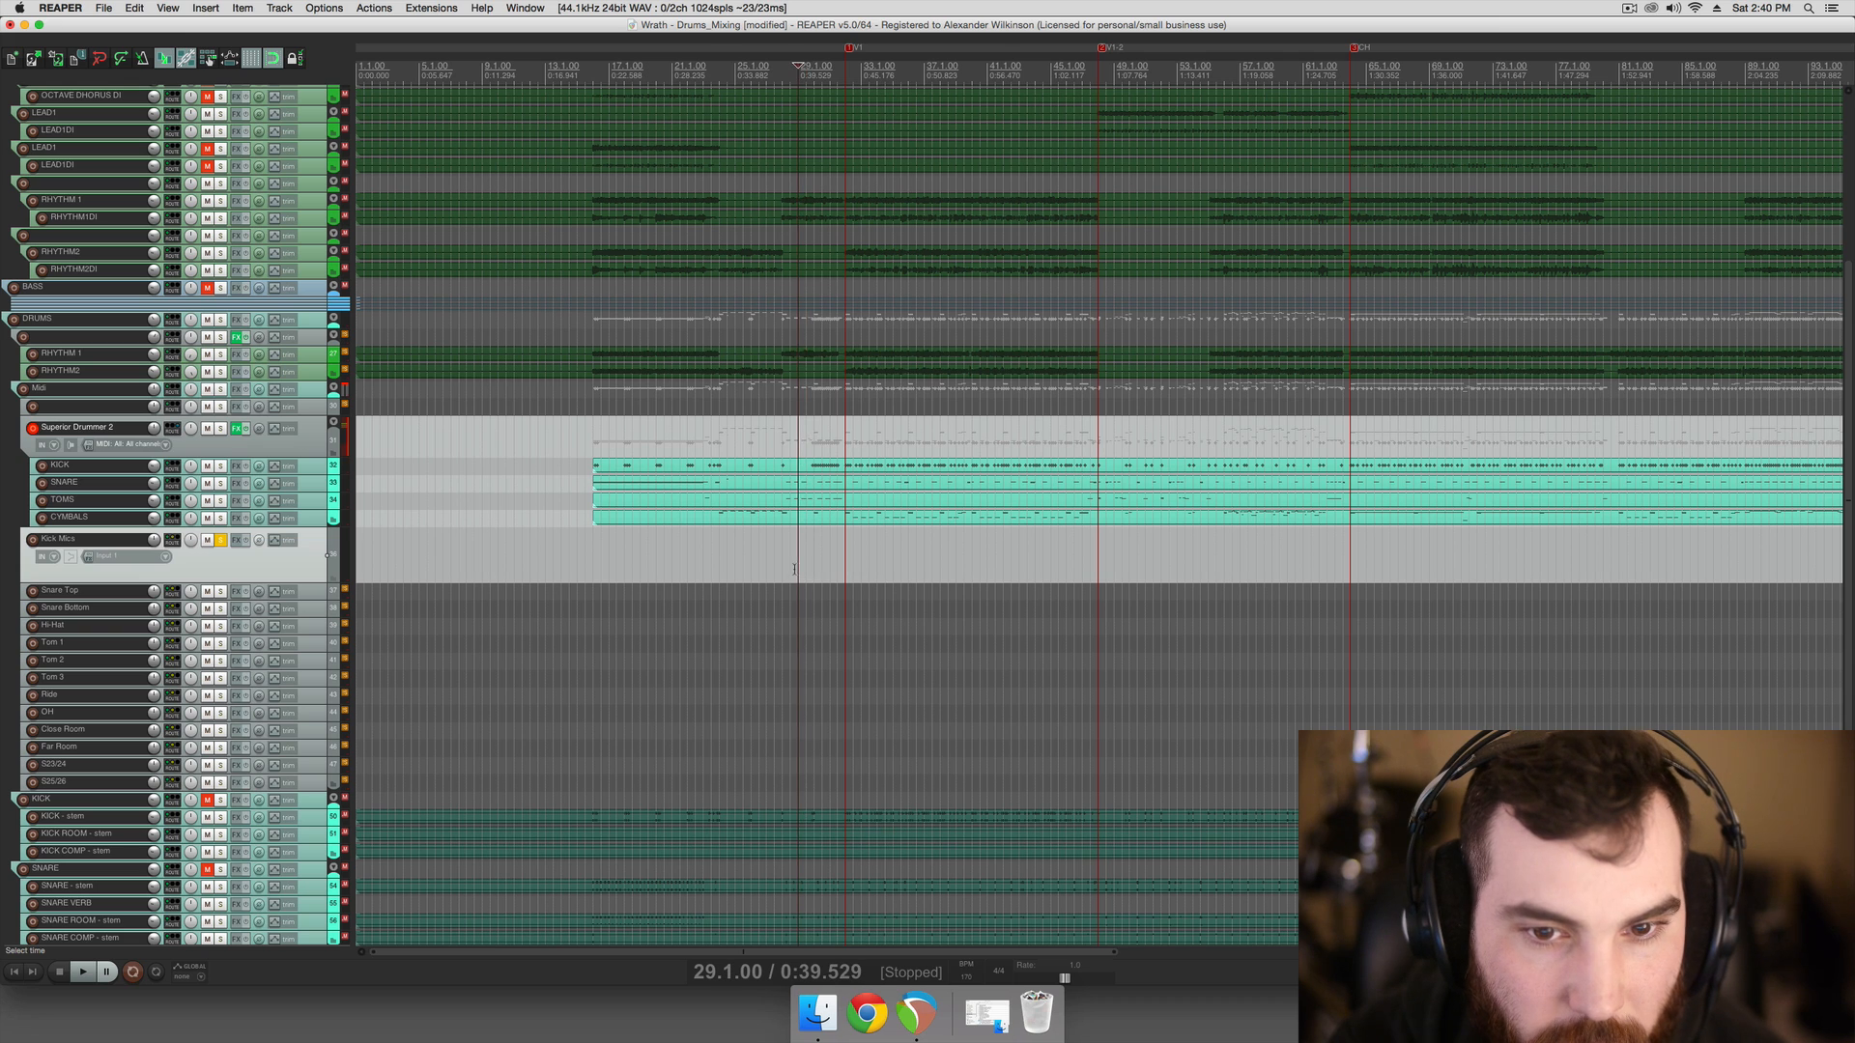
pyautogui.click(803, 569)
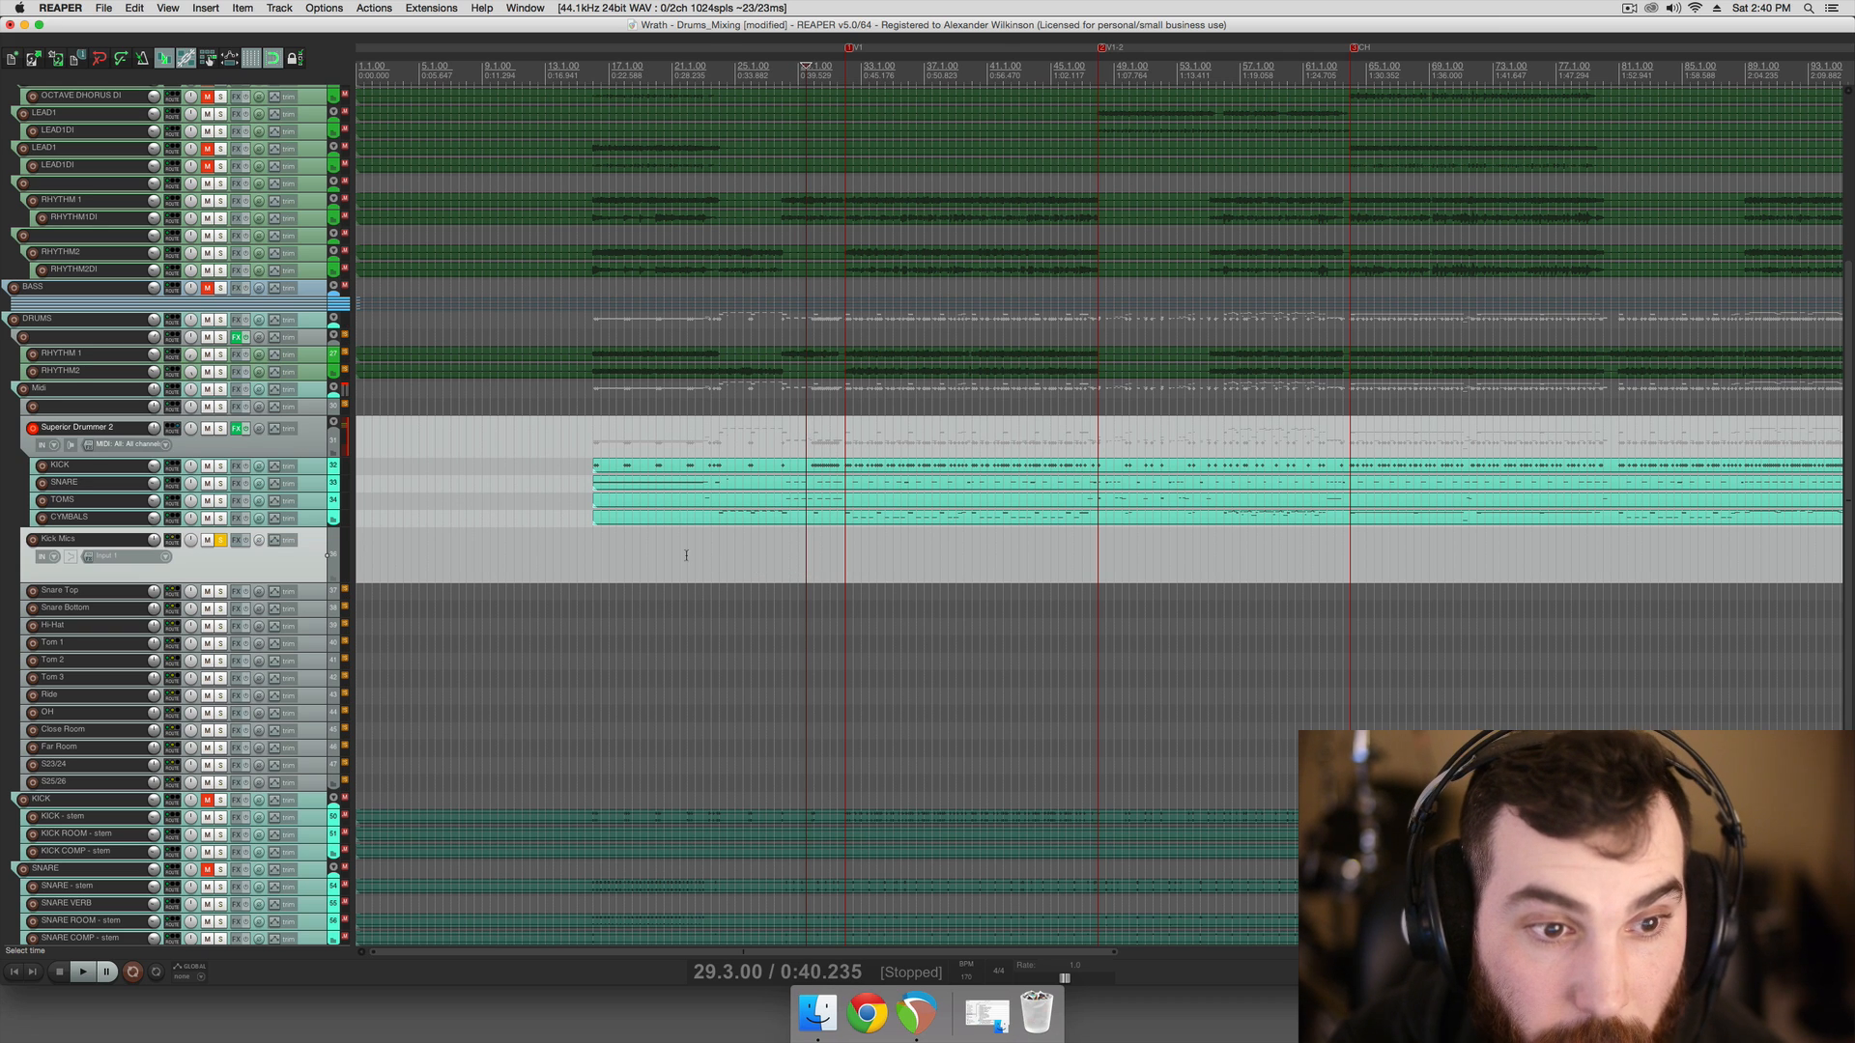
pyautogui.click(221, 540)
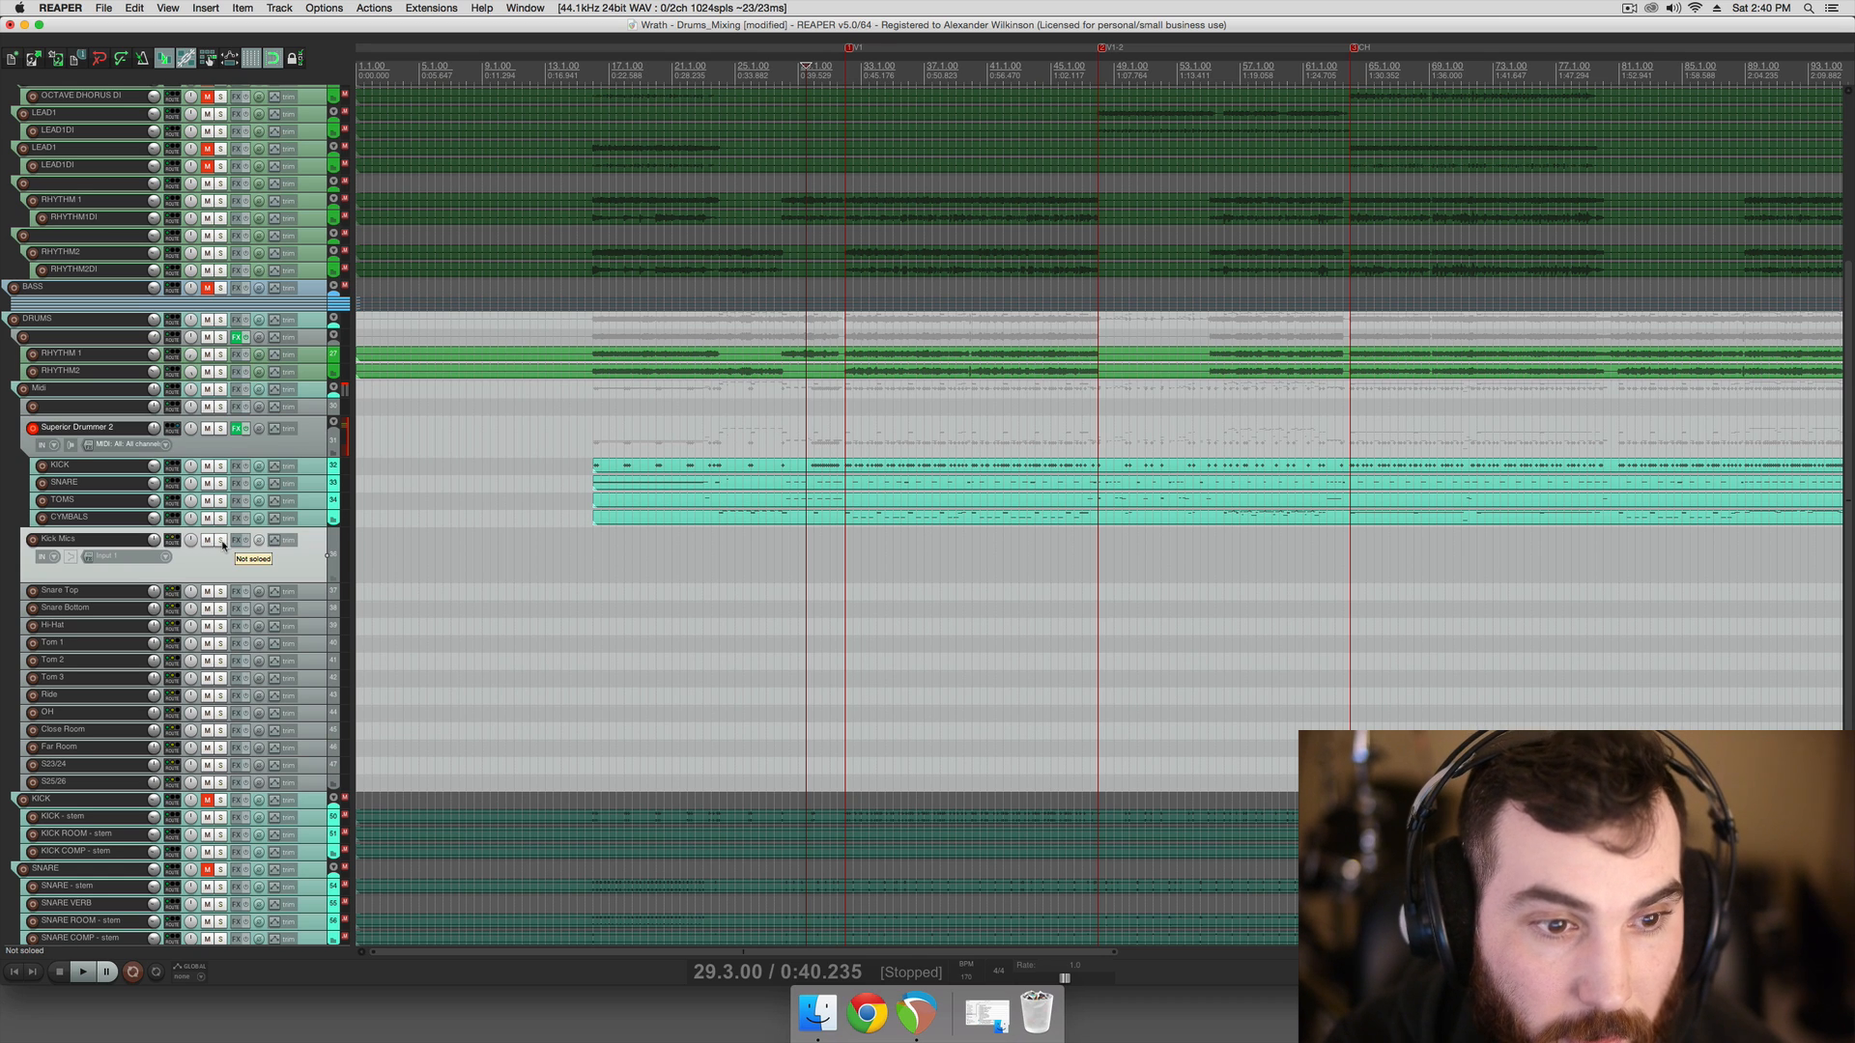
pyautogui.click(822, 561)
pyautogui.click(837, 561)
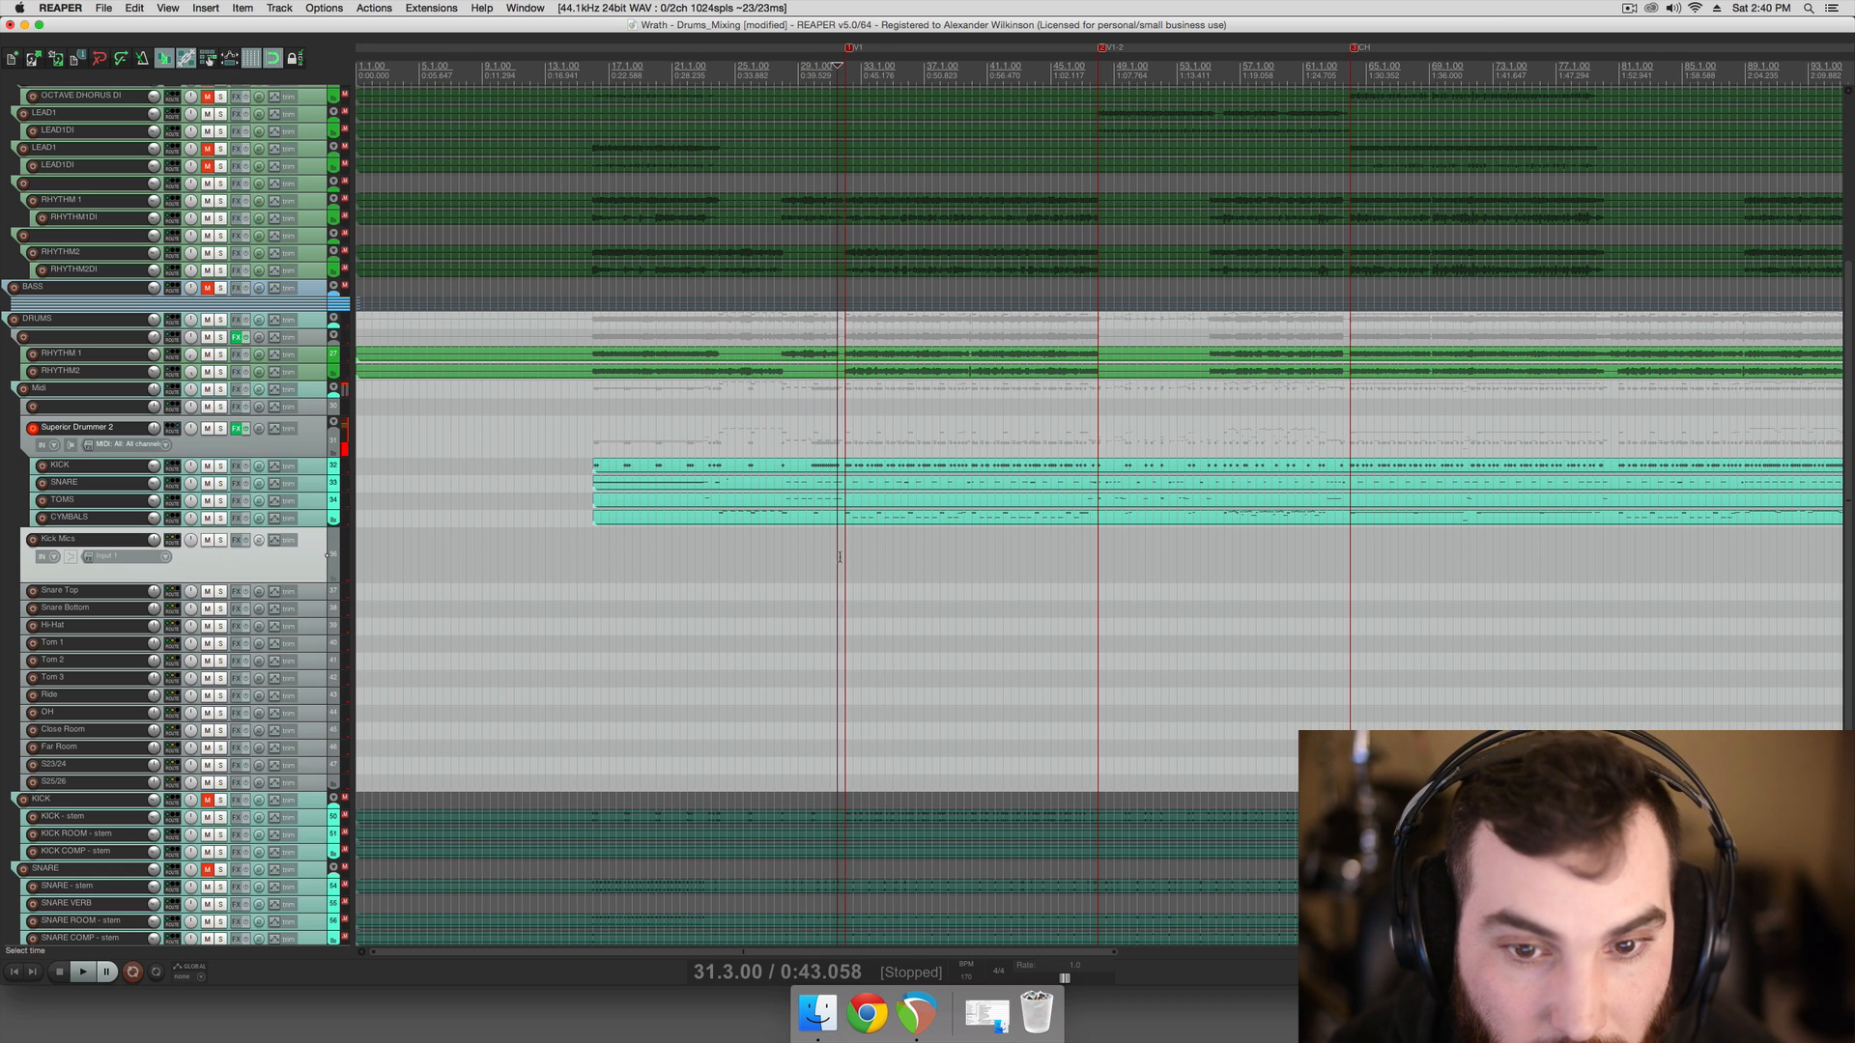
pyautogui.click(852, 563)
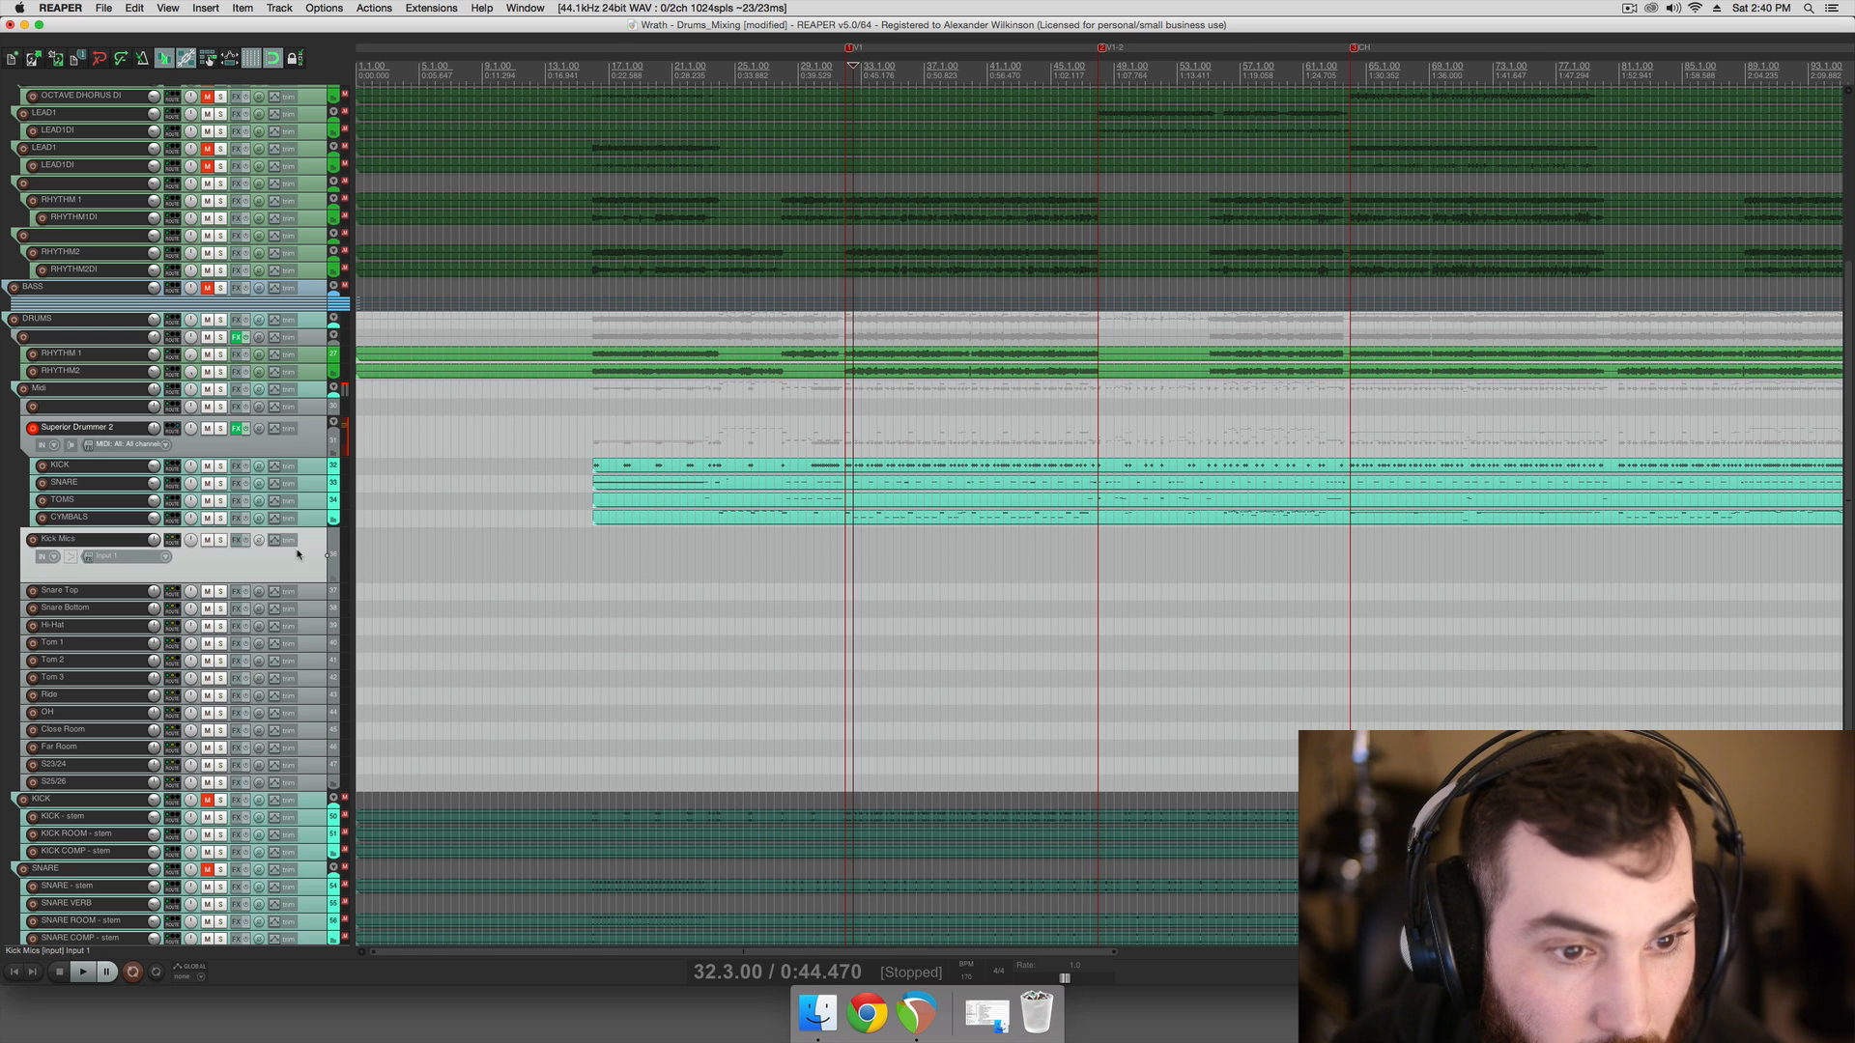
pyautogui.scroll(-5, 621, 578)
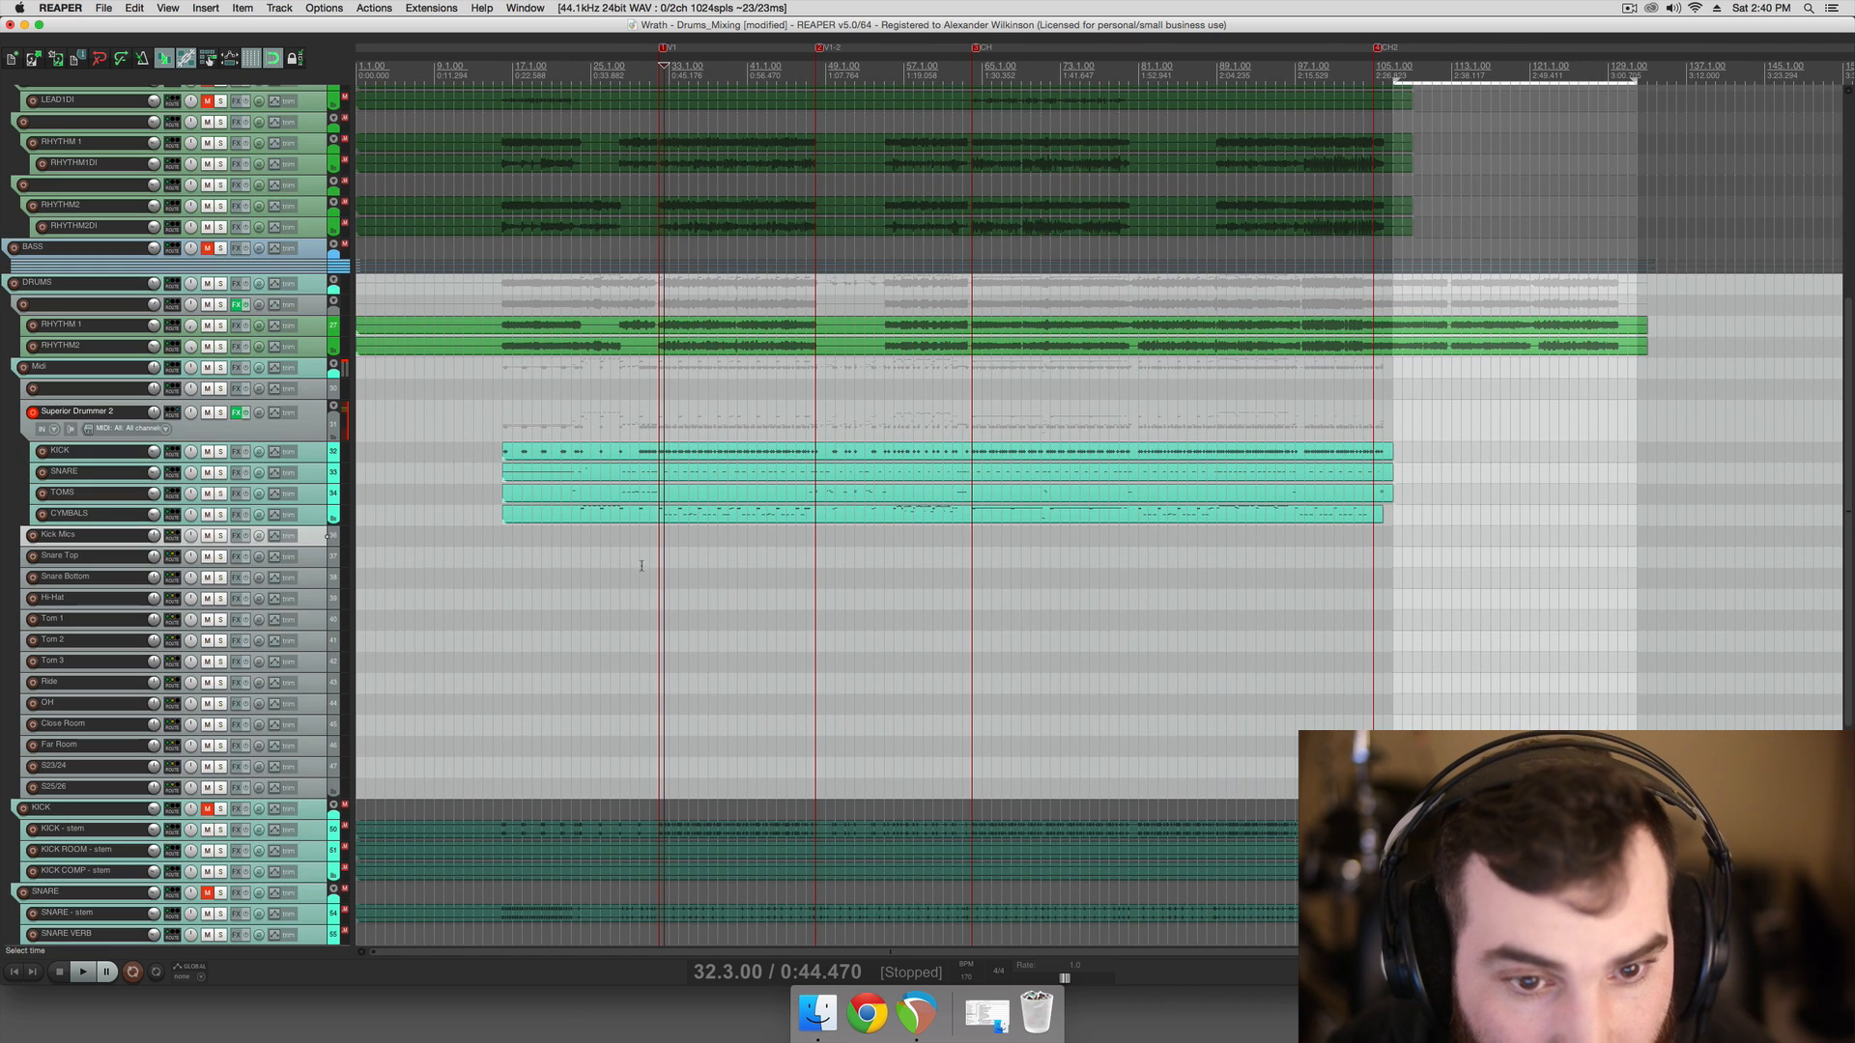
pyautogui.click(680, 556)
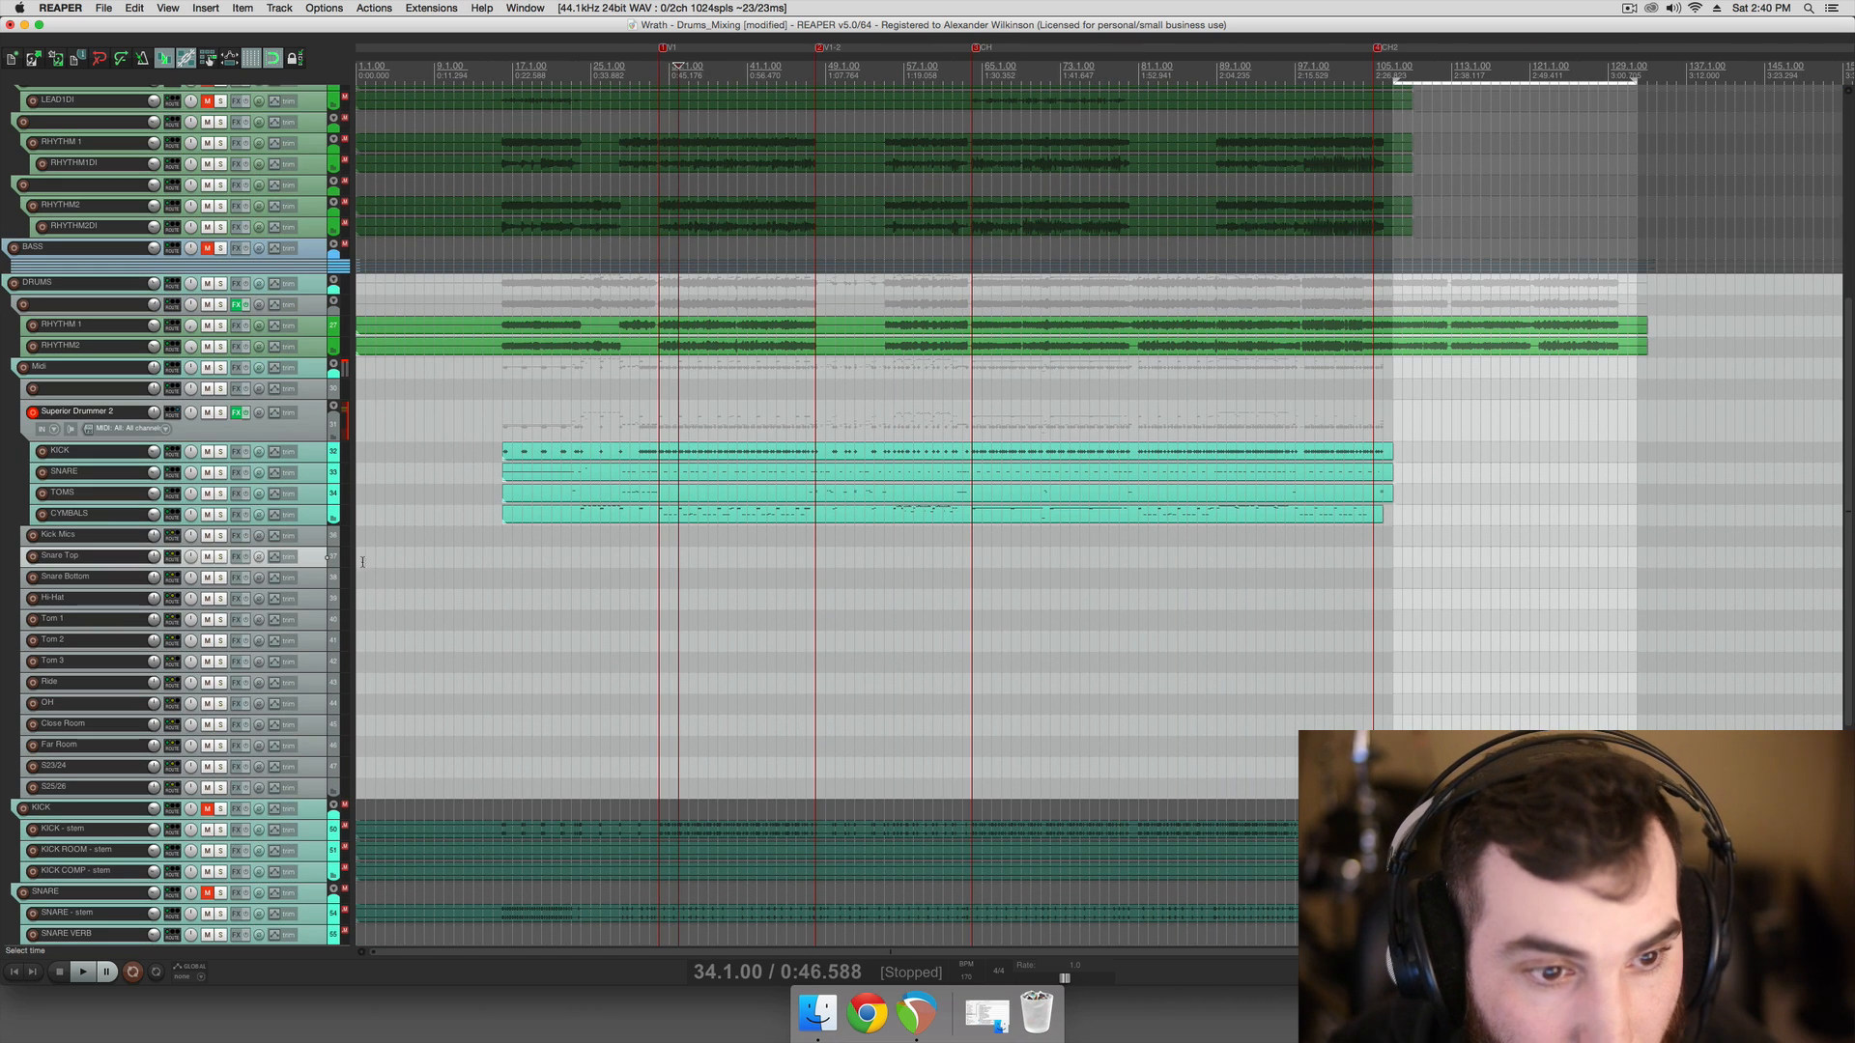
pyautogui.click(161, 541)
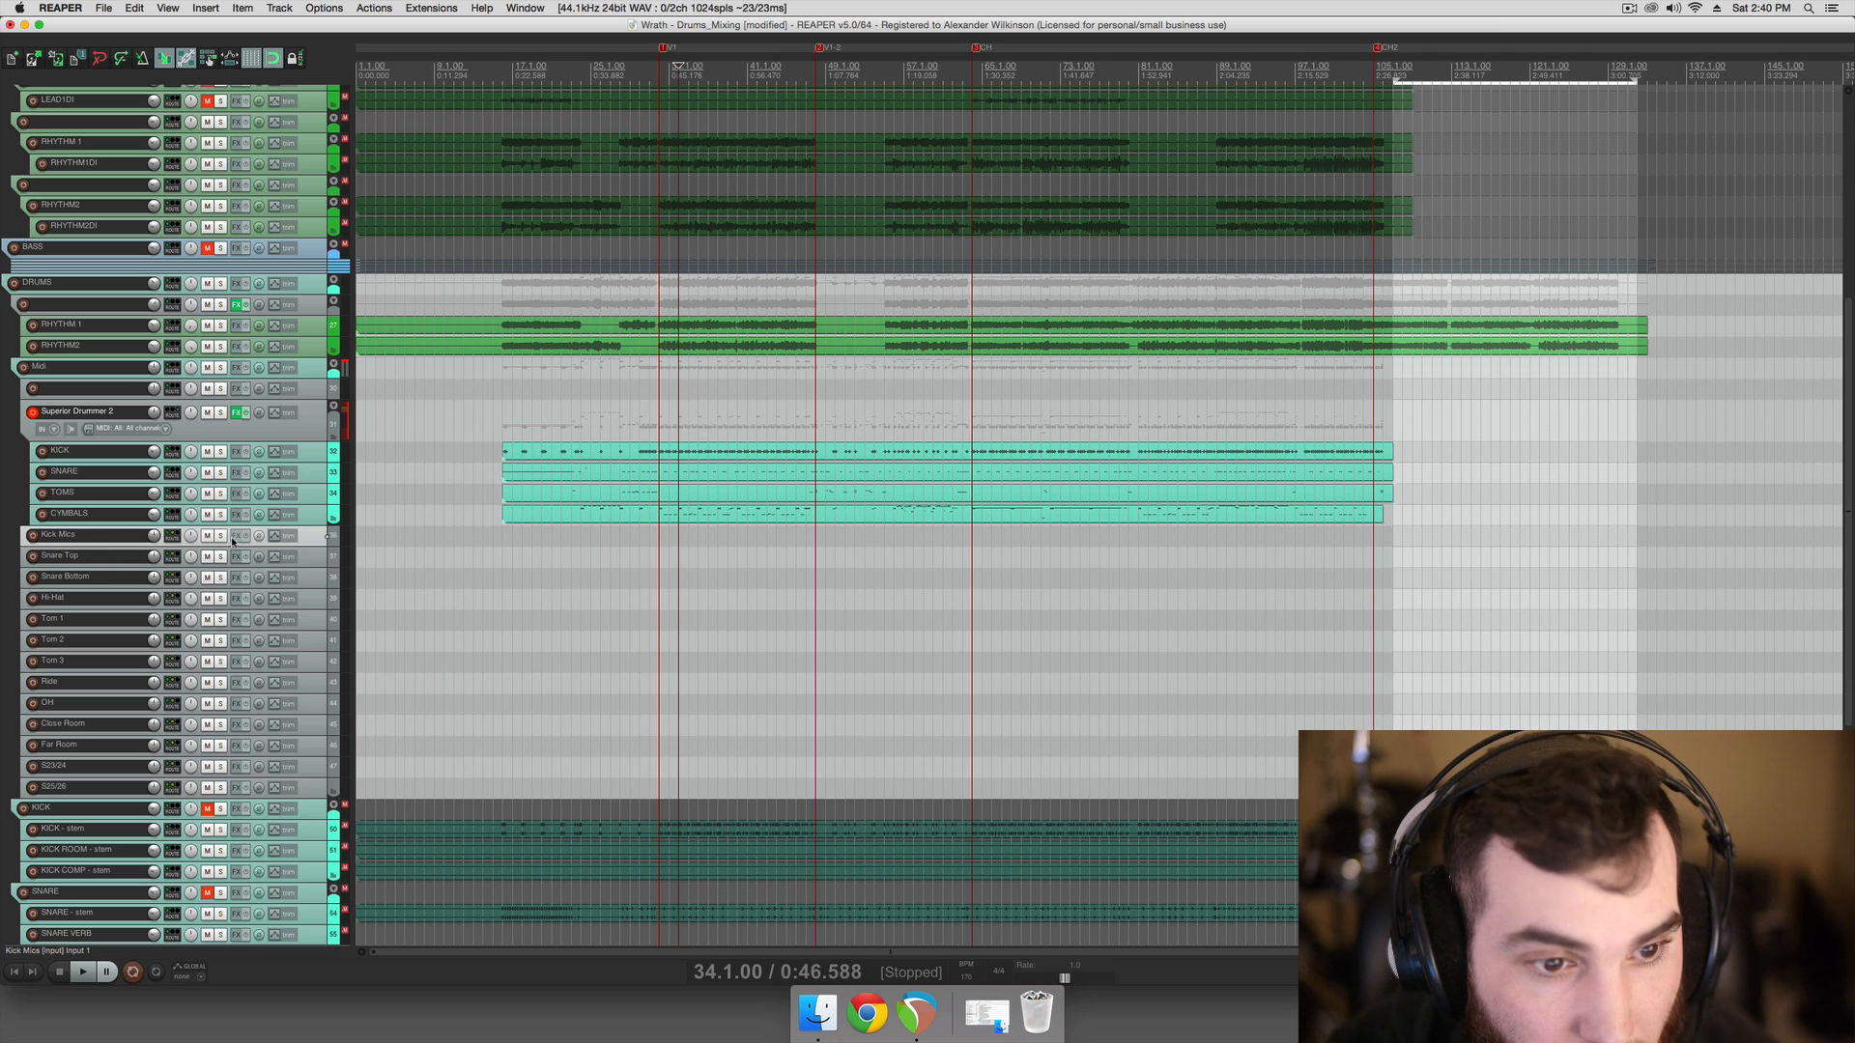
pyautogui.click(550, 546)
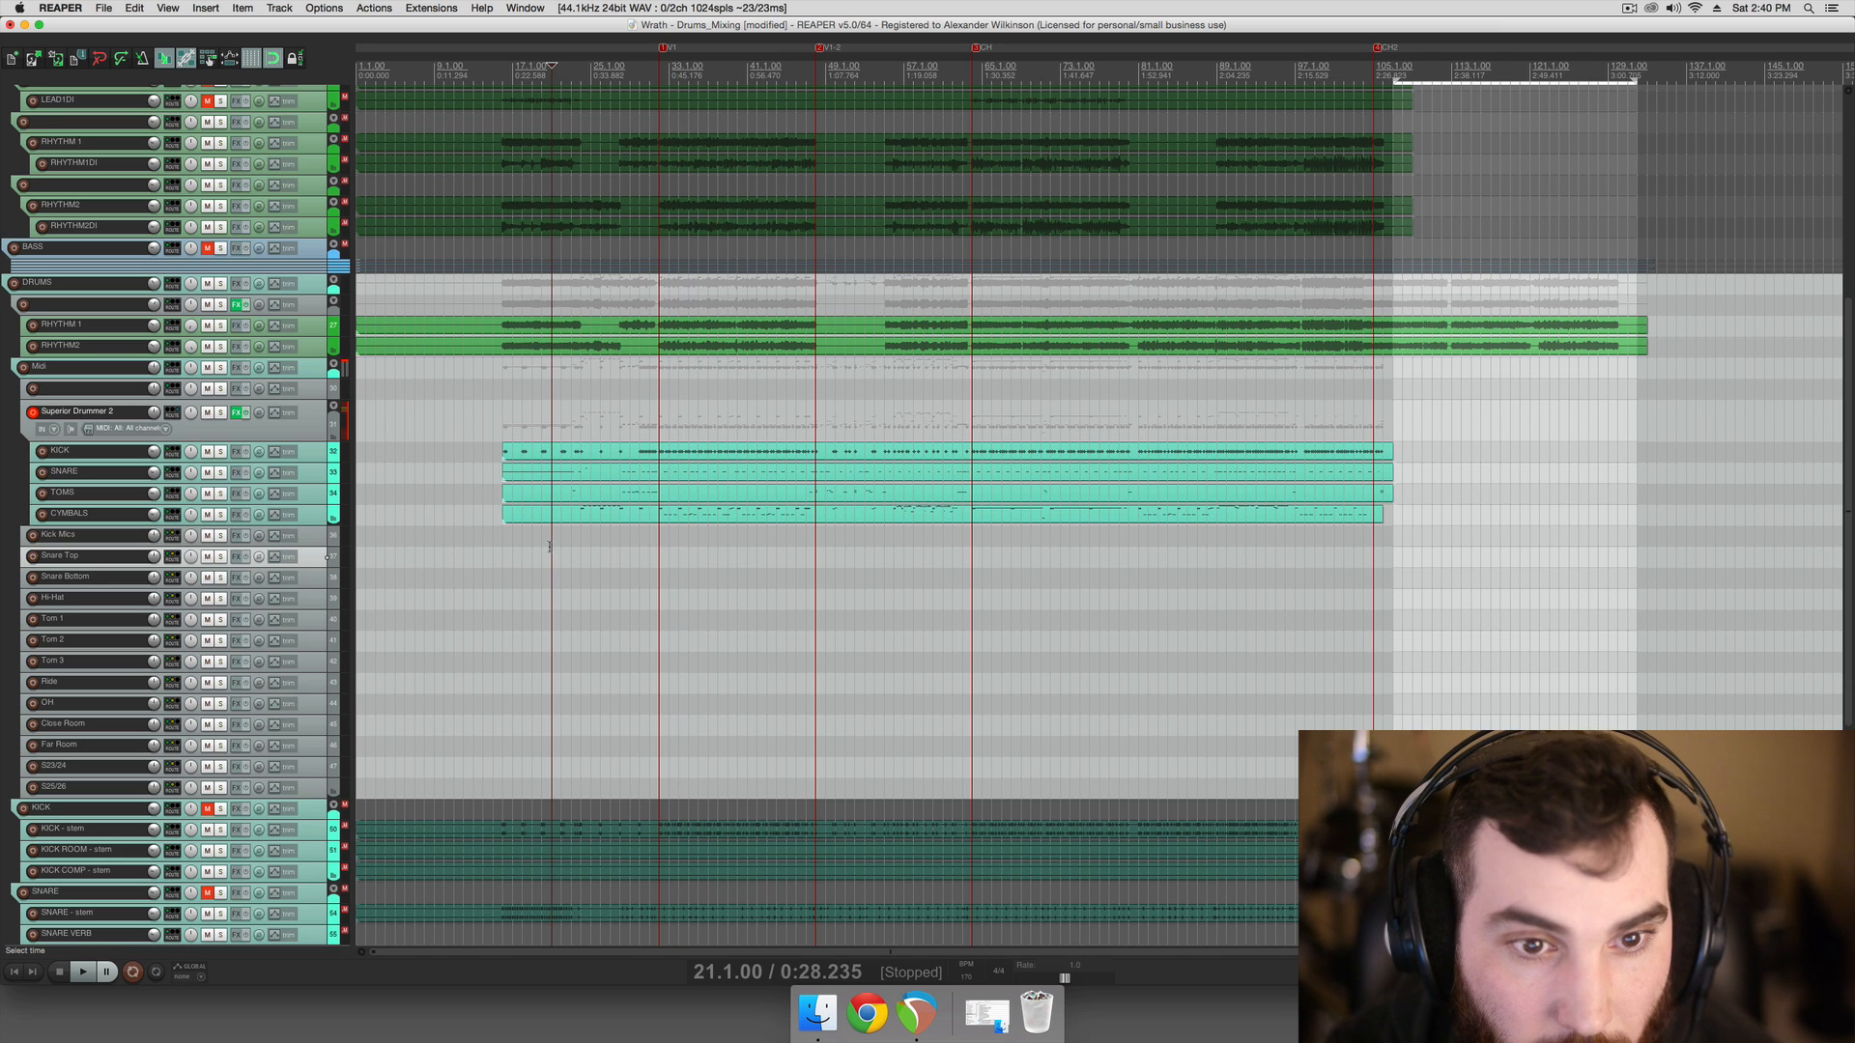
pyautogui.click(639, 558)
# Place the edit cursor at bar 32, solo the Kick Mics track and play it
pyautogui.click(660, 562)
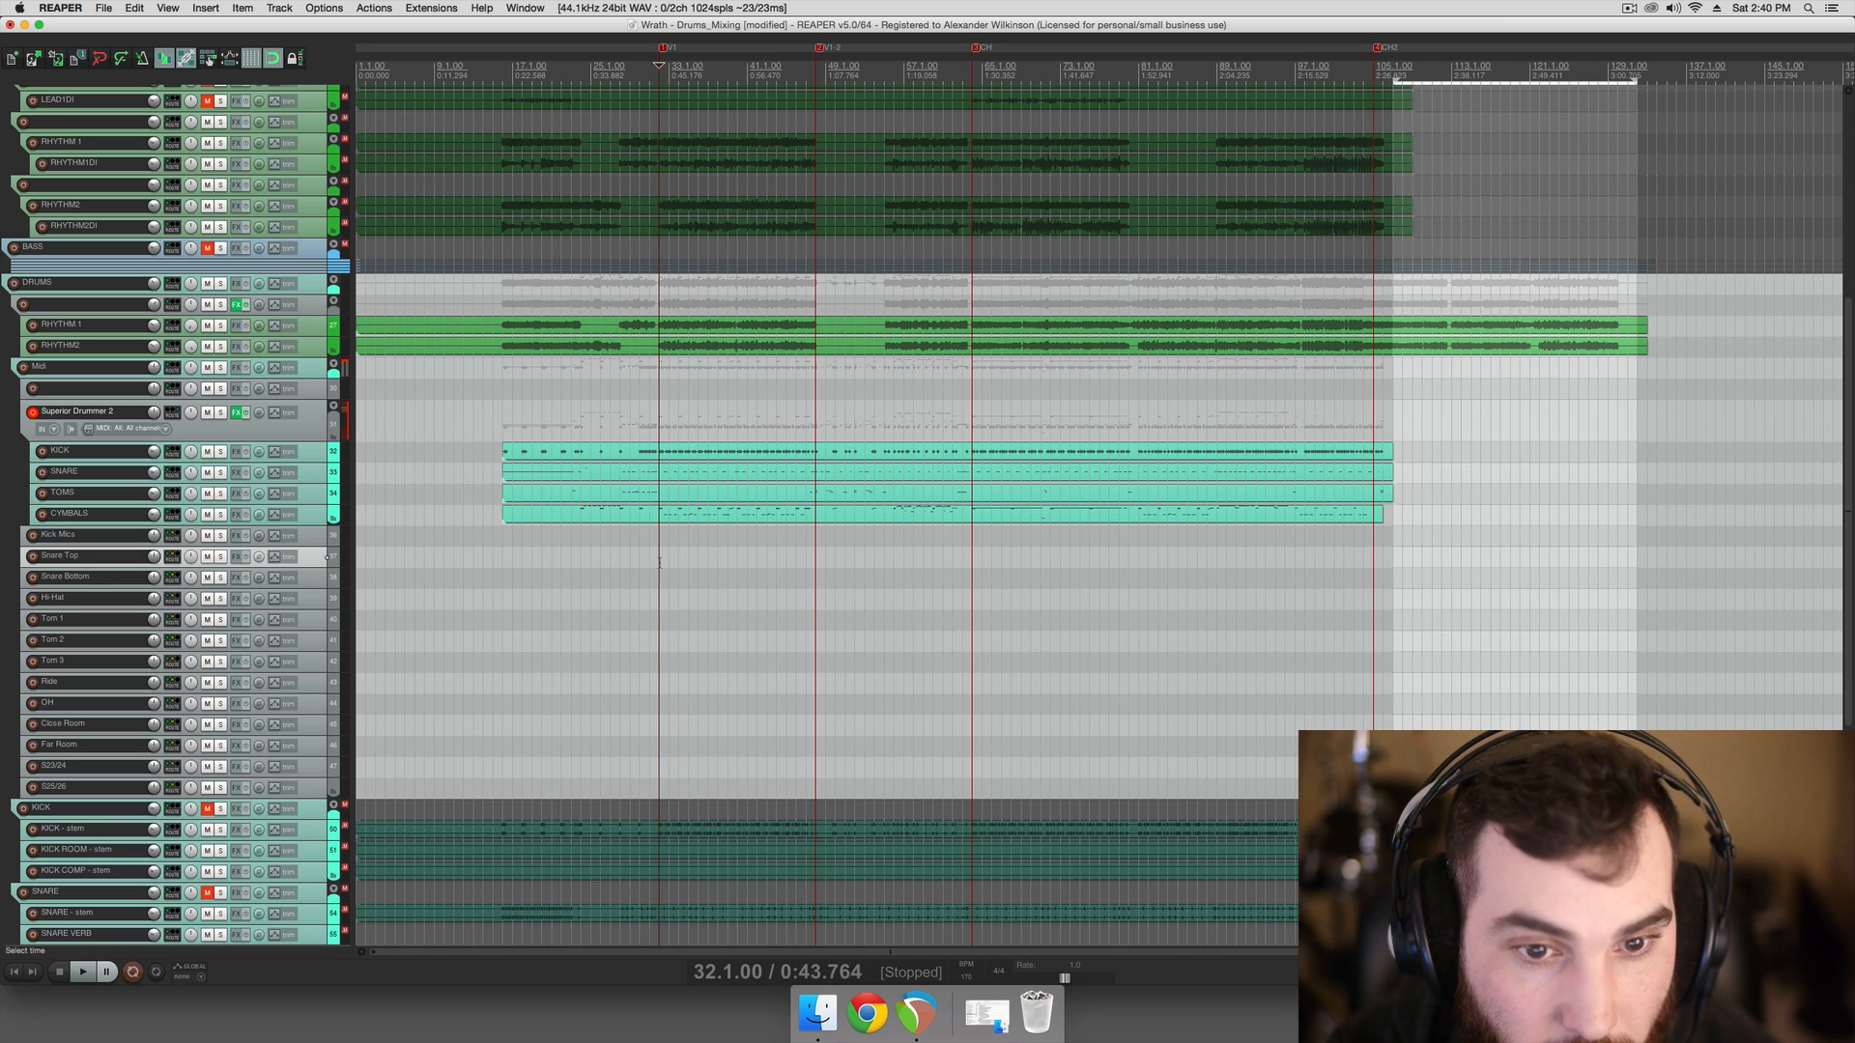
pyautogui.click(140, 541)
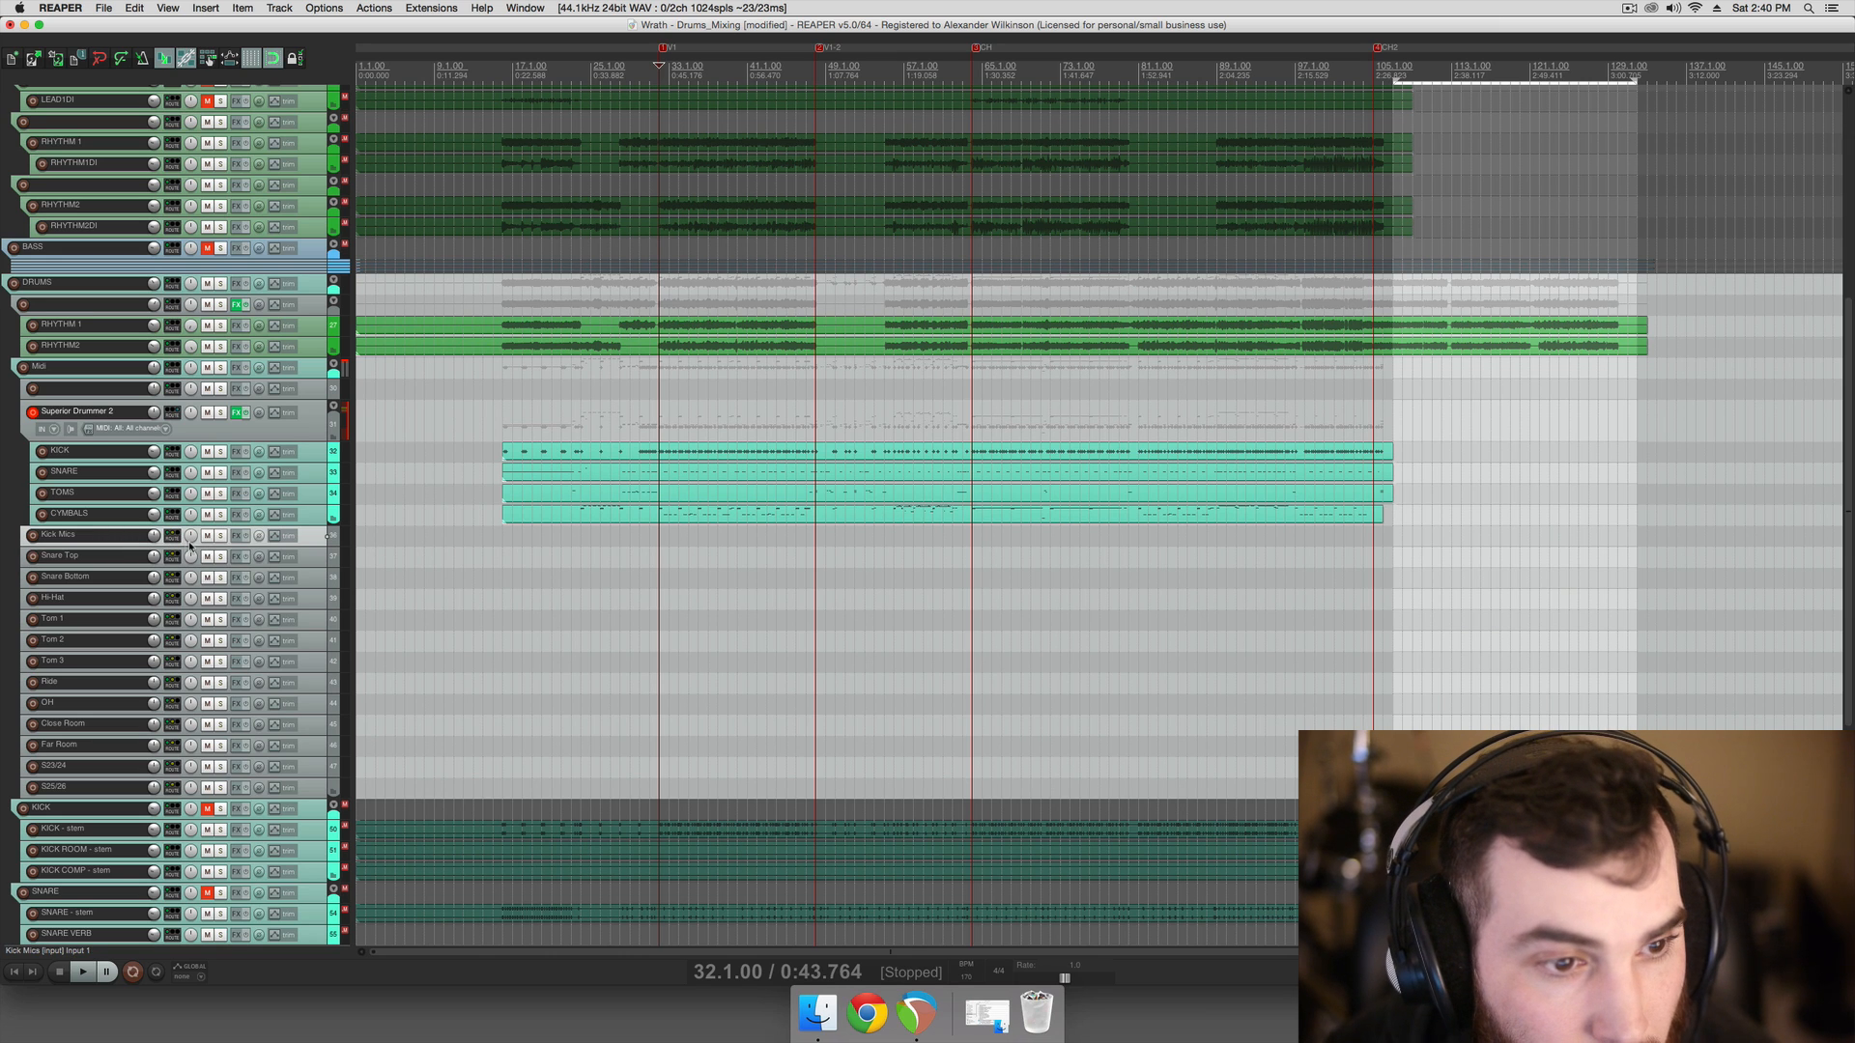
pyautogui.click(221, 537)
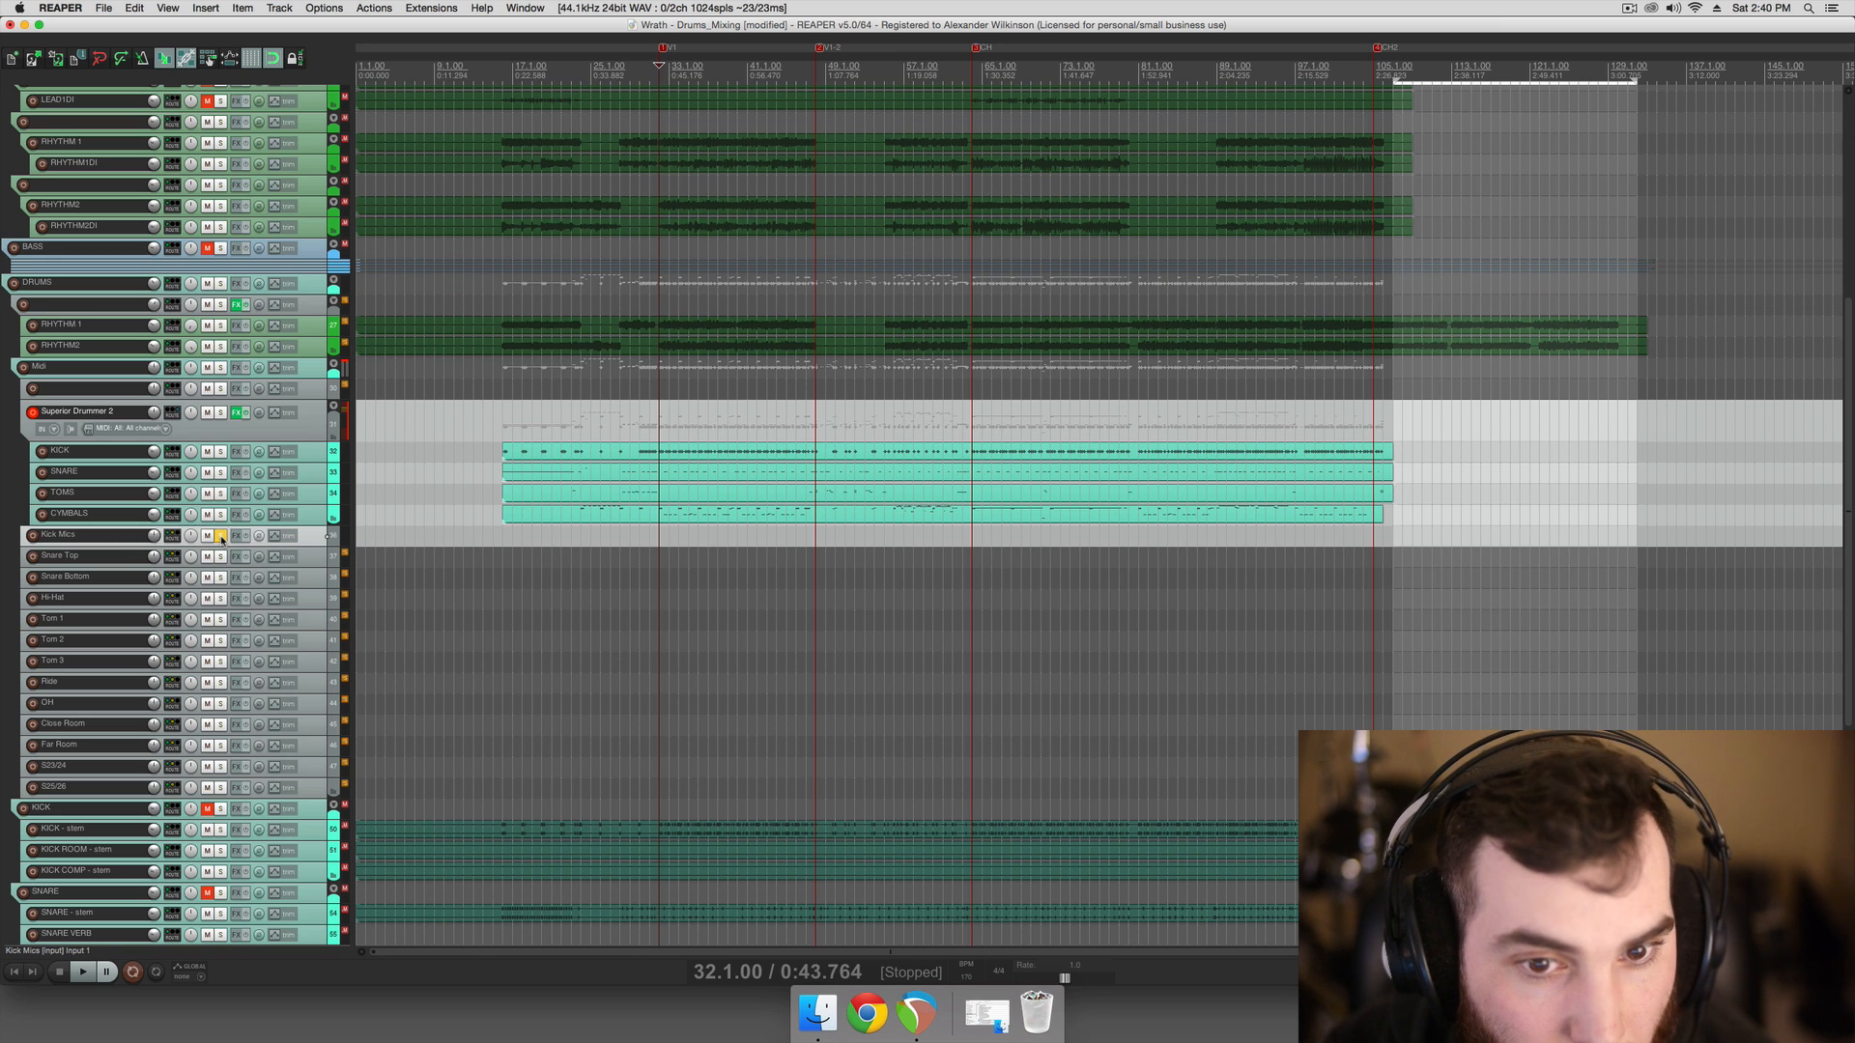
pyautogui.press('space')
# Add the ReaEQ (Cockos) plug-in to the Kick Mics track and stop playback
pyautogui.click(235, 537)
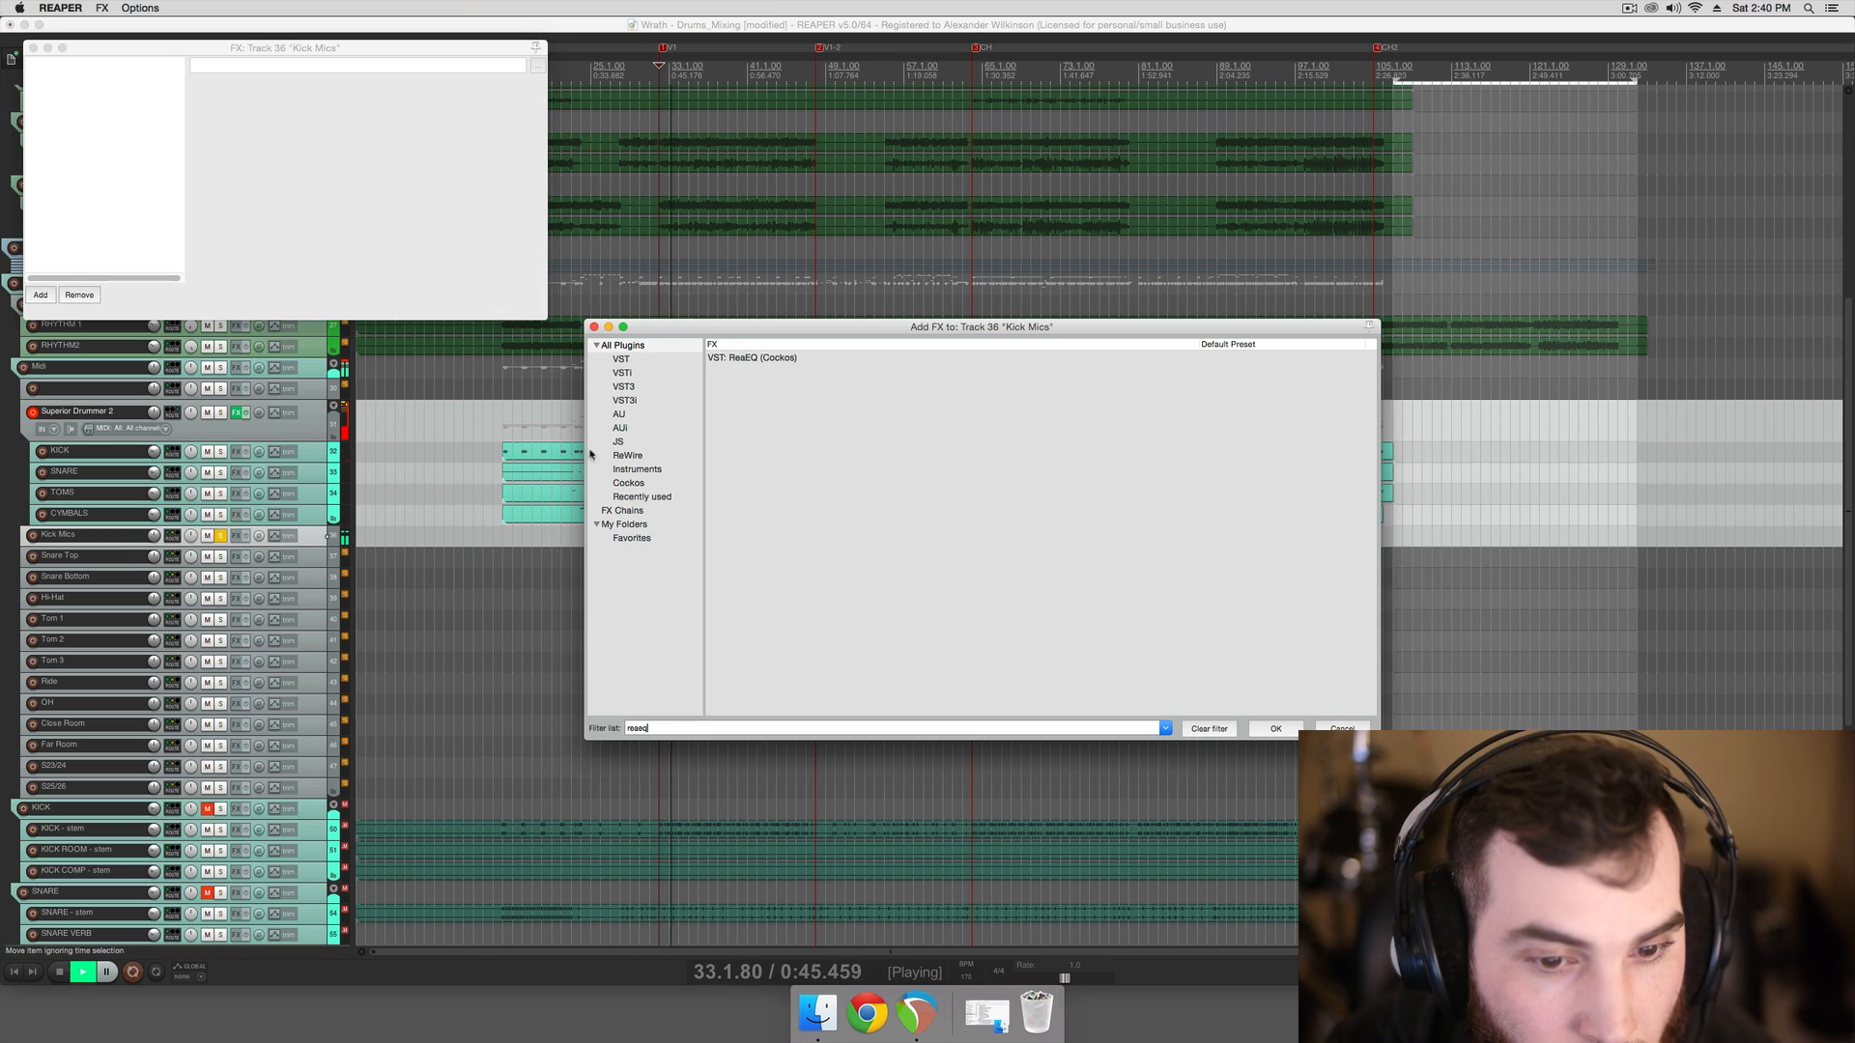
pyautogui.doubleClick(752, 358)
pyautogui.press('space')
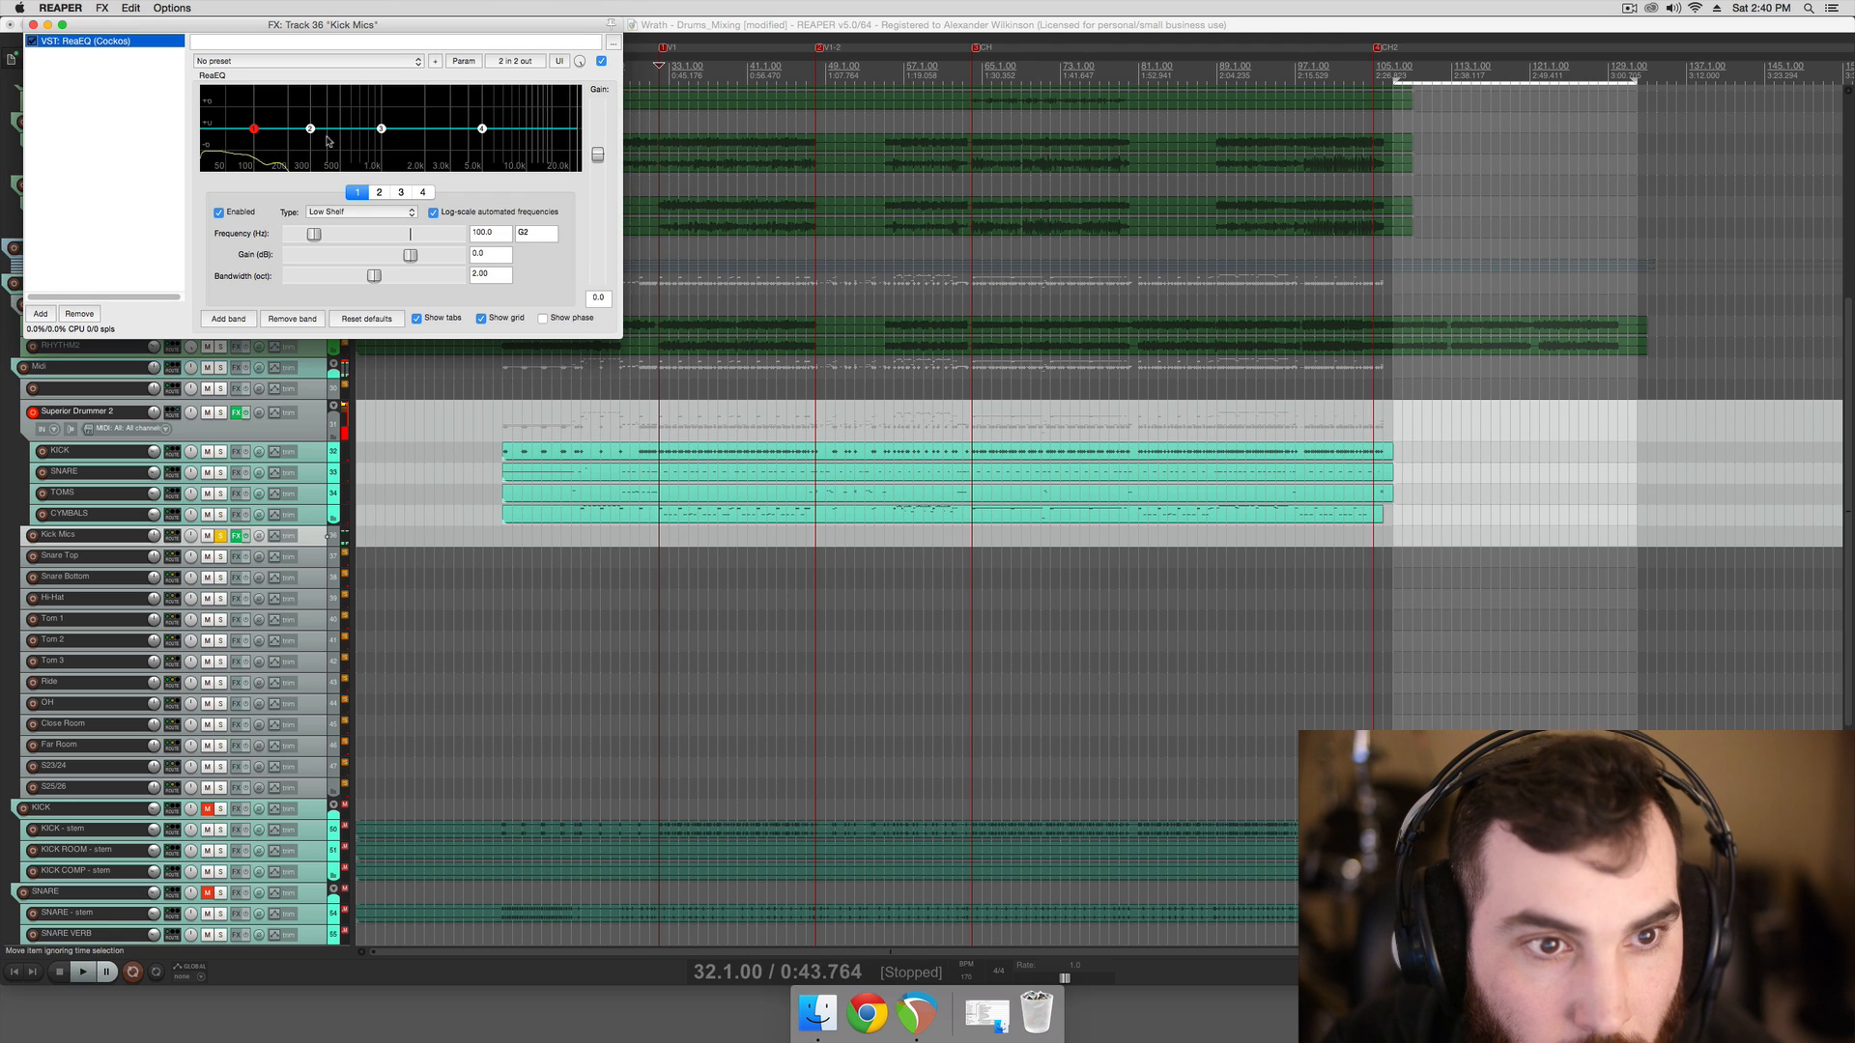
# Sweep ReaEQ band 2 while auditioning the kick, settling on a cut of about 4.4 dB at 508 Hz
pyautogui.press('space')
pyautogui.moveTo(311, 128); pyautogui.dragTo(400, 128)
pyautogui.press('space')
pyautogui.press('space')
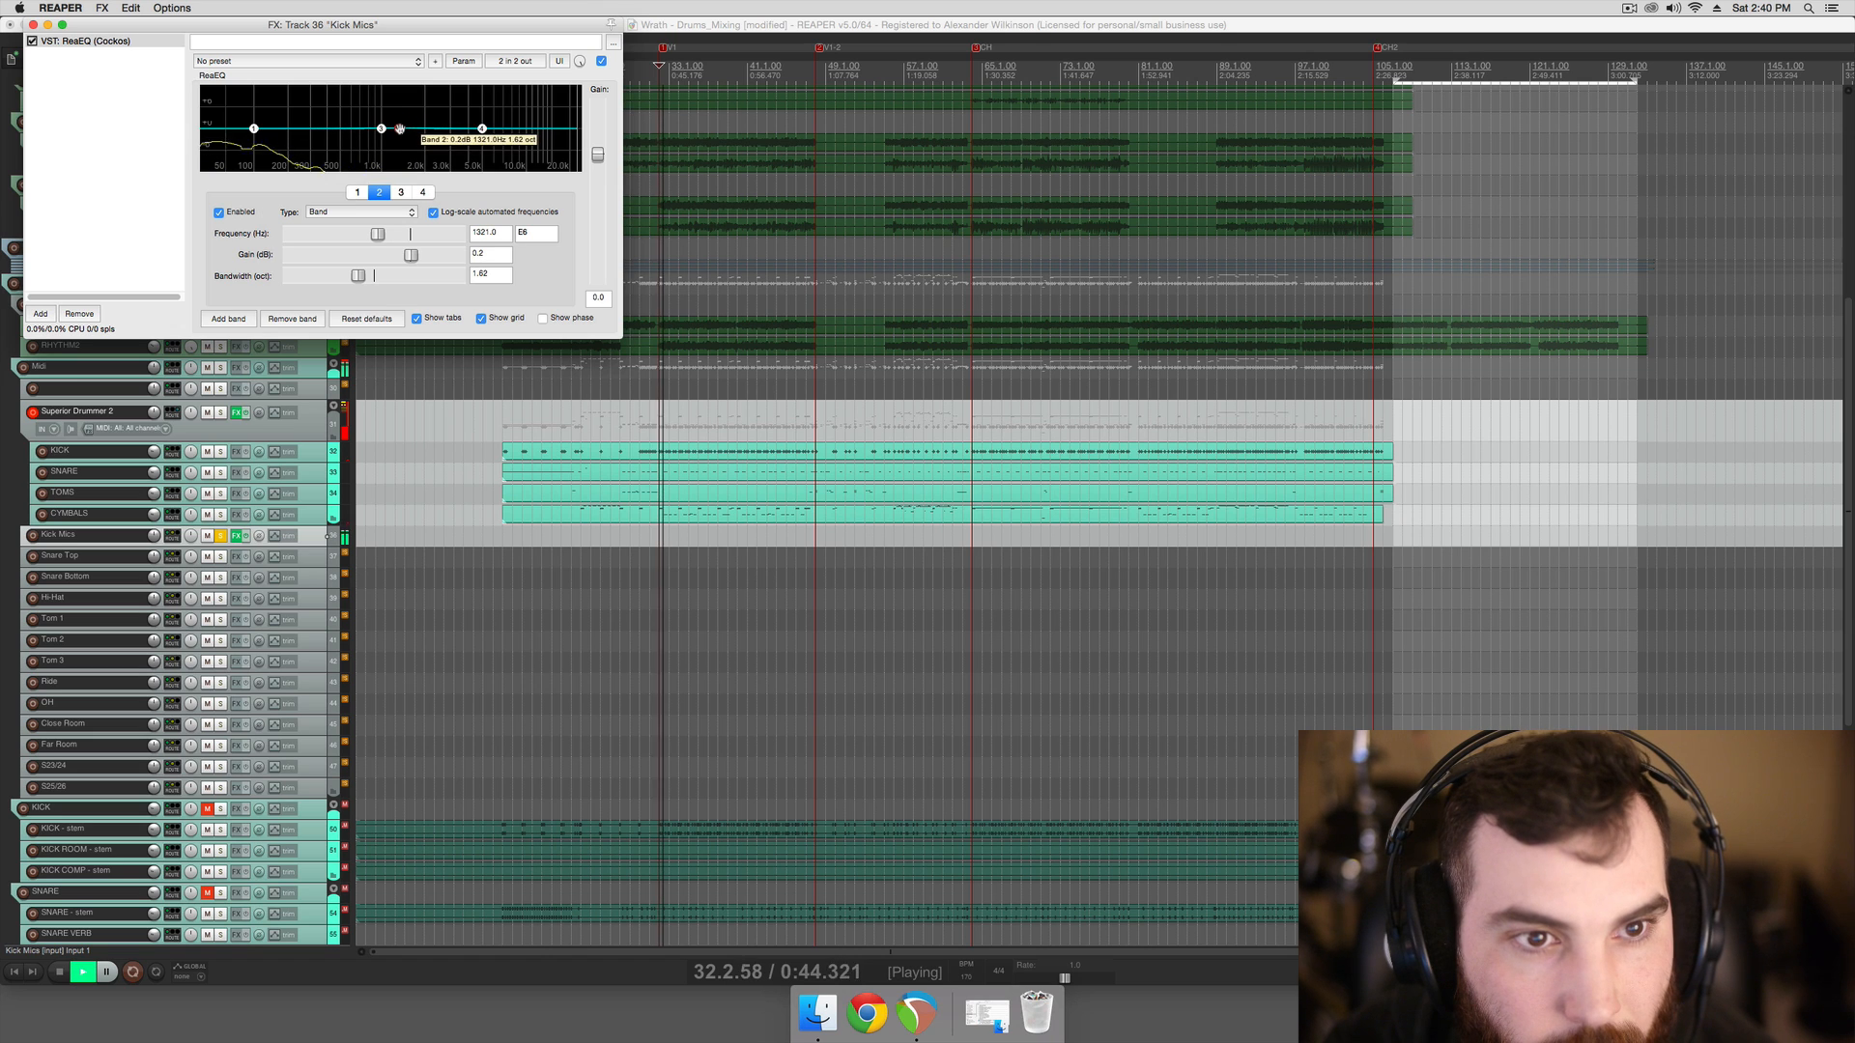
pyautogui.press('space')
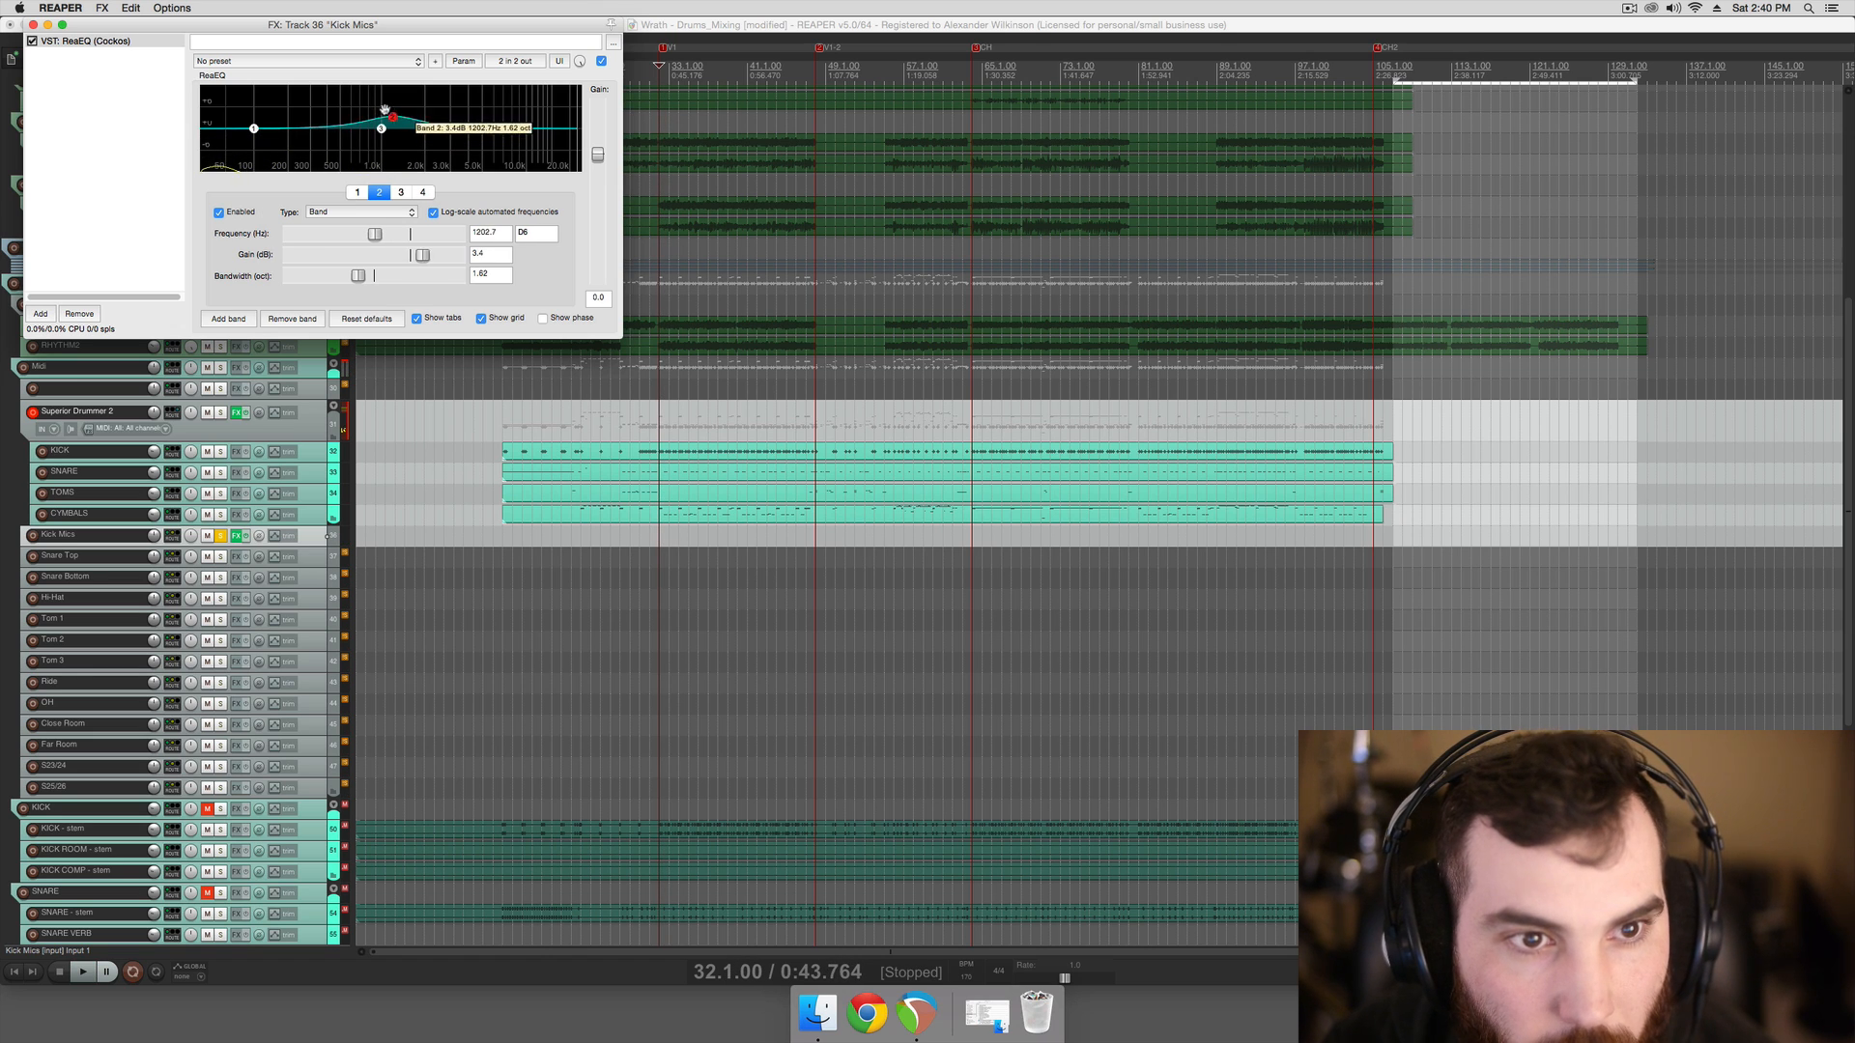
pyautogui.moveTo(377, 102); pyautogui.dragTo(343, 92)
pyautogui.press('space')
pyautogui.press('space')
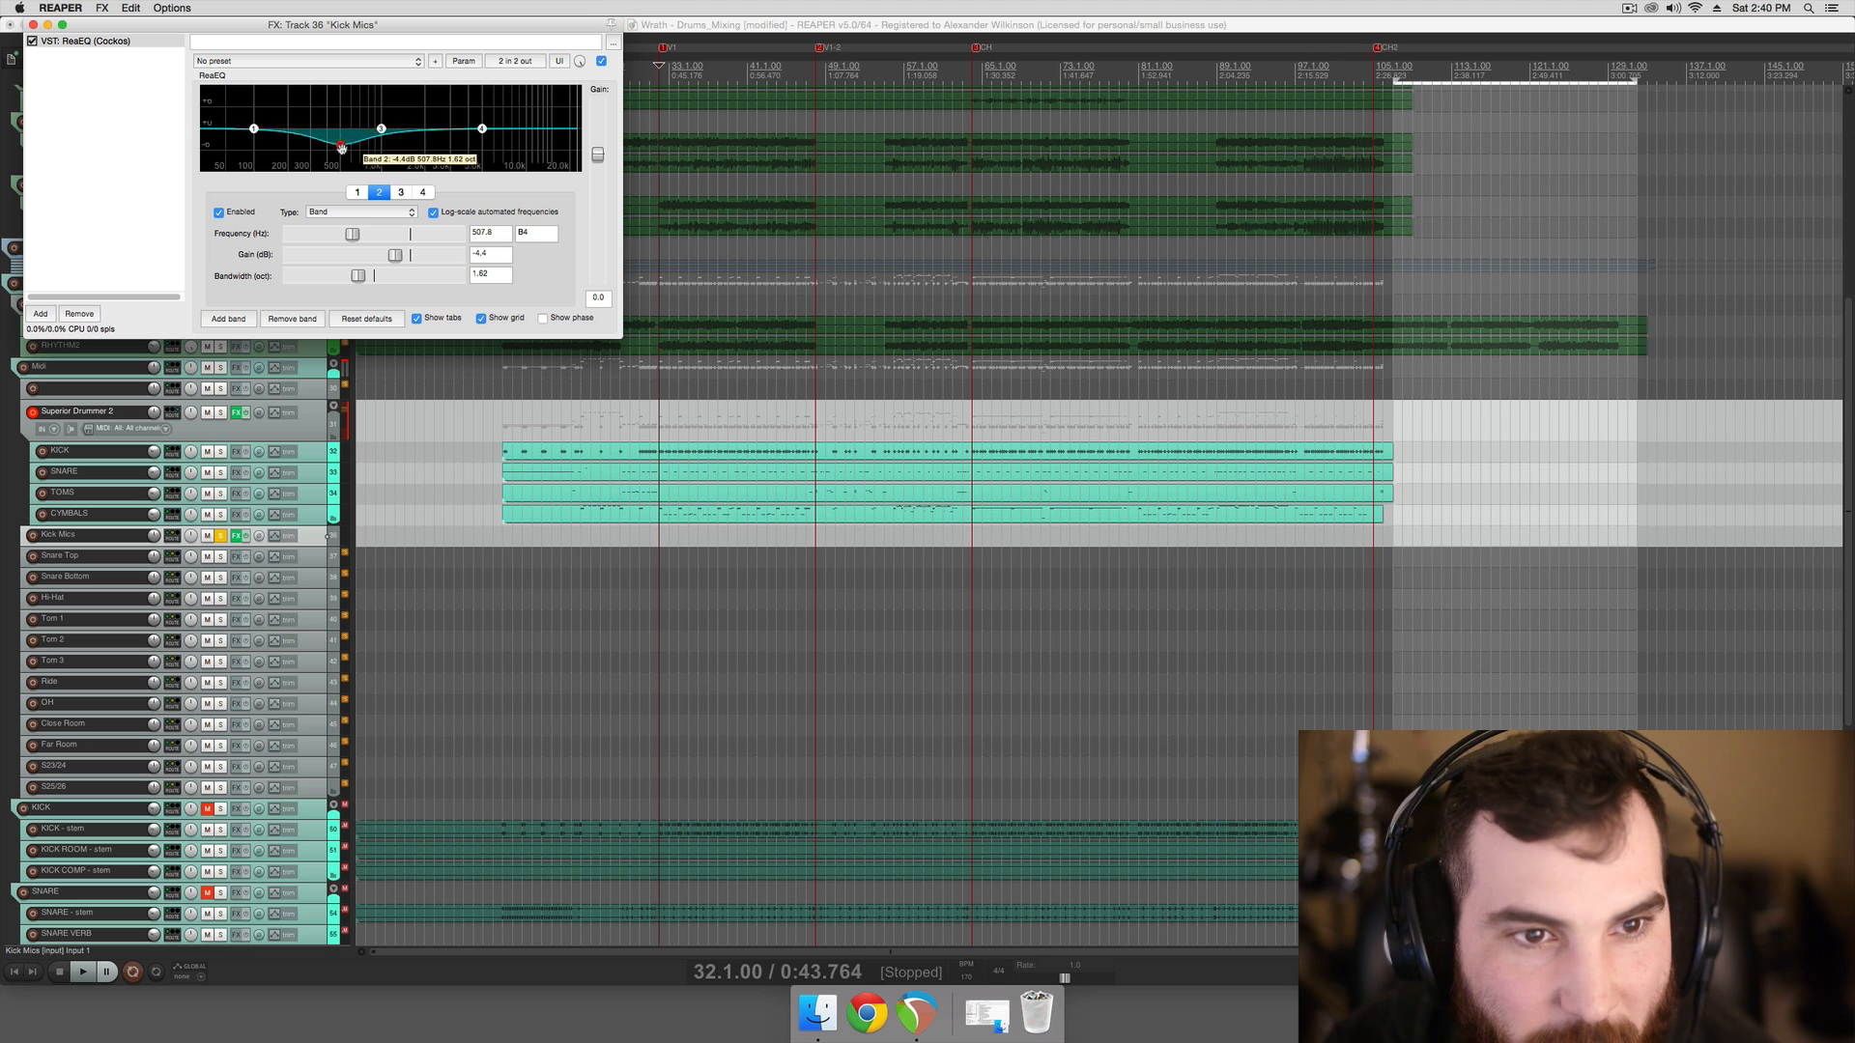
# Refine the band 2 cut by ear to -6.0 dB at about 513 Hz with a 1.74 oct bandwidth
pyautogui.press('space')
pyautogui.moveTo(341, 147)
pyautogui.mouseDown()
pyautogui.moveTo(319, 145)
pyautogui.moveTo(348, 82)
pyautogui.moveTo(322, 72)
pyautogui.moveTo(344, 90)
pyautogui.moveTo(342, 145)
pyautogui.mouseUp()
pyautogui.press('space')
pyautogui.press('space')
pyautogui.press('space')
pyautogui.press('space')
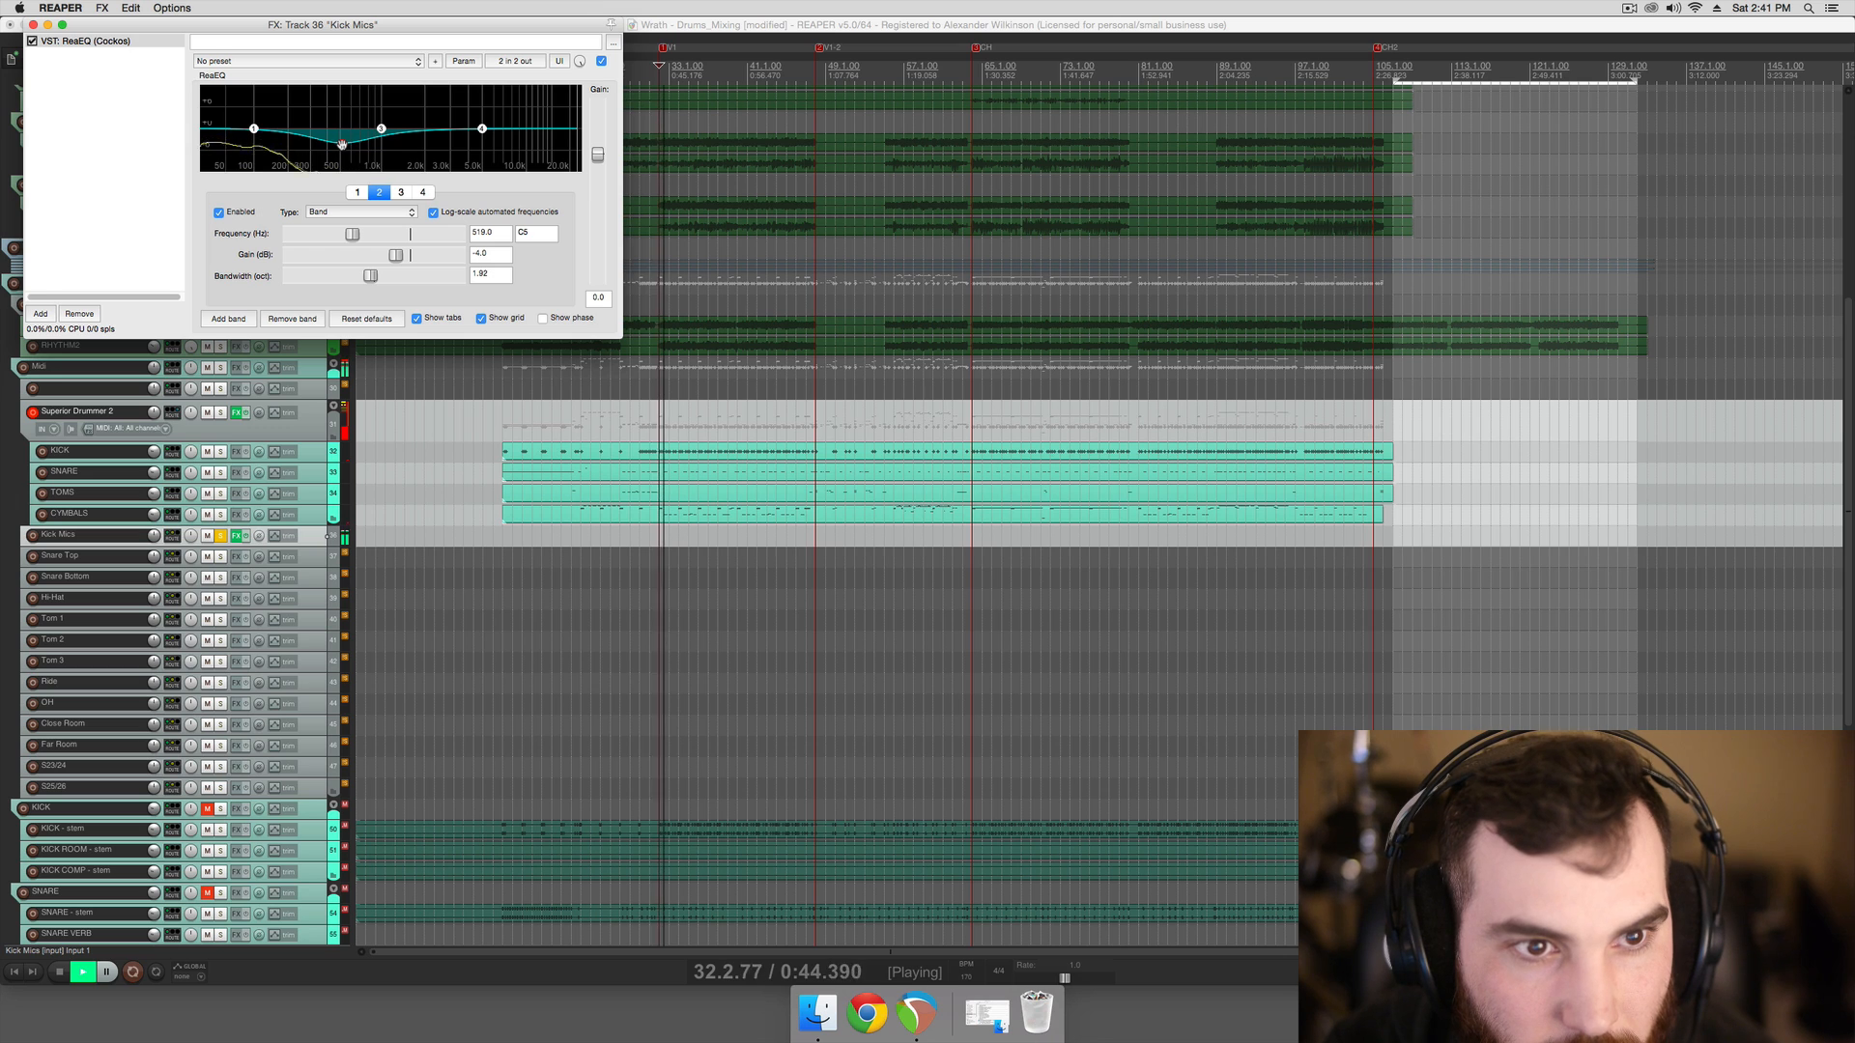
pyautogui.press('space')
pyautogui.moveTo(342, 145); pyautogui.dragTo(344, 153)
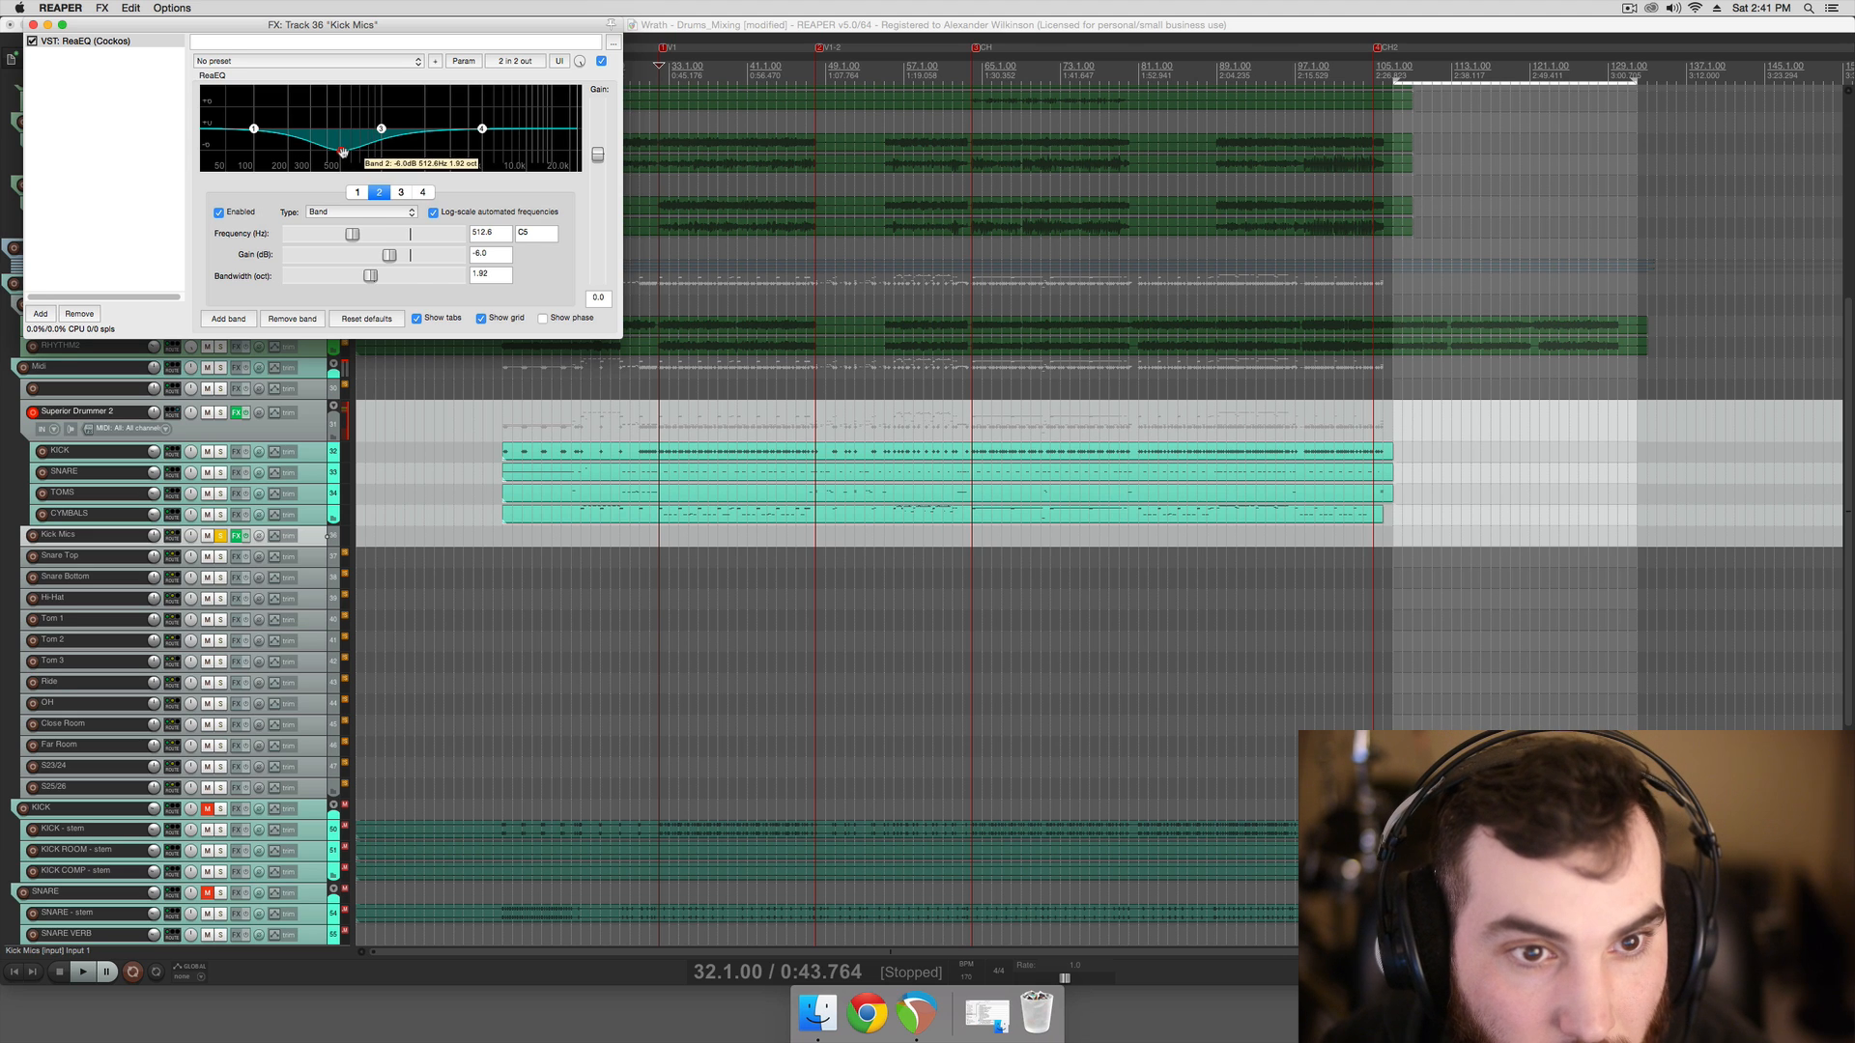
pyautogui.scroll(-2, 340, 153)
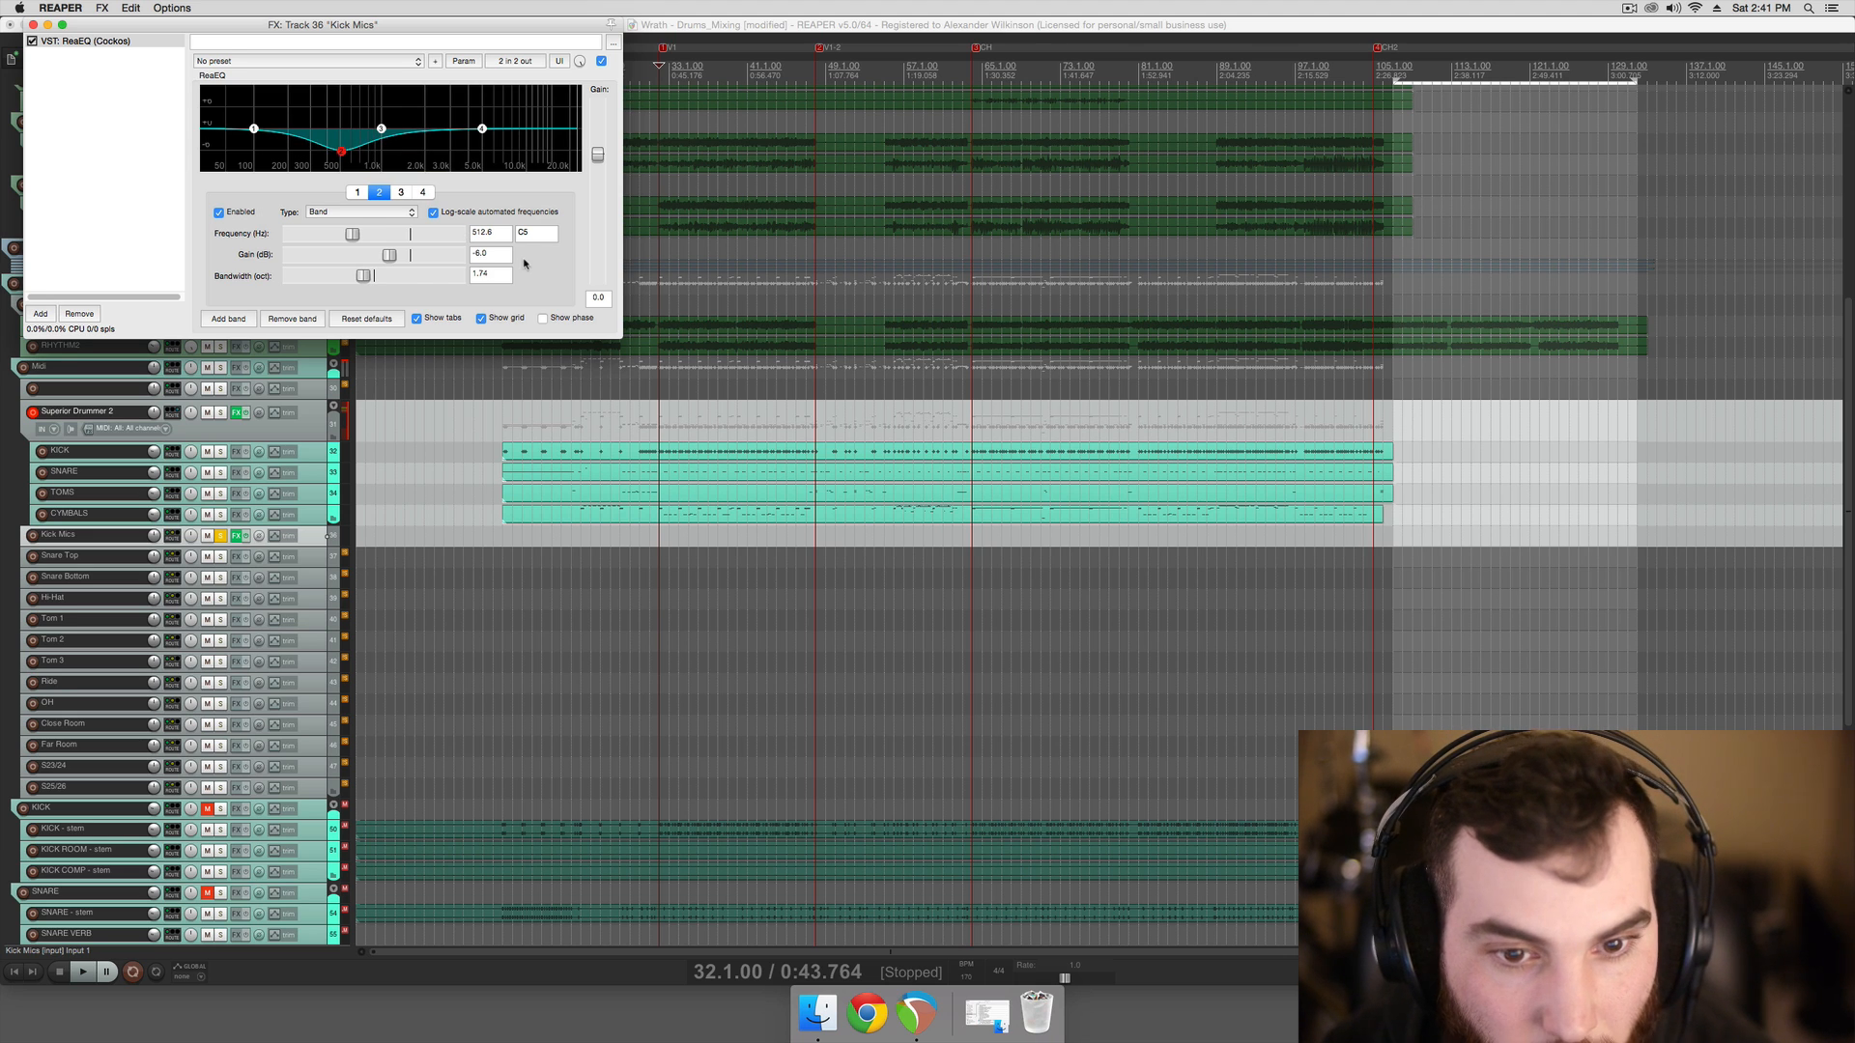
# Move the edit cursor to bar 35 and audition the soloed Kick Mics track from there
pyautogui.click(684, 537)
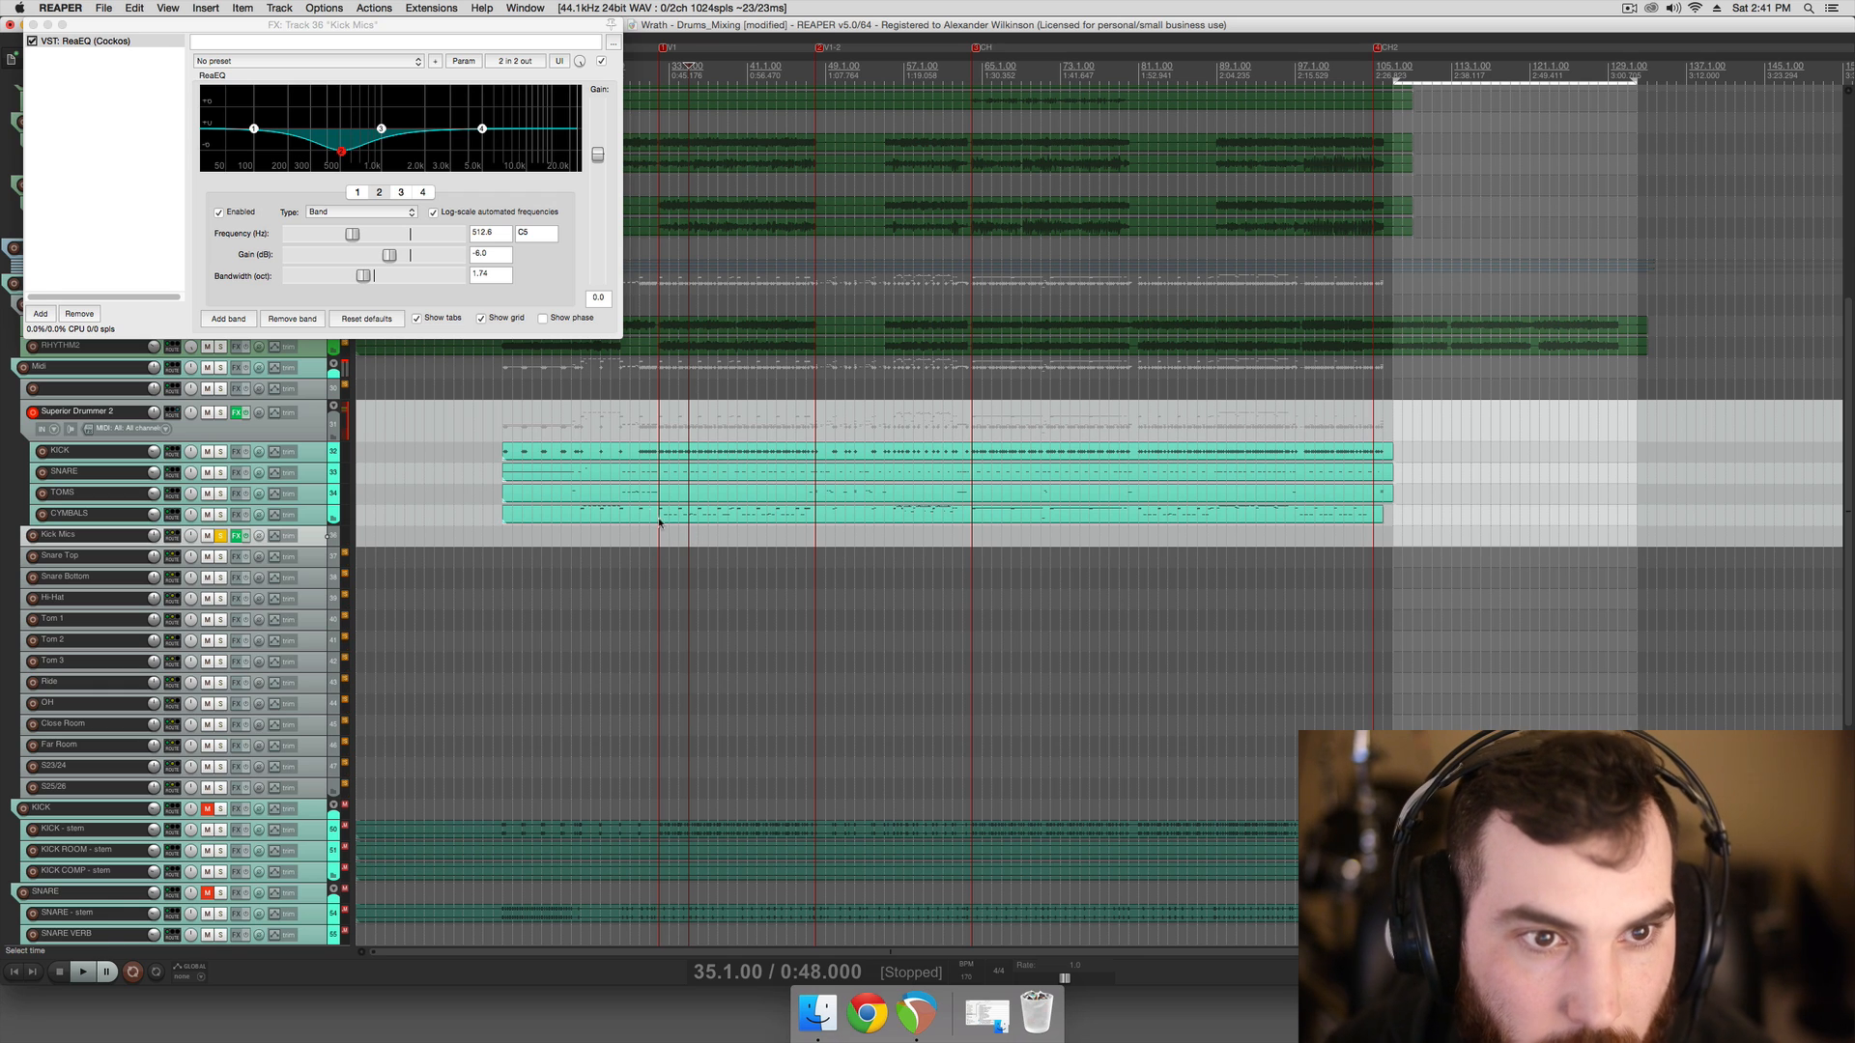
pyautogui.press('space')
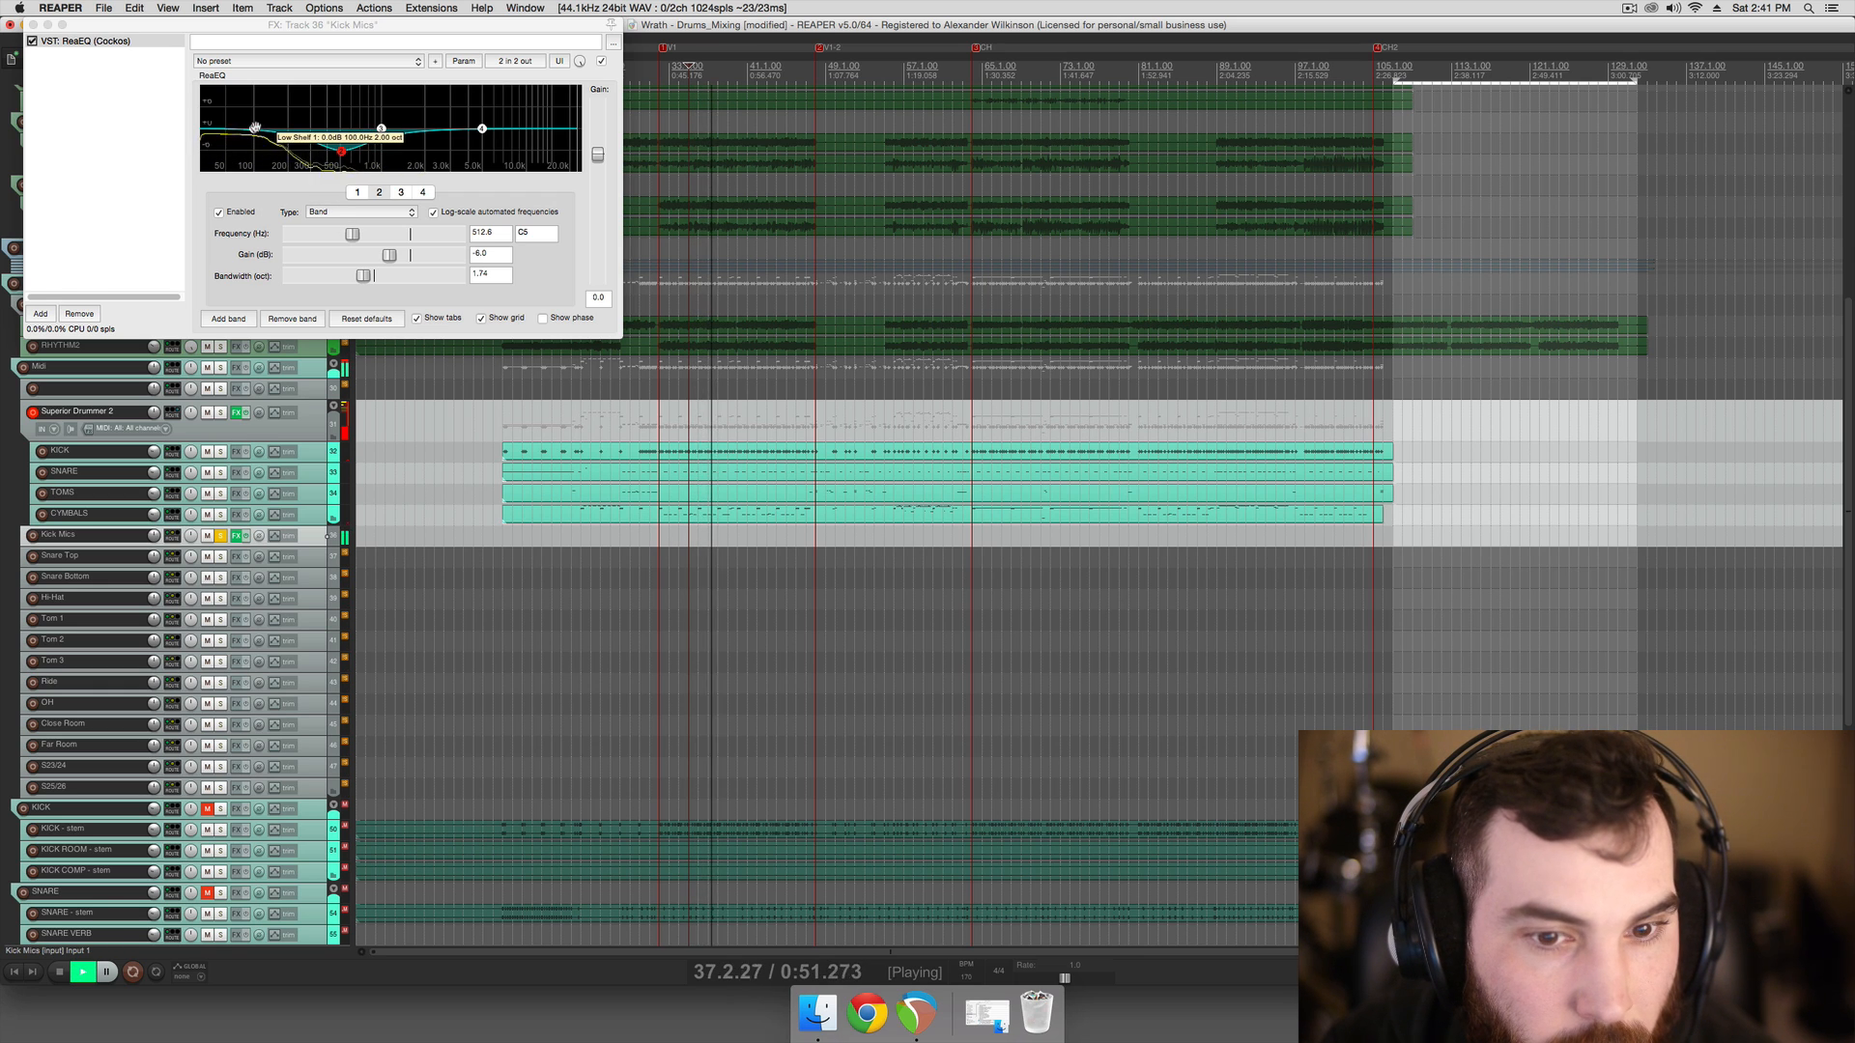
pyautogui.press('space')
pyautogui.press('space')
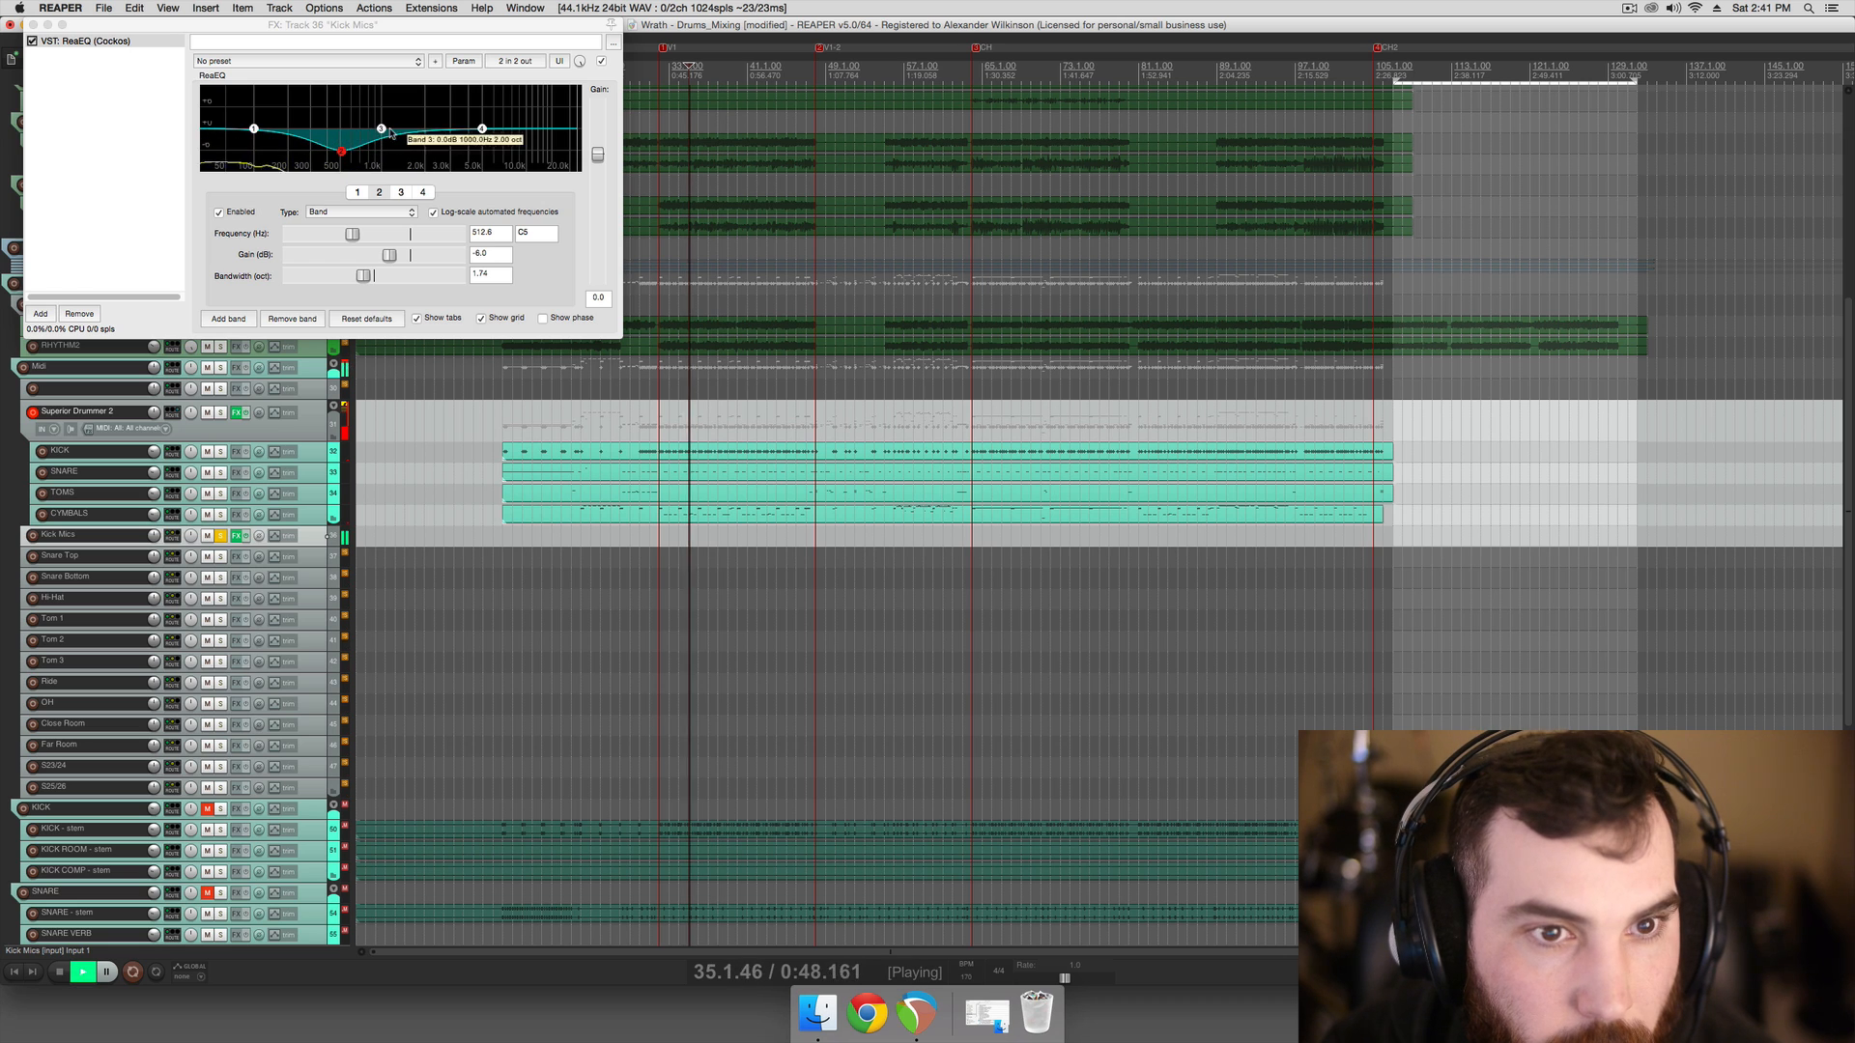
# Boost band 3 by 7.4 dB at about 4954 Hz with a 1.58 oct bandwidth, audition it, and disable the band
pyautogui.moveTo(380, 128); pyautogui.dragTo(483, 102)
pyautogui.scroll(-5, 487, 118)
pyautogui.press('space')
pyautogui.press('space')
pyautogui.press('space')
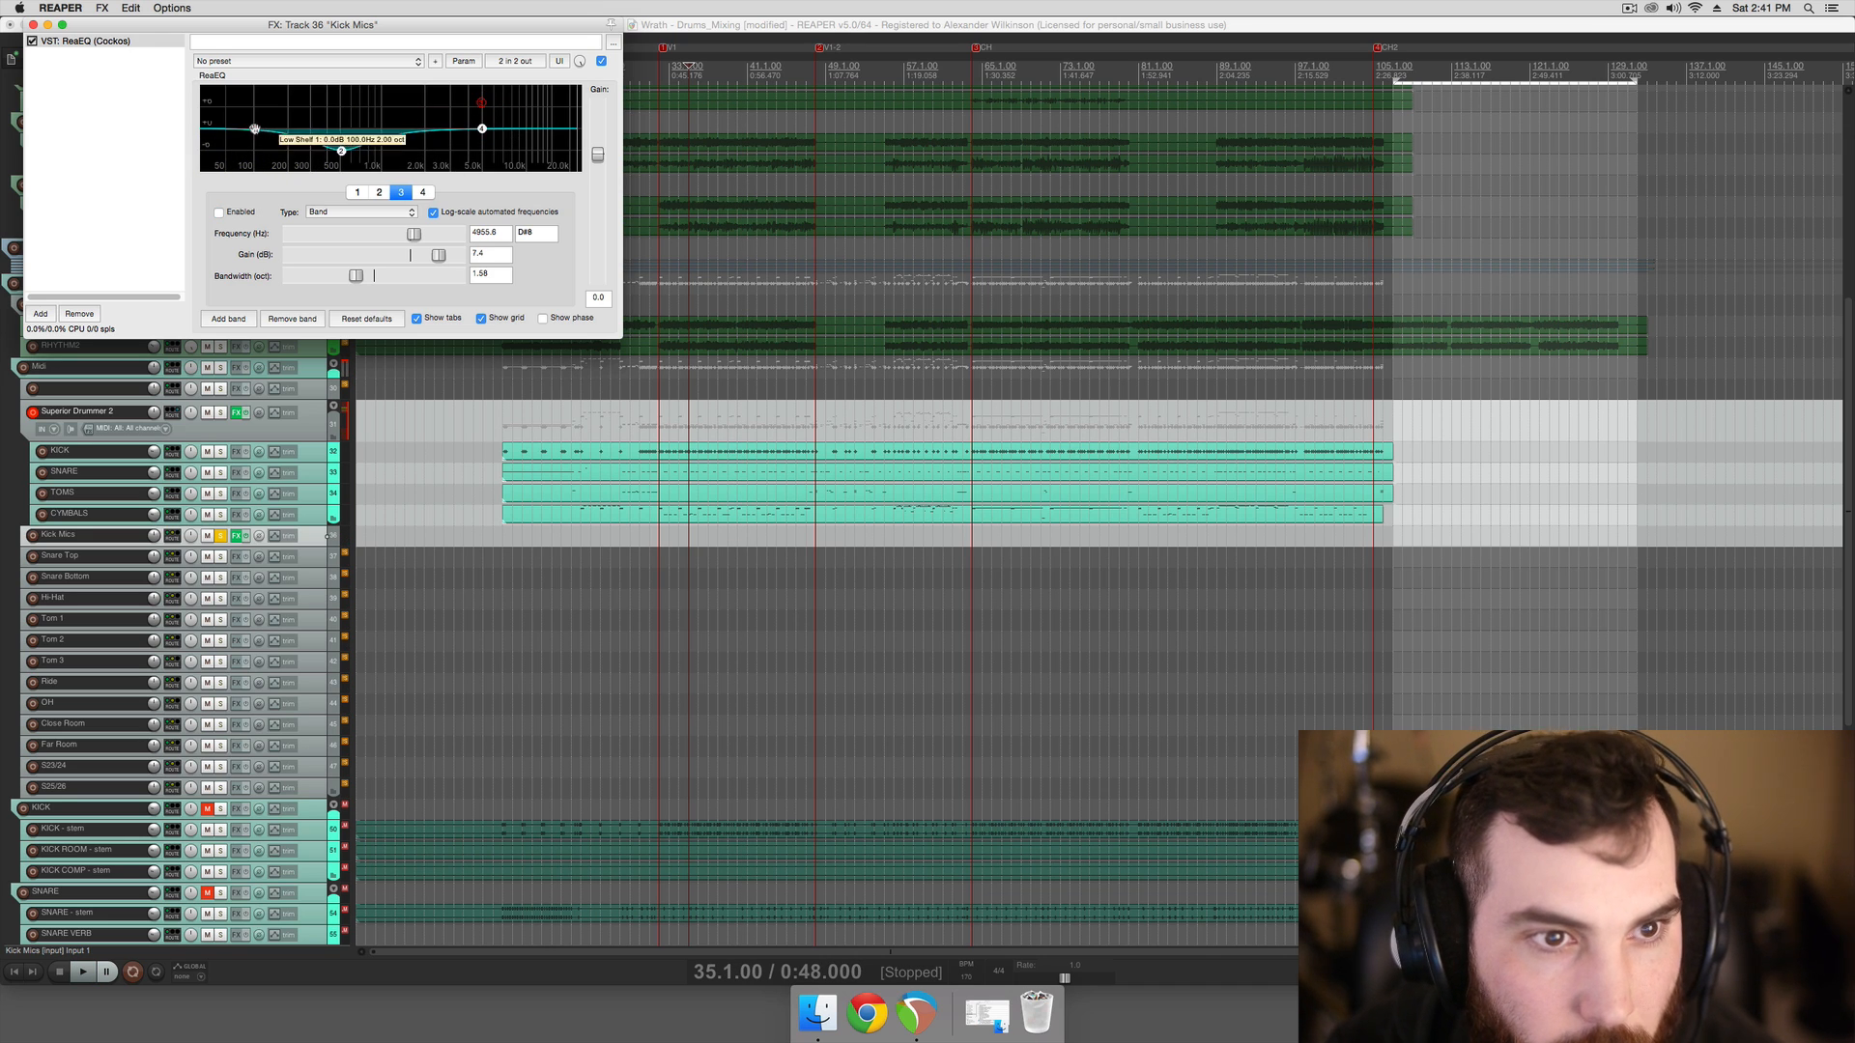
# Pull the band 1 low shelf down to -inf gain at about 77 Hz, and add a fifth band as a High Pass
pyautogui.moveTo(255, 129); pyautogui.dragTo(272, 200)
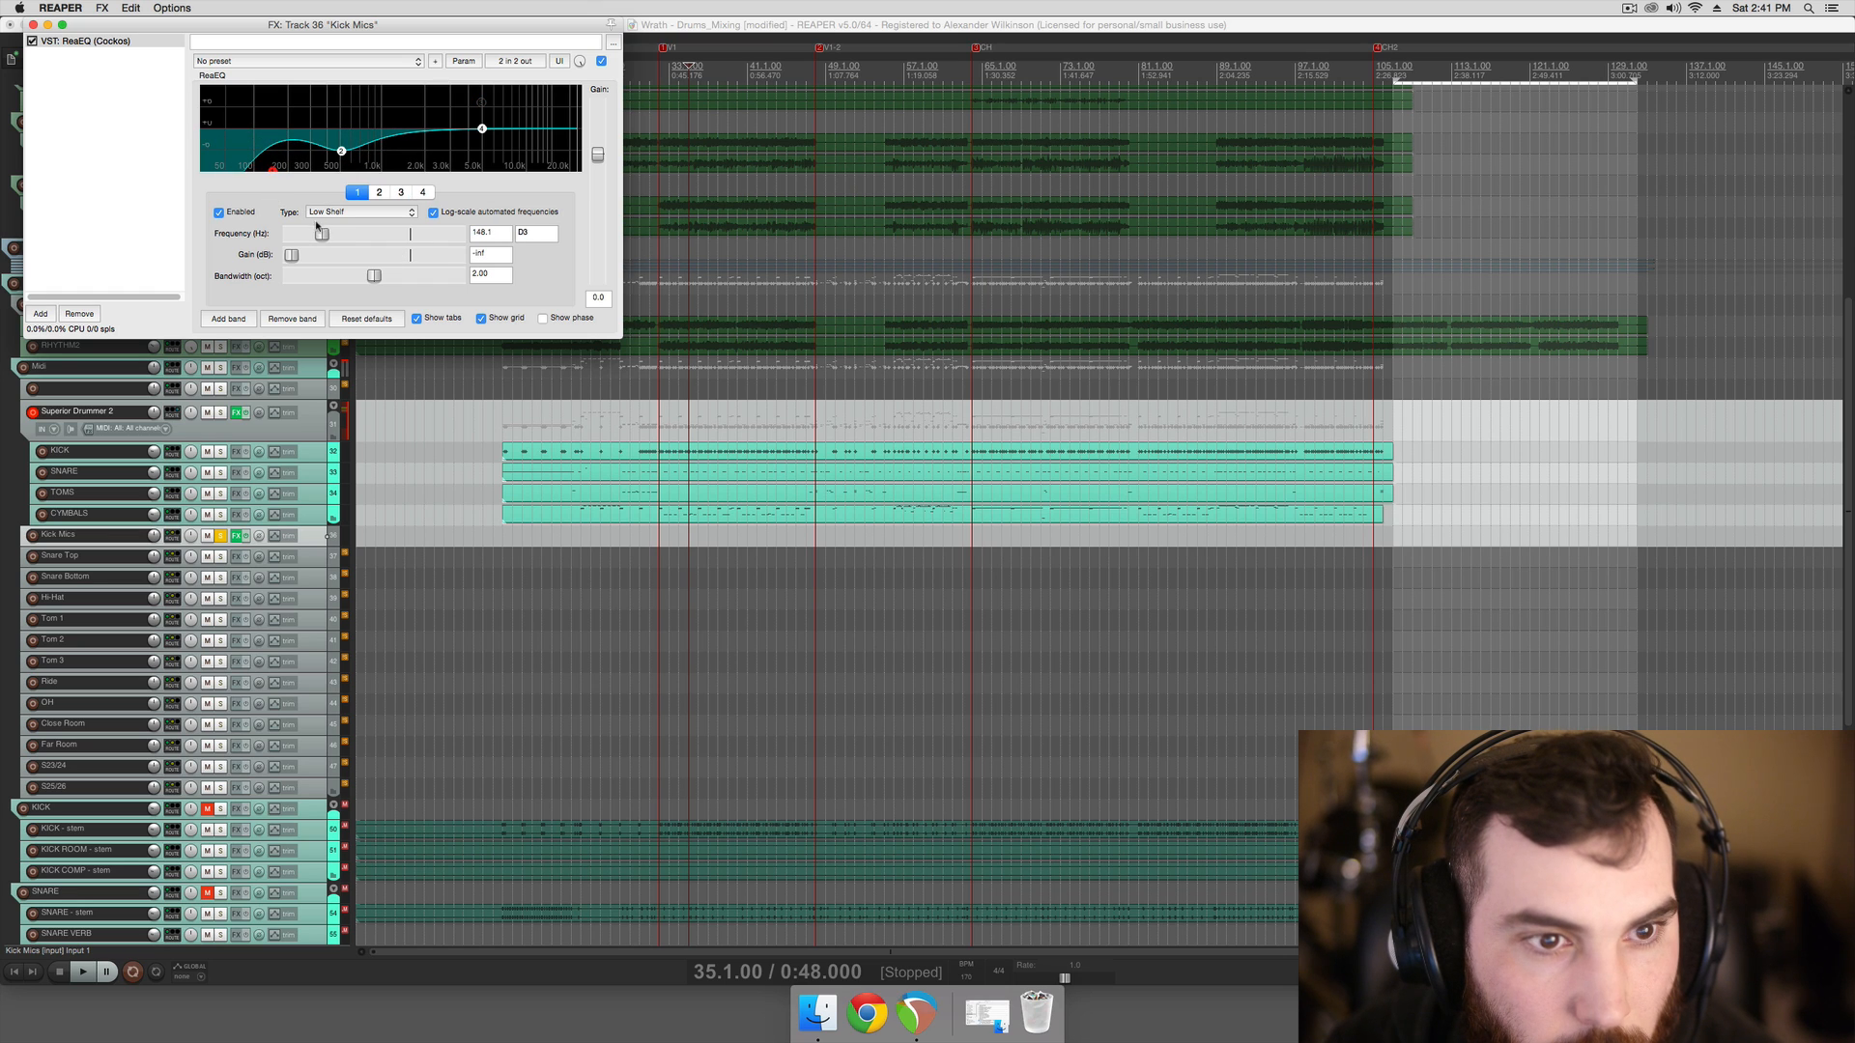
pyautogui.click(229, 319)
pyautogui.click(357, 211)
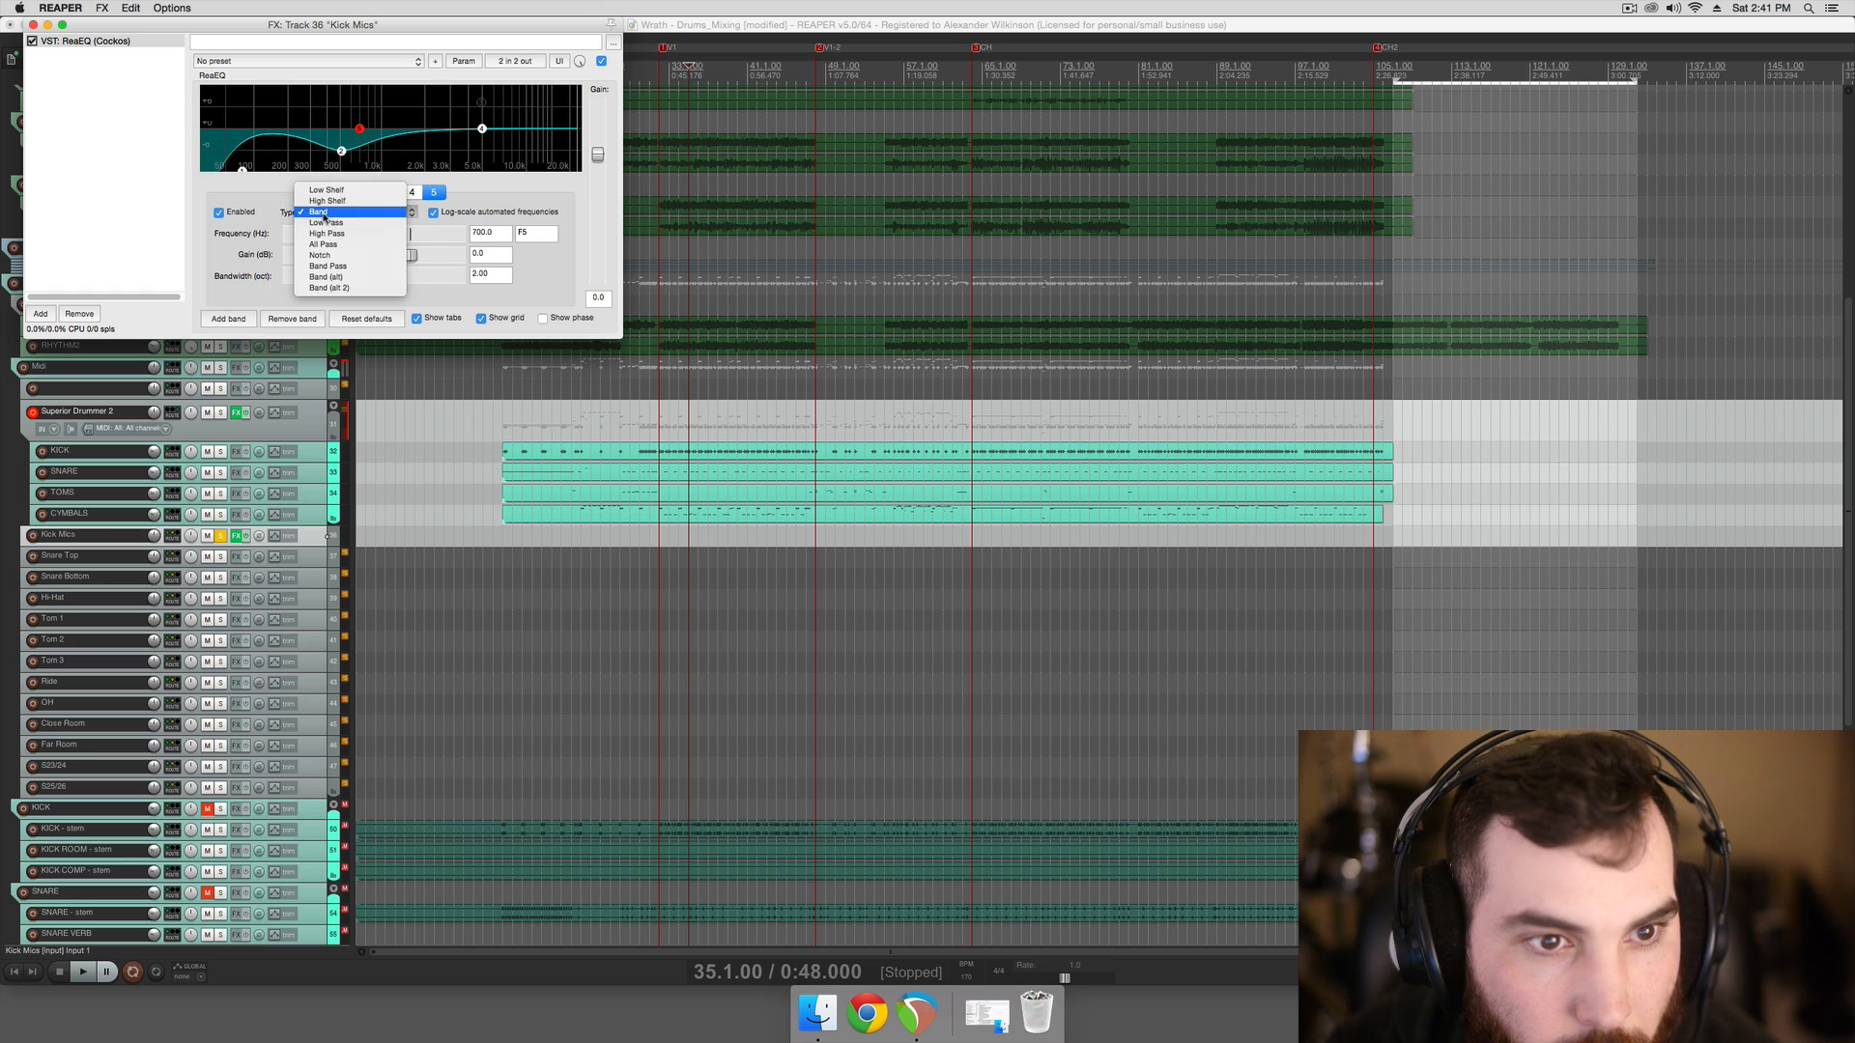
pyautogui.click(348, 190)
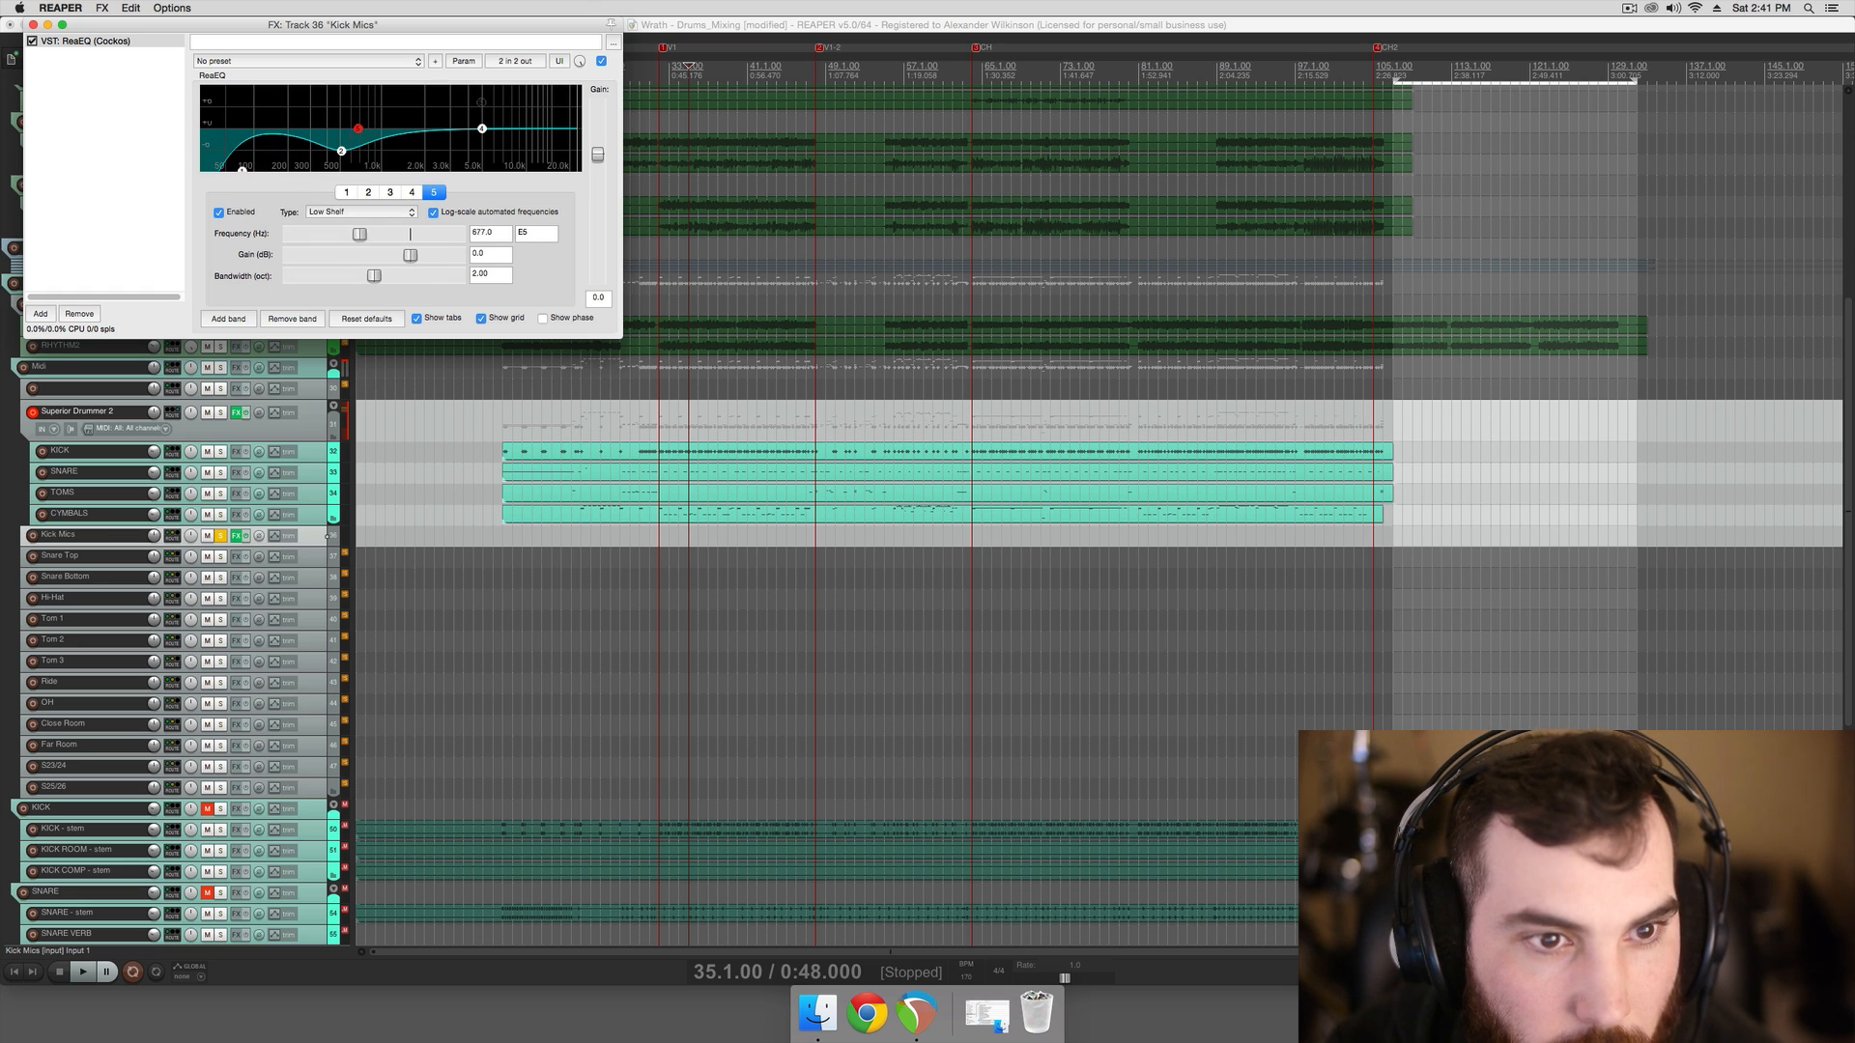
pyautogui.click(350, 213)
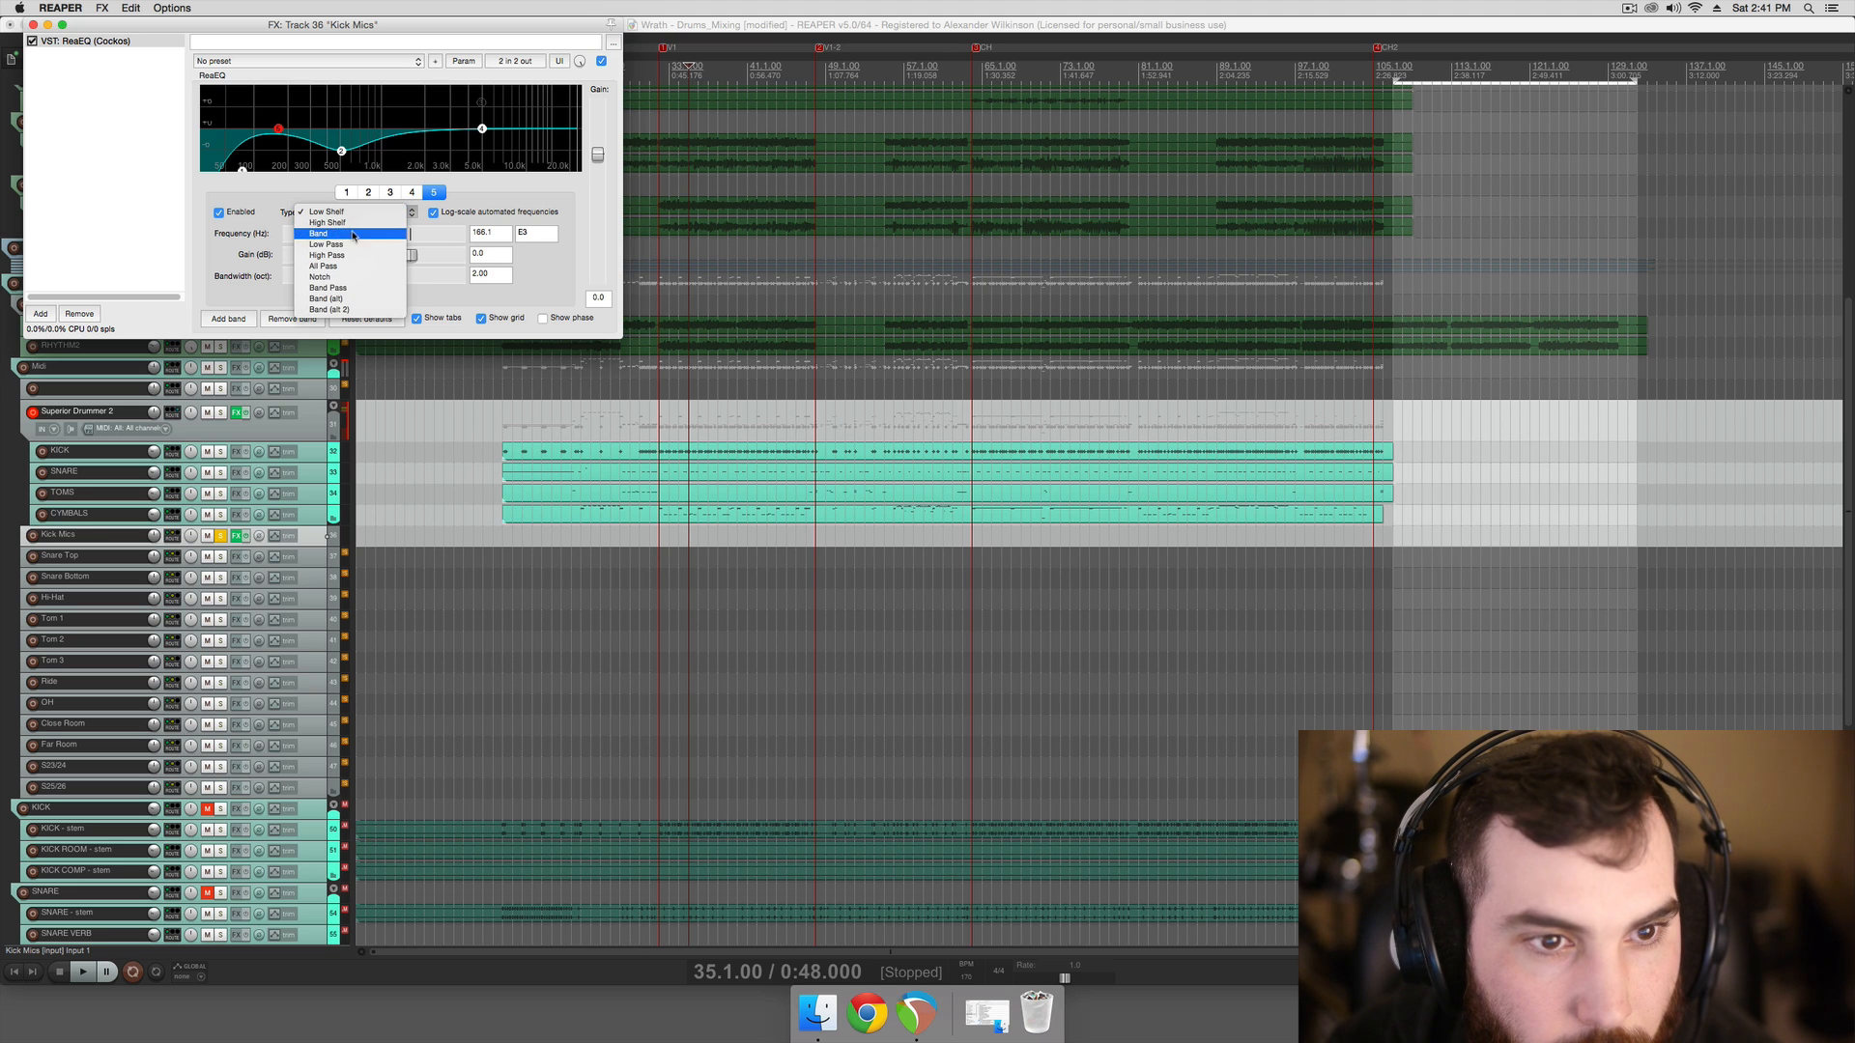
pyautogui.click(354, 229)
# Change ReaEQ band 1 from a low shelf to a High Pass filter
pyautogui.click(245, 167)
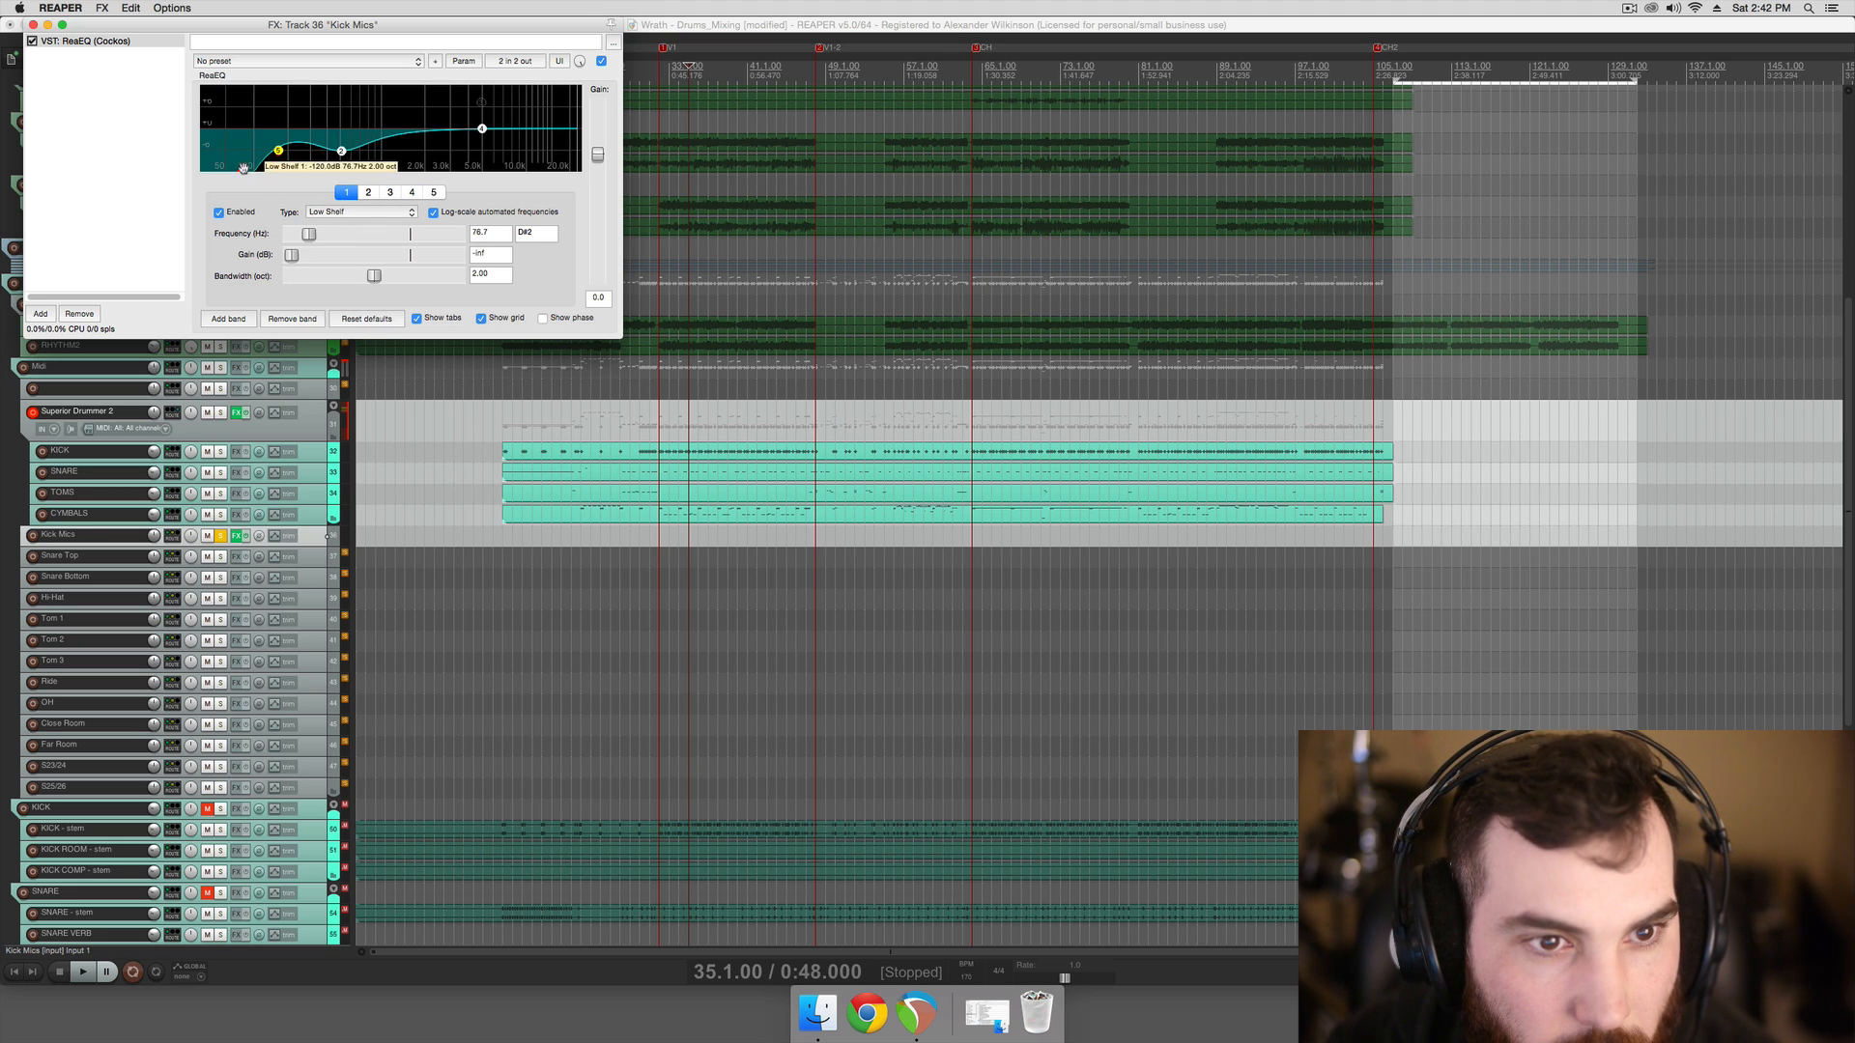
pyautogui.click(360, 211)
pyautogui.click(350, 256)
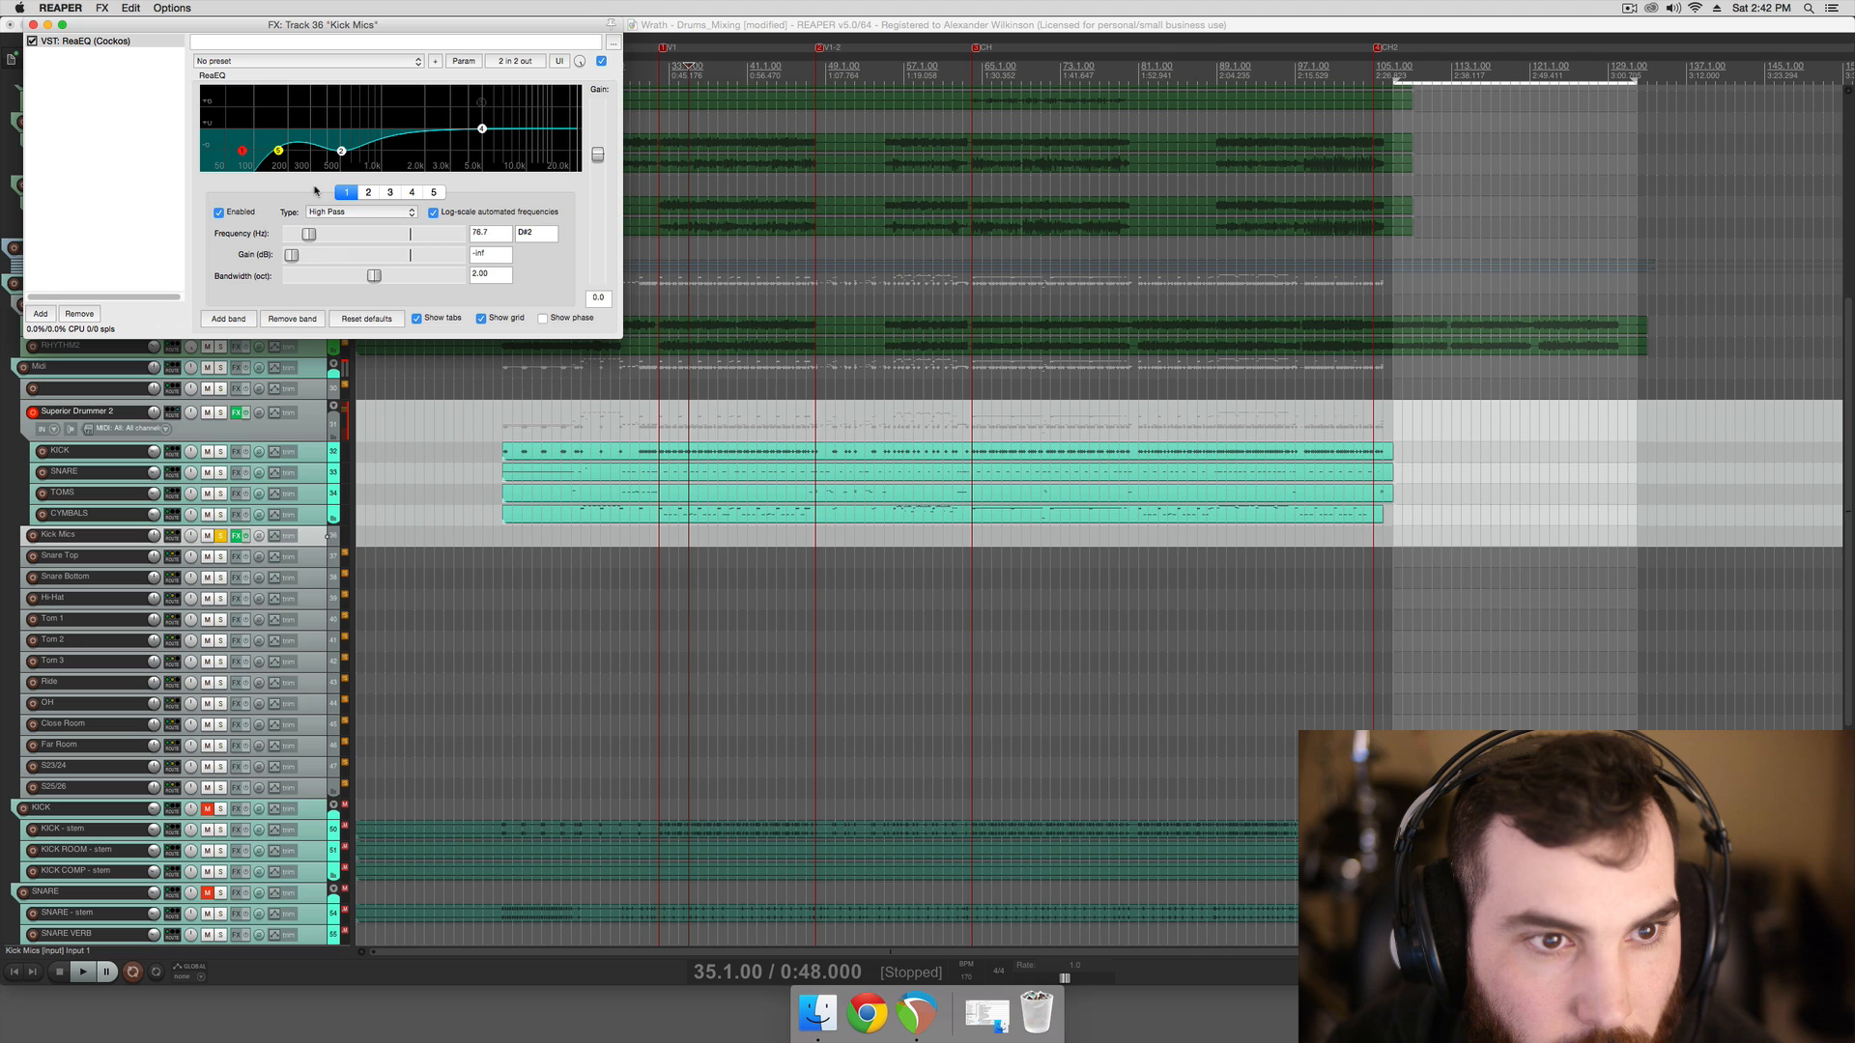
# Lower the band 5 high pass to about 82 Hz, beside band 1, and disable band 5
pyautogui.click(279, 151)
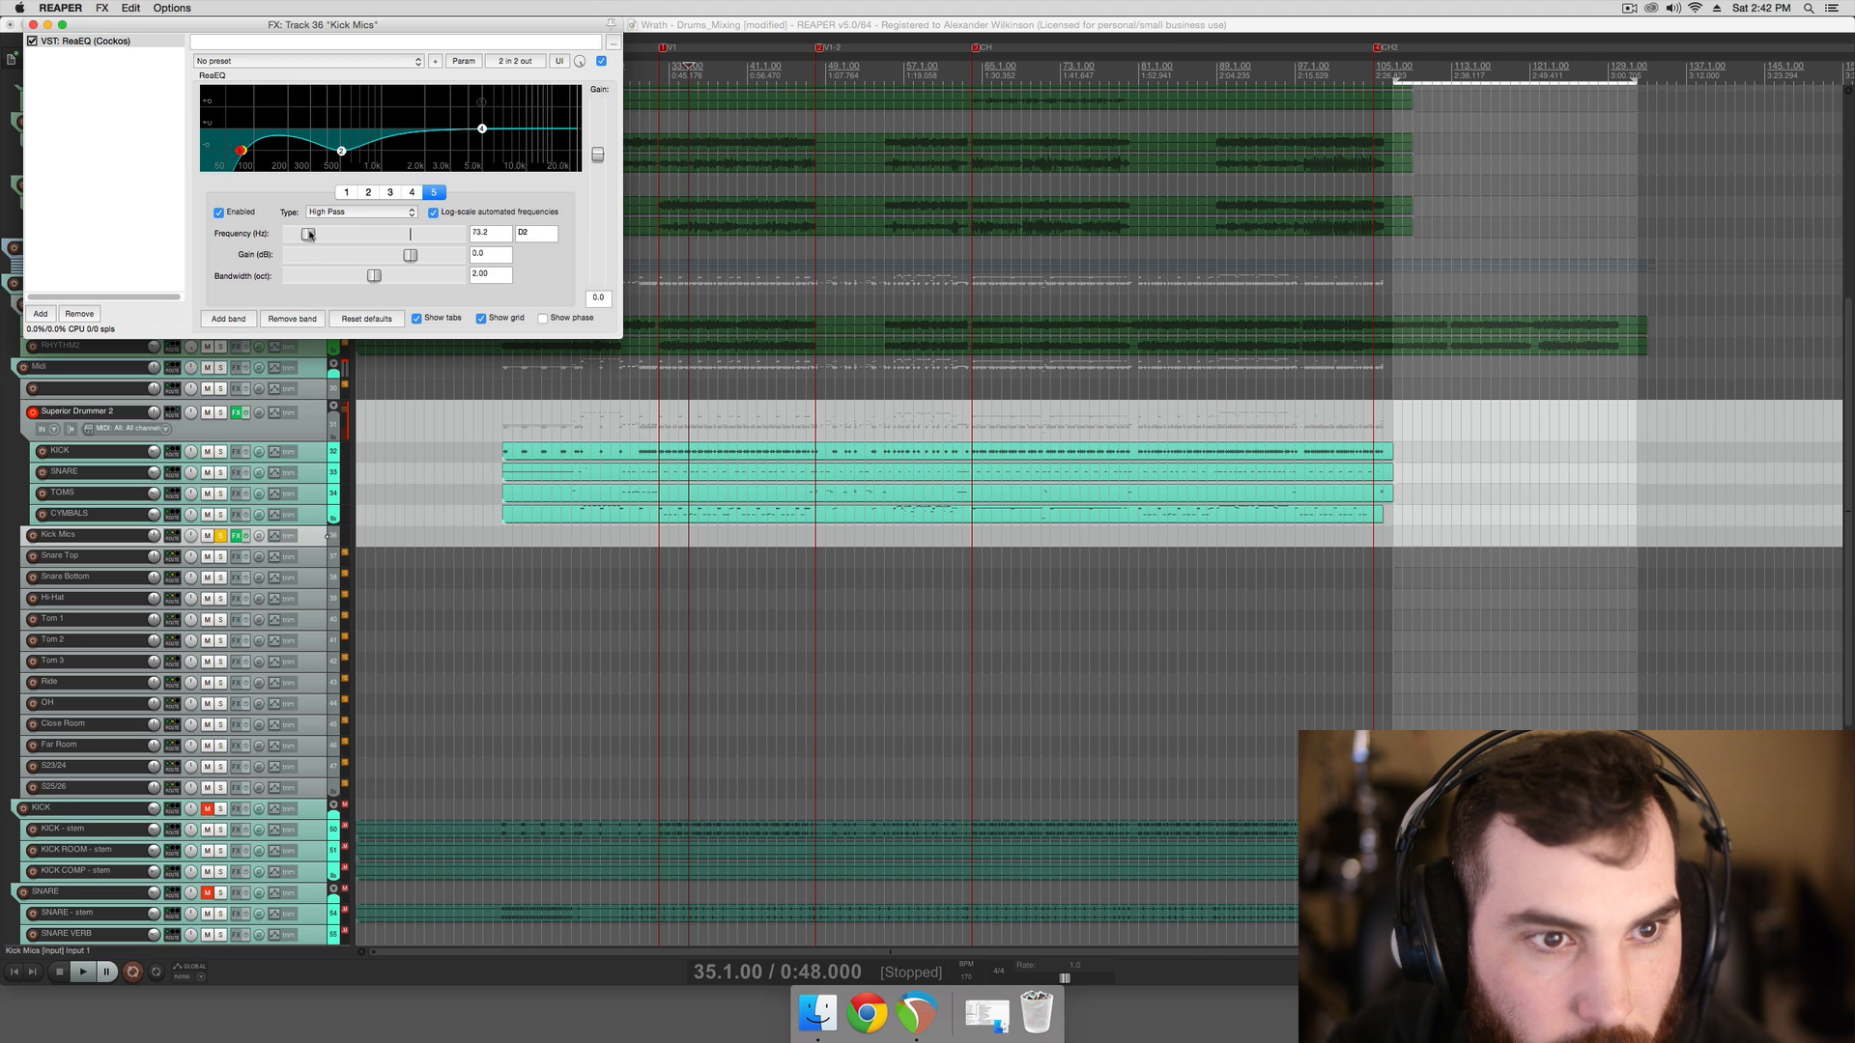
pyautogui.click(242, 152)
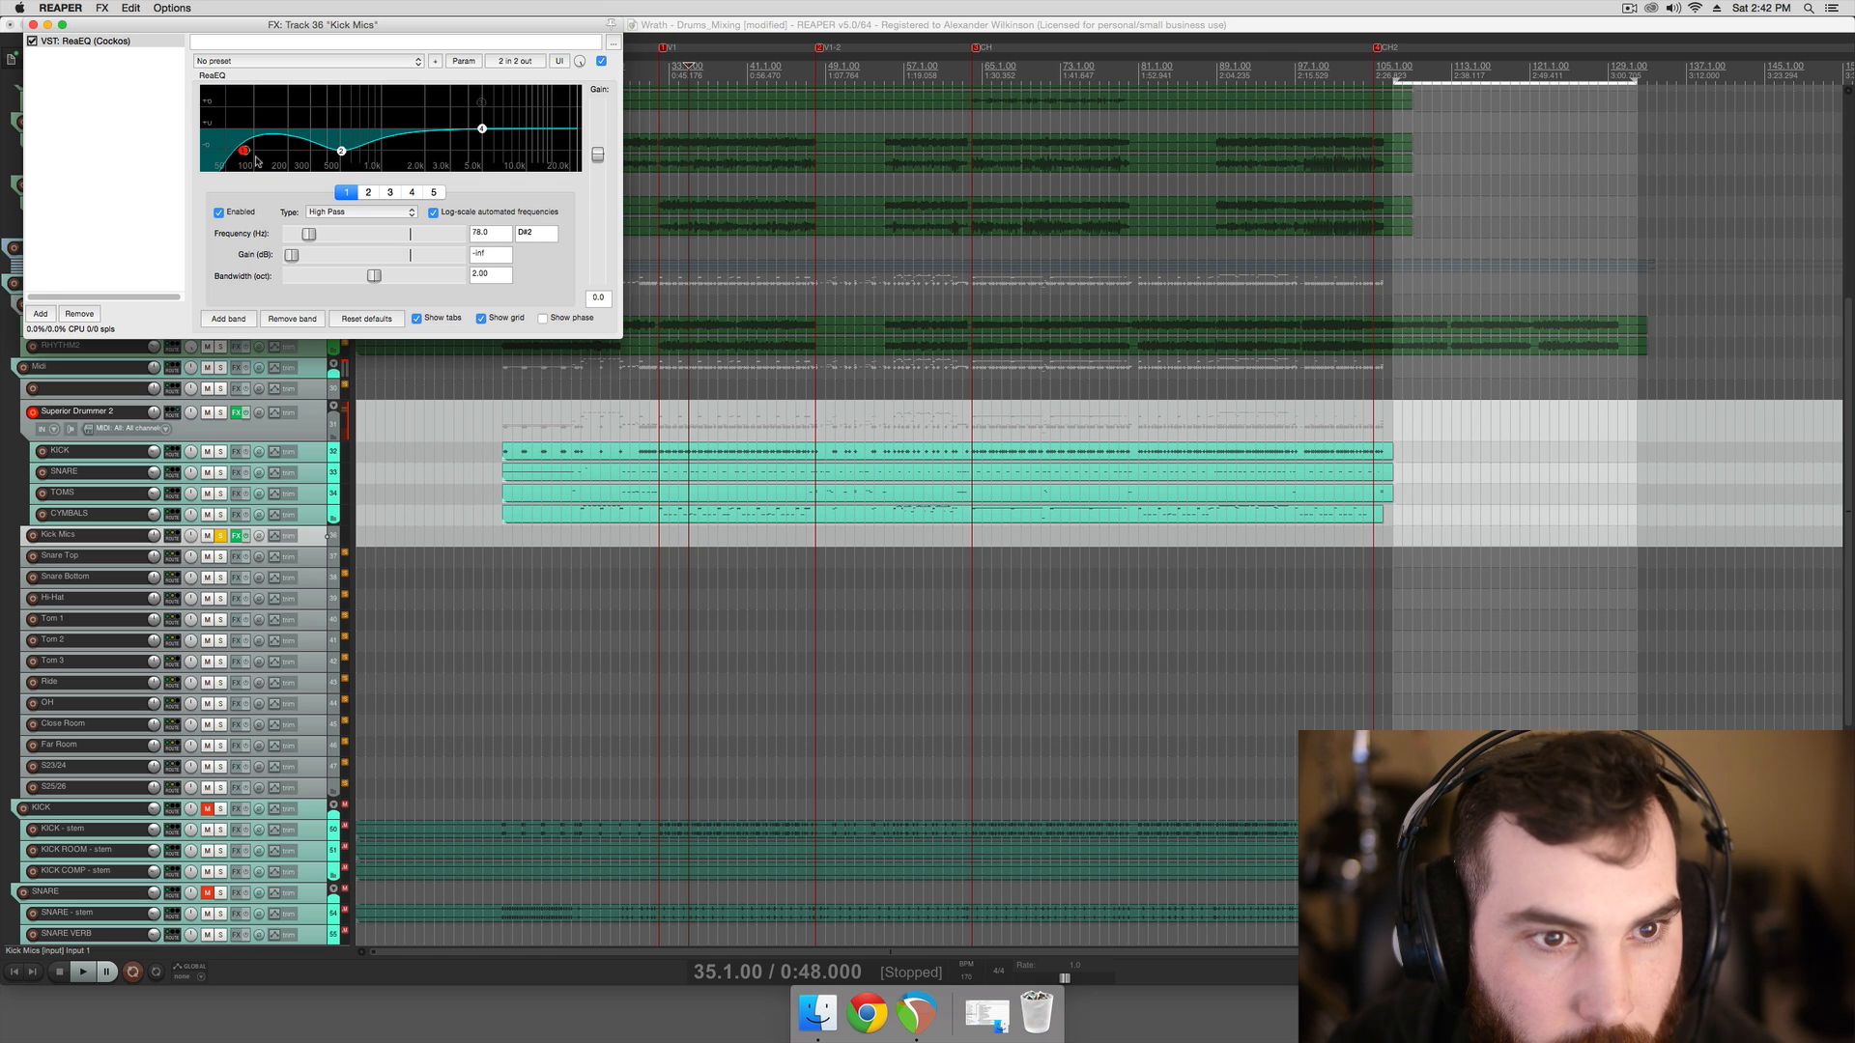
pyautogui.click(247, 152)
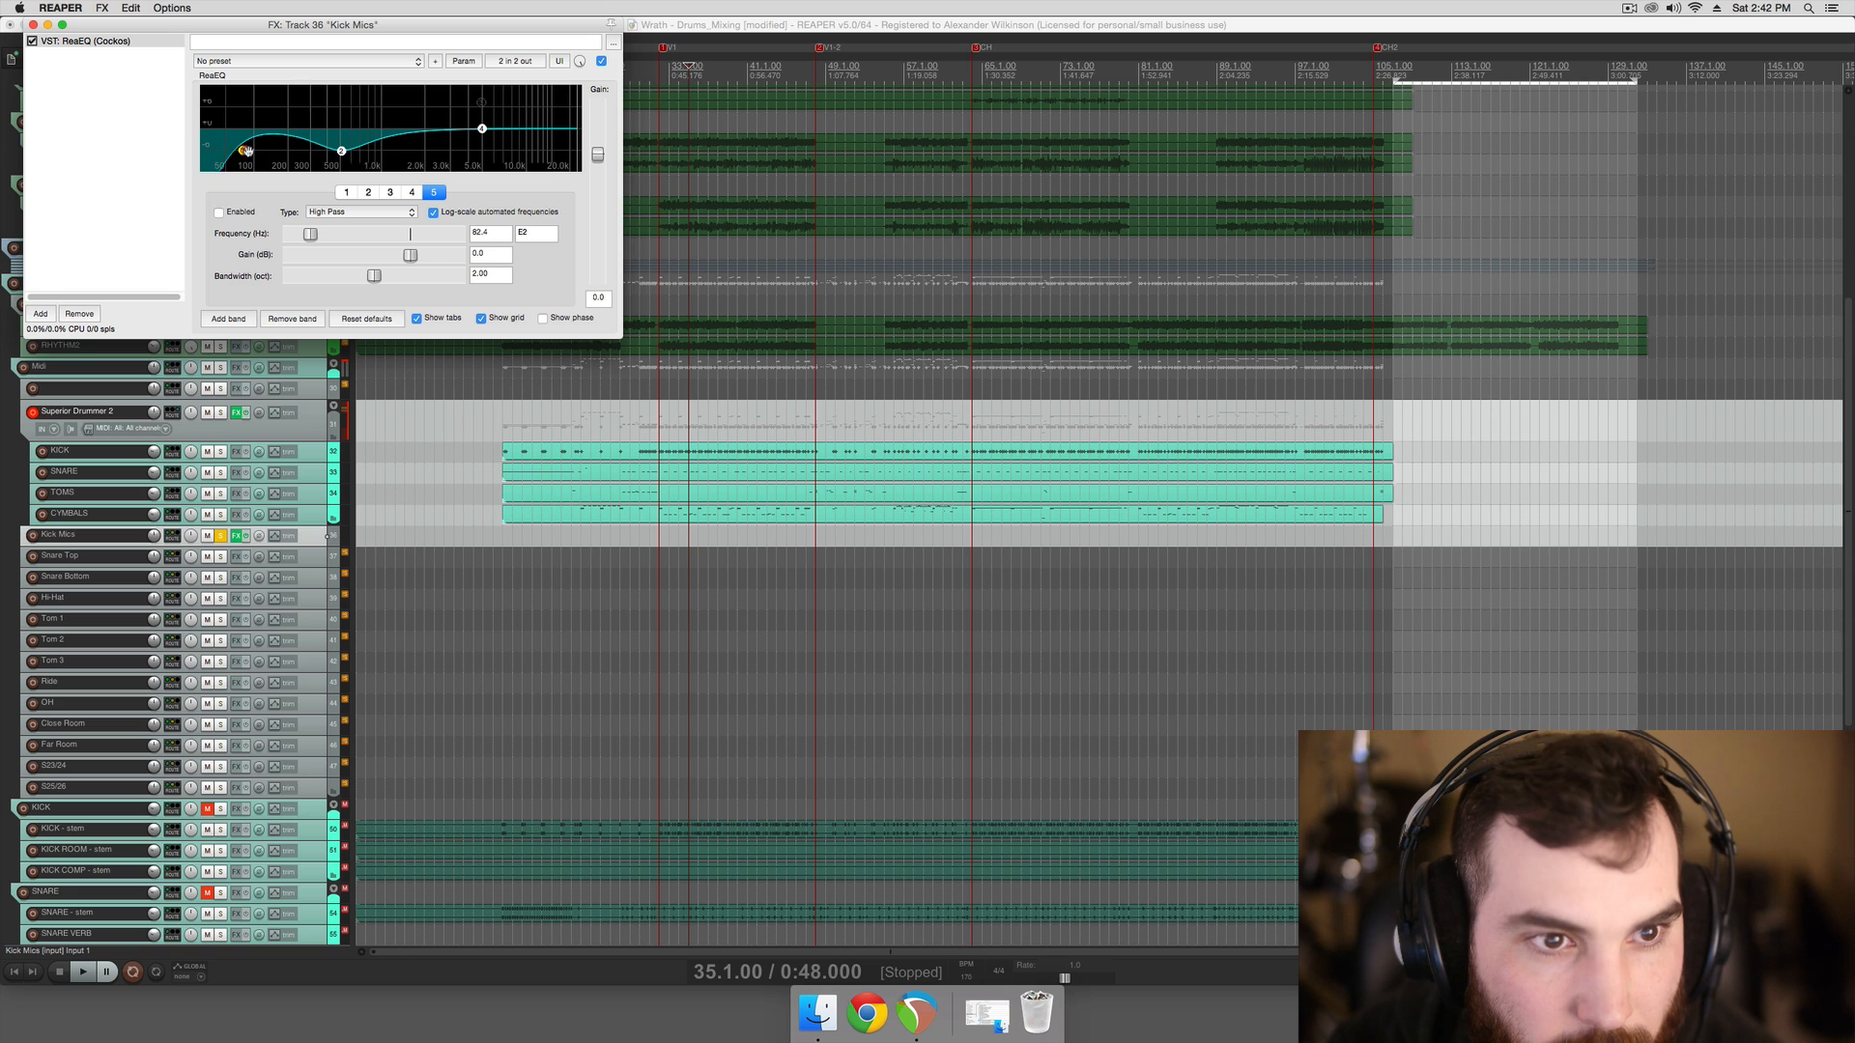
pyautogui.doubleClick(247, 151)
# Lower the band 1 high pass to about 60.4 Hz by ear, parking the disabled band 5 in the high frequencies
pyautogui.moveTo(240, 151); pyautogui.dragTo(236, 150)
pyautogui.moveTo(309, 235); pyautogui.dragTo(305, 234)
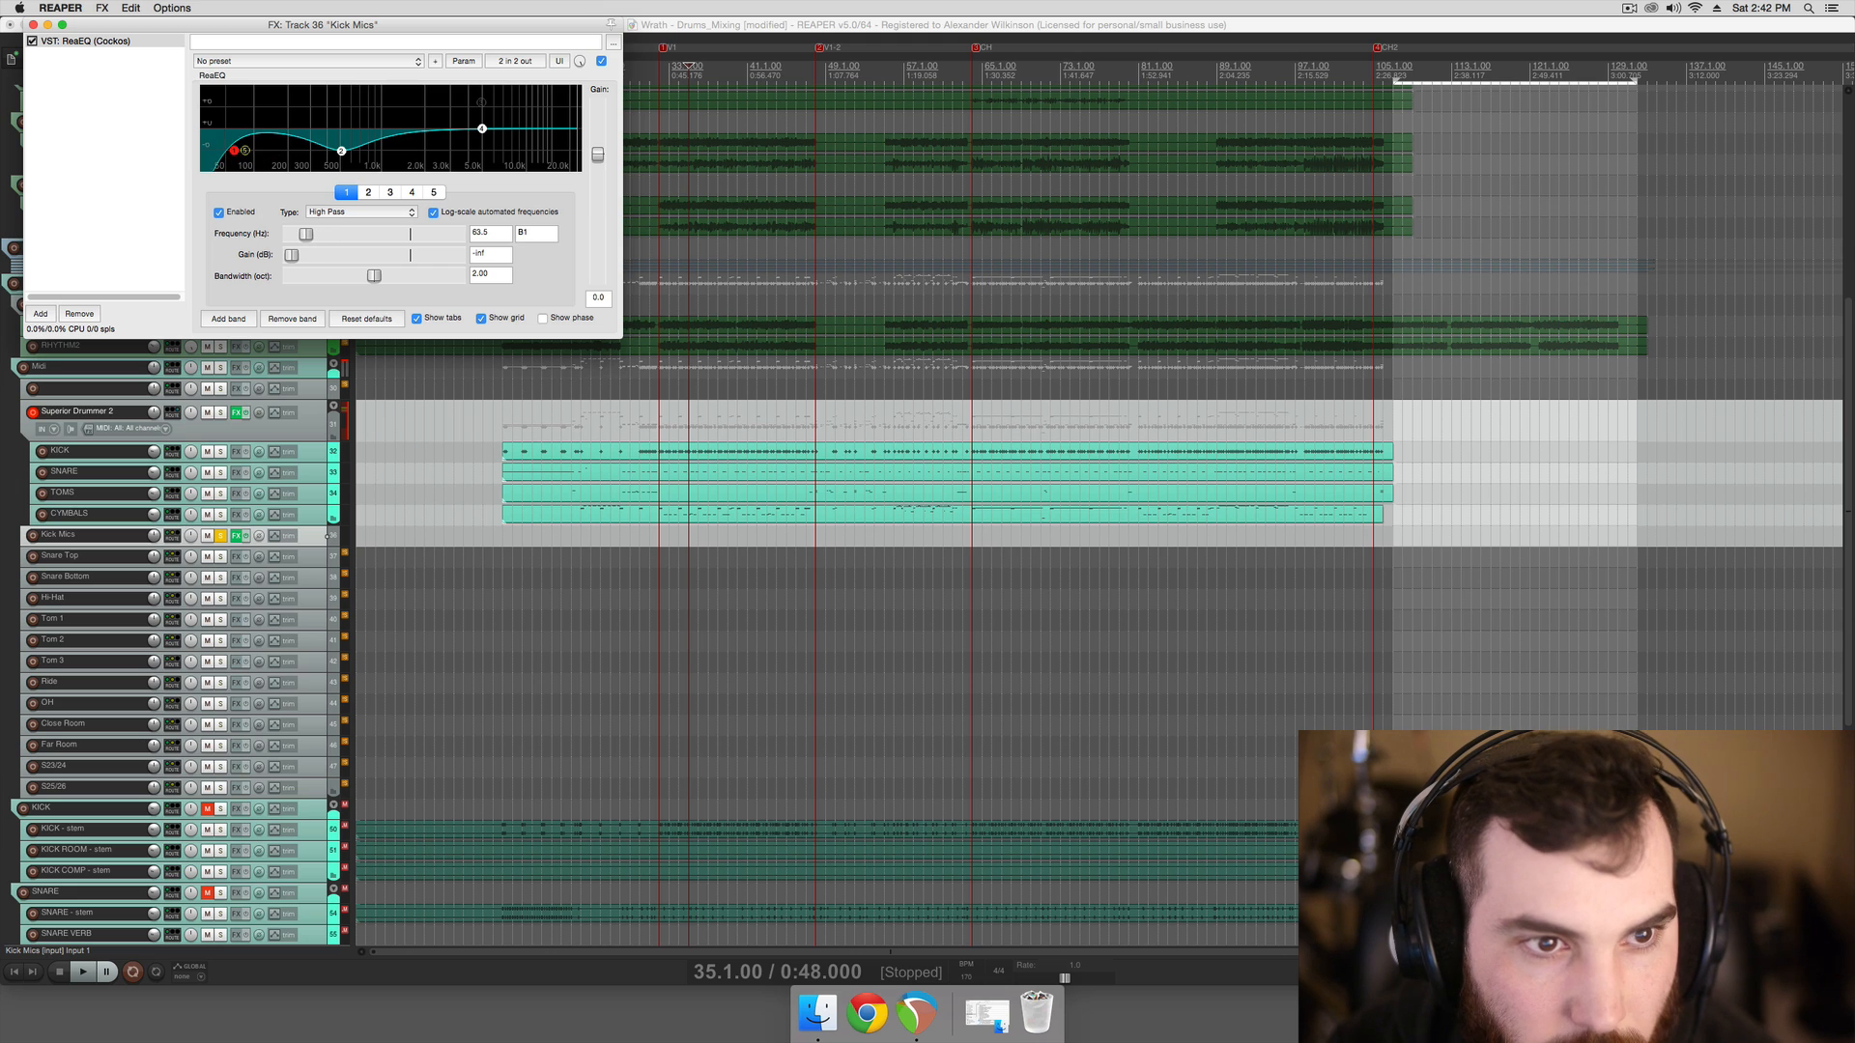
pyautogui.moveTo(247, 152); pyautogui.dragTo(493, 151)
pyautogui.click(237, 152)
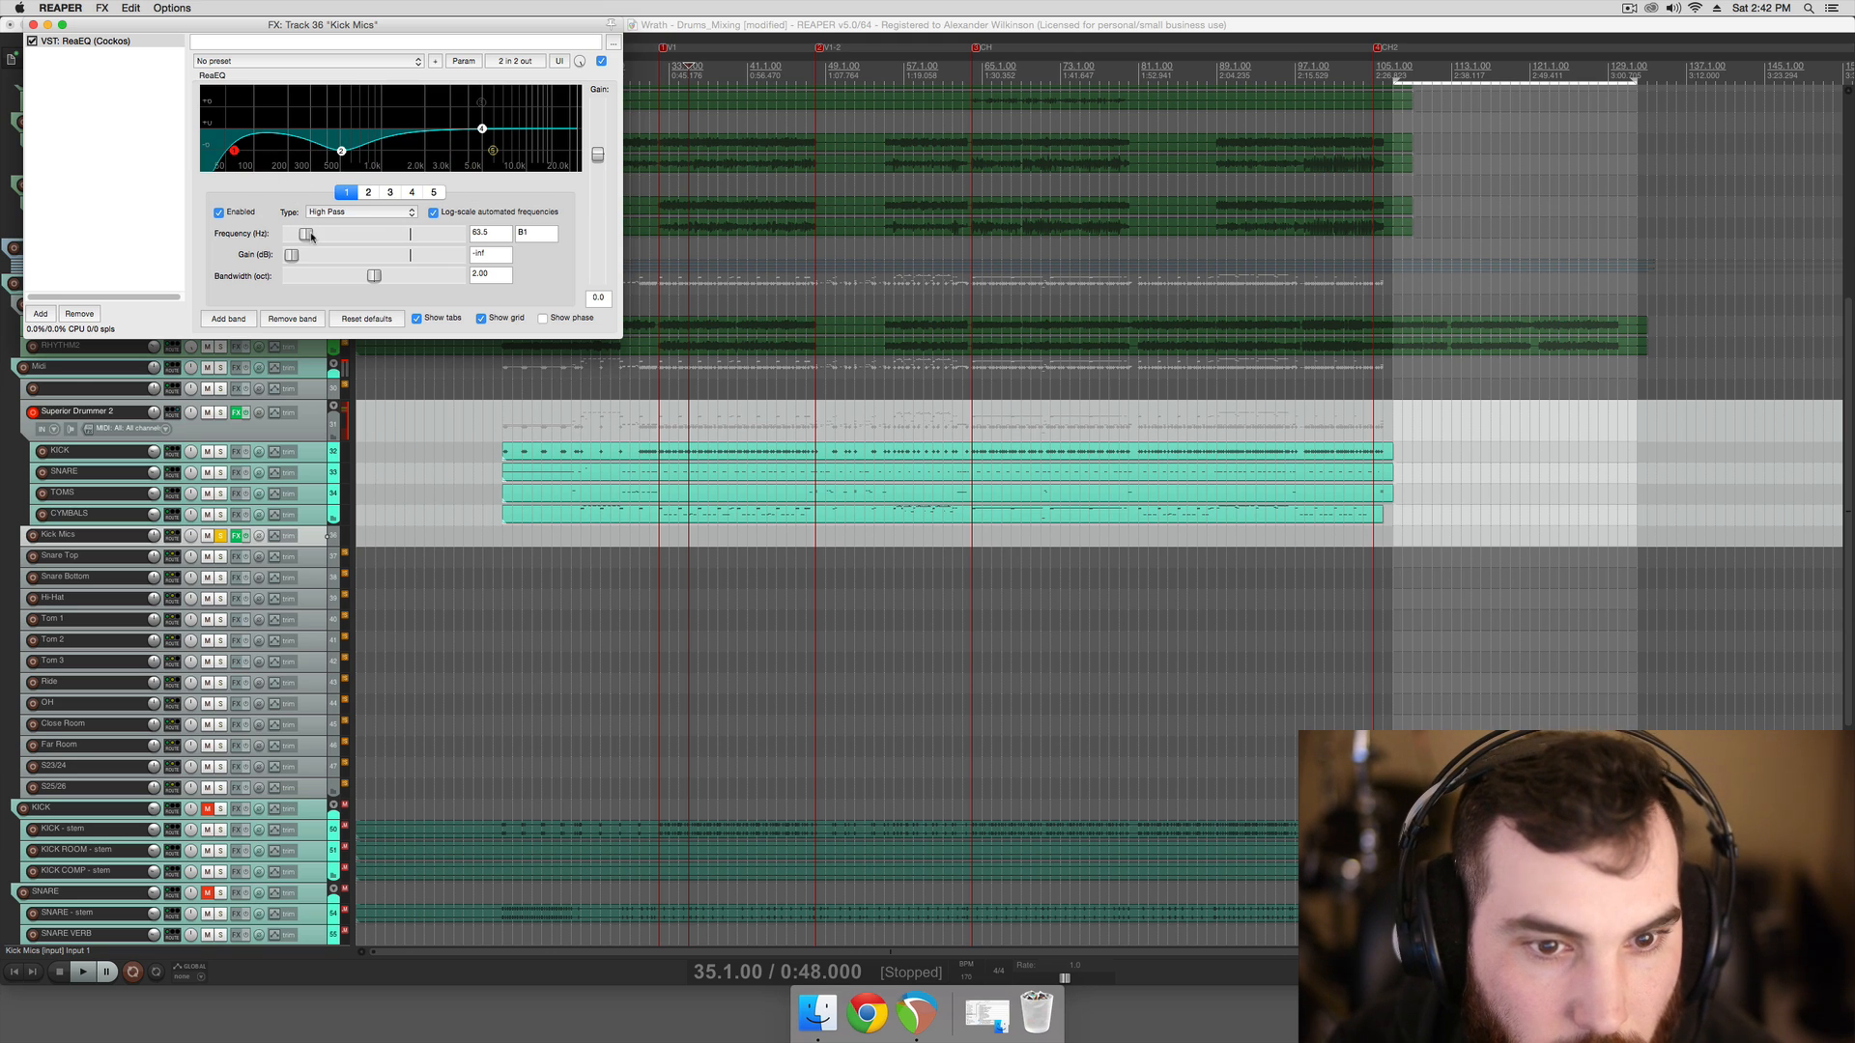
pyautogui.press('space')
pyautogui.moveTo(311, 237); pyautogui.dragTo(304, 234)
pyautogui.press('space')
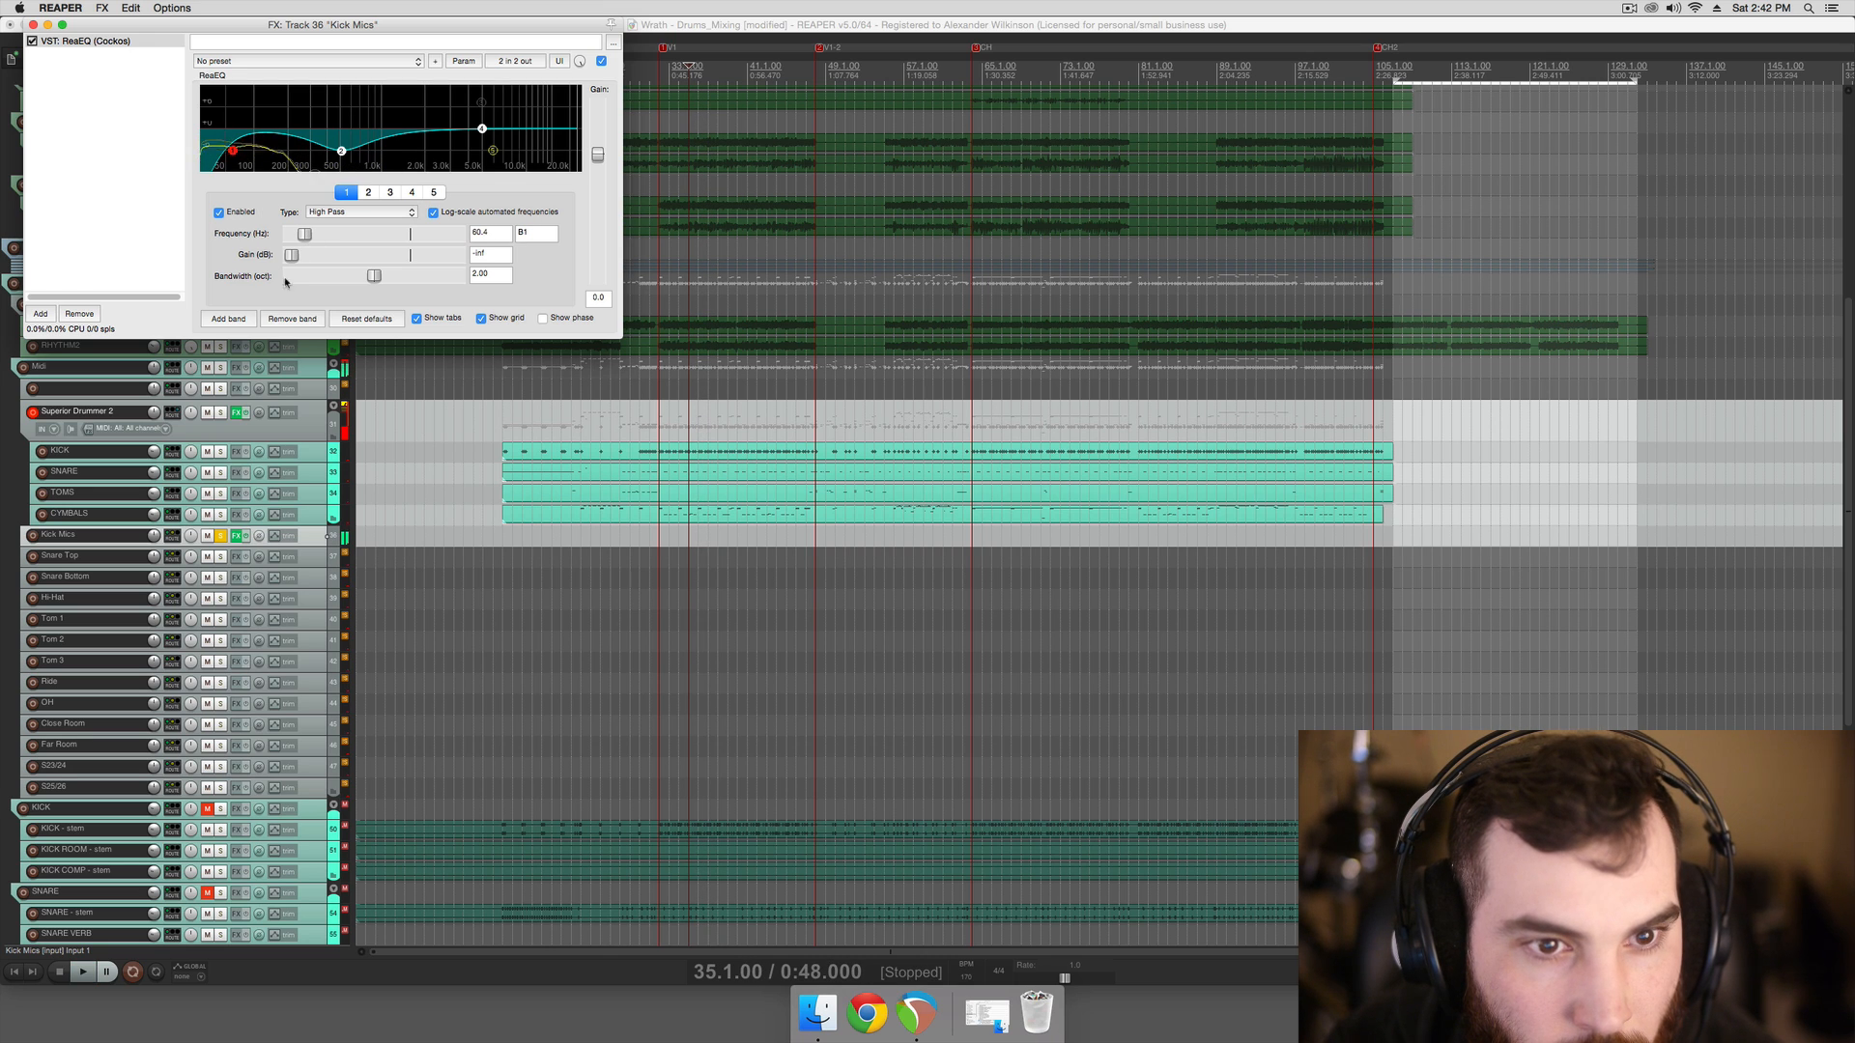
# Add a sixth band boosting 5.8 dB at about 95 Hz with a 0.58 oct bandwidth
pyautogui.click(241, 320)
pyautogui.moveTo(358, 128); pyautogui.dragTo(294, 132)
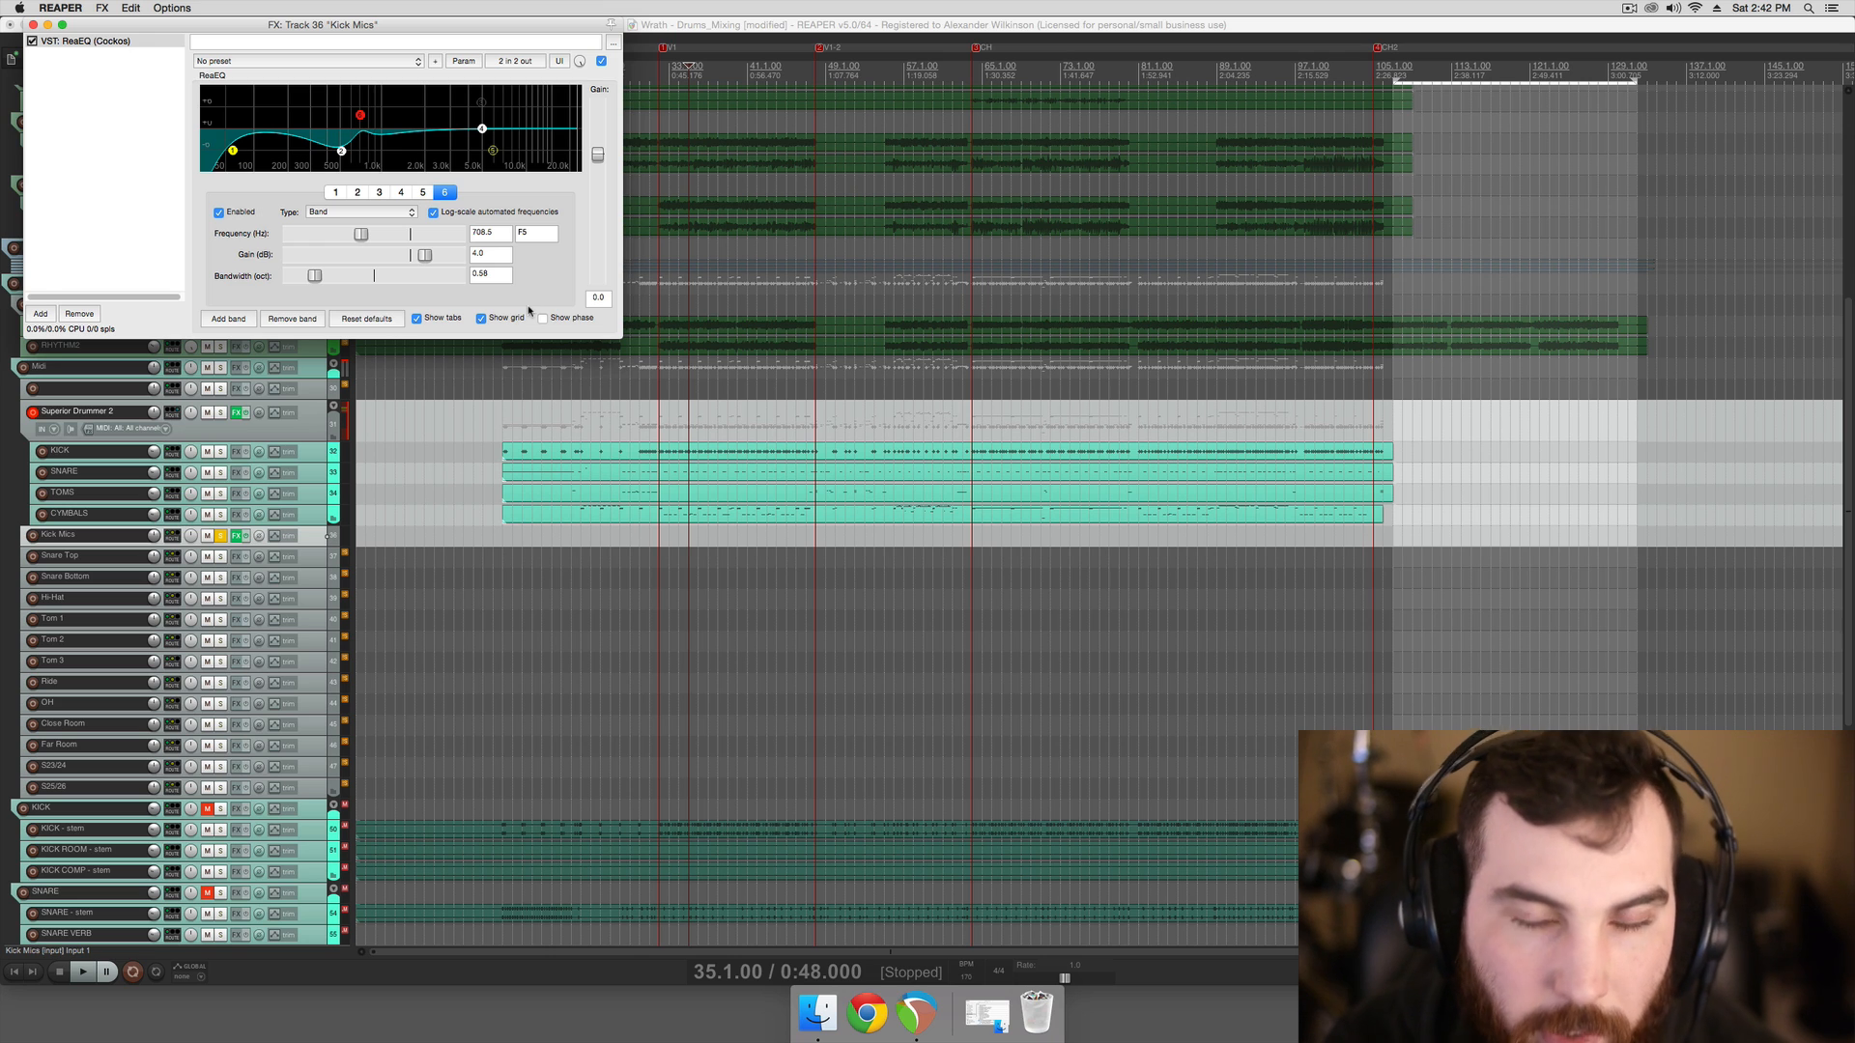
pyautogui.moveTo(361, 115); pyautogui.dragTo(249, 100)
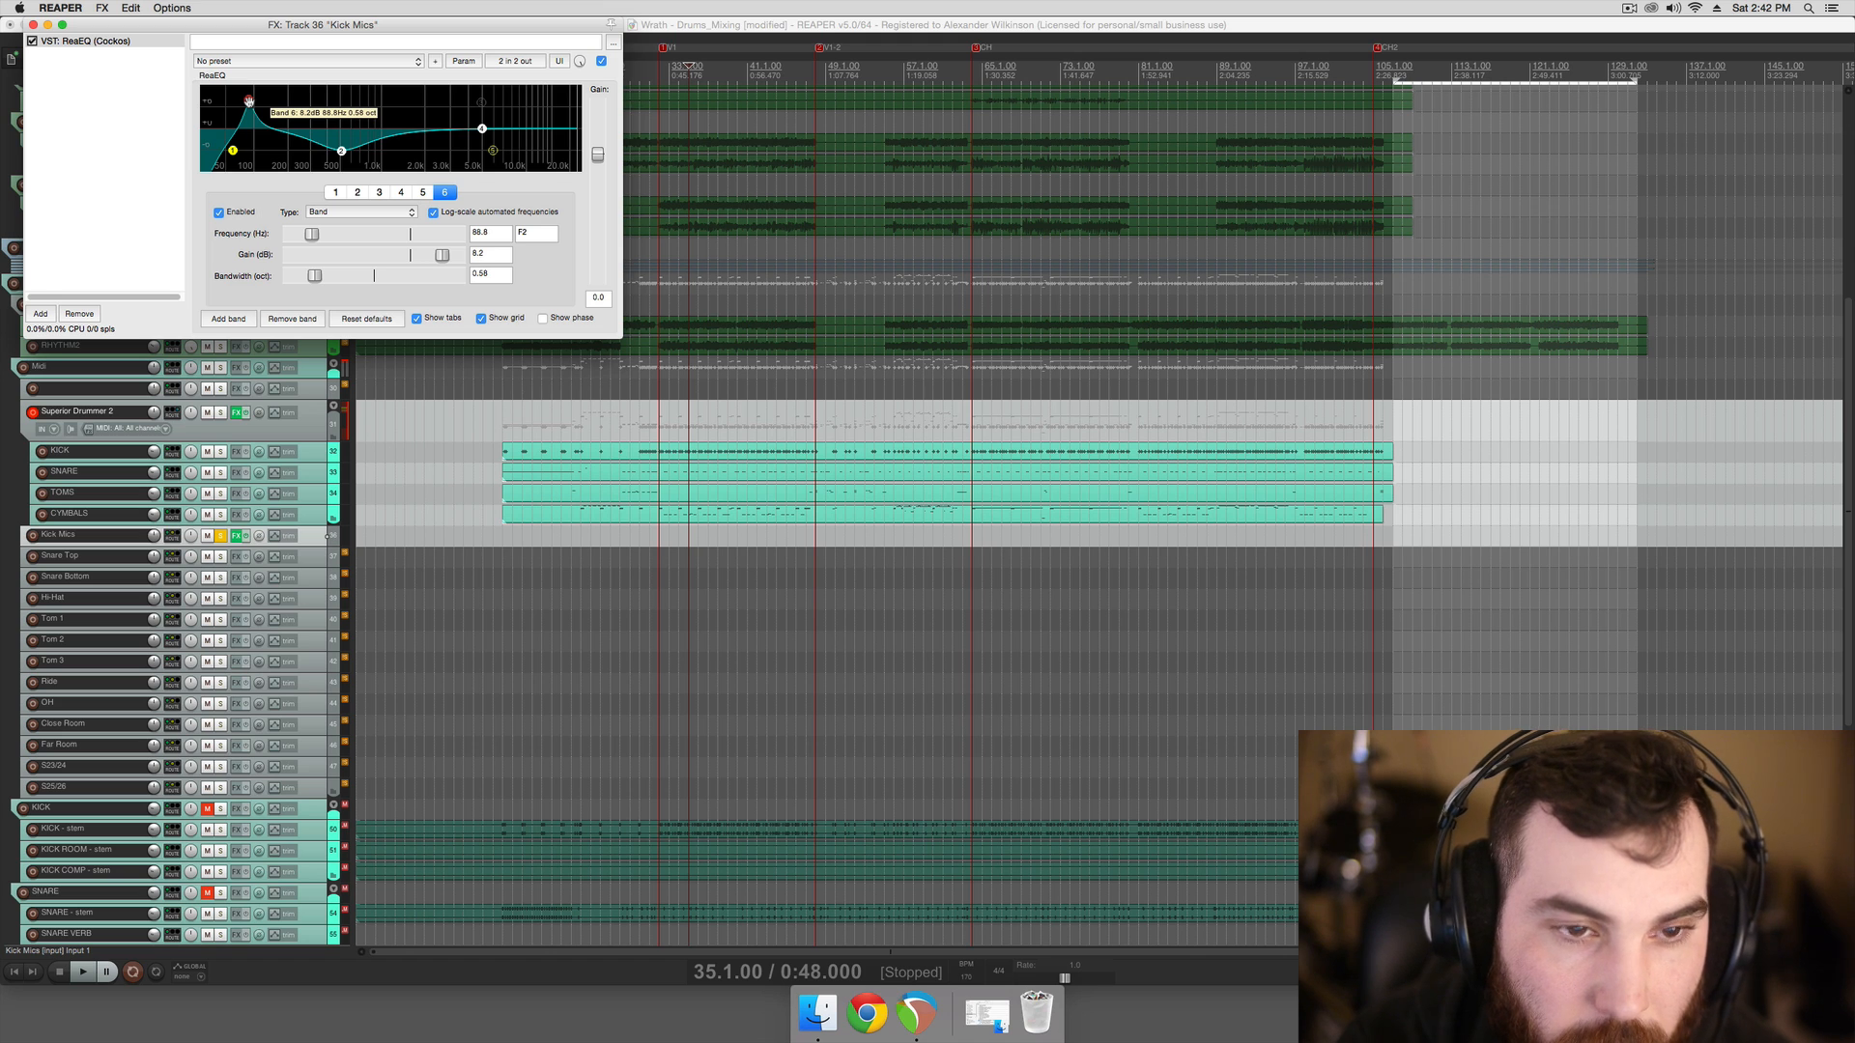
pyautogui.moveTo(249, 100); pyautogui.dragTo(252, 109)
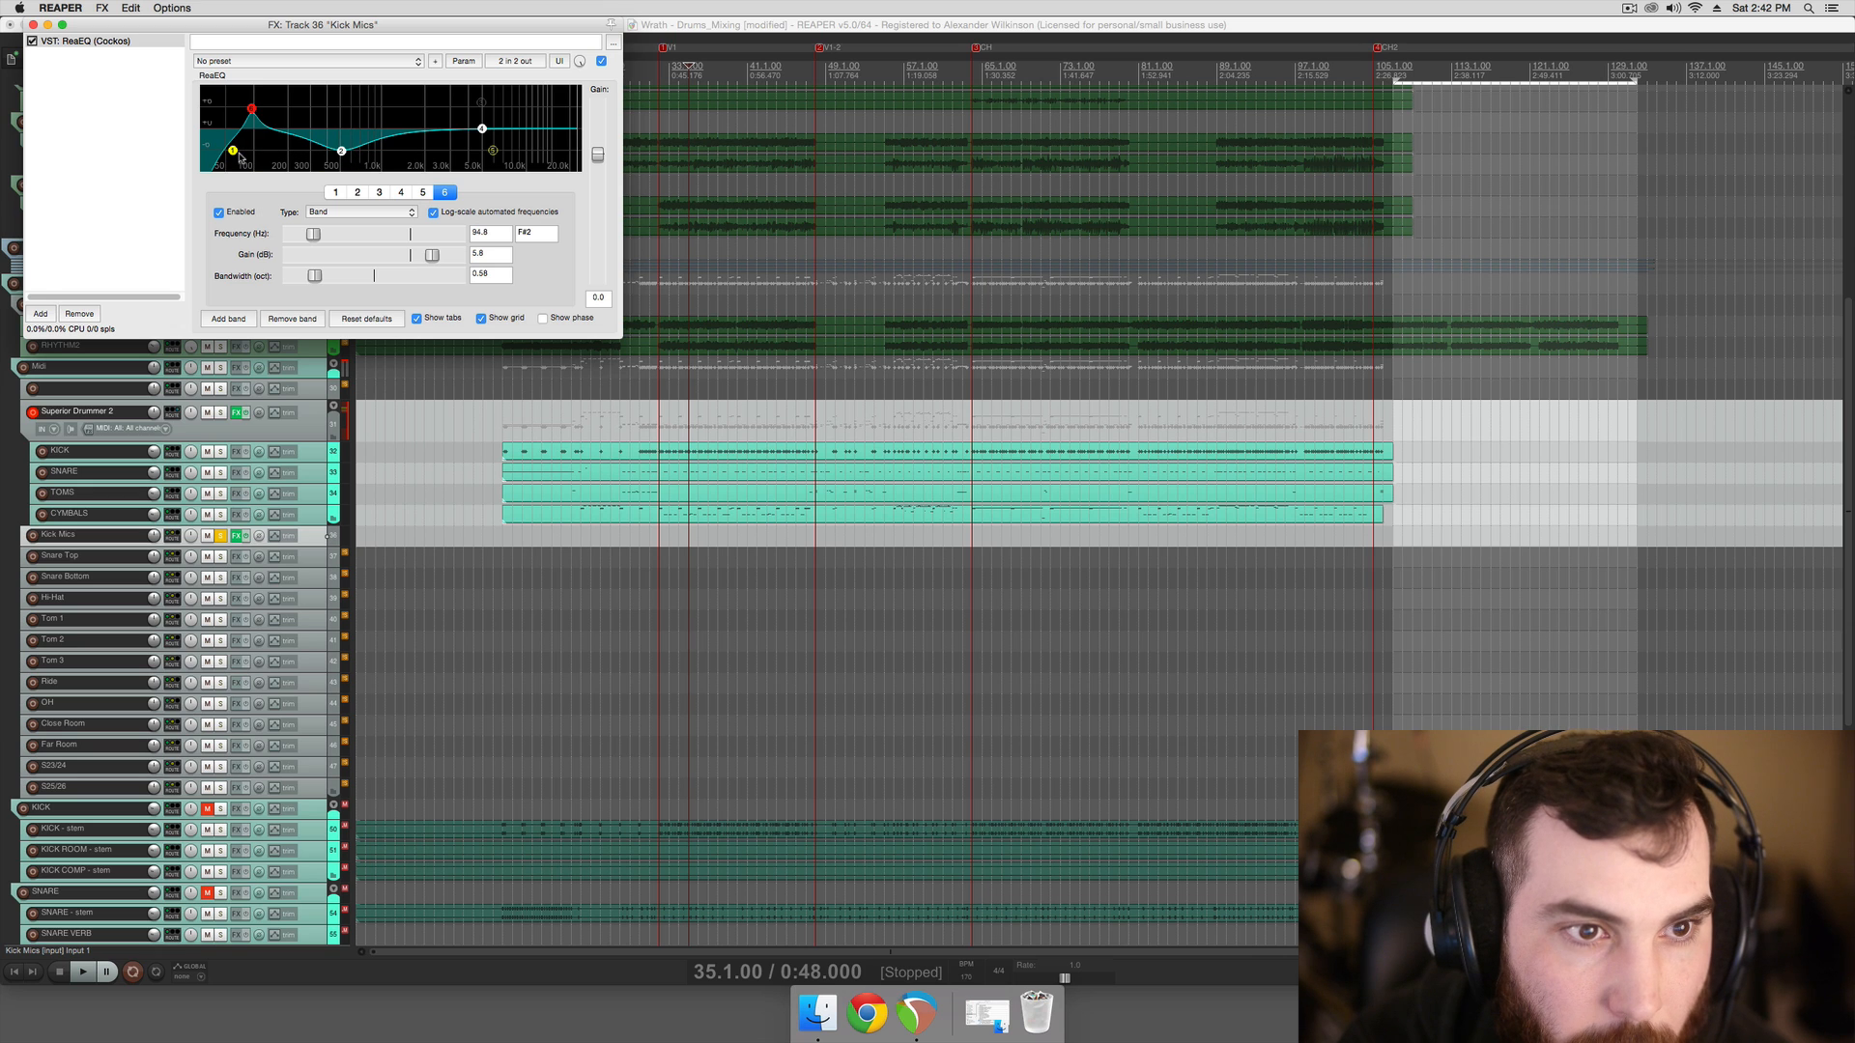
# Refine band 6 during playback to a 3.0 dB boost at 70.5 Hz with a 0.51 oct bandwidth
pyautogui.moveTo(235, 151)
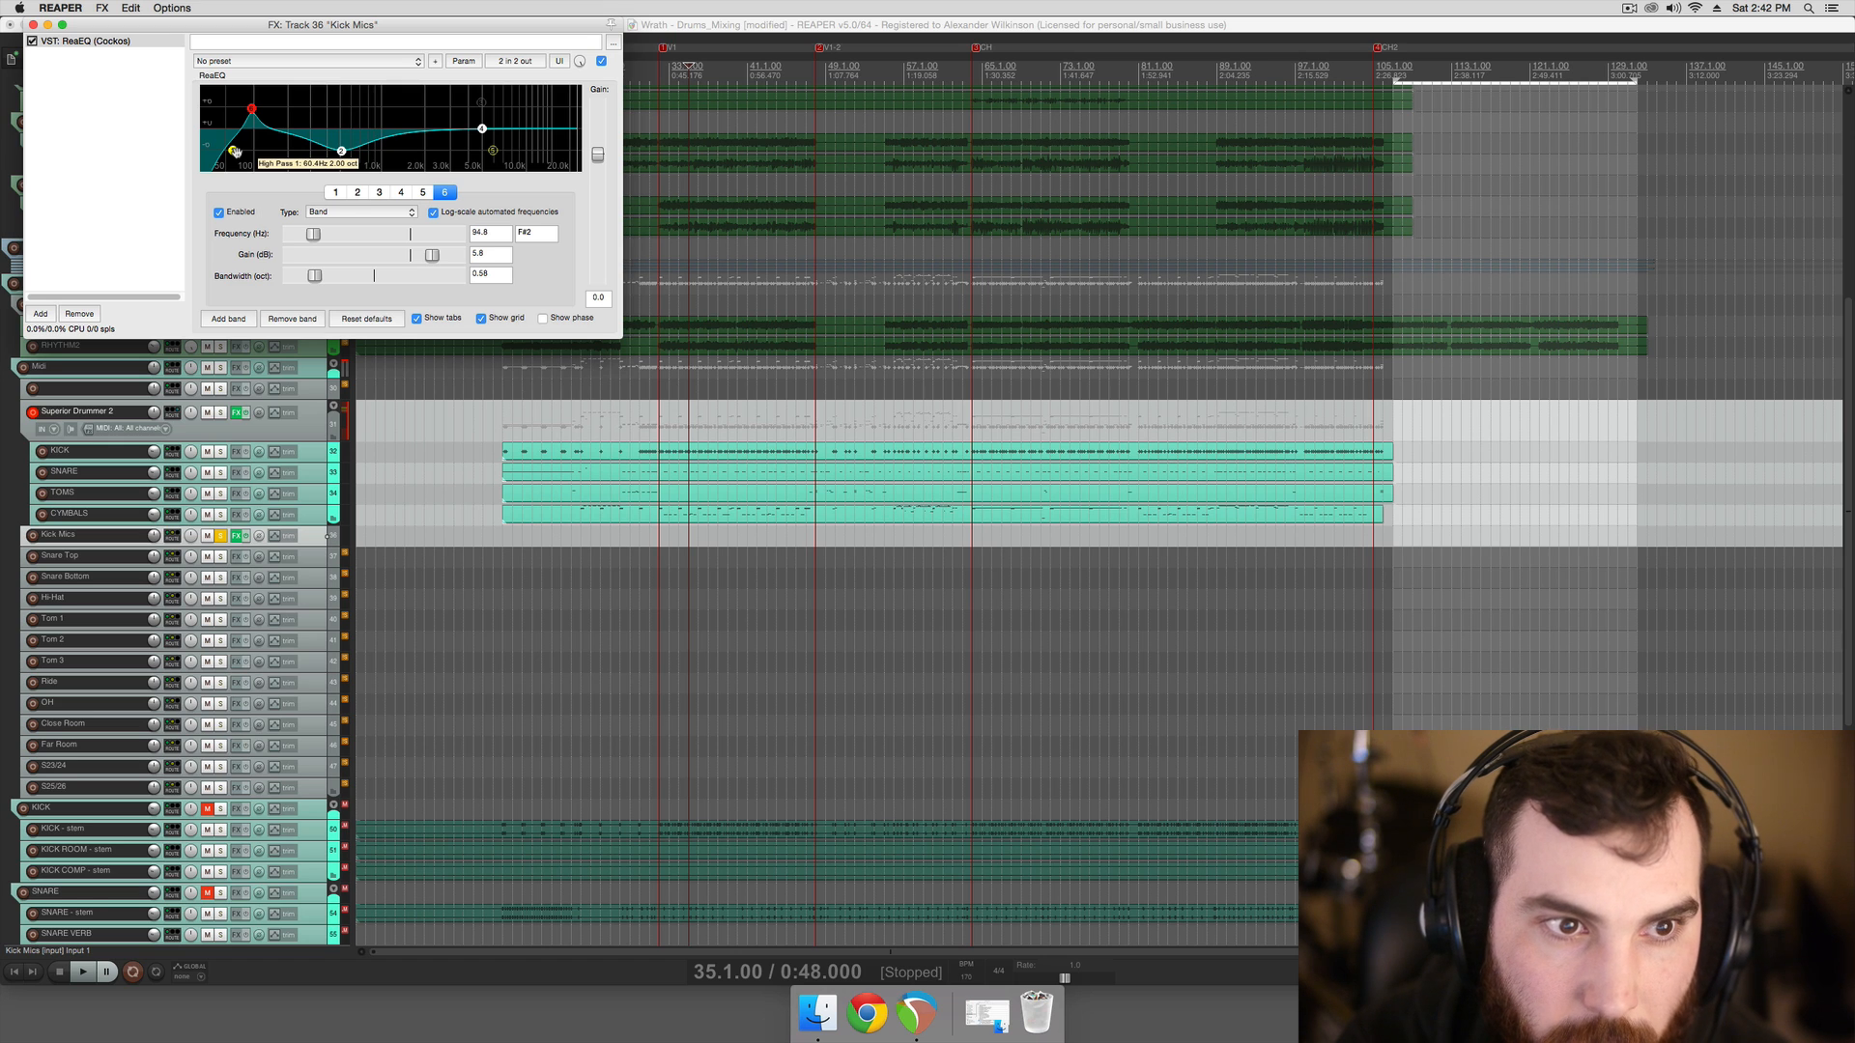
pyautogui.click(235, 152)
pyautogui.moveTo(249, 108)
pyautogui.mouseDown()
pyautogui.moveTo(231, 110)
pyautogui.moveTo(234, 89)
pyautogui.moveTo(258, 114)
pyautogui.moveTo(239, 114)
pyautogui.mouseUp()
pyautogui.press('space')
pyautogui.press('space')
pyautogui.press('space')
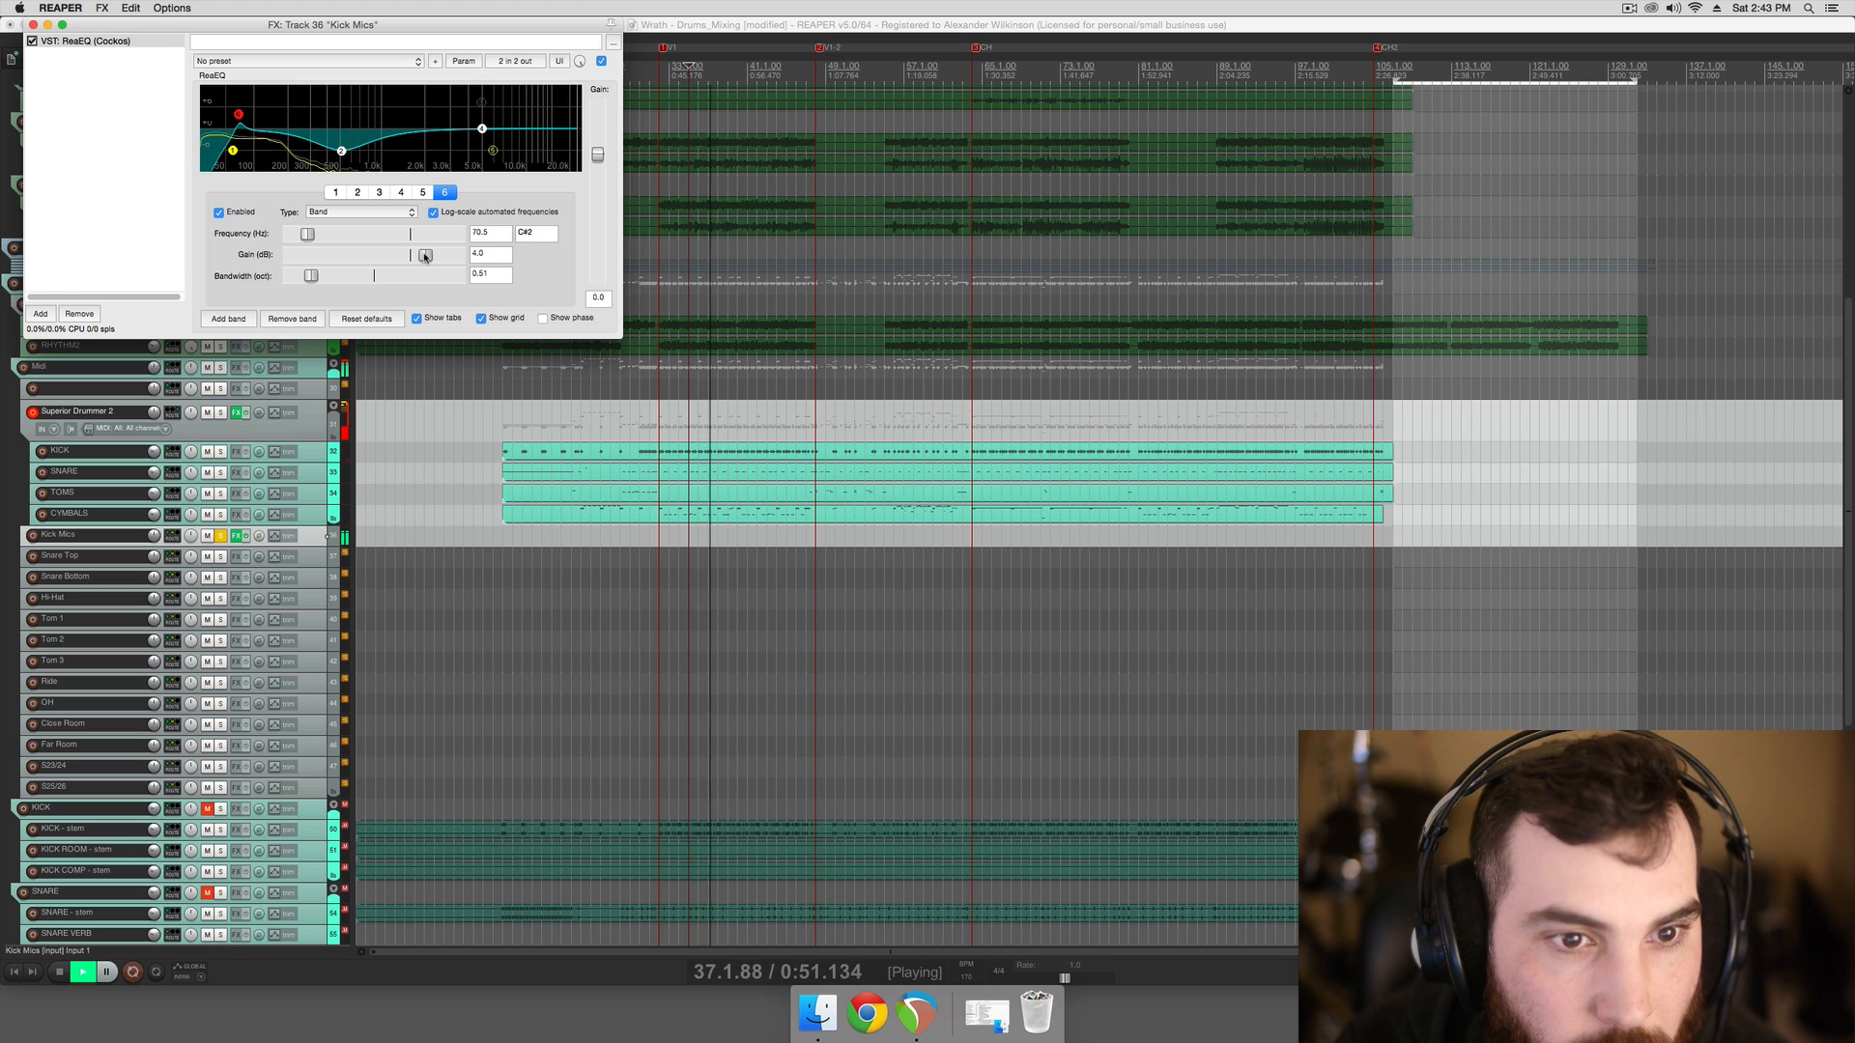
pyautogui.press('space')
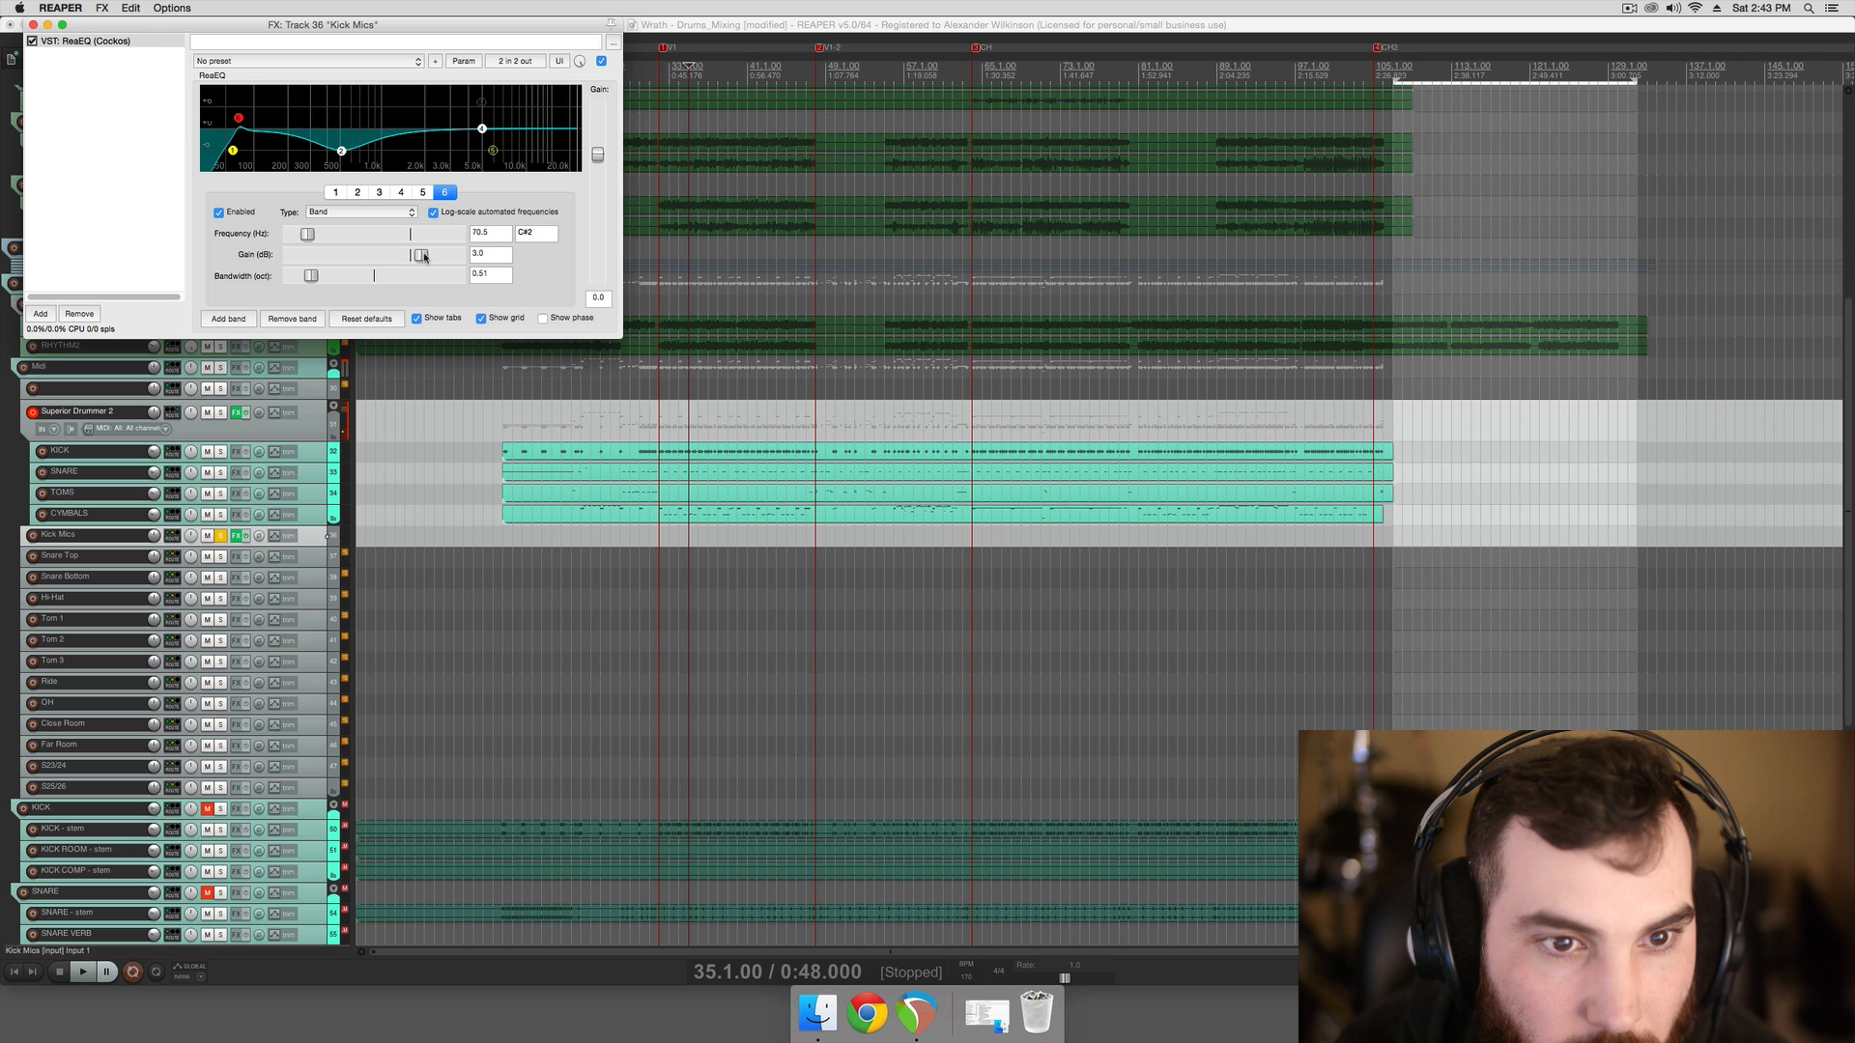
pyautogui.press('space')
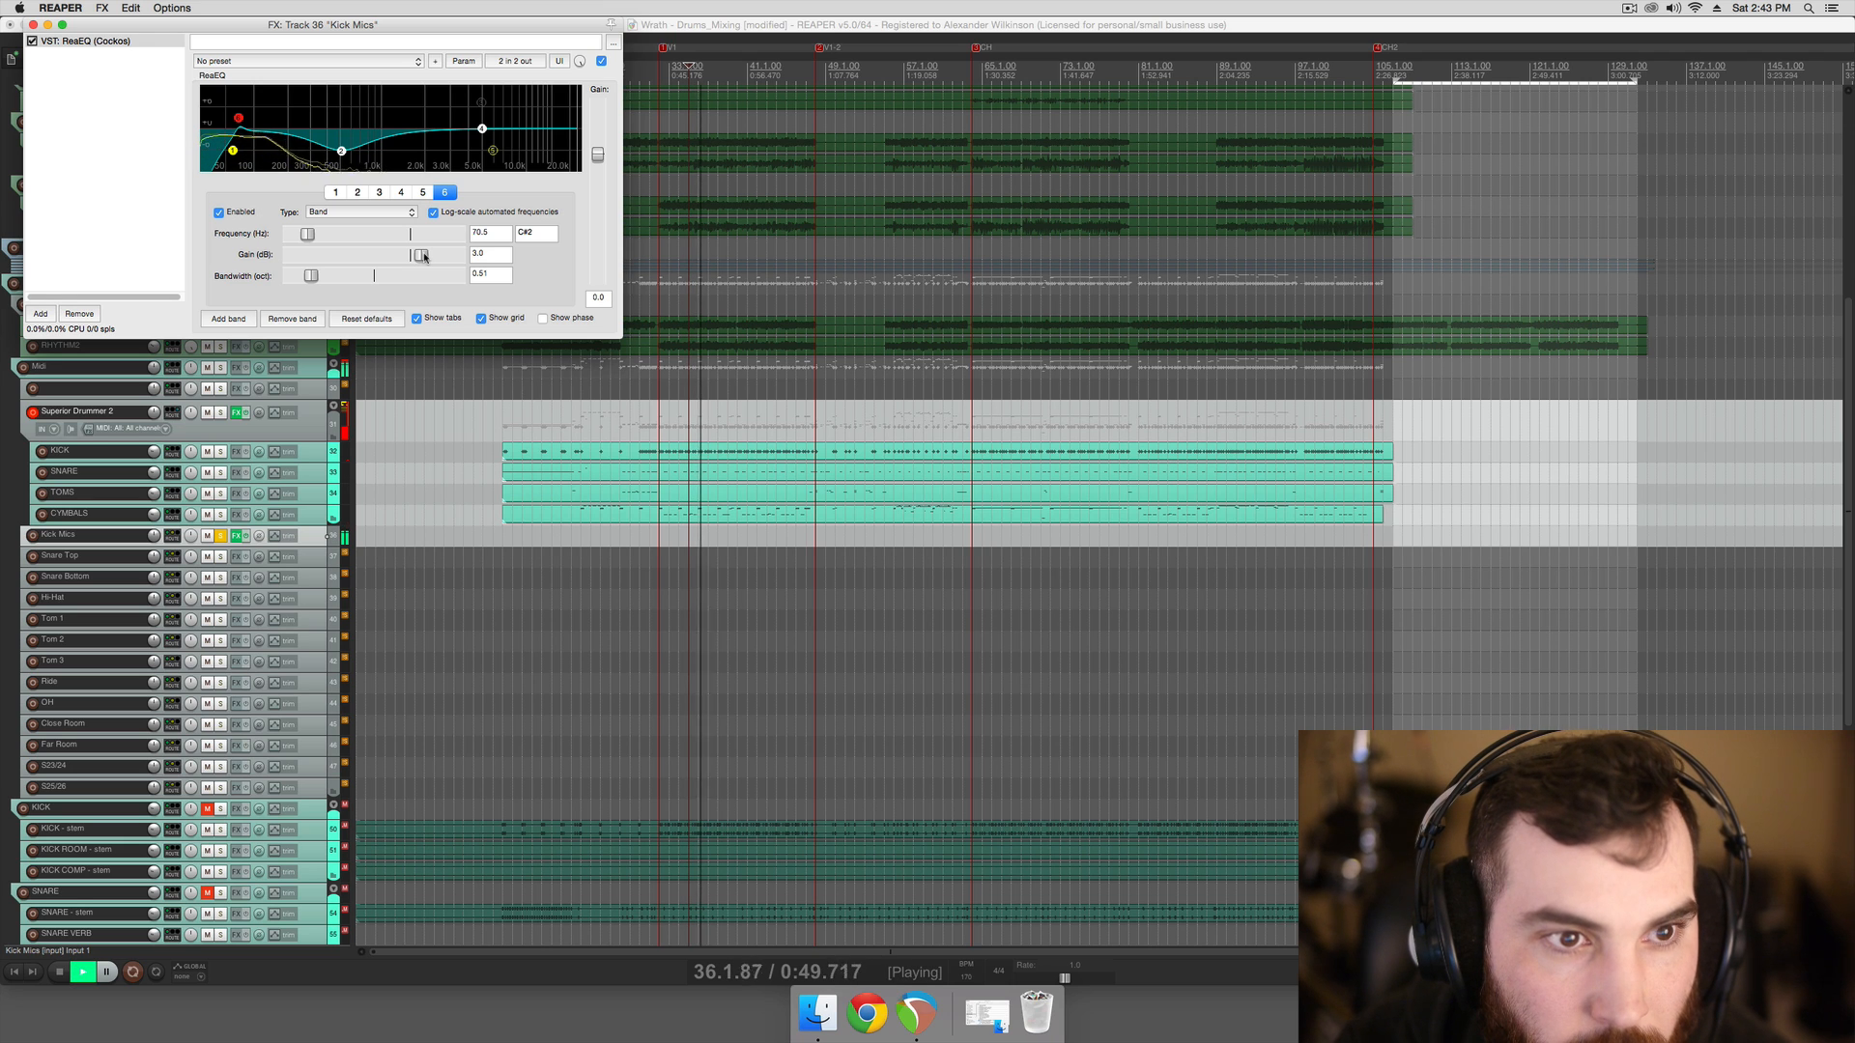
pyautogui.press('space')
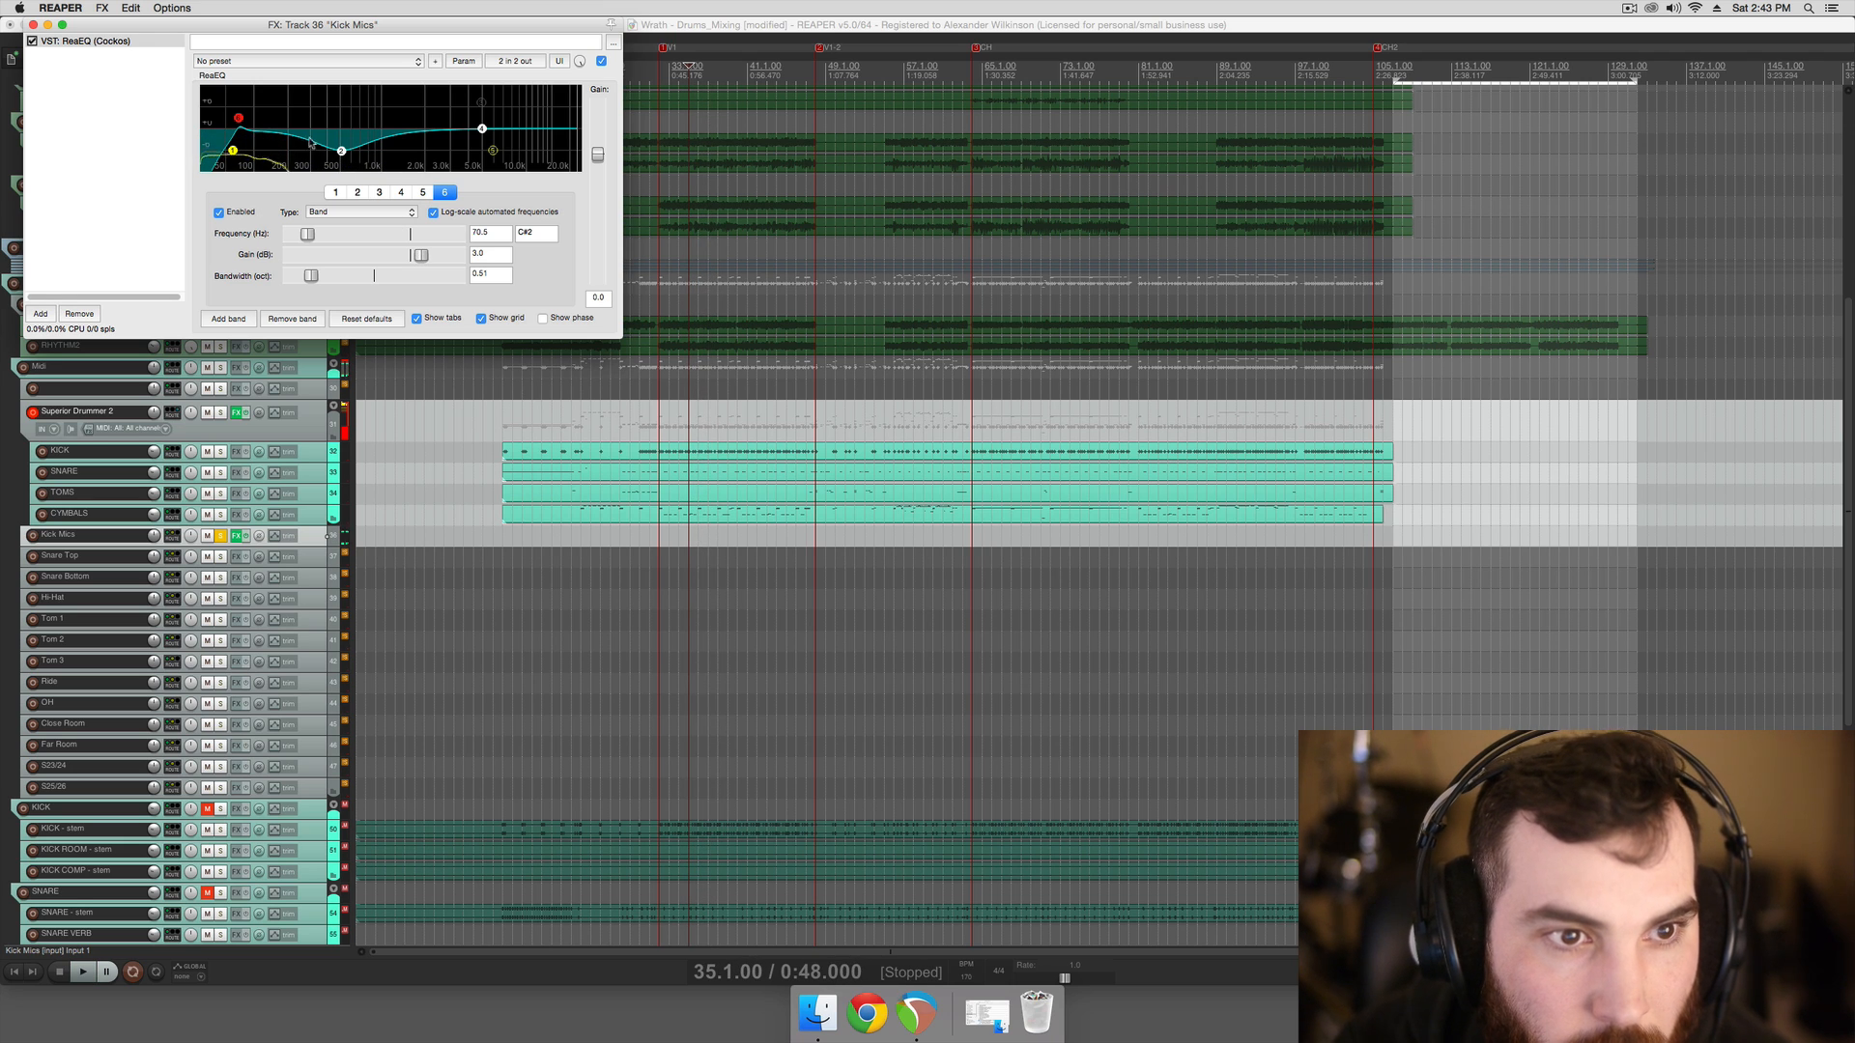
# Nudge band 6 slightly higher in frequency and gain, and play the kick from bar 35 to judge the EQ
pyautogui.moveTo(239, 118)
pyautogui.mouseDown()
pyautogui.moveTo(284, 100)
pyautogui.moveTo(255, 86)
pyautogui.moveTo(275, 118)
pyautogui.moveTo(253, 115)
pyautogui.moveTo(232, 150)
pyautogui.mouseUp()
pyautogui.press('space')
pyautogui.press('space')
pyautogui.press('space')
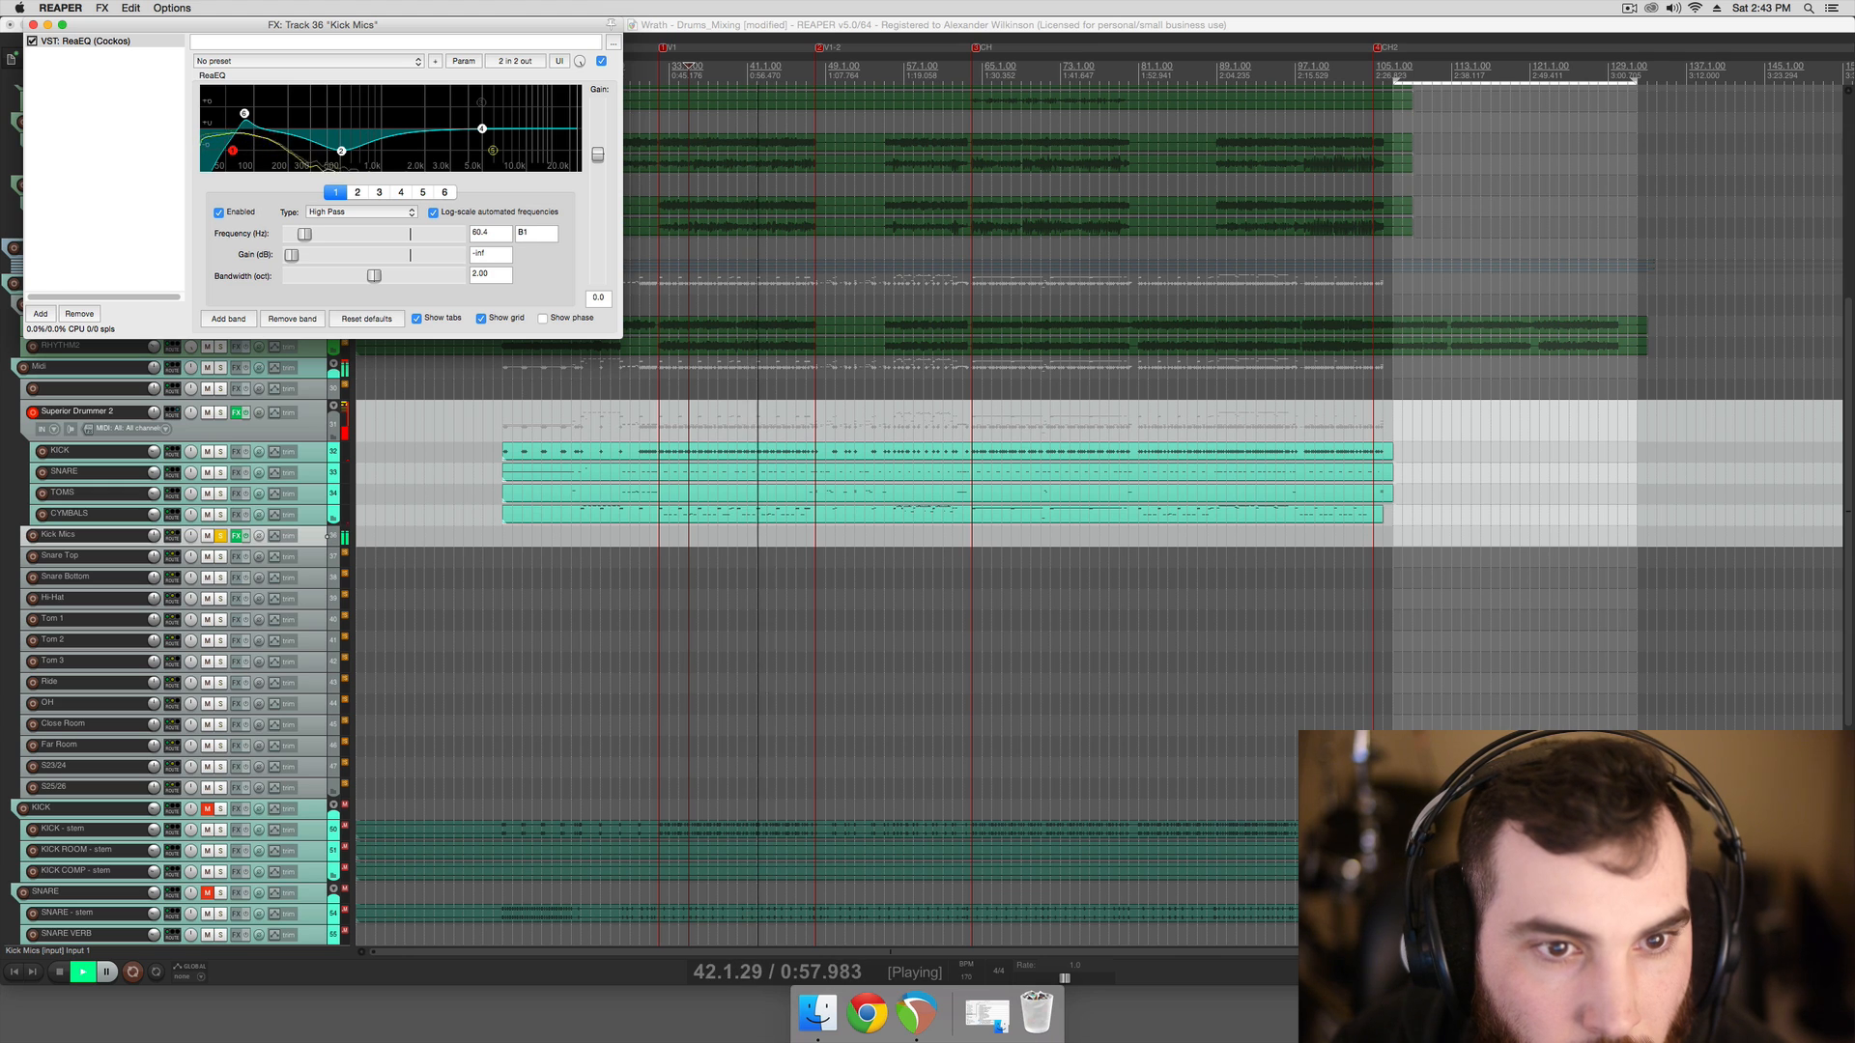
pyautogui.press('space')
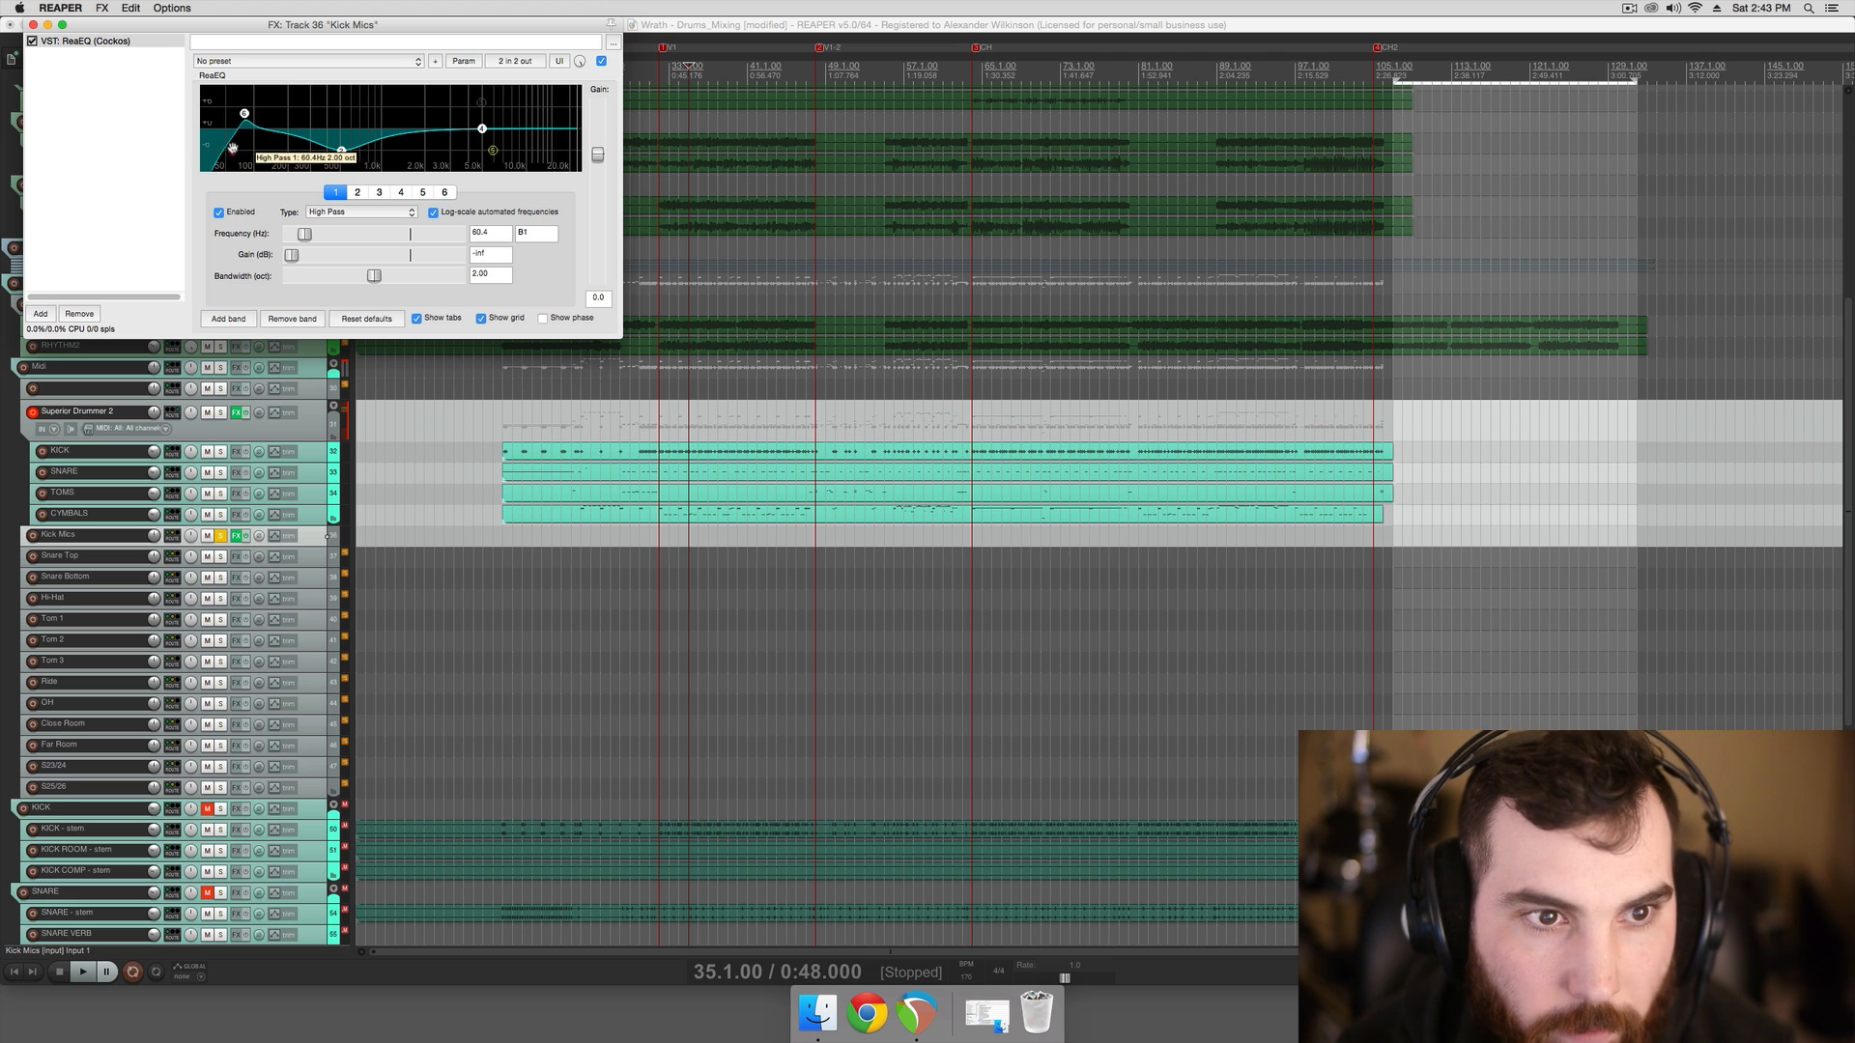
# Close the Kick Mics effects window and set the playback position to bar 38
pyautogui.moveTo(119, 29); pyautogui.dragTo(218, 53)
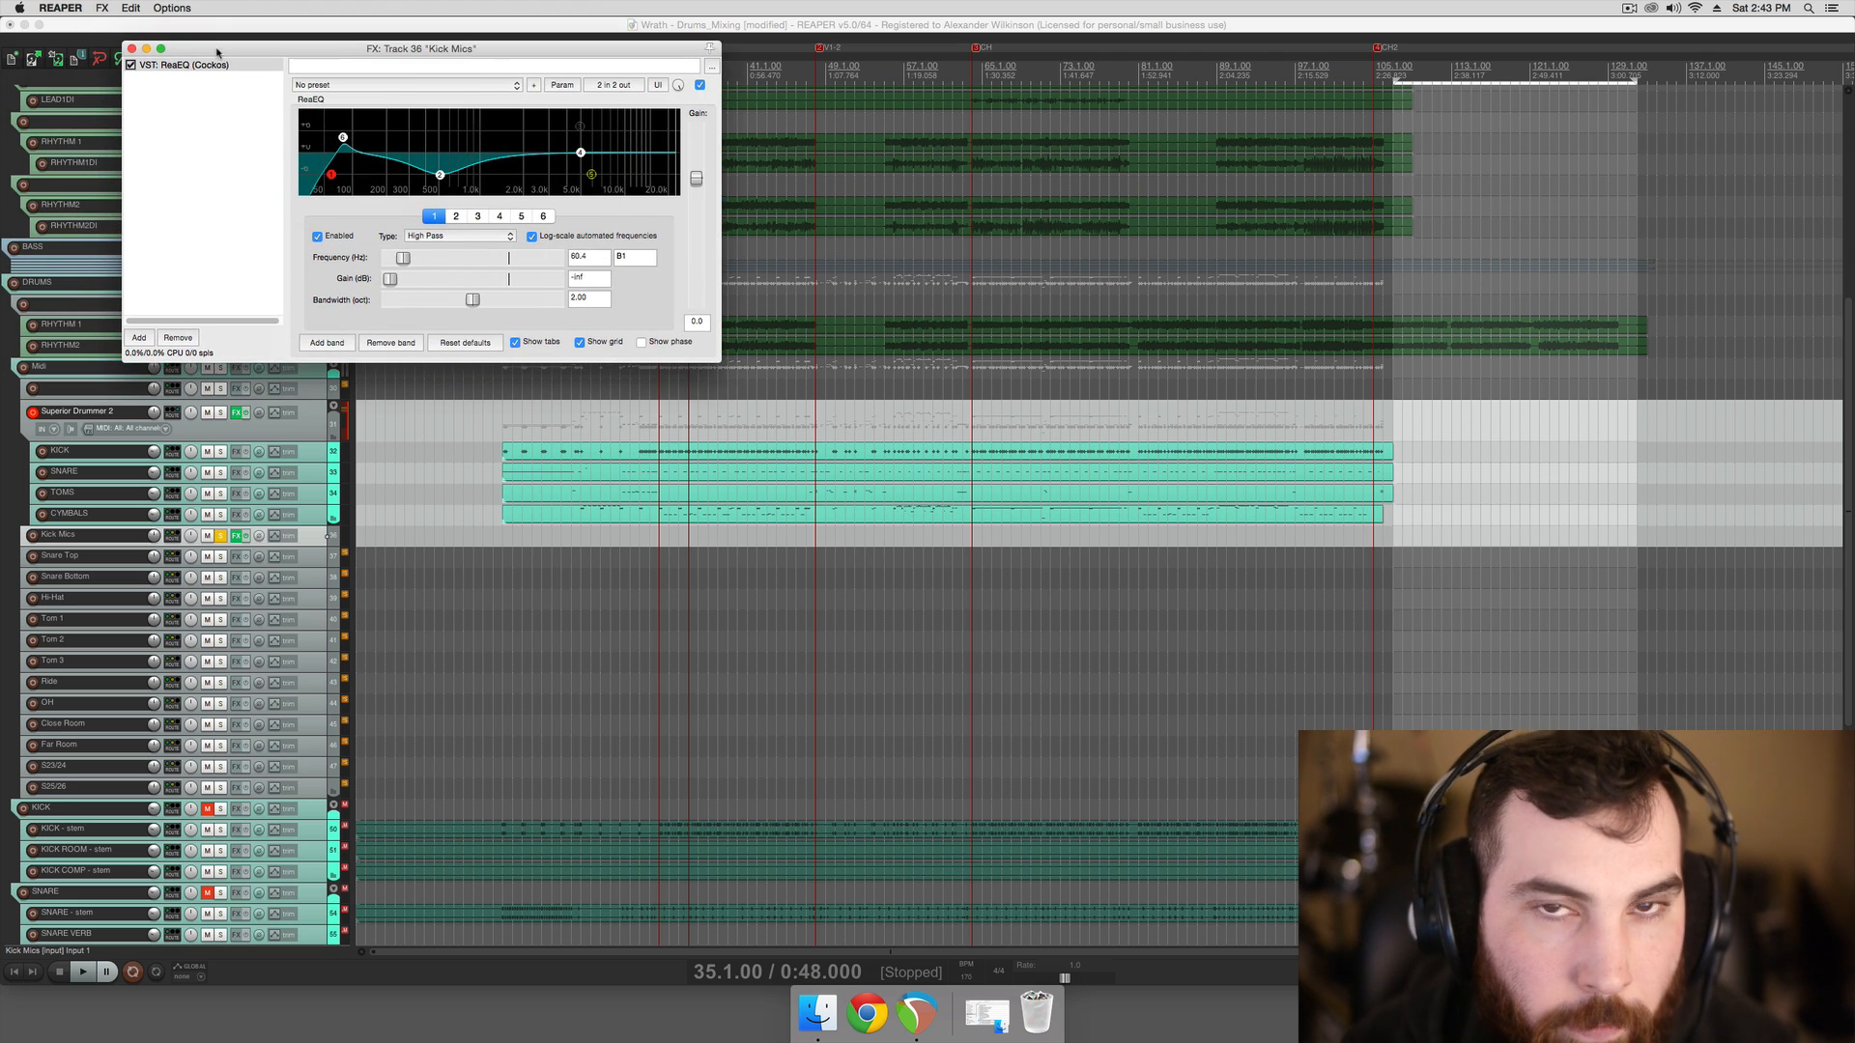
pyautogui.click(133, 49)
pyautogui.click(711, 419)
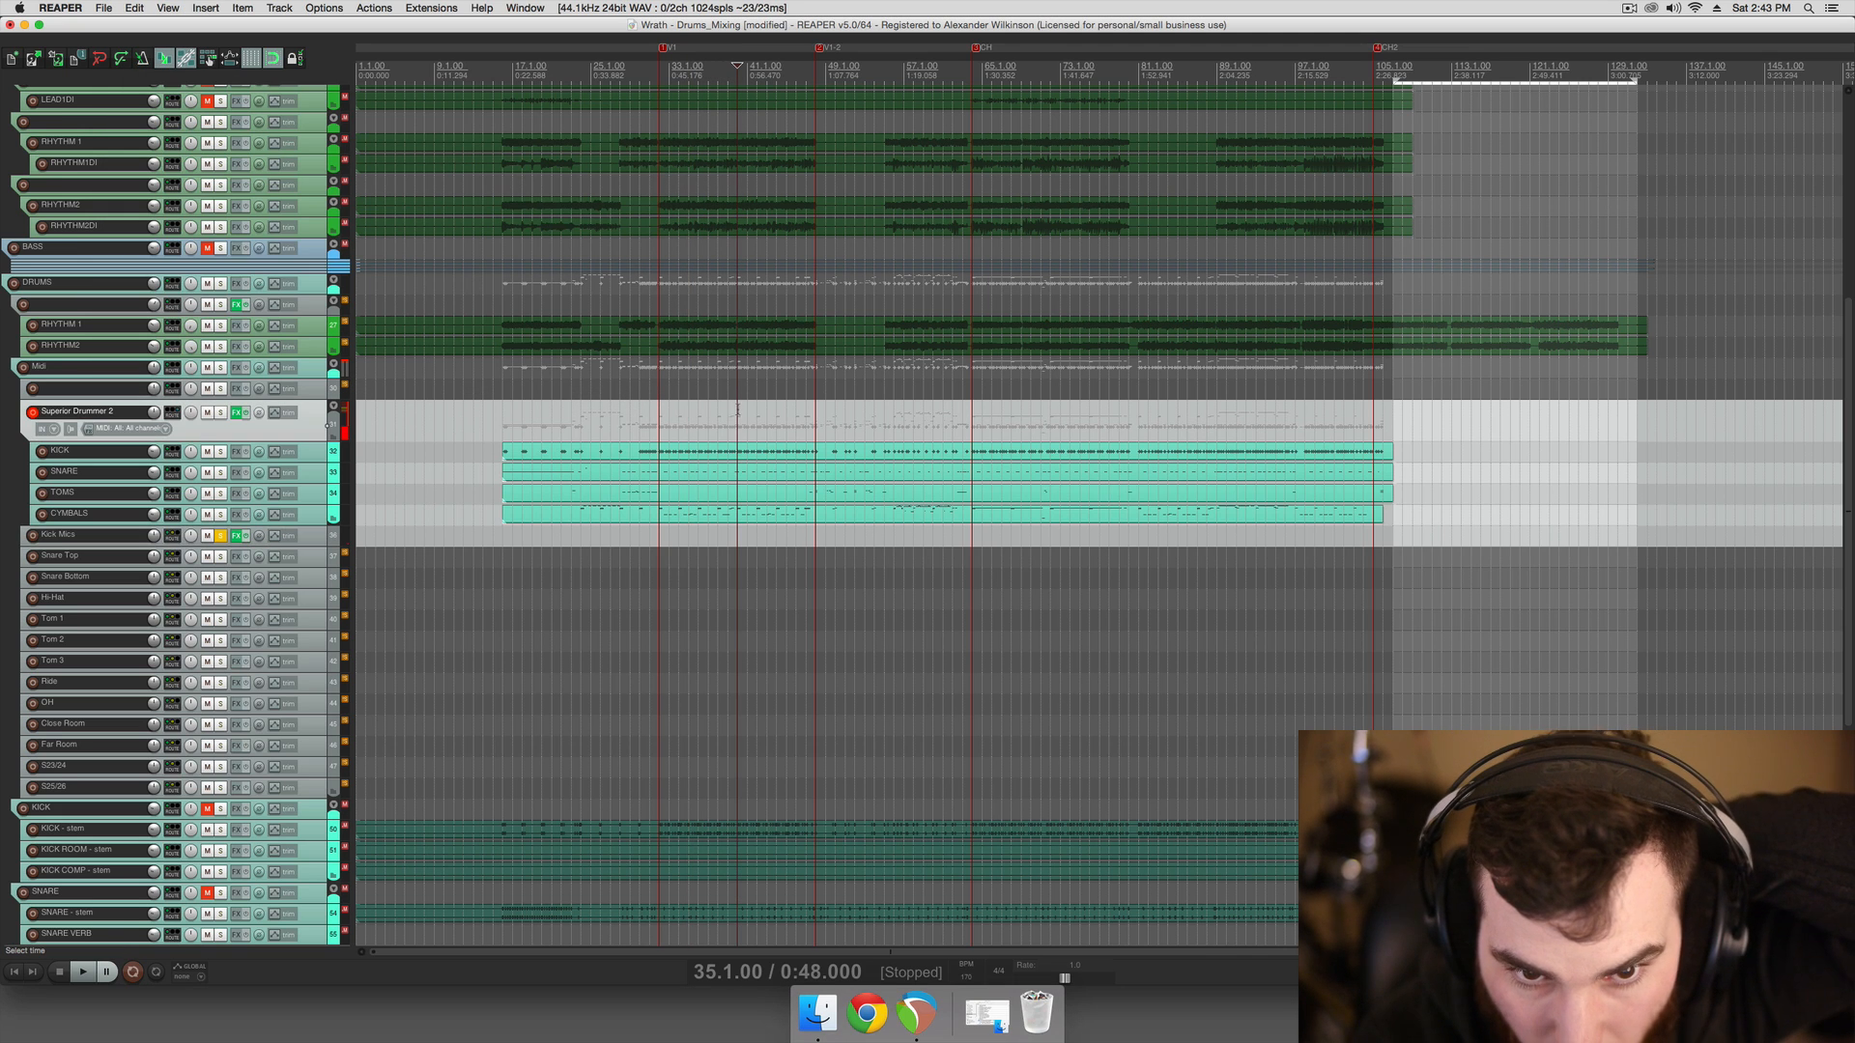
pyautogui.click(730, 427)
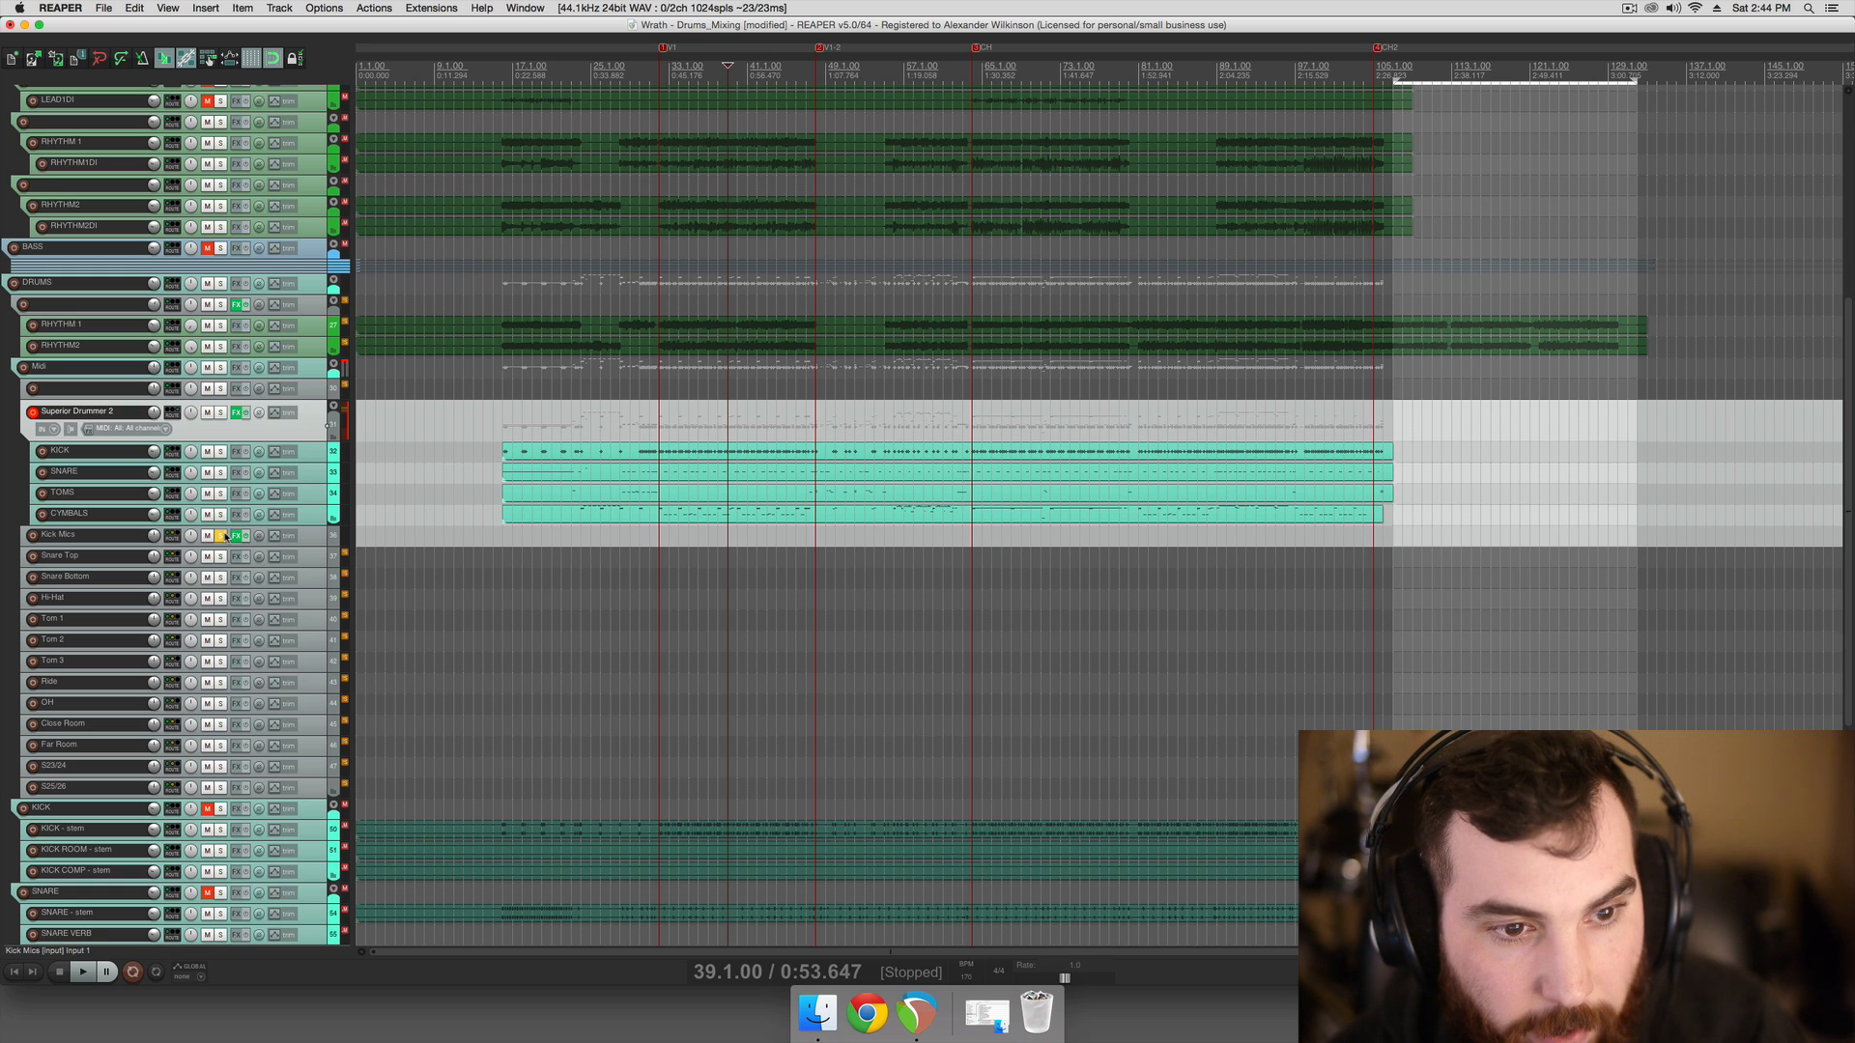
pyautogui.click(678, 536)
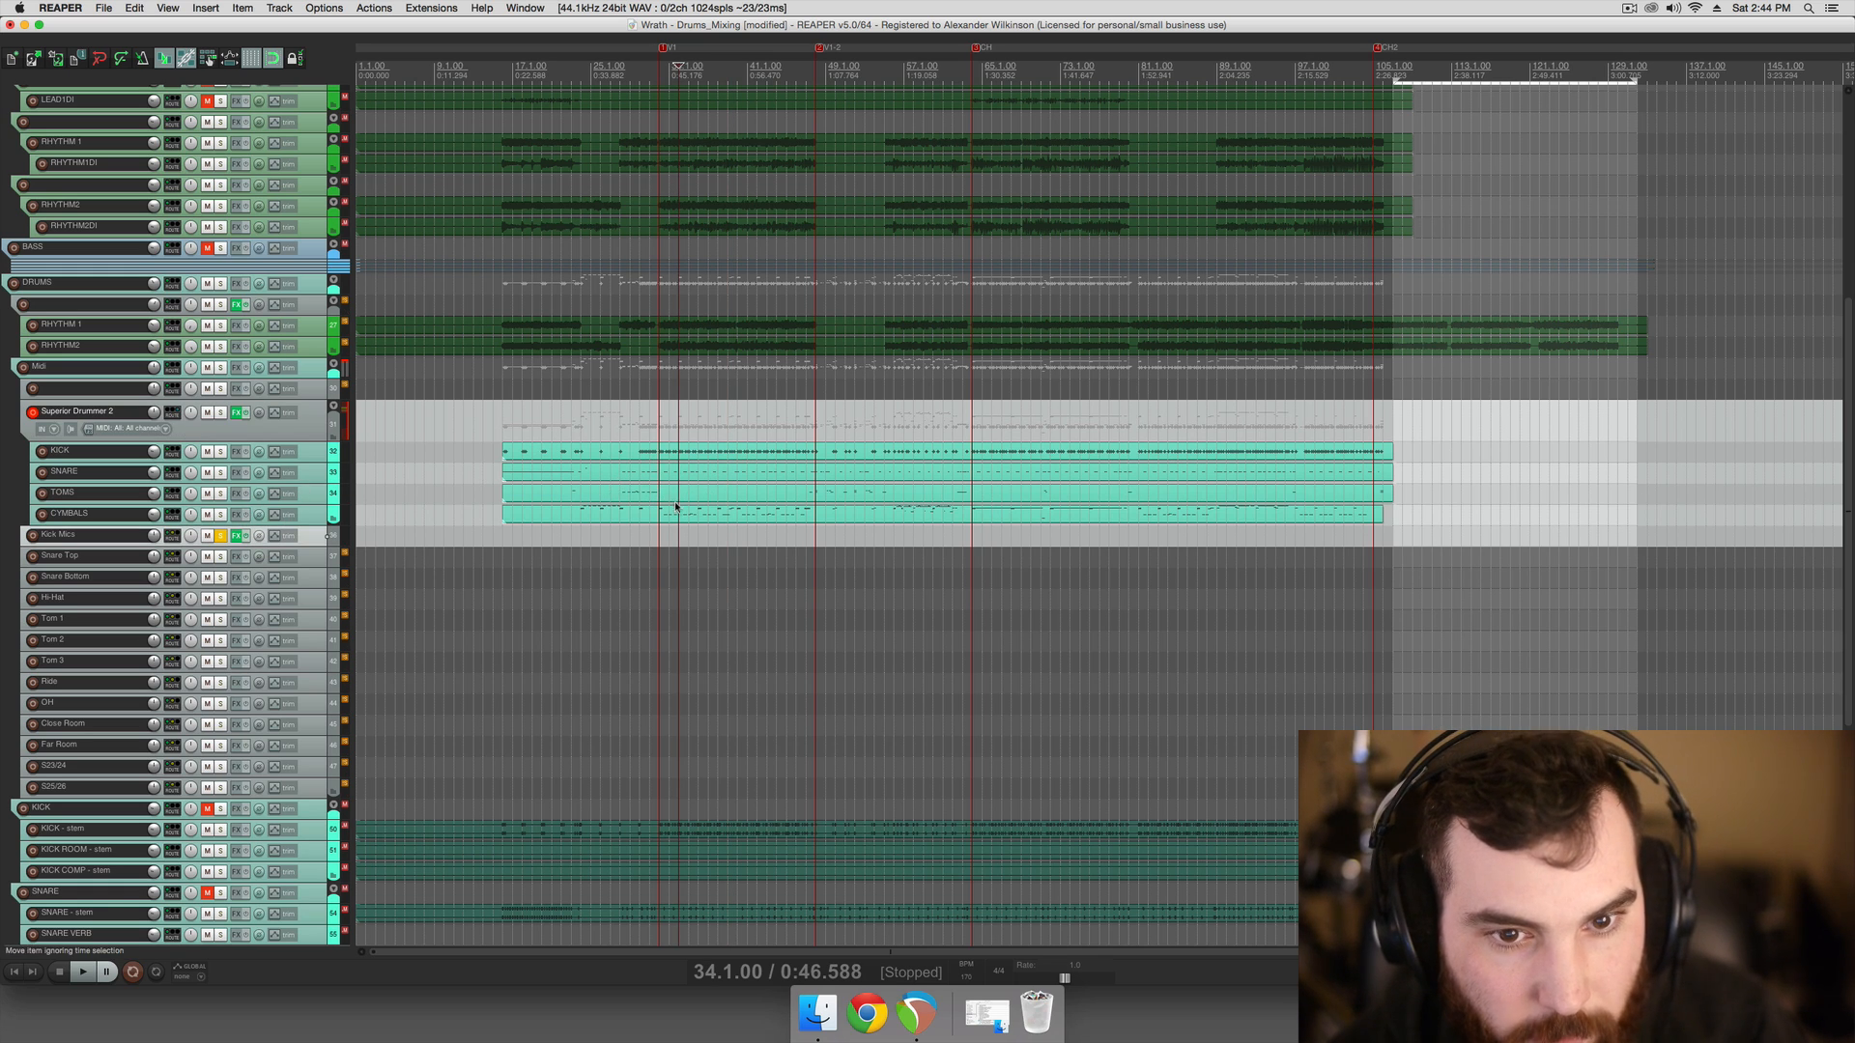
pyautogui.click(713, 531)
pyautogui.click(731, 531)
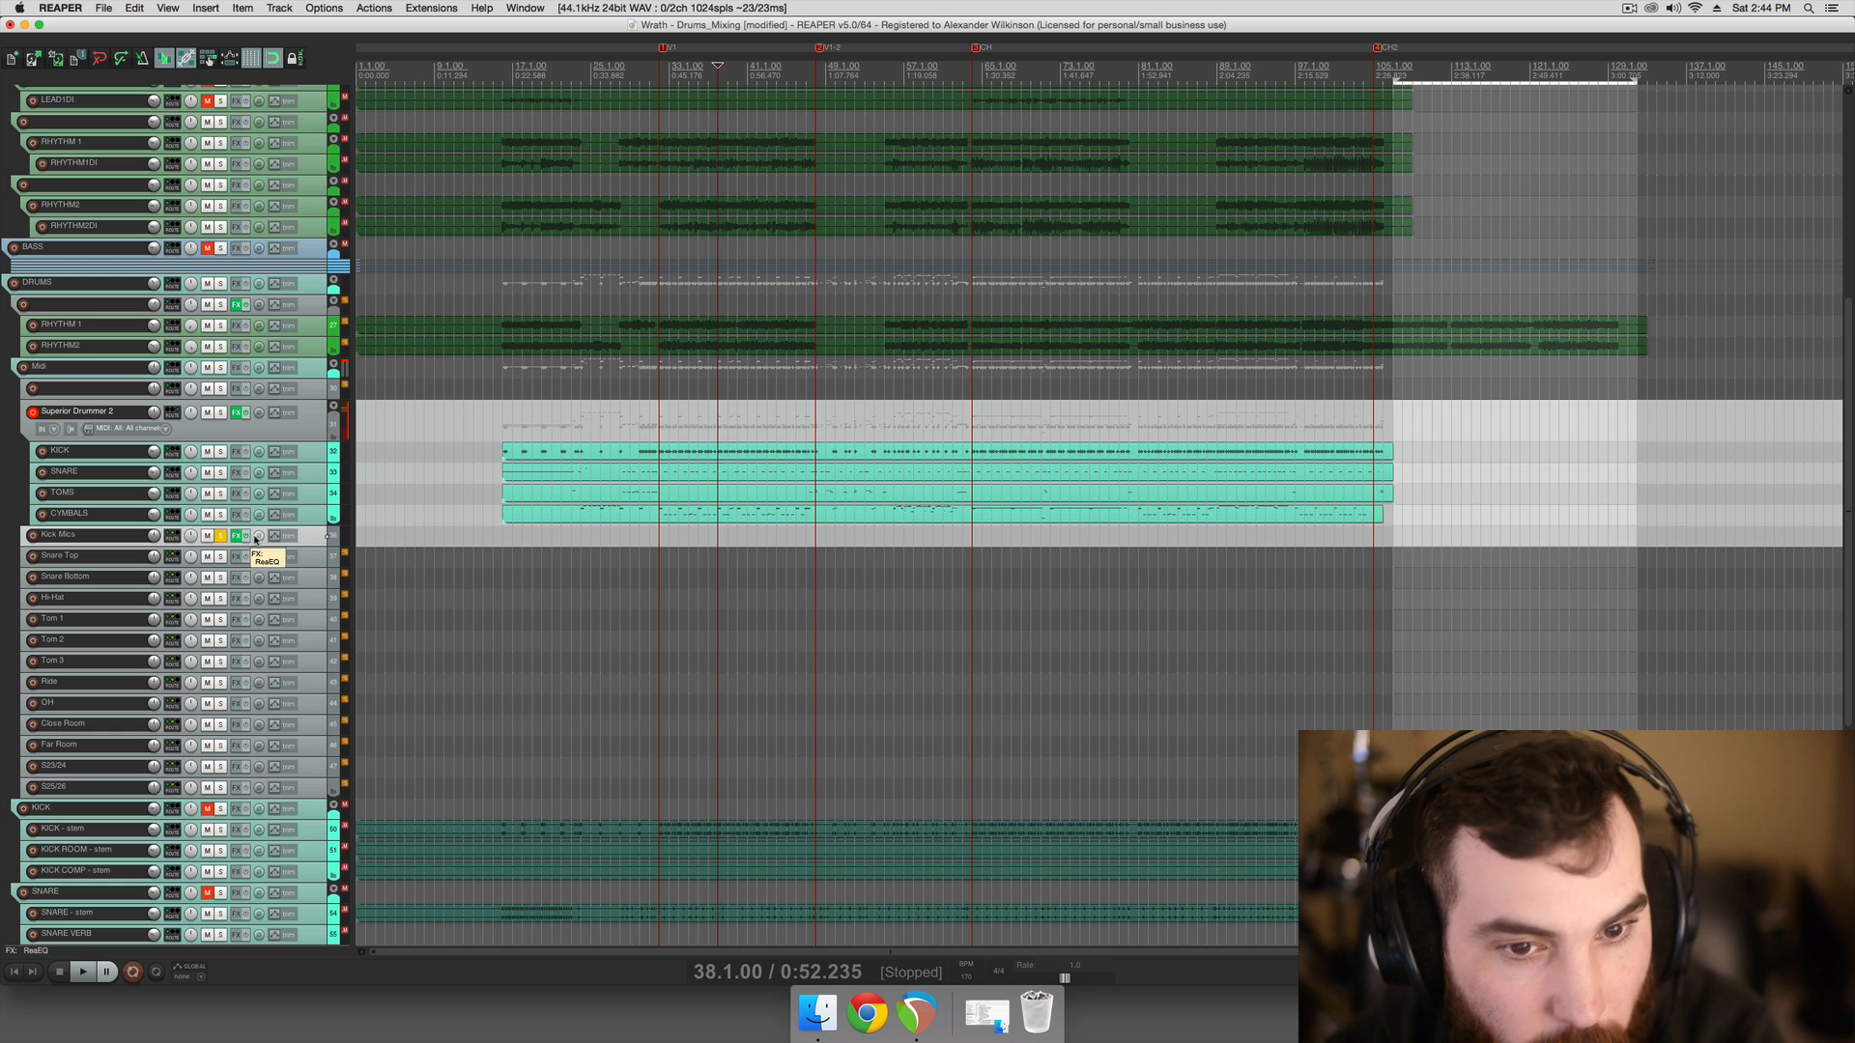
# Add the ReaComp compressor after ReaEQ in the Kick Mics effects chain
pyautogui.click(236, 536)
pyautogui.click(150, 337)
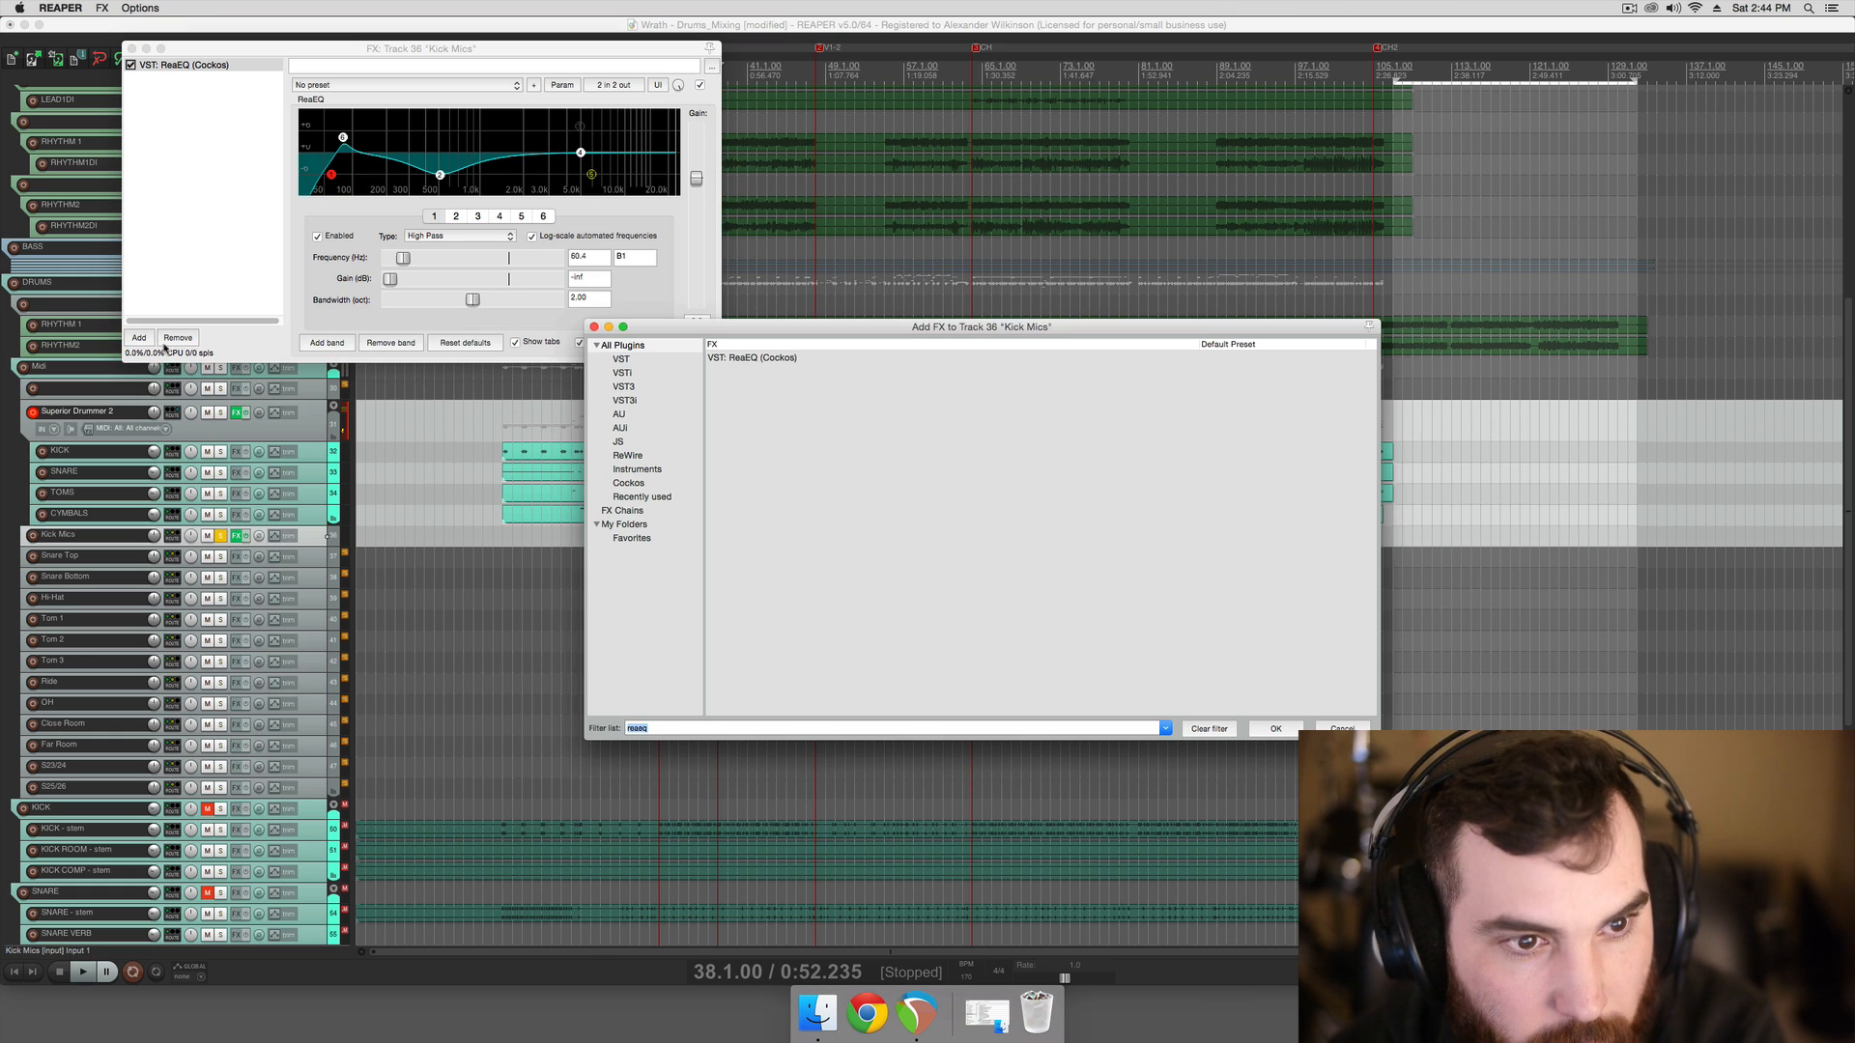
pyautogui.write('reac')
pyautogui.doubleClick(727, 358)
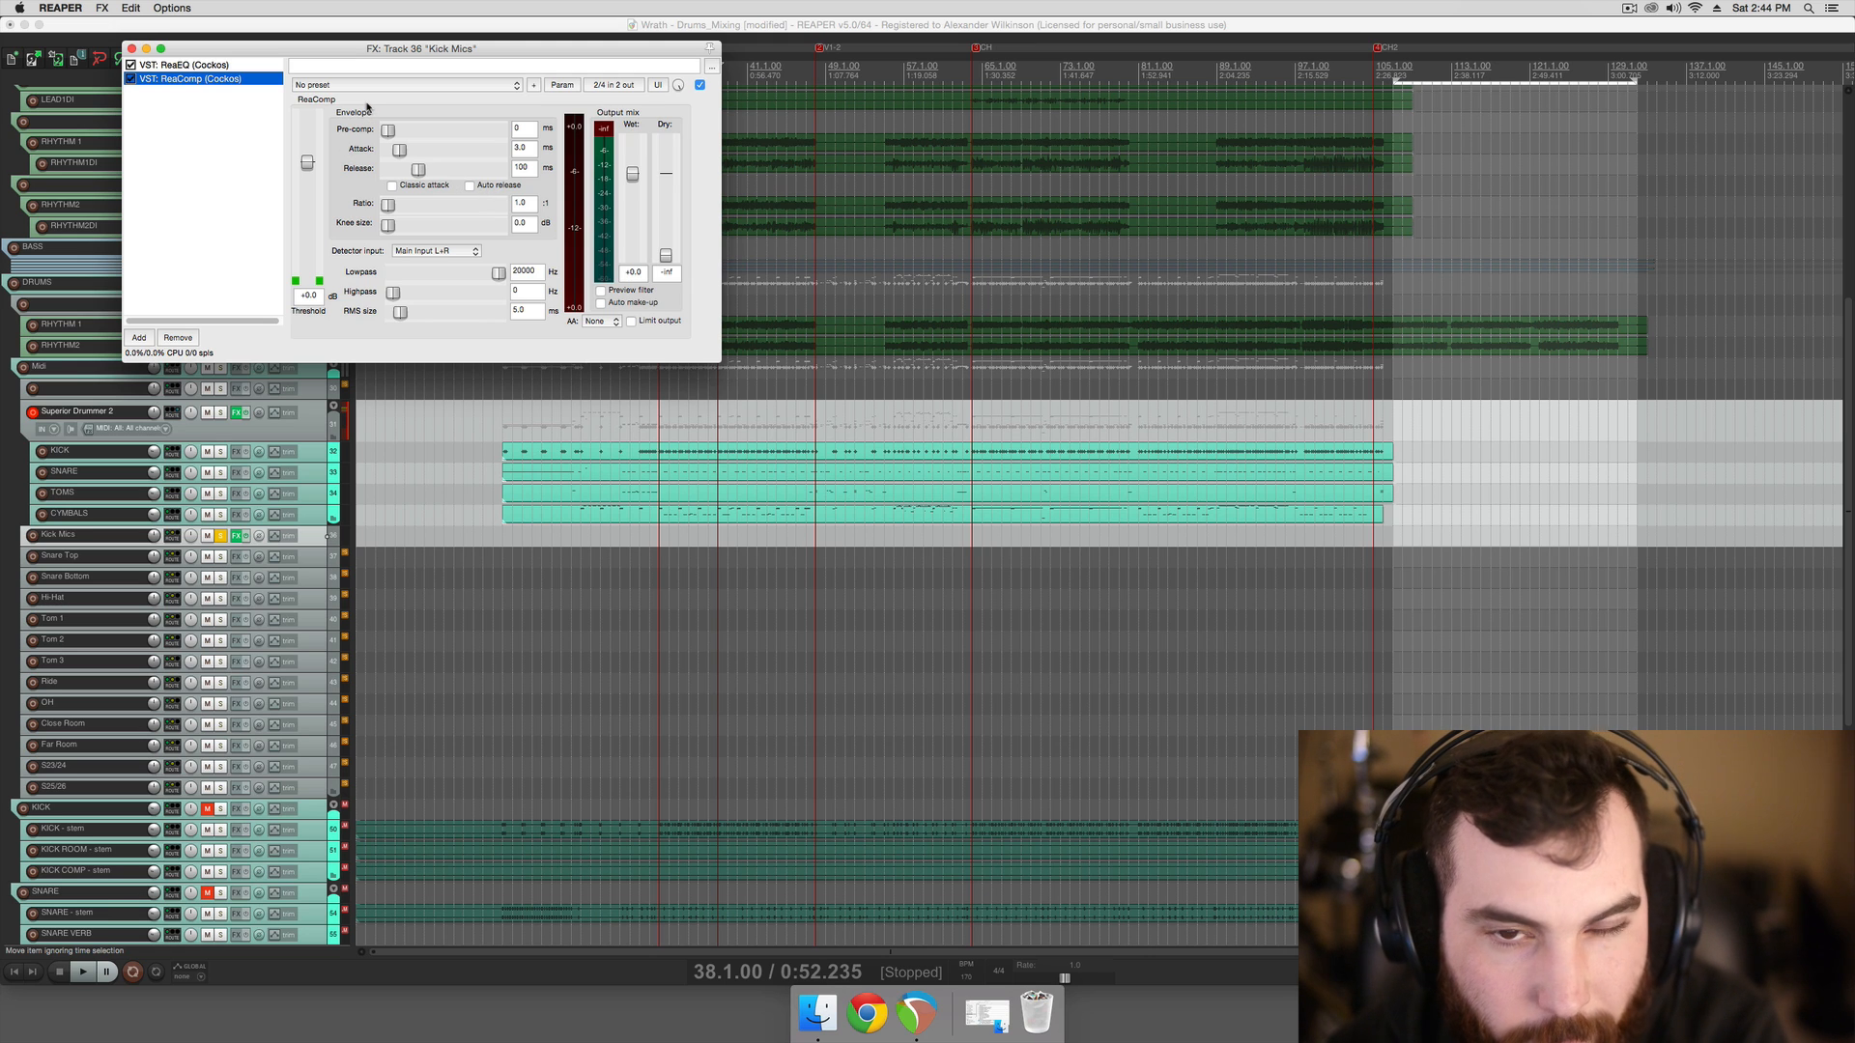
# Set ReaComp to a threshold of about -30.2 dB, attack and release of 0 ms, and a ratio of 8.0:1
pyautogui.moveTo(309, 162); pyautogui.dragTo(319, 226)
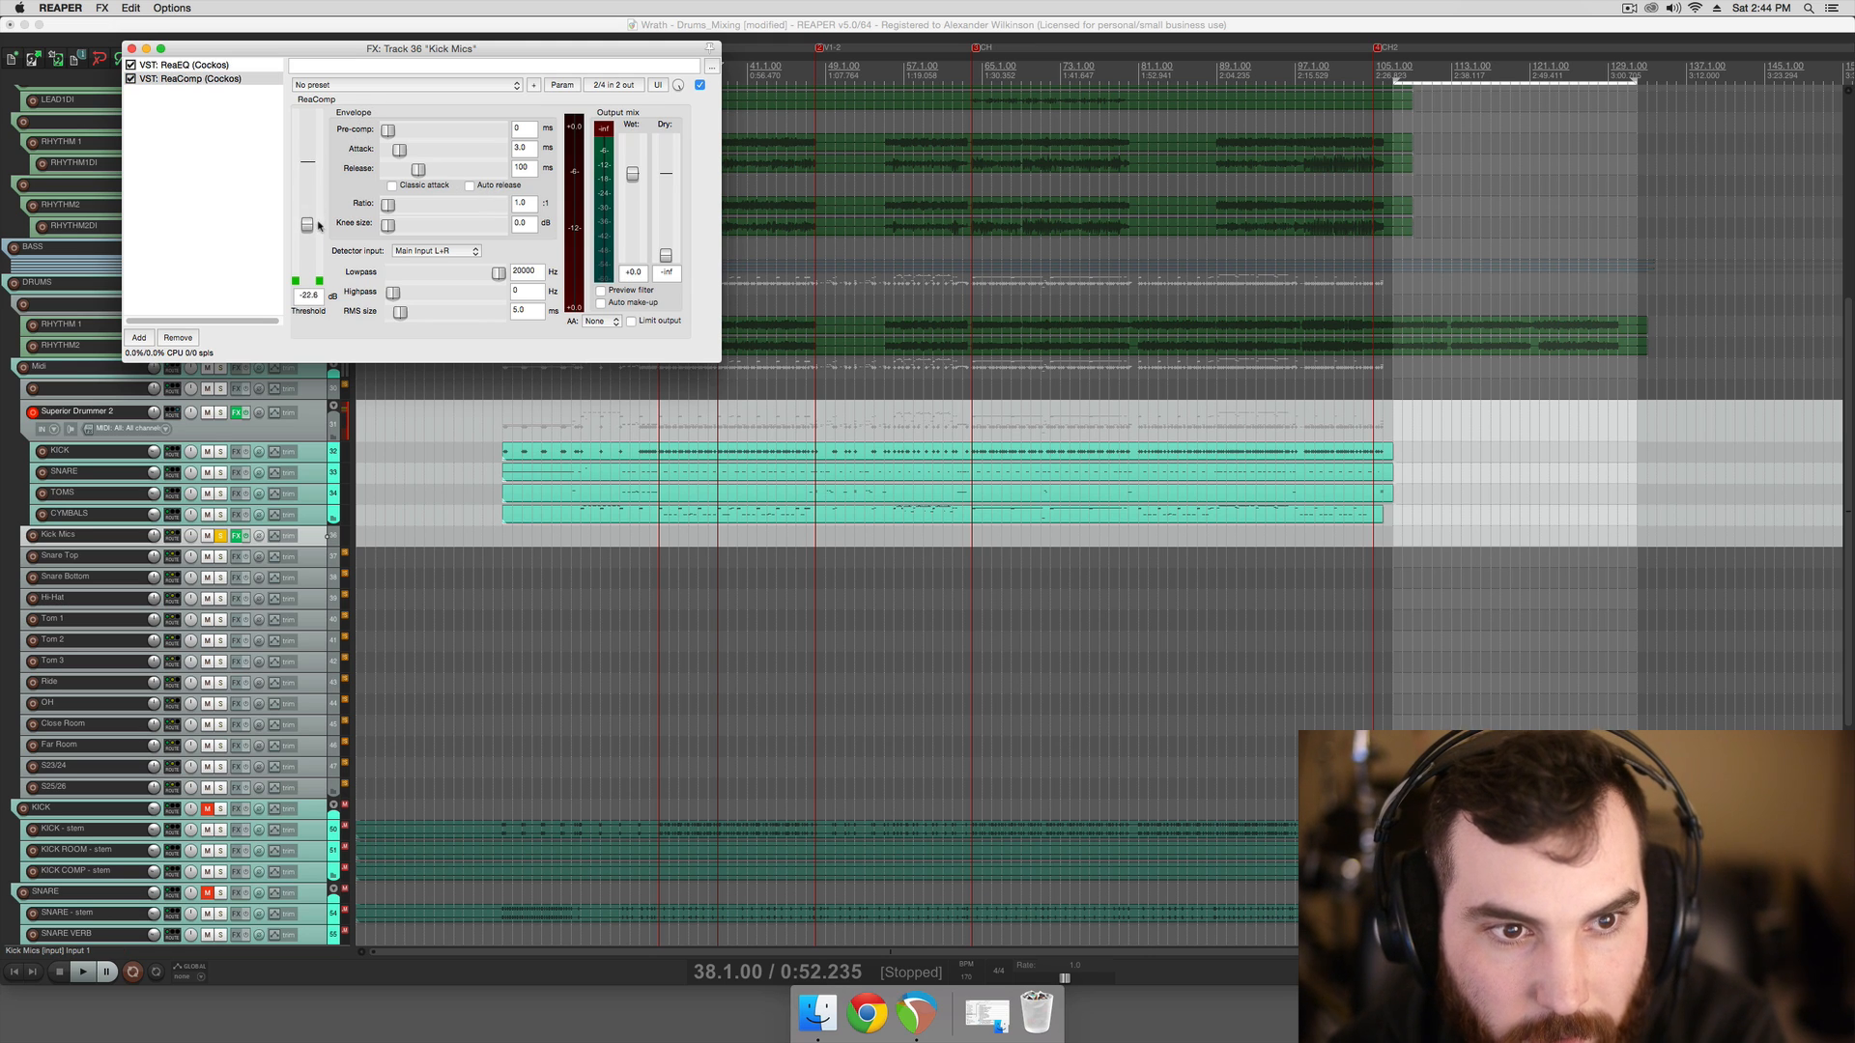
pyautogui.moveTo(377, 166); pyautogui.dragTo(300, 180)
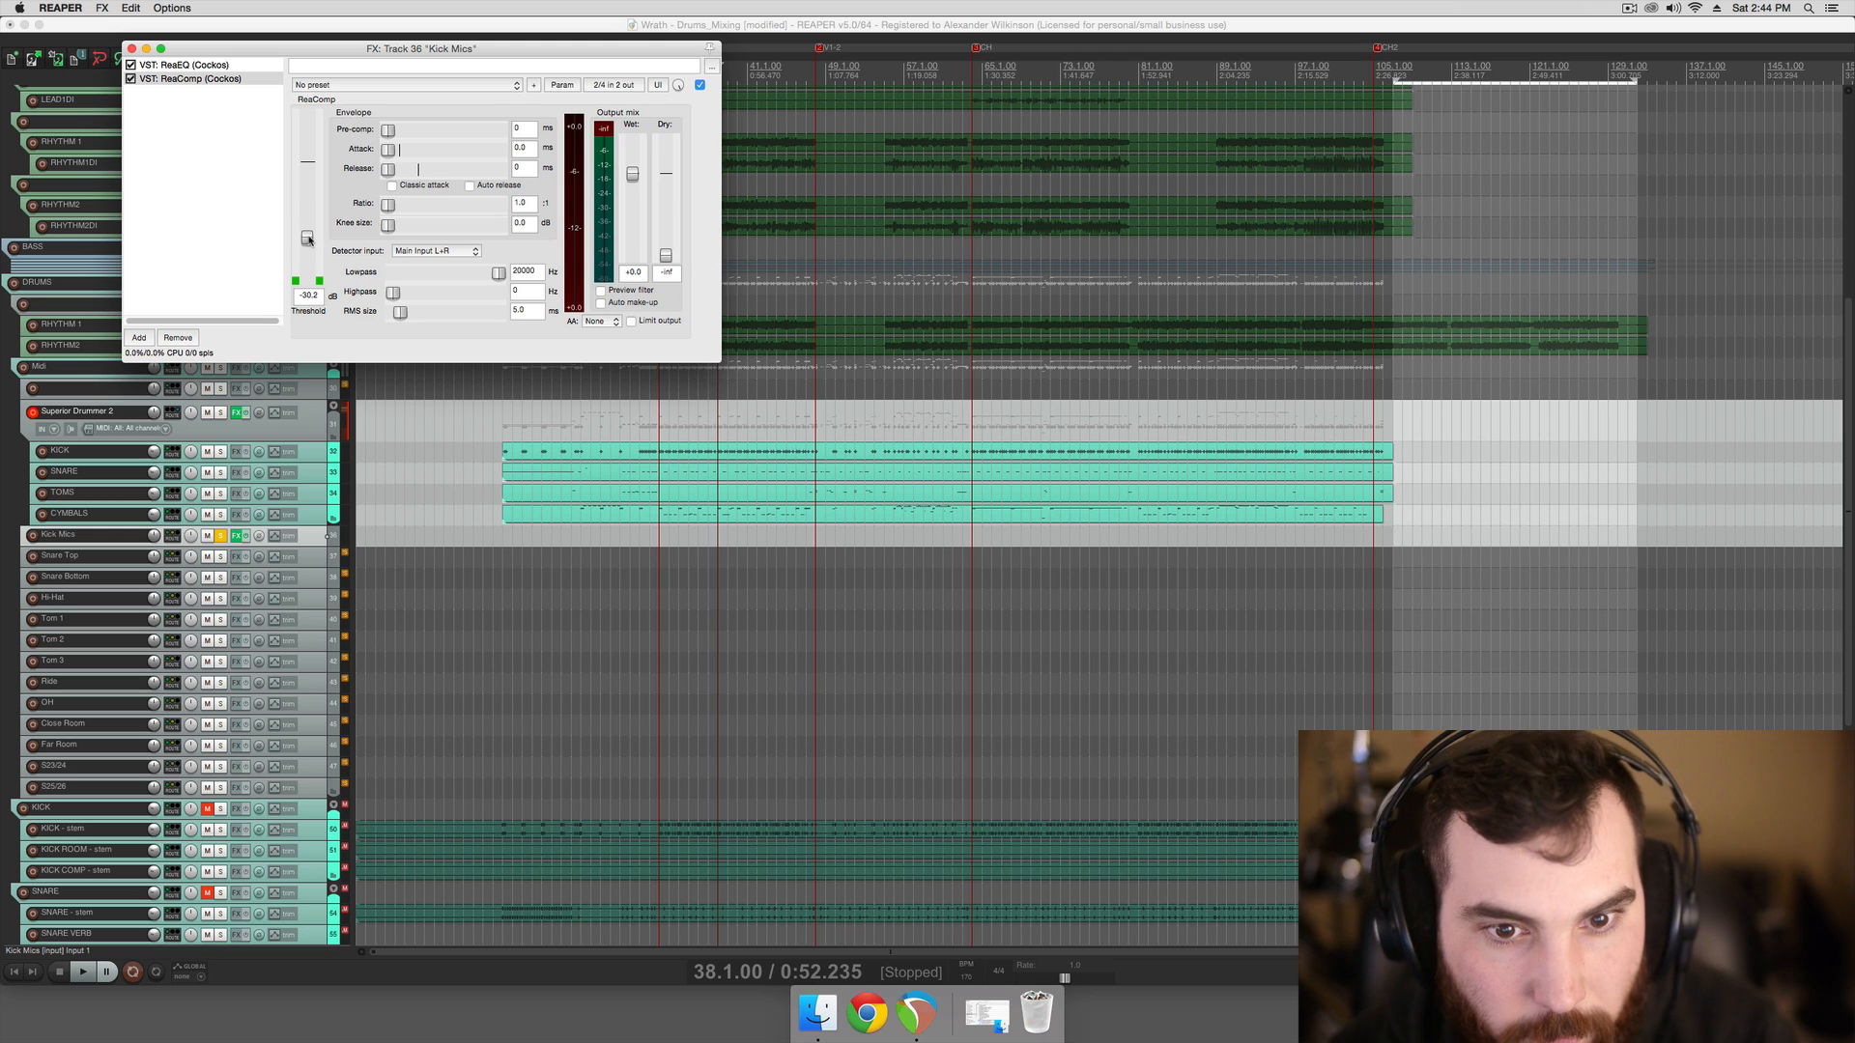
pyautogui.click(748, 536)
pyautogui.scroll(4, 746, 536)
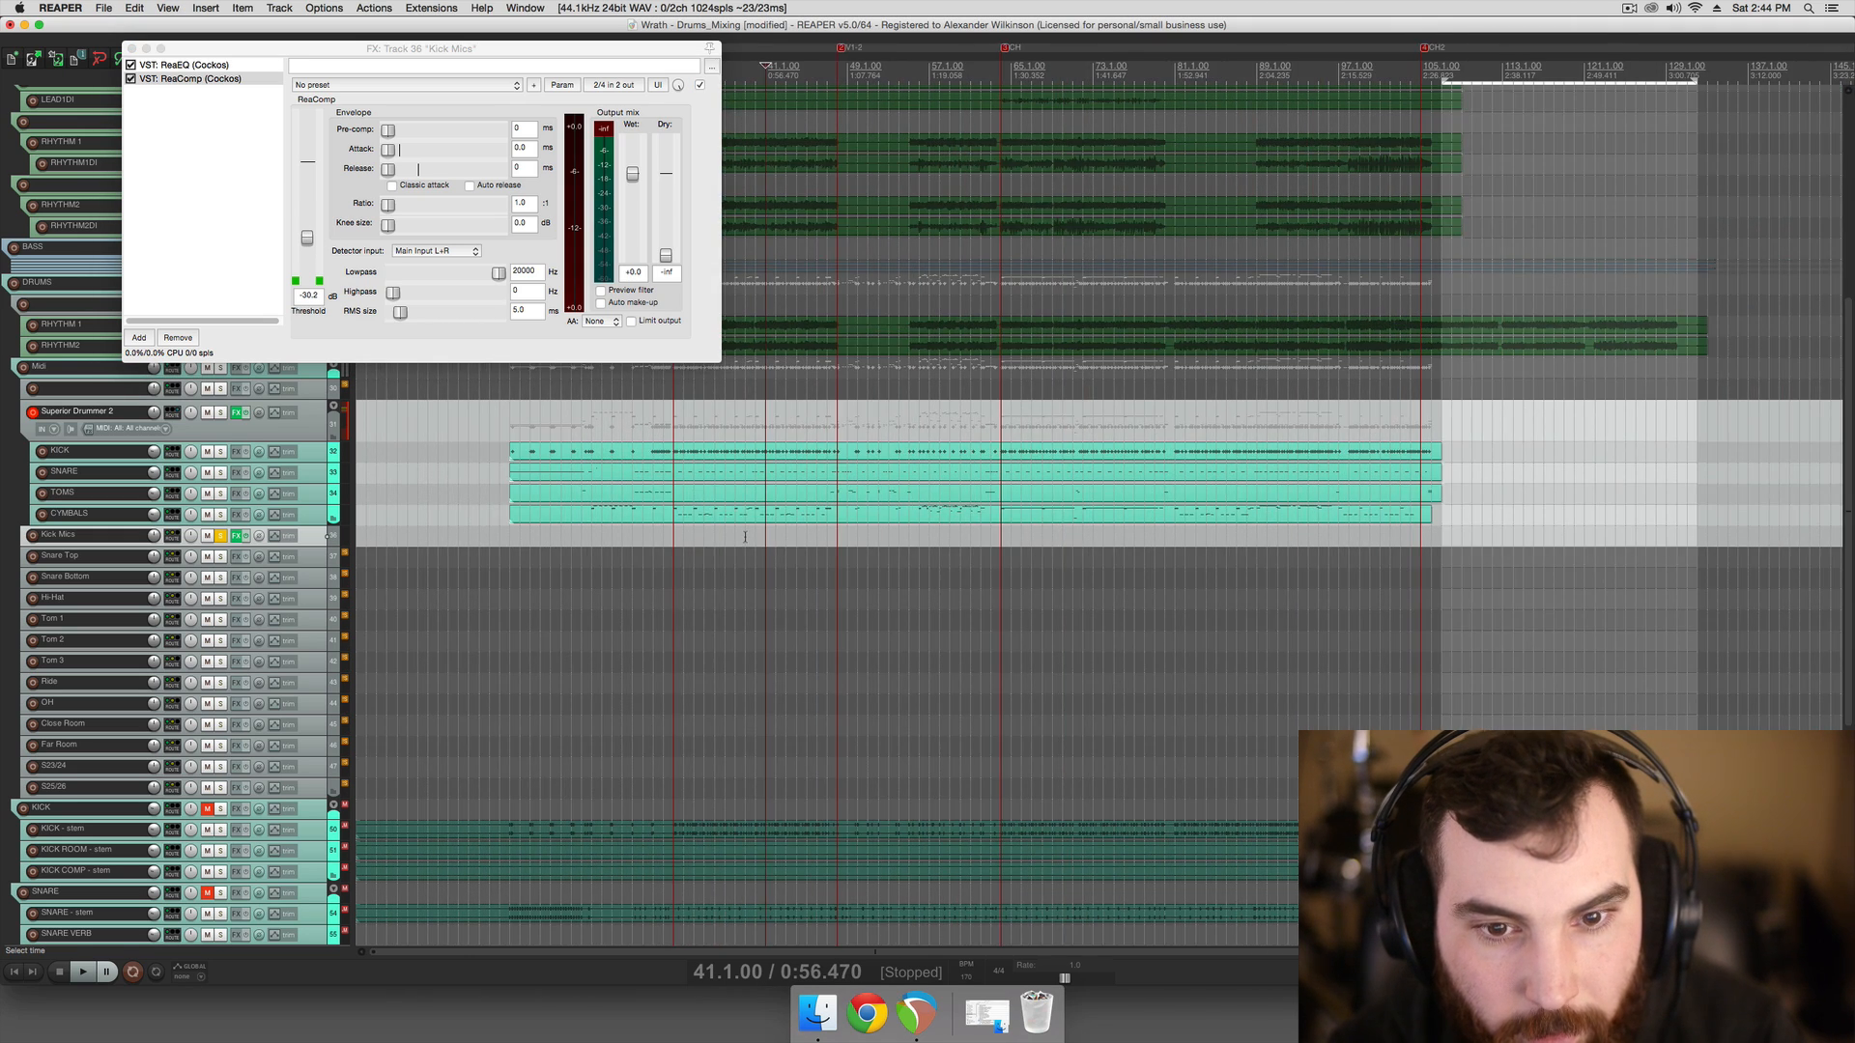
pyautogui.scroll(1, 746, 536)
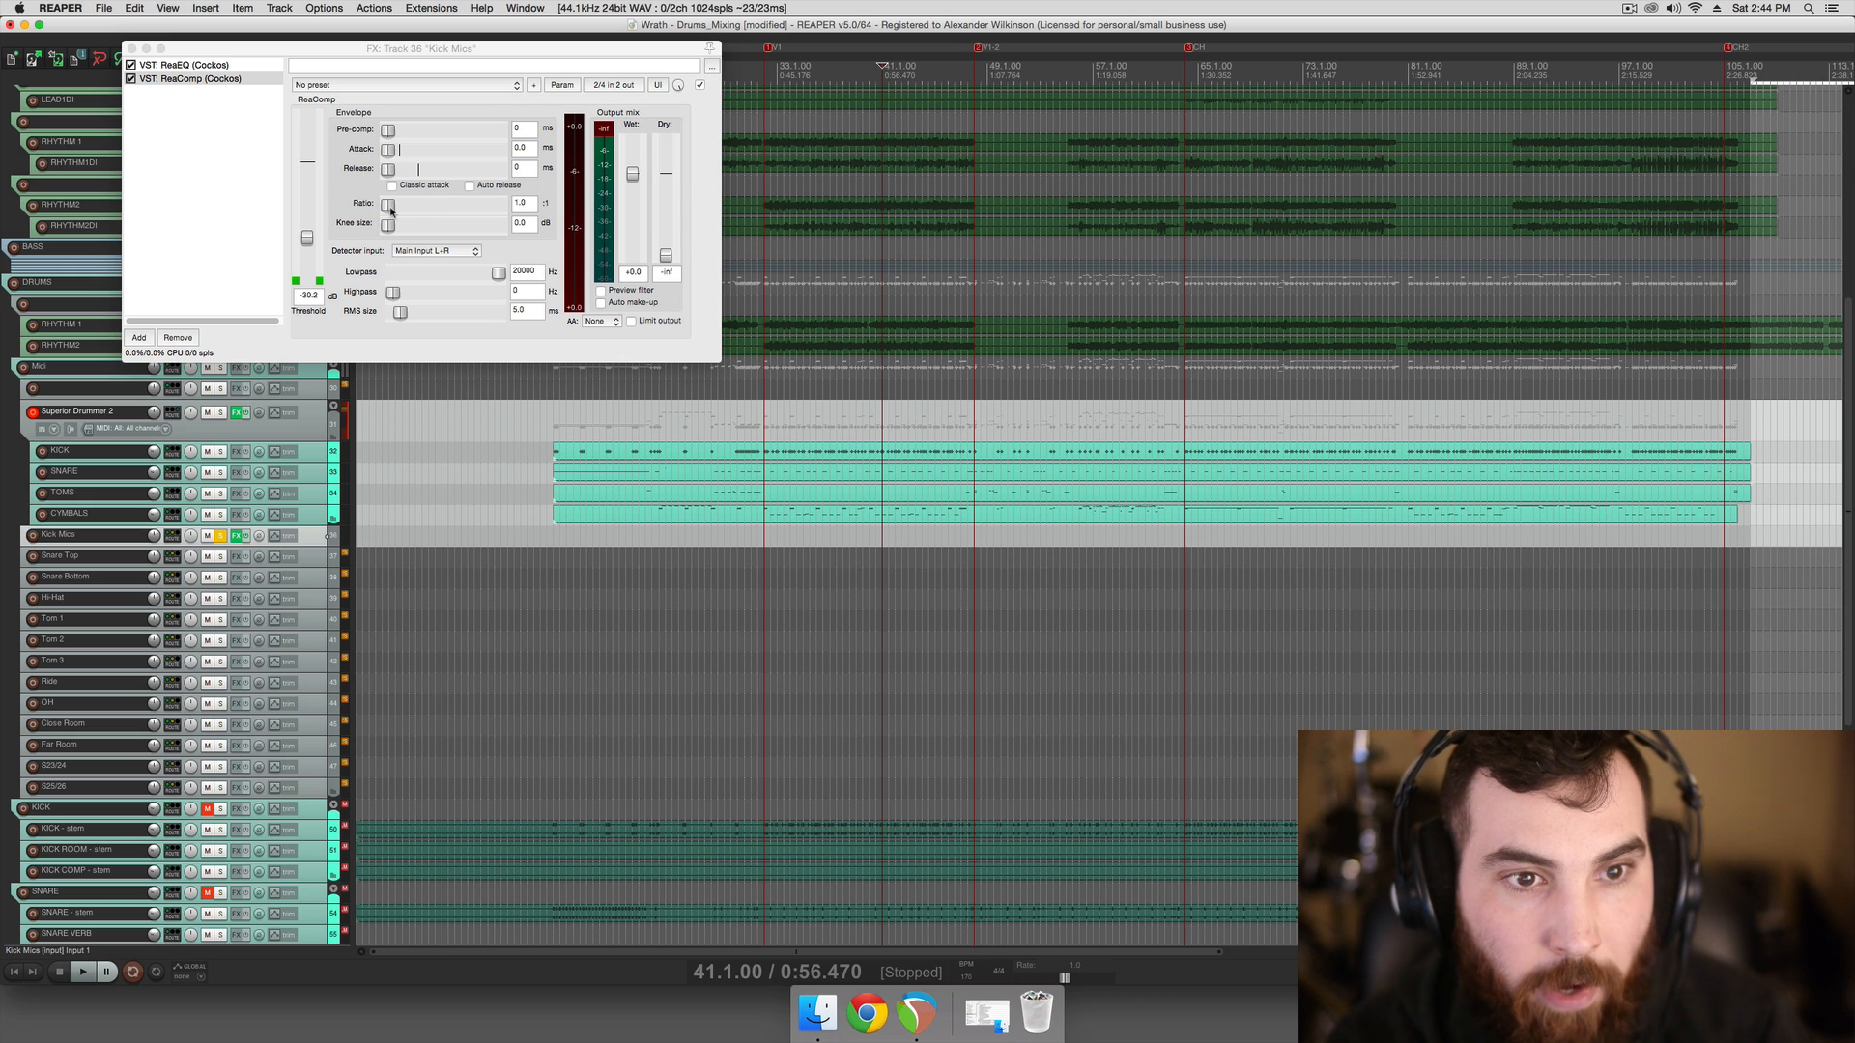
pyautogui.moveTo(391, 211); pyautogui.dragTo(421, 214)
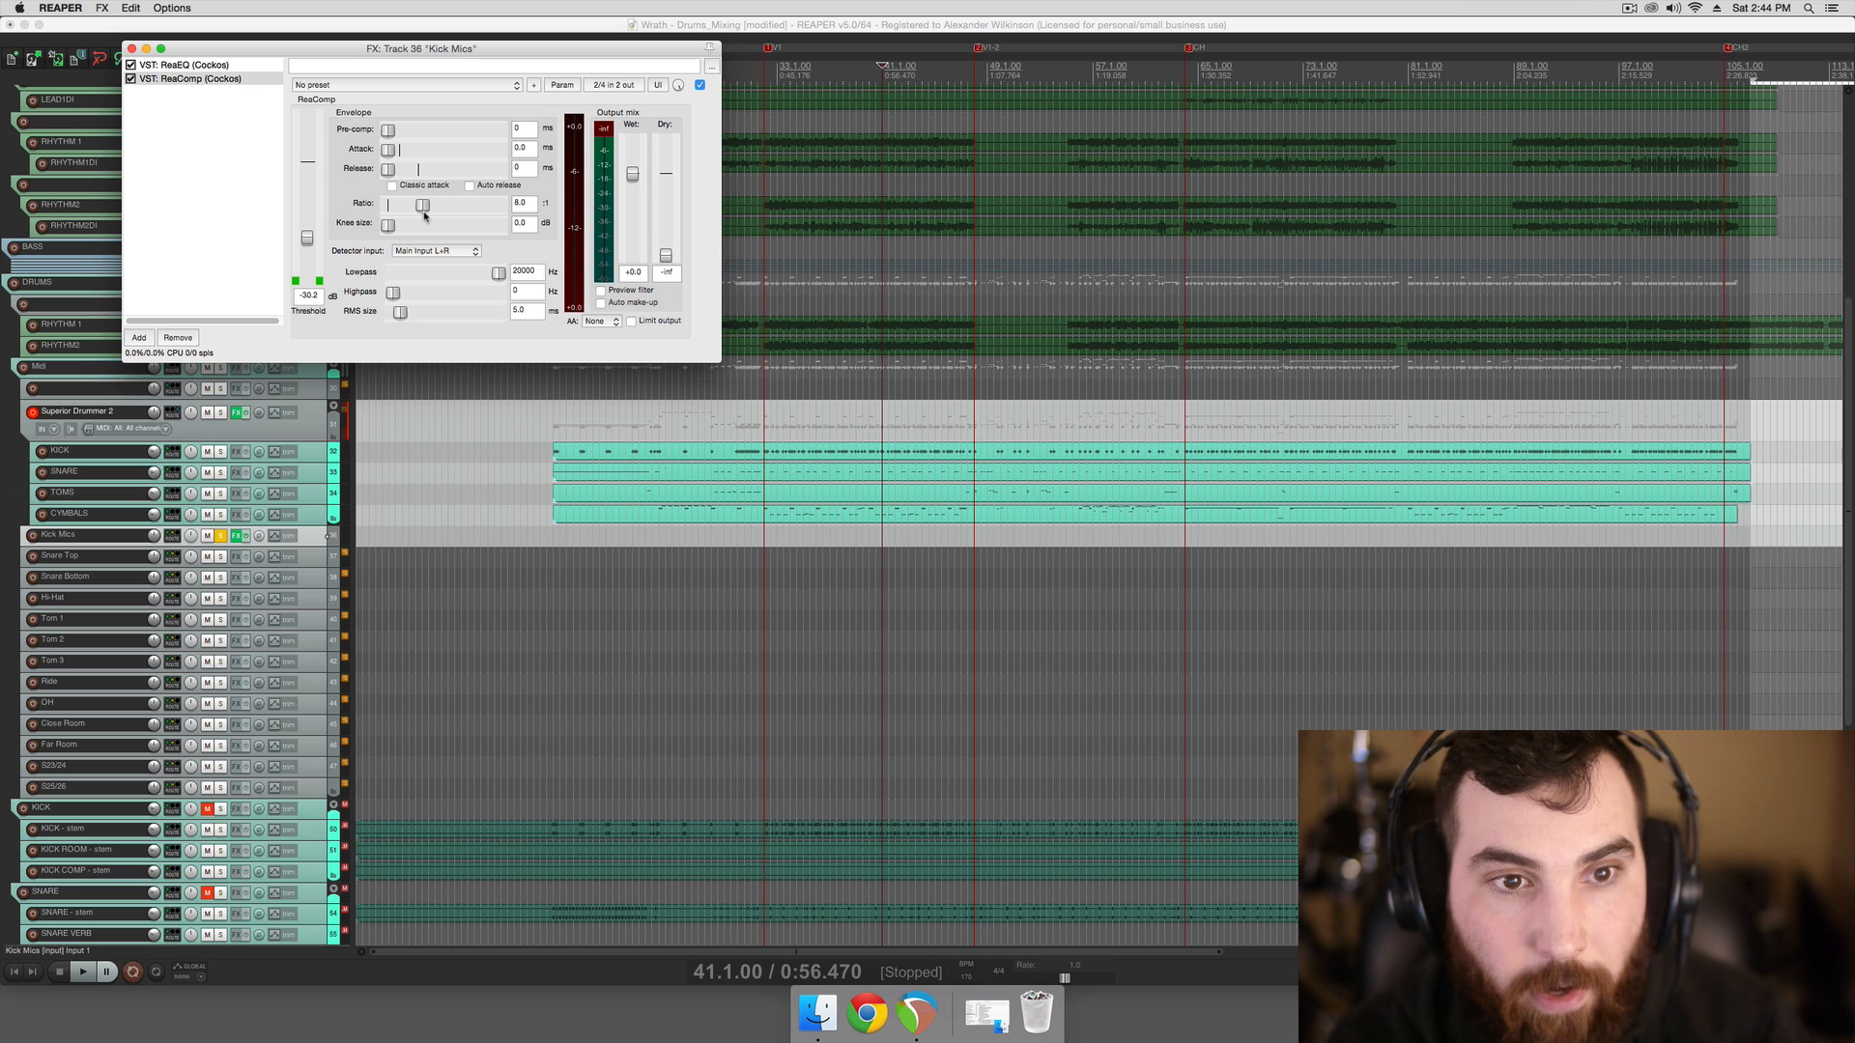
# Play the kick from bar 32 and raise the compressor threshold to about -18 dB by ear
pyautogui.click(761, 538)
pyautogui.press('space')
pyautogui.click(319, 244)
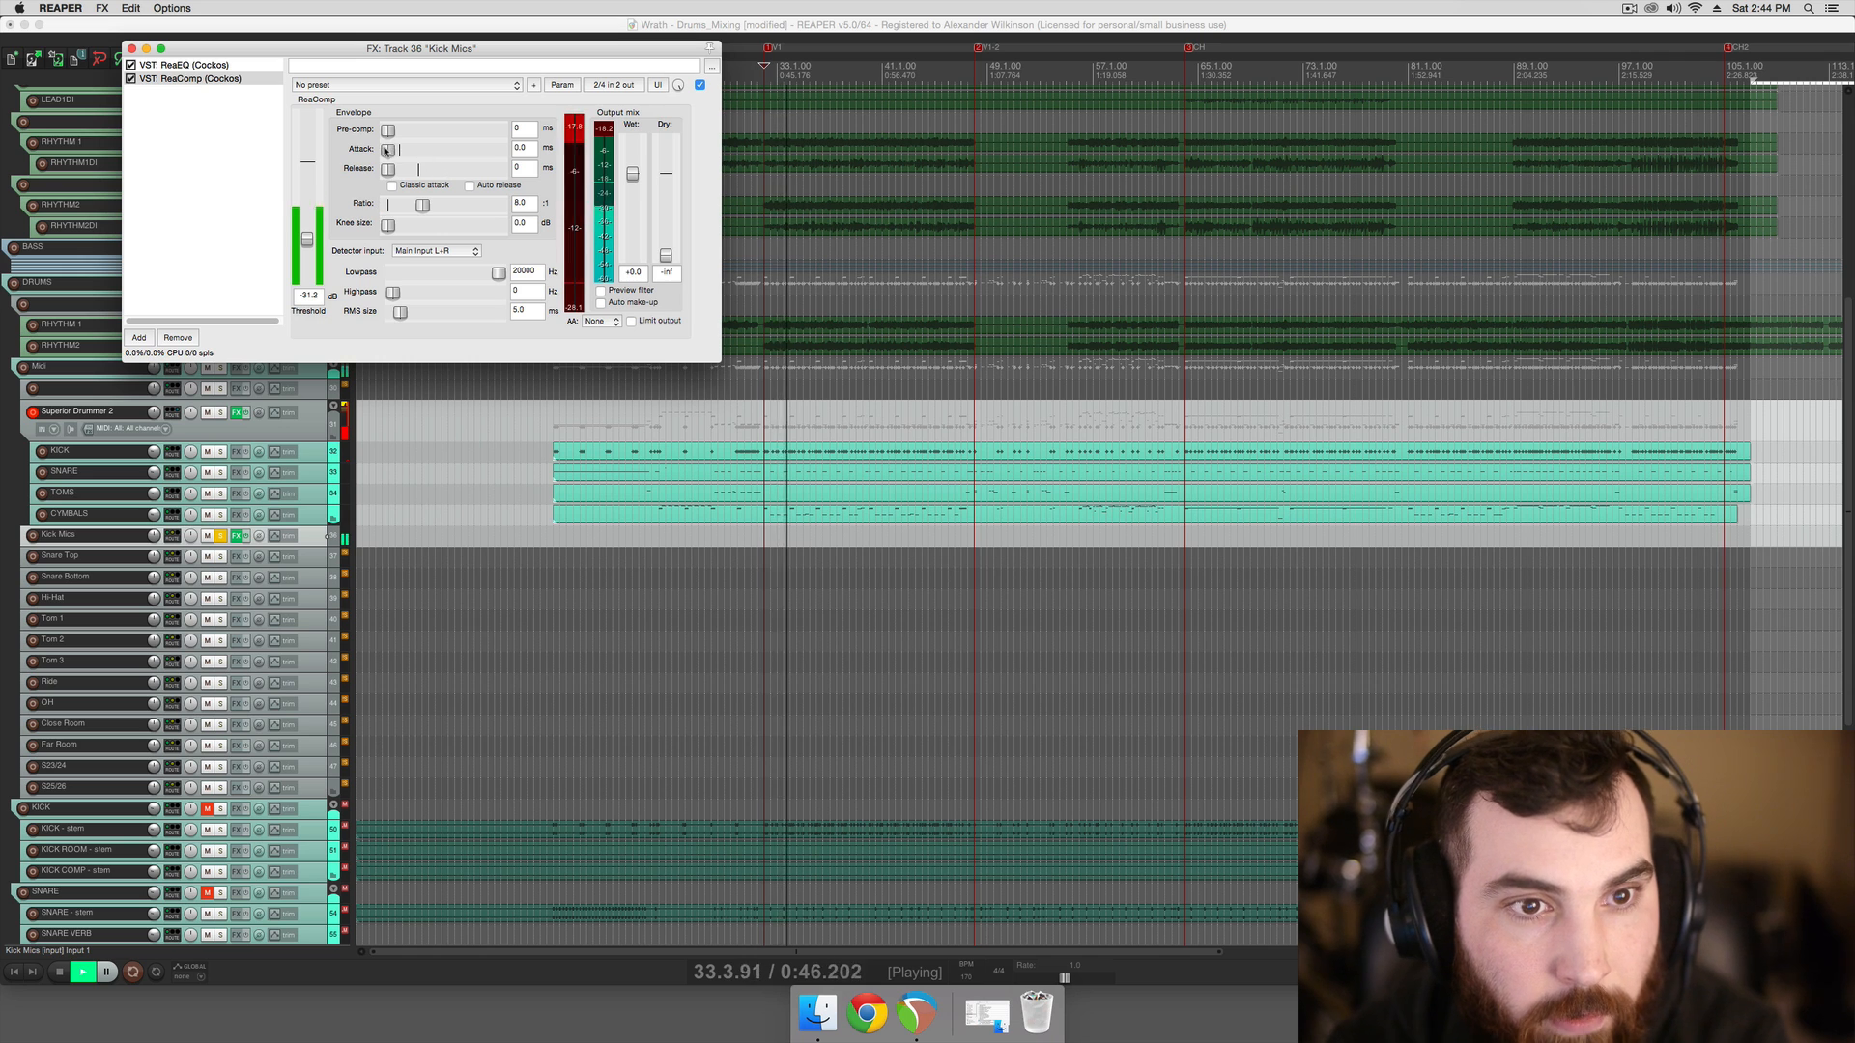
pyautogui.moveTo(307, 238); pyautogui.dragTo(312, 218)
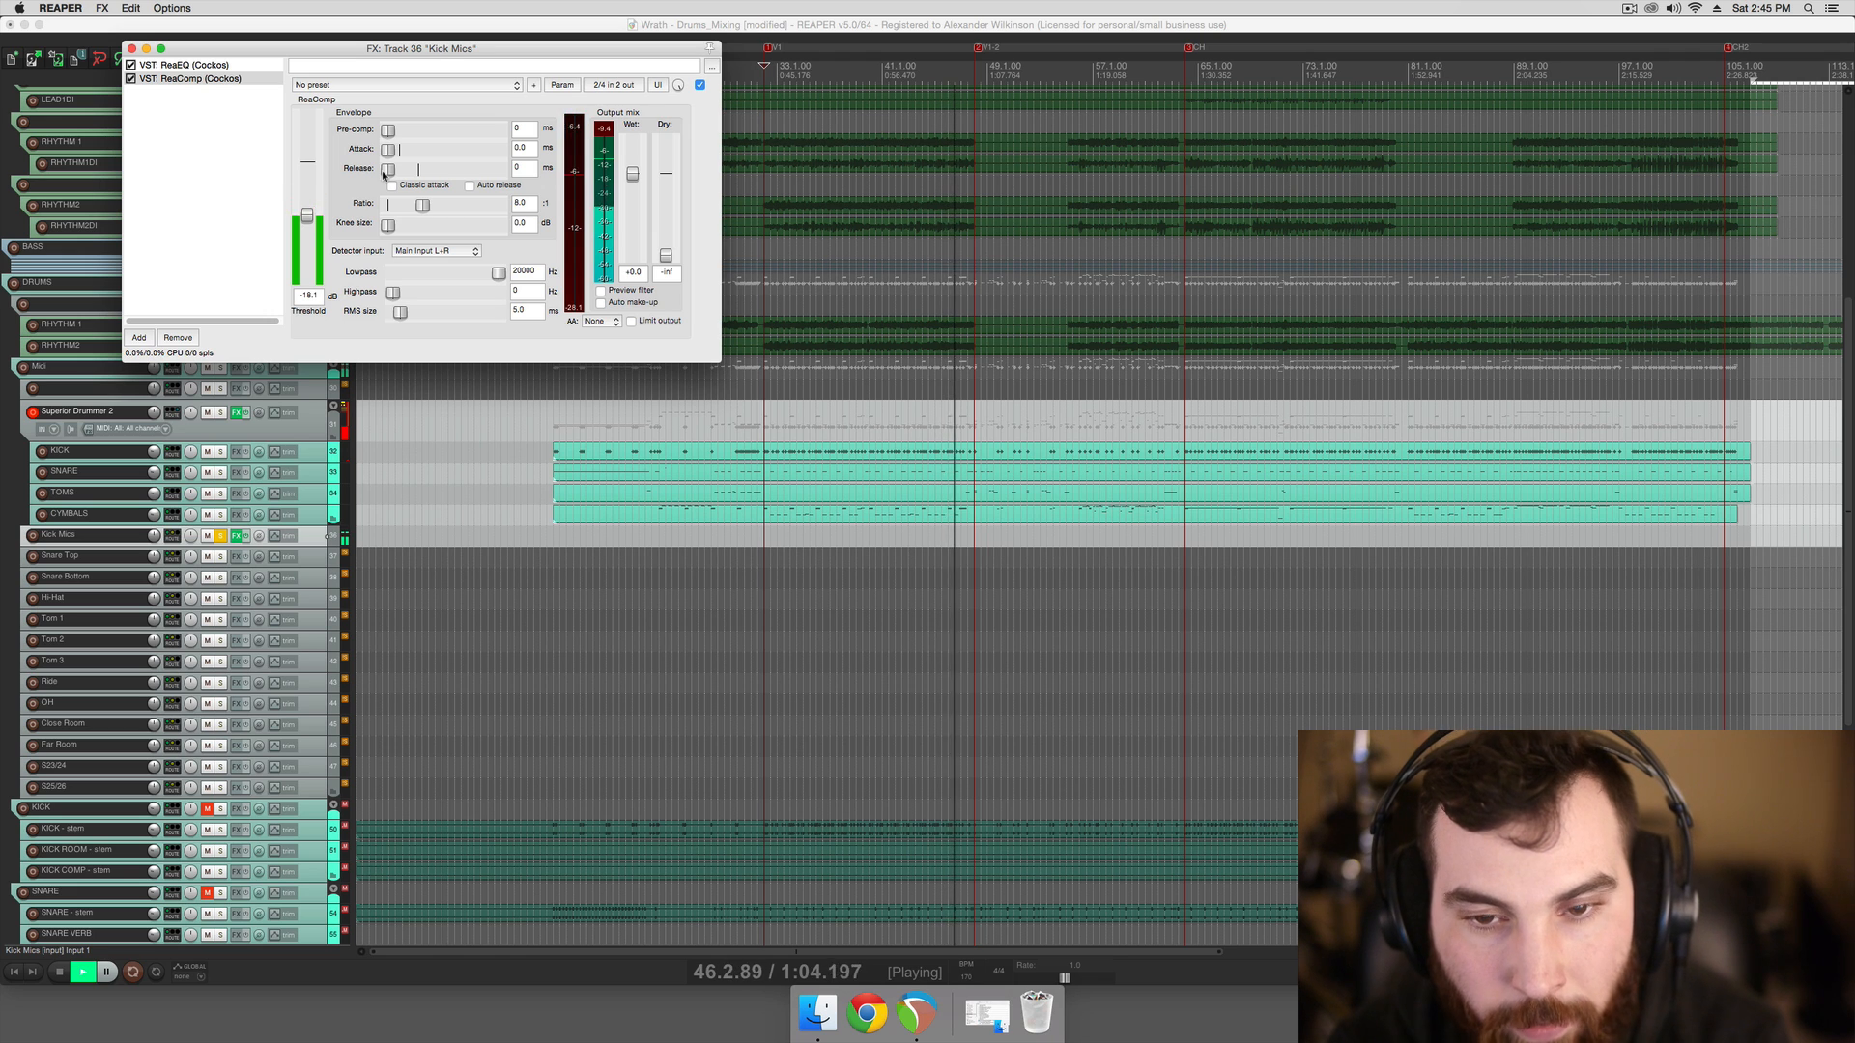
pyautogui.press('space')
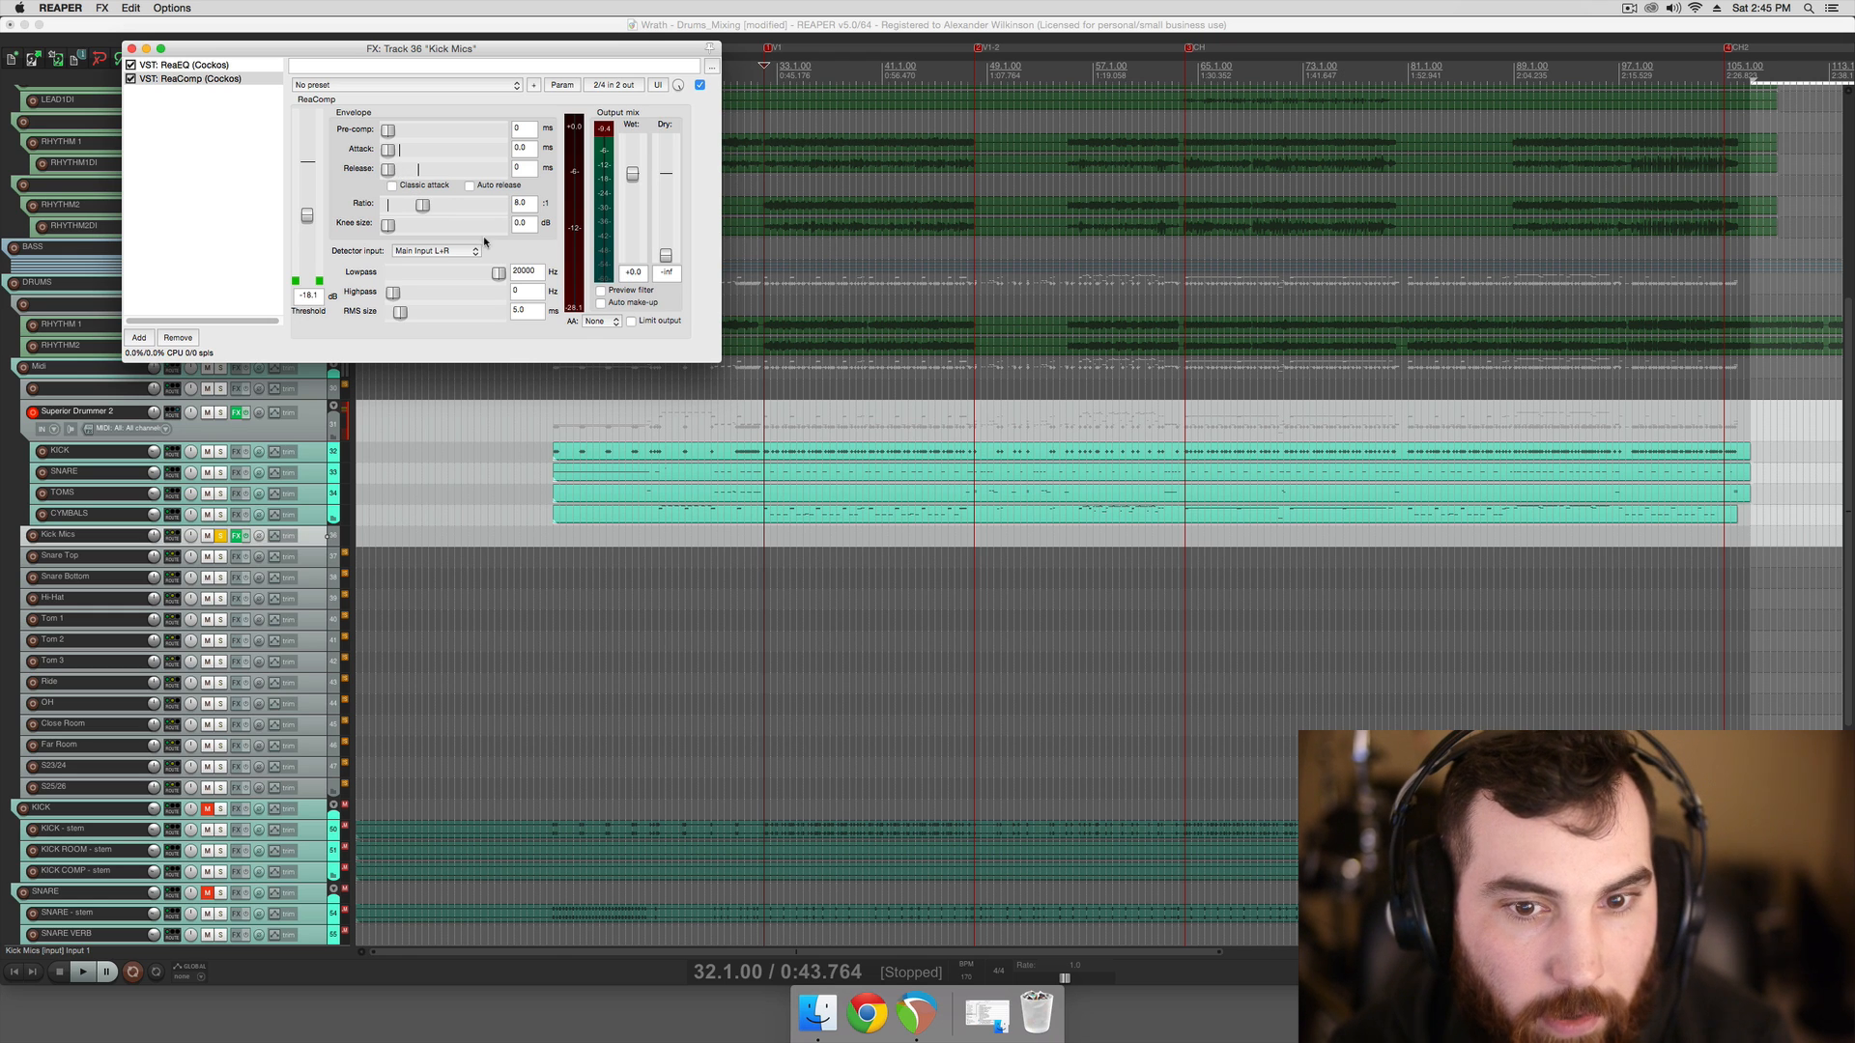
# Set the playback start to 29.4.00, just before the dense run of kick hits
pyautogui.click(746, 435)
pyautogui.scroll(3, 840, 434)
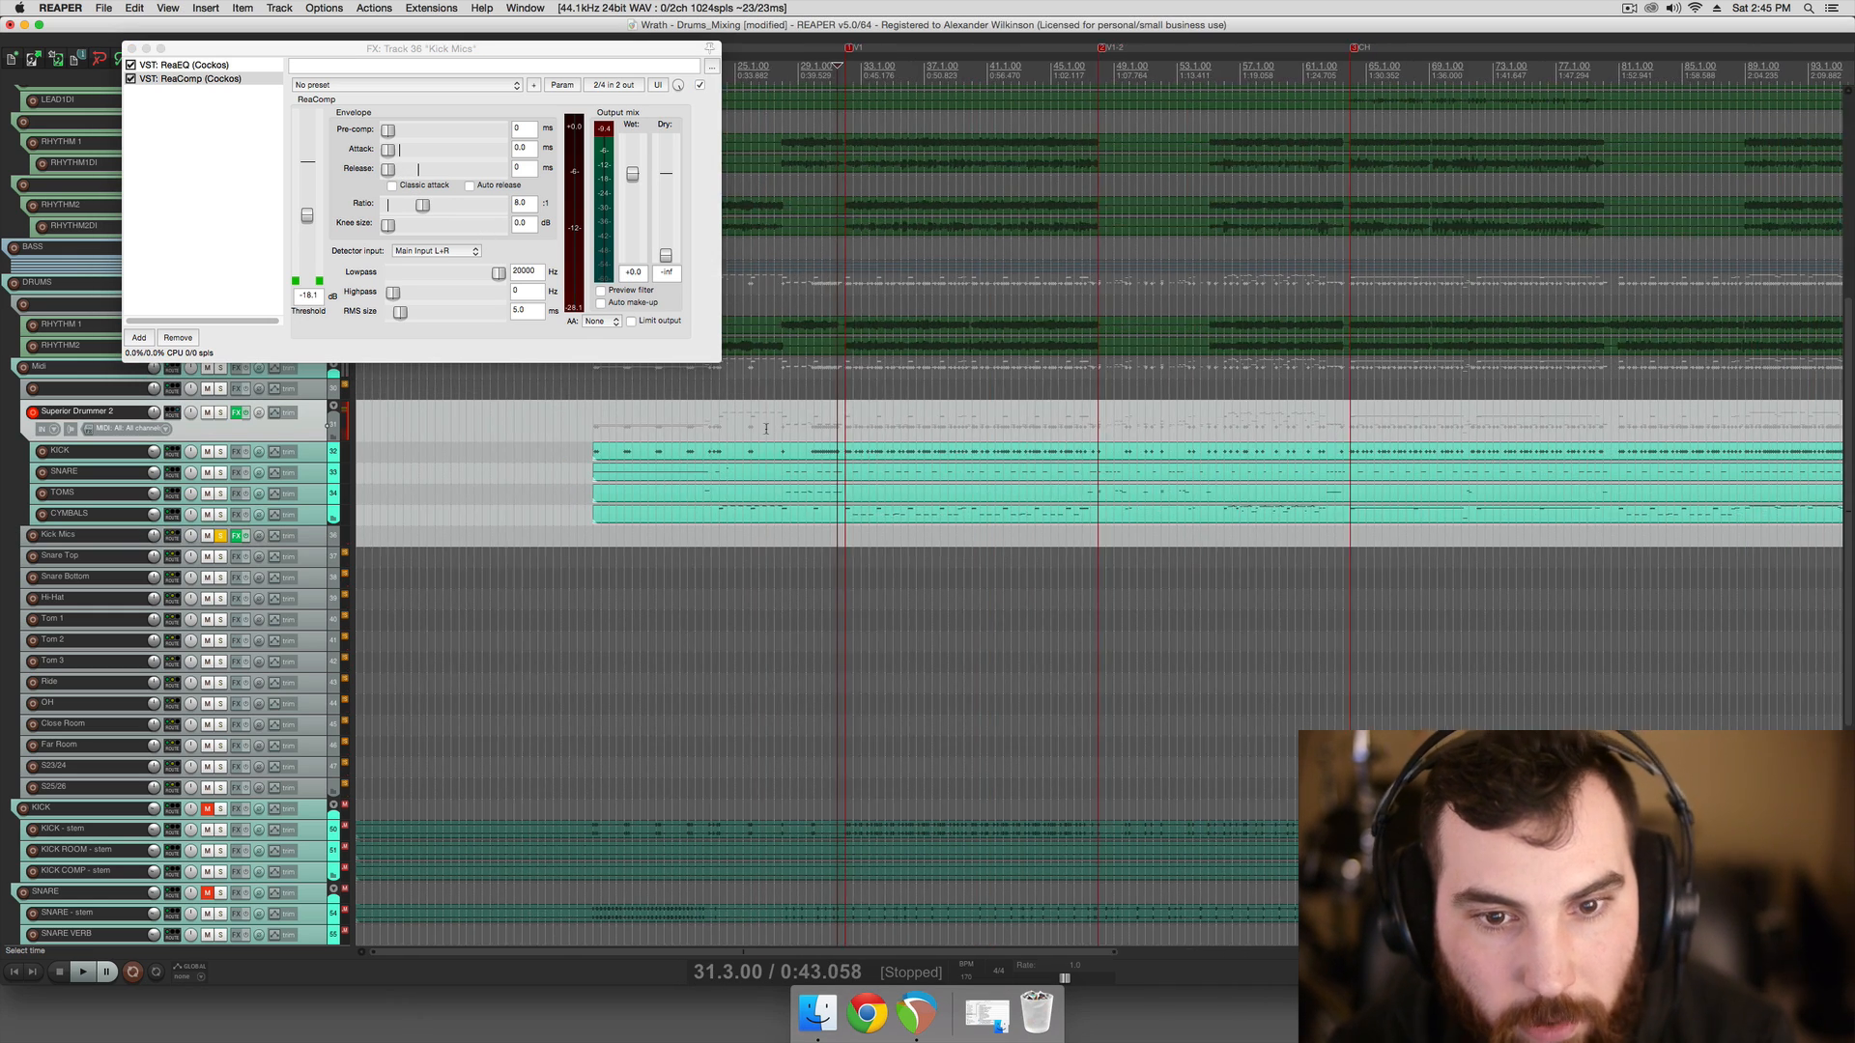
pyautogui.click(842, 435)
pyautogui.scroll(5, 852, 433)
pyautogui.scroll(-4, 875, 433)
pyautogui.scroll(3, 914, 429)
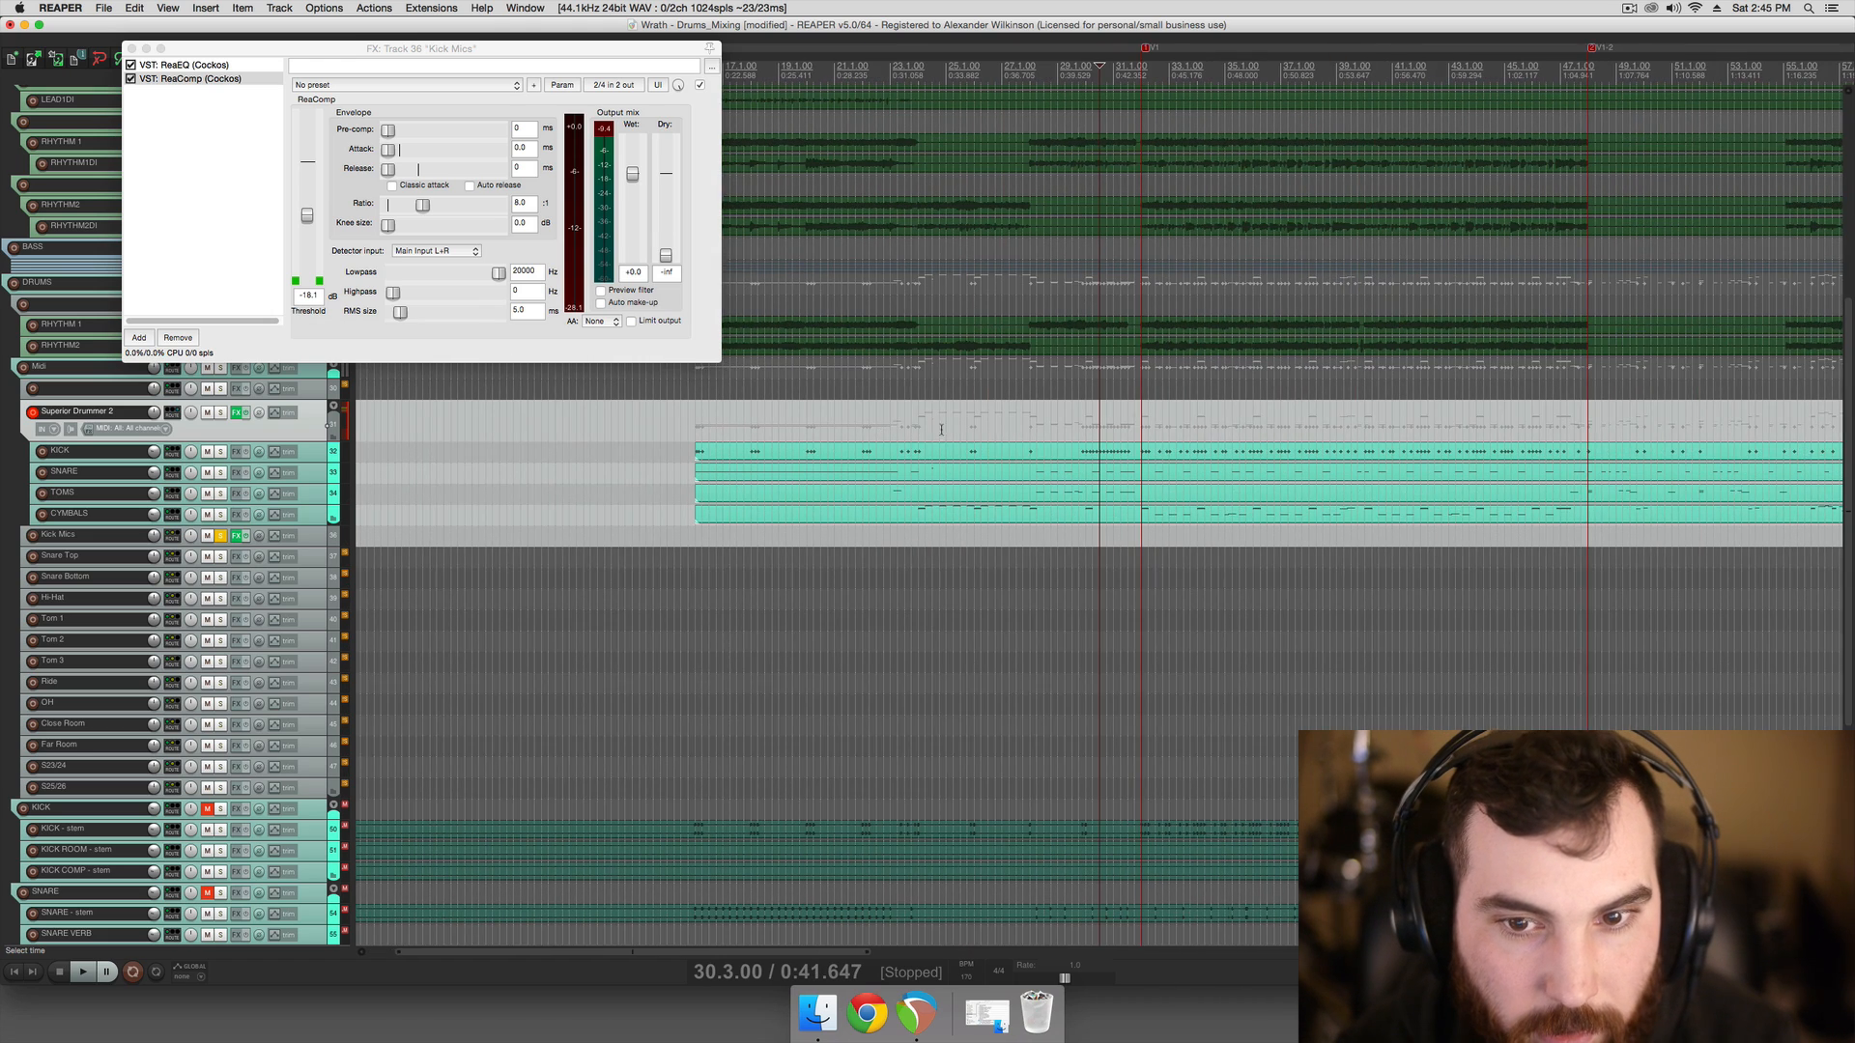
pyautogui.click(1080, 427)
pyautogui.hscroll(1, 1070, 433)
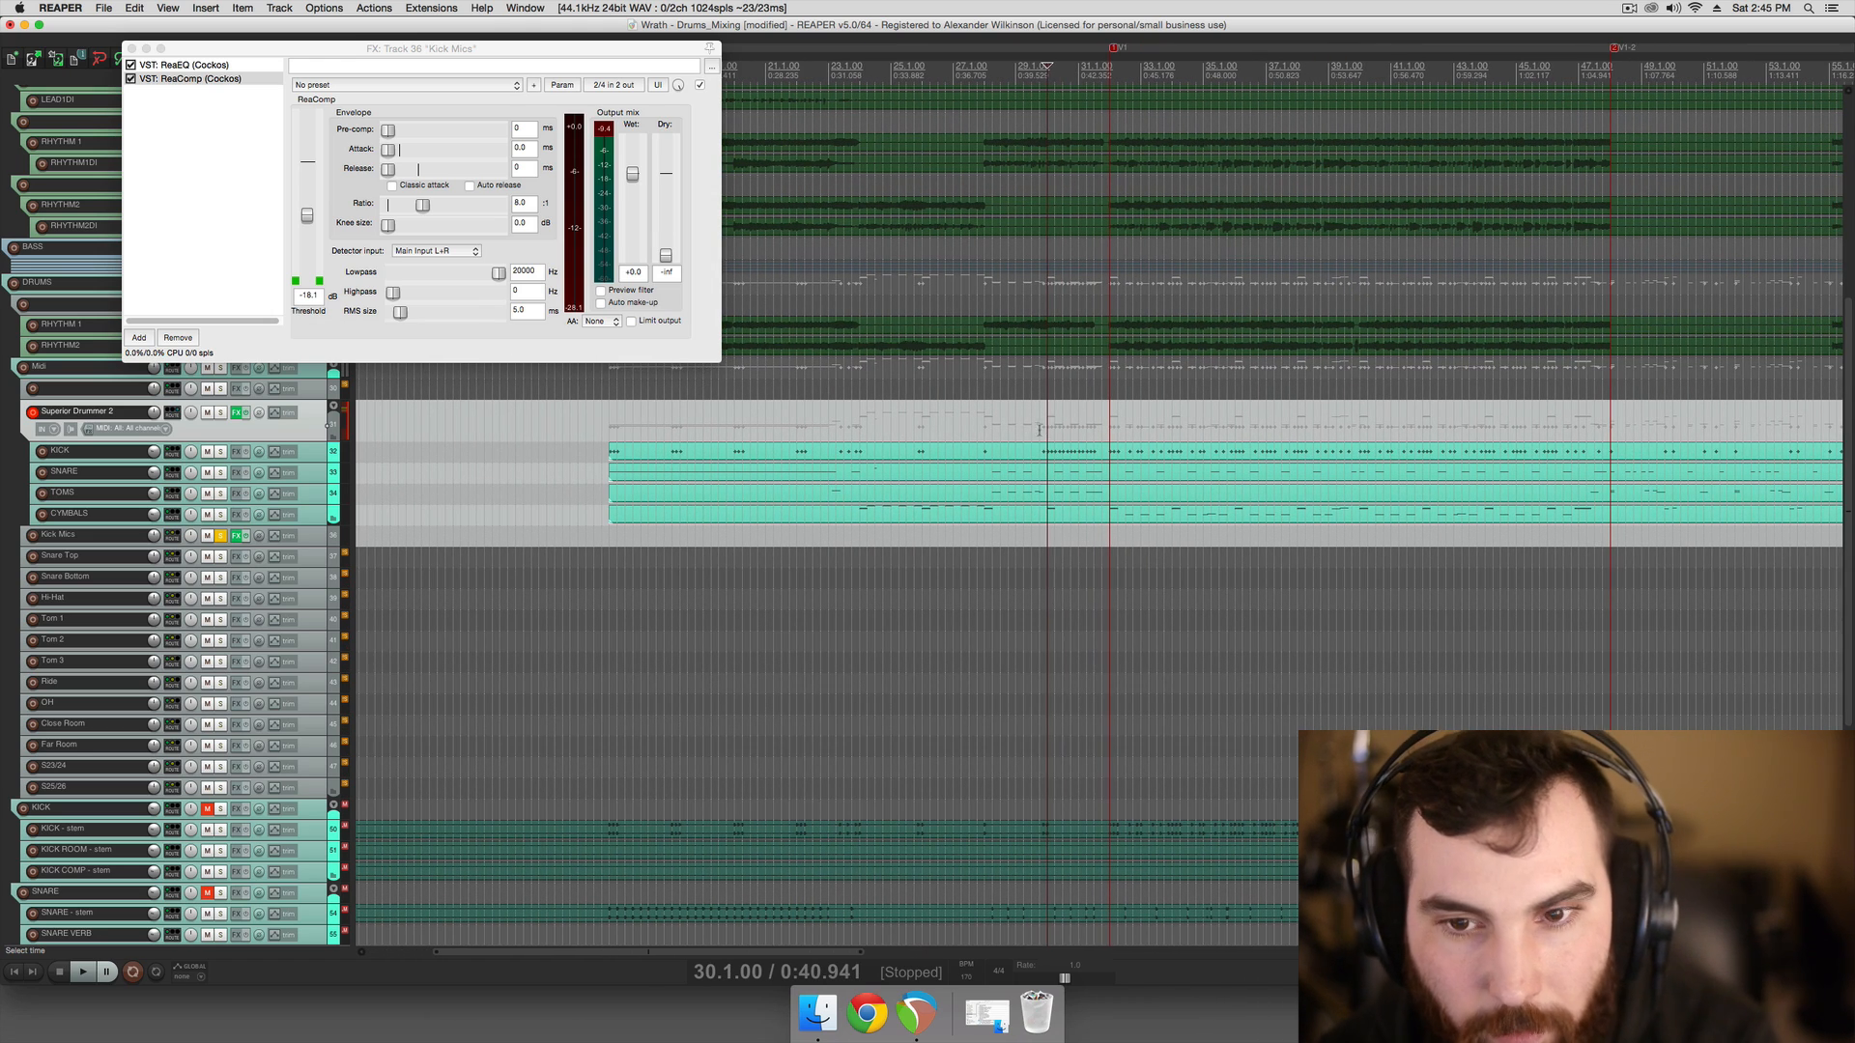
pyautogui.click(1062, 429)
pyautogui.click(1025, 429)
pyautogui.click(1036, 428)
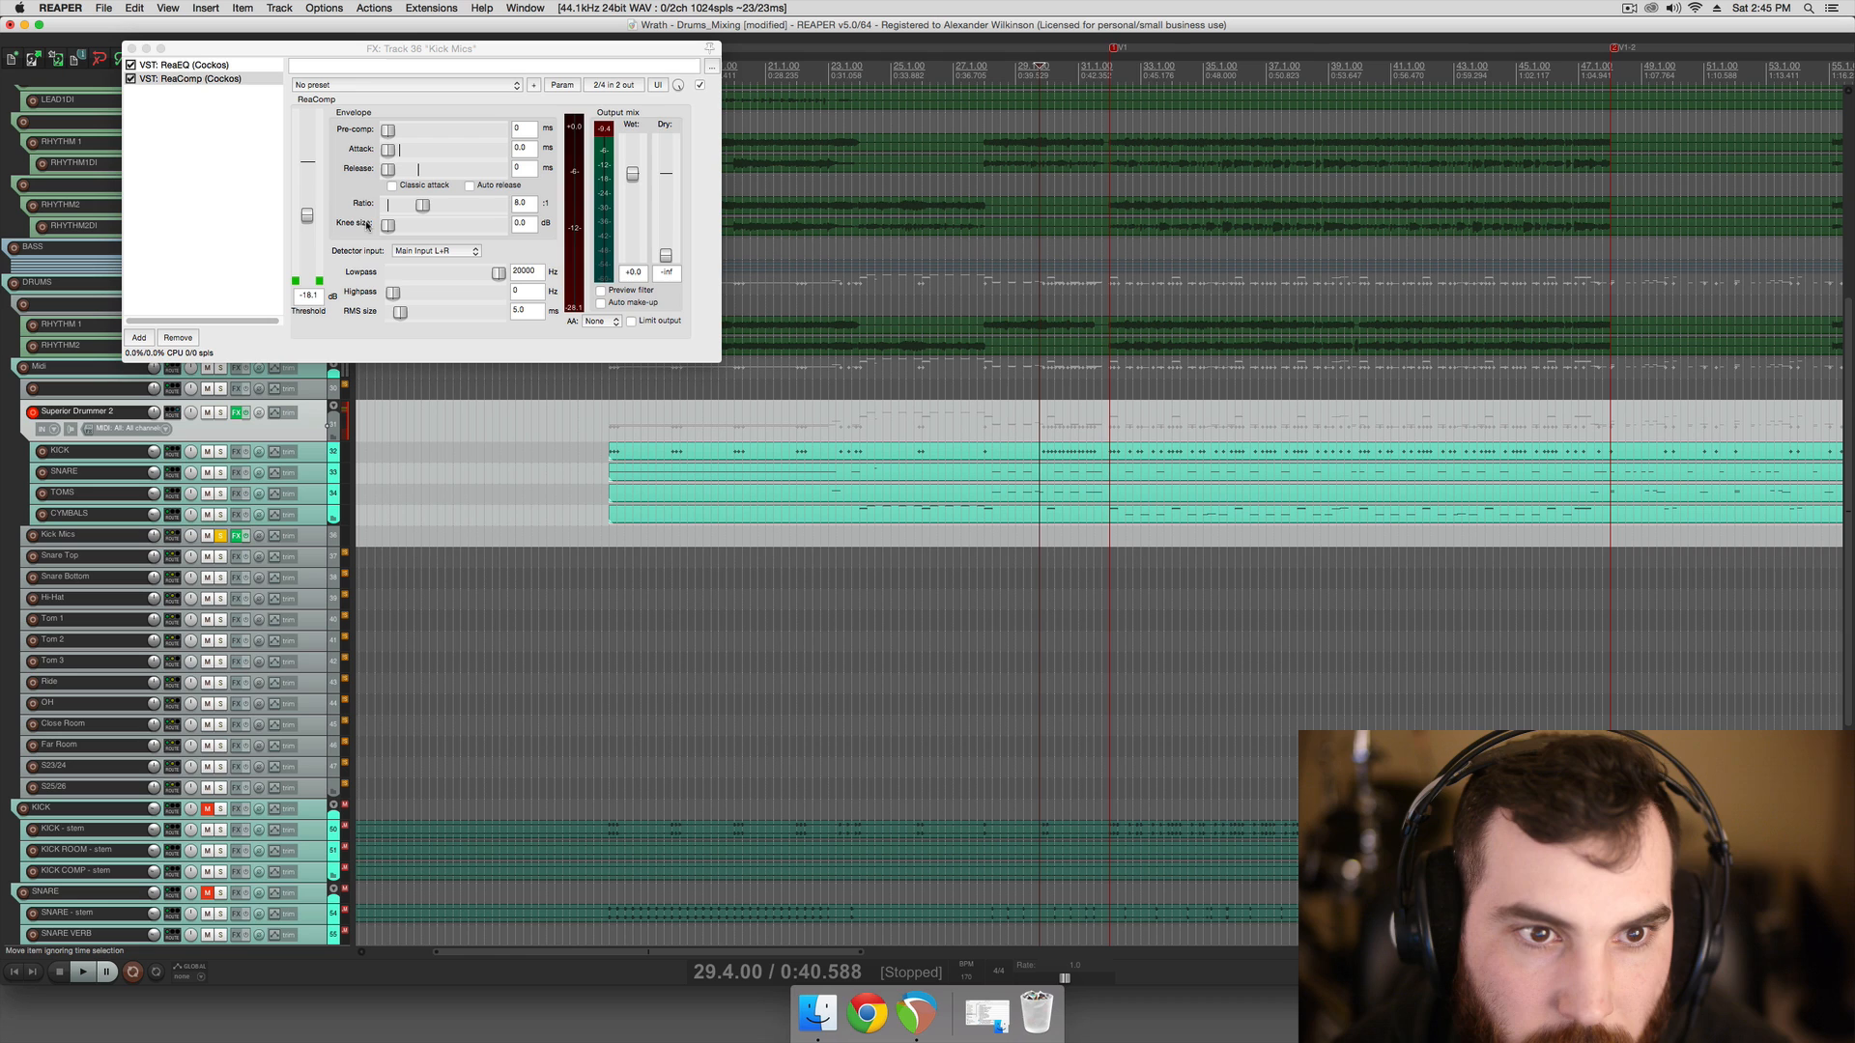
# Lower the compressor threshold to -44.0 dB while auditioning the dense kick run
pyautogui.press('space')
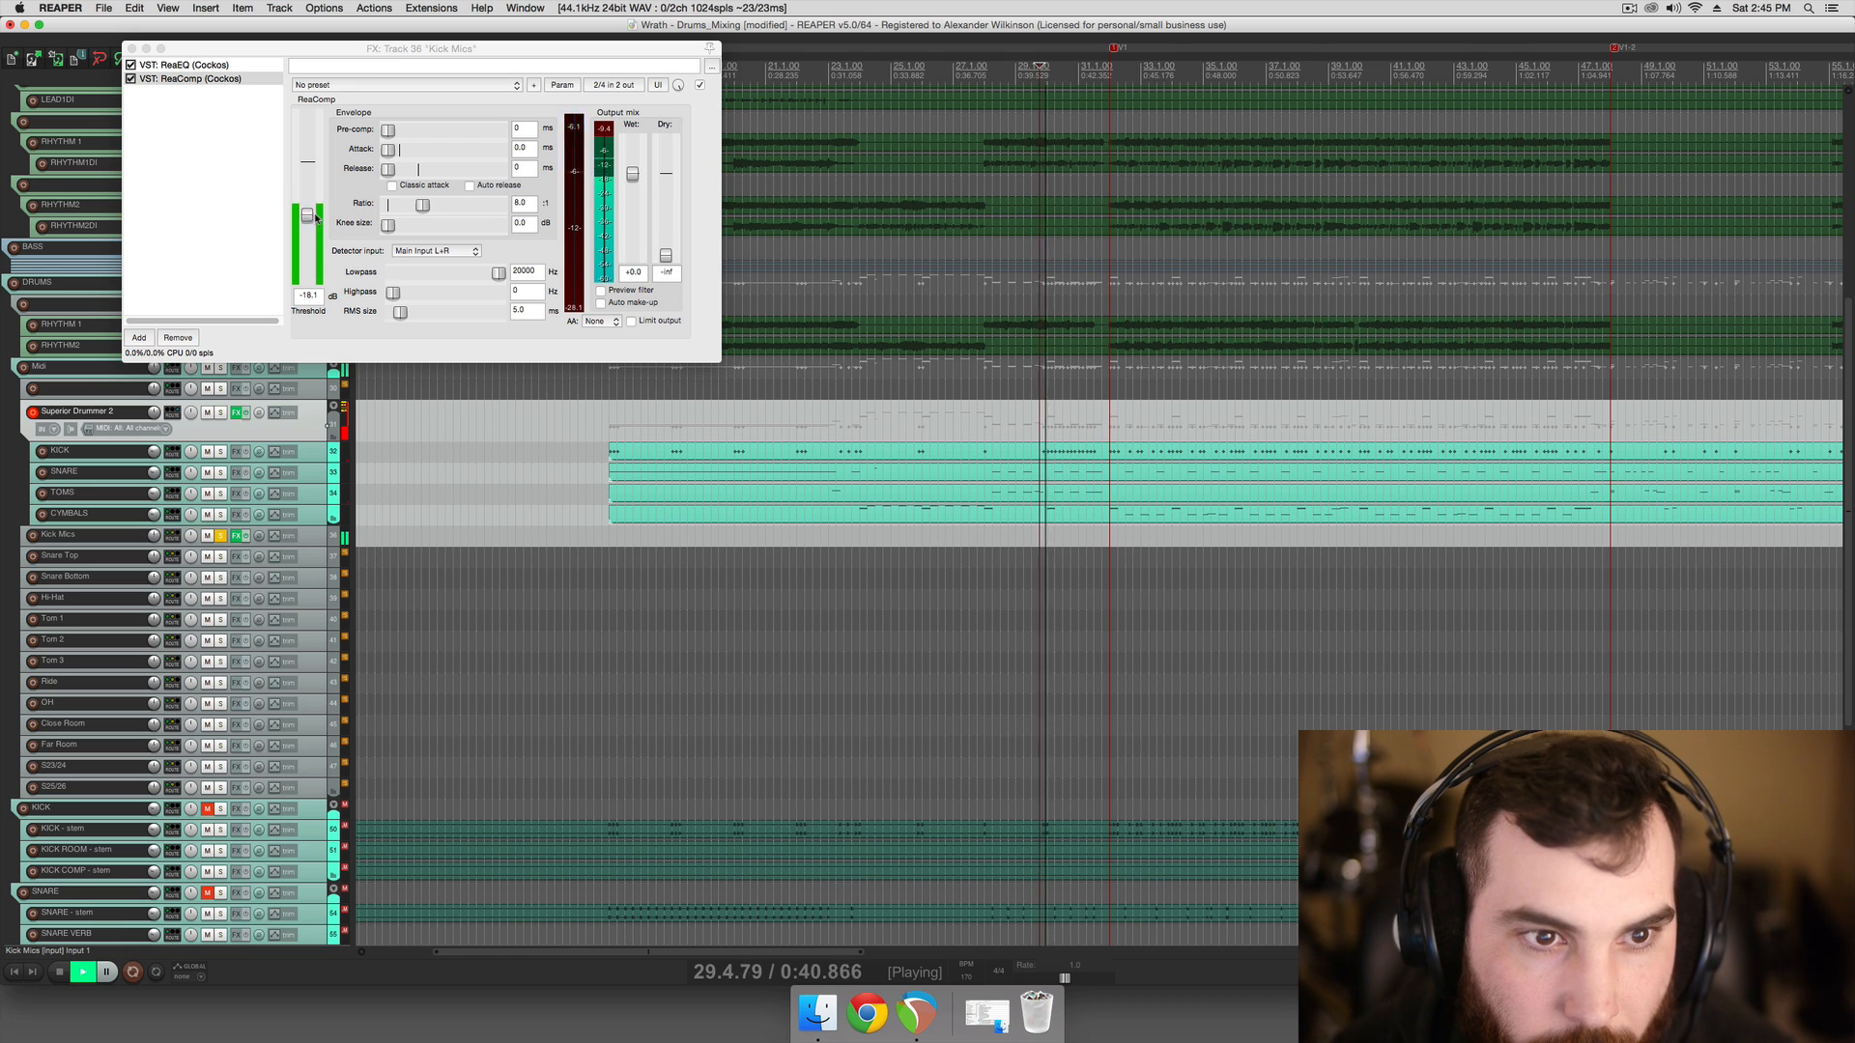
pyautogui.moveTo(307, 215); pyautogui.dragTo(310, 261)
pyautogui.press('space')
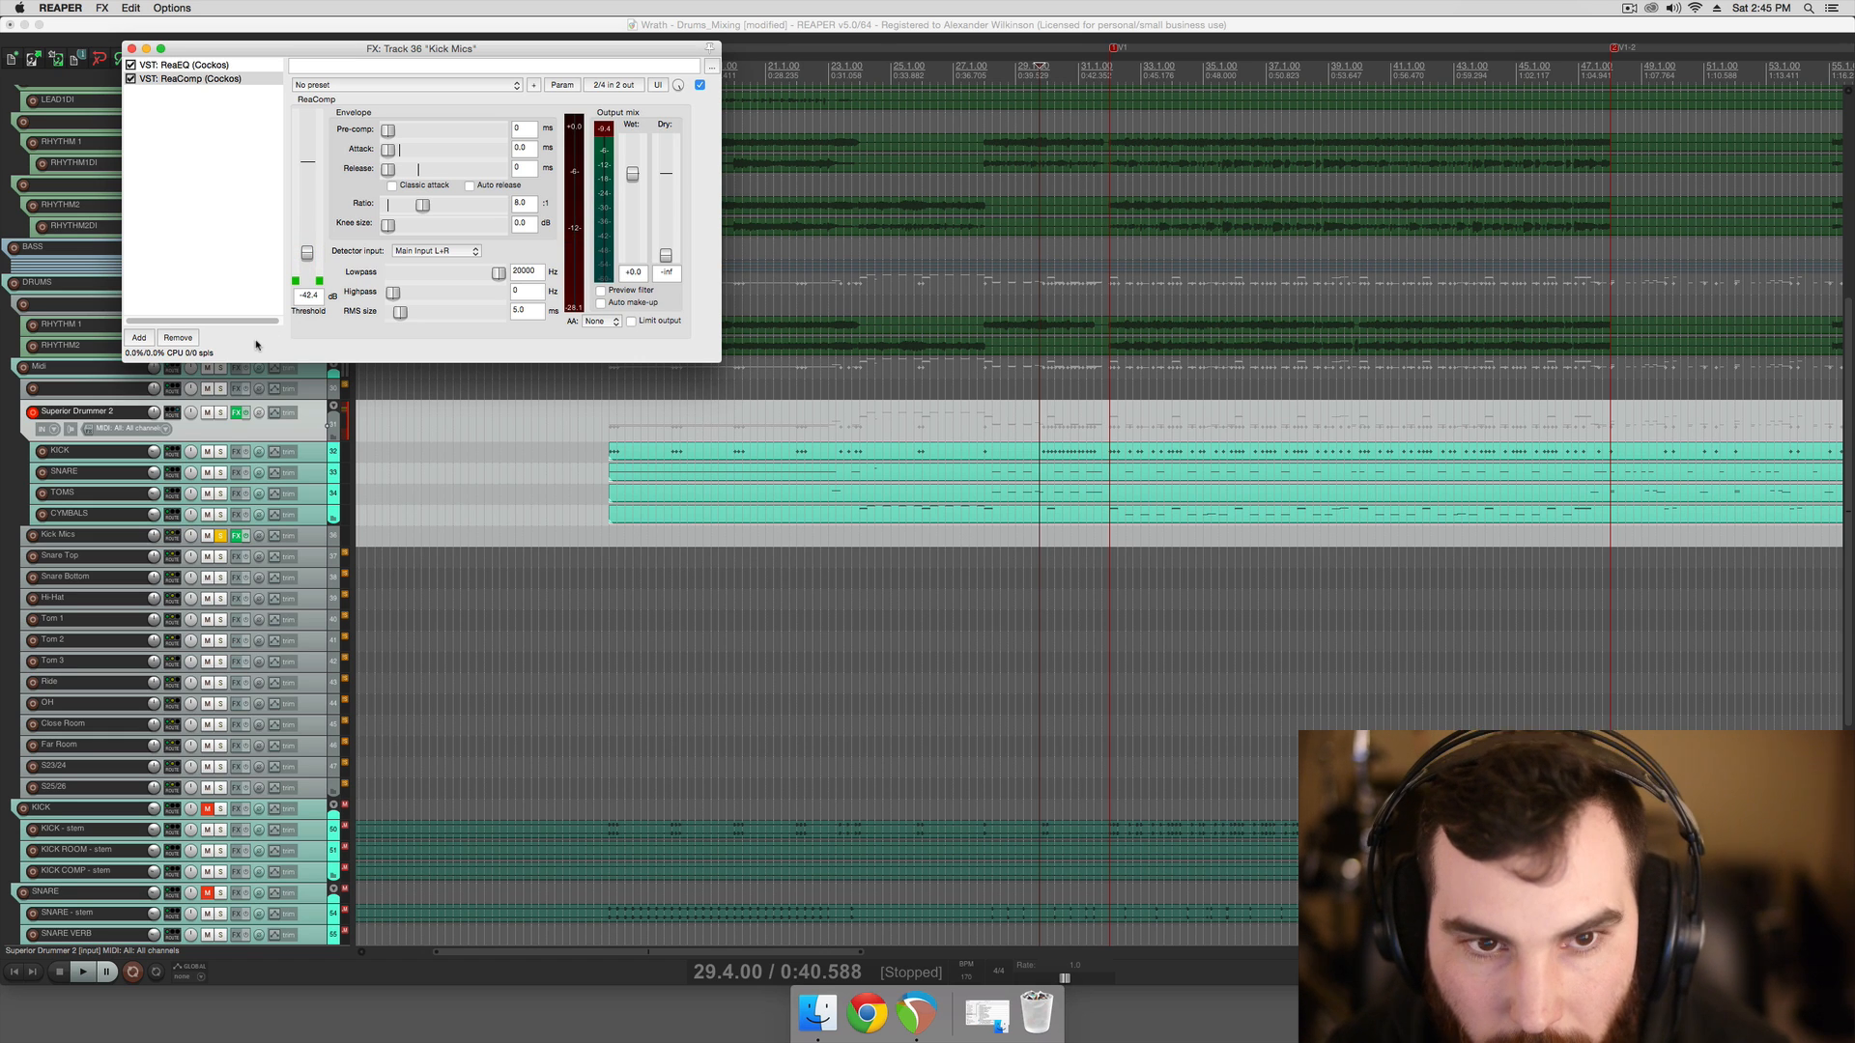
pyautogui.moveTo(306, 258); pyautogui.dragTo(307, 261)
pyautogui.press('space')
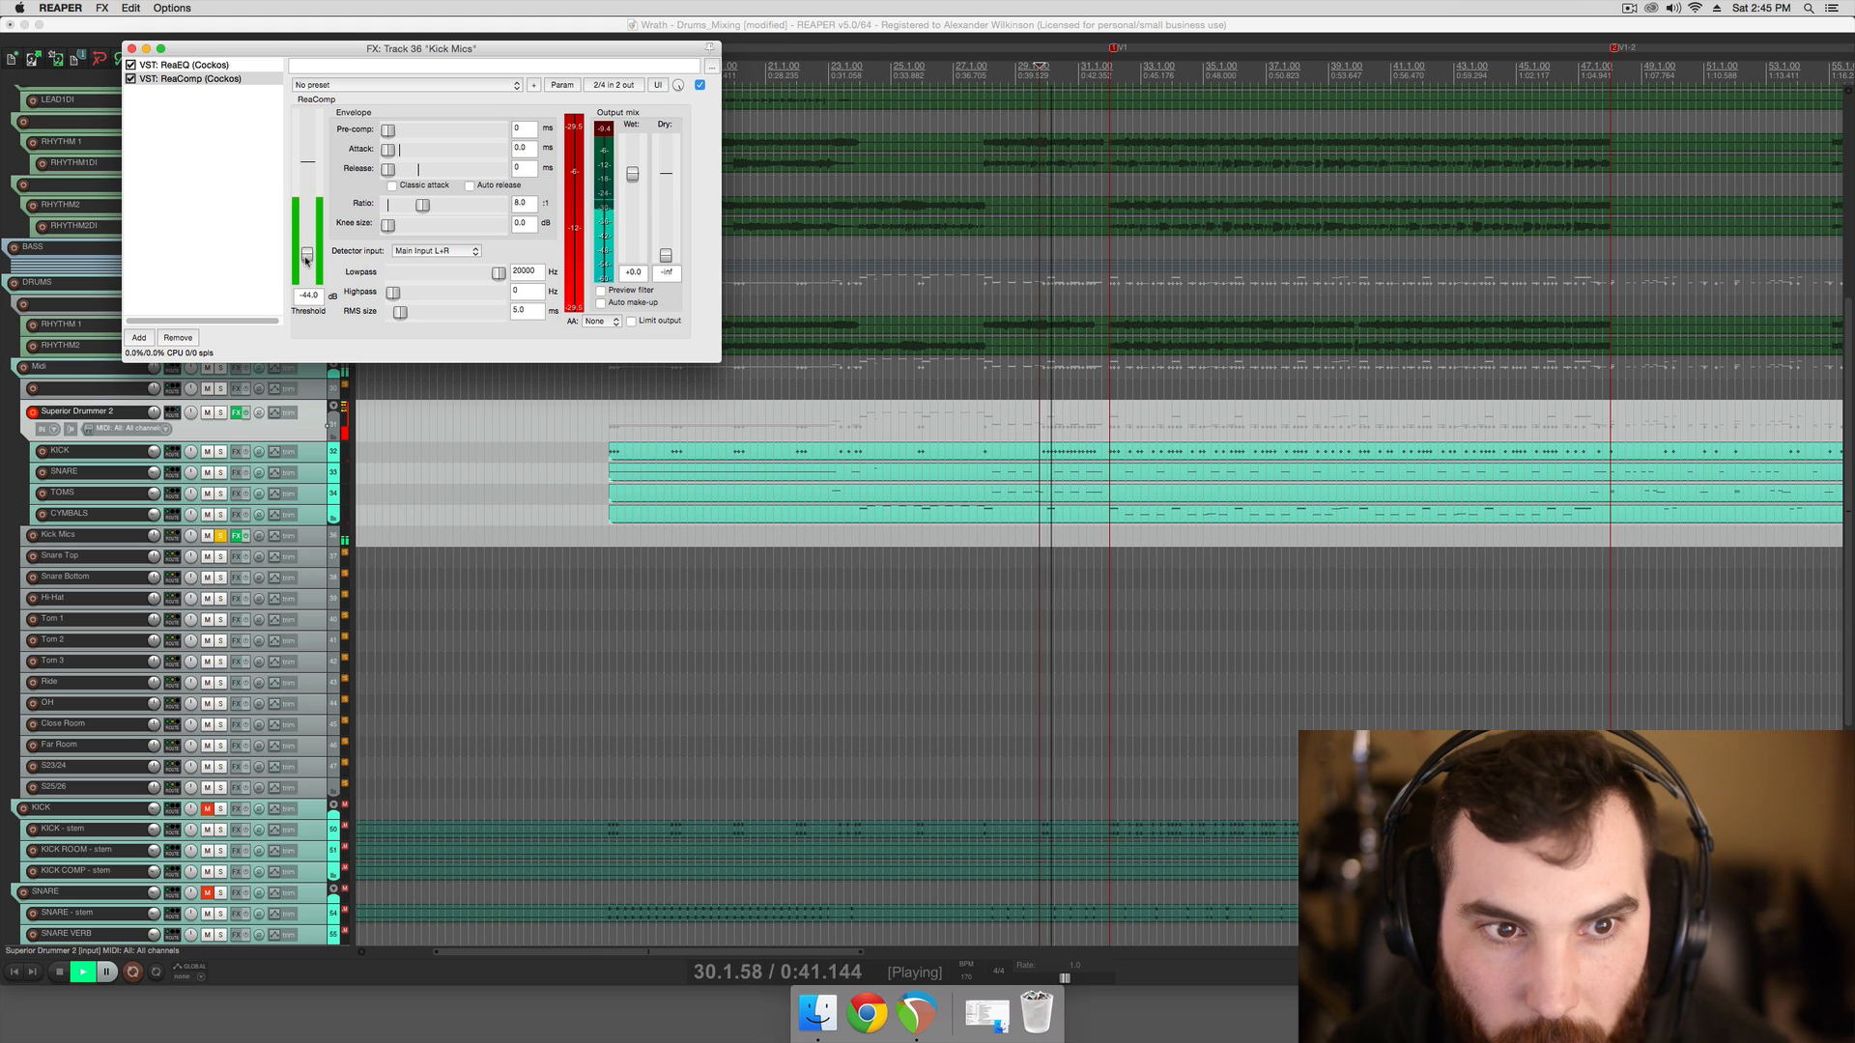
pyautogui.press('space')
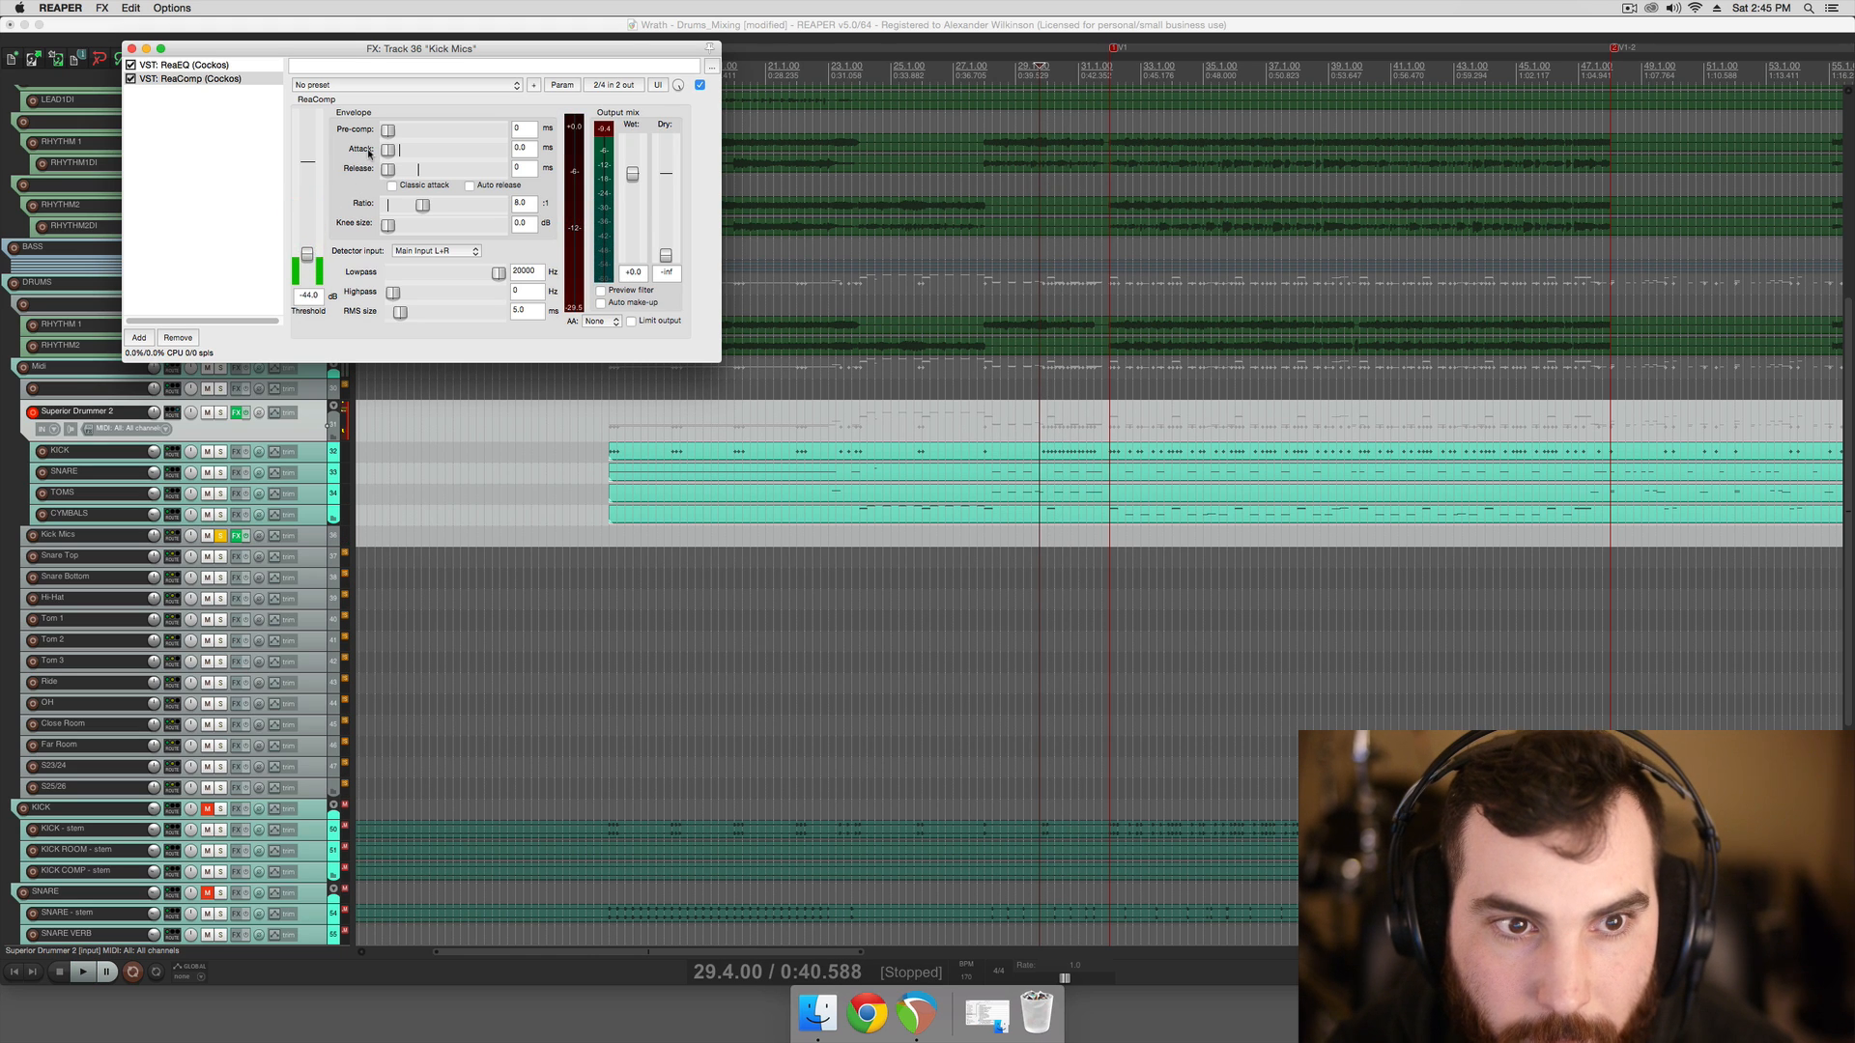
# Raise the compressor attack to 20.8 ms and replay the start of the kick run several times
pyautogui.press('space')
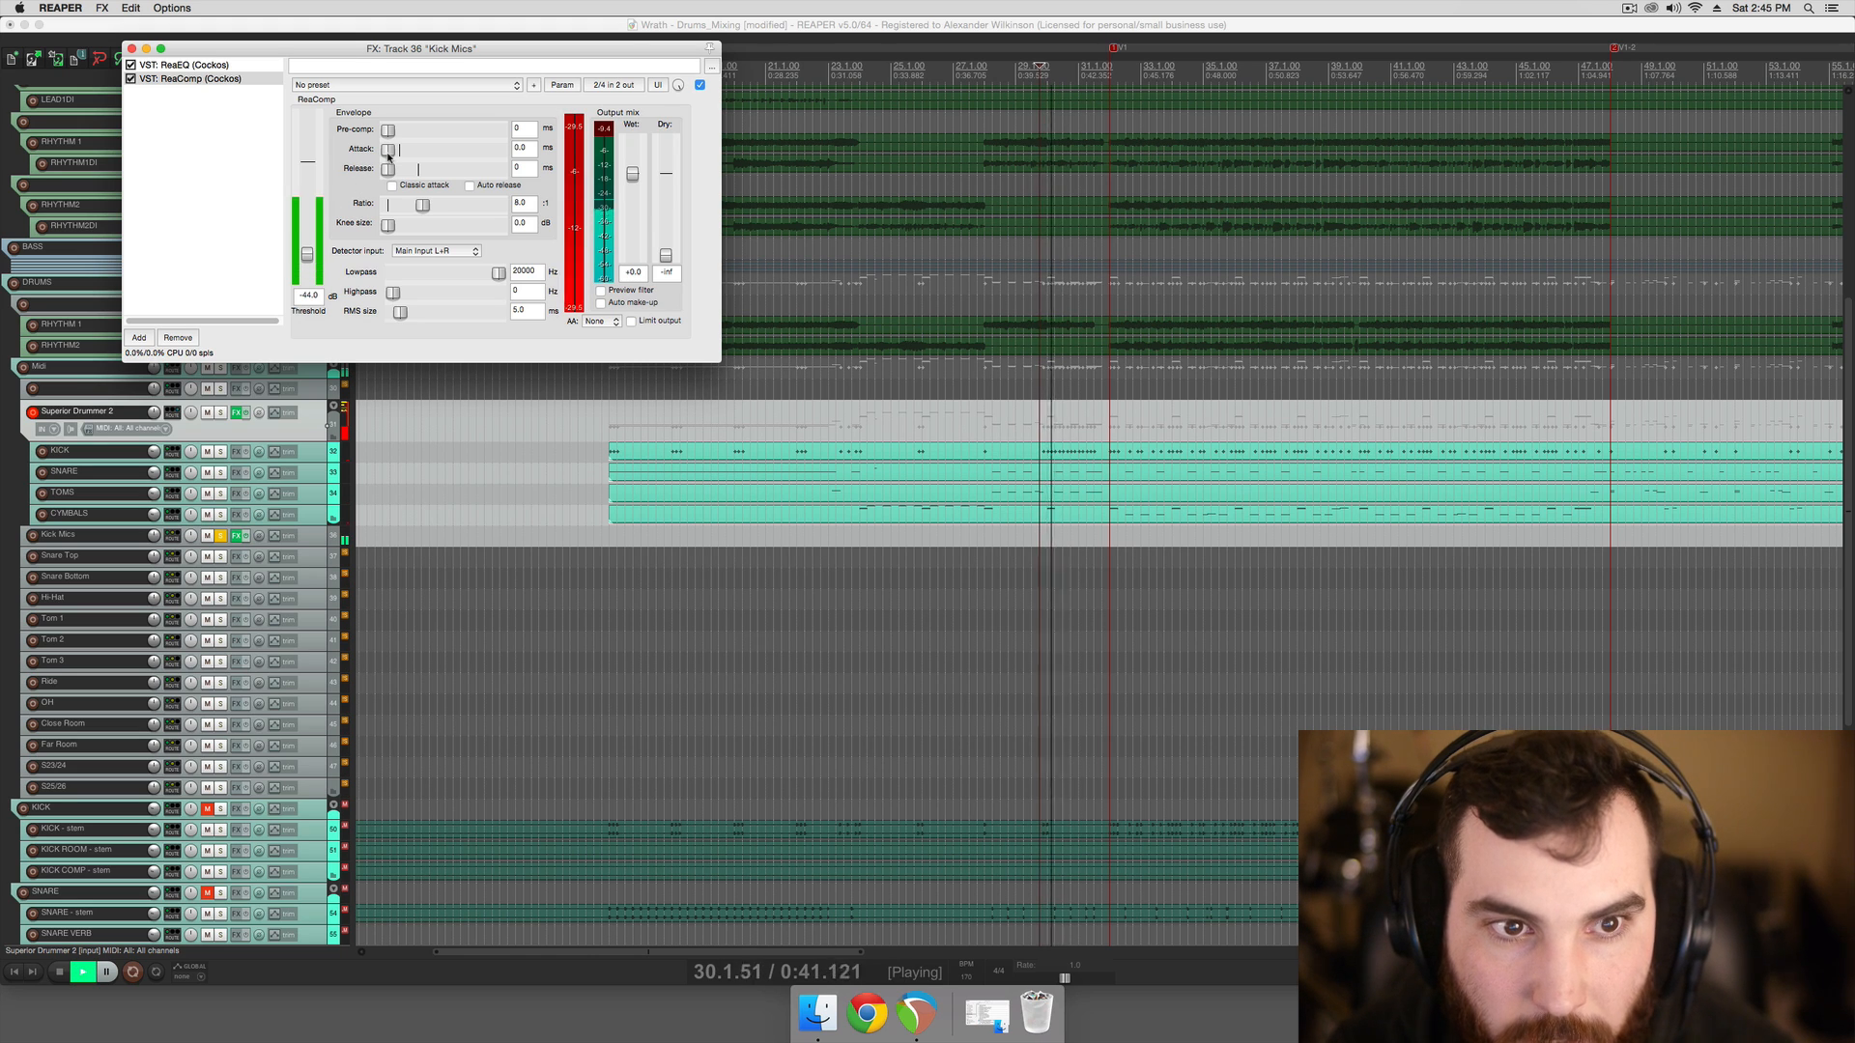
pyautogui.moveTo(388, 150); pyautogui.dragTo(417, 163)
pyautogui.press('space')
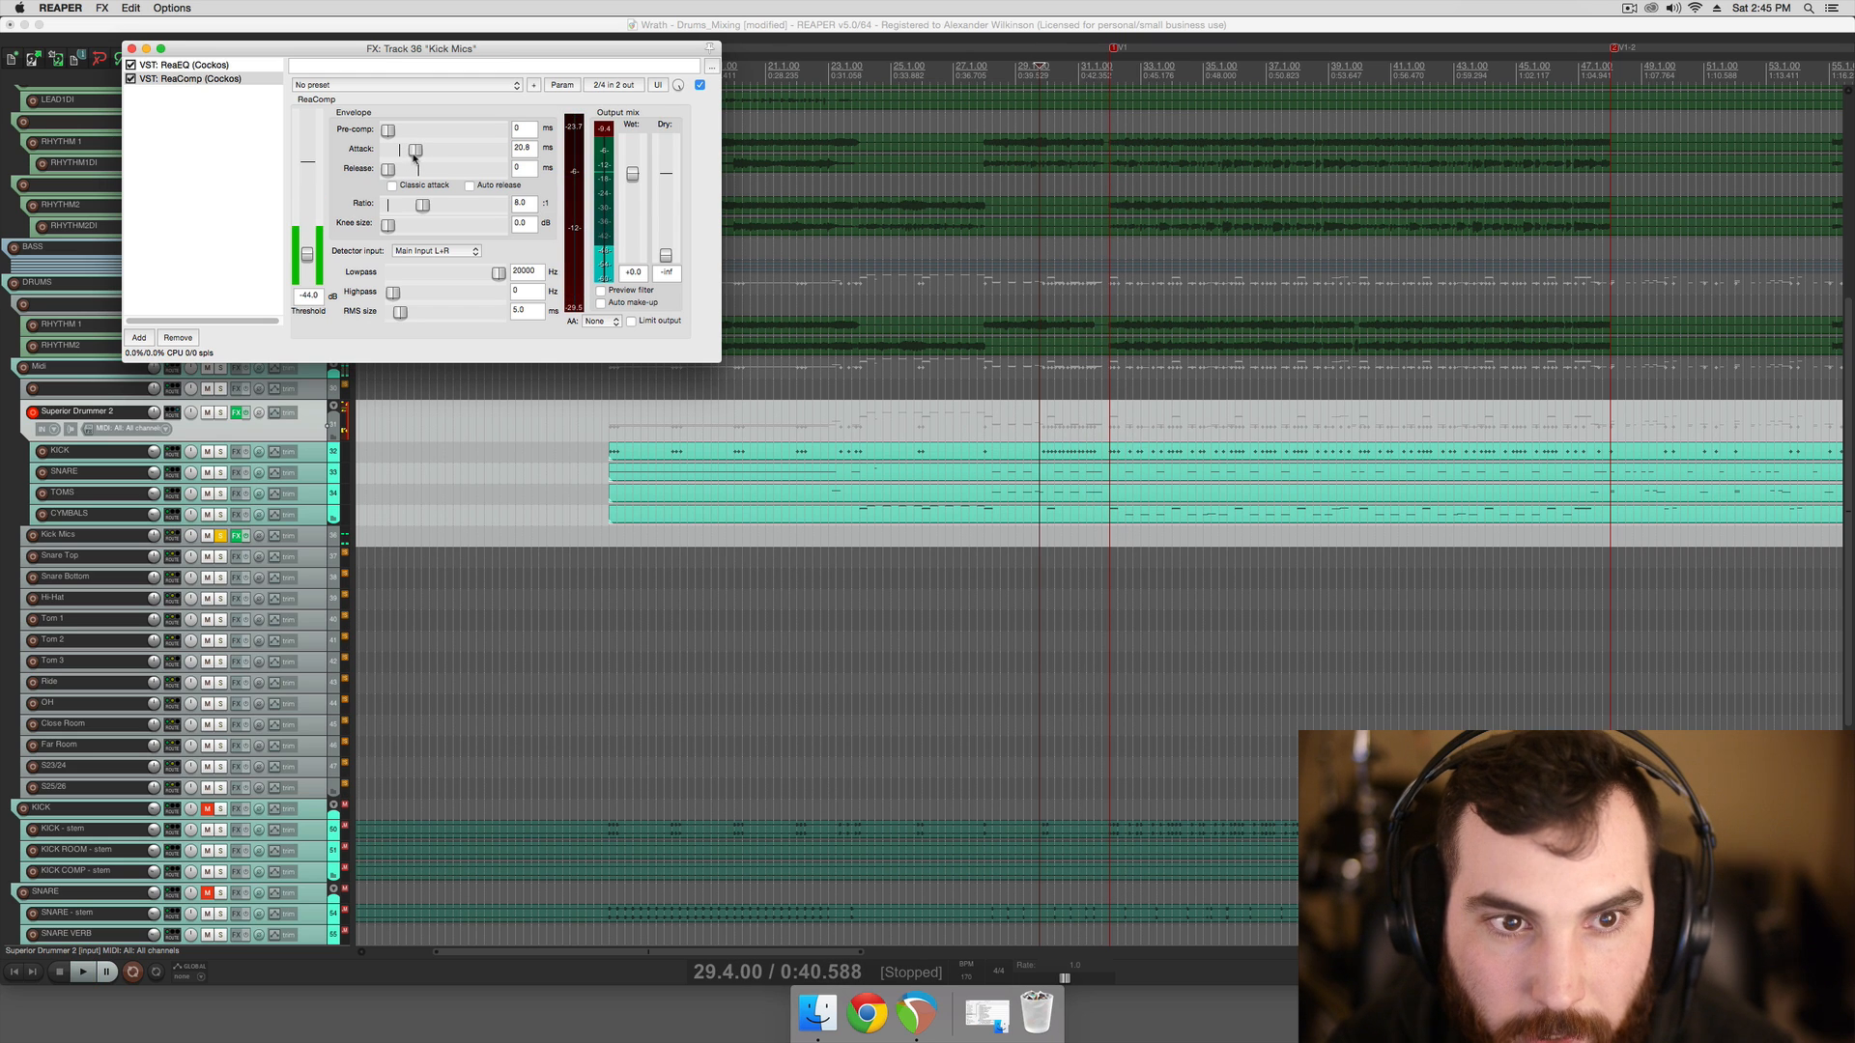
pyautogui.click(1044, 432)
pyautogui.press('space')
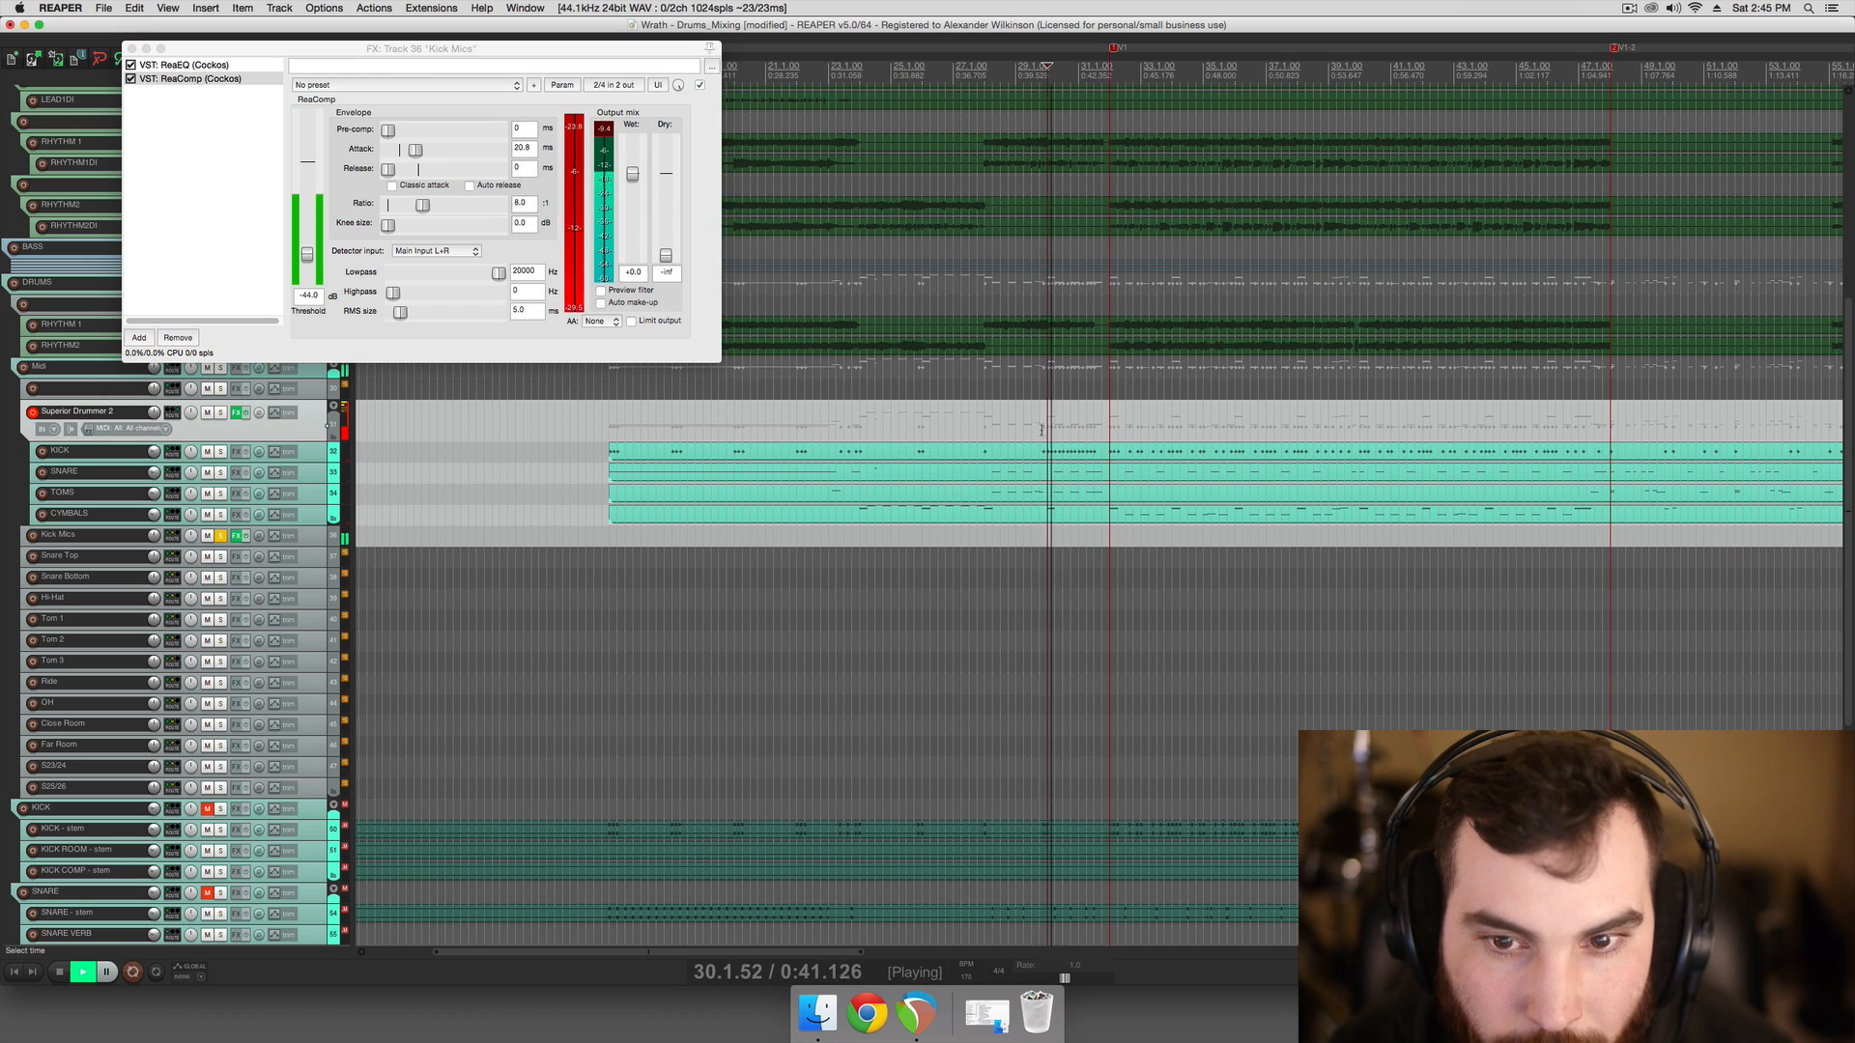
pyautogui.press('space')
pyautogui.press('space')
pyautogui.press('space')
pyautogui.press('space')
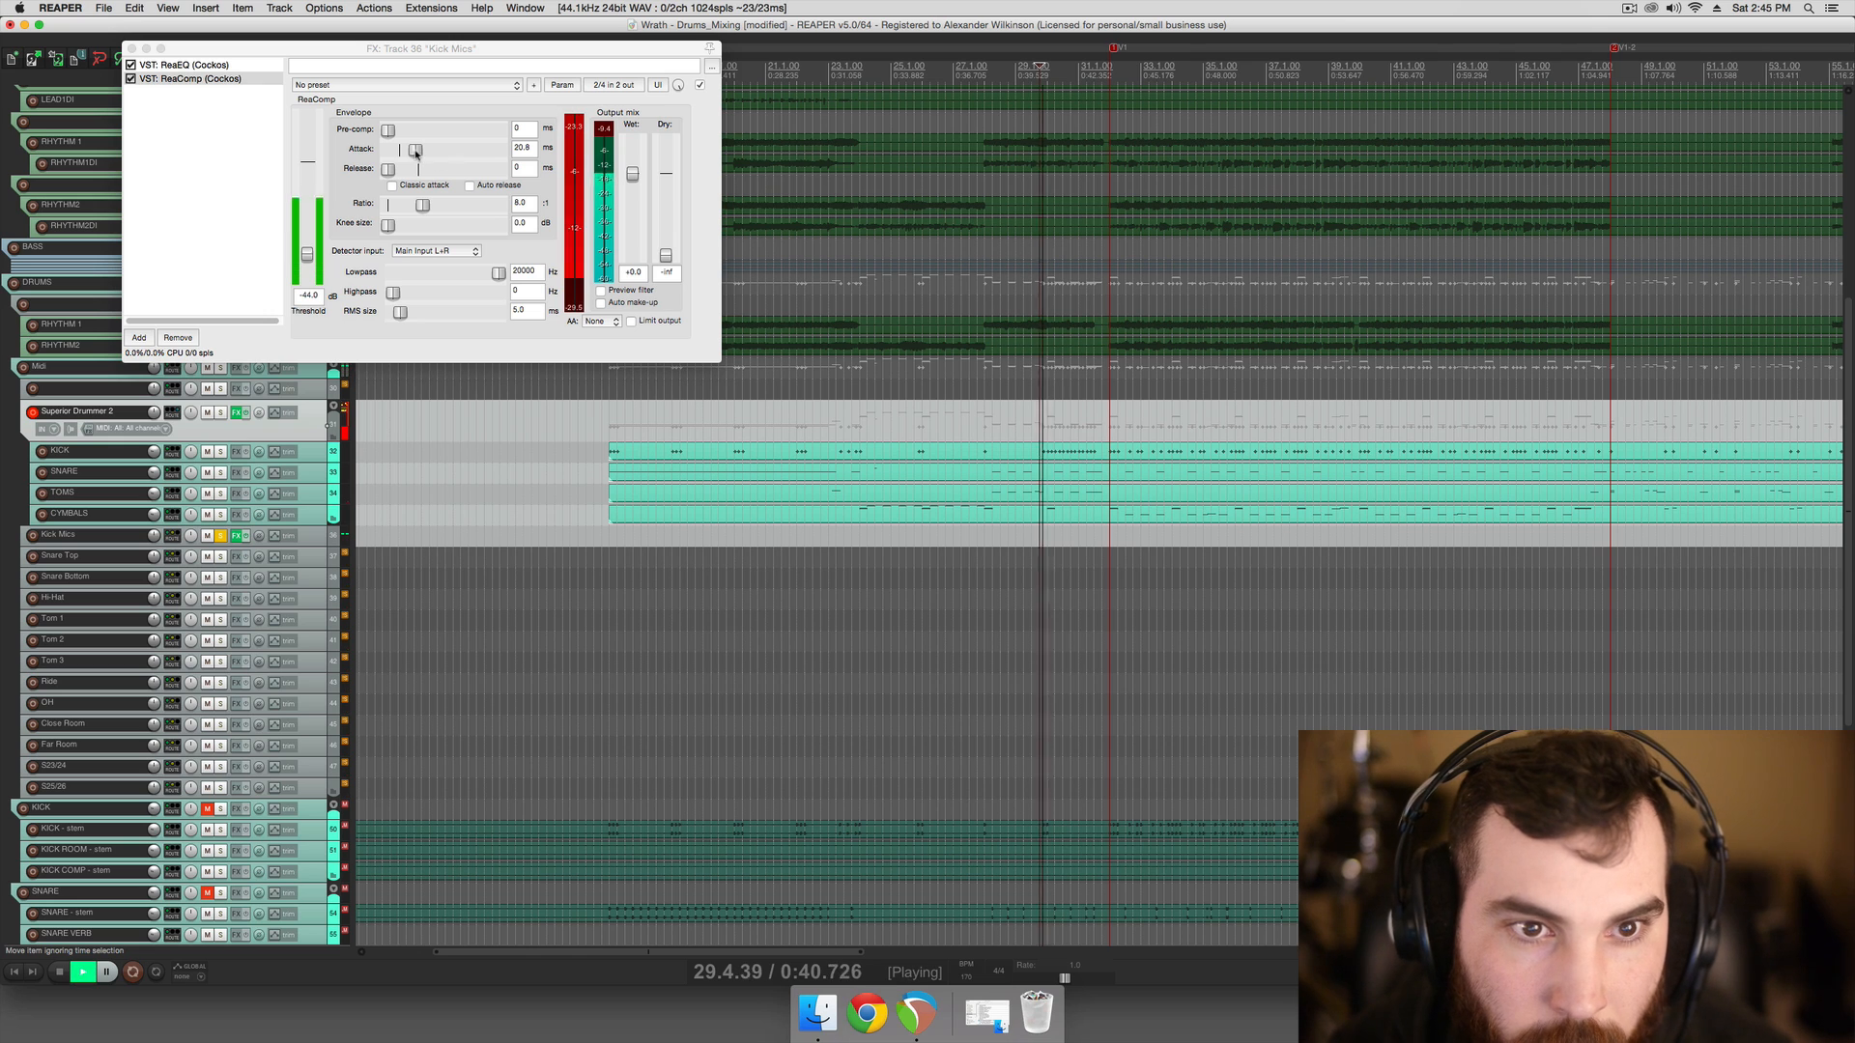
# Sweep the compressor attack by ear during playback and settle on 30.4 ms
pyautogui.moveTo(422, 156); pyautogui.dragTo(445, 154)
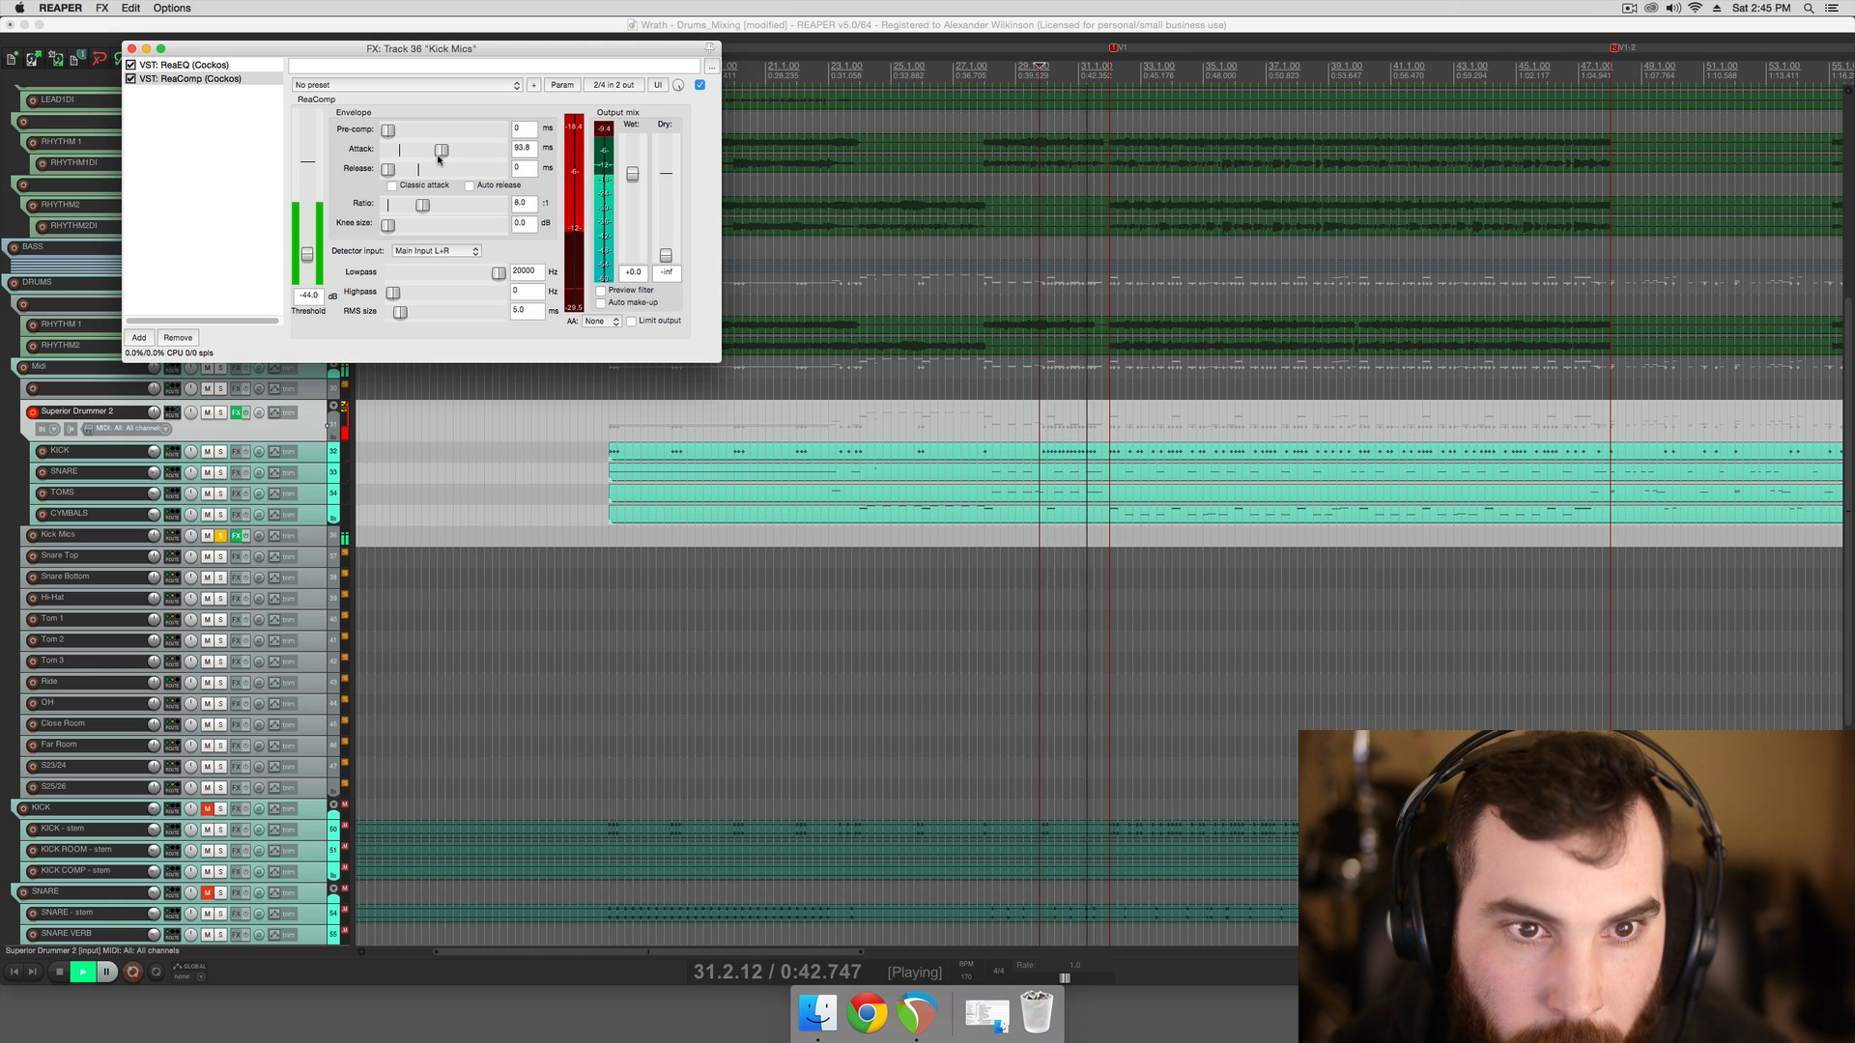
pyautogui.press('space')
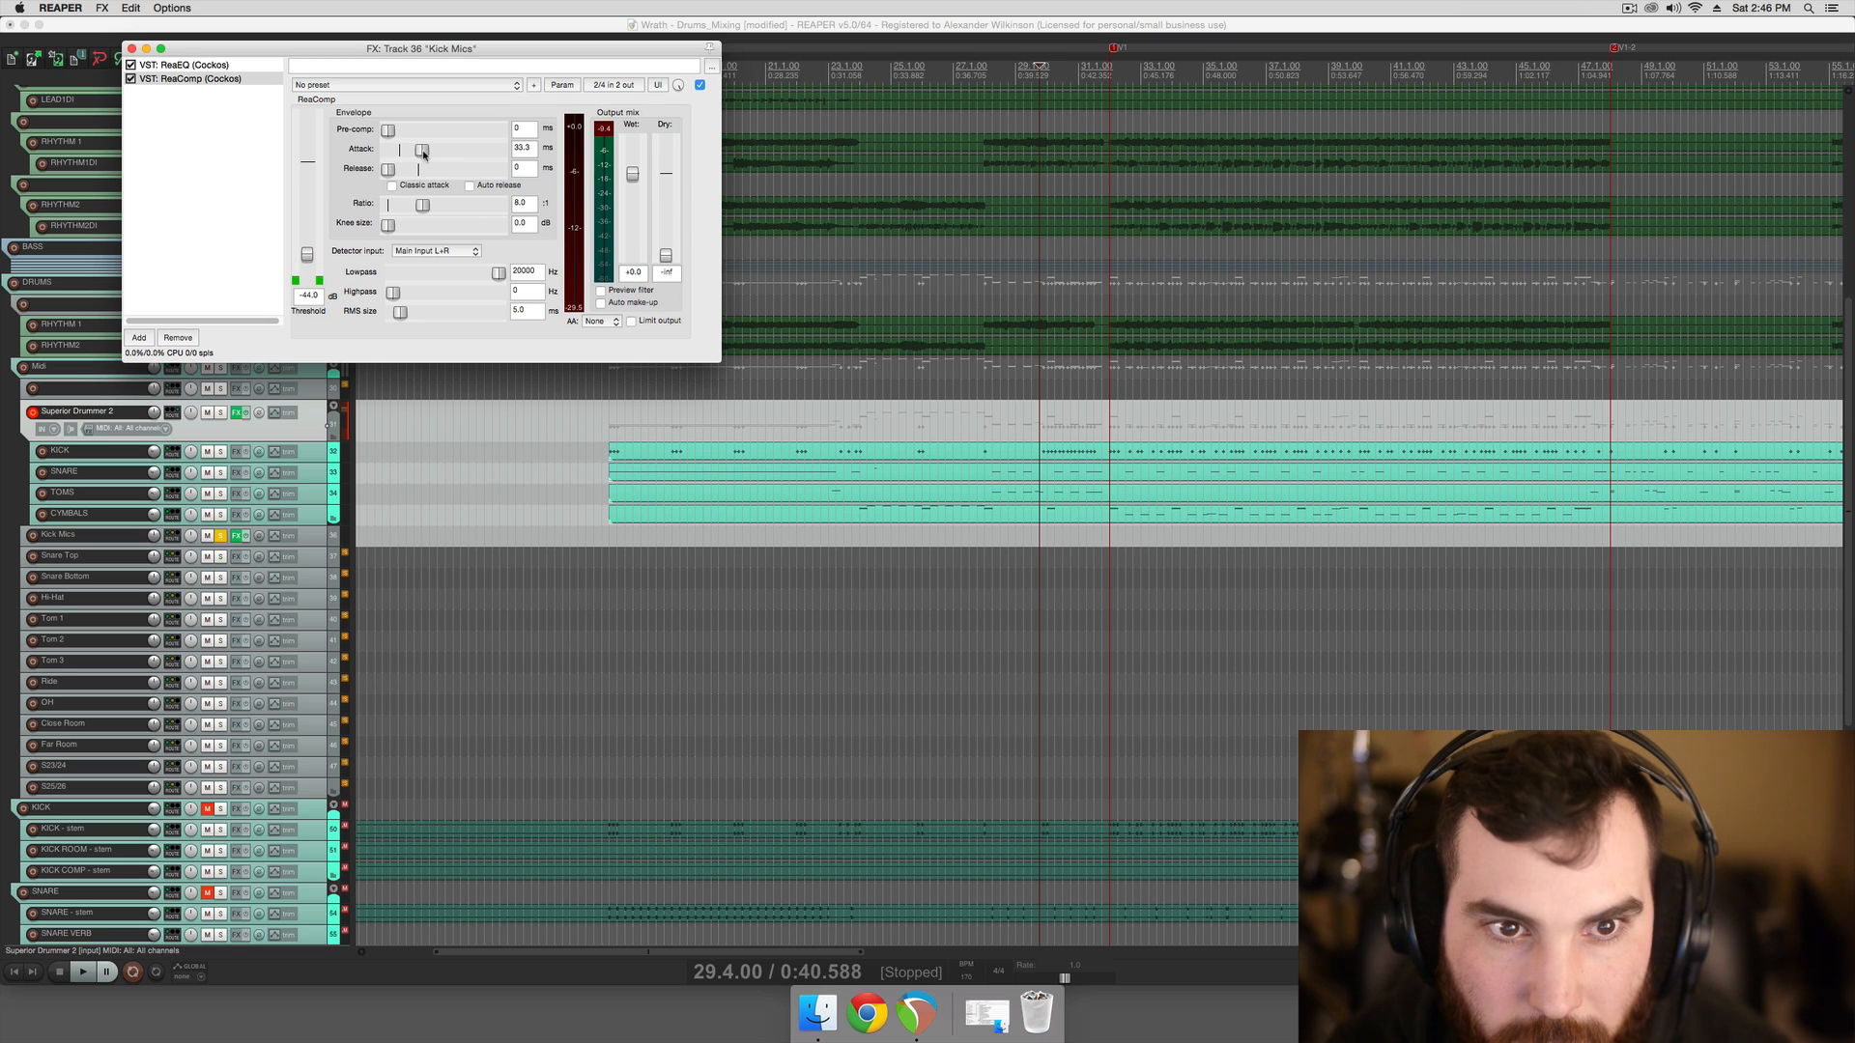
pyautogui.click(1023, 402)
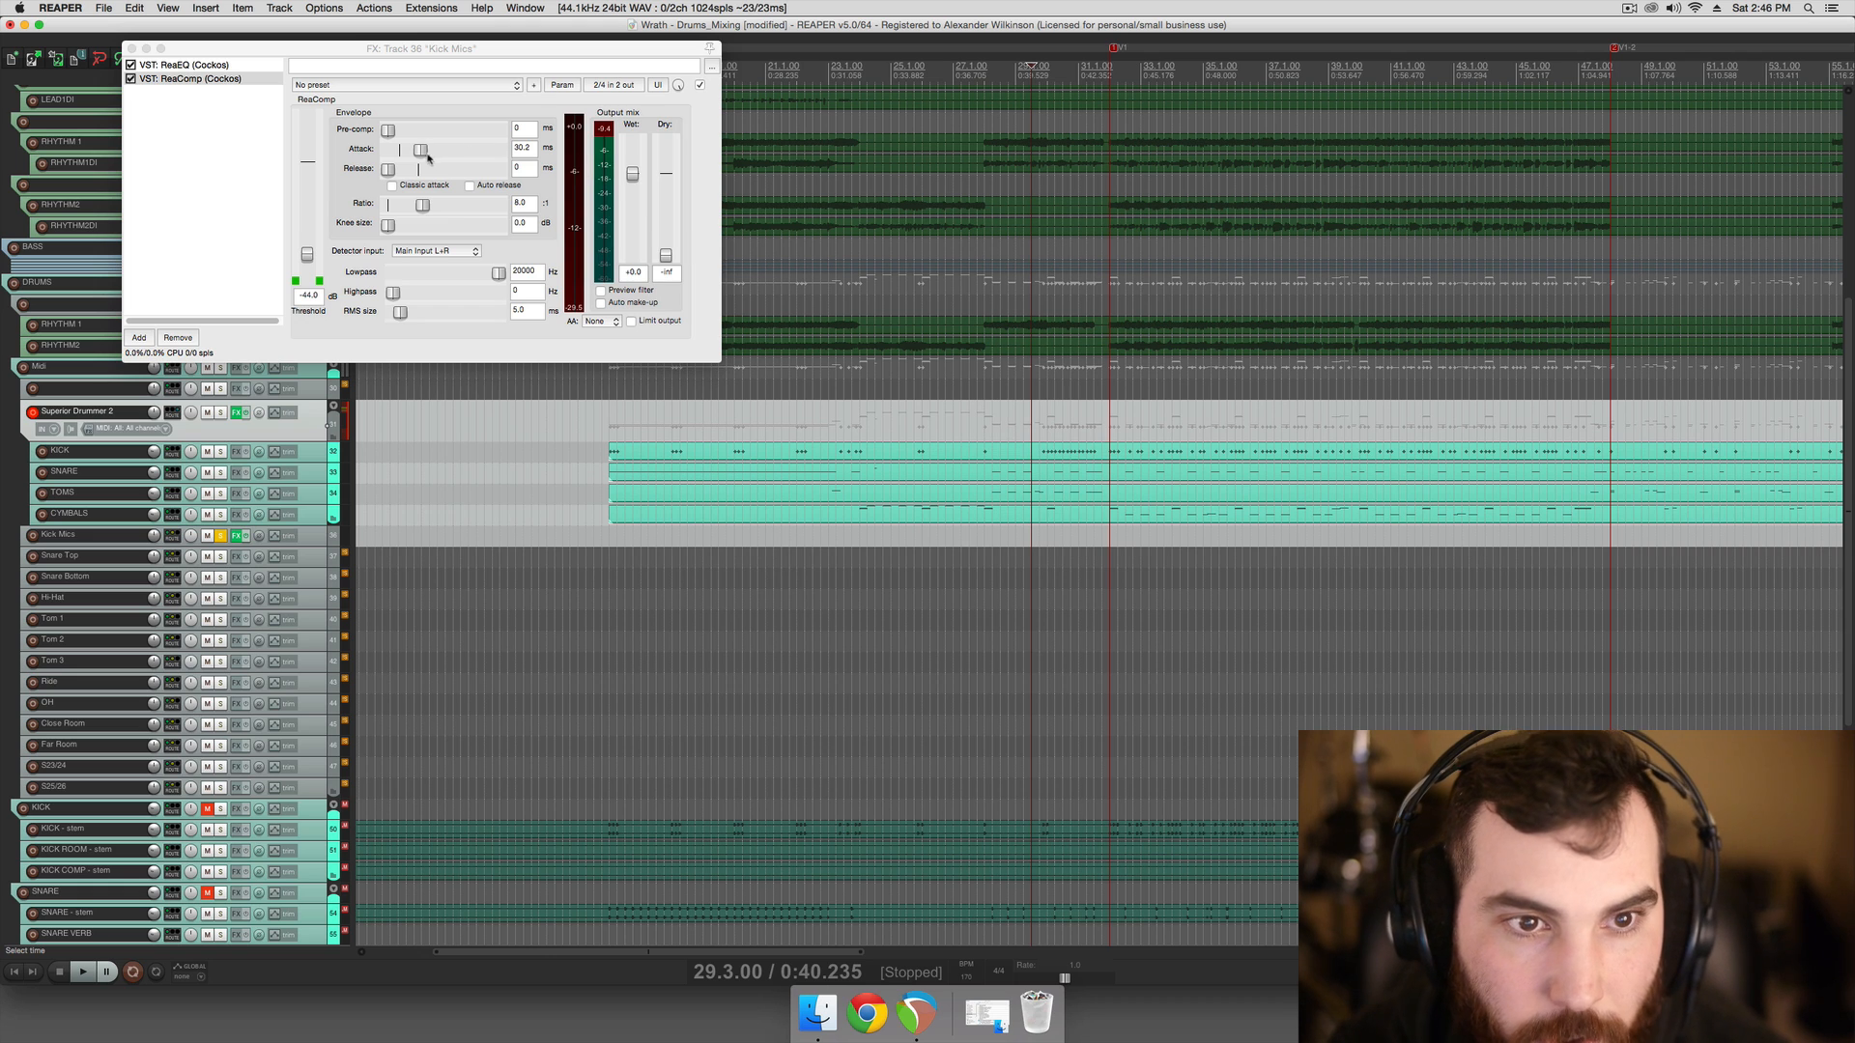
pyautogui.moveTo(421, 155)
pyautogui.mouseDown()
pyautogui.moveTo(400, 157)
pyautogui.moveTo(422, 166)
pyautogui.mouseUp()
pyautogui.press('space')
pyautogui.press('space')
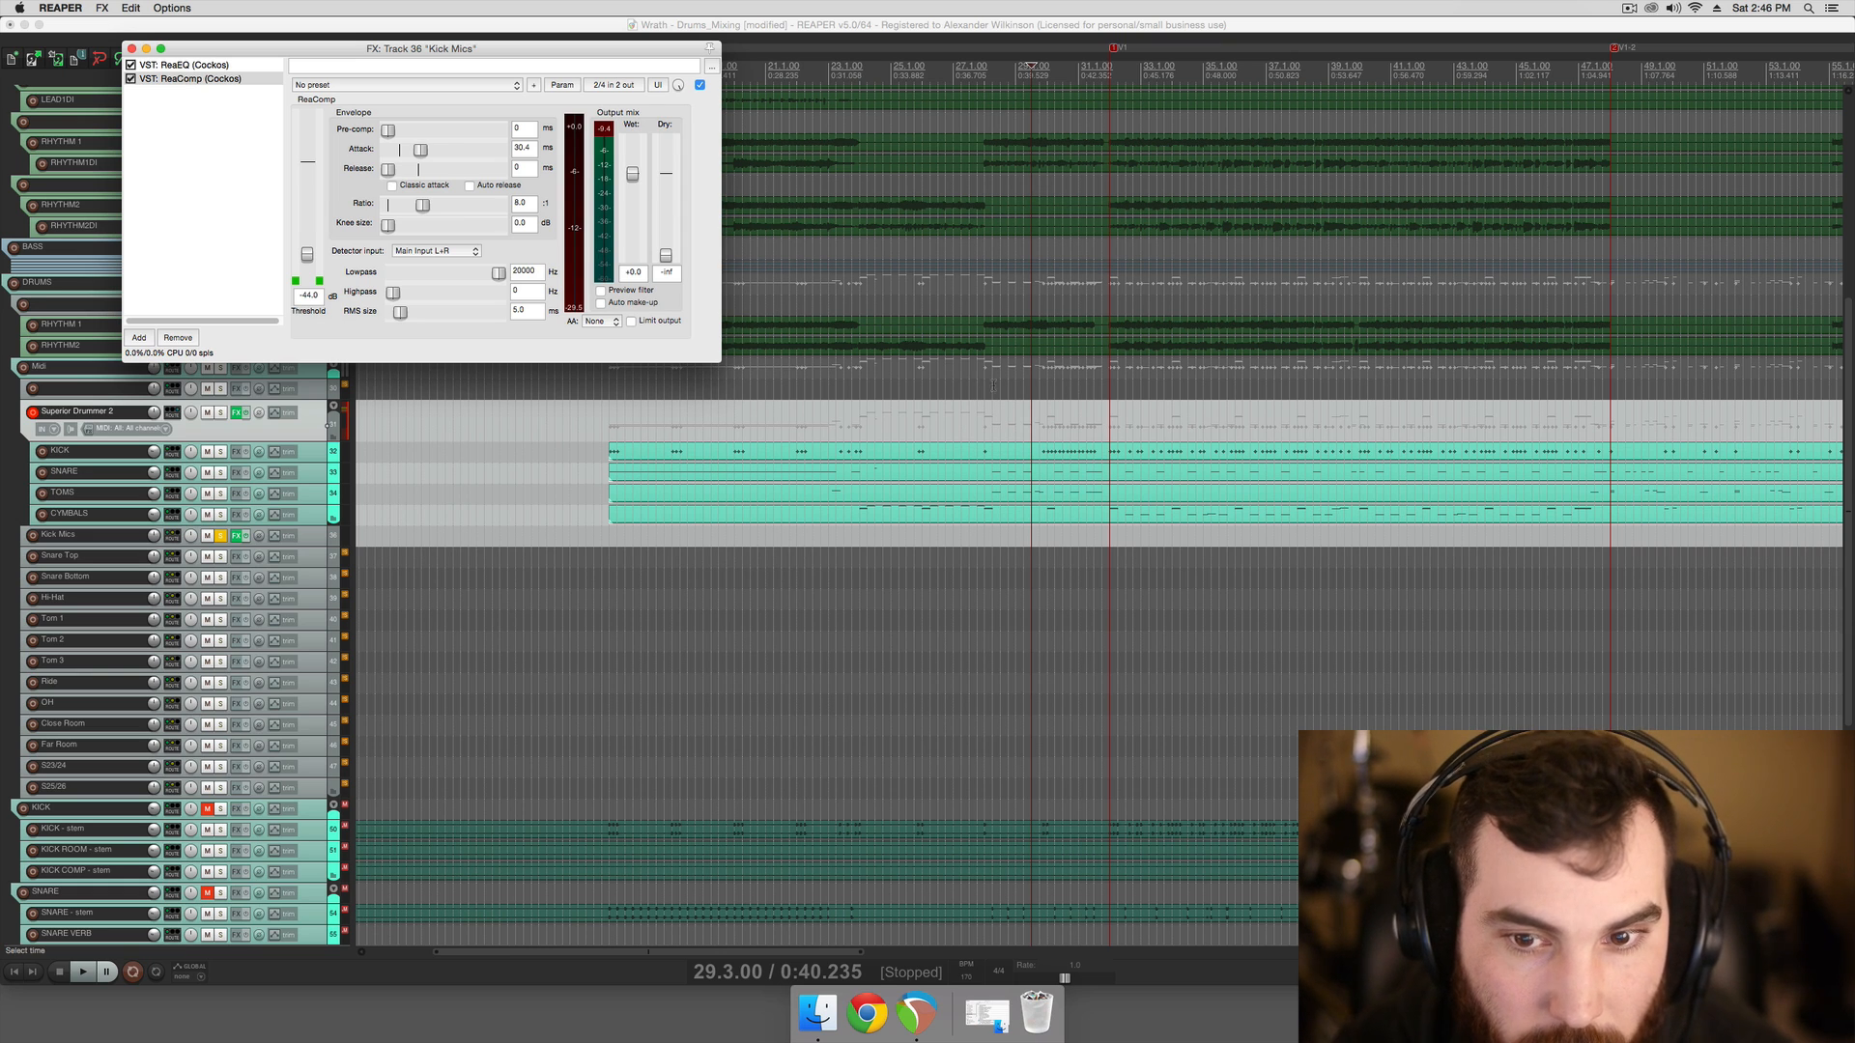
# Make a time selection over the dense kick run up to the verse marker and play it looped
pyautogui.moveTo(1007, 406); pyautogui.dragTo(1109, 415)
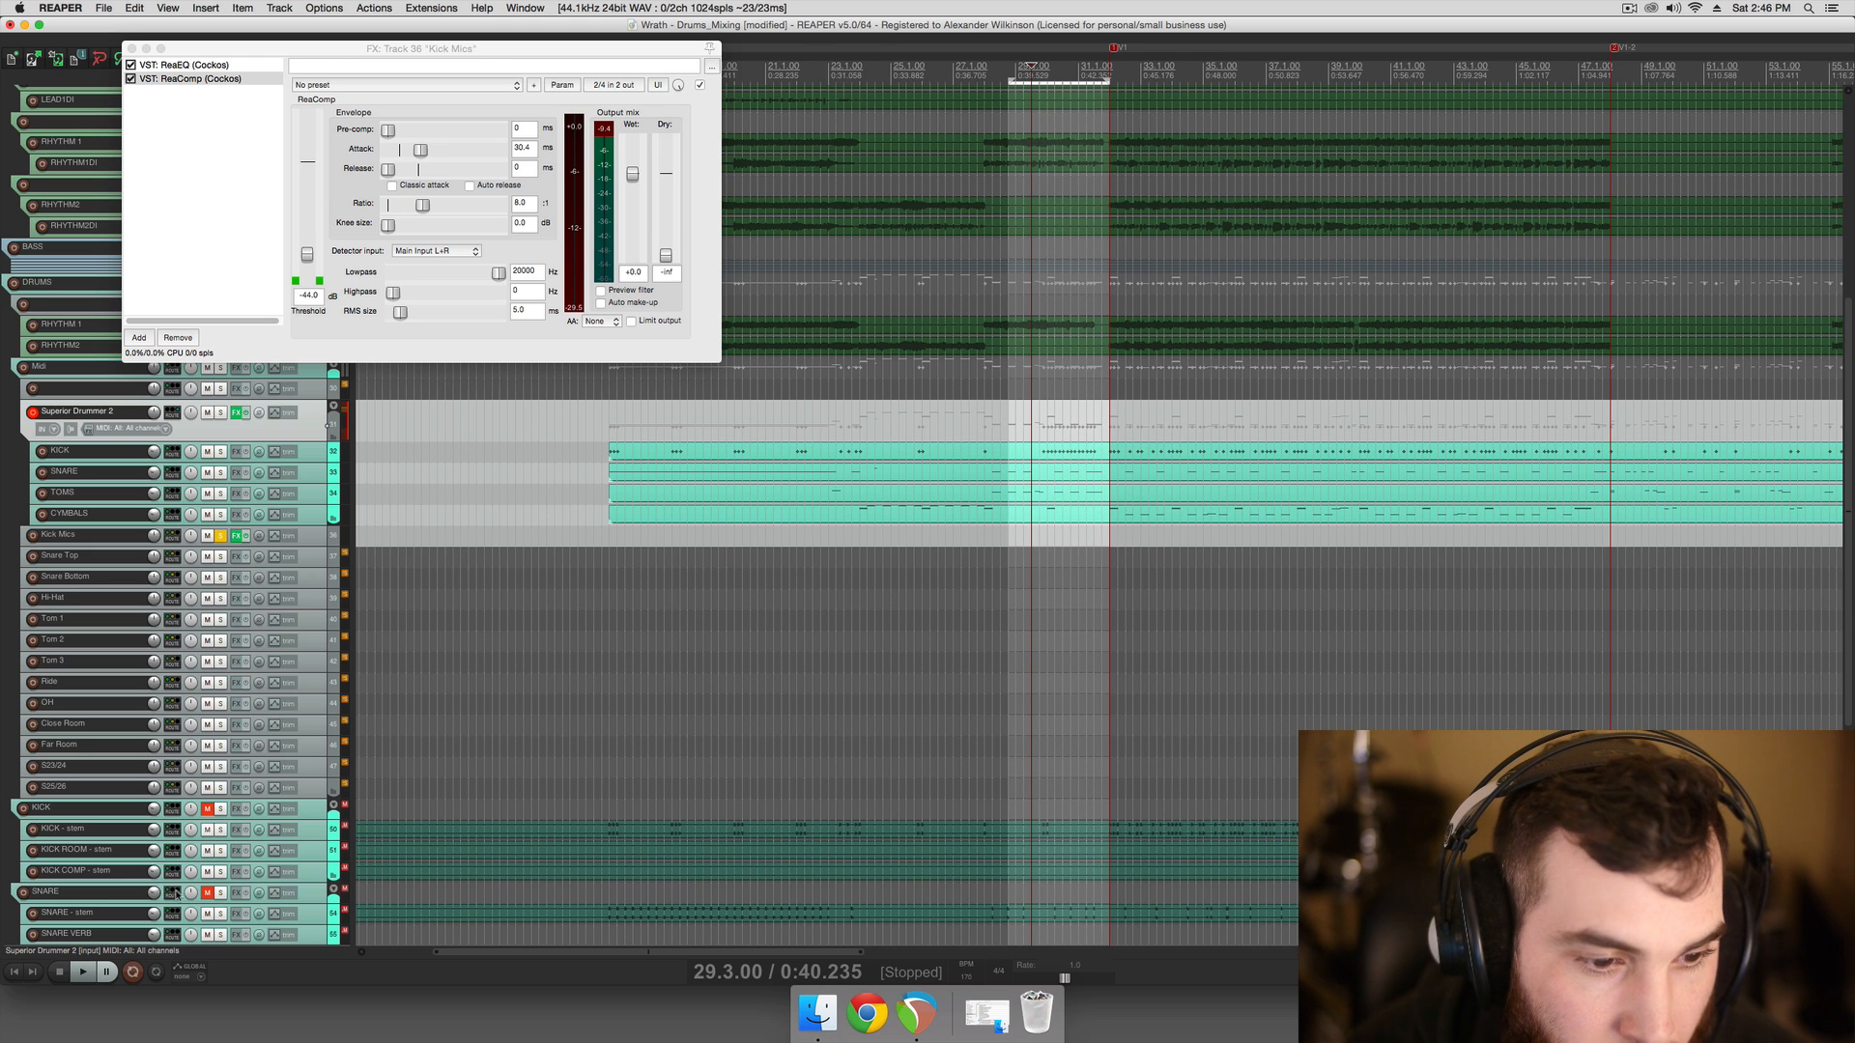
pyautogui.moveTo(1024, 452); pyautogui.dragTo(1111, 451)
pyautogui.press('space')
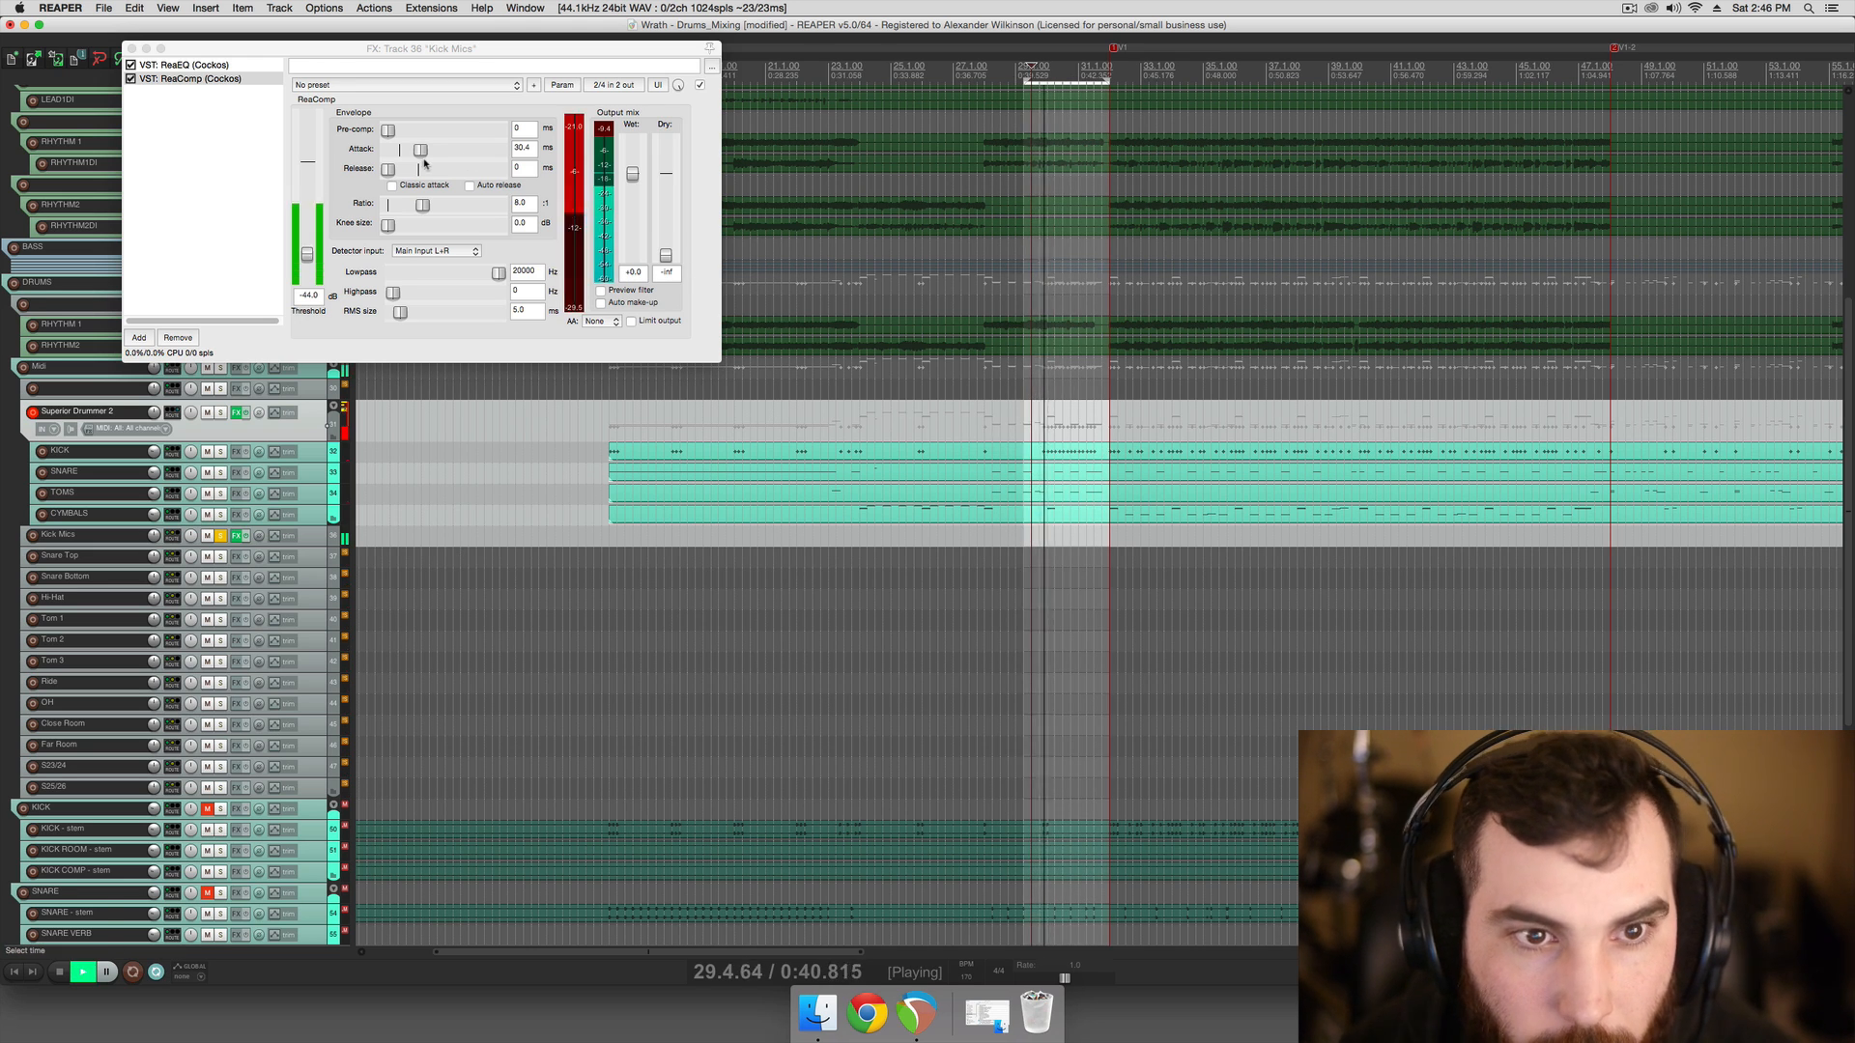
# Sweep the Kick Mics compressor release by ear while replaying the kick run and settle on 39 ms
pyautogui.moveTo(388, 169); pyautogui.dragTo(409, 178)
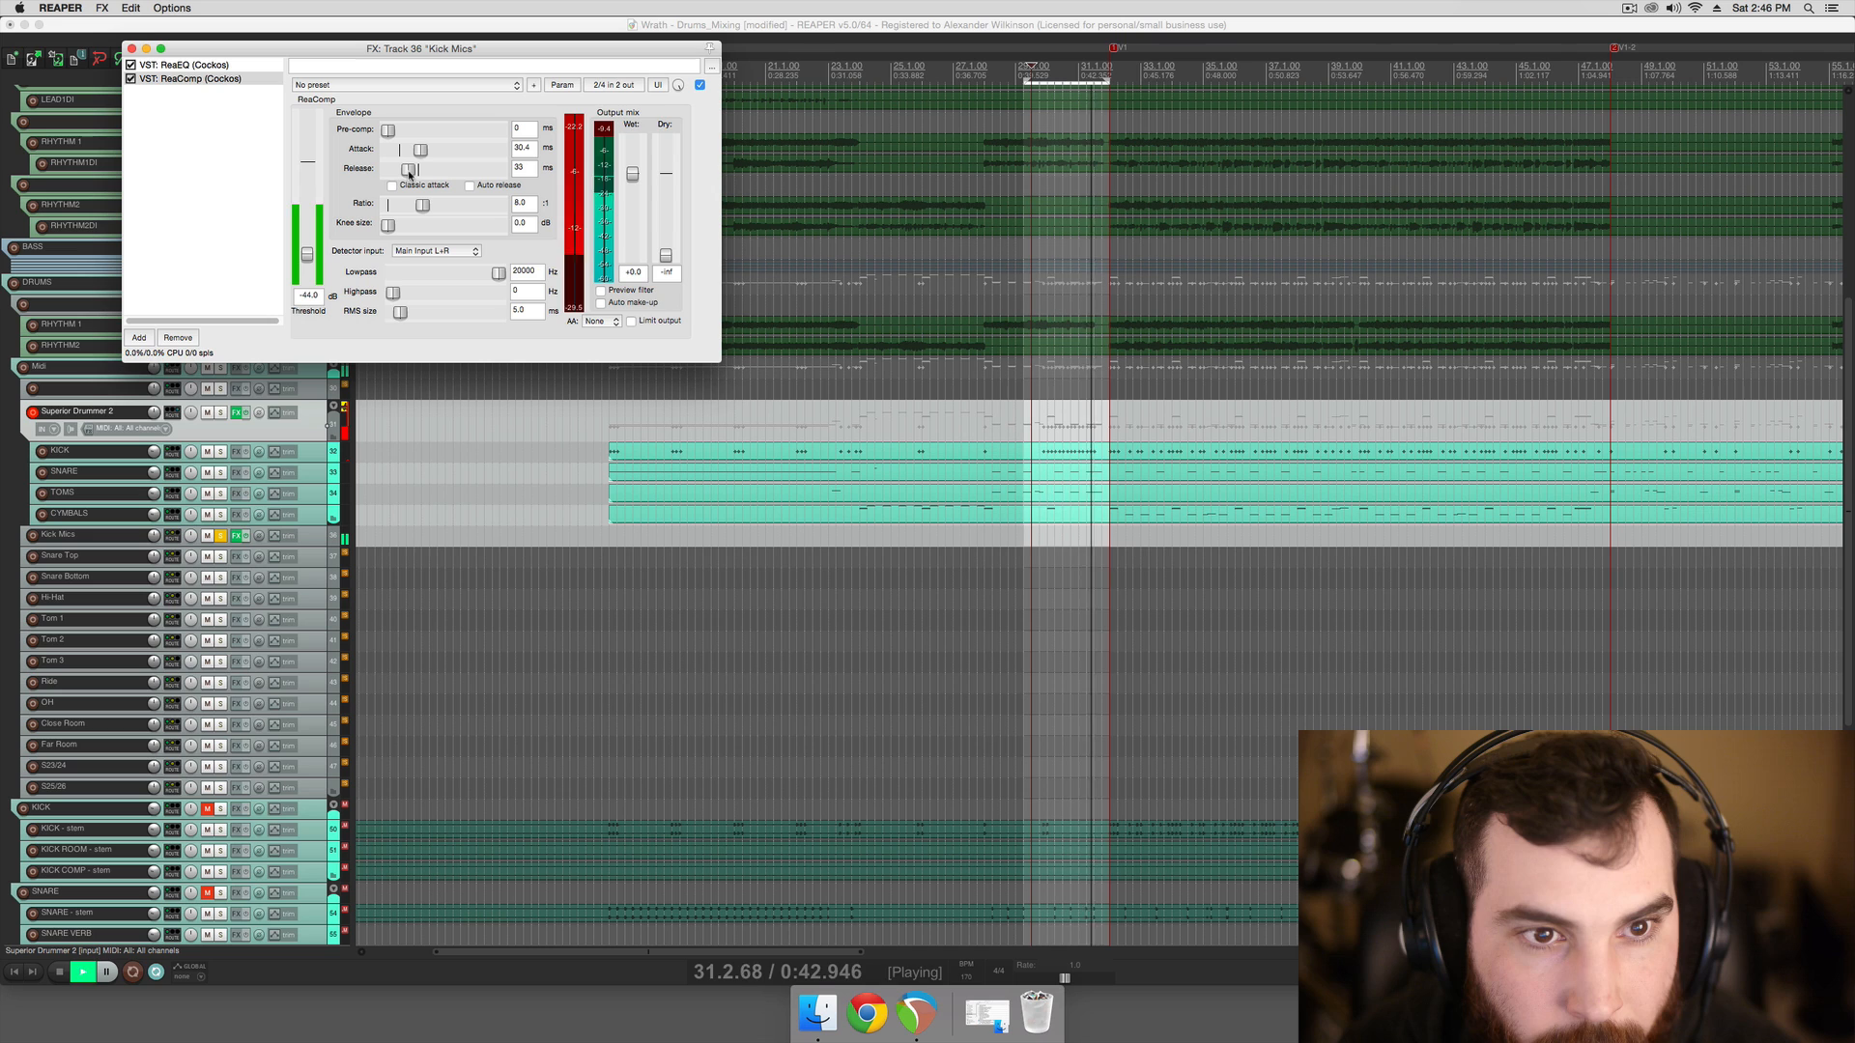
pyautogui.press('space')
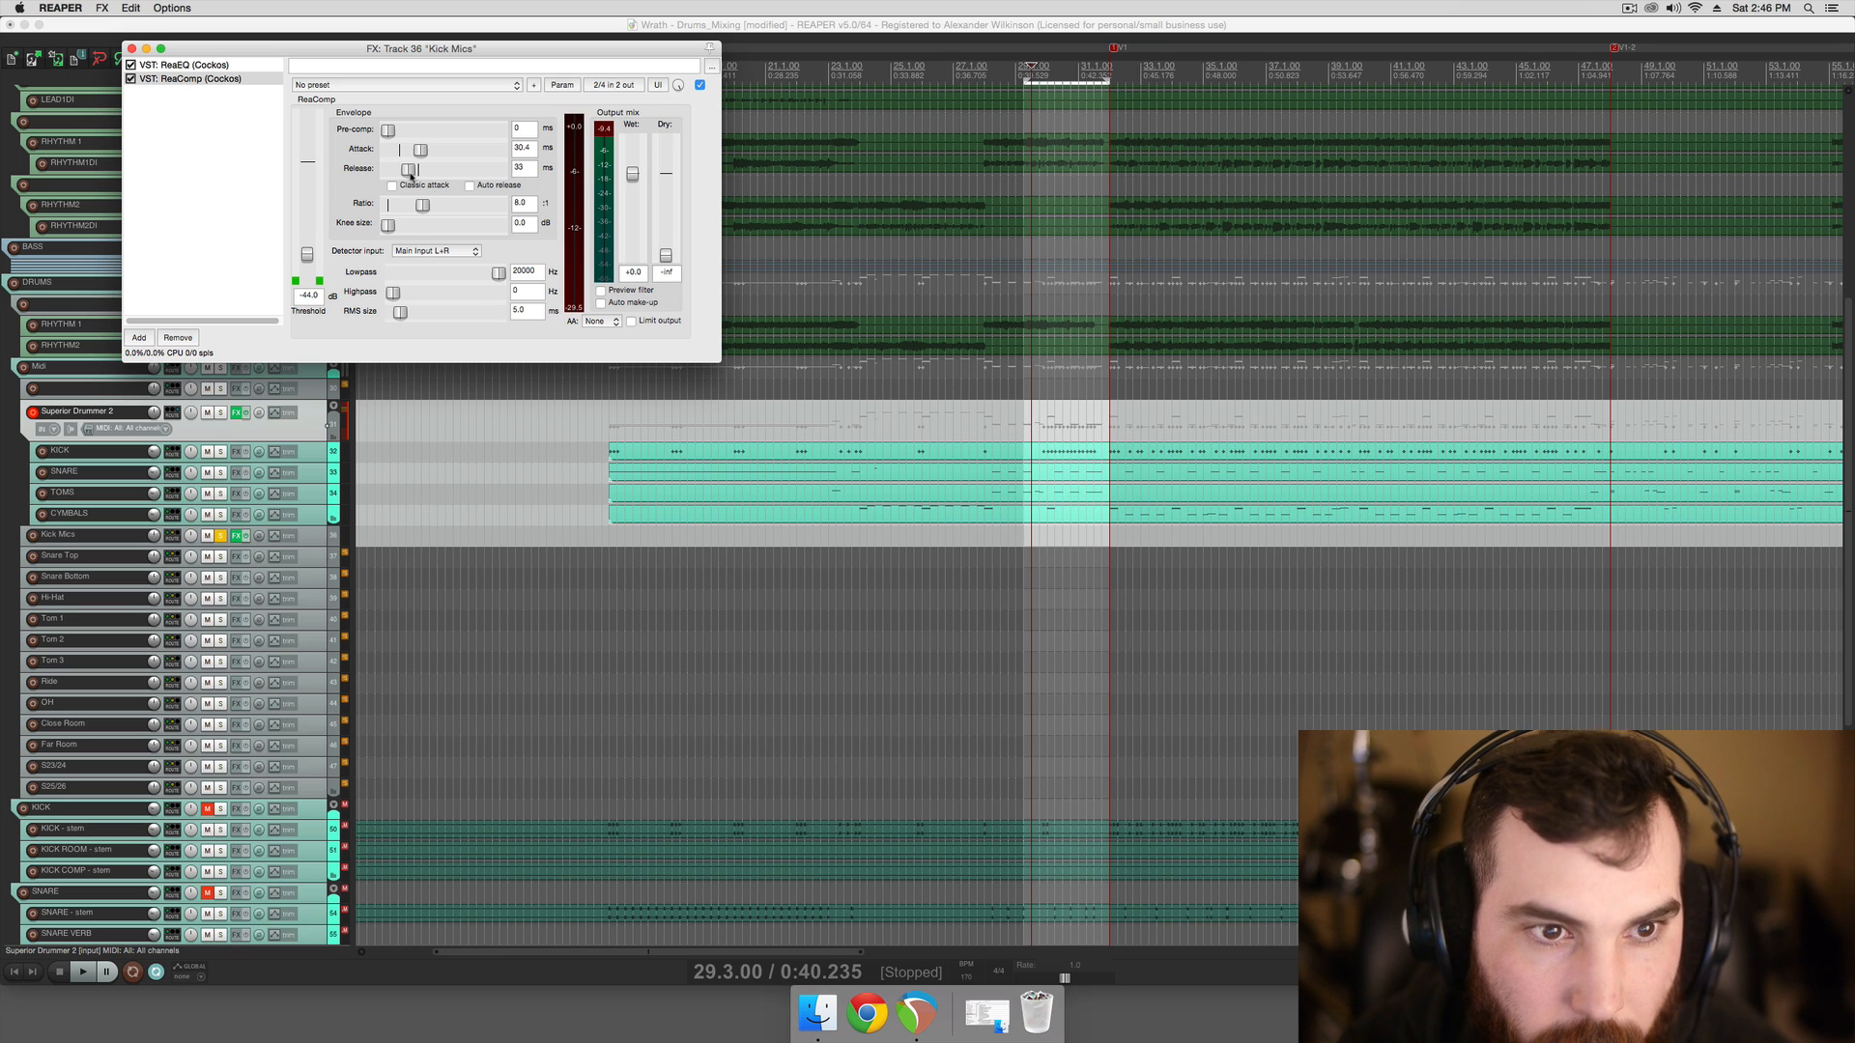
pyautogui.press('space')
pyautogui.moveTo(410, 171)
pyautogui.mouseDown()
pyautogui.moveTo(453, 171)
pyautogui.moveTo(410, 187)
pyautogui.mouseUp()
pyautogui.press('space')
pyautogui.press('space')
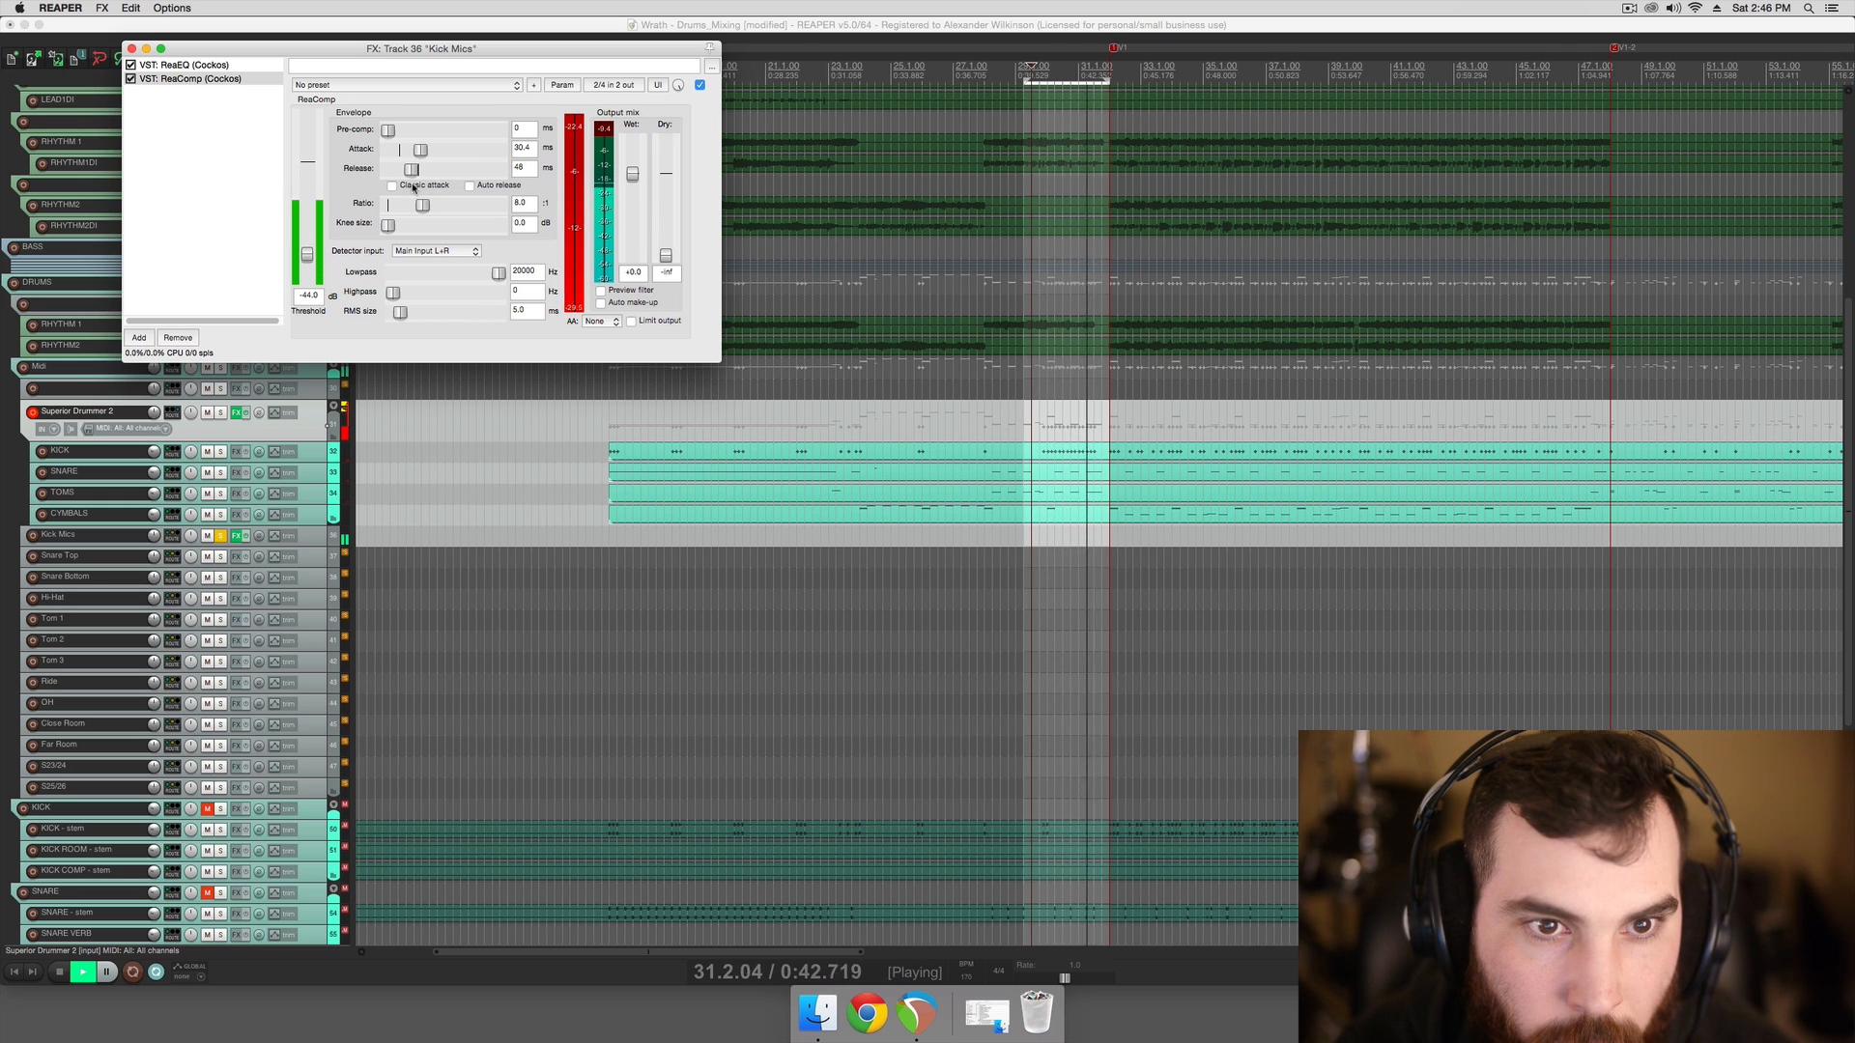
pyautogui.press('space')
pyautogui.press('space')
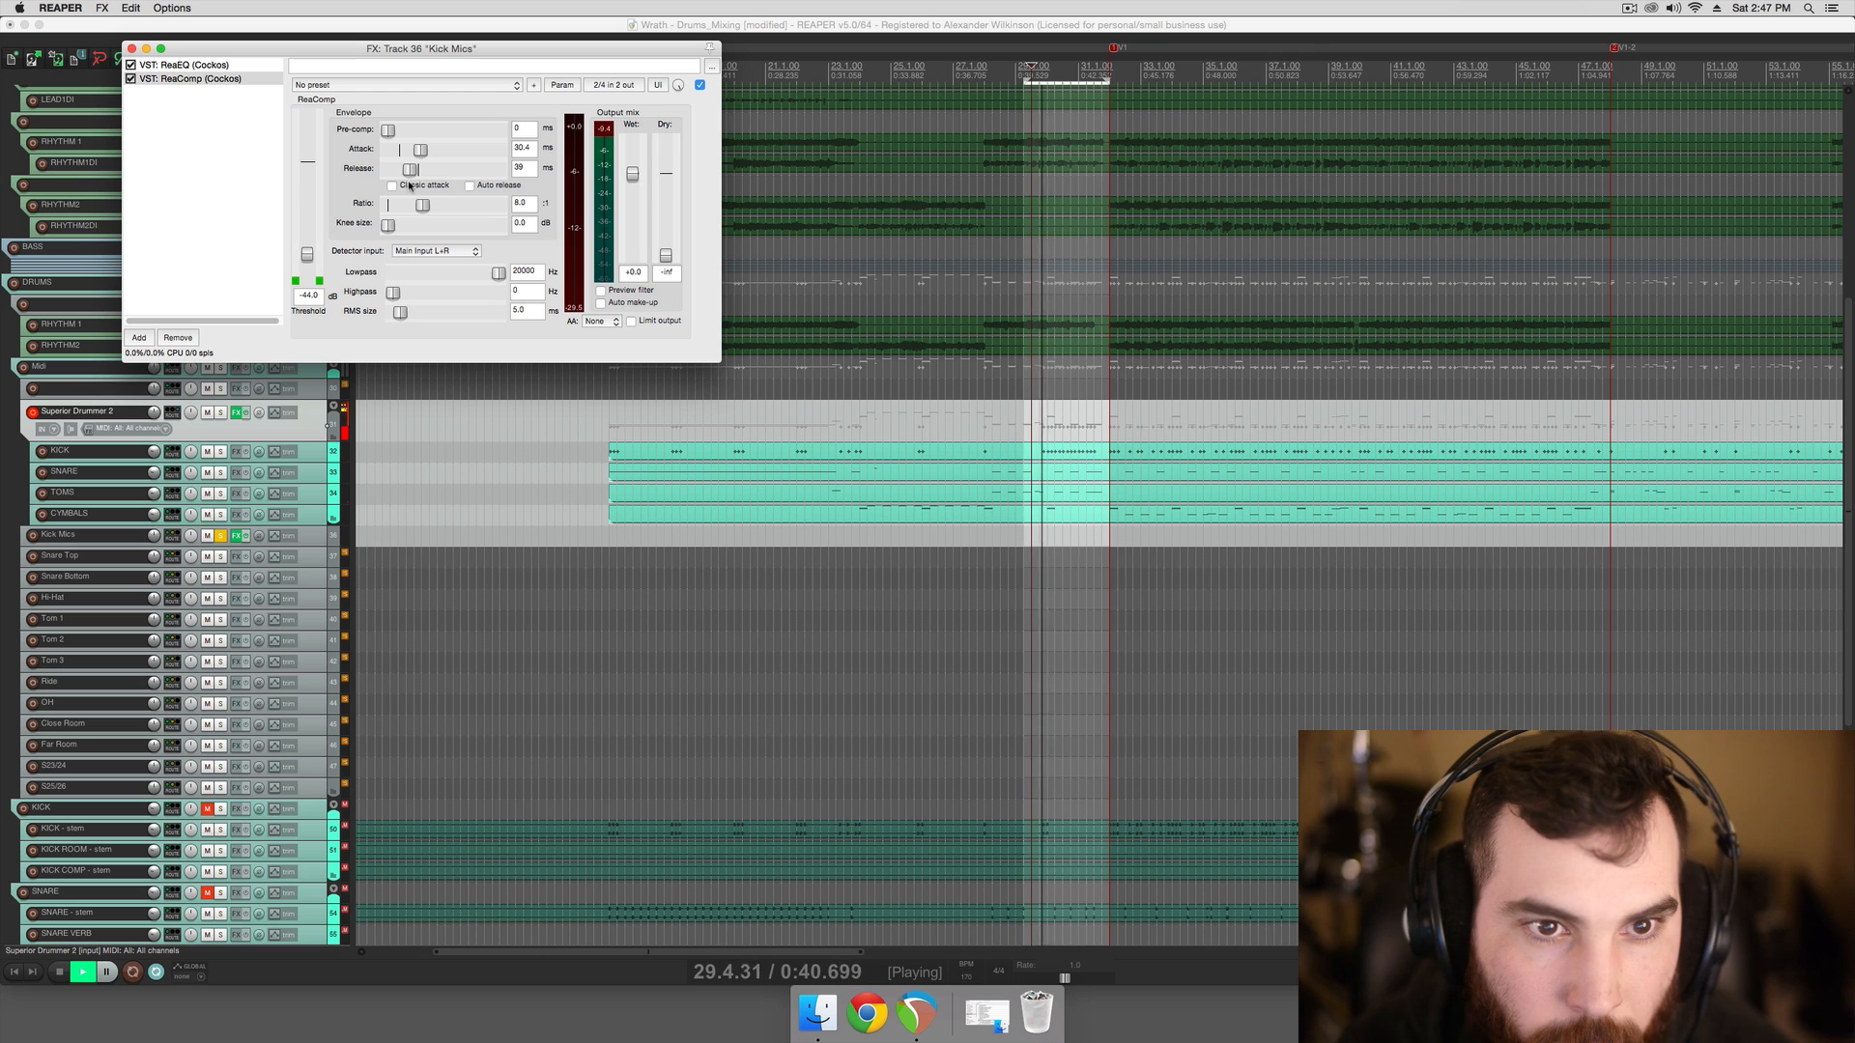
pyautogui.moveTo(412, 175); pyautogui.dragTo(414, 180)
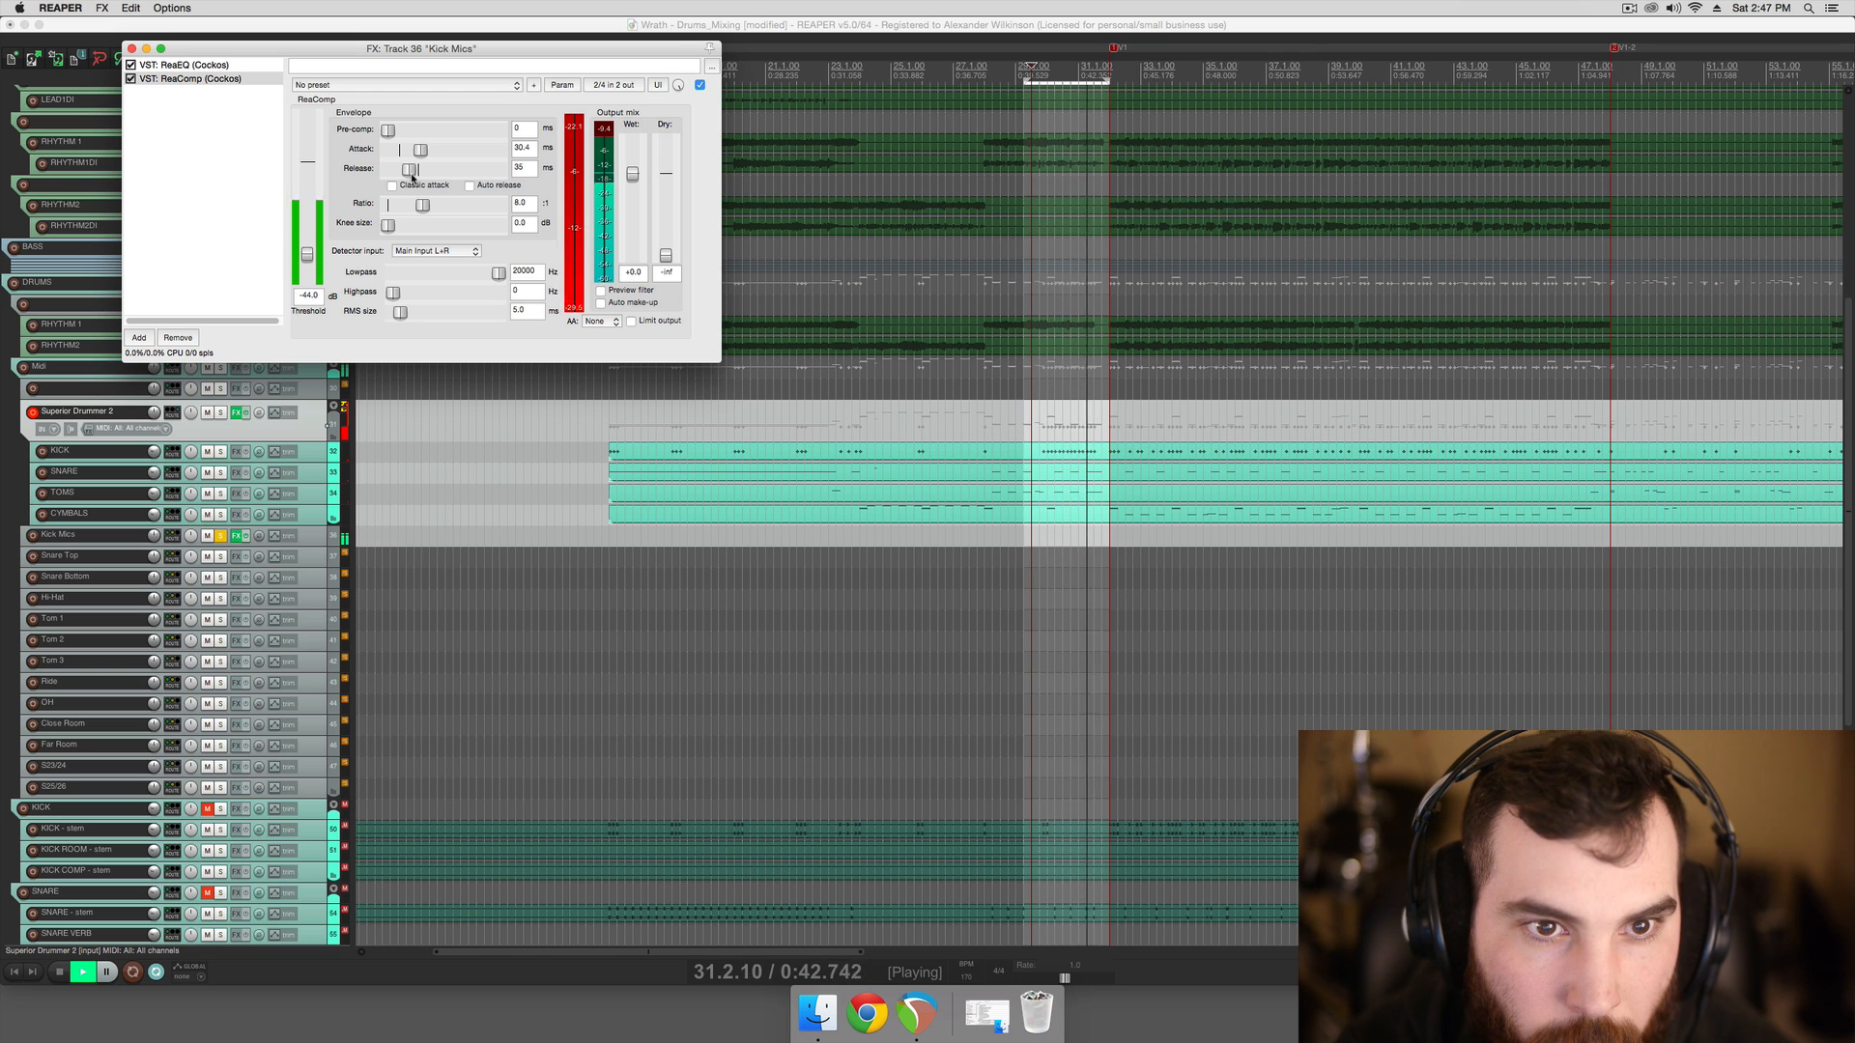
pyautogui.press('space')
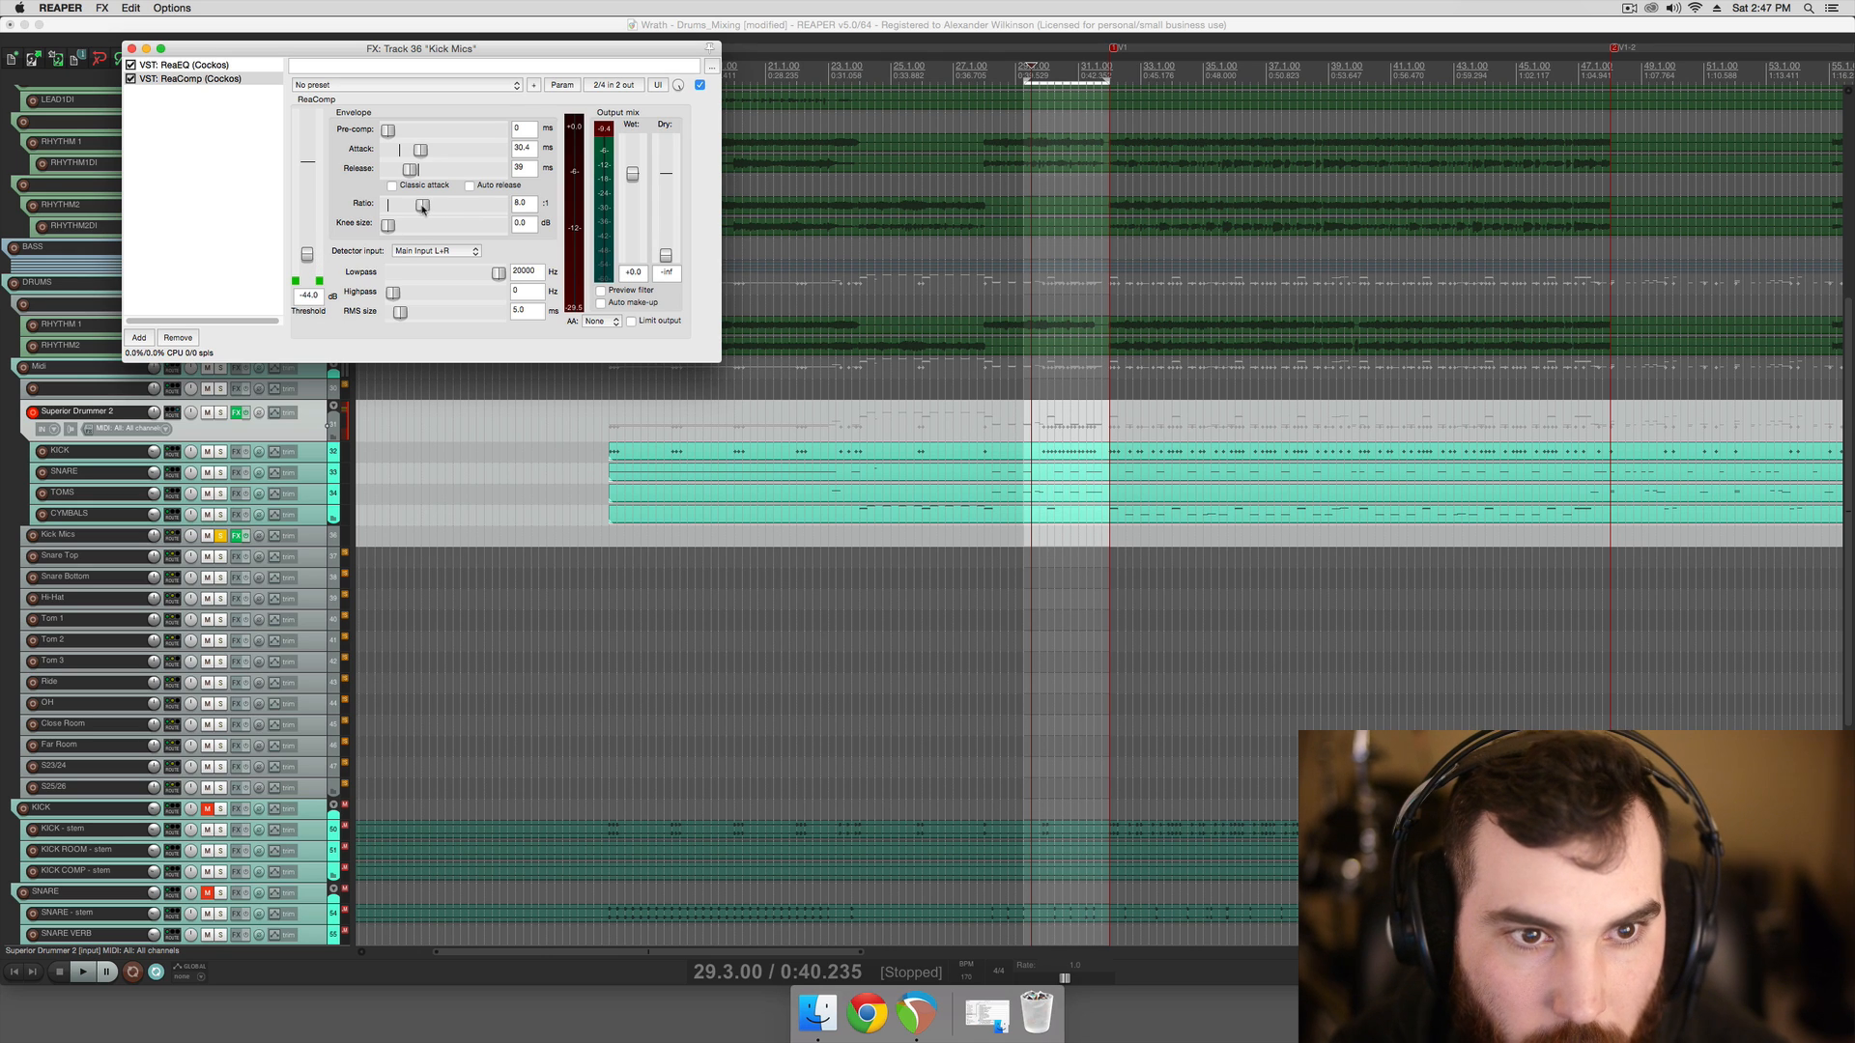
# Lower the Kick Mics compressor ratio to 4.0:1 by ear while the kick run plays
pyautogui.press('space')
pyautogui.moveTo(422, 205)
pyautogui.mouseDown()
pyautogui.moveTo(451, 213)
pyautogui.moveTo(419, 219)
pyautogui.mouseUp()
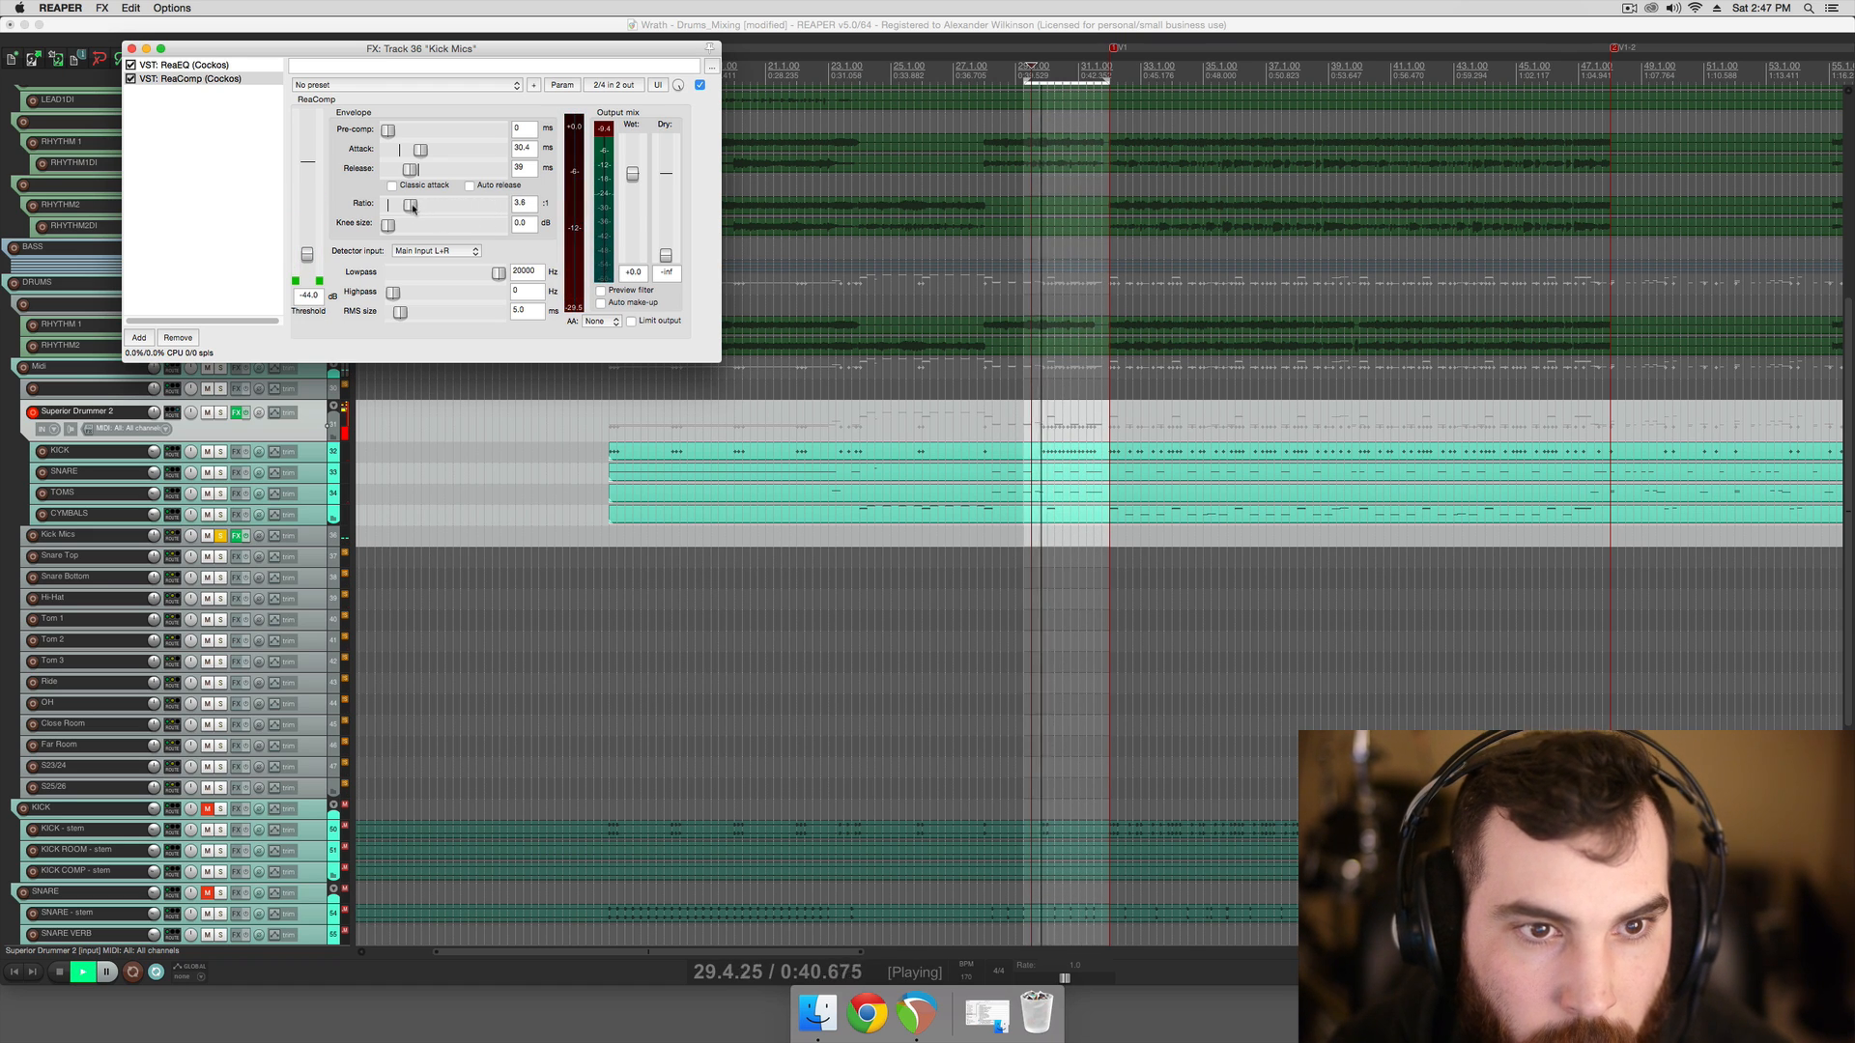
pyautogui.moveTo(417, 211); pyautogui.dragTo(415, 213)
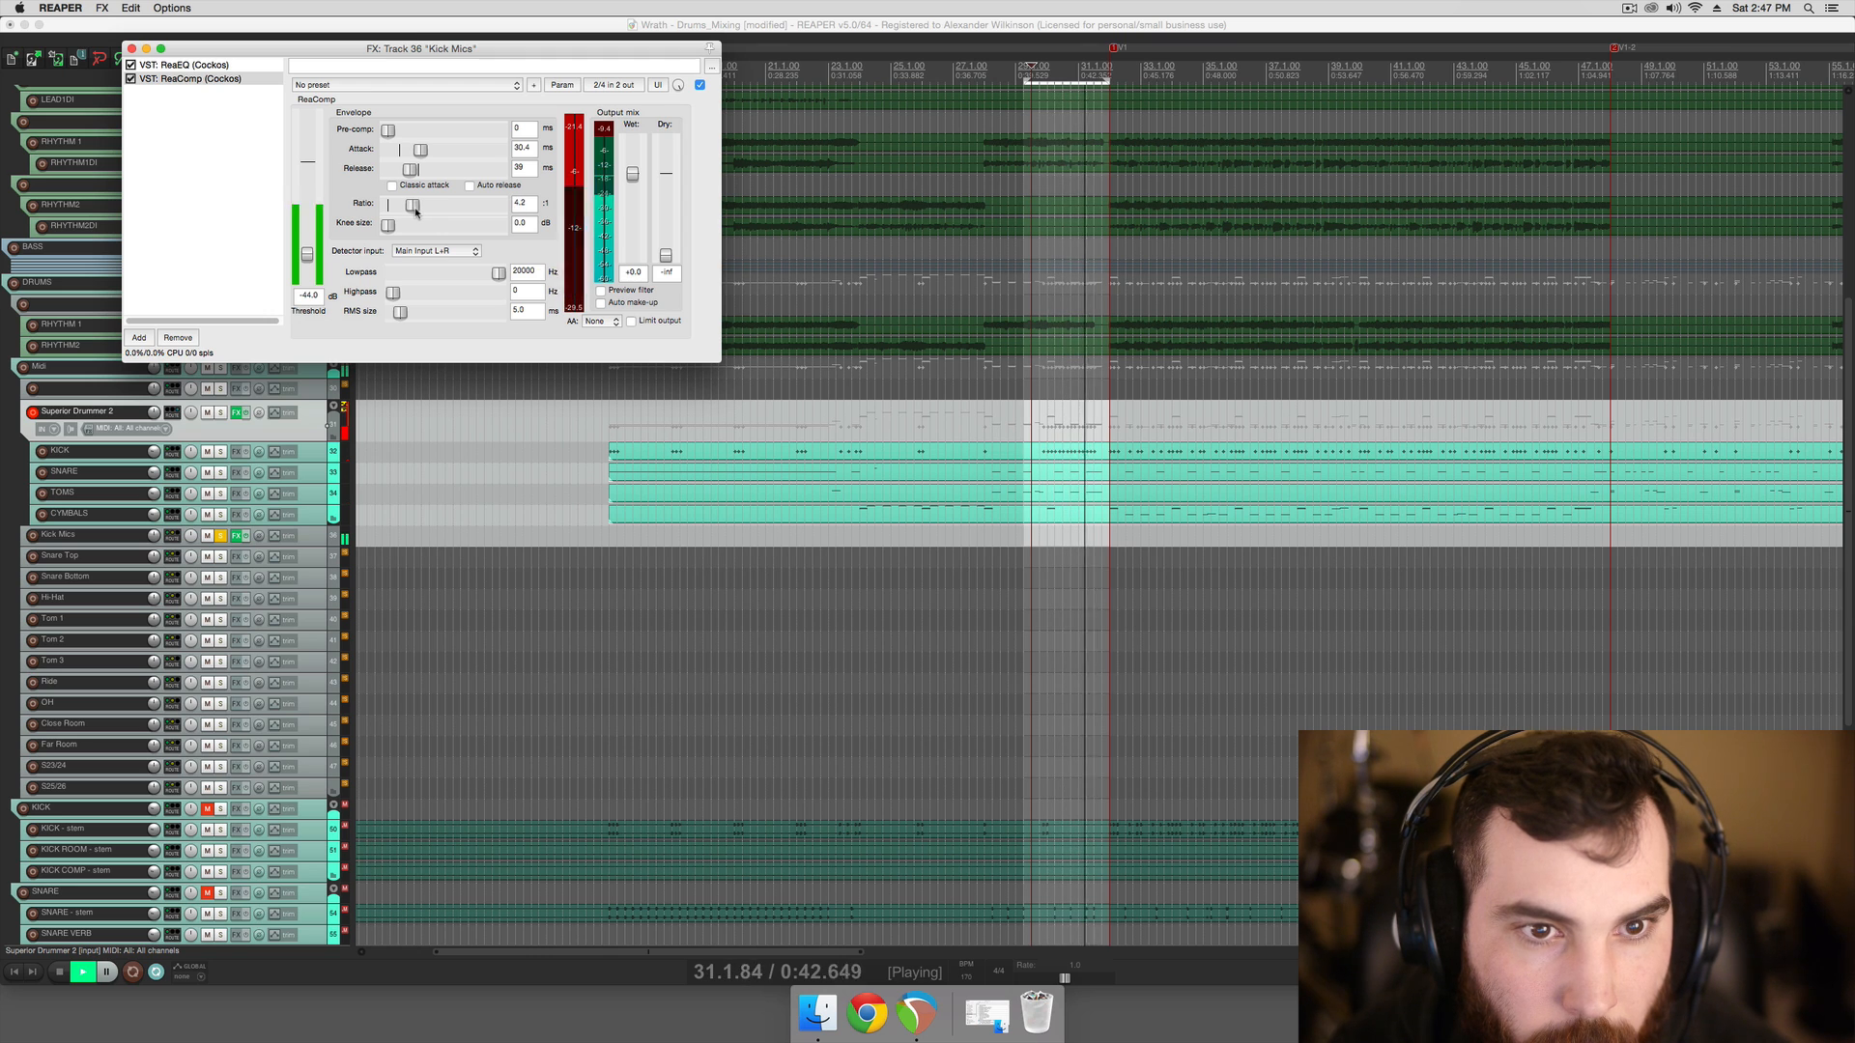
pyautogui.press('space')
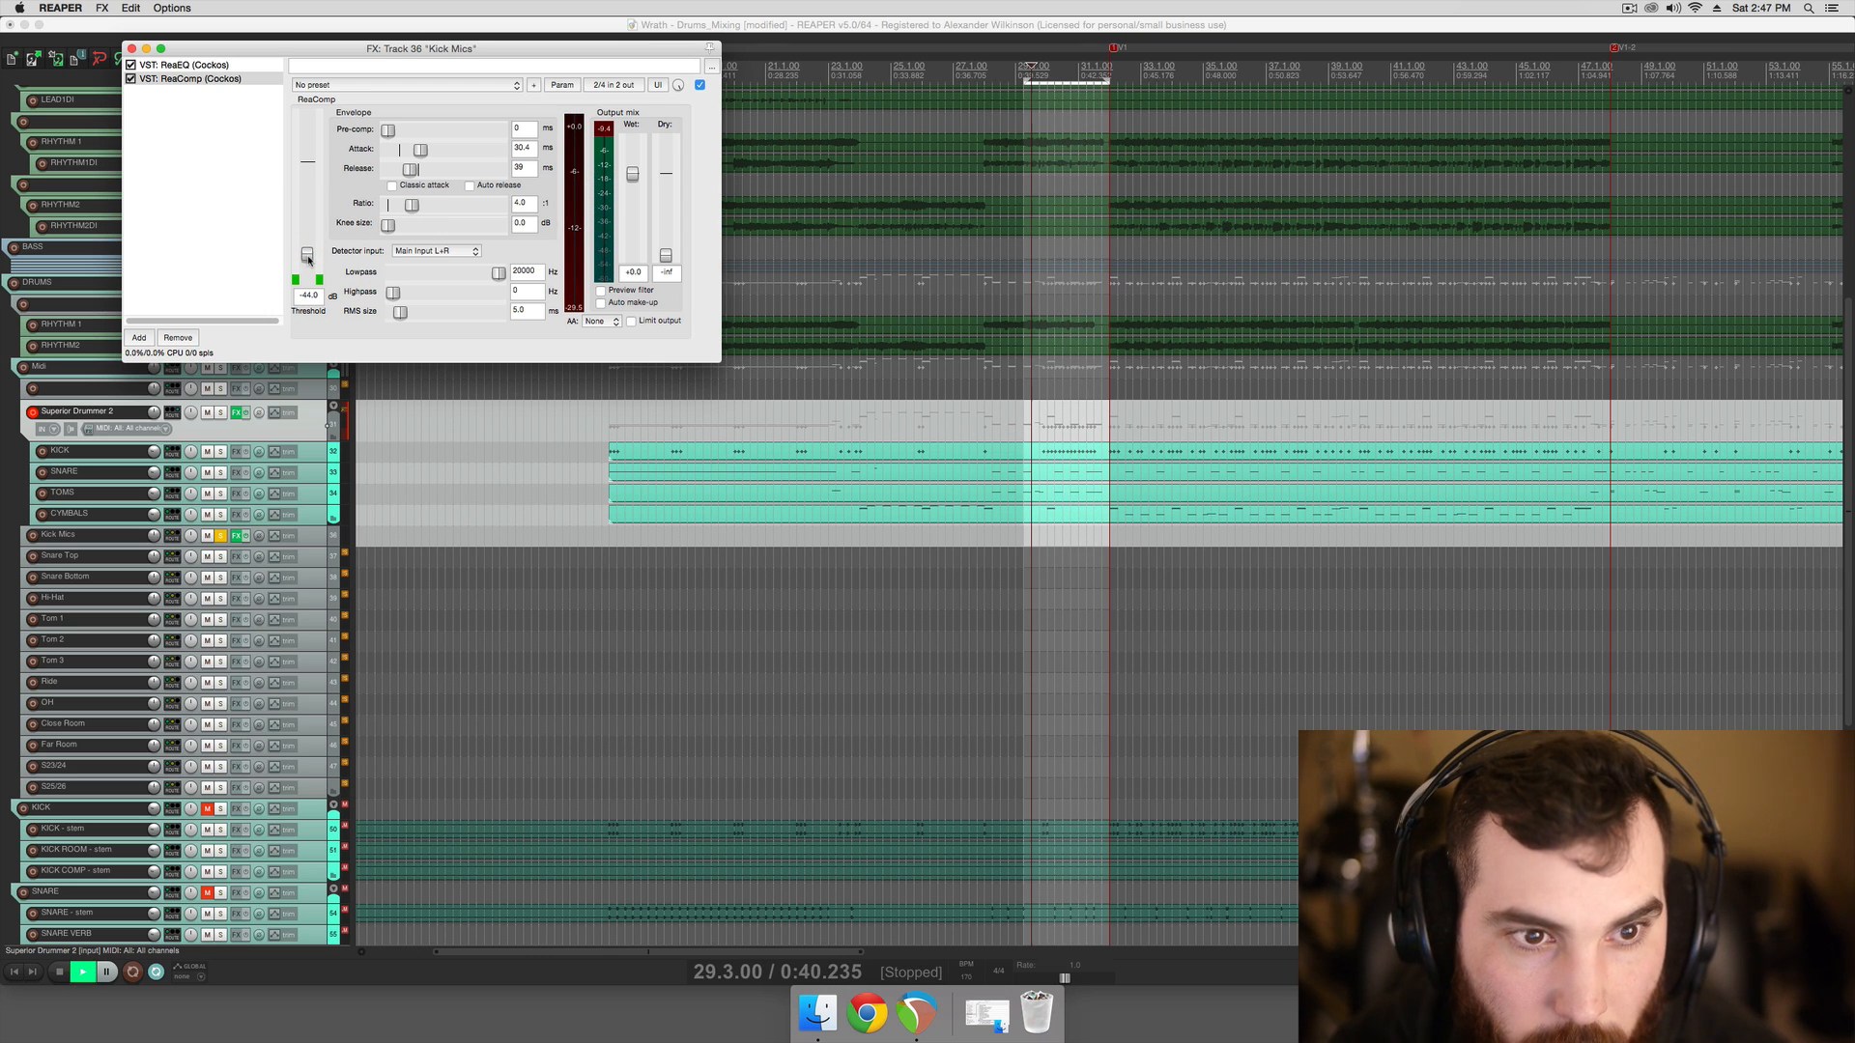
# Raise the Kick Mics compressor threshold to -22.2 dB while auditioning the kick run
pyautogui.press('space')
pyautogui.moveTo(309, 260); pyautogui.dragTo(316, 229)
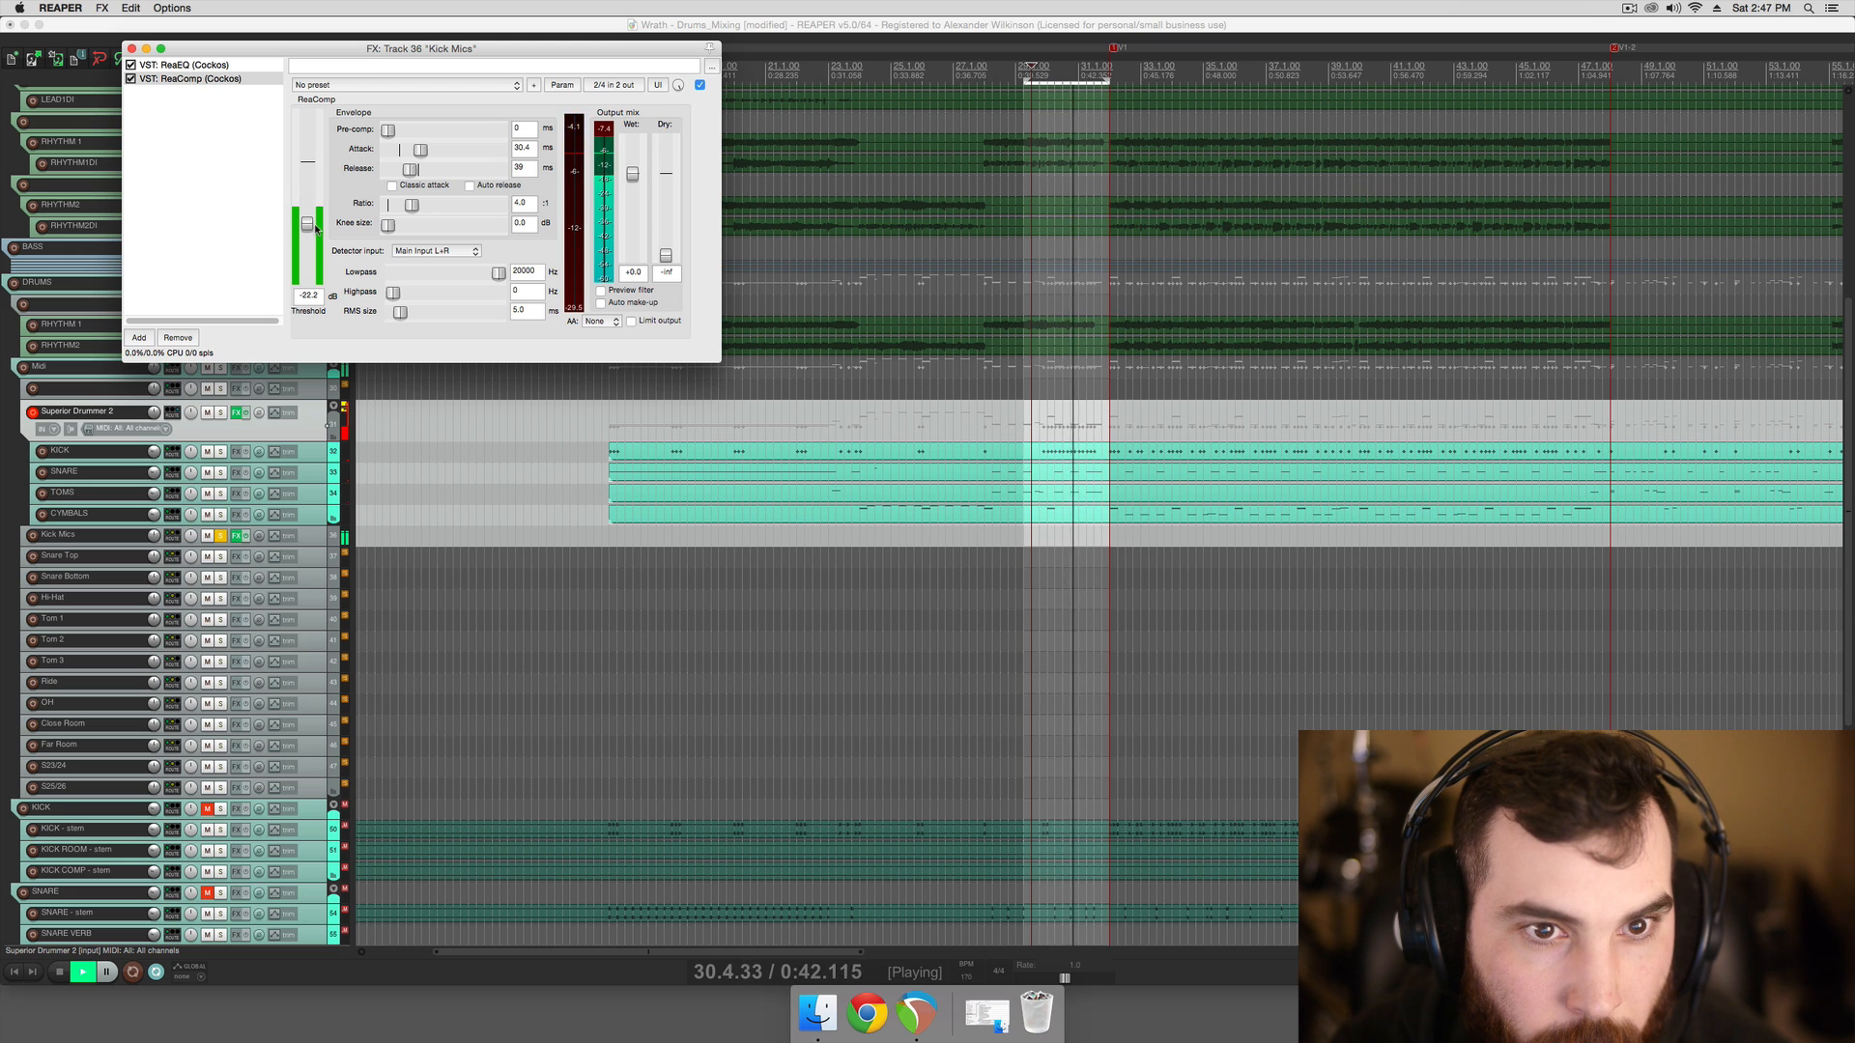
pyautogui.press('space')
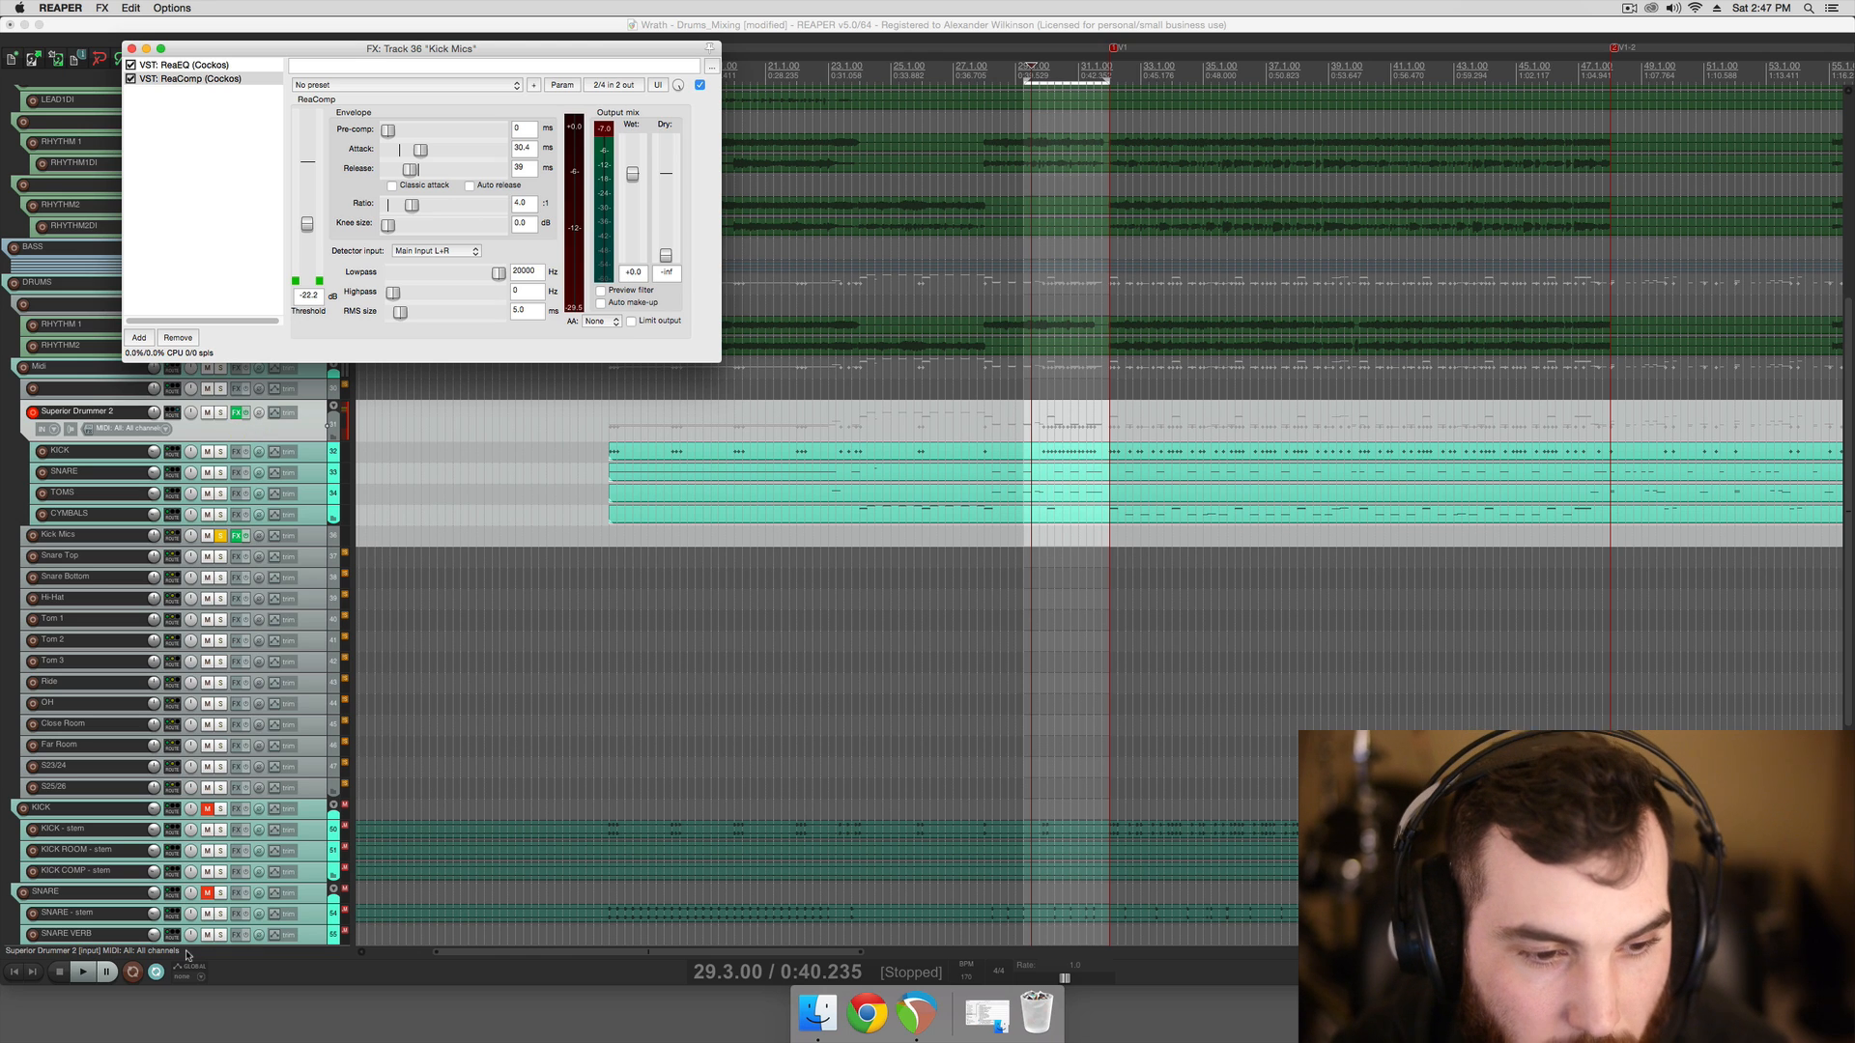
# Turn off loop playback and unsolo the Kick Mics track to play the run with the whole kit
pyautogui.click(160, 975)
pyautogui.press('space')
pyautogui.press('space')
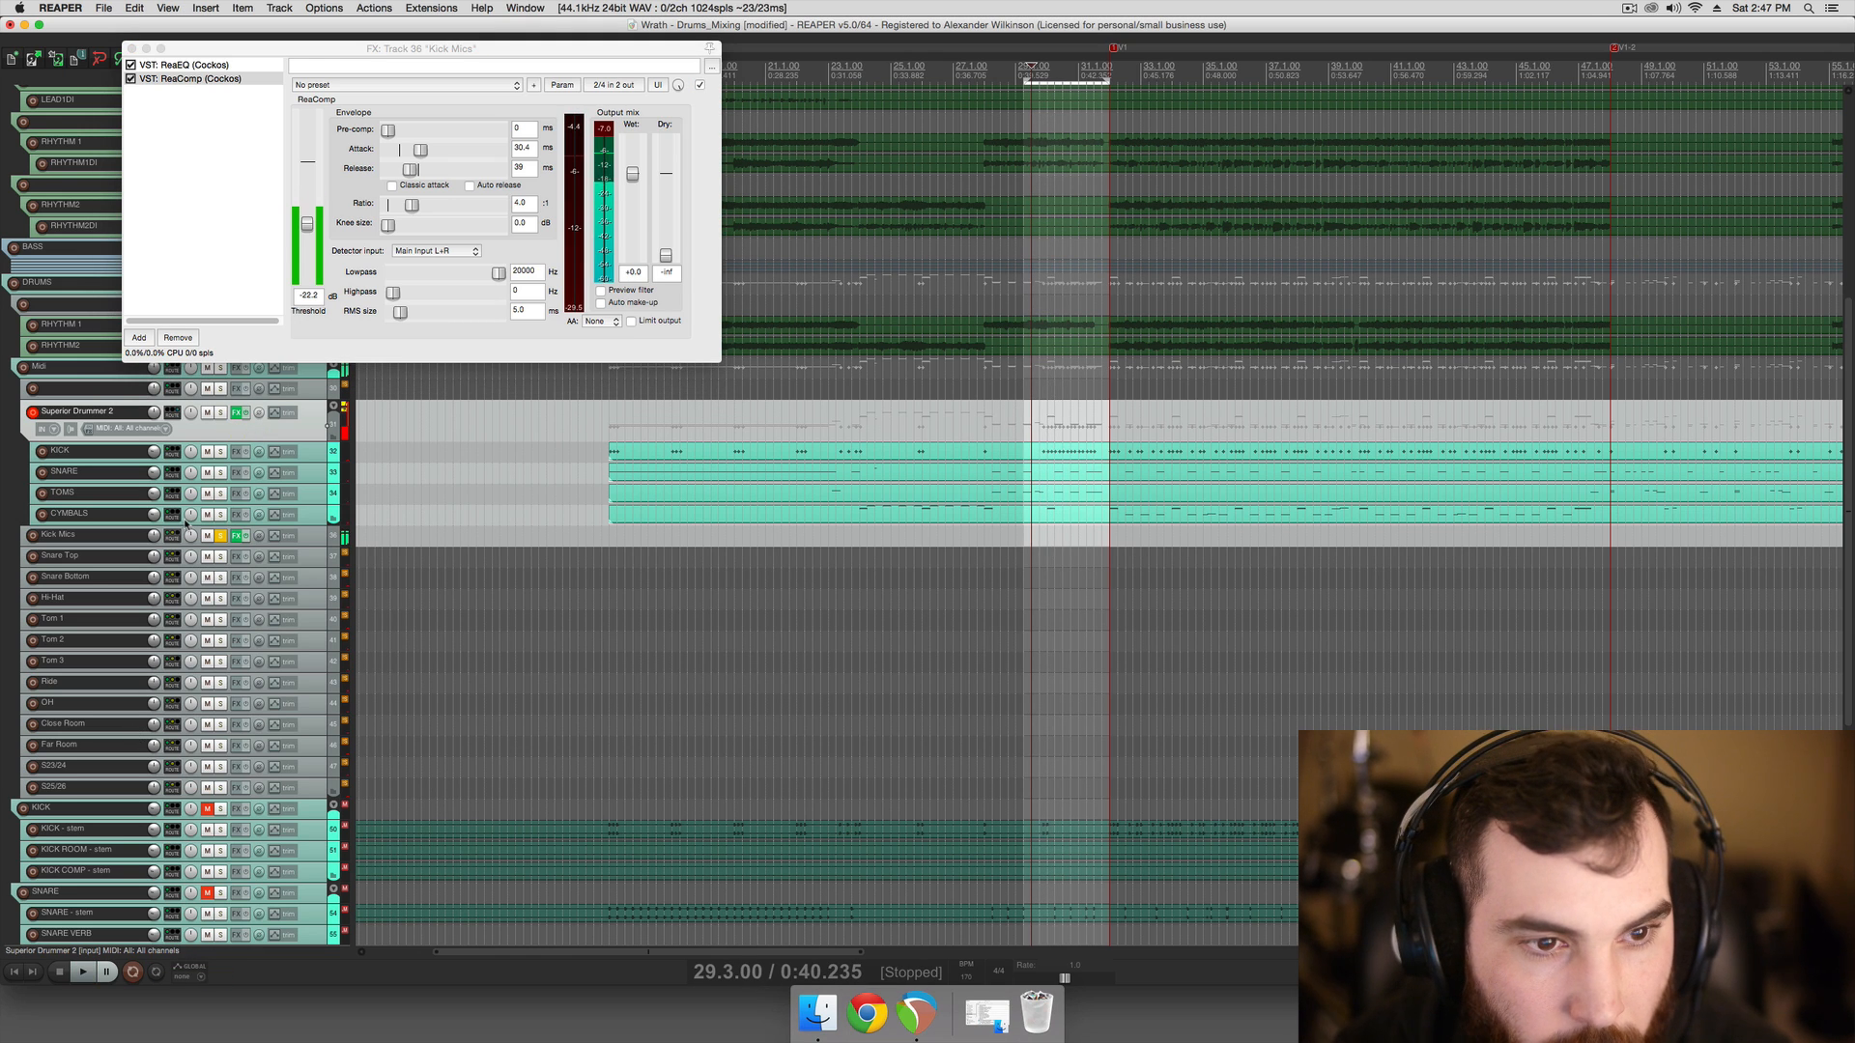
pyautogui.click(220, 537)
pyautogui.press('space')
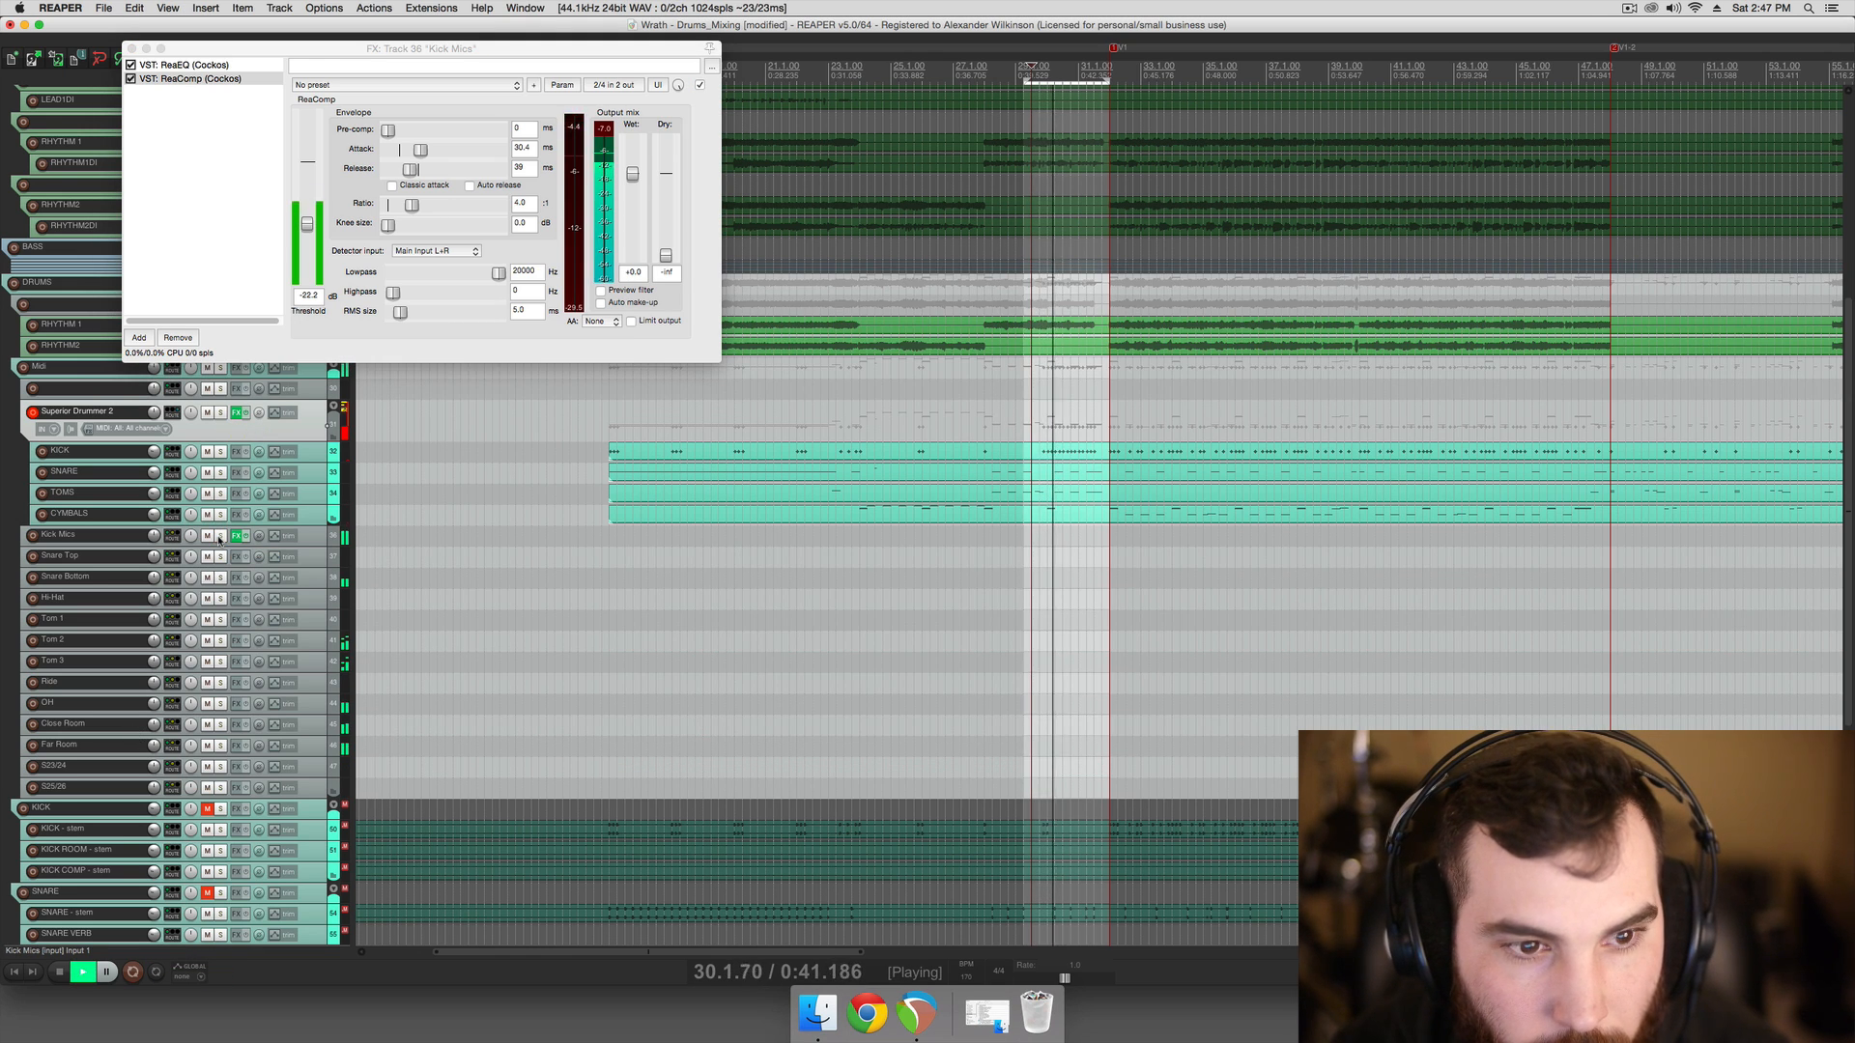
# Audition the run with the KICK MIDI track soloed, and unsolo it again
pyautogui.click(127, 445)
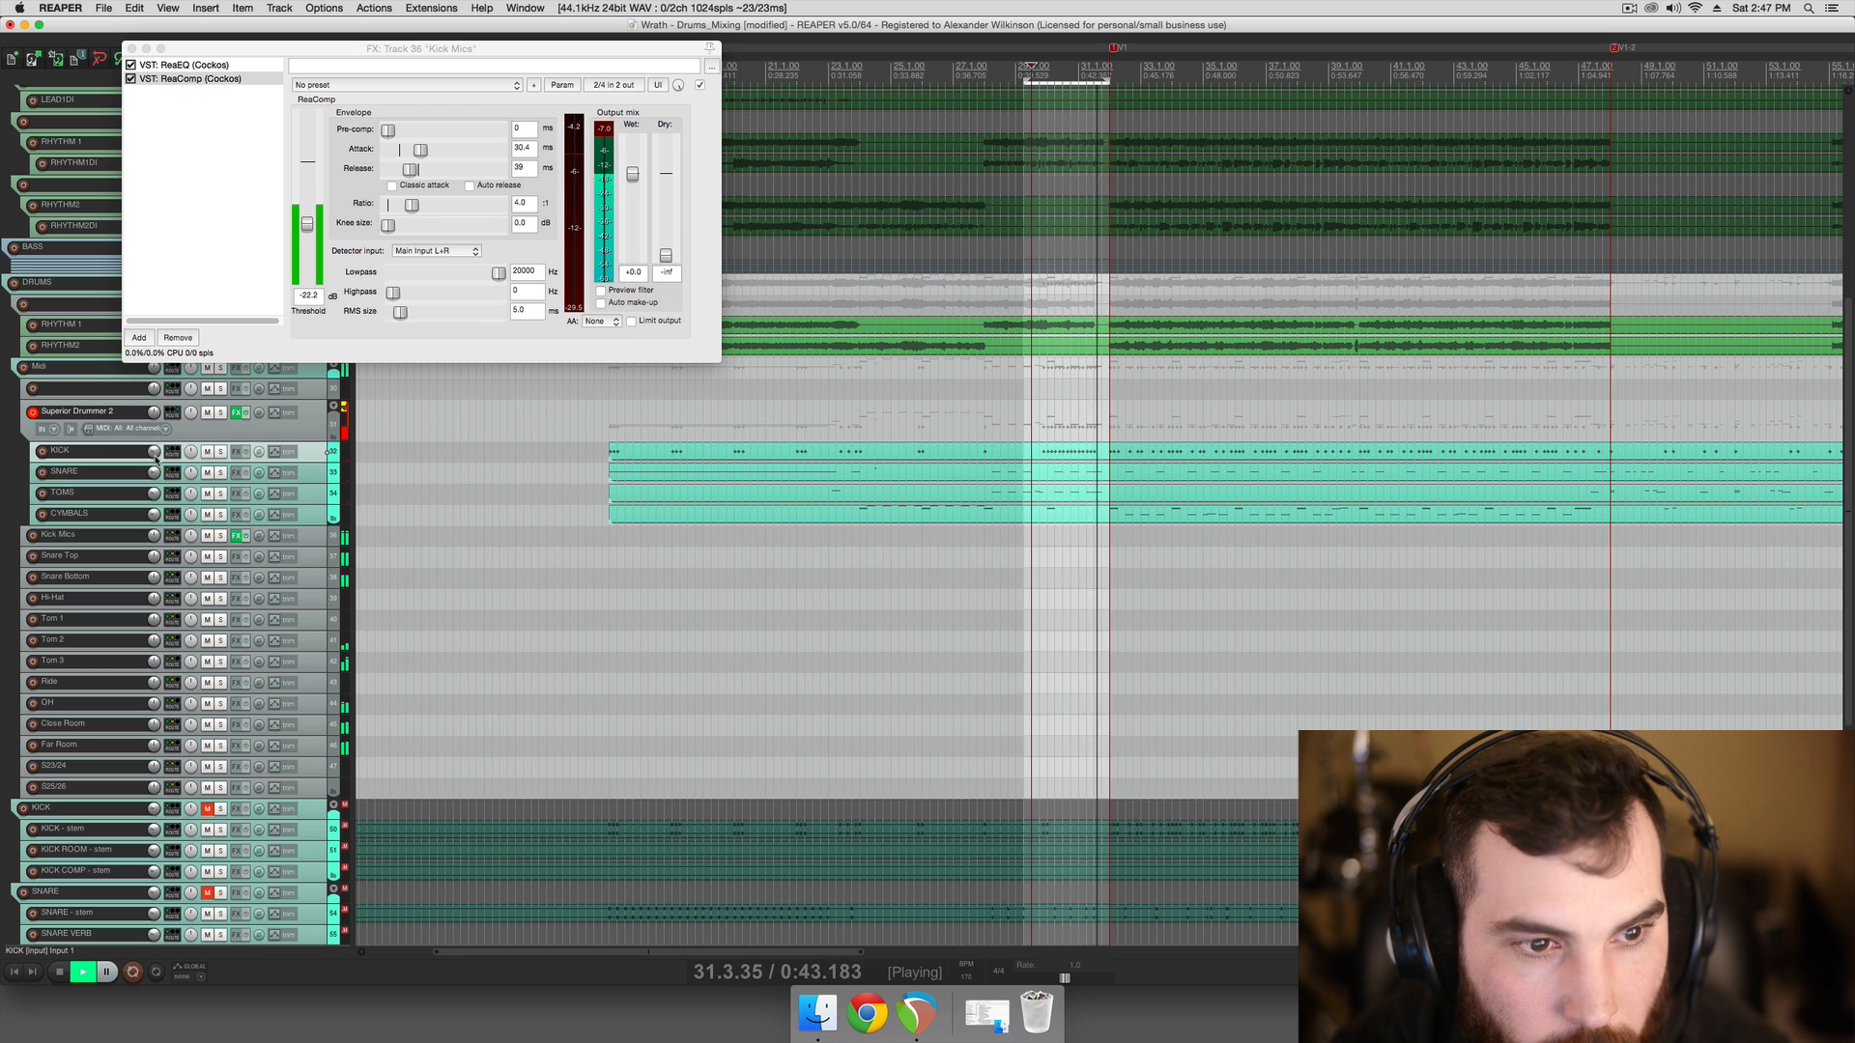
pyautogui.press('space')
pyautogui.press('space')
pyautogui.click(221, 451)
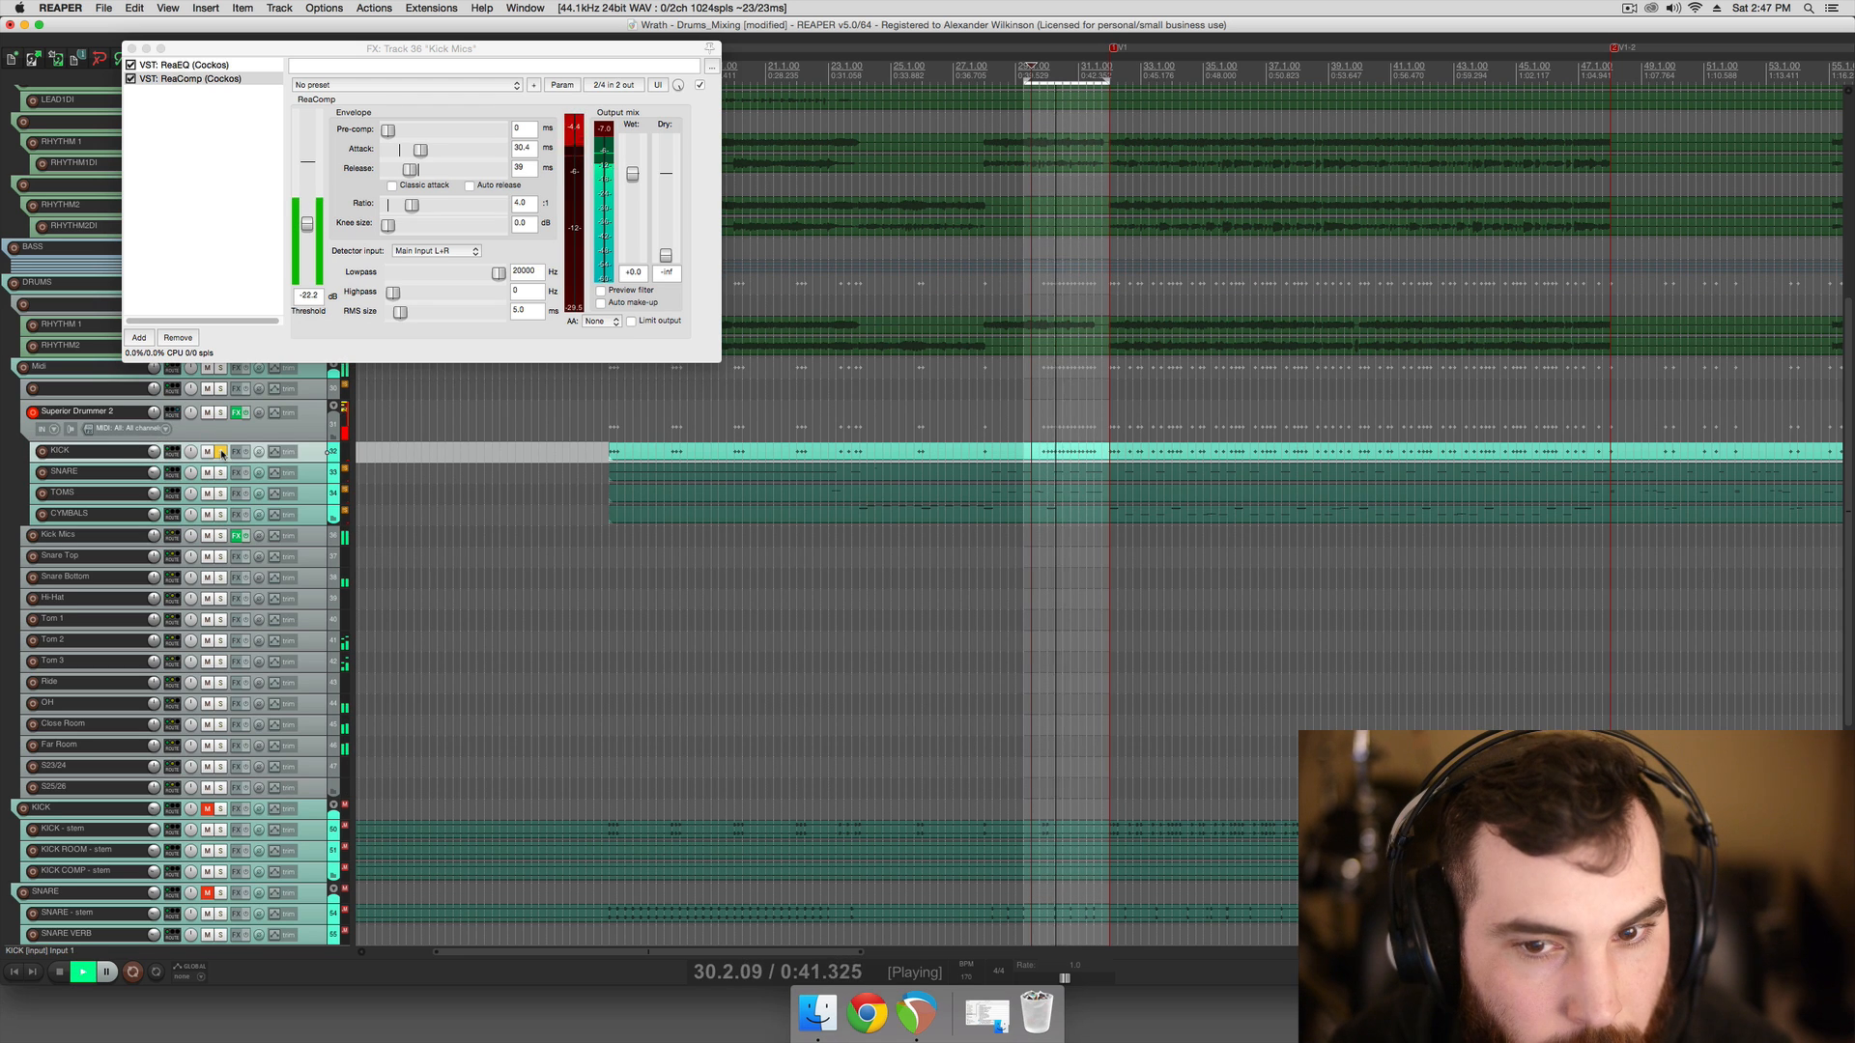
pyautogui.click(222, 451)
pyautogui.press('space')
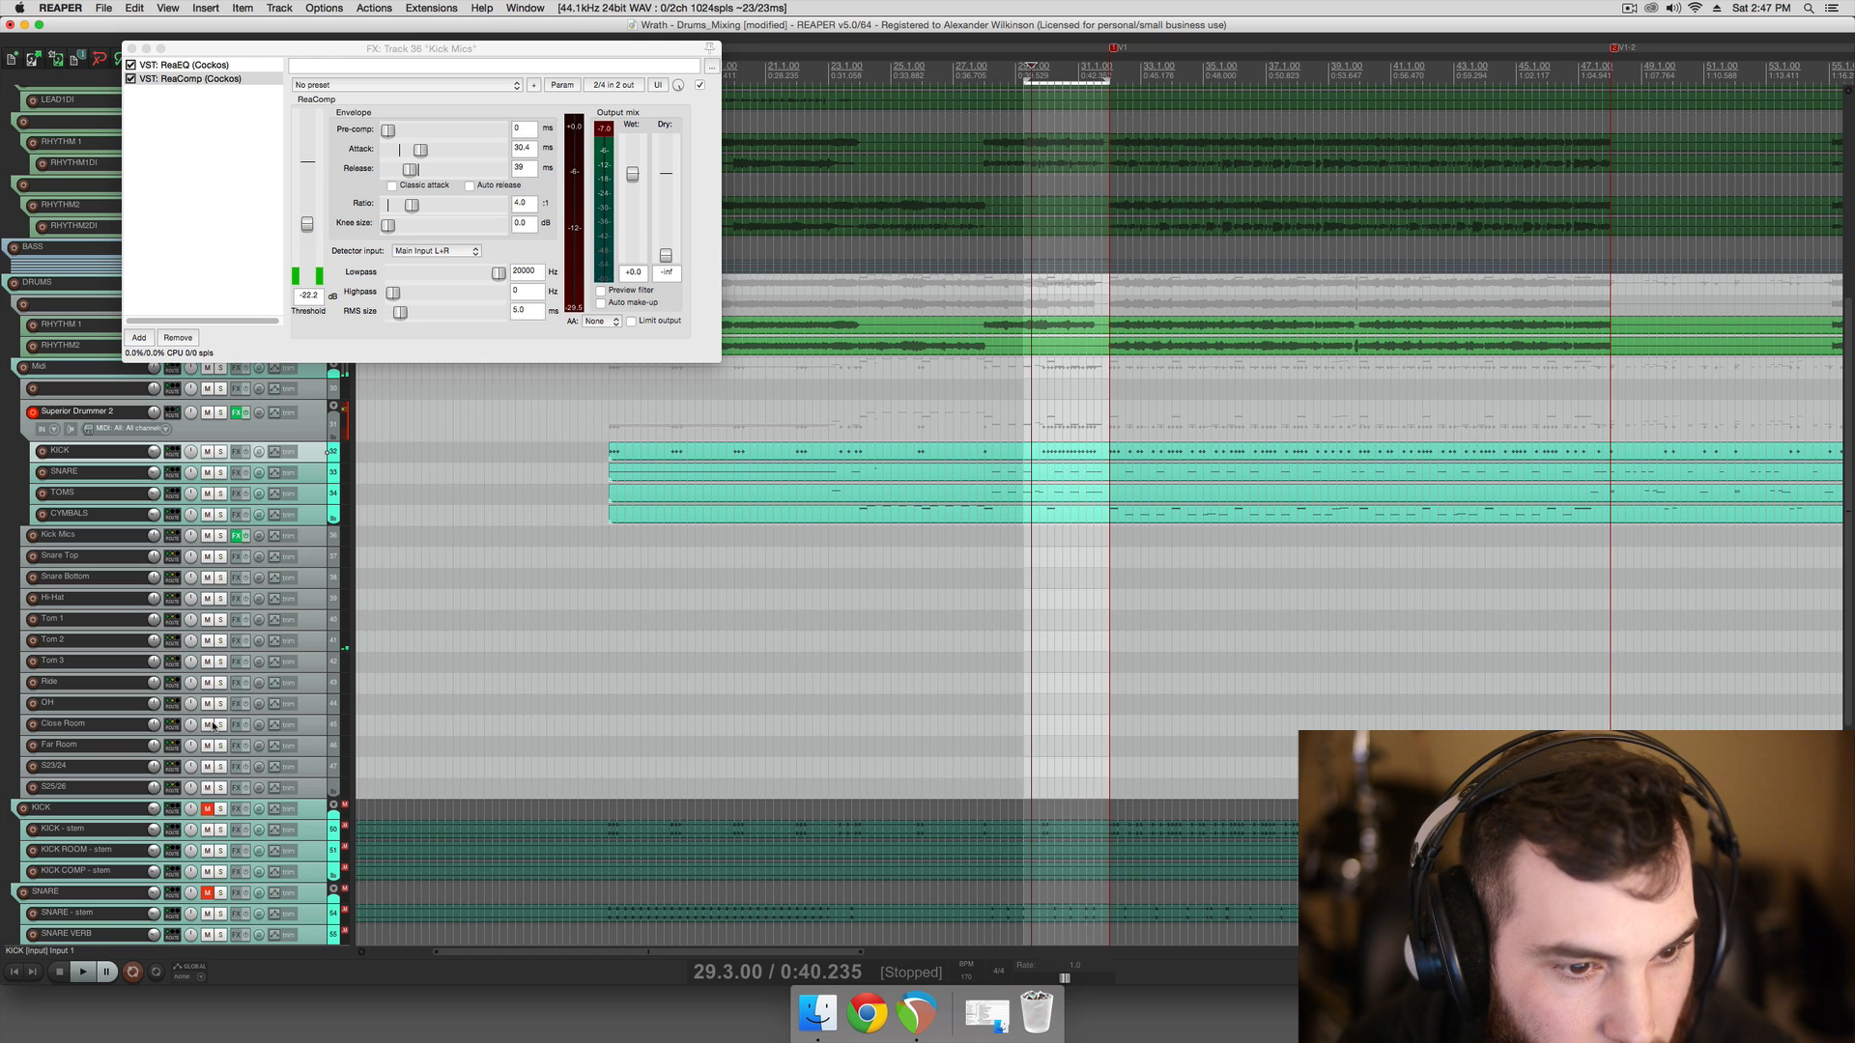
# Audition the Far Room track in solo over the selected run, and unsolo it again
pyautogui.click(127, 727)
pyautogui.click(219, 747)
pyautogui.press('space')
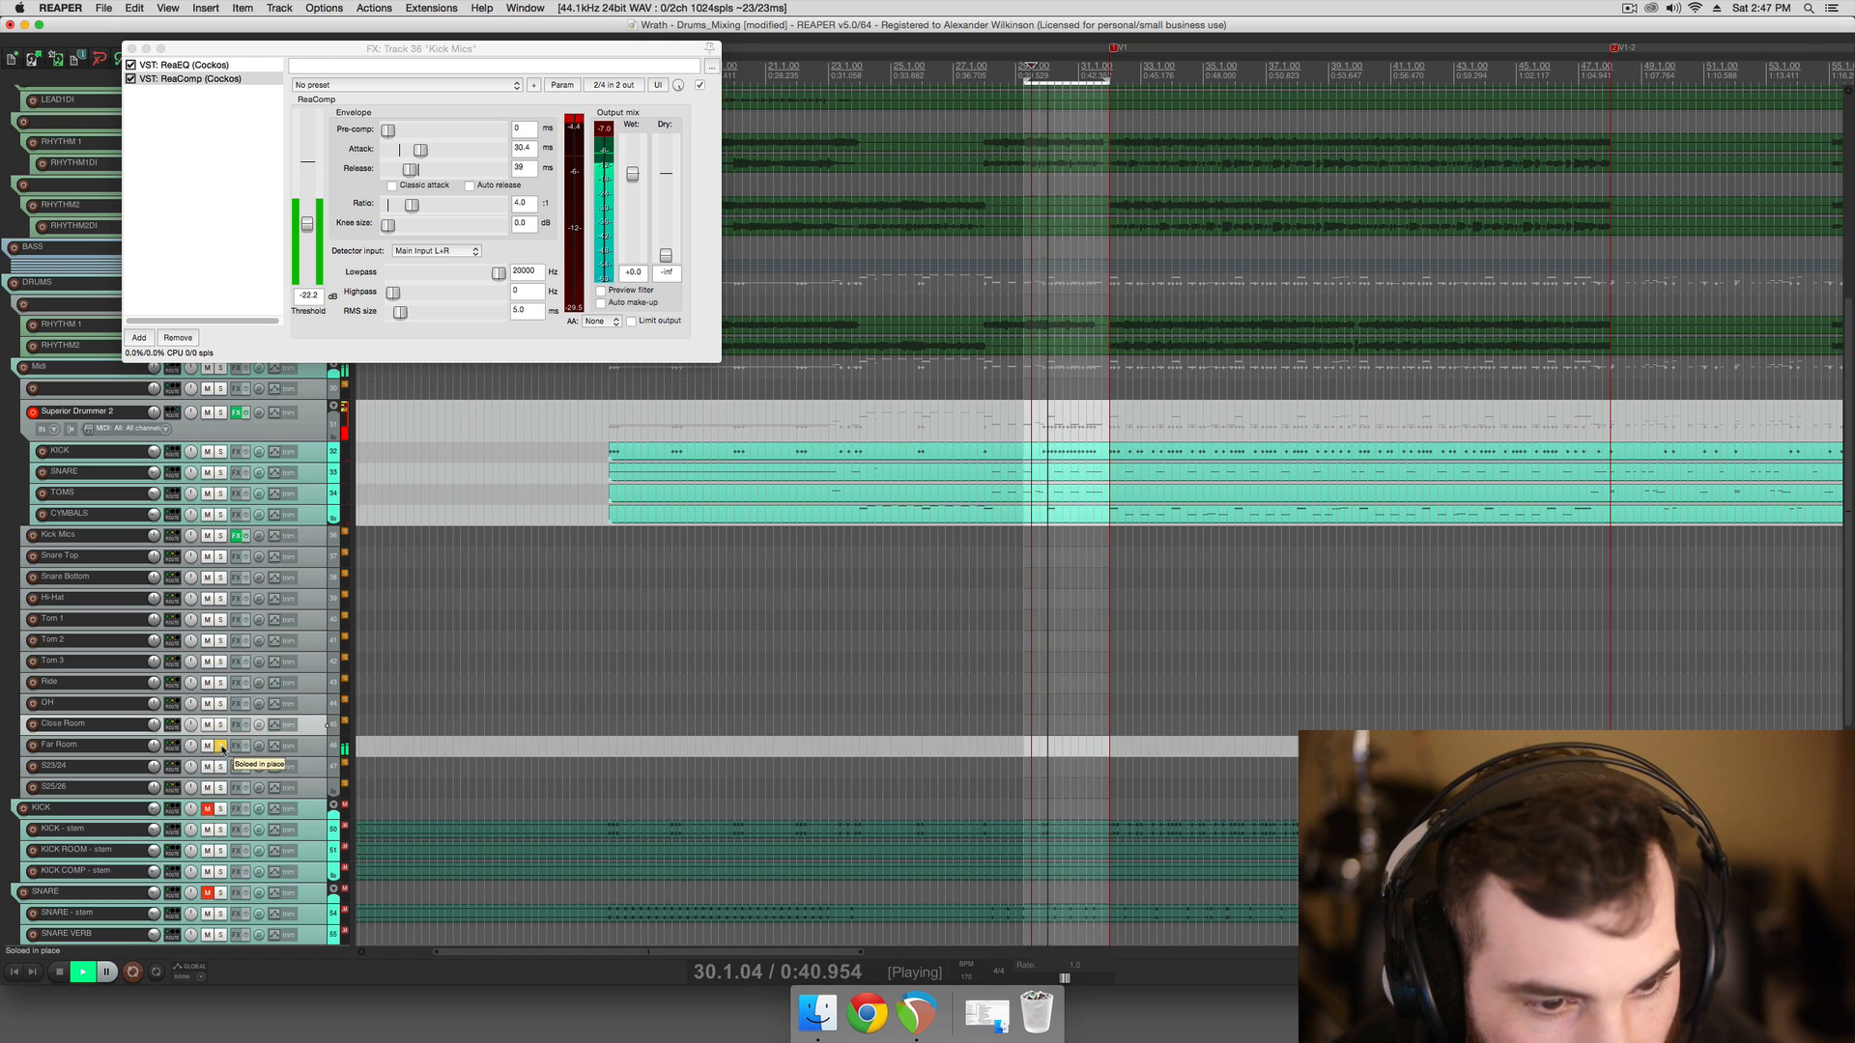
pyautogui.press('space')
pyautogui.click(221, 746)
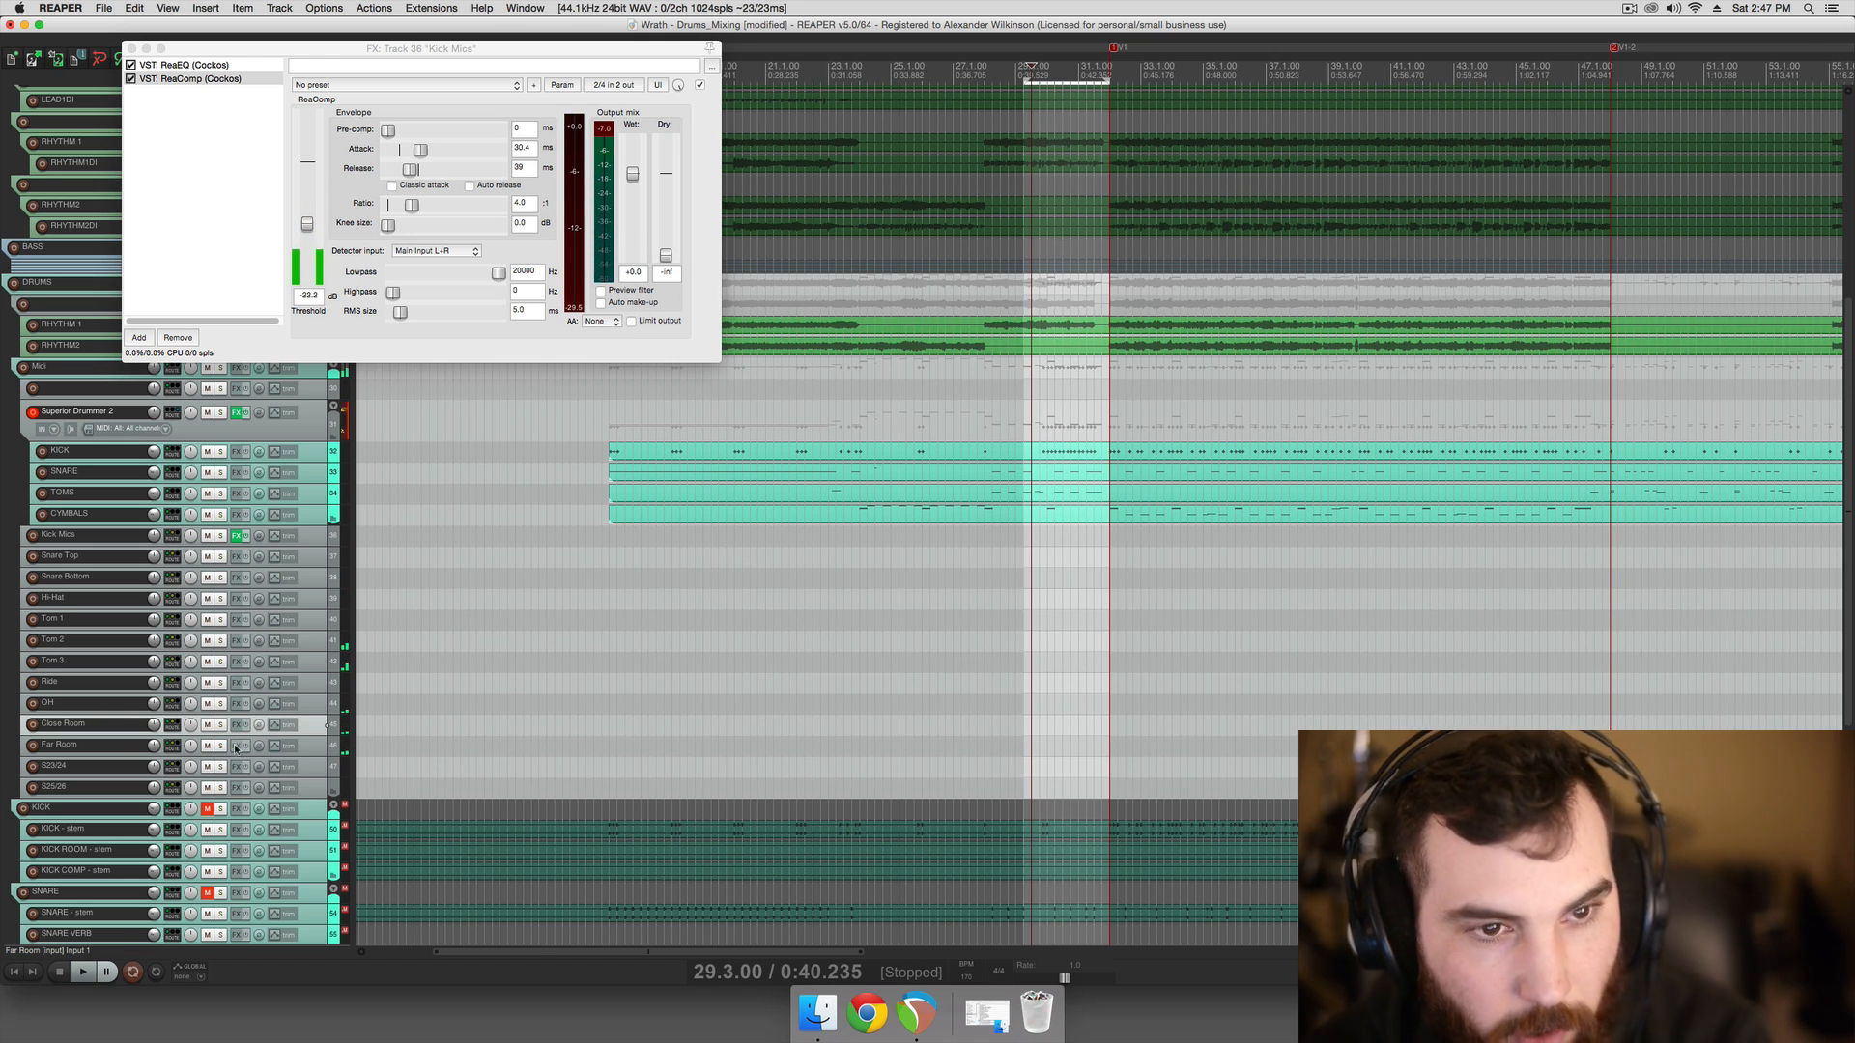
# Close the Kick Mics effects window, solo and audition the Close Room track, and add ReaEQ to it
pyautogui.click(132, 49)
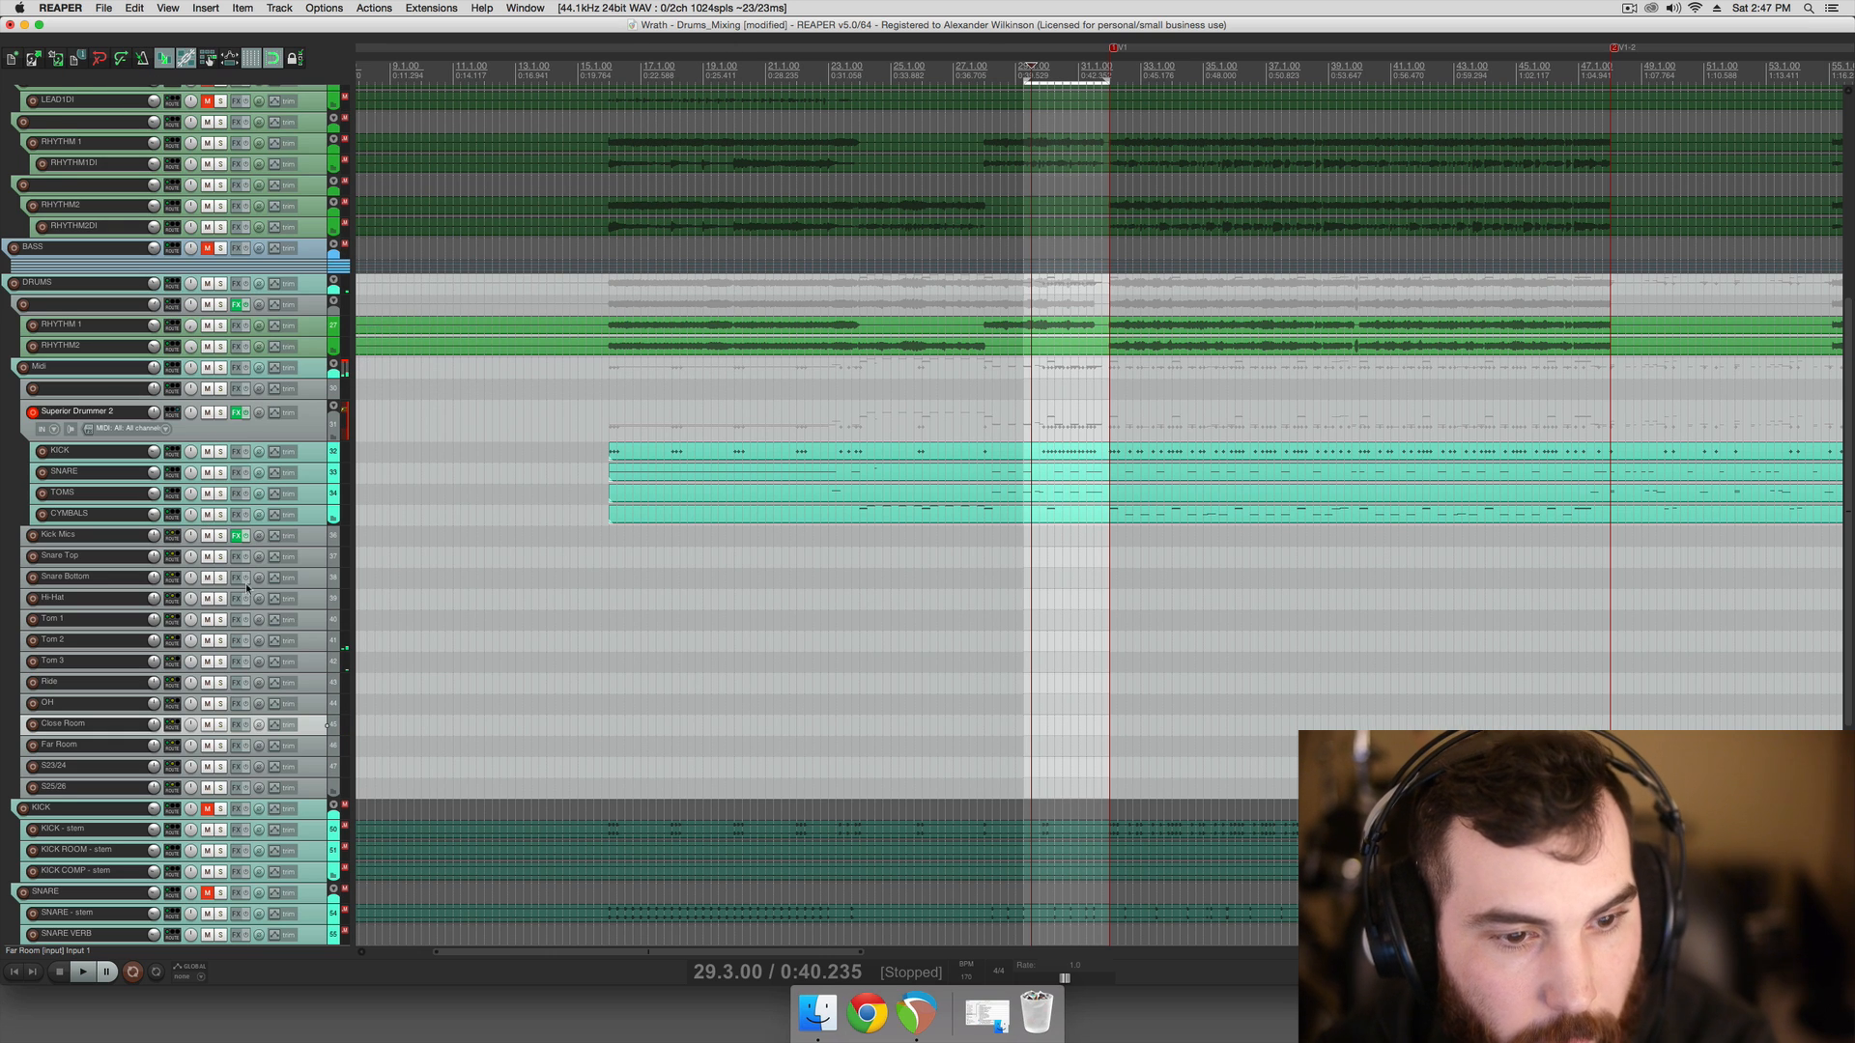
pyautogui.click(221, 725)
pyautogui.press('space')
pyautogui.press('space')
pyautogui.click(236, 724)
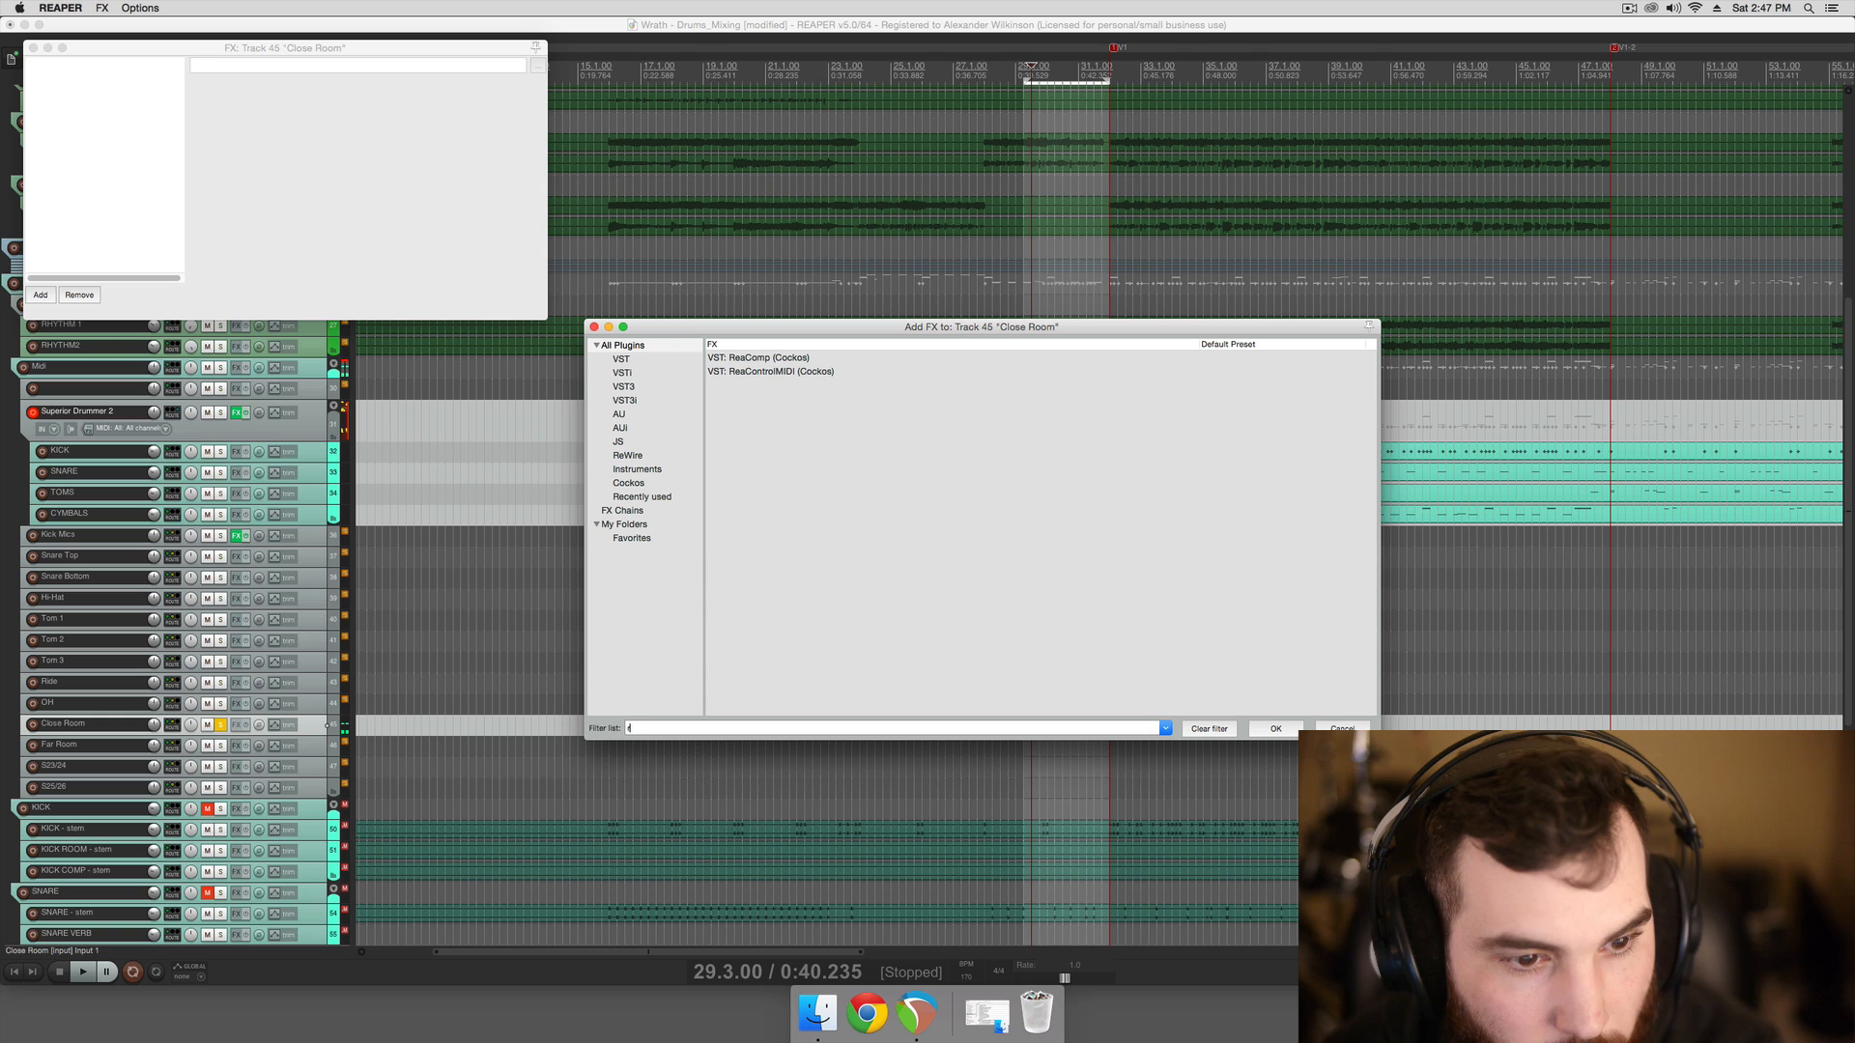
pyautogui.doubleClick(754, 358)
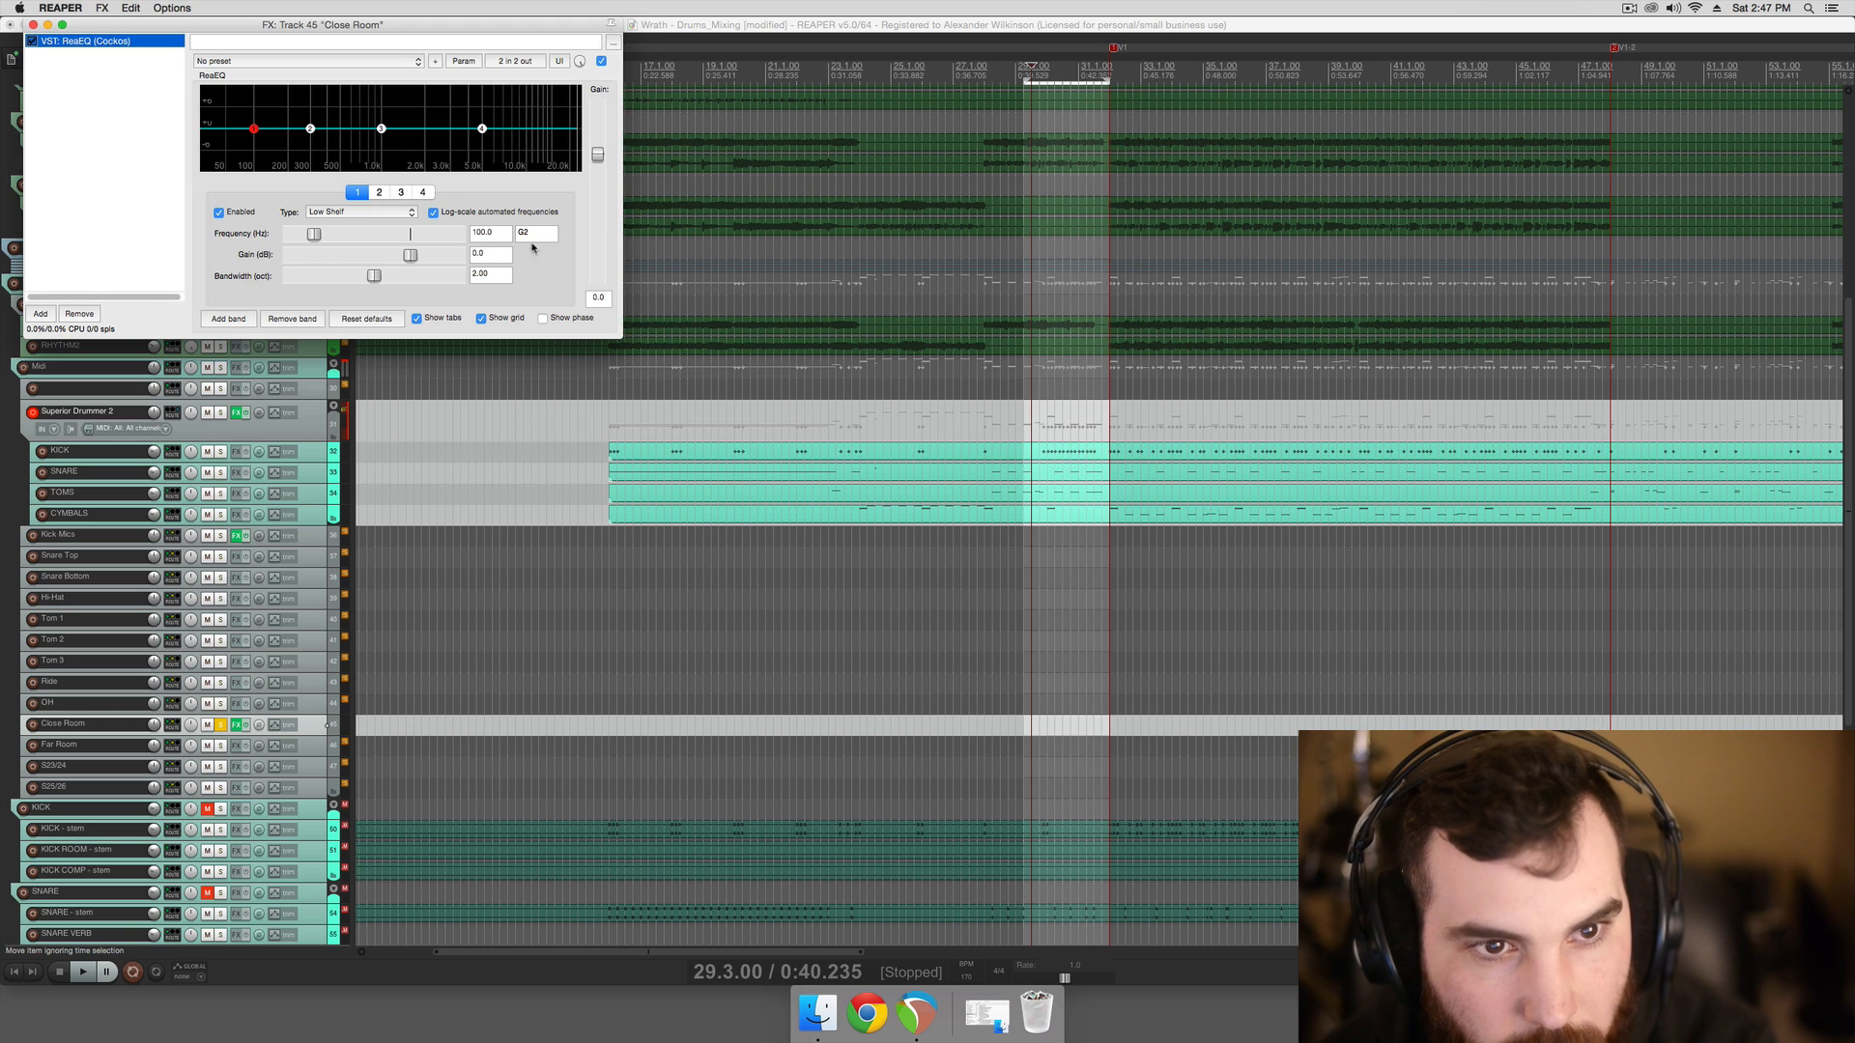
# Cut the Close Room low end with the ReaEQ low shelf and a slight band 2 reduction, auditioning the run
pyautogui.click(311, 130)
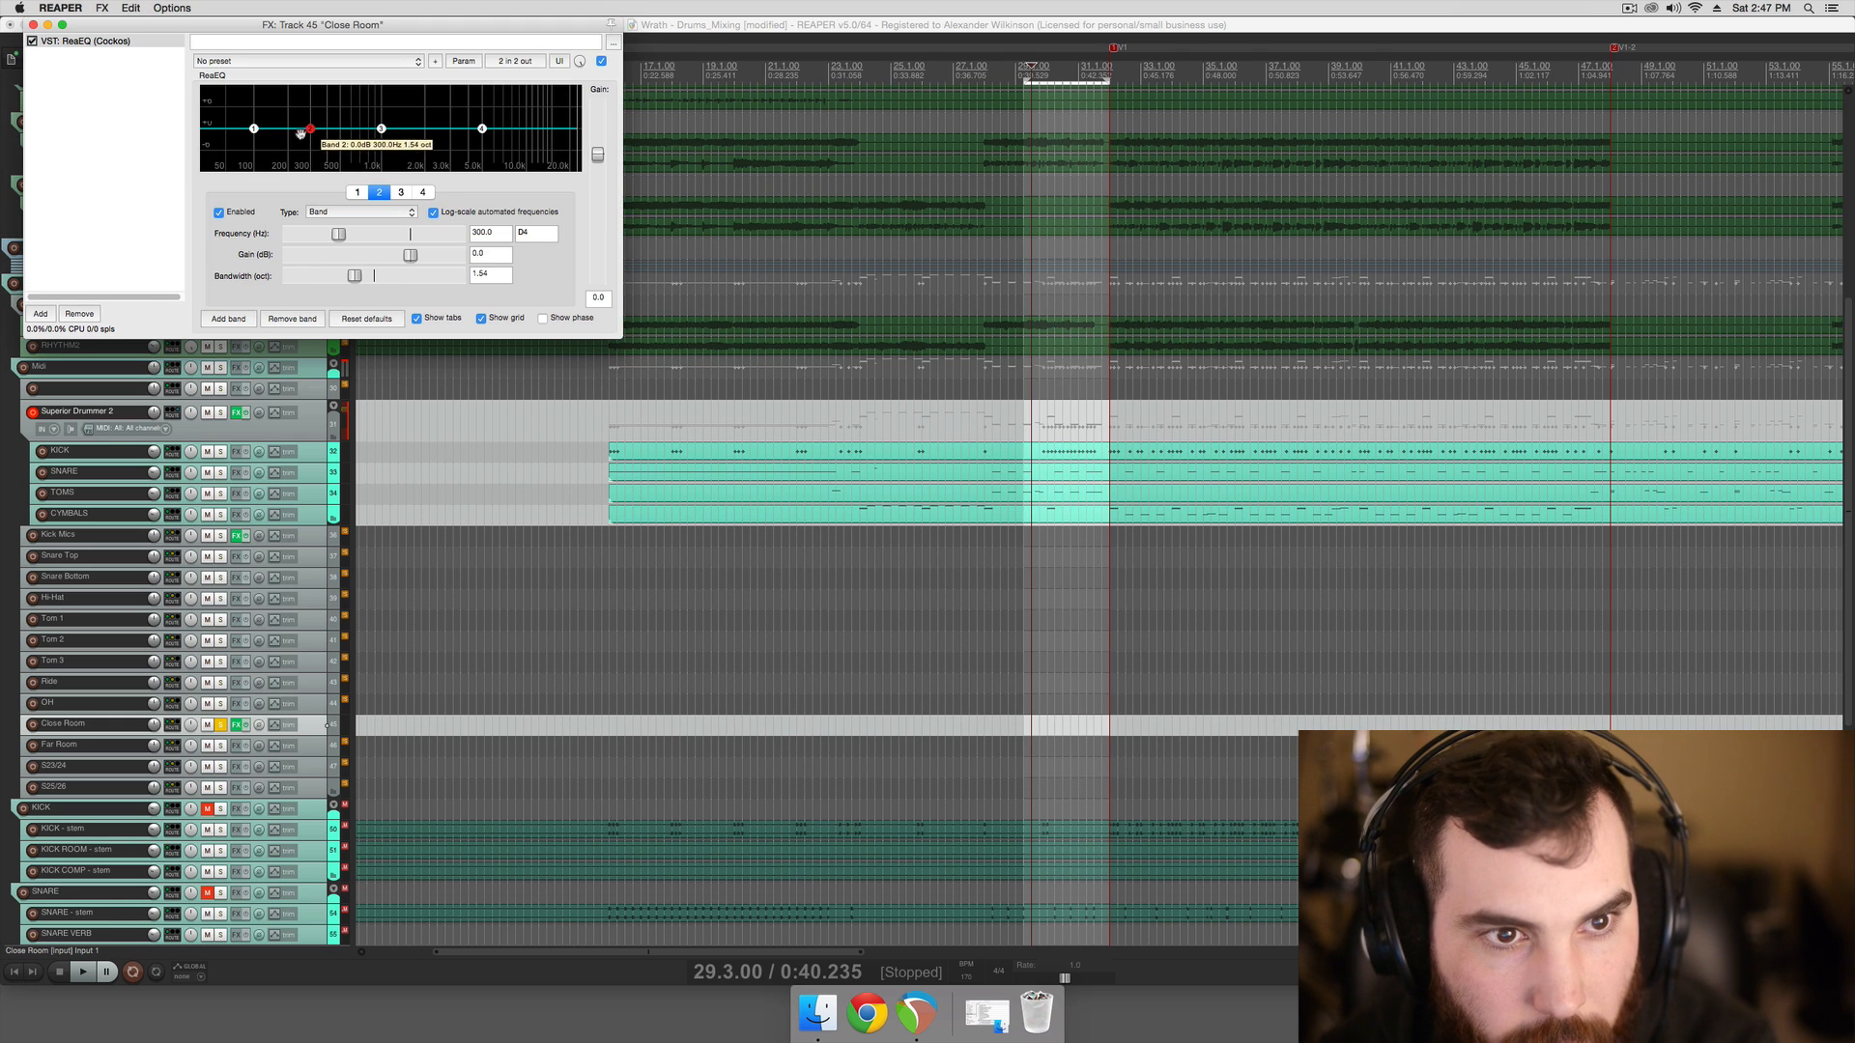
pyautogui.moveTo(311, 129); pyautogui.dragTo(272, 198)
pyautogui.press('space')
pyautogui.press('space')
pyautogui.press('space')
pyautogui.press('space')
# Pull the Close Room high shelf gain down to -inf and lower its frequency while replaying the run
pyautogui.moveTo(484, 129); pyautogui.dragTo(386, 236)
pyautogui.press('space')
pyautogui.press('space')
pyautogui.press('space')
pyautogui.press('space')
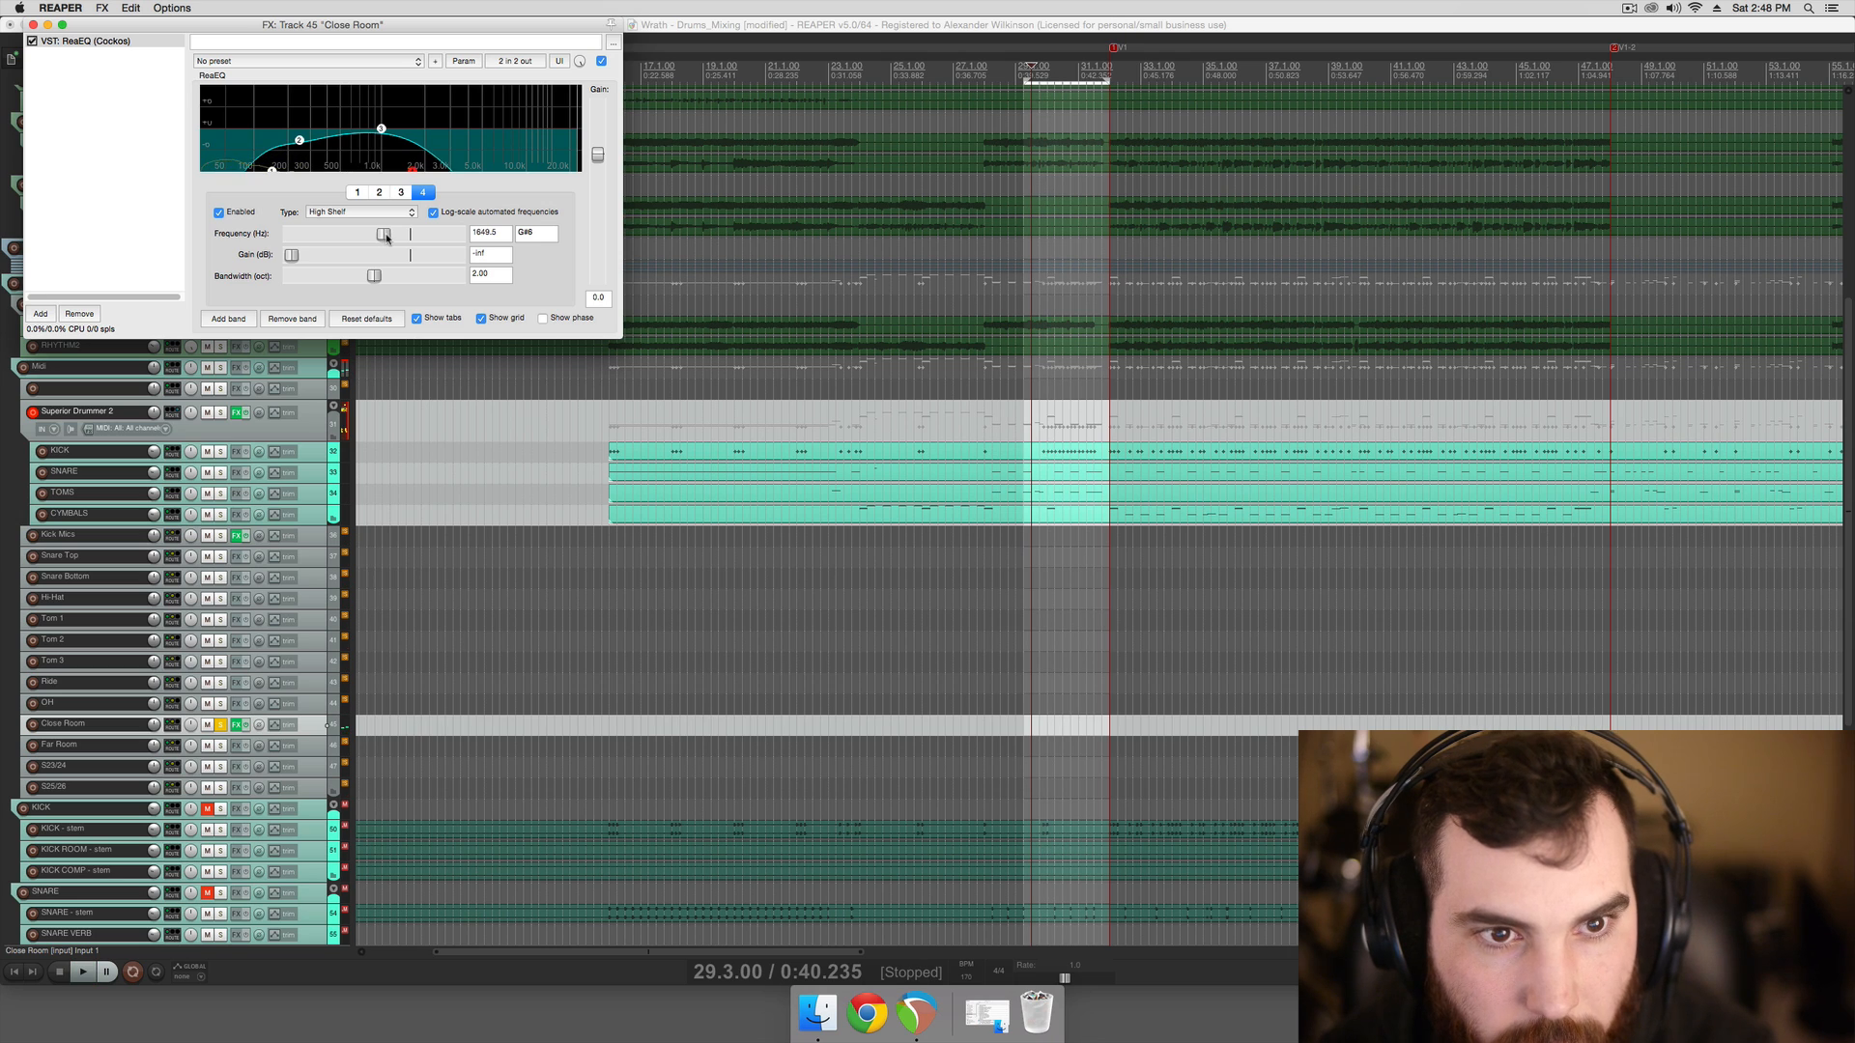
# Sweep the Close Room high shelf frequency by ear and settle on 3989.0 Hz
pyautogui.moveTo(402, 236); pyautogui.dragTo(387, 242)
pyautogui.press('space')
pyautogui.press('space')
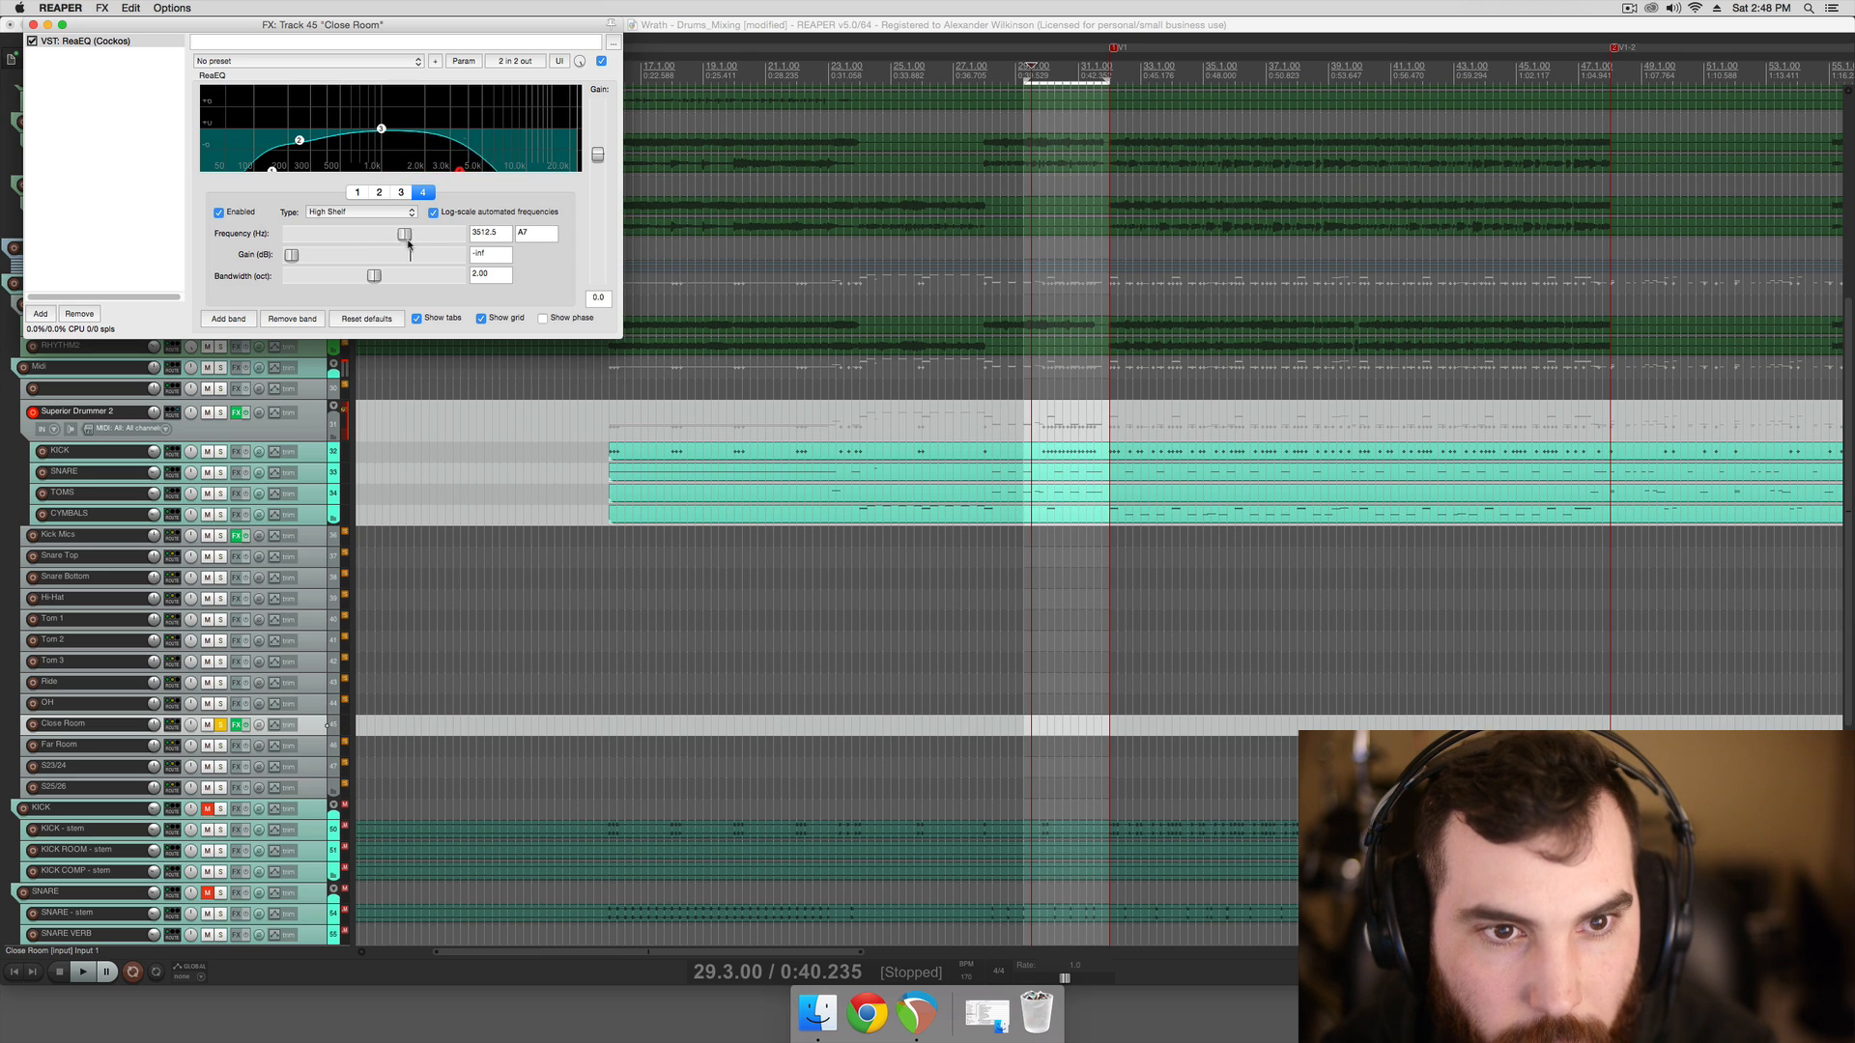
pyautogui.moveTo(408, 245); pyautogui.dragTo(439, 247)
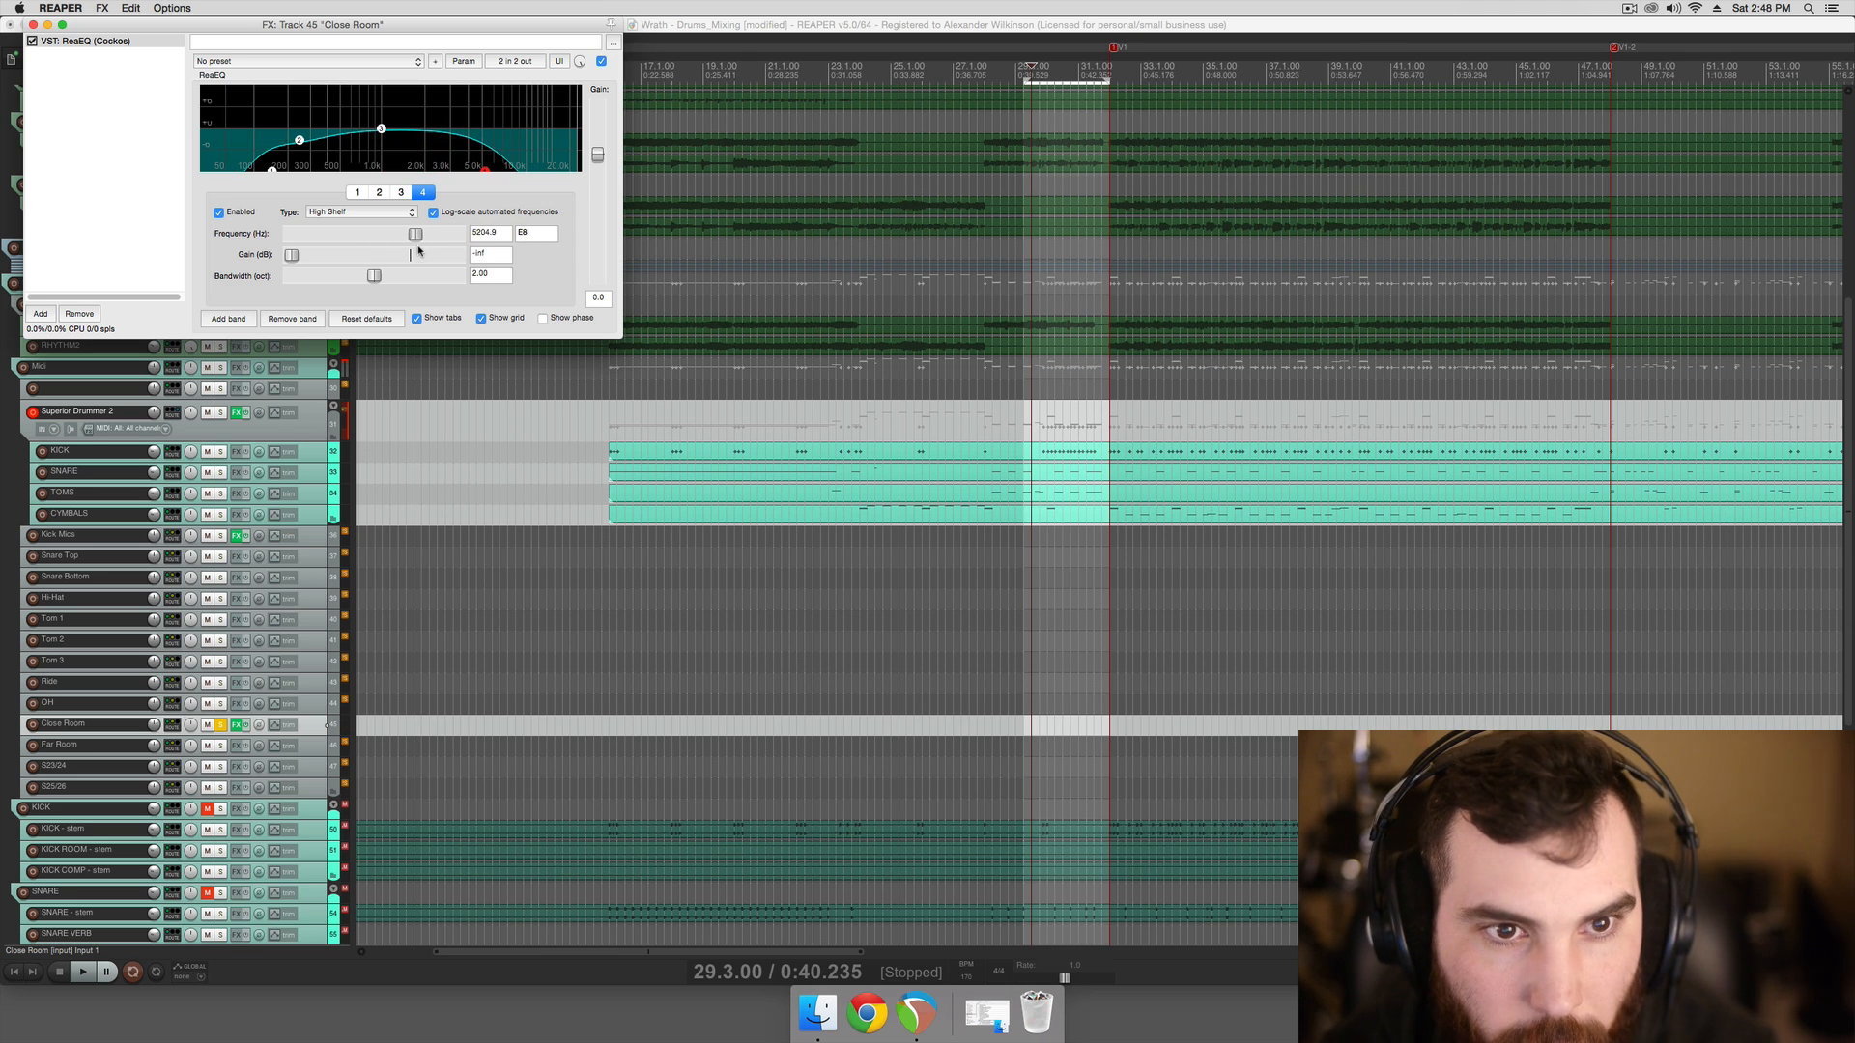
pyautogui.moveTo(417, 241); pyautogui.dragTo(410, 247)
pyautogui.press('space')
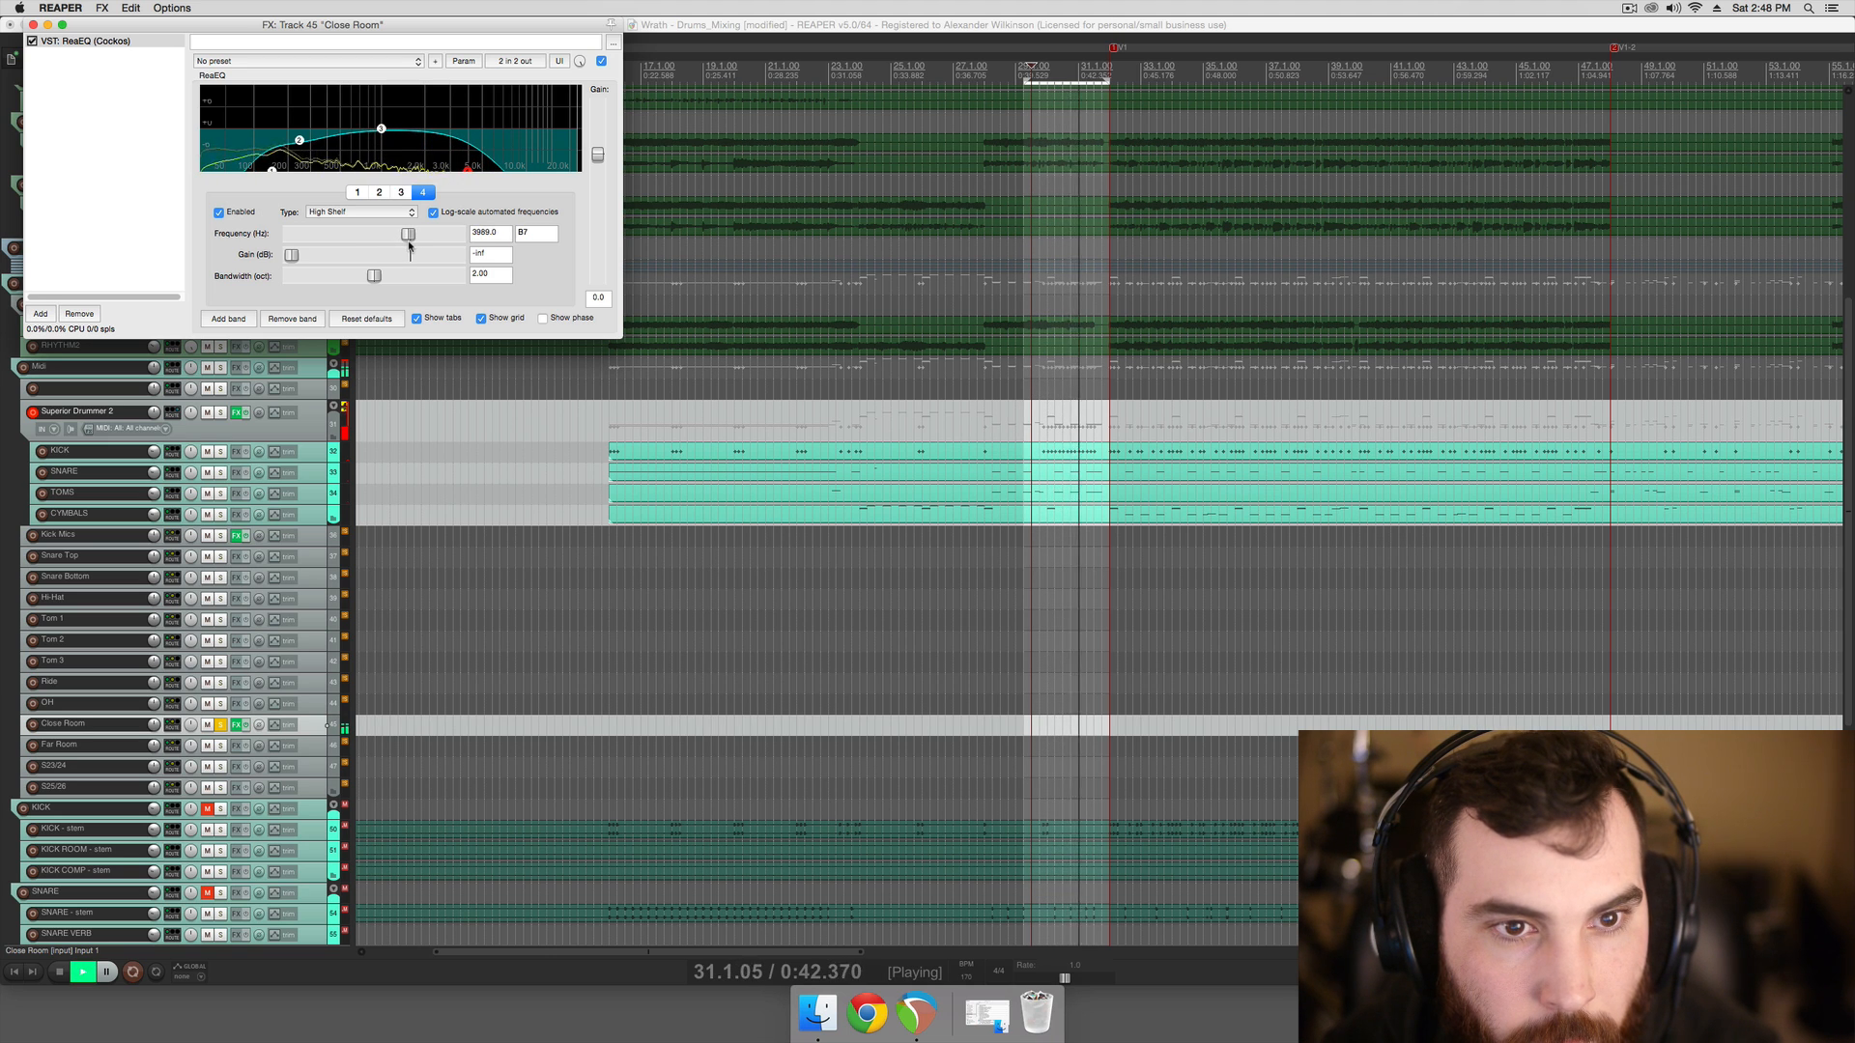
pyautogui.press('space')
pyautogui.click(41, 314)
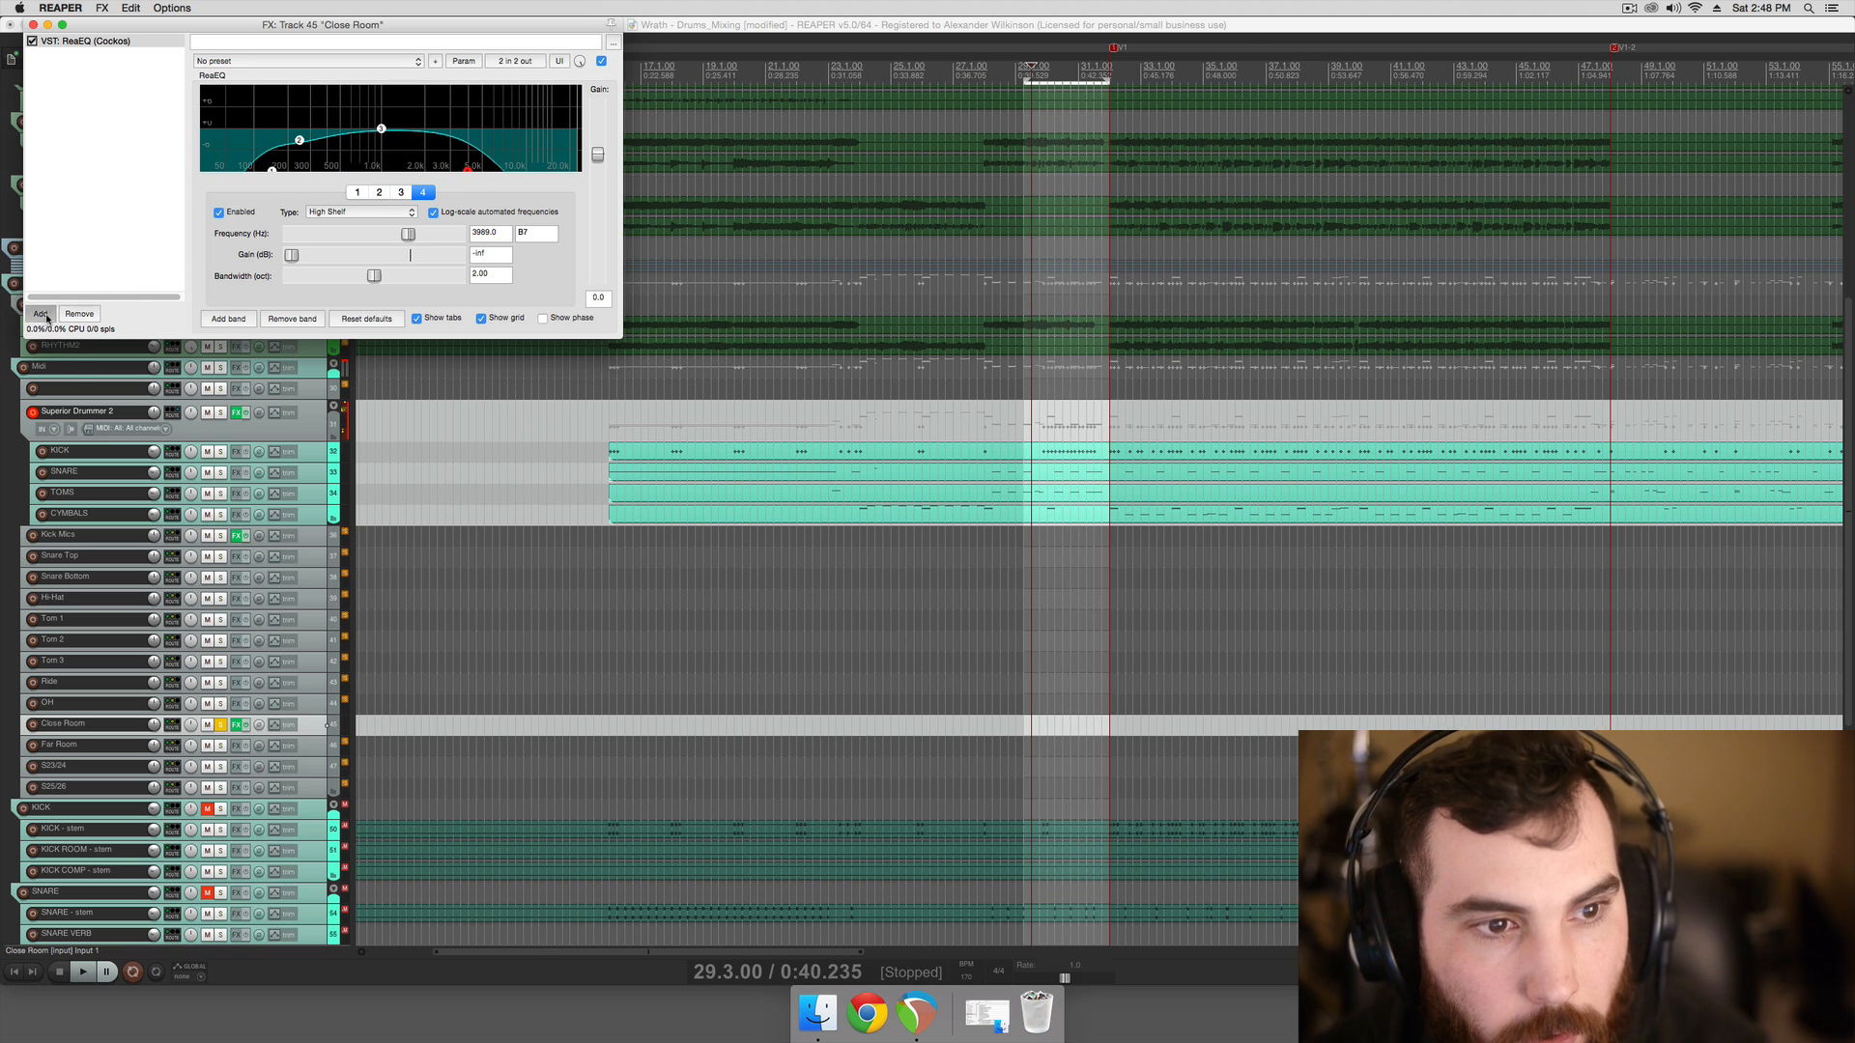
pyautogui.click(1338, 729)
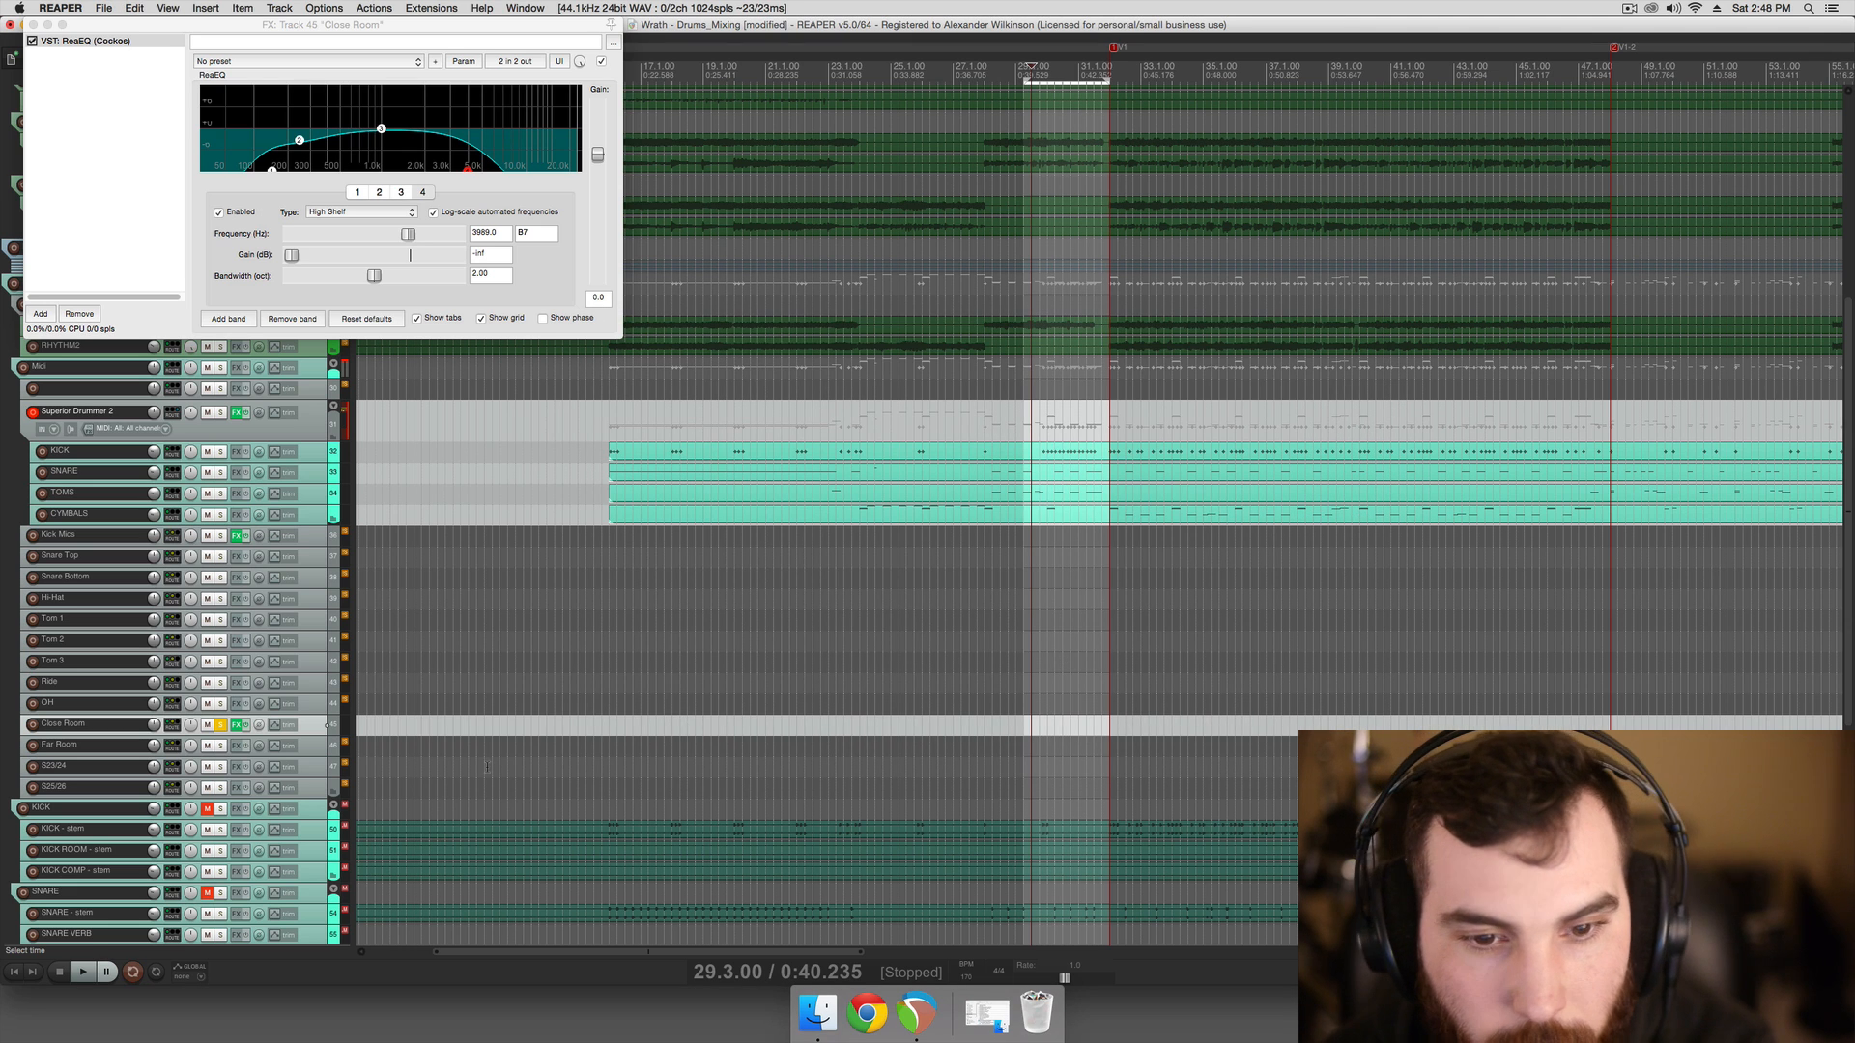
# Compare the run with the whole kit playing against the soloed, equalized Close Room track
pyautogui.click(222, 726)
pyautogui.press('space')
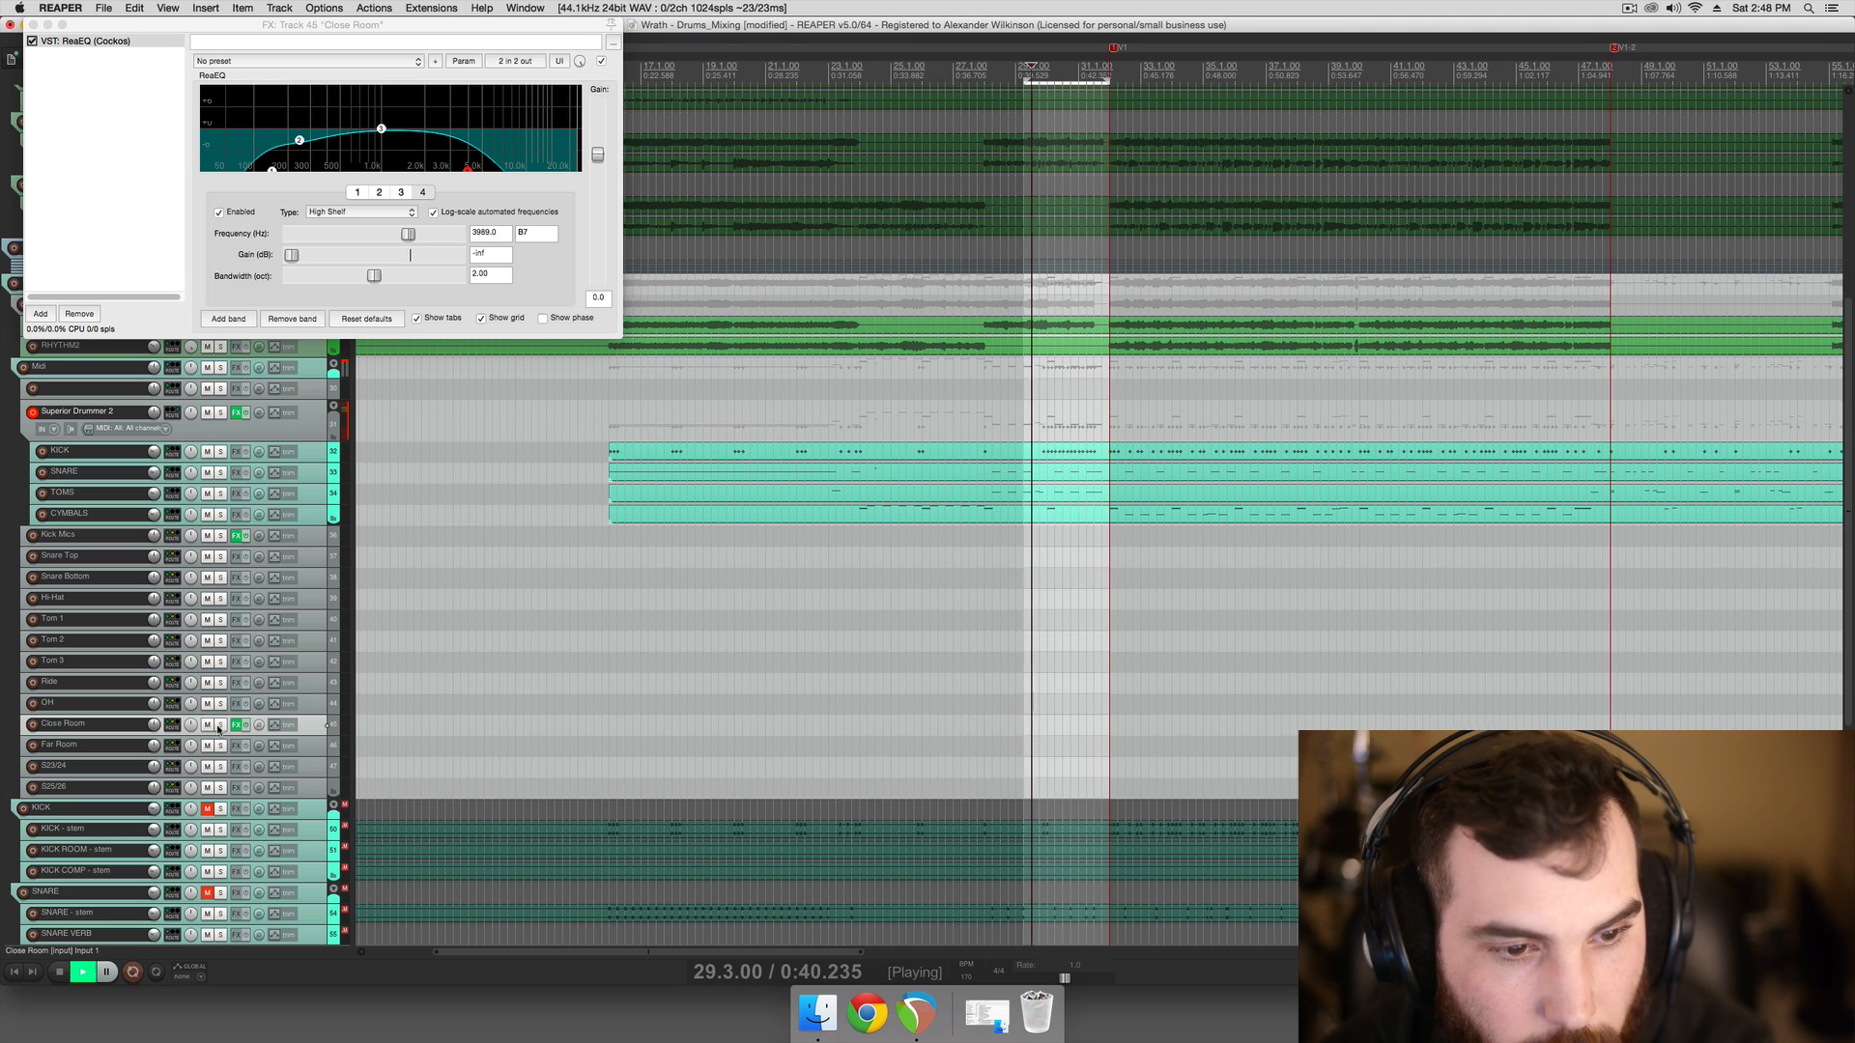
pyautogui.press('space')
pyautogui.click(221, 727)
pyautogui.press('space')
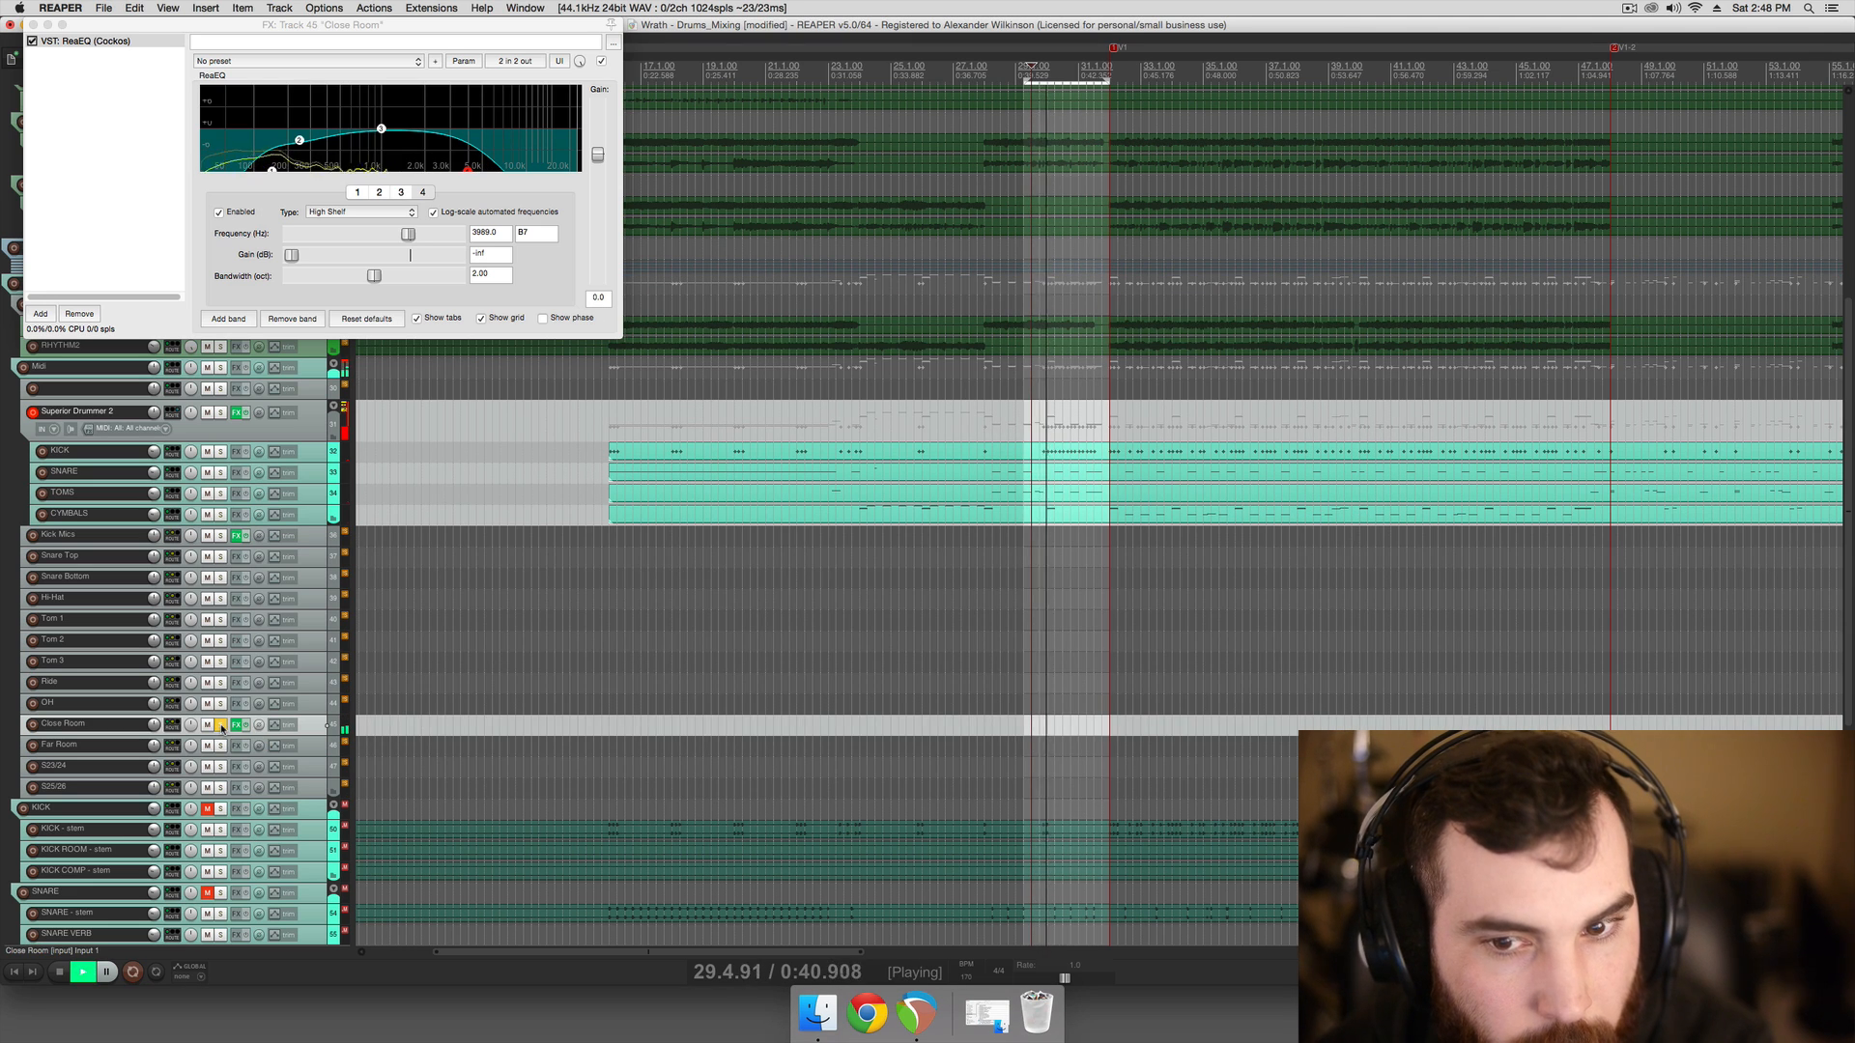
pyautogui.press('space')
# Unsolo Close Room, play the kit with Far Room muted, and unmute Far Room again
pyautogui.click(222, 727)
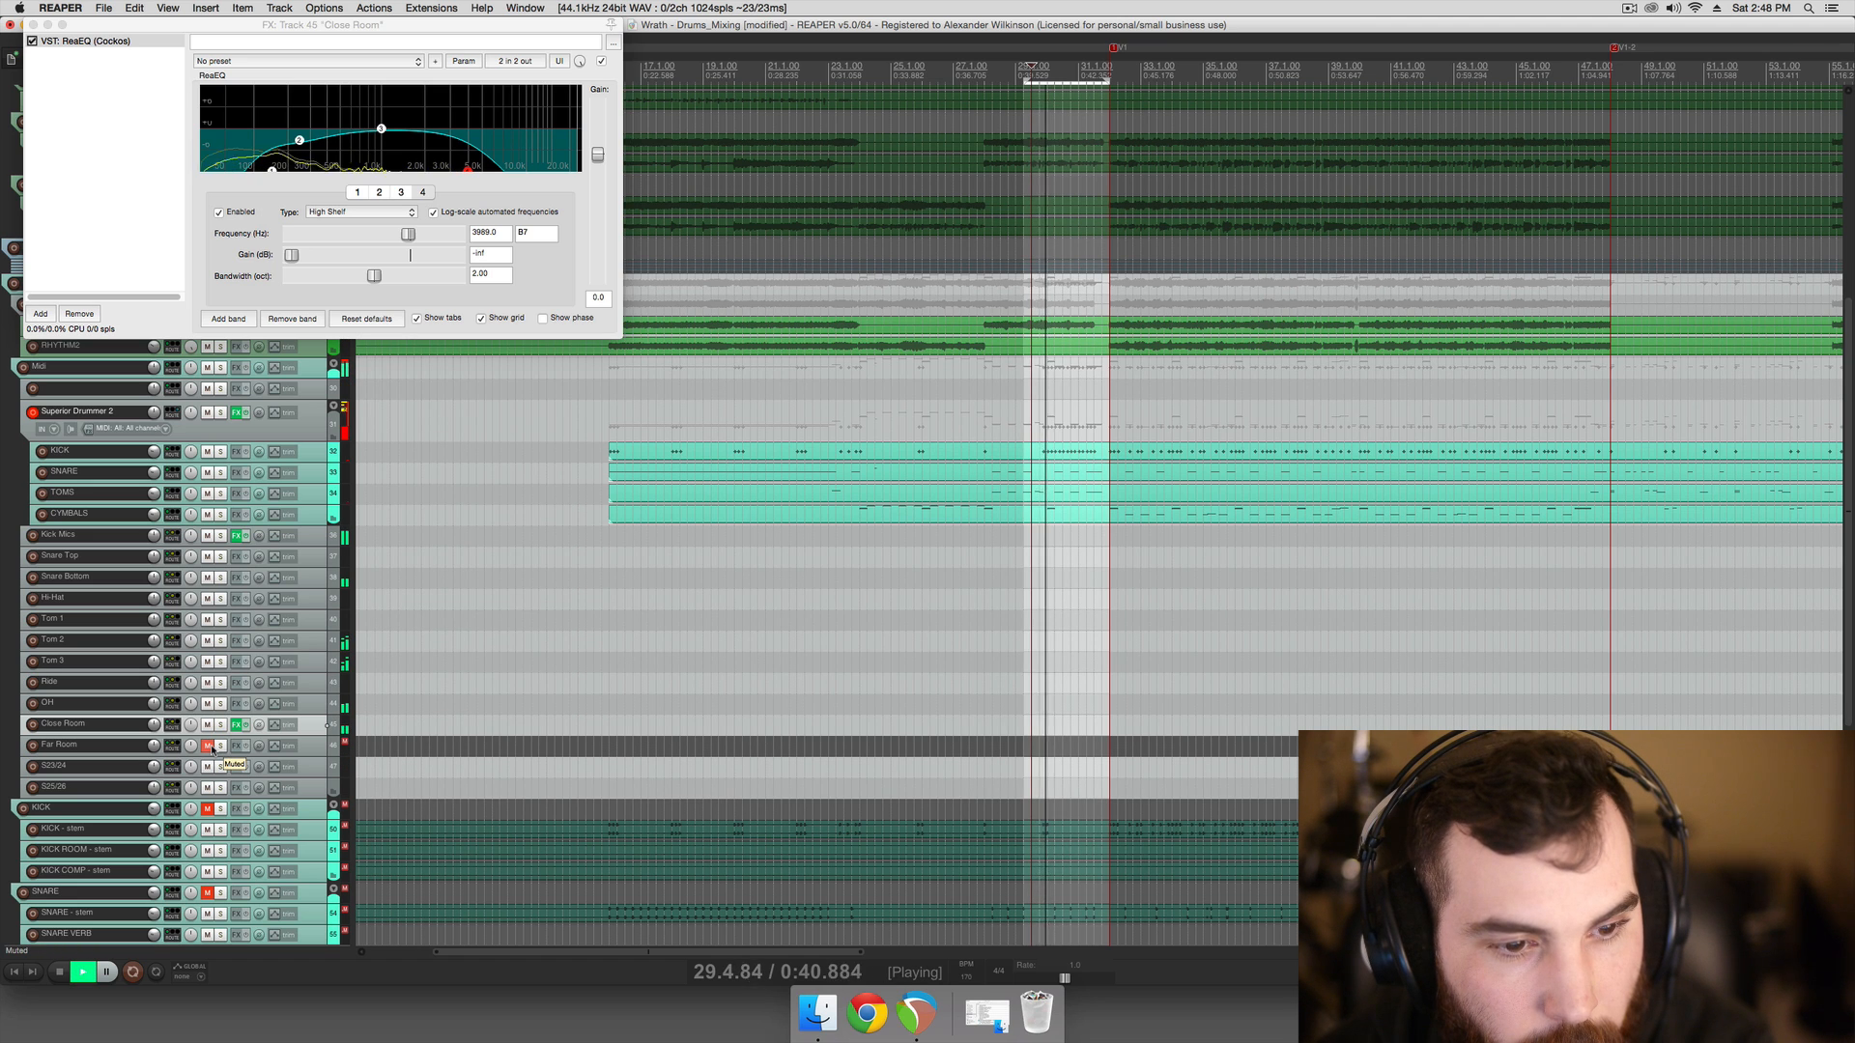
pyautogui.press('space')
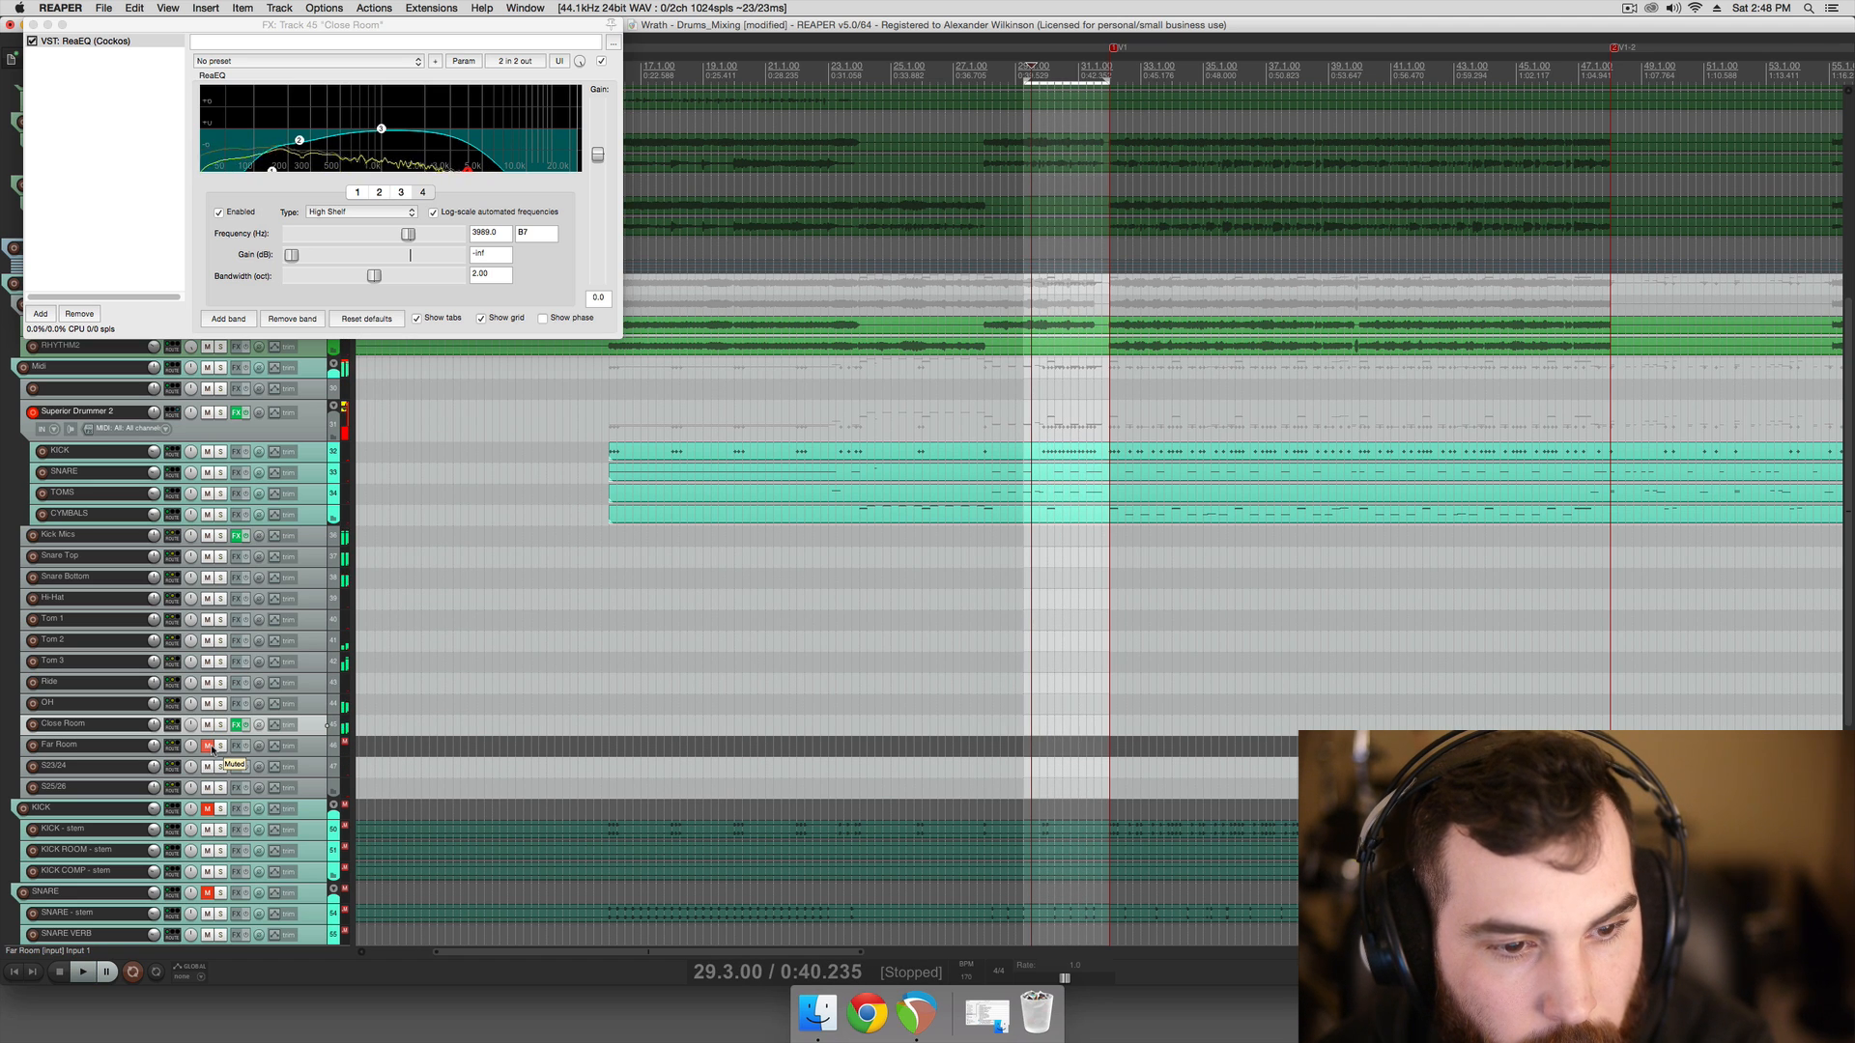
pyautogui.click(210, 747)
# Solo and audition the Far Room track, and add ReaEQ to it
pyautogui.click(220, 747)
pyautogui.press('space')
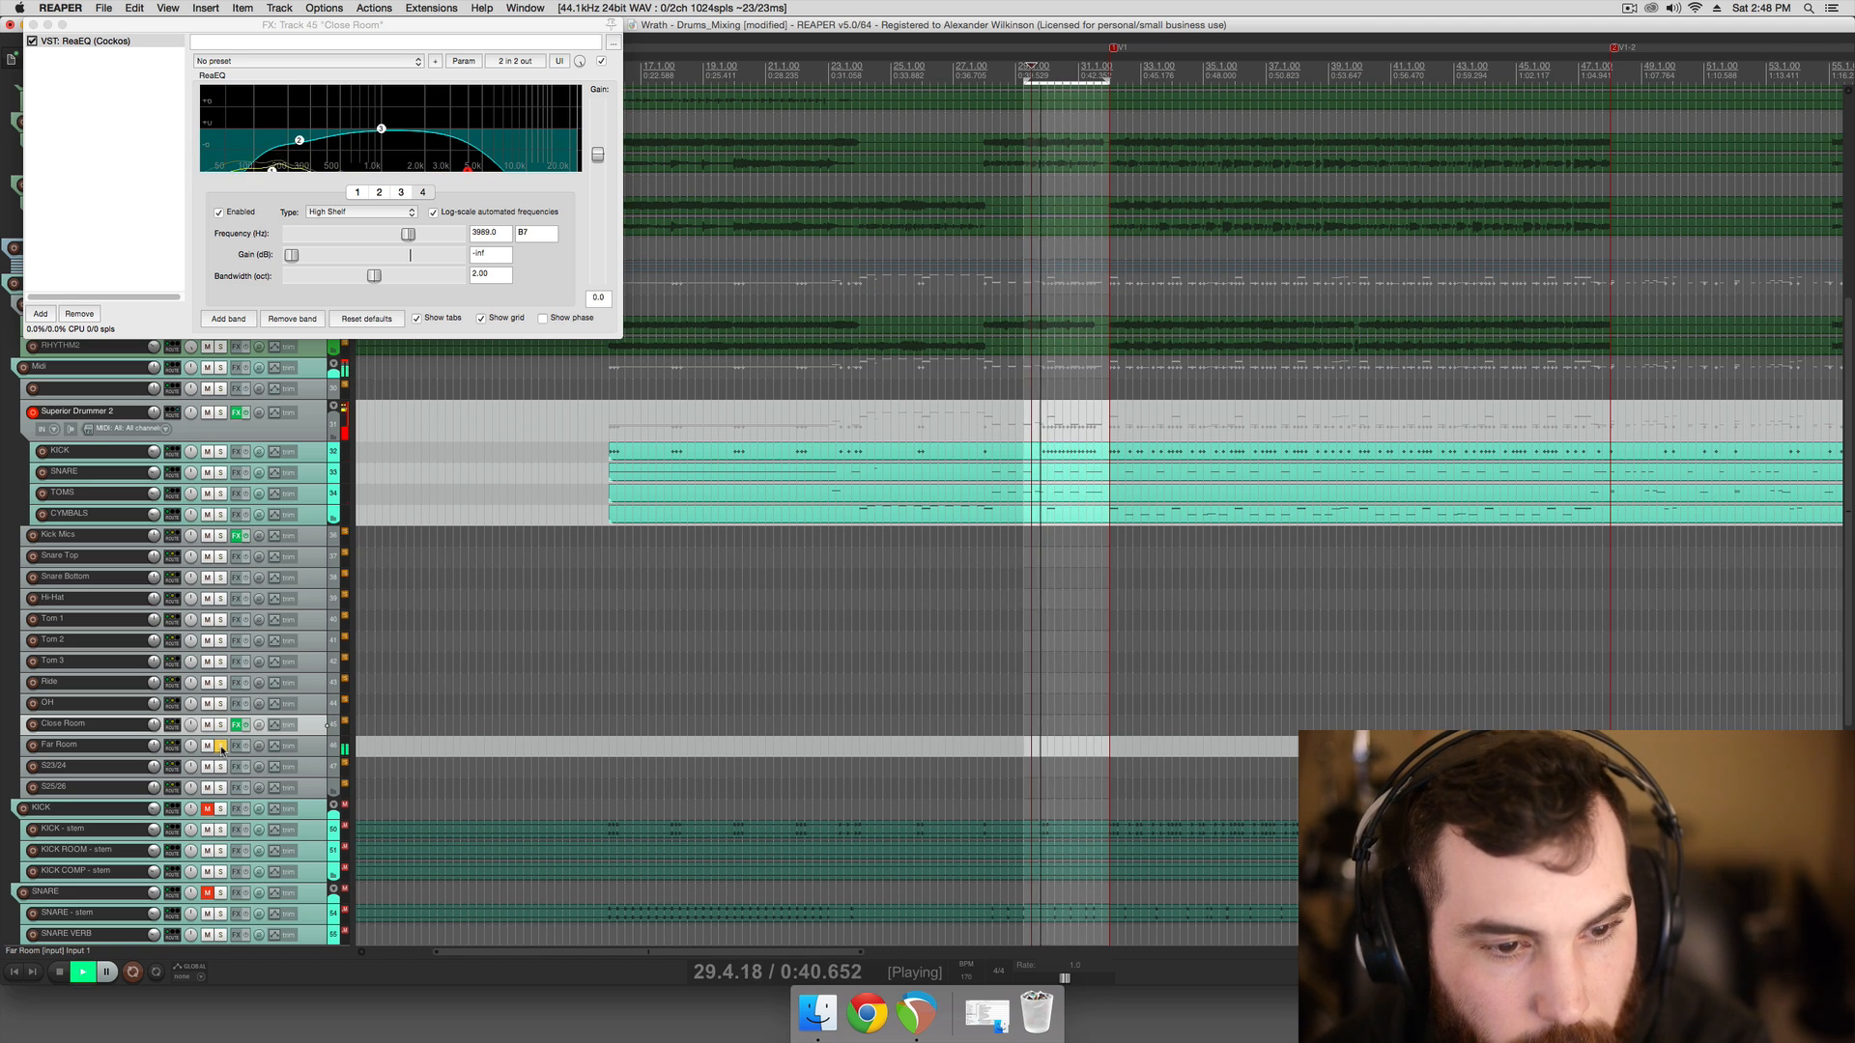
pyautogui.press('space')
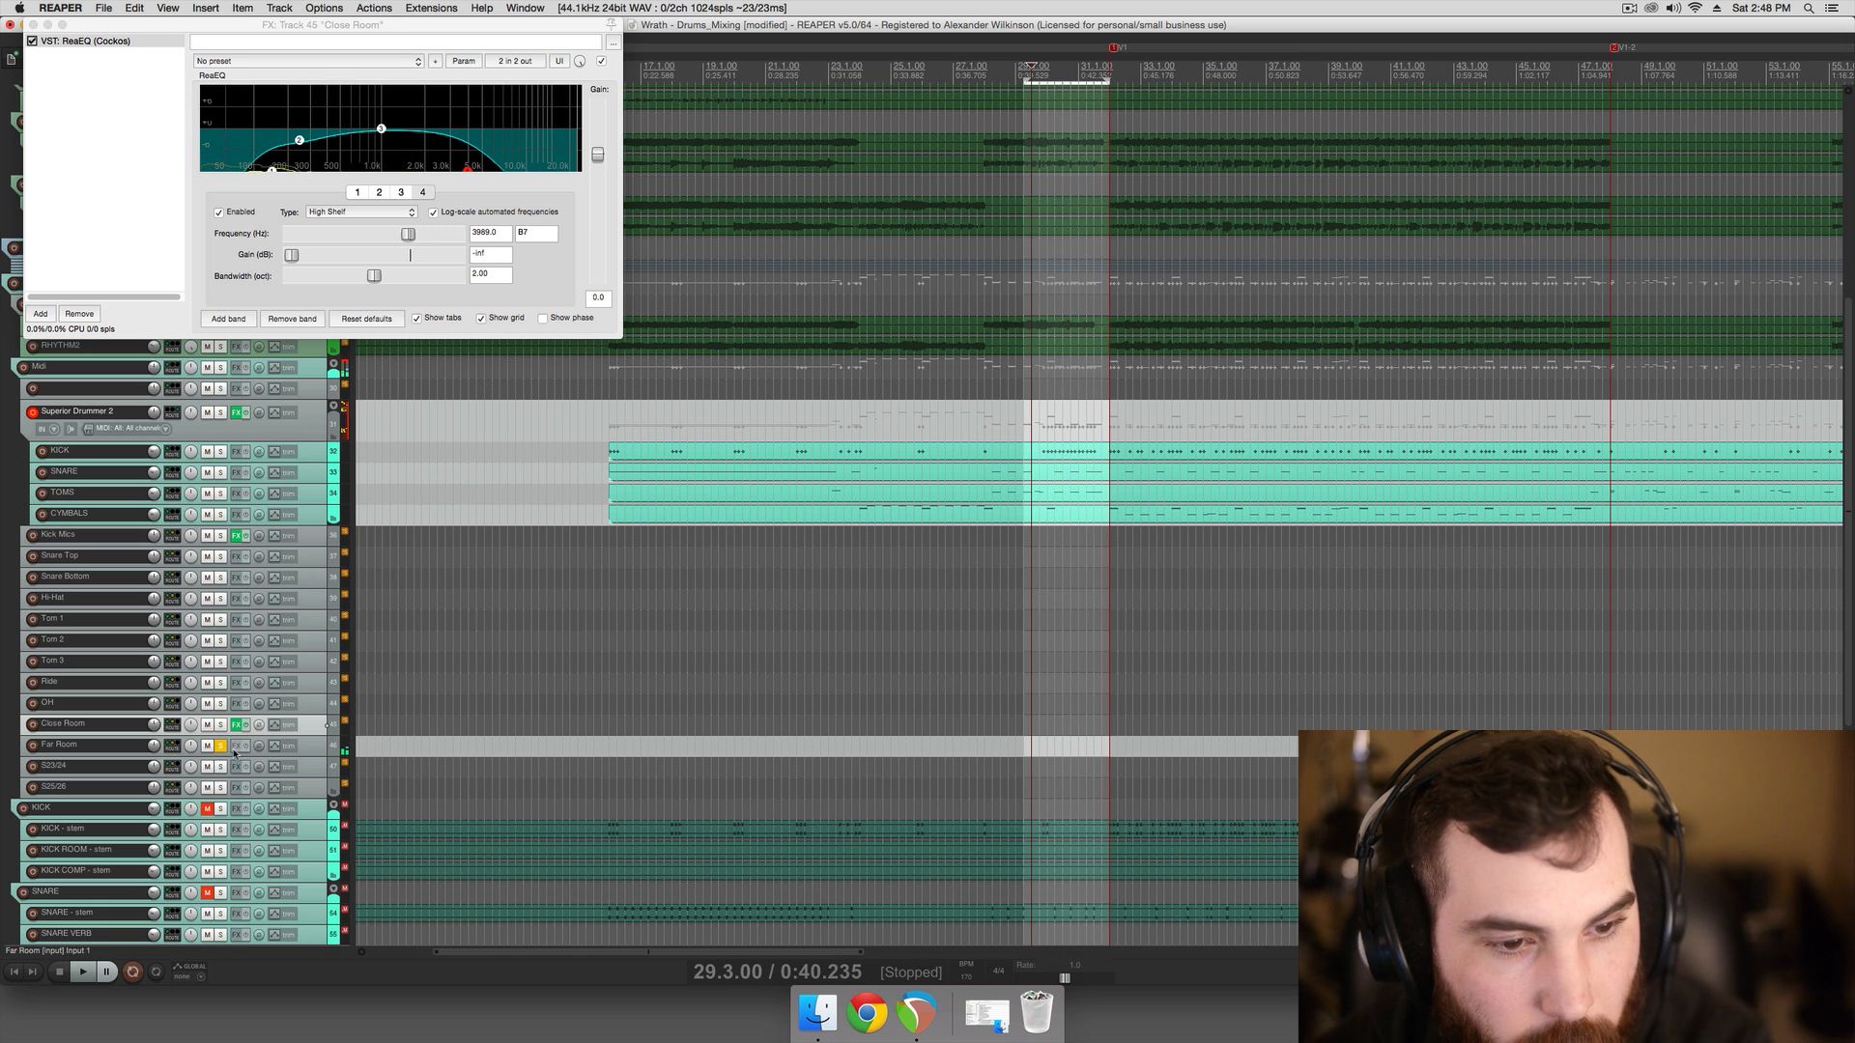
pyautogui.click(235, 747)
pyautogui.doubleClick(762, 359)
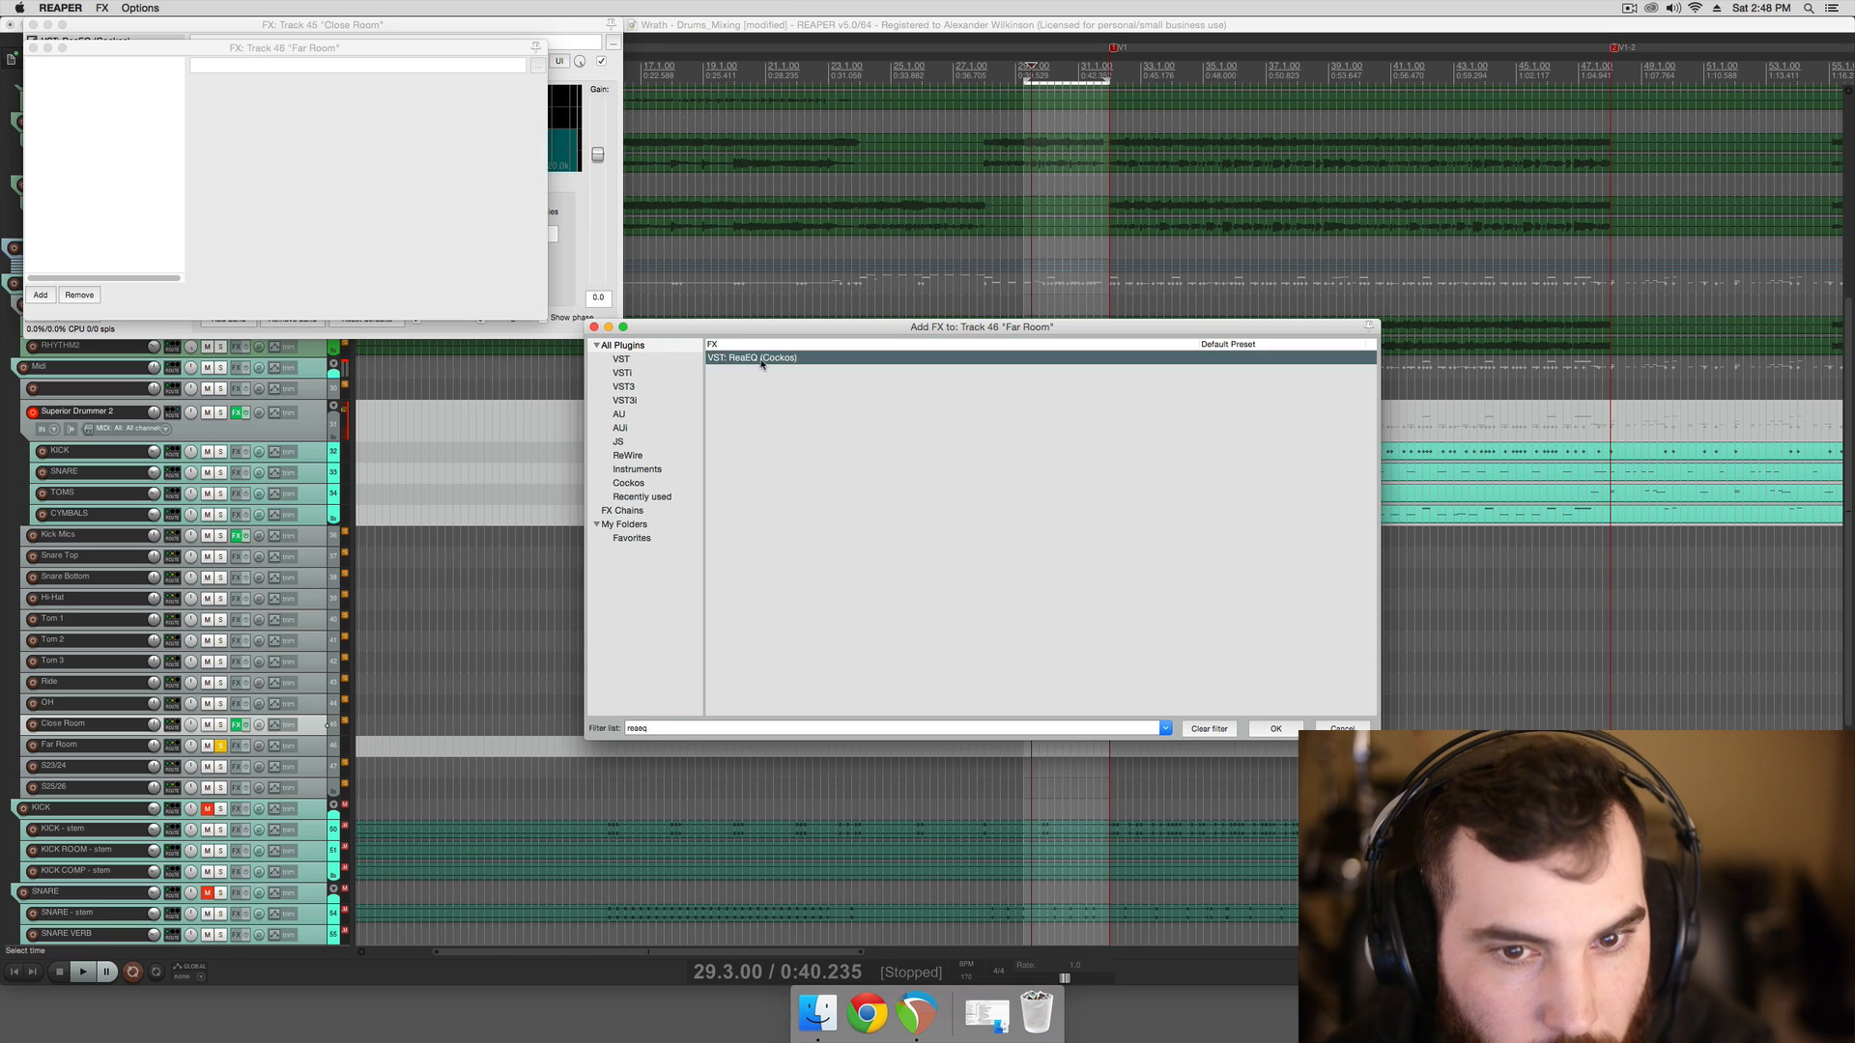
# Cut band 2 of Far Room's ReaEQ by ear to -3.4 dB at 207.2 Hz with a 2.09 oct bandwidth
pyautogui.press('space')
pyautogui.moveTo(310, 125)
pyautogui.mouseDown()
pyautogui.moveTo(290, 84)
pyautogui.moveTo(289, 151)
pyautogui.mouseUp()
pyautogui.press('space')
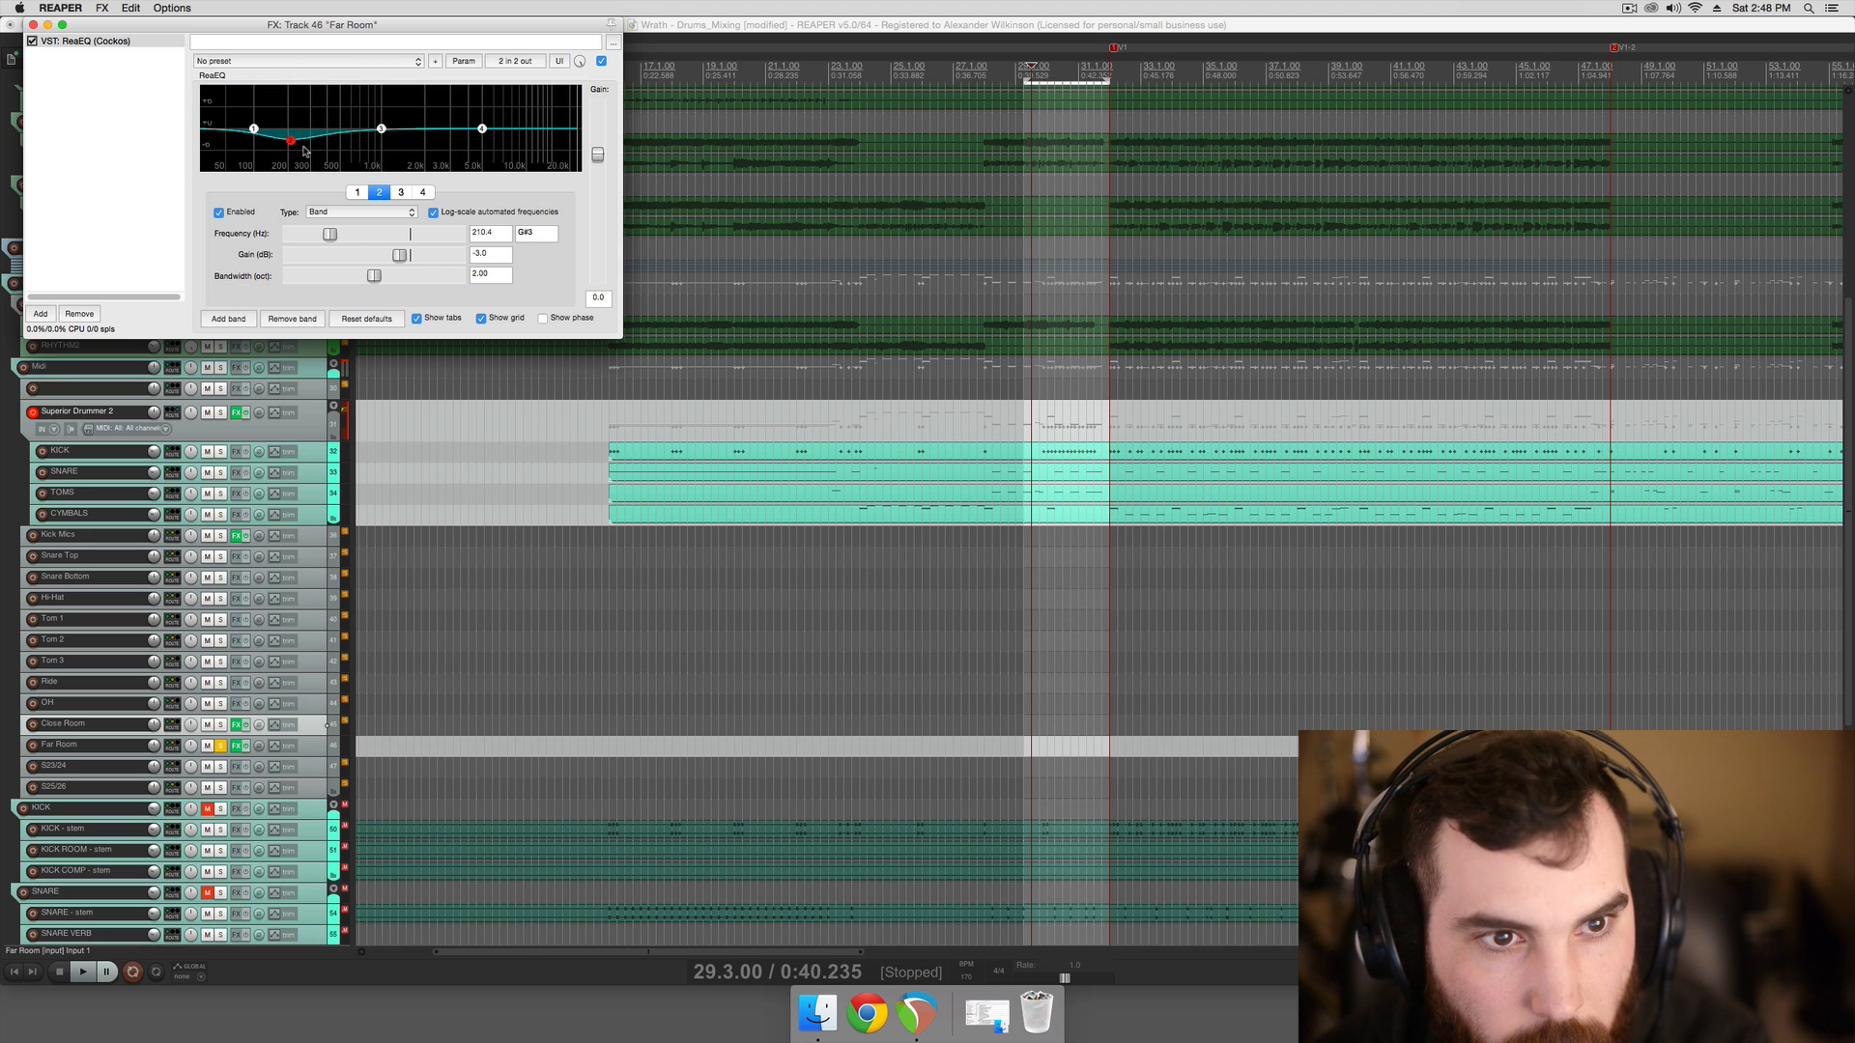
pyautogui.press('space')
pyautogui.moveTo(292, 142); pyautogui.dragTo(289, 88)
pyautogui.press('space')
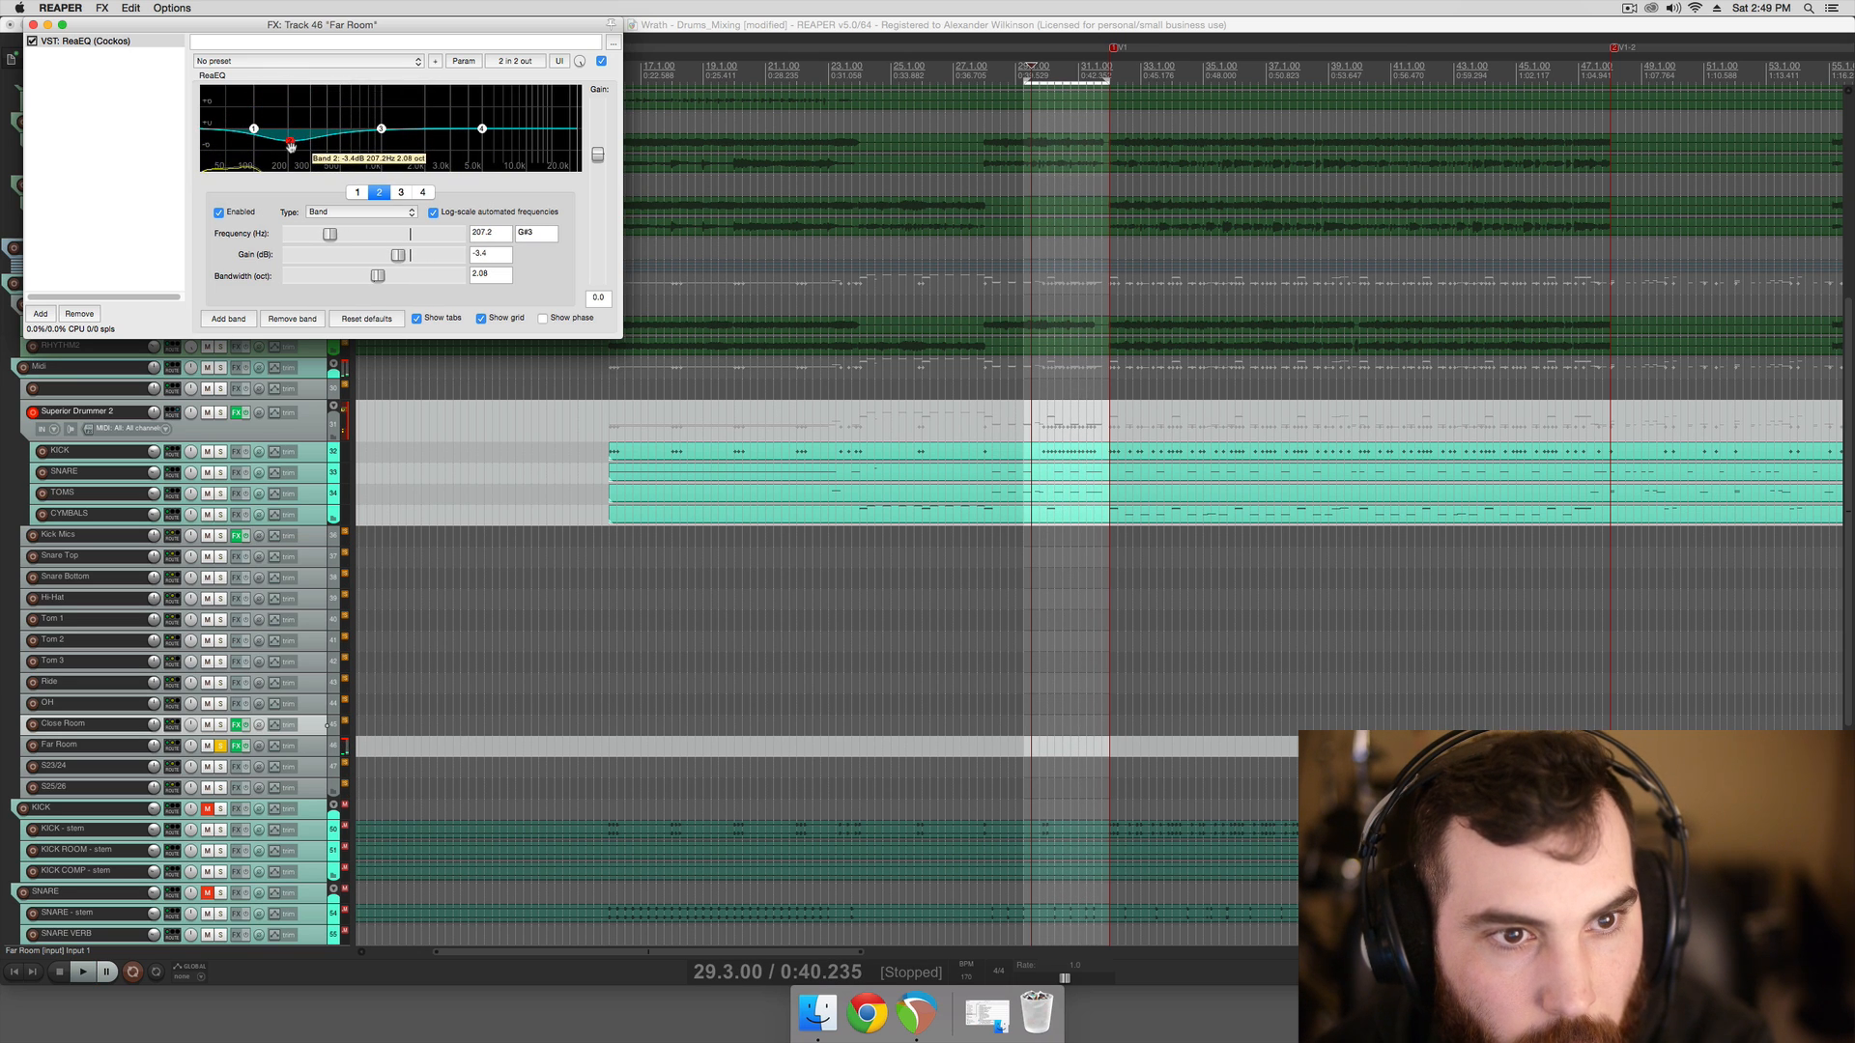
# Drop Far Room's low shelf to -inf at 101.6 Hz and its high shelf to -inf at 6626.0 Hz with a 2.95 oct bandwidth
pyautogui.moveTo(256, 130); pyautogui.dragTo(256, 189)
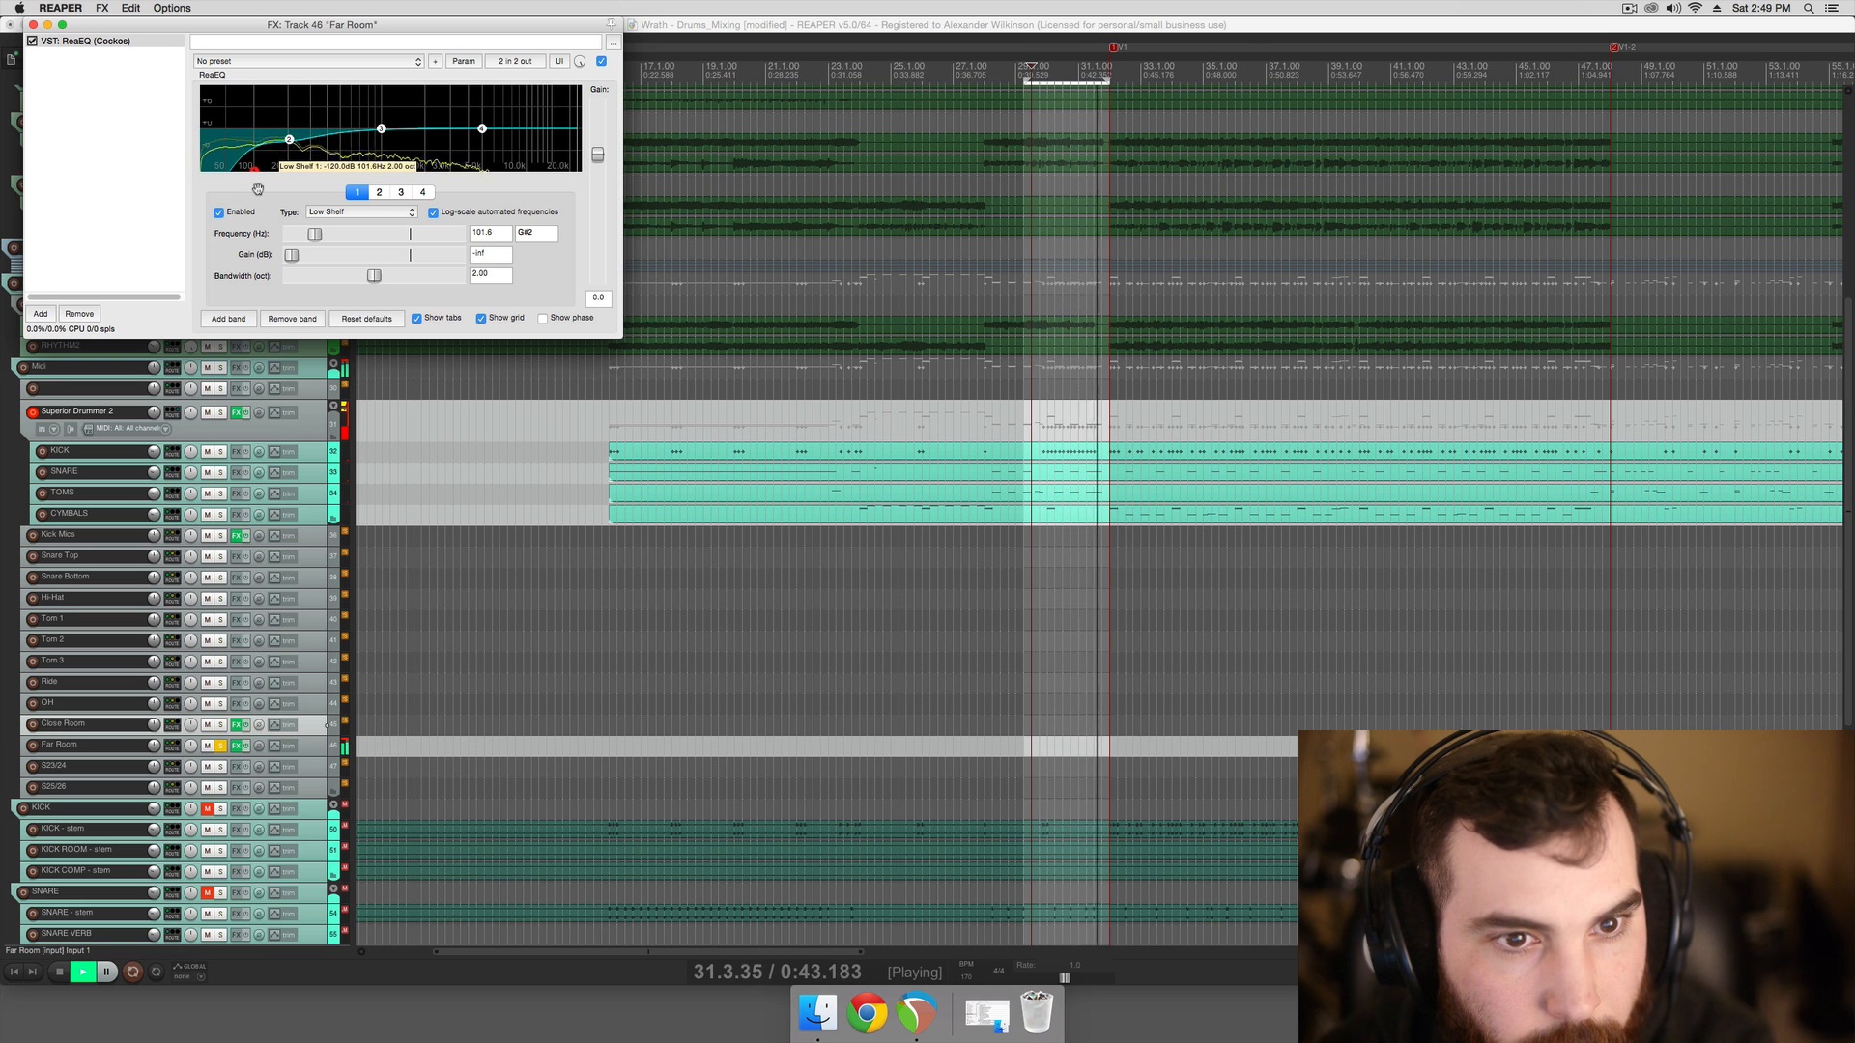
pyautogui.press('space')
pyautogui.moveTo(482, 148); pyautogui.dragTo(524, 171)
pyautogui.press('space')
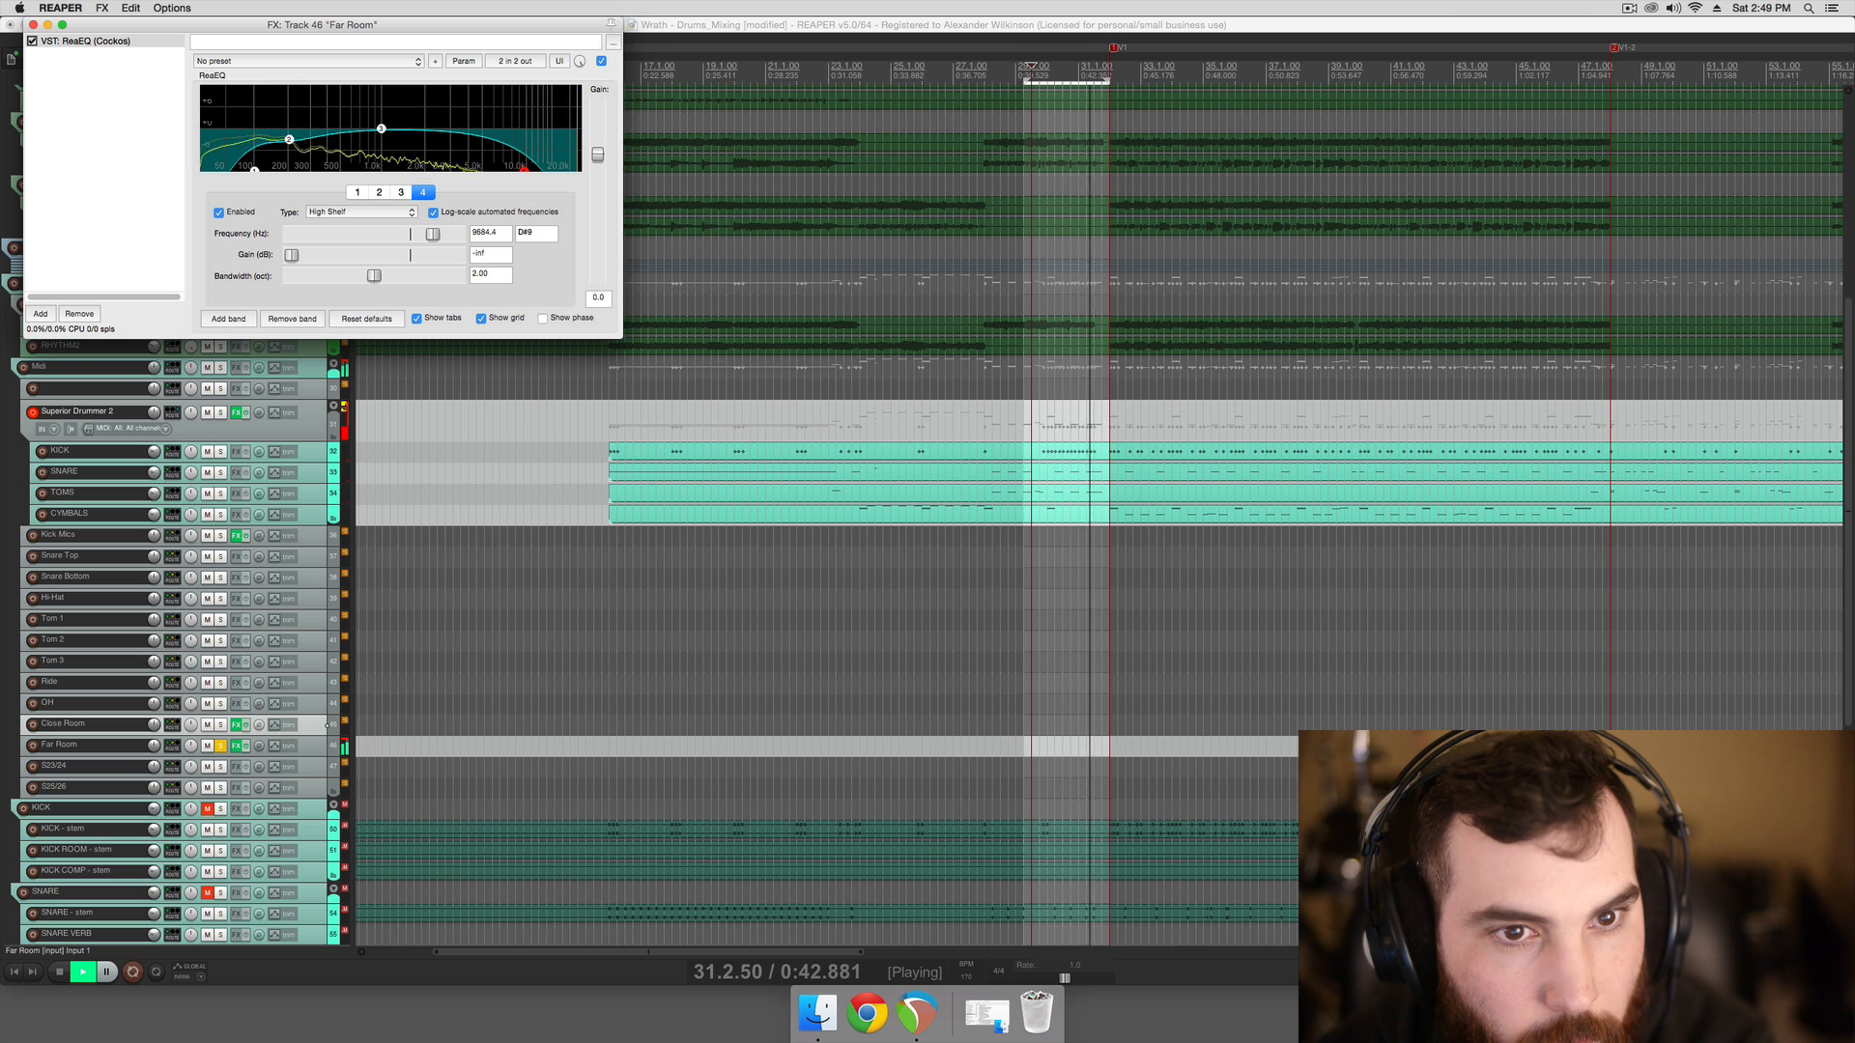
pyautogui.moveTo(377, 277); pyautogui.dragTo(422, 284)
pyautogui.moveTo(525, 171)
pyautogui.mouseDown()
pyautogui.moveTo(484, 171)
pyautogui.moveTo(500, 170)
pyautogui.mouseUp()
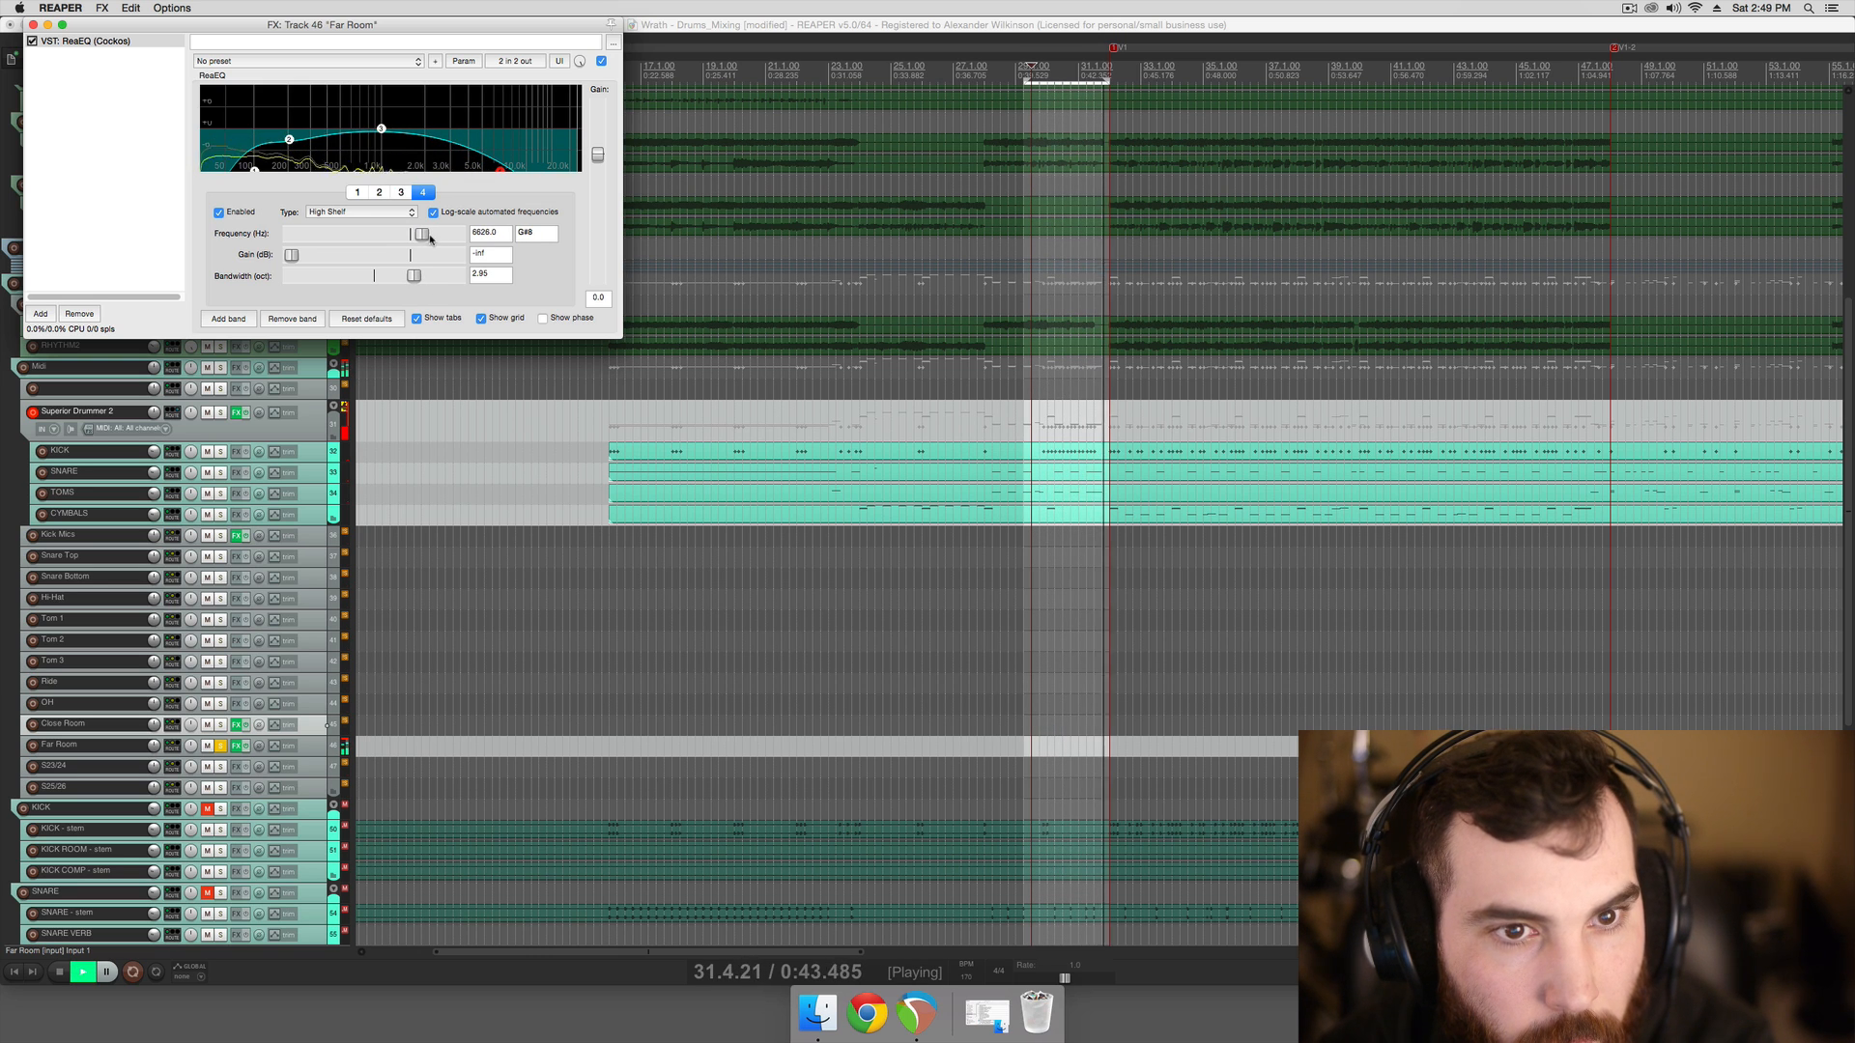
pyautogui.press('space')
# Close the Far Room and Close Room effects windows and unsolo Far Room
pyautogui.click(34, 25)
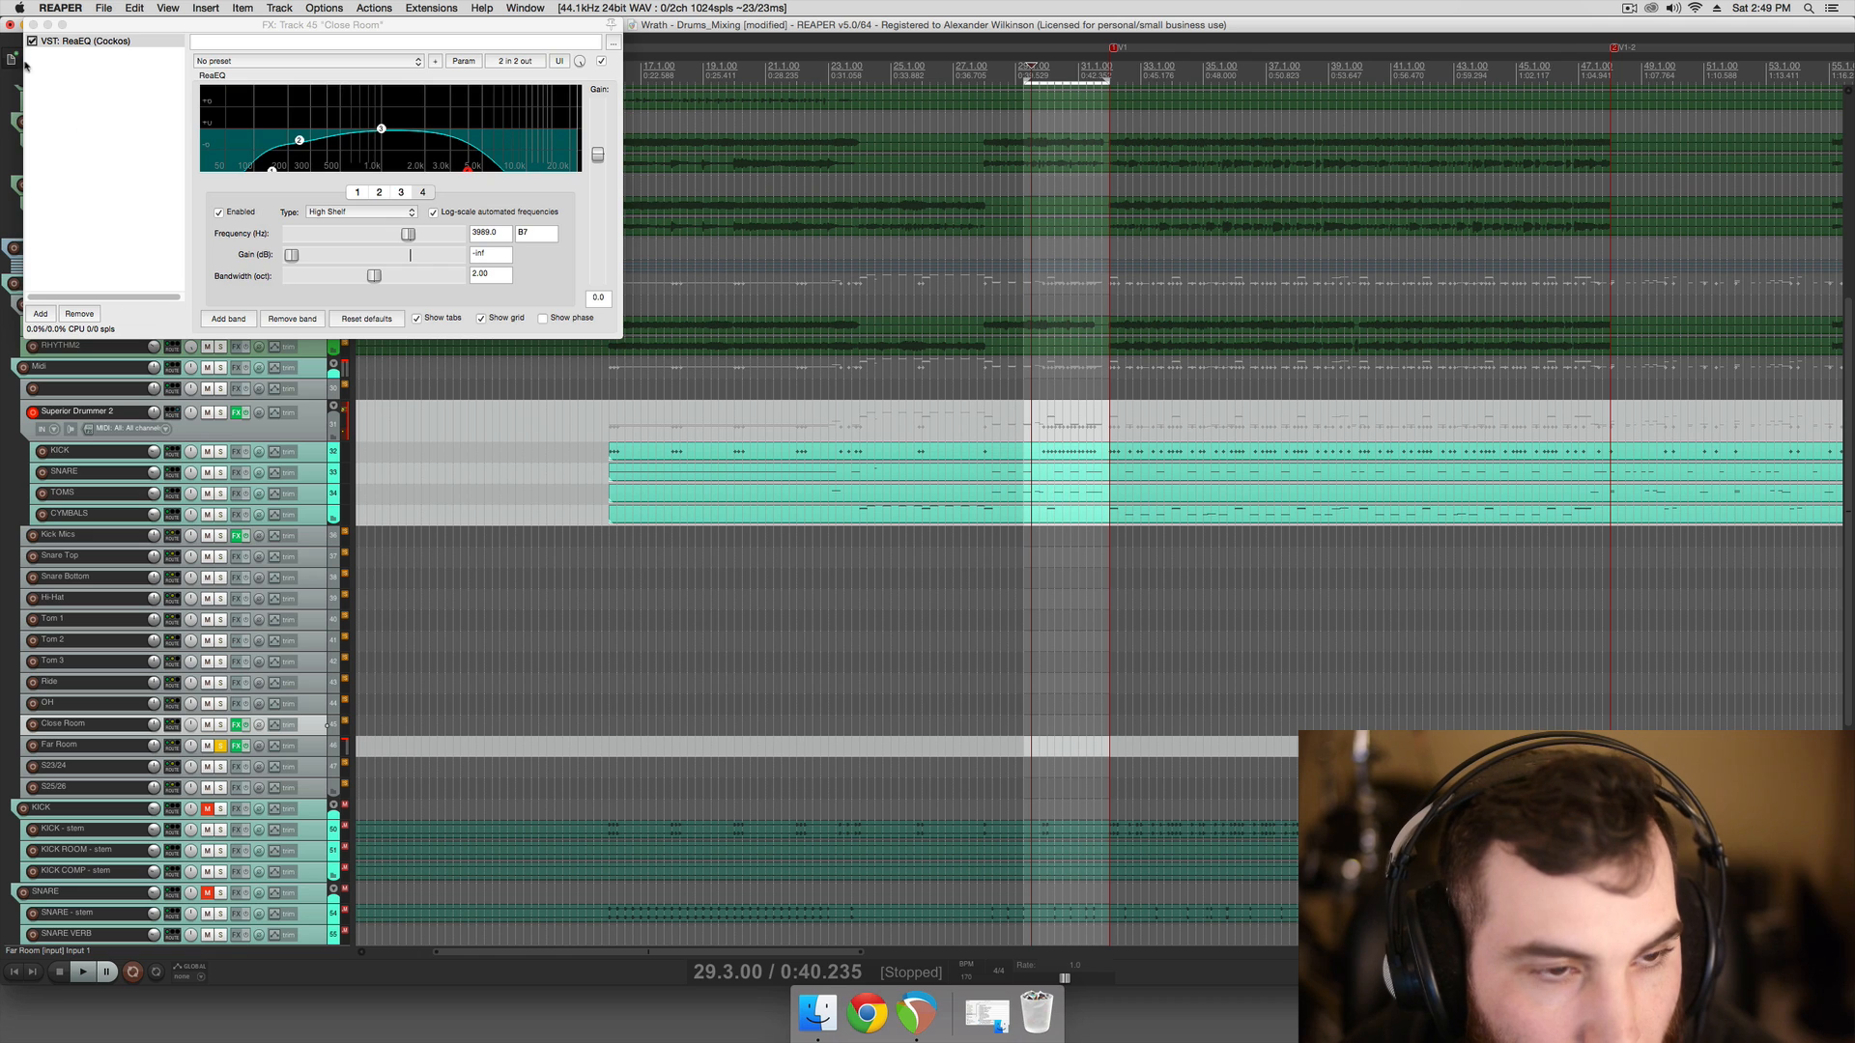
pyautogui.click(24, 24)
pyautogui.click(220, 746)
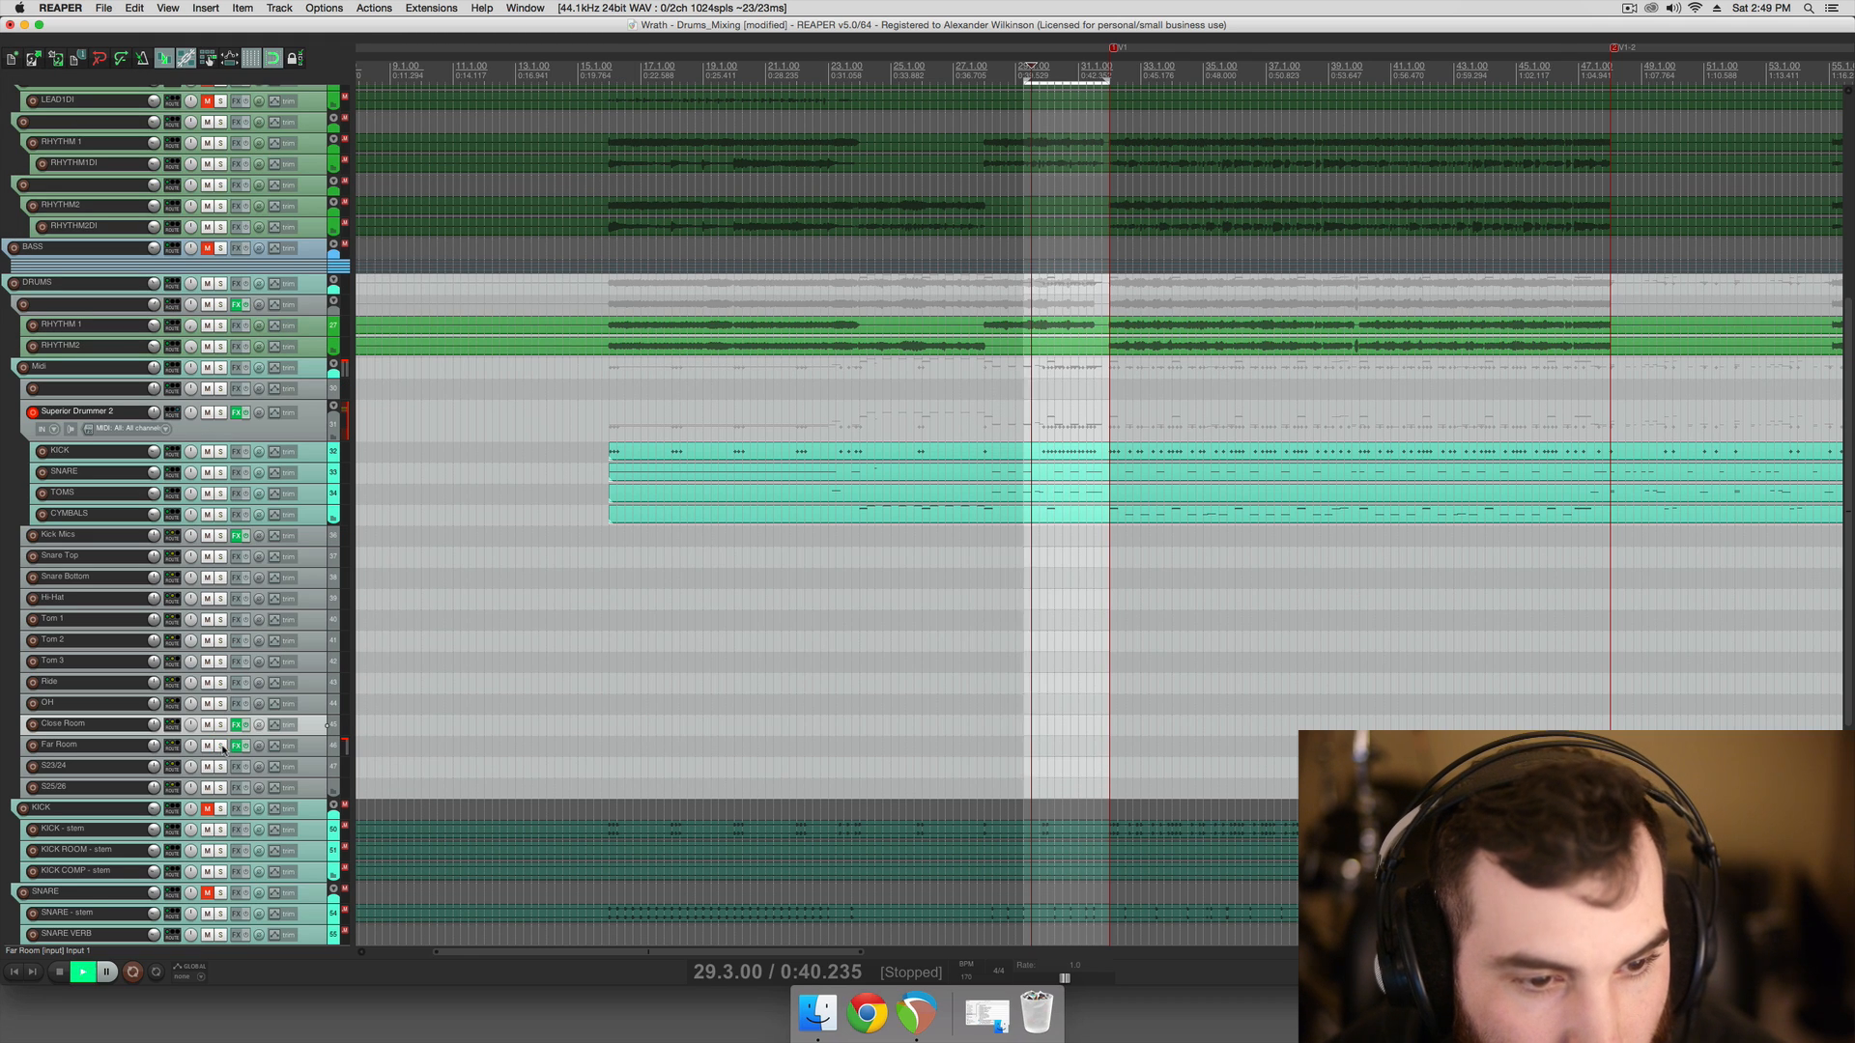
# Select Close Room and Far Room together and compare the looped kit with both tracks muted and unmuted
pyautogui.click(318, 750)
pyautogui.keyDown('shift'); pyautogui.click(321, 719); pyautogui.keyUp('shift')
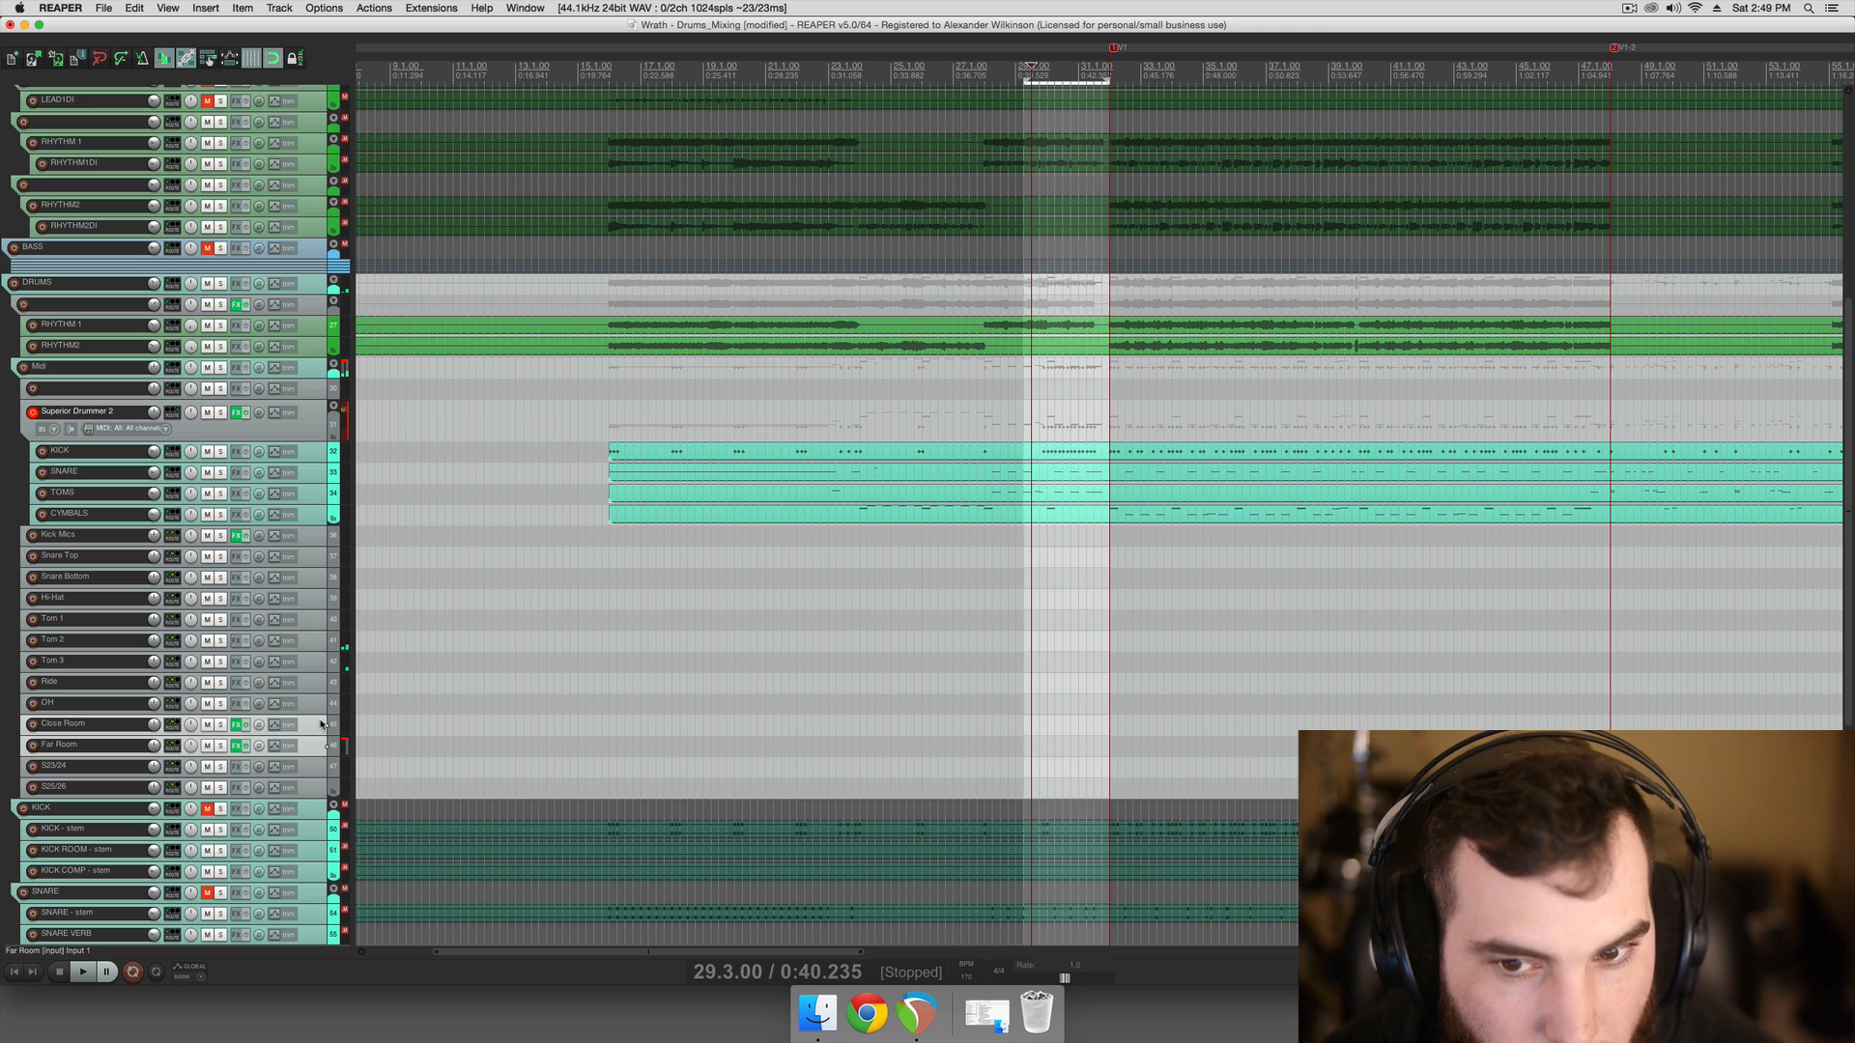
pyautogui.hscroll(5, 457, 693)
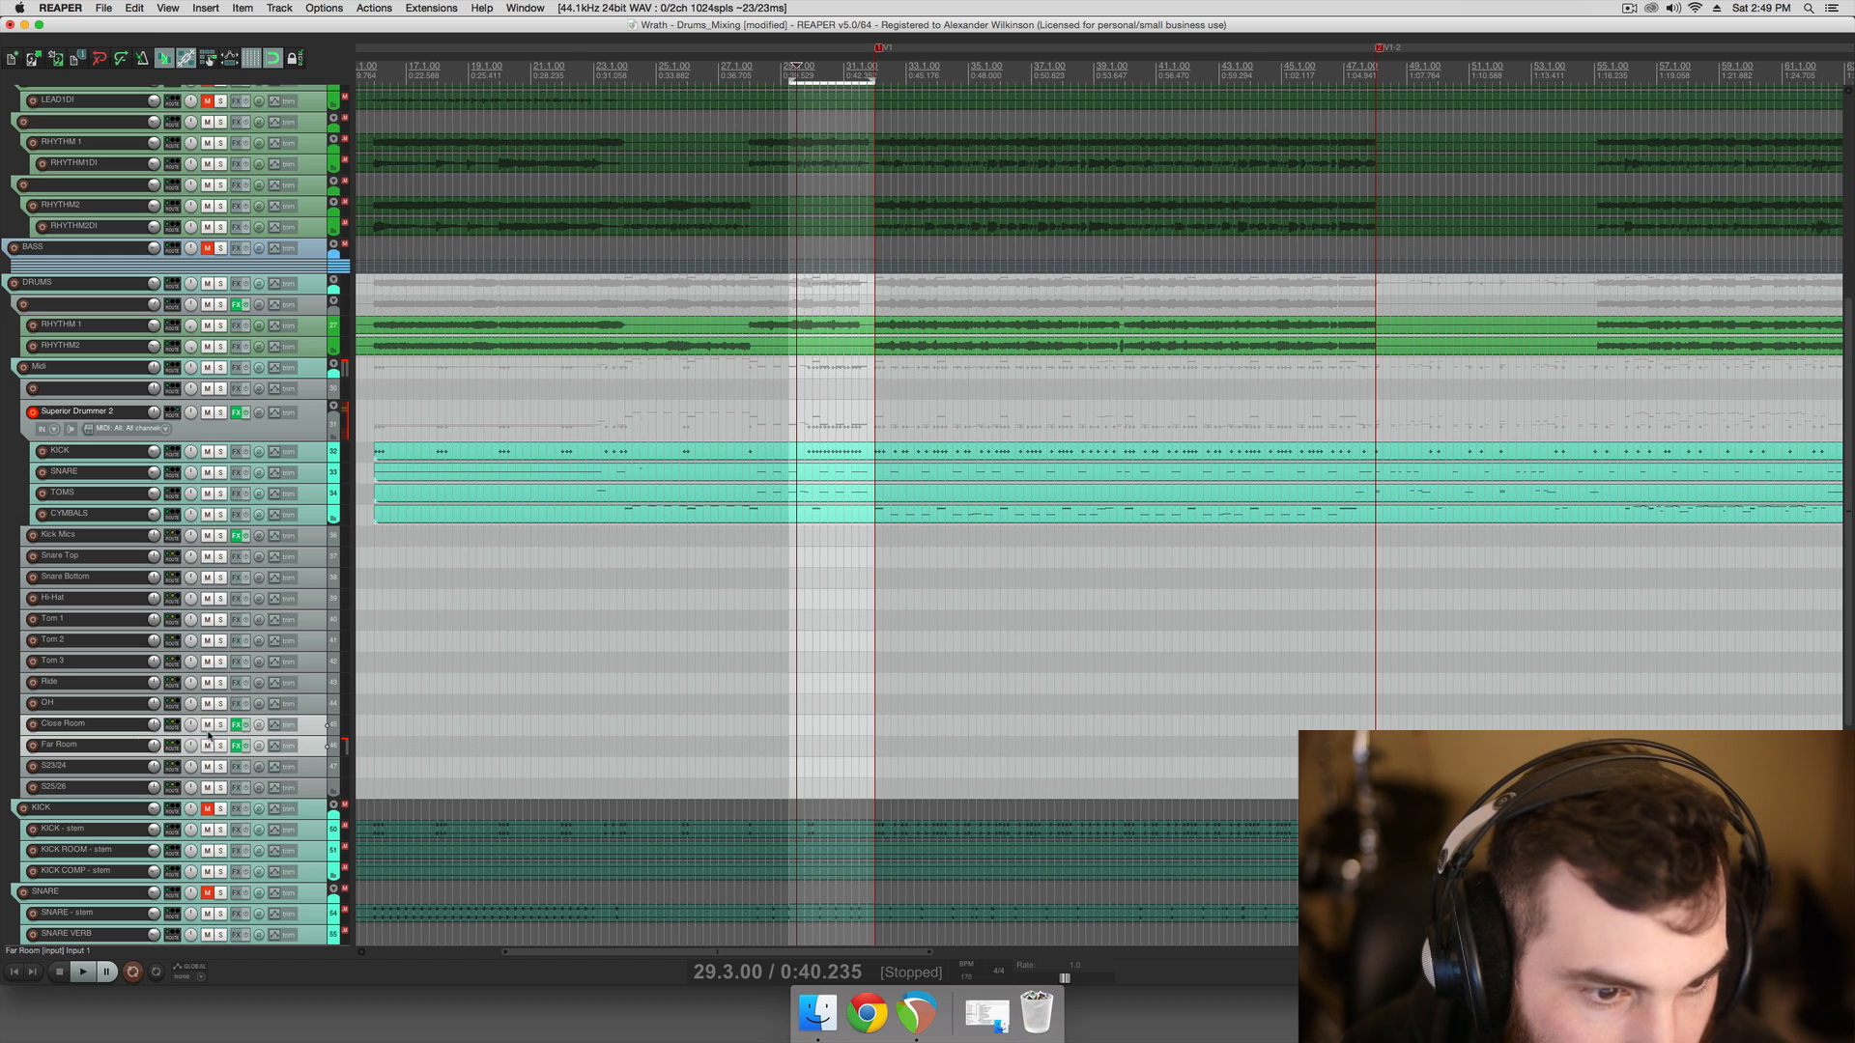
pyautogui.press('space')
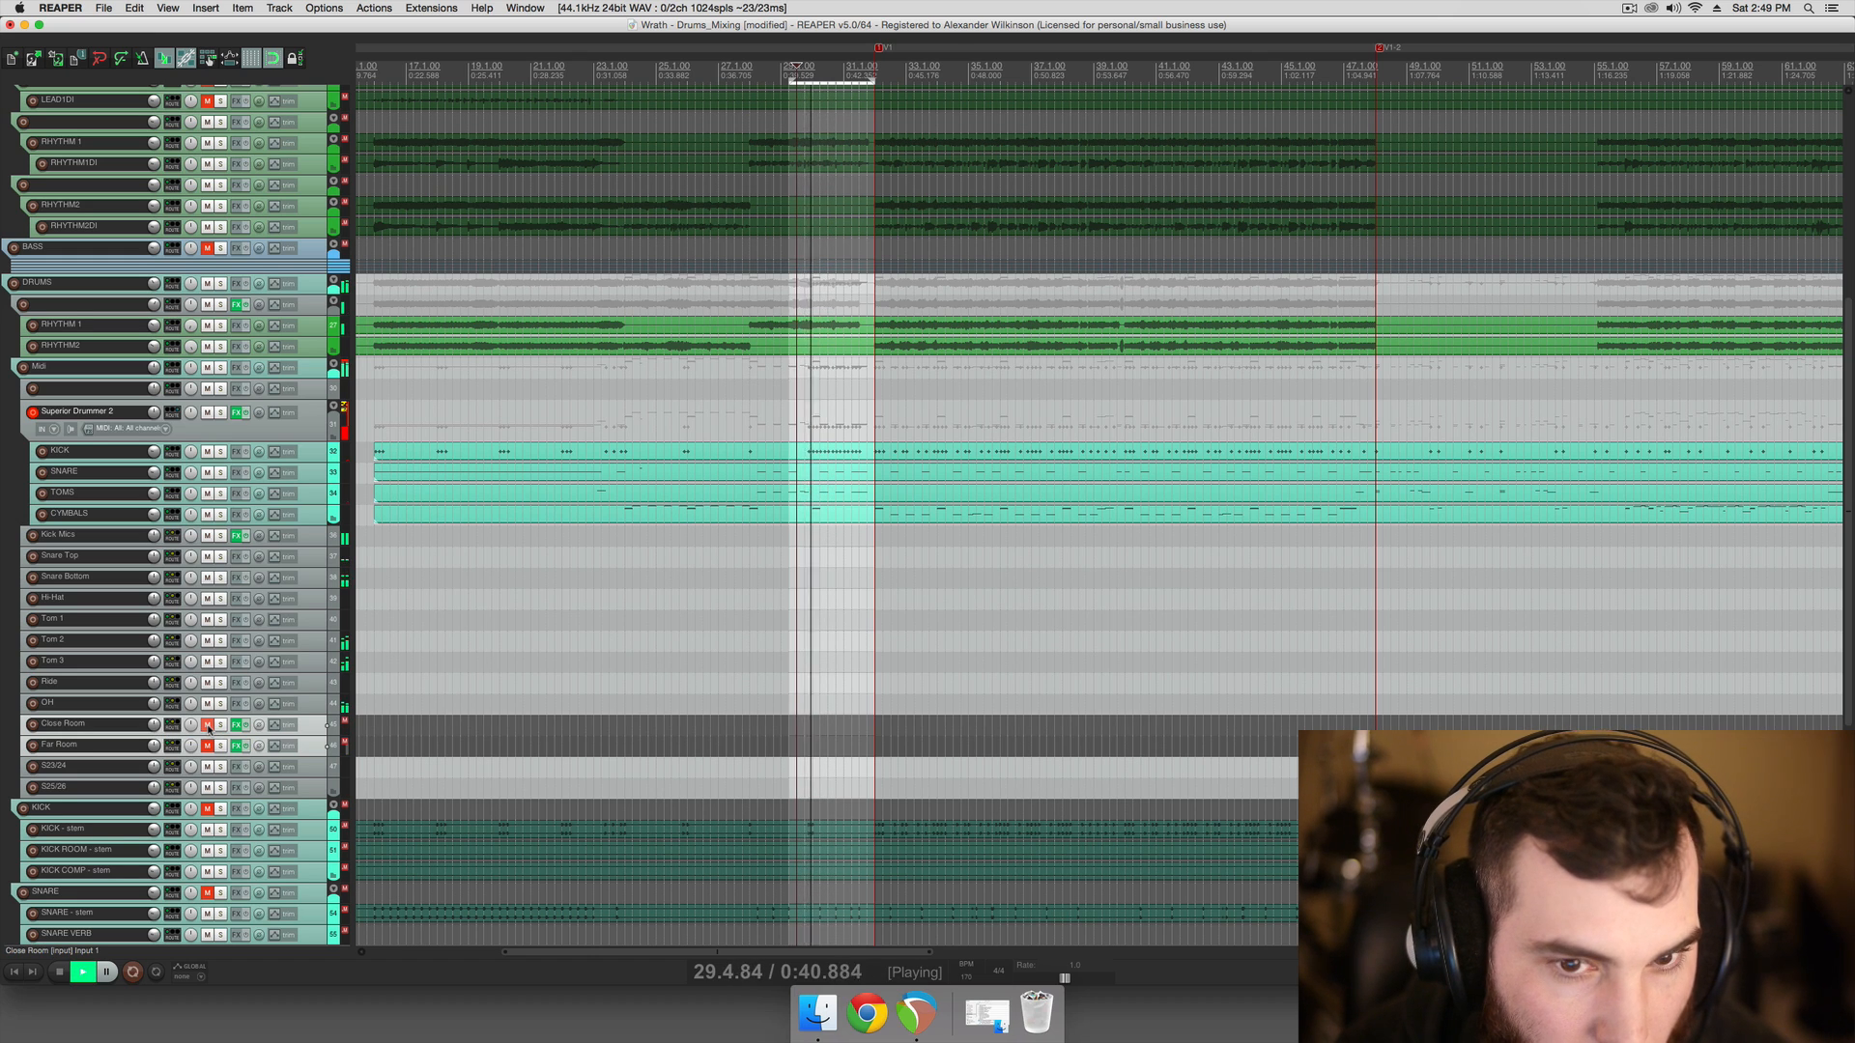
pyautogui.press('space')
pyautogui.press('space')
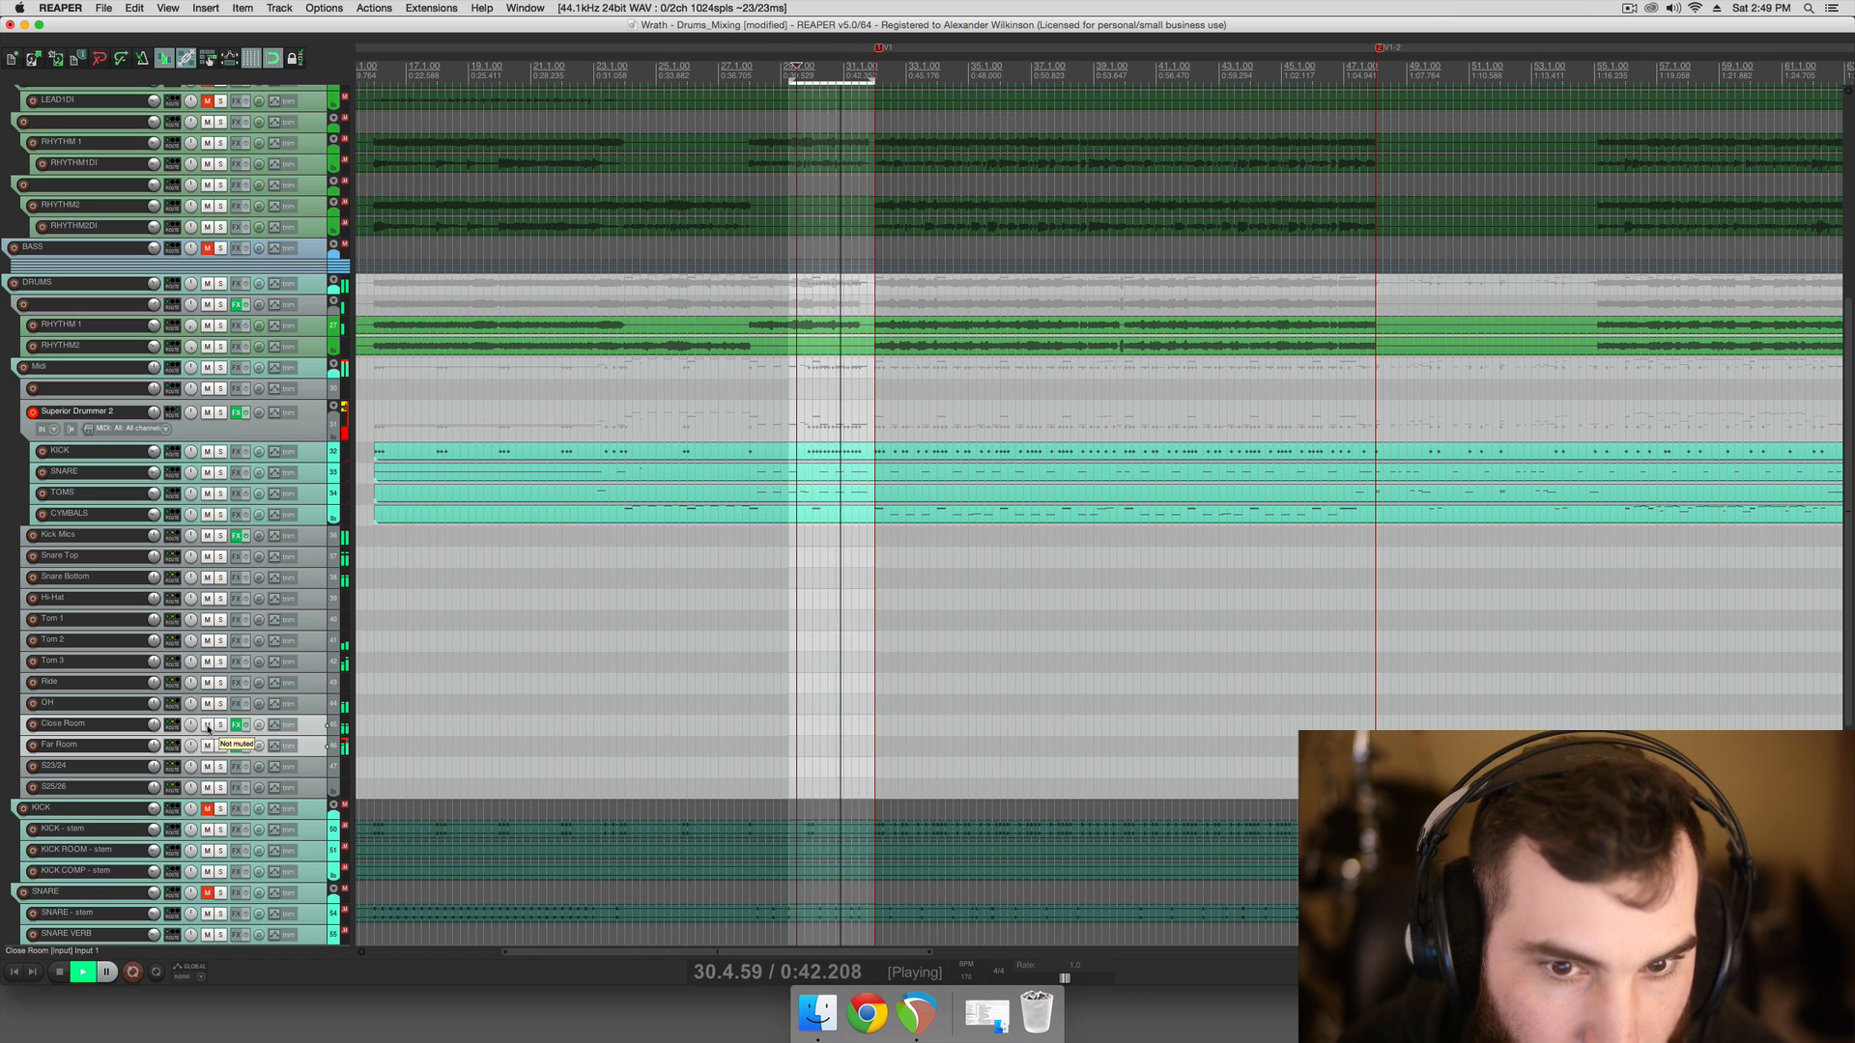
pyautogui.press('space')
pyautogui.click(208, 726)
pyautogui.press('space')
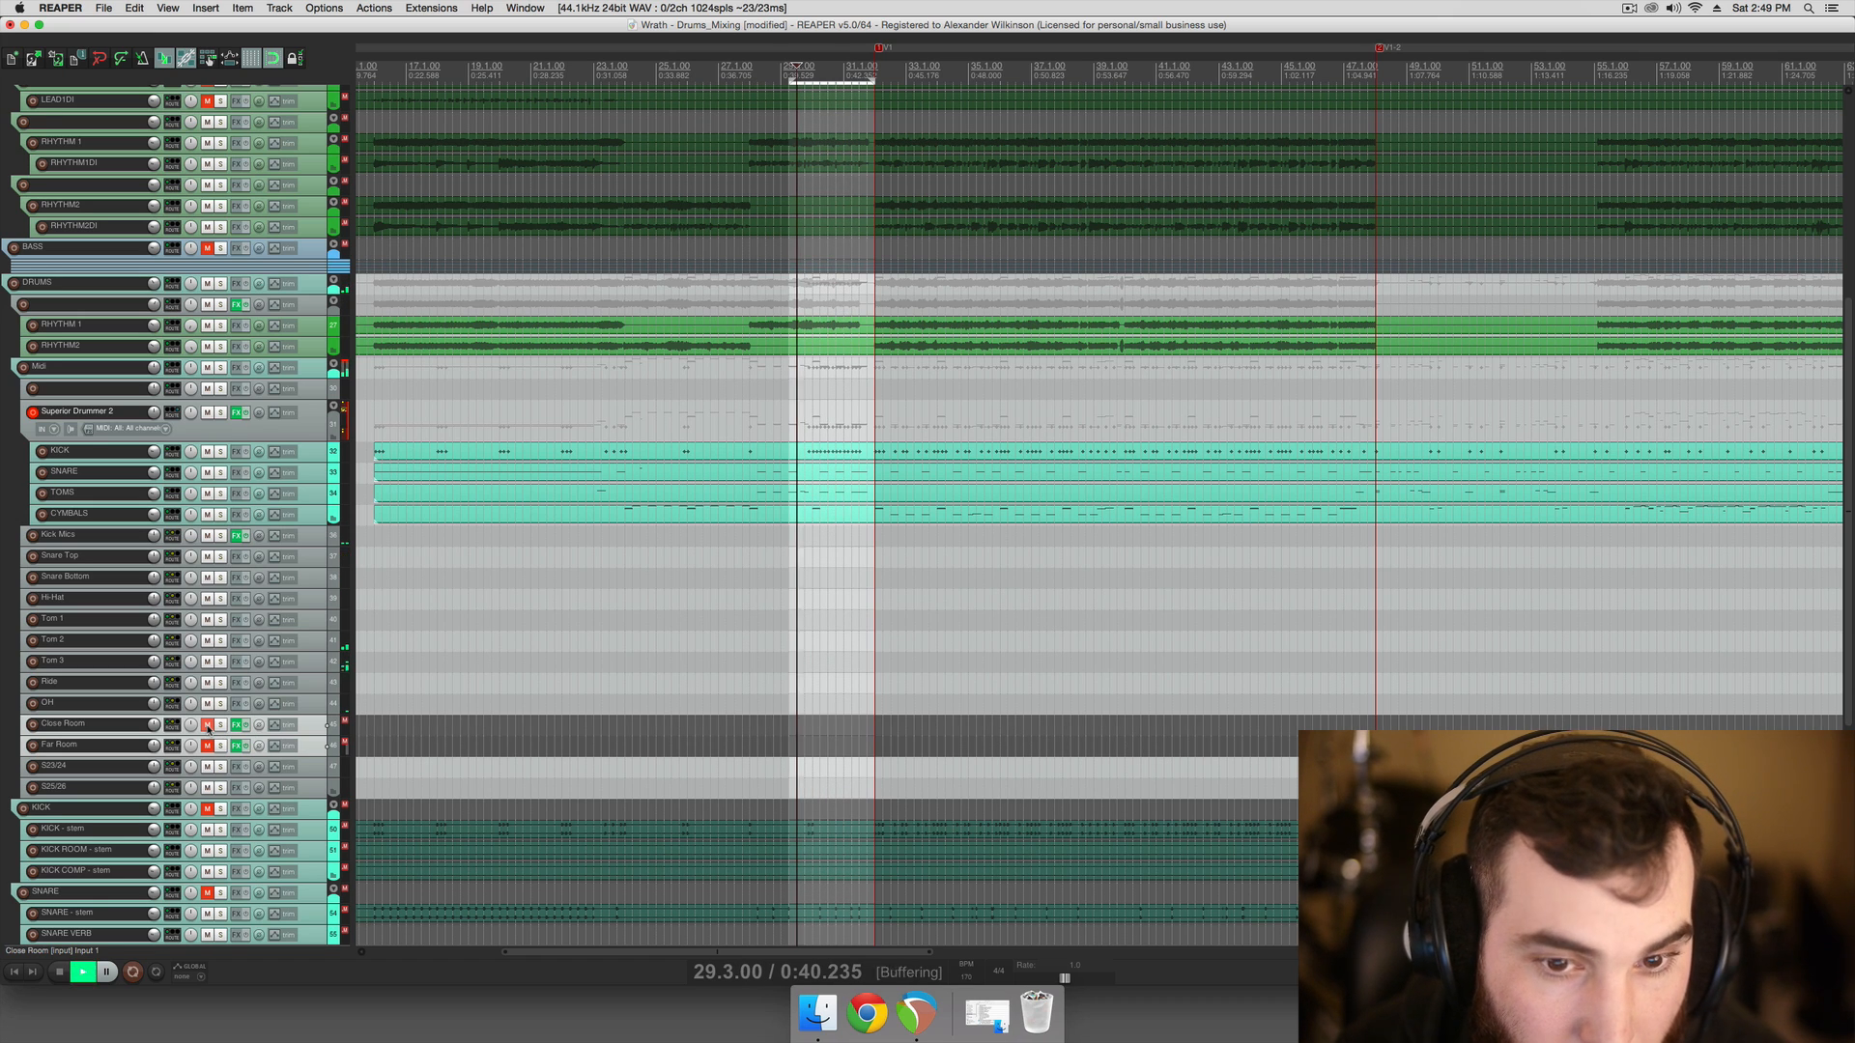
pyautogui.press('space')
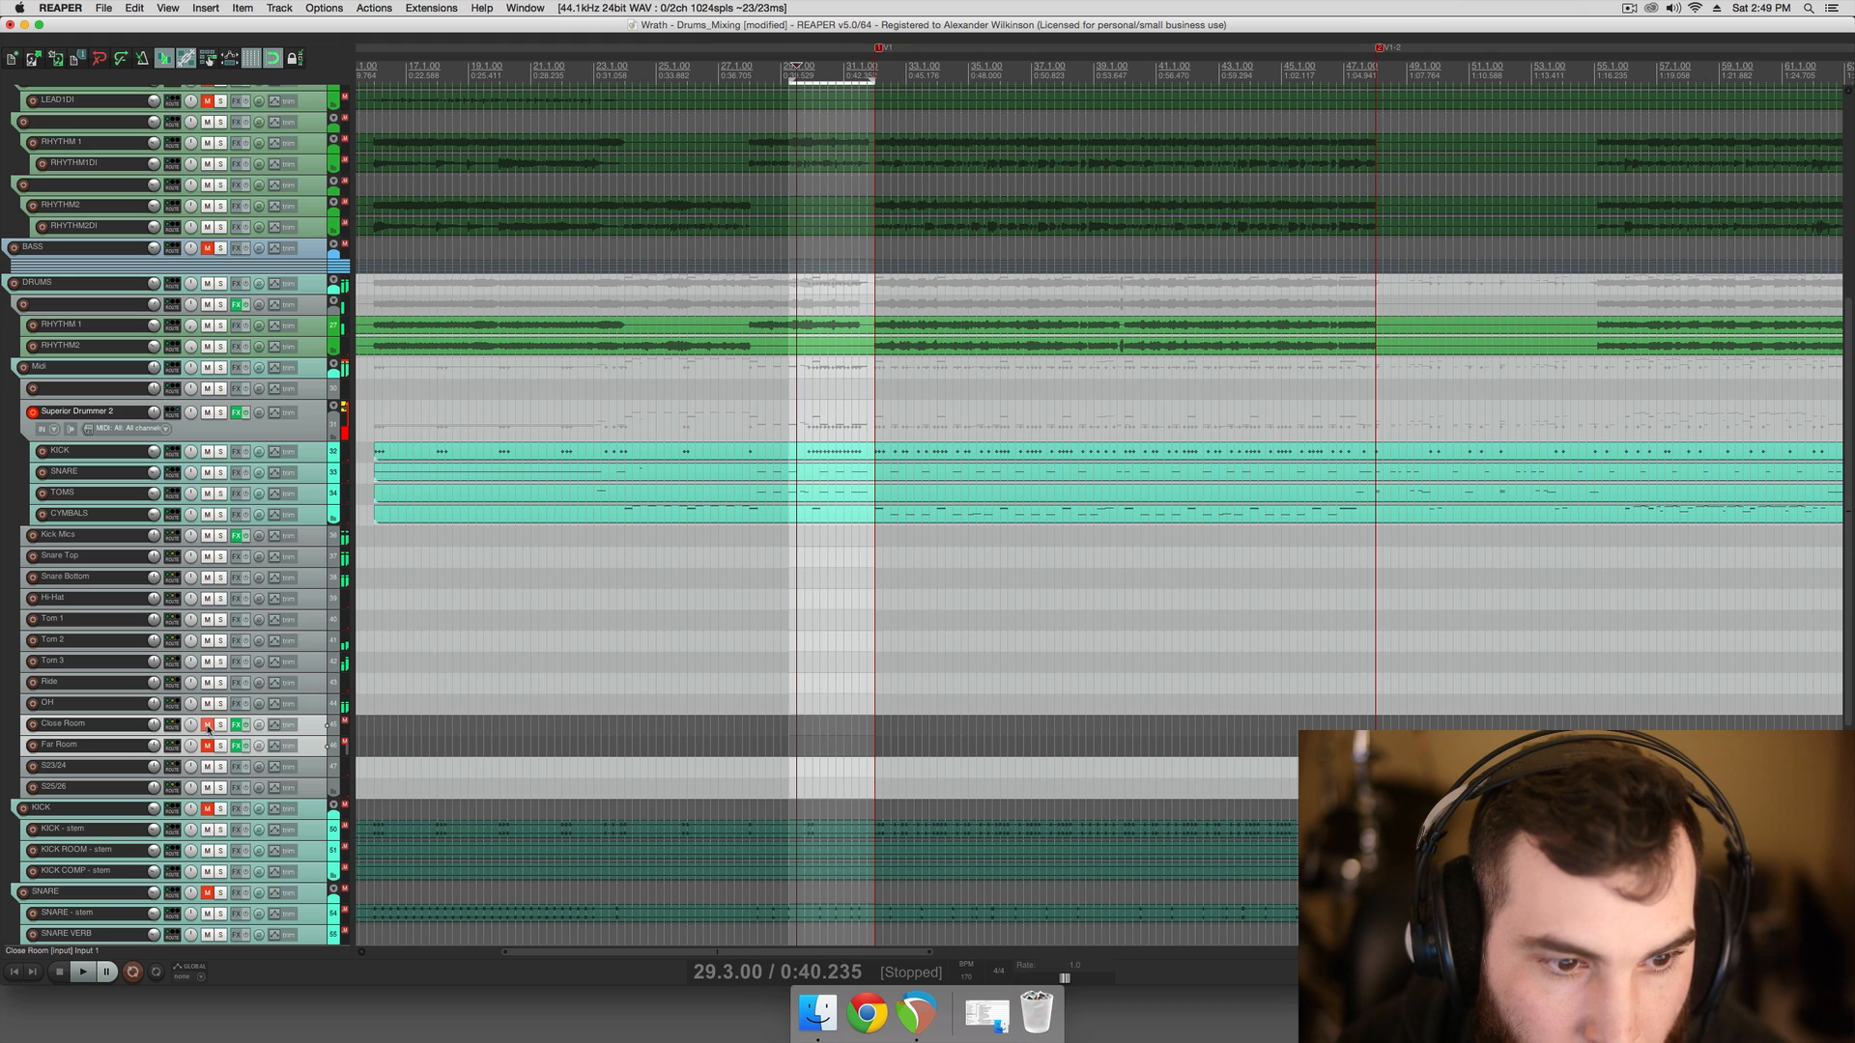
# Unmute both room tracks and set Close Room's volume to -6.15 dB while the loop plays
pyautogui.click(208, 727)
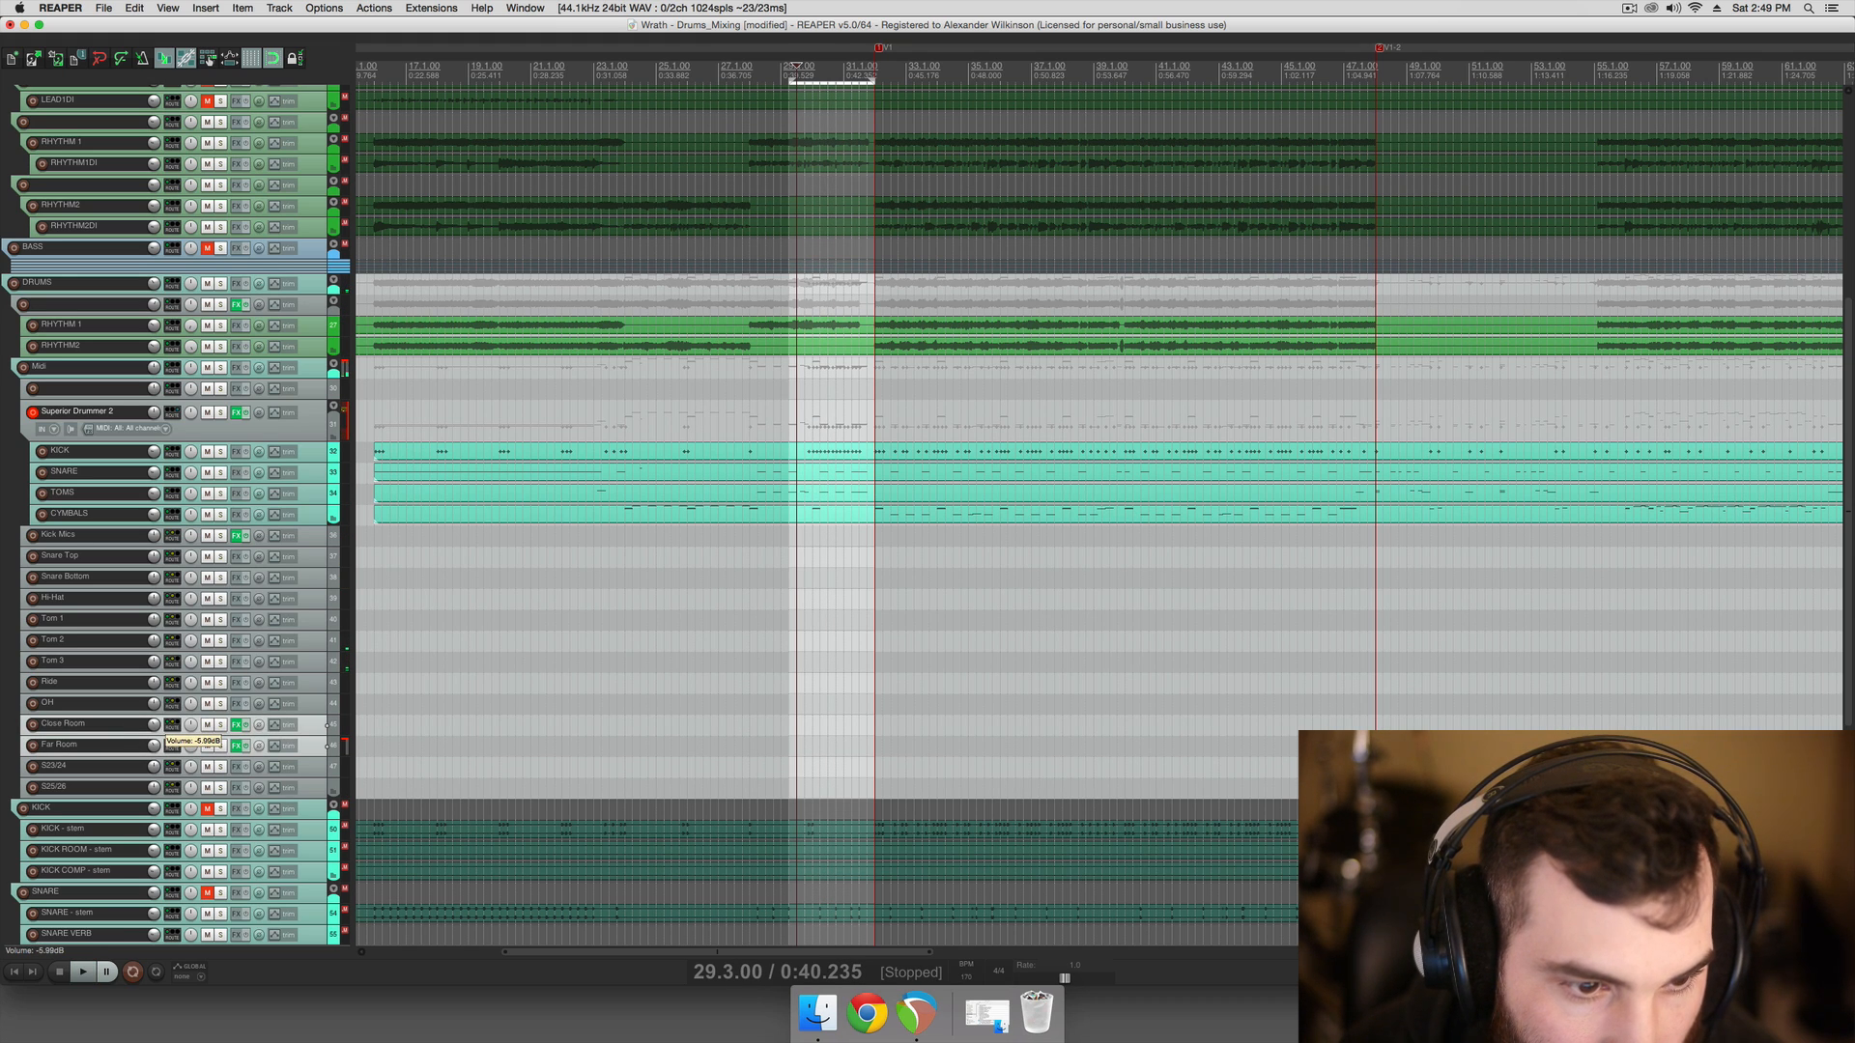
pyautogui.press('space')
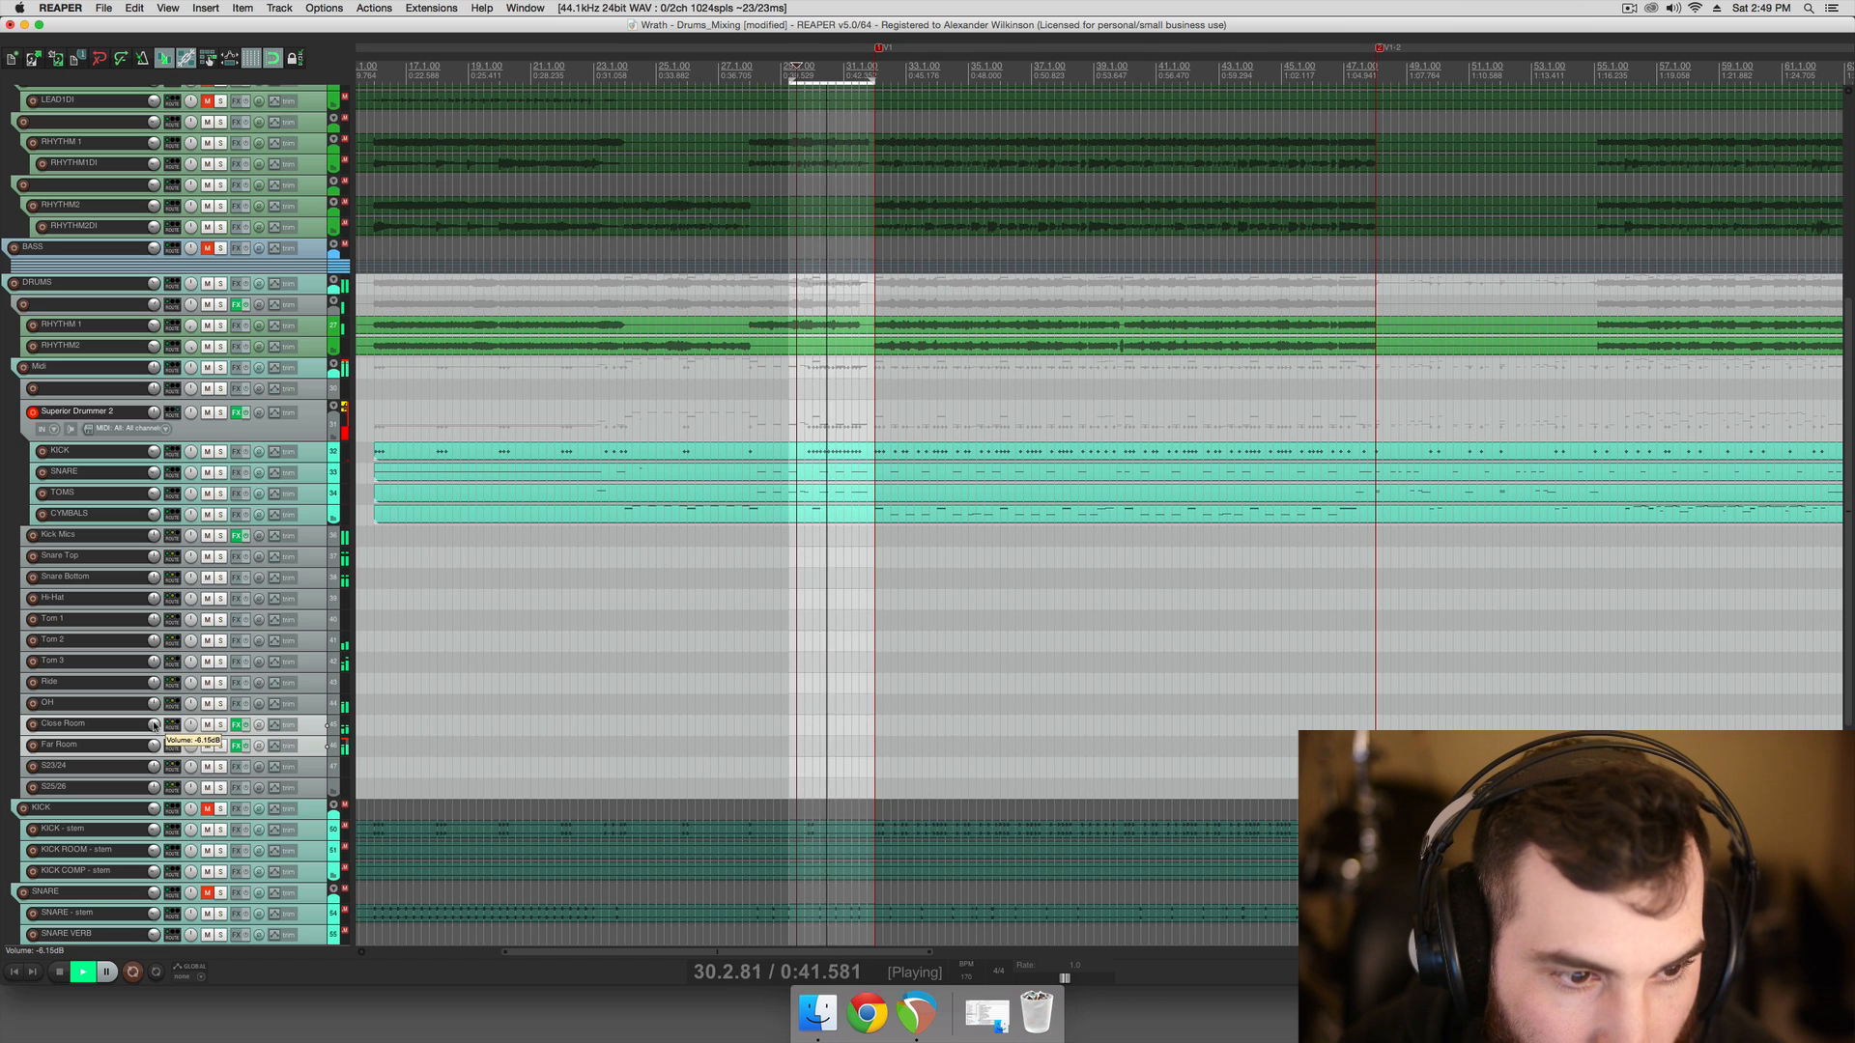
pyautogui.press('space')
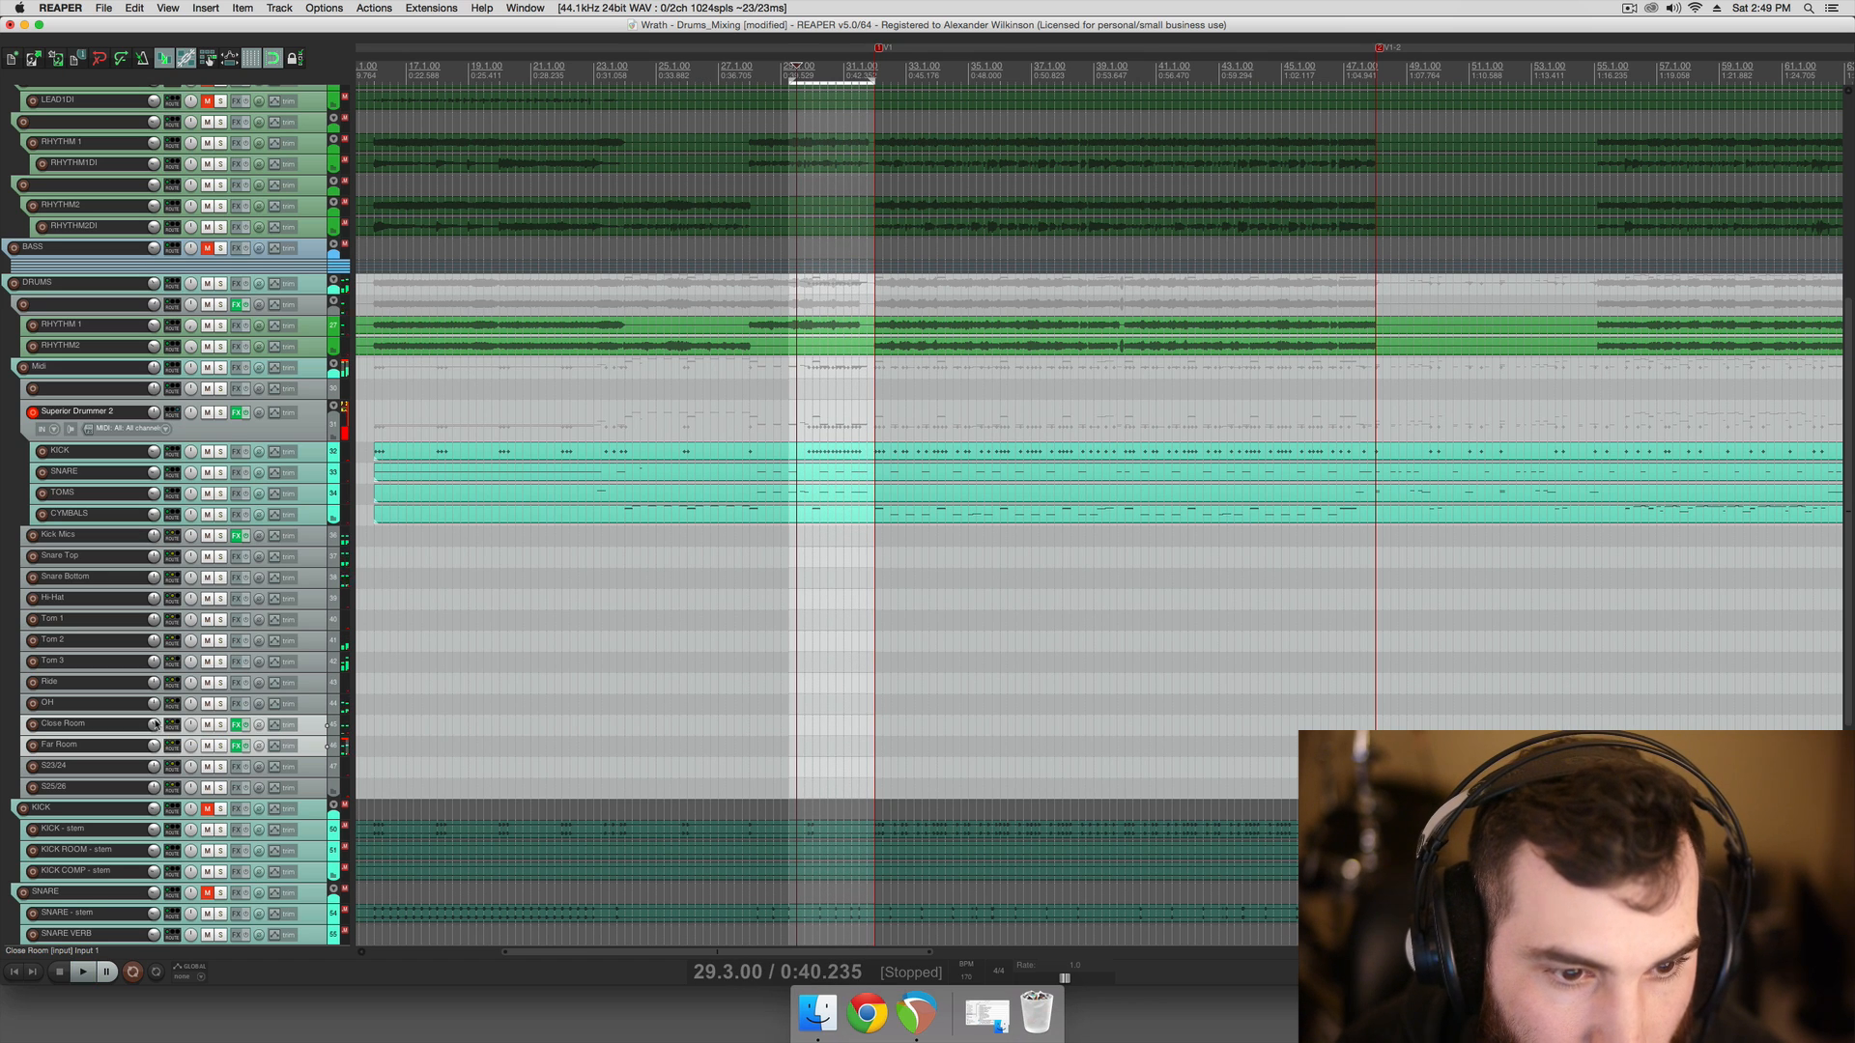
# Audition the Snare Top track soloed over the loop and unsolo it again
pyautogui.click(109, 491)
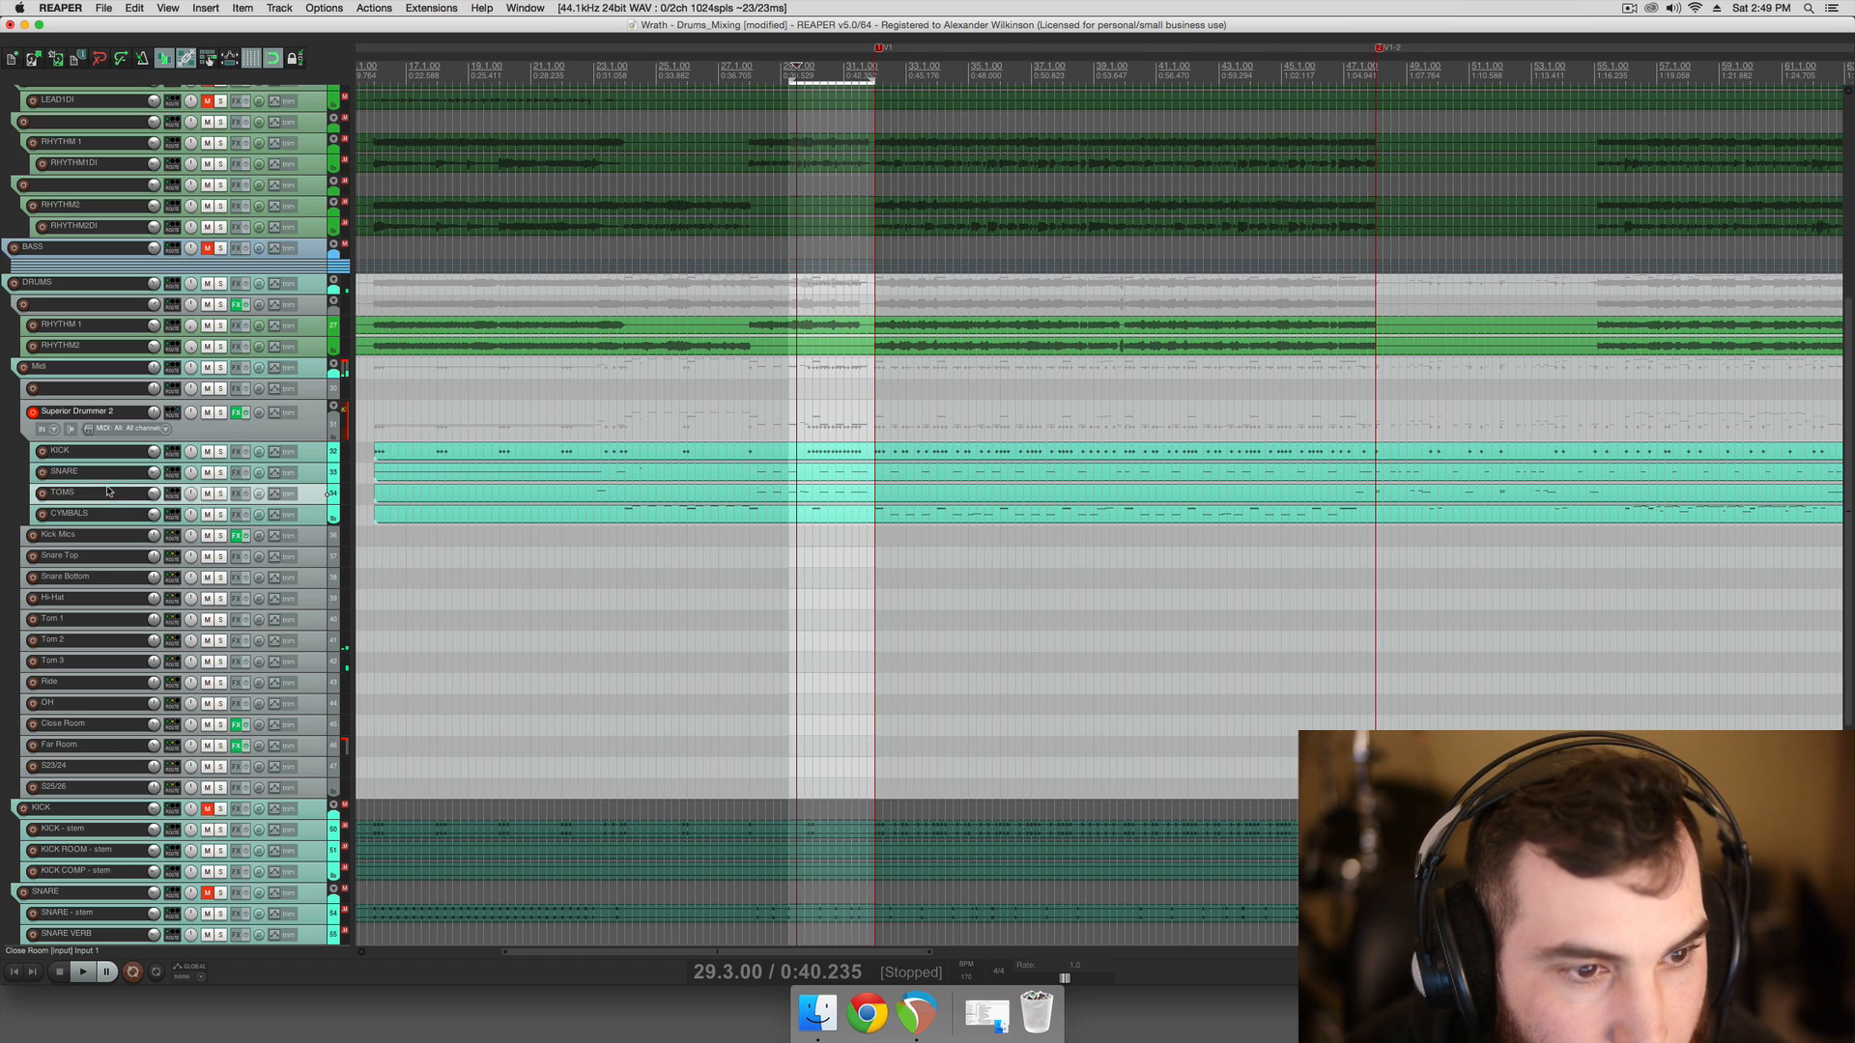
pyautogui.click(167, 479)
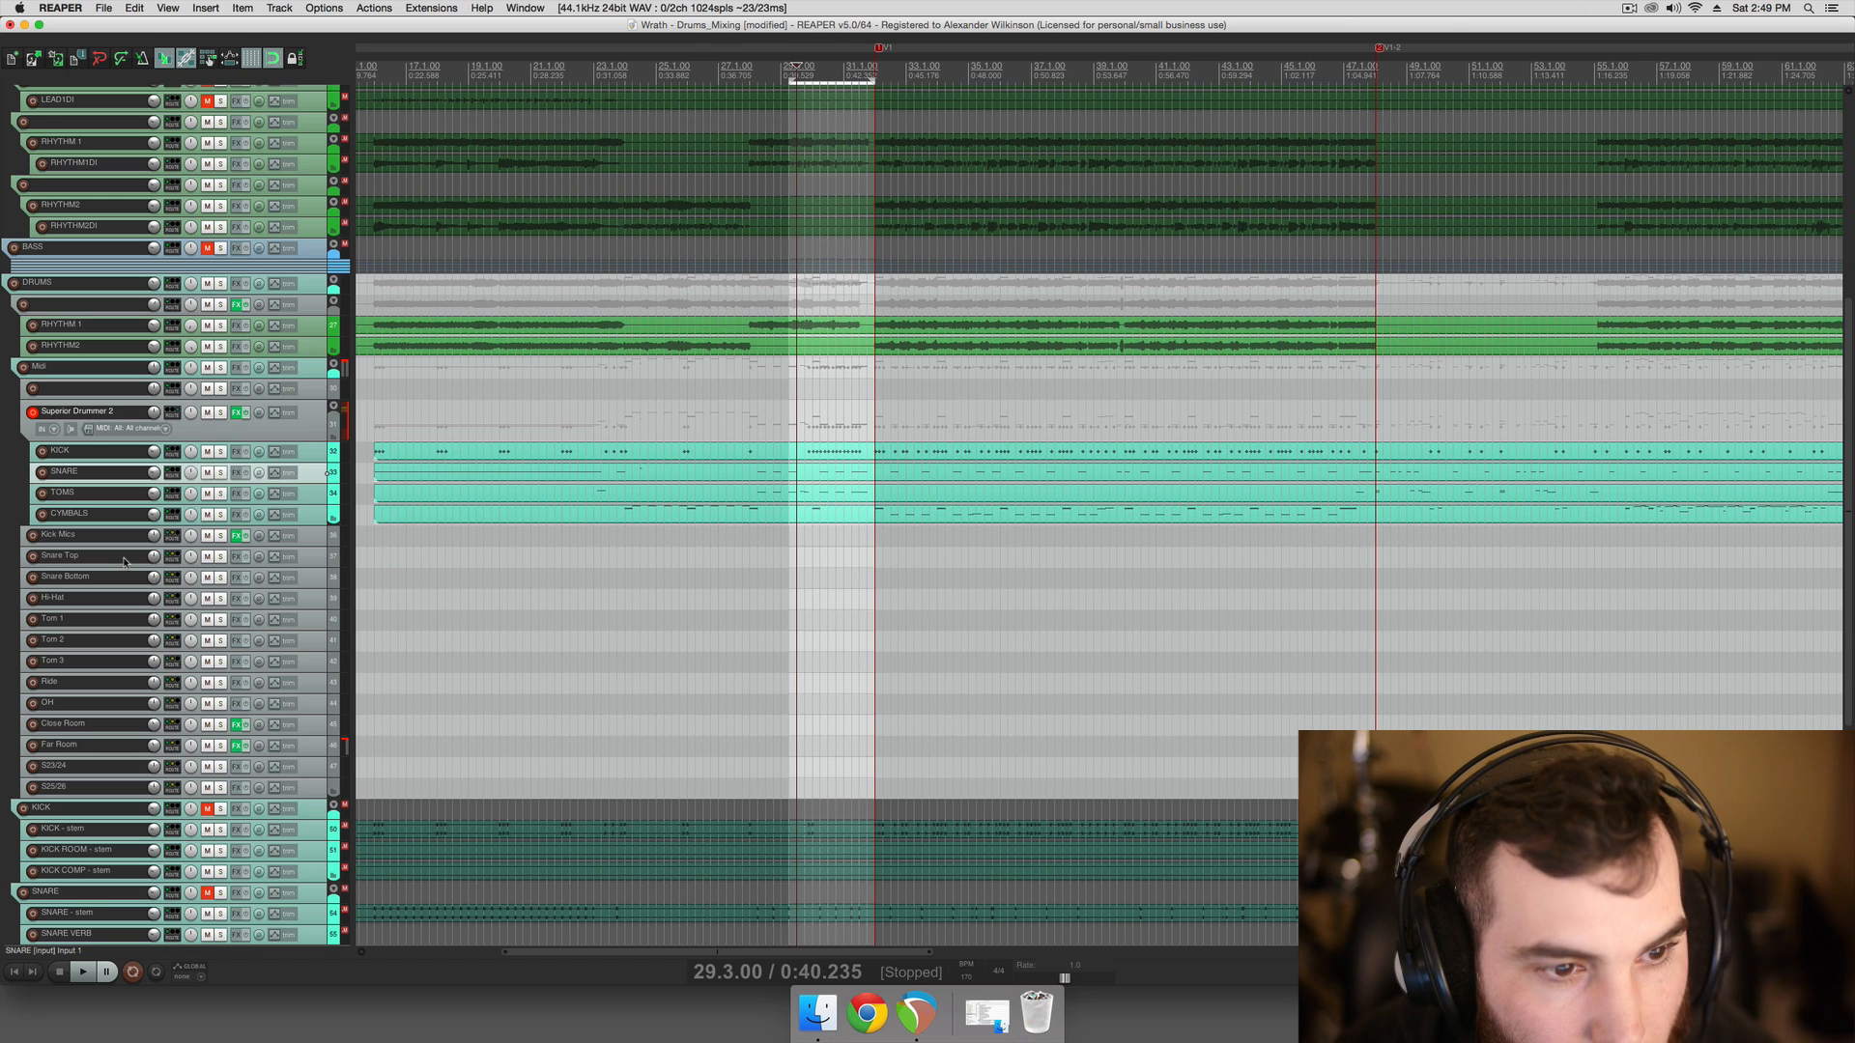
pyautogui.click(215, 564)
pyautogui.press('space')
pyautogui.click(220, 558)
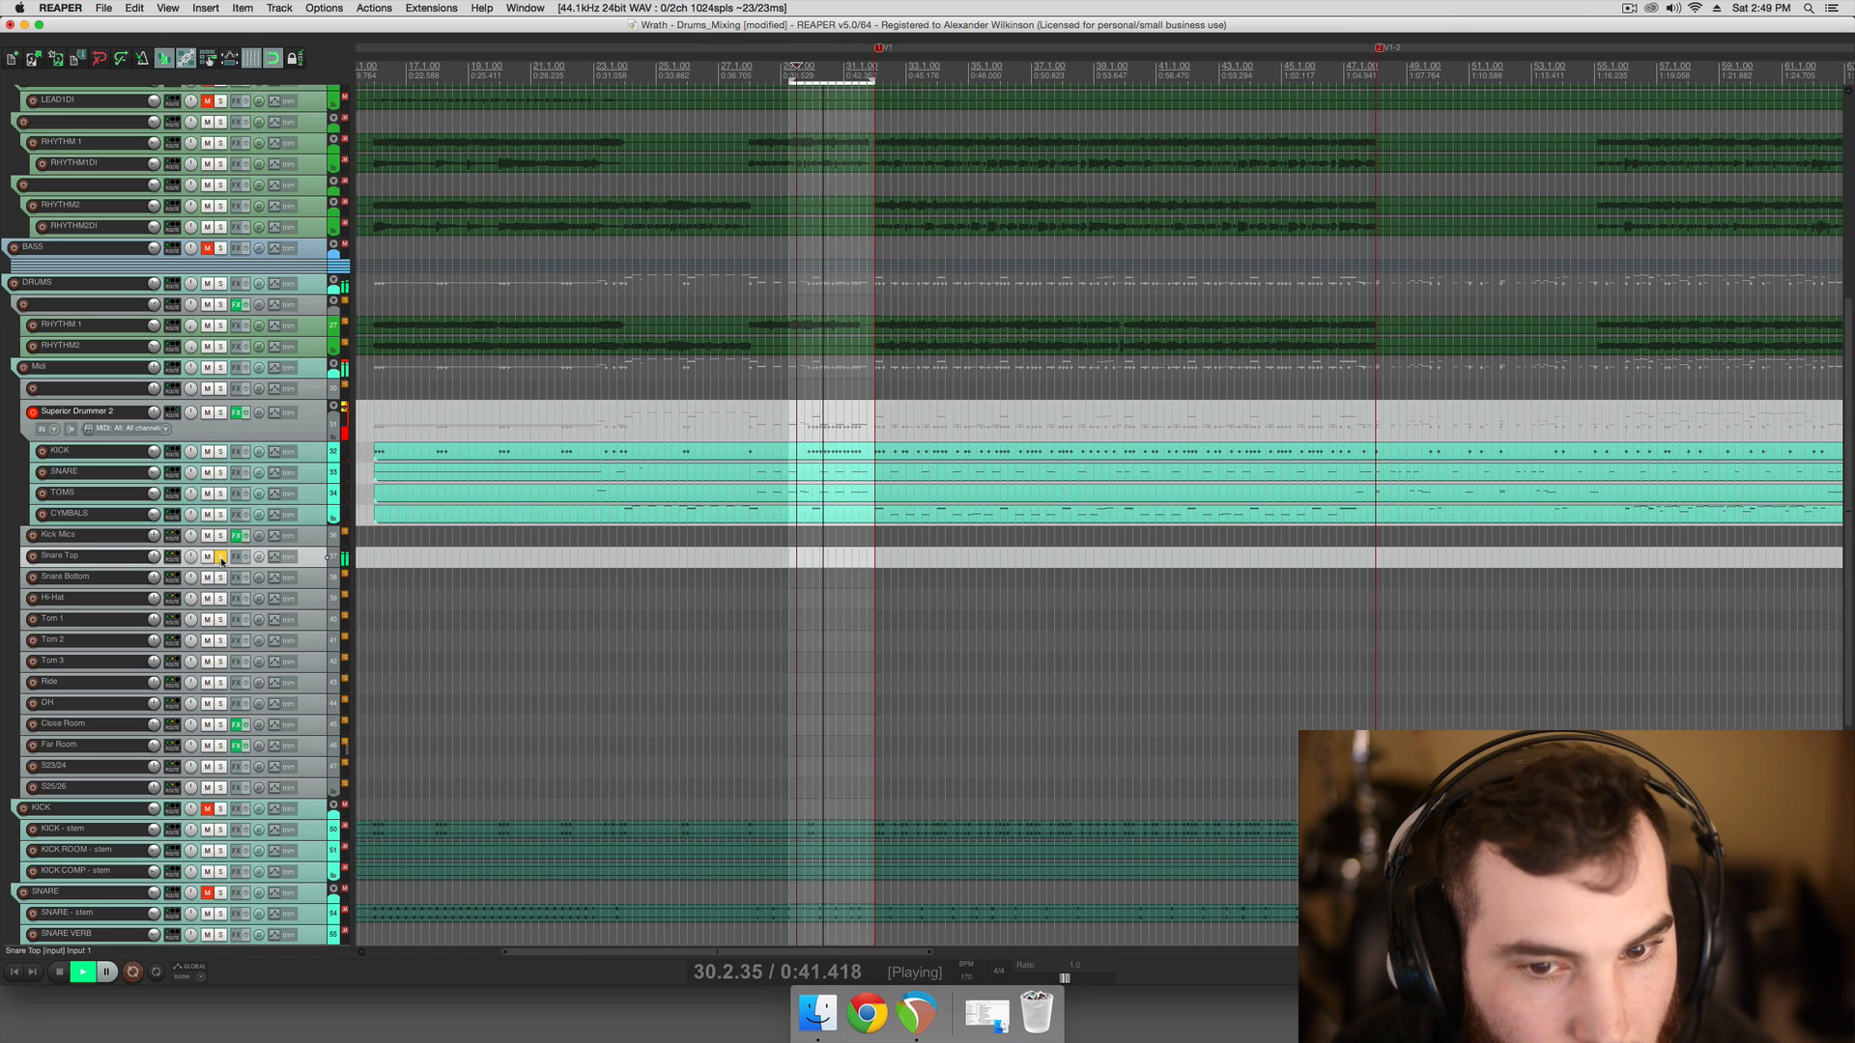
pyautogui.press('space')
pyautogui.click(220, 558)
# Add ReaEQ to Snare Top and try a band 3 boost of 10.2 dB at 477.1 Hz, 1.41 oct wide, ending with the band disabled
pyautogui.click(236, 557)
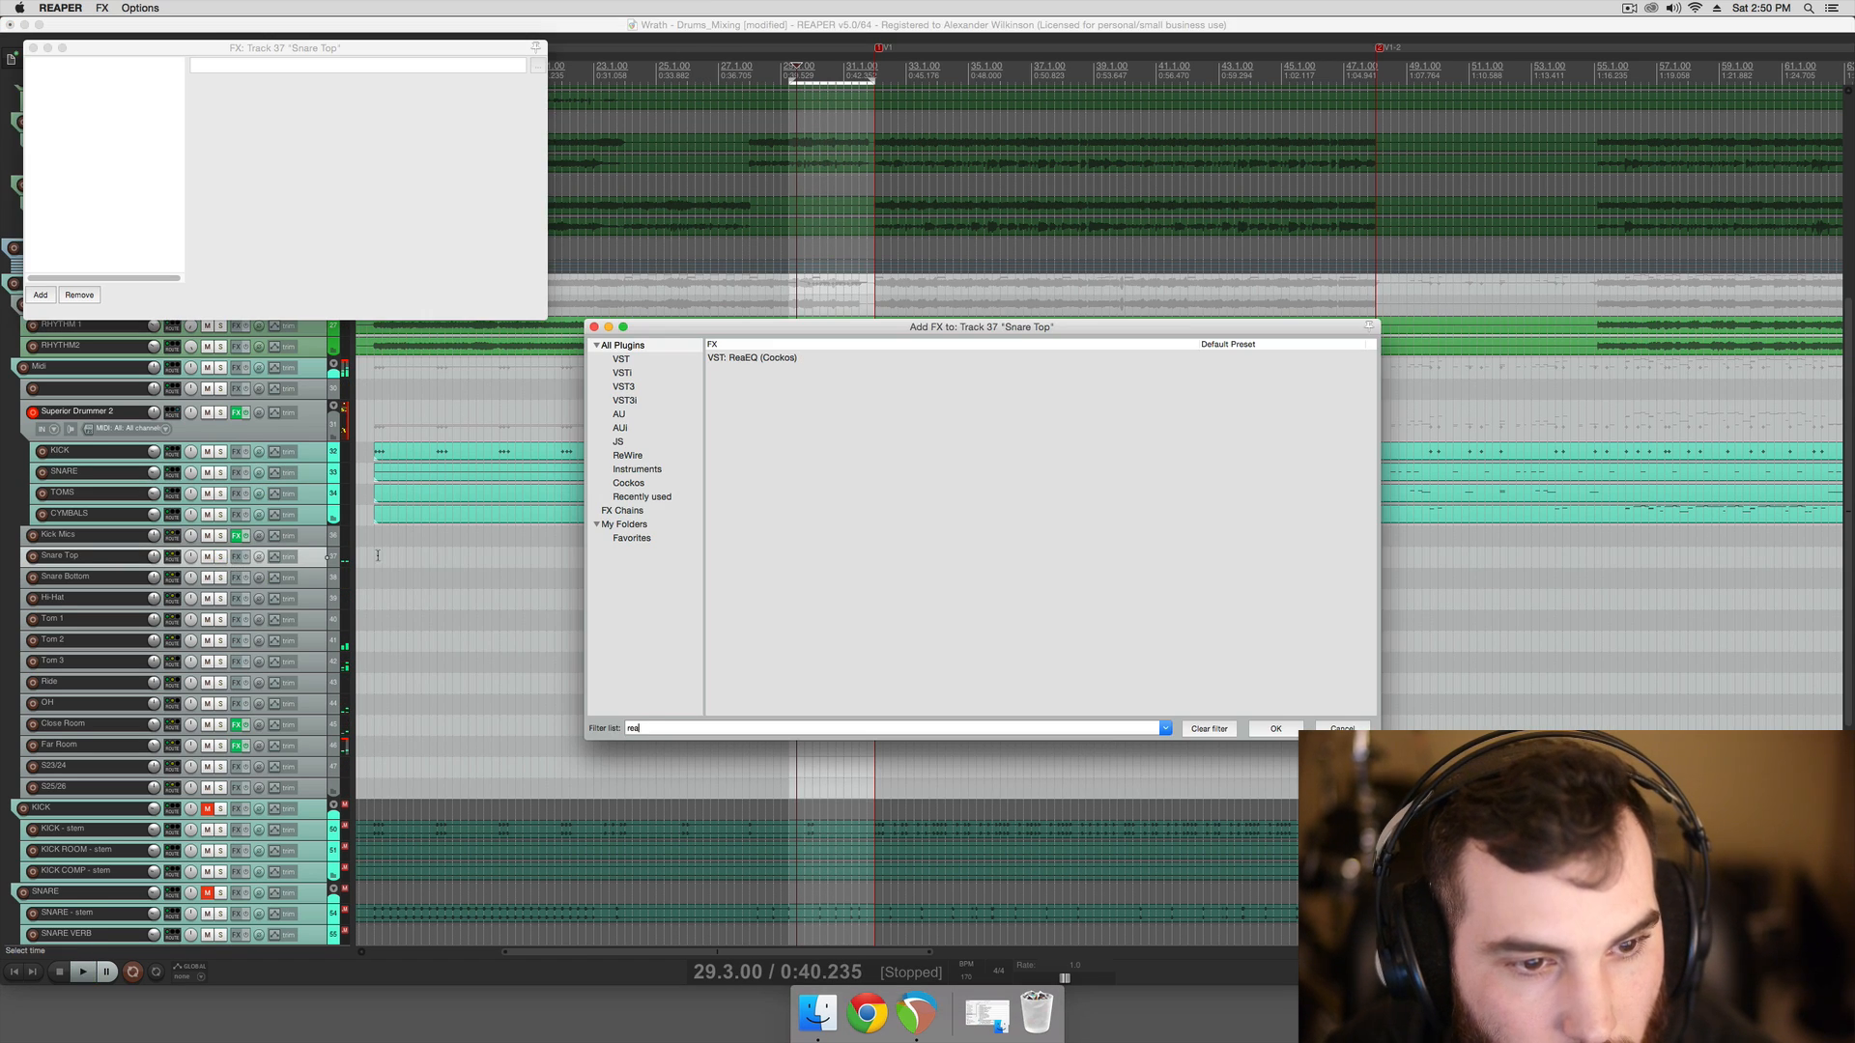
pyautogui.doubleClick(742, 364)
pyautogui.press('space')
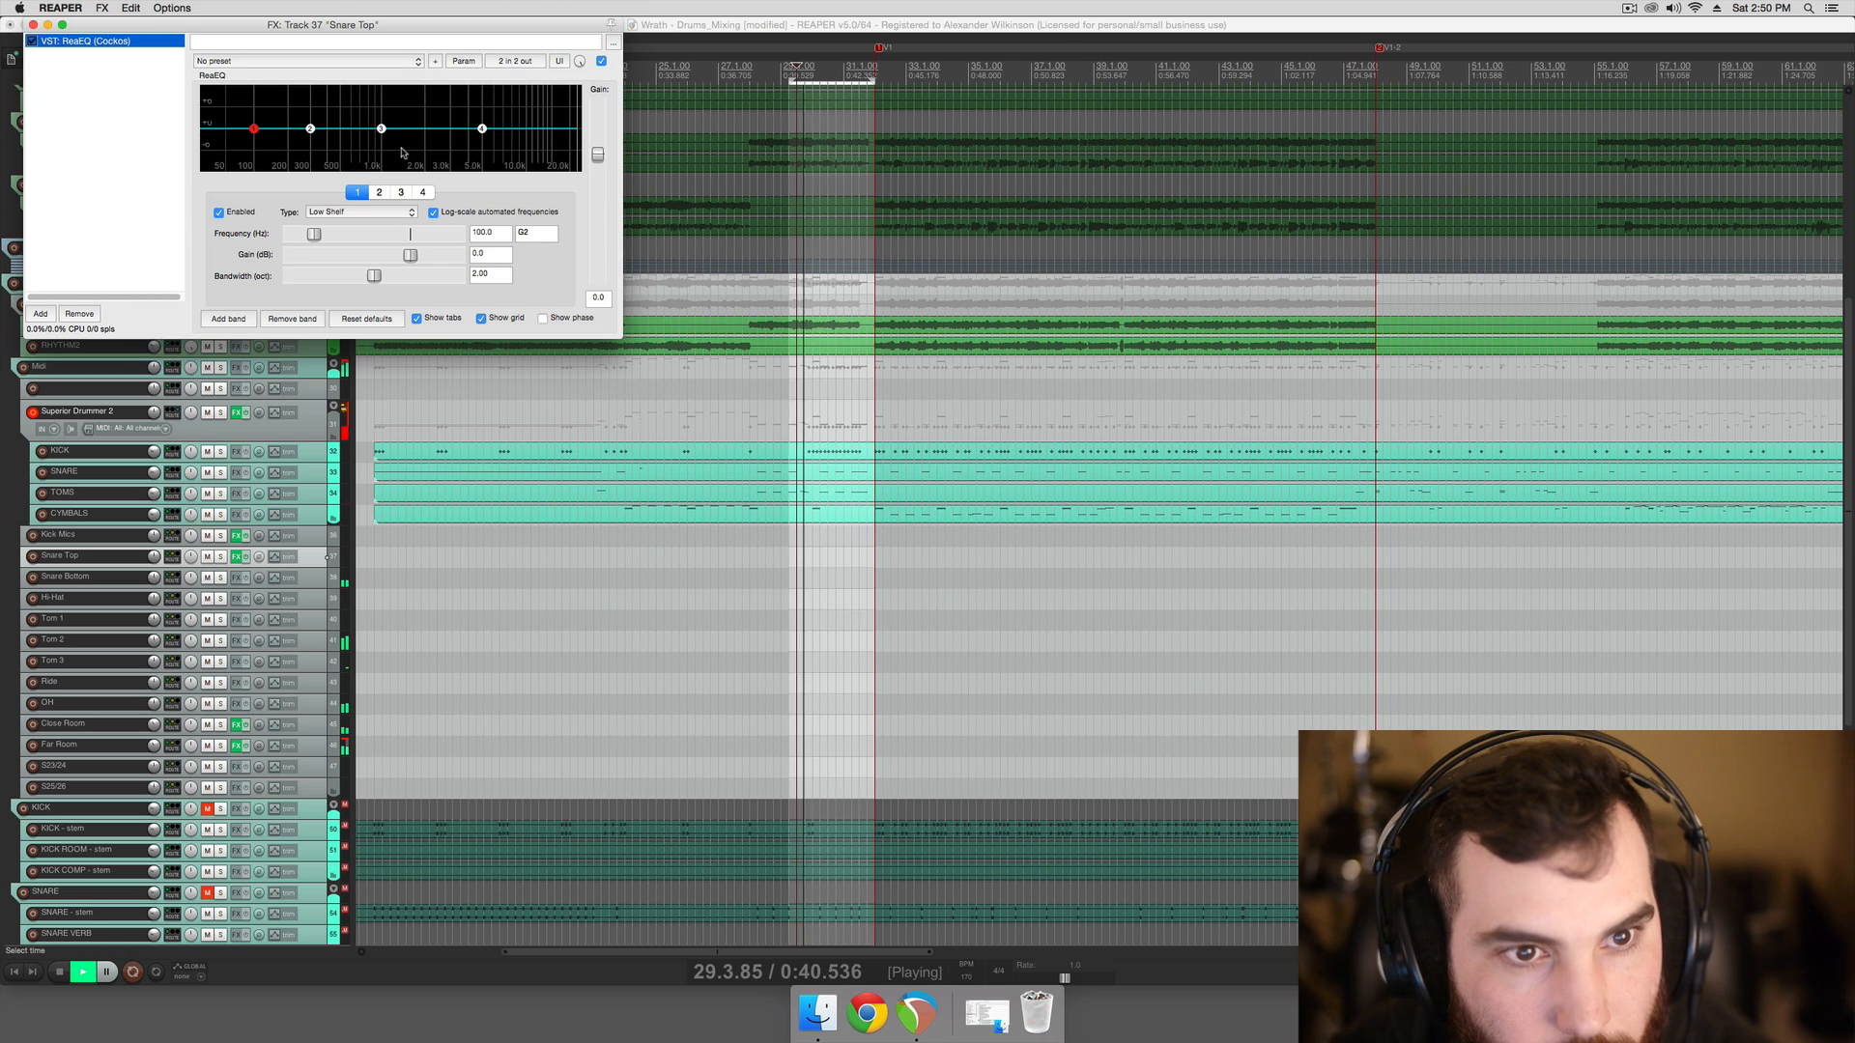
pyautogui.moveTo(381, 130); pyautogui.dragTo(337, 92)
pyautogui.press('space')
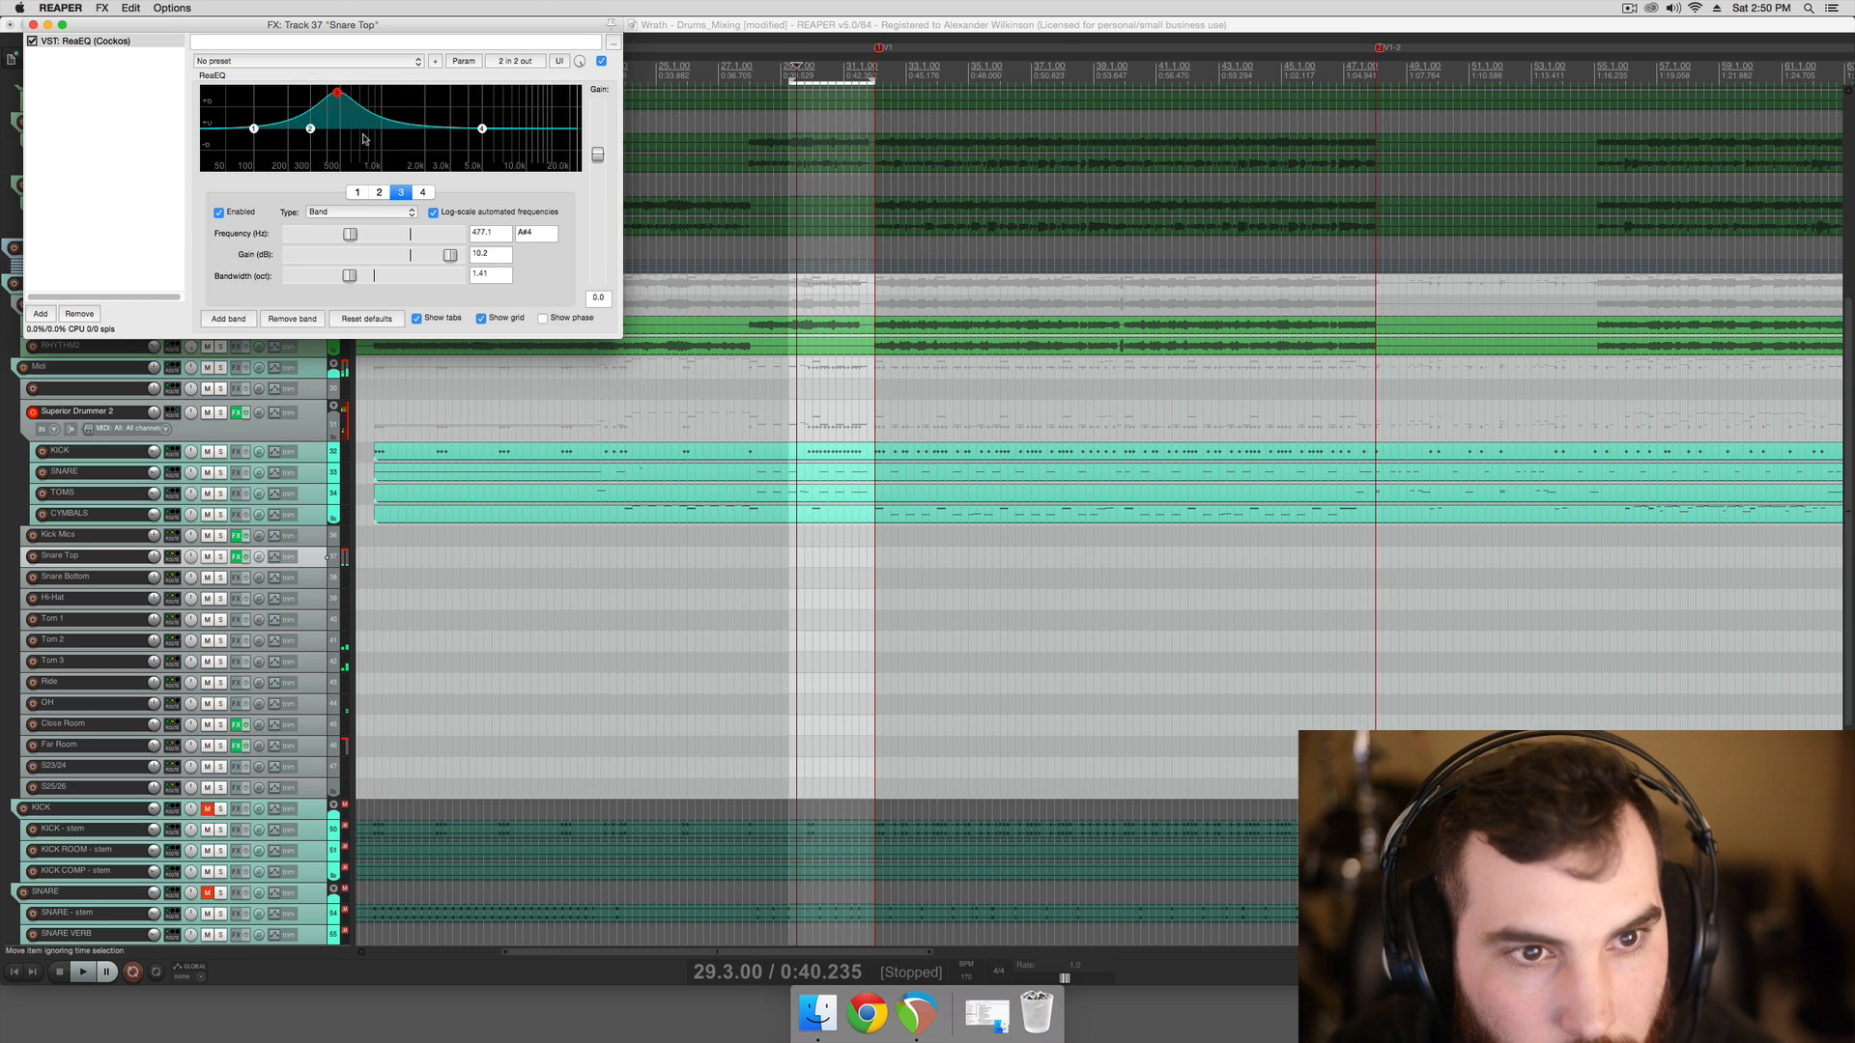
pyautogui.keyDown('alt'); pyautogui.click(338, 93); pyautogui.keyUp('alt')
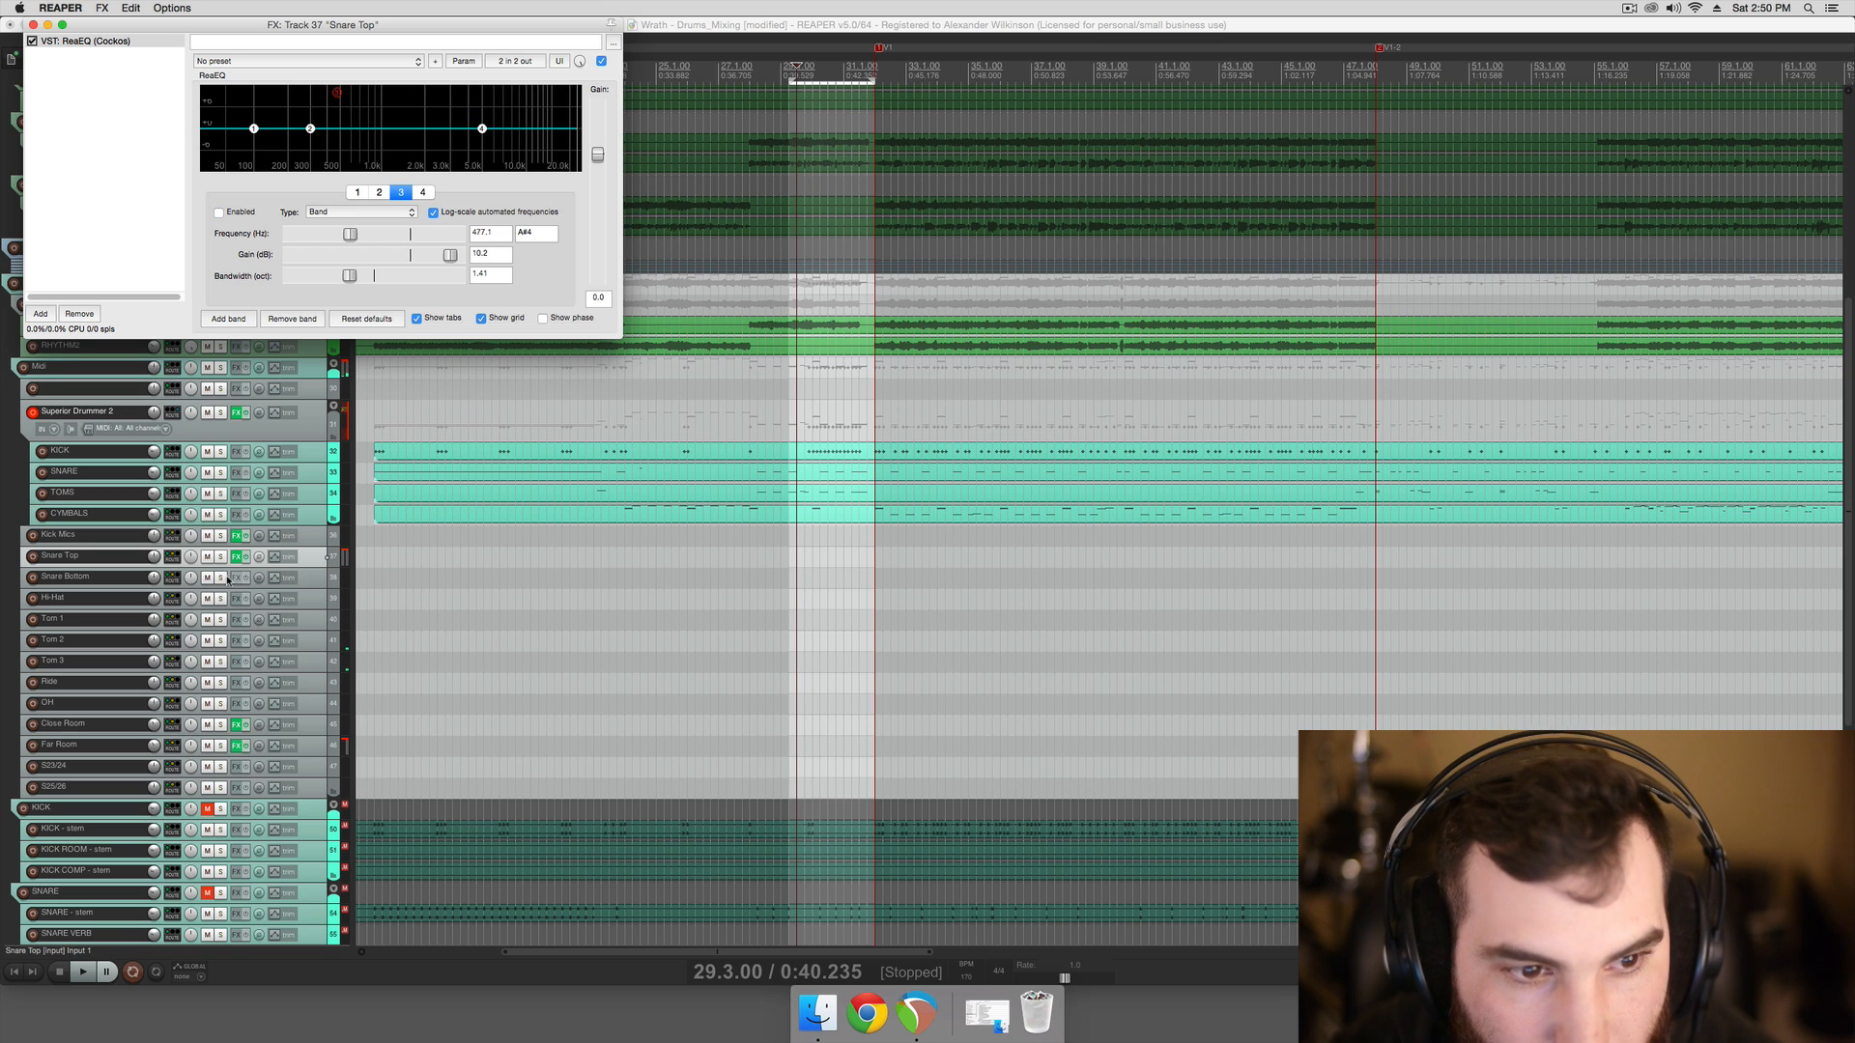
# Set Snare Top's volume to +4.97 dB and play the loop
pyautogui.click(133, 564)
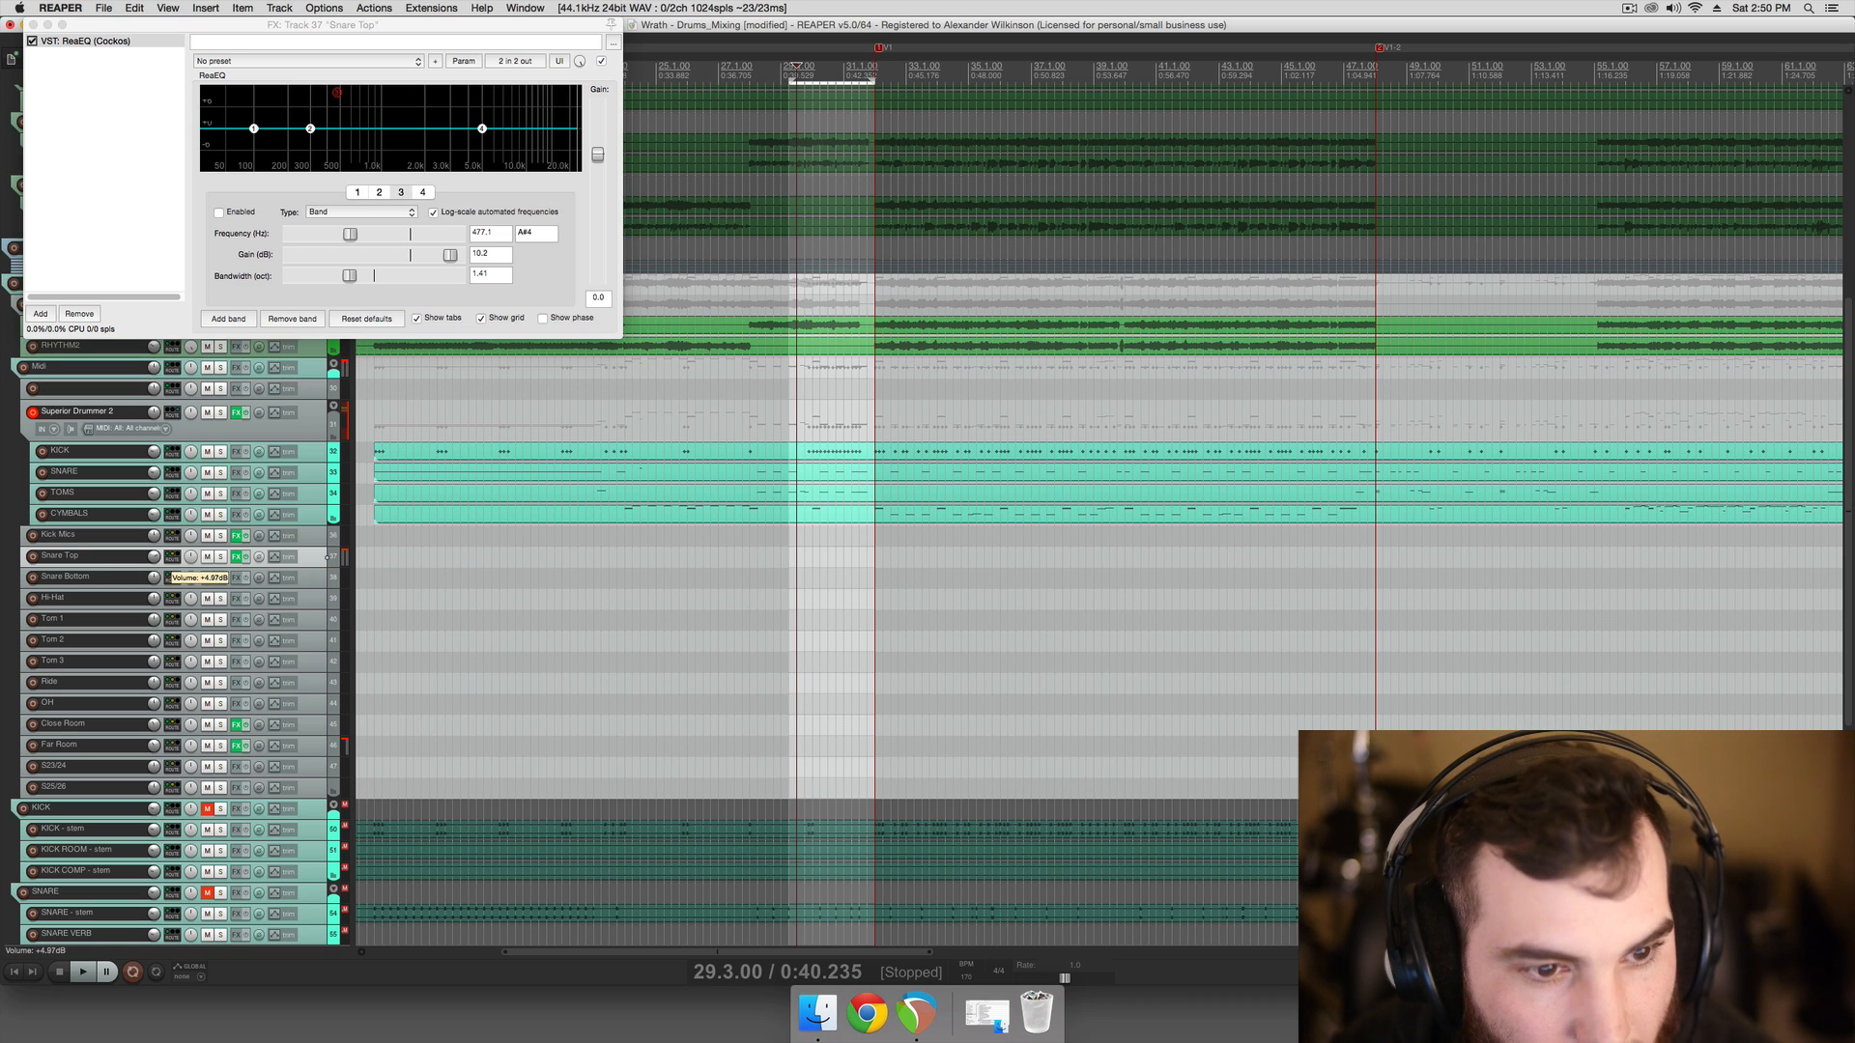
pyautogui.press('space')
pyautogui.press('space')
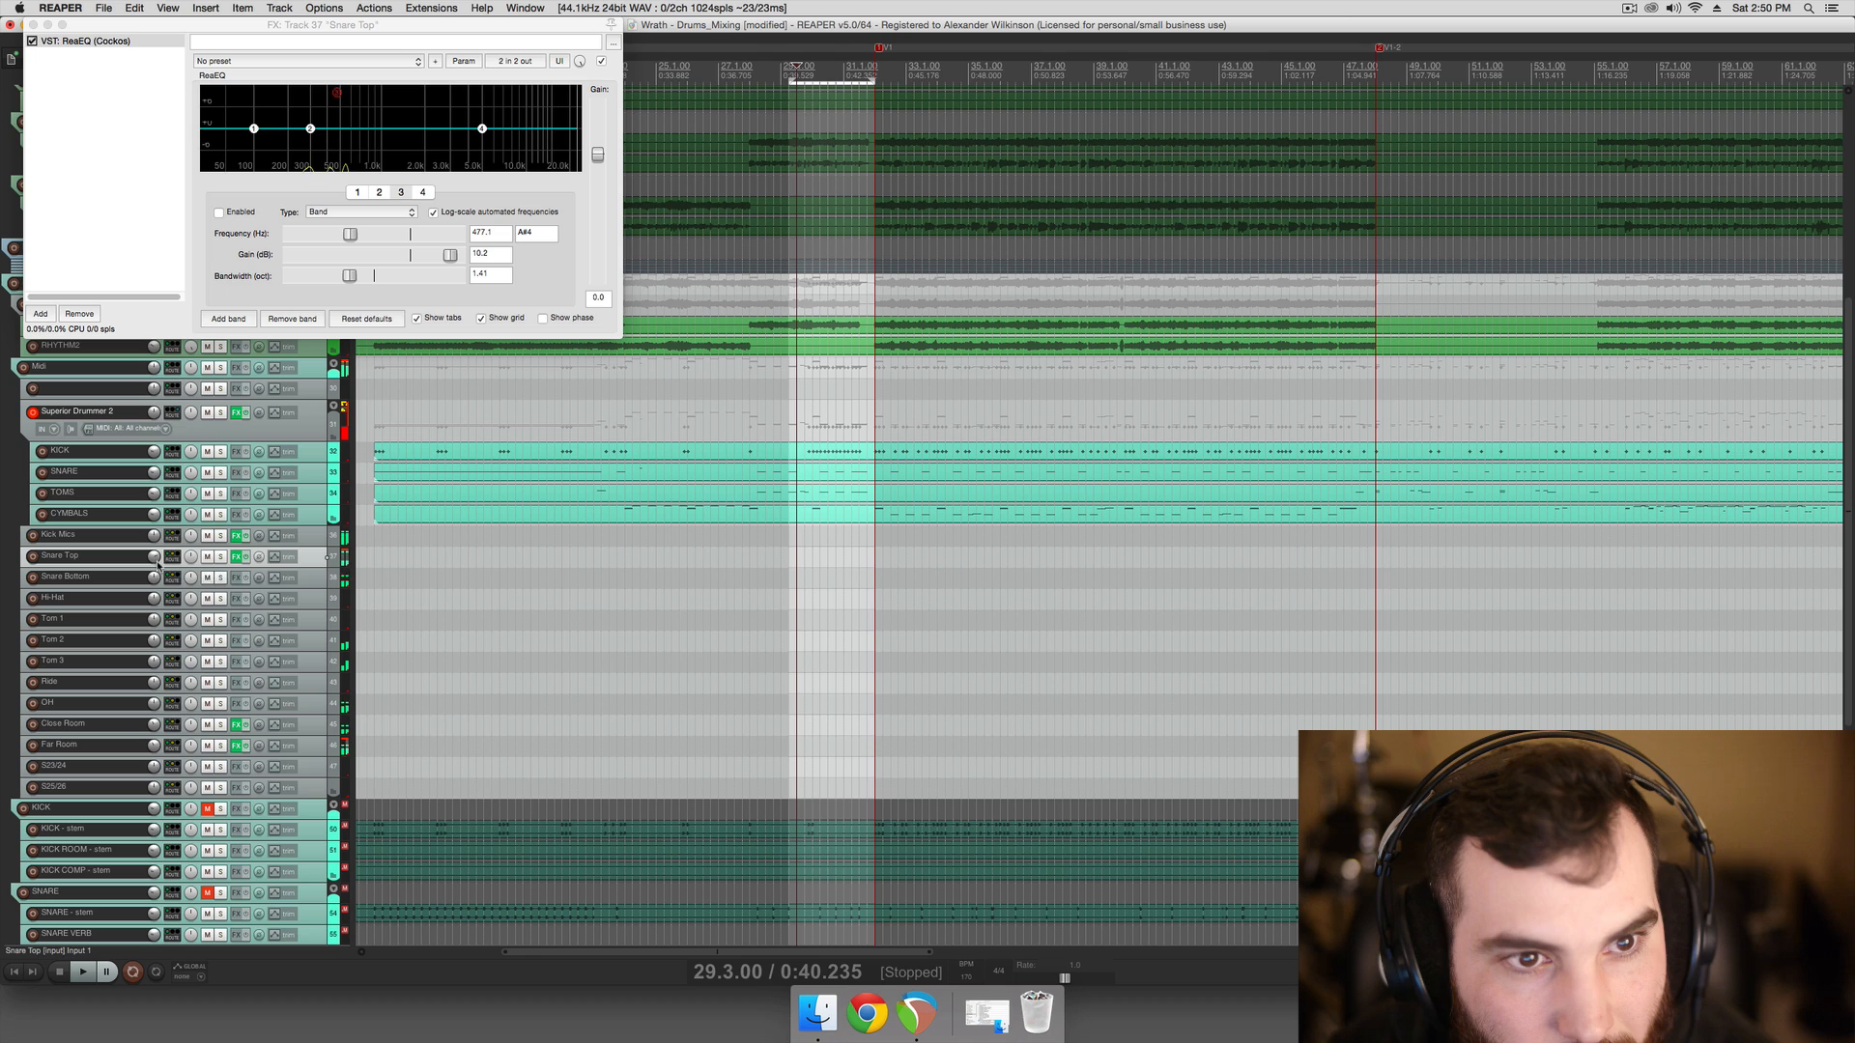
# Try Snare Top's band 3 at 534.2 Hz with a 4.4 dB gain and 0.54 oct bandwidth over repeated playback
pyautogui.click(383, 108)
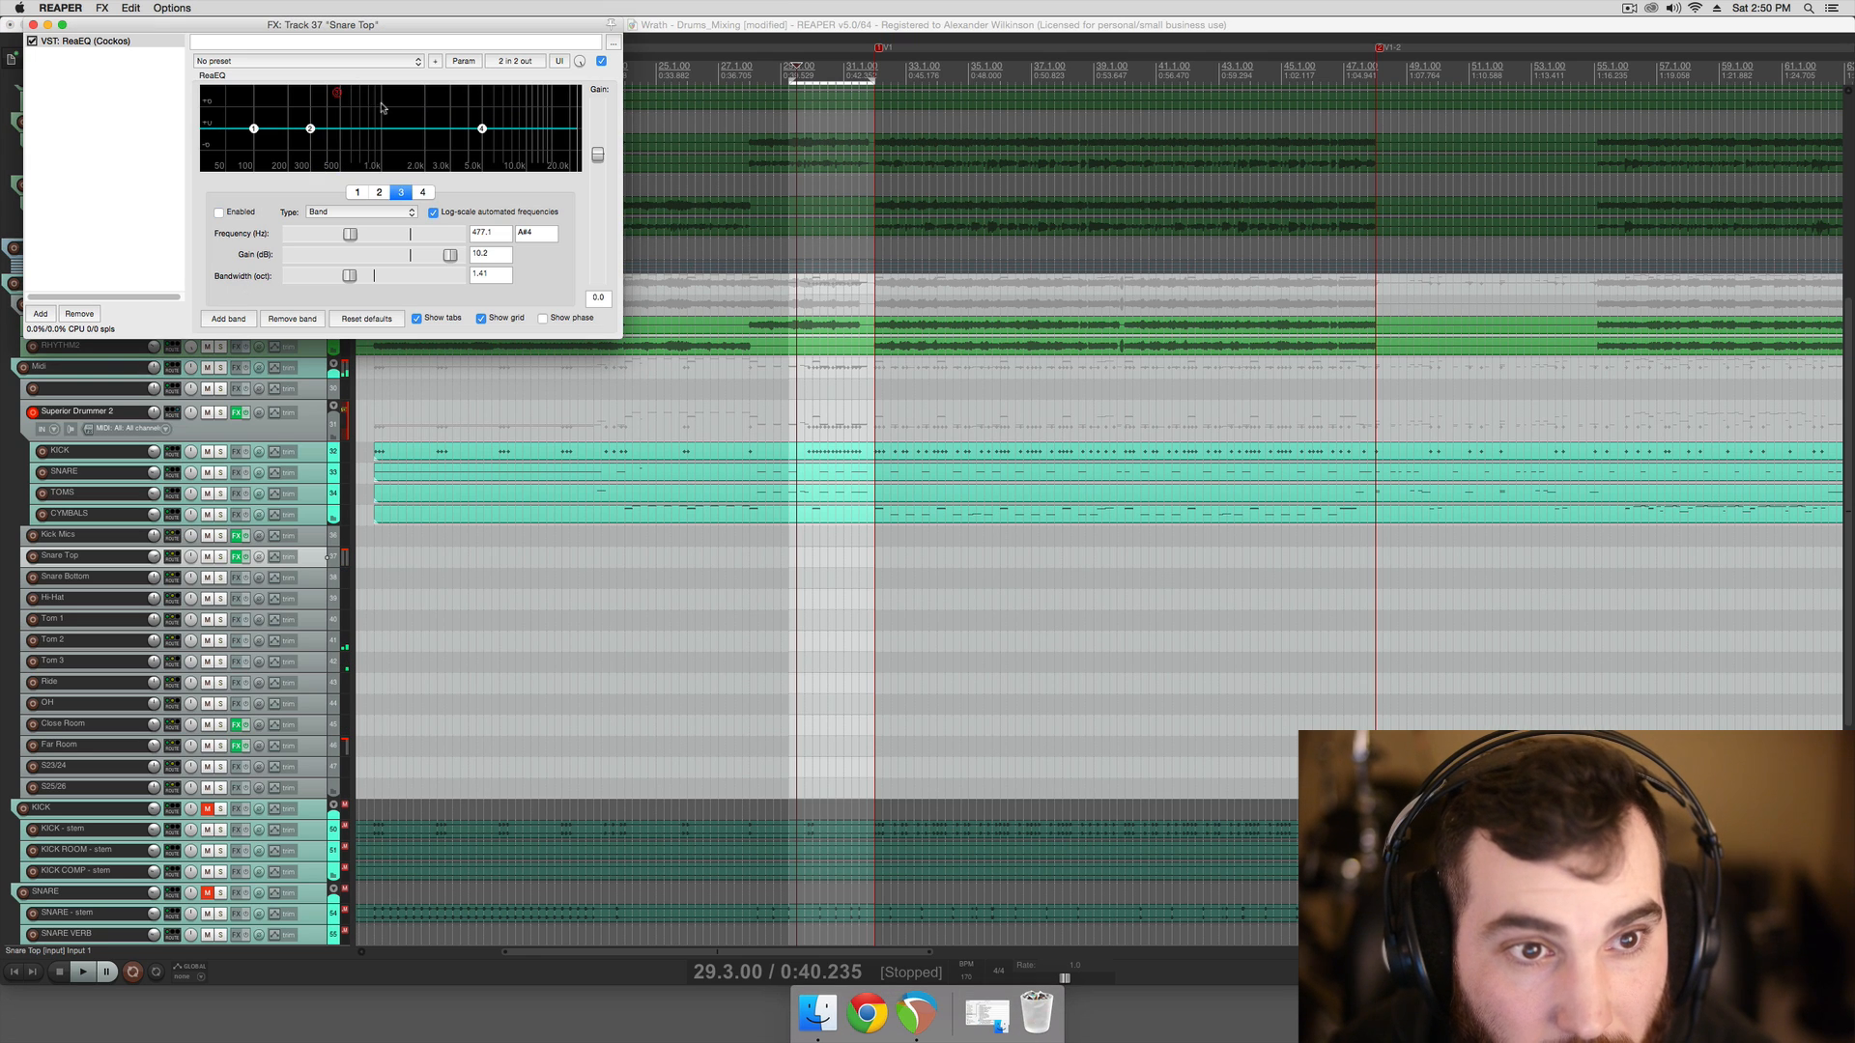
pyautogui.moveTo(343, 97)
pyautogui.mouseDown()
pyautogui.moveTo(396, 92)
pyautogui.moveTo(403, 120)
pyautogui.moveTo(407, 102)
pyautogui.moveTo(294, 90)
pyautogui.moveTo(344, 114)
pyautogui.mouseUp()
pyautogui.scroll(-3, 398, 114)
pyautogui.press('space')
pyautogui.press('space')
pyautogui.press('space')
pyautogui.press('space')
pyautogui.press('space')
# Compare the loop with Snare Top's band 3 boost enabled and disabled
pyautogui.doubleClick(343, 114)
pyautogui.press('space')
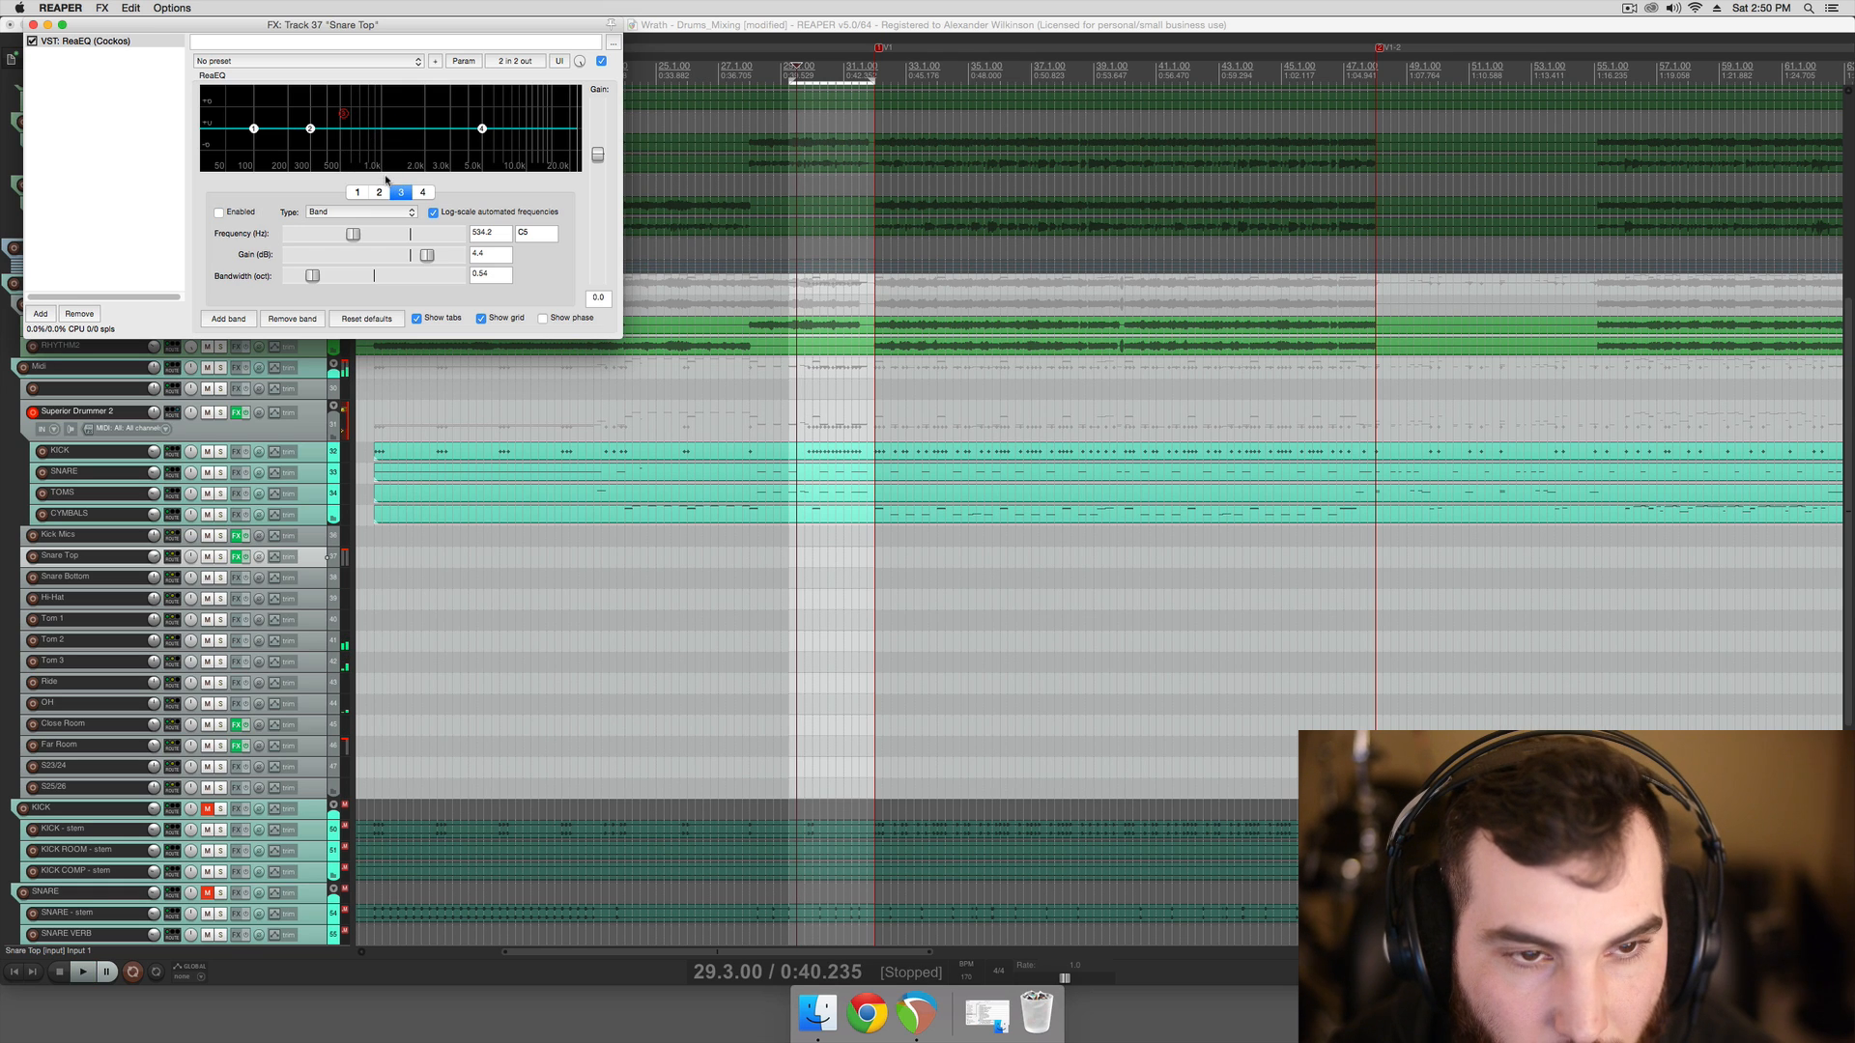
pyautogui.doubleClick(344, 114)
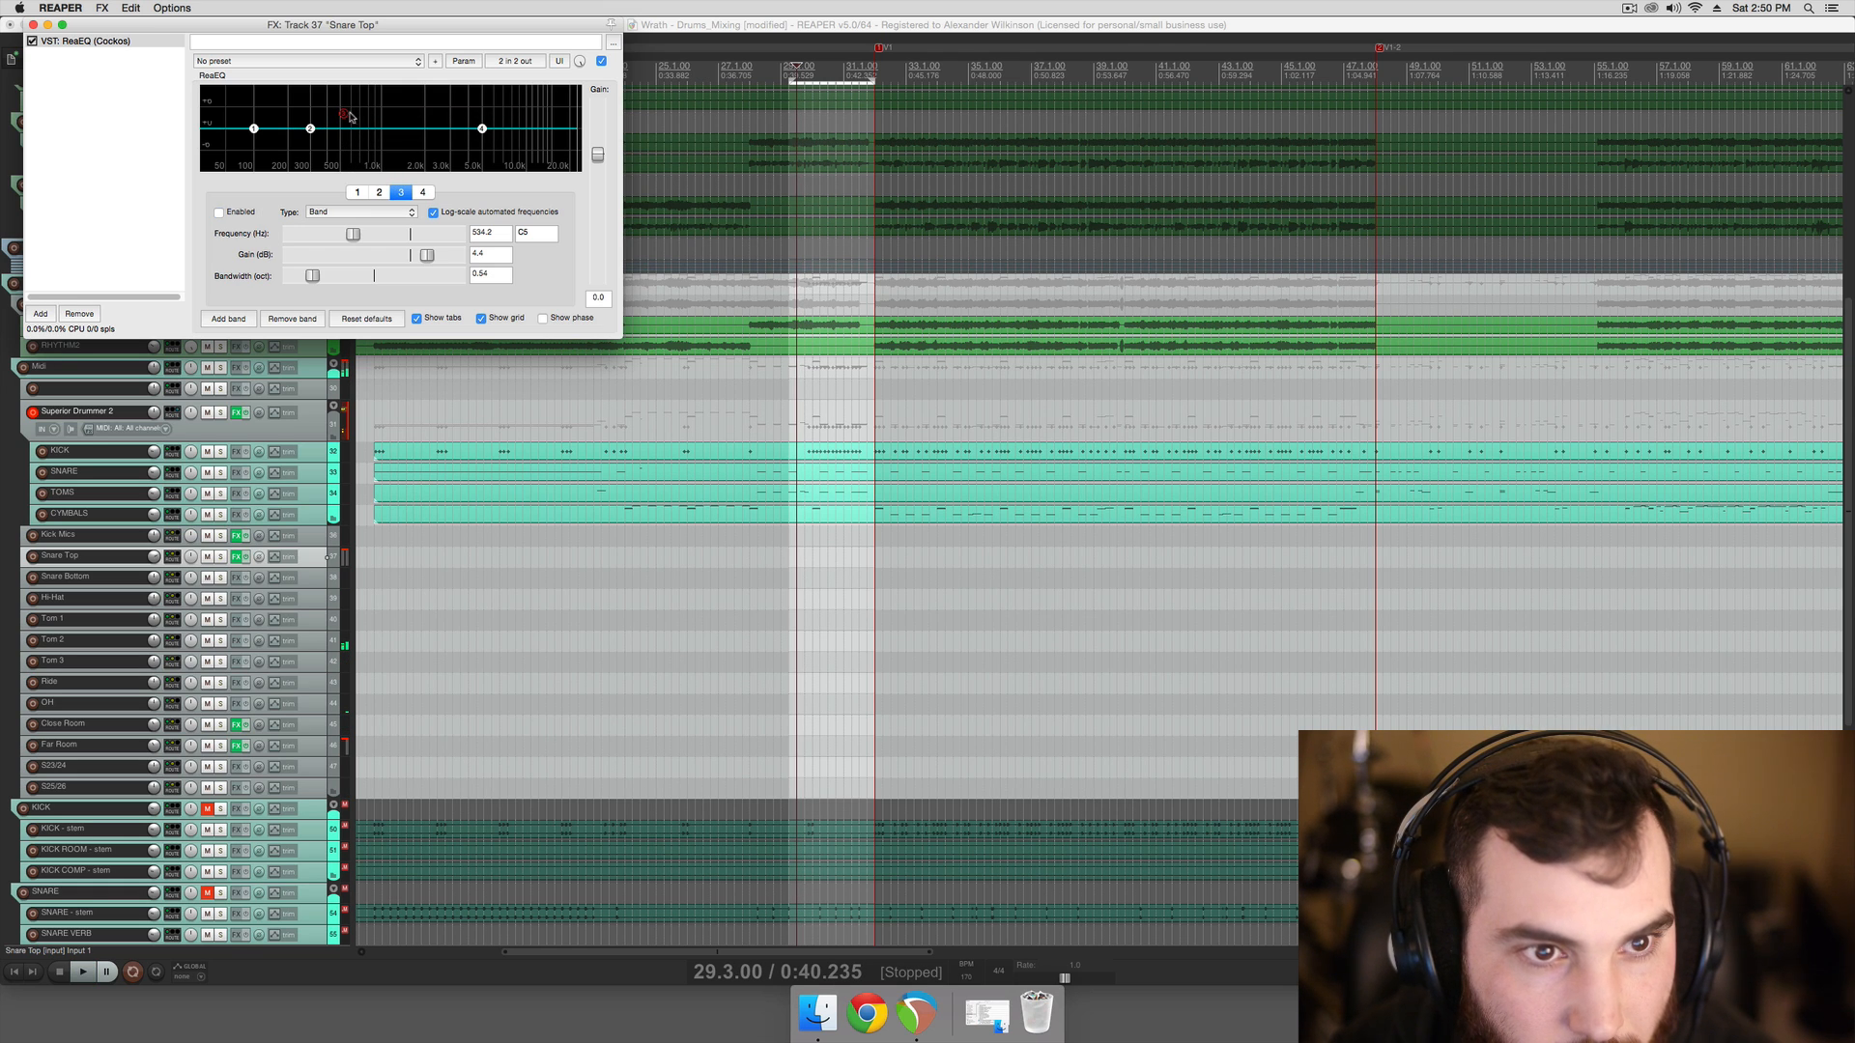
pyautogui.press('space')
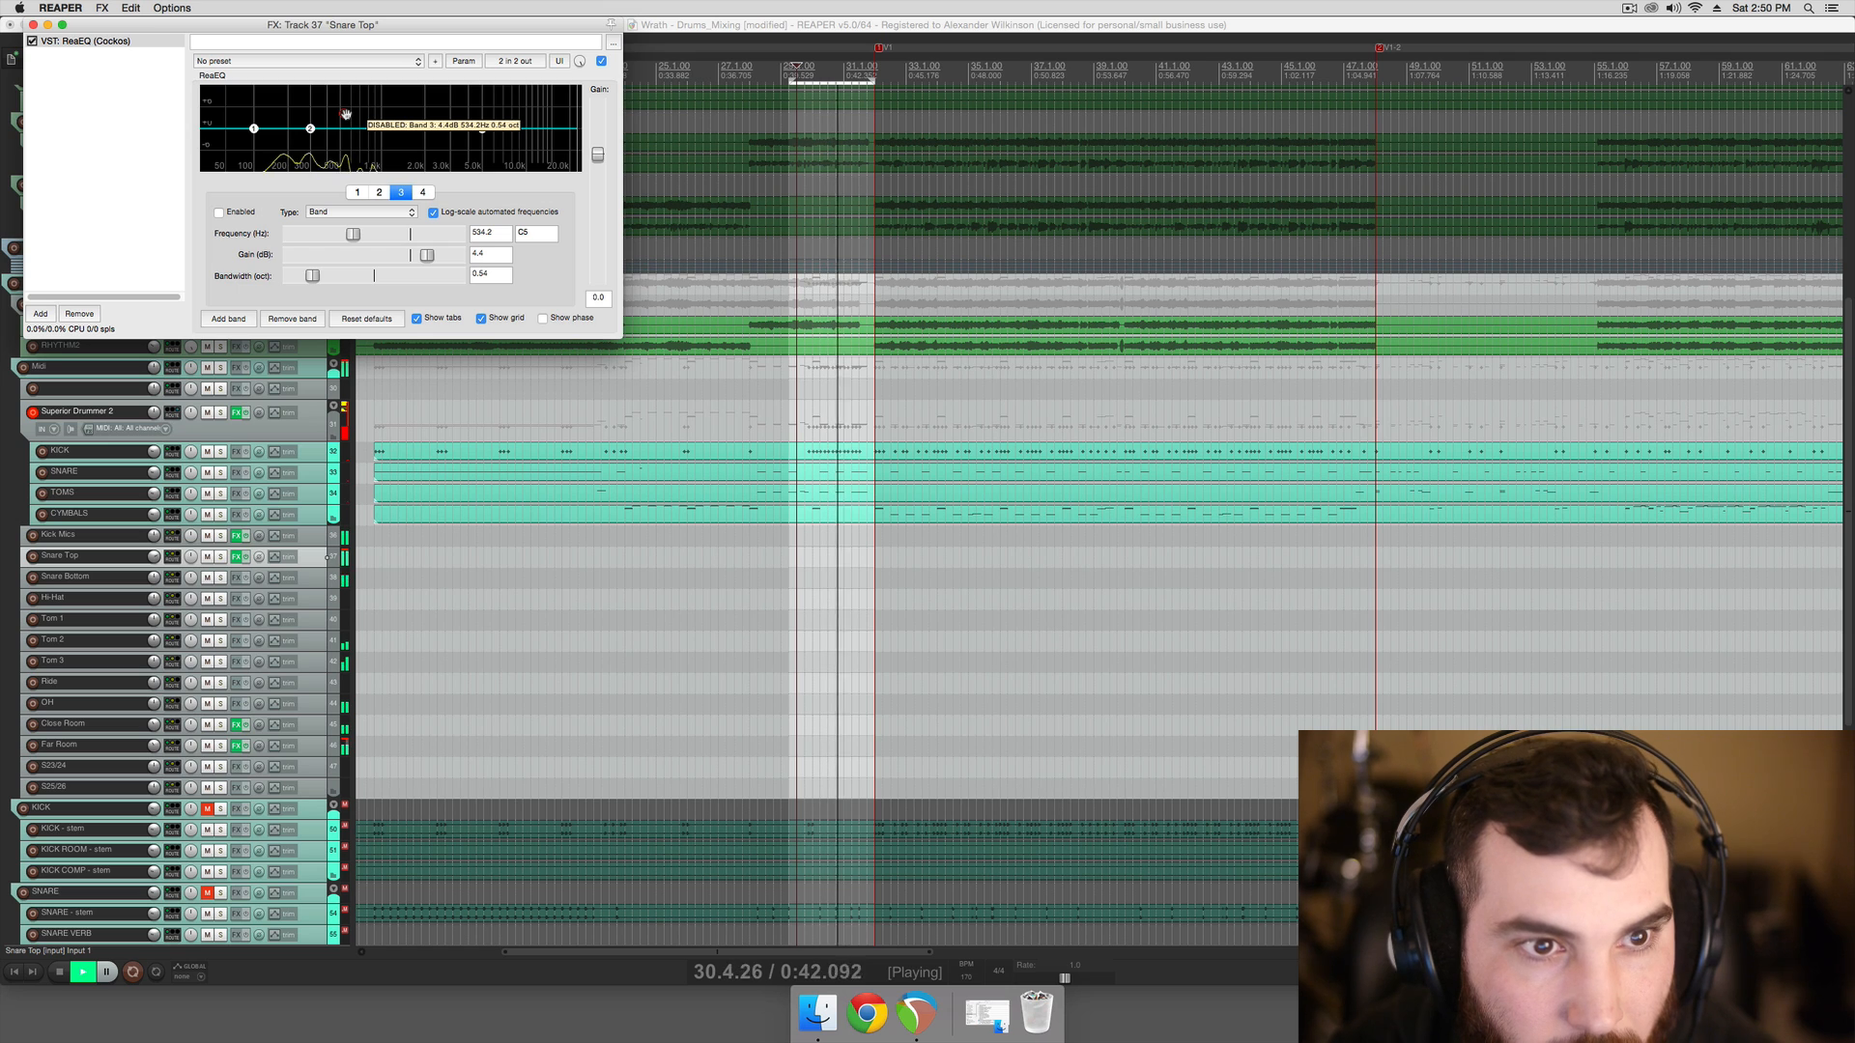
pyautogui.press('space')
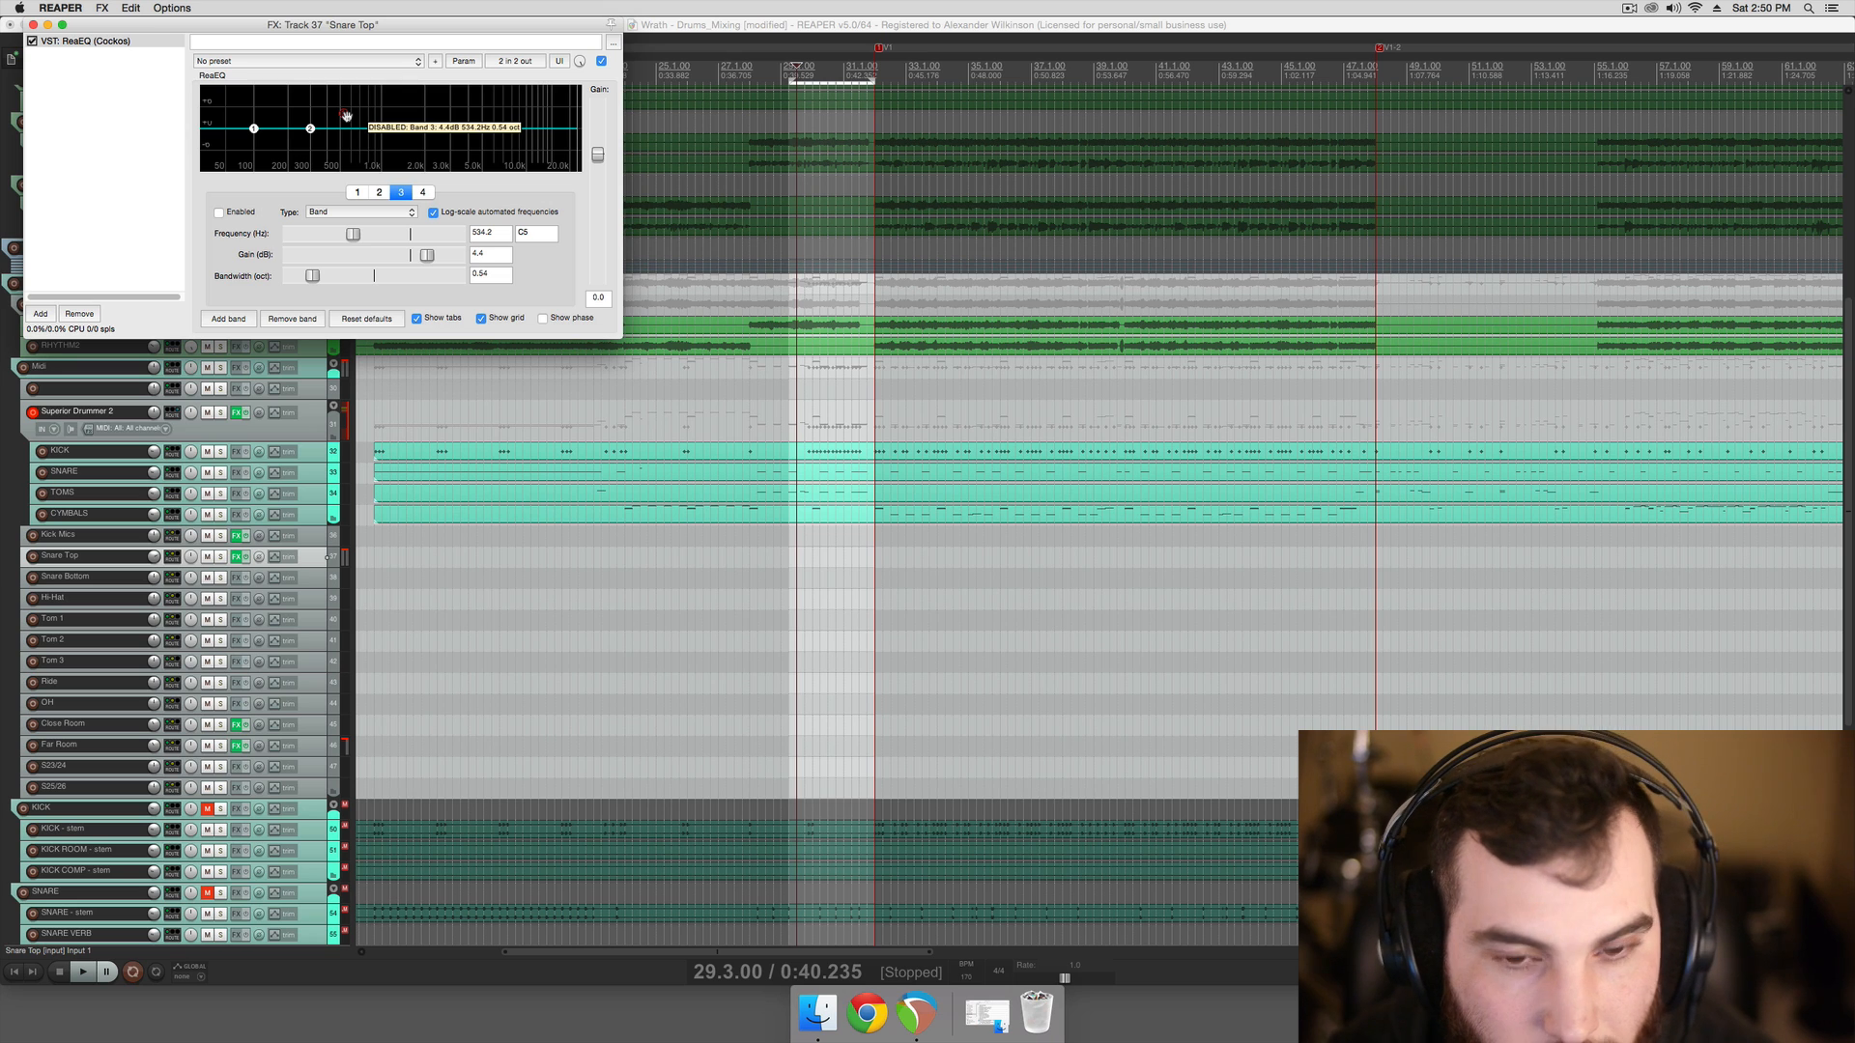
# Try a -2.0 dB cut on Snare Top's band 3 at 300.7 Hz during playback, and disable the band again
pyautogui.moveTo(347, 116); pyautogui.dragTo(309, 138)
pyautogui.press('space')
pyautogui.press('space')
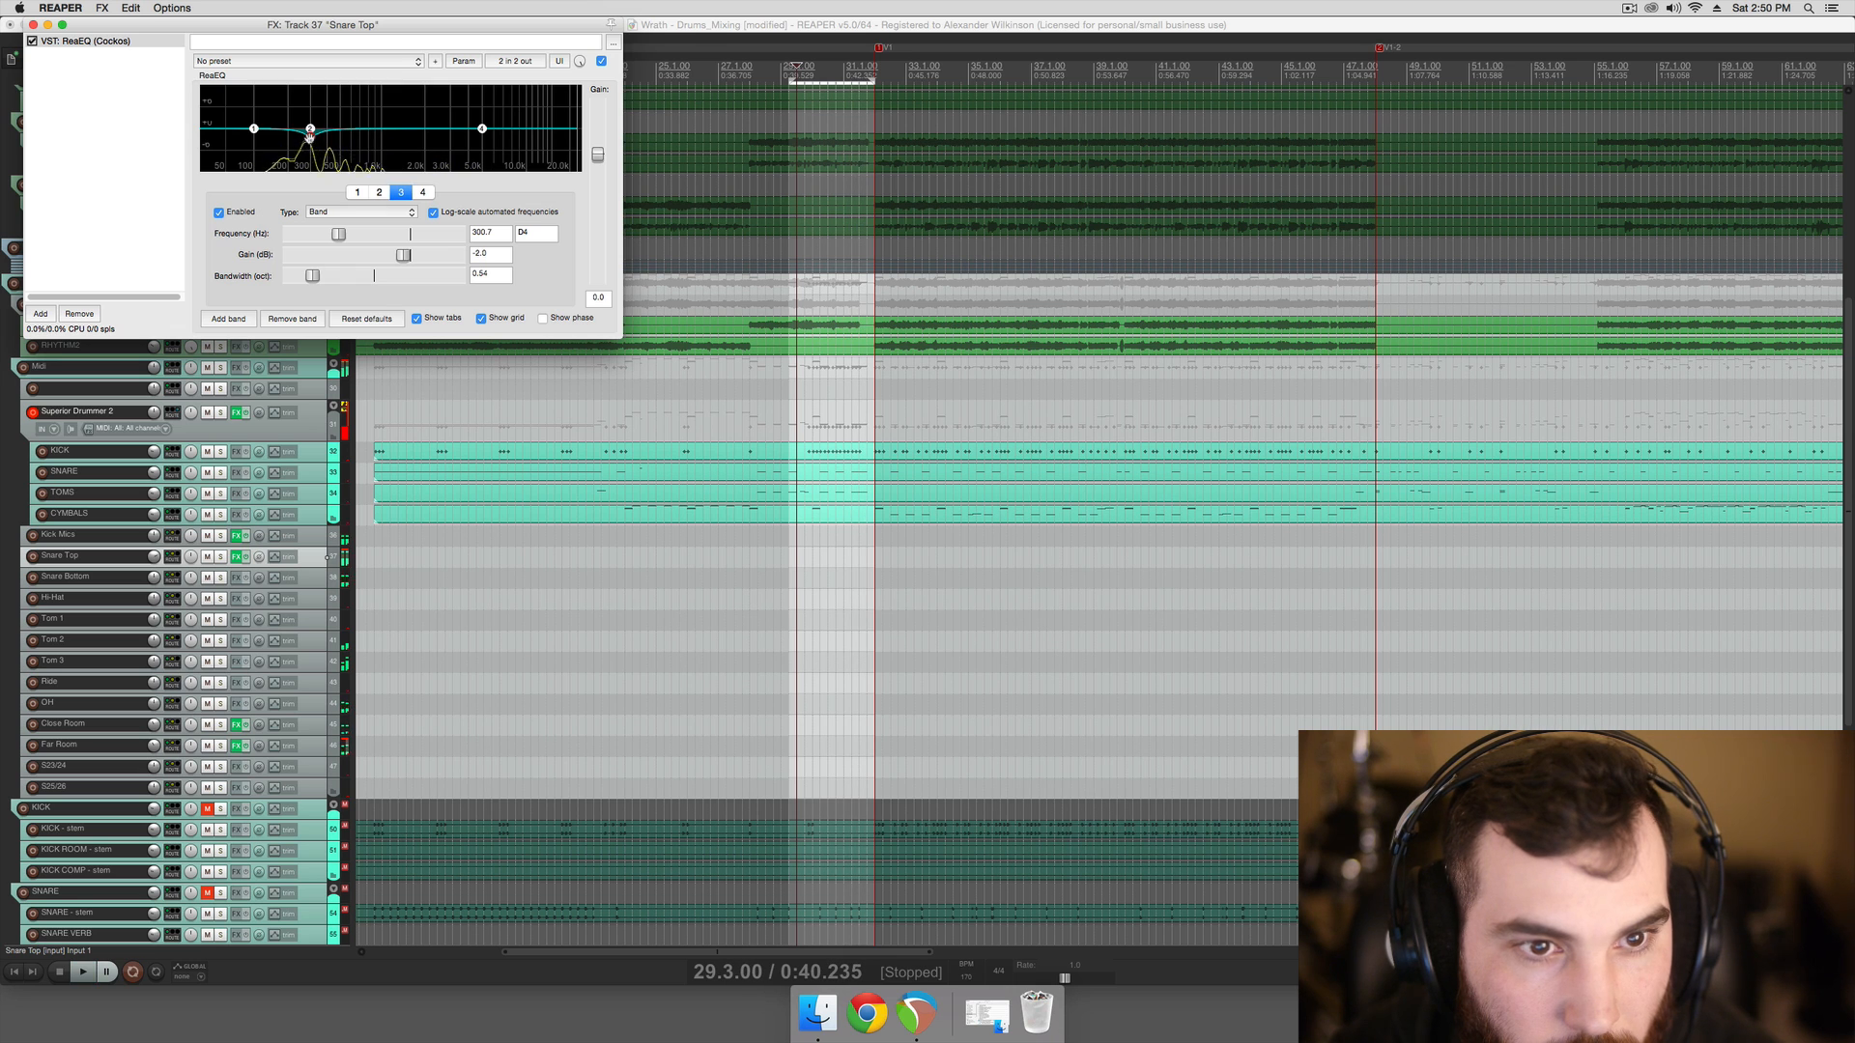
pyautogui.doubleClick(309, 137)
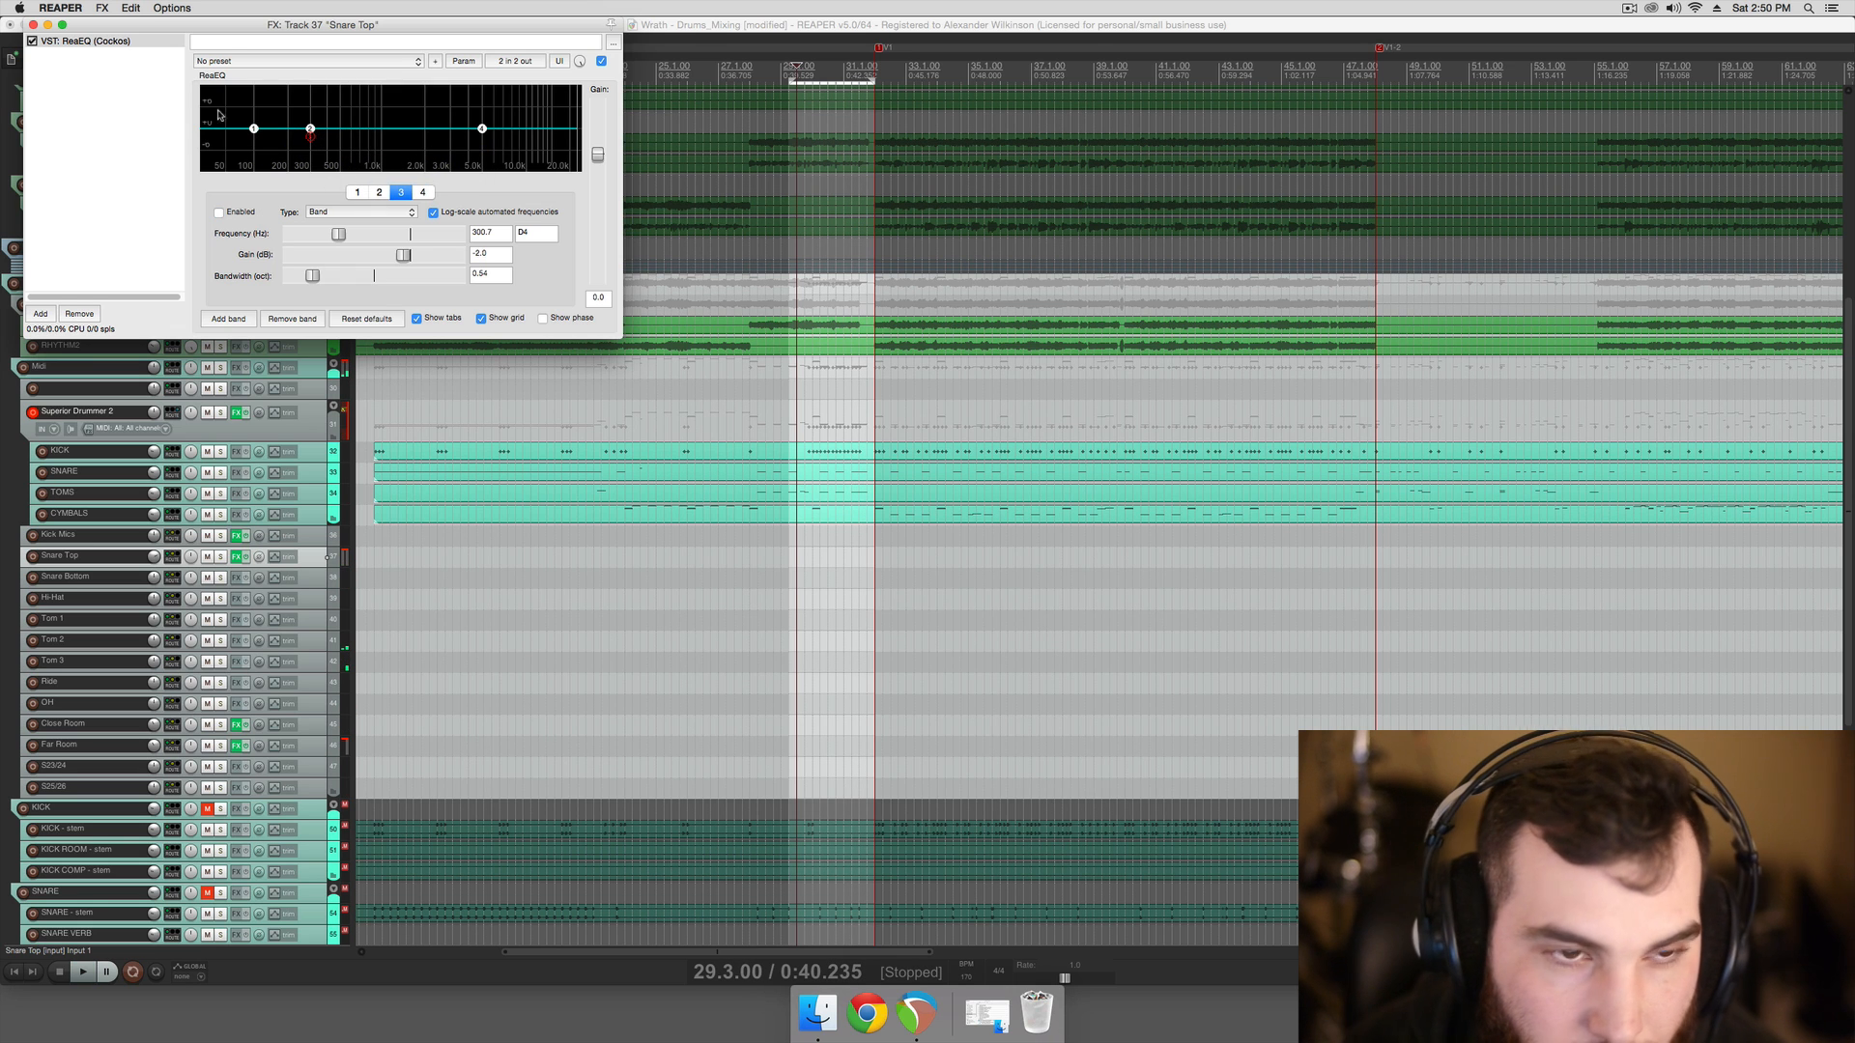
# Move the Snare Top effects window beside the track list and remove ReaEQ from it
pyautogui.moveTo(164, 33); pyautogui.dragTo(1147, 323)
pyautogui.click(1118, 330)
pyautogui.click(1070, 601)
# Add ReaComp to Snare Top and lower its threshold to about -27 dB, leaving the preset list at No preset
pyautogui.click(1031, 601)
pyautogui.write('reac')
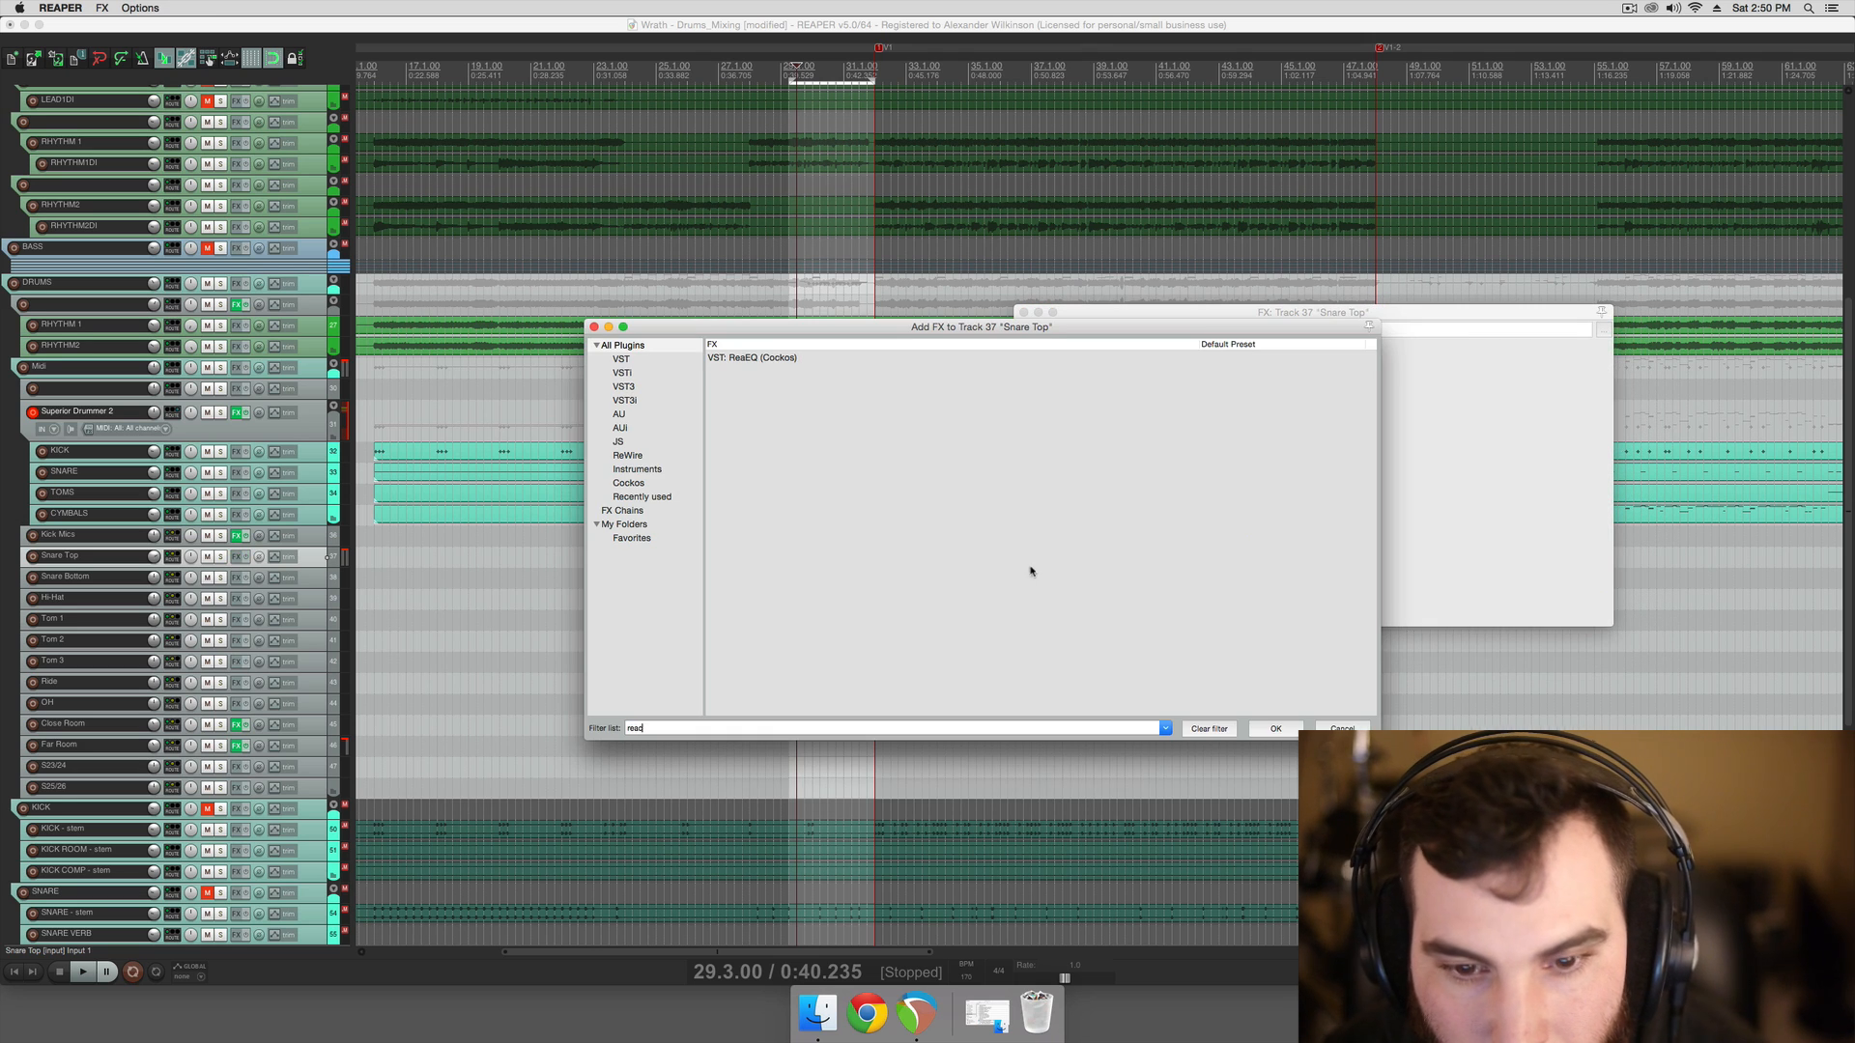
pyautogui.doubleClick(800, 364)
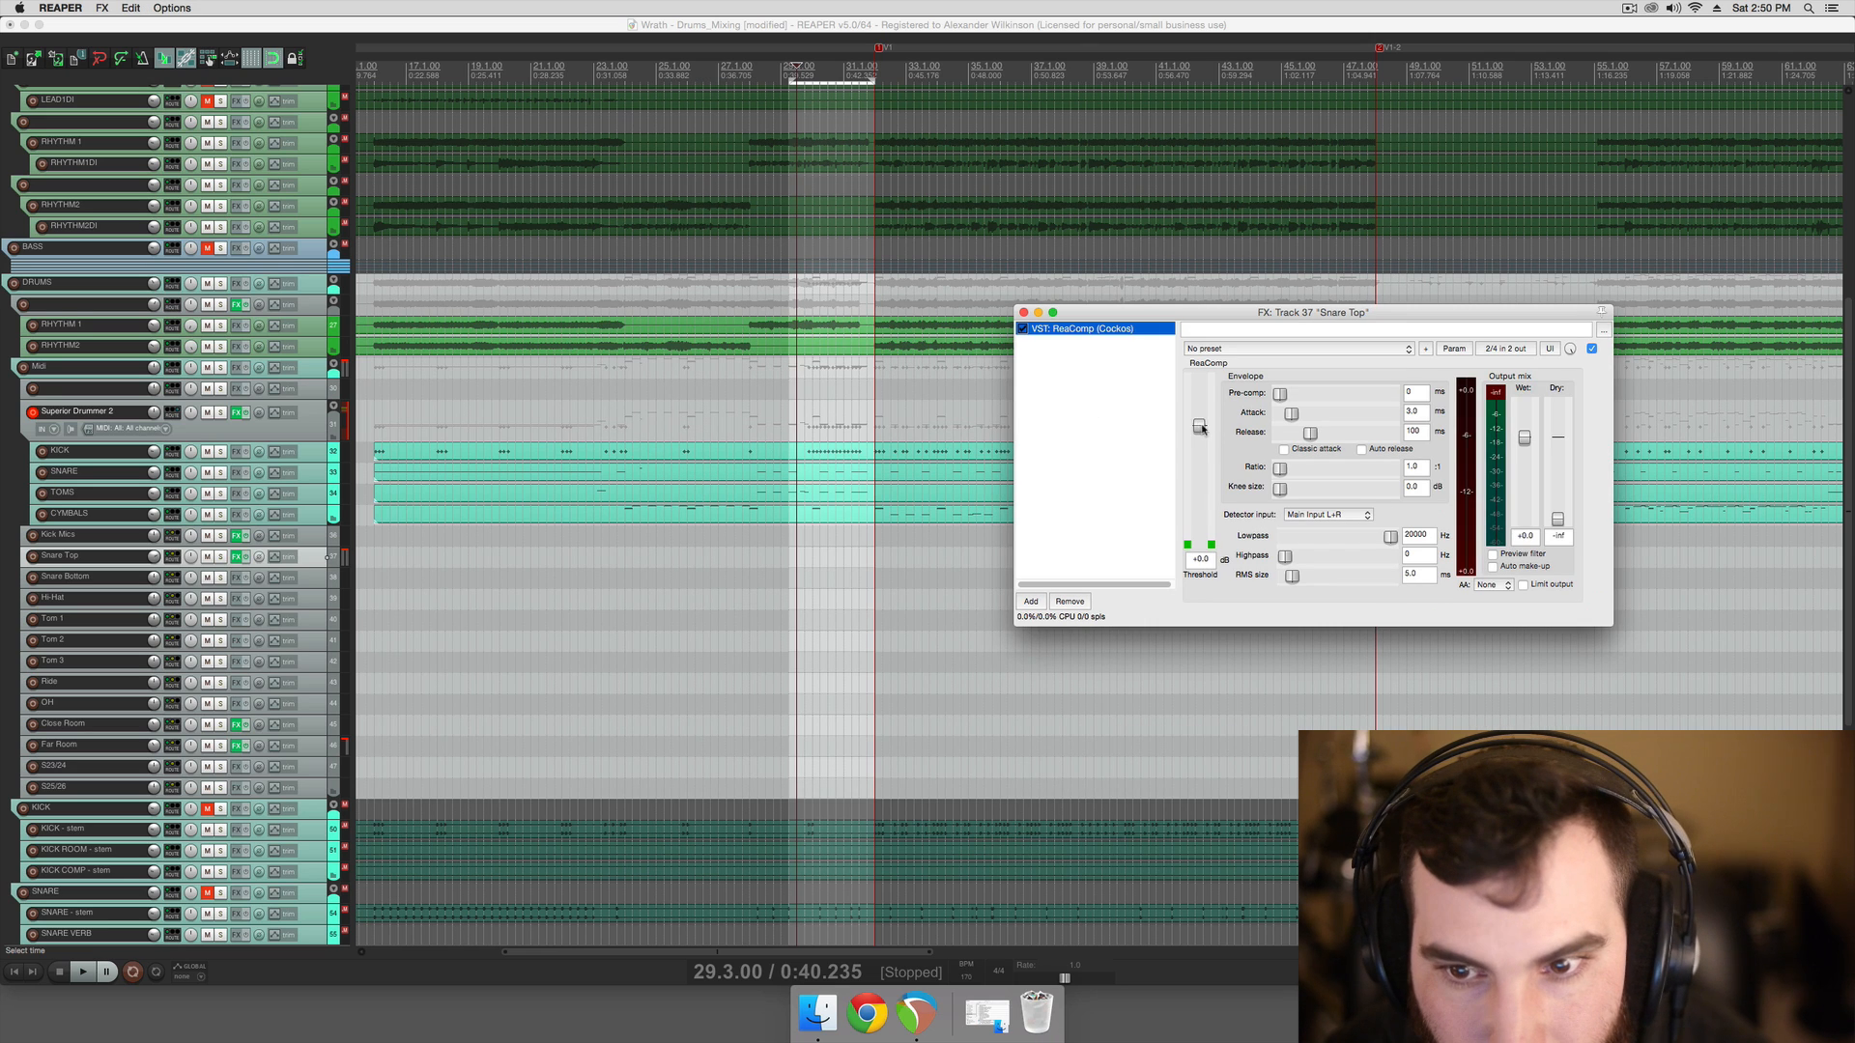
pyautogui.click(1205, 495)
pyautogui.click(1235, 349)
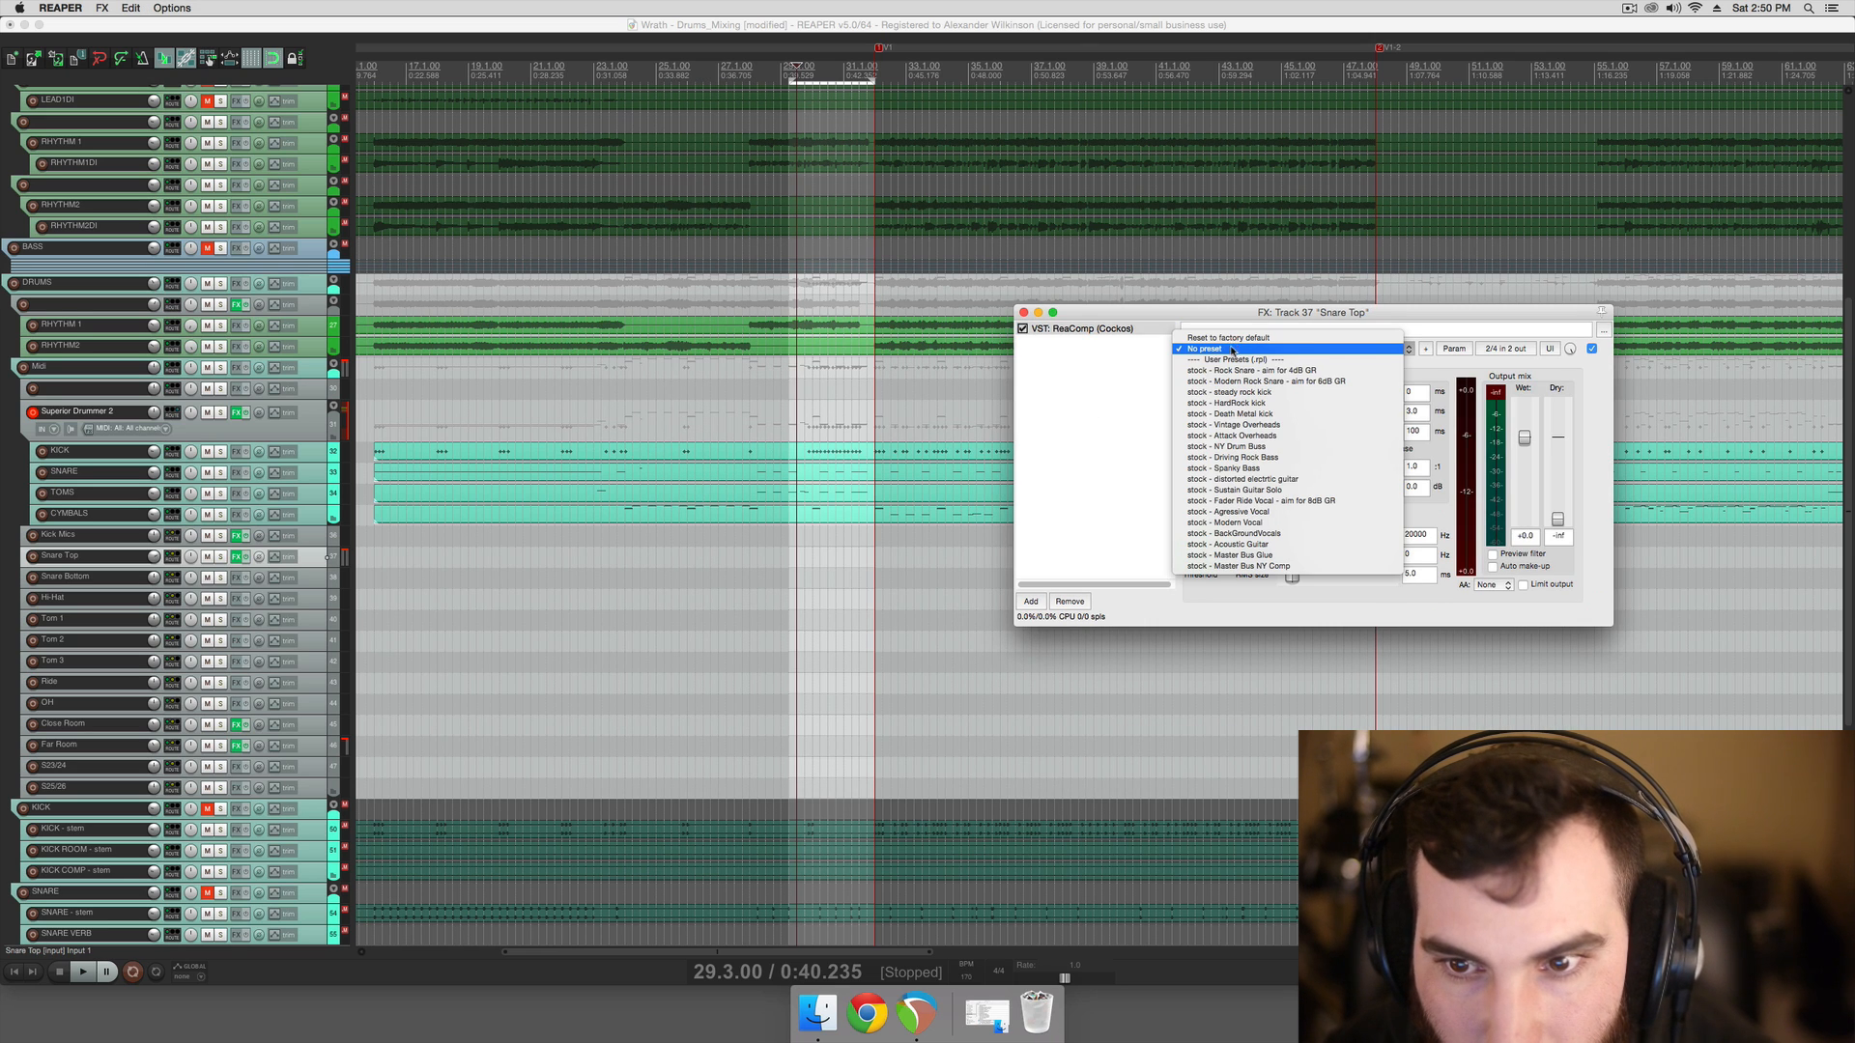
pyautogui.click(1146, 368)
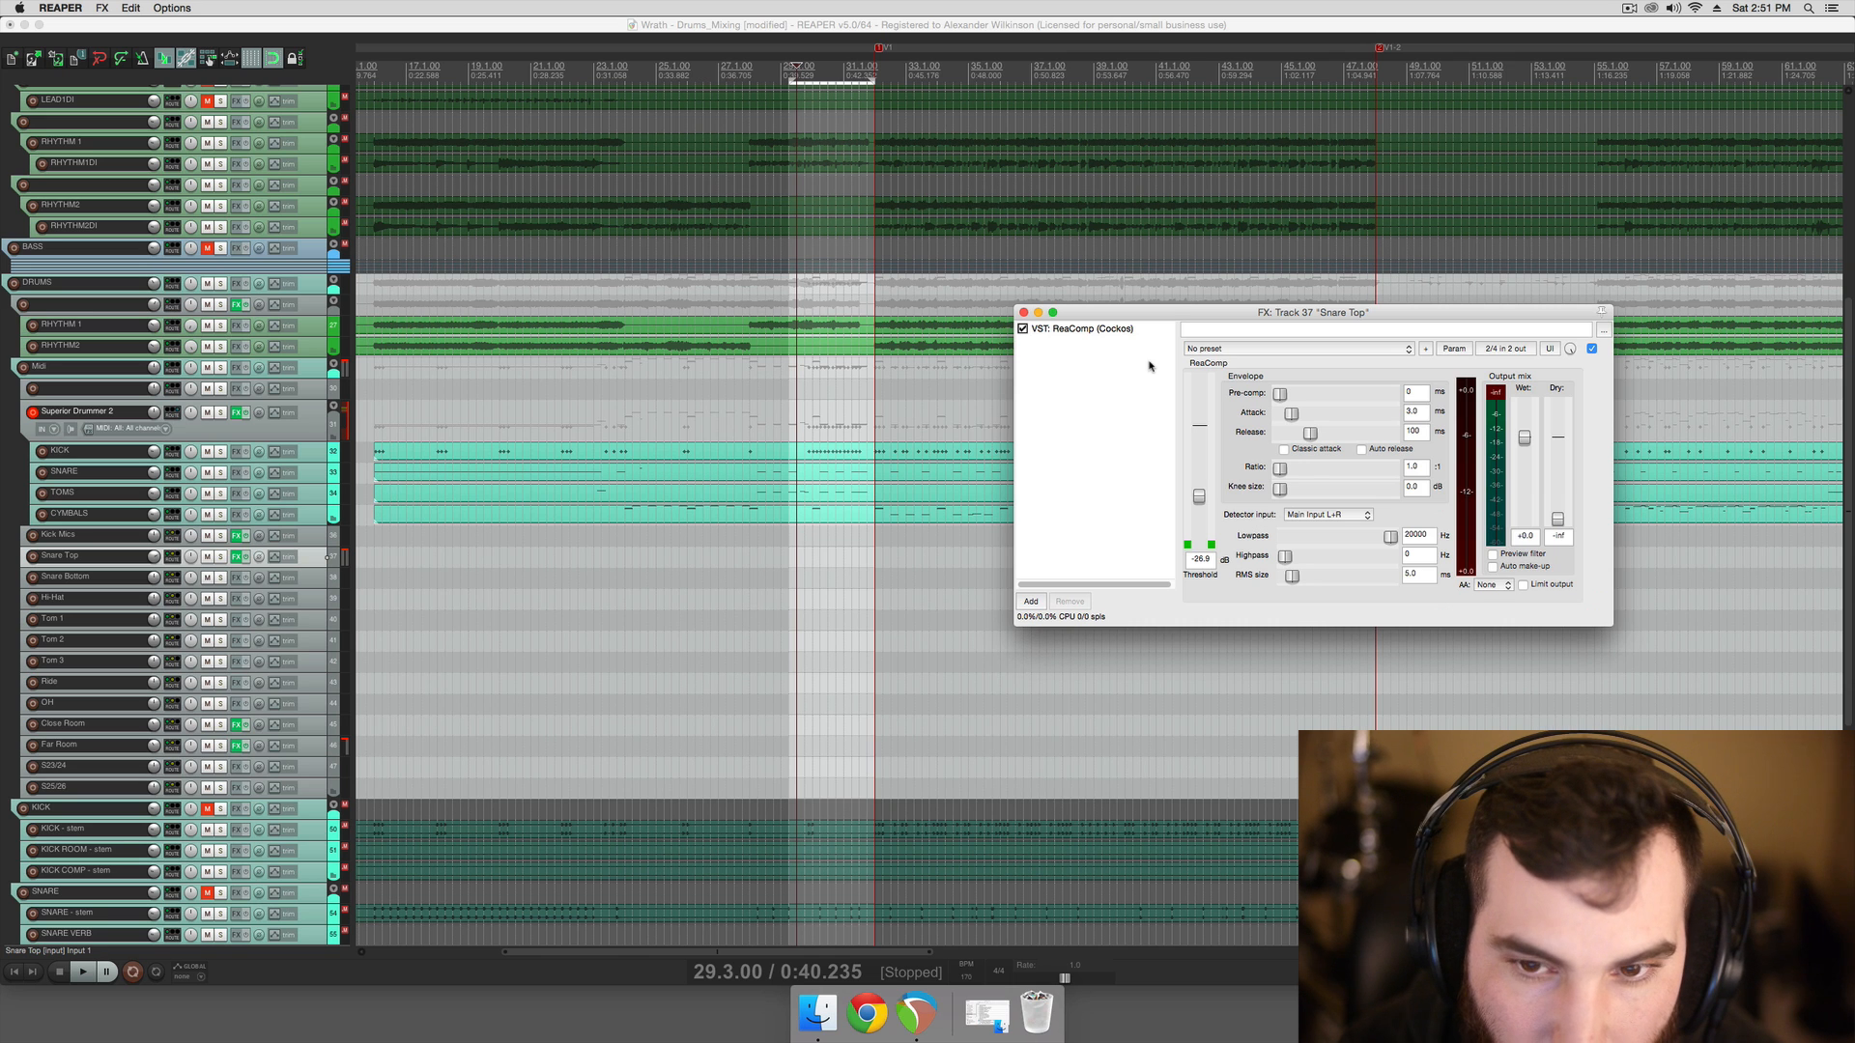
# Place the edit cursor at 29.4.00, just inside the start of the selected drum section
pyautogui.hscroll(-10, 957, 454)
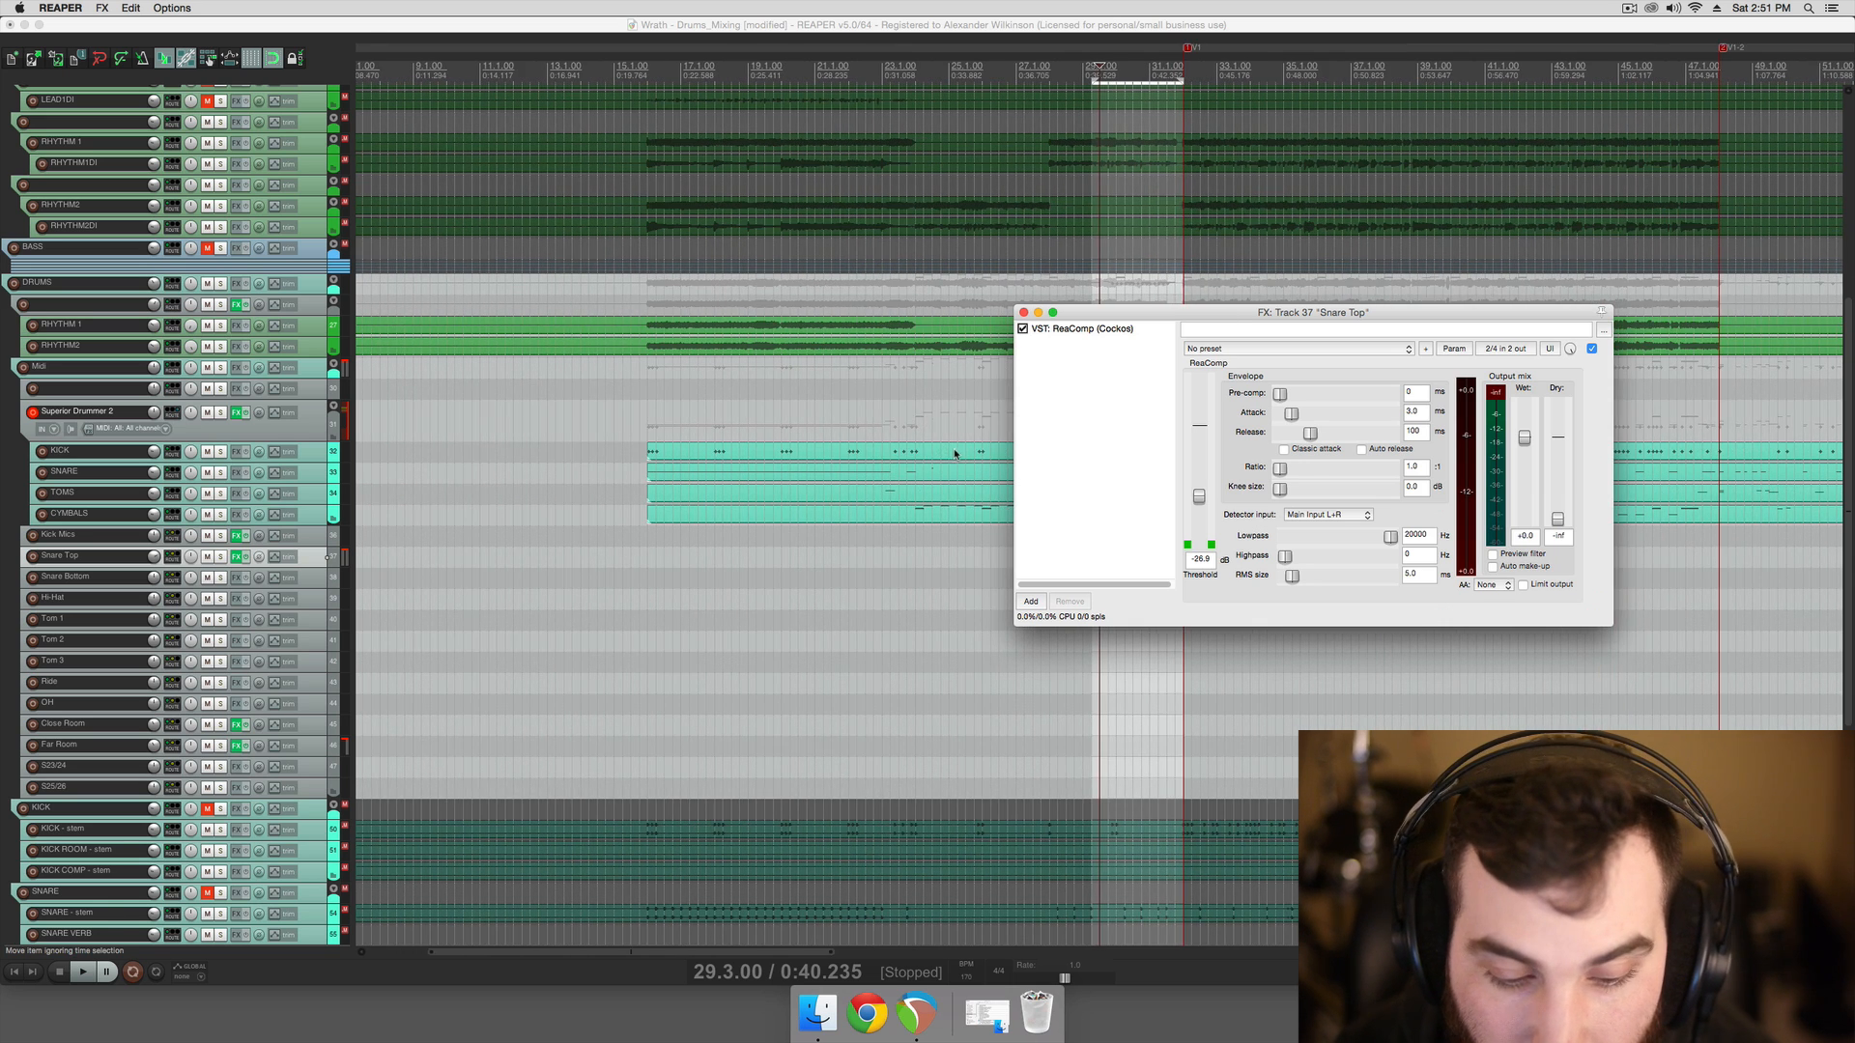
pyautogui.hscroll(12, 957, 454)
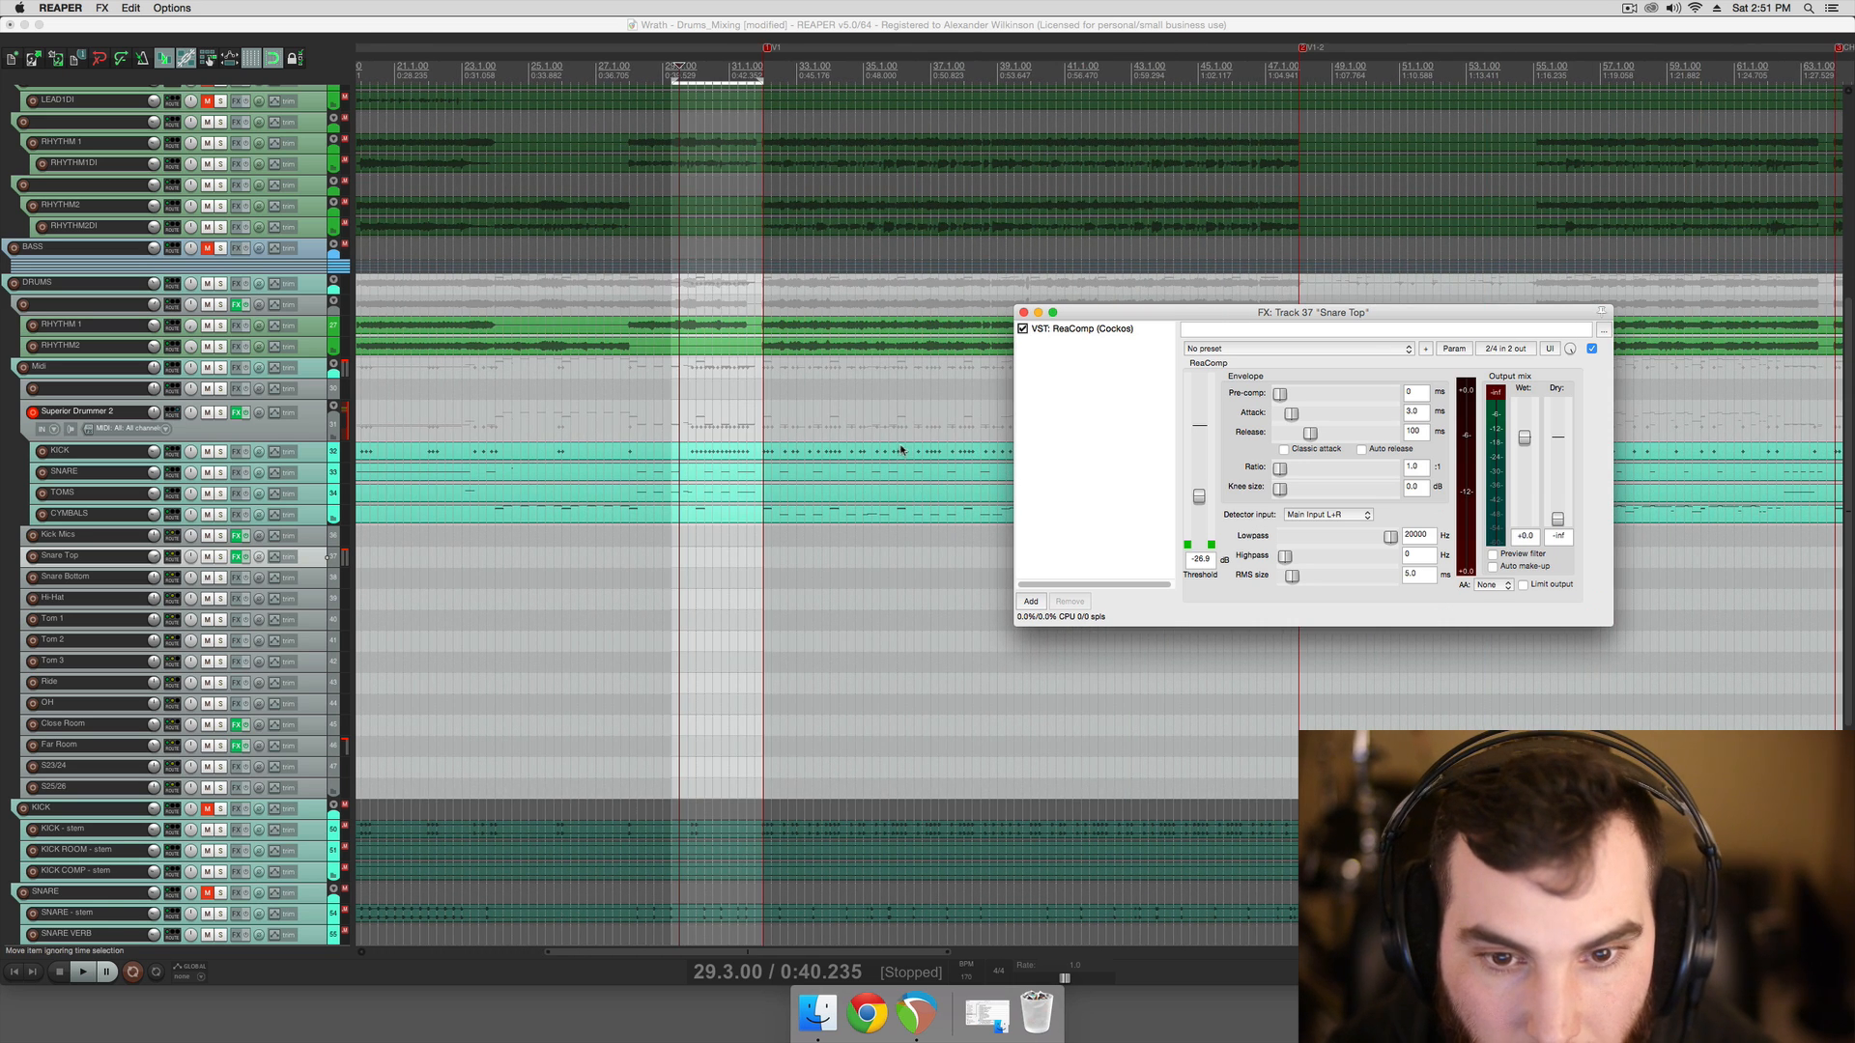
pyautogui.click(760, 476)
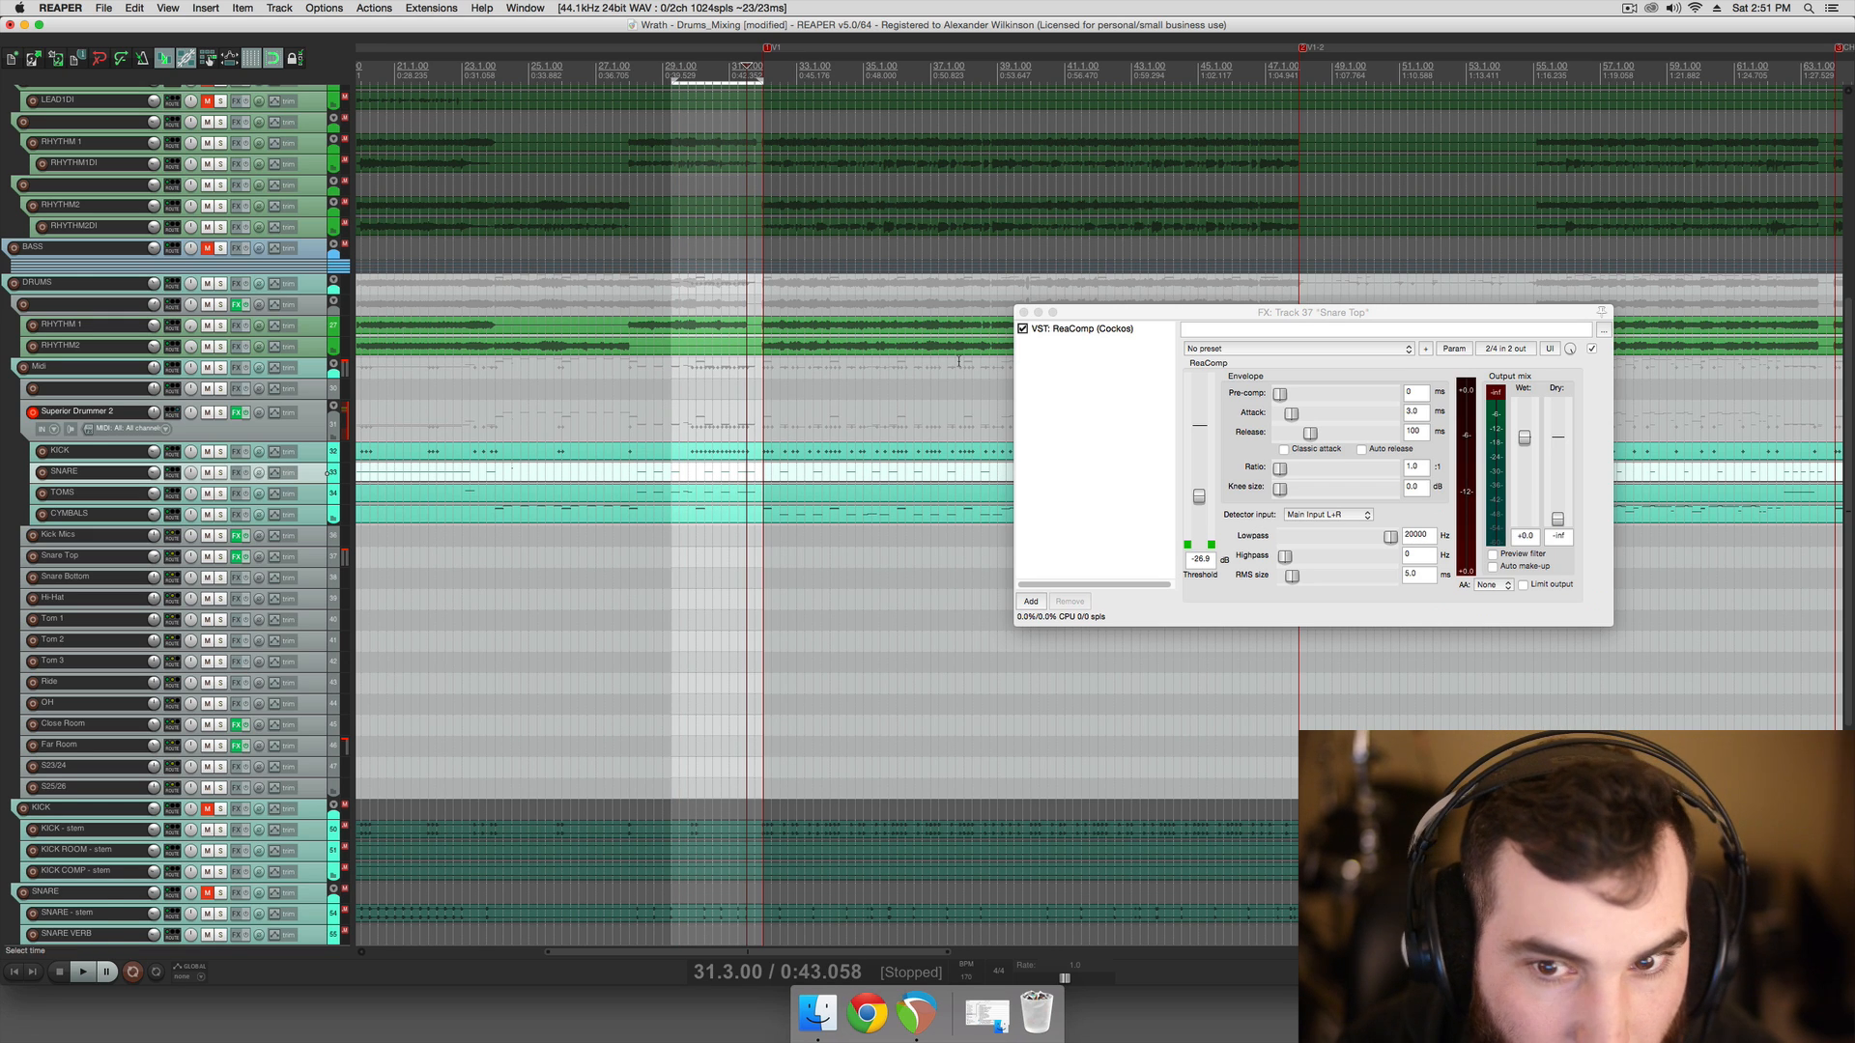
pyautogui.click(1039, 333)
pyautogui.click(684, 425)
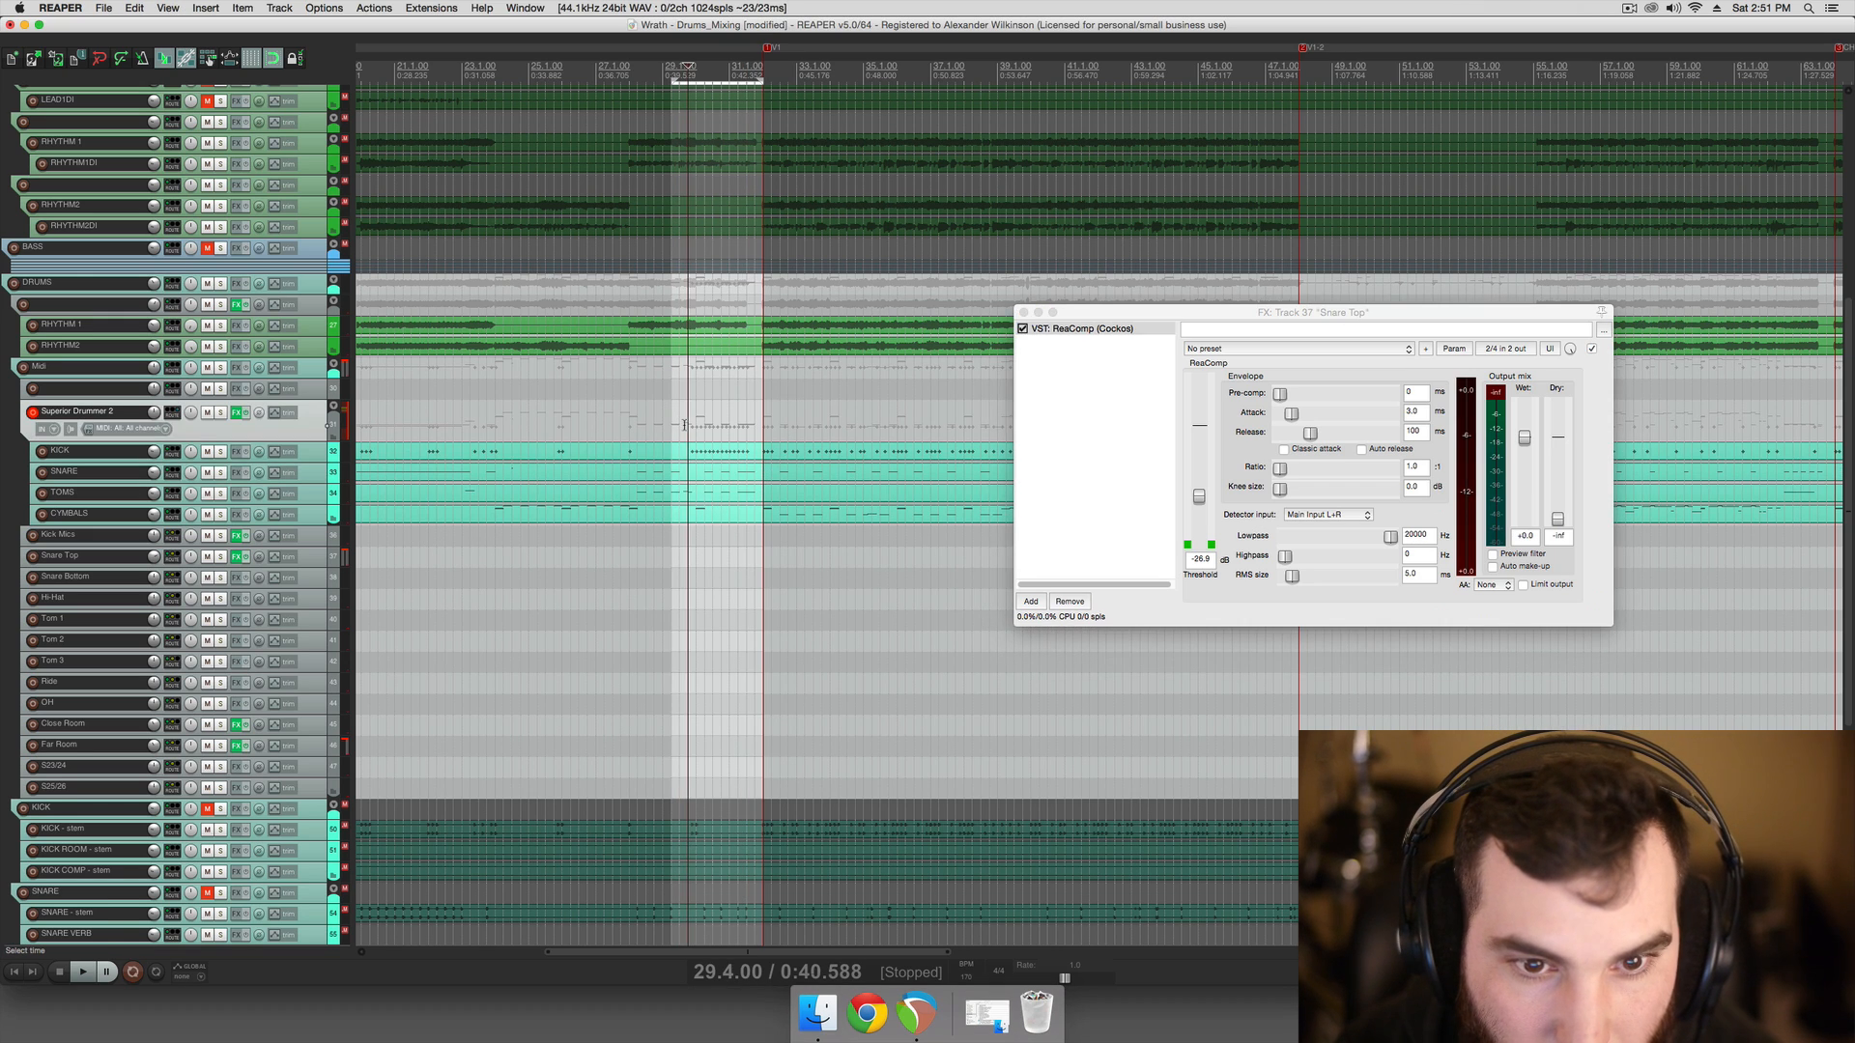
pyautogui.click(1063, 330)
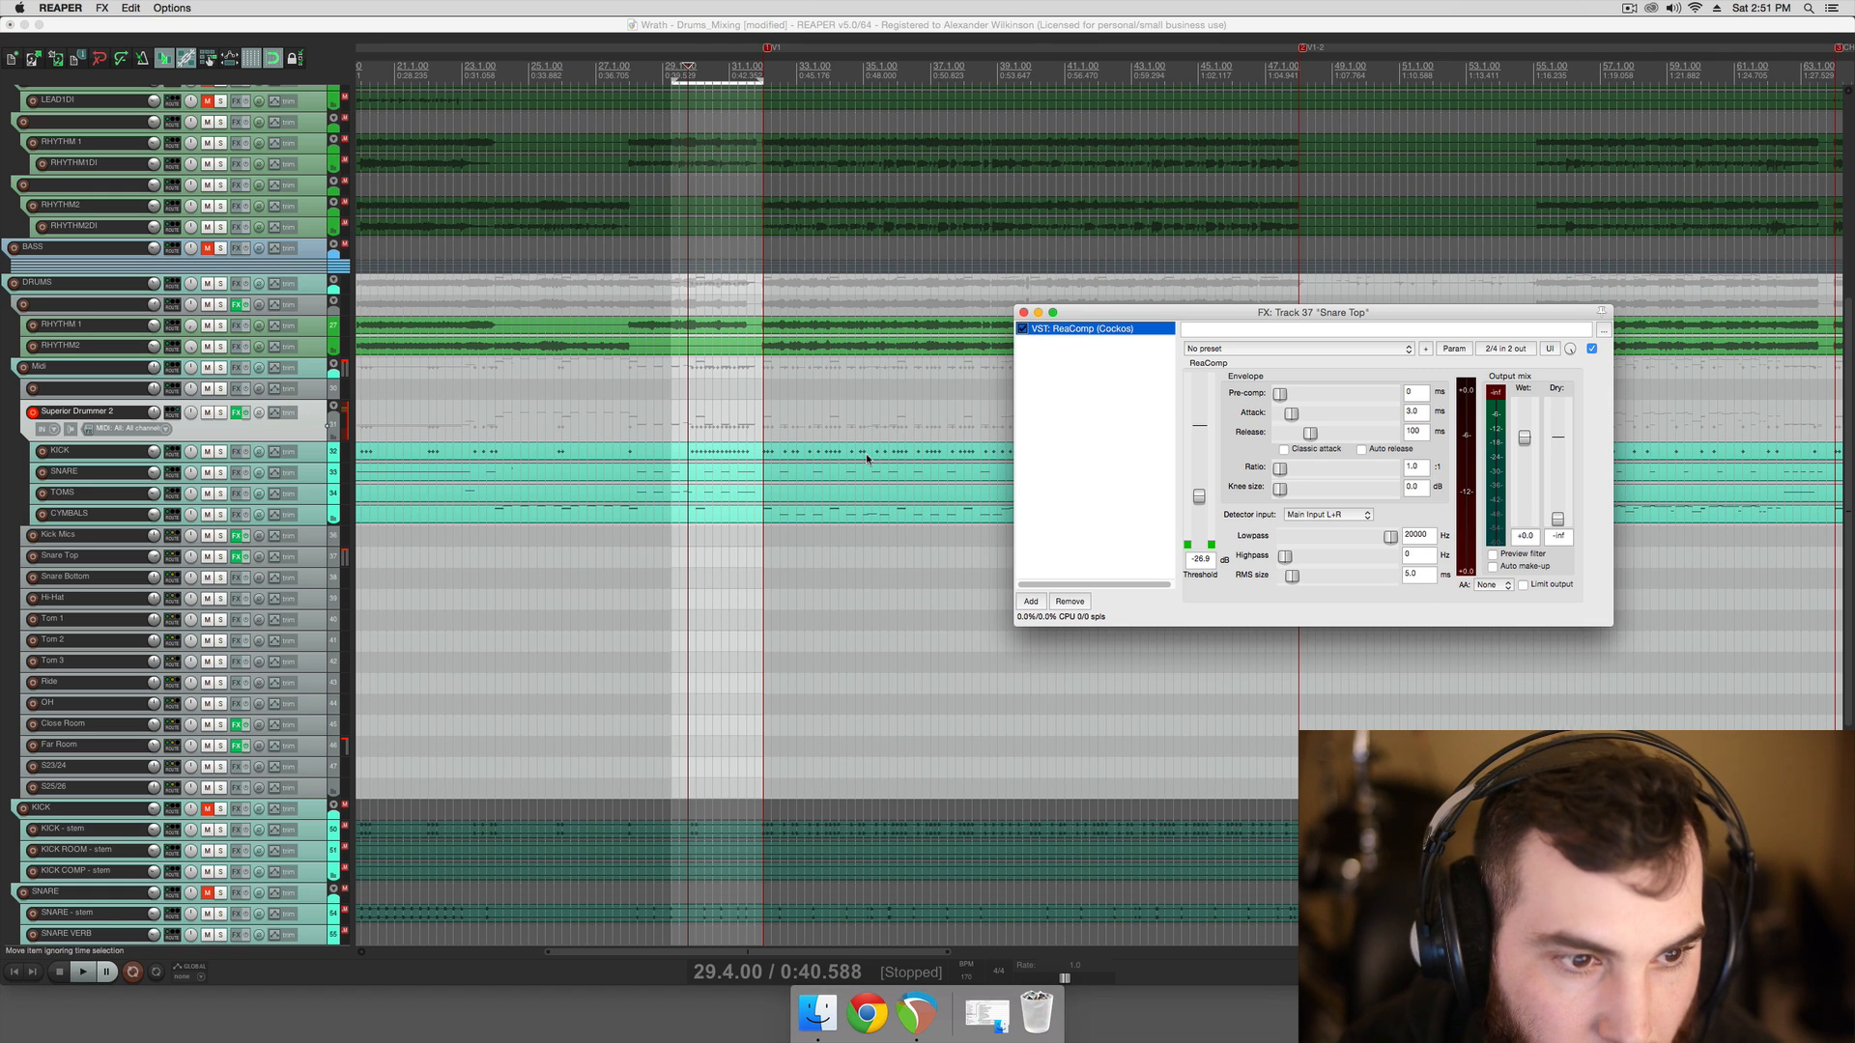
pyautogui.click(702, 542)
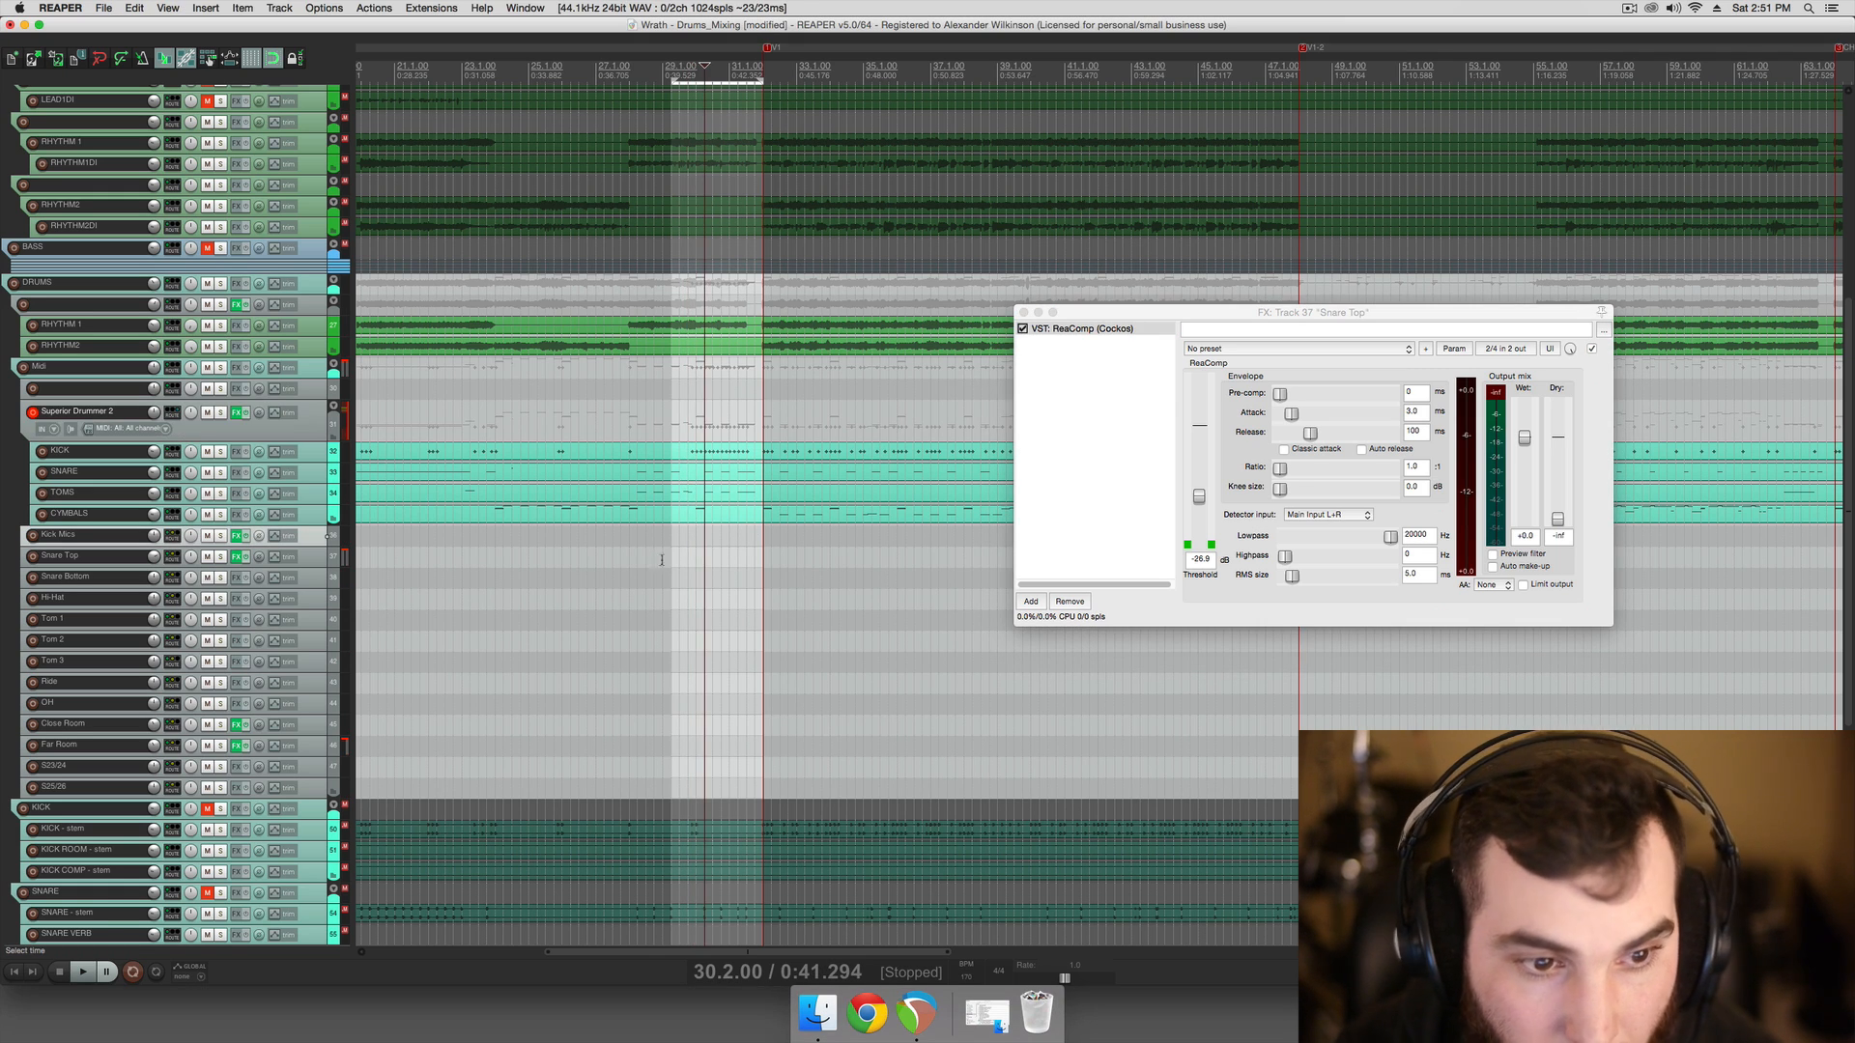
pyautogui.click(688, 559)
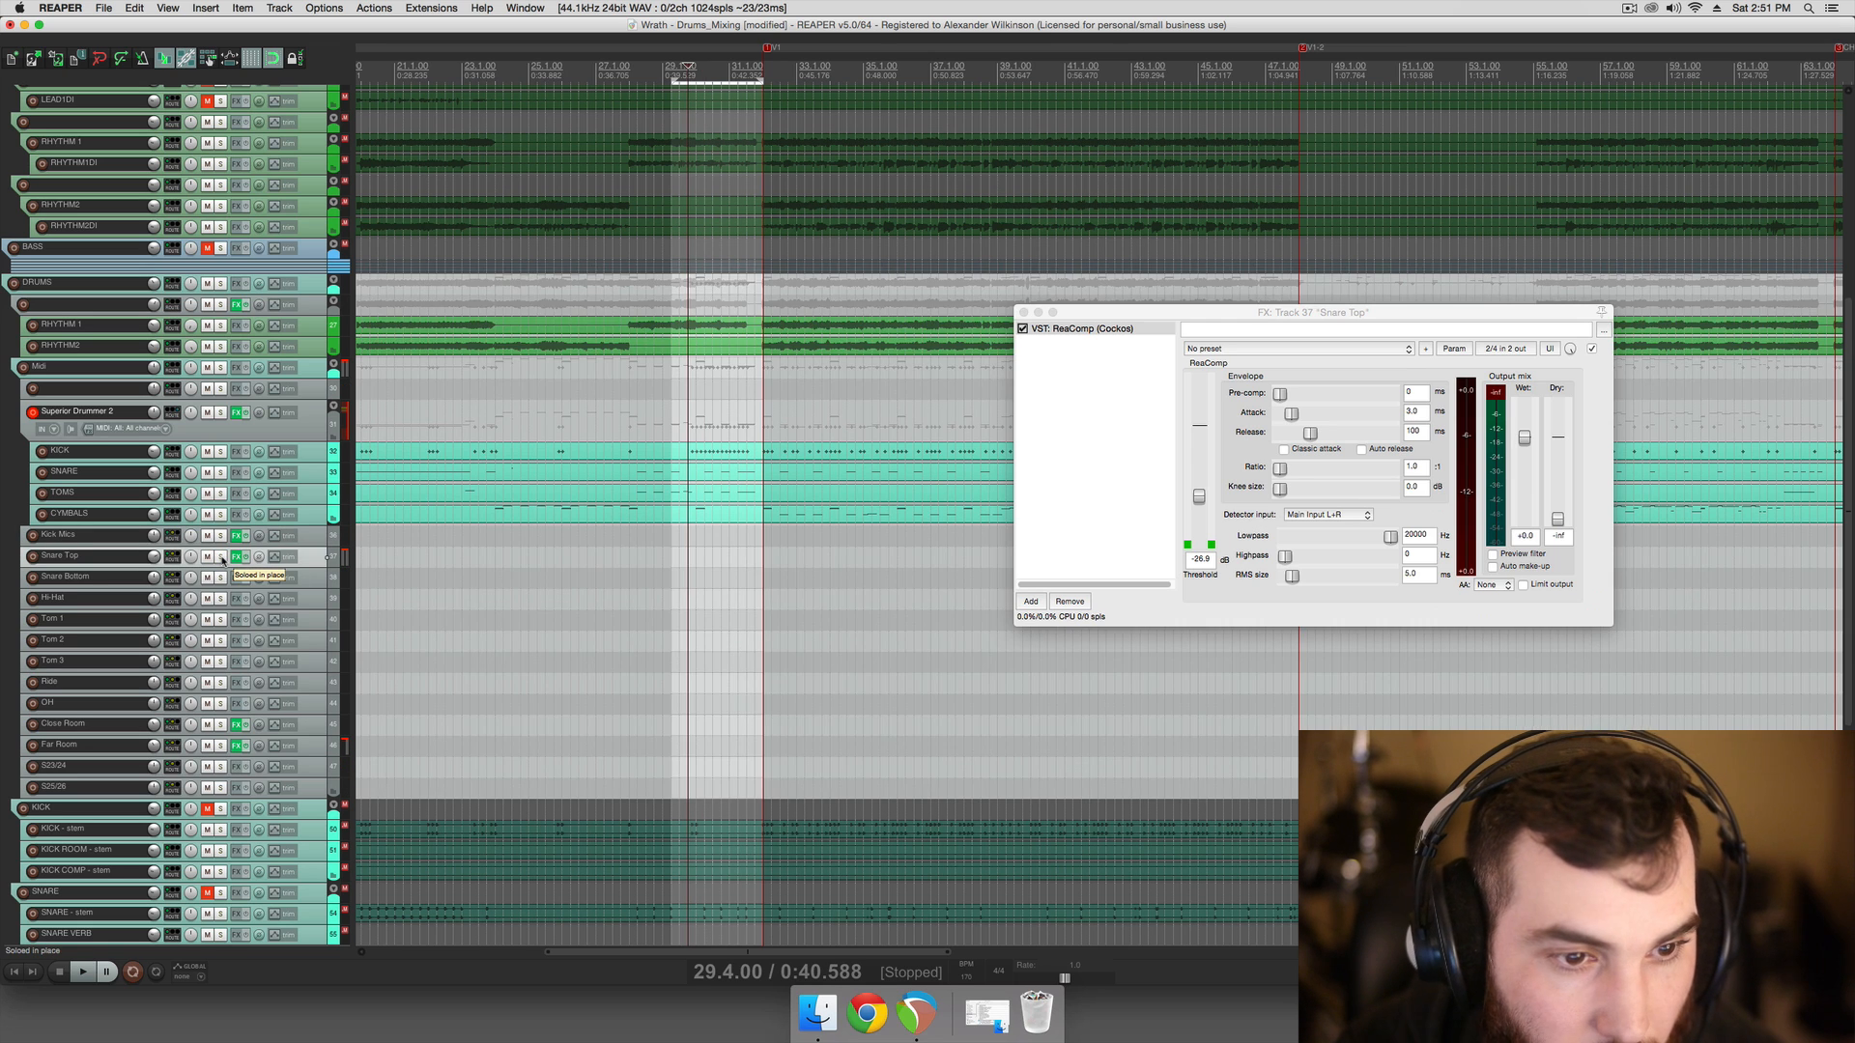
# Audition Snare Top in solo from 29.4.00, and unsolo it again
pyautogui.click(221, 558)
pyautogui.press('space')
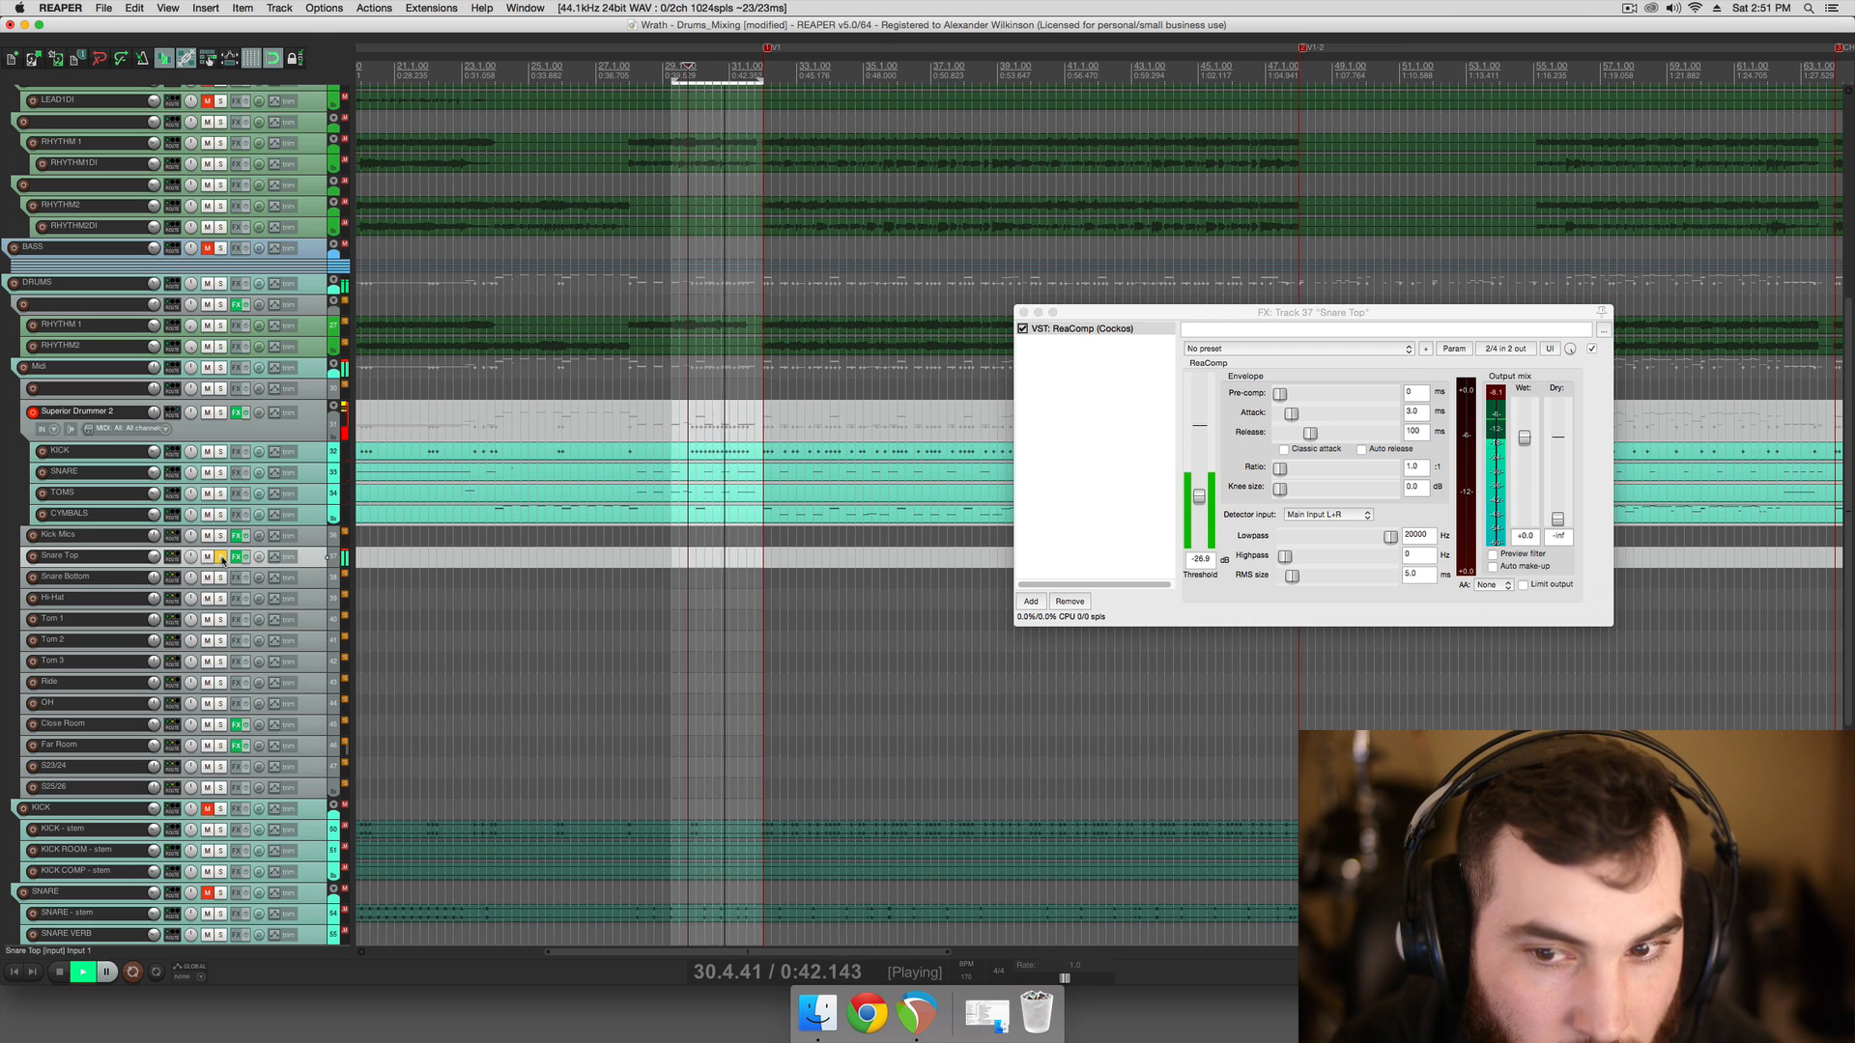
pyautogui.click(222, 557)
pyautogui.press('space')
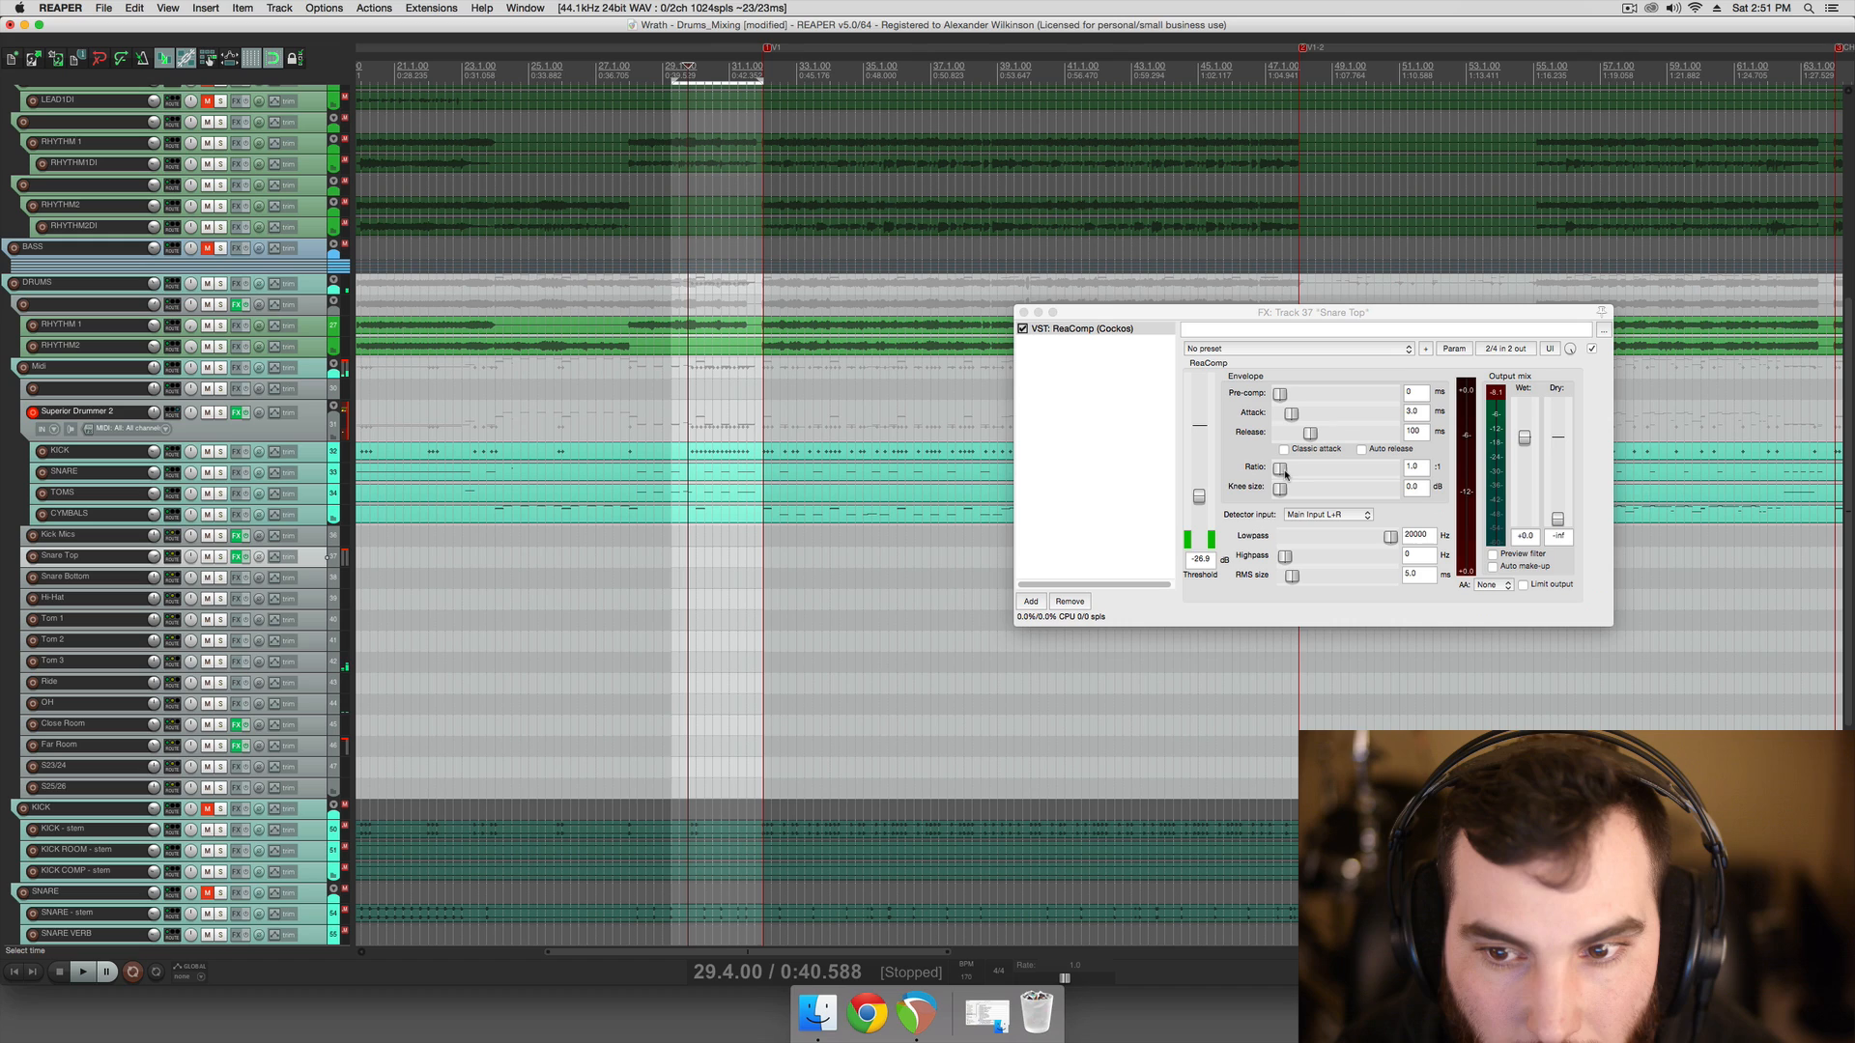
# Try a ReaComp ratio of 8.3 and a threshold of -51.5 dB on Snare Top, with the edit cursor at 29.4.00
pyautogui.moveTo(1282, 473); pyautogui.dragTo(1308, 476)
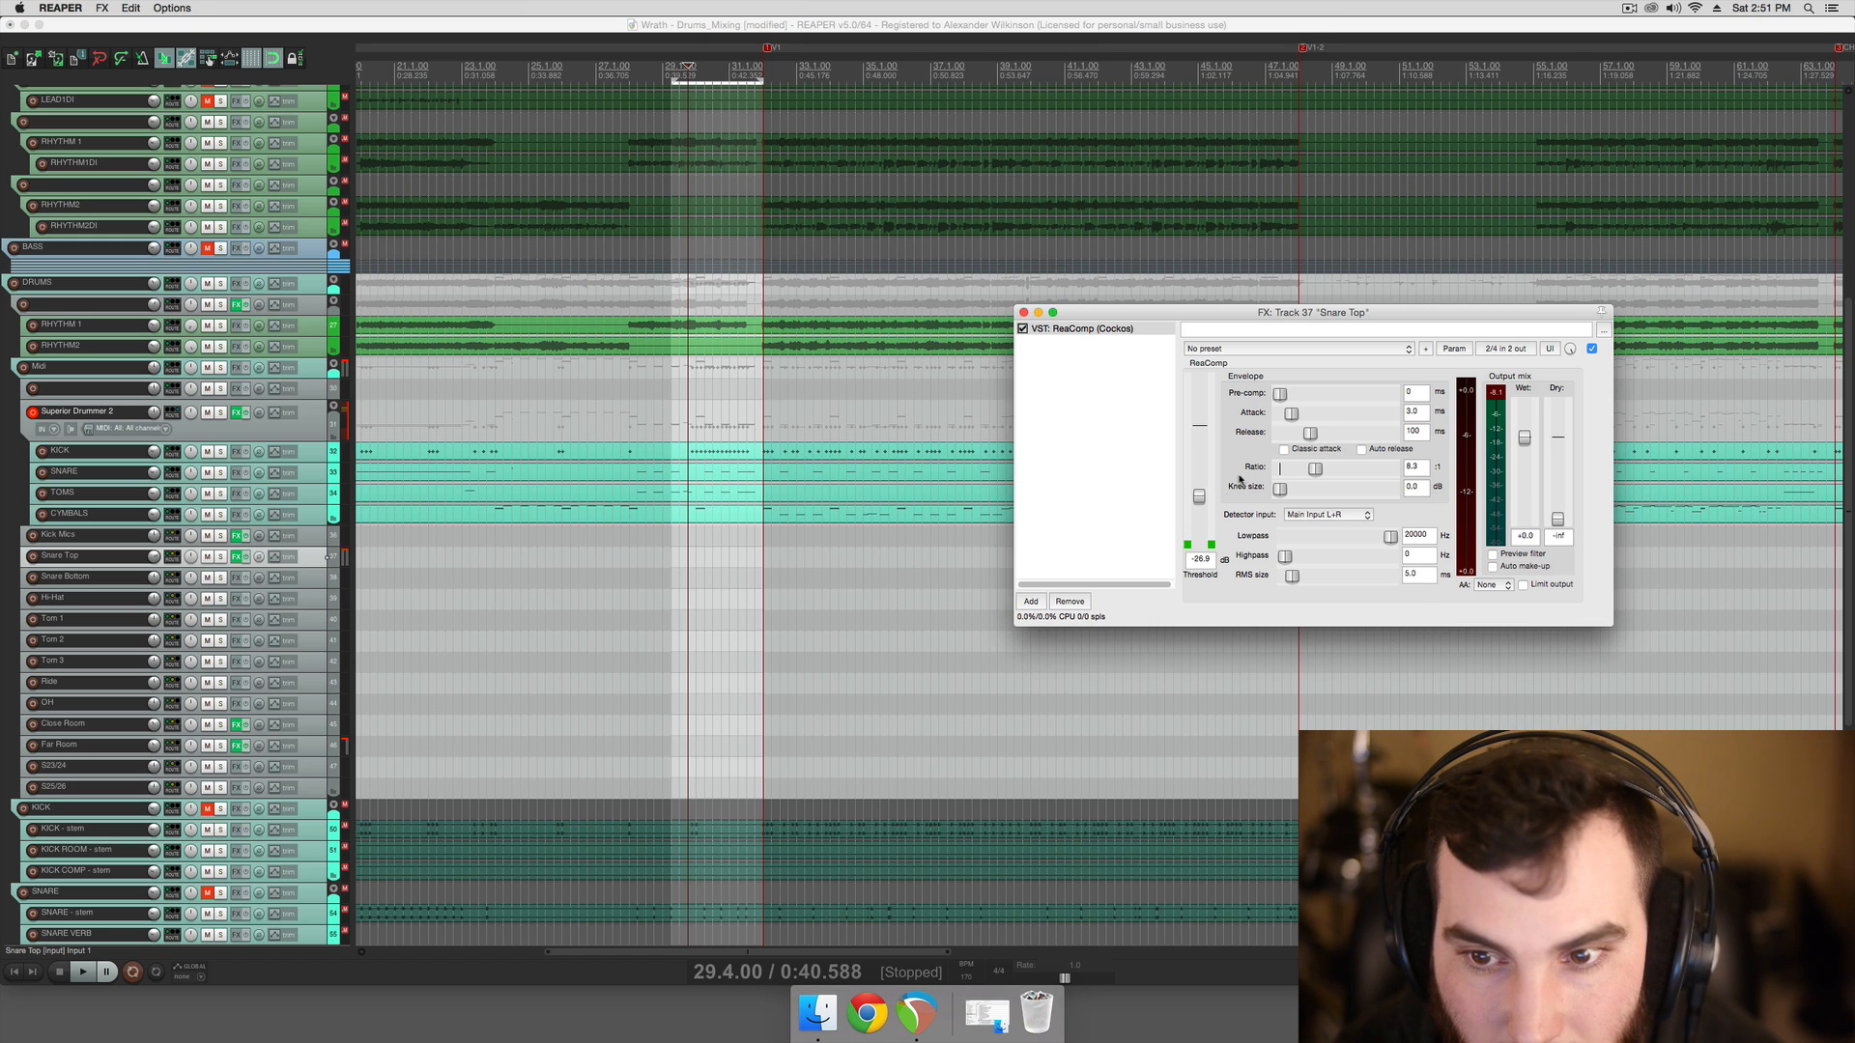
pyautogui.moveTo(1199, 496); pyautogui.dragTo(1200, 517)
pyautogui.click(643, 584)
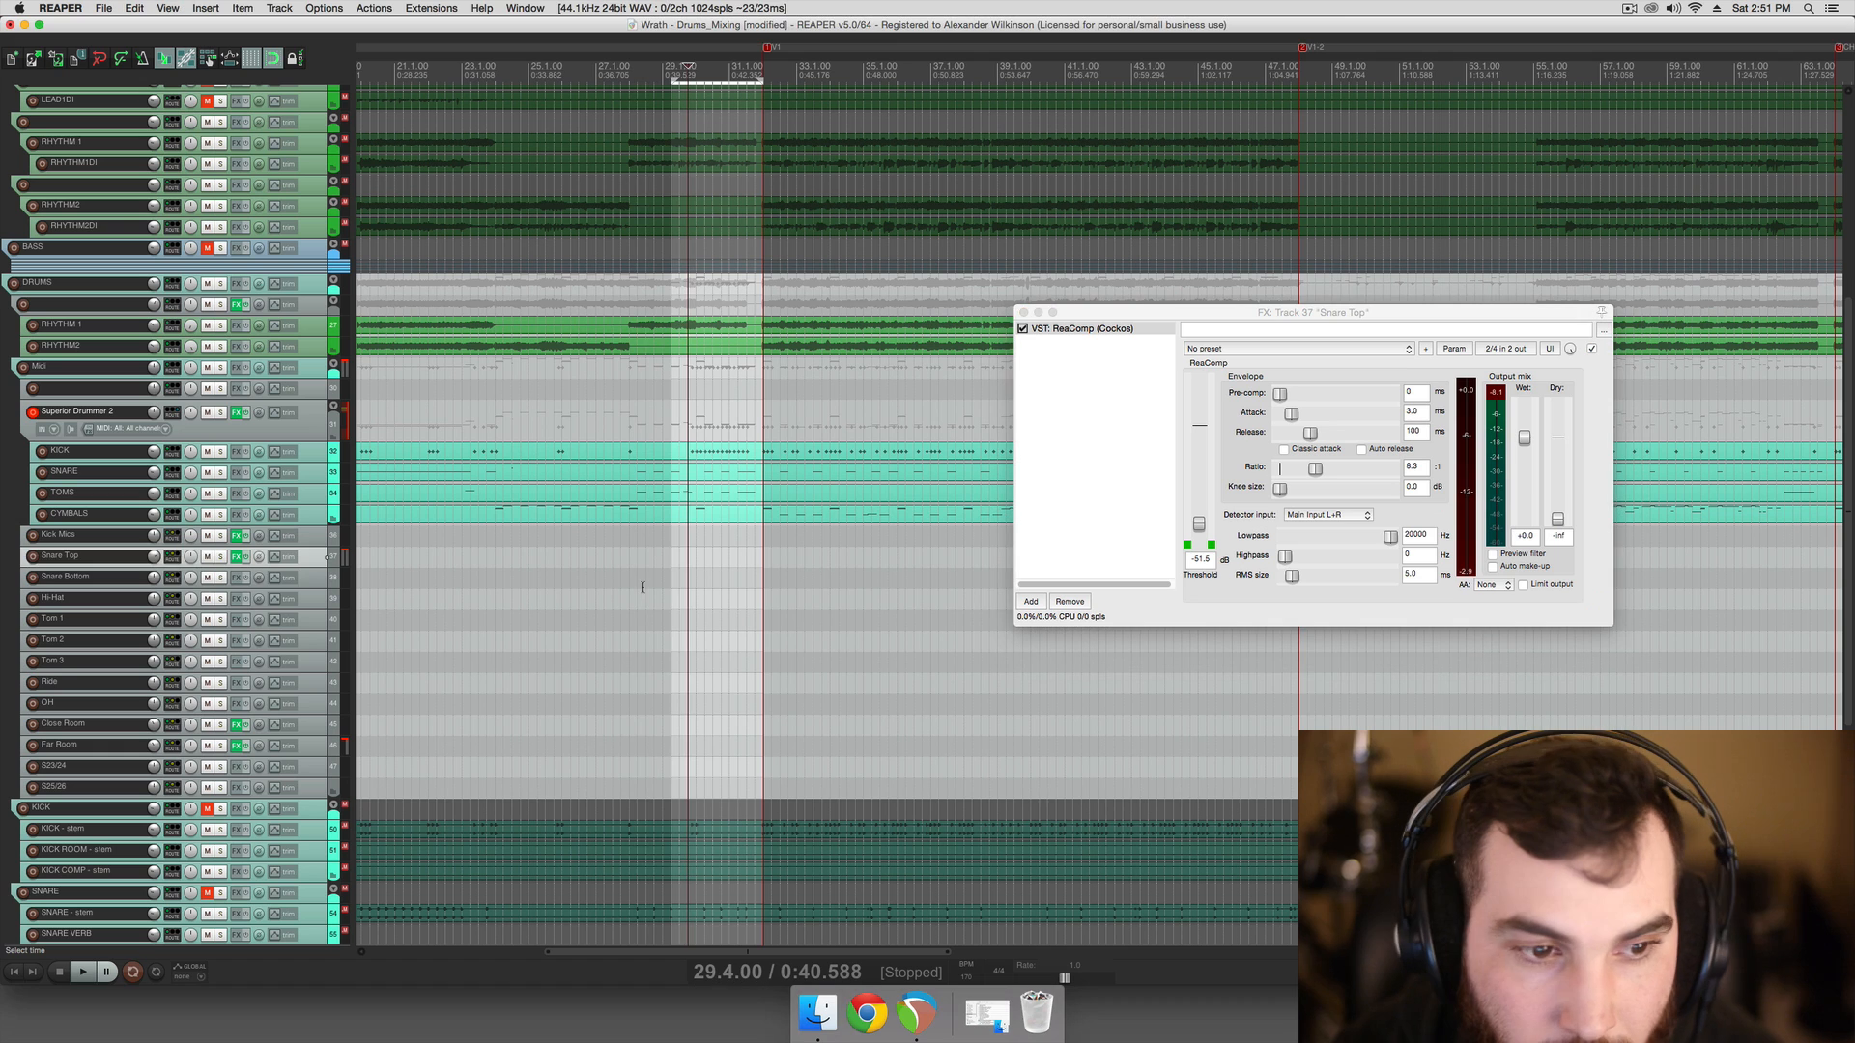
pyautogui.click(673, 584)
pyautogui.click(688, 582)
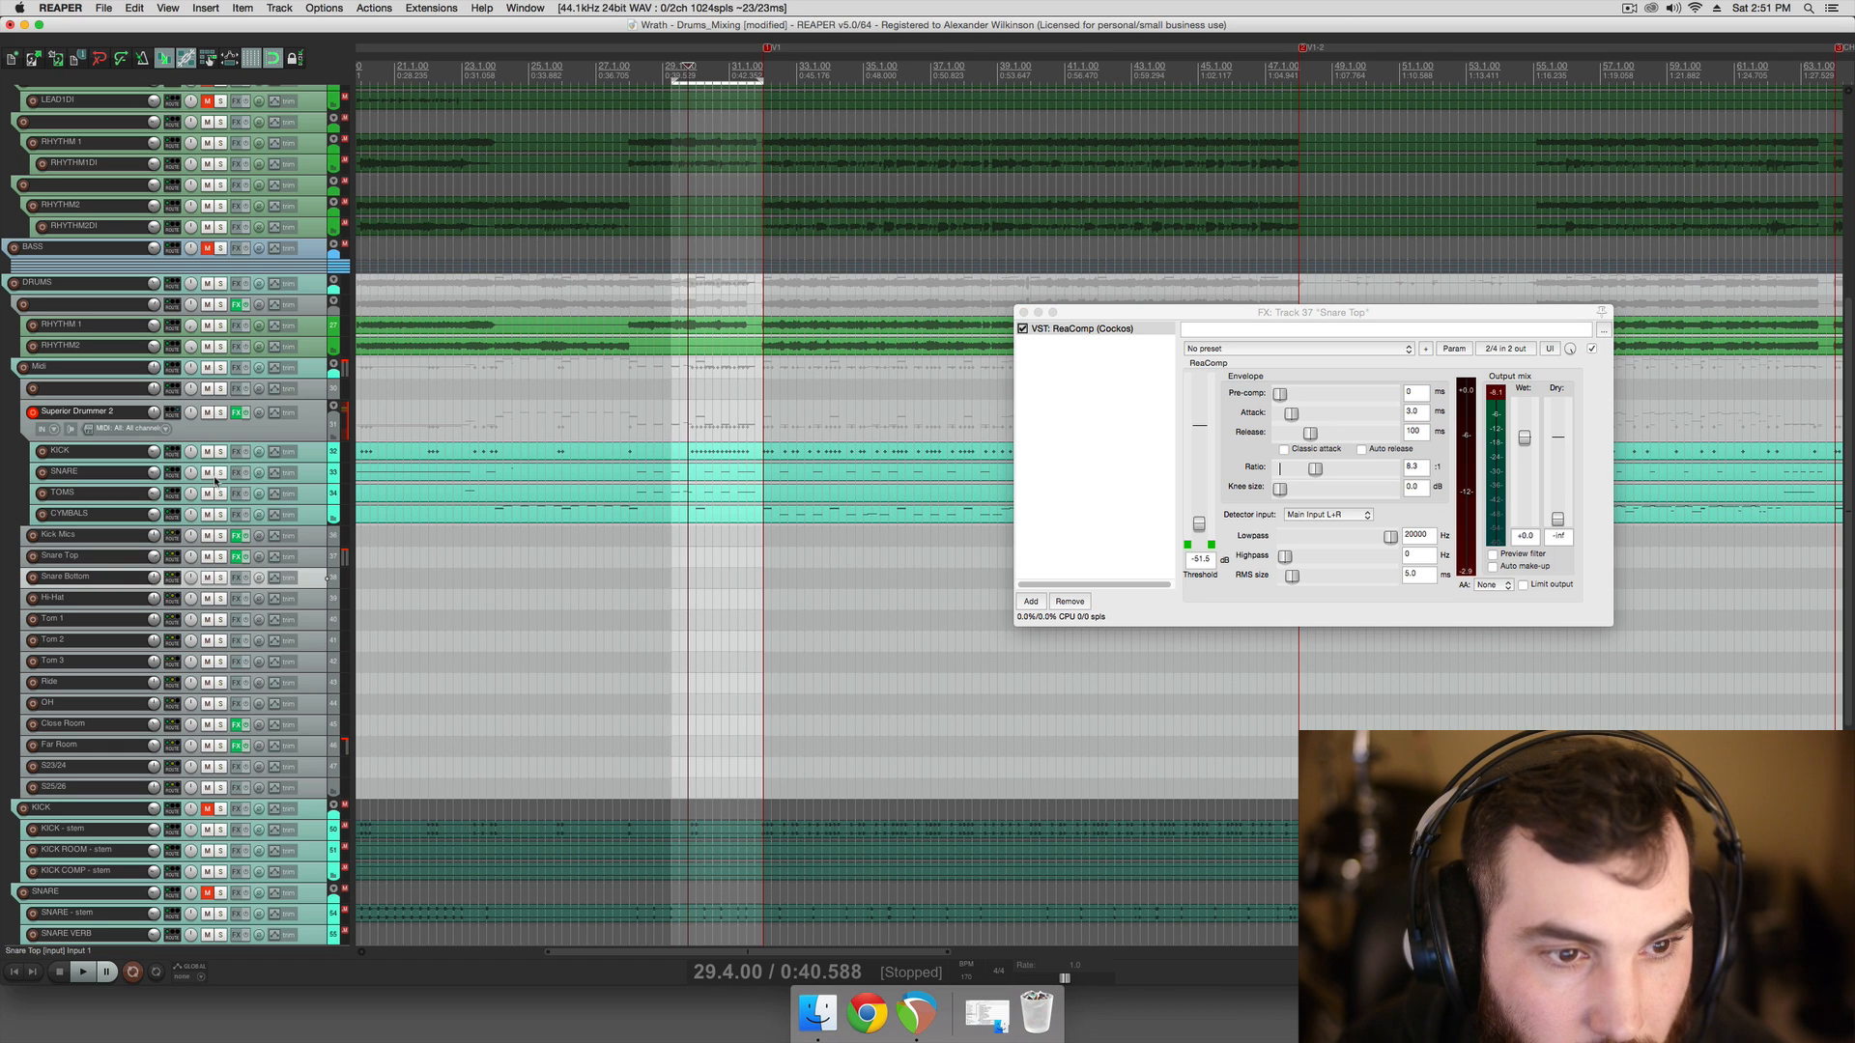
# Solo the SNARE MIDI track and play it with repeat enabled, shortening the loop selection to start at 30.1.00
pyautogui.click(220, 474)
pyautogui.click(155, 972)
pyautogui.press('space')
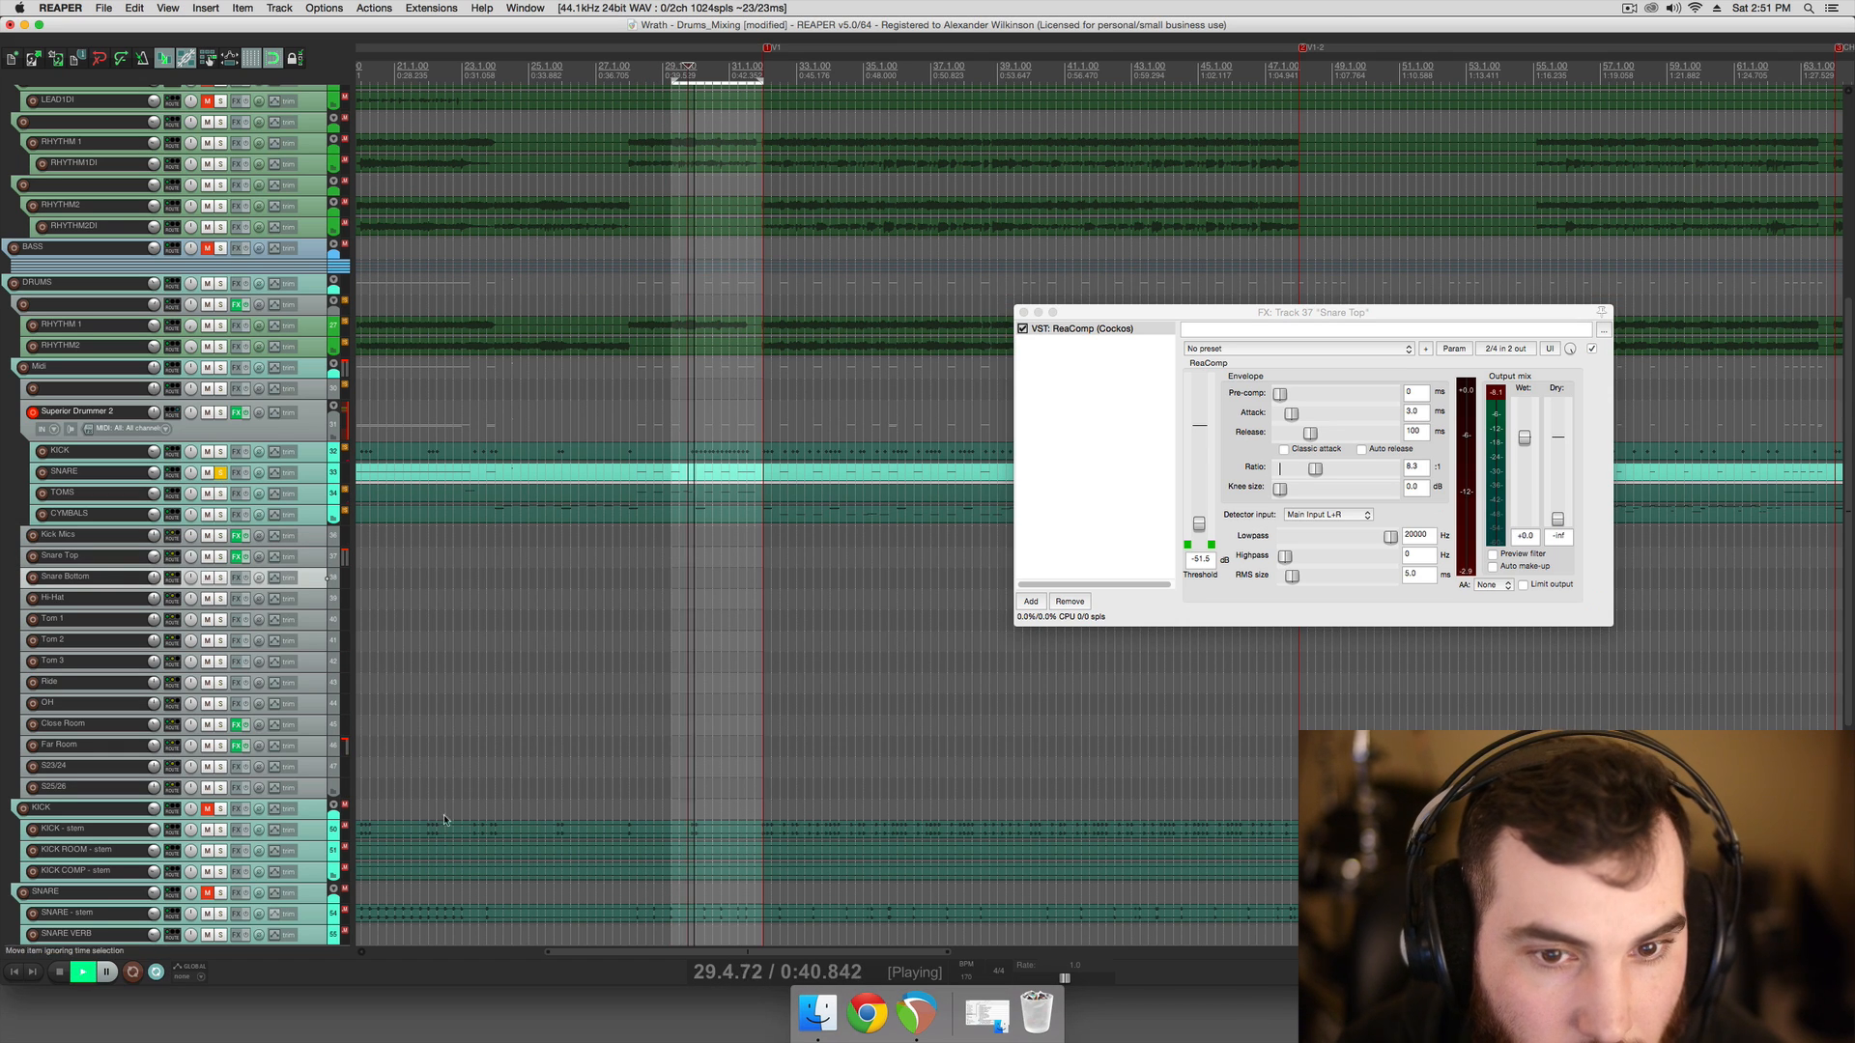
pyautogui.moveTo(696, 562); pyautogui.dragTo(763, 560)
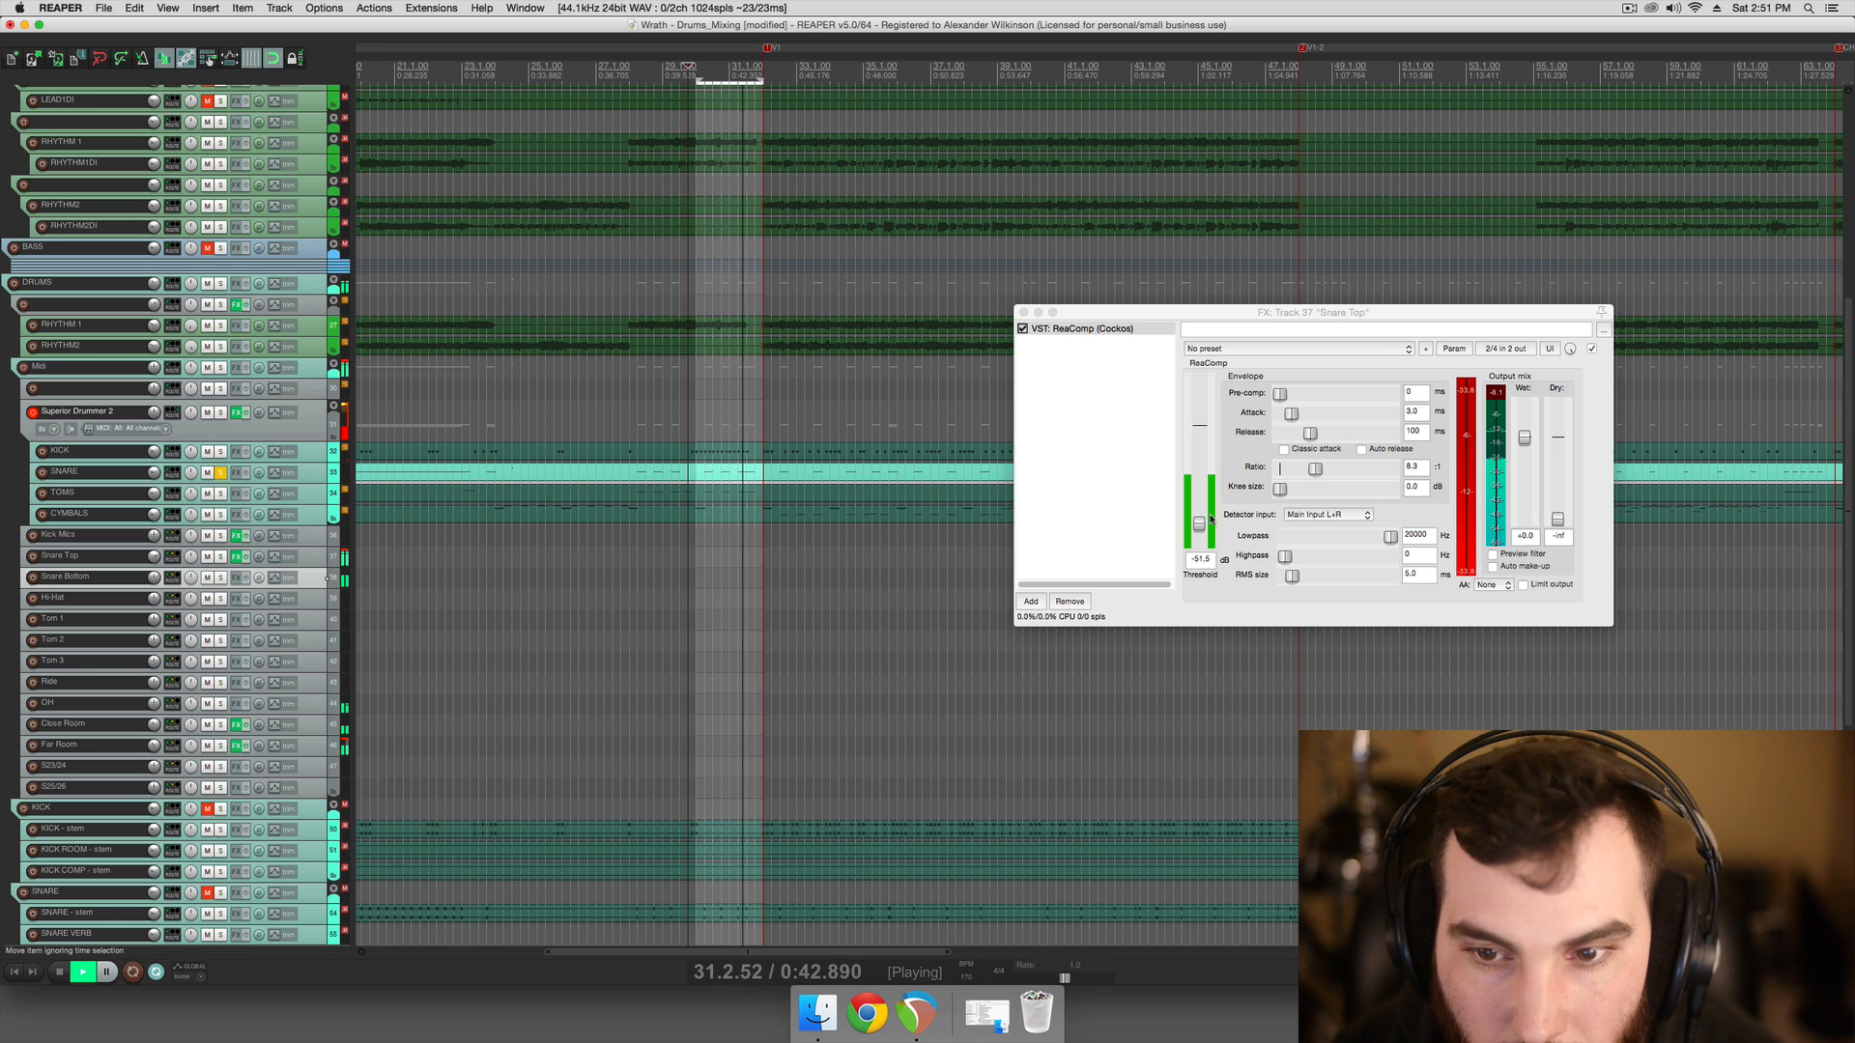
# During loop playback, set ReaComp's threshold to -53.8 dB, attack to 24.6 ms and release to 0 ms, with a much higher ratio
pyautogui.moveTo(1200, 524); pyautogui.dragTo(1200, 526)
pyautogui.moveTo(1309, 434); pyautogui.dragTo(1315, 470)
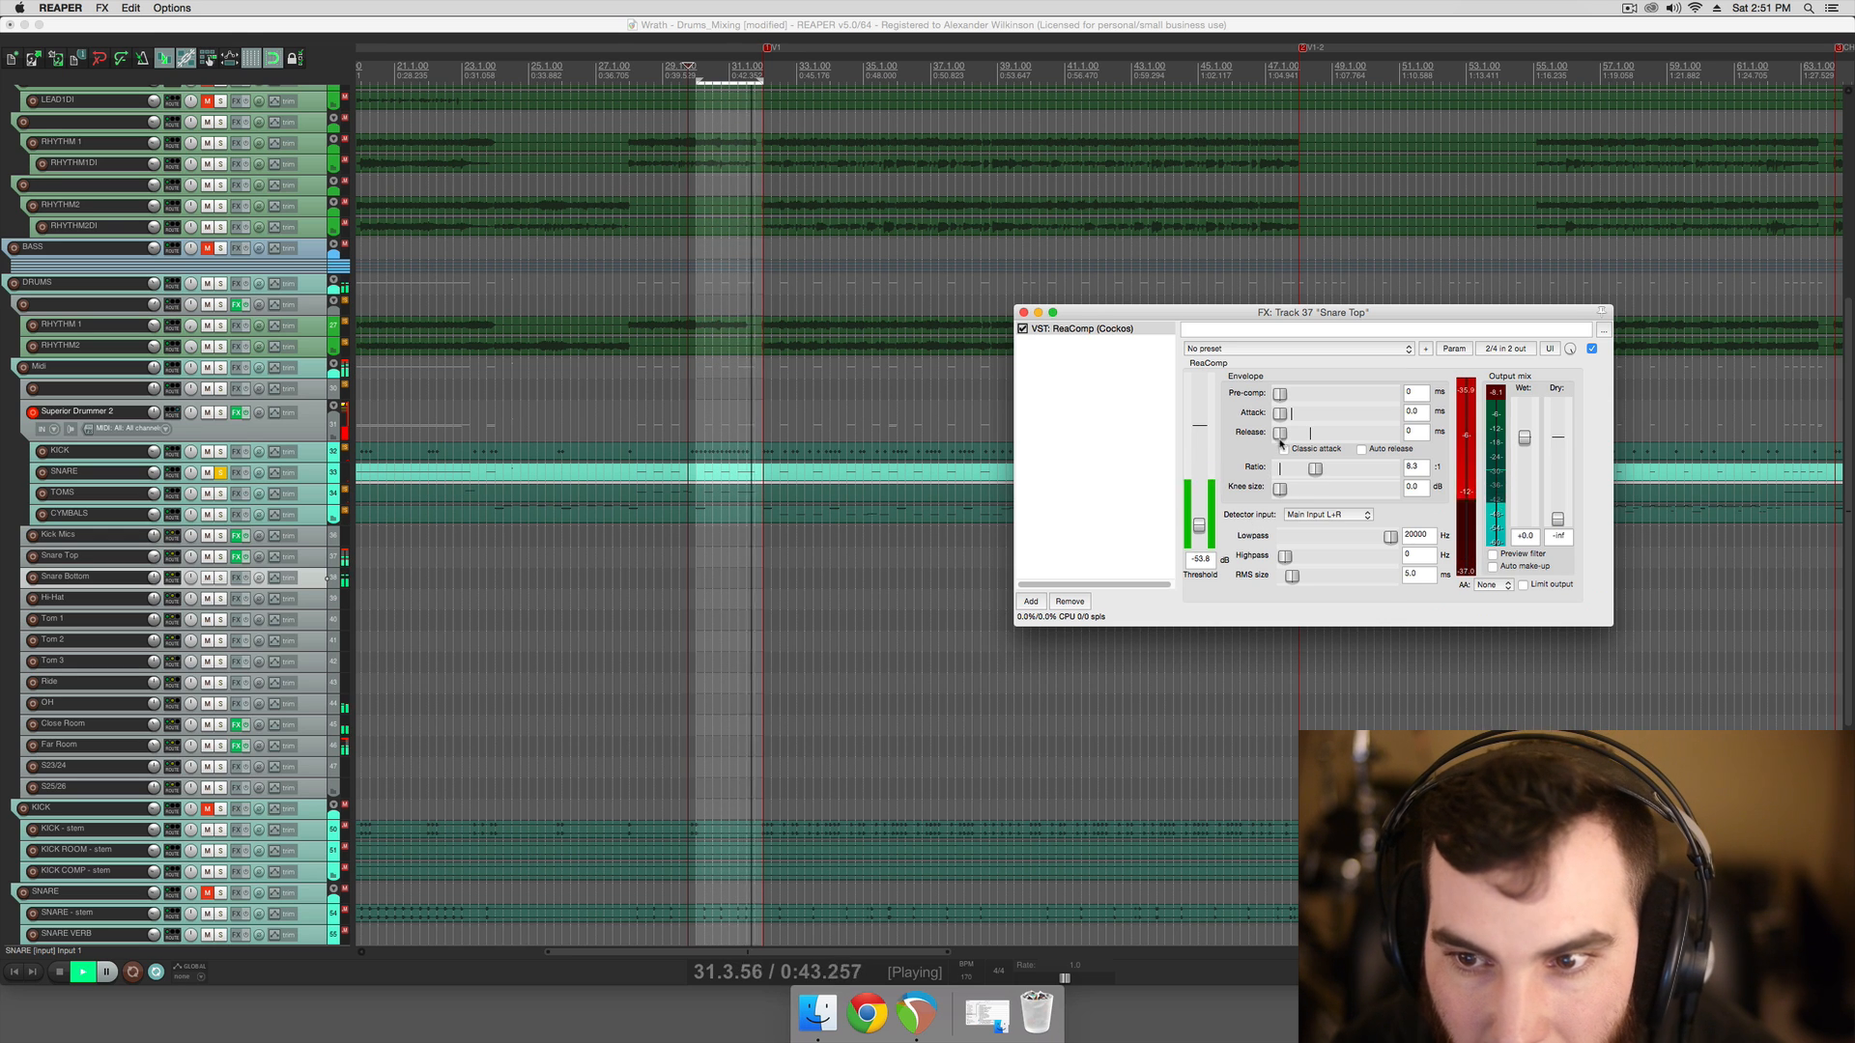
pyautogui.moveTo(1280, 414)
pyautogui.mouseDown()
pyautogui.moveTo(1308, 423)
pyautogui.moveTo(1269, 422)
pyautogui.mouseUp()
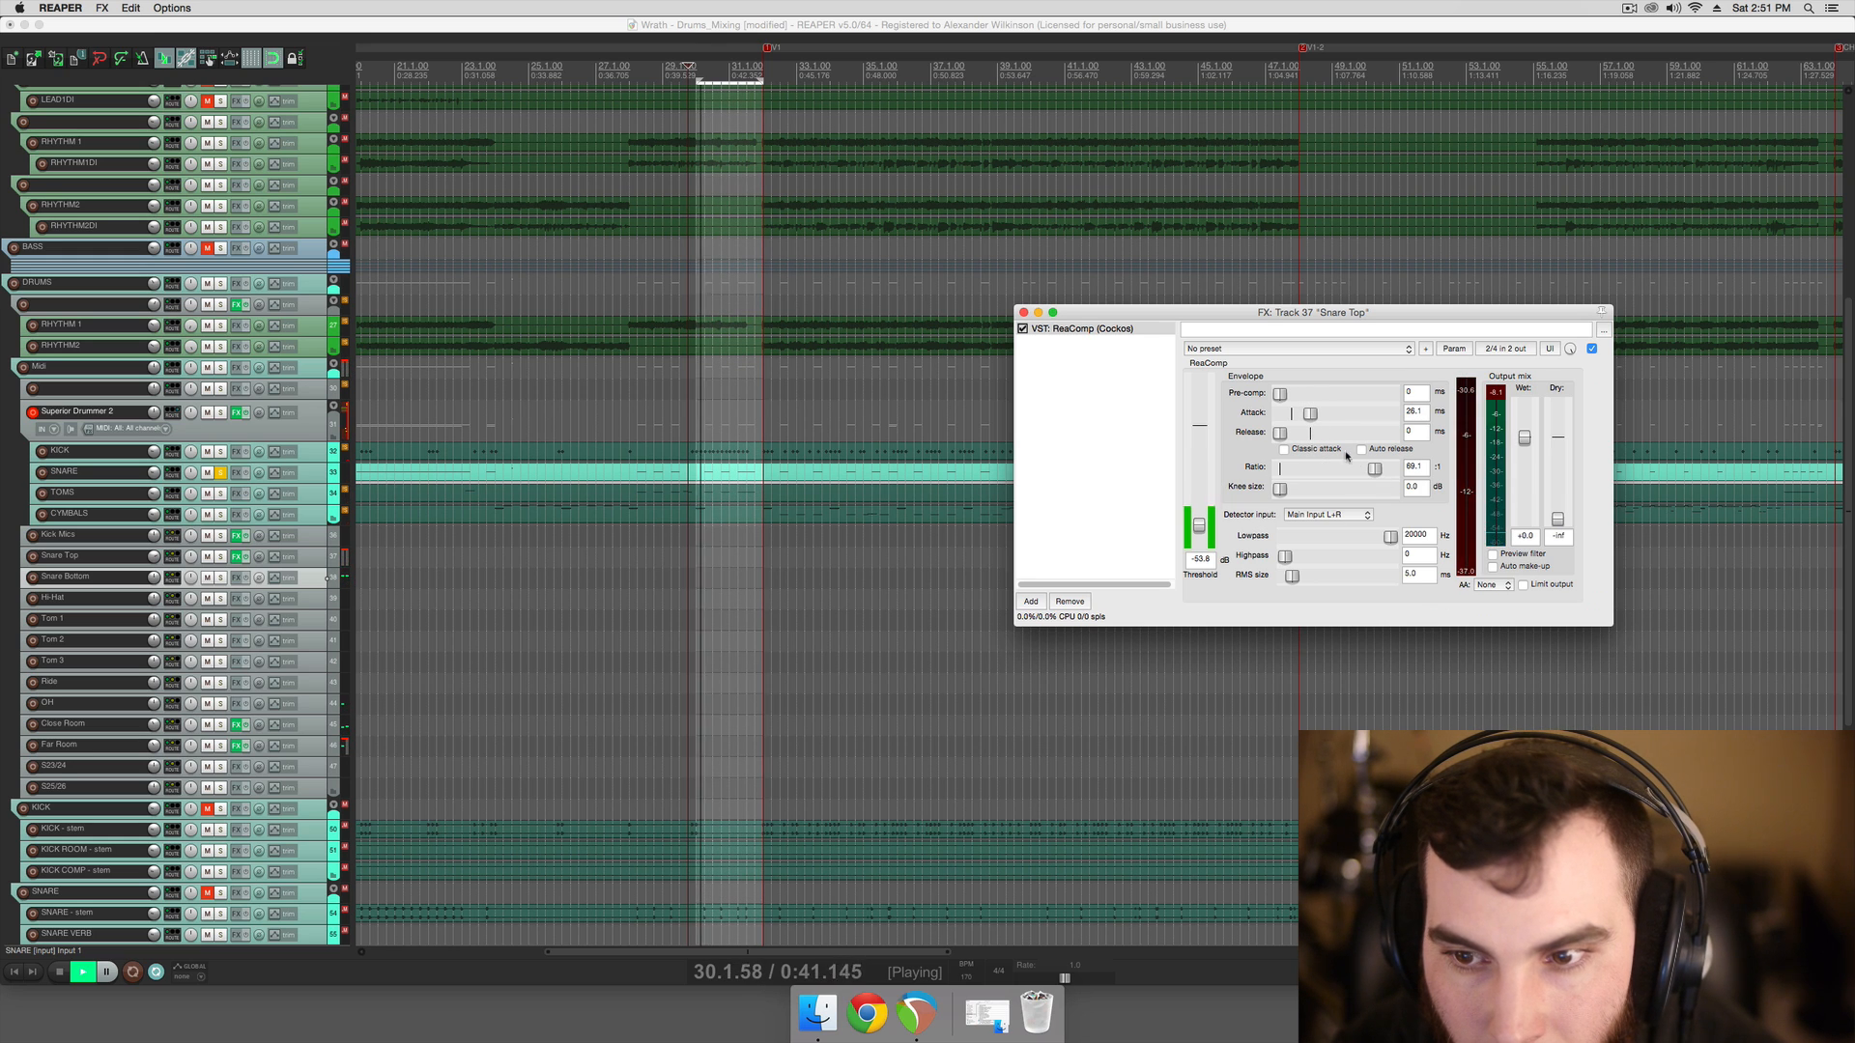
pyautogui.moveTo(1309, 415); pyautogui.dragTo(1269, 422)
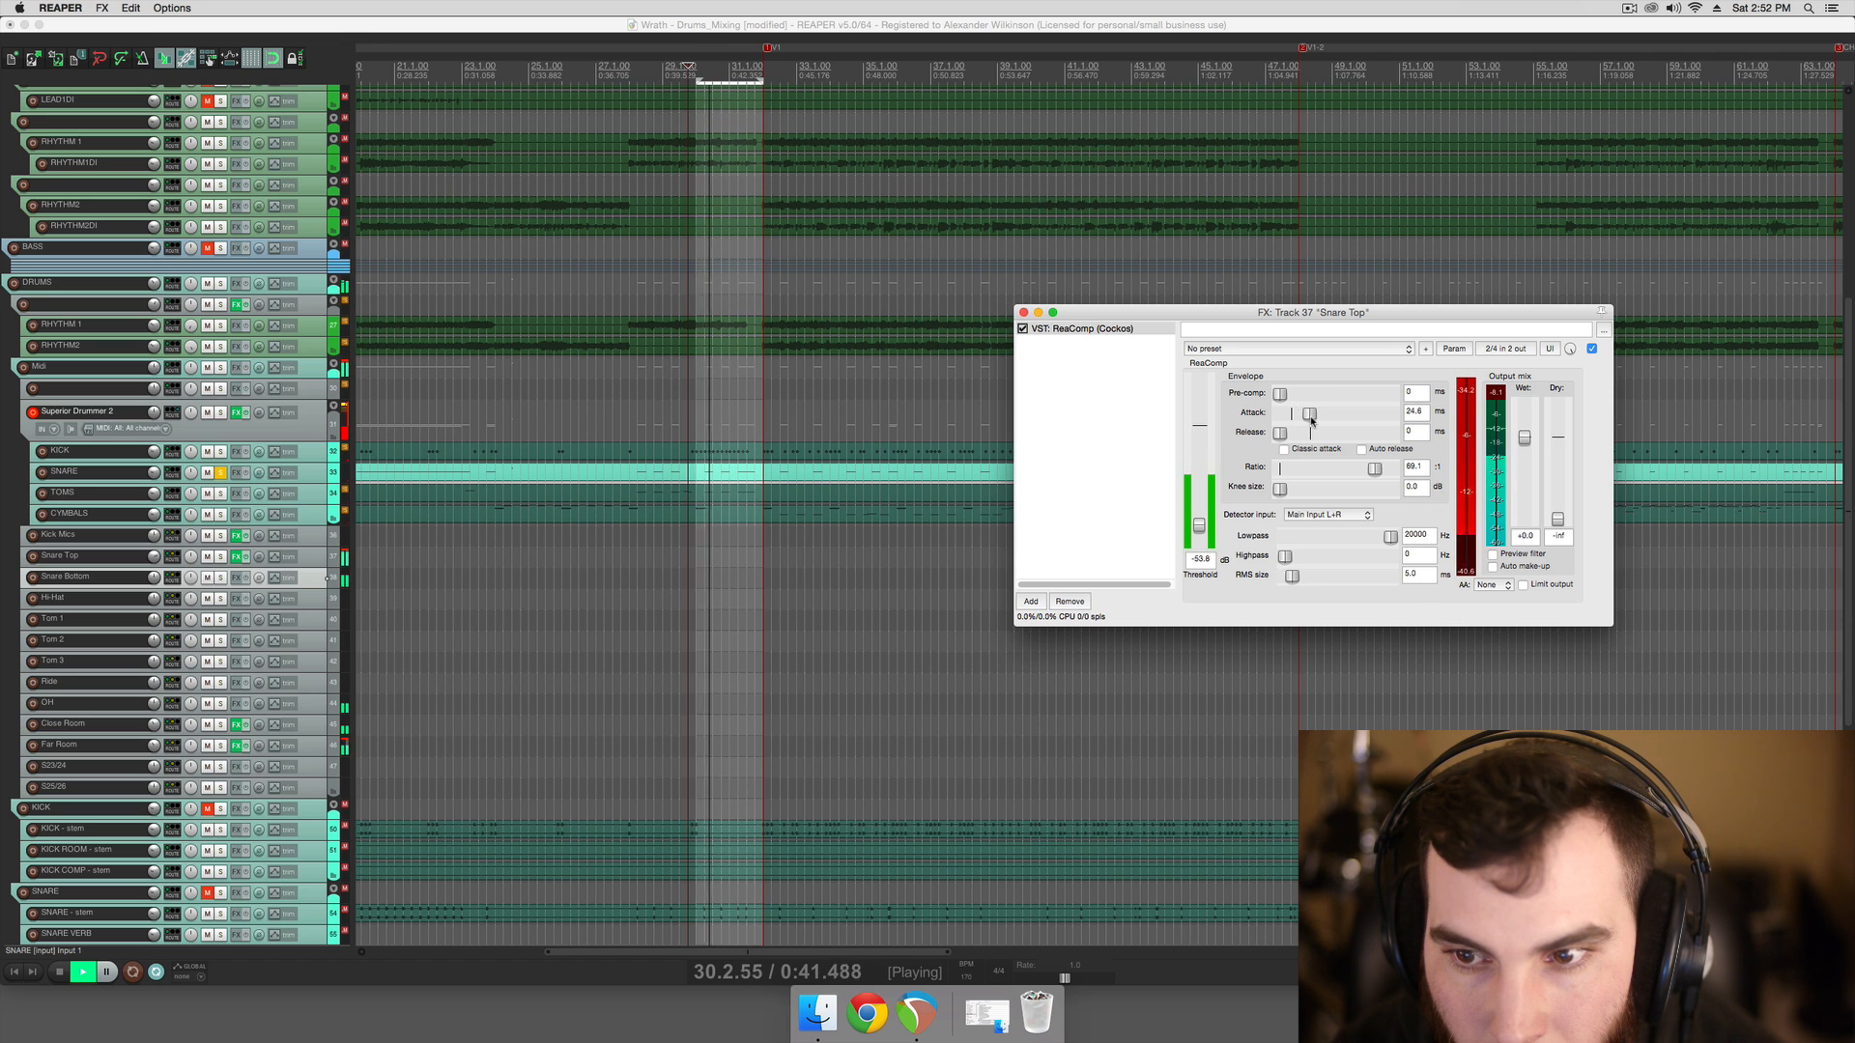
pyautogui.press('space')
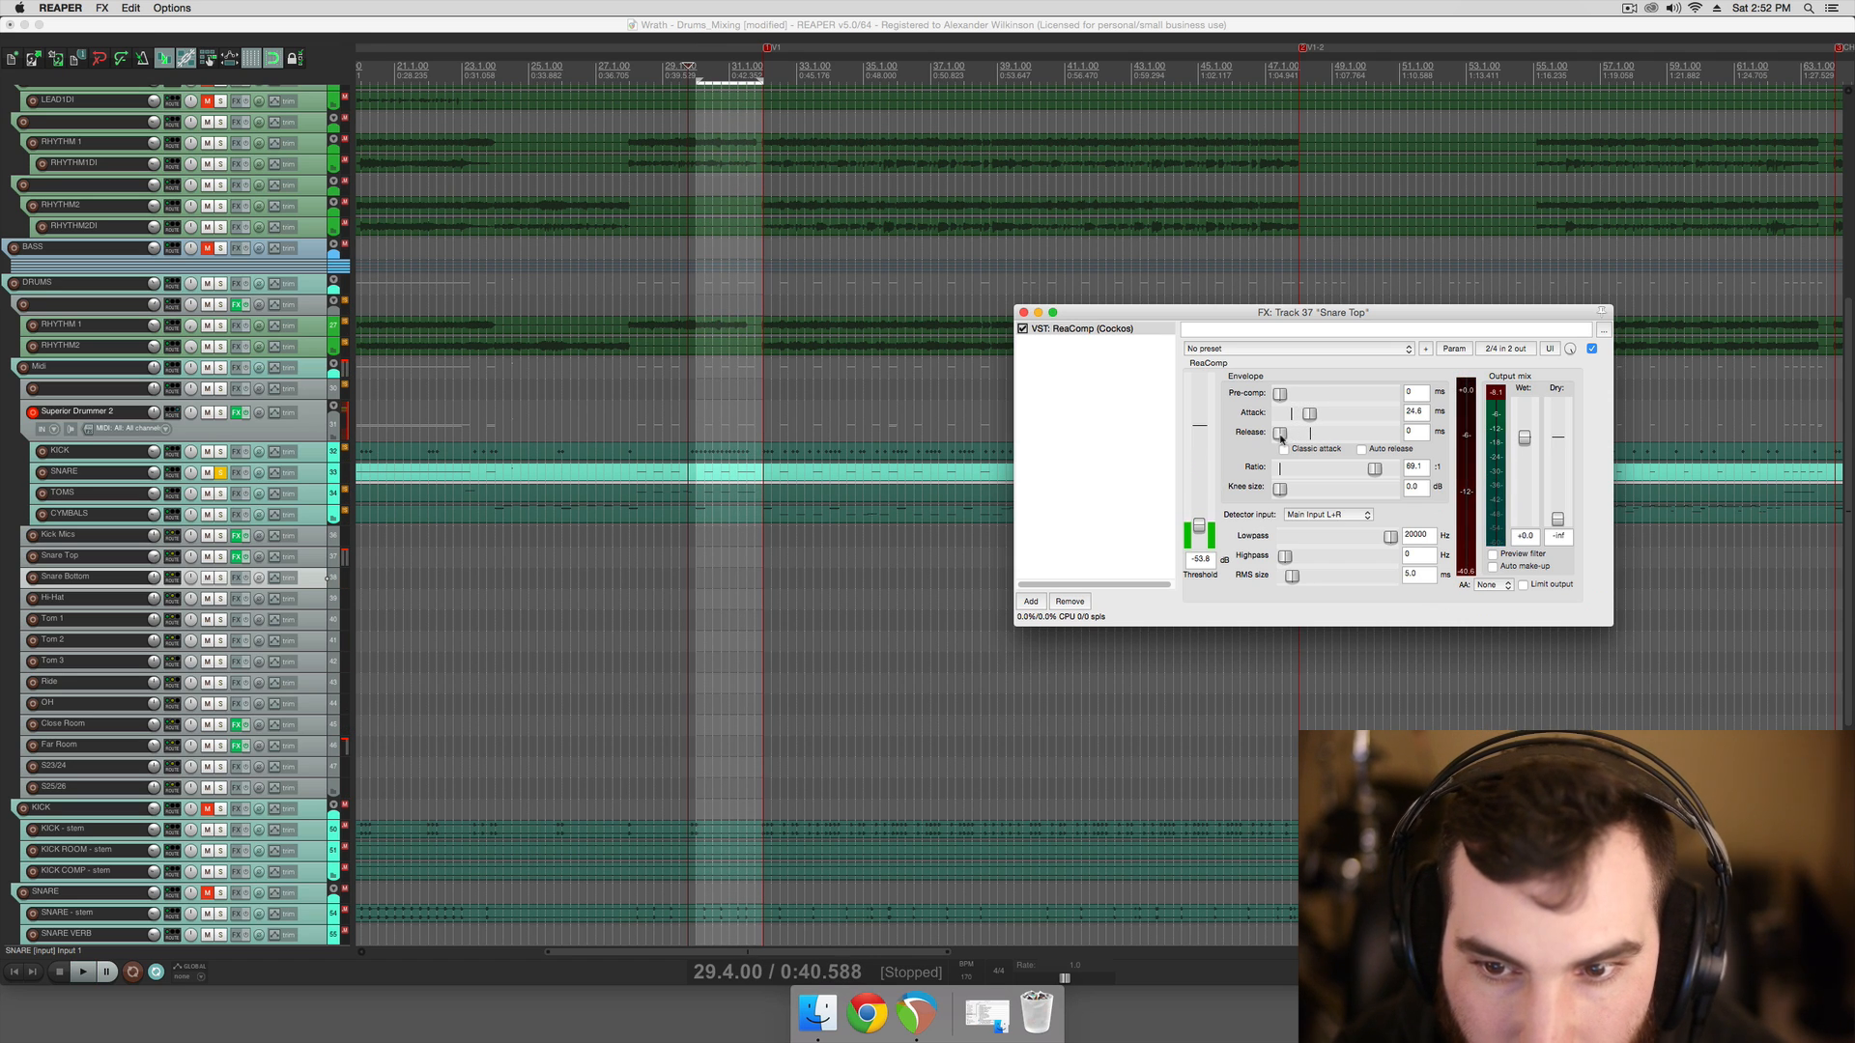
# Adjust ReaComp's release over repeated playback of the snare and set it to 33 ms
pyautogui.press('space')
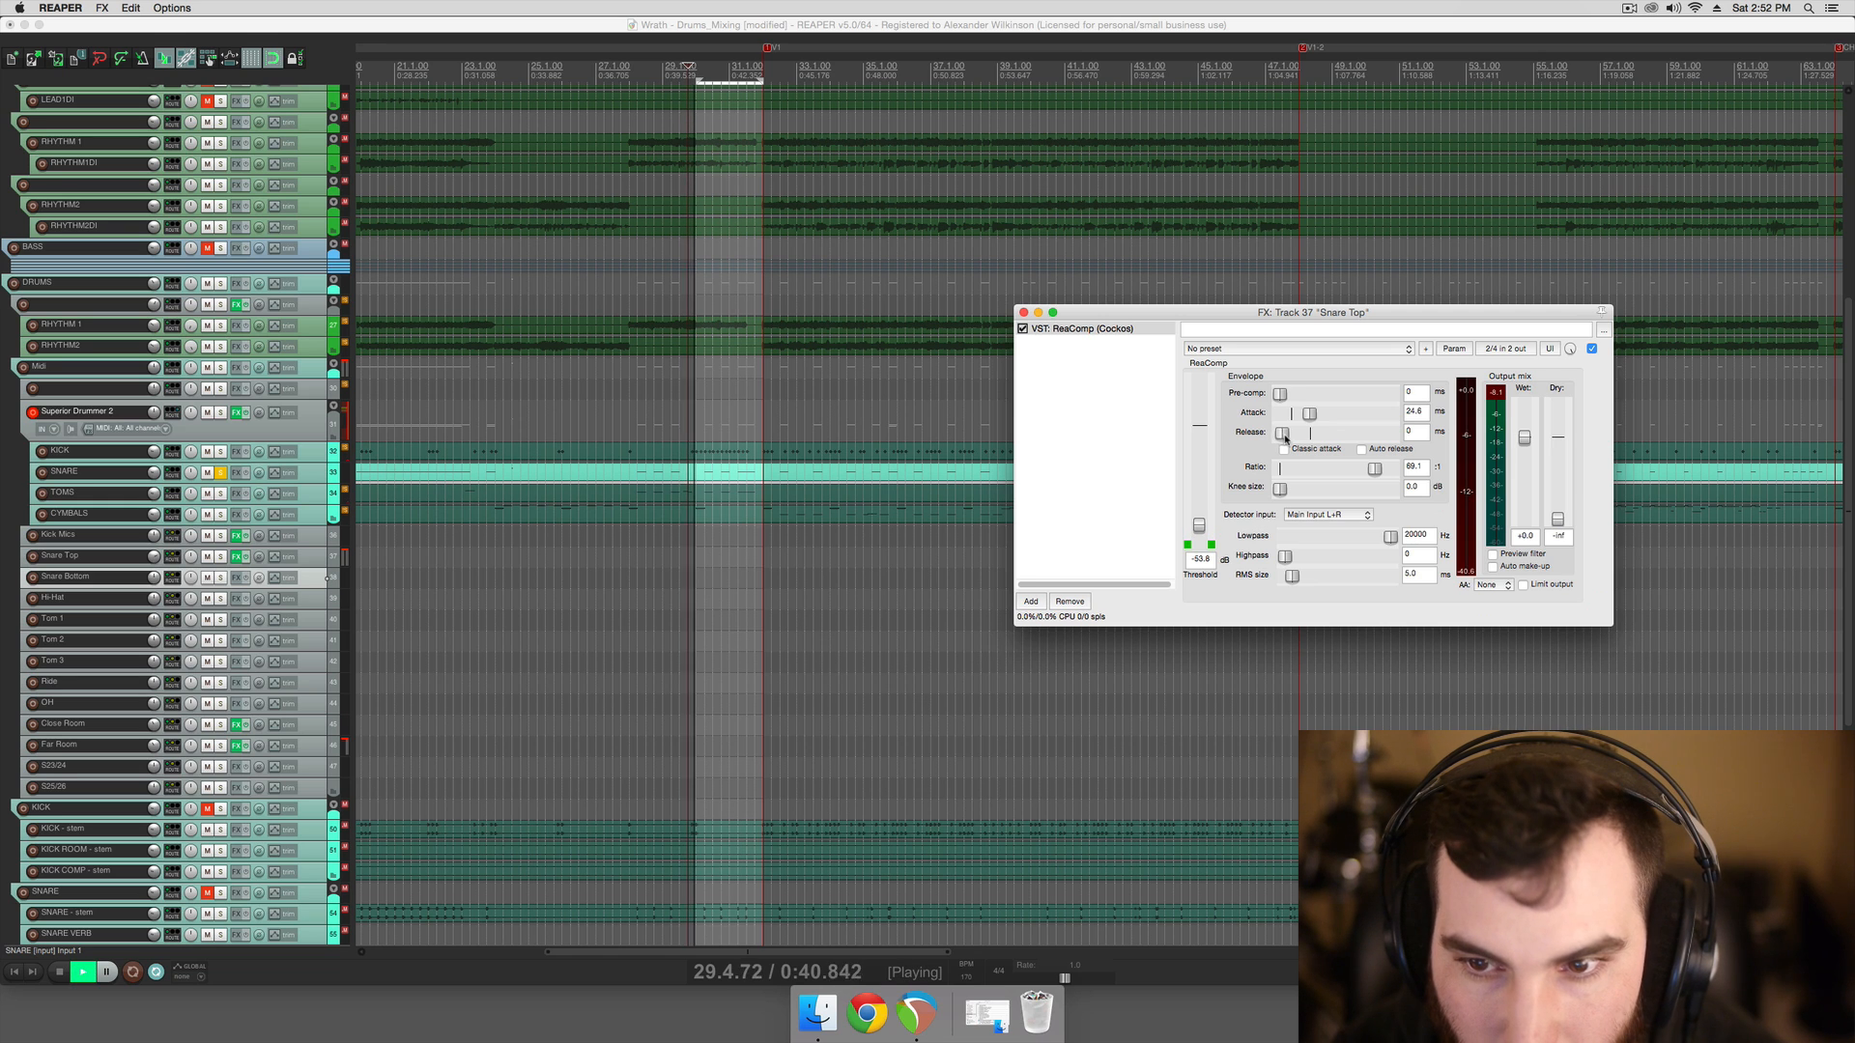
pyautogui.moveTo(1280, 433)
pyautogui.mouseDown()
pyautogui.moveTo(1346, 449)
pyautogui.moveTo(1304, 436)
pyautogui.mouseUp()
pyautogui.press('space')
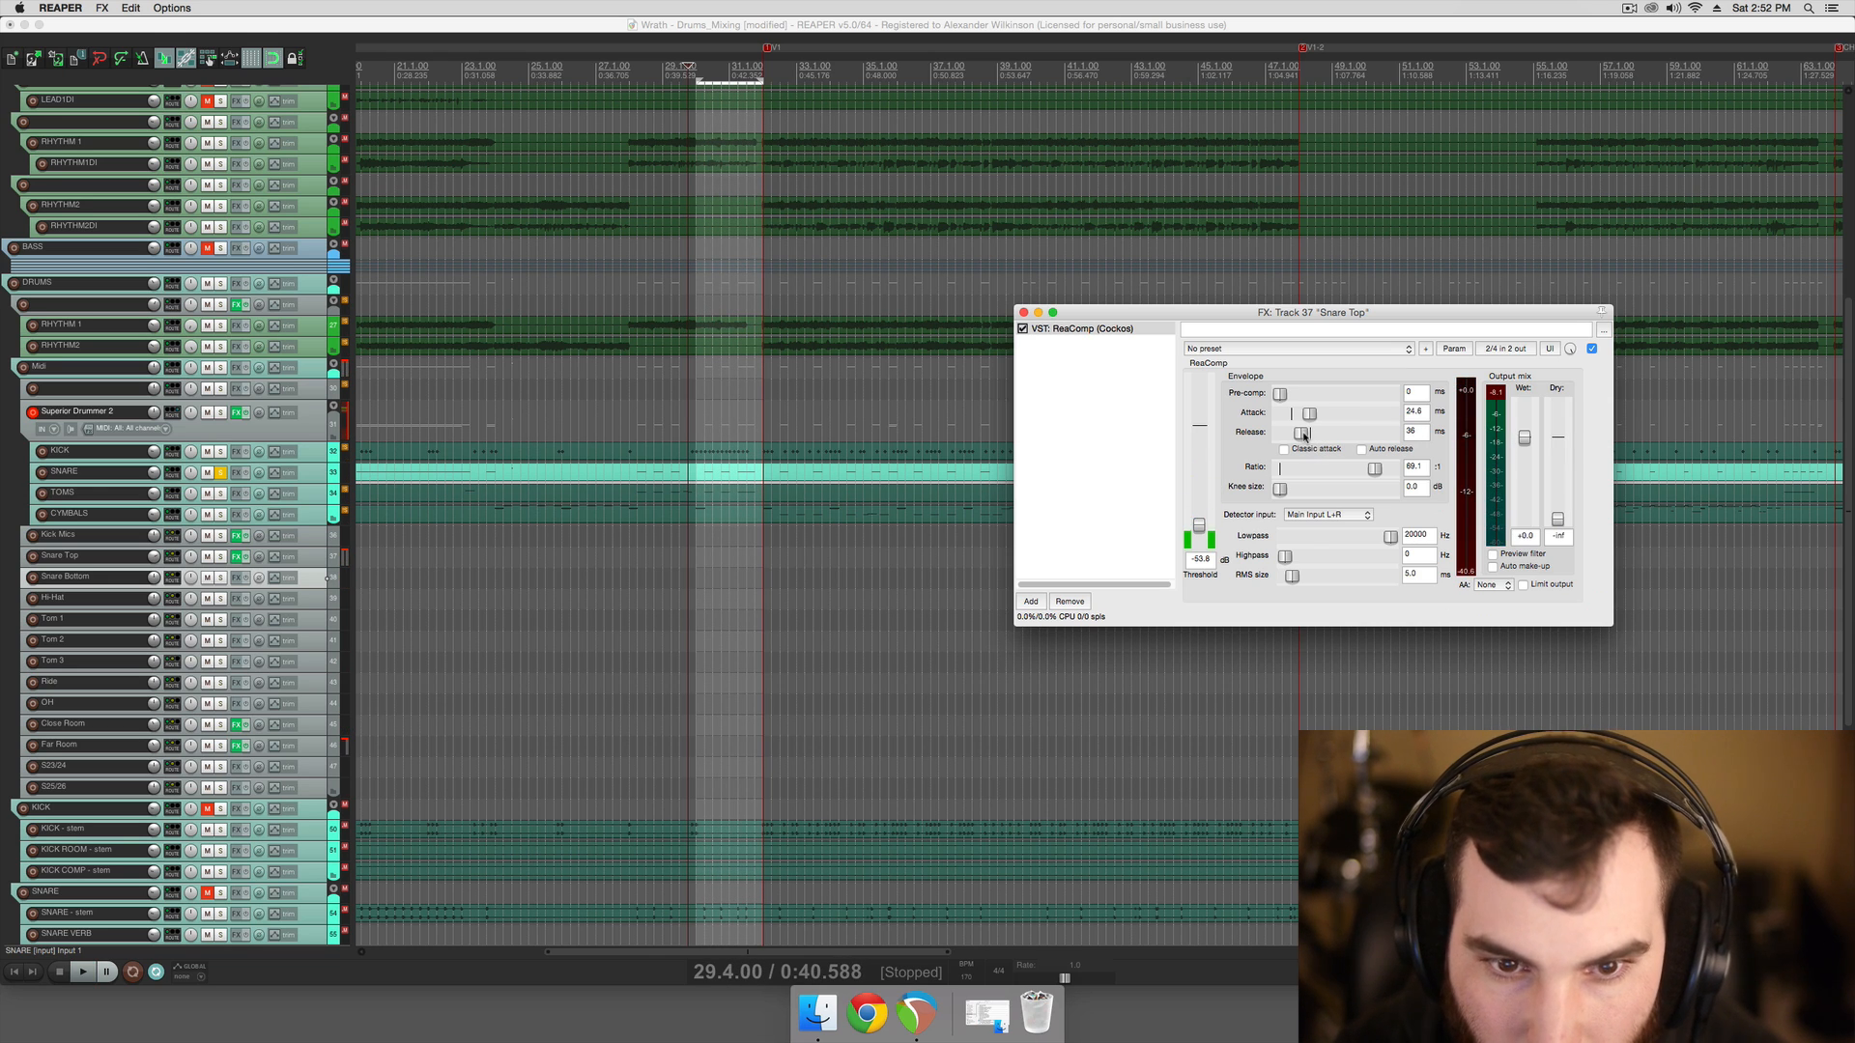
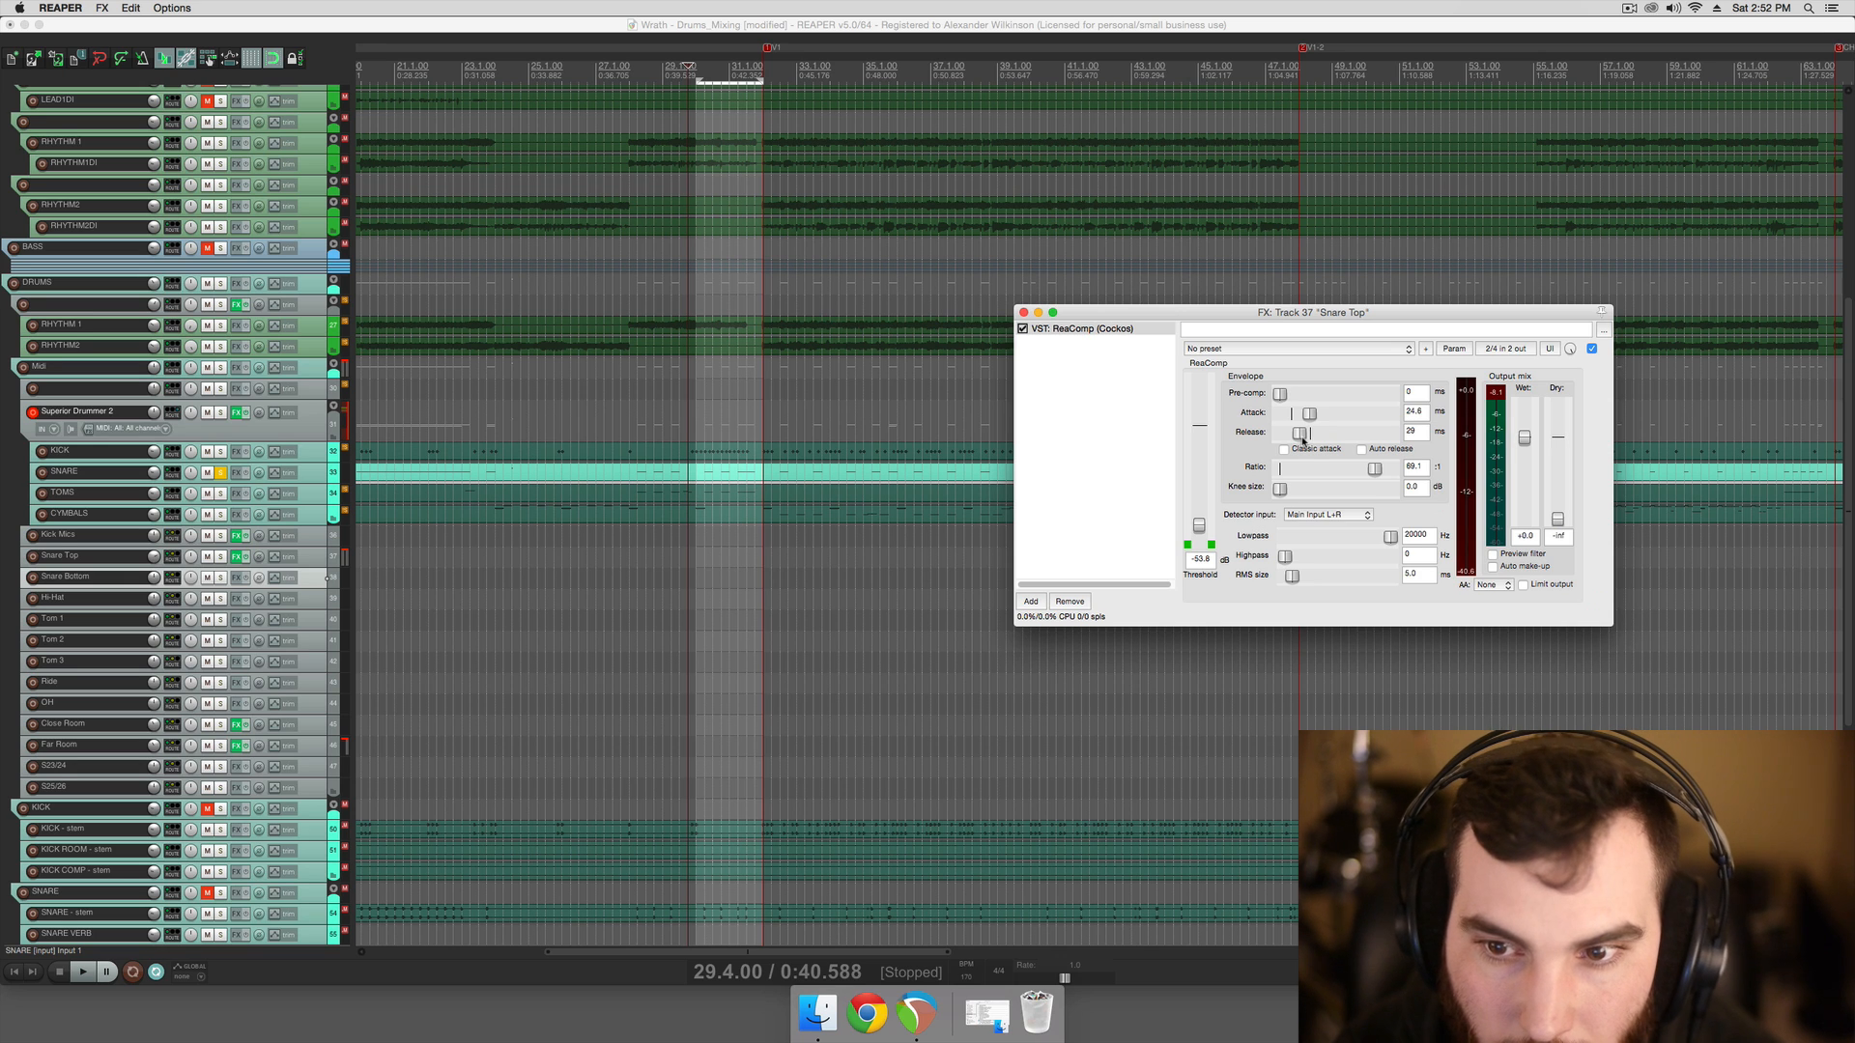
pyautogui.press('space')
pyautogui.moveTo(1283, 437); pyautogui.dragTo(1302, 441)
pyautogui.press('space')
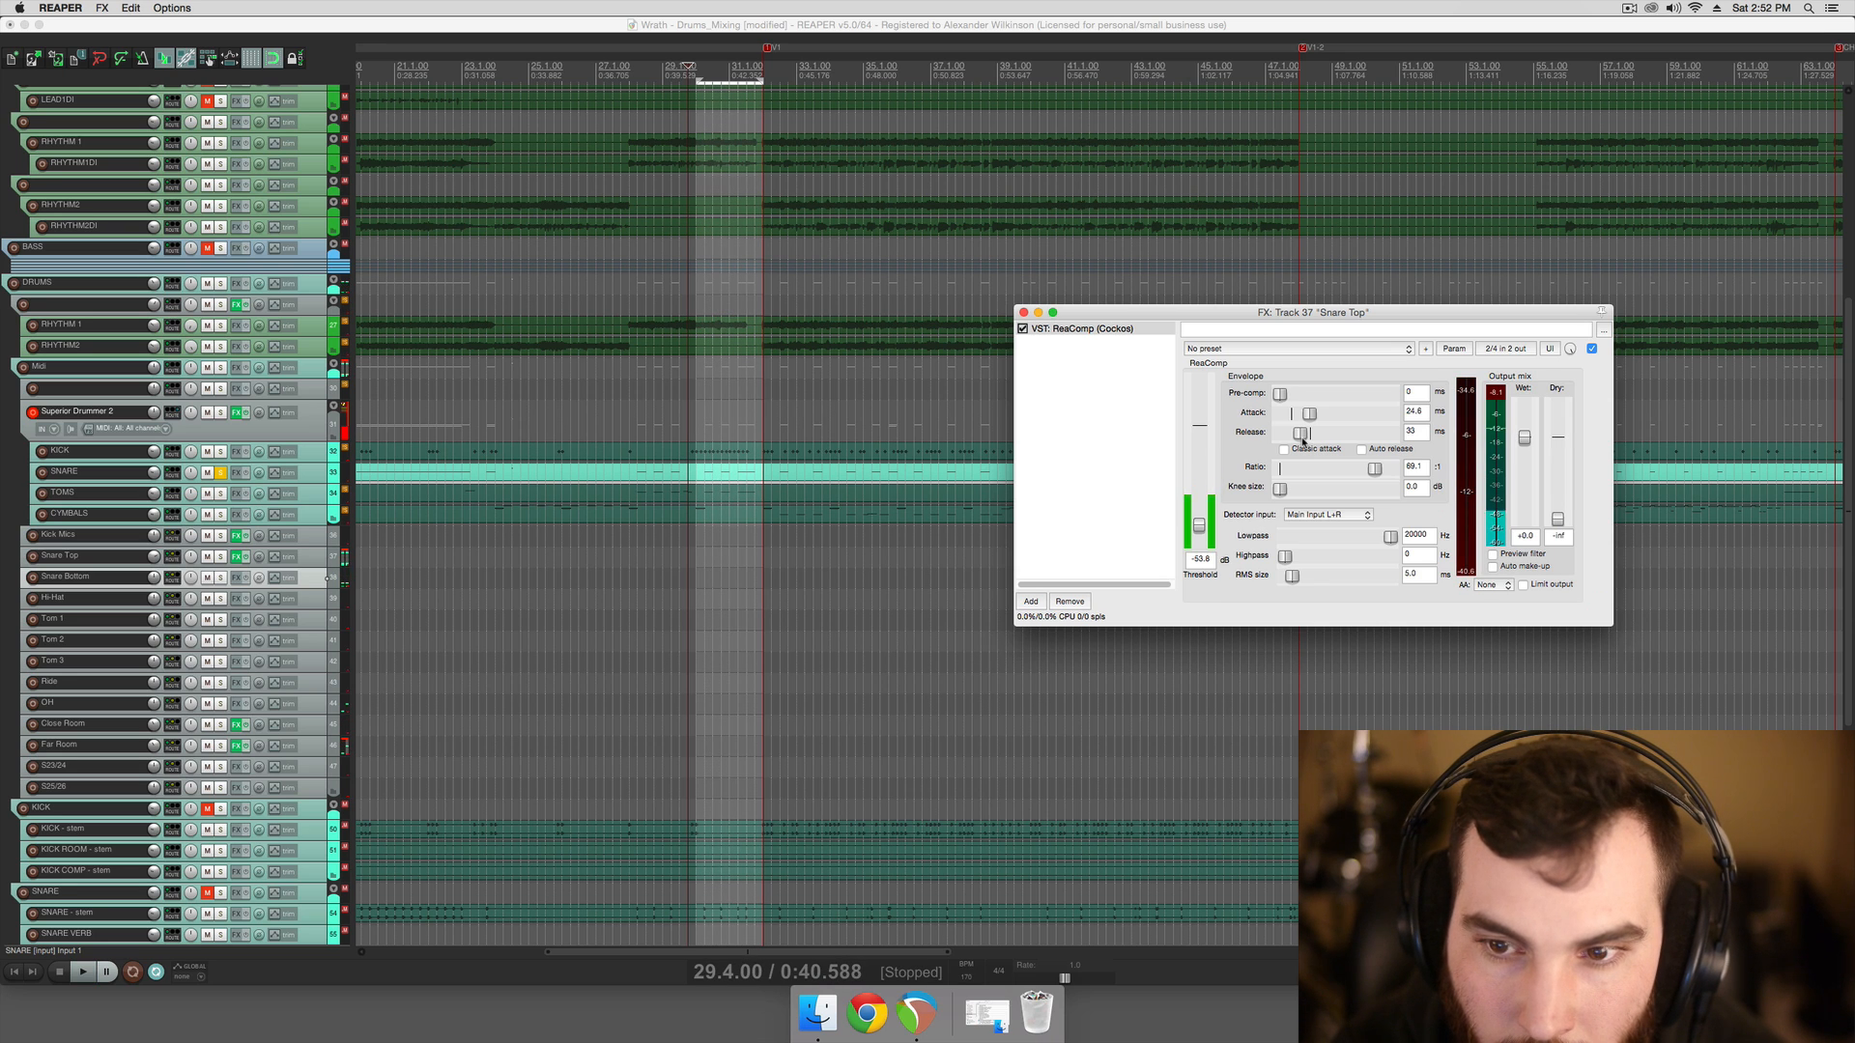
# Set ReaComp's ratio to 4.1 and its threshold to -25.8 dB while the snare loop plays
pyautogui.press('space')
pyautogui.moveTo(1376, 478); pyautogui.dragTo(1301, 476)
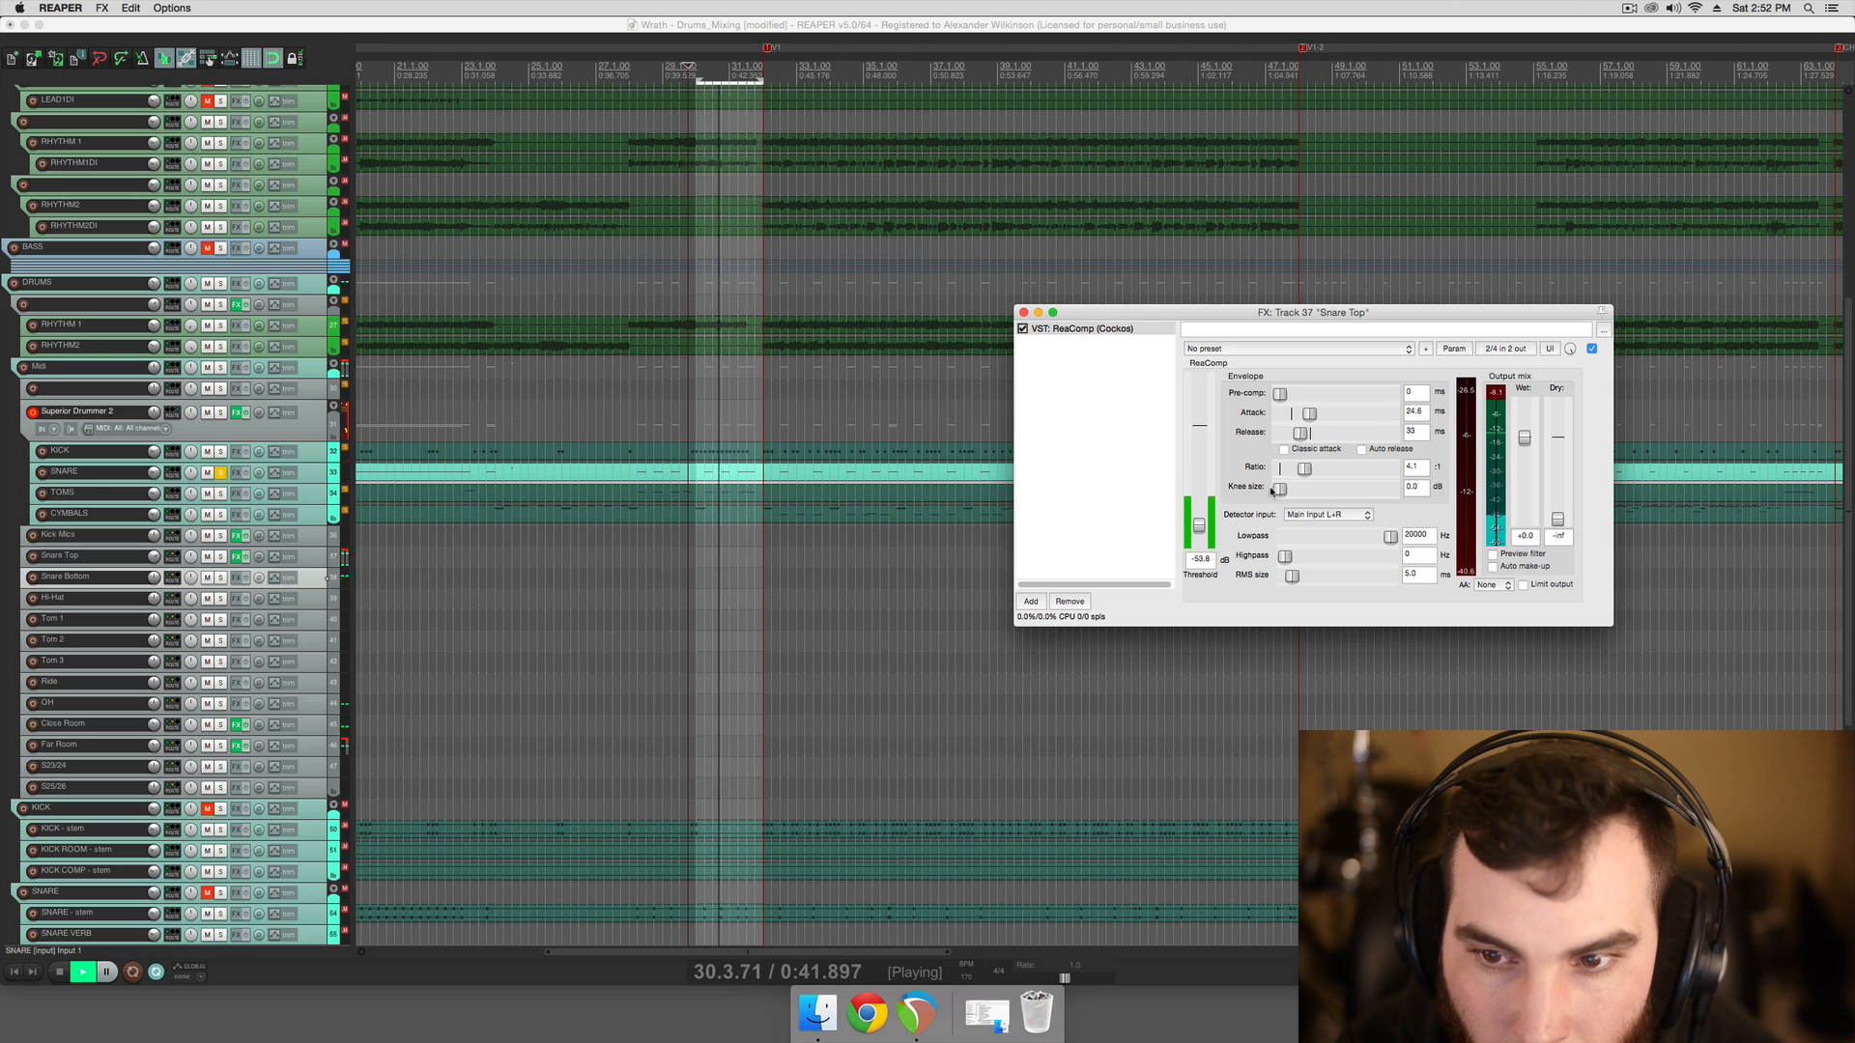
pyautogui.moveTo(1199, 524); pyautogui.dragTo(1200, 494)
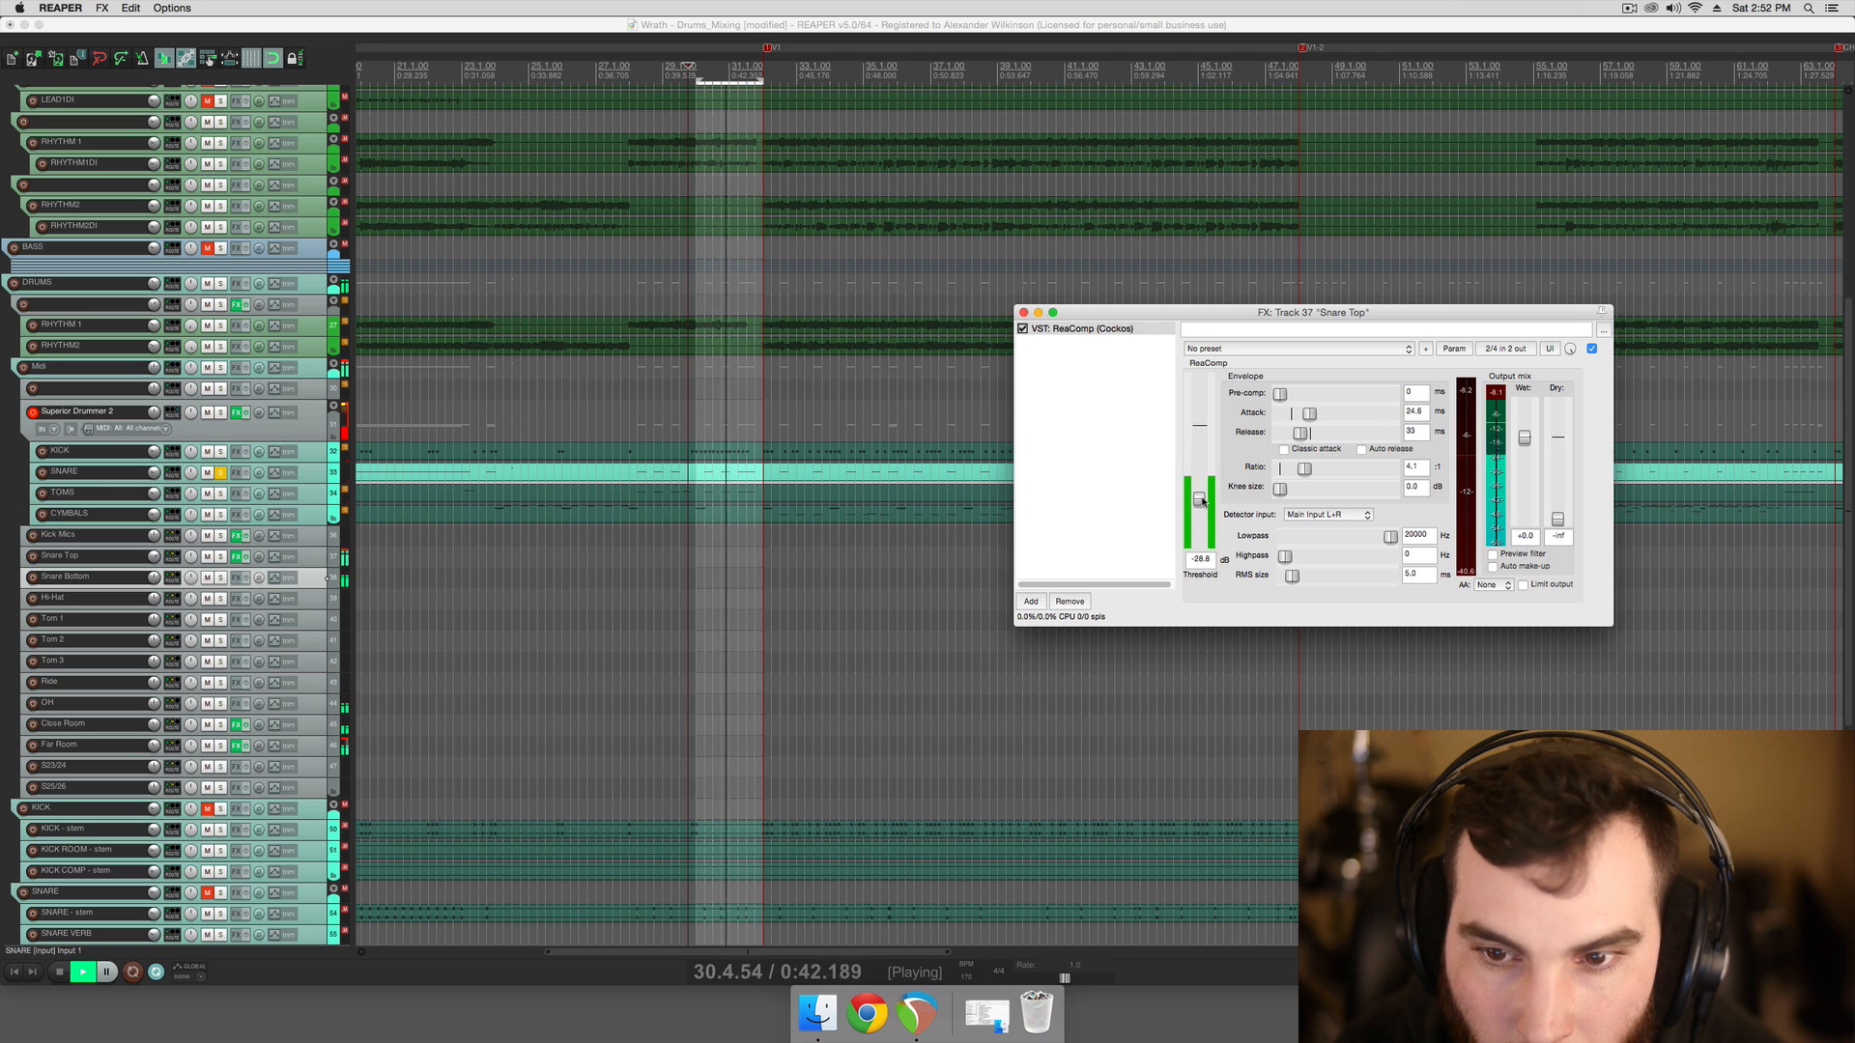
pyautogui.press('space')
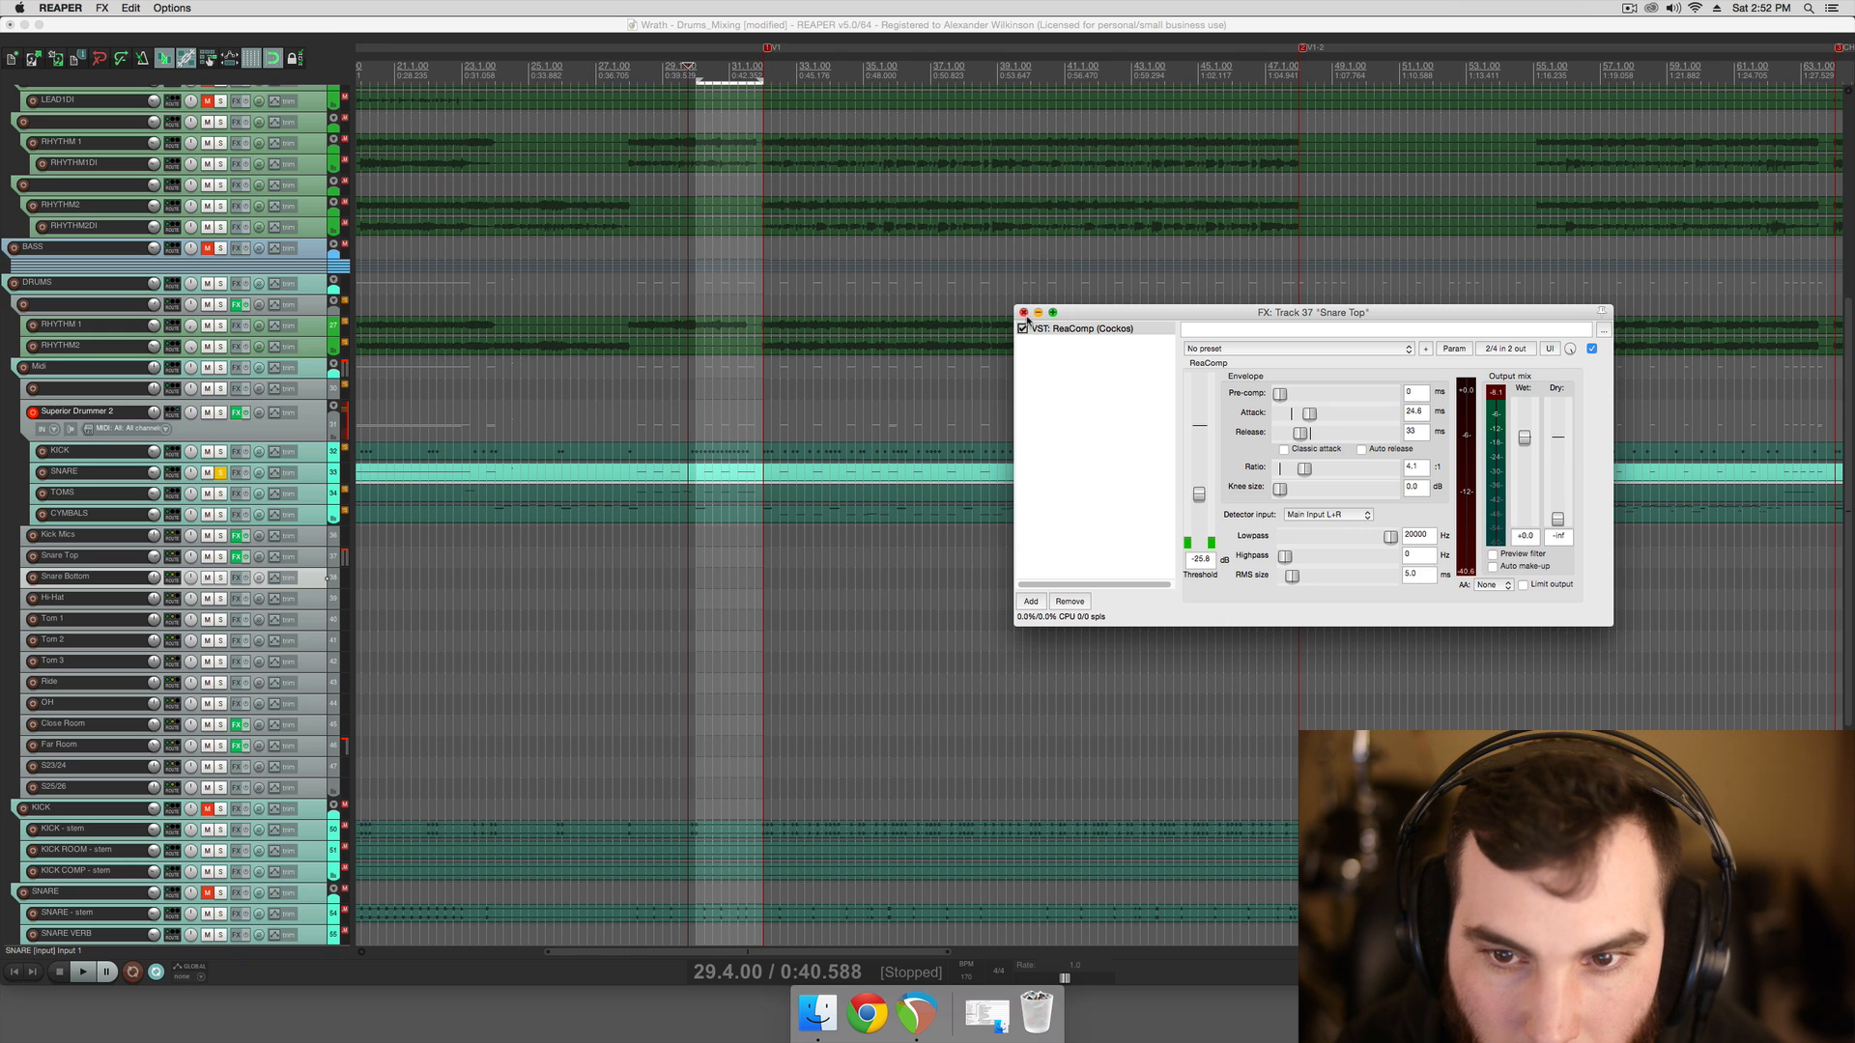
# Audition ReaComp's RMS size at 0.0 ms from 30.1.00, and raise it to 10.2 ms
pyautogui.click(1420, 576)
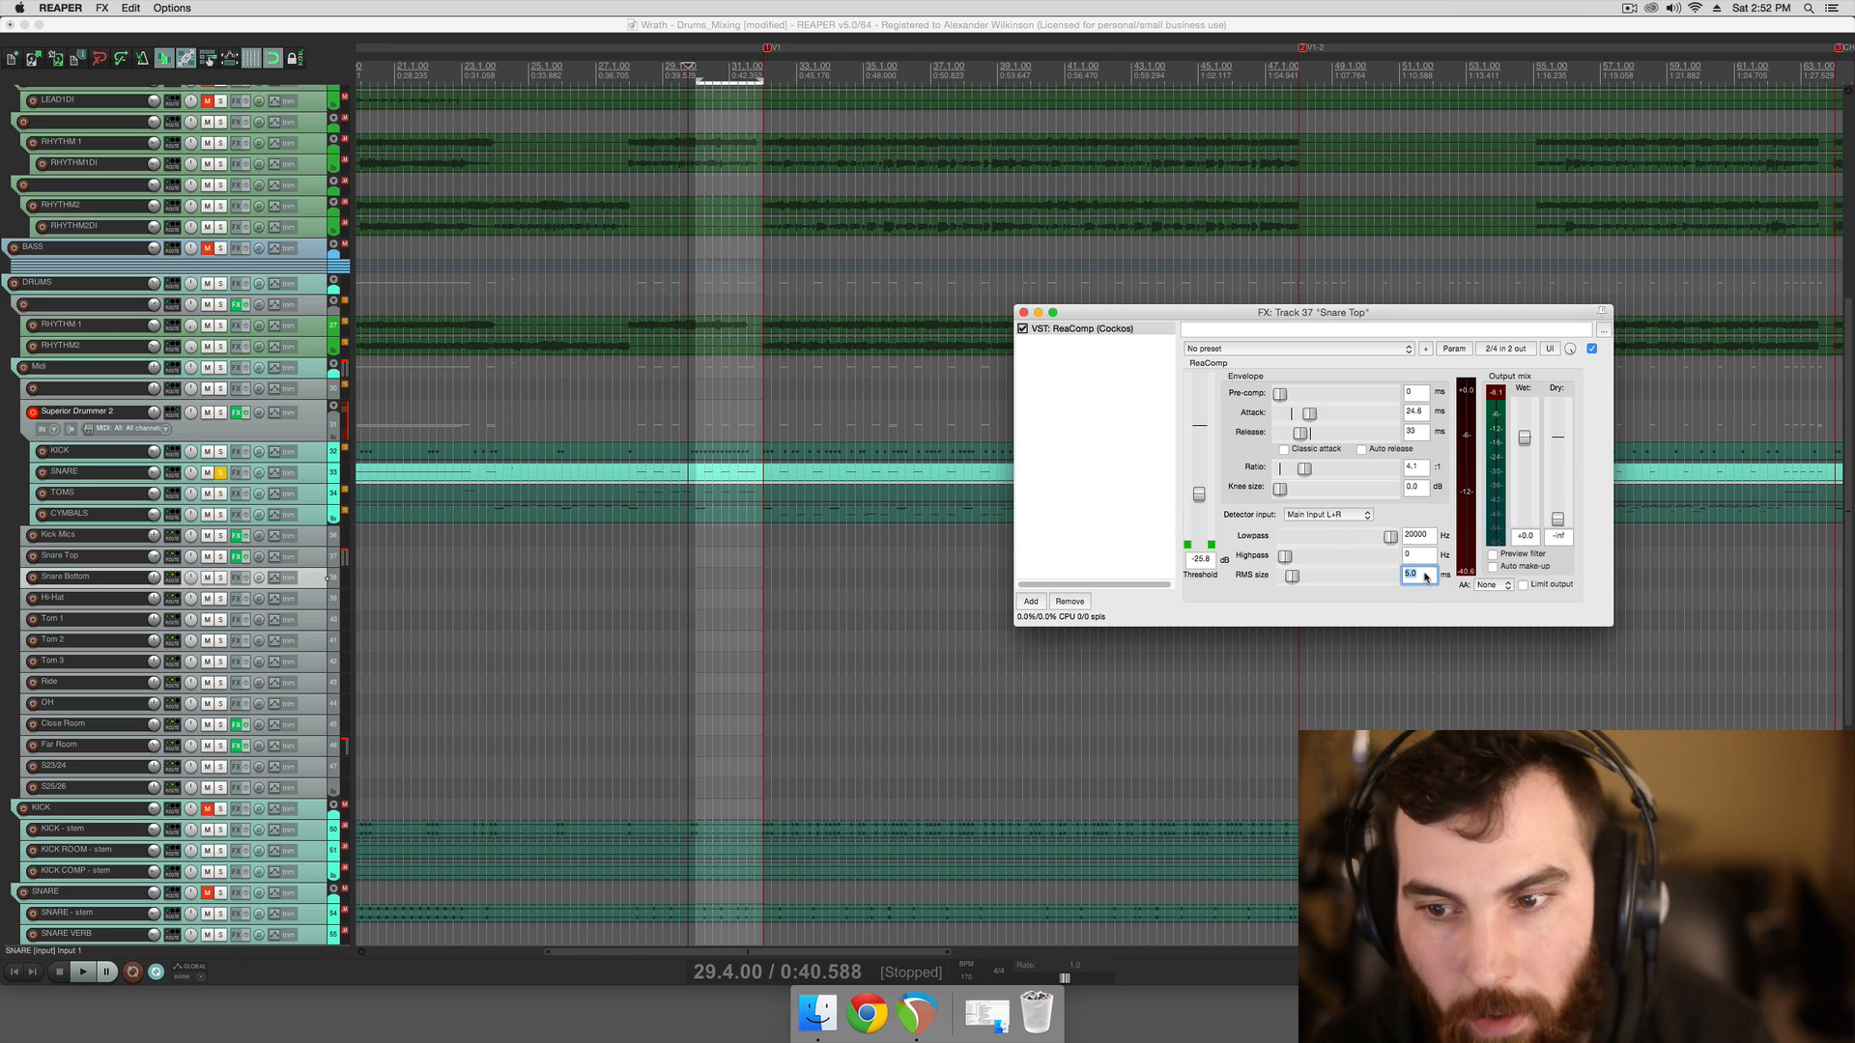
pyautogui.click(1422, 559)
pyautogui.doubleClick(1431, 575)
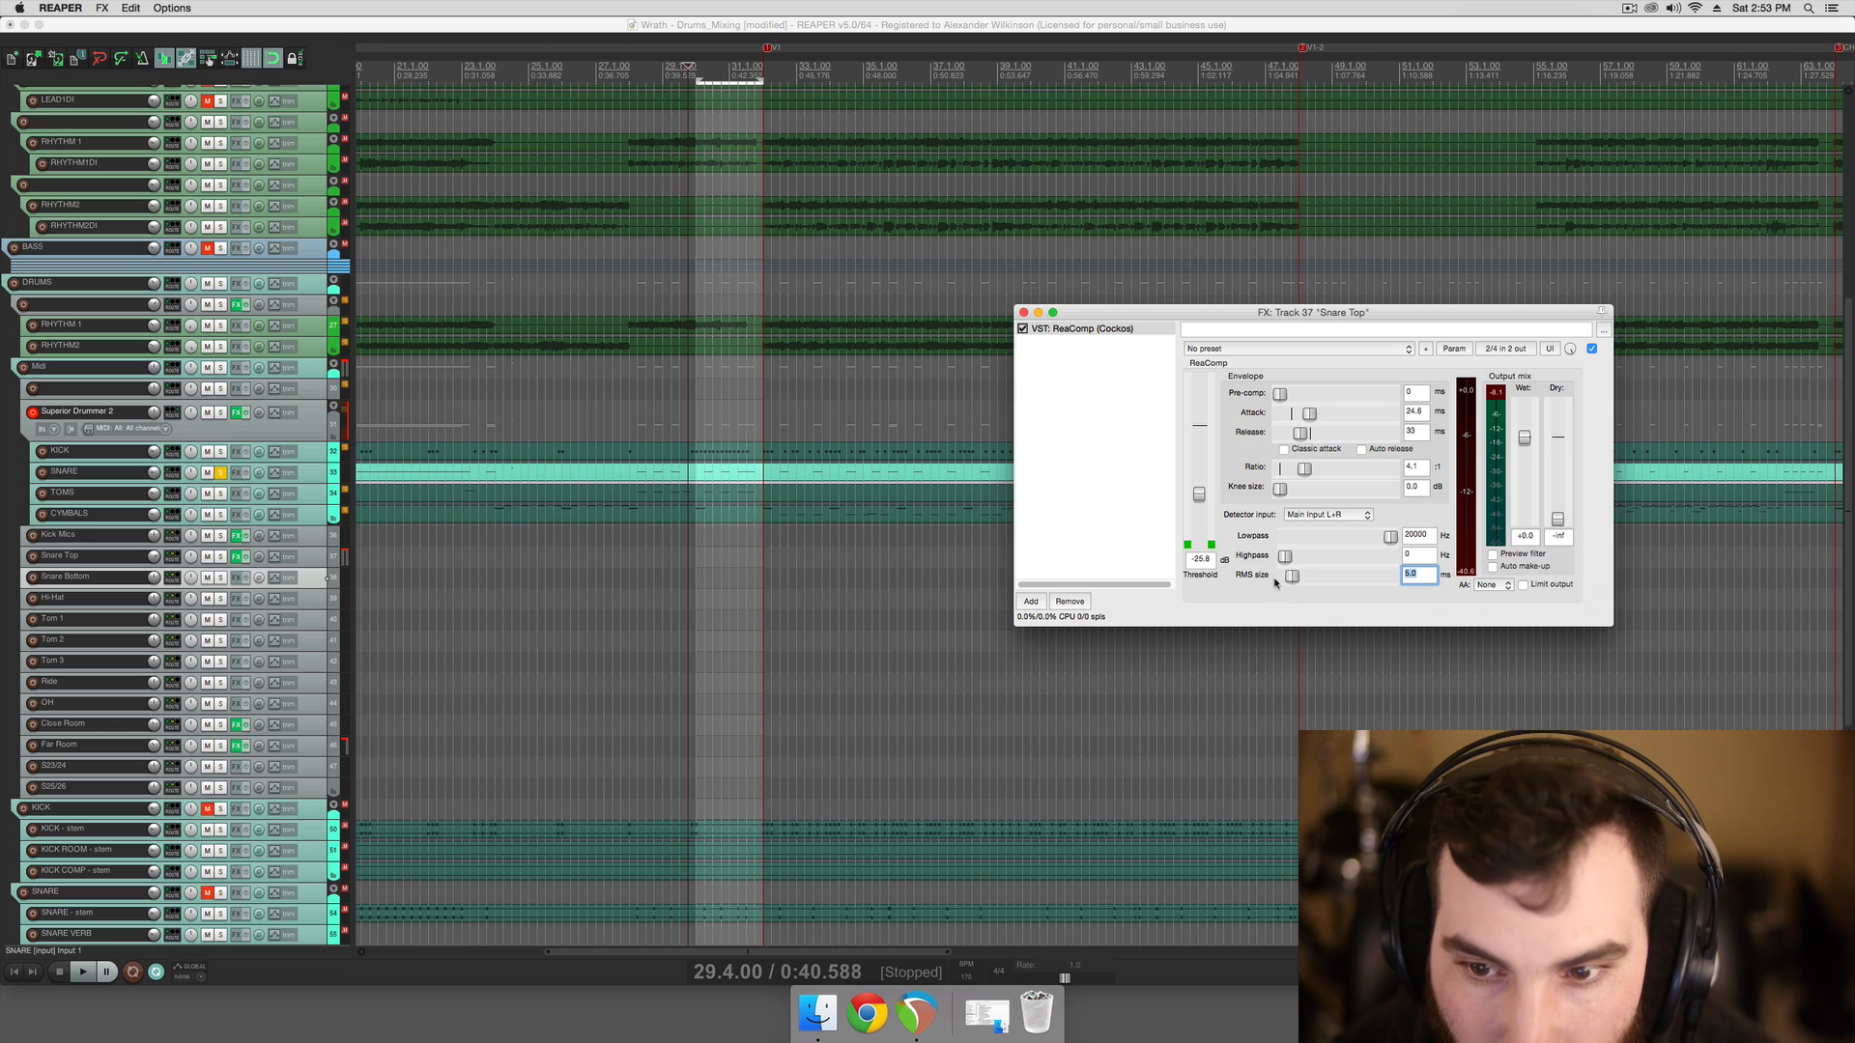
pyautogui.click(696, 551)
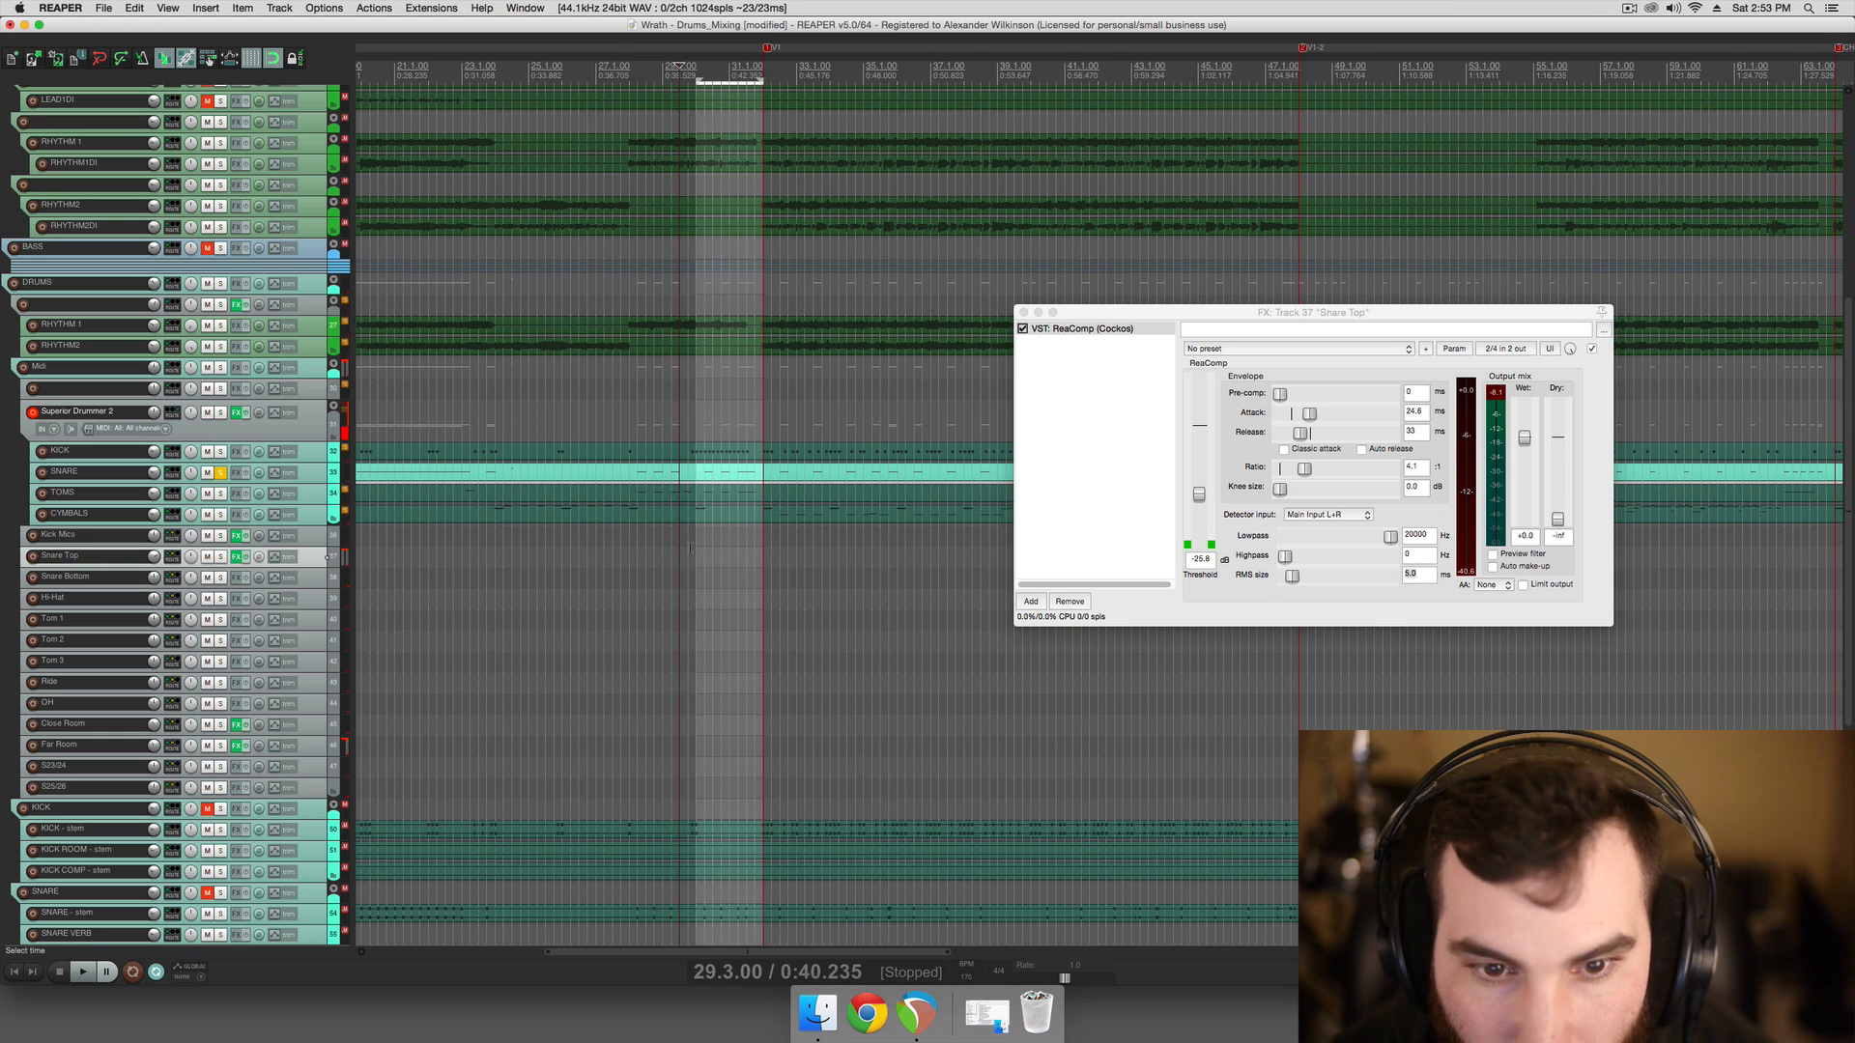
pyautogui.moveTo(1292, 576); pyautogui.dragTo(1286, 578)
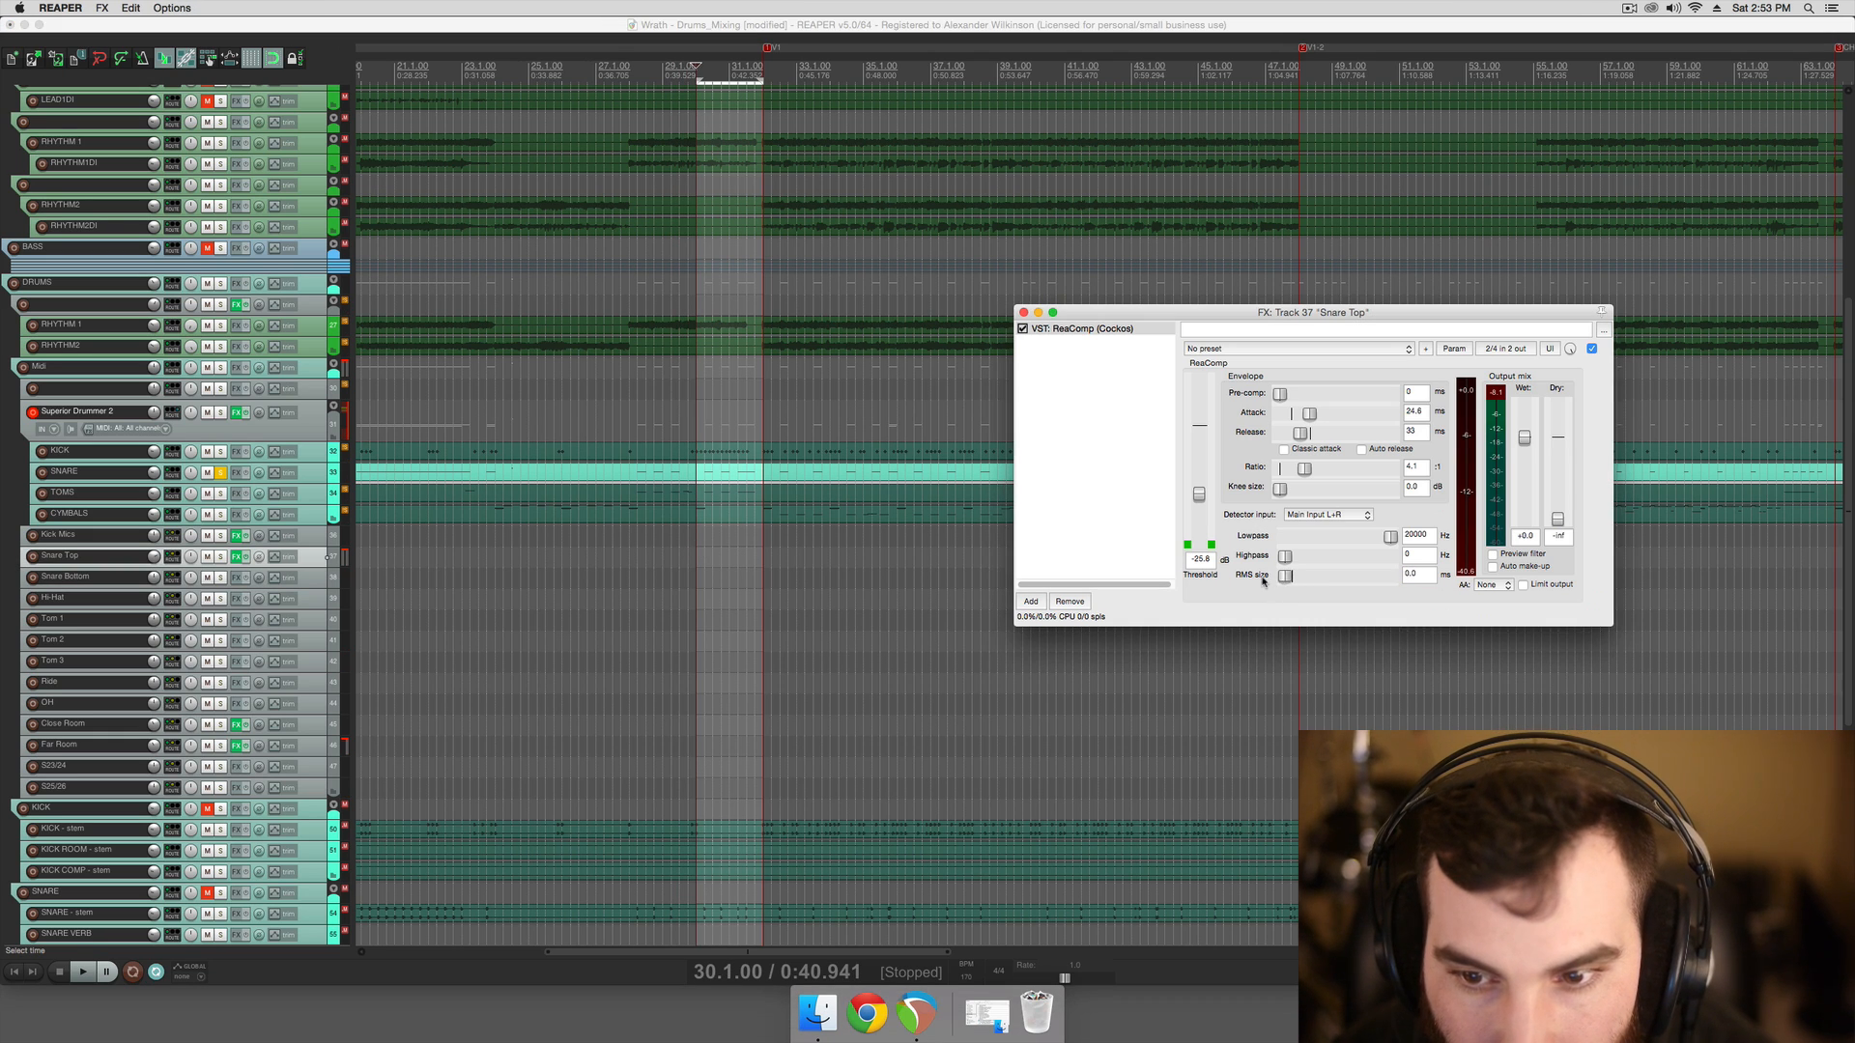
pyautogui.press('space')
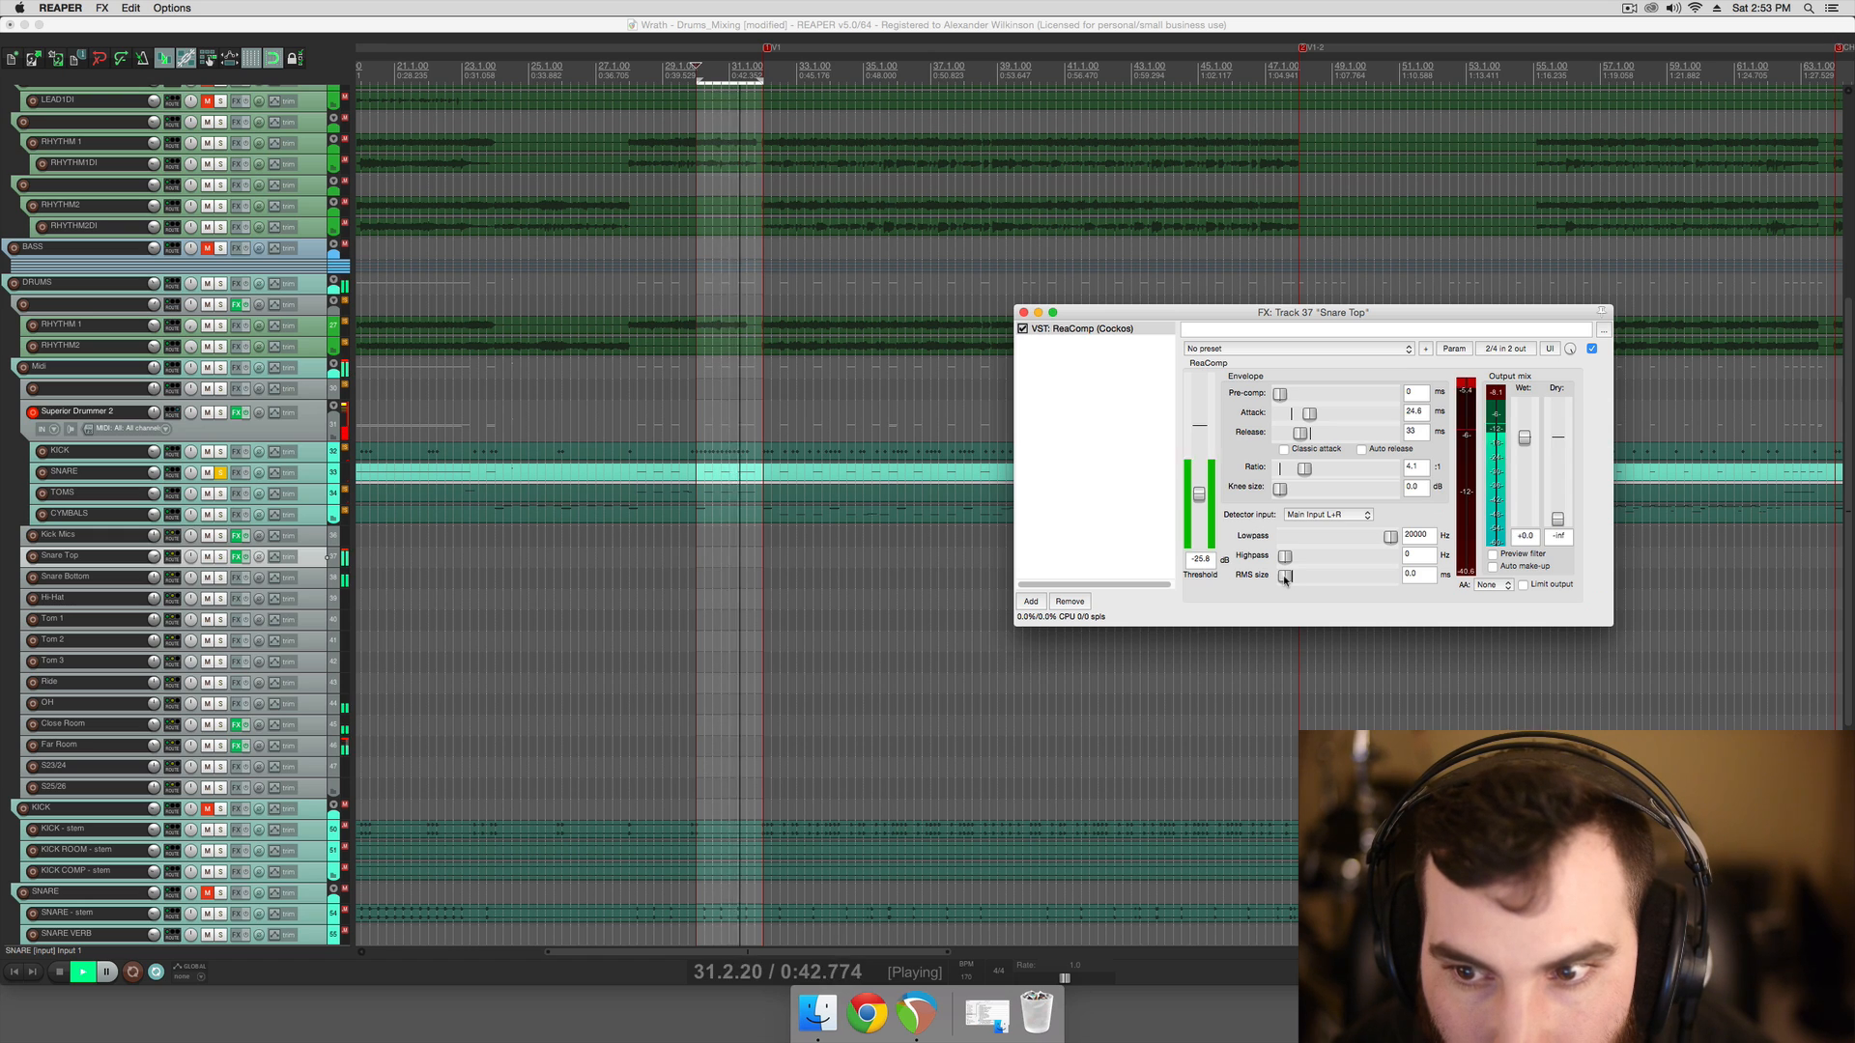
pyautogui.press('space')
pyautogui.moveTo(1285, 578); pyautogui.dragTo(1307, 582)
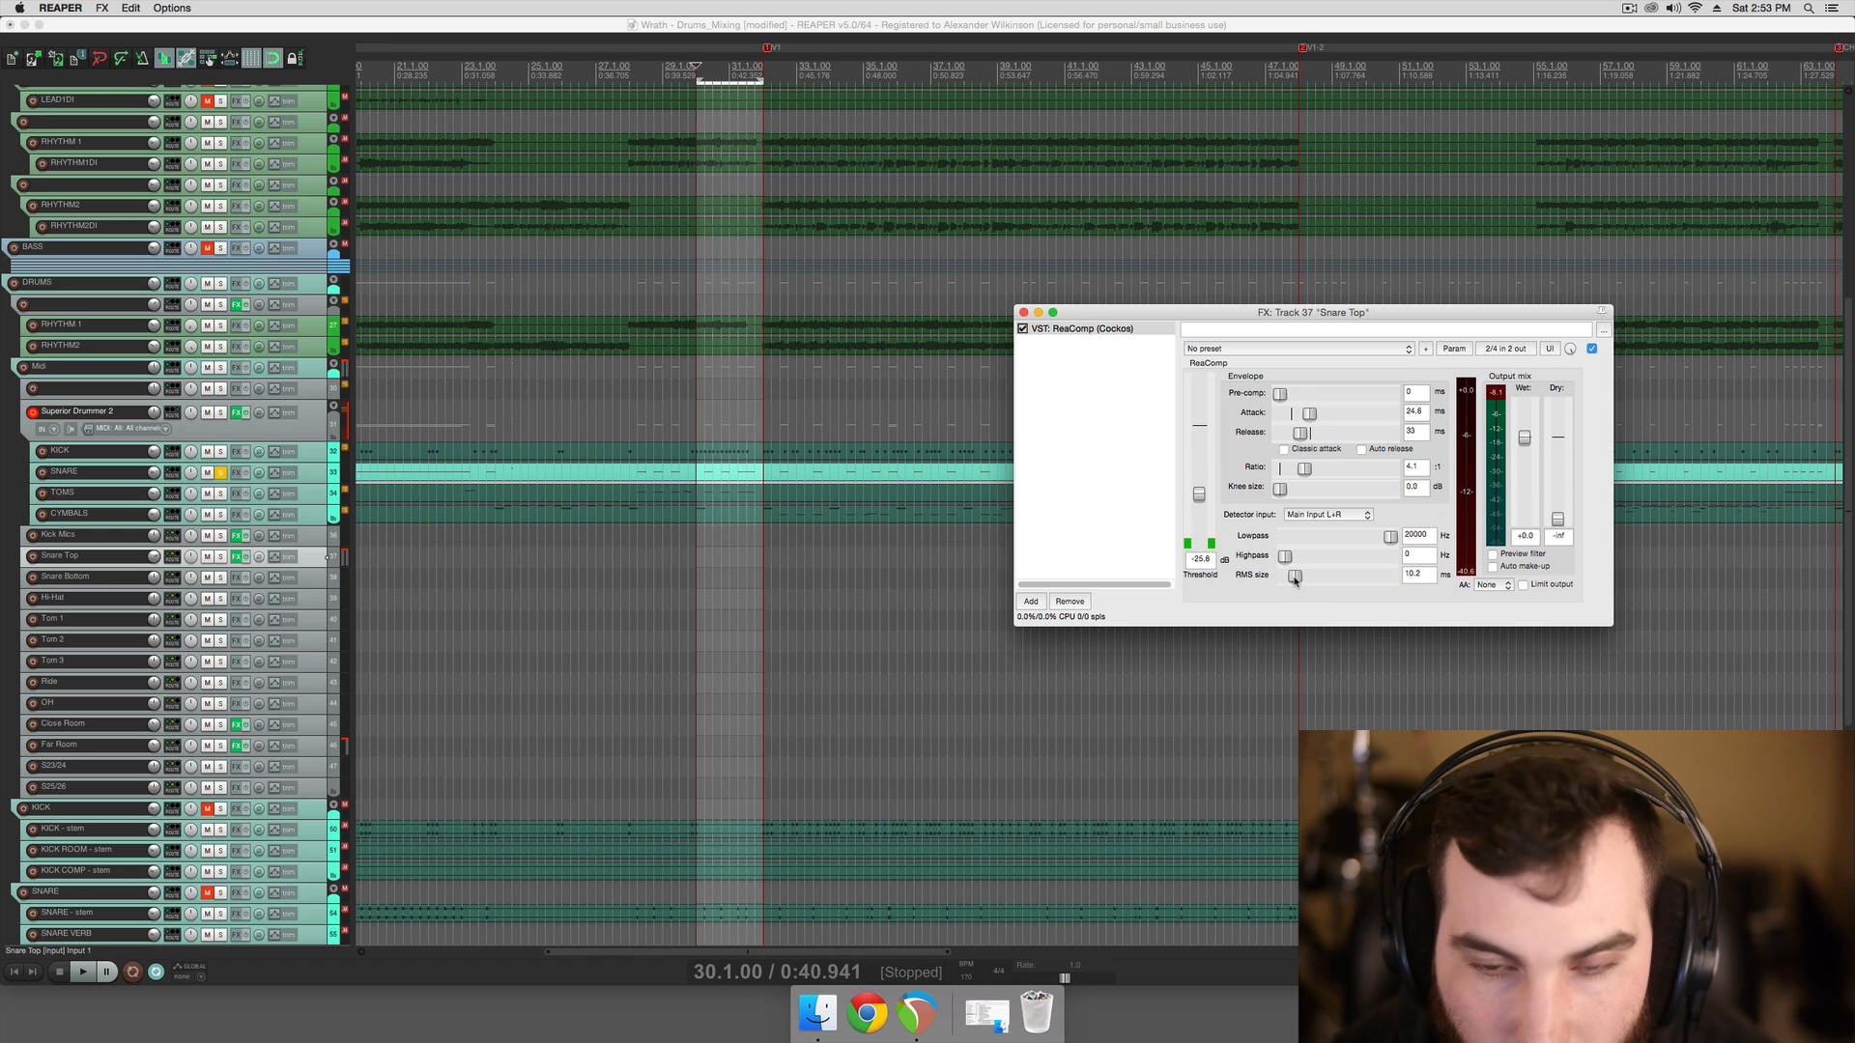
# Audition ReaComp's RMS size on Snare Top from 0 to about 73 ms during playback, and set it to 5.0 ms
pyautogui.press('space')
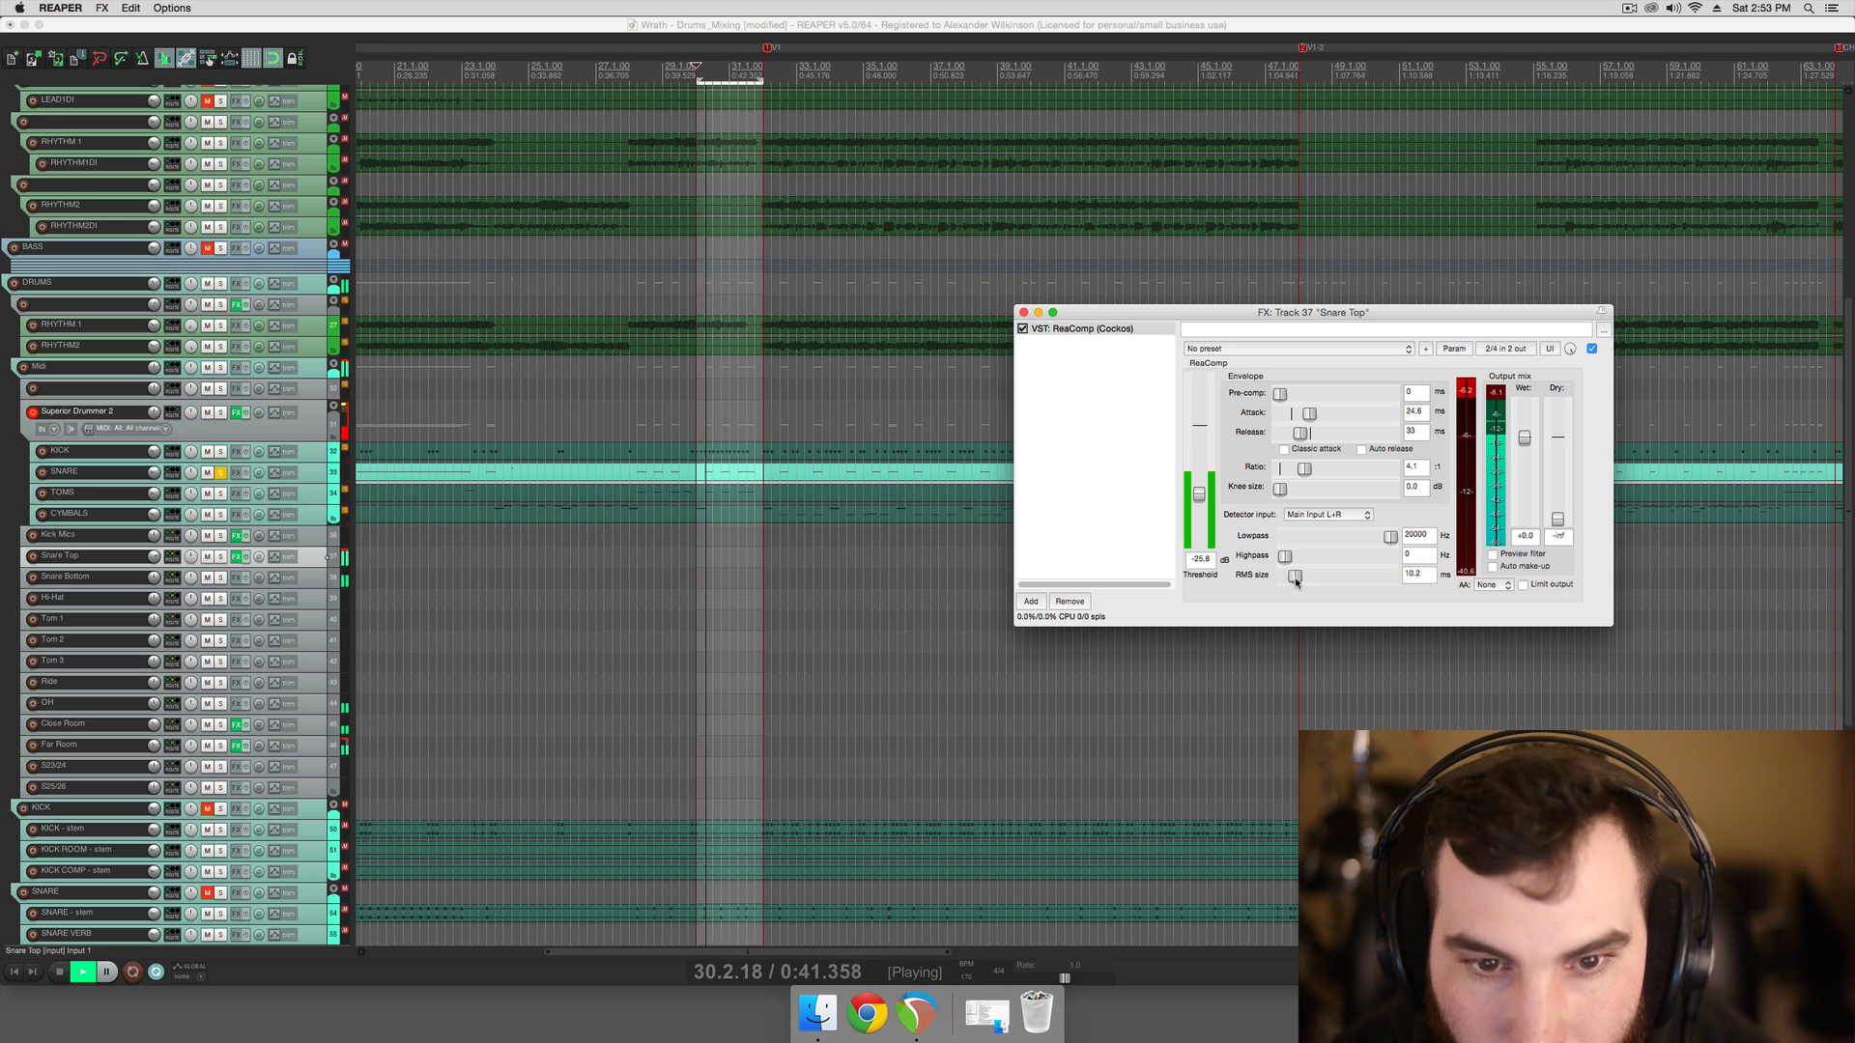
pyautogui.moveTo(1295, 580); pyautogui.dragTo(1317, 582)
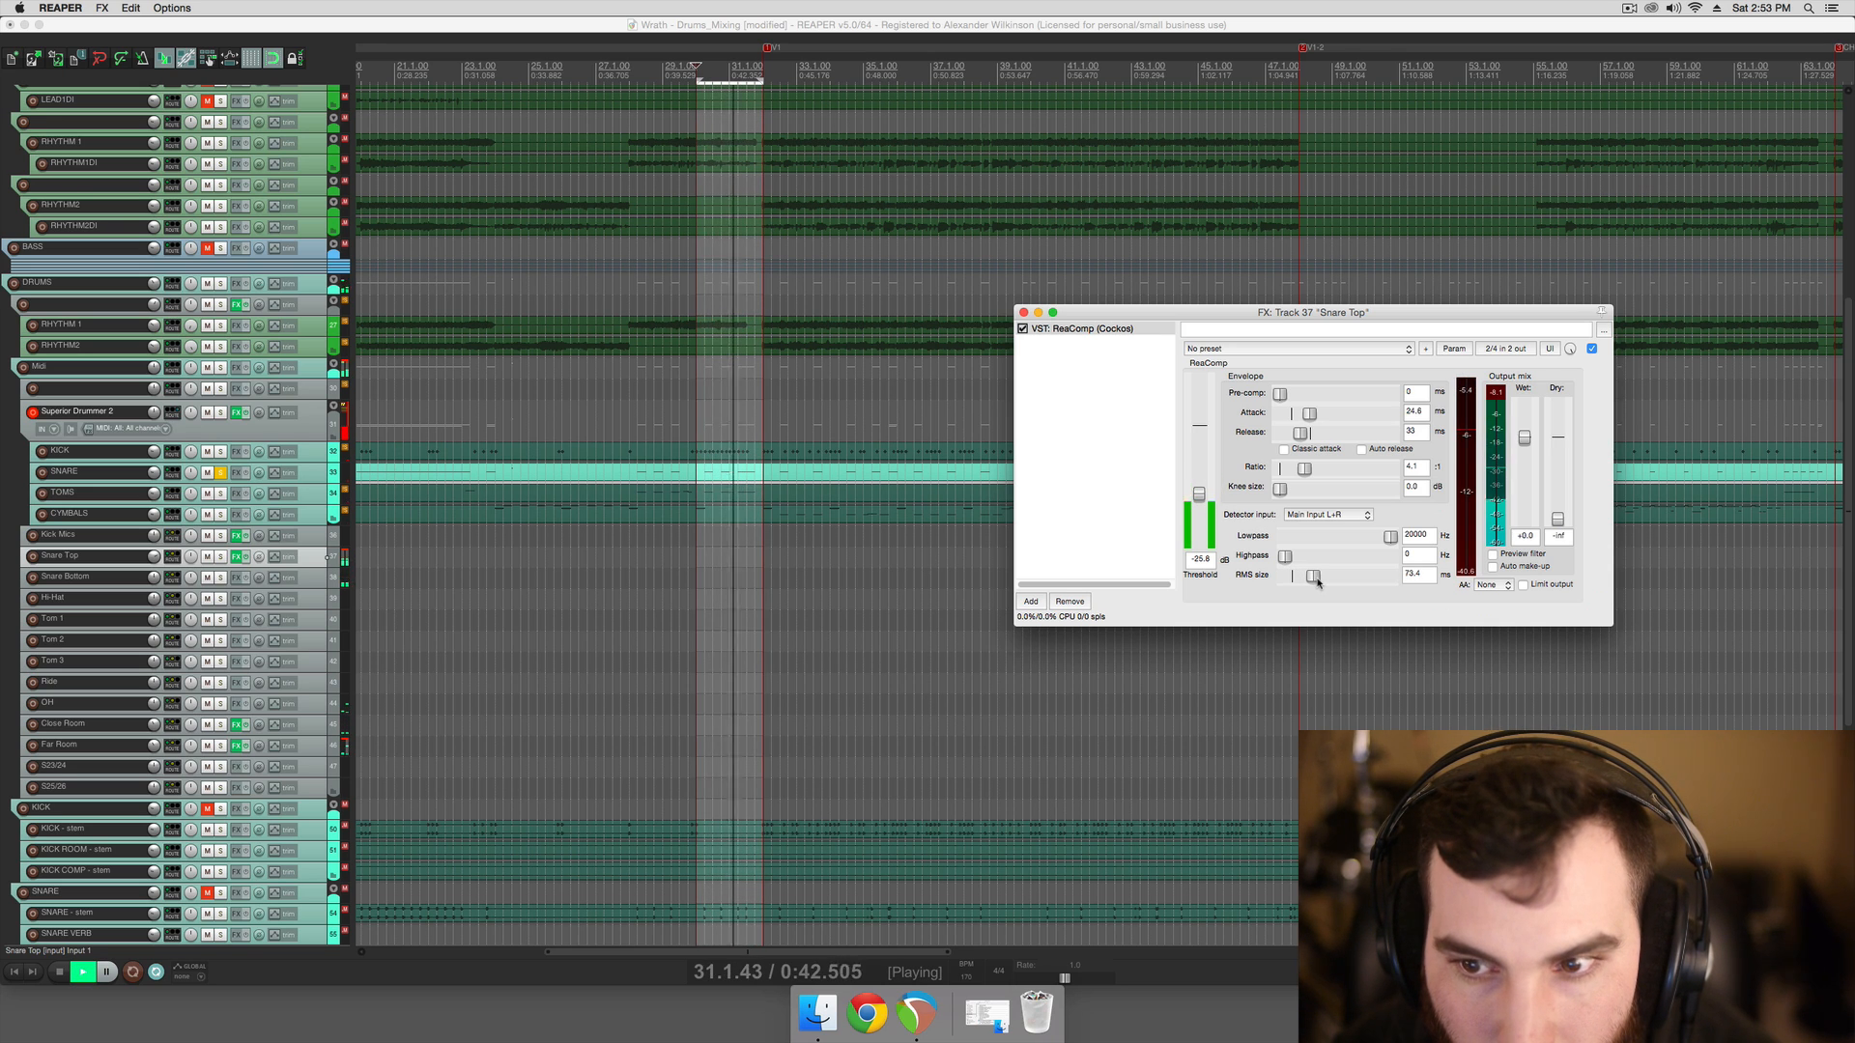
pyautogui.press('space')
pyautogui.press('space')
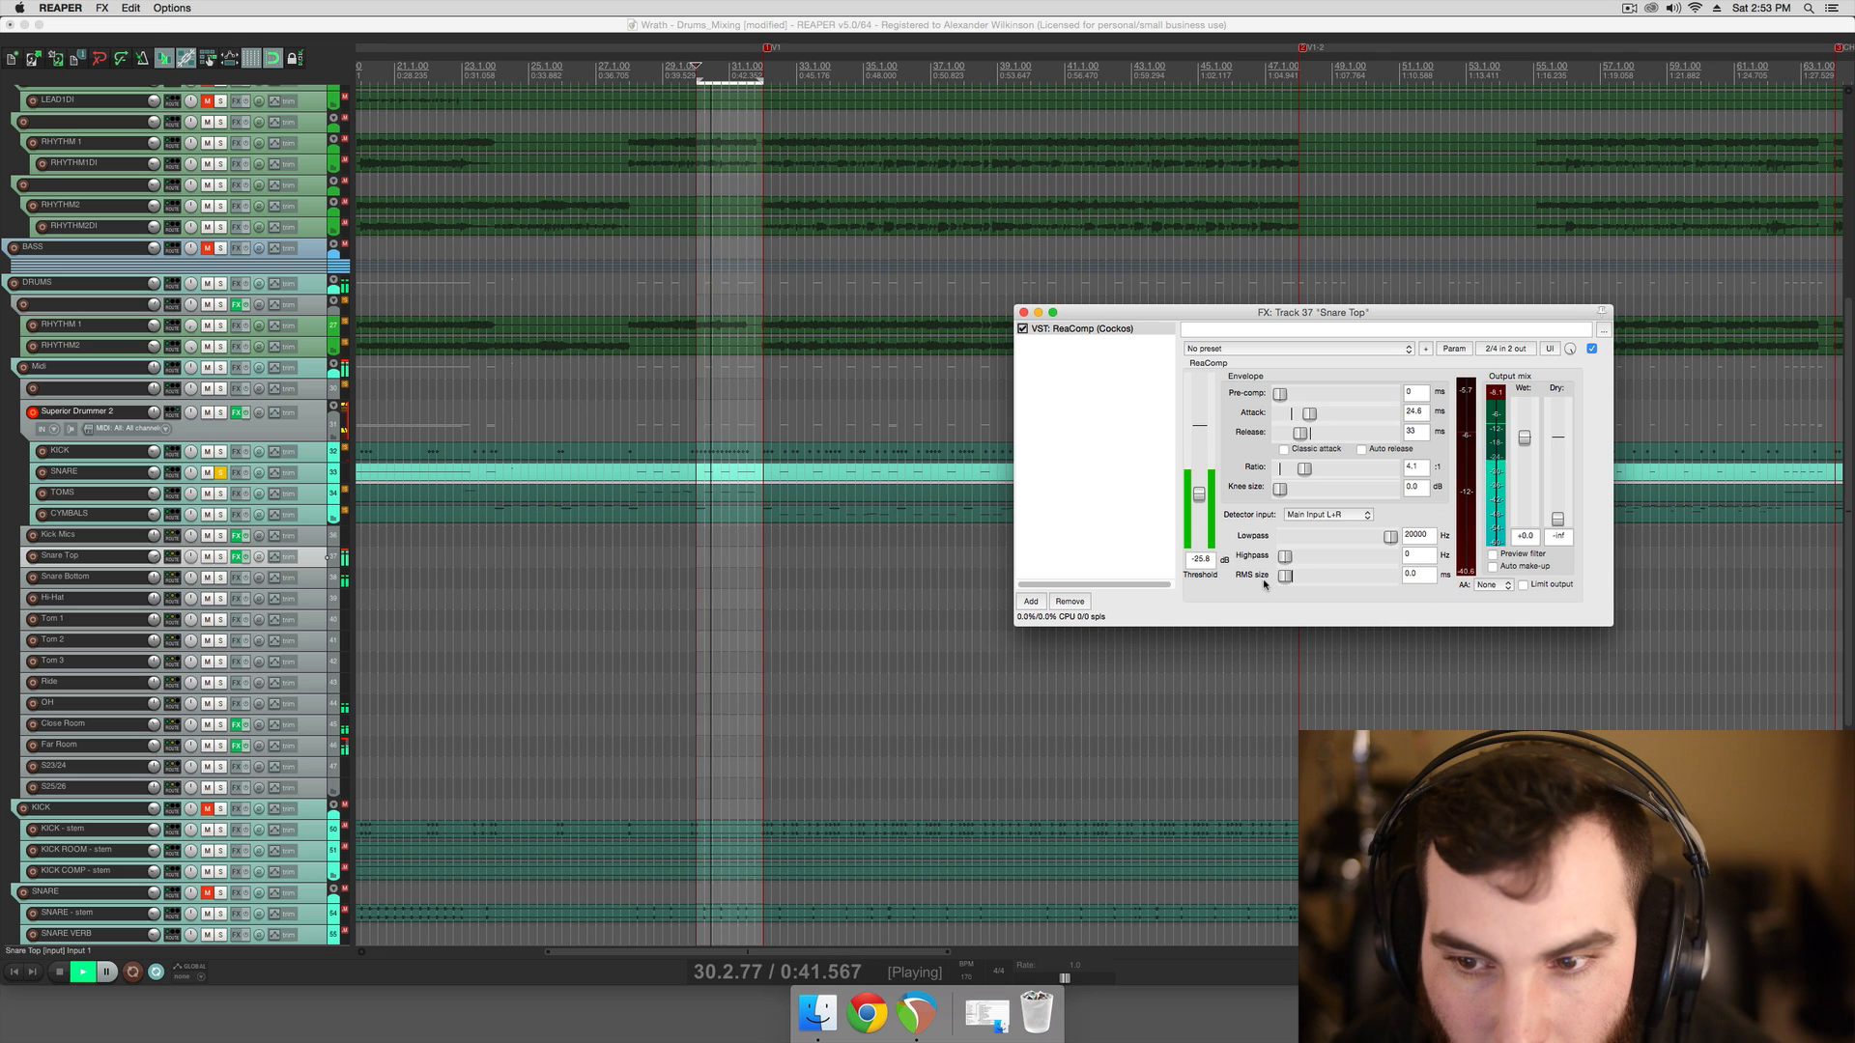
pyautogui.moveTo(1288, 578); pyautogui.dragTo(1297, 582)
pyautogui.press('space')
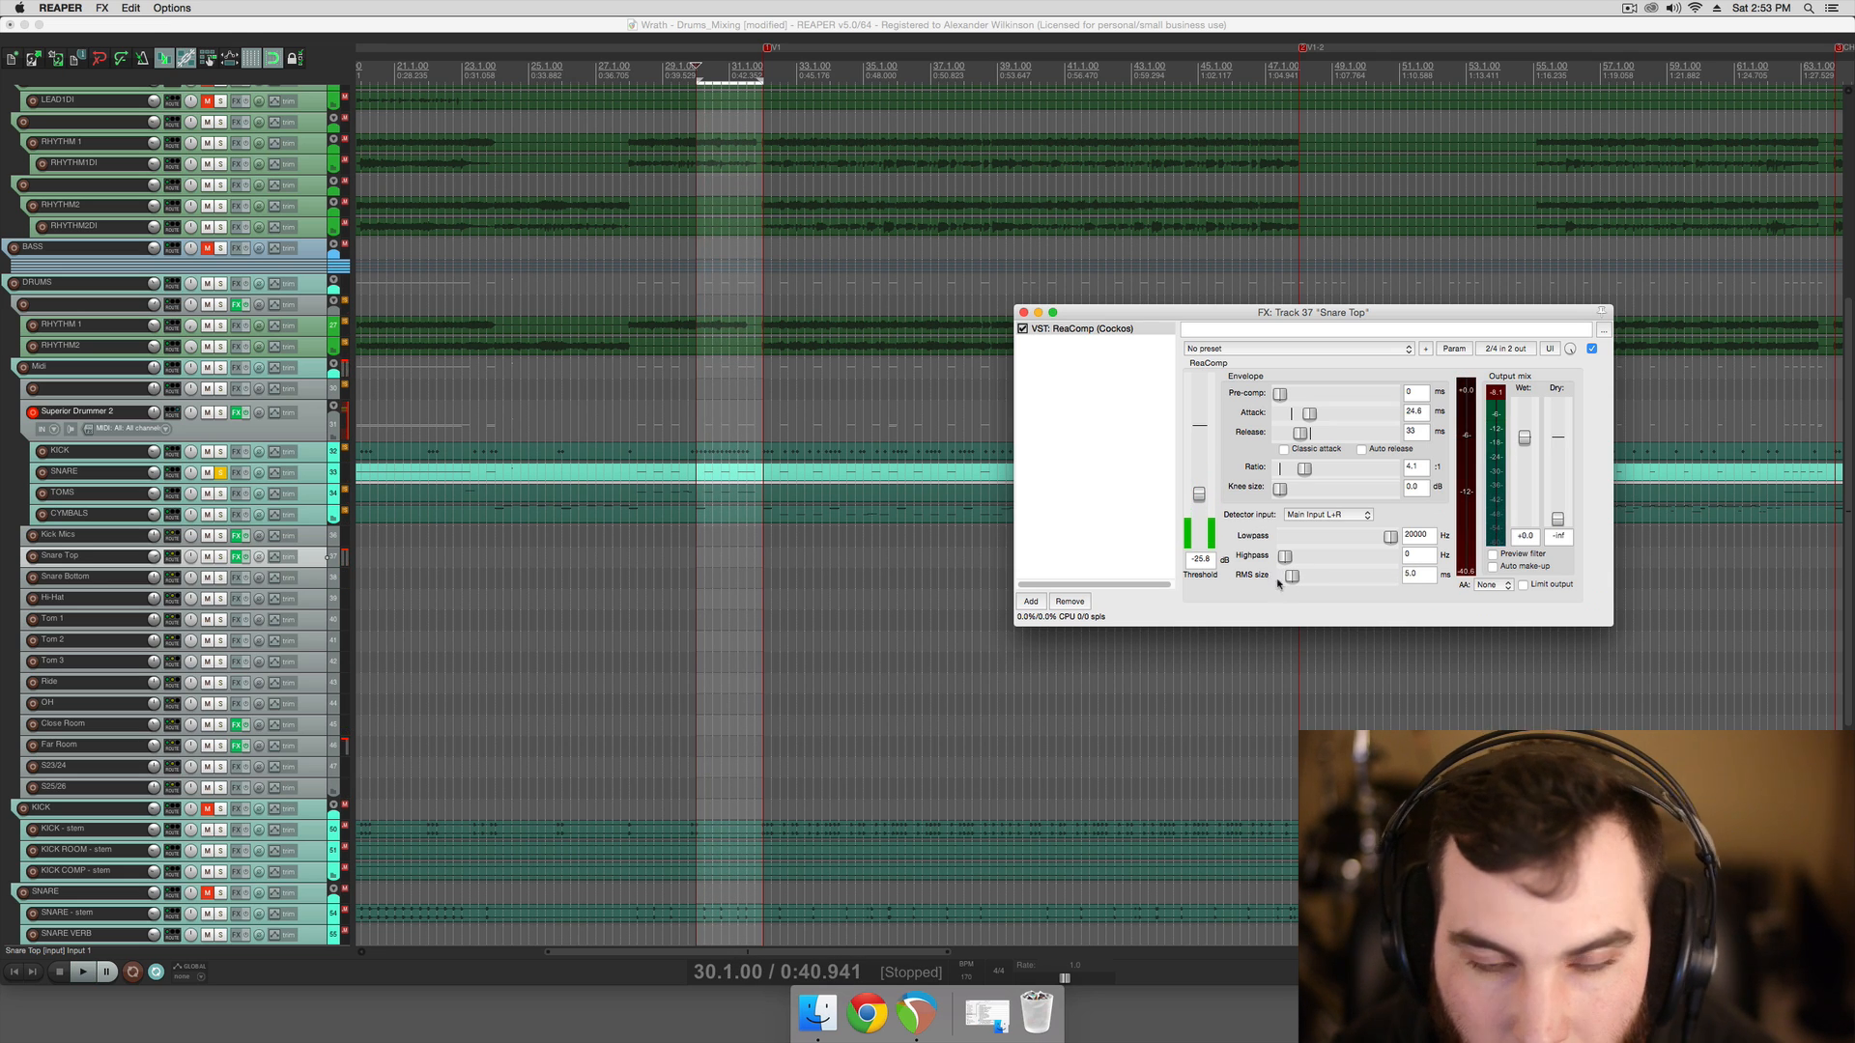
# Clear the SNARE MIDI track's solo and solo the Snare Top and Snare Bottom mic tracks instead
pyautogui.click(221, 476)
pyautogui.click(221, 476)
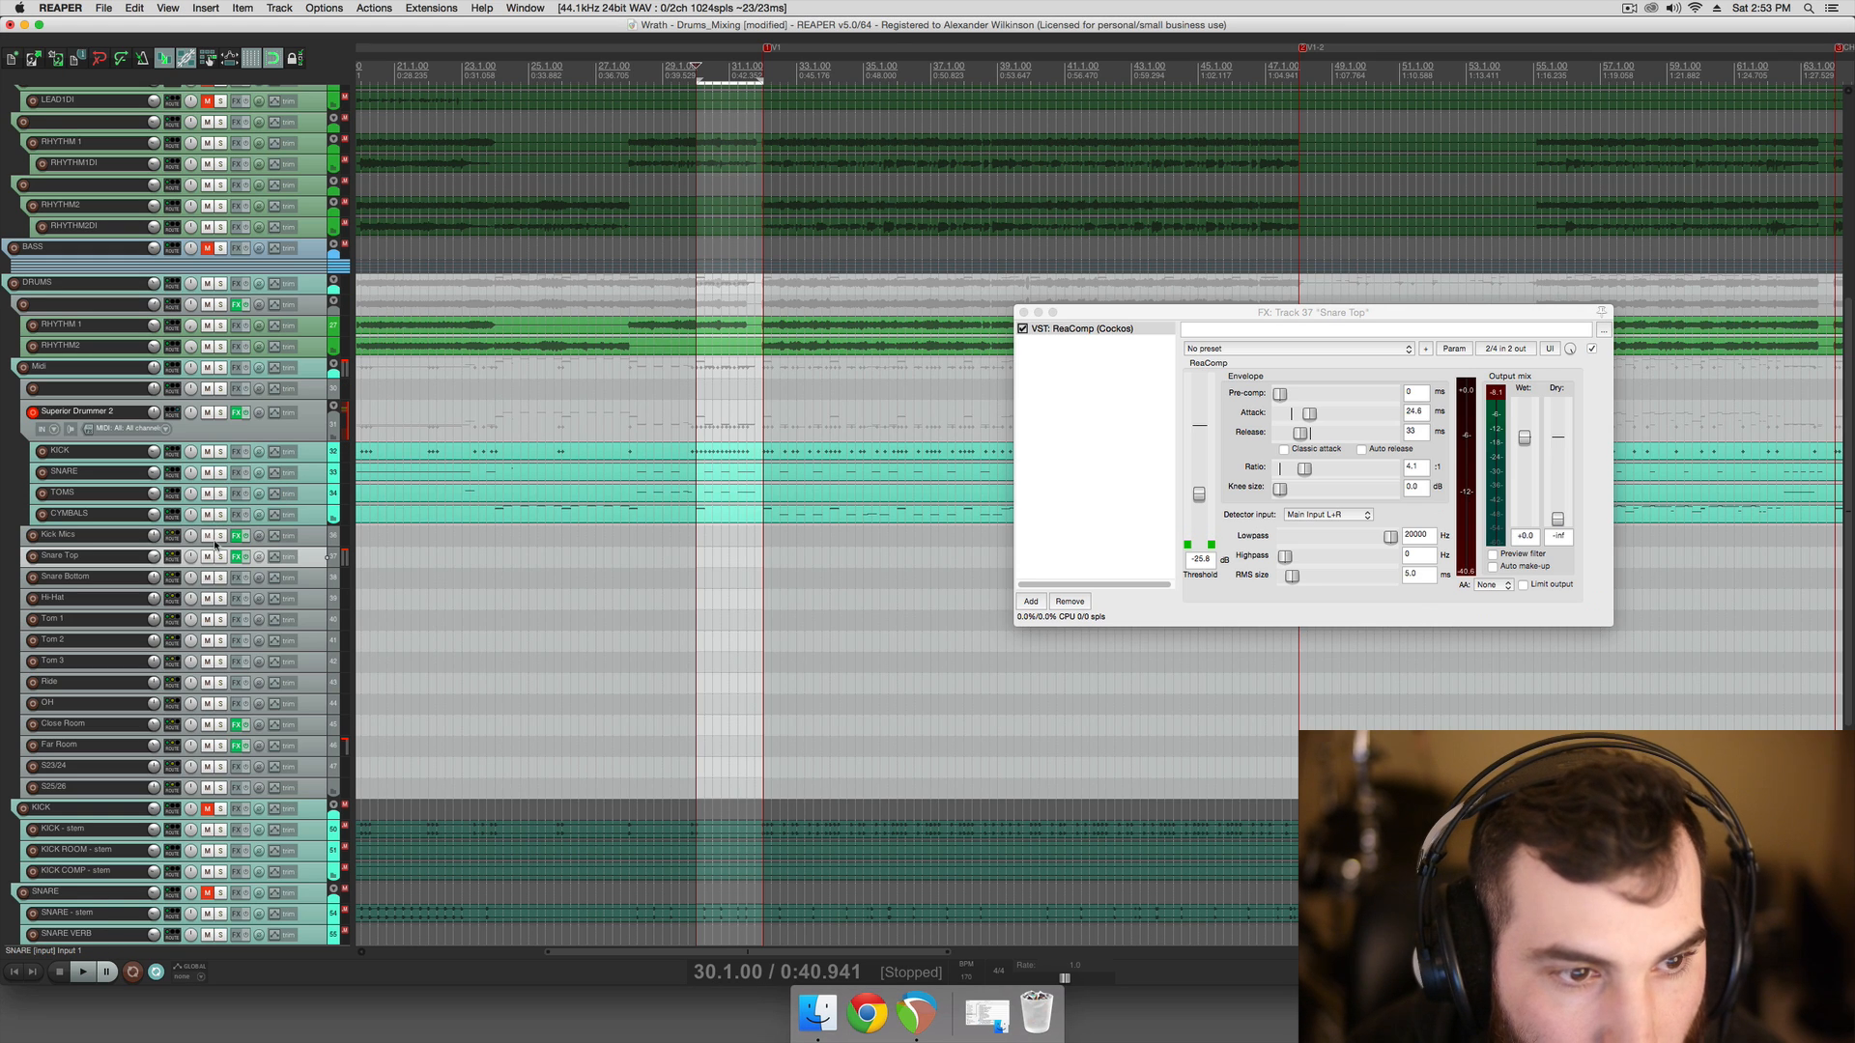
pyautogui.click(147, 577)
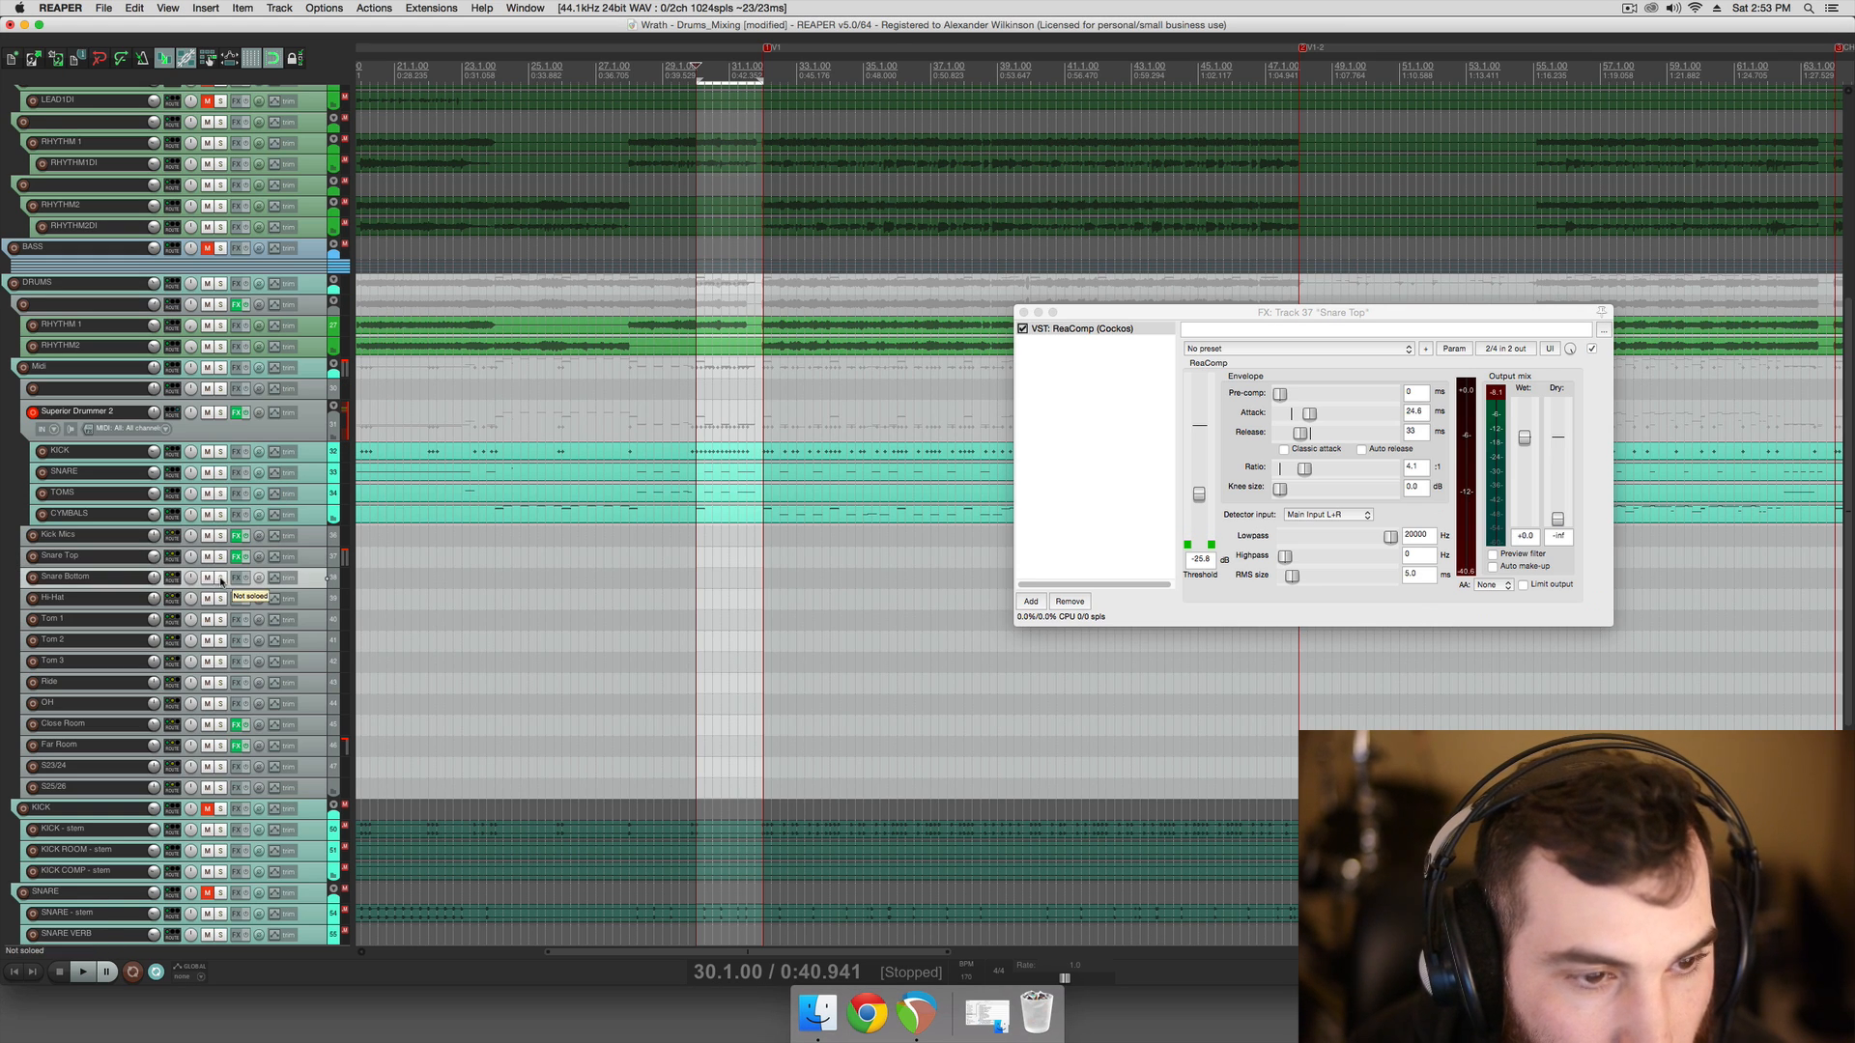
pyautogui.click(1074, 329)
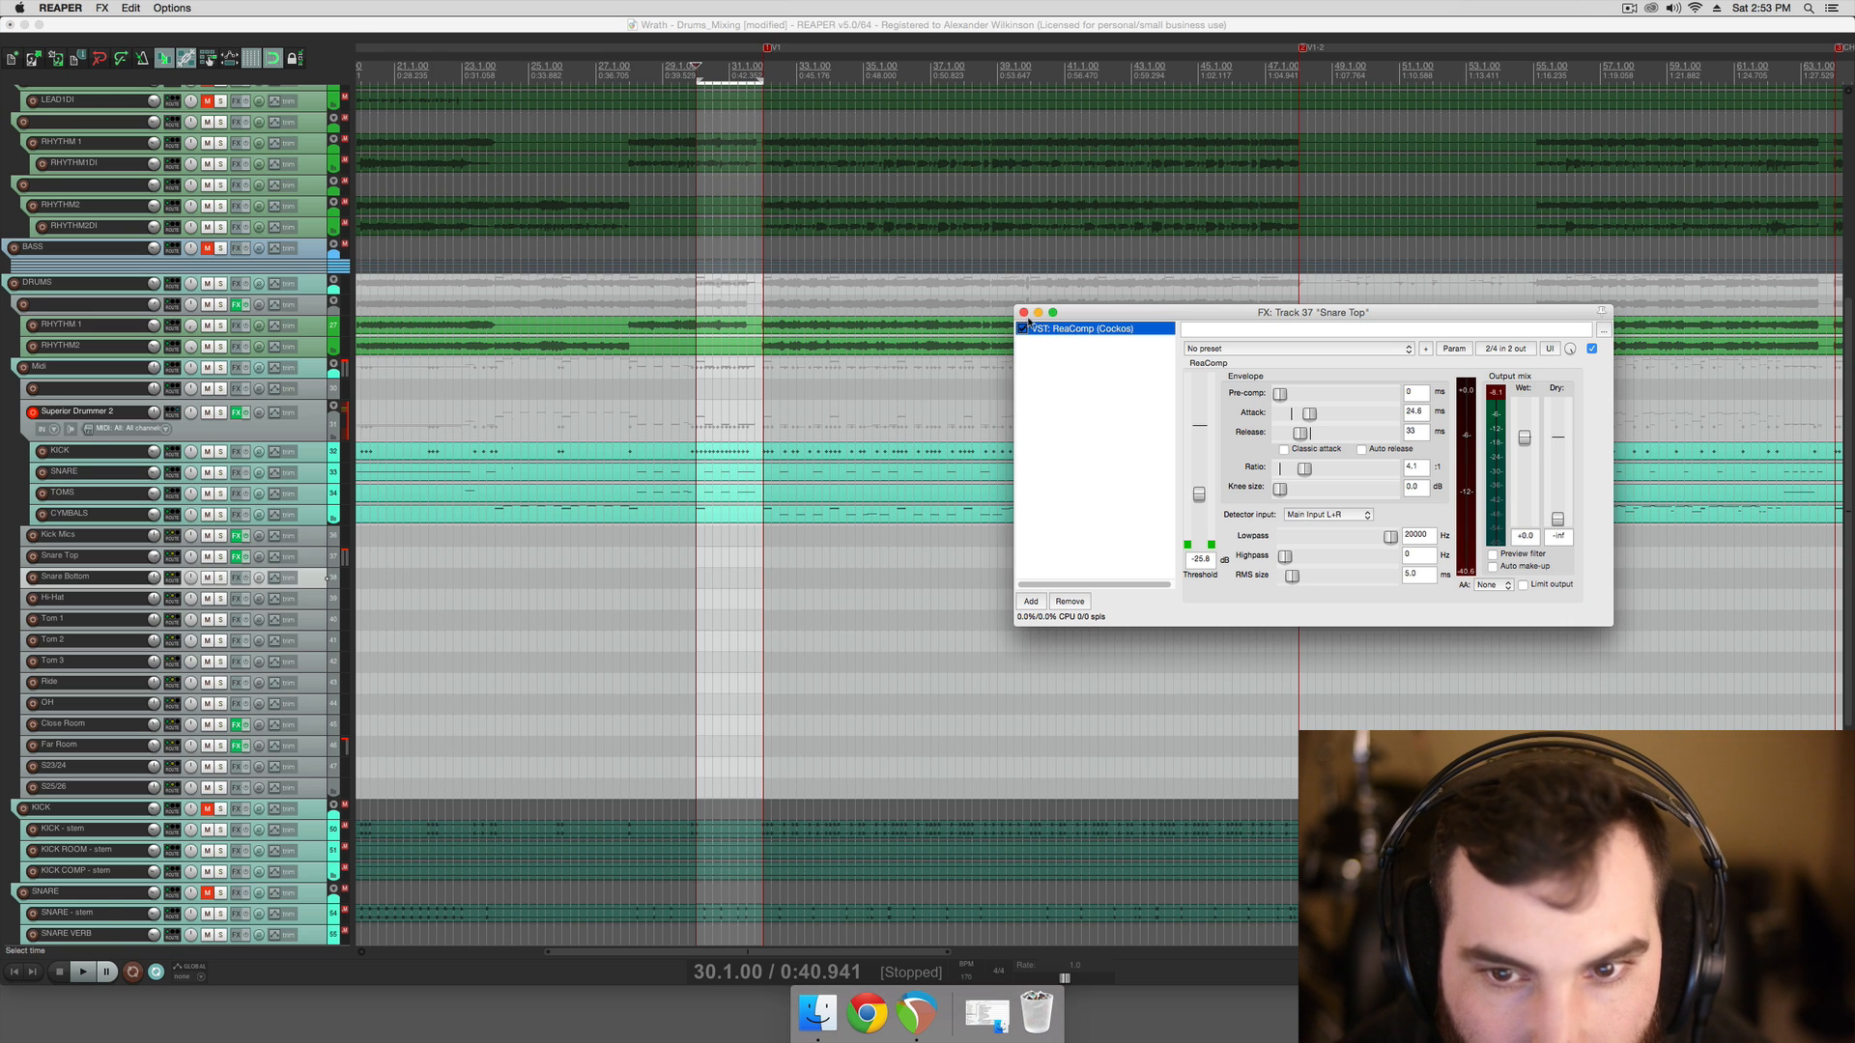
pyautogui.click(313, 577)
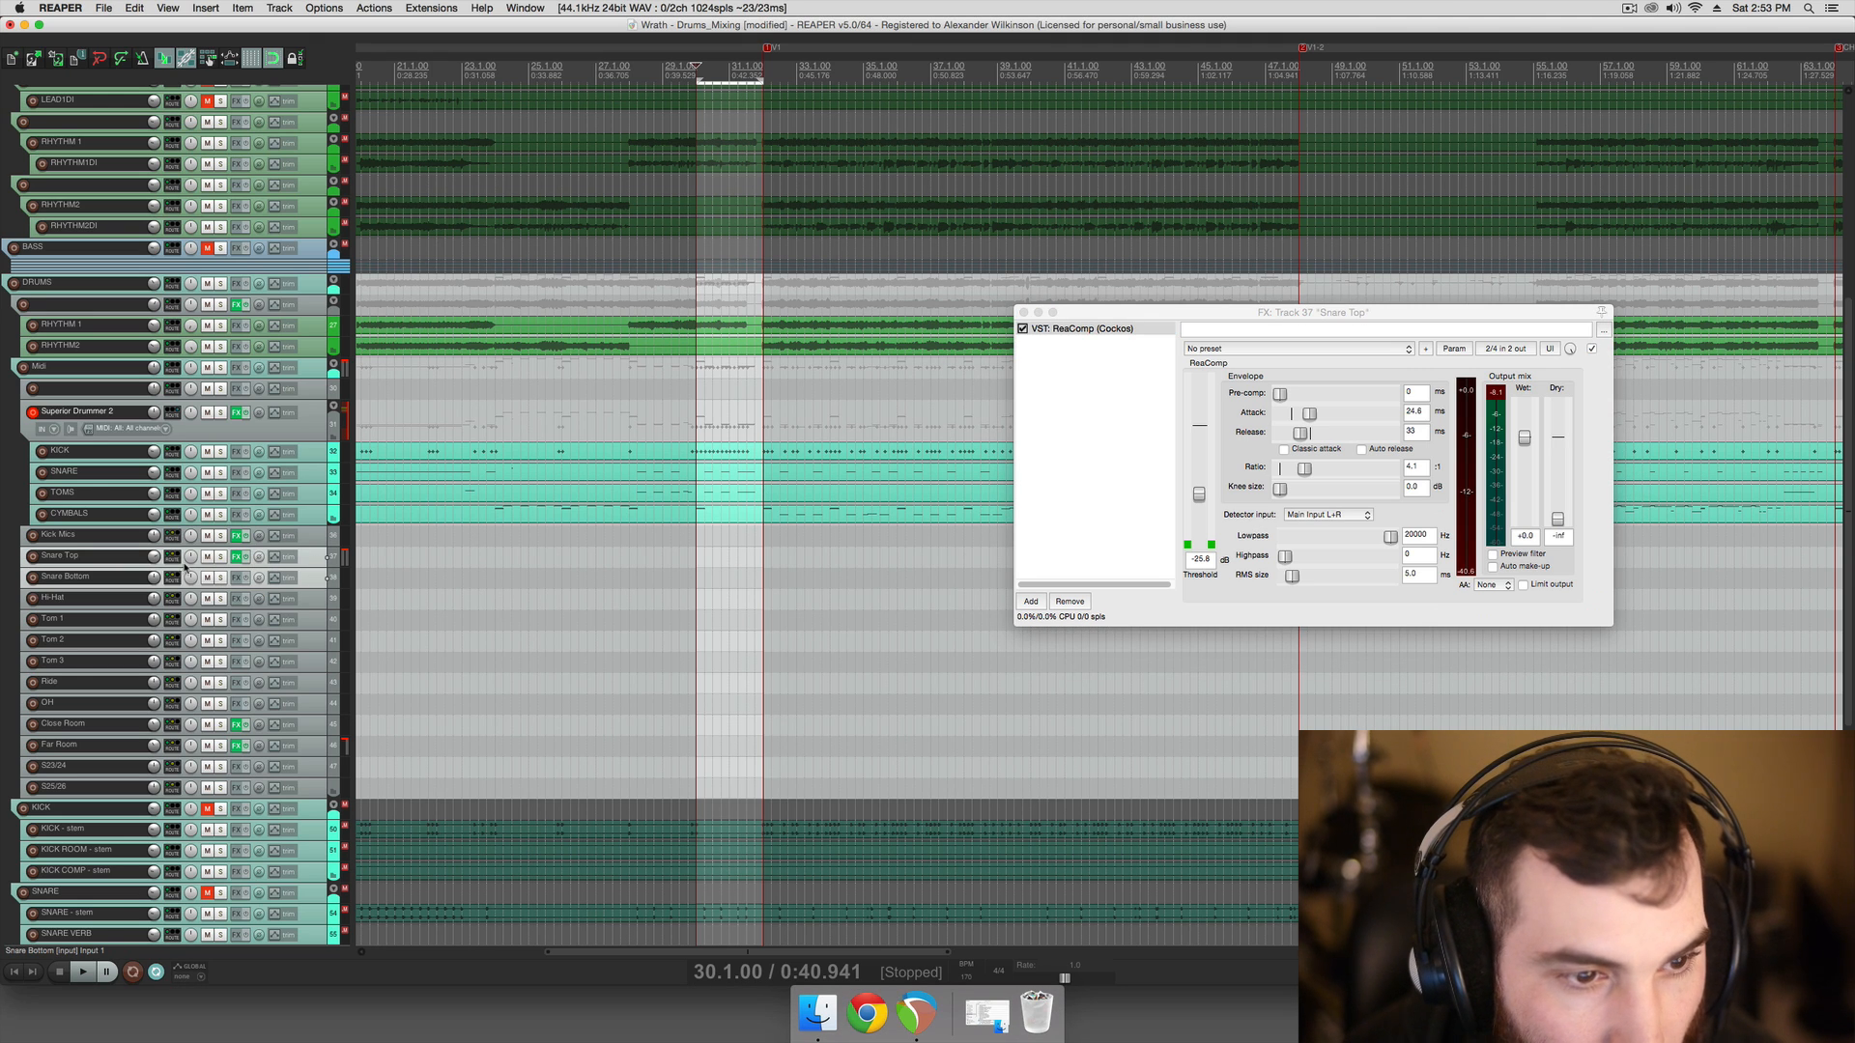
pyautogui.click(221, 558)
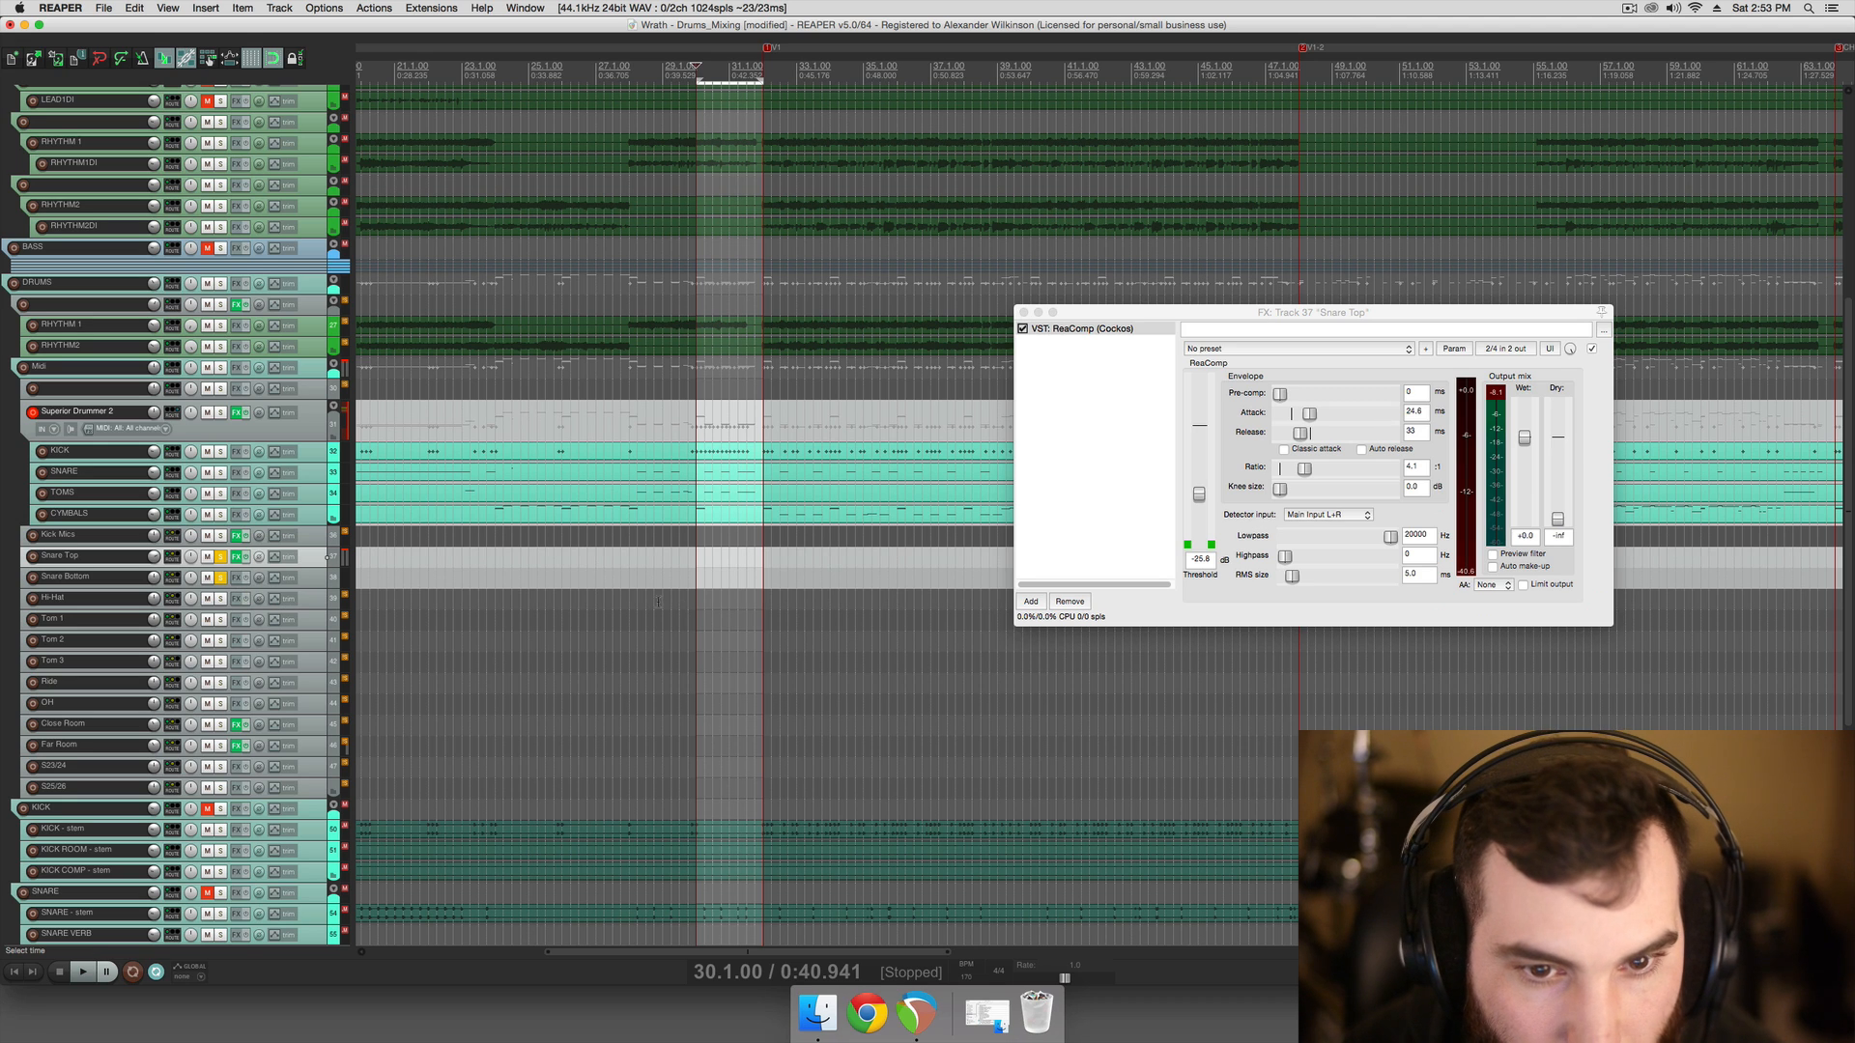
# Audition the soloed Snare Top and Snare Bottom tracks together over repeated playback of the looped section
pyautogui.press('space')
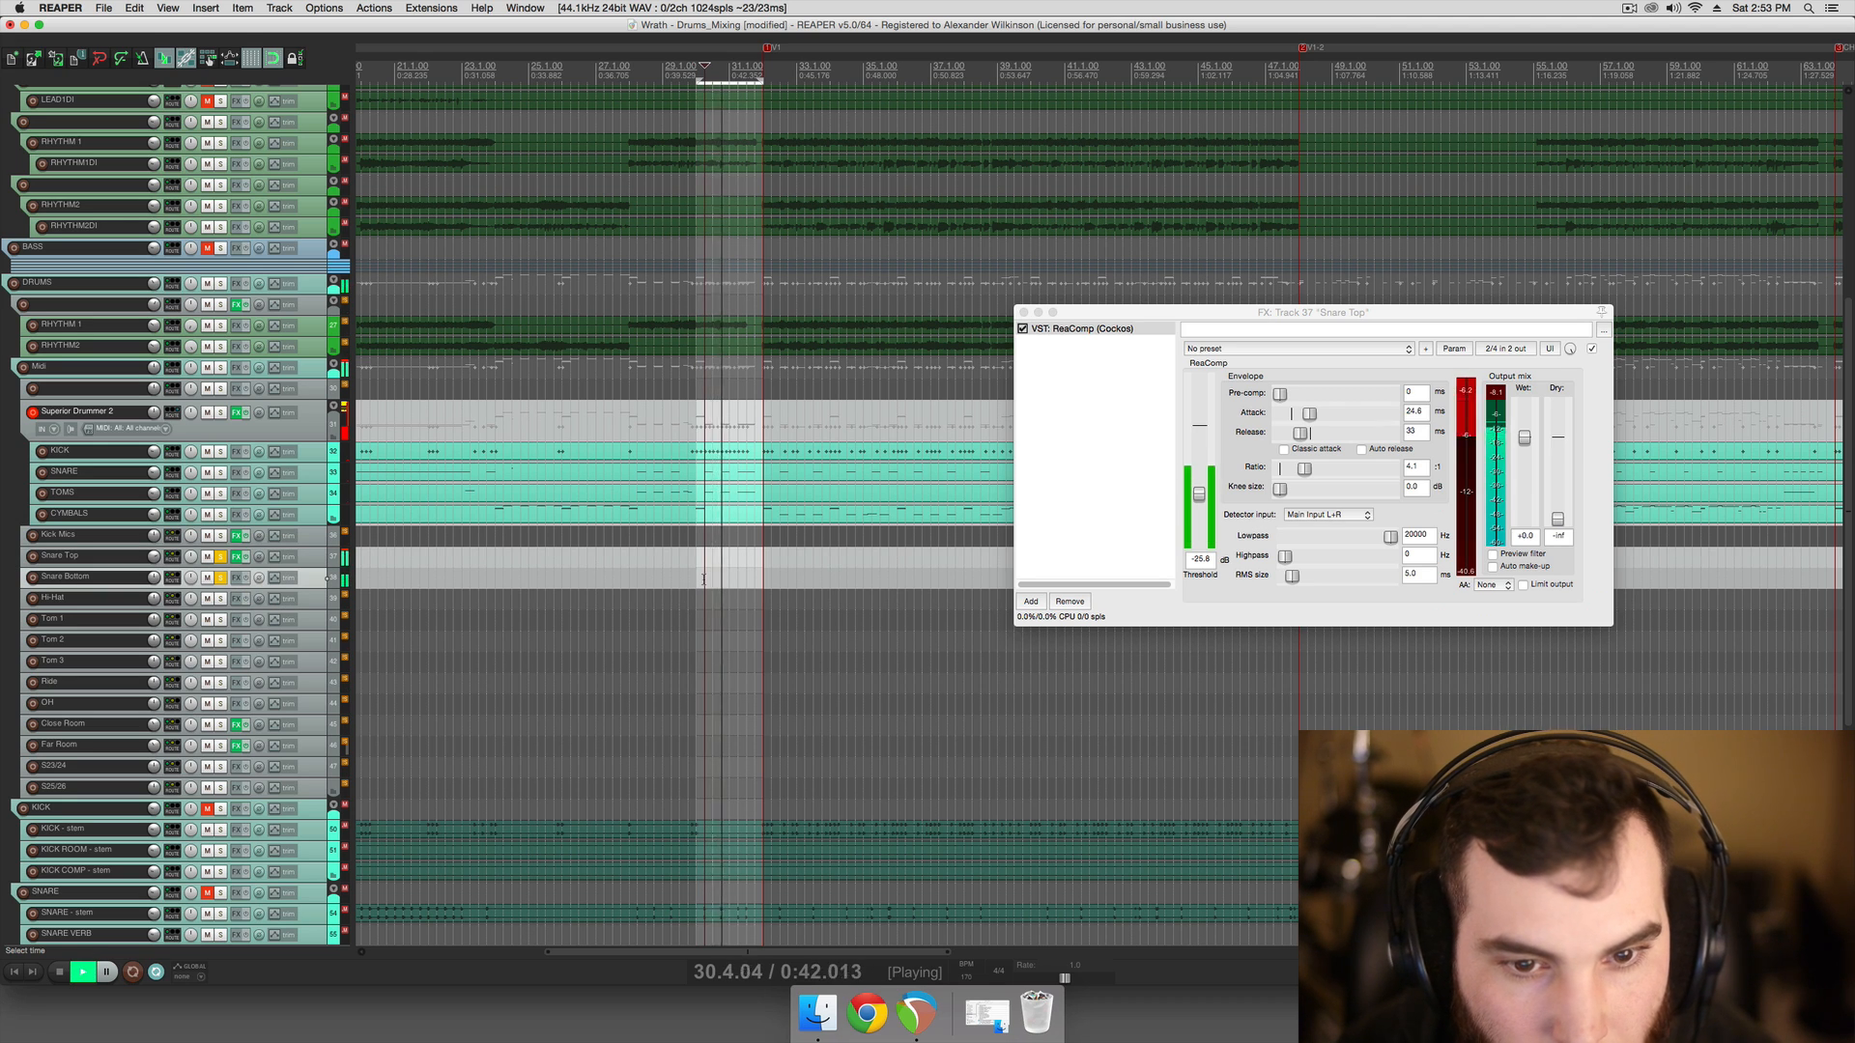
pyautogui.press('space')
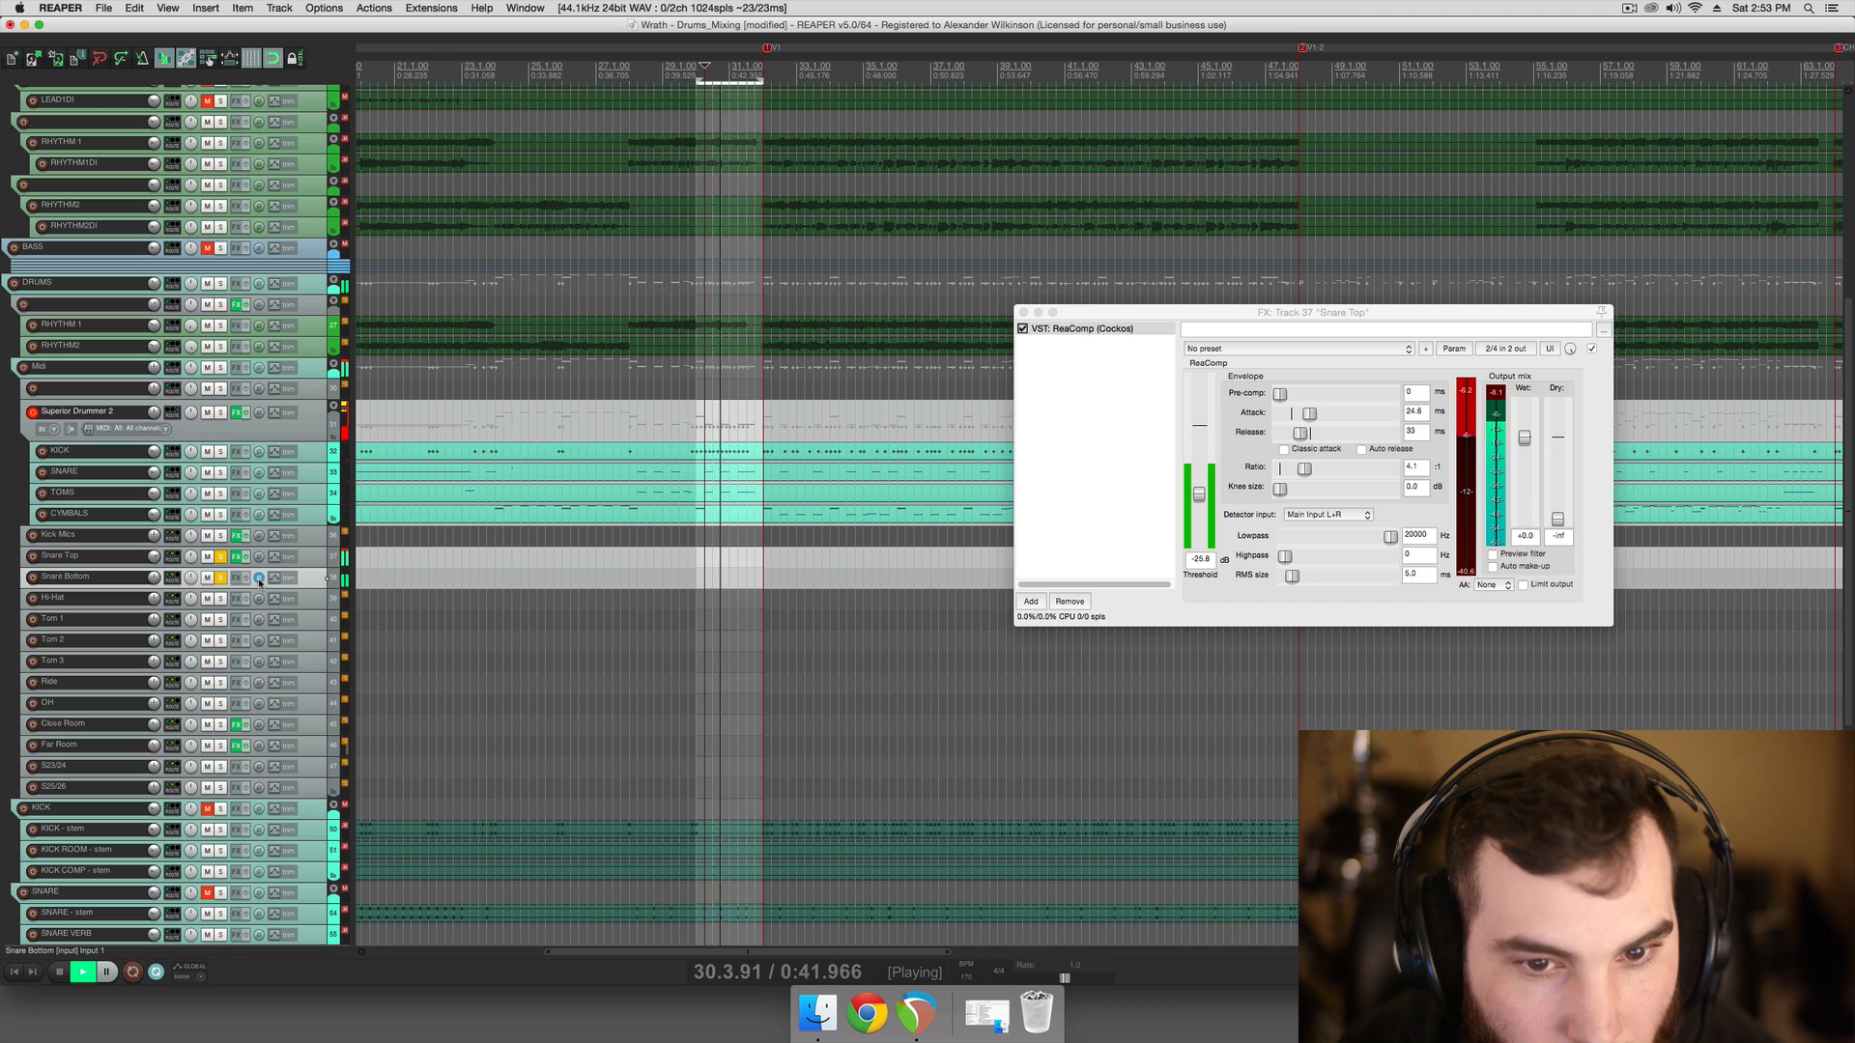
pyautogui.press('space')
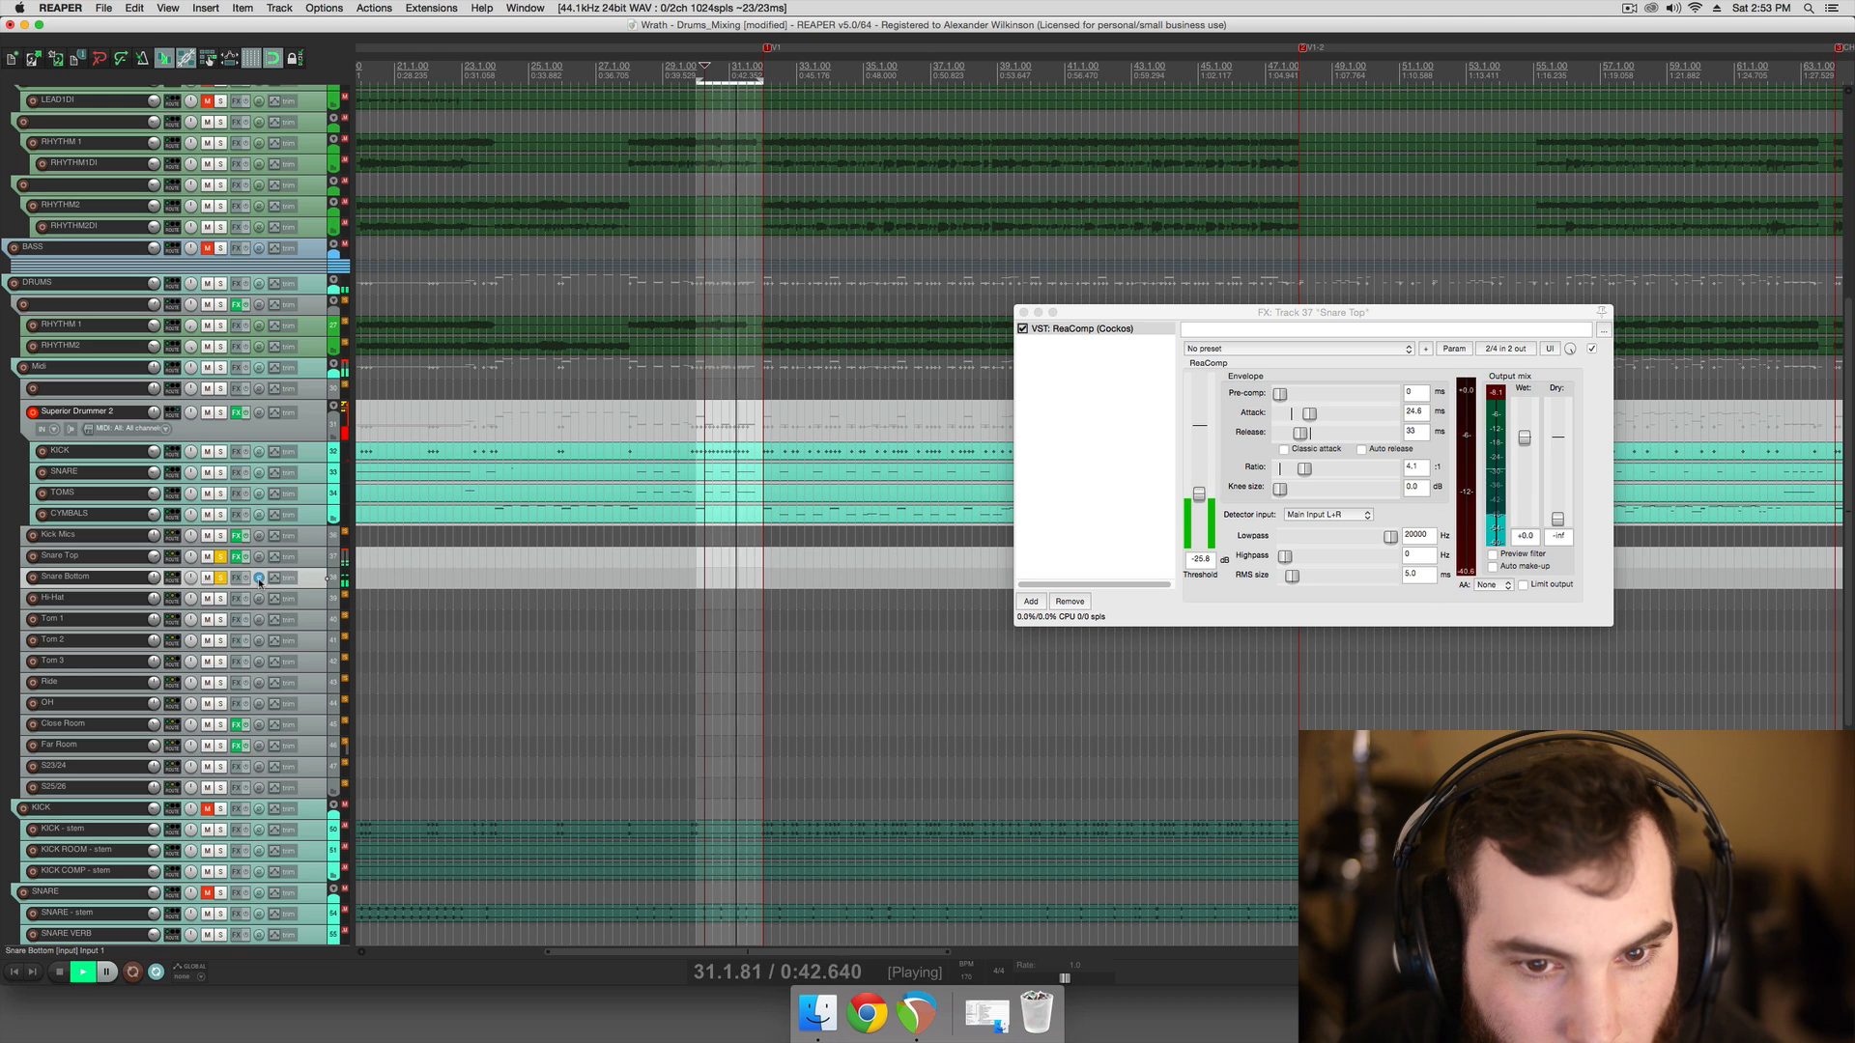
pyautogui.press('space')
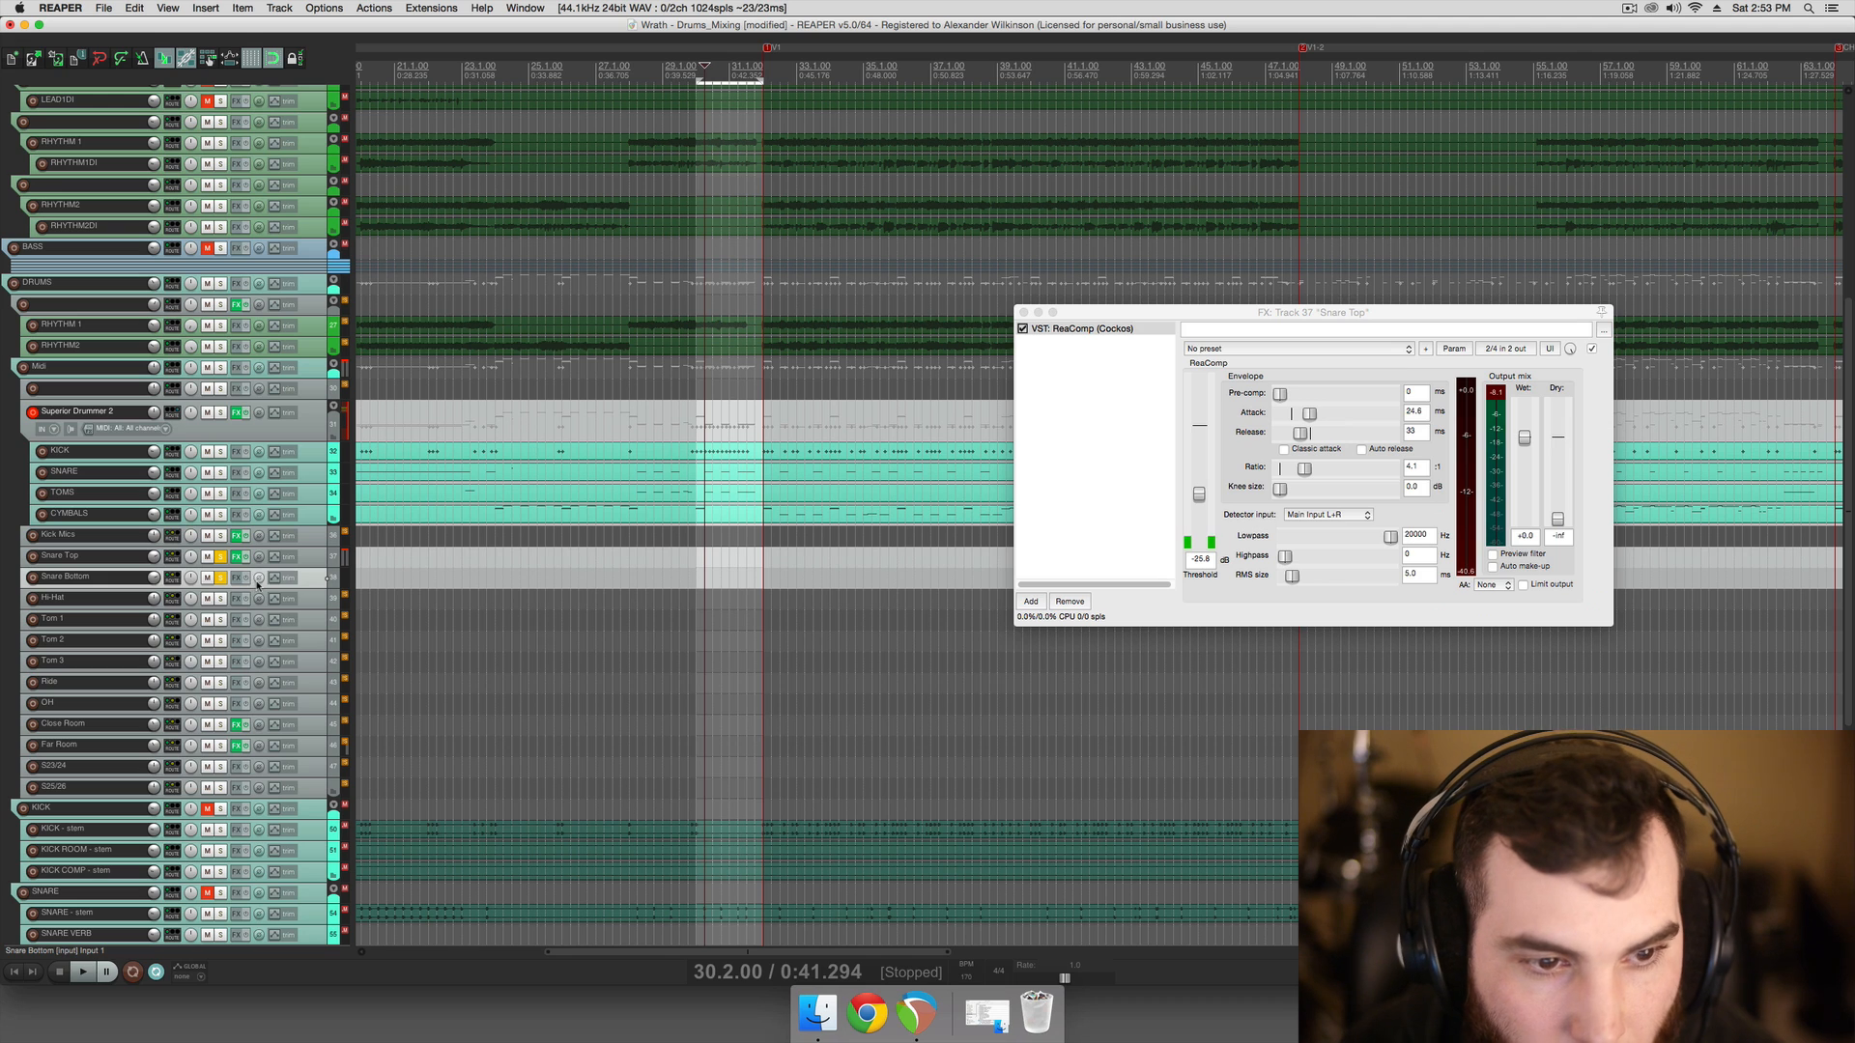
pyautogui.press('space')
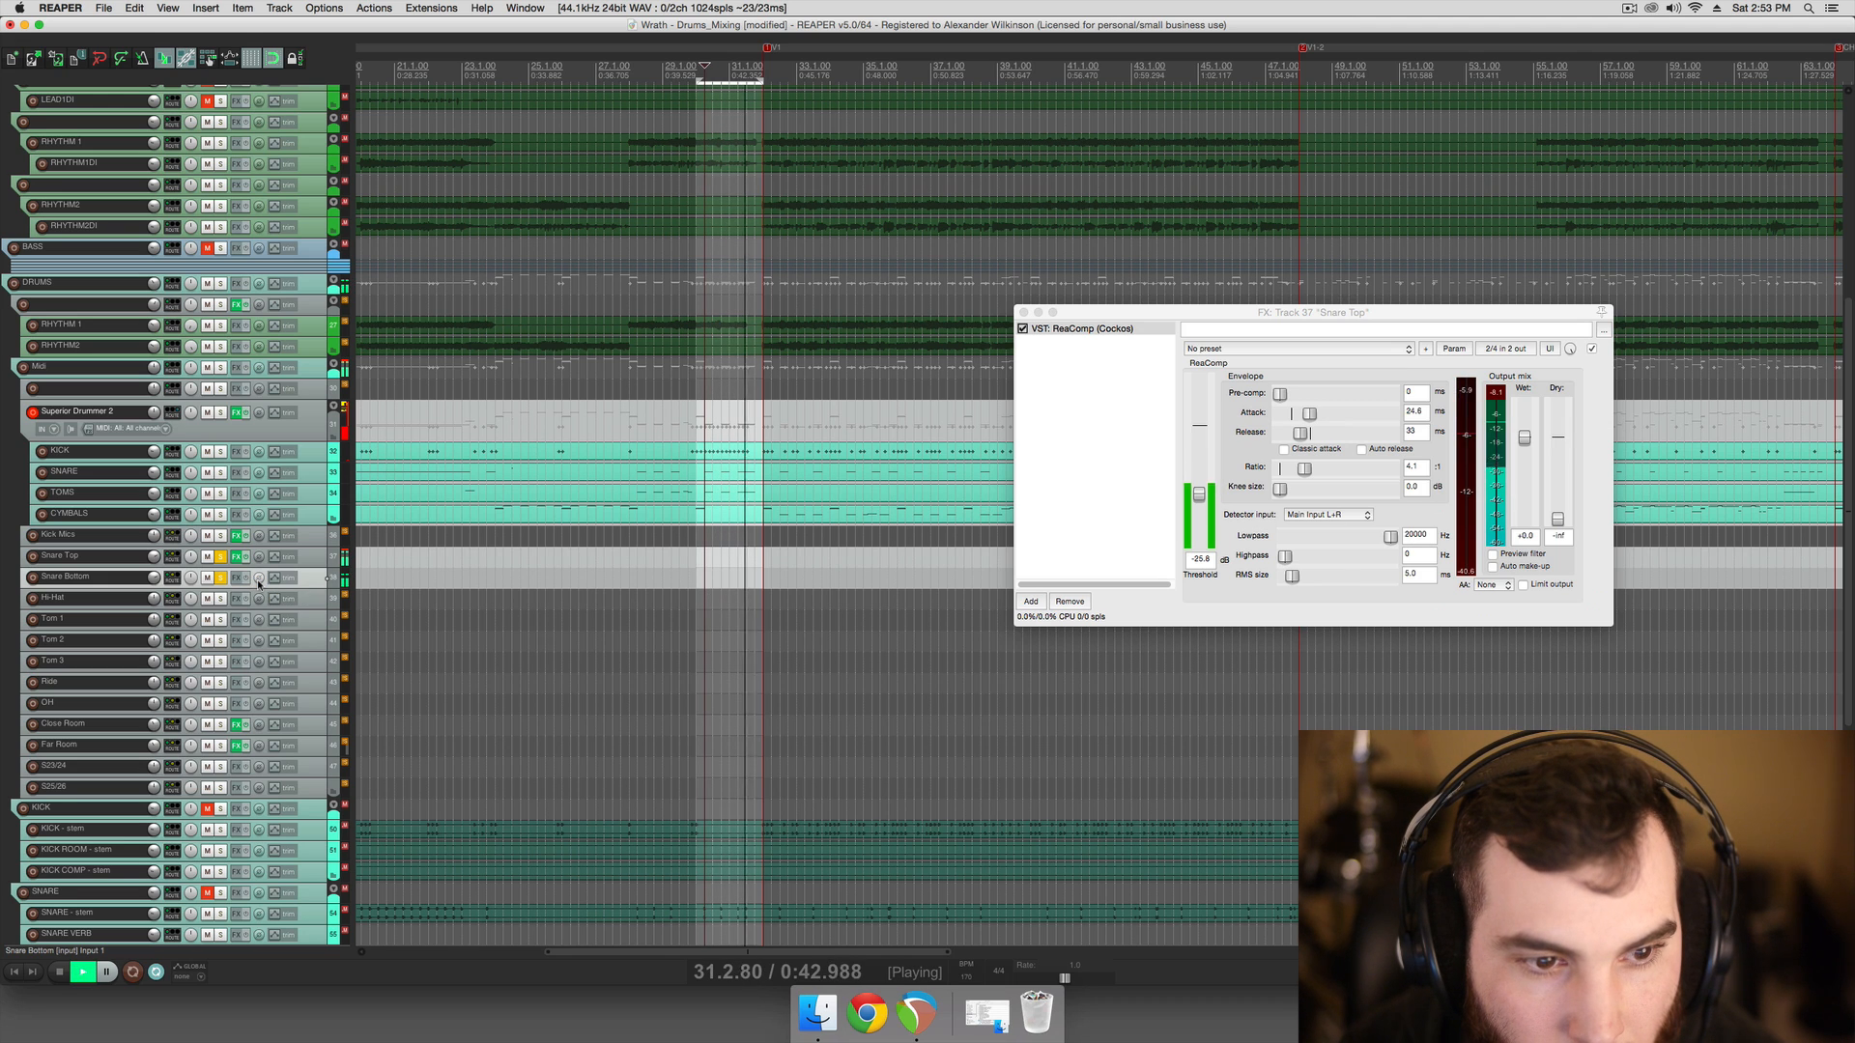
pyautogui.press('space')
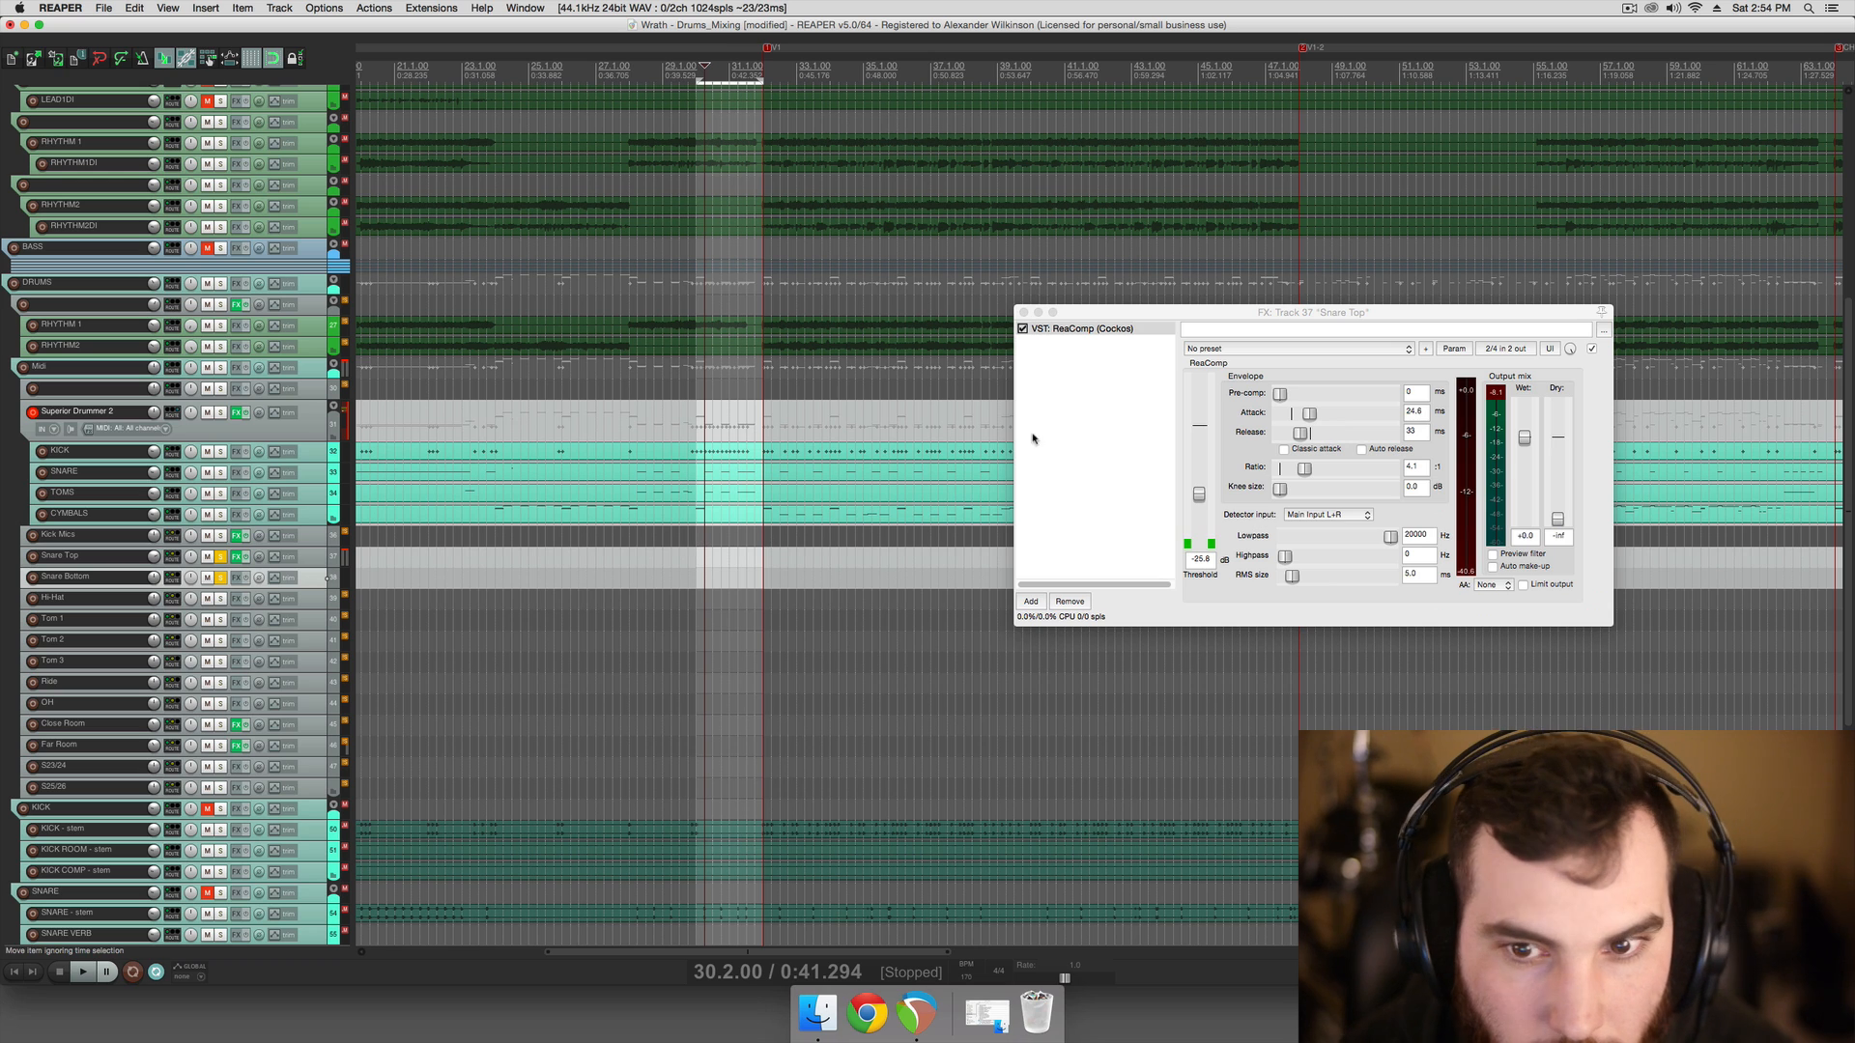
# Try to copy Snare Top's ReaComp with its current settings onto the Snare Bottom track
pyautogui.click(1079, 377)
pyautogui.click(238, 579)
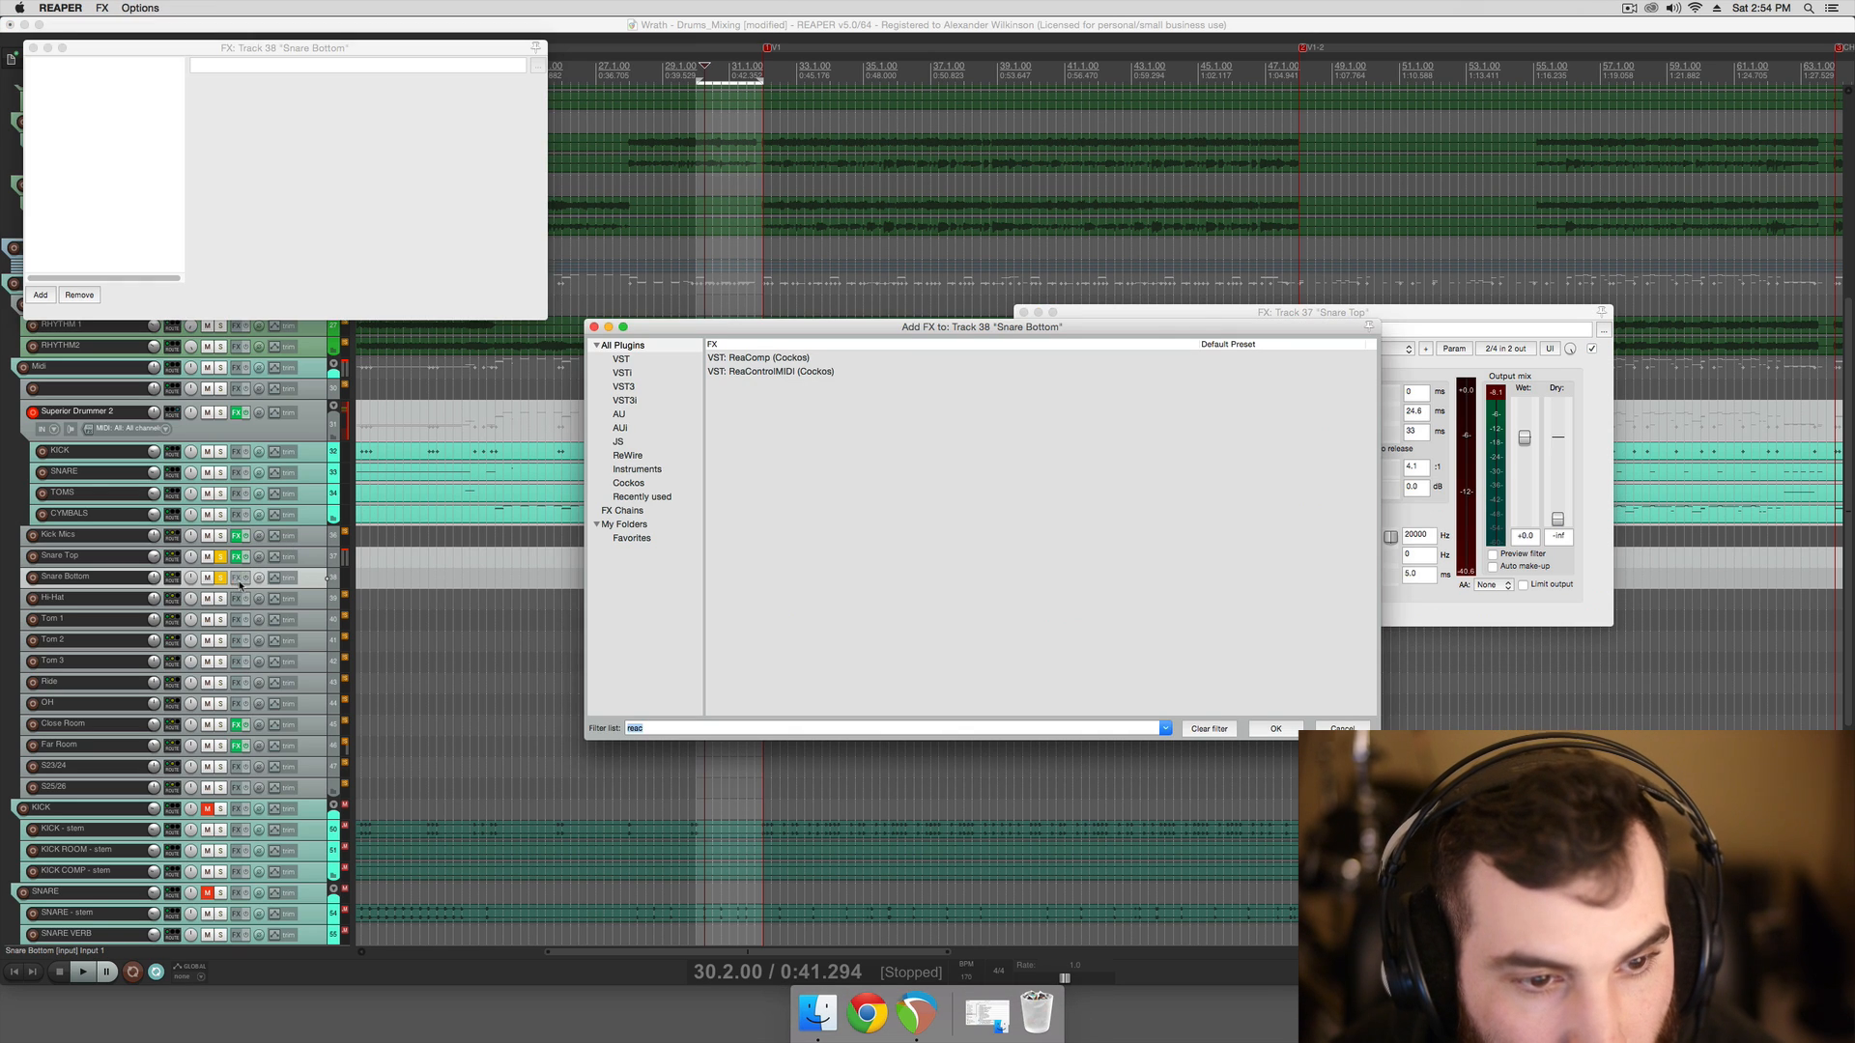
pyautogui.press('Return')
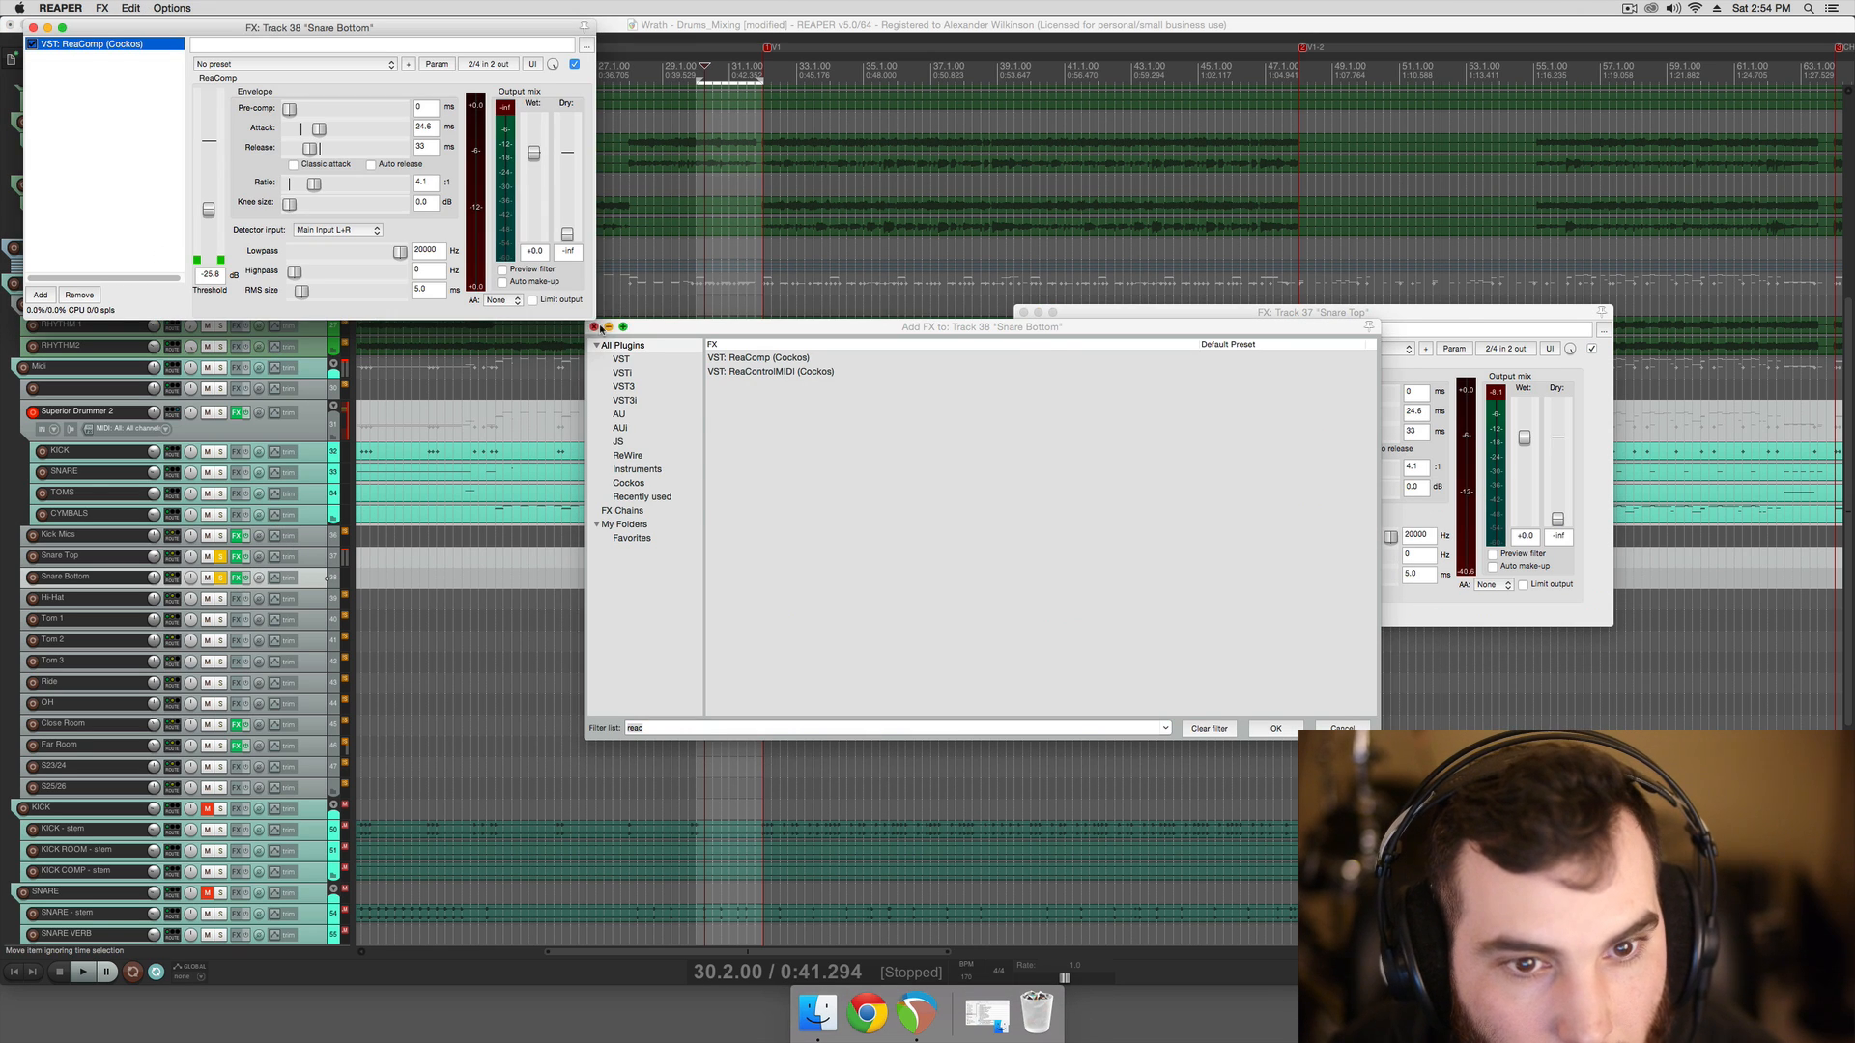
pyautogui.click(594, 327)
pyautogui.moveTo(1089, 312); pyautogui.dragTo(1023, 414)
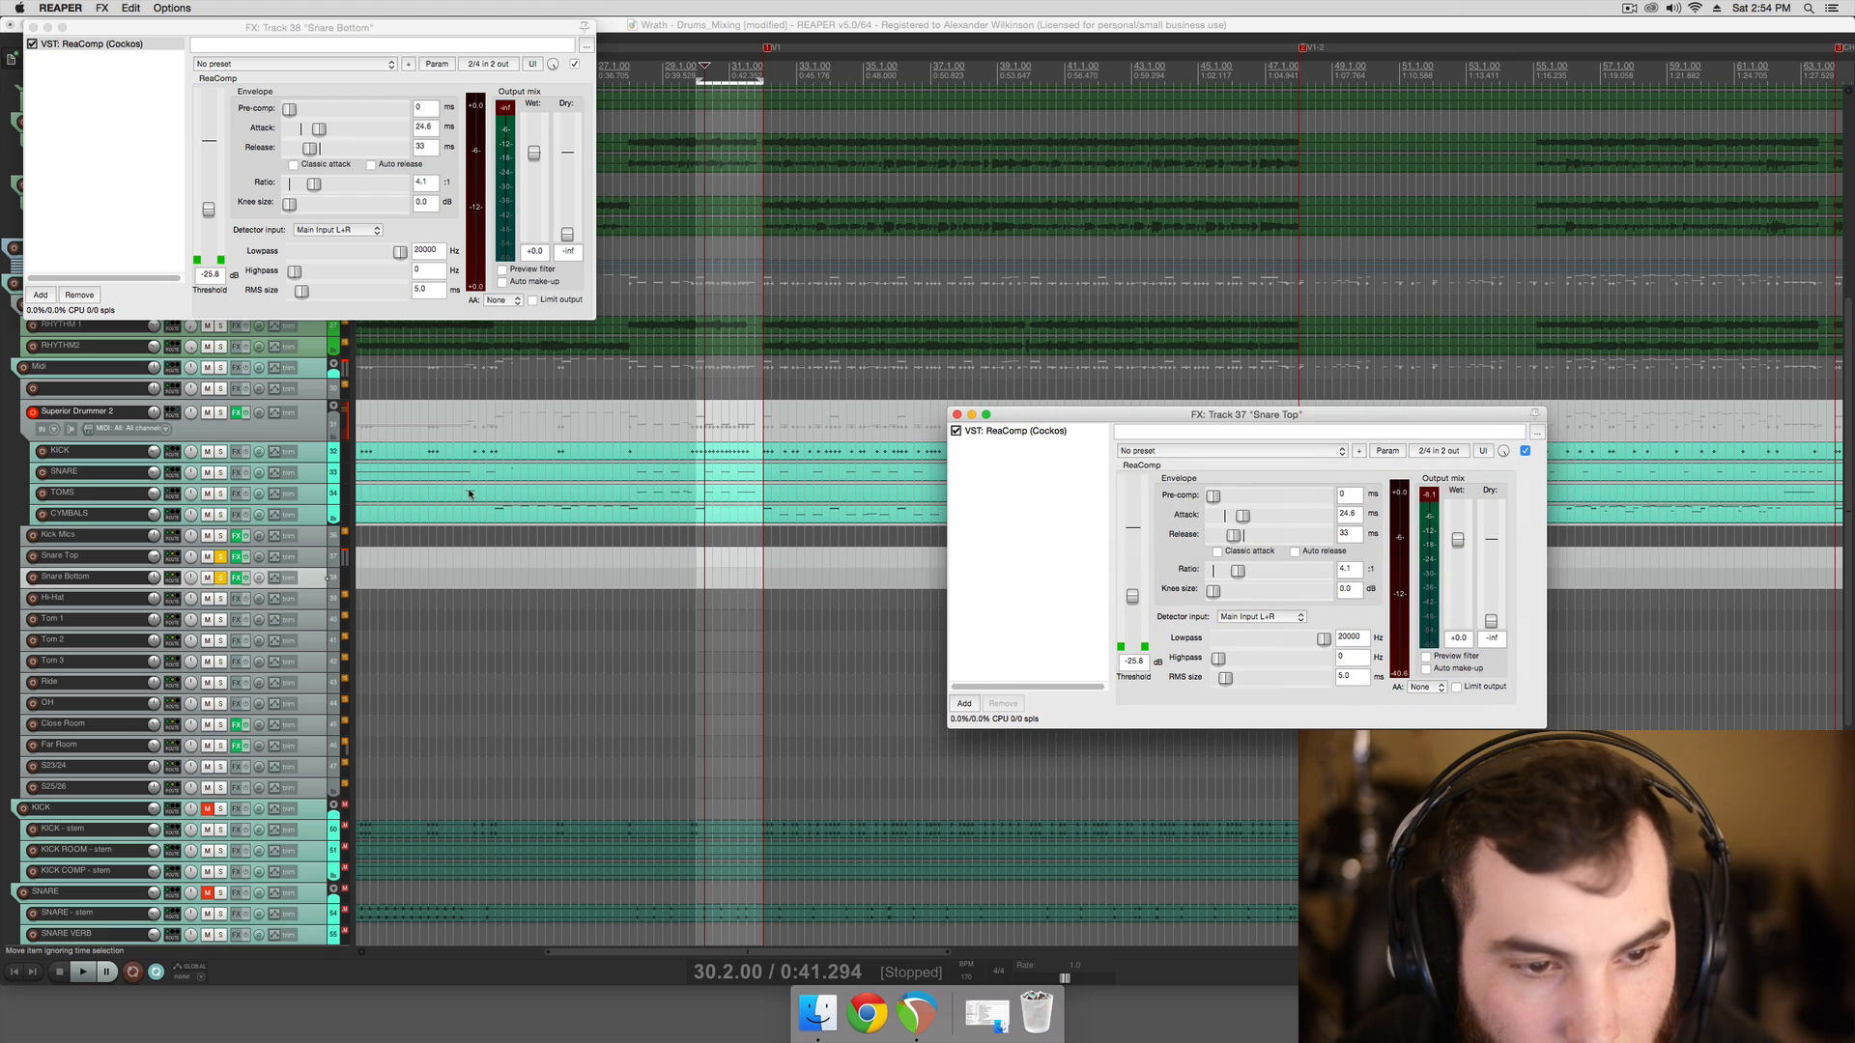
pyautogui.click(32, 27)
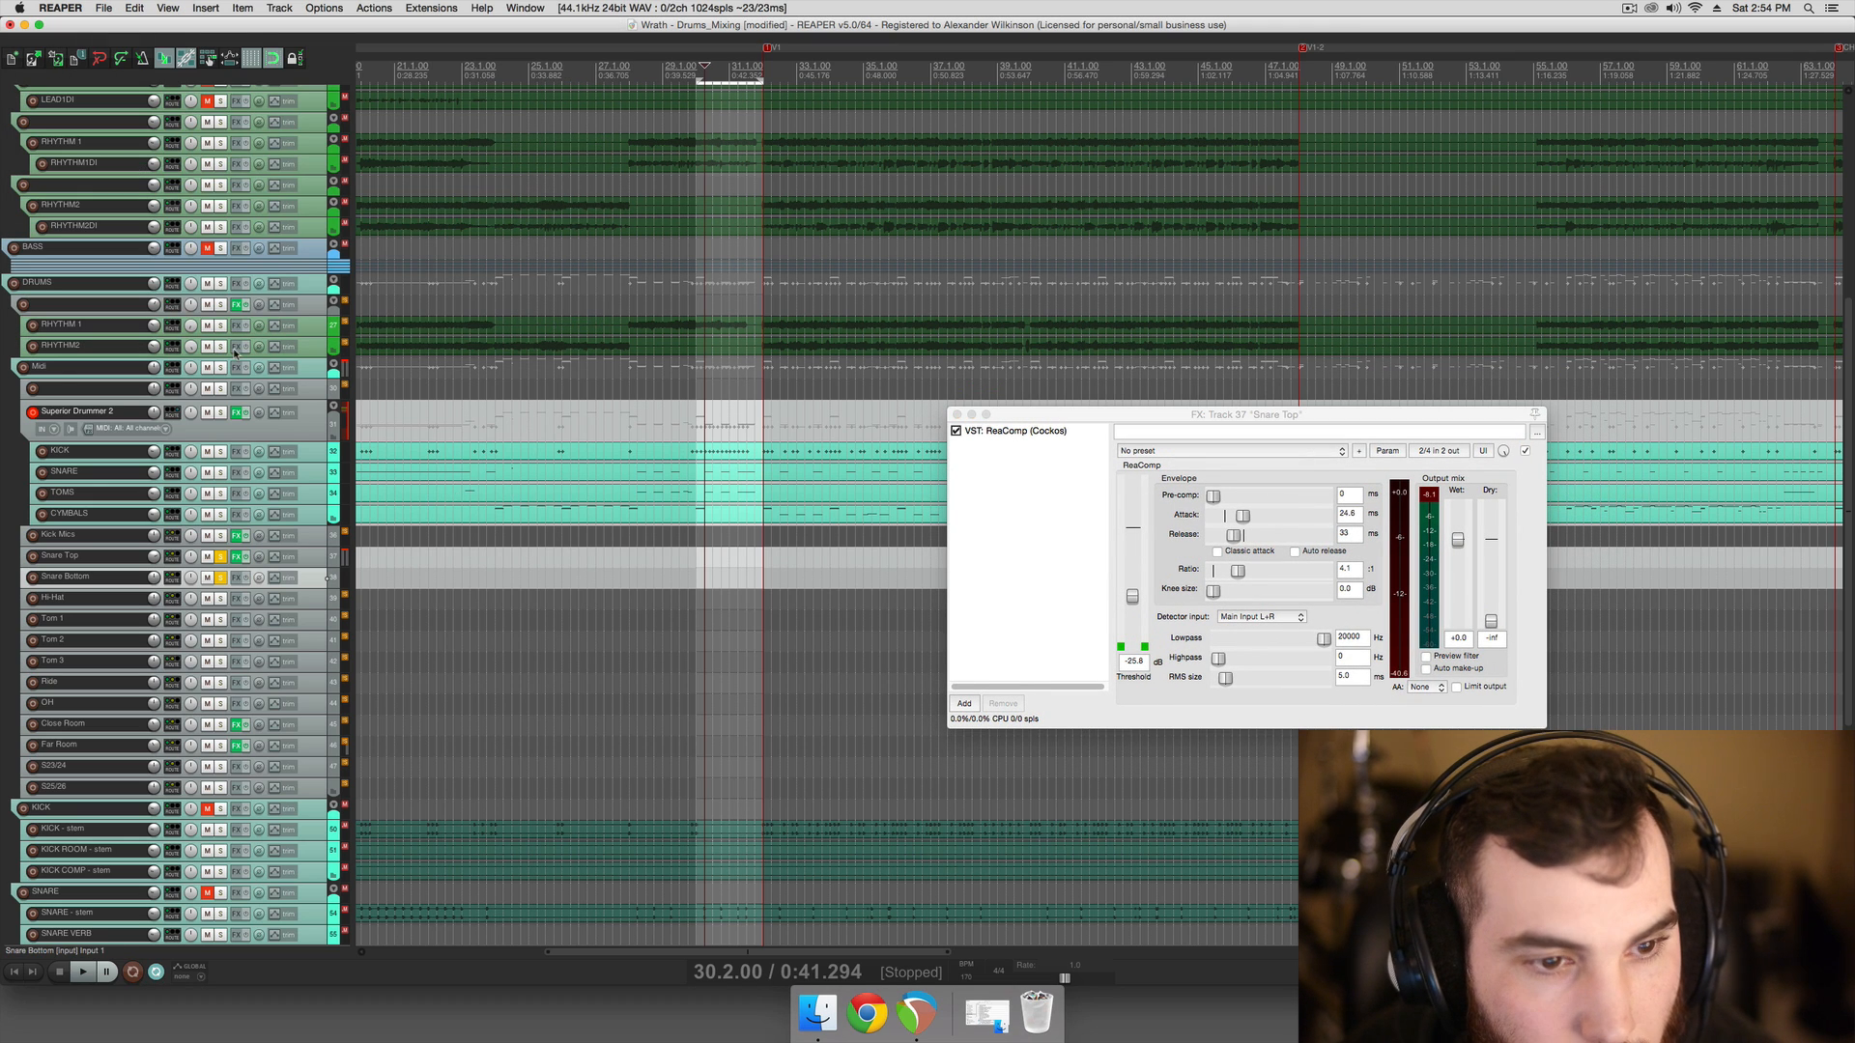
# Insert a new track above Snare Top, name it "Snare", and make it the folder for Snare Top and Snare Bottom
pyautogui.press('super+t')
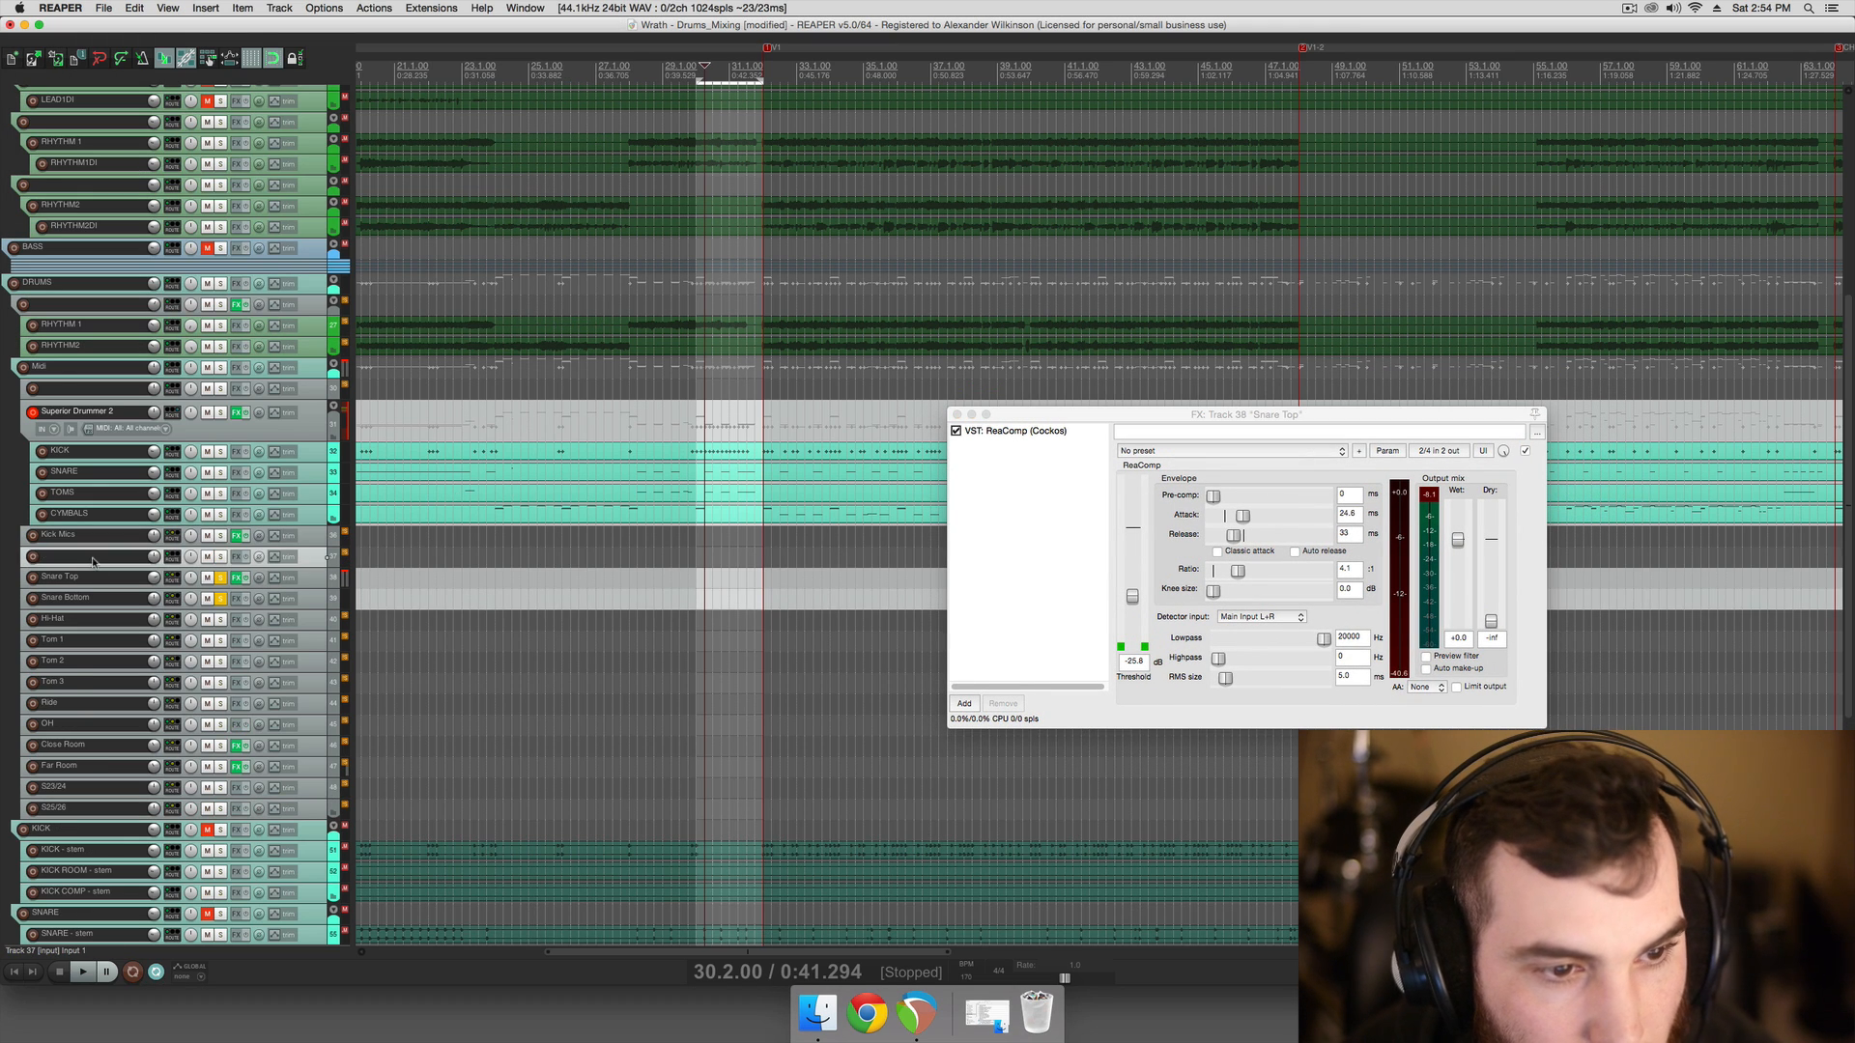
pyautogui.write('St')
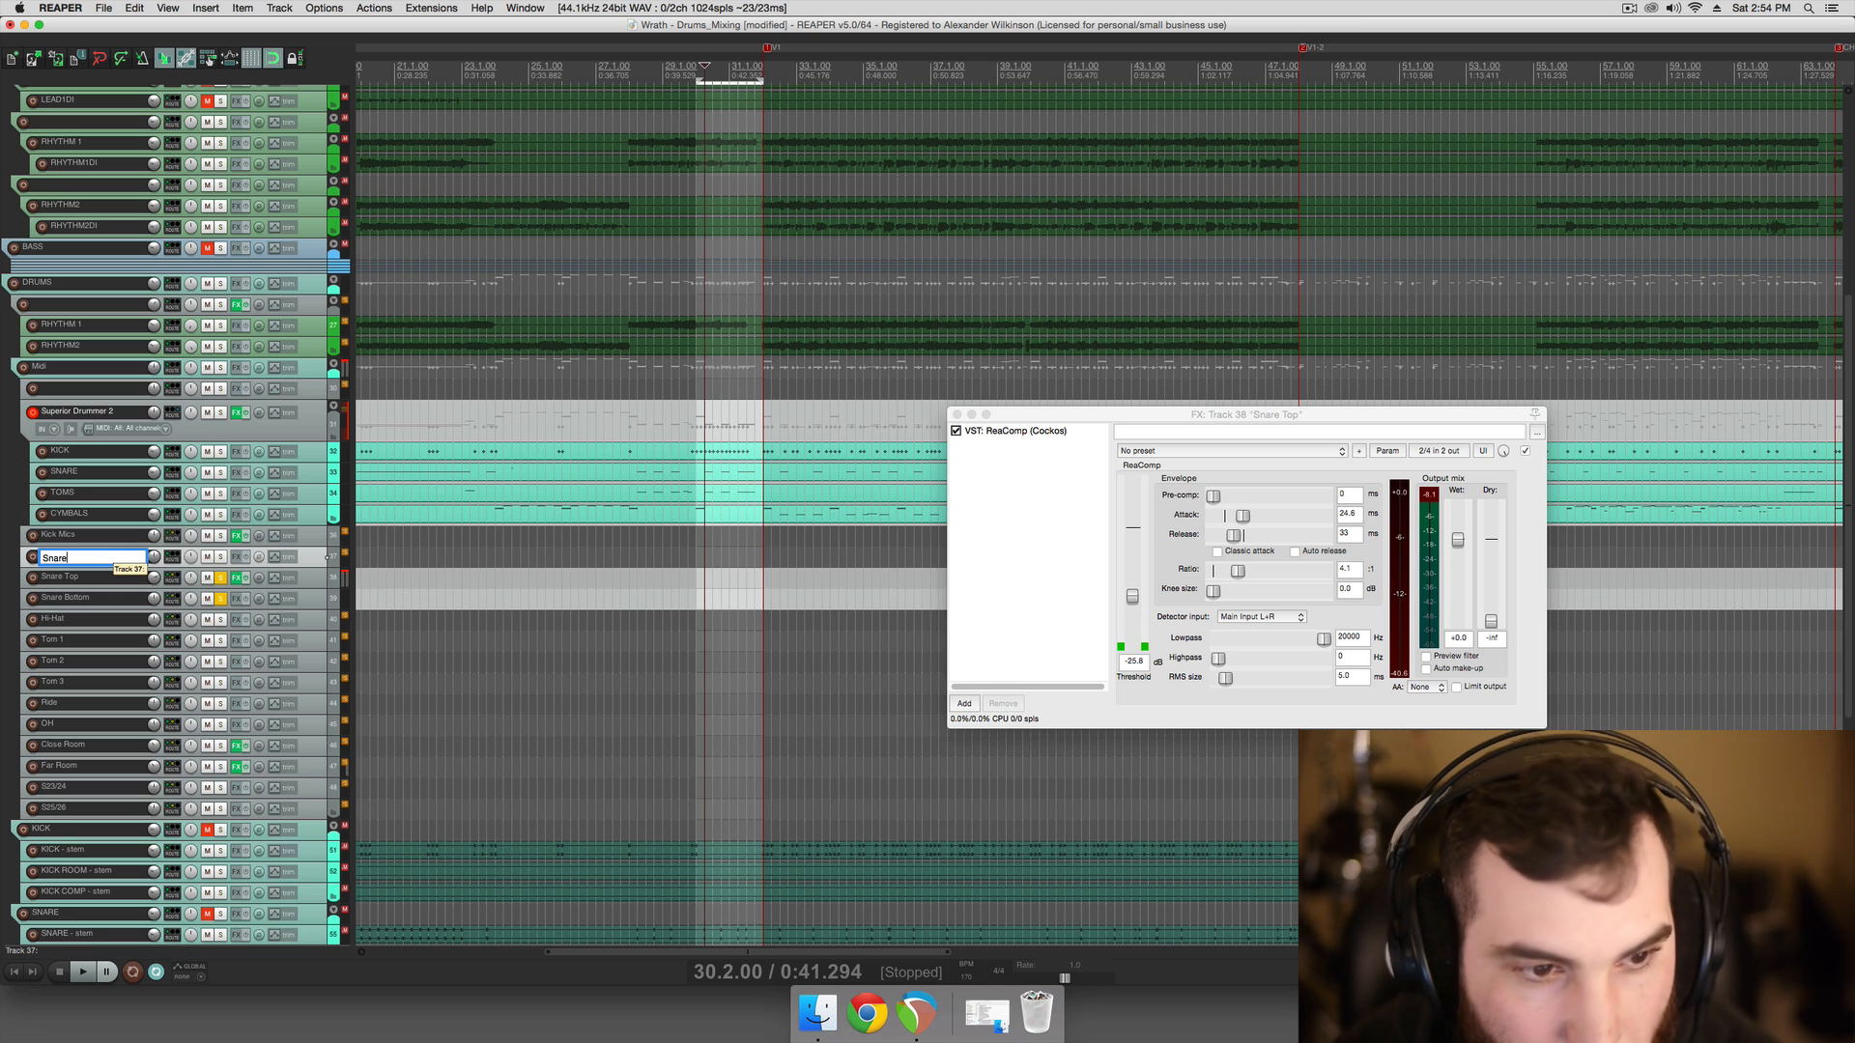
pyautogui.write('are')
pyautogui.press('Return')
pyautogui.moveTo(105, 569)
pyautogui.mouseDown()
pyautogui.moveTo(100, 594)
pyautogui.moveTo(116, 559)
pyautogui.mouseUp()
pyautogui.click(116, 559)
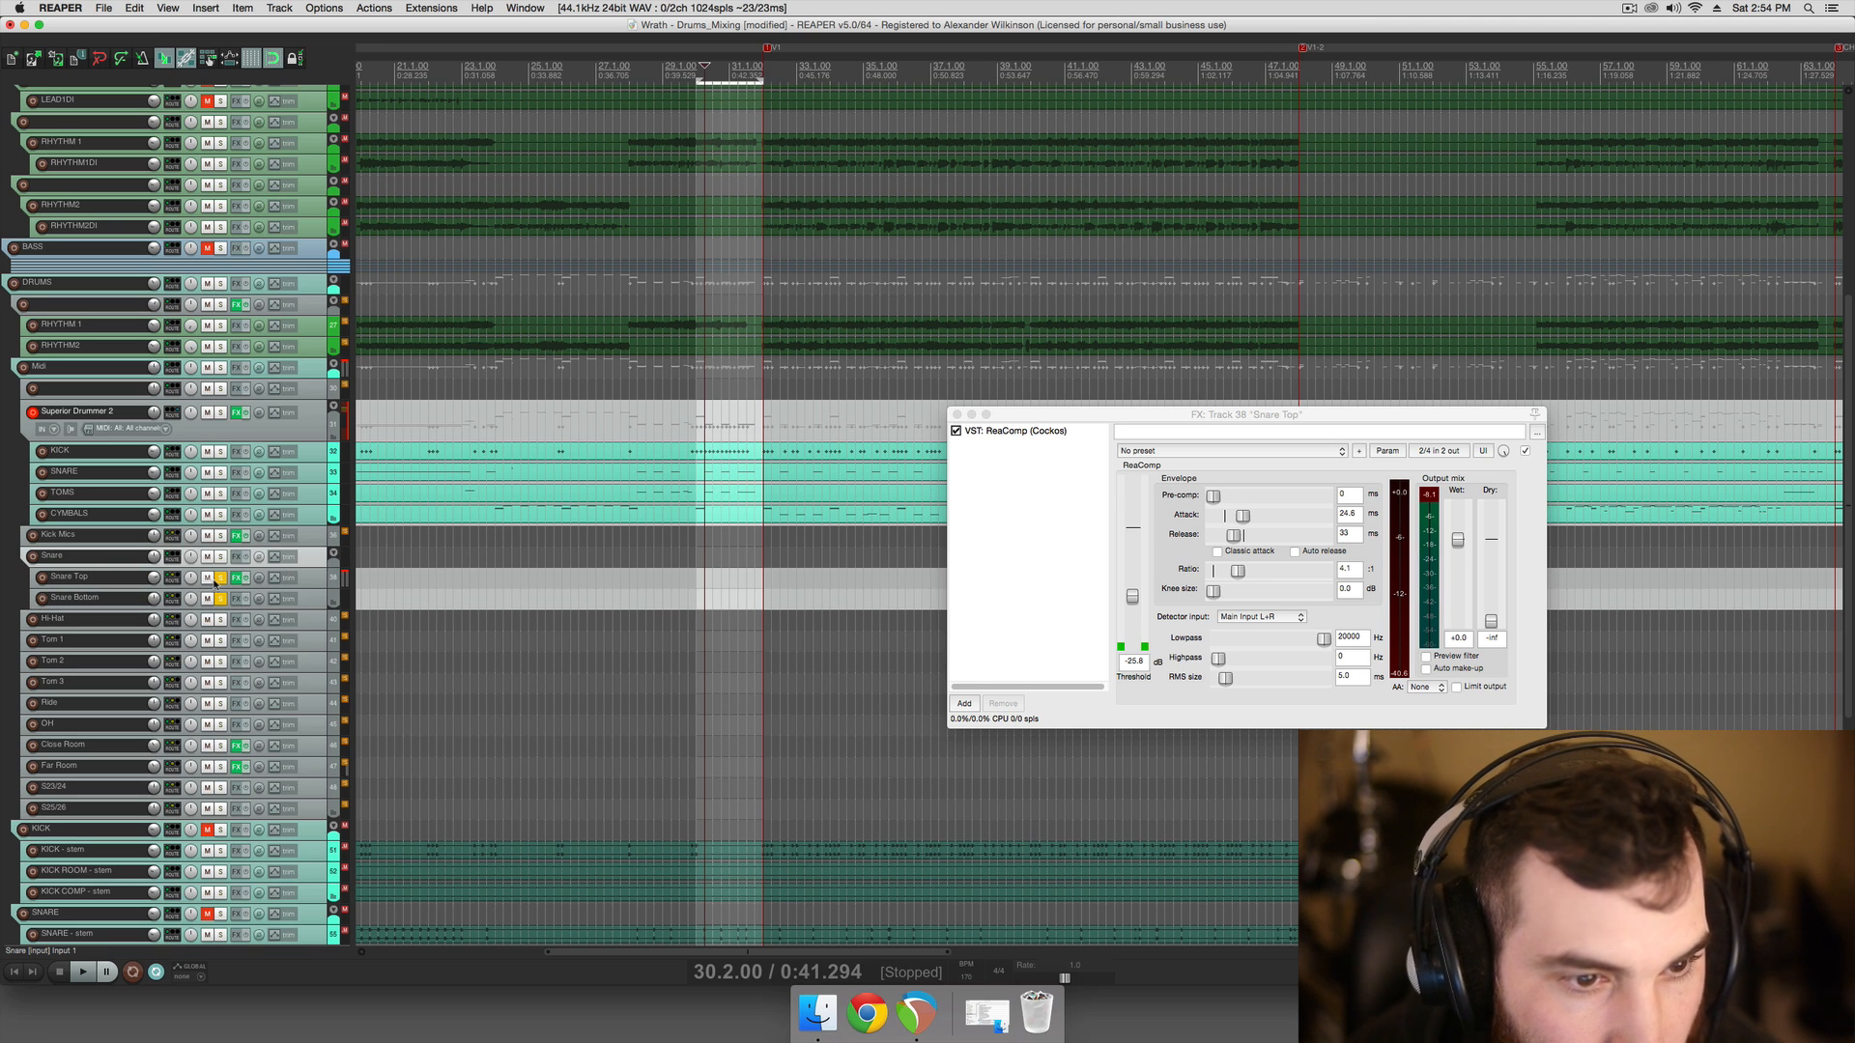
# Move the configured ReaComp from Snare Top to the Snare folder track and close the FX windows
pyautogui.click(1014, 431)
pyautogui.press('Delete')
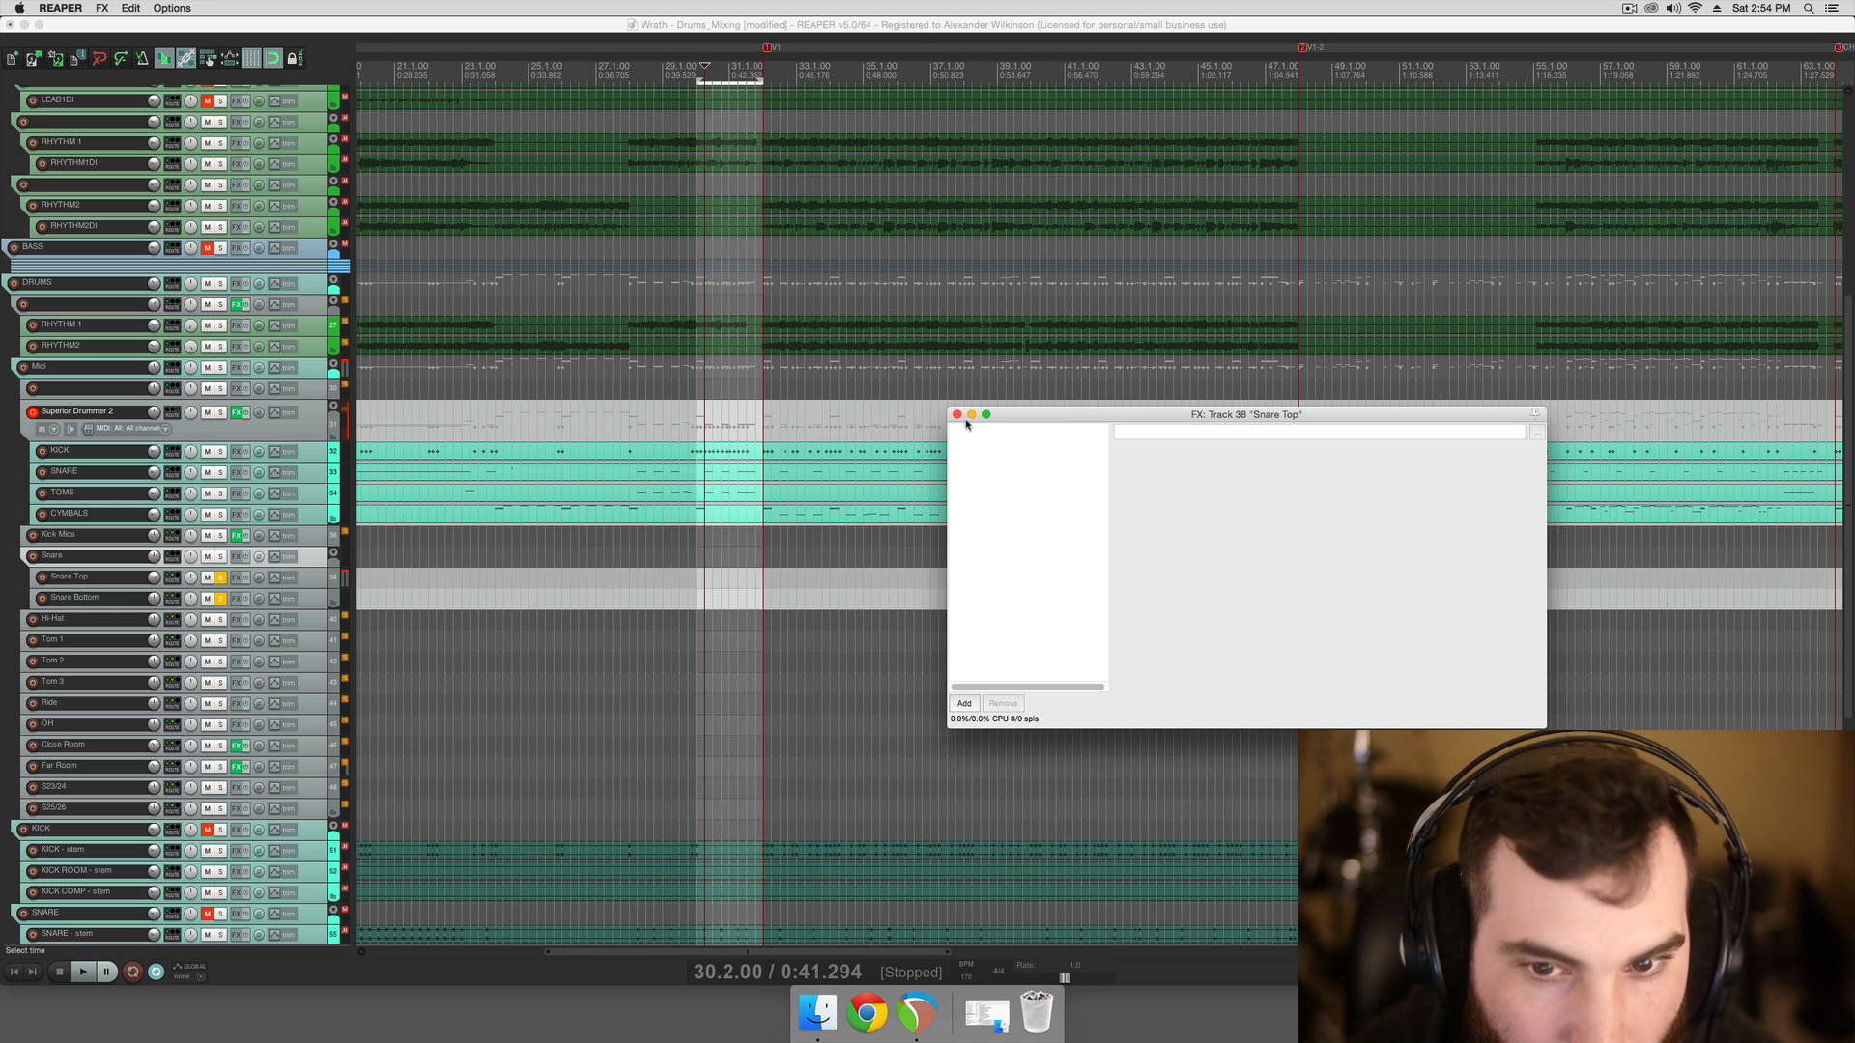
pyautogui.click(957, 415)
pyautogui.click(239, 557)
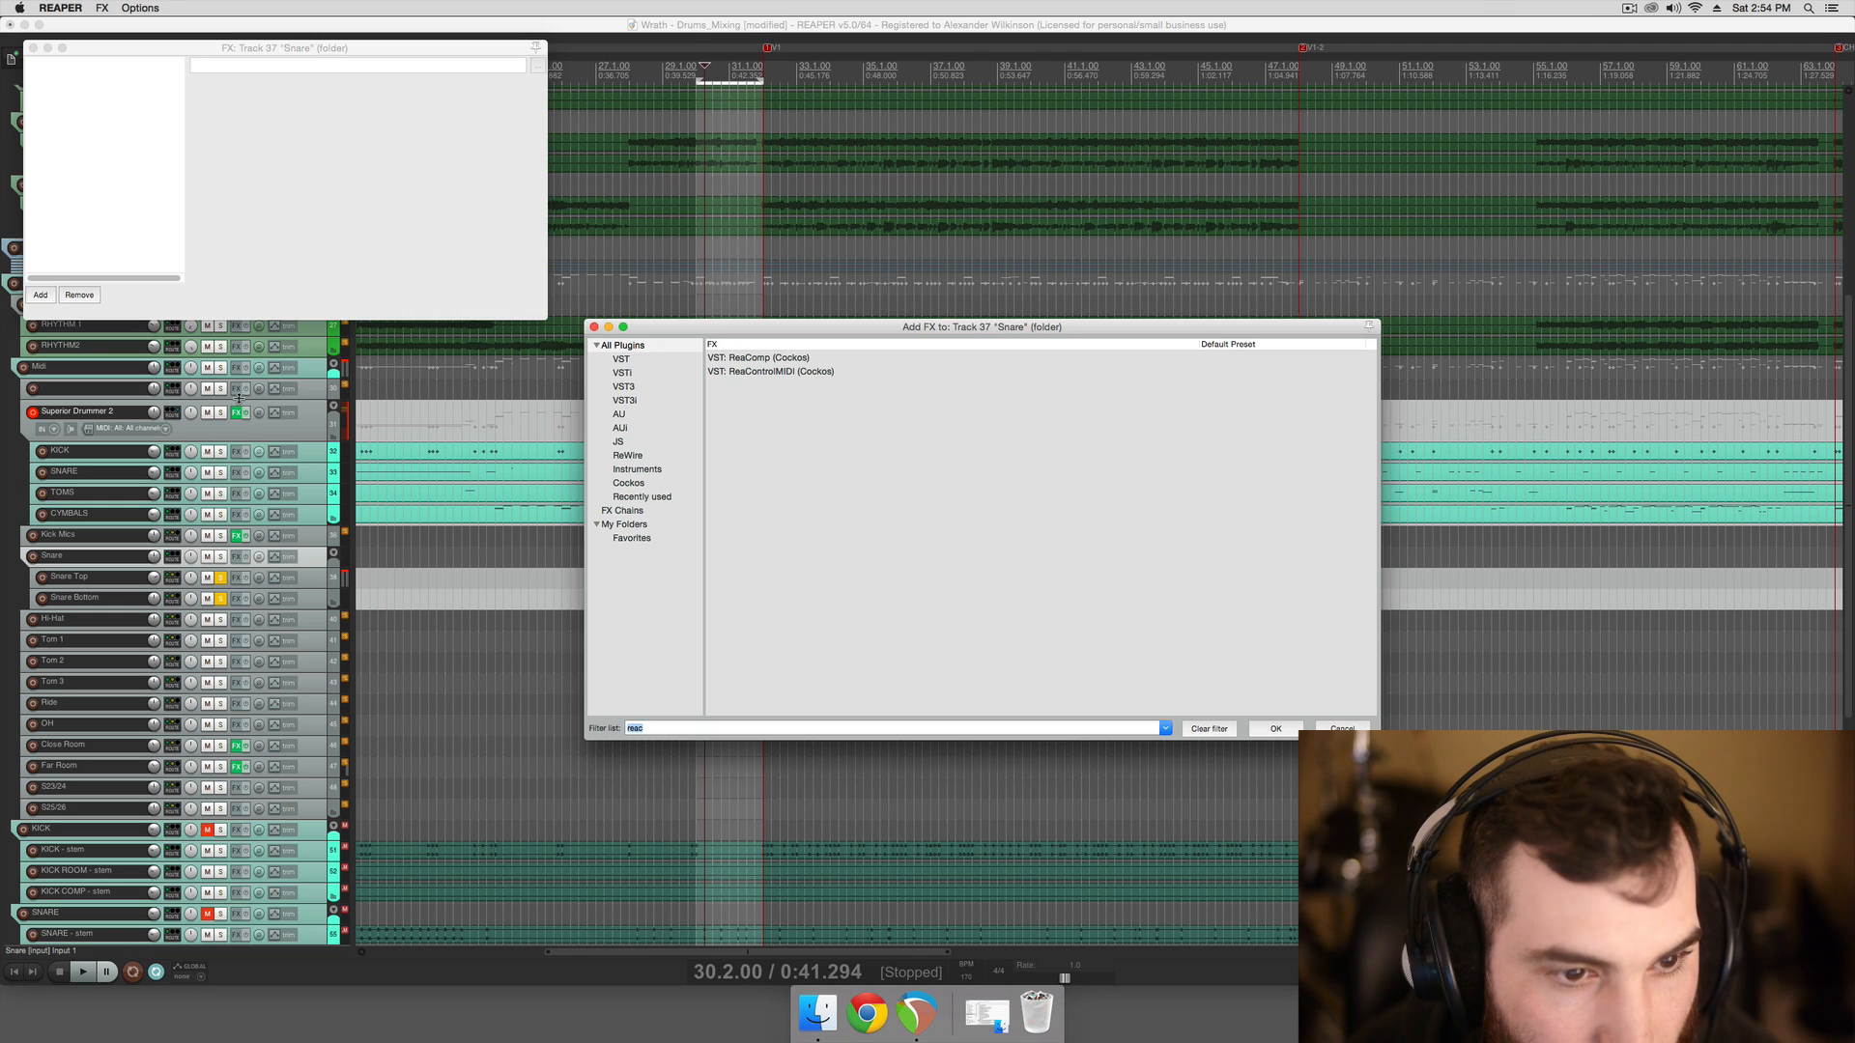
pyautogui.click(161, 255)
pyautogui.press('super+v')
pyautogui.click(33, 28)
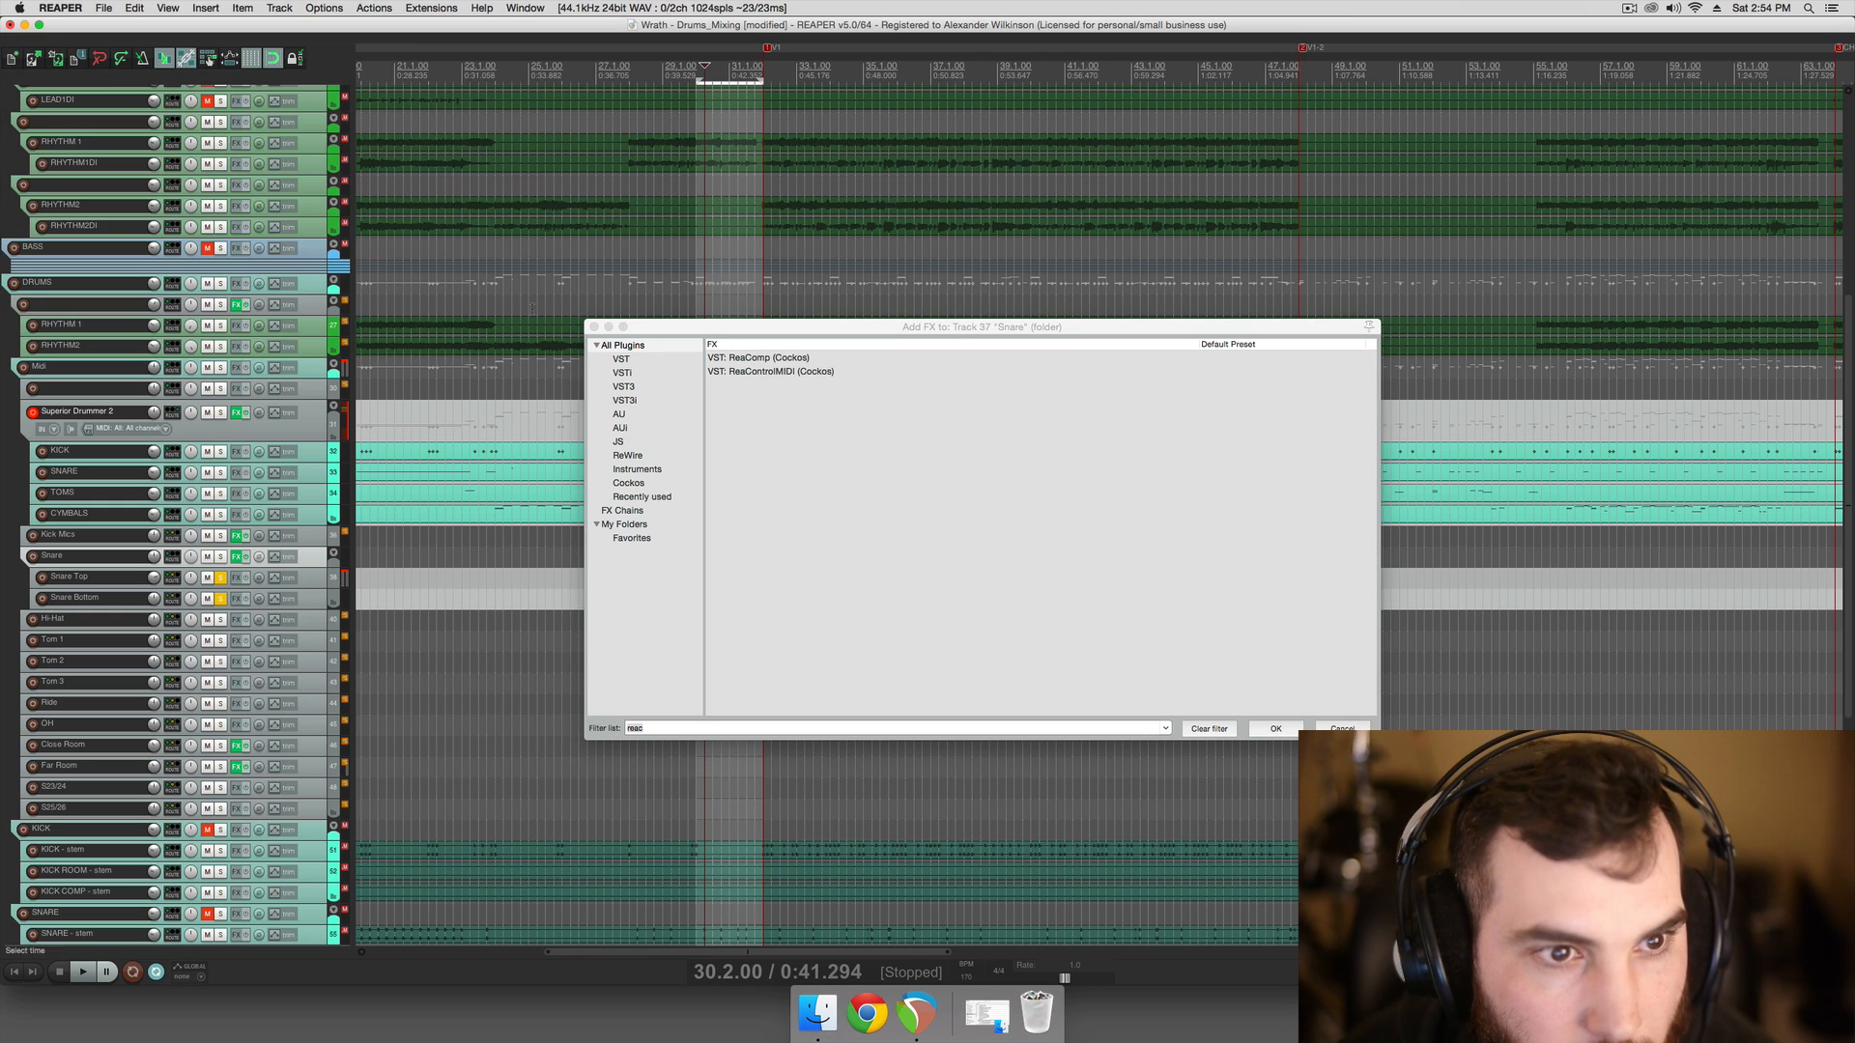
pyautogui.click(594, 326)
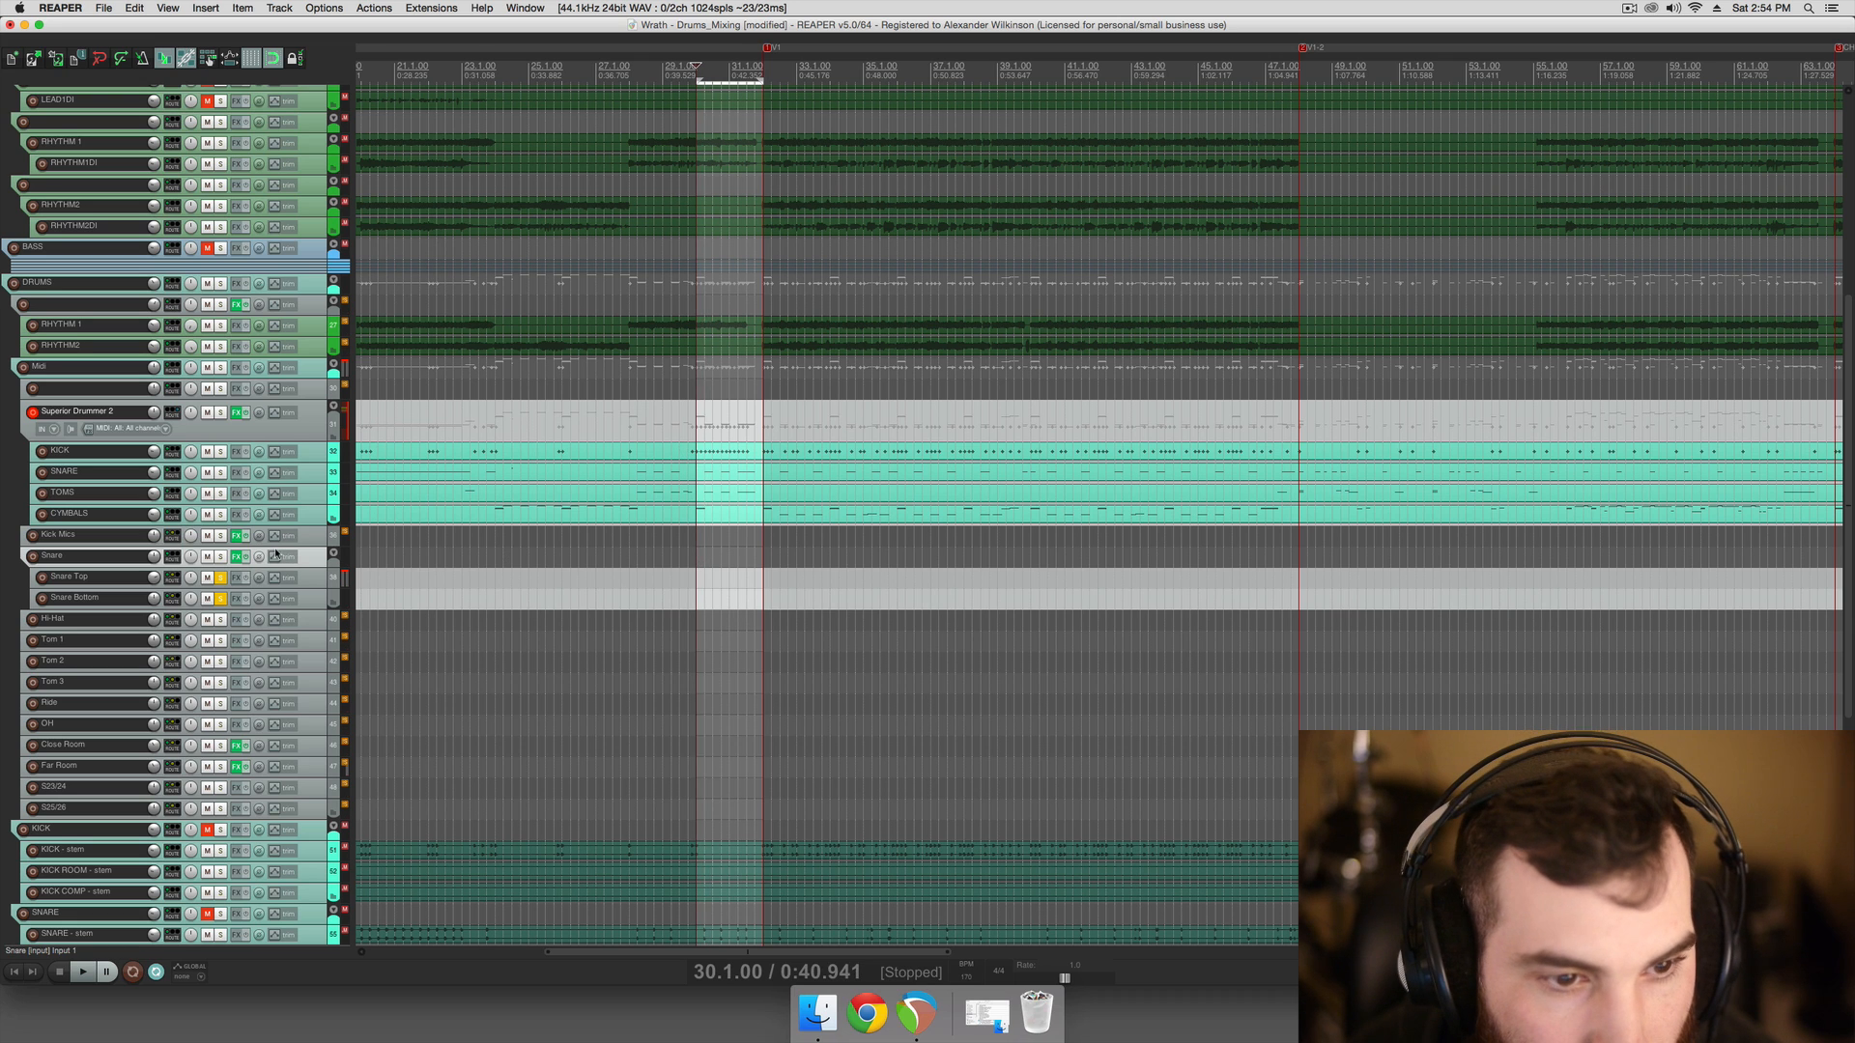
# Solo the Snare folder and raise its ReaComp threshold to about -18.6 dB while the loop plays
pyautogui.press('space')
pyautogui.click(221, 557)
pyautogui.click(235, 558)
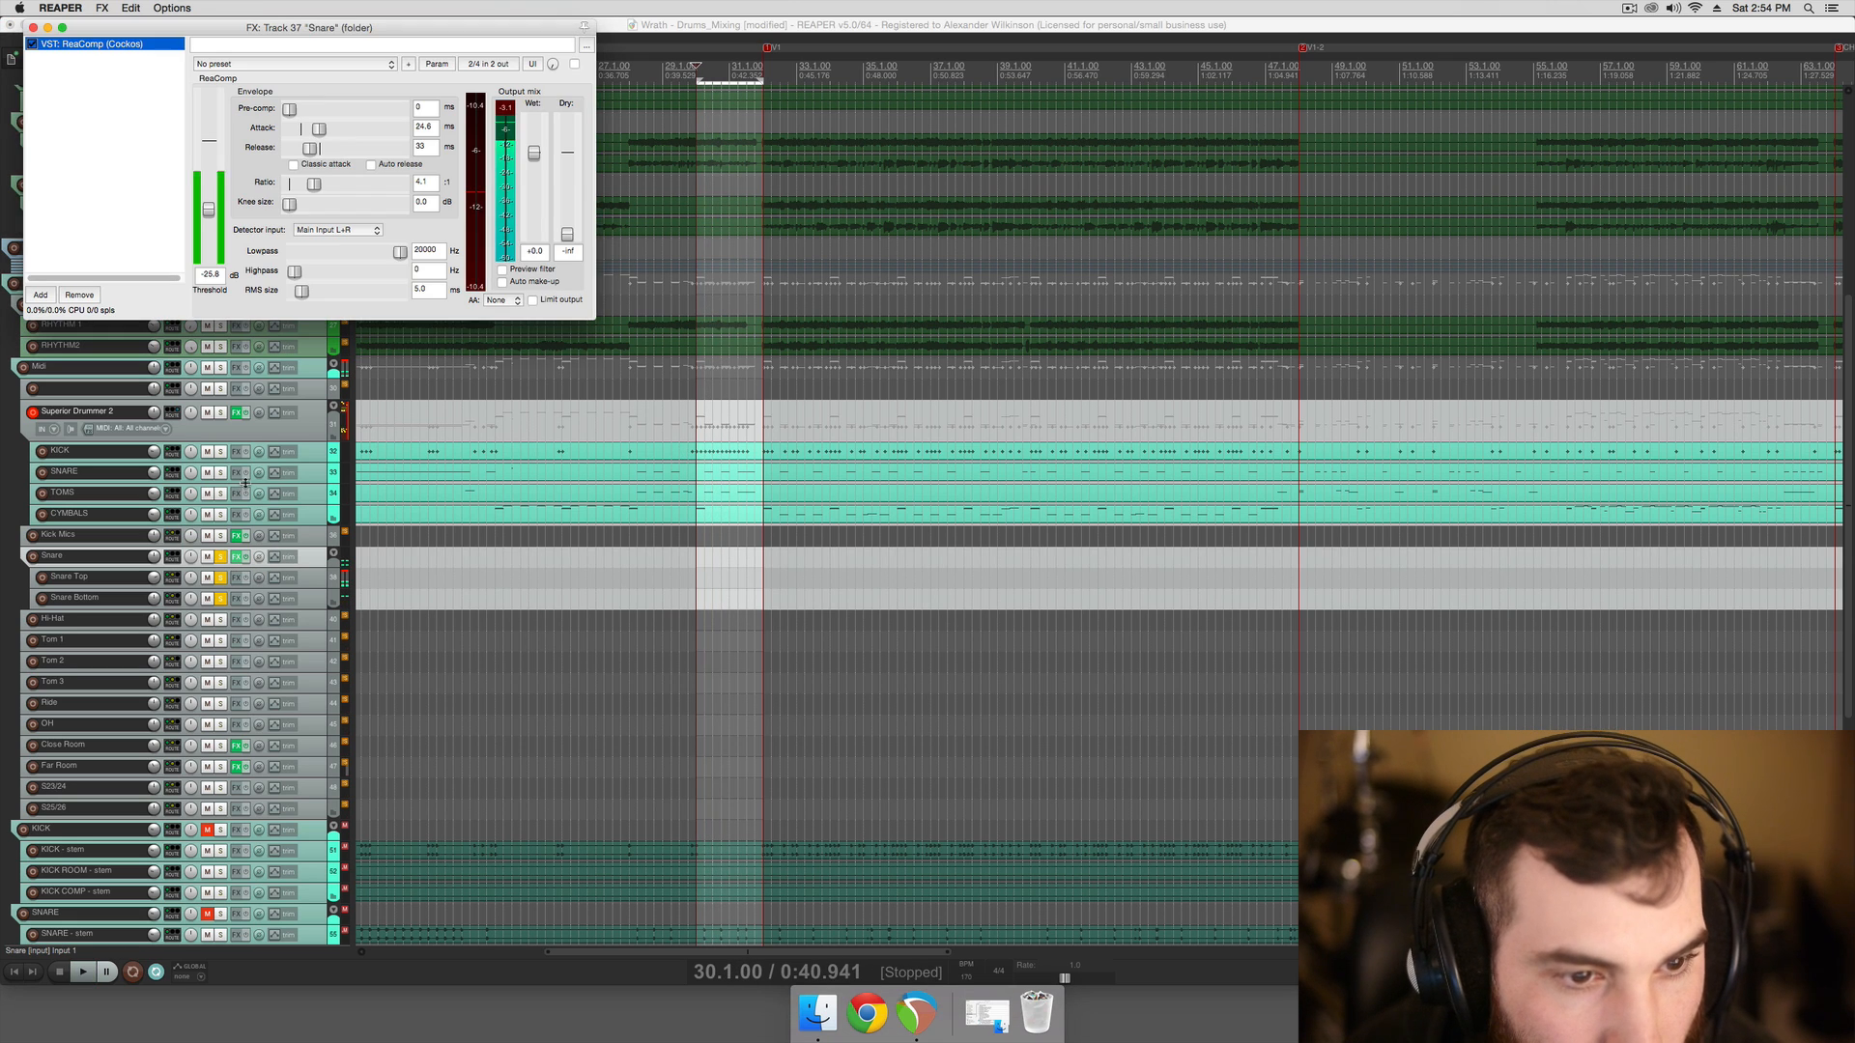
pyautogui.moveTo(211, 196); pyautogui.dragTo(211, 192)
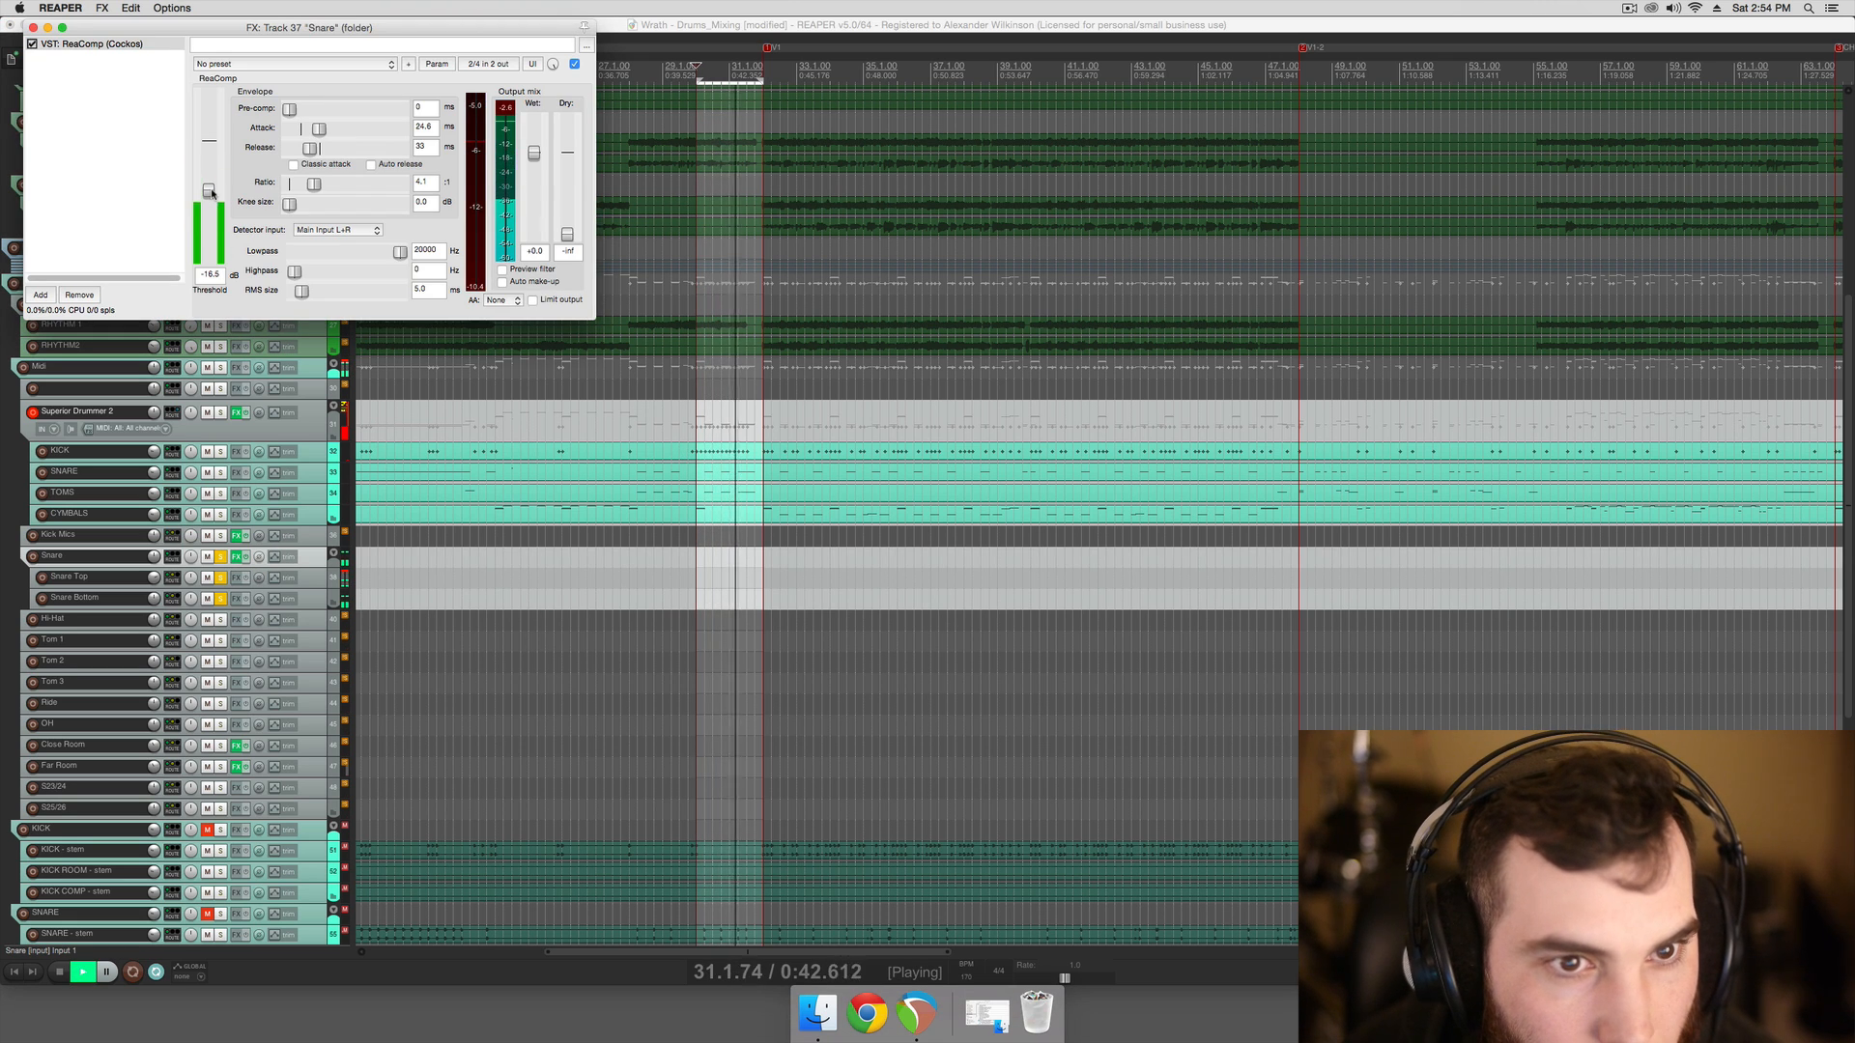
pyautogui.press('space')
# Raise the Snare Bottom track's volume slightly during loop playback, and close the Snare folder's FX window
pyautogui.click(131, 600)
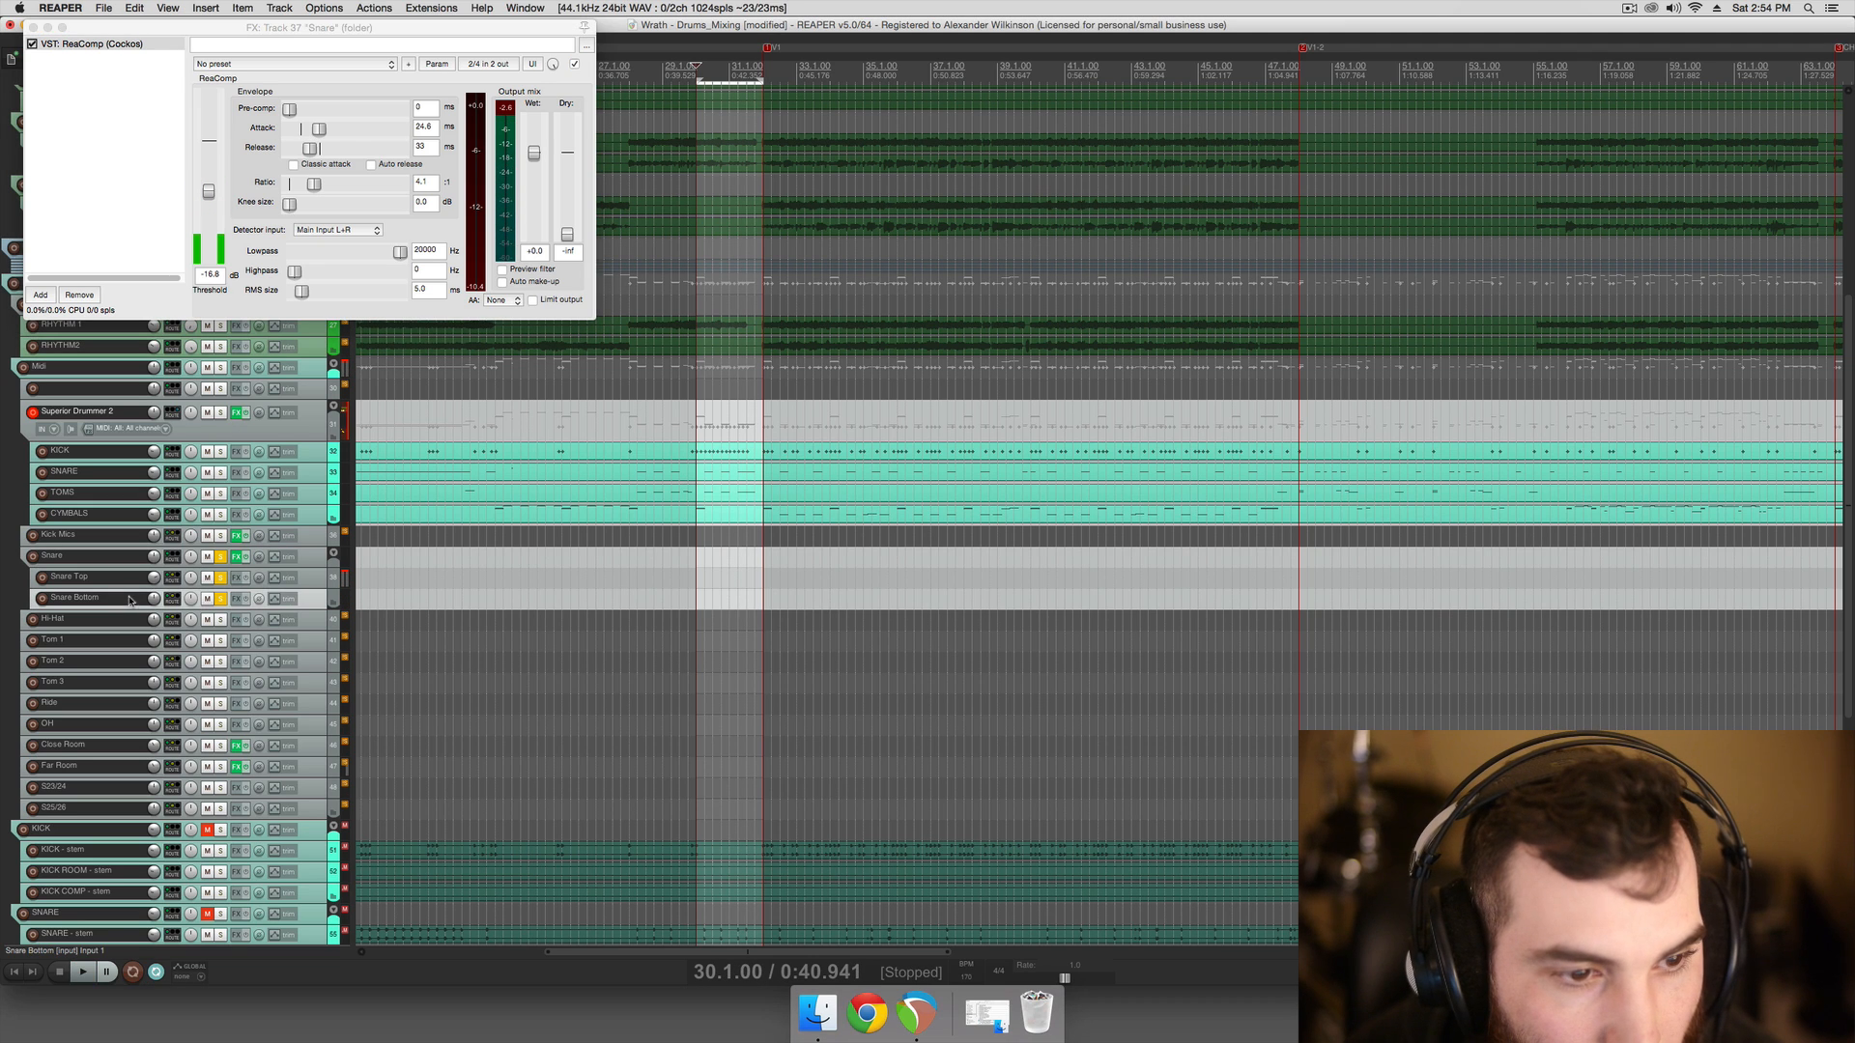
pyautogui.moveTo(153, 604)
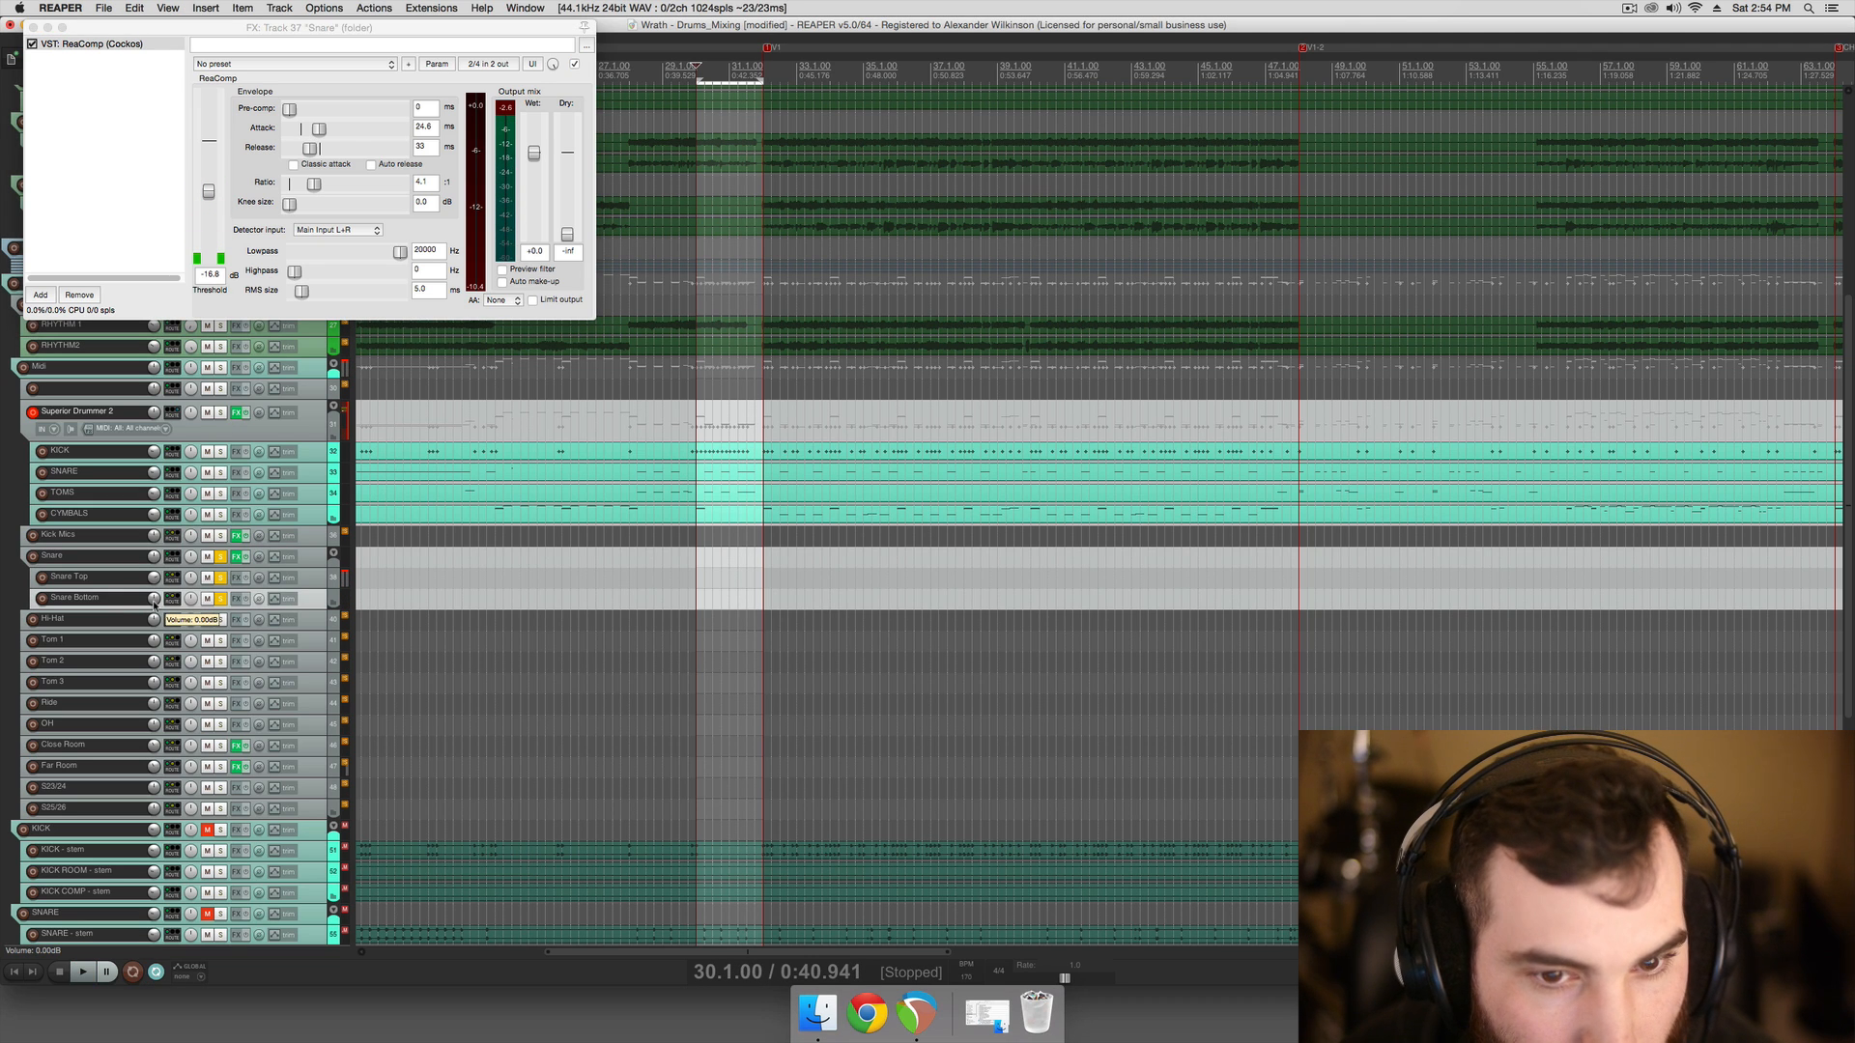
pyautogui.press('space')
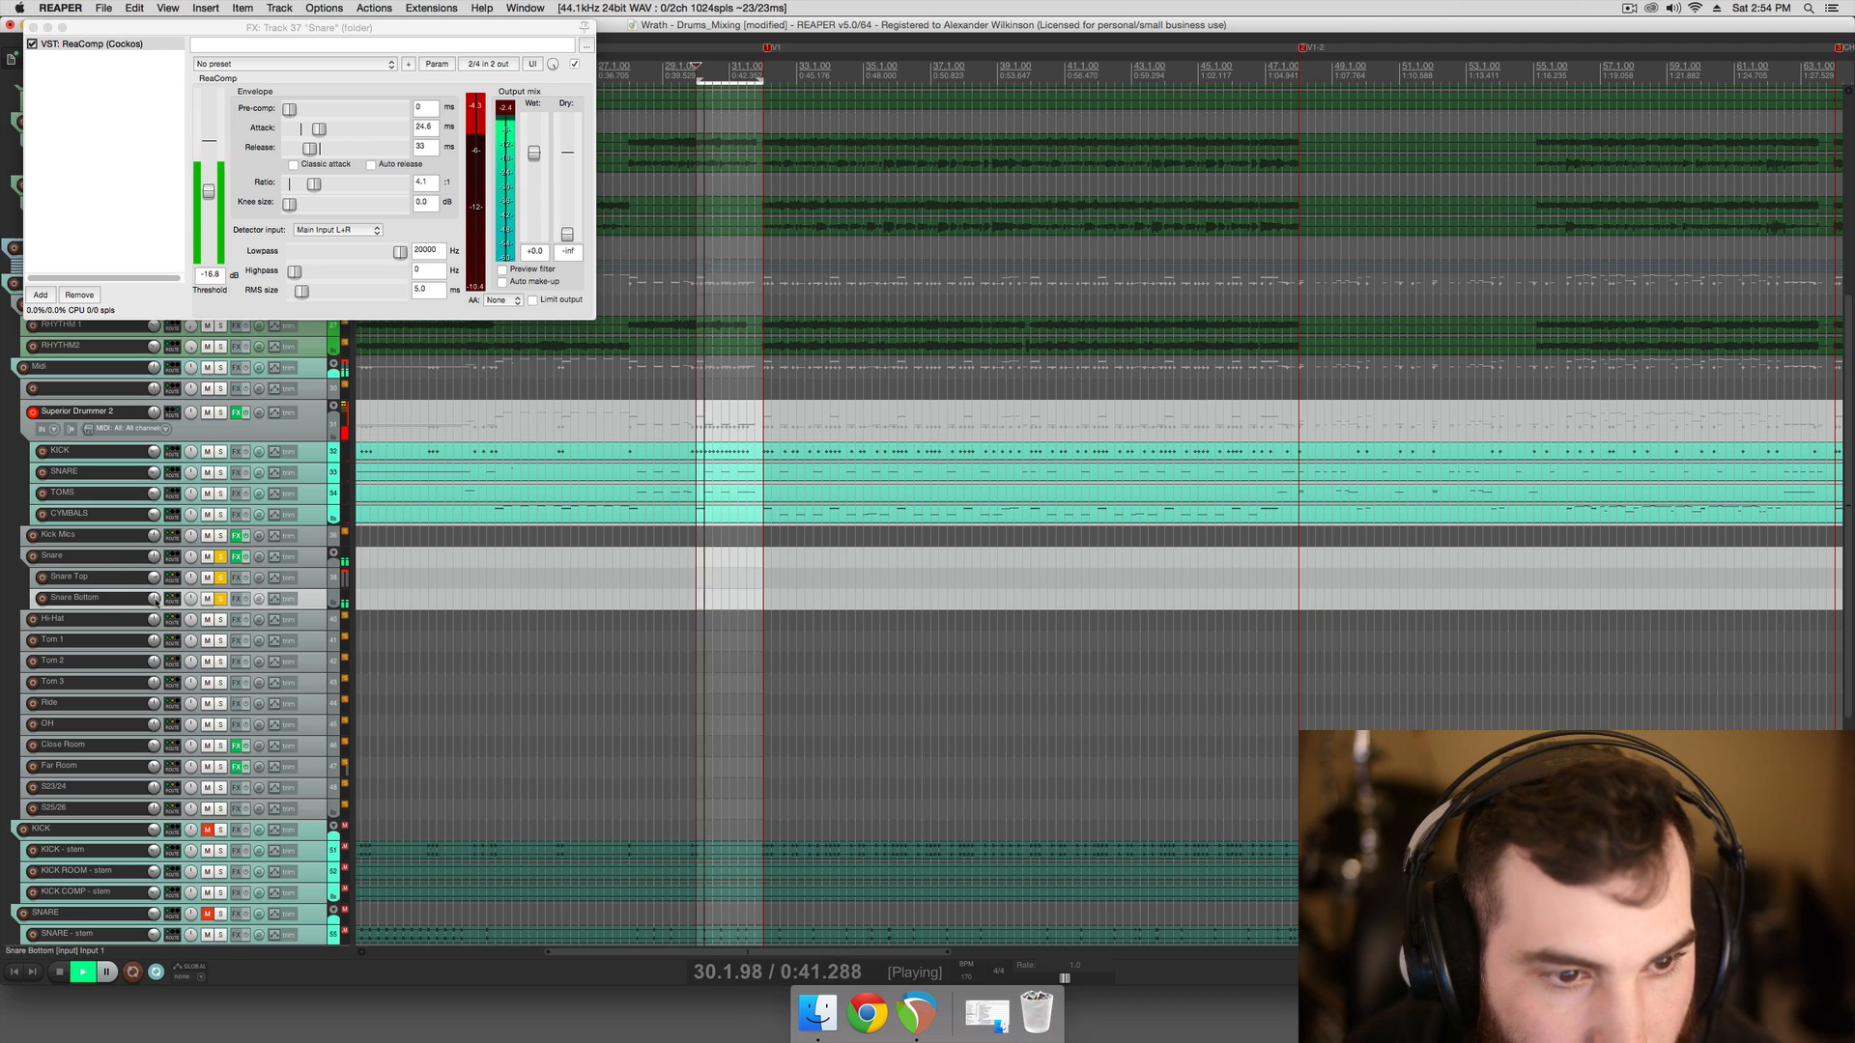
pyautogui.moveTo(157, 600); pyautogui.dragTo(157, 590)
pyautogui.press('space')
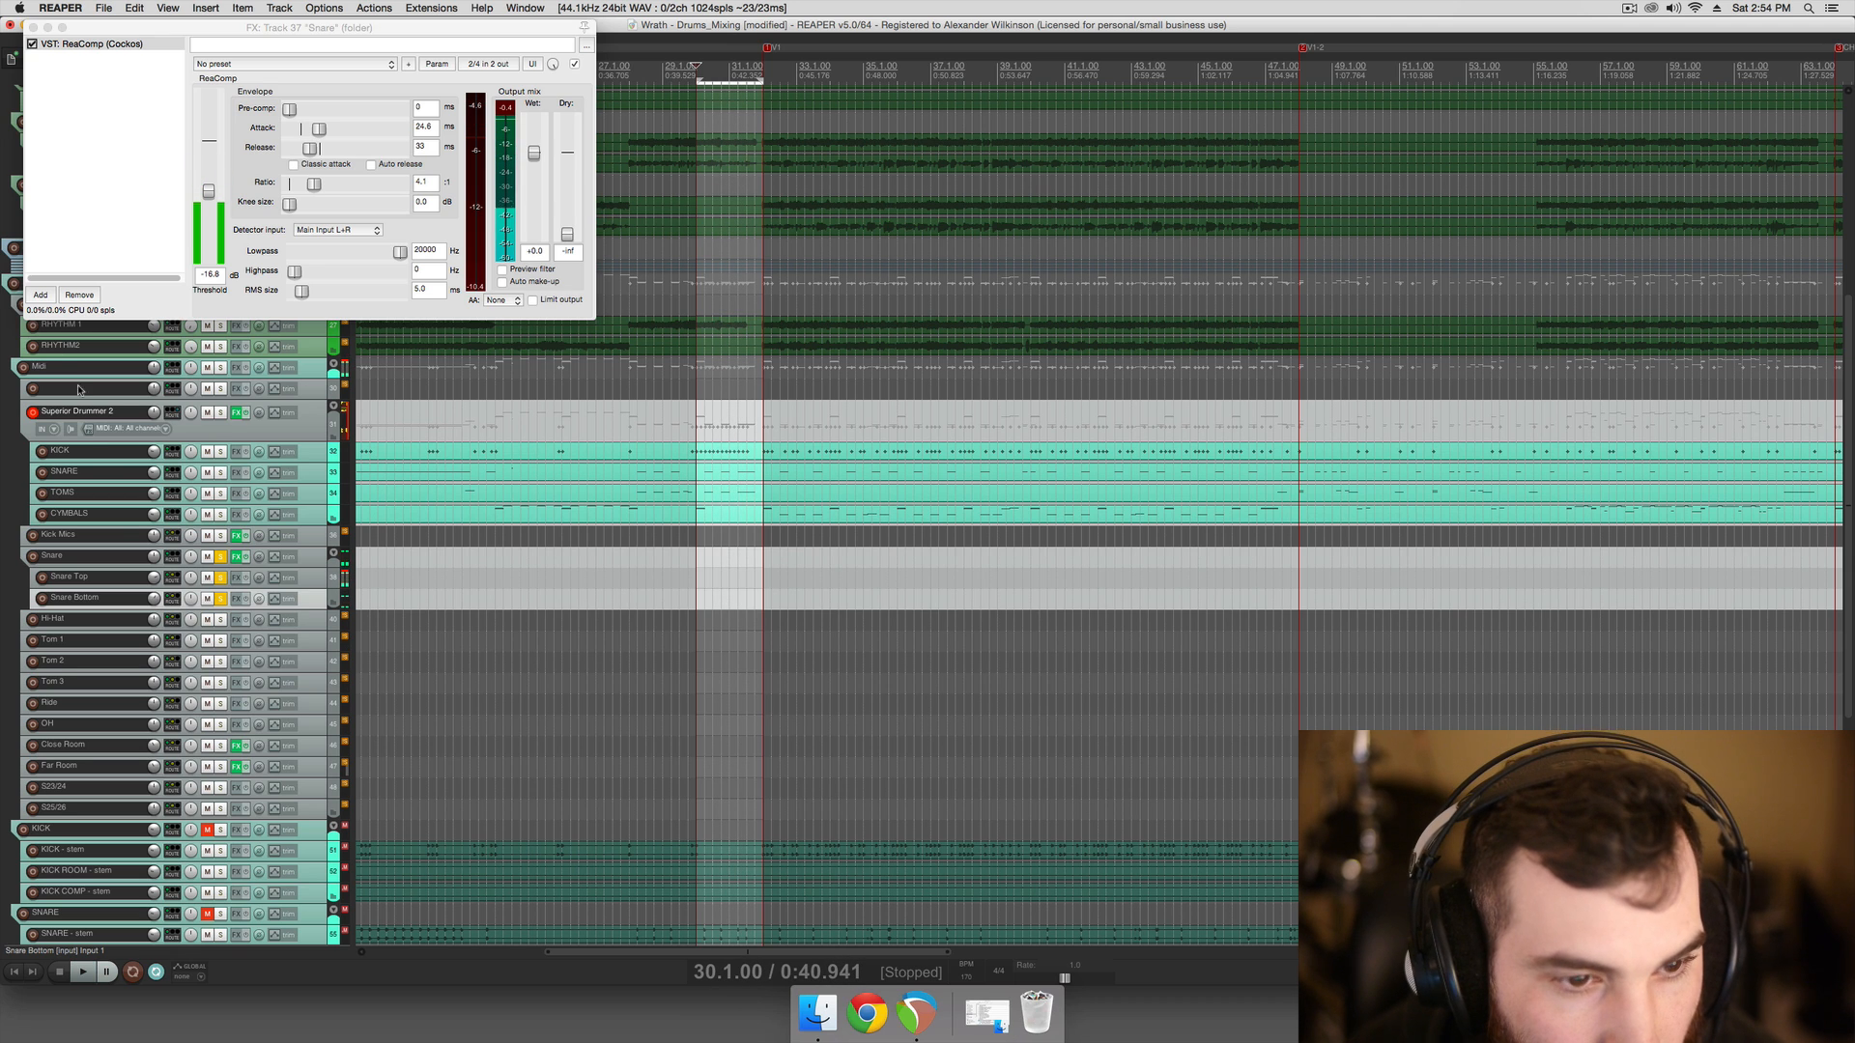
pyautogui.click(33, 27)
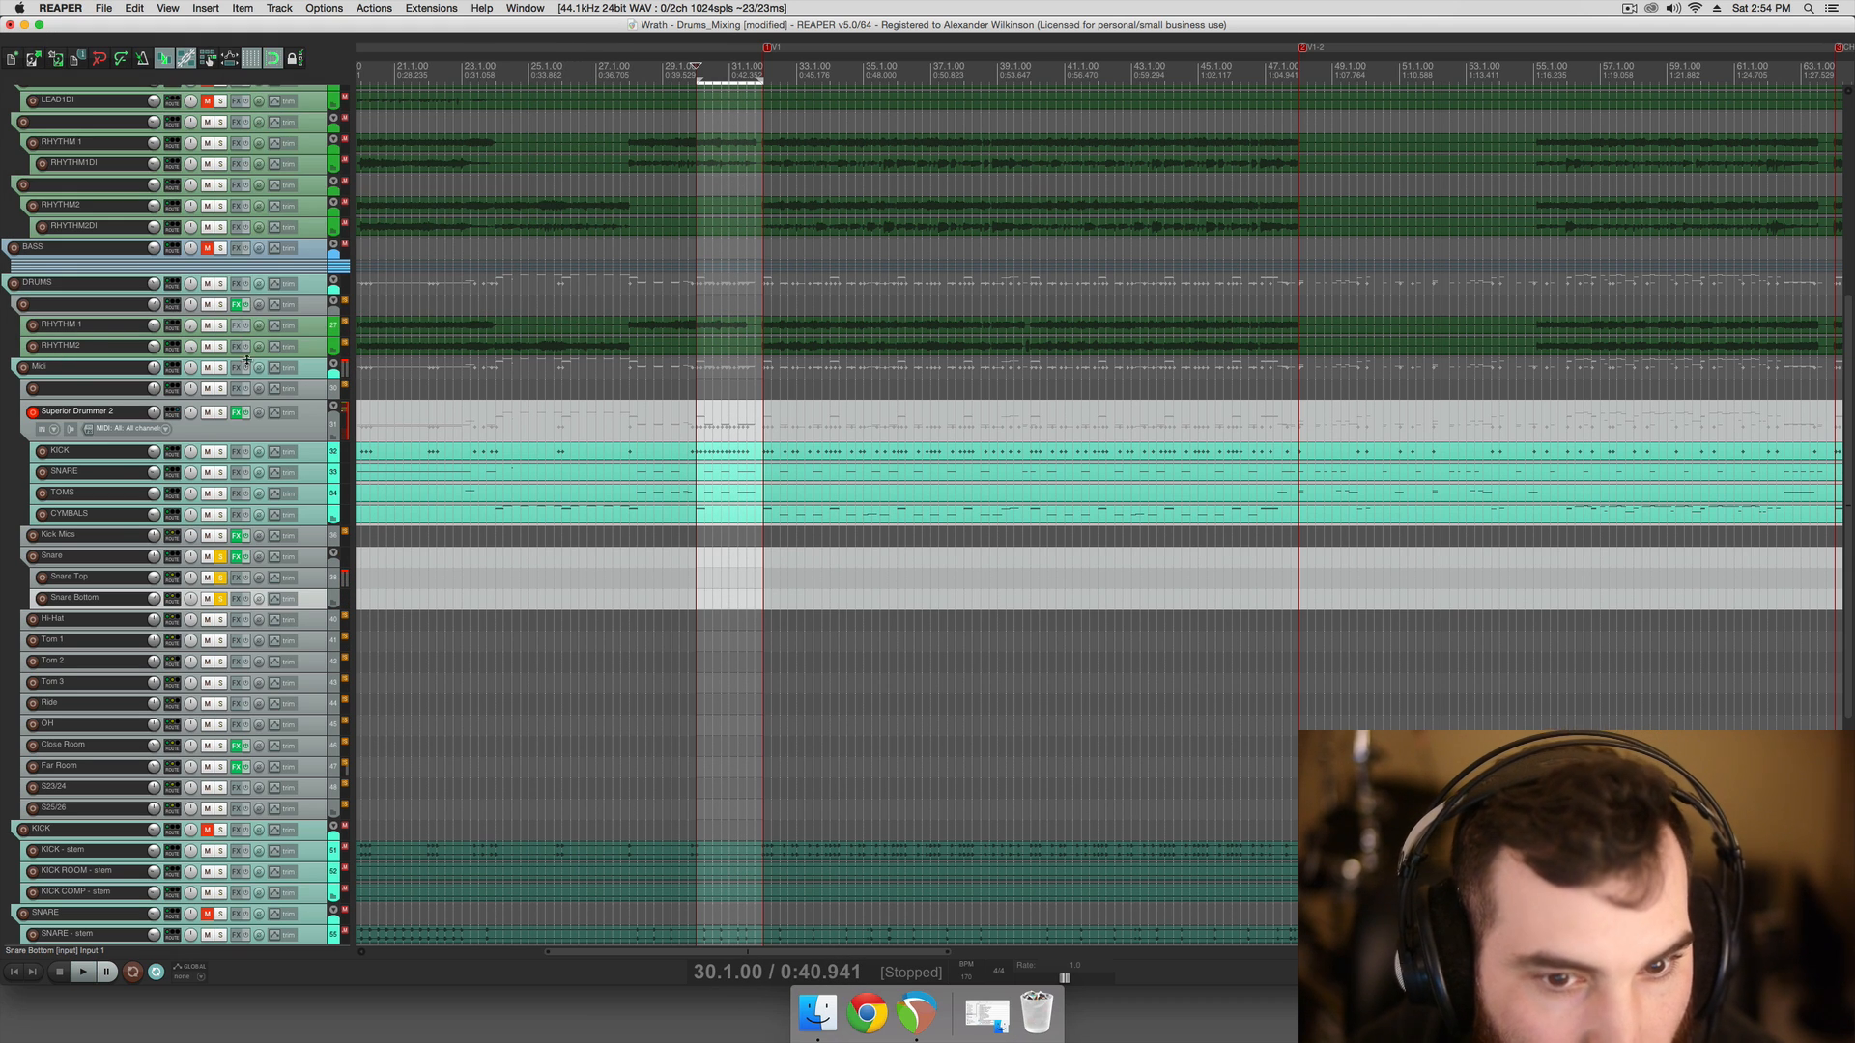
# Clear the individual snare solos, then solo Kick Mics together with the Snare folder and play the loop
pyautogui.click(220, 556)
pyautogui.click(220, 578)
pyautogui.click(221, 599)
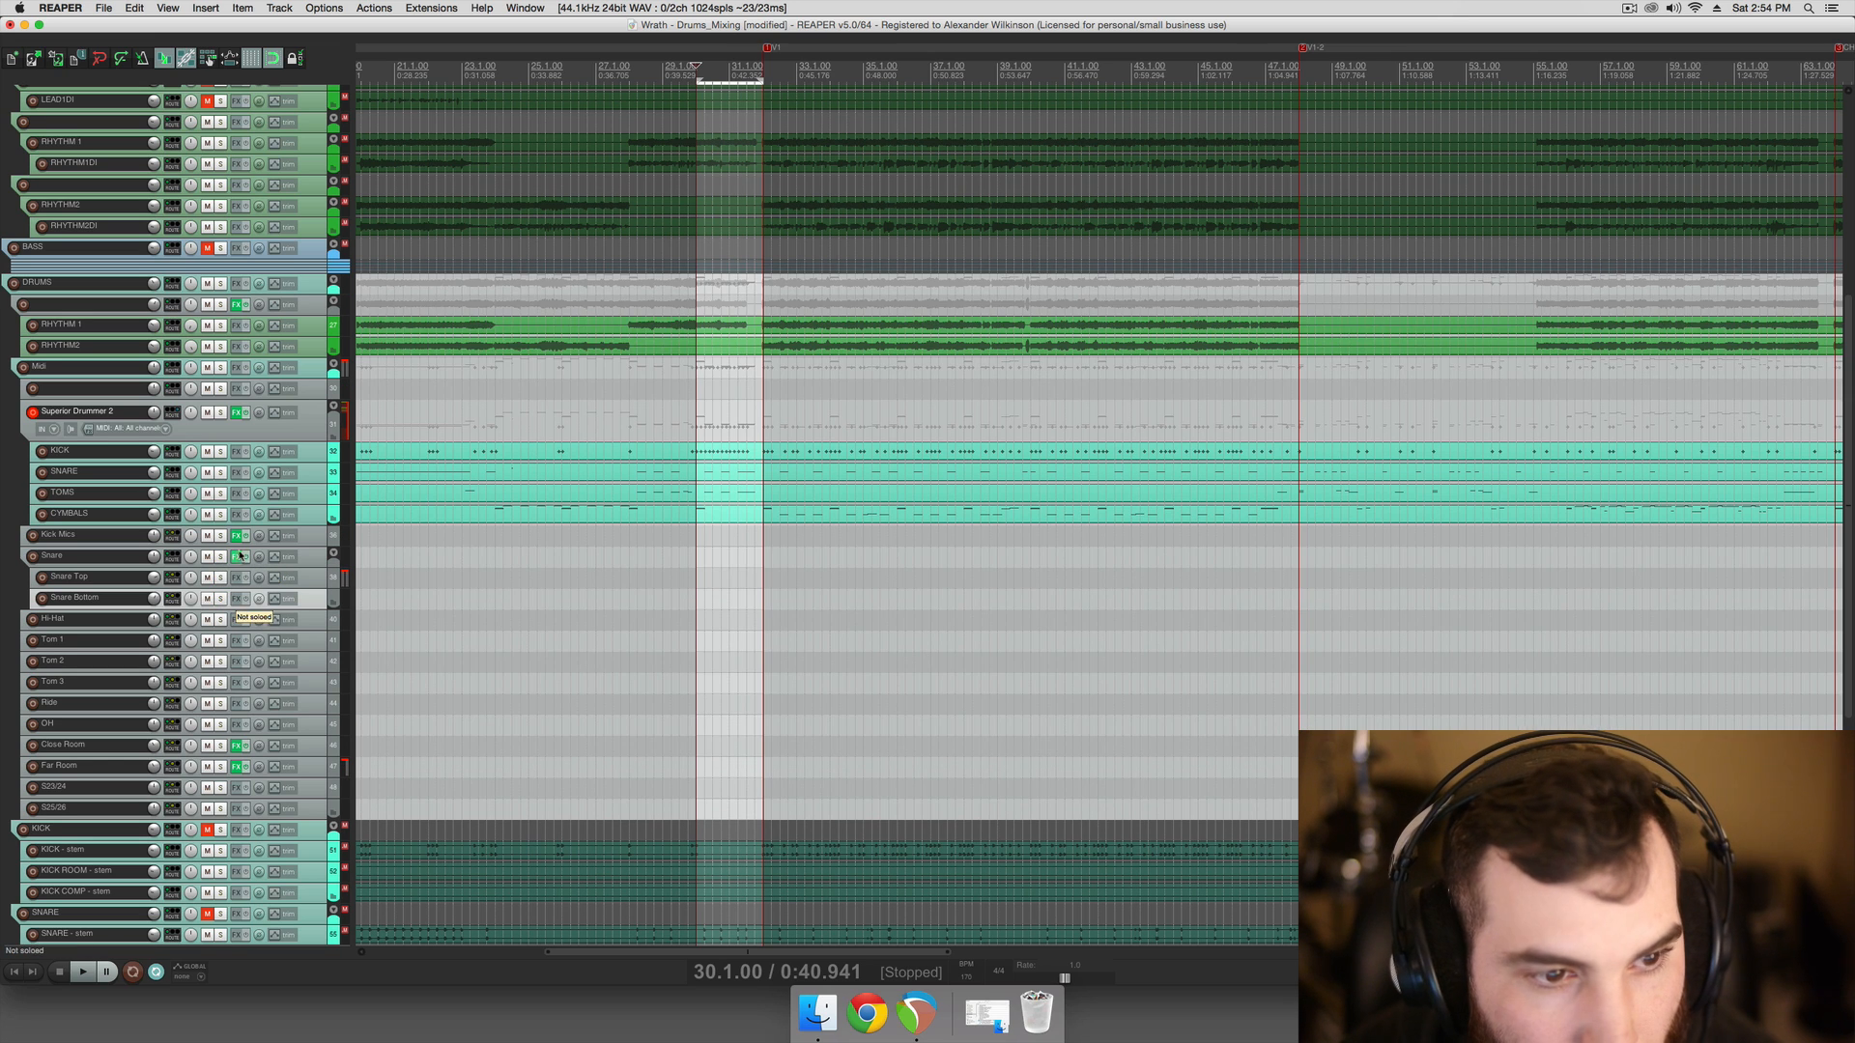
pyautogui.click(220, 536)
pyautogui.click(220, 557)
pyautogui.press('space')
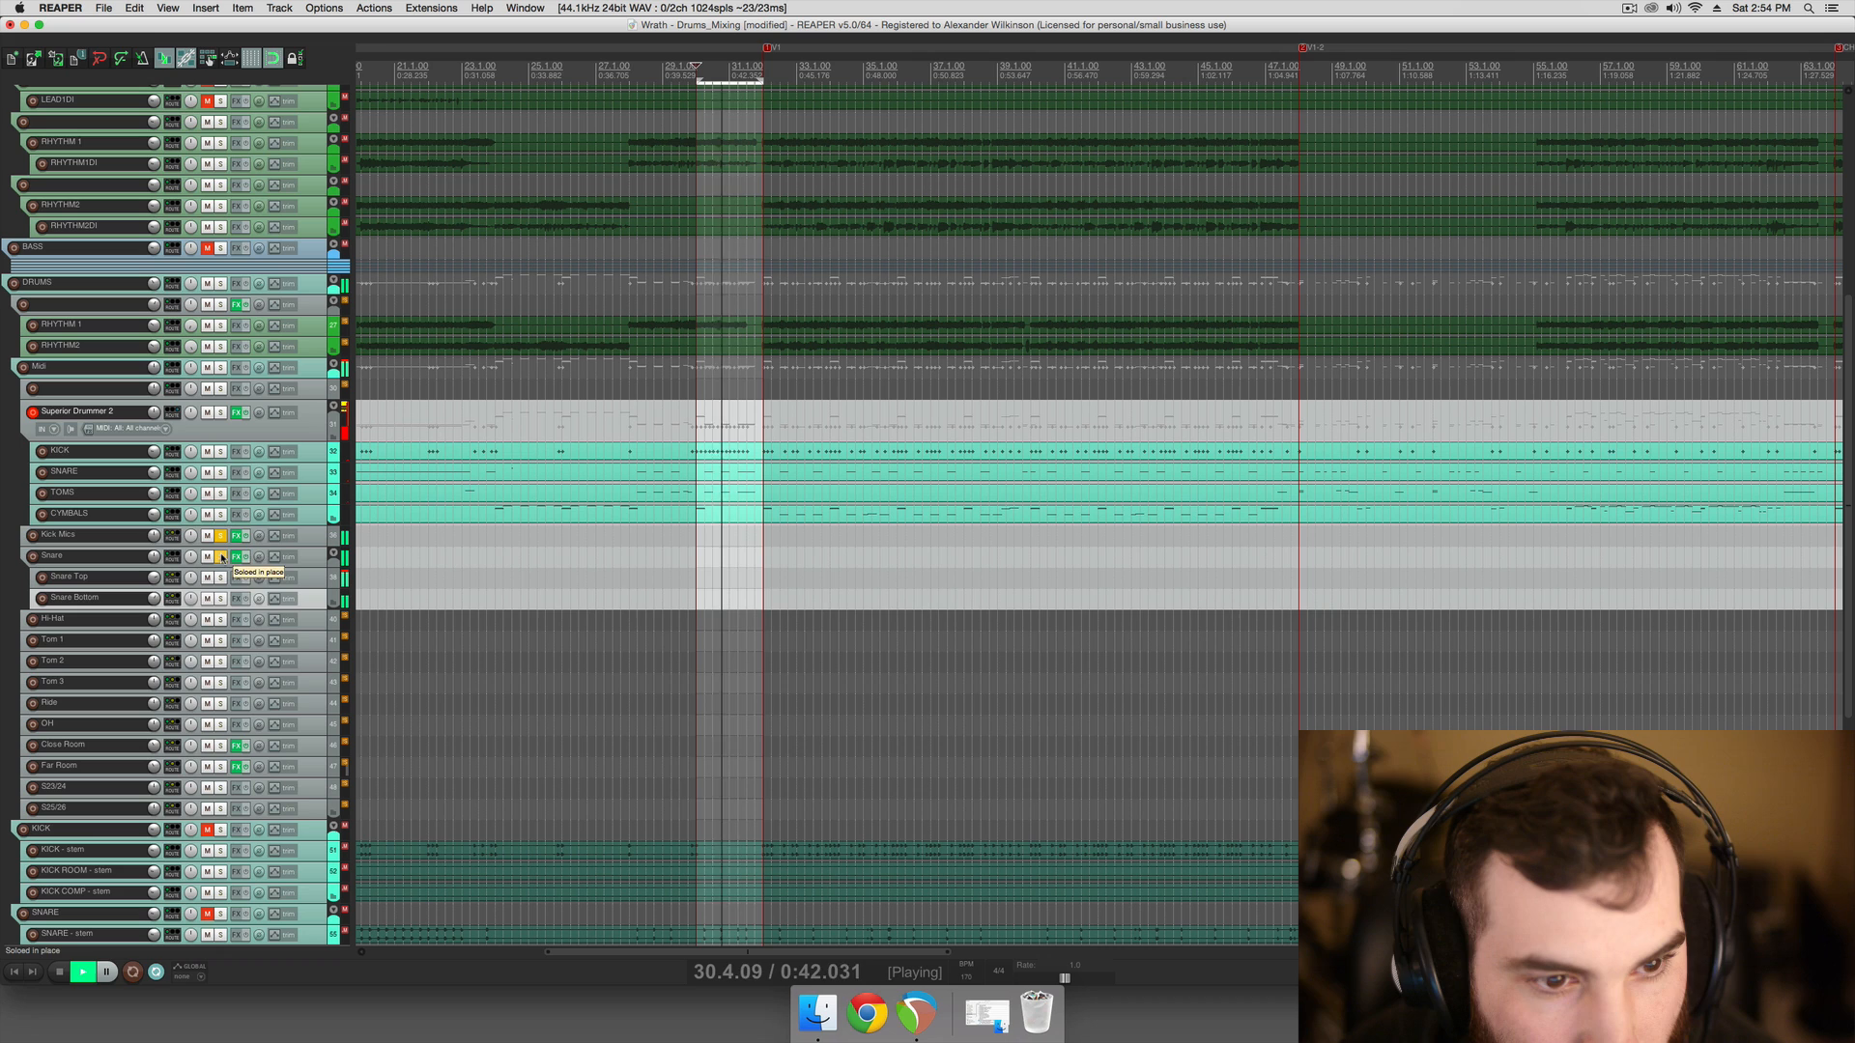
# Adjust the Kick Mics volume slightly and add a seventh ReaEQ band to that track, cutting about 3 dB near 241 Hz
pyautogui.moveTo(155, 536); pyautogui.dragTo(155, 541)
pyautogui.press('space')
pyautogui.click(236, 537)
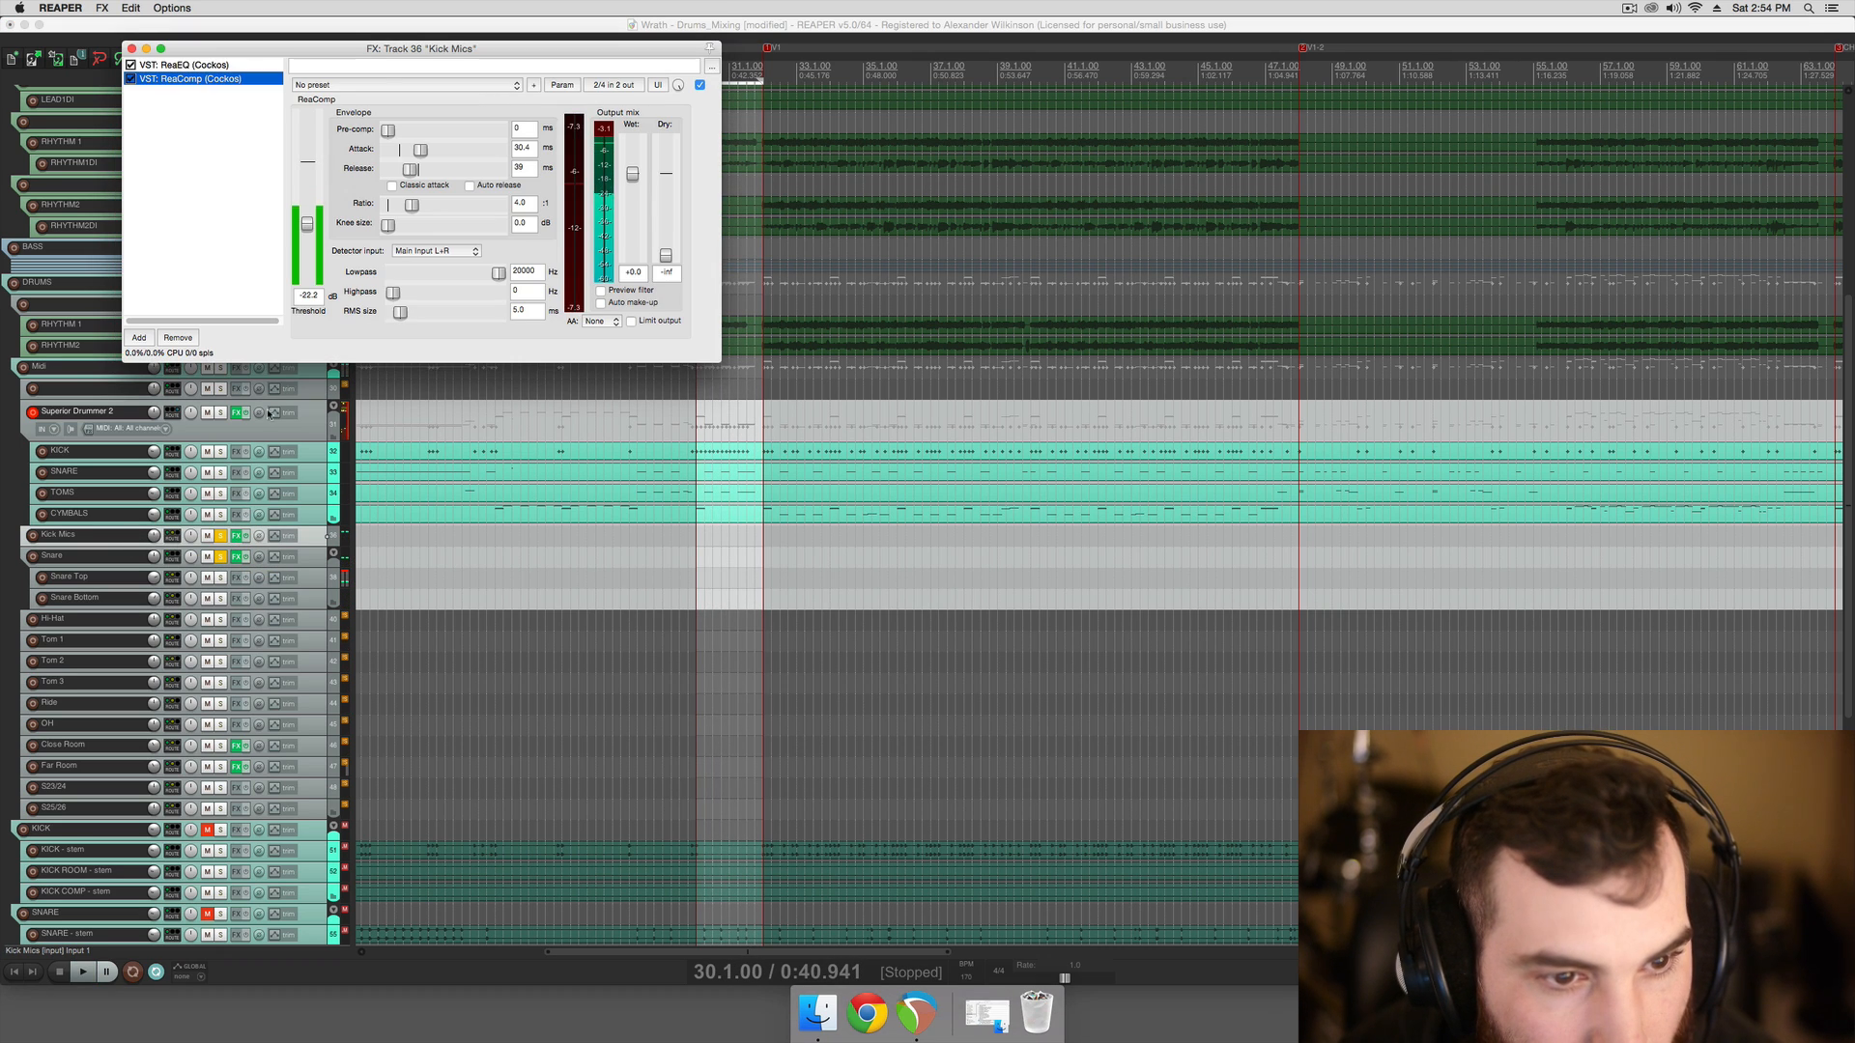
pyautogui.click(230, 65)
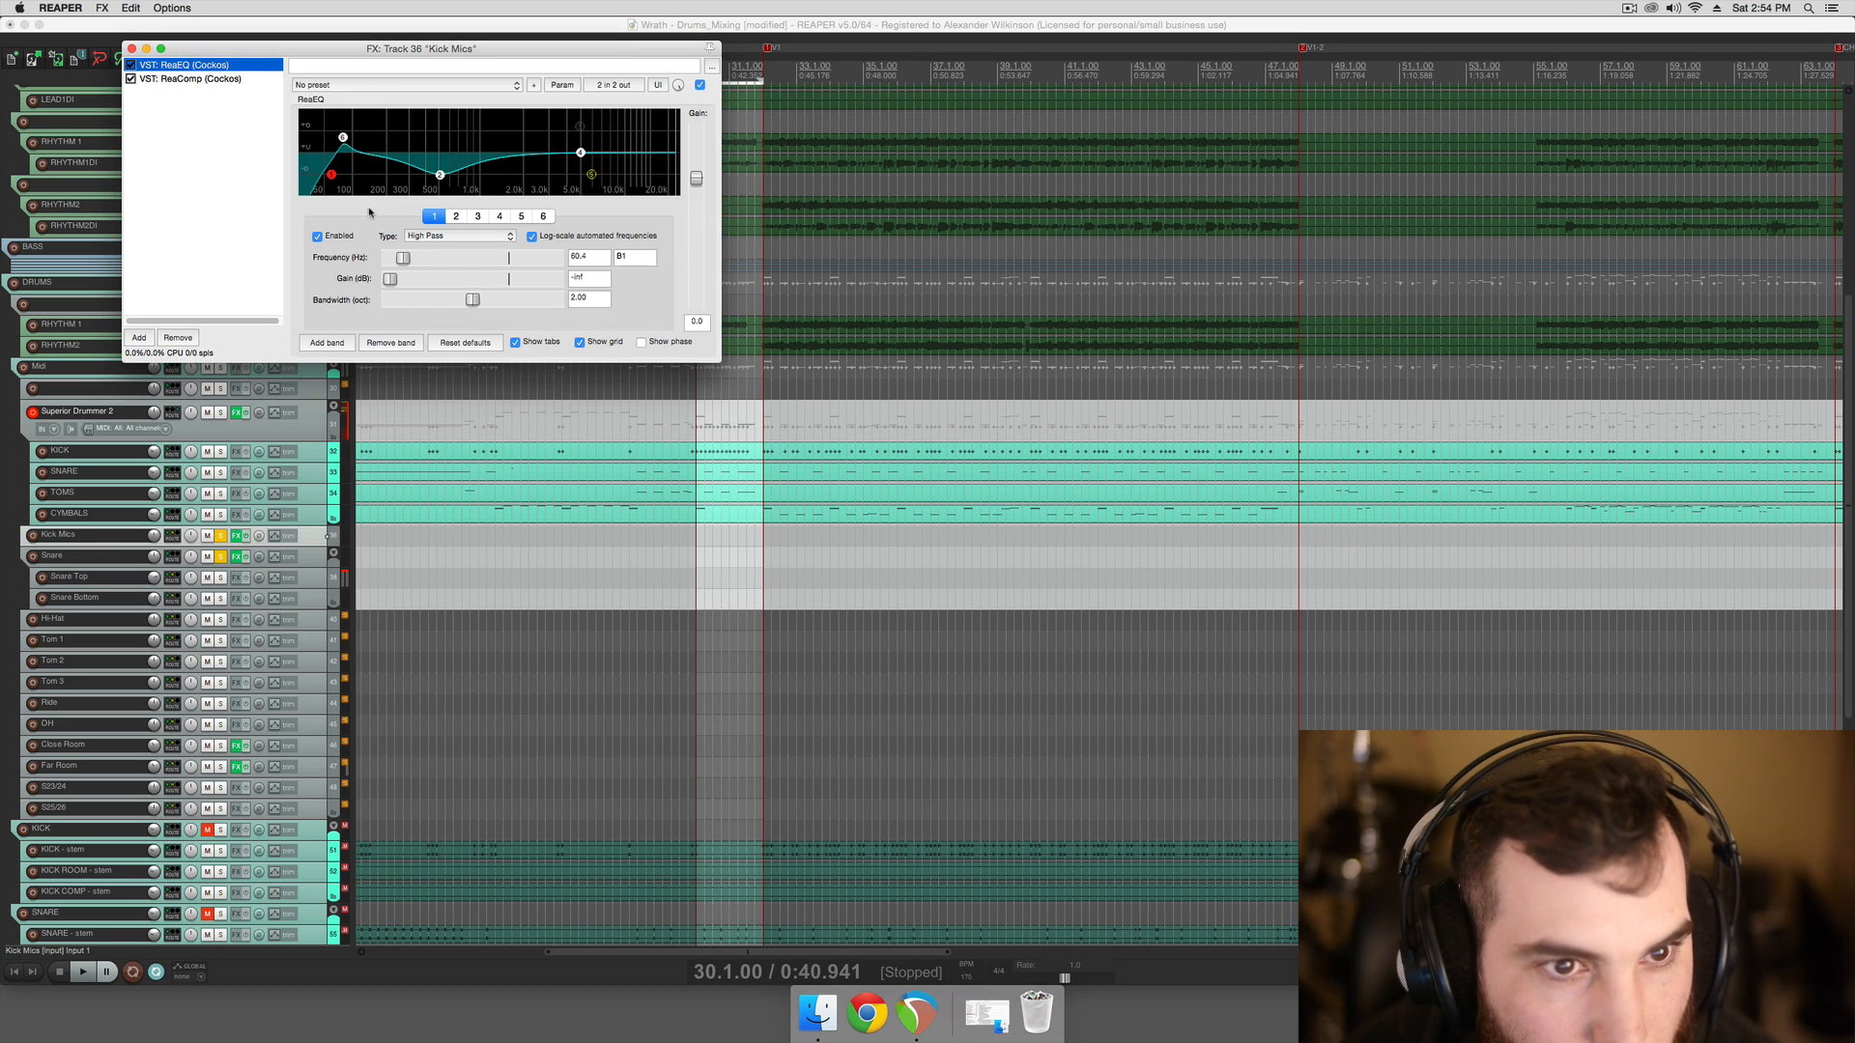
pyautogui.click(334, 341)
pyautogui.press('space')
pyautogui.moveTo(454, 153); pyautogui.dragTo(396, 181)
pyautogui.press('space')
pyautogui.scroll(-4, 398, 113)
pyautogui.press('space')
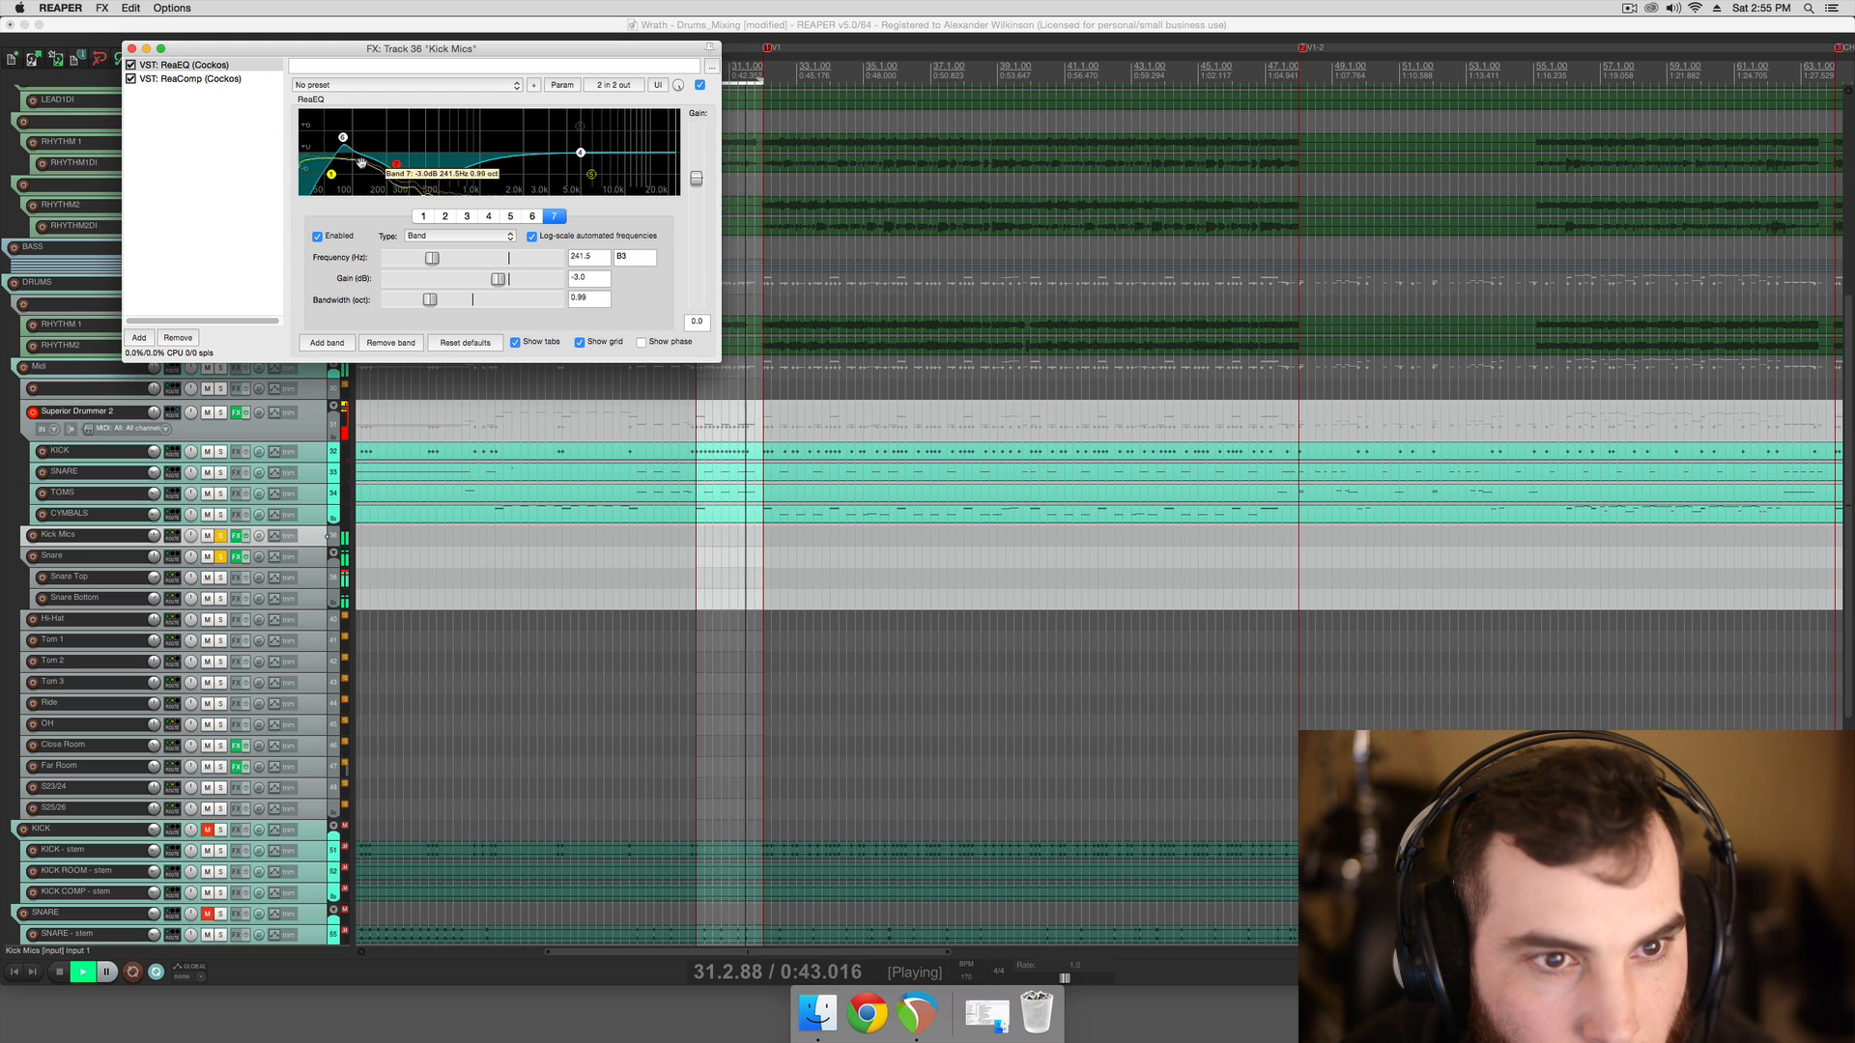
# Retune the new Kick Mics ReaEQ band to about 201 Hz, -3.0 dB and 1.52 octaves while auditioning the loop
pyautogui.scroll(-10, 395, 166)
pyautogui.scroll(3, 411, 174)
pyautogui.moveTo(412, 174); pyautogui.dragTo(404, 95)
pyautogui.scroll(3, 395, 91)
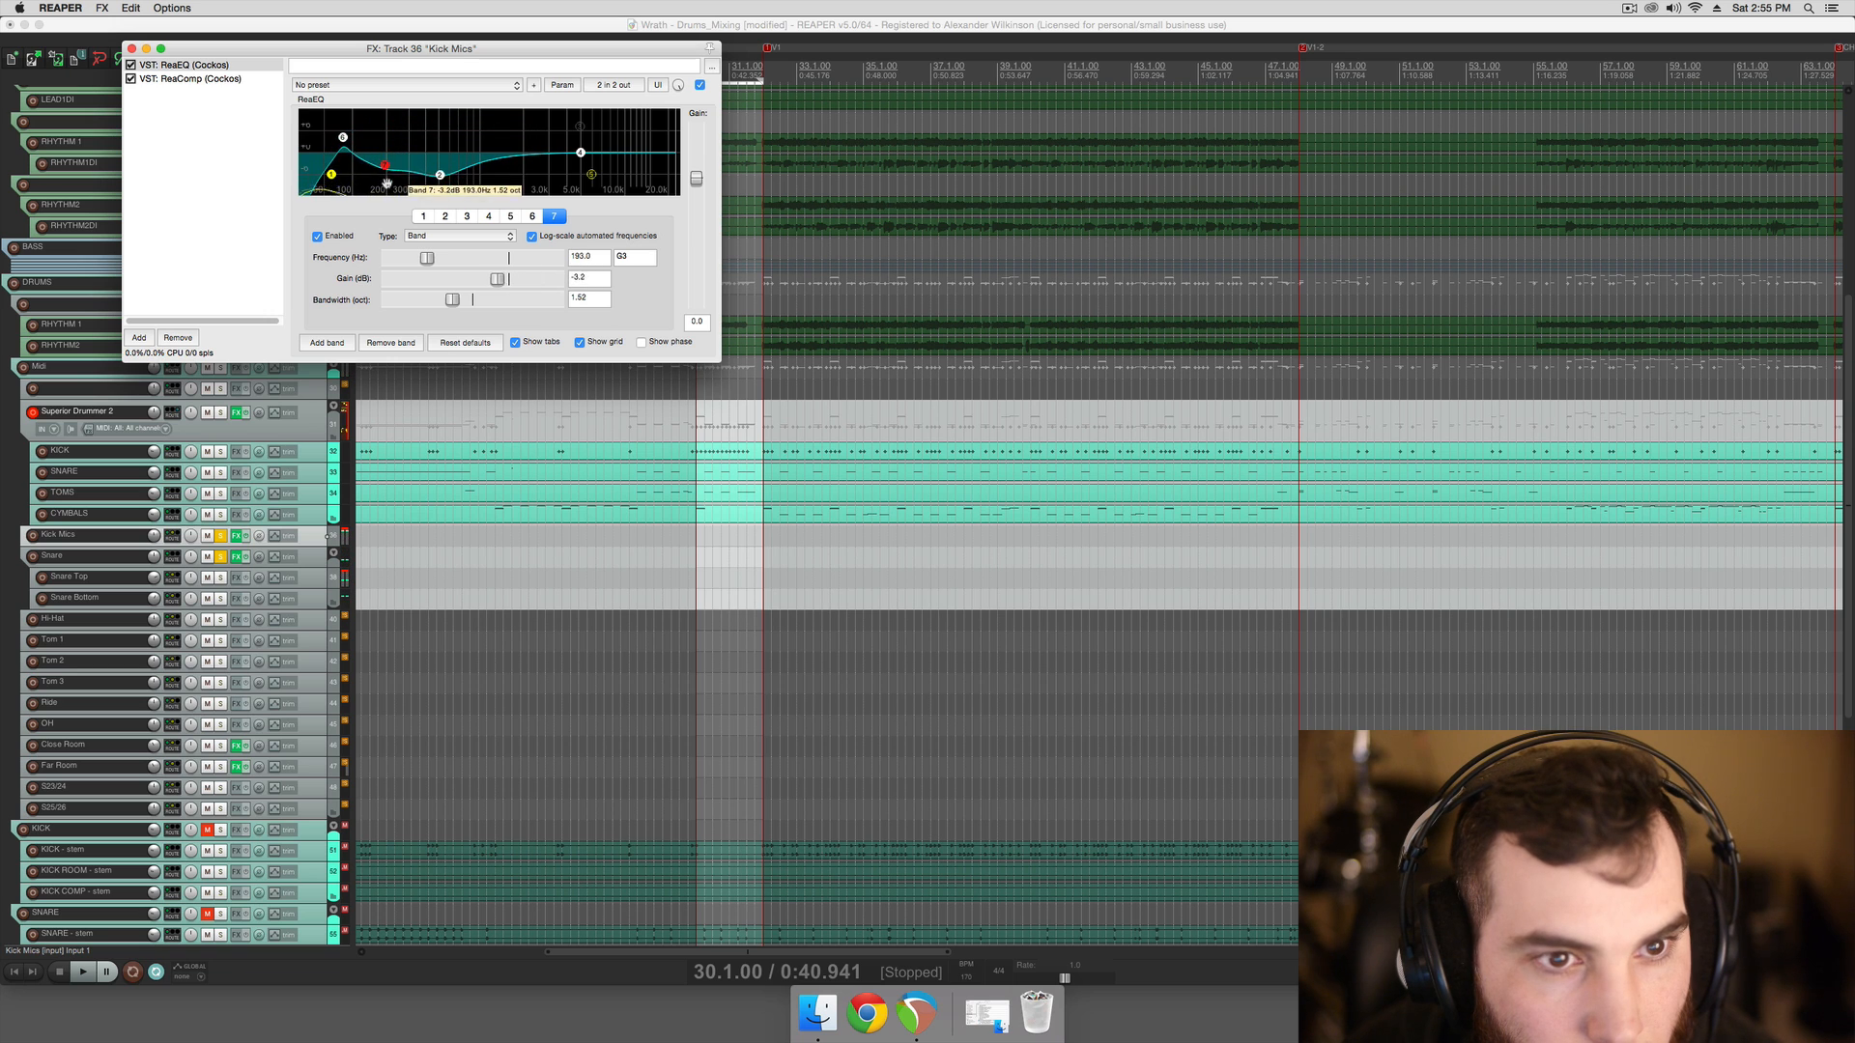
pyautogui.moveTo(386, 184); pyautogui.dragTo(384, 168)
pyautogui.press('space')
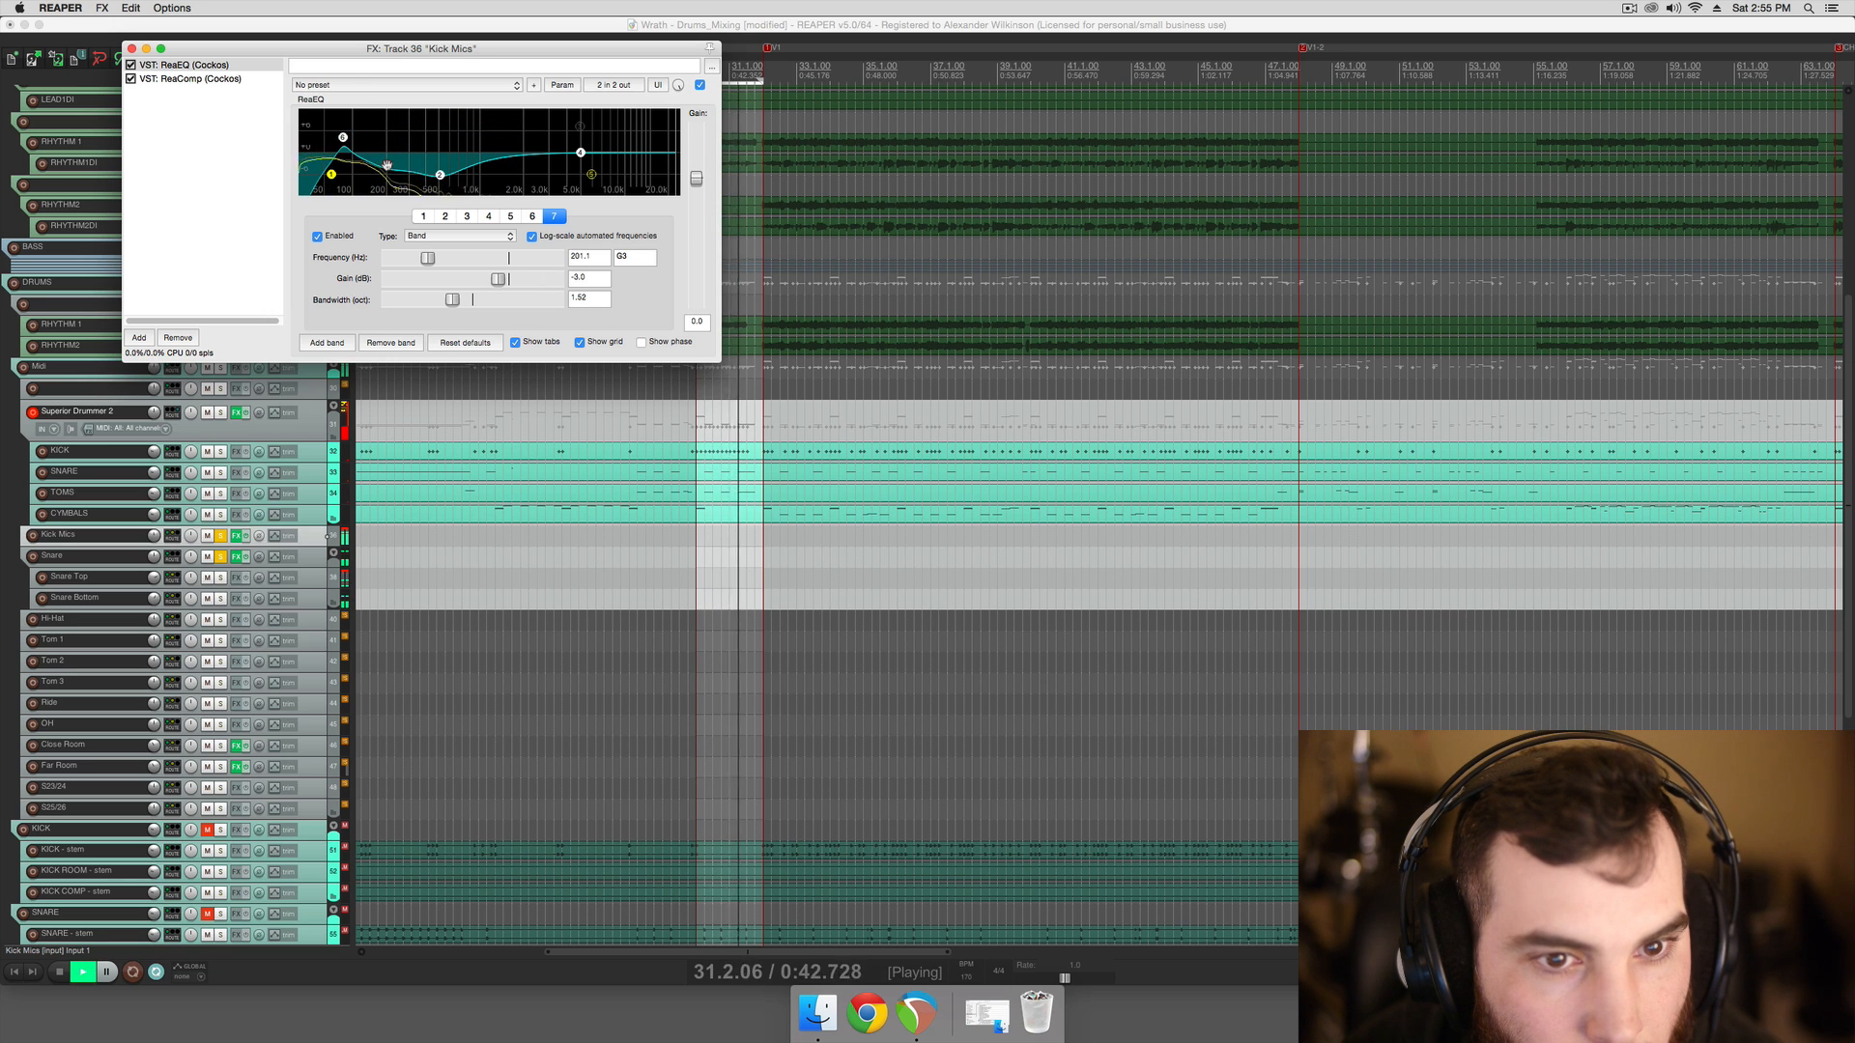
pyautogui.press('space')
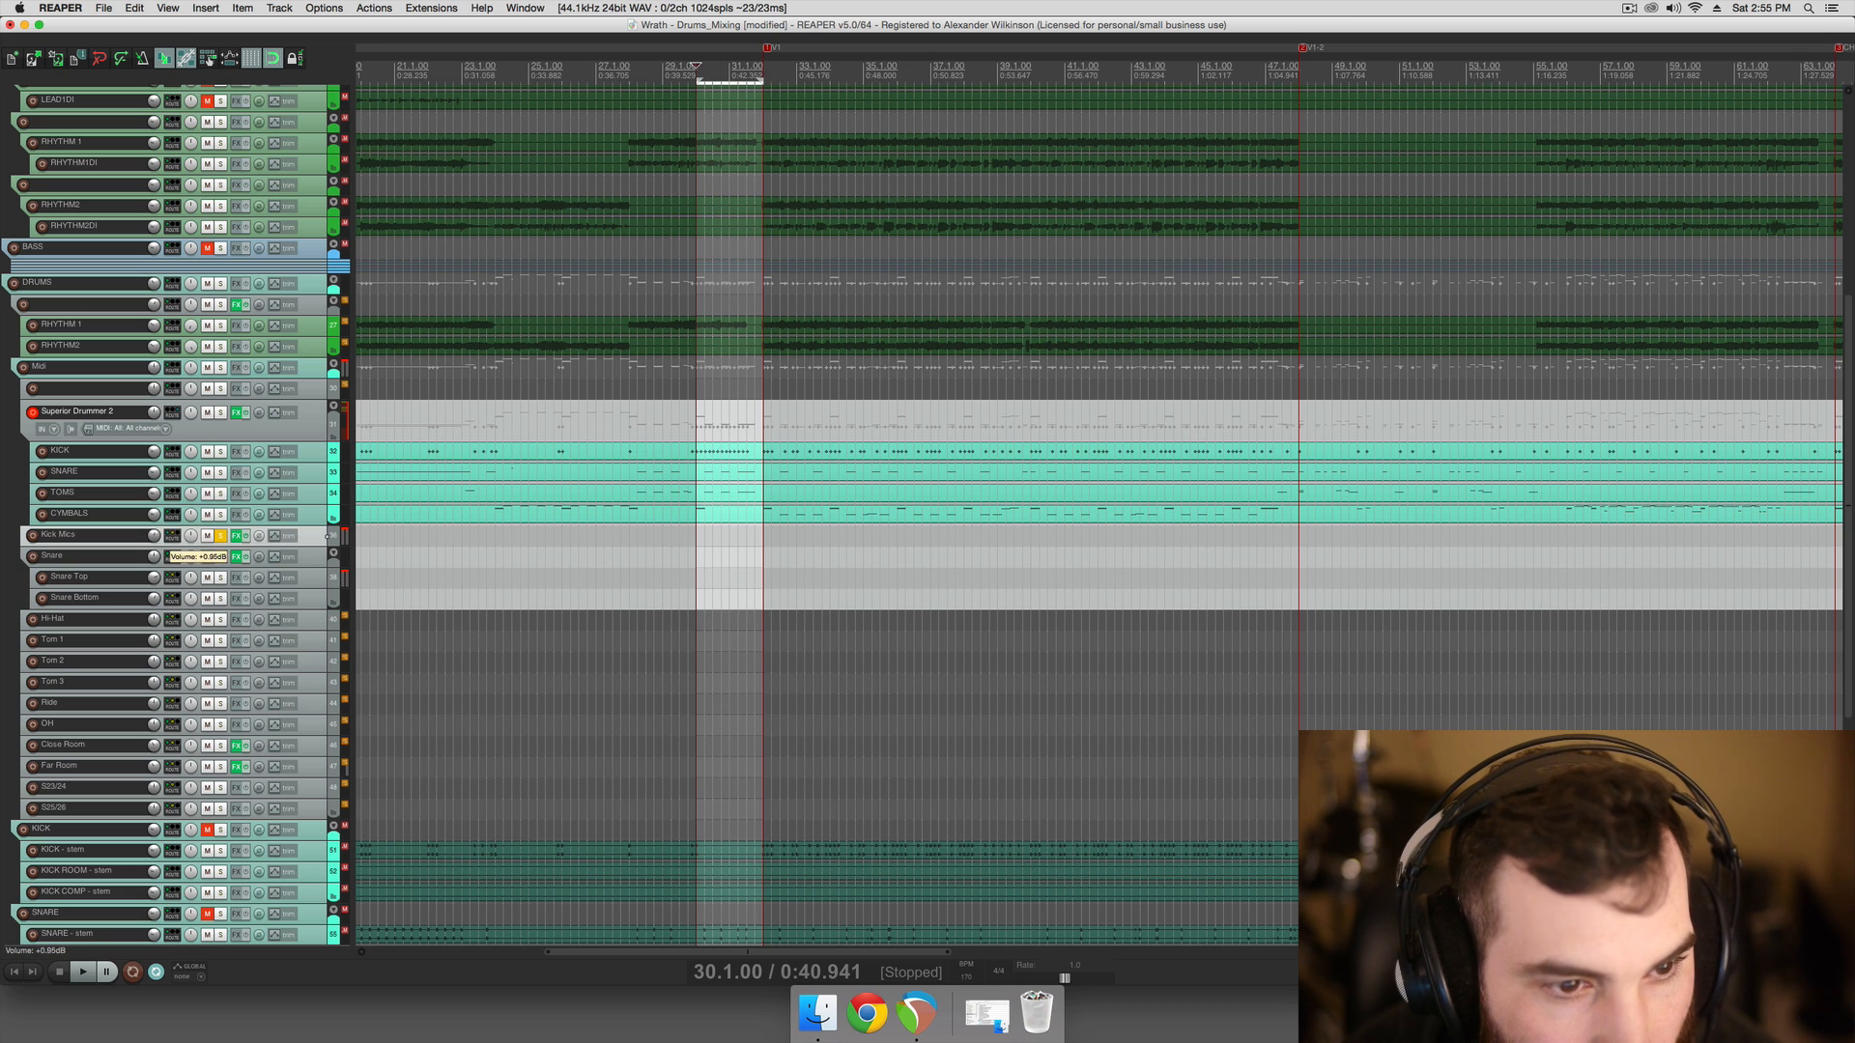
# Raise the Kick Mics track's volume to about +2 dB against the loop and save the project
pyautogui.press('space')
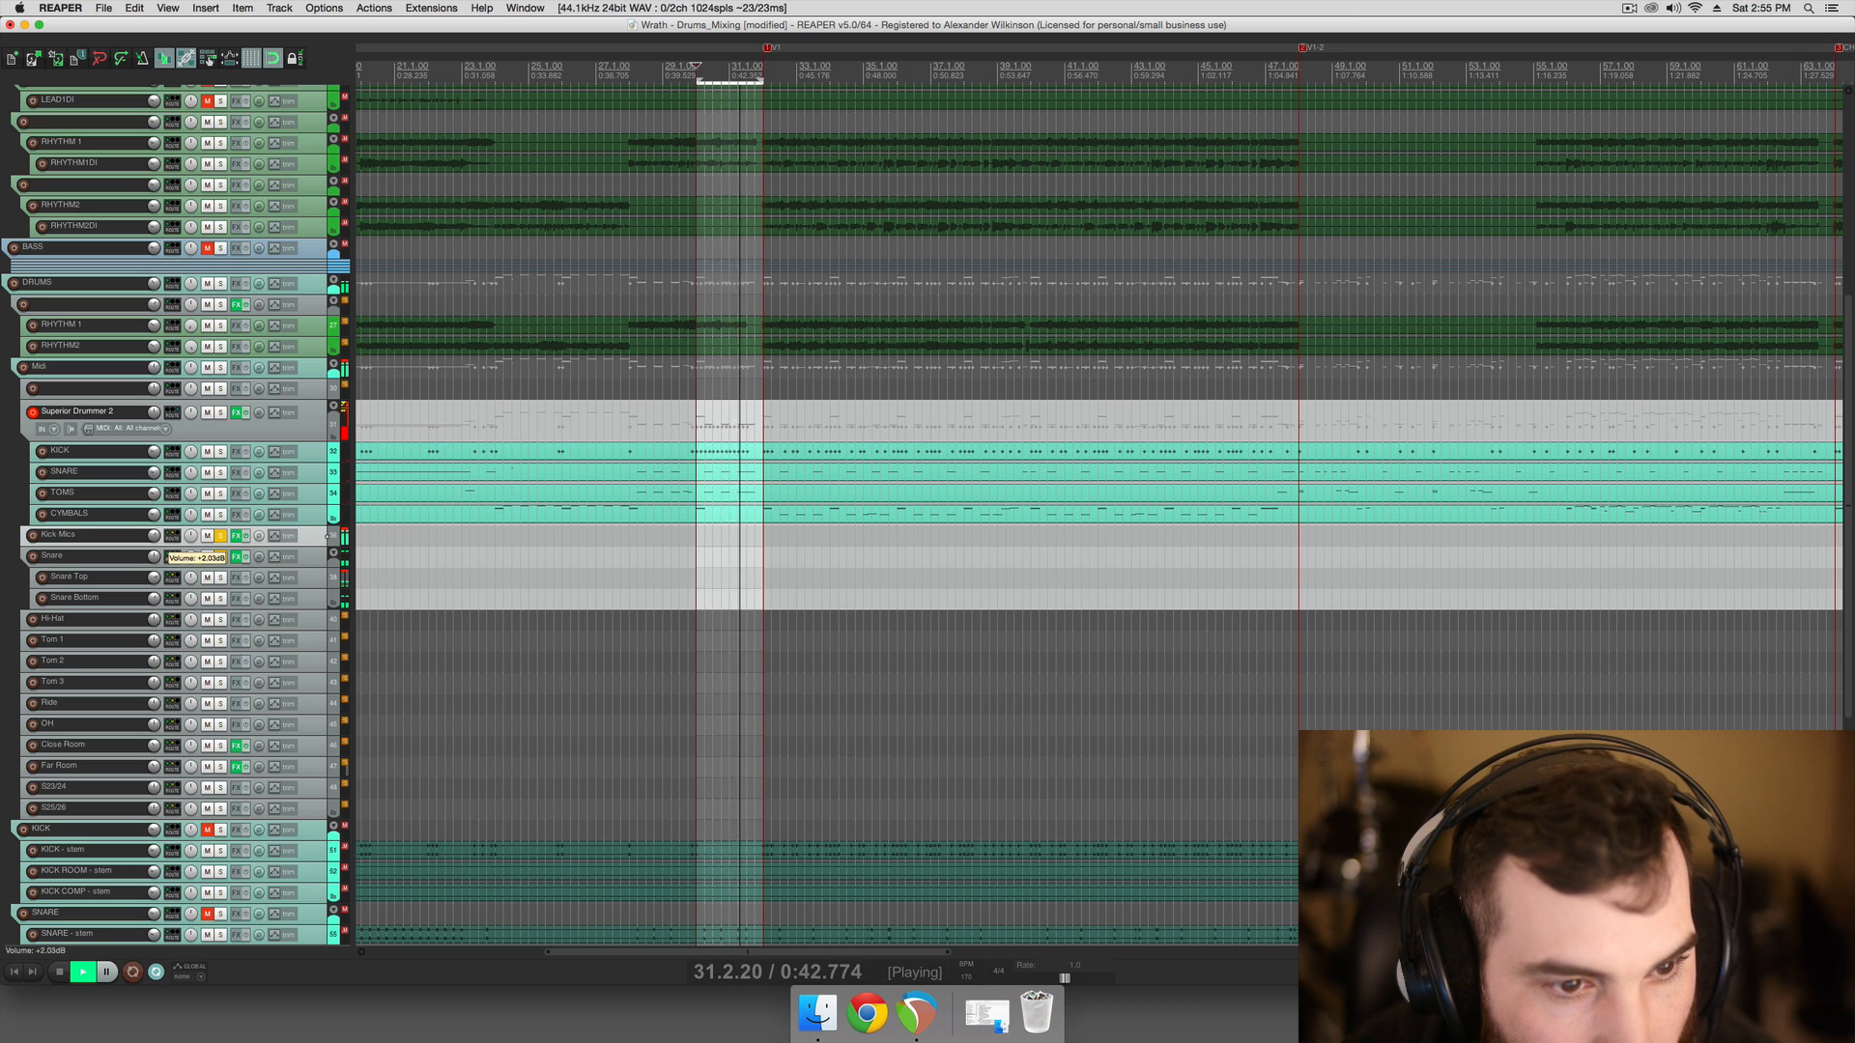
pyautogui.press('space')
pyautogui.click(629, 558)
pyautogui.press('super+s')
# Clear the Kick Mics and Snare solos and place the edit cursor at the loop start, 30.1.00
pyautogui.hscroll(2, 591, 562)
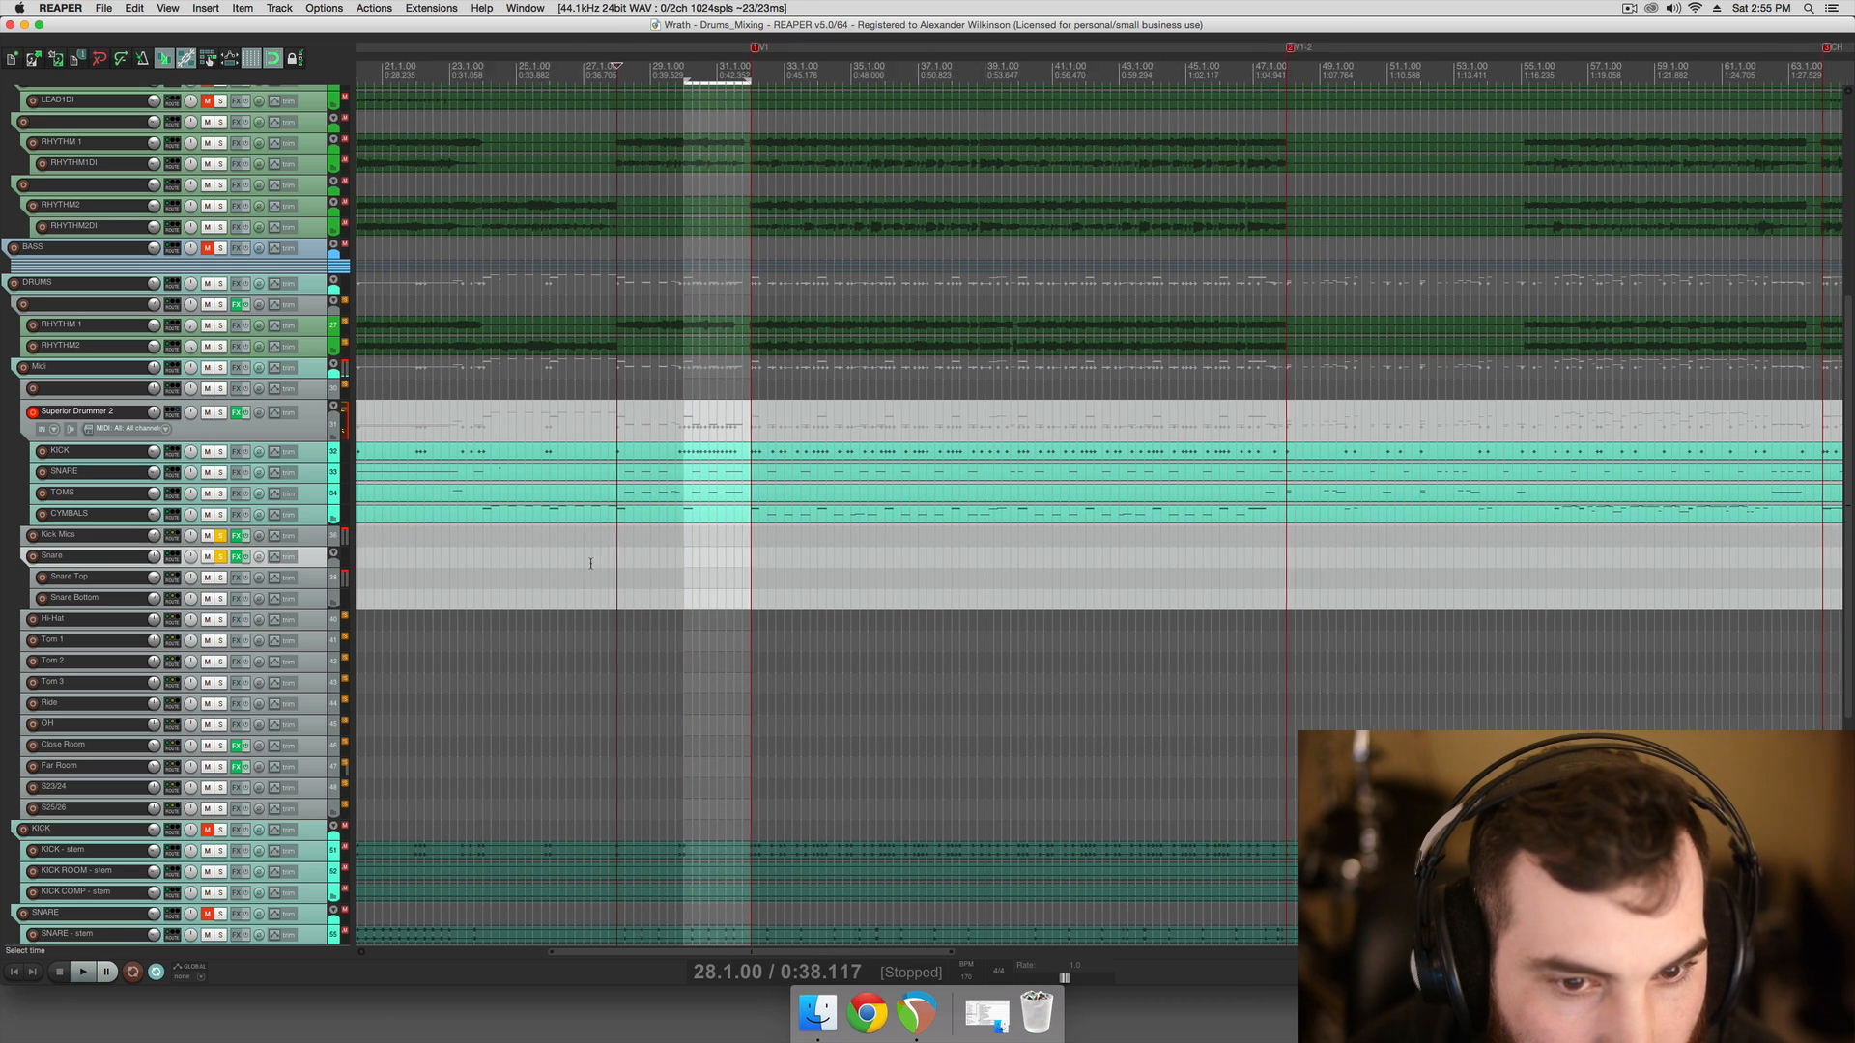
pyautogui.click(652, 559)
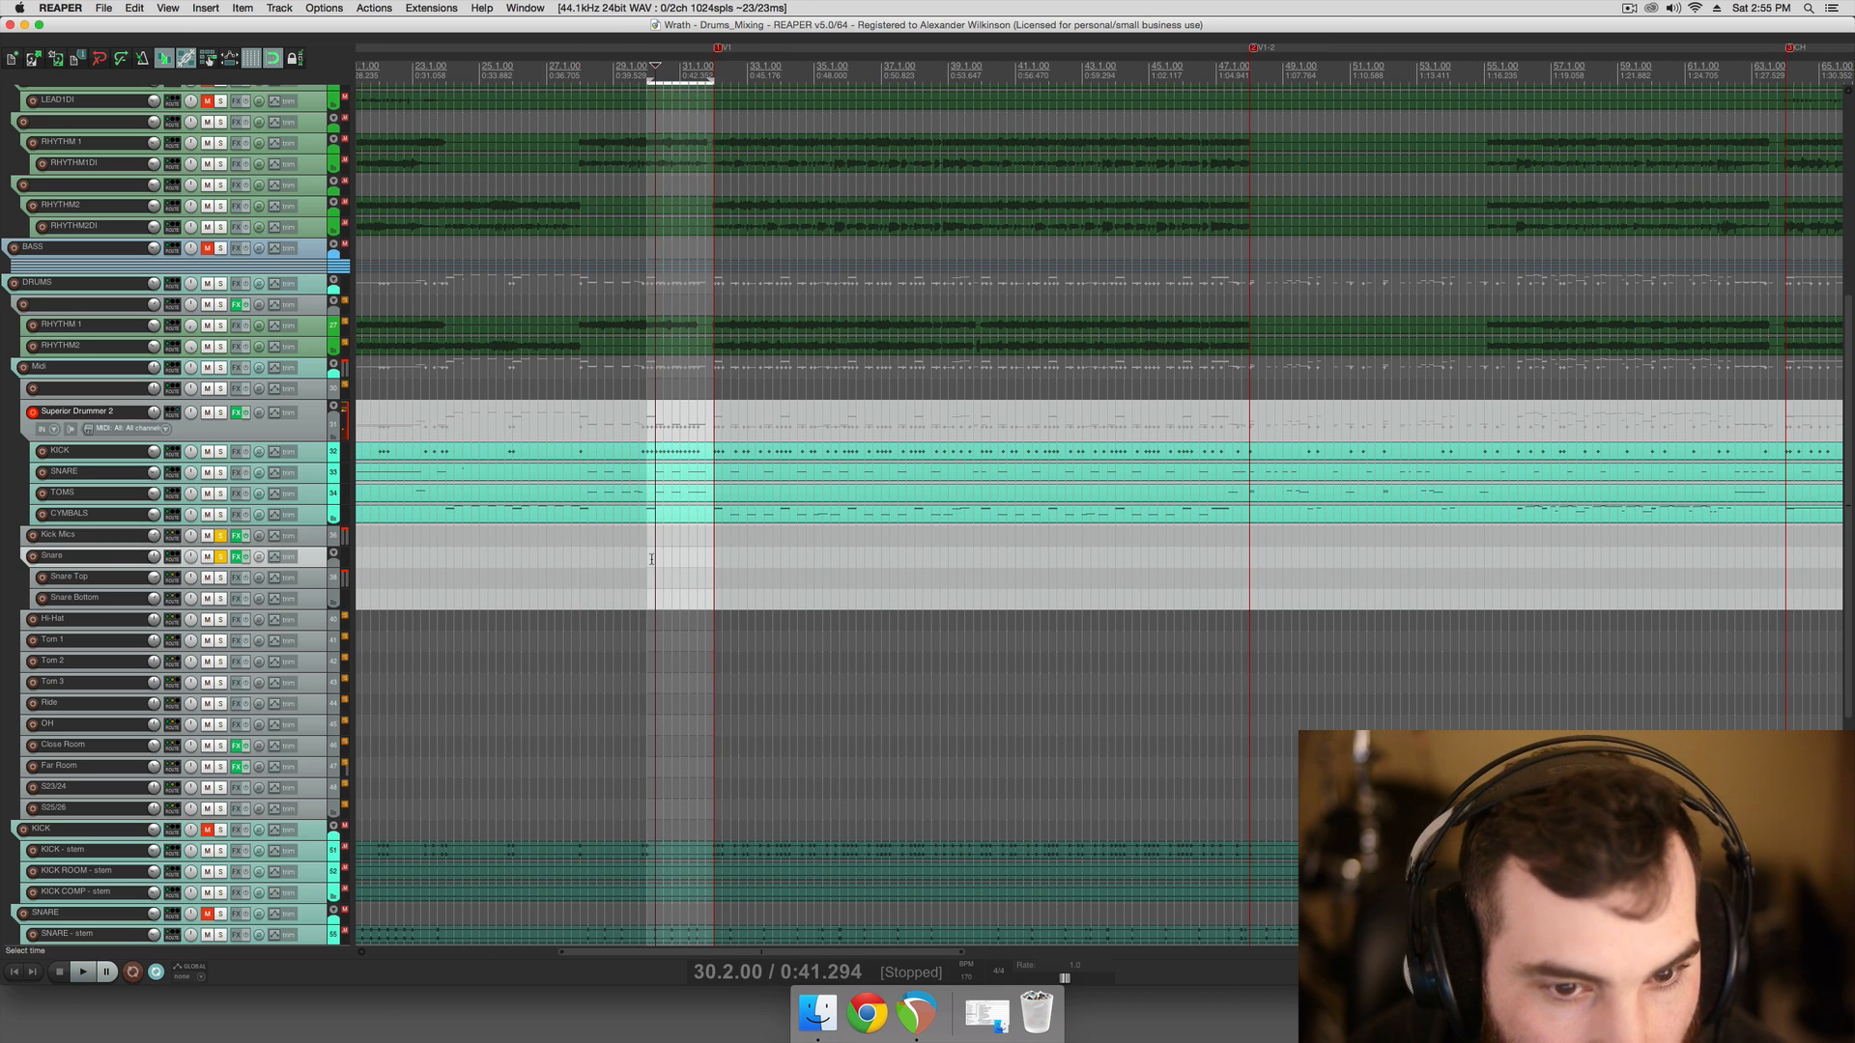
pyautogui.click(221, 556)
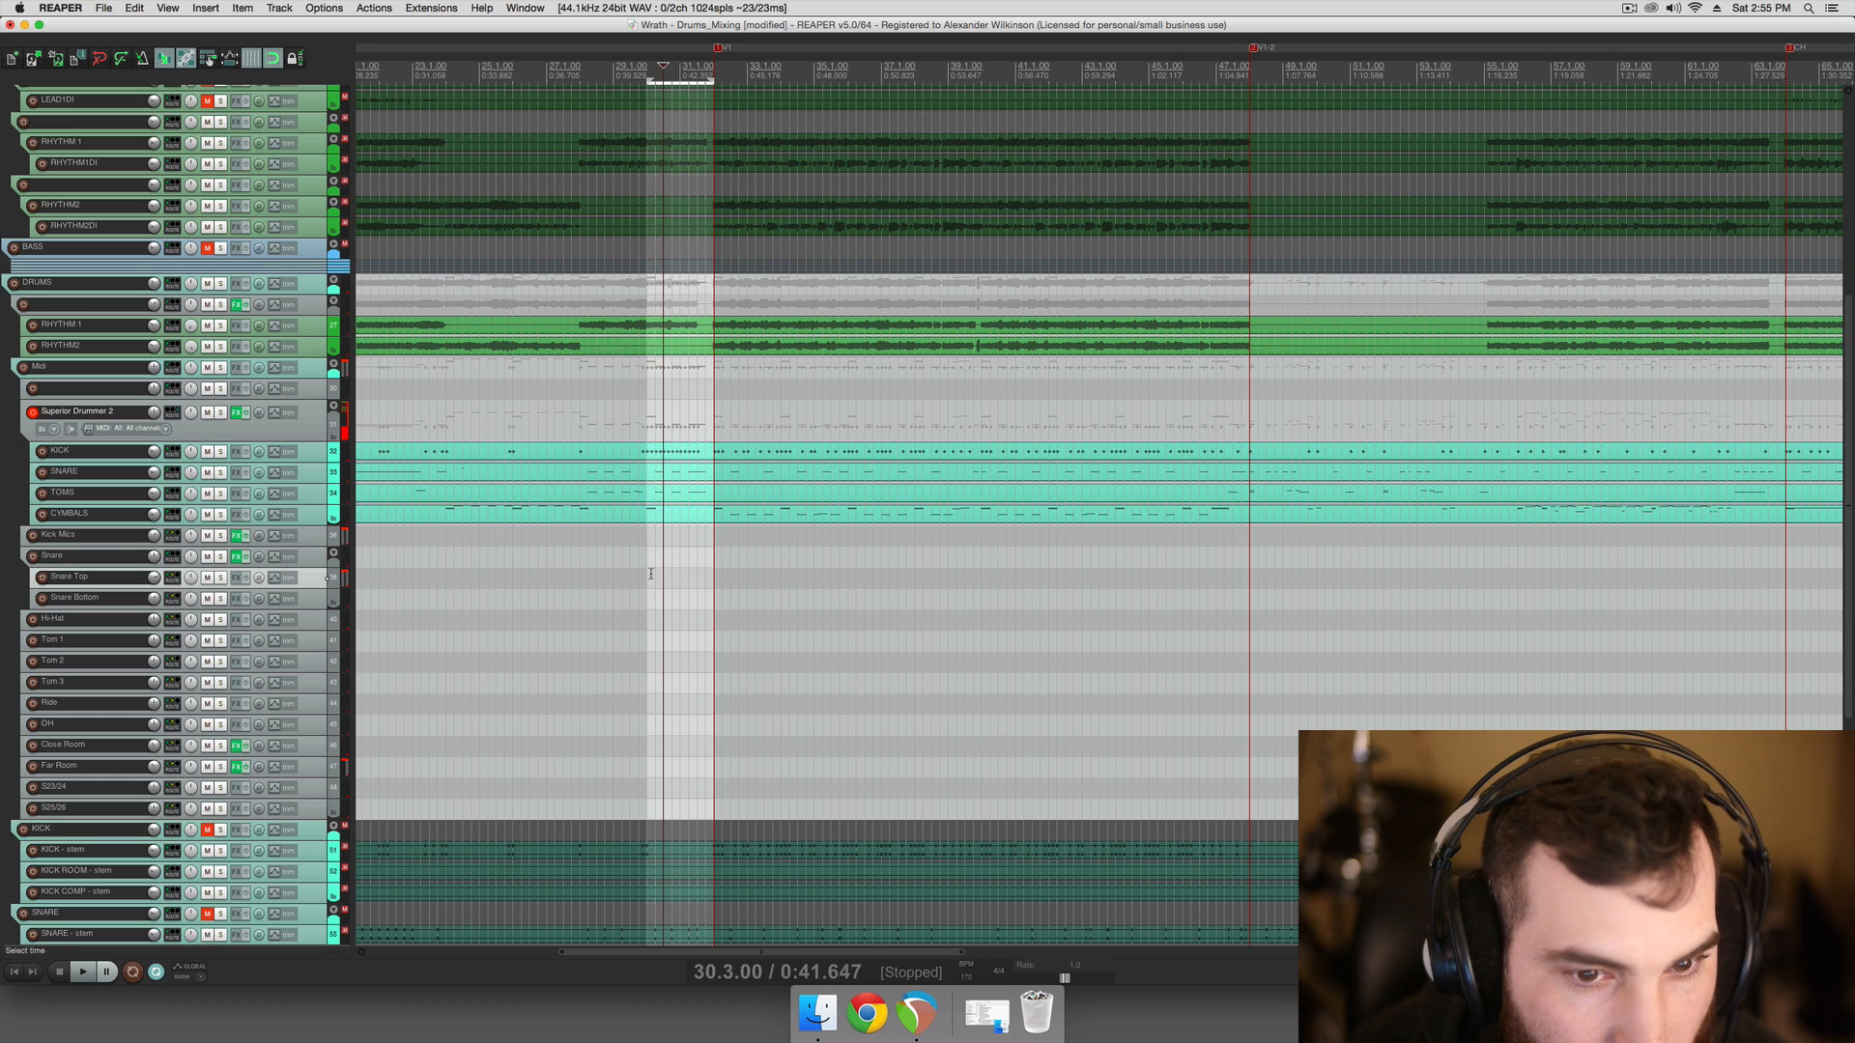
pyautogui.click(646, 579)
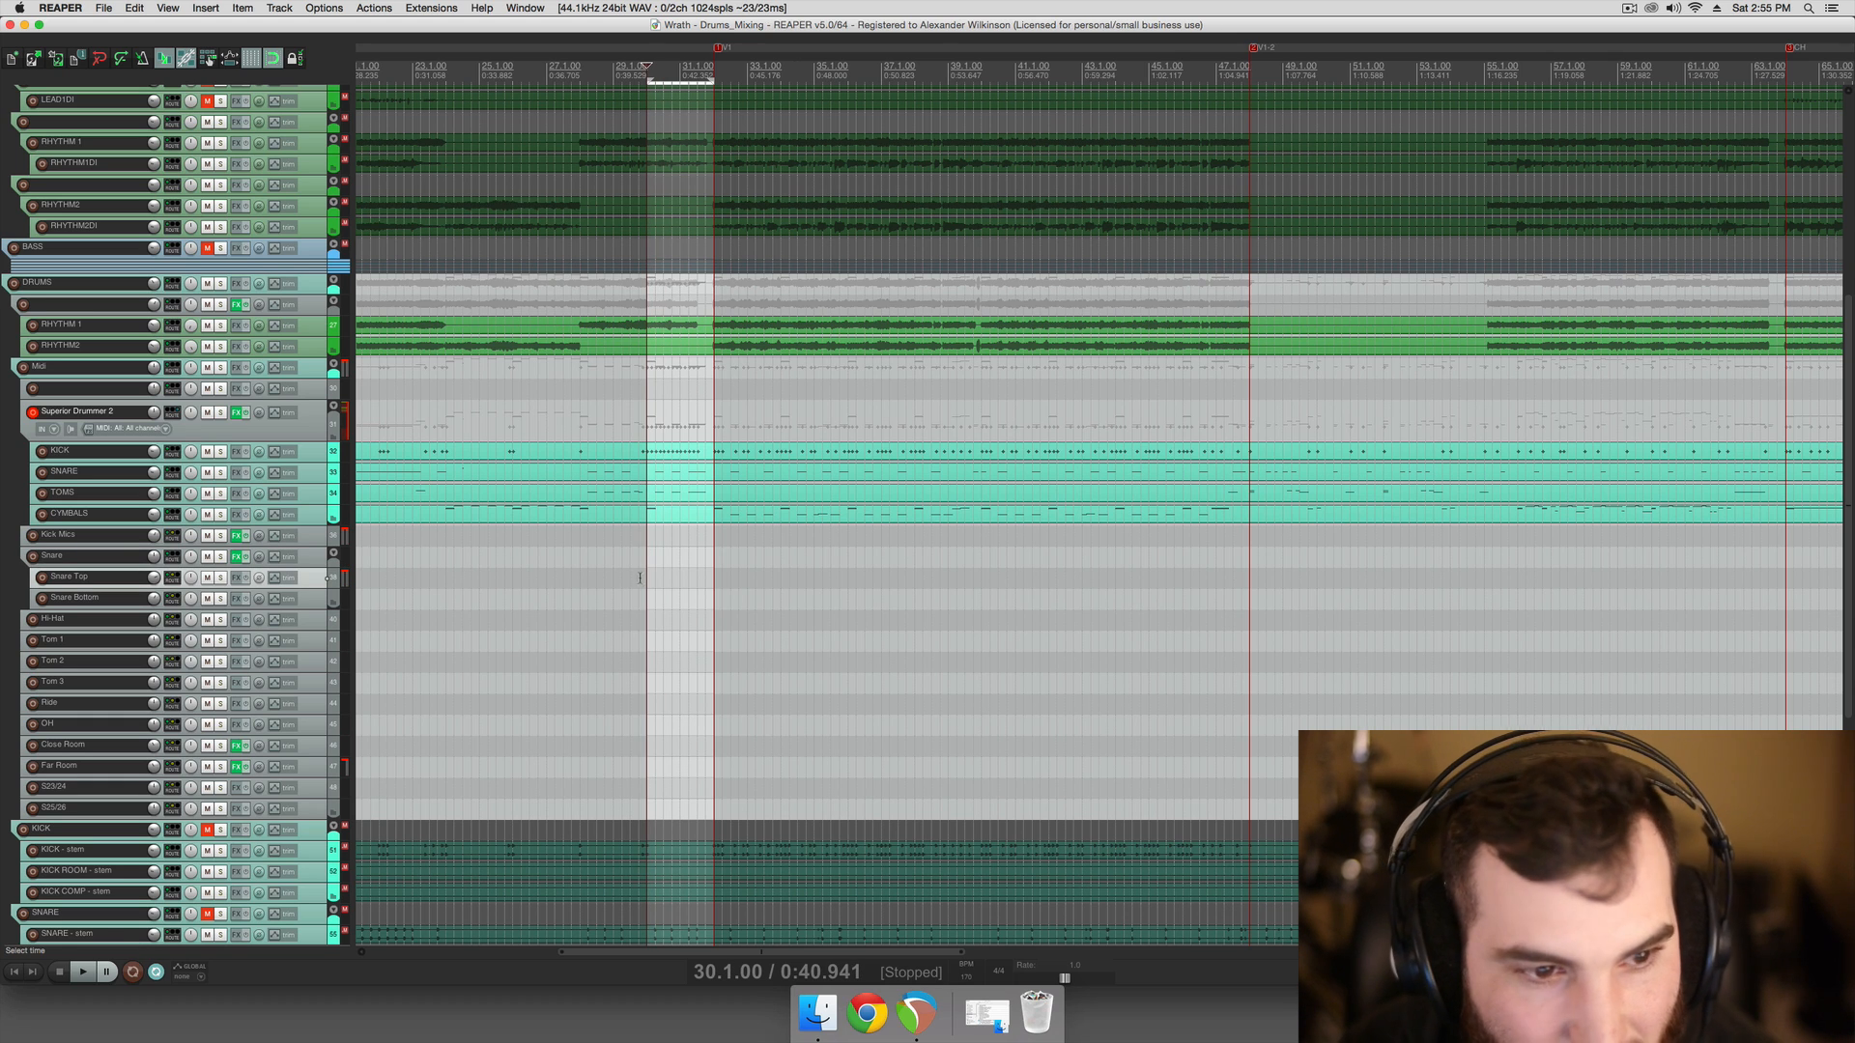
# Select the Snare Bottom track inside the Snare folder
pyautogui.click(136, 619)
pyautogui.click(125, 598)
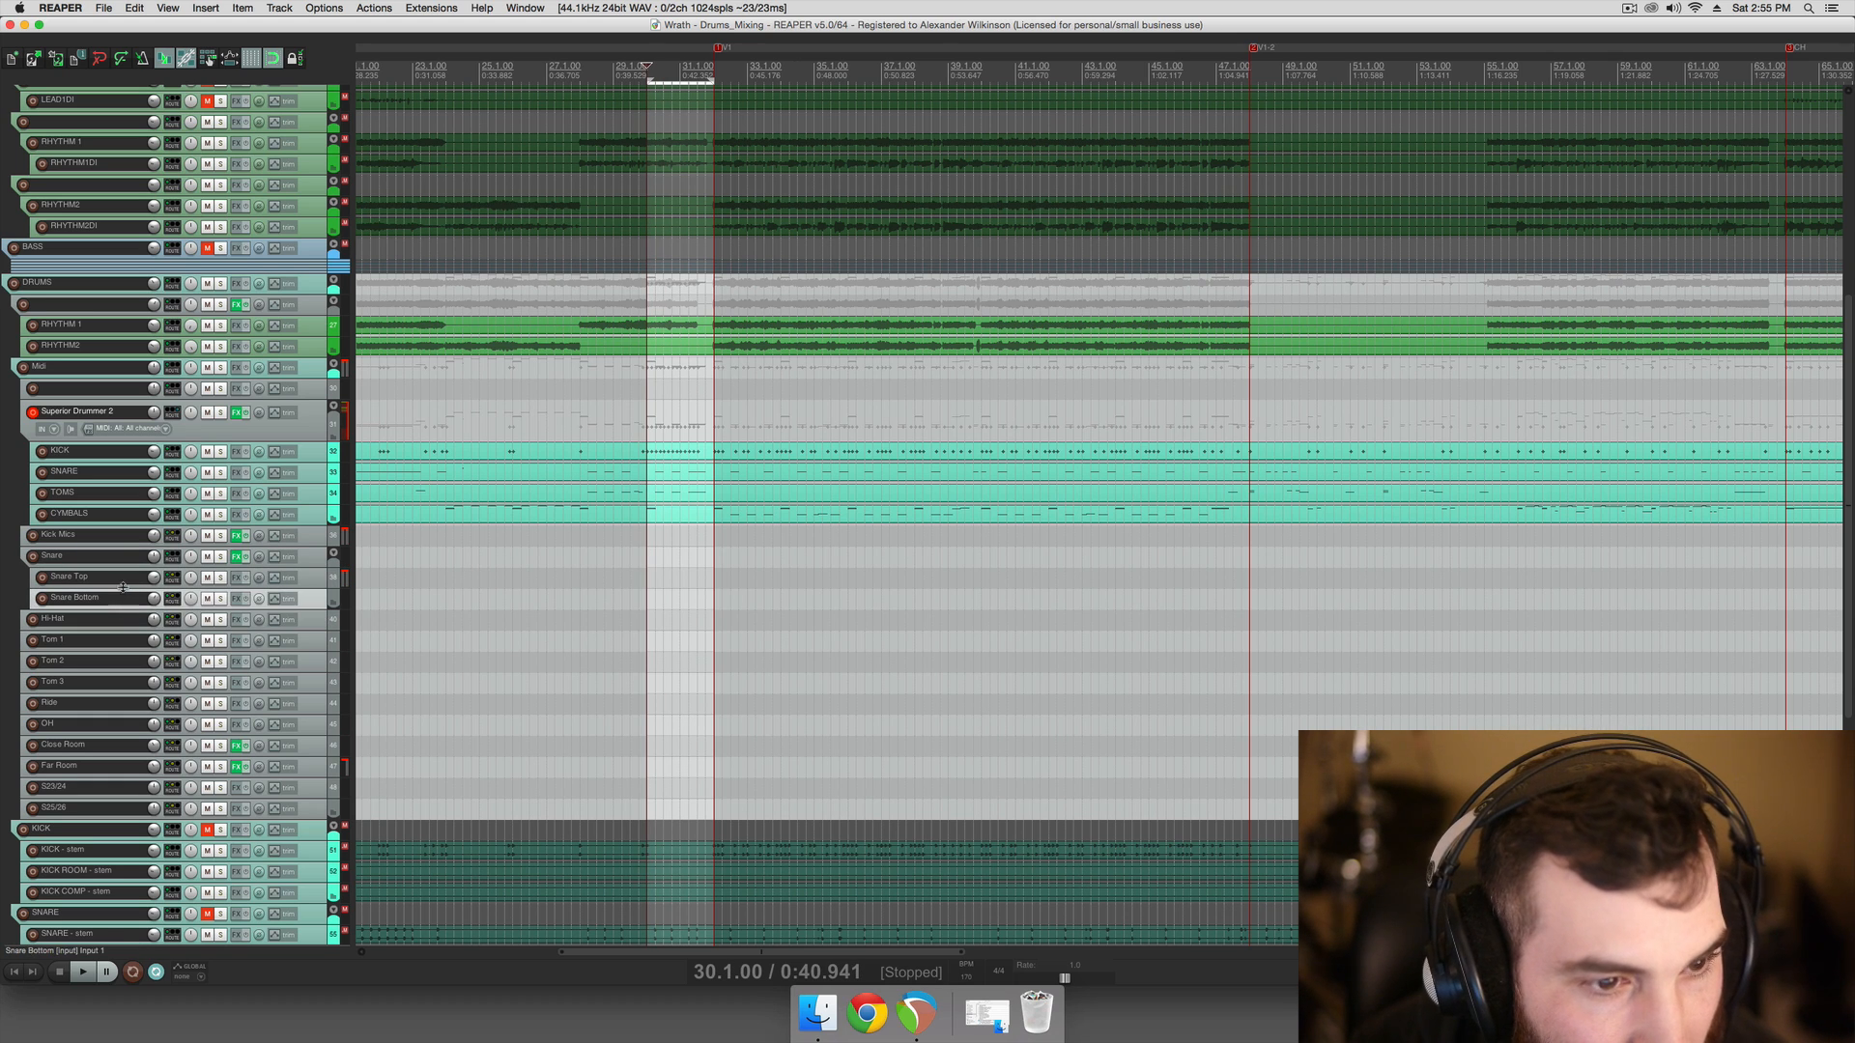
# Audition the Hi-Hat mic track in solo from 30.1.00 and remove its solo
pyautogui.click(123, 623)
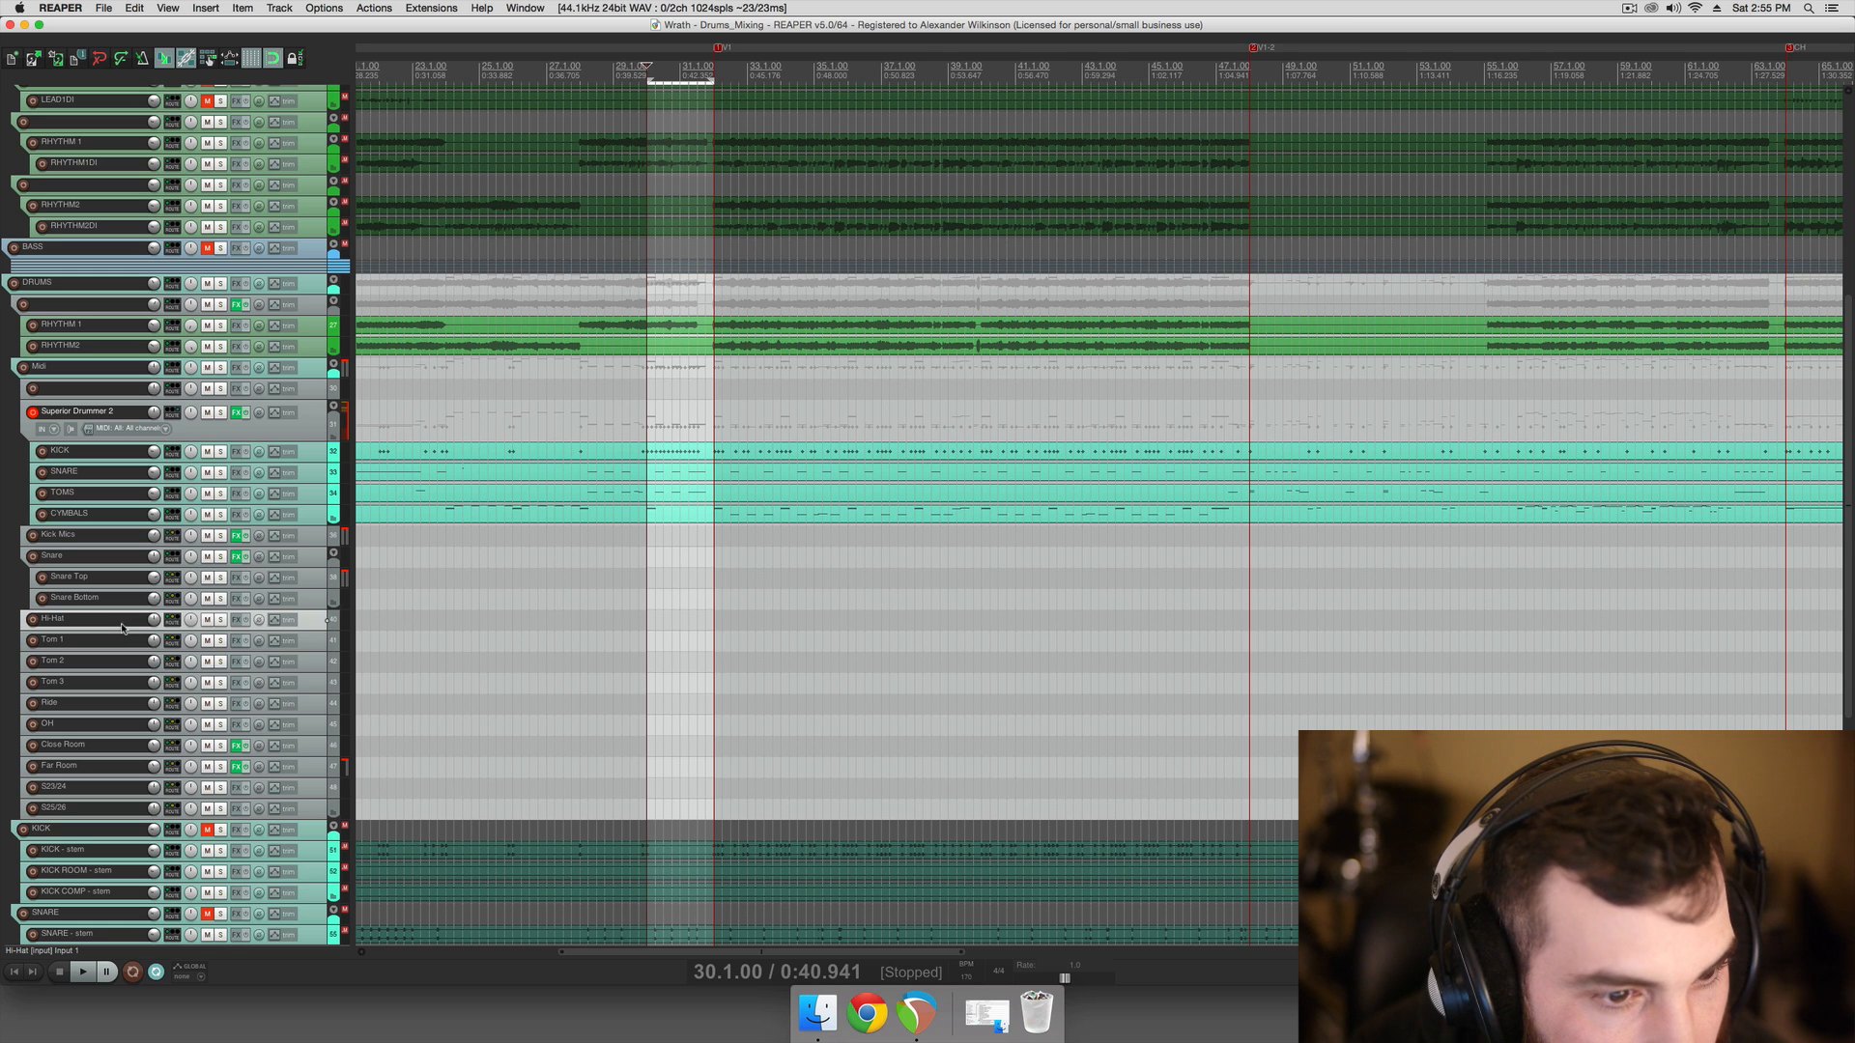
pyautogui.click(222, 623)
pyautogui.press('space')
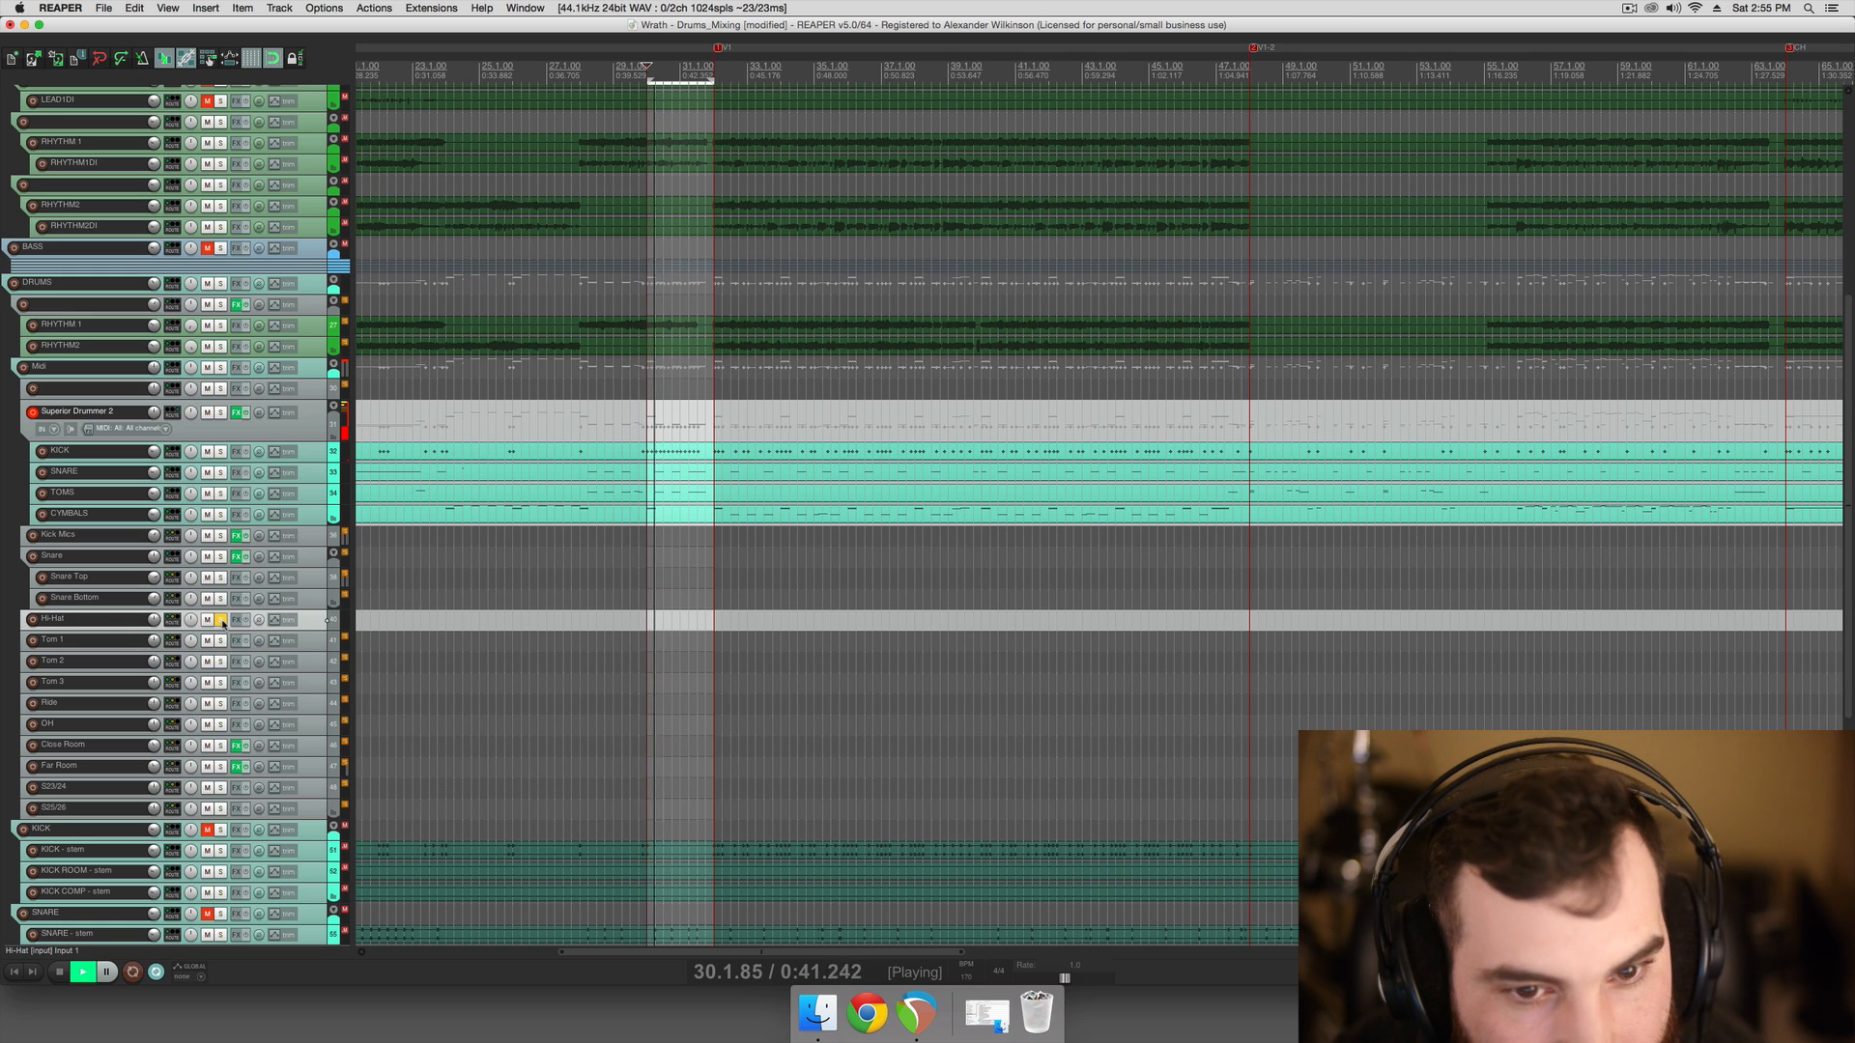
pyautogui.press('space')
pyautogui.click(222, 624)
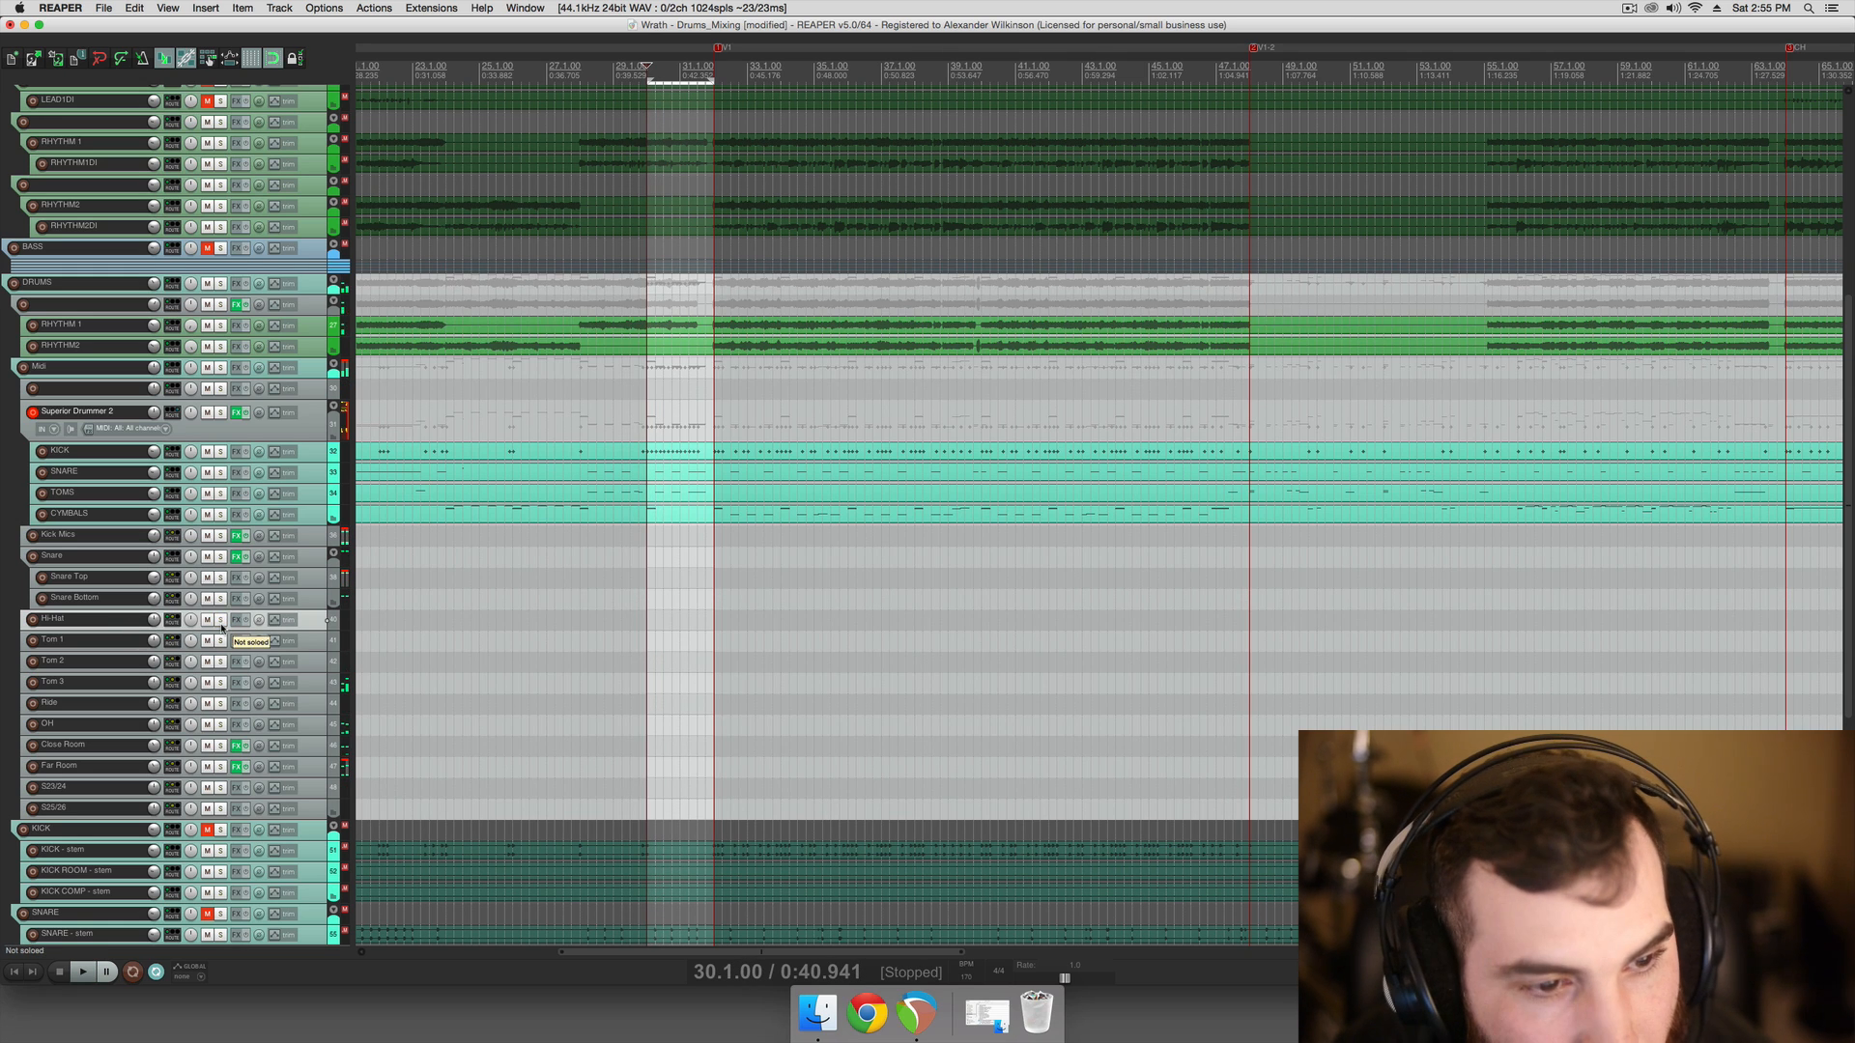
# Audition the CYMBALS part soloed together with the Hi-Hat mic track from 30.1.00, and clear the solos
pyautogui.click(222, 515)
pyautogui.press('space')
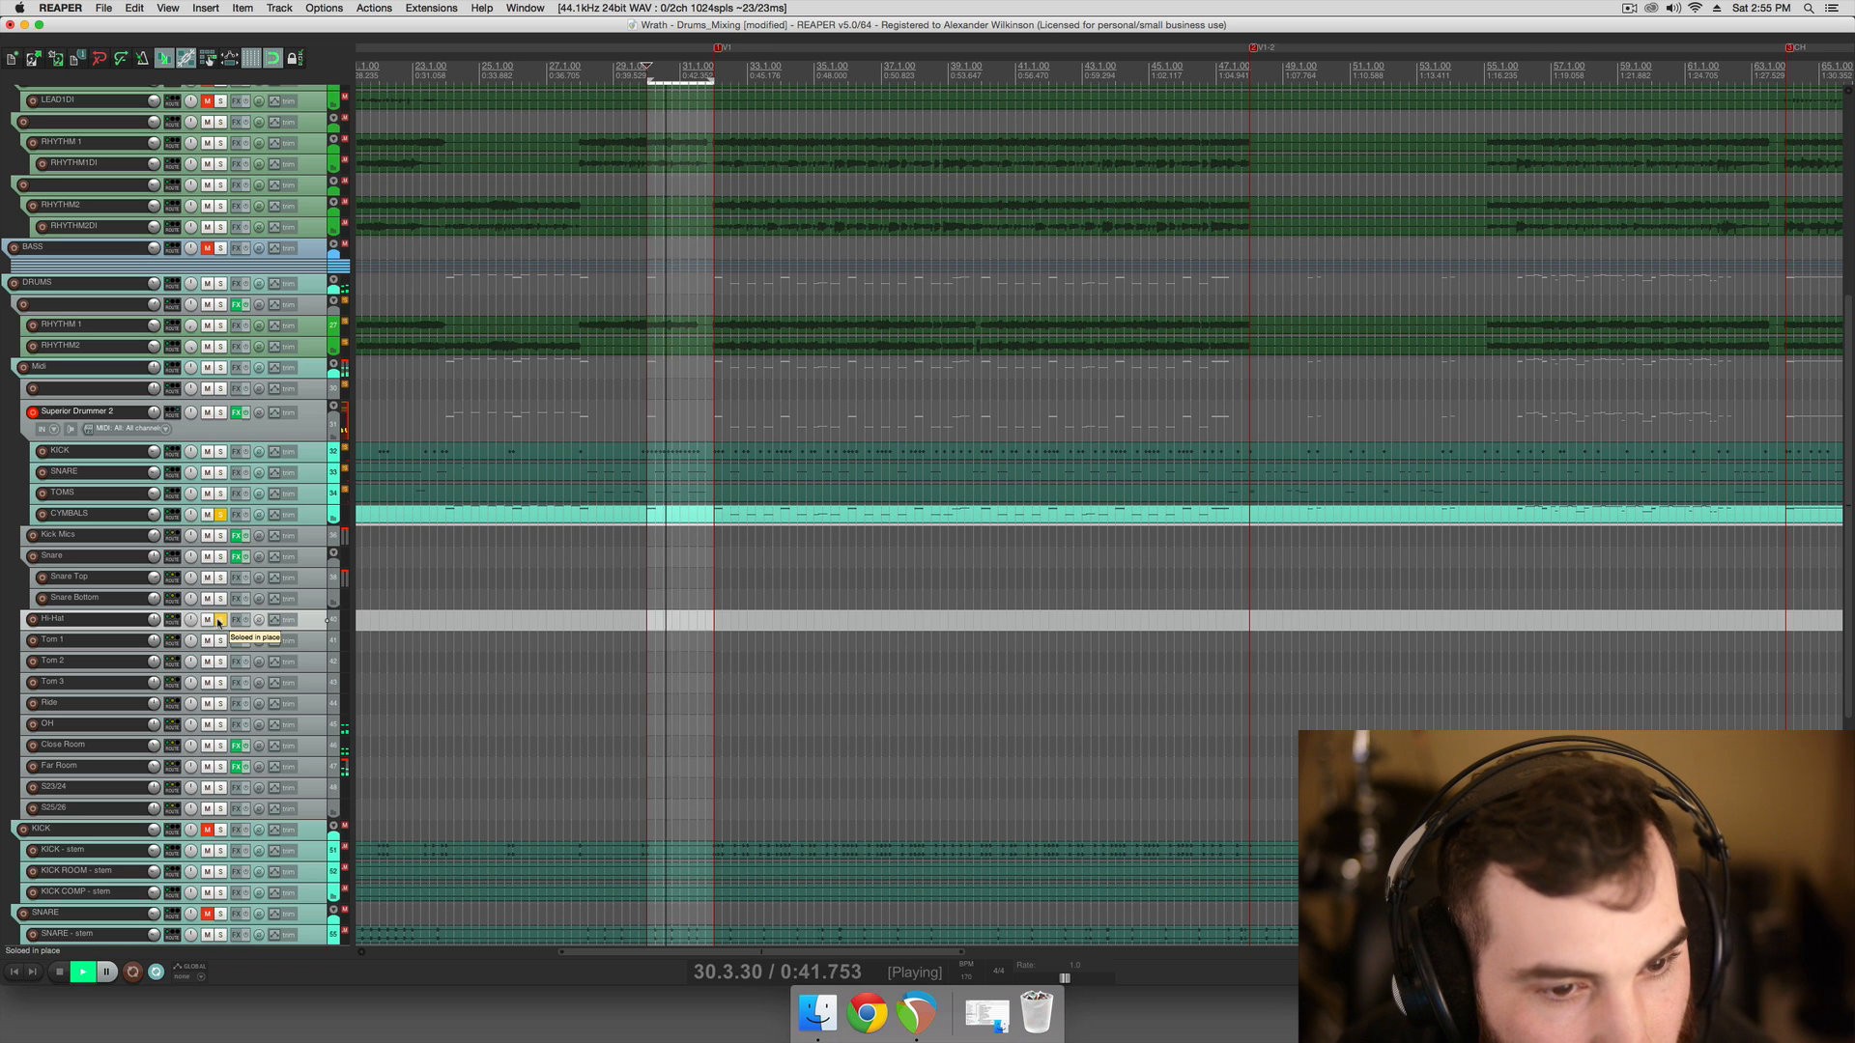
pyautogui.press('space')
pyautogui.click(222, 517)
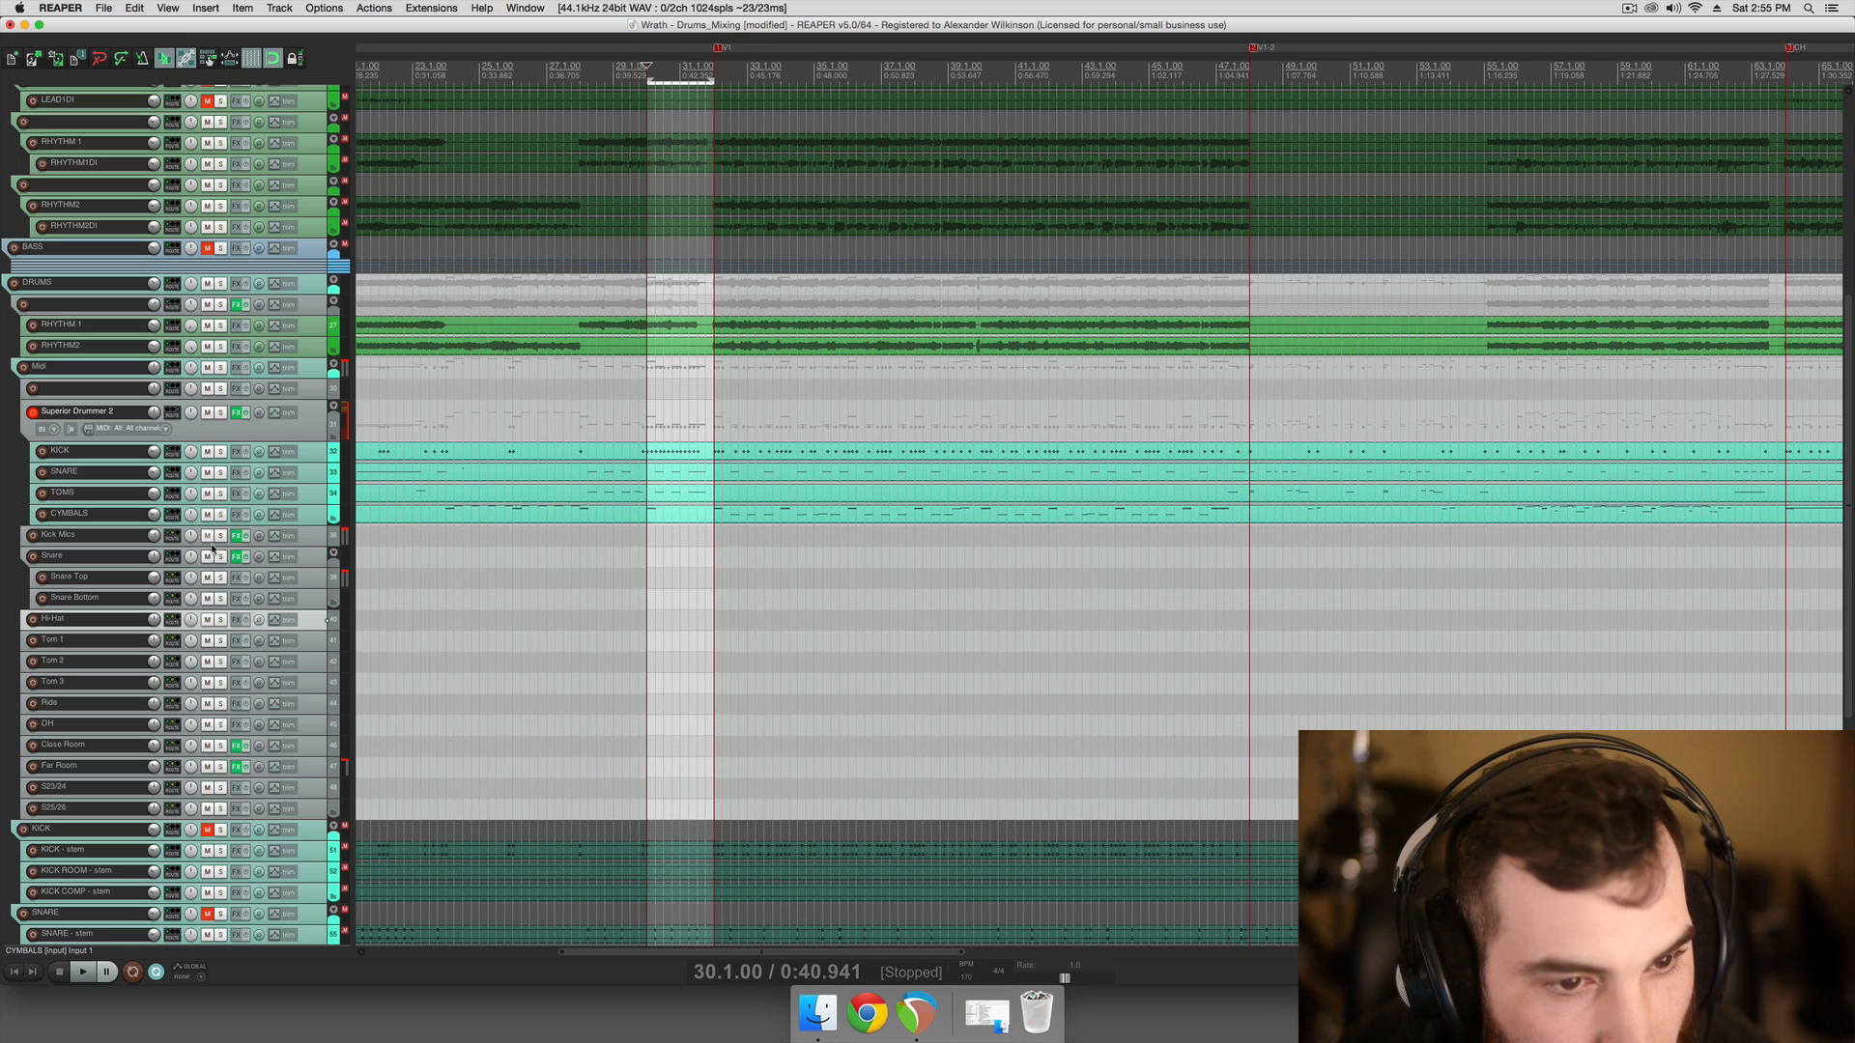
# Set the time selection over the tom section starting at 27.4.00 while auditioning the TOMS part in solo, and unsolo it
pyautogui.click(132, 647)
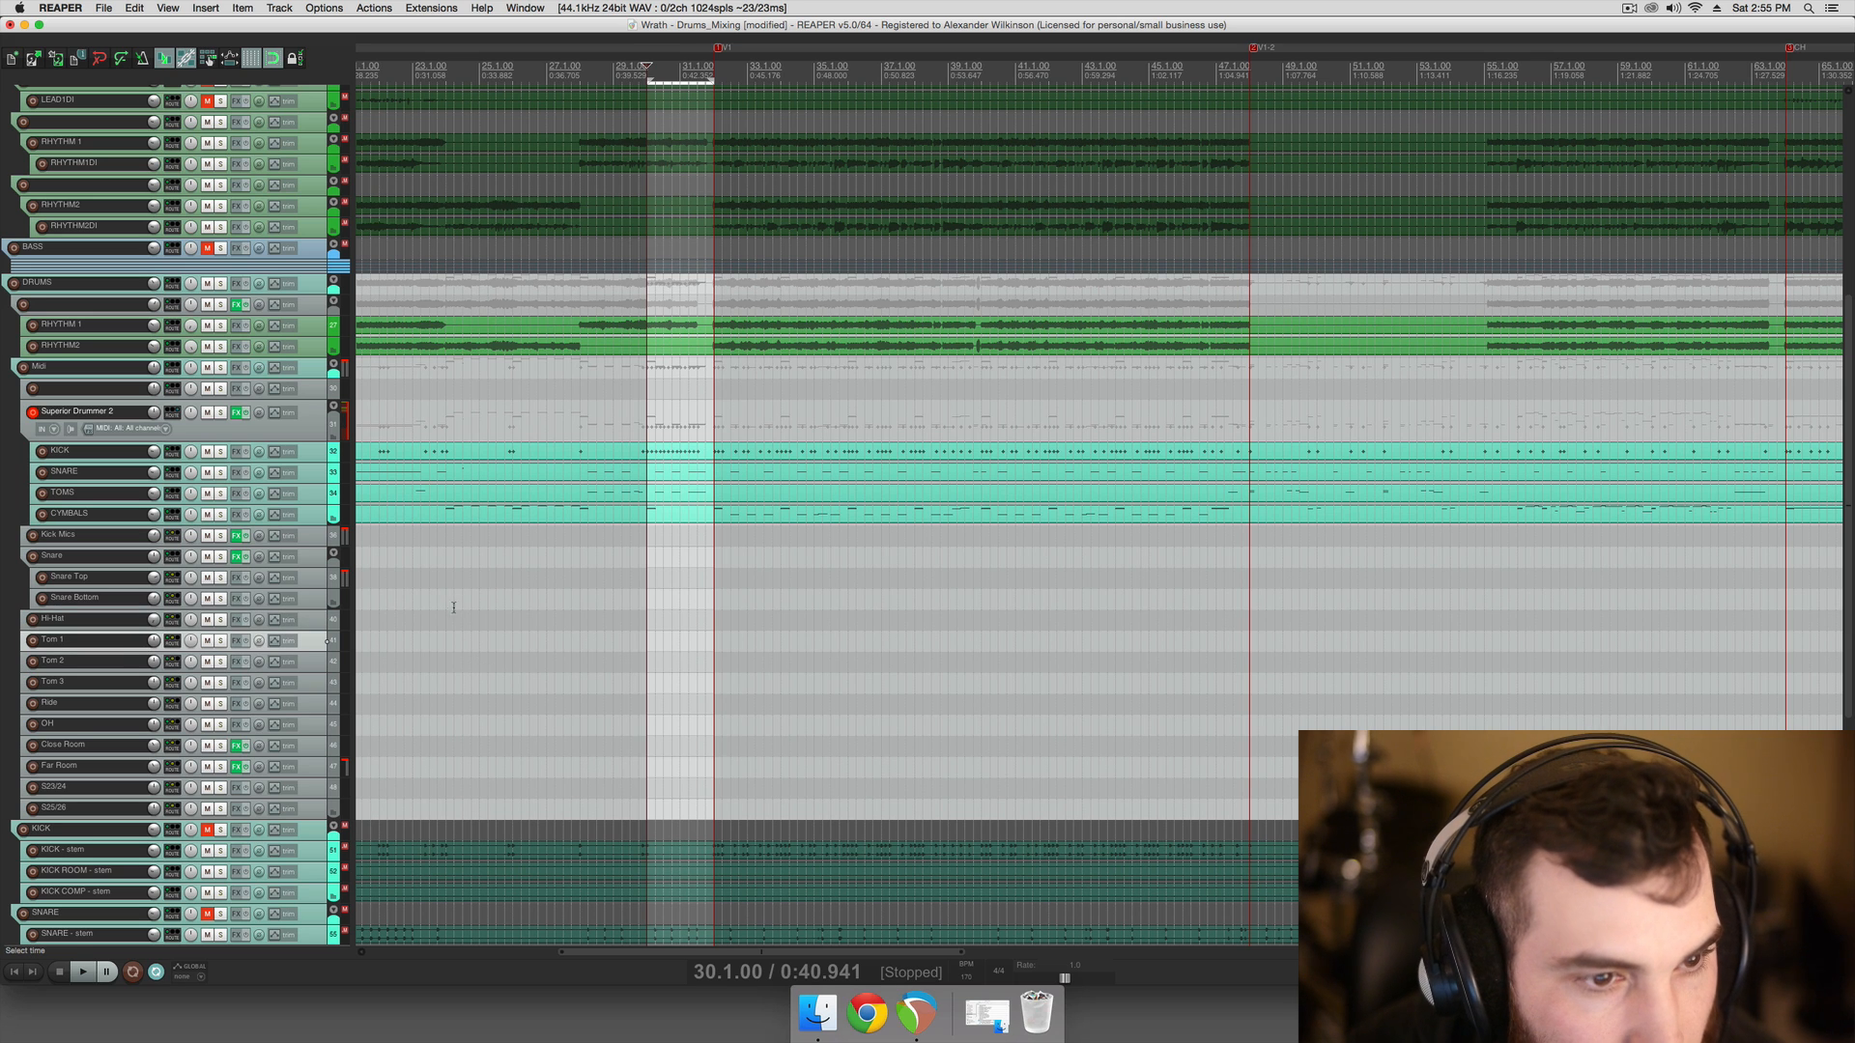
pyautogui.click(220, 494)
pyautogui.moveTo(496, 609); pyautogui.dragTo(906, 624)
pyautogui.press('space')
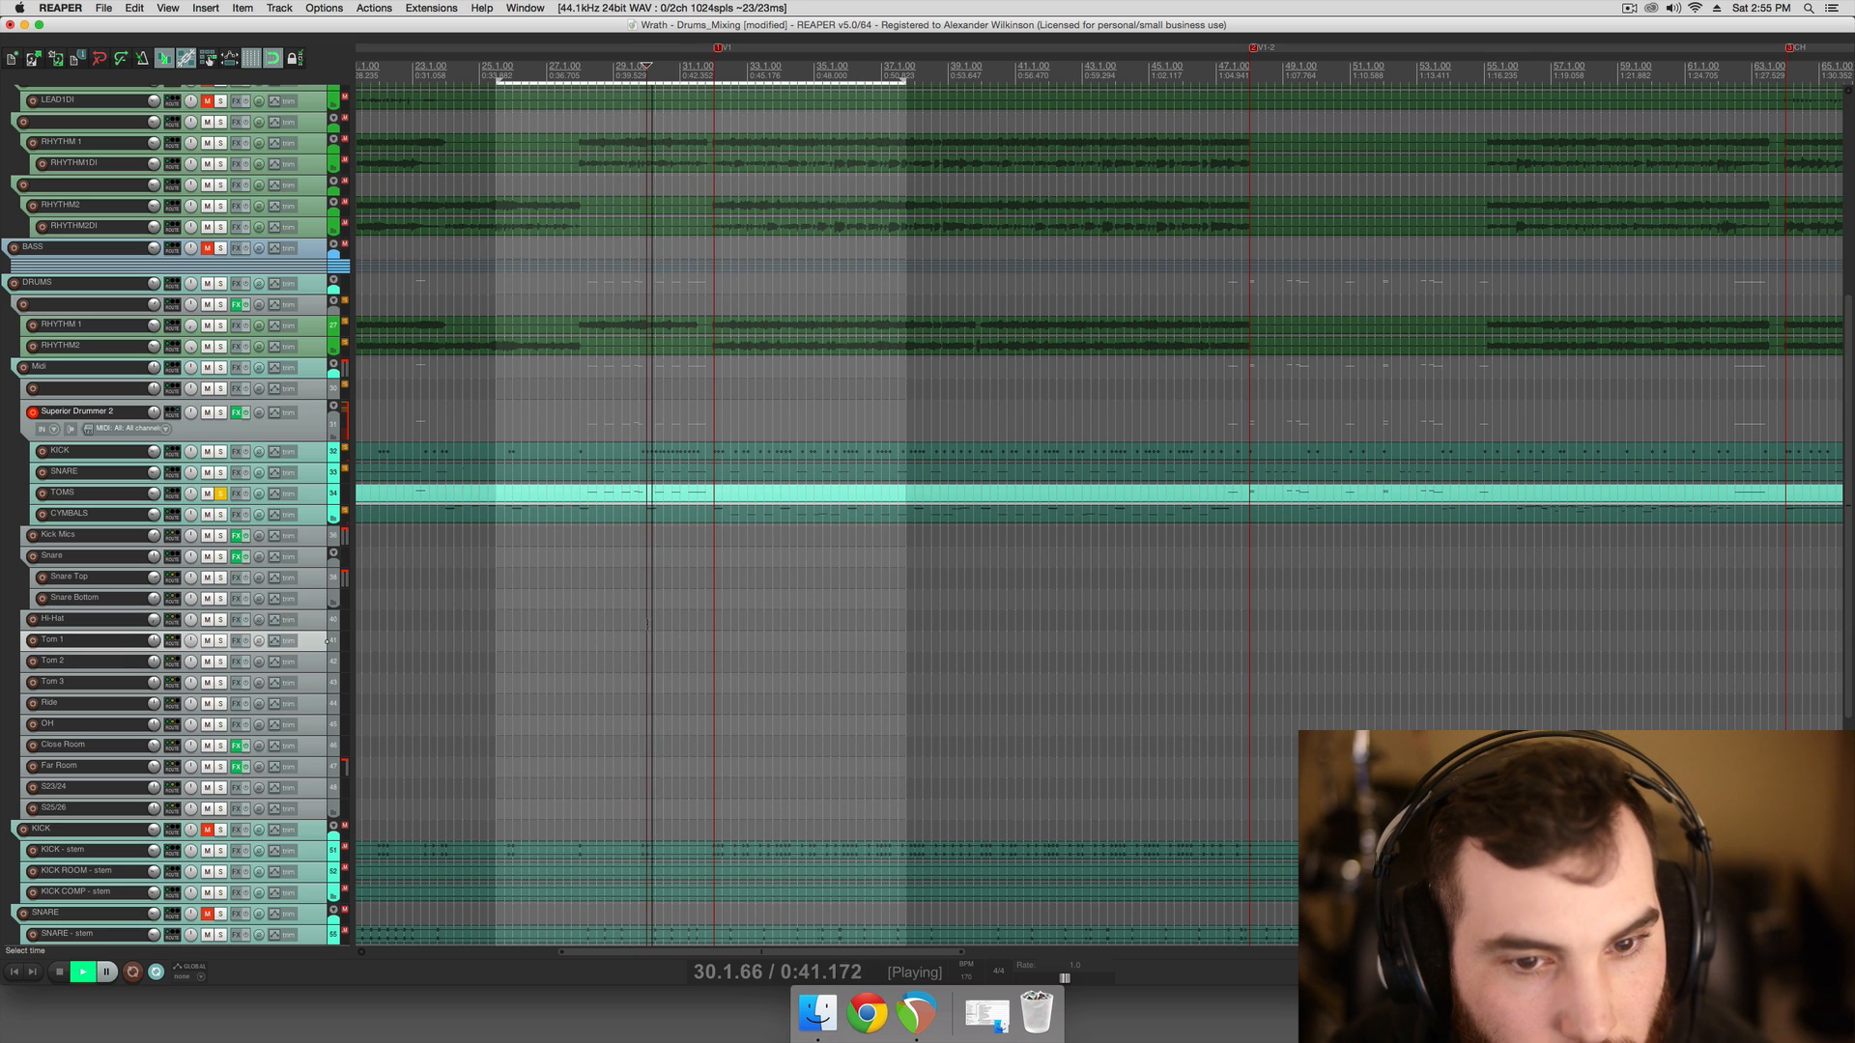
pyautogui.click(539, 600)
pyautogui.moveTo(581, 614); pyautogui.dragTo(906, 626)
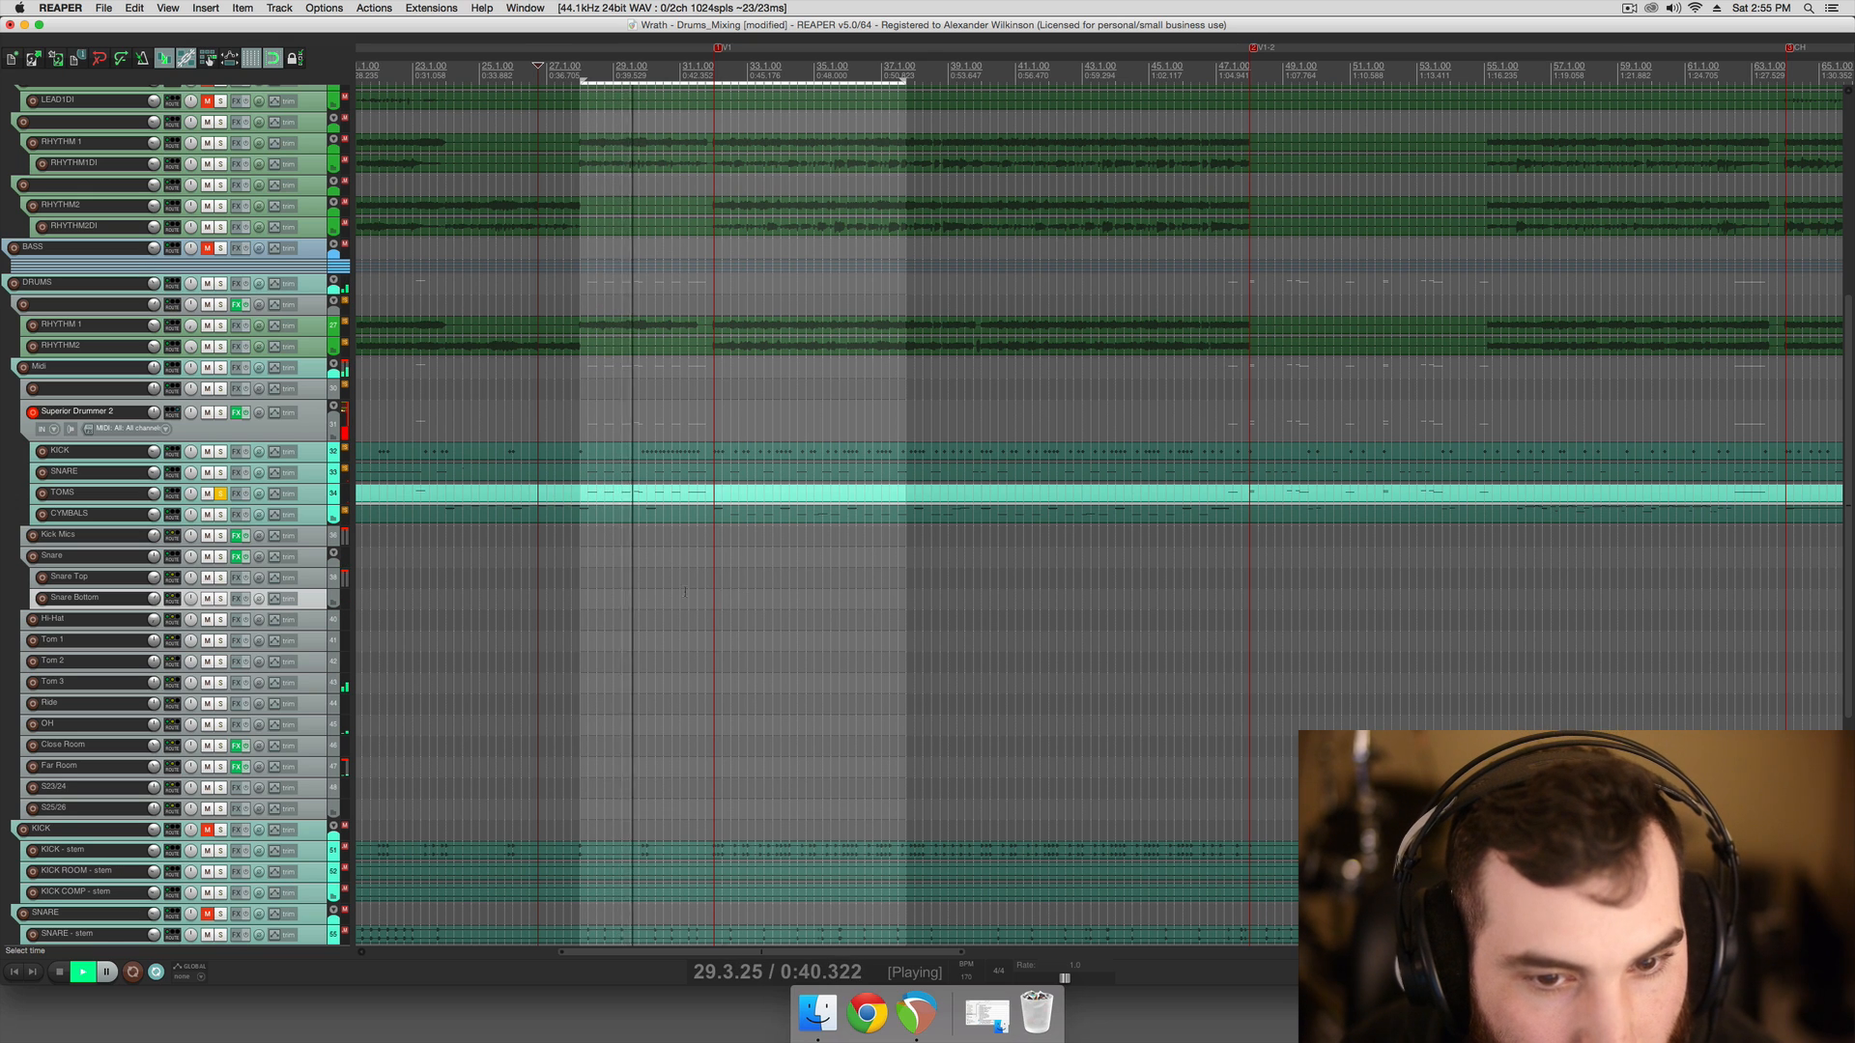
pyautogui.moveTo(720, 591); pyautogui.dragTo(572, 594)
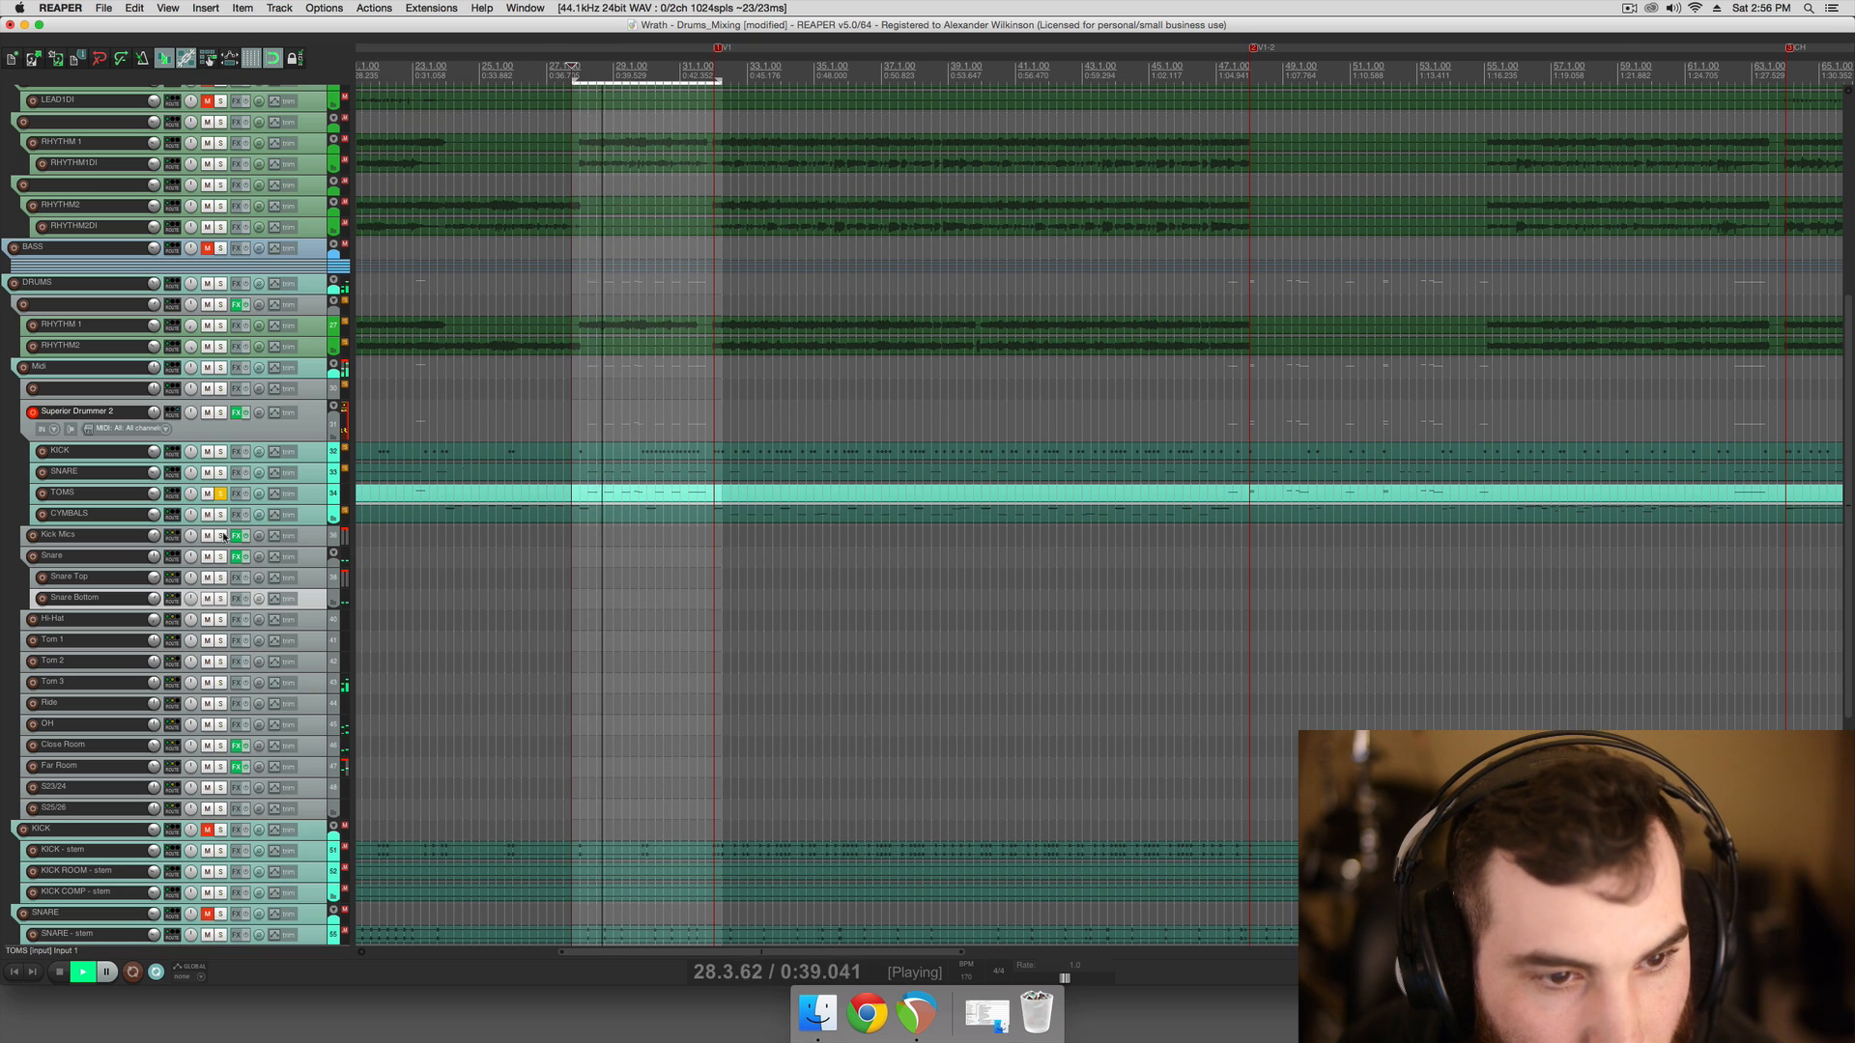
pyautogui.click(220, 494)
pyautogui.press('space')
# Add a second ReaComp to the Kick Mics track with attack 0.0 ms, release 0 ms and ratio inf
pyautogui.click(236, 537)
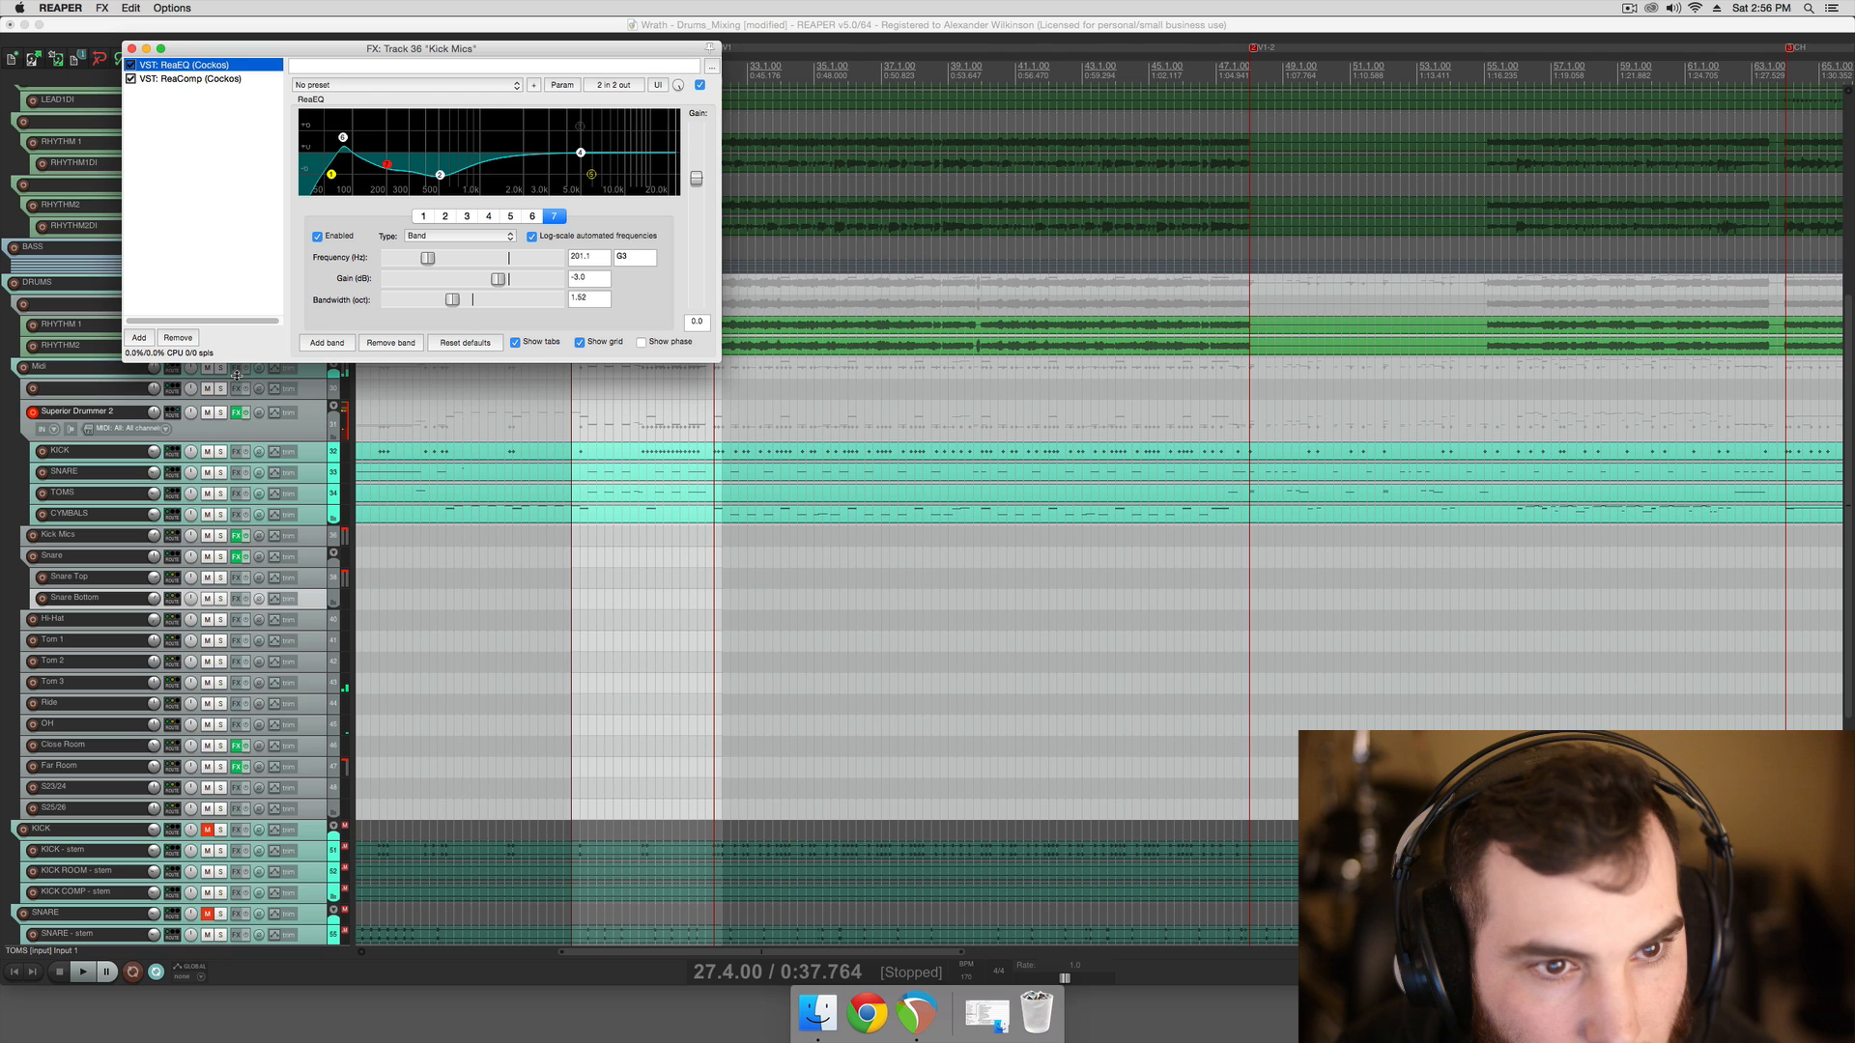
pyautogui.click(259, 79)
pyautogui.click(236, 155)
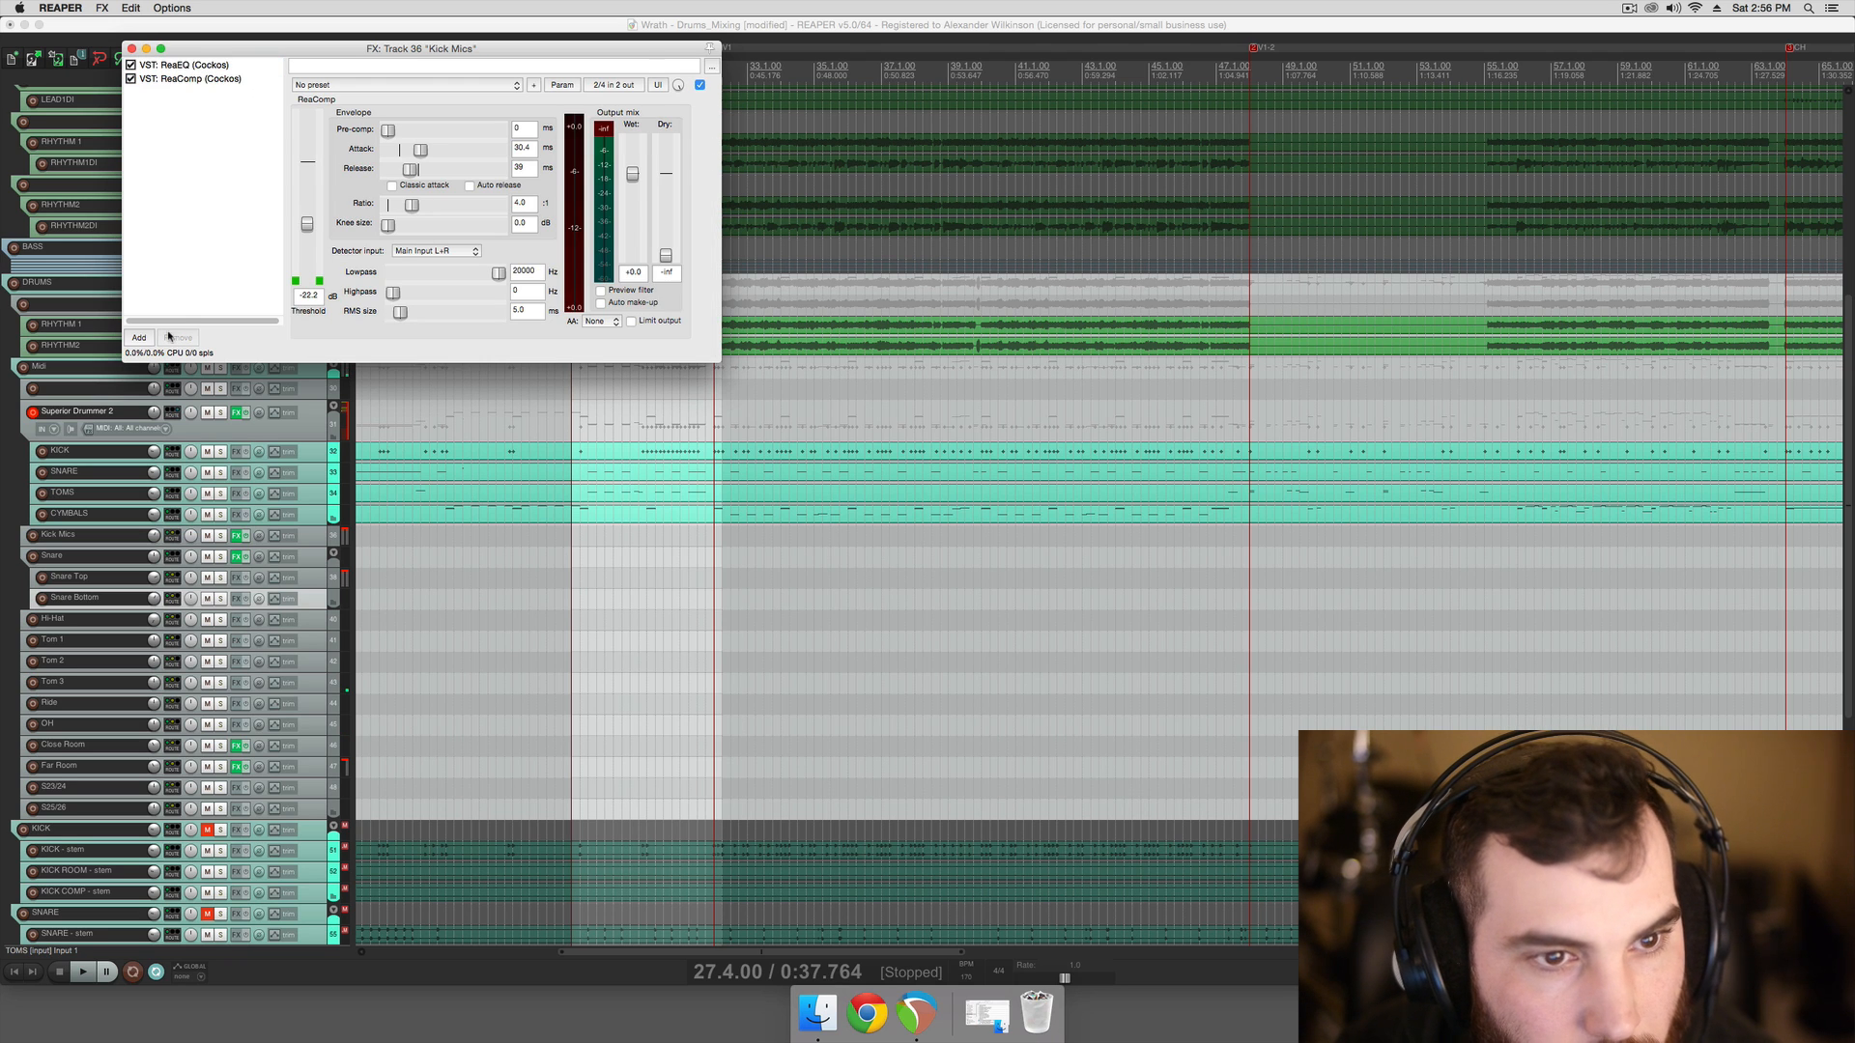
pyautogui.click(143, 339)
pyautogui.doubleClick(742, 361)
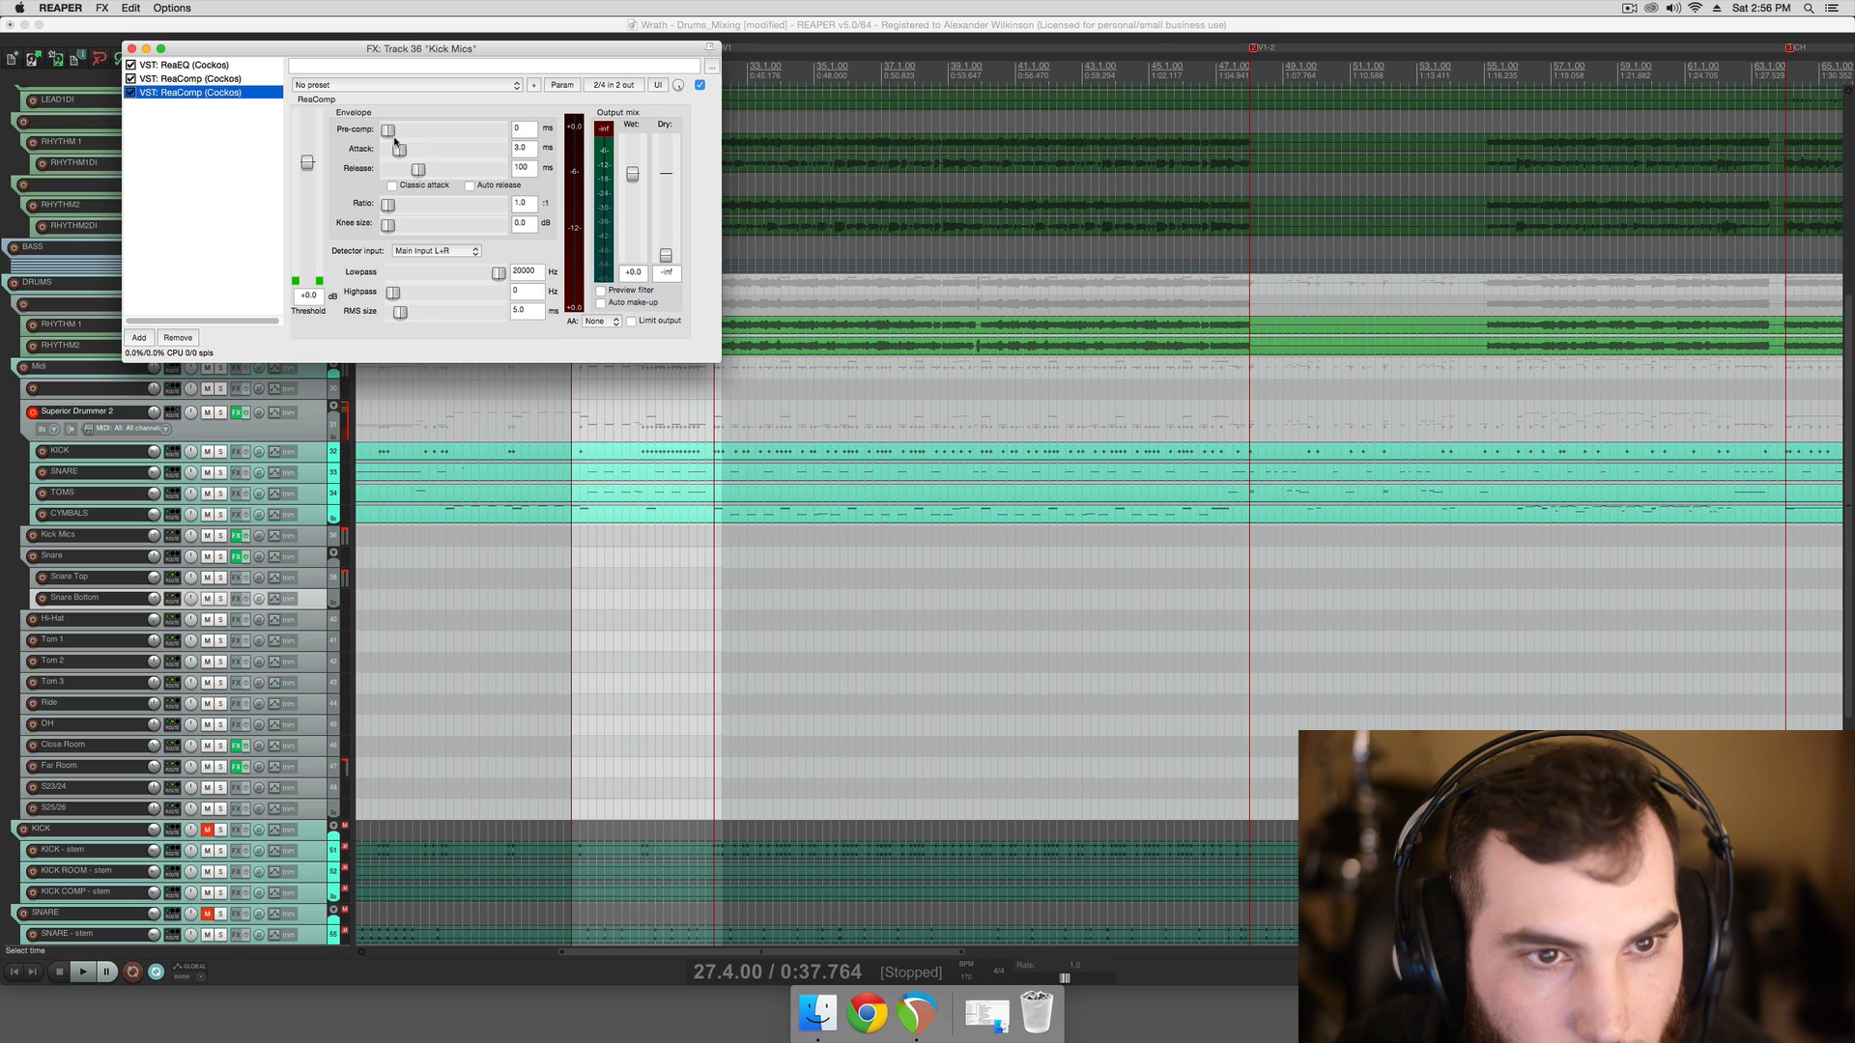
pyautogui.moveTo(399, 149); pyautogui.dragTo(588, 232)
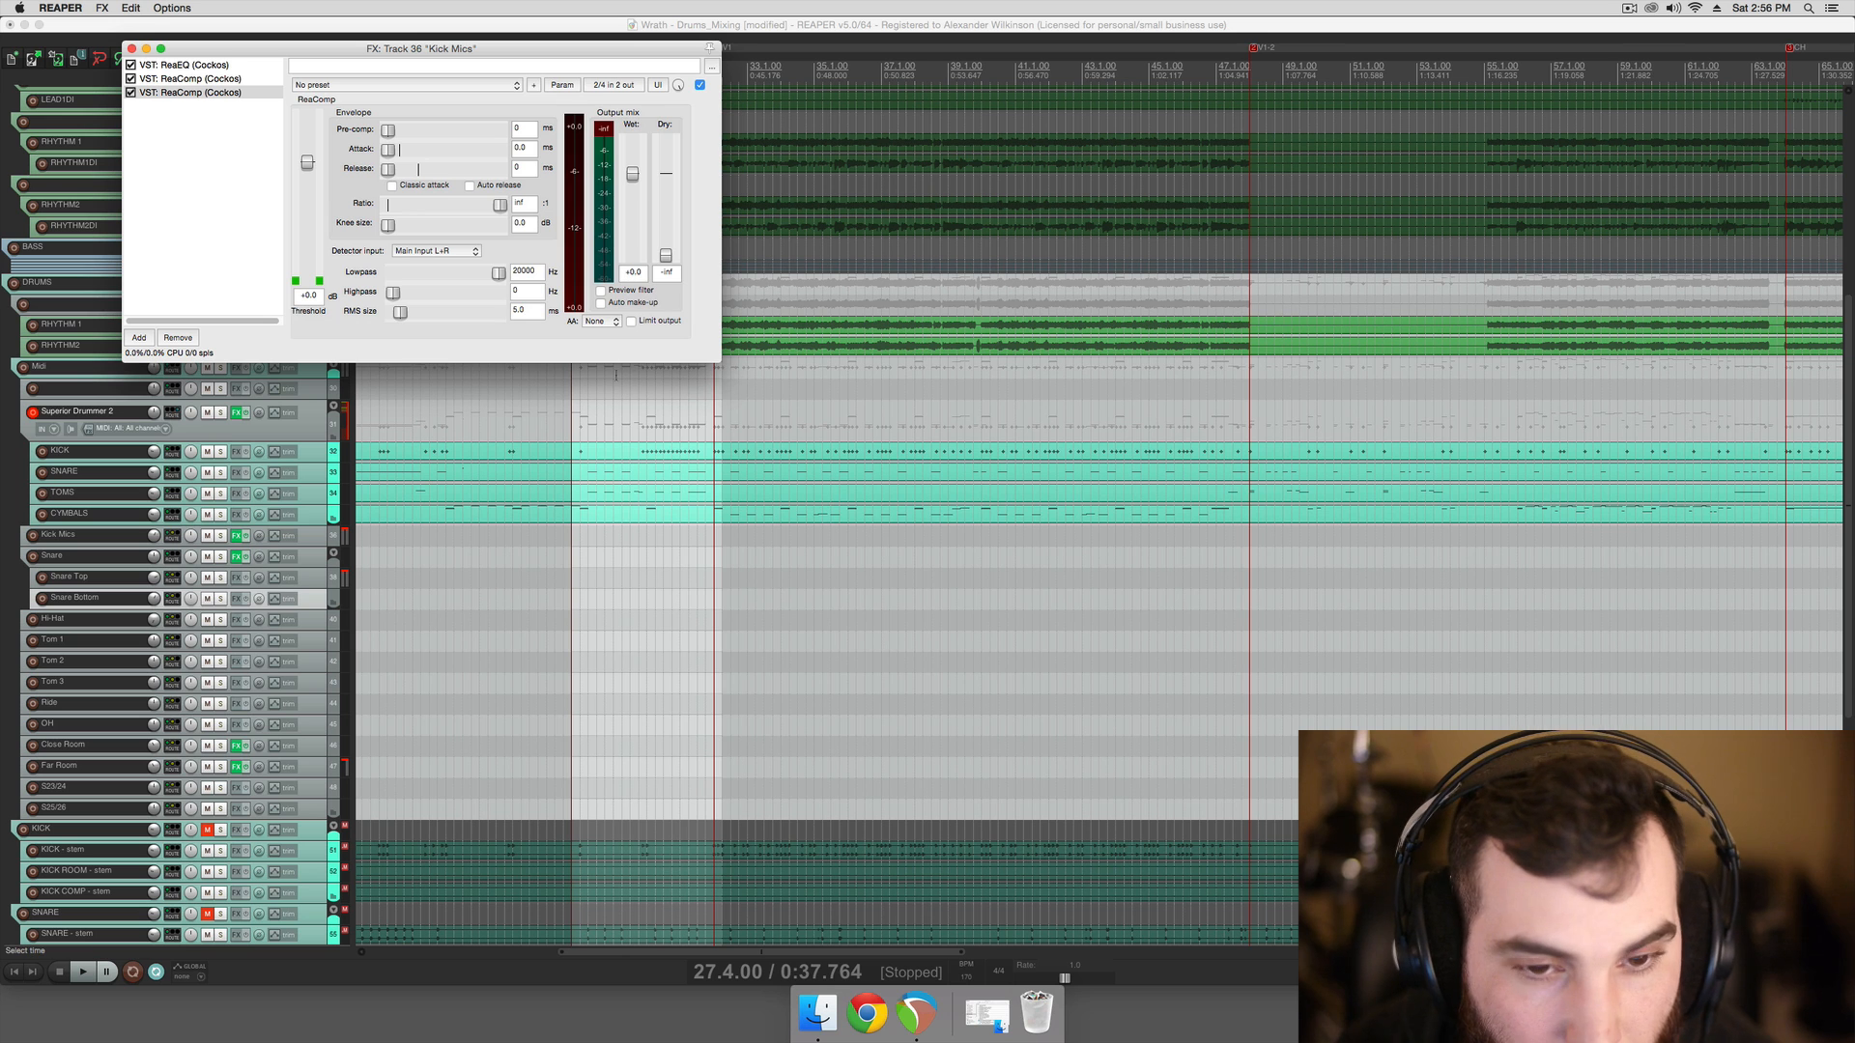
# Lower the new kick ReaComp's threshold to -13.0 dB while playing the drums from 28.2.00
pyautogui.click(597, 418)
pyautogui.click(587, 419)
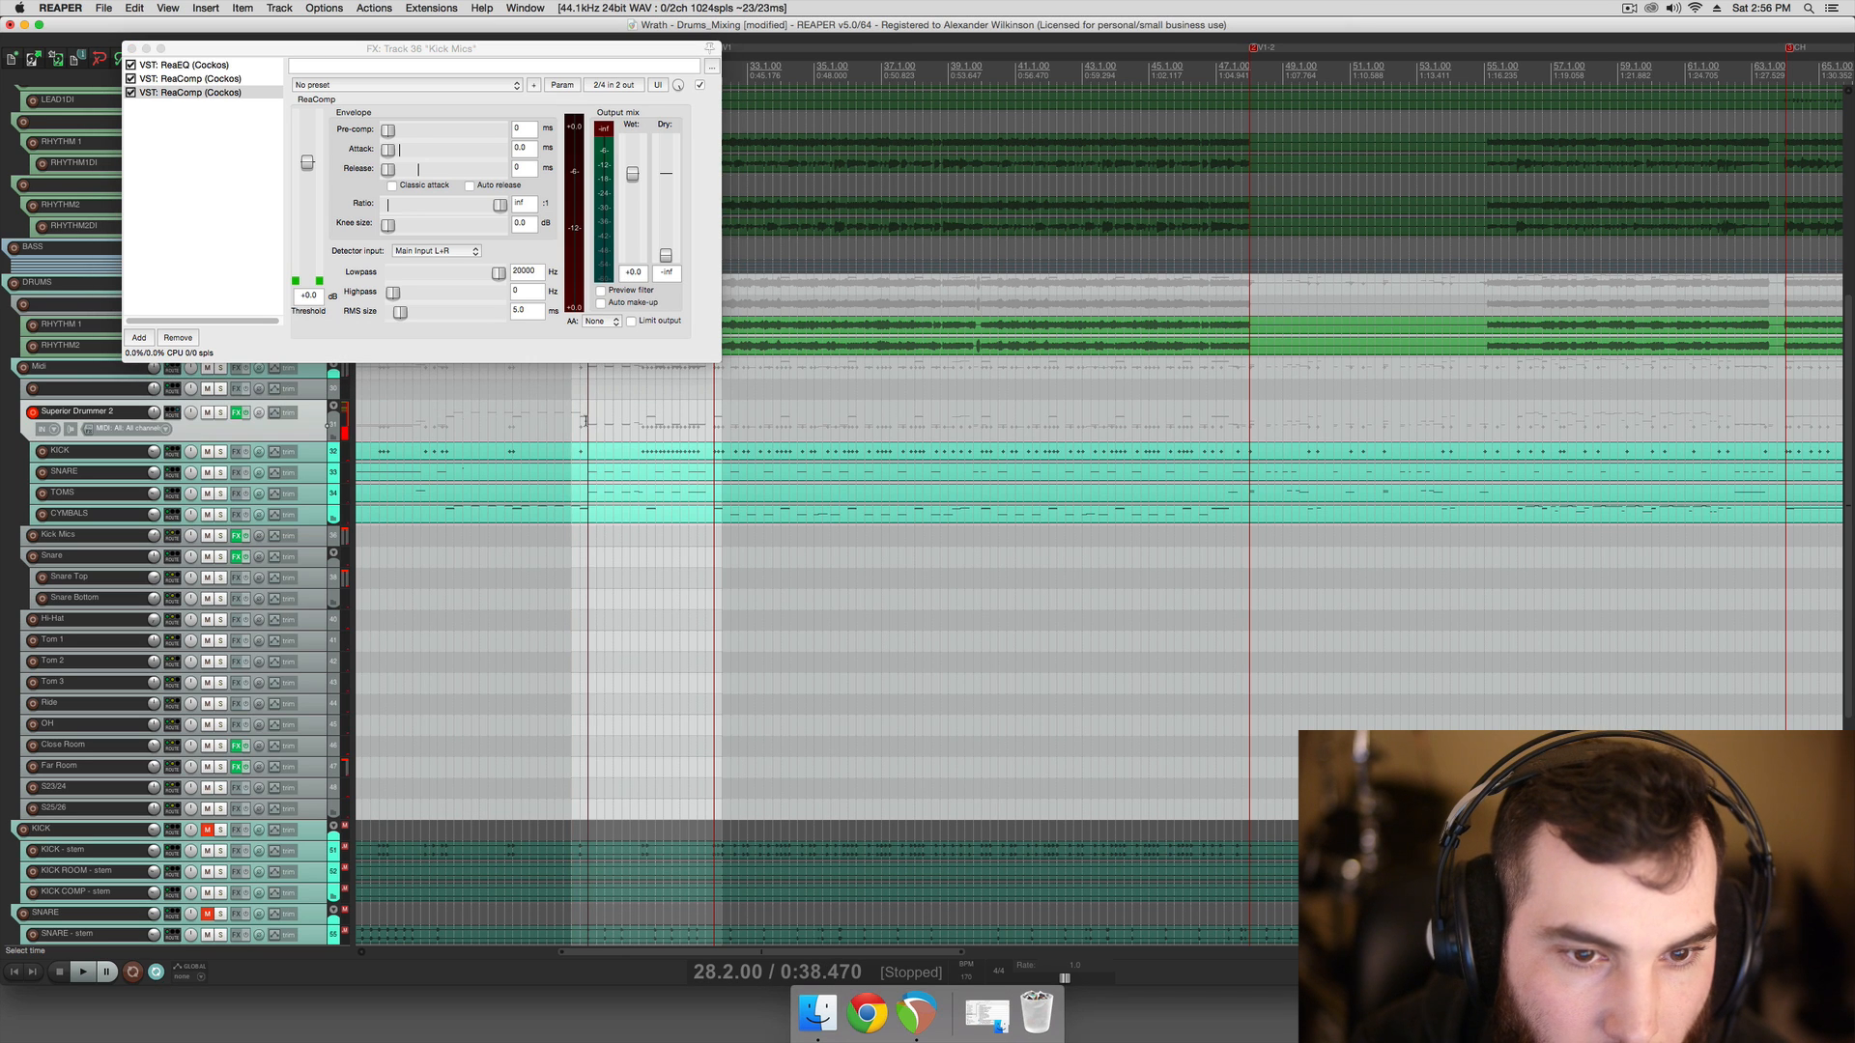
pyautogui.scroll(2, 611, 420)
pyautogui.scroll(-1, 667, 431)
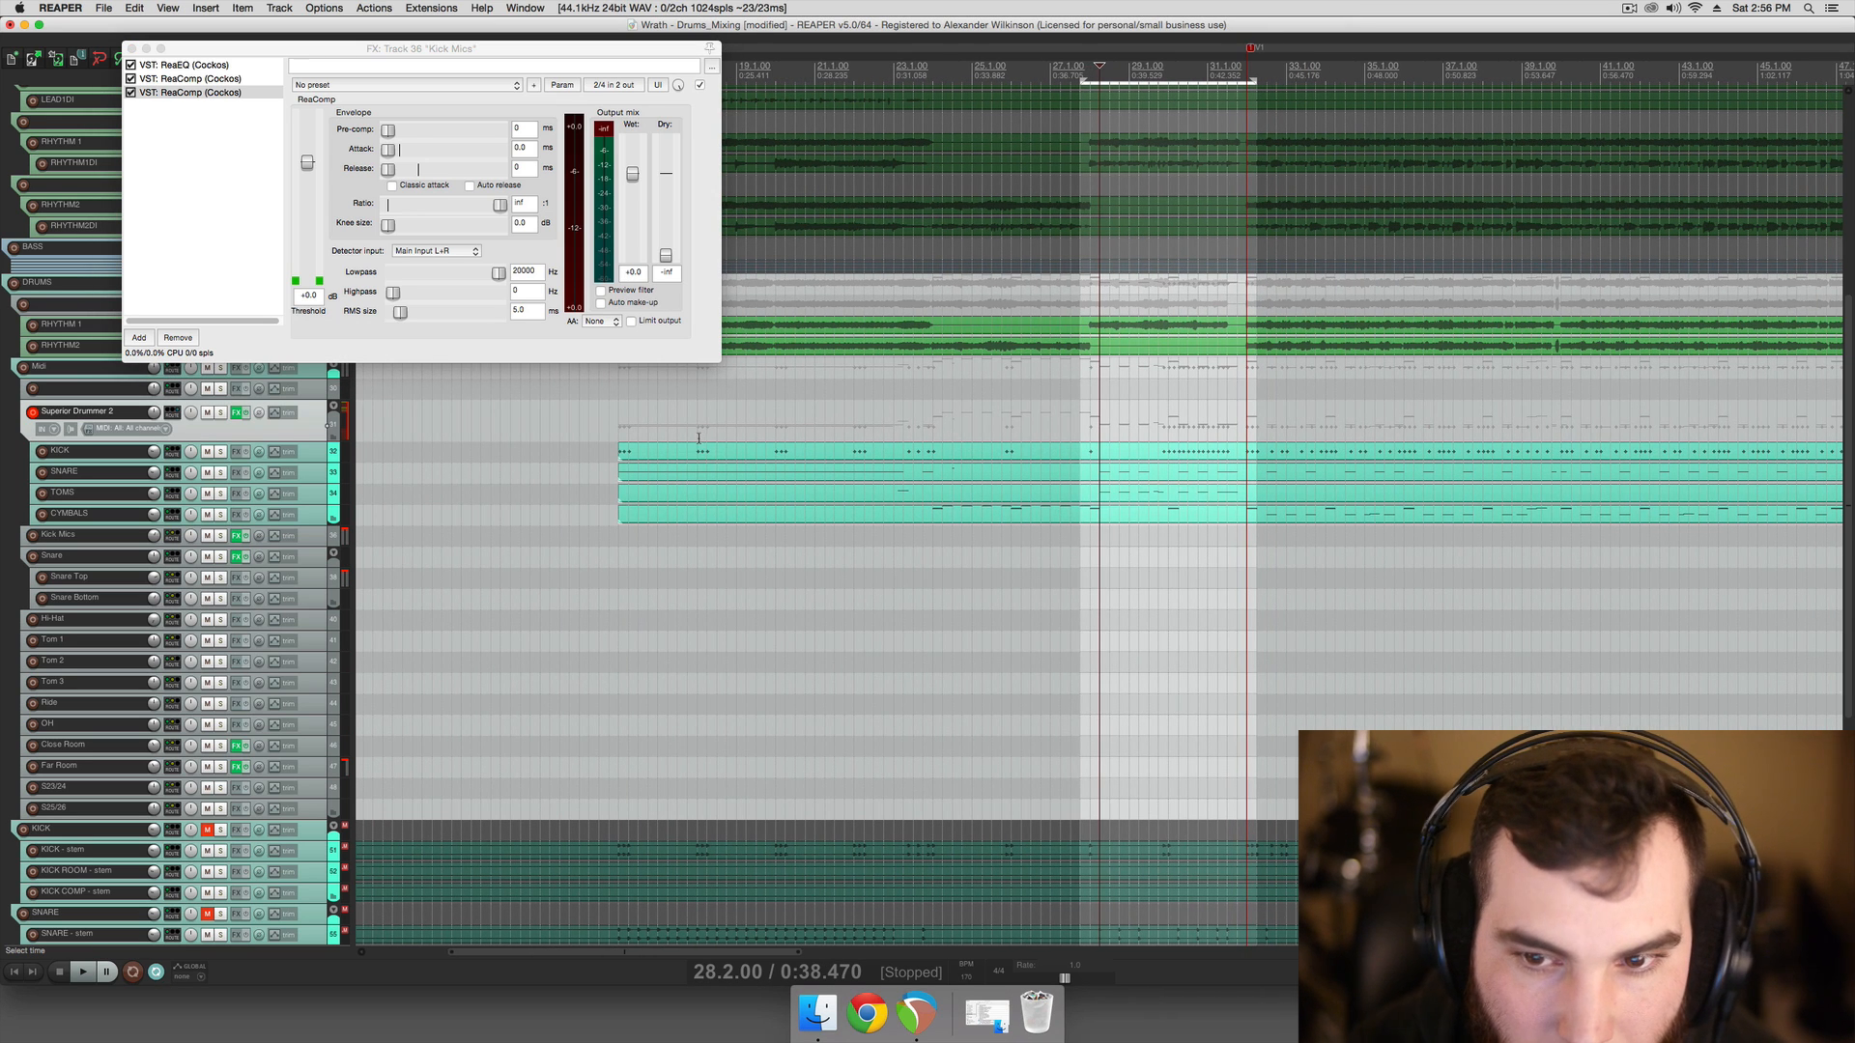
pyautogui.hscroll(5, 699, 437)
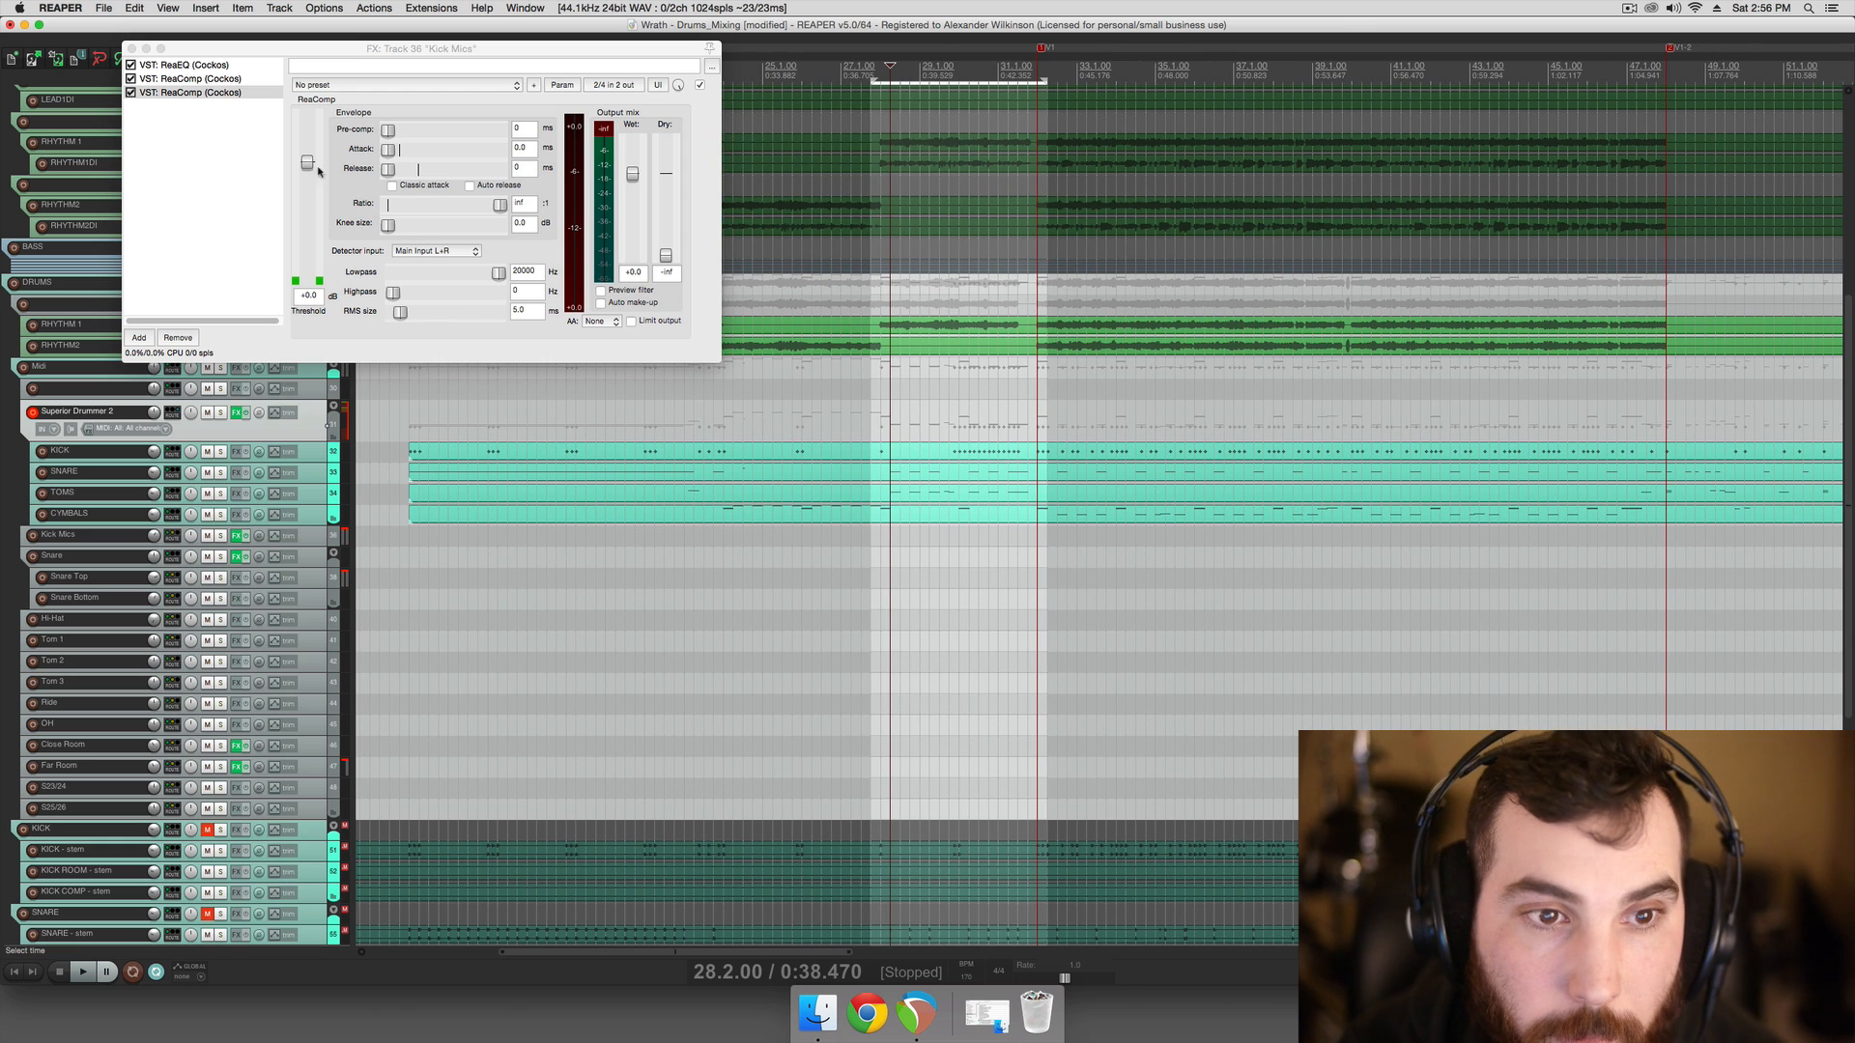
pyautogui.press('space')
pyautogui.moveTo(318, 170)
pyautogui.mouseDown()
pyautogui.moveTo(312, 223)
pyautogui.moveTo(312, 206)
pyautogui.mouseUp()
pyautogui.press('space')
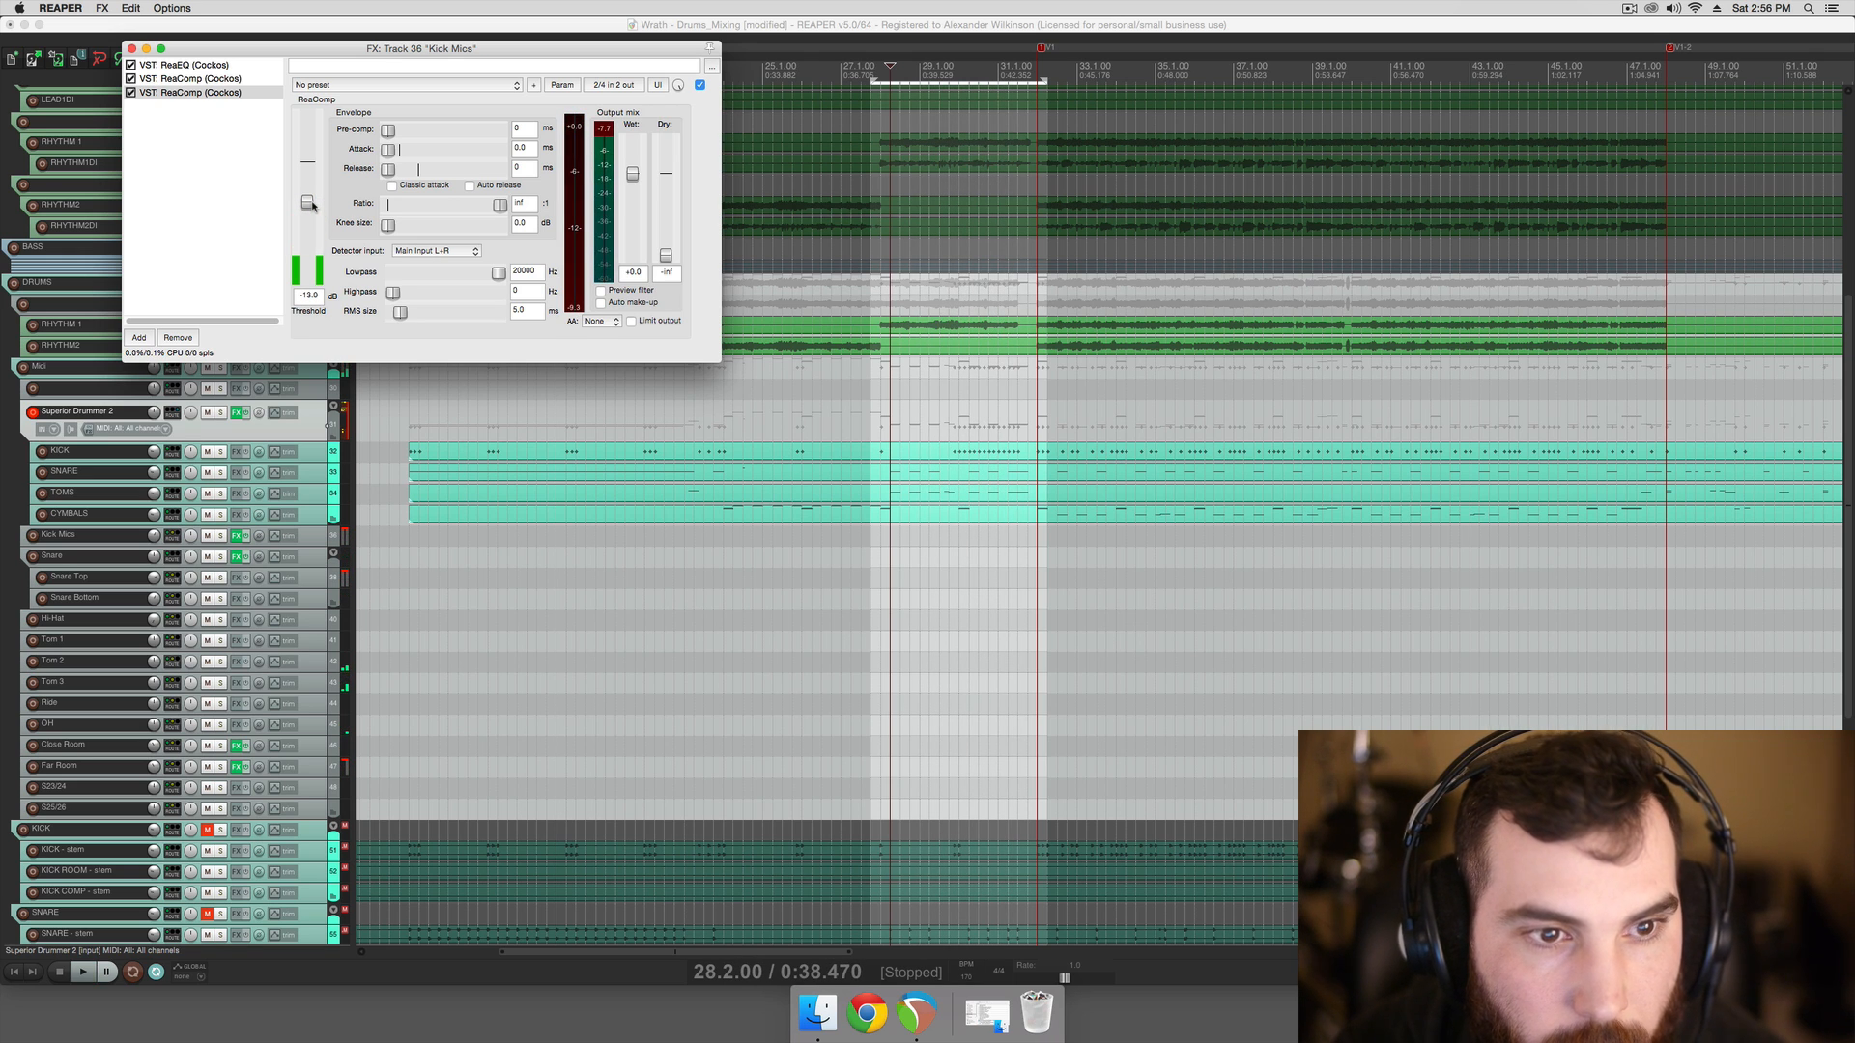
# Check the kick limiting by playing from 30.2.00 and 32.3.00, and close the Kick Mics effects window
pyautogui.press('space')
pyautogui.click(966, 402)
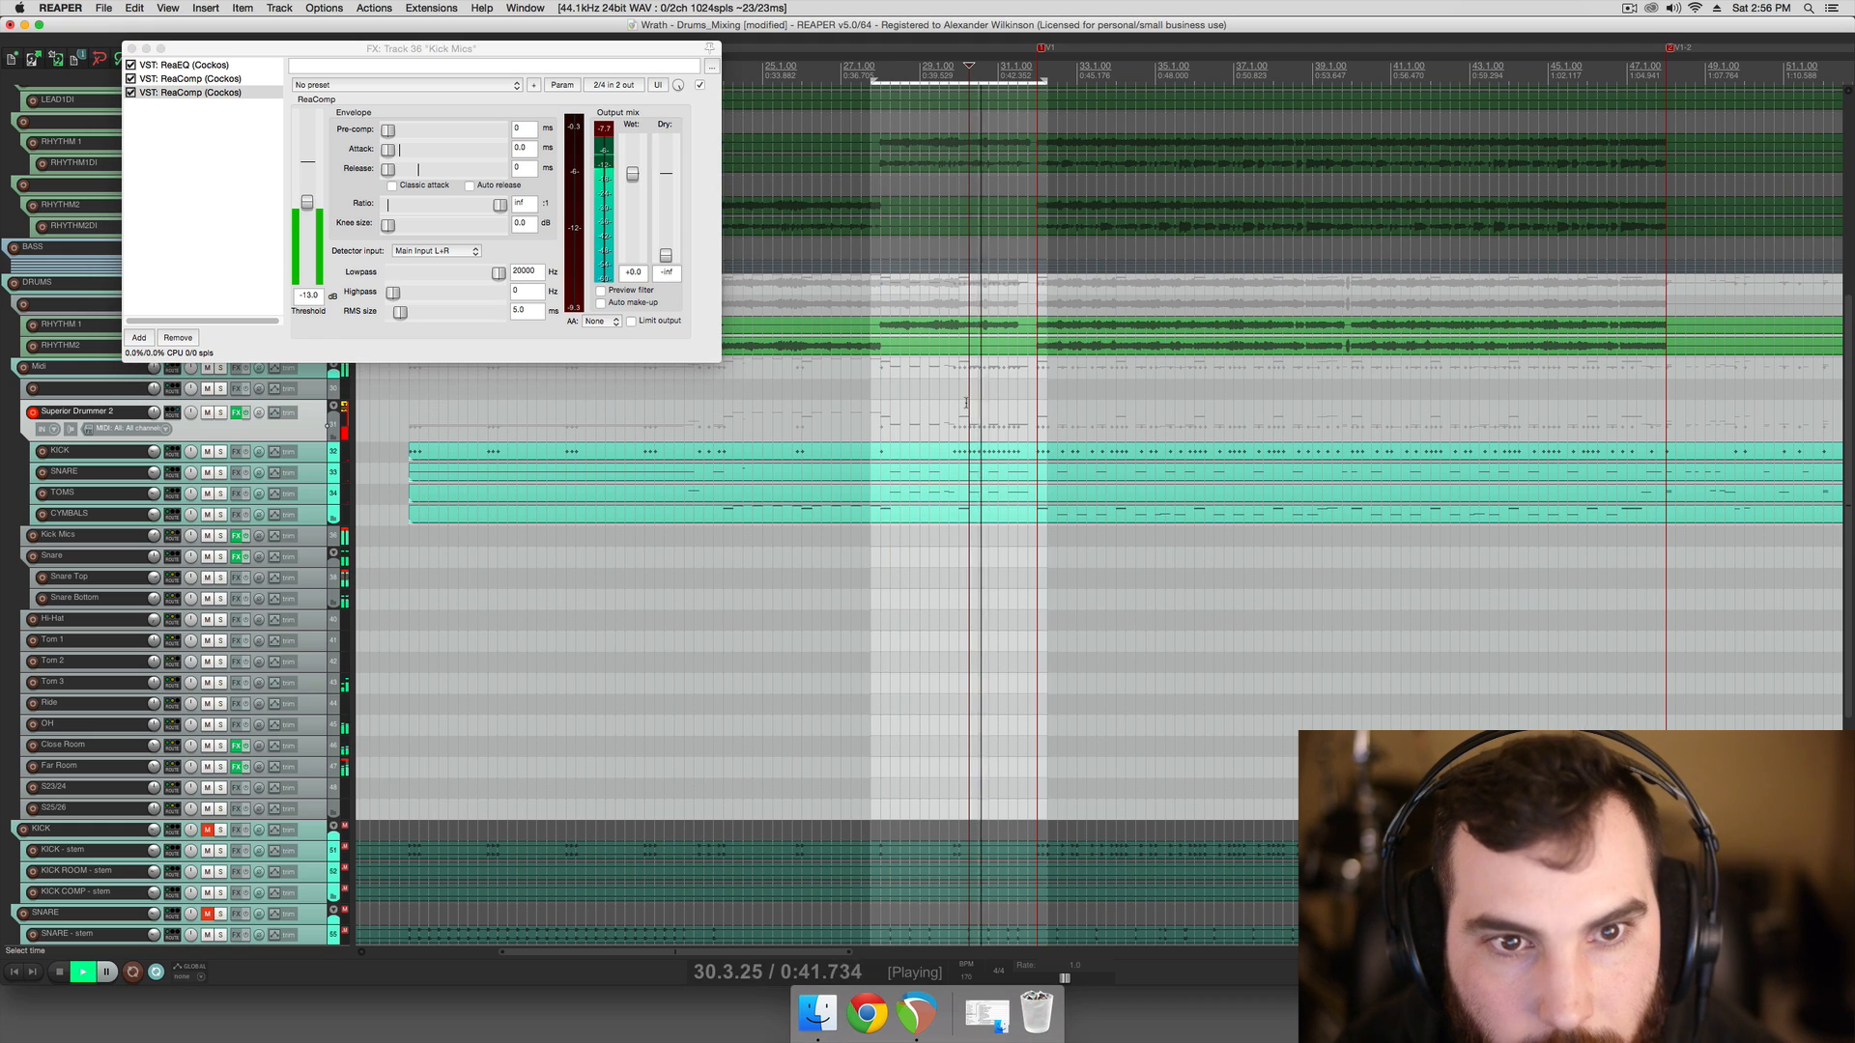
pyautogui.press('space')
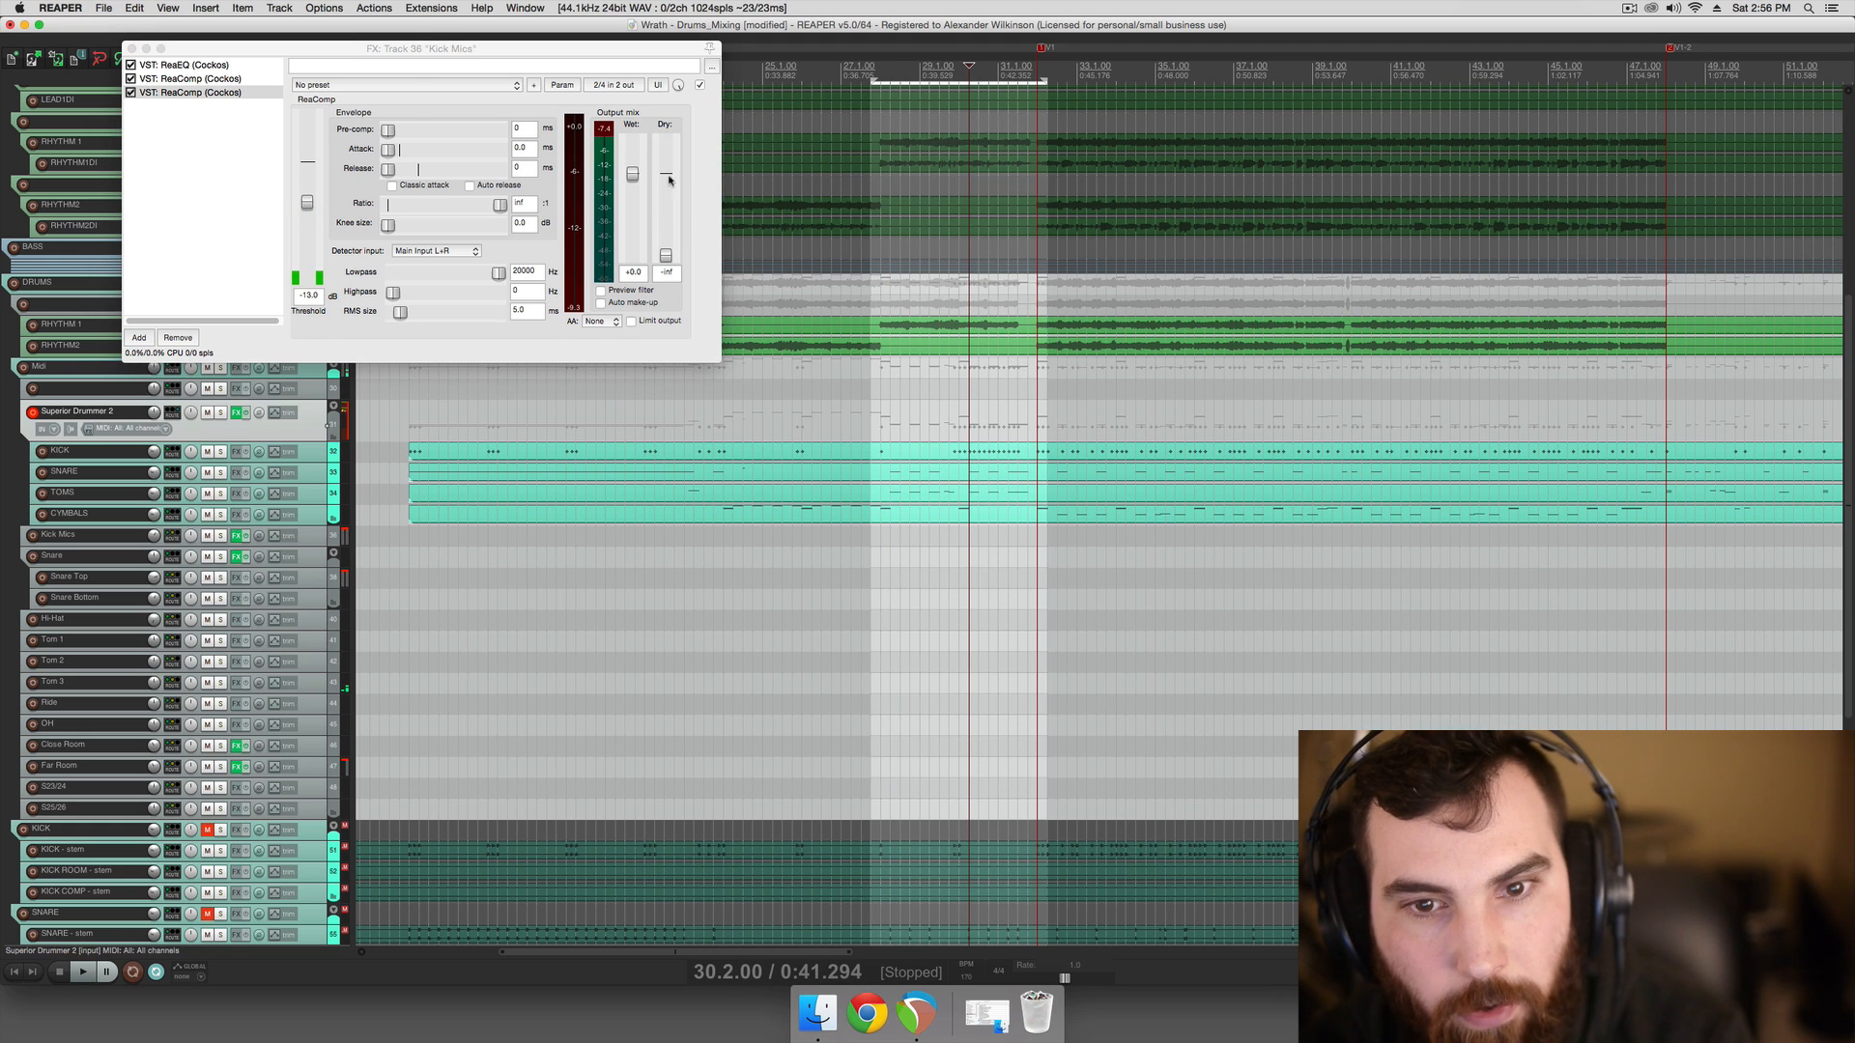
pyautogui.press('space')
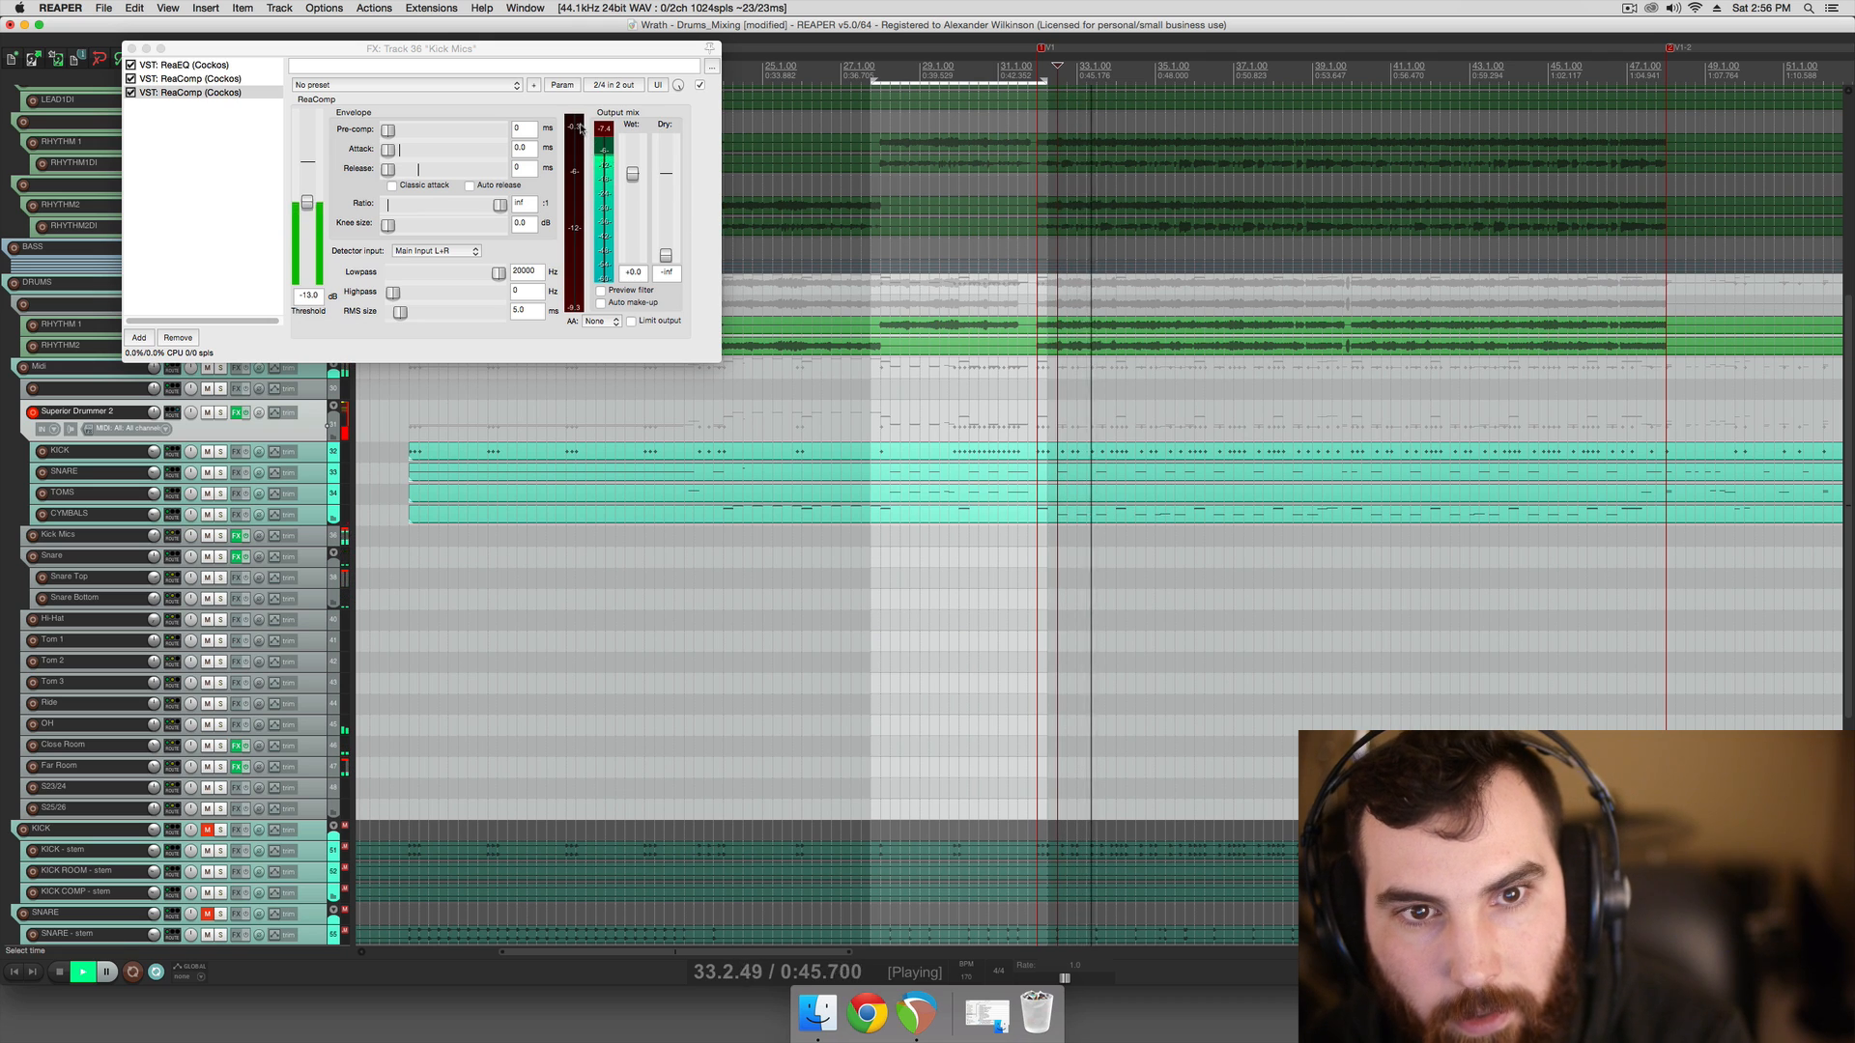
pyautogui.press('space')
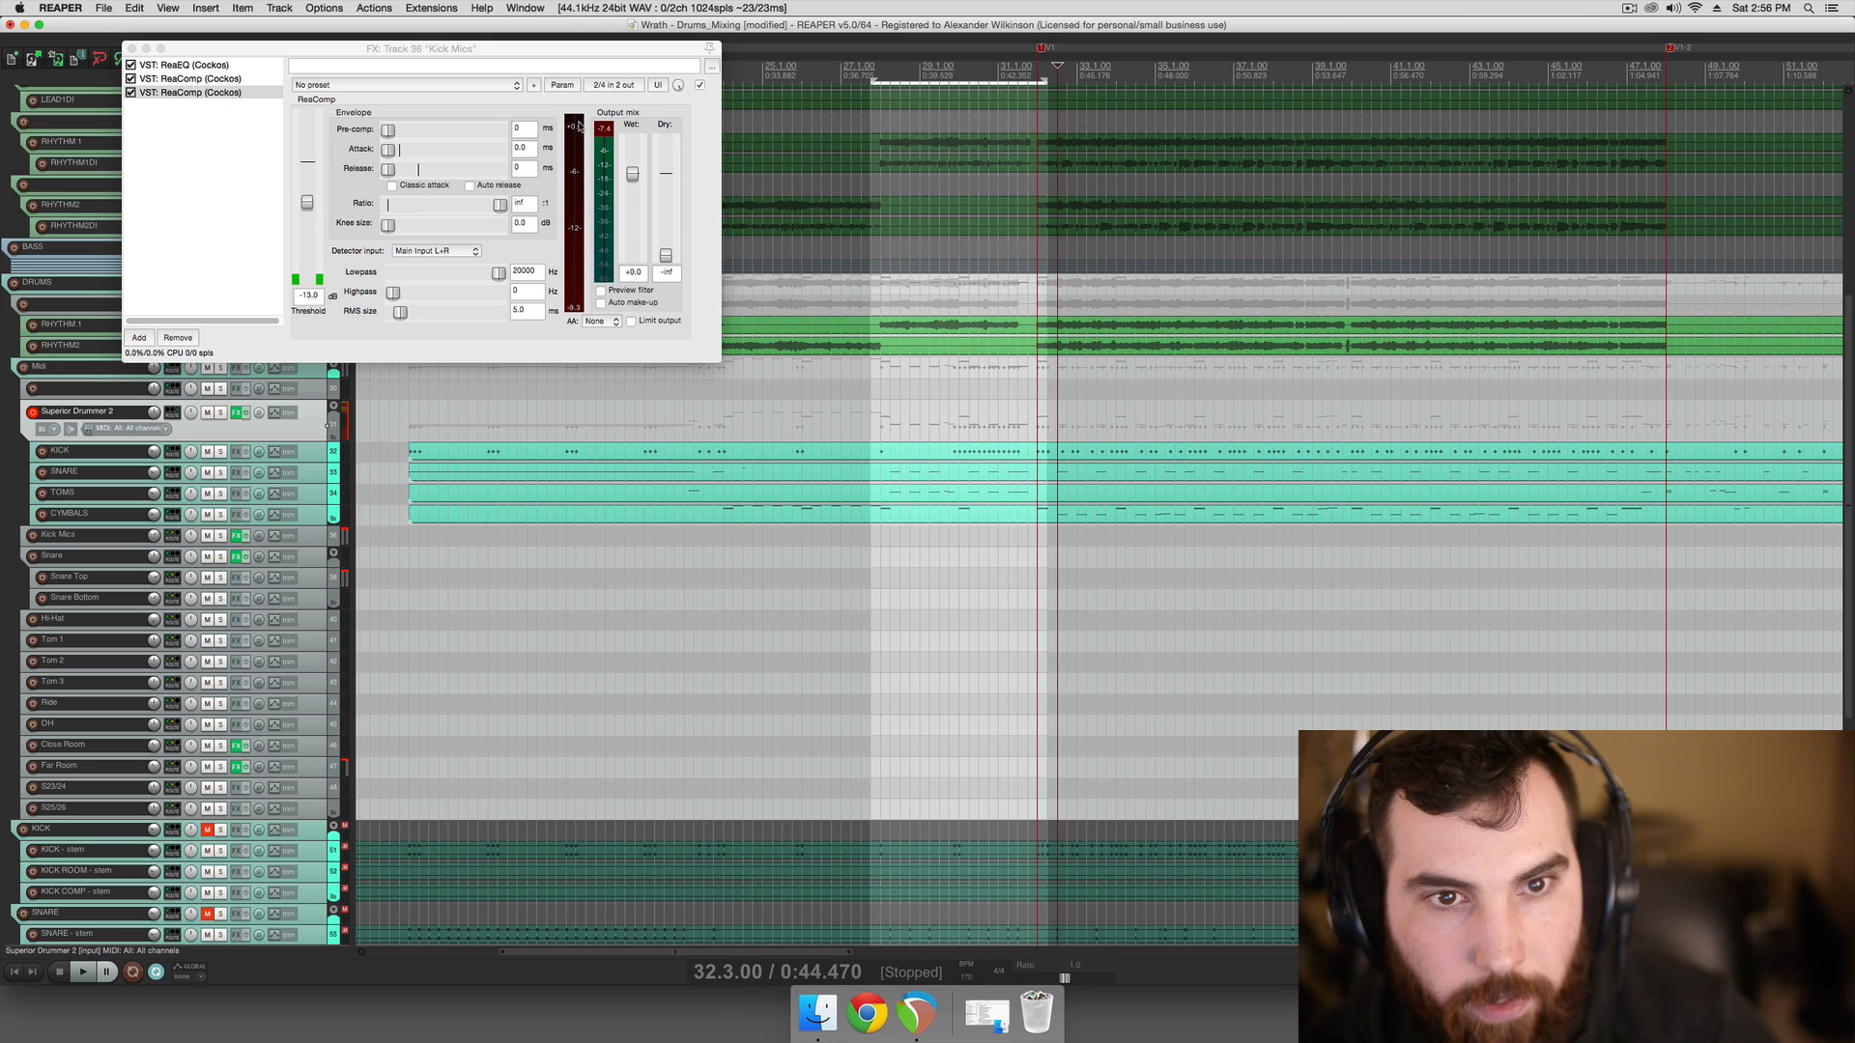
pyautogui.click(131, 49)
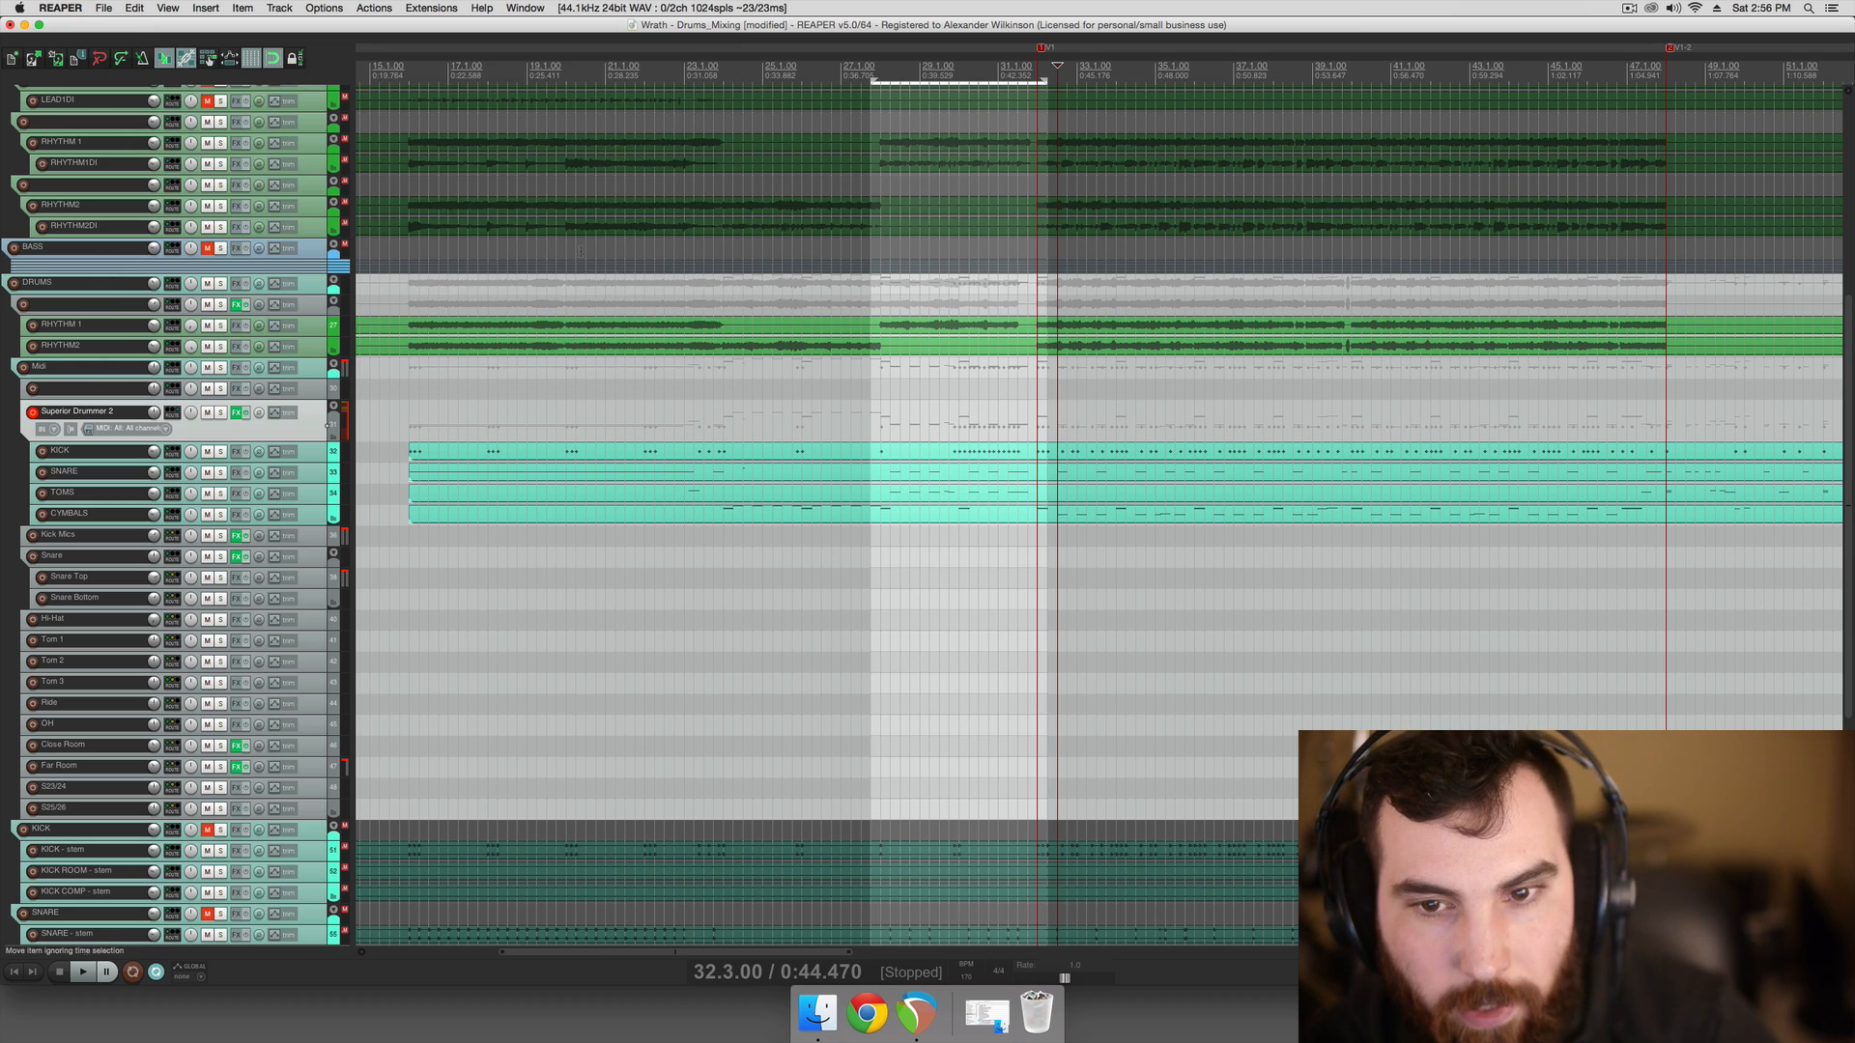
pyautogui.scroll(-1, 1099, 383)
pyautogui.click(1099, 384)
pyautogui.scroll(-3, 775, 382)
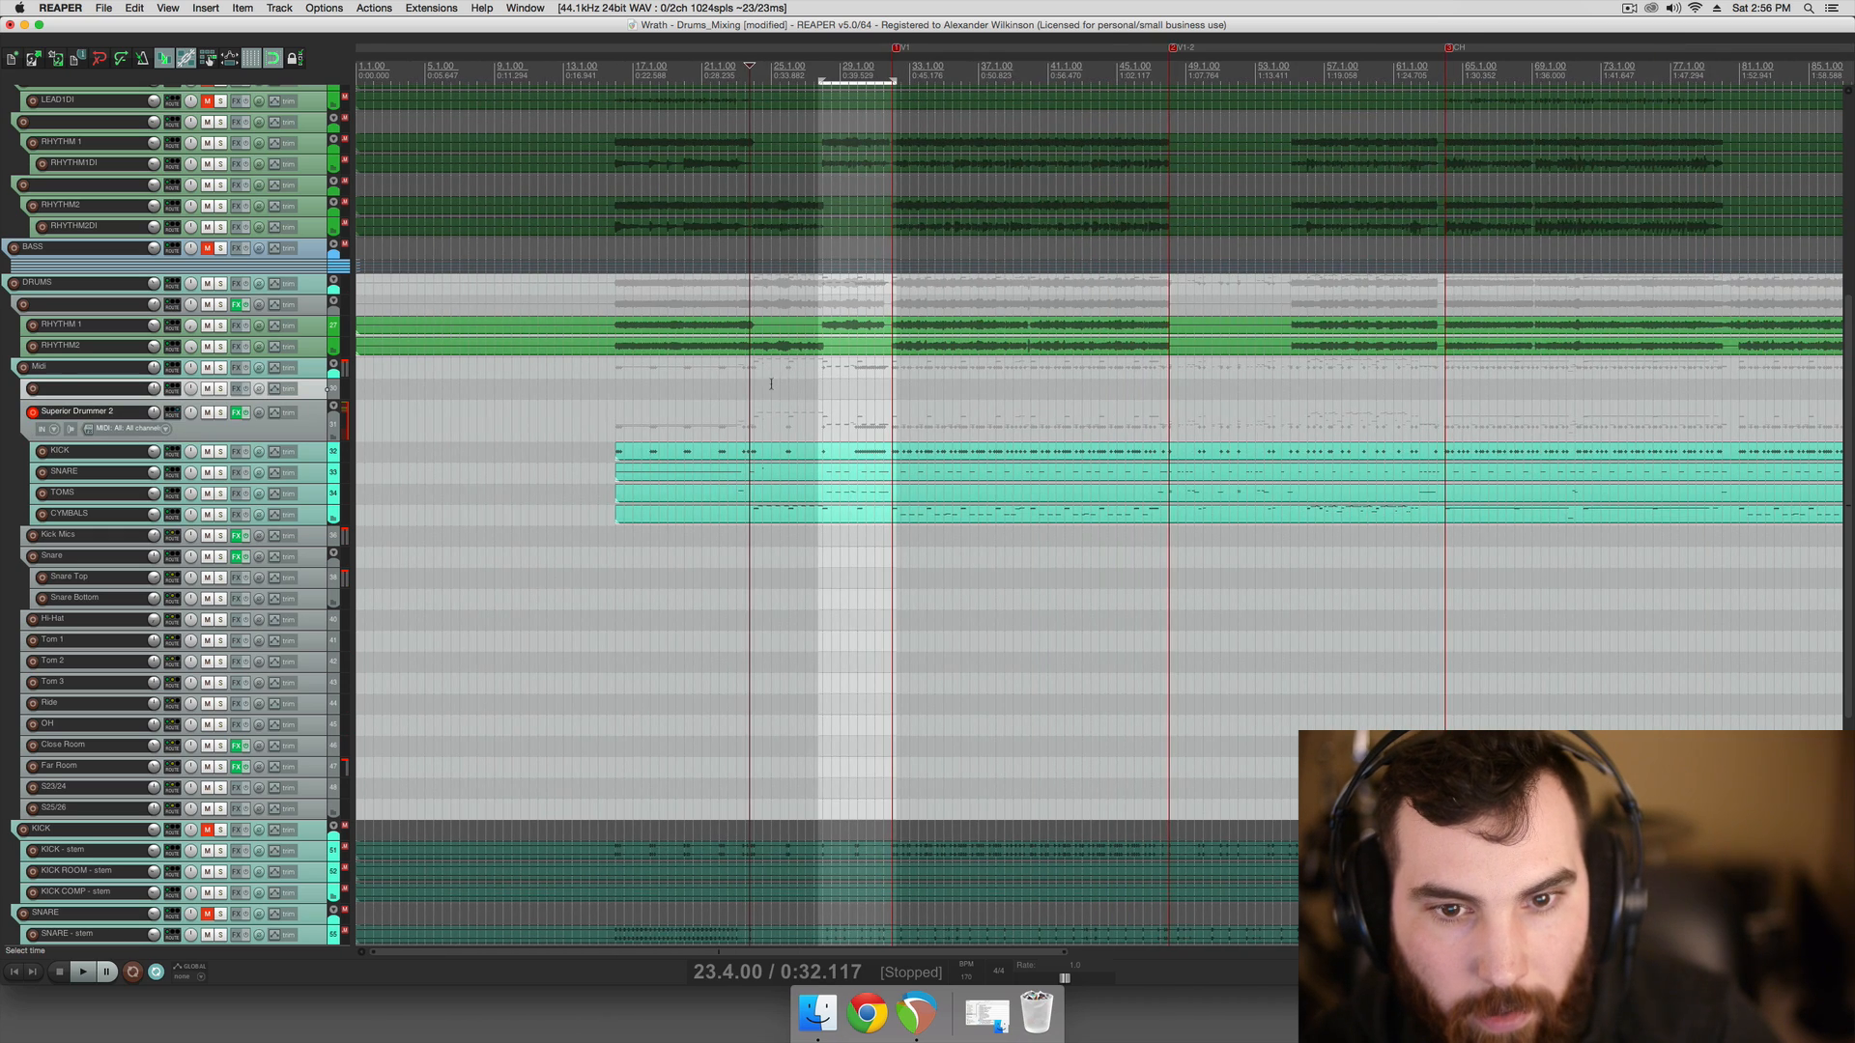
pyautogui.scroll(2, 775, 386)
pyautogui.click(1010, 418)
pyautogui.hscroll(5, 1000, 416)
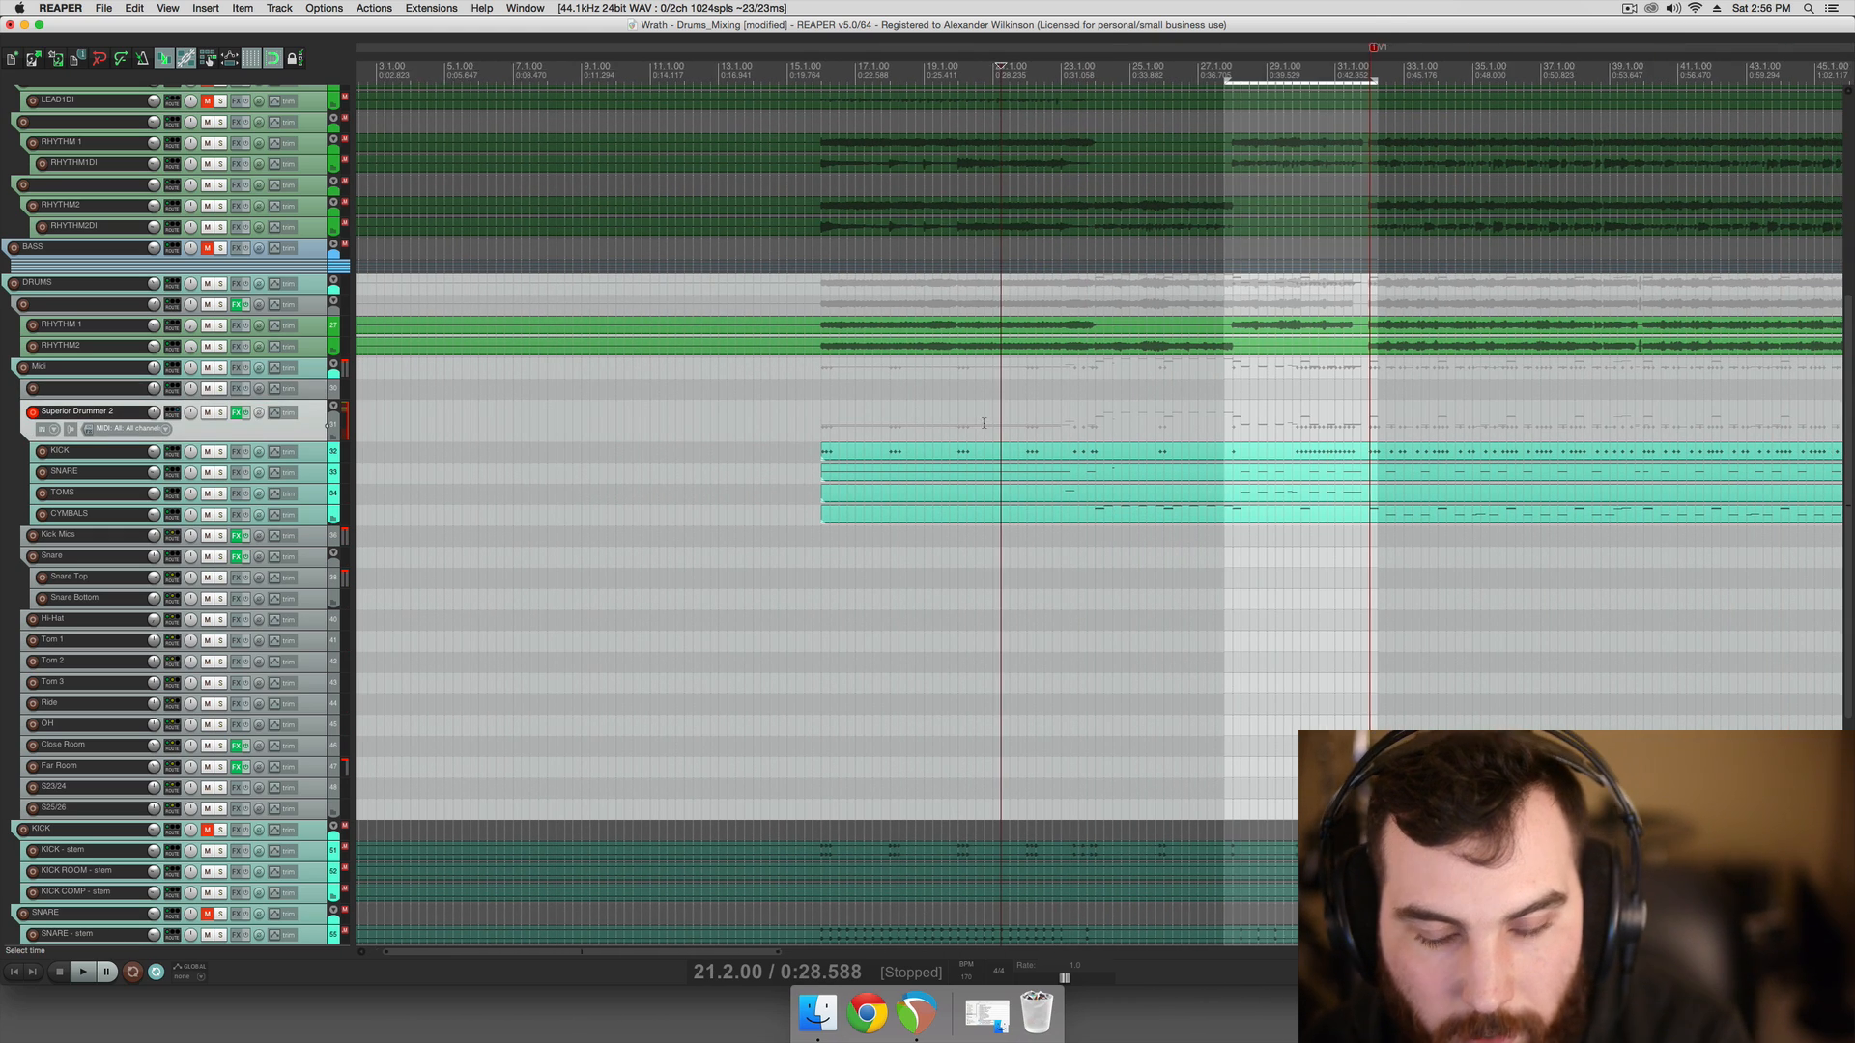
pyautogui.moveTo(838, 411)
pyautogui.mouseDown()
pyautogui.moveTo(889, 412)
pyautogui.moveTo(868, 413)
pyautogui.mouseUp()
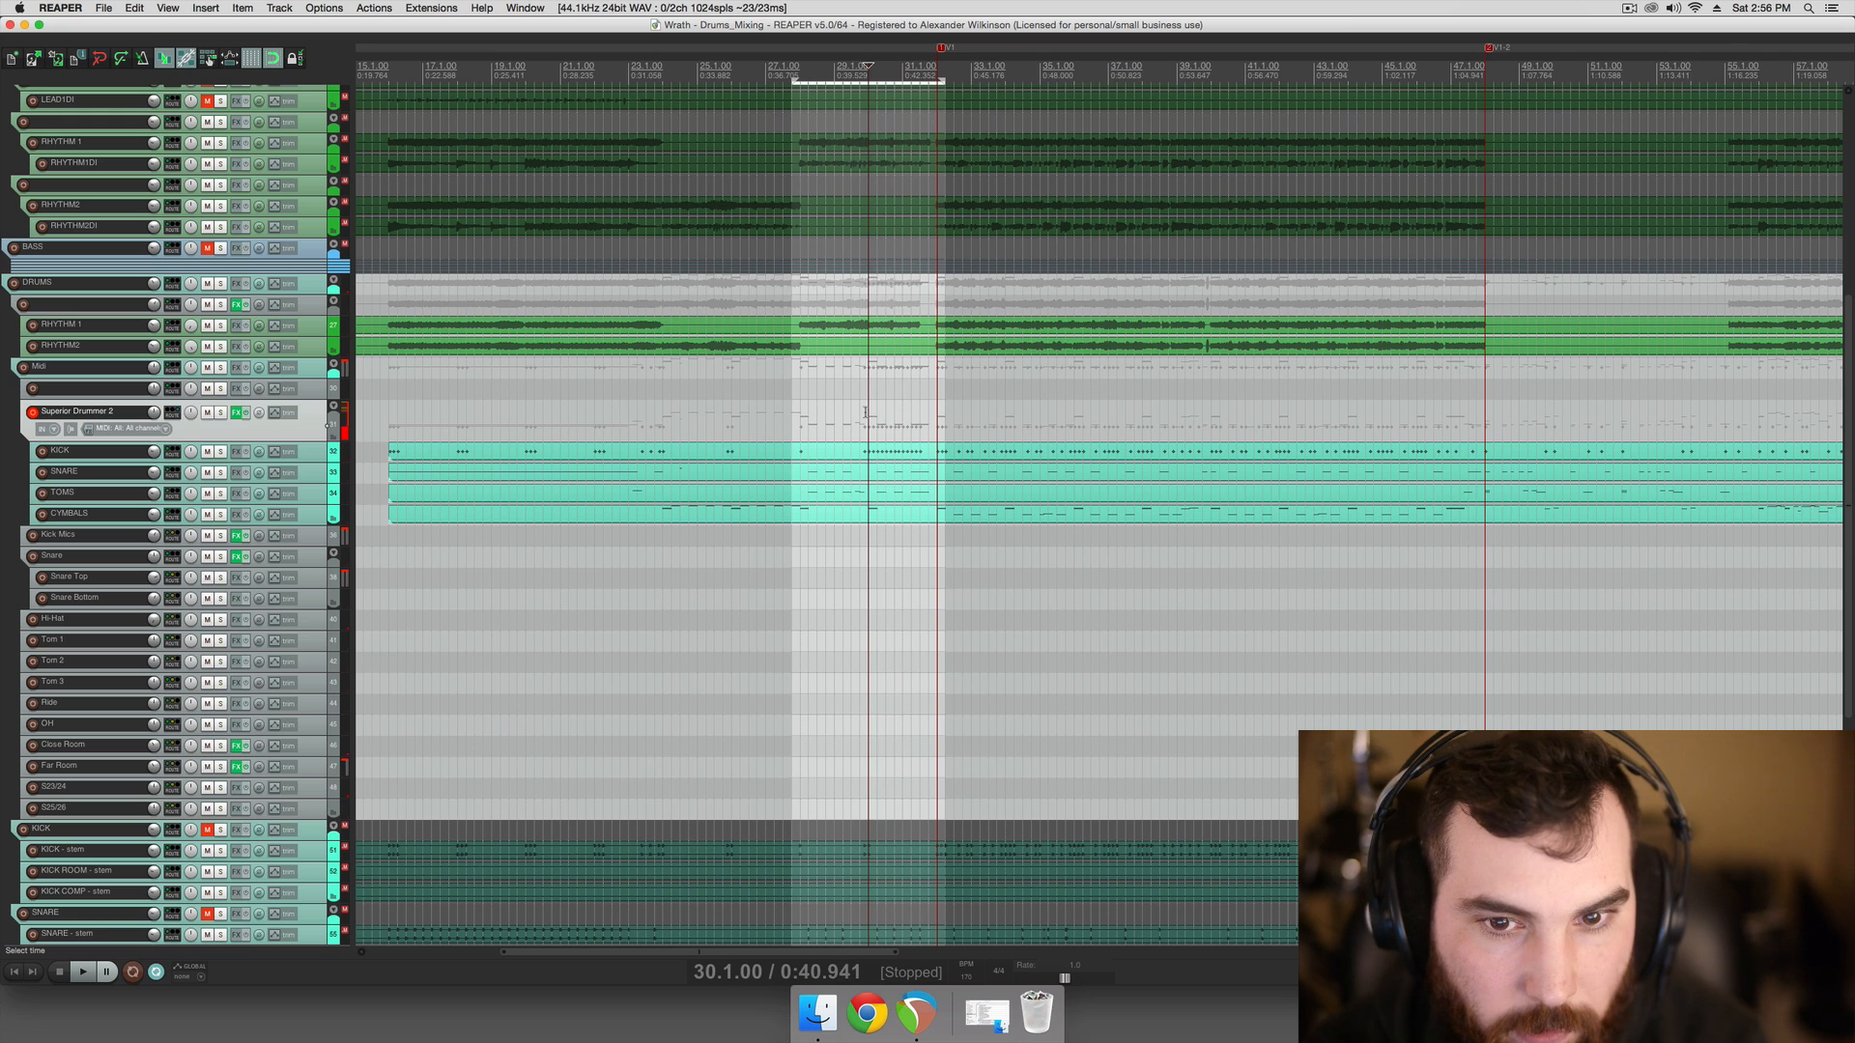
pyautogui.click(236, 414)
pyautogui.click(866, 302)
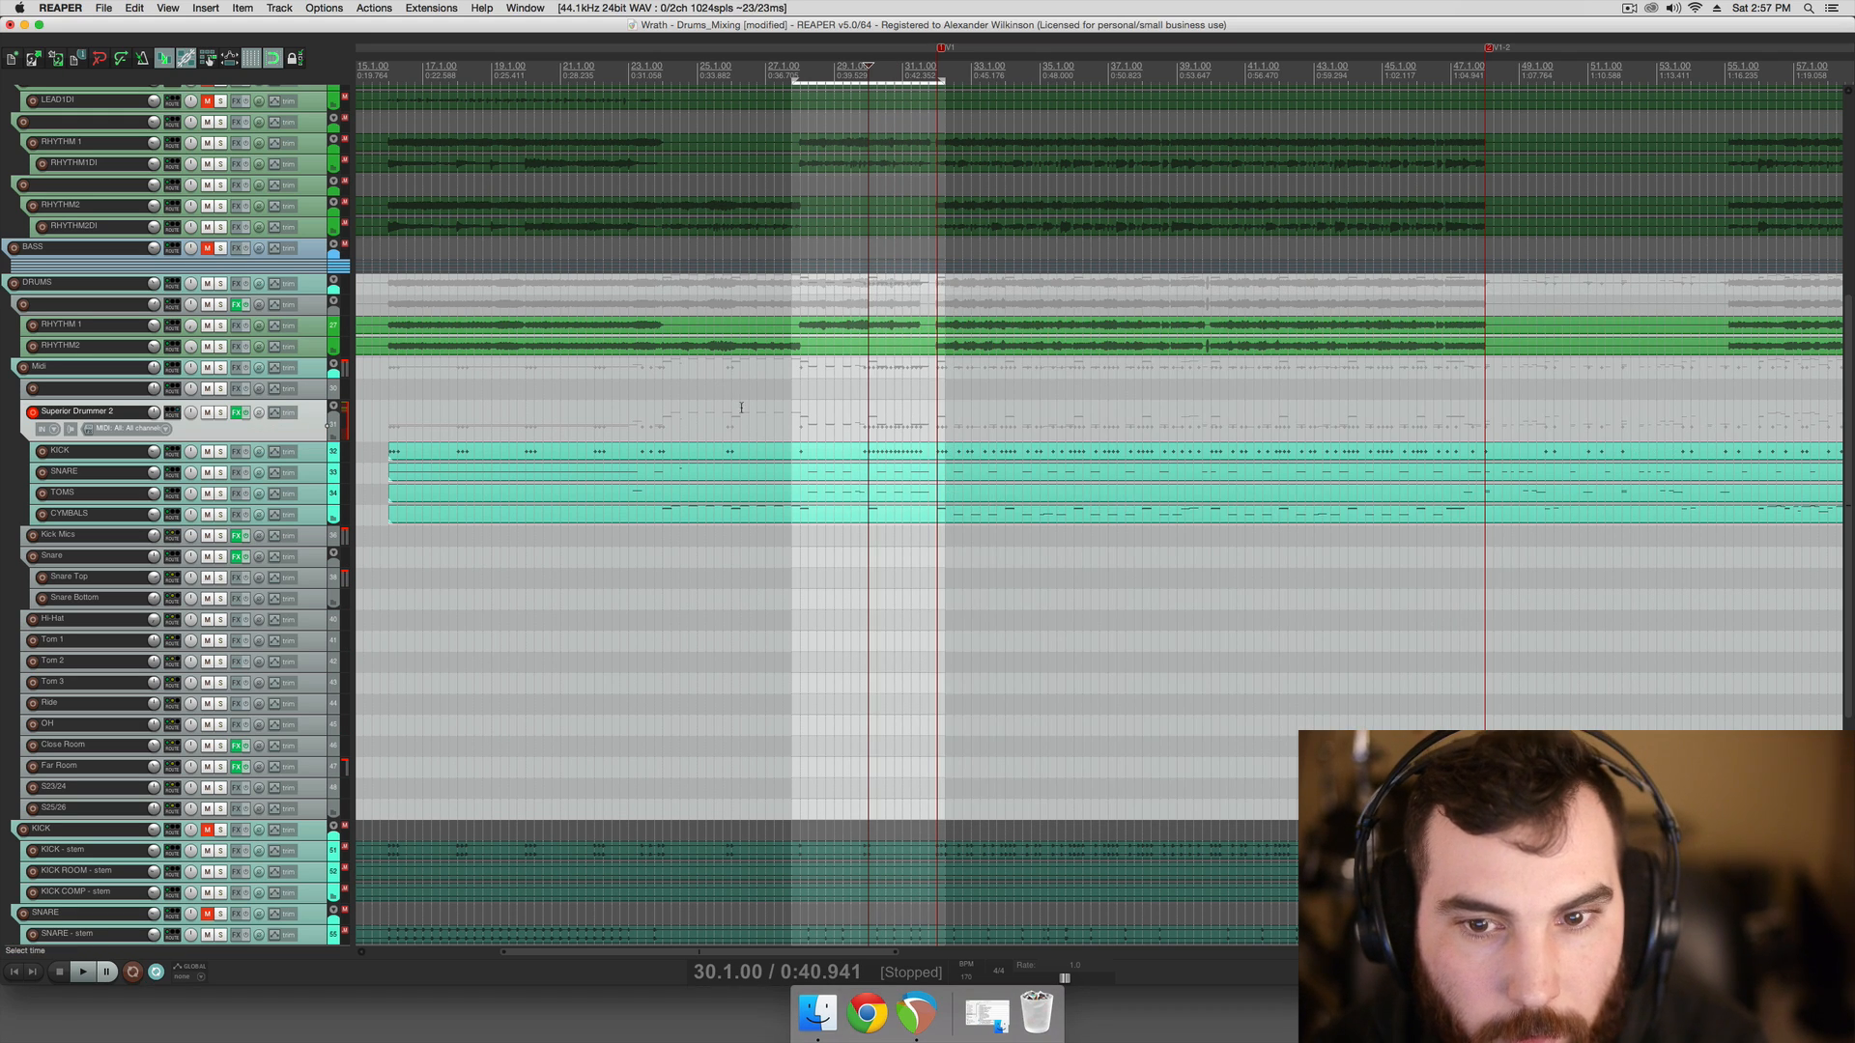
# Place the edit cursor at 27.4.00, the start of the time selection
pyautogui.hscroll(2, 820, 457)
pyautogui.click(912, 426)
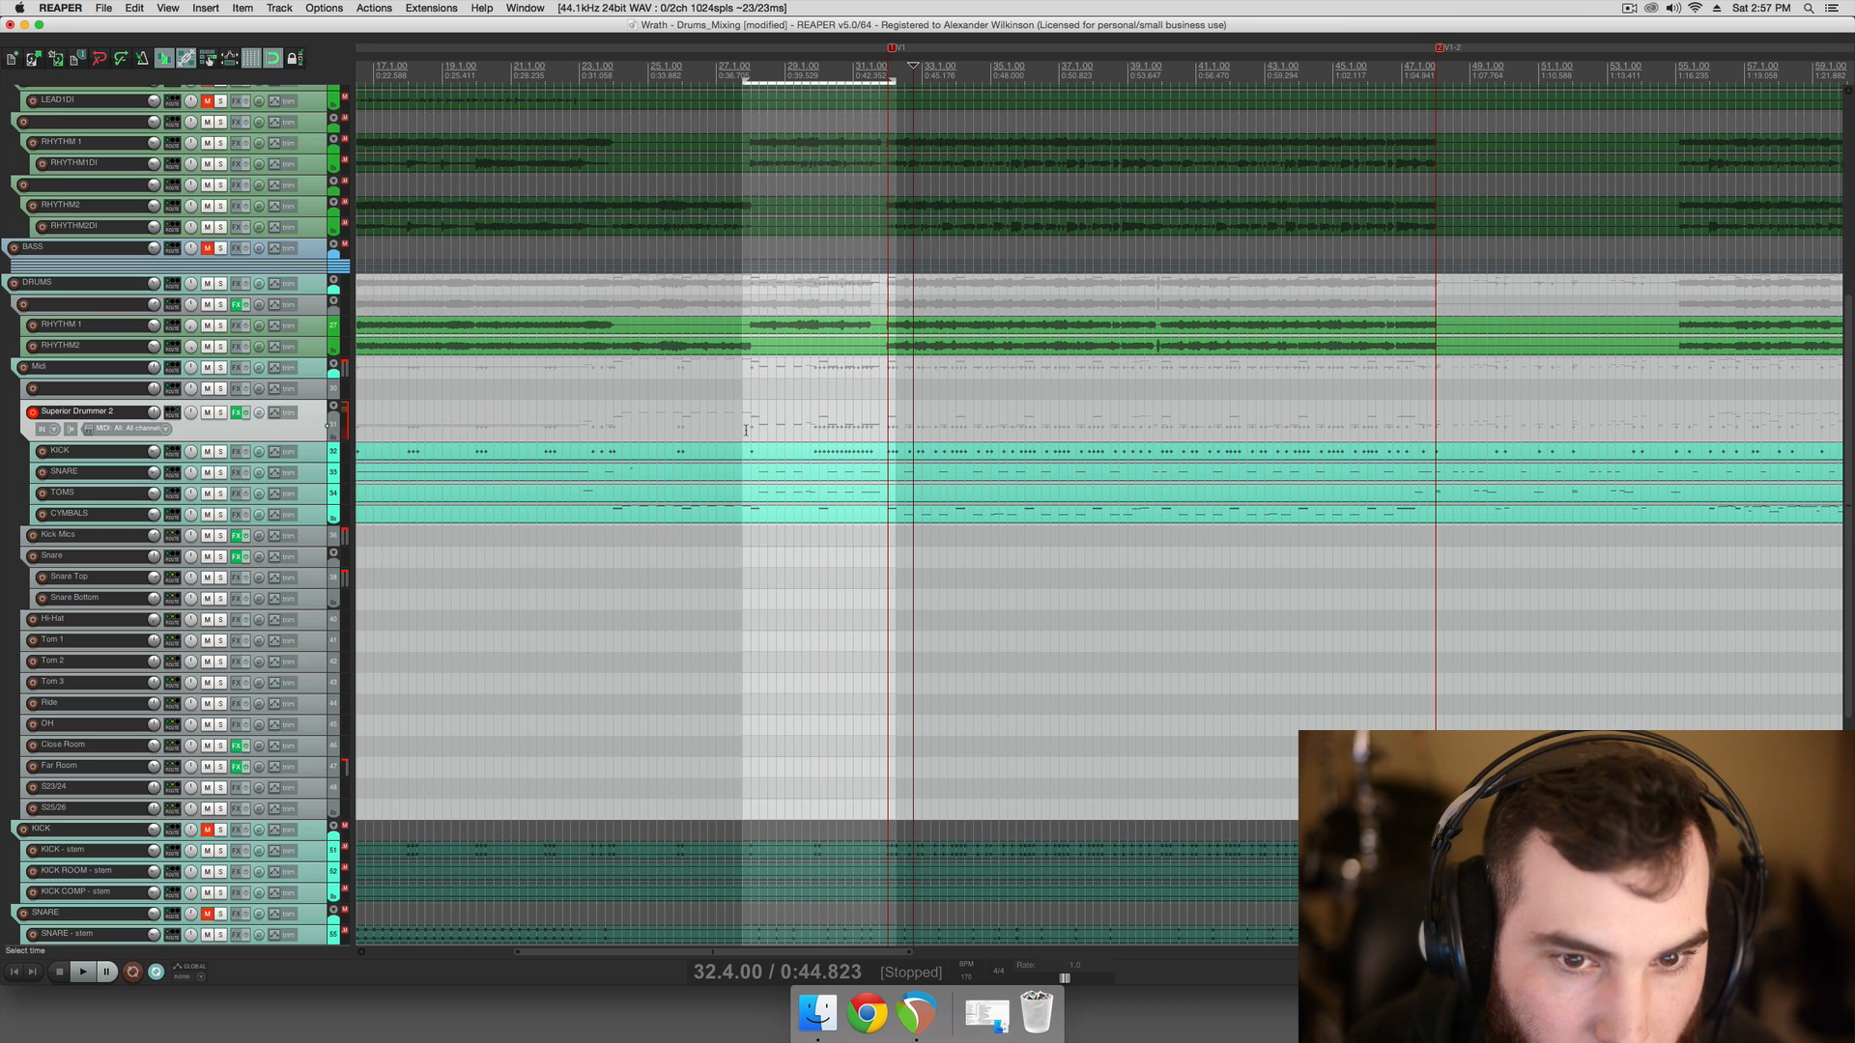
pyautogui.click(746, 430)
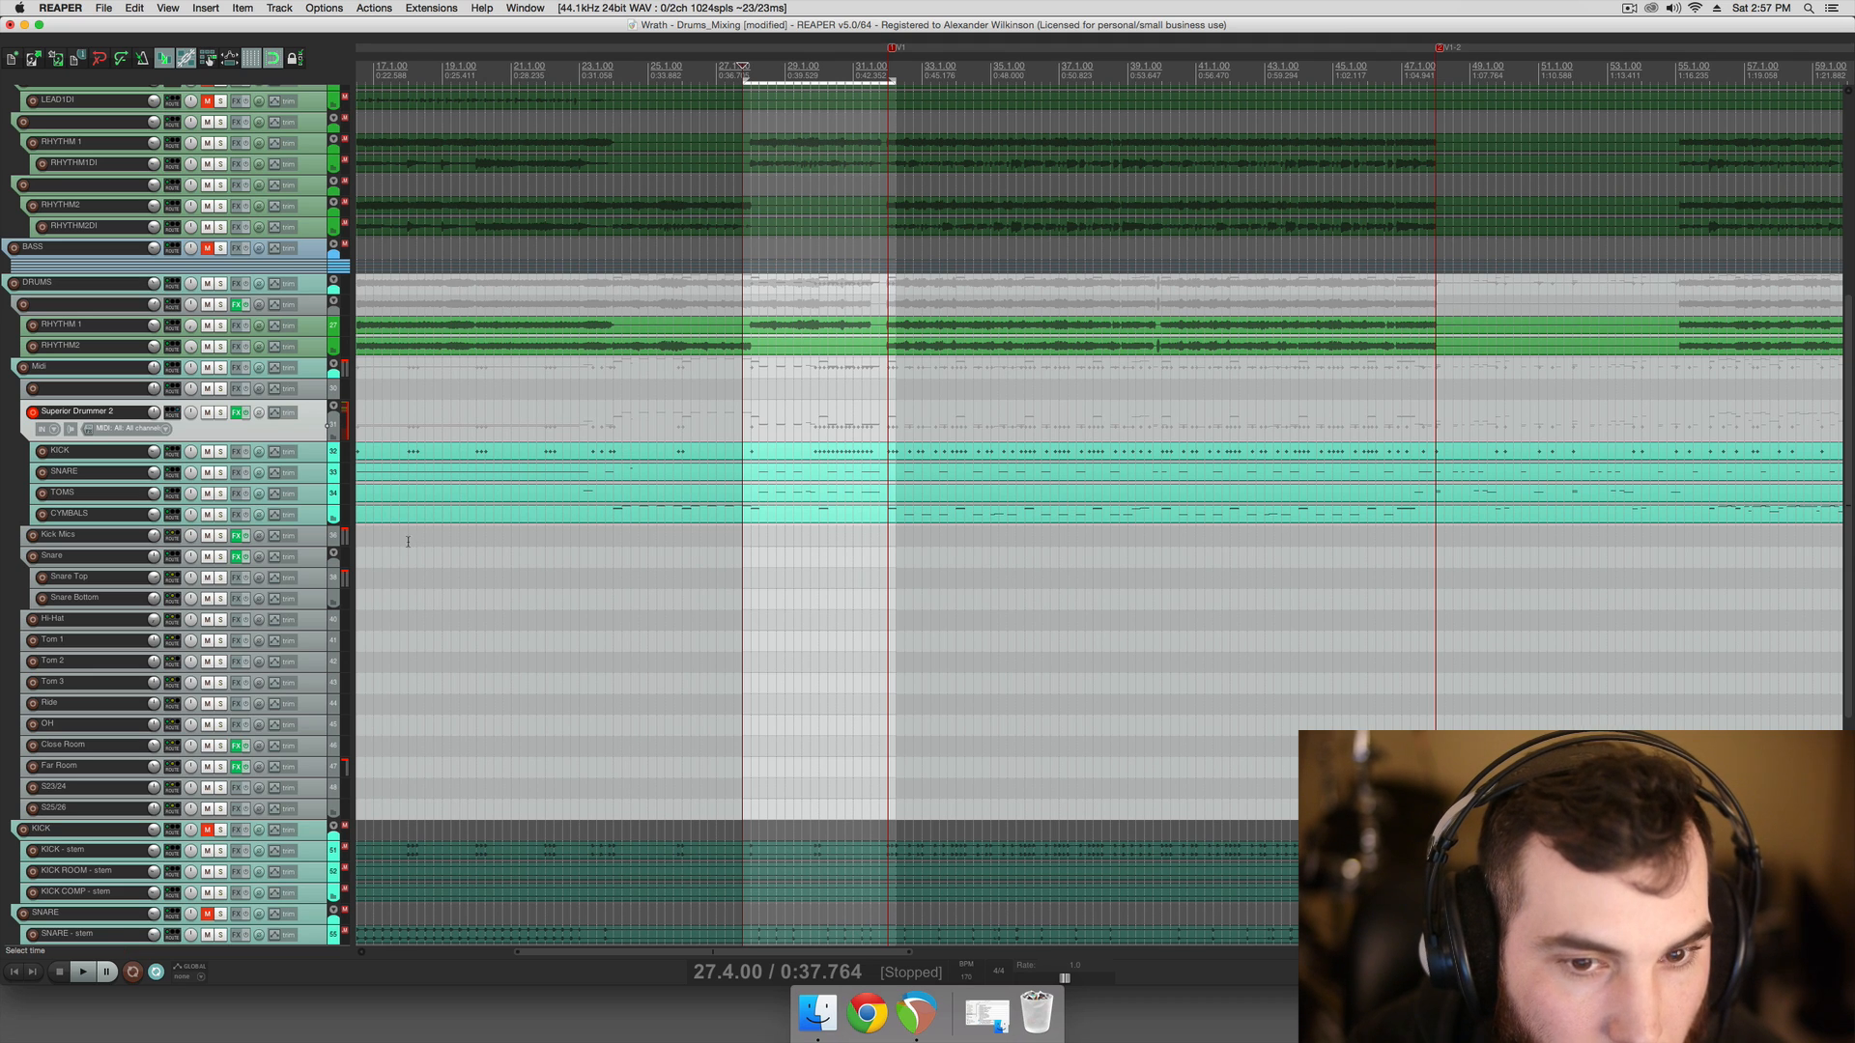
pyautogui.click(319, 543)
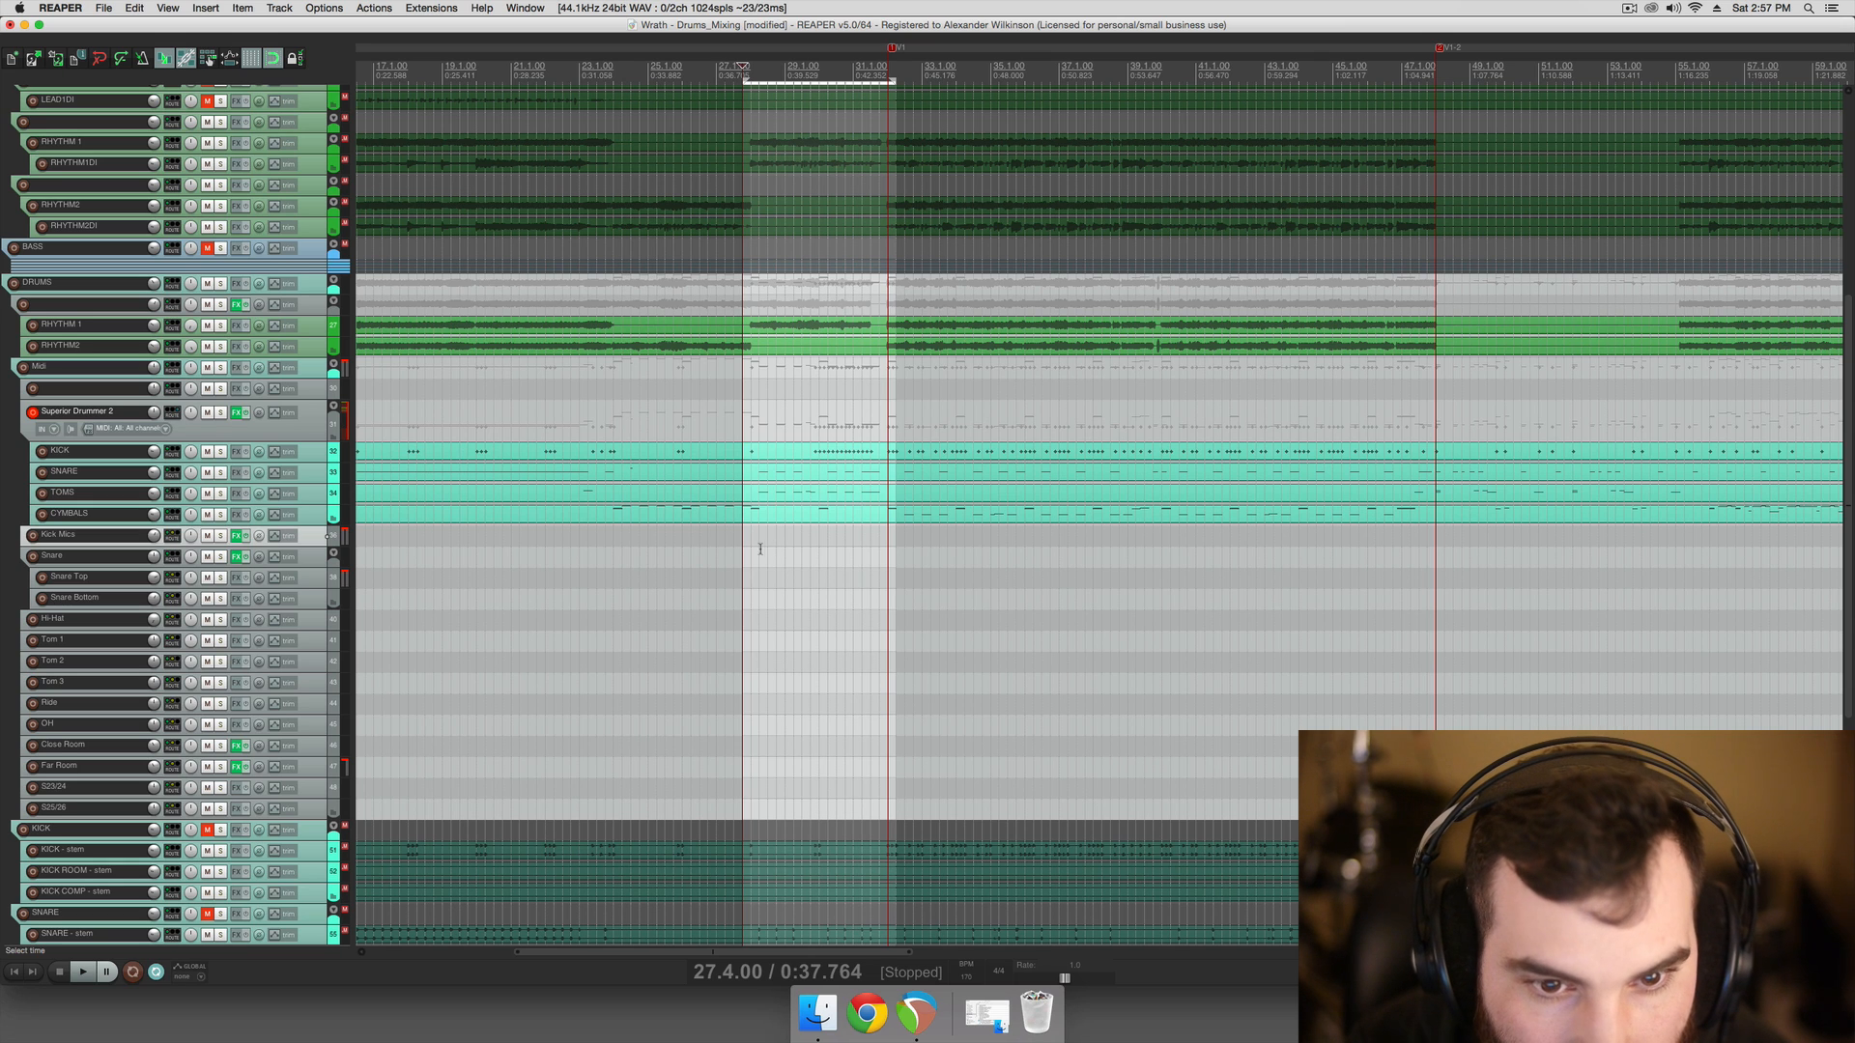
pyautogui.click(138, 640)
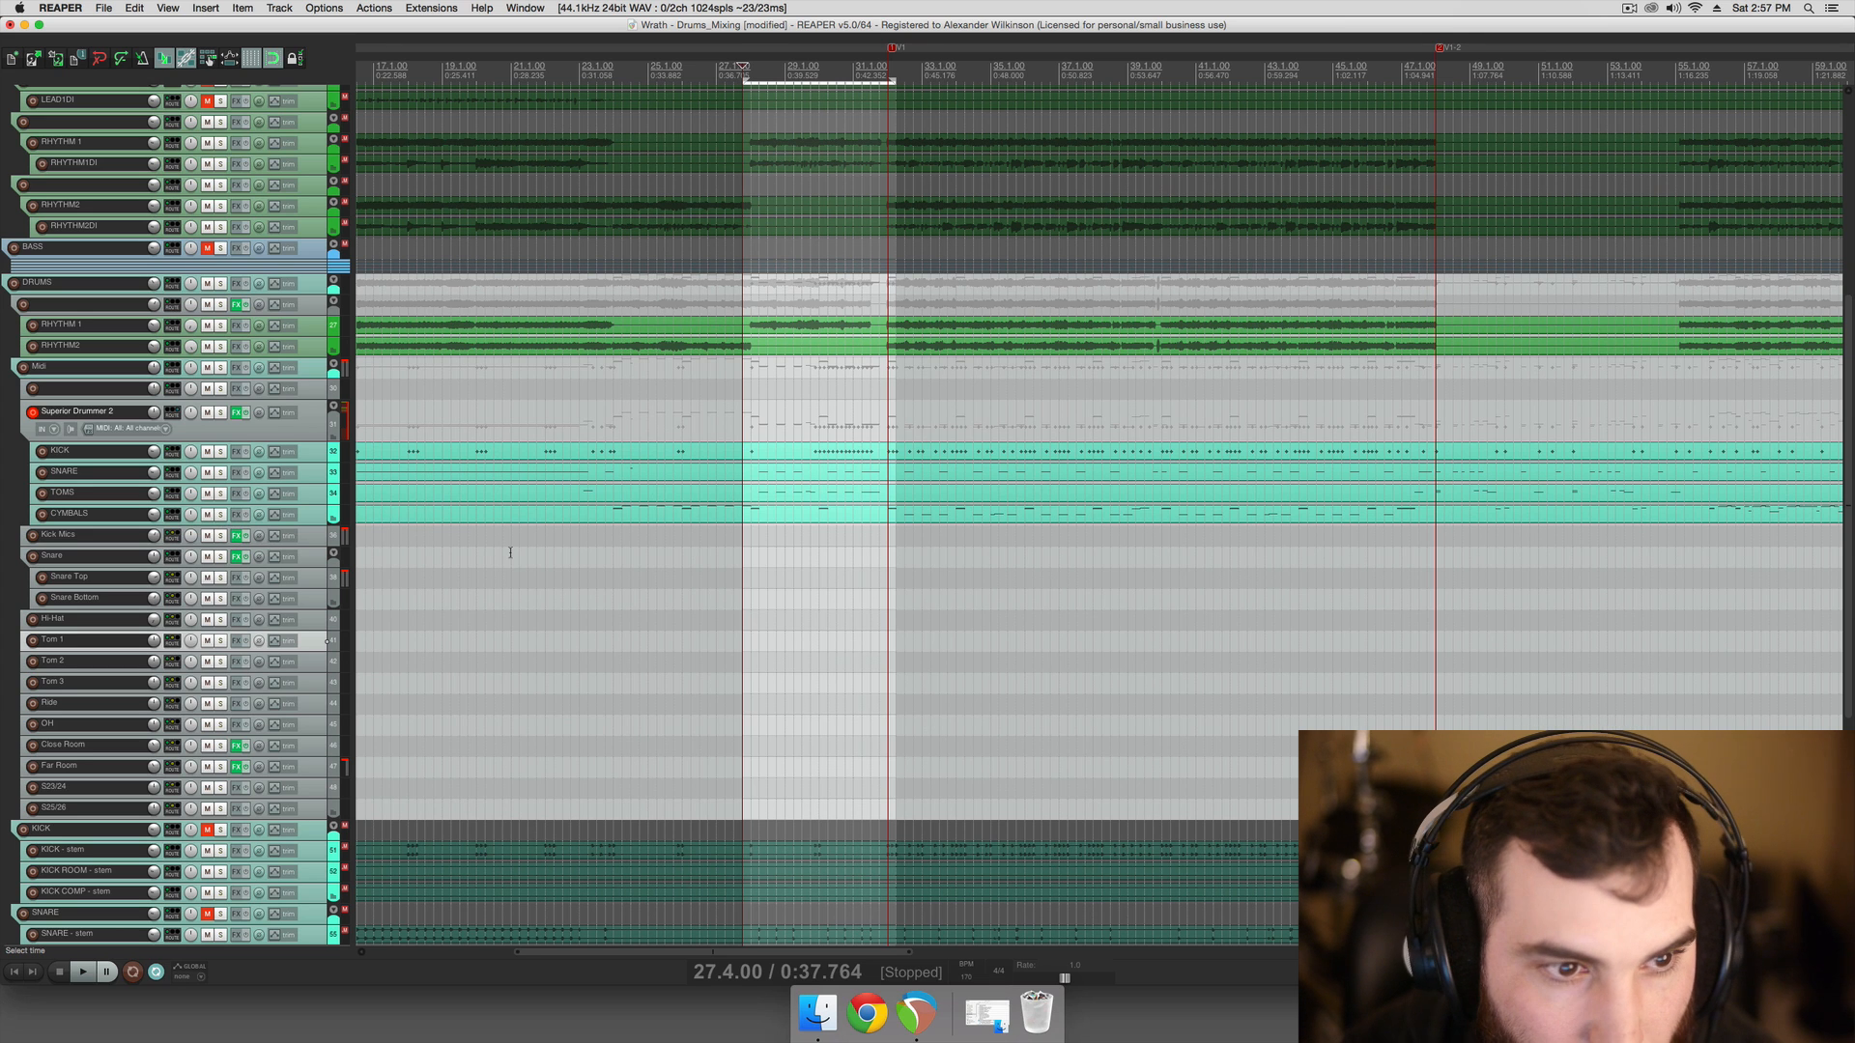
pyautogui.hscroll(4, 510, 553)
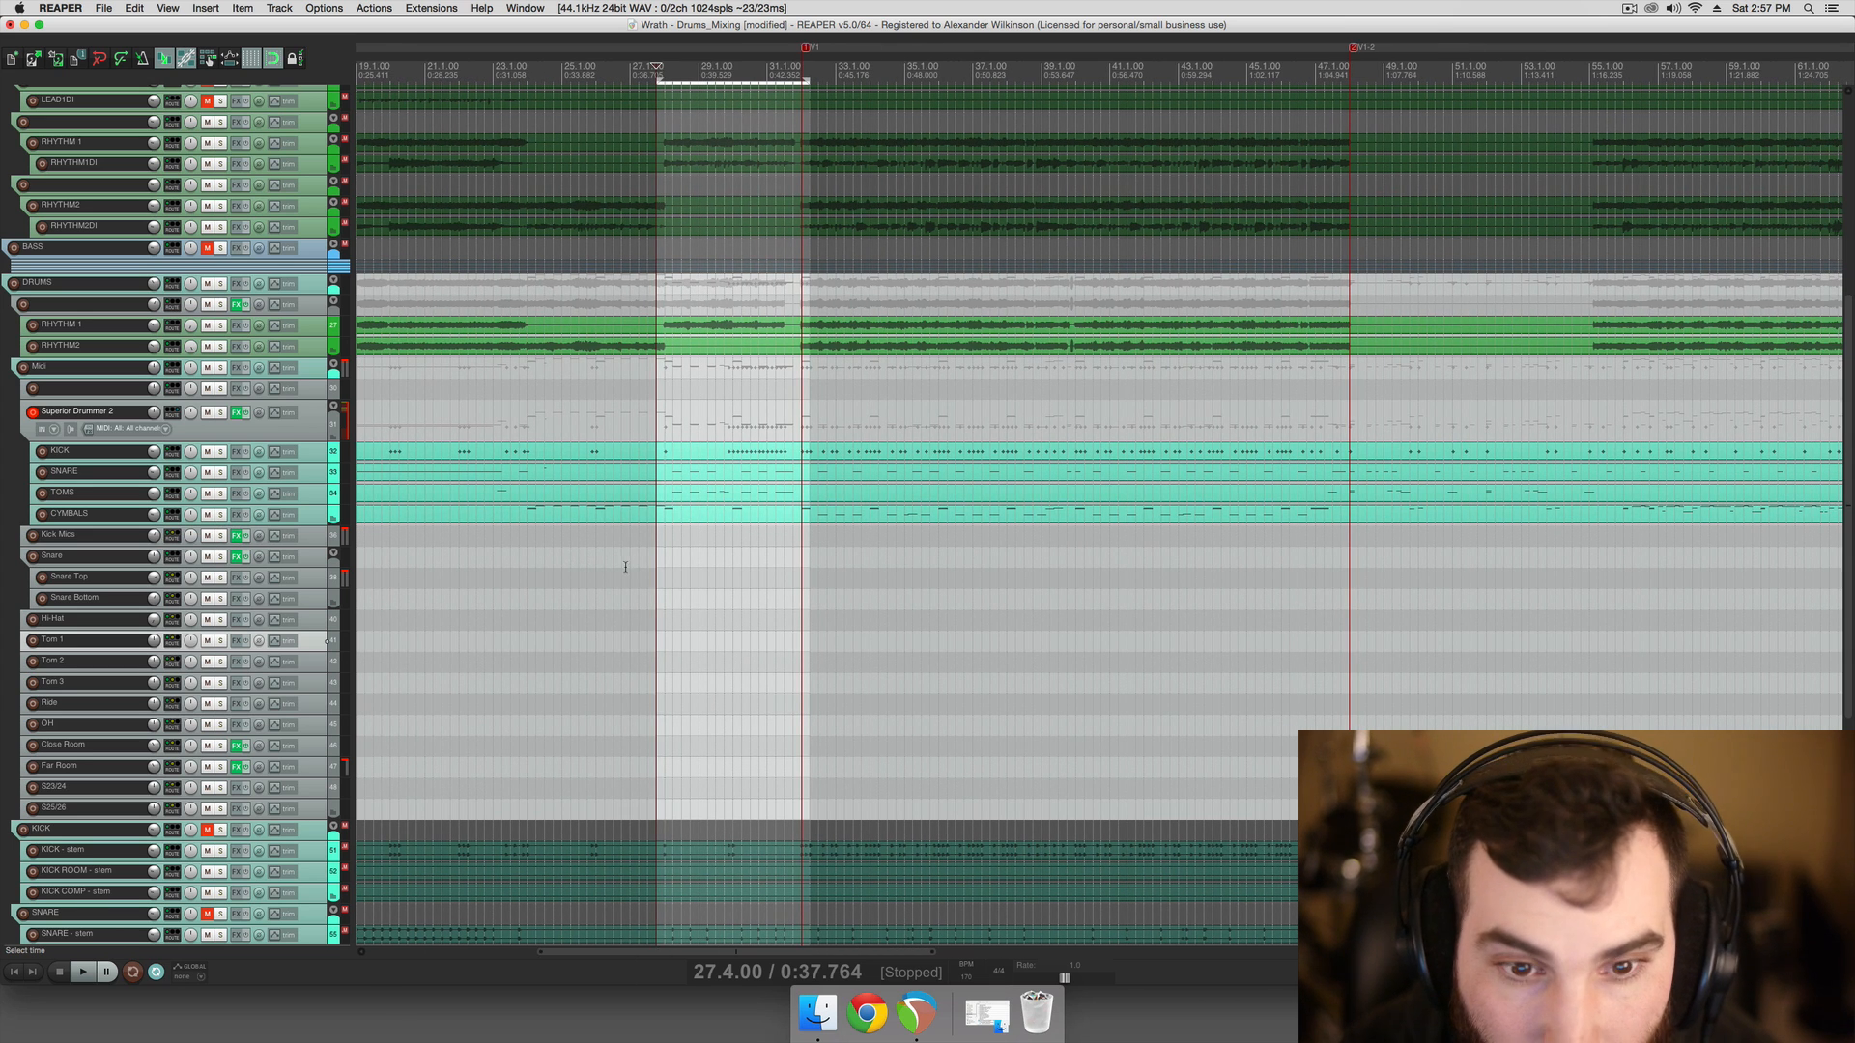
pyautogui.hscroll(2, 625, 567)
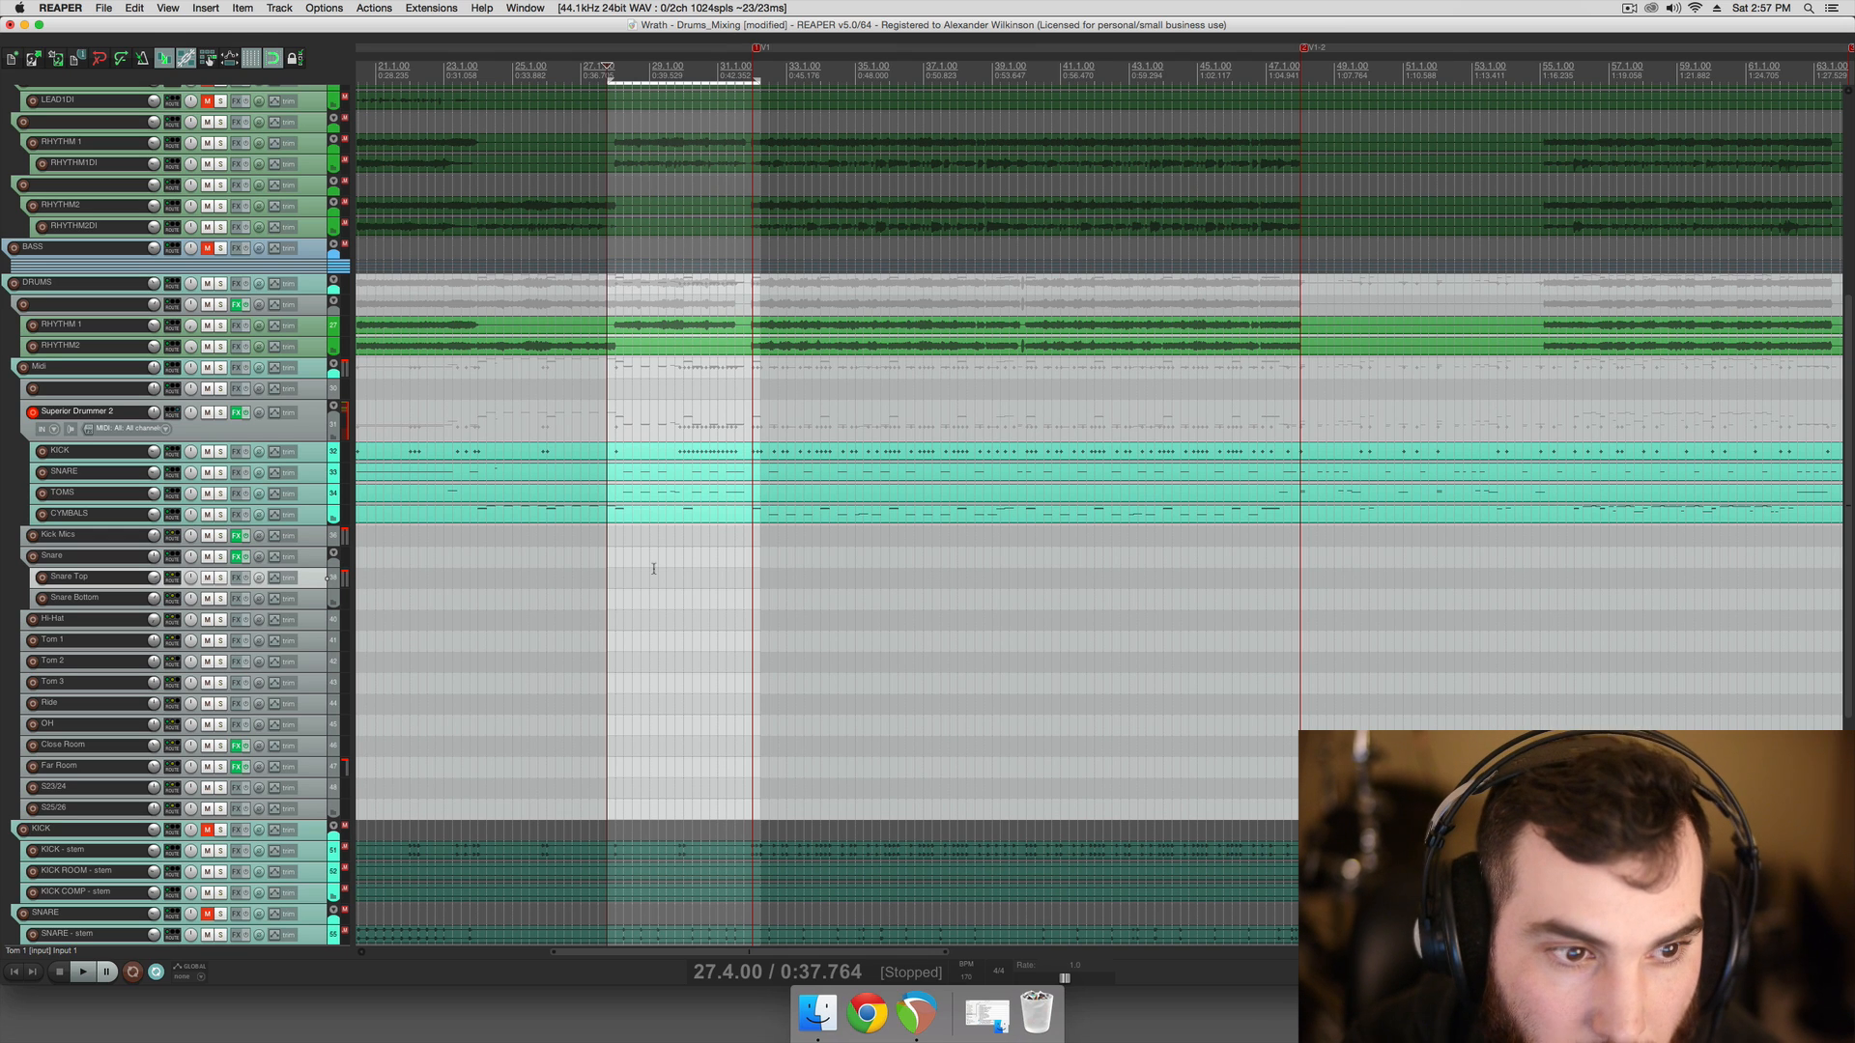
# Solo the TOMS part along with the Tom 1, Tom 2 and Tom 3 mic tracks, auditioning it from 27.4.00
pyautogui.click(222, 495)
pyautogui.press('space')
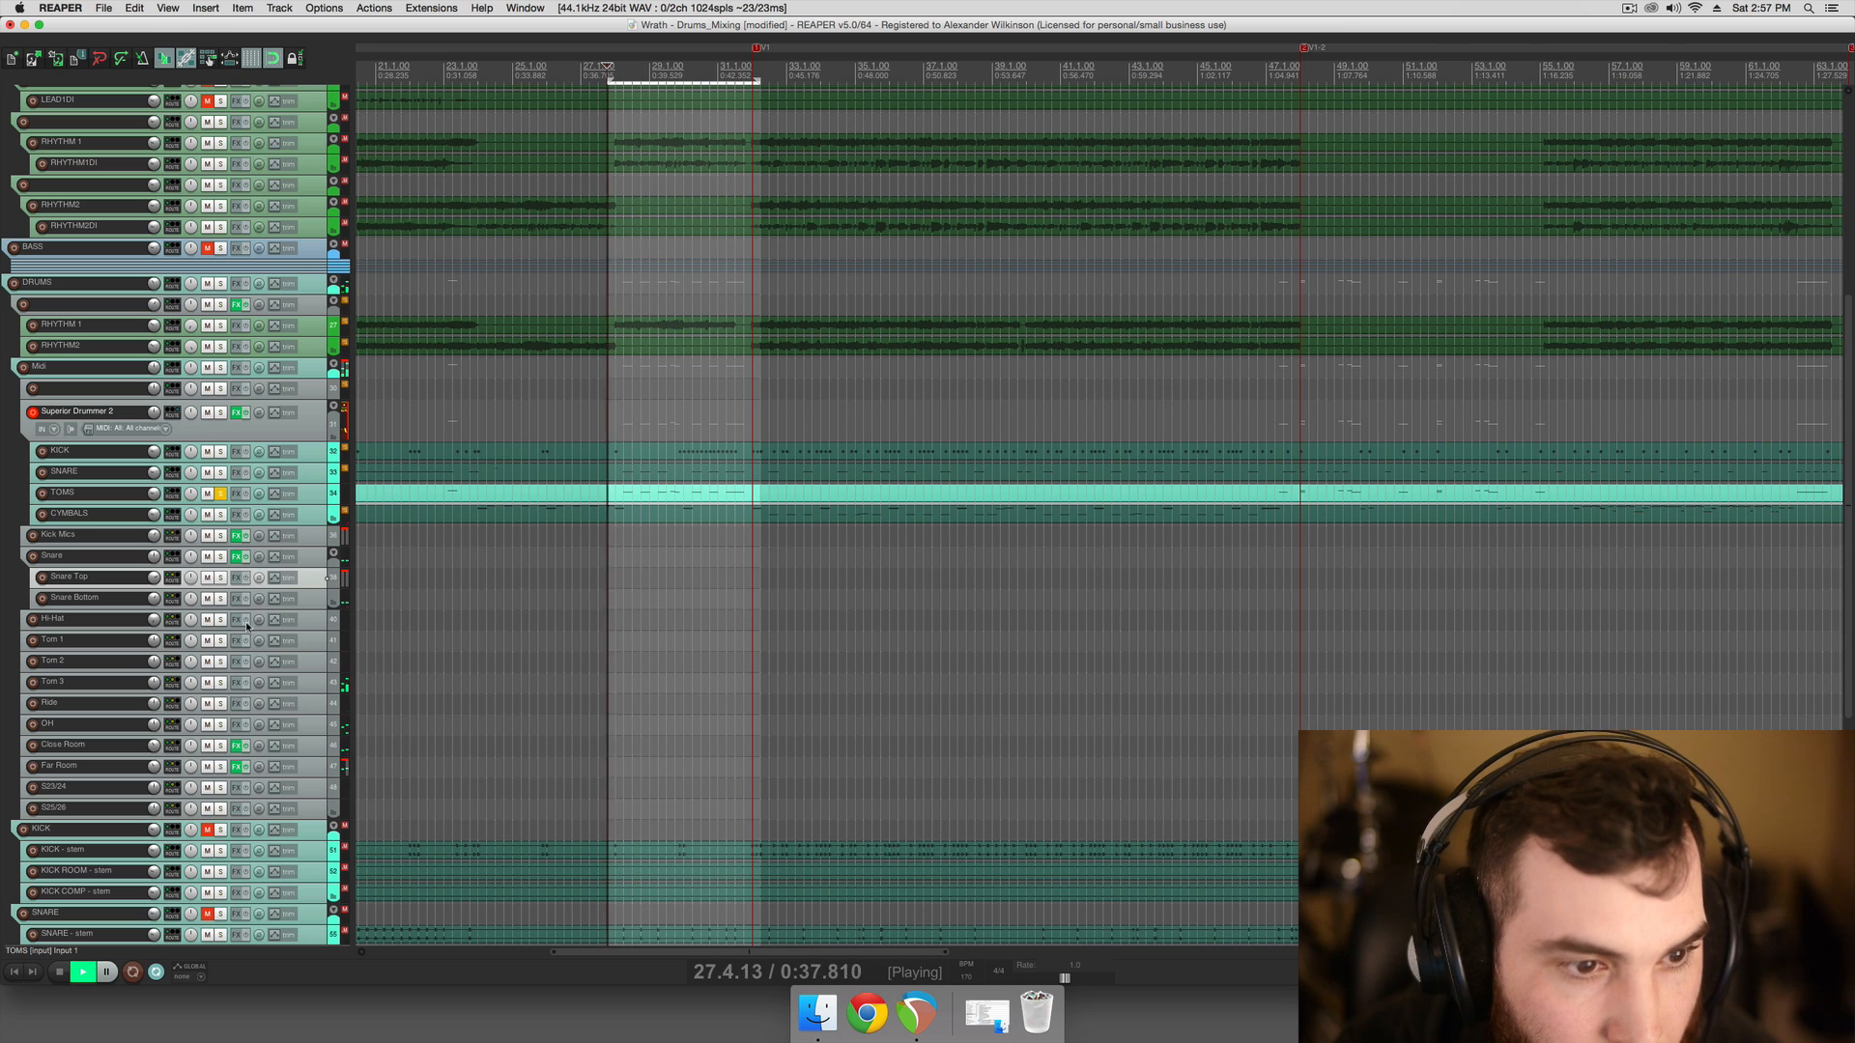
pyautogui.click(221, 683)
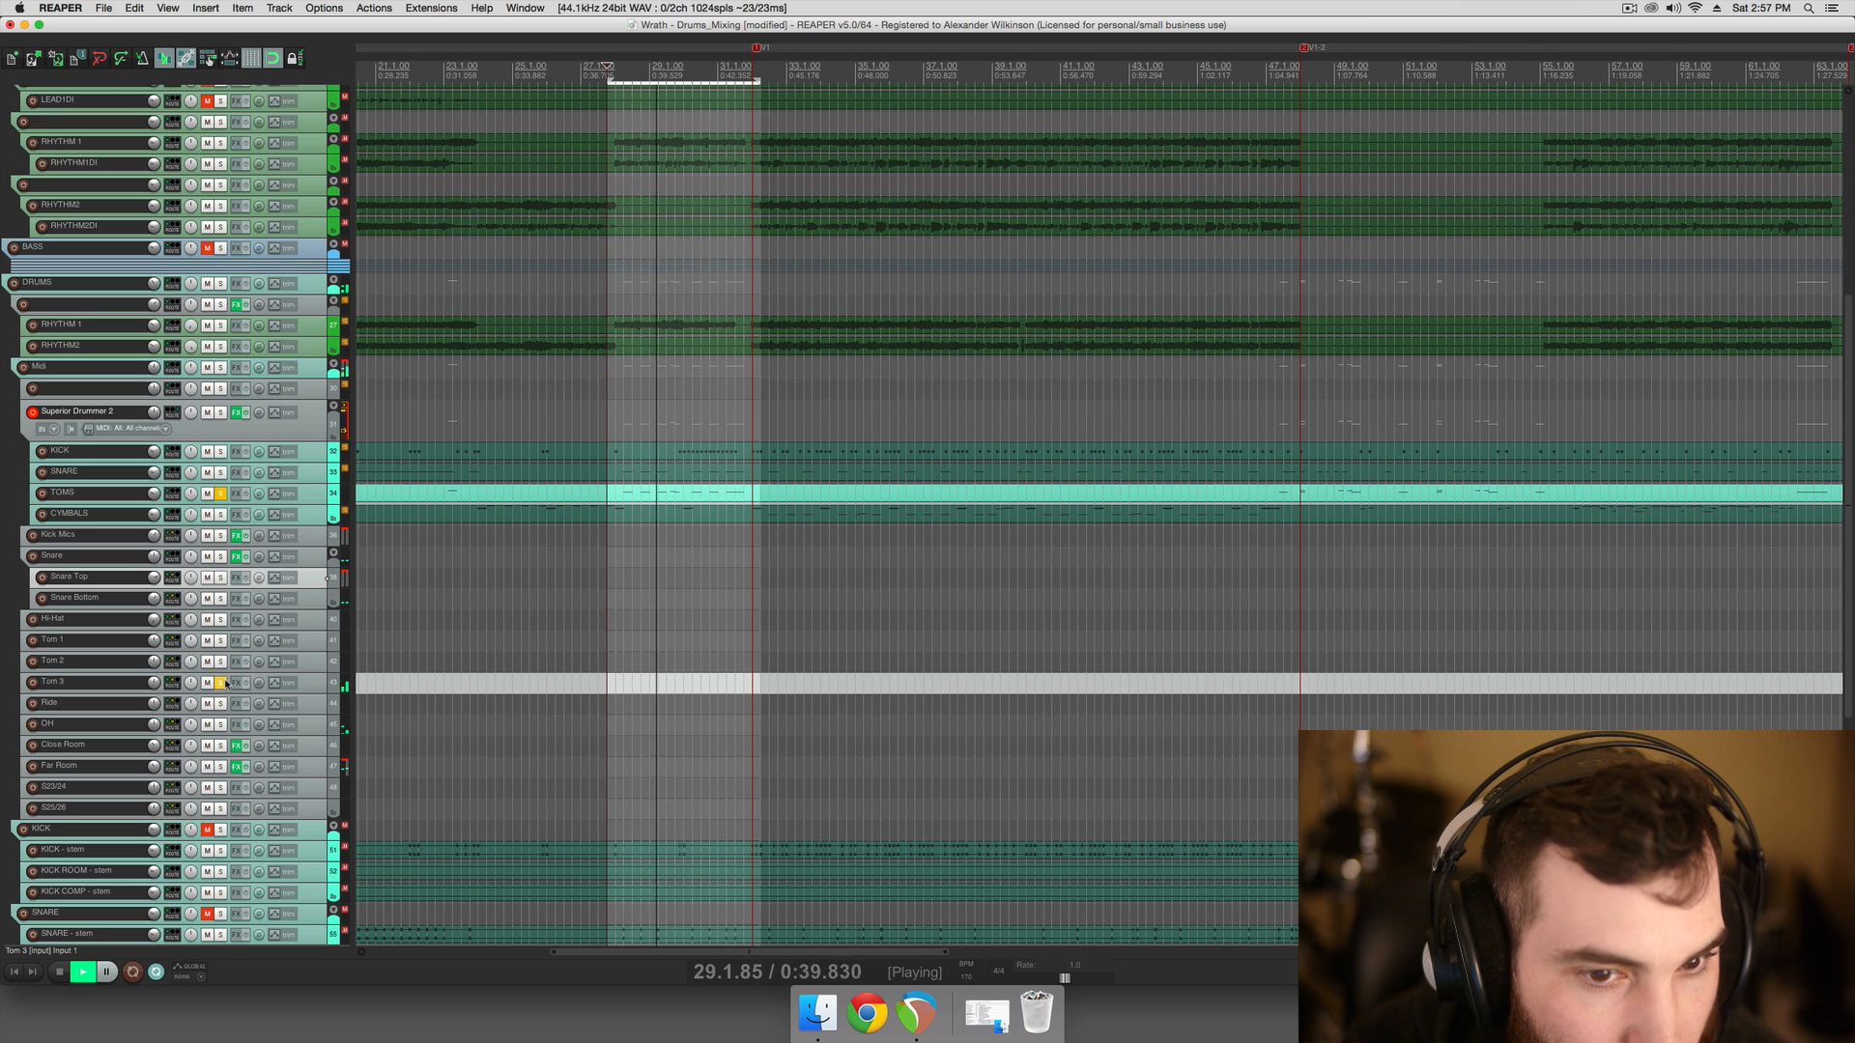
pyautogui.press('space')
pyautogui.click(223, 683)
pyautogui.click(223, 683)
pyautogui.click(221, 662)
pyautogui.click(221, 641)
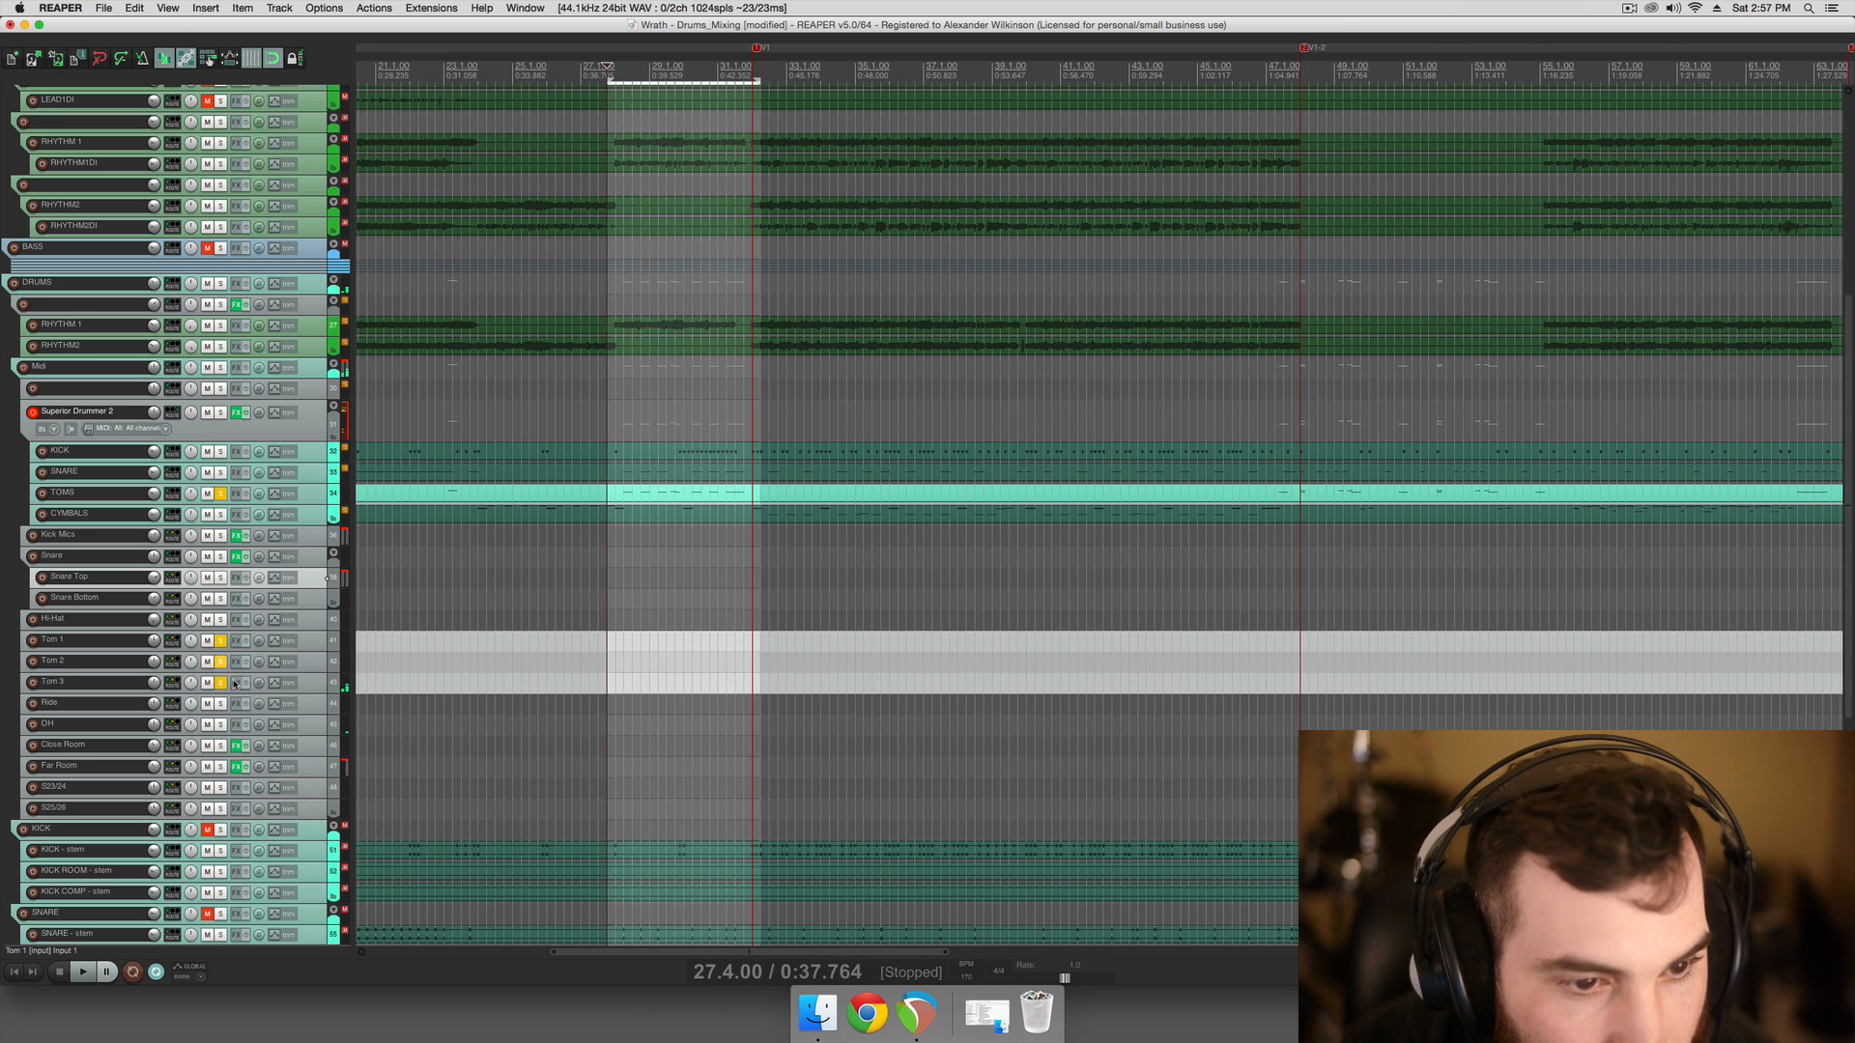
# Insert ReaEQ on the Tom 3 track and play the soloed toms from 27.4.00
pyautogui.click(237, 684)
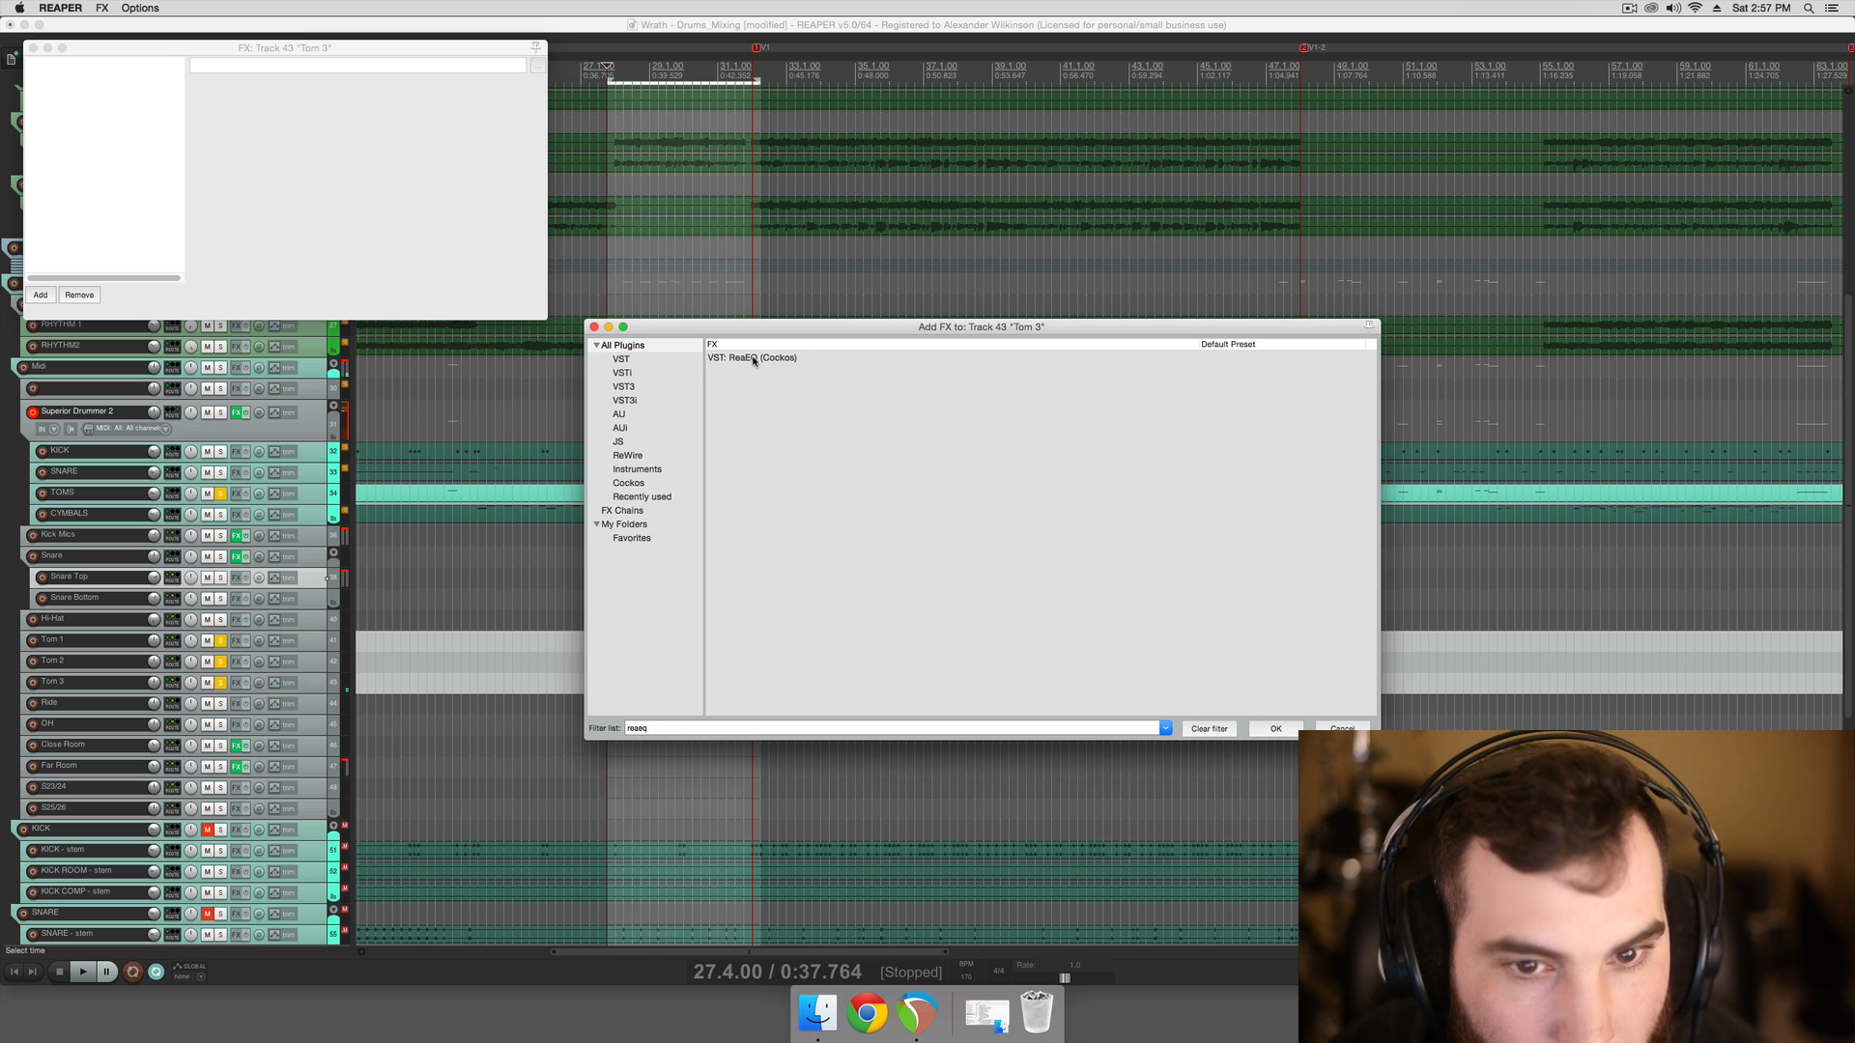
pyautogui.doubleClick(750, 359)
pyautogui.press('space')
pyautogui.scroll(-4, 717, 609)
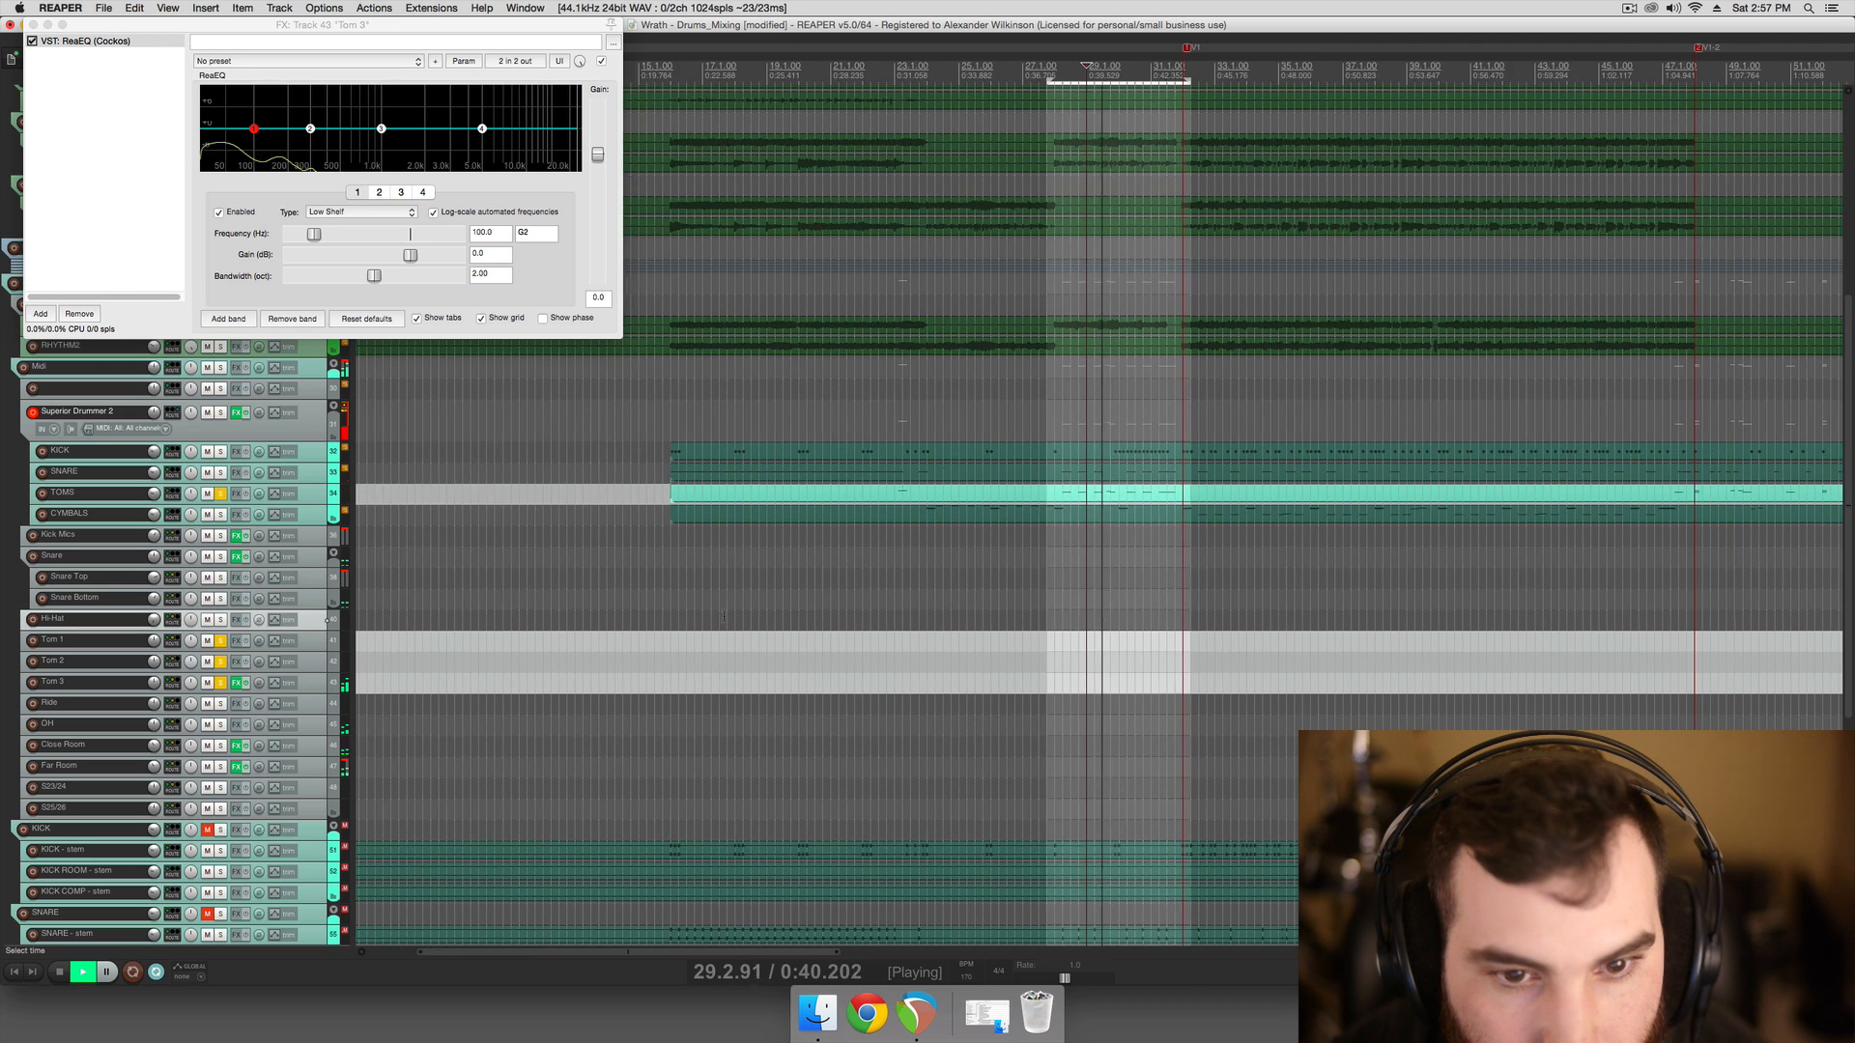
pyautogui.hscroll(4, 717, 610)
pyautogui.hscroll(-1, 717, 610)
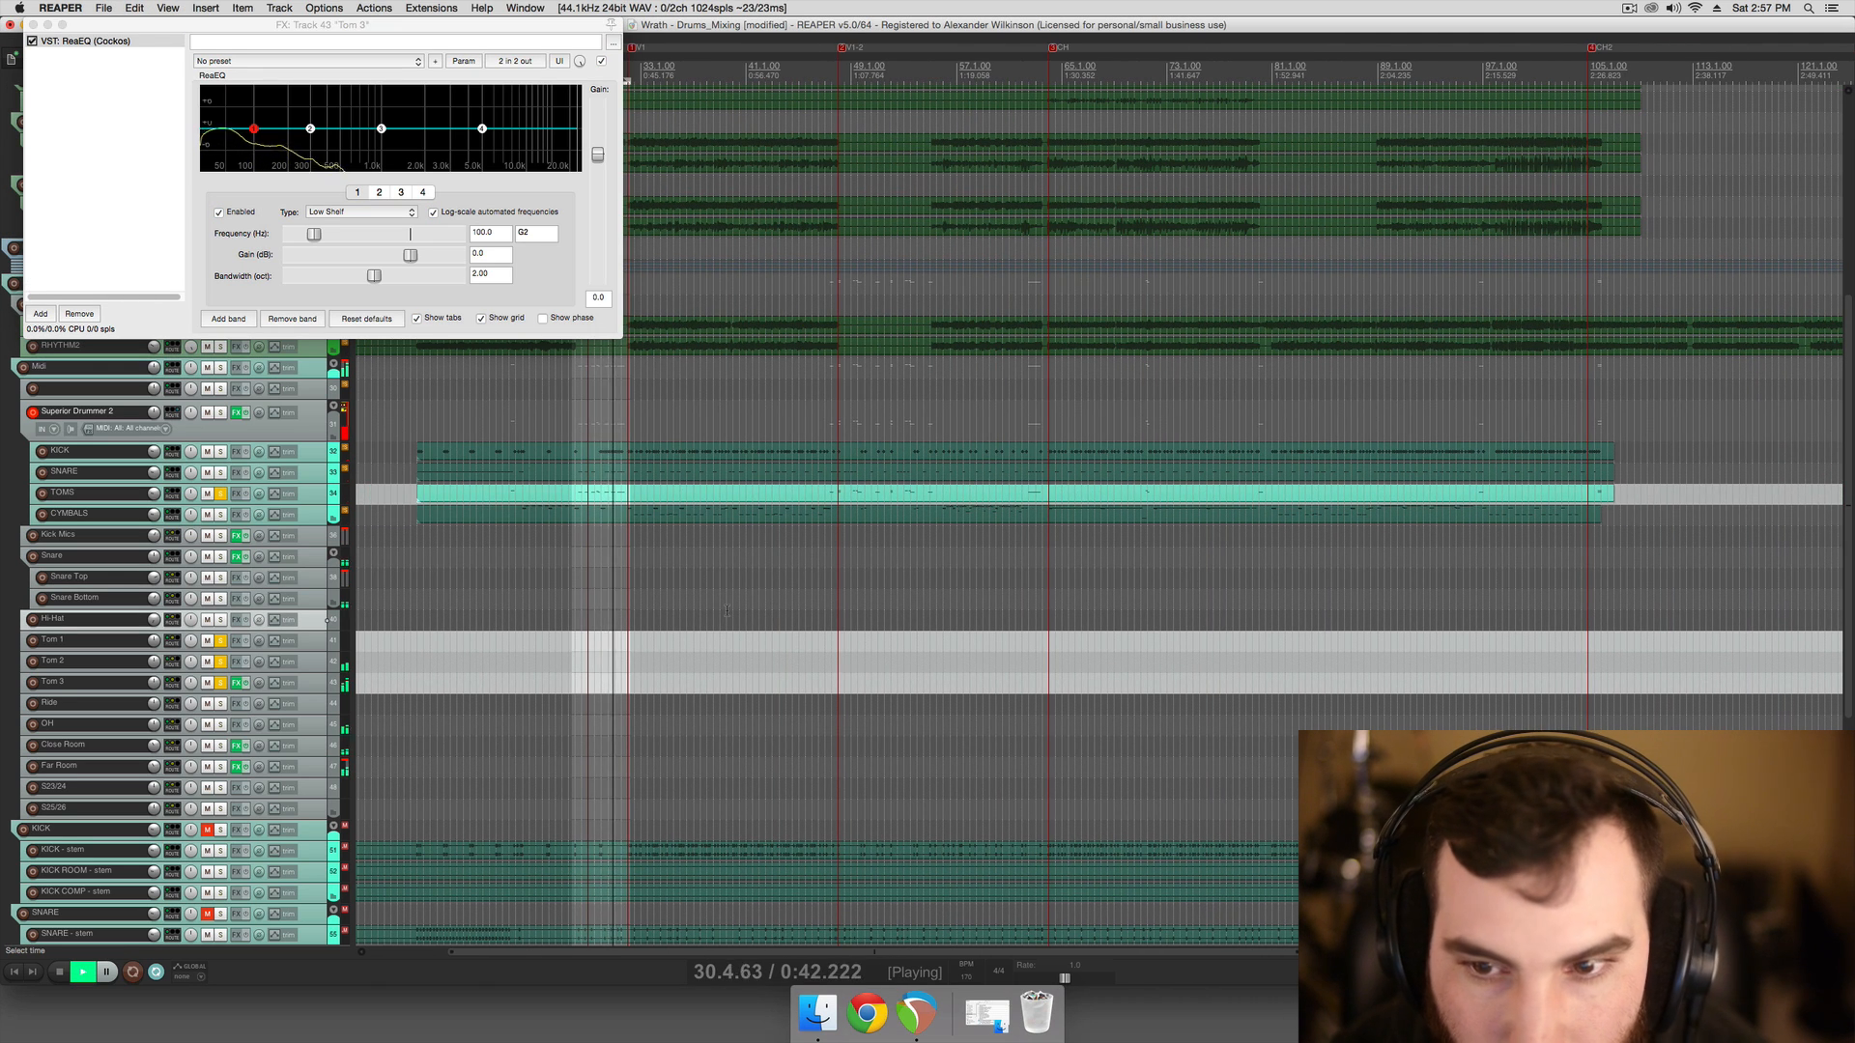
# Audition the tom parts near bar 49 and again from 28.1.00
pyautogui.click(847, 606)
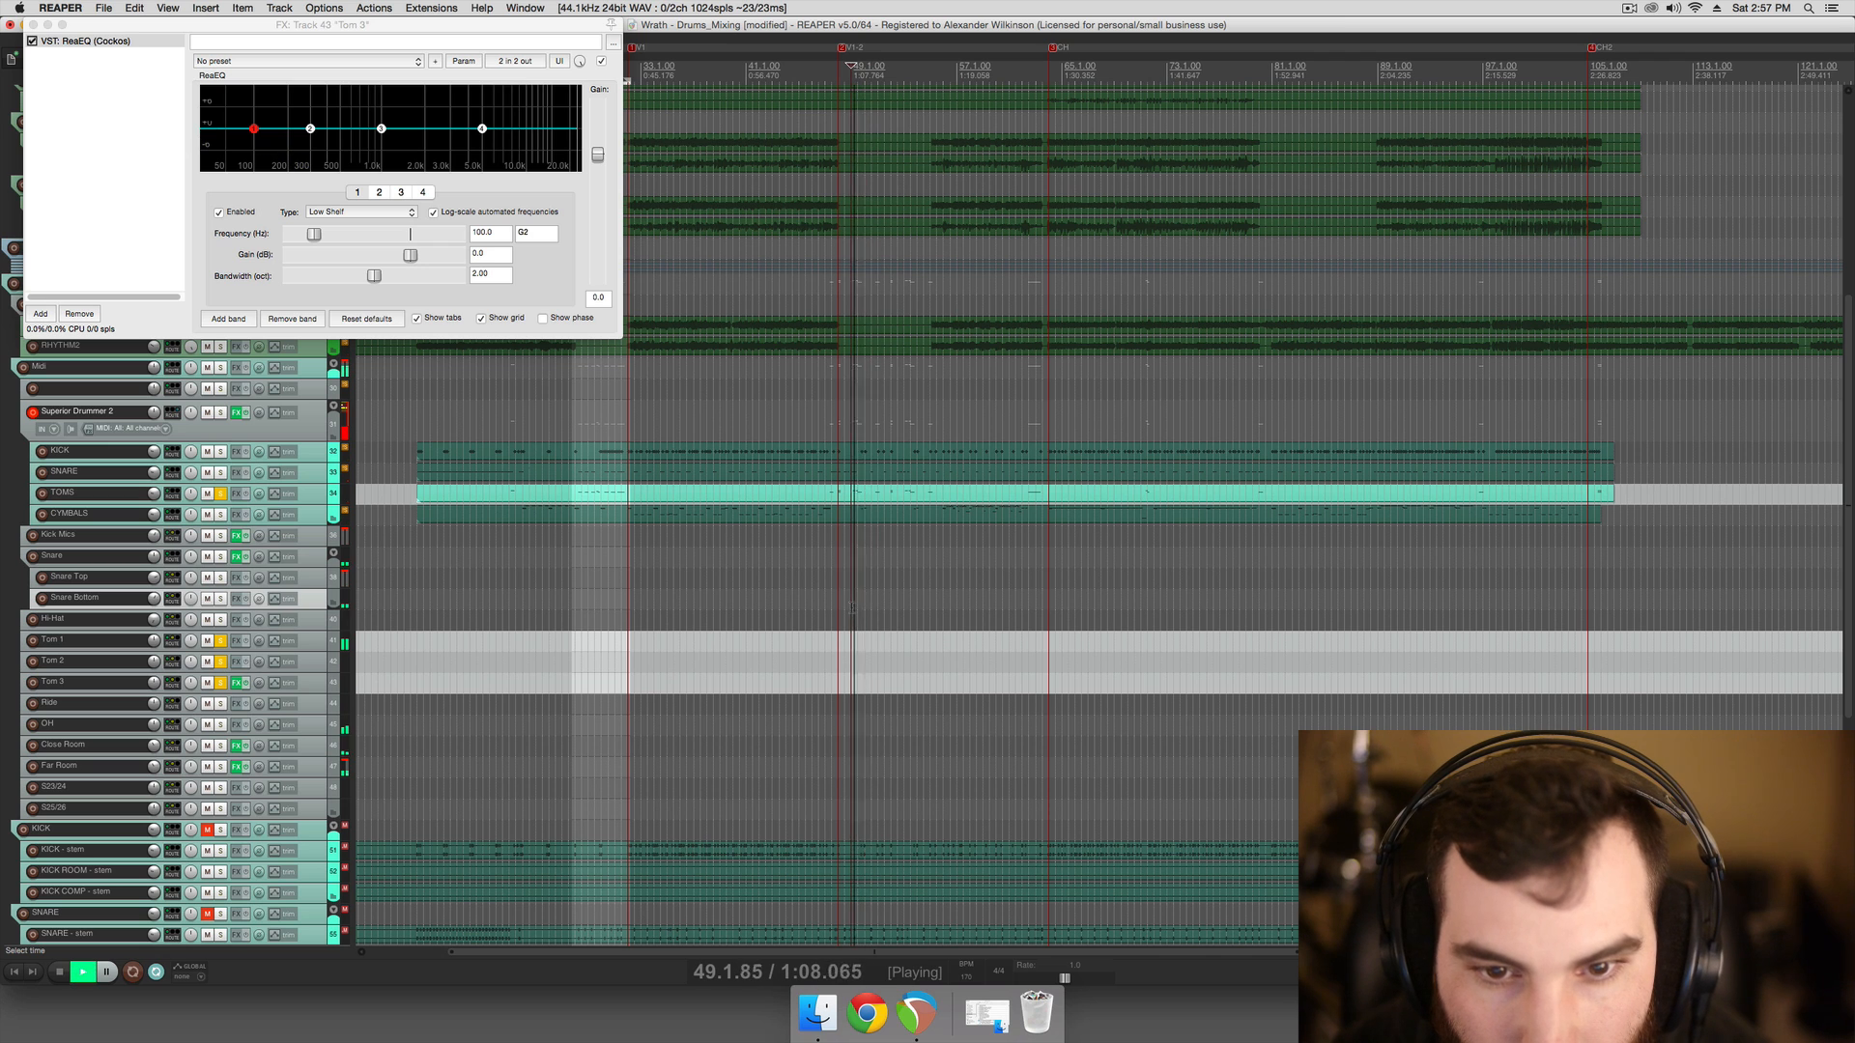
pyautogui.press('space')
pyautogui.click(569, 620)
pyautogui.click(593, 621)
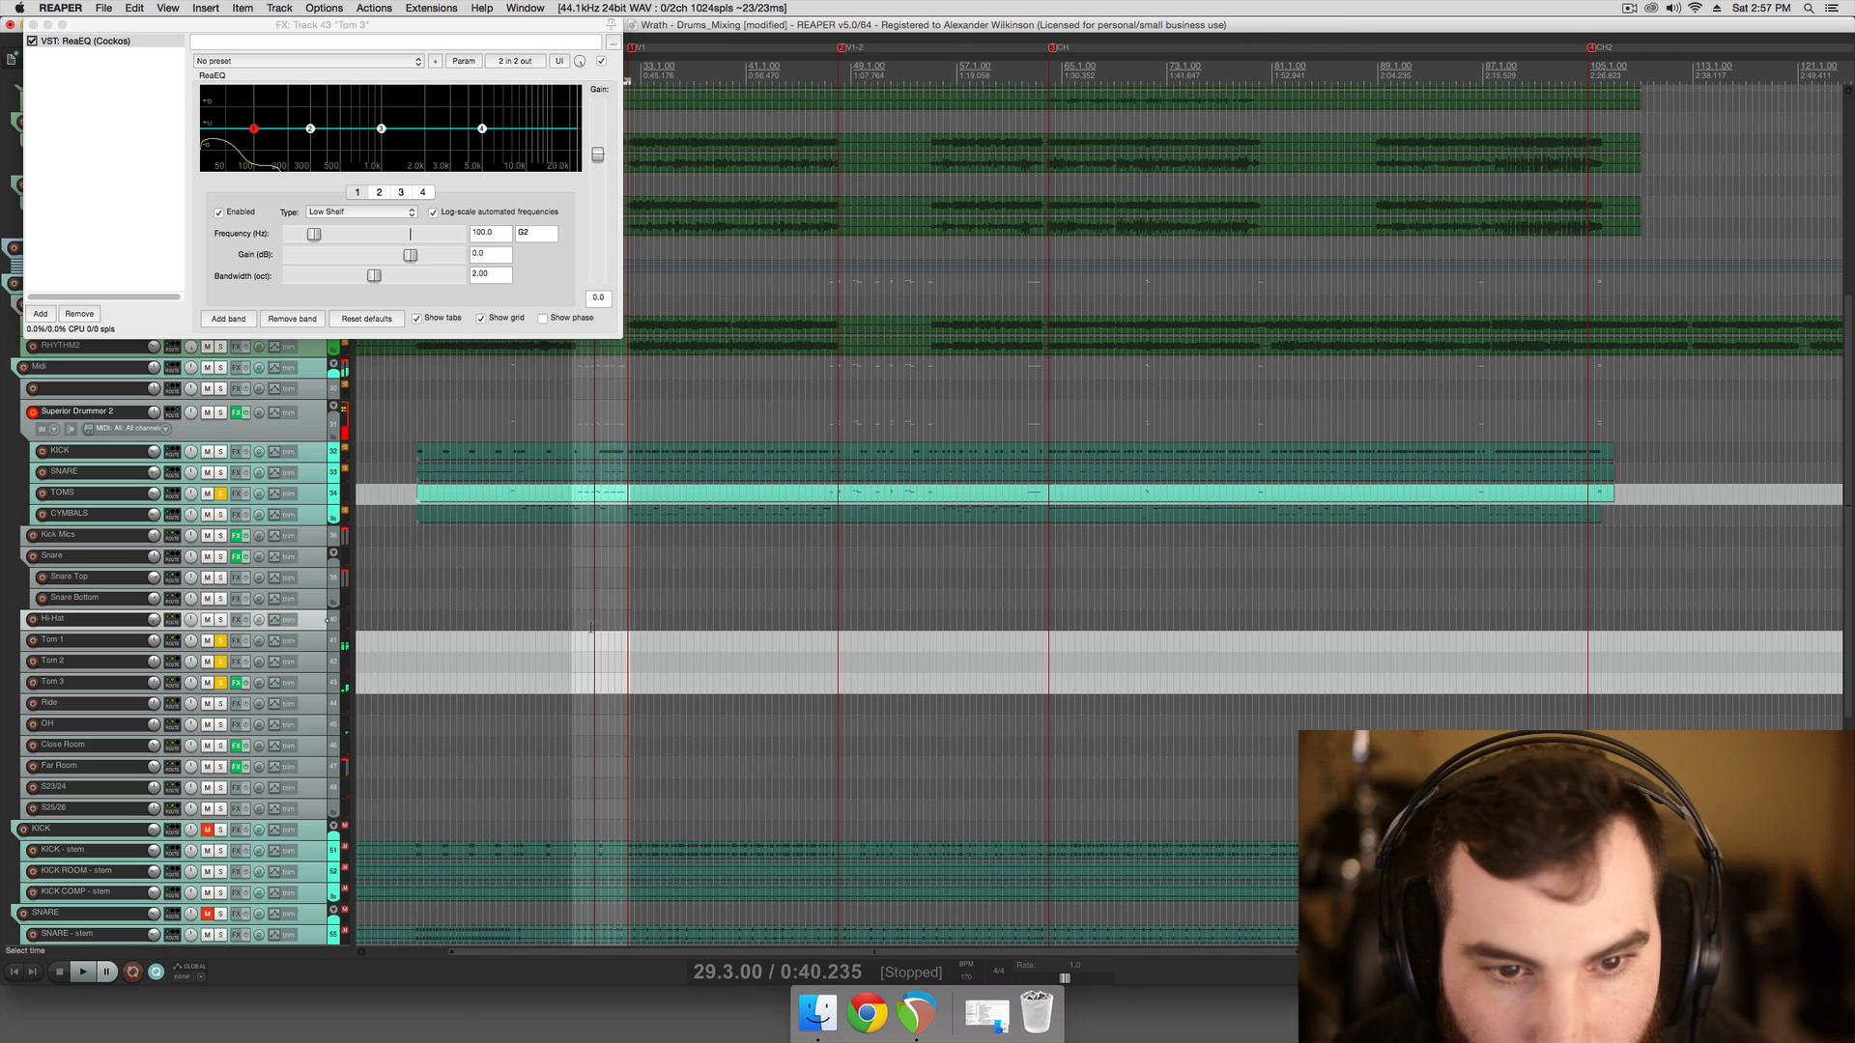
pyautogui.scroll(4, 860, 628)
pyautogui.scroll(2, 860, 628)
pyautogui.press('space')
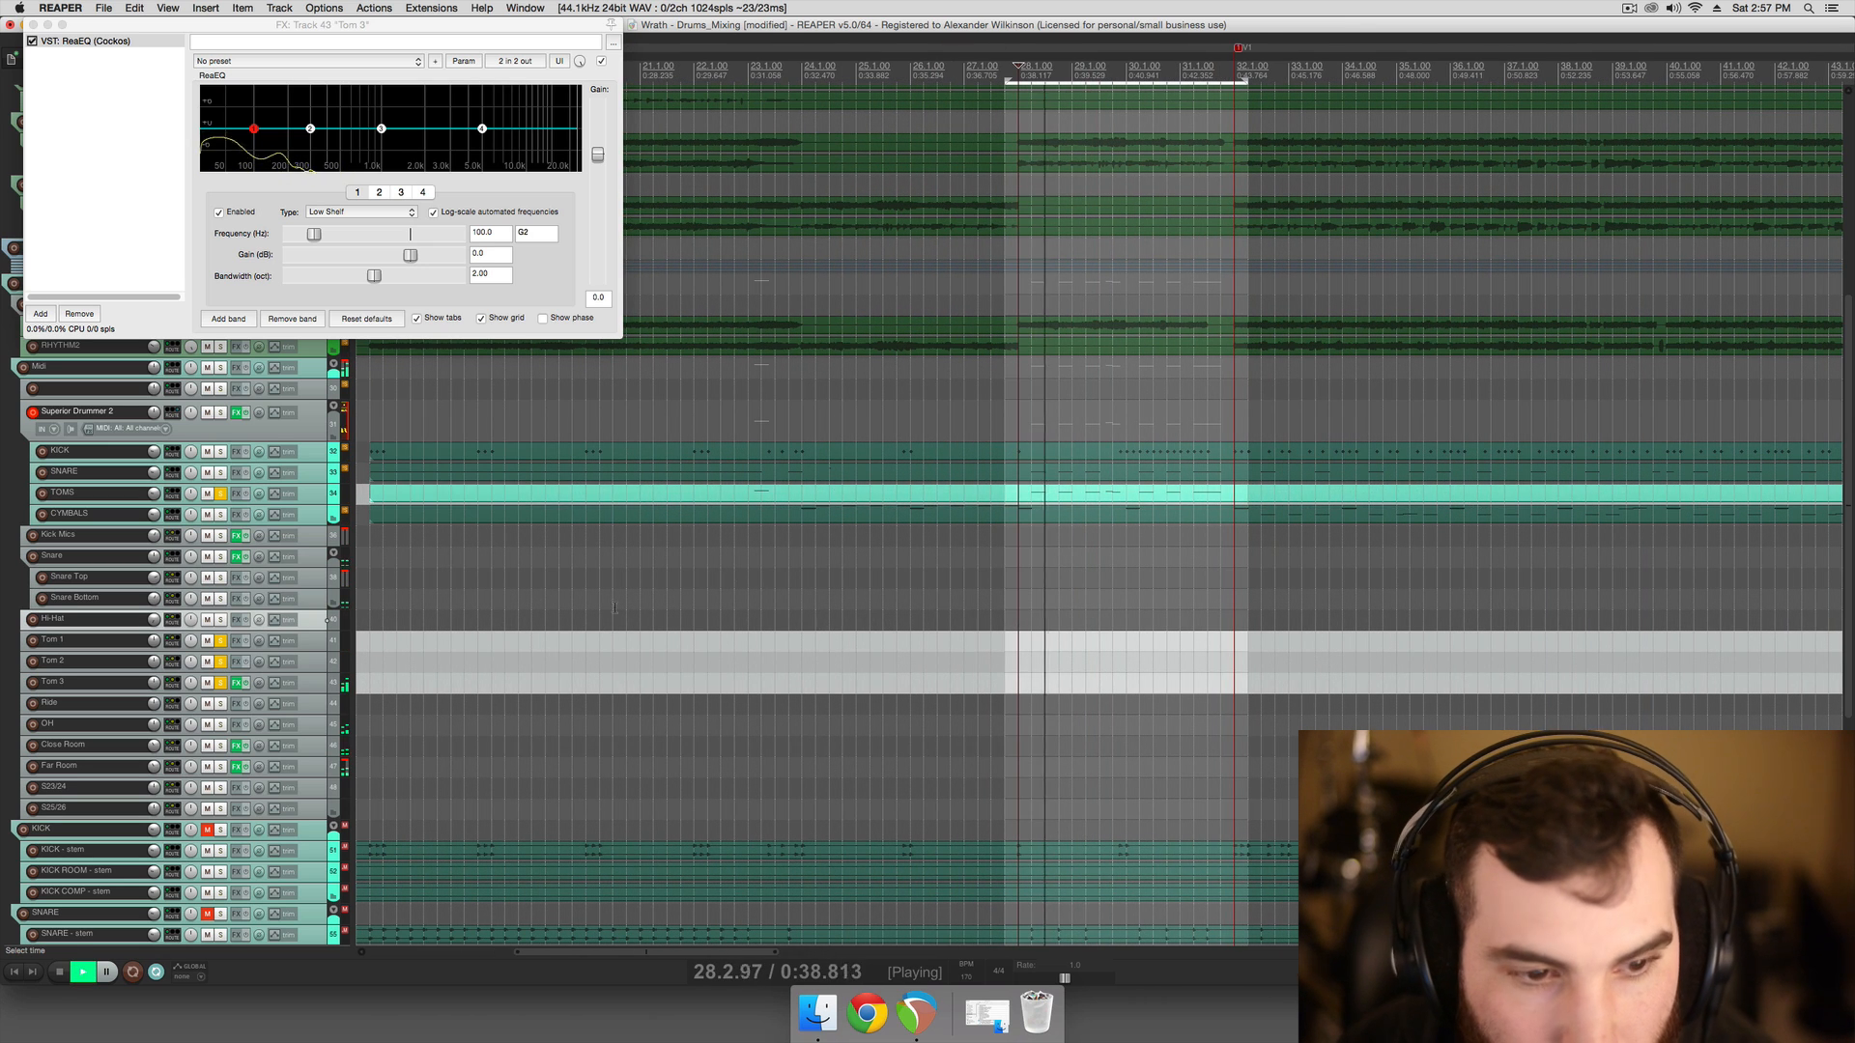
pyautogui.press('space')
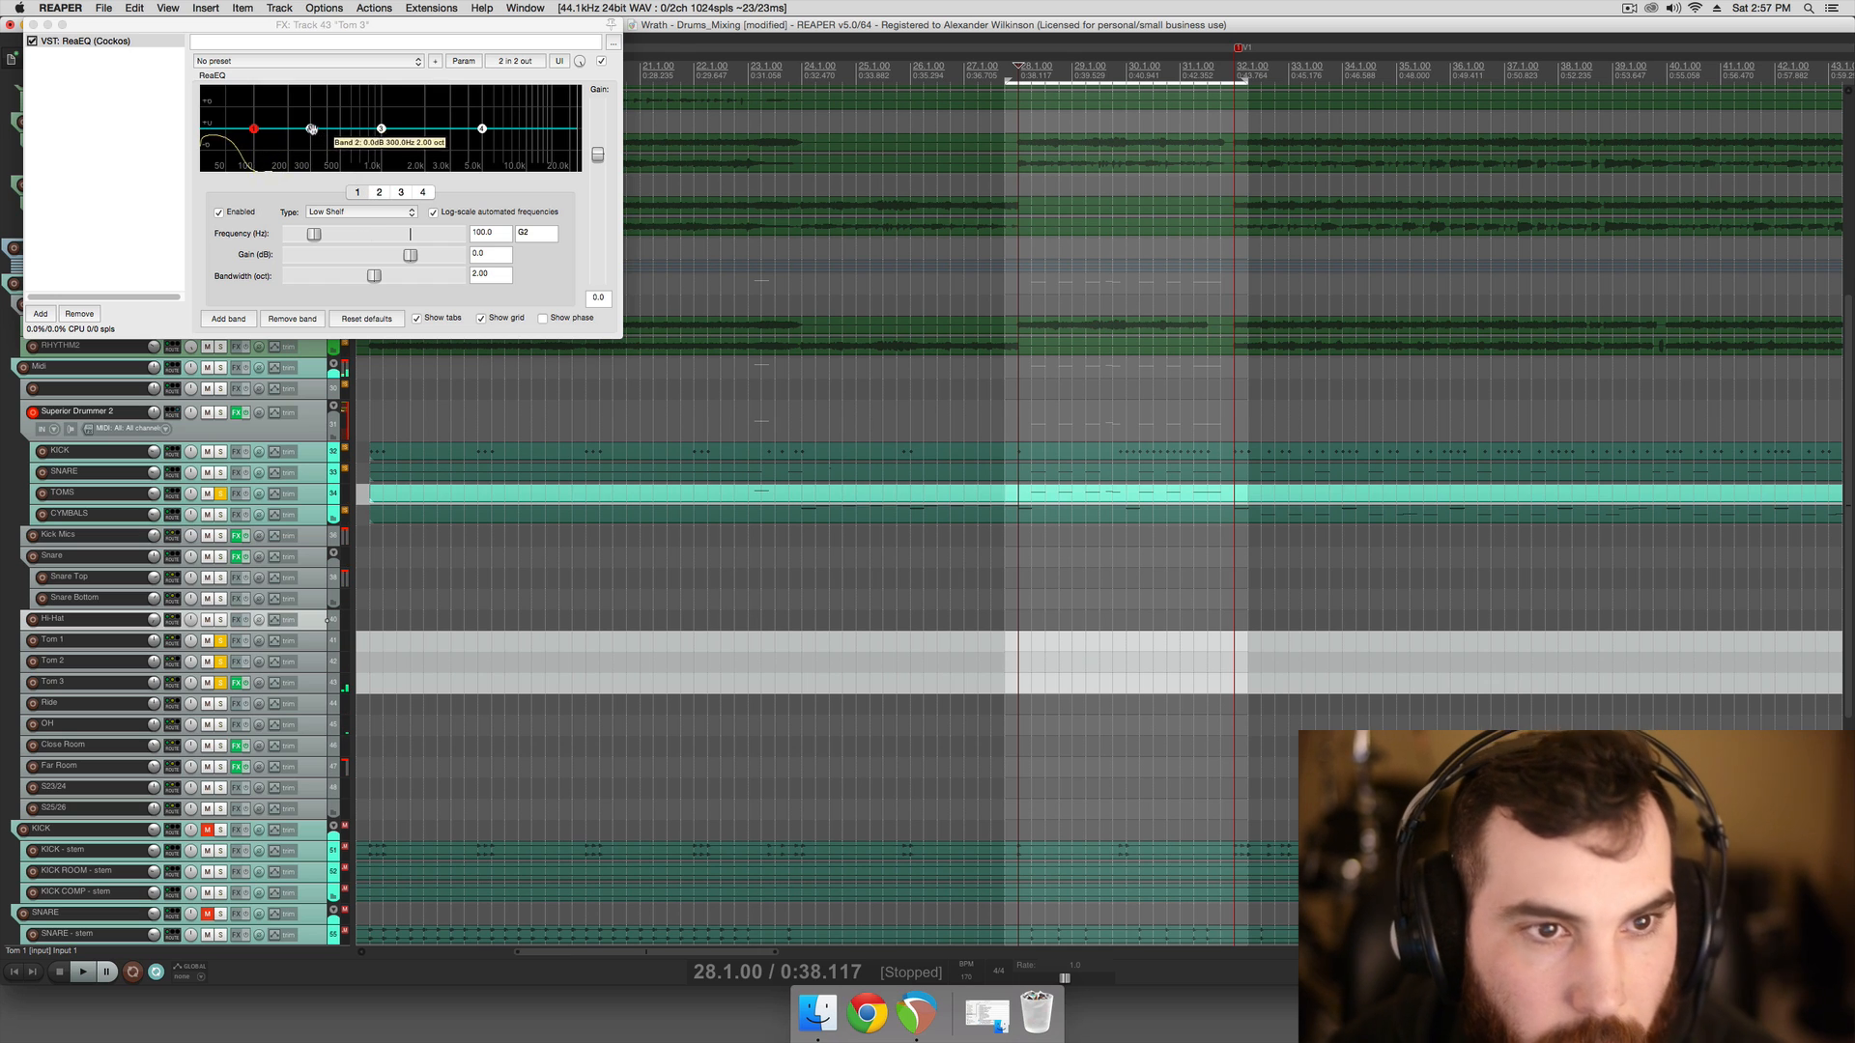
# Cut Tom 3 with EQ band 3 by about 8 dB near 506 Hz, bandwidth 1.84, while playing from 28.1.00
pyautogui.press('space')
pyautogui.moveTo(312, 128); pyautogui.dragTo(340, 157)
pyautogui.press('space')
pyautogui.press('space')
pyautogui.press('space')
pyautogui.press('space')
pyautogui.press('space')
pyautogui.press('space')
pyautogui.press('space')
pyautogui.press('space')
pyautogui.press('space')
pyautogui.press('space')
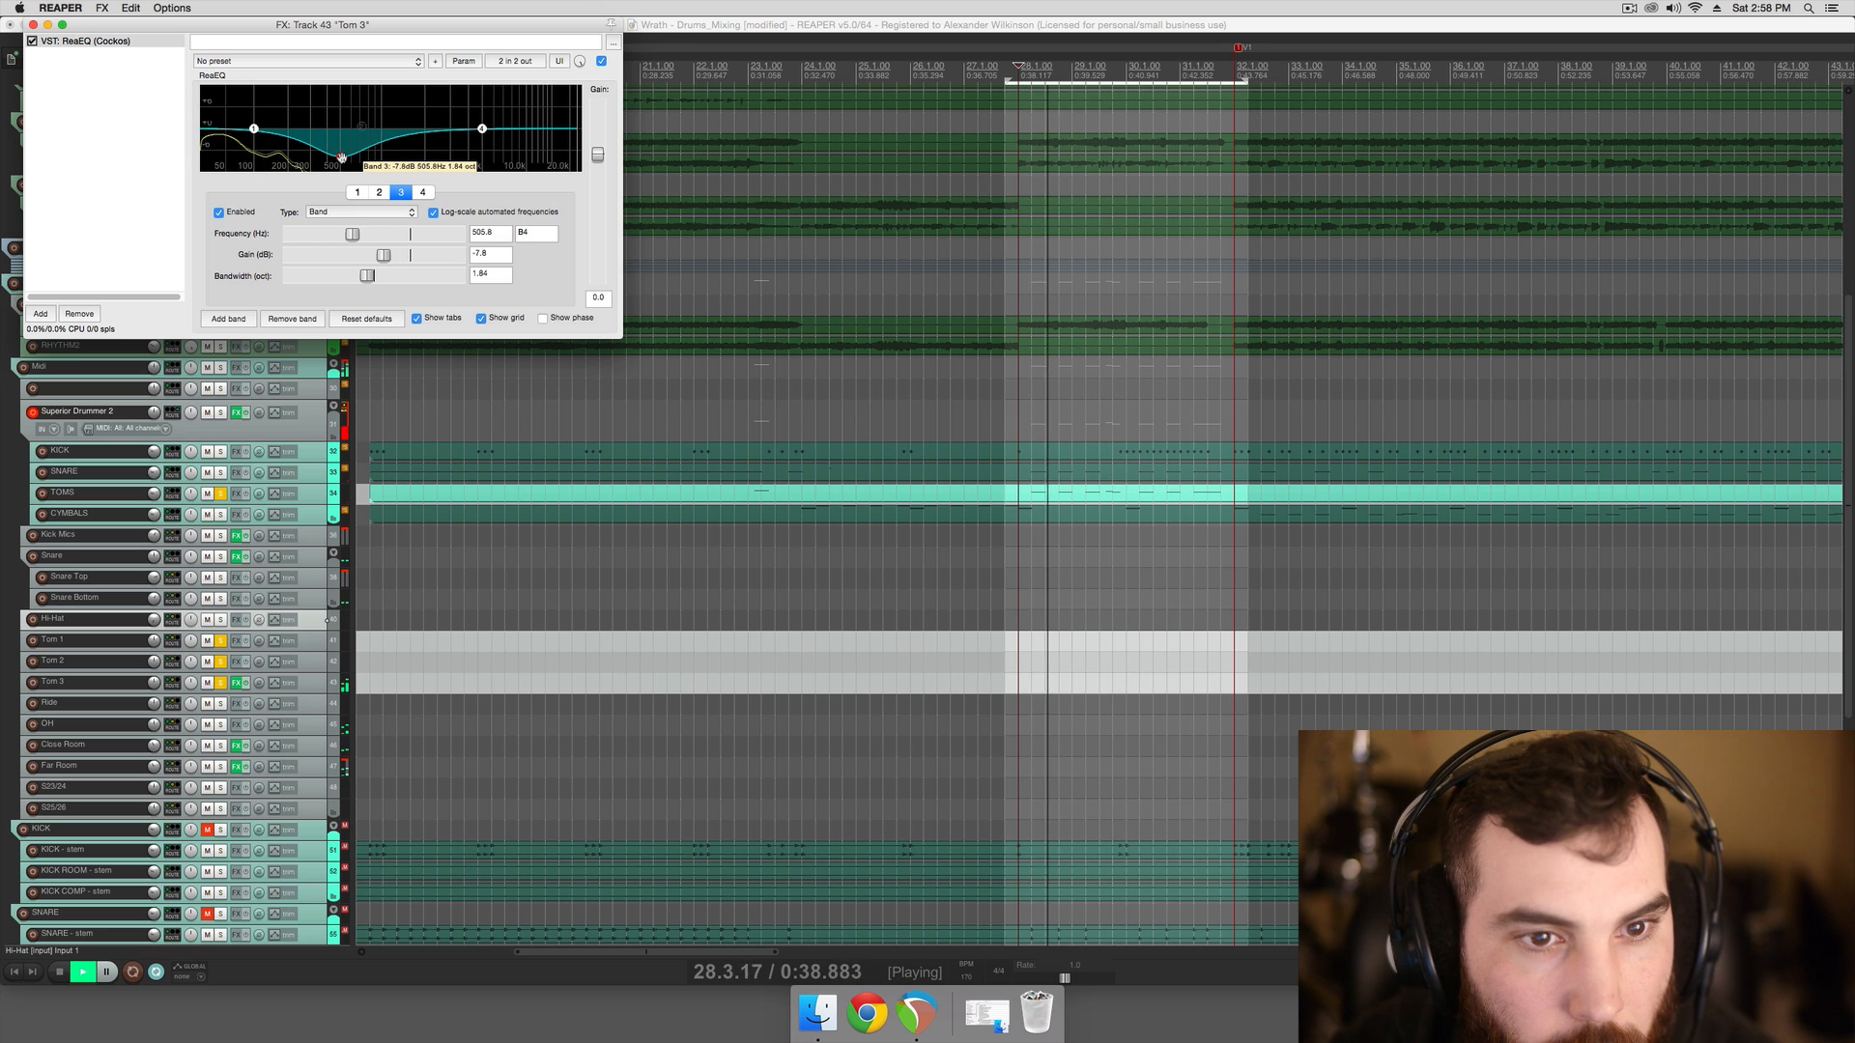
pyautogui.press('space')
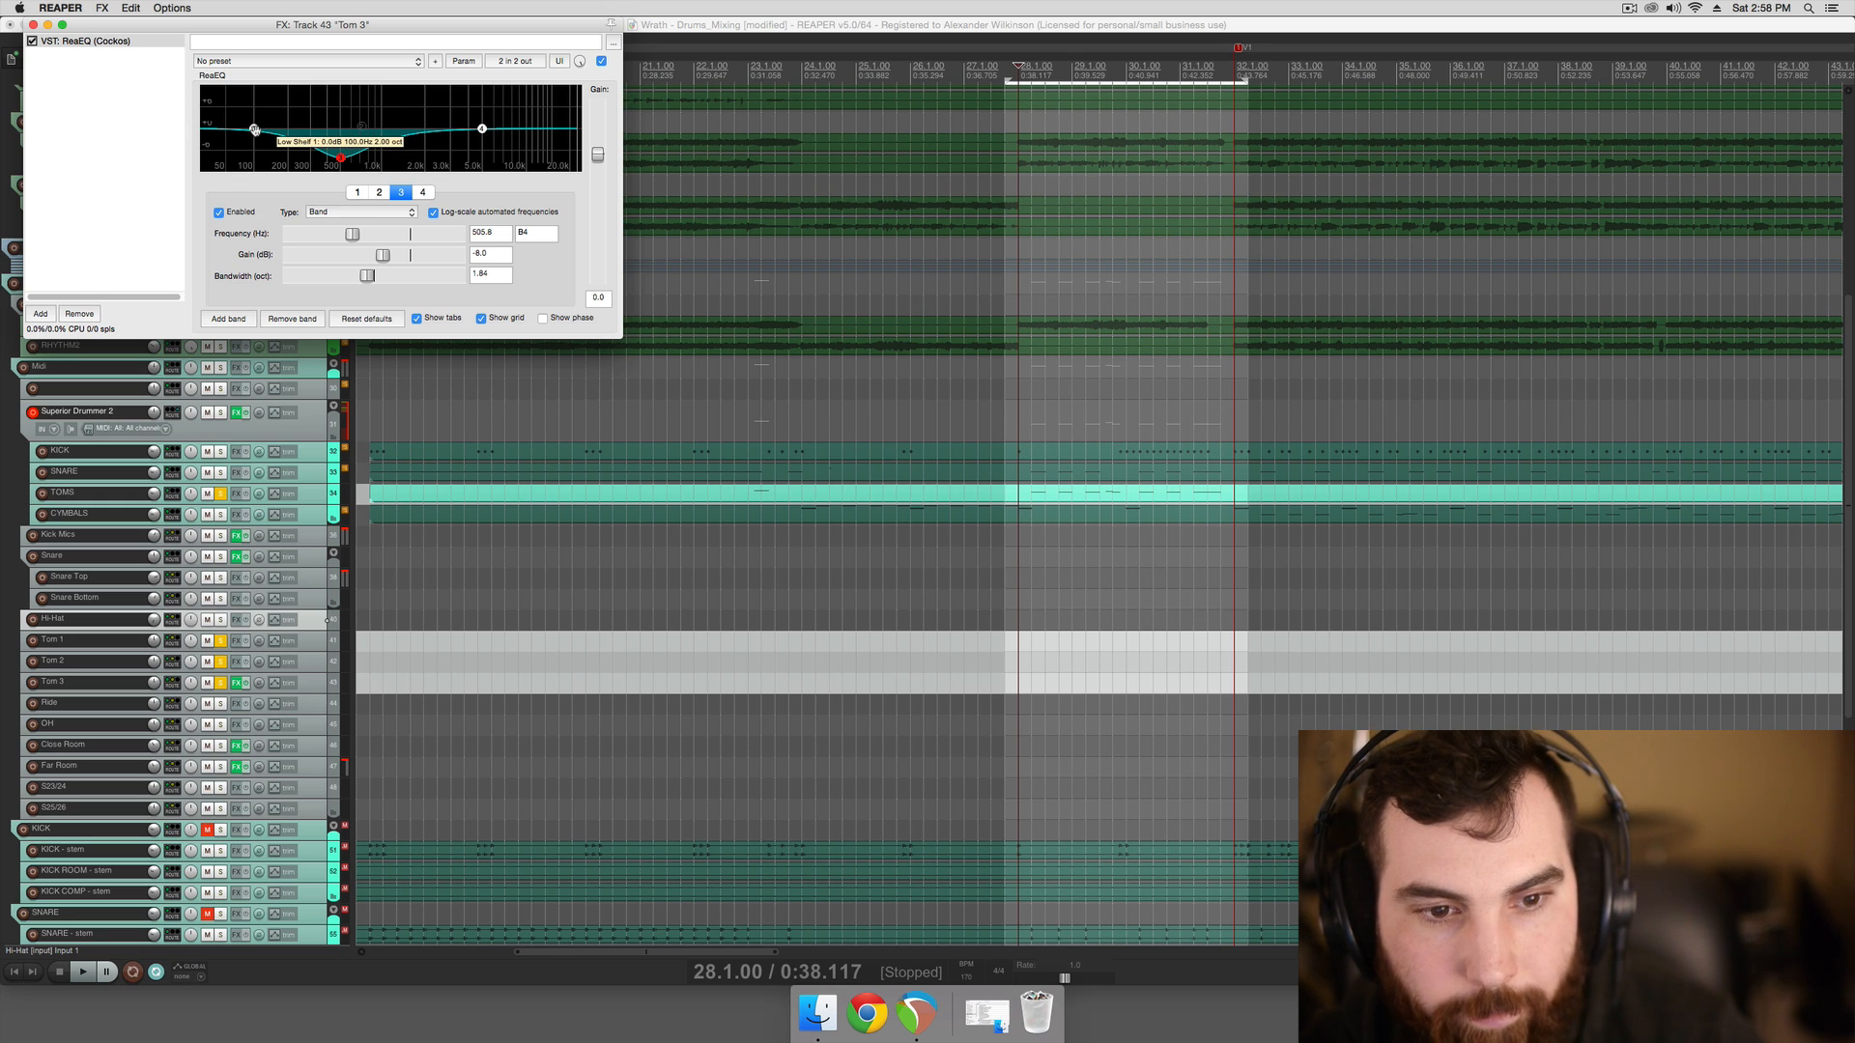
# Pull Tom 3's low shelf band 1 down to -inf and set its frequency to 80 Hz
pyautogui.moveTo(254, 129); pyautogui.dragTo(253, 196)
pyautogui.click(491, 233)
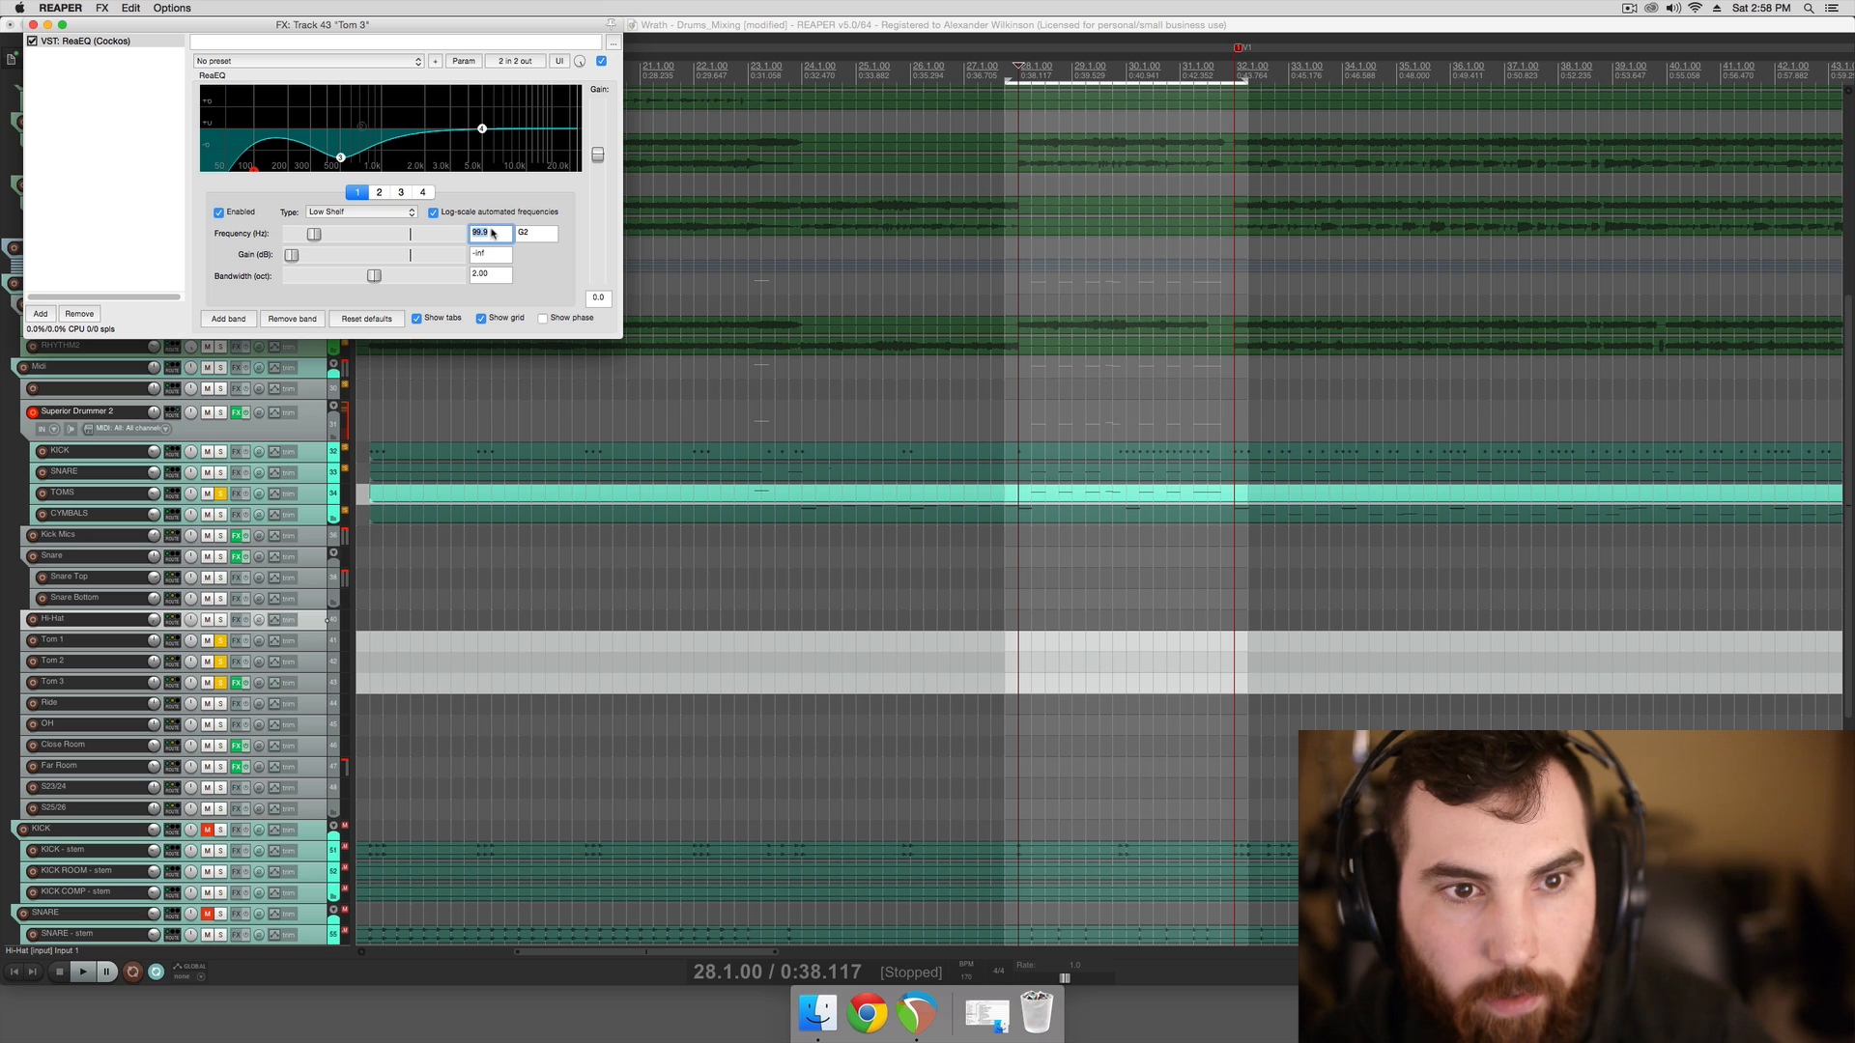
pyautogui.write('80')
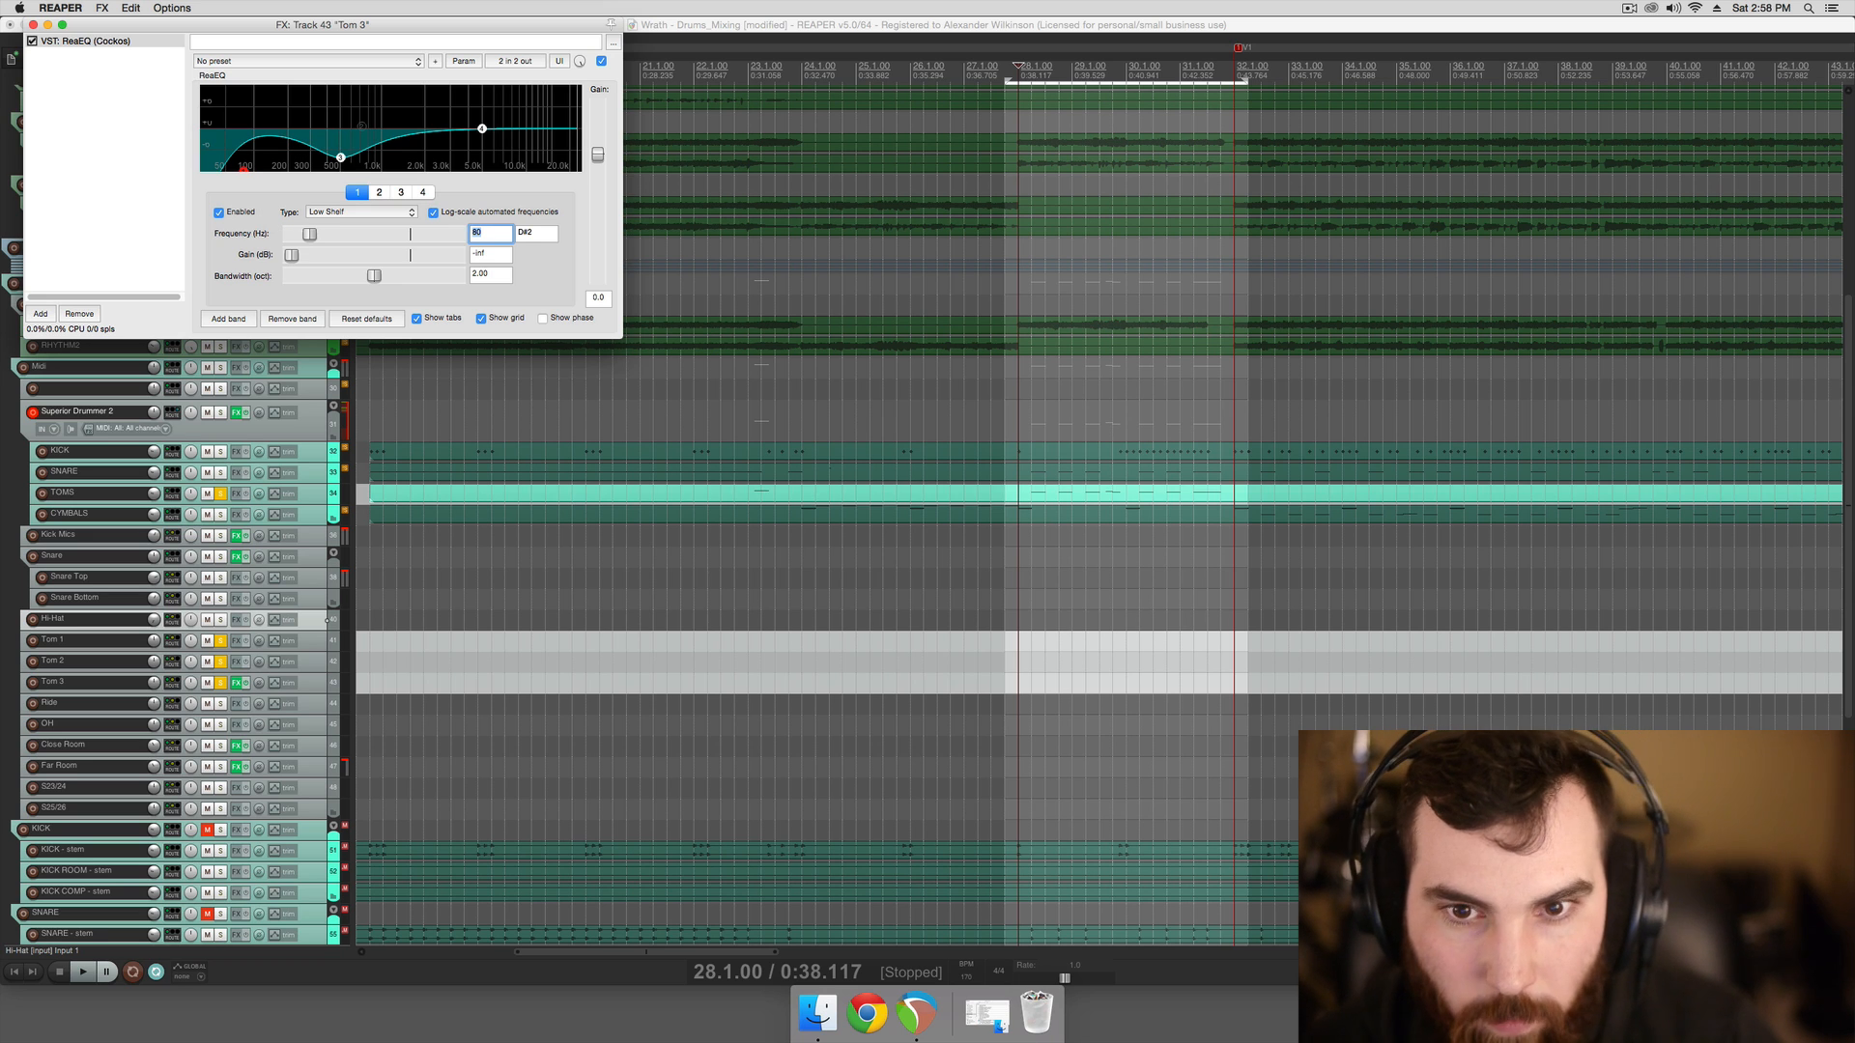
# Add a fifth band to Tom 3's ReaEQ as a High Pass at about 80 Hz
pyautogui.click(230, 320)
pyautogui.moveTo(359, 128); pyautogui.dragTo(320, 127)
pyautogui.click(252, 168)
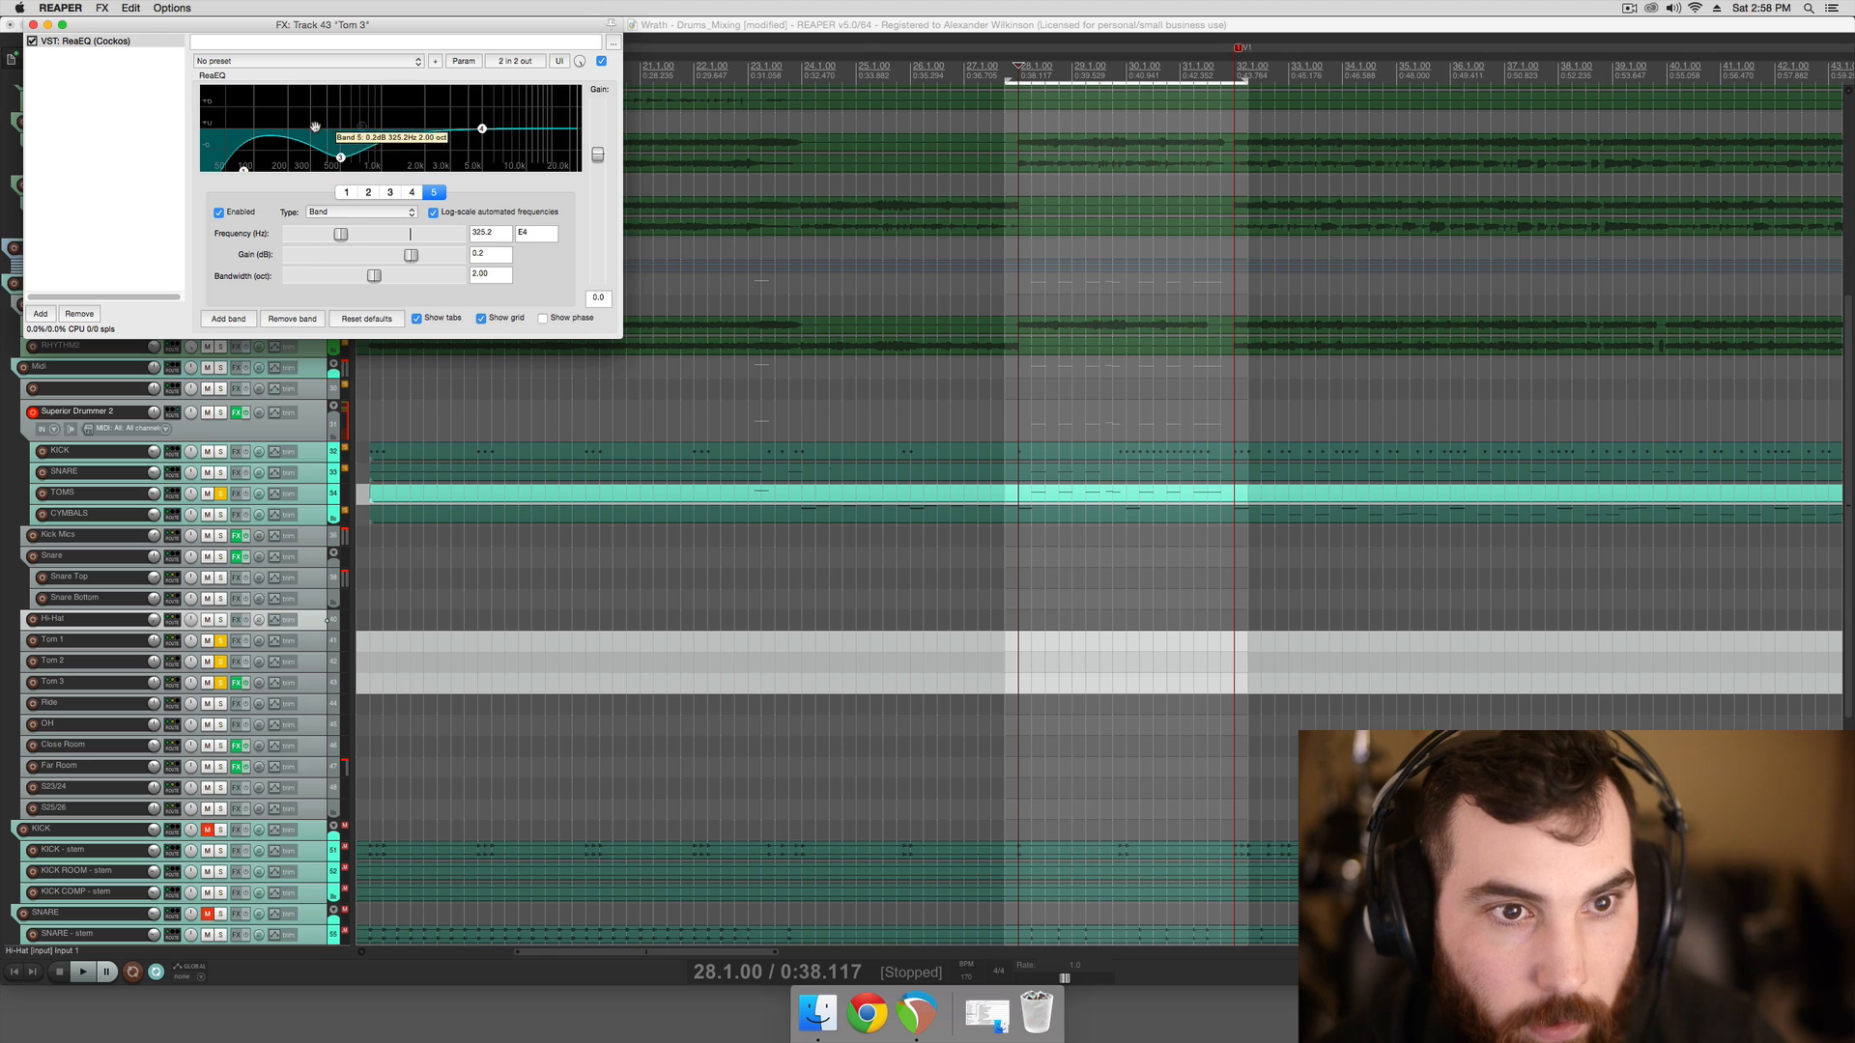
pyautogui.moveTo(321, 127); pyautogui.dragTo(314, 128)
pyautogui.click(361, 212)
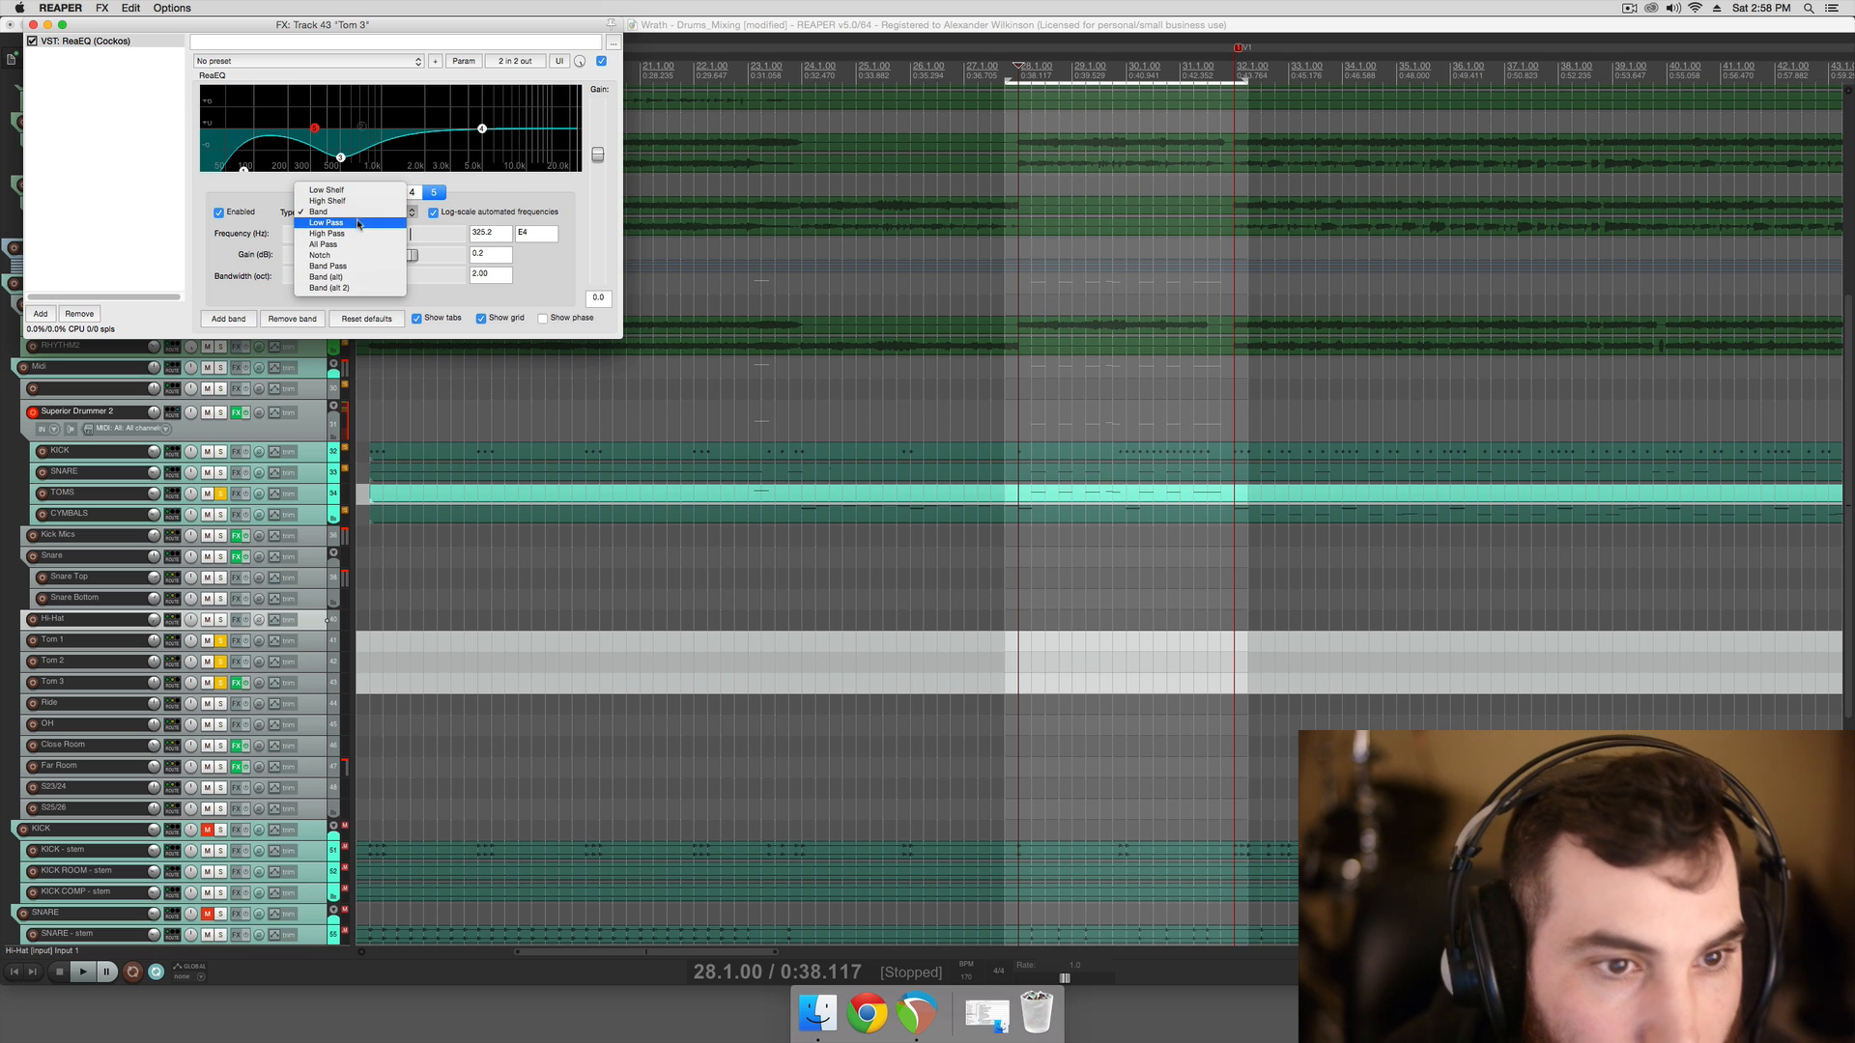
pyautogui.click(359, 234)
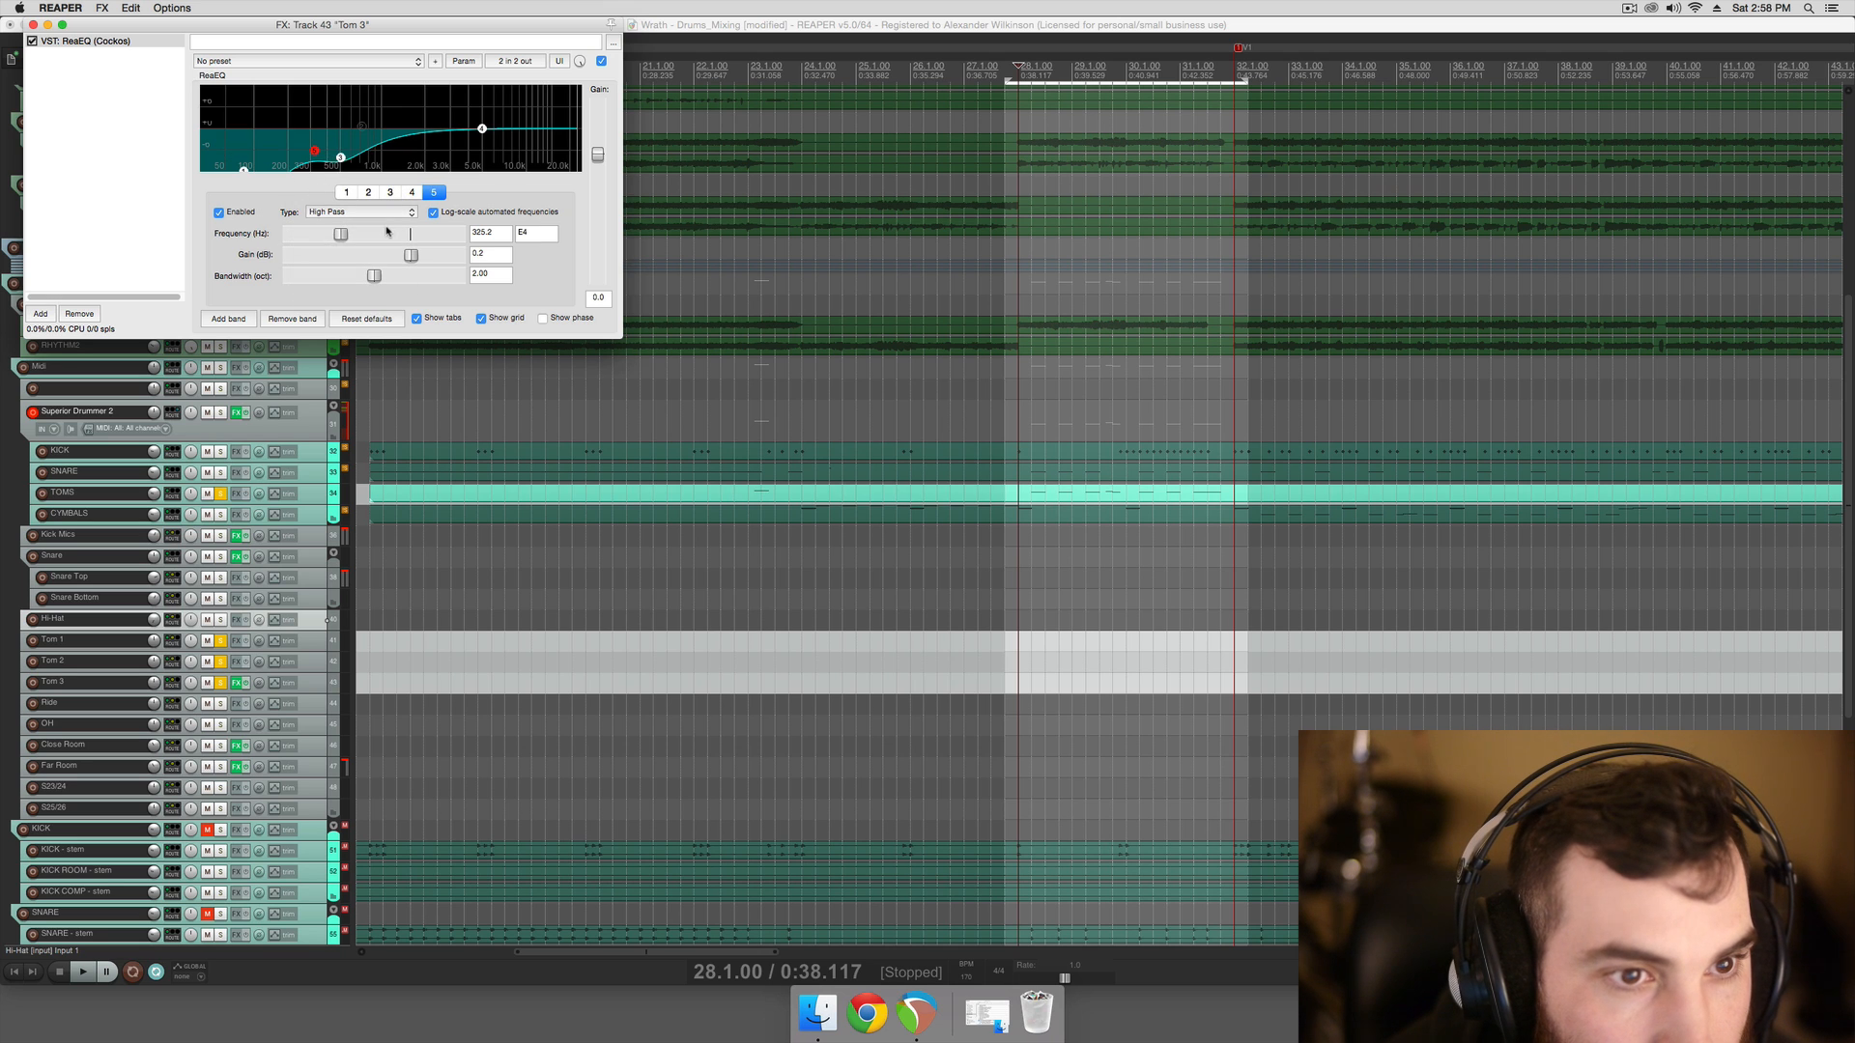
pyautogui.moveTo(329, 237); pyautogui.dragTo(311, 238)
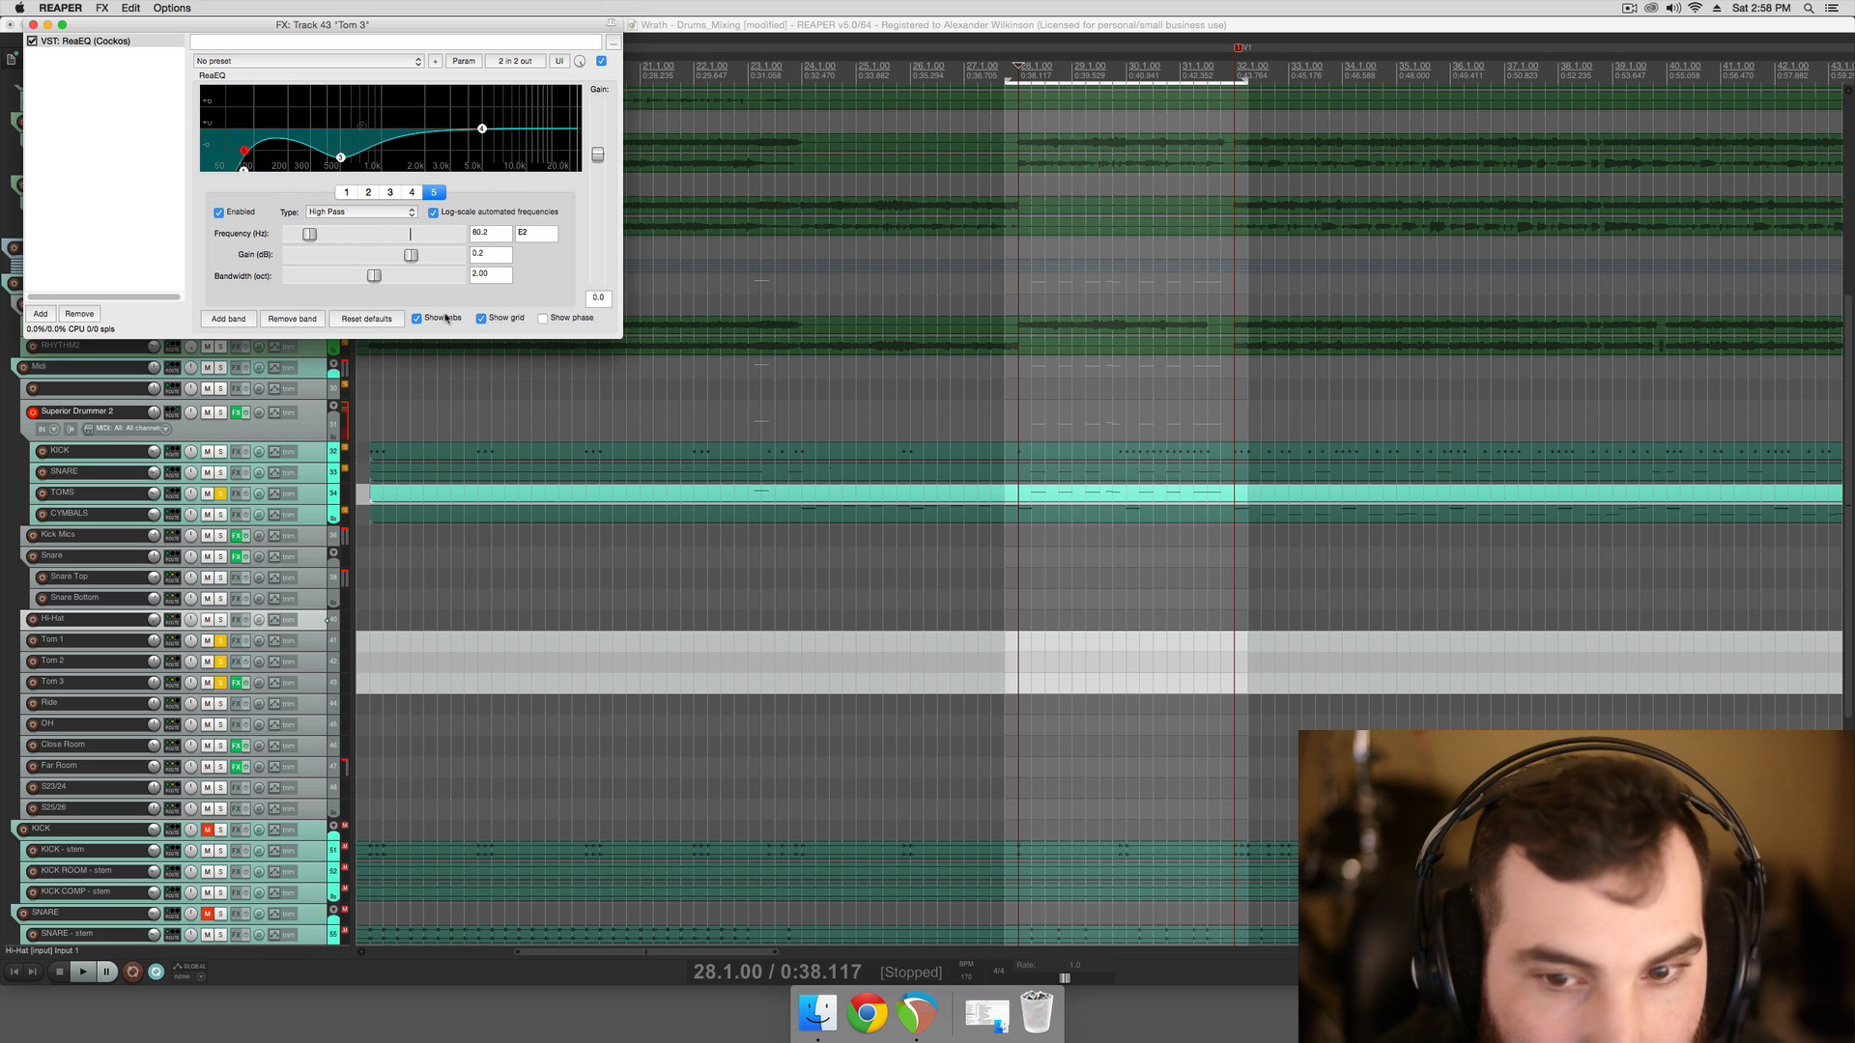
# Change Tom 3's EQ band 1 to High Pass and set it to about 70.5 Hz while playing the toms
pyautogui.press('space')
pyautogui.moveTo(243, 170); pyautogui.dragTo(228, 172)
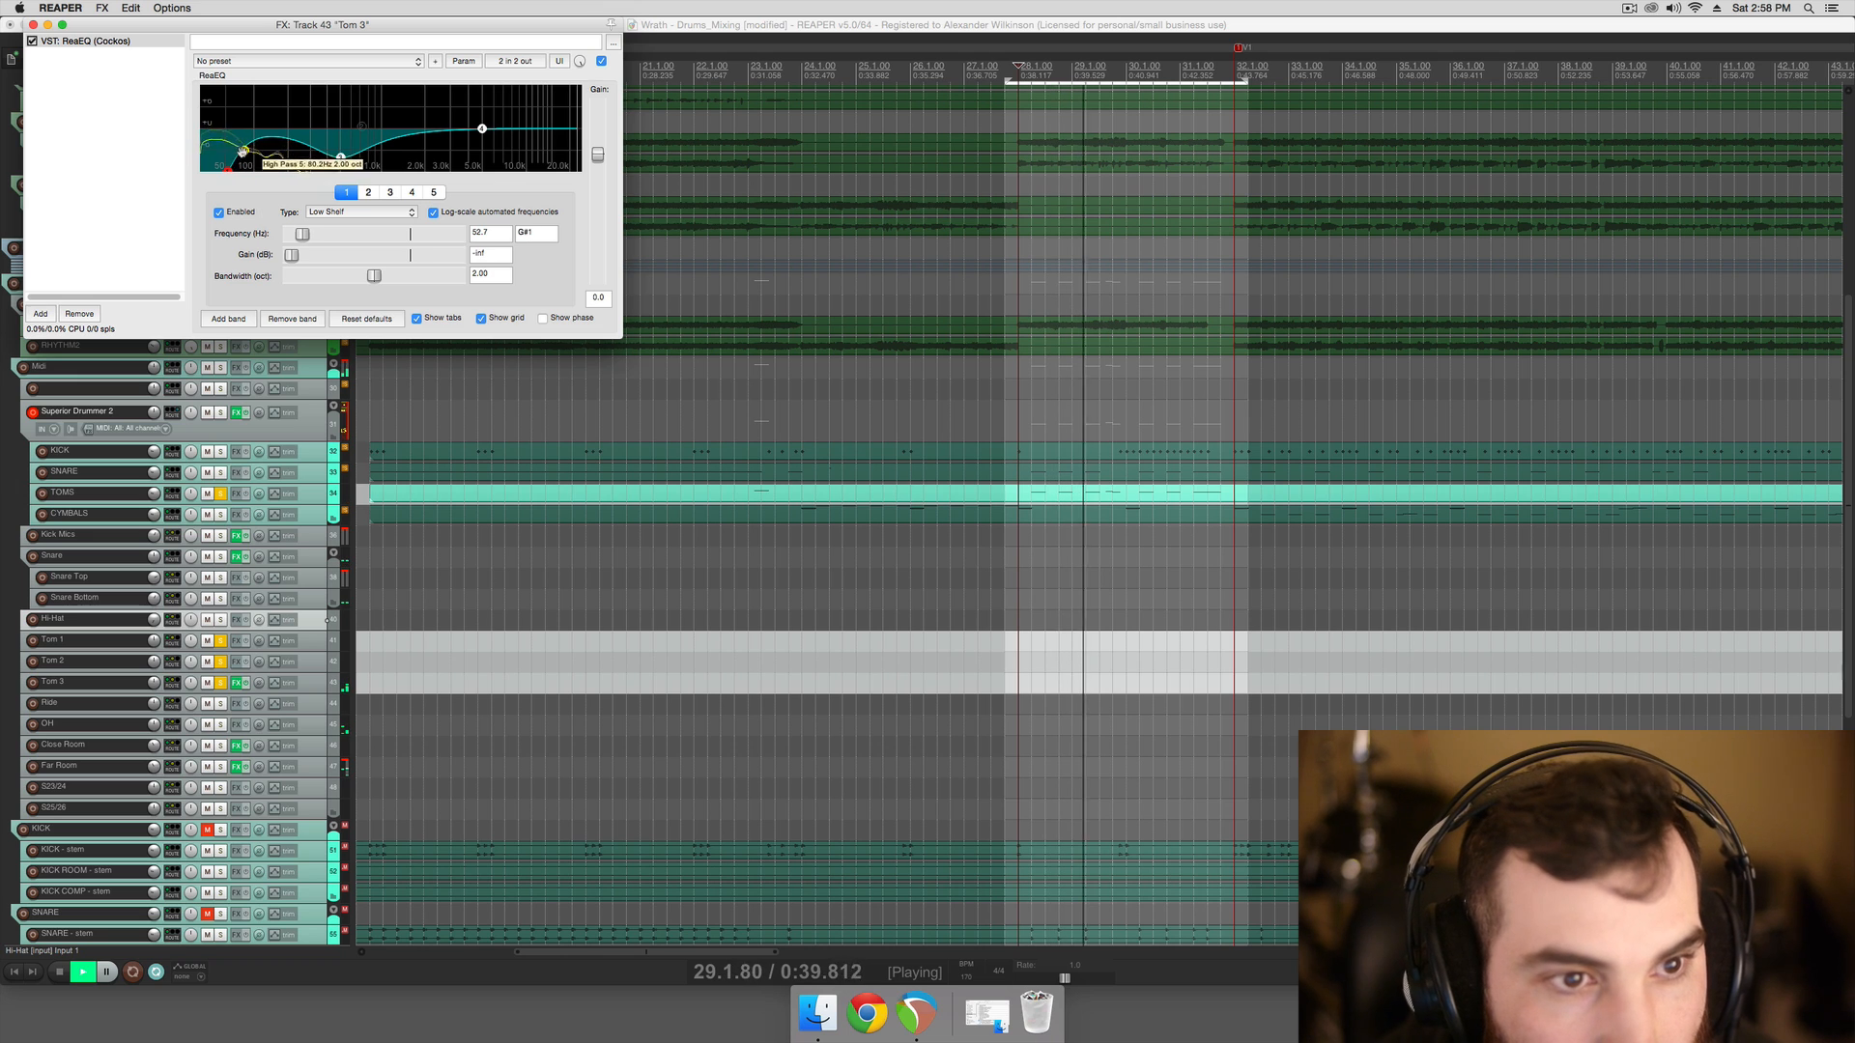
pyautogui.press('space')
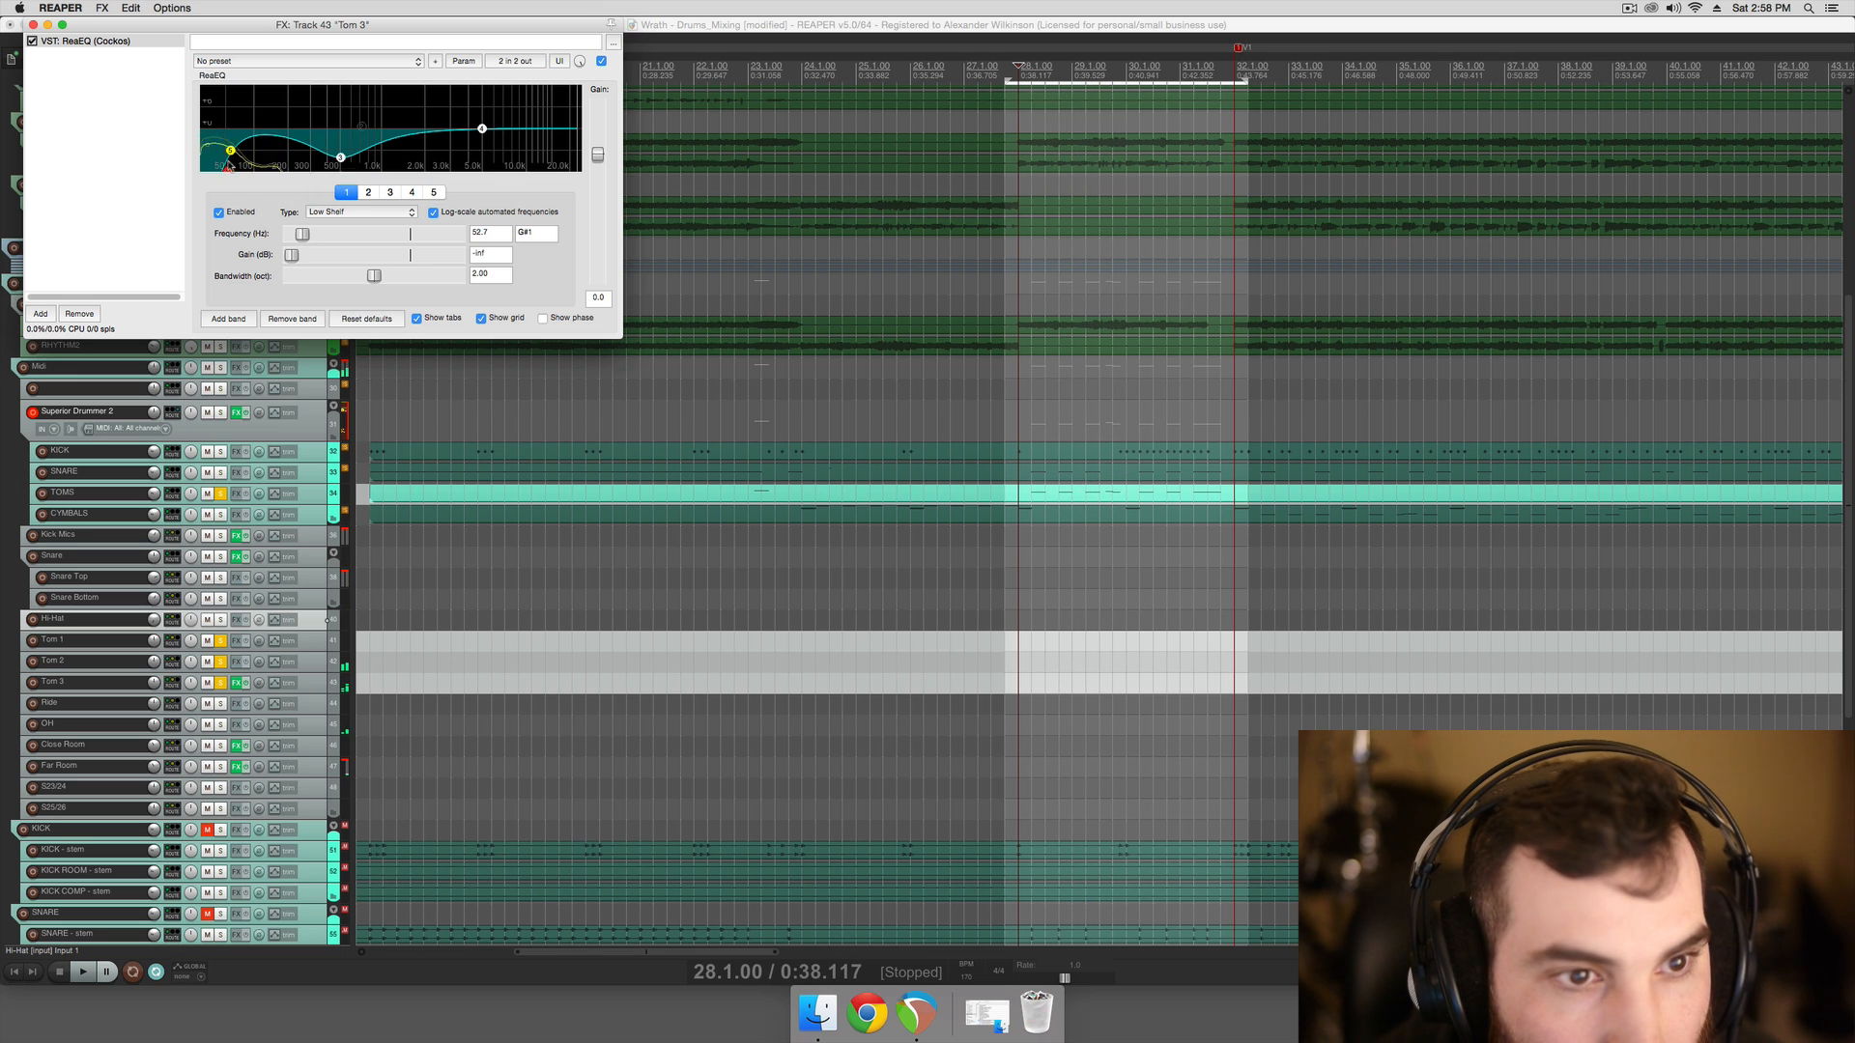
pyautogui.click(326, 213)
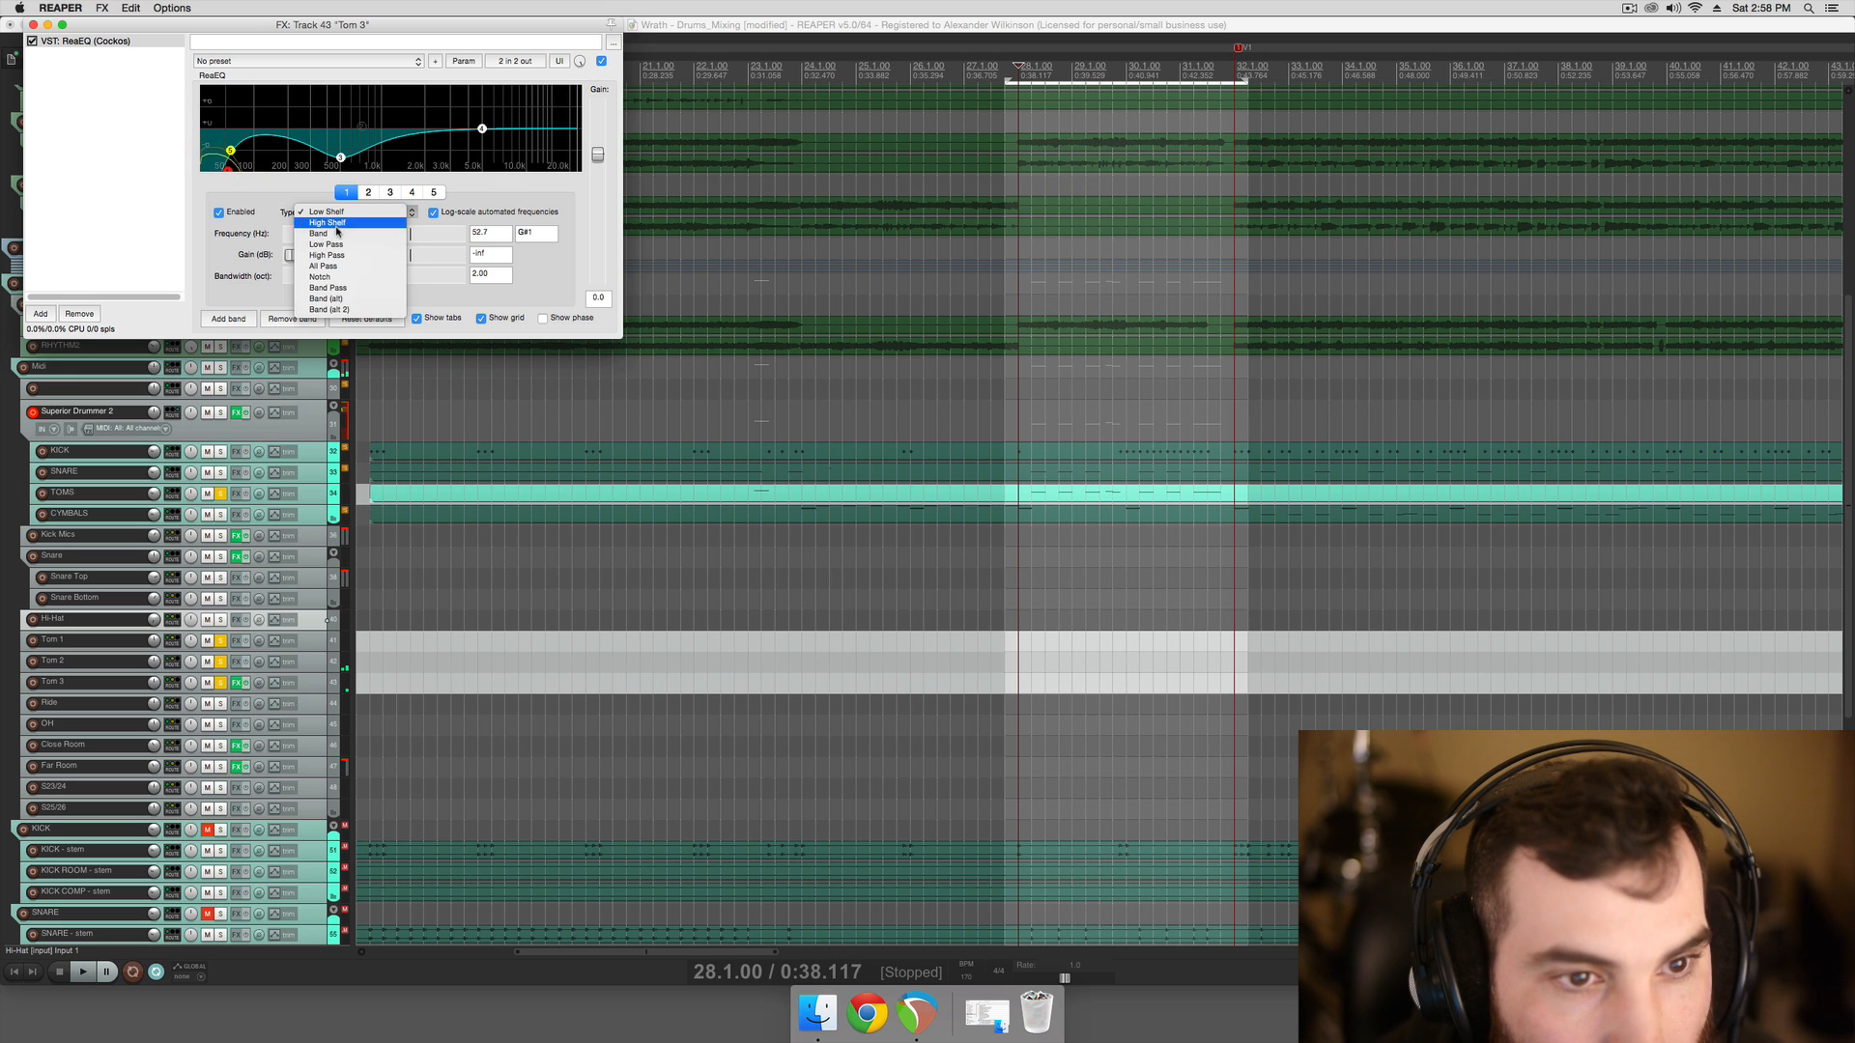
pyautogui.click(327, 255)
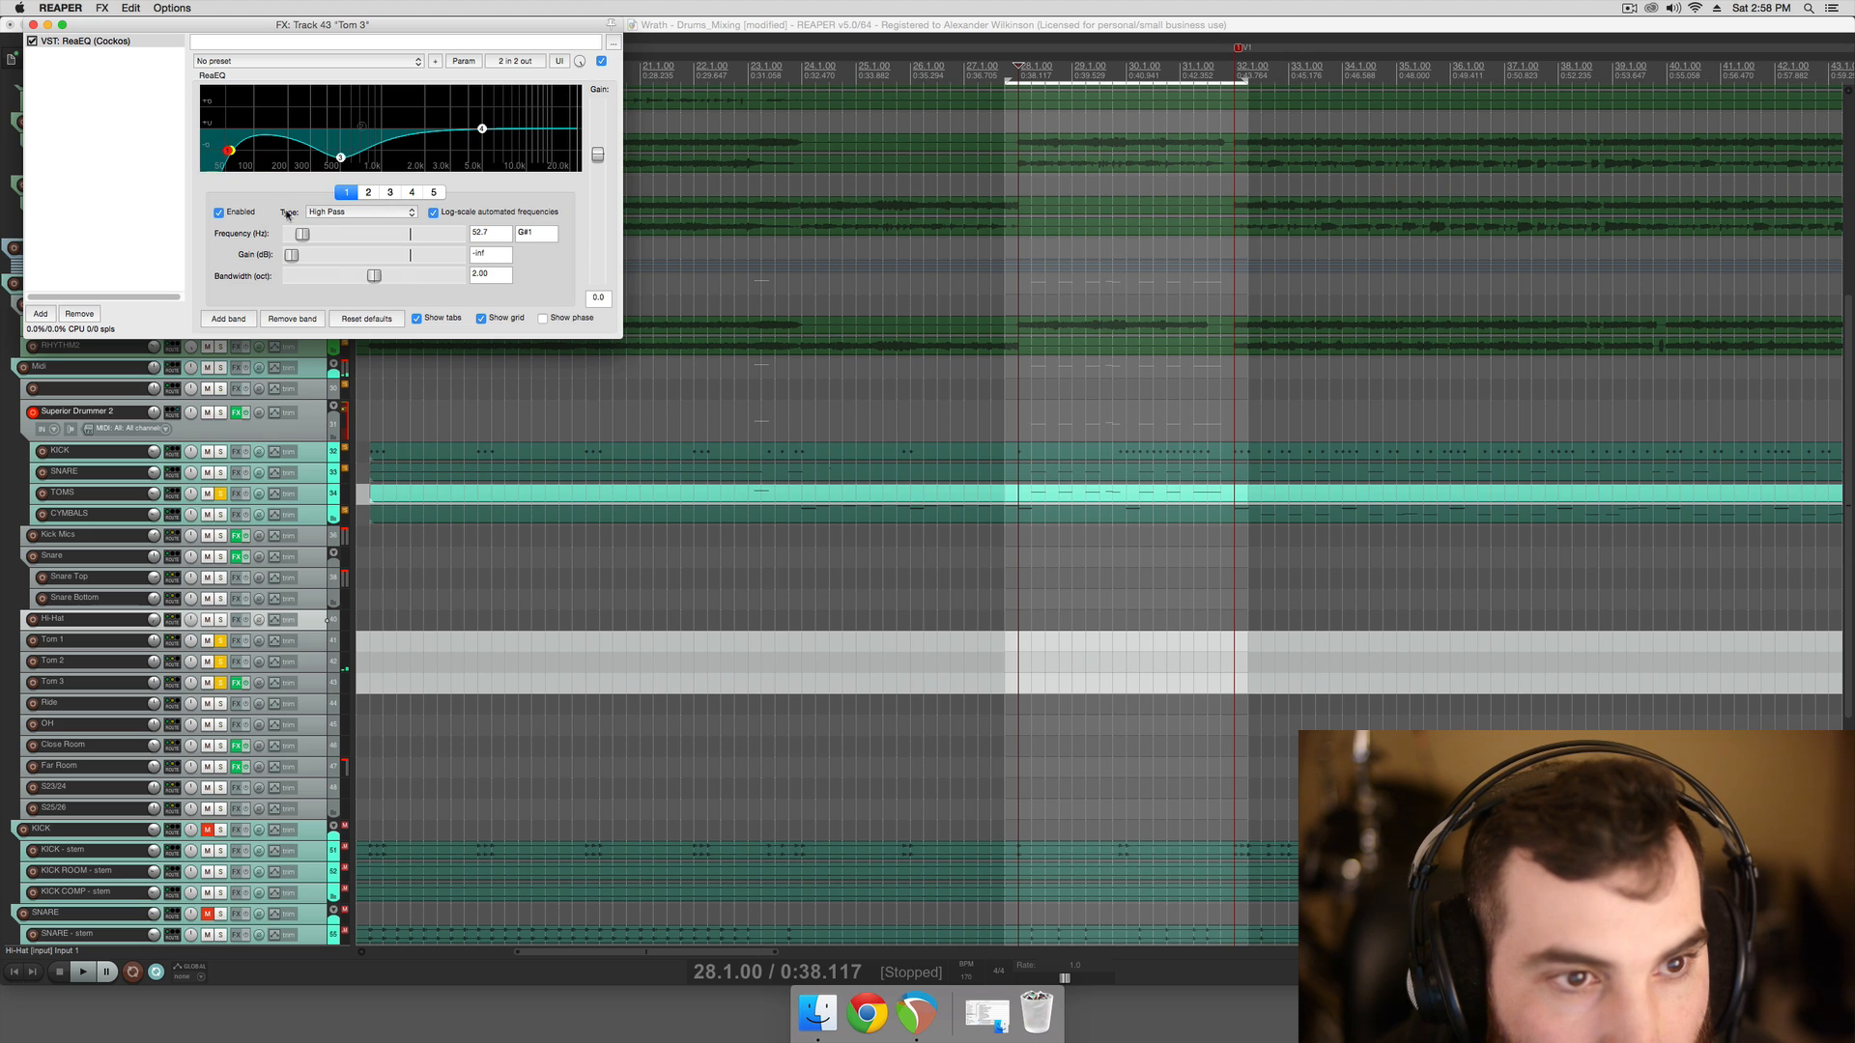
pyautogui.press('space')
pyautogui.moveTo(302, 234); pyautogui.dragTo(310, 237)
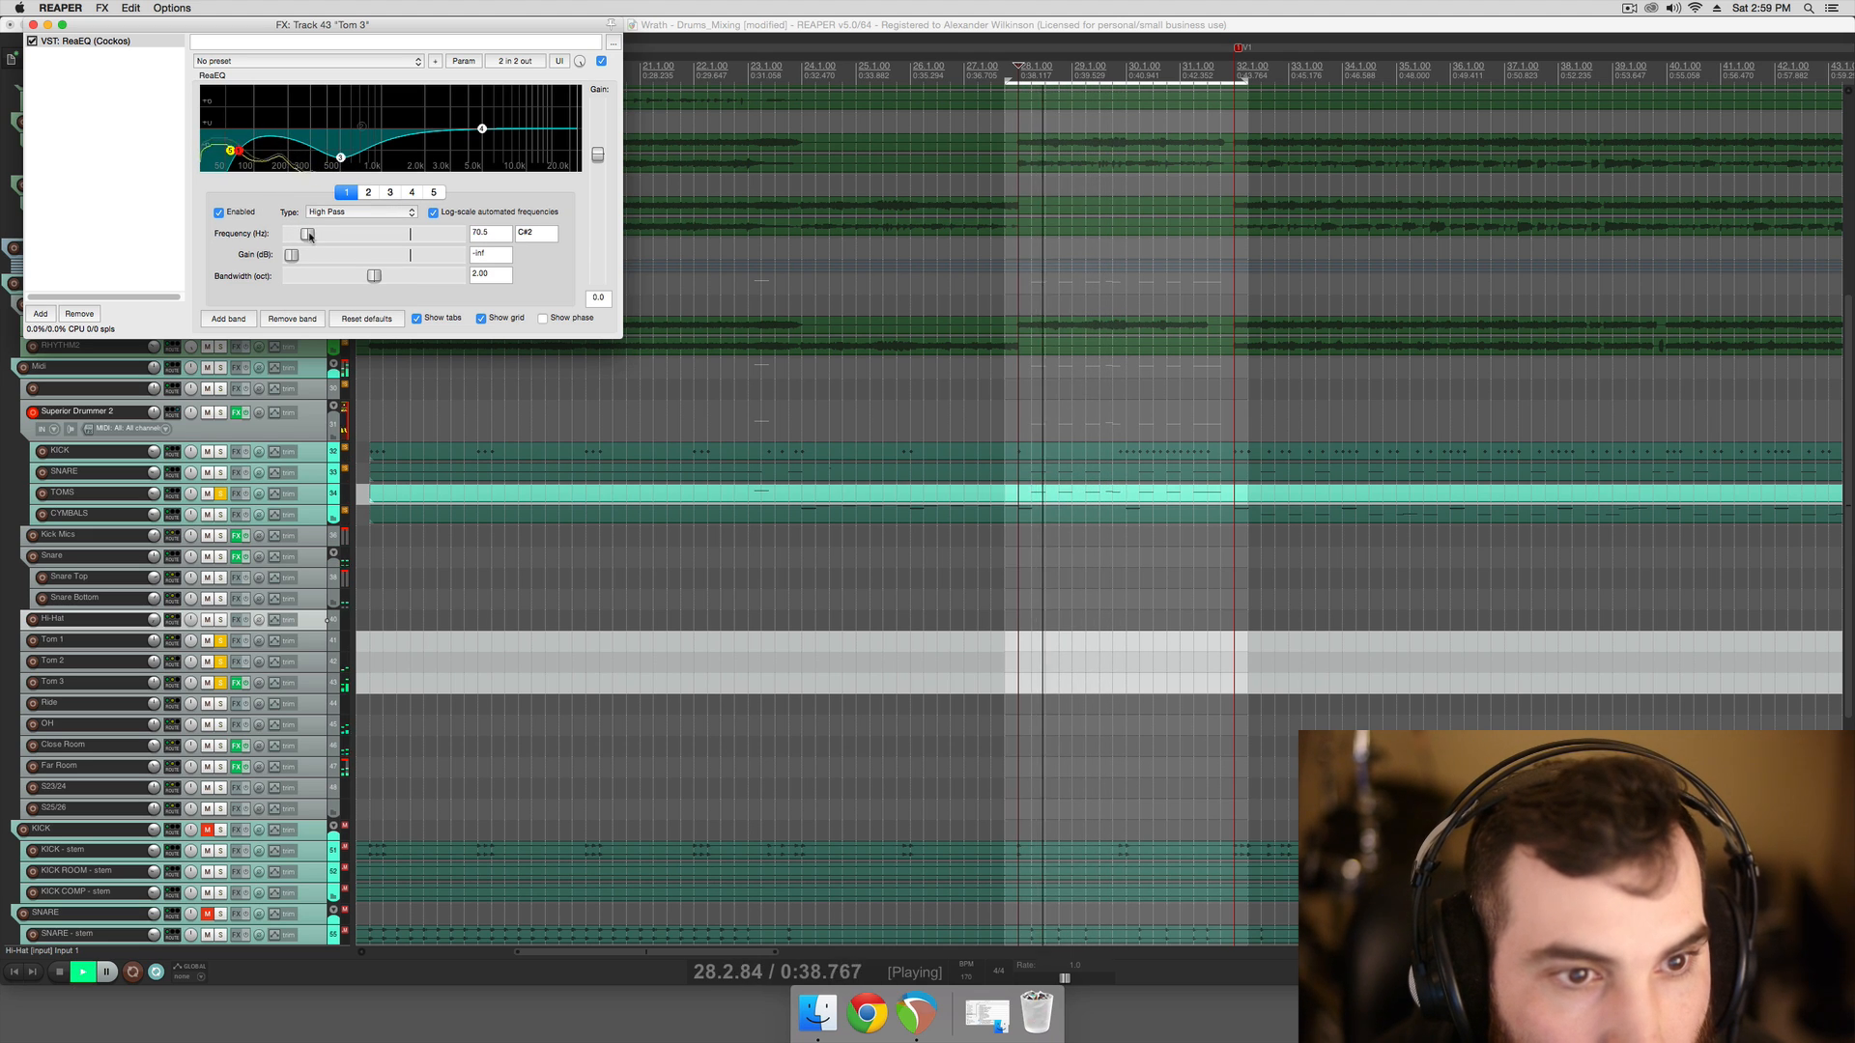
pyautogui.press('space')
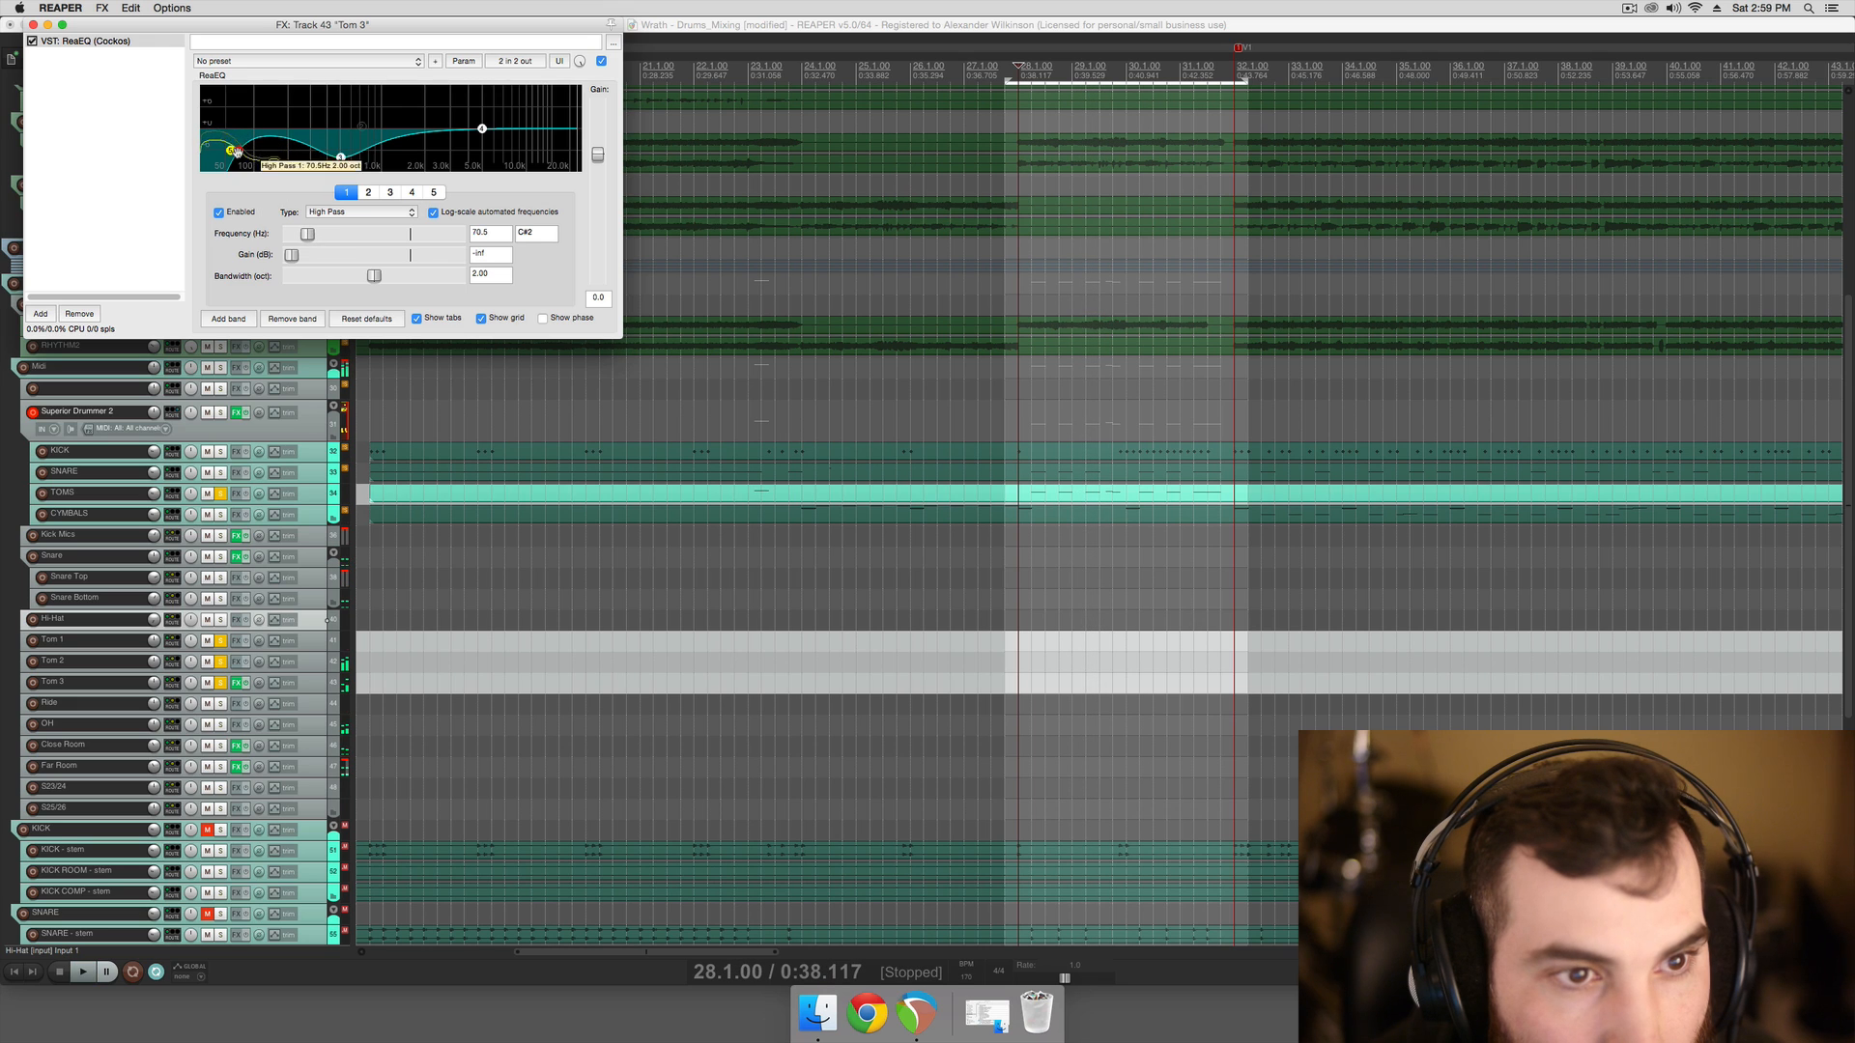
# Raise both high-pass bands, 1 and 5, on Tom 3 to 76.0 Hz while checking them in playback
pyautogui.click(237, 152)
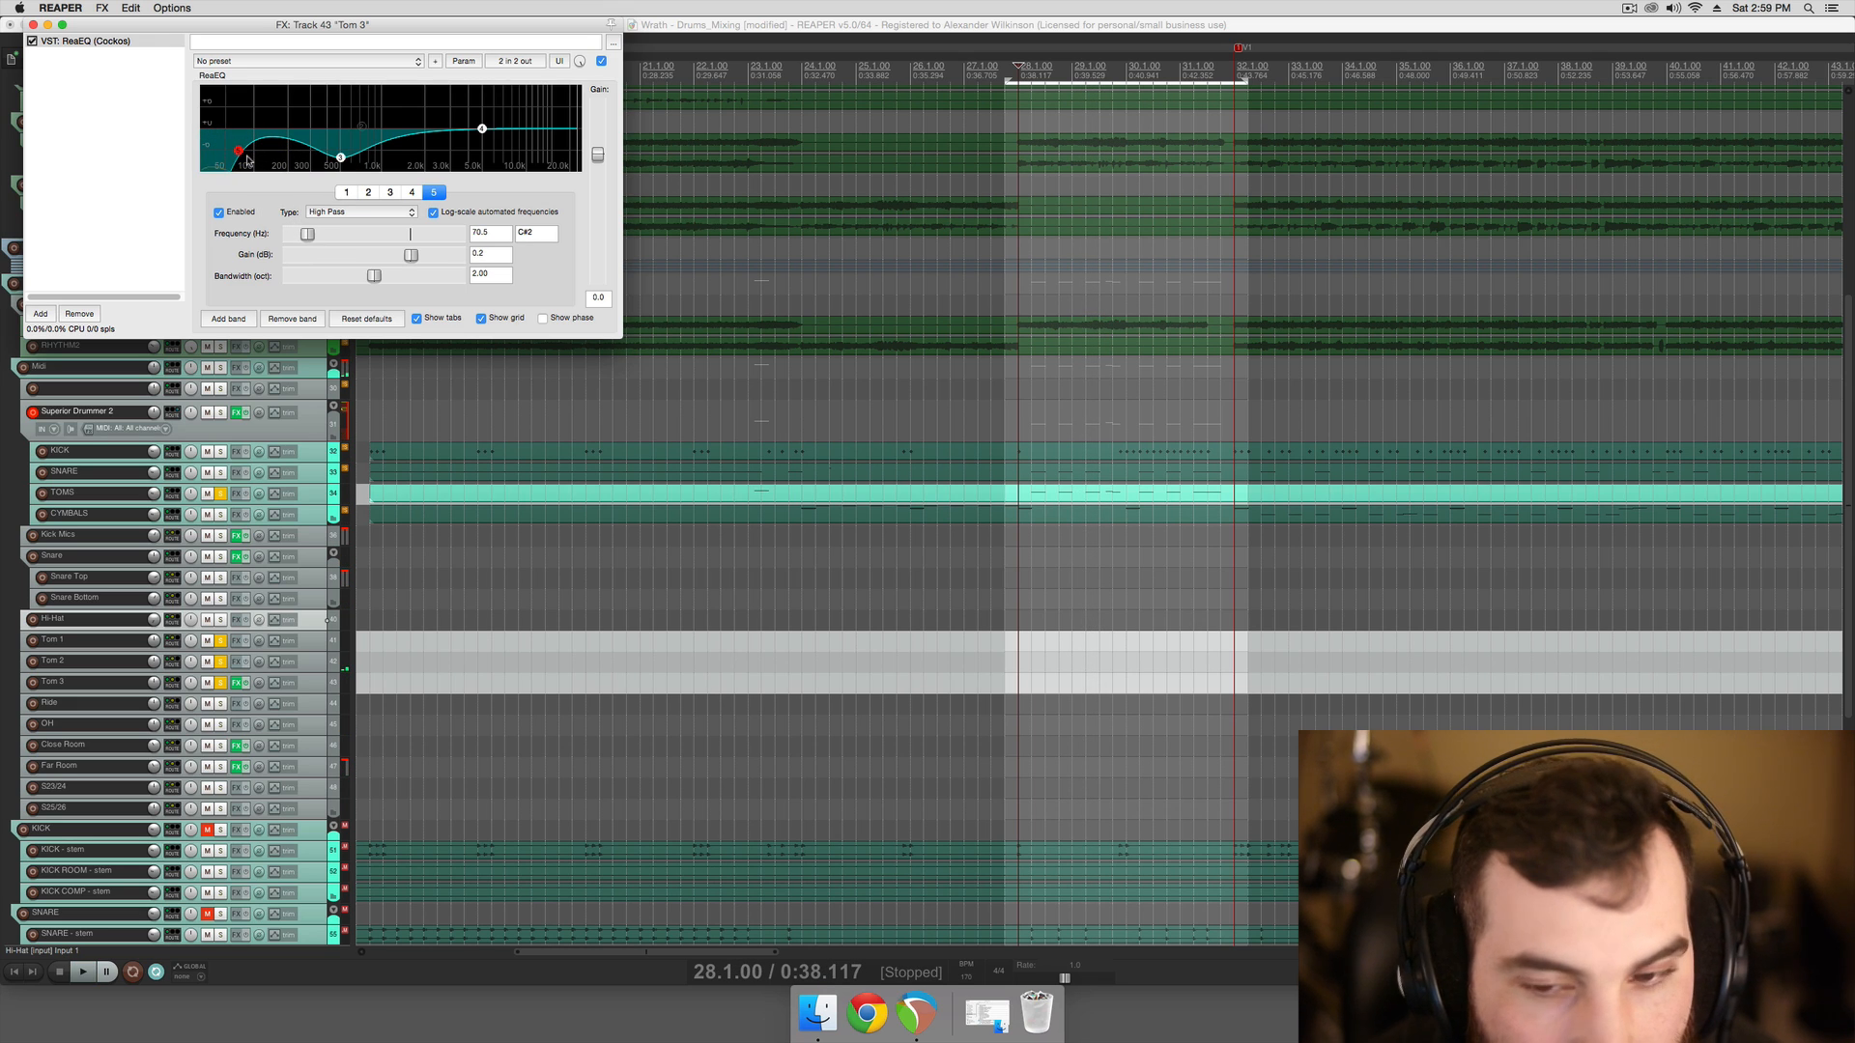
pyautogui.press('space')
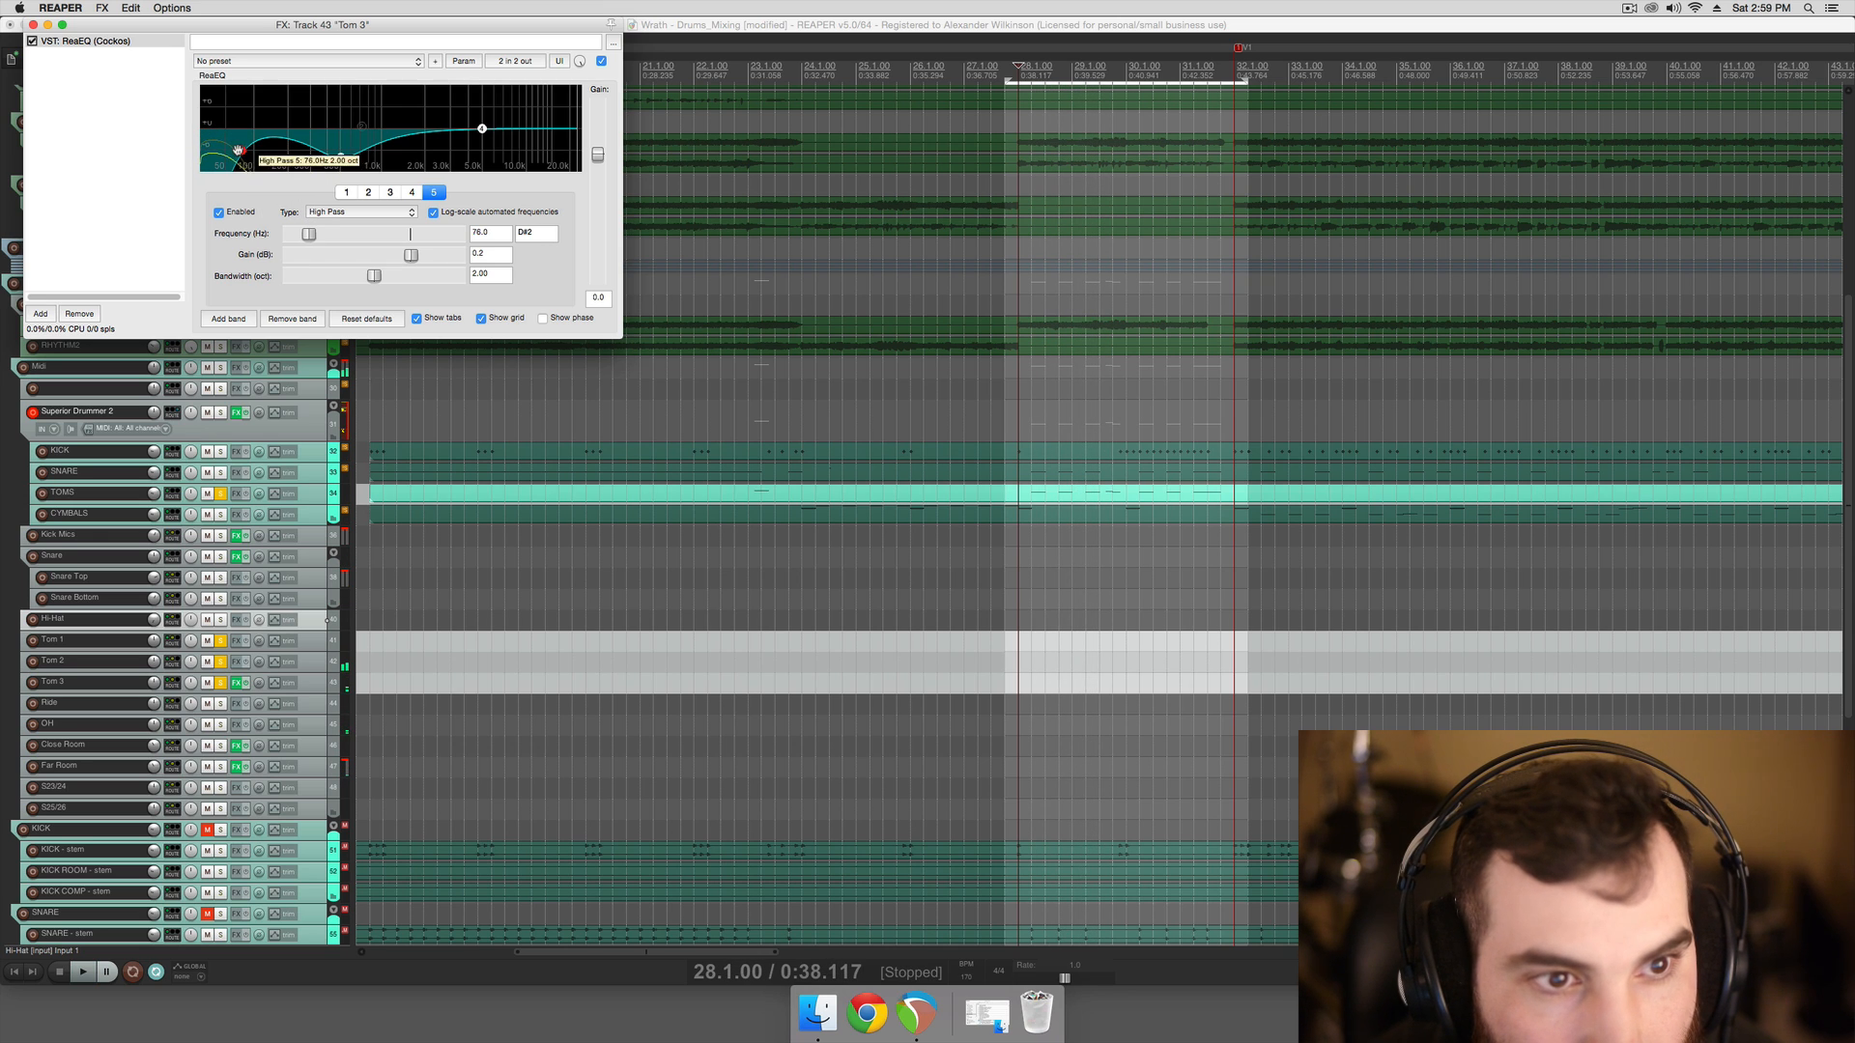
pyautogui.click(237, 152)
pyautogui.moveTo(305, 233); pyautogui.dragTo(308, 234)
pyautogui.press('space')
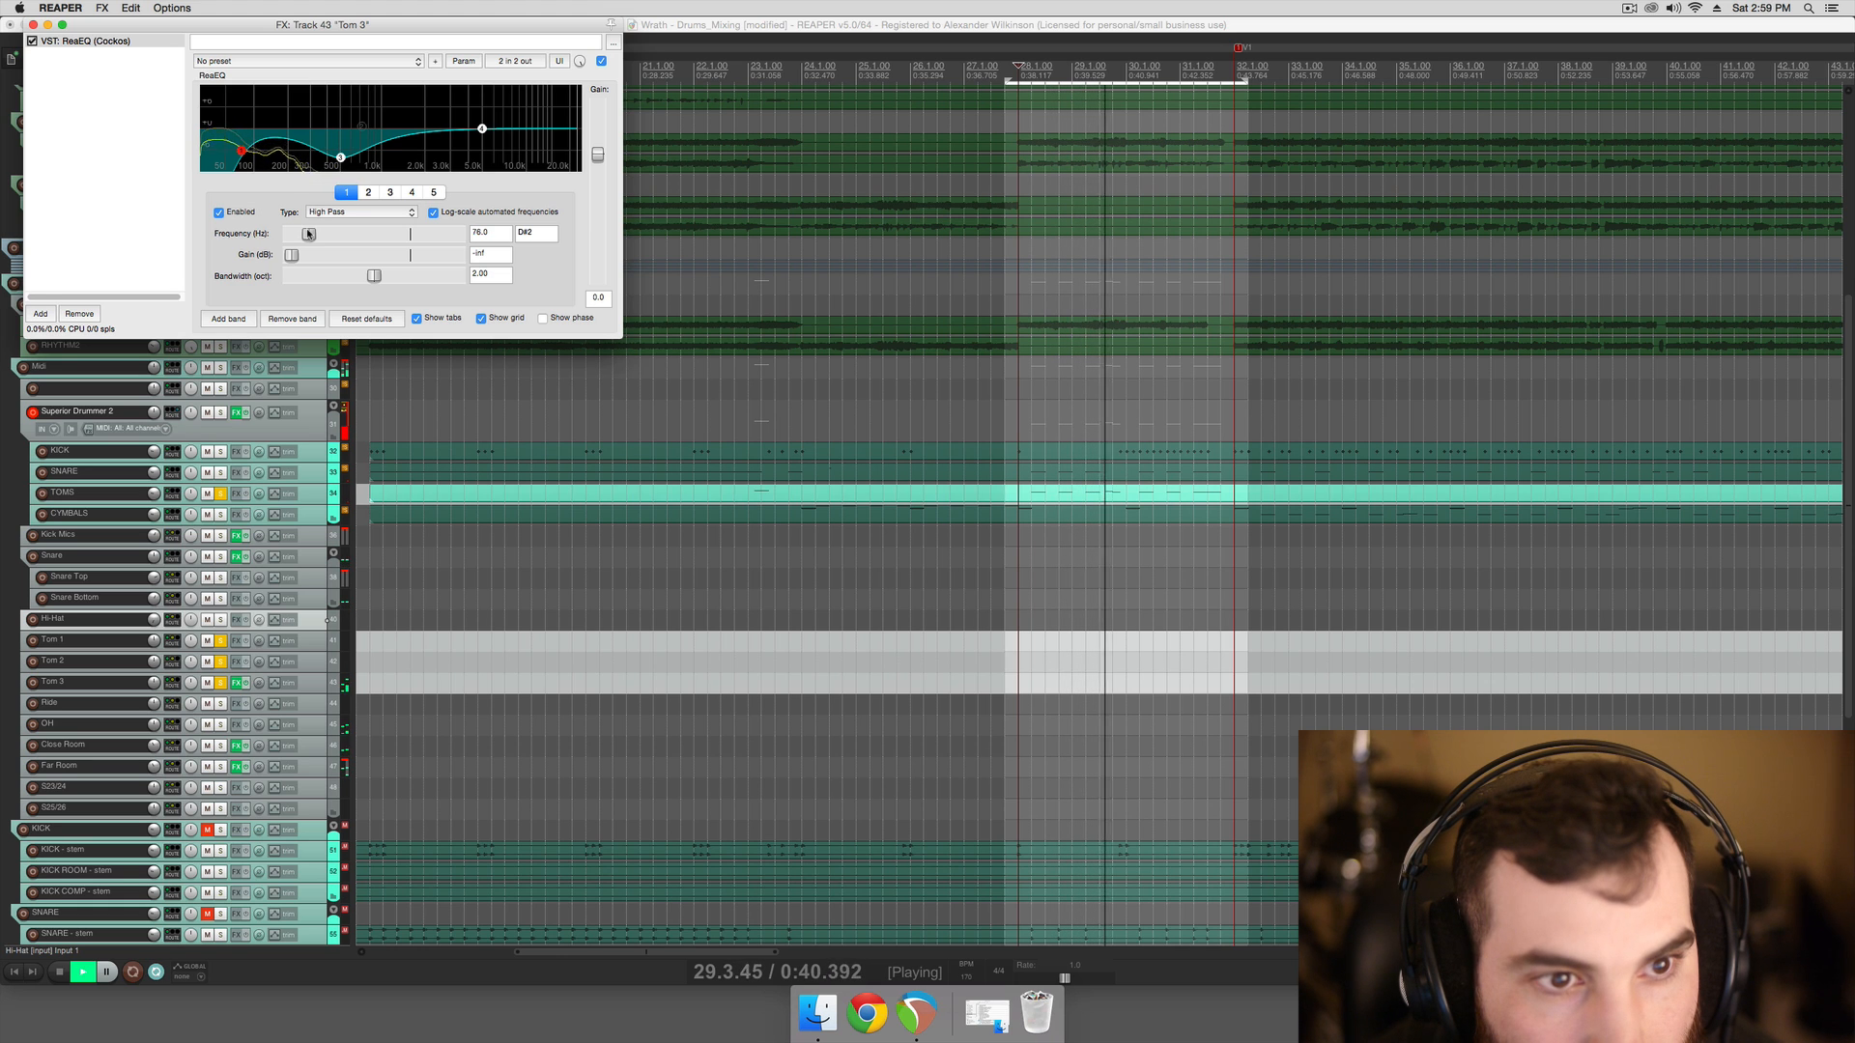
pyautogui.press('space')
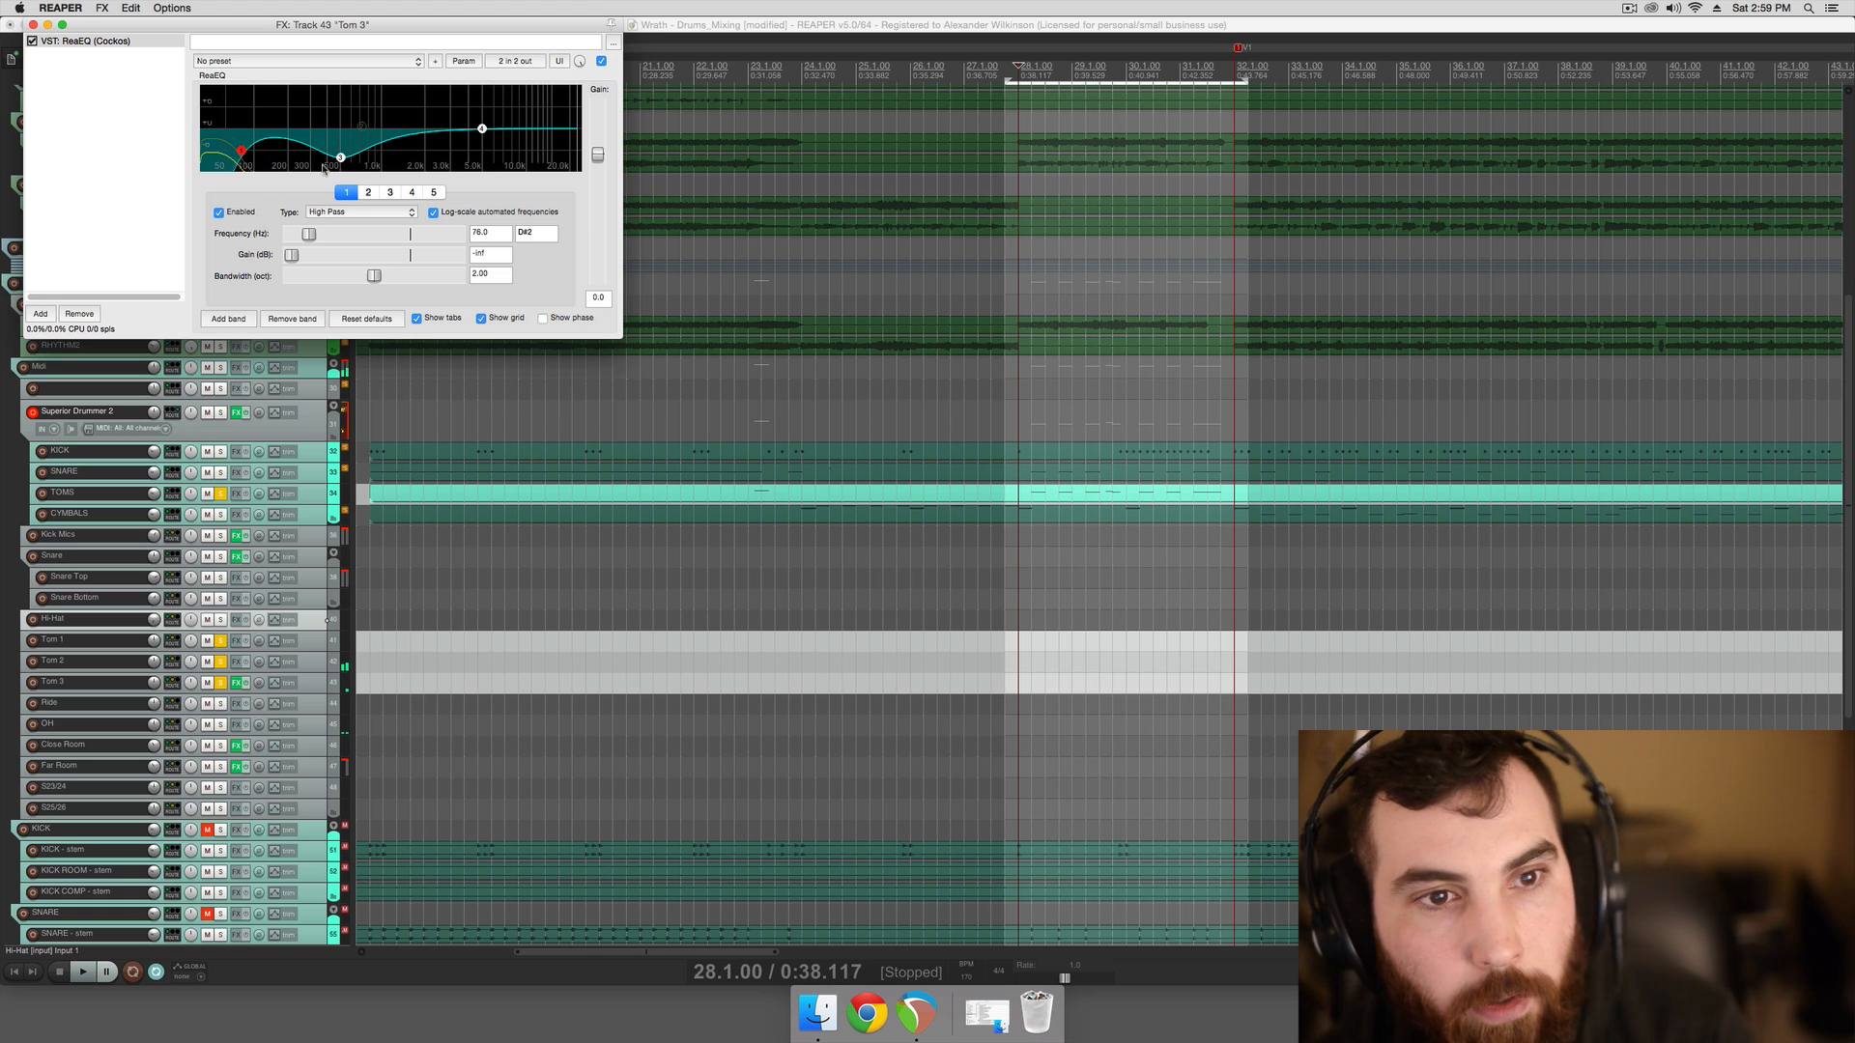
# Set Tom 3's band 3 cut to about 415 Hz, -6.0 dB and bandwidth 1.77 while playing the toms
pyautogui.click(341, 156)
pyautogui.press('space')
pyautogui.moveTo(343, 157)
pyautogui.mouseDown()
pyautogui.moveTo(333, 72)
pyautogui.moveTo(330, 149)
pyautogui.mouseUp()
pyautogui.scroll(-1, 329, 150)
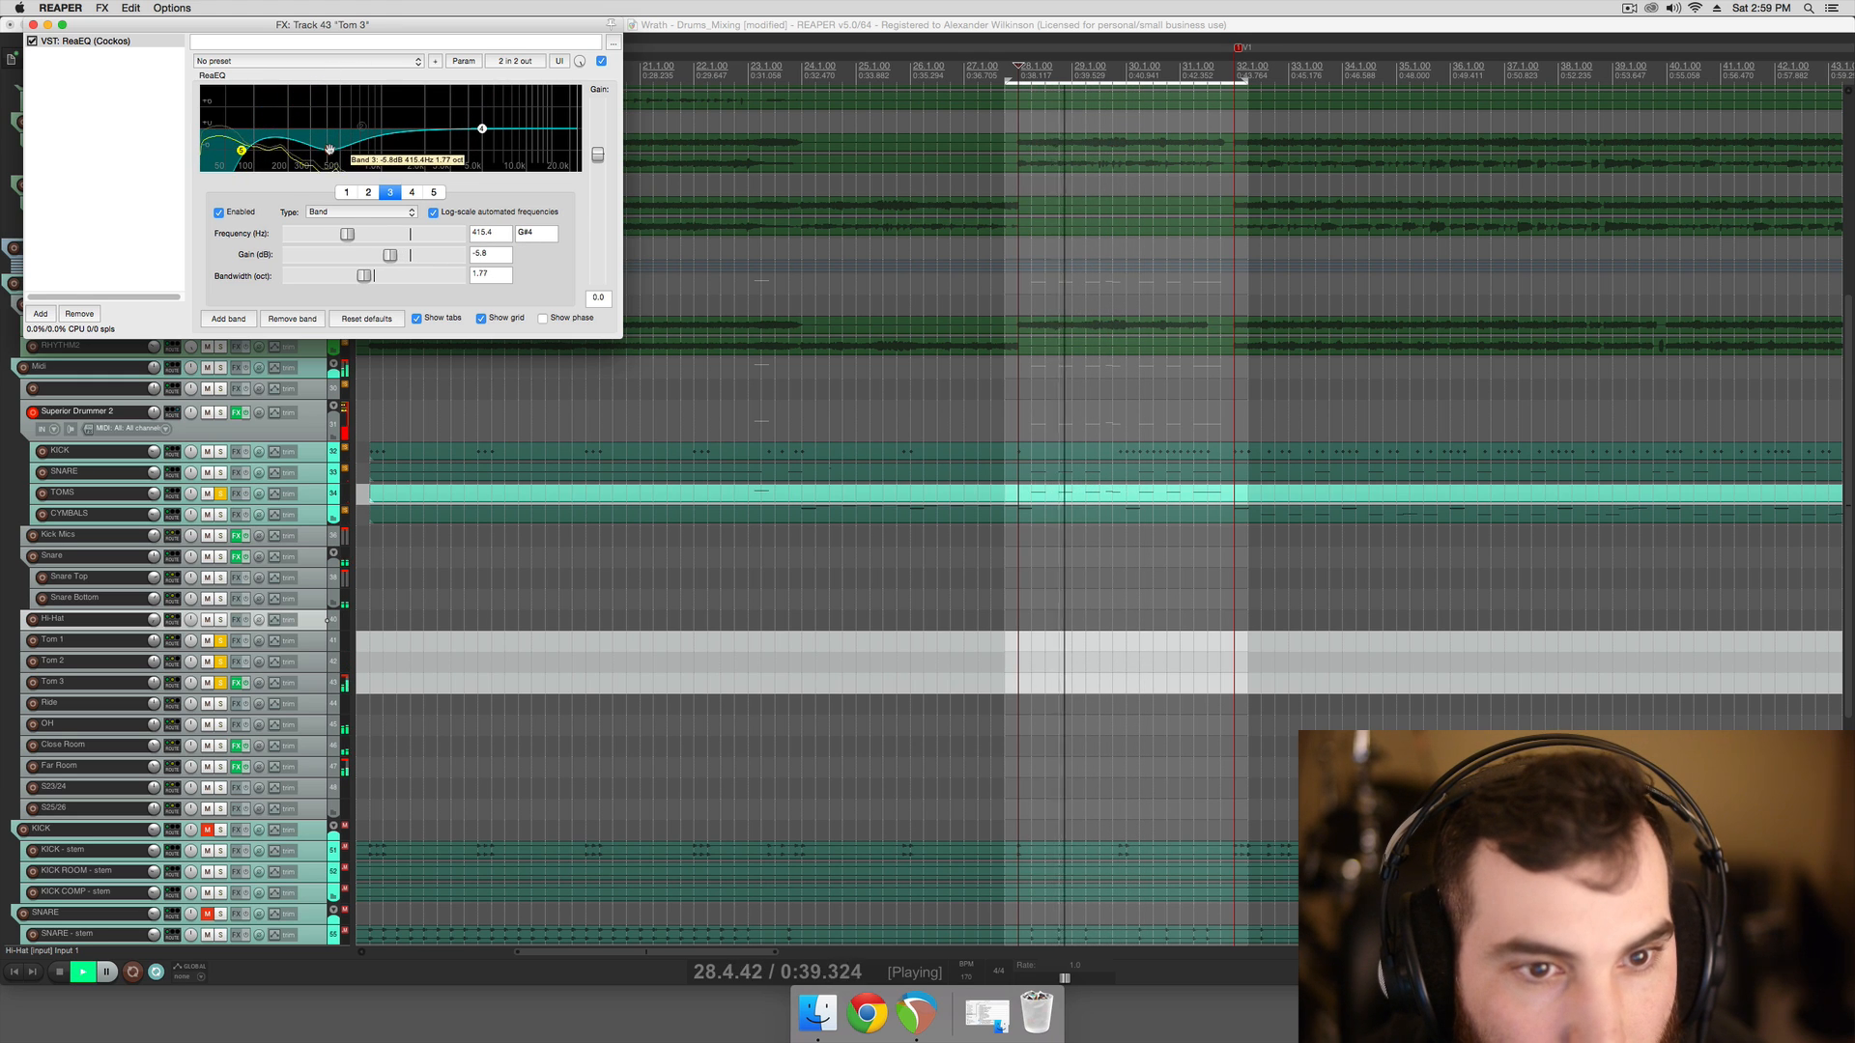
pyautogui.press('space')
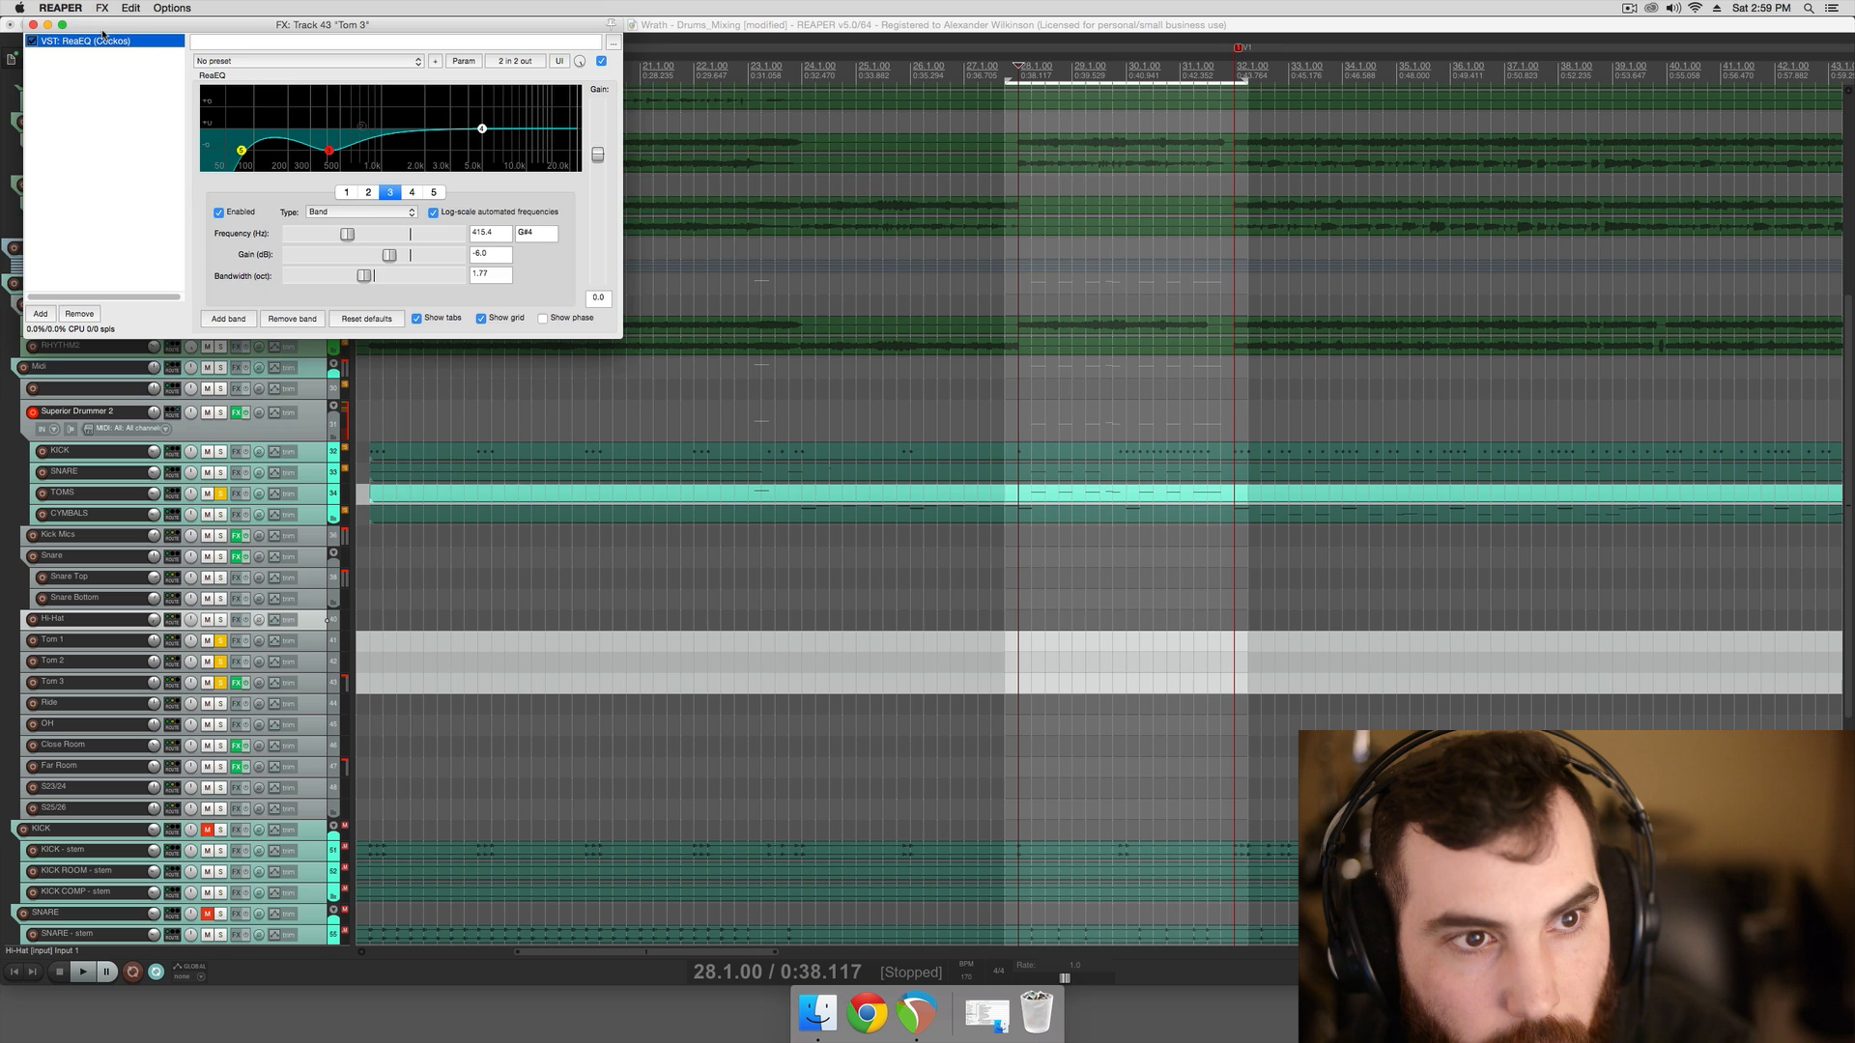
# Close the Tom 3 effects window and audition the equalized toms from 28.1.00
pyautogui.moveTo(53, 26); pyautogui.dragTo(305, 161)
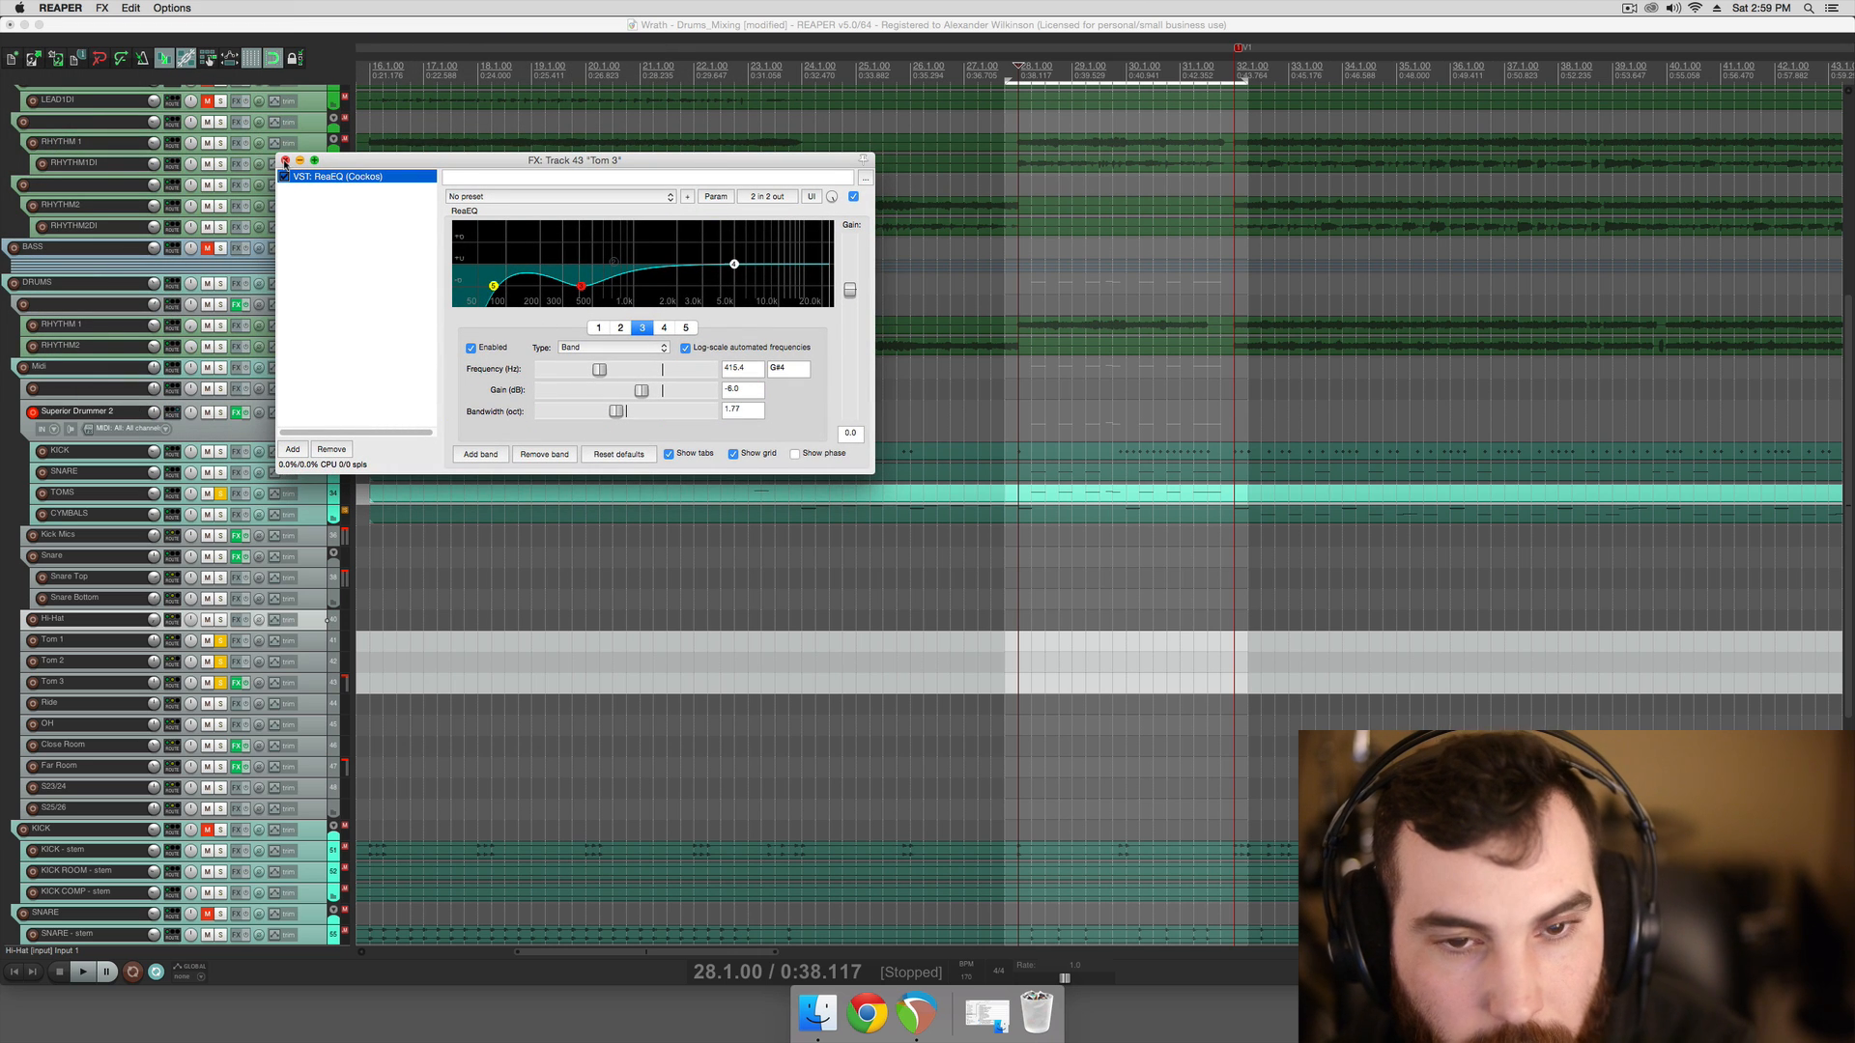
pyautogui.click(285, 161)
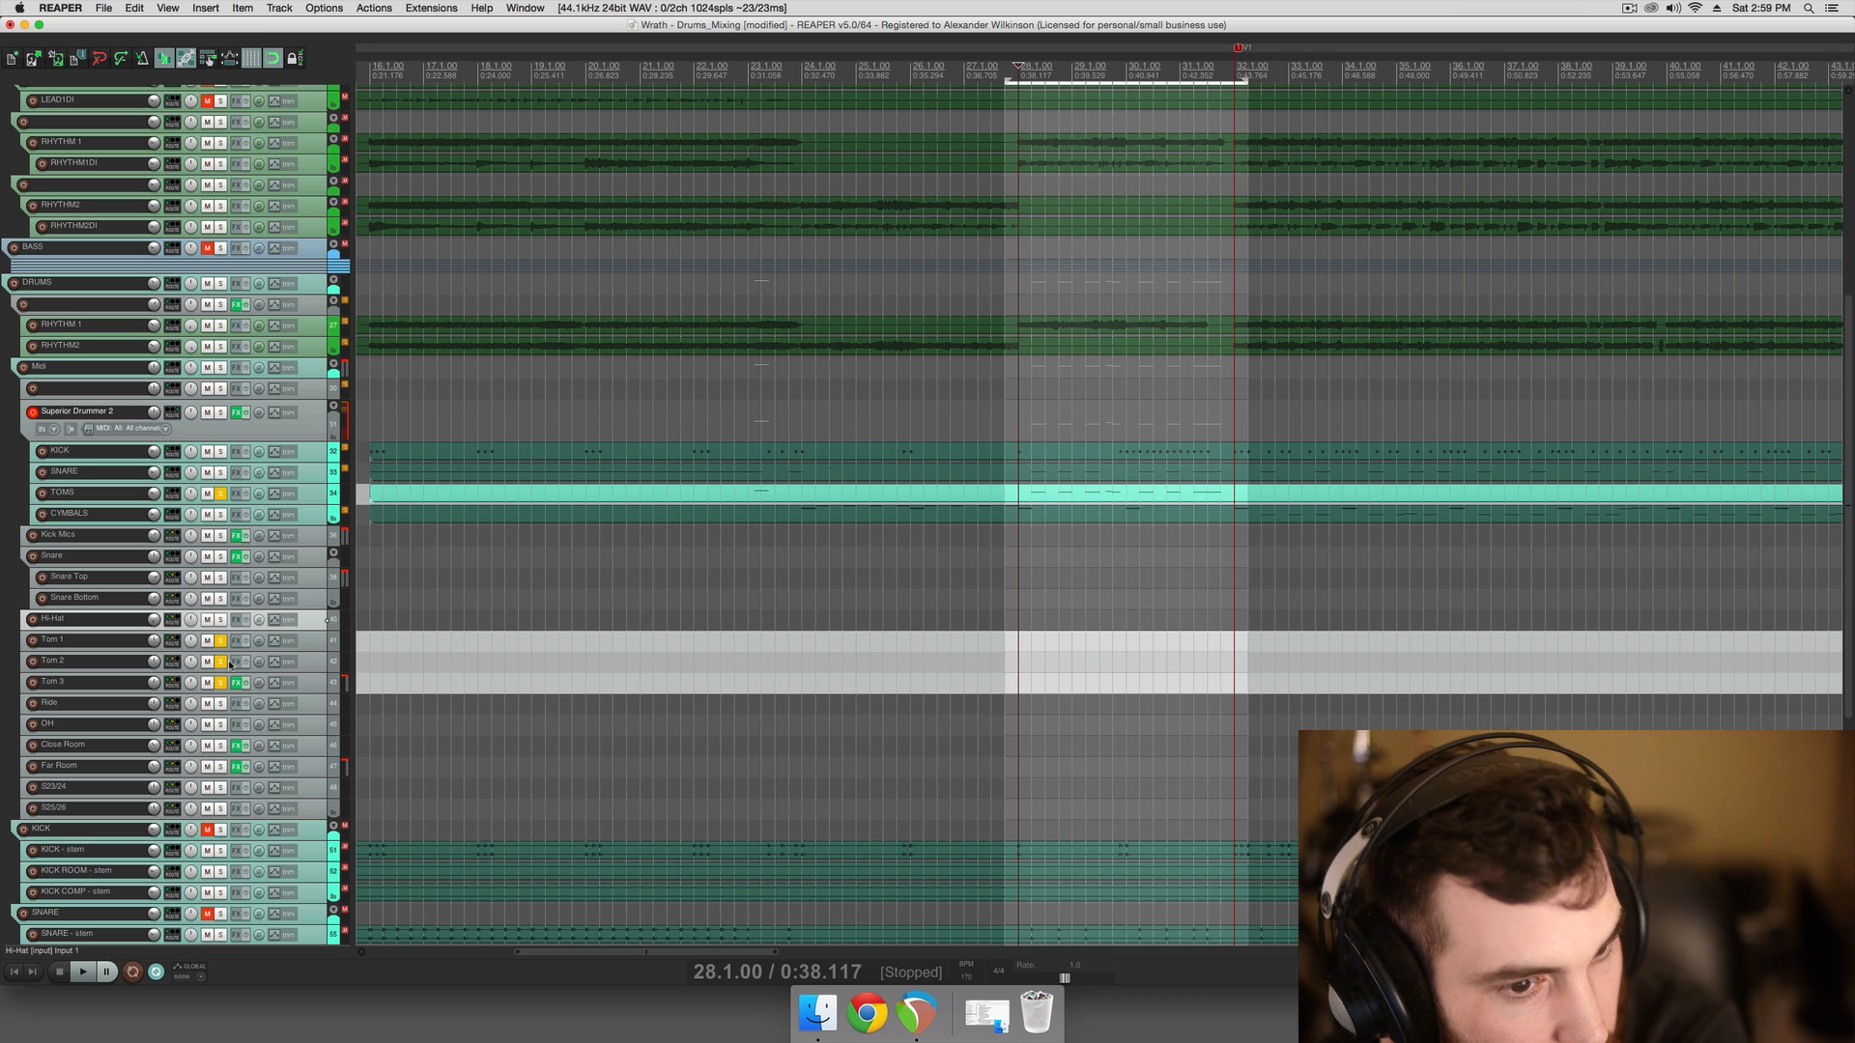
pyautogui.click(1024, 659)
pyautogui.press('space')
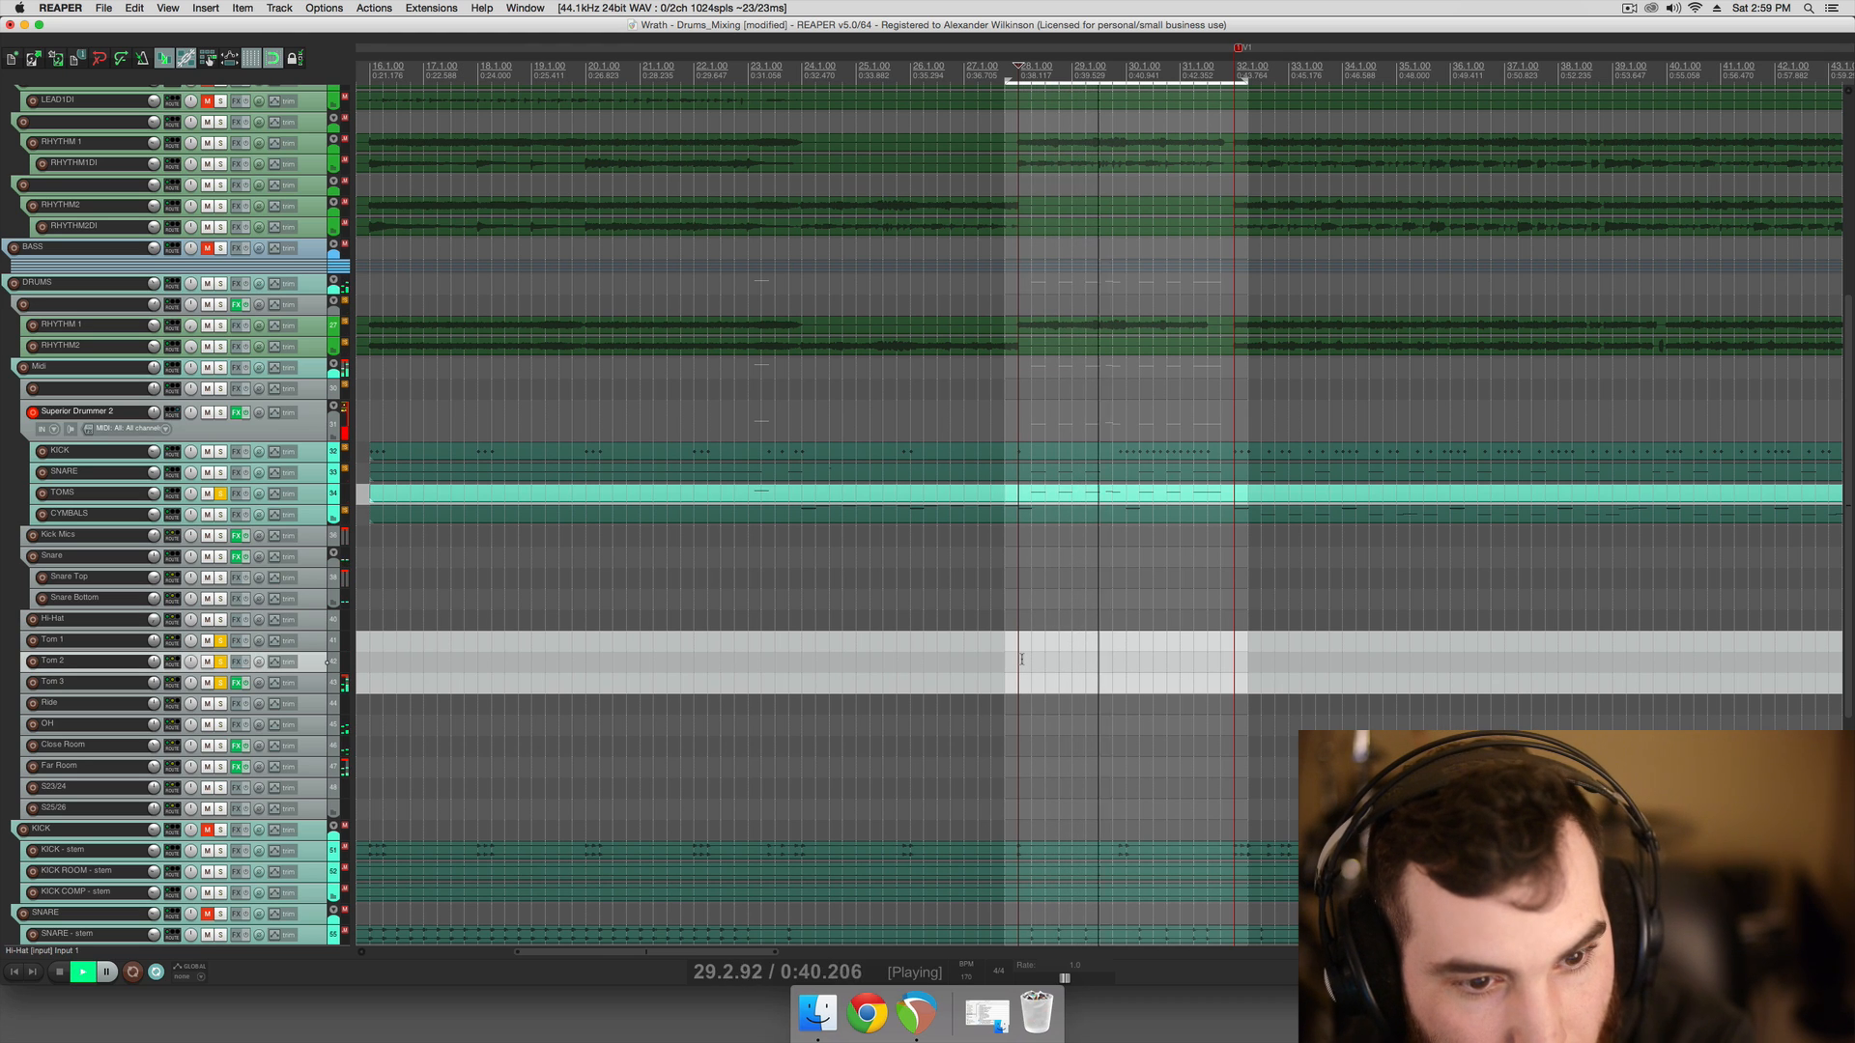
pyautogui.press('space')
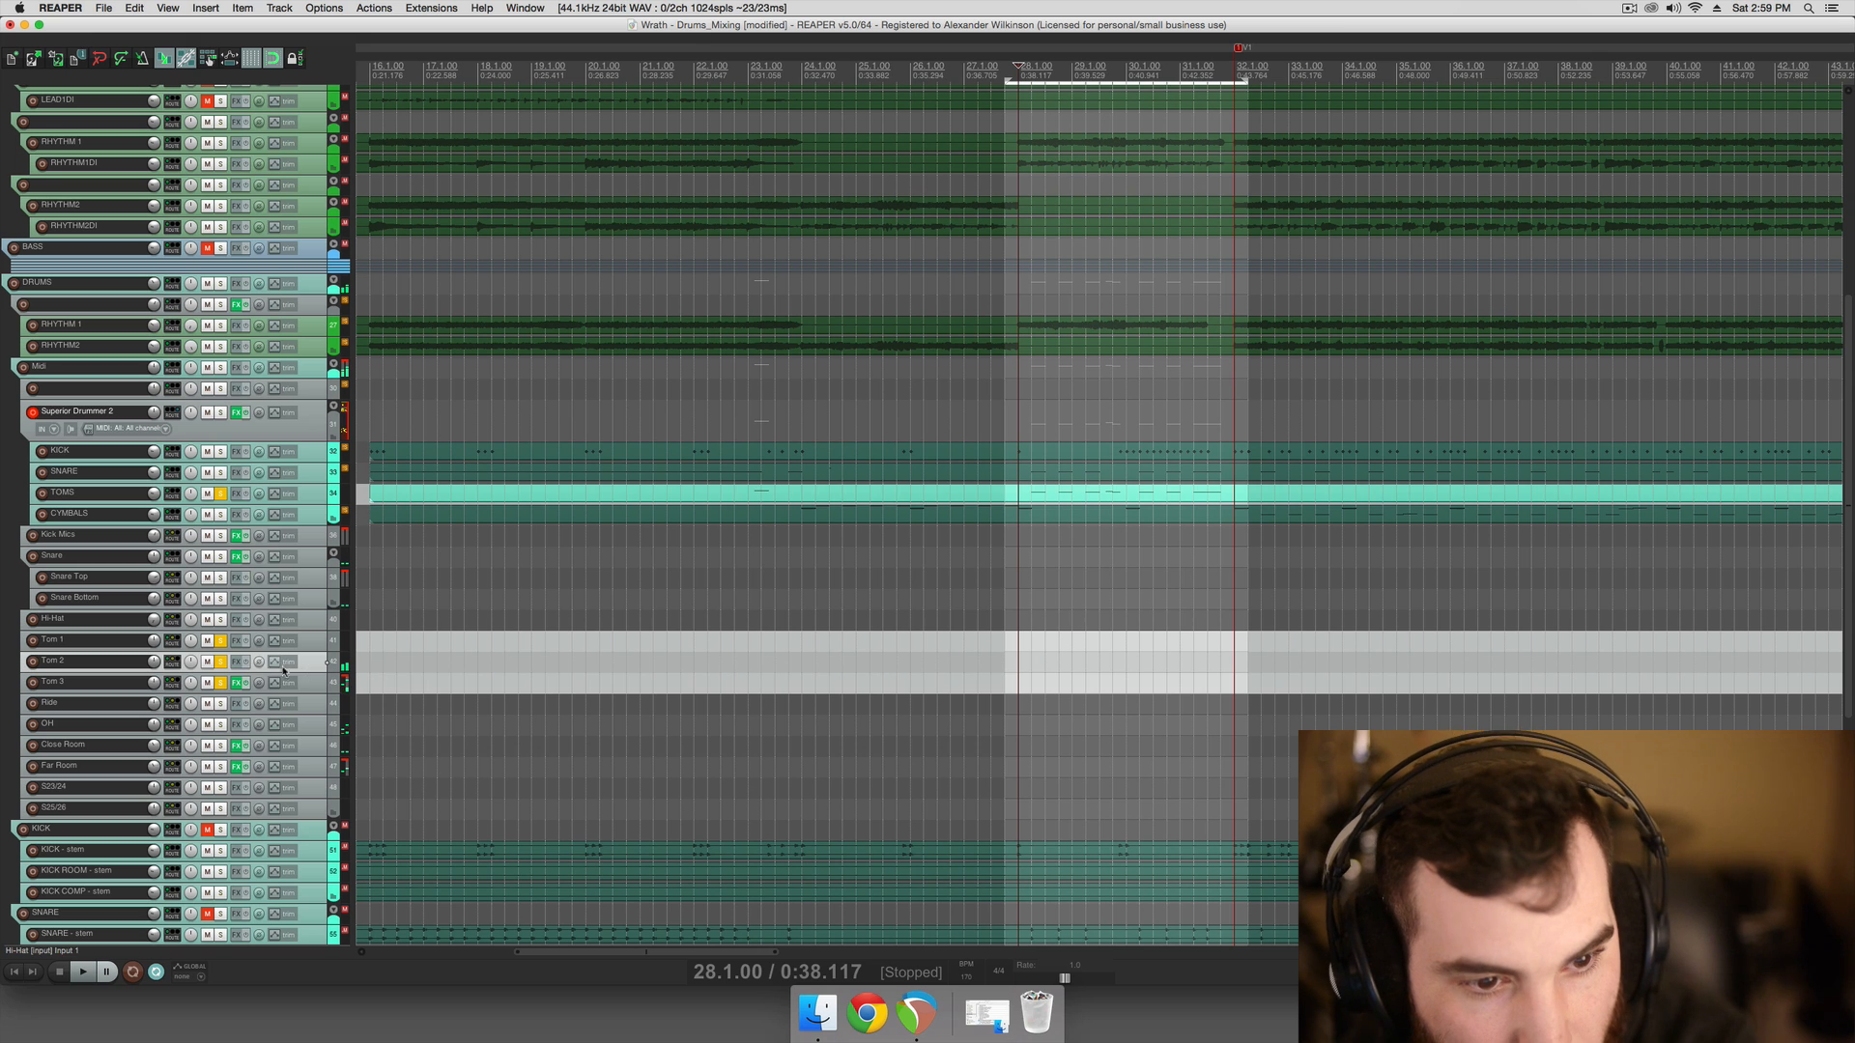
# Put a copy of Tom 3's ReaEQ on the Tom 2 track, close the plugin browser and center the effects window
pyautogui.click(235, 665)
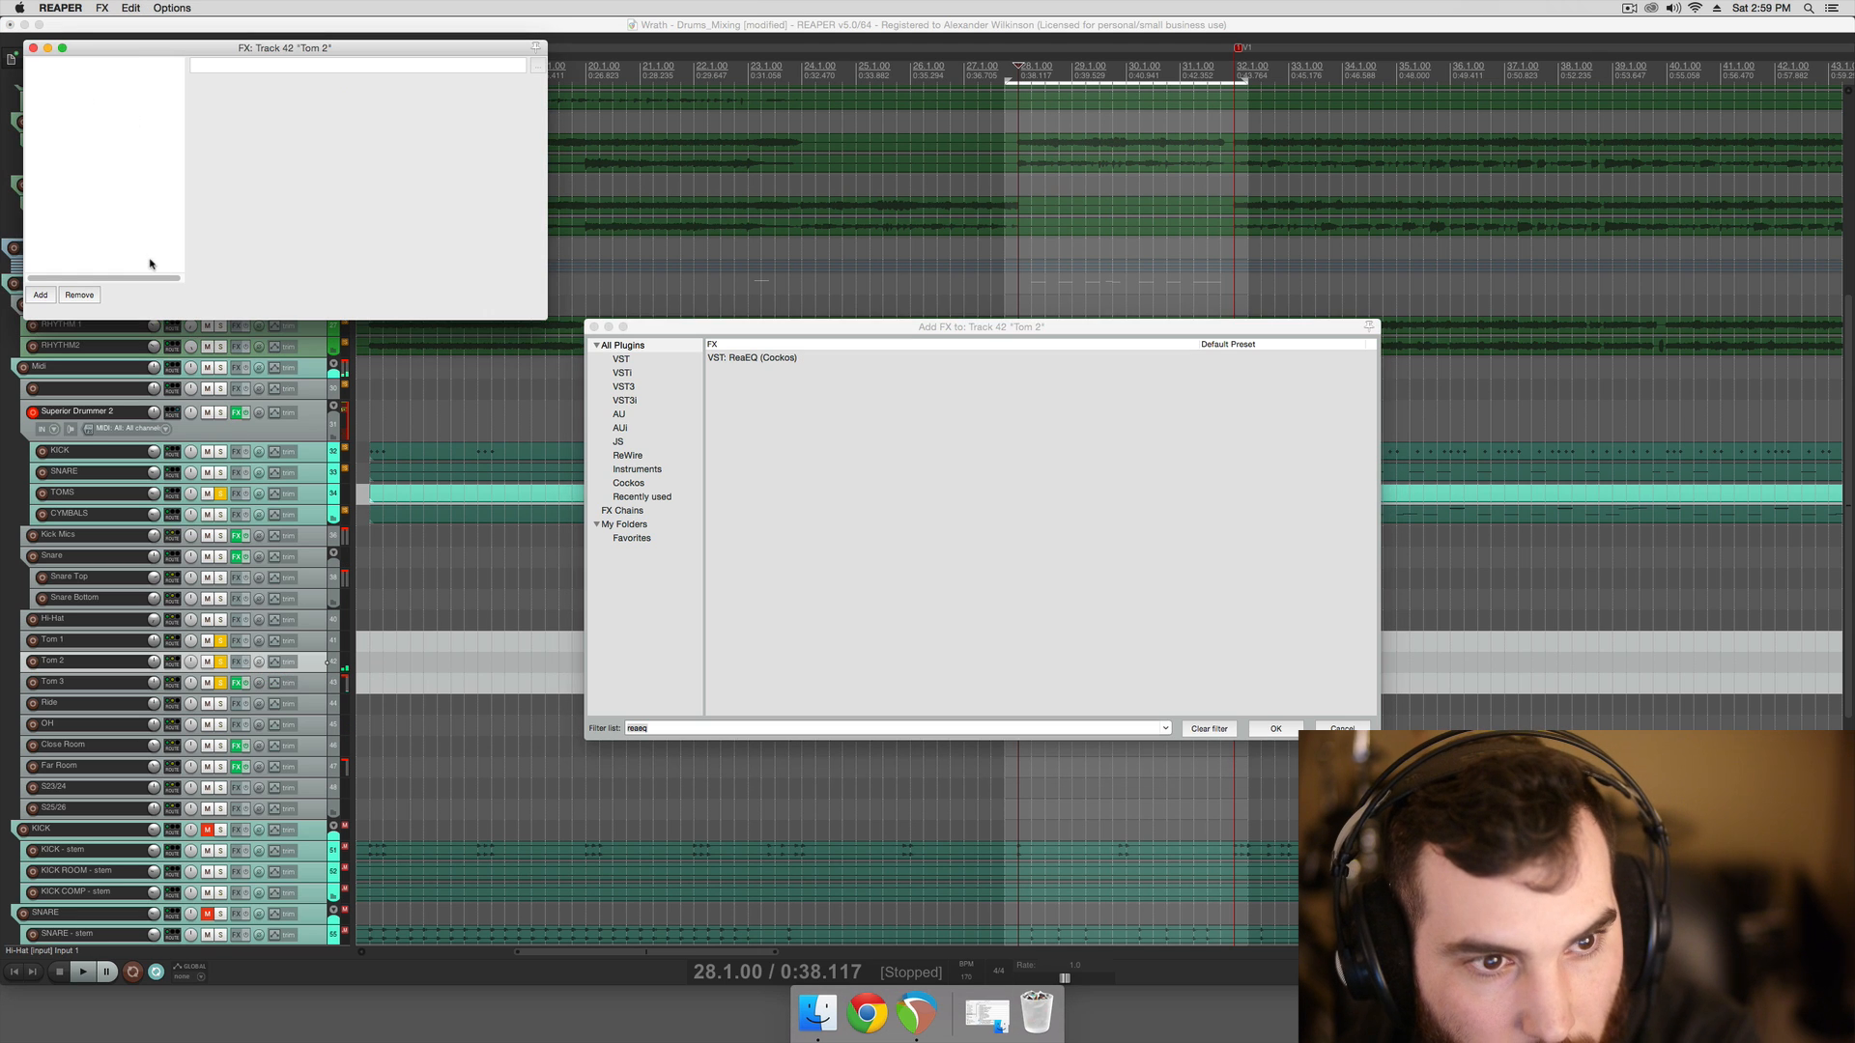
pyautogui.press('Return')
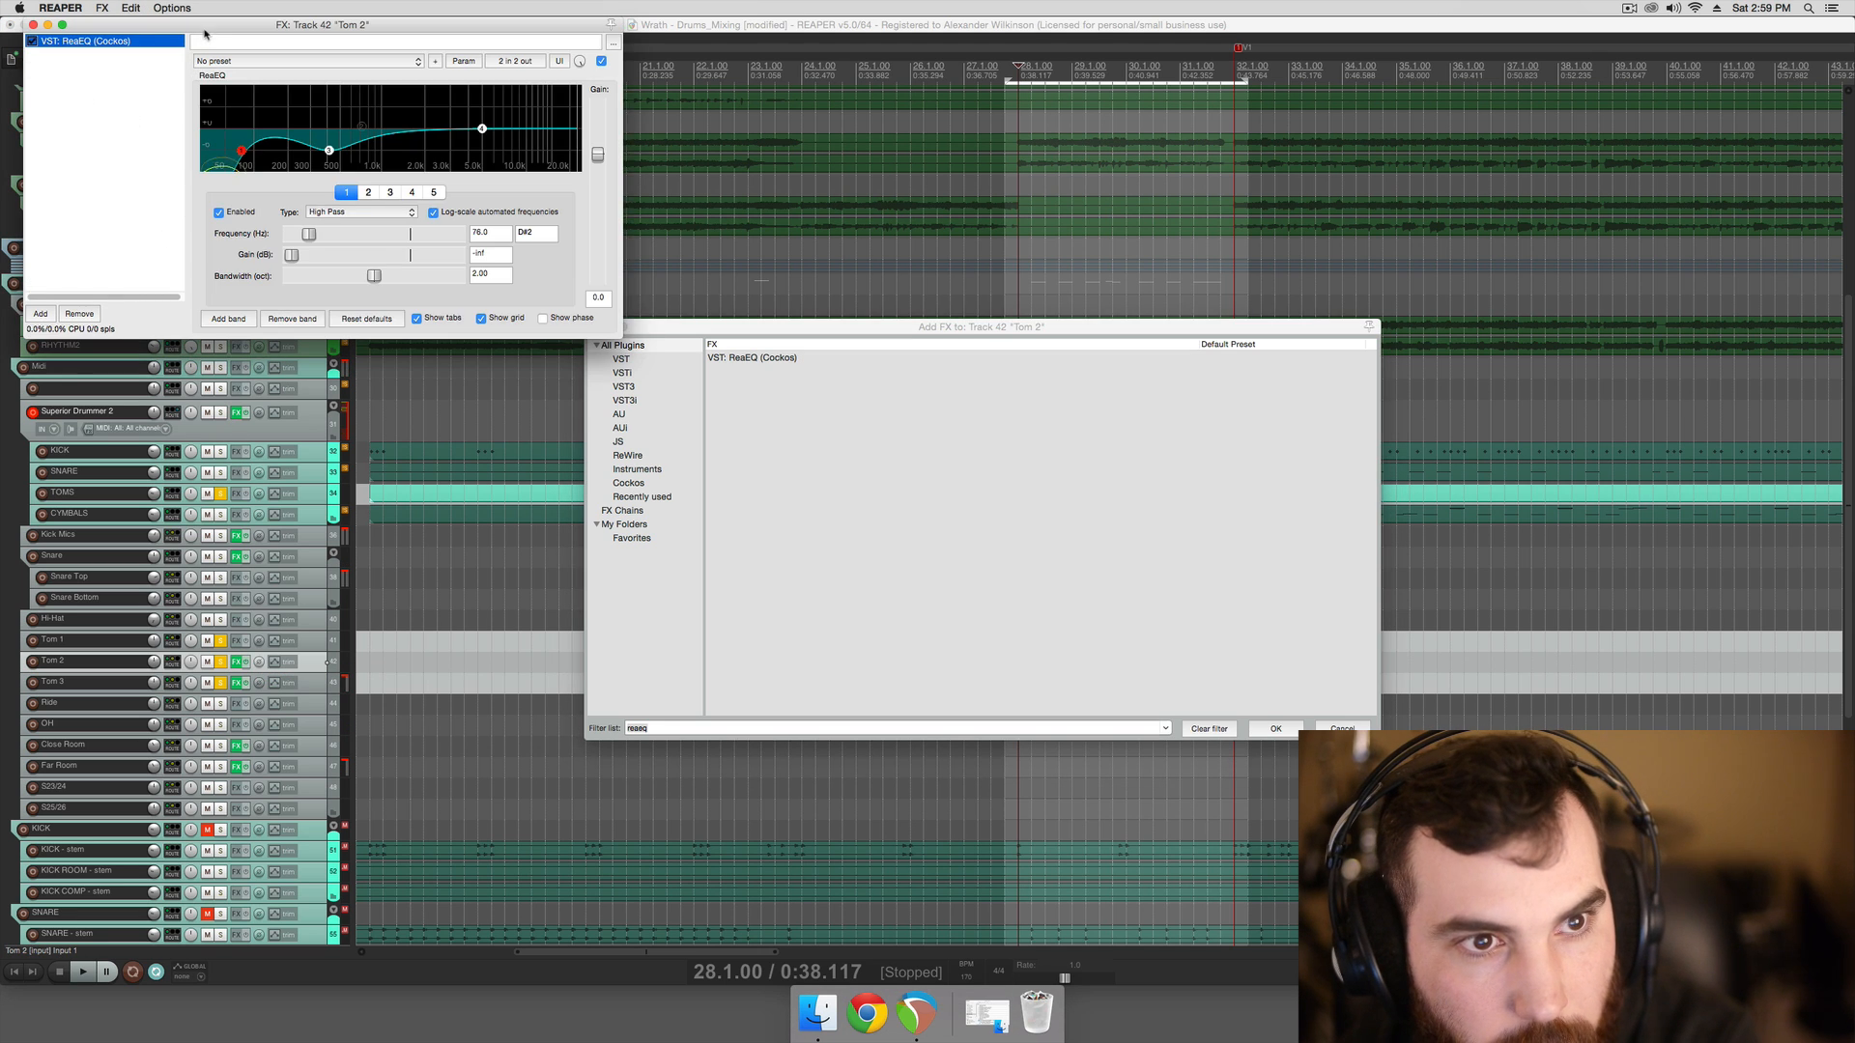
pyautogui.moveTo(198, 47); pyautogui.dragTo(951, 337)
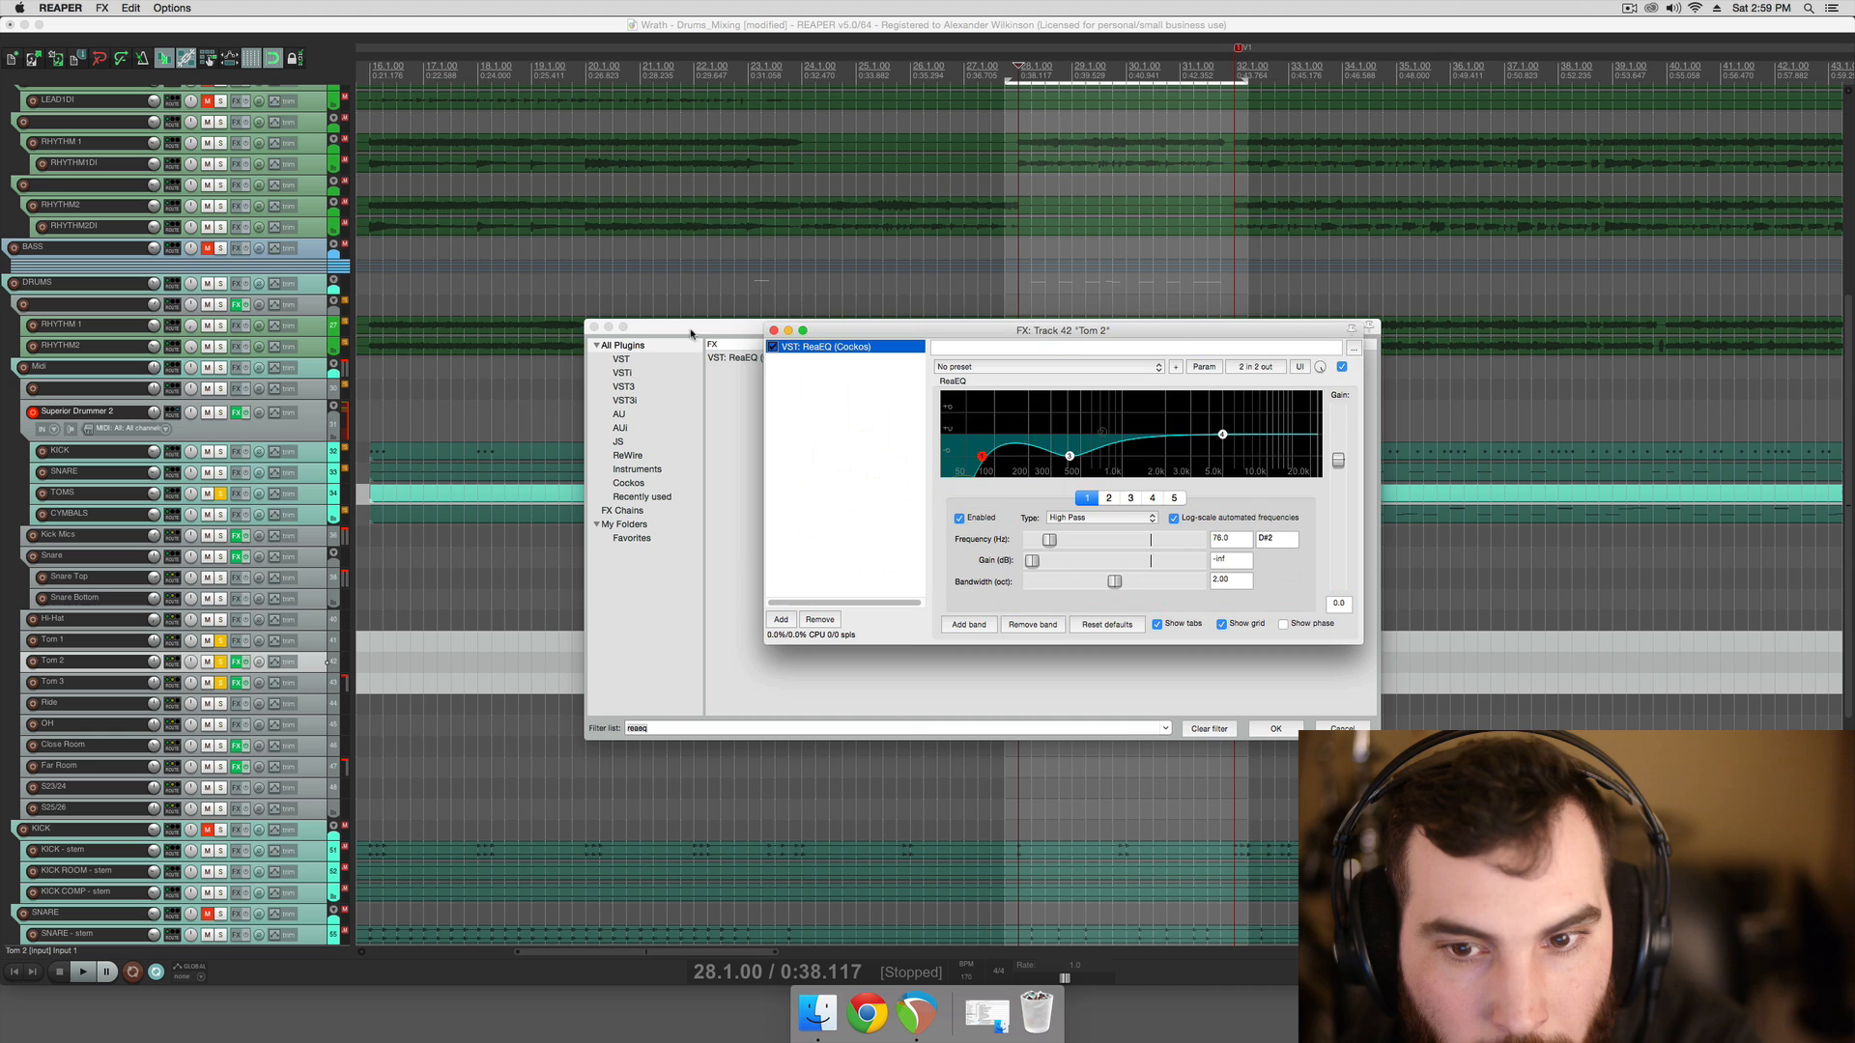
pyautogui.click(594, 328)
pyautogui.moveTo(826, 335); pyautogui.dragTo(667, 278)
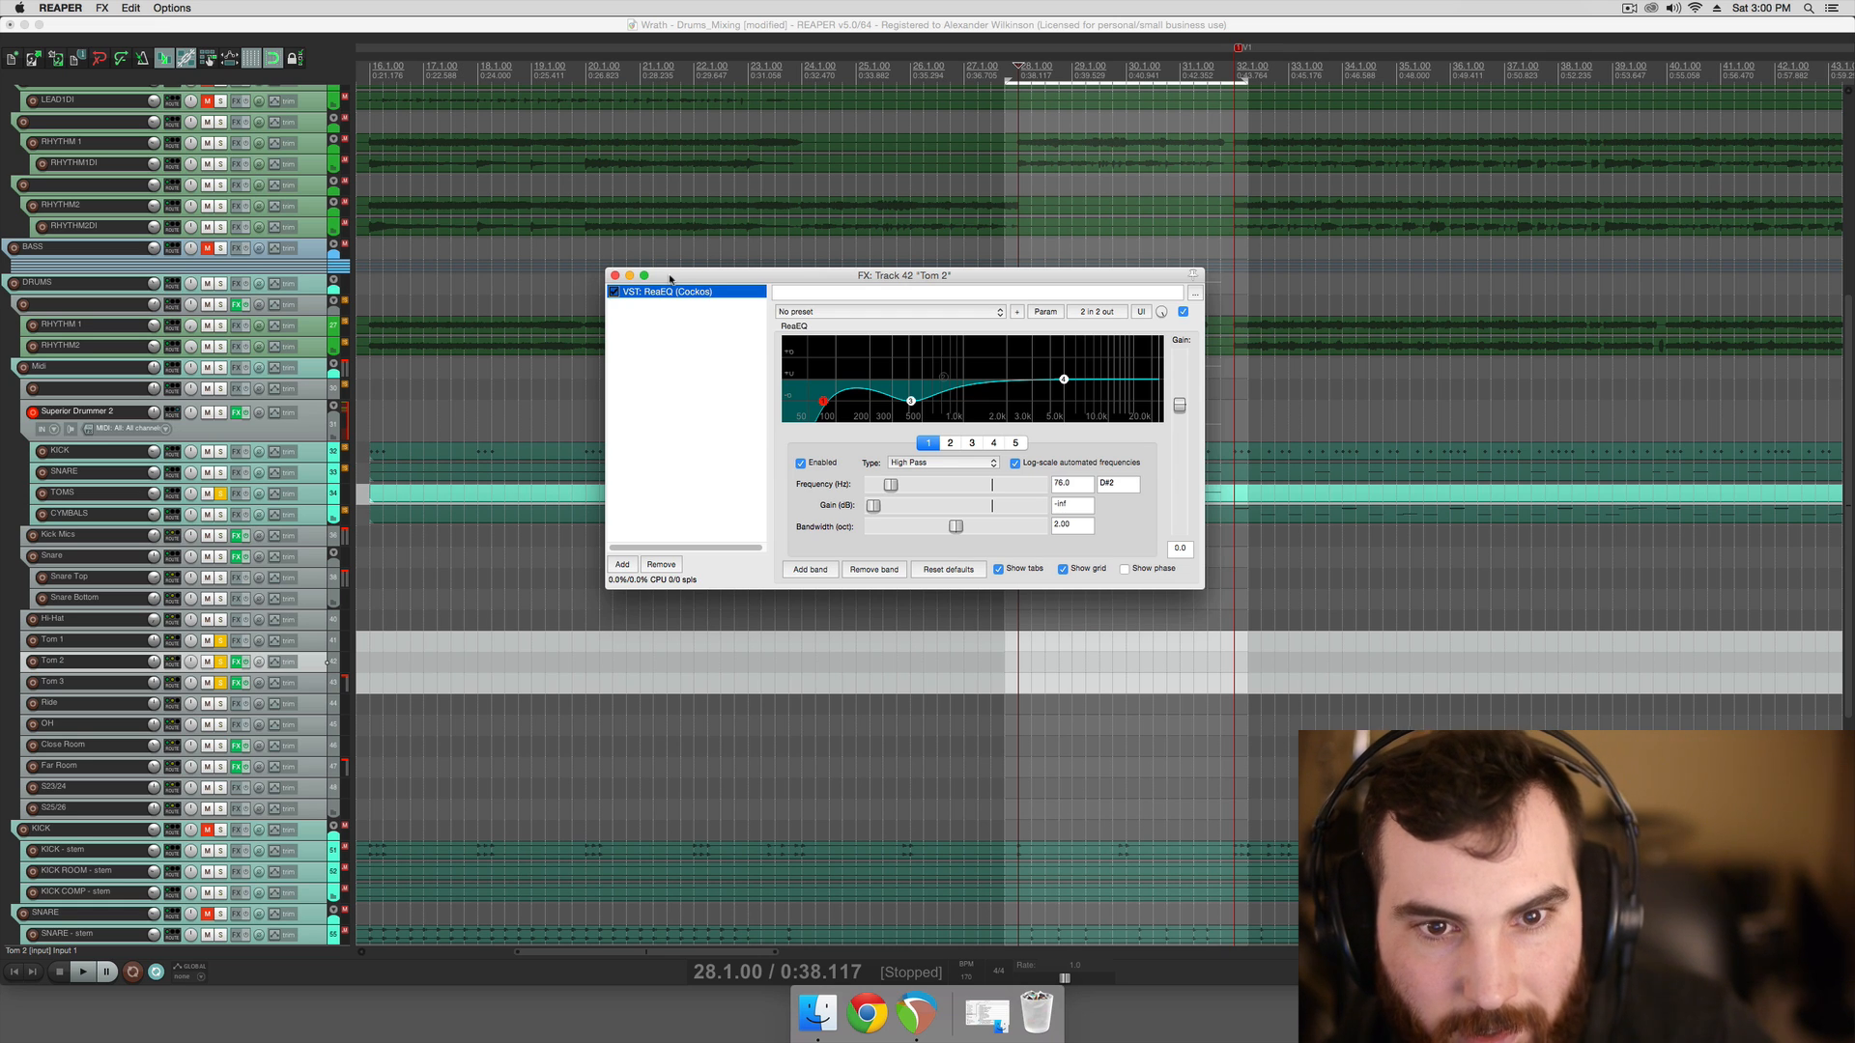
# Move the Tom 2 effects window clear of the tom section and audition the soloed toms from 27.4.00
pyautogui.moveTo(670, 279); pyautogui.dragTo(466, 301)
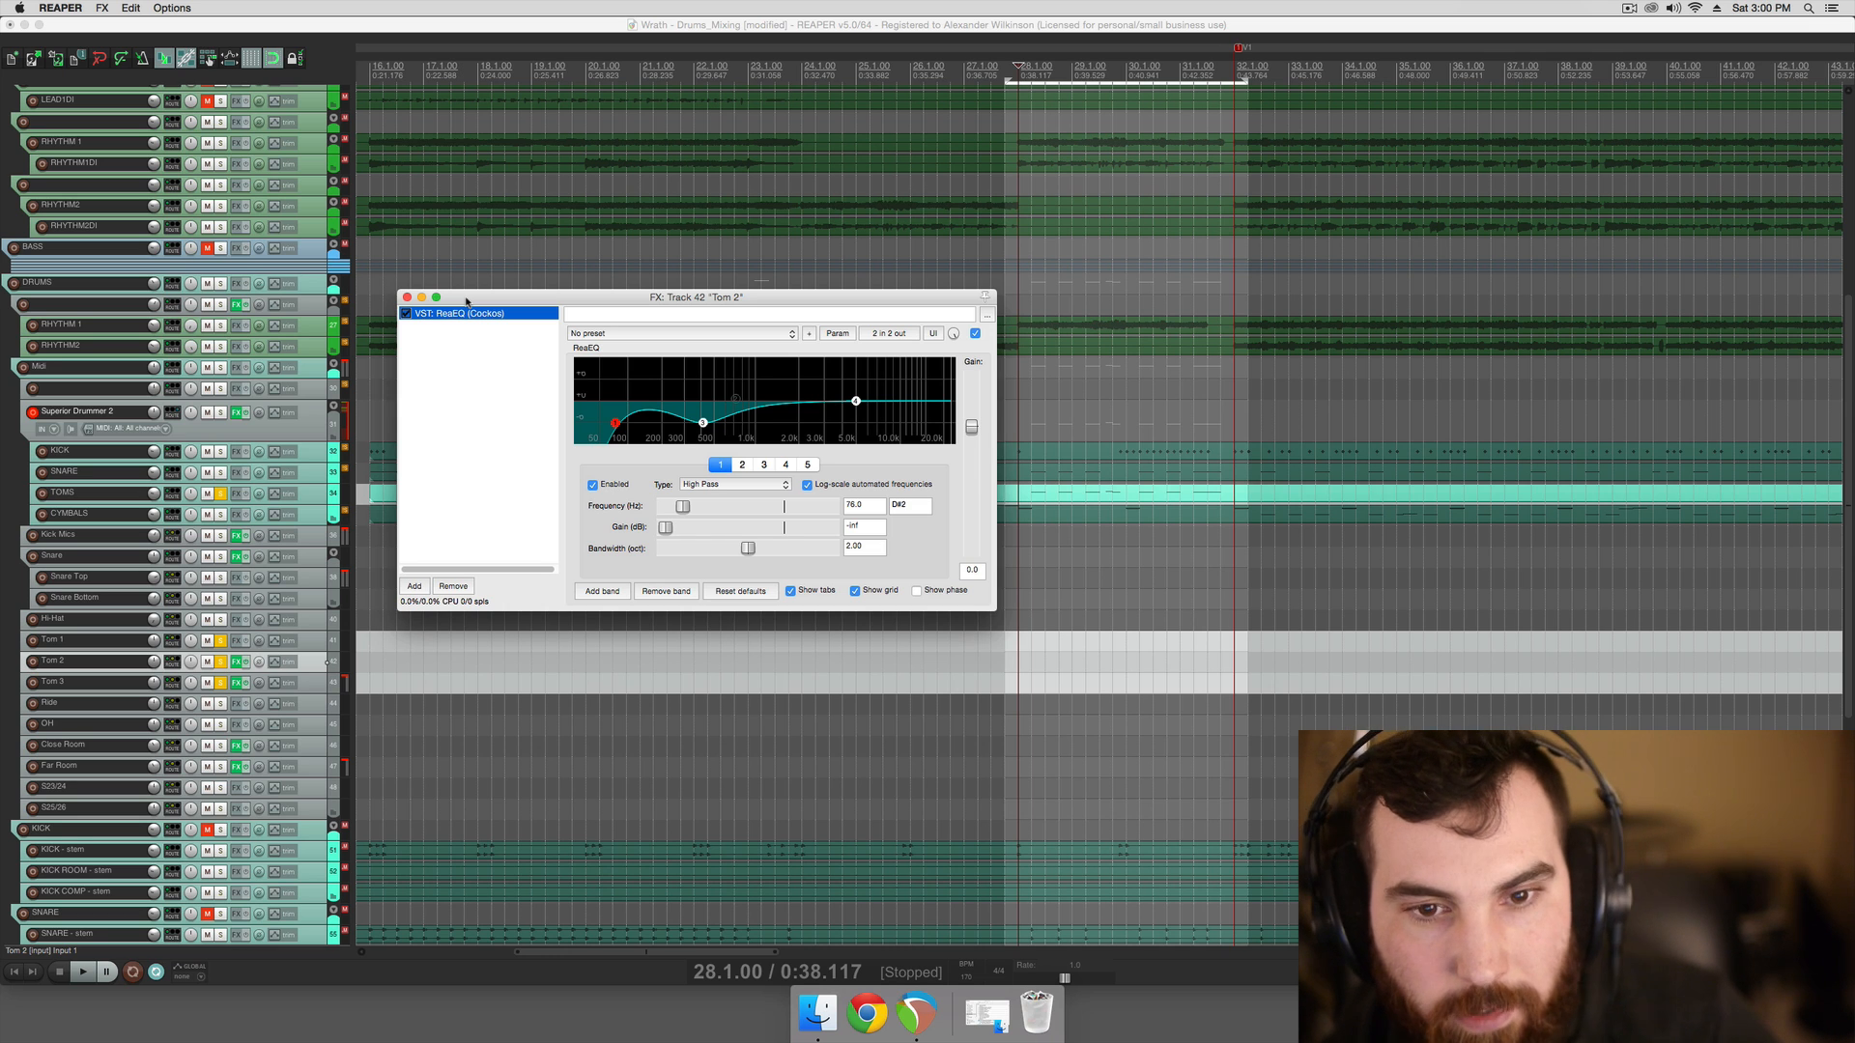
pyautogui.moveTo(466, 302); pyautogui.dragTo(1063, 167)
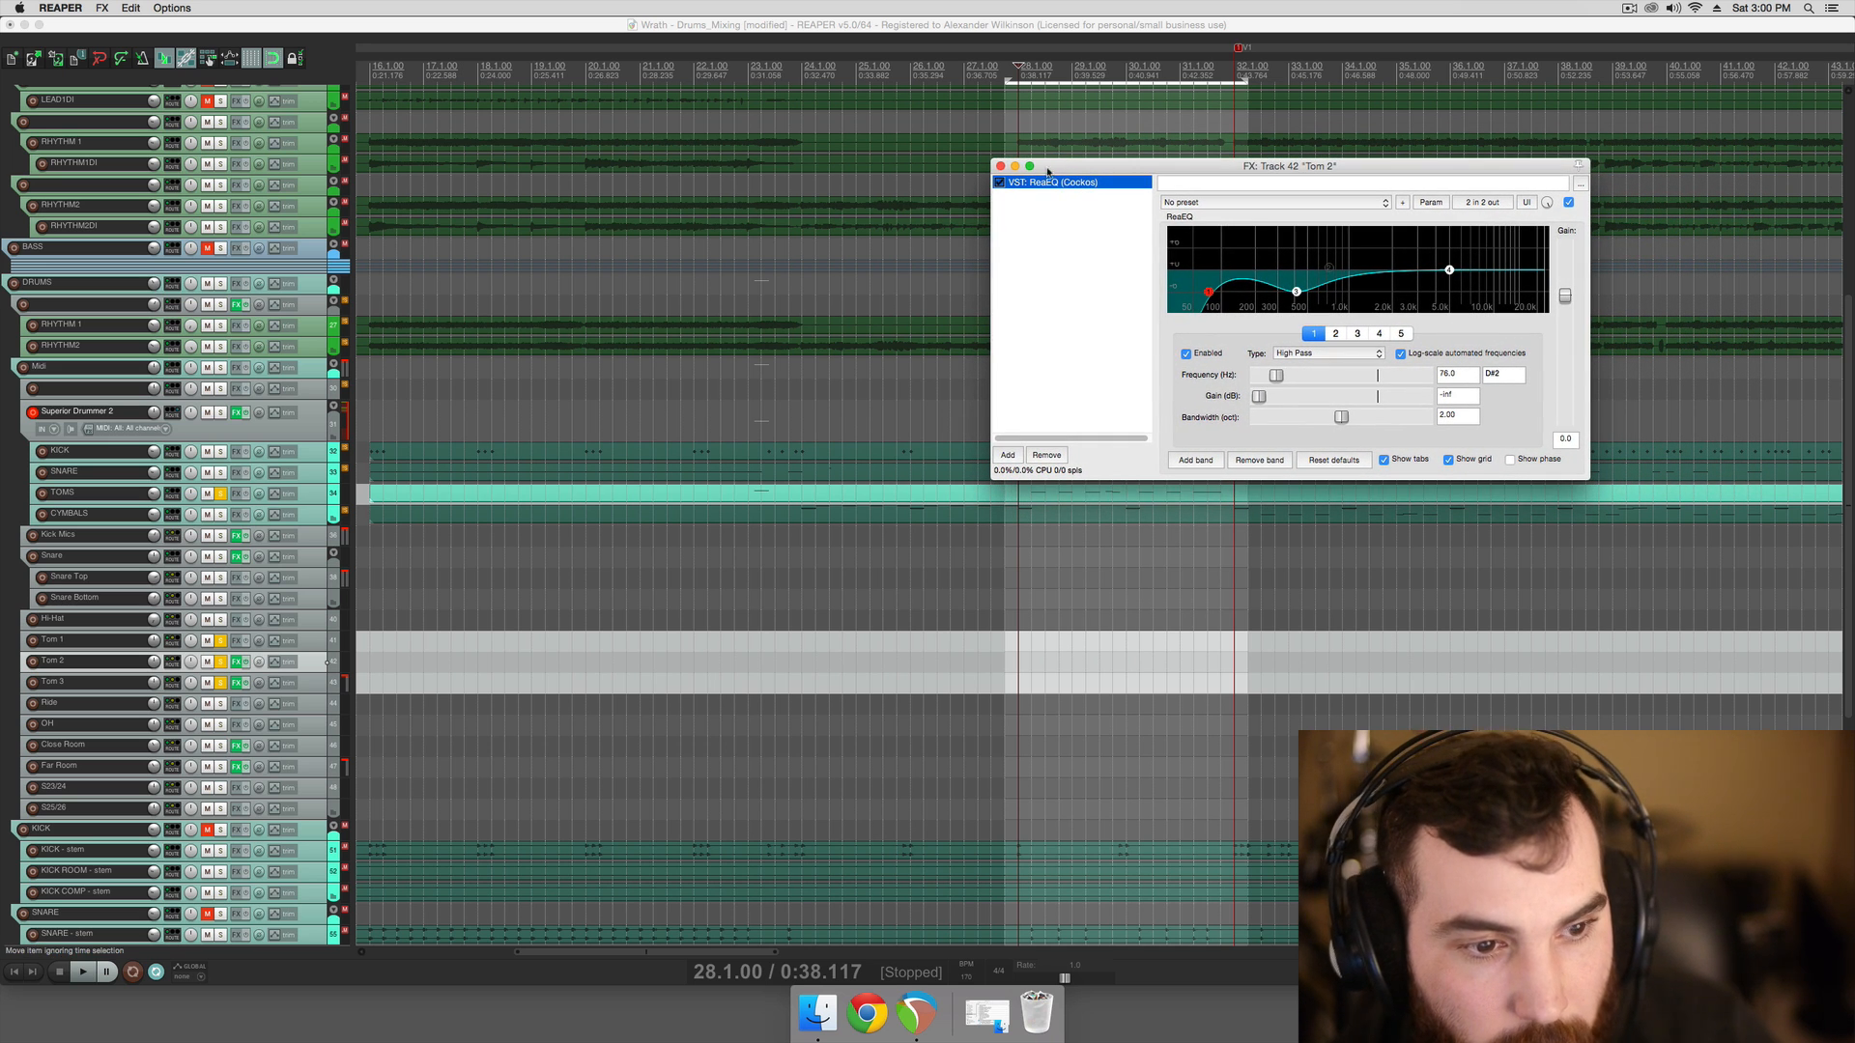
pyautogui.click(1006, 518)
pyautogui.hscroll(3, 978, 570)
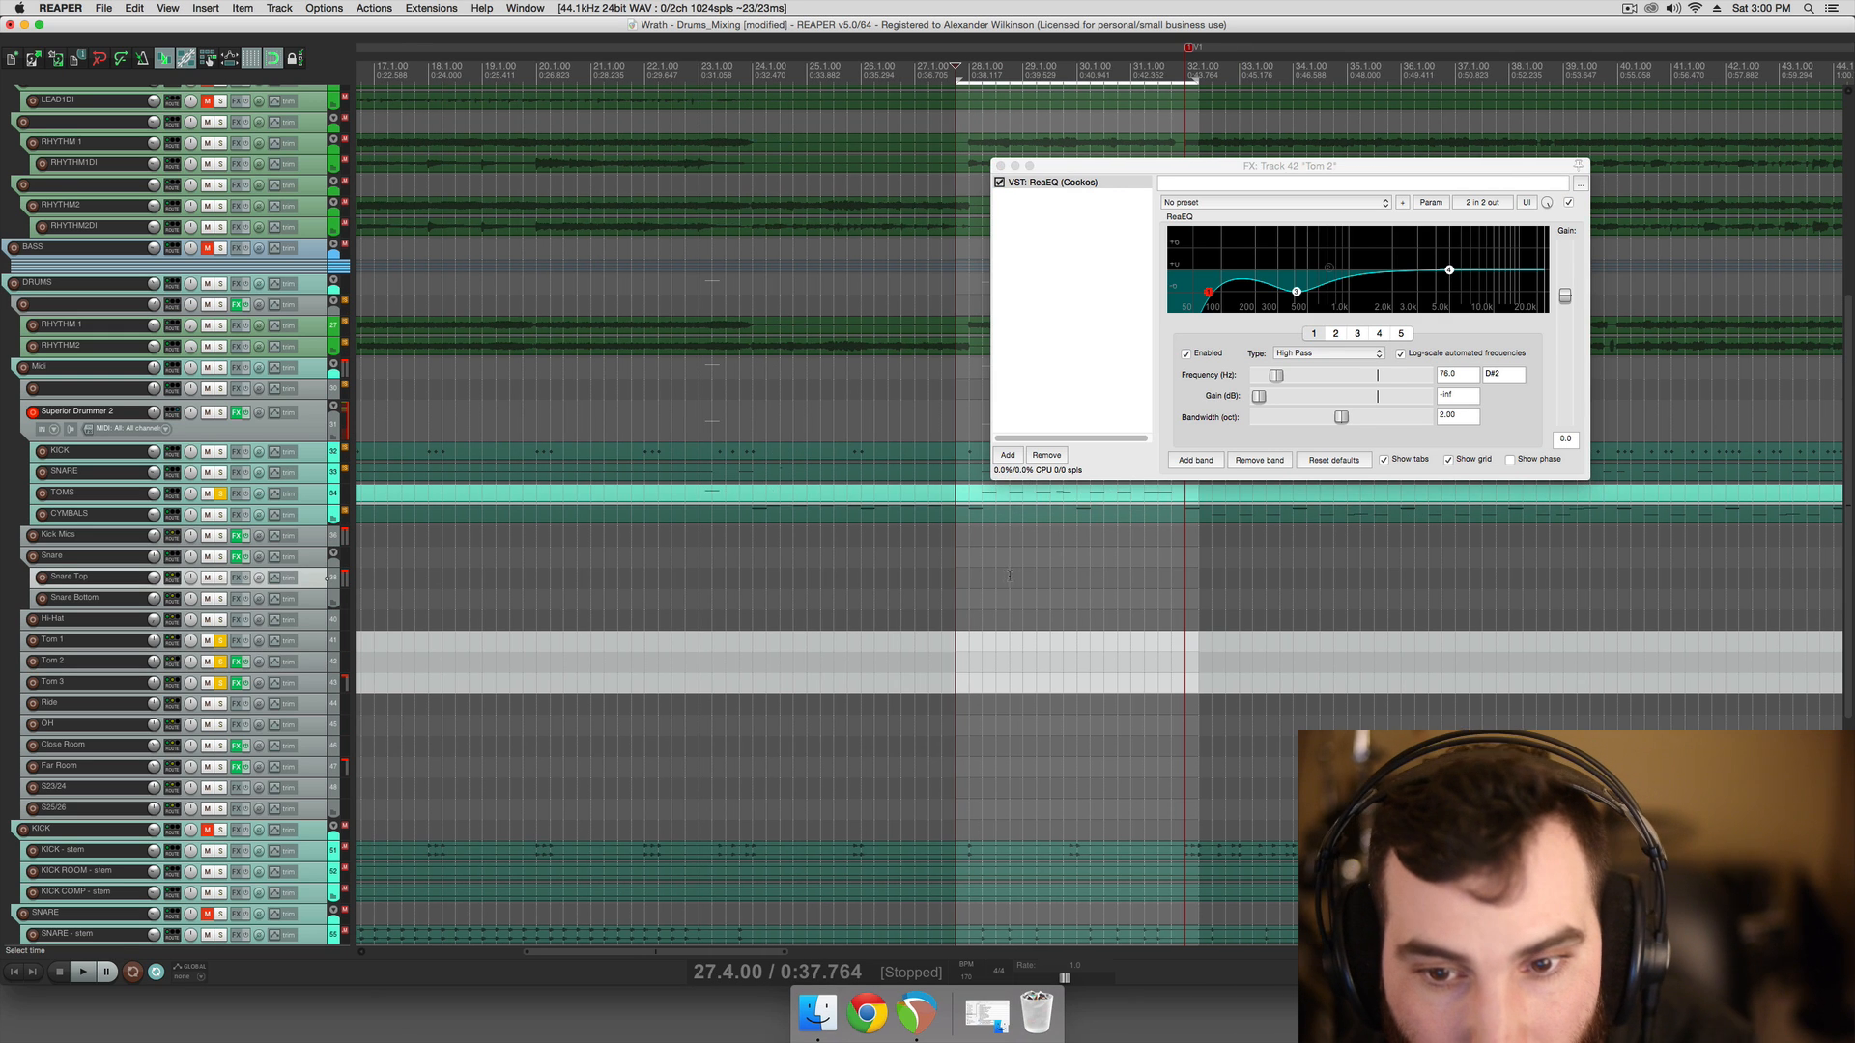
pyautogui.hscroll(2, 978, 570)
pyautogui.press('space')
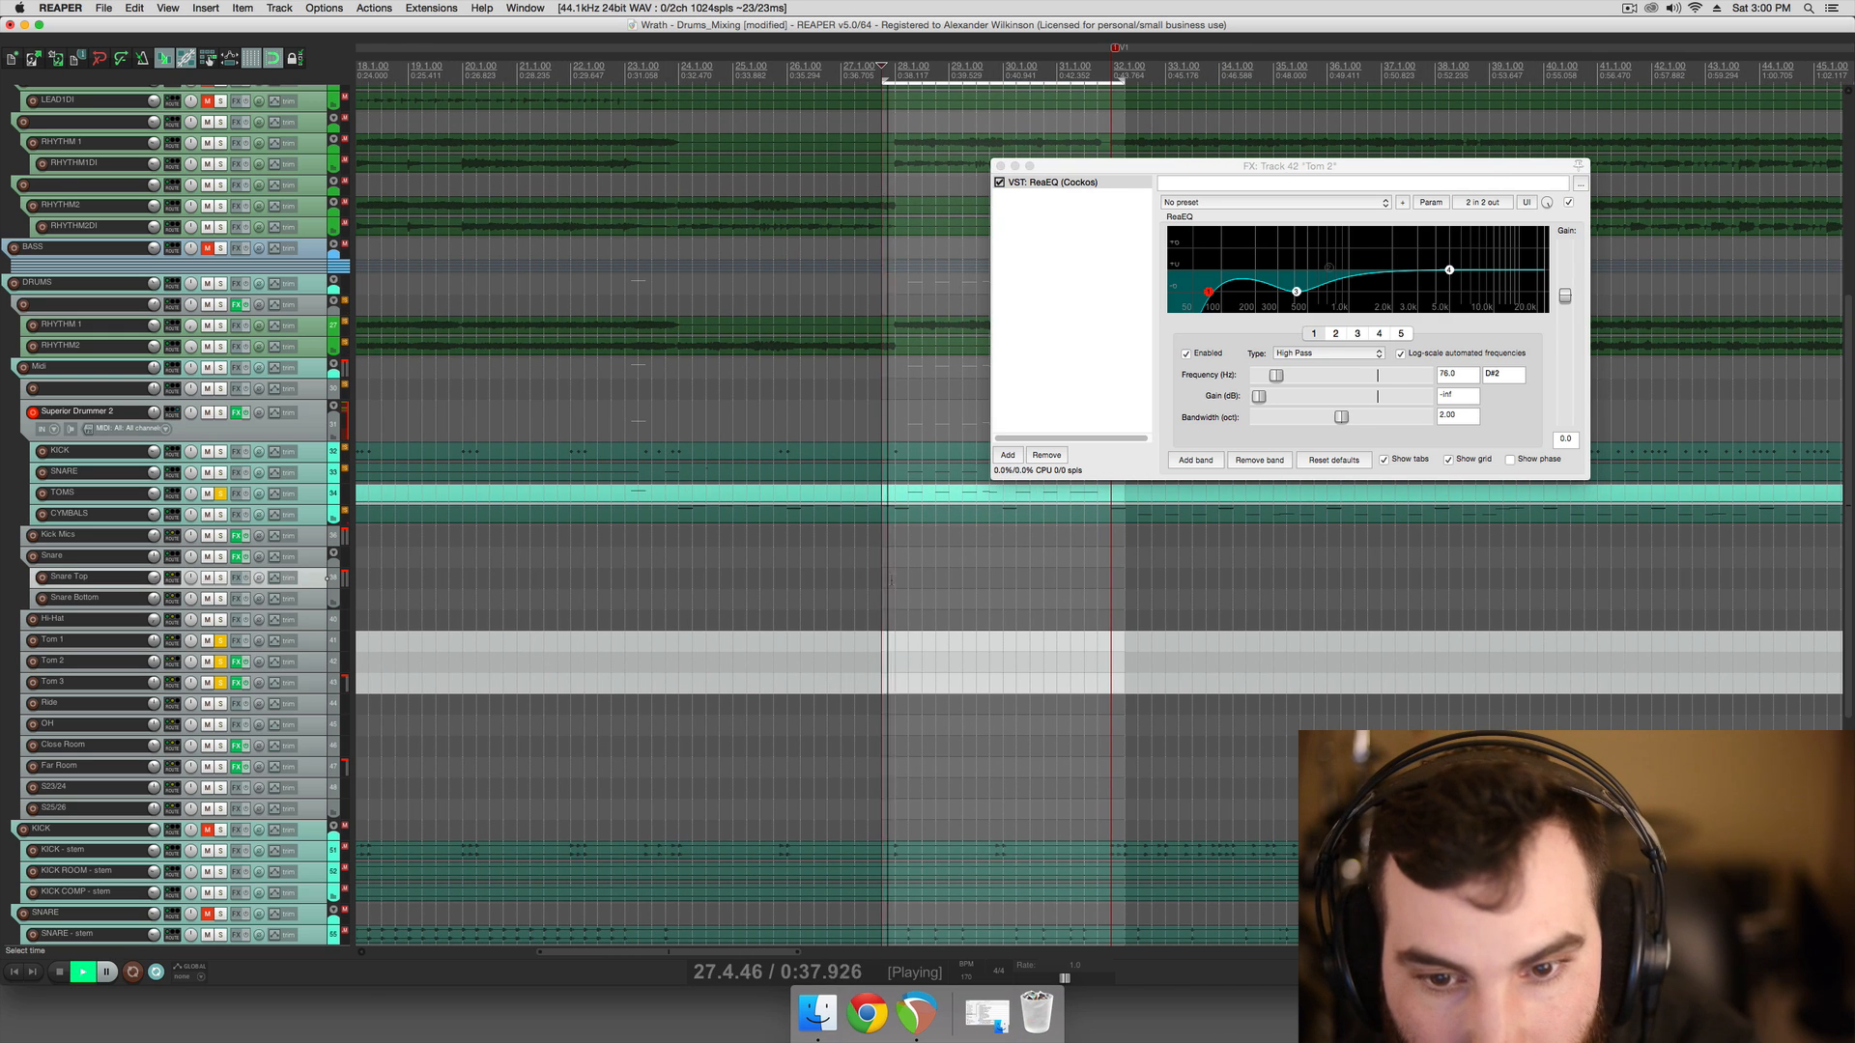
pyautogui.press('space')
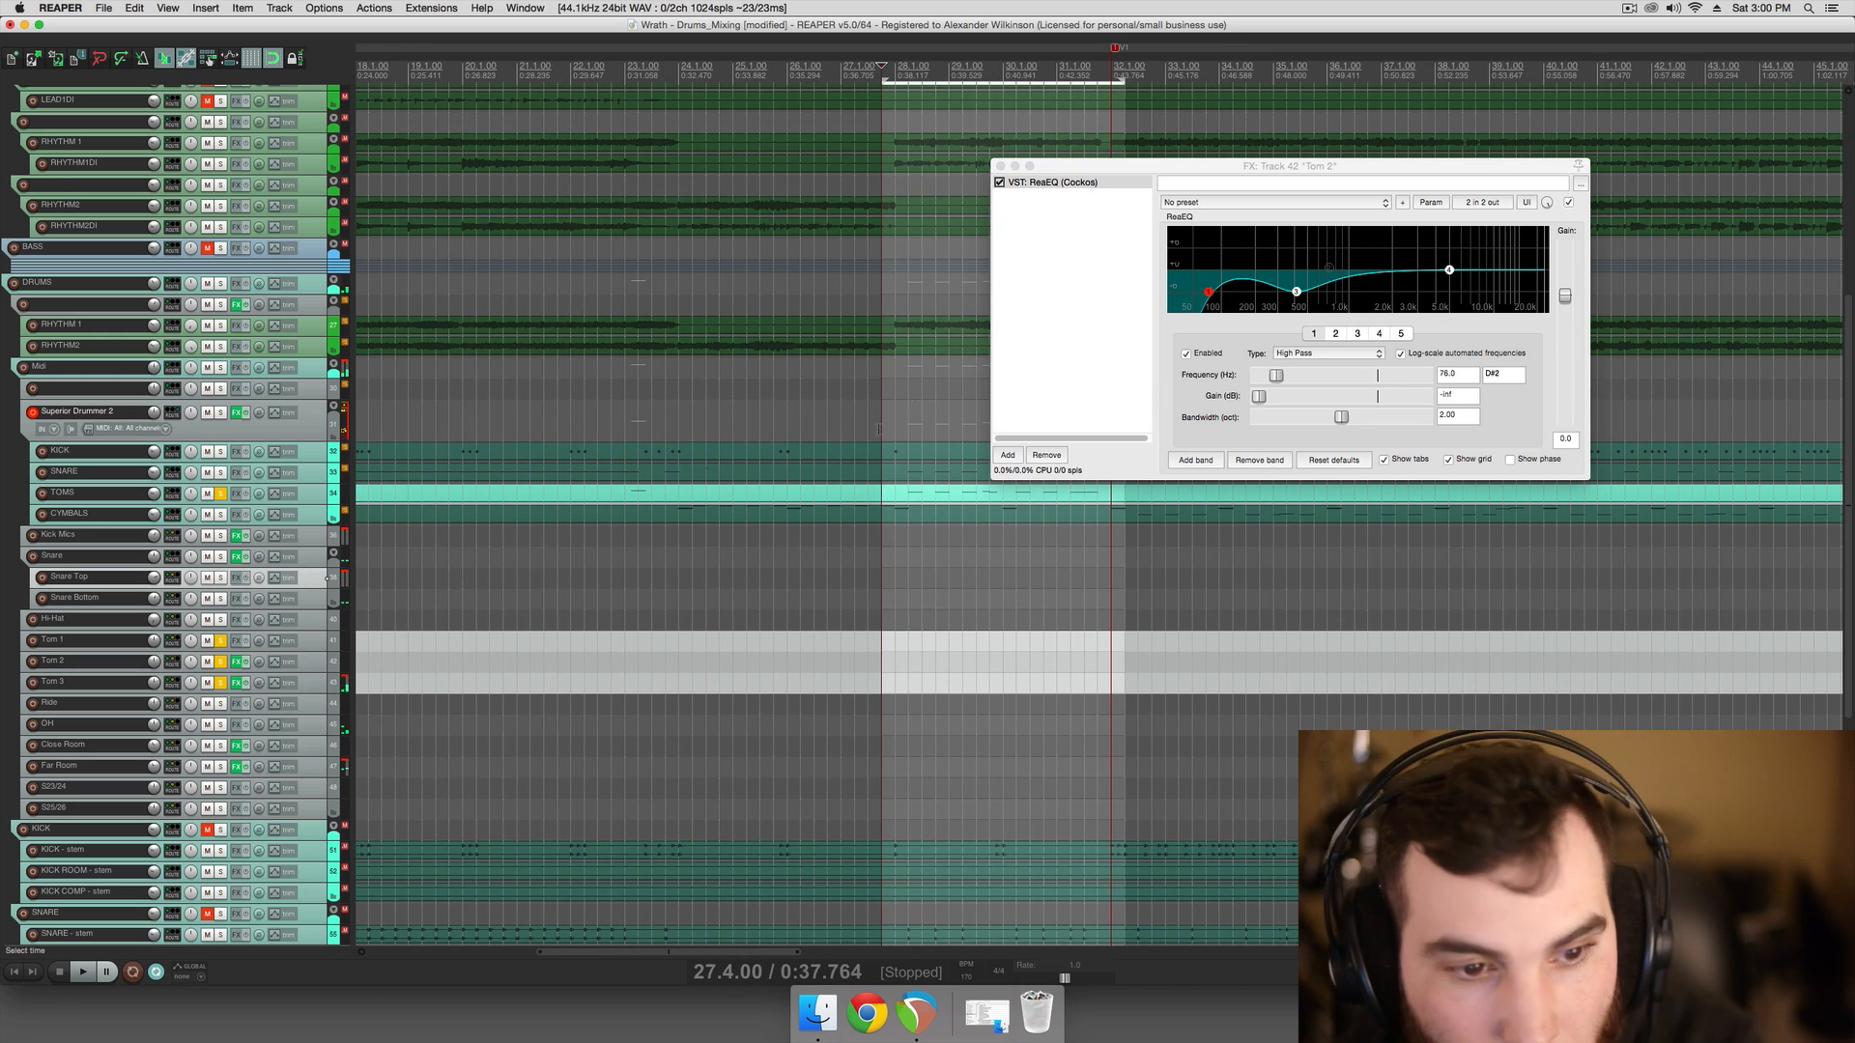
pyautogui.press('space')
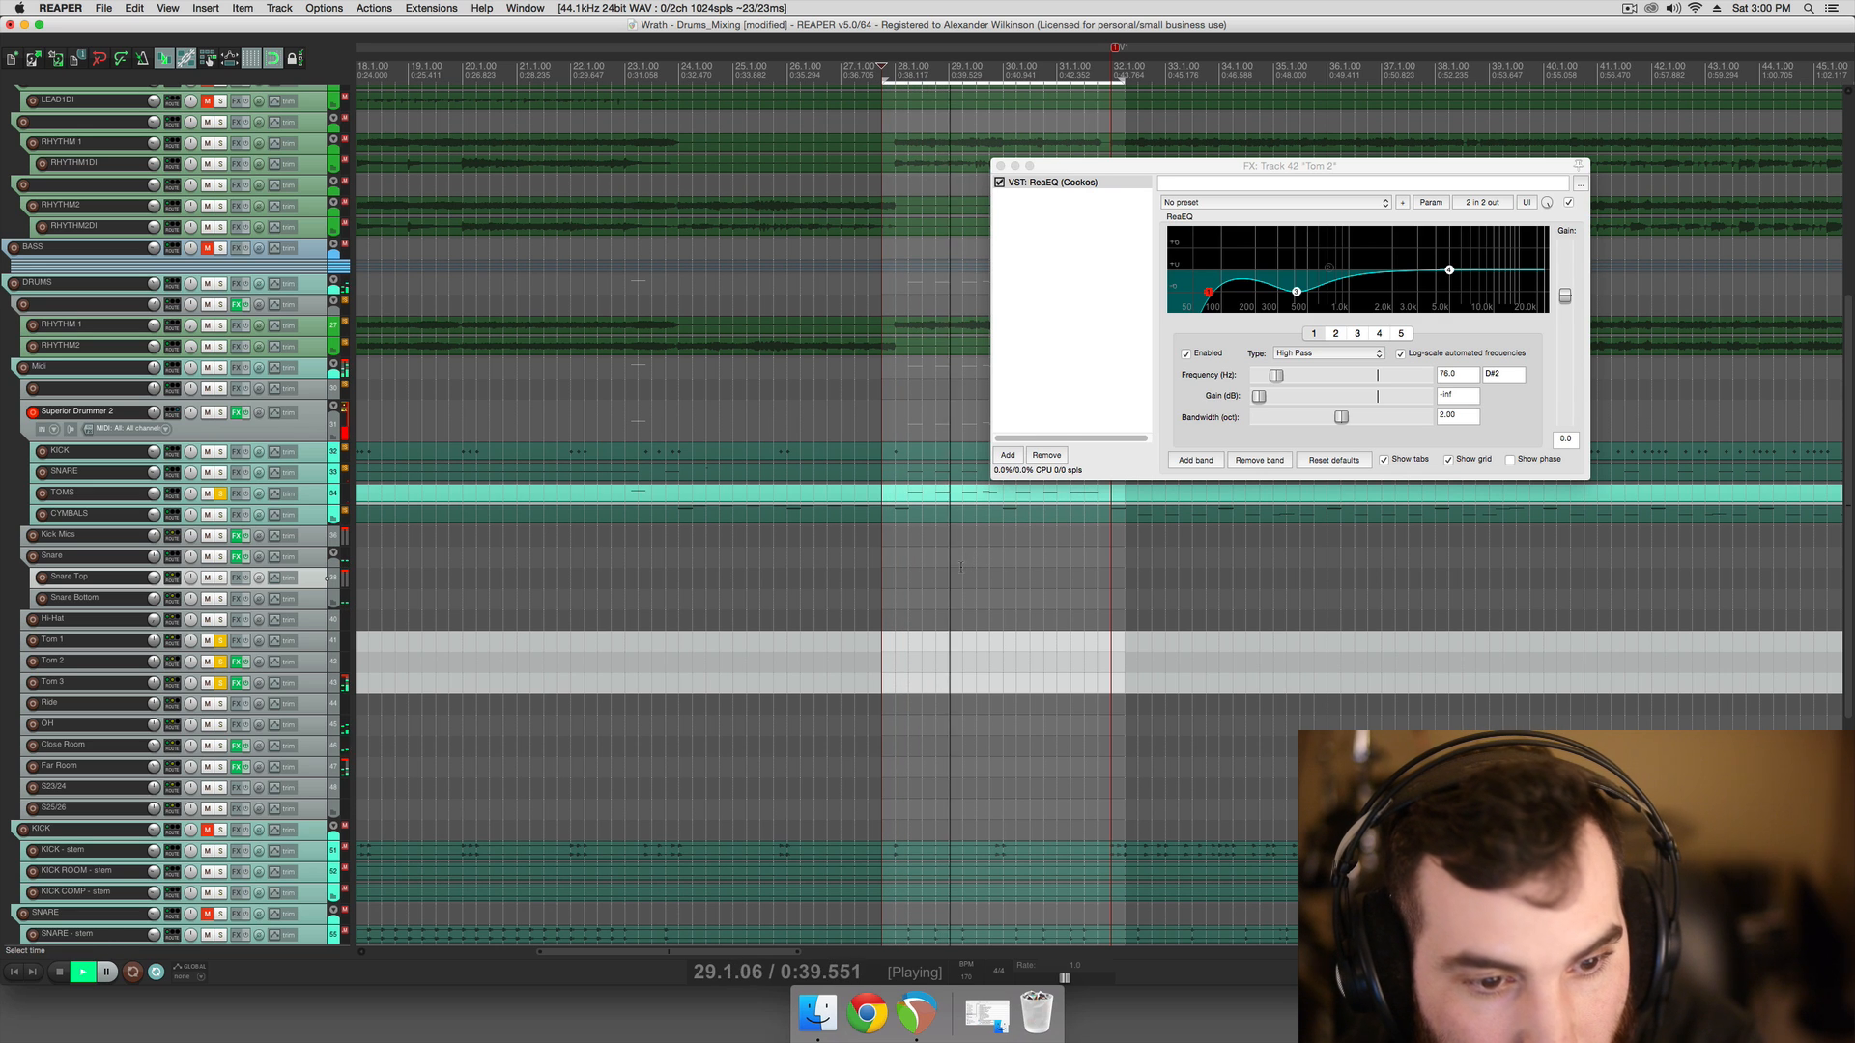
pyautogui.press('space')
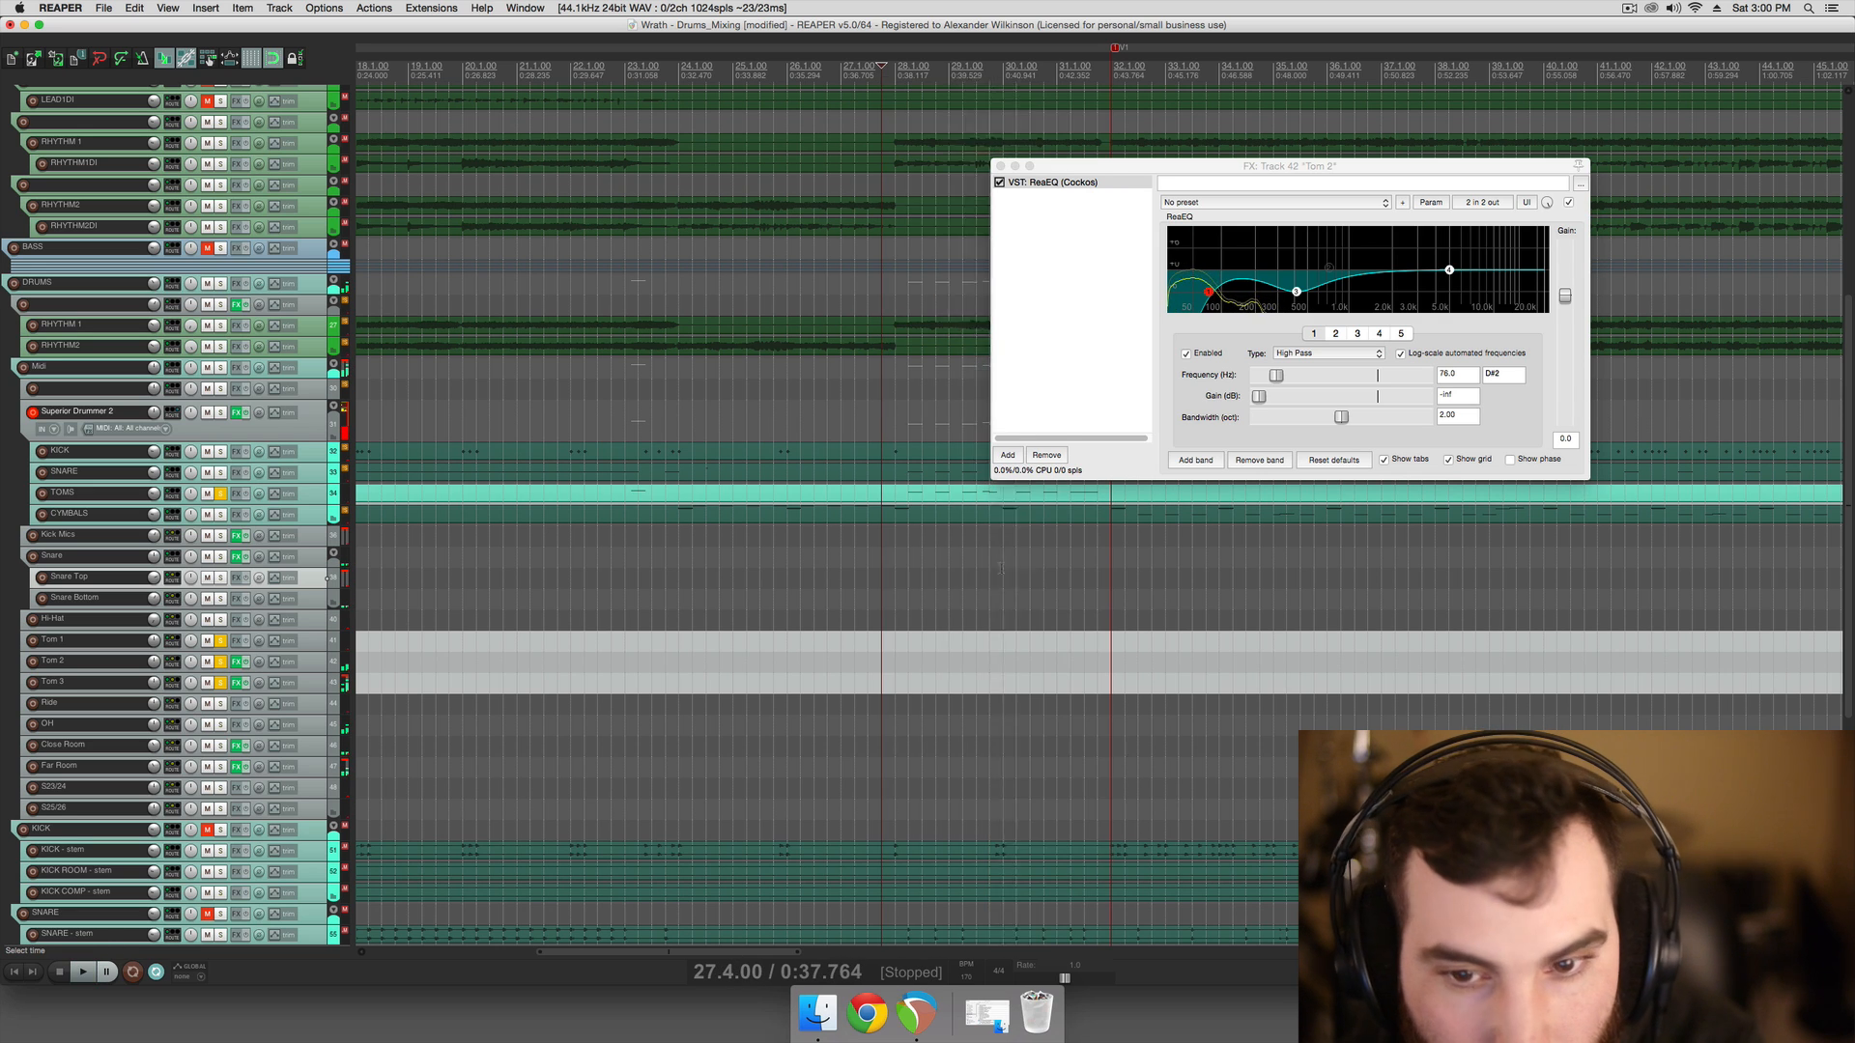
# Raise both high-pass bands, 1 and 5, on Tom 2 to about 91.5 Hz and audition its hits from 29.3.00
pyautogui.moveTo(947, 568); pyautogui.dragTo(1032, 565)
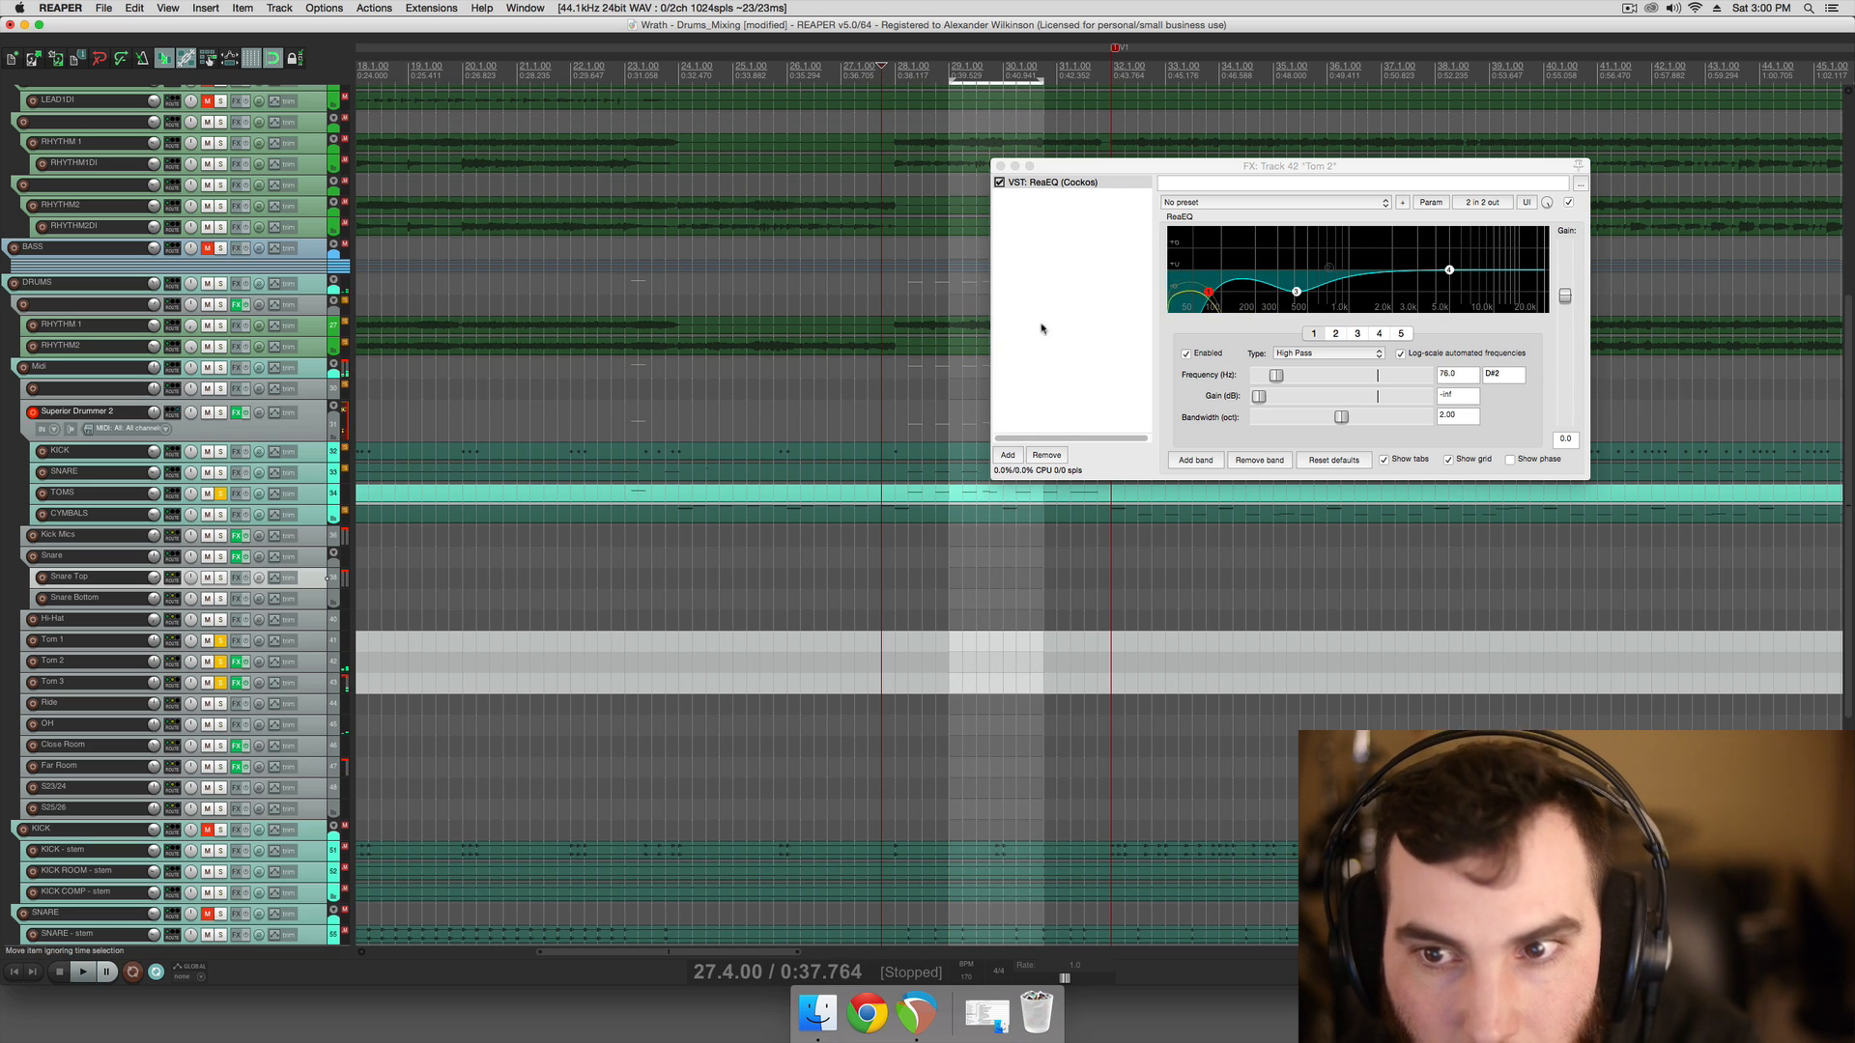
pyautogui.click(1075, 183)
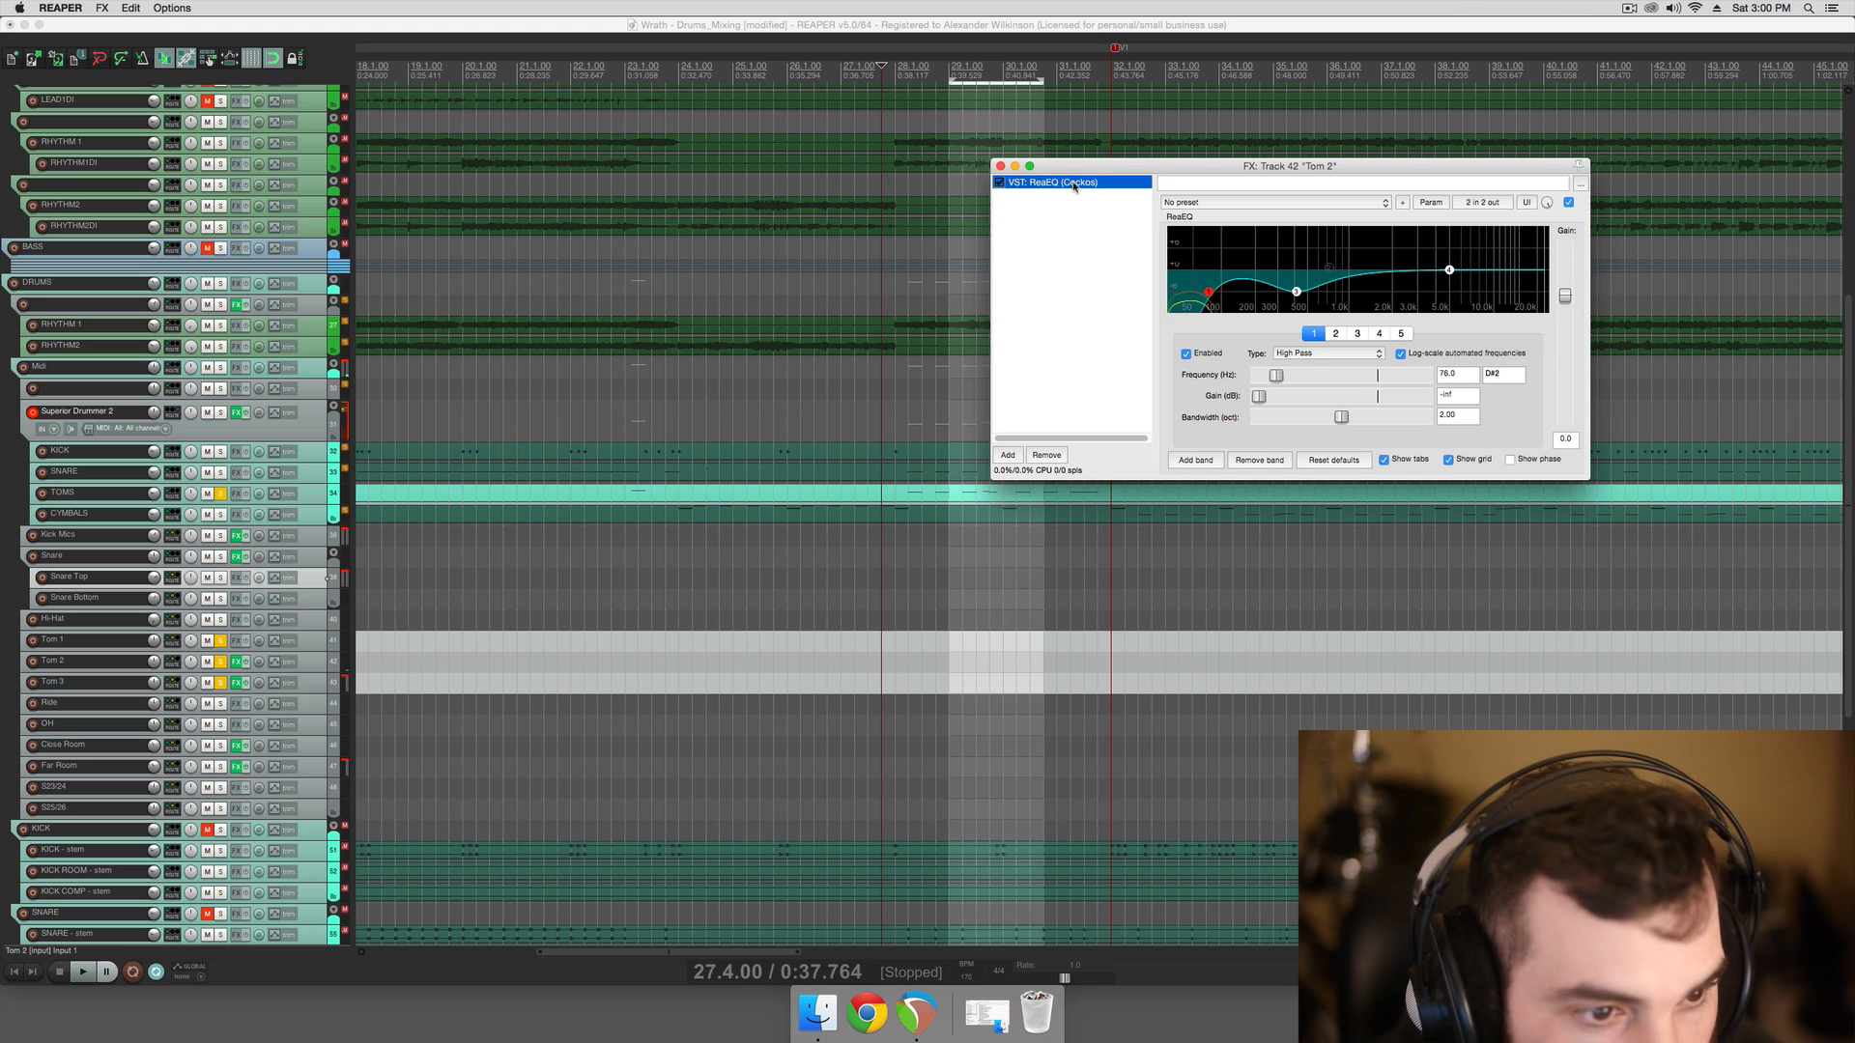
pyautogui.click(1211, 290)
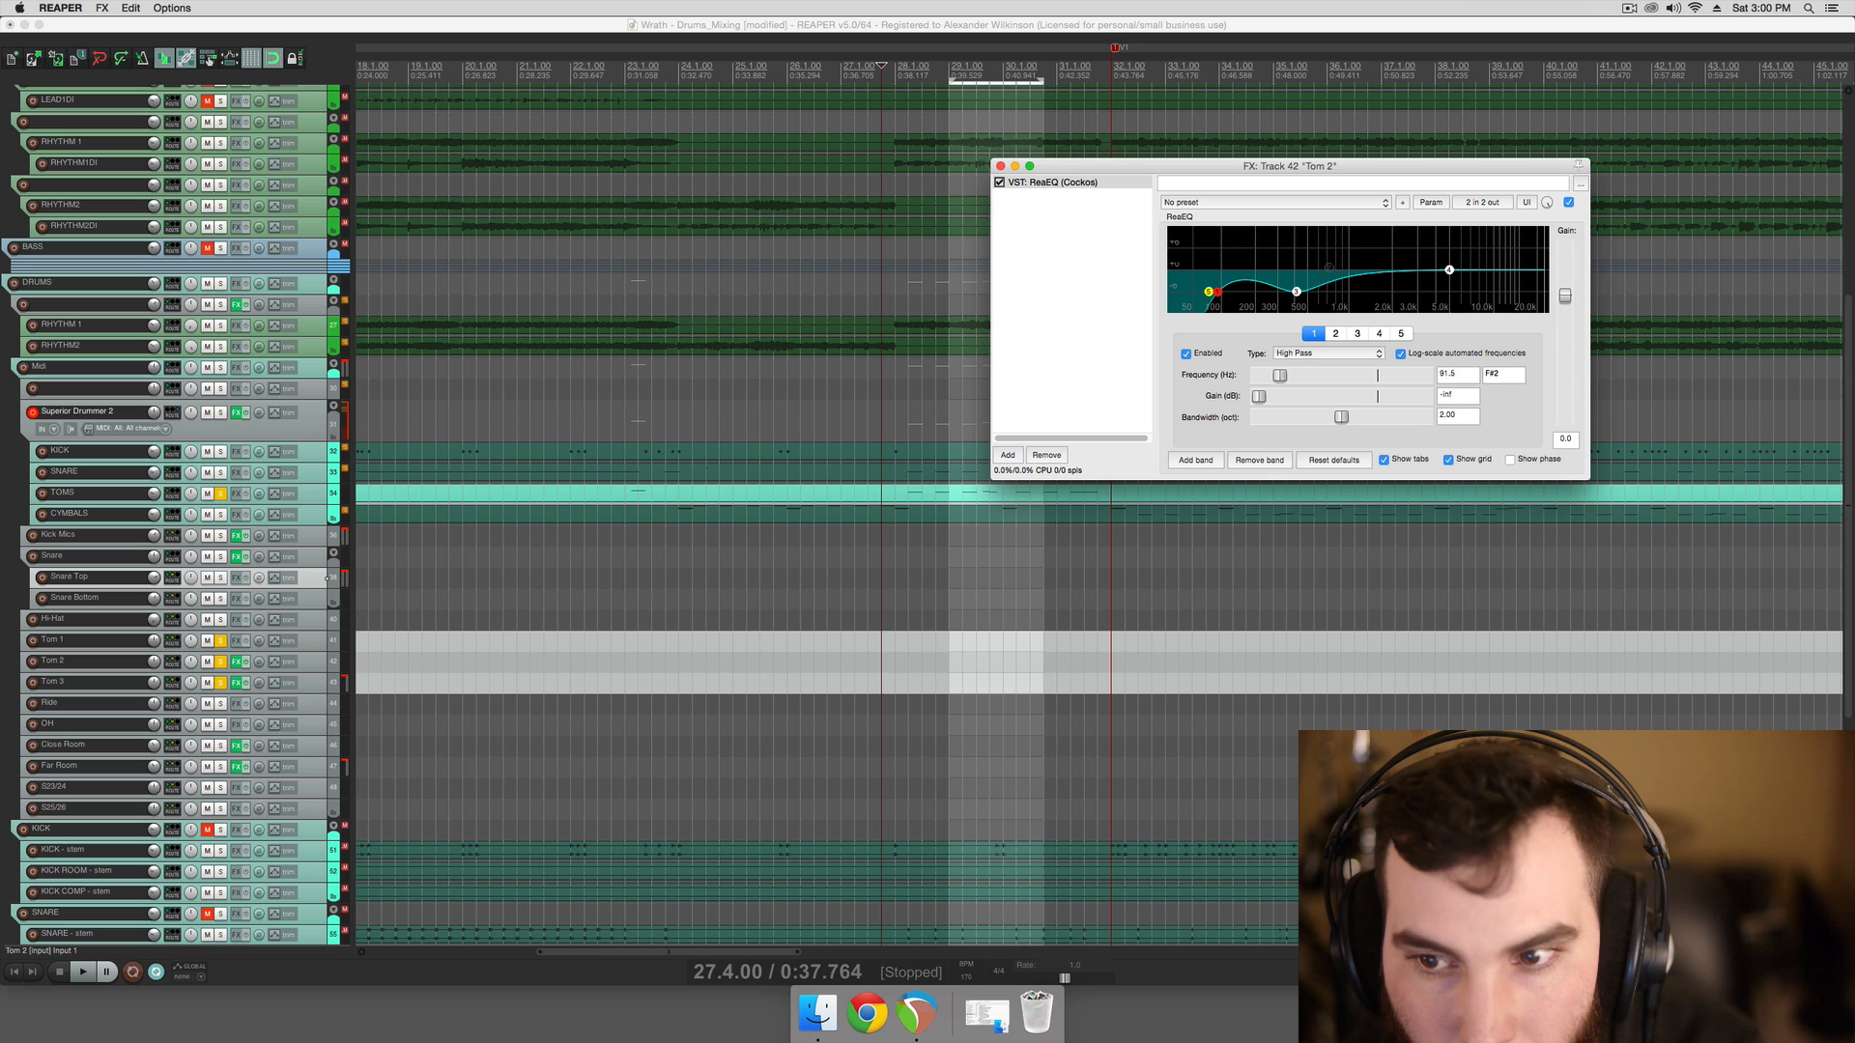
pyautogui.click(1220, 296)
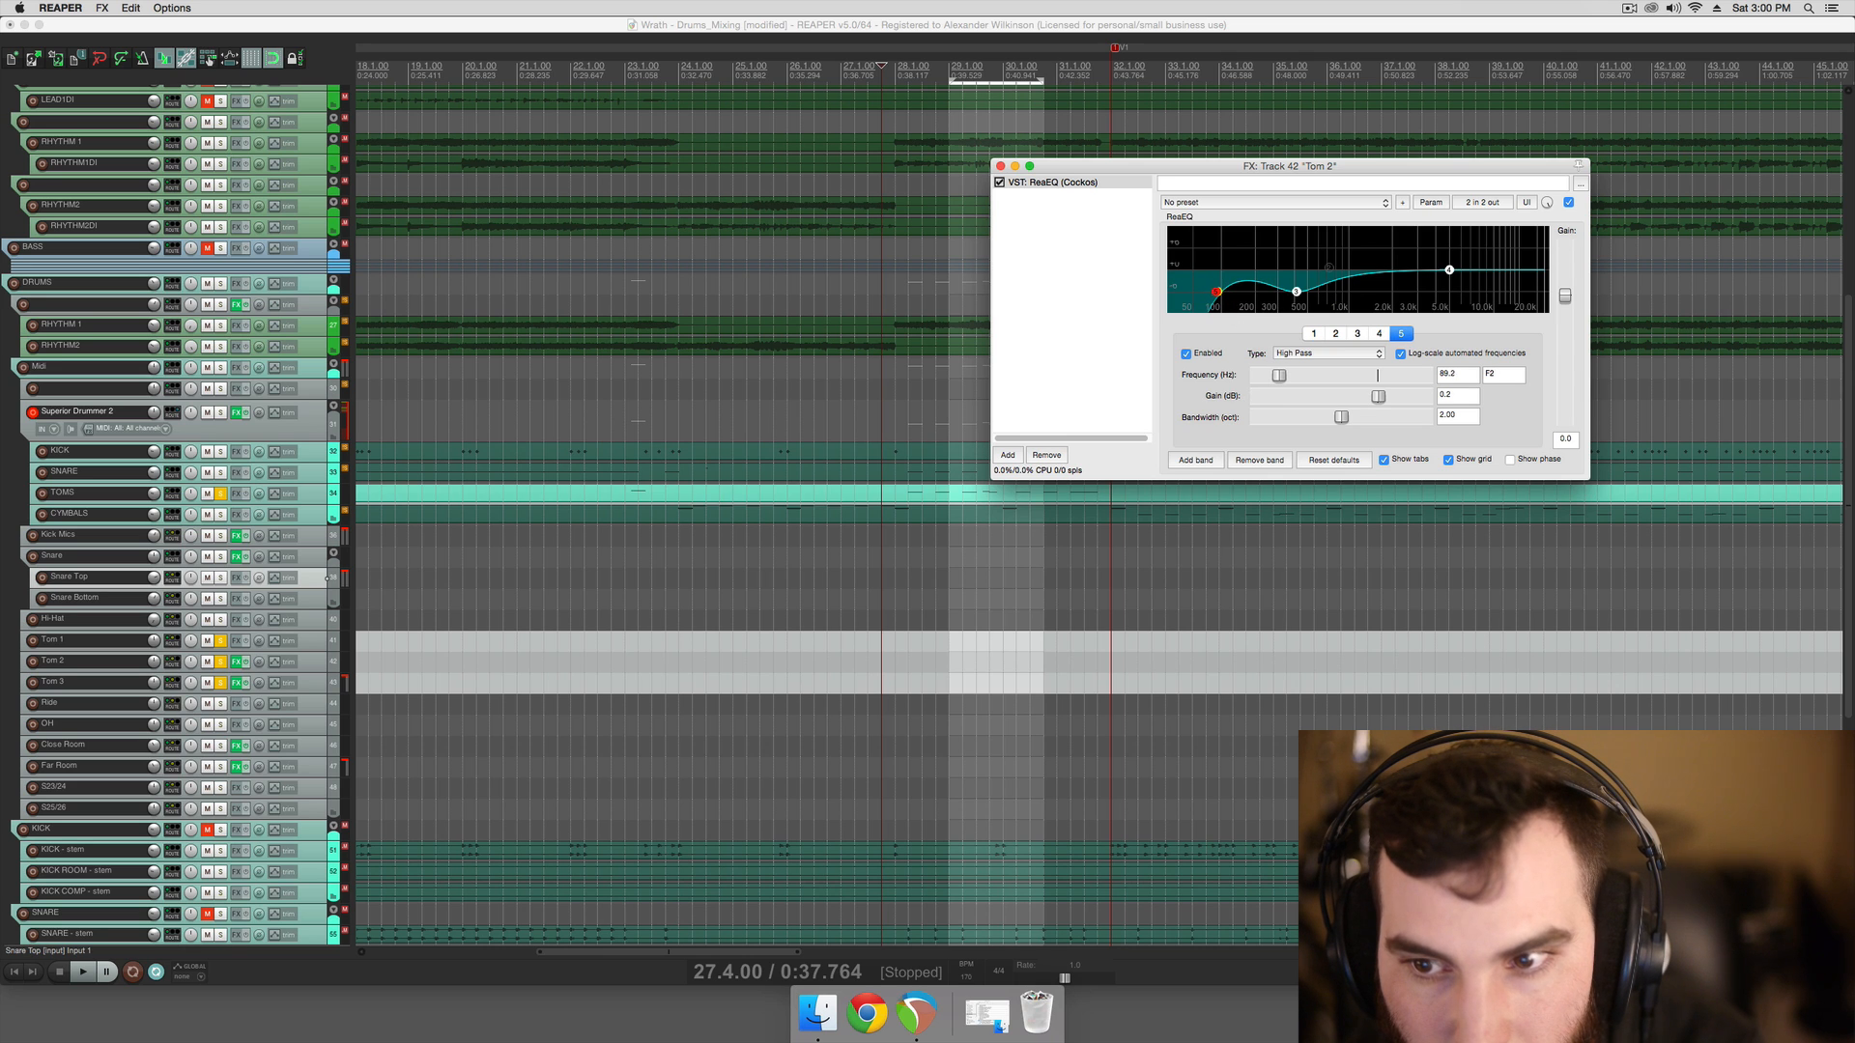
pyautogui.click(989, 539)
pyautogui.press('space')
pyautogui.click(971, 541)
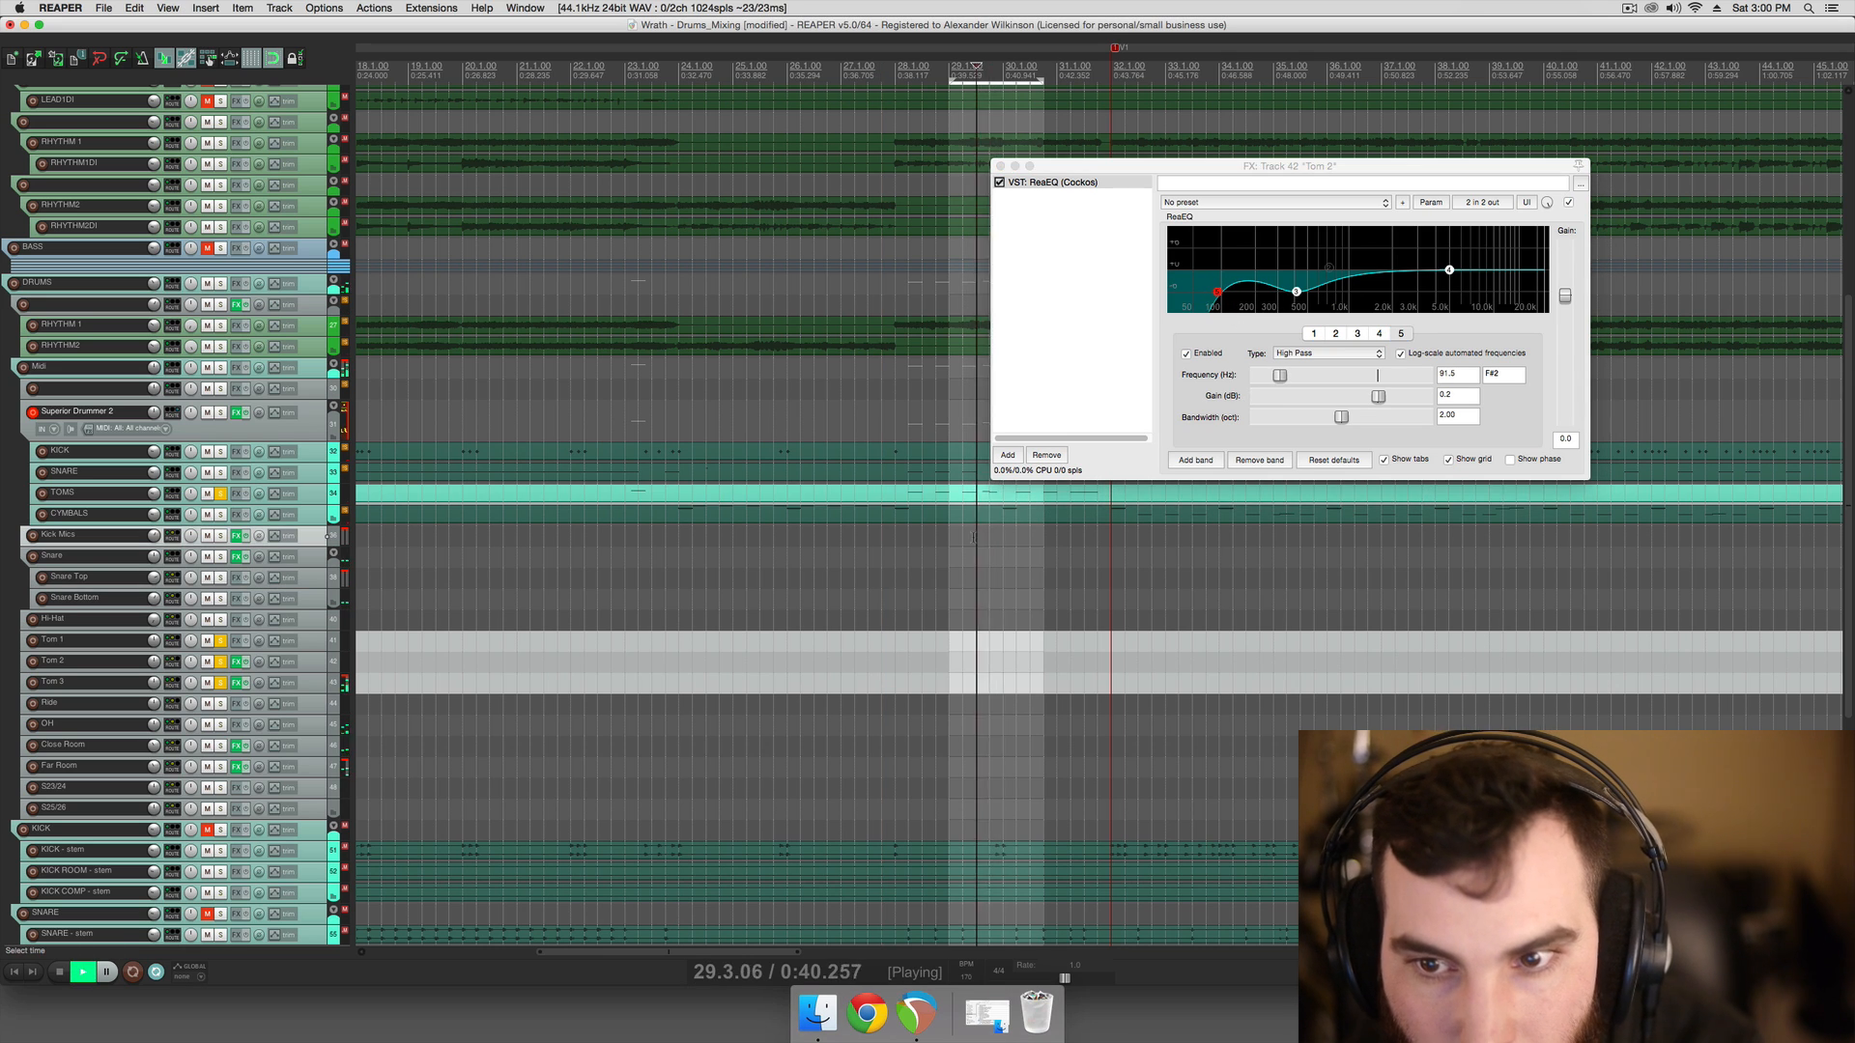
pyautogui.click(971, 540)
pyautogui.press('space')
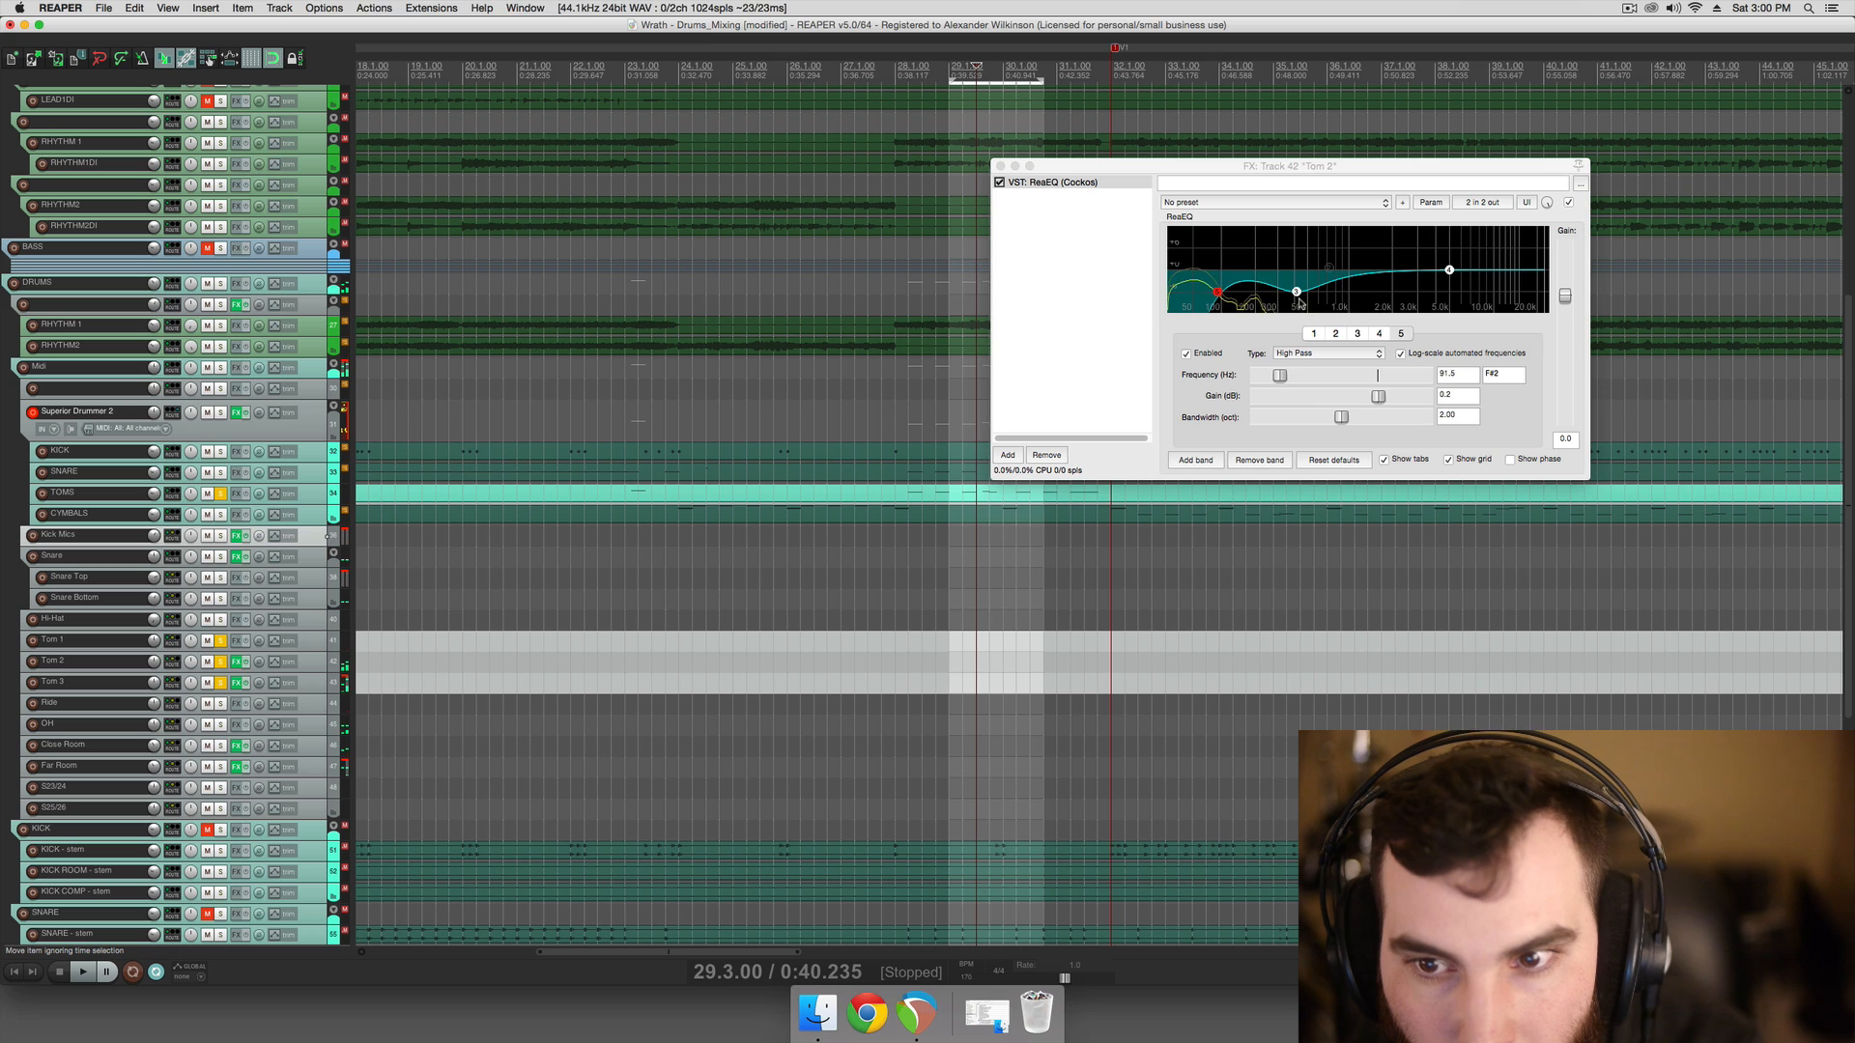
# Try Tom 2's band 3 cut at 314.3 Hz, -3.0 dB and bandwidth 1.49 in playback
pyautogui.click(1297, 291)
pyautogui.moveTo(1304, 287)
pyautogui.mouseDown()
pyautogui.moveTo(1329, 237)
pyautogui.moveTo(1372, 226)
pyautogui.moveTo(1261, 232)
pyautogui.moveTo(1352, 228)
pyautogui.moveTo(1334, 225)
pyautogui.moveTo(1372, 263)
pyautogui.moveTo(1389, 255)
pyautogui.moveTo(1324, 220)
pyautogui.moveTo(1247, 222)
pyautogui.moveTo(1281, 266)
pyautogui.mouseUp()
pyautogui.press('space')
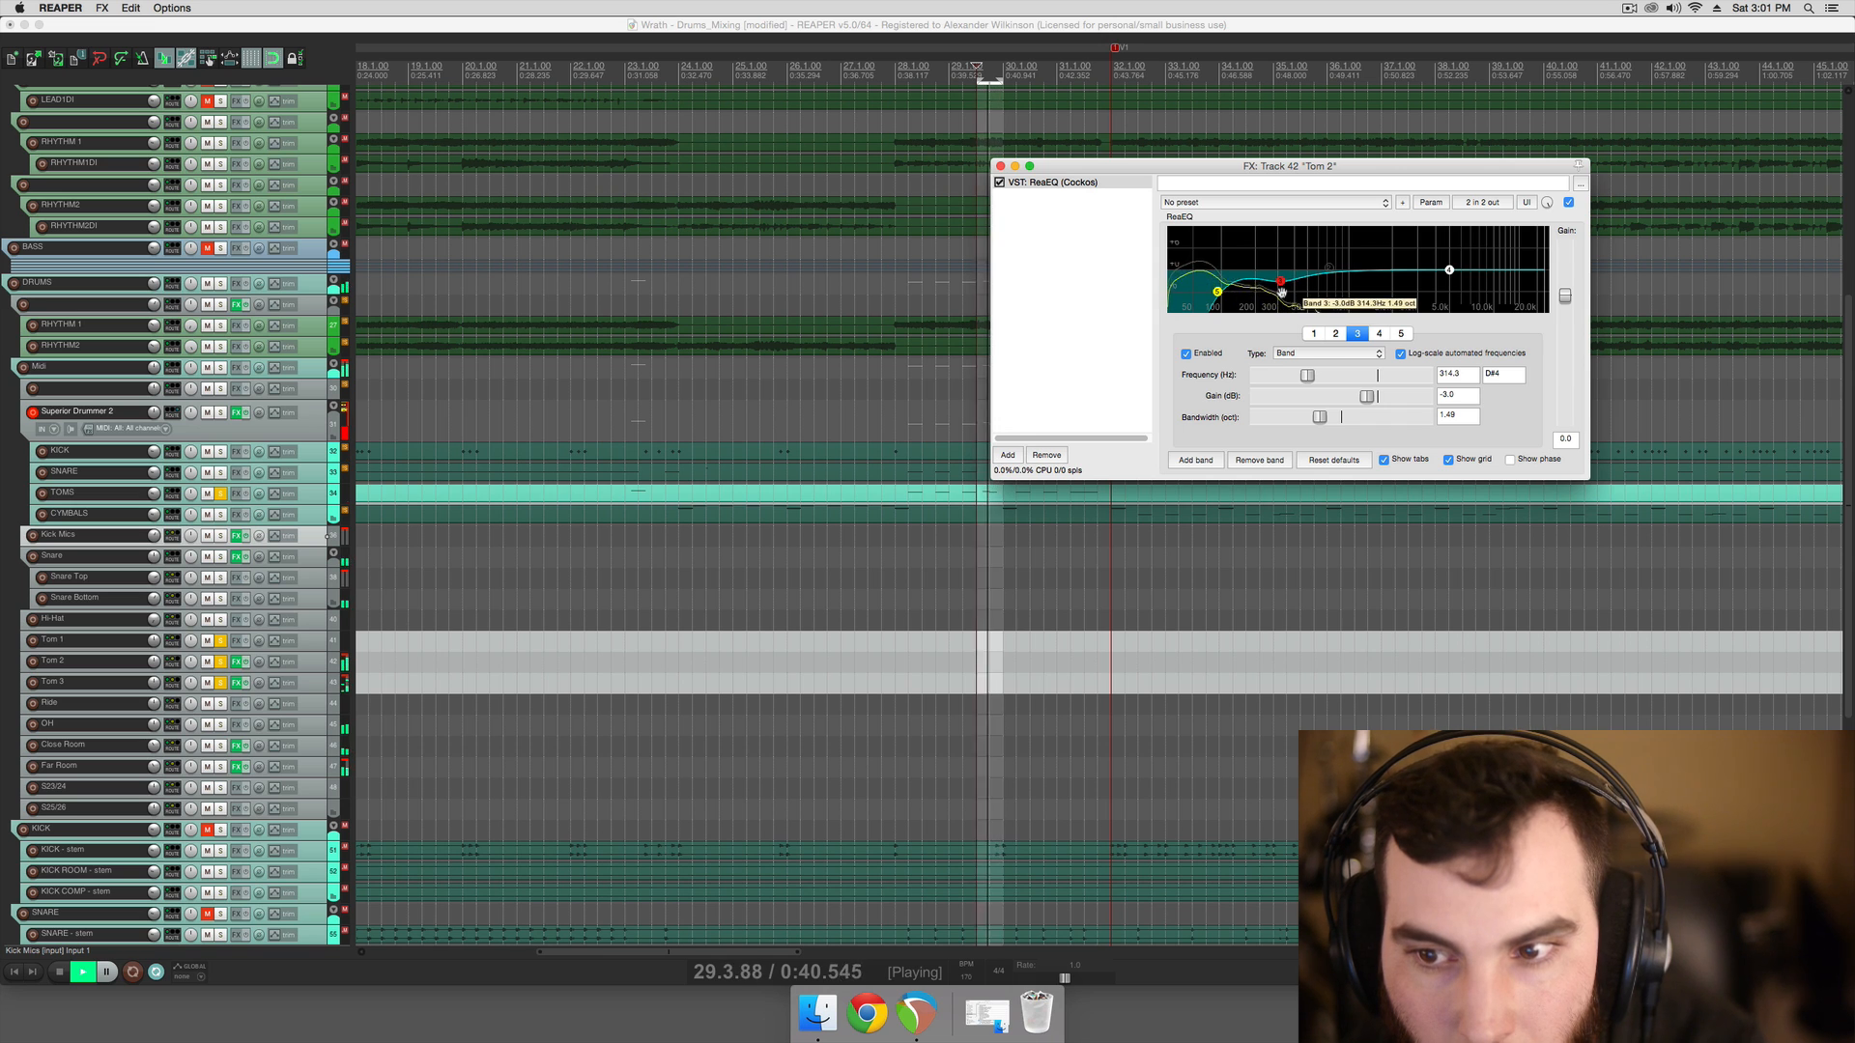
pyautogui.press('space')
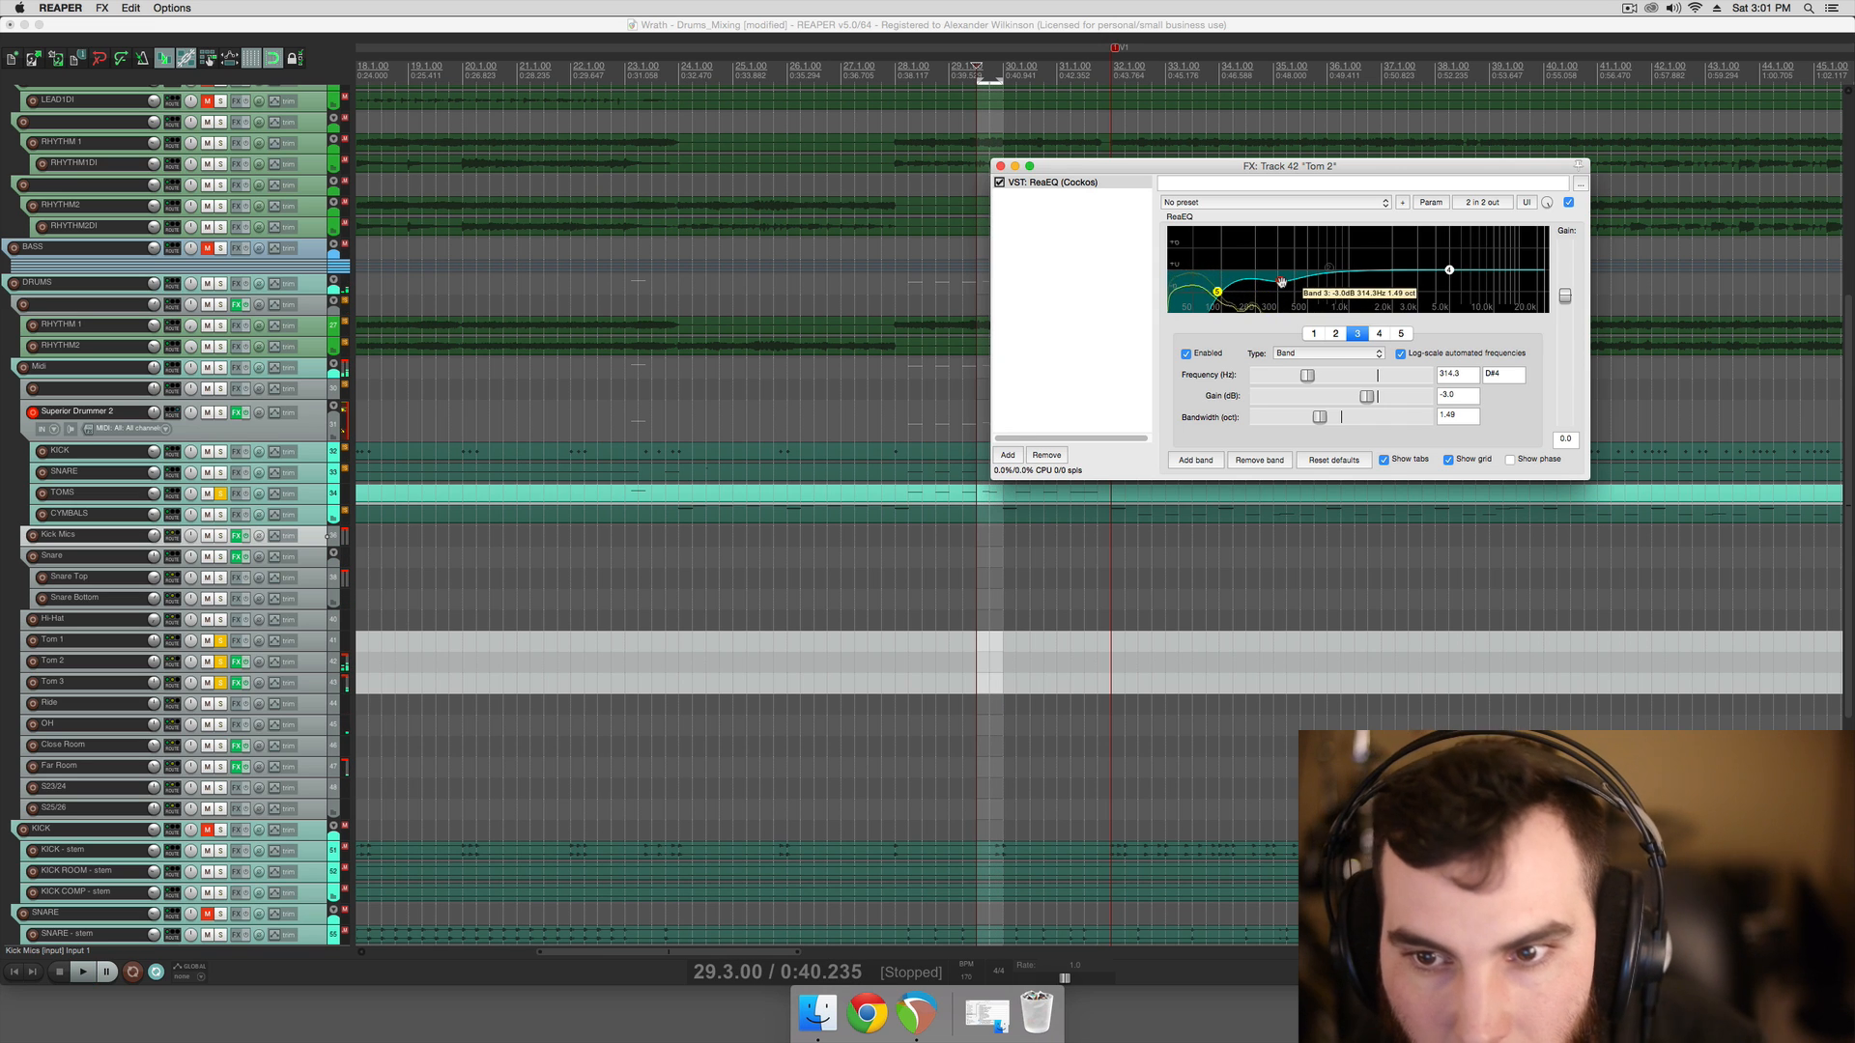
# Narrow band 3 on Tom 2 to bandwidth 0.84 and boost it about 8.8 dB, sweeping around 350 Hz in playback
pyautogui.scroll(-2, 1260, 283)
pyautogui.press('space')
pyautogui.scroll(-2, 1259, 284)
pyautogui.moveTo(1260, 283)
pyautogui.mouseDown()
pyautogui.moveTo(1258, 227)
pyautogui.moveTo(1272, 269)
pyautogui.mouseUp()
pyautogui.press('space')
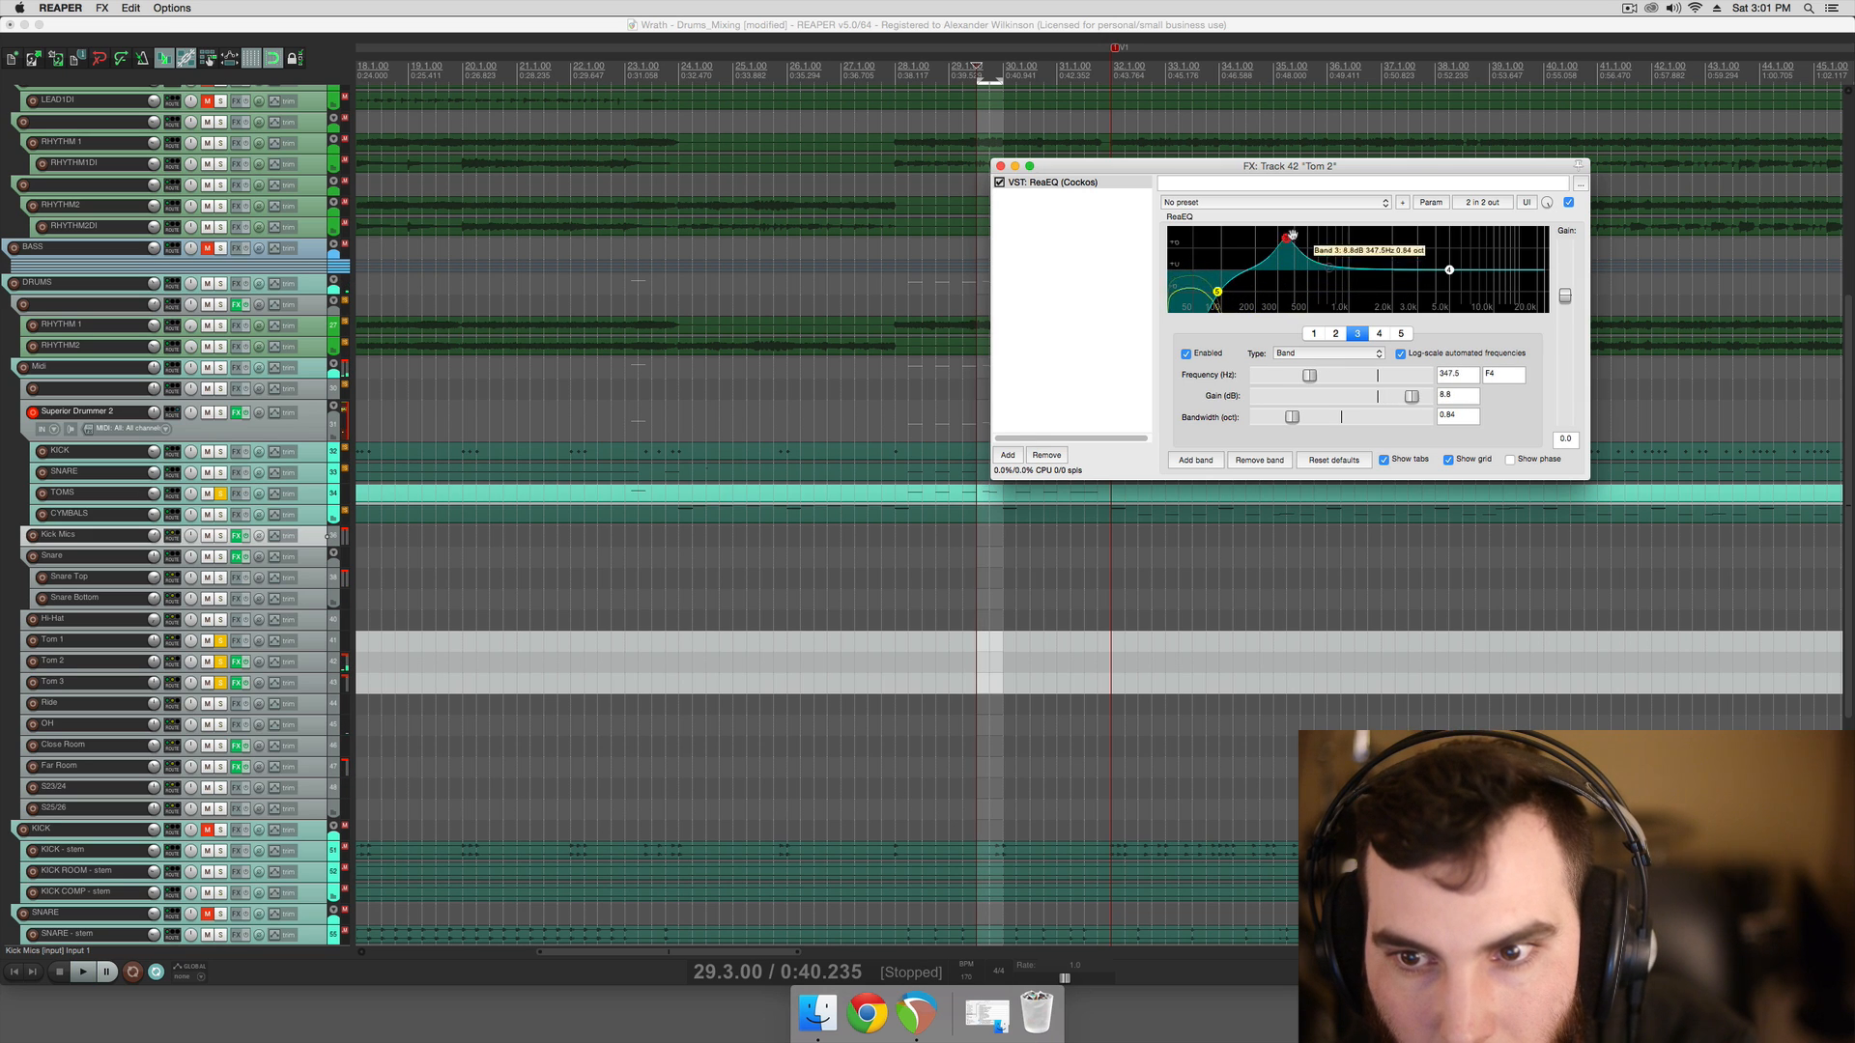
pyautogui.moveTo(1262, 241); pyautogui.dragTo(1337, 223)
pyautogui.press('space')
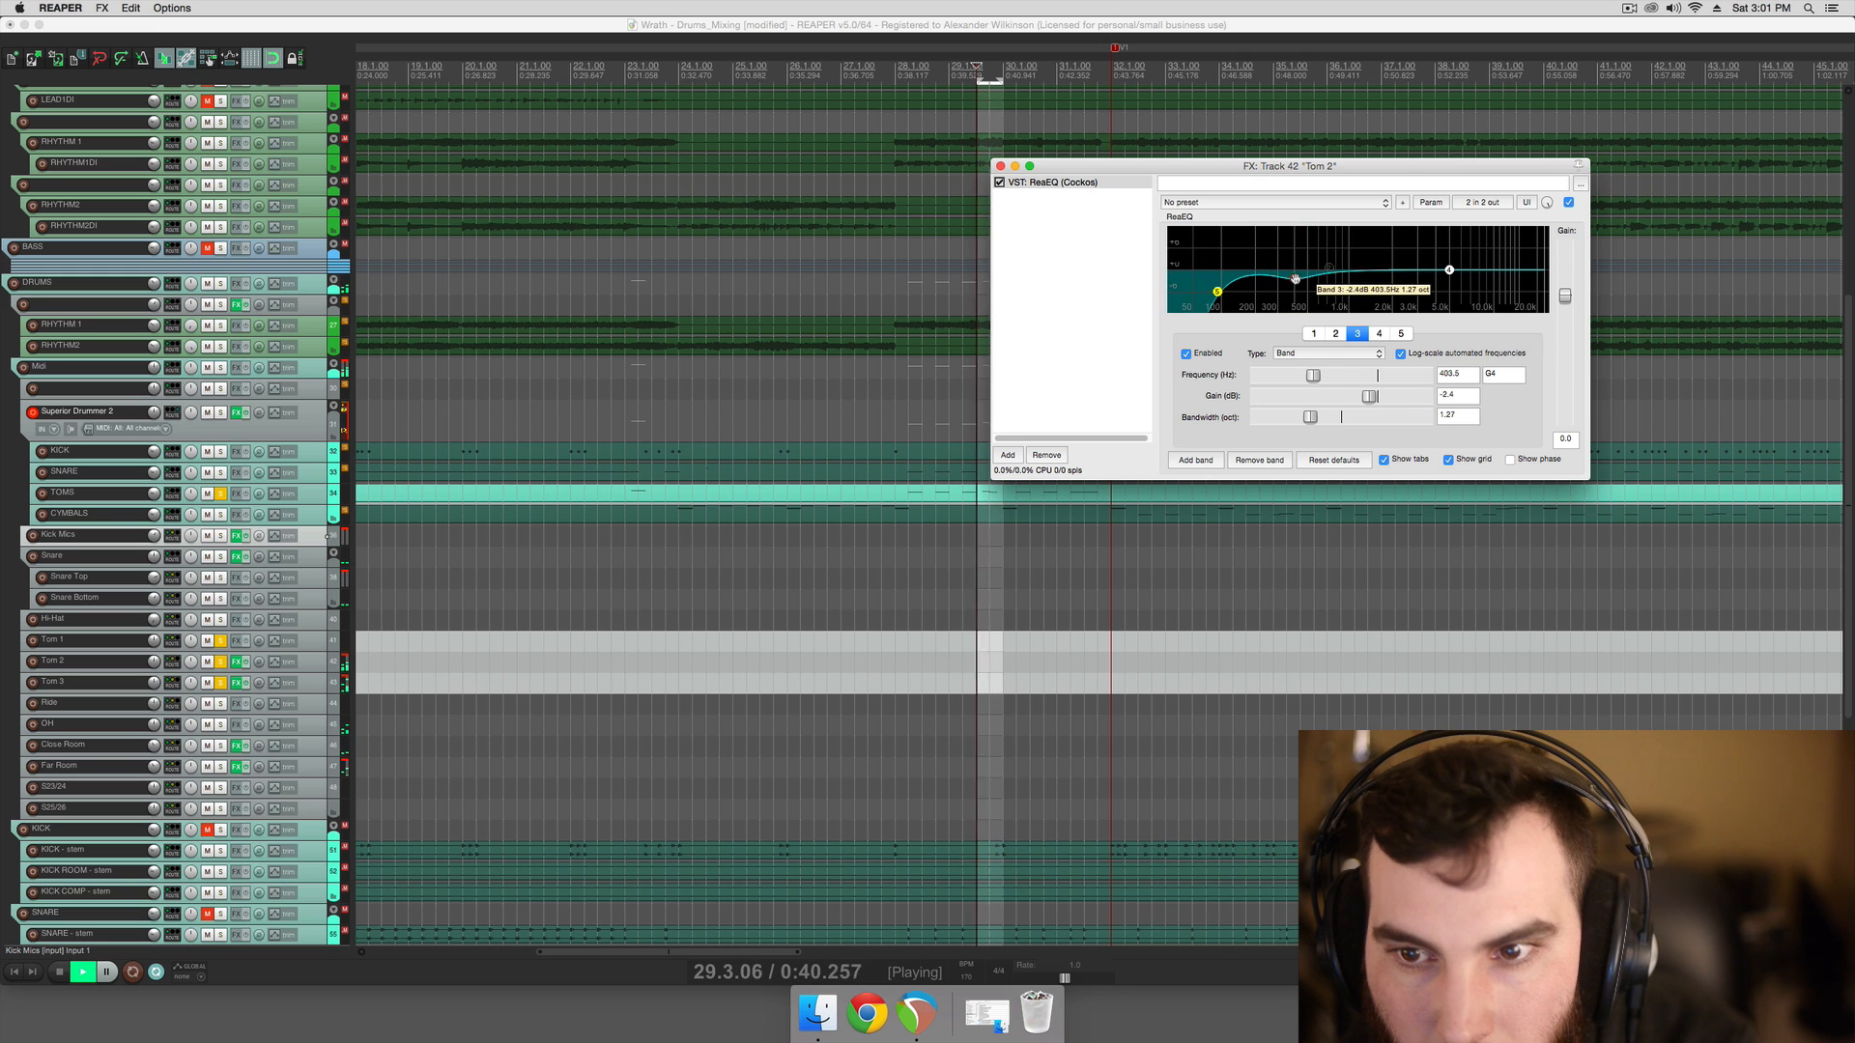
# Set Tom 2's band 3 cut to 415.6 Hz, -3.0 dB and bandwidth 1.43 while playing the toms
pyautogui.moveTo(1295, 279)
pyautogui.mouseDown()
pyautogui.moveTo(1310, 226)
pyautogui.moveTo(1328, 245)
pyautogui.moveTo(1314, 225)
pyautogui.moveTo(1337, 226)
pyautogui.moveTo(1295, 223)
pyautogui.moveTo(1291, 282)
pyautogui.mouseUp()
pyautogui.press('space')
pyautogui.press('space')
pyautogui.press('space')
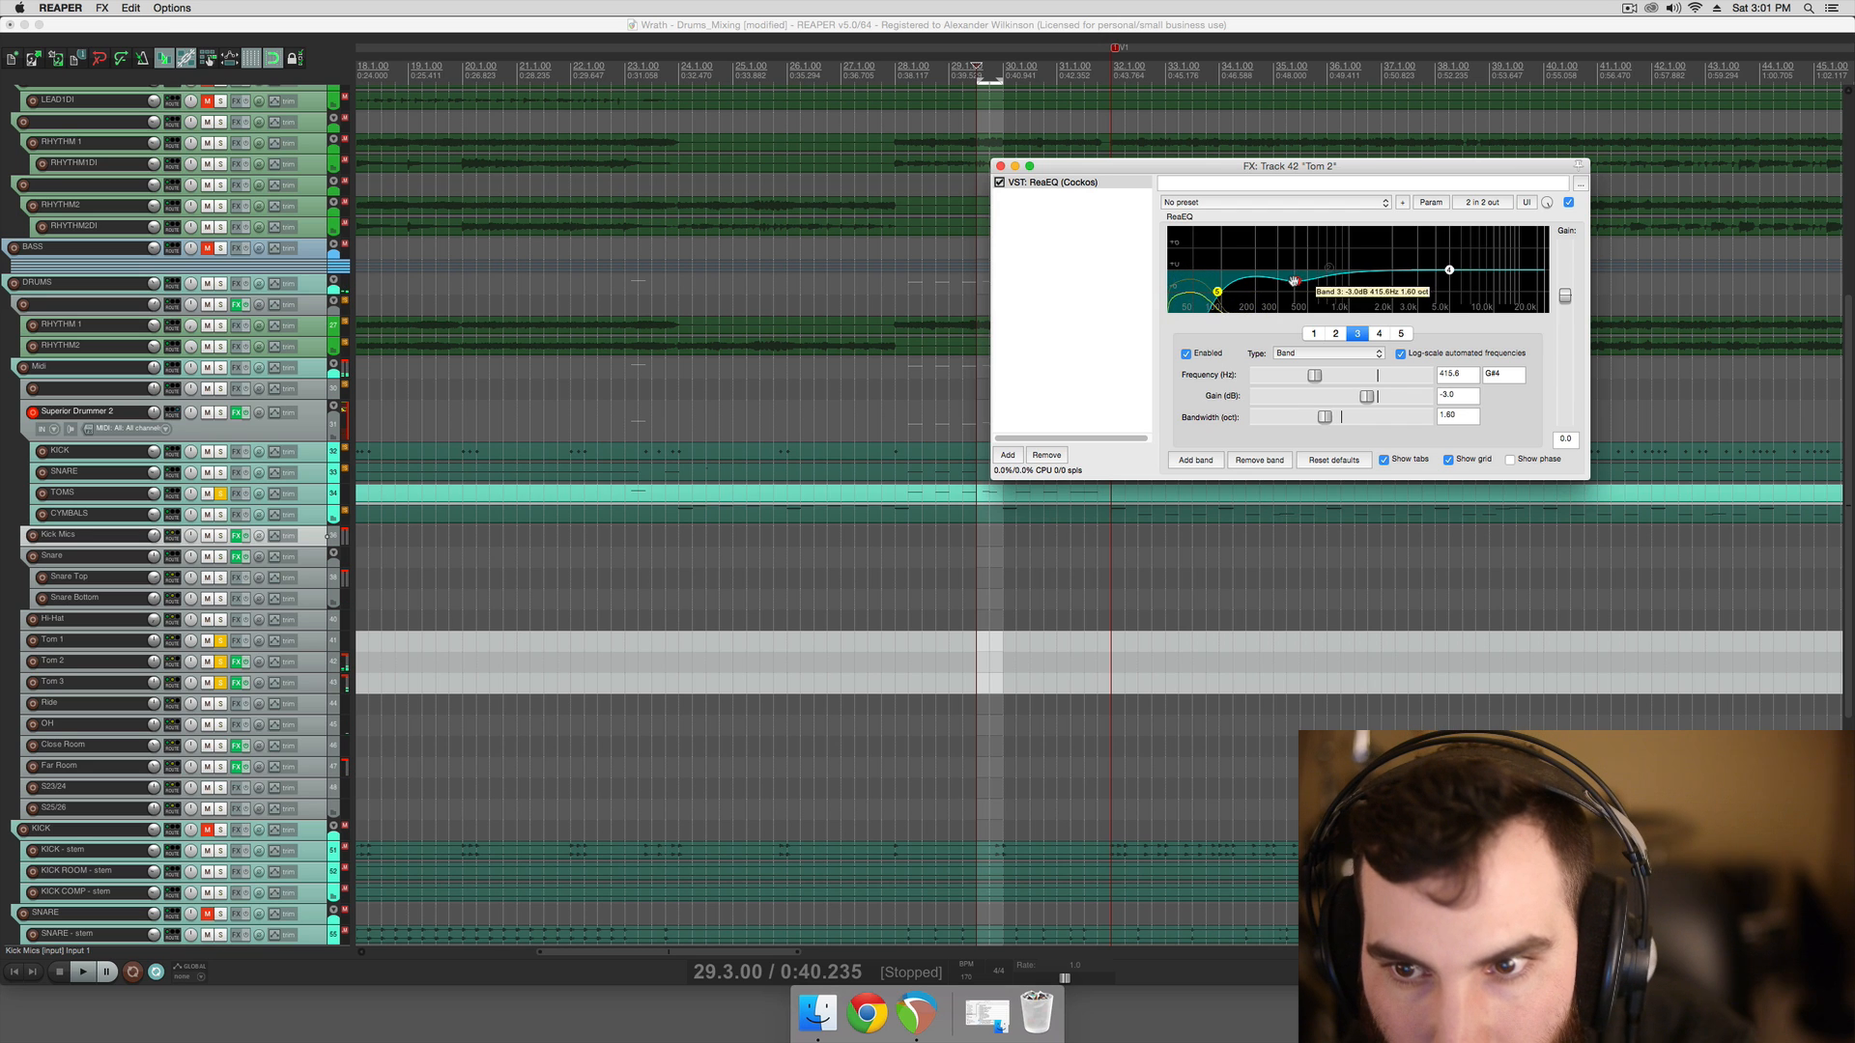
pyautogui.press('space')
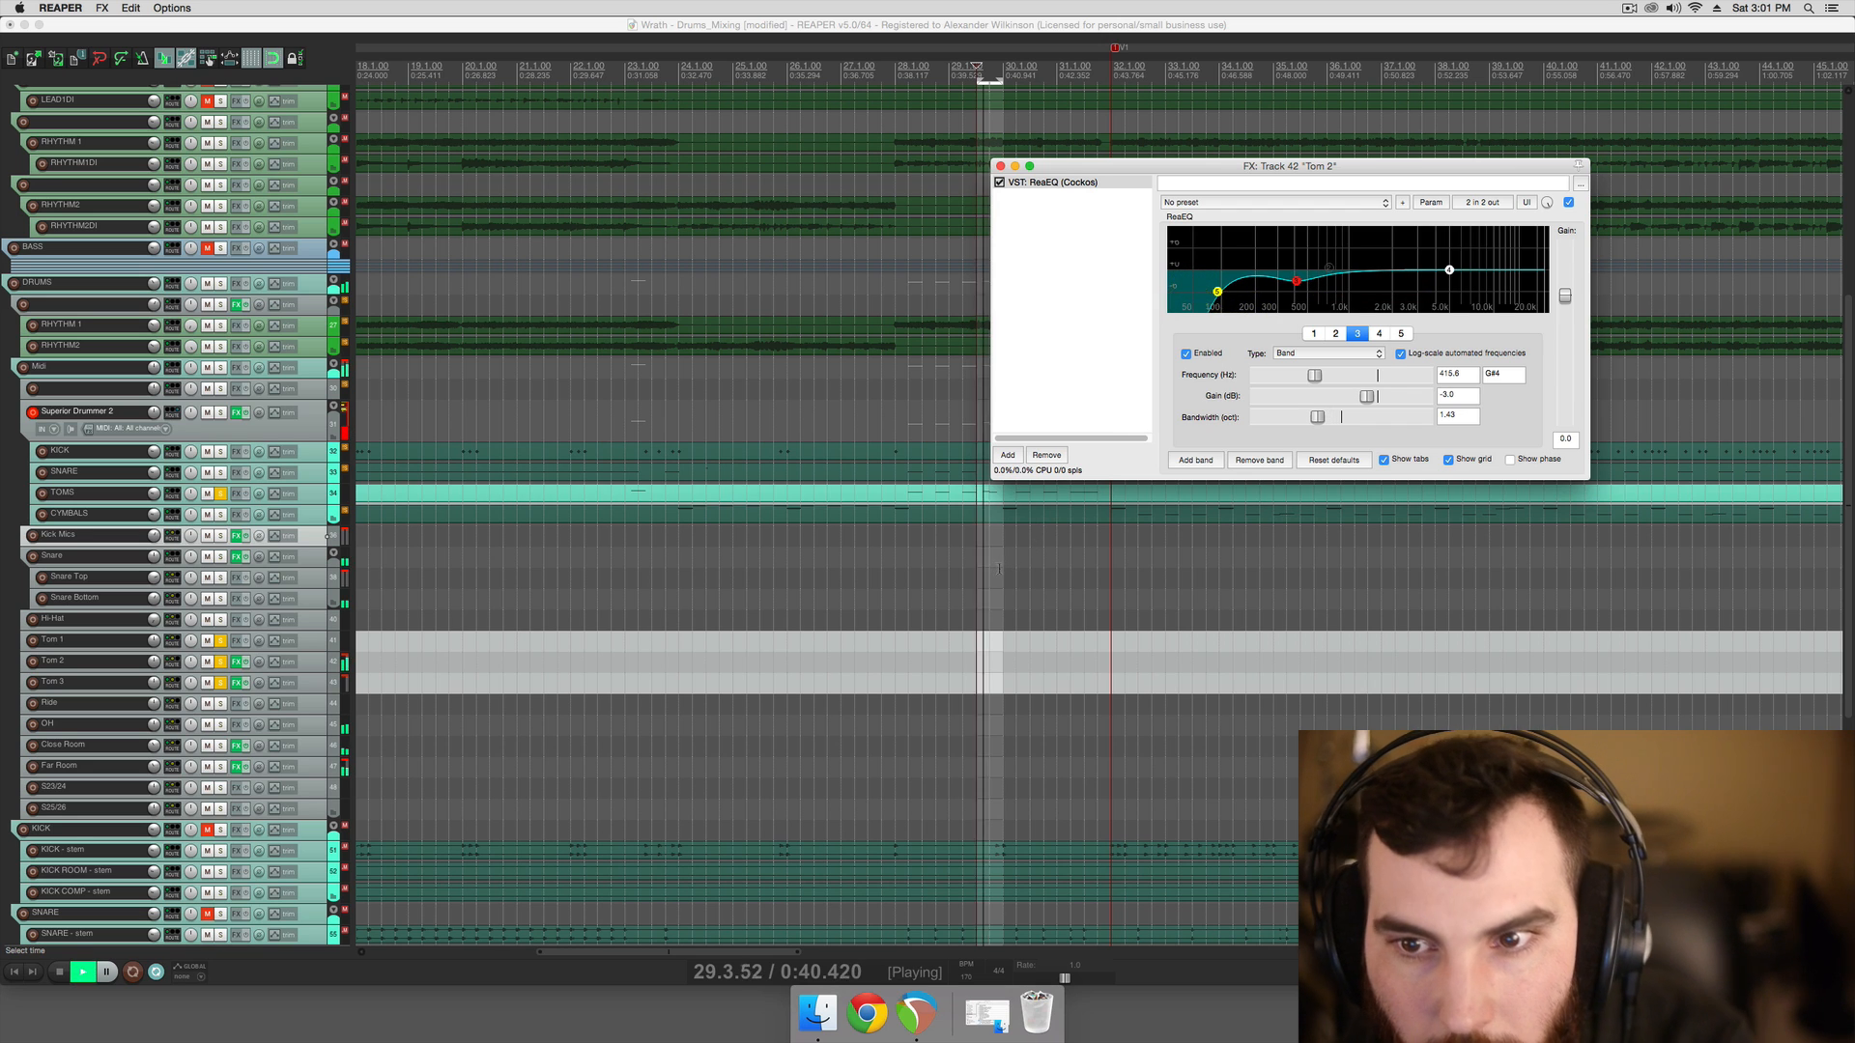
pyautogui.press('space')
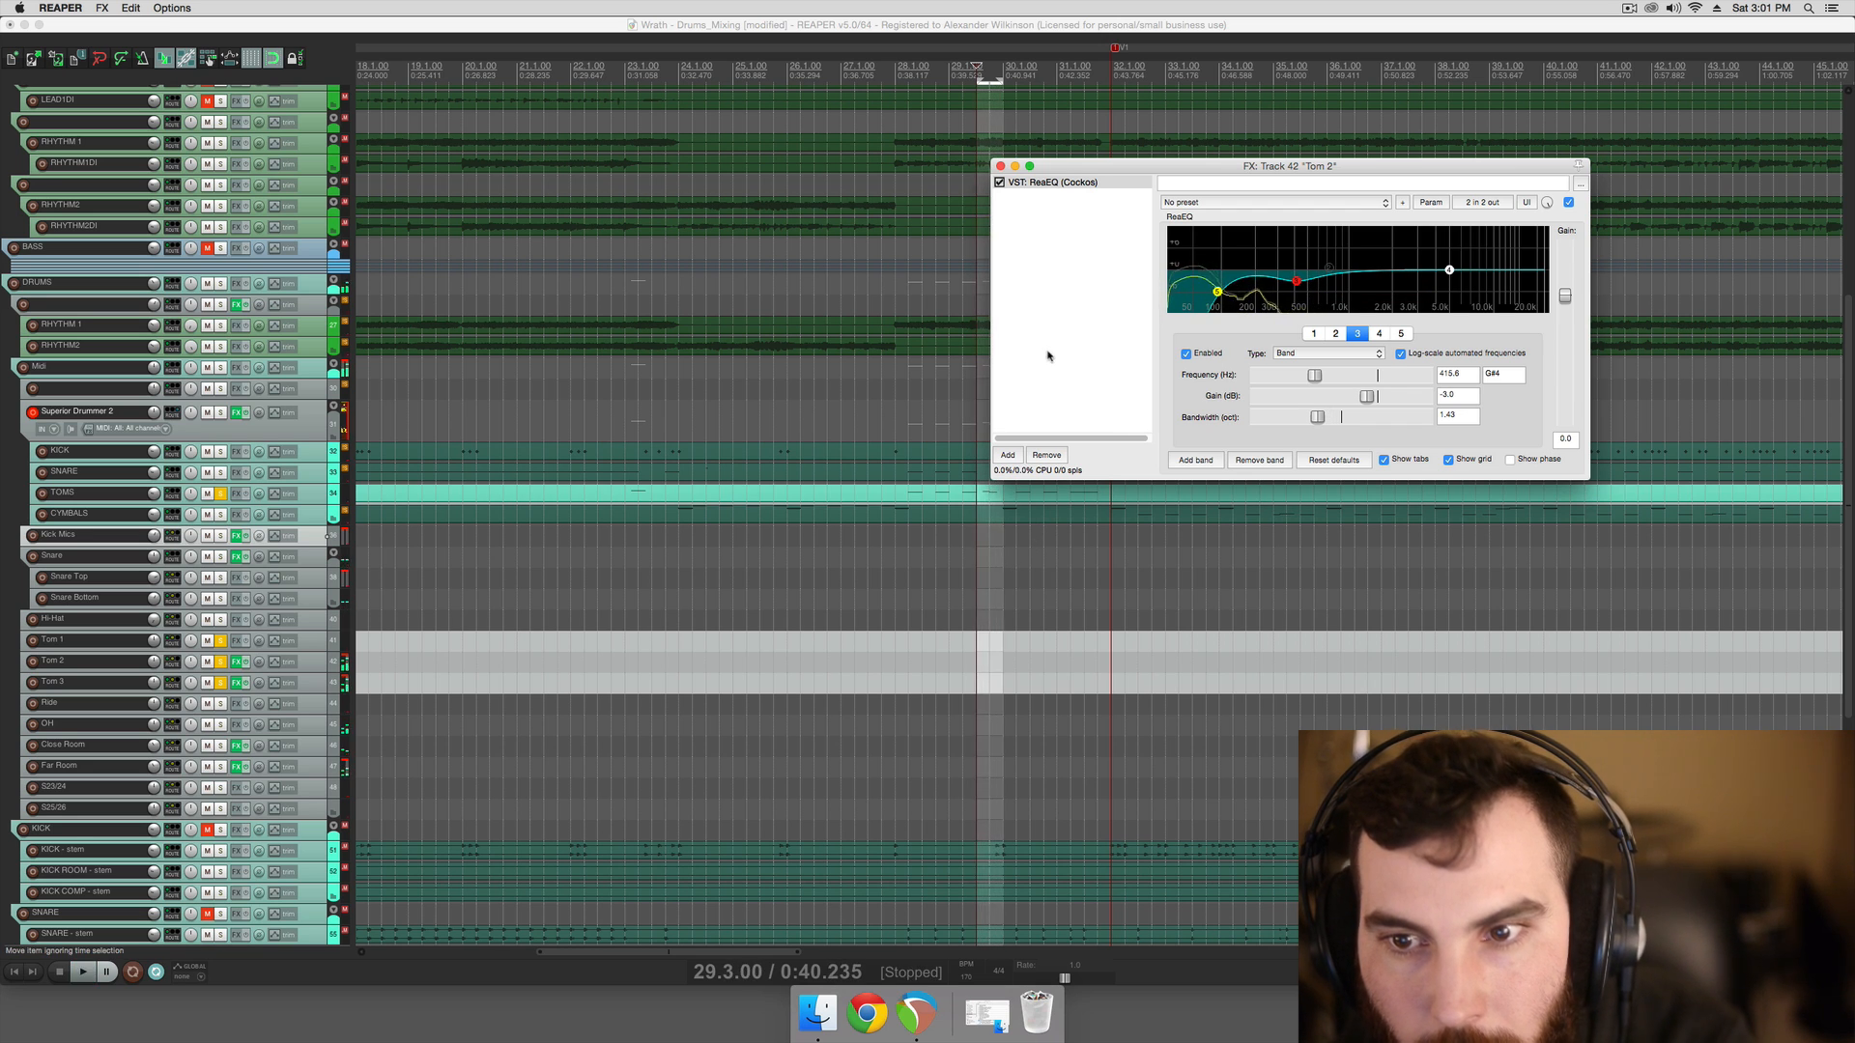
# Close the Tom 2 effects window and unsolo the TOMS MIDI track
pyautogui.click(1001, 166)
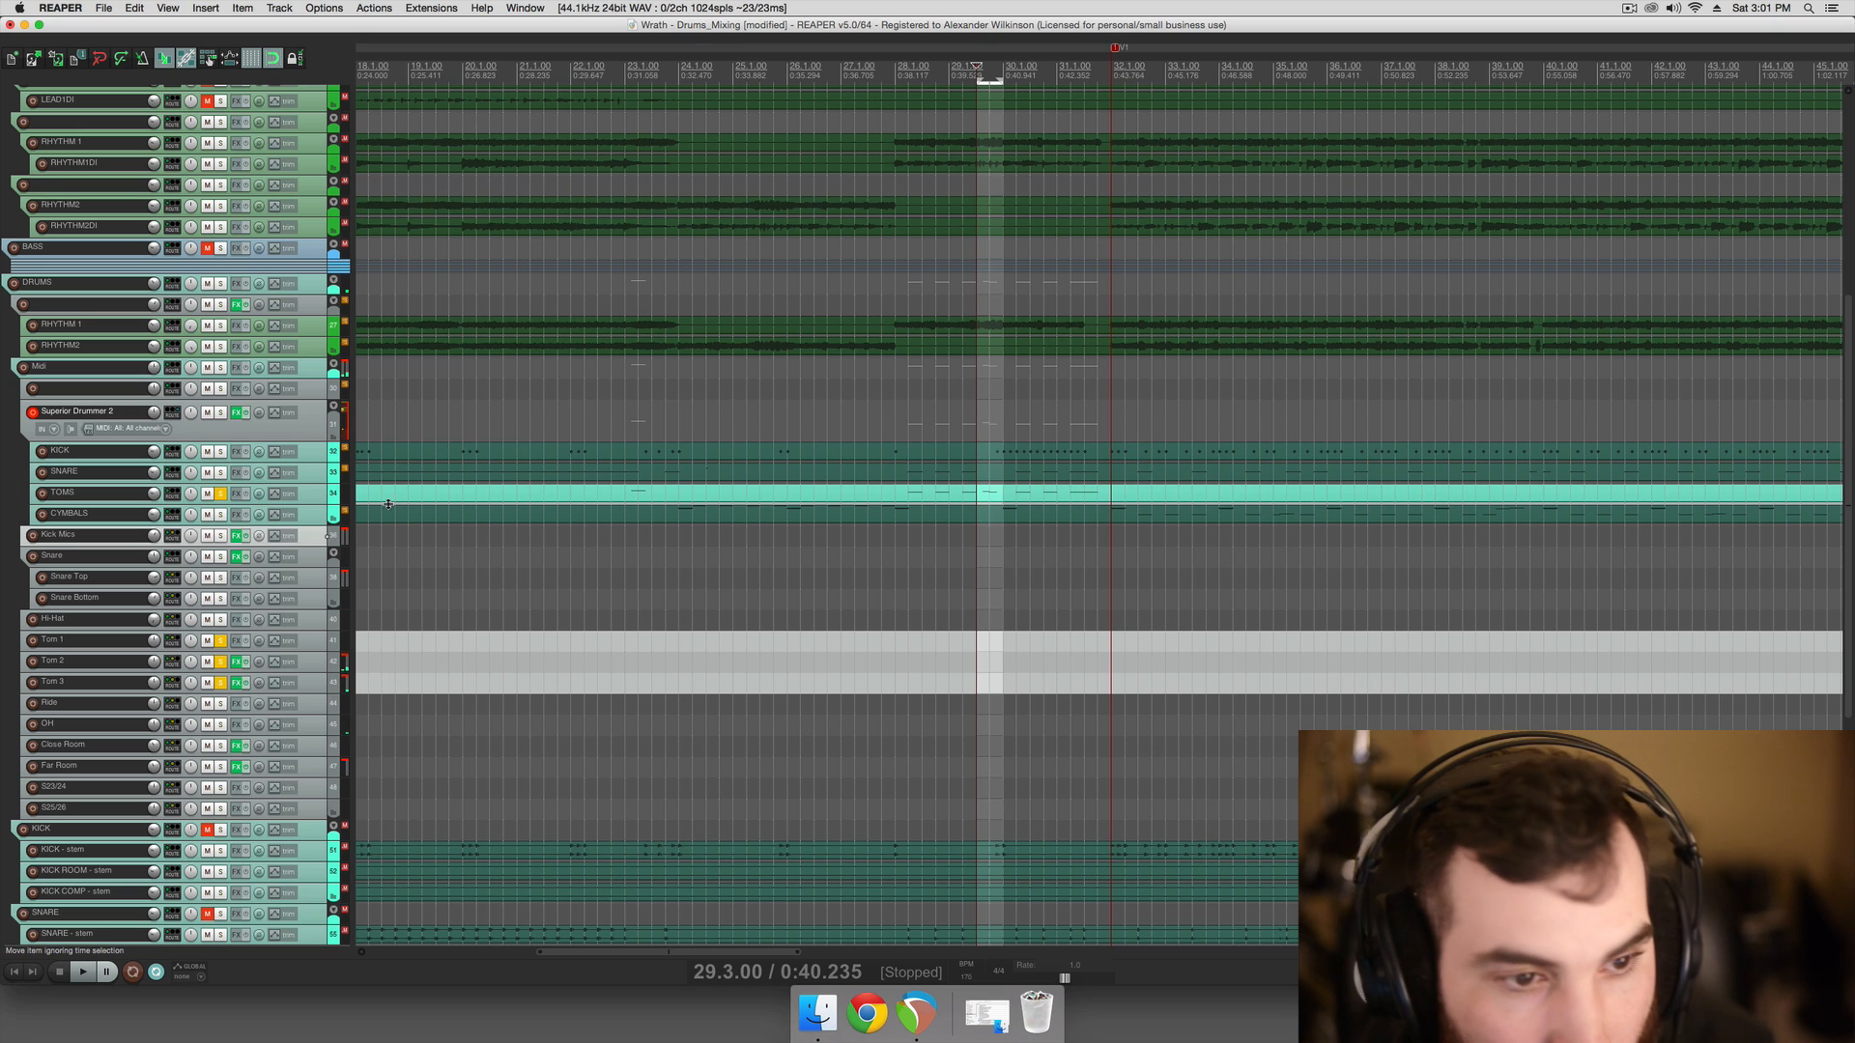
pyautogui.click(222, 493)
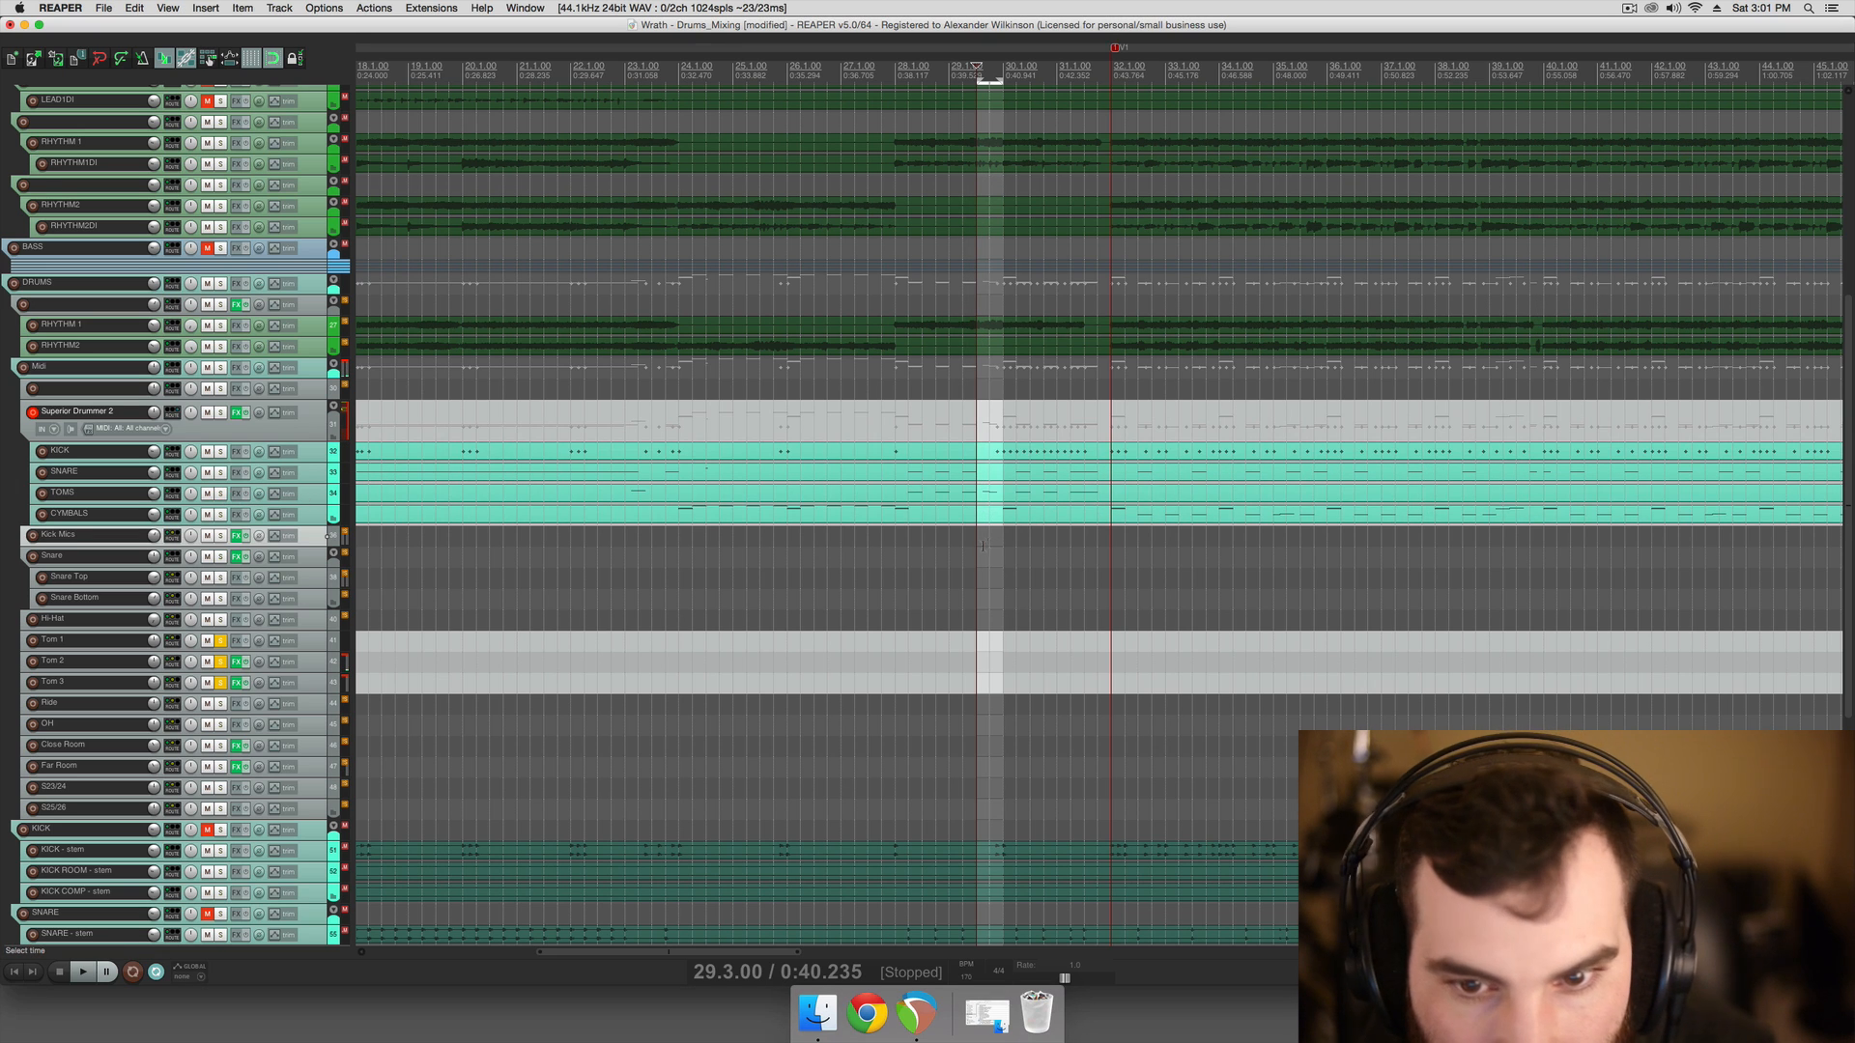
pyautogui.hscroll(1, 974, 548)
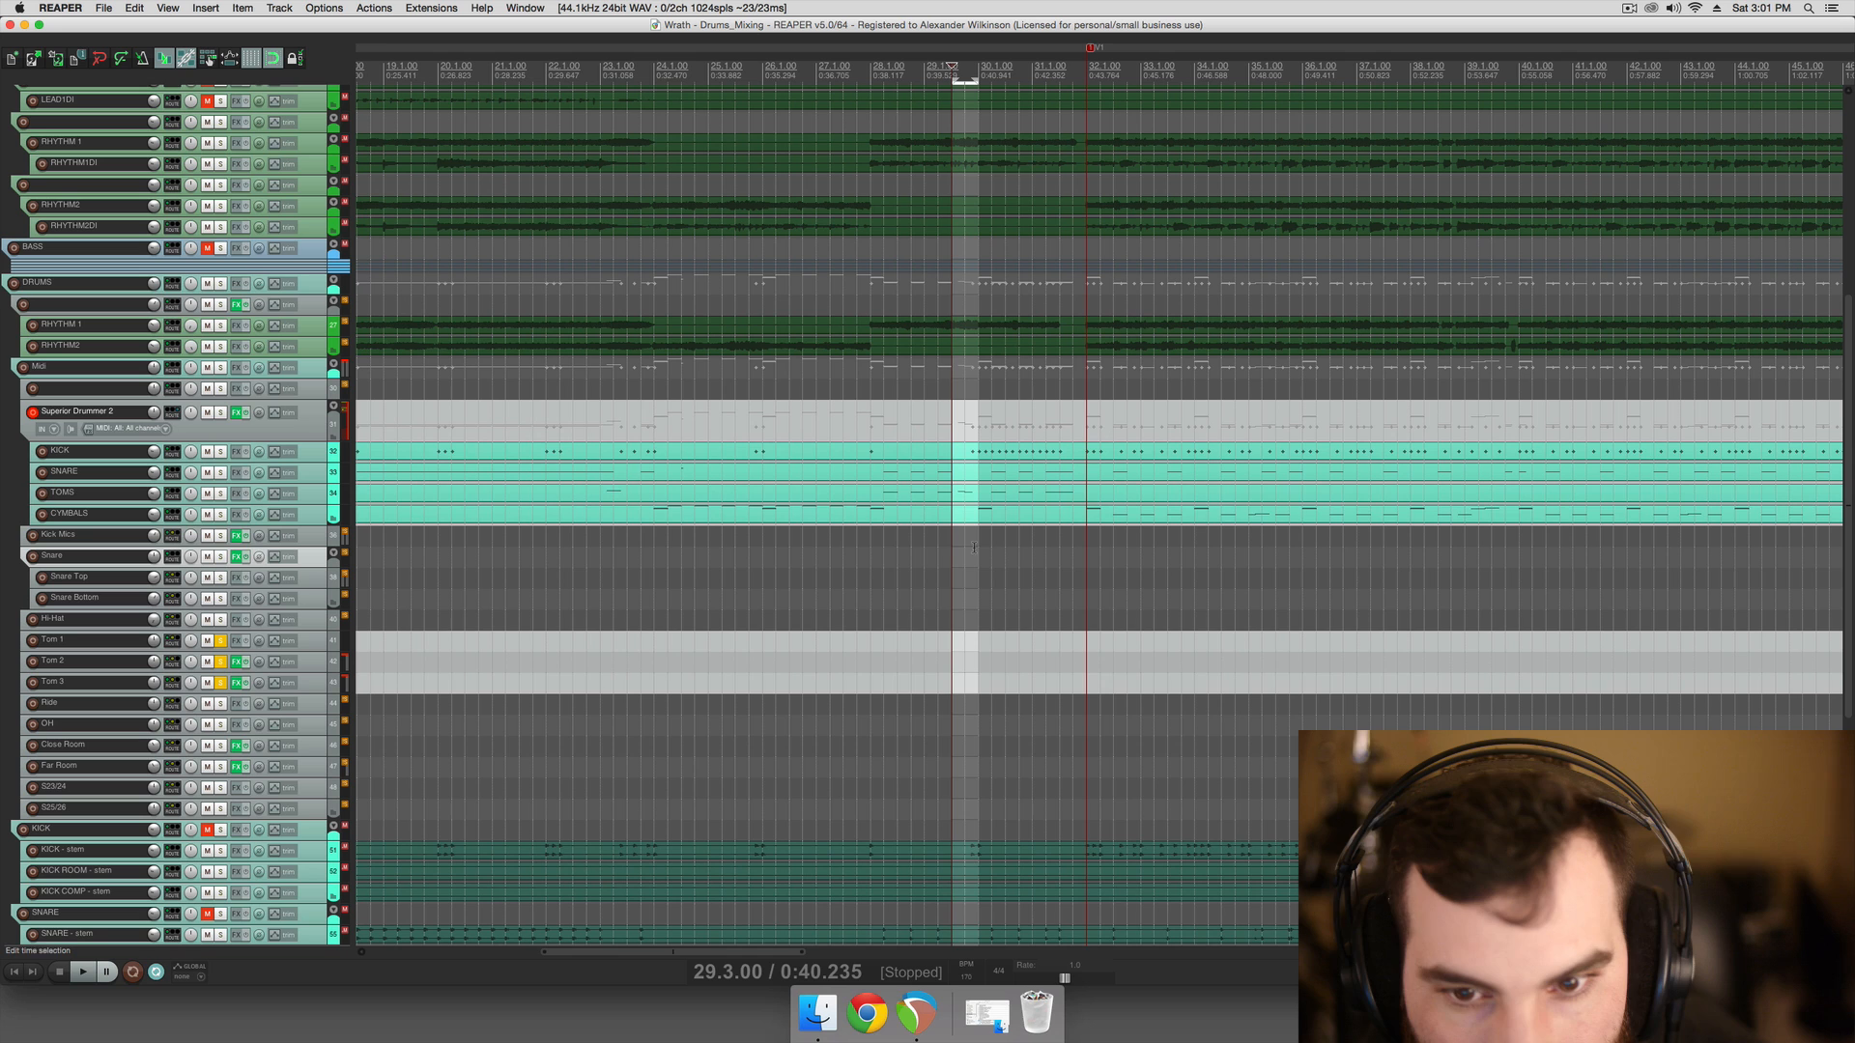
pyautogui.hscroll(1, 974, 547)
pyautogui.hscroll(-1, 968, 550)
pyautogui.click(960, 552)
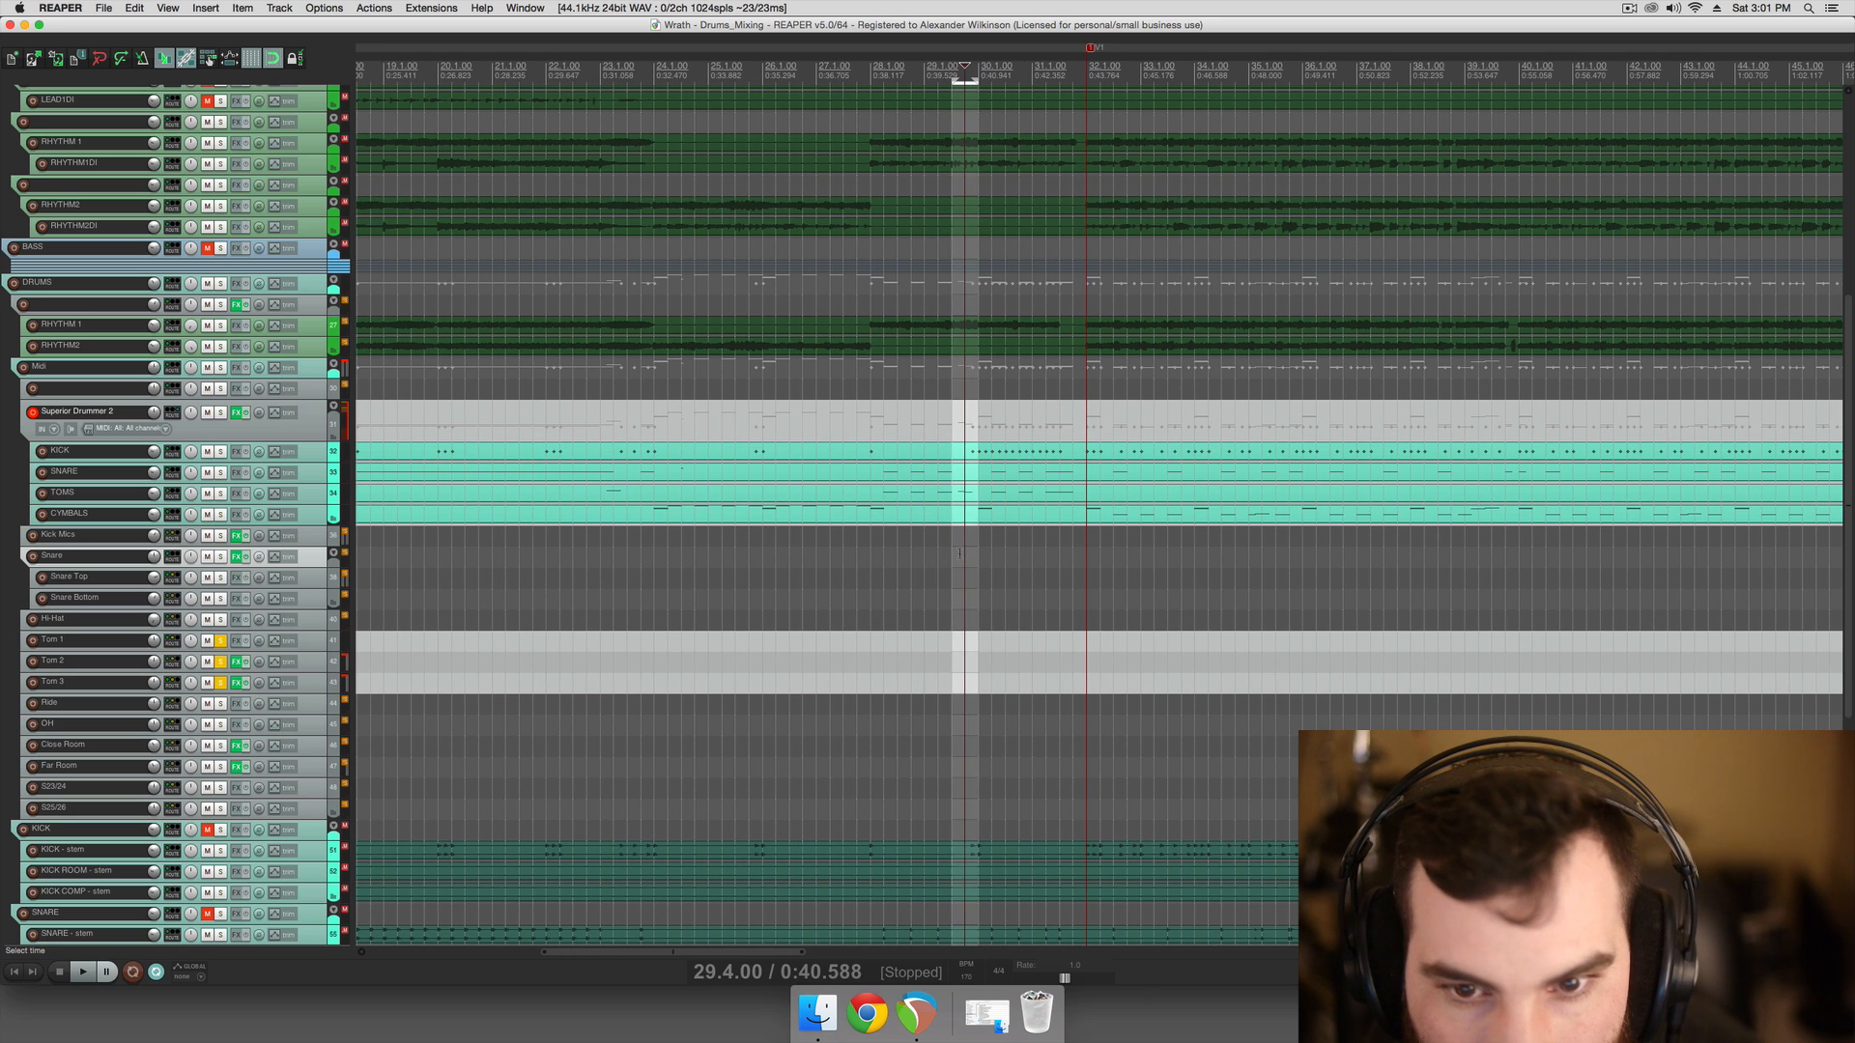
pyautogui.click(955, 555)
pyautogui.hscroll(4, 954, 554)
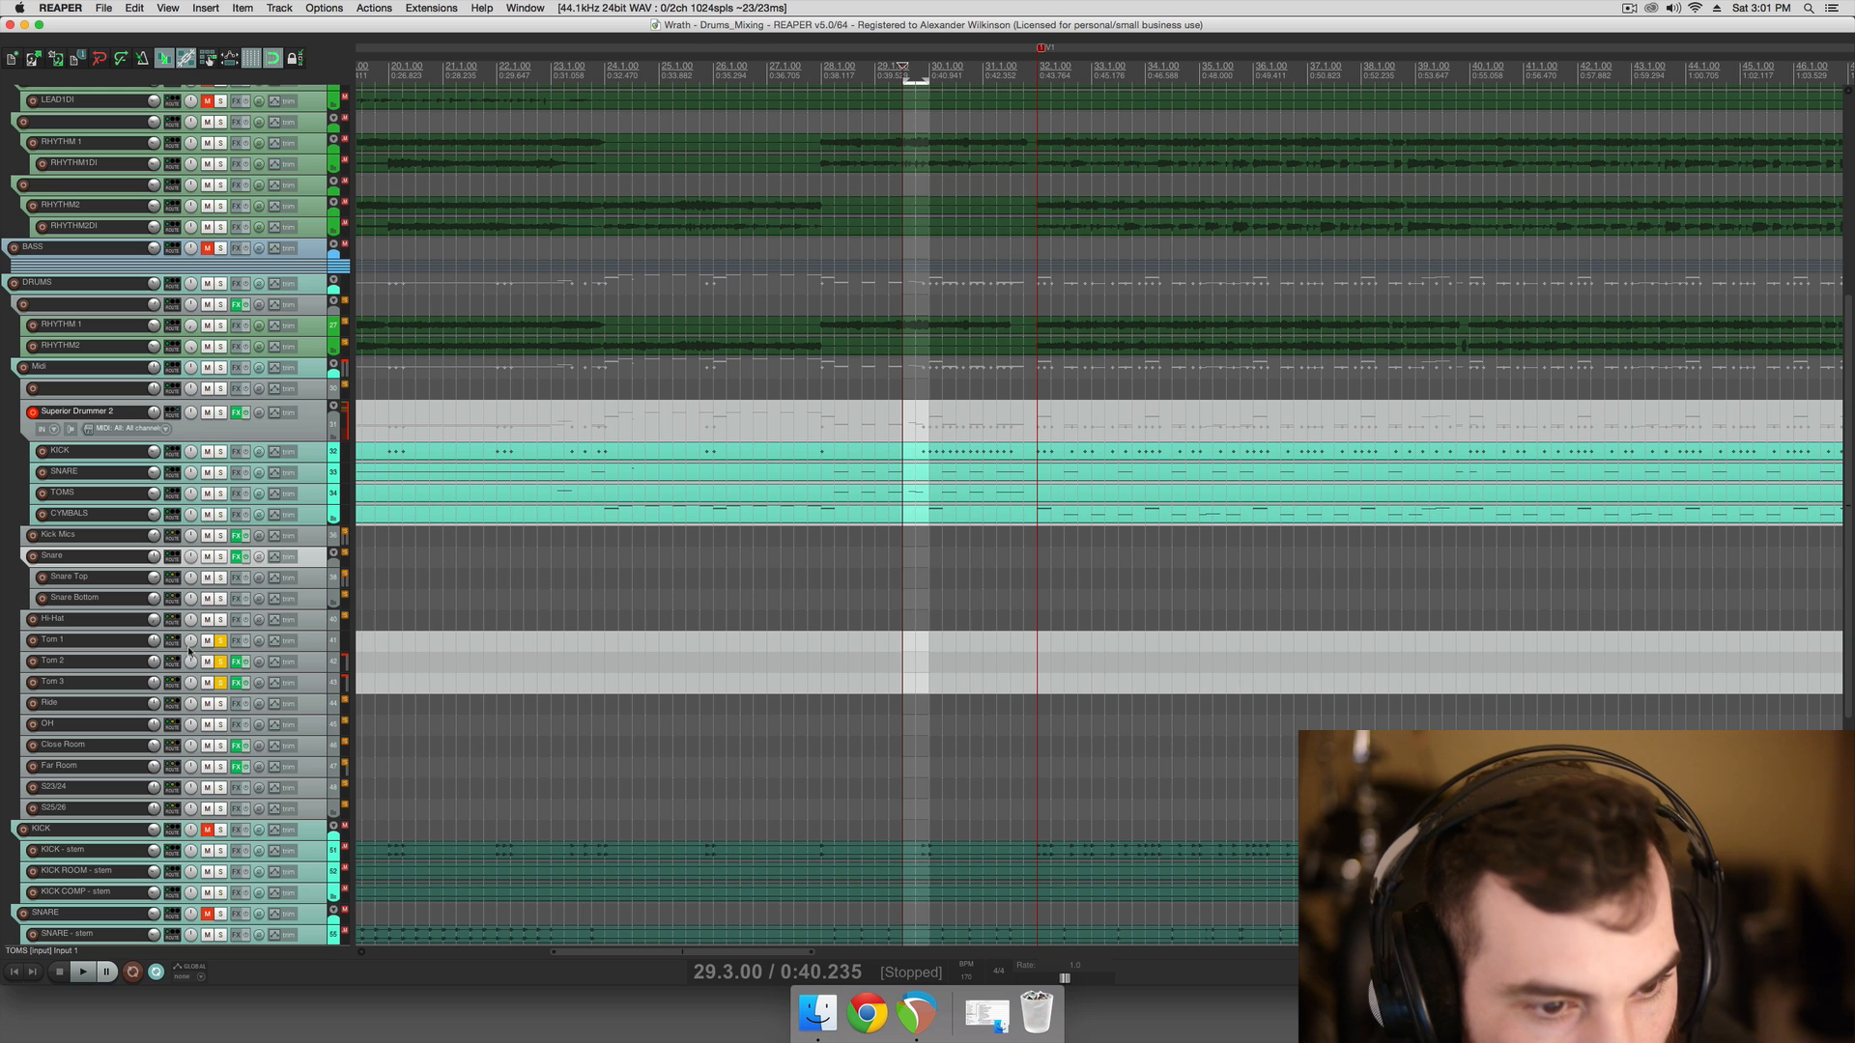
# Set a time selection around the Tom 1 hit near 23.1.00, with the cursor at 22.4.00, and save the project
pyautogui.scroll(-2, 470, 618)
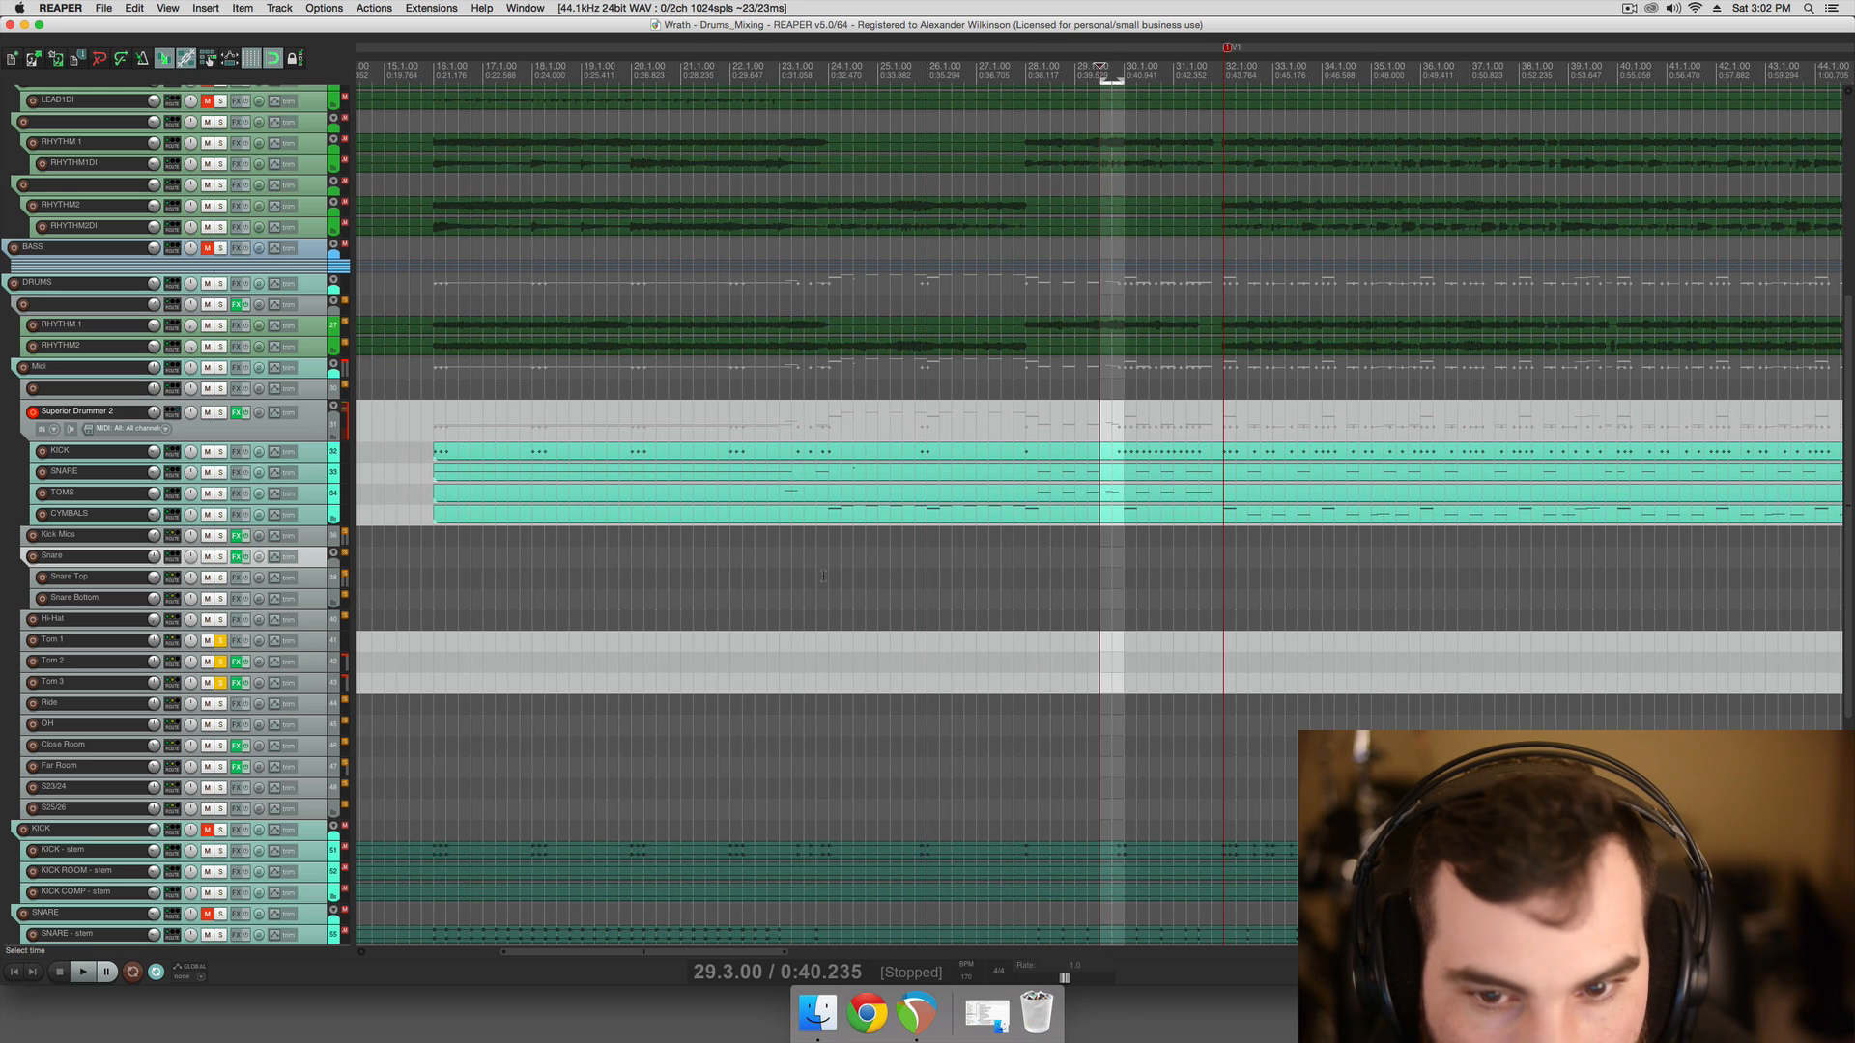
pyautogui.click(785, 568)
pyautogui.press('space')
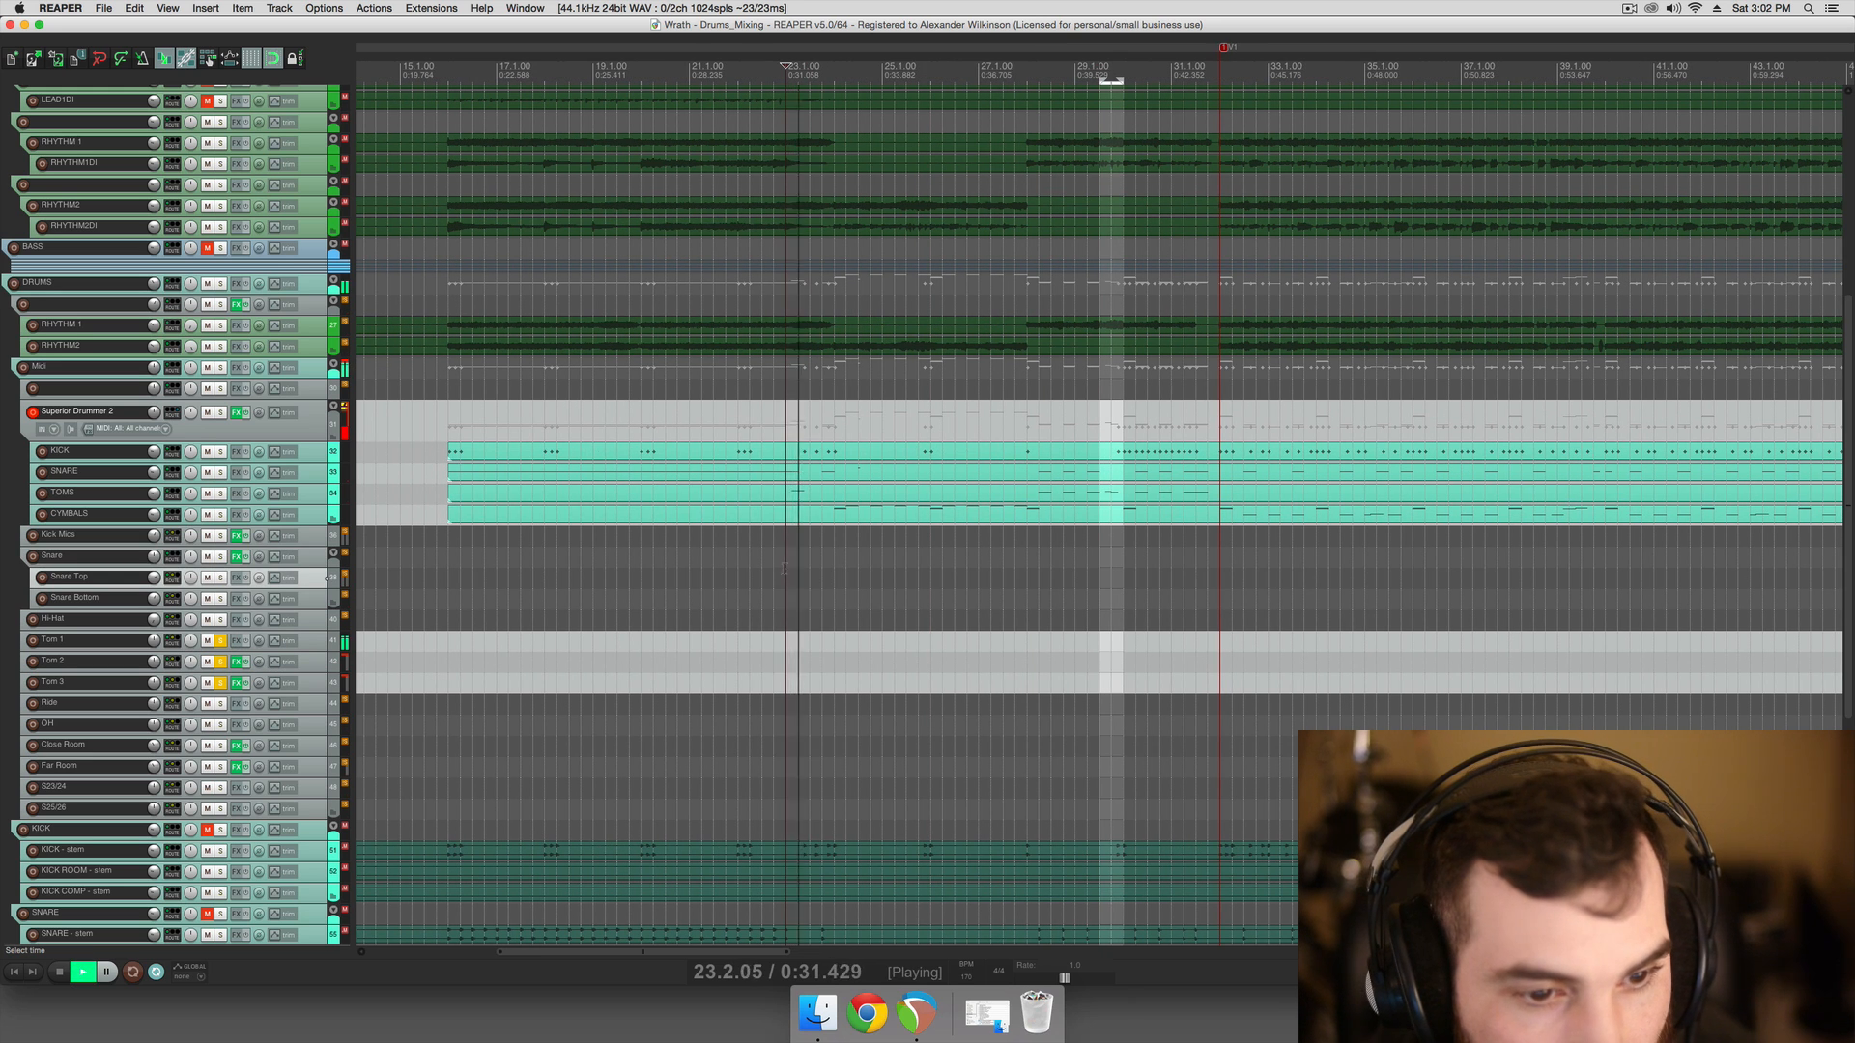
pyautogui.press('space')
pyautogui.moveTo(775, 570); pyautogui.dragTo(821, 571)
pyautogui.press('super+s')
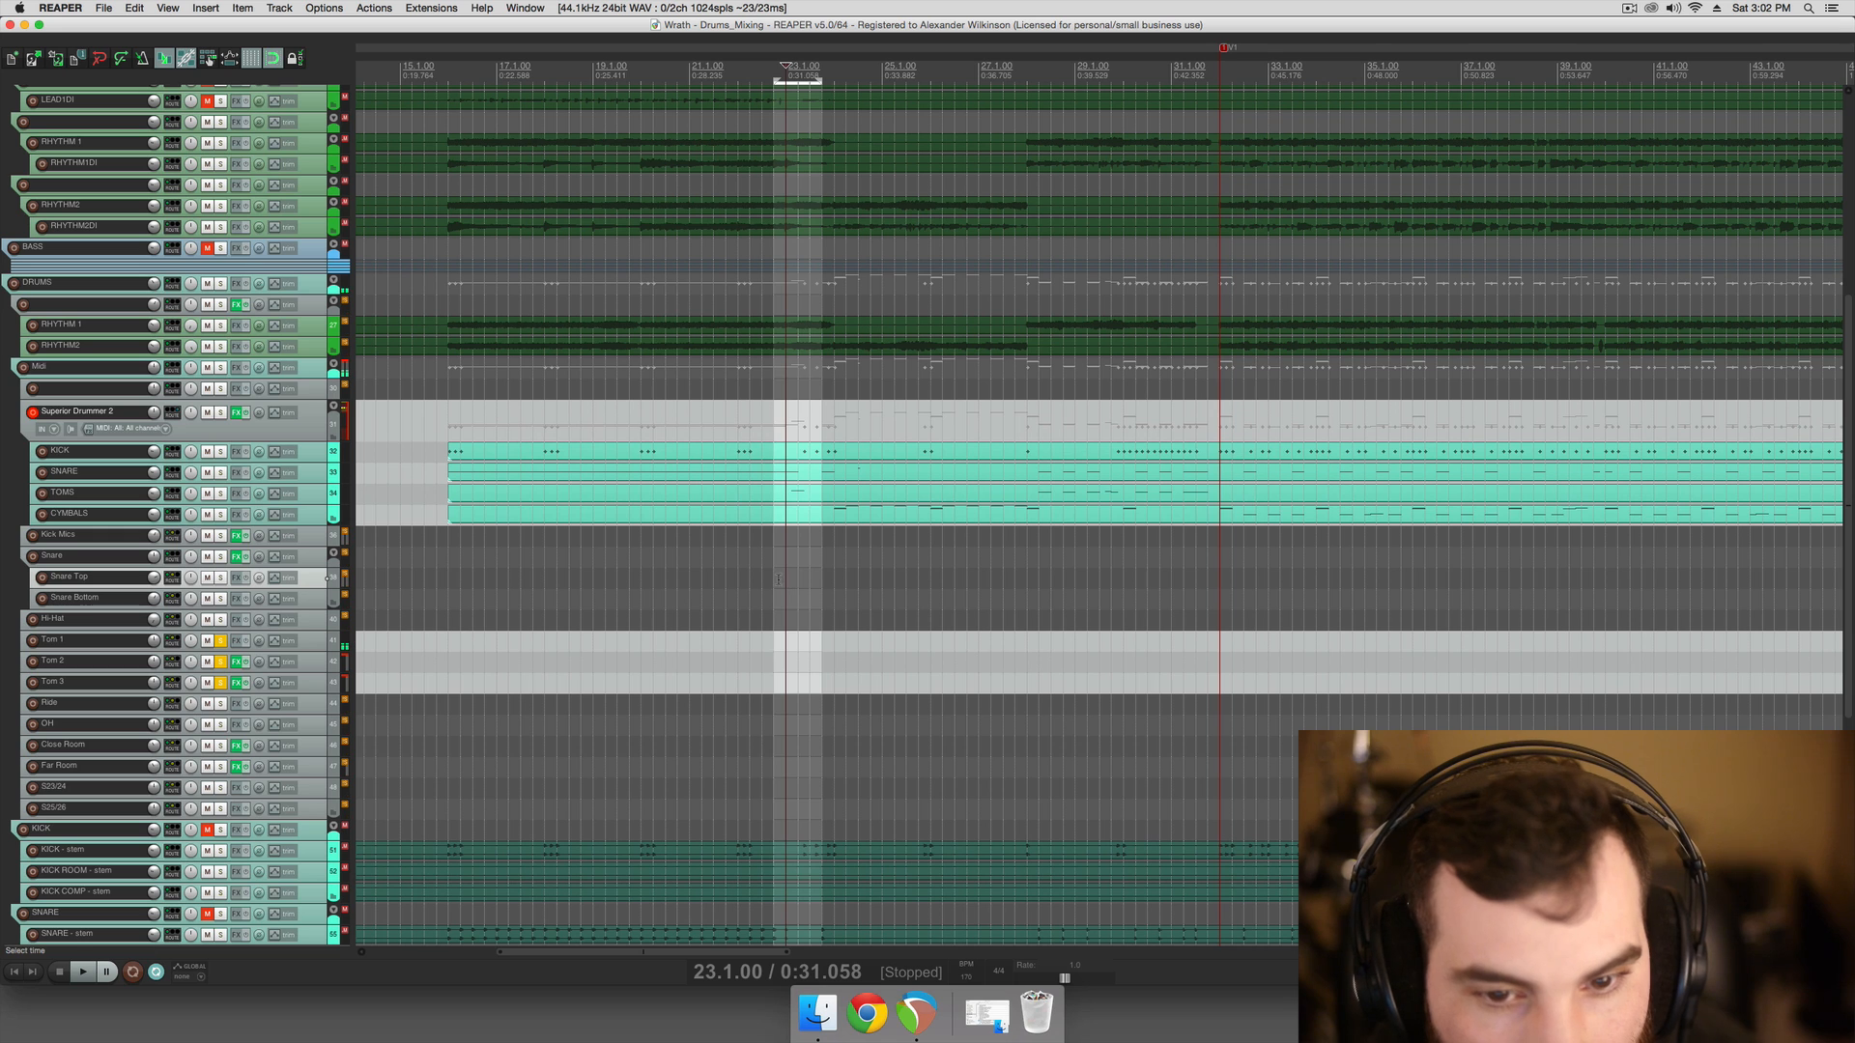
pyautogui.click(775, 578)
# Put a copy of Tom 2's ReaEQ on the Tom 1 track, close the plugin browser and move the effects window below the ruler
pyautogui.click(245, 662)
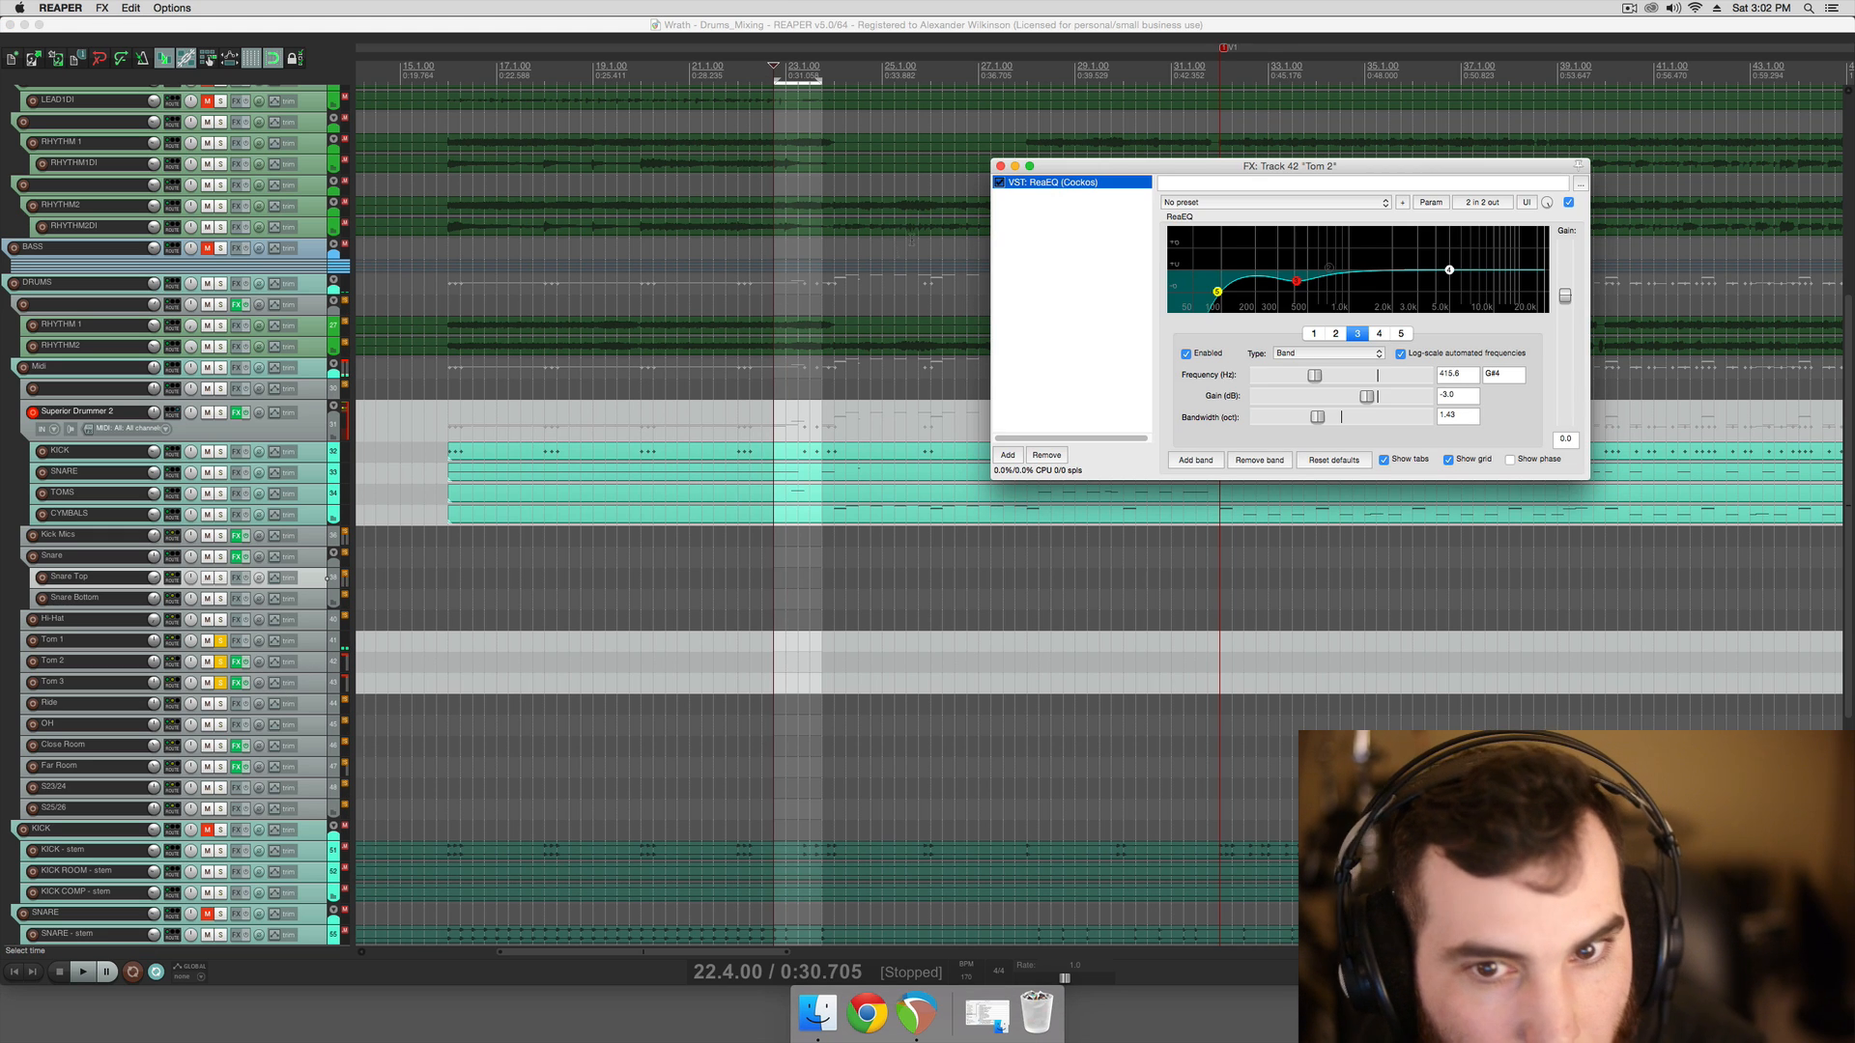
pyautogui.click(1000, 167)
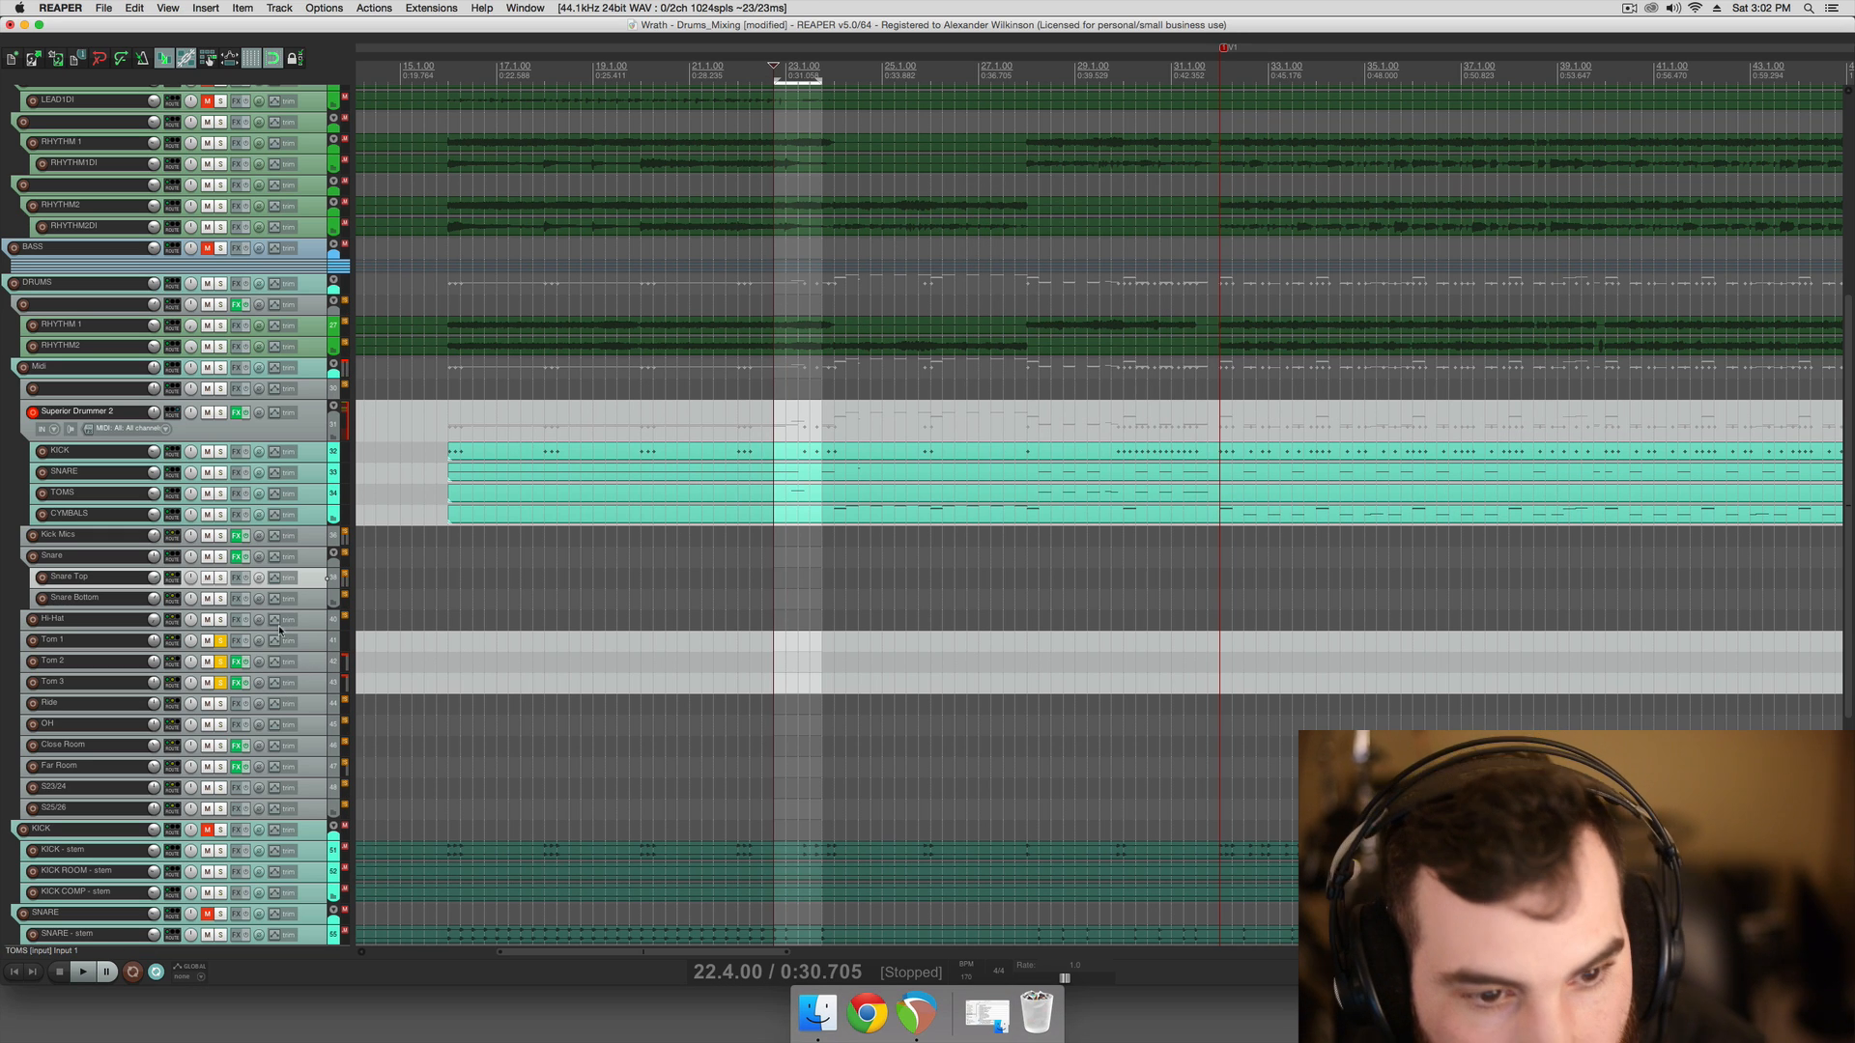
pyautogui.click(236, 642)
pyautogui.press('Return')
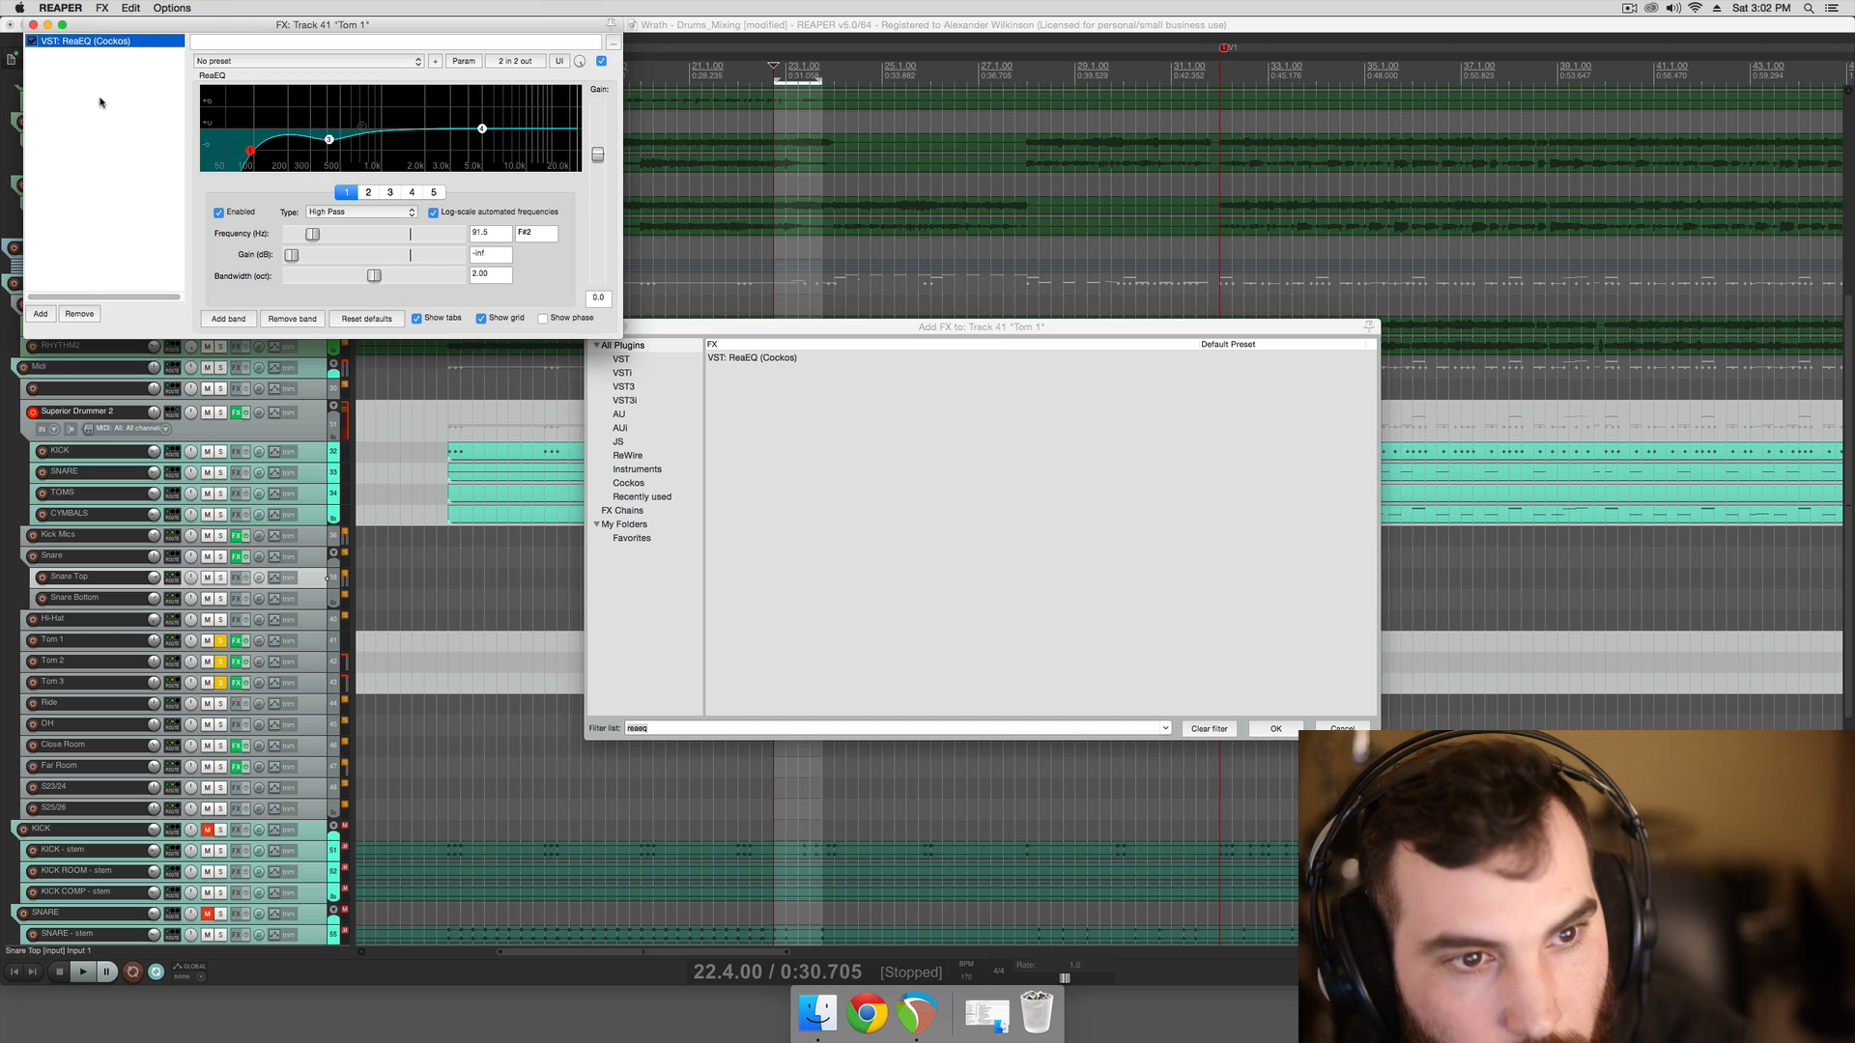
pyautogui.moveTo(41, 24); pyautogui.dragTo(1038, 389)
pyautogui.click(594, 326)
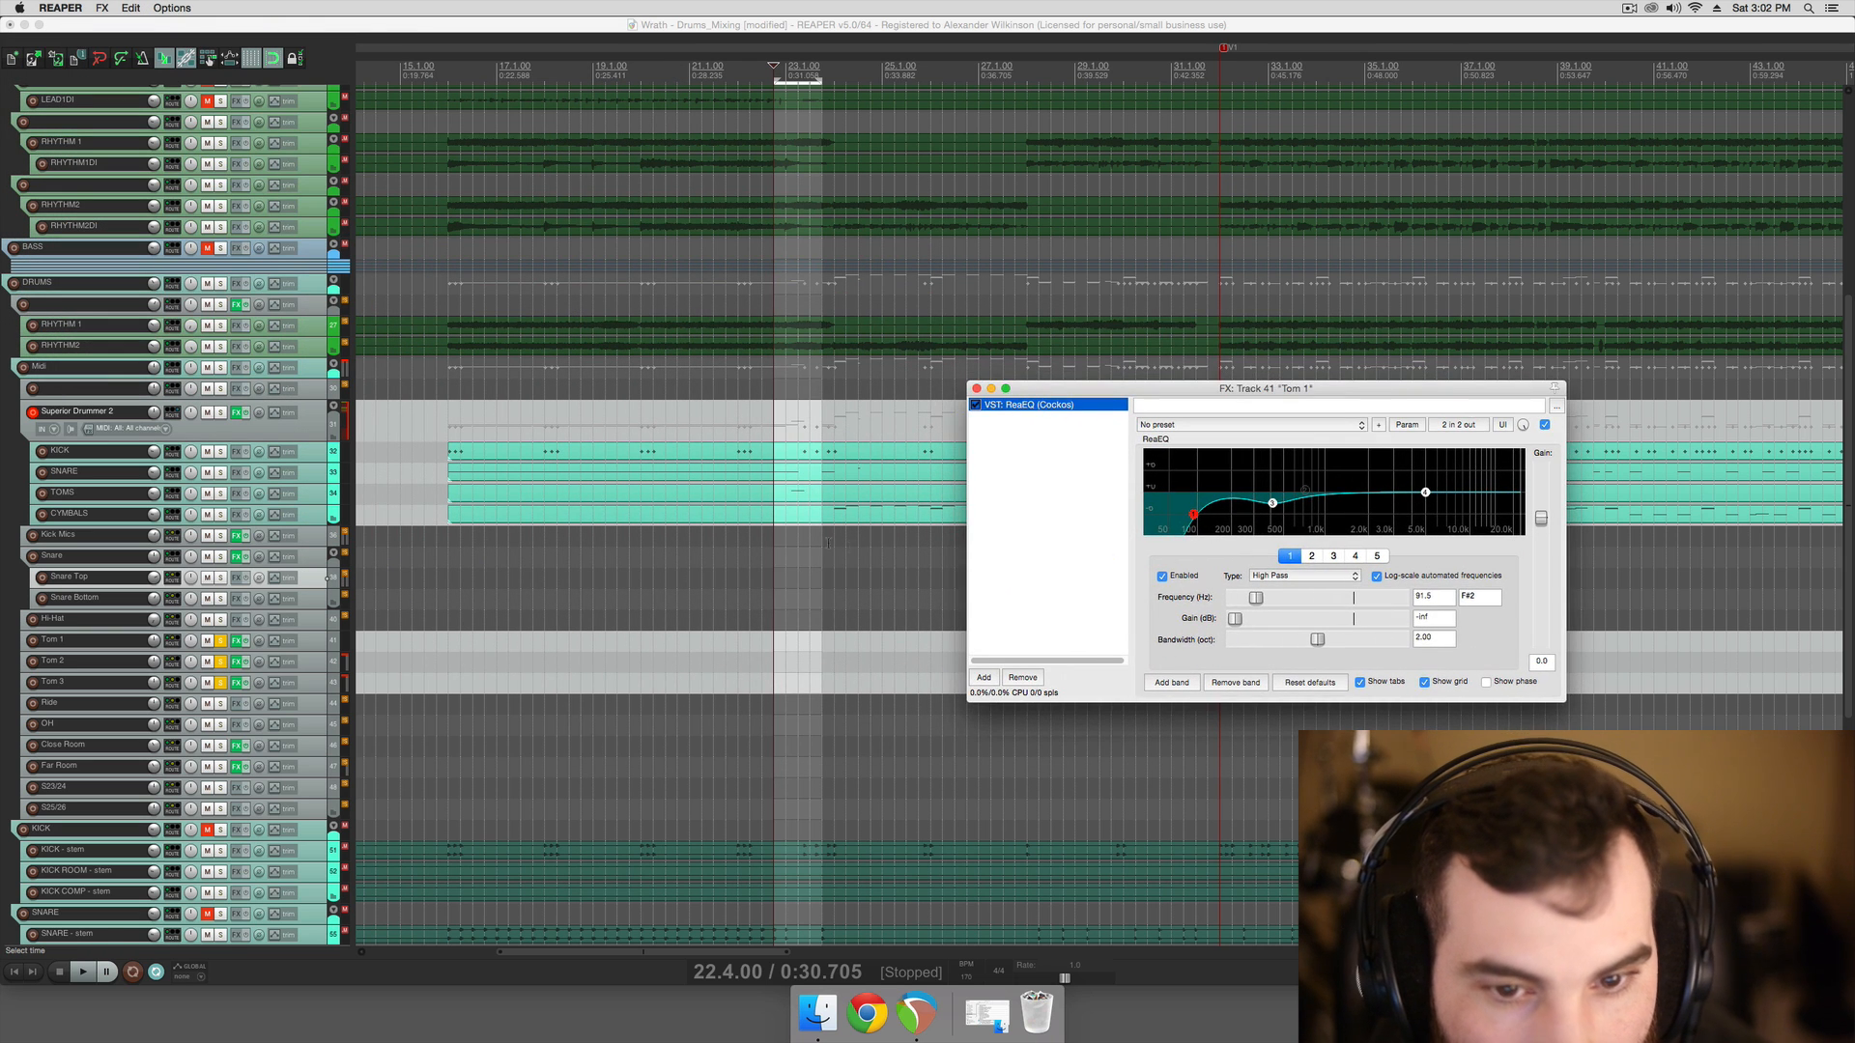
# Play from 22.4.00 and tune Tom 1's high-pass band 1 to 90.7 Hz
pyautogui.click(776, 564)
pyautogui.press('space')
pyautogui.click(1195, 514)
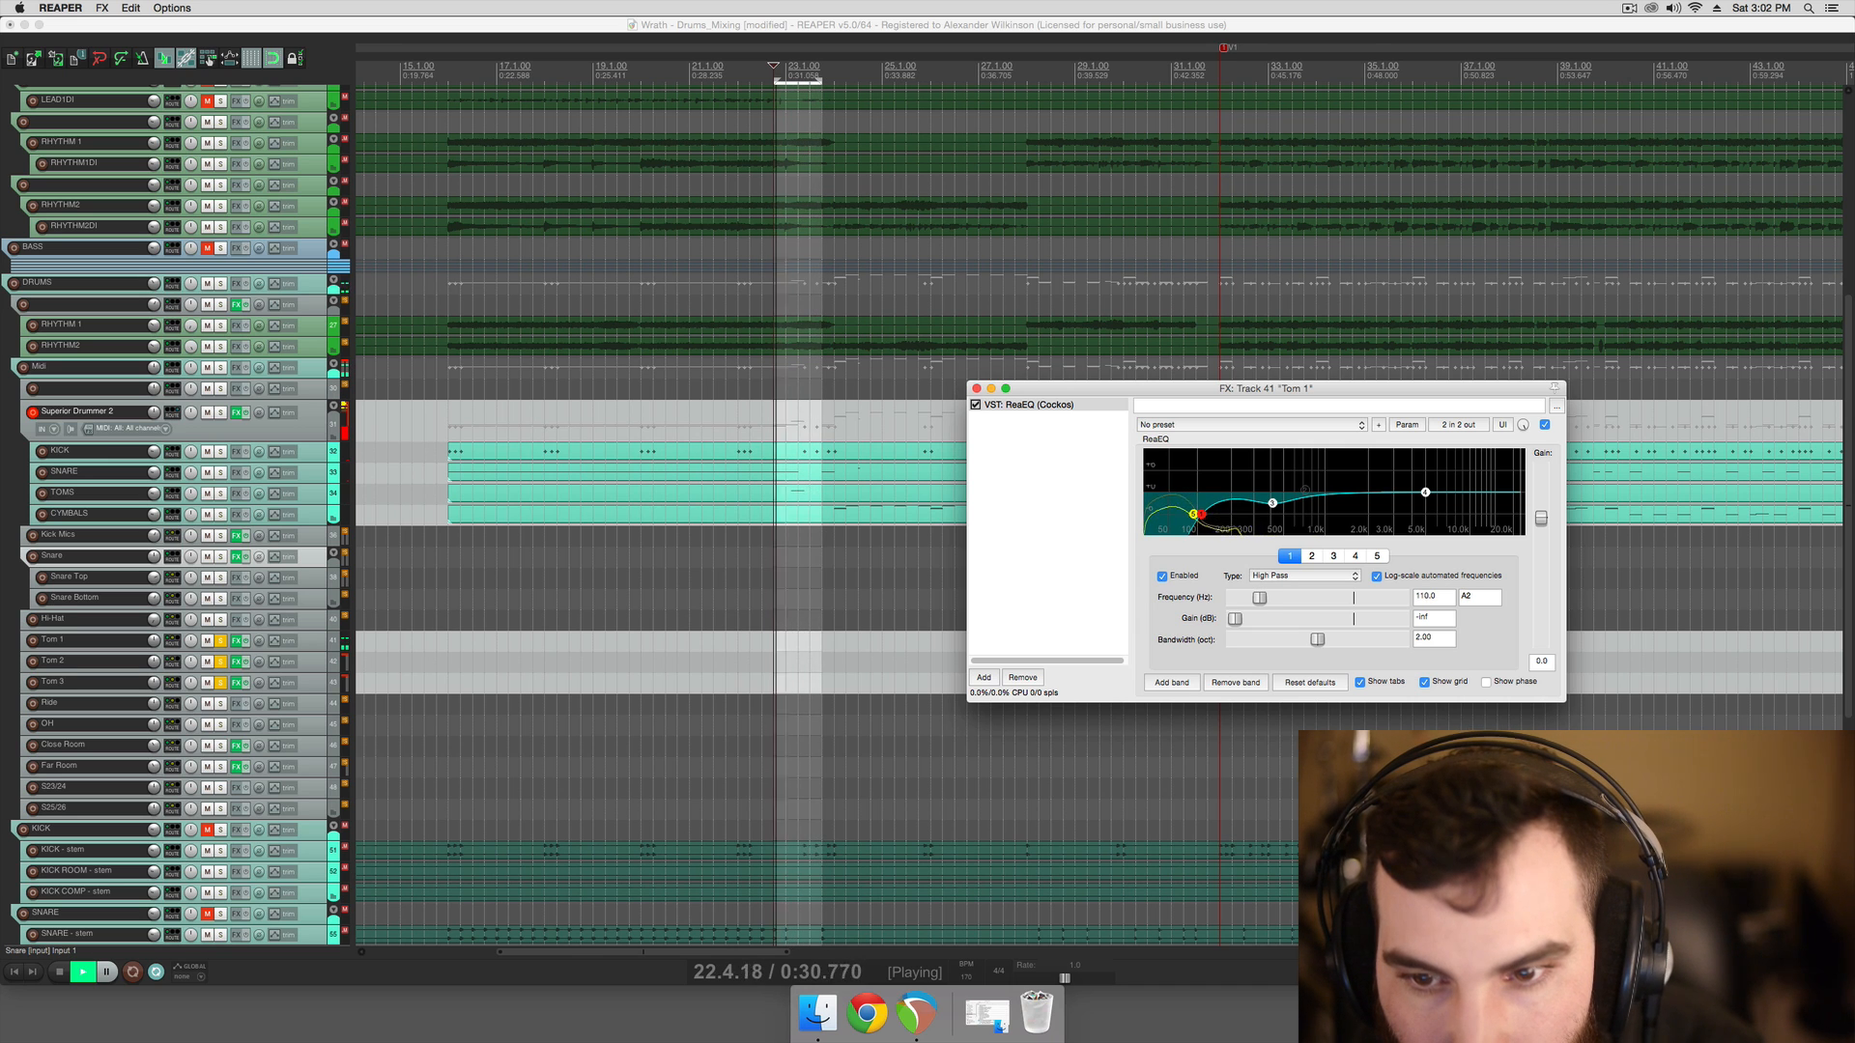
pyautogui.click(1198, 516)
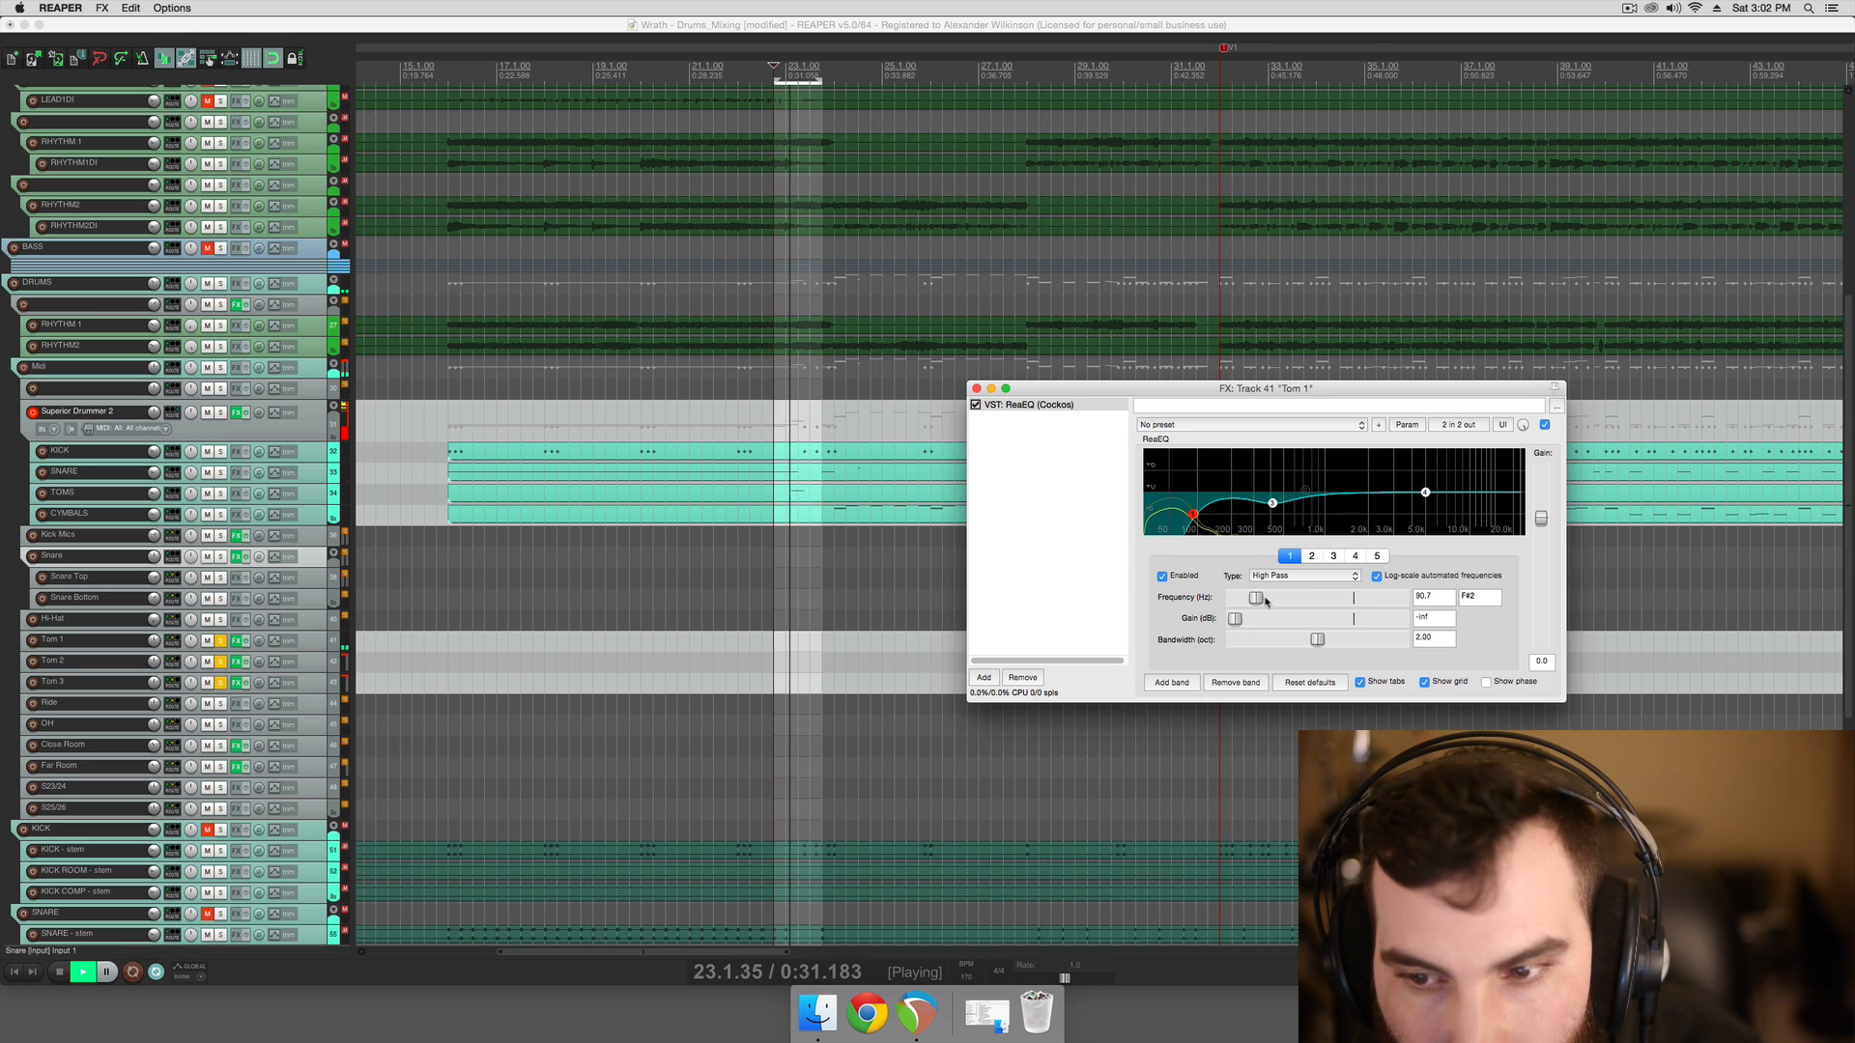
# Set Tom 1's band 3 cut to 311.0 Hz, -1.6 dB and bandwidth 1.97 in playback
pyautogui.press('space')
pyautogui.moveTo(1271, 505)
pyautogui.mouseDown()
pyautogui.moveTo(1314, 456)
pyautogui.moveTo(1274, 443)
pyautogui.moveTo(1319, 443)
pyautogui.moveTo(1268, 456)
pyautogui.moveTo(1268, 502)
pyautogui.mouseUp()
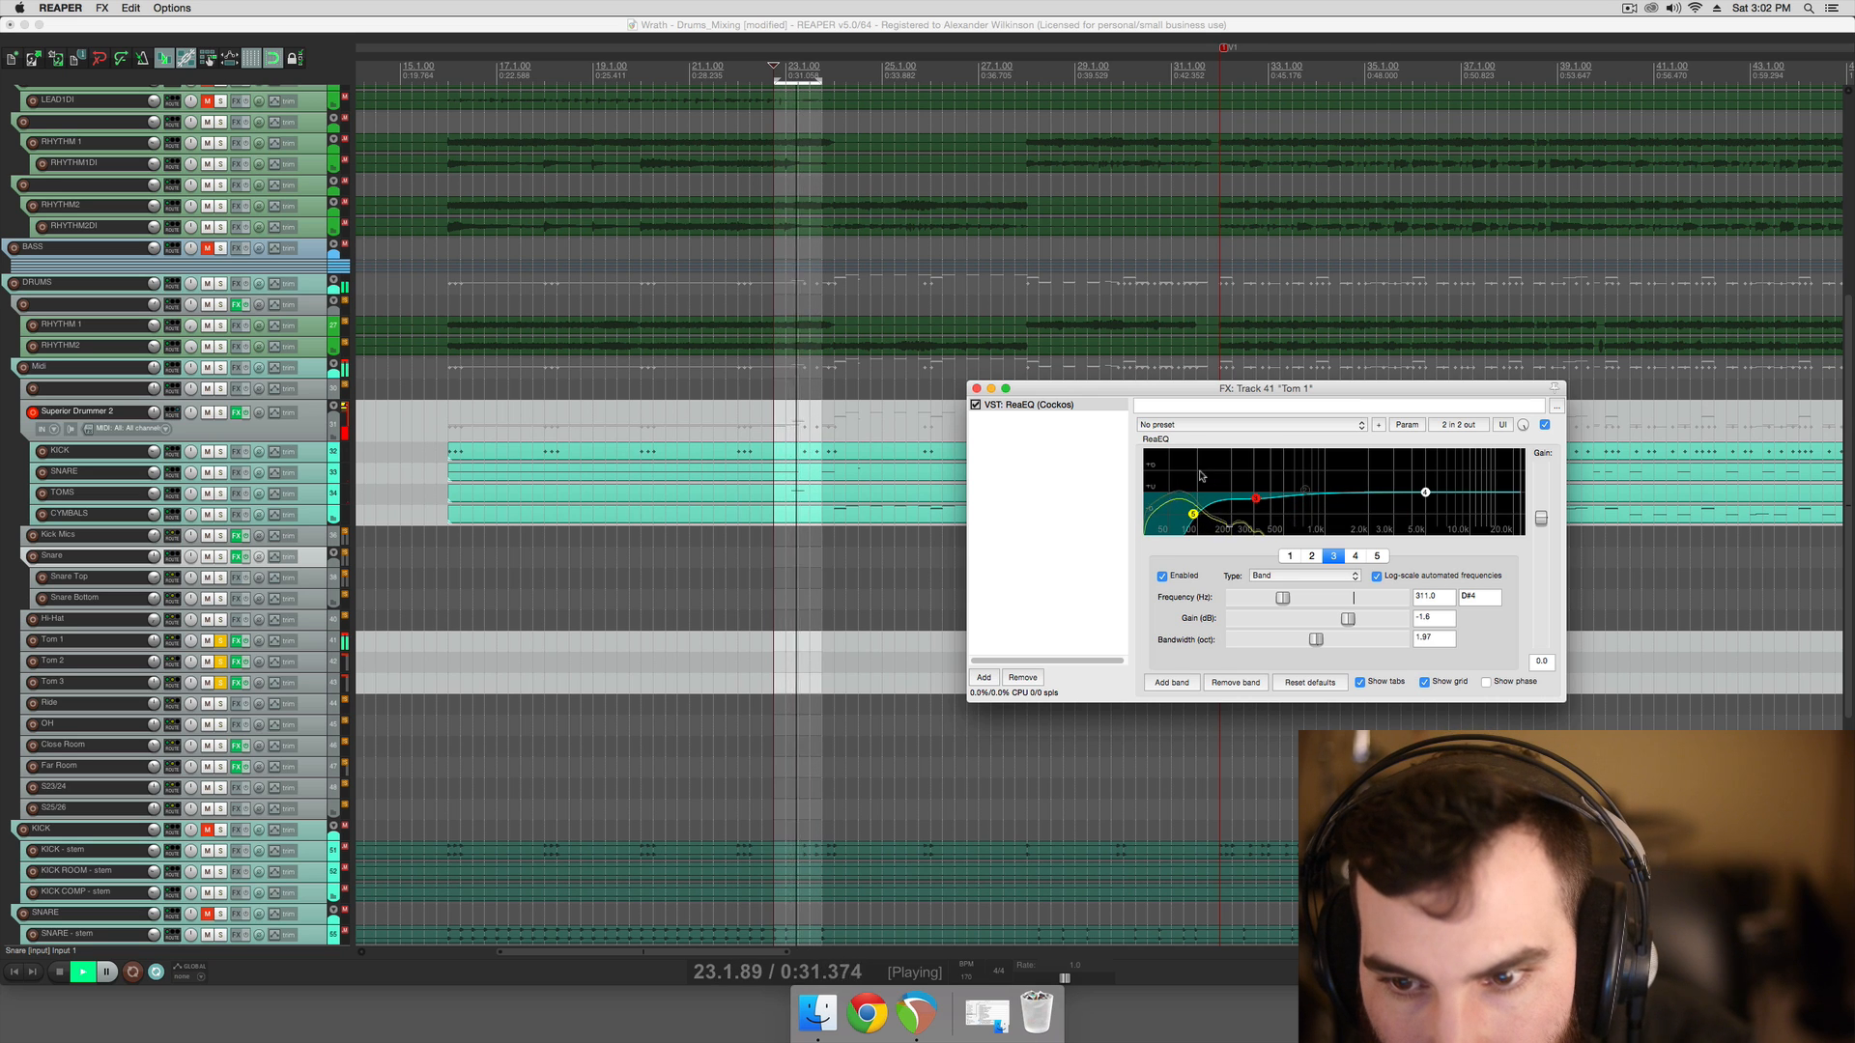
# Close Tom 1's effects window and play the soloed toms from the busier section after 27.1.00
pyautogui.click(990, 390)
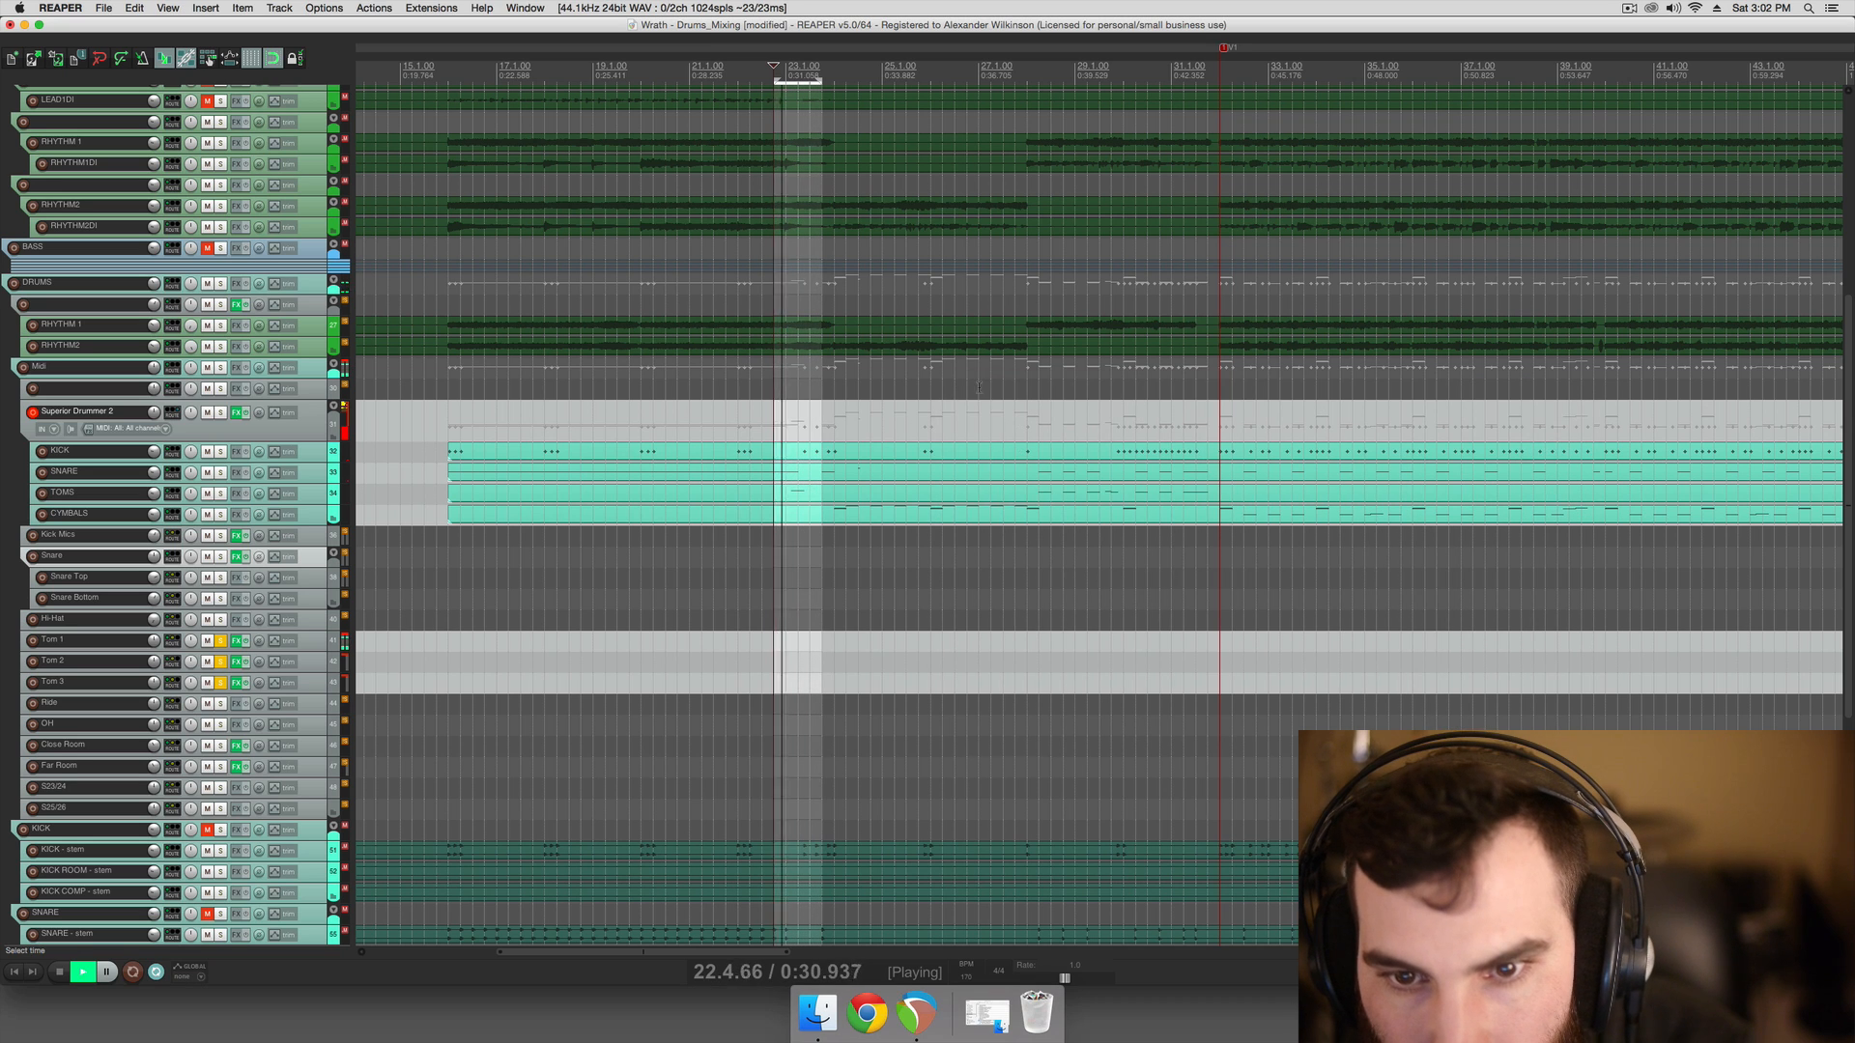
pyautogui.click(1030, 536)
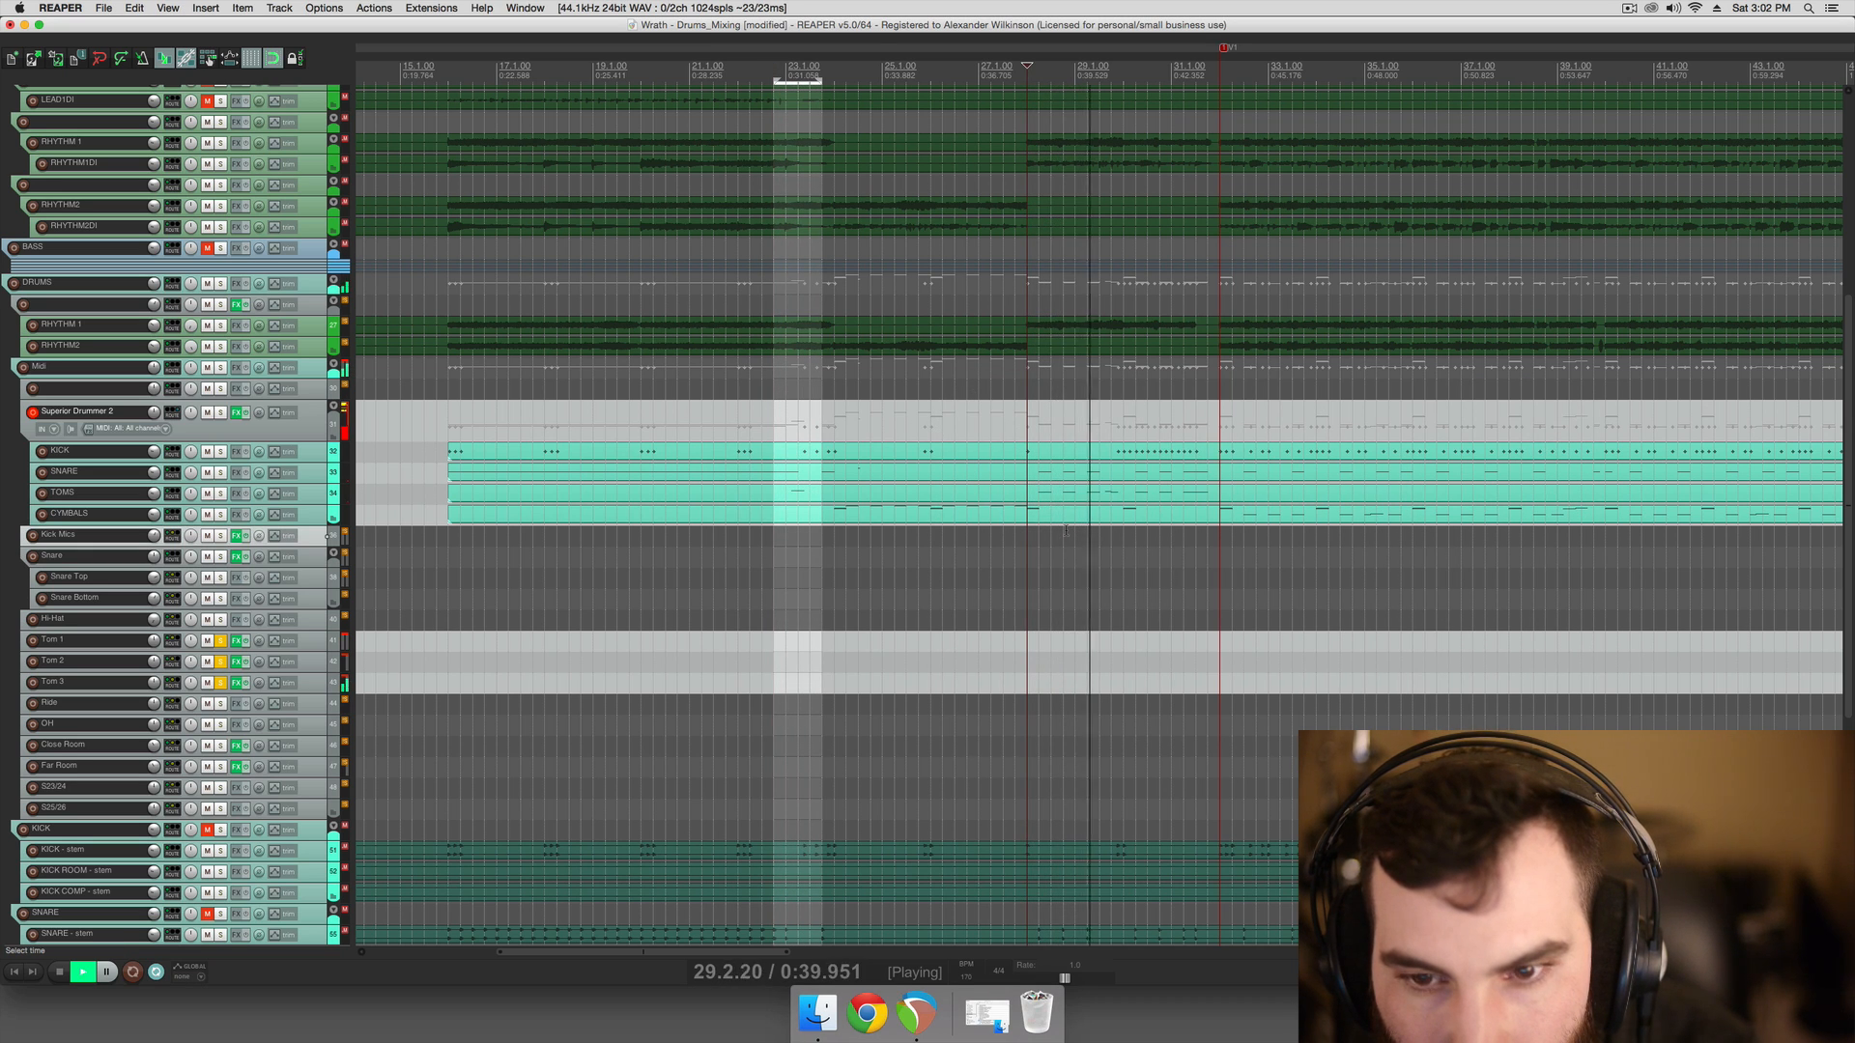
pyautogui.hscroll(2, 1073, 502)
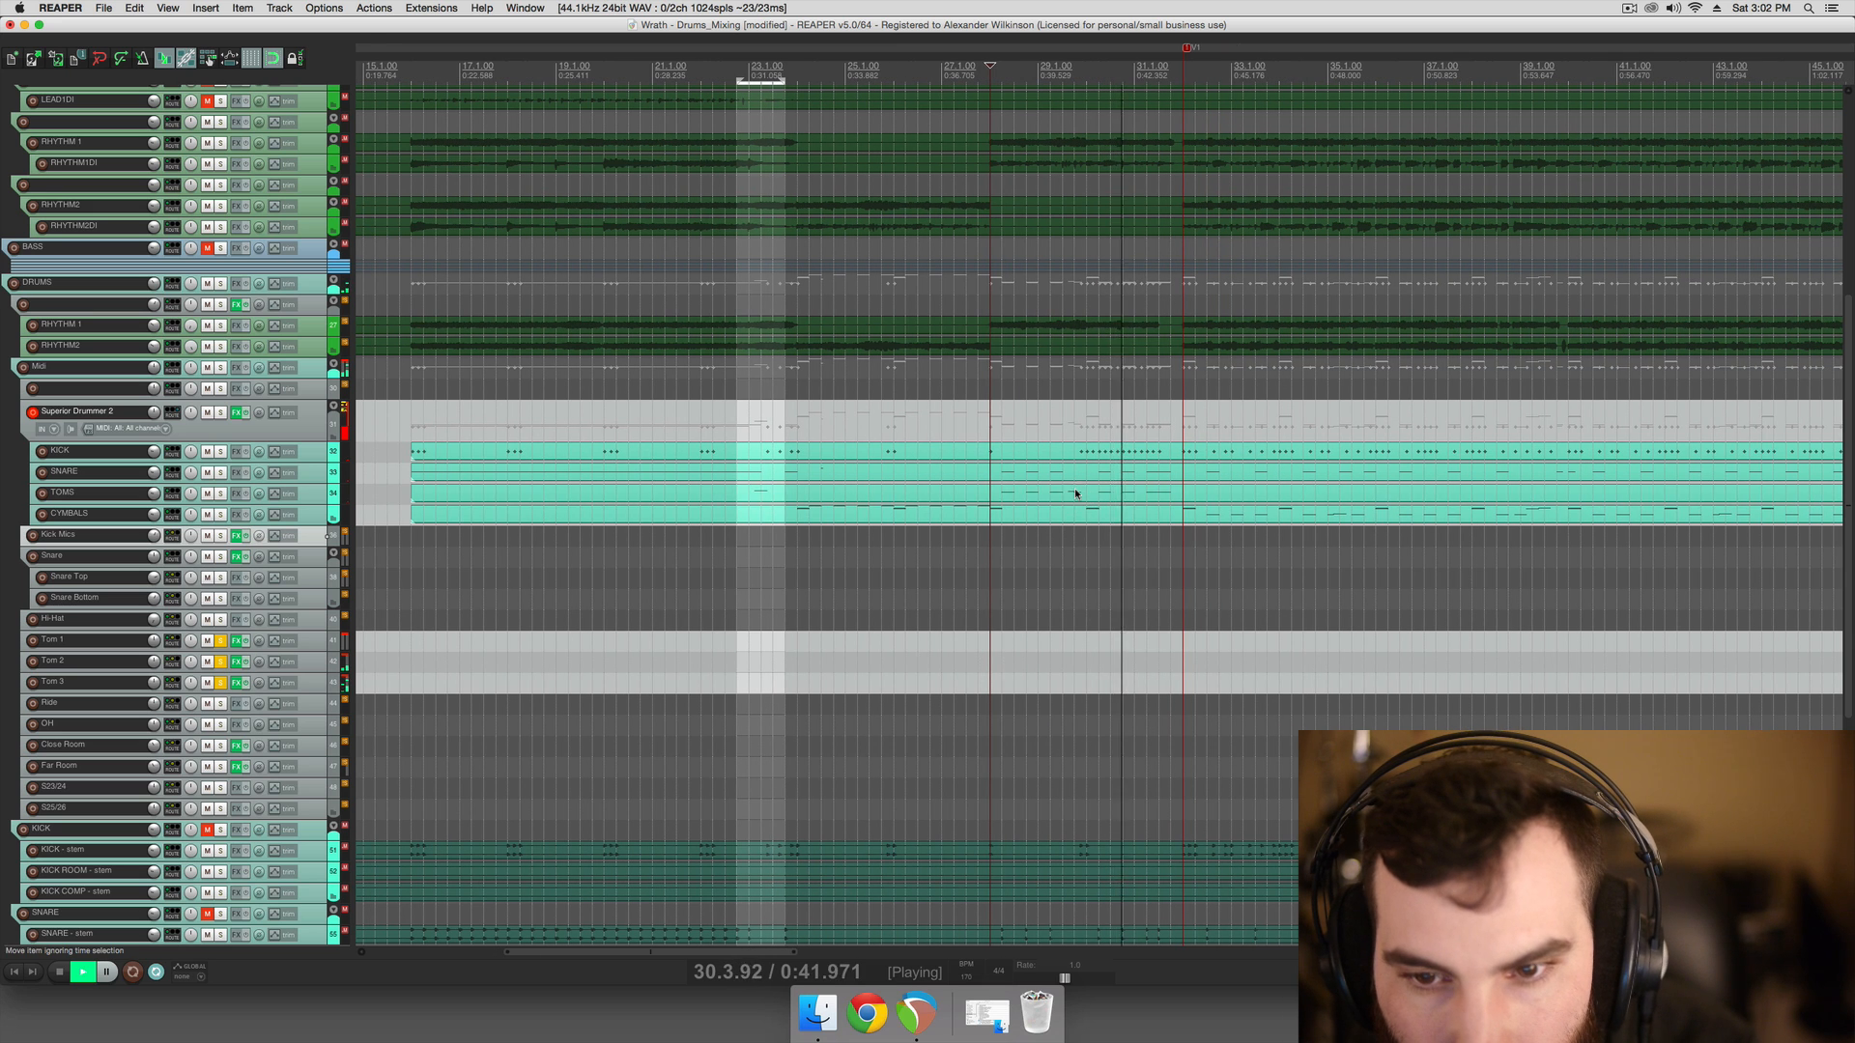
# Examine the notes of the TOMS glued MIDI take between bars 28 and 32, close its editor and stop playback
pyautogui.click(1075, 494)
pyautogui.doubleClick(1075, 494)
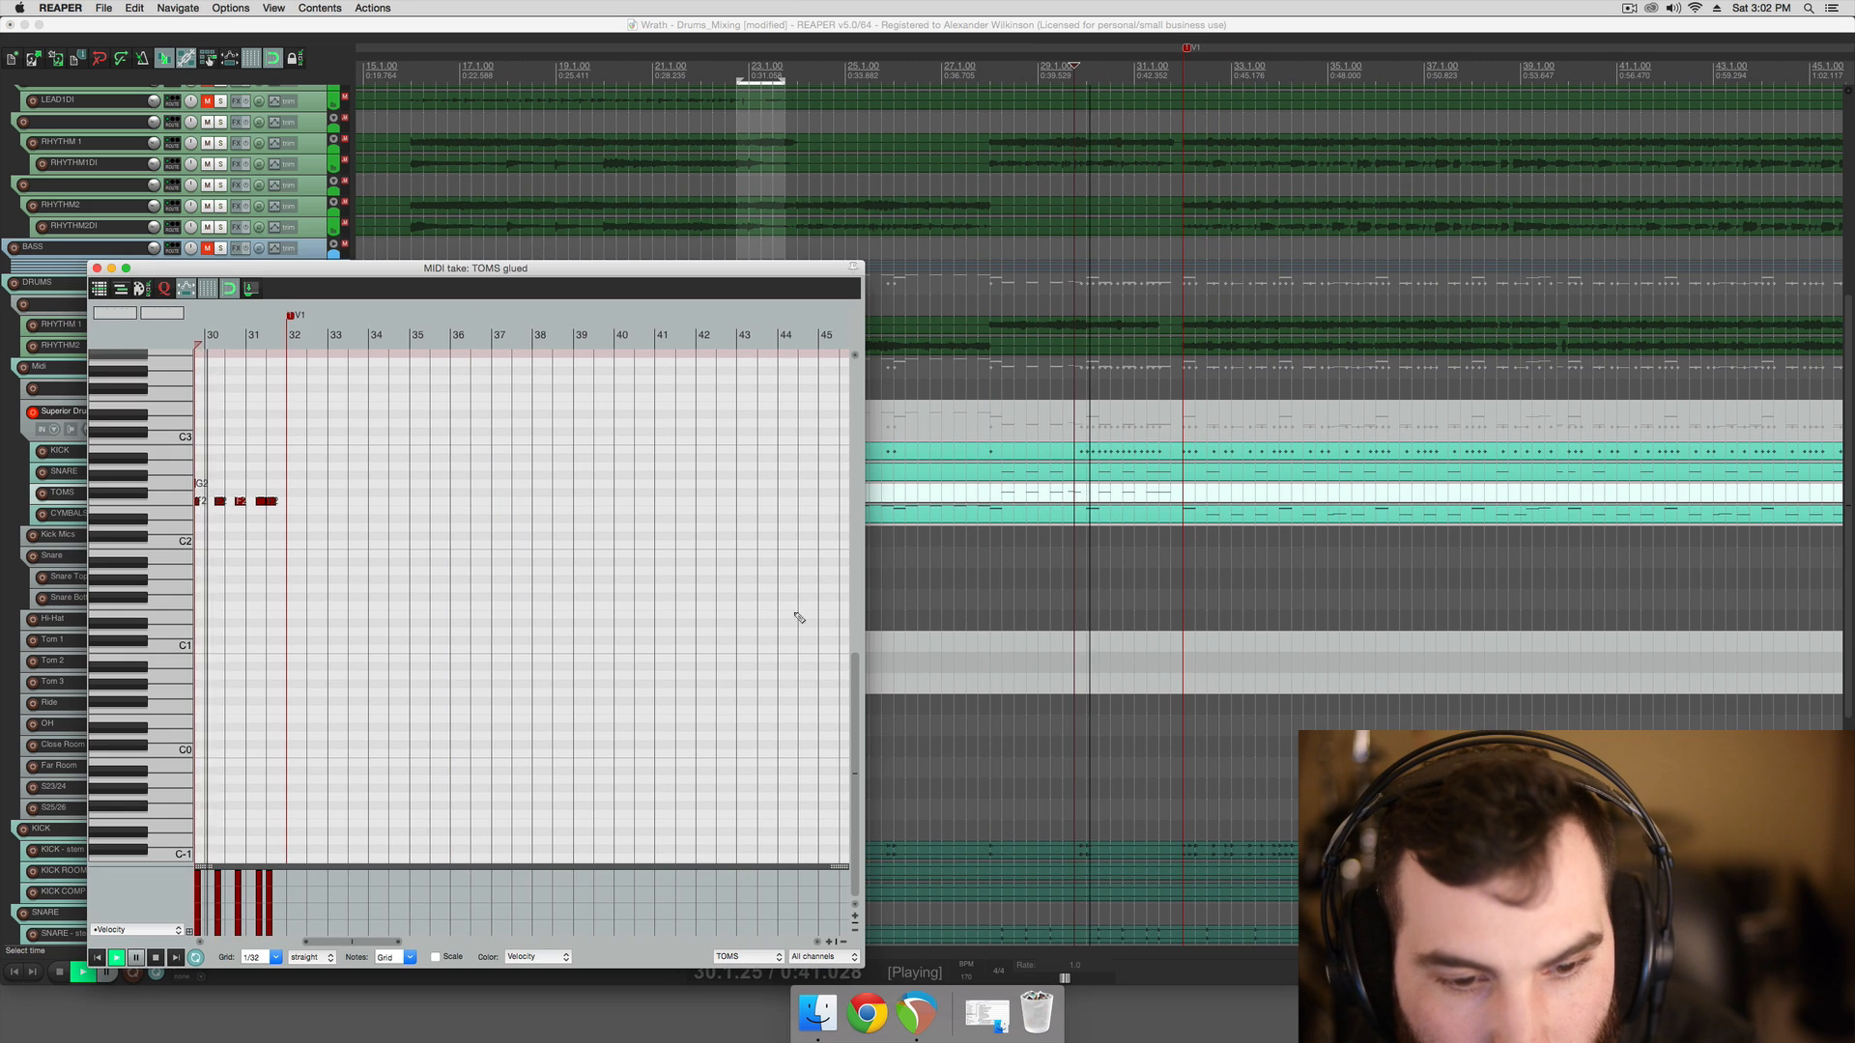
pyautogui.hscroll(-2, 676, 667)
pyautogui.scroll(-1, 653, 681)
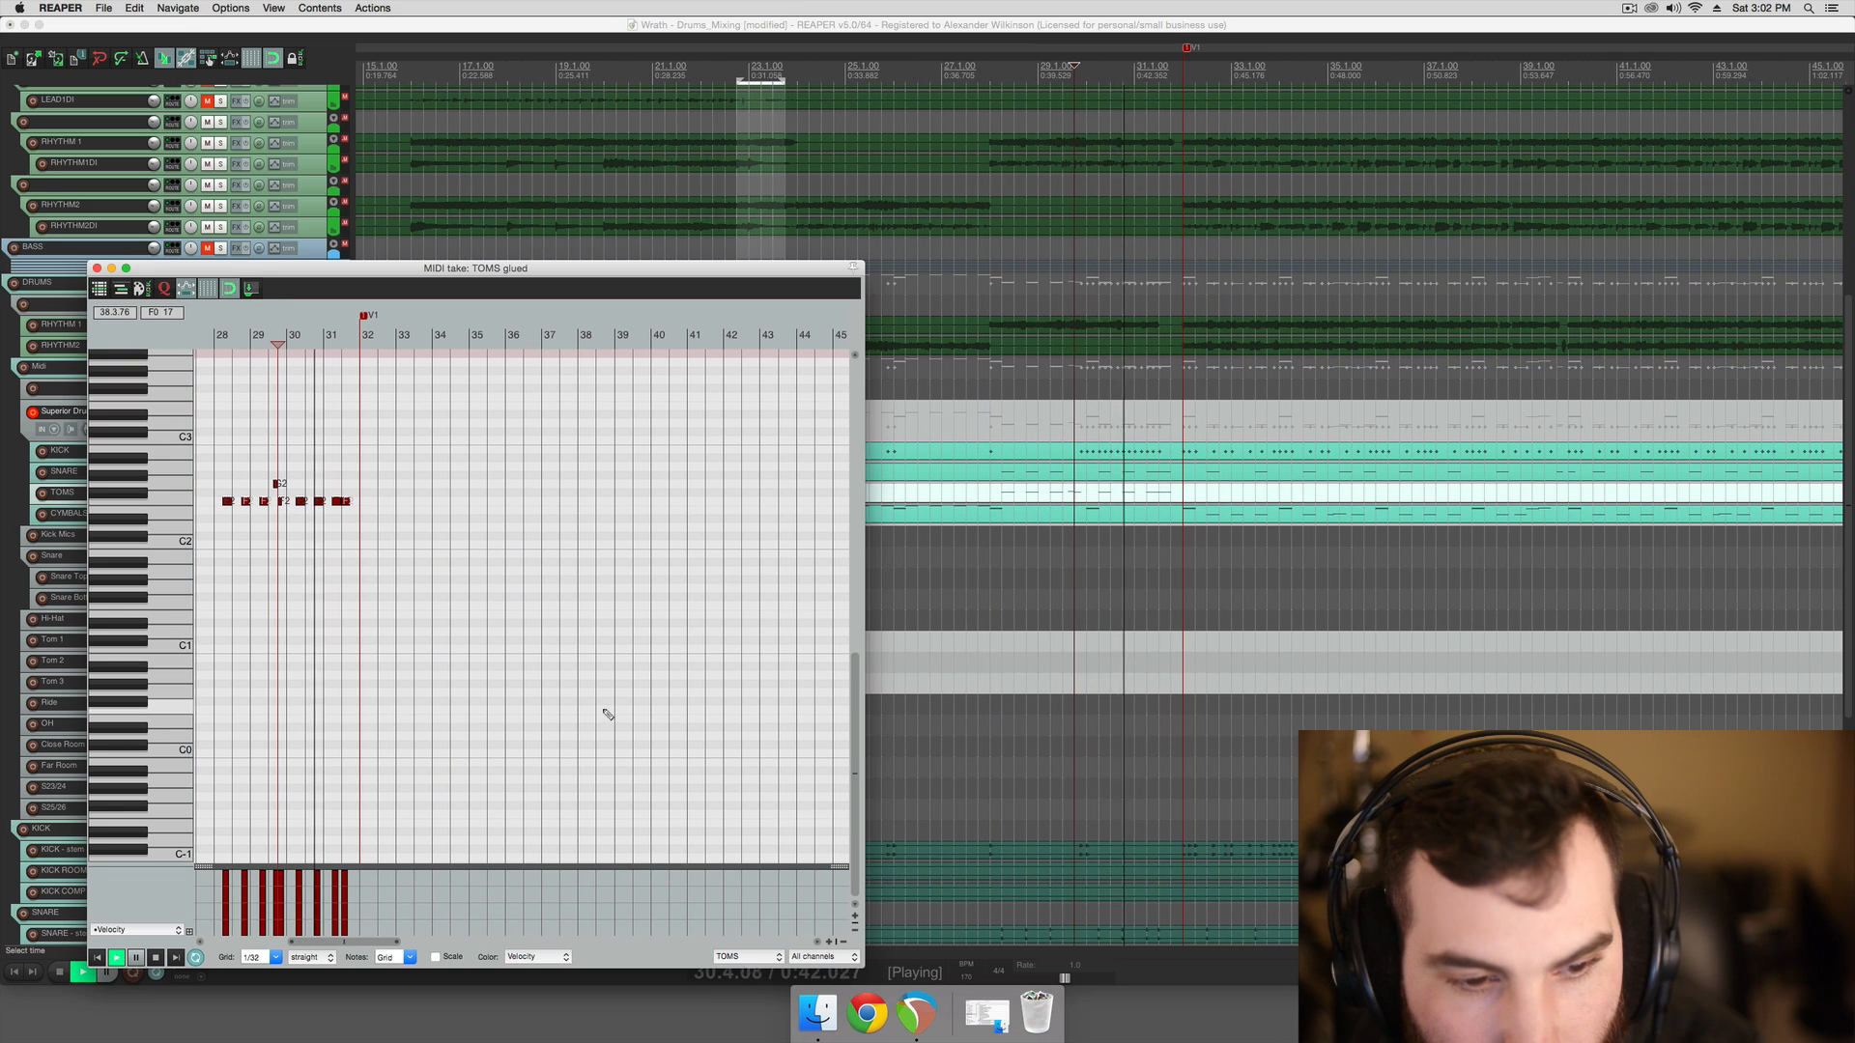
pyautogui.click(97, 268)
pyautogui.press('space')
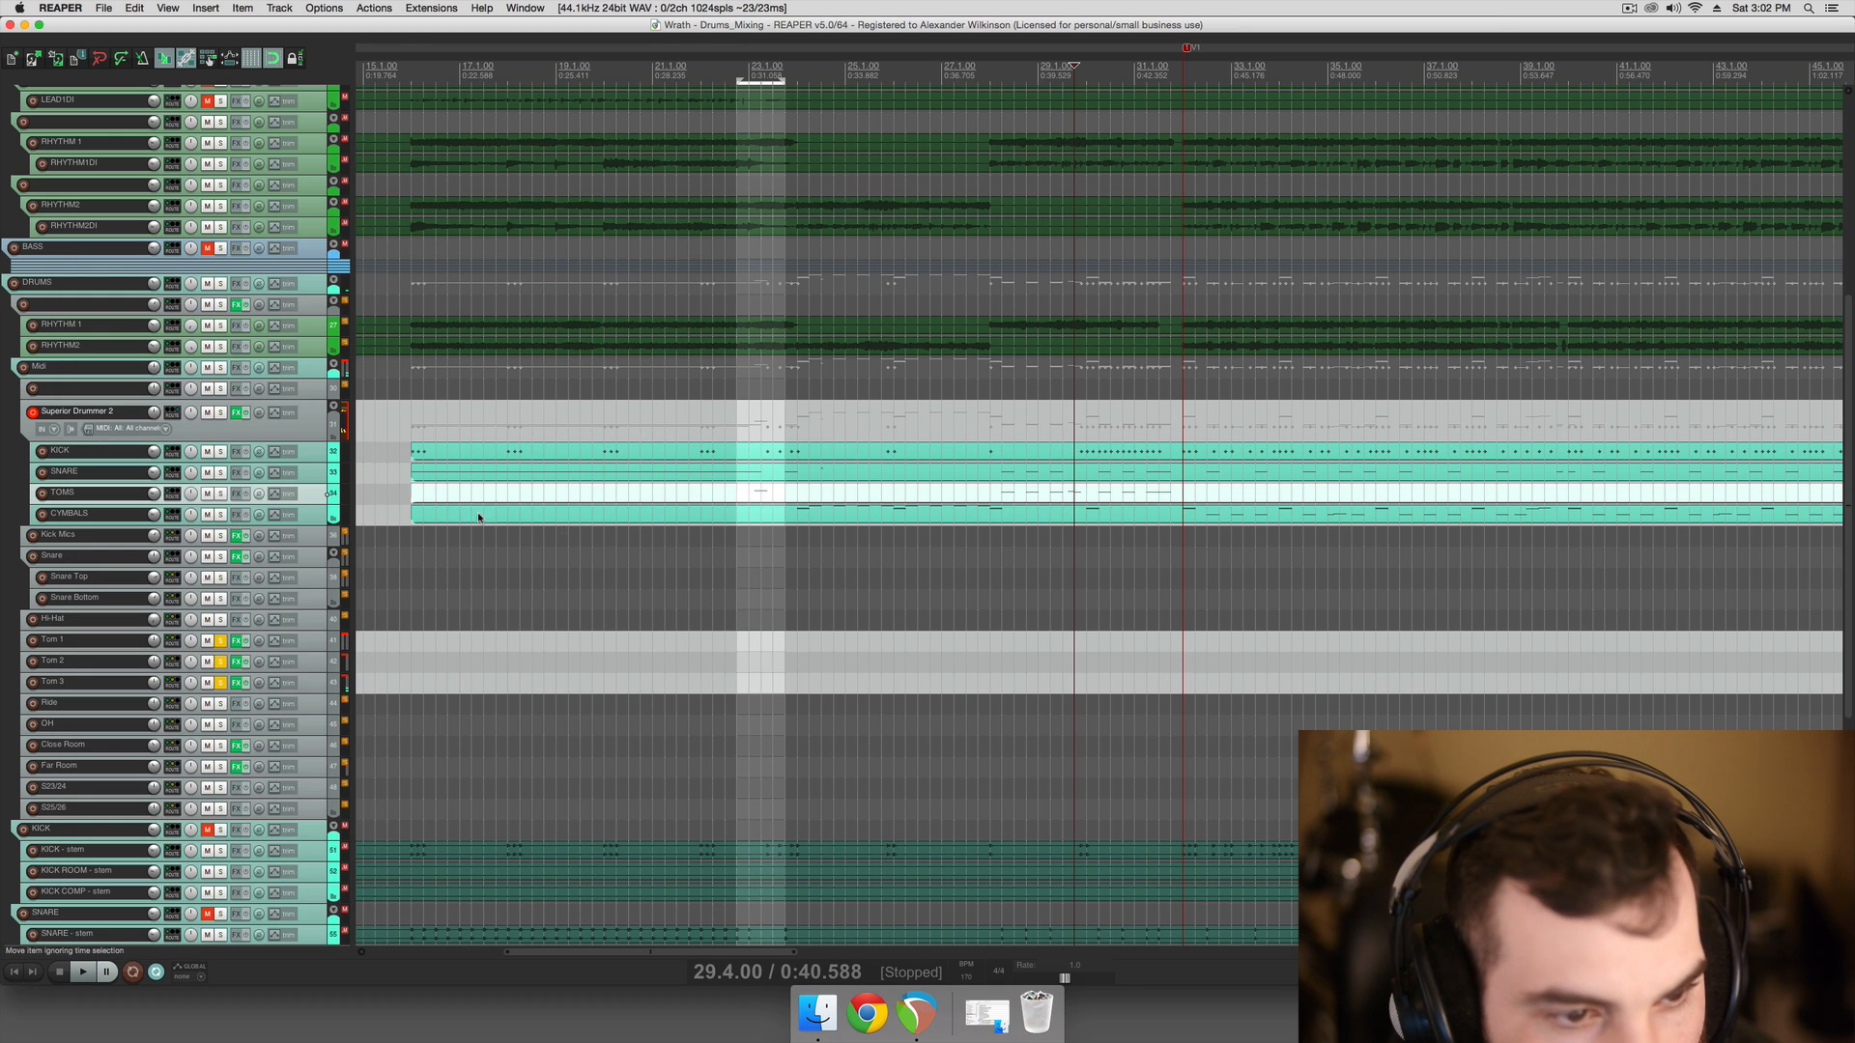
# Clear the solo on all three tom tracks and place the edit cursor at 18.2.00
pyautogui.hscroll(2, 725, 564)
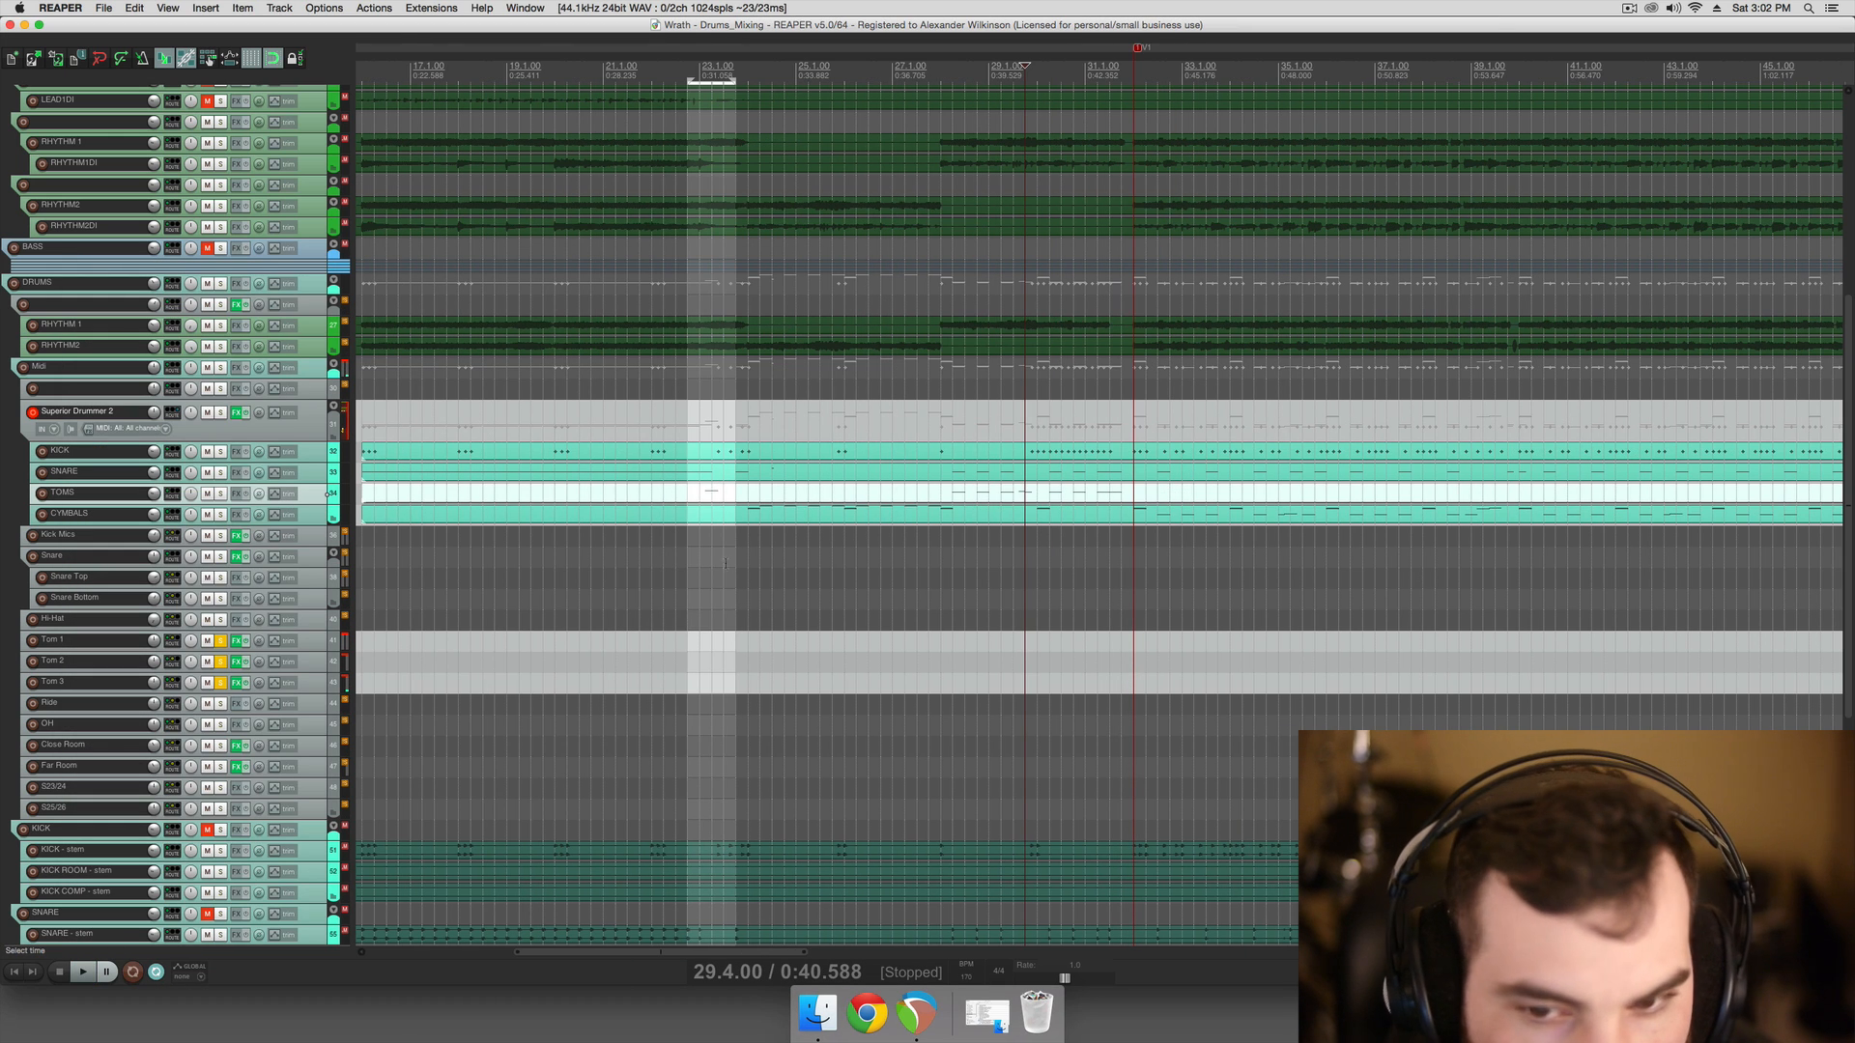
pyautogui.keyDown('super'); pyautogui.click(221, 643); pyautogui.keyUp('super')
pyautogui.click(471, 614)
pyautogui.hscroll(-10, 579, 595)
pyautogui.scroll(-1, 663, 588)
pyautogui.scroll(2, 831, 584)
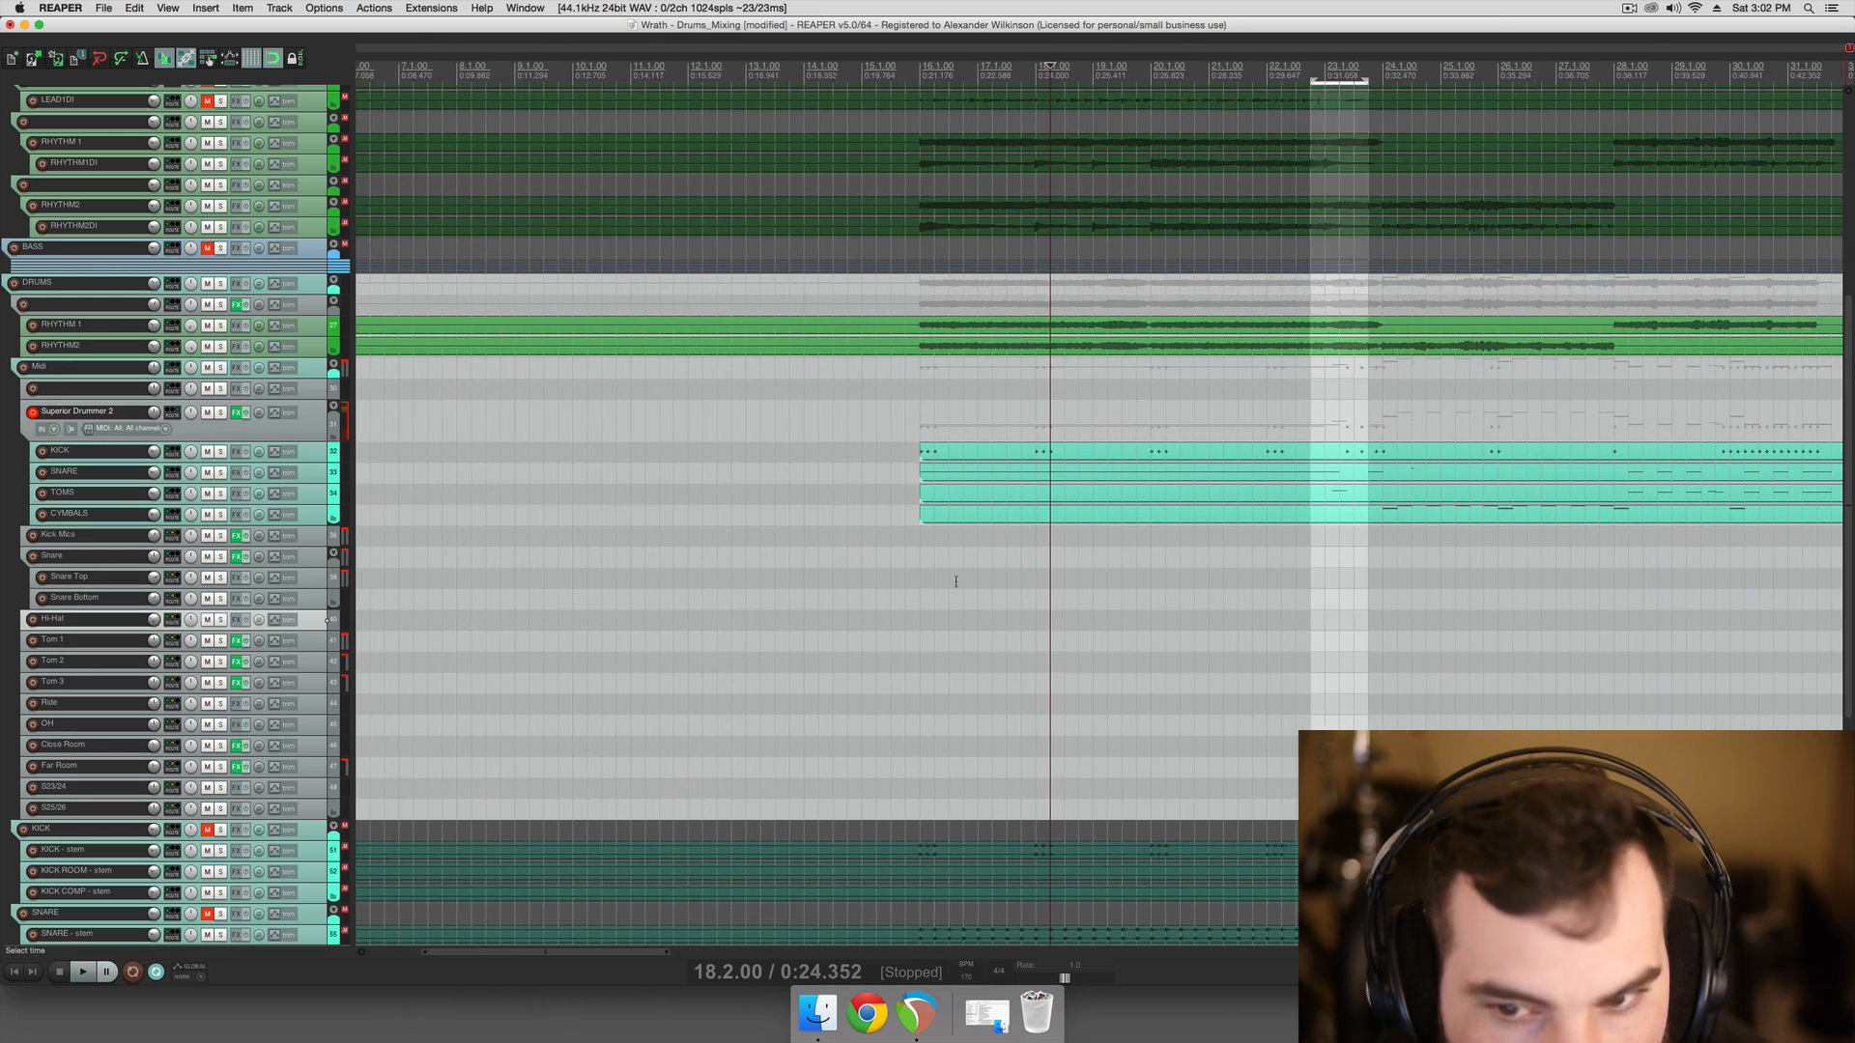
# Listen to the toms in the full drum mix around 23.1.00 and in the following section, ending with the cursor at 29.3.00
pyautogui.hscroll(3, 946, 580)
pyautogui.click(1201, 573)
pyautogui.press('space')
pyautogui.hscroll(5, 1184, 578)
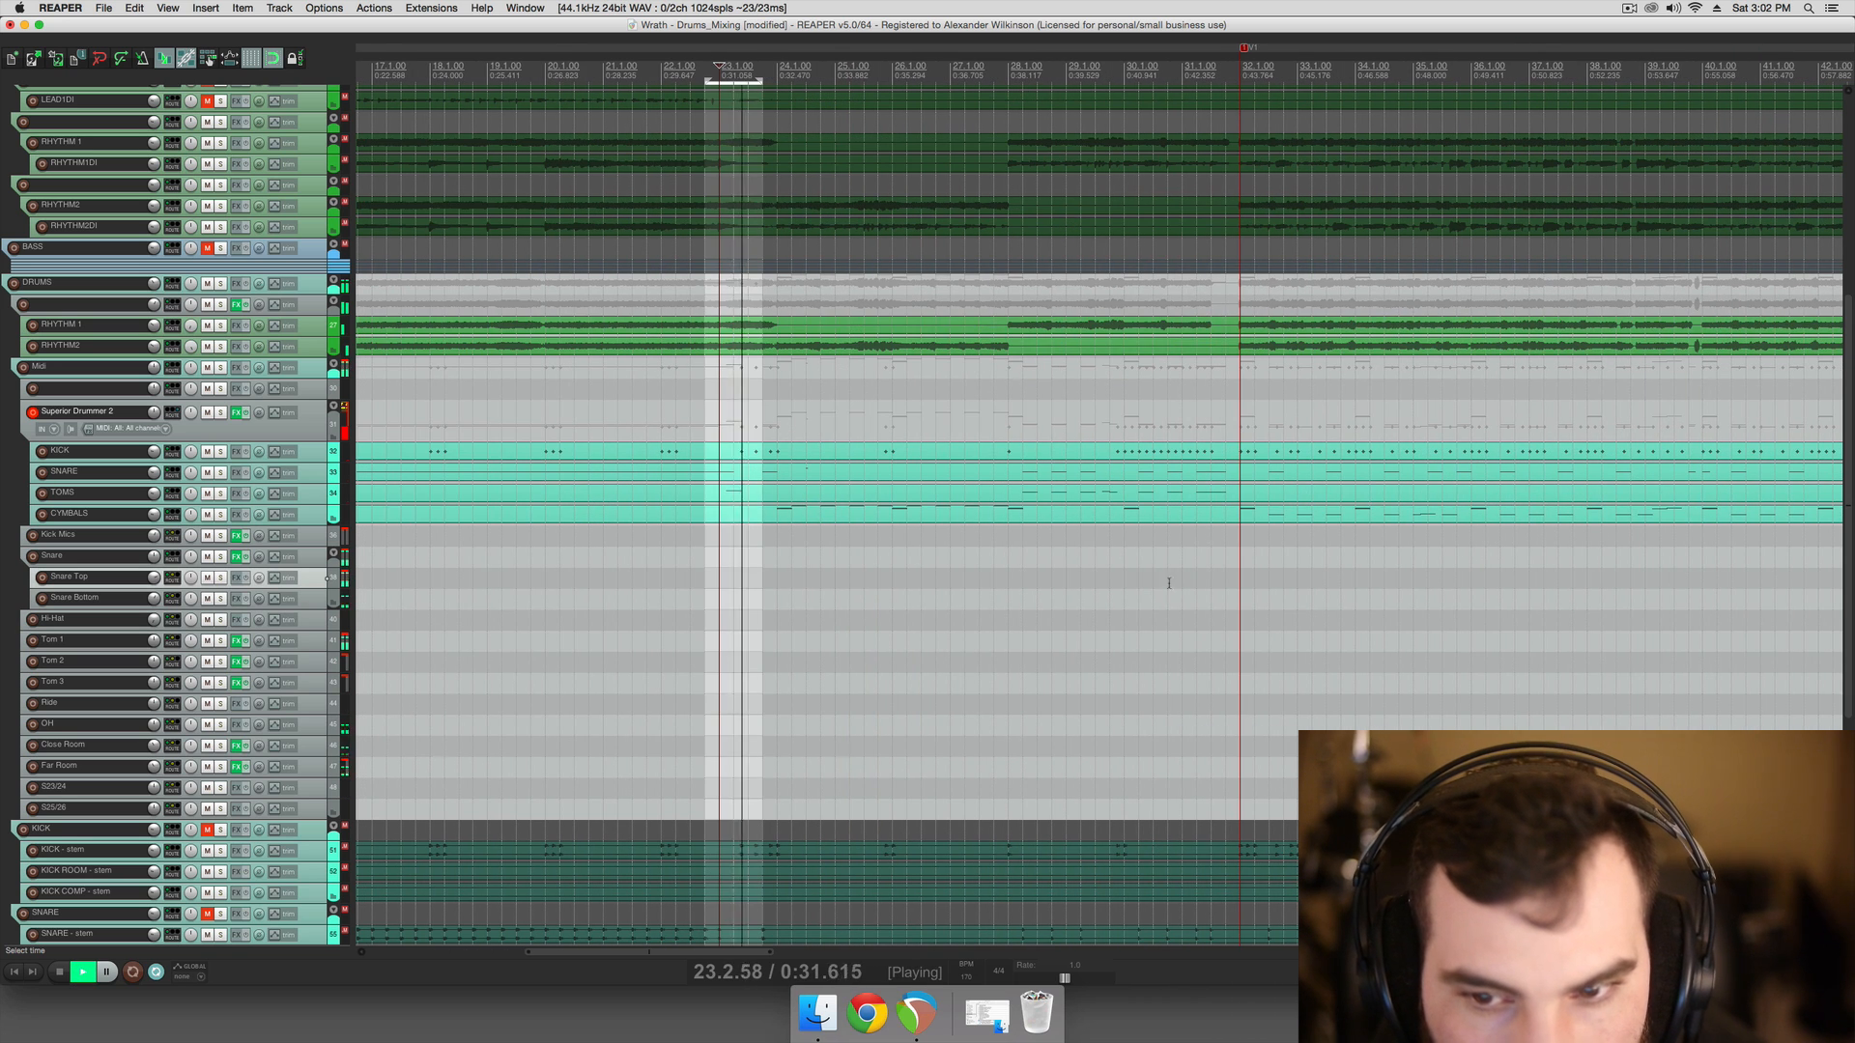
pyautogui.press('space')
pyautogui.click(1033, 557)
pyautogui.press('space')
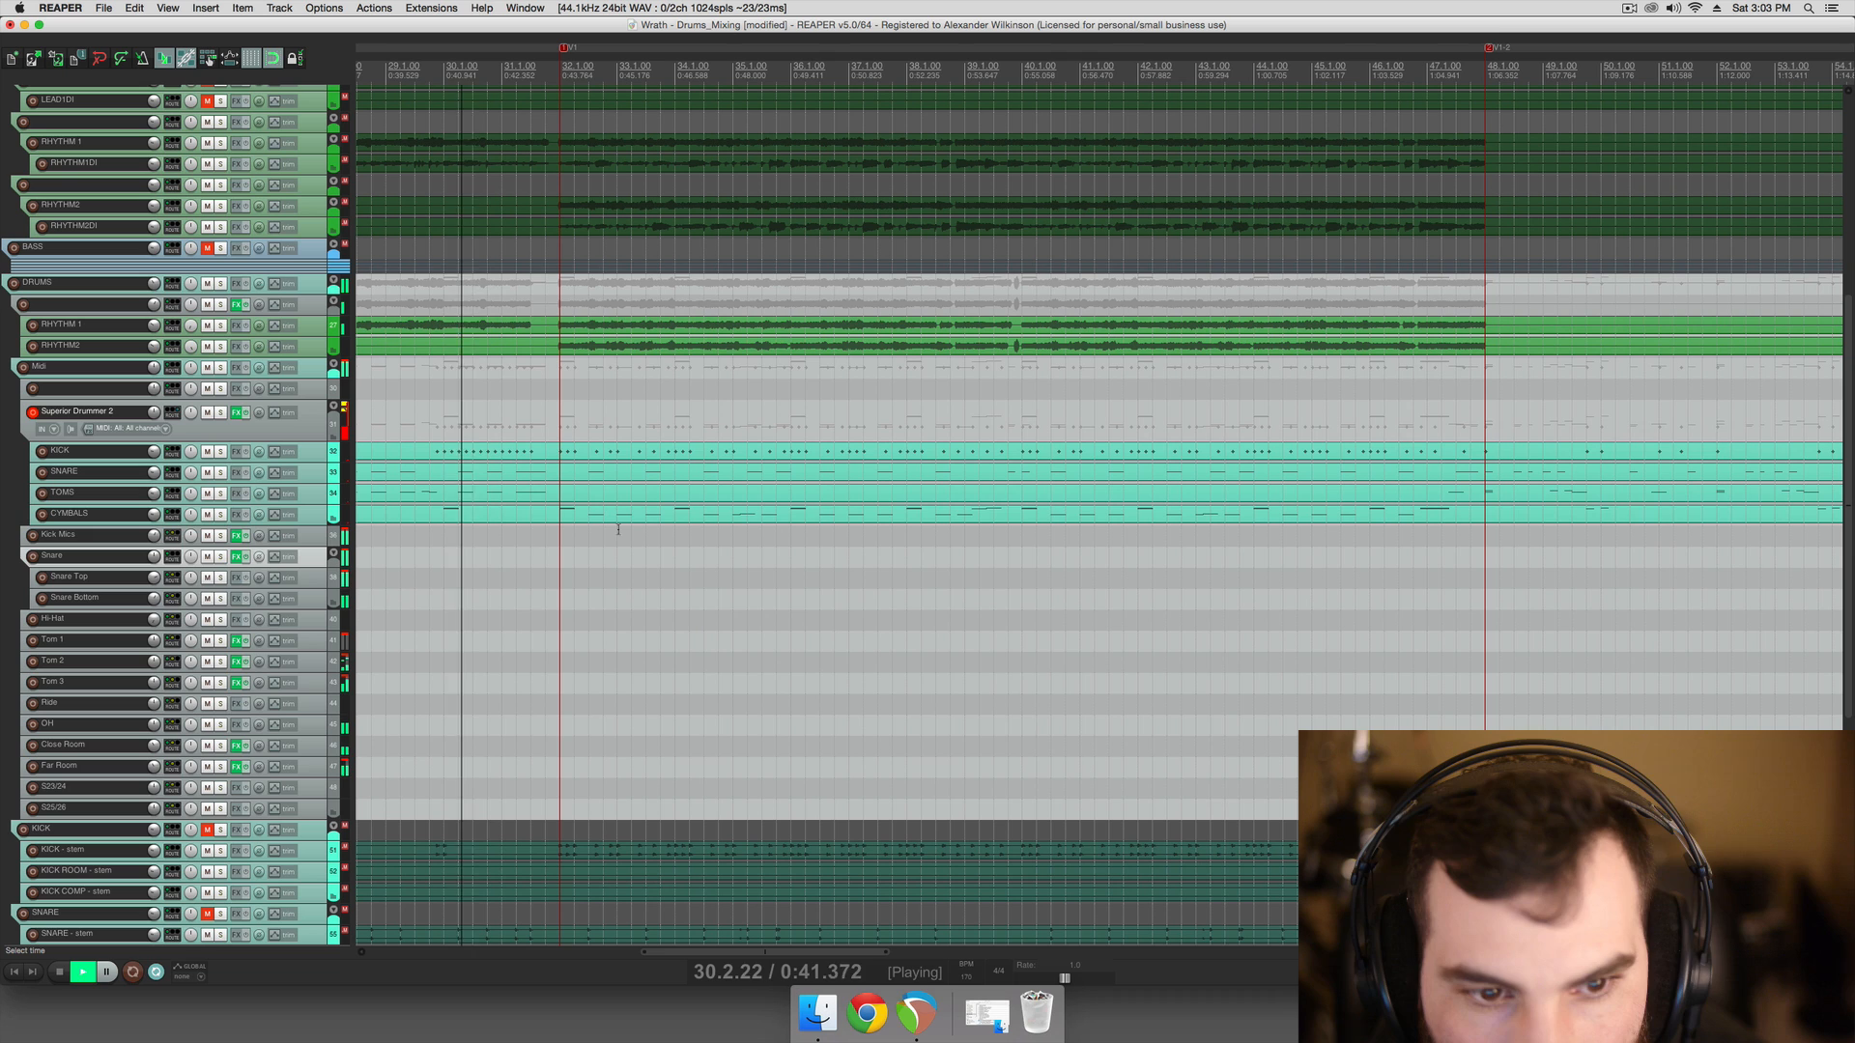
pyautogui.click(418, 588)
pyautogui.press('space')
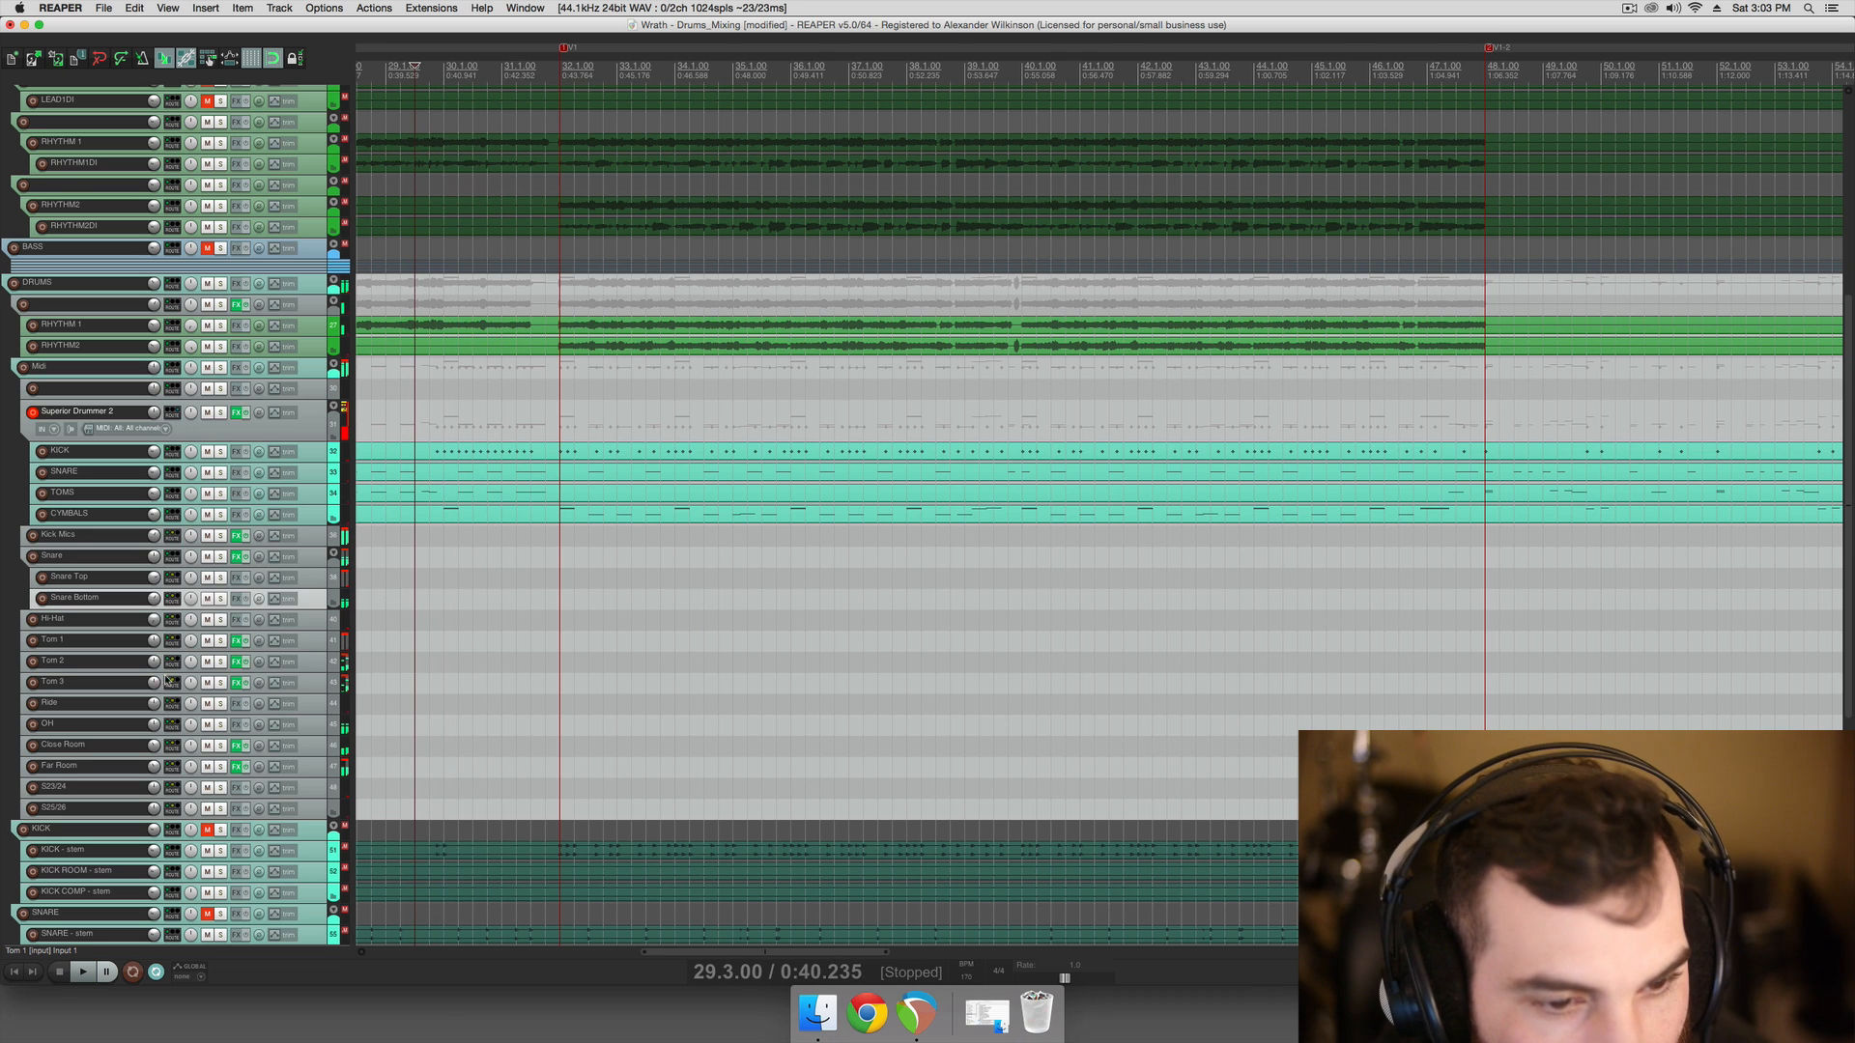
# Insert a new track named Toms directly below the Hi-Hat track
pyautogui.click(177, 681)
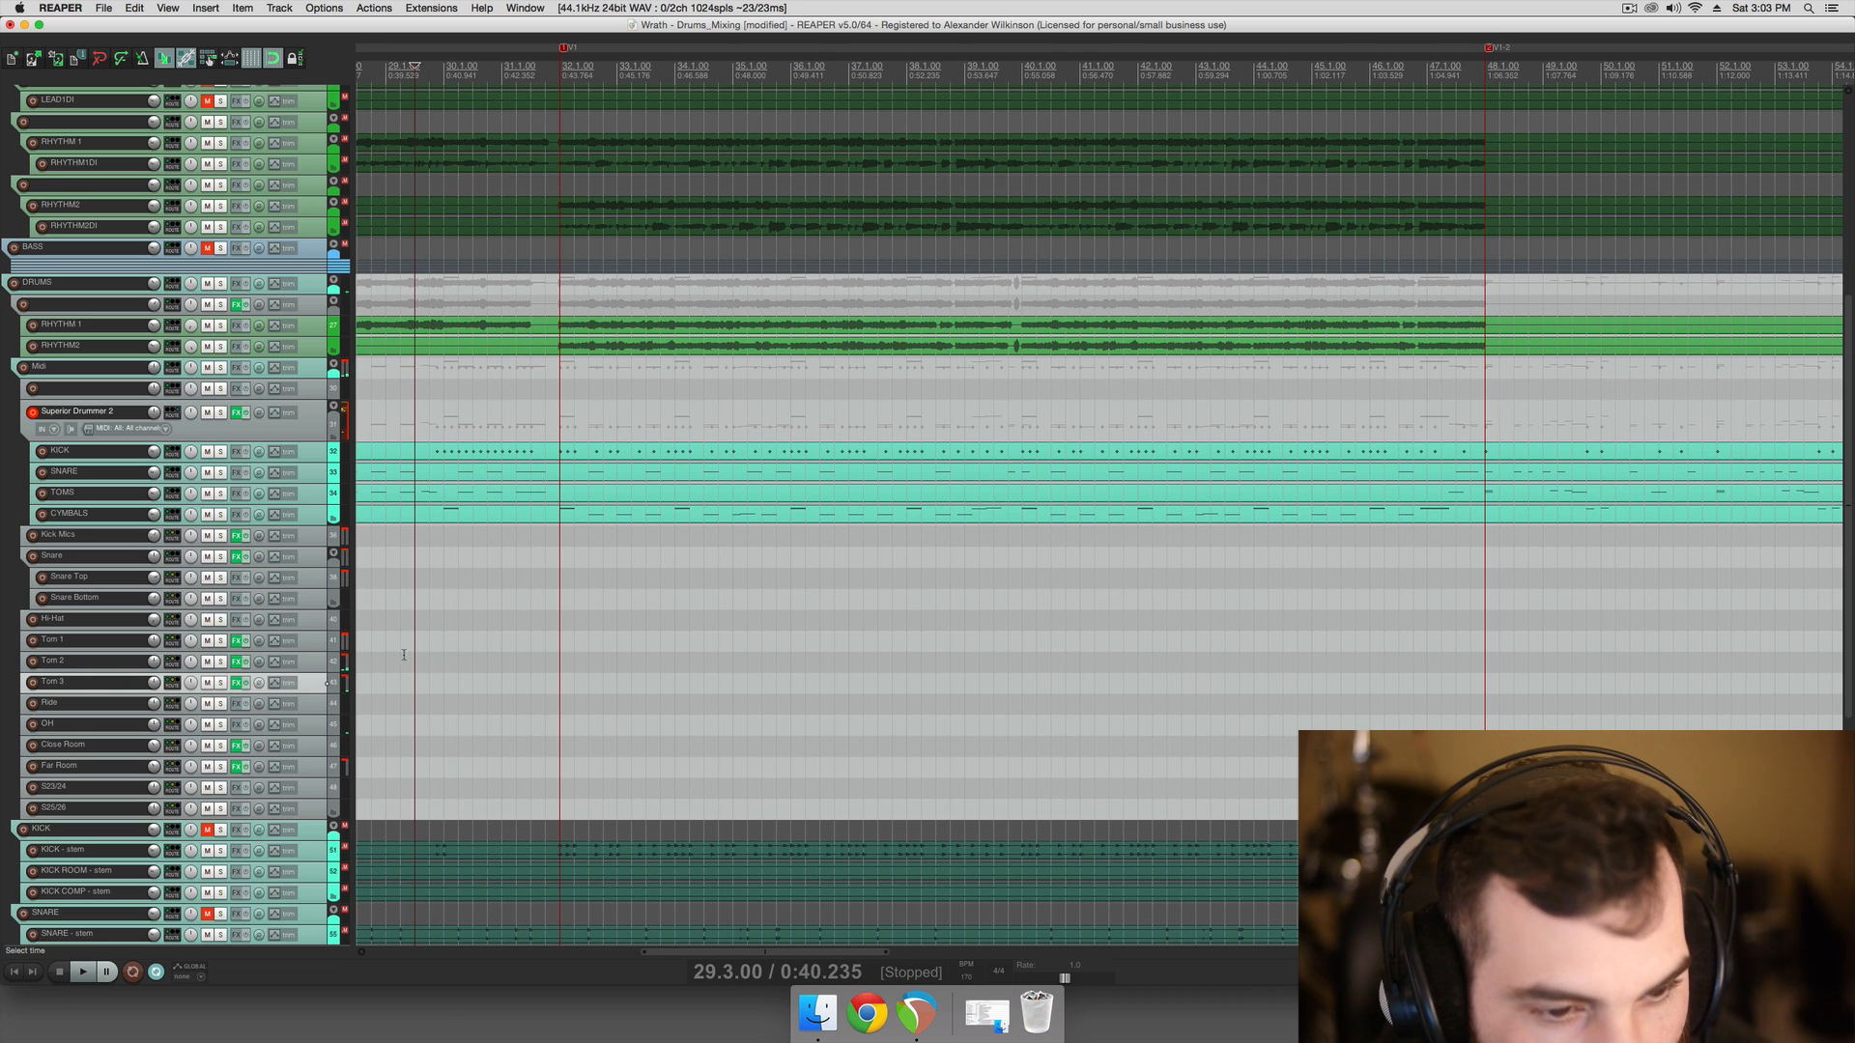
pyautogui.click(247, 625)
pyautogui.hscroll(-5, 257, 639)
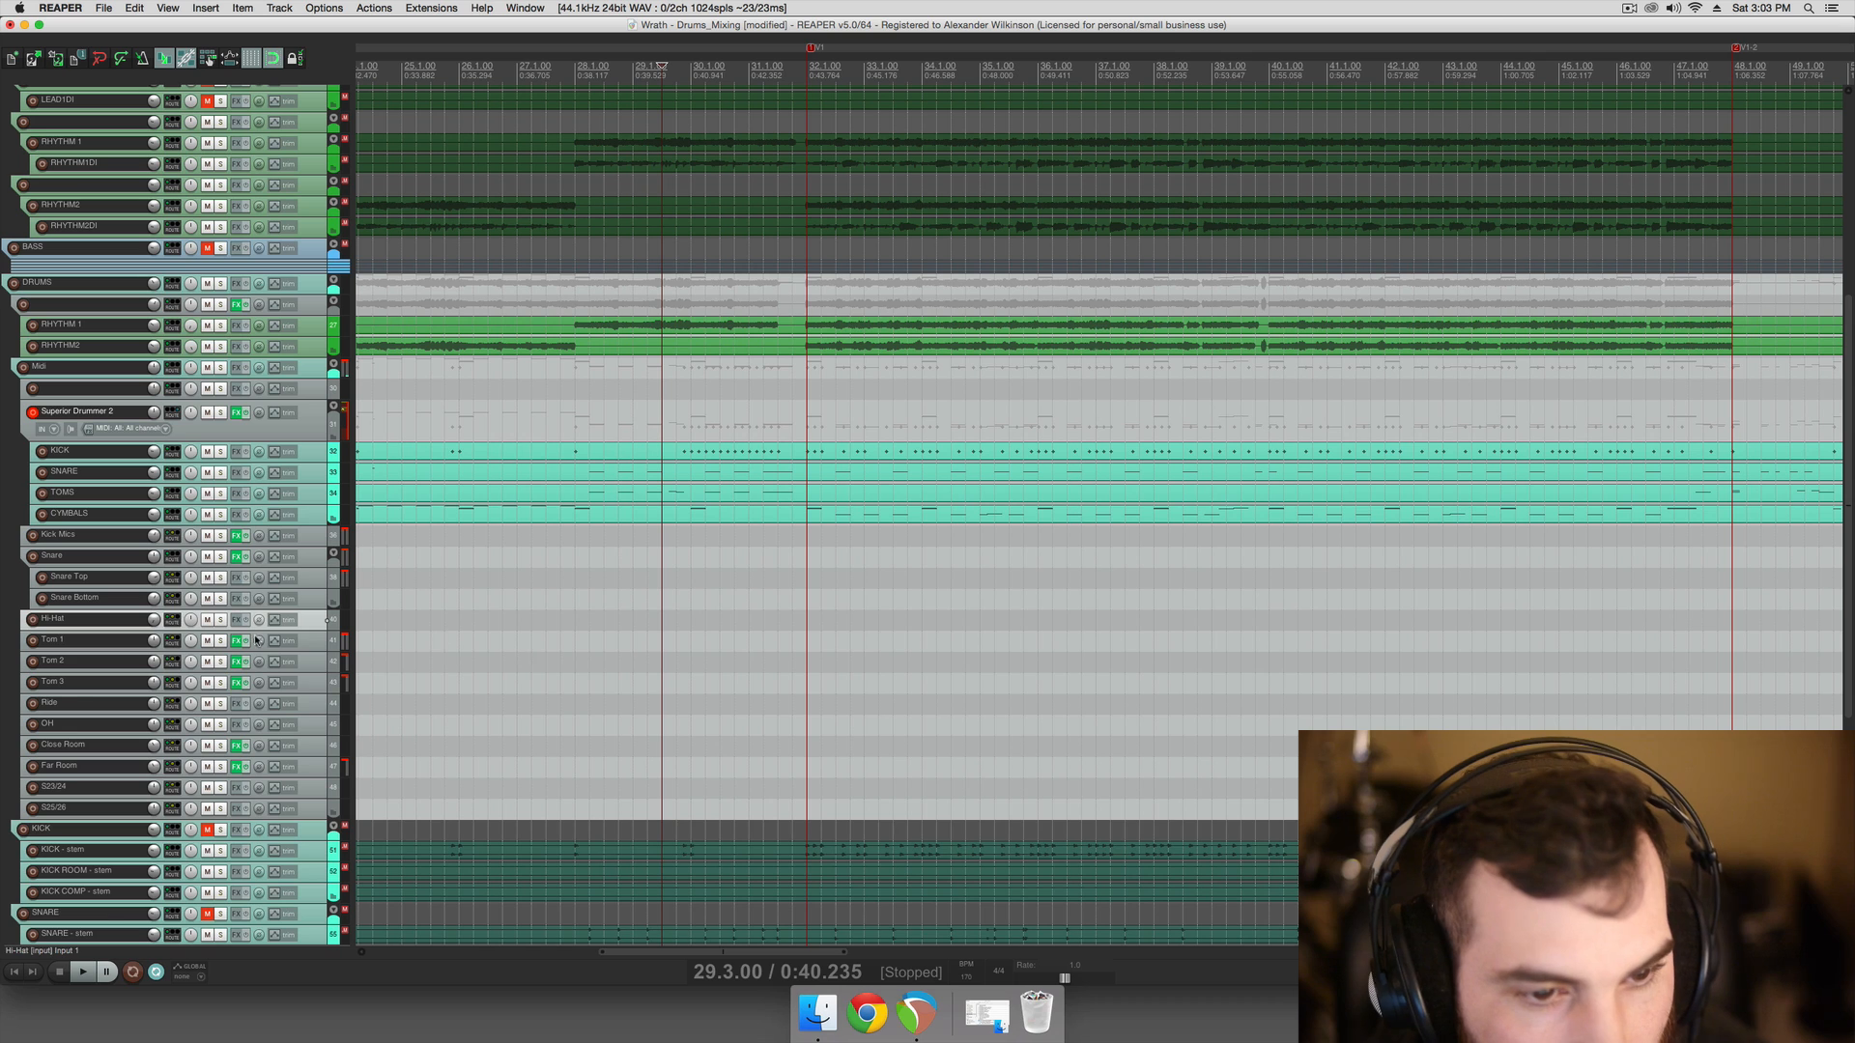
pyautogui.press('super+t')
pyautogui.write('T')
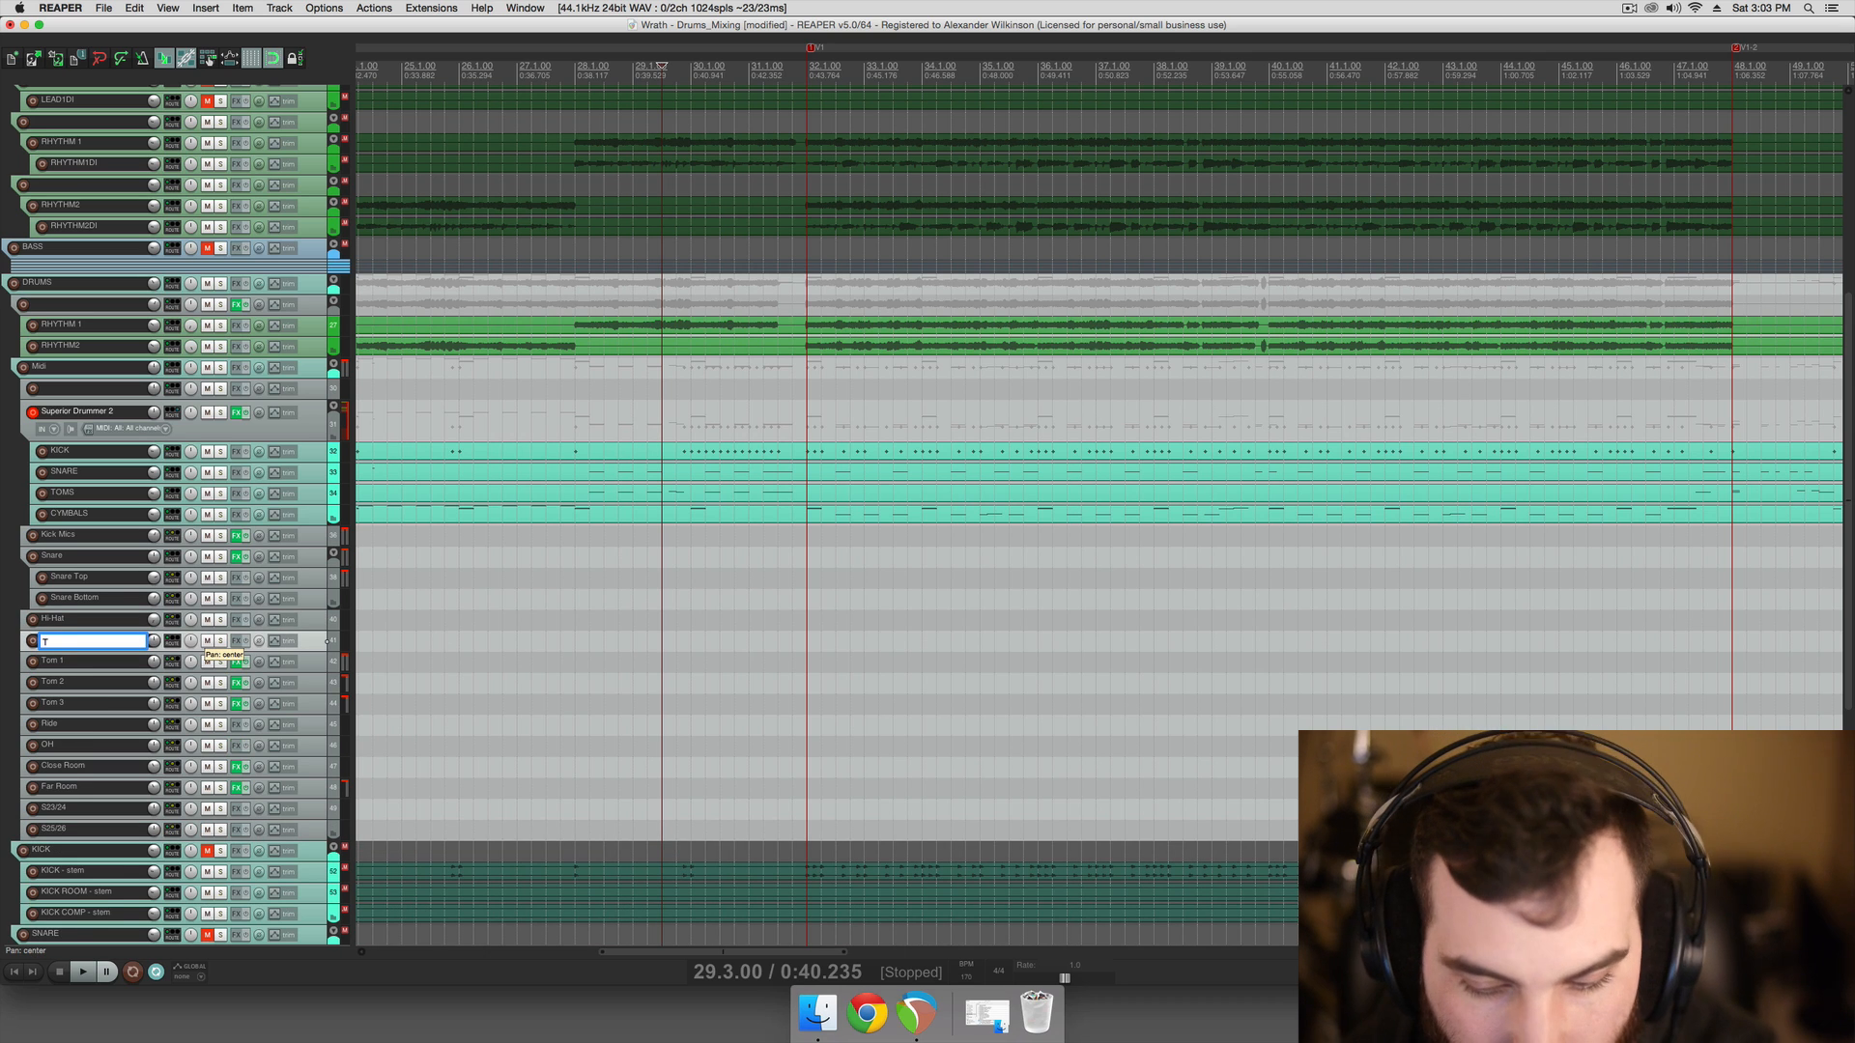
pyautogui.write('oms')
pyautogui.press('Return')
# Nest the Tom 1, Tom 2 and Tom 3 tracks inside the Toms track as a folder and save the project
pyautogui.click(111, 662)
pyautogui.keyDown('shift'); pyautogui.click(84, 704); pyautogui.keyUp('shift')
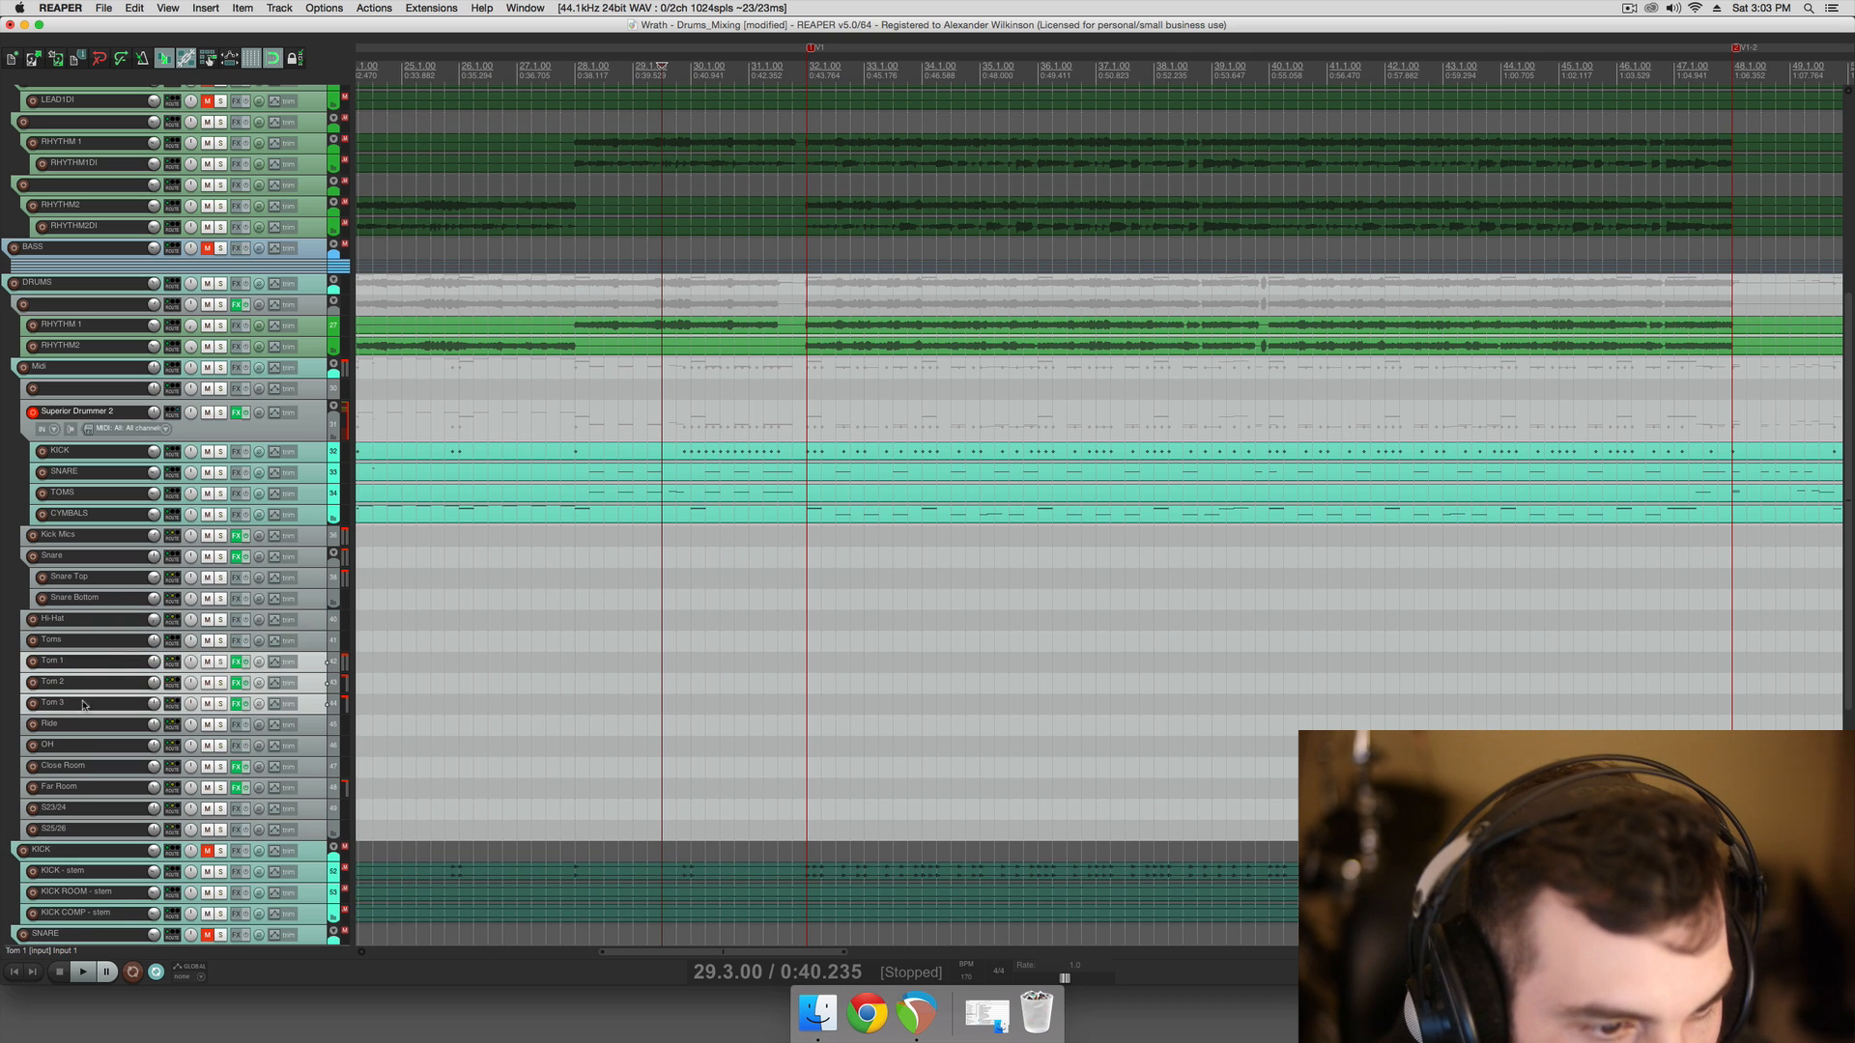
pyautogui.moveTo(112, 647); pyautogui.dragTo(111, 647)
pyautogui.click(111, 643)
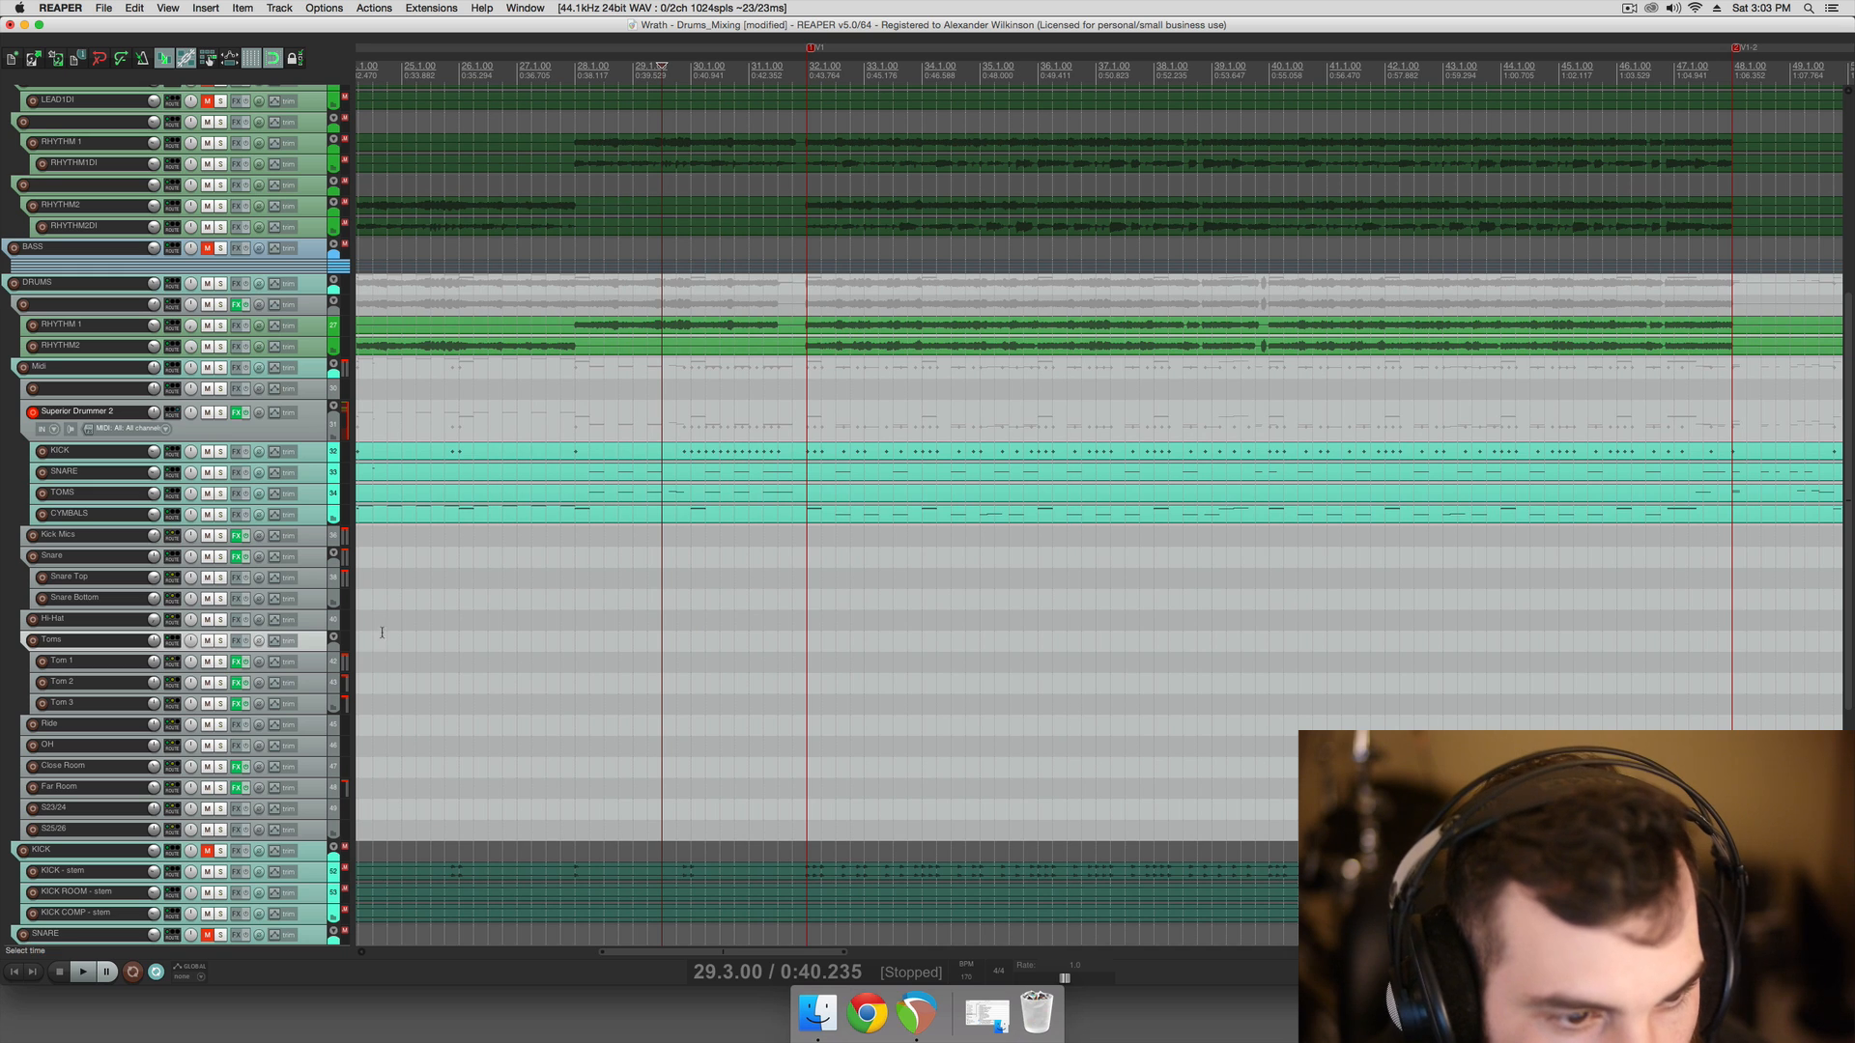
pyautogui.hscroll(-3, 414, 634)
pyautogui.press('super+s')
# Play the drum mix from 24.2.00, solo the OH track and stop playback
pyautogui.hscroll(-1, 493, 630)
pyautogui.click(534, 627)
pyautogui.scroll(-2, 534, 628)
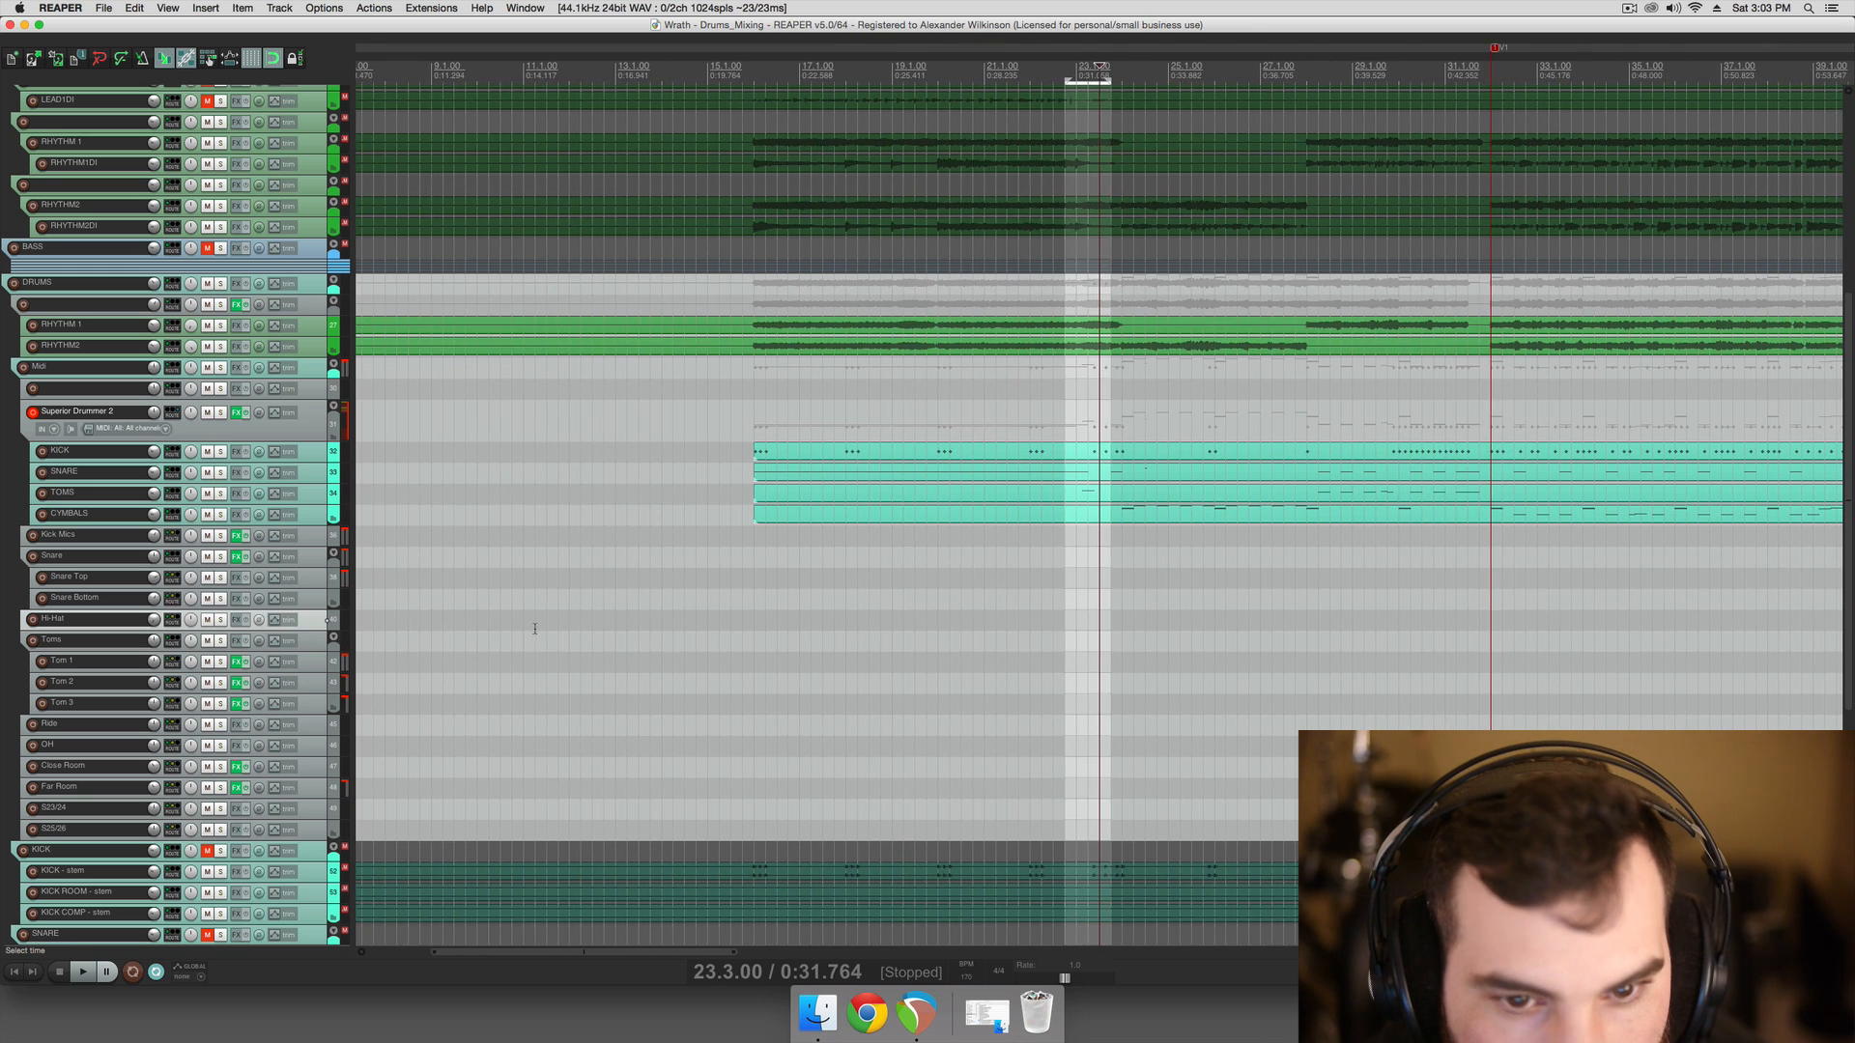
pyautogui.hscroll(5, 527, 630)
pyautogui.click(677, 617)
pyautogui.hscroll(2, 677, 616)
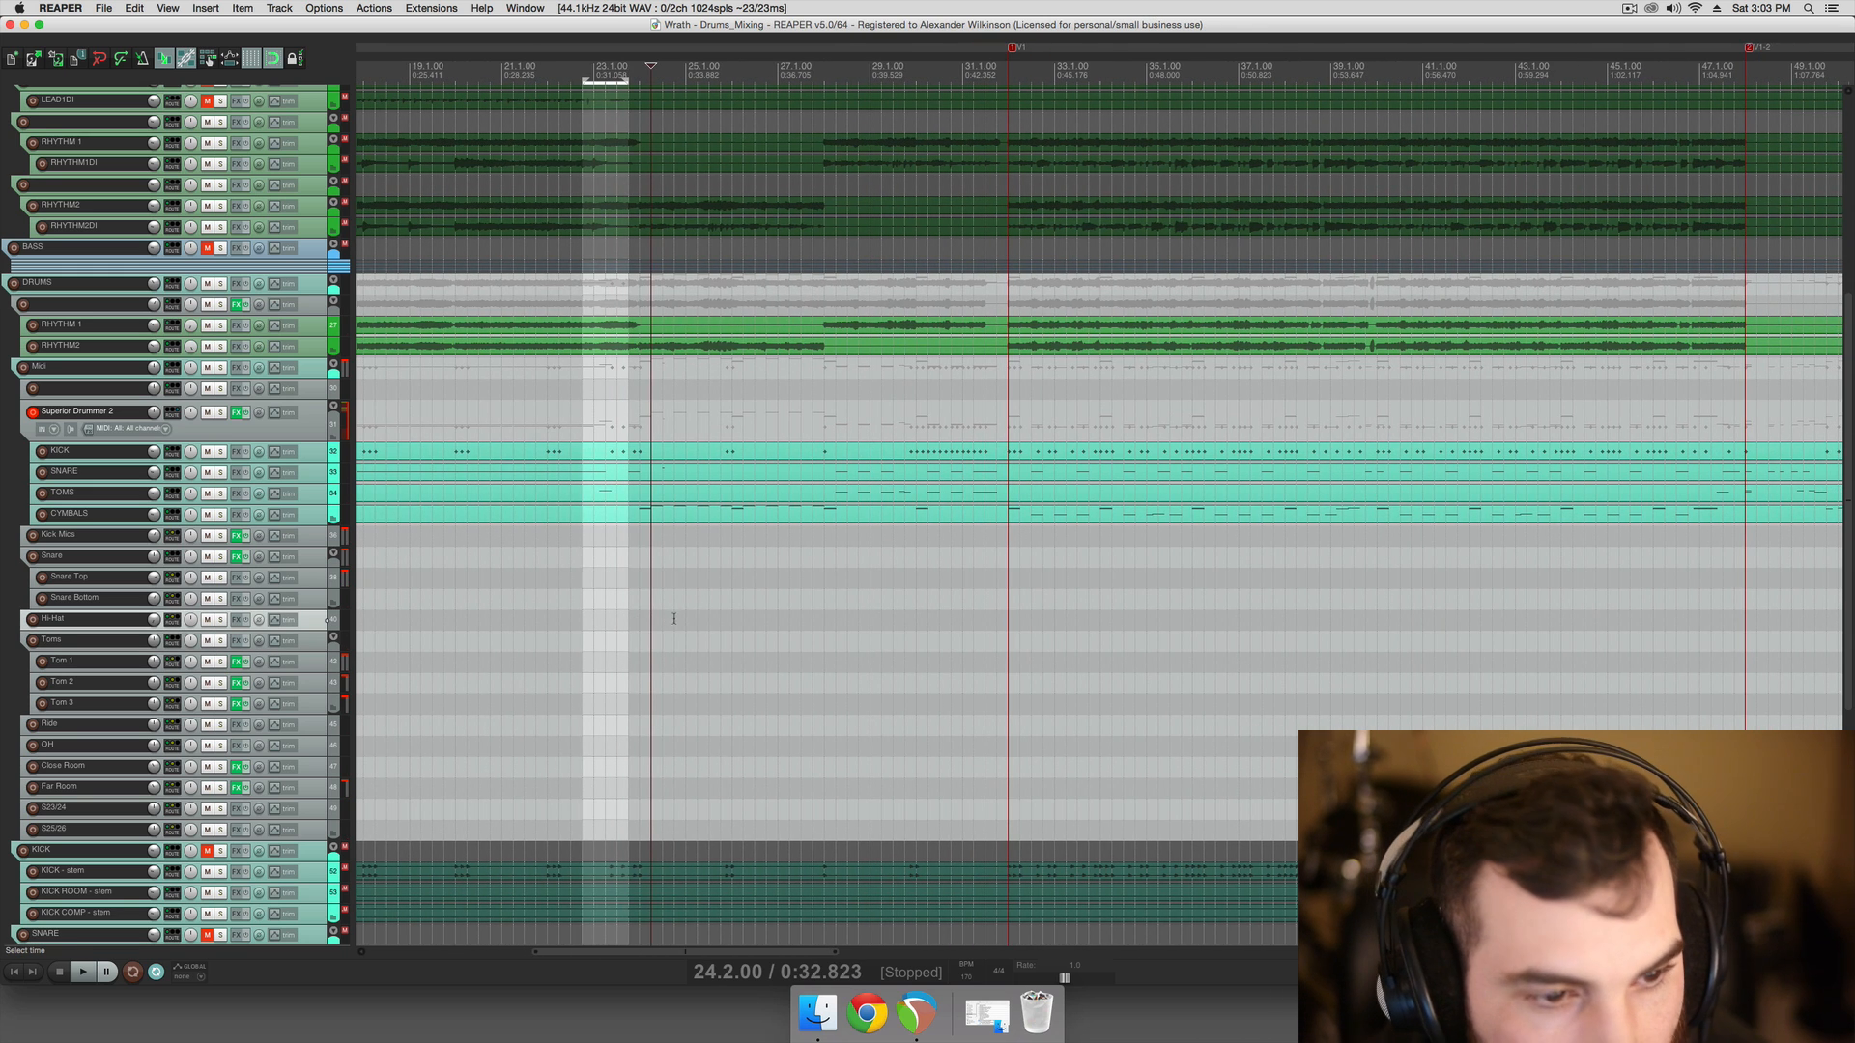
pyautogui.click(109, 724)
pyautogui.press('space')
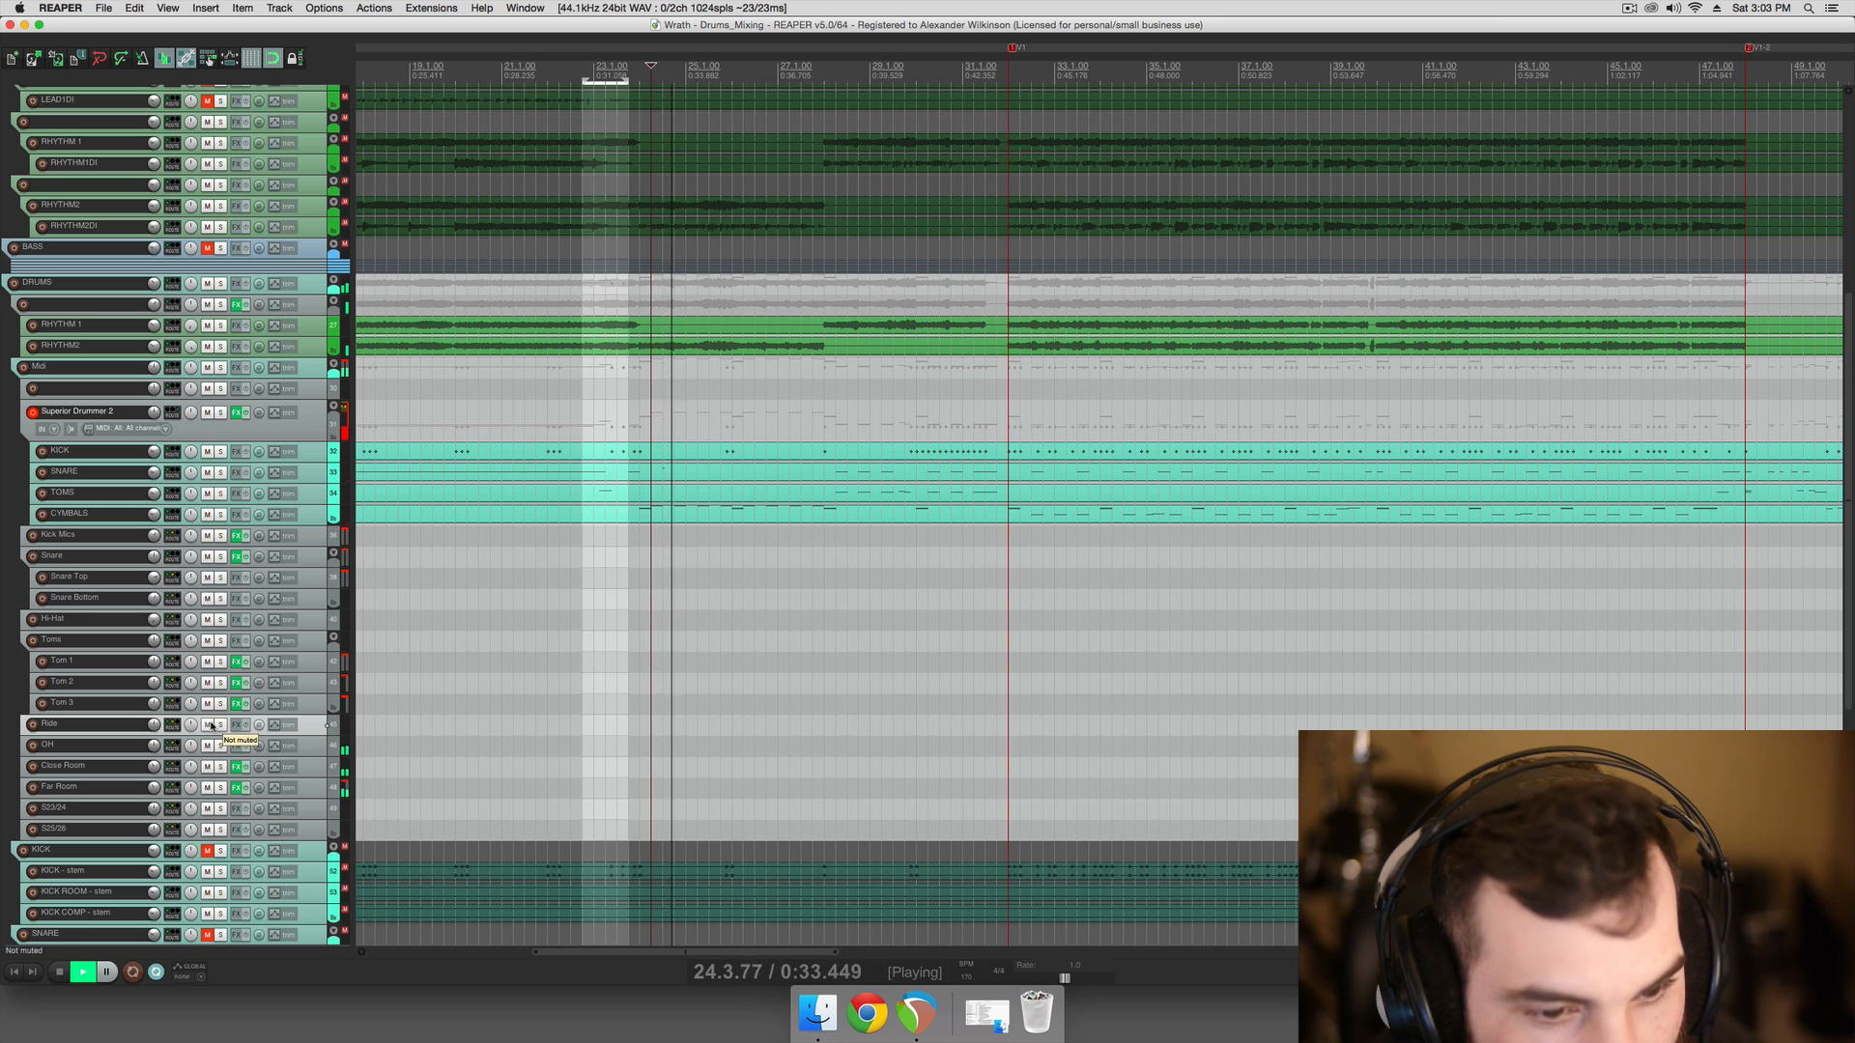
pyautogui.click(221, 746)
pyautogui.press('space')
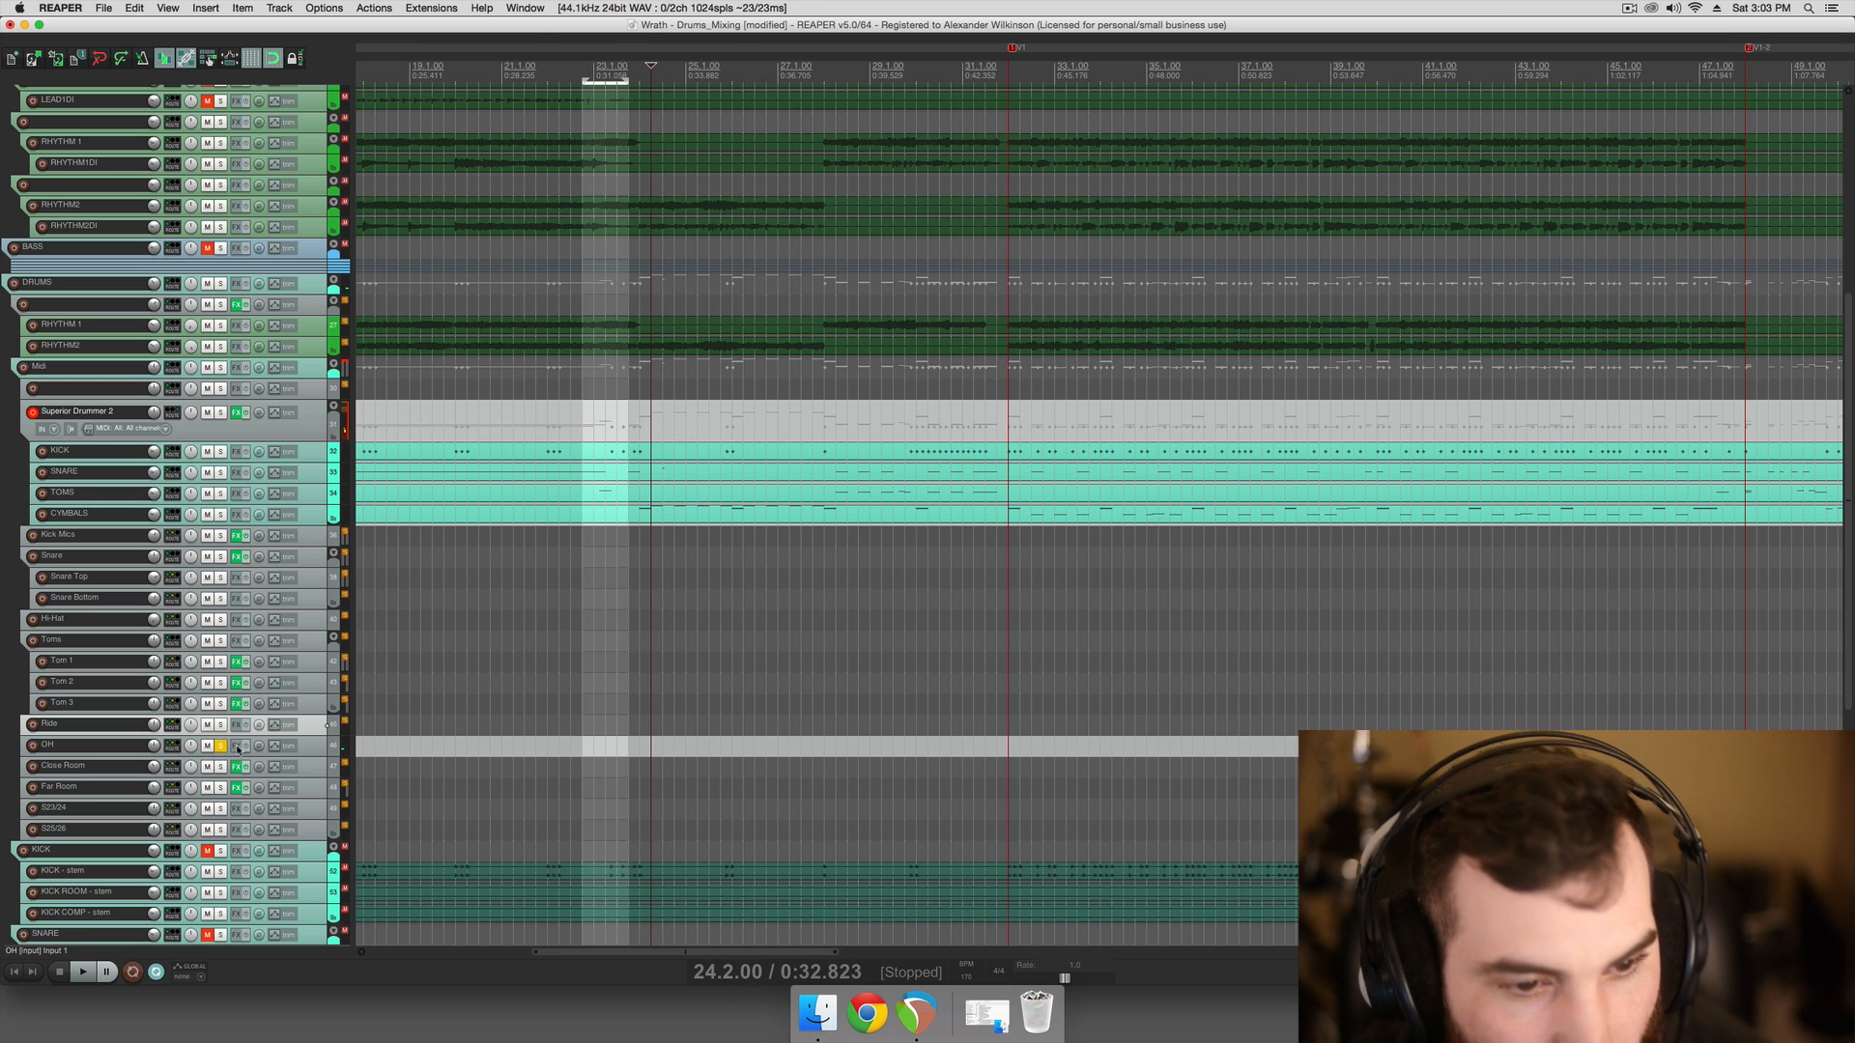
# Add ReaEQ to the OH track and pull its low-shelf band 1 down to -inf gain at 703.6 Hz
pyautogui.click(237, 746)
pyautogui.doubleClick(733, 359)
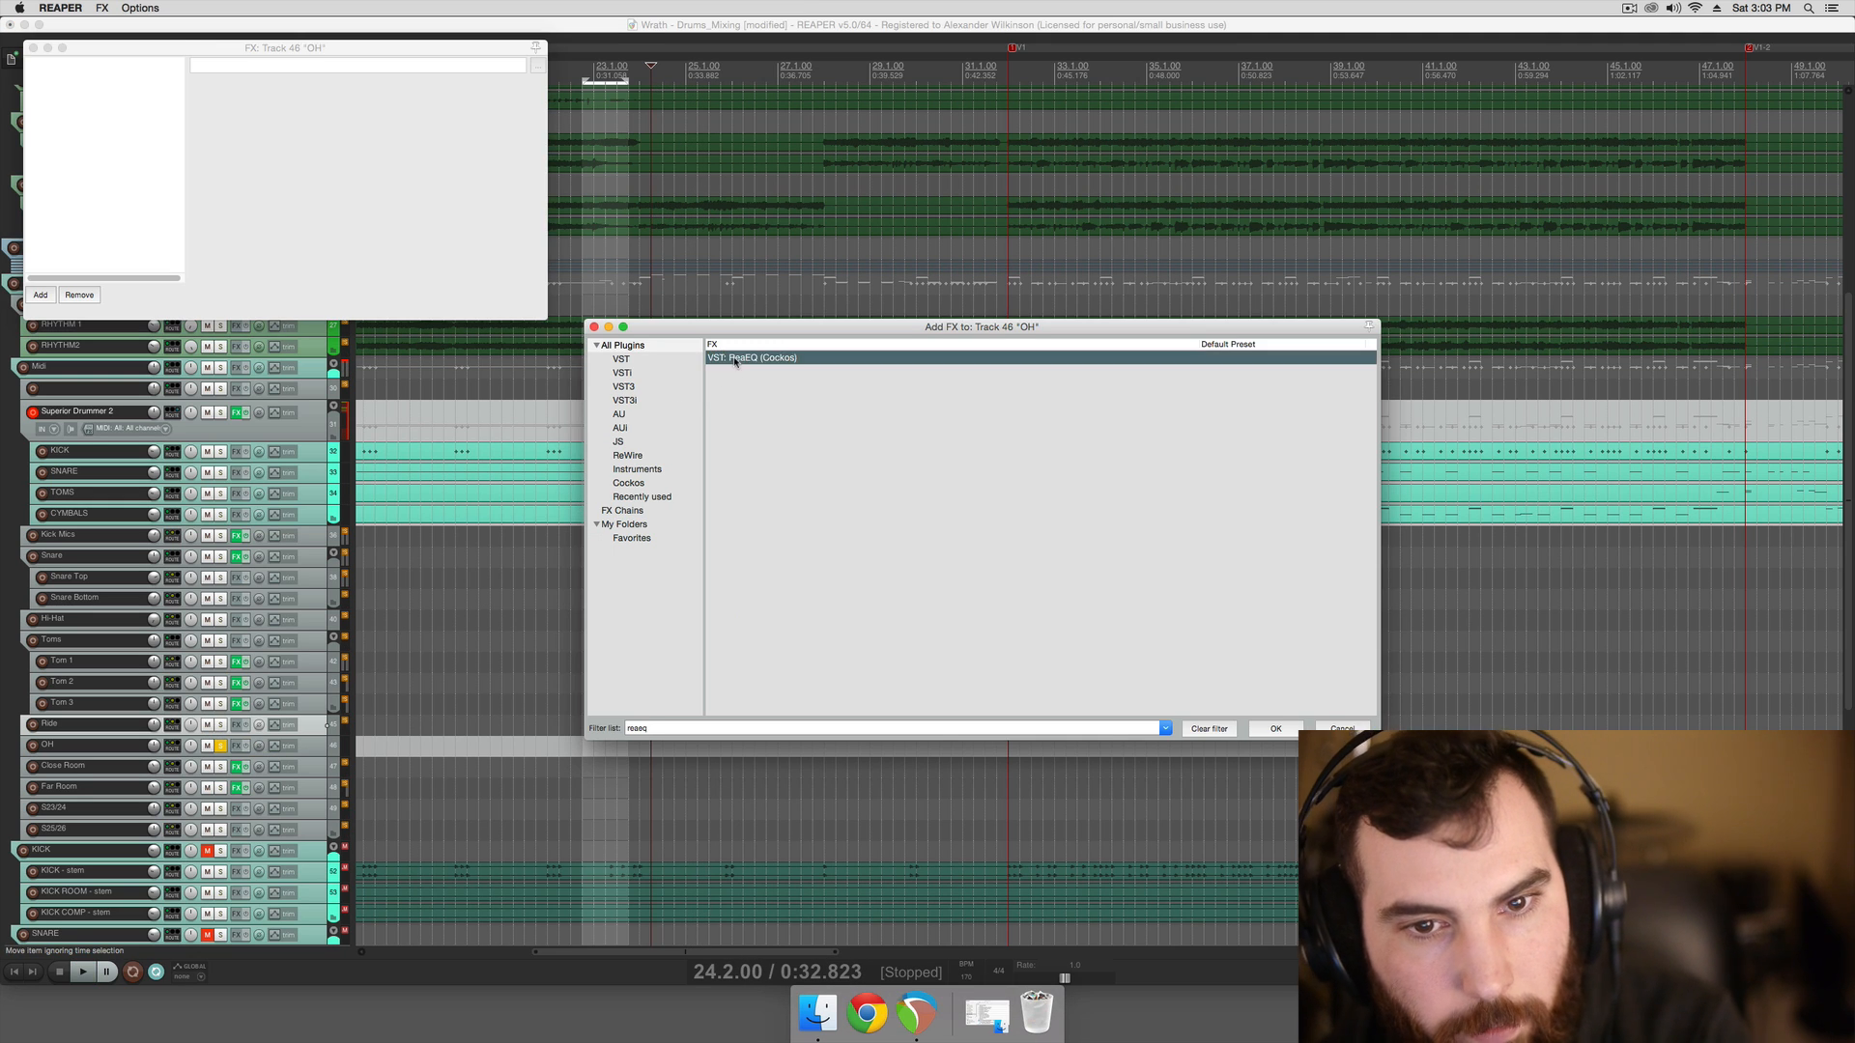
pyautogui.moveTo(252, 130); pyautogui.dragTo(361, 212)
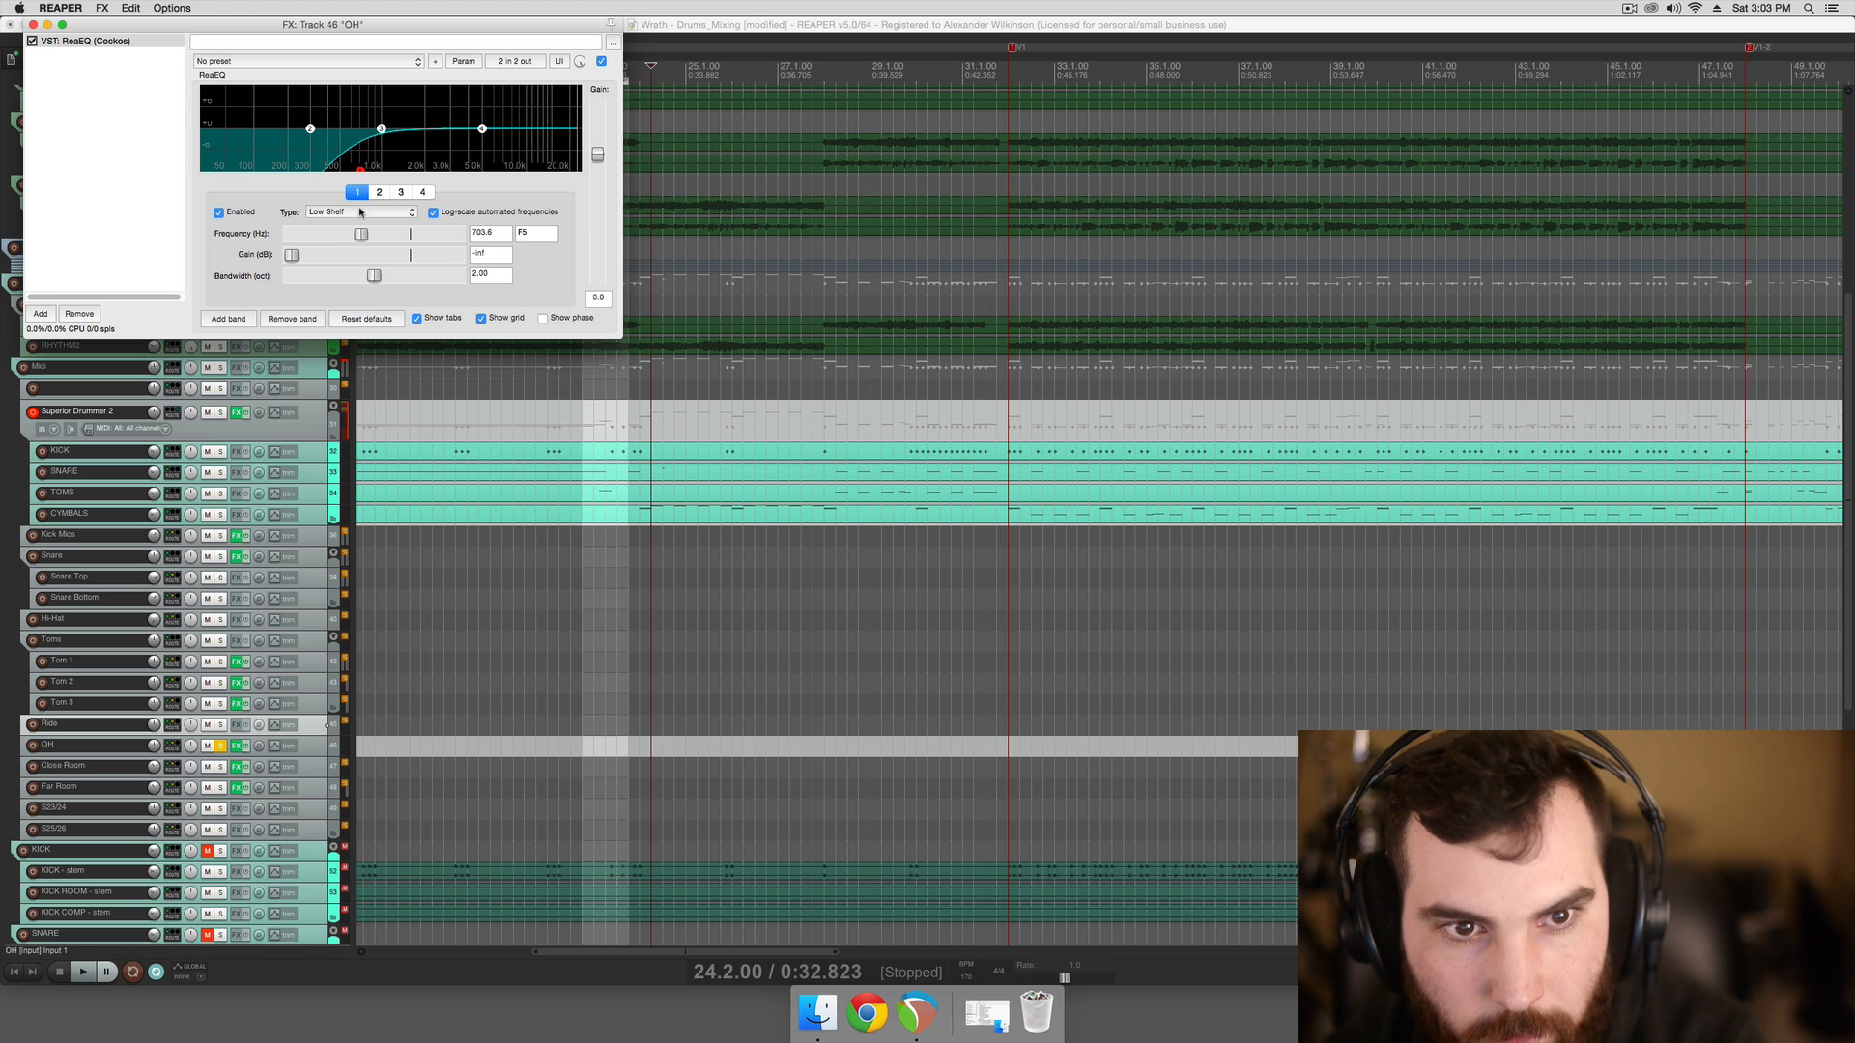
# Listen to the equalized overheads from several points, finishing with playback from 29.1.00
pyautogui.click(823, 599)
pyautogui.press('space')
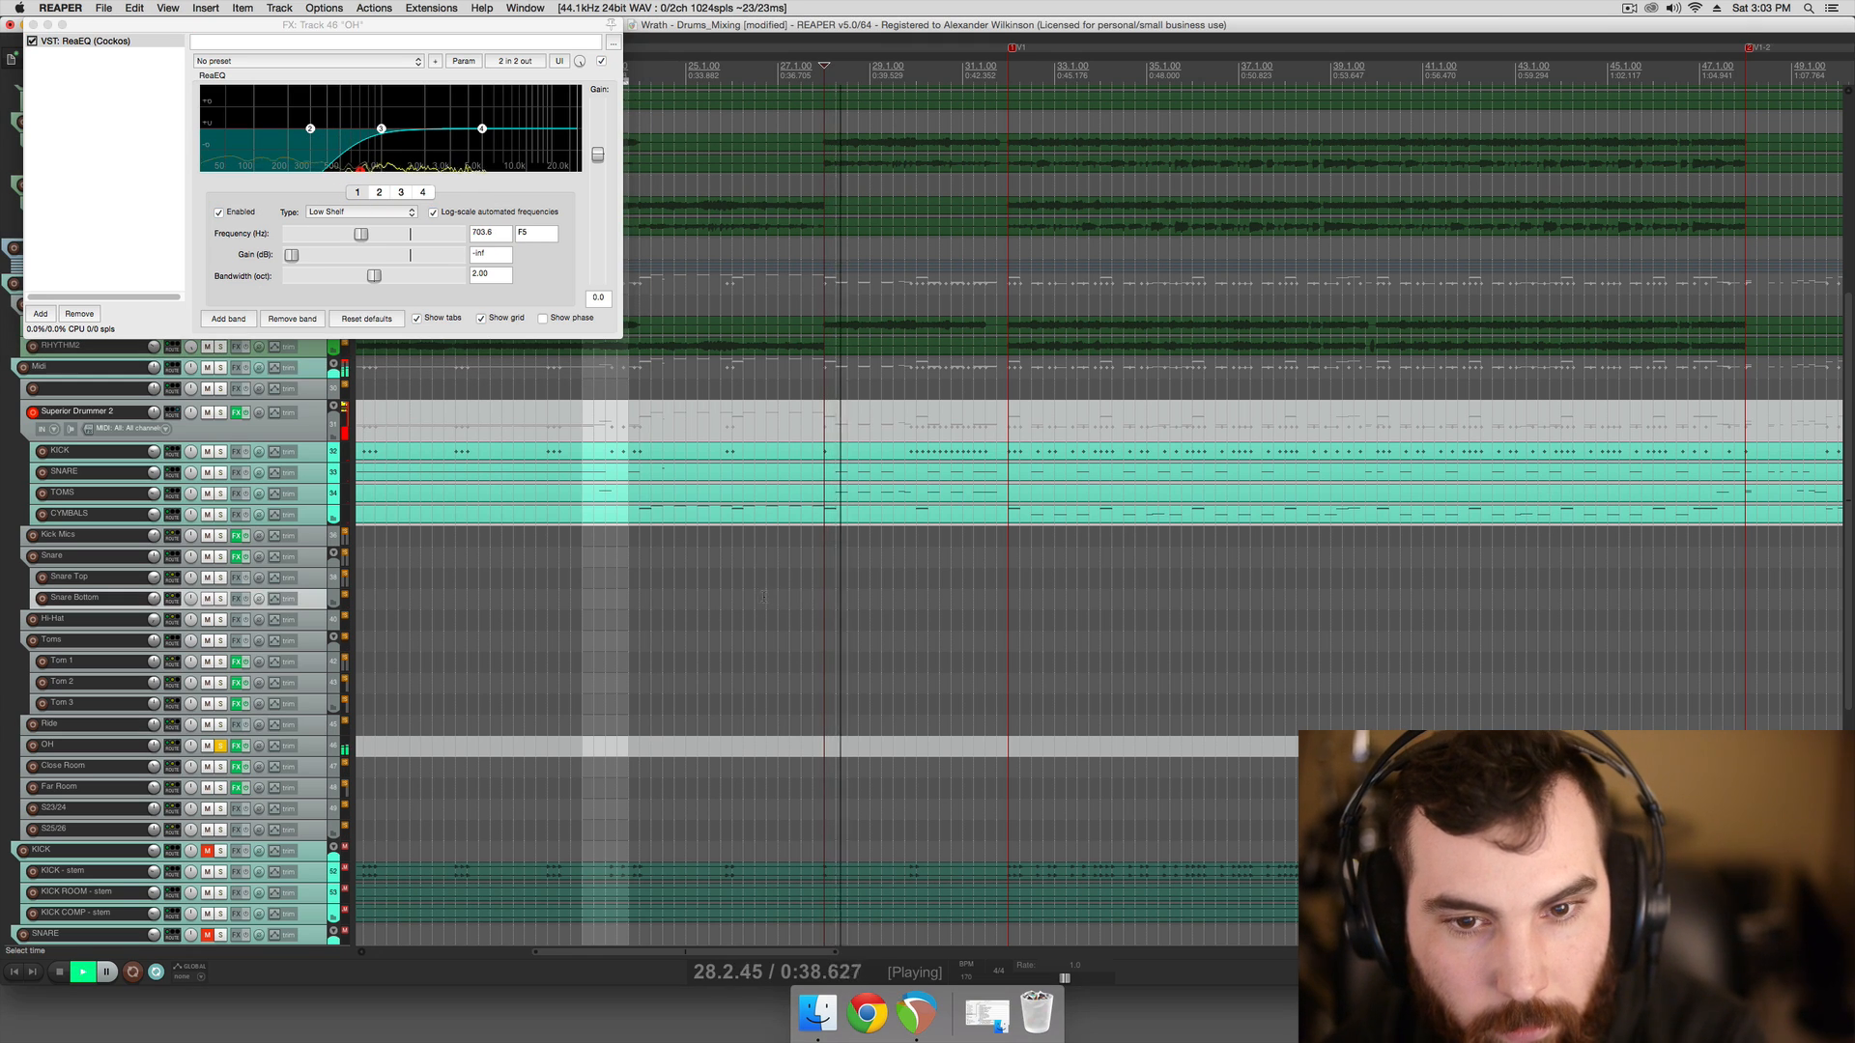
pyautogui.click(686, 594)
pyautogui.hscroll(1, 718, 593)
pyautogui.click(821, 576)
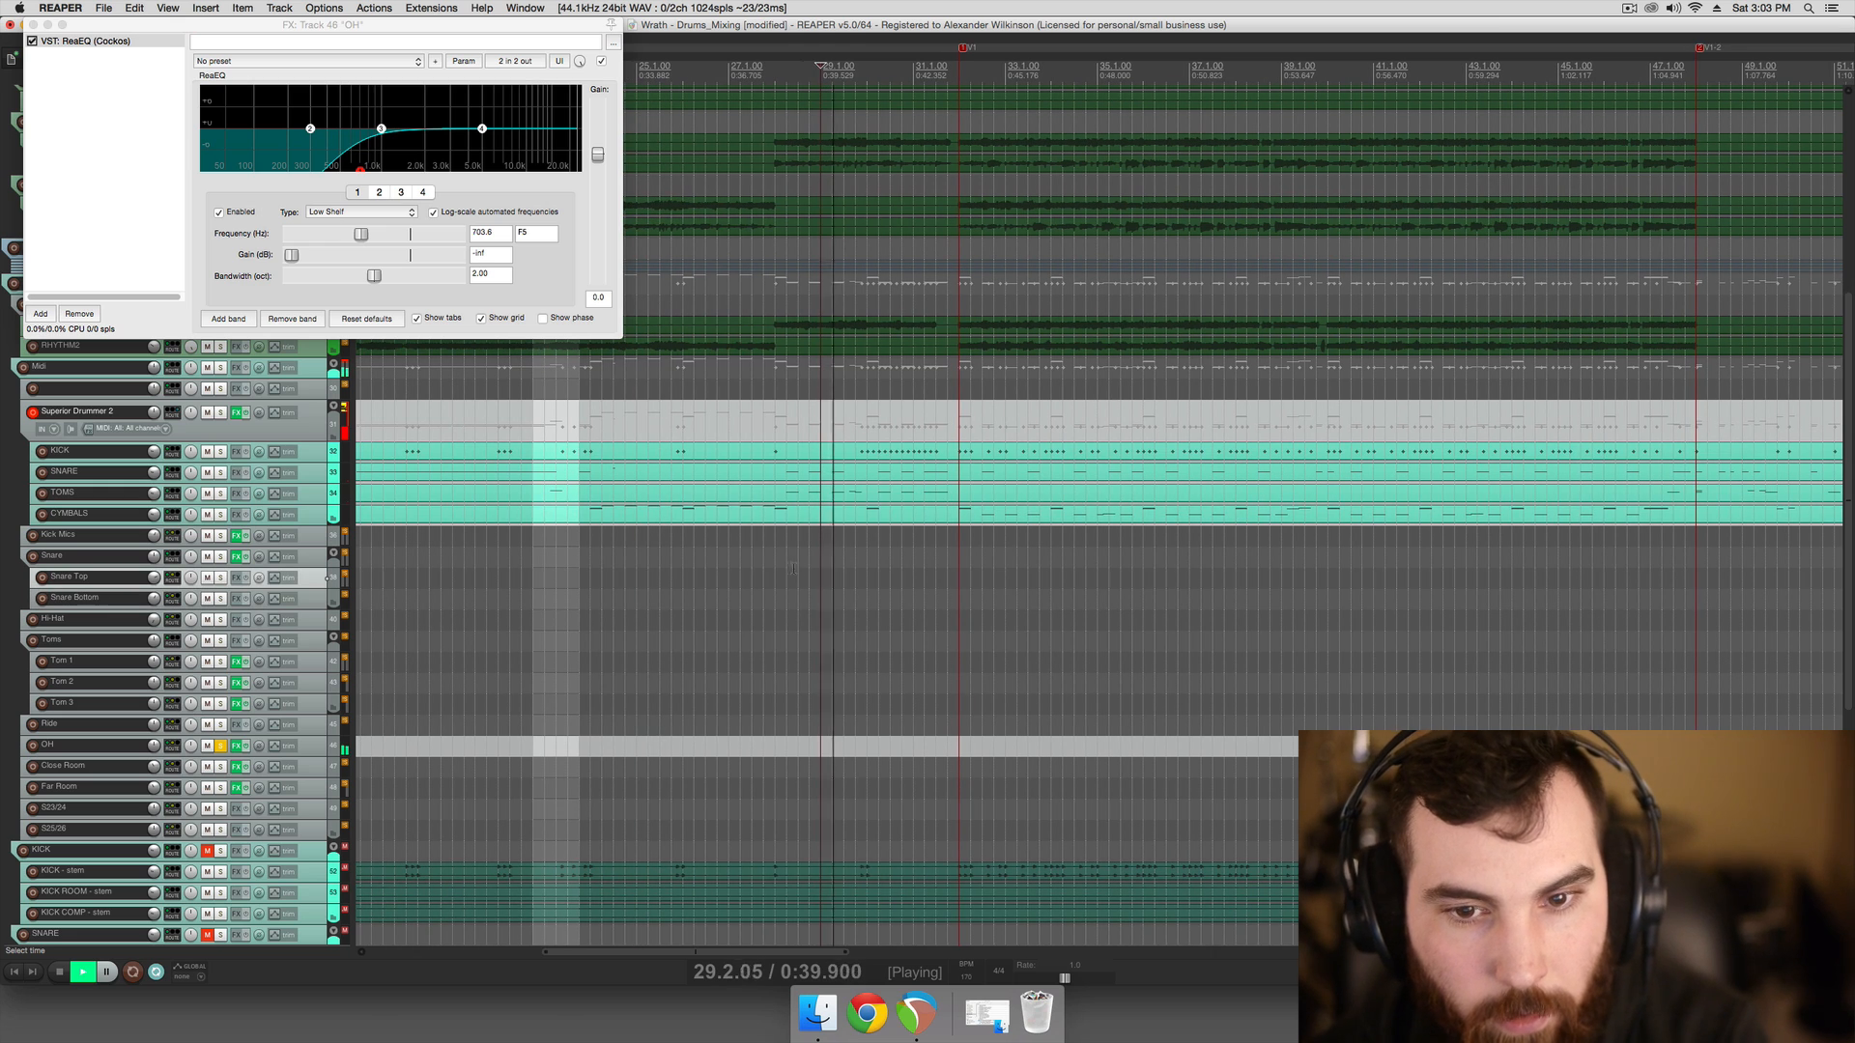
pyautogui.press('space')
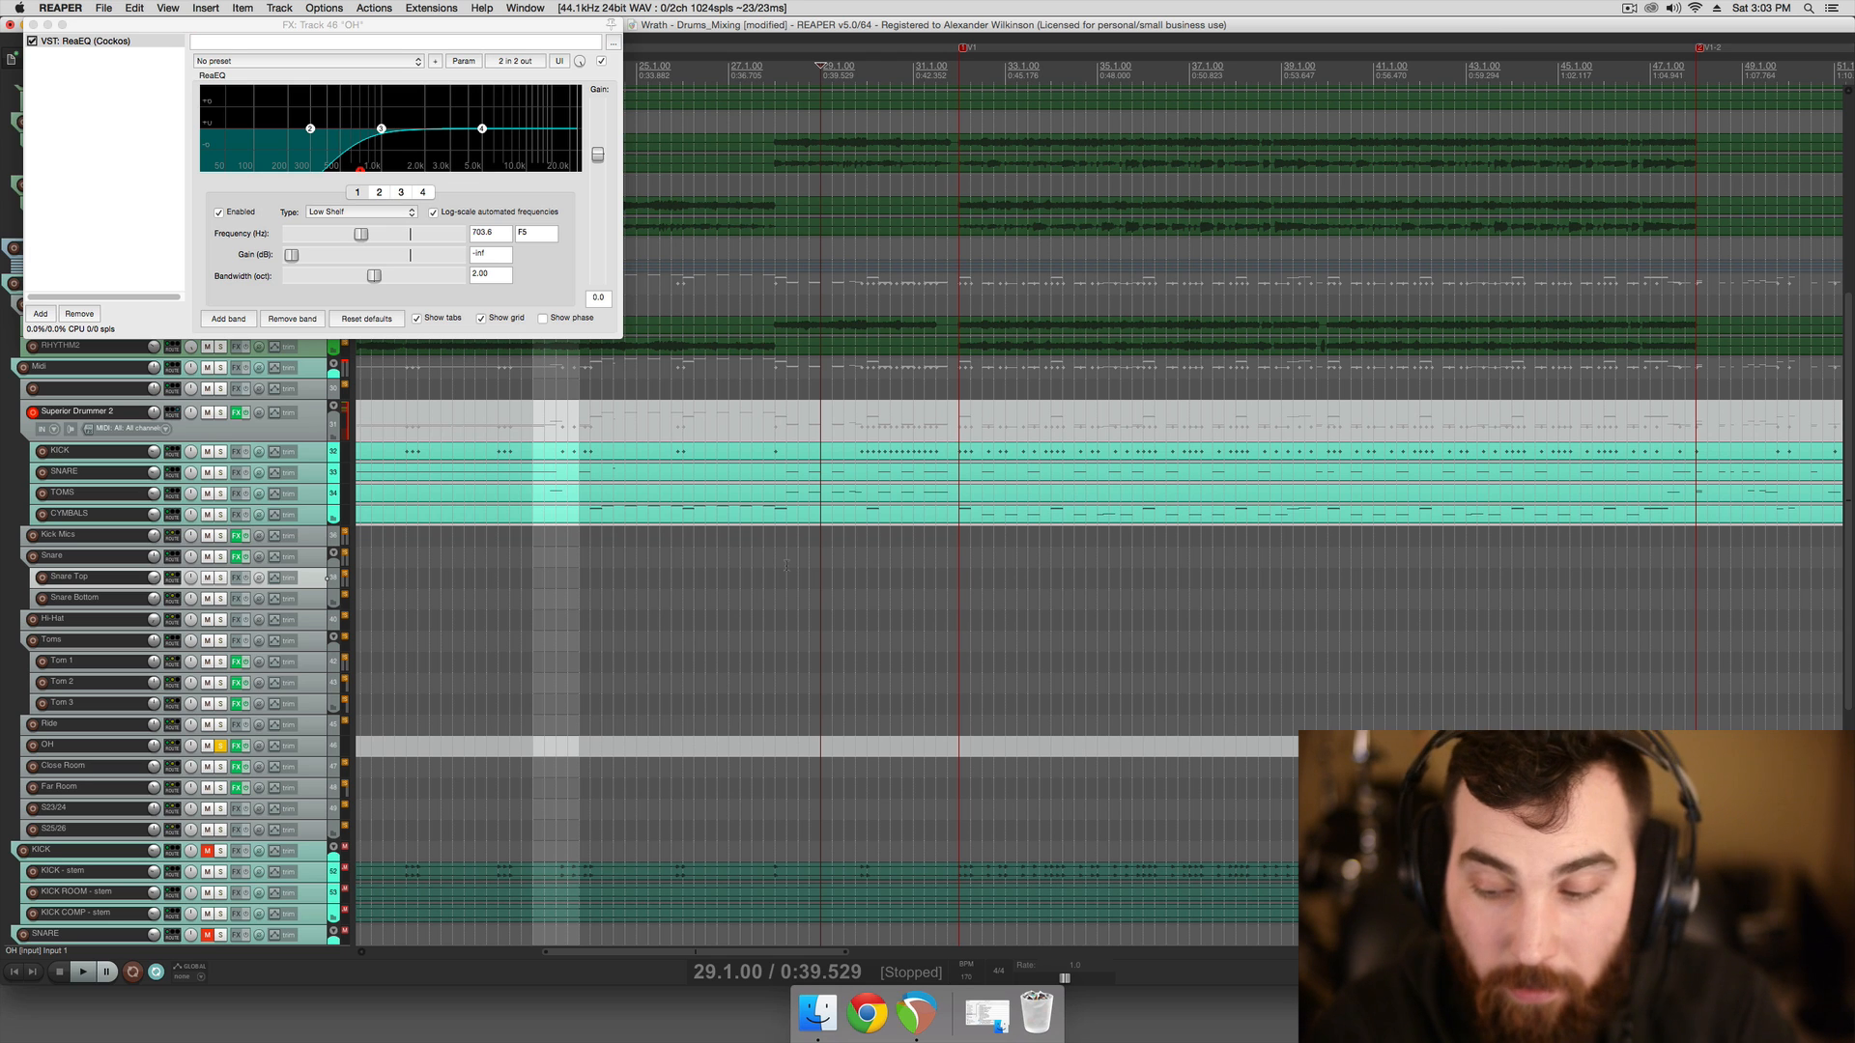
# Play the overheads from 25.4.00, stop and set the low-shelf band 1 to 198.2 Hz
pyautogui.click(672, 493)
pyautogui.press('space')
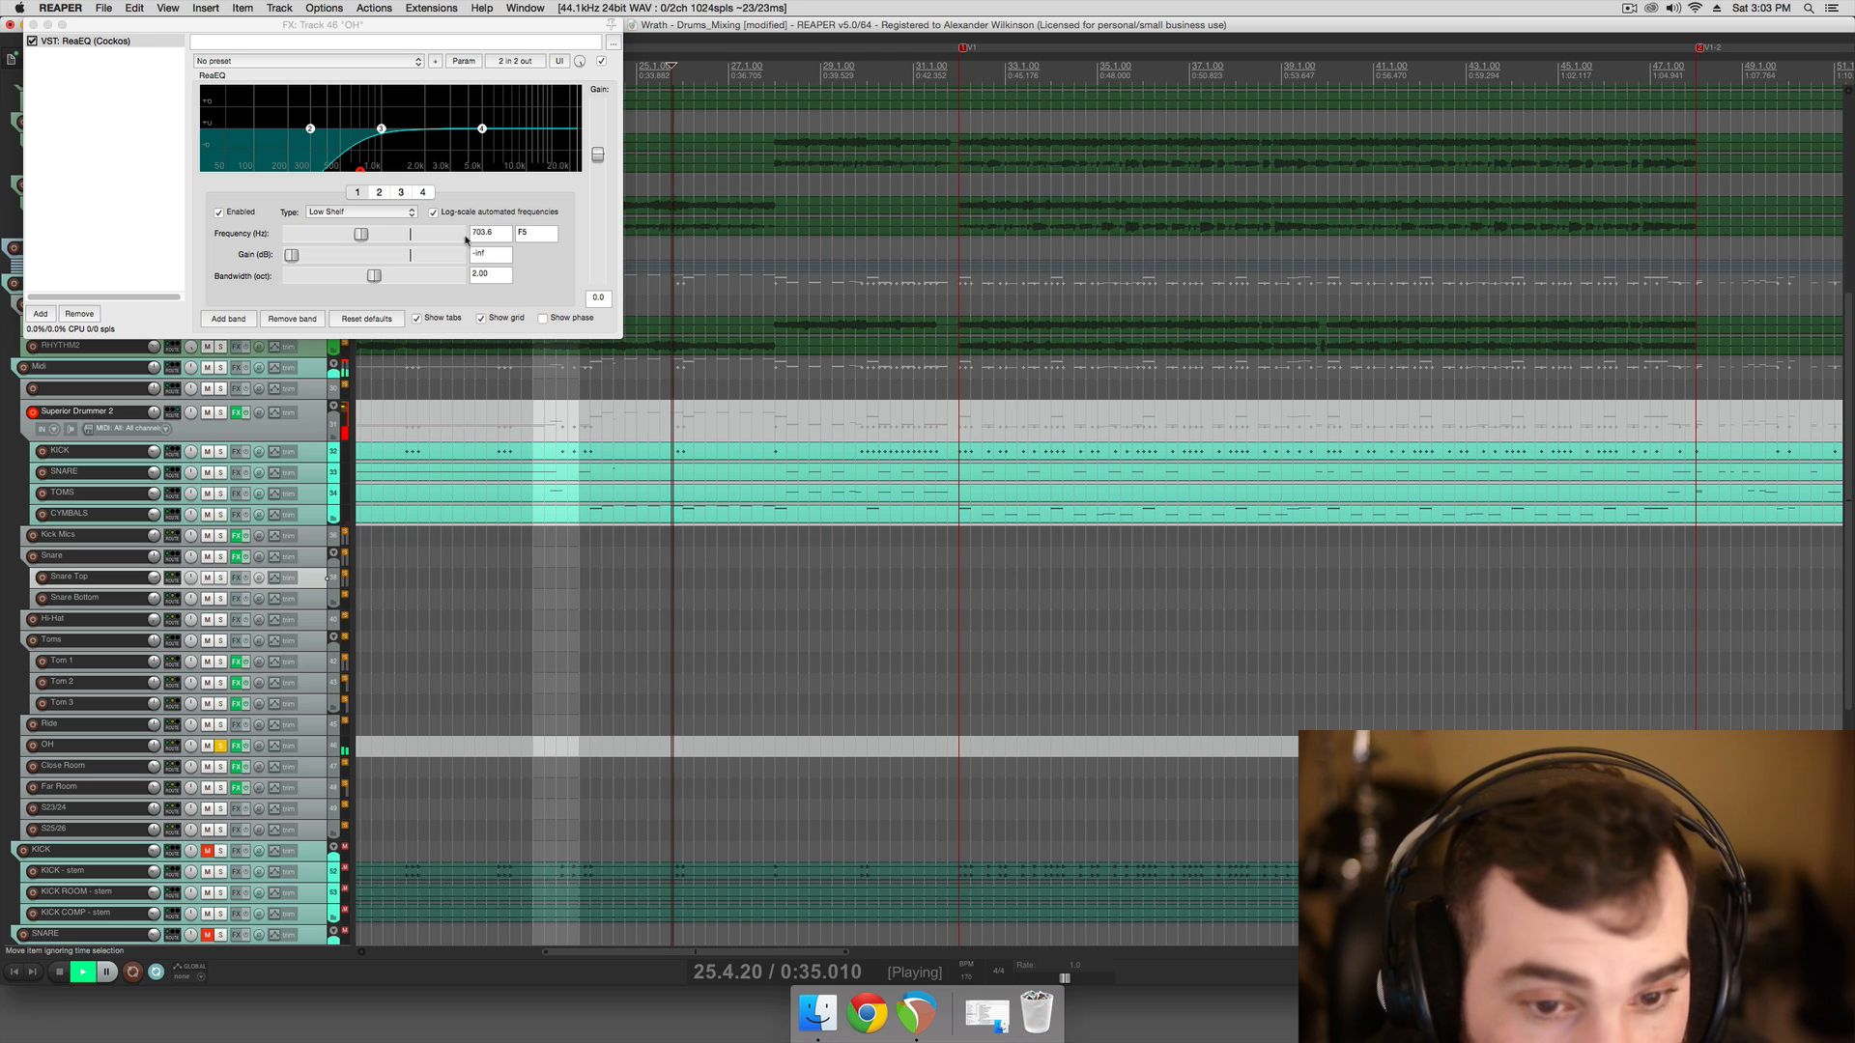
pyautogui.click(360, 167)
pyautogui.moveTo(359, 167); pyautogui.dragTo(278, 168)
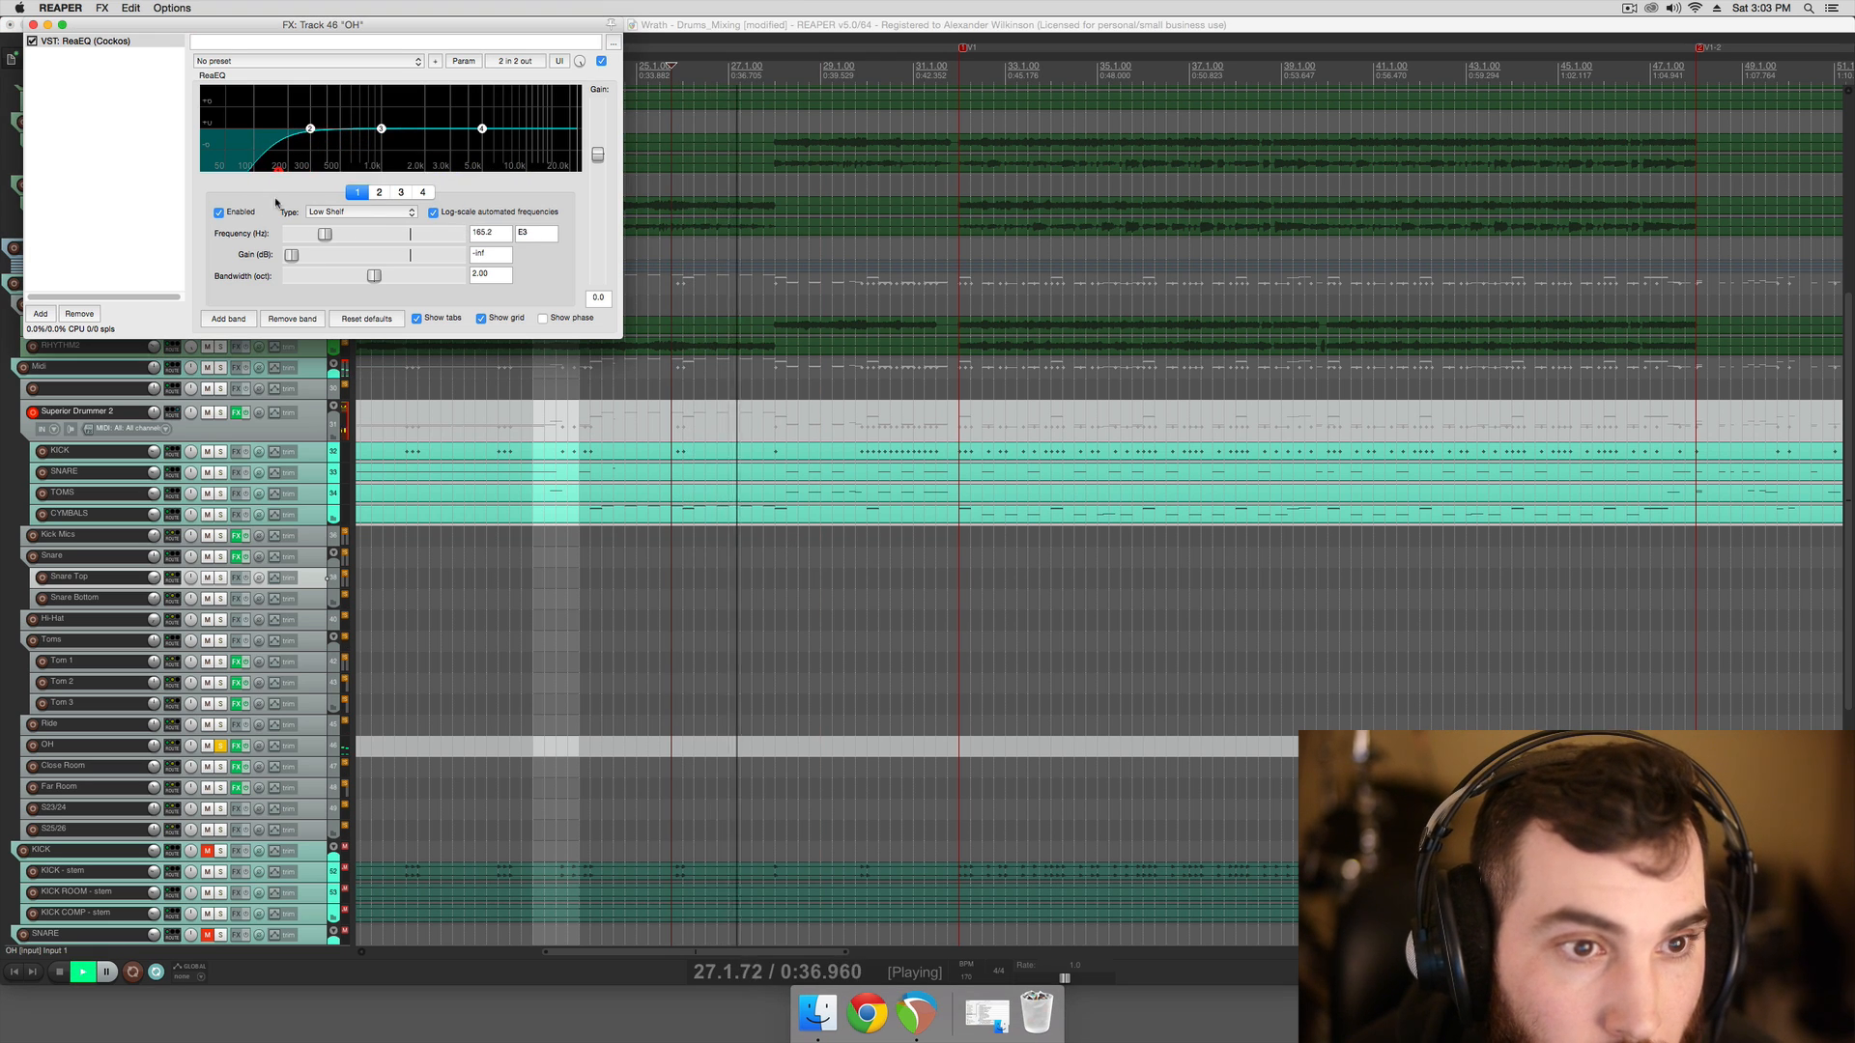
pyautogui.press('space')
pyautogui.hscroll(4, 732, 507)
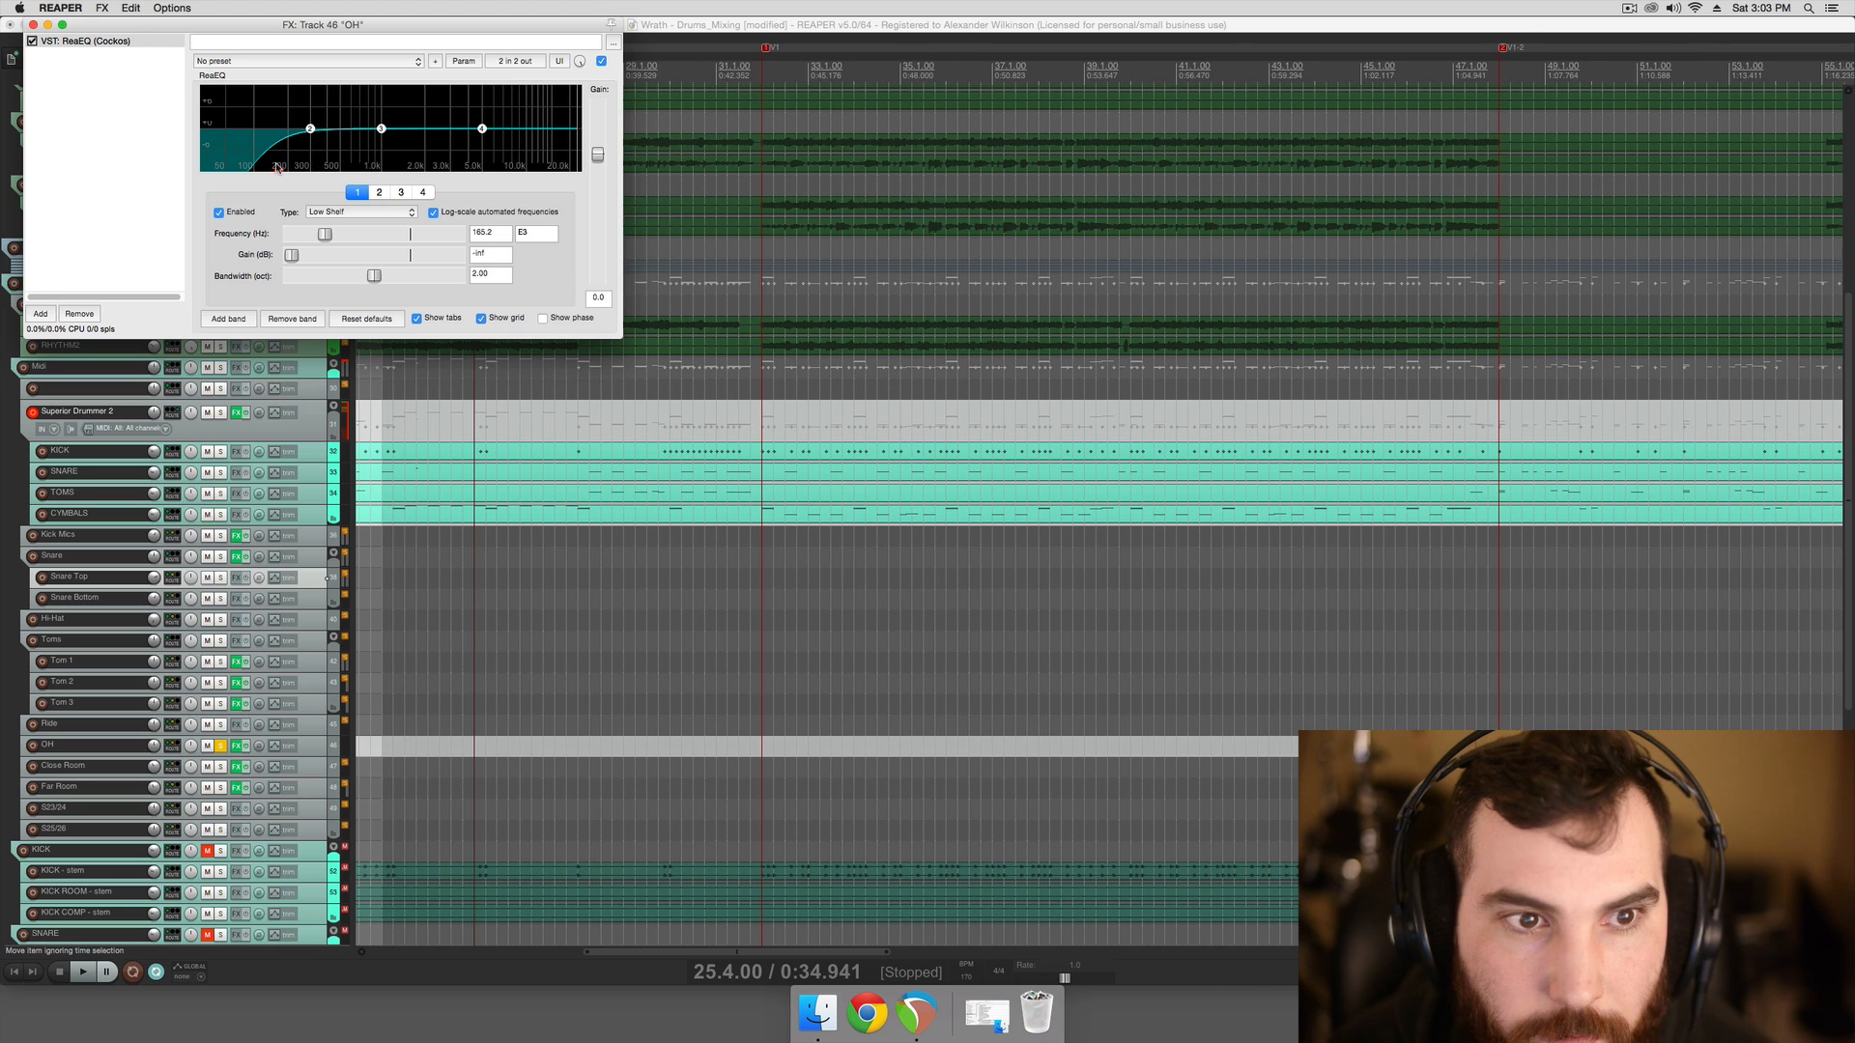
pyautogui.moveTo(278, 168)
pyautogui.mouseDown()
pyautogui.moveTo(348, 170)
pyautogui.moveTo(280, 185)
pyautogui.mouseUp()
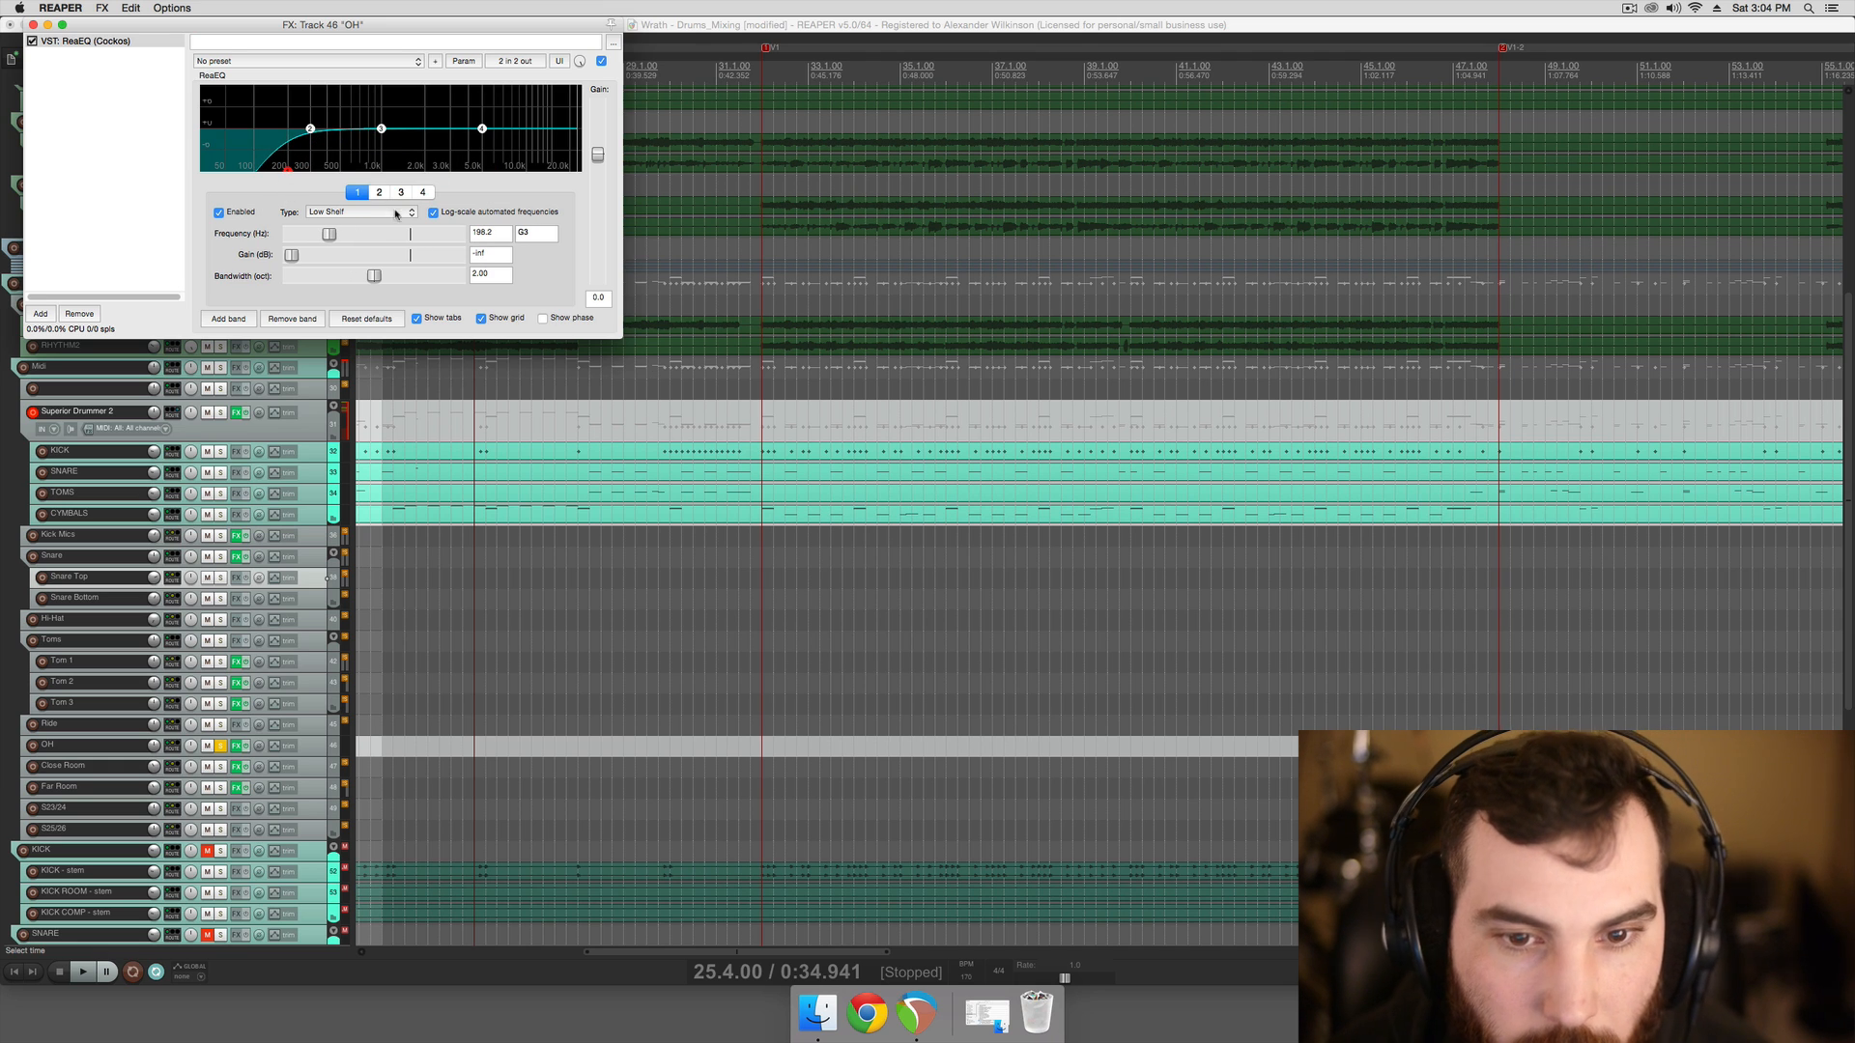
# Play the overheads from 33.2.00, raise the low-shelf band 1 to 298.7 Hz and stop playback
pyautogui.click(819, 409)
pyautogui.press('space')
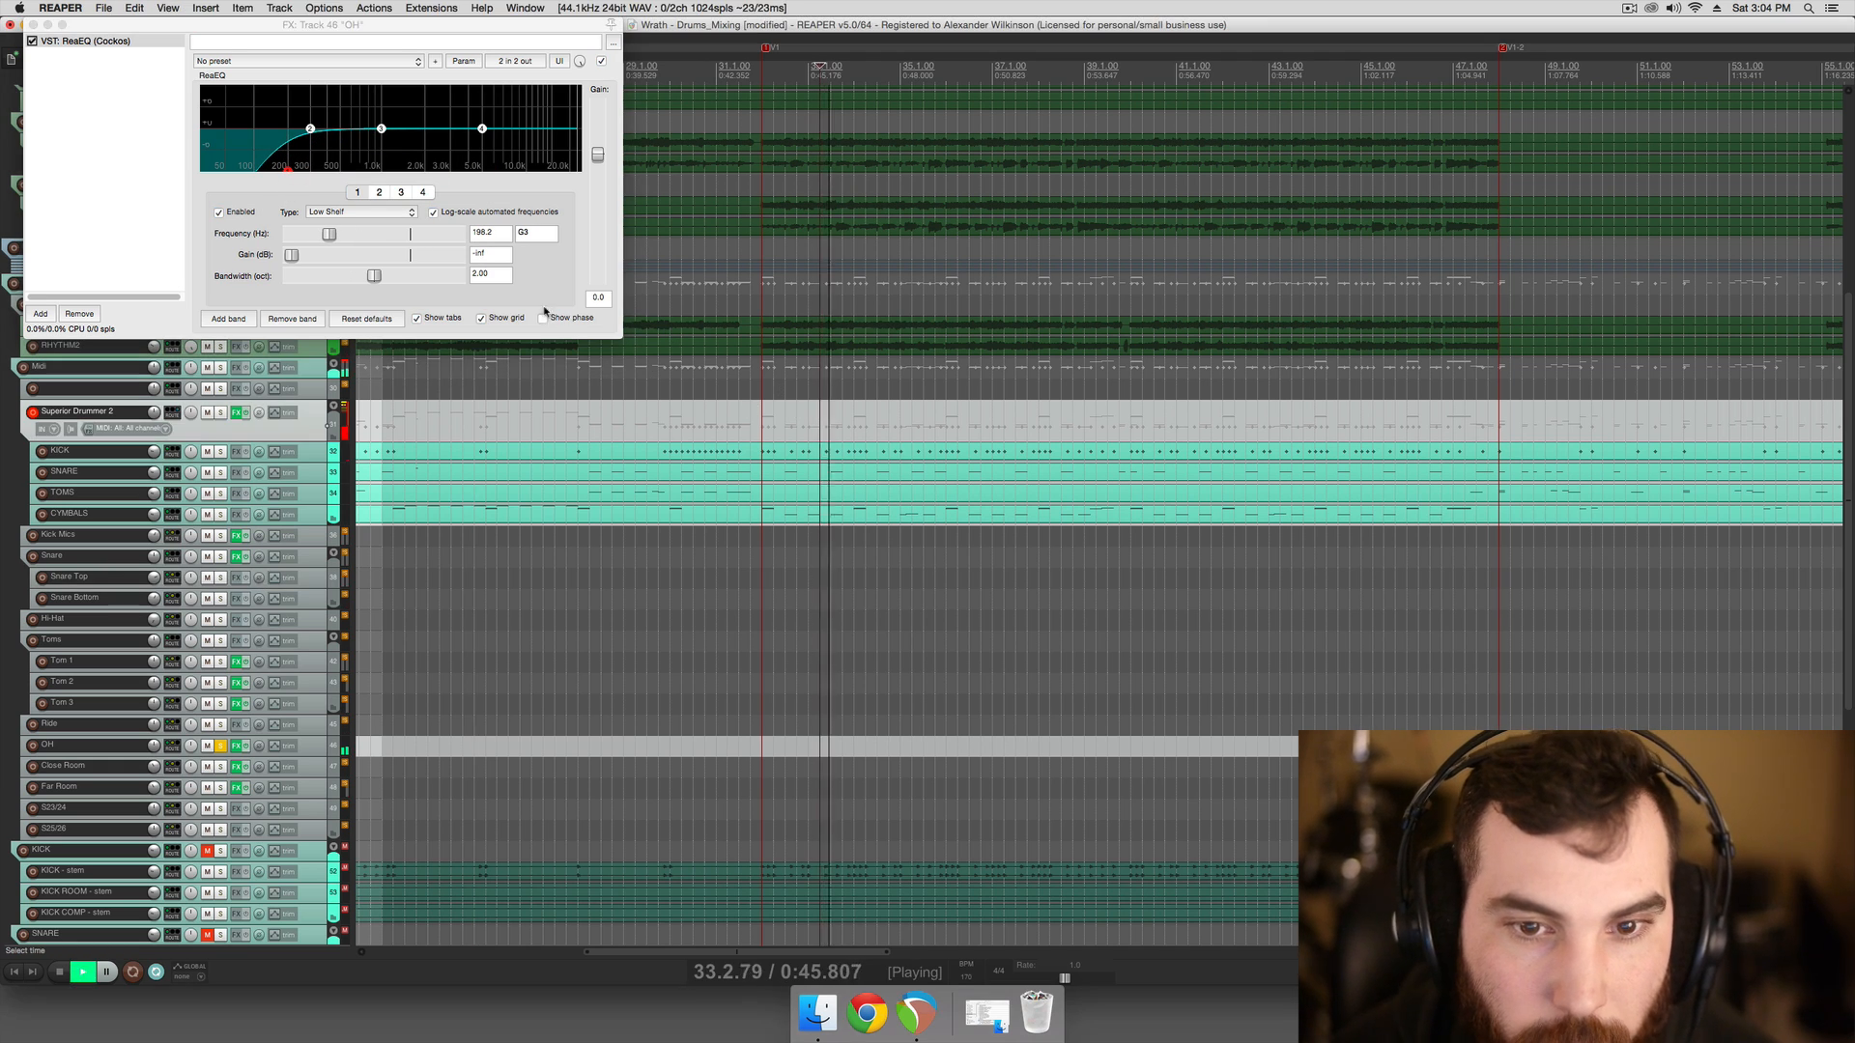
pyautogui.moveTo(288, 171)
pyautogui.mouseDown()
pyautogui.moveTo(255, 179)
pyautogui.moveTo(313, 197)
pyautogui.mouseUp()
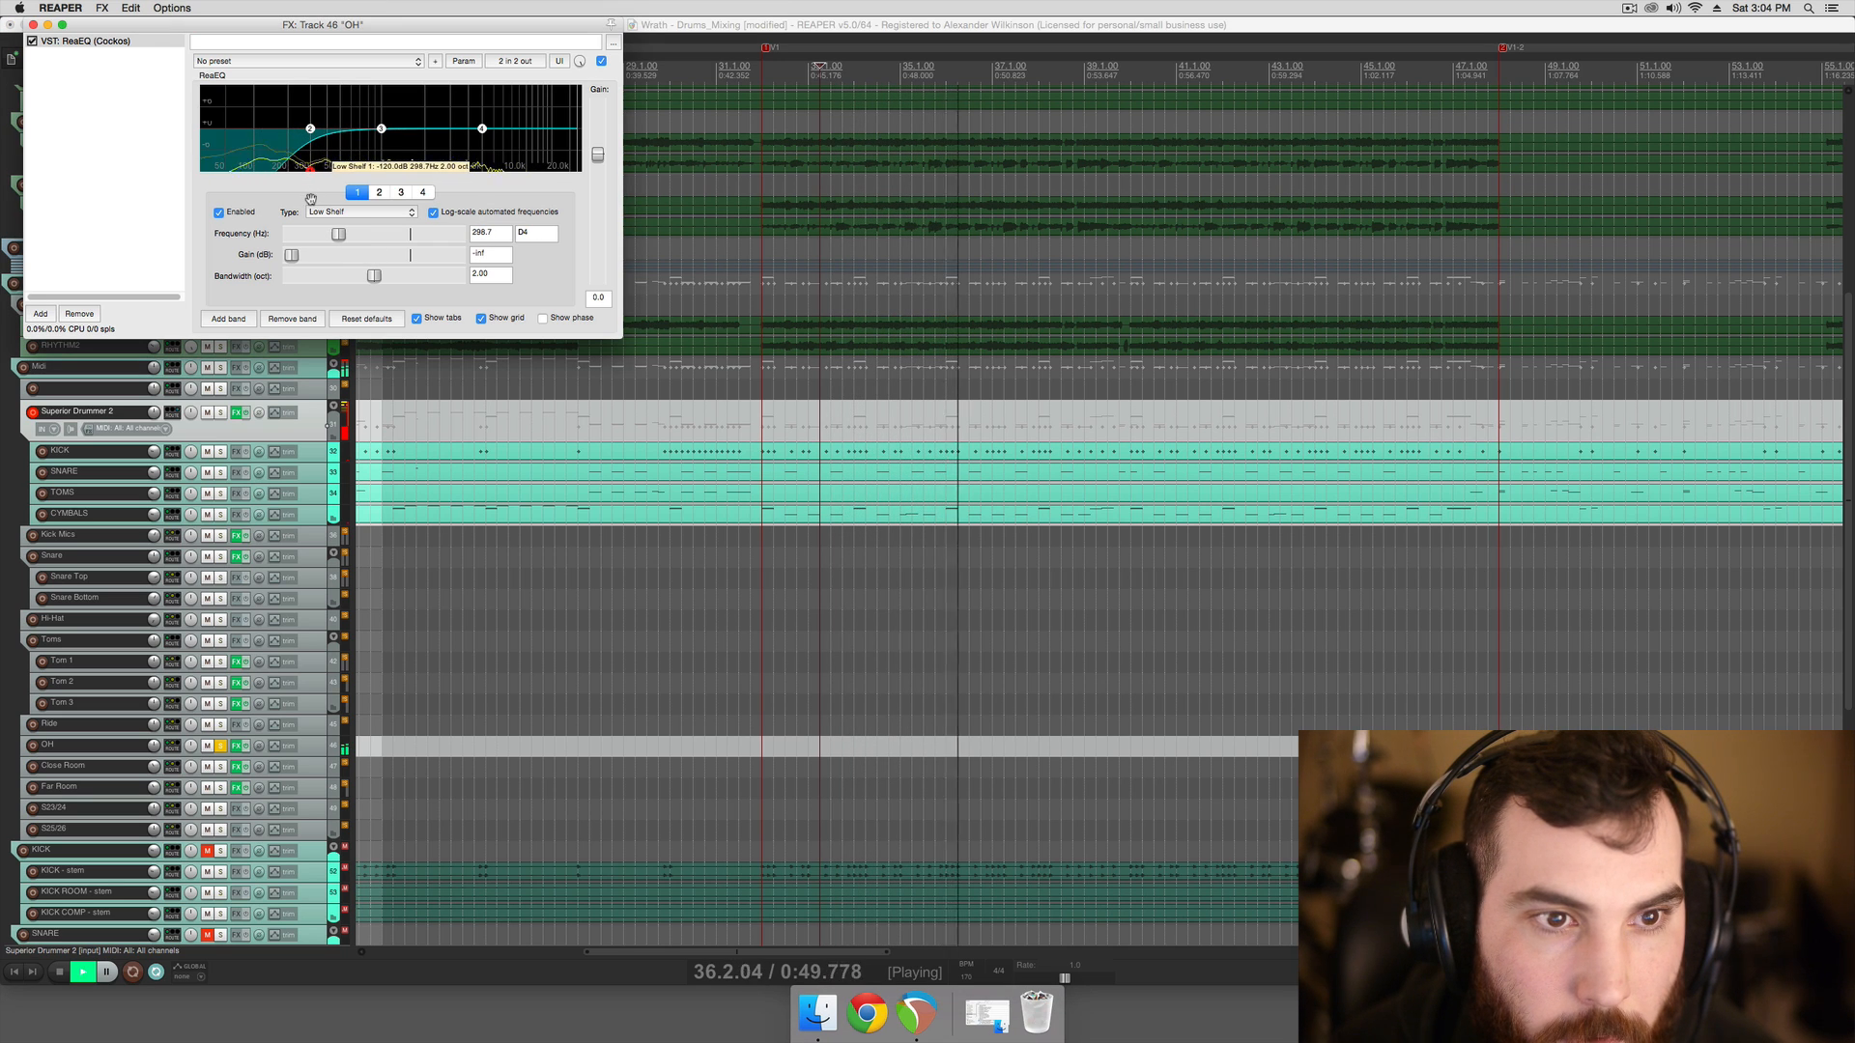
pyautogui.press('space')
# Boost the OH ReaEQ's band 3 by 6.0 dB at 3469.4 Hz with a bandwidth of 1.49
pyautogui.moveTo(383, 129); pyautogui.dragTo(430, 116)
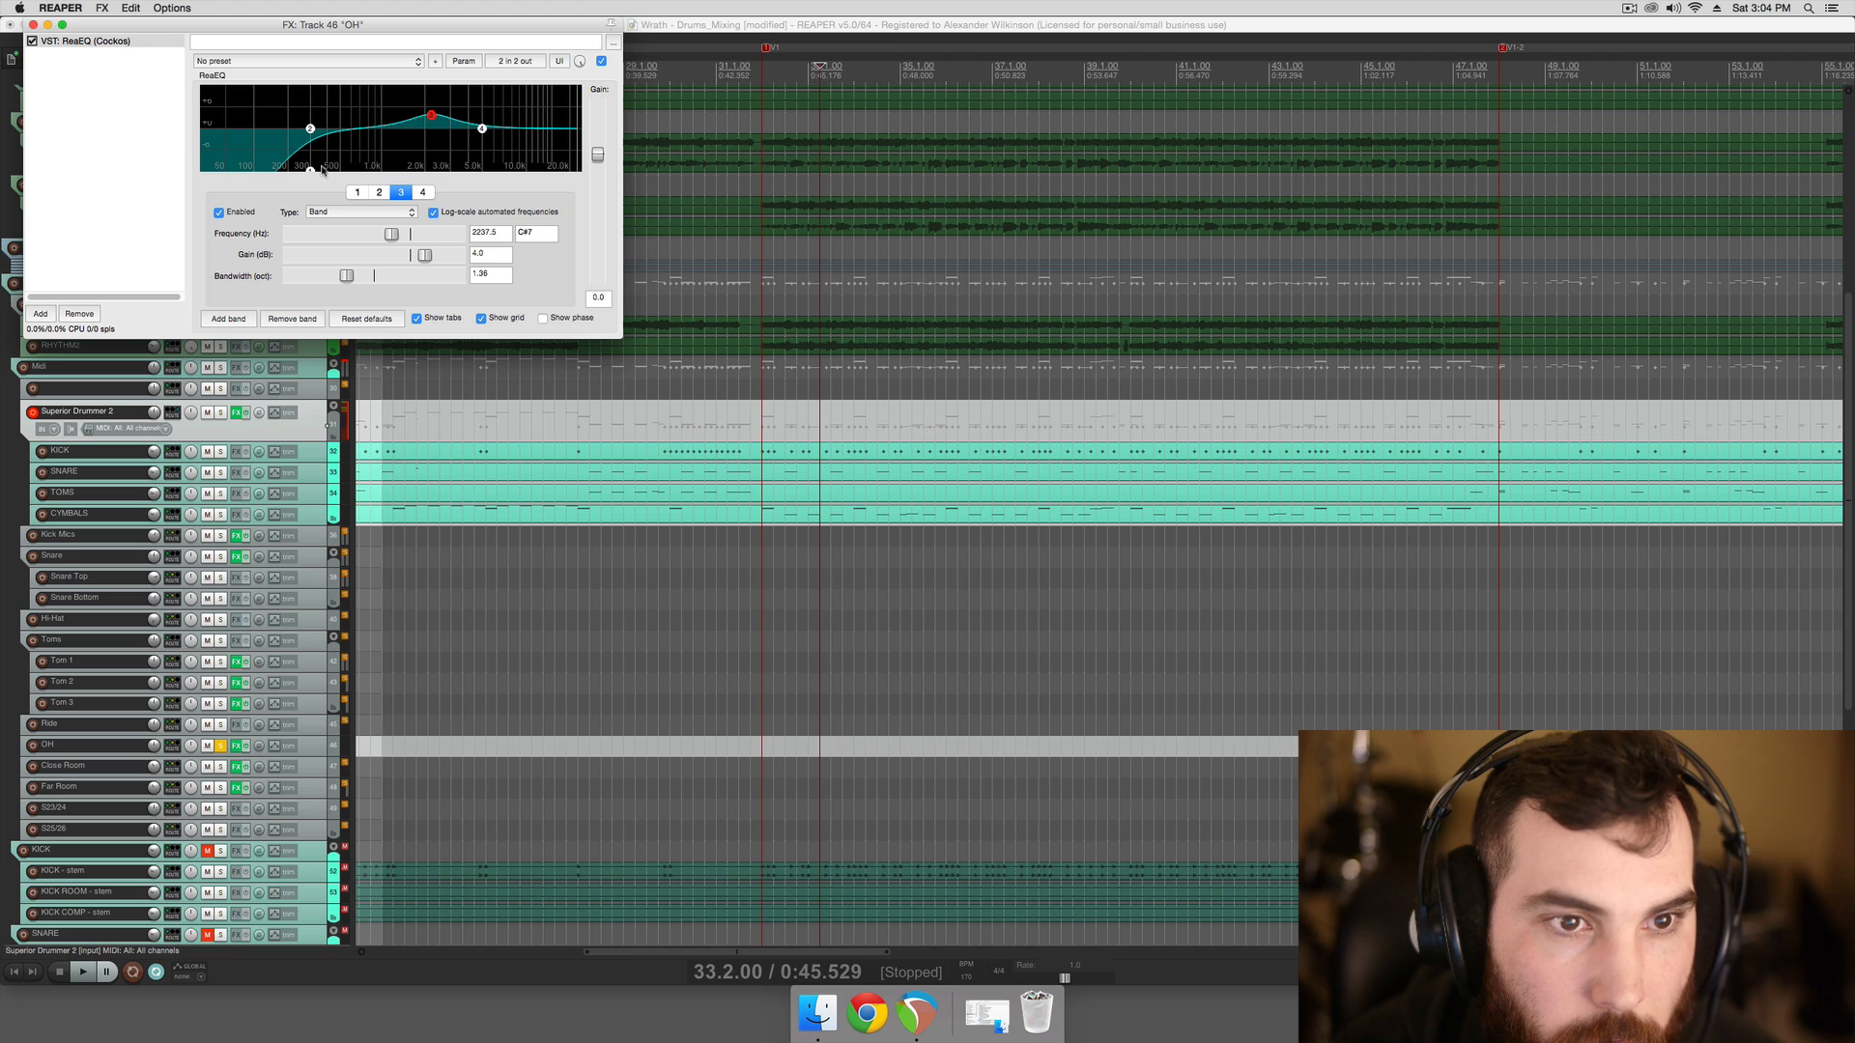
pyautogui.moveTo(432, 115); pyautogui.dragTo(459, 109)
pyautogui.scroll(-3, 435, 115)
pyautogui.press('space')
pyautogui.press('space')
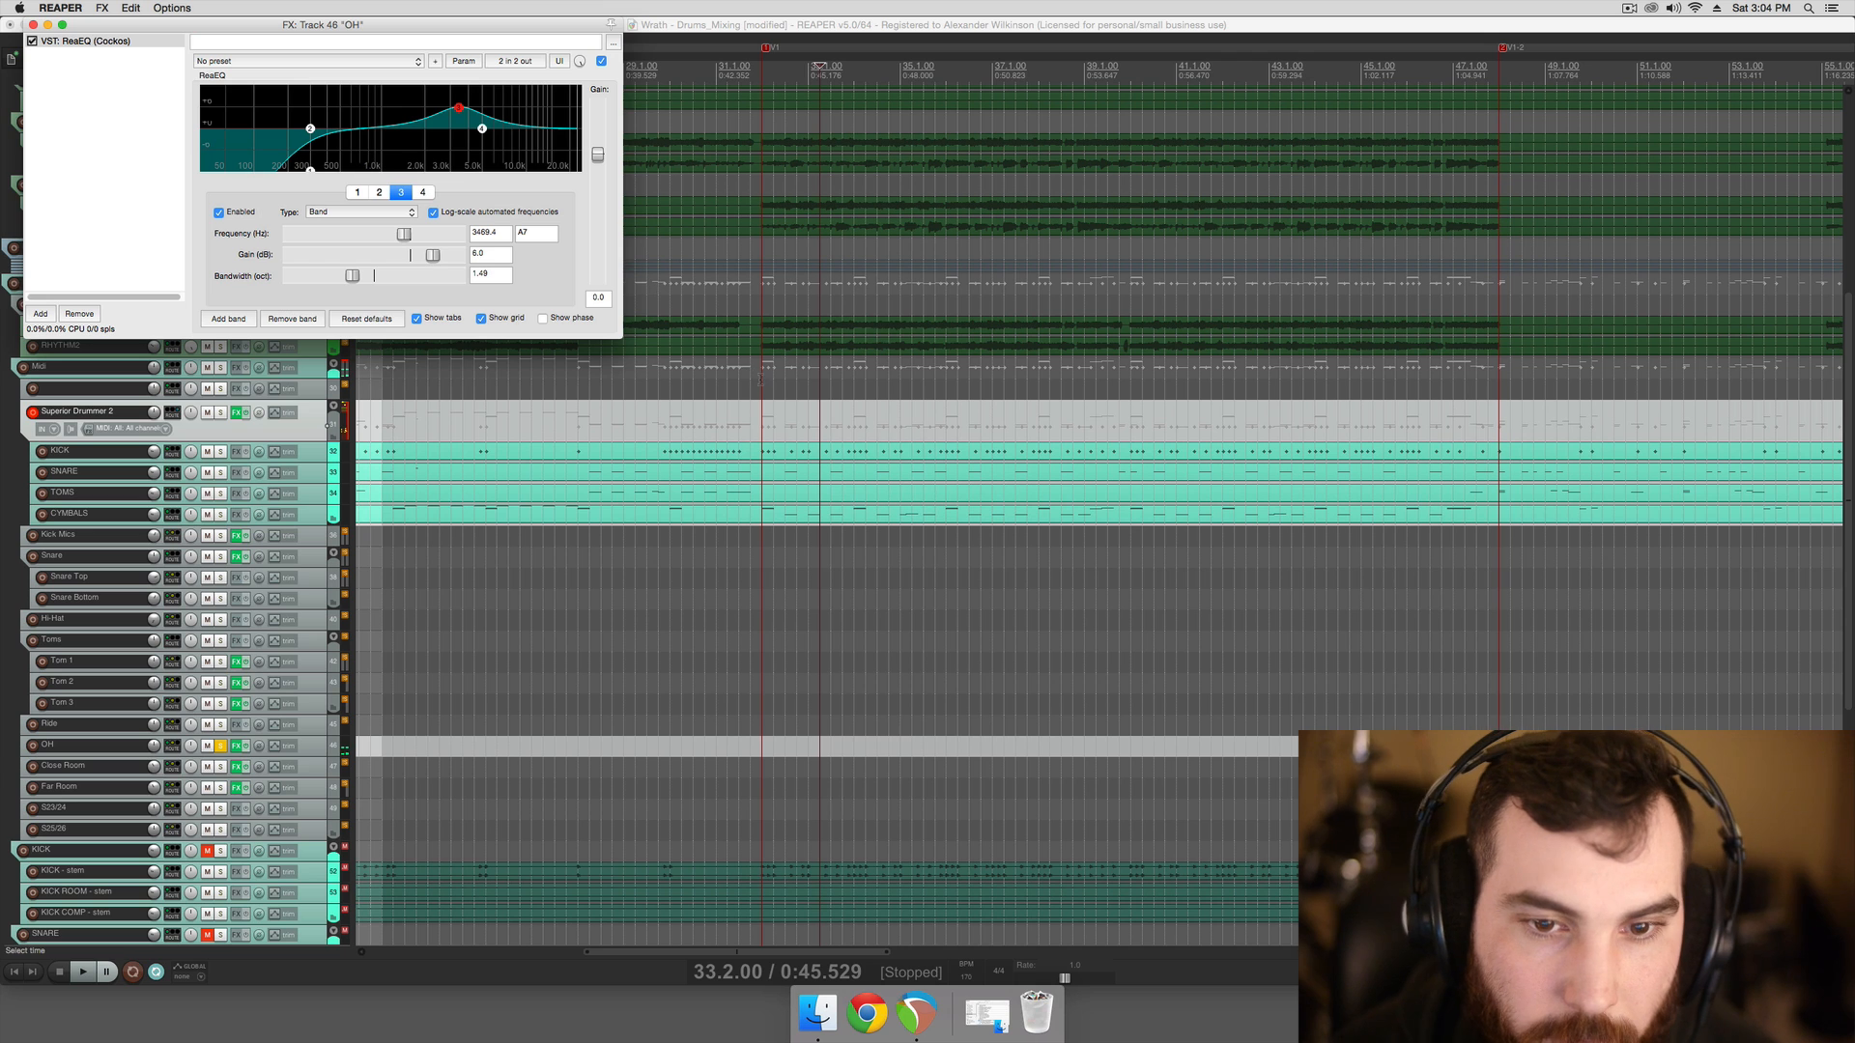
# Play the overheads from 32.4.00 and sweep the OH ReaEQ's band 3 down to 712.5 Hz with a 16.2 dB boost and 2.43 bandwidth
pyautogui.click(795, 434)
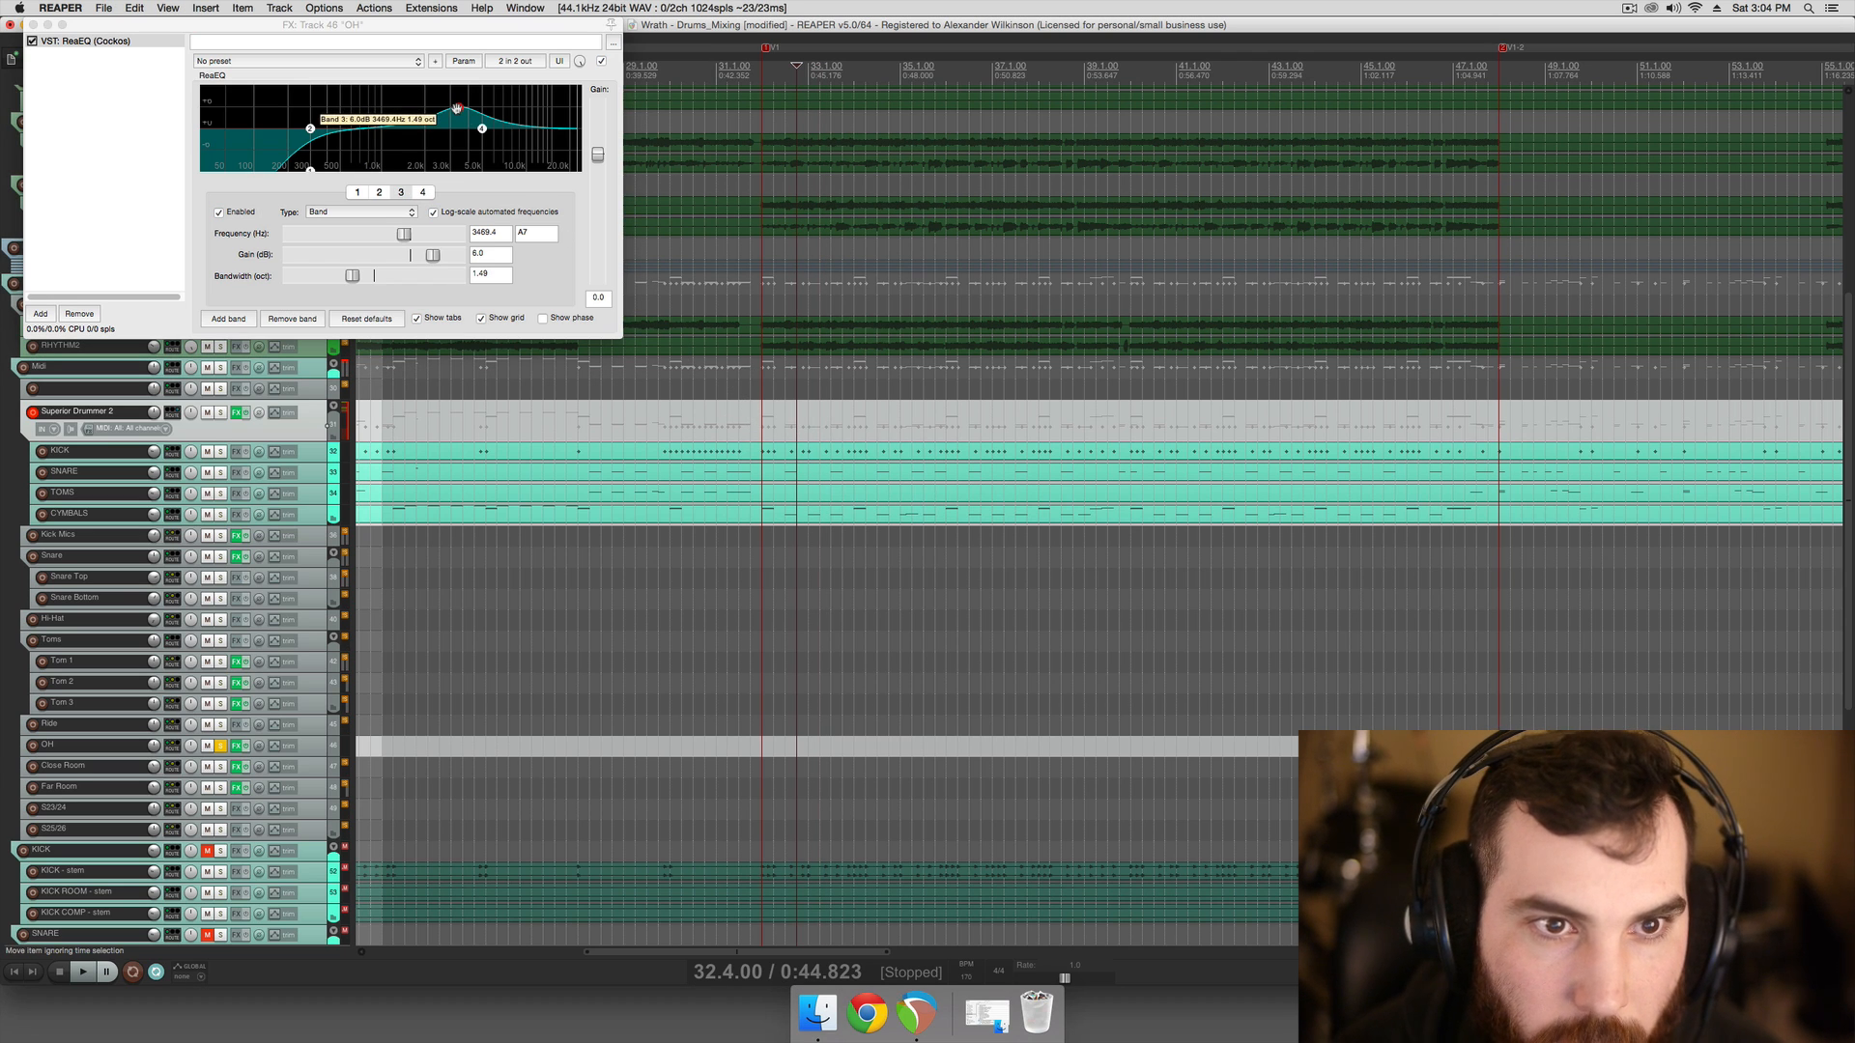
pyautogui.press('space')
pyautogui.moveTo(459, 109); pyautogui.dragTo(375, 87)
pyautogui.press('space')
pyautogui.press('space')
pyautogui.scroll(2, 364, 79)
pyautogui.press('space')
pyautogui.press('space')
pyautogui.scroll(3, 372, 88)
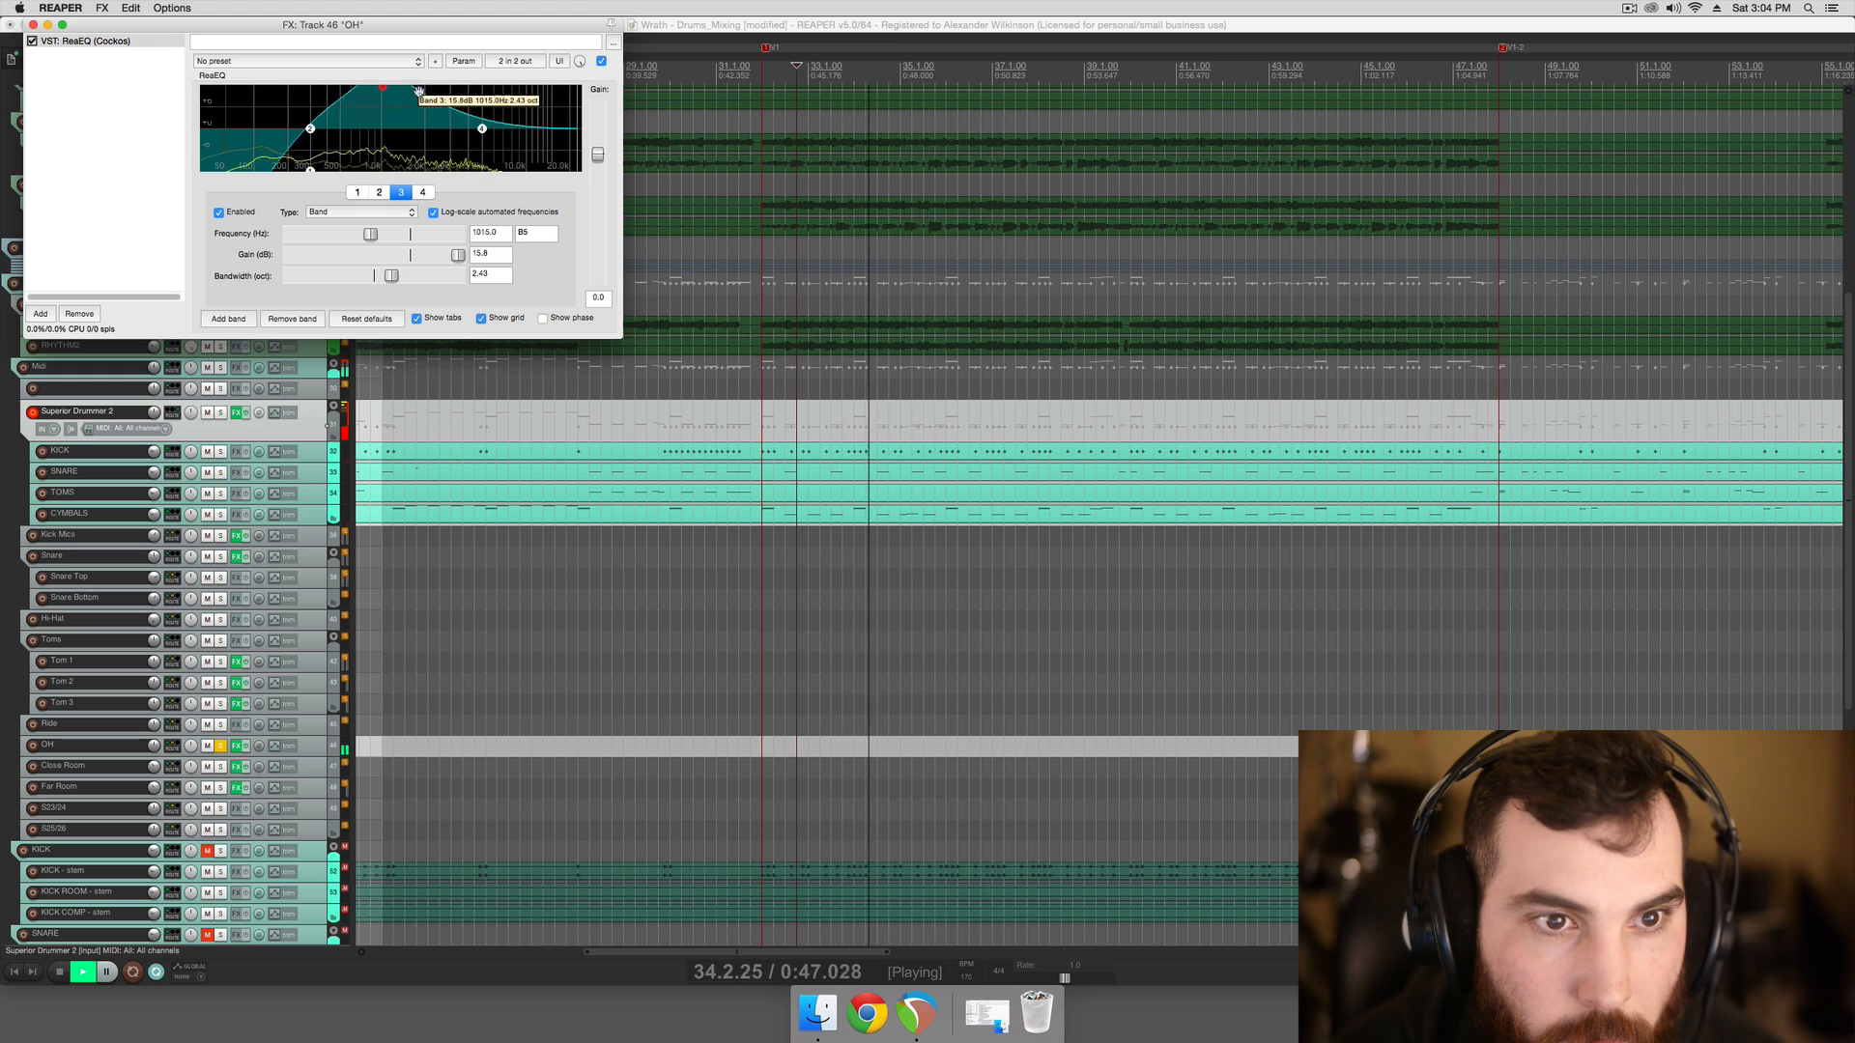
pyautogui.press('space')
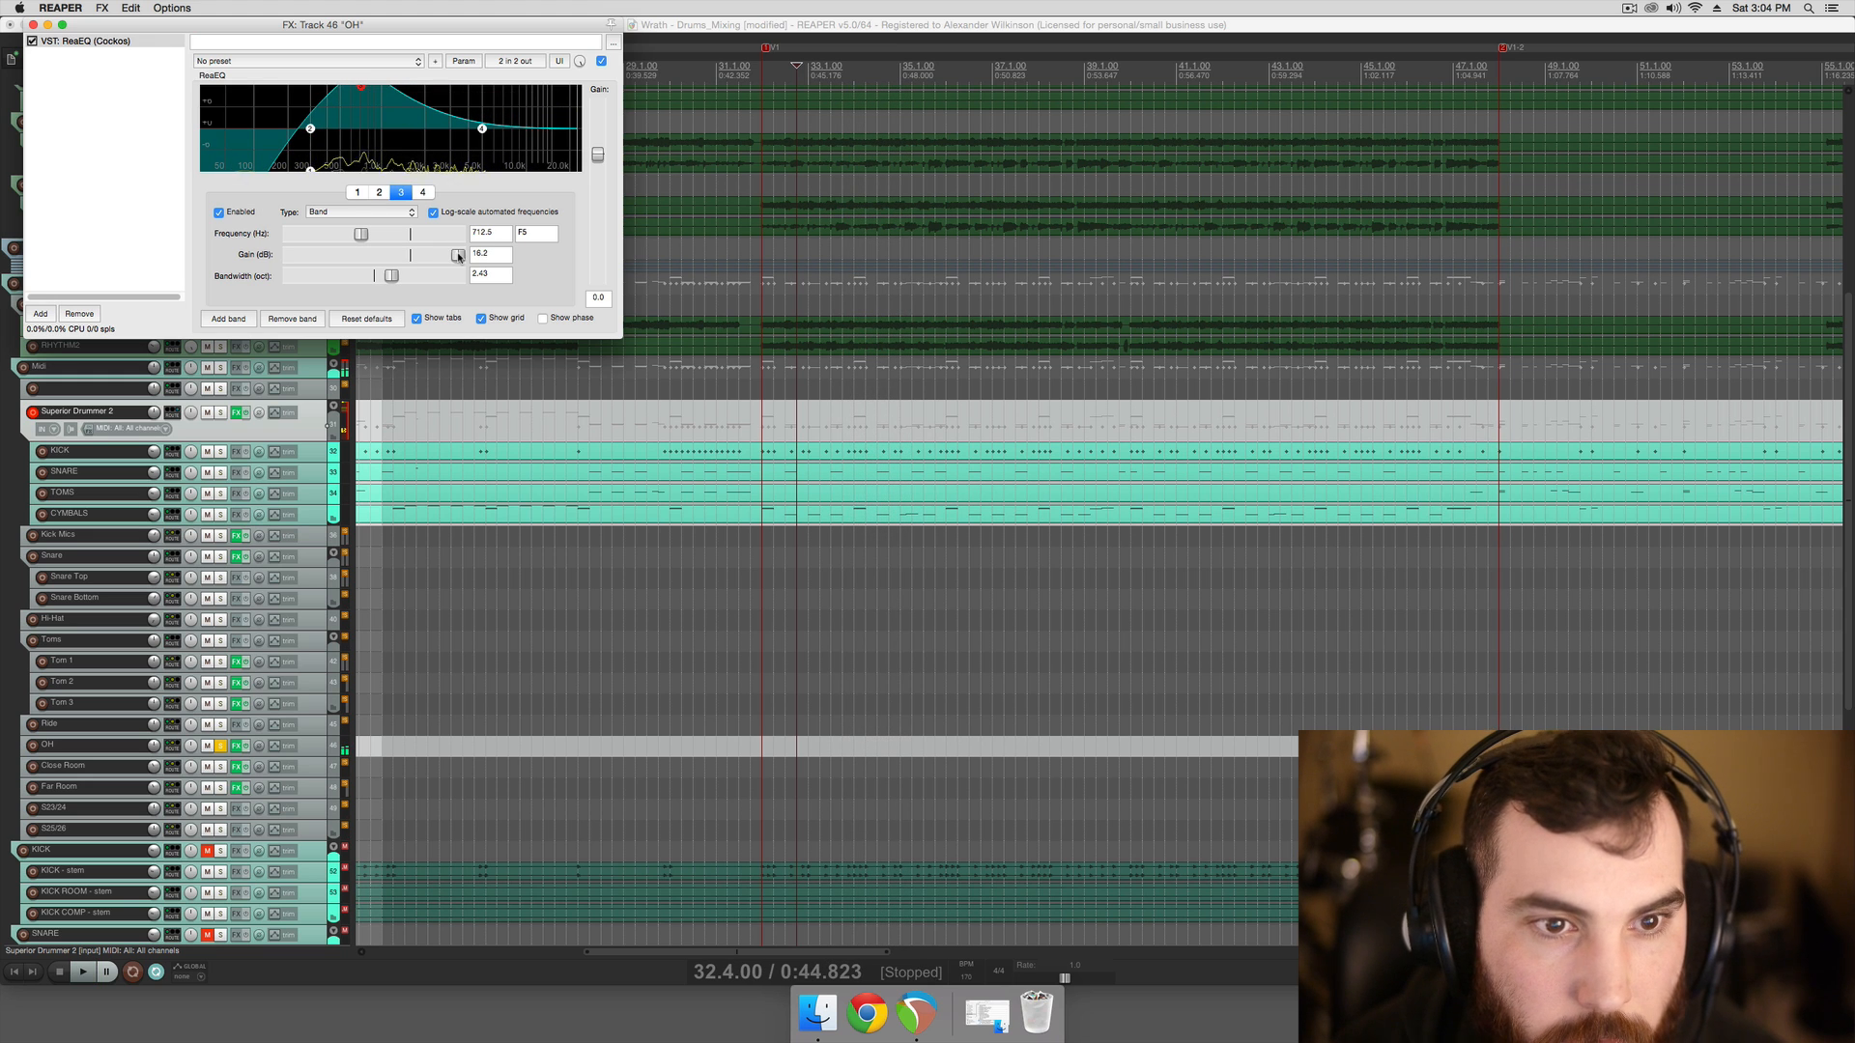
# Cut the OH ReaEQ's band 3 by 6.0 dB at 599.6 Hz while playing the overheads
pyautogui.press('space')
pyautogui.moveTo(392, 258); pyautogui.dragTo(389, 258)
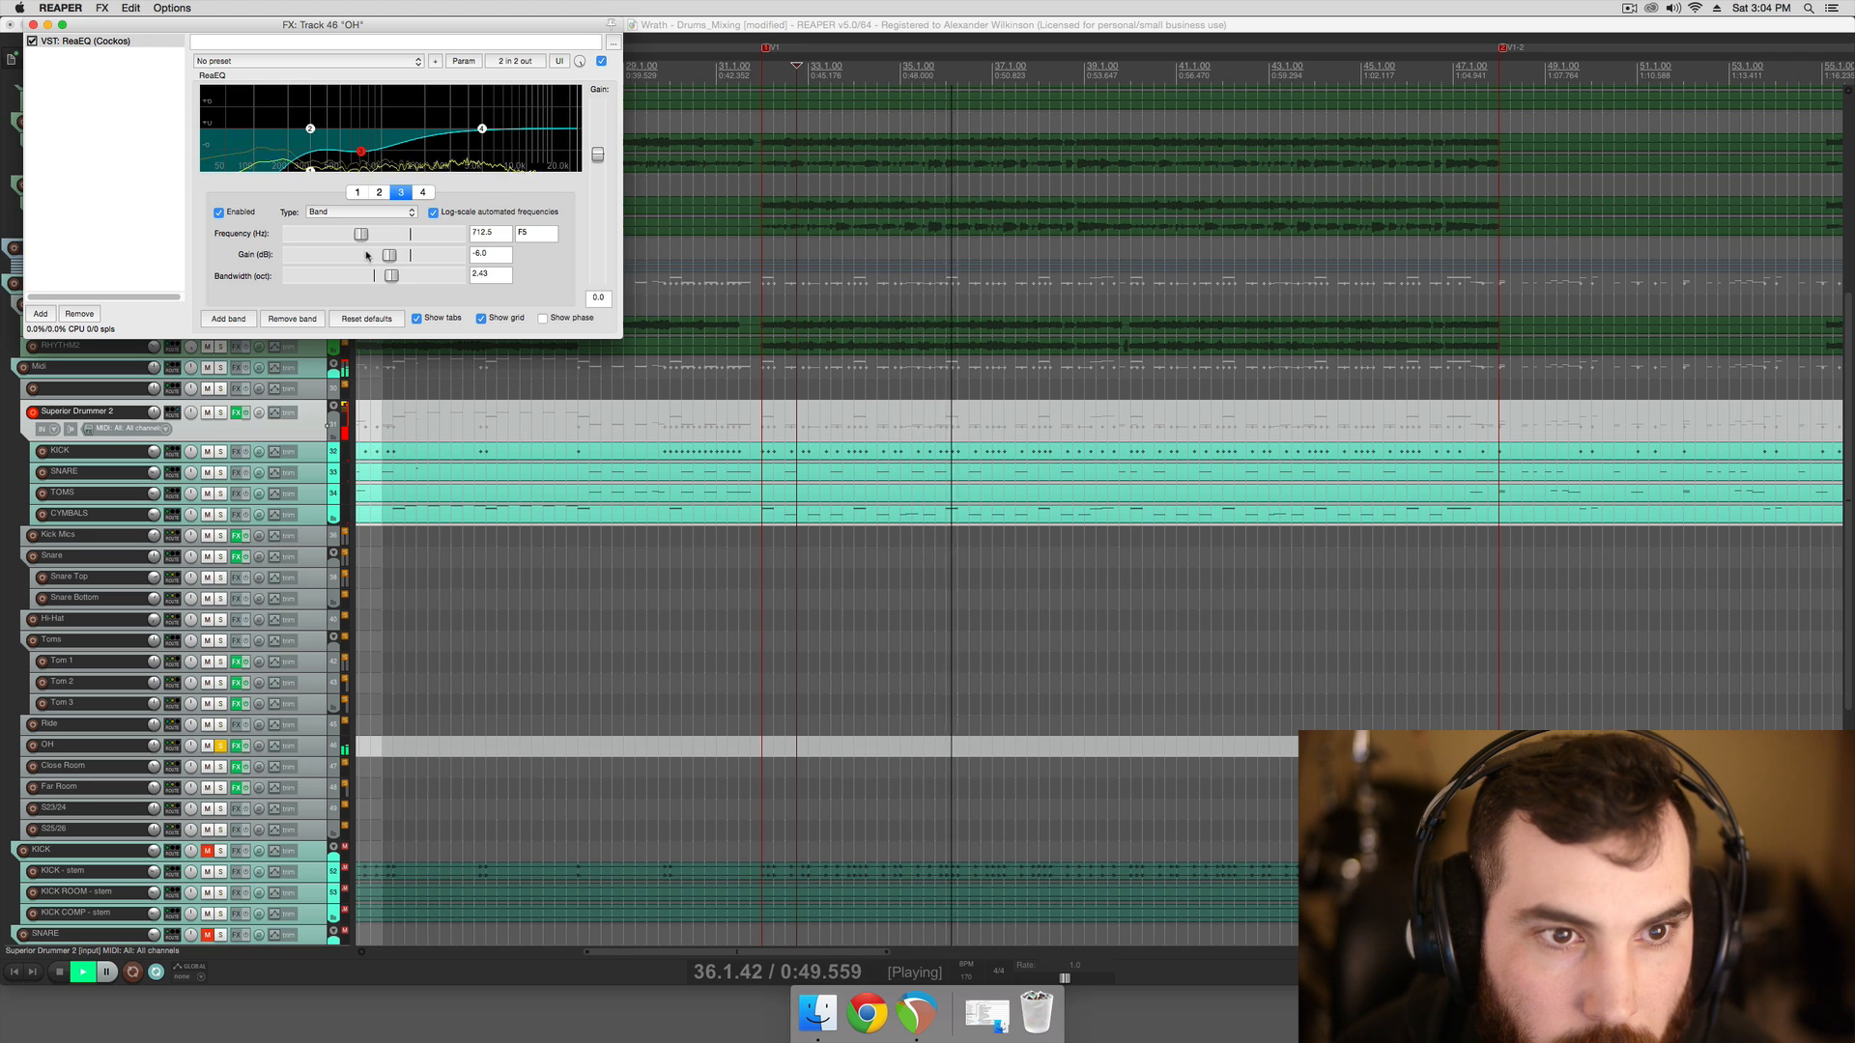
pyautogui.press('space')
pyautogui.press('space')
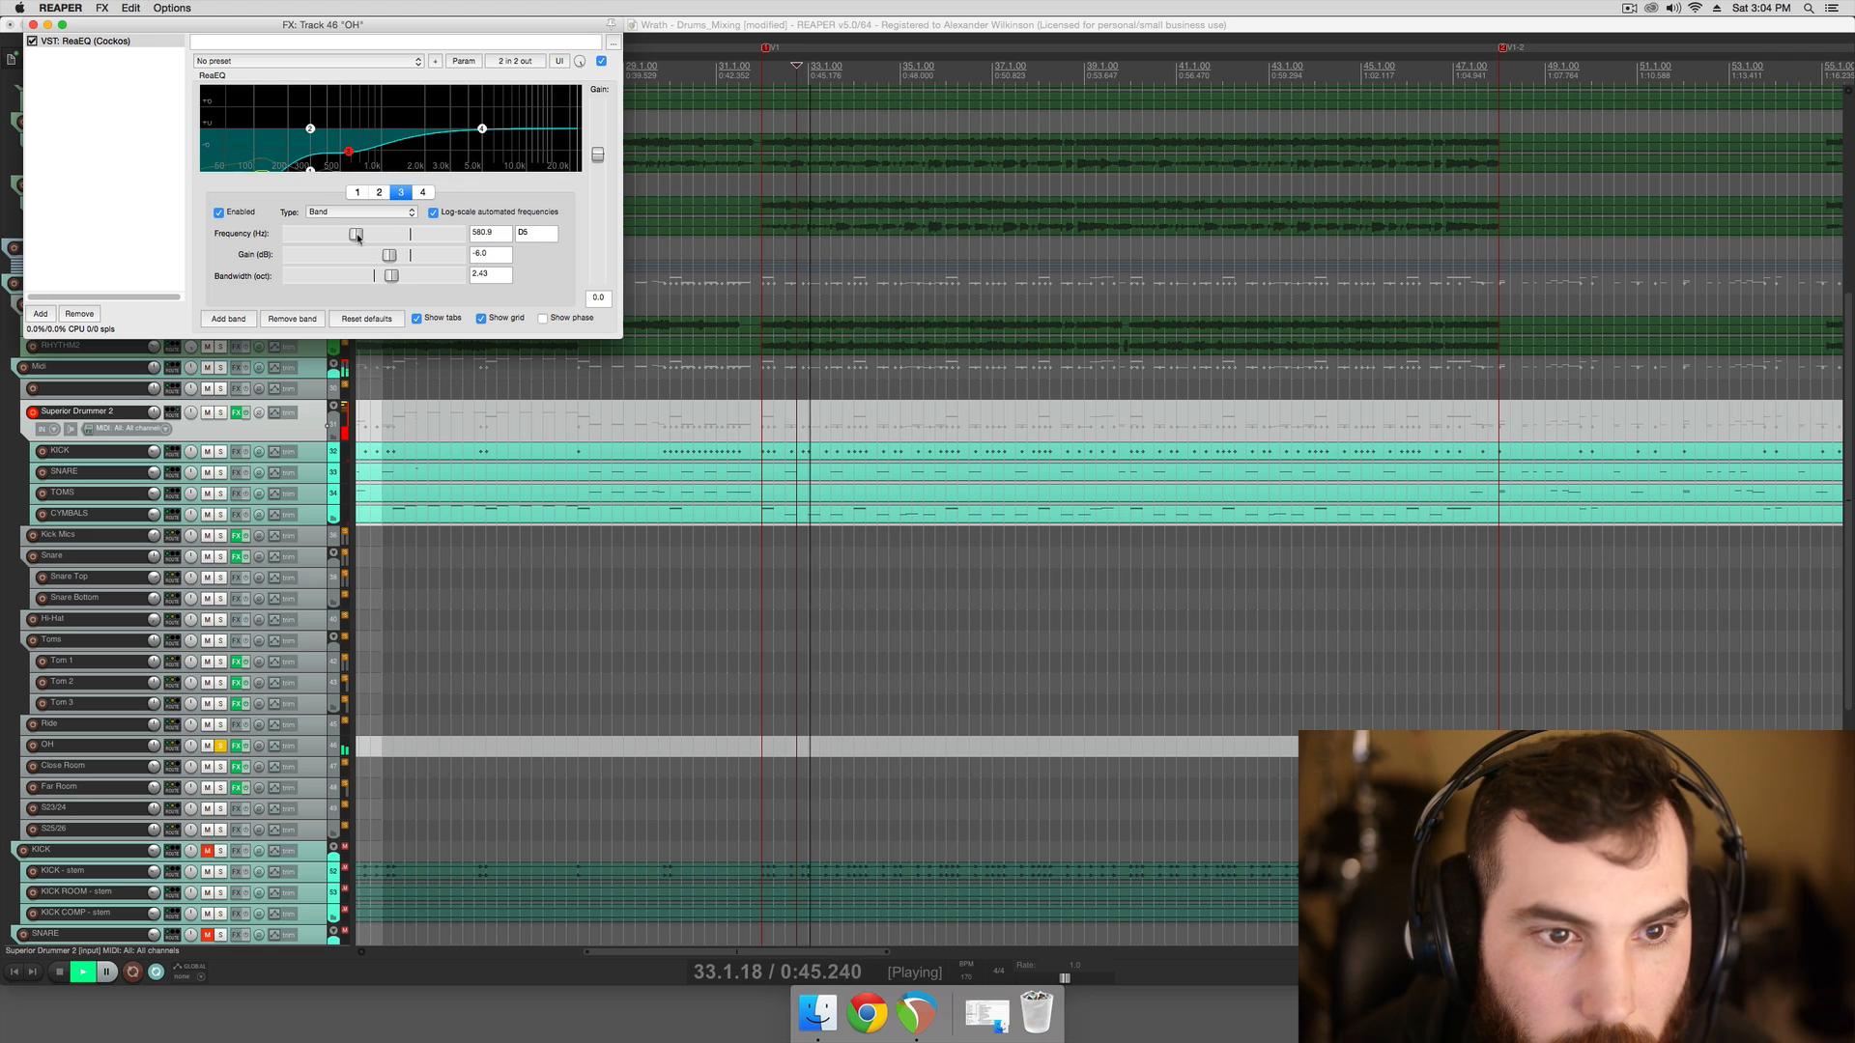
pyautogui.moveTo(356, 237); pyautogui.dragTo(358, 238)
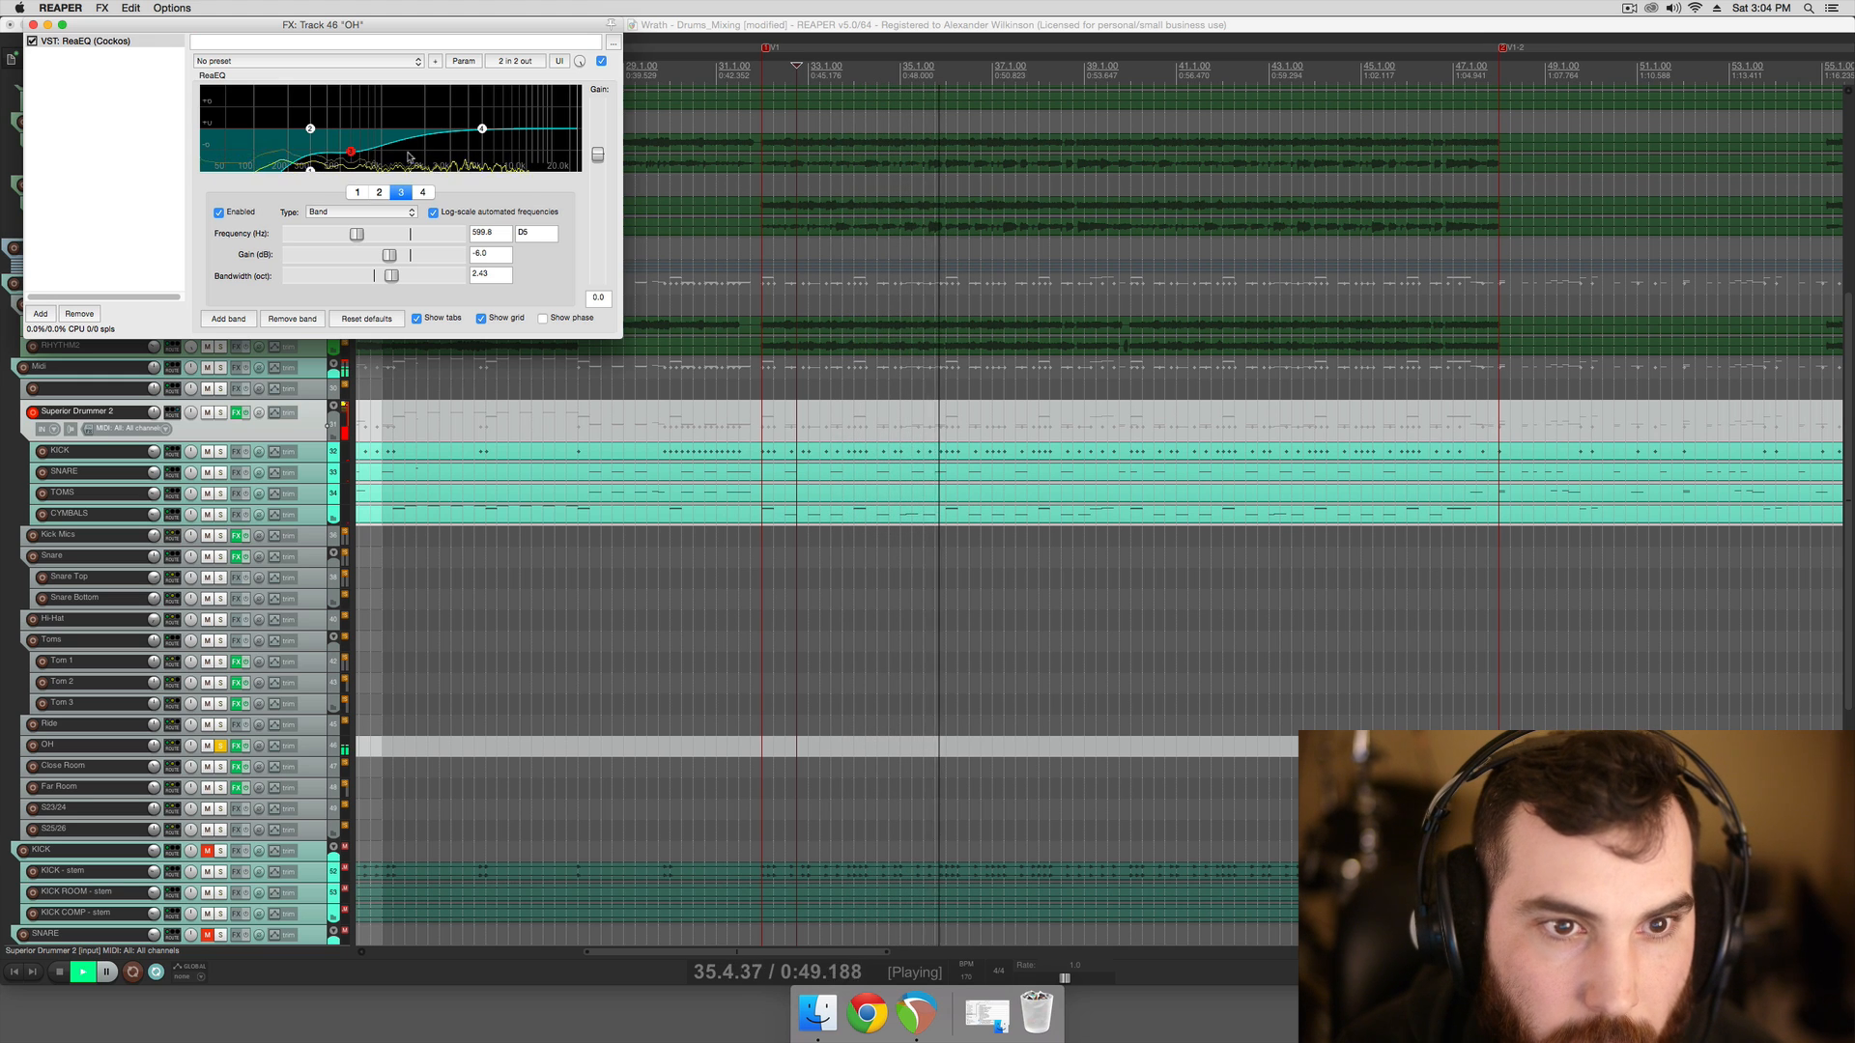
pyautogui.press('space')
# Add a band 5 to the OH ReaEQ and set it to -2.0 dB at 458.2 Hz with a bandwidth of 1.41
pyautogui.click(229, 319)
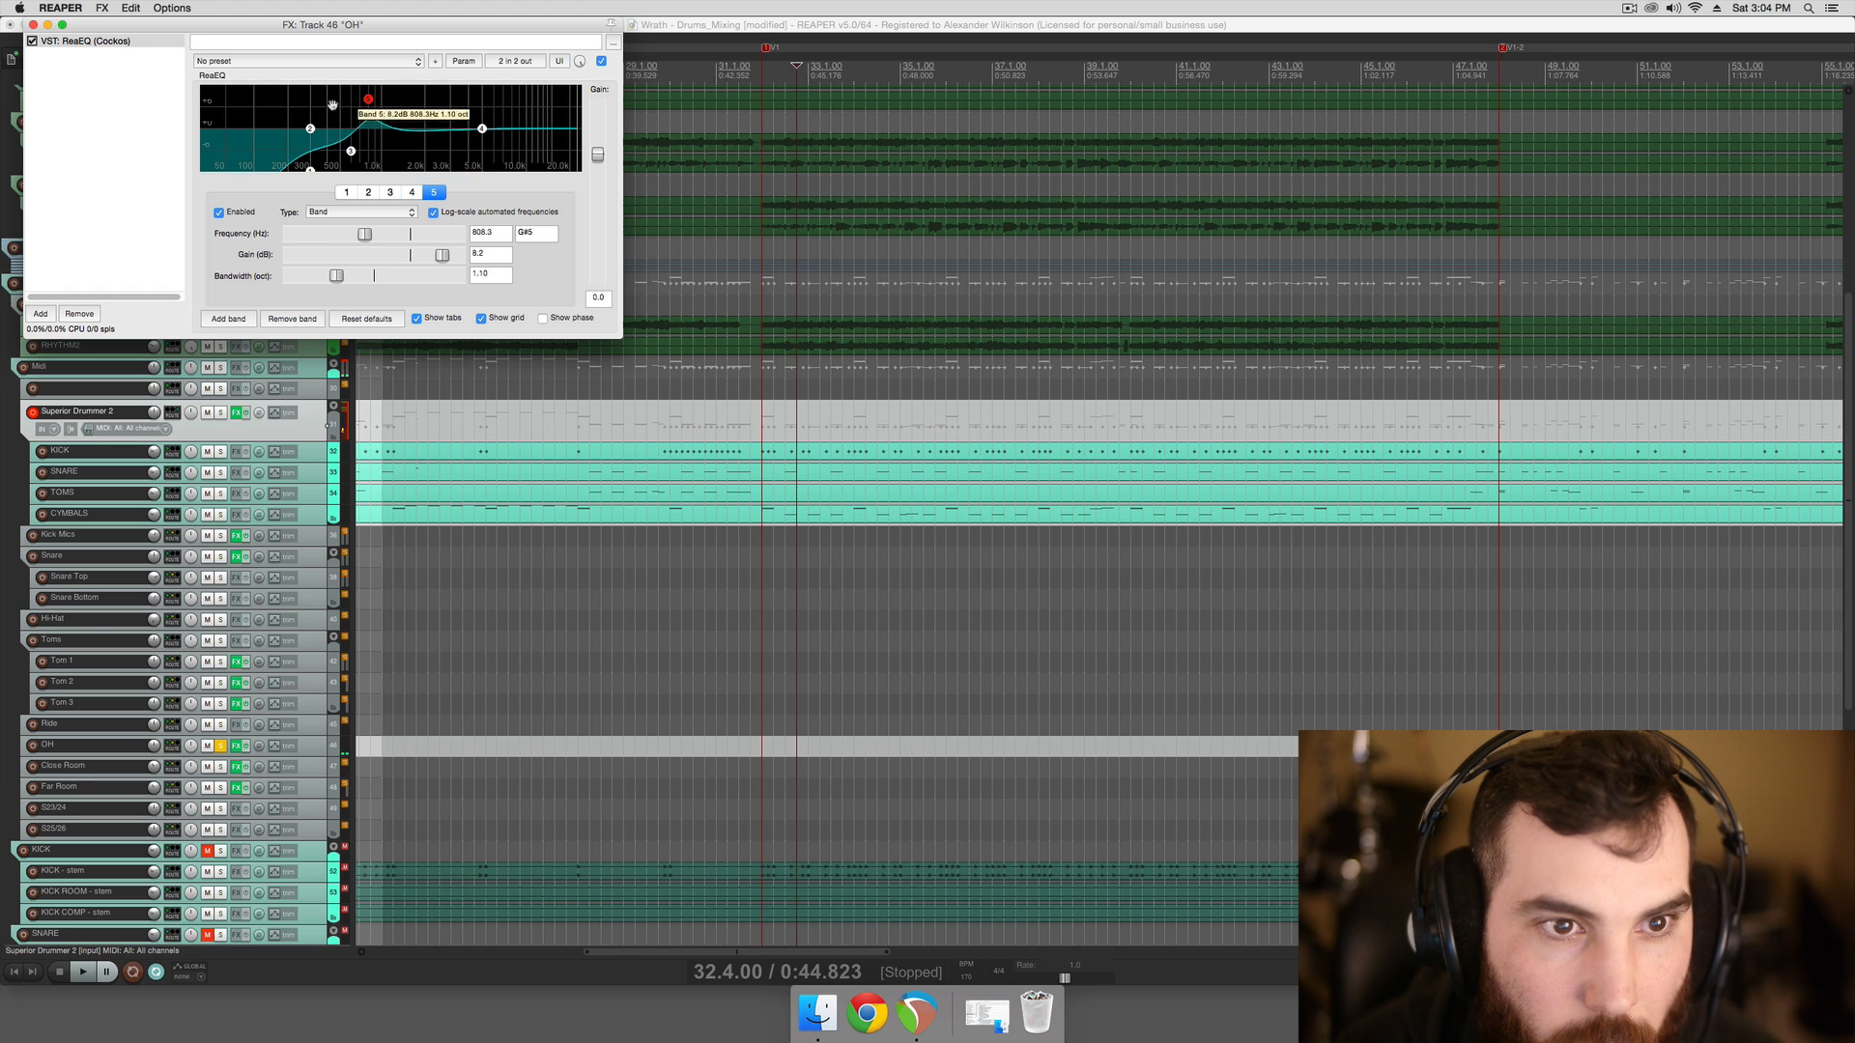
pyautogui.press('space')
pyautogui.moveTo(333, 104)
pyautogui.mouseDown()
pyautogui.moveTo(375, 100)
pyautogui.moveTo(336, 75)
pyautogui.moveTo(356, 79)
pyautogui.mouseUp()
pyautogui.press('space')
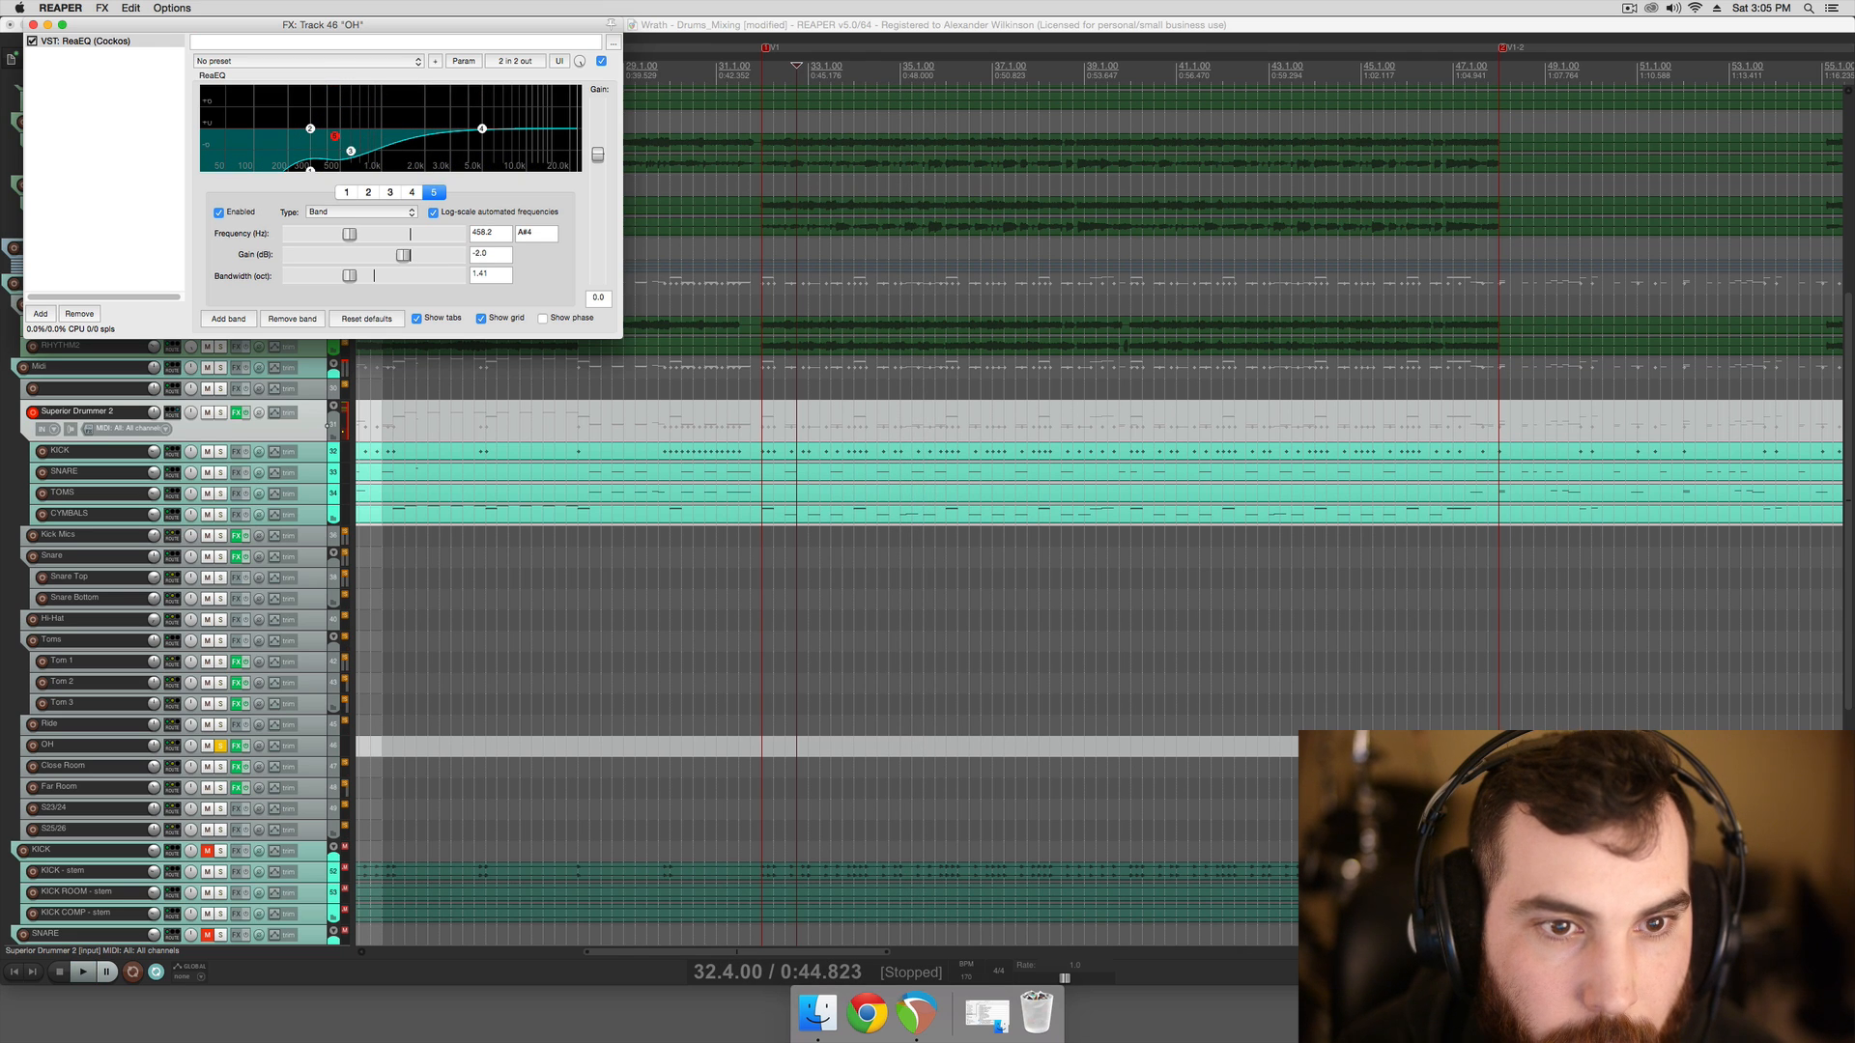
pyautogui.press('space')
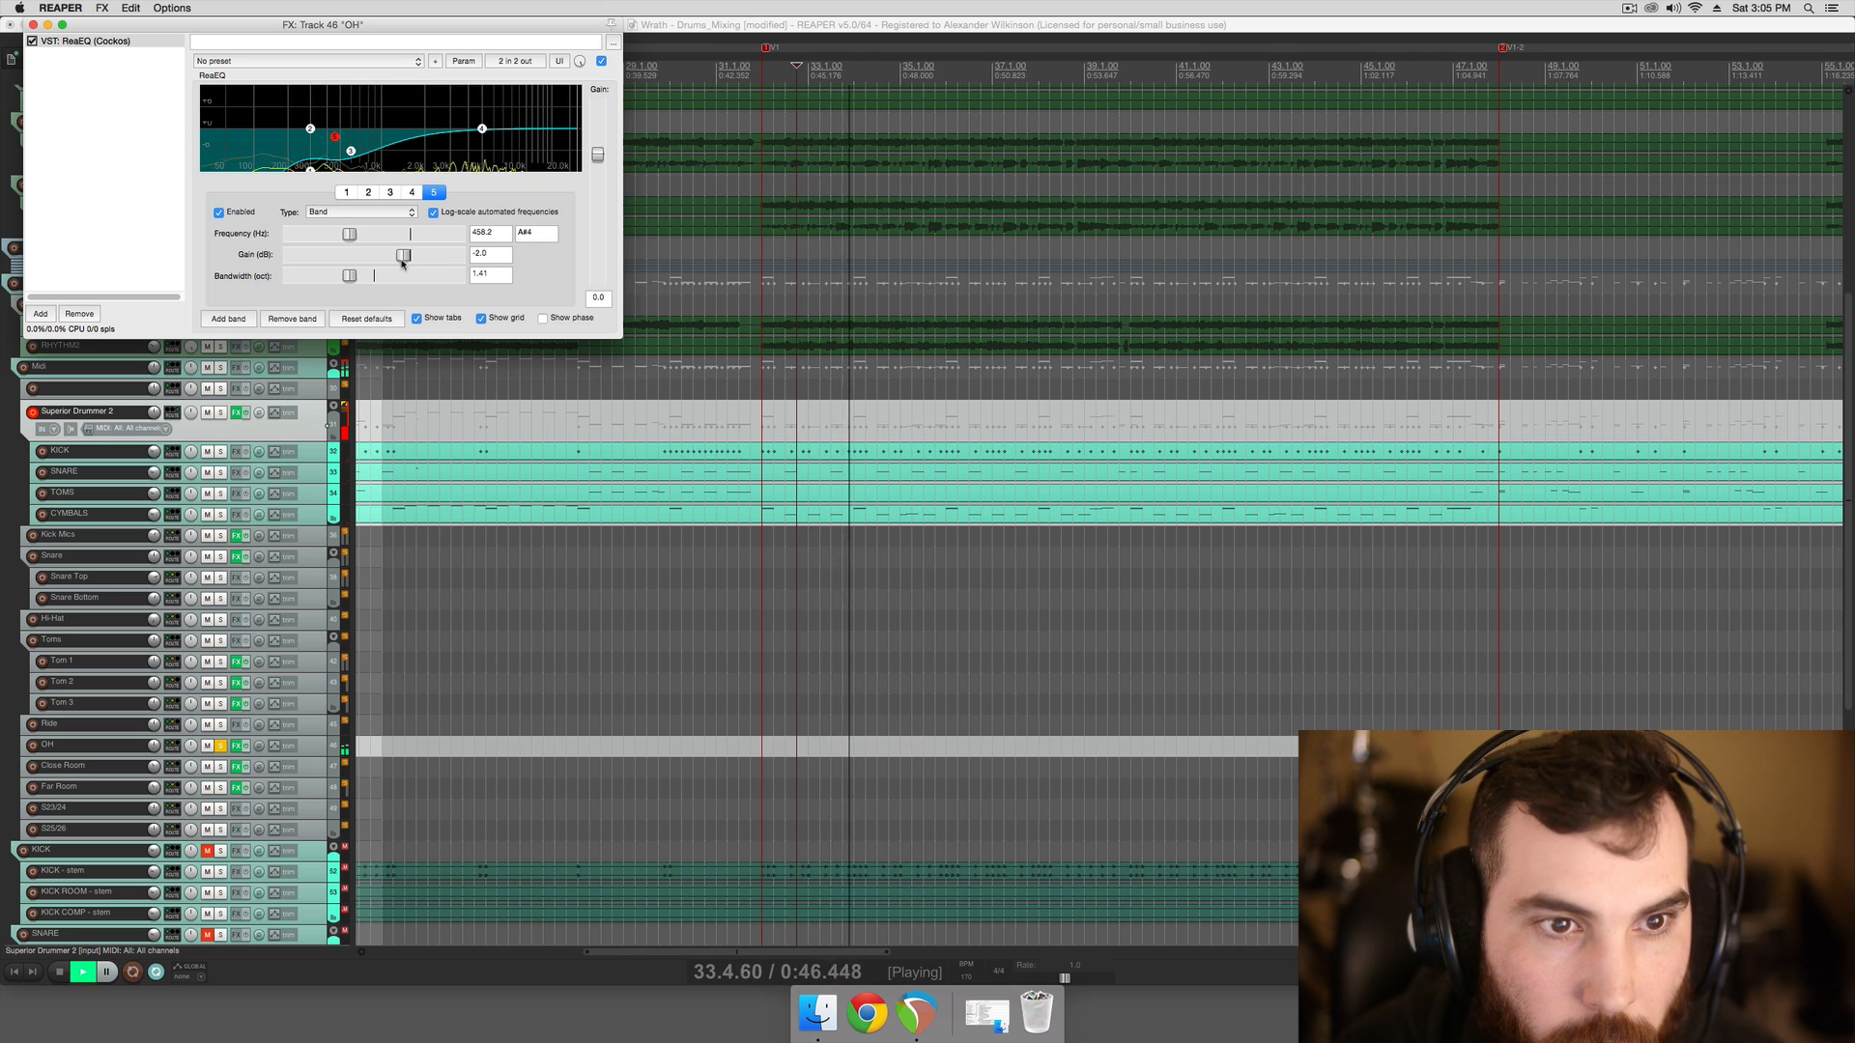
pyautogui.moveTo(403, 263); pyautogui.dragTo(403, 259)
pyautogui.press('space')
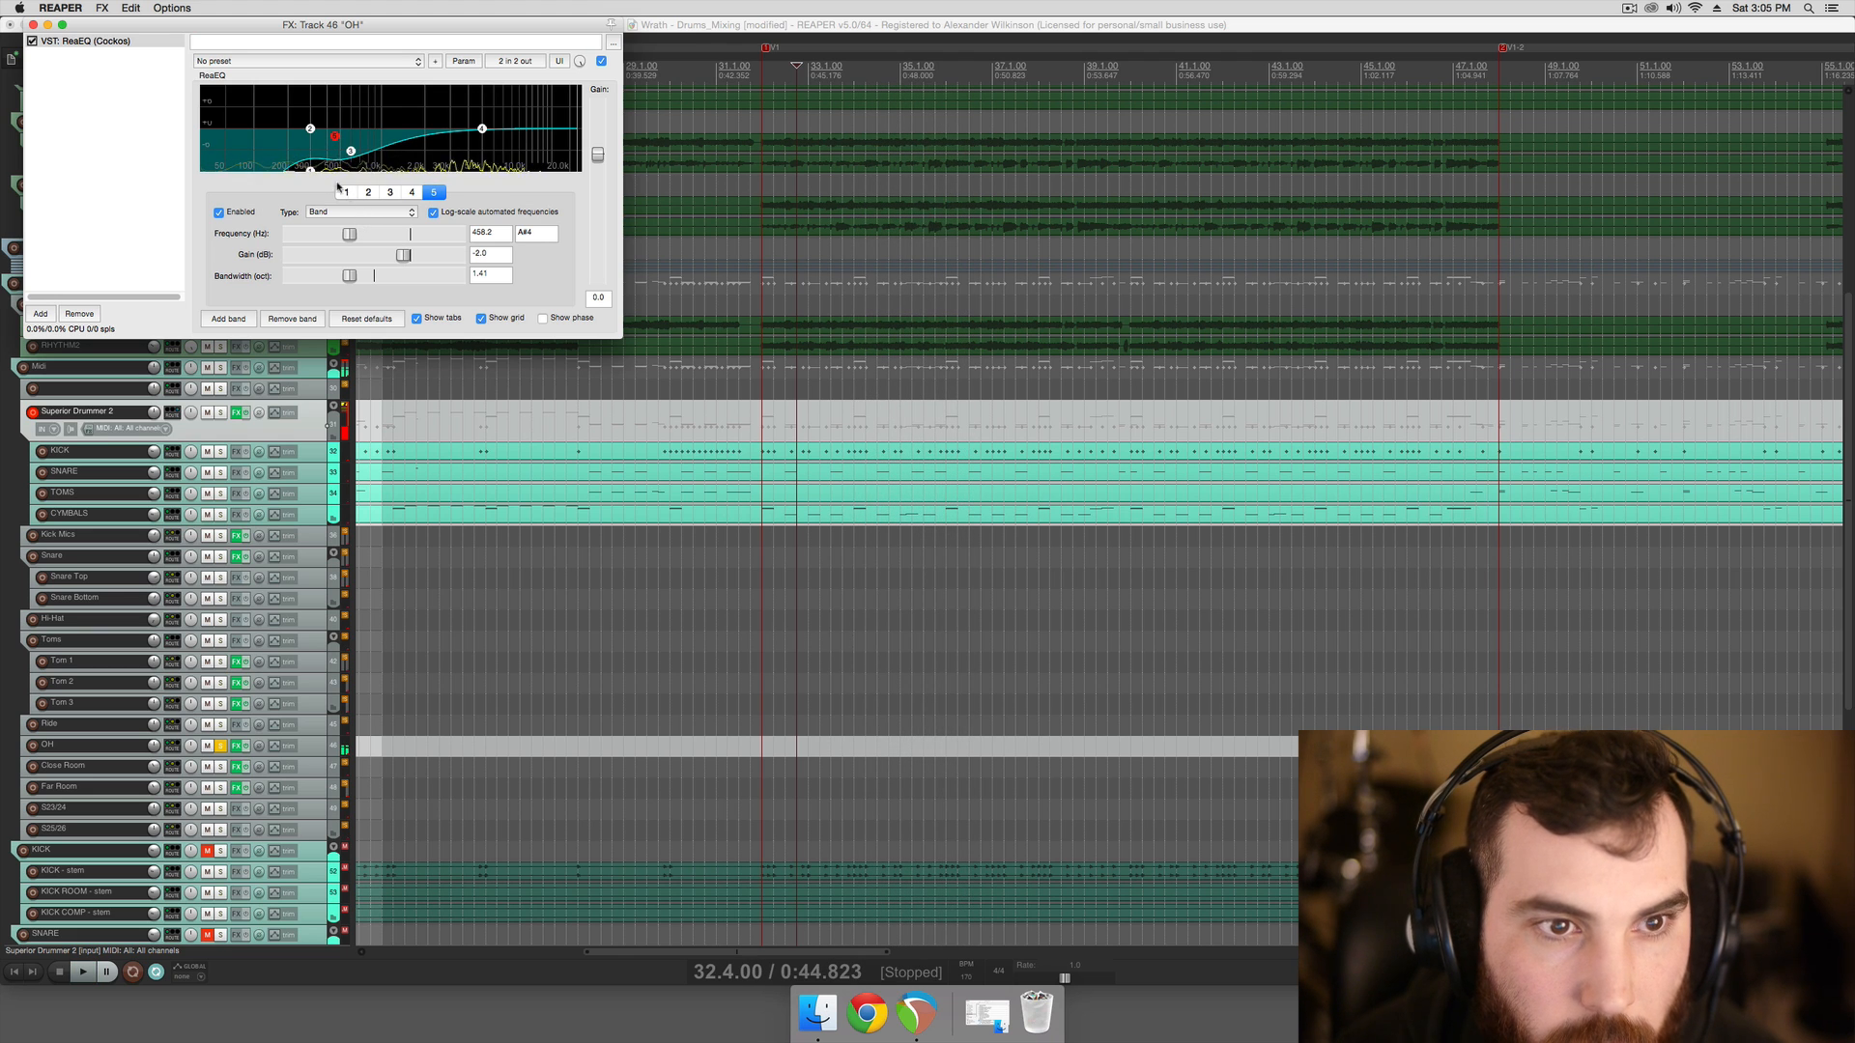
# Change the OH ReaEQ's band 1 from low shelf to High Pass and tune it by ear to 303.1 Hz
pyautogui.click(310, 168)
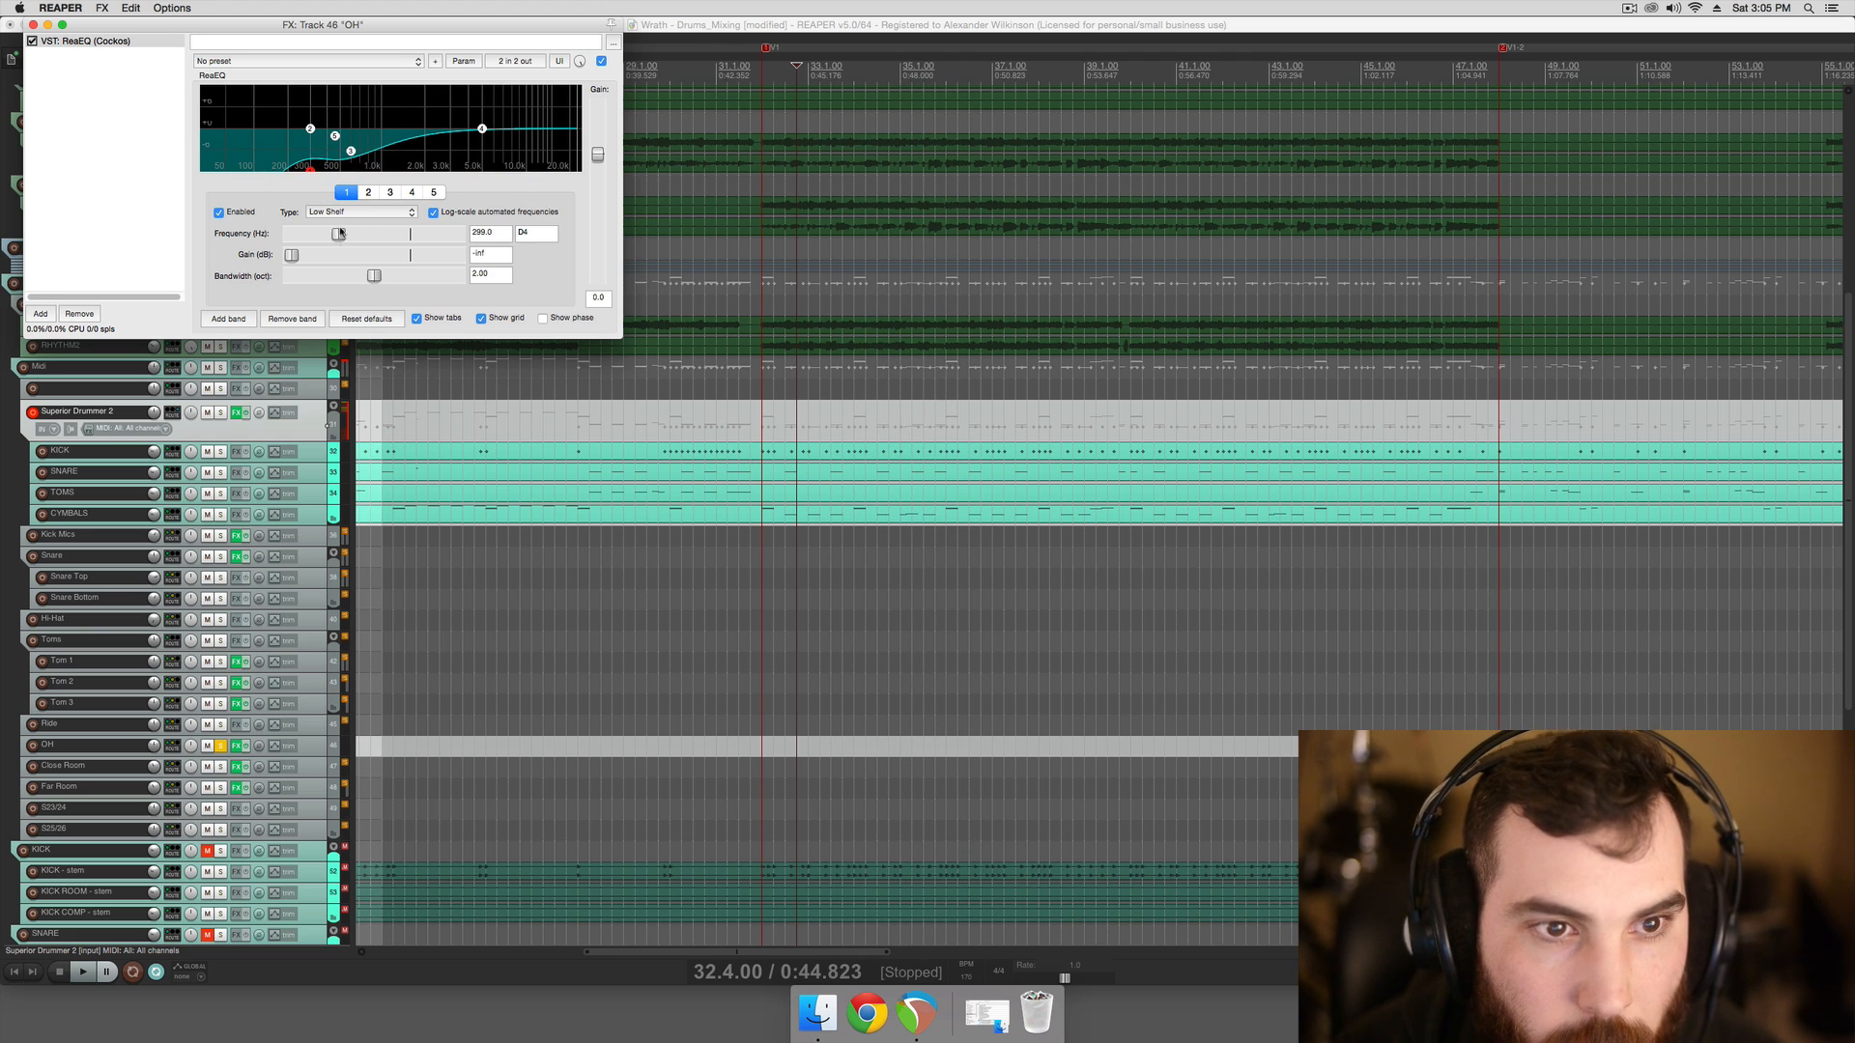
pyautogui.click(348, 213)
pyautogui.click(349, 234)
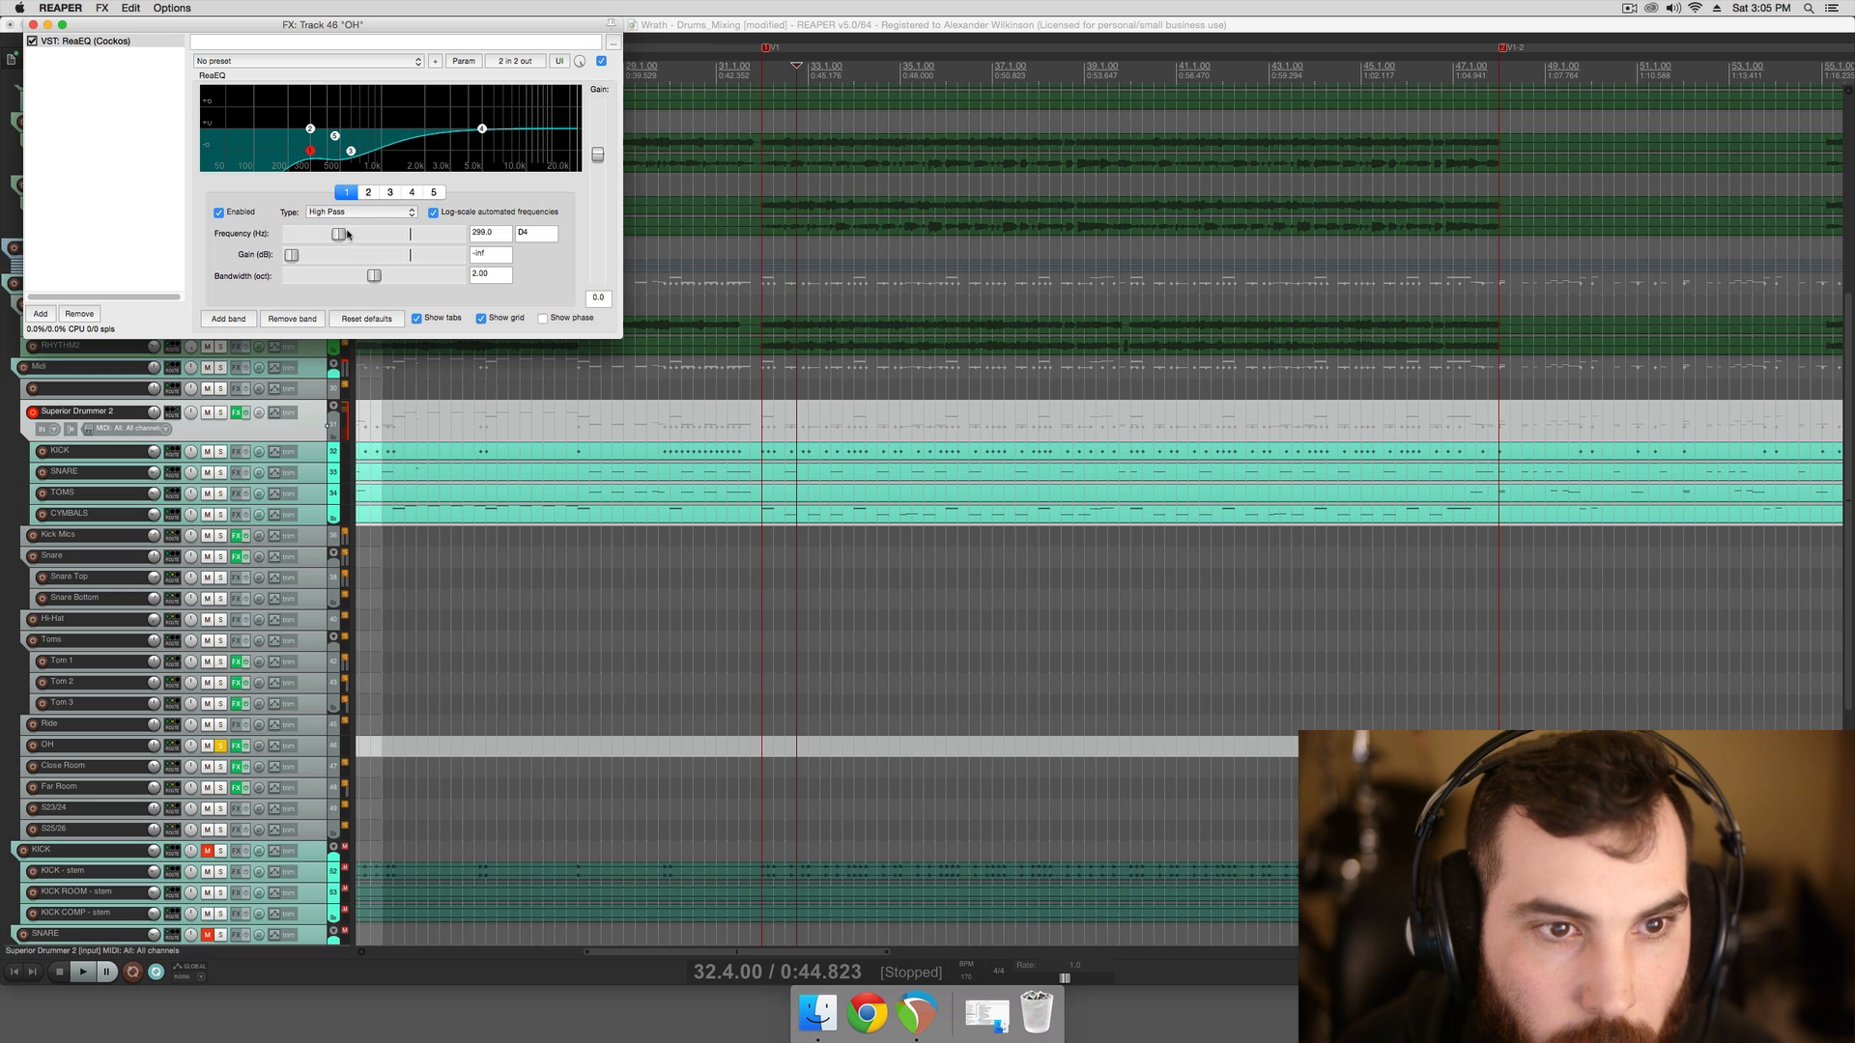
pyautogui.press('space')
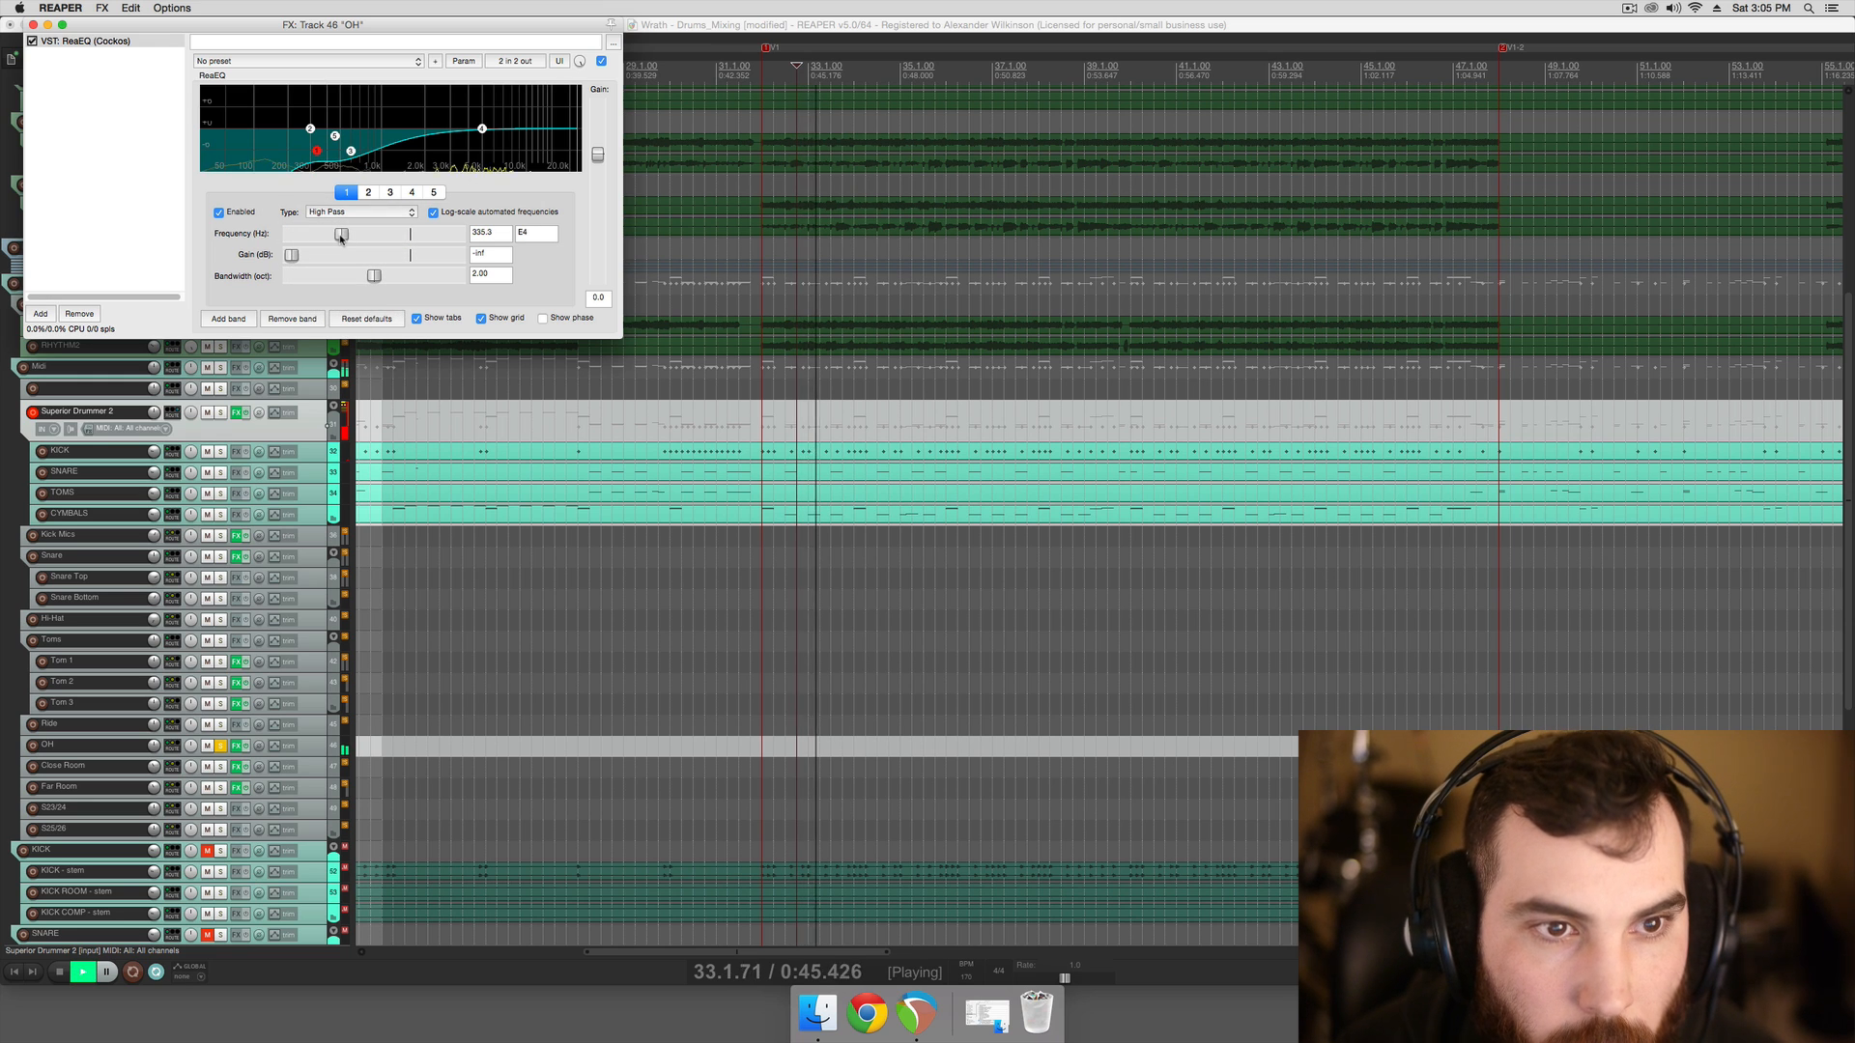
pyautogui.moveTo(342, 238); pyautogui.dragTo(332, 237)
pyautogui.moveTo(330, 234); pyautogui.dragTo(330, 235)
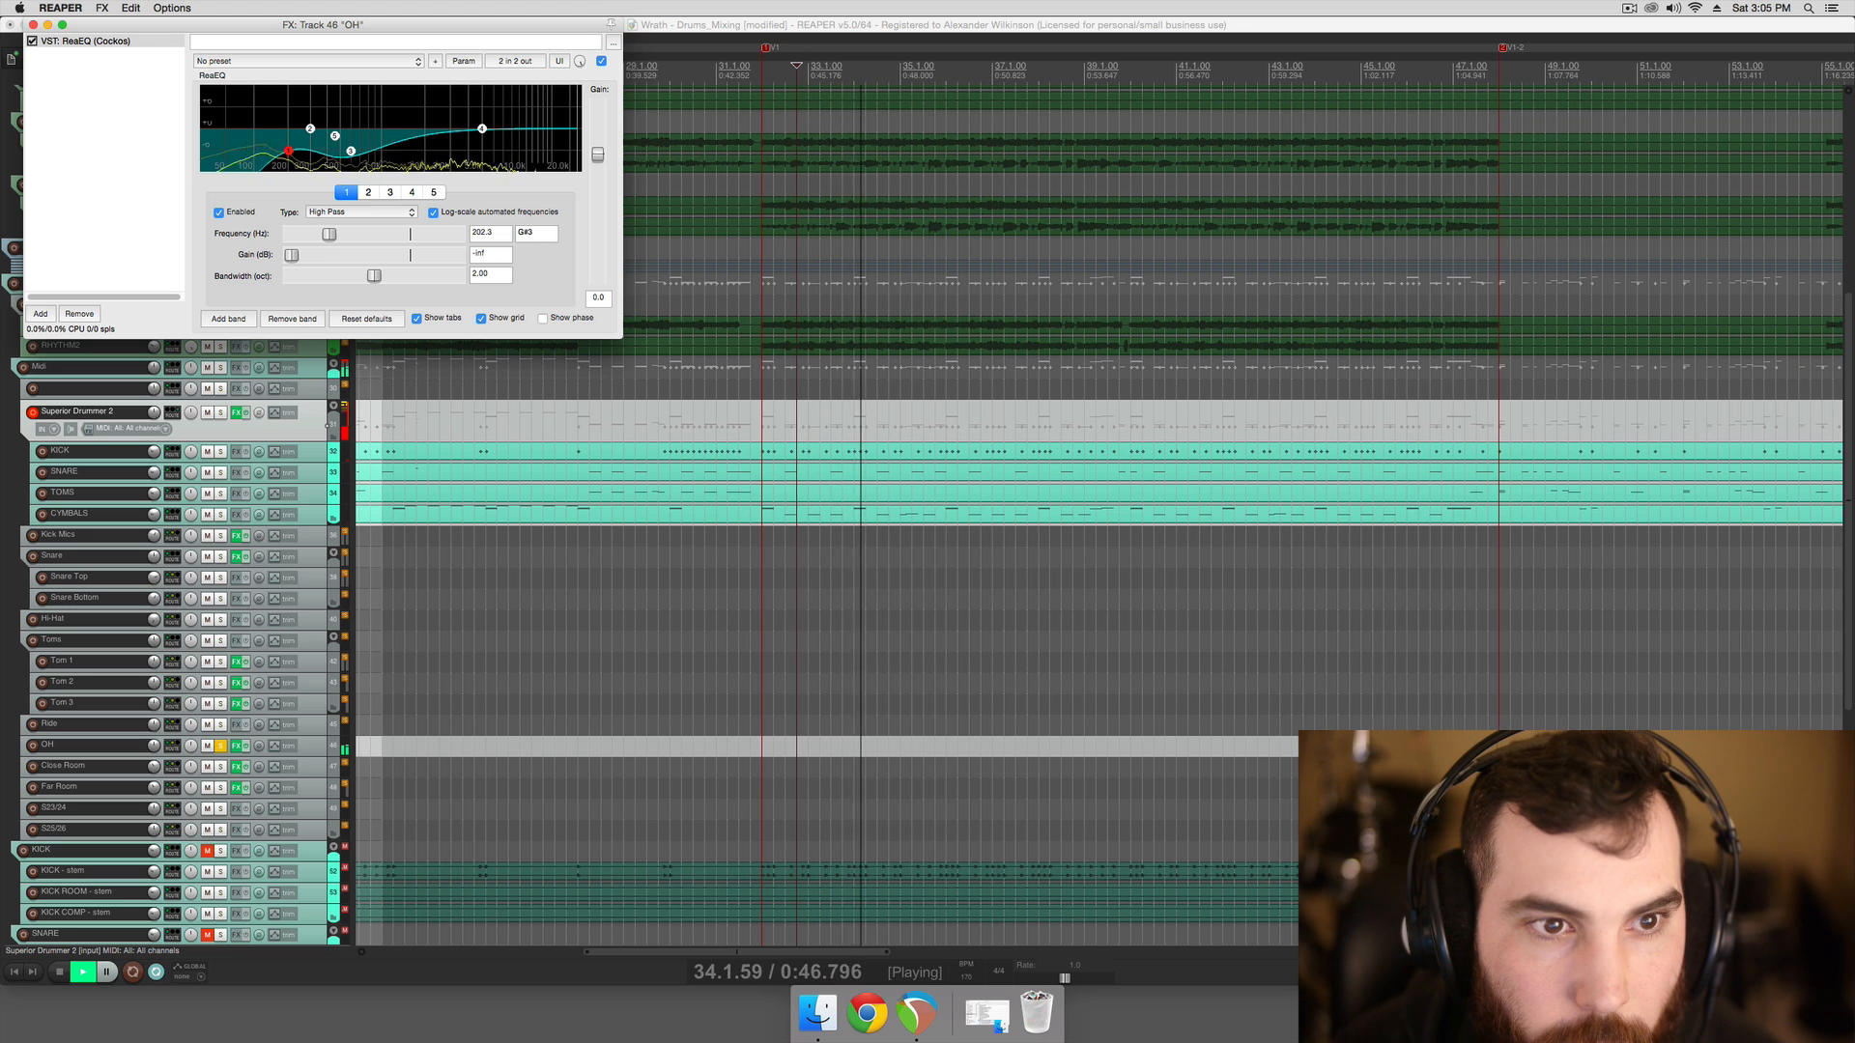
pyautogui.press('space')
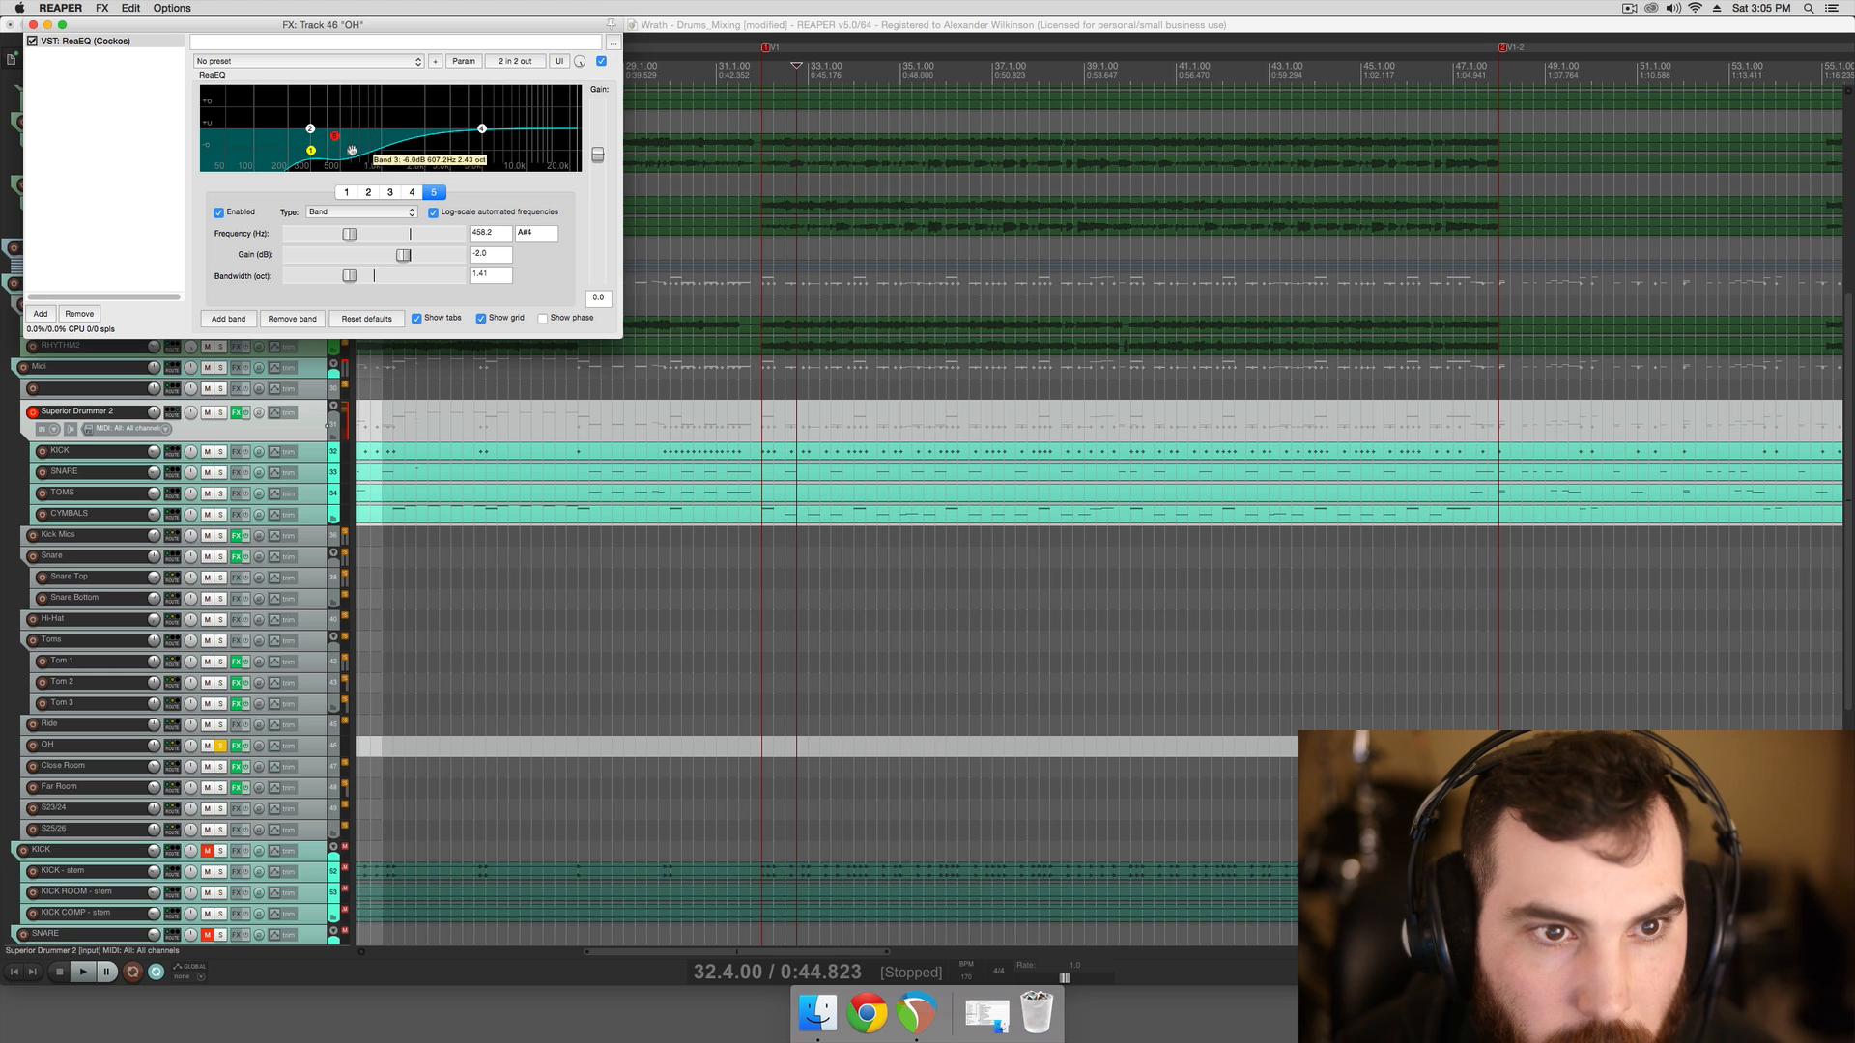
# Sweep a boosted band 3 during playback, then set it to cut 8.0 dB at 409.3 Hz
pyautogui.press('space')
pyautogui.press('space')
pyautogui.press('space')
pyautogui.moveTo(352, 151); pyautogui.dragTo(340, 87)
pyautogui.press('space')
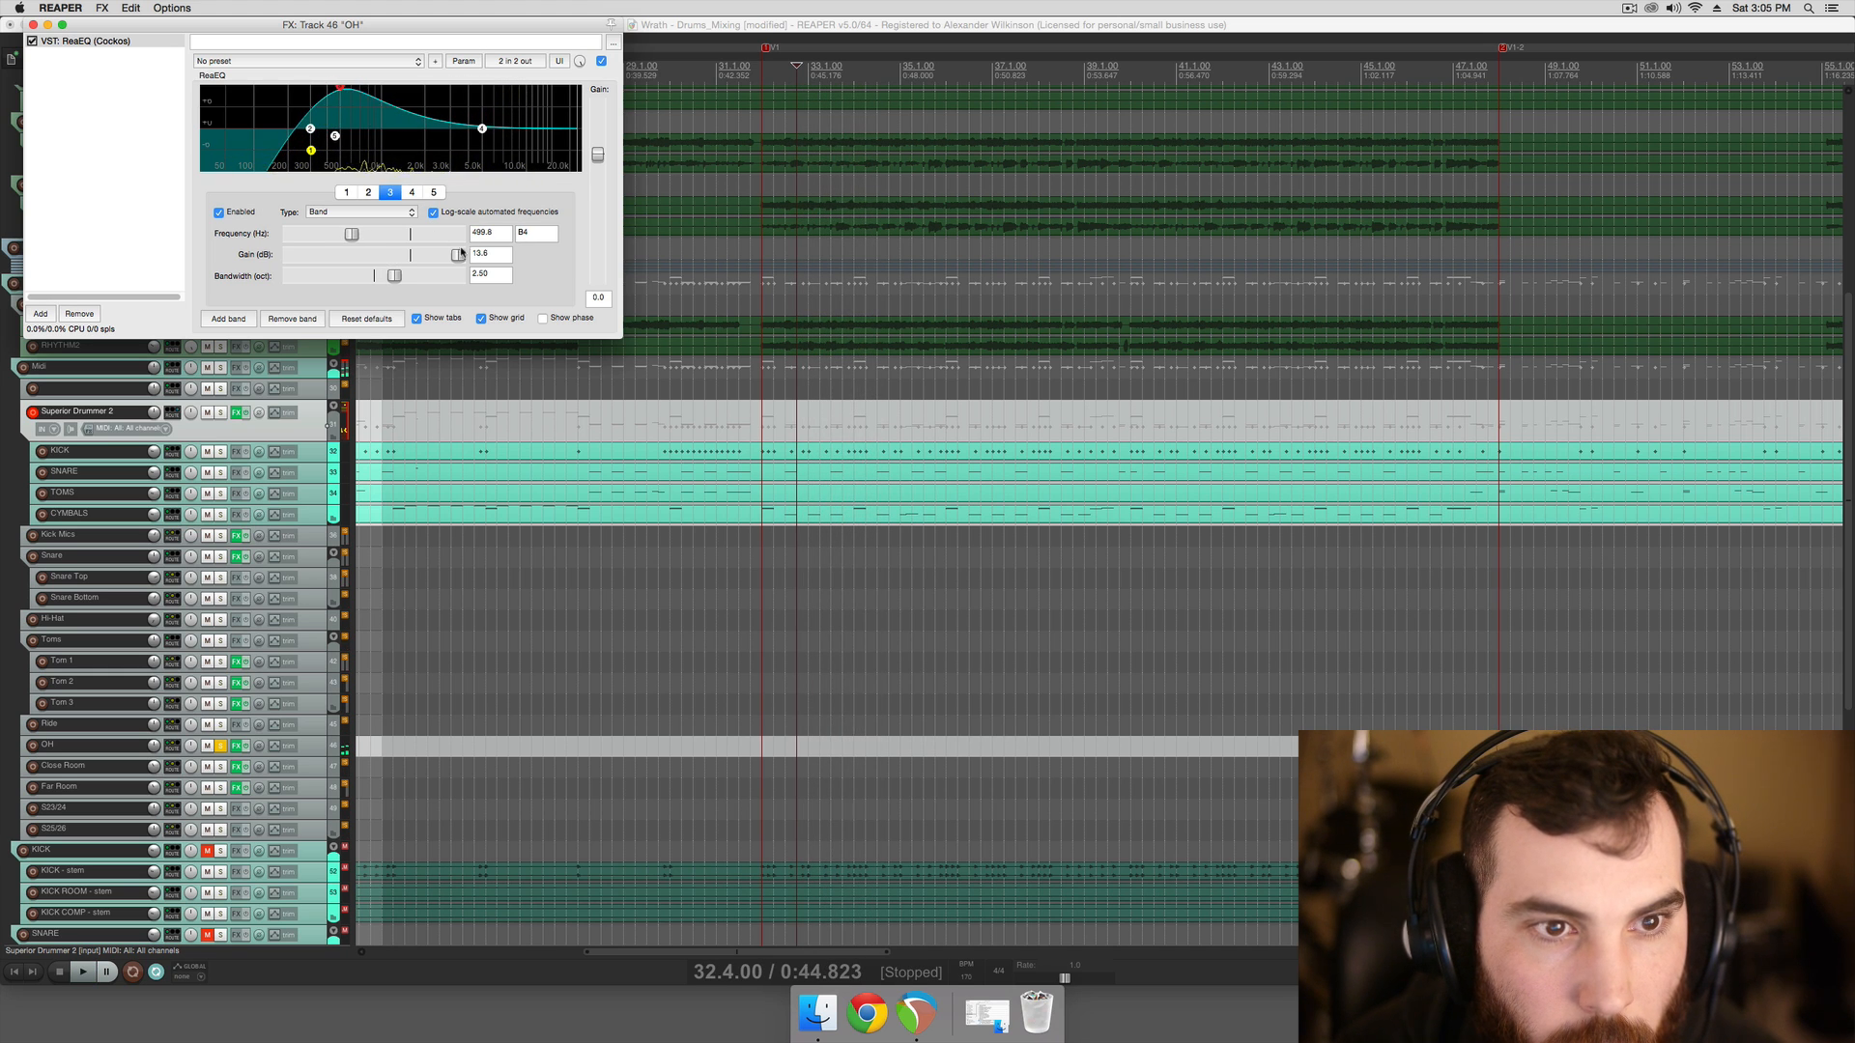
pyautogui.moveTo(458, 254); pyautogui.dragTo(387, 254)
pyautogui.press('space')
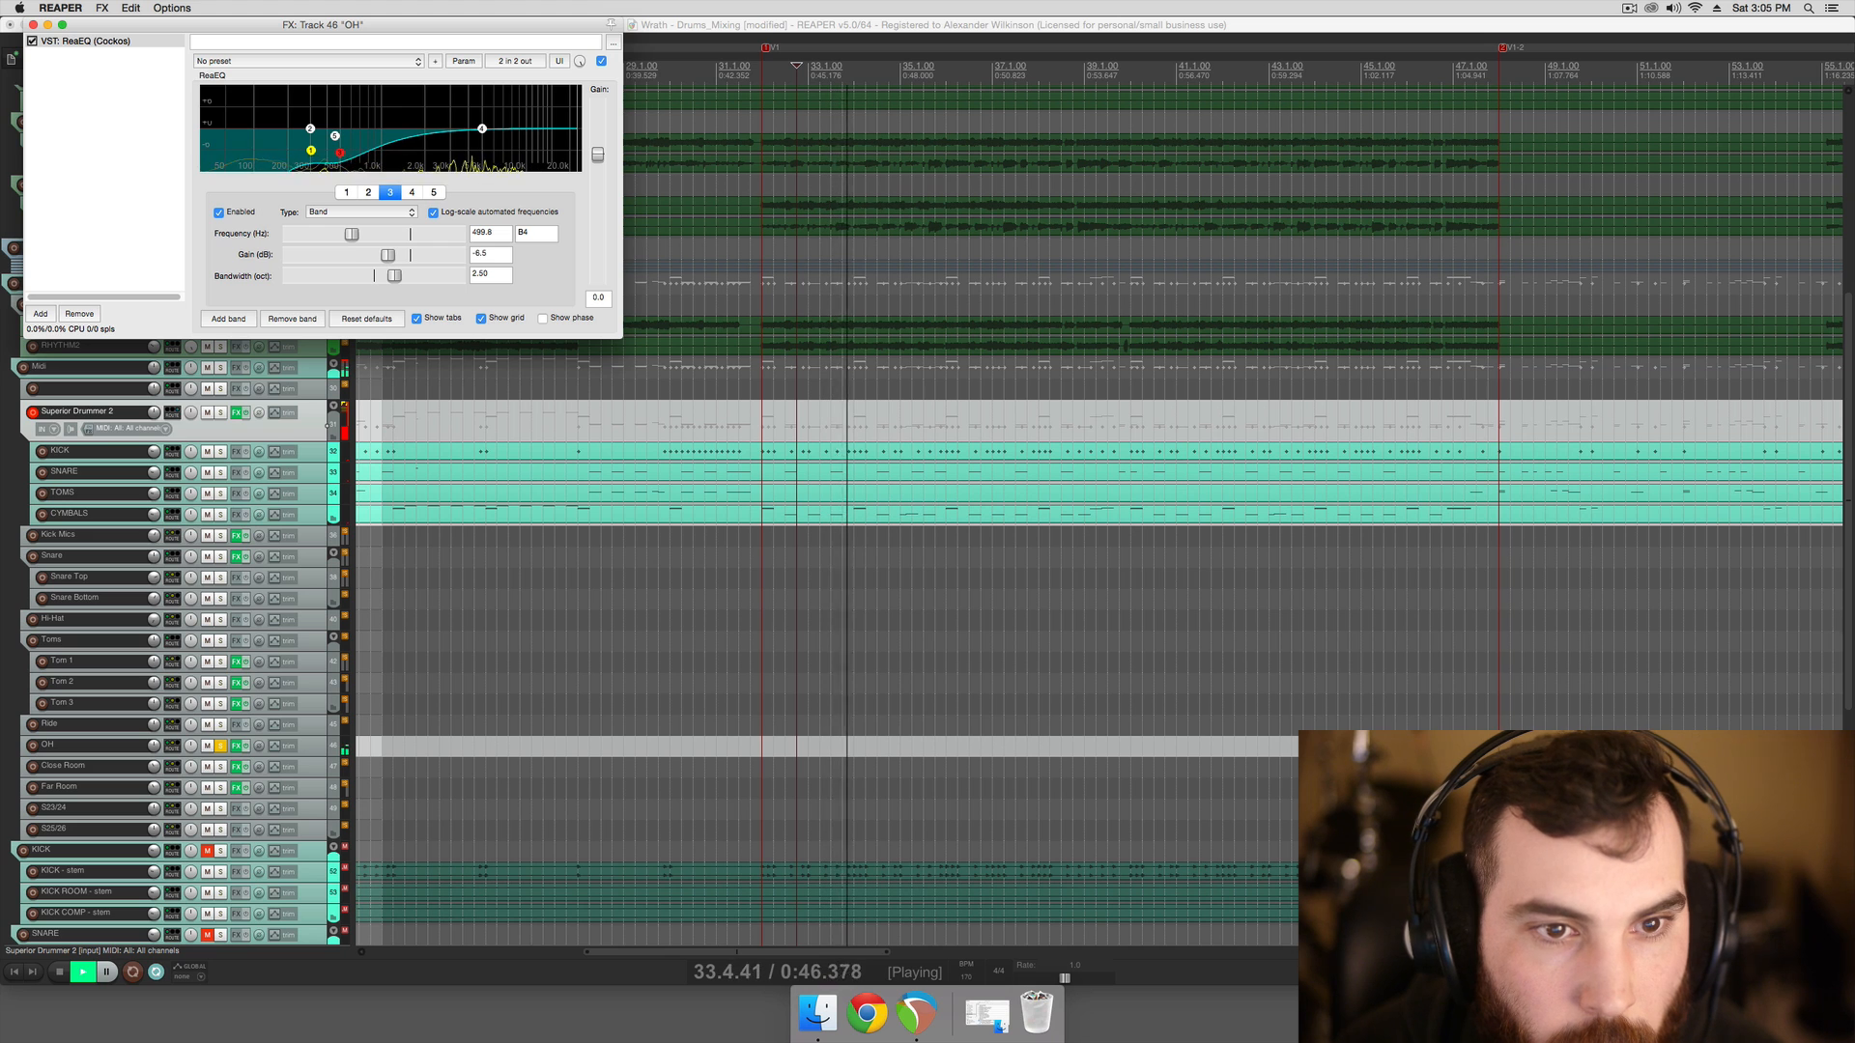
pyautogui.moveTo(381, 256); pyautogui.dragTo(349, 235)
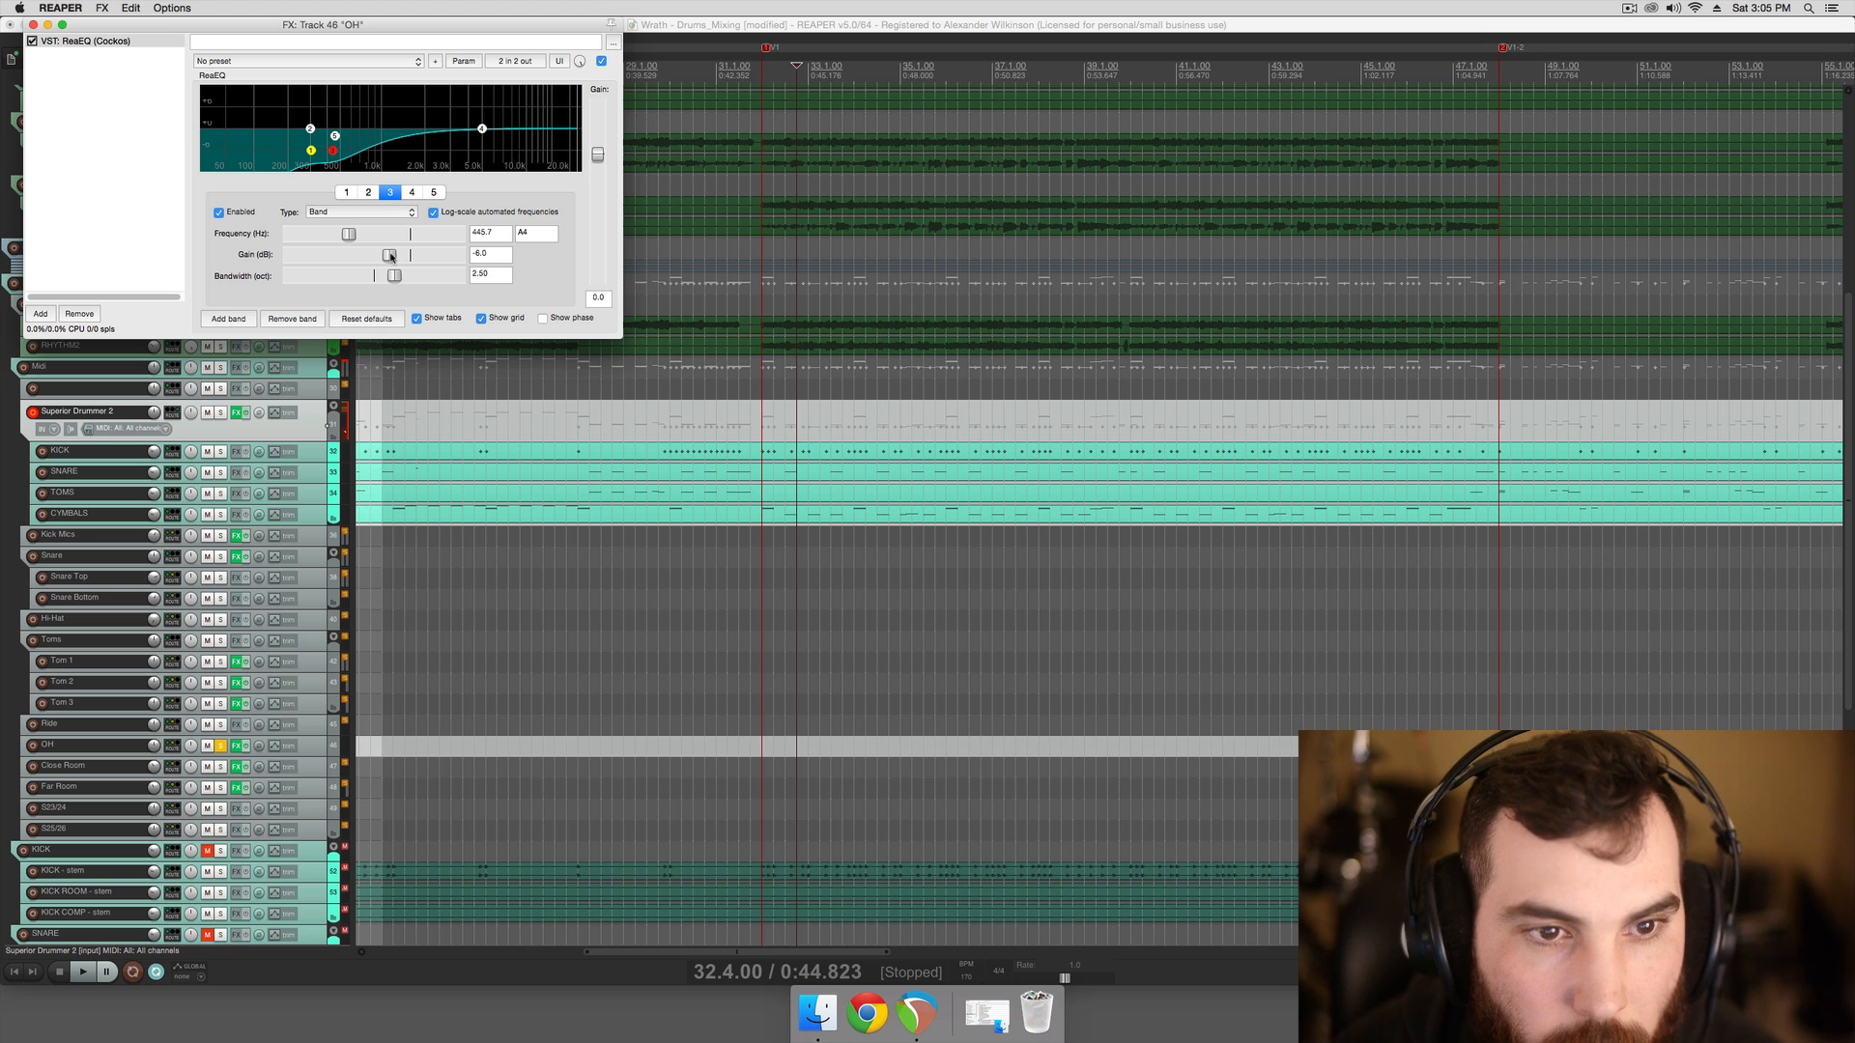
pyautogui.press('space')
pyautogui.moveTo(391, 256); pyautogui.dragTo(347, 236)
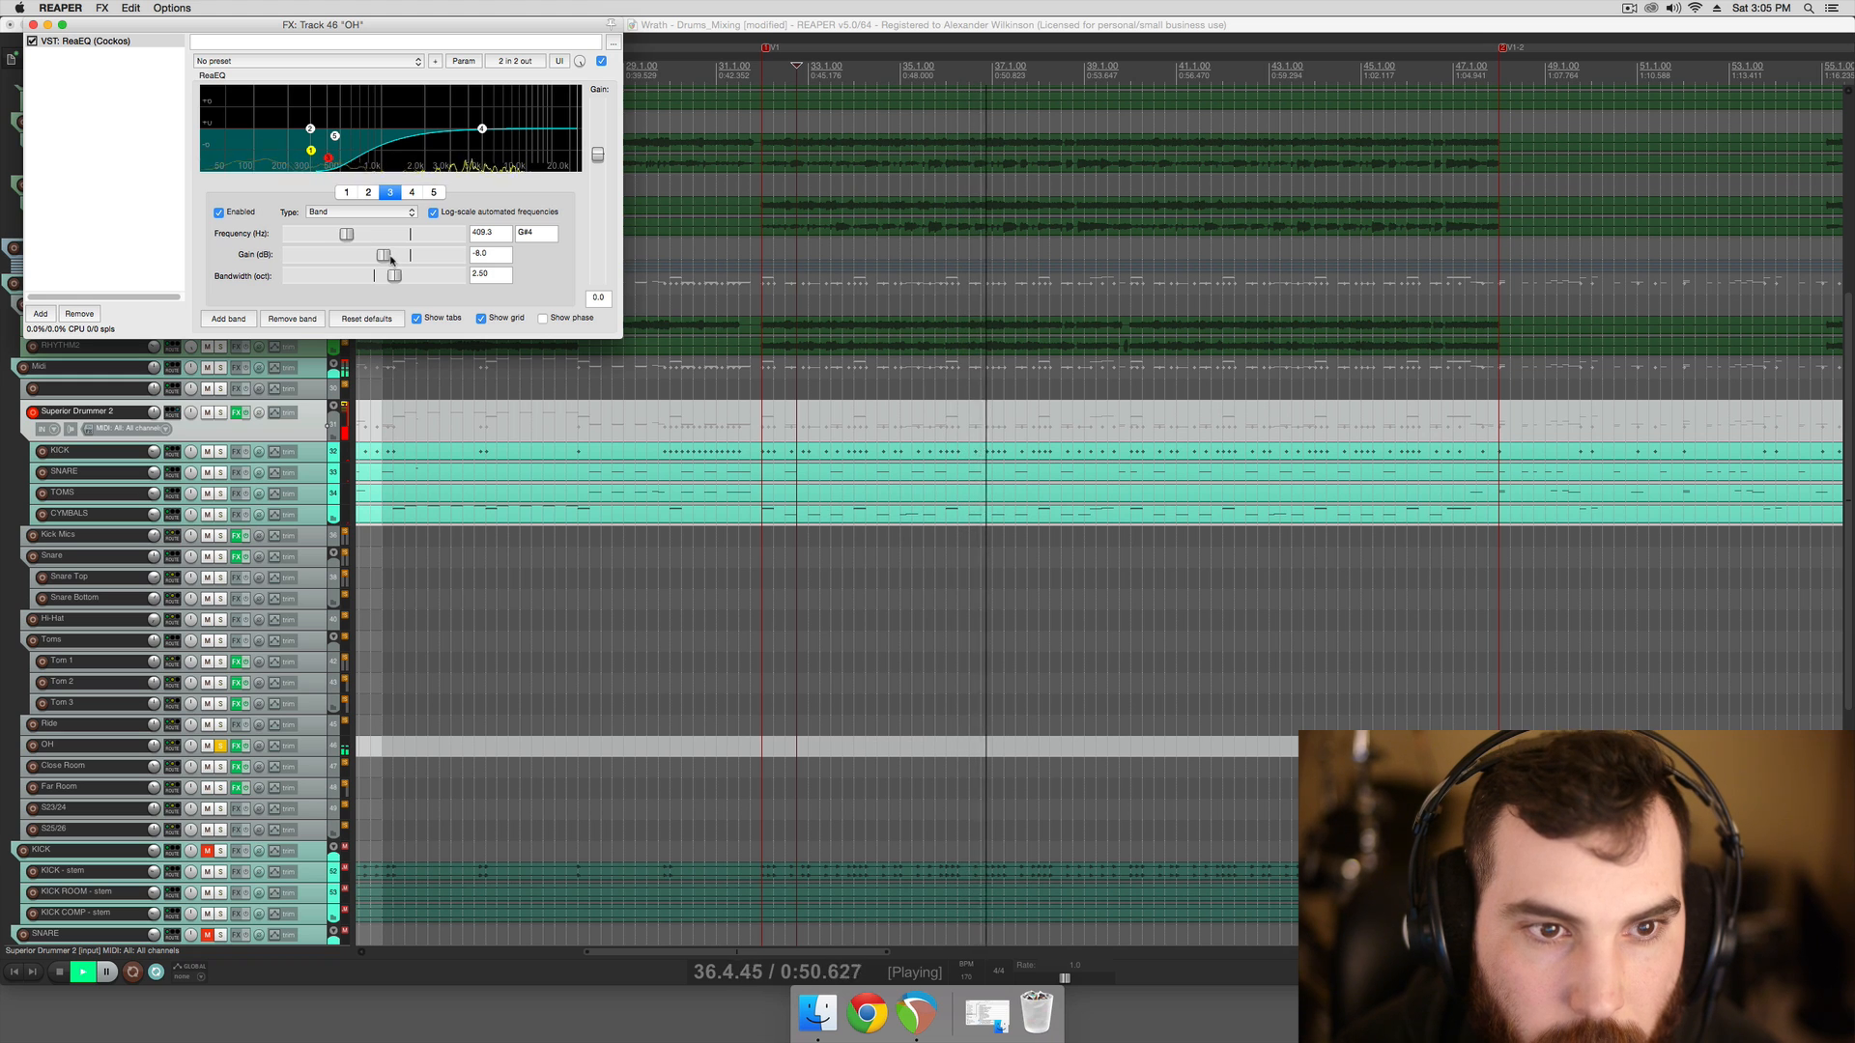
# Raise the OH ReaEQ's high-pass band 1 to 370.6 Hz during playback and close the effects window
pyautogui.click(313, 151)
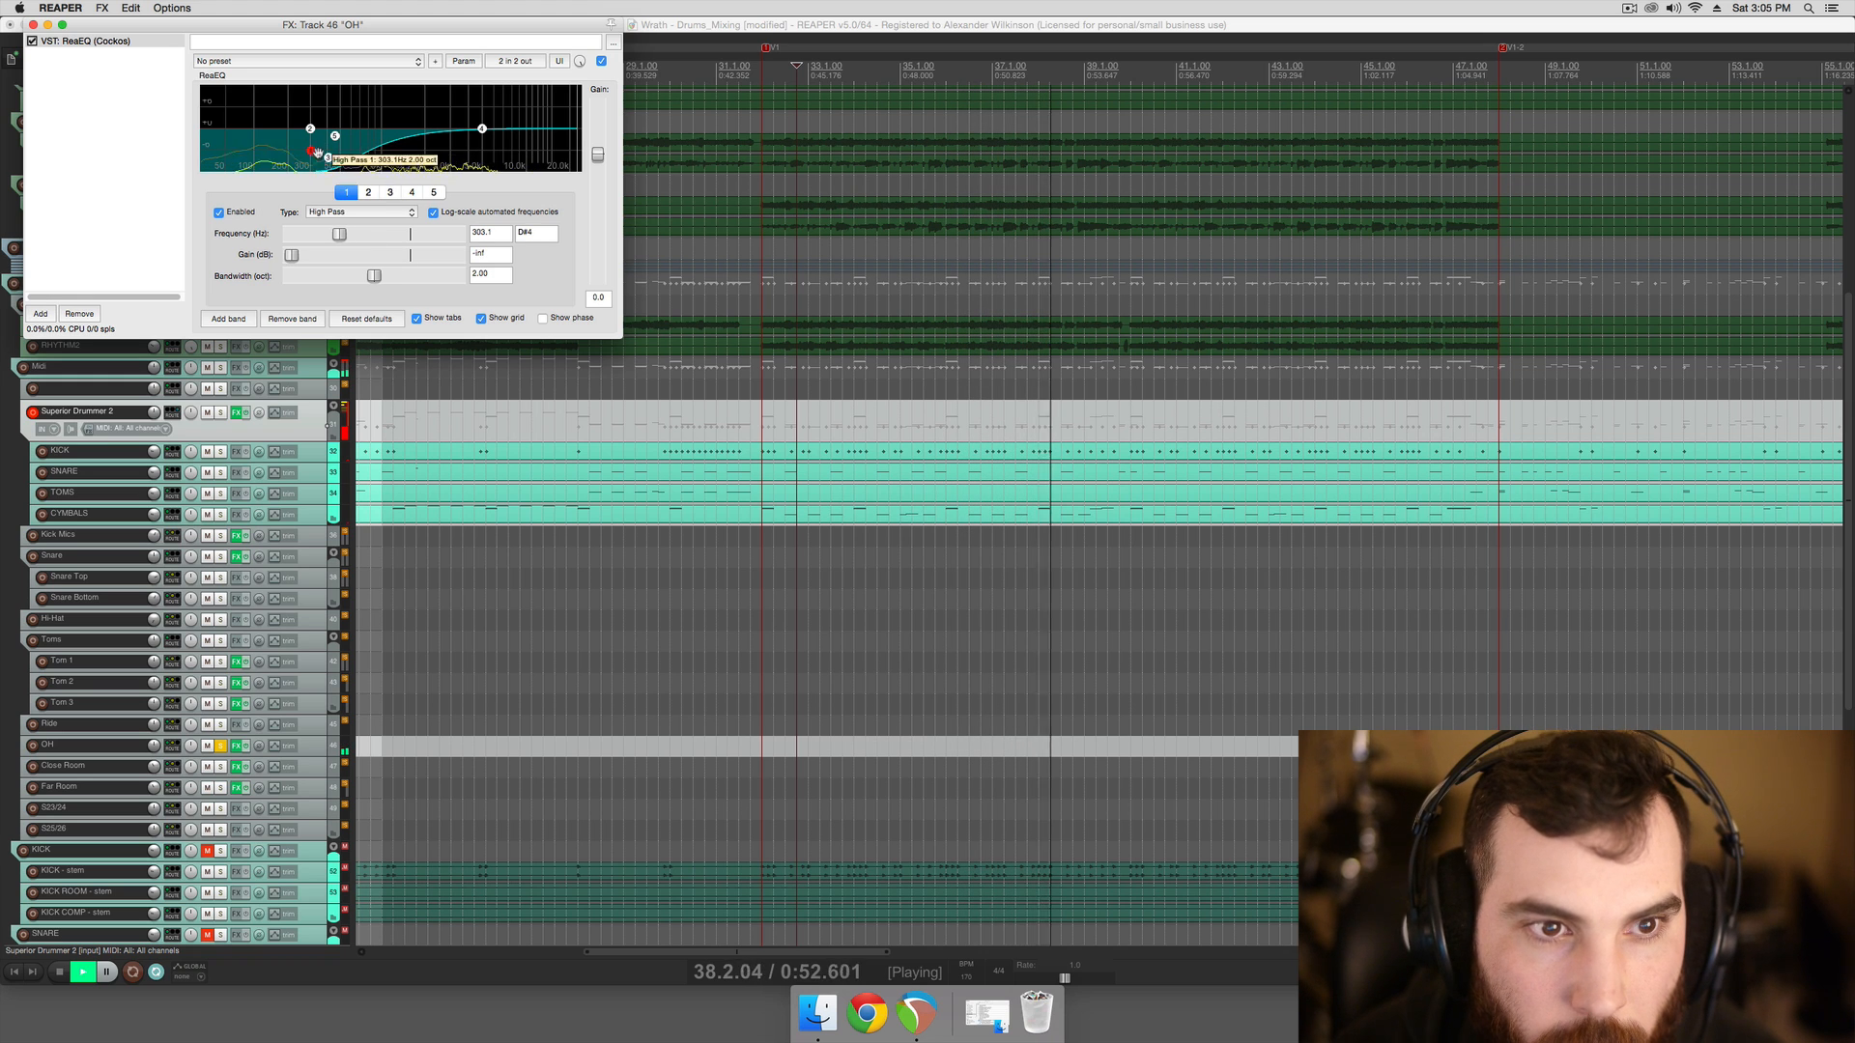
pyautogui.moveTo(336, 233); pyautogui.dragTo(339, 233)
pyautogui.press('space')
pyautogui.press('space')
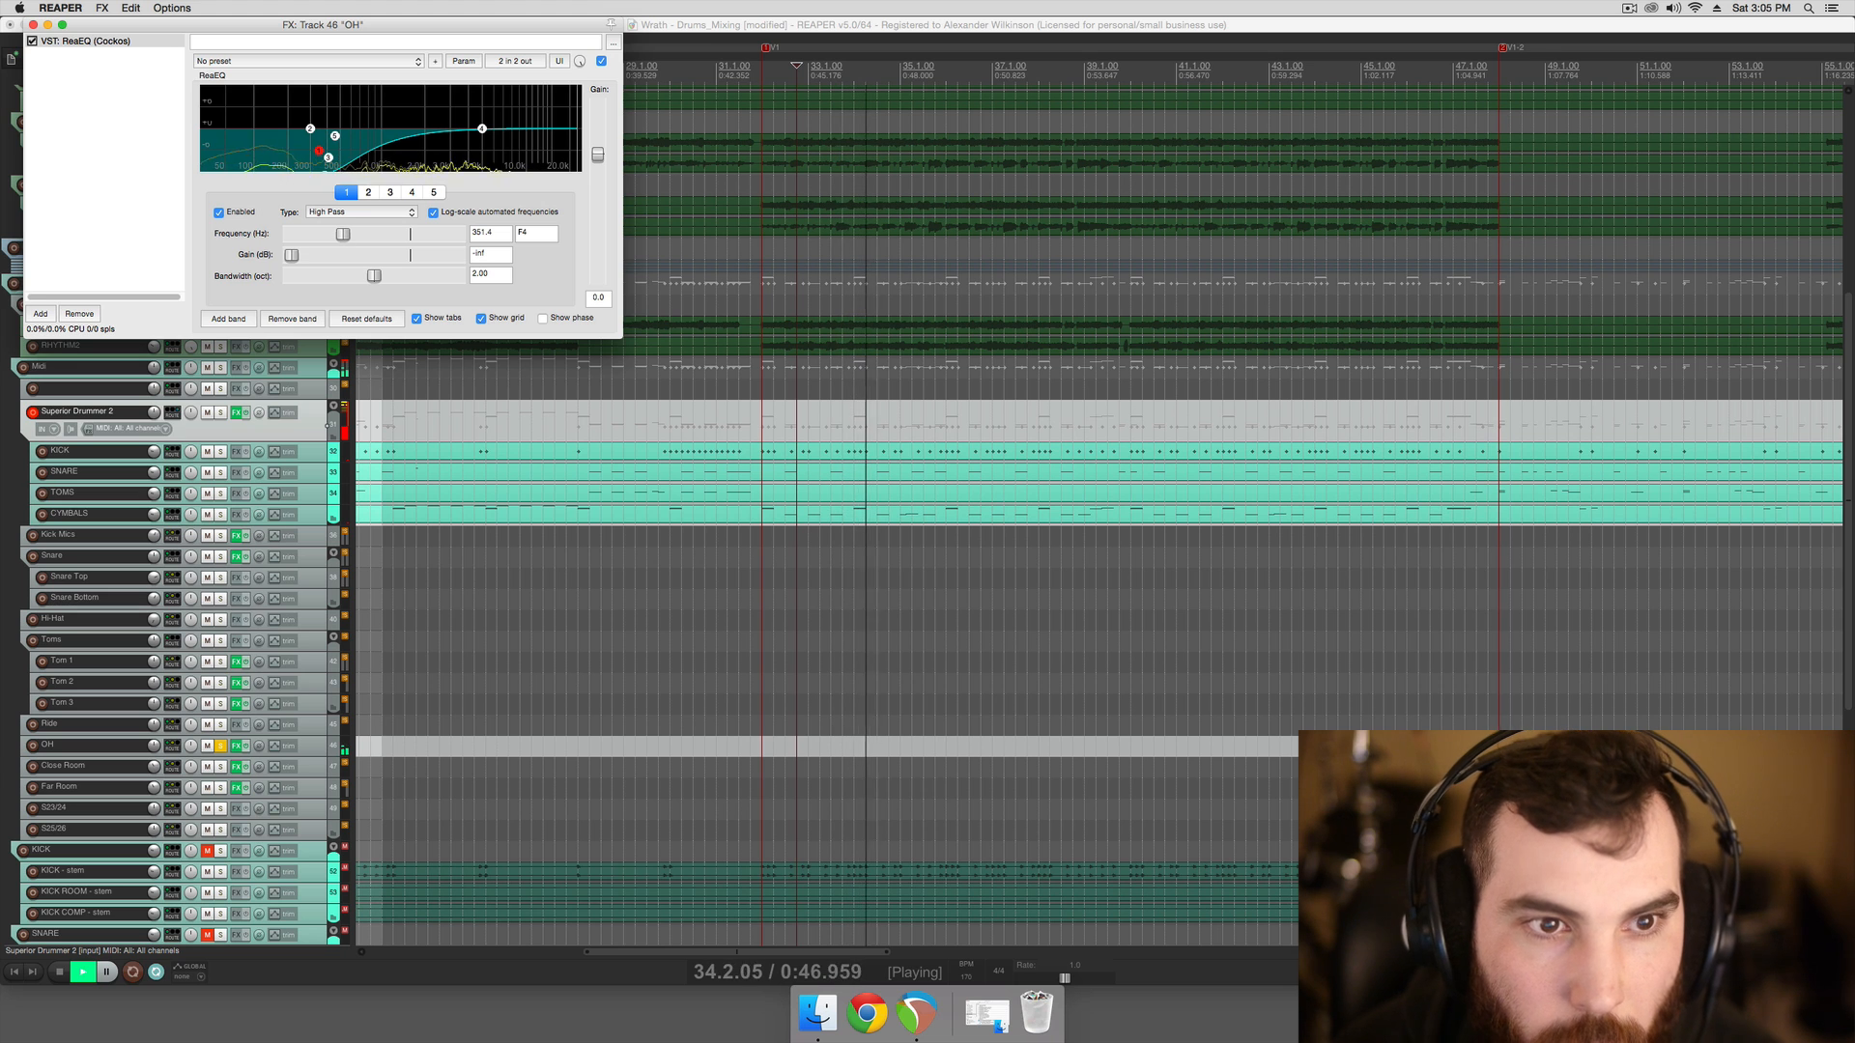
pyautogui.moveTo(343, 234); pyautogui.dragTo(346, 238)
pyautogui.press('space')
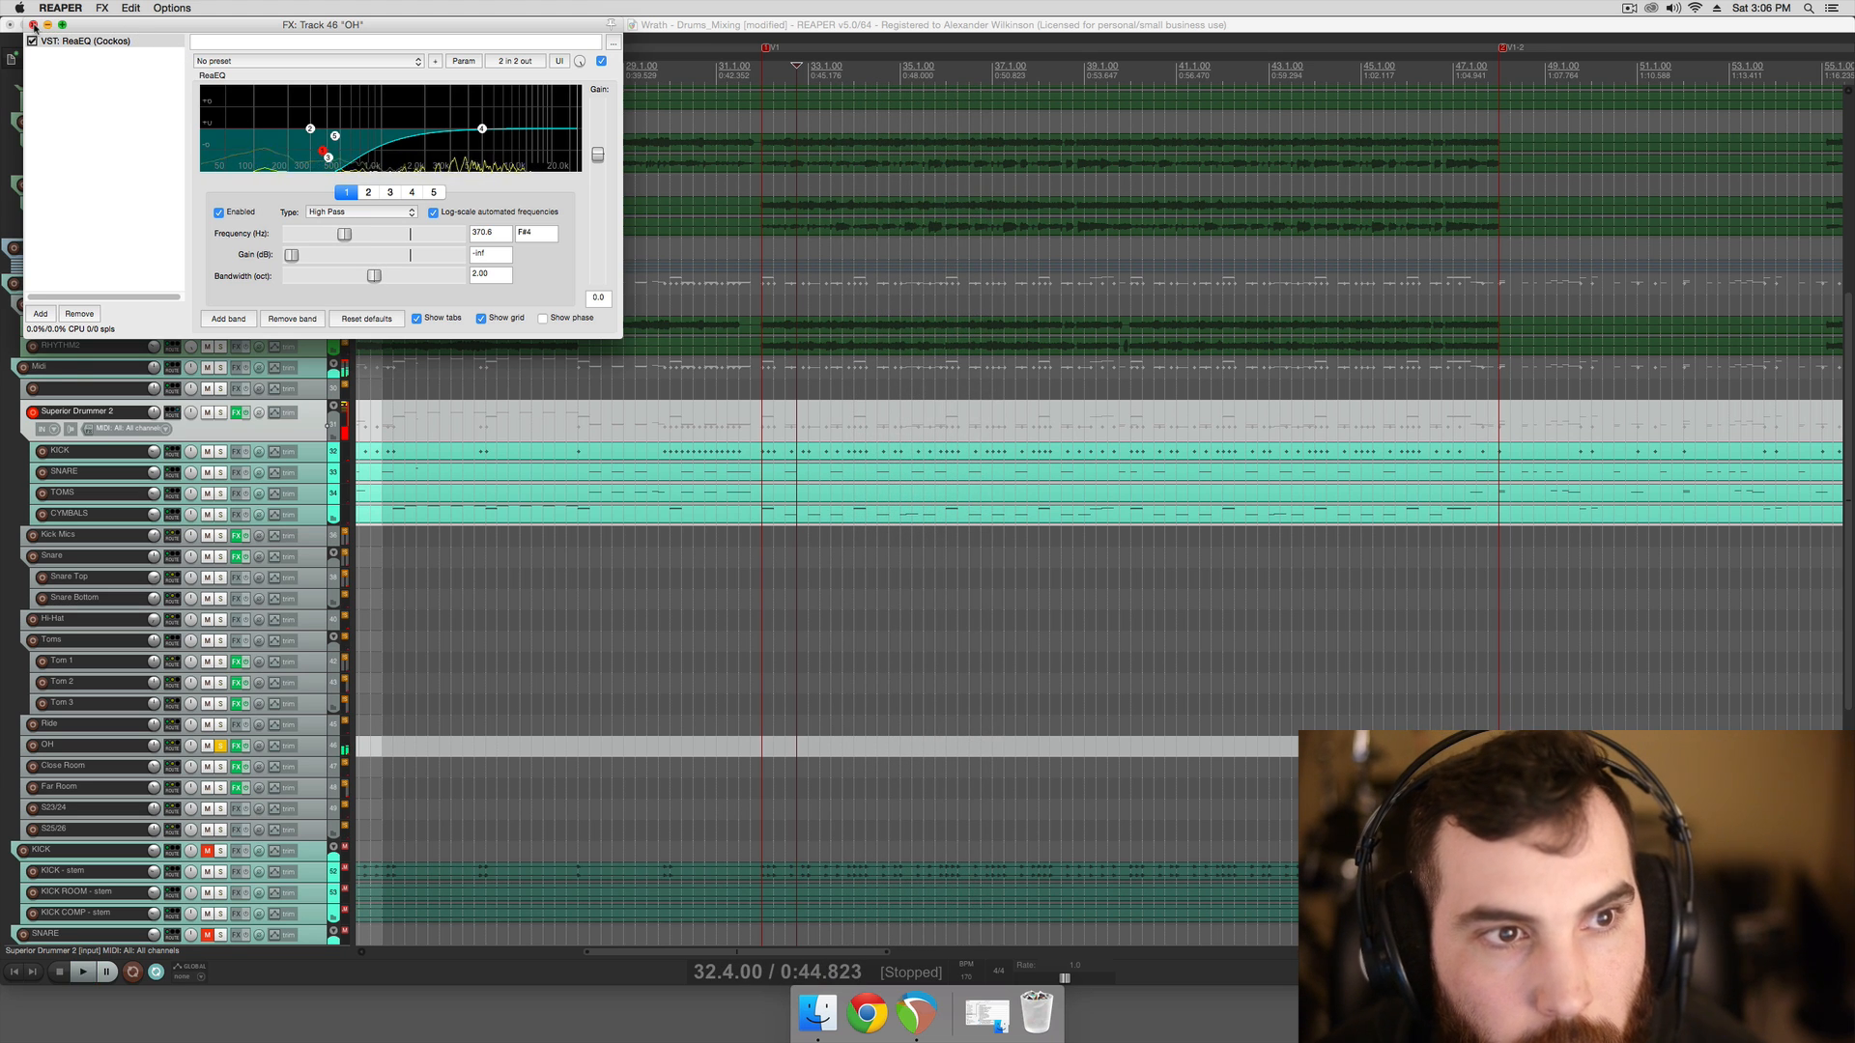
pyautogui.click(33, 24)
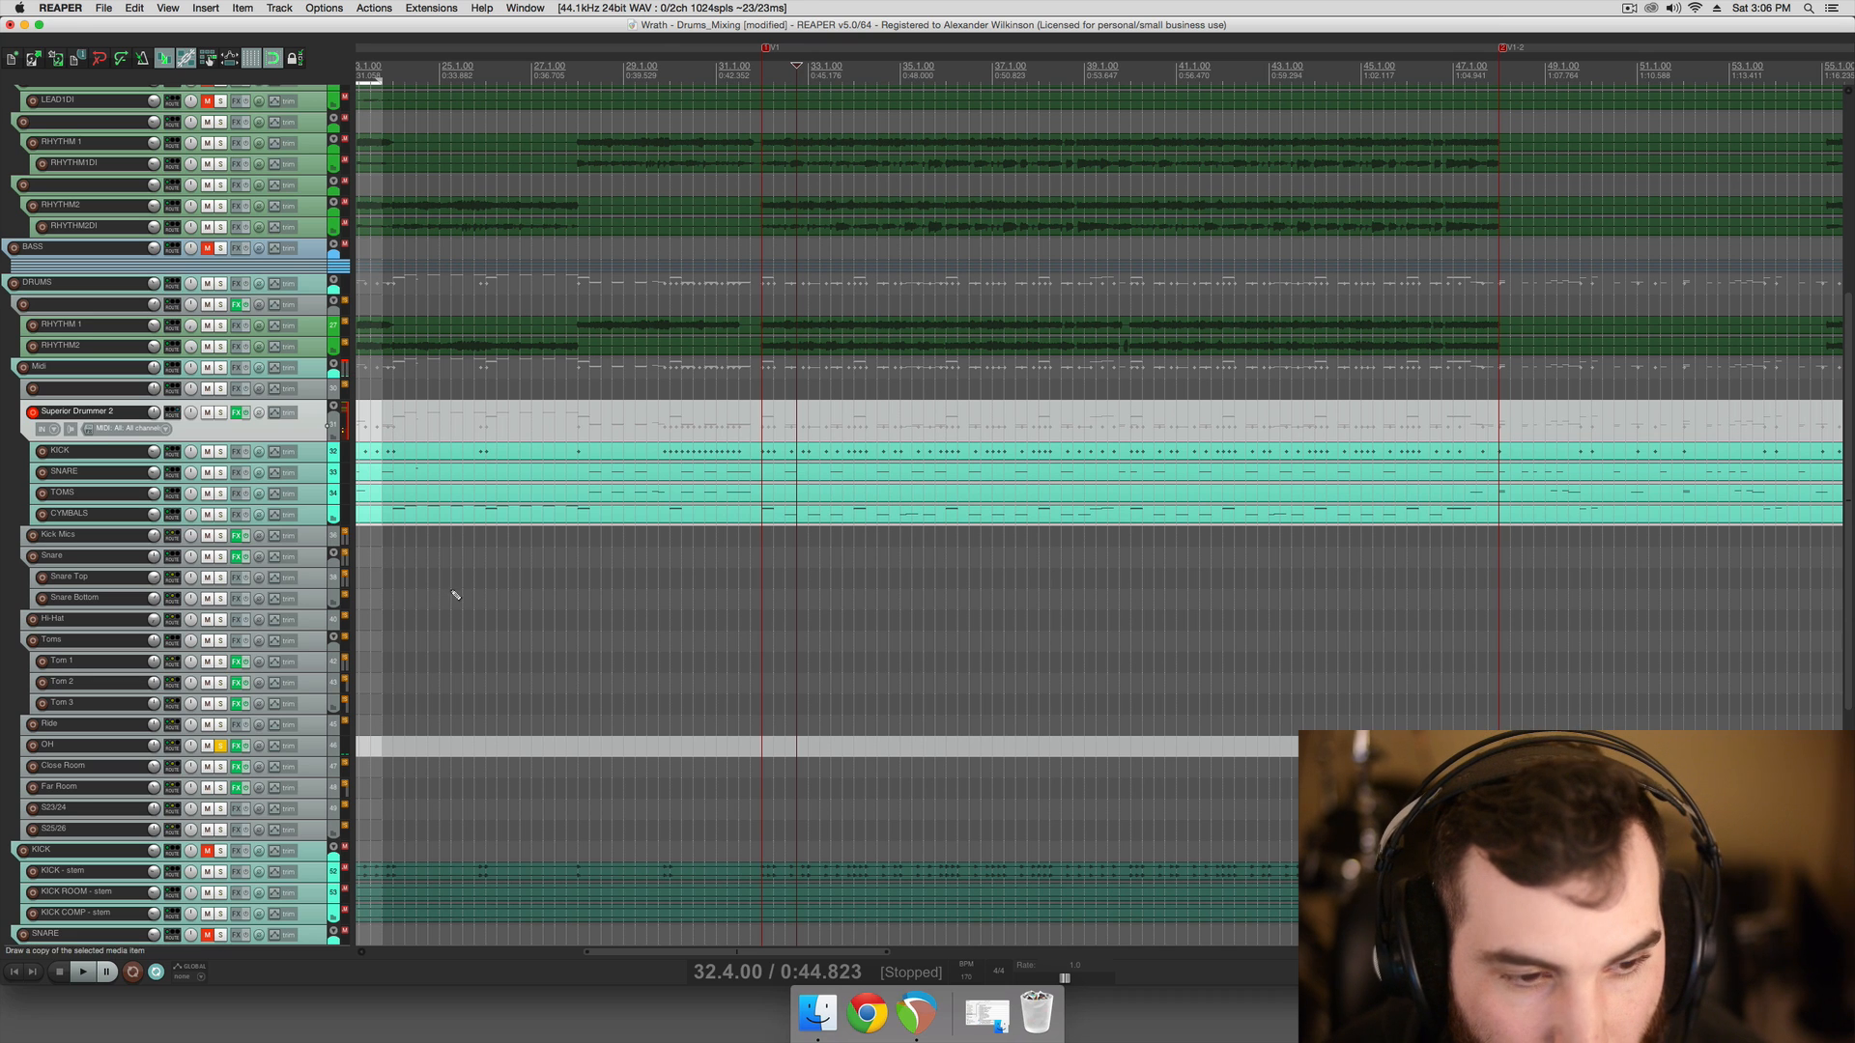
# Unsolo the OH track and save the project
pyautogui.press('super+s')
pyautogui.click(773, 577)
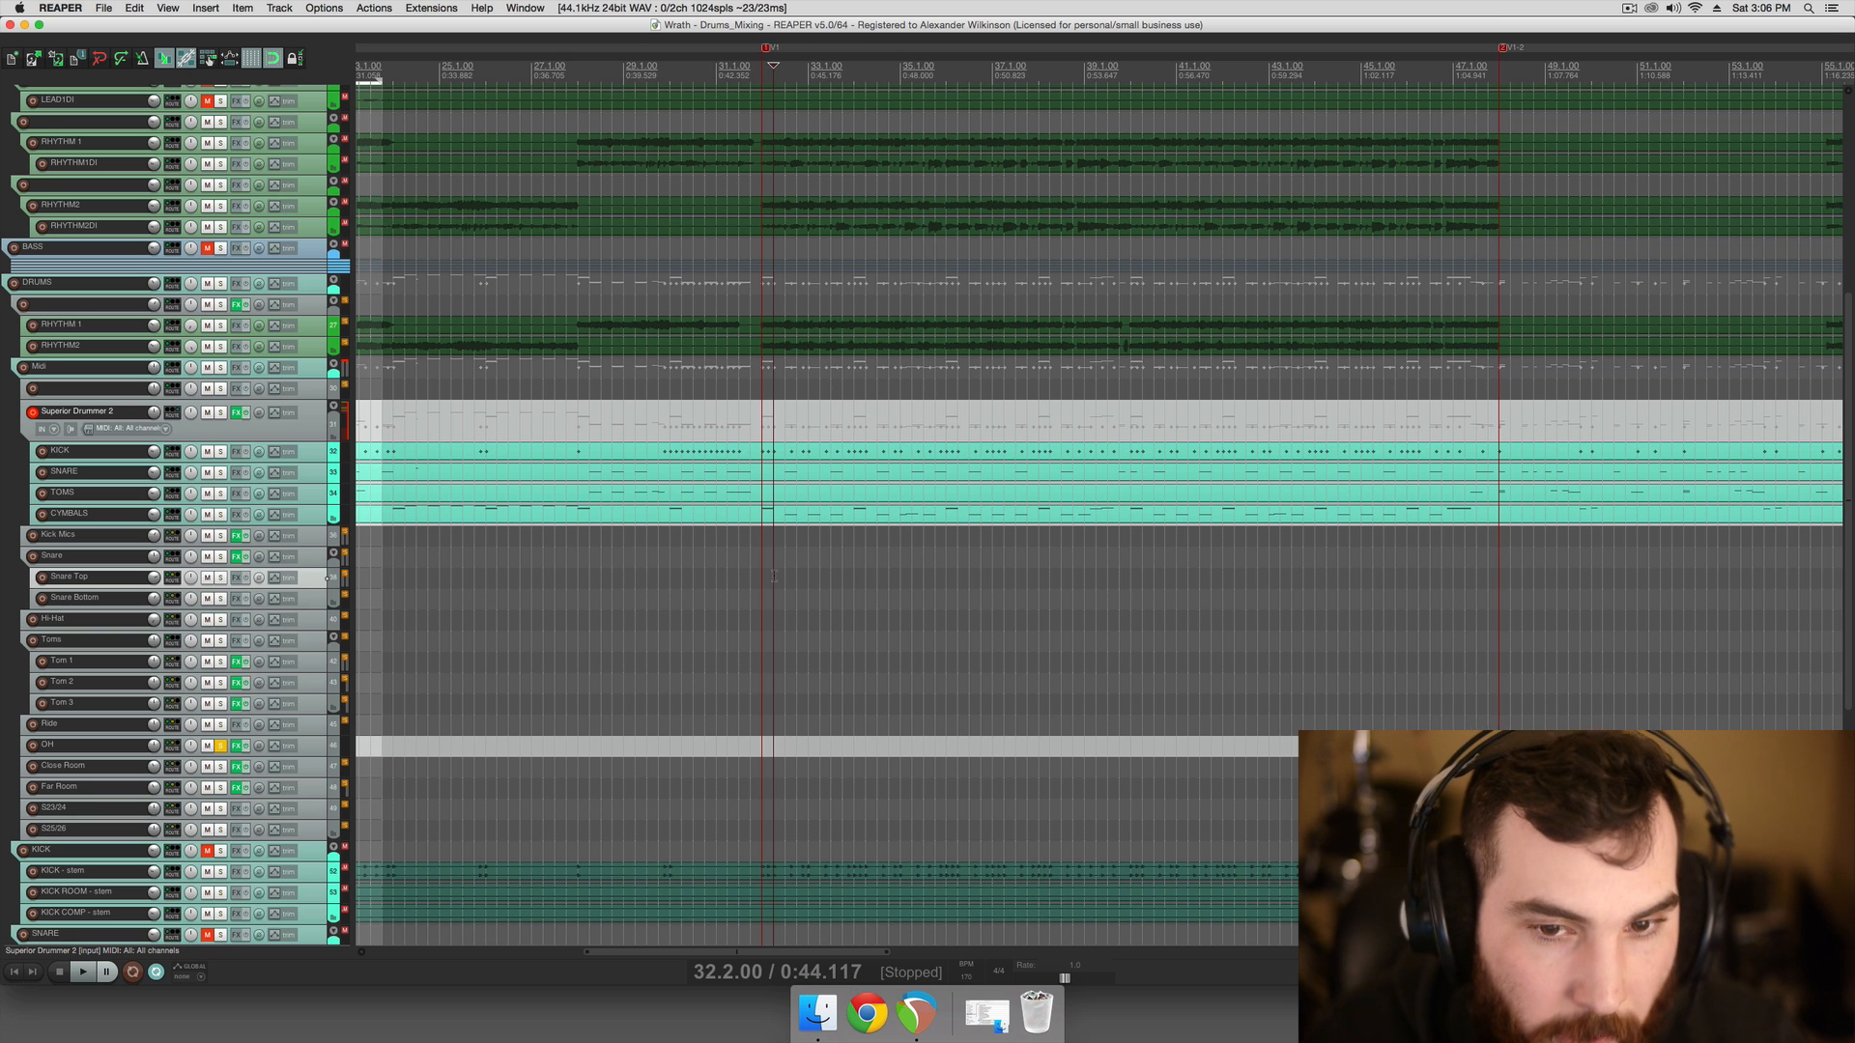
pyautogui.click(845, 576)
pyautogui.scroll(-2, 637, 719)
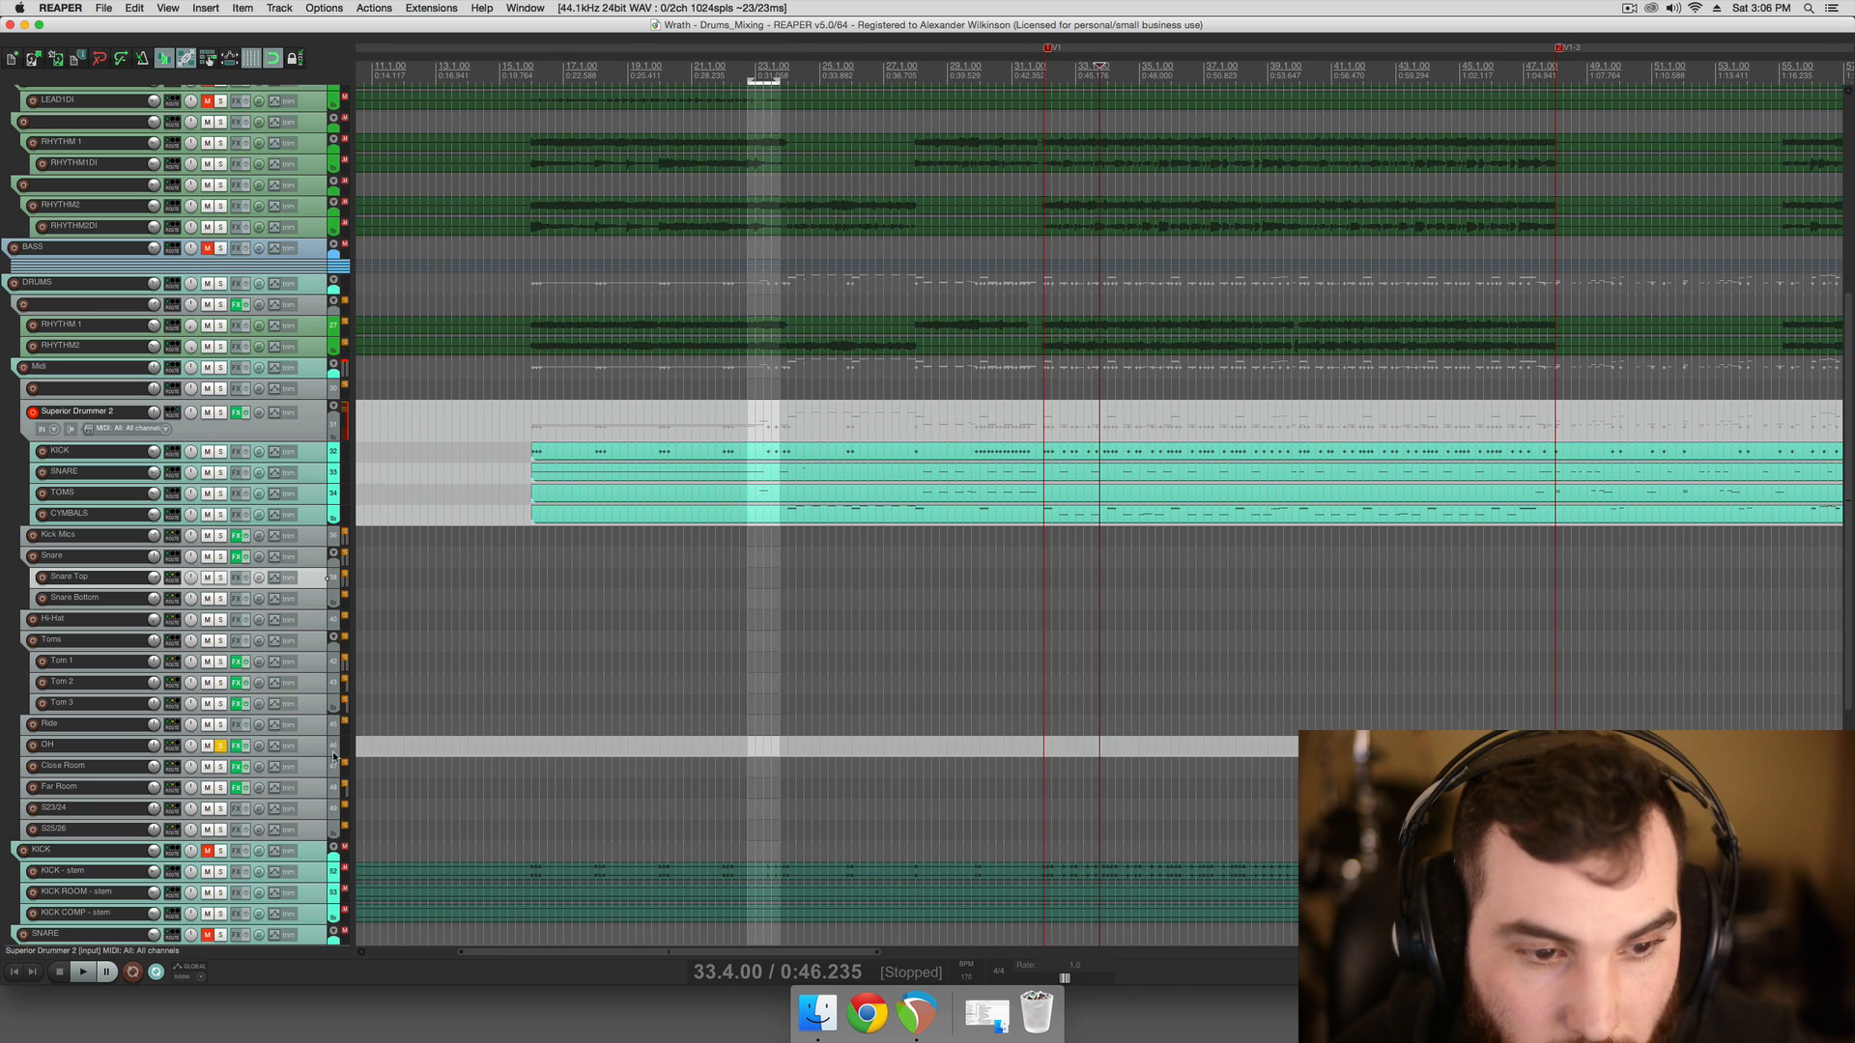
pyautogui.click(220, 747)
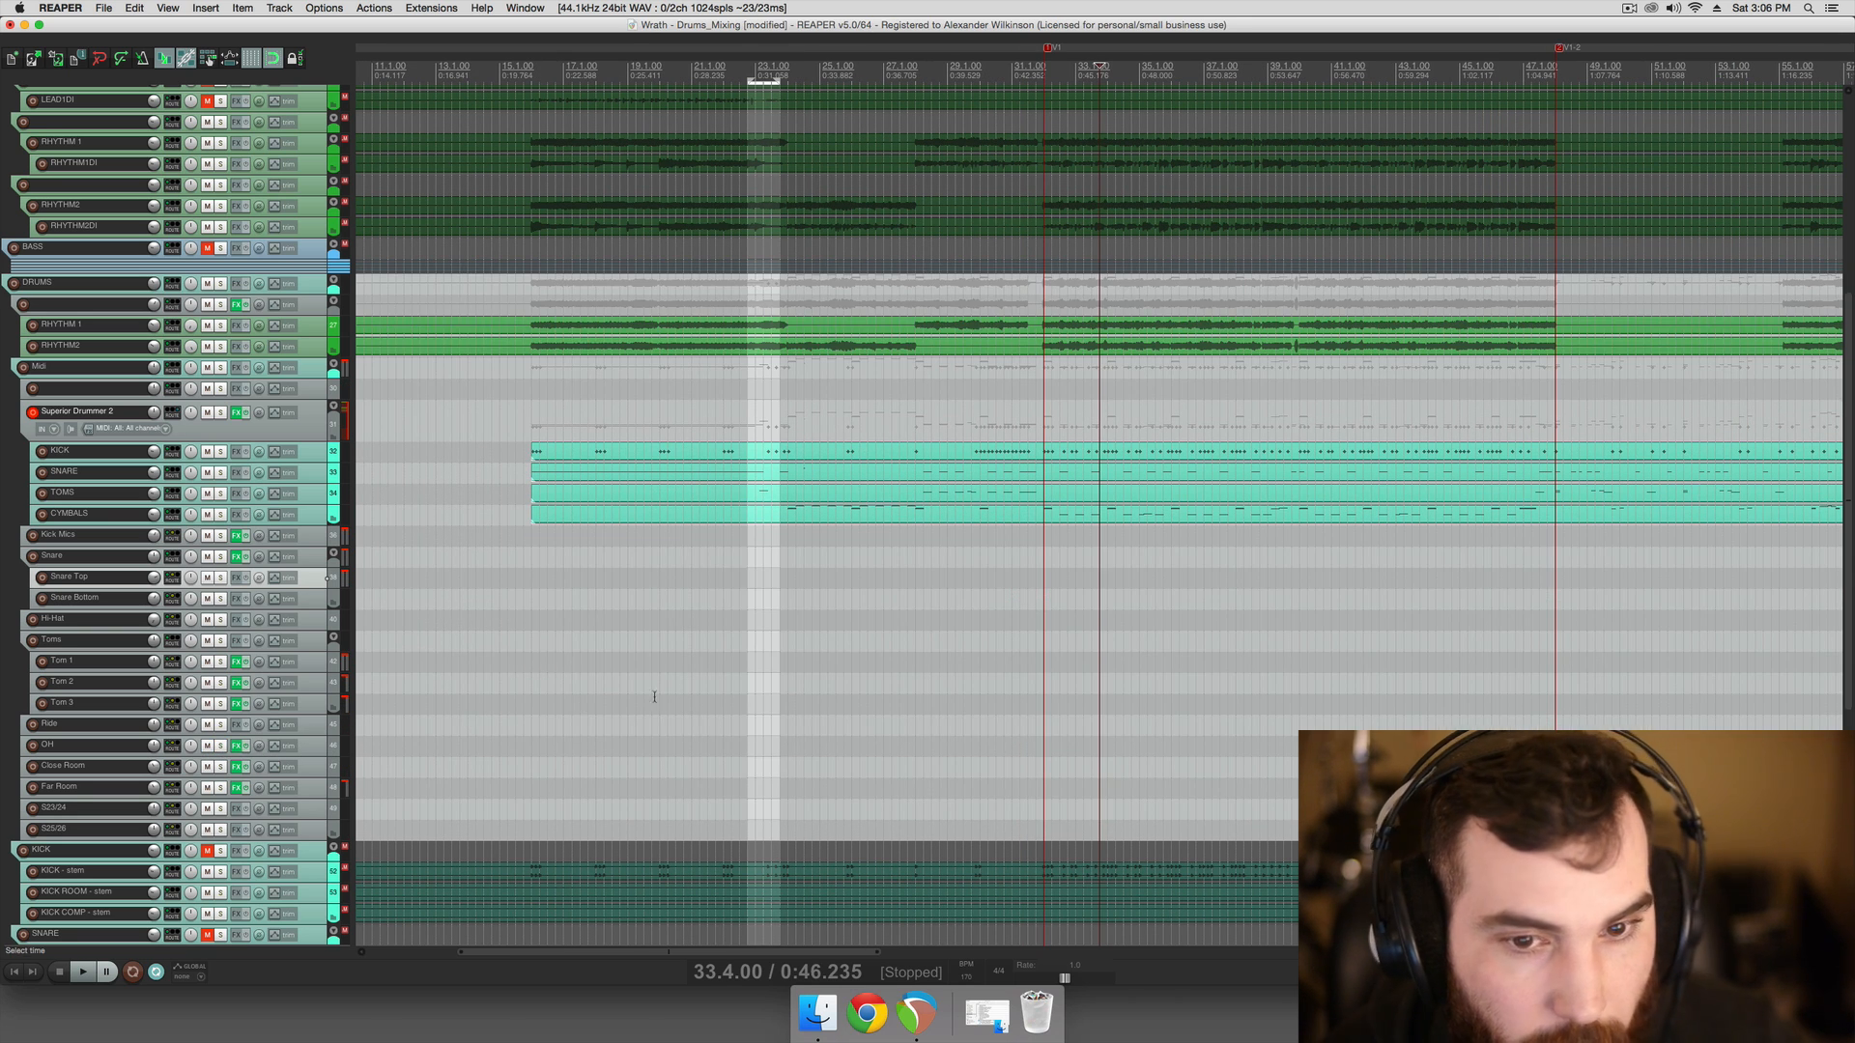
pyautogui.hscroll(5, 722, 676)
pyautogui.press('super+s')
pyautogui.hscroll(4, 618, 657)
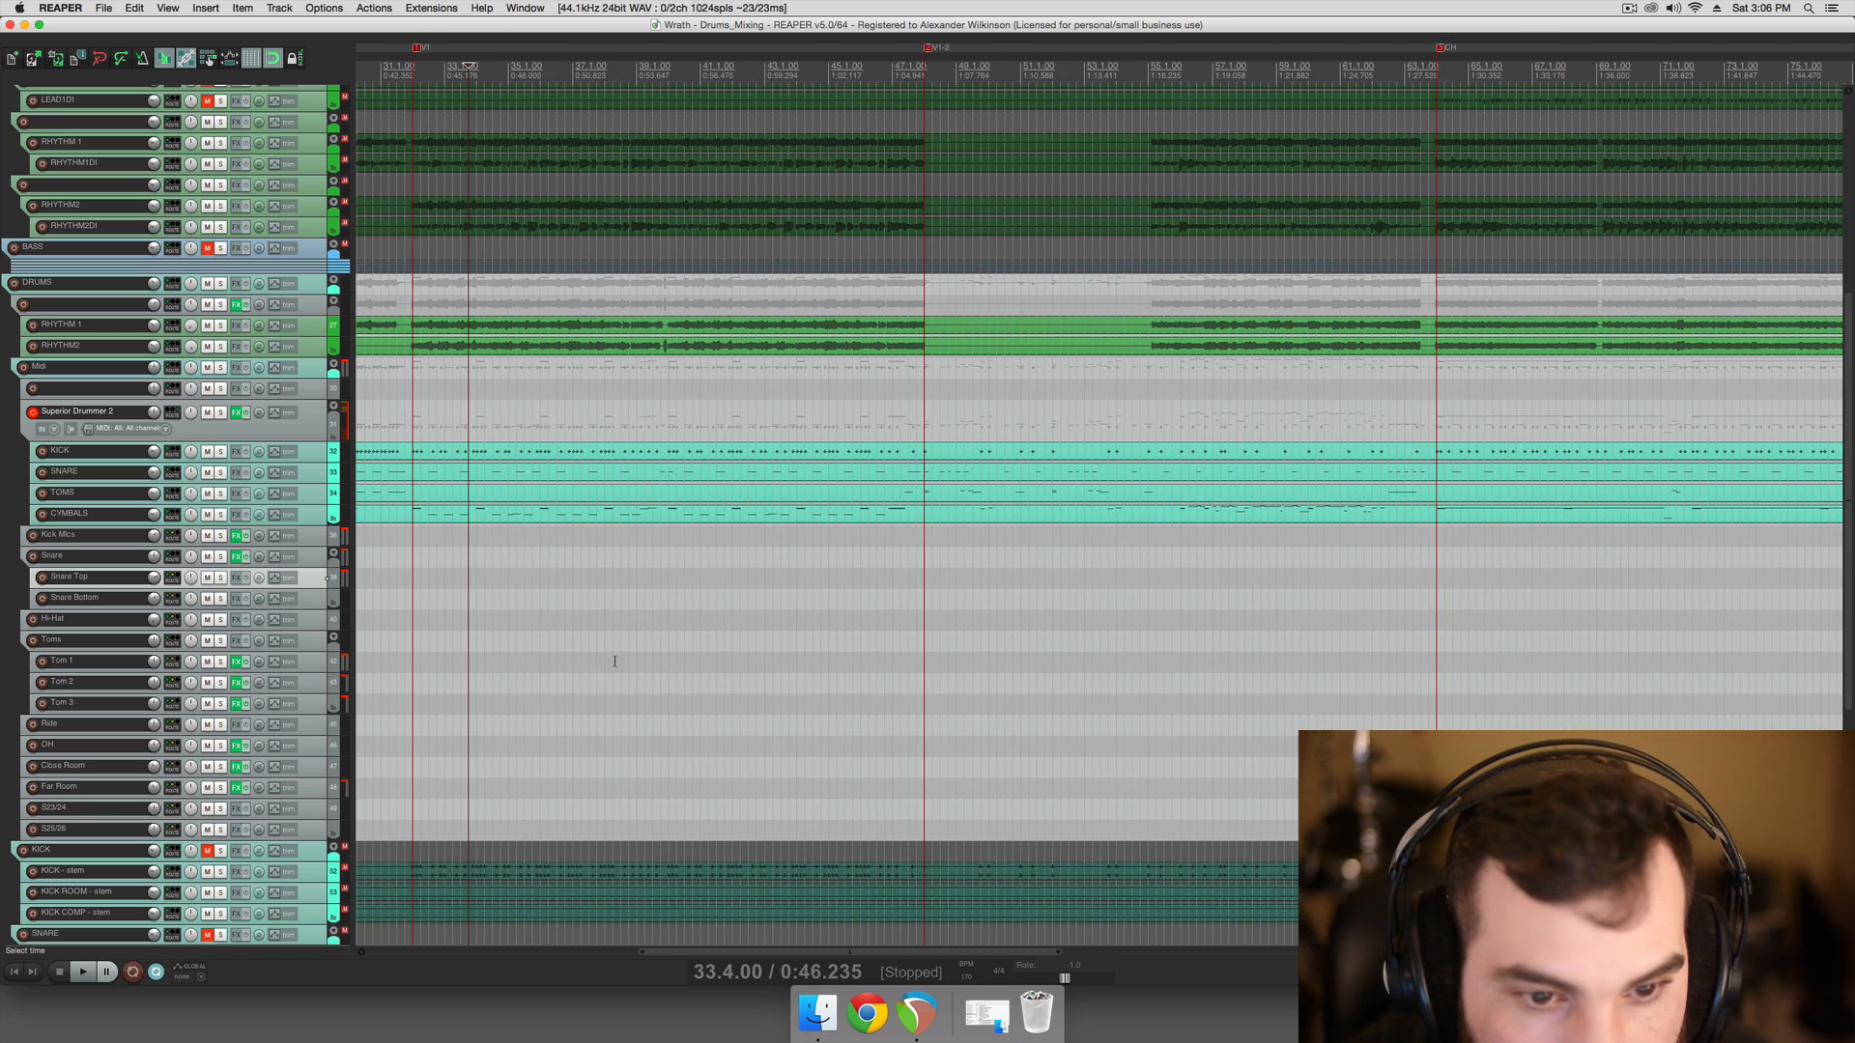
# Play from 30.3.00 with the OH, Kick Mics and Snare tracks soloed together
pyautogui.click(439, 676)
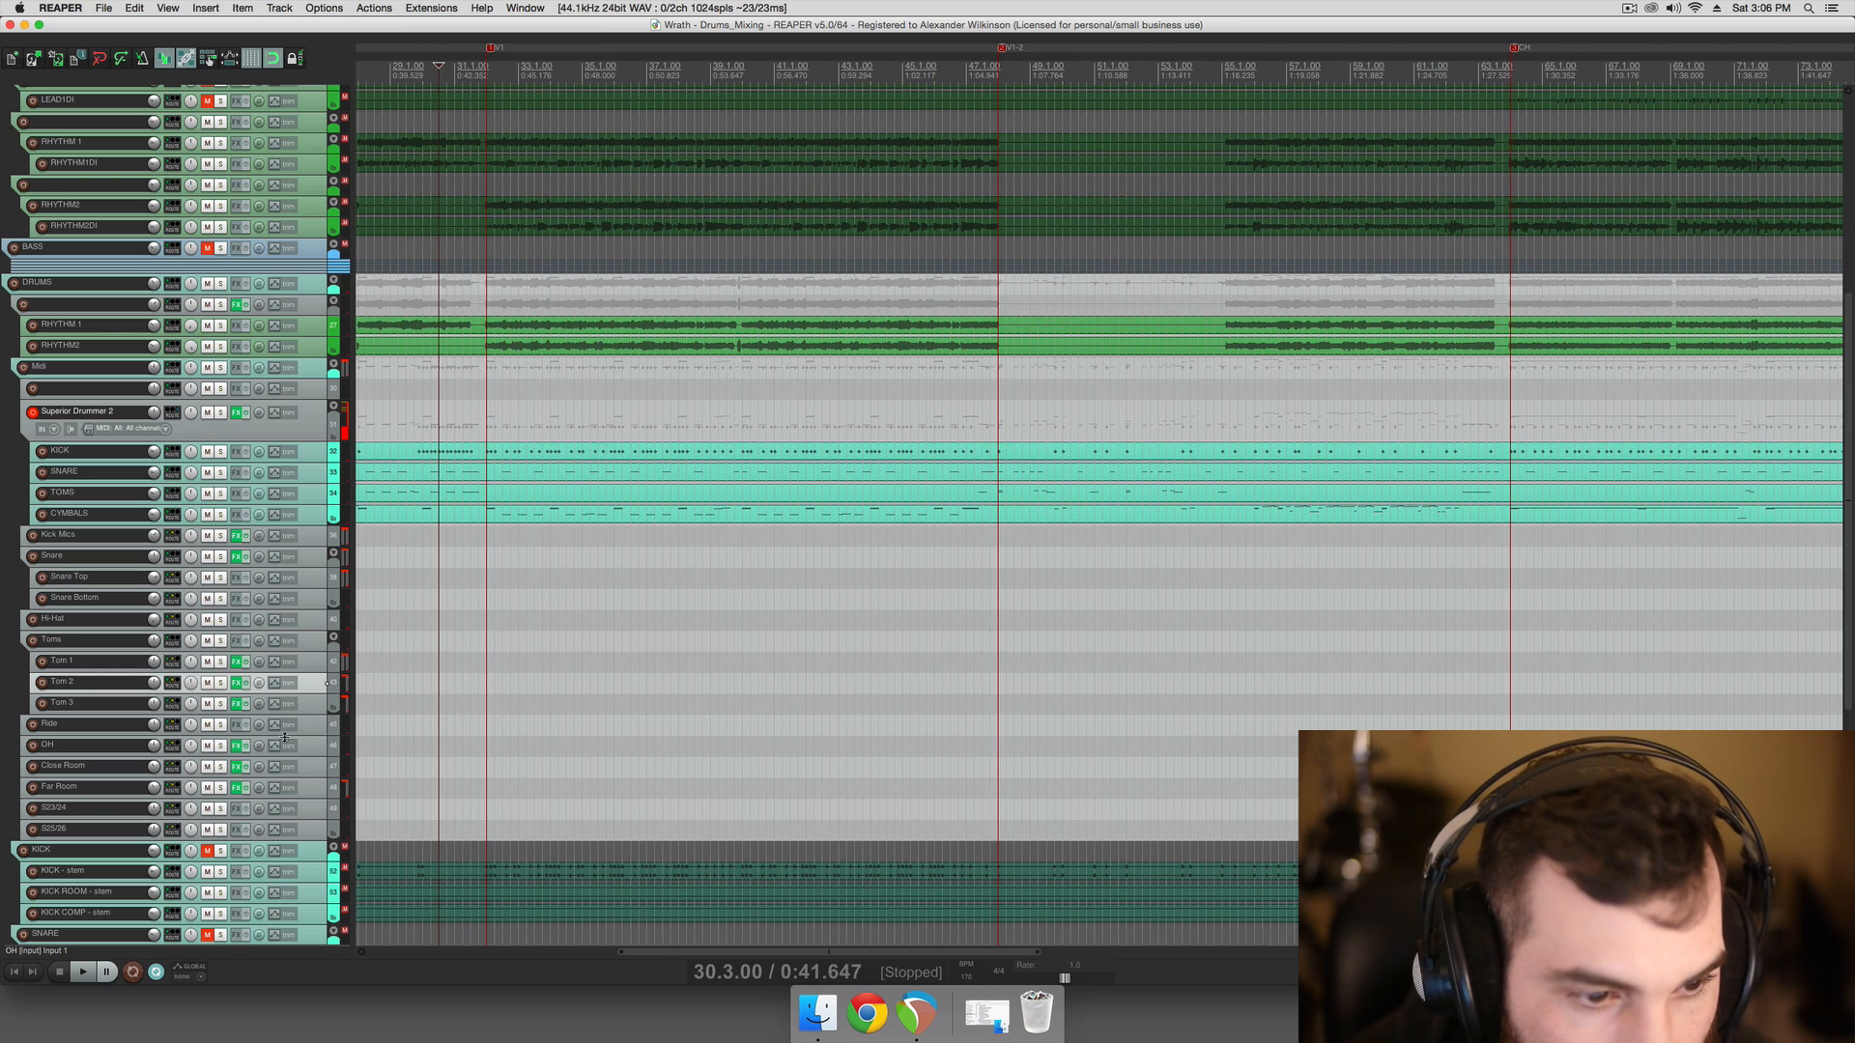
pyautogui.click(221, 746)
pyautogui.press('space')
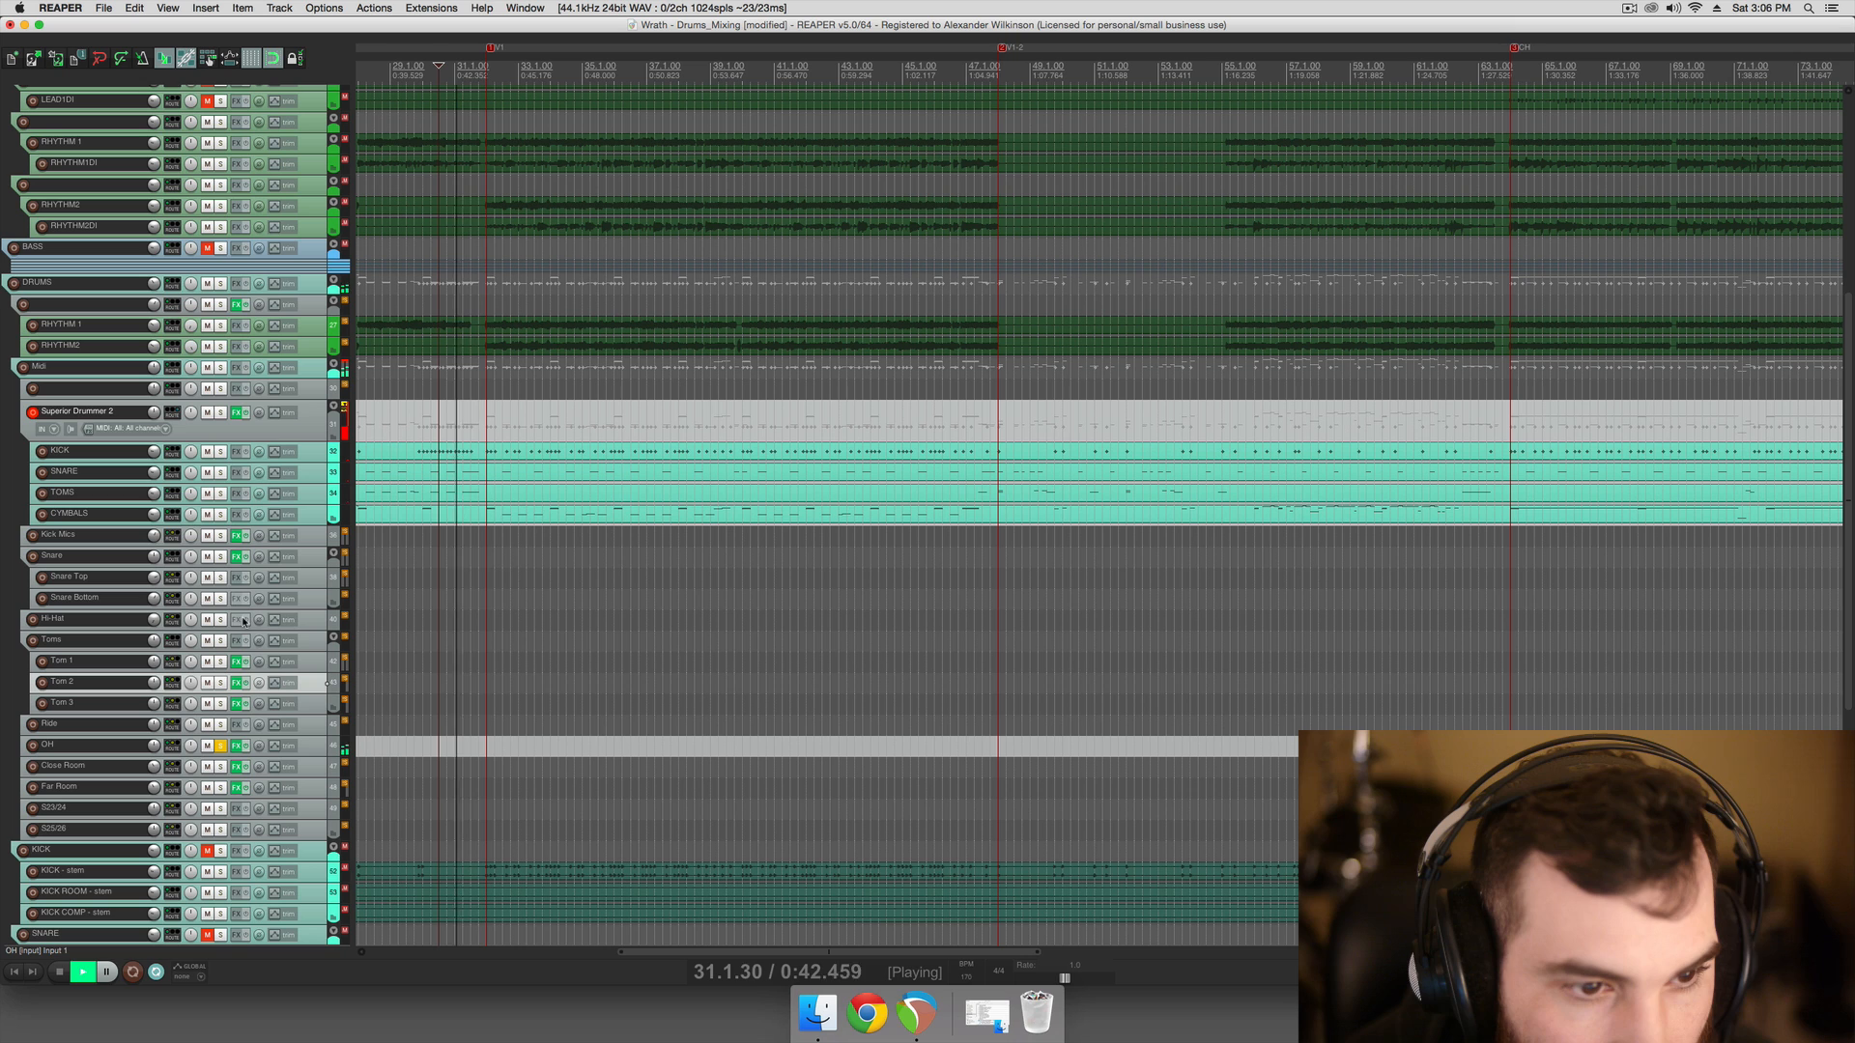
pyautogui.click(221, 535)
pyautogui.click(220, 556)
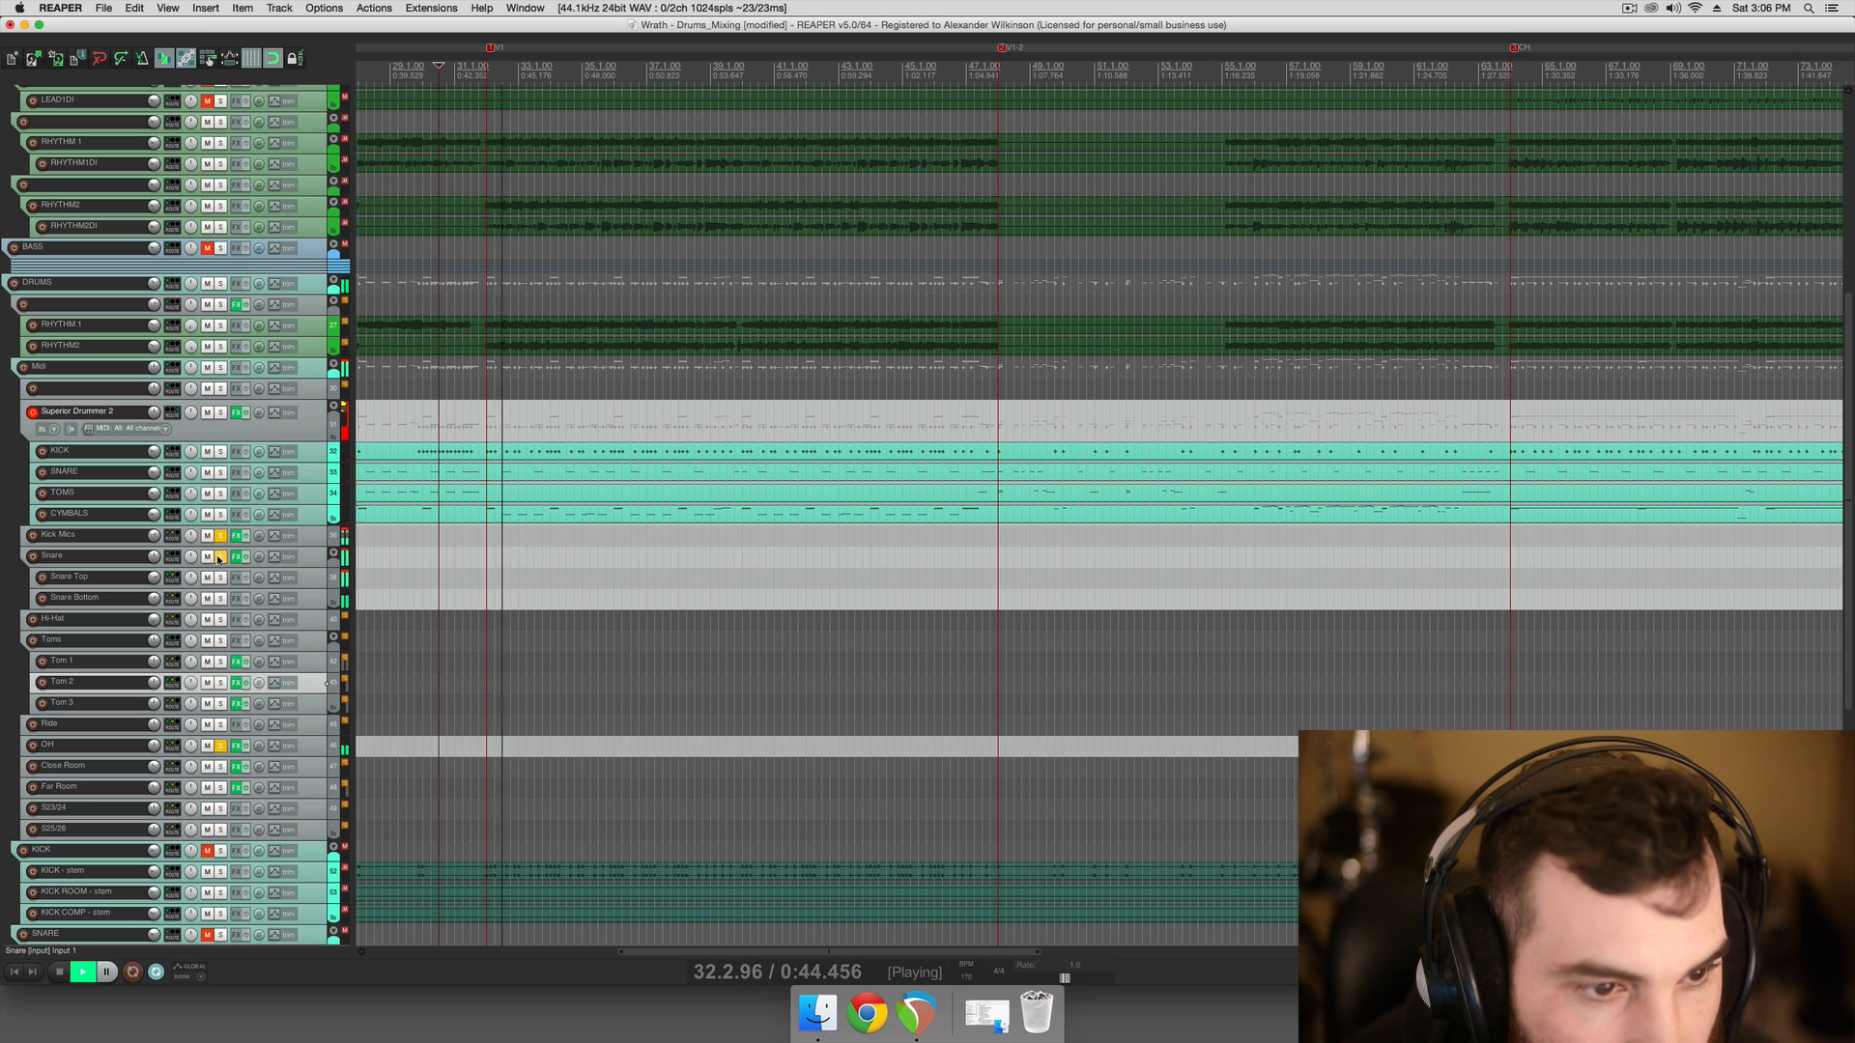
pyautogui.hscroll(-3, 439, 578)
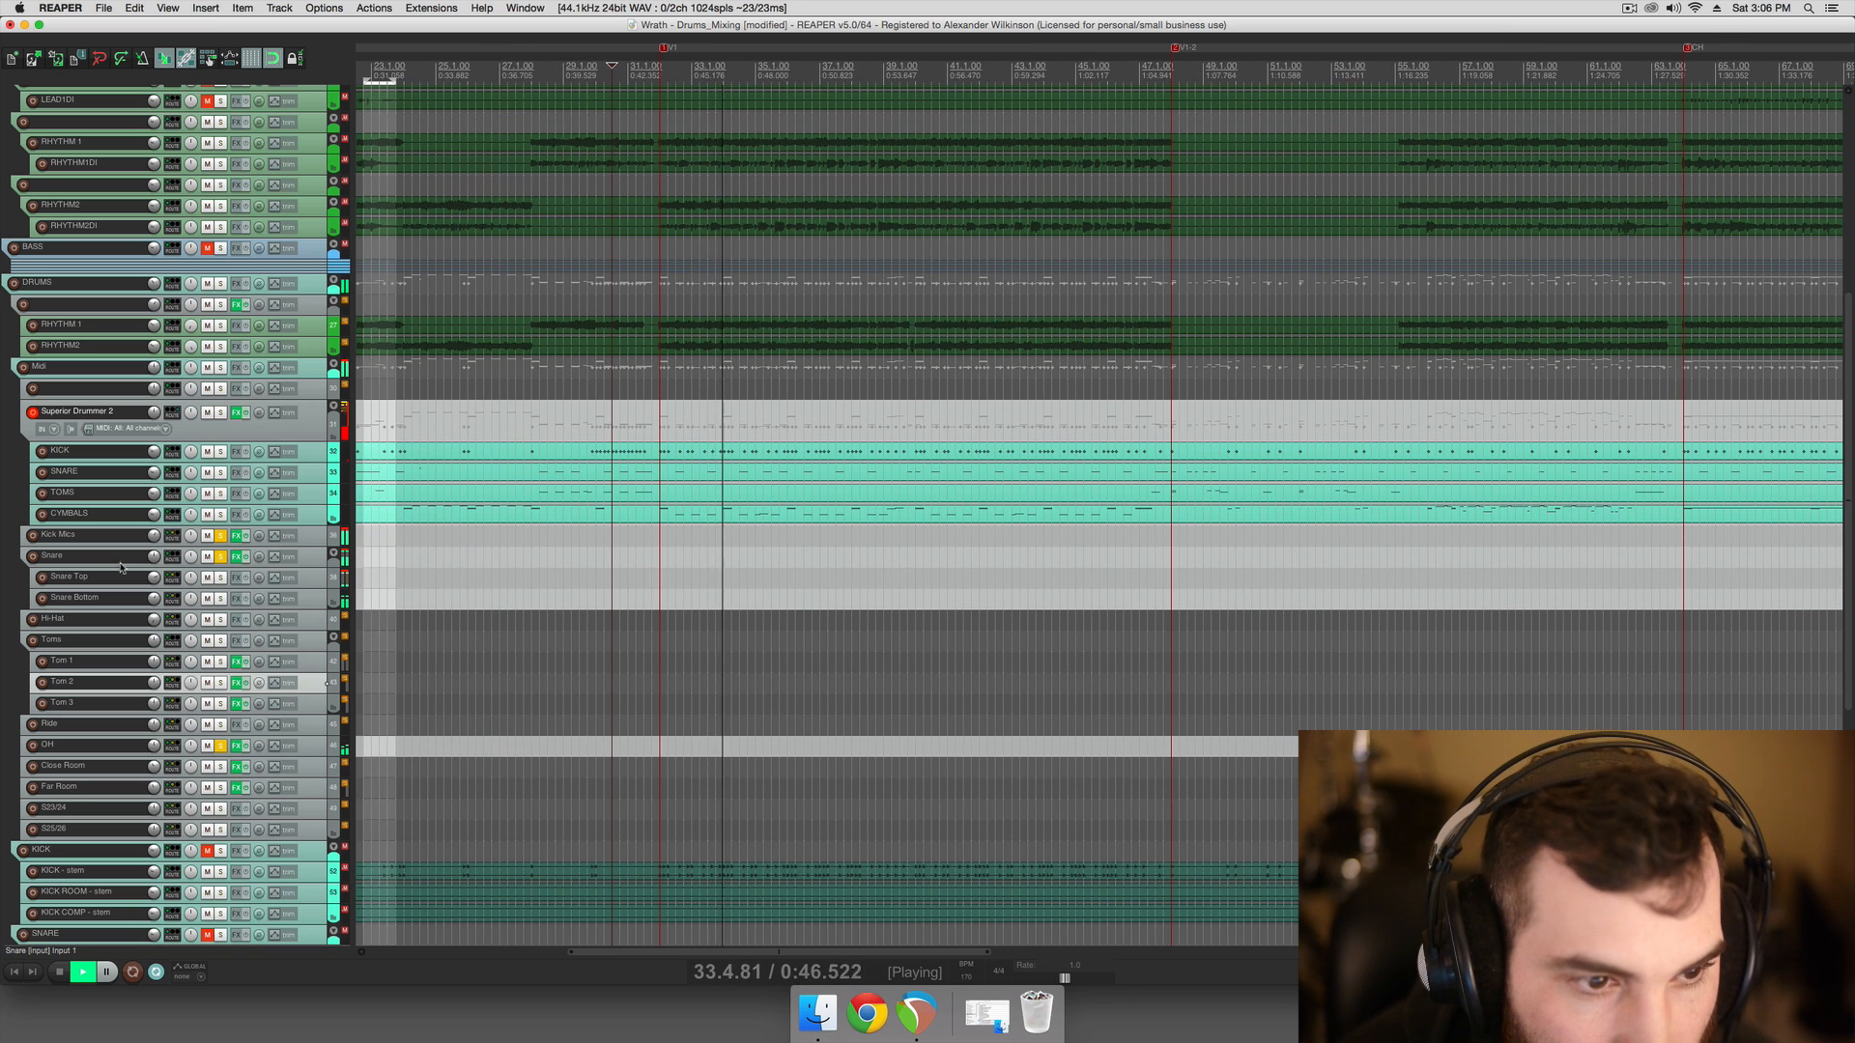
# Add ReaEQ after ReaComp in the Snare folder's effects chain
pyautogui.click(152, 564)
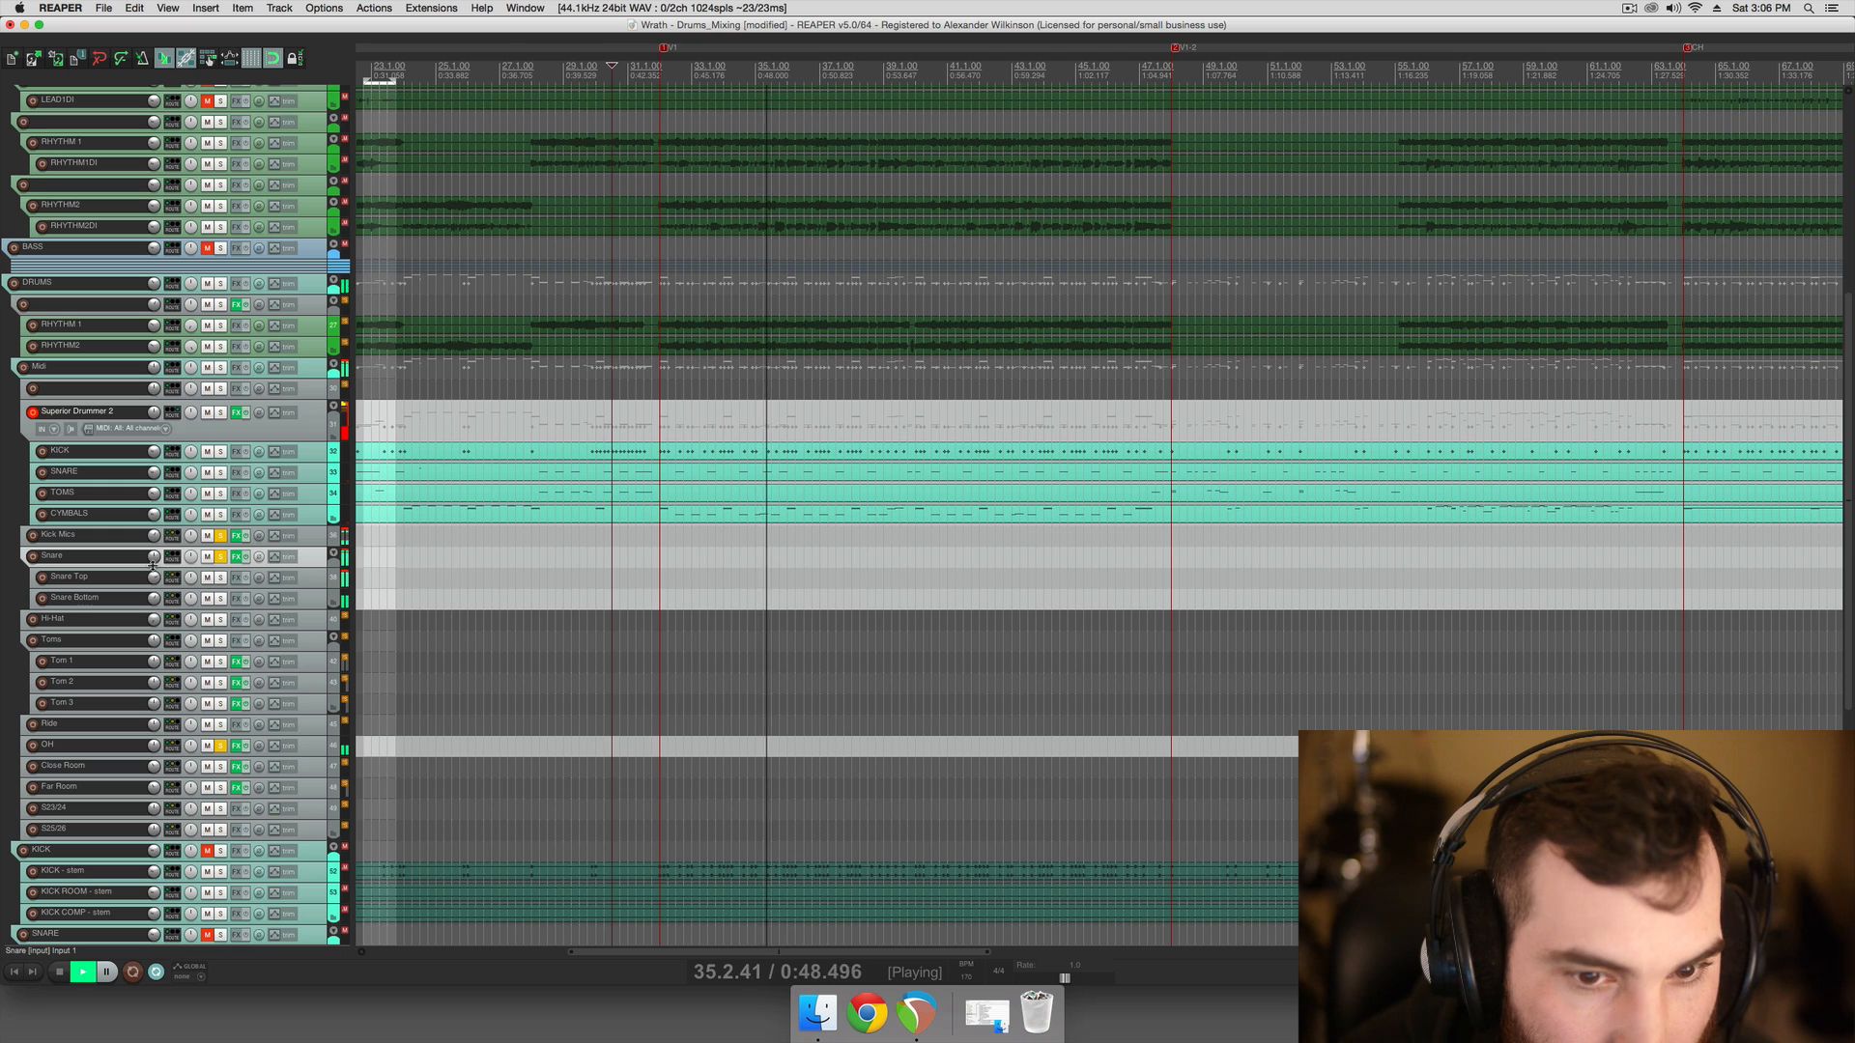
pyautogui.click(236, 557)
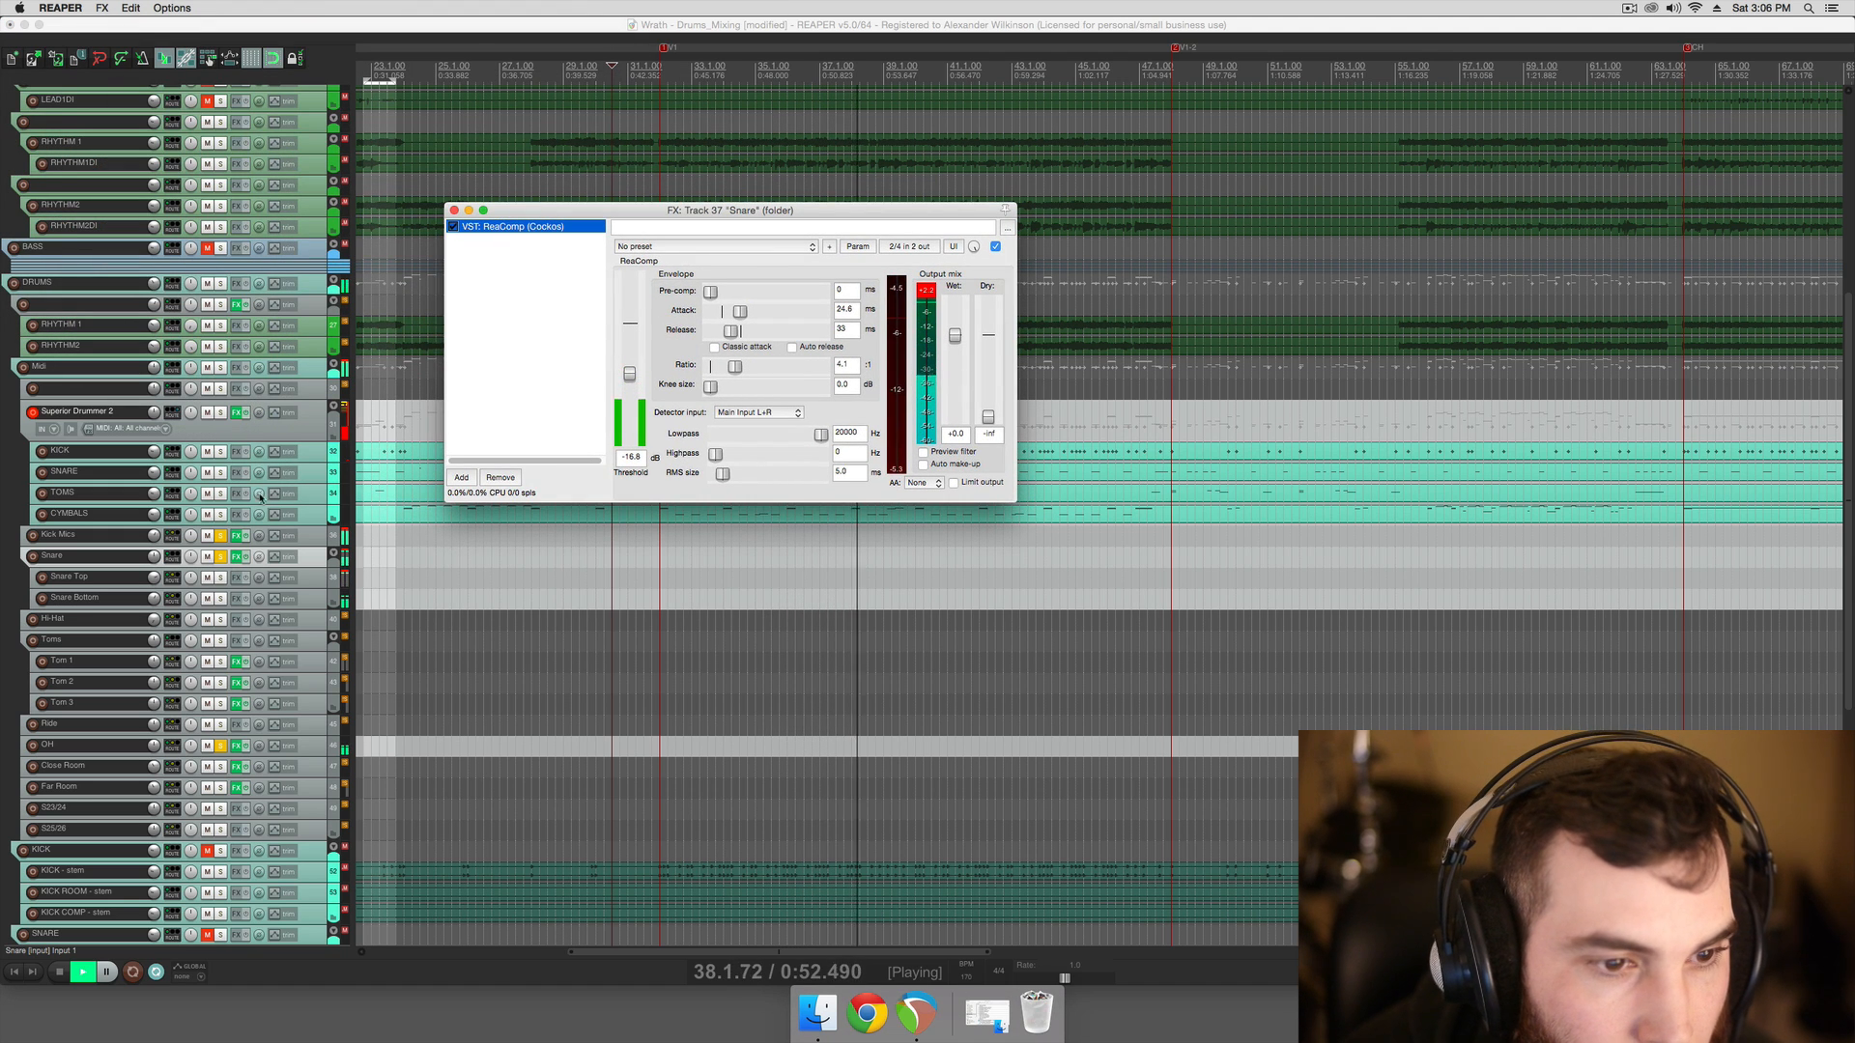
pyautogui.click(463, 477)
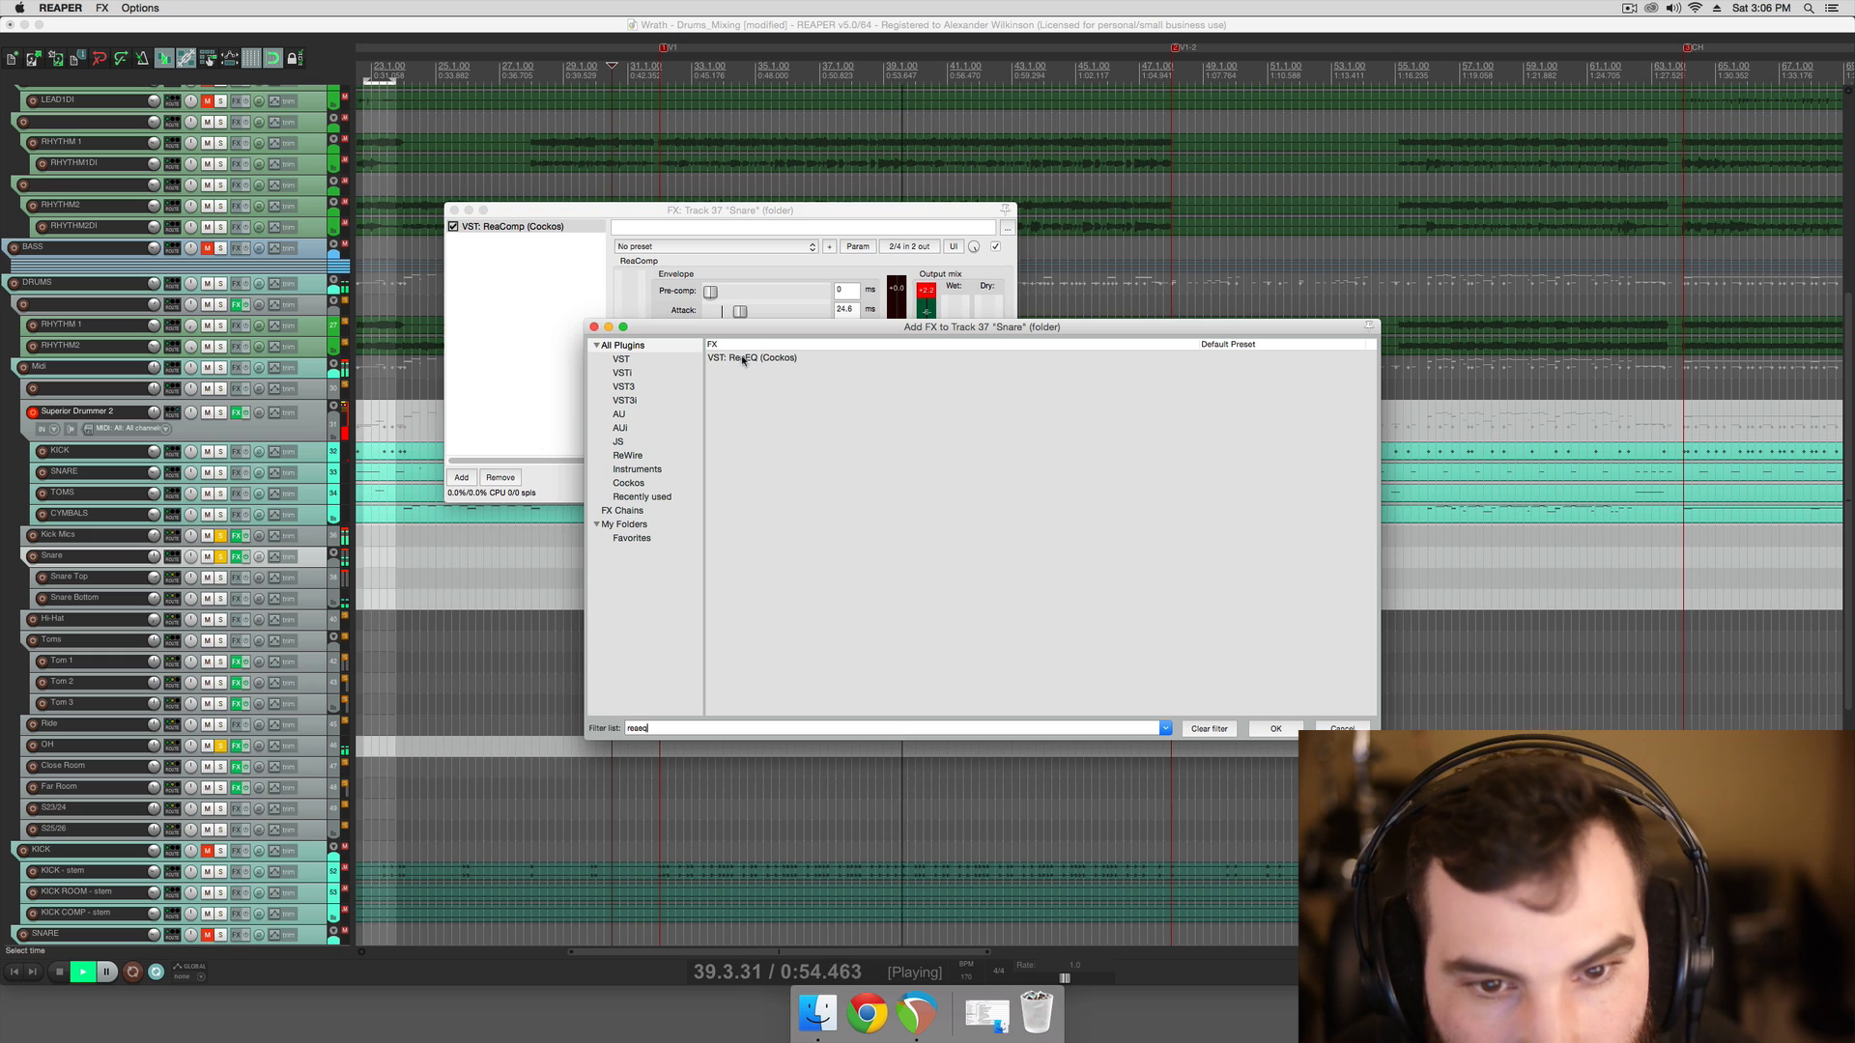
pyautogui.doubleClick(742, 360)
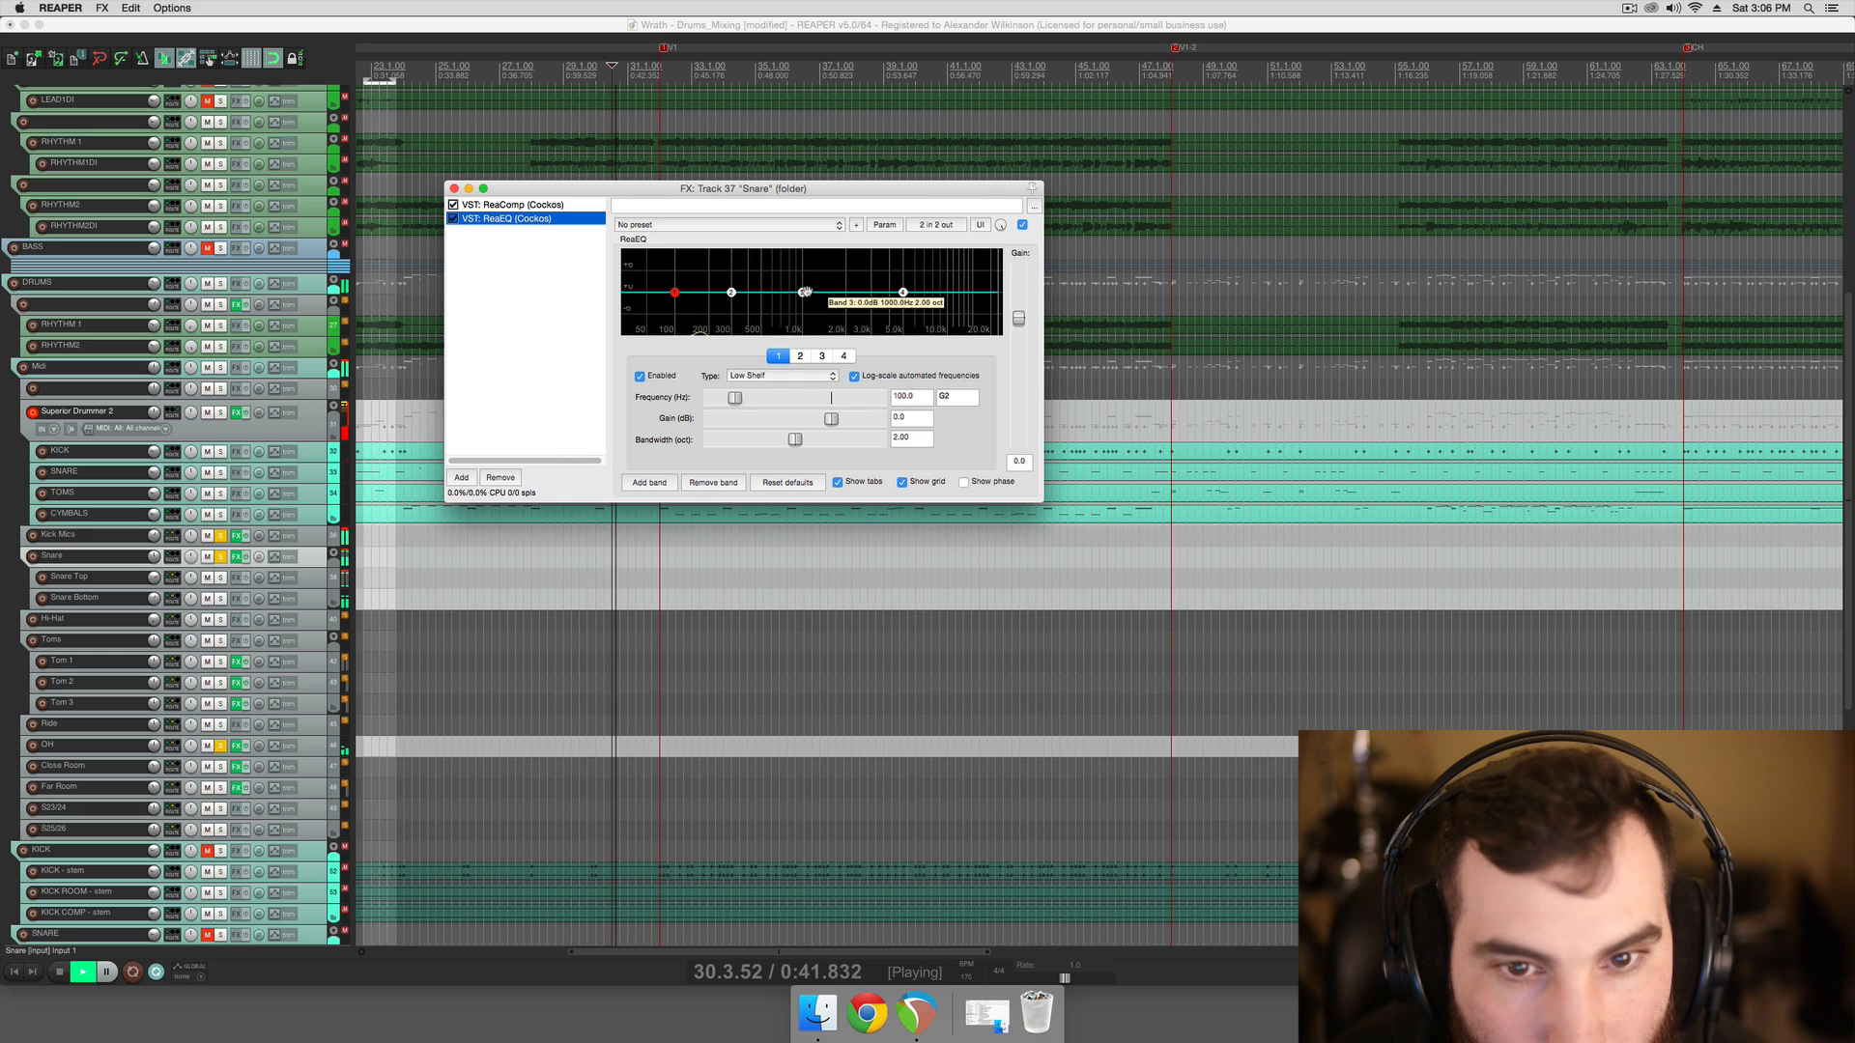
# Open the OH track's ReaEQ and boost its band 4 high shelf to 2.4 dB at 4687.6 Hz
pyautogui.press('space')
pyautogui.click(246, 751)
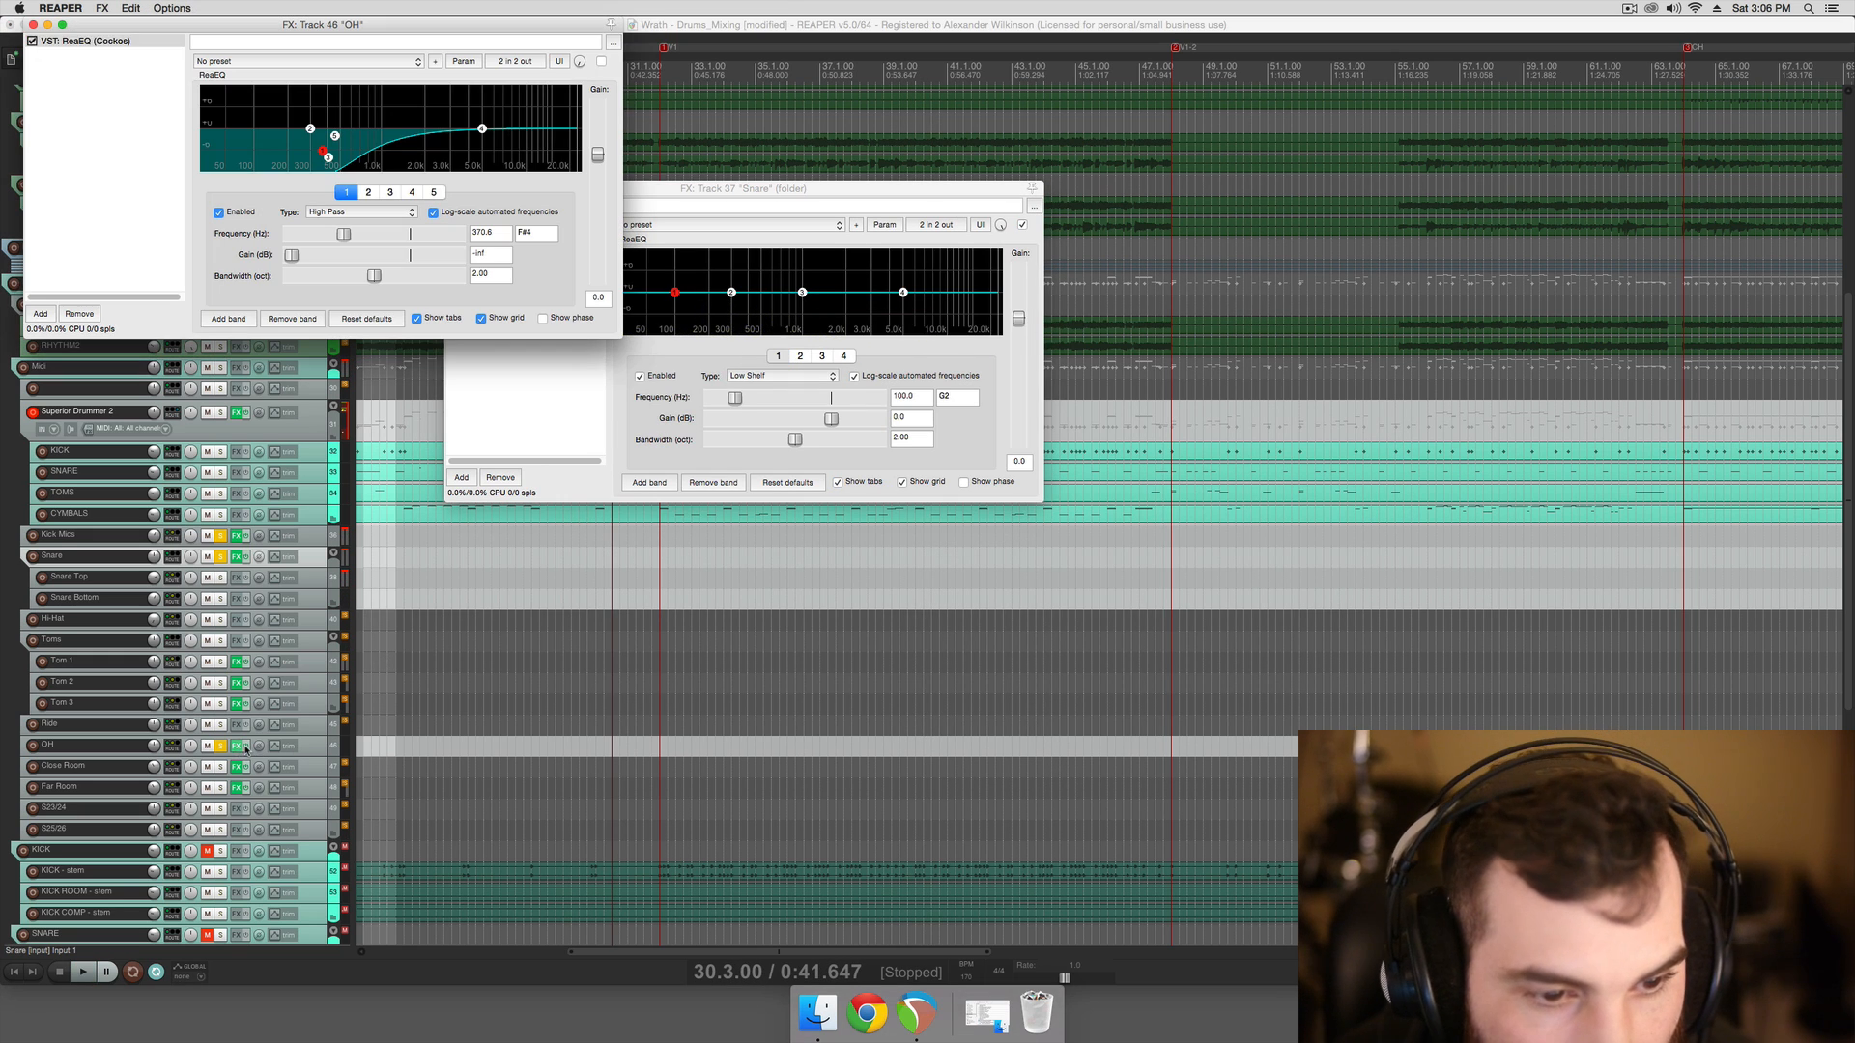
pyautogui.press('space')
pyautogui.moveTo(482, 130); pyautogui.dragTo(480, 122)
pyautogui.press('space')
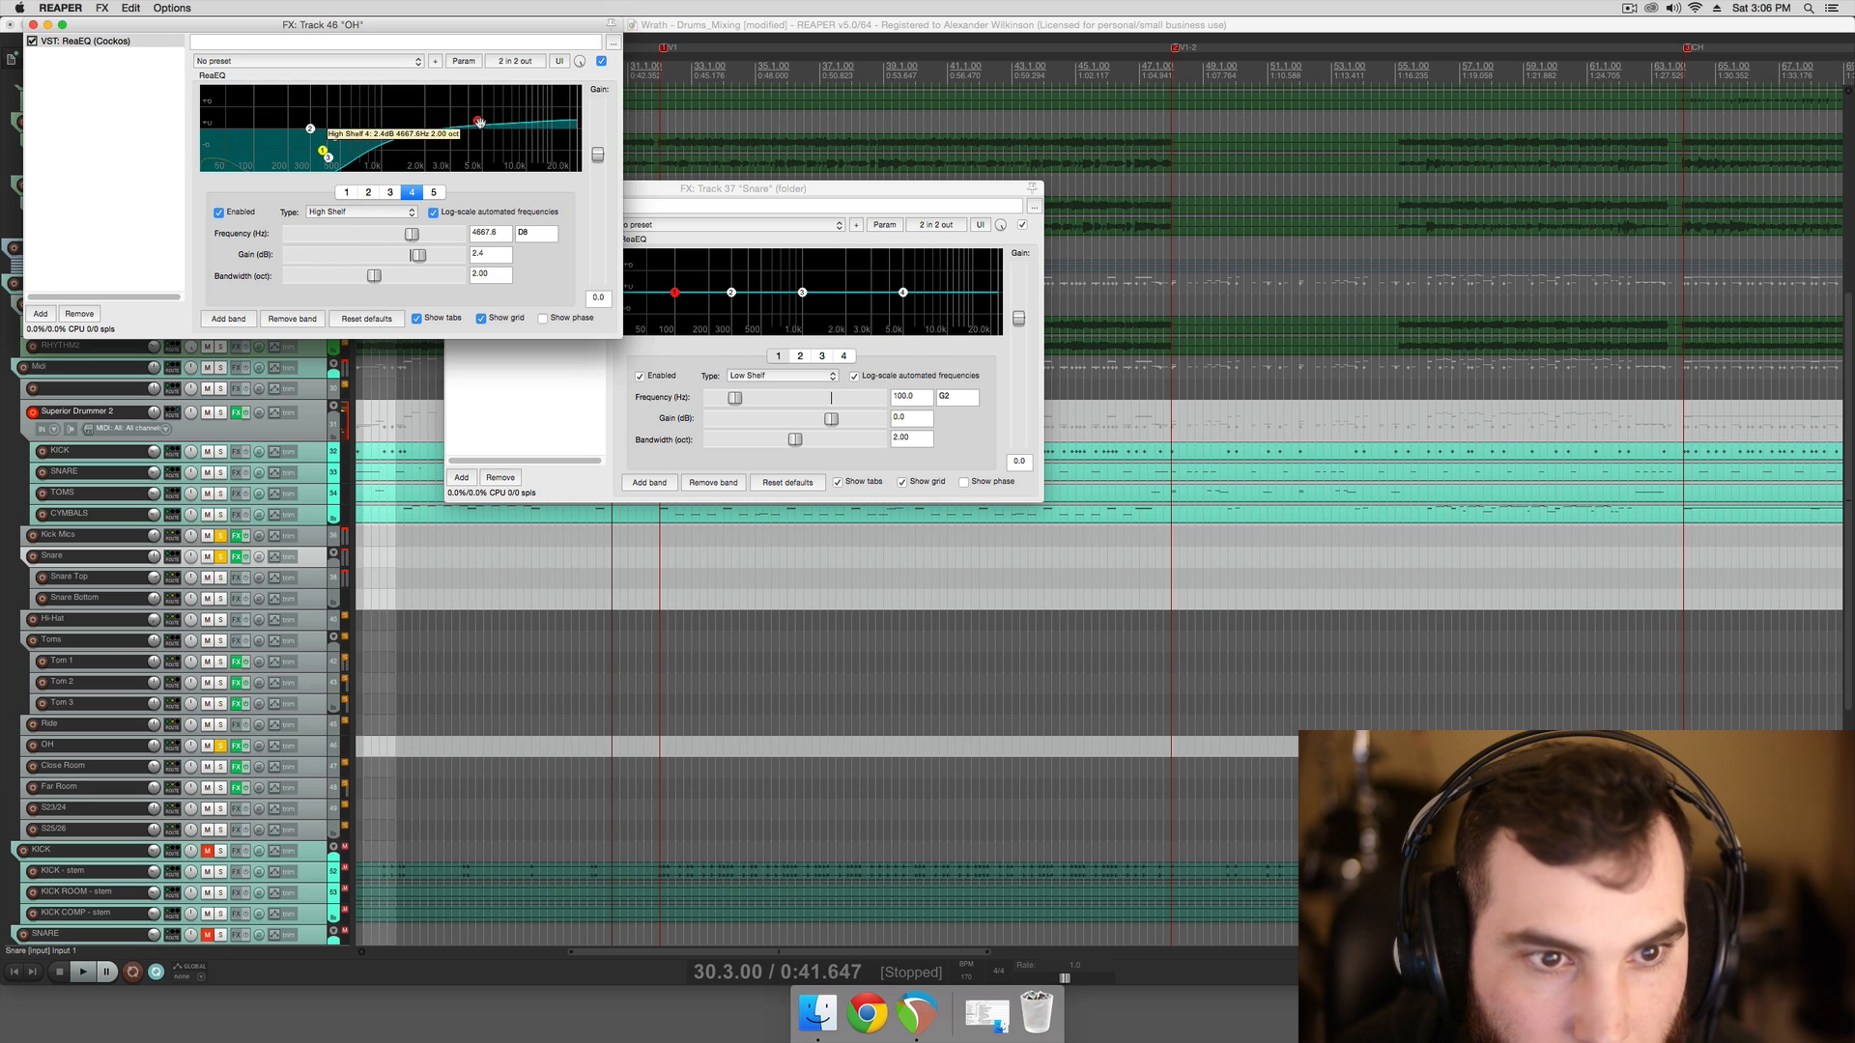
# Change OH ReaEQ band 4 to a Band filter at 13823.4 Hz with 2.0 dB gain, and disable that band
pyautogui.click(391, 215)
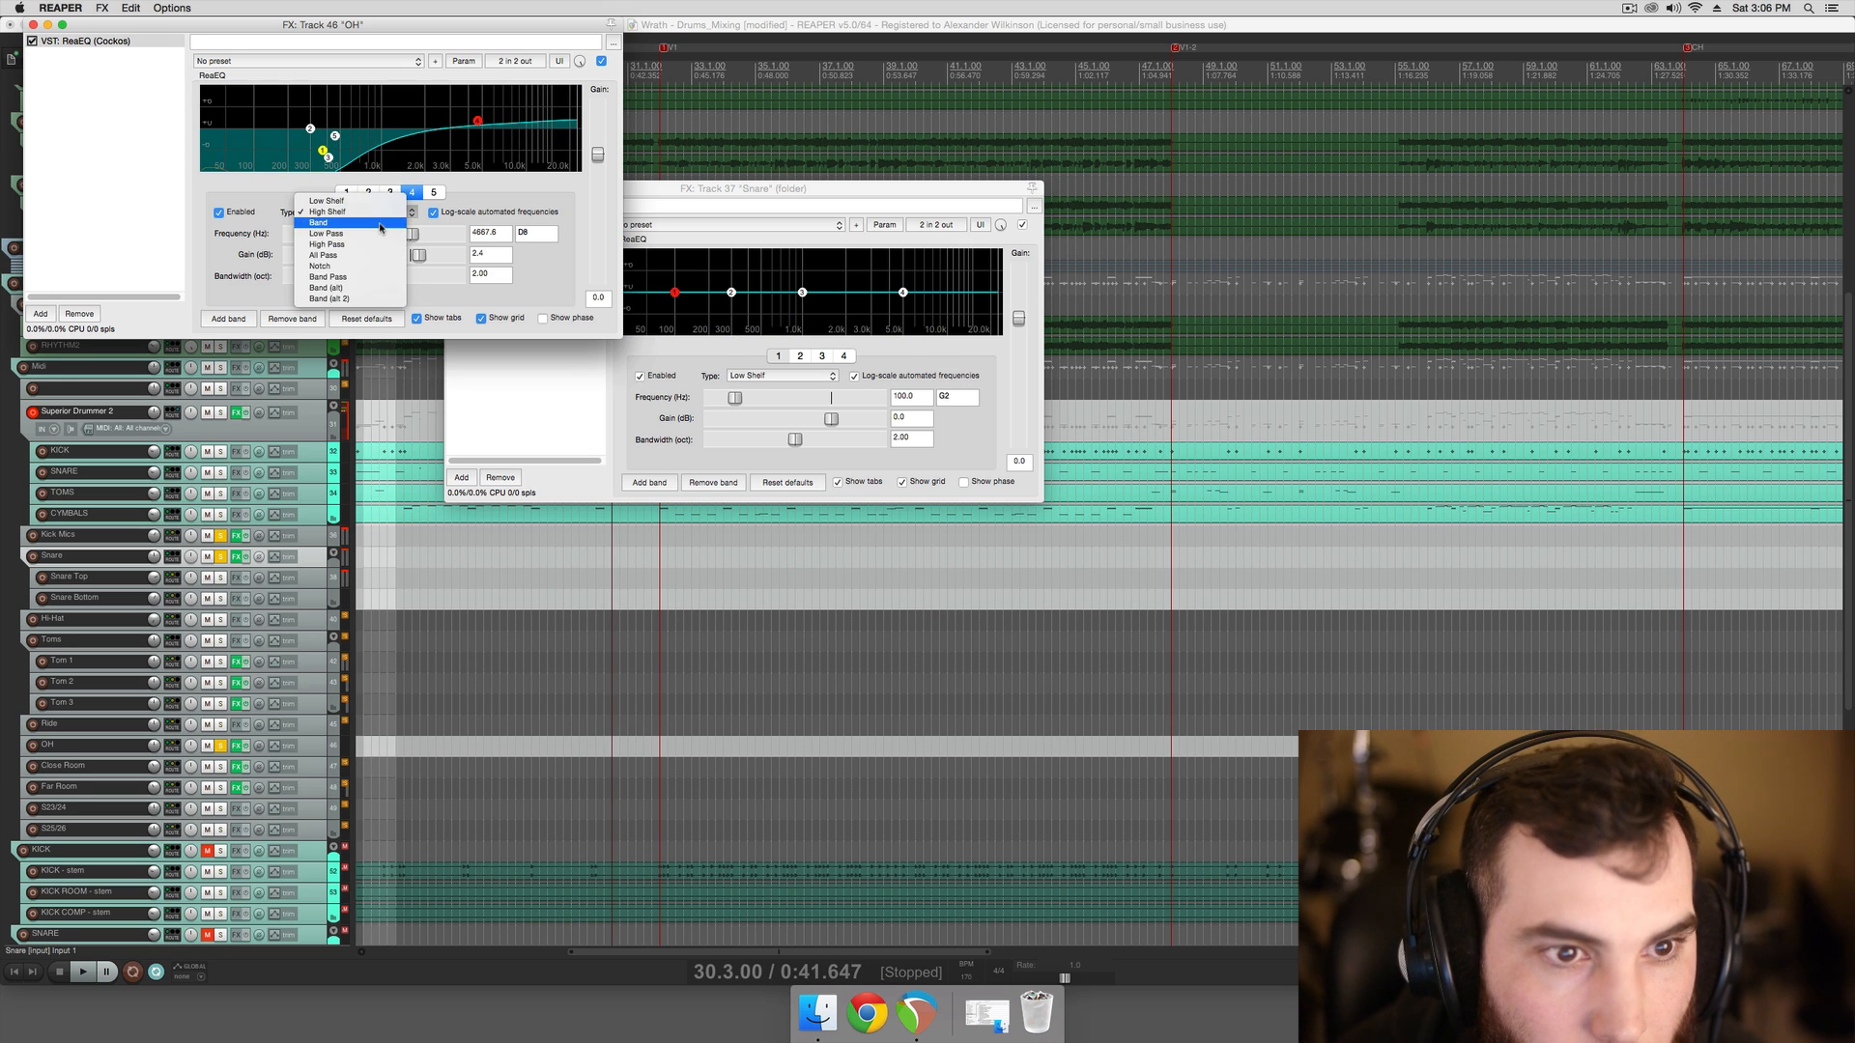
pyautogui.click(380, 224)
pyautogui.press('space')
pyautogui.moveTo(477, 120); pyautogui.dragTo(549, 123)
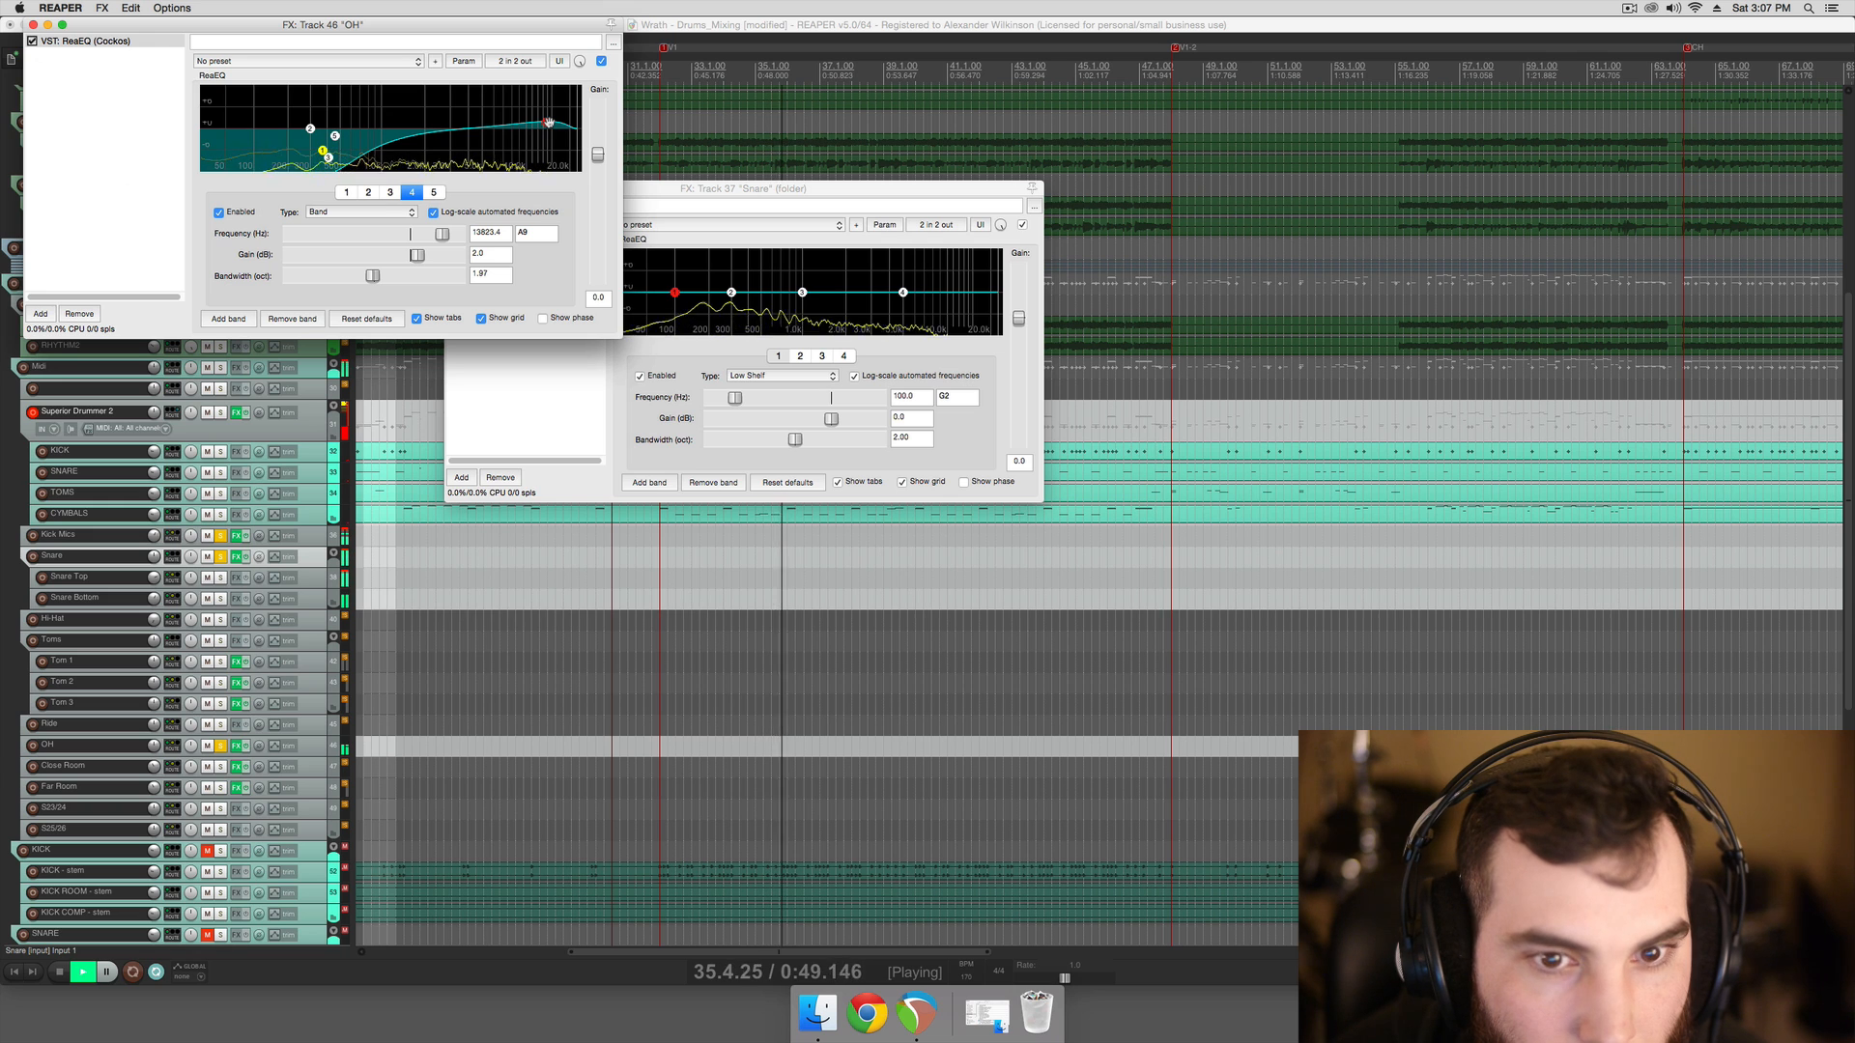
pyautogui.doubleClick(549, 122)
pyautogui.press('space')
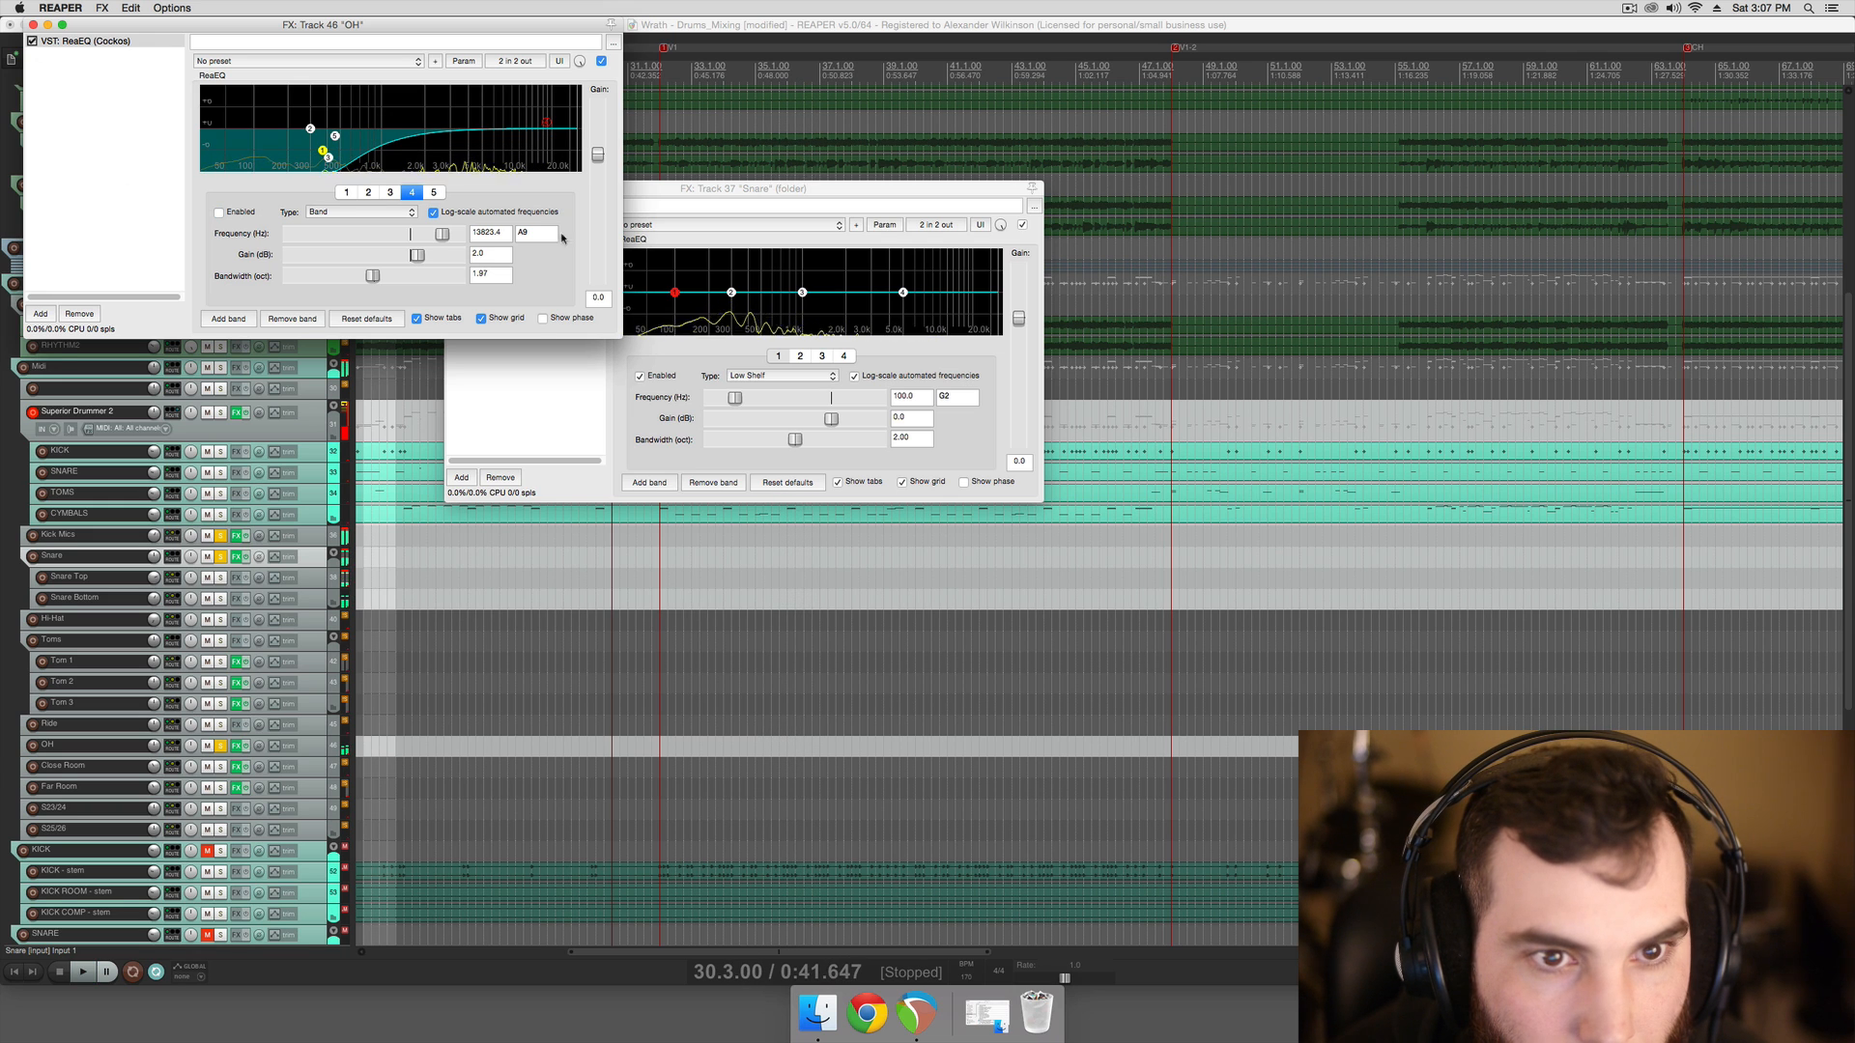
# Set the Snare folder's ReaEQ band 3 to a -0.5 dB cut at 7223.7 Hz during playback and close its effects window
pyautogui.click(530, 398)
pyautogui.moveTo(747, 198); pyautogui.dragTo(760, 274)
pyautogui.press('space')
pyautogui.moveTo(815, 368); pyautogui.dragTo(939, 332)
pyautogui.press('space')
pyautogui.moveTo(892, 495); pyautogui.dragTo(839, 503)
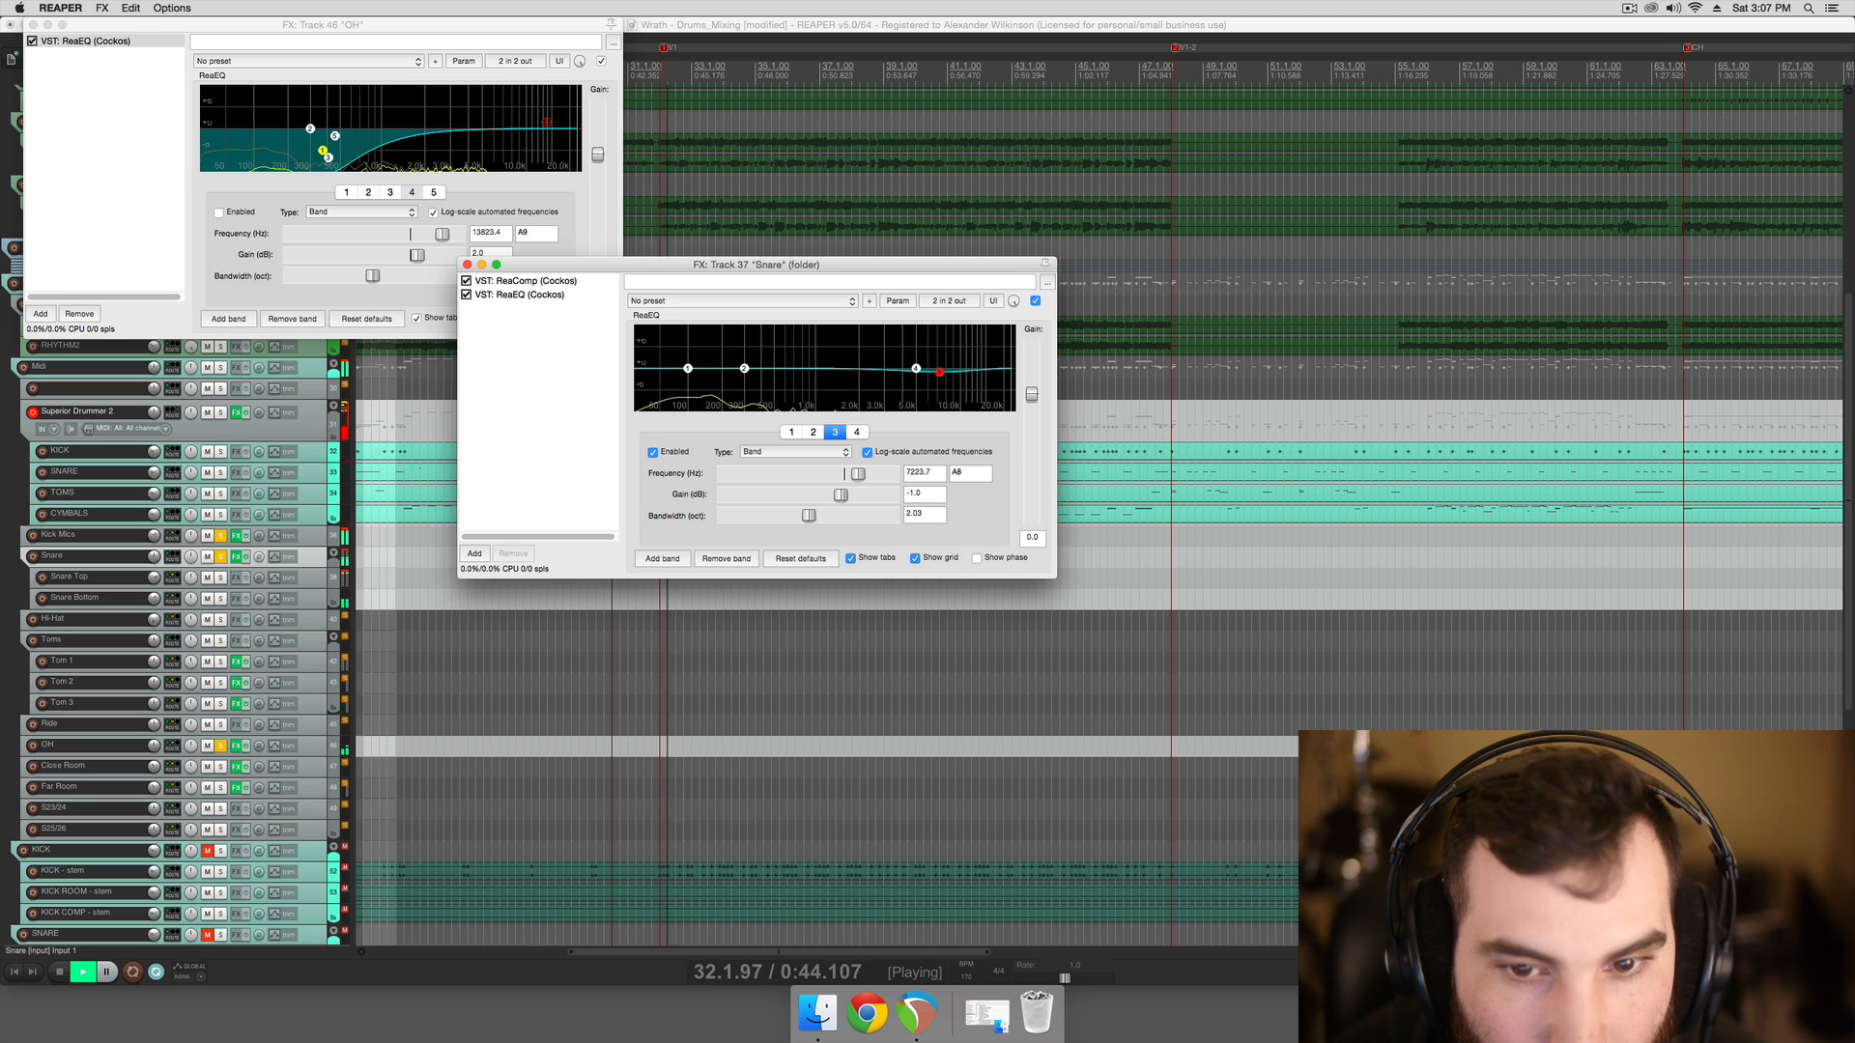
pyautogui.moveTo(841, 496); pyautogui.dragTo(841, 496)
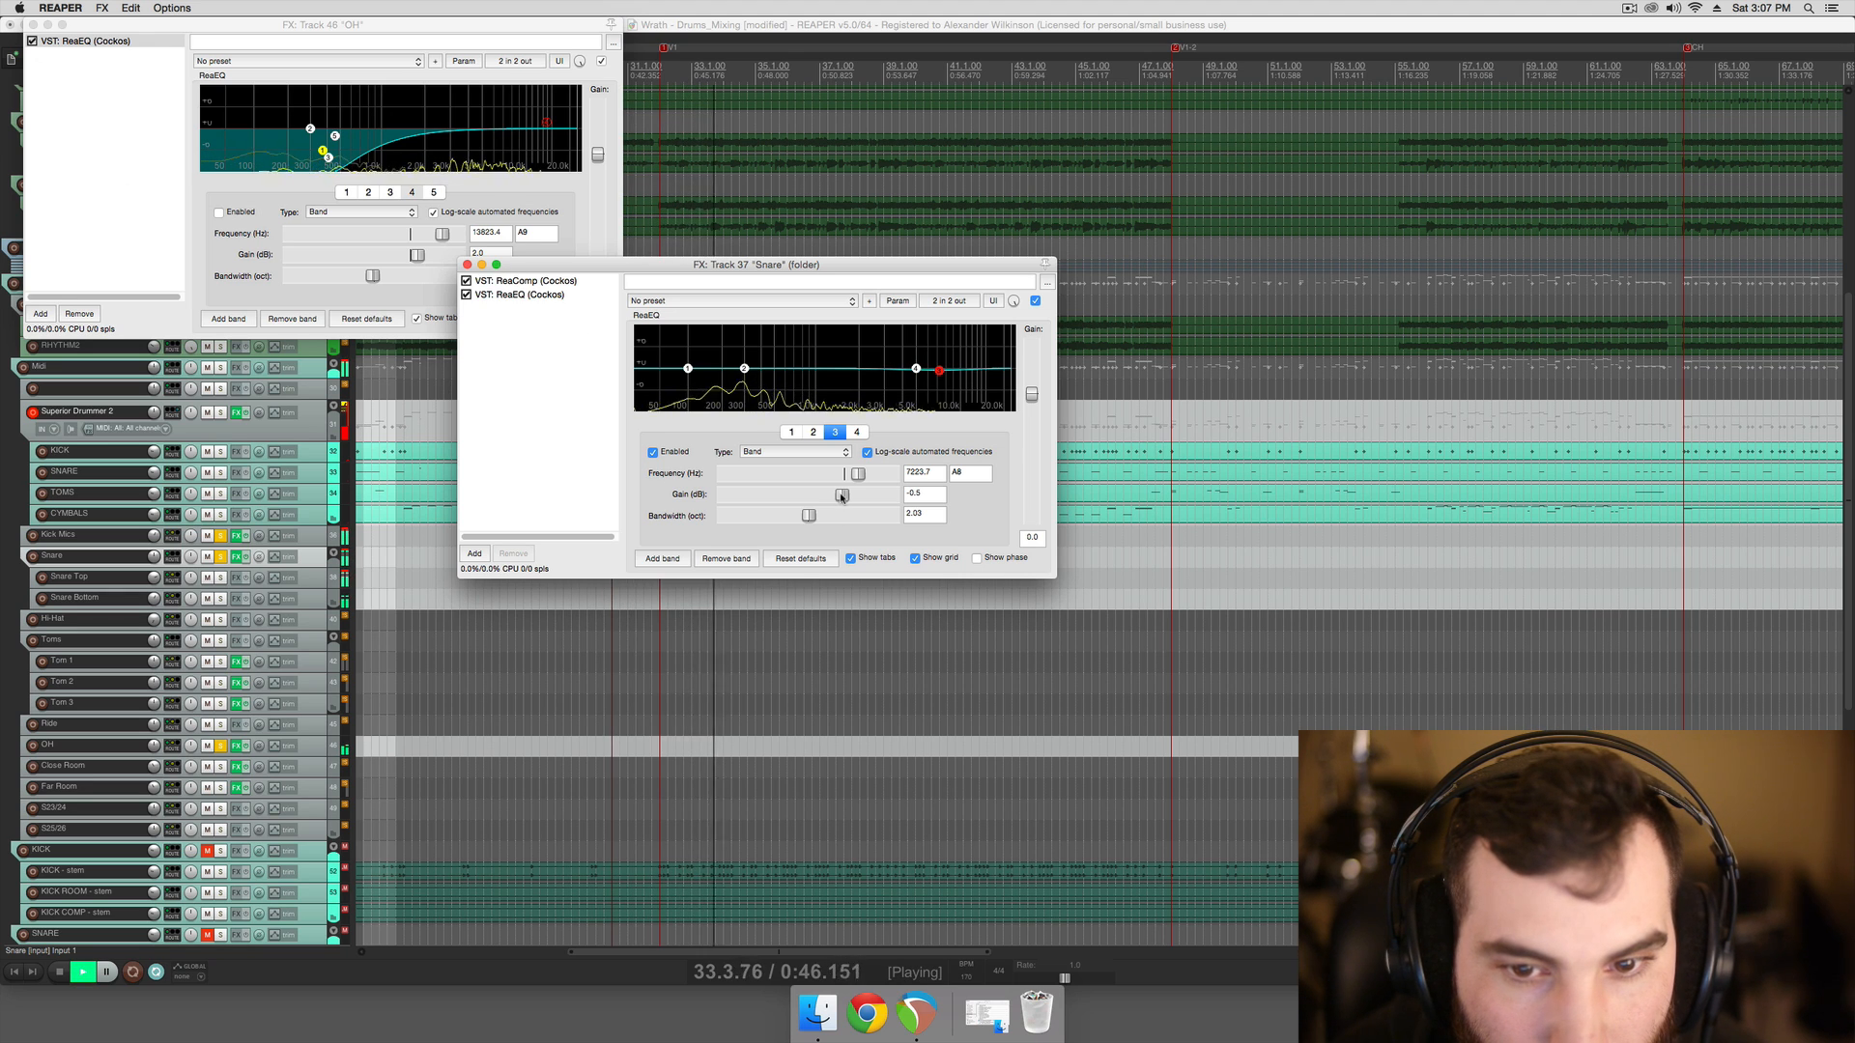
pyautogui.click(467, 263)
# Play from 32.1.00 with the Close Room and Far Room tracks also soloed
pyautogui.click(676, 578)
pyautogui.press('space')
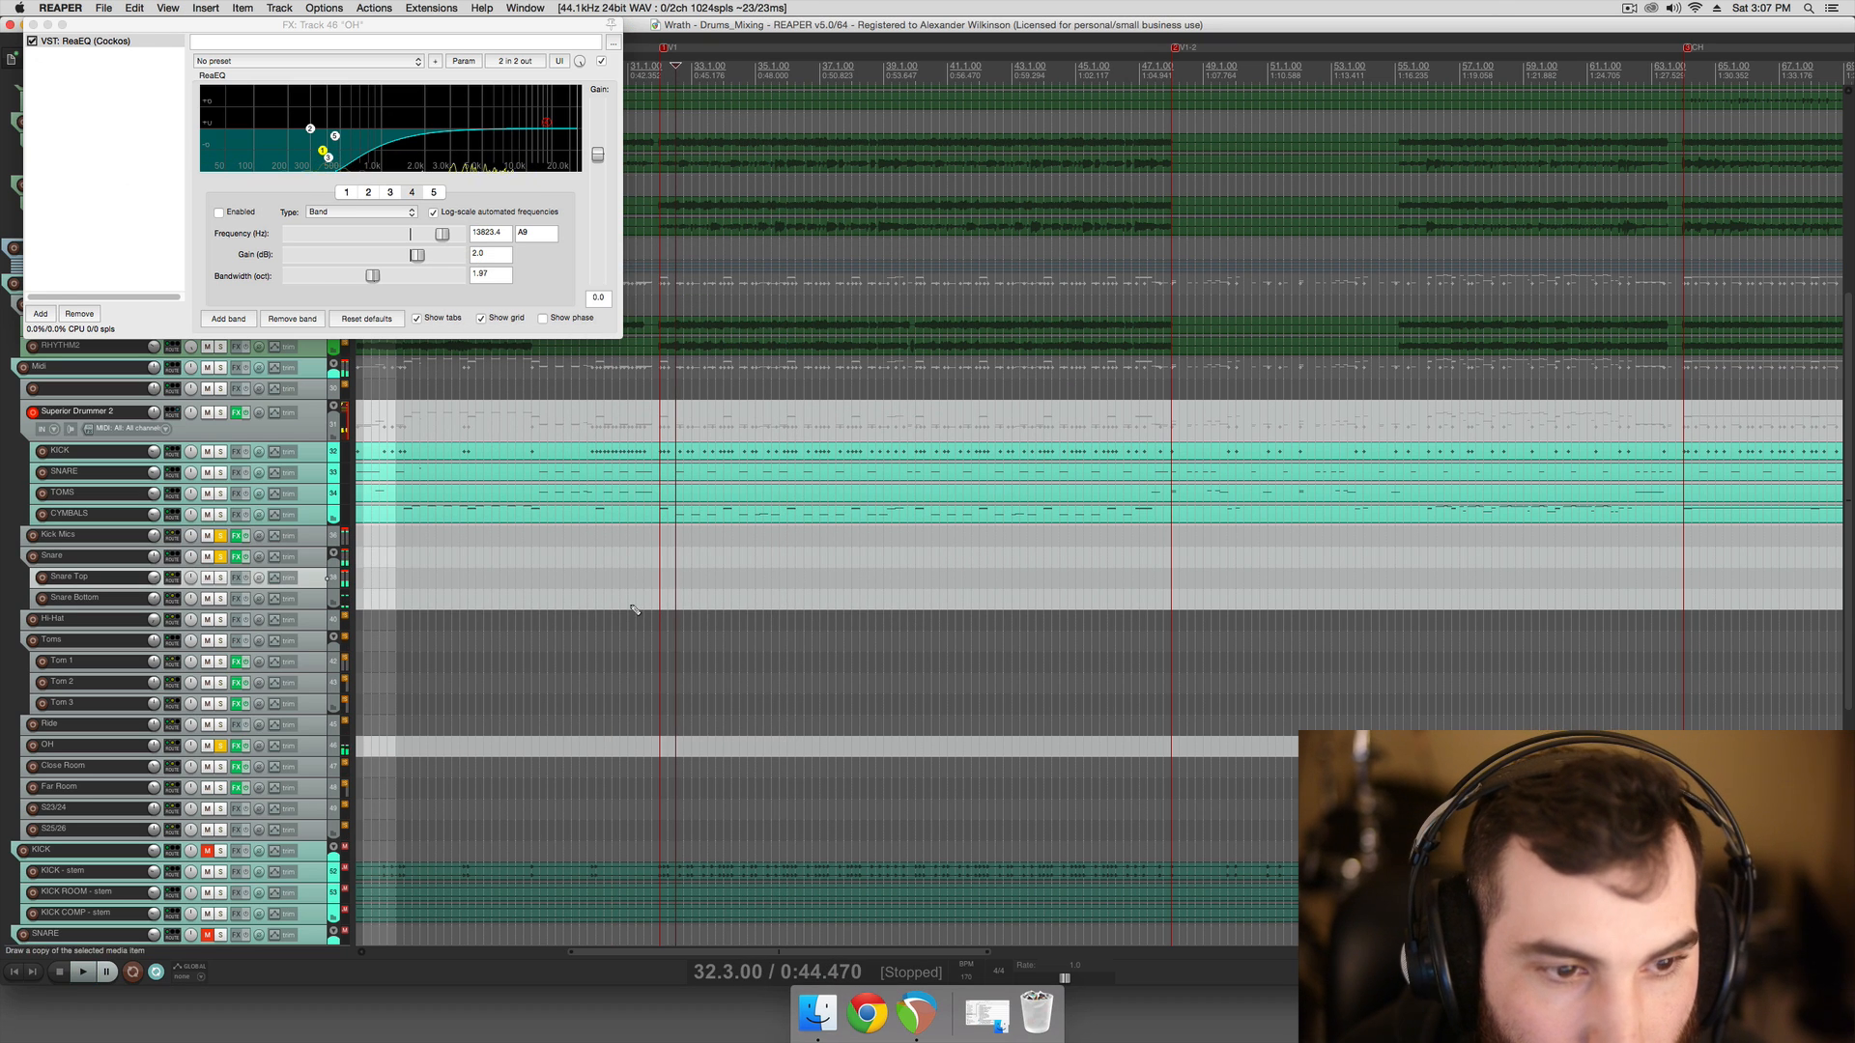
pyautogui.click(660, 590)
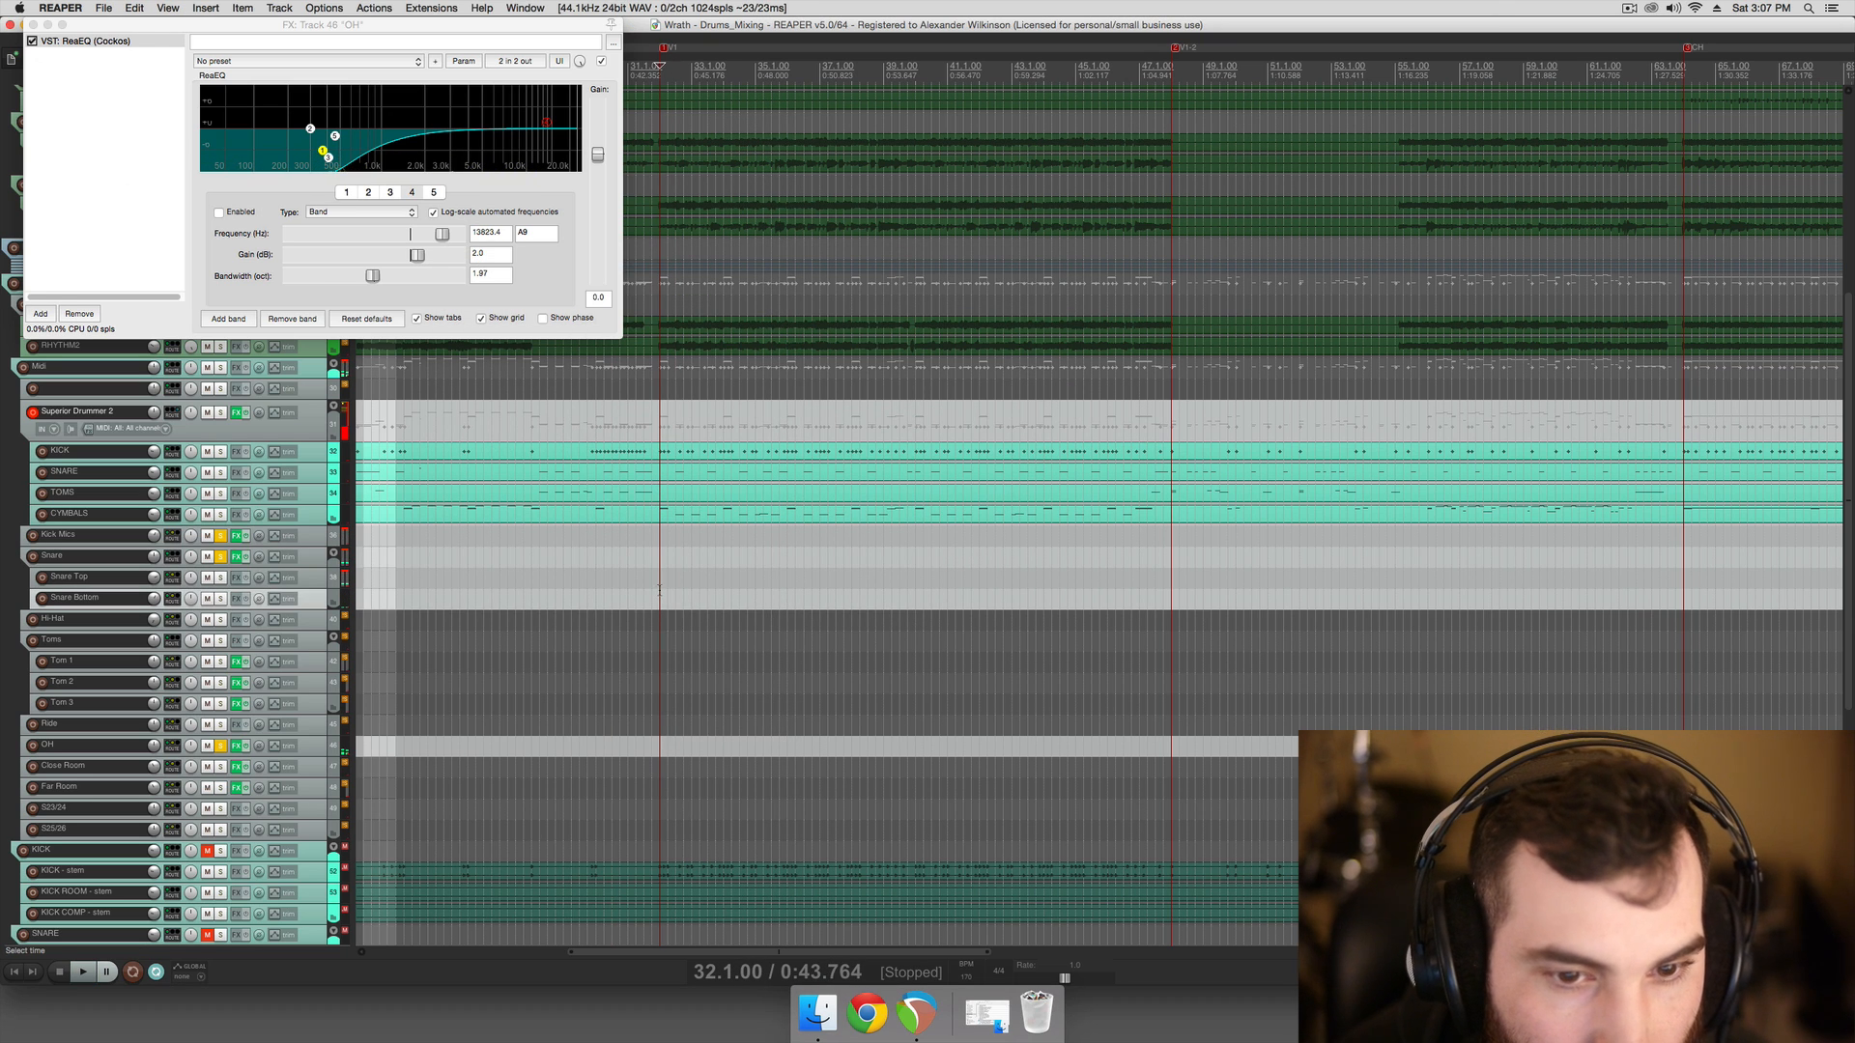
pyautogui.press('space')
pyautogui.click(221, 767)
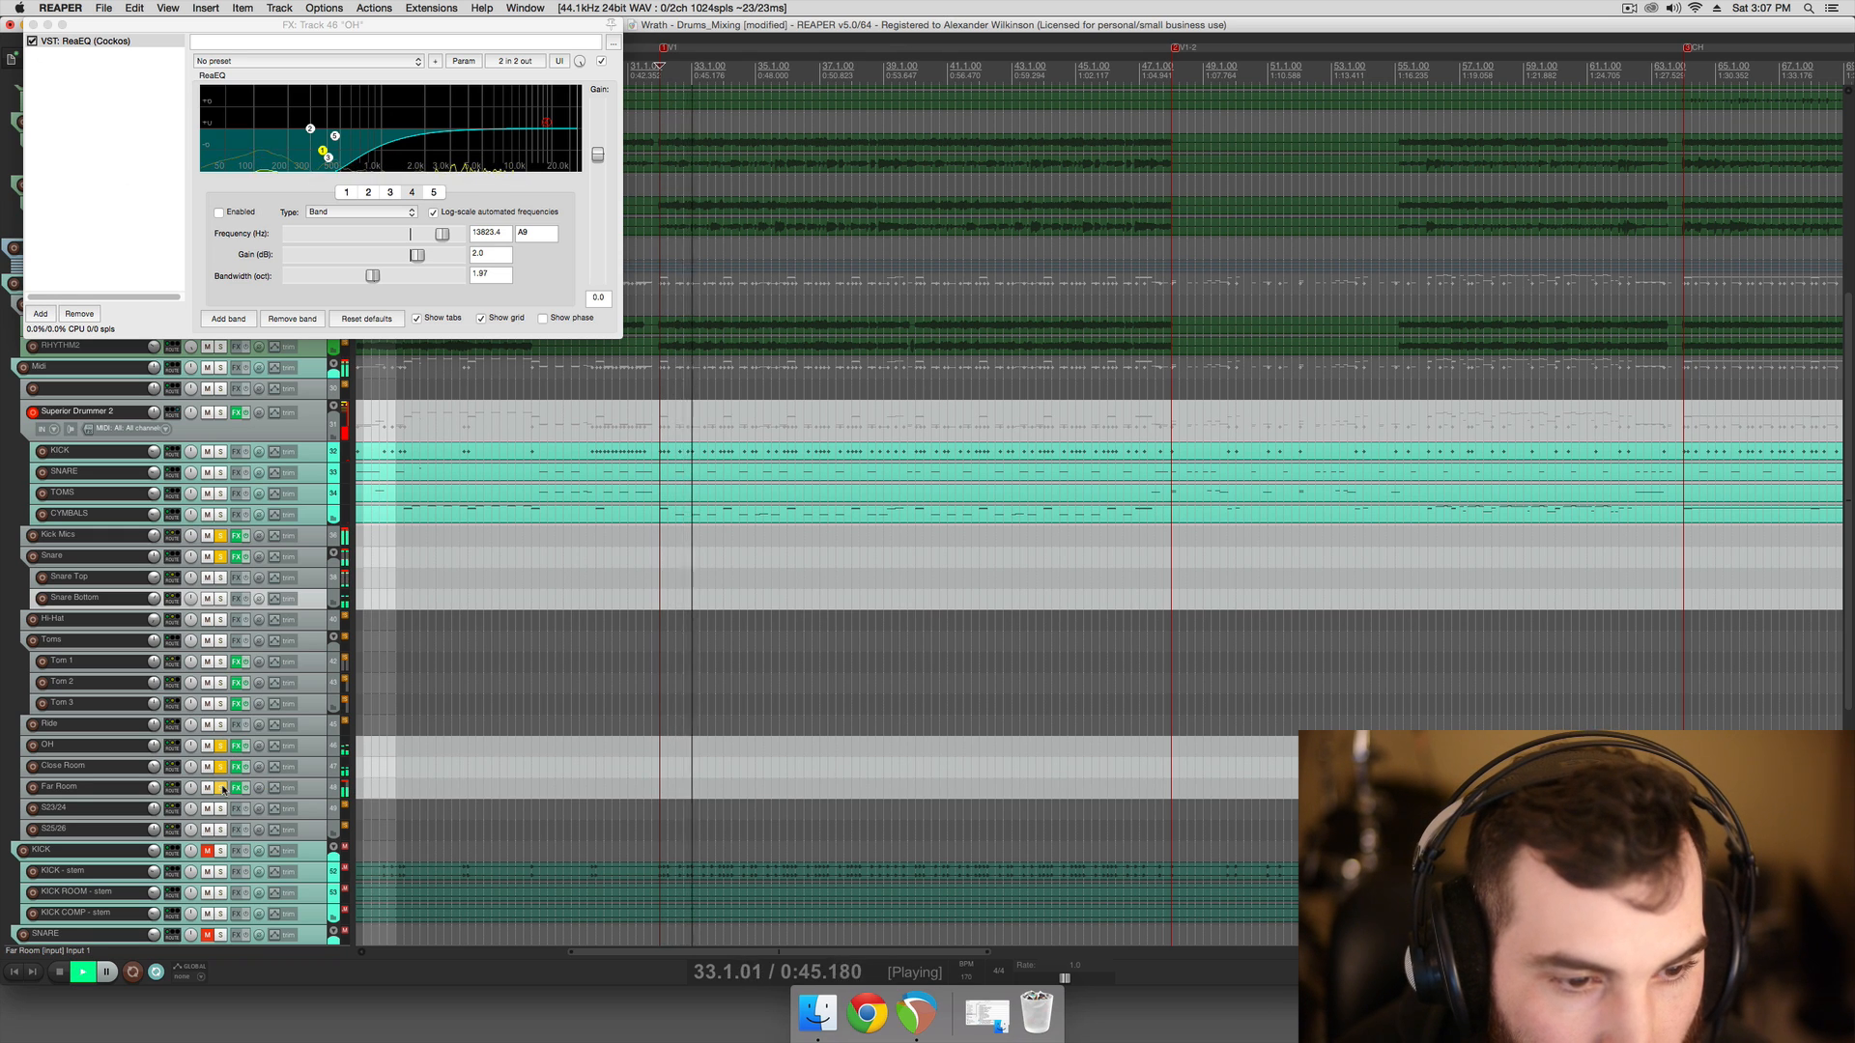
# Turn the Close Room track's volume down slightly and stop playback
pyautogui.click(122, 789)
pyautogui.keyDown('shift'); pyautogui.click(123, 769); pyautogui.keyUp('shift')
pyautogui.moveTo(154, 768); pyautogui.dragTo(154, 772)
pyautogui.press('space')
pyautogui.click(151, 792)
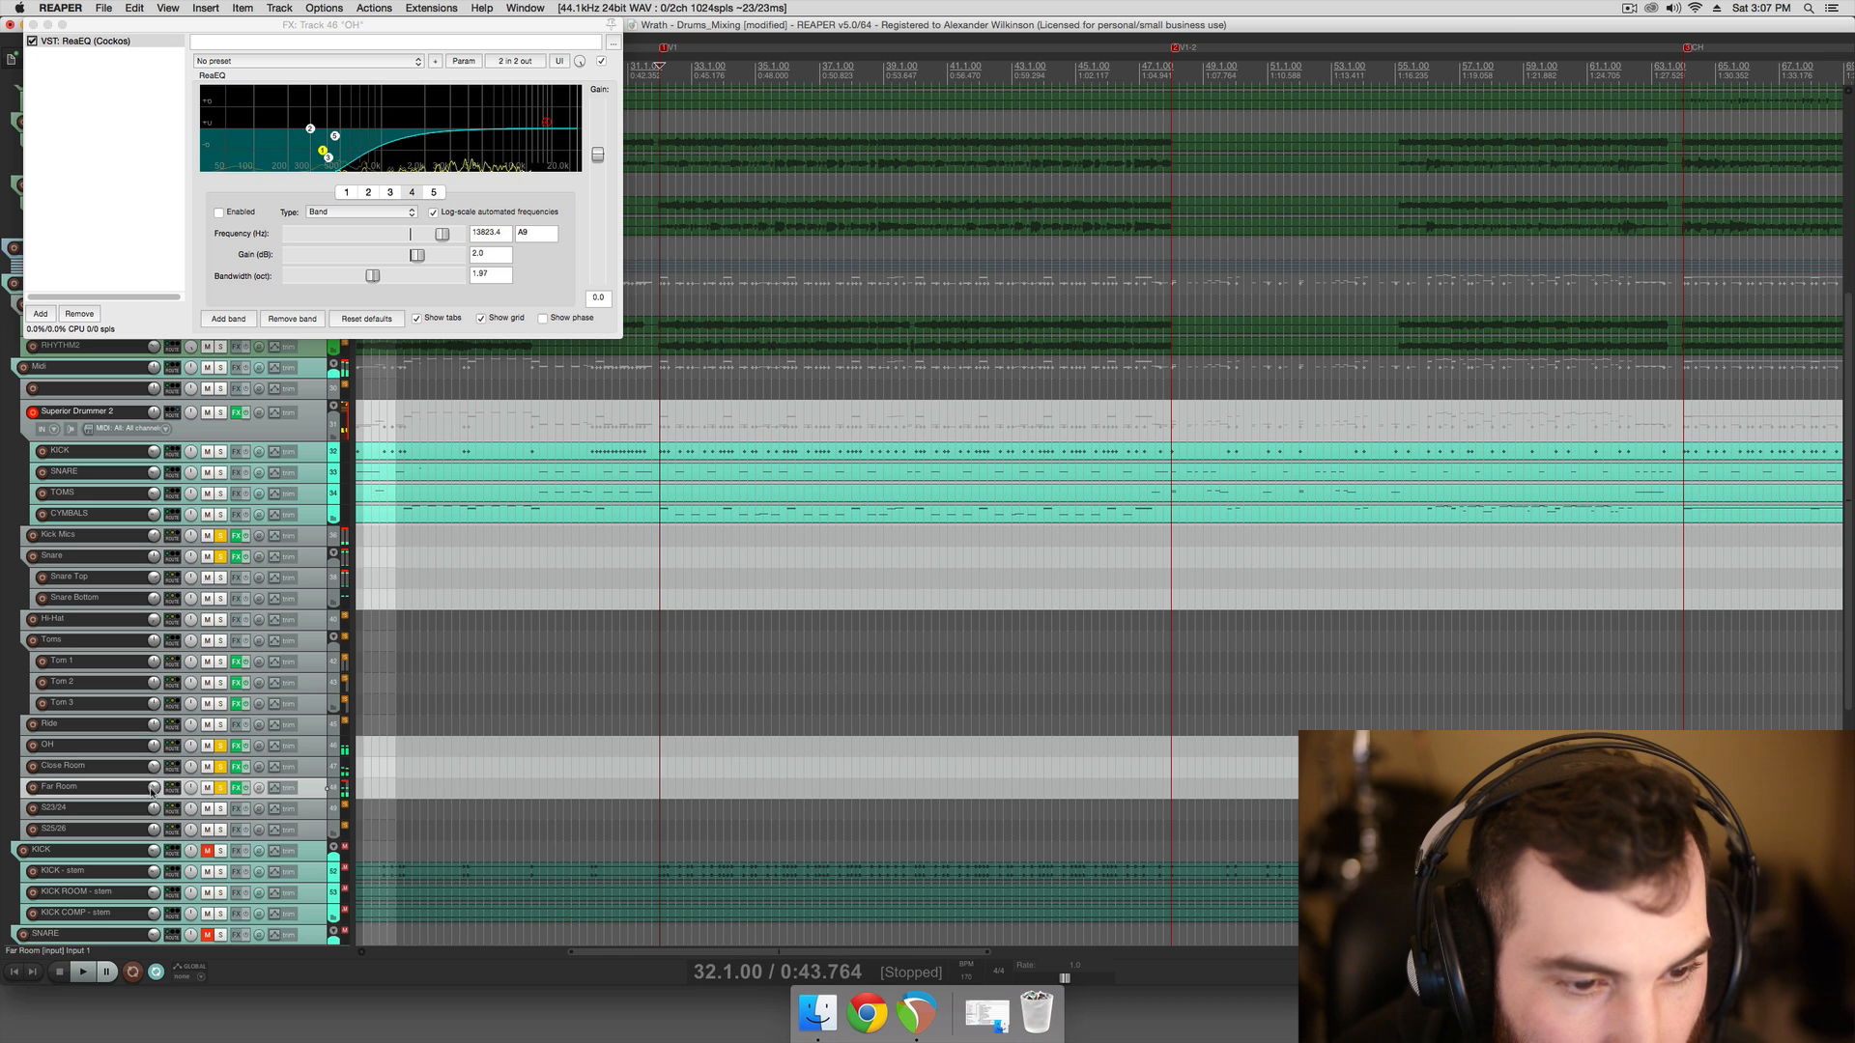
# Unsolo the Far Room track and lower the Close Room volume further during playback from 32.1.00
pyautogui.click(220, 790)
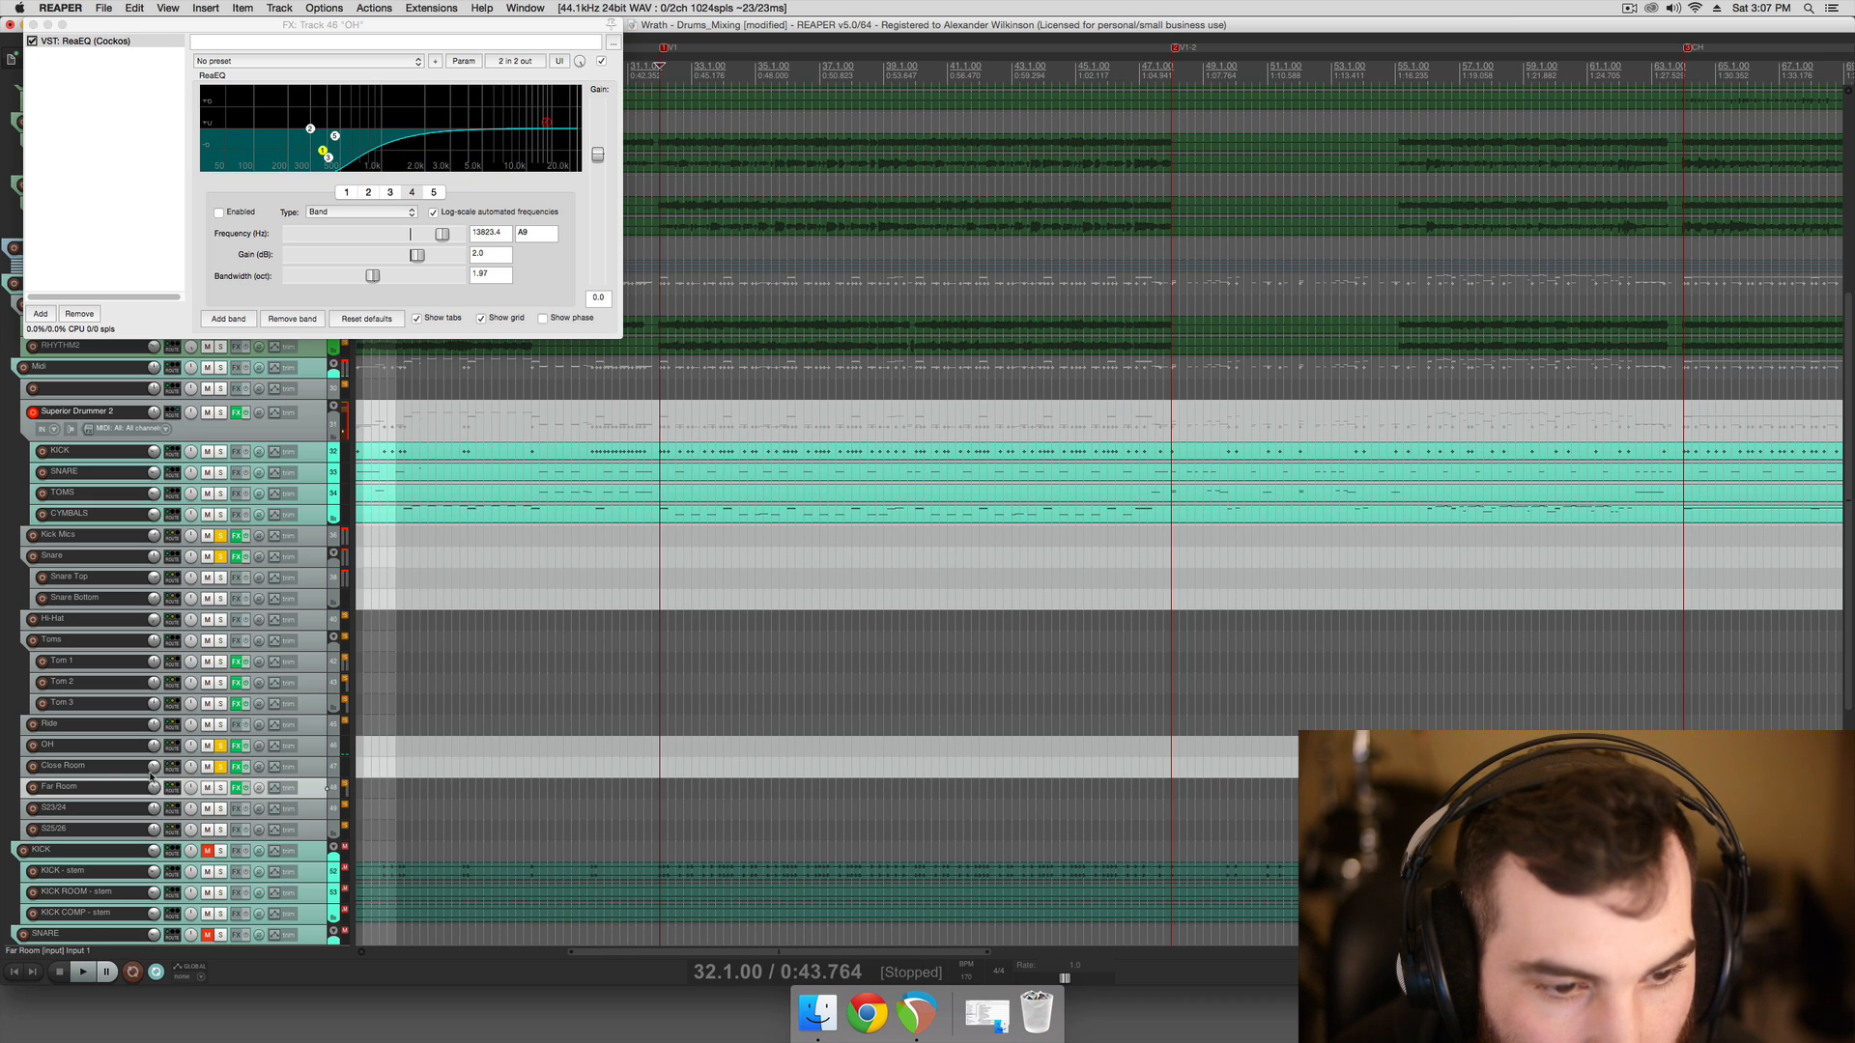
pyautogui.press('space')
pyautogui.moveTo(153, 771); pyautogui.dragTo(153, 794)
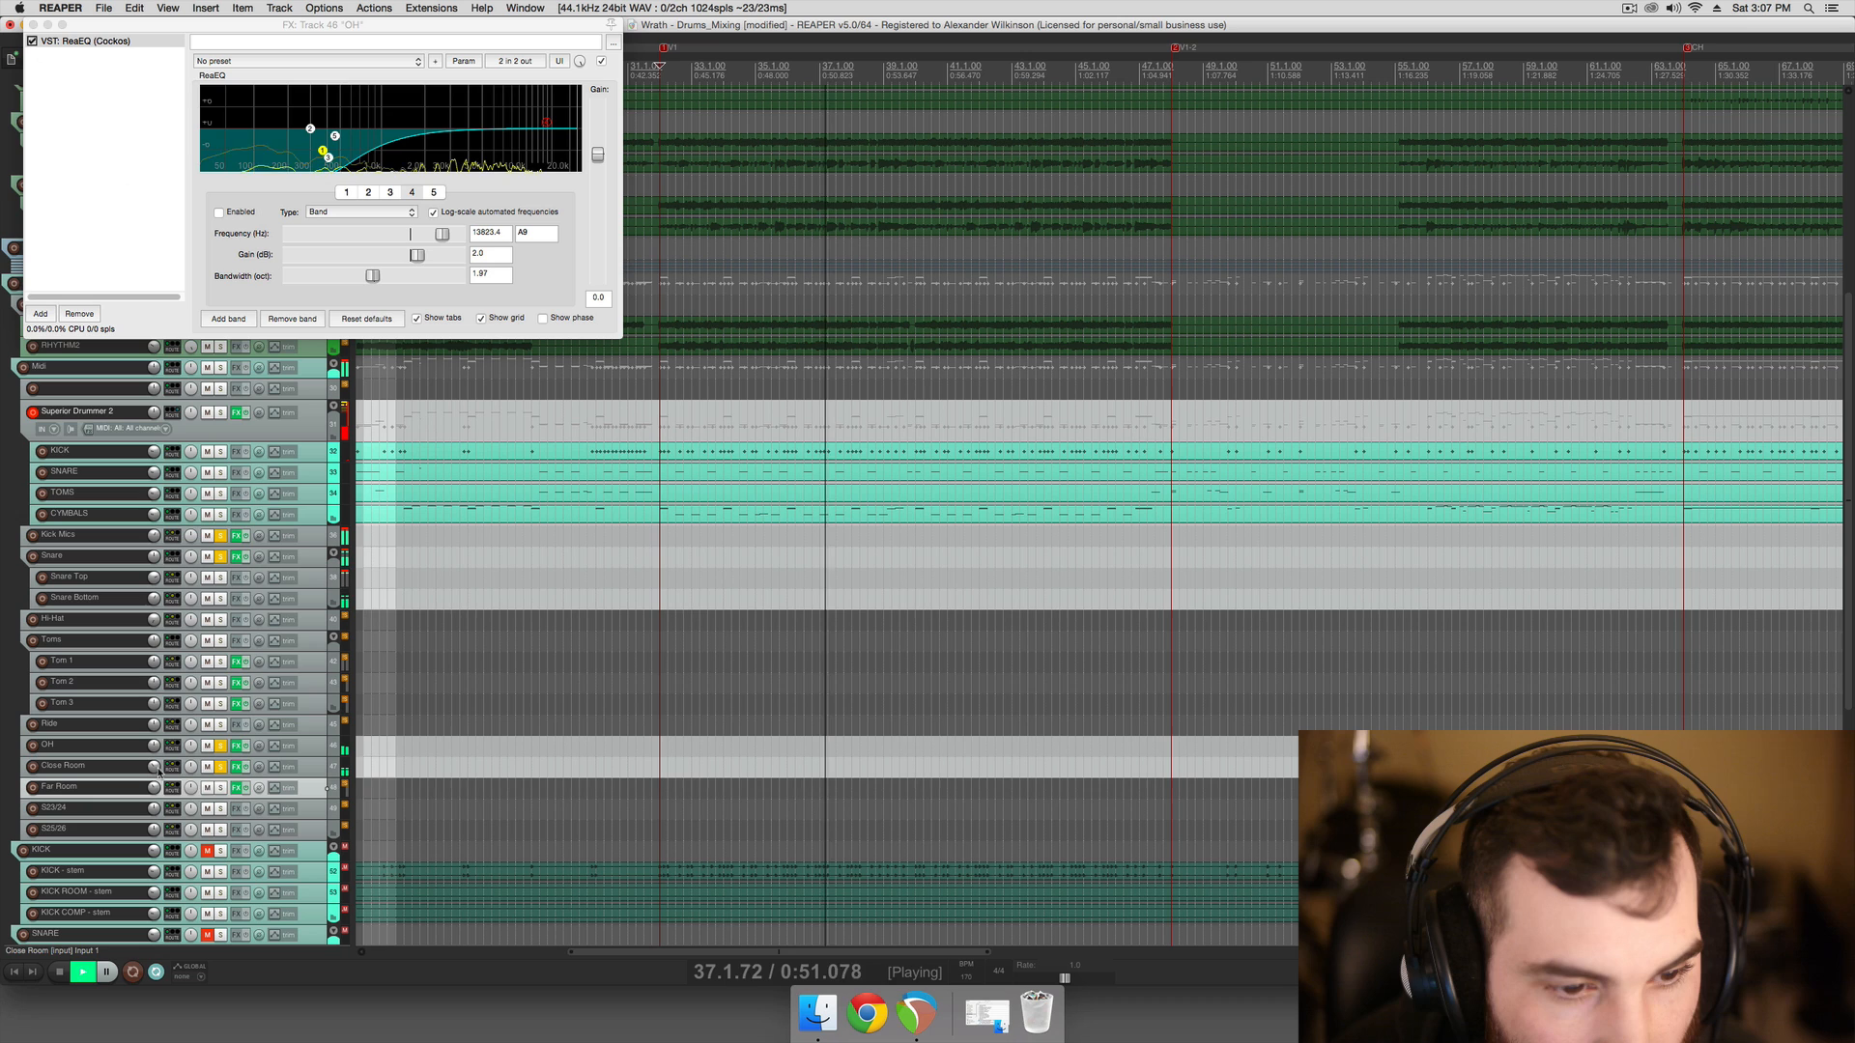
pyautogui.press('space')
# Solo the Far Room track again, lower its volume during playback, and save the project
pyautogui.click(220, 790)
pyautogui.press('space')
pyautogui.moveTo(154, 787); pyautogui.dragTo(154, 795)
pyautogui.press('space')
pyautogui.click(680, 638)
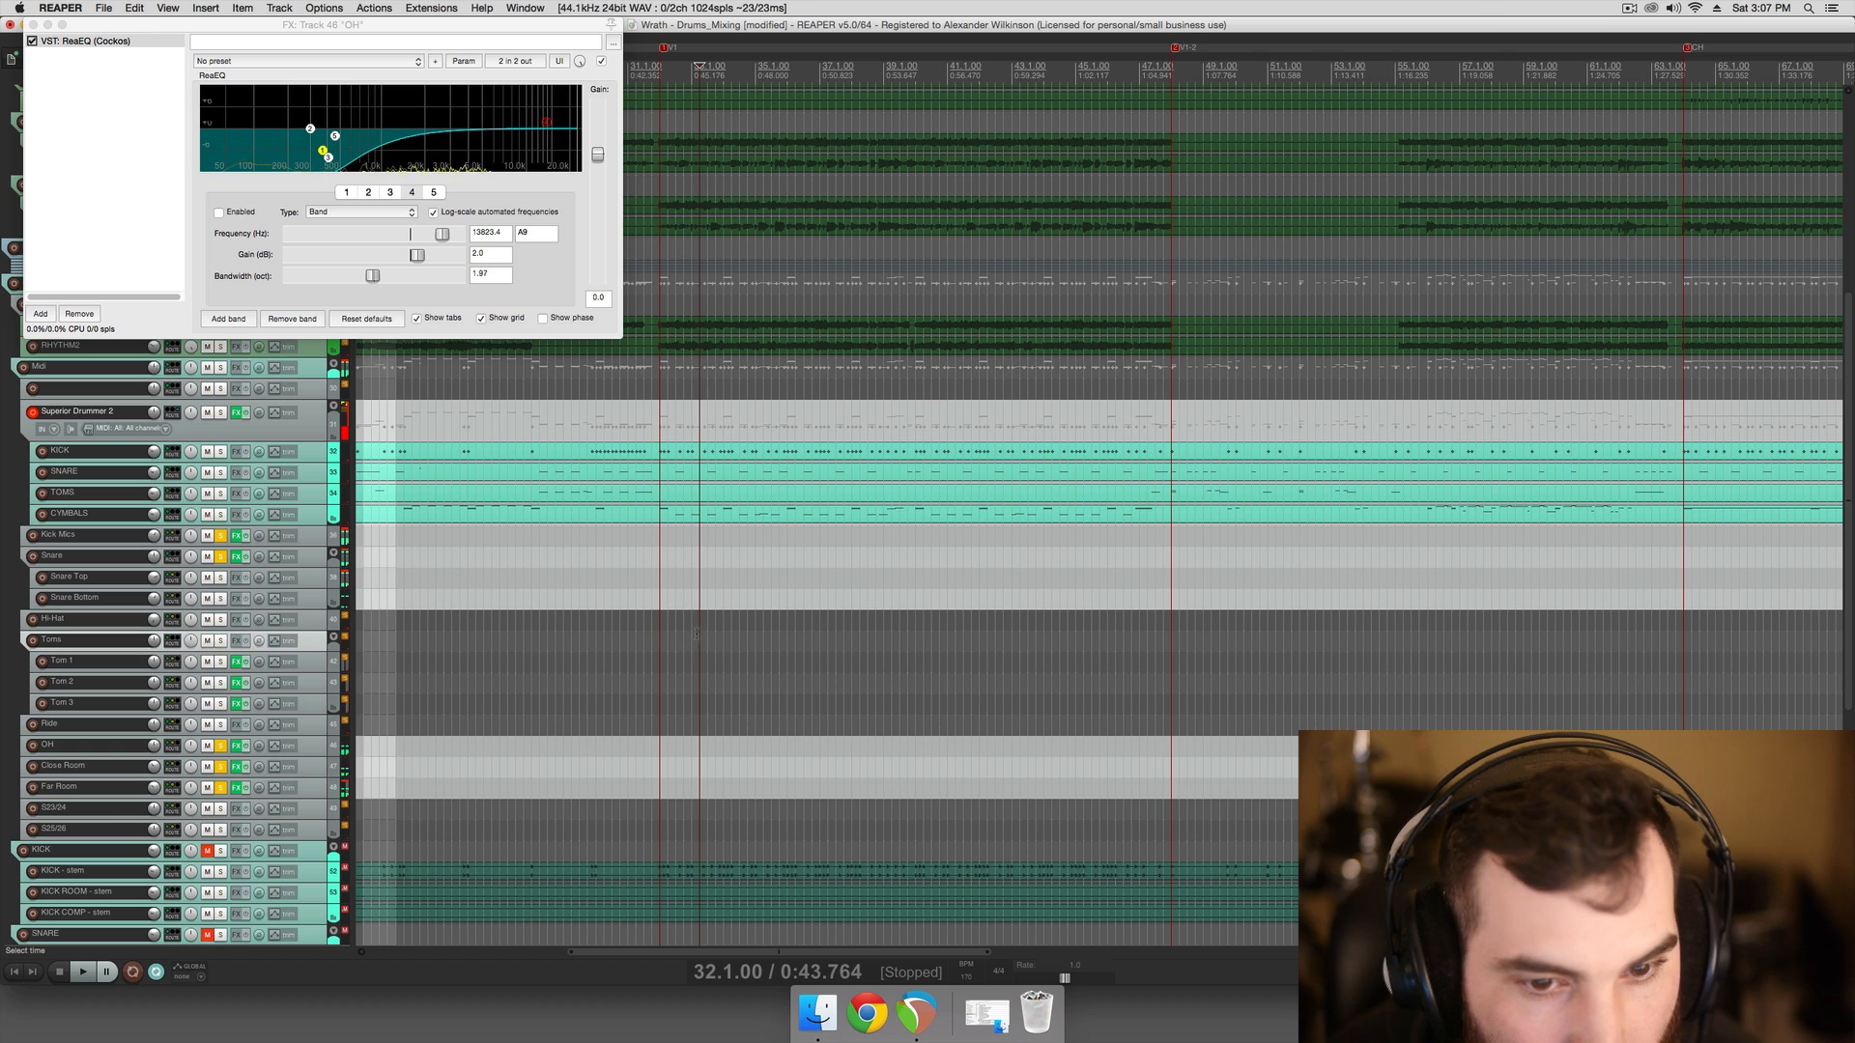
pyautogui.press('super+s')
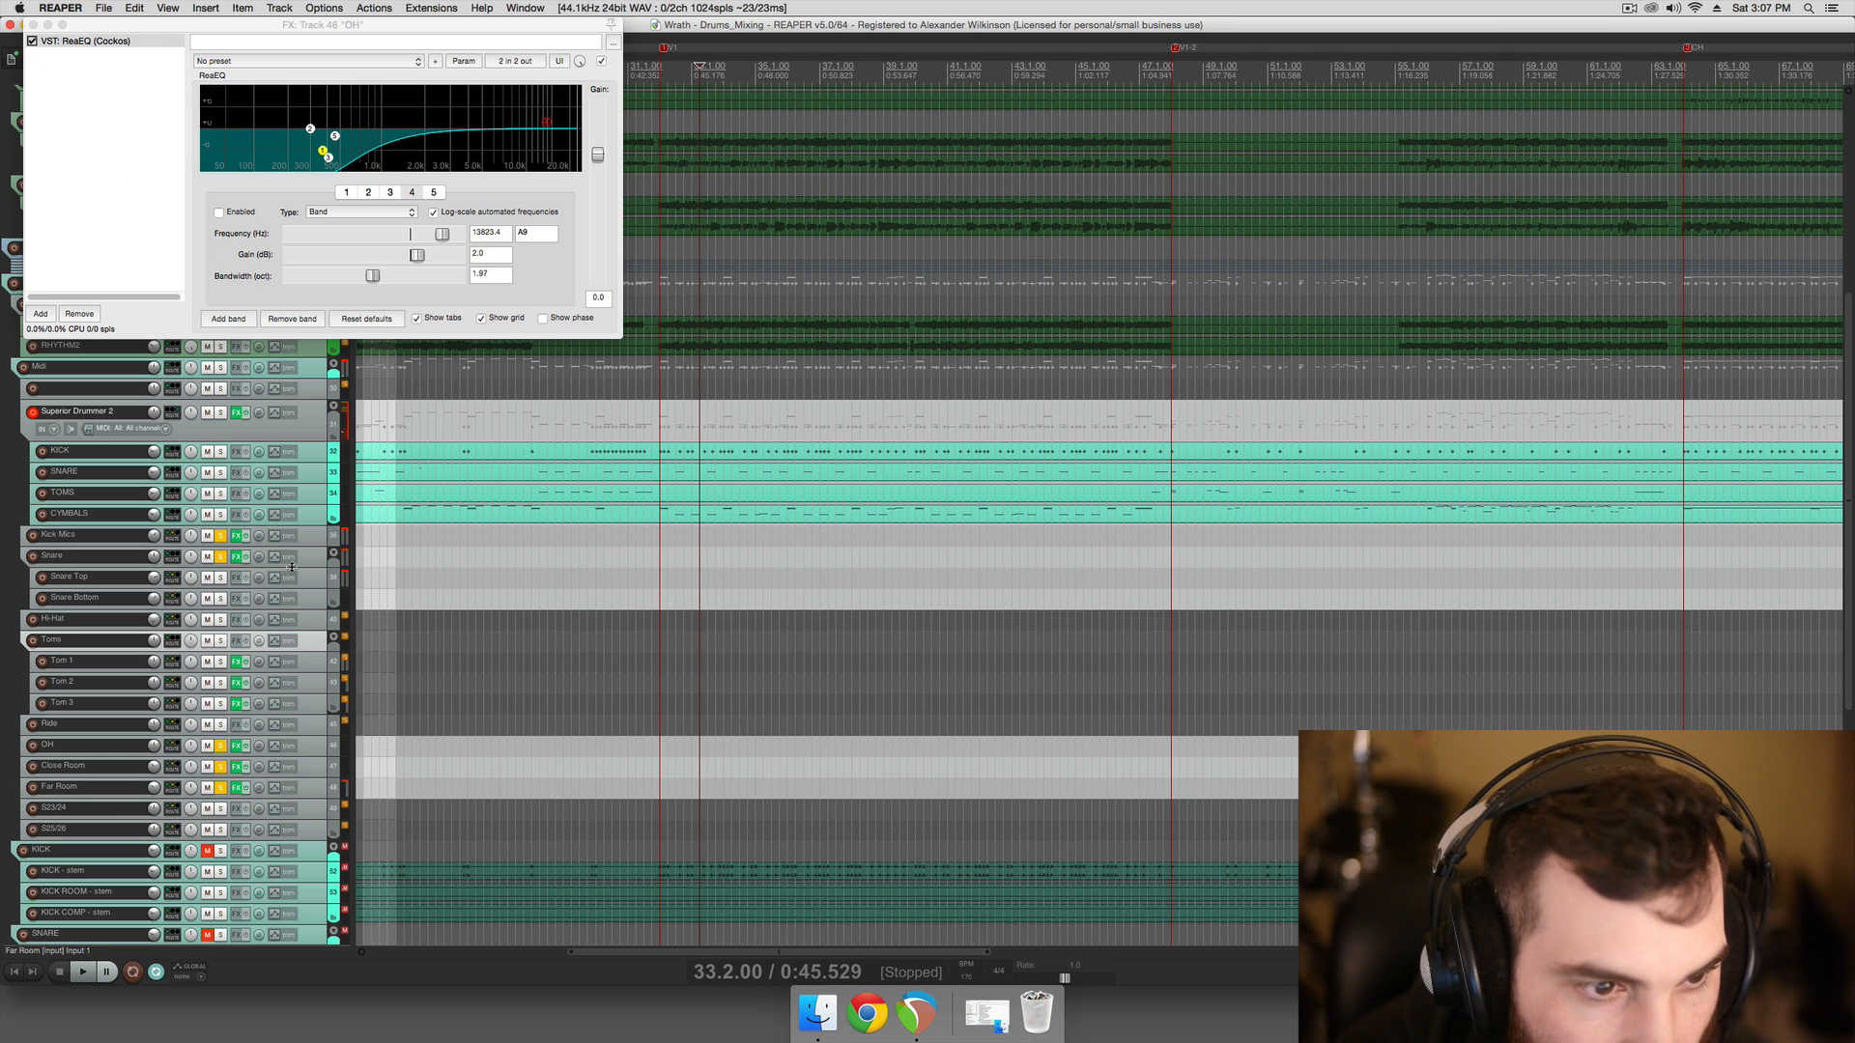
# Look over the drum MIDI items along the arrangement, from the intro to the end of the drum parts
pyautogui.click(306, 749)
pyautogui.click(662, 558)
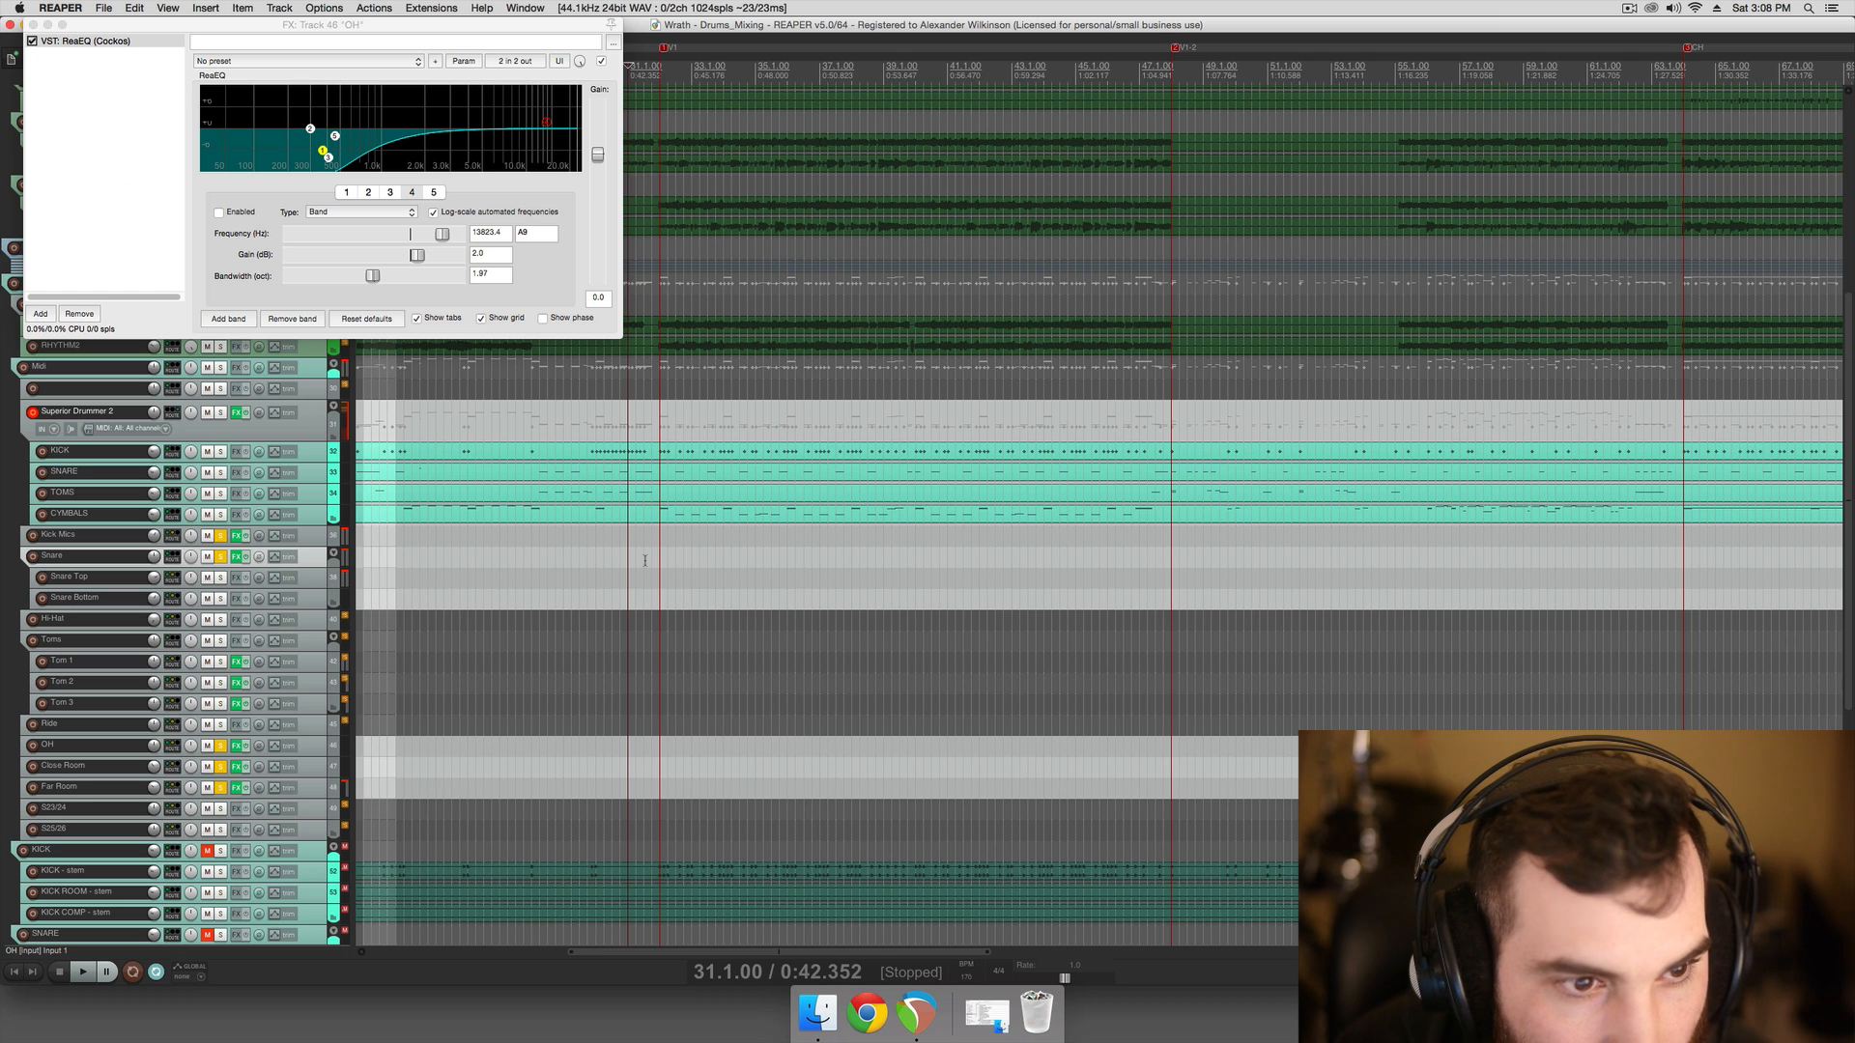
pyautogui.click(678, 566)
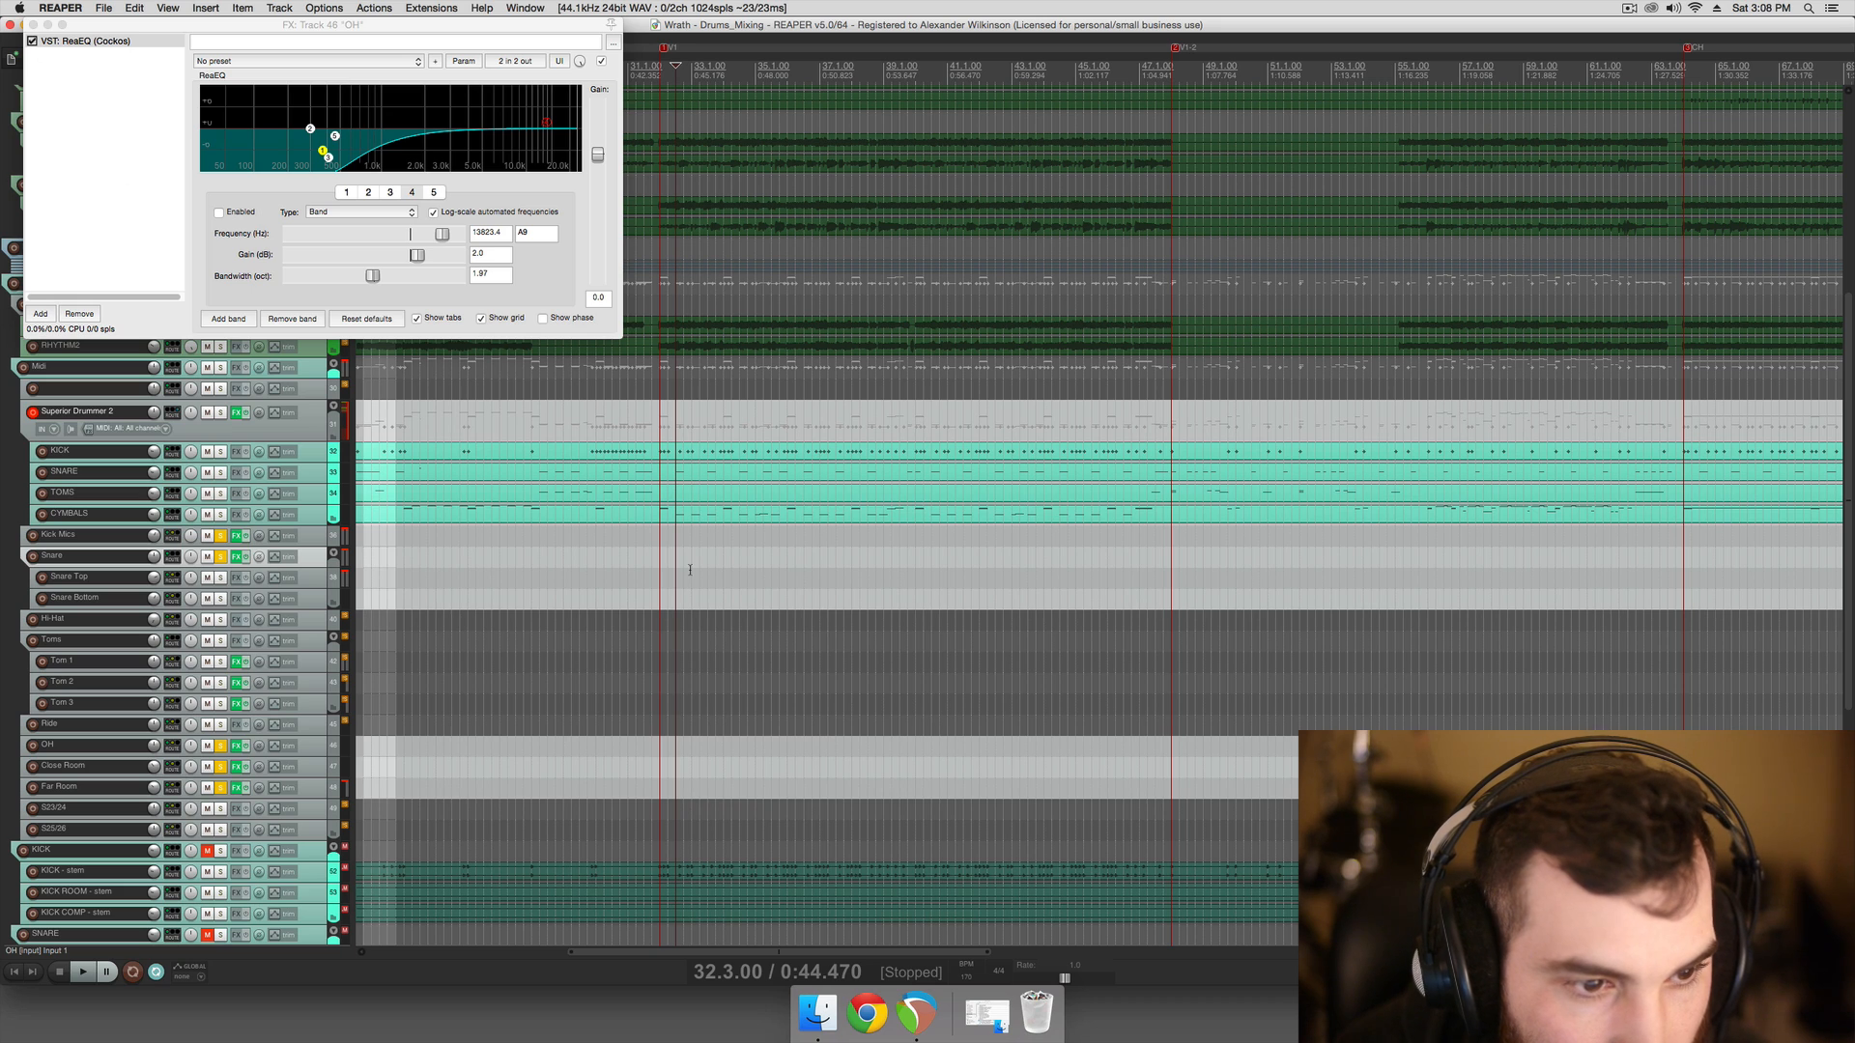
pyautogui.hscroll(-5, 690, 570)
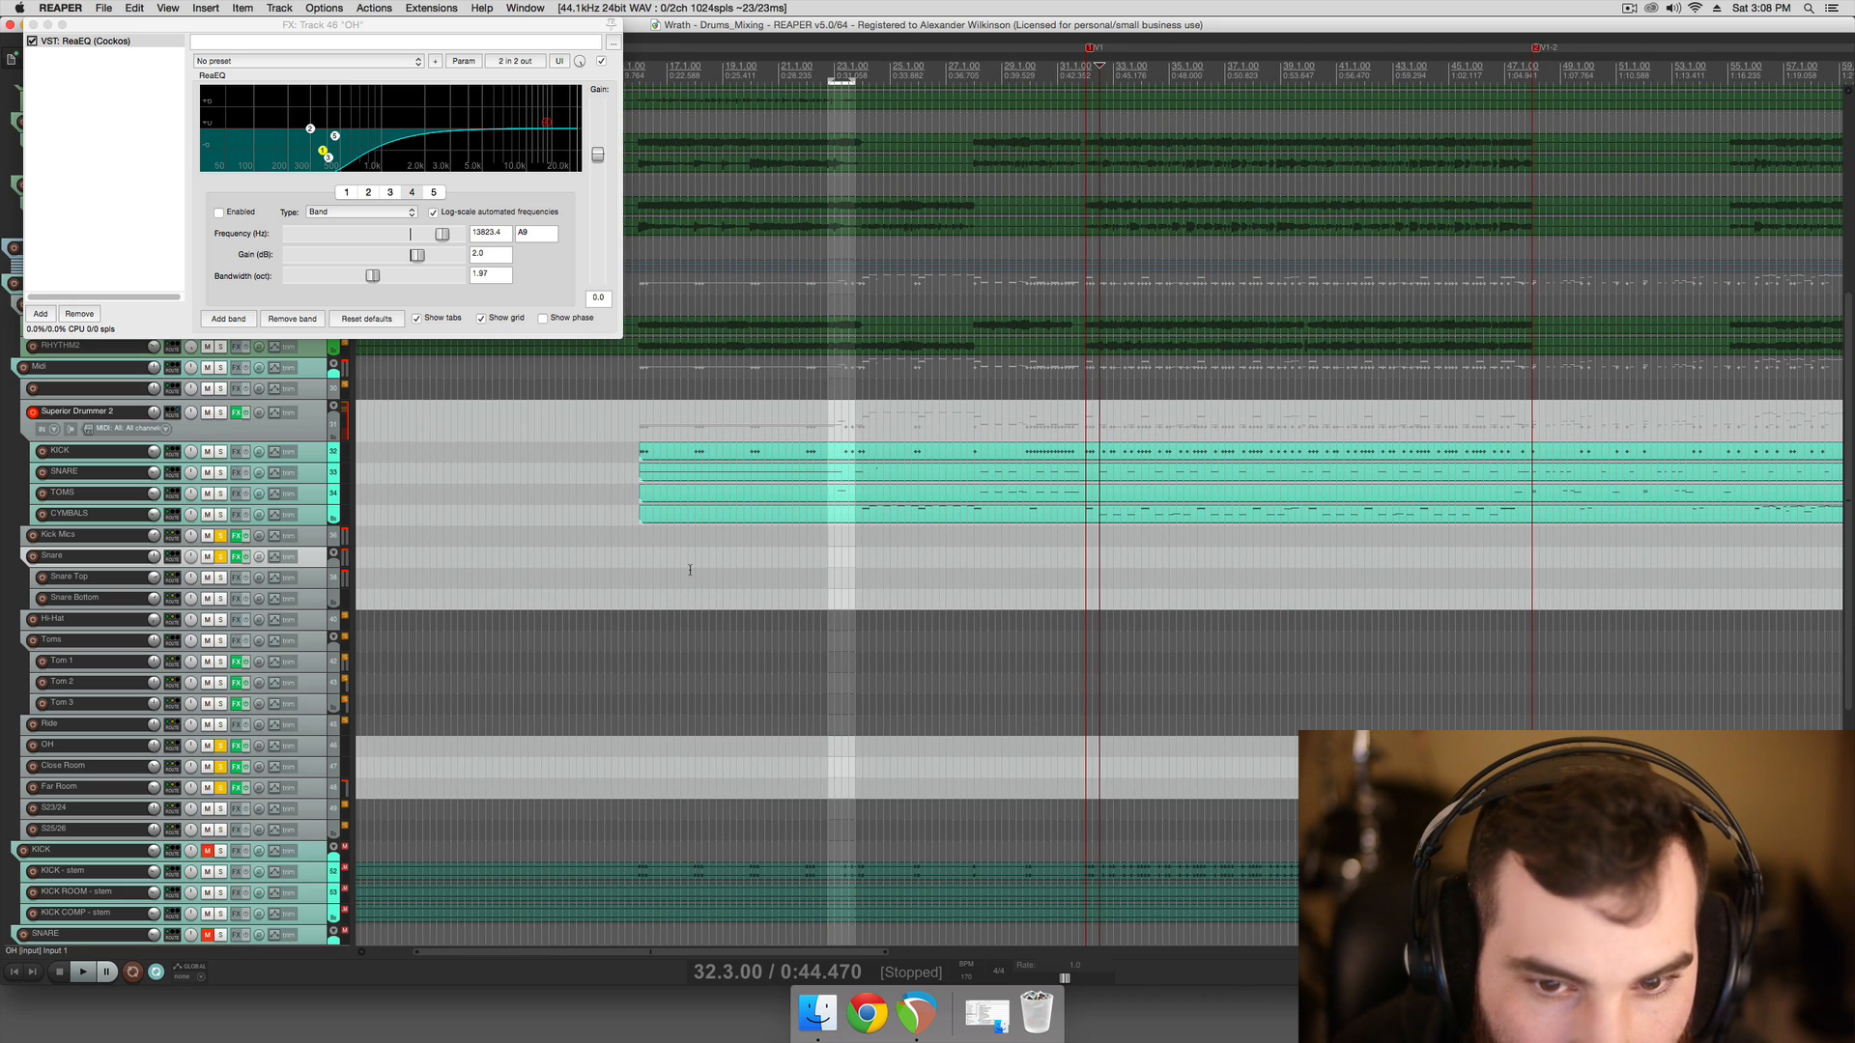
pyautogui.hscroll(4, 690, 571)
pyautogui.click(831, 556)
pyautogui.hscroll(1, 823, 558)
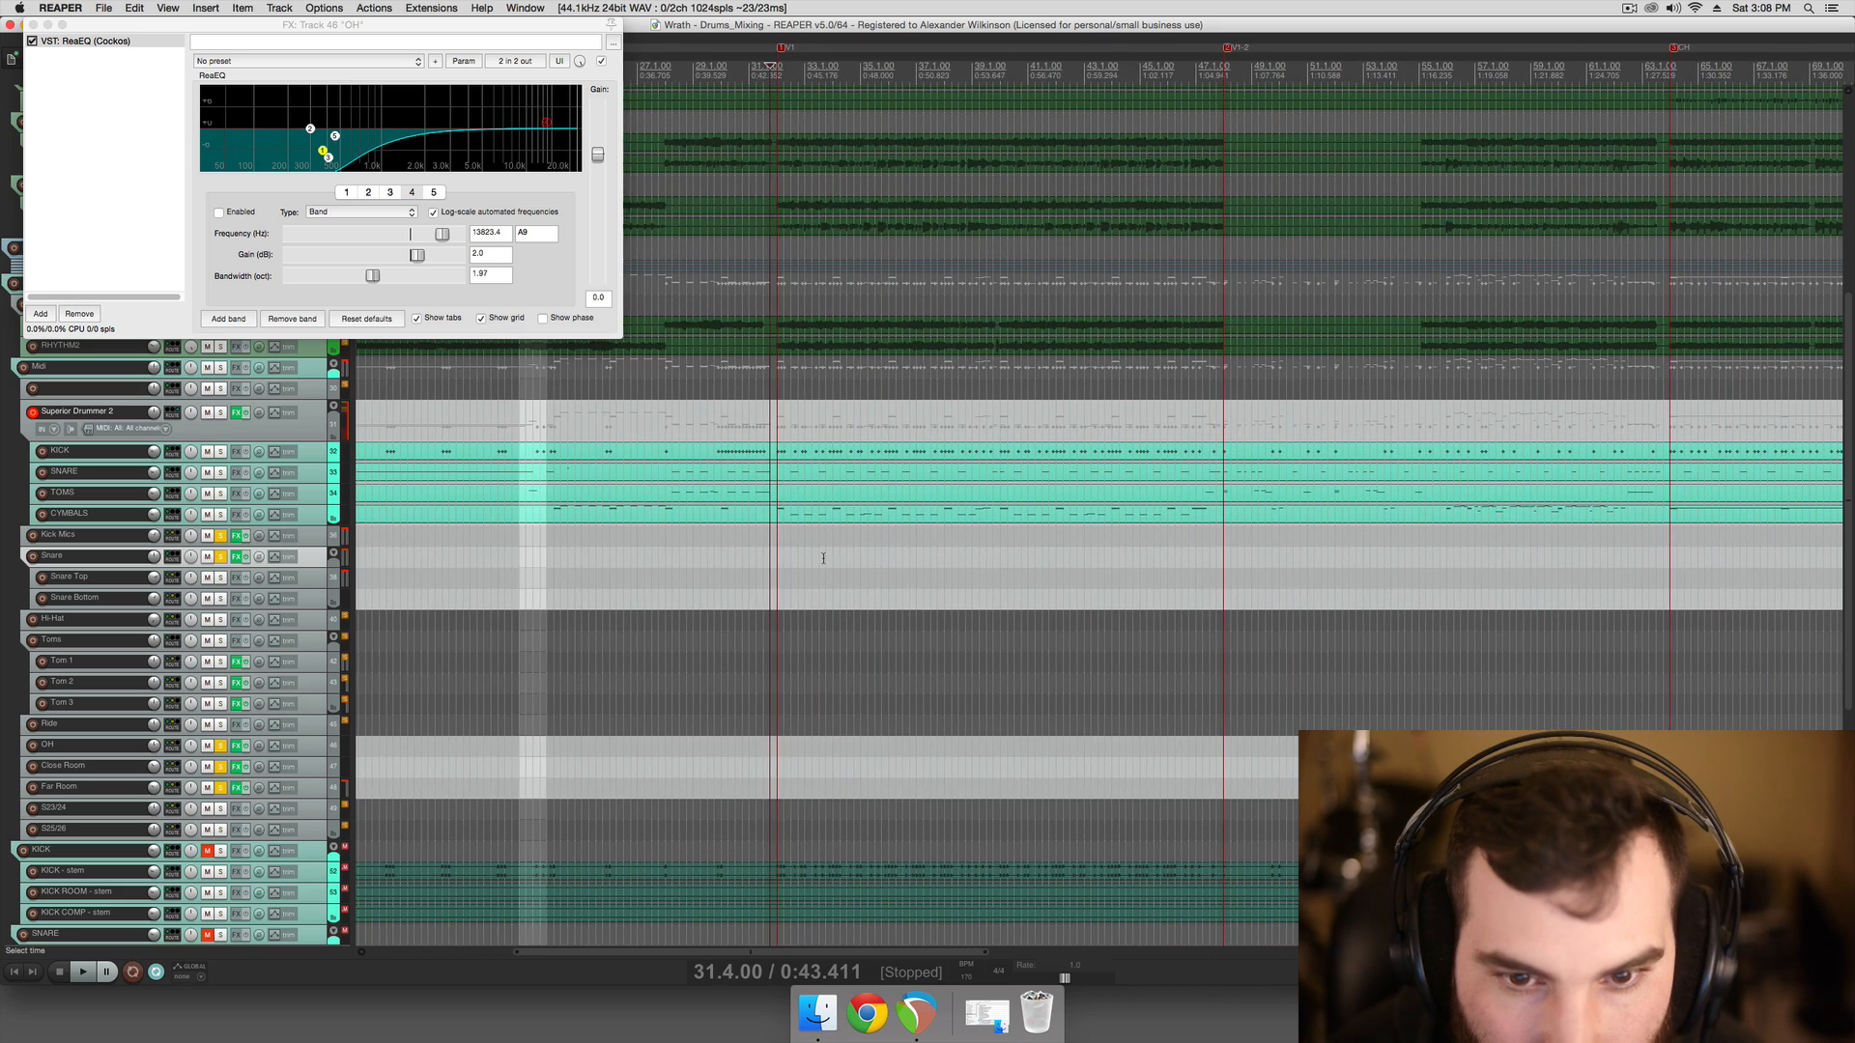
pyautogui.hscroll(4, 823, 559)
pyautogui.click(819, 559)
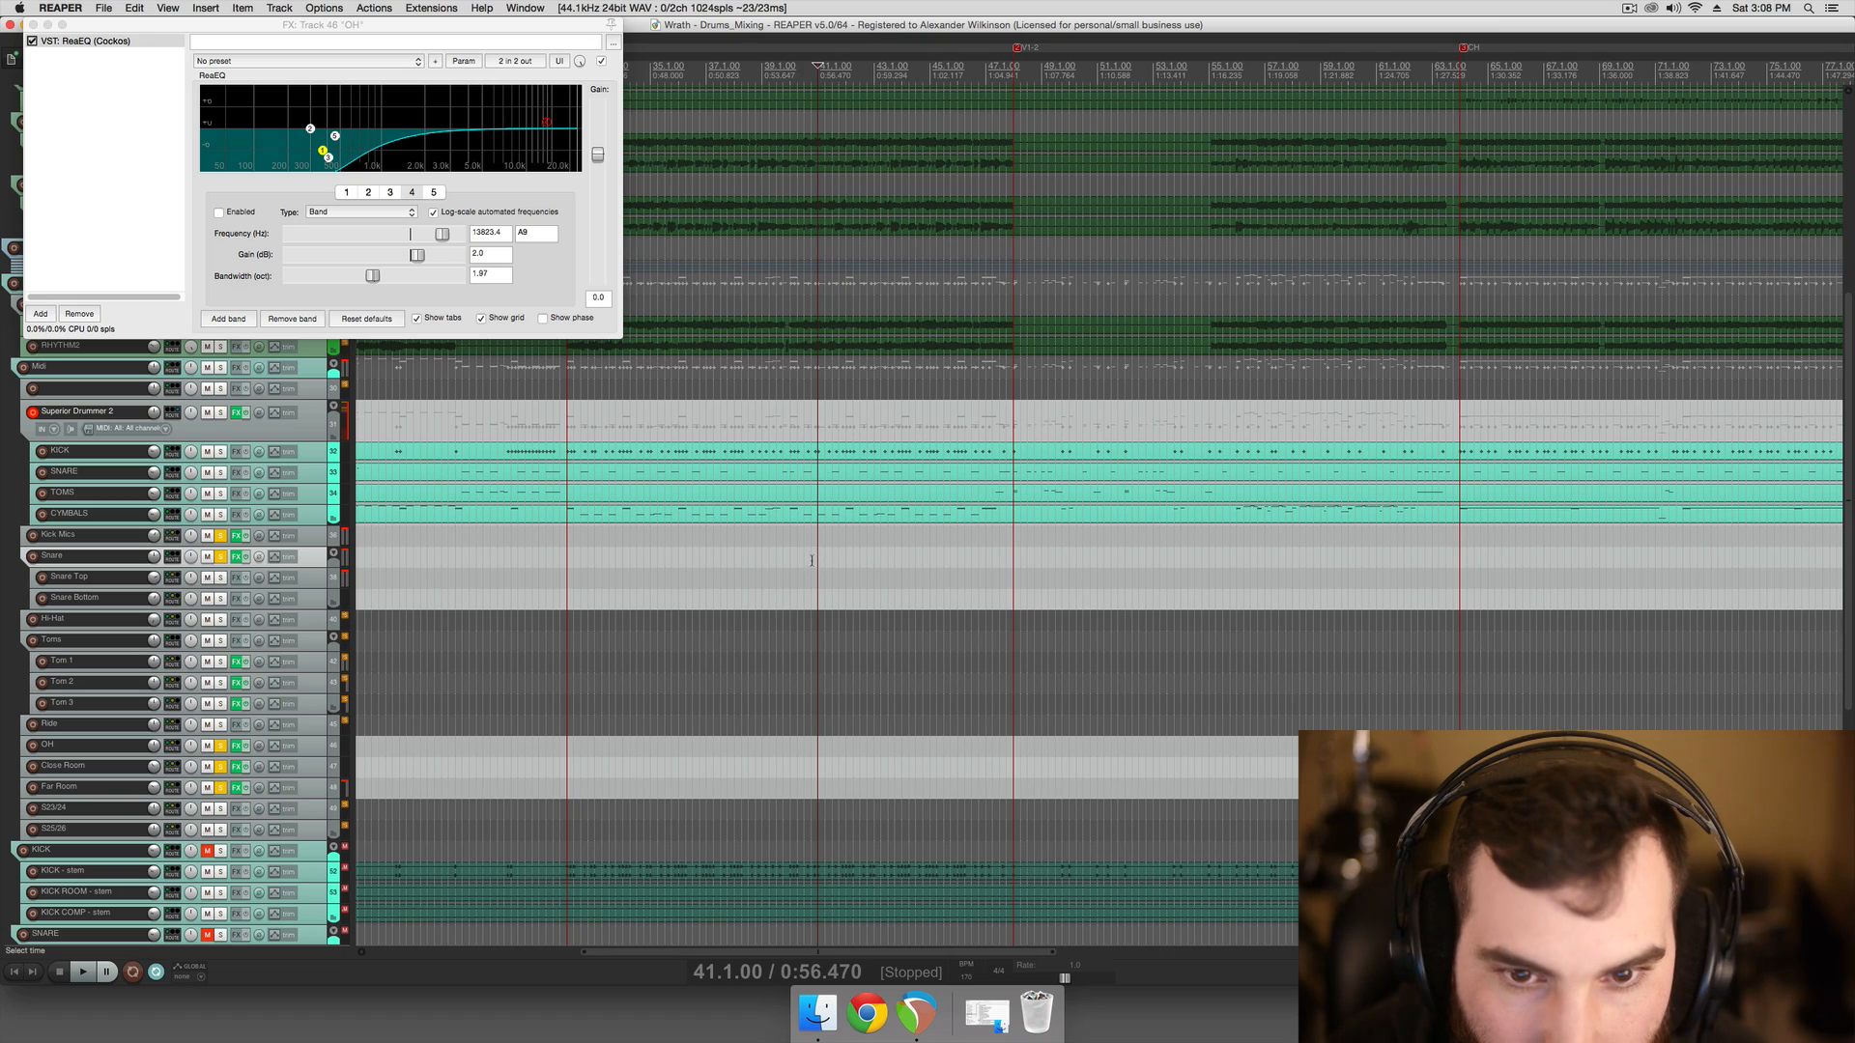
pyautogui.hscroll(20, 812, 560)
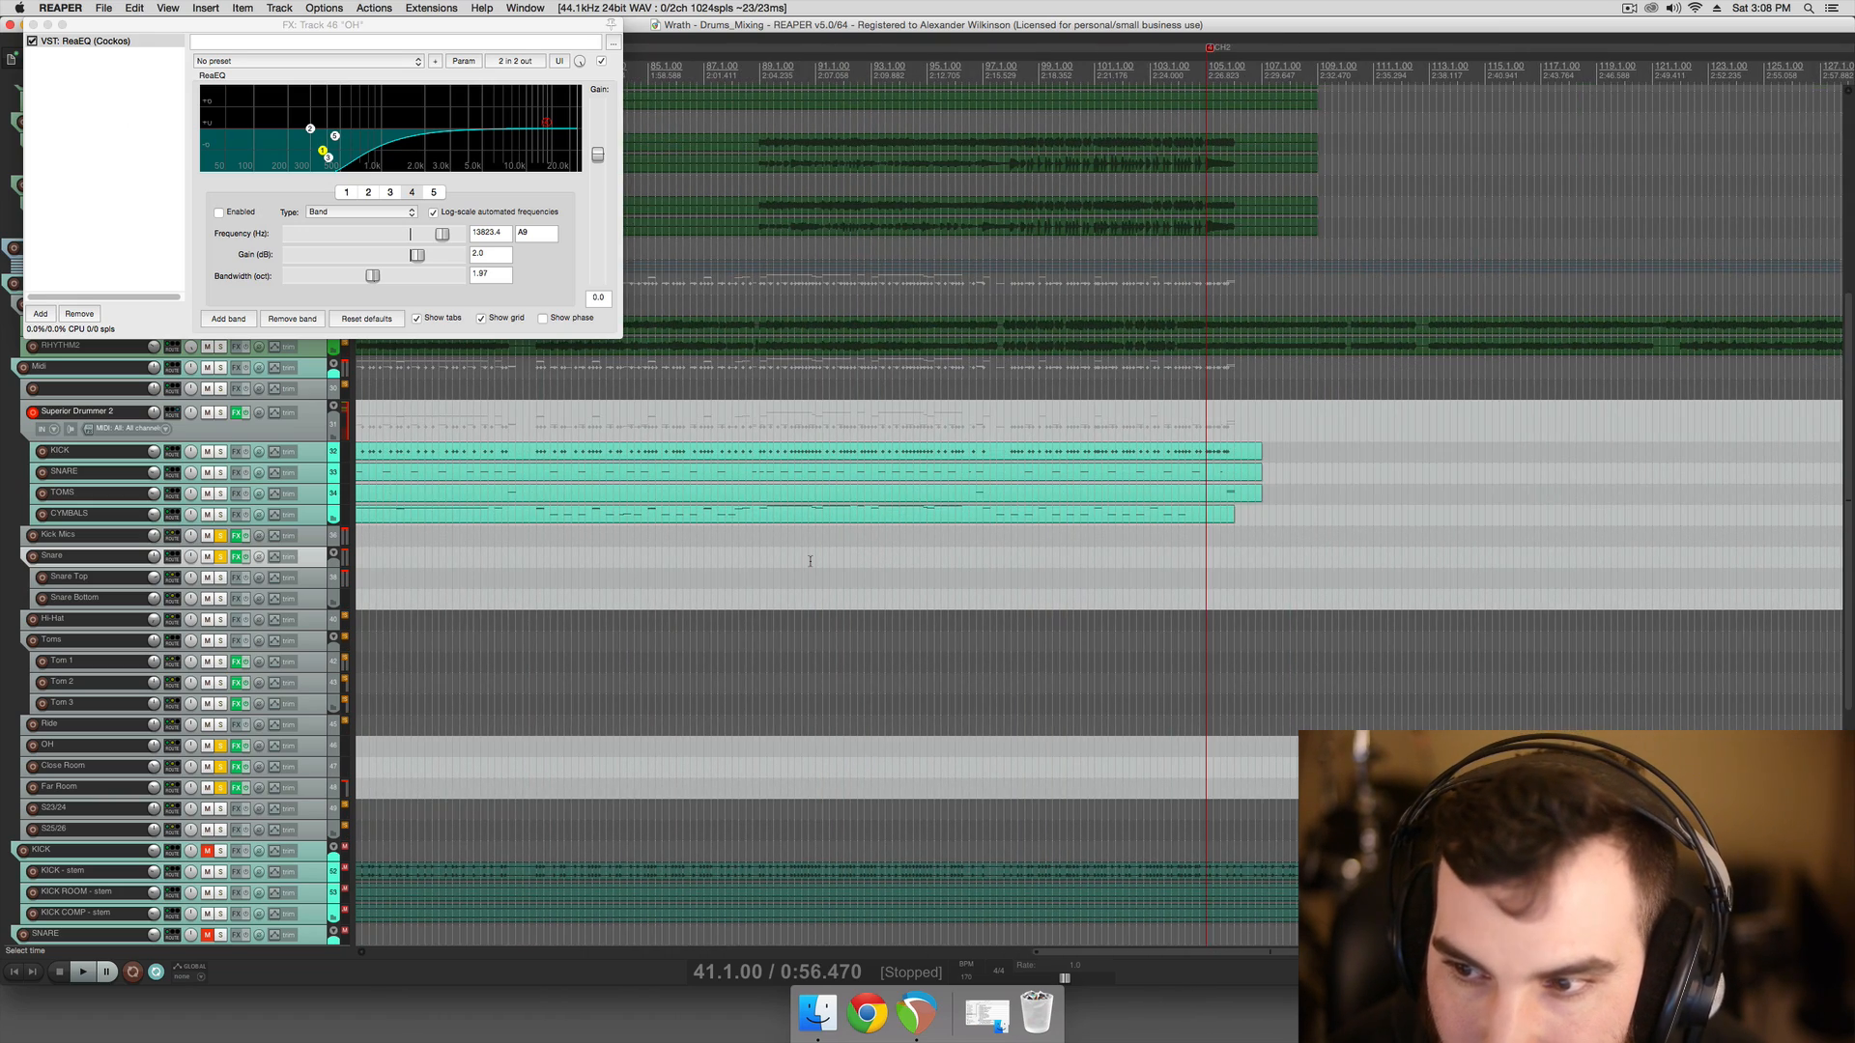
pyautogui.hscroll(-20, 811, 560)
pyautogui.hscroll(-13, 808, 561)
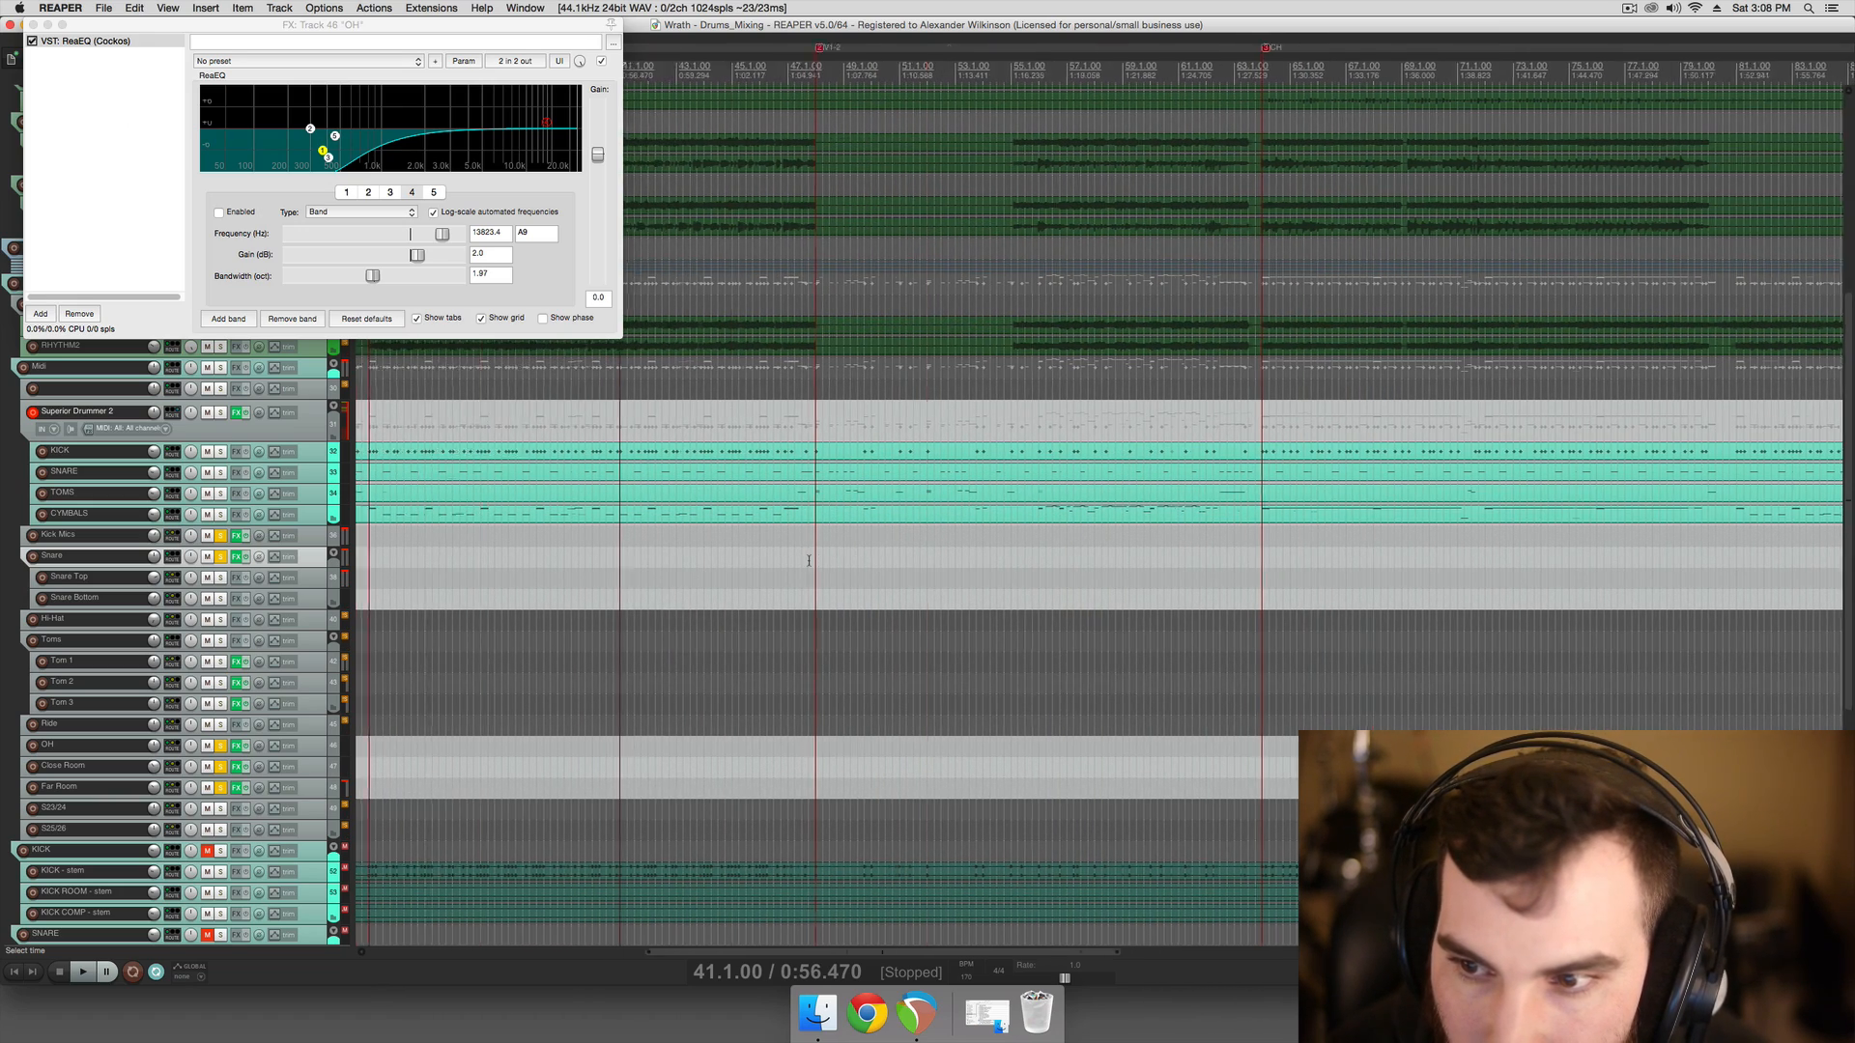
pyautogui.hscroll(15, 805, 562)
pyautogui.hscroll(-1, 803, 560)
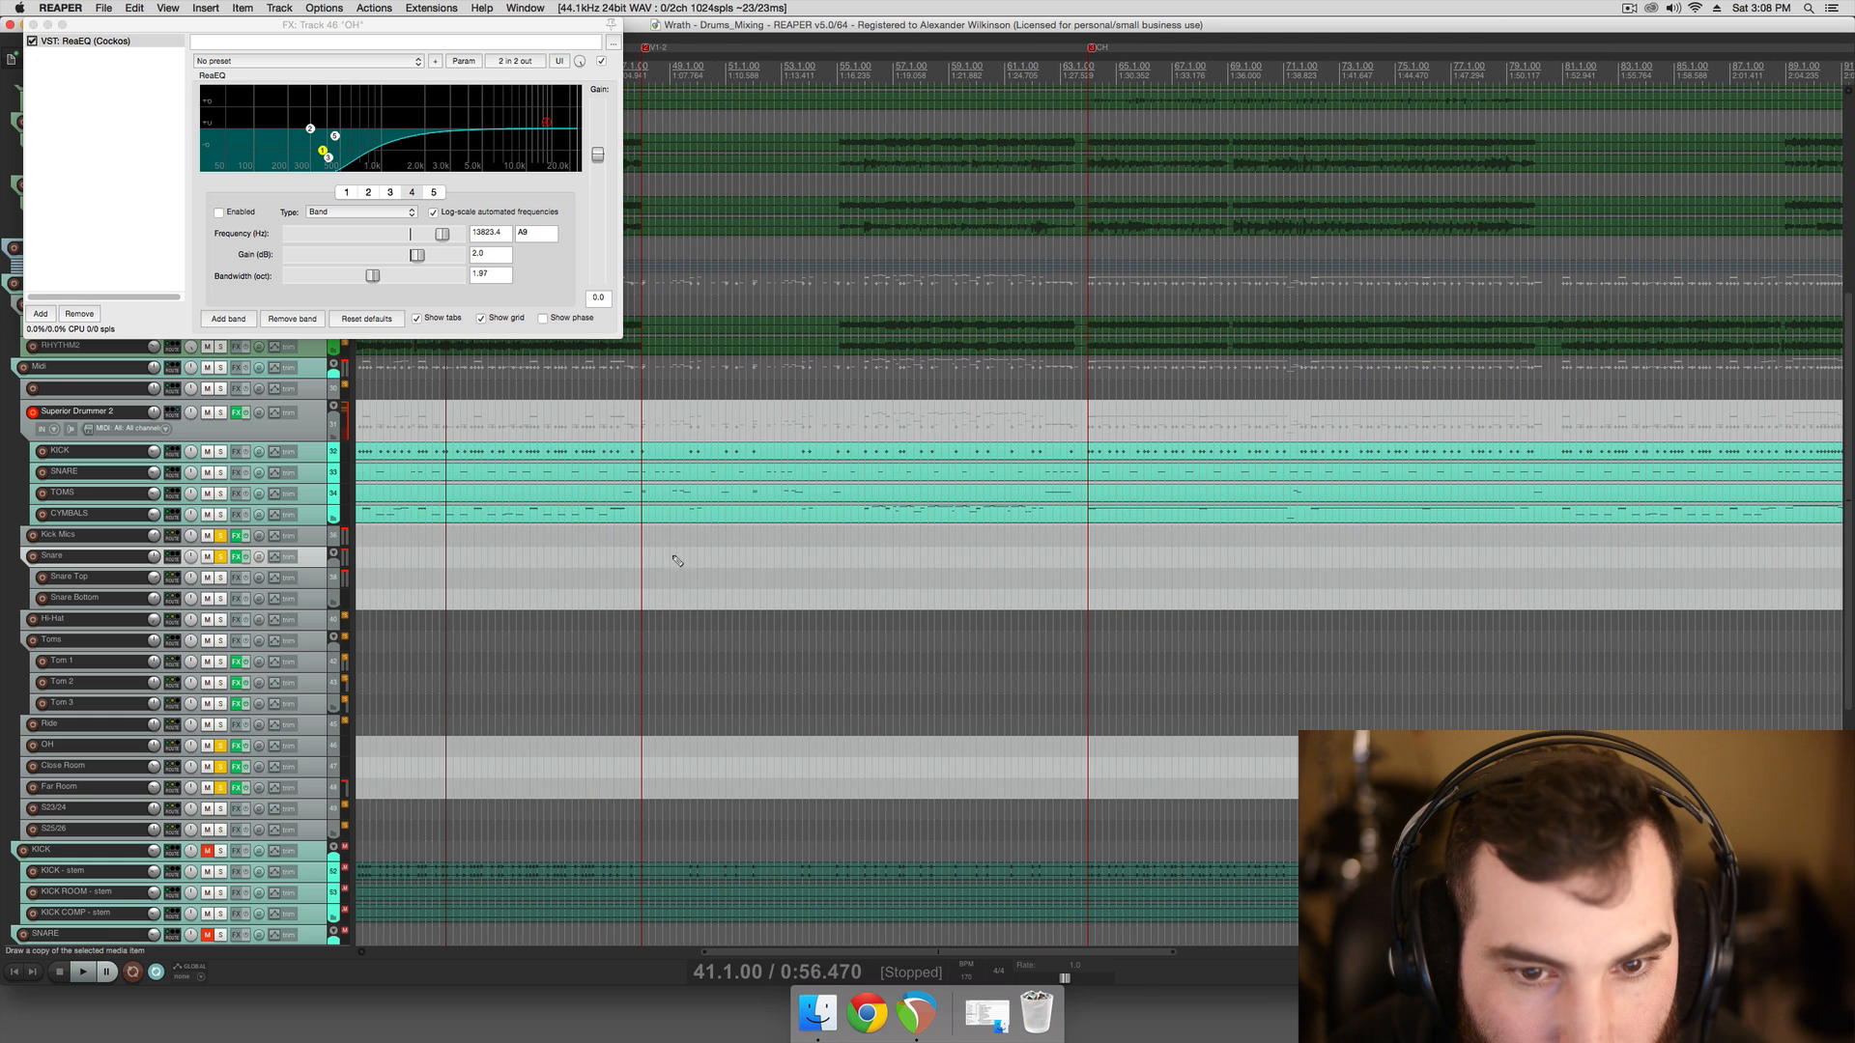
pyautogui.click(473, 547)
pyautogui.hscroll(-10, 470, 547)
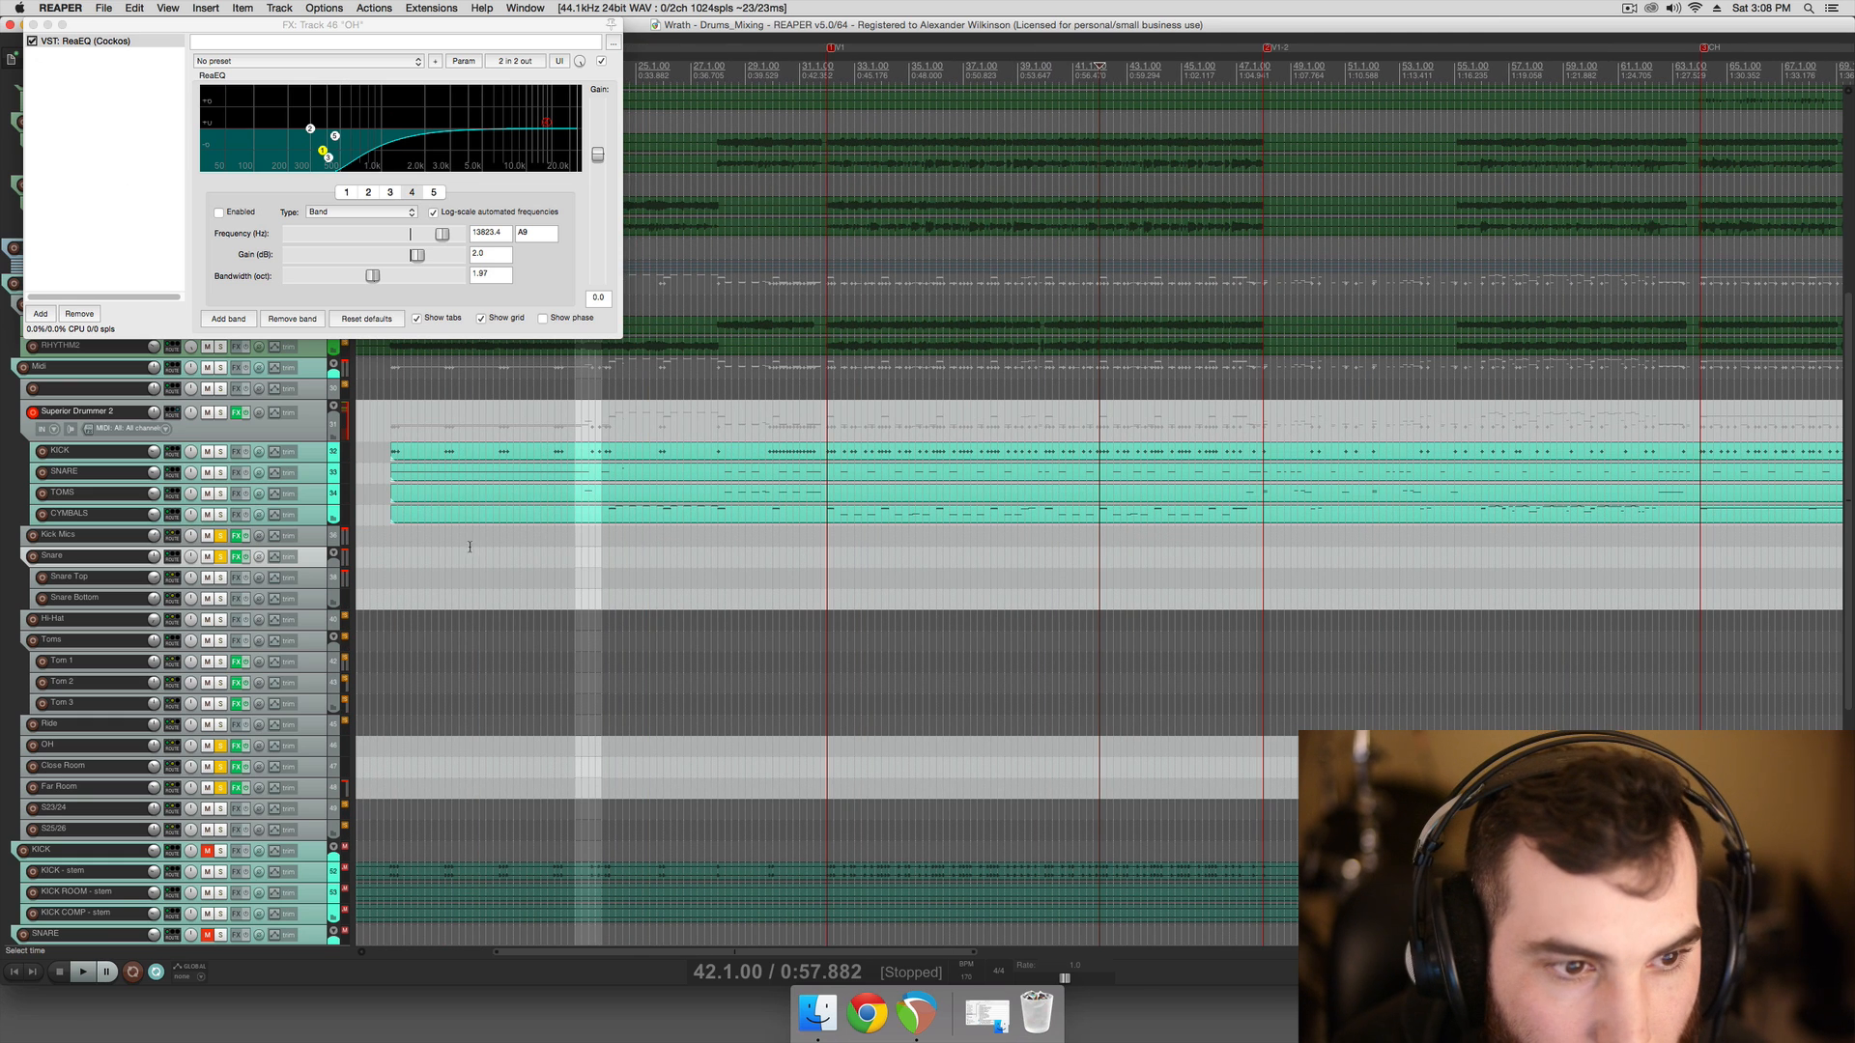
# Close the OH effects window and place the edit cursor at 30.4.00
pyautogui.click(315, 430)
pyautogui.click(311, 391)
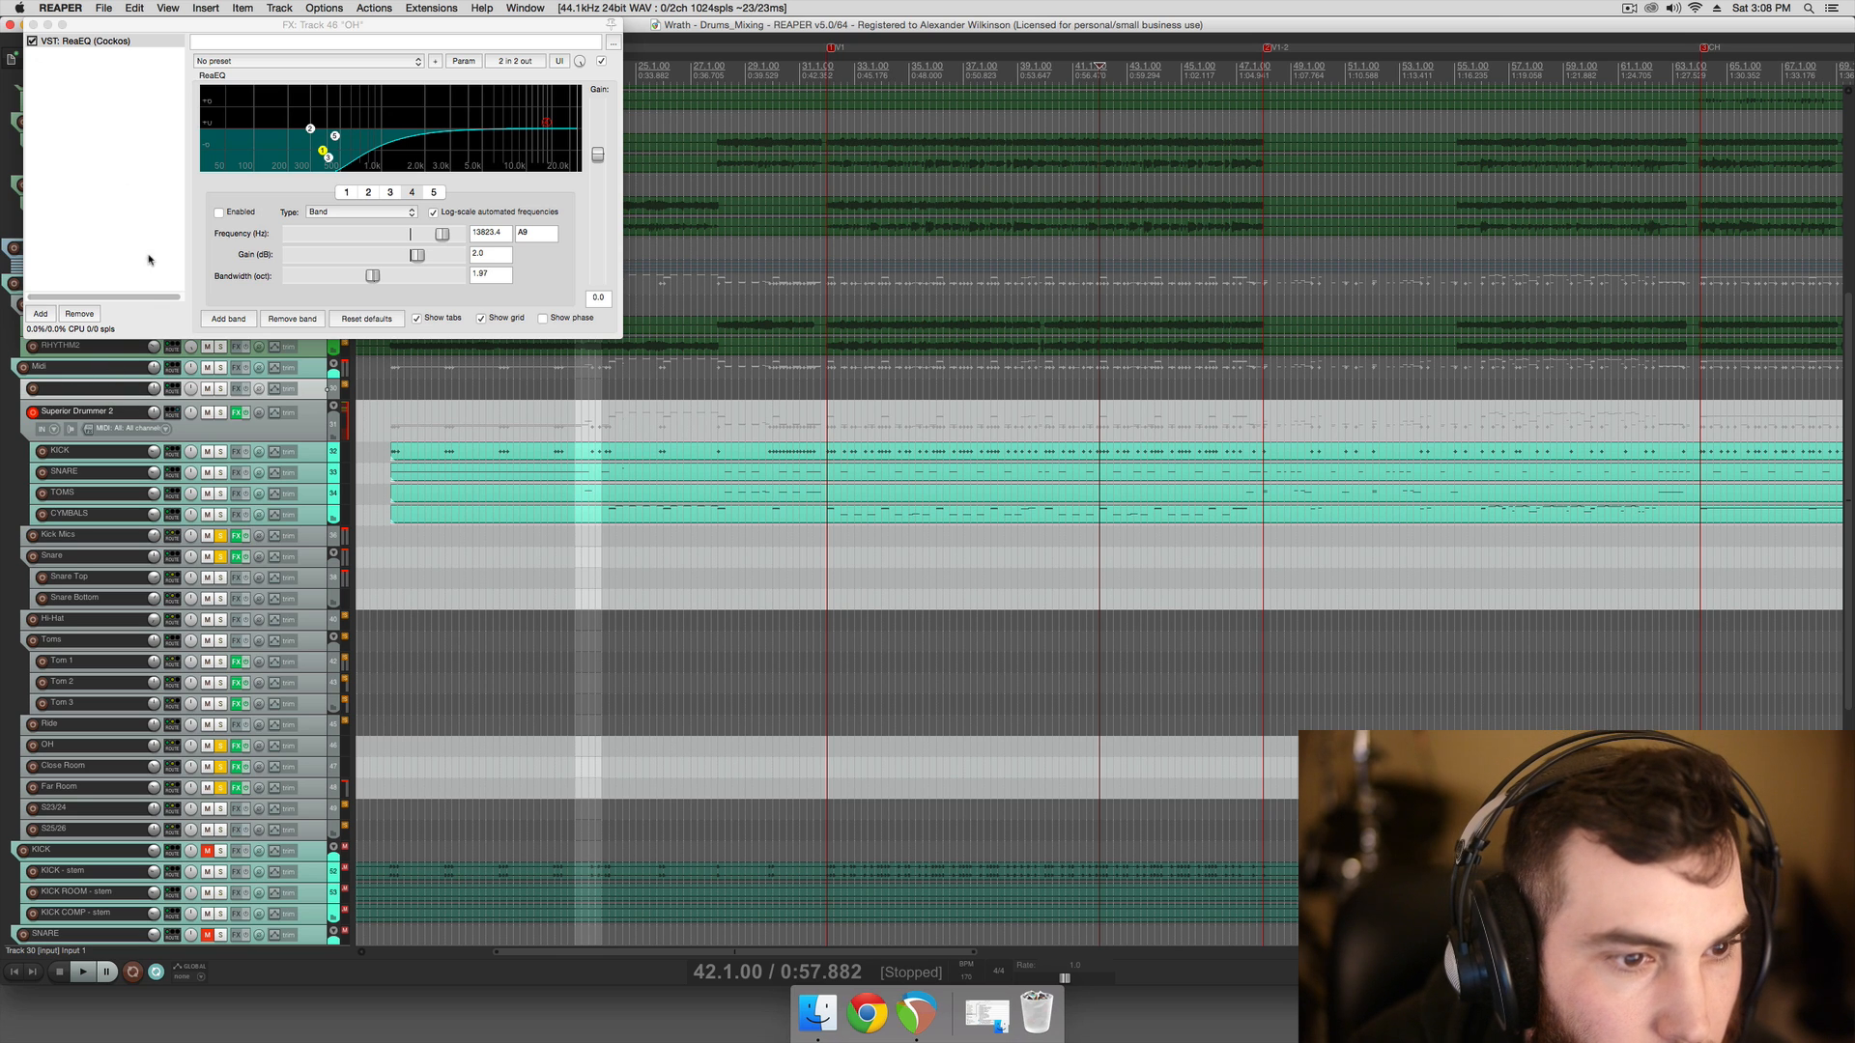
pyautogui.click(32, 25)
pyautogui.click(791, 452)
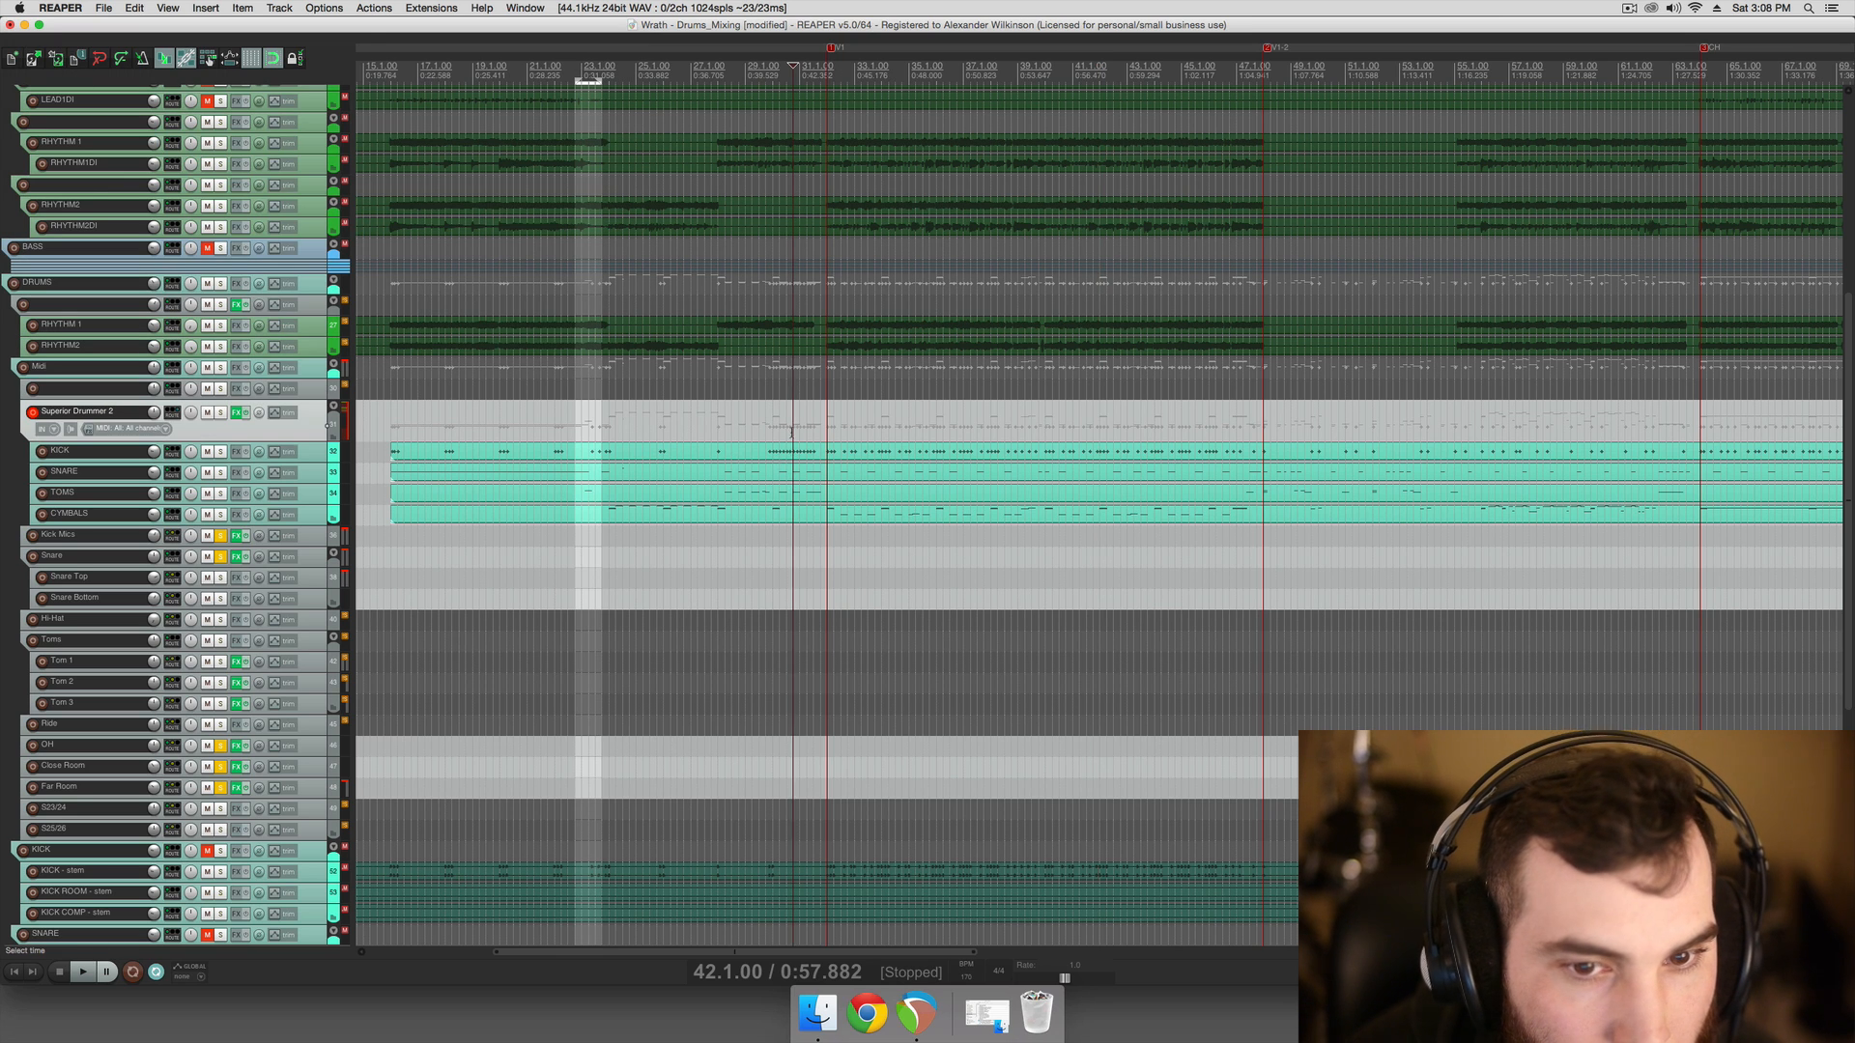
pyautogui.hscroll(1, 763, 450)
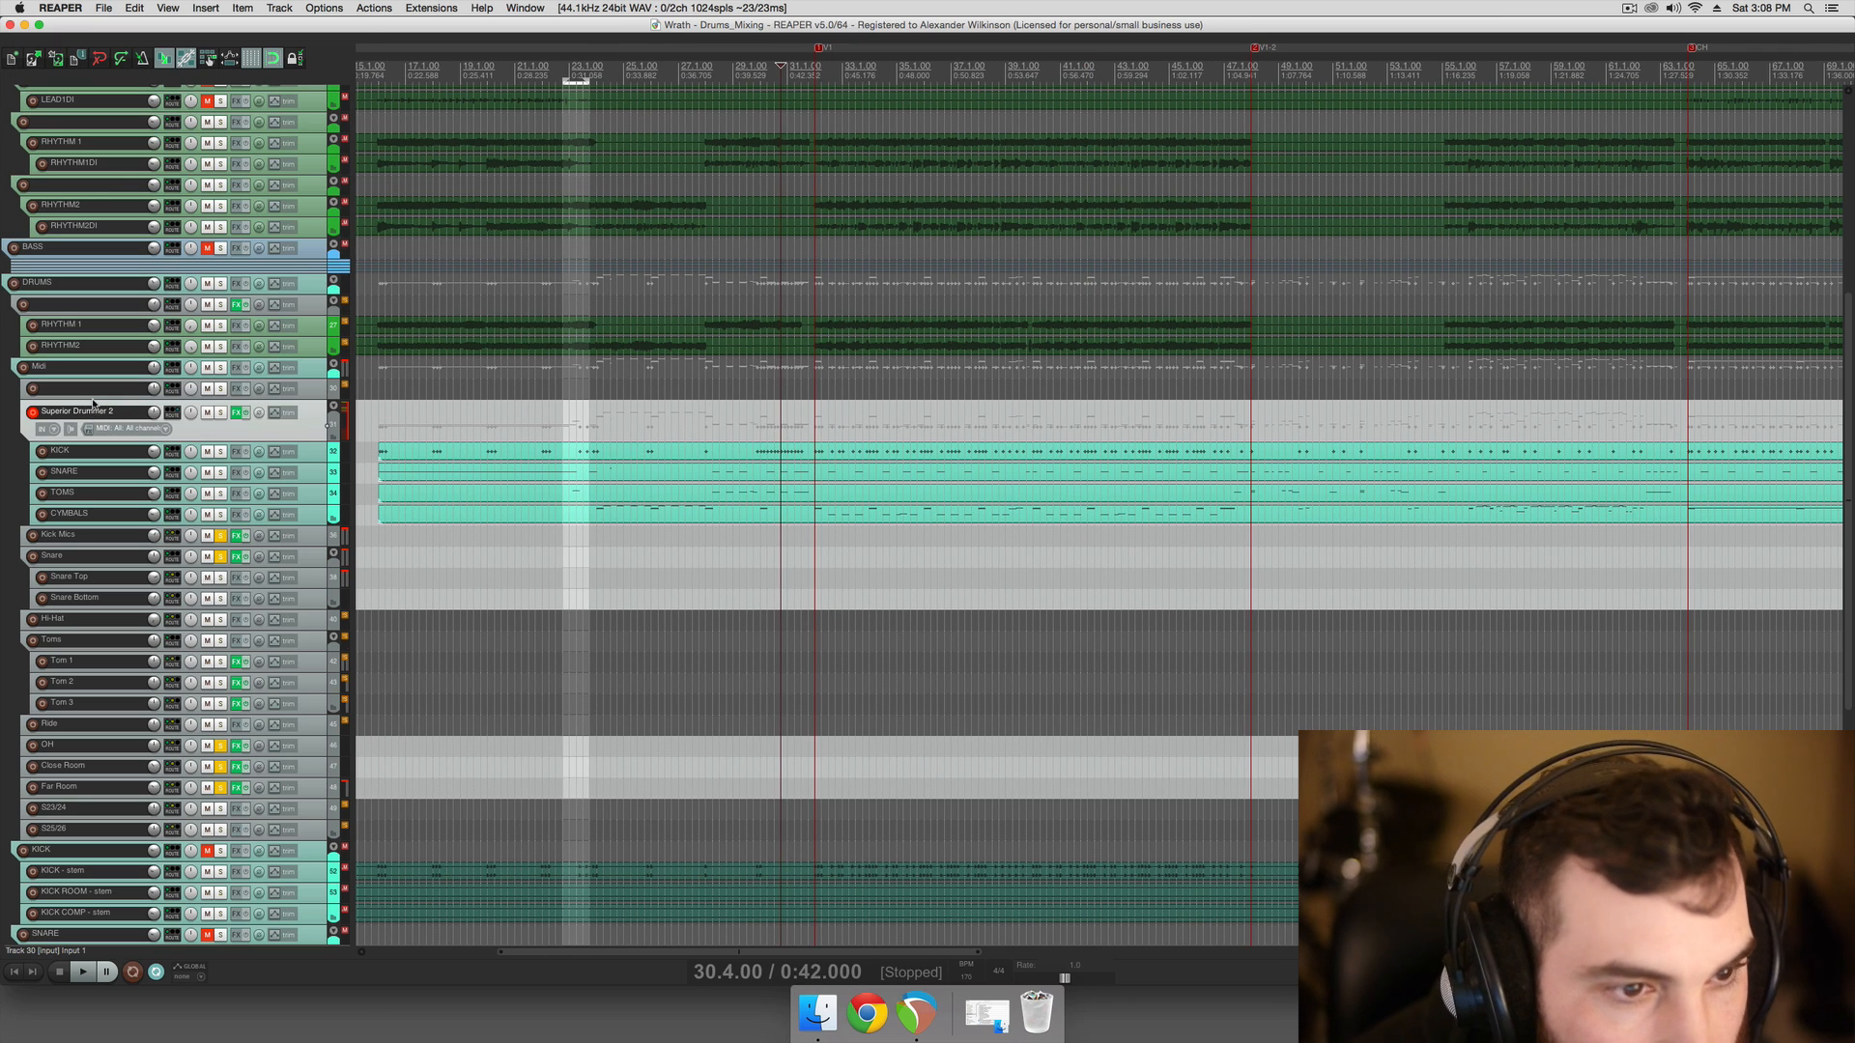
# Add ReaComp to the DRUMS folder track's effects chain while auditioning from 30.4.00
pyautogui.click(126, 292)
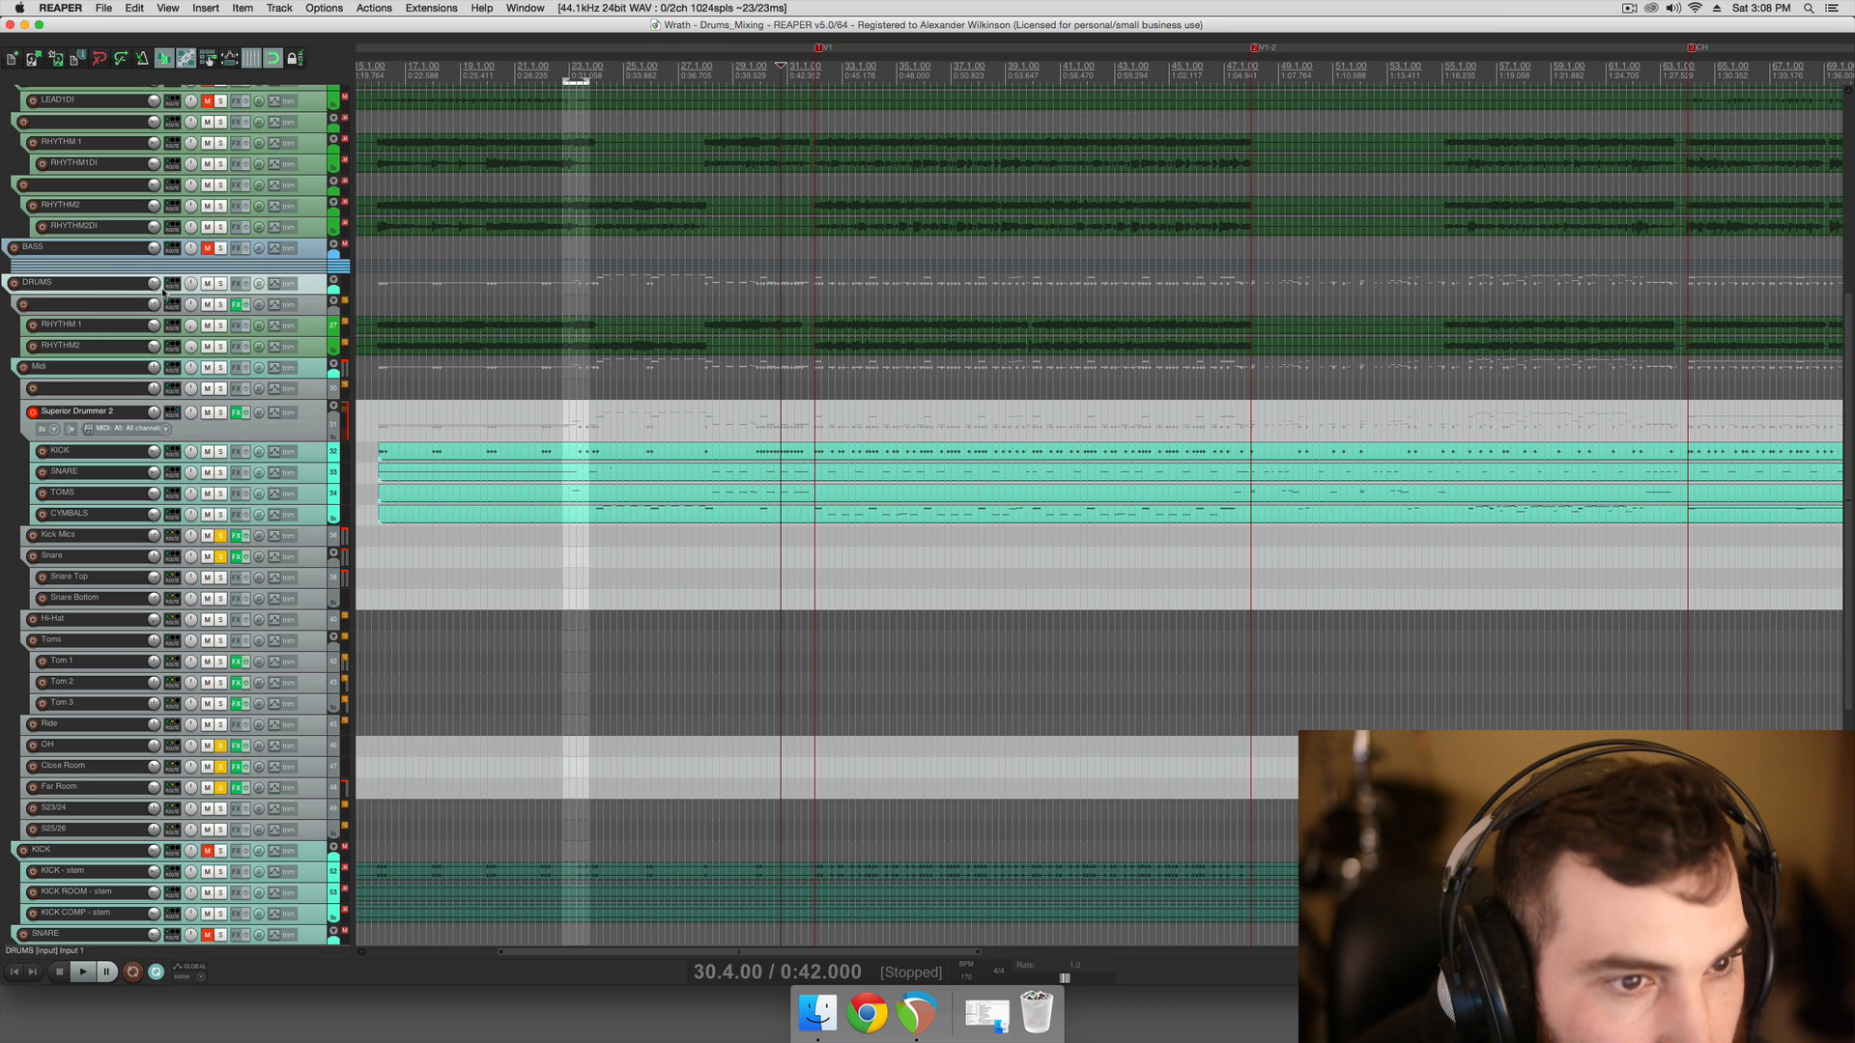
pyautogui.press('space')
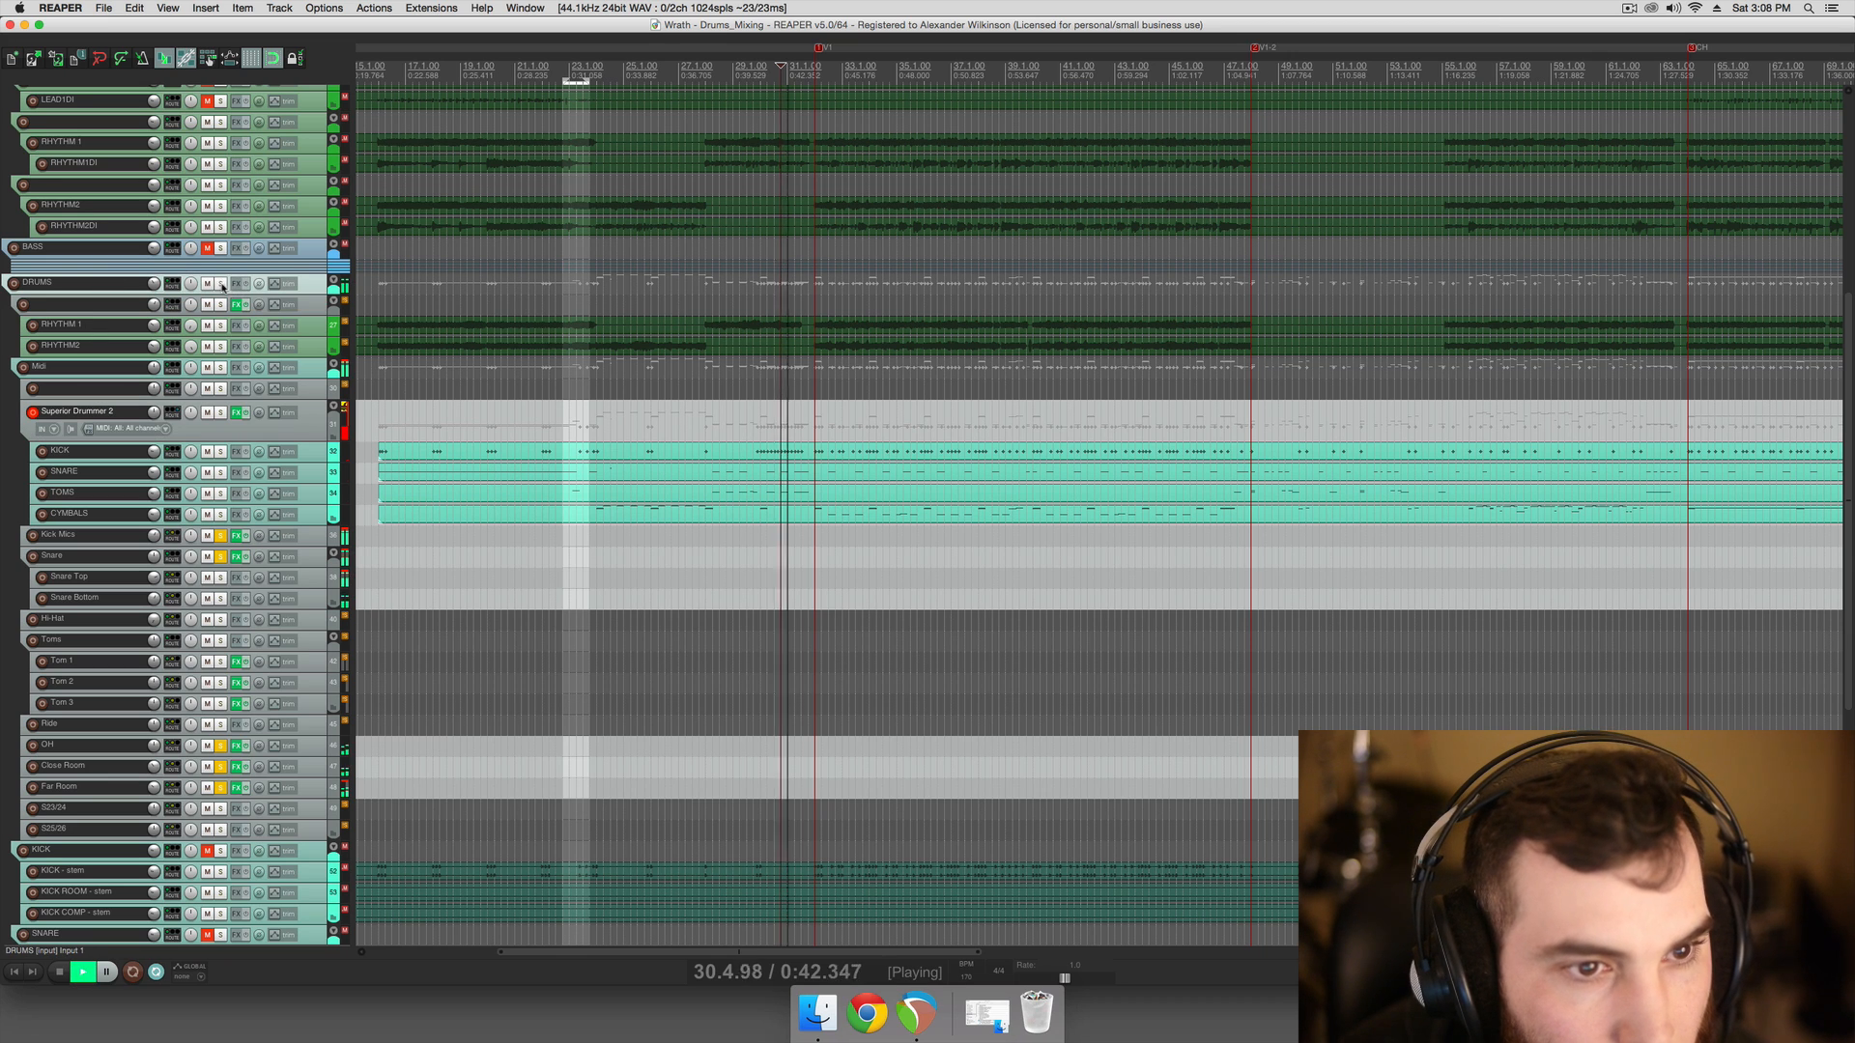
pyautogui.click(237, 286)
pyautogui.write('reac')
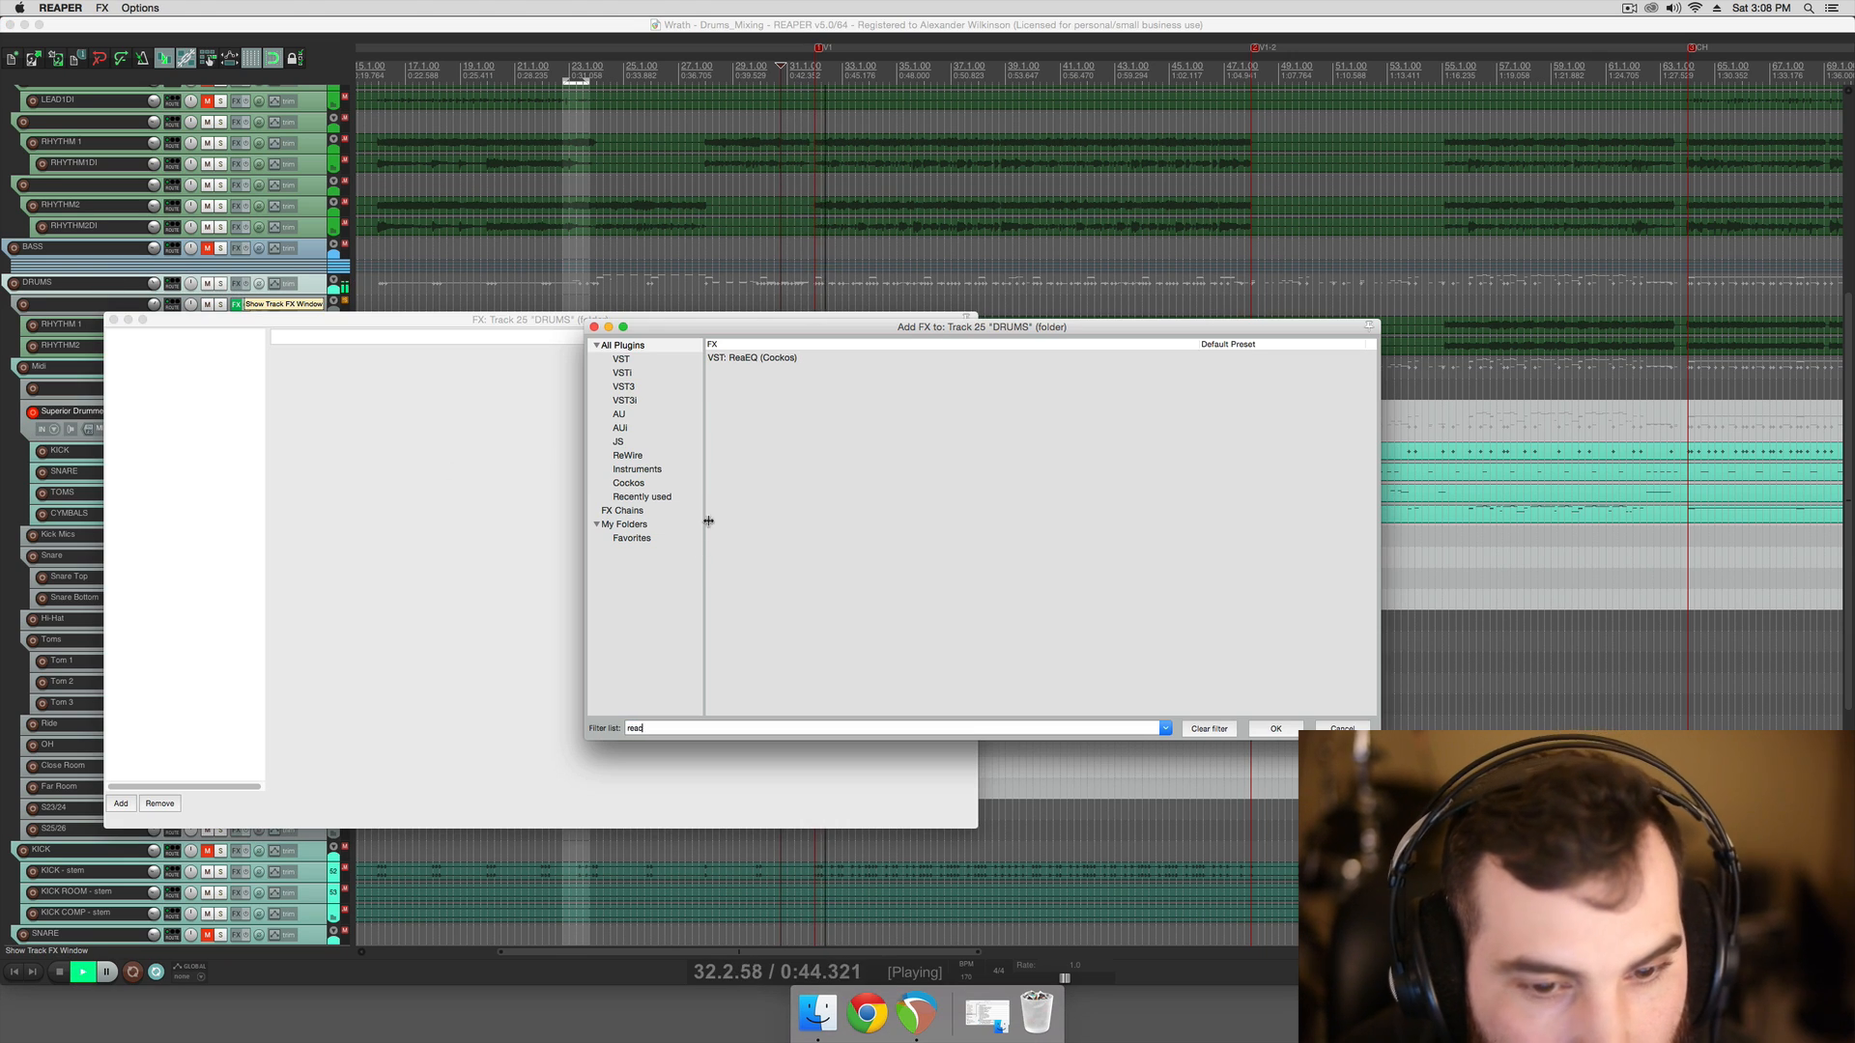
pyautogui.doubleClick(759, 358)
pyautogui.press('space')
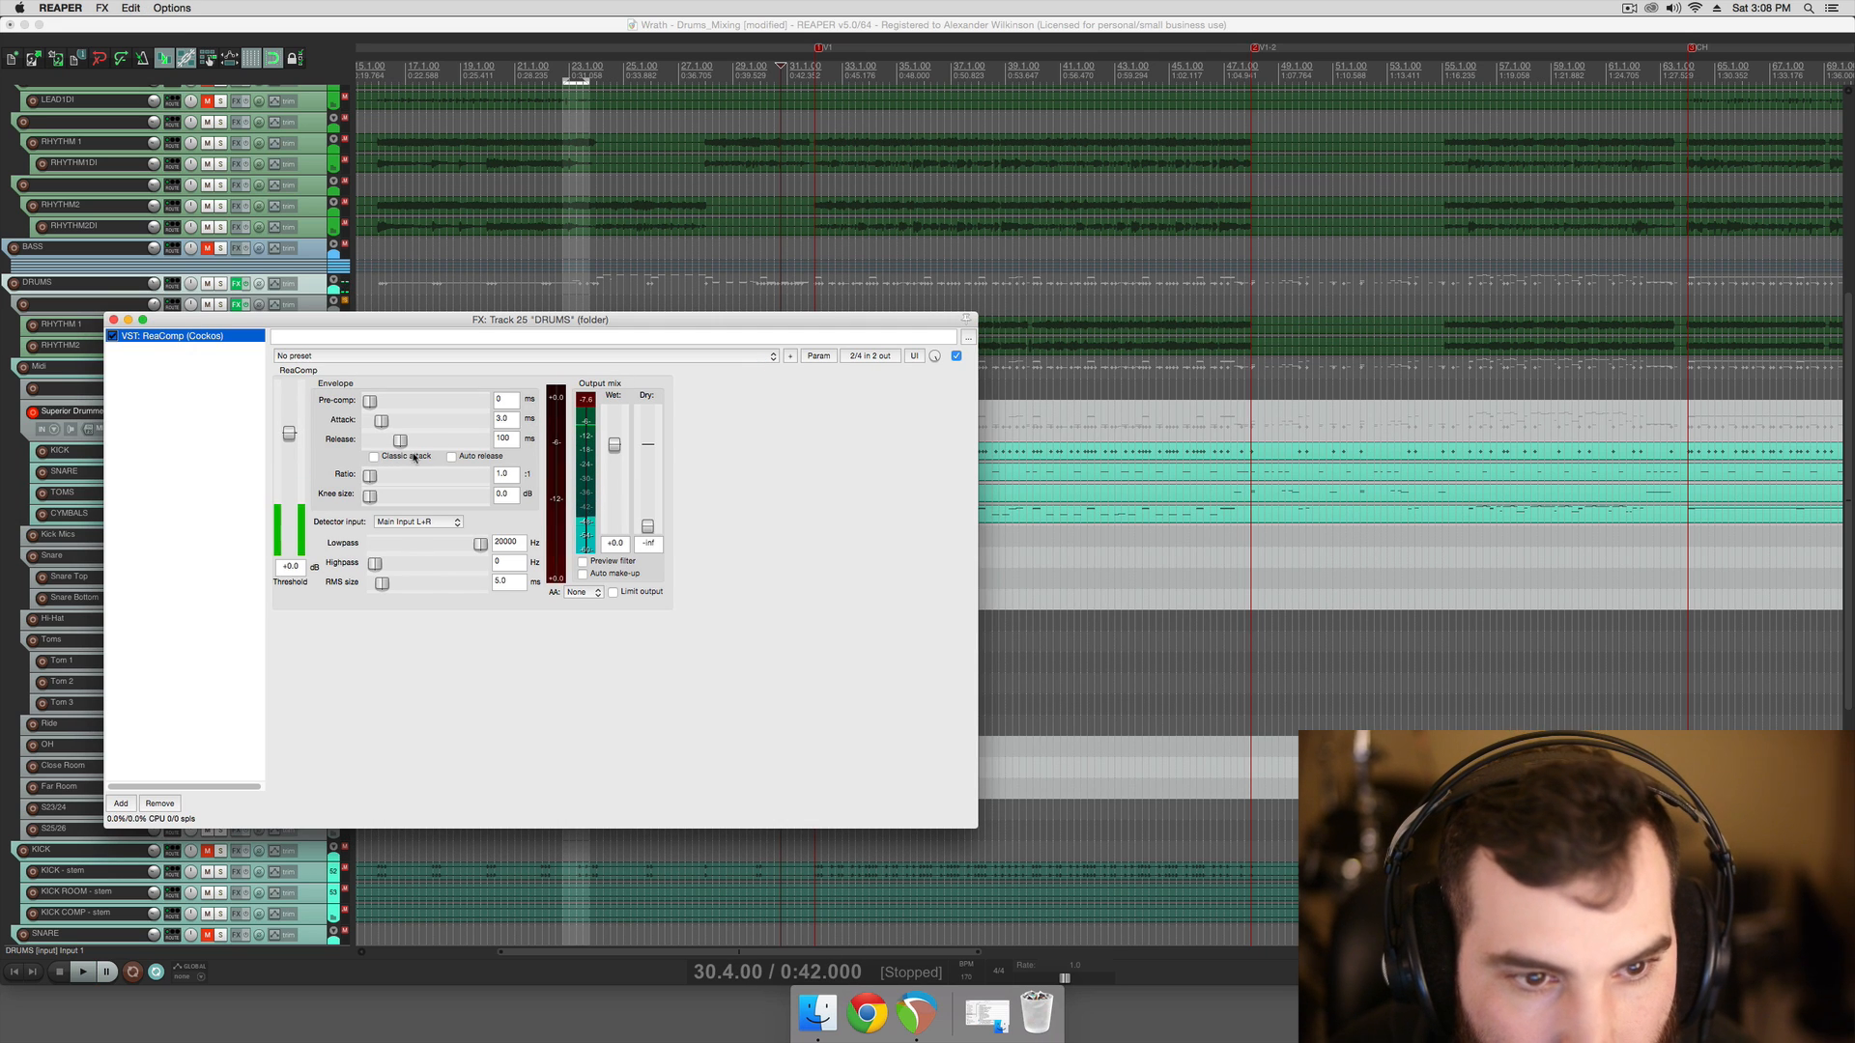
# Set the DRUMS ReaComp to 0.0 ms attack, 0 ms release, a ratio of 8.0 and a threshold of -3.9 dB
pyautogui.moveTo(382, 420); pyautogui.dragTo(410, 483)
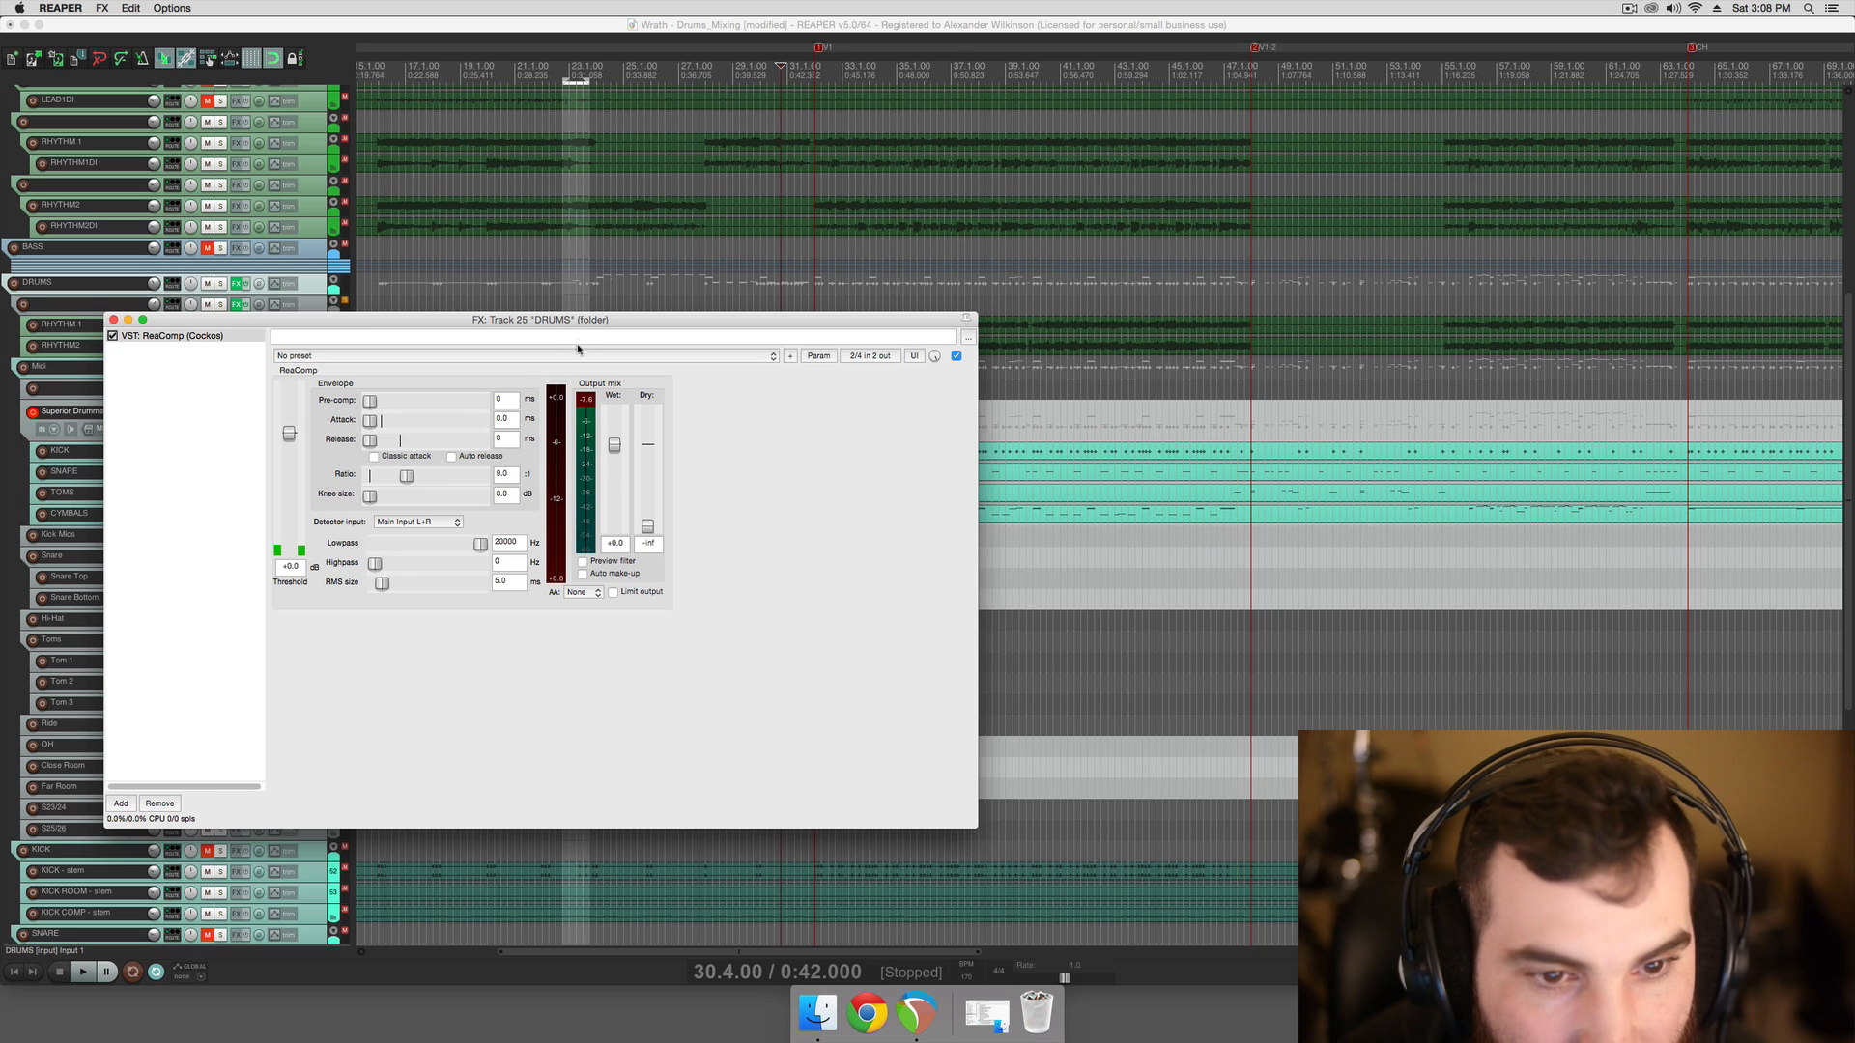
pyautogui.moveTo(578, 319); pyautogui.dragTo(809, 524)
pyautogui.hscroll(2, 799, 437)
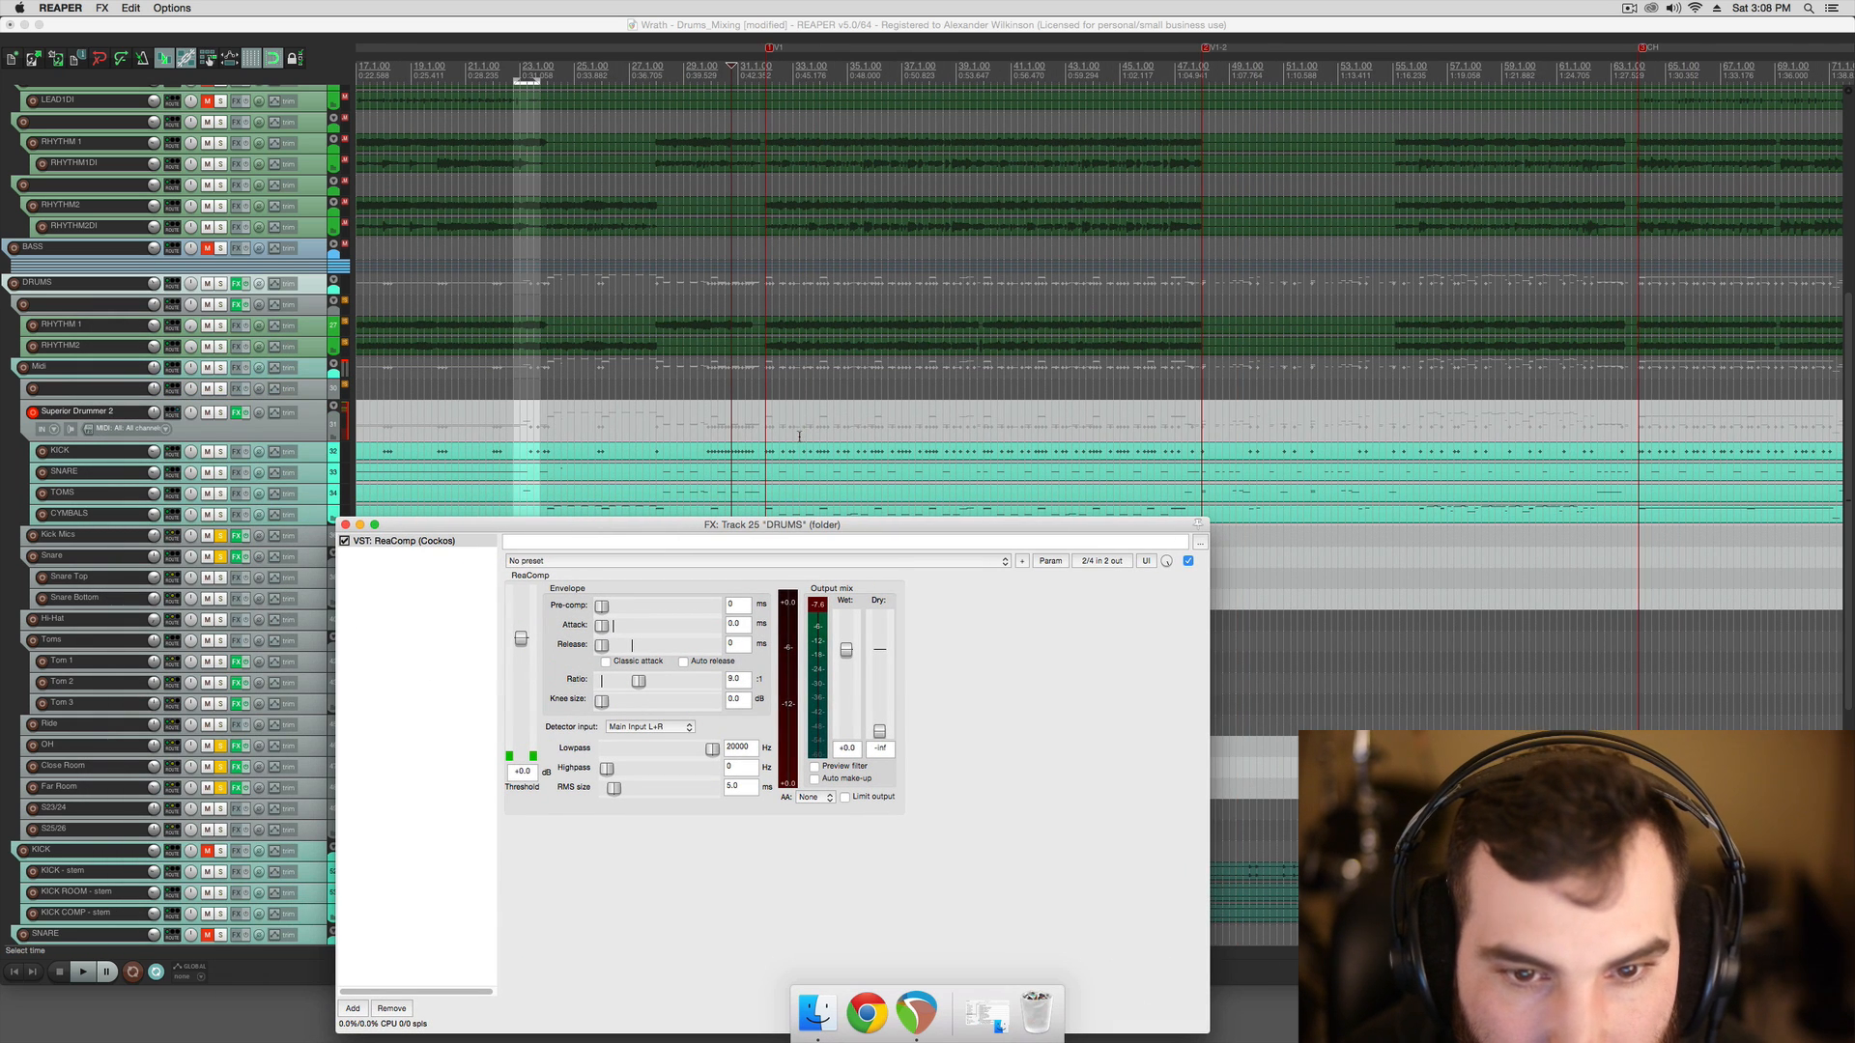
pyautogui.click(767, 435)
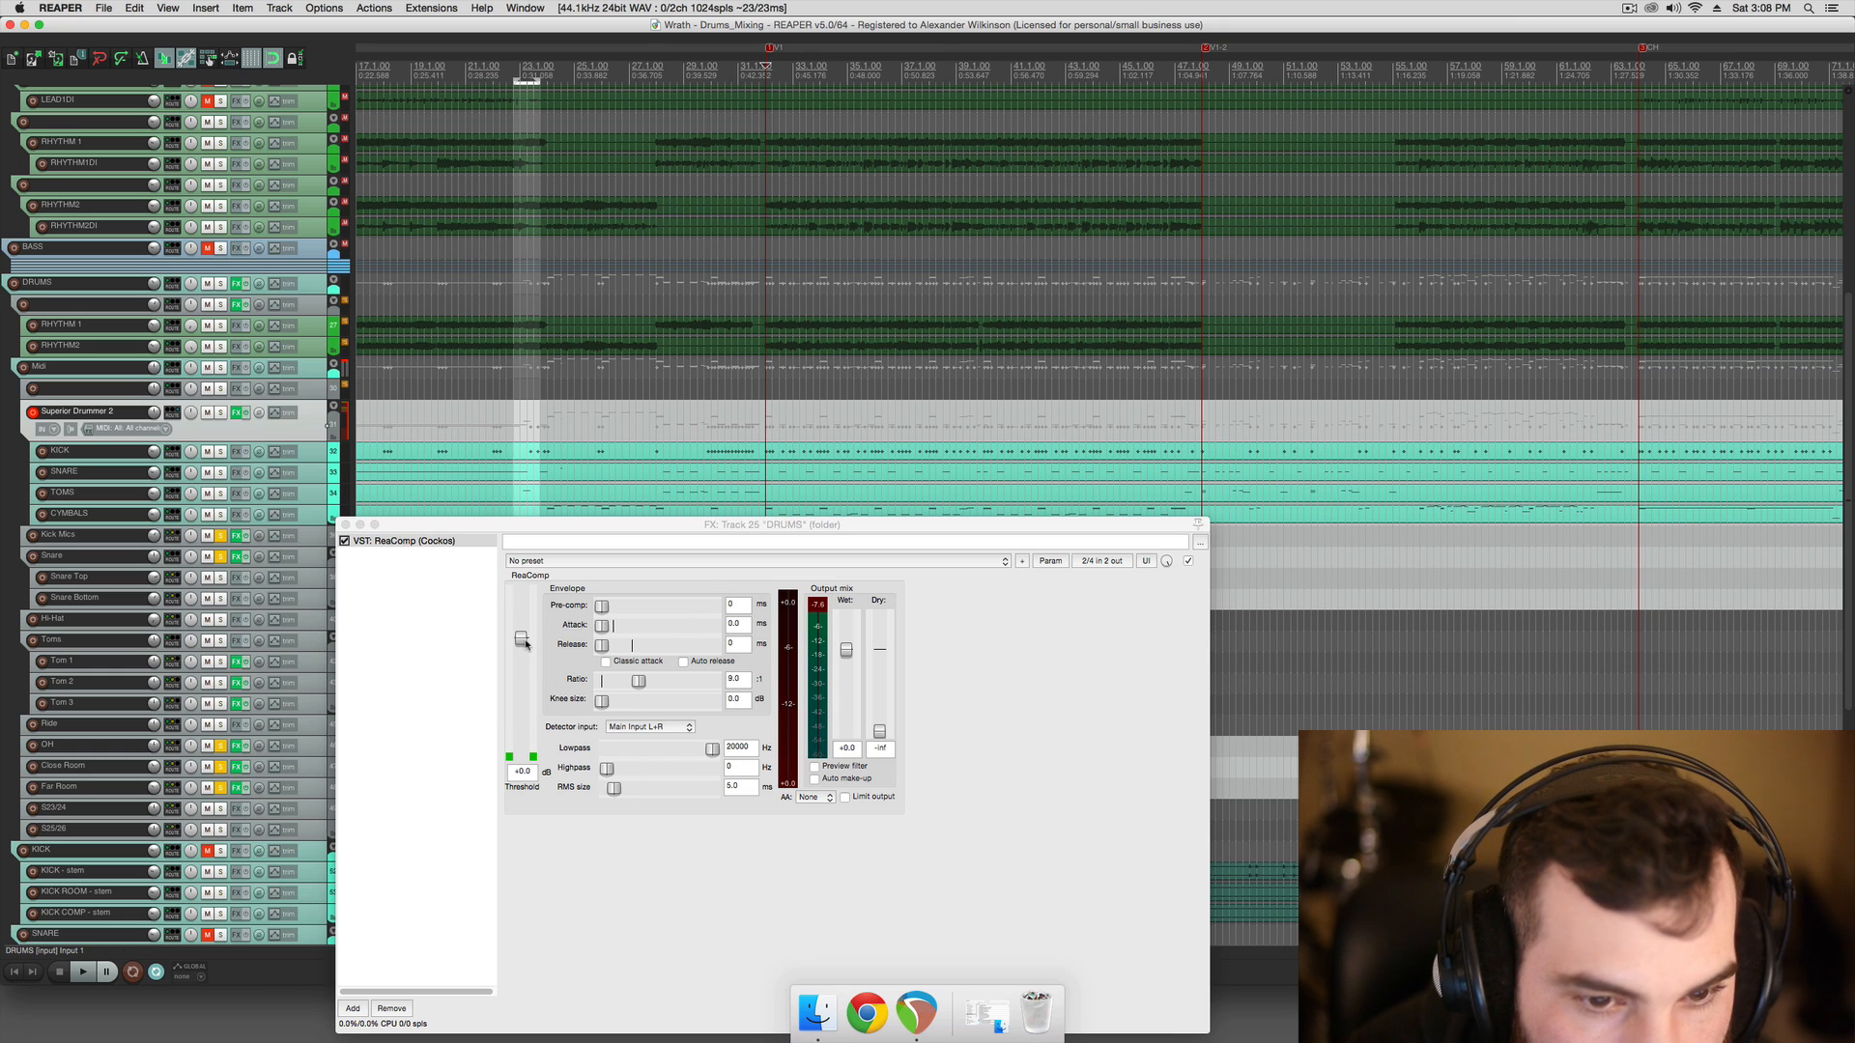
pyautogui.moveTo(523, 644); pyautogui.dragTo(523, 657)
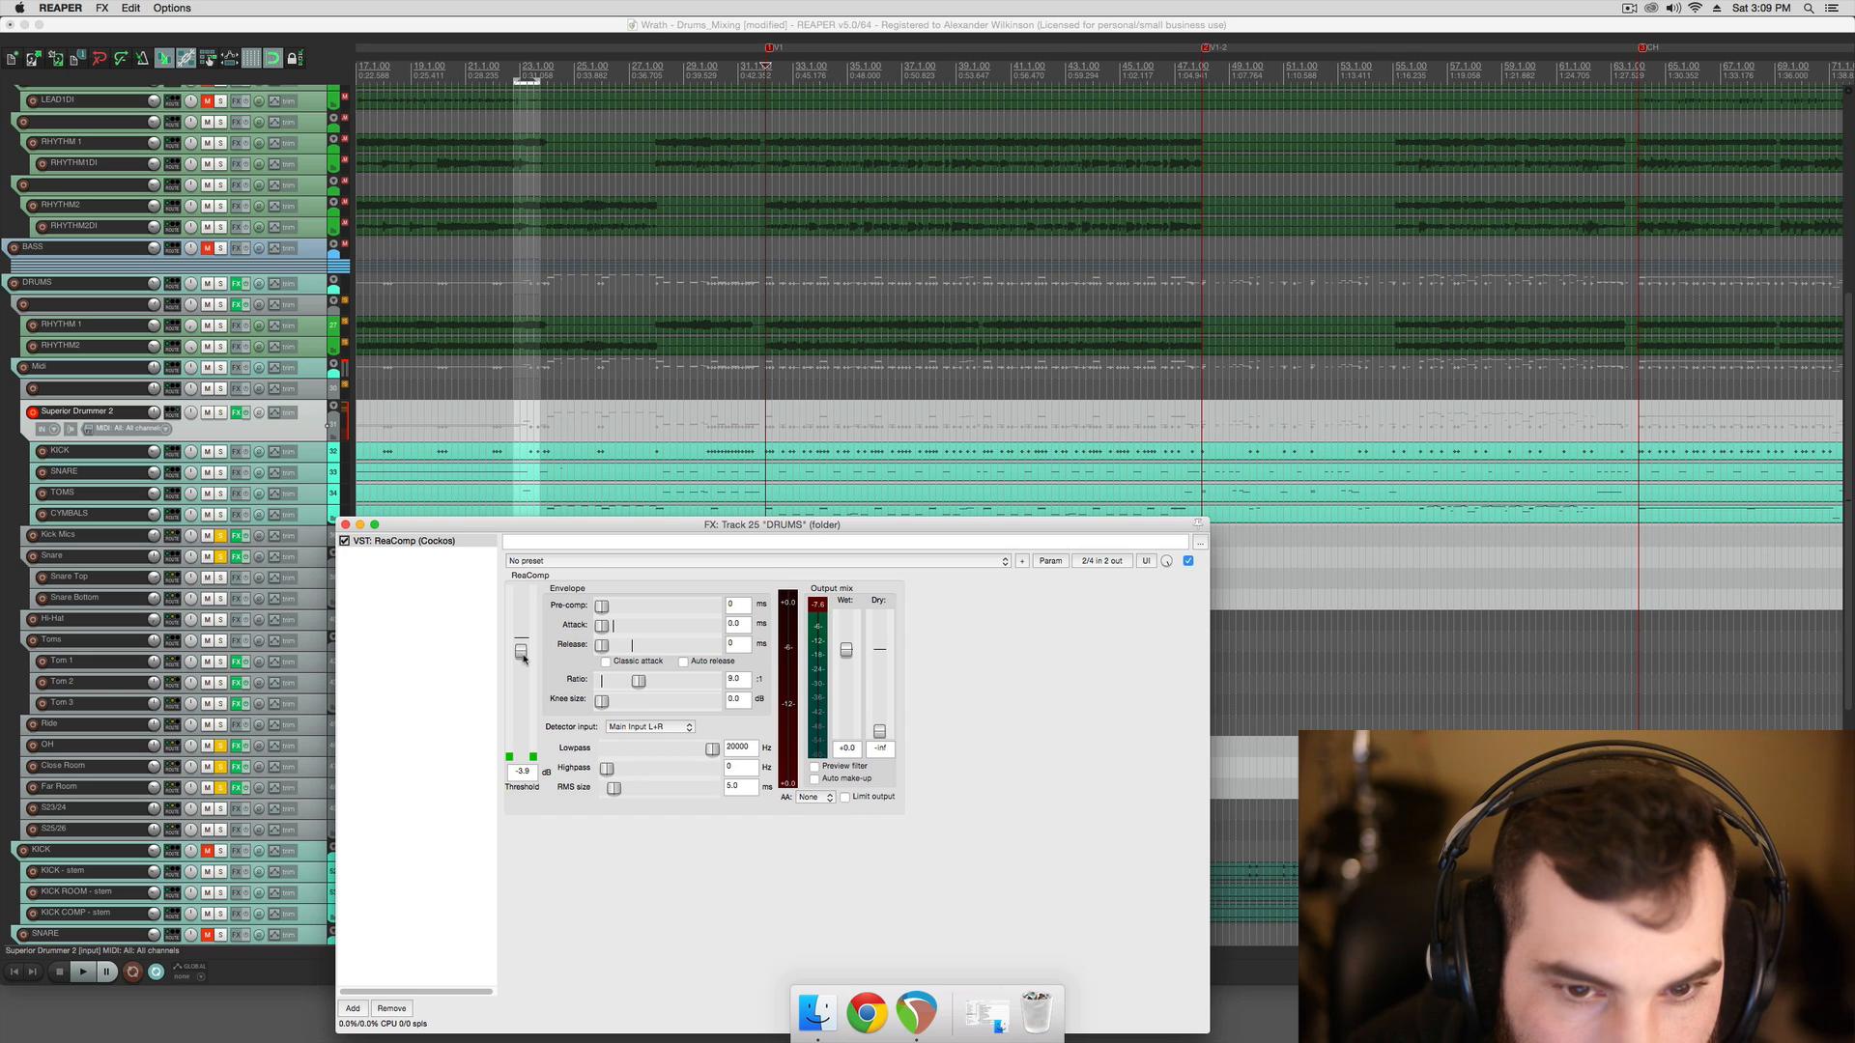
# Set the DRUMS ReaComp threshold to -7.6 dB, the attack to 3.0 ms and the release to 100 ms
pyautogui.moveTo(524, 658); pyautogui.dragTo(524, 671)
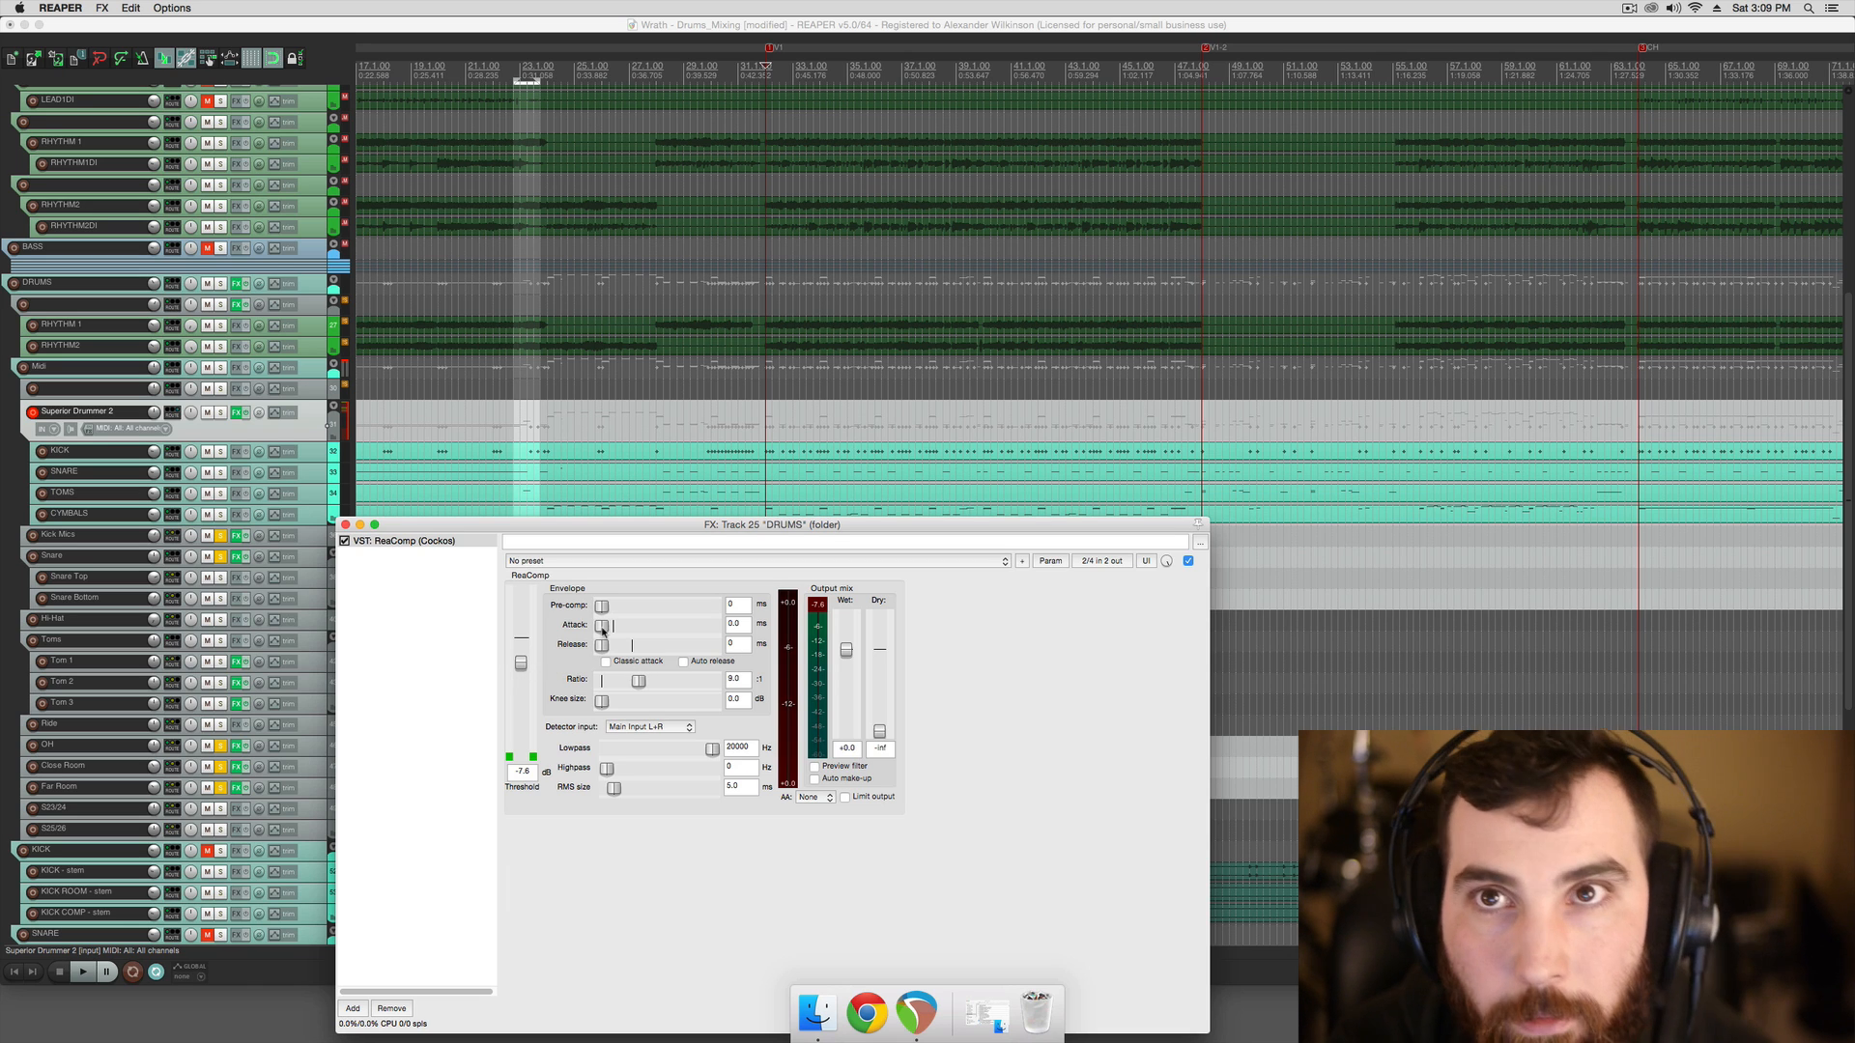
pyautogui.moveTo(602, 626); pyautogui.dragTo(632, 645)
pyautogui.press('space')
# Lower the compressor threshold in stages to -32.0 dB while auditioning the drums
pyautogui.moveTo(521, 663); pyautogui.dragTo(521, 714)
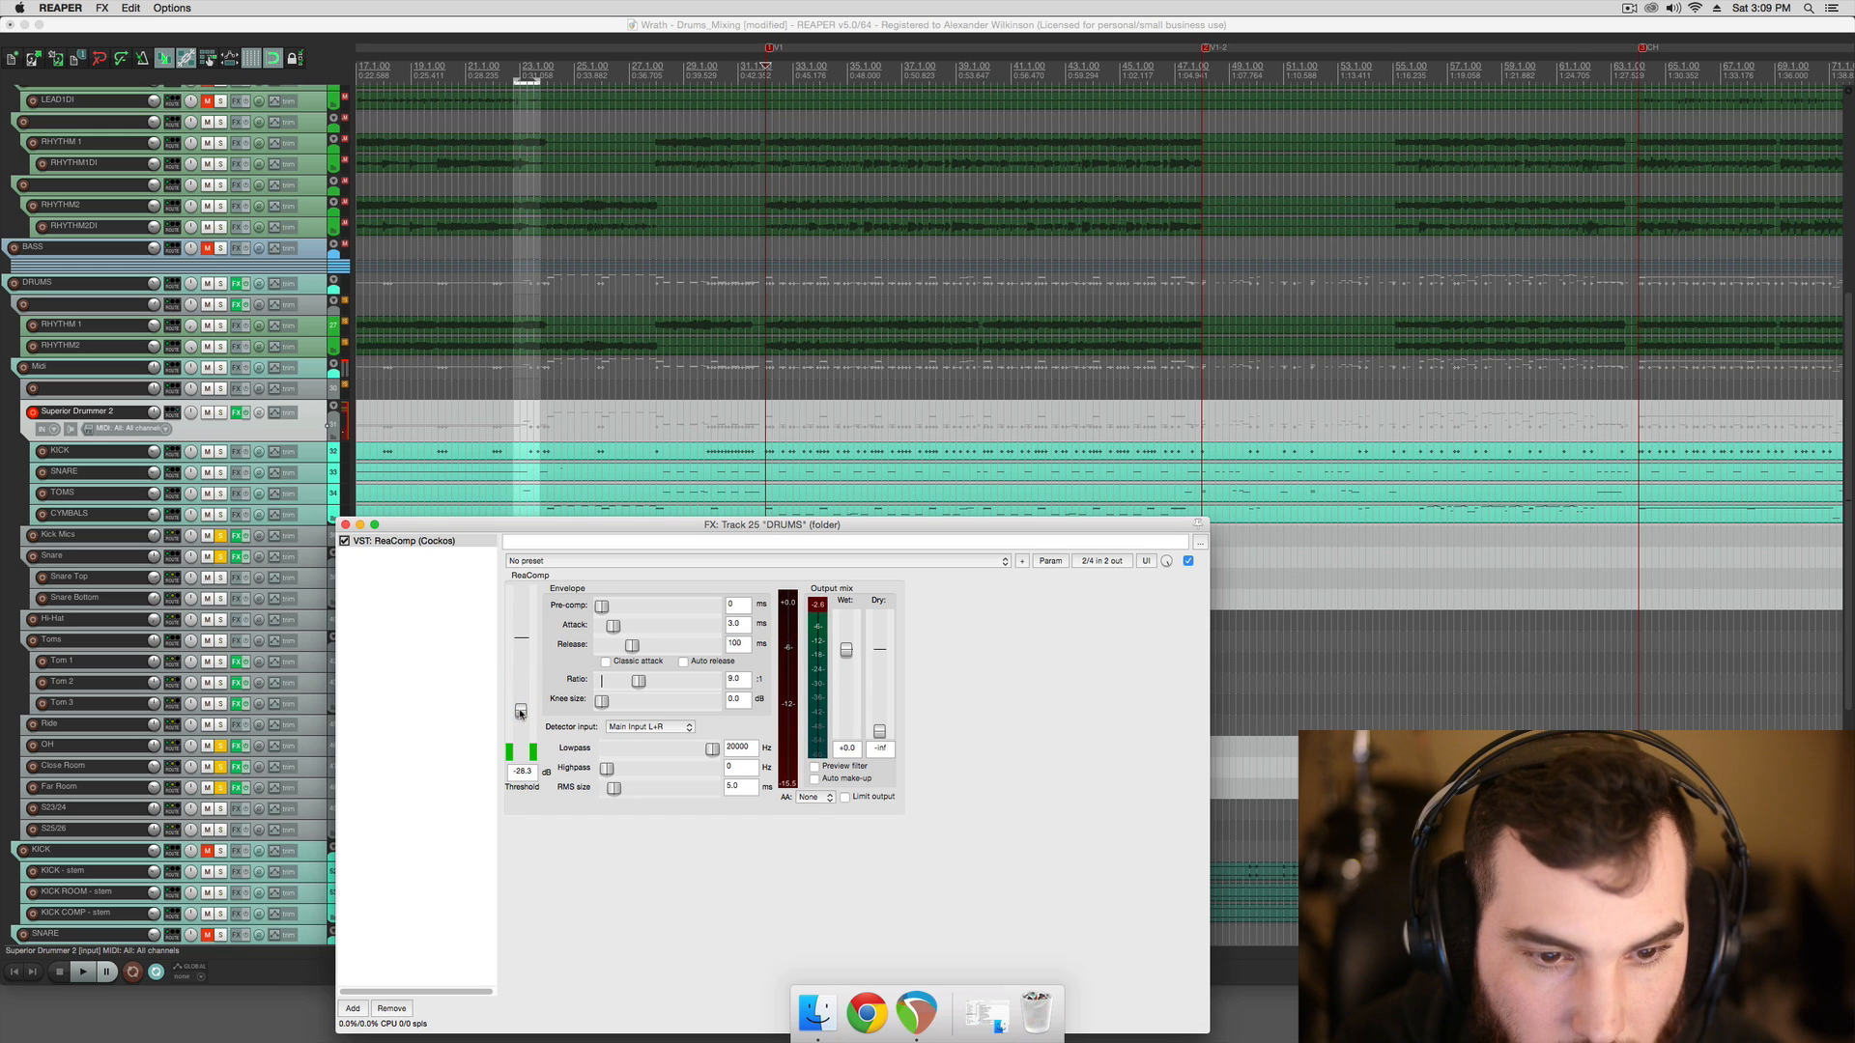
pyautogui.moveTo(521, 713); pyautogui.dragTo(522, 732)
pyautogui.press('space')
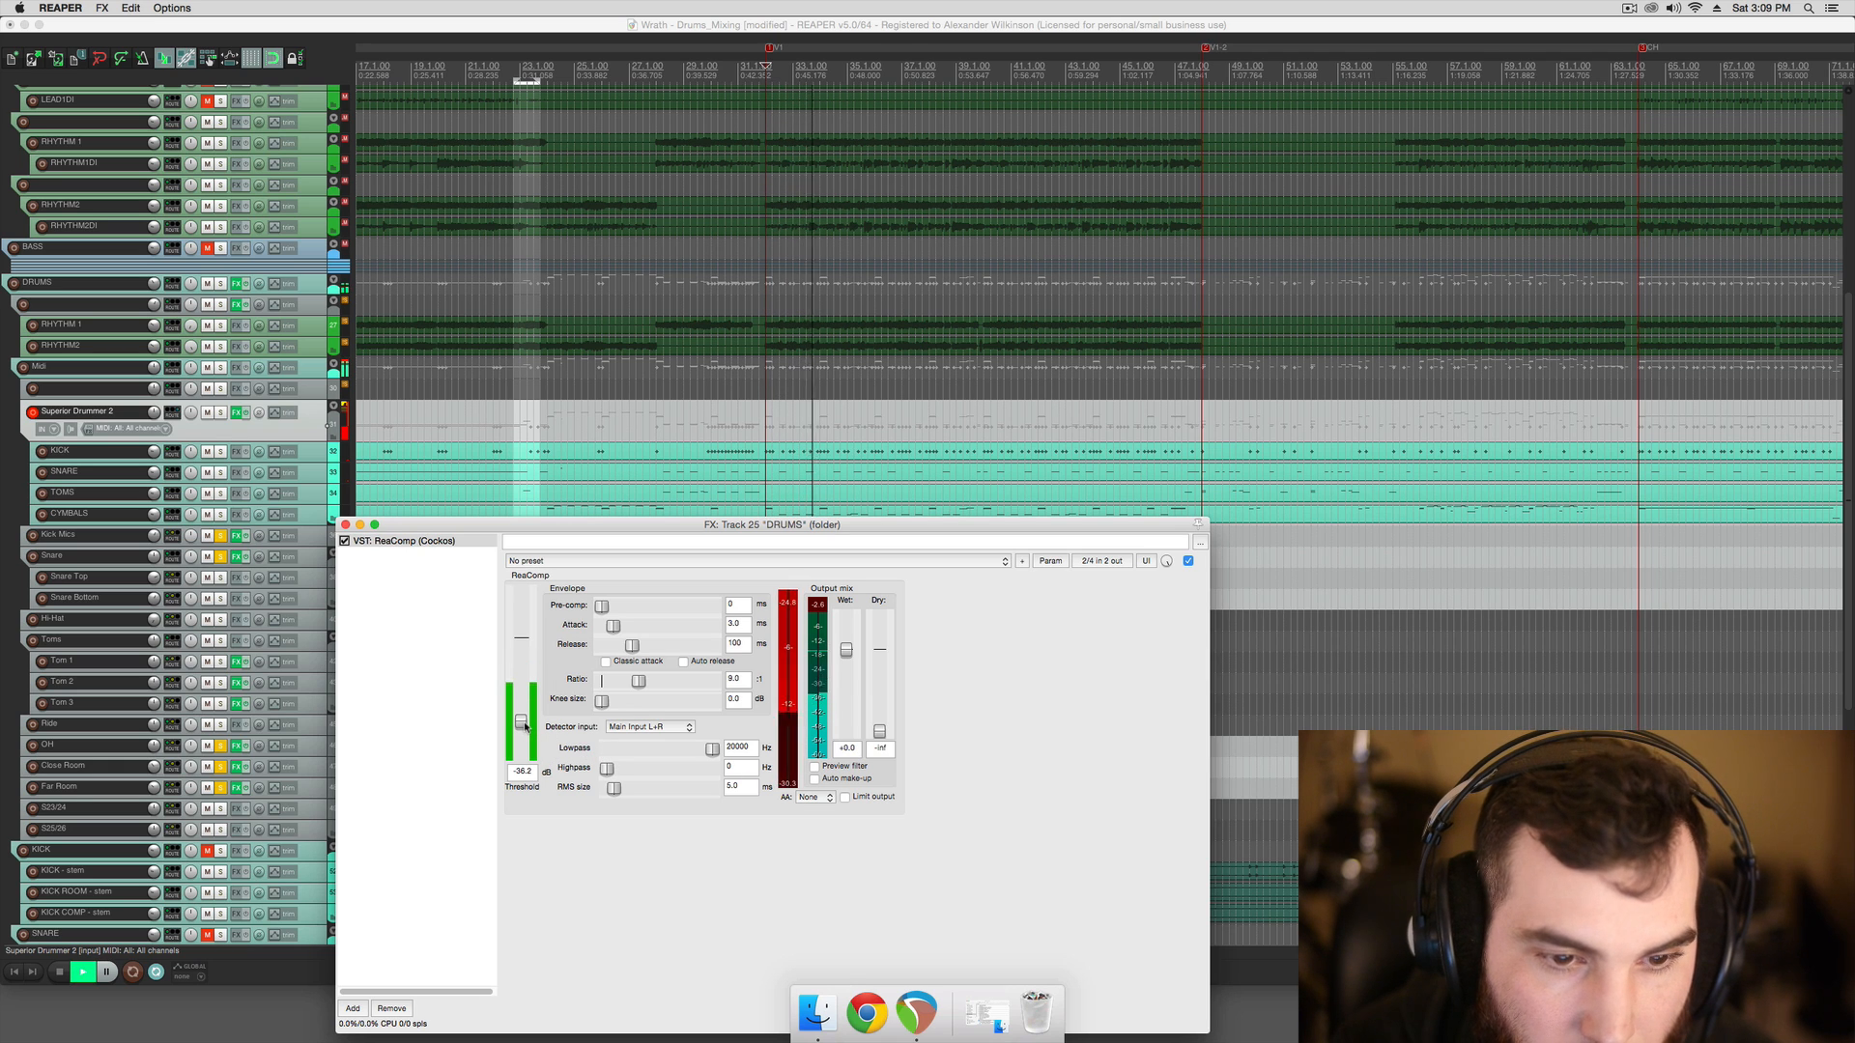
pyautogui.moveTo(521, 729); pyautogui.dragTo(527, 725)
pyautogui.press('space')
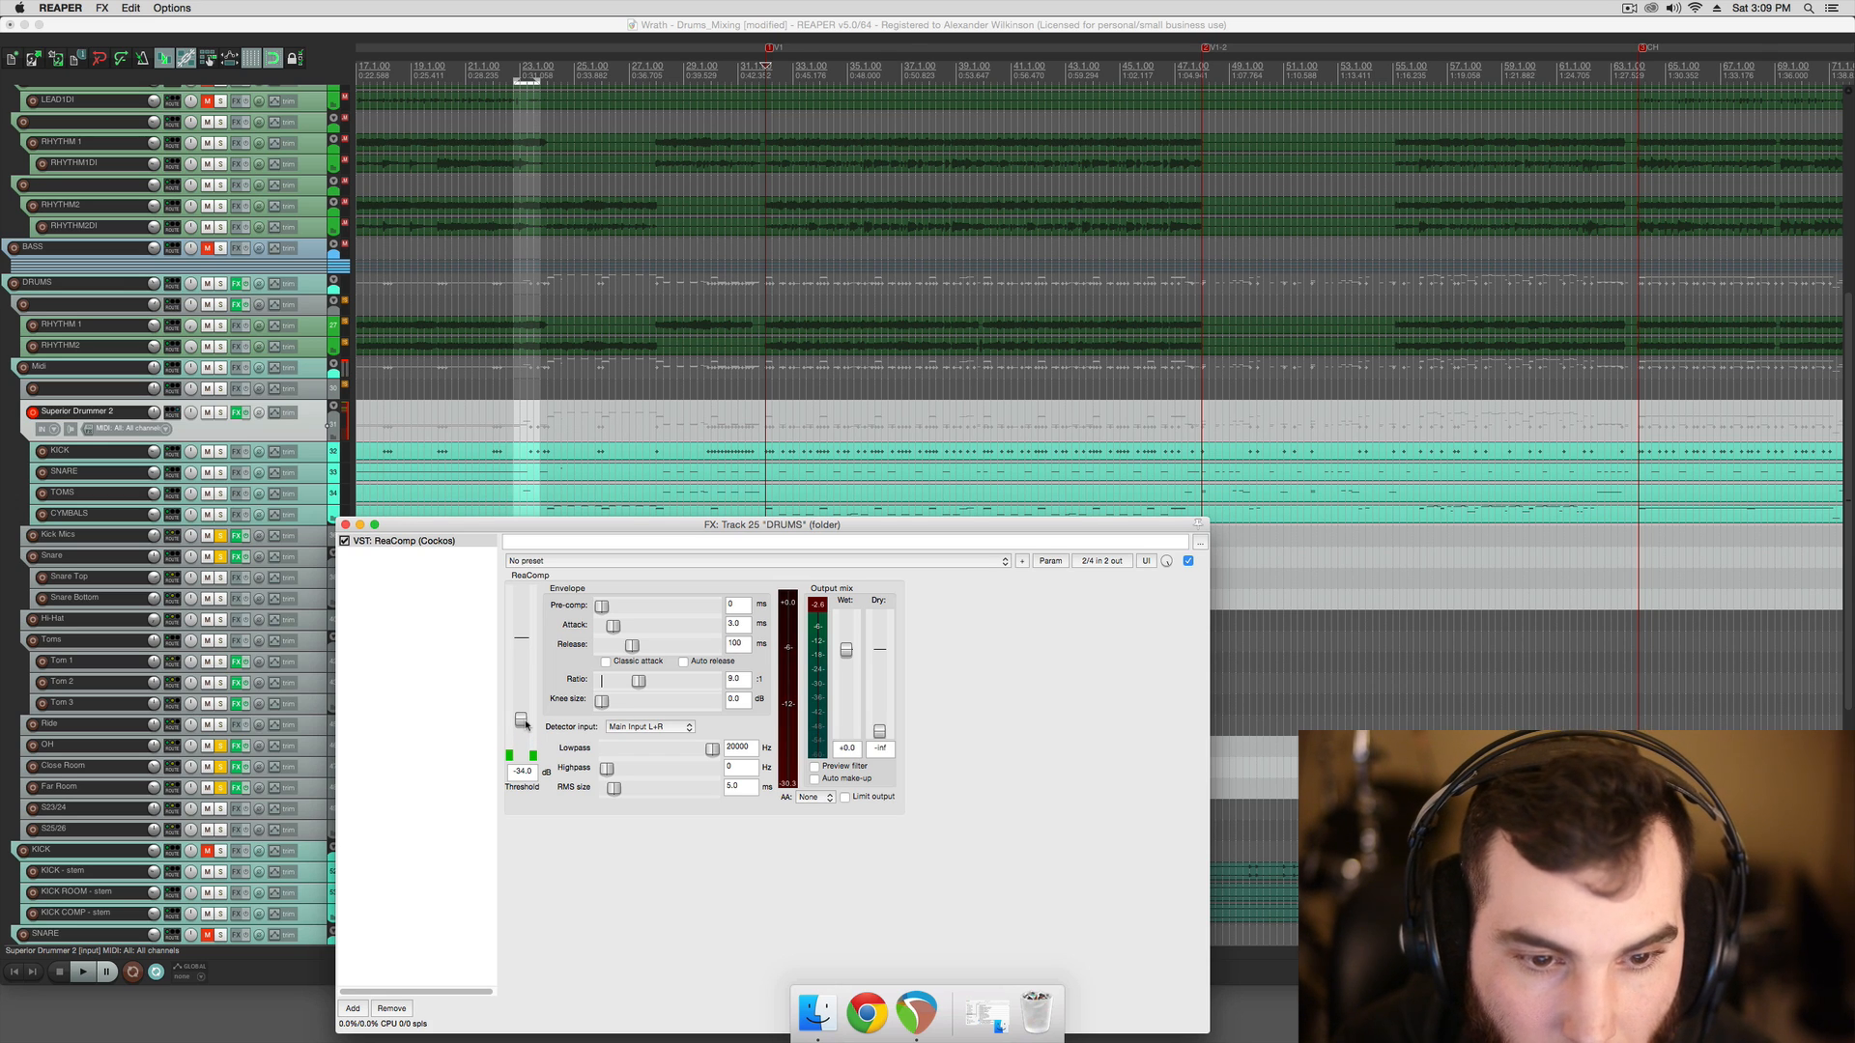
pyautogui.moveTo(526, 723); pyautogui.dragTo(525, 721)
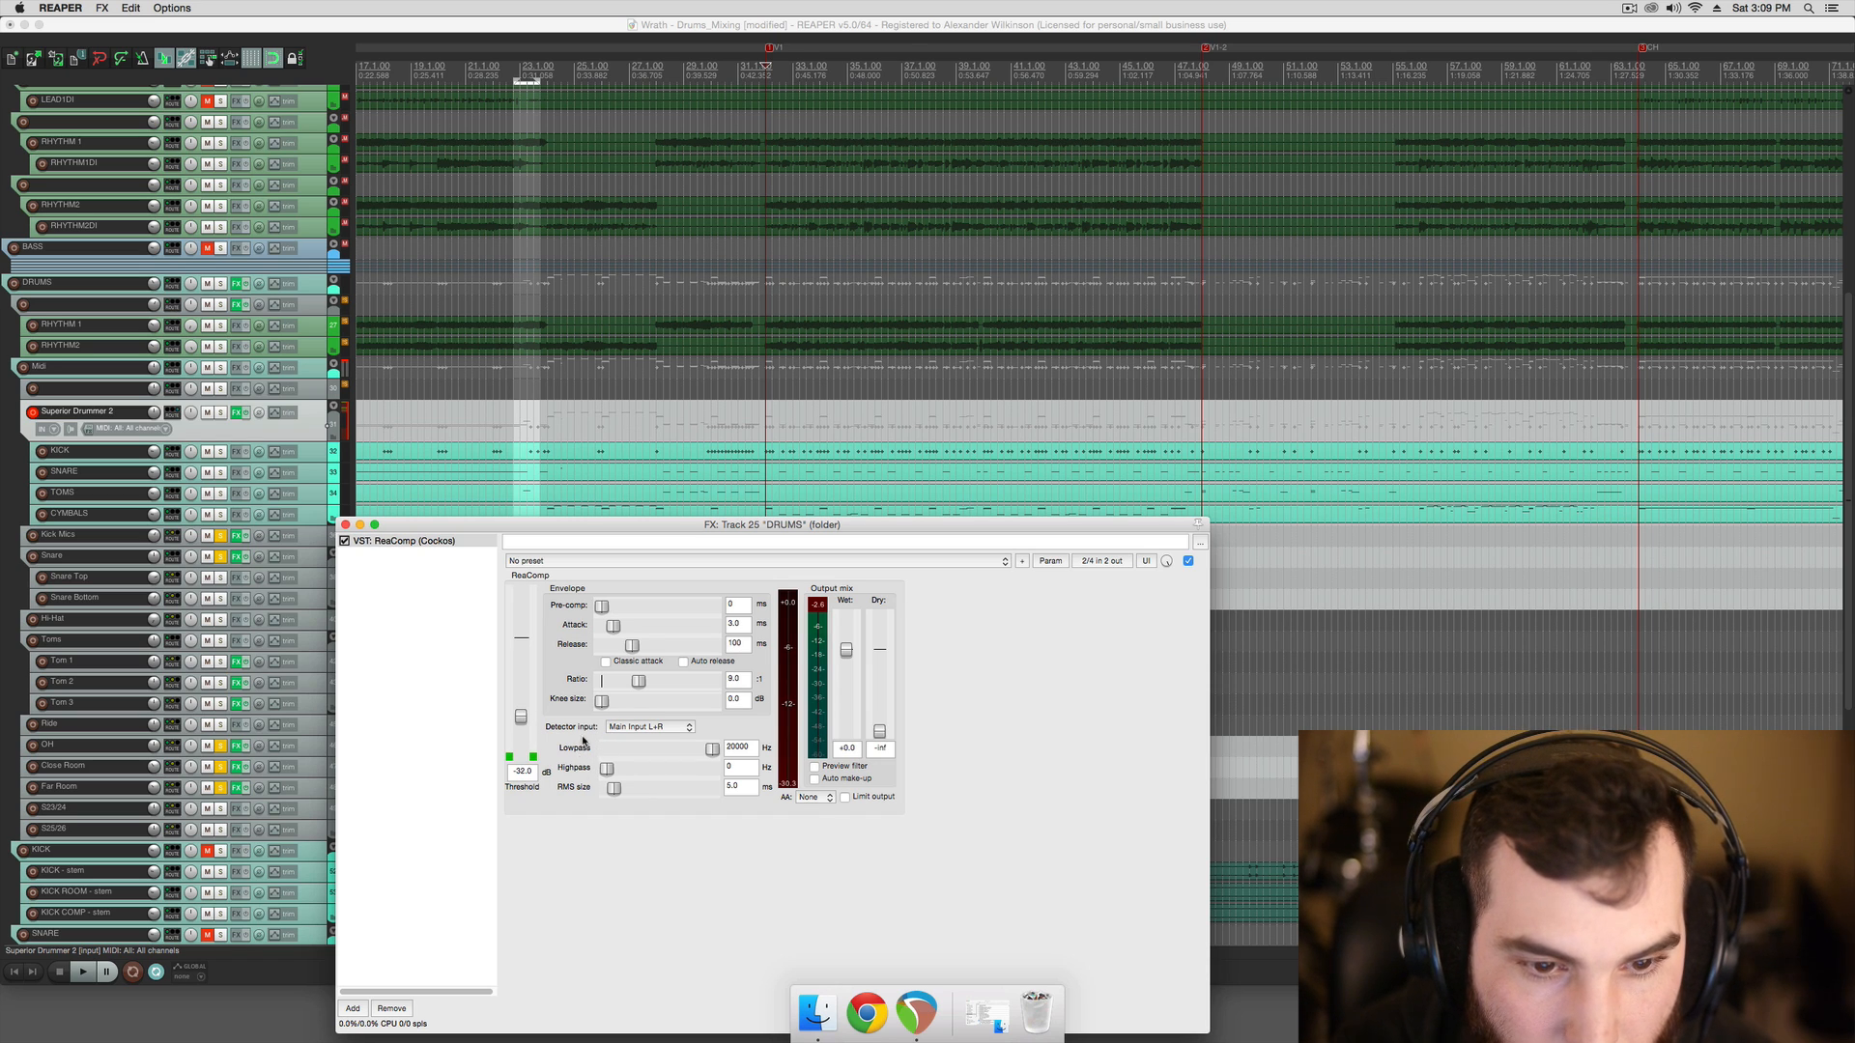
pyautogui.click(578, 727)
pyautogui.click(584, 729)
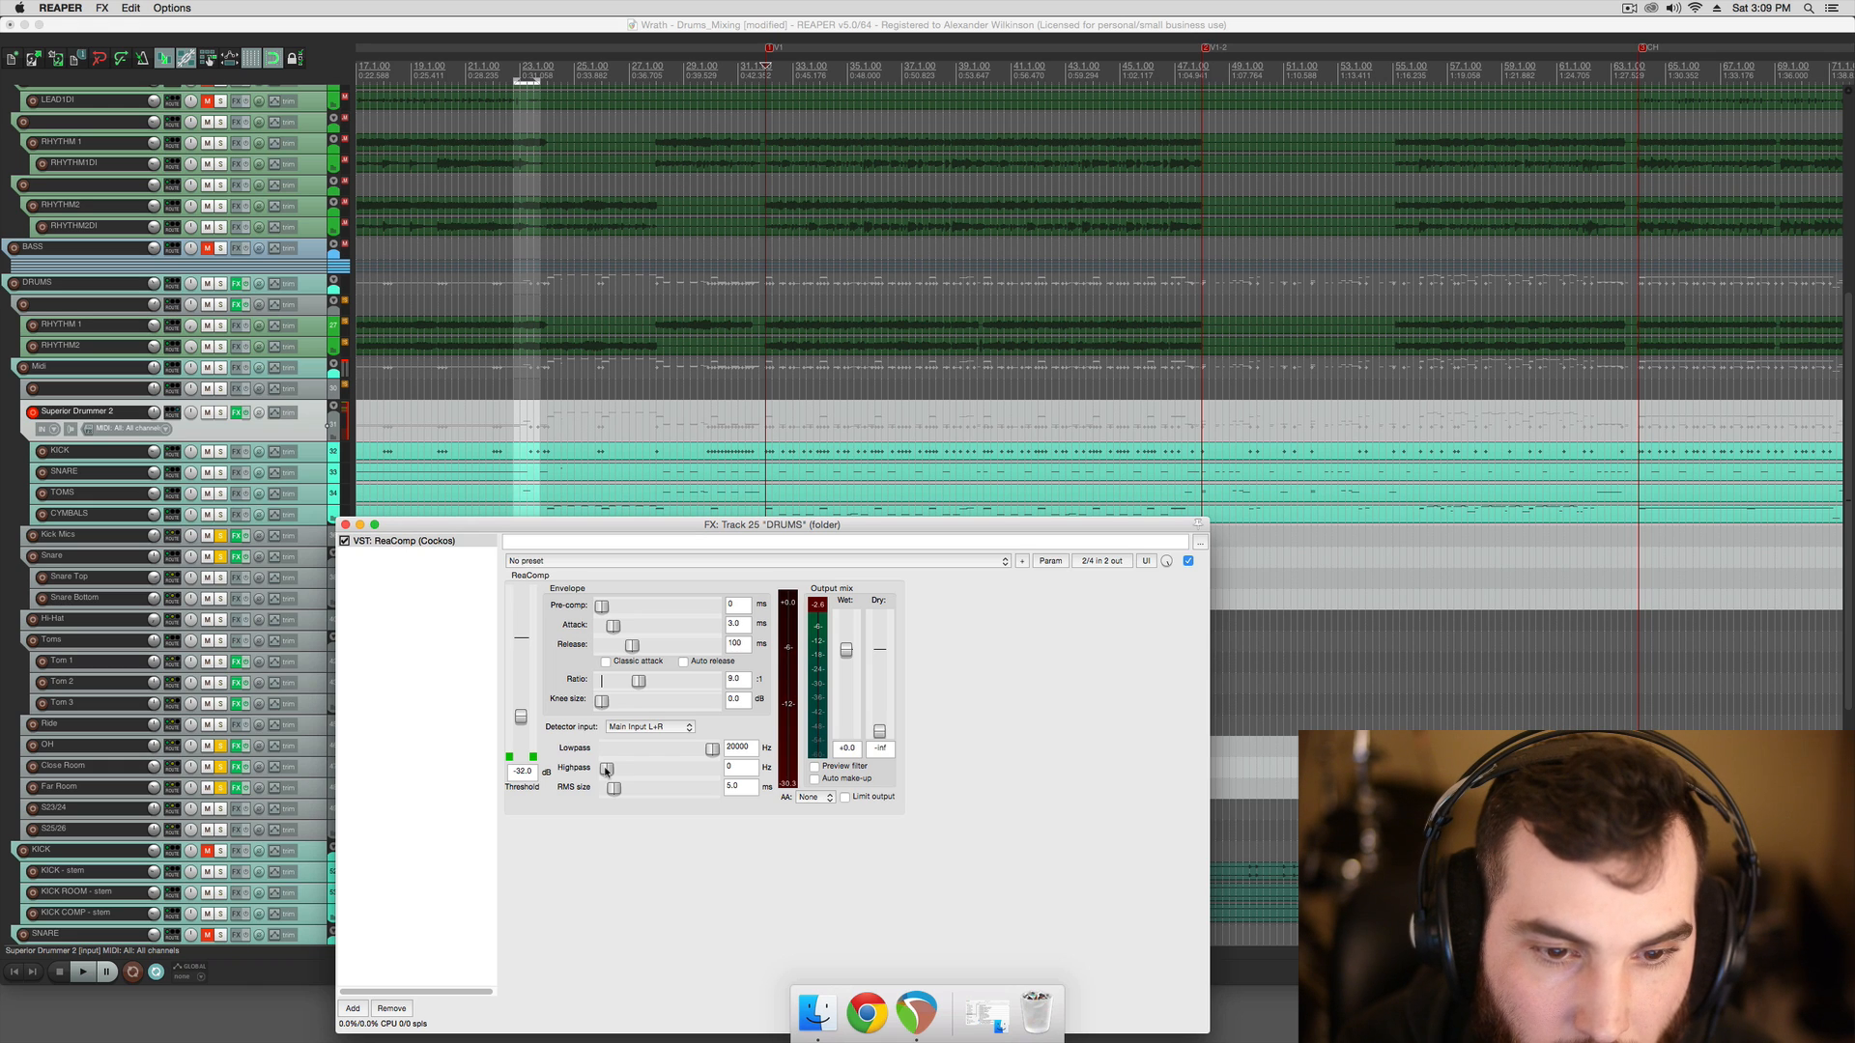
# Sweep the compressor's highpass filter while replaying the drums, and set it to 57 Hz
pyautogui.press('space')
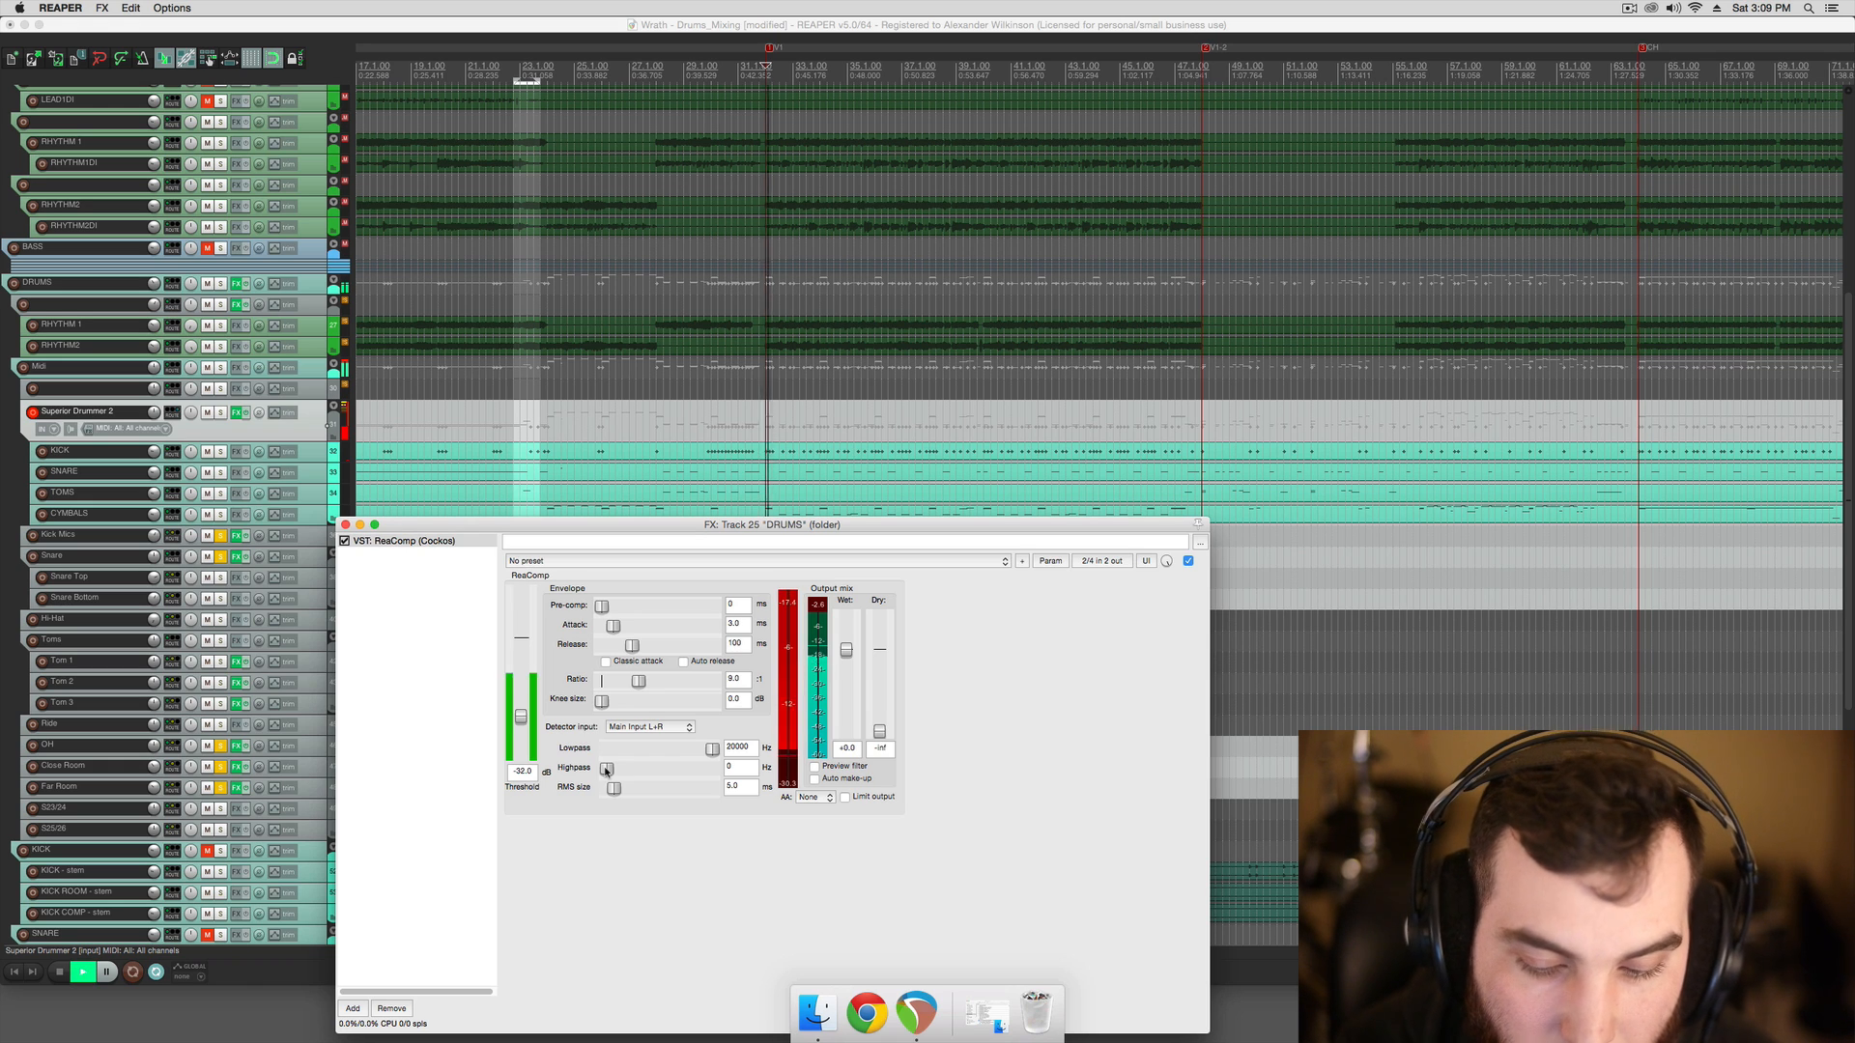
pyautogui.moveTo(606, 770)
pyautogui.mouseDown()
pyautogui.moveTo(651, 776)
pyautogui.moveTo(607, 774)
pyautogui.mouseUp()
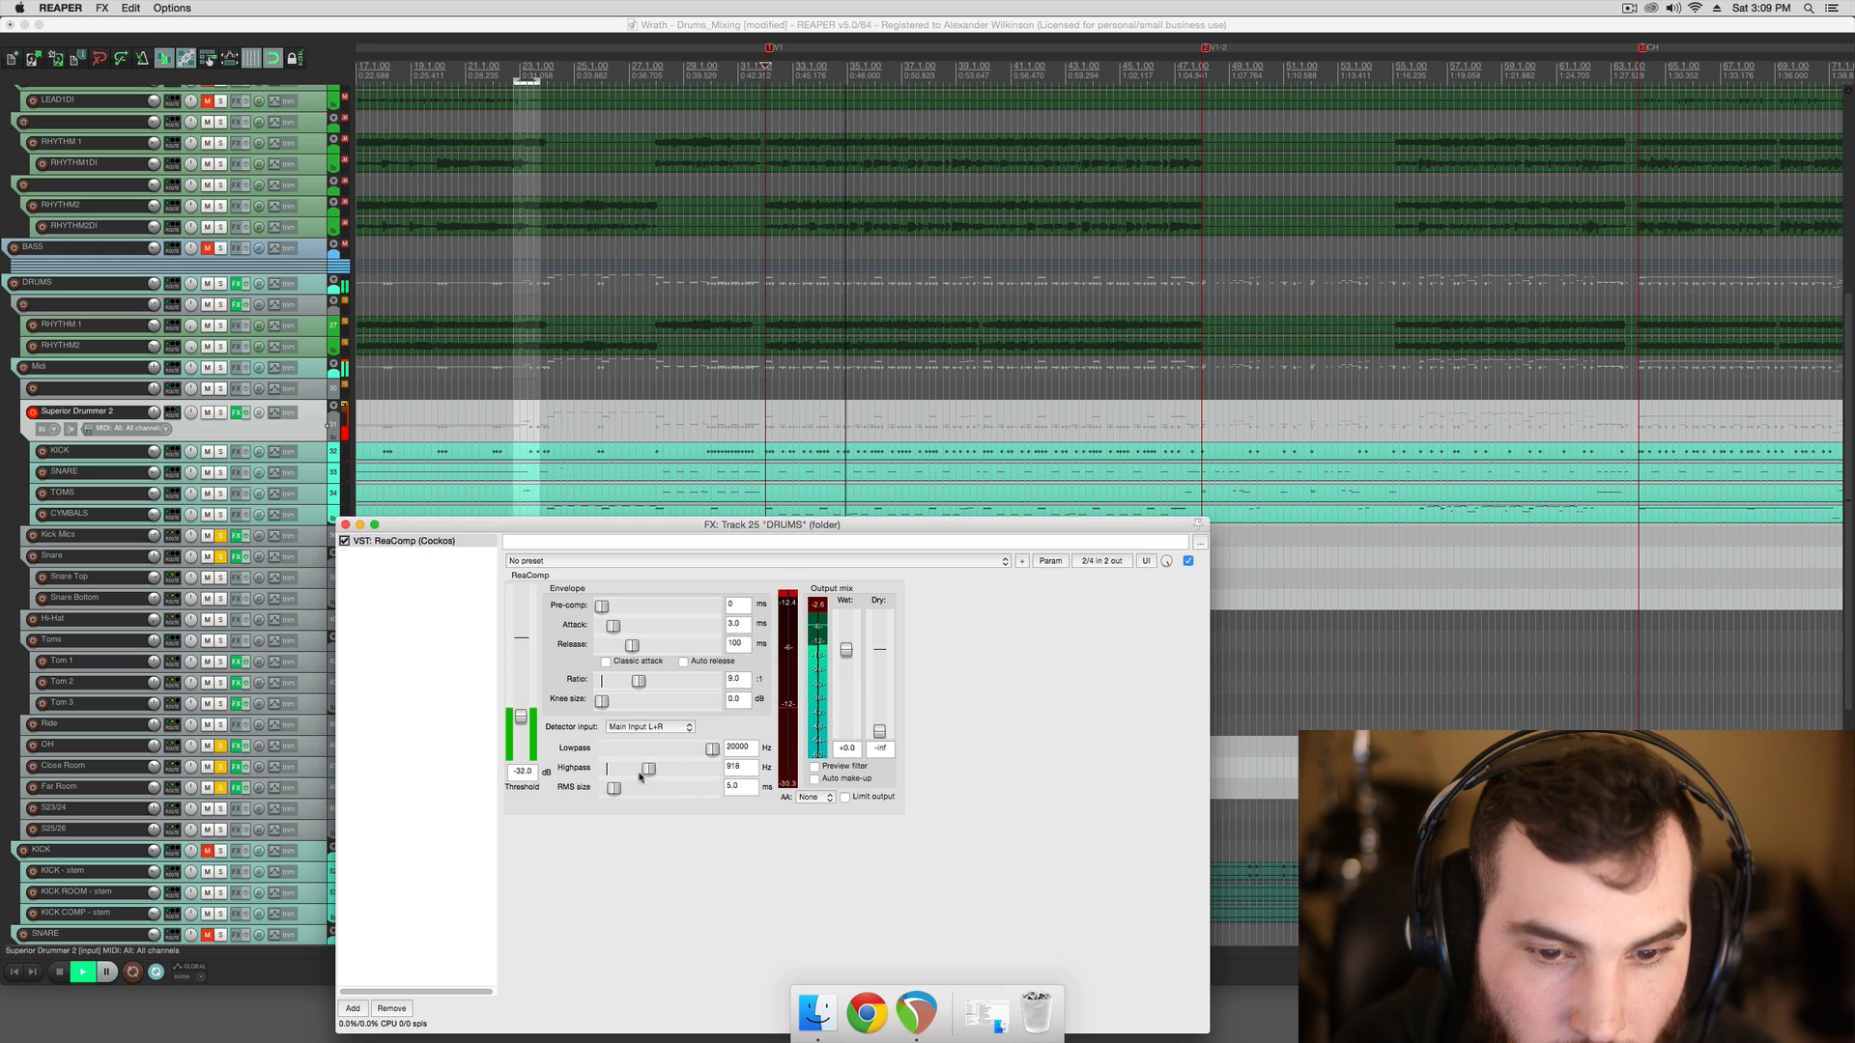
pyautogui.press('space')
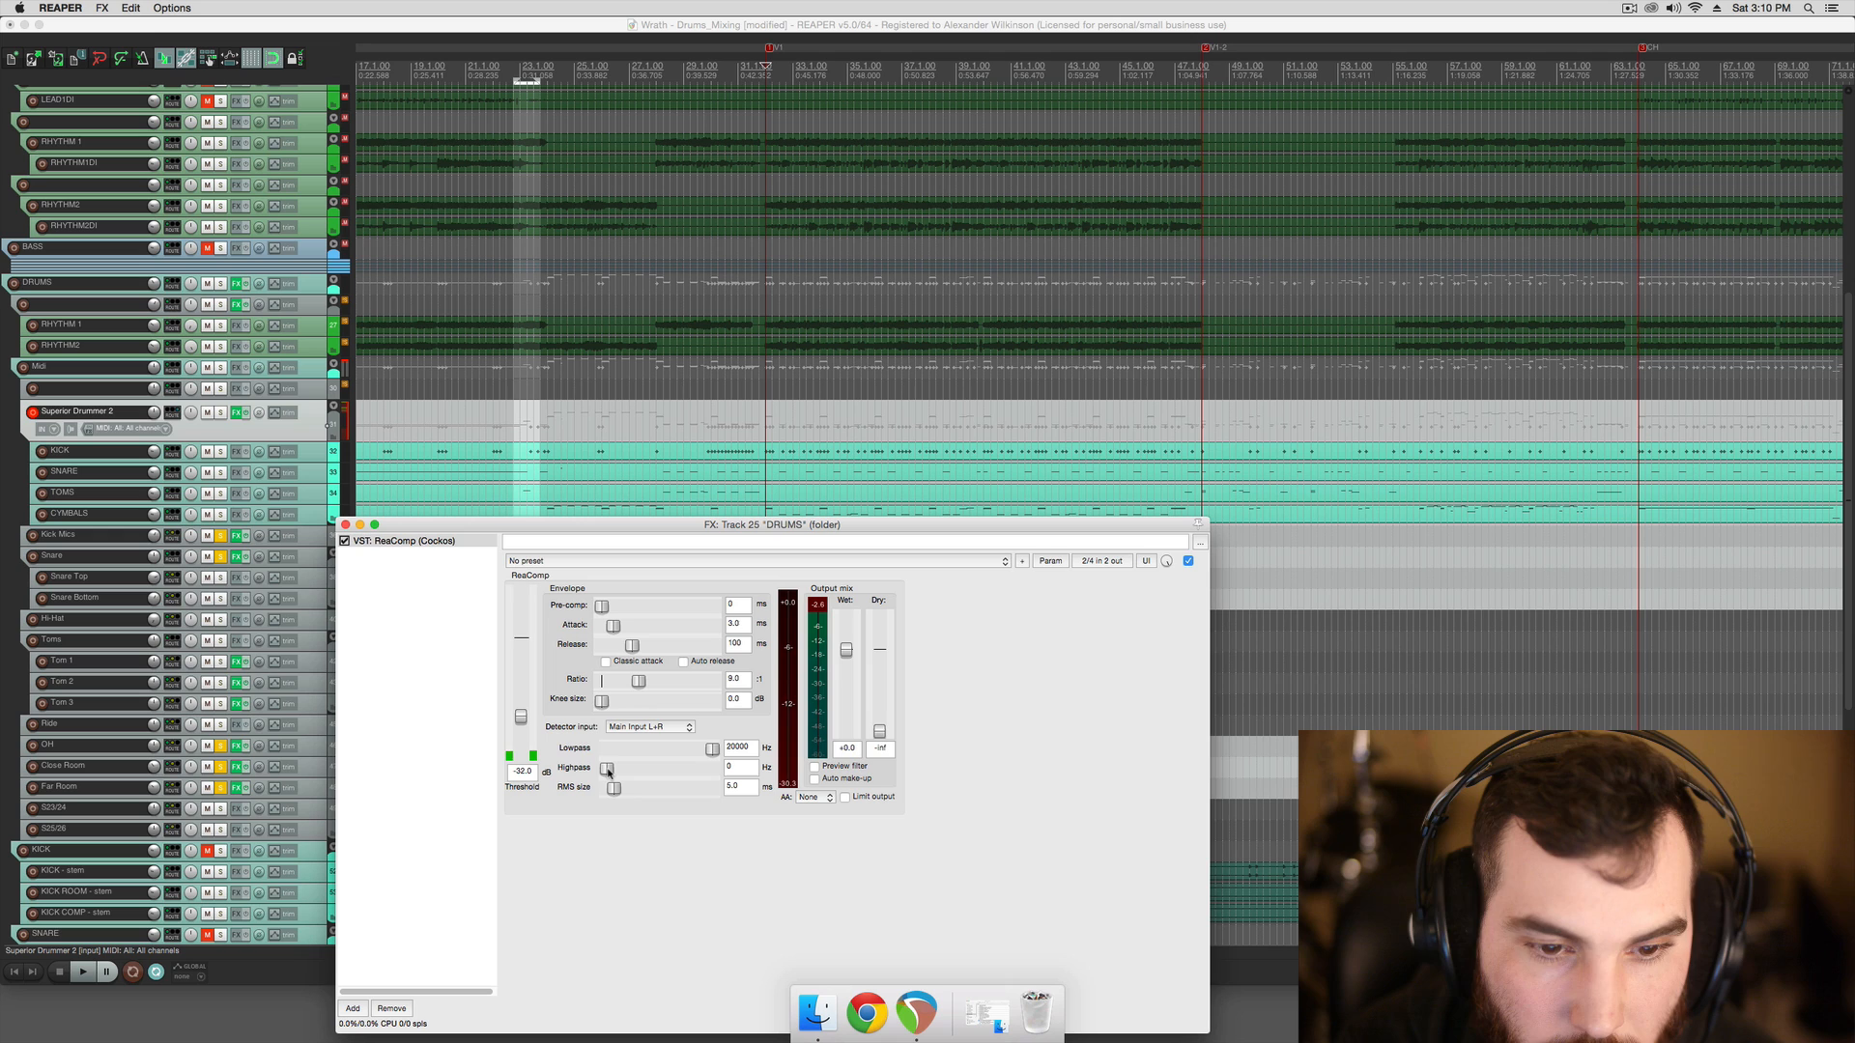
pyautogui.press('space')
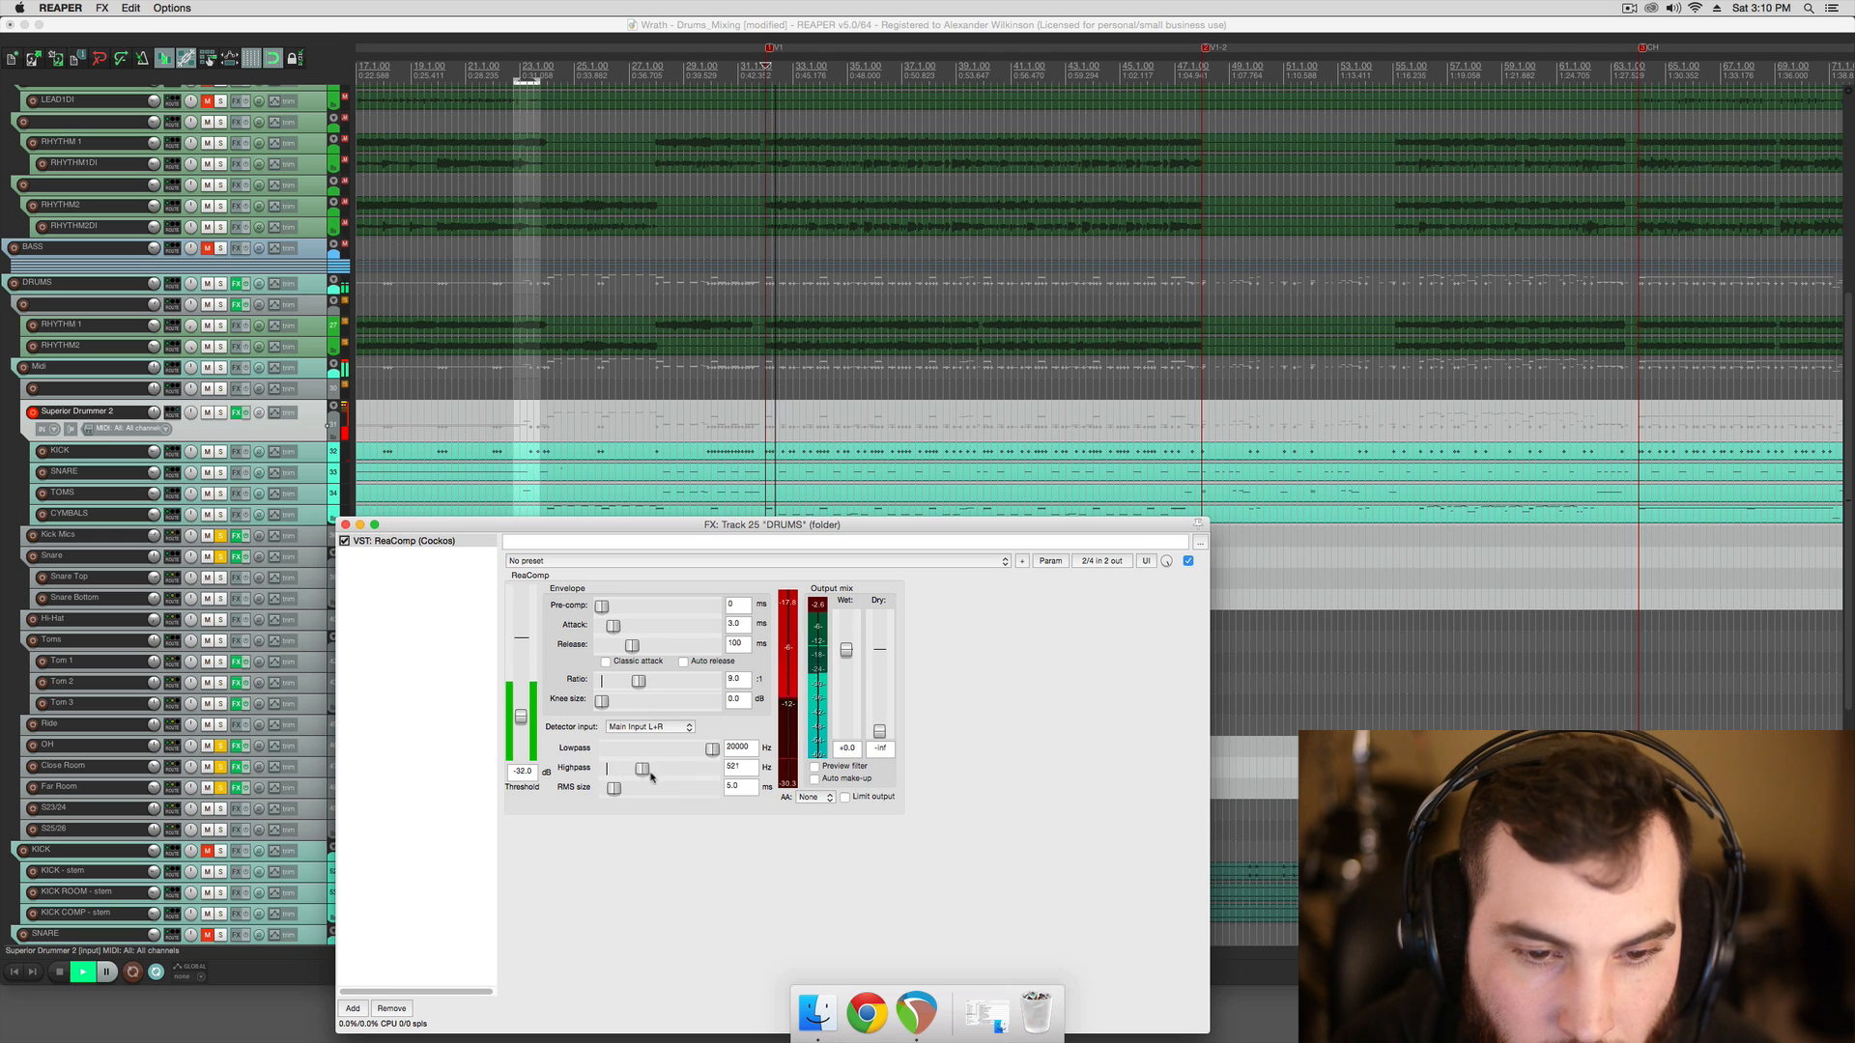
pyautogui.moveTo(608, 769)
pyautogui.mouseDown()
pyautogui.moveTo(672, 769)
pyautogui.moveTo(607, 771)
pyautogui.mouseUp()
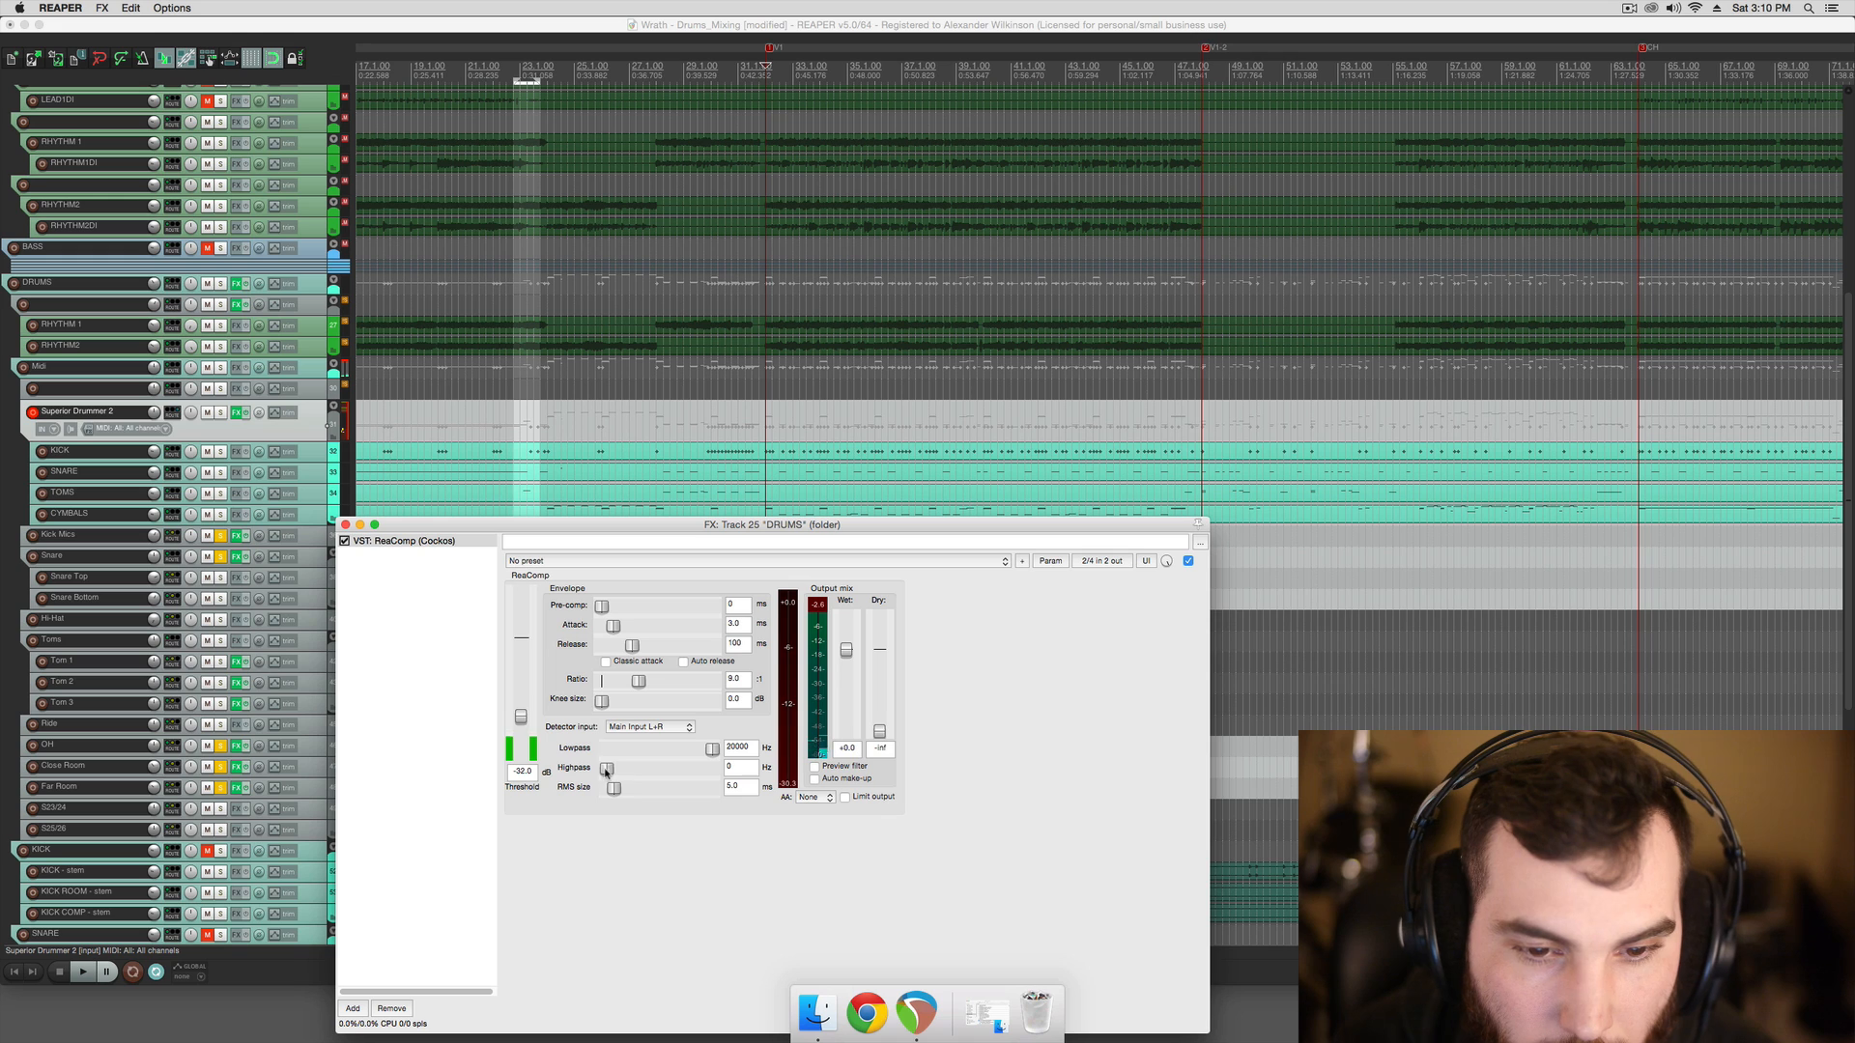
pyautogui.press('space')
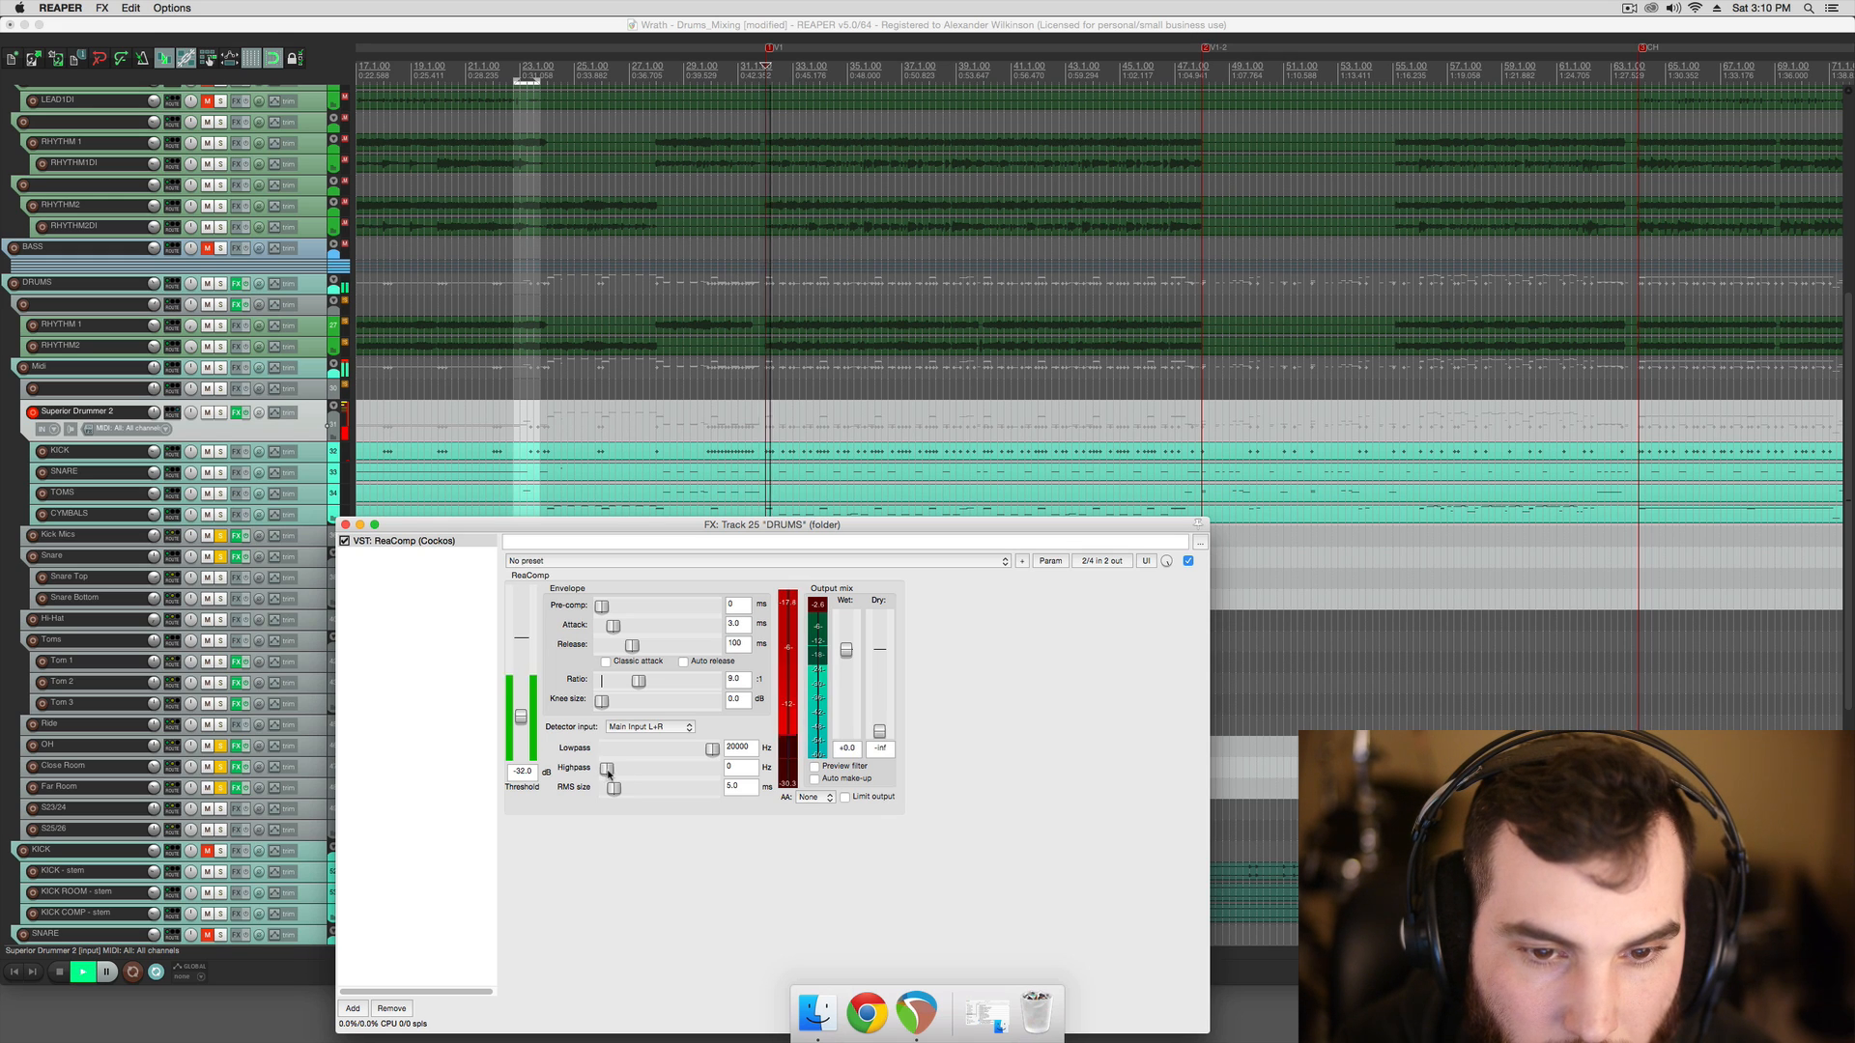
pyautogui.moveTo(607, 770)
pyautogui.mouseDown()
pyautogui.moveTo(643, 775)
pyautogui.moveTo(628, 777)
pyautogui.mouseUp()
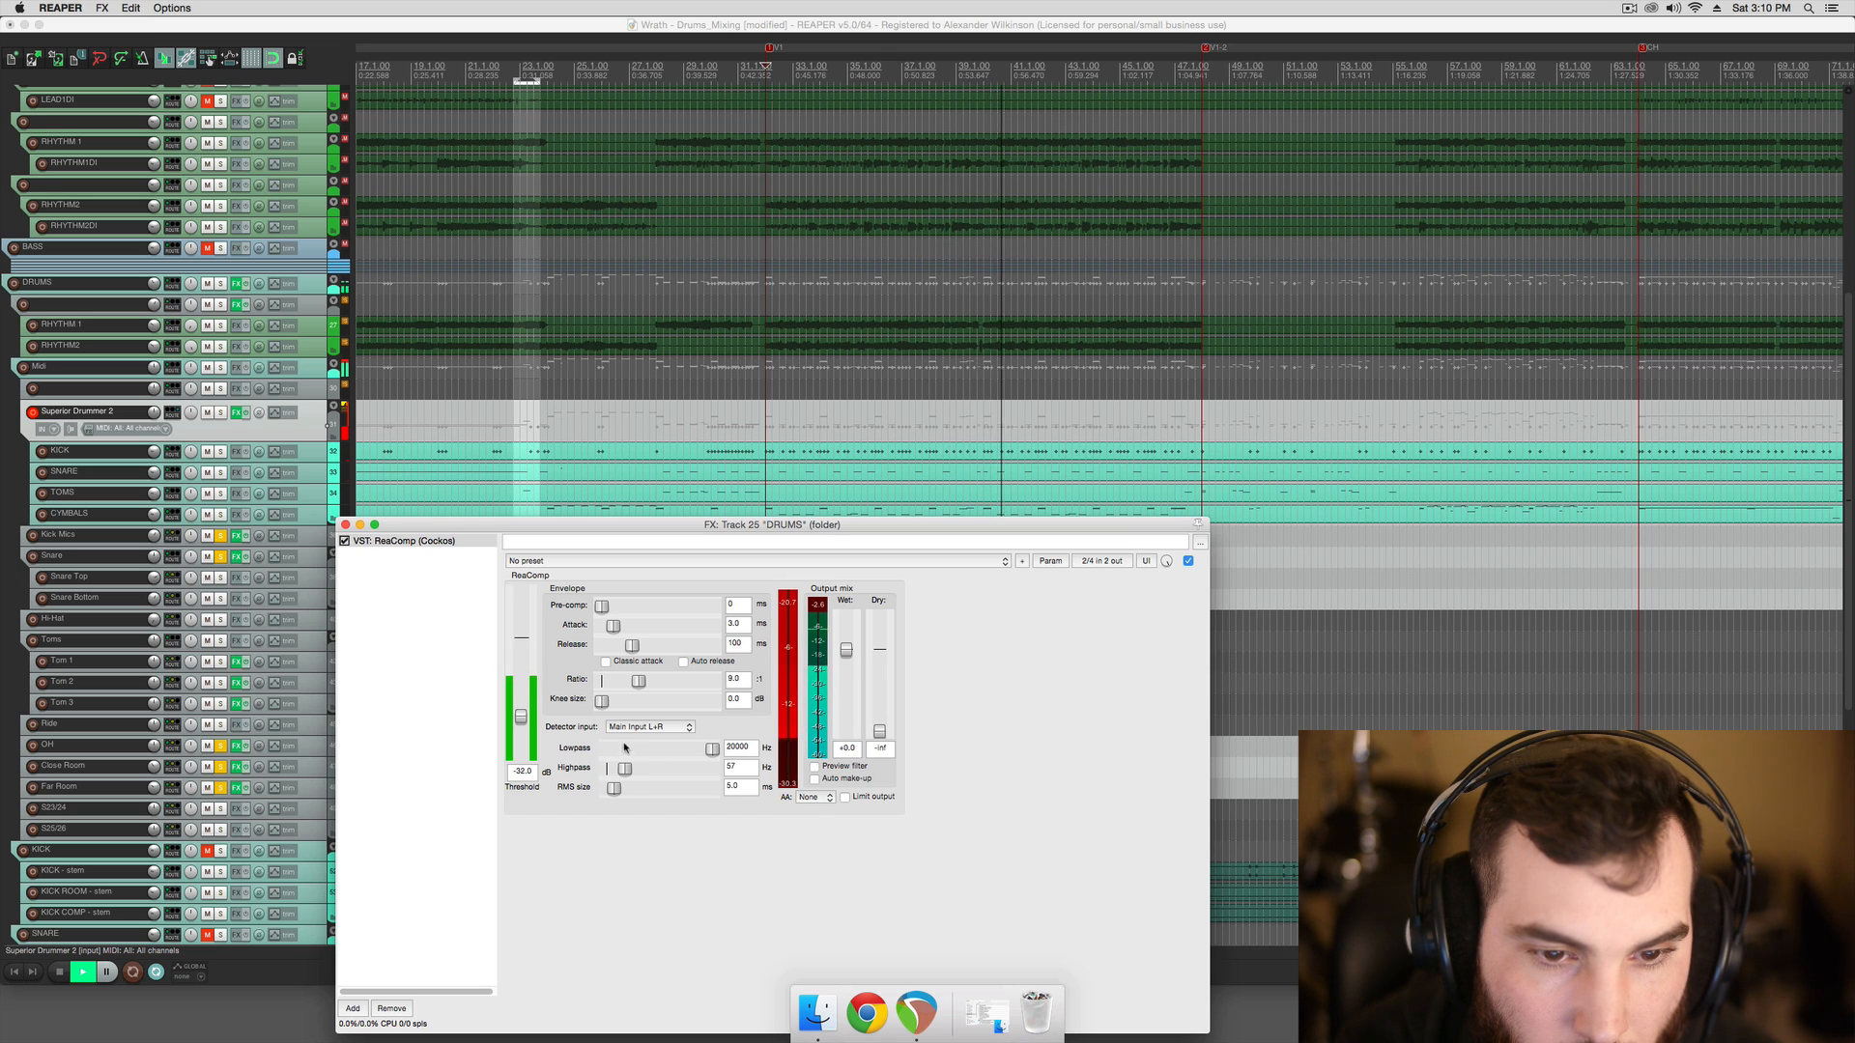
# Reduce the attack to 0.0 ms and the release to 0 ms, and set the compressor's highpass to 63 Hz
pyautogui.moveTo(632, 650); pyautogui.dragTo(594, 630)
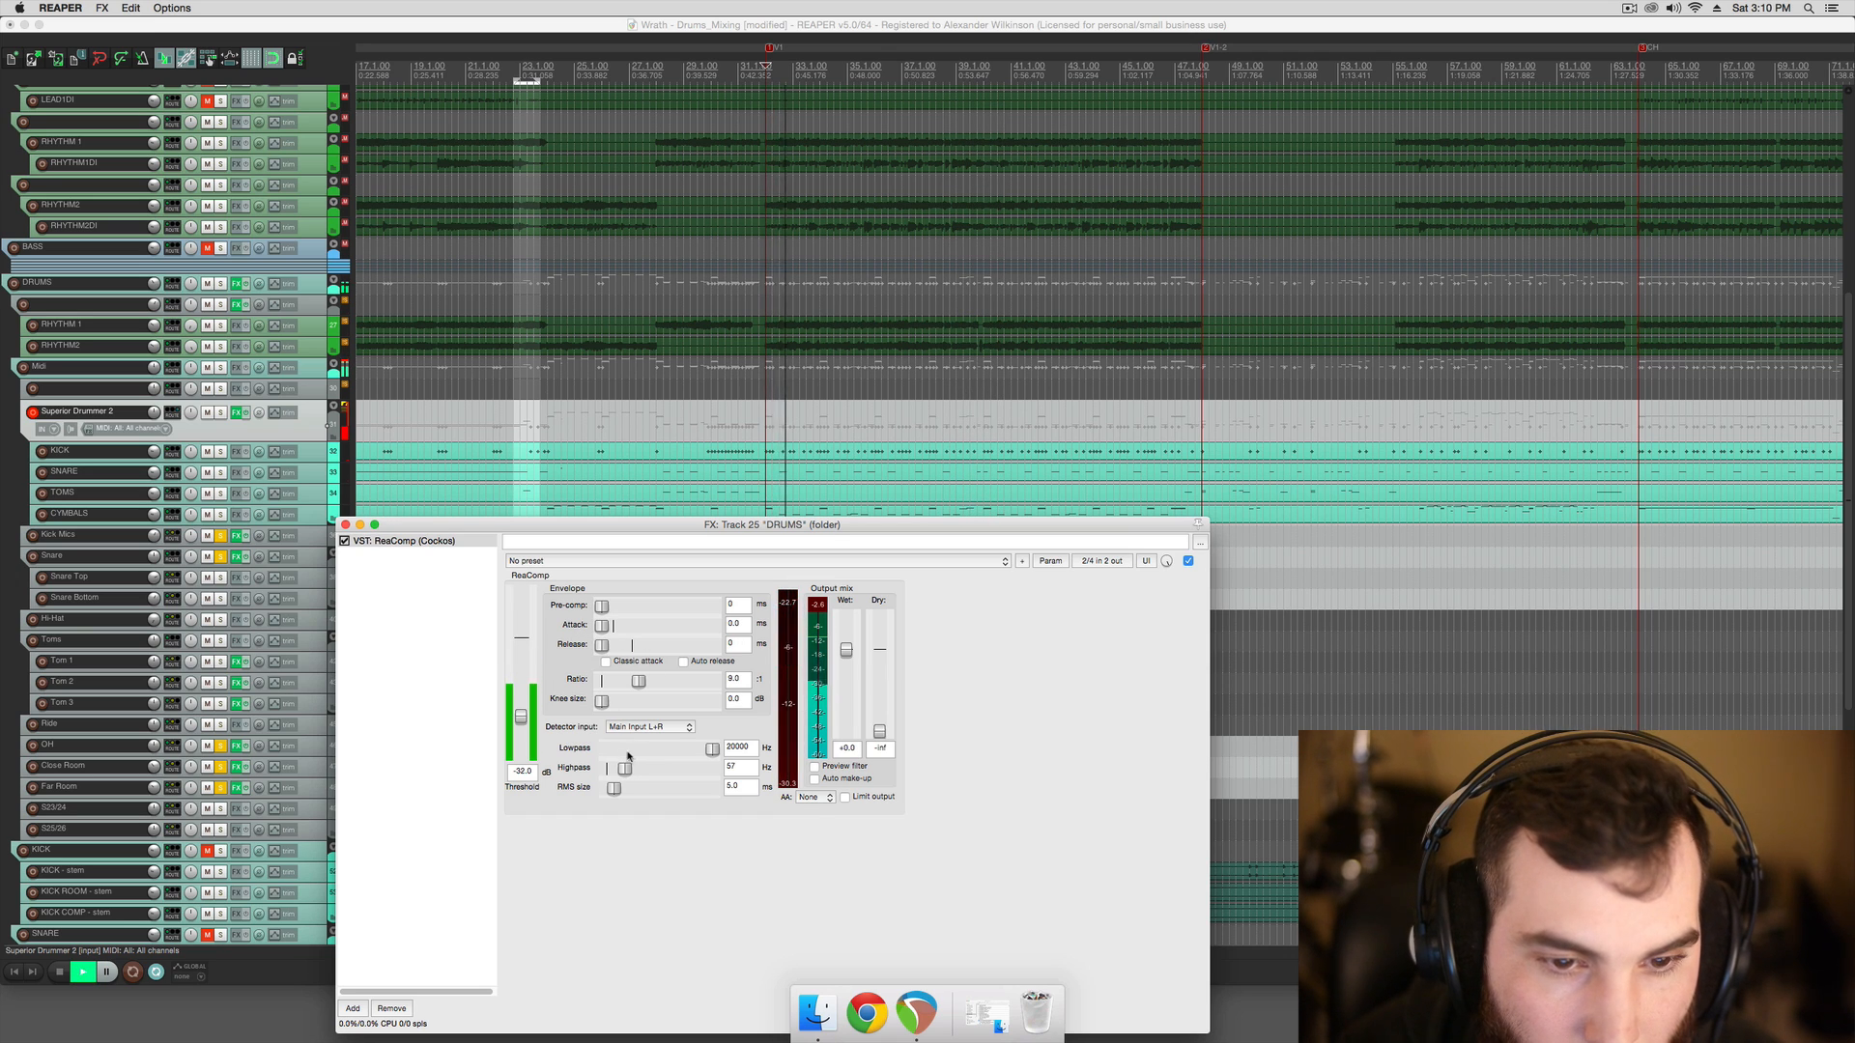
pyautogui.moveTo(626, 771); pyautogui.dragTo(624, 770)
pyautogui.press('space')
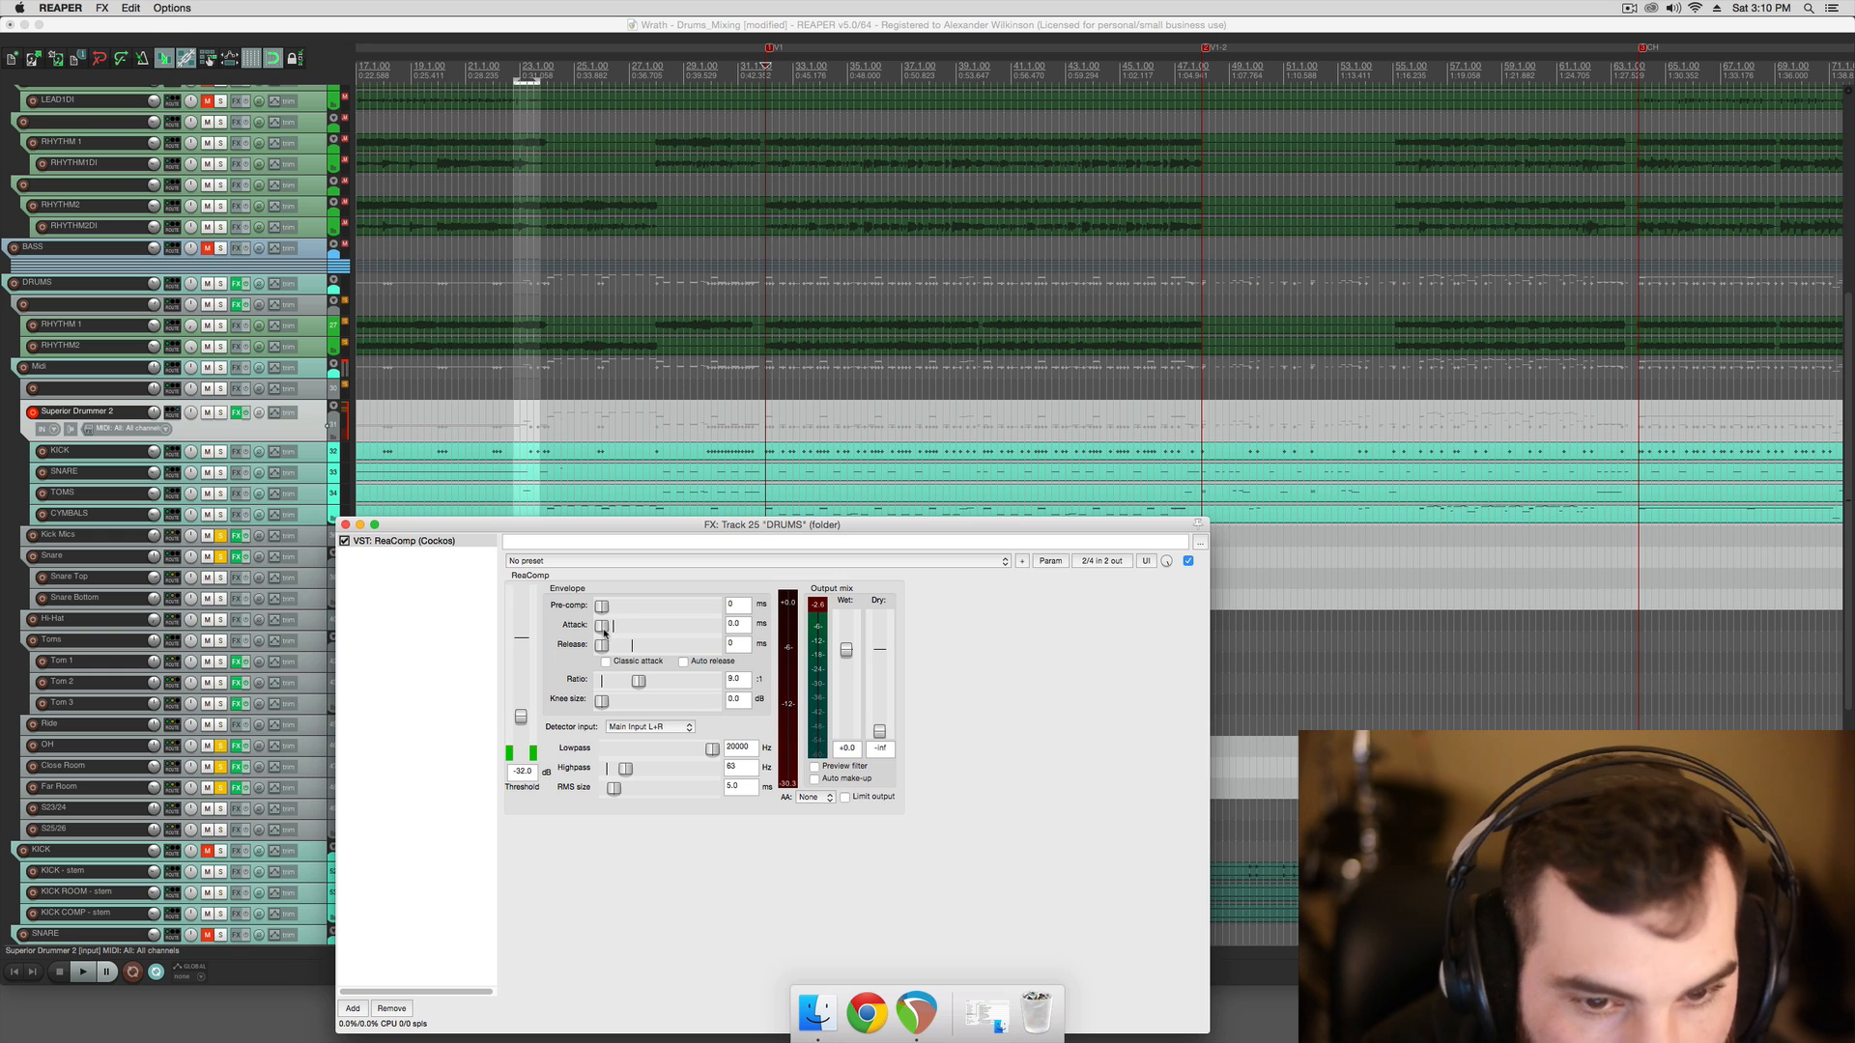
# Set the attack to 26.1 ms, the release to 33 ms and the threshold to about -24.5 dB while auditioning the drums
pyautogui.press('space')
pyautogui.moveTo(604, 633)
pyautogui.mouseDown()
pyautogui.moveTo(631, 633)
pyautogui.moveTo(622, 647)
pyautogui.mouseUp()
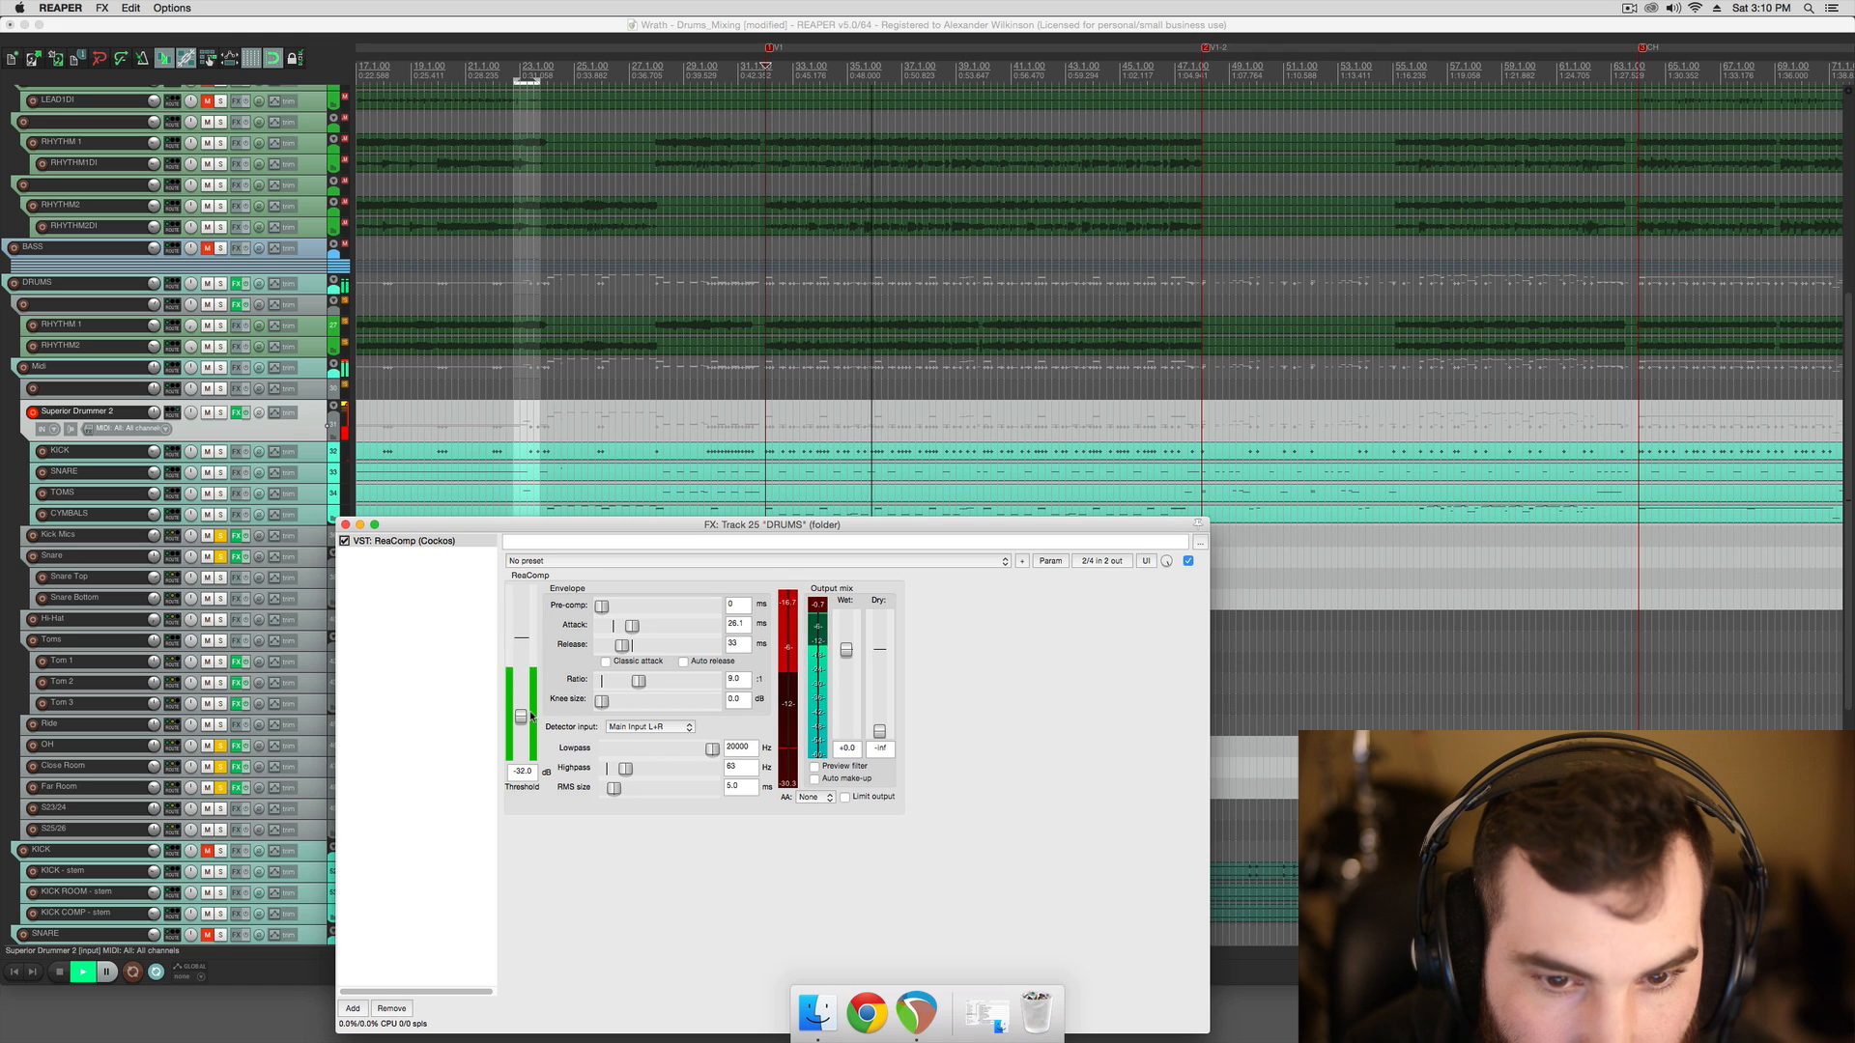
pyautogui.press('space')
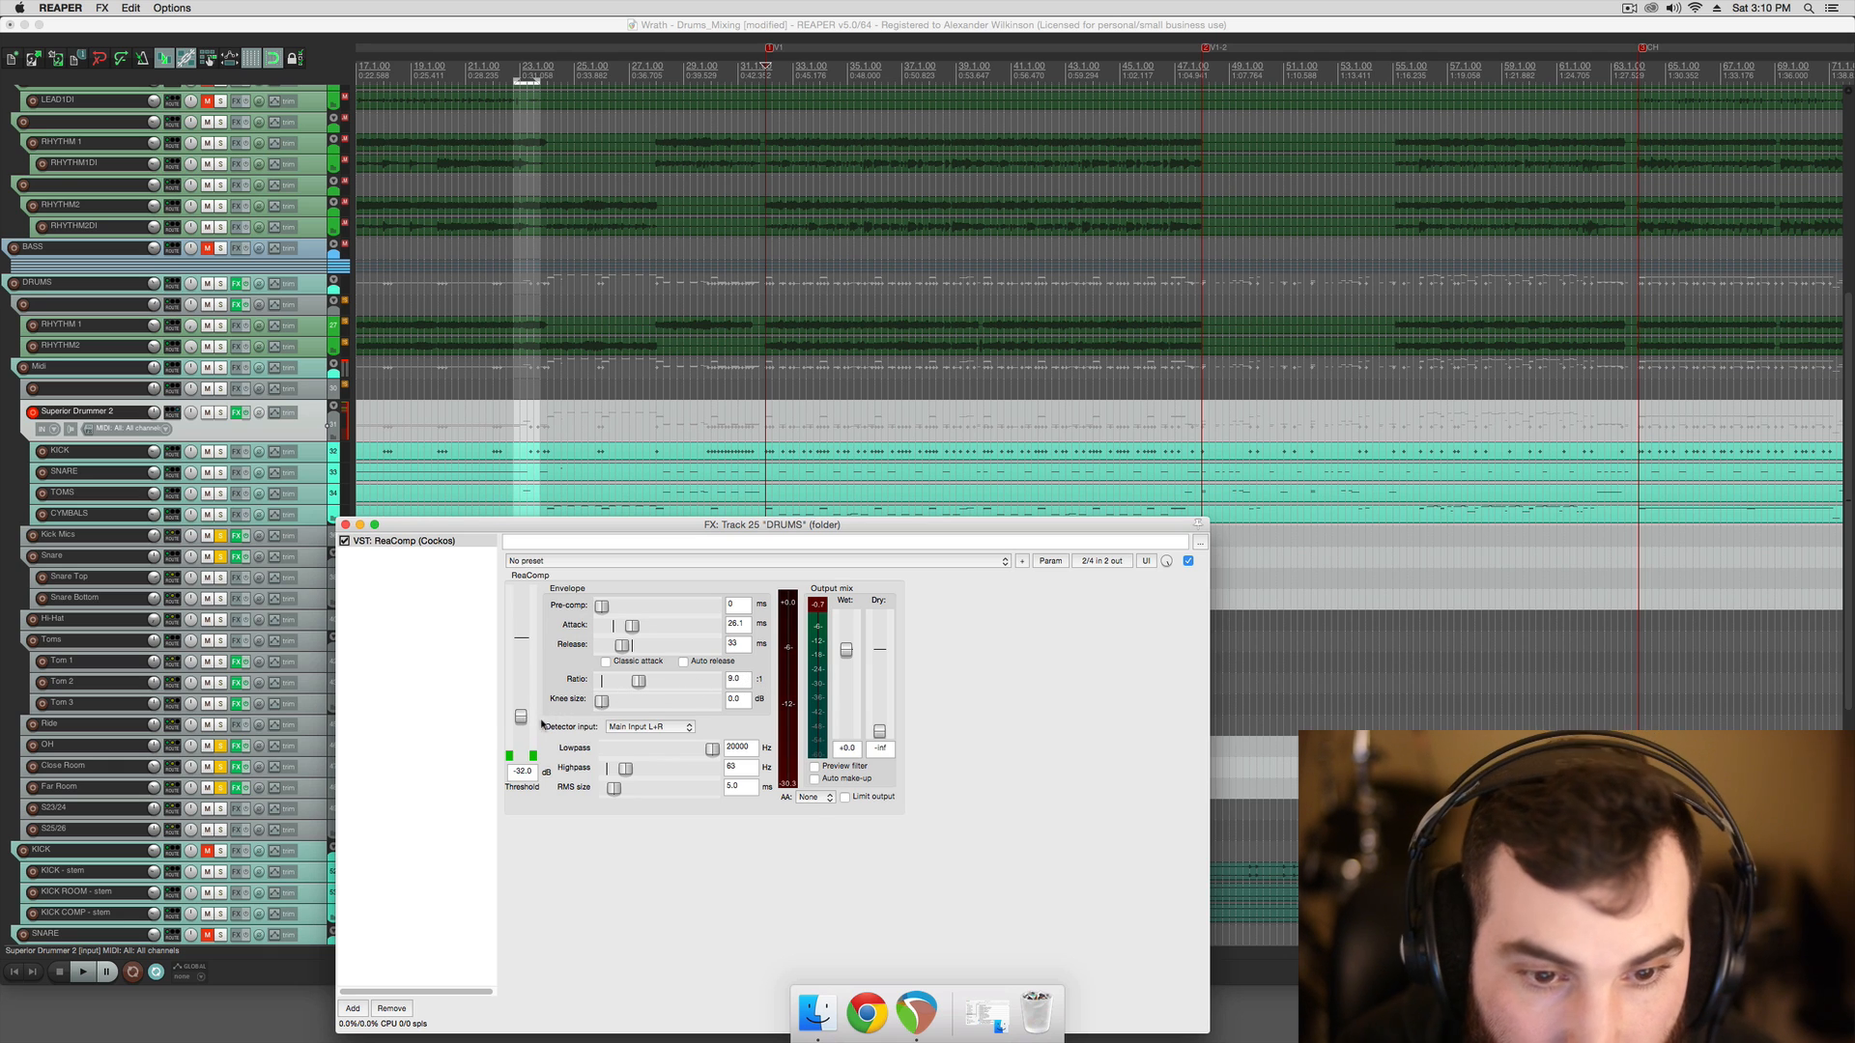
pyautogui.press('space')
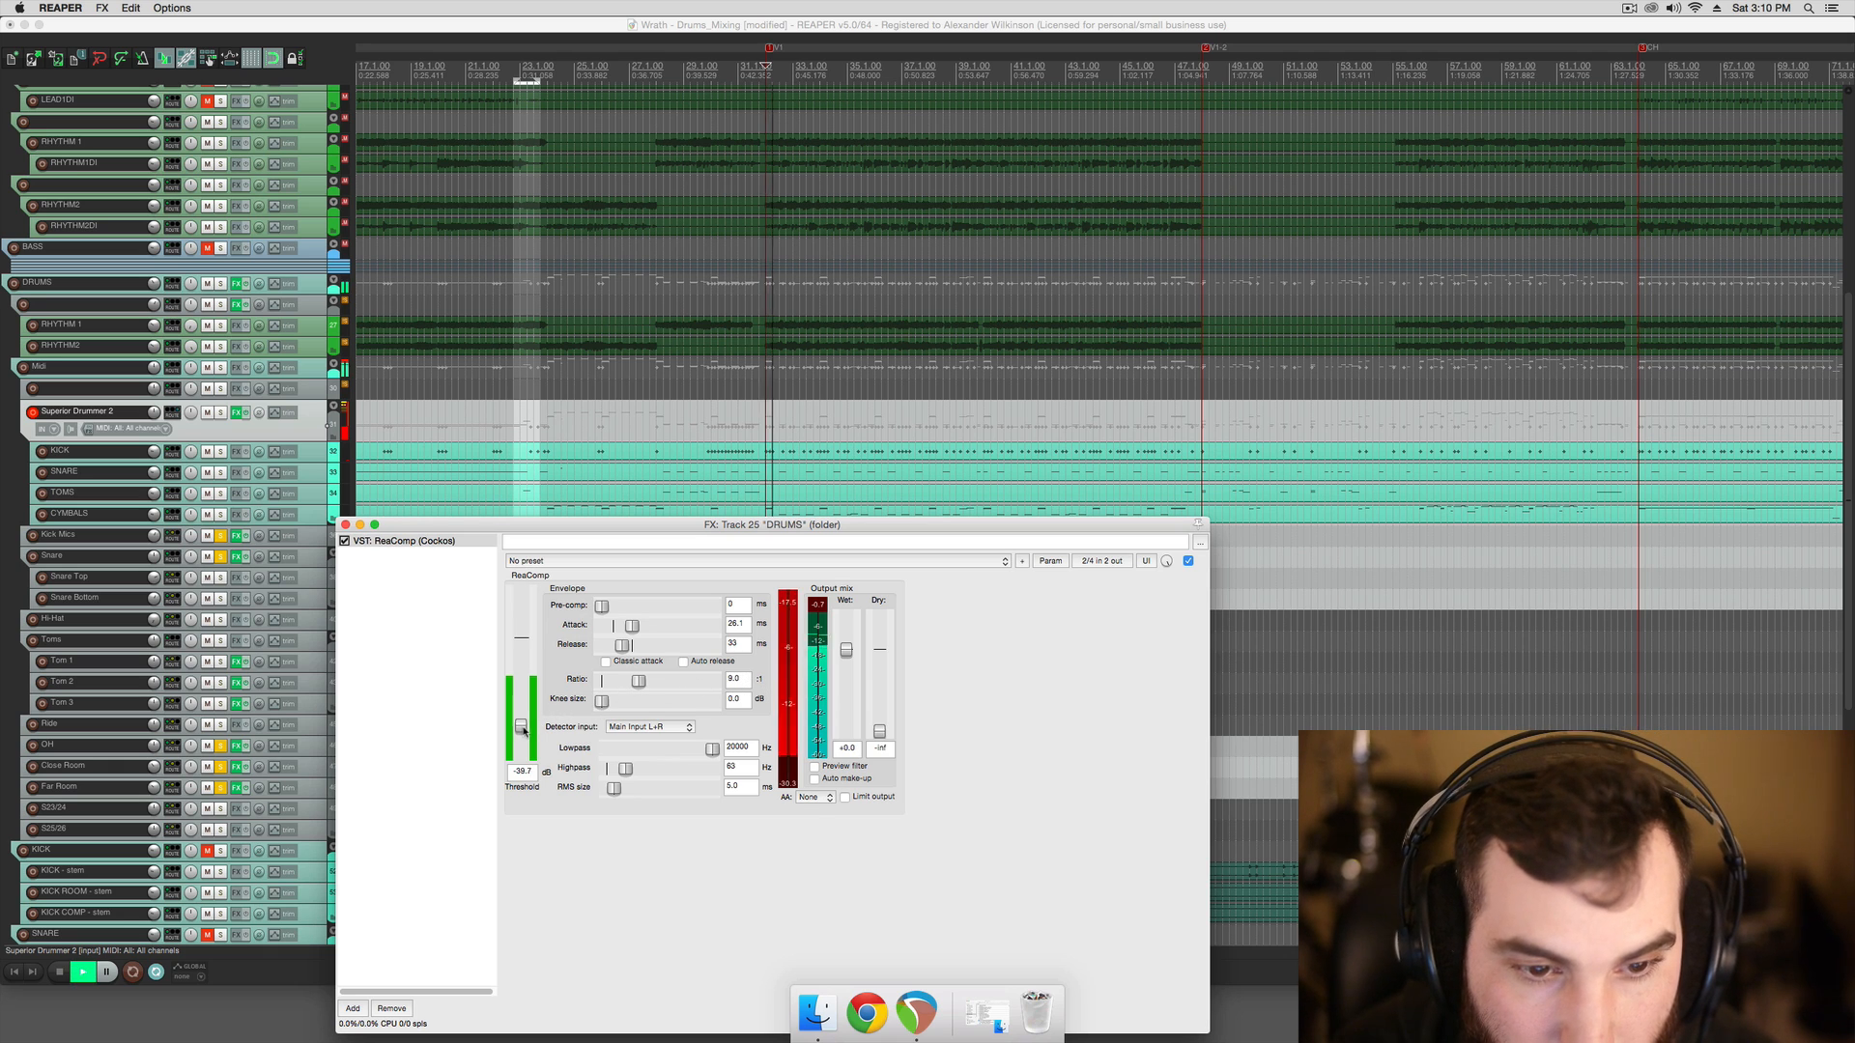
pyautogui.moveTo(521, 717); pyautogui.dragTo(527, 707)
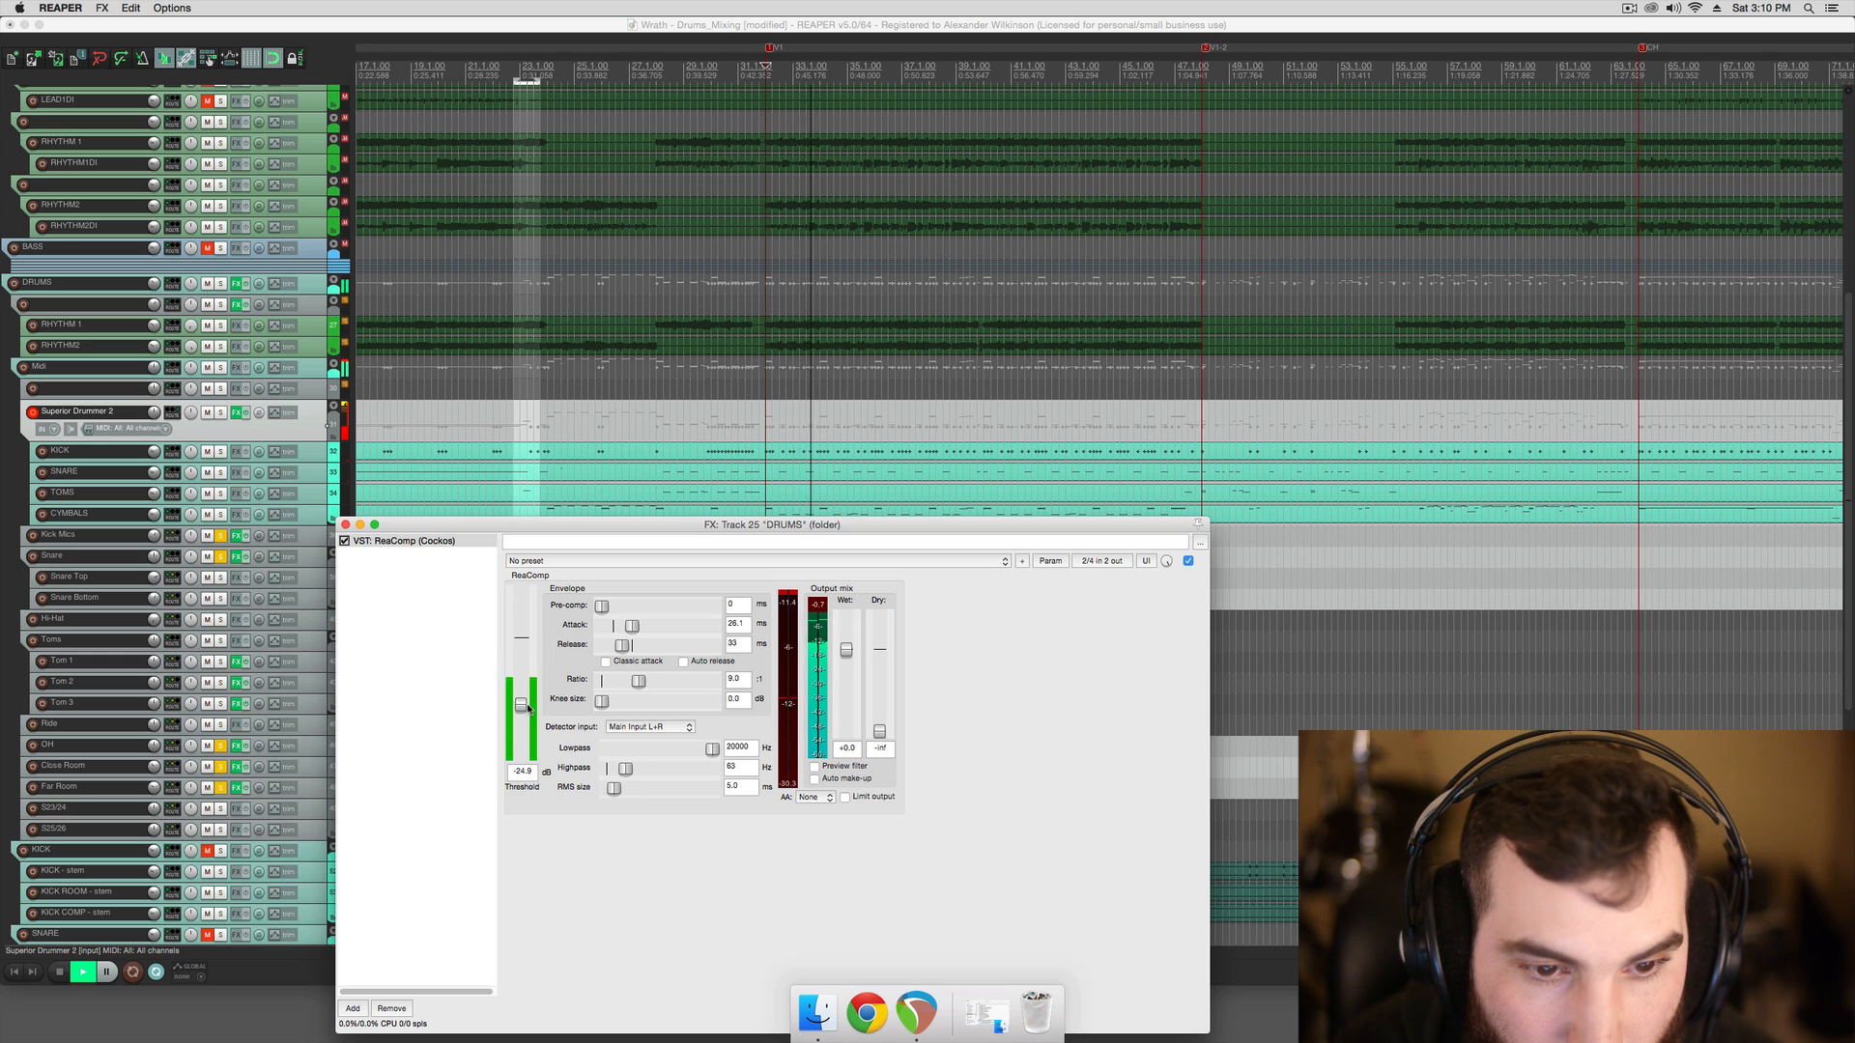
pyautogui.press('space')
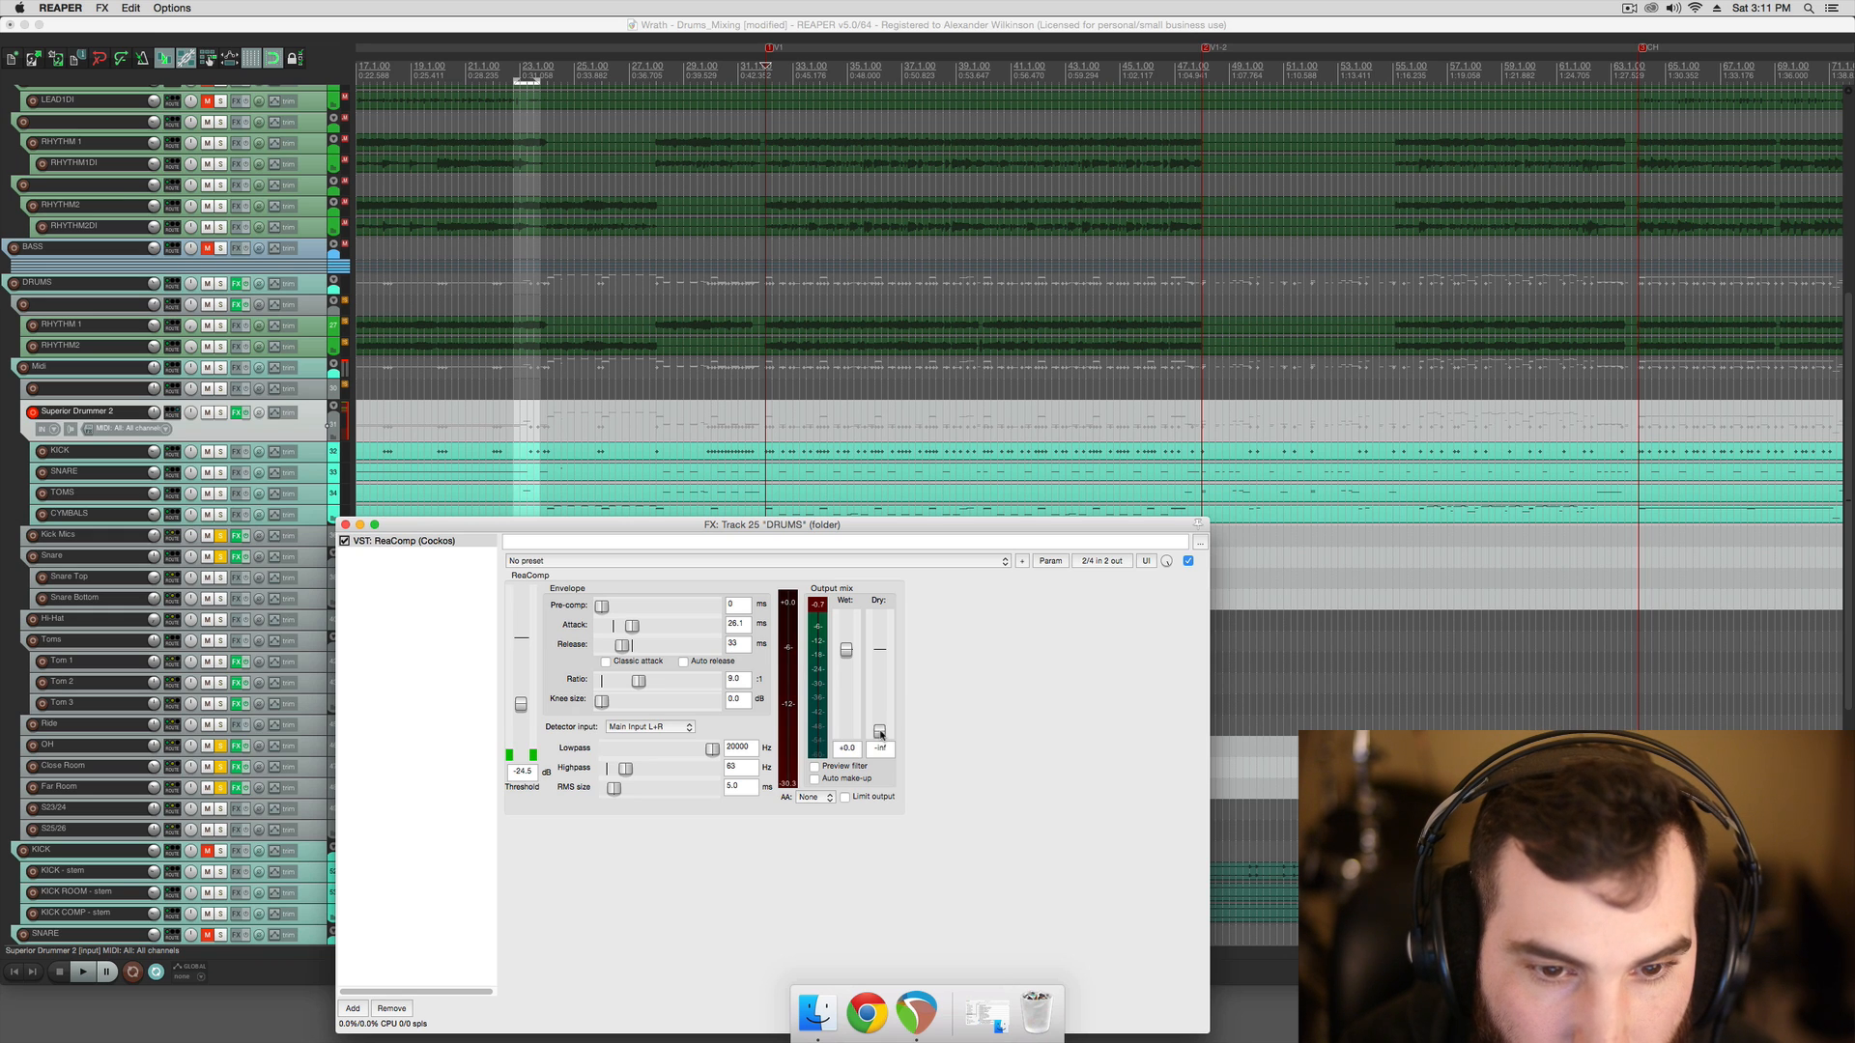
# Try blending the dry signal at +0.0 dB with a lowered wet level during playback, and reset the output mix to fully wet
pyautogui.moveTo(880, 734); pyautogui.dragTo(881, 735)
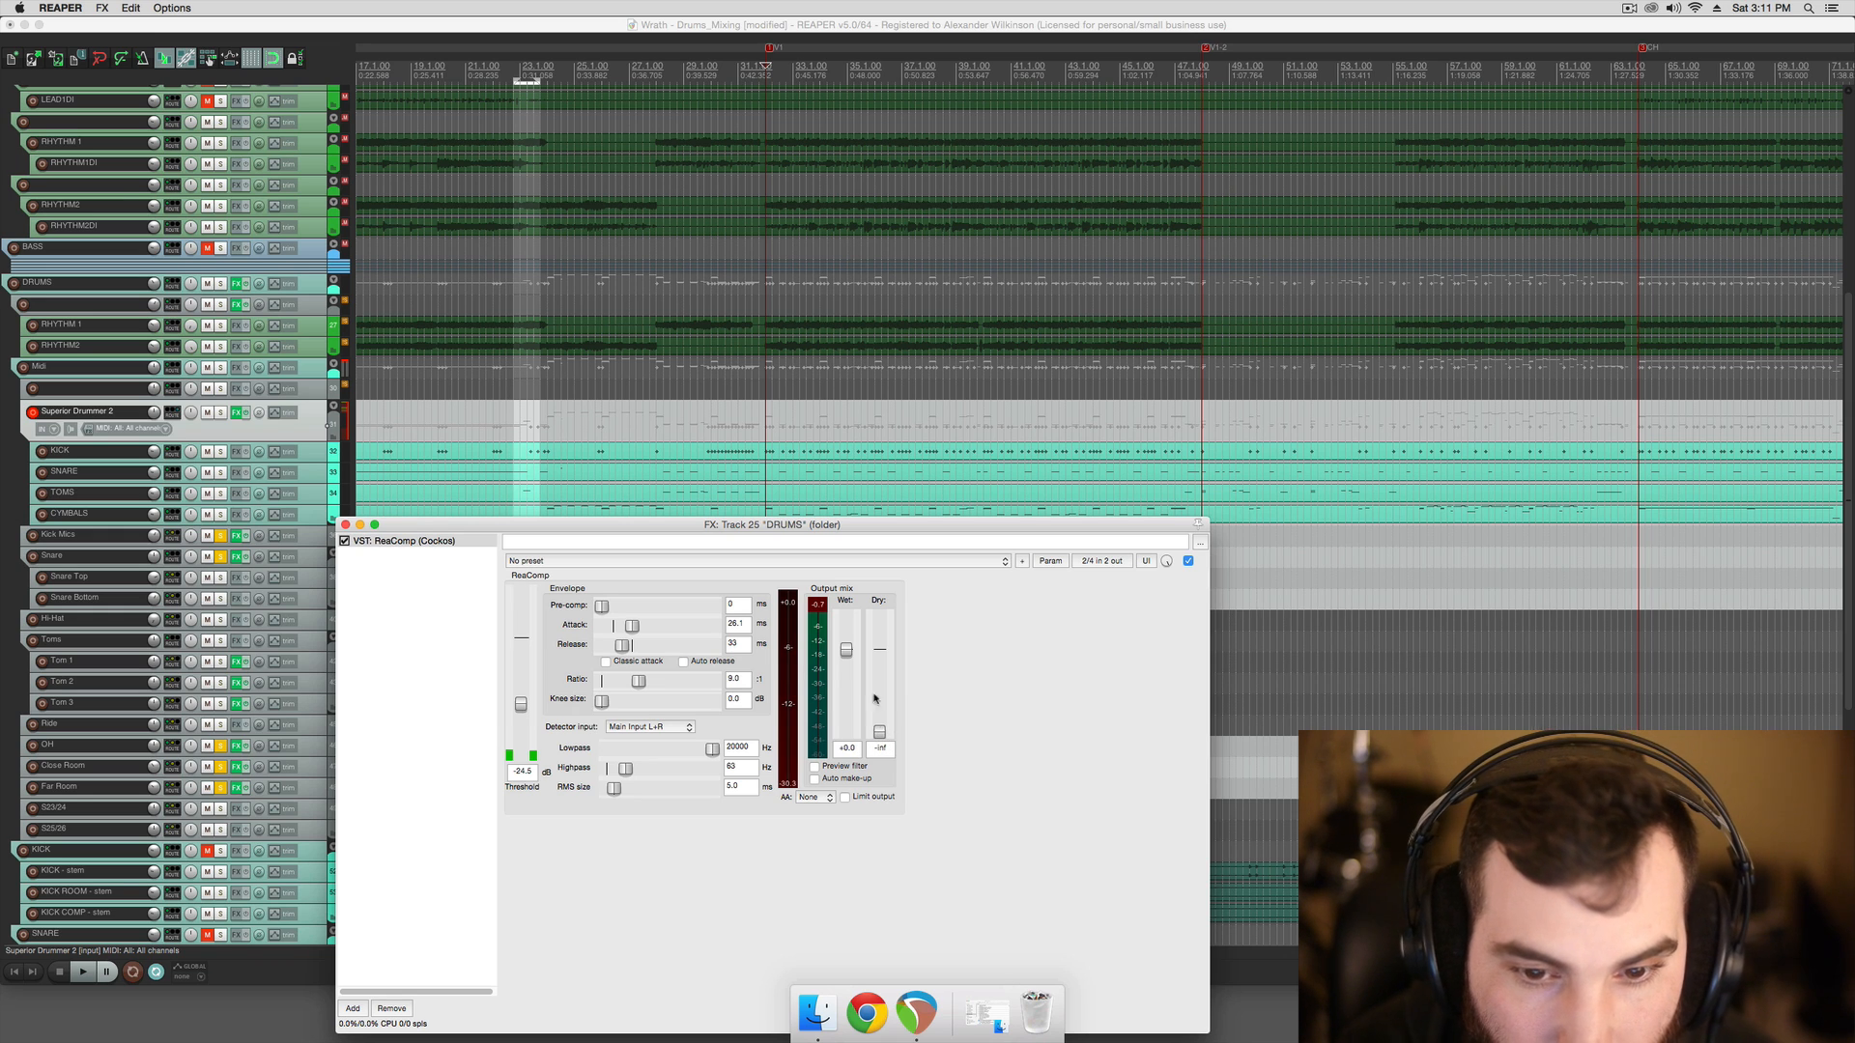
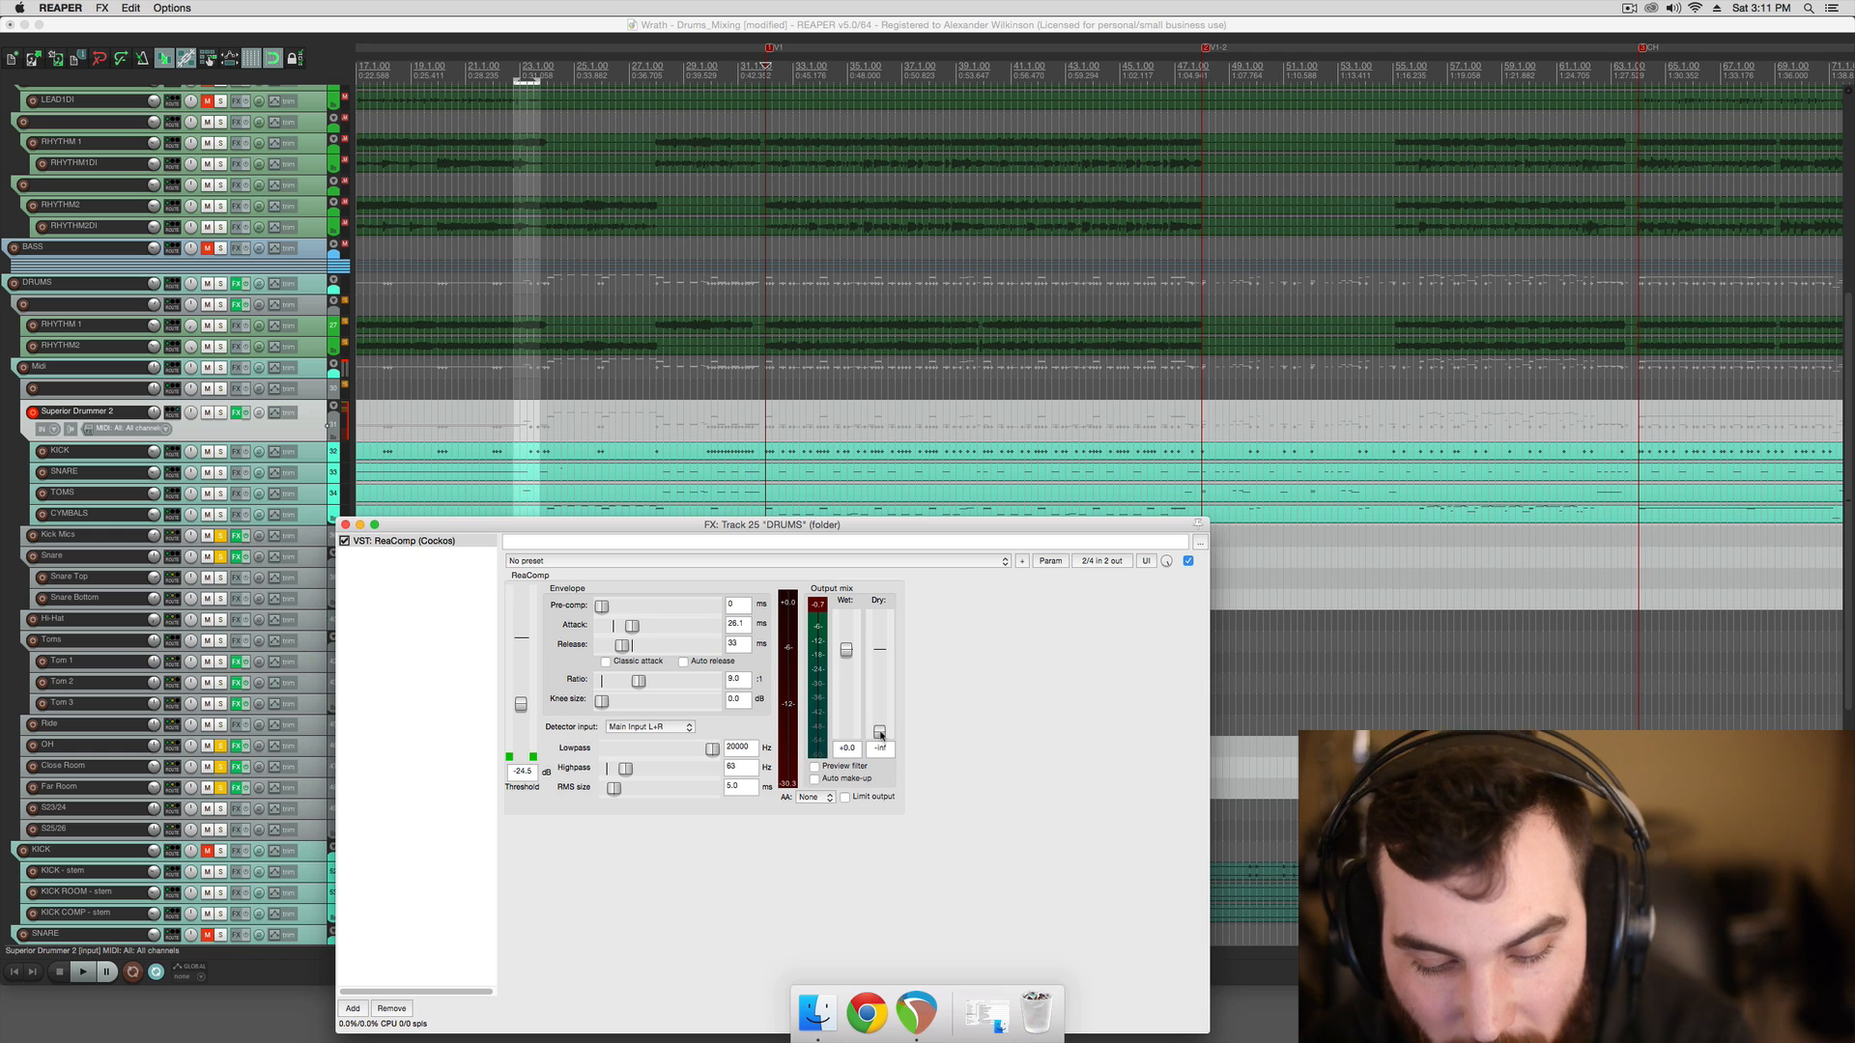
pyautogui.press('space')
pyautogui.moveTo(880, 736); pyautogui.dragTo(850, 673)
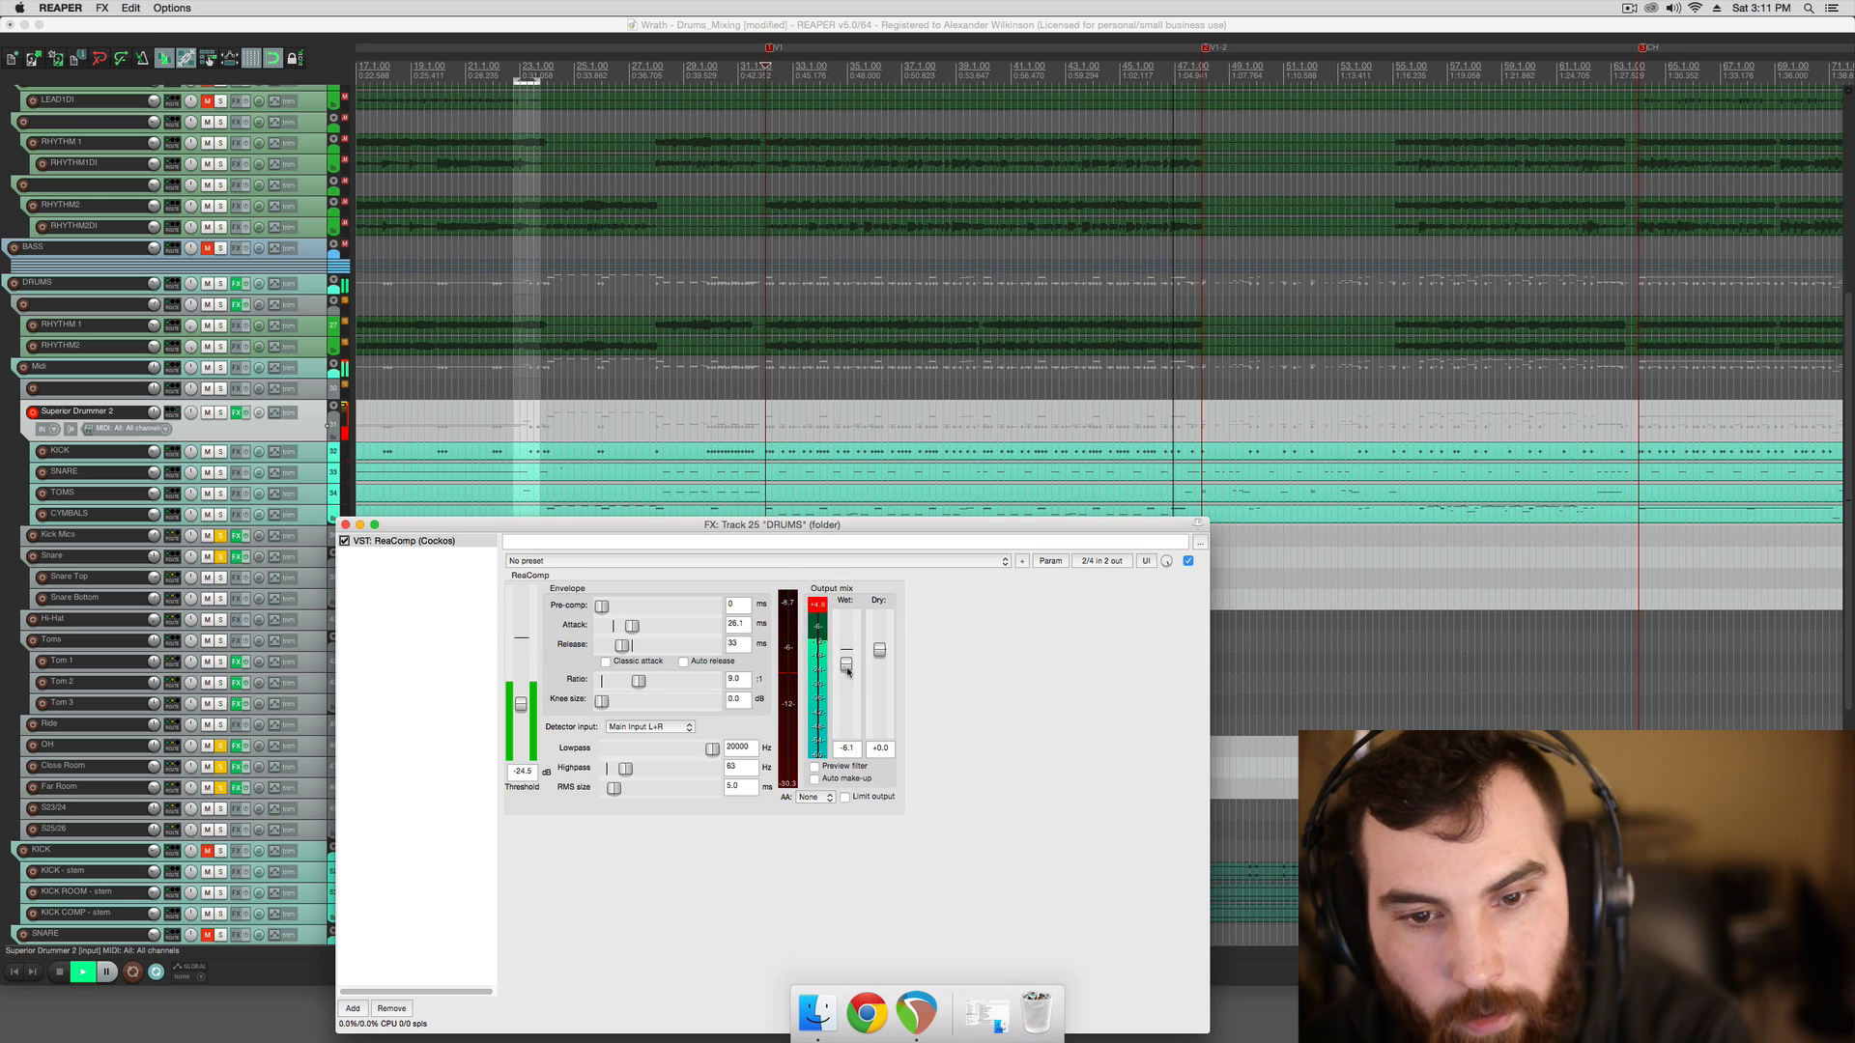
pyautogui.press('space')
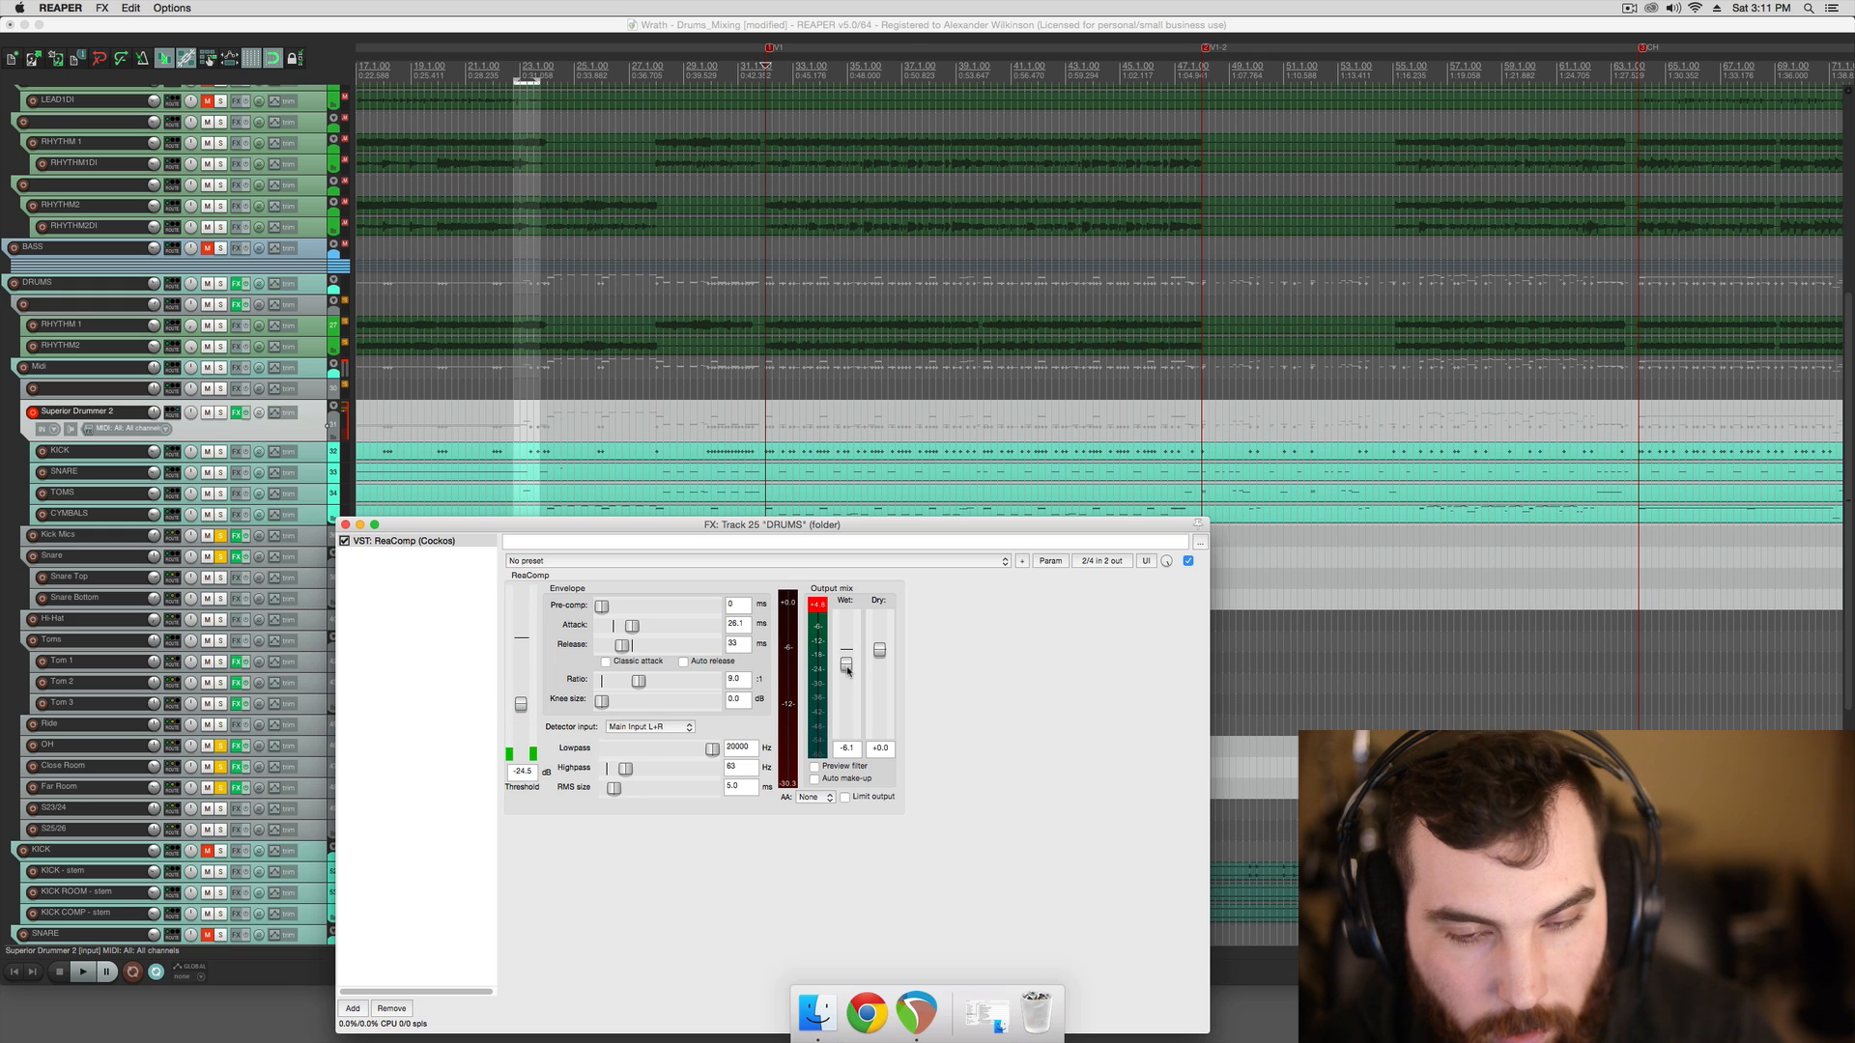
pyautogui.doubleClick(848, 664)
pyautogui.moveTo(879, 650); pyautogui.dragTo(879, 732)
# Set the compressor's ratio to 1.1, threshold to about -59.5 dB and highpass to 0 Hz while auditioning from about bar 25
pyautogui.moveTo(528, 703); pyautogui.dragTo(755, 695)
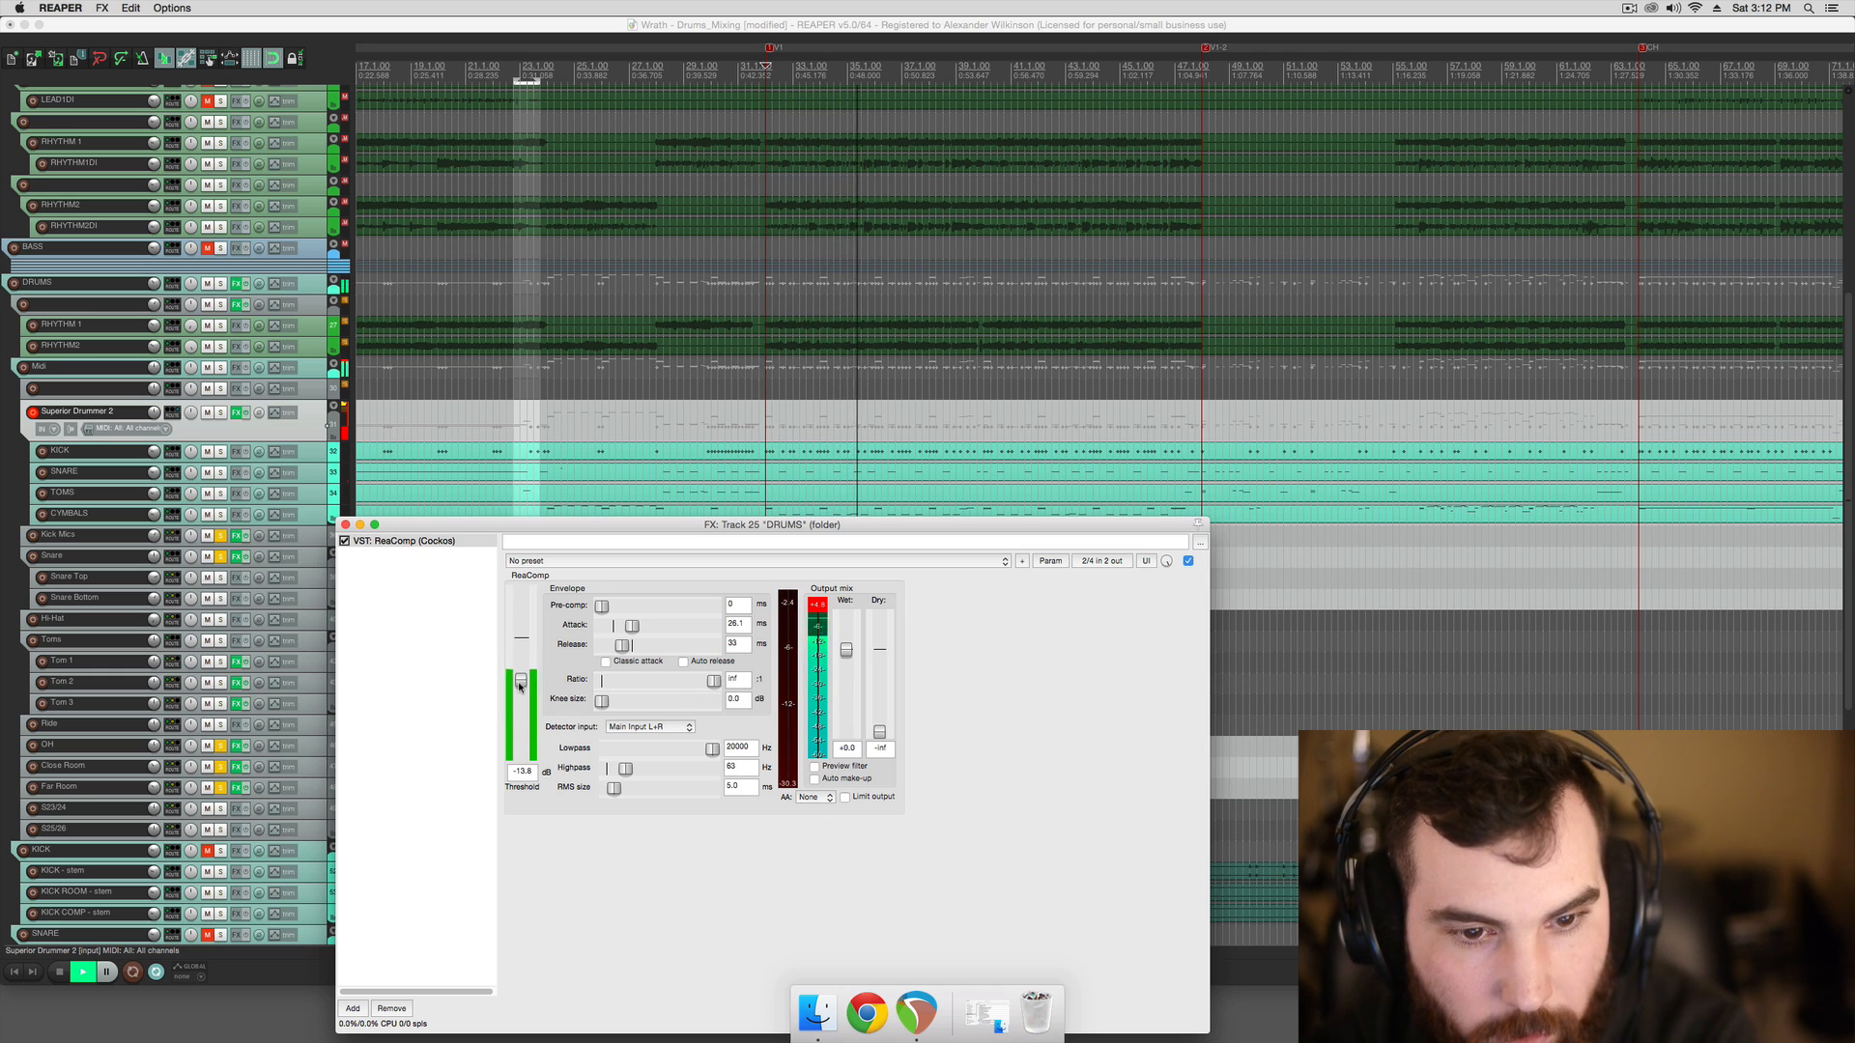
pyautogui.moveTo(704, 683); pyautogui.dragTo(726, 686)
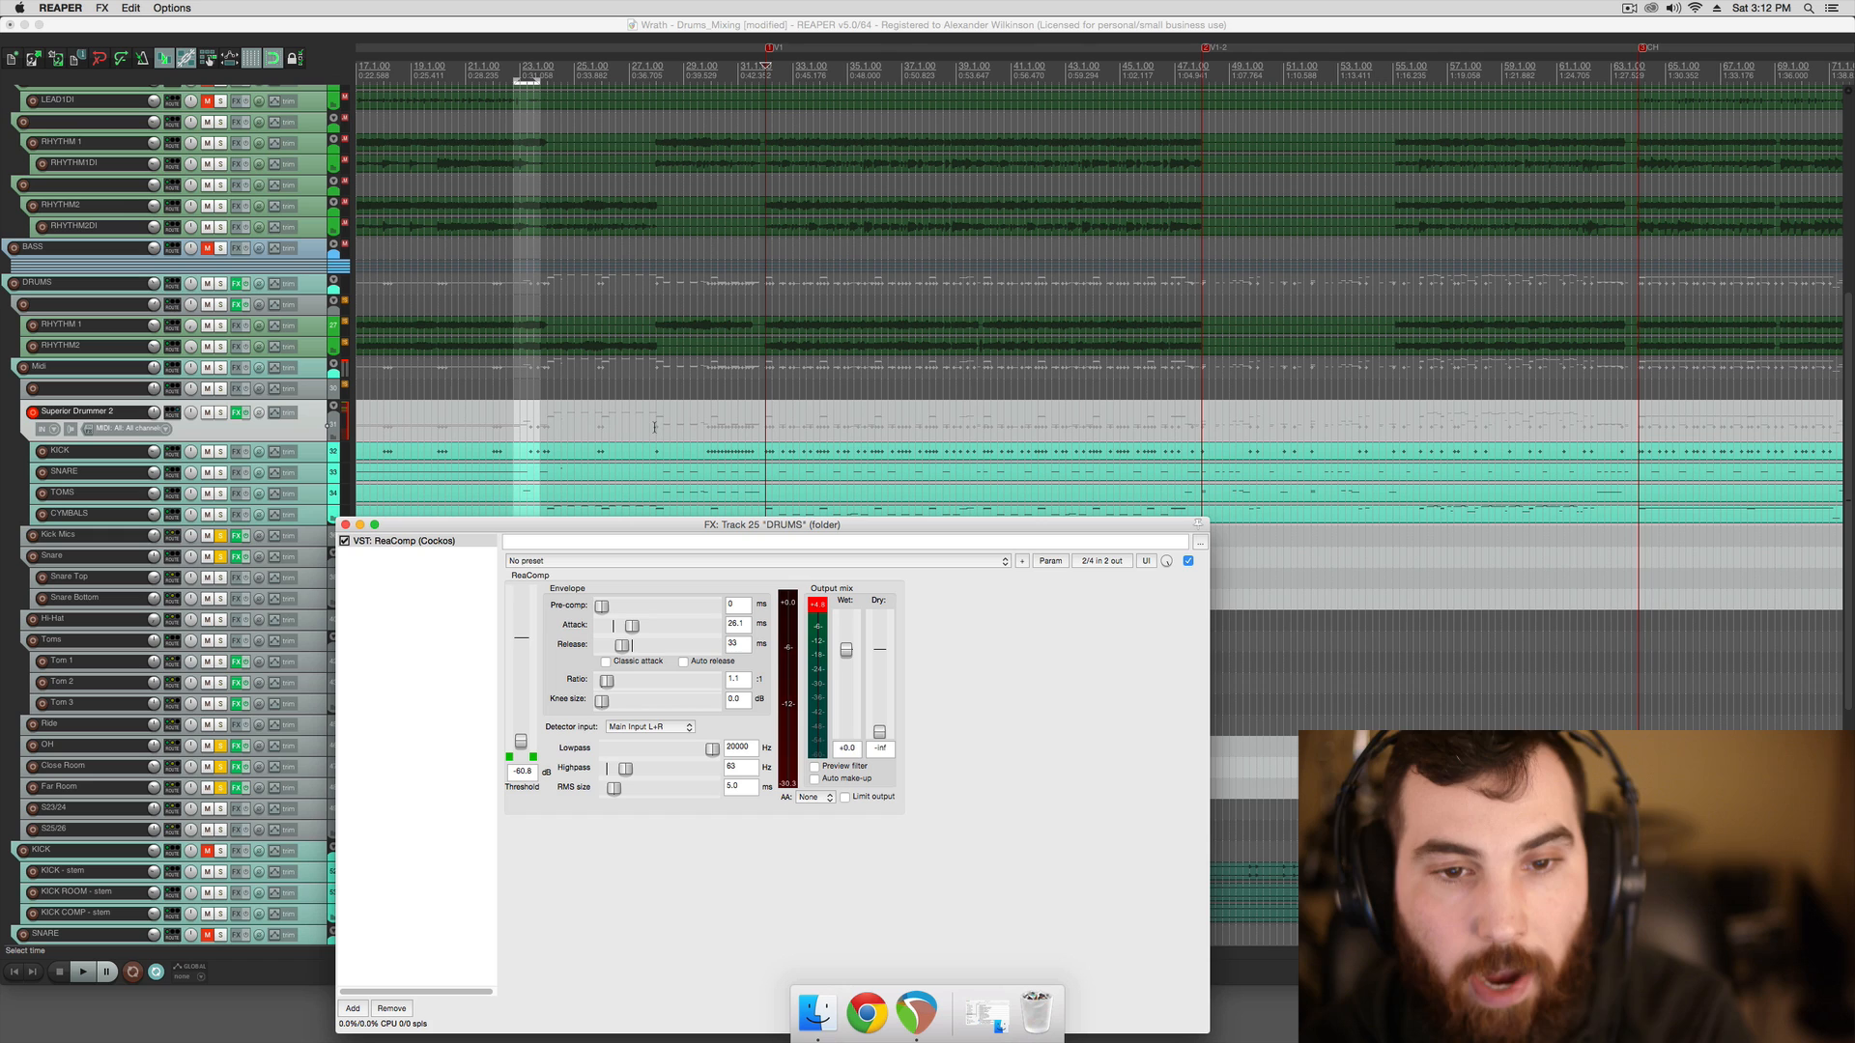
pyautogui.click(594, 431)
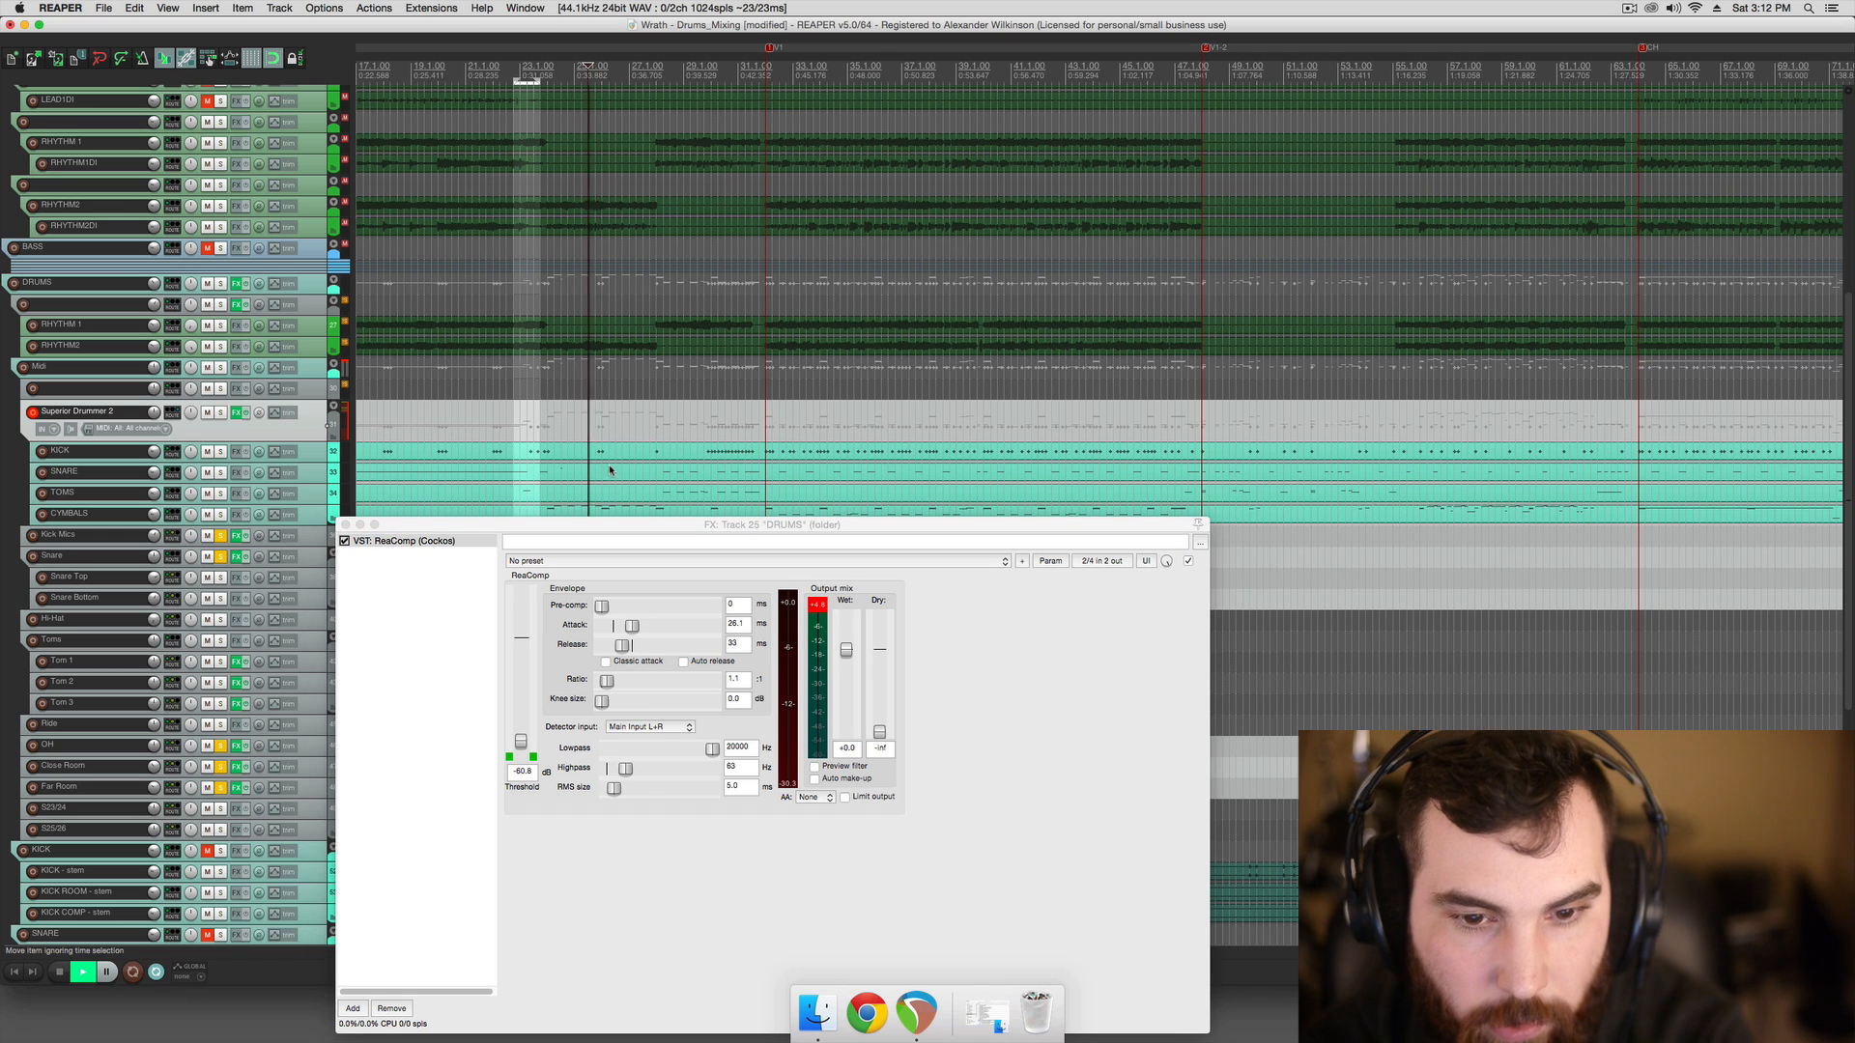
pyautogui.moveTo(625, 768); pyautogui.dragTo(523, 744)
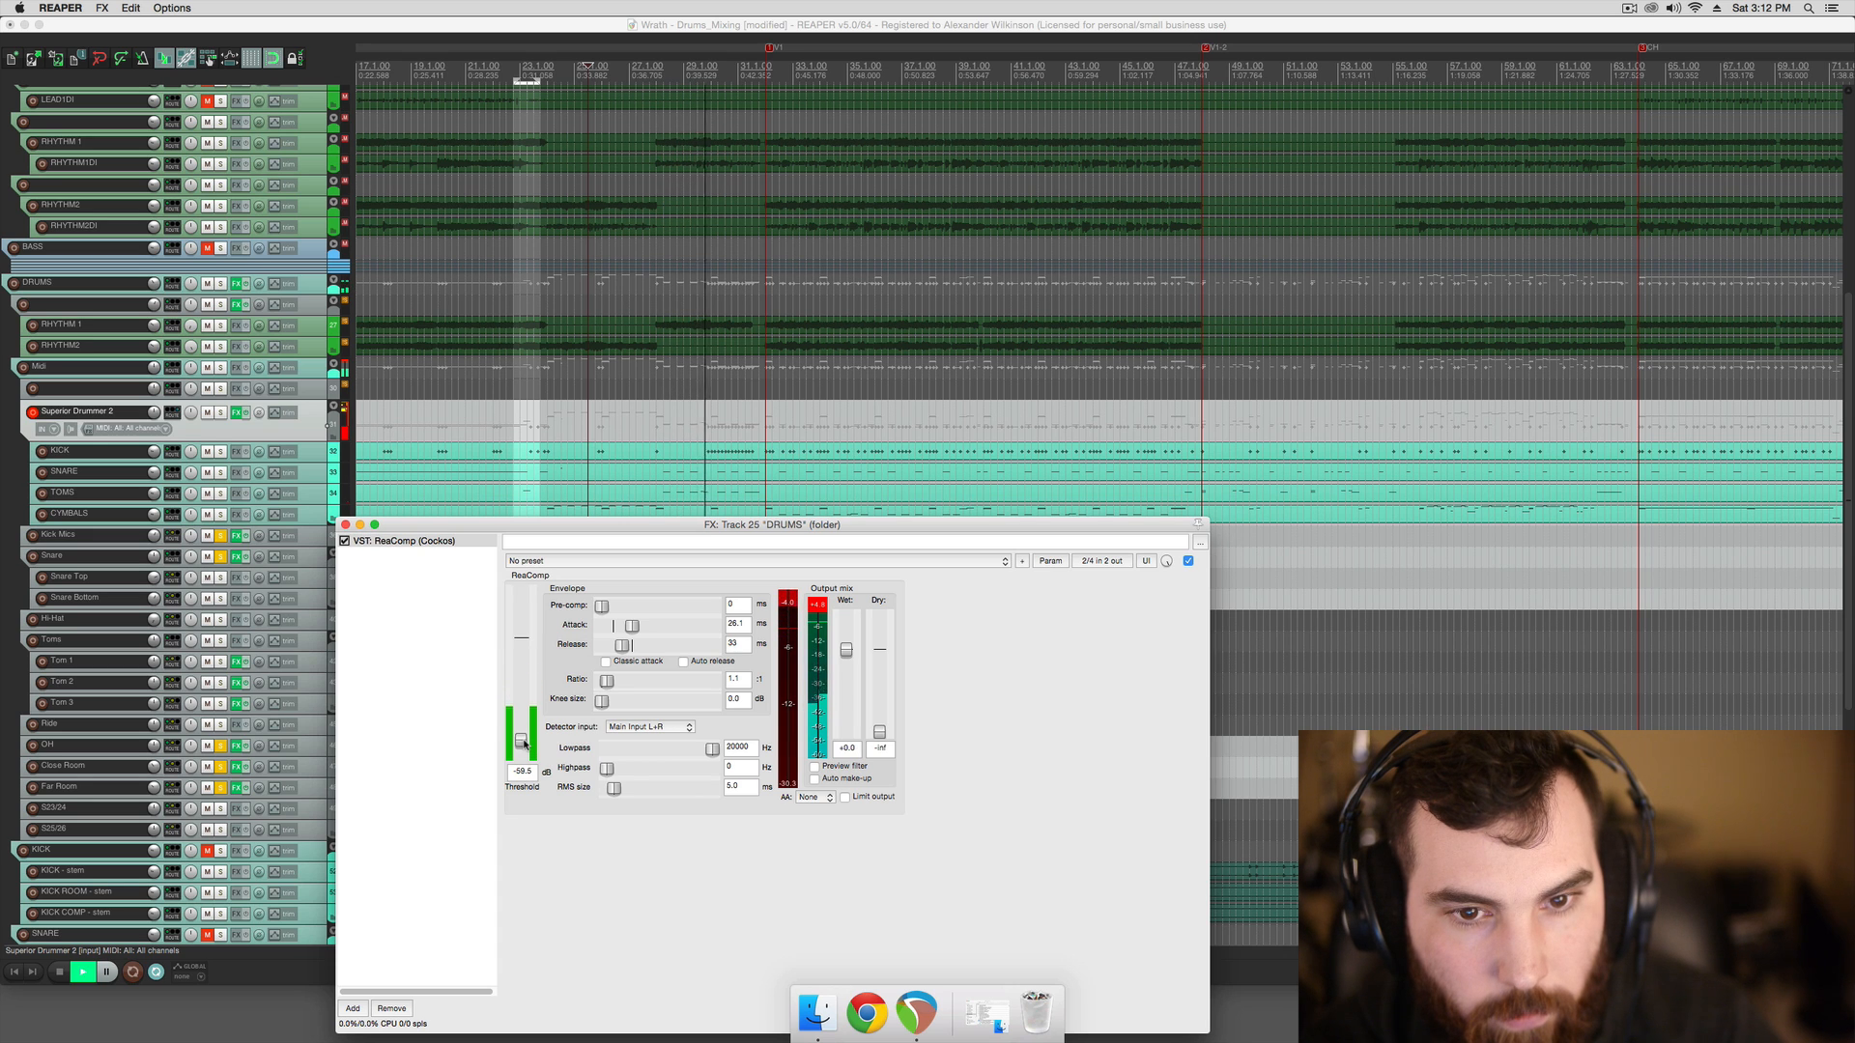
# Move the DRUMS effects window clear of the tracks, and audition from 29.2.00 with the Toms folder track selected
pyautogui.moveTo(677, 533); pyautogui.dragTo(1160, 702)
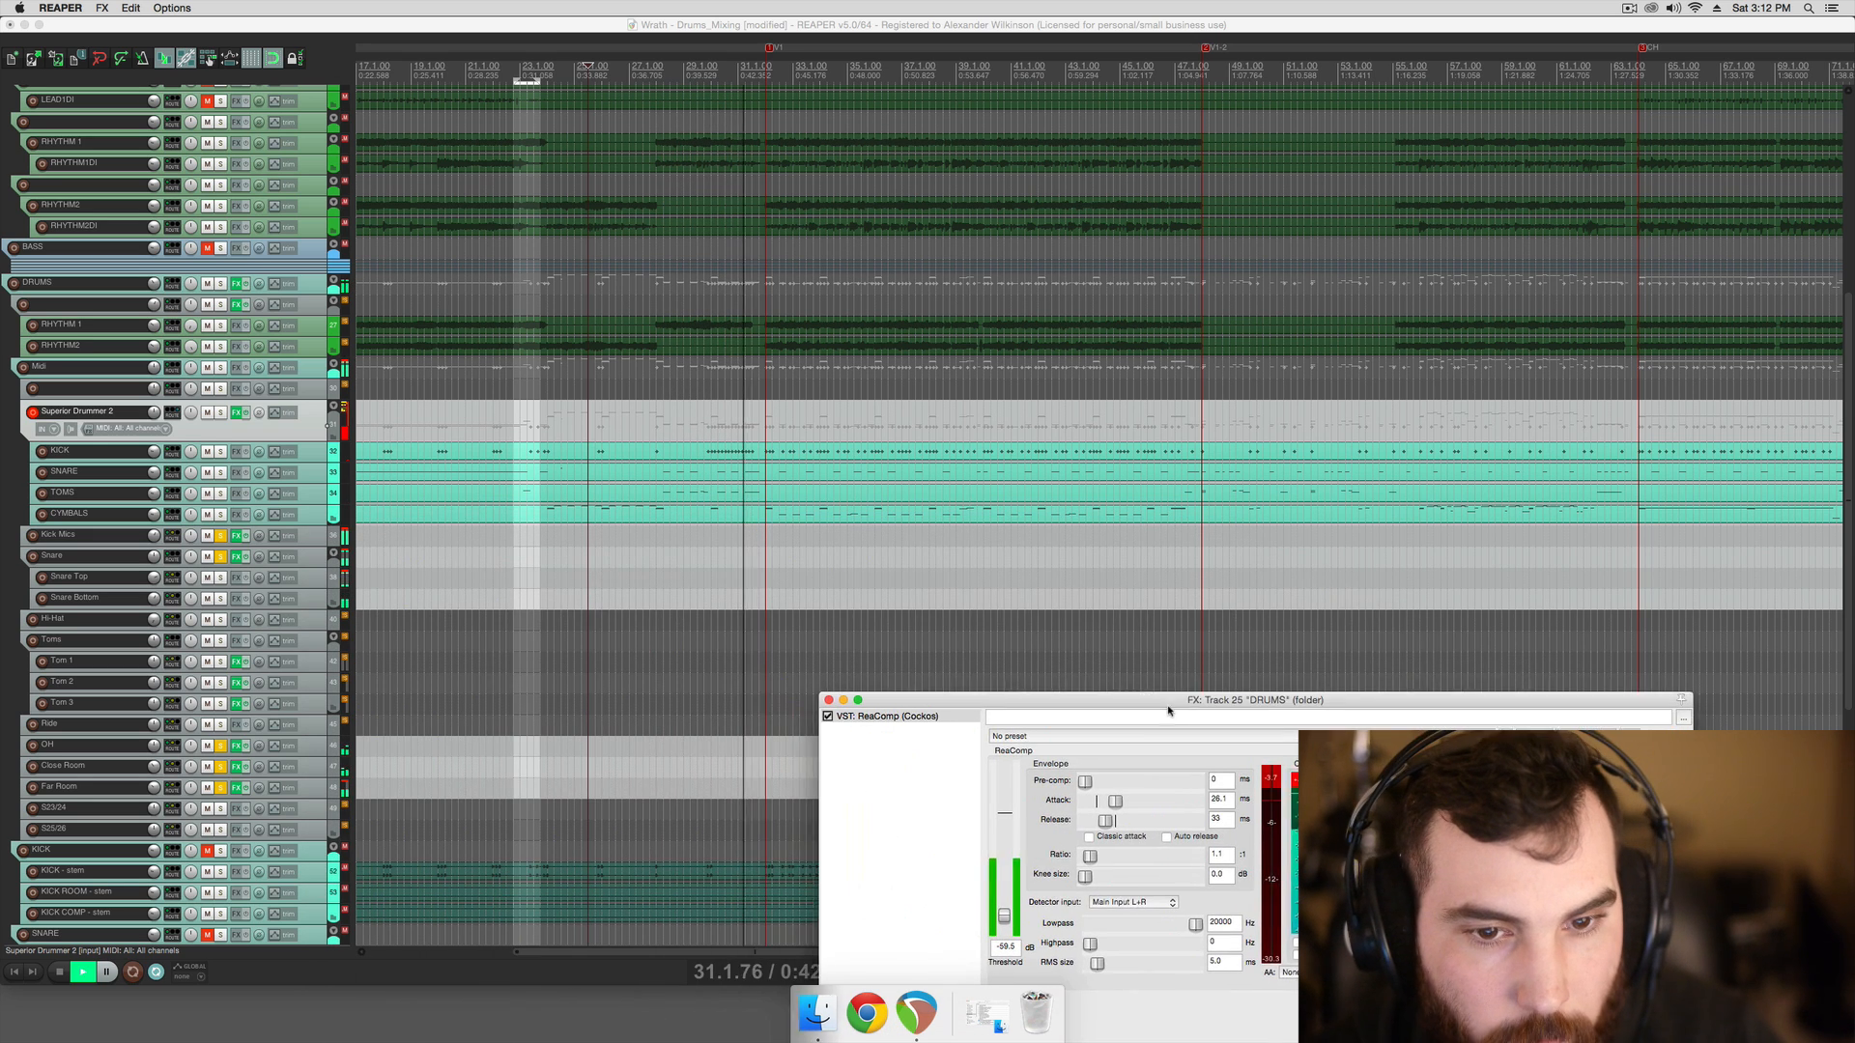
pyautogui.click(688, 557)
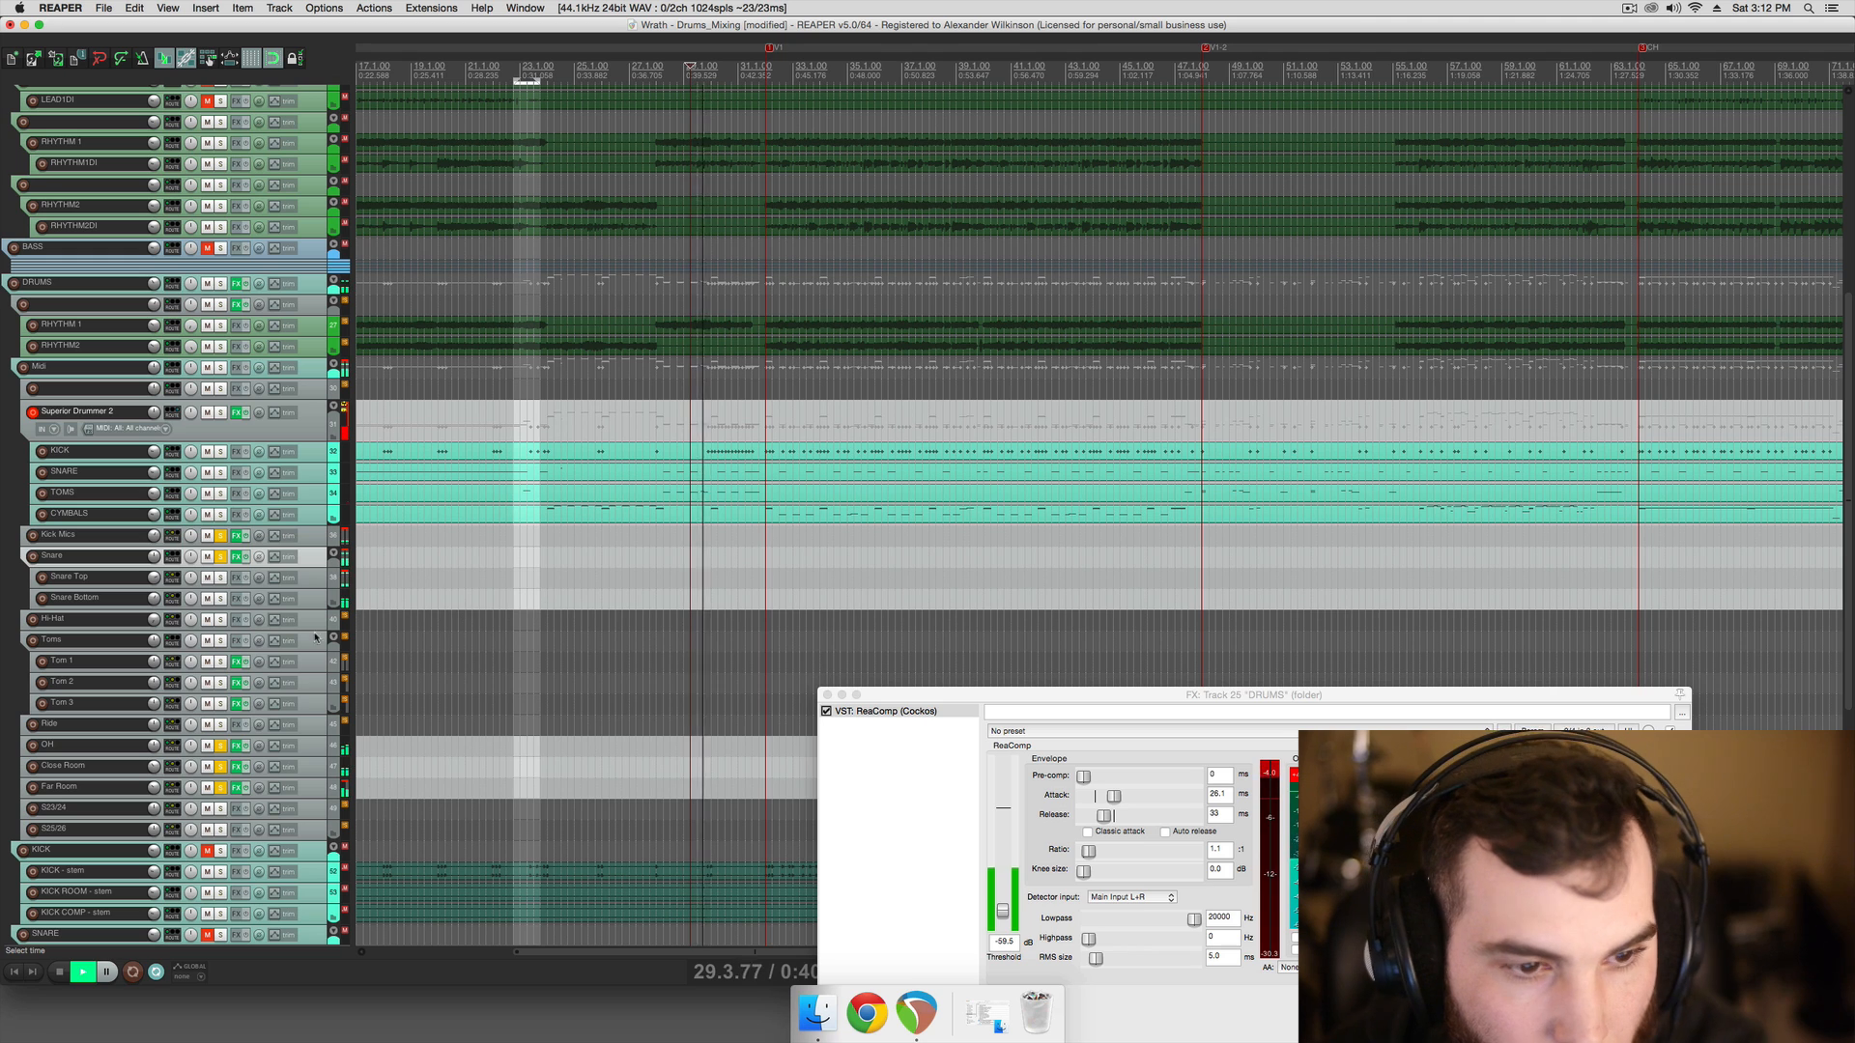
pyautogui.click(156, 645)
pyautogui.press('space')
pyautogui.press('space')
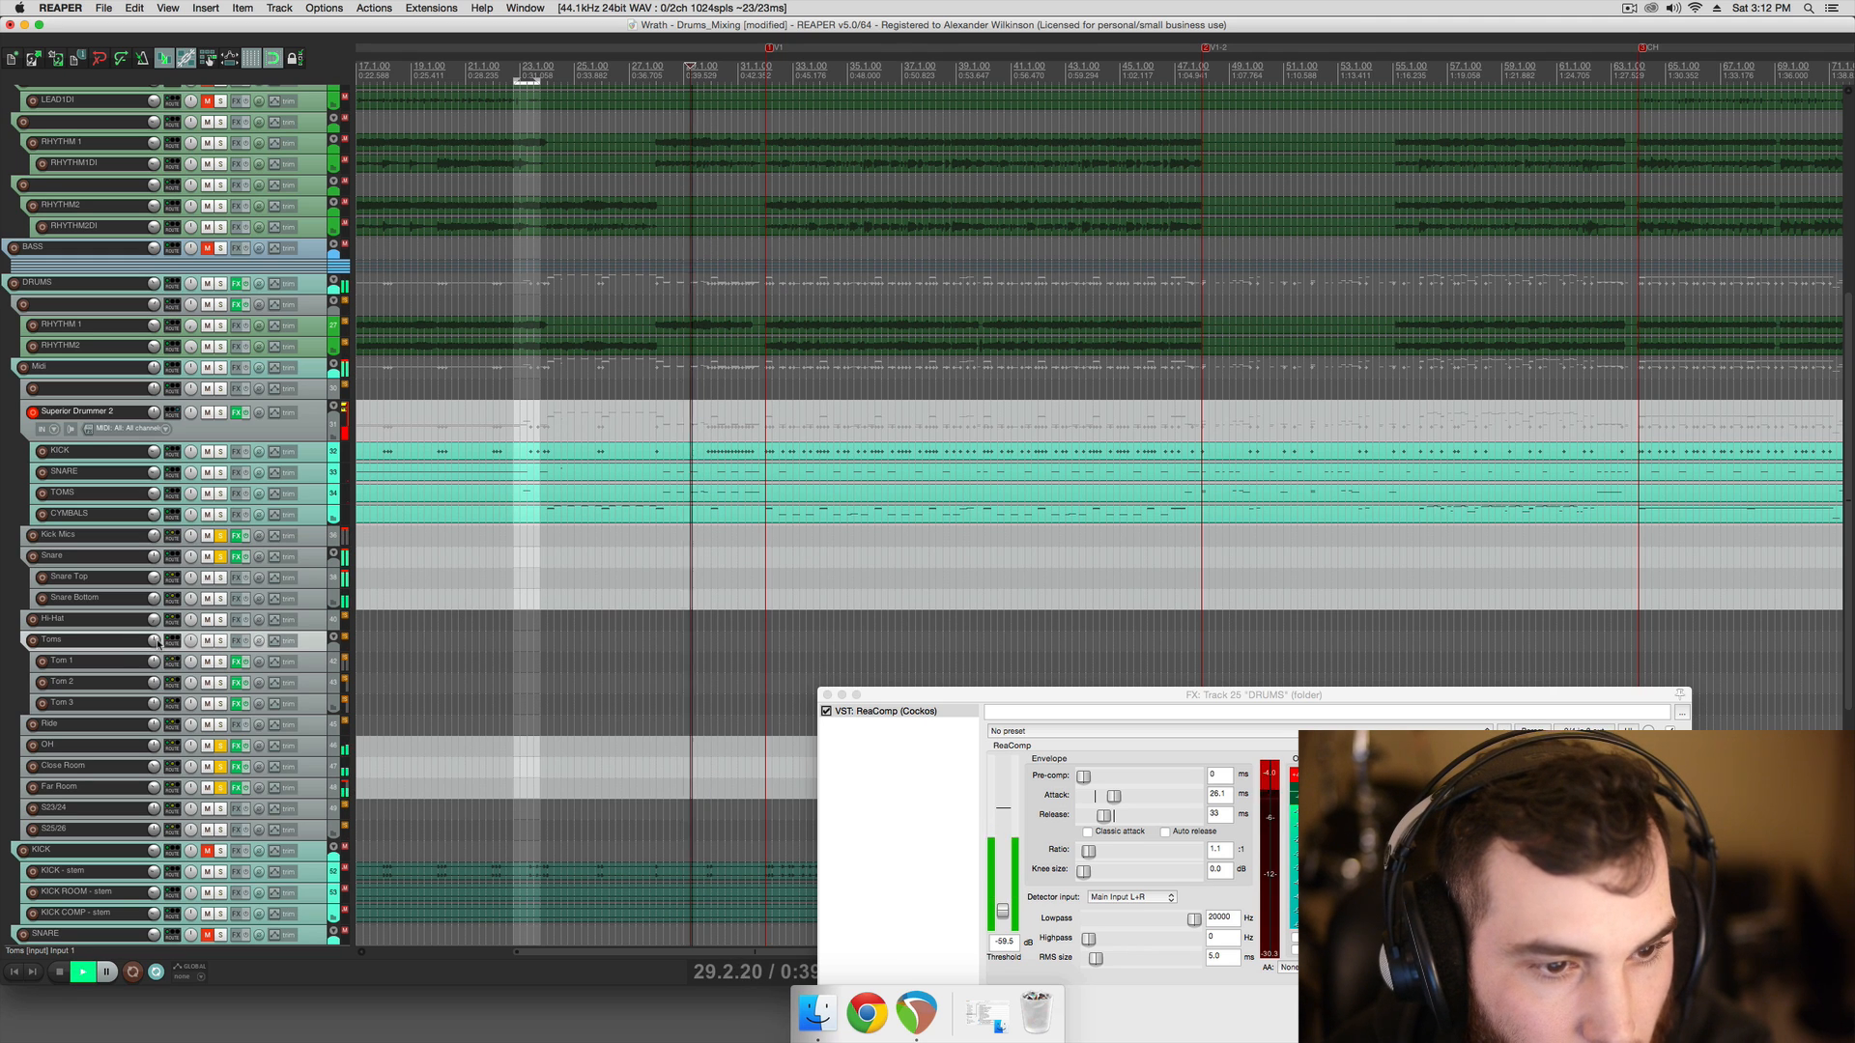
pyautogui.moveTo(158, 641)
pyautogui.press('space')
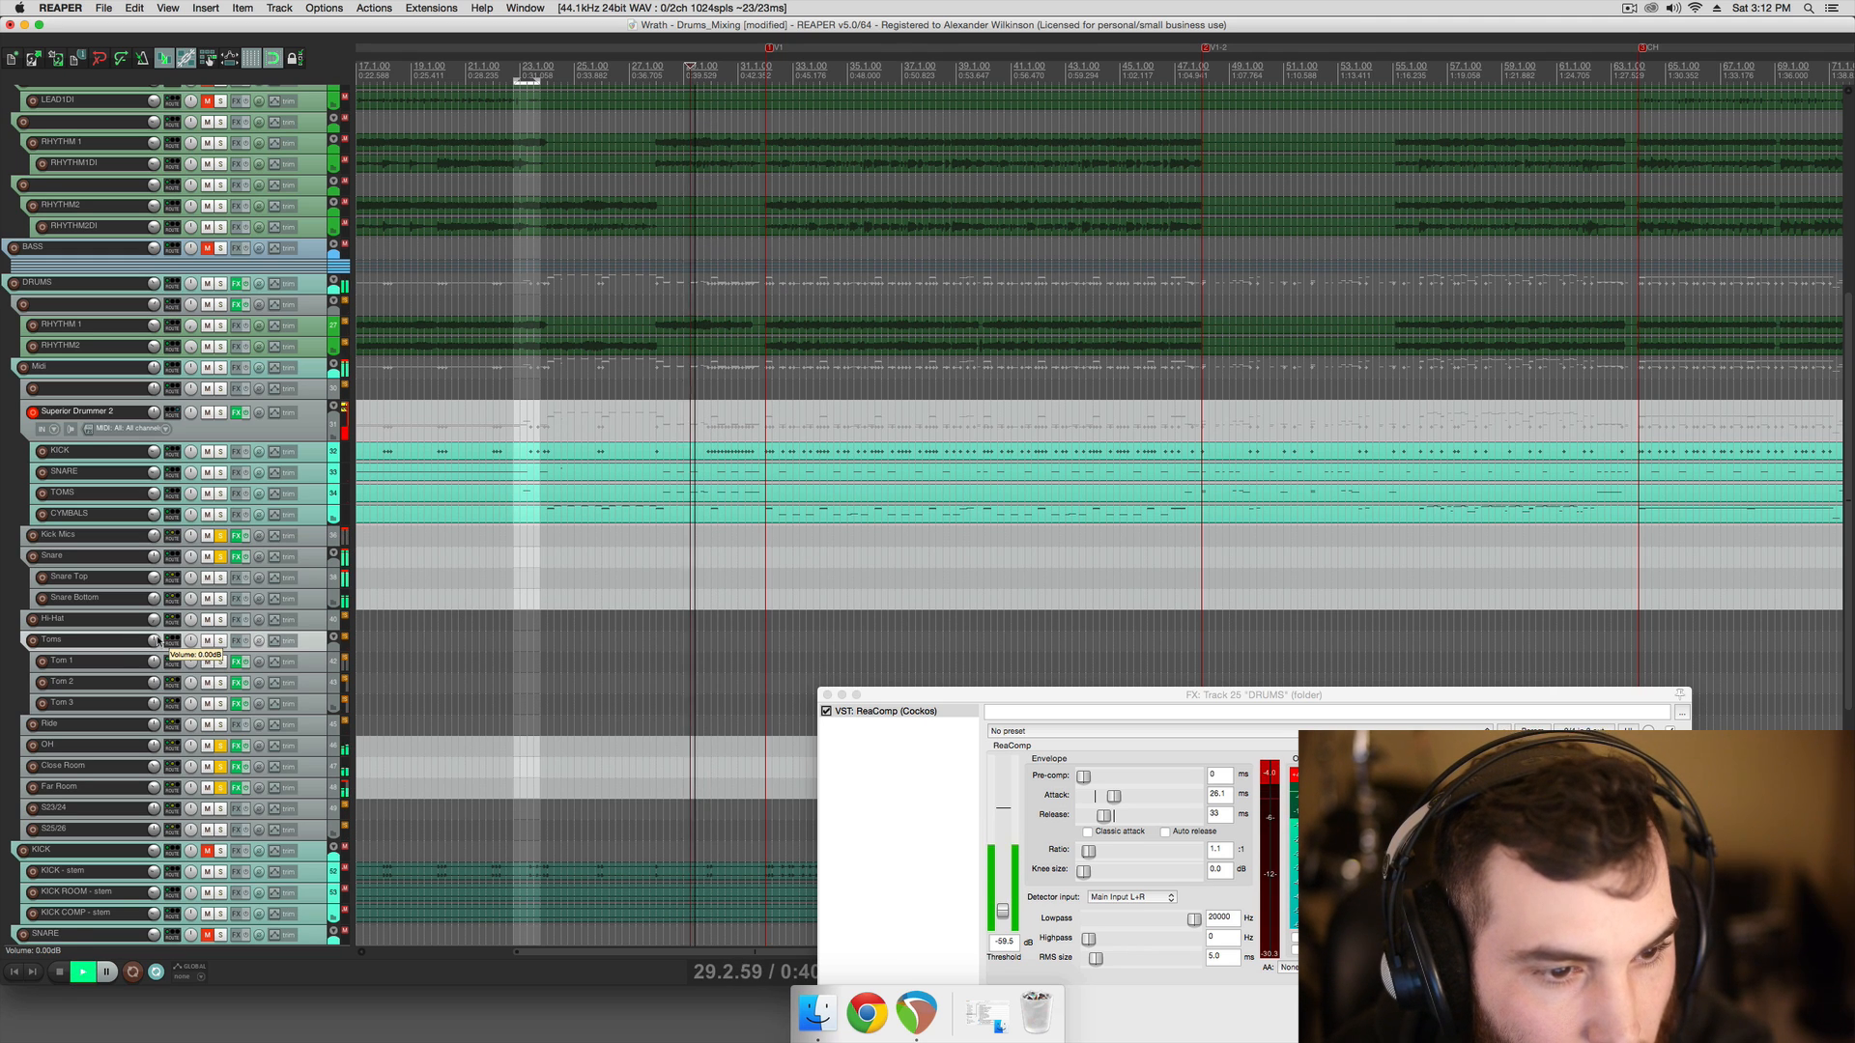
pyautogui.press('space')
# Select the individual tom tracks and the Toms folder track, and audition the tom fill from 29.2.00
pyautogui.click(138, 661)
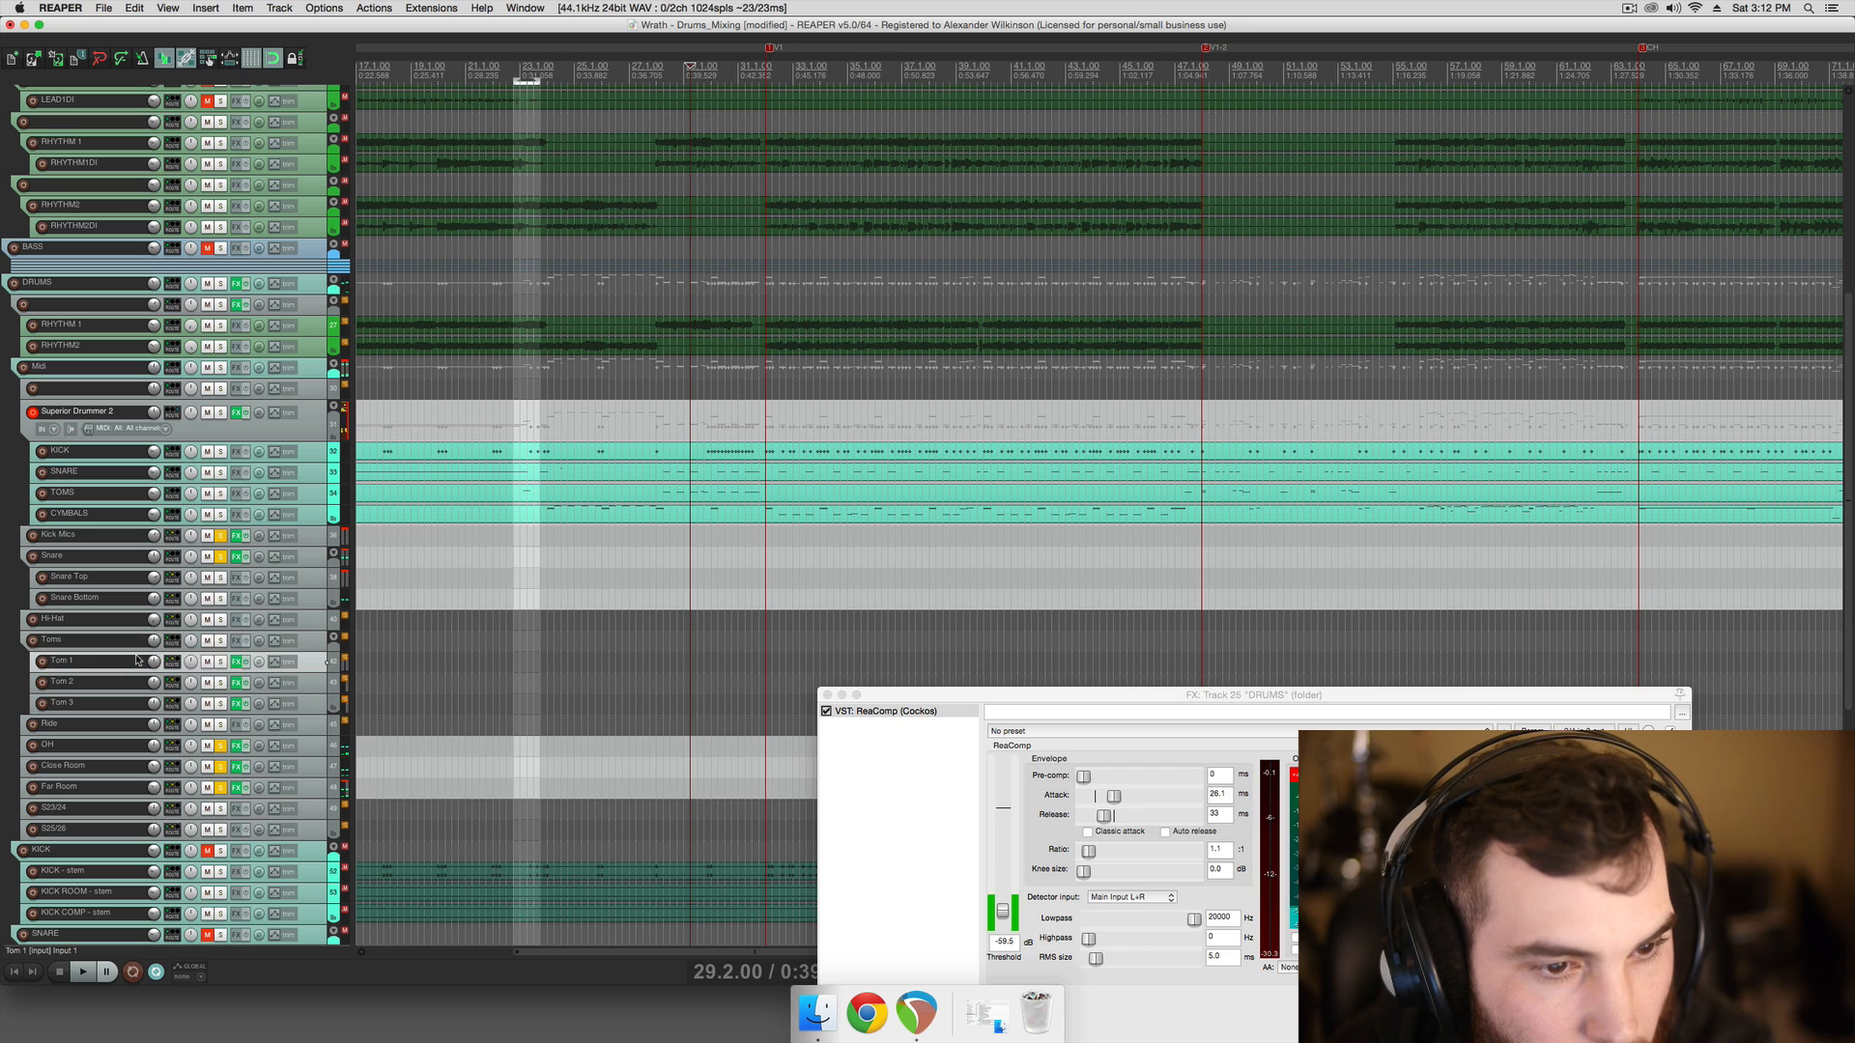
pyautogui.click(129, 645)
pyautogui.click(129, 660)
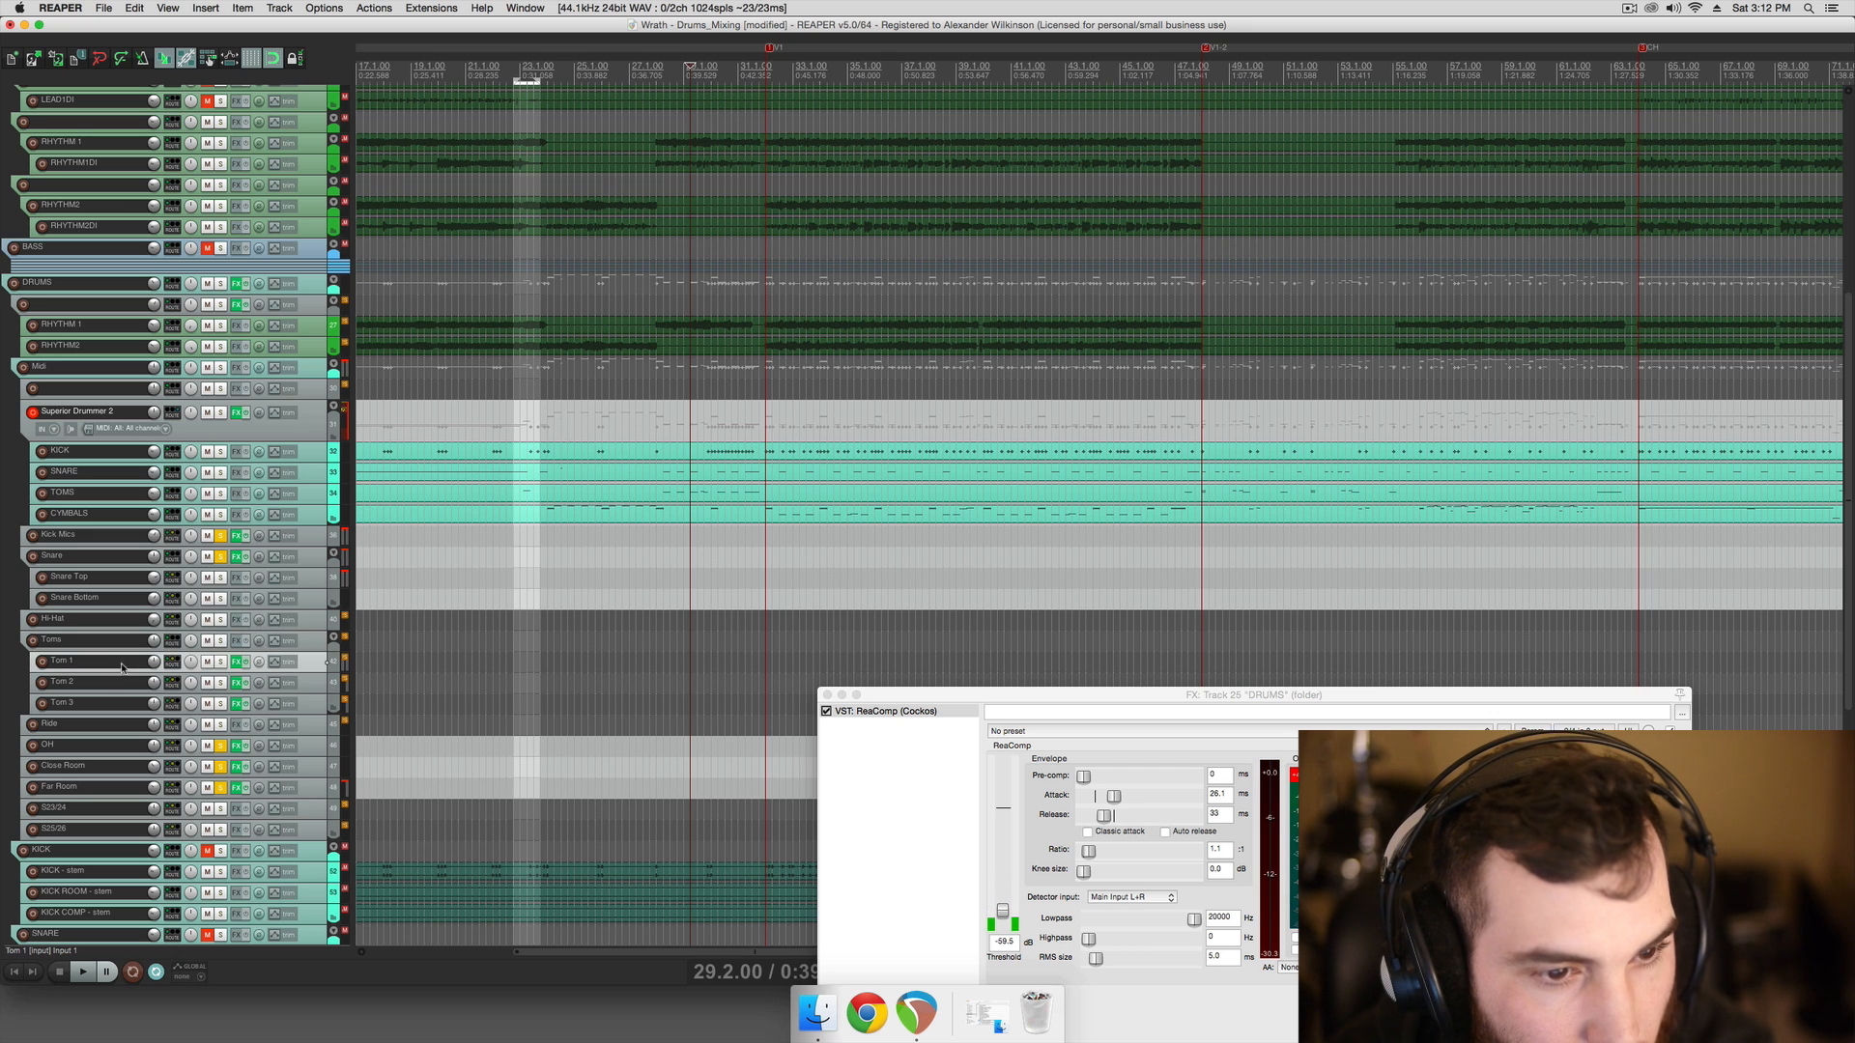
pyautogui.keyDown('shift'); pyautogui.click(102, 699); pyautogui.keyUp('shift')
pyautogui.click(105, 645)
pyautogui.press('space')
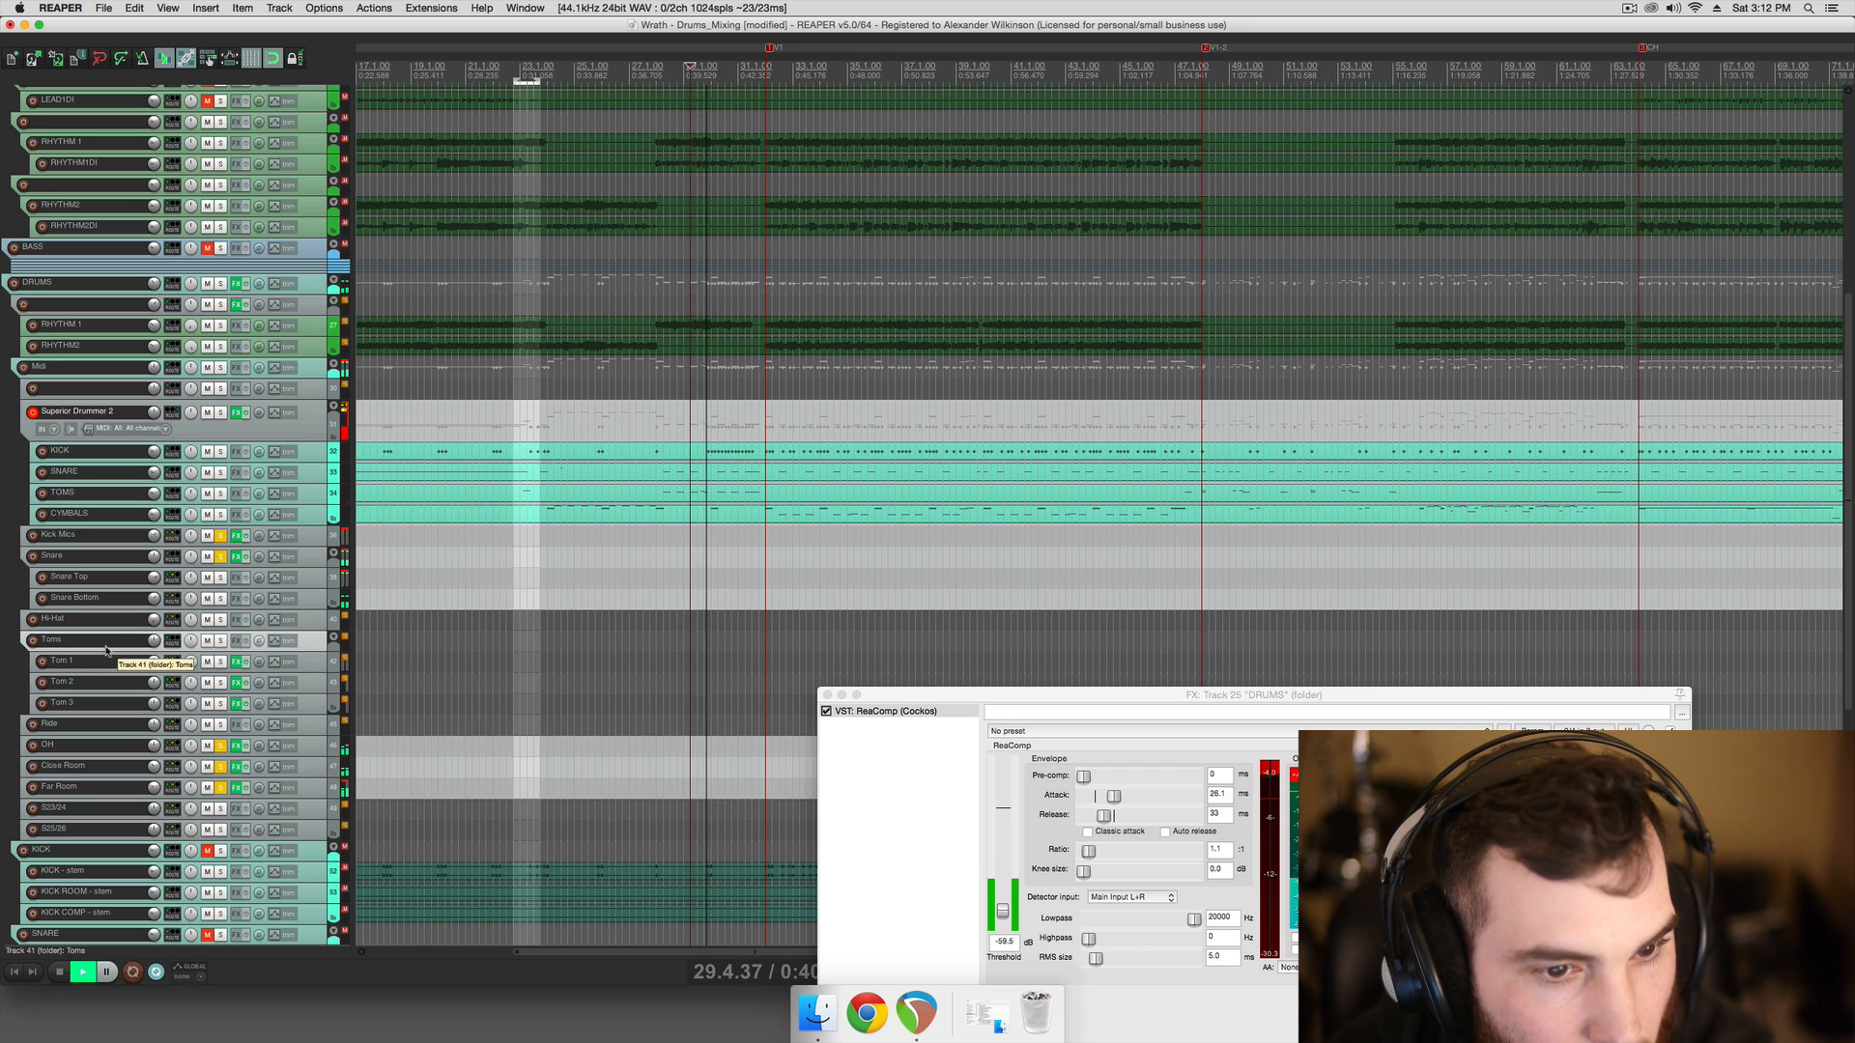
pyautogui.press('space')
pyautogui.press('space')
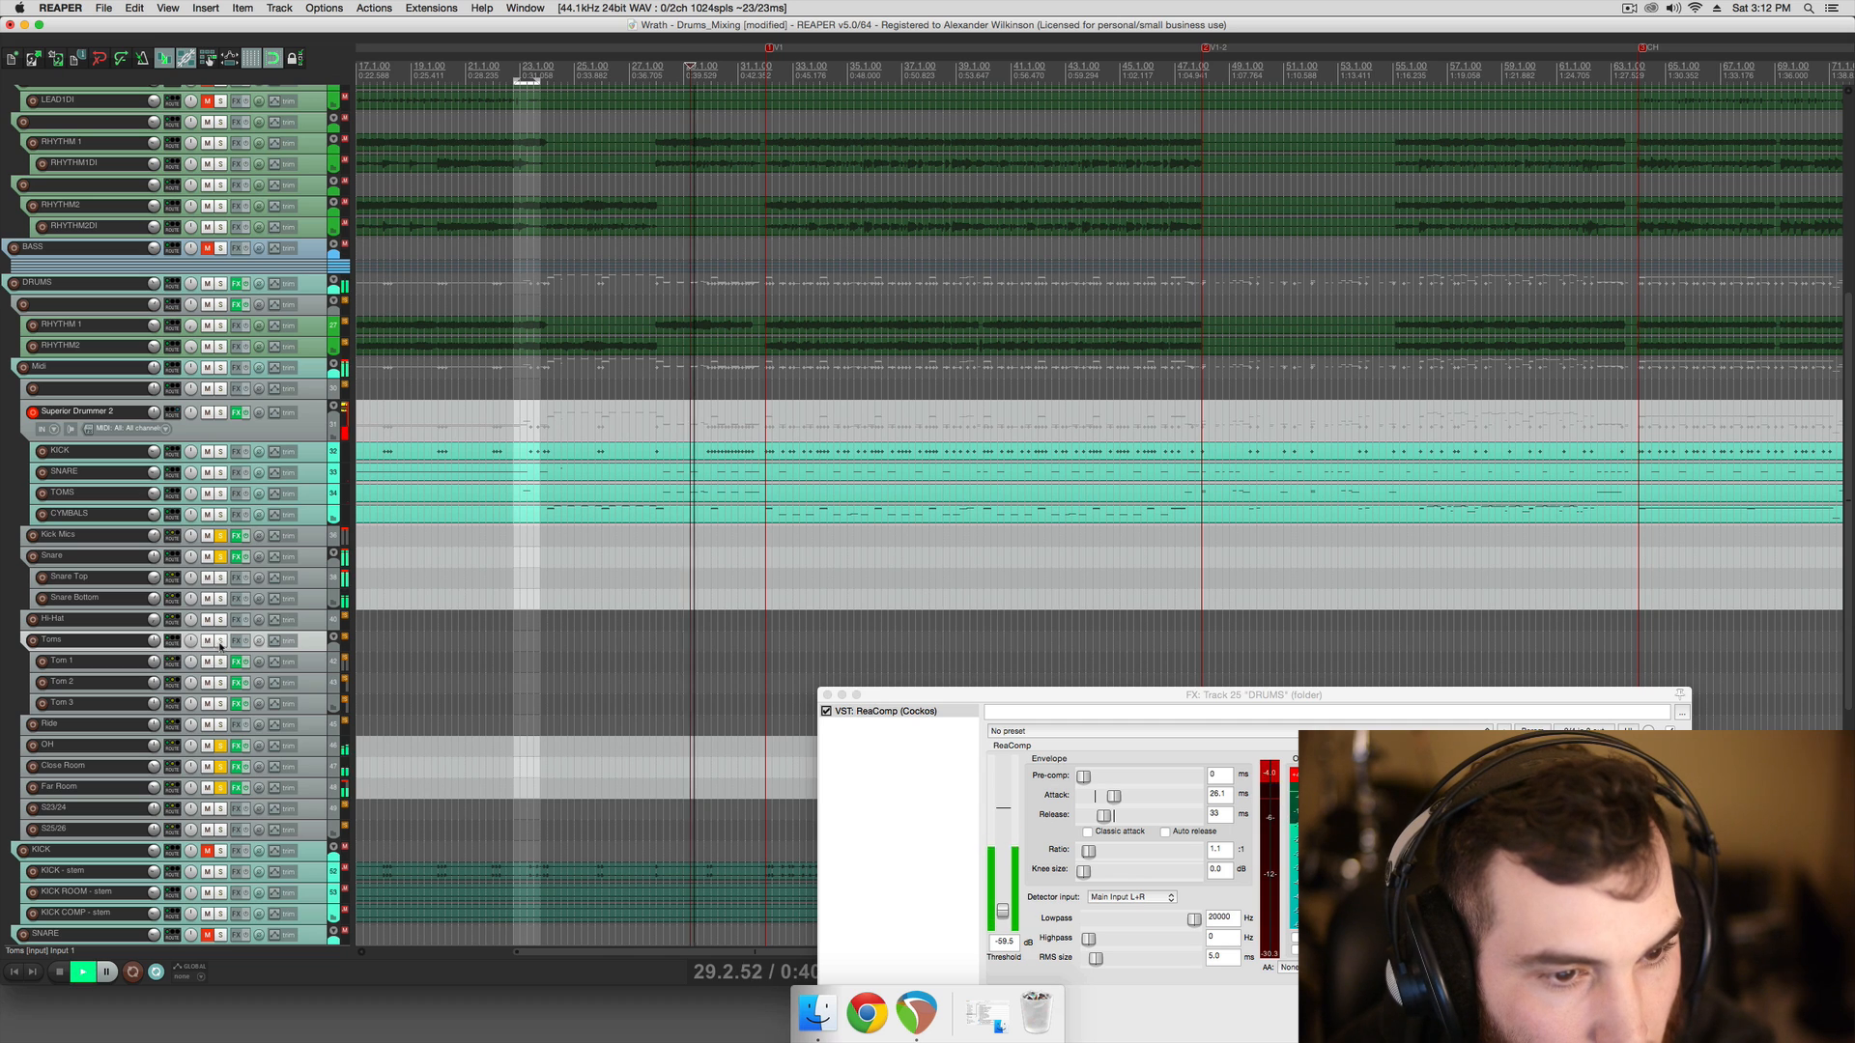
# Solo the Toms folder, compare the fill with and without it, and raise the folder's volume to +3.58 dB
pyautogui.click(221, 640)
pyautogui.press('space')
pyautogui.press('space')
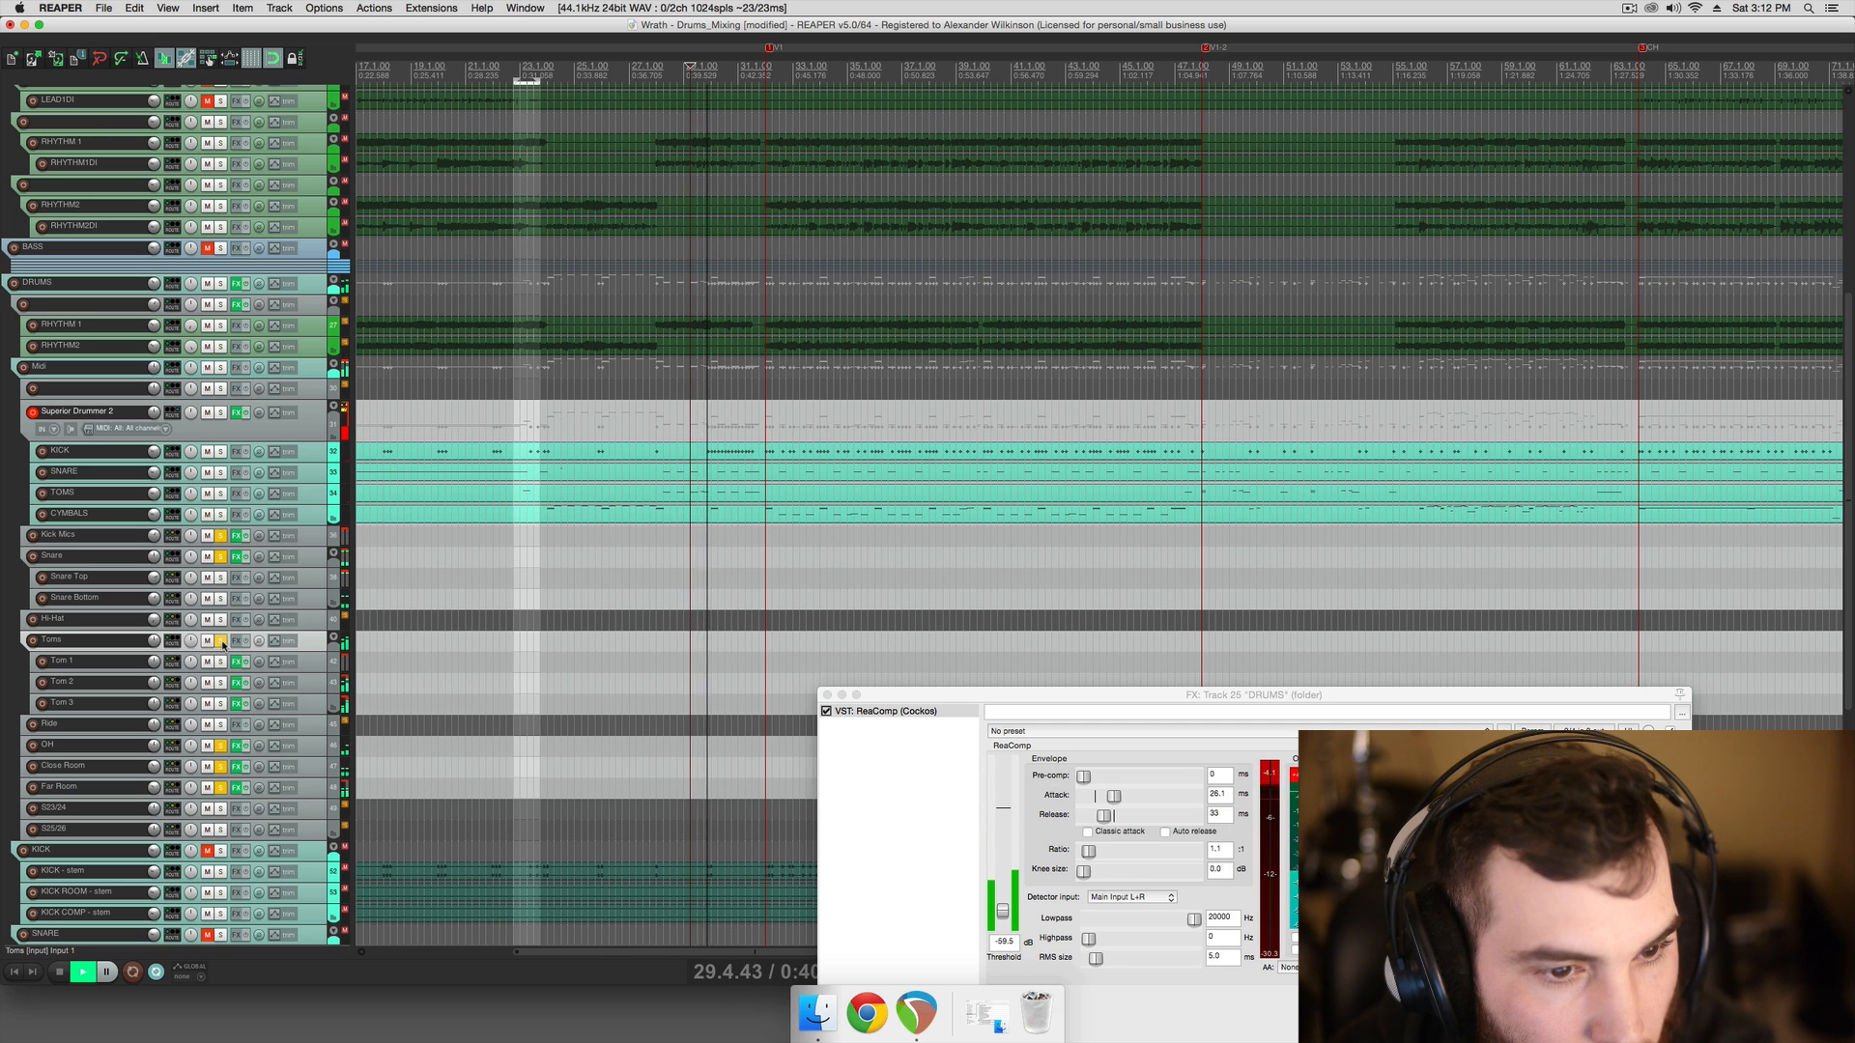
pyautogui.press('space')
pyautogui.click(221, 642)
pyautogui.press('space')
pyautogui.click(221, 641)
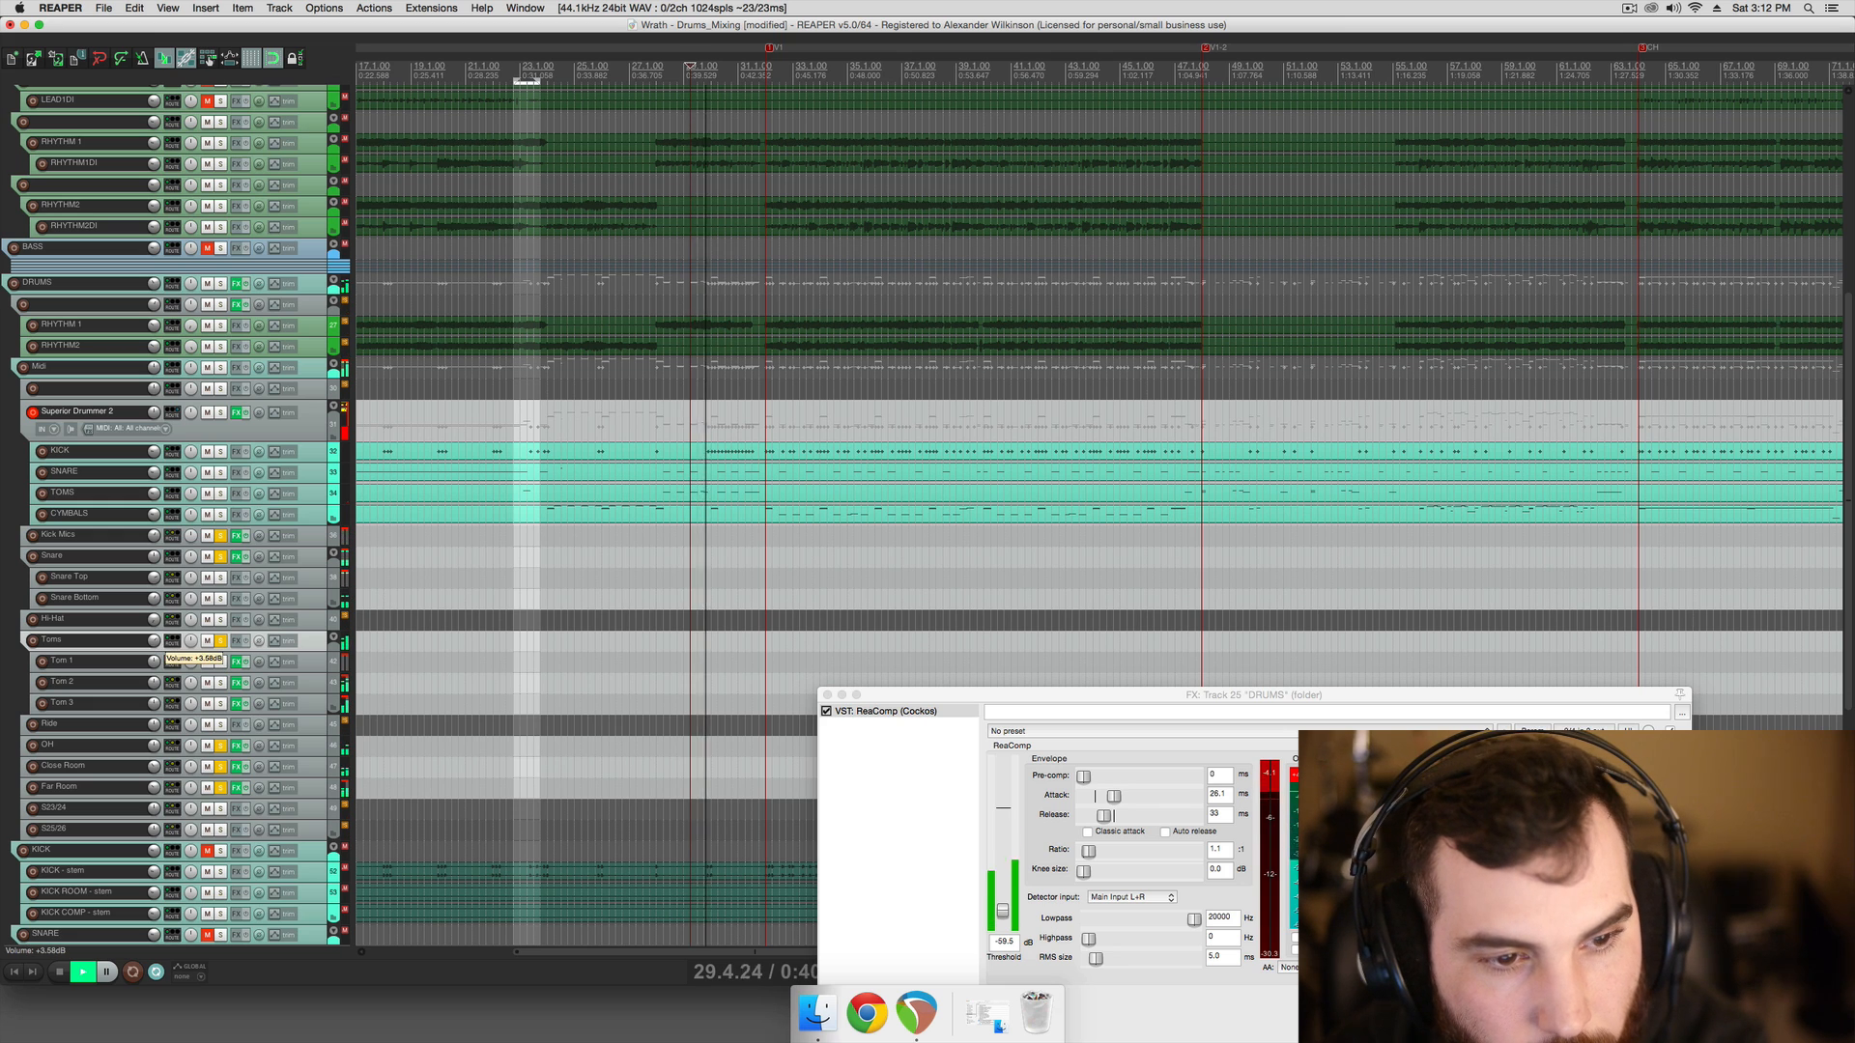
# Raise Tom 3's volume to about +5.66 dB while auditioning the fill from 29.2.00
pyautogui.click(151, 706)
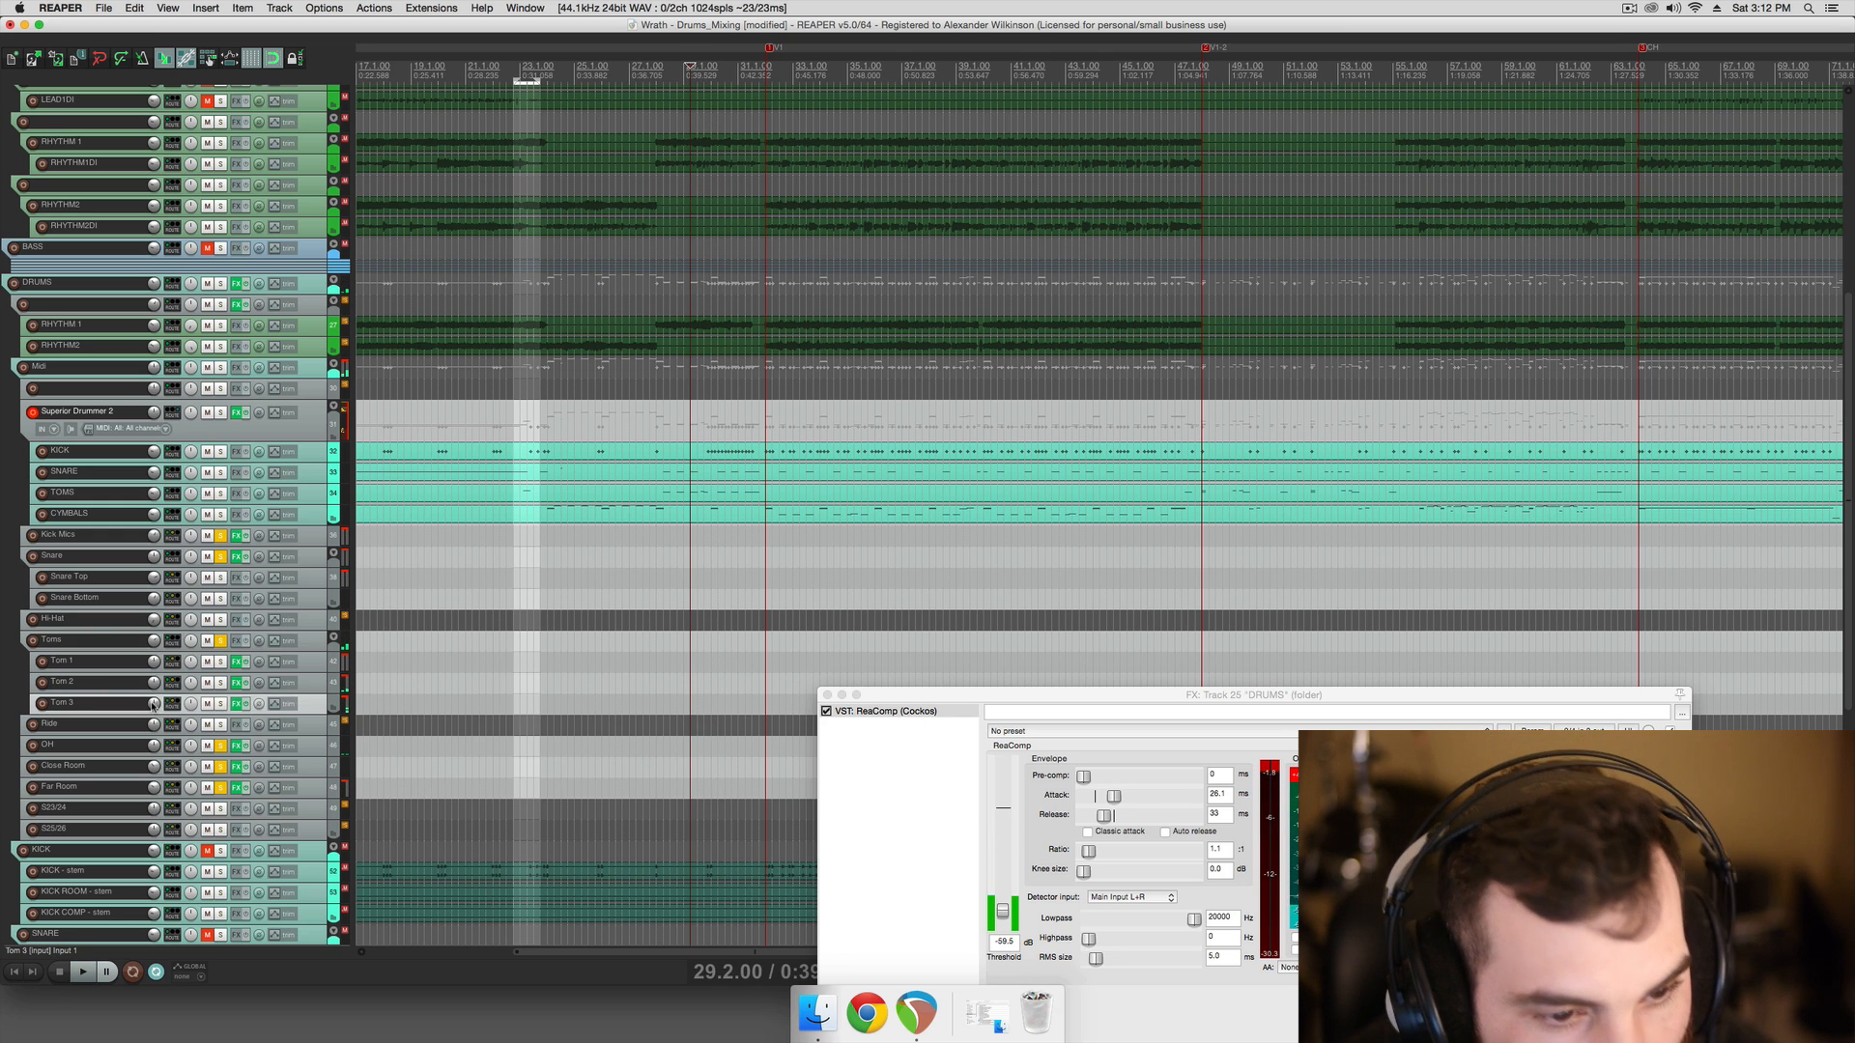
pyautogui.press('space')
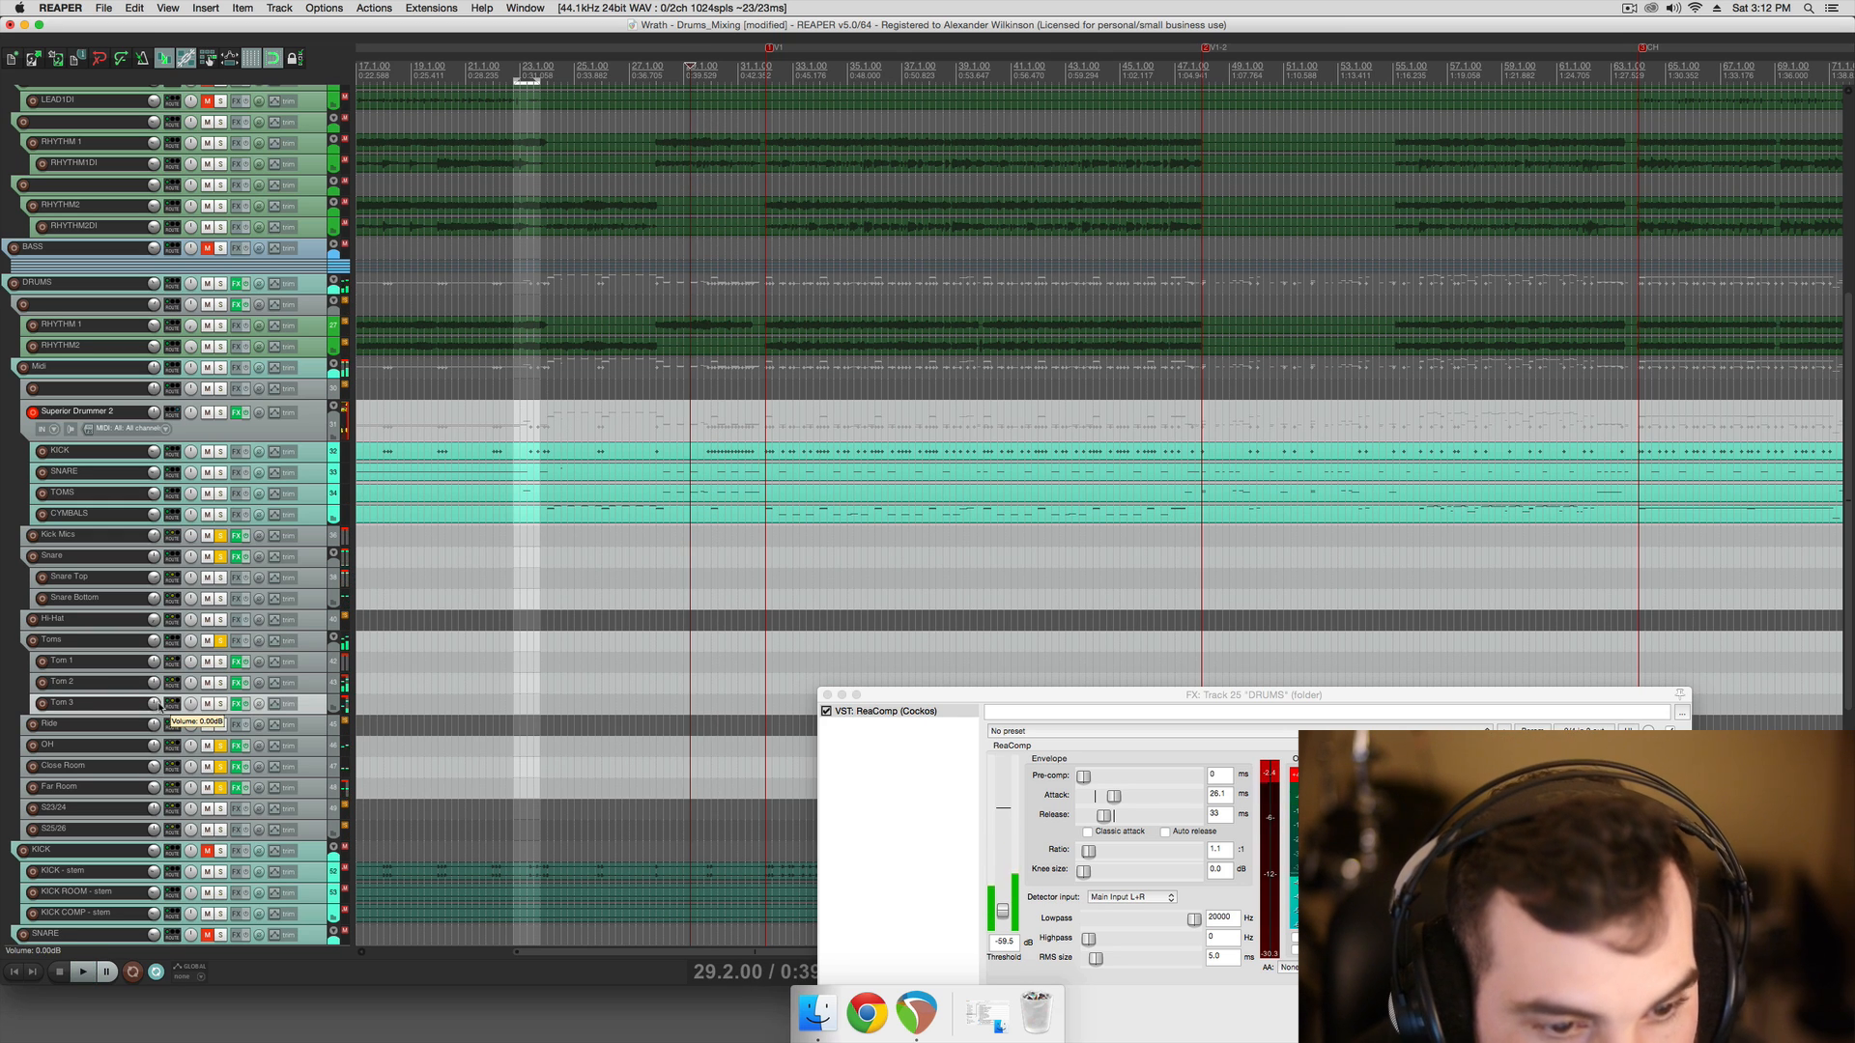
pyautogui.press('space')
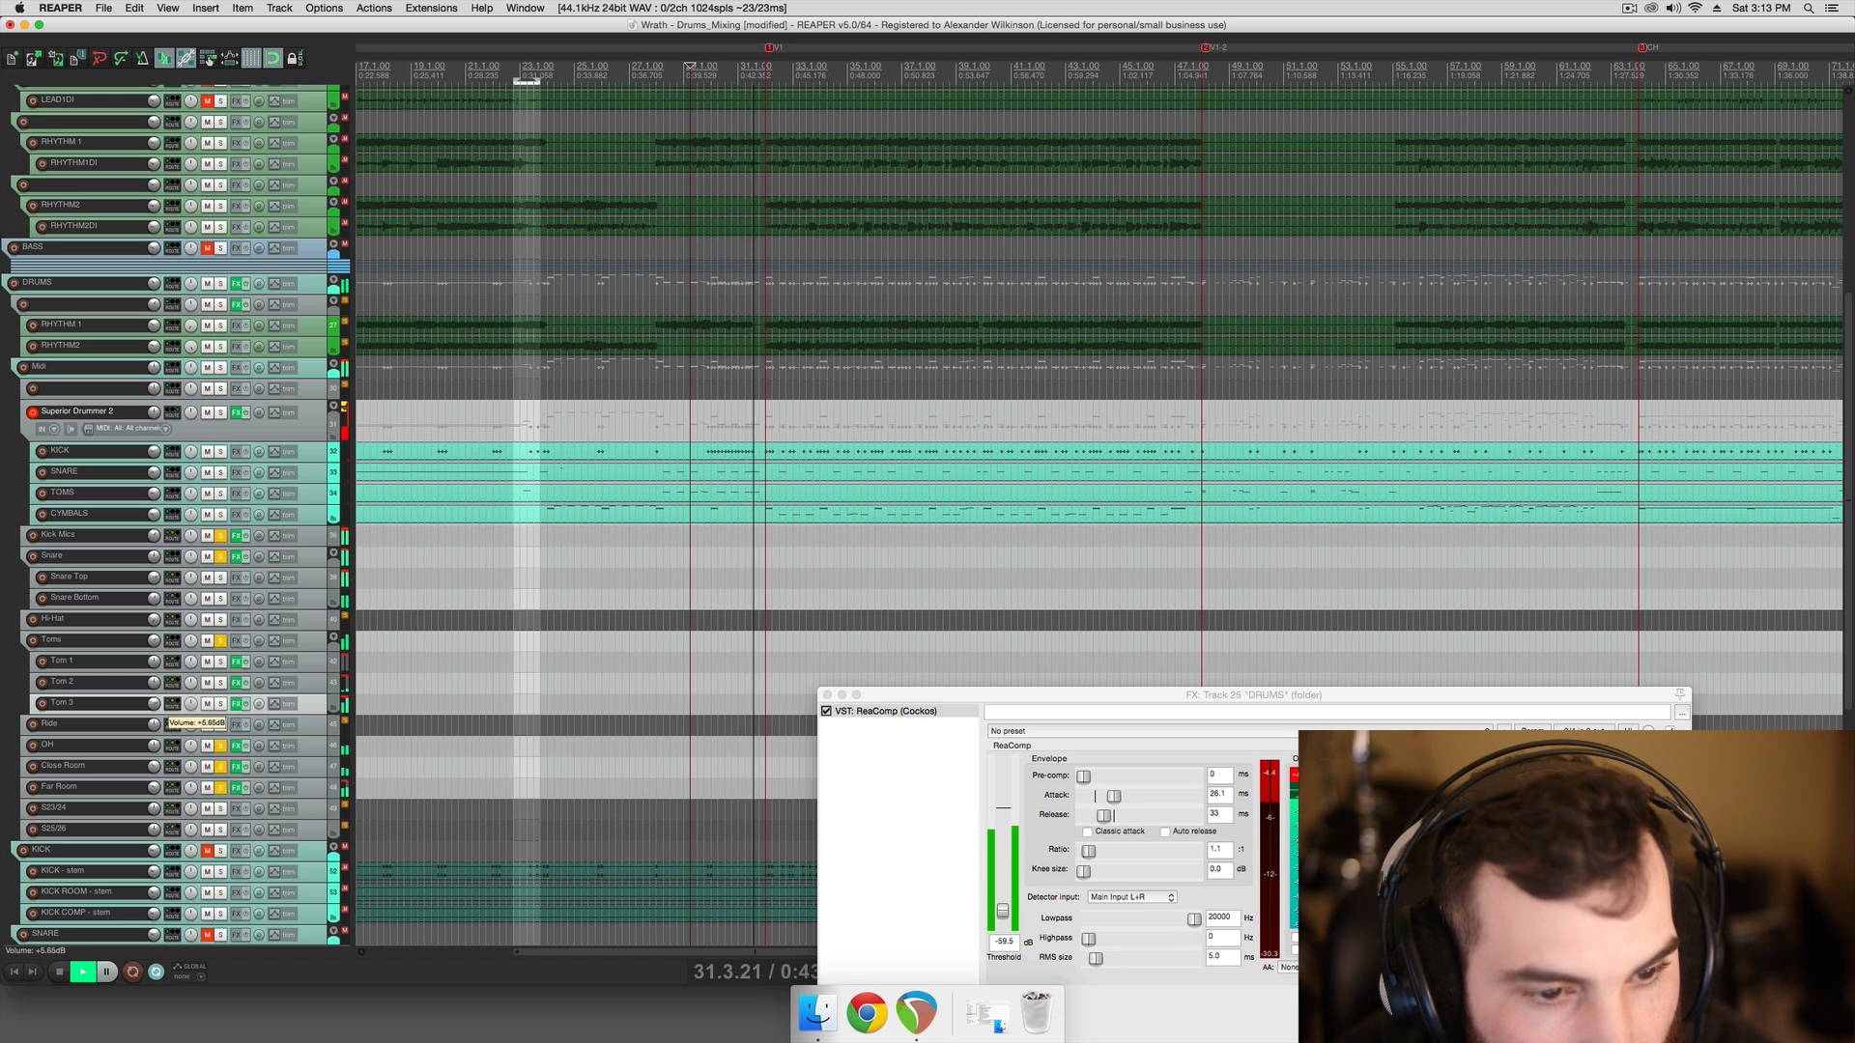
# With Tom 3 soloed exclusively, move the band 3 cut of its ReaEQ to 311.5 Hz, and end the solo
pyautogui.click(220, 705)
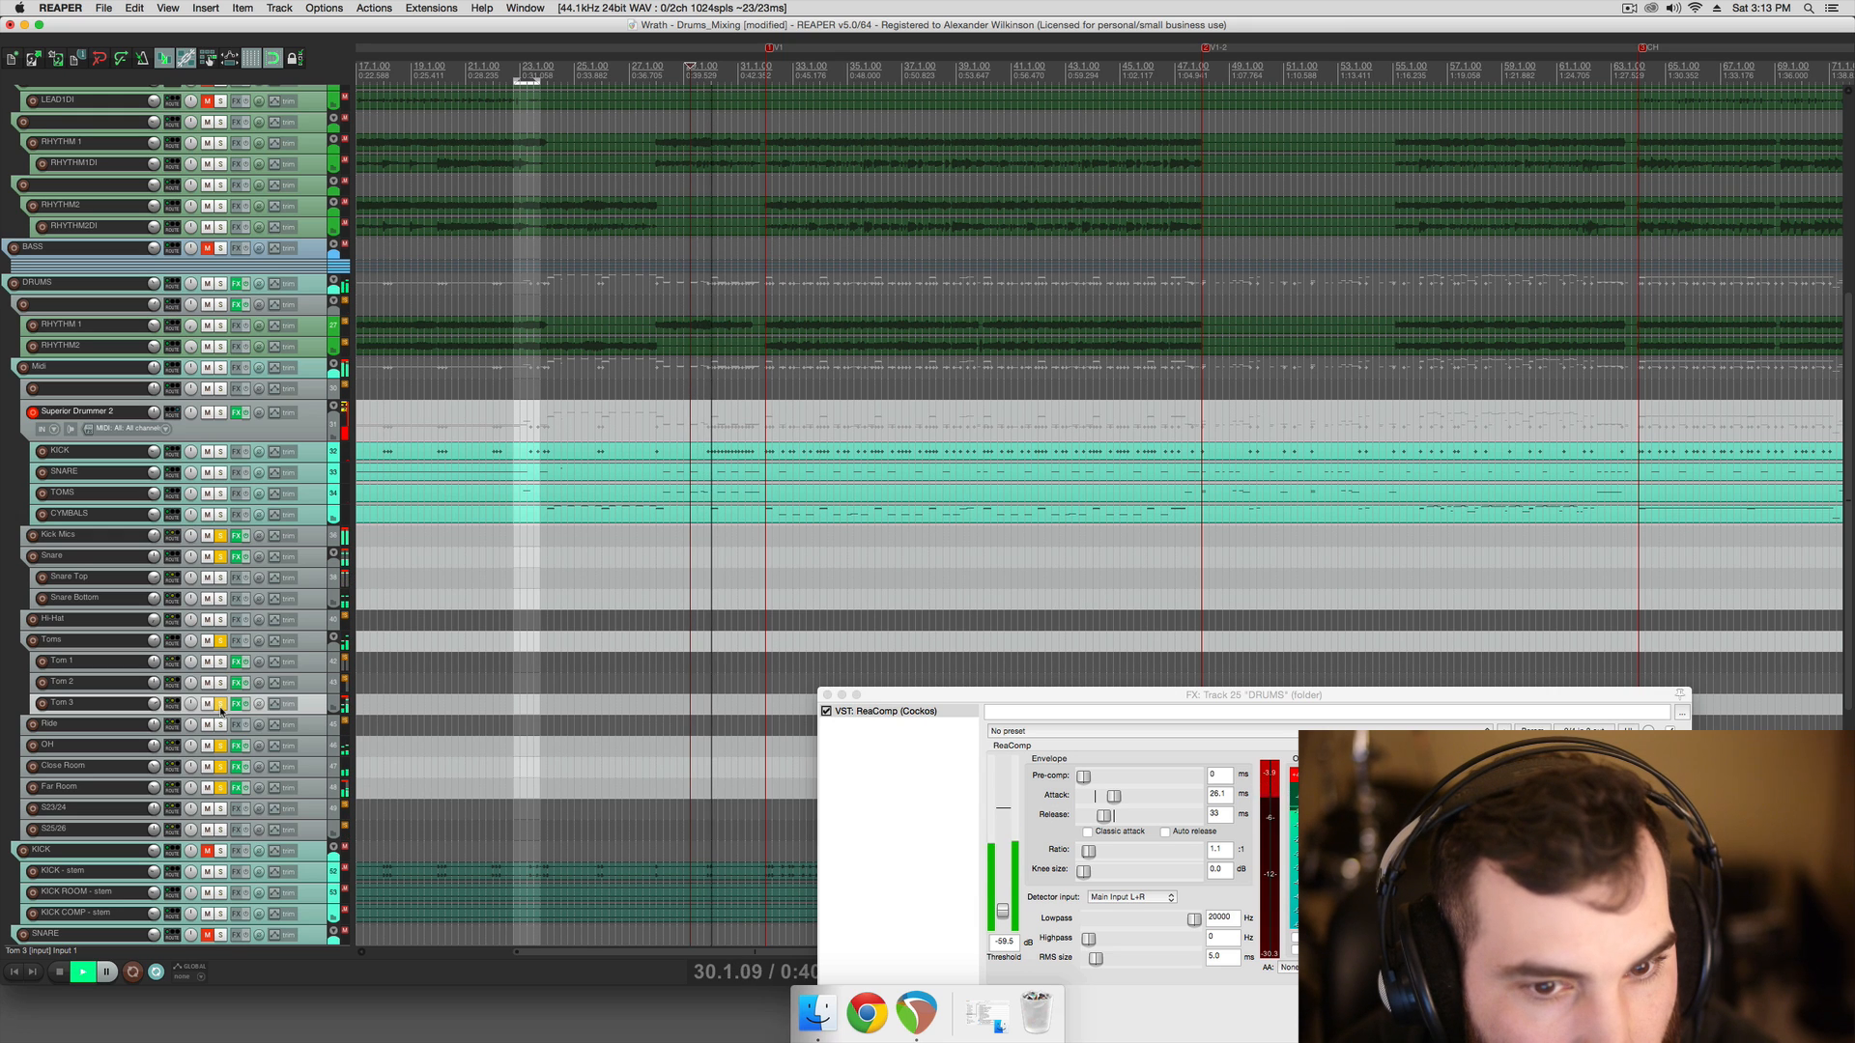
pyautogui.keyDown('super'); pyautogui.click(220, 705); pyautogui.keyUp('super')
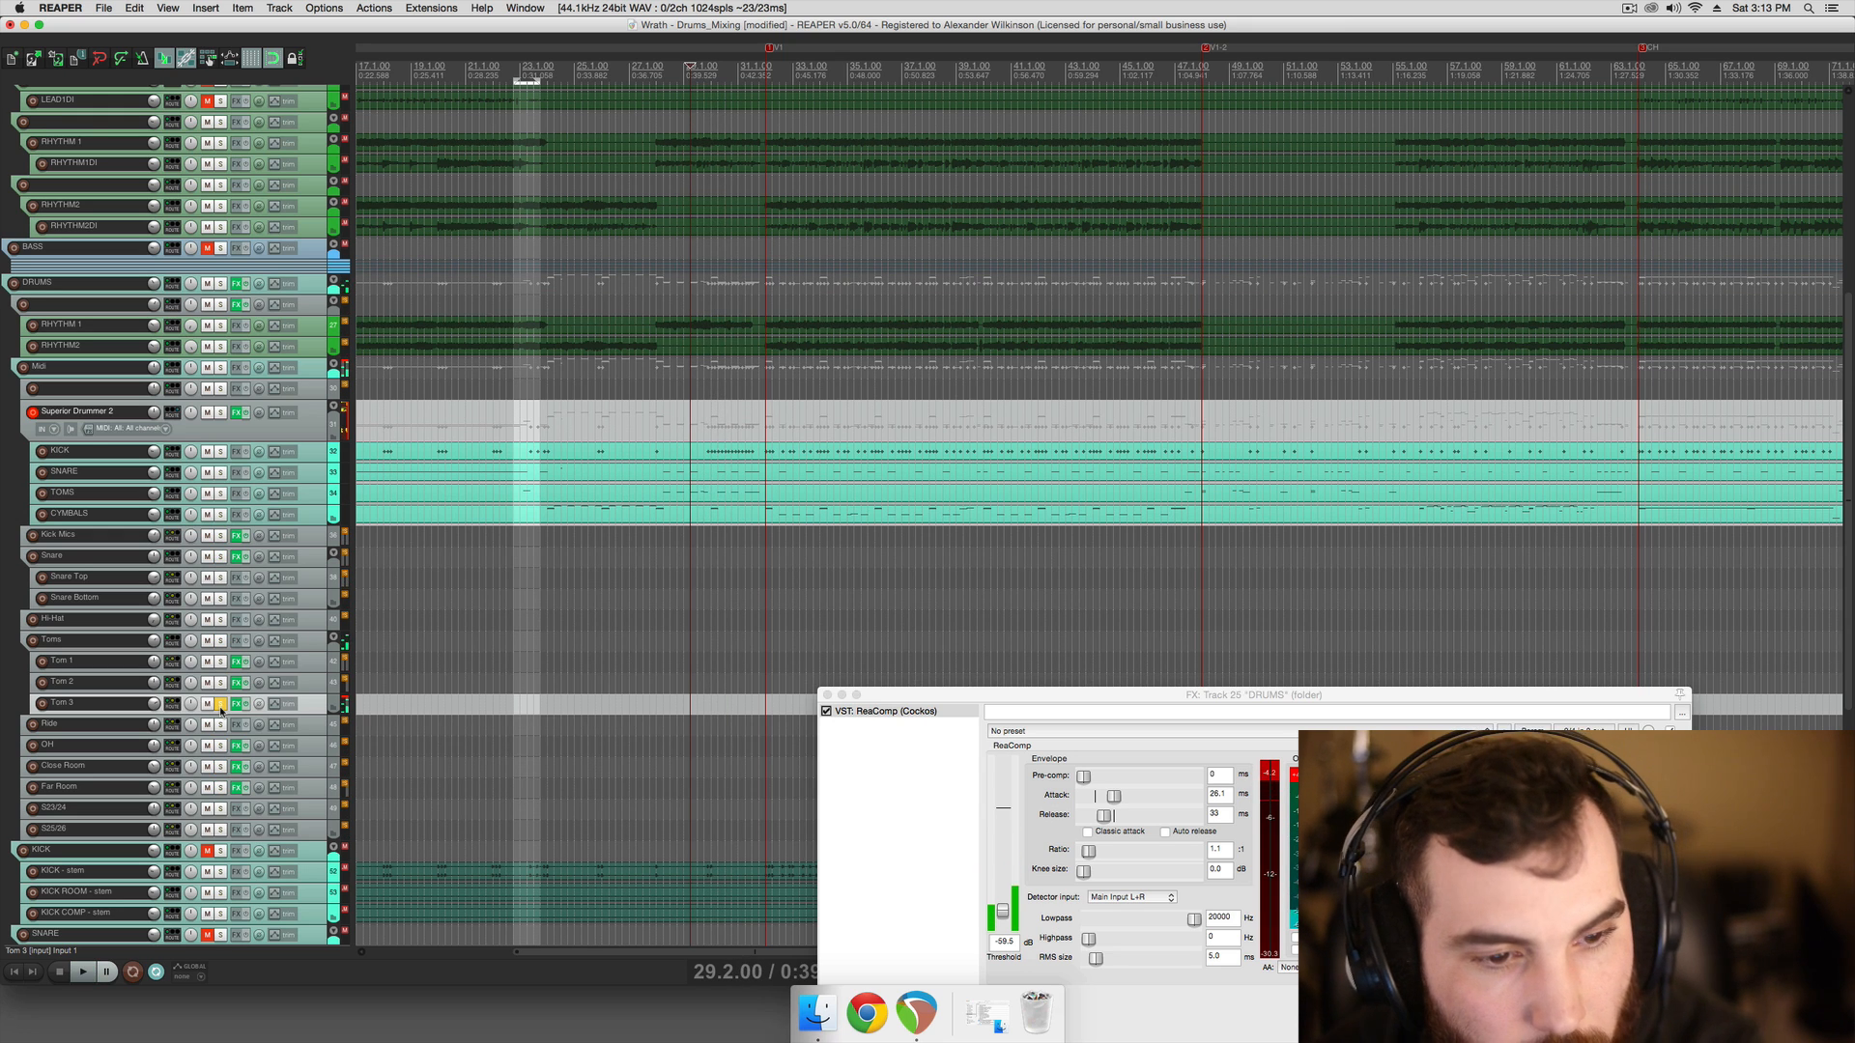
pyautogui.click(235, 704)
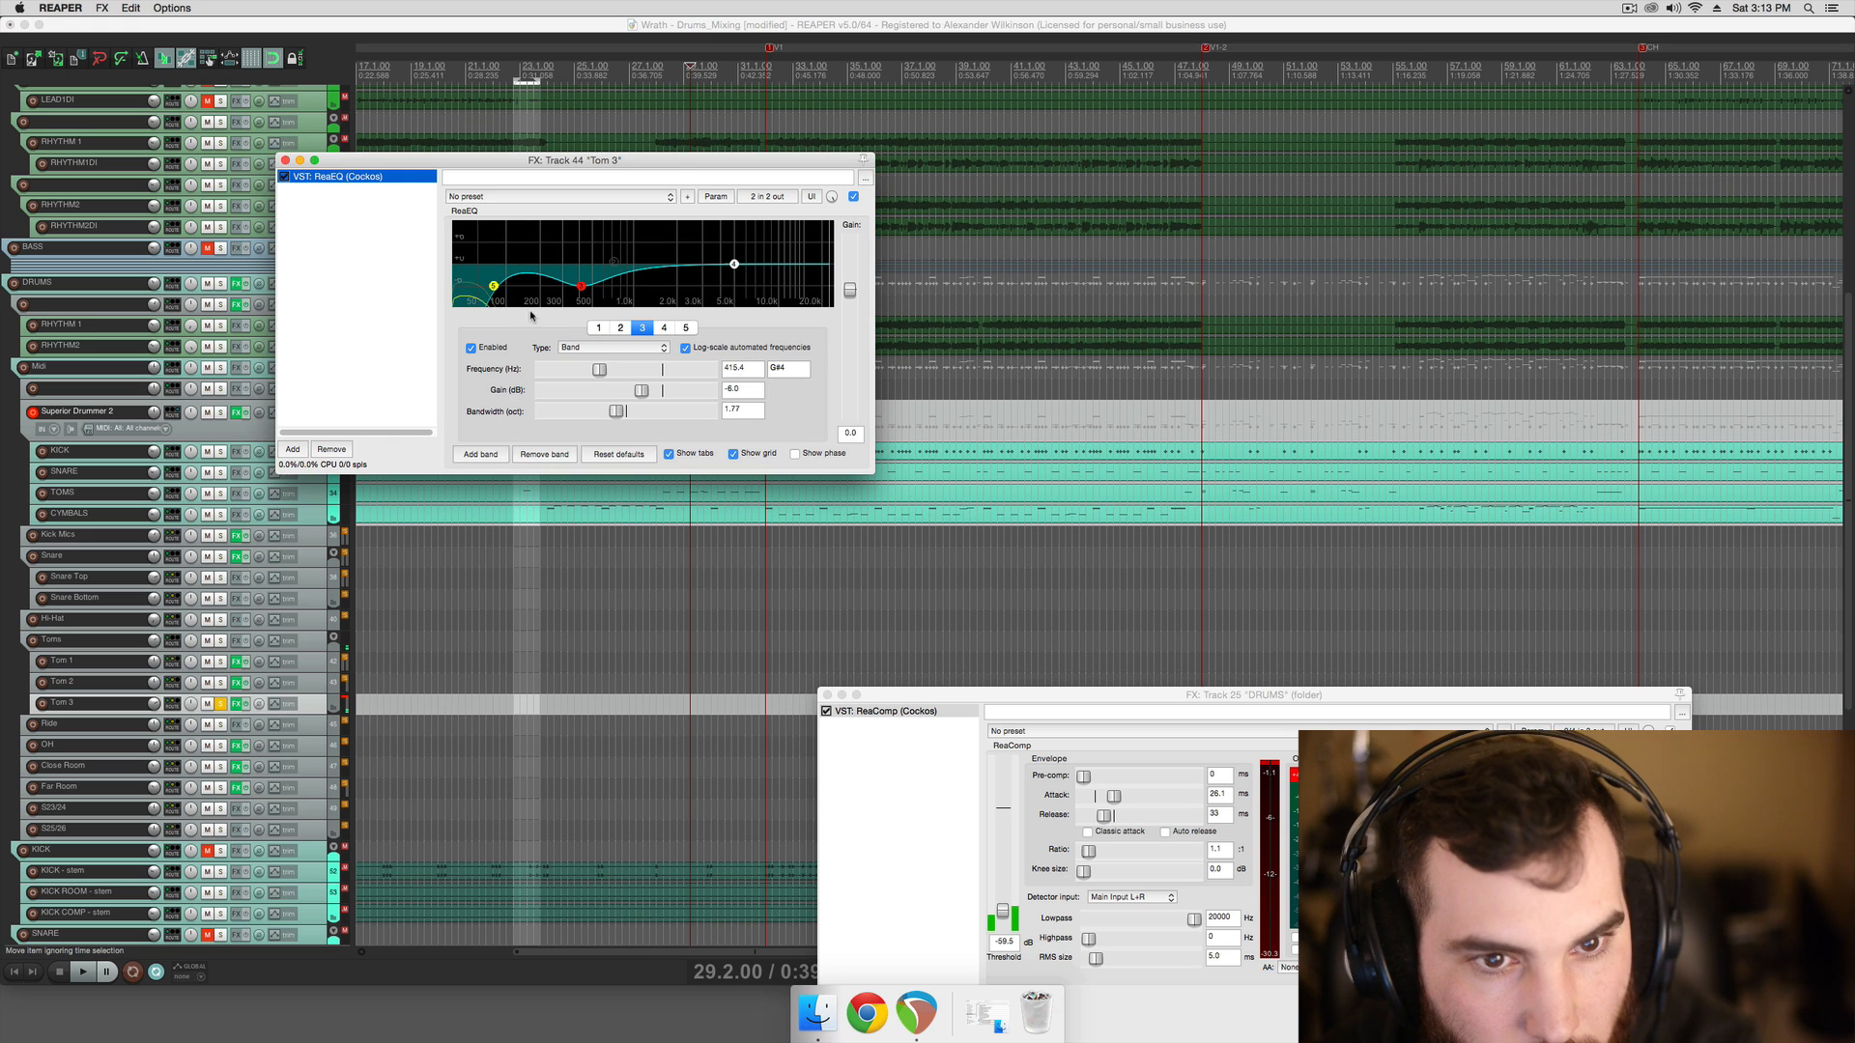
pyautogui.moveTo(581, 287)
pyautogui.mouseDown()
pyautogui.moveTo(721, 216)
pyautogui.moveTo(555, 211)
pyautogui.moveTo(565, 288)
pyautogui.mouseUp()
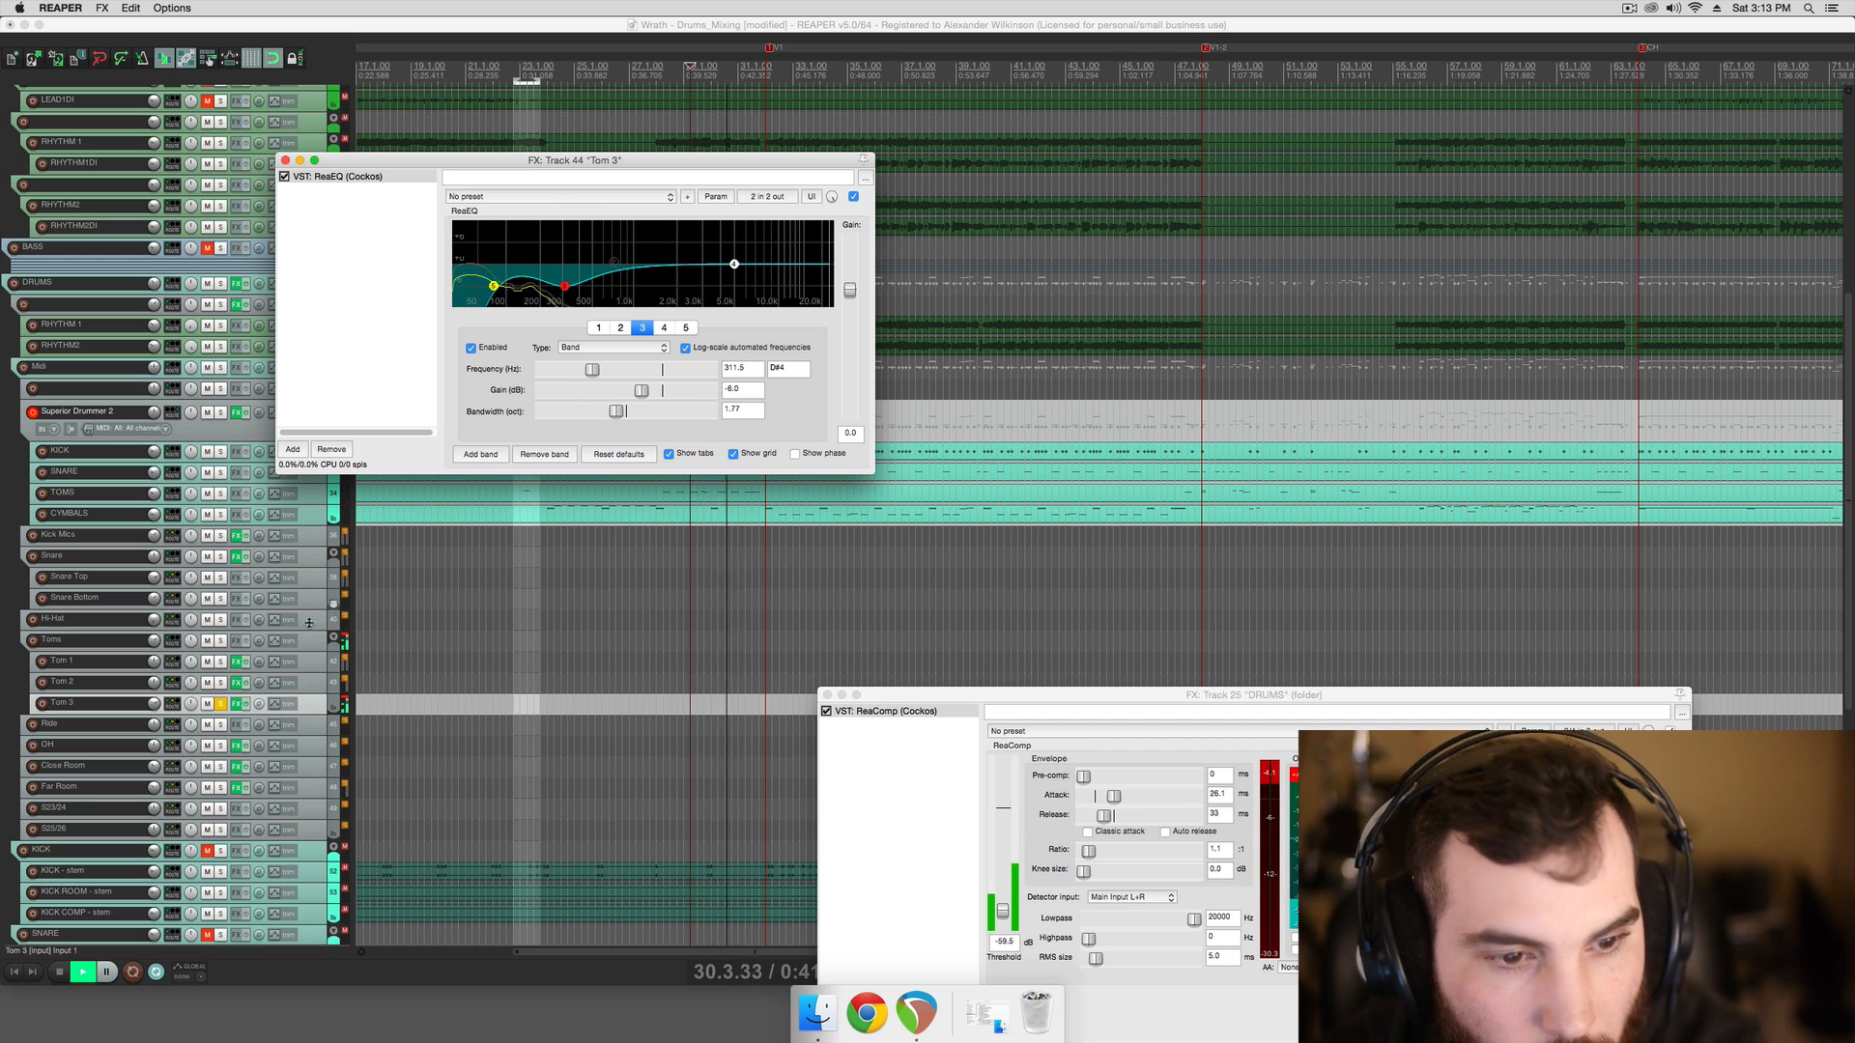
pyautogui.click(221, 704)
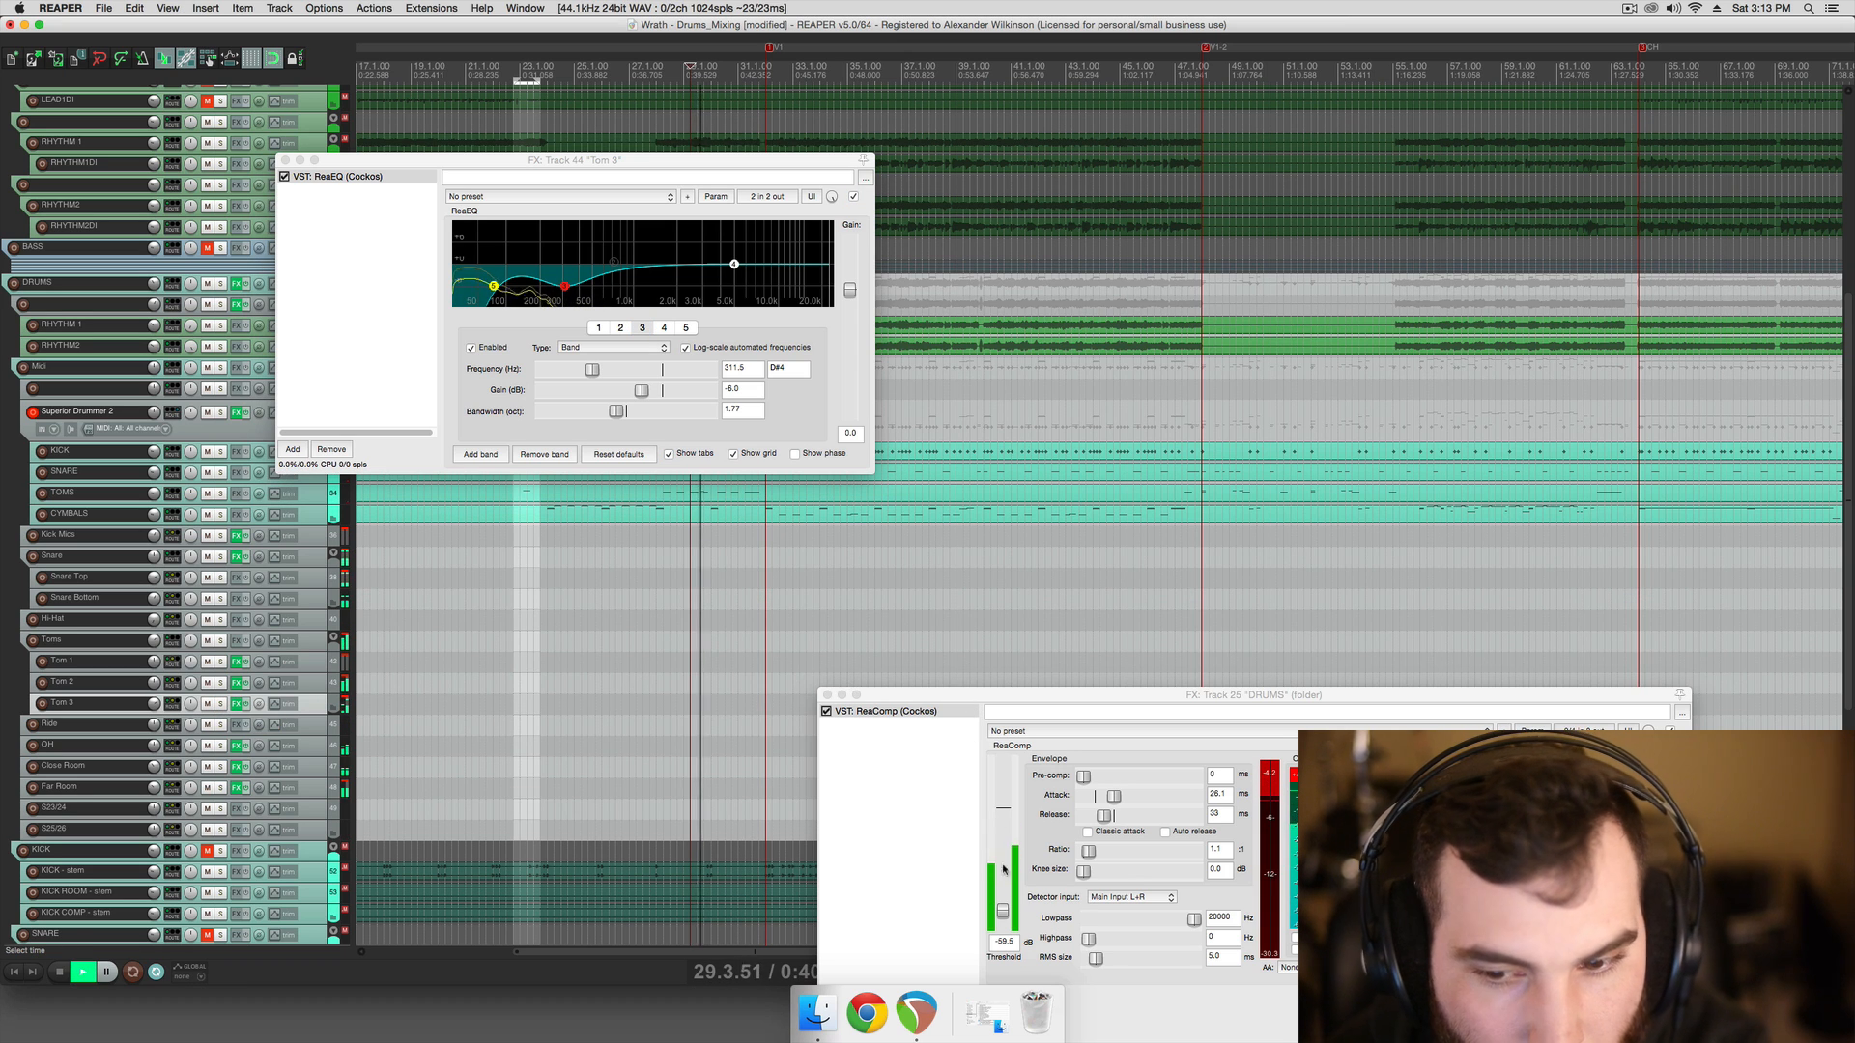
# Set the DRUMS compressor's threshold to about -16.5 dB, and close the Tom 3 effects window to make room for the DRUMS one
pyautogui.moveTo(1003, 911); pyautogui.dragTo(1003, 857)
pyautogui.press('space')
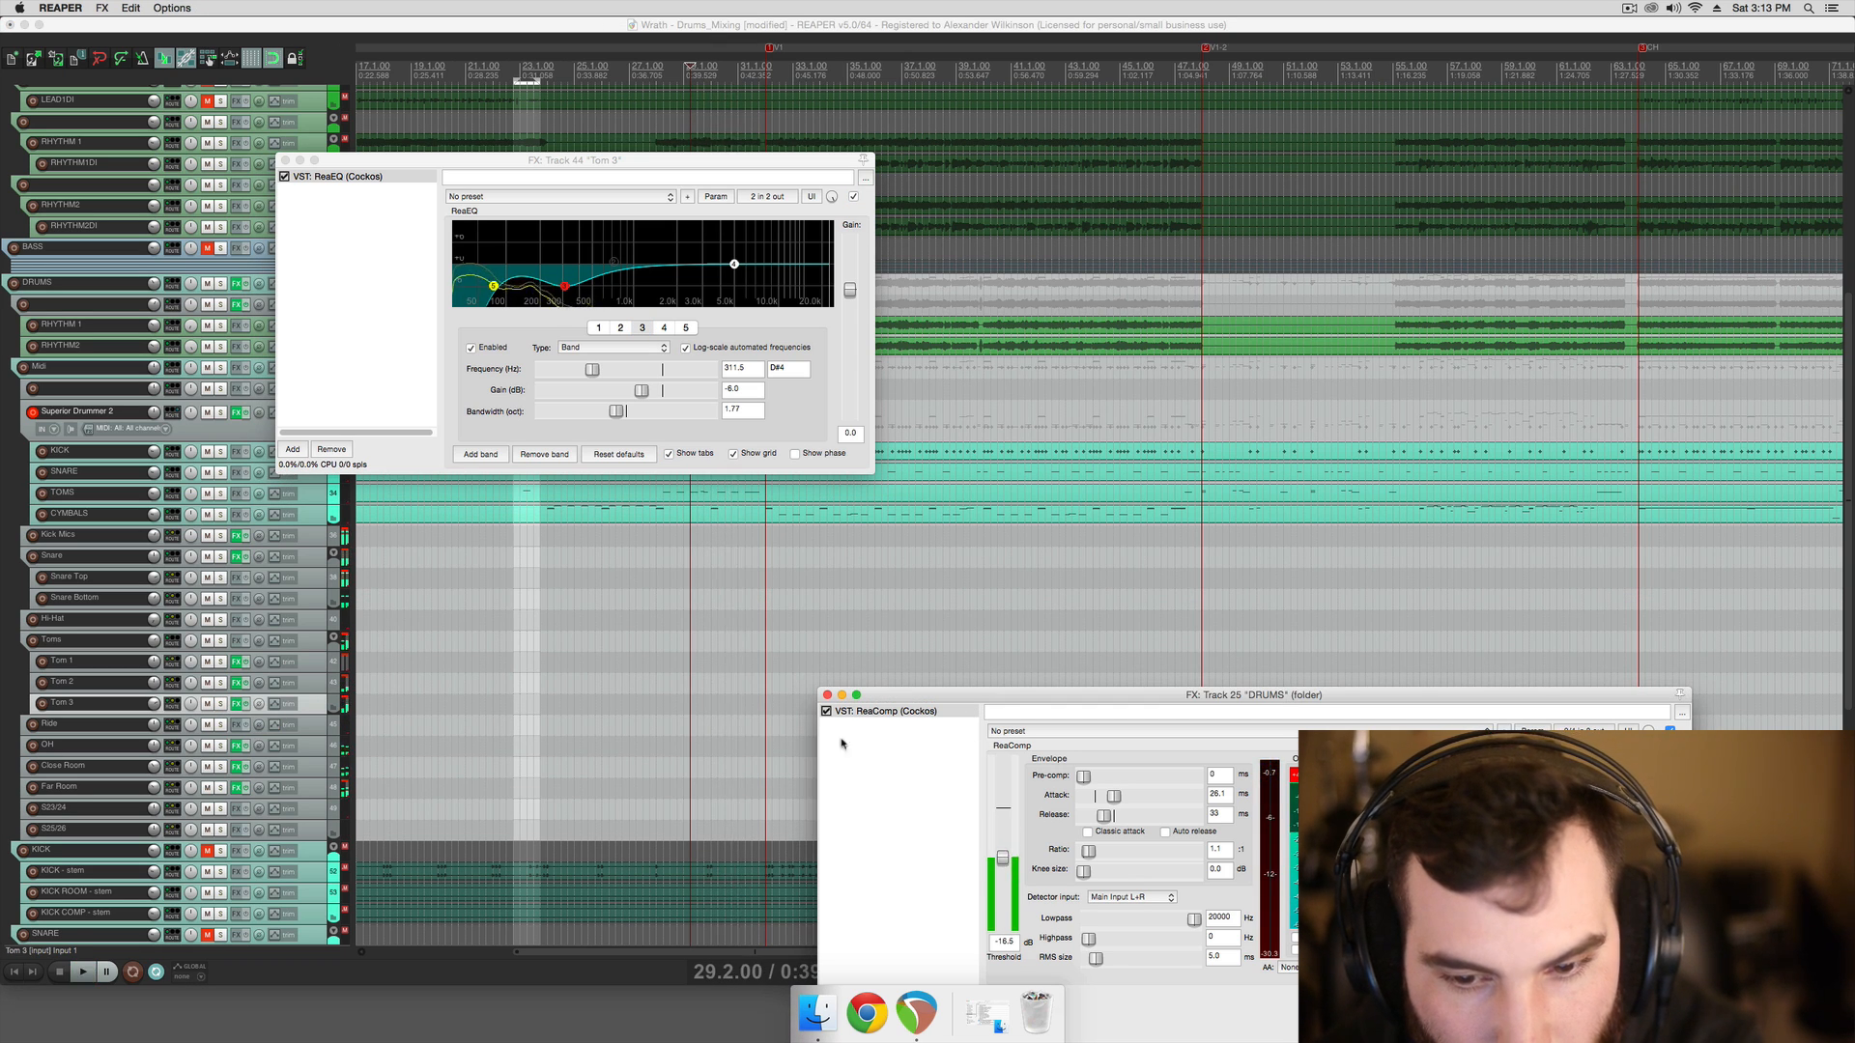
pyautogui.click(287, 161)
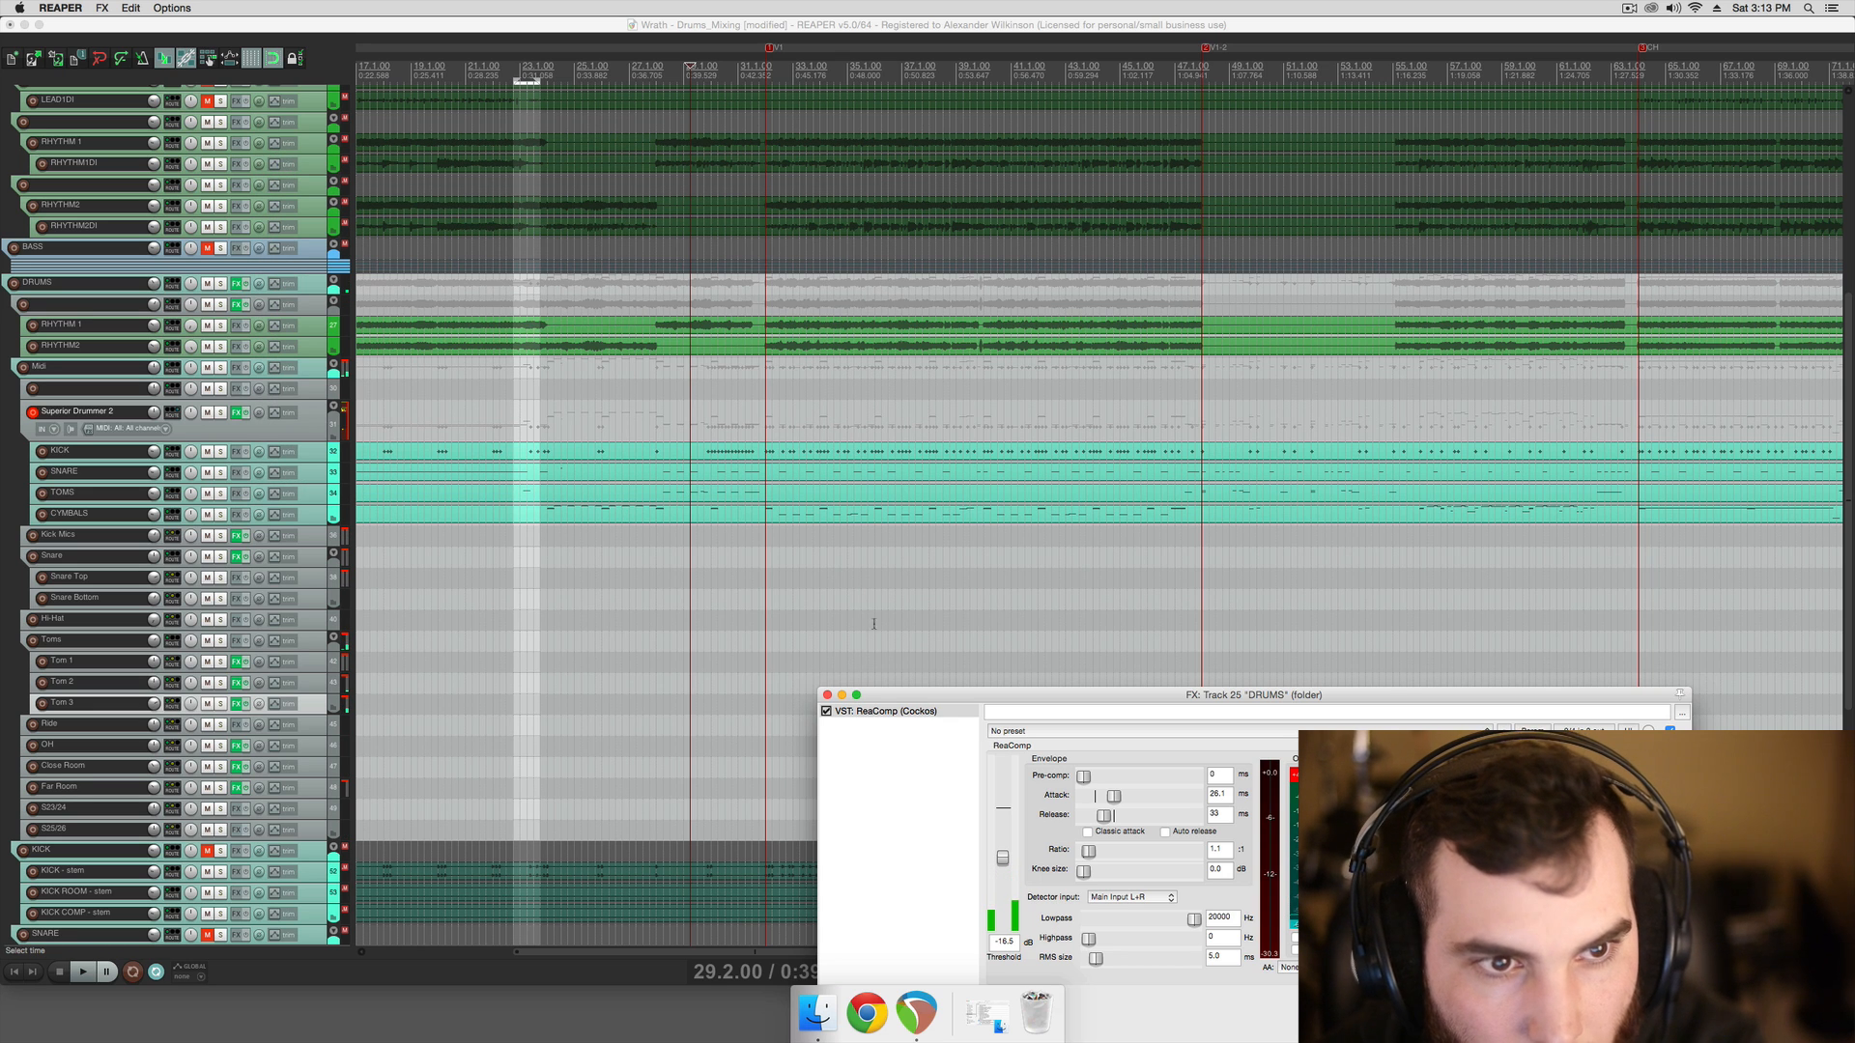
pyautogui.moveTo(906, 691); pyautogui.dragTo(977, 300)
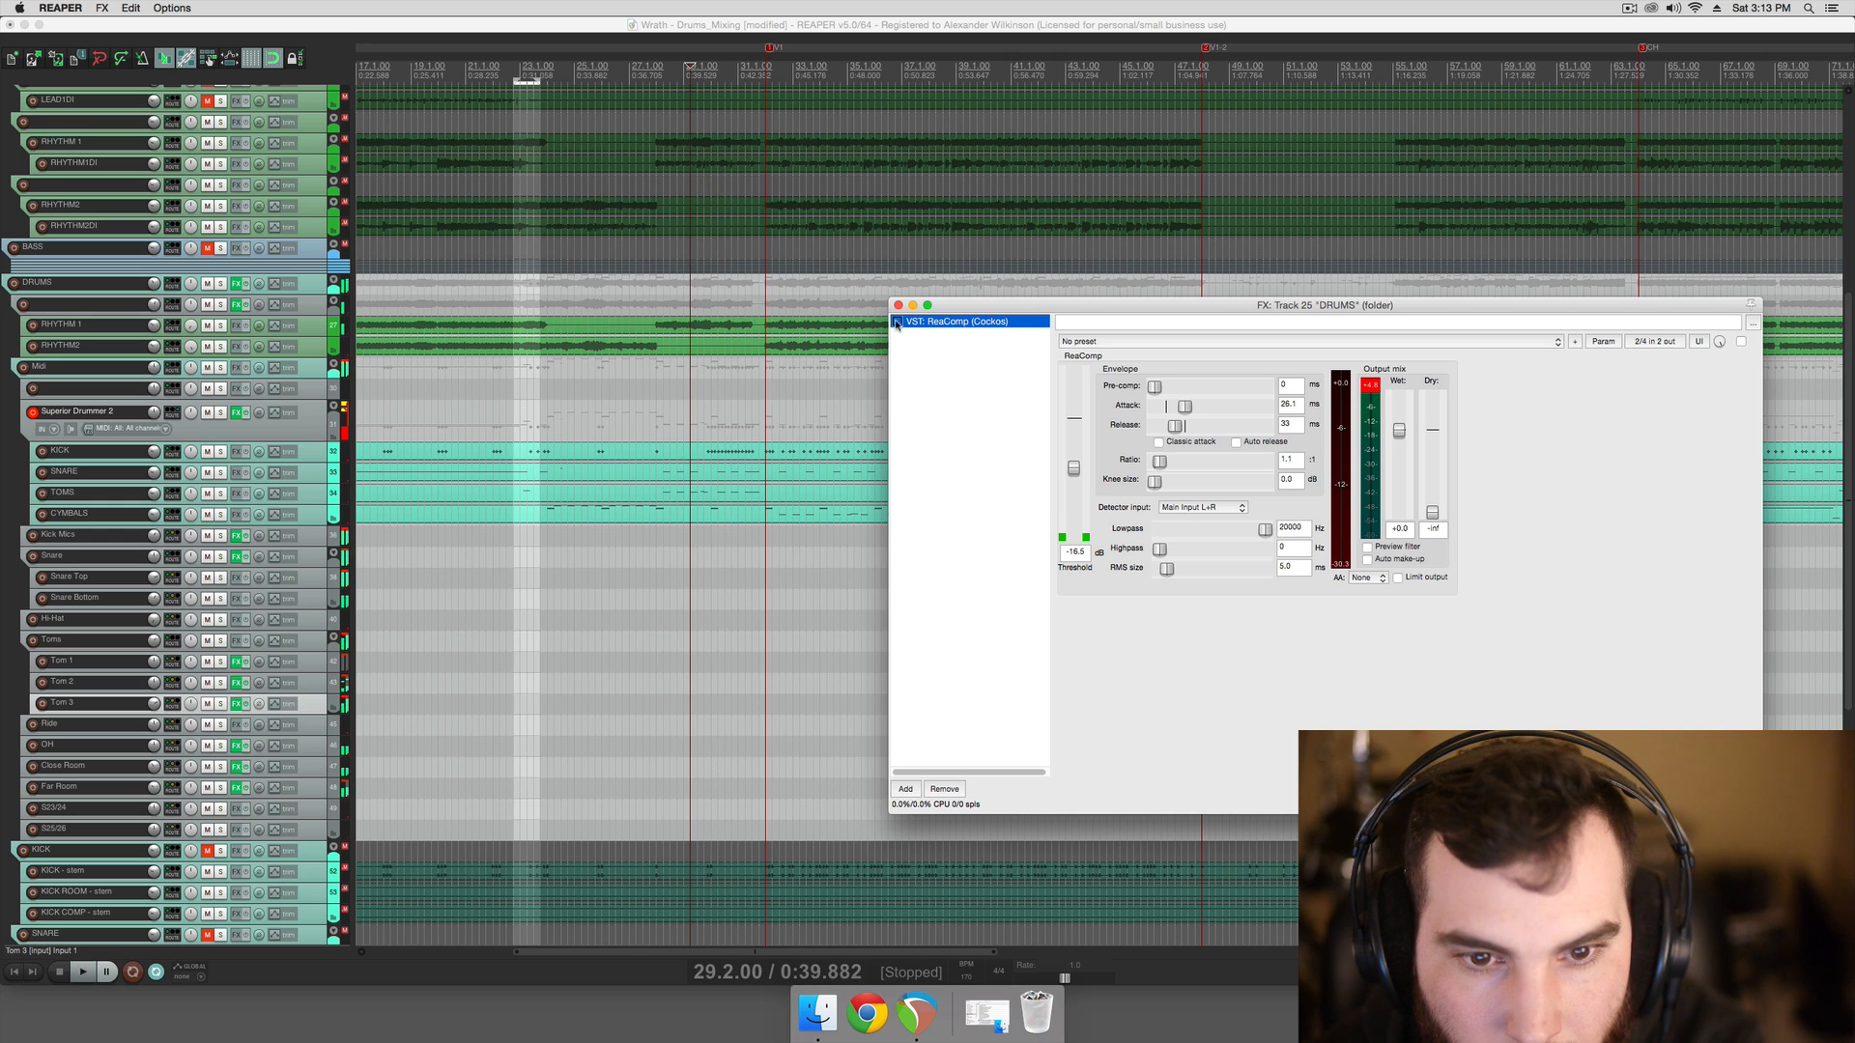
# Audition the tom fill with the DRUMS compressor bypassed while fine-tuning Tom 3's volume, and save the project with the cursor at 28.2.00
pyautogui.click(154, 725)
pyautogui.moveTo(154, 725)
pyautogui.mouseDown()
pyautogui.moveTo(154, 750)
pyautogui.moveTo(155, 708)
pyautogui.mouseUp()
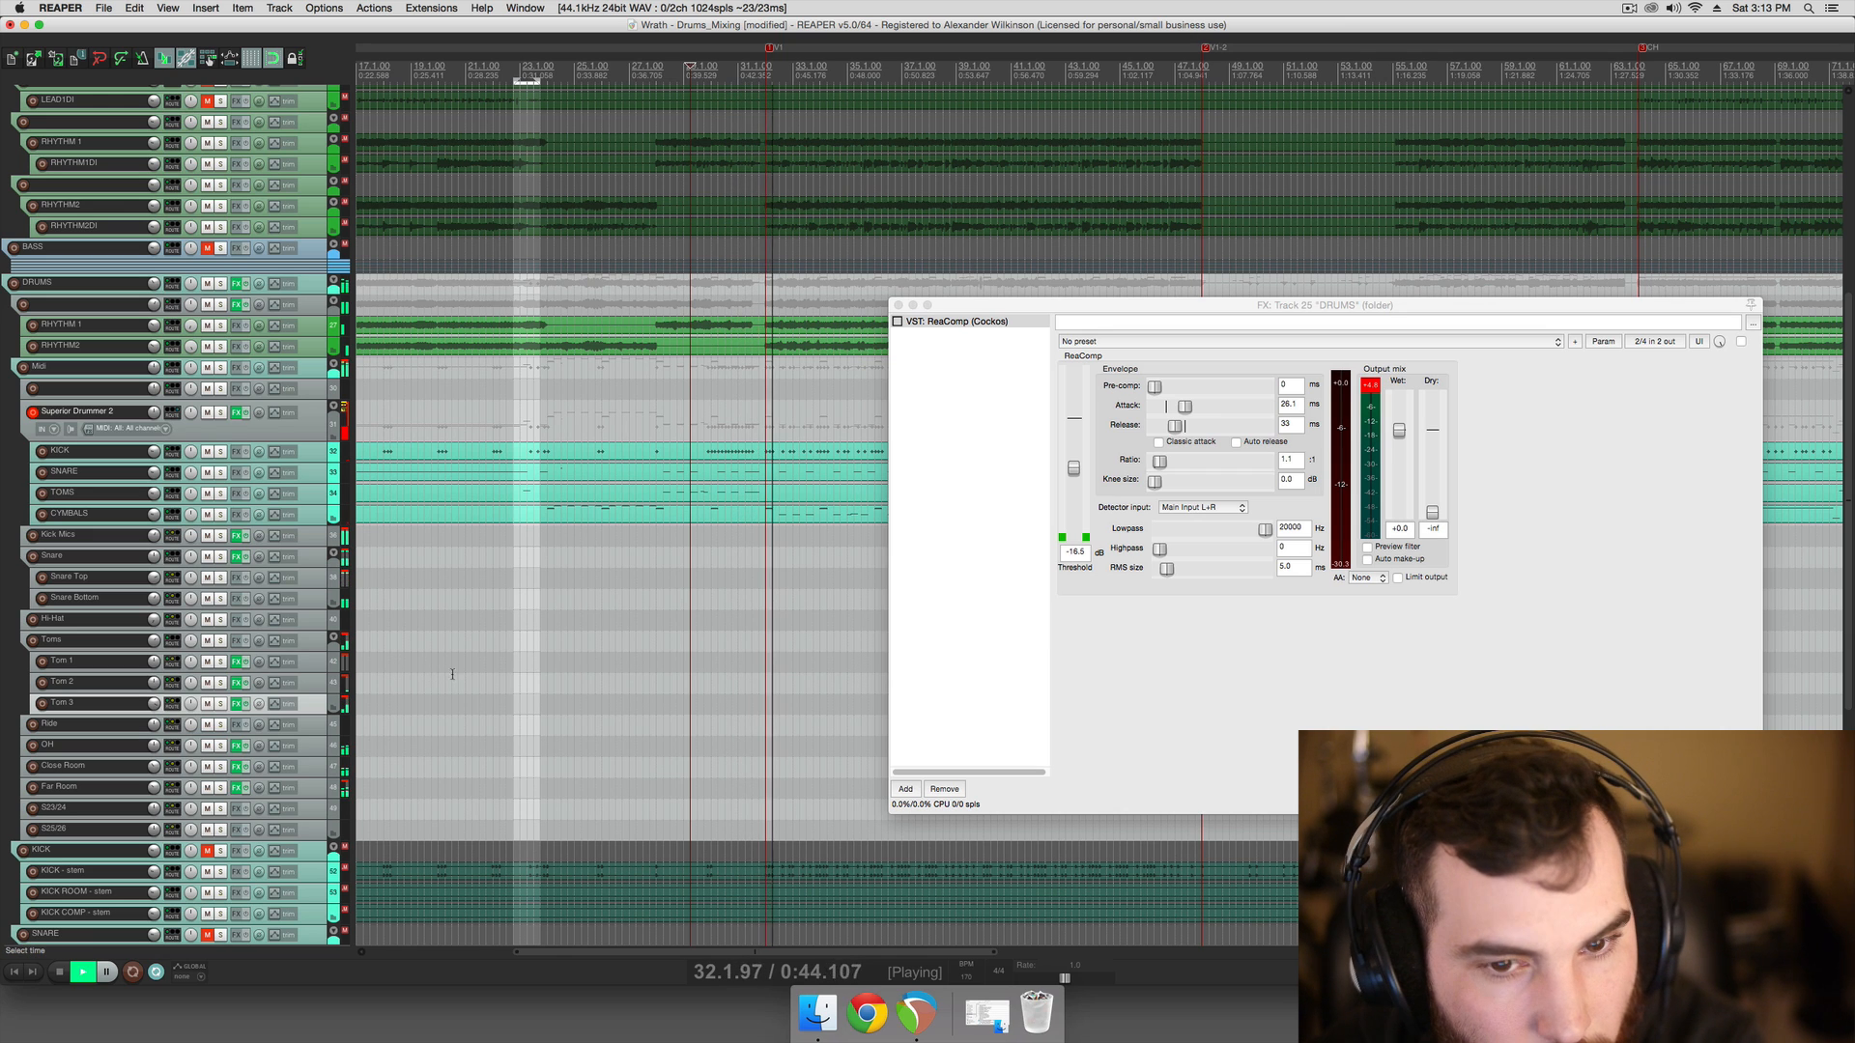
pyautogui.click(664, 619)
pyautogui.press('super+s')
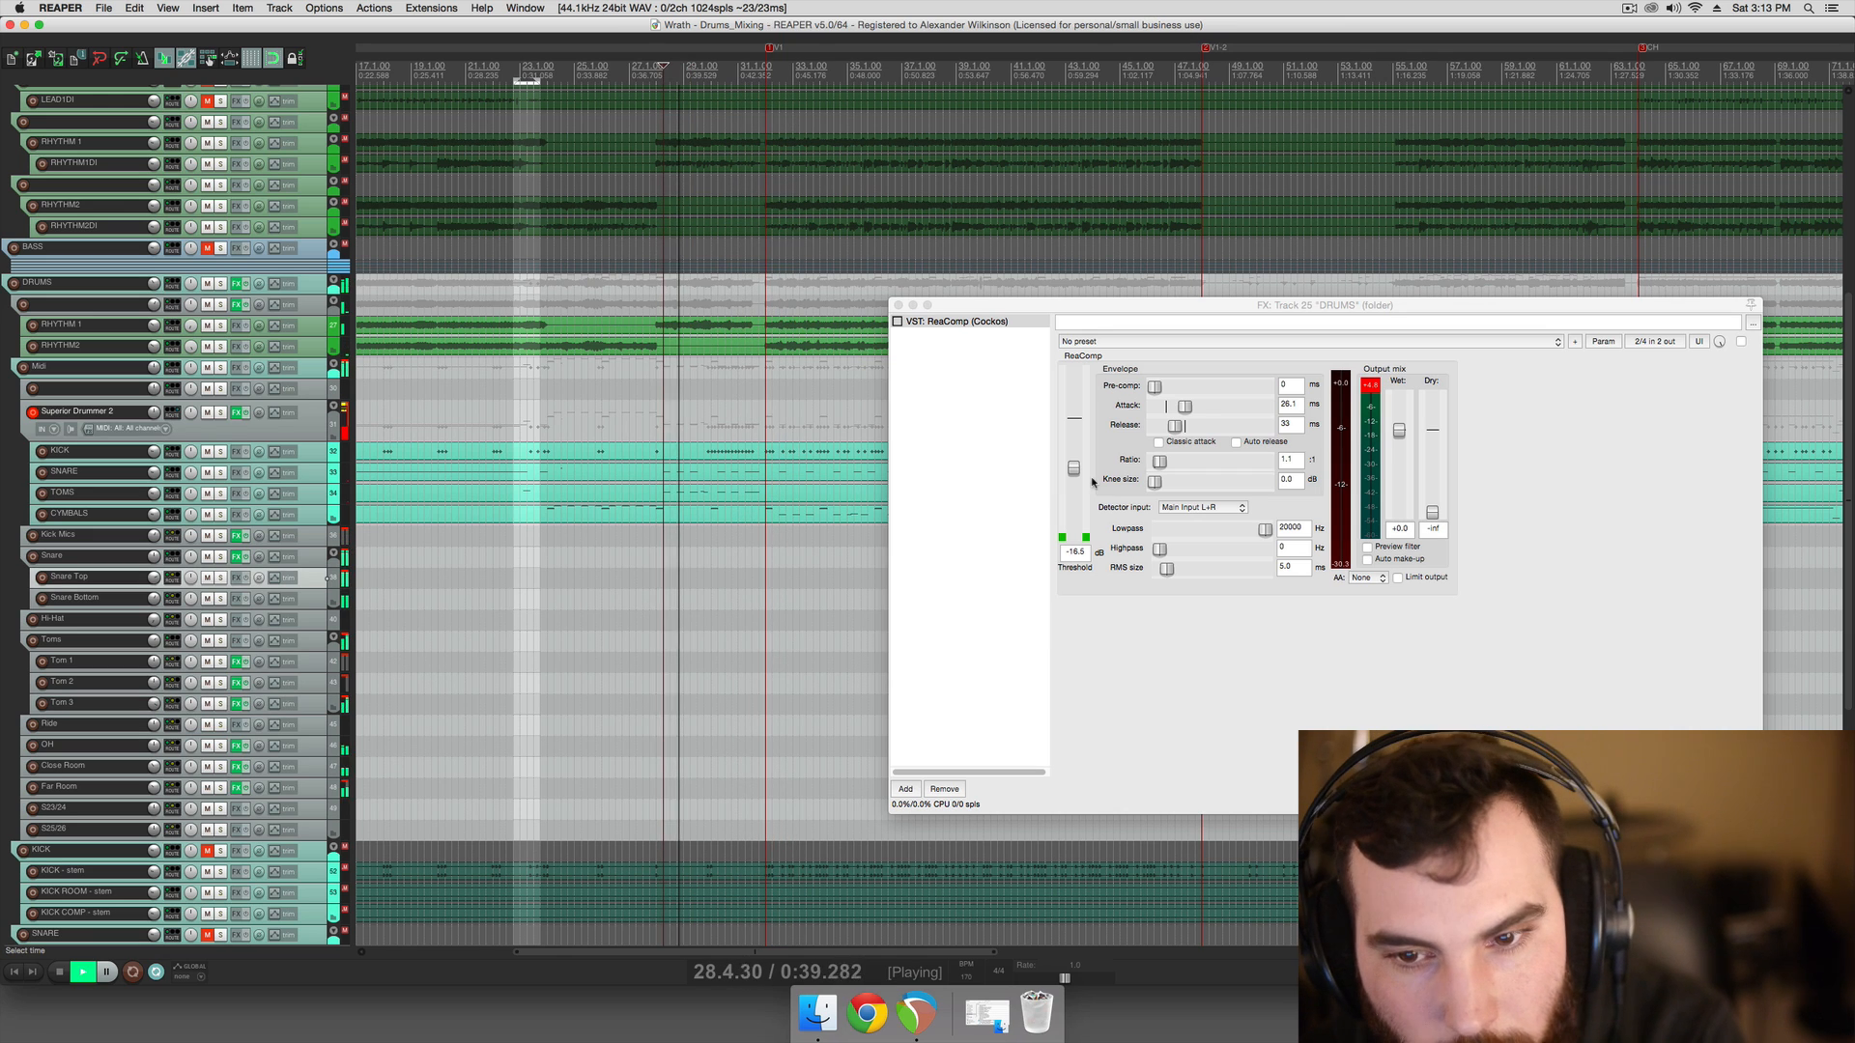
# Re-enable ReaComp on DRUMS, lower its threshold to about -32.4 dB while auditioning from 28.2.00, and close the effects window
pyautogui.press('space')
pyautogui.click(896, 325)
pyautogui.press('space')
pyautogui.moveTo(1073, 468); pyautogui.dragTo(1060, 501)
pyautogui.press('space')
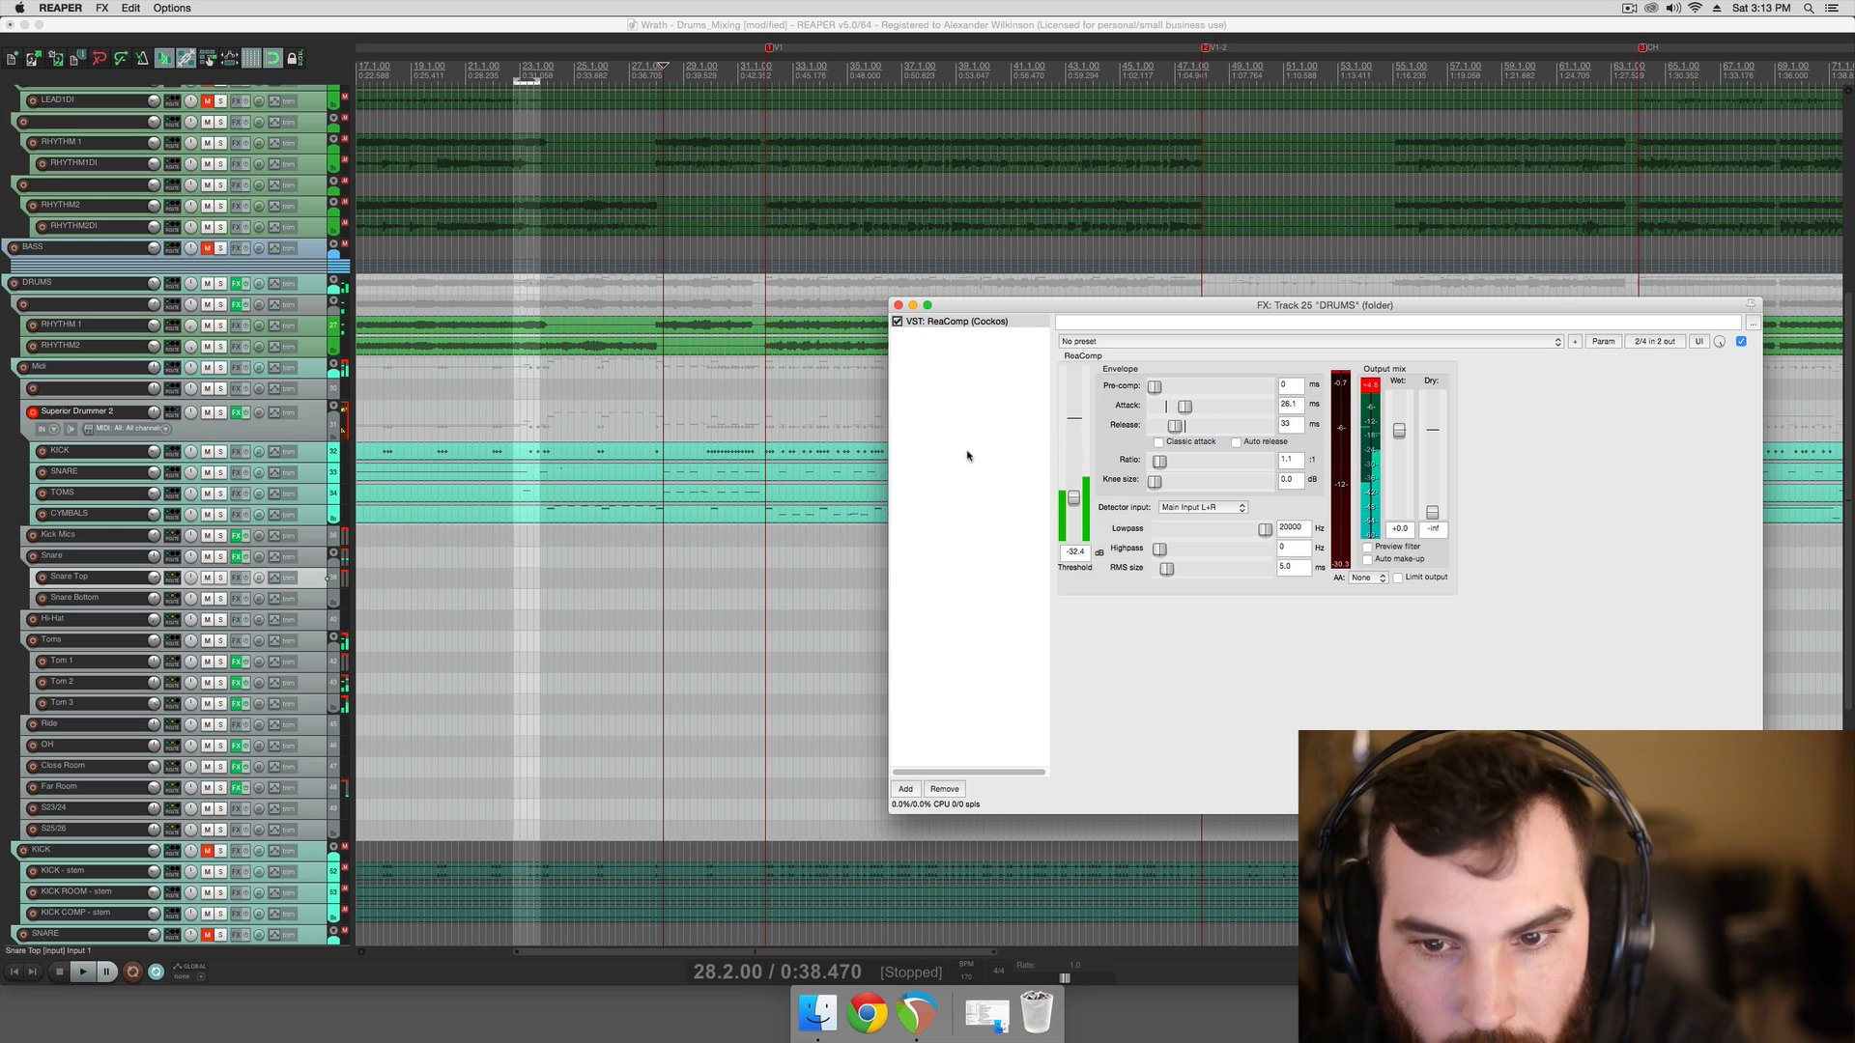
pyautogui.click(898, 305)
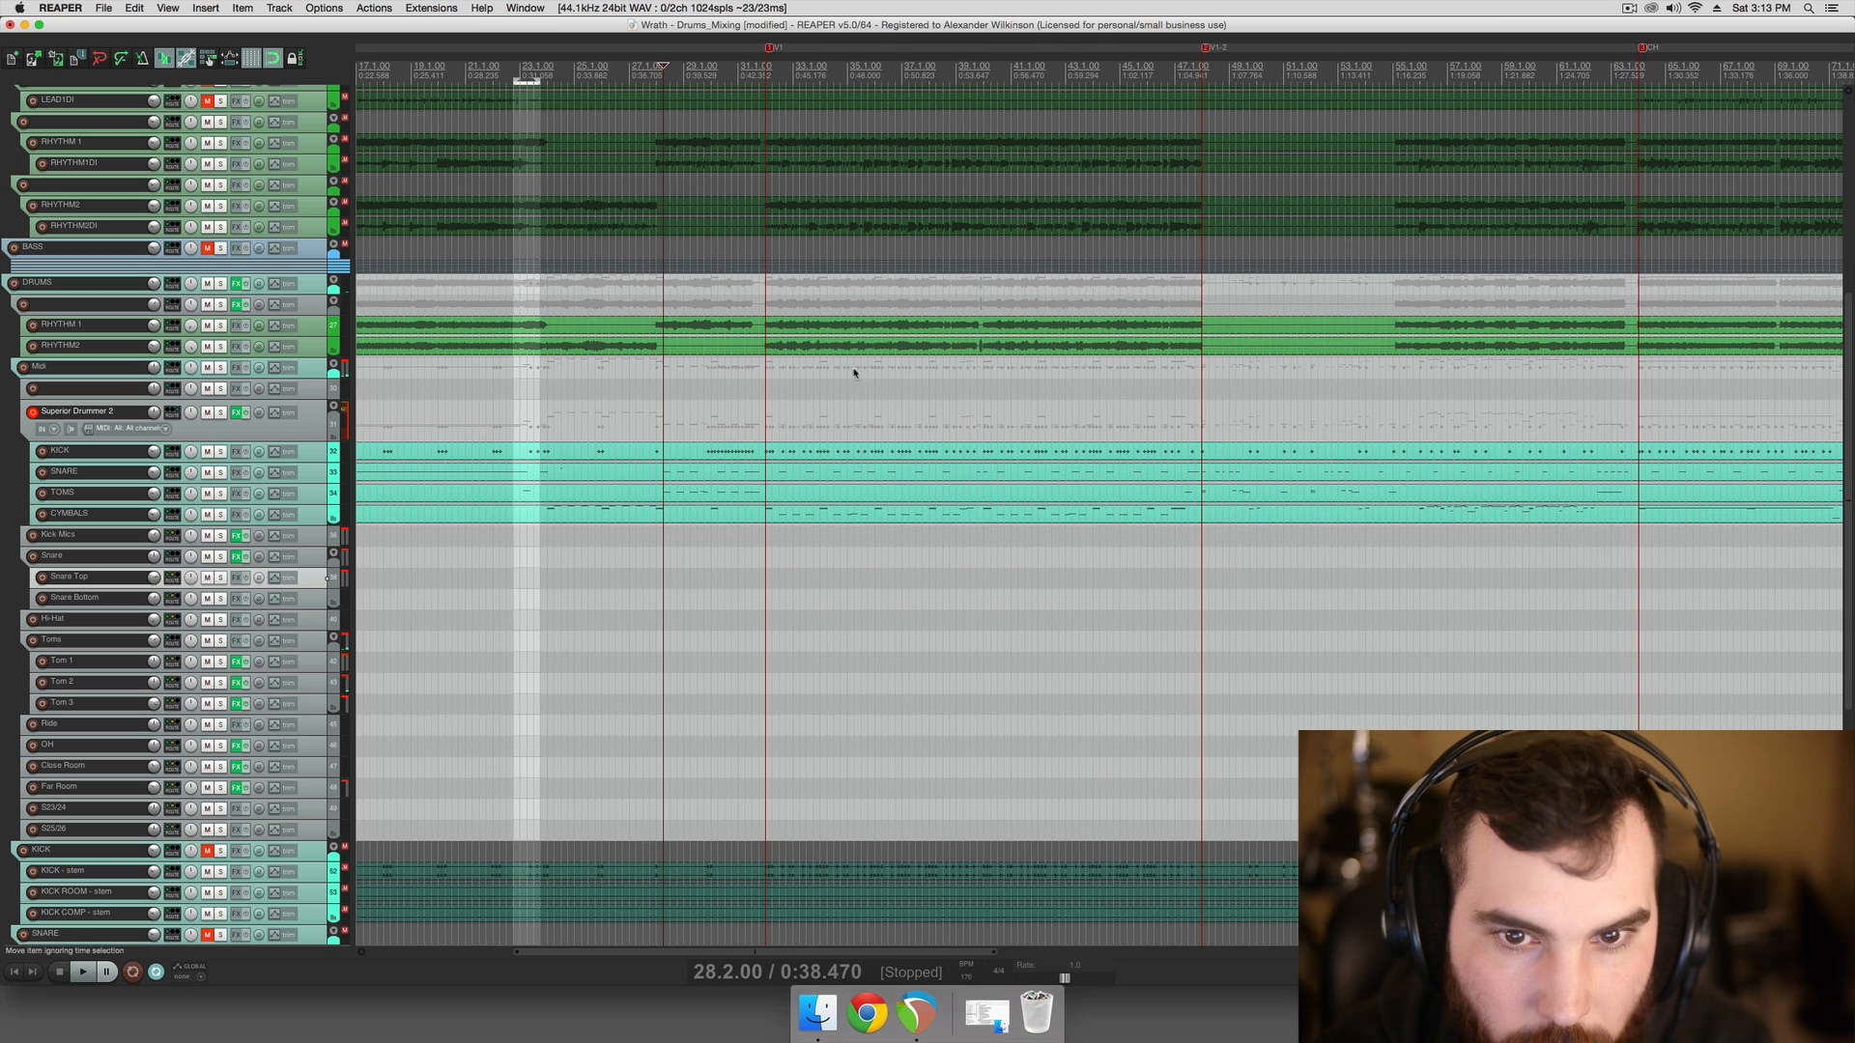
# Save the project with the cursor at 31.1.00, and cut ReaComp from the DRUMS effects chain
pyautogui.click(710, 540)
pyautogui.click(737, 538)
pyautogui.press('super+s')
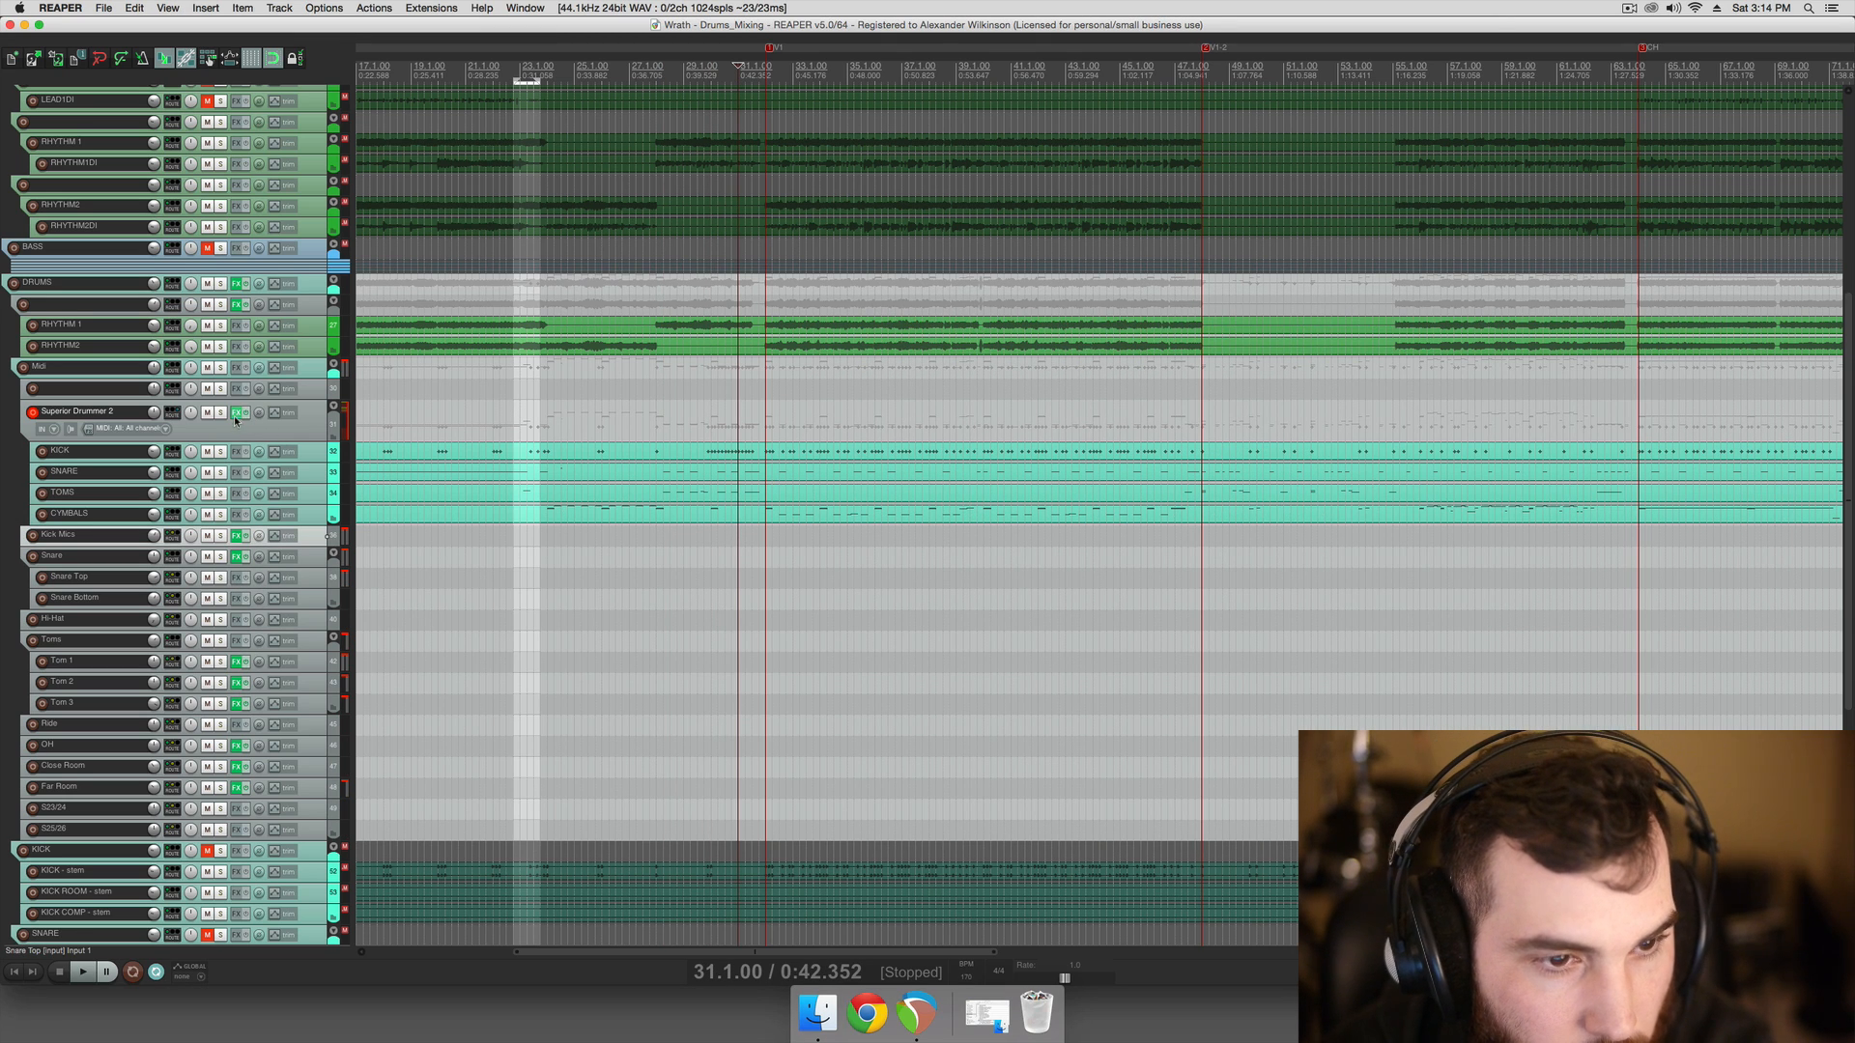
pyautogui.click(236, 285)
pyautogui.click(898, 306)
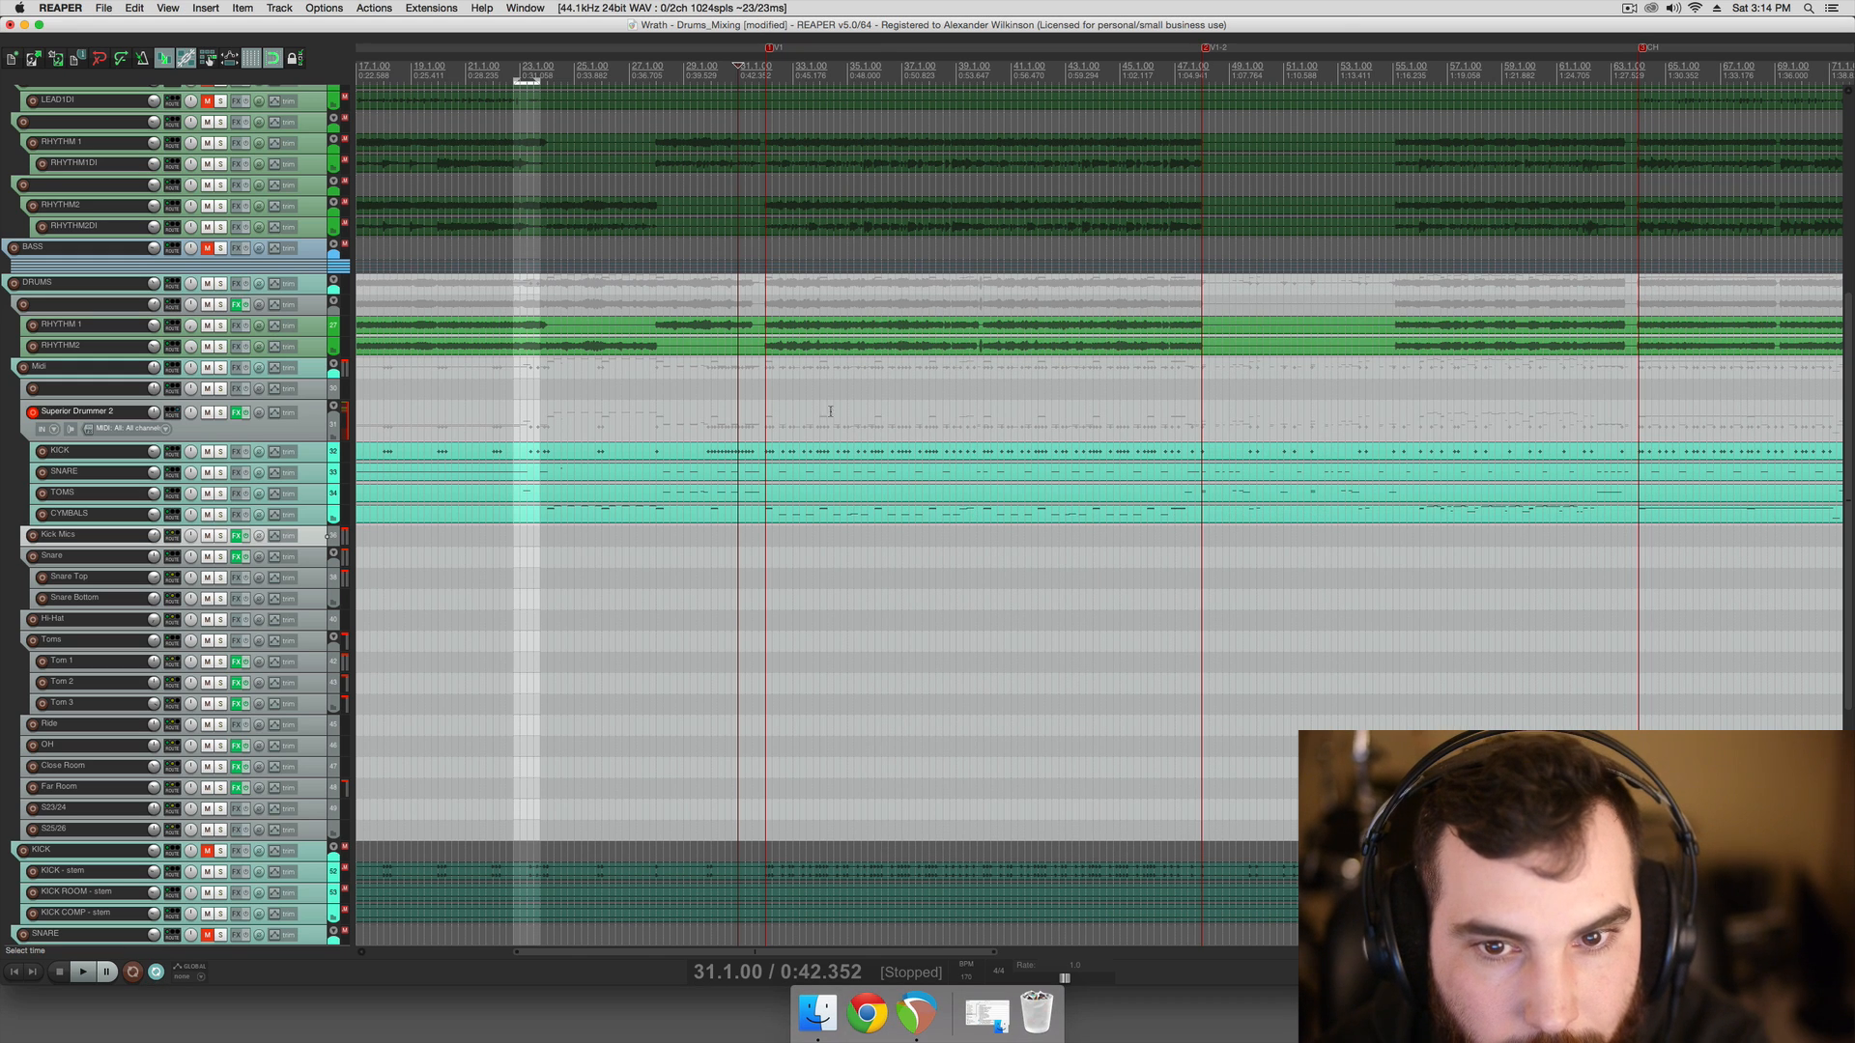
# Solo the Far Room track and paste the ReaComp after the ReaEQ in its effects chain
pyautogui.click(220, 769)
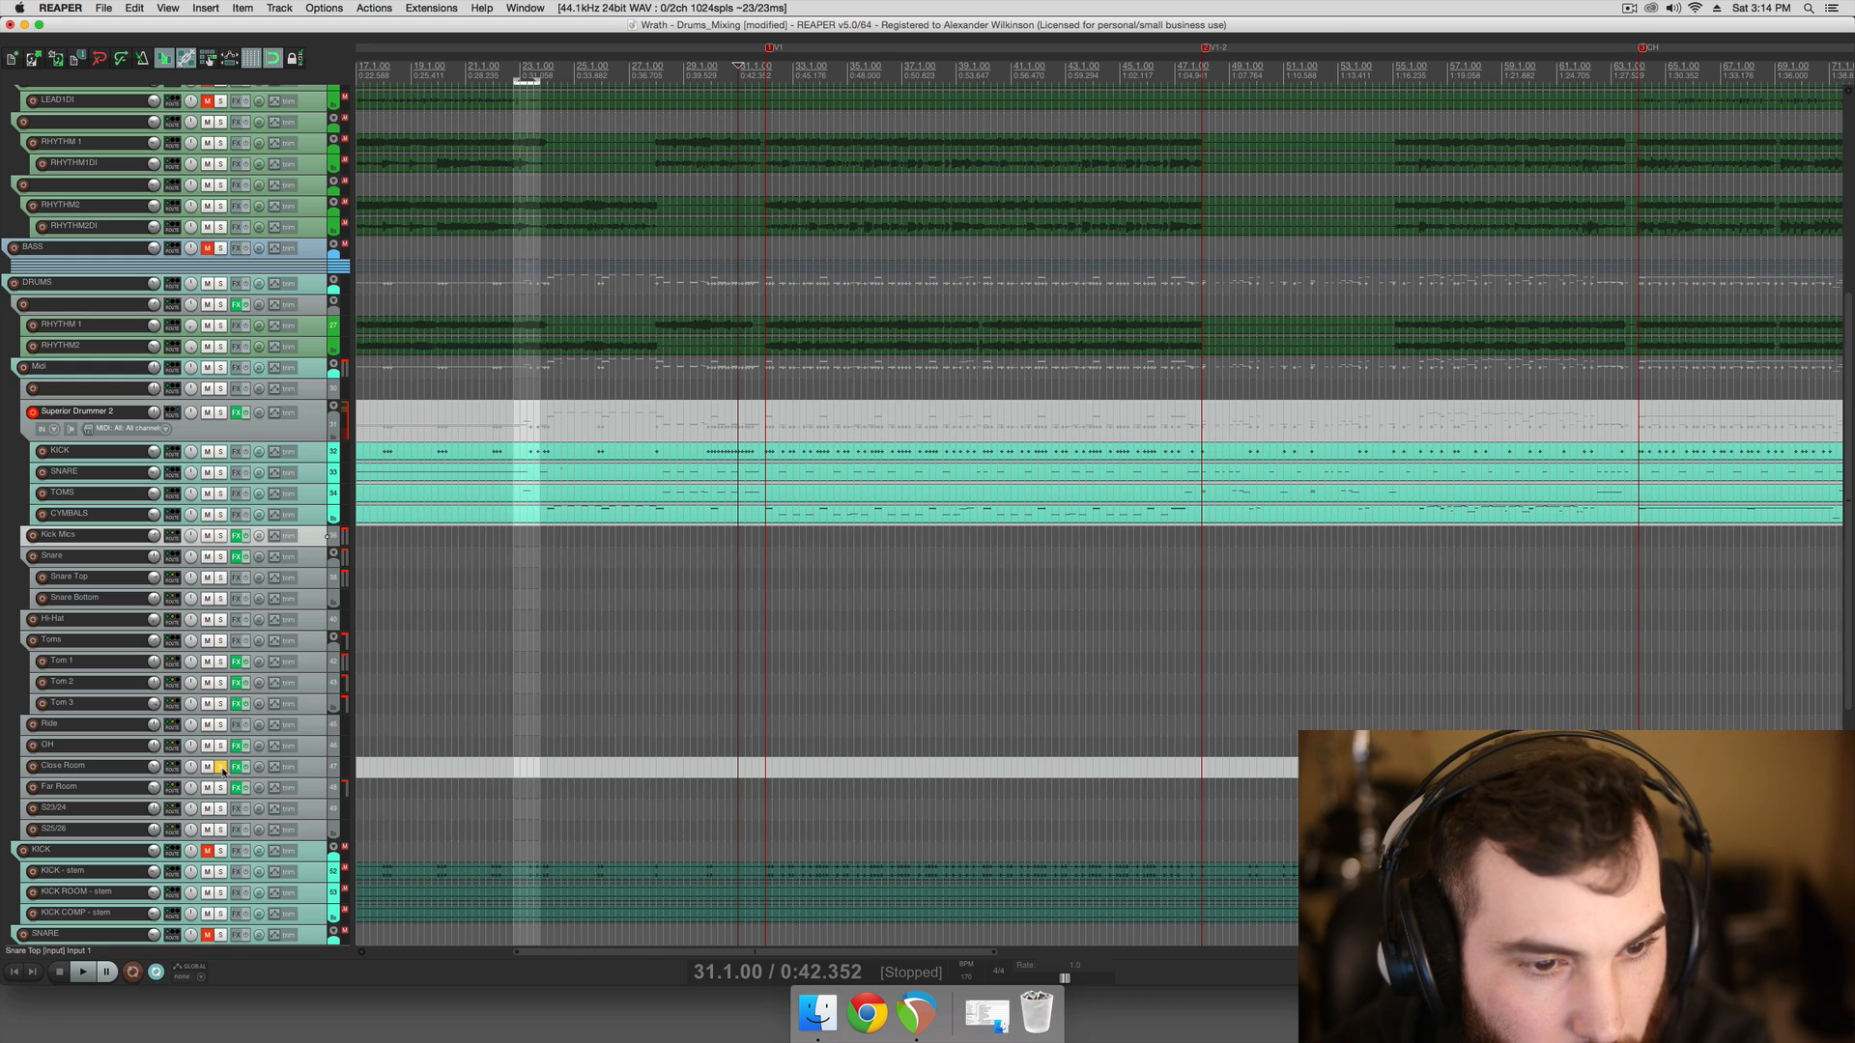
pyautogui.click(222, 770)
pyautogui.click(221, 788)
pyautogui.click(235, 787)
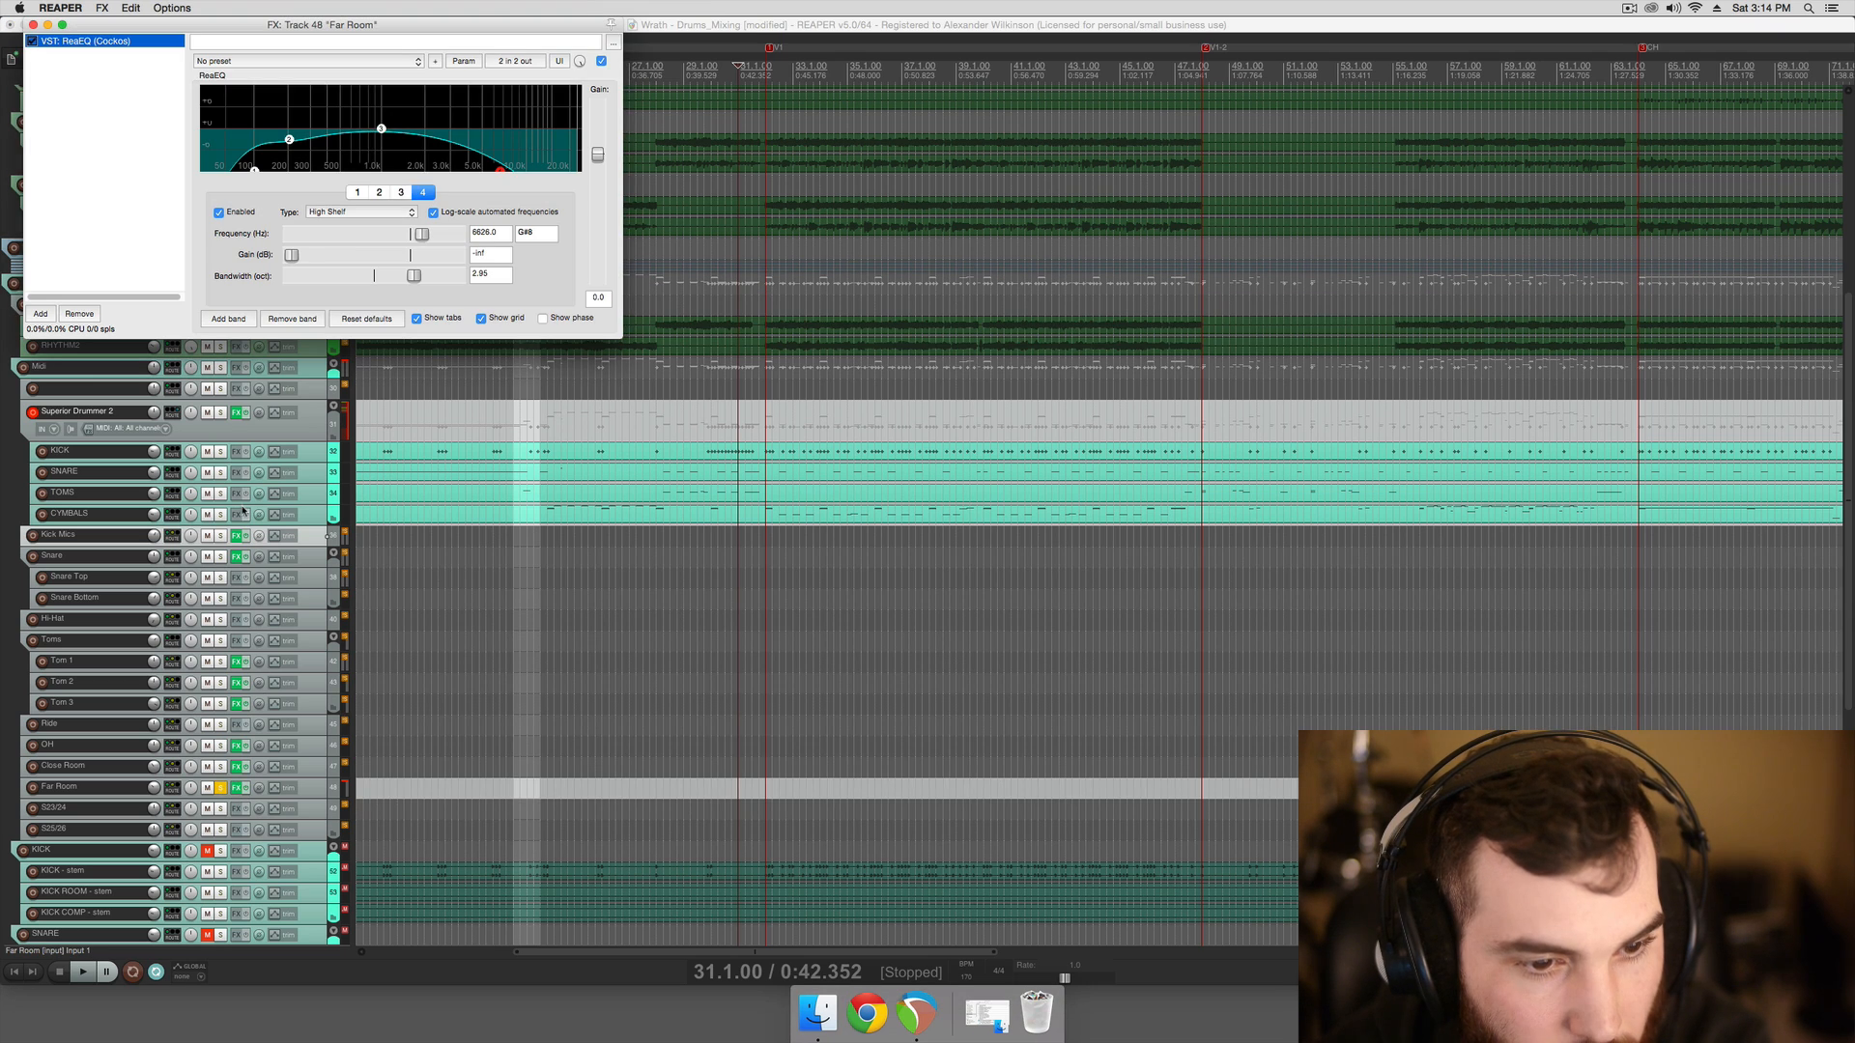
pyautogui.click(121, 184)
pyautogui.press('super+v')
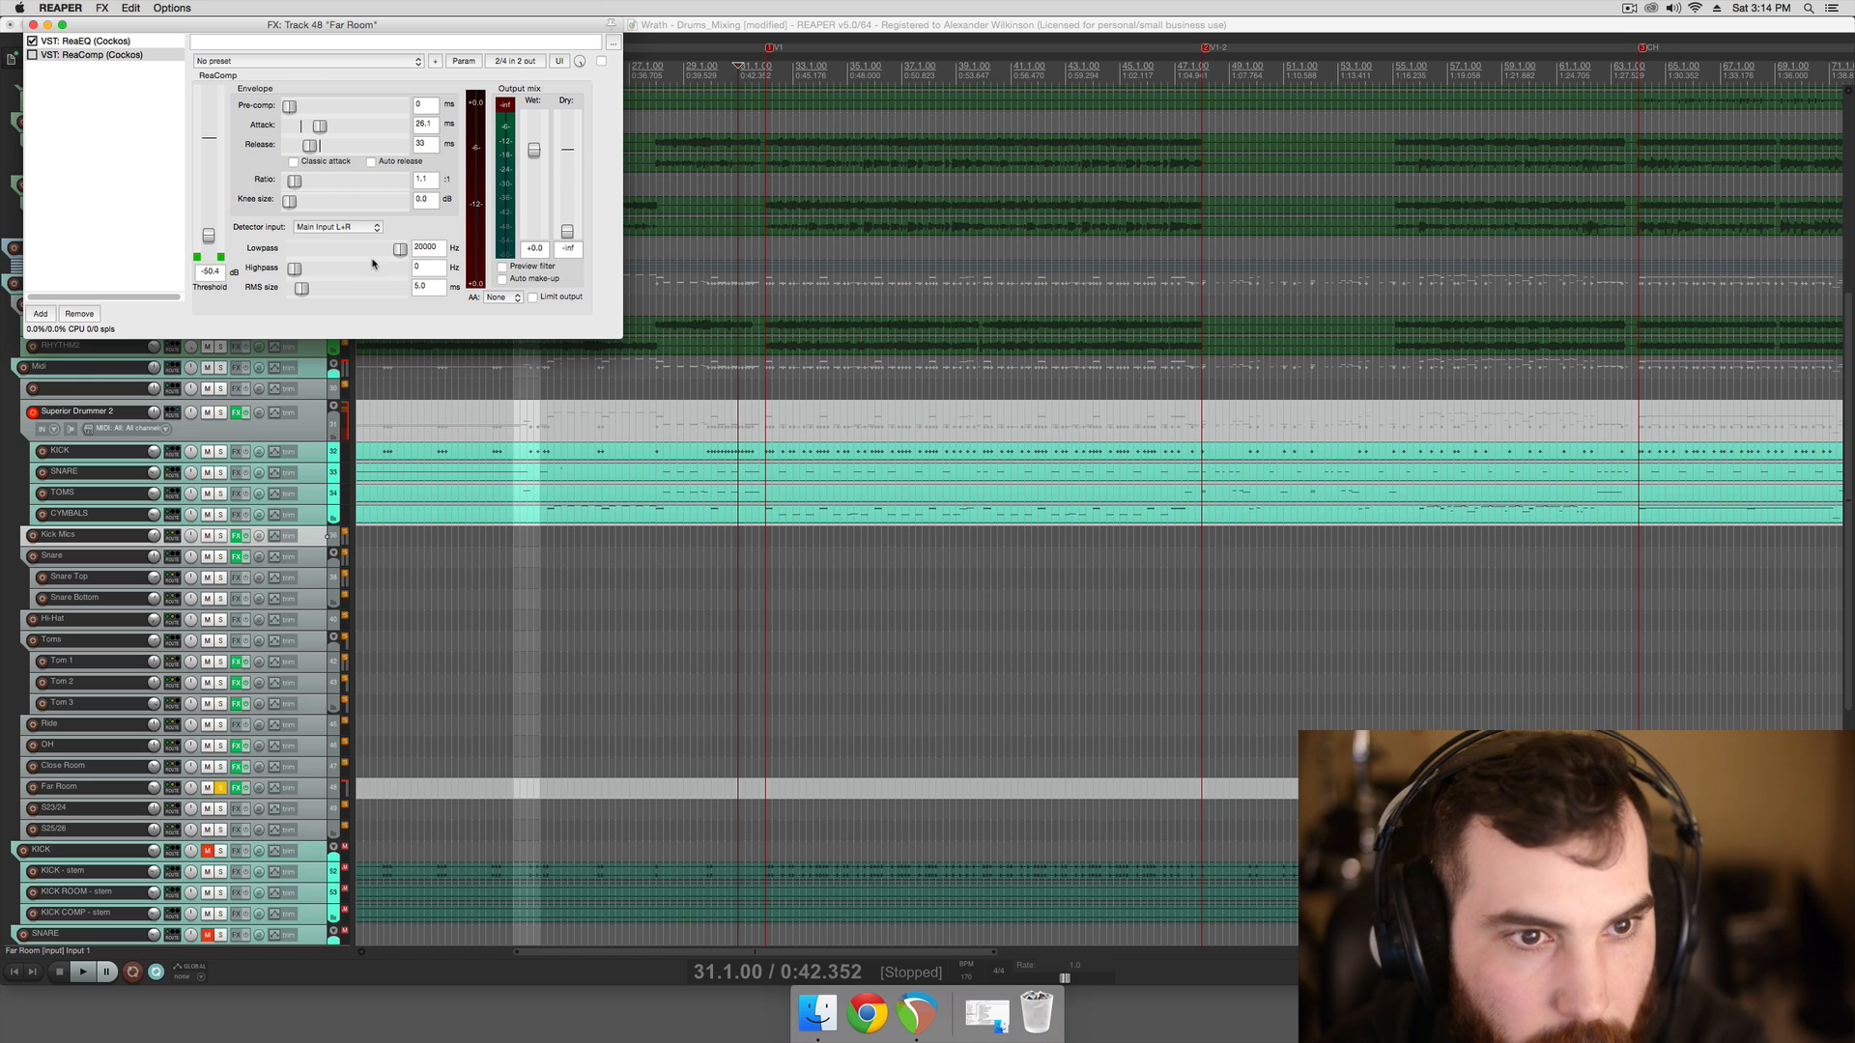
# Enable ReaComp on Far Room during playback, with the ratio at about 22.2 and the threshold at about -37.8 dB
pyautogui.moveTo(295, 181); pyautogui.dragTo(353, 181)
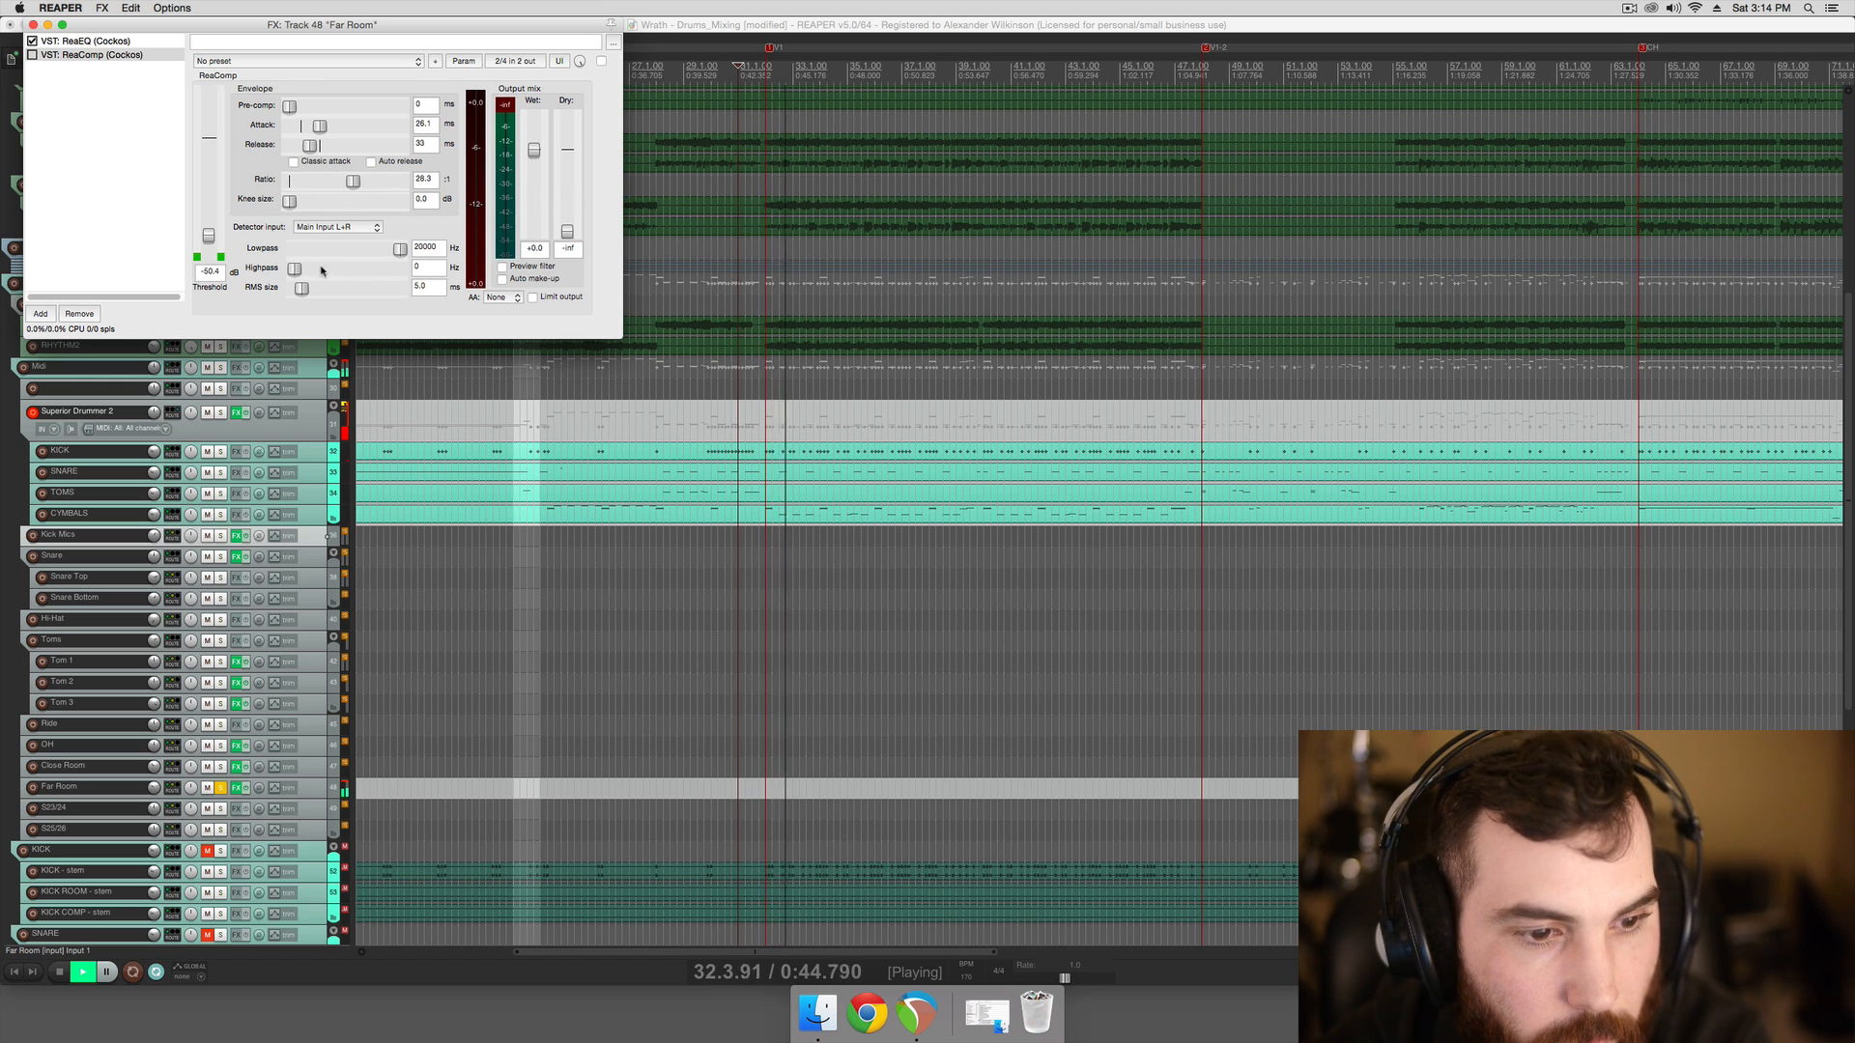
pyautogui.click(33, 55)
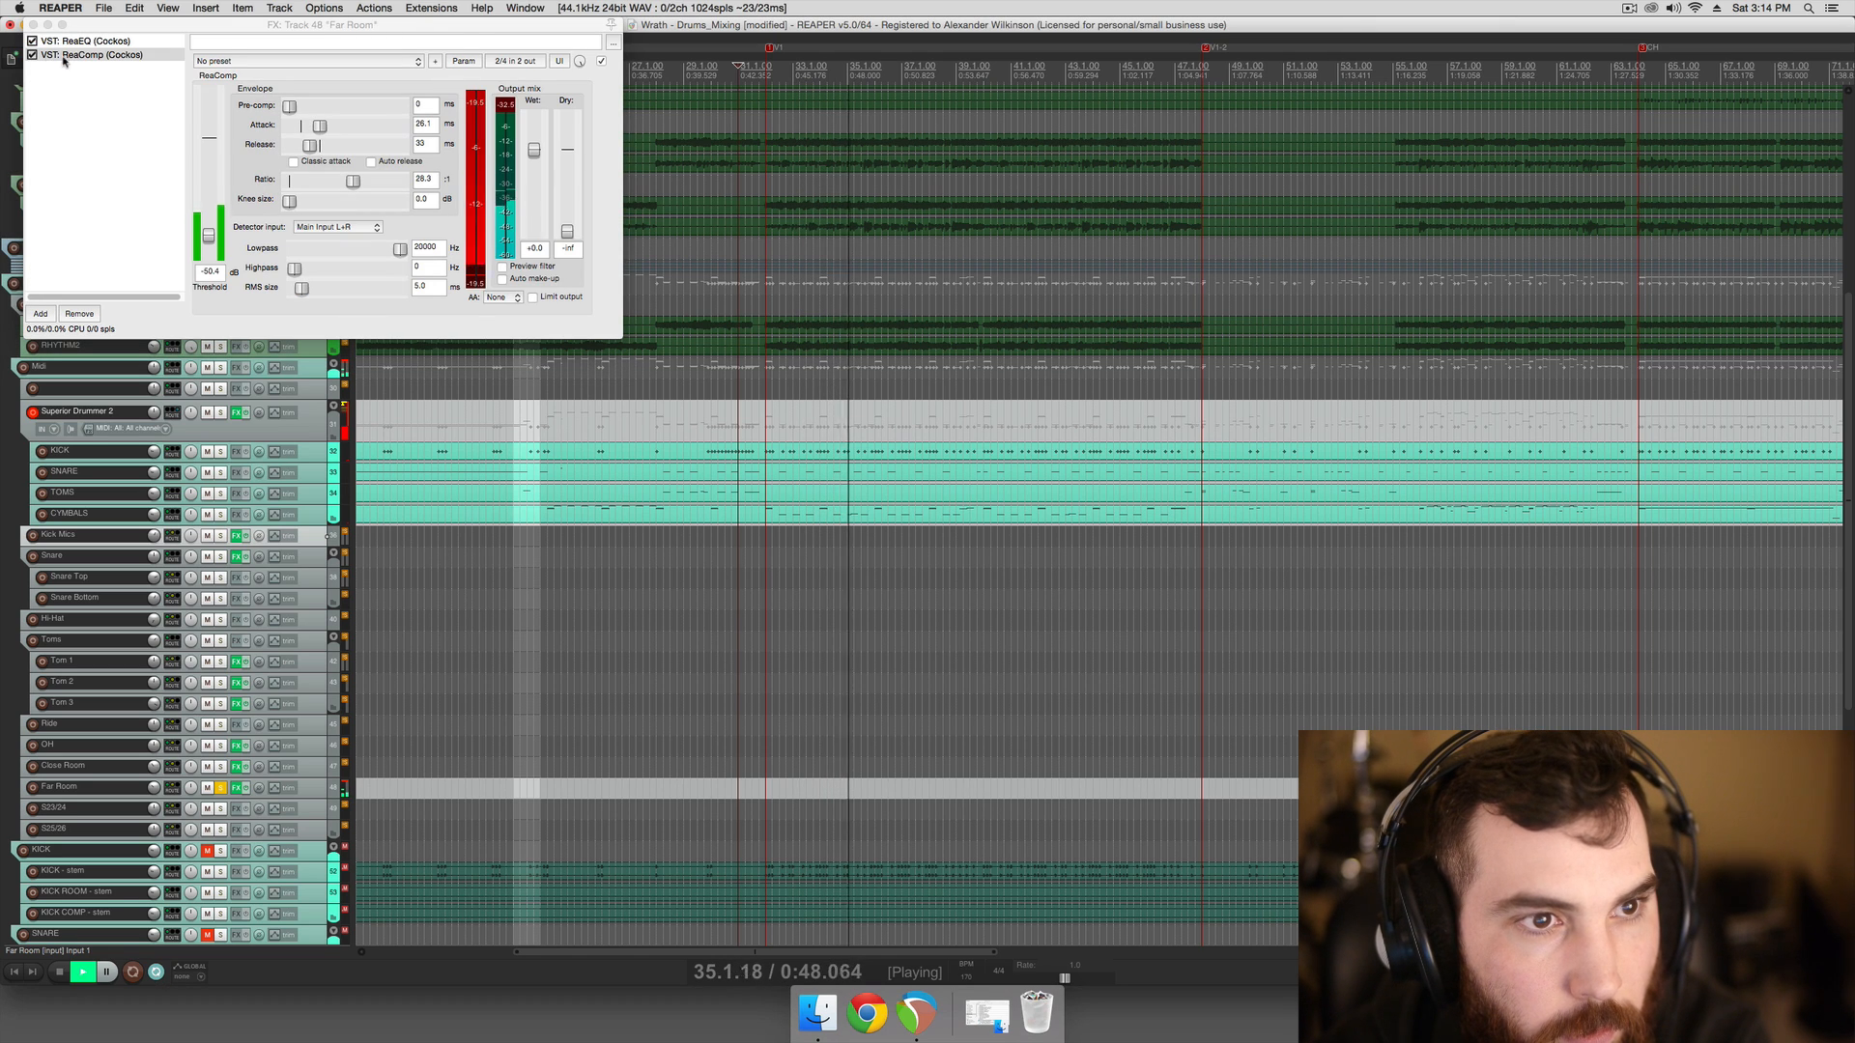
pyautogui.moveTo(208, 236); pyautogui.dragTo(210, 240)
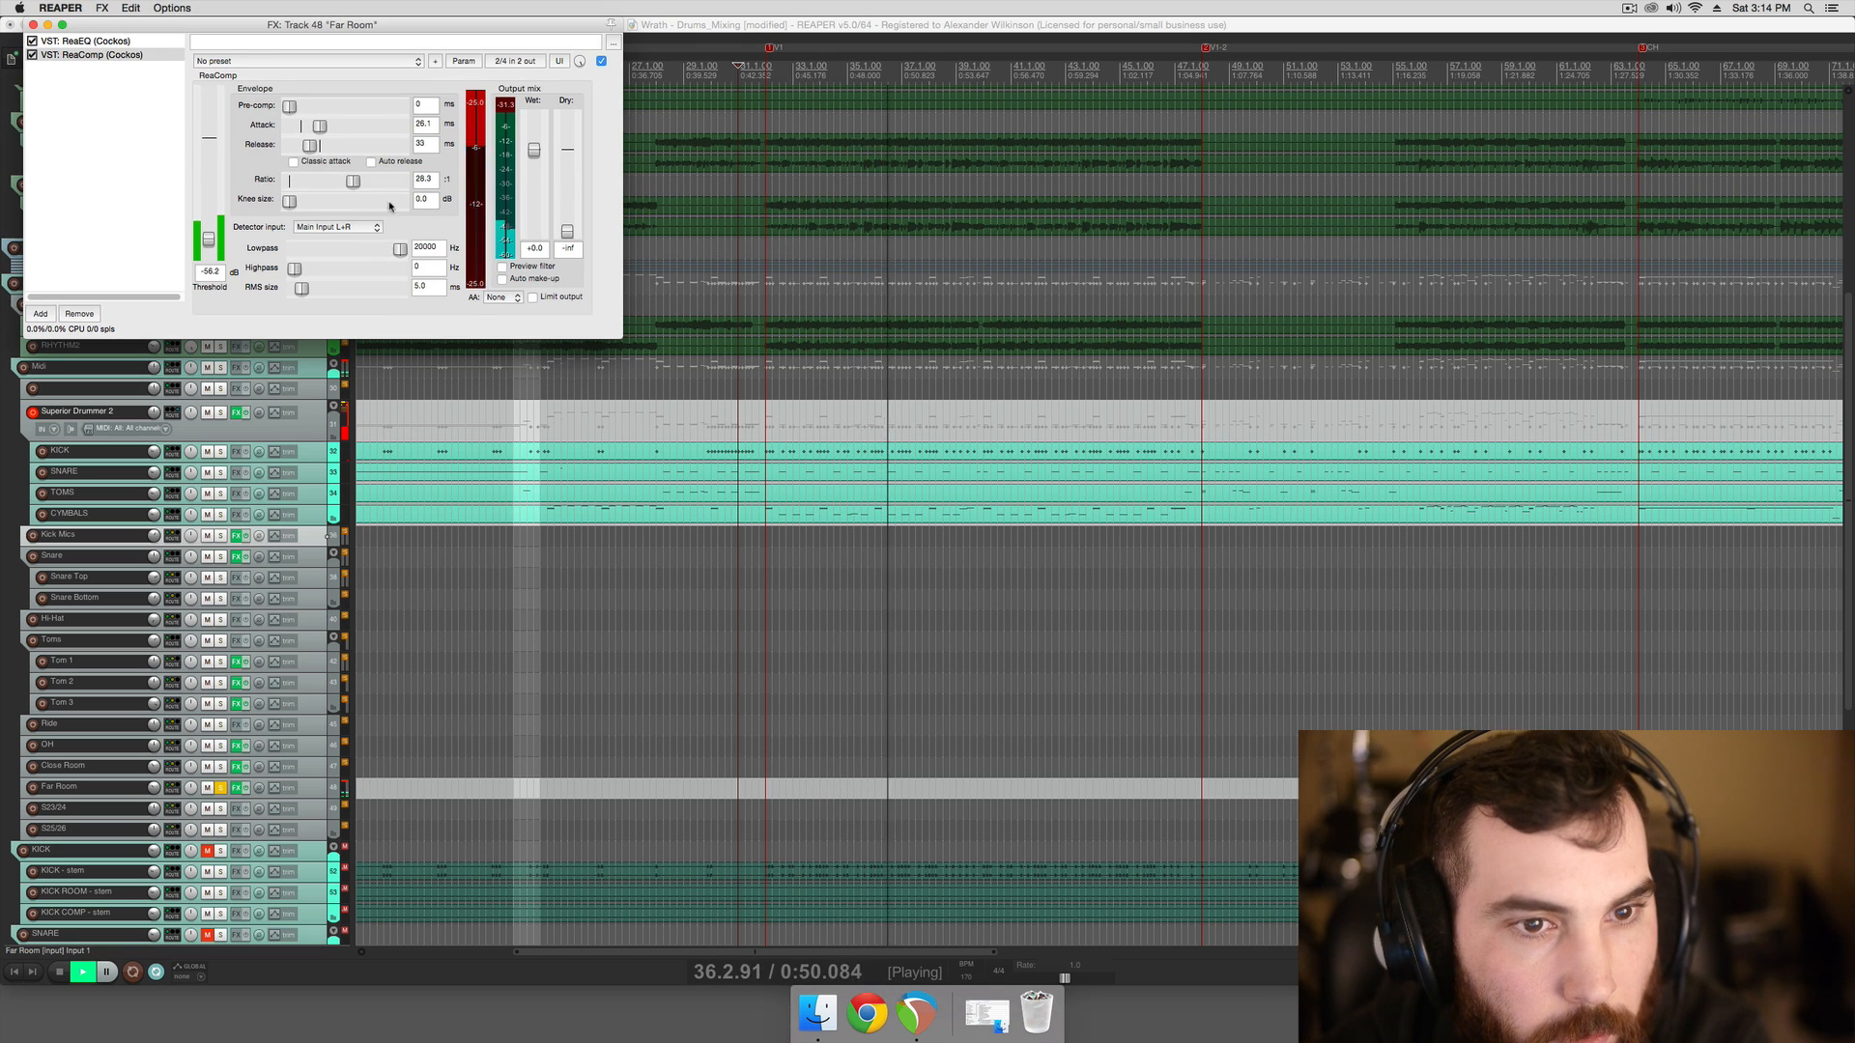
pyautogui.moveTo(353, 181); pyautogui.dragTo(347, 182)
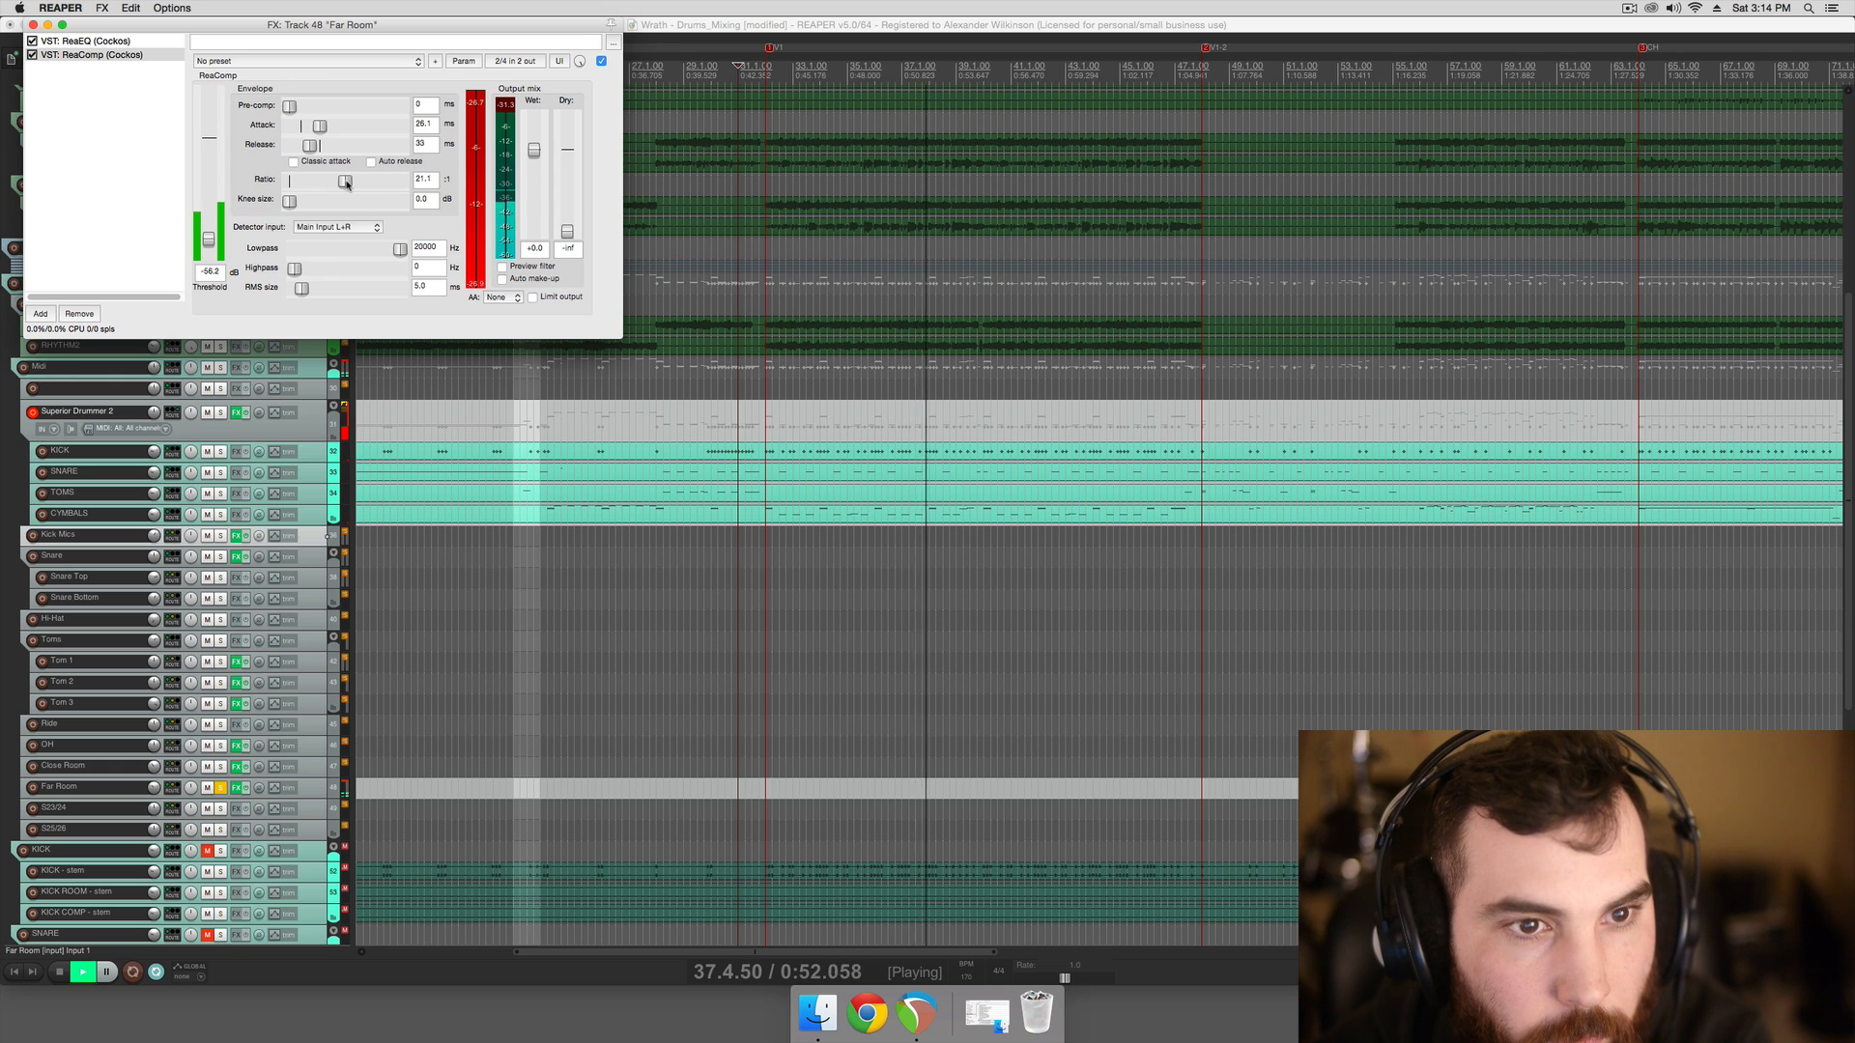
pyautogui.moveTo(209, 239); pyautogui.dragTo(210, 230)
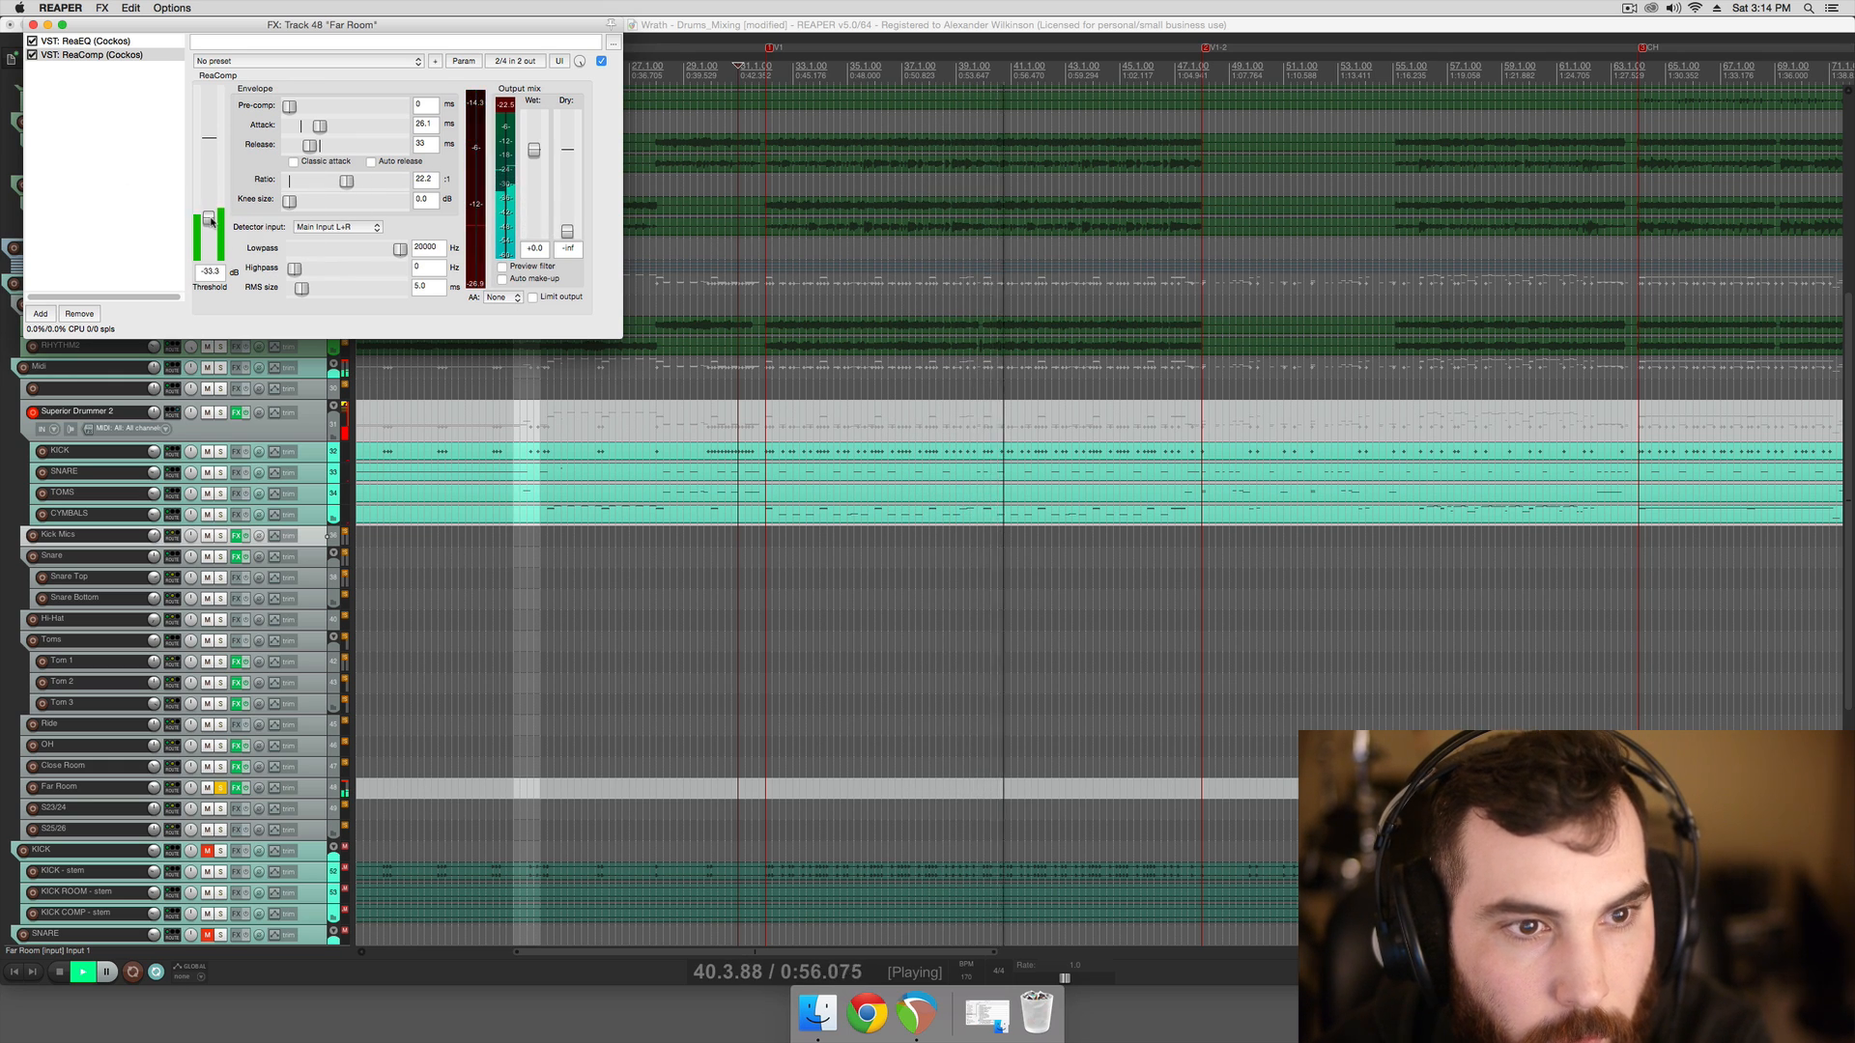
pyautogui.moveTo(209, 229); pyautogui.dragTo(210, 227)
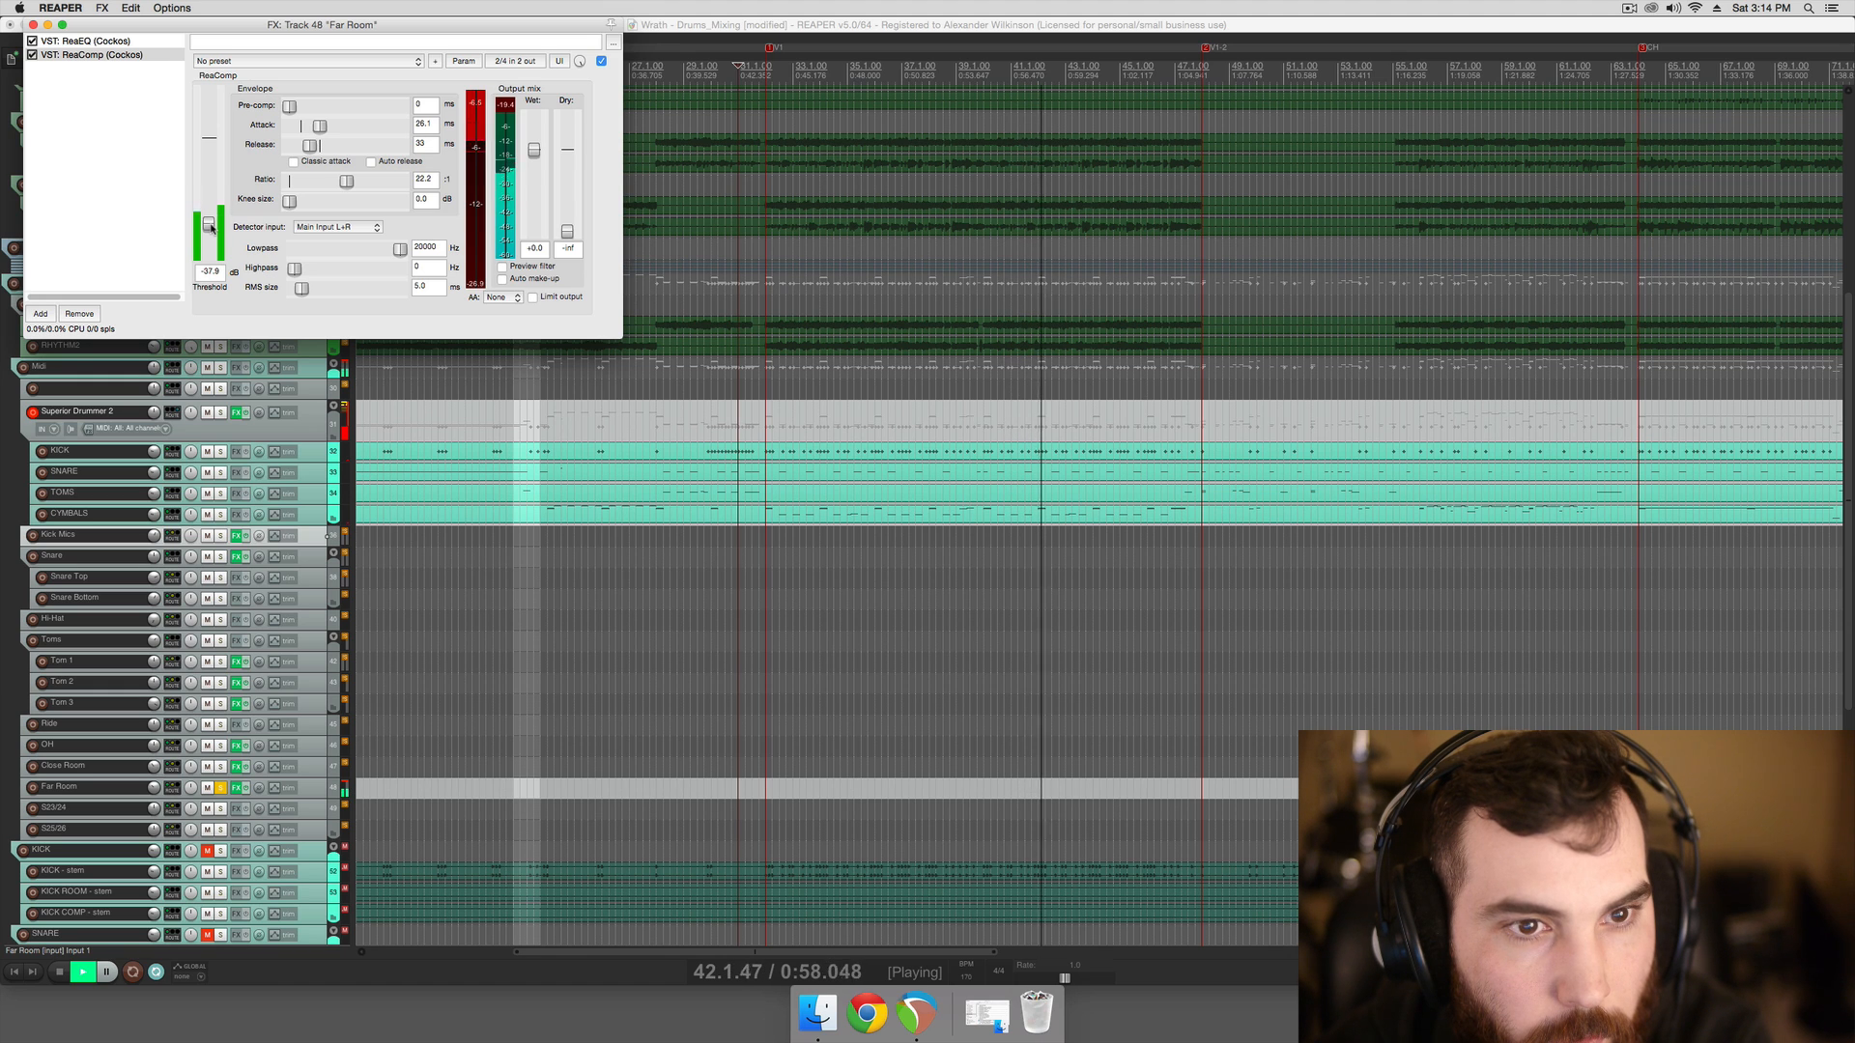
# Set Far Room's ReaComp to an infinite ratio, RMS size 2.0 ms and threshold about -39.2 dB while auditioning from 31.1.00
pyautogui.moveTo(346, 182); pyautogui.dragTo(403, 182)
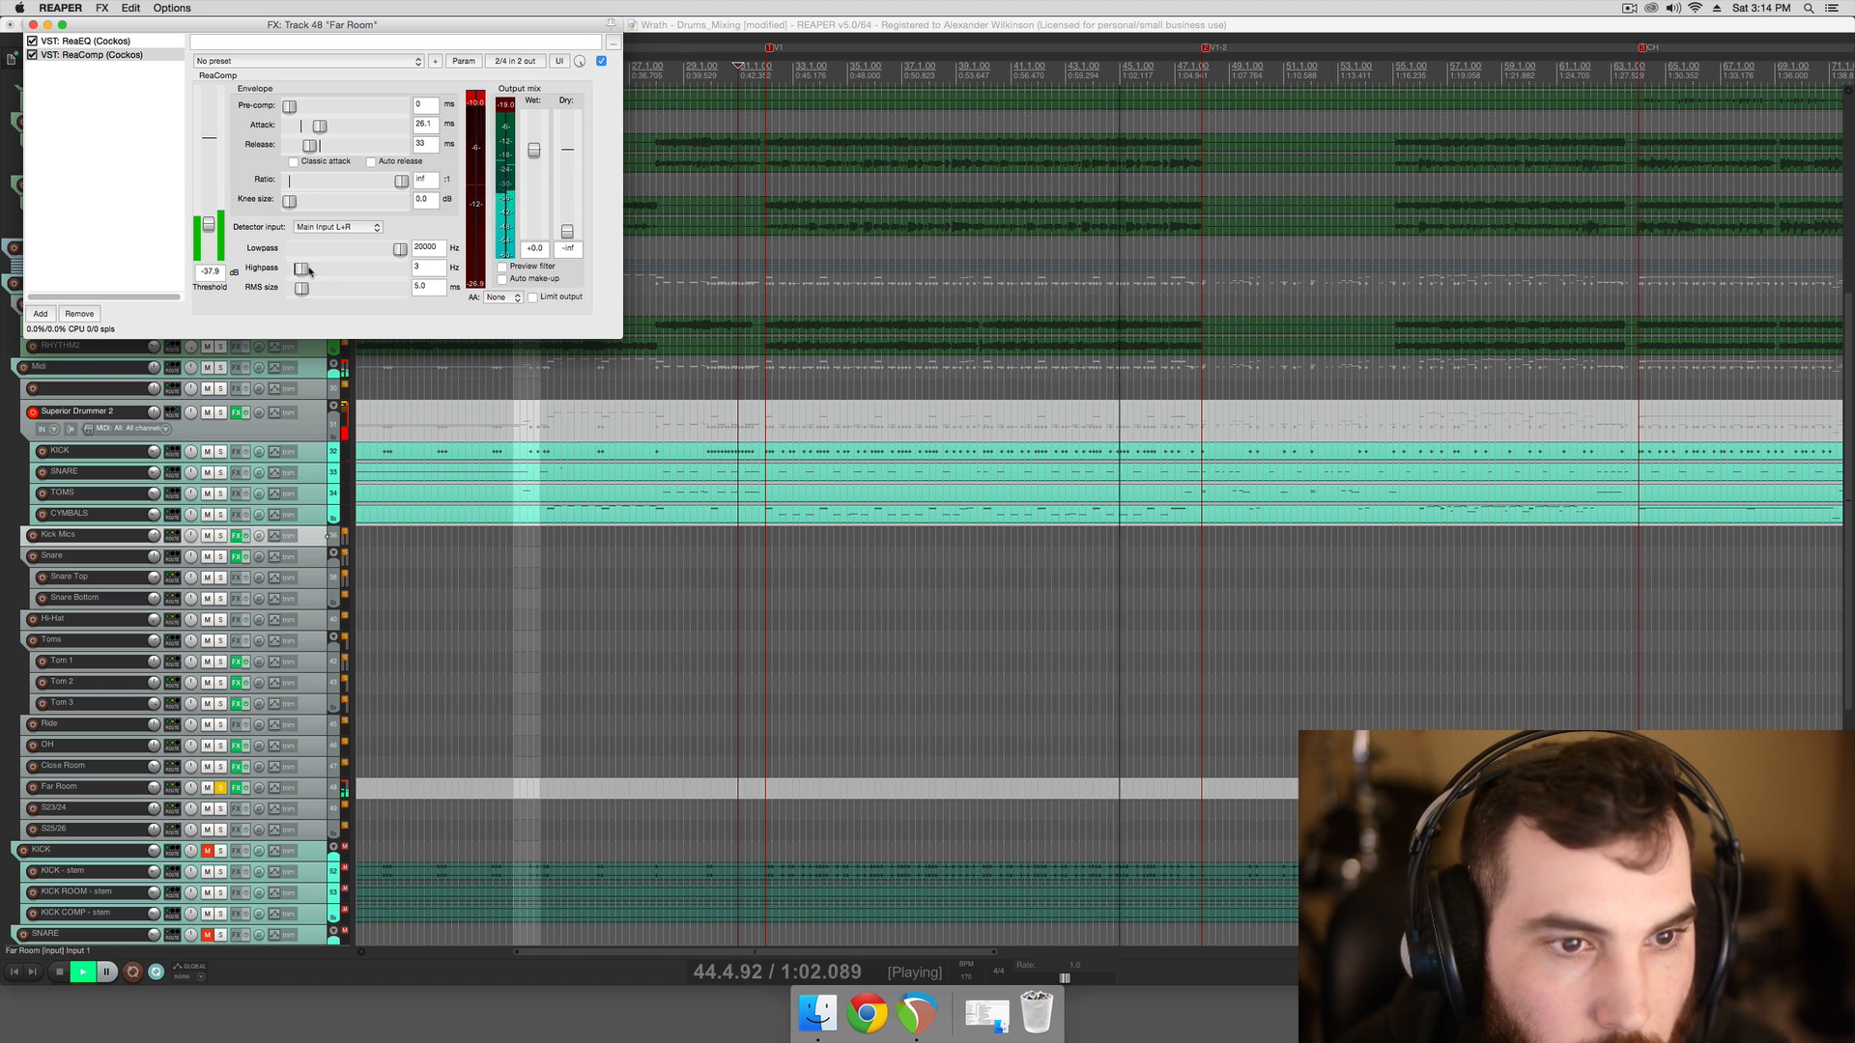
pyautogui.moveTo(294, 270); pyautogui.dragTo(290, 290)
pyautogui.press('space')
pyautogui.press('space')
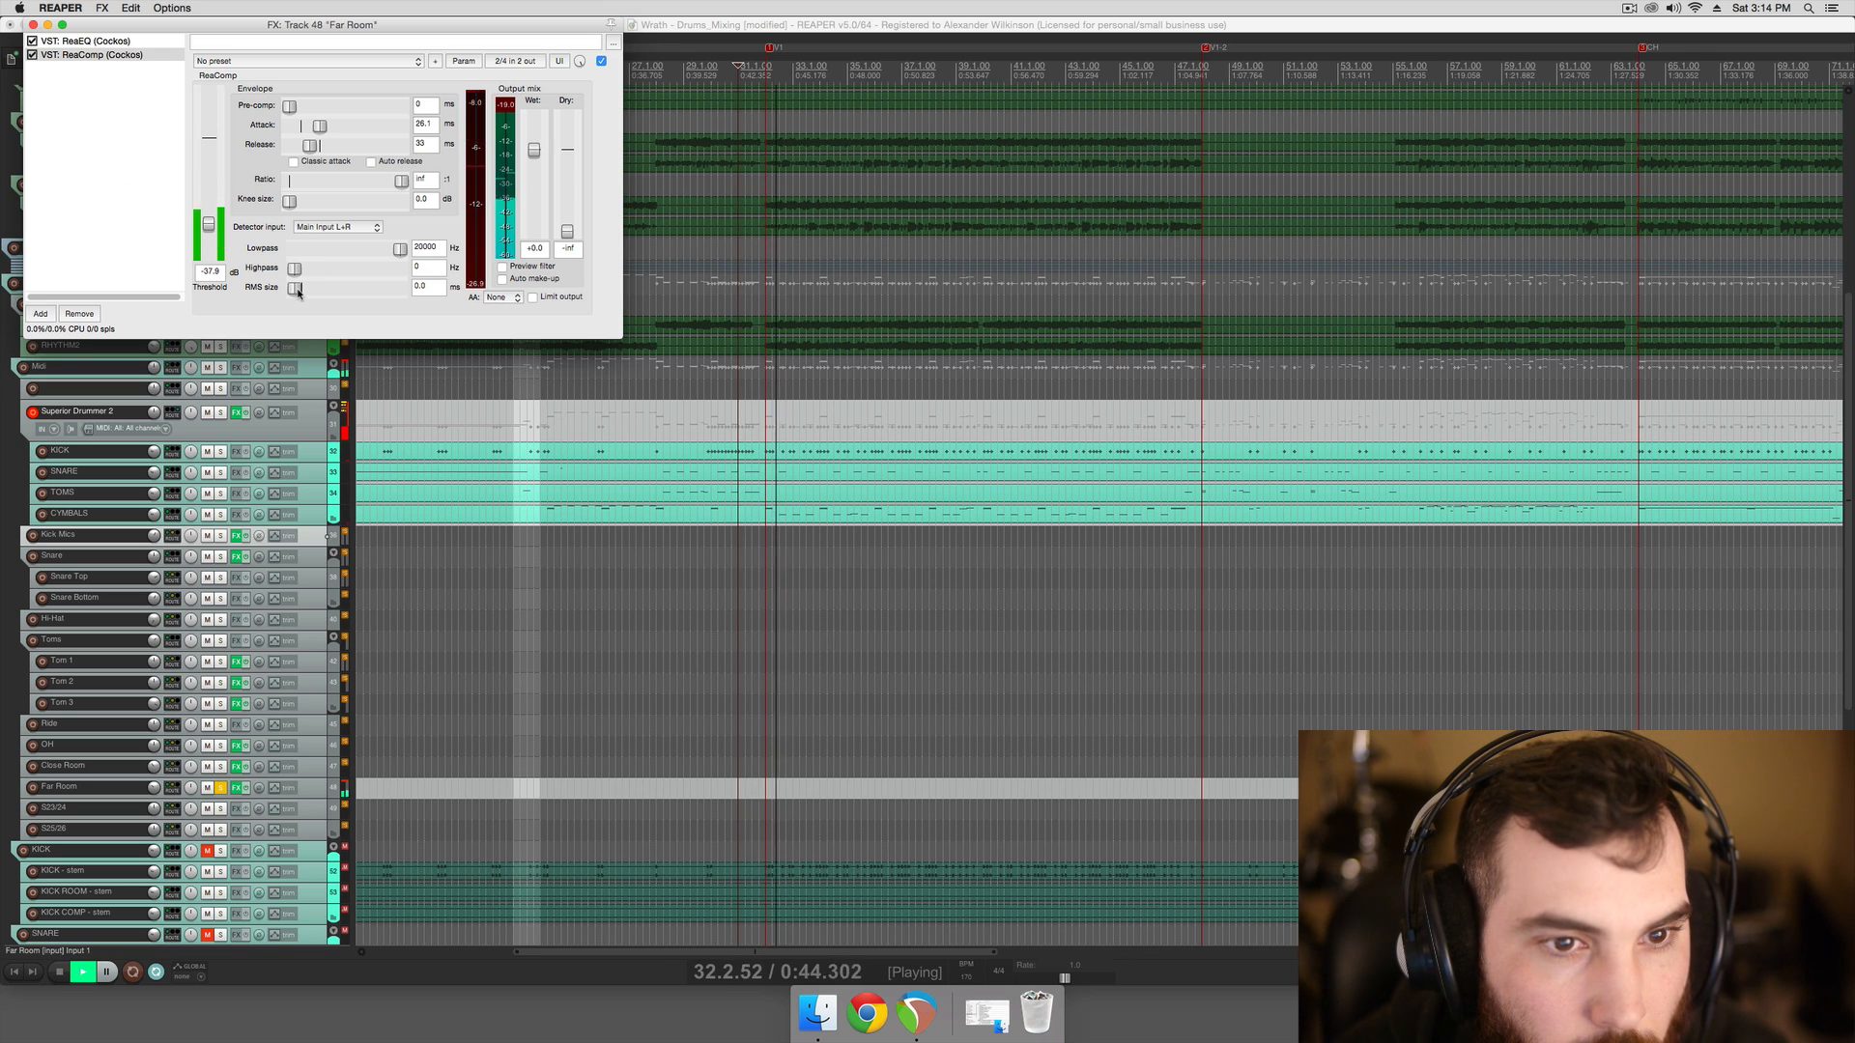
pyautogui.moveTo(209, 225); pyautogui.dragTo(208, 223)
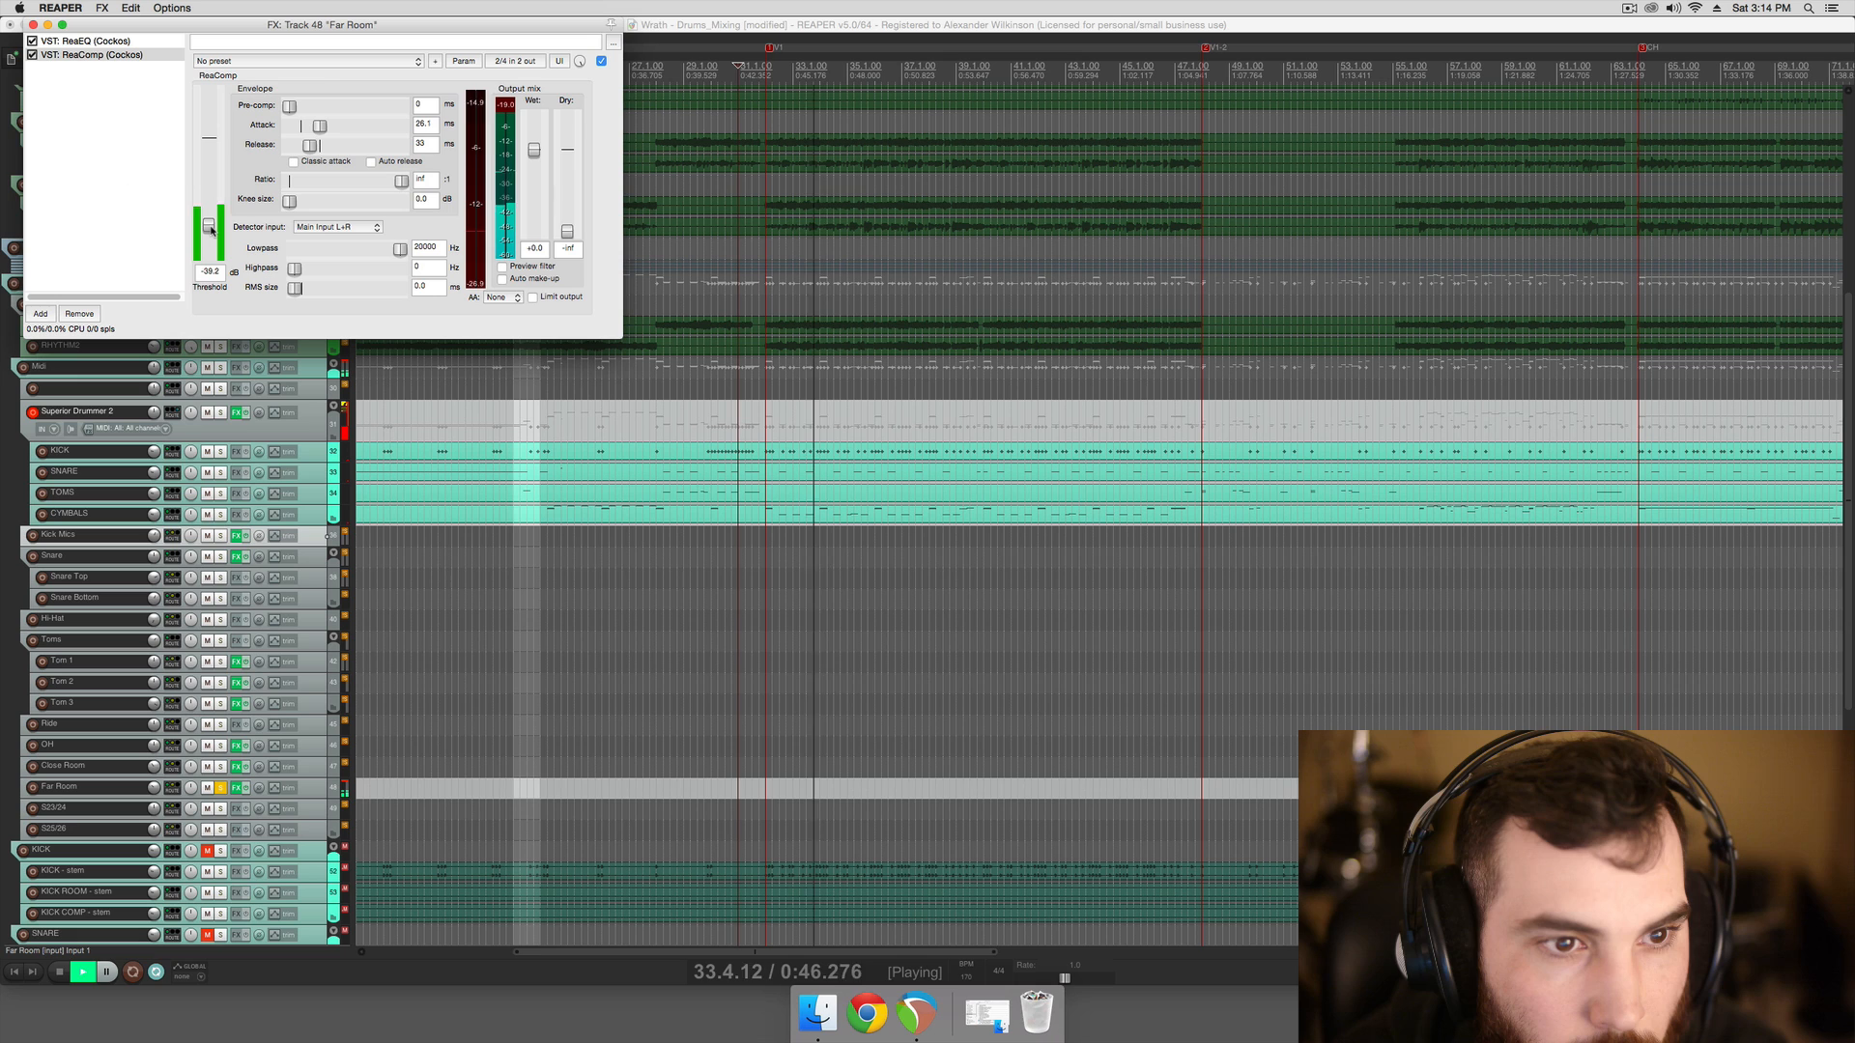
# Finish Far Room's ReaComp threshold at about -36.2 dB, close its effects window and unsolo the track
pyautogui.press('space')
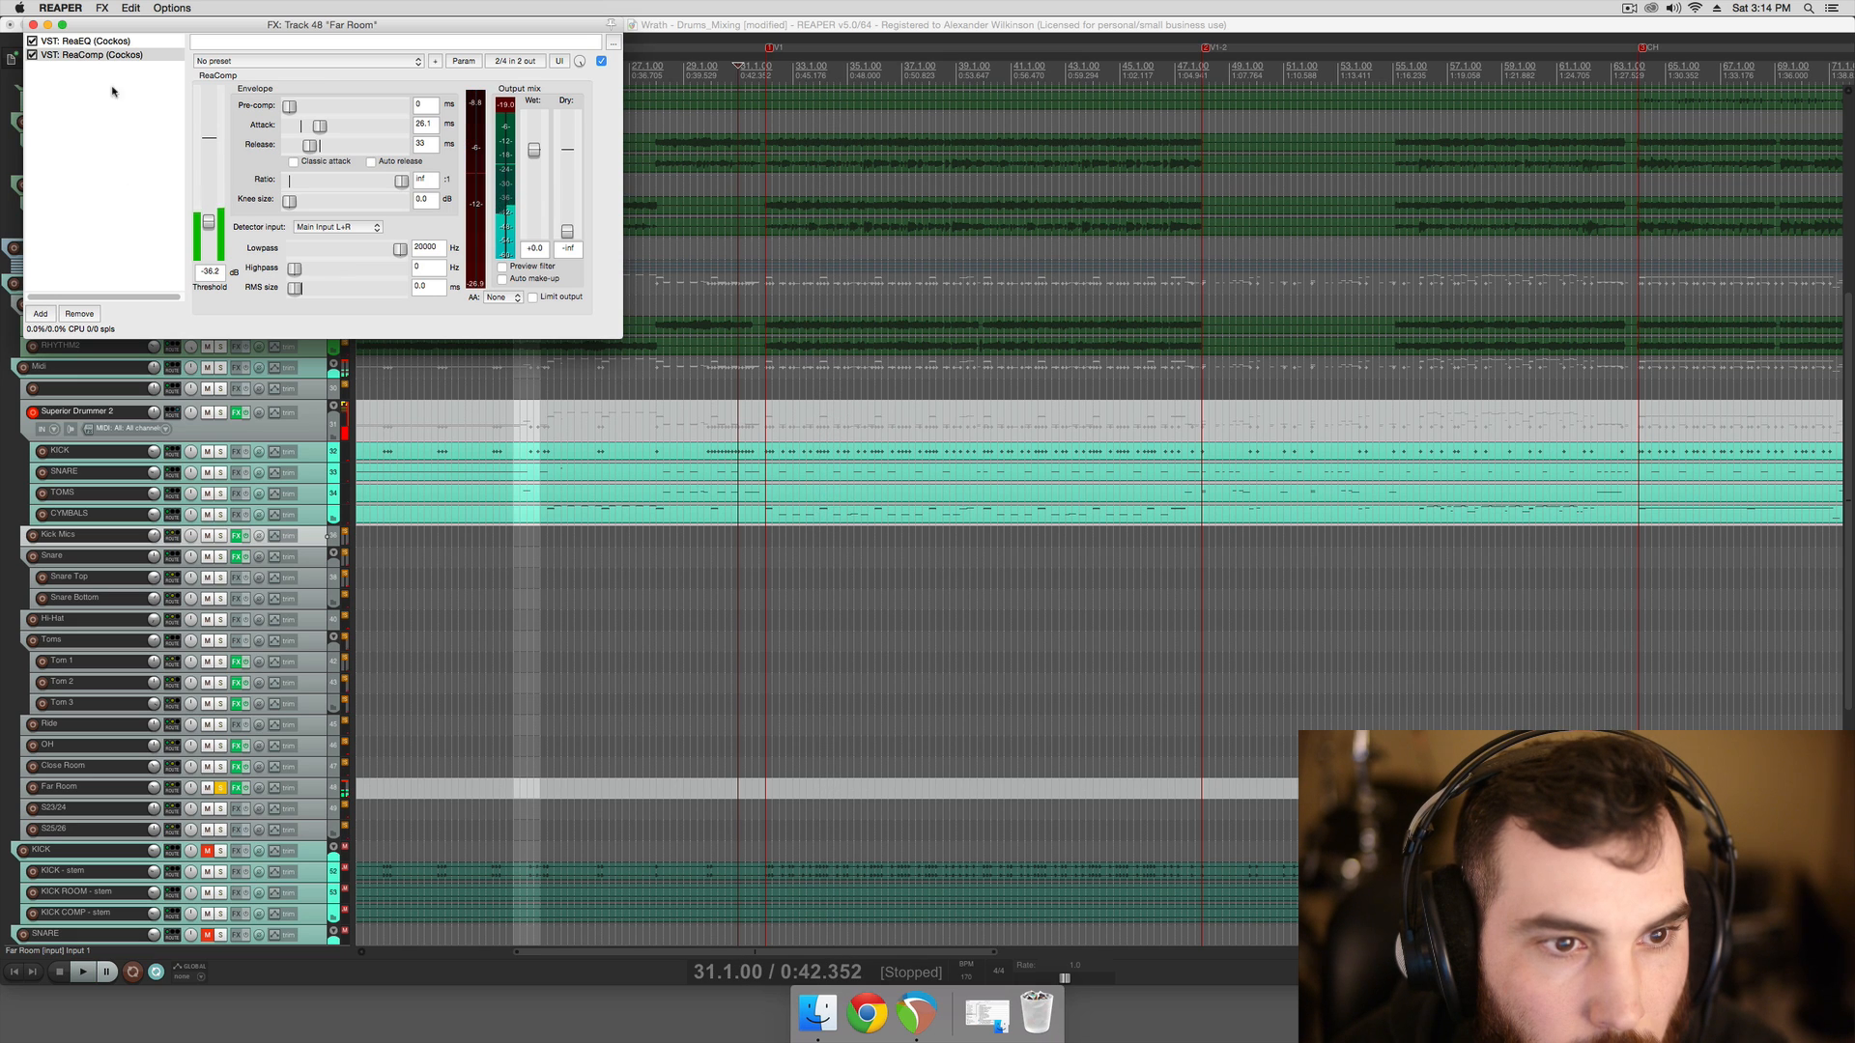
pyautogui.click(34, 25)
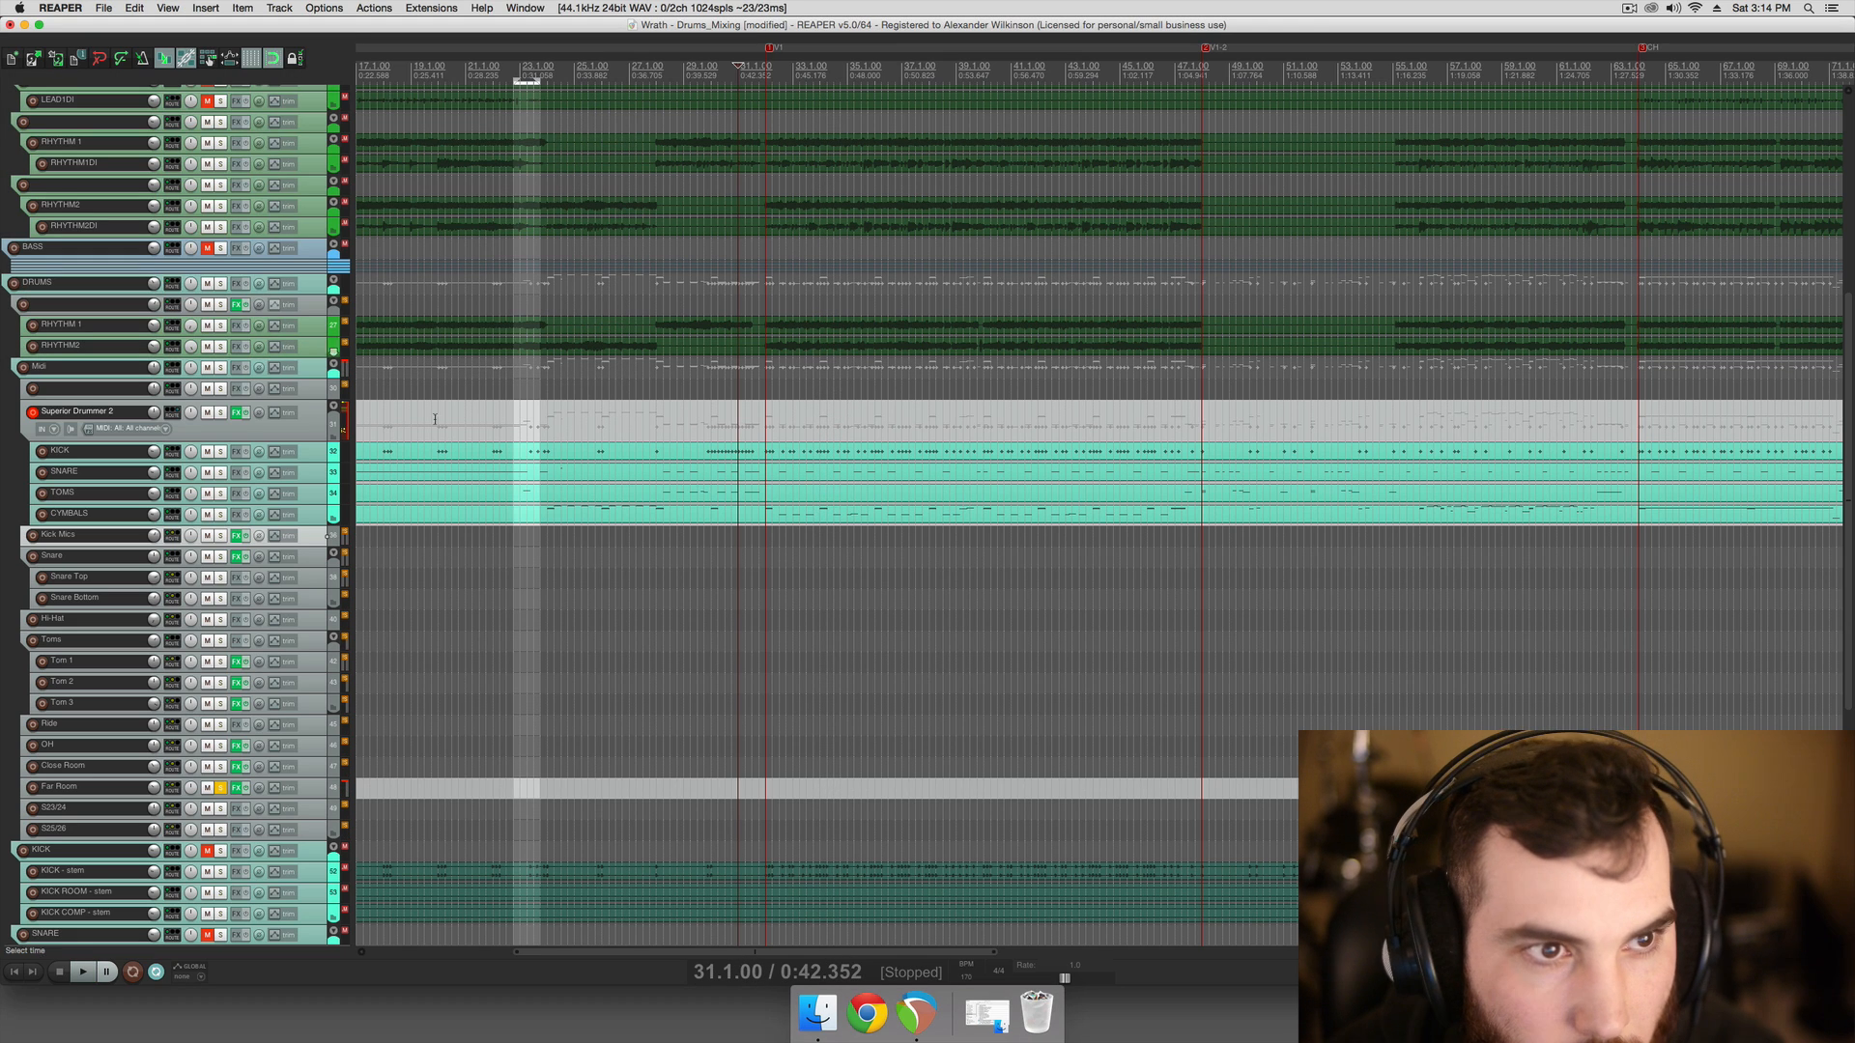
pyautogui.click(222, 788)
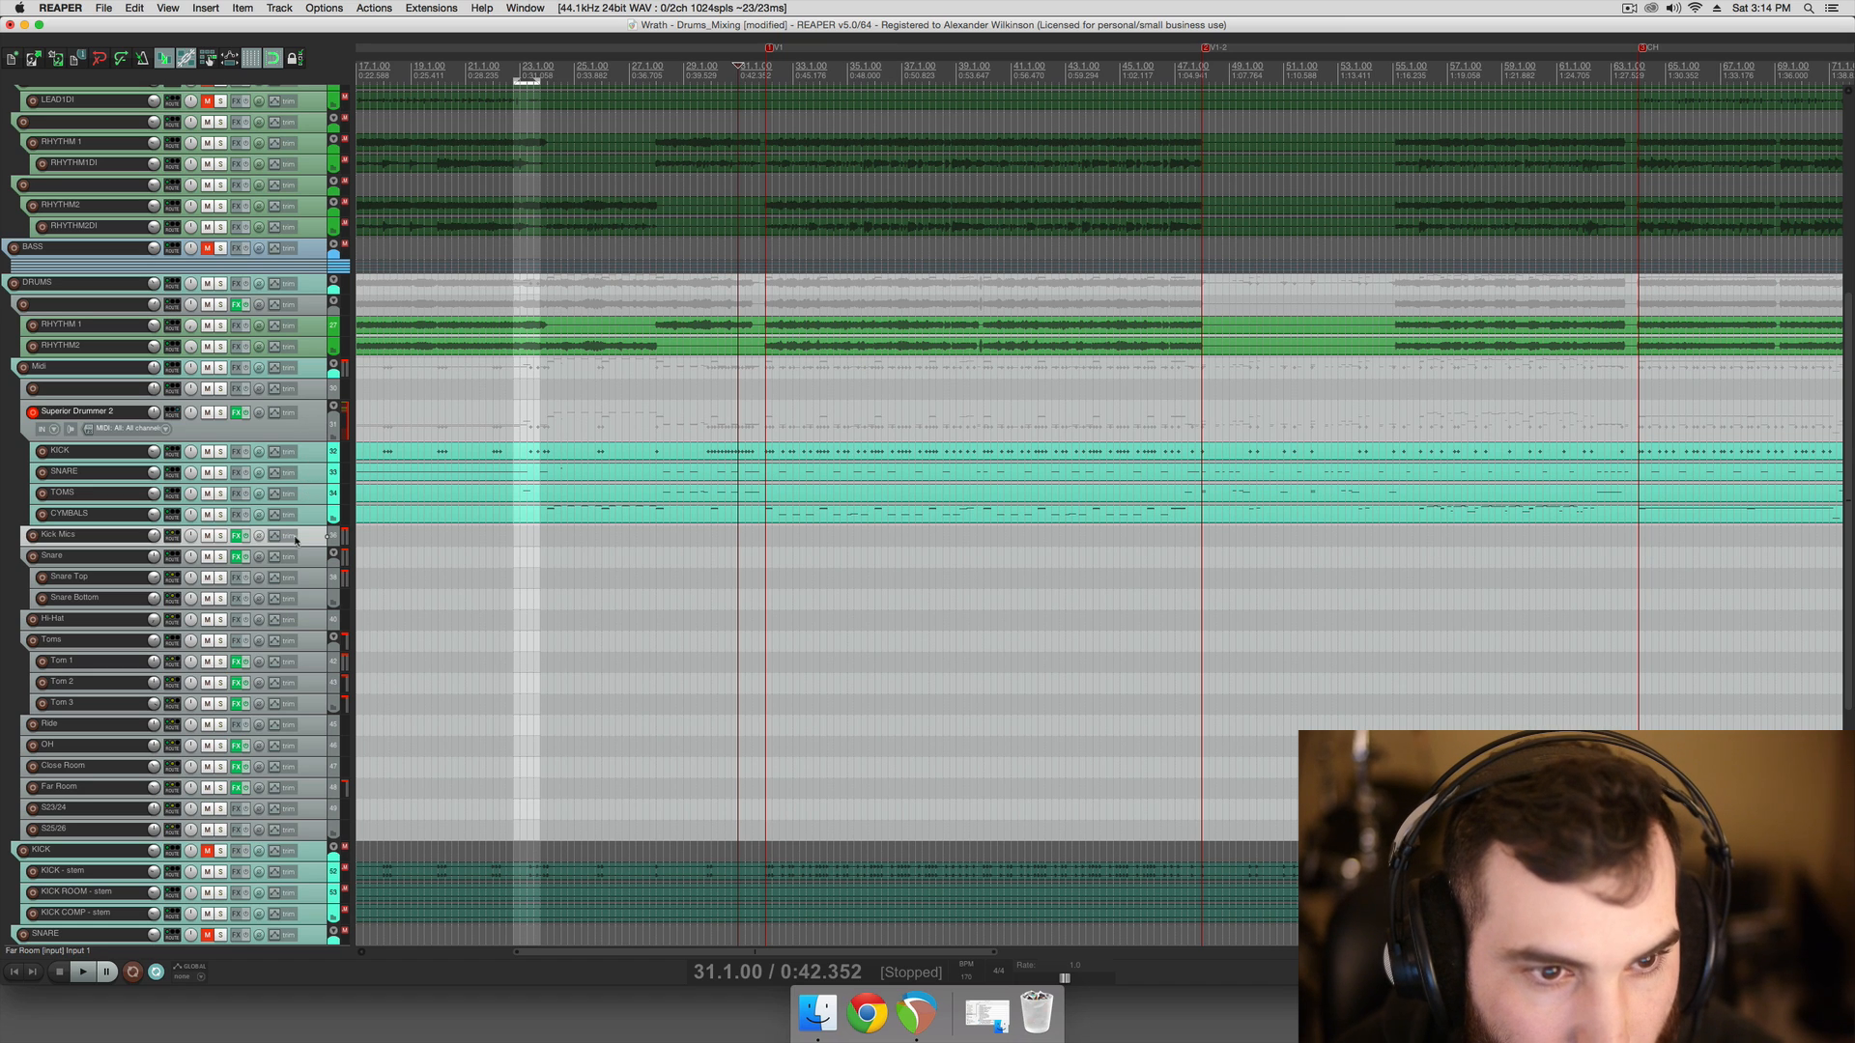
# Set Far Room's volume to 0.00 dB during playback, checking the track briefly in solo
pyautogui.click(147, 768)
pyautogui.click(138, 786)
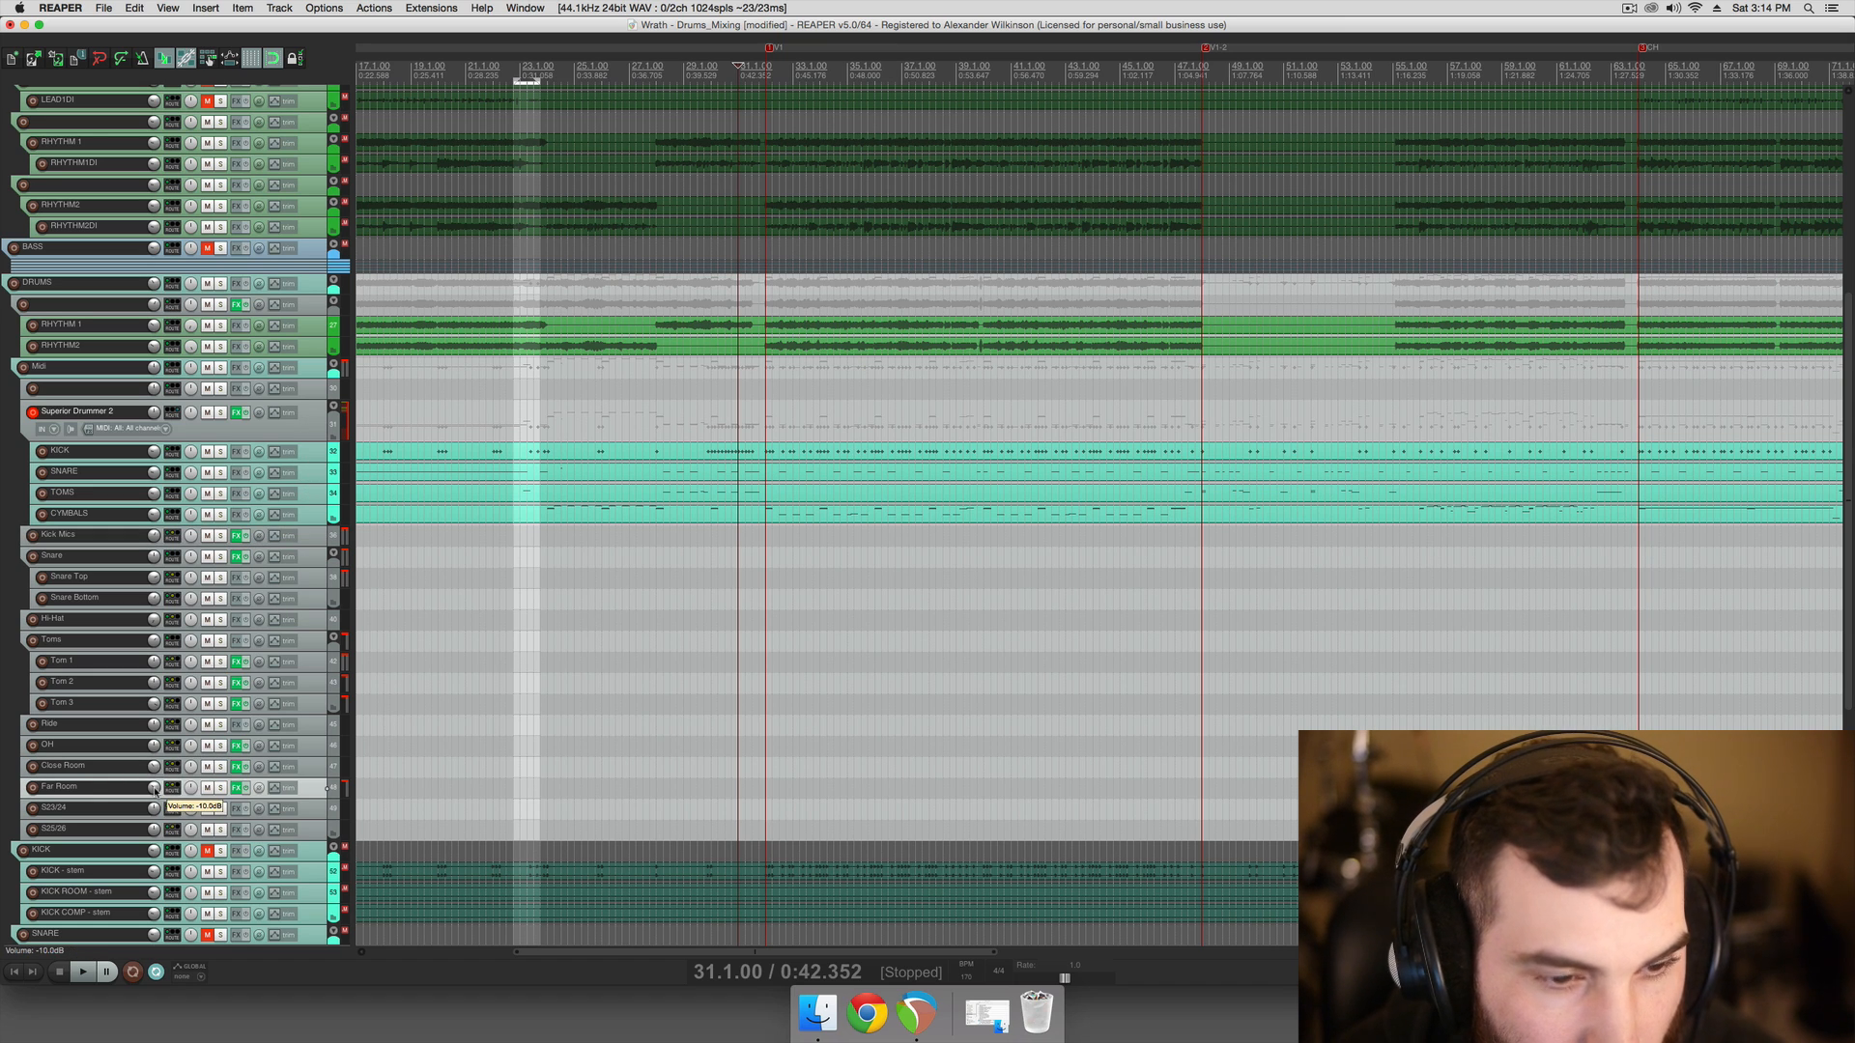
pyautogui.press('space')
pyautogui.moveTo(156, 792); pyautogui.dragTo(156, 760)
pyautogui.click(220, 788)
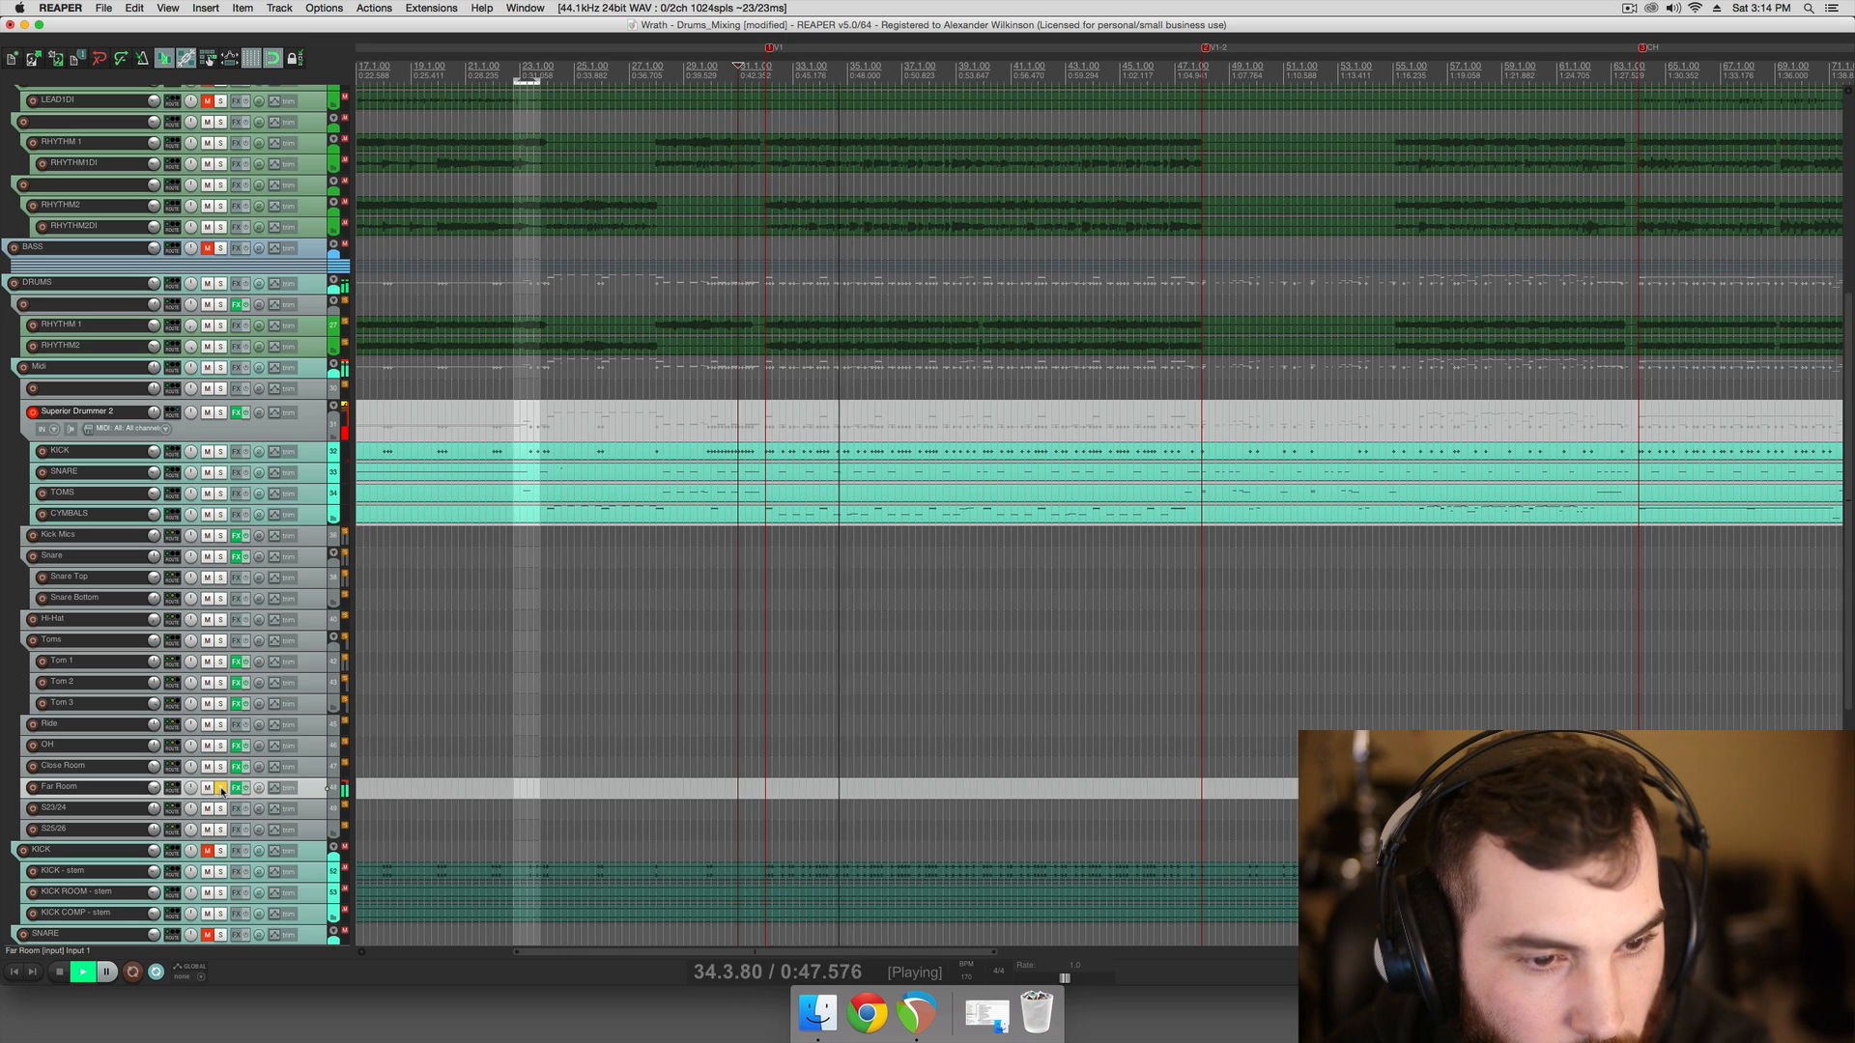
pyautogui.click(221, 787)
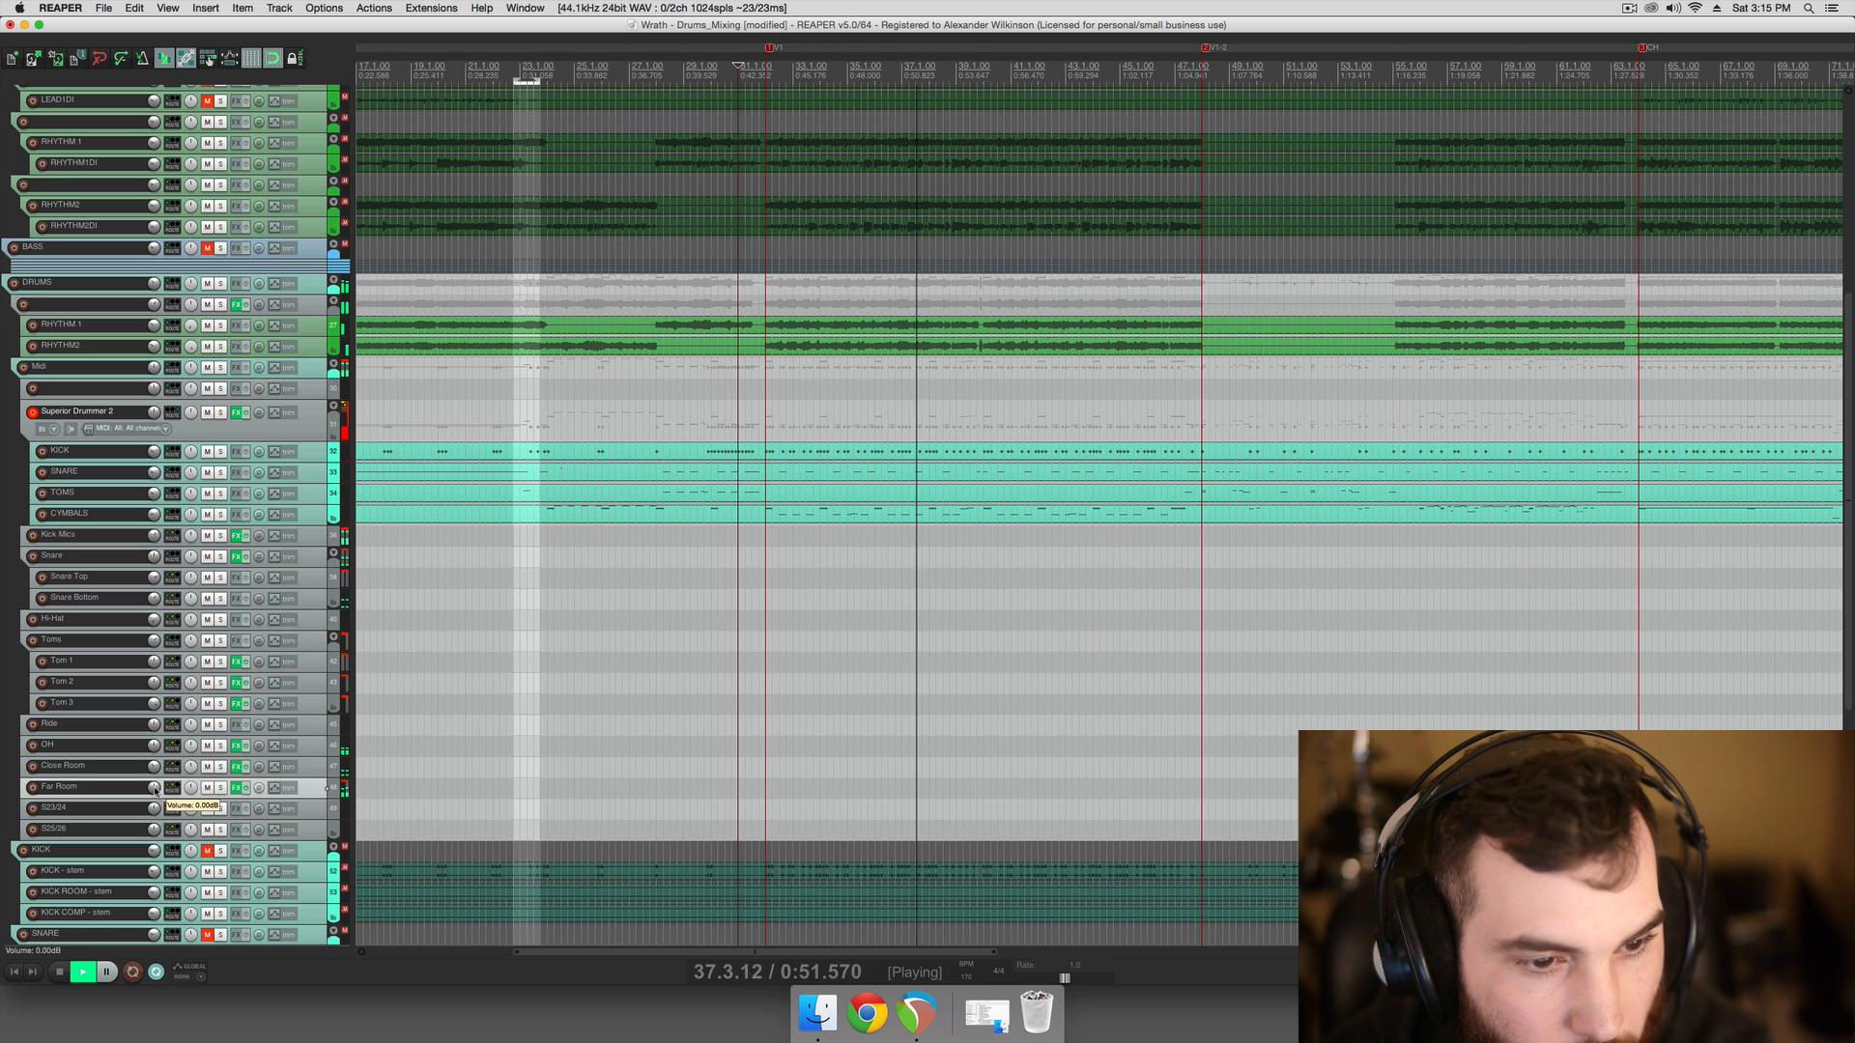
pyautogui.hscroll(1, 570, 675)
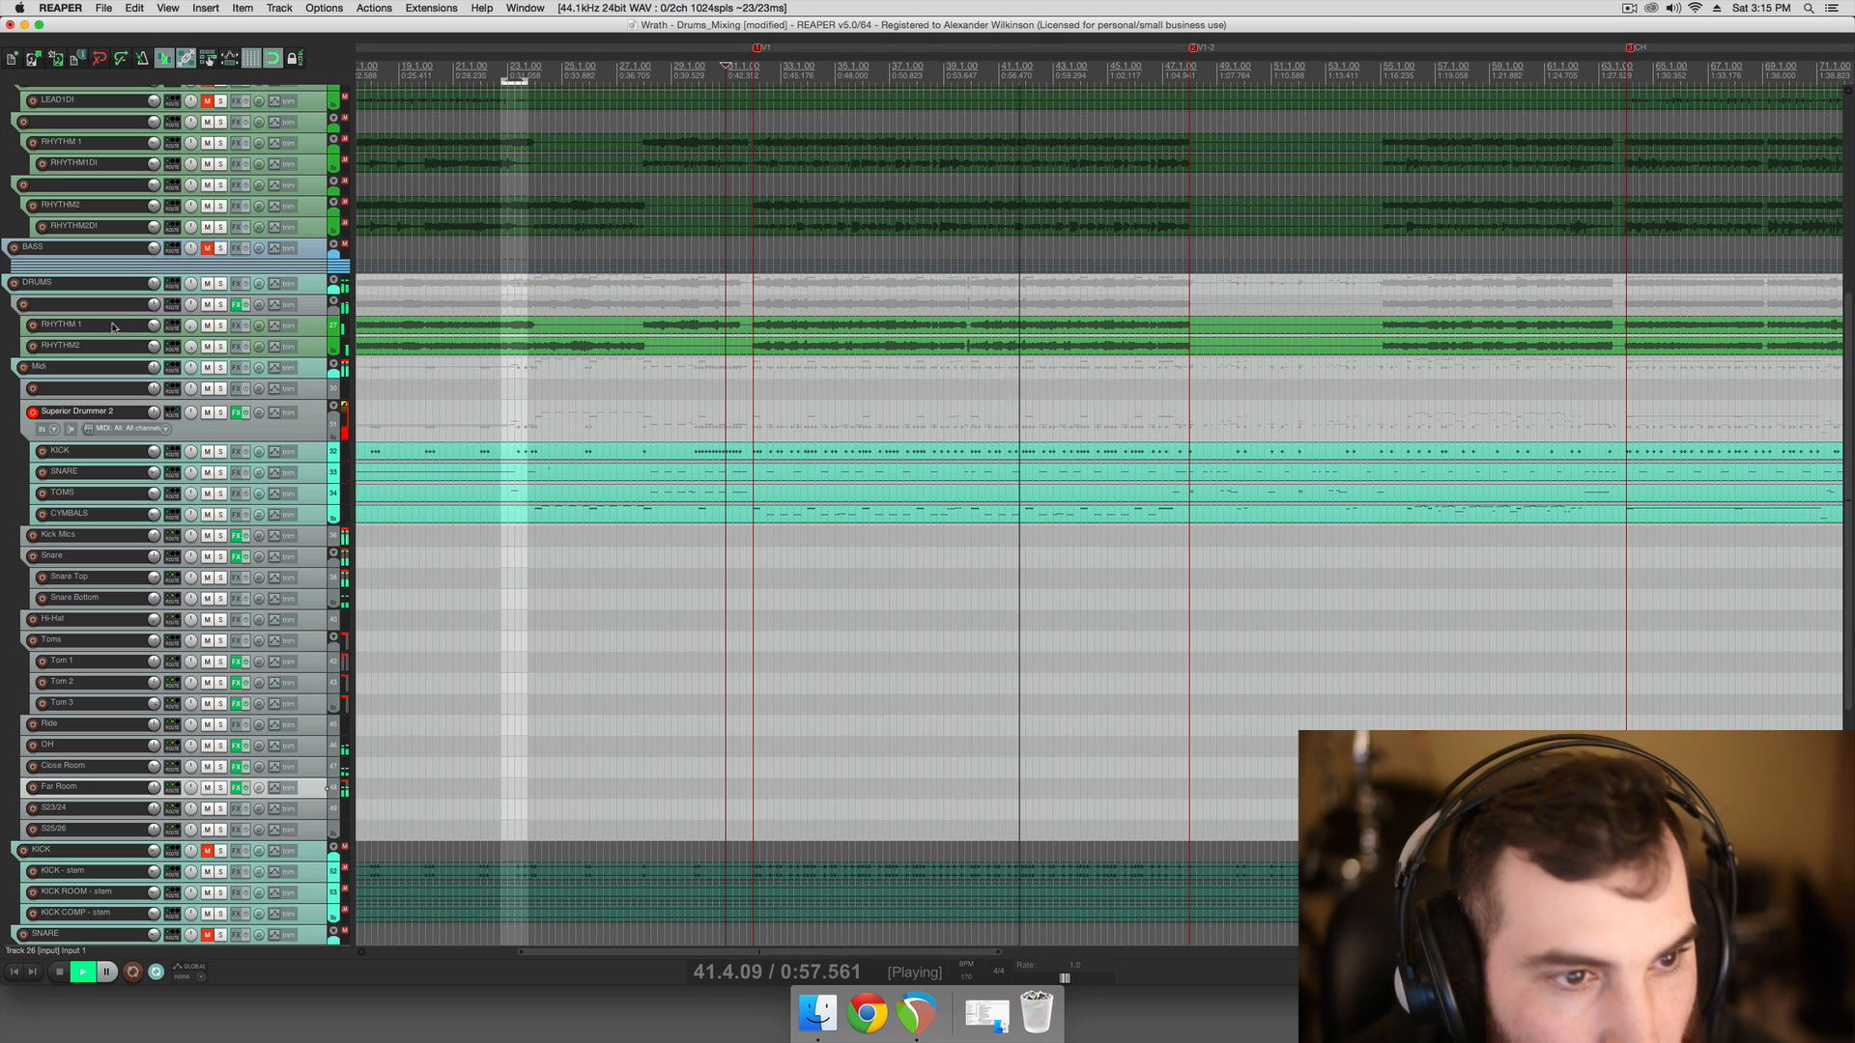
# Save the project and set the volumes of Snare to about -0.24 dB and Far Room to about +5.99 dB
pyautogui.press('super+s')
pyautogui.click(154, 559)
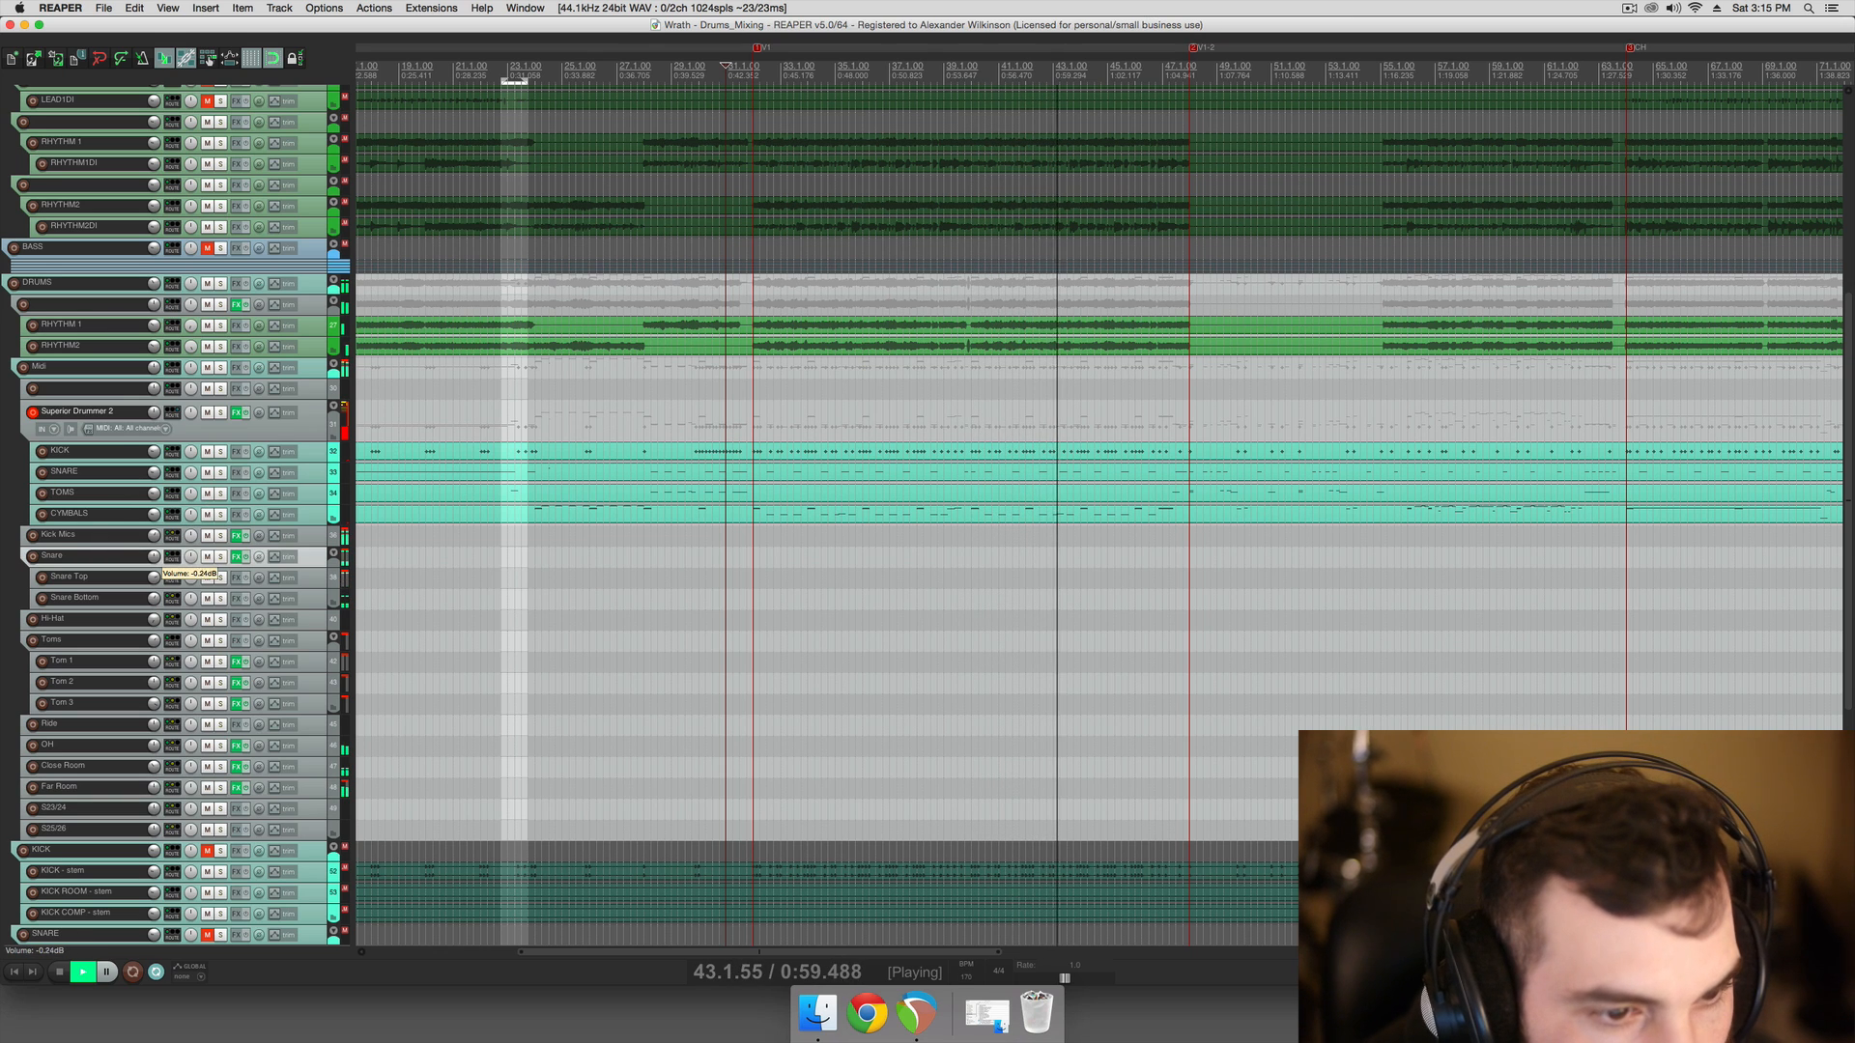
pyautogui.scroll(-2, 153, 558)
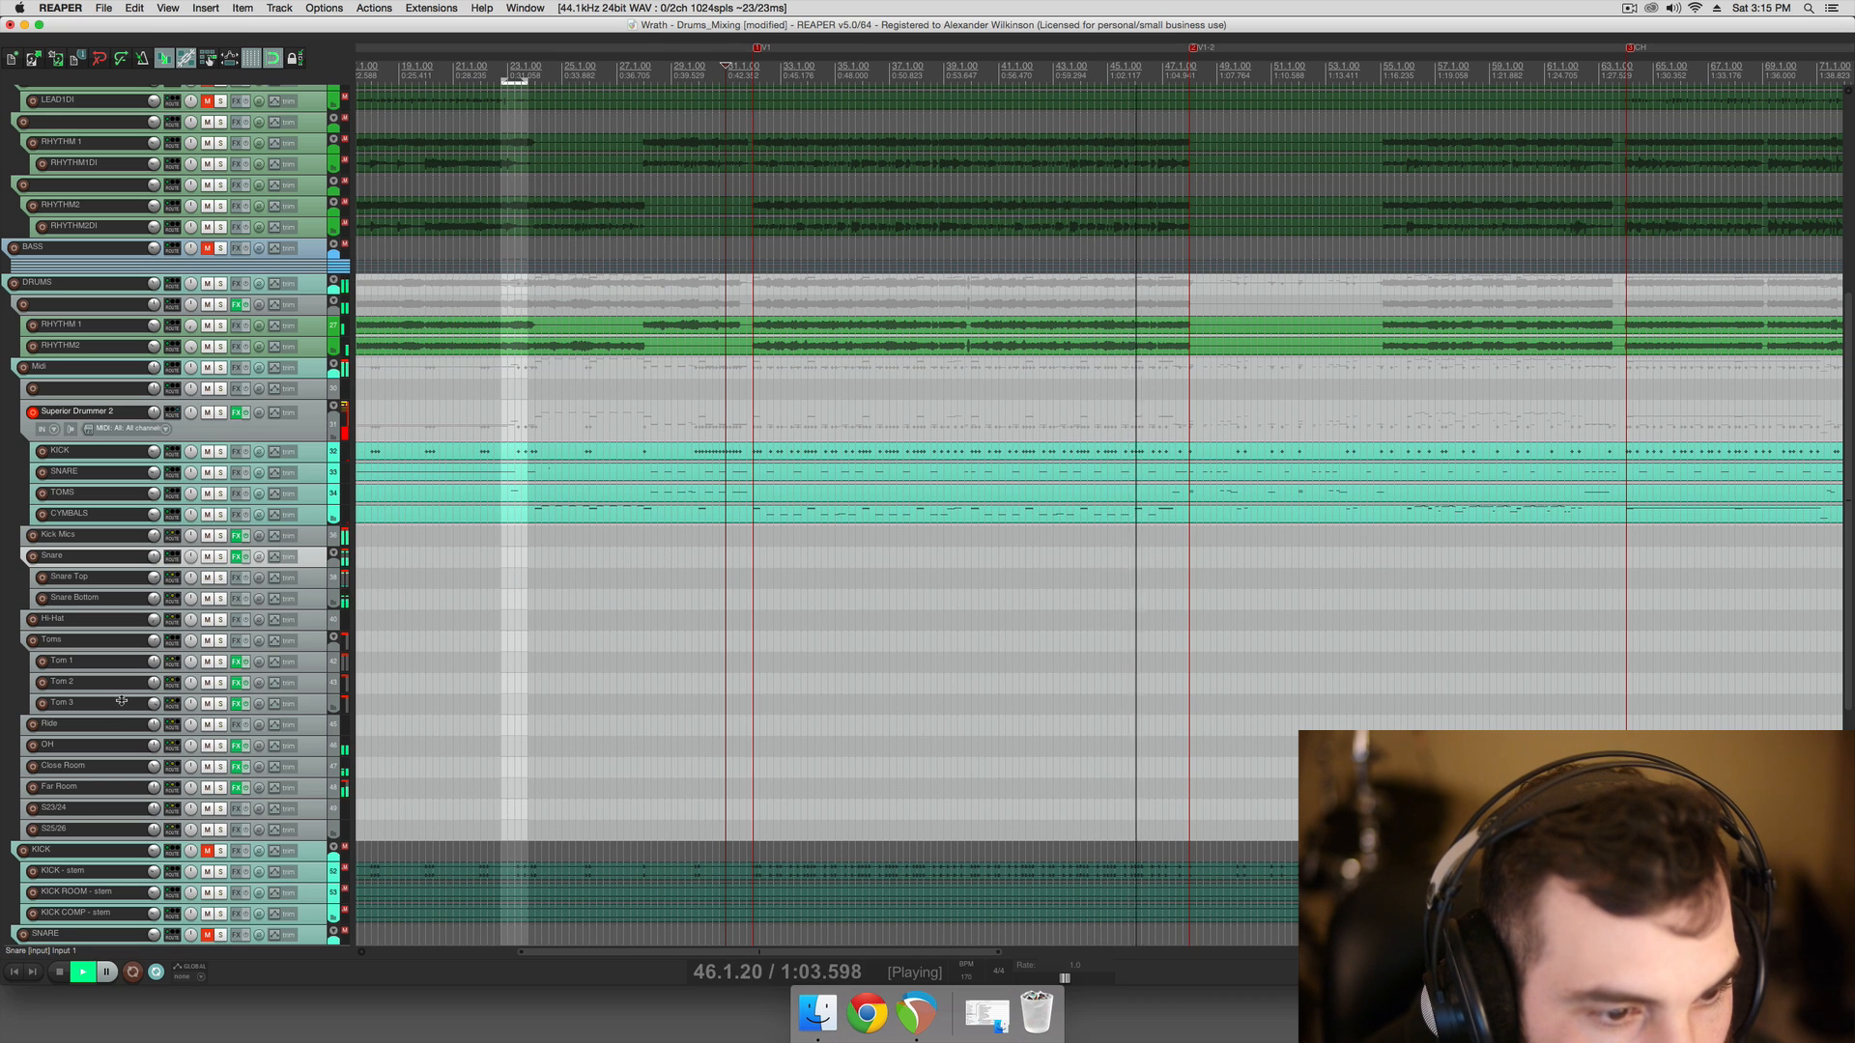
pyautogui.click(154, 788)
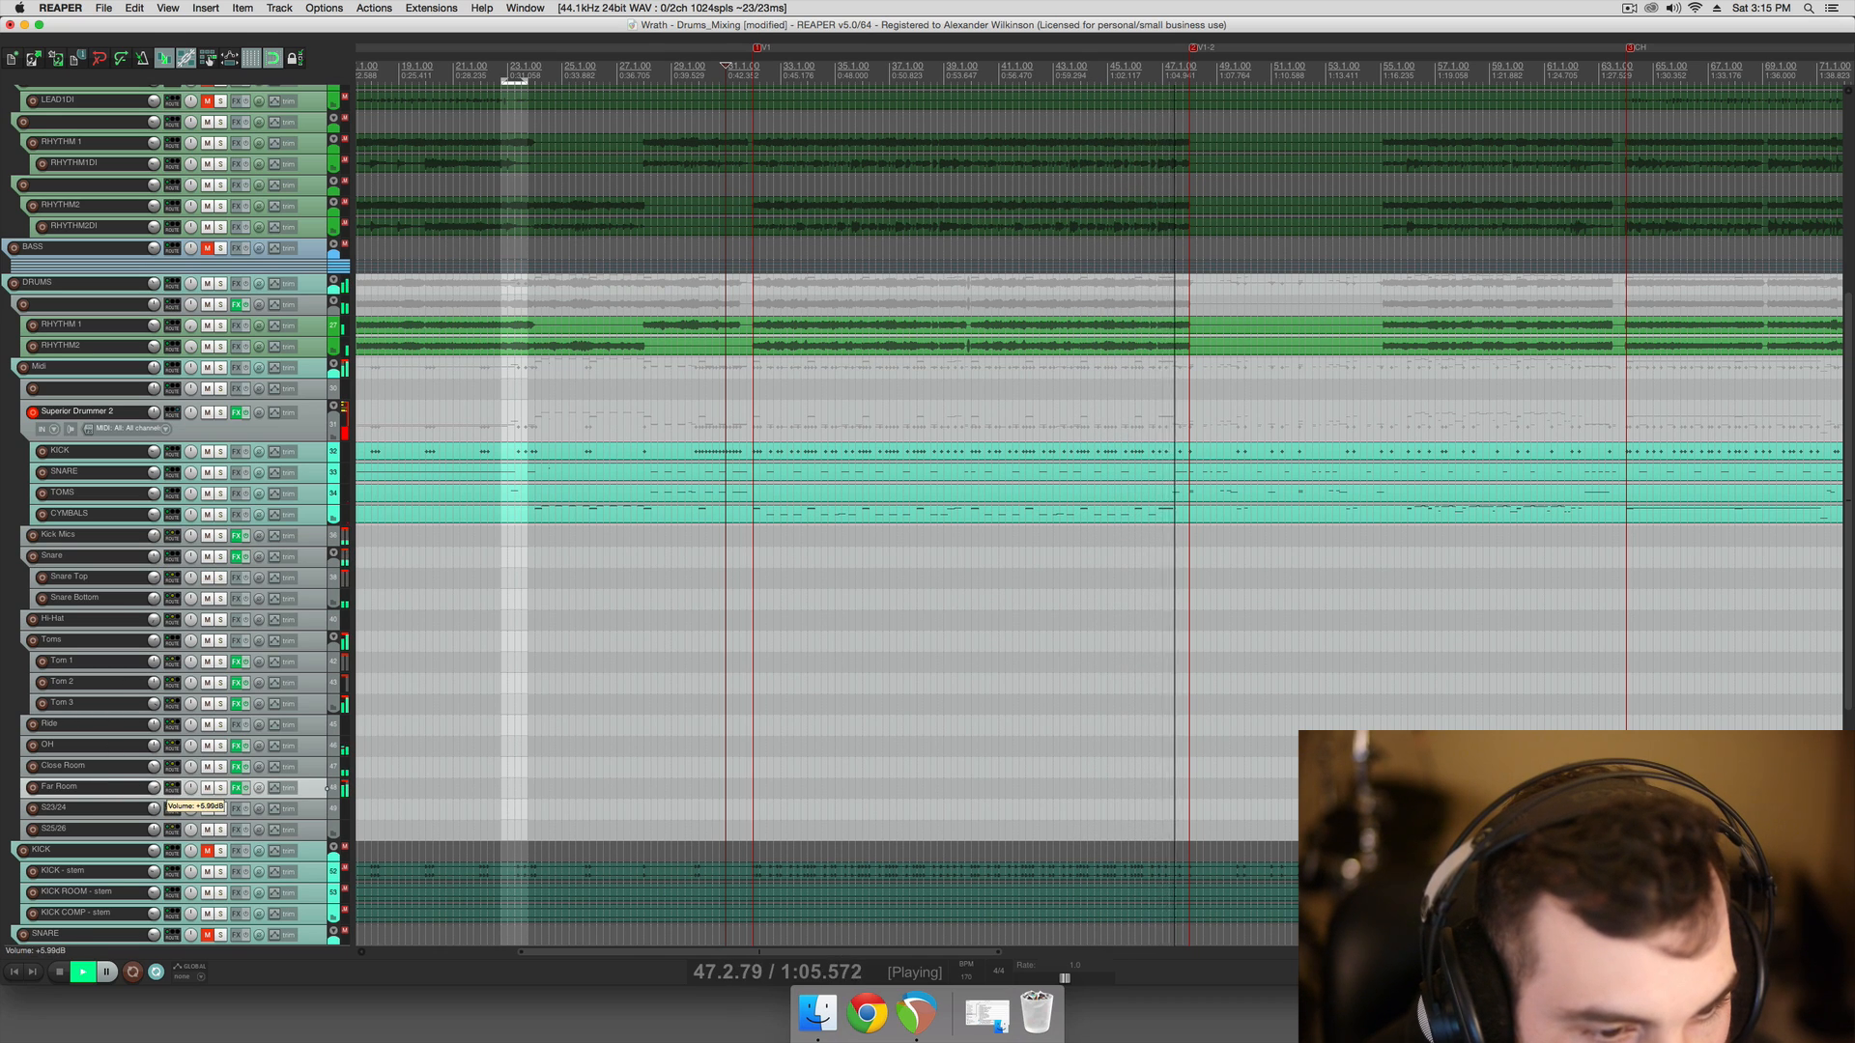
# Solo Far Room and set its ReaEQ high shelf 4 to about 9444.4 Hz at -inf and band 2 to about -6.0 dB at 201.6 Hz
pyautogui.click(222, 788)
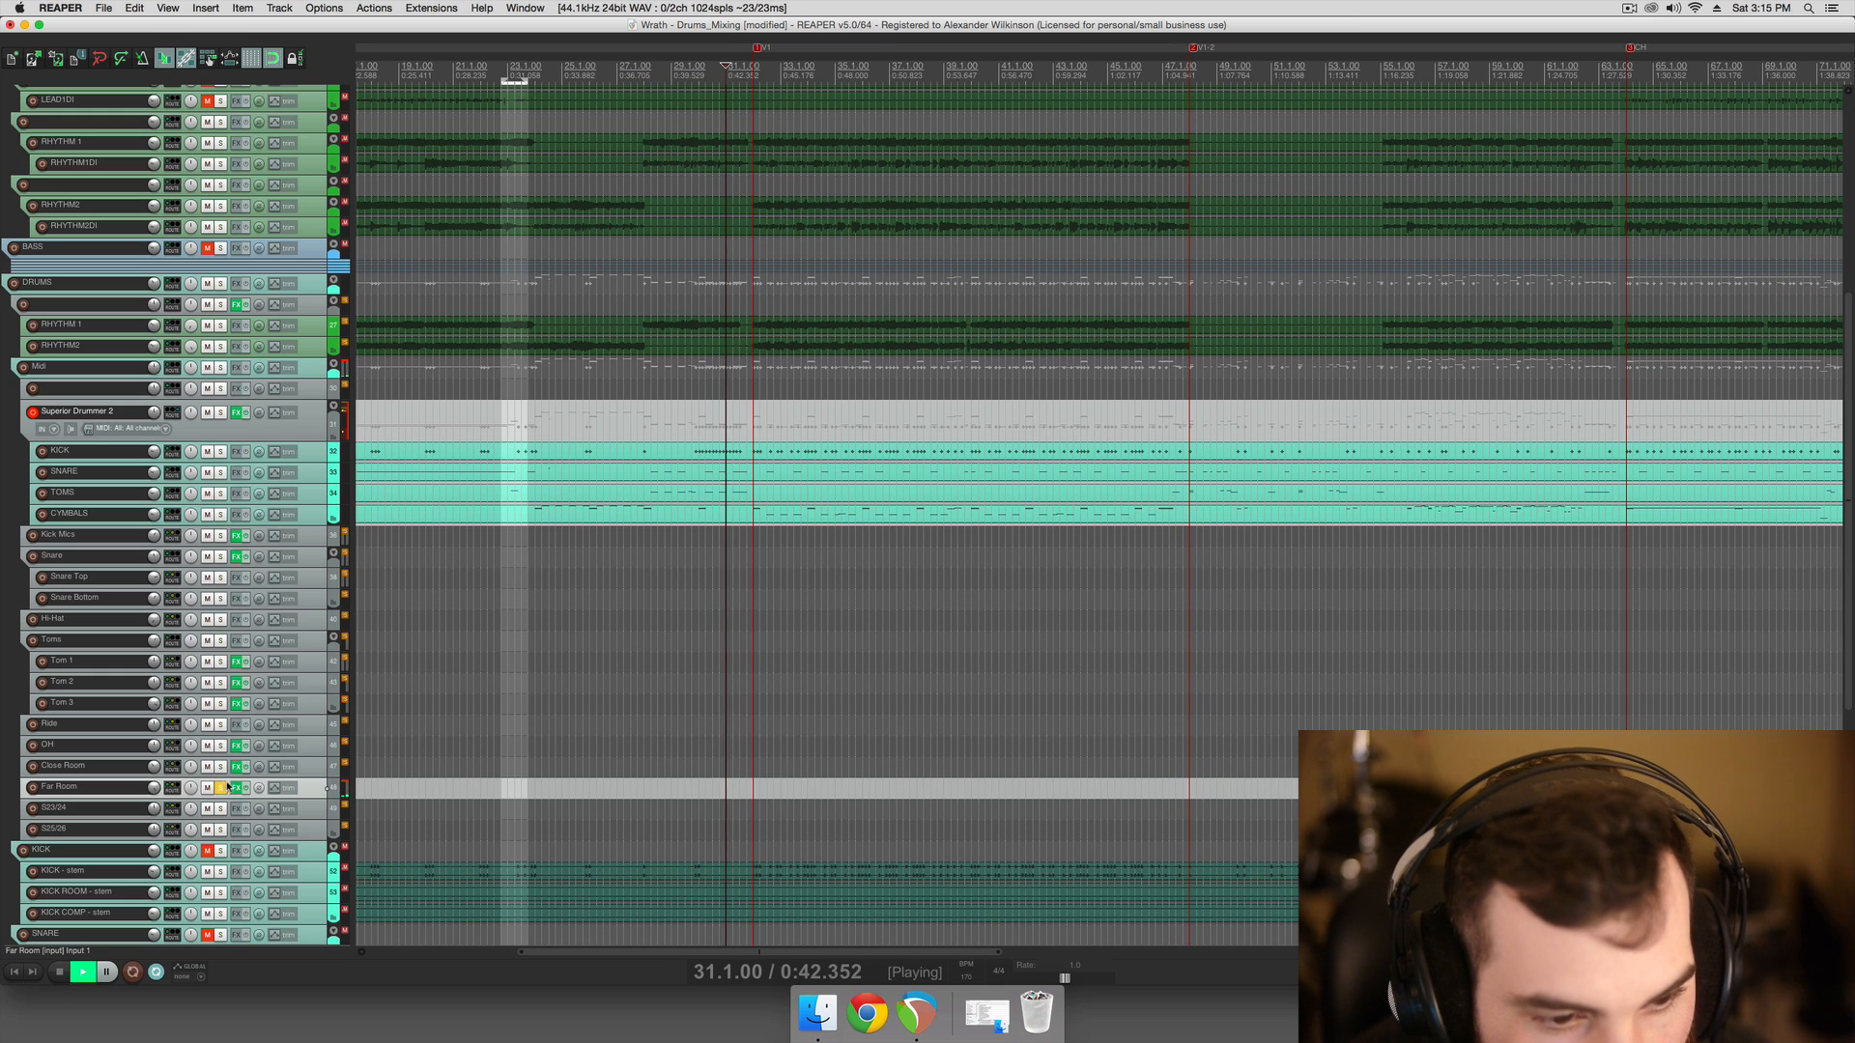
pyautogui.click(234, 788)
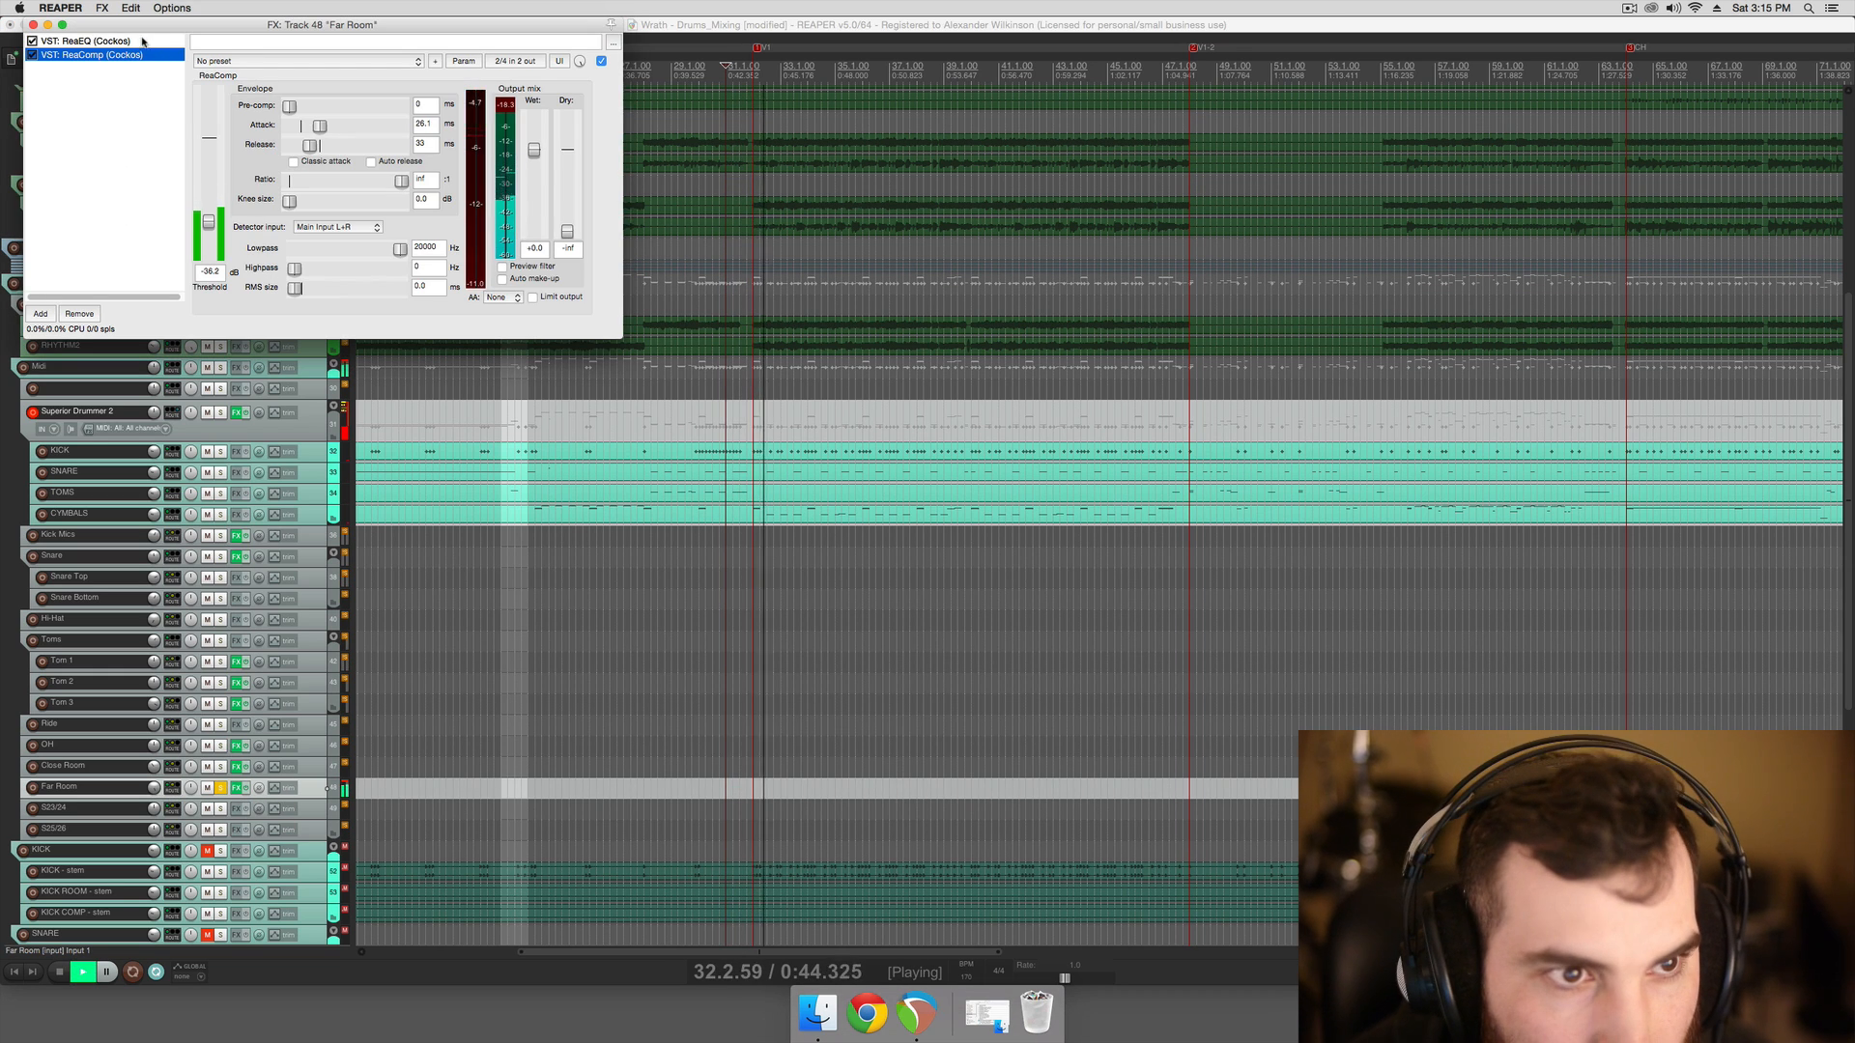
pyautogui.click(142, 41)
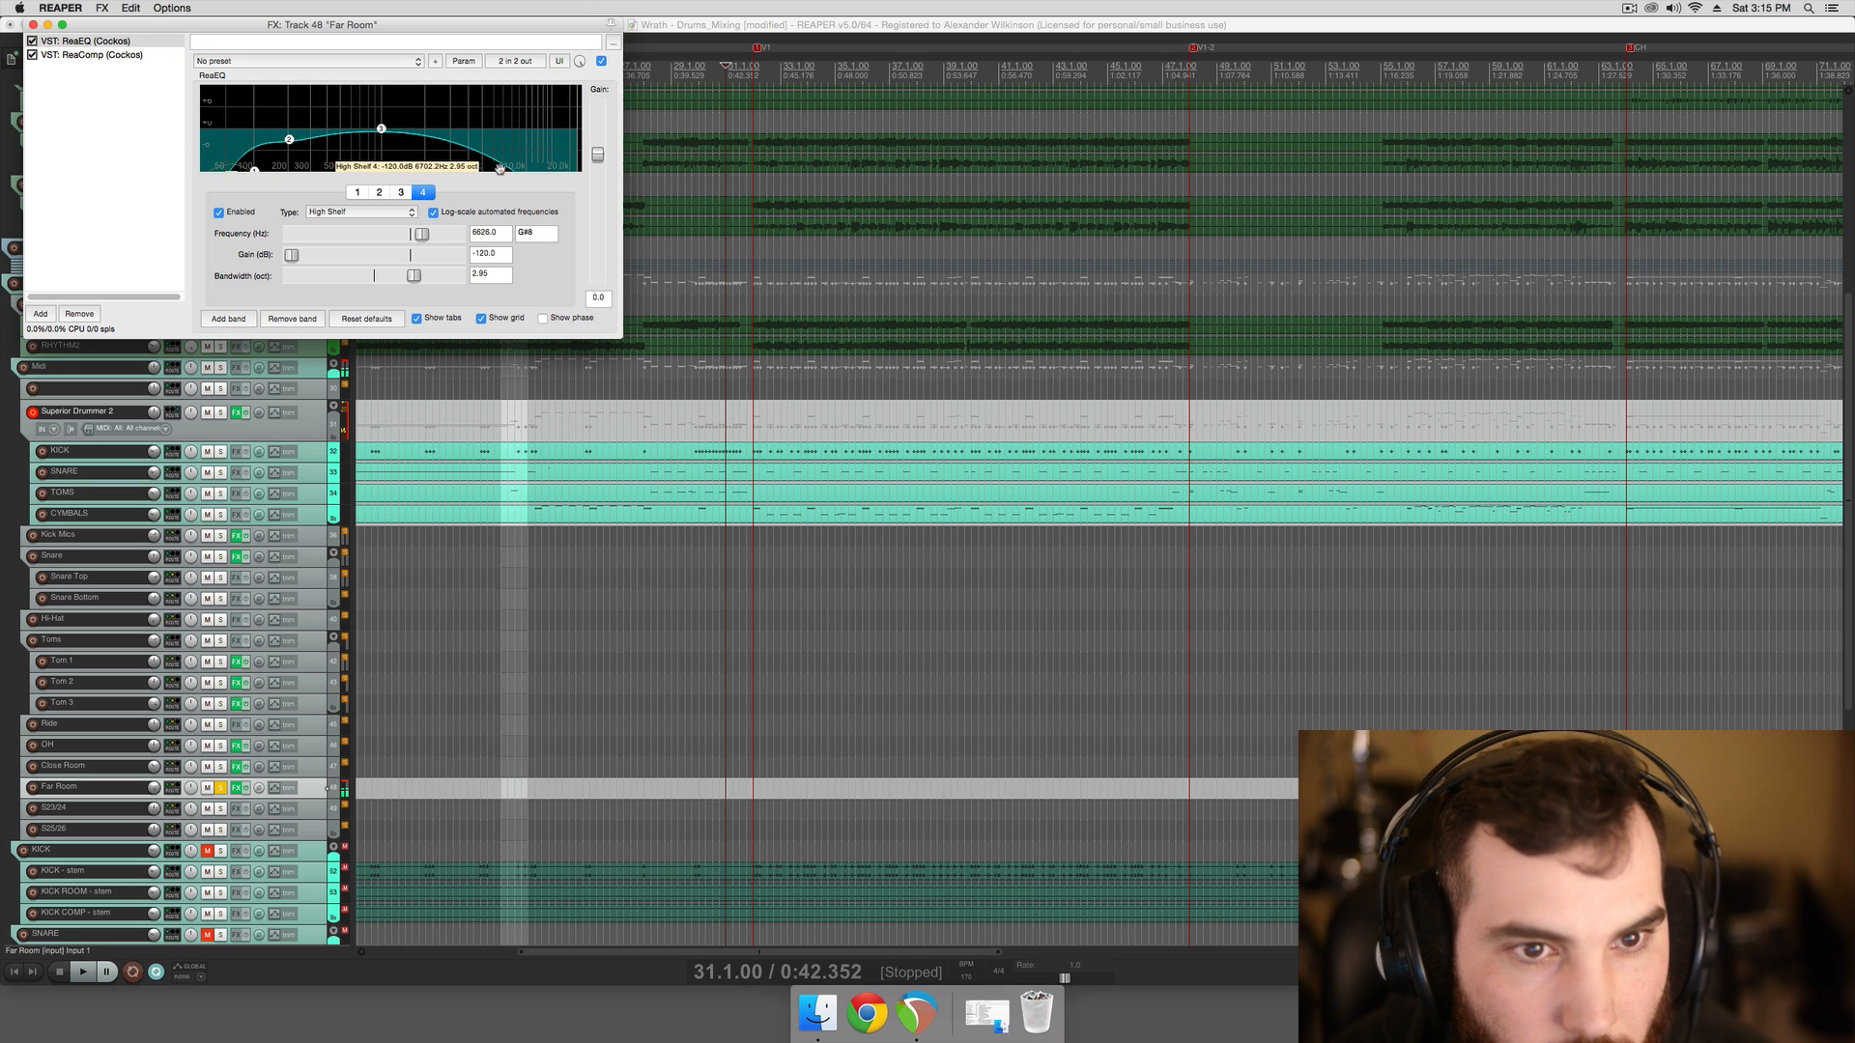
pyautogui.press('space')
pyautogui.press('space')
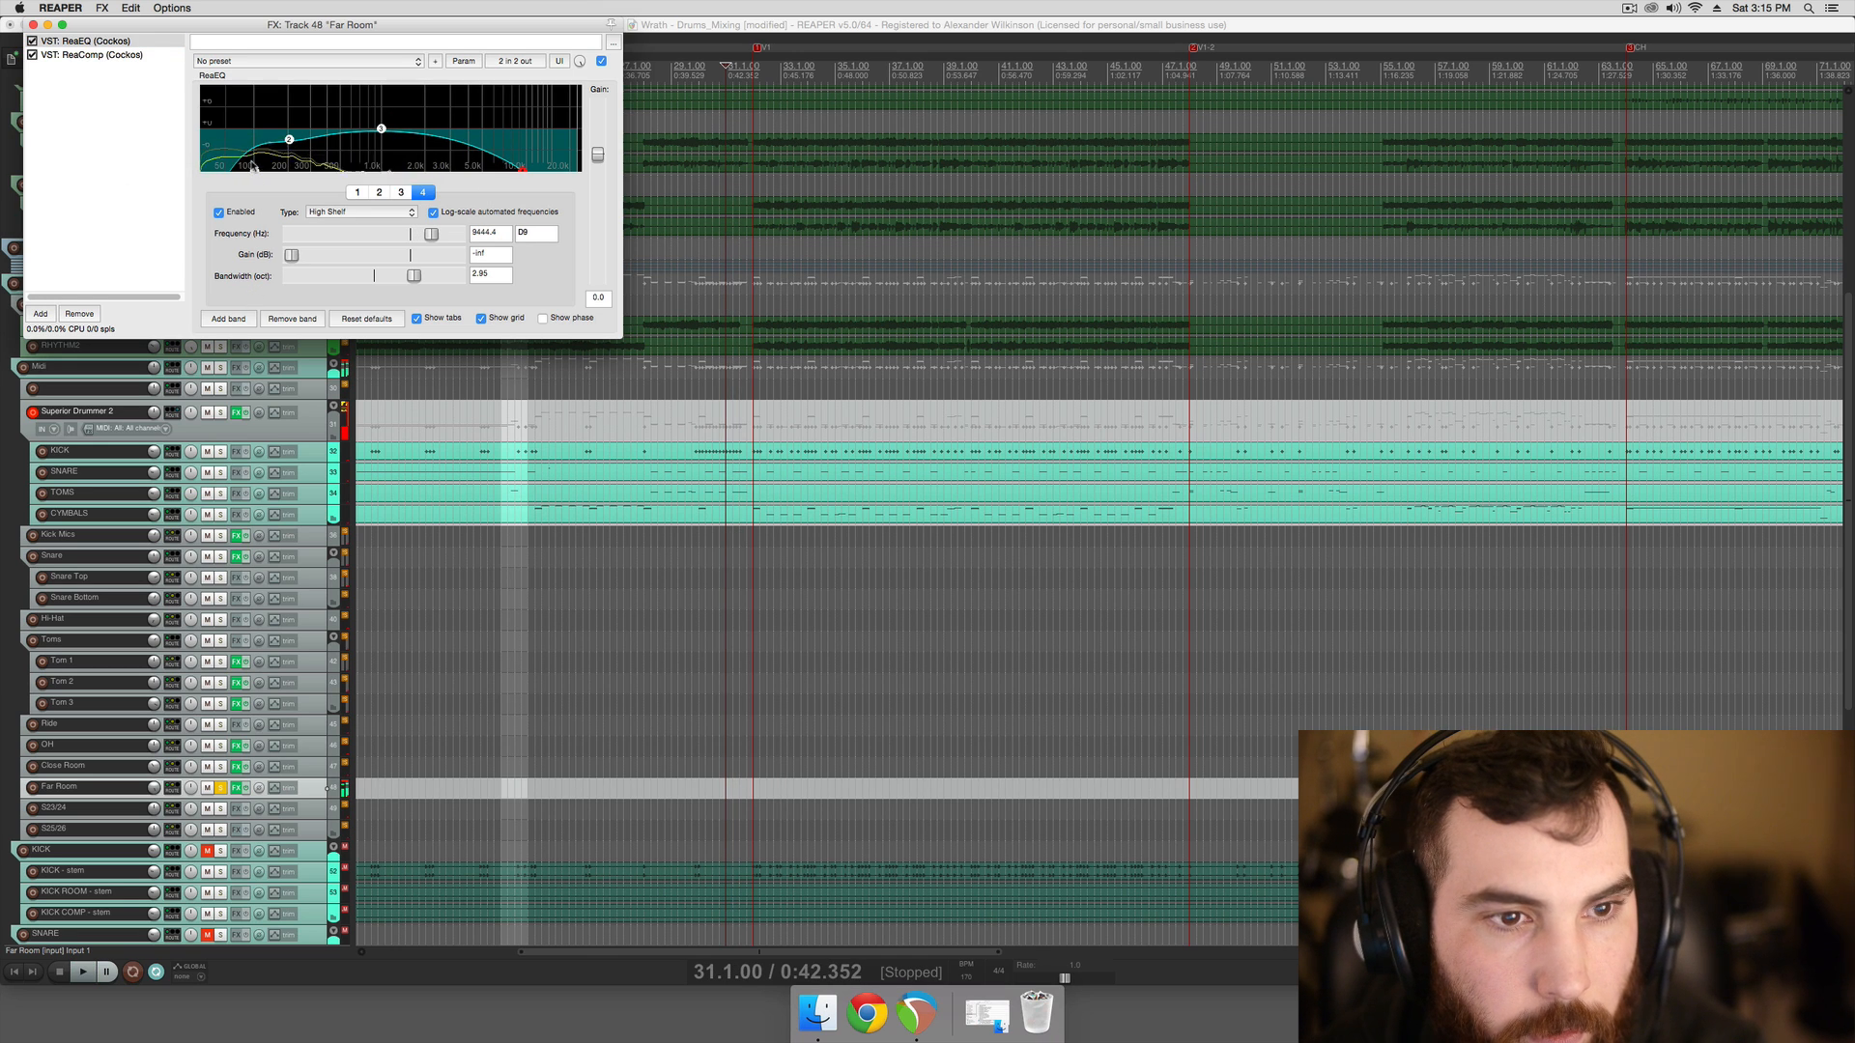
pyautogui.press('space')
pyautogui.moveTo(287, 139); pyautogui.dragTo(288, 152)
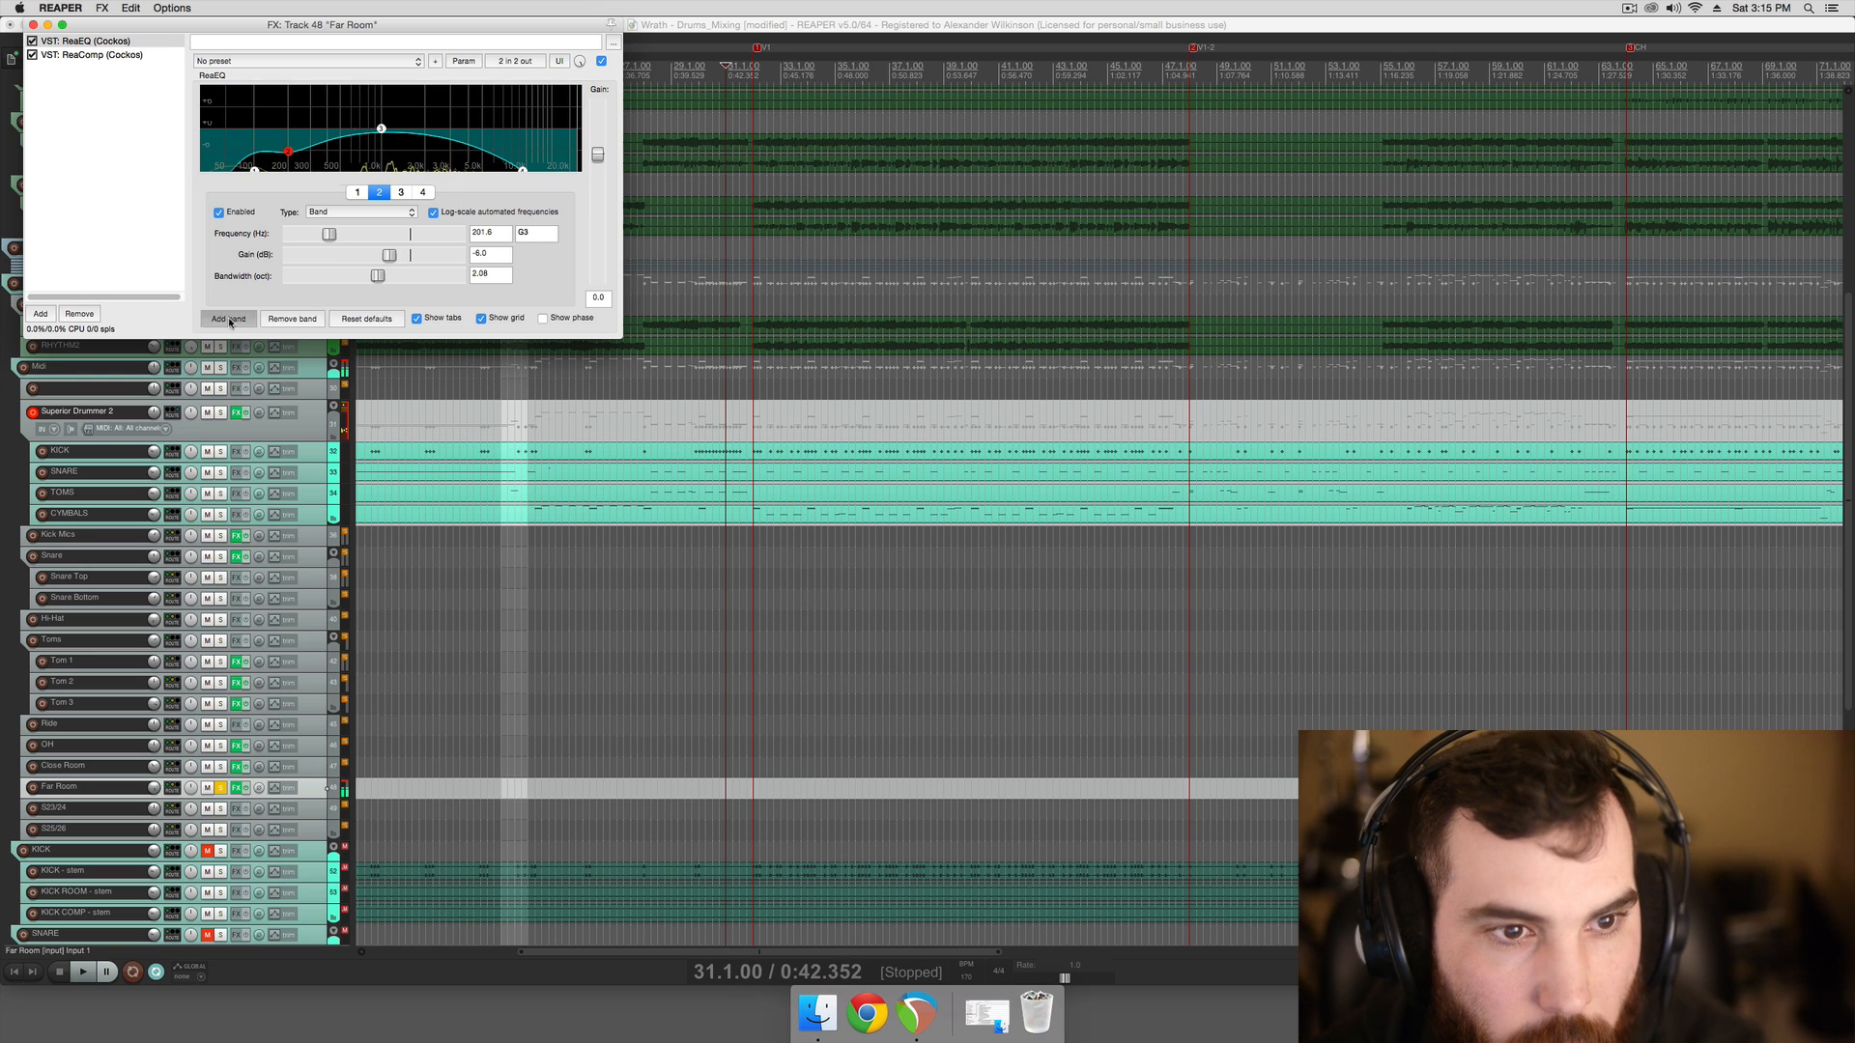
# Add a fifth ReaEQ band on Far Room at about 4128.0 Hz with a gain of -3.0 dB while auditioning
pyautogui.press('space')
pyautogui.moveTo(398, 95); pyautogui.dragTo(469, 62)
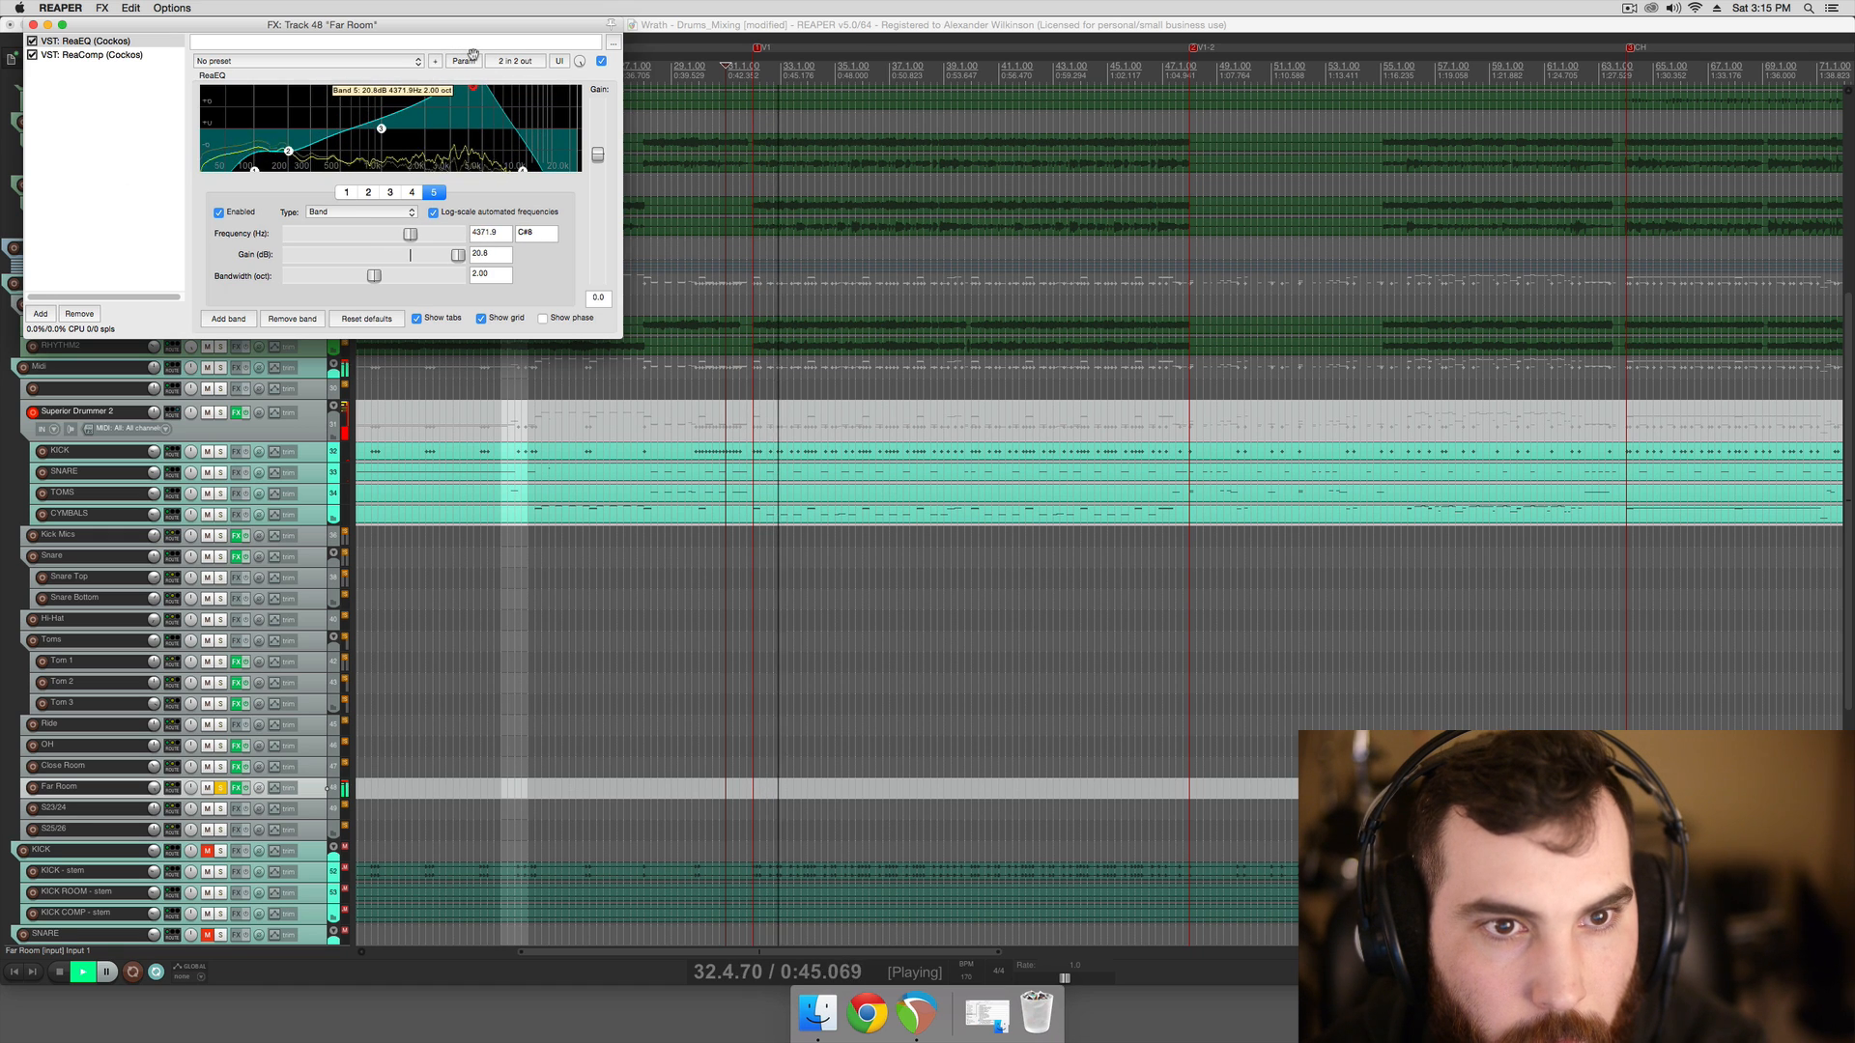
pyautogui.press('space')
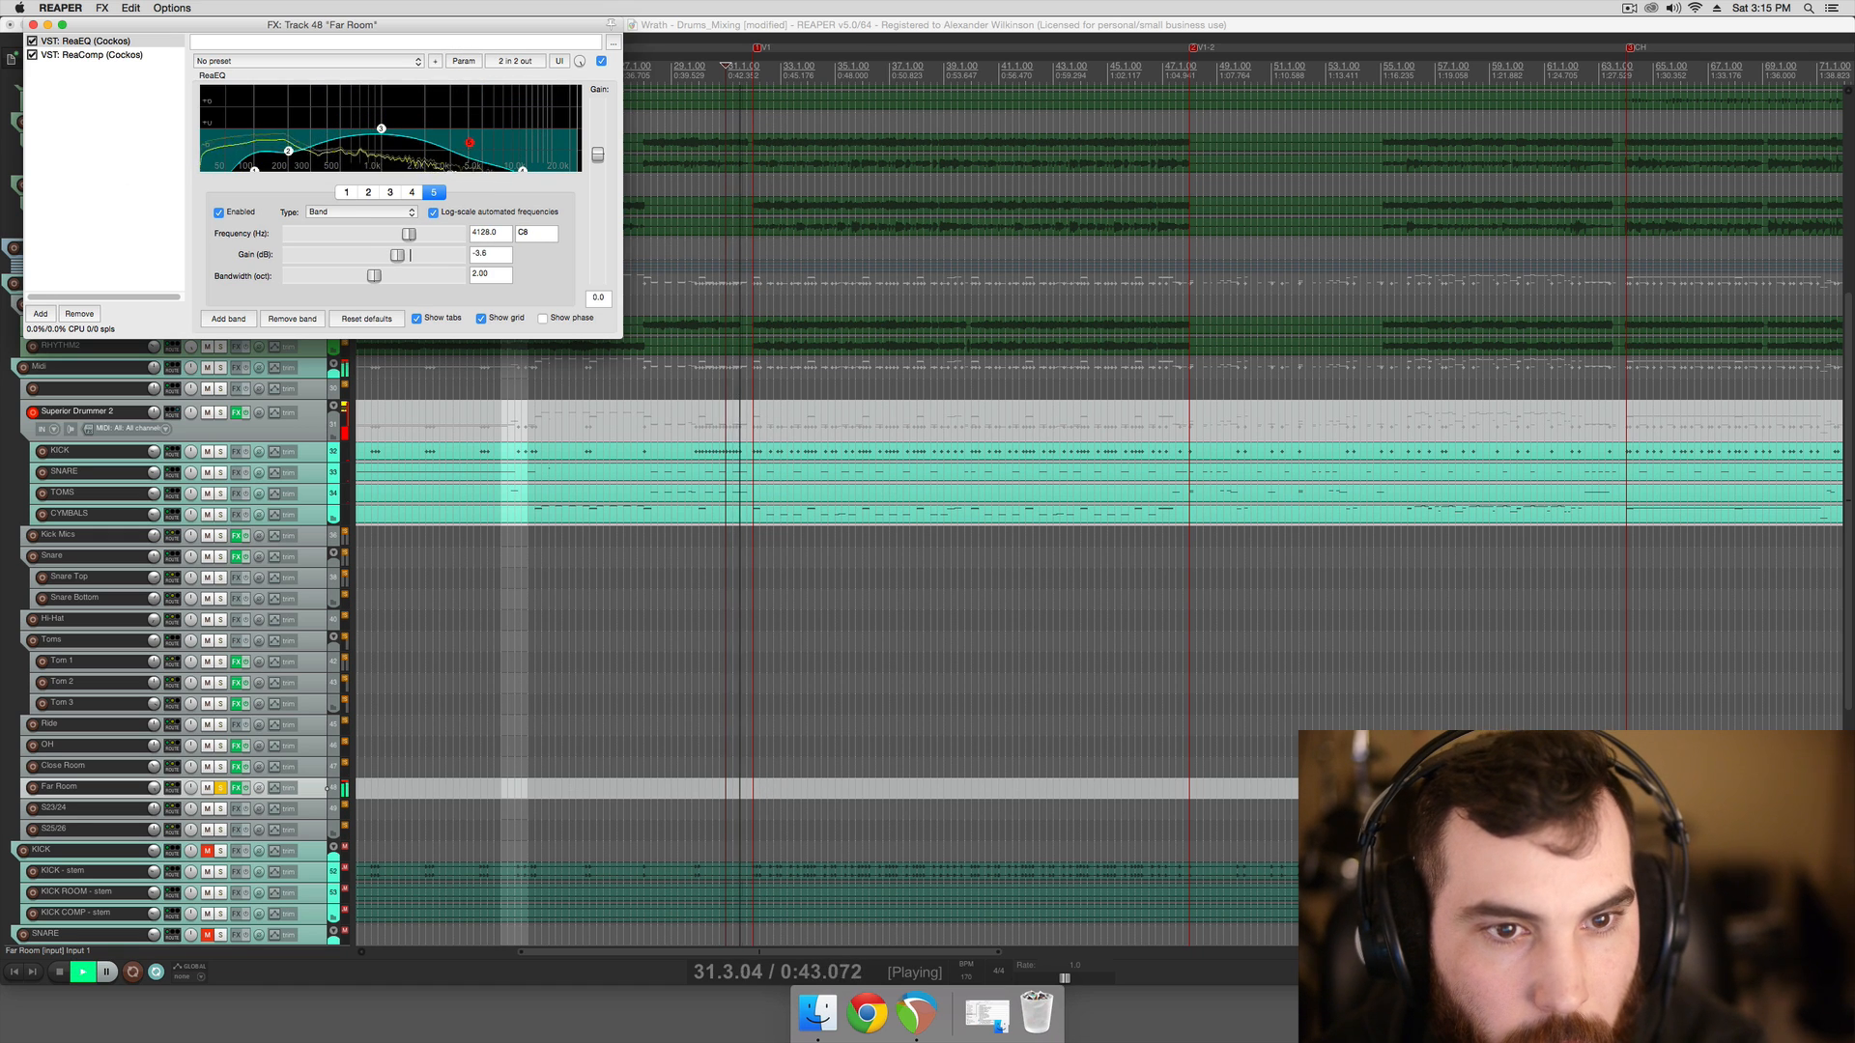
pyautogui.scroll(2, 396, 256)
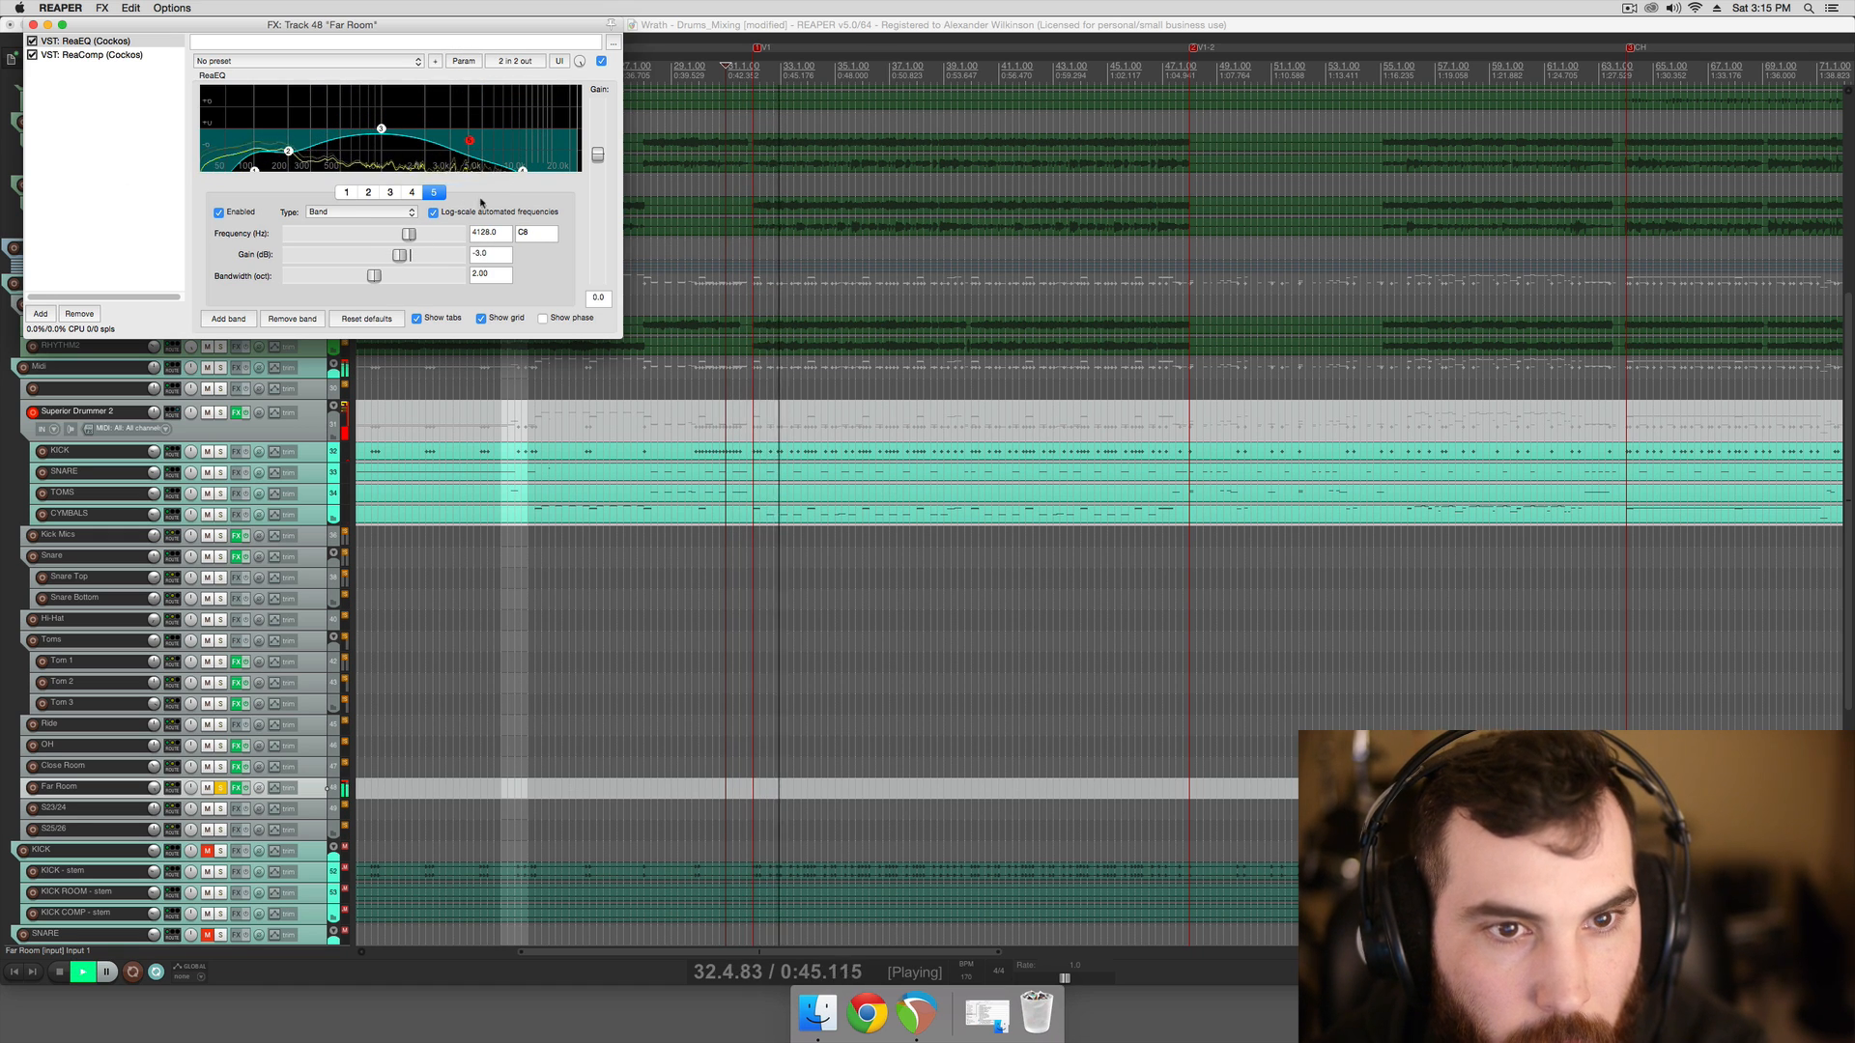
# Lower Far Room's ReaEQ high shelf 4 to about 5.1 kHz, close the effects window and unsolo the track
pyautogui.moveTo(522, 172); pyautogui.dragTo(482, 193)
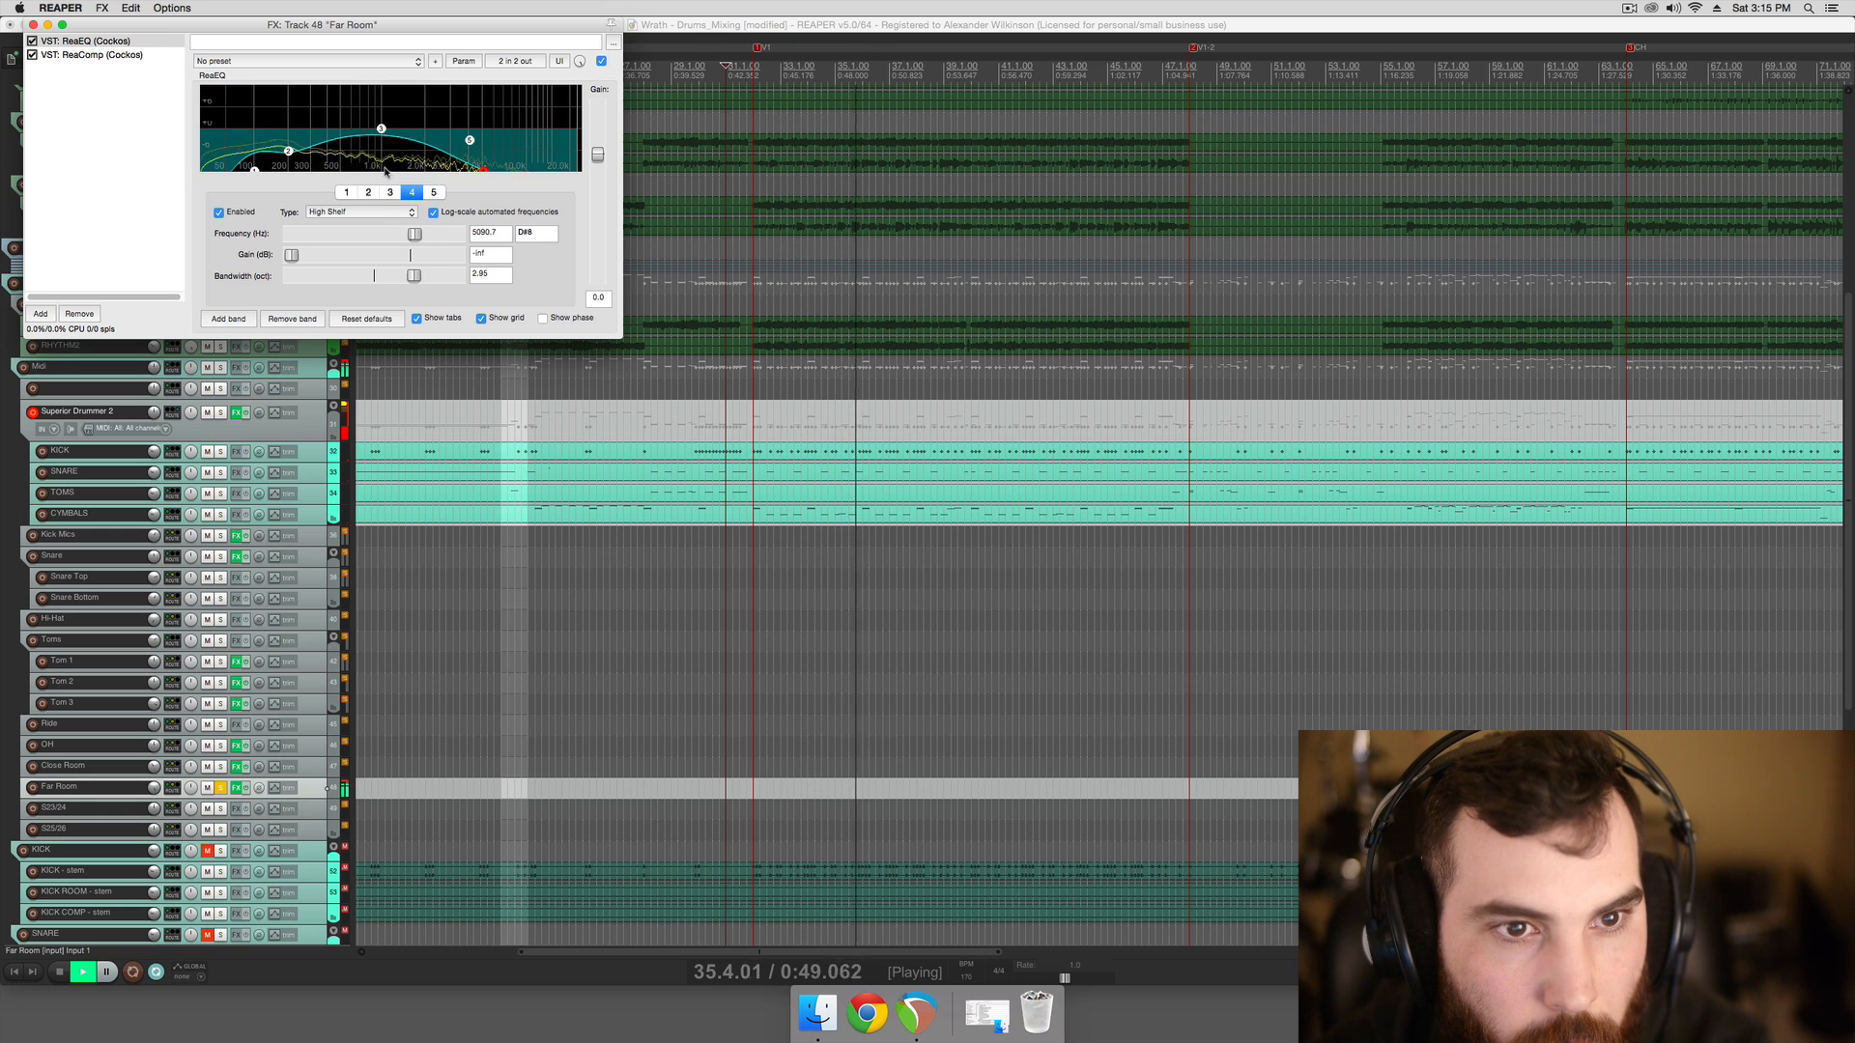
pyautogui.moveTo(482, 168)
pyautogui.mouseDown()
pyautogui.moveTo(428, 193)
pyautogui.moveTo(487, 202)
pyautogui.mouseUp()
pyautogui.click(32, 25)
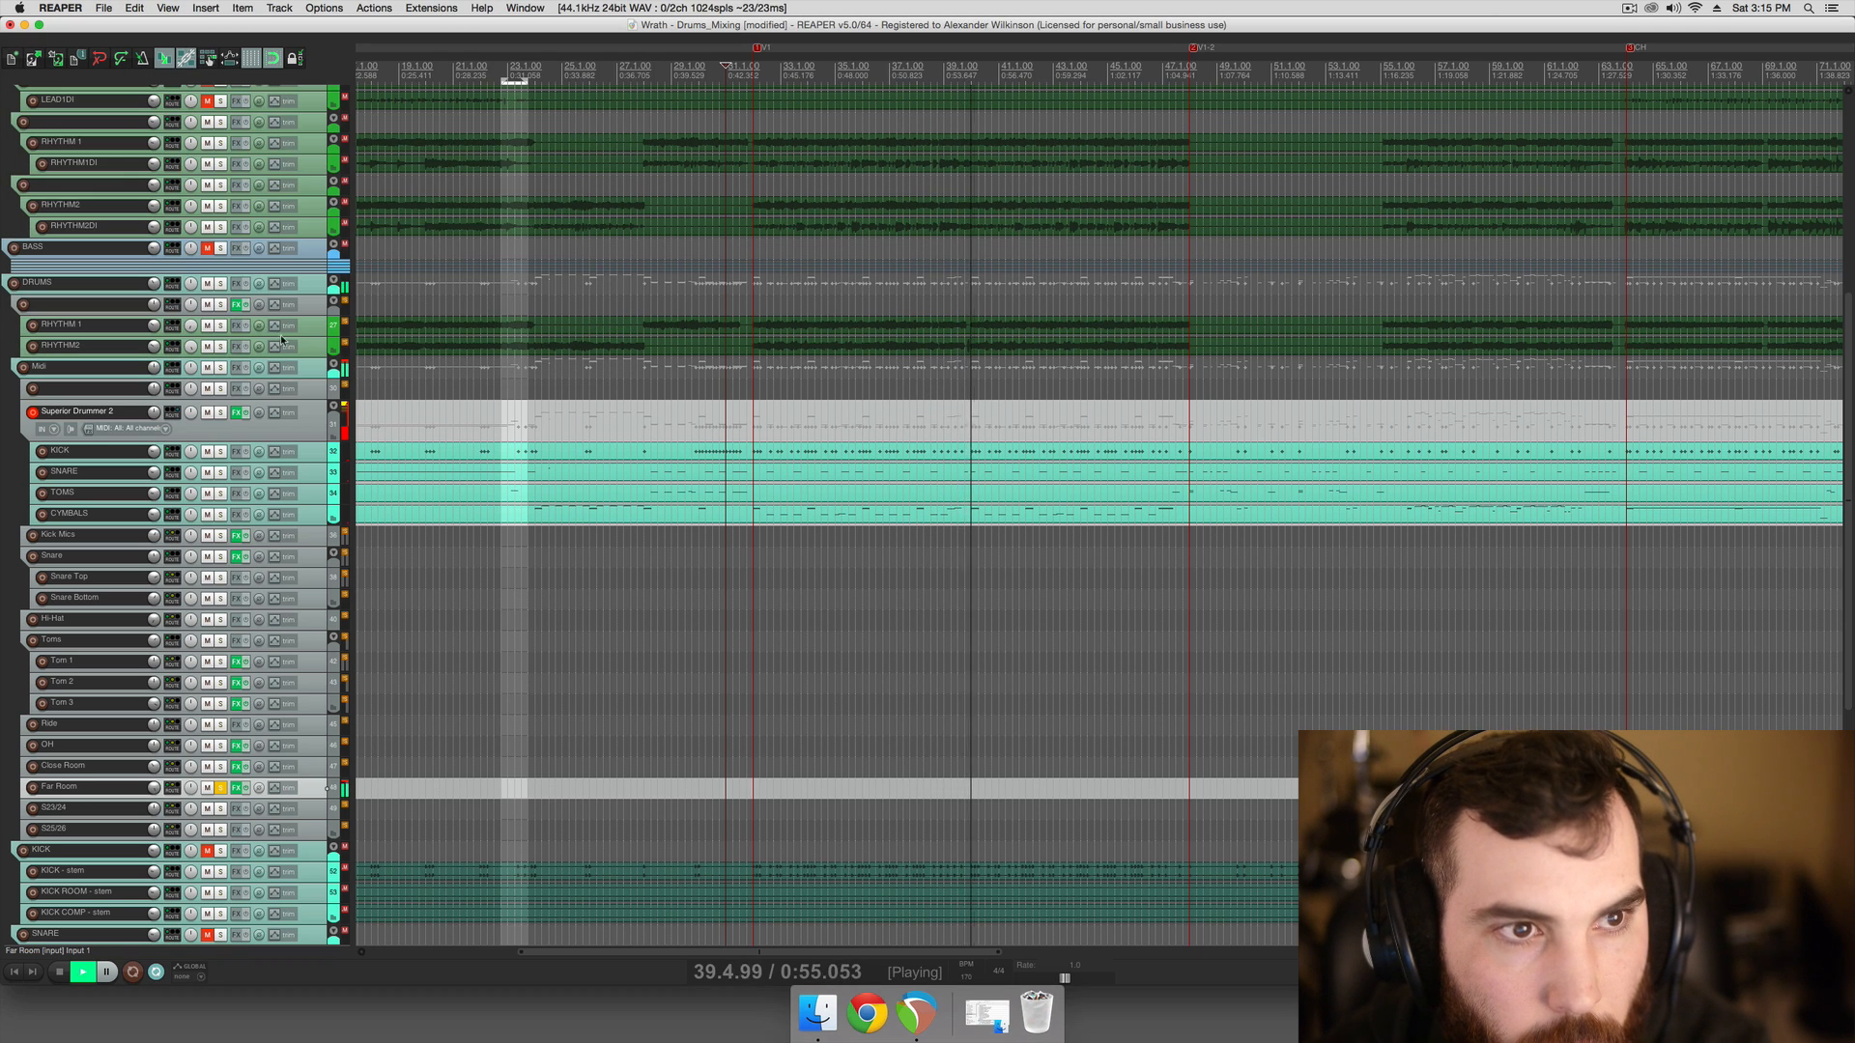
pyautogui.click(220, 788)
pyautogui.press('space')
pyautogui.press('space')
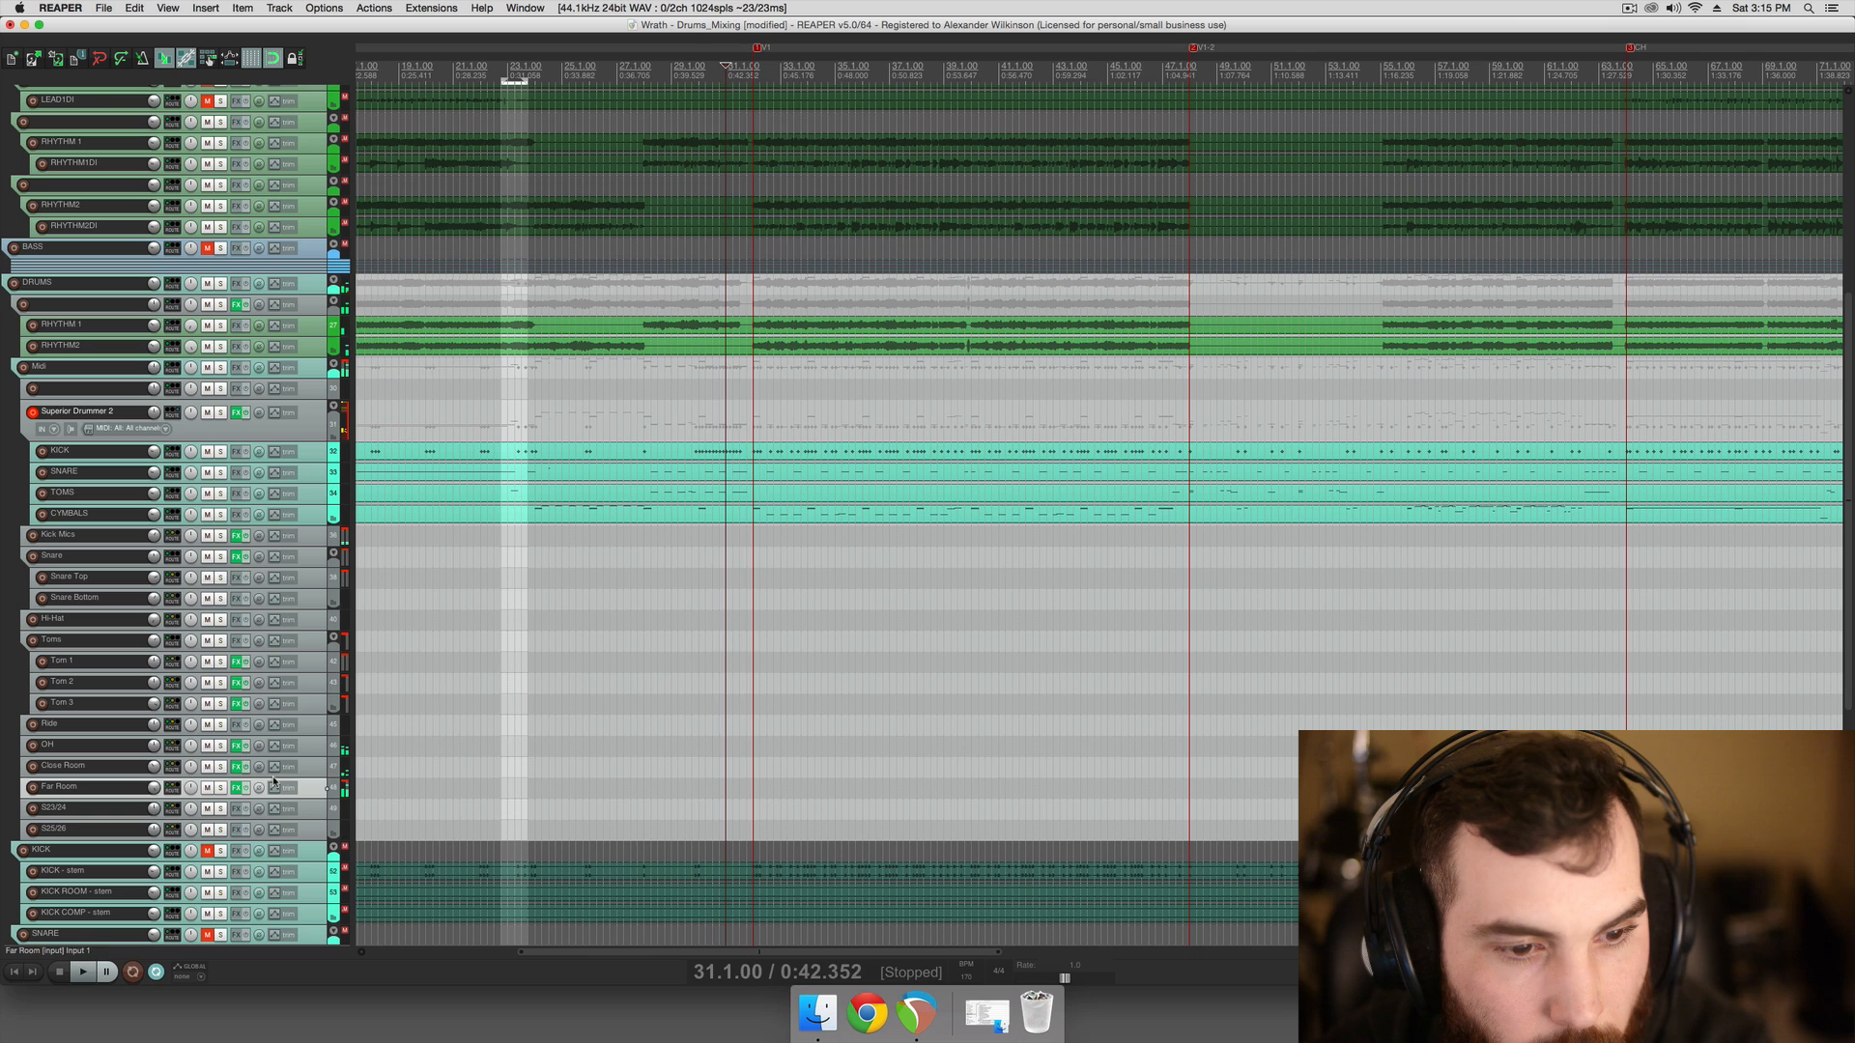
# Reset Far Room's volume to its default and audition the track muted and soloed
pyautogui.doubleClick(154, 788)
pyautogui.click(220, 788)
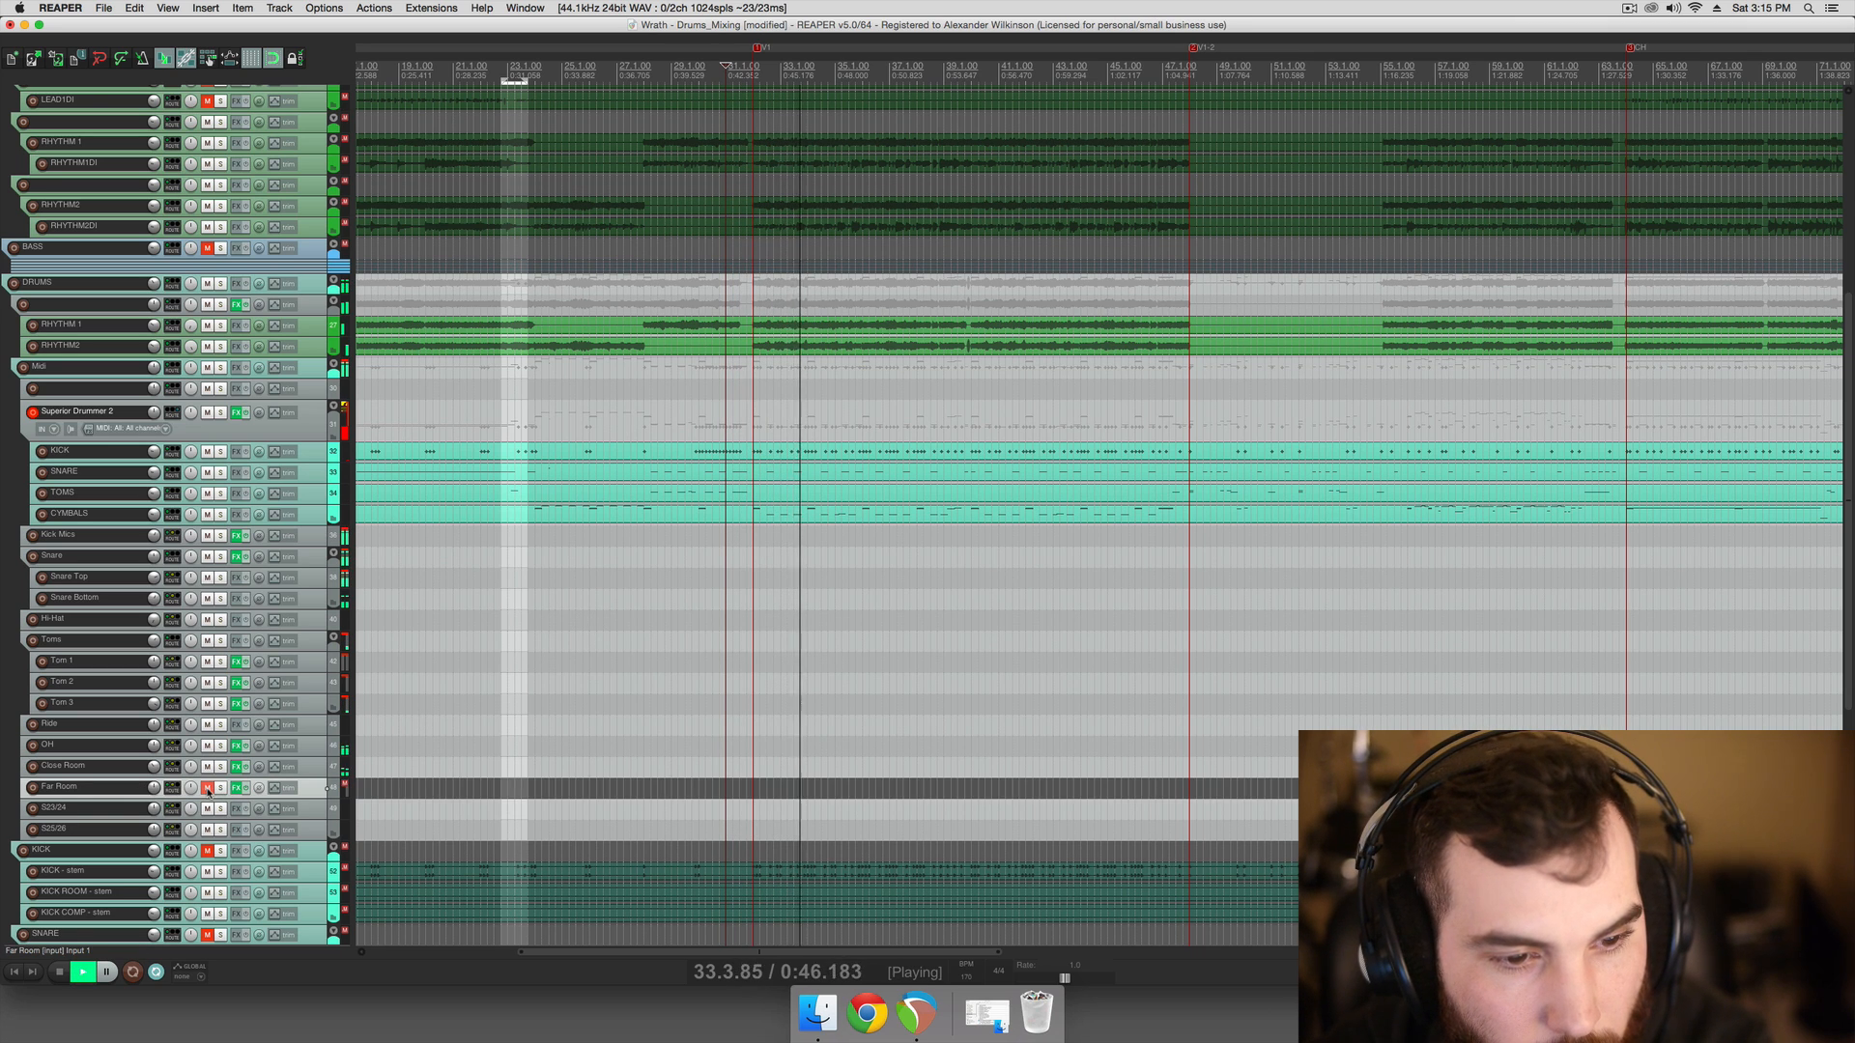
pyautogui.click(218, 788)
pyautogui.click(220, 788)
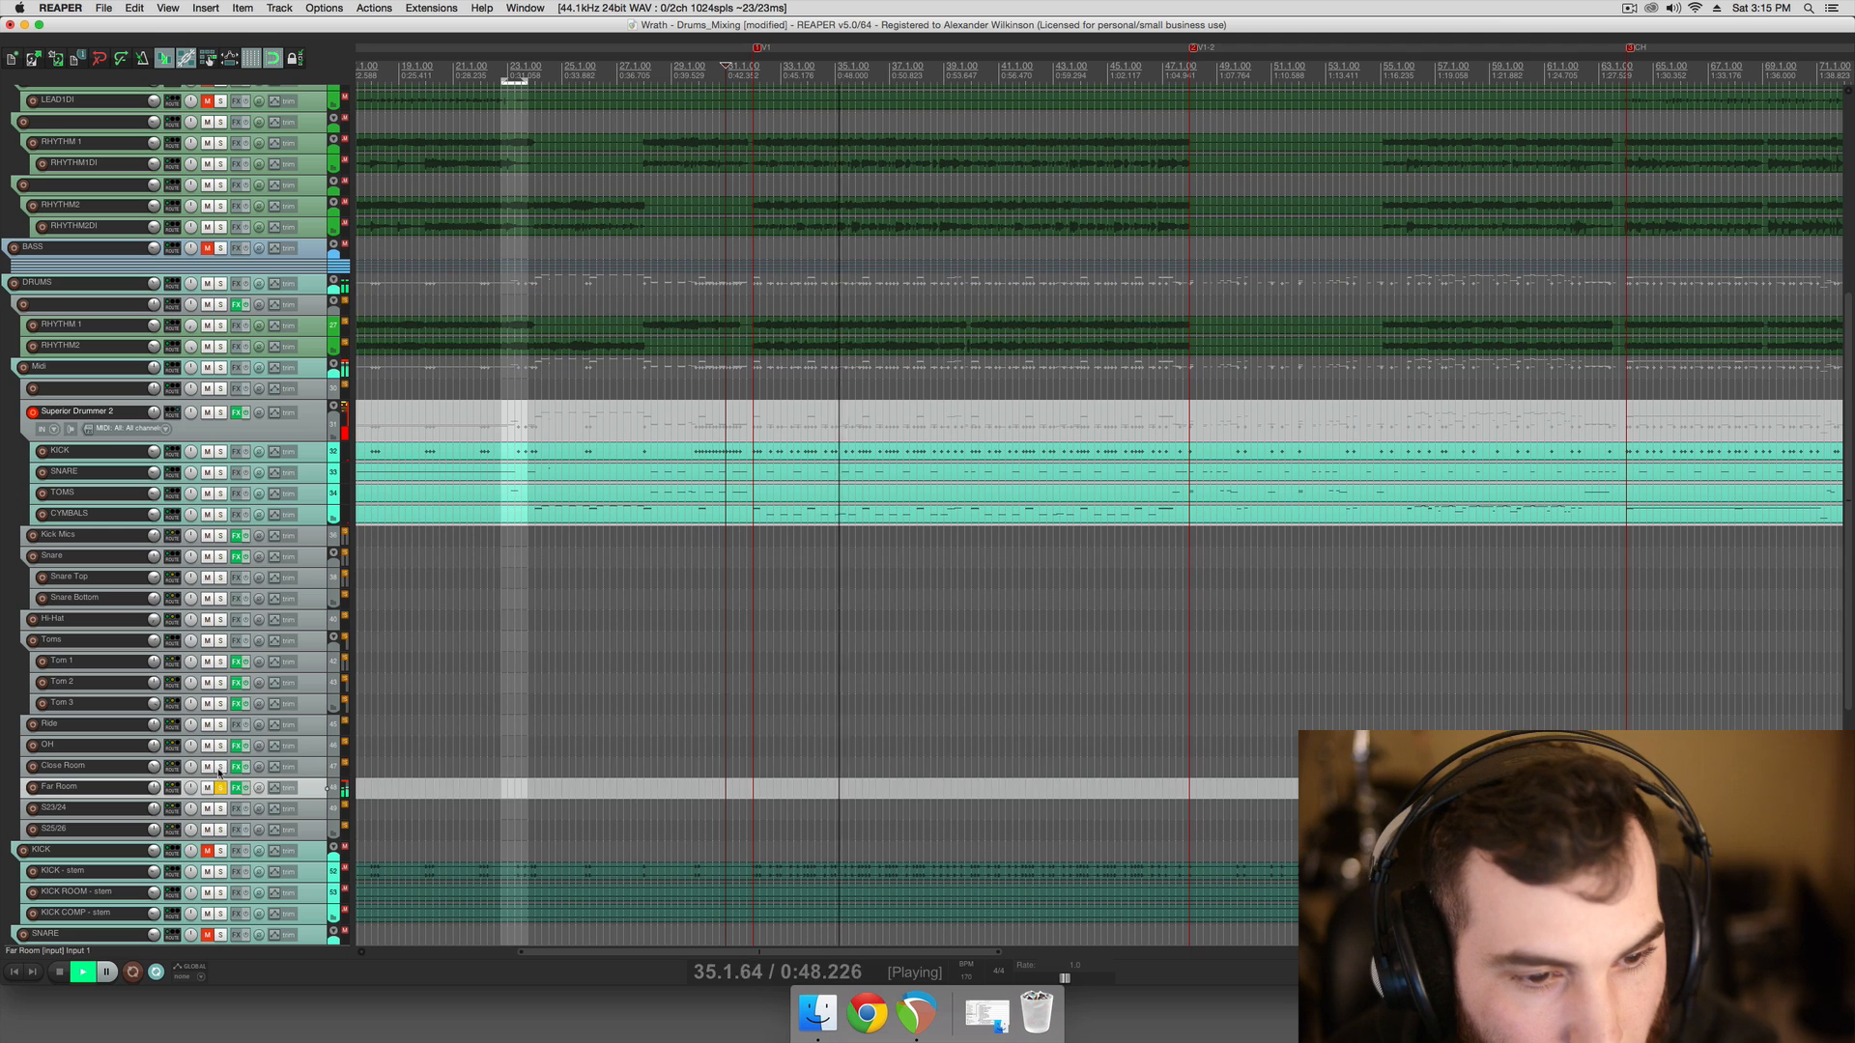
# Solo Close Room alongside Far Room, set Far Room's volume to about +2.88 dB and clear the solos
pyautogui.click(220, 767)
pyautogui.moveTo(154, 787); pyautogui.dragTo(154, 777)
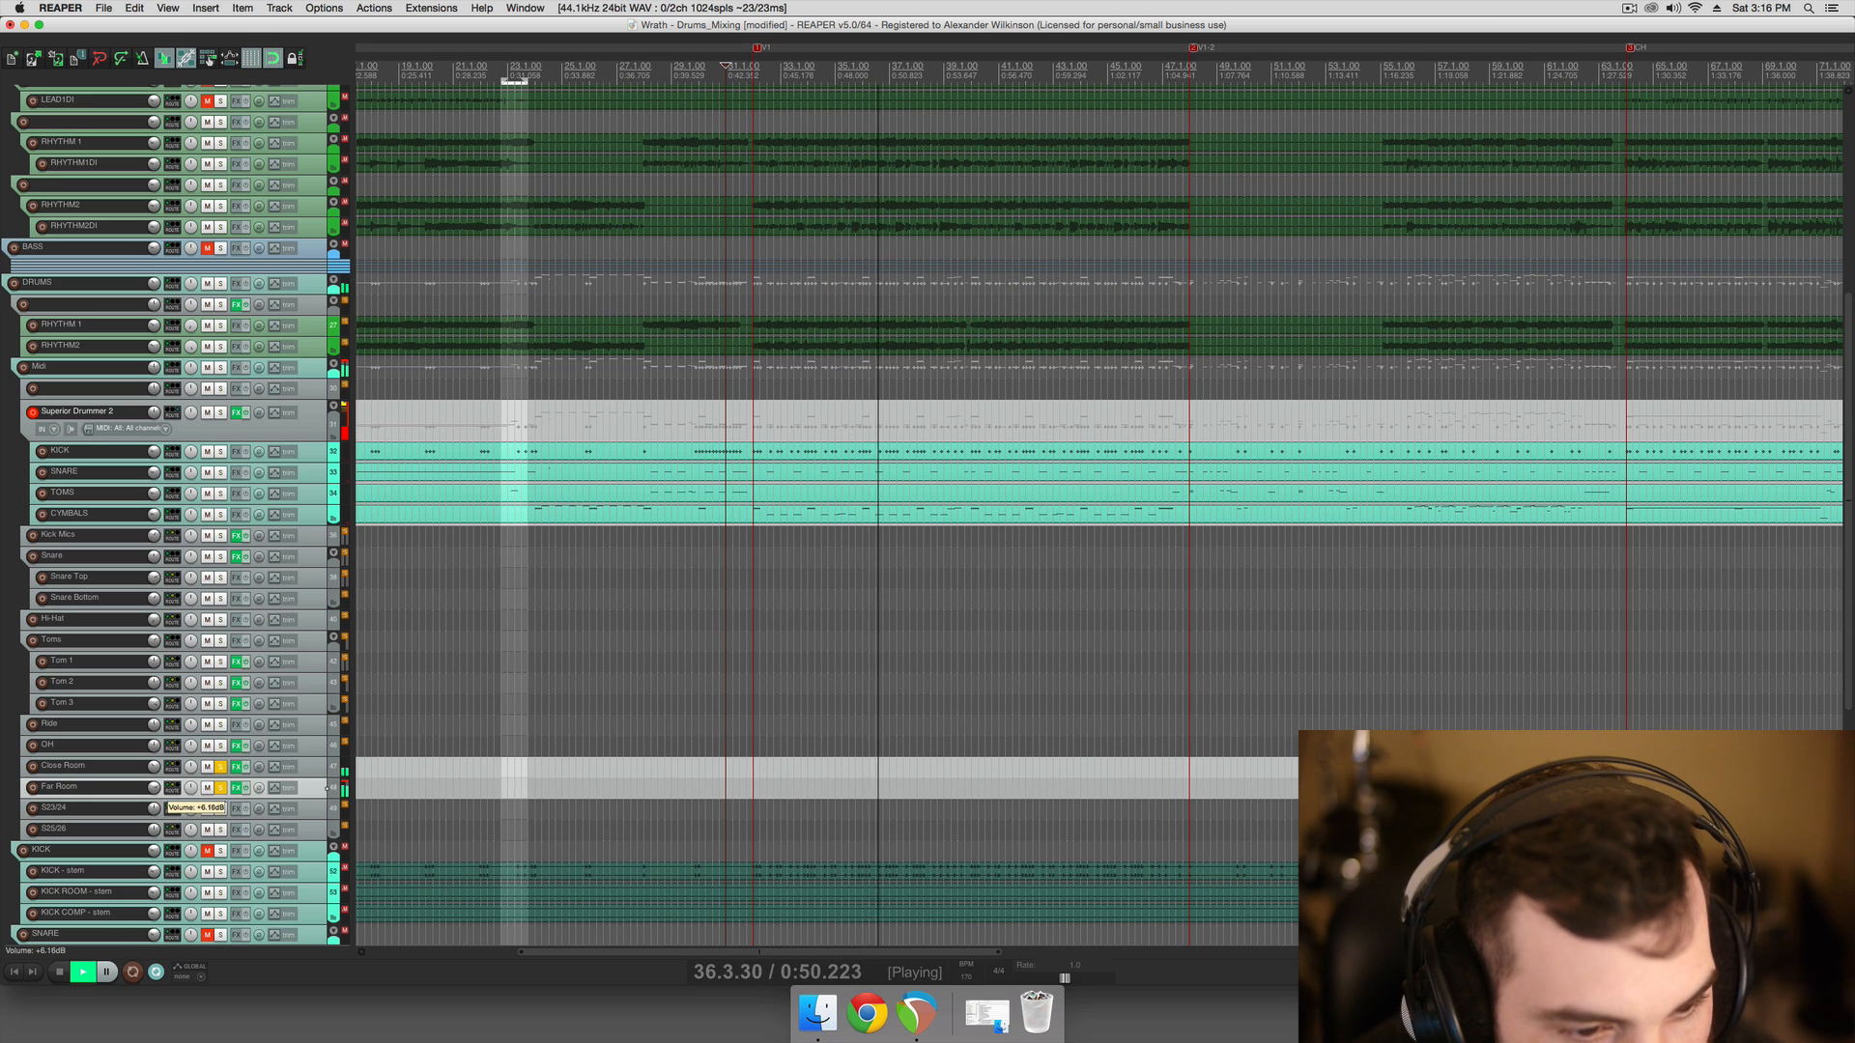
pyautogui.doubleClick(153, 787)
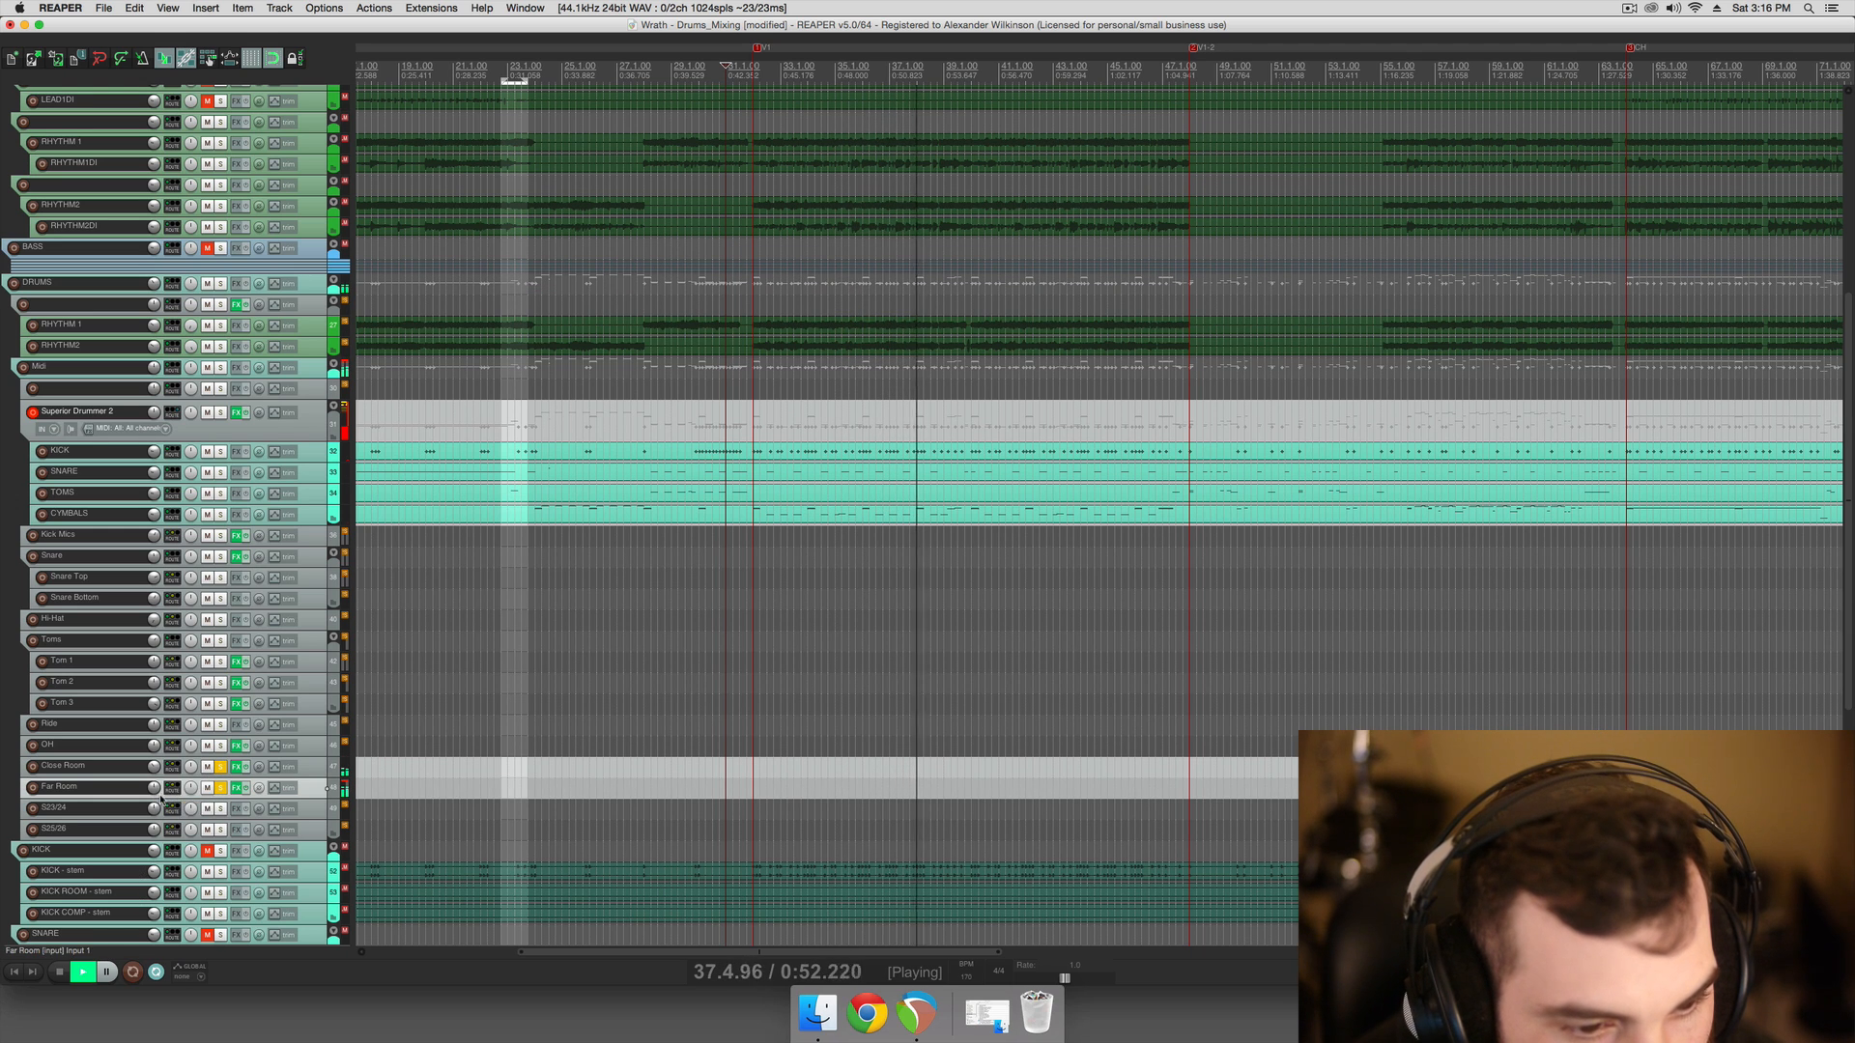
pyautogui.moveTo(154, 787)
pyautogui.mouseDown()
pyautogui.moveTo(154, 827)
pyautogui.moveTo(153, 797)
pyautogui.mouseUp()
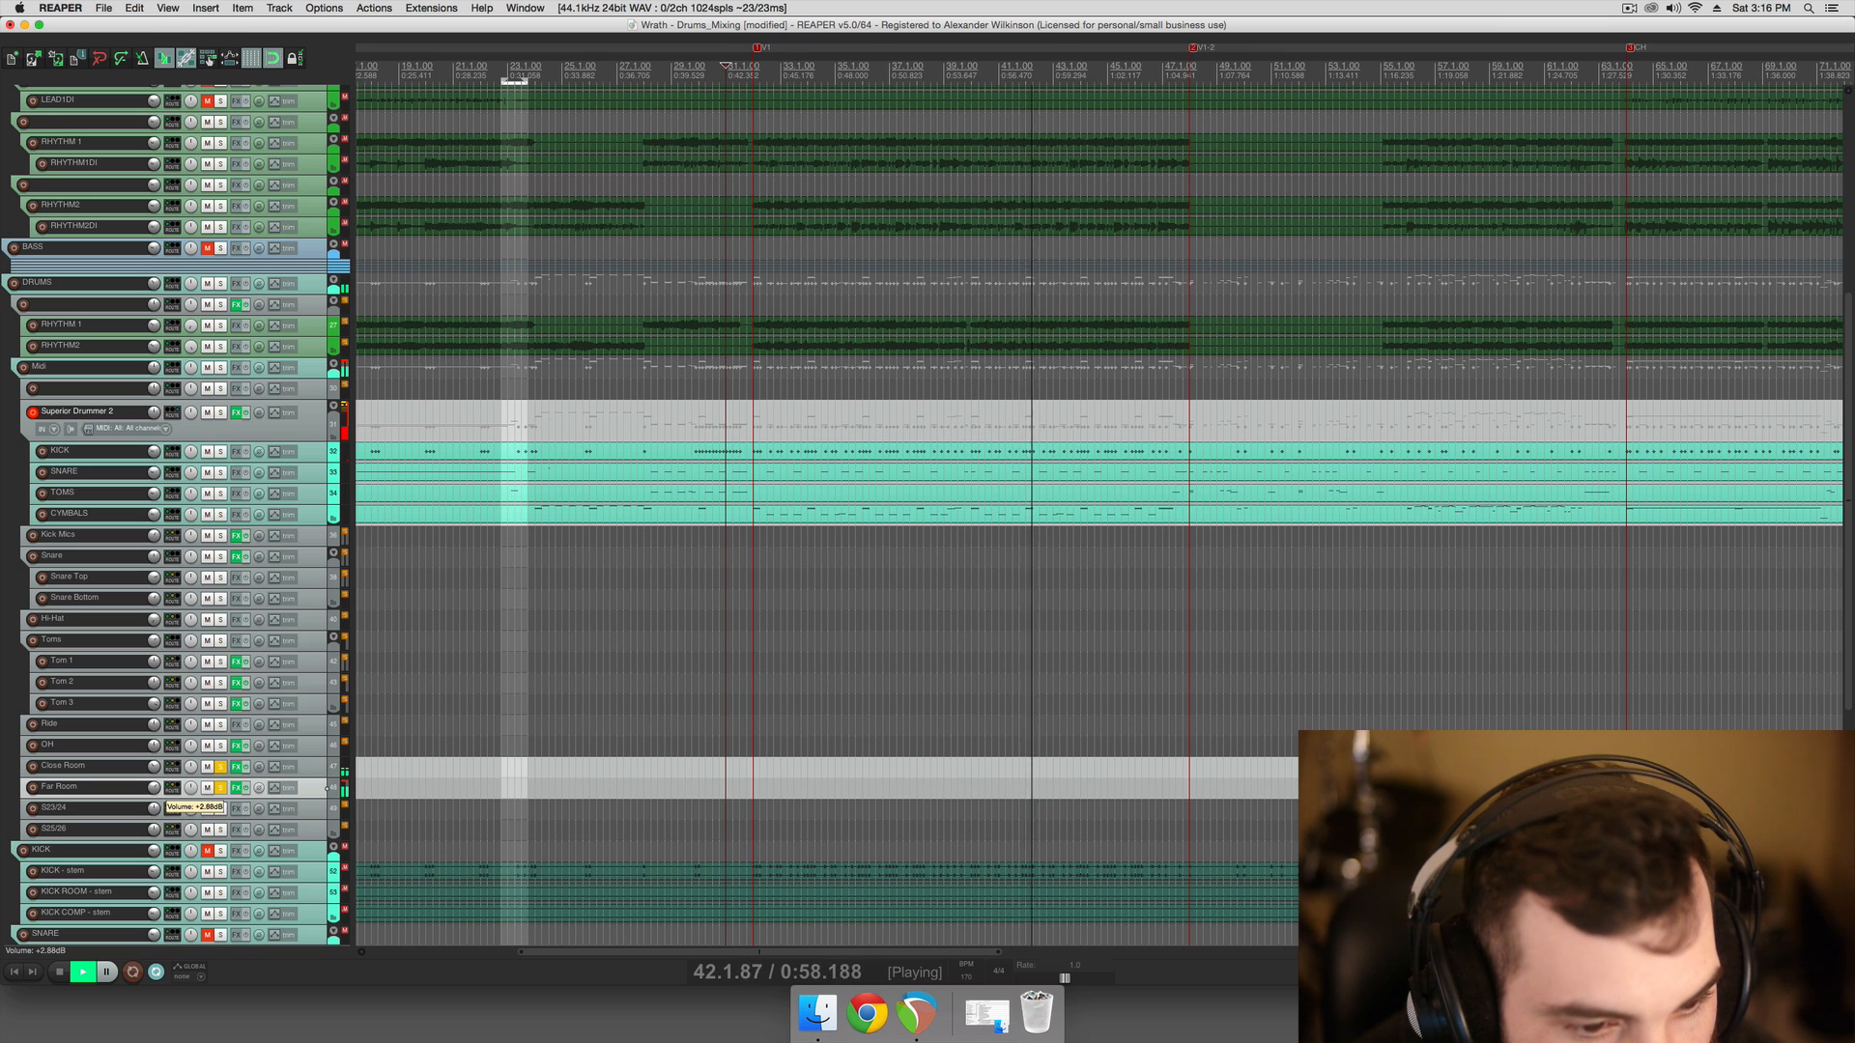
pyautogui.click(221, 788)
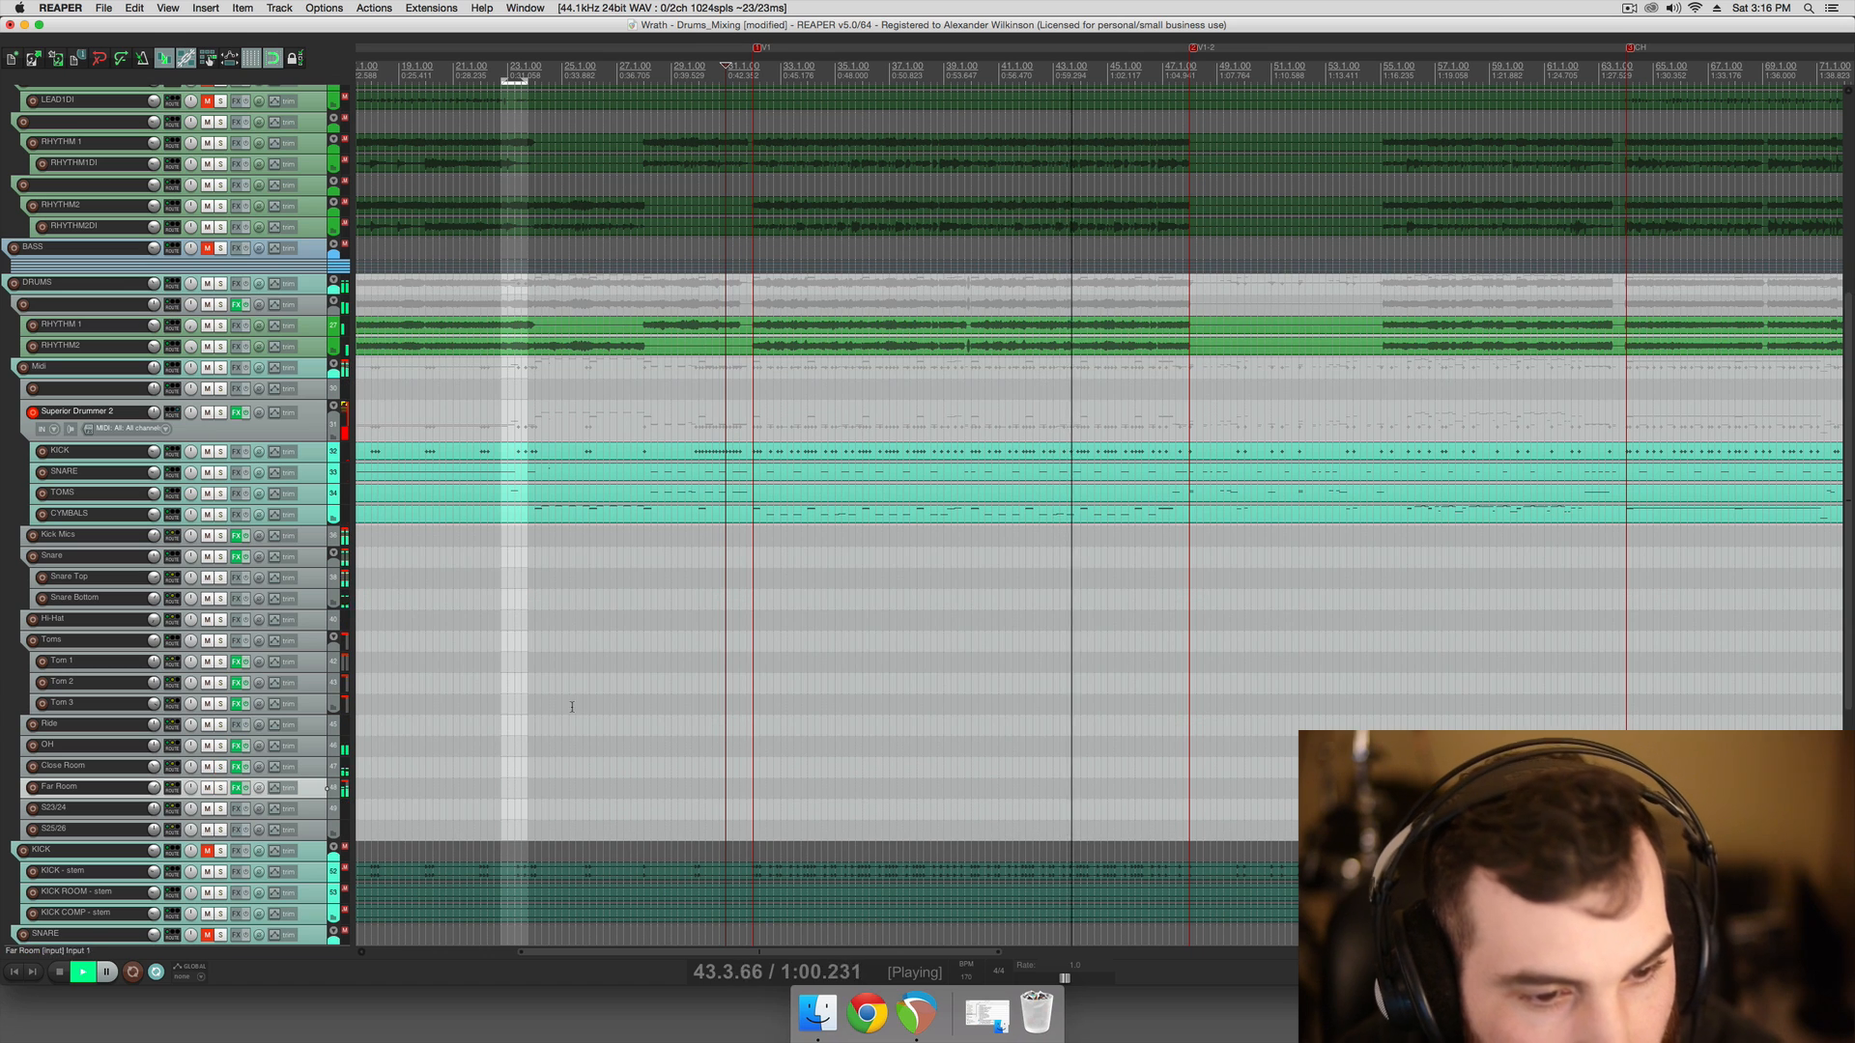
# Save the project, play the full drum mix from 31.4.00 and select the Superior Drummer 2 track
pyautogui.press('super+s')
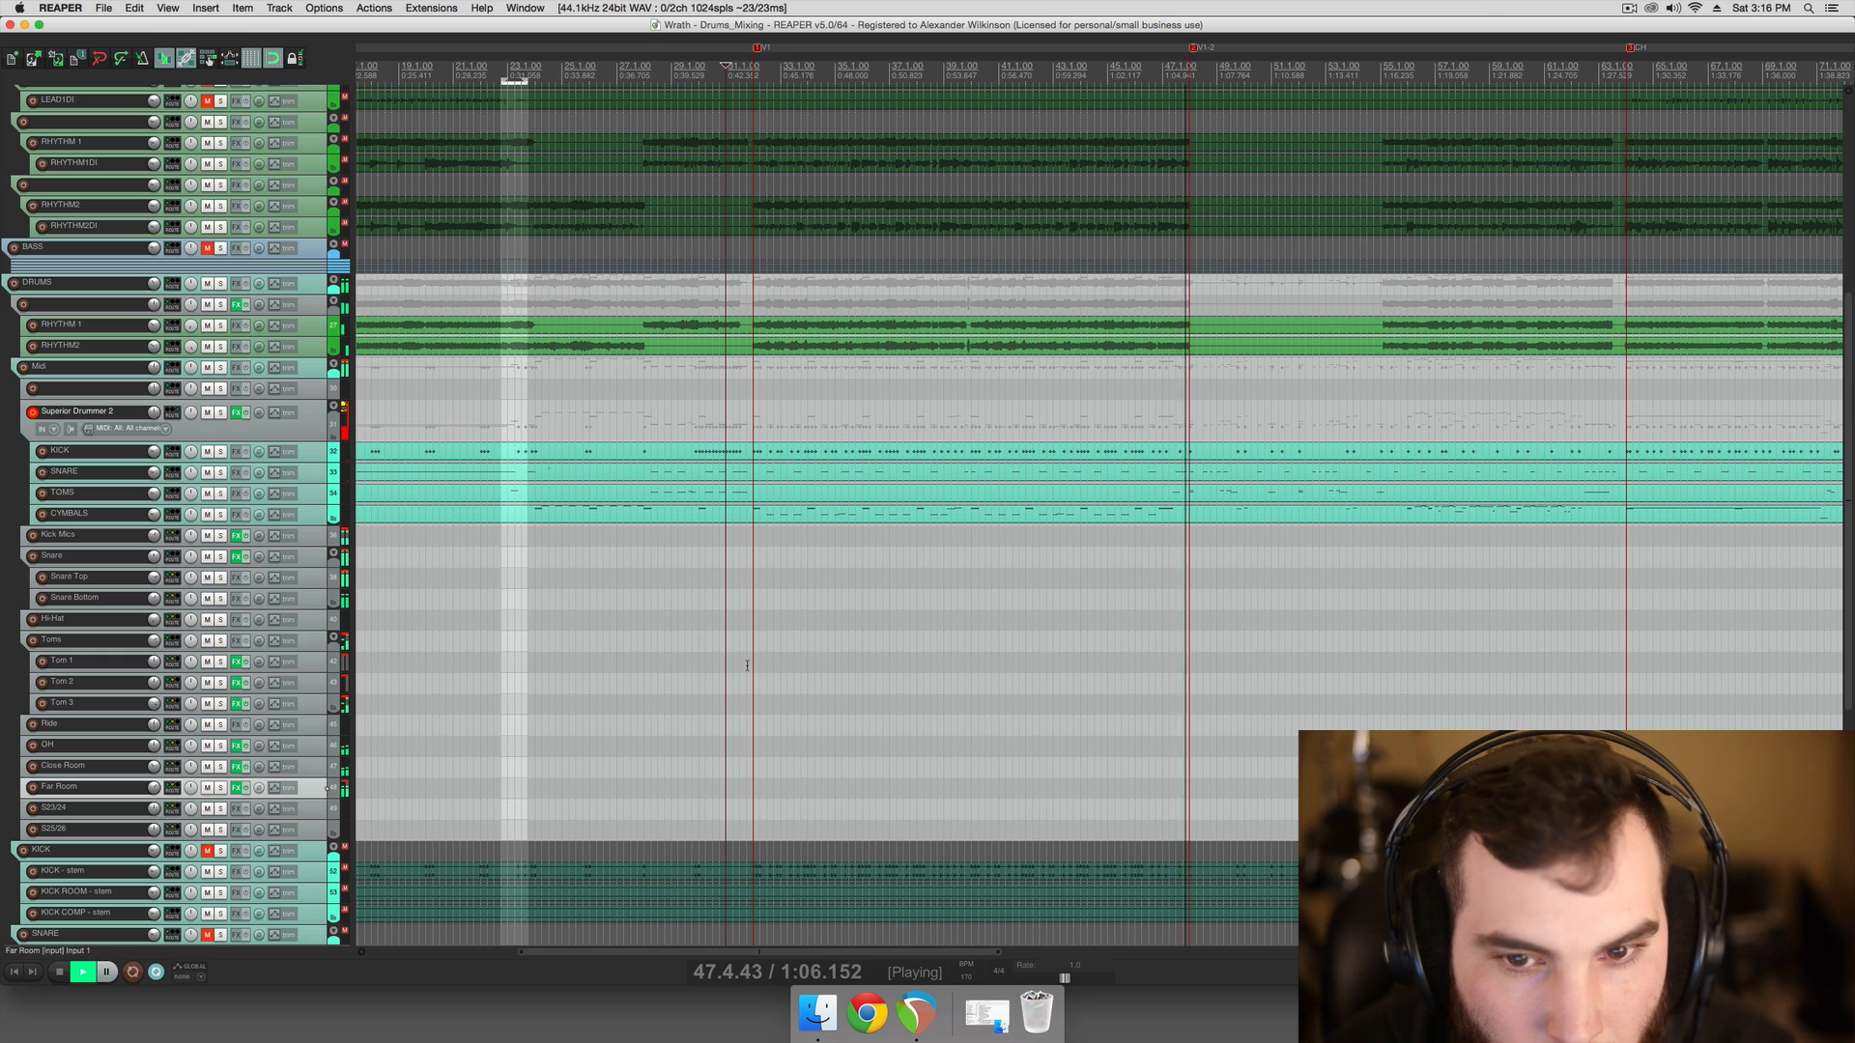
pyautogui.click(748, 665)
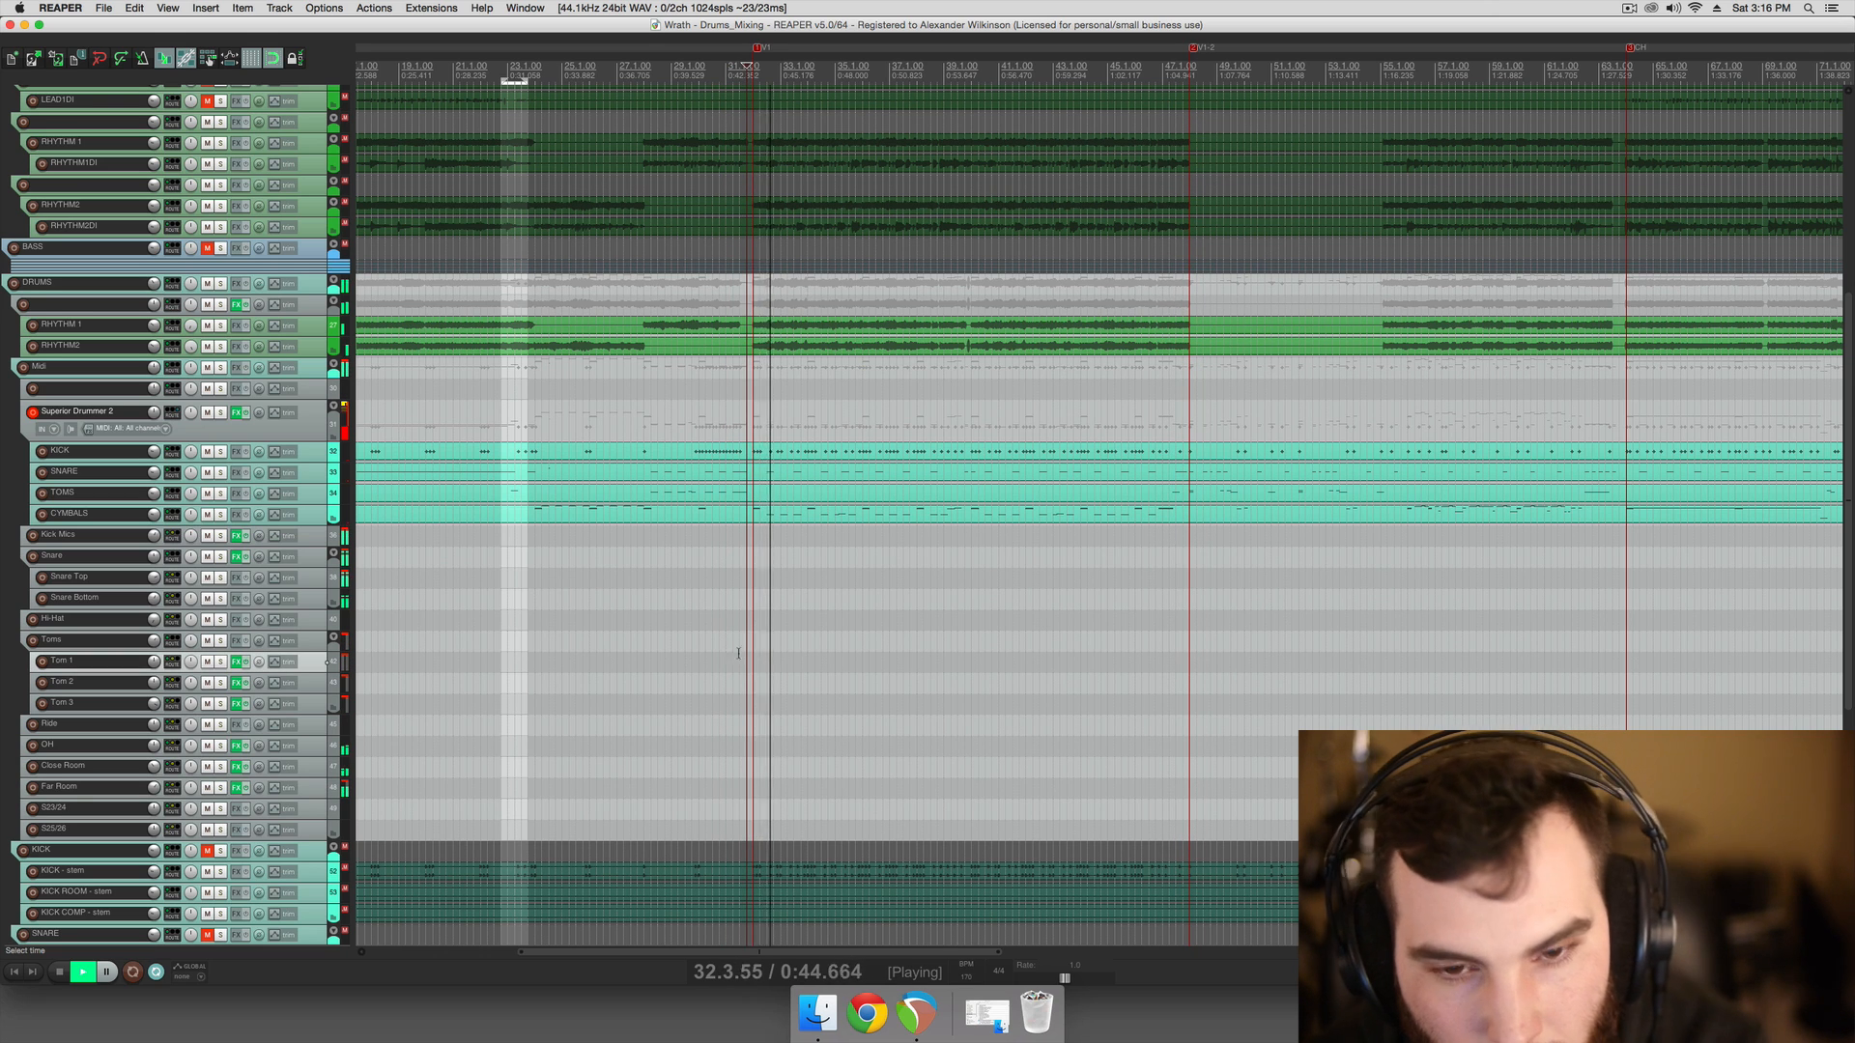
pyautogui.click(321, 417)
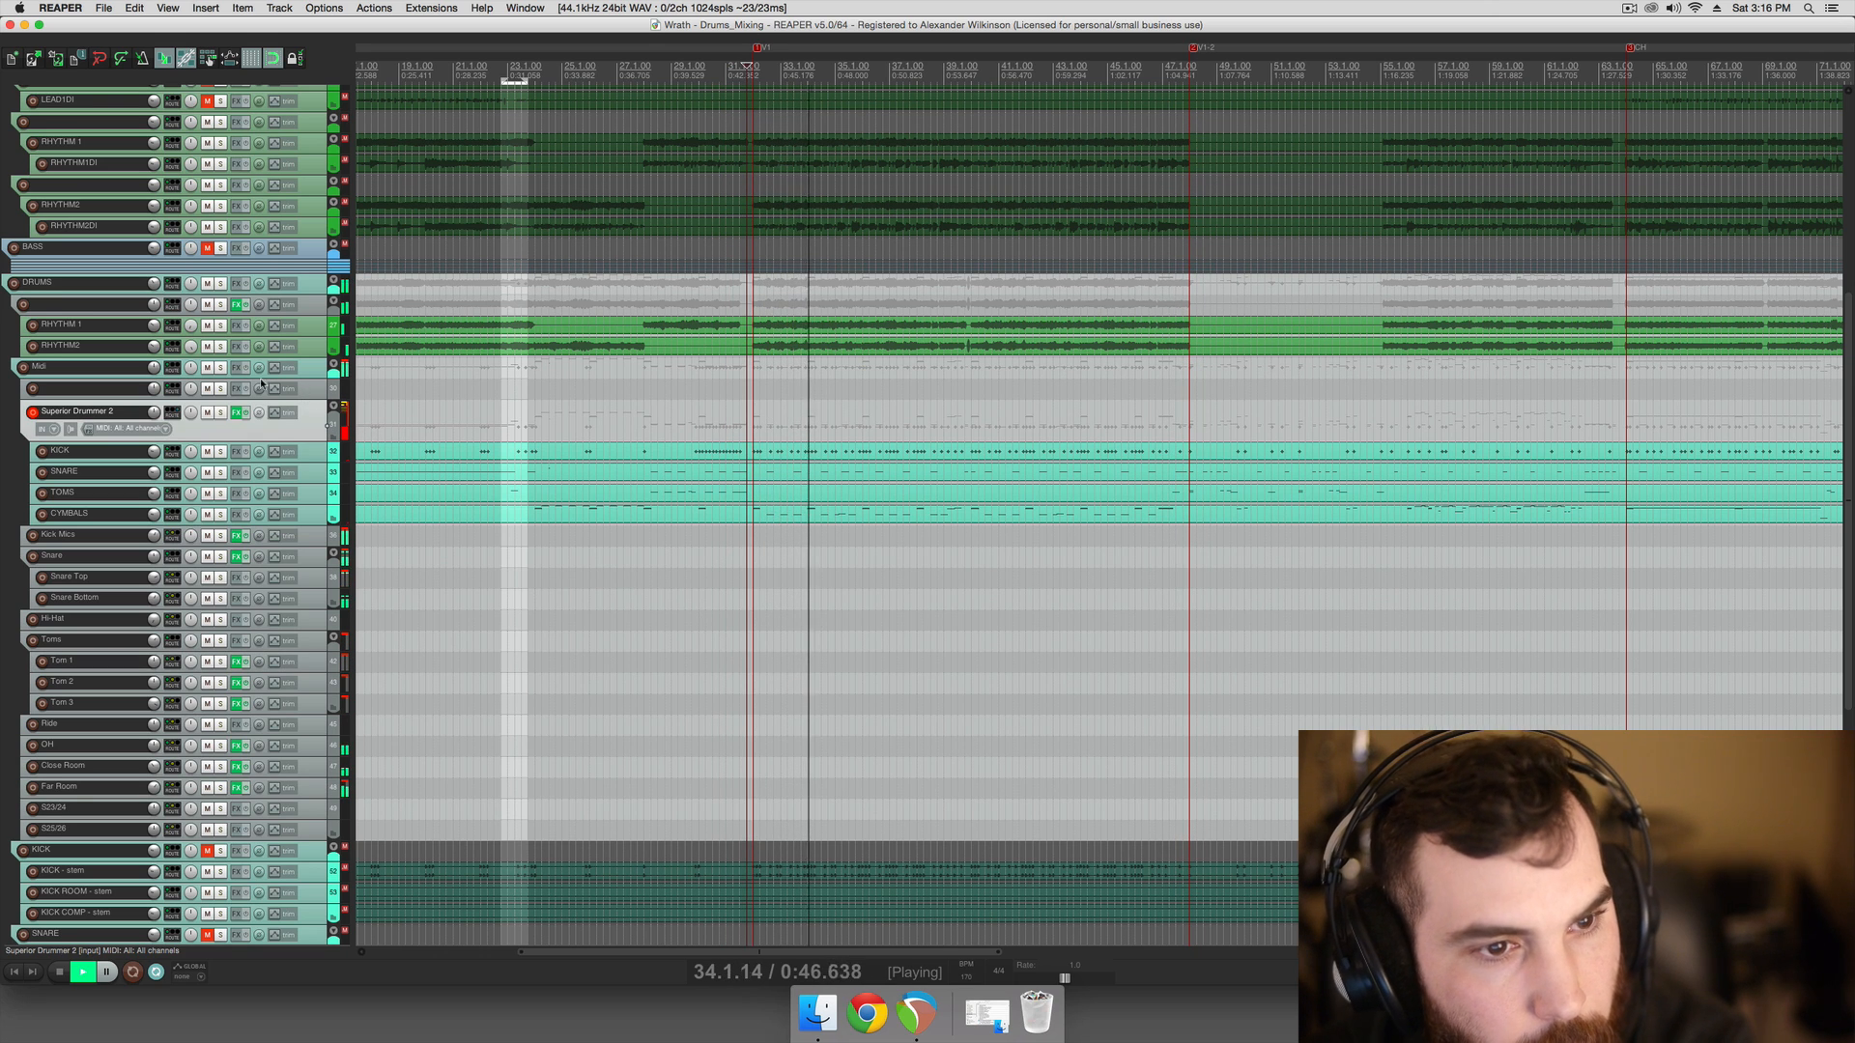
# Add ReaComp to the DRUMS folder track's effects chain, with the attack at about 22.8 ms
pyautogui.click(236, 286)
pyautogui.write('reac')
pyautogui.doubleClick(761, 358)
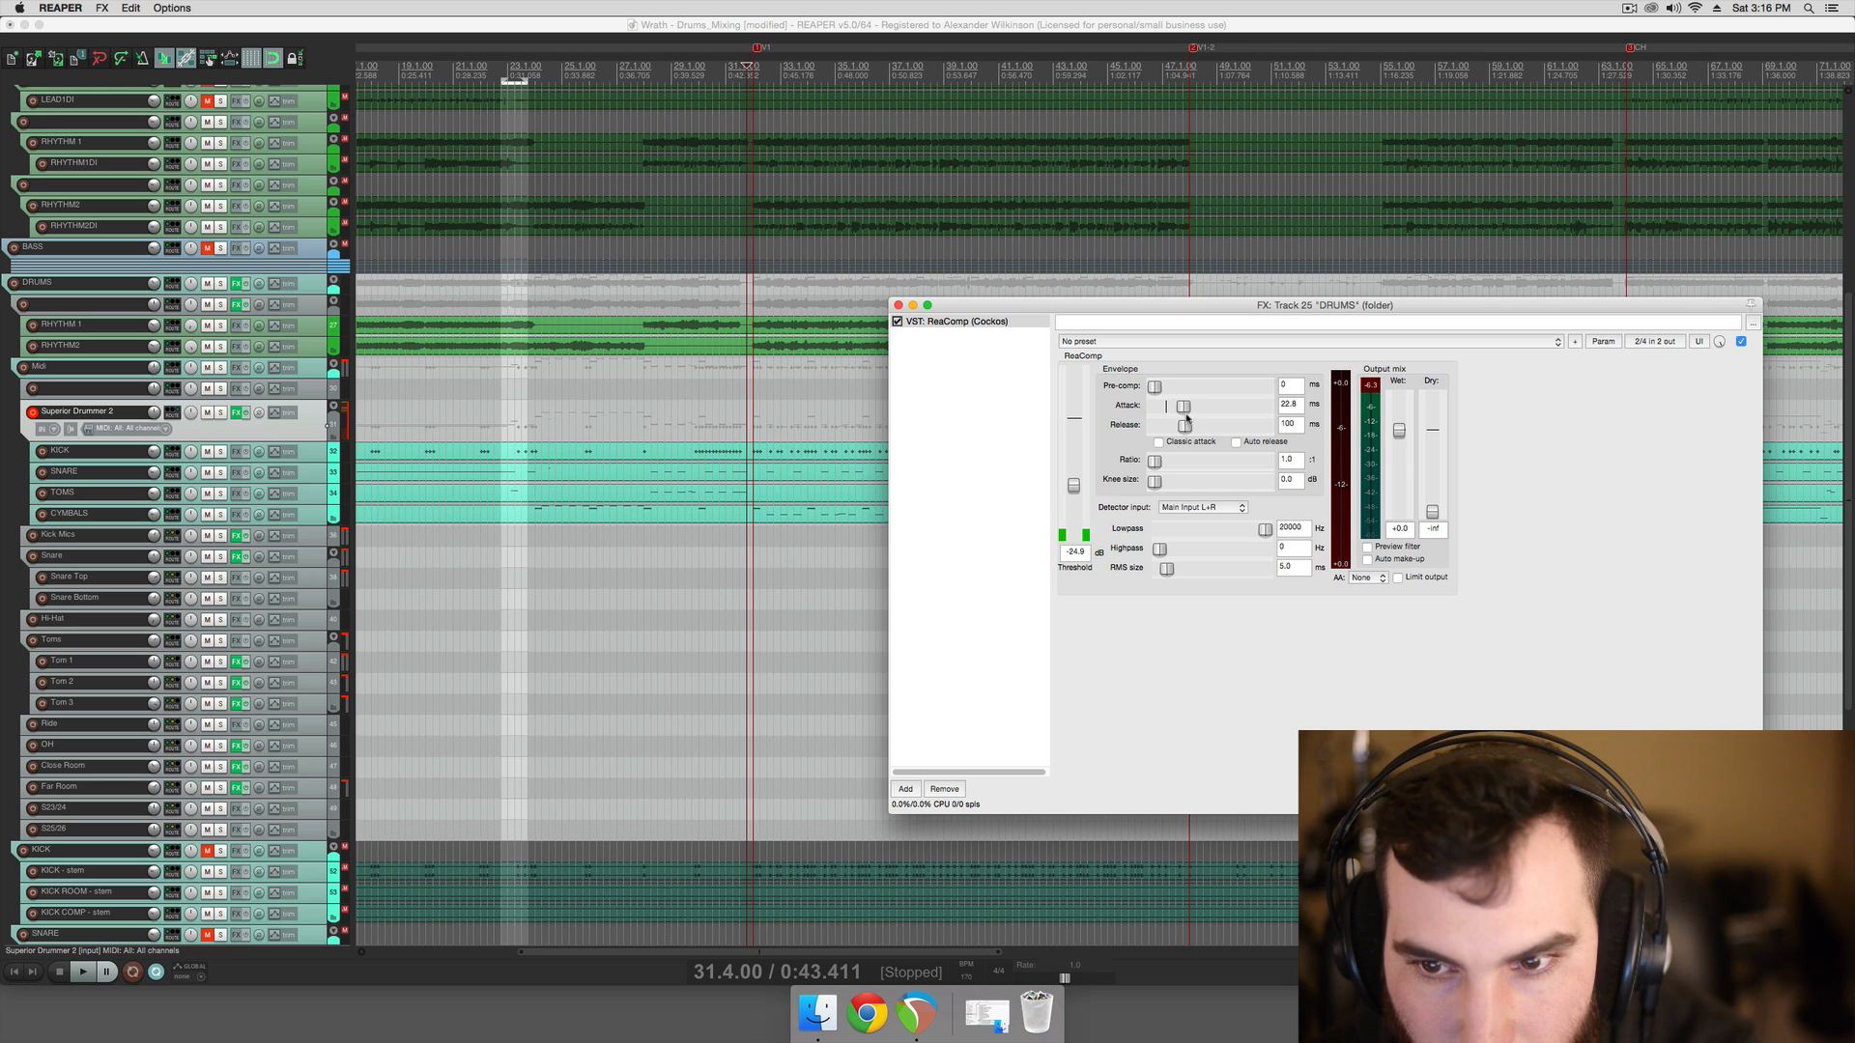
# Set the DRUMS ReaComp to a 23 ms release, 2.2 ratio and threshold of about -34.4 dB, and play the mix
pyautogui.press('space')
pyautogui.moveTo(1185, 426); pyautogui.dragTo(1173, 428)
pyautogui.moveTo(1077, 485)
pyautogui.mouseDown()
pyautogui.moveTo(1171, 461)
pyautogui.moveTo(1080, 492)
pyautogui.mouseUp()
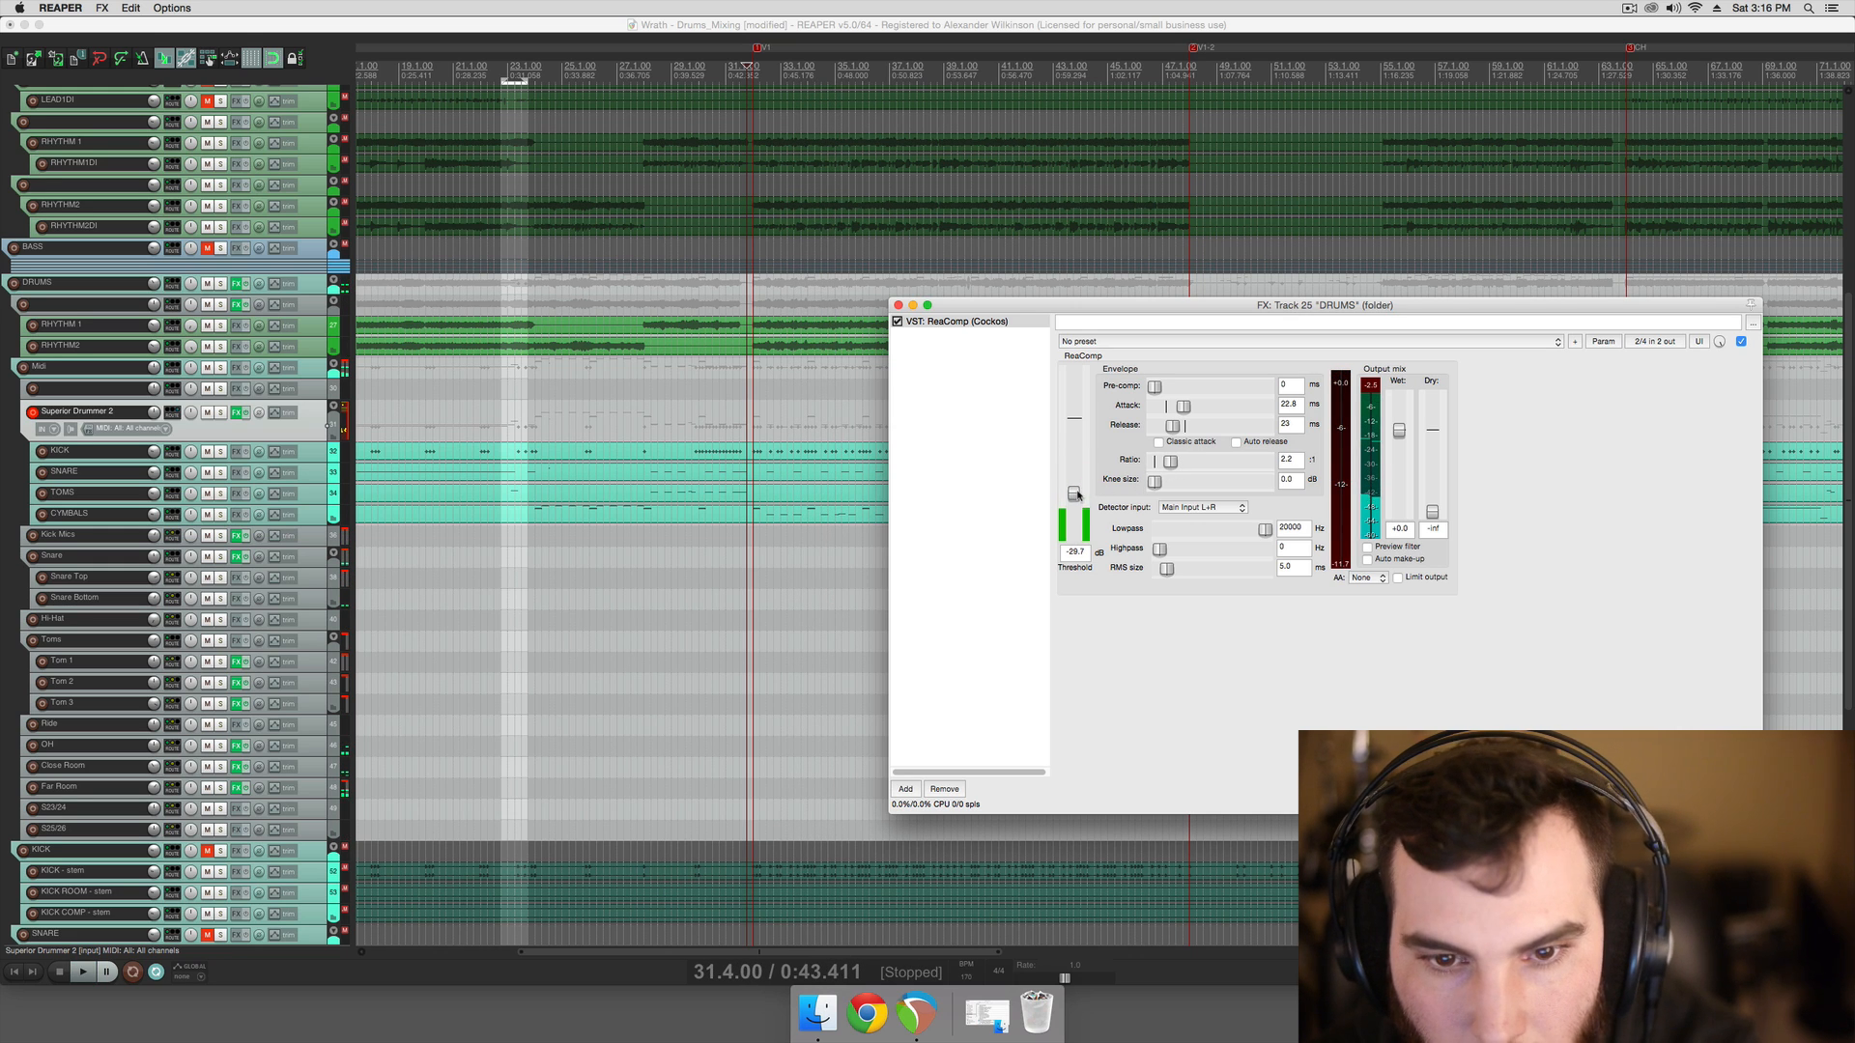
pyautogui.click(757, 542)
pyautogui.click(761, 545)
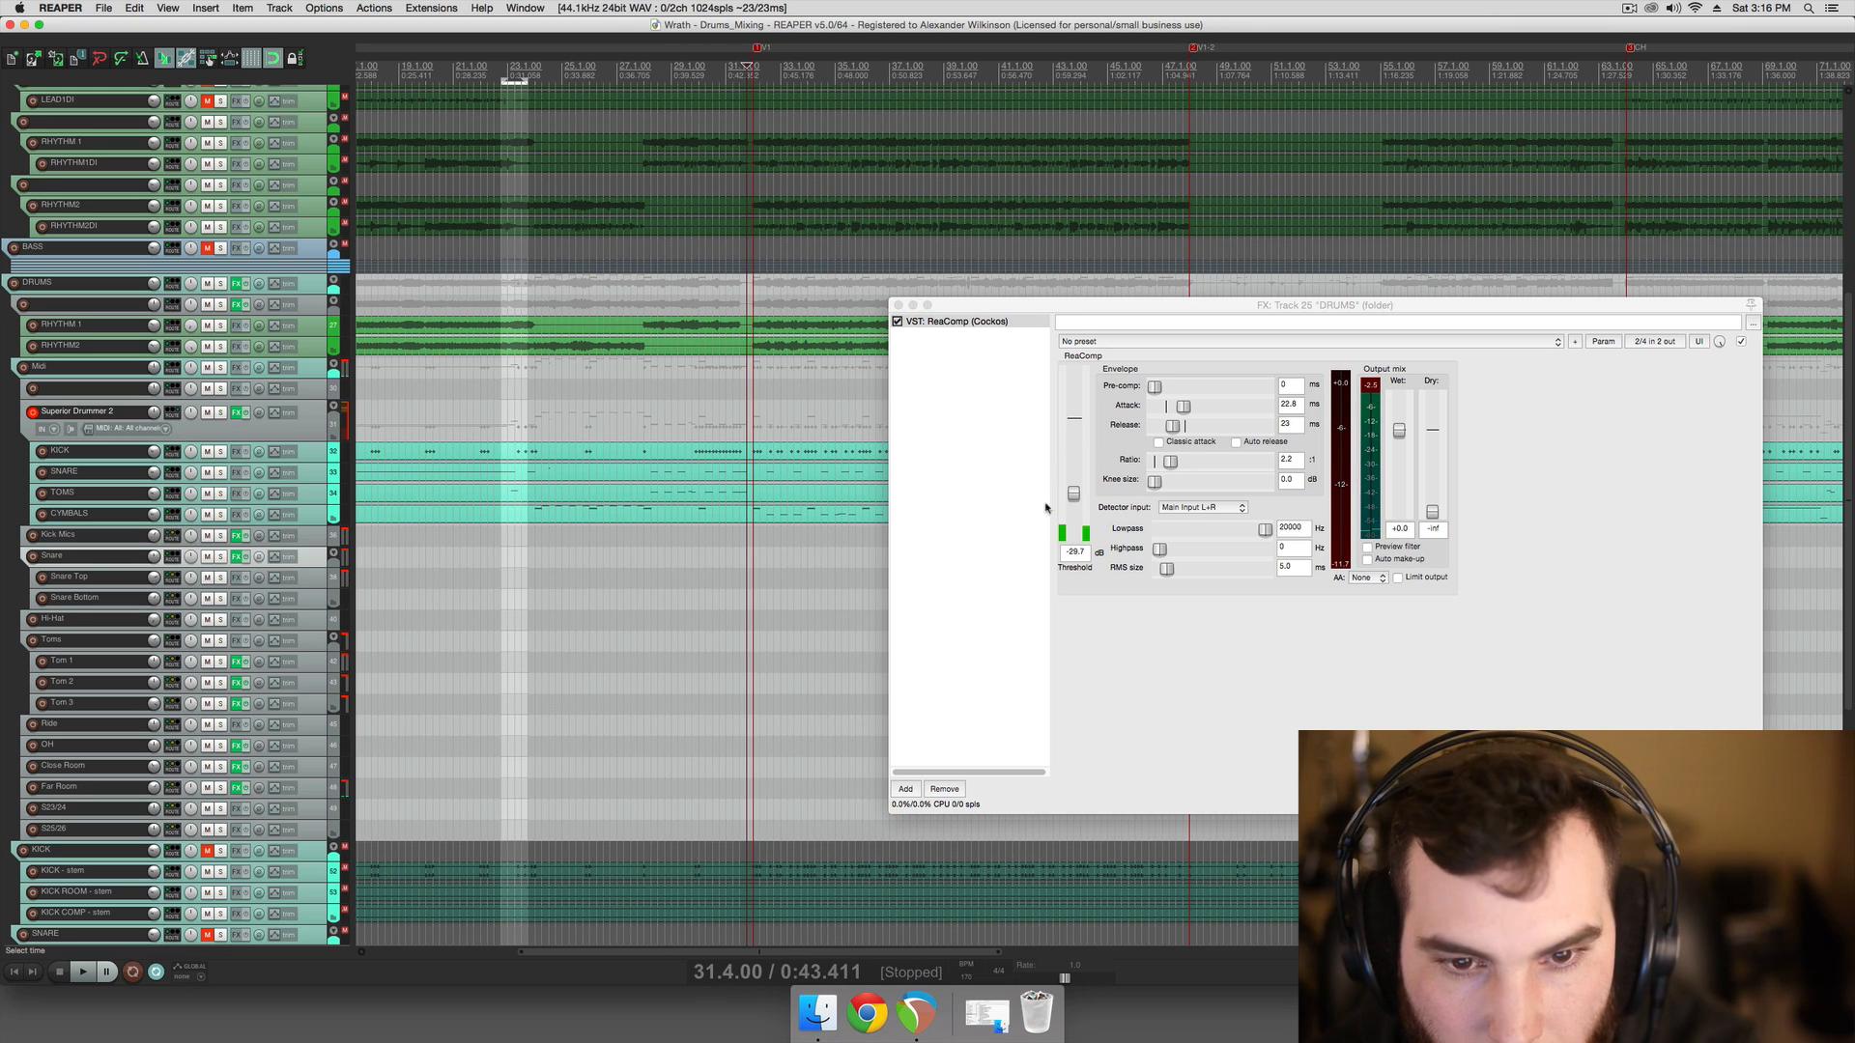
pyautogui.moveTo(1074, 494); pyautogui.dragTo(1074, 500)
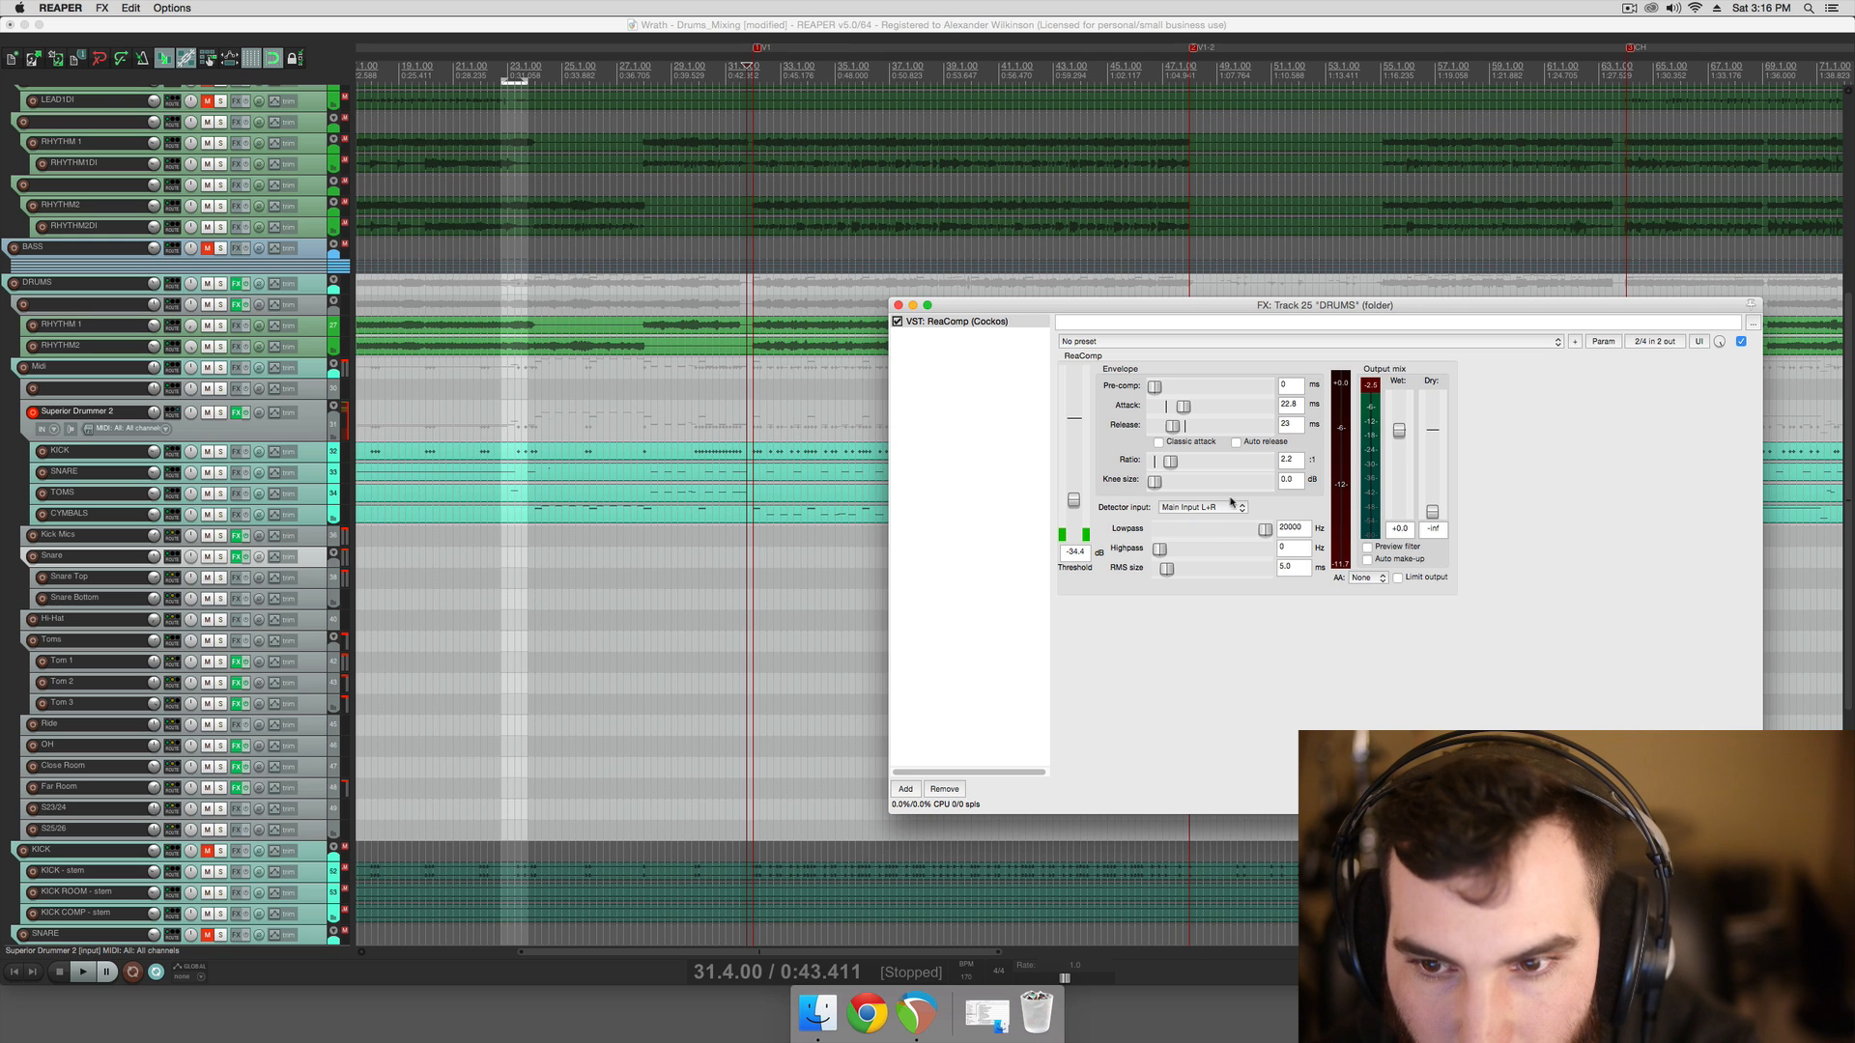
pyautogui.press('space')
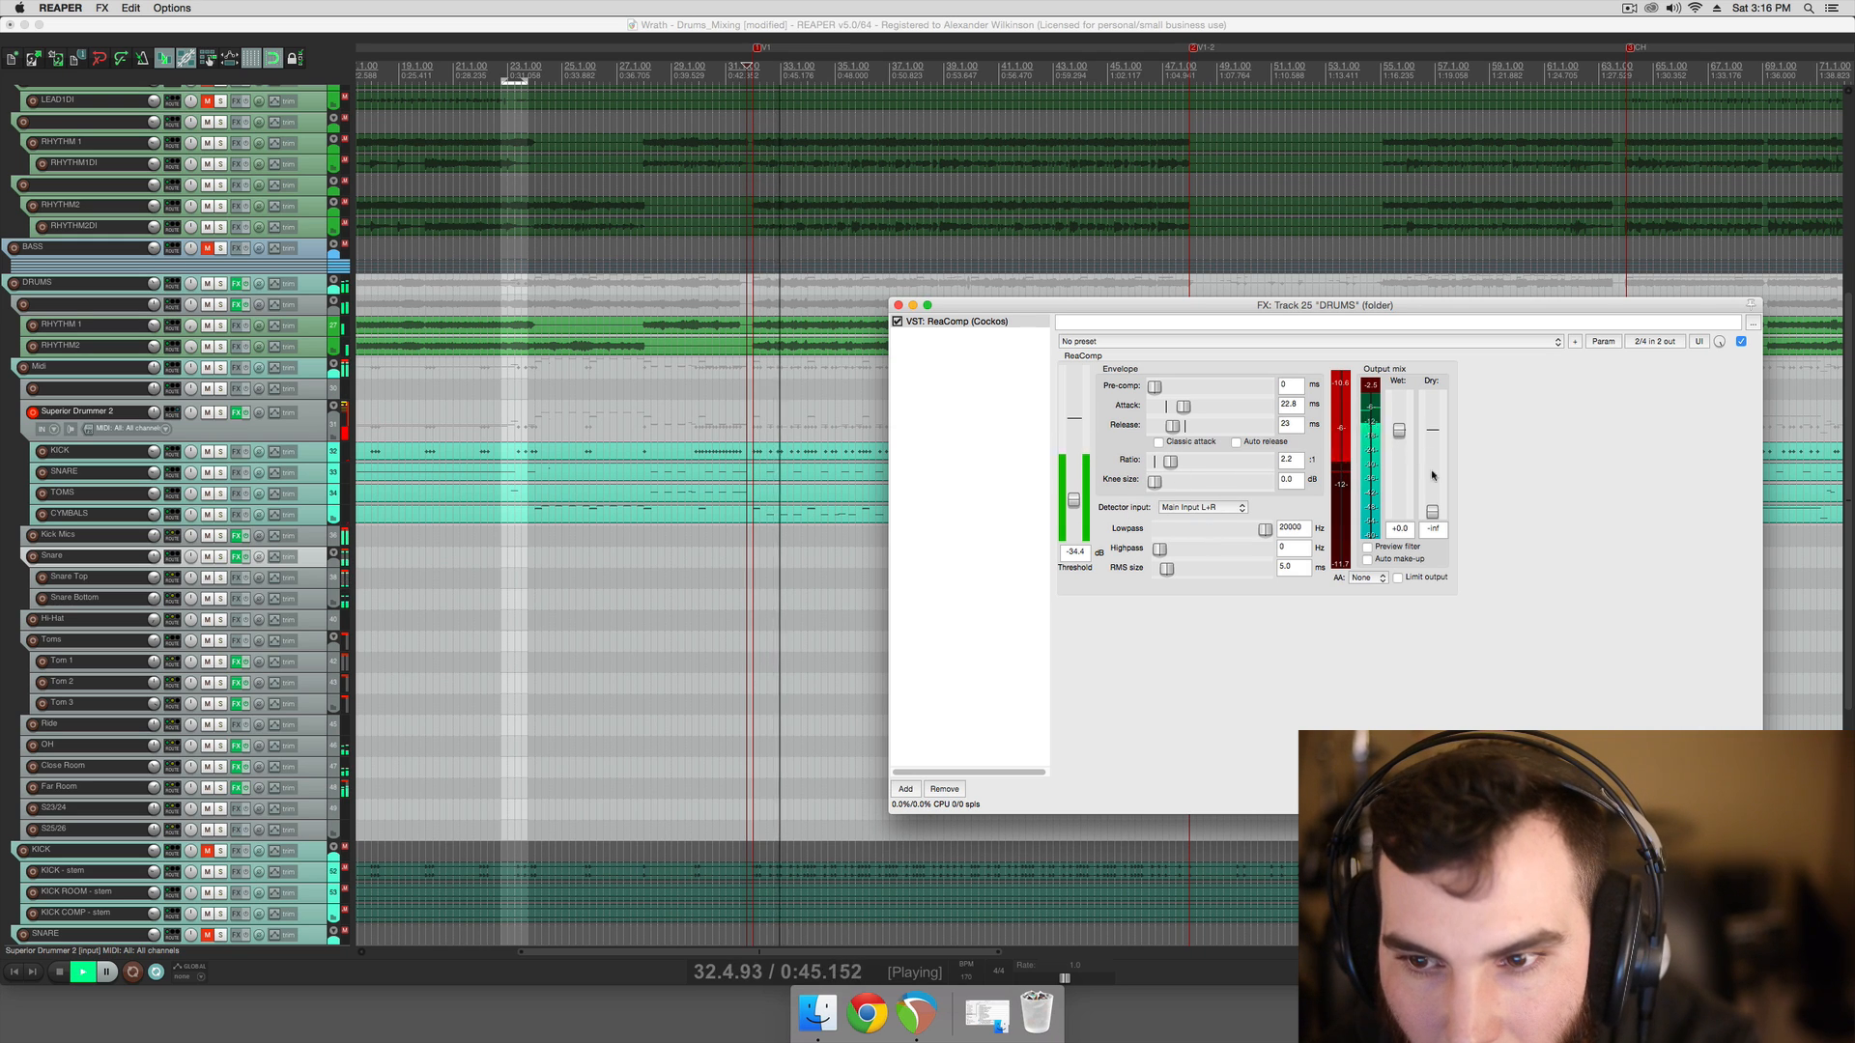
# Set the DRUMS ReaComp's wet output to about -20.4 dB and threshold to about -29.8 dB, restarting playback of the mix
pyautogui.moveTo(1433, 512); pyautogui.dragTo(1404, 474)
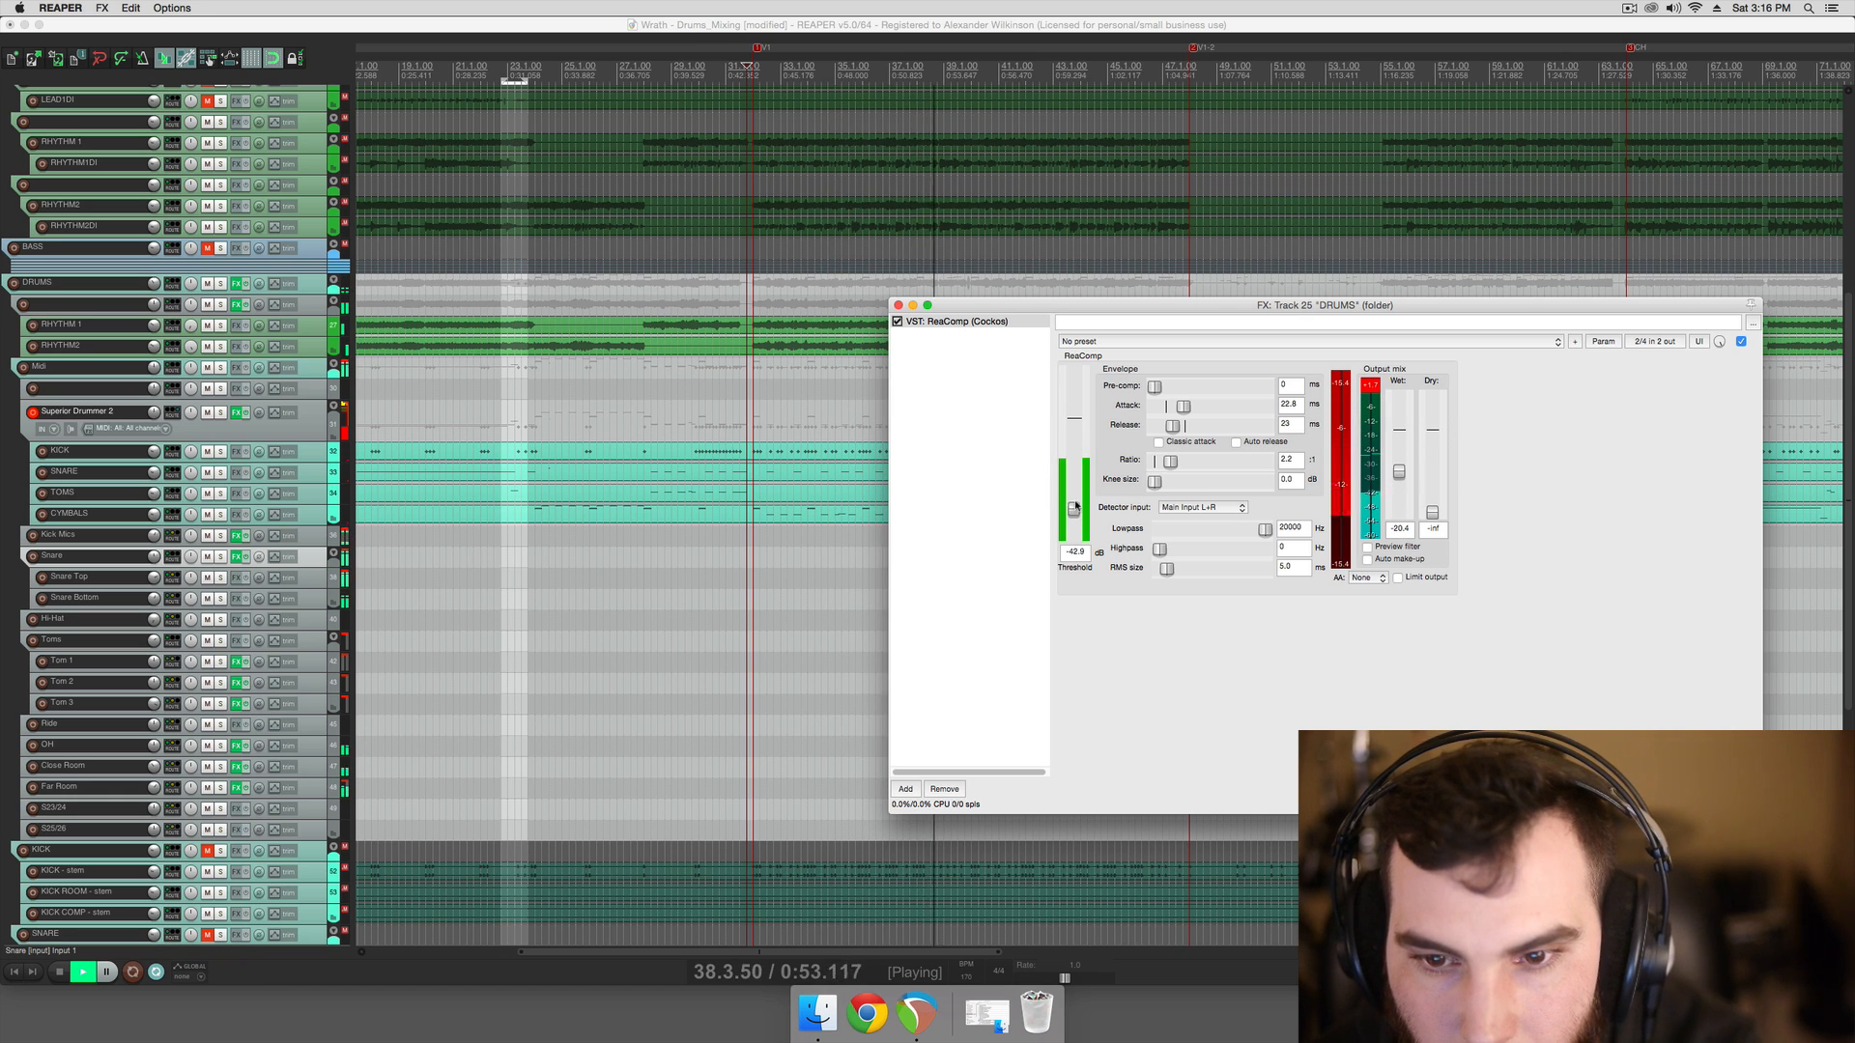
pyautogui.moveTo(1076, 506); pyautogui.dragTo(1075, 493)
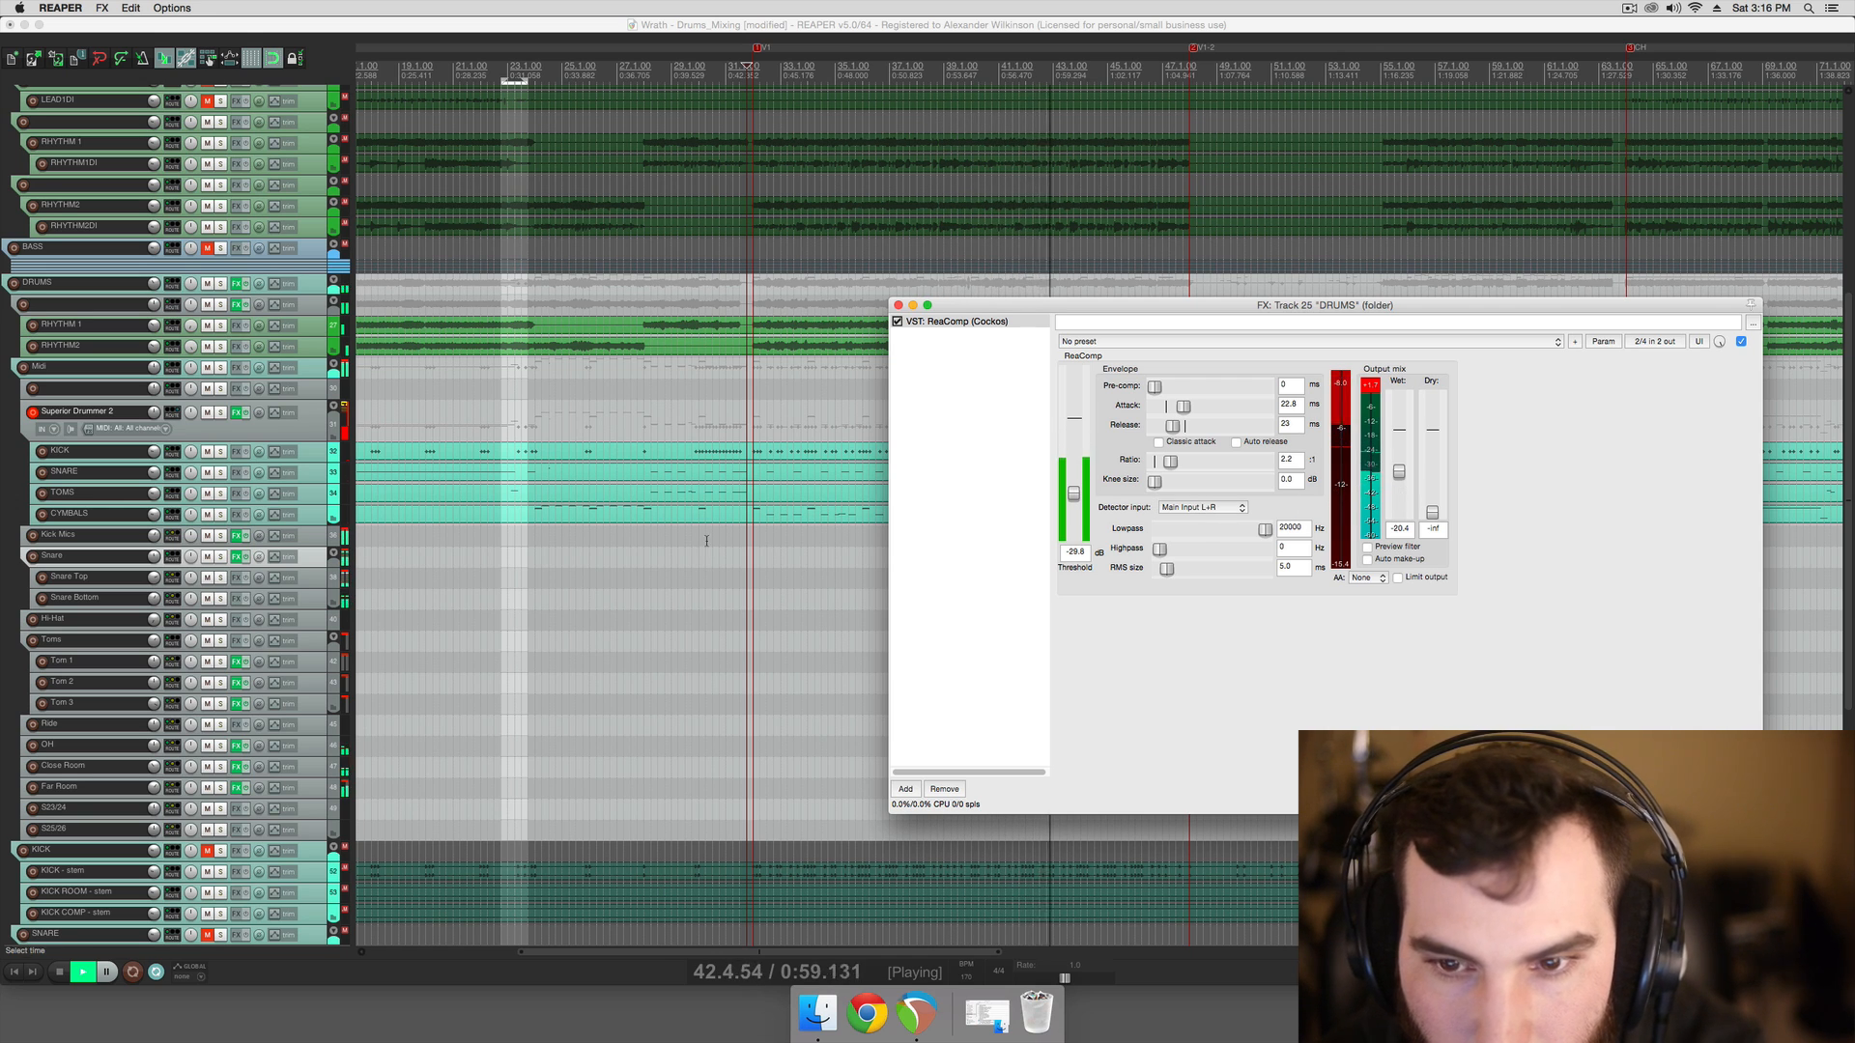
pyautogui.press('space')
pyautogui.press('space')
# Nudge up the Snare track's volume, and set the DRUMS ReaComp's dry output to 0.0 dB and wet output to about -14.3 dB
pyautogui.moveTo(154, 557); pyautogui.dragTo(154, 553)
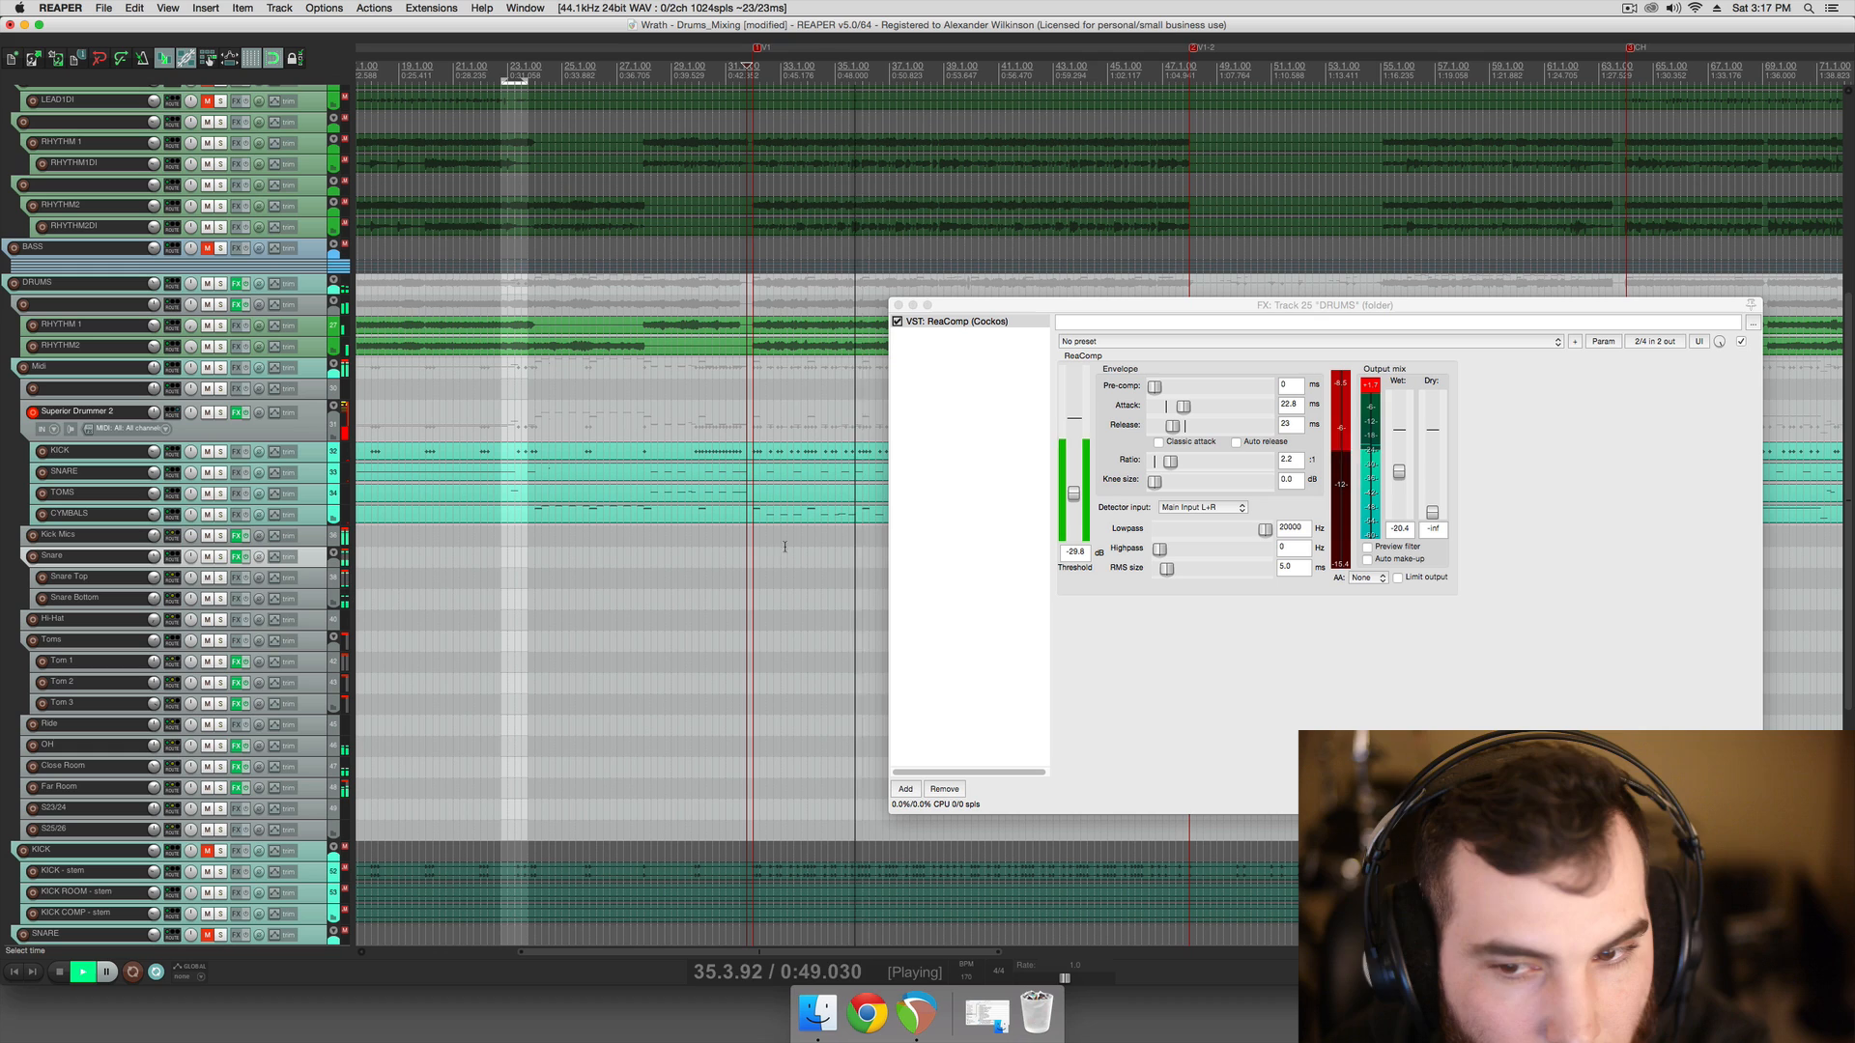
pyautogui.moveTo(1433, 512); pyautogui.dragTo(1434, 440)
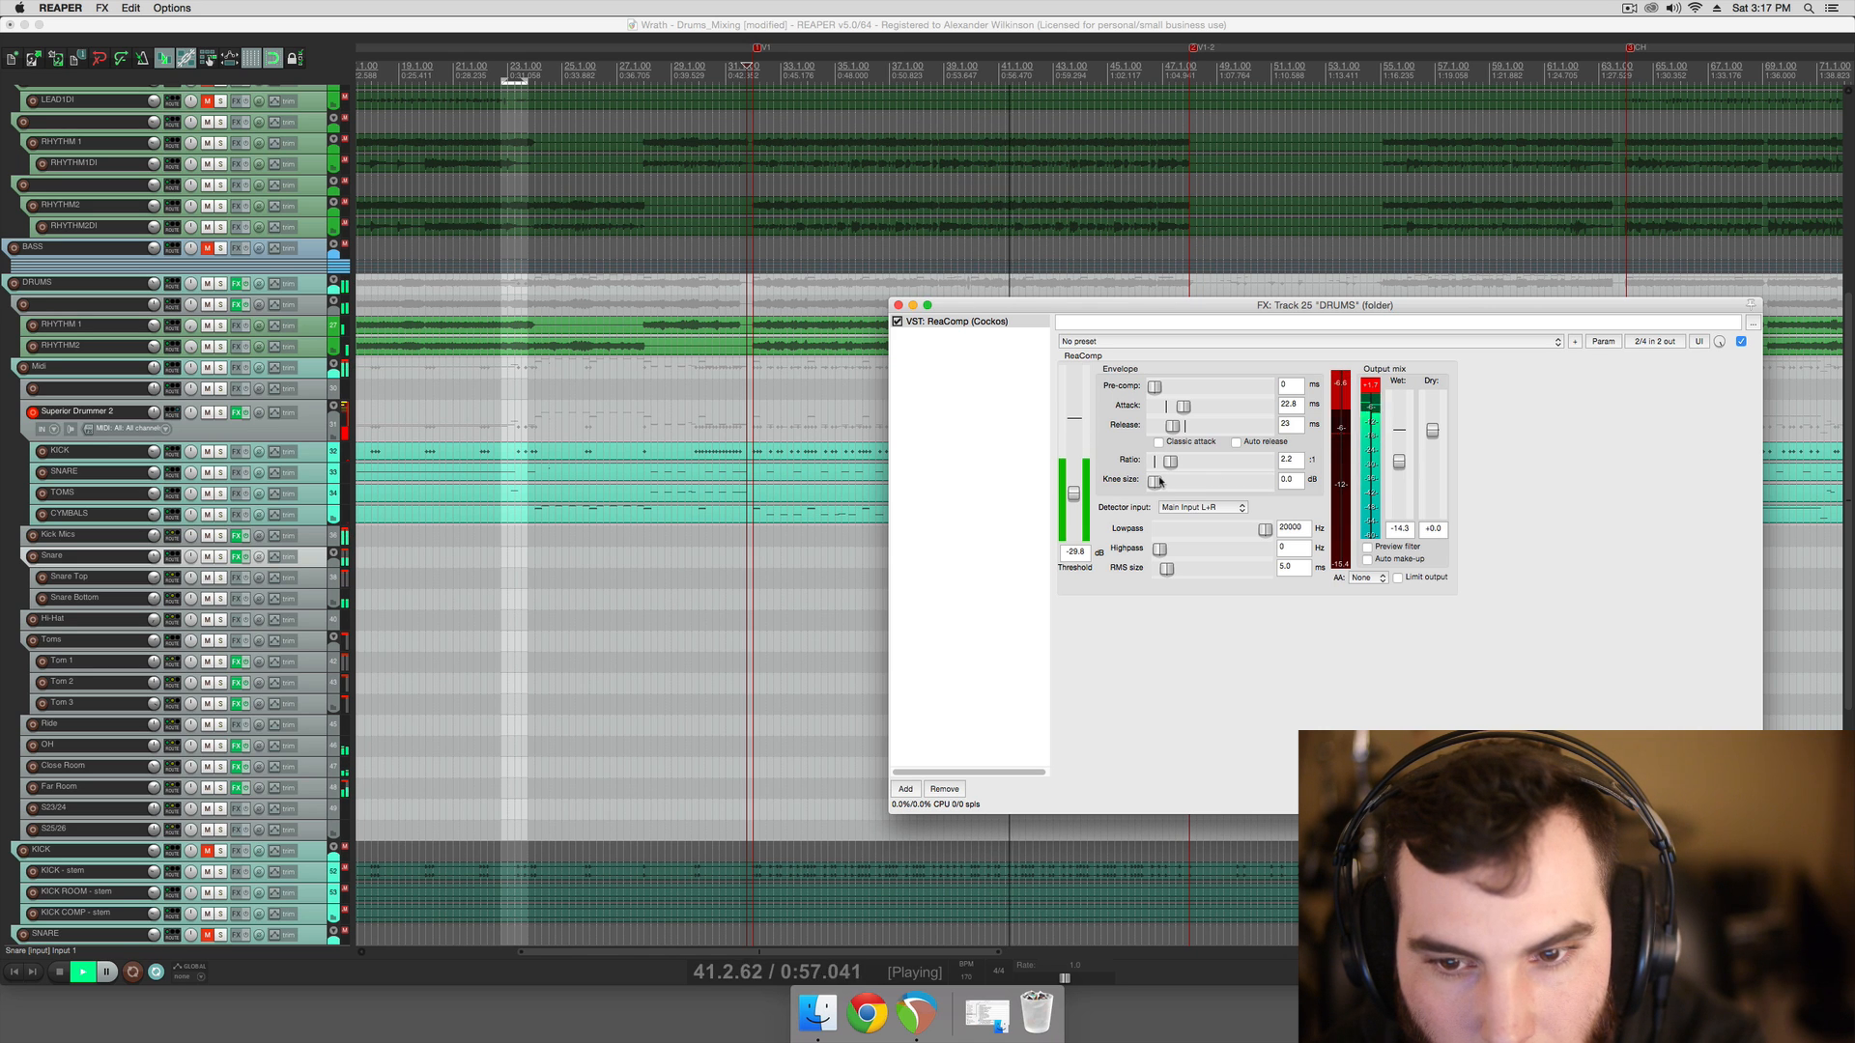
pyautogui.click(911, 306)
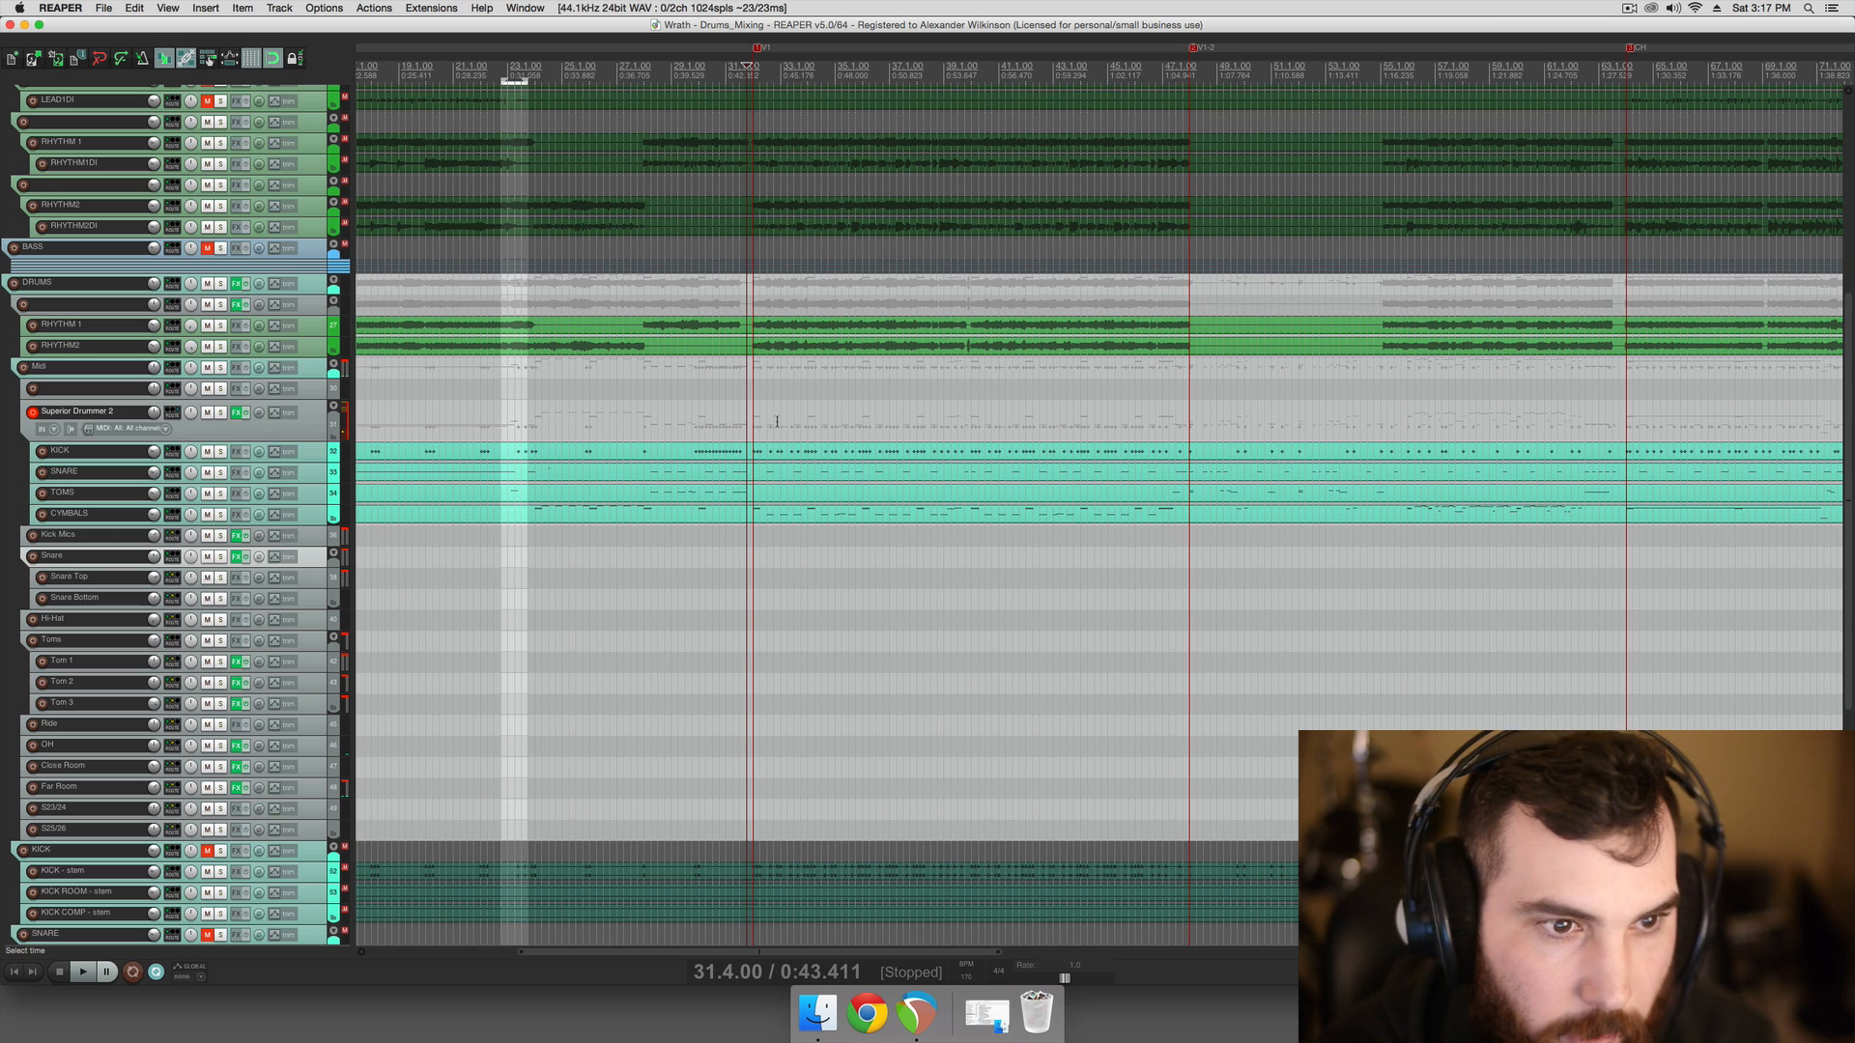
# Place the edit cursor at 32.2.00, just after the marker near the start of the full drum section
pyautogui.hscroll(-5, 776, 422)
pyautogui.click(996, 432)
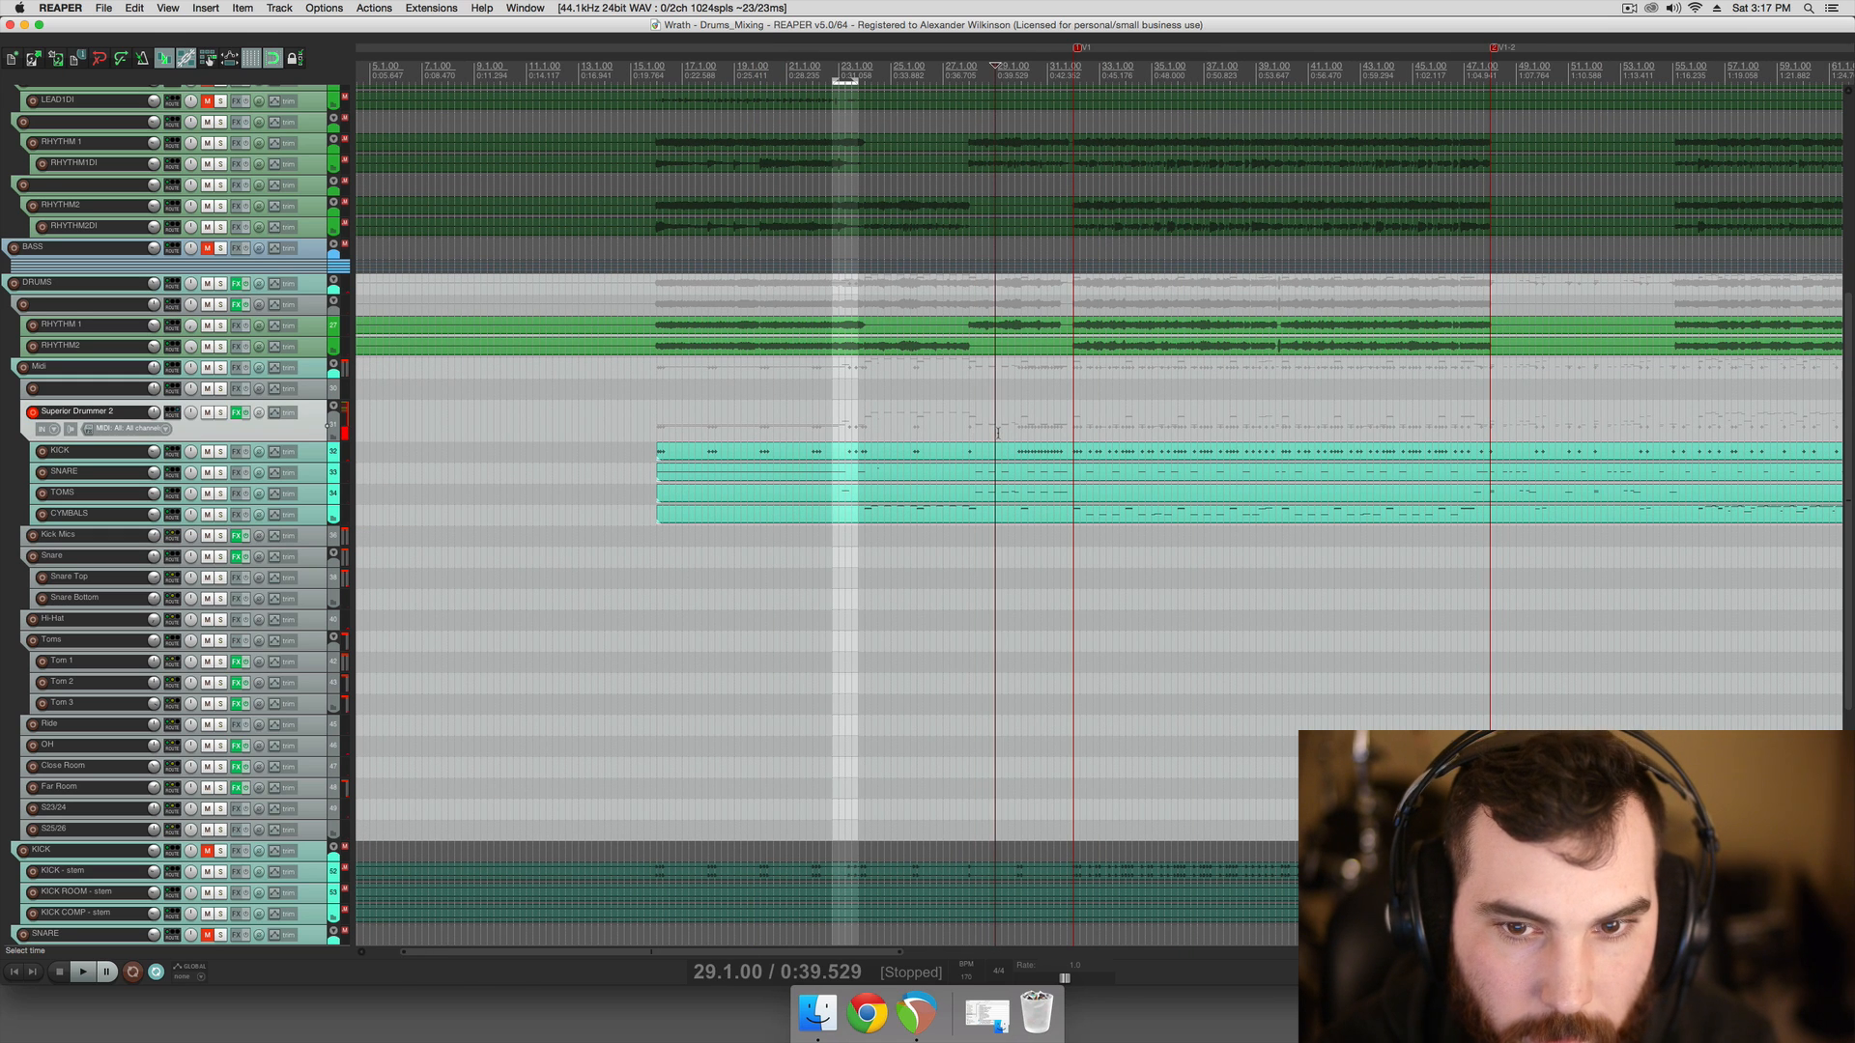
pyautogui.hscroll(3, 973, 435)
pyautogui.click(889, 430)
pyautogui.click(907, 427)
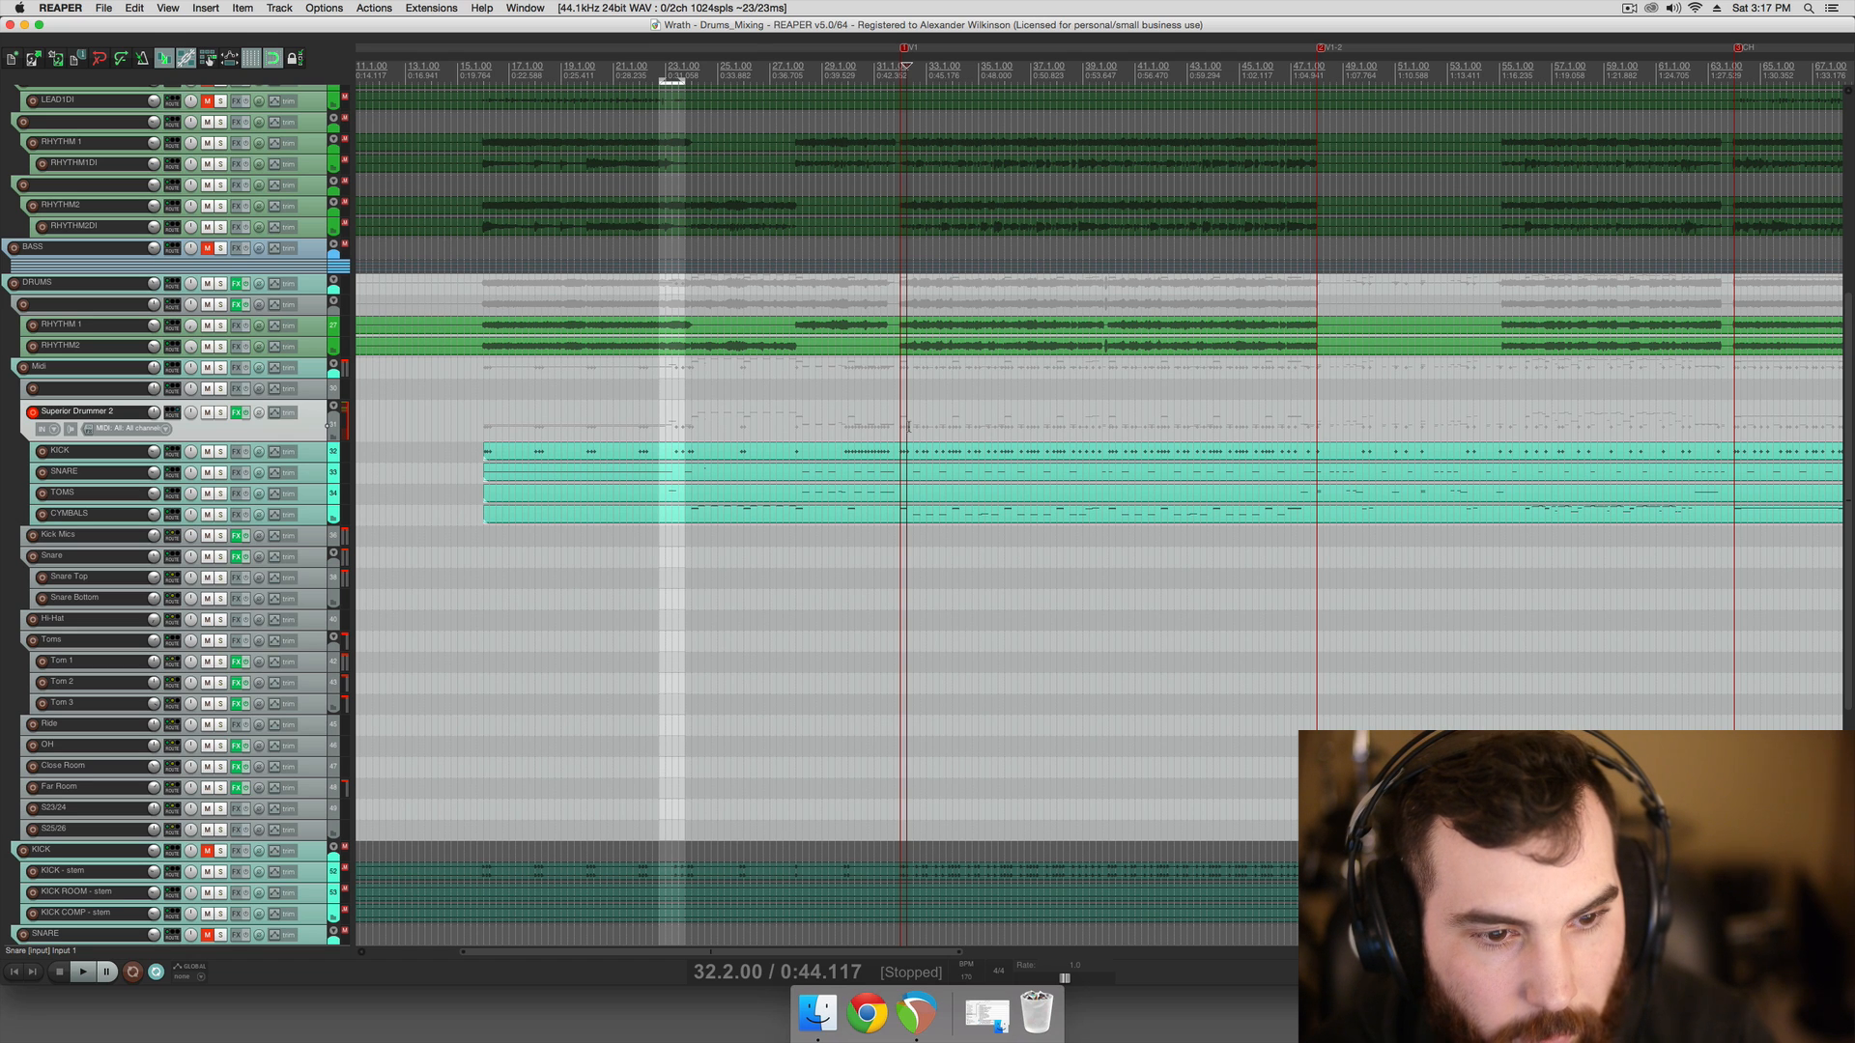
pyautogui.hscroll(-5, 909, 426)
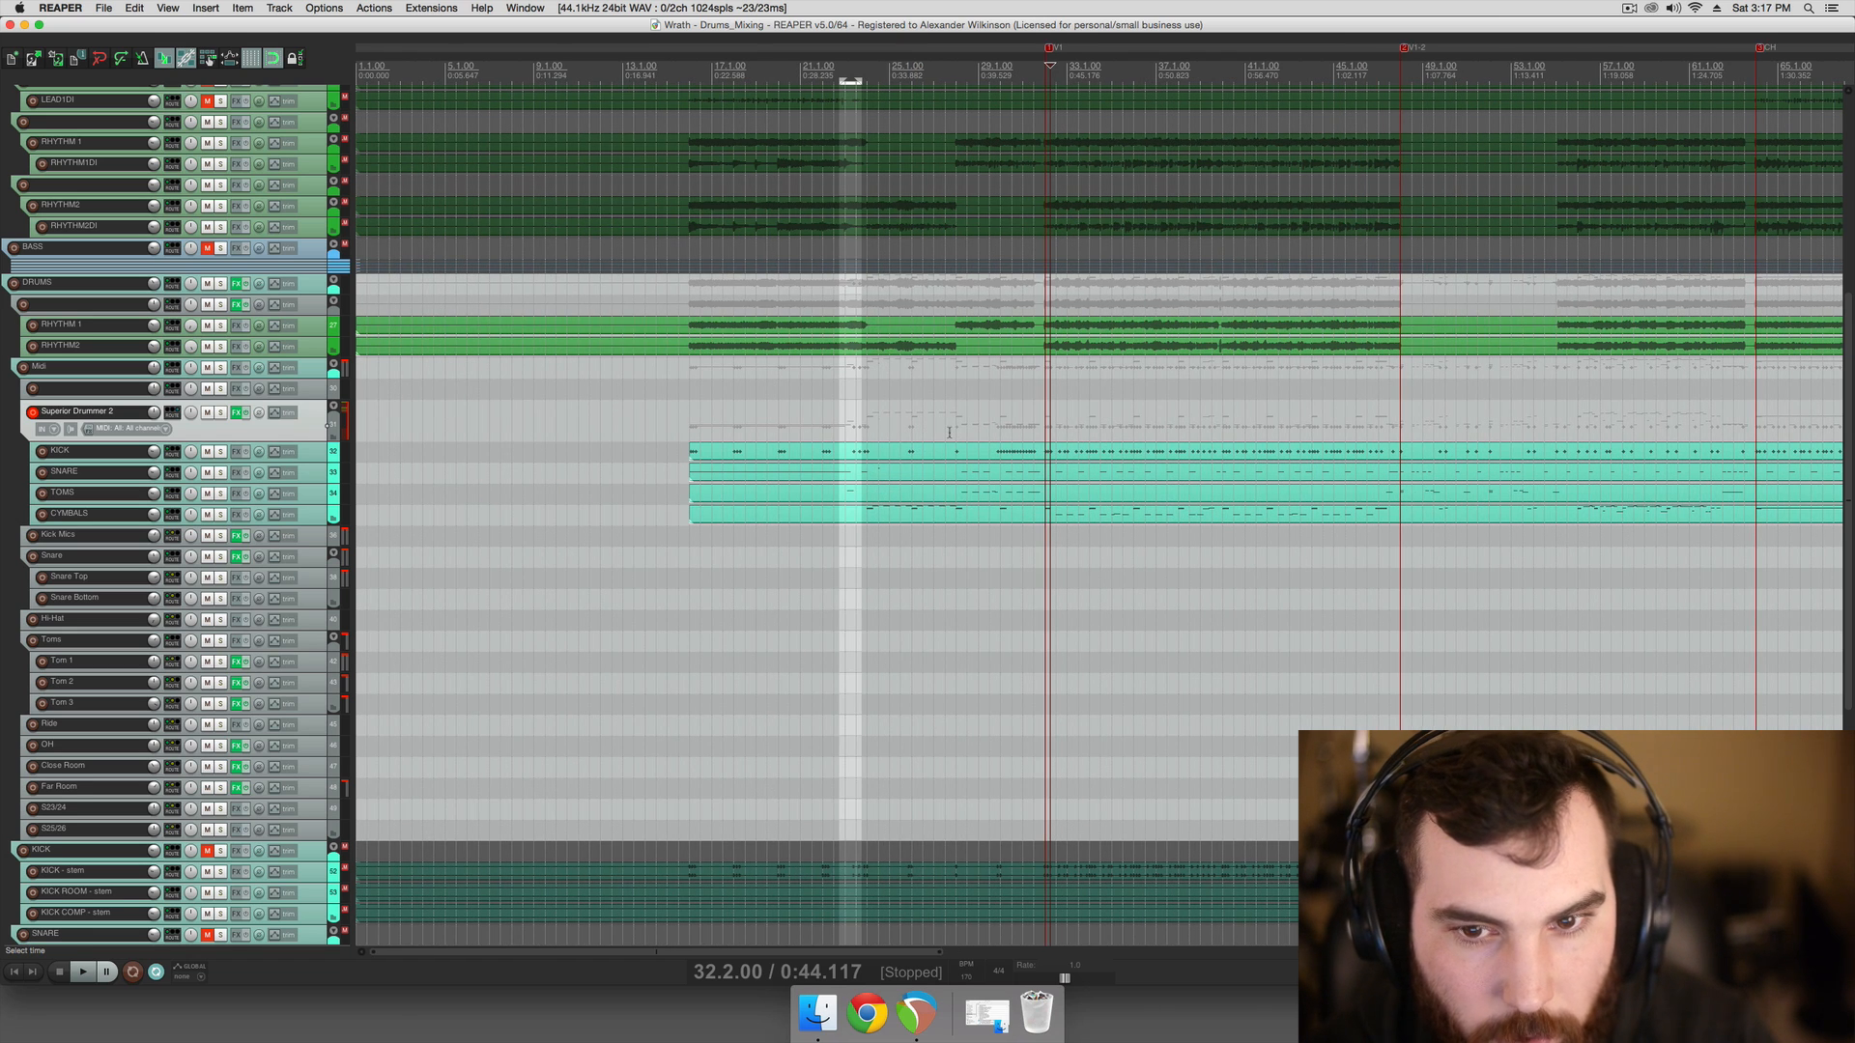
pyautogui.hscroll(2, 946, 425)
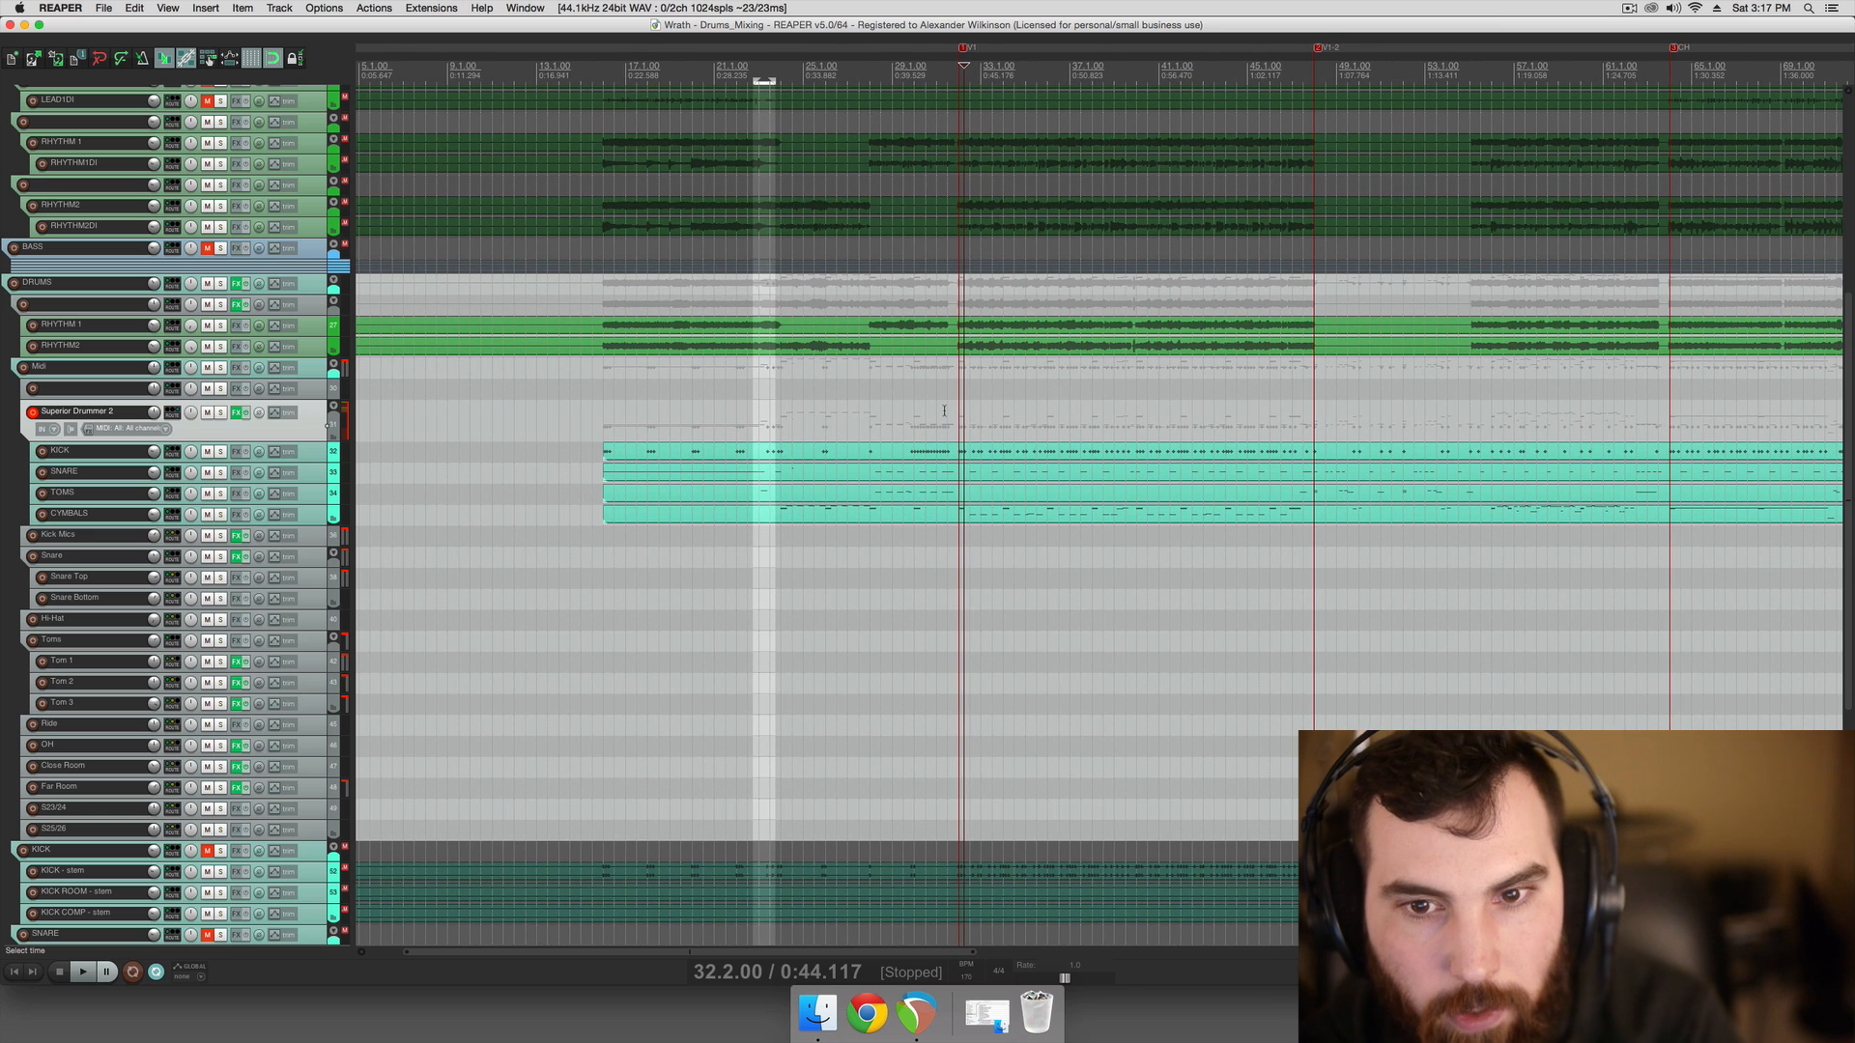